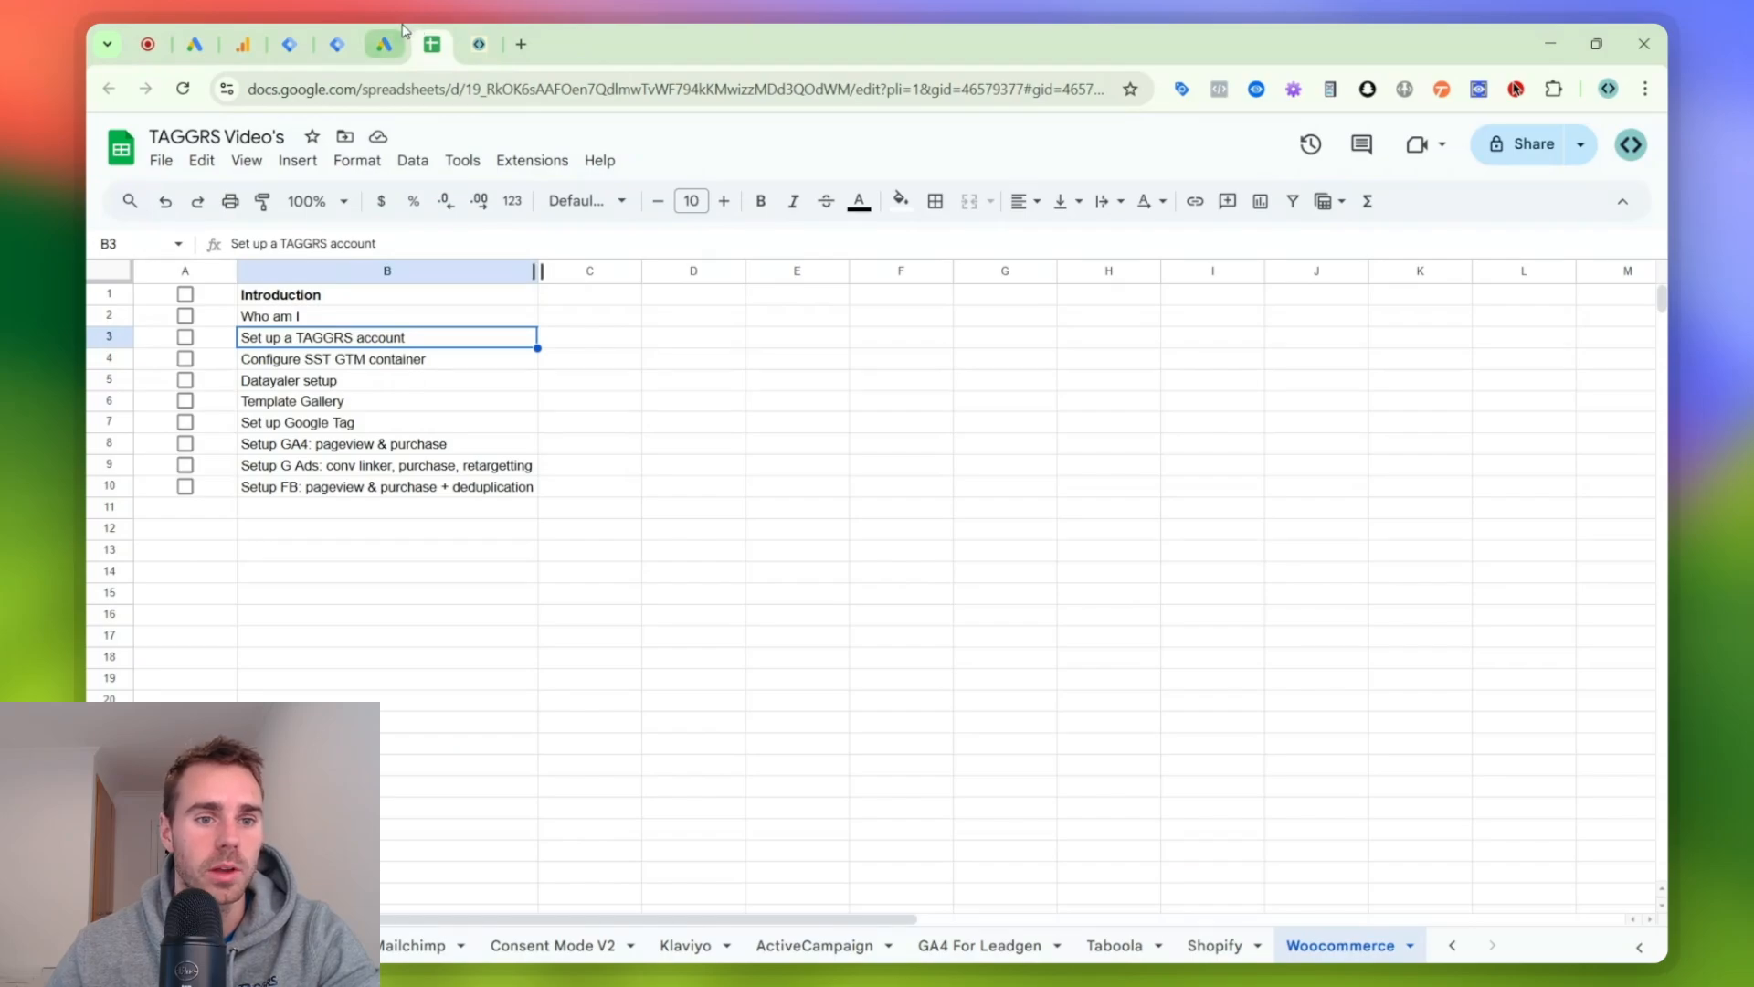
- Mark the "Who am I" item as done in the Woocommerce checklist and select the Template Gallery cell
left_click(185, 316)
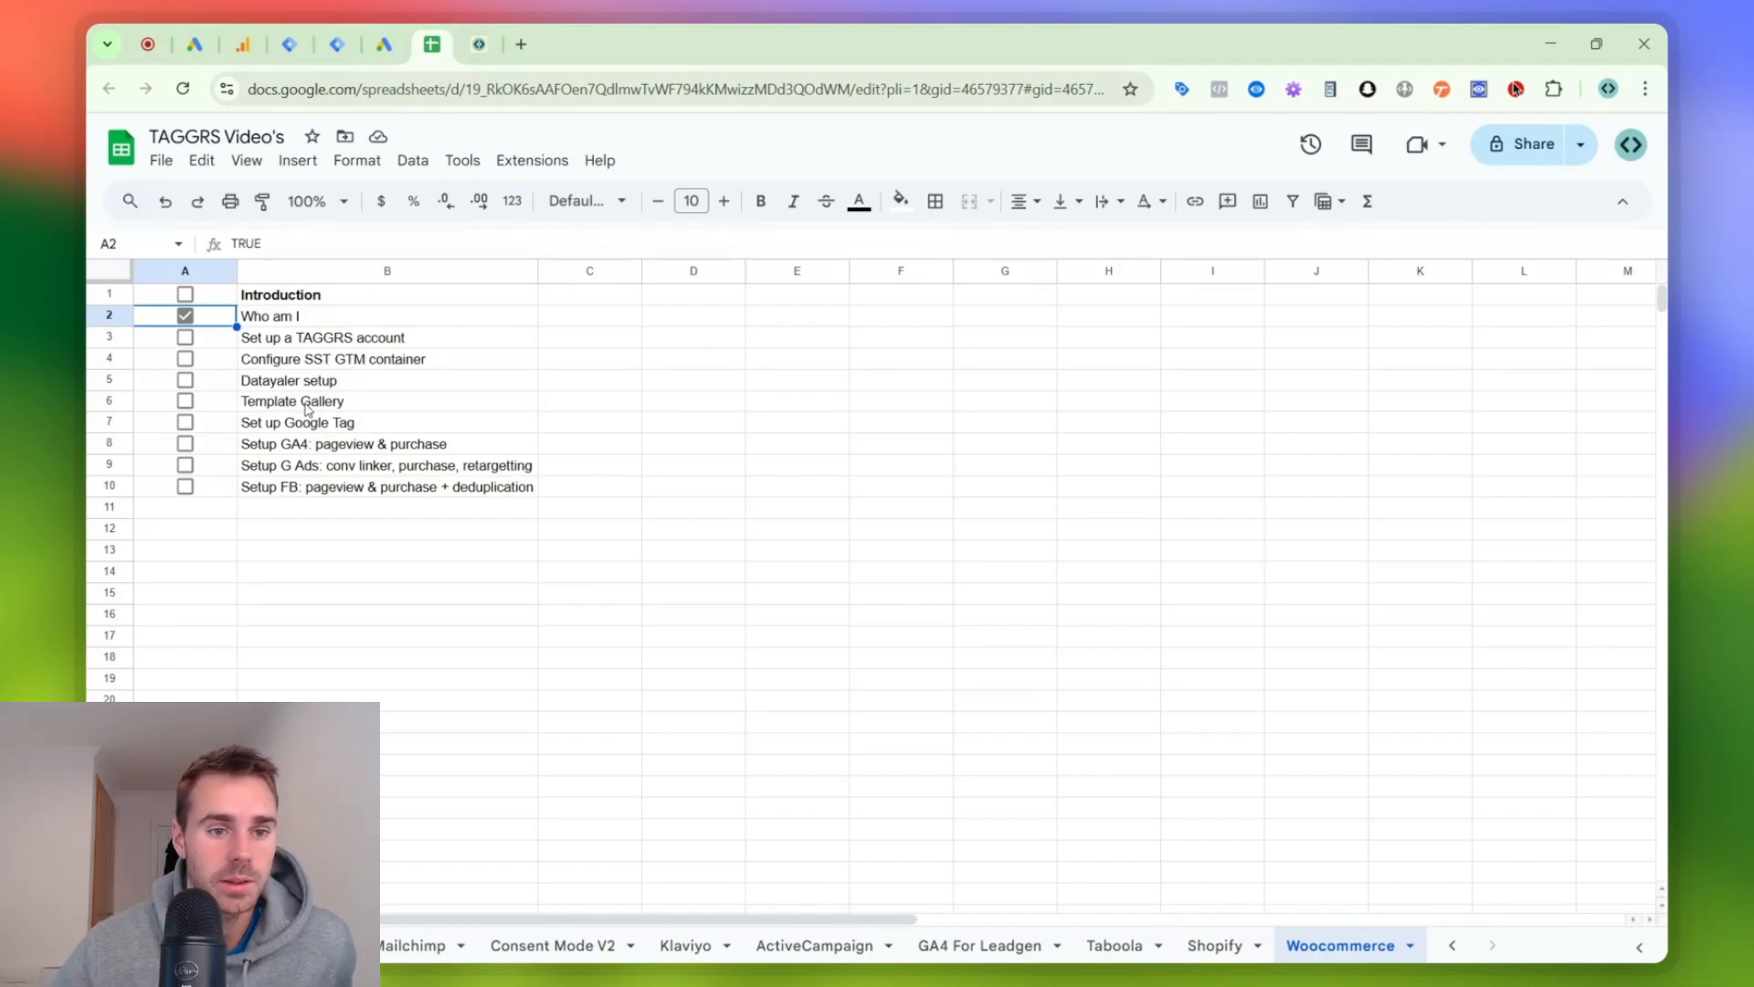
left_click(308, 409)
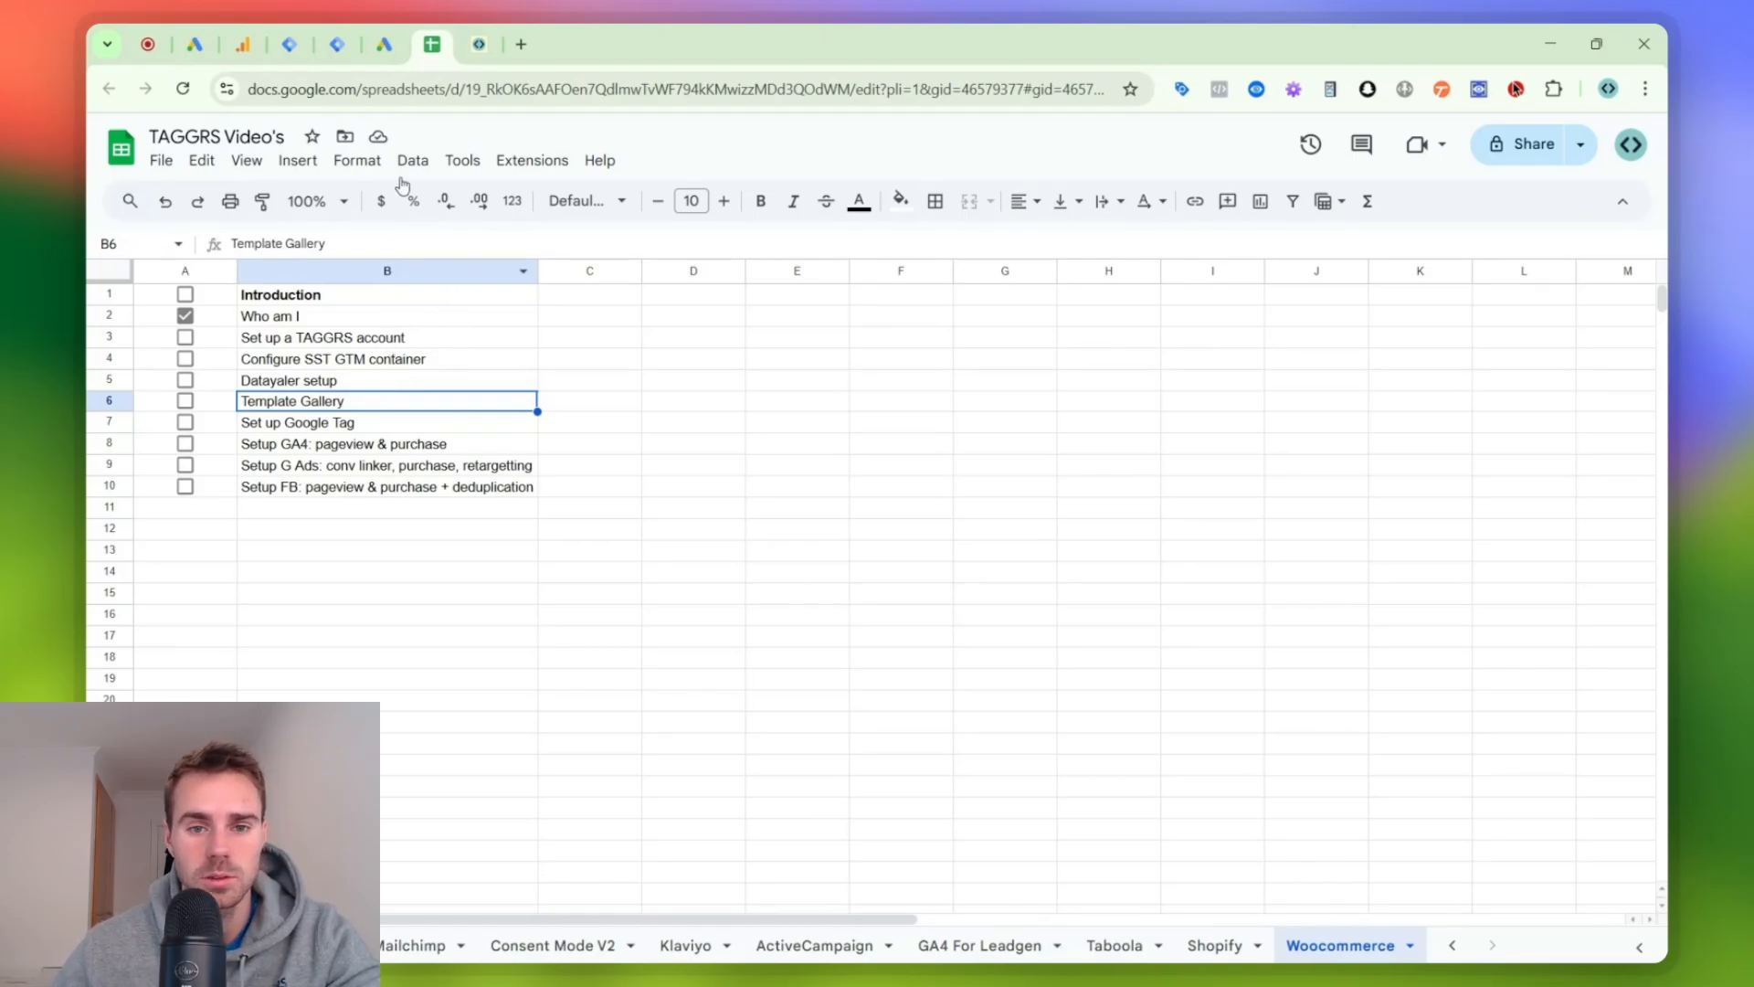
- Switch to the TAGGRS container settings and examine the subdomain's sst prefix against the main domain
left_click(477, 43)
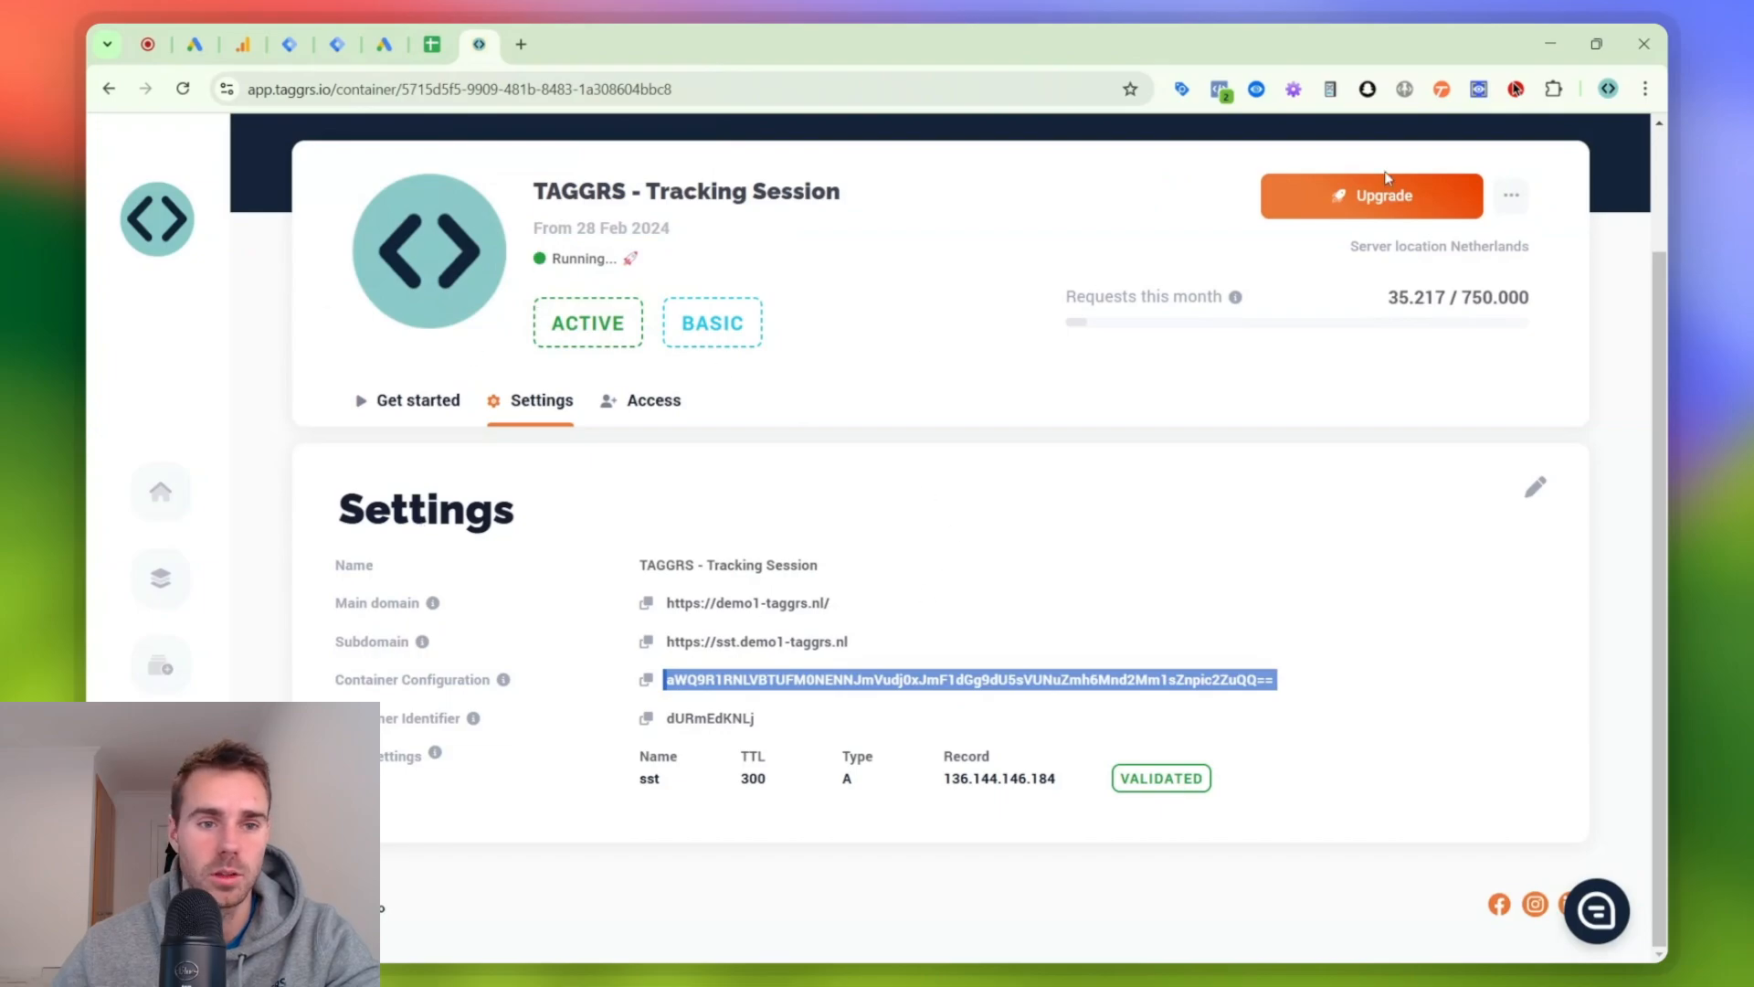
scroll(1386, 177, "up", 3)
scroll(870, 223, "down", 3)
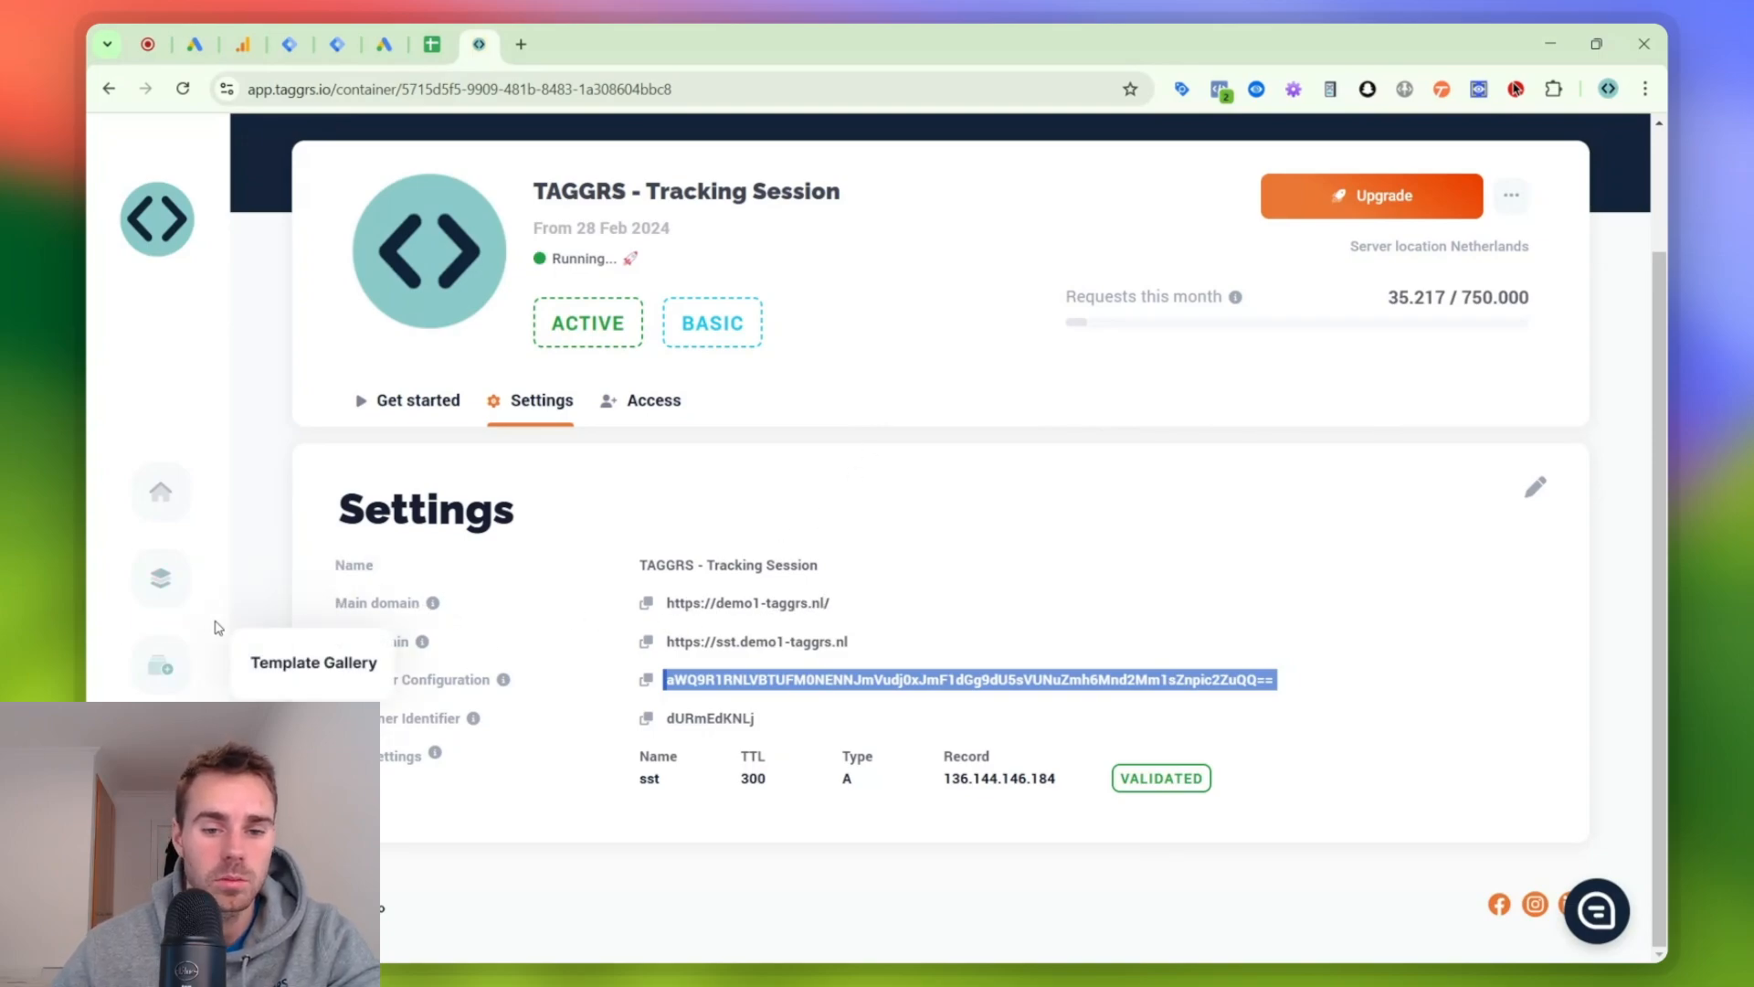
double_click(727, 643)
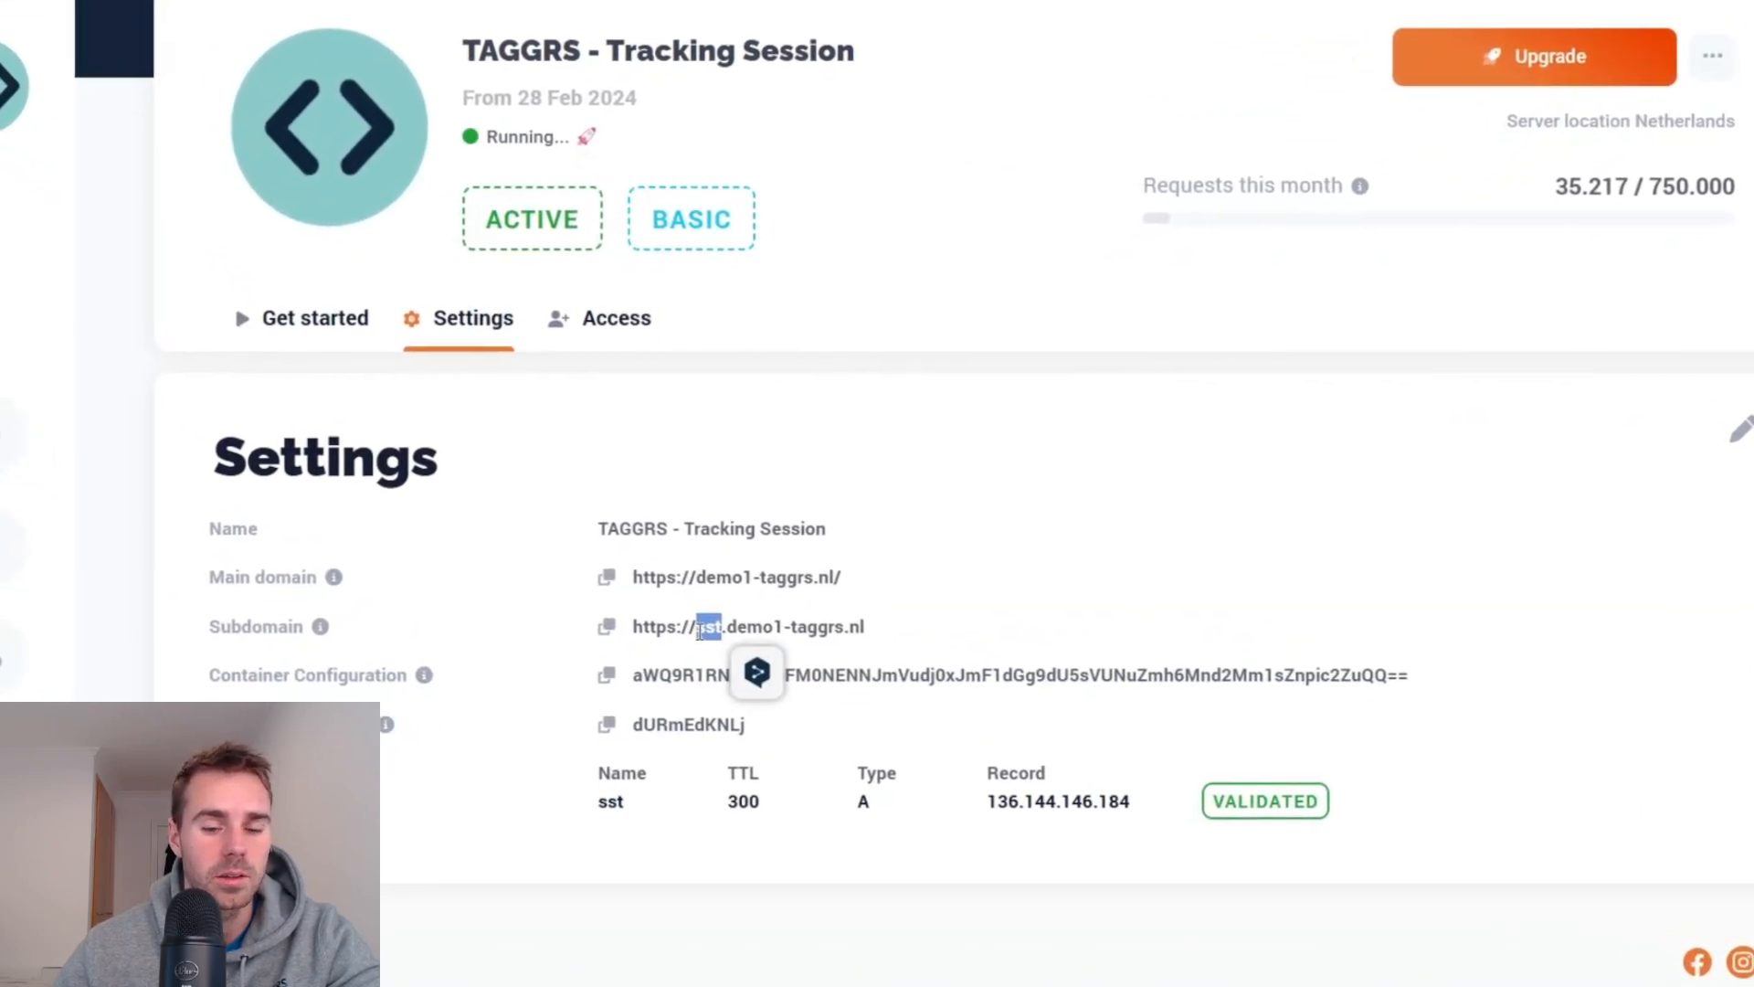
left_click(703, 631)
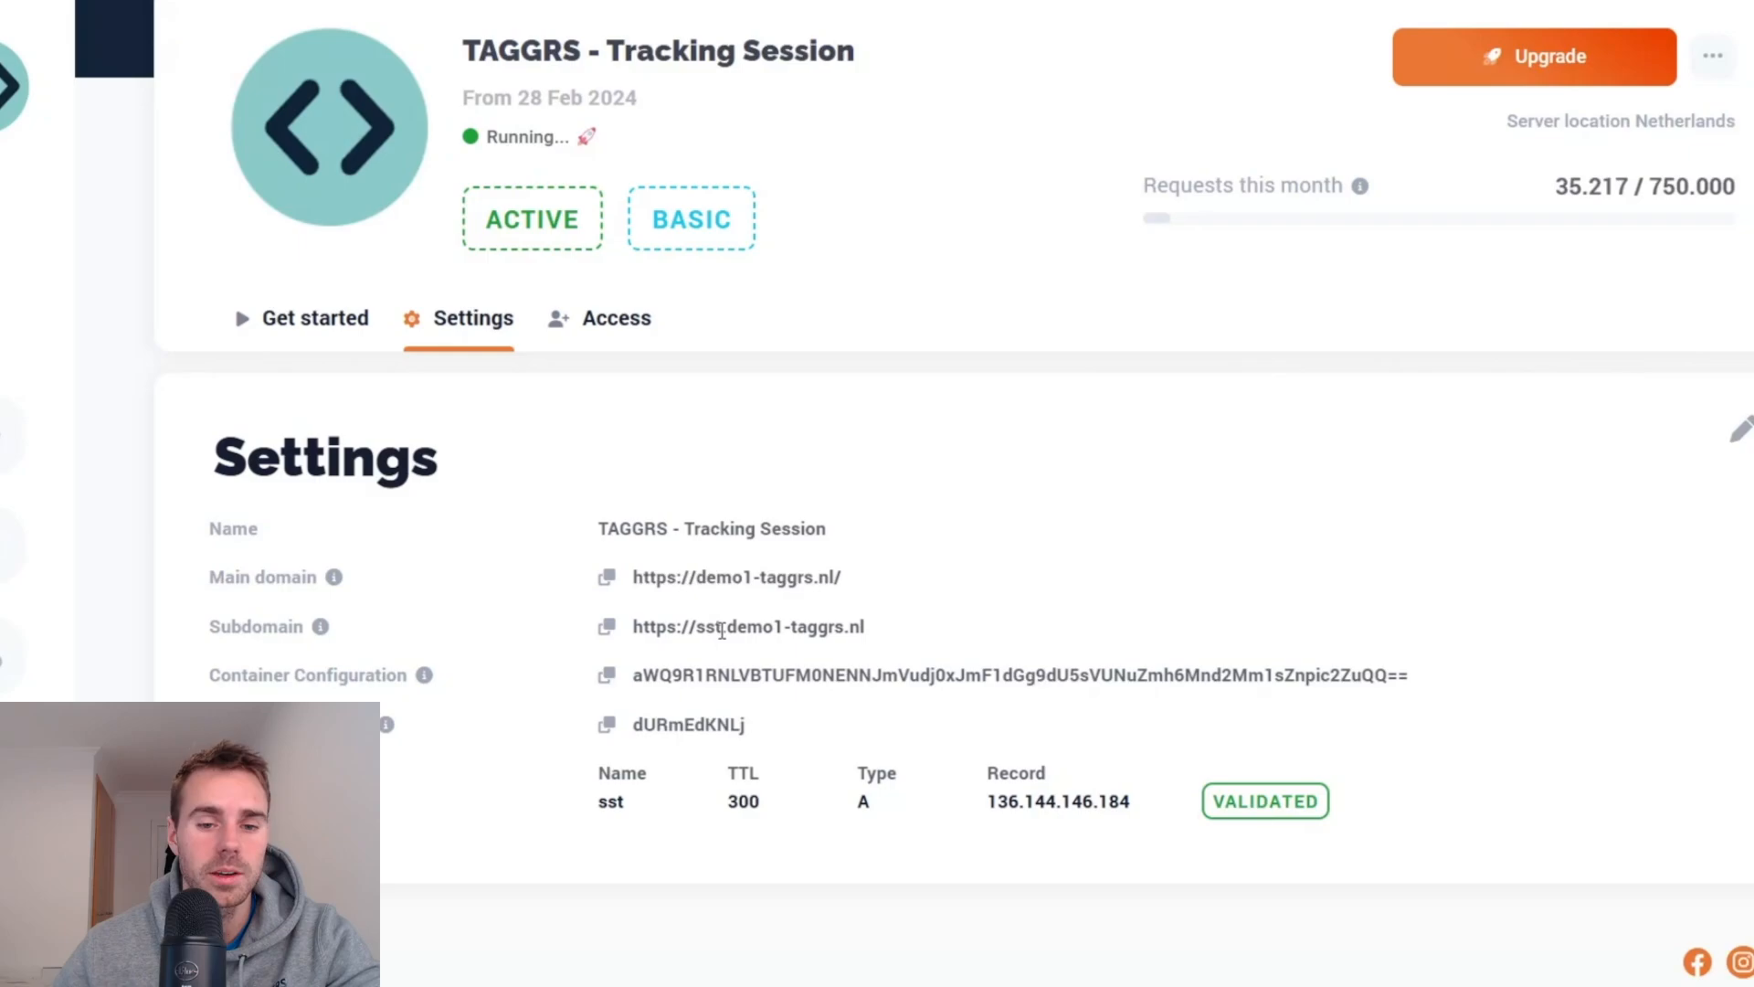
double_click(711, 627)
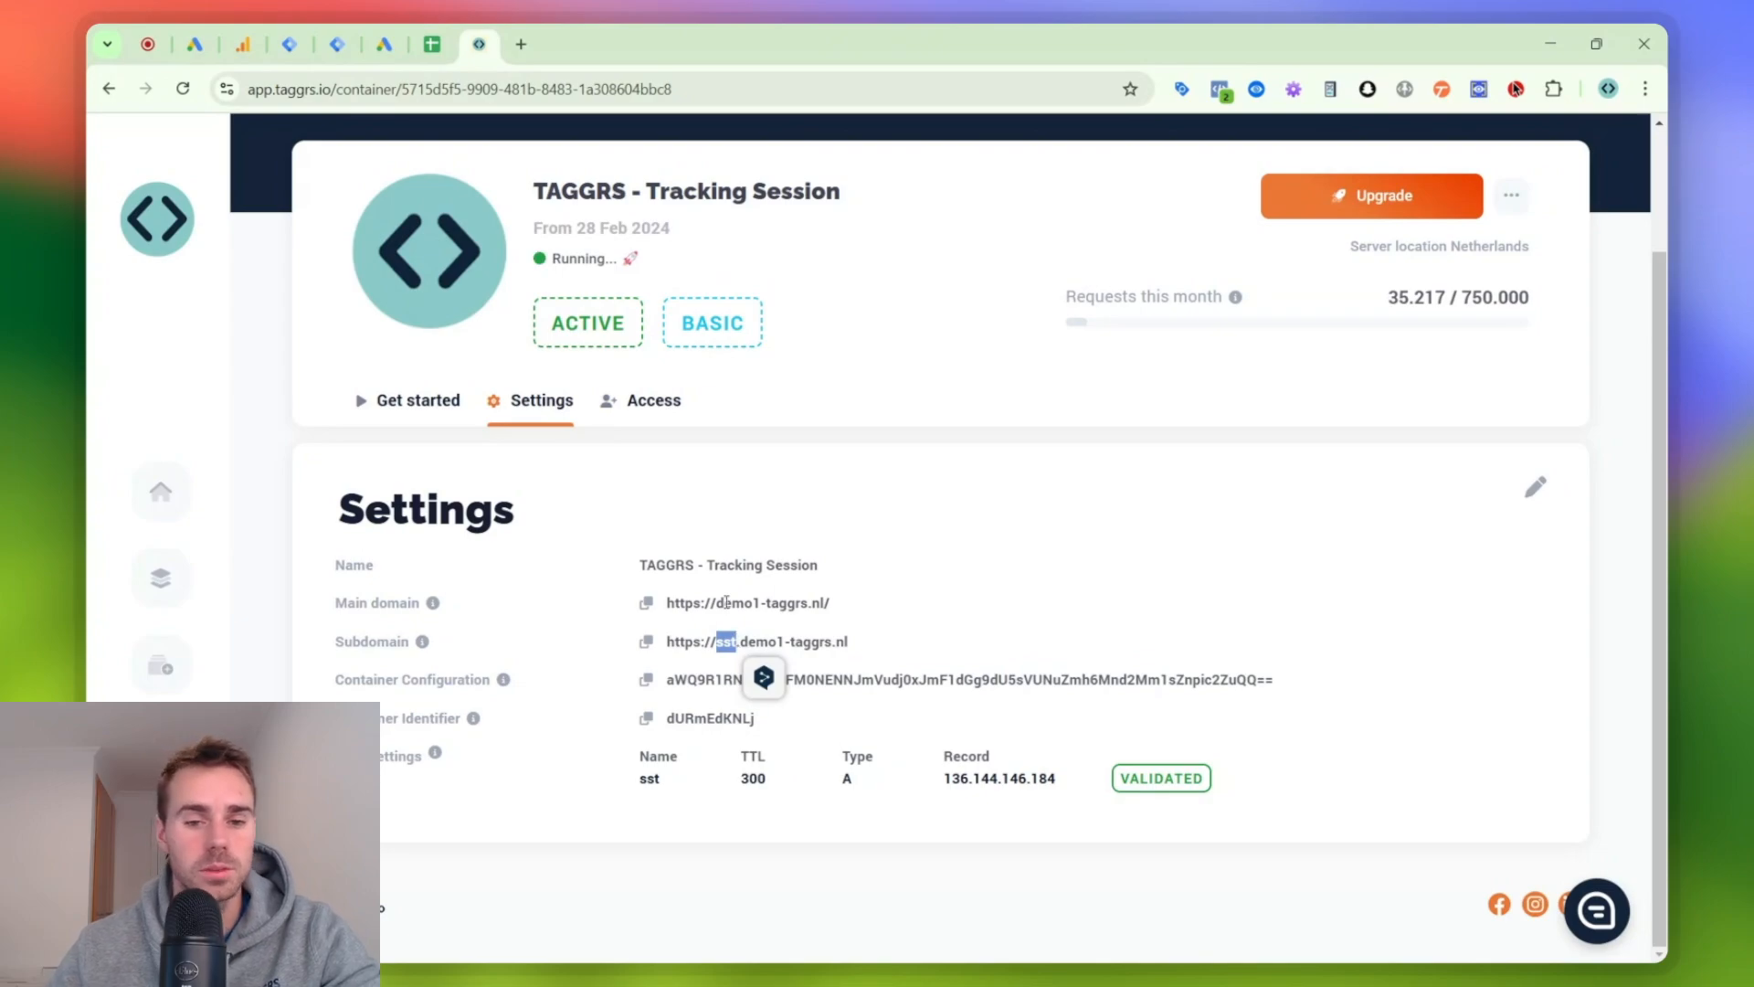
left_click(553, 667)
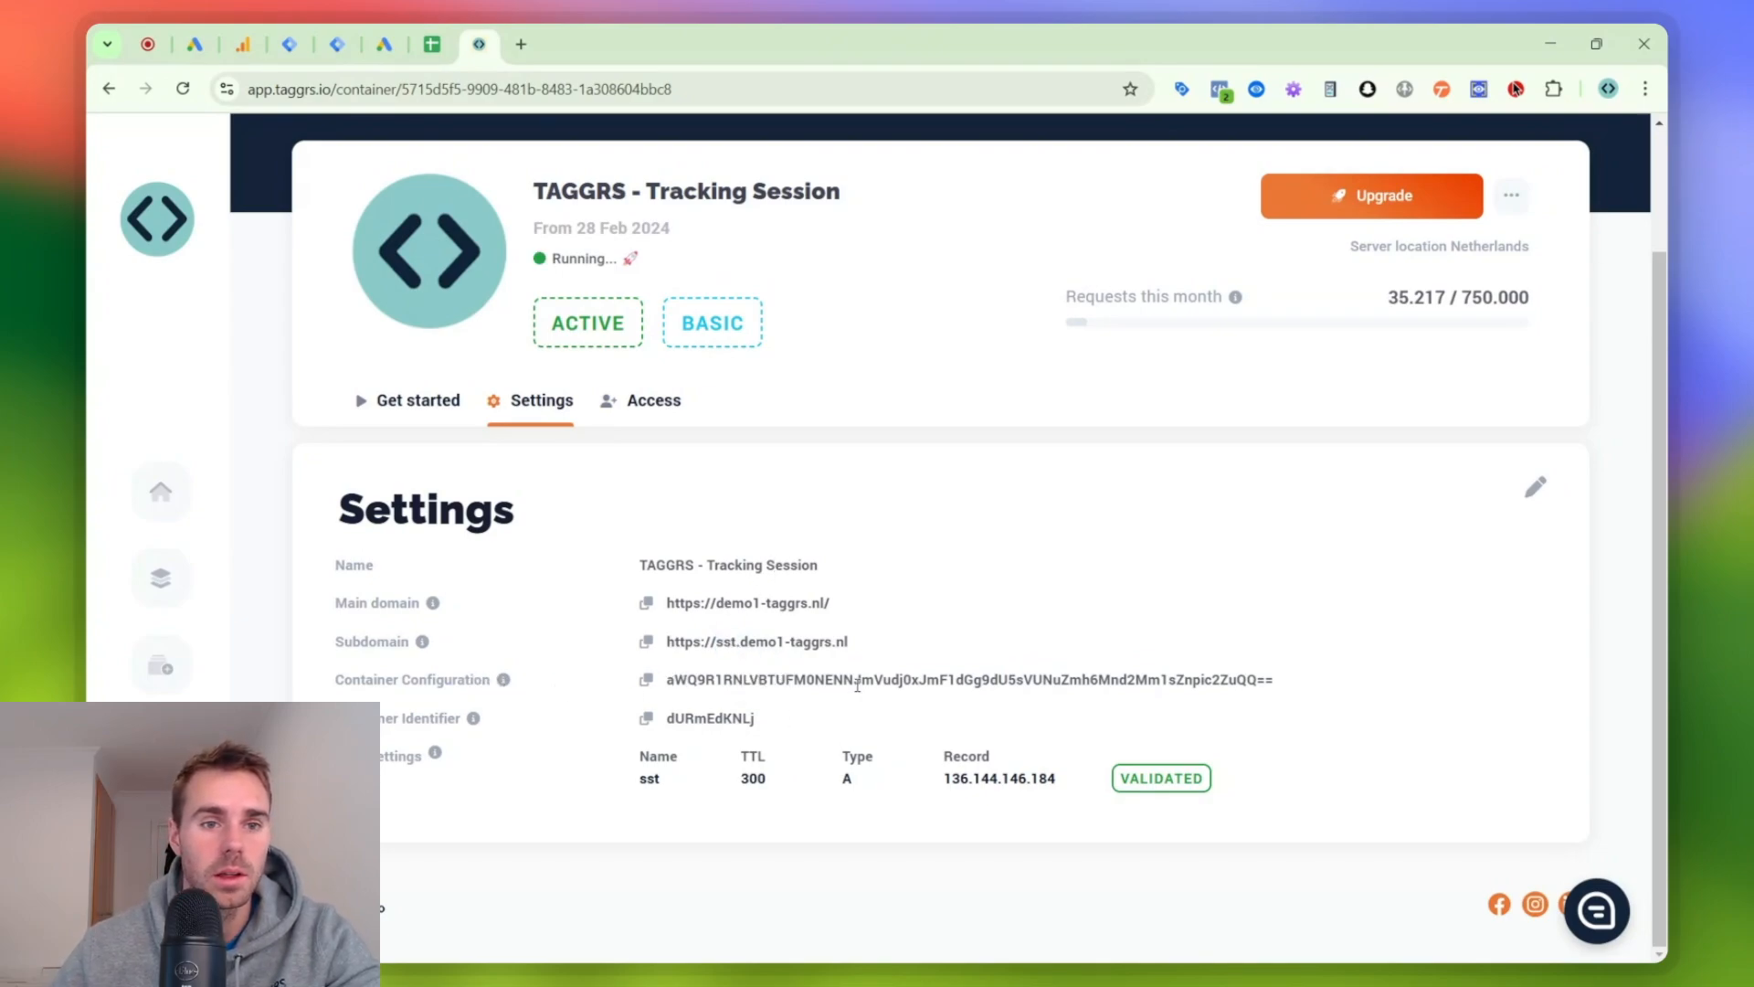
- Switch to Tag Manager and start a new container from the admin settings of demo1-taggrs.nl | Web
left_click(290, 43)
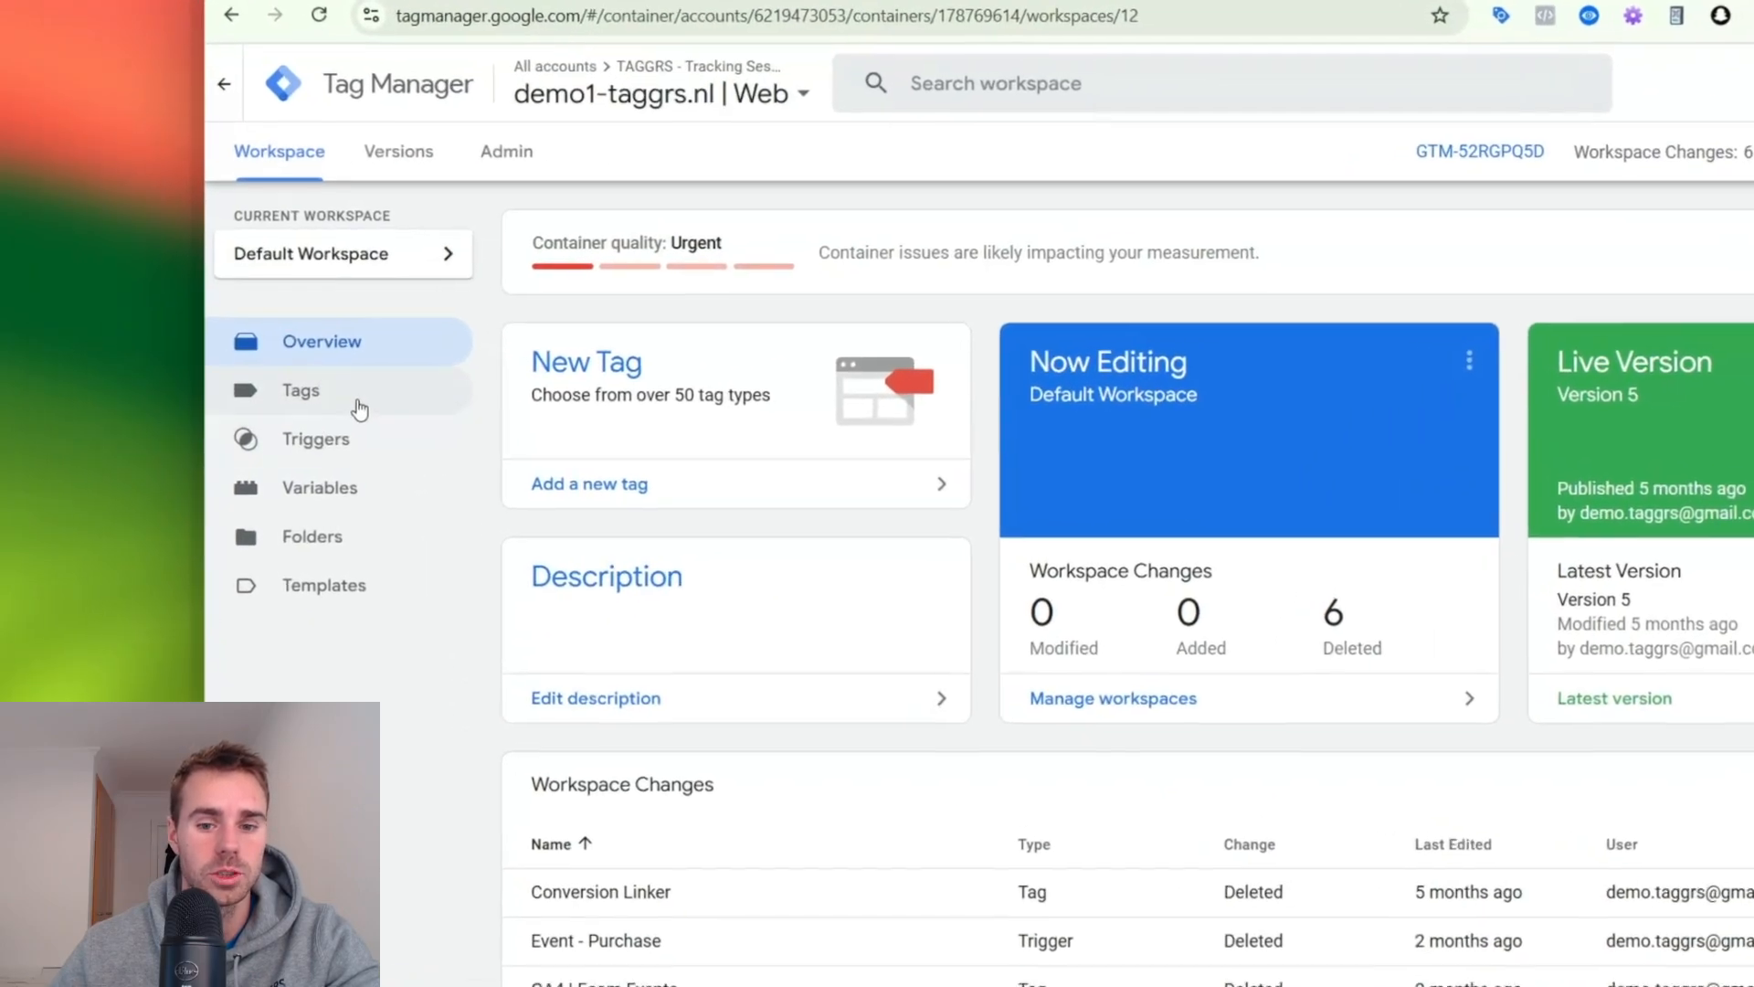
left_click(210, 411)
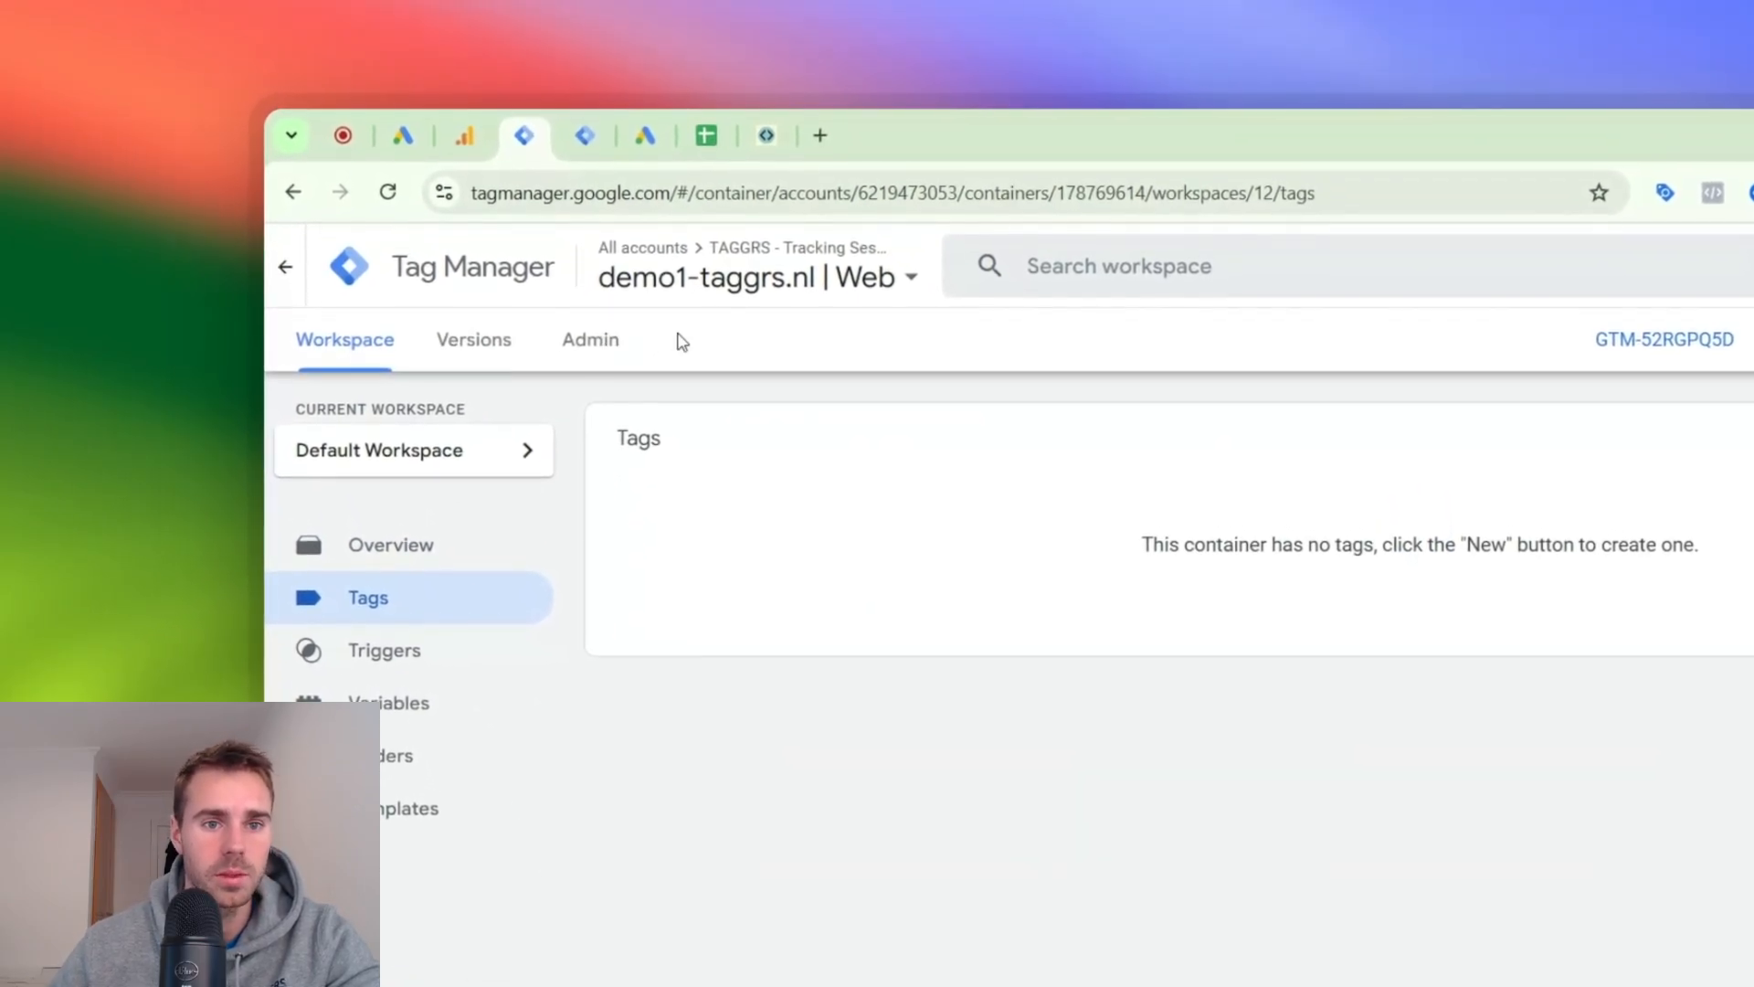
left_click(603, 342)
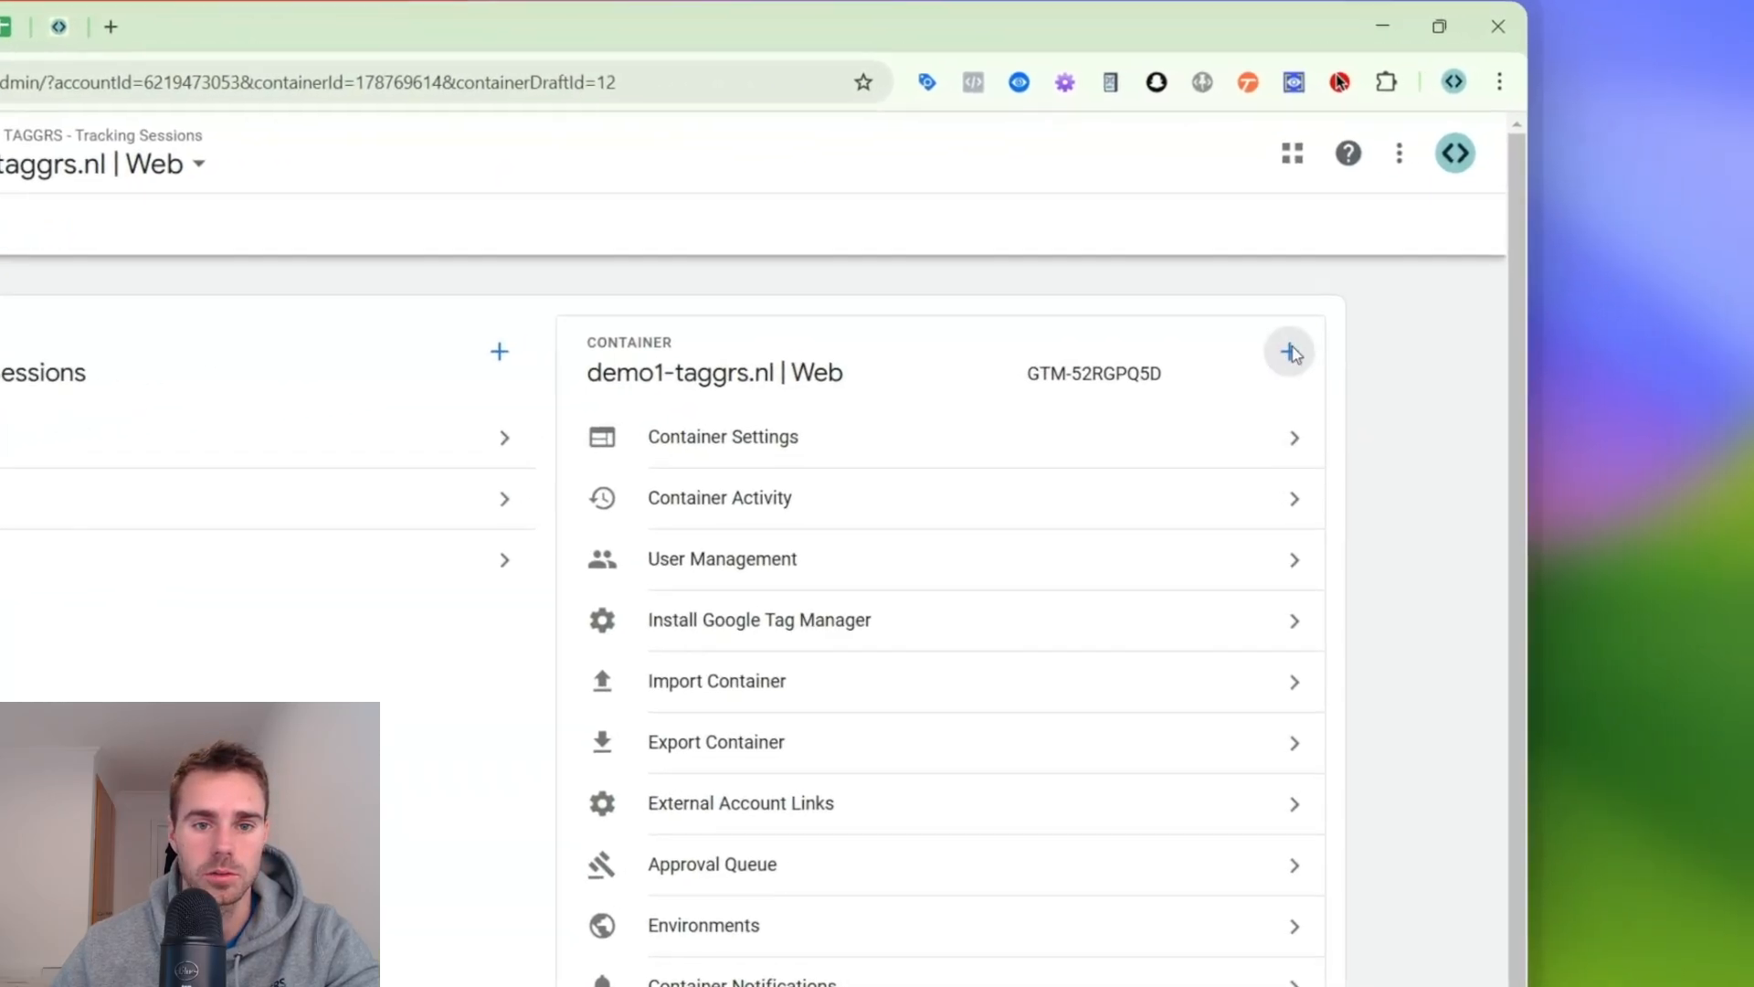
left_click(1488, 312)
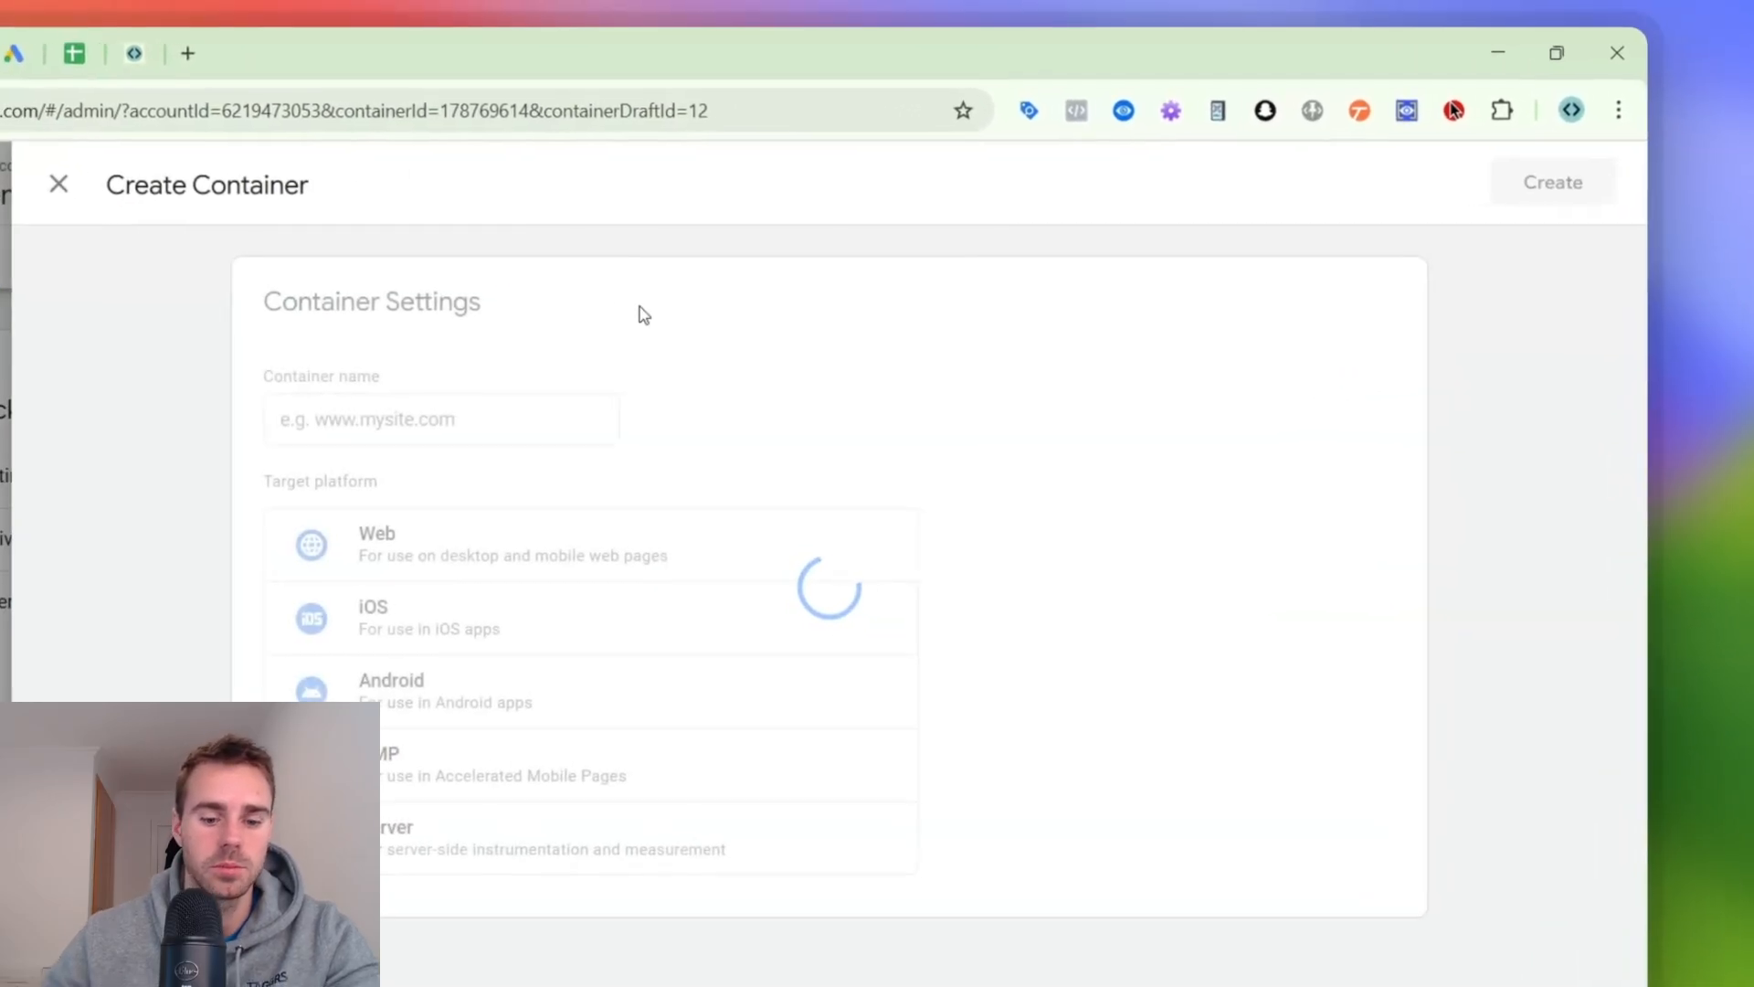
- Name the container "sever gtm container demo woocommerce", choose Server as its target platform, and create it
left_click(459, 409)
type("se")
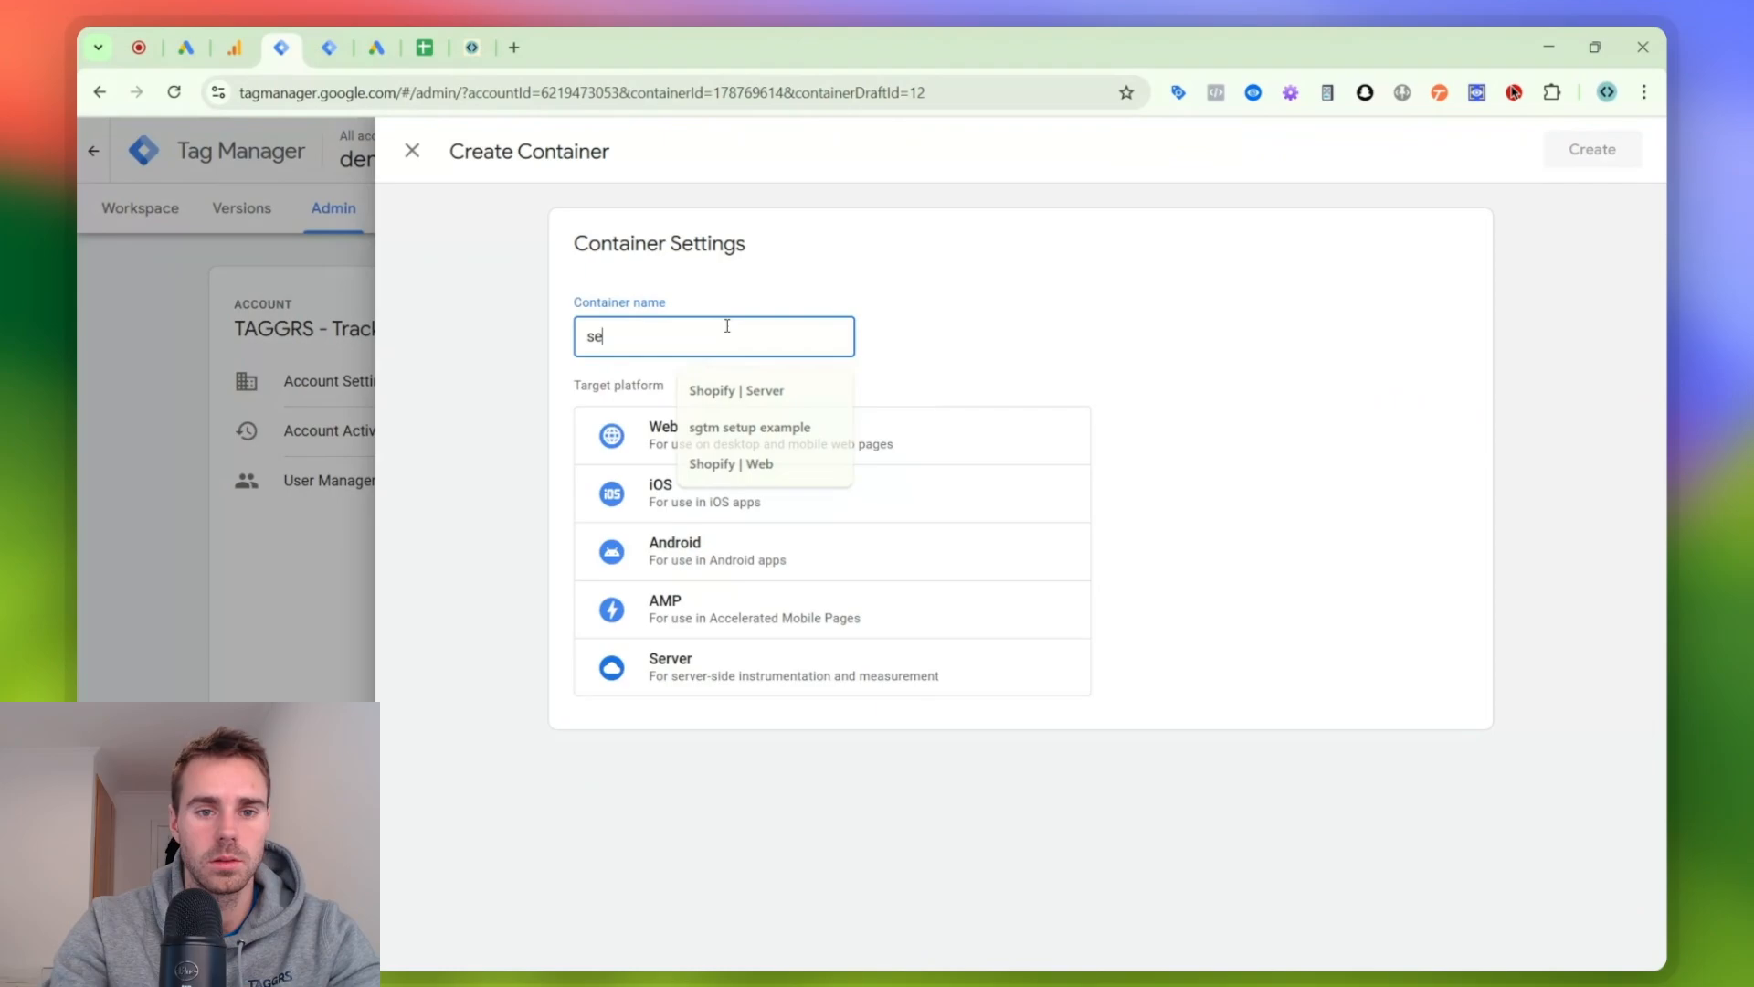
type("ver gtm cont")
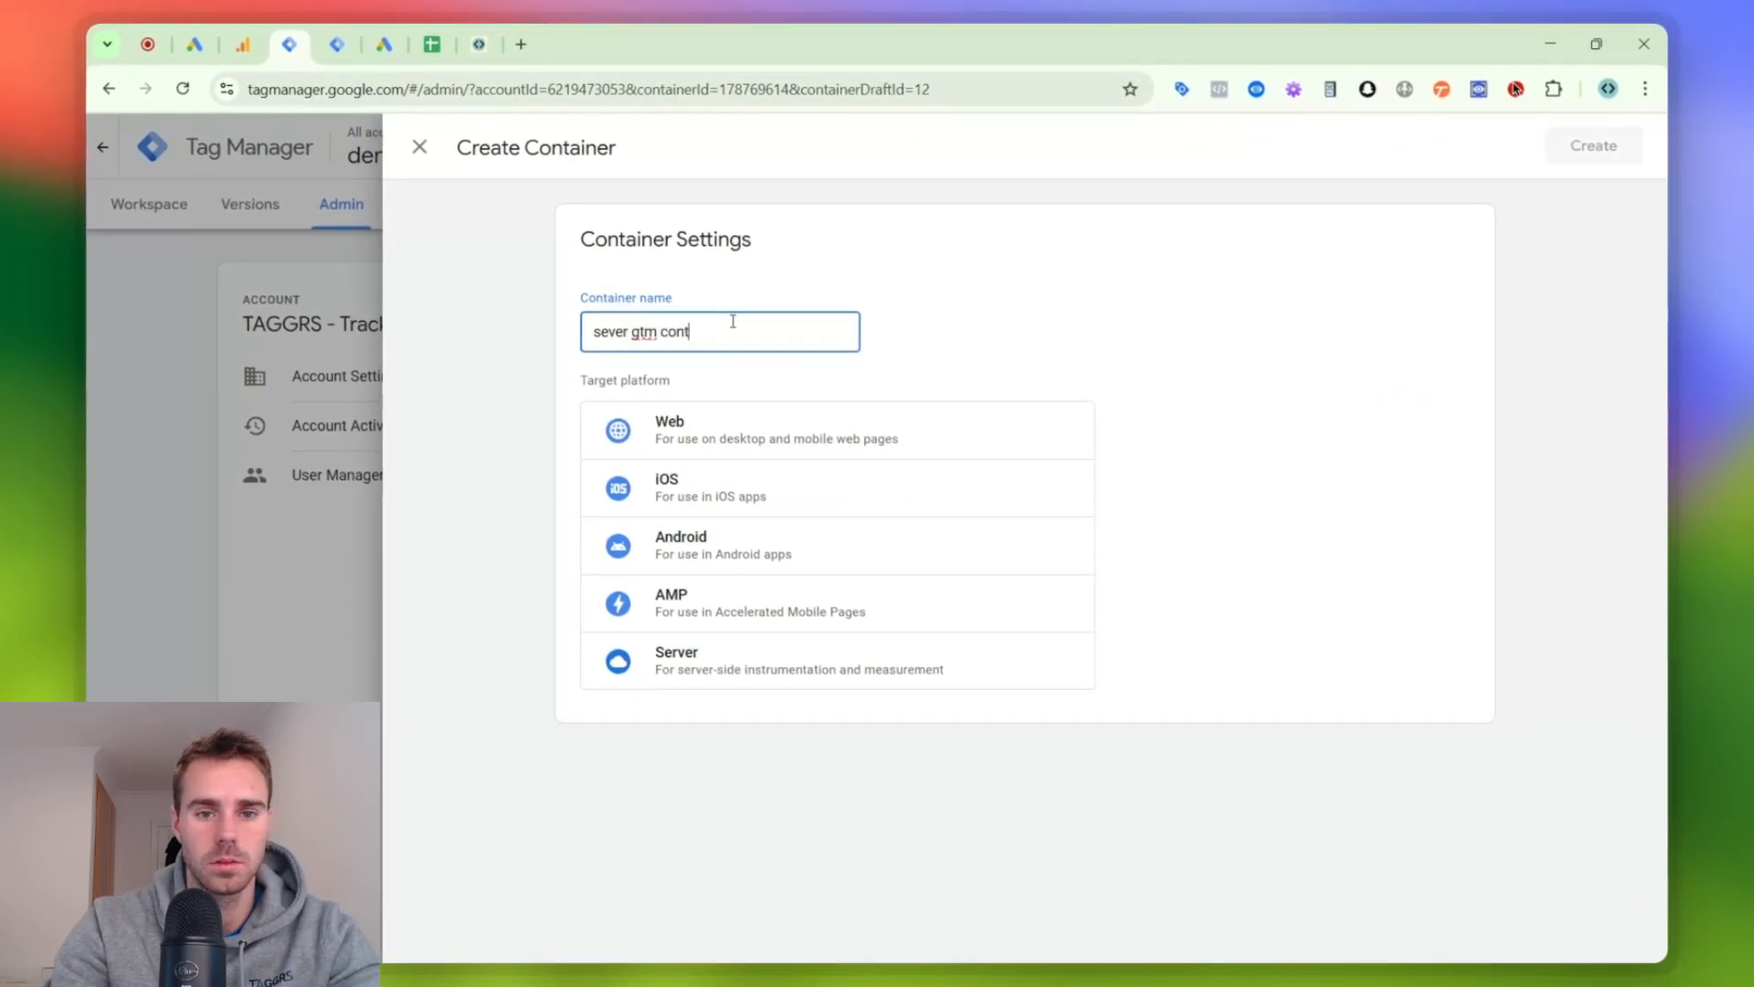
type("emo woocommerce")
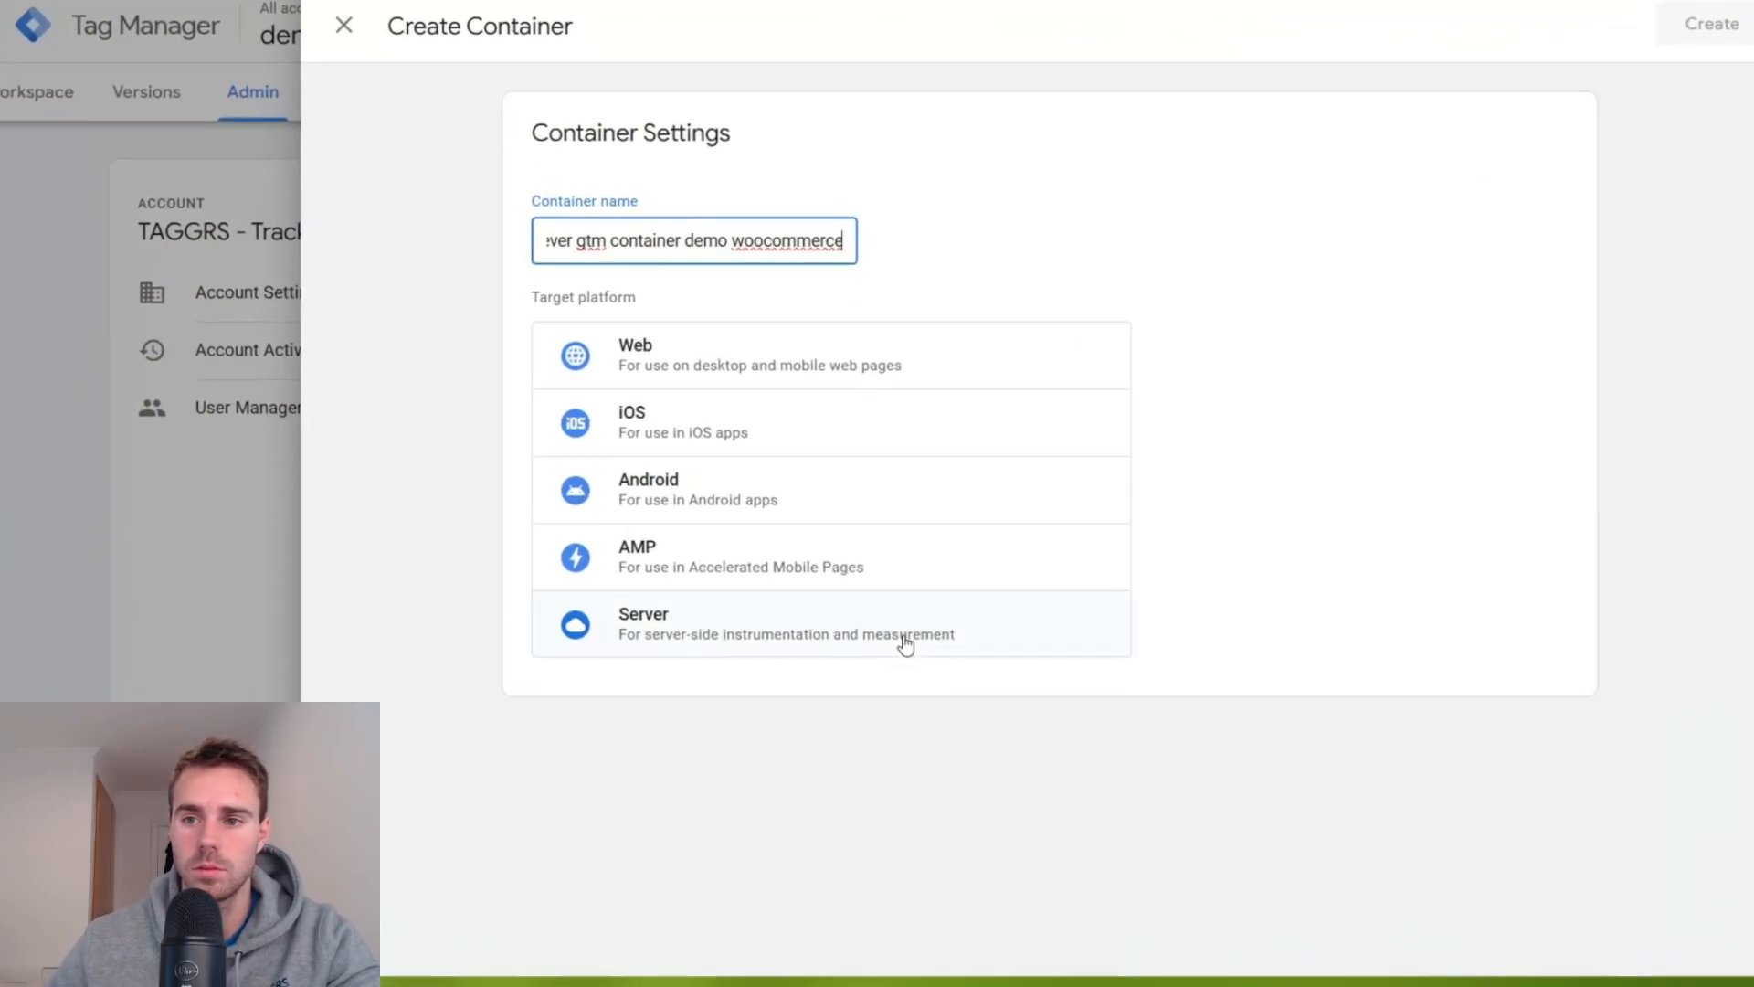
left_click(878, 661)
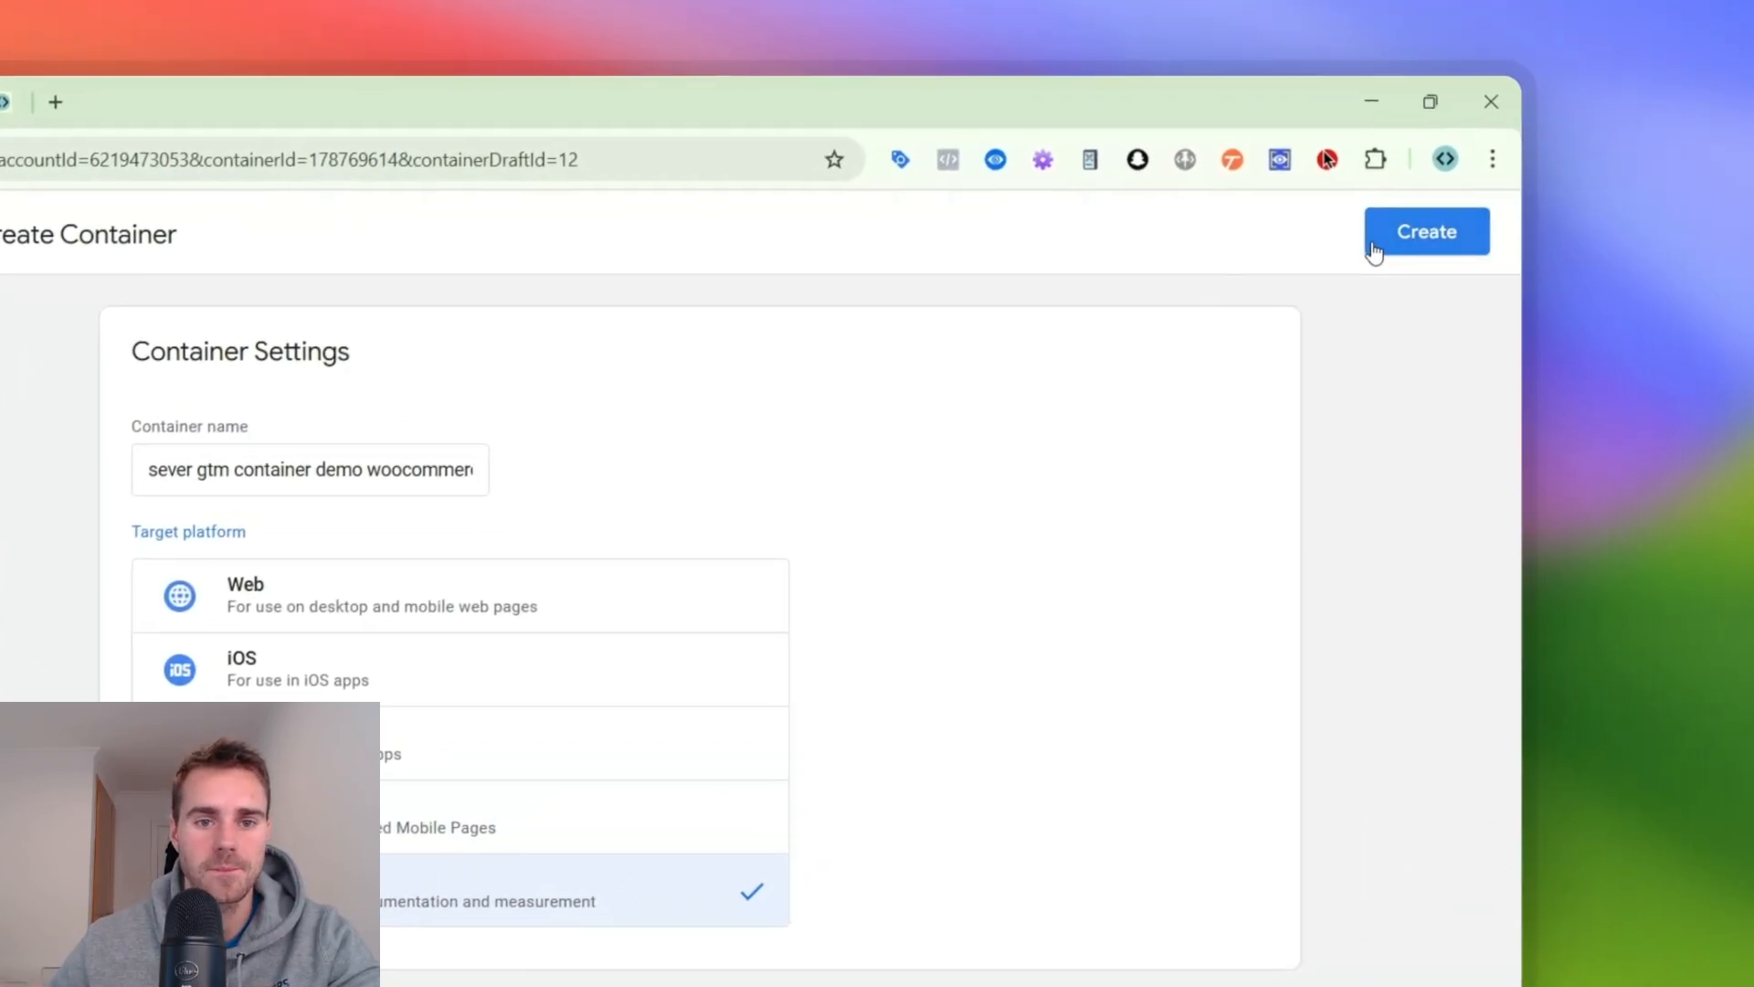
left_click(1498, 149)
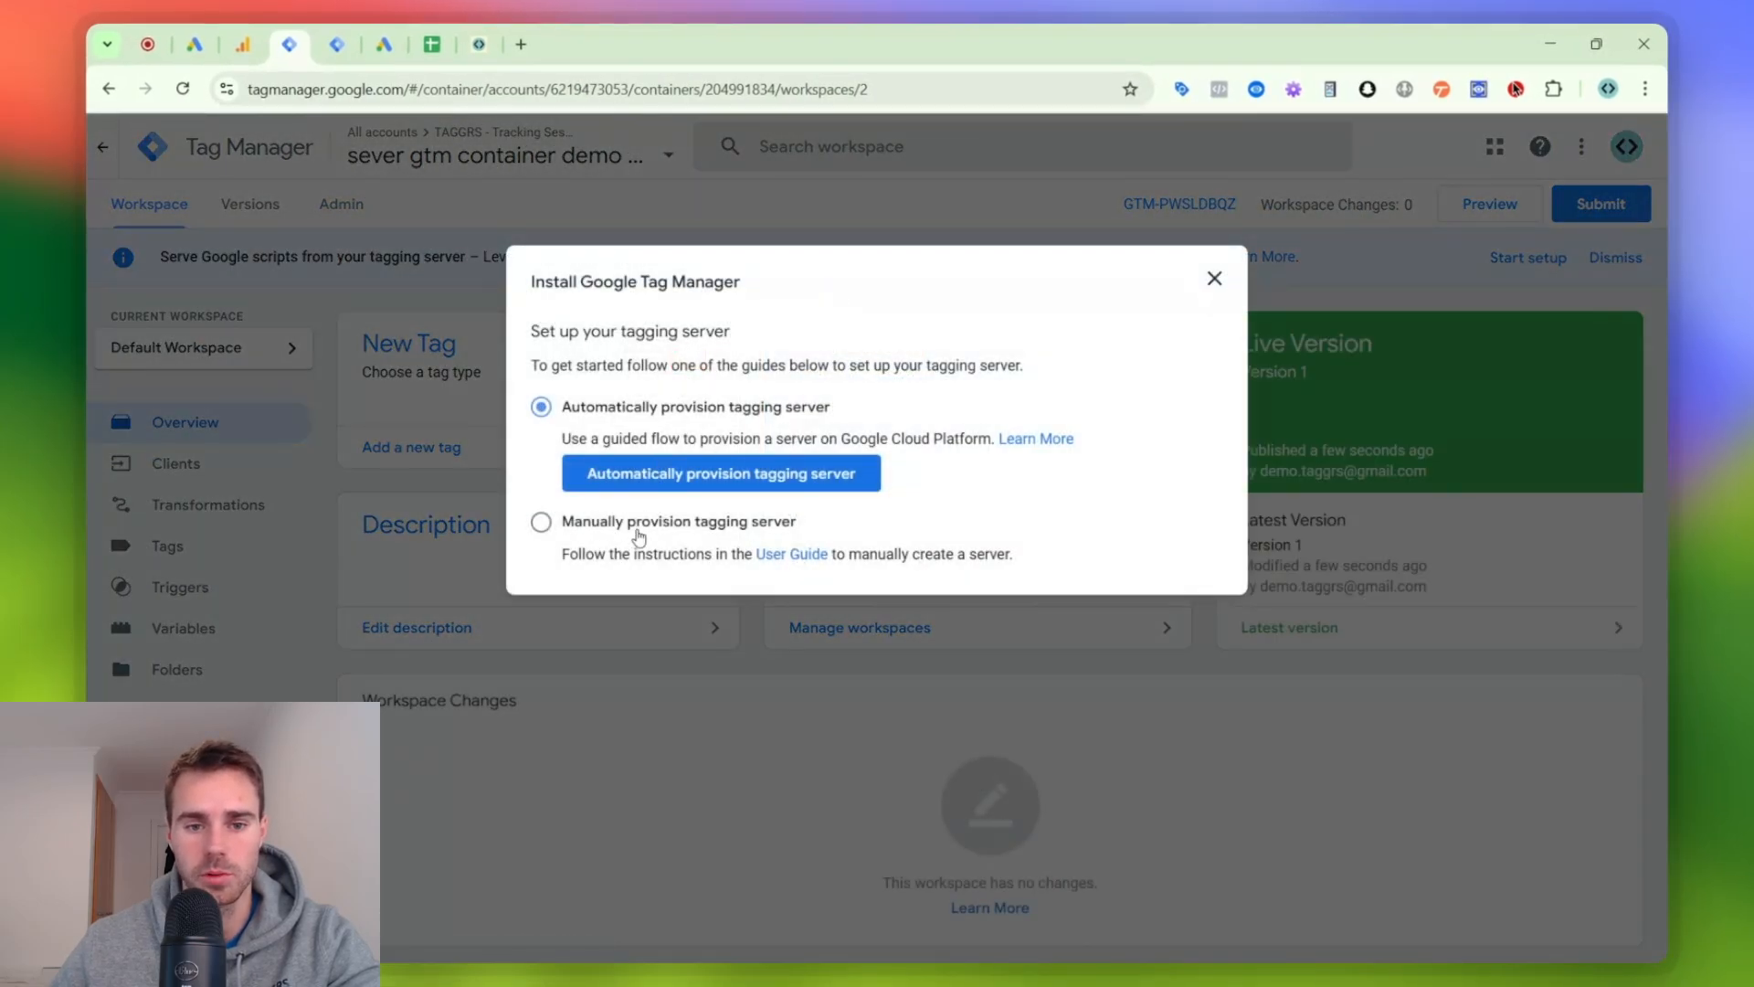
- Choose manual provisioning of the tagging server, copy the container config, and close the installation dialog
left_click(547, 530)
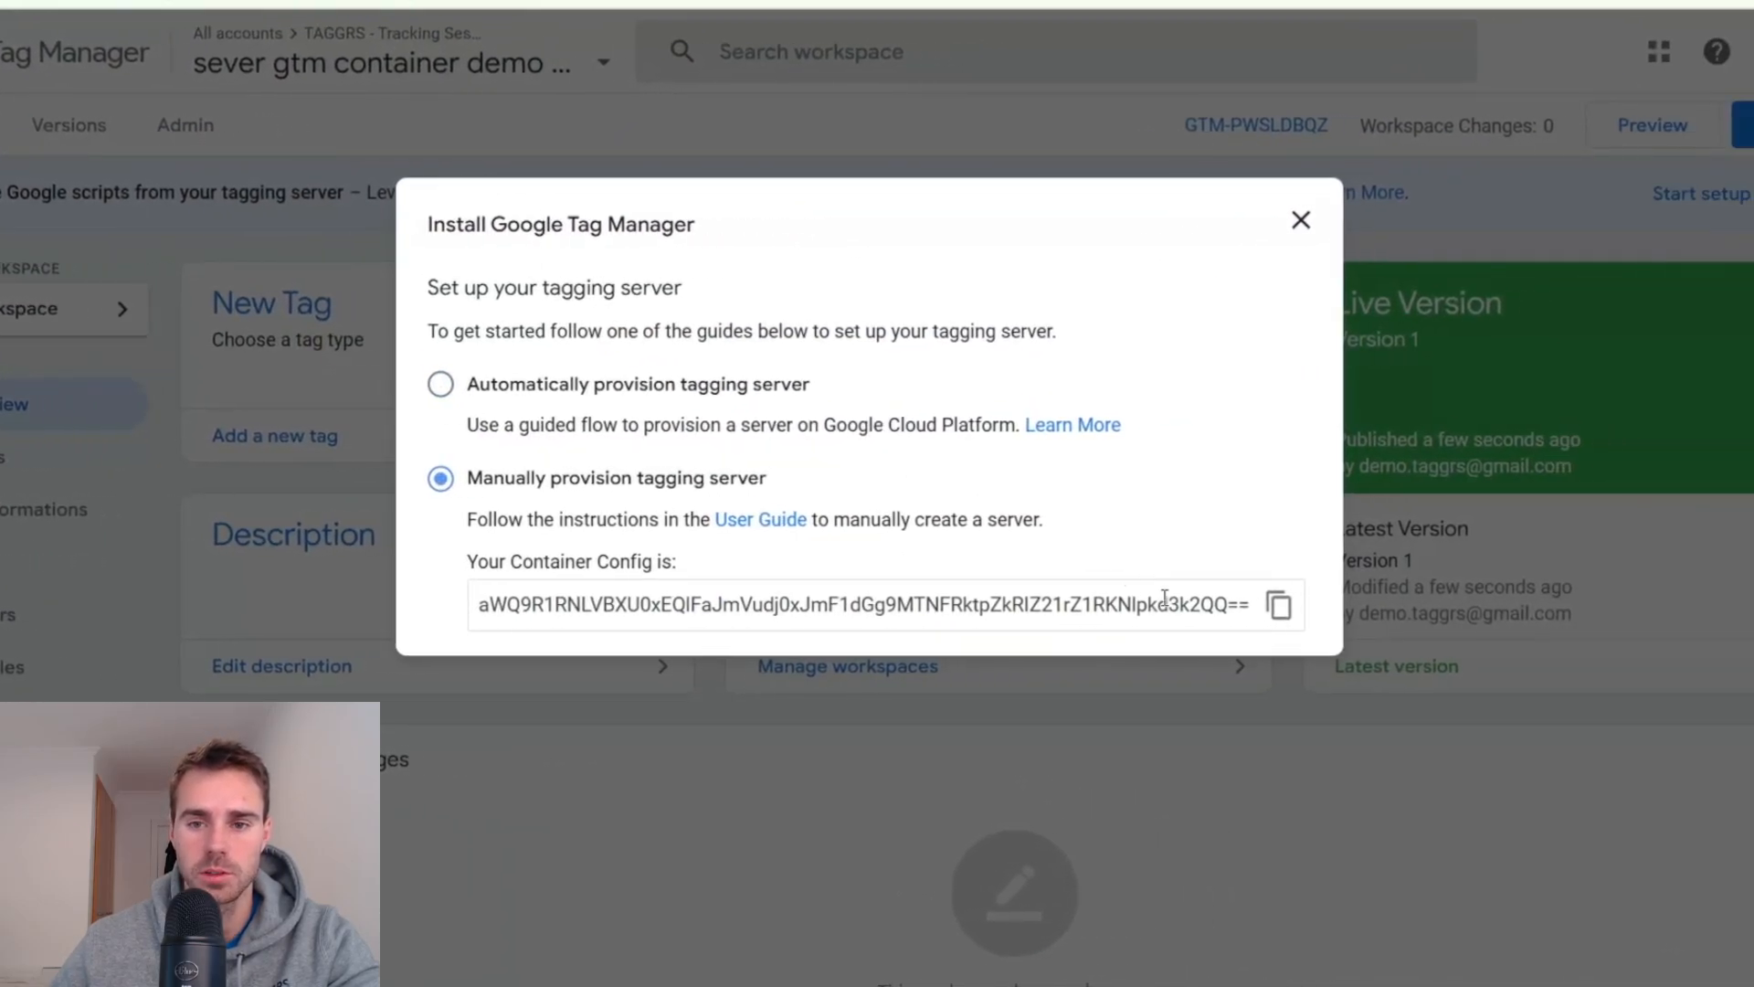
left_click(1279, 604)
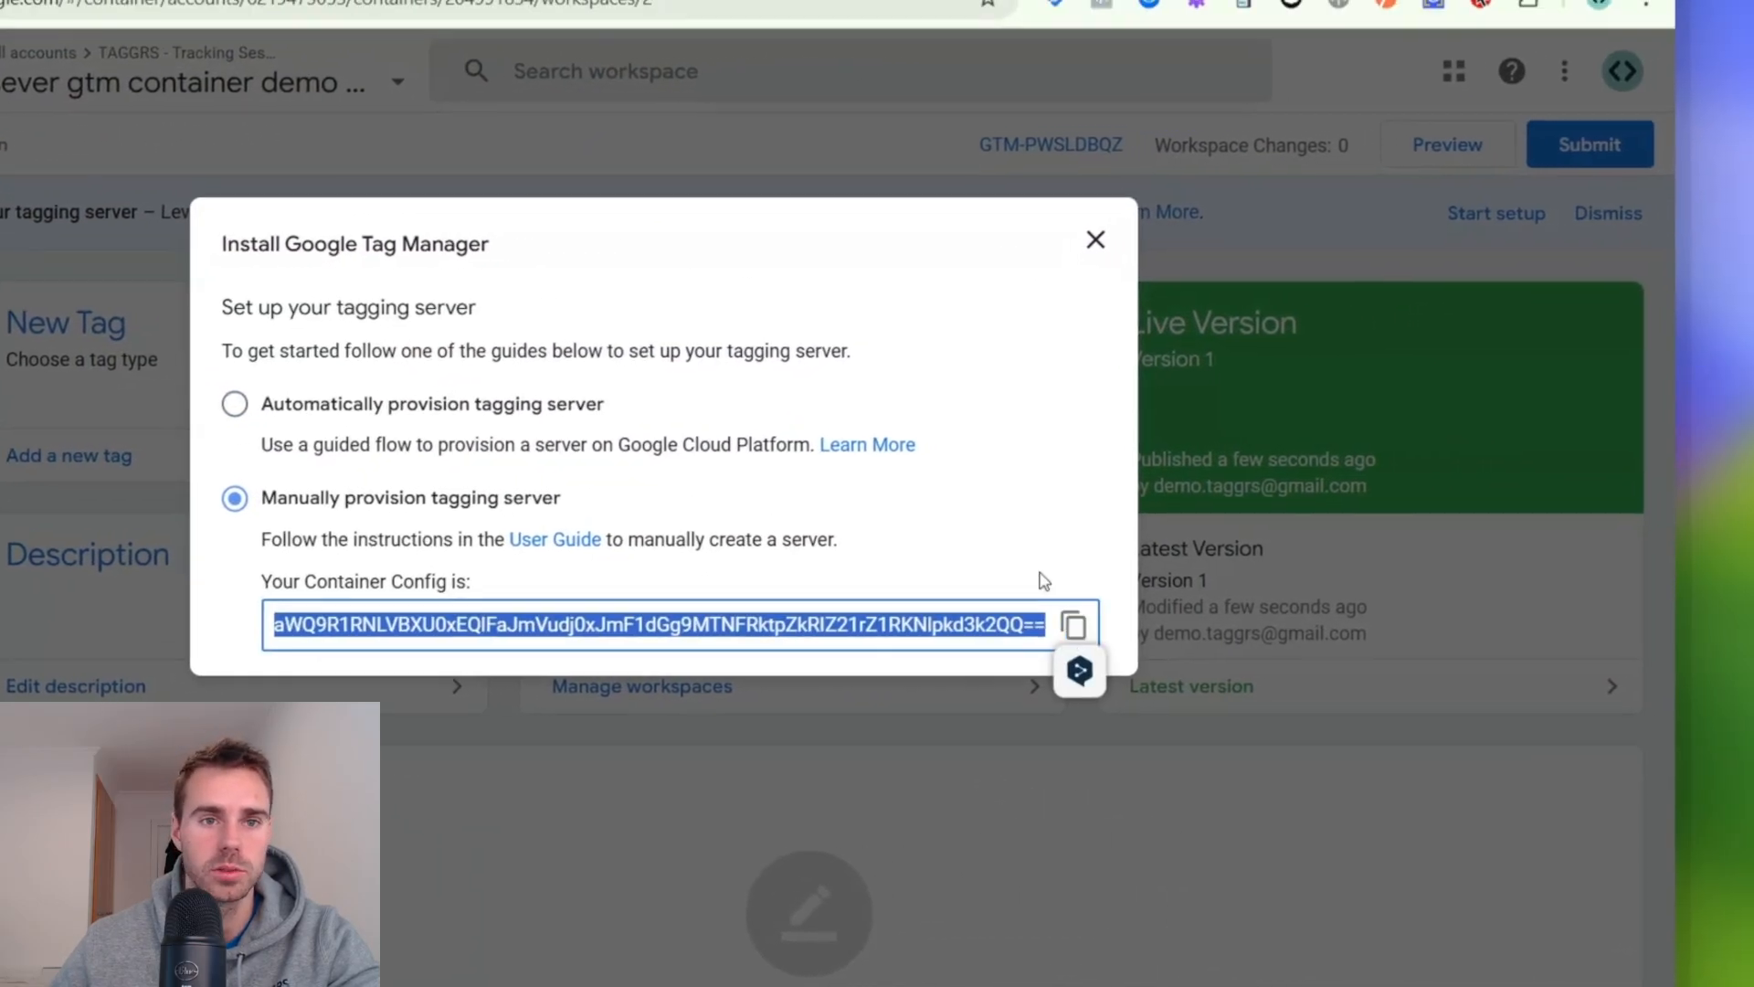
key("Escape")
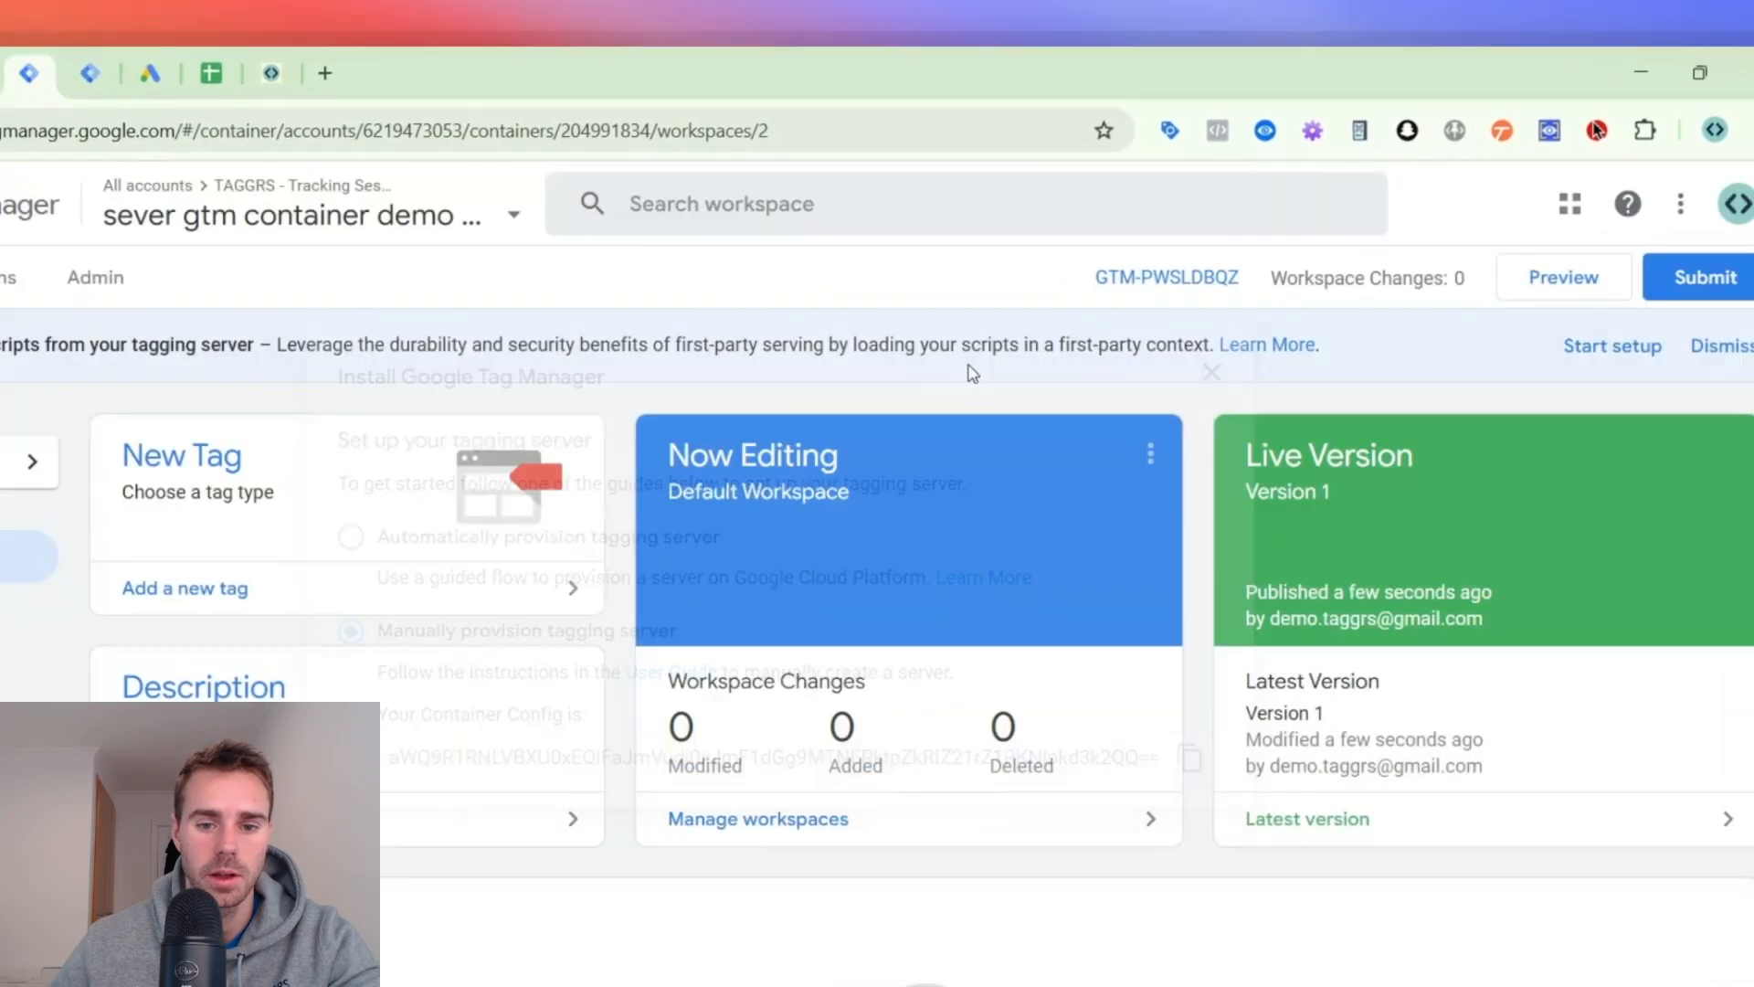
- Return to the TAGGRS container settings and examine the container configuration and the DNS settings record
left_click(271, 73)
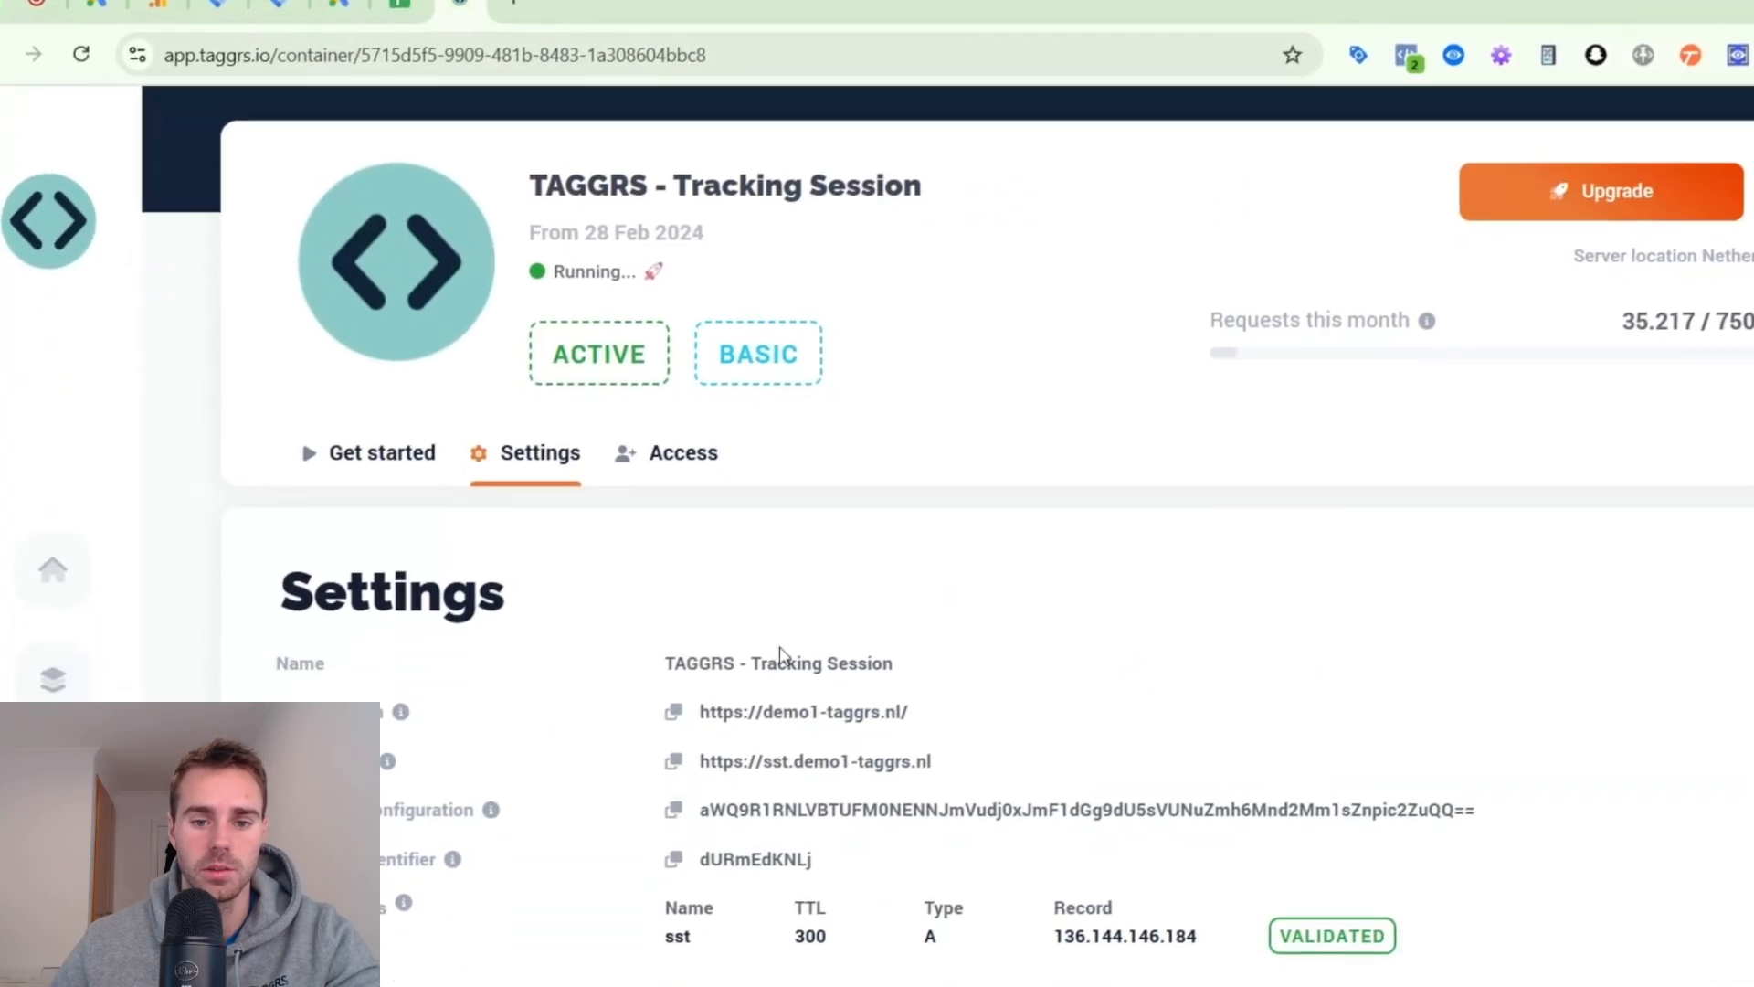
double_click(899, 651)
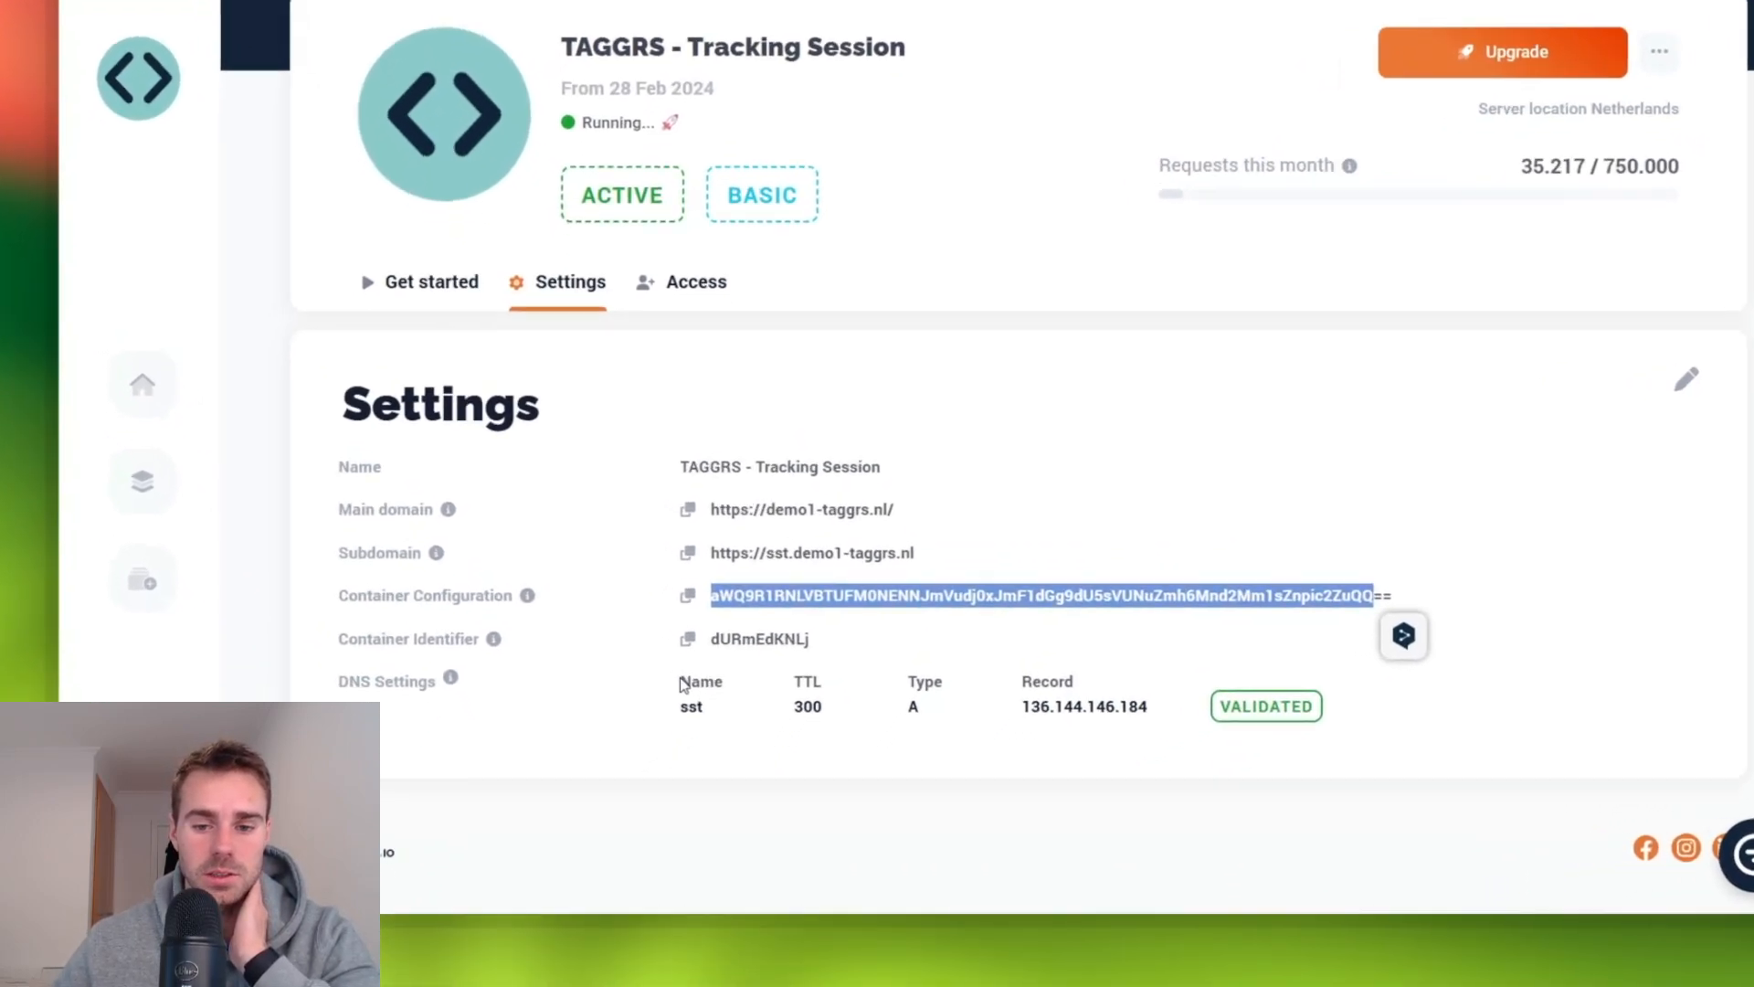
left_click_drag(635, 755, 1149, 767)
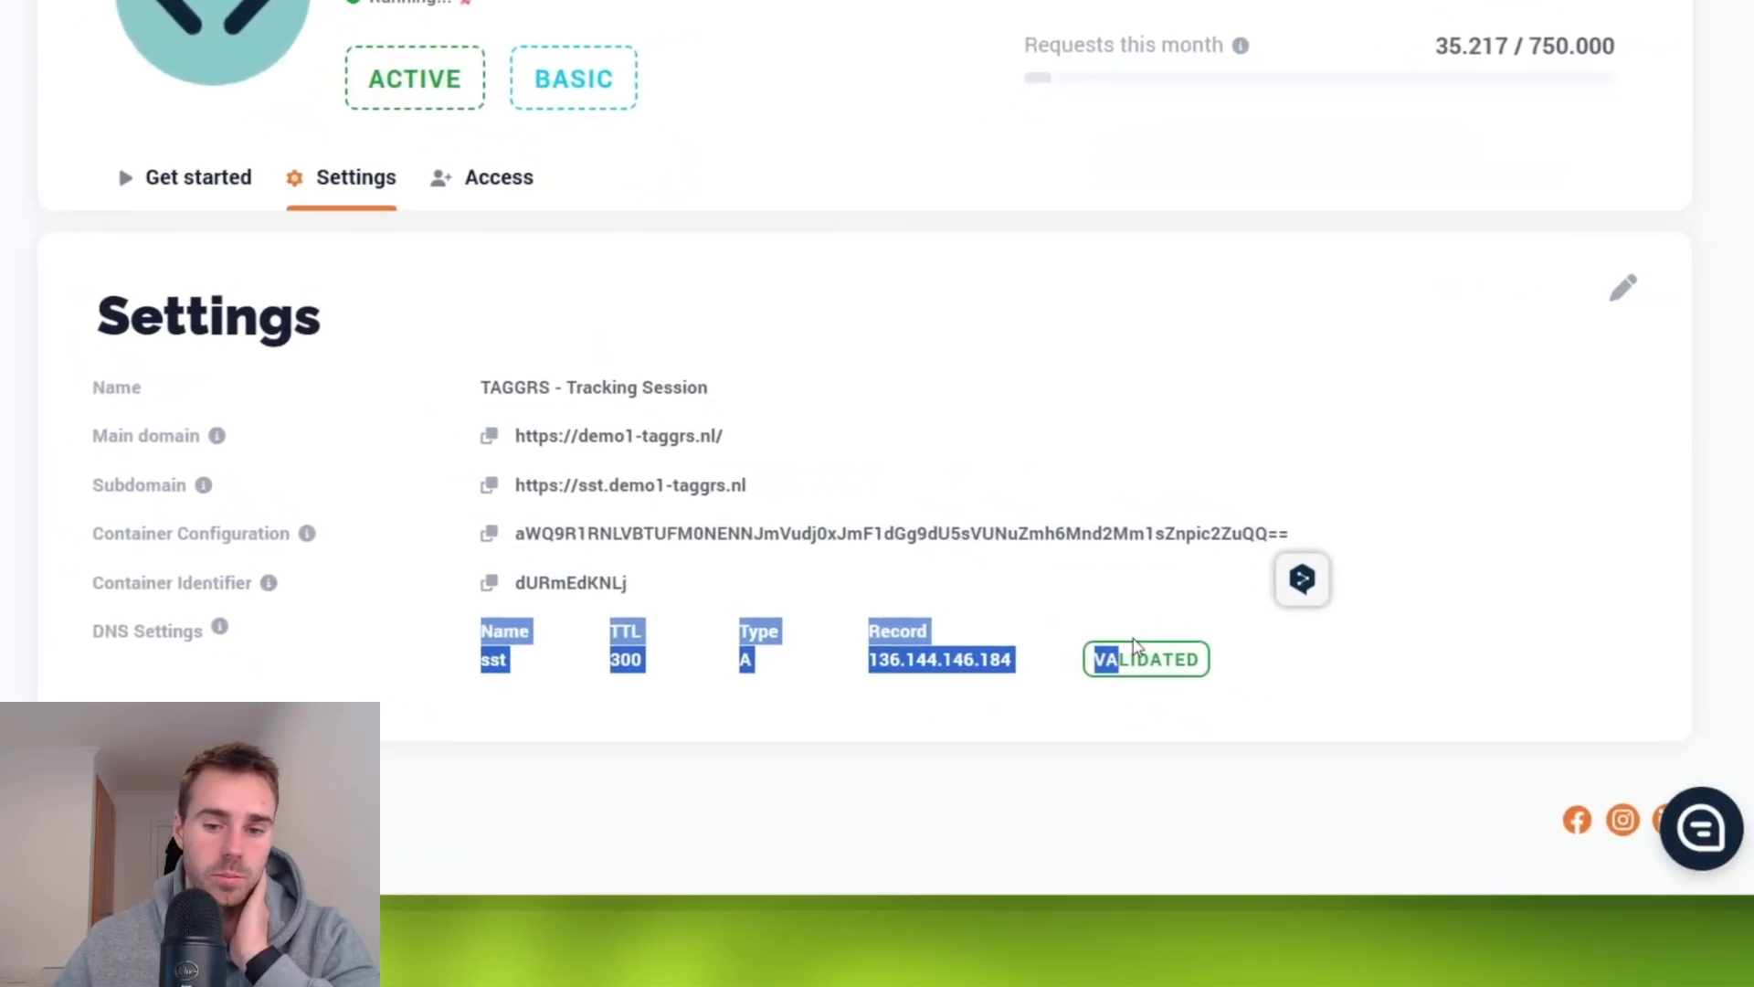
left_click_drag(1132, 647, 530, 665)
left_click(1231, 663)
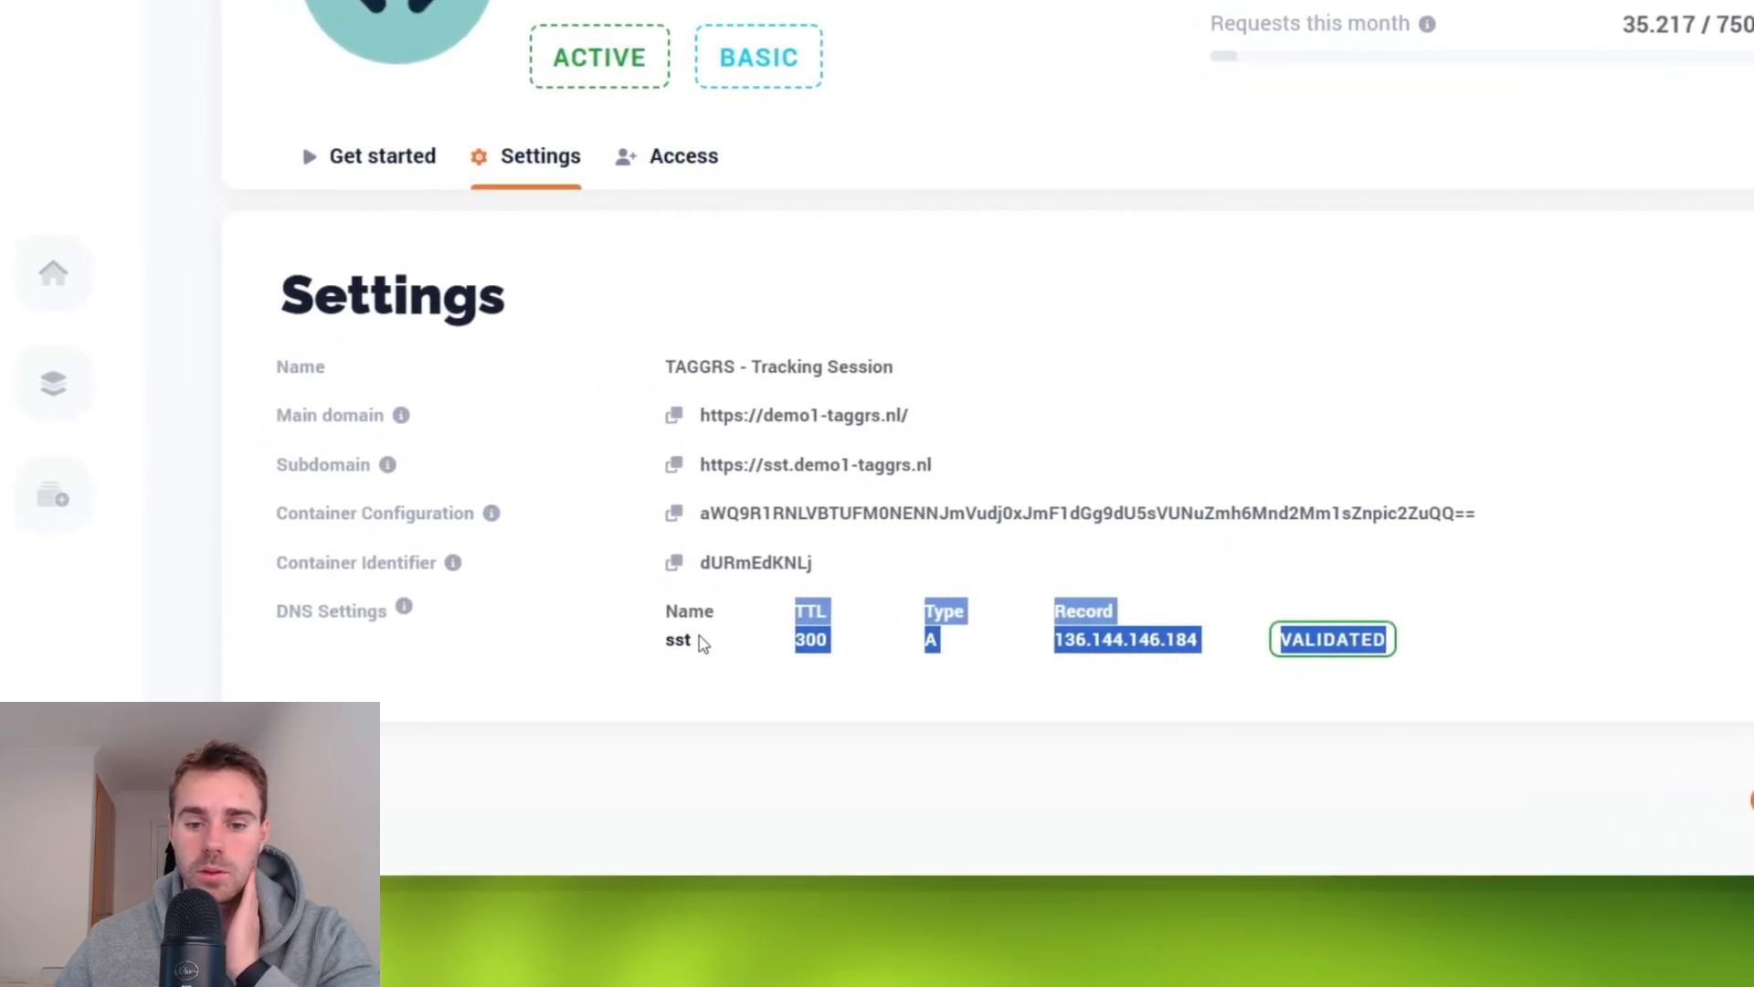
left_click_drag(665, 612, 703, 612)
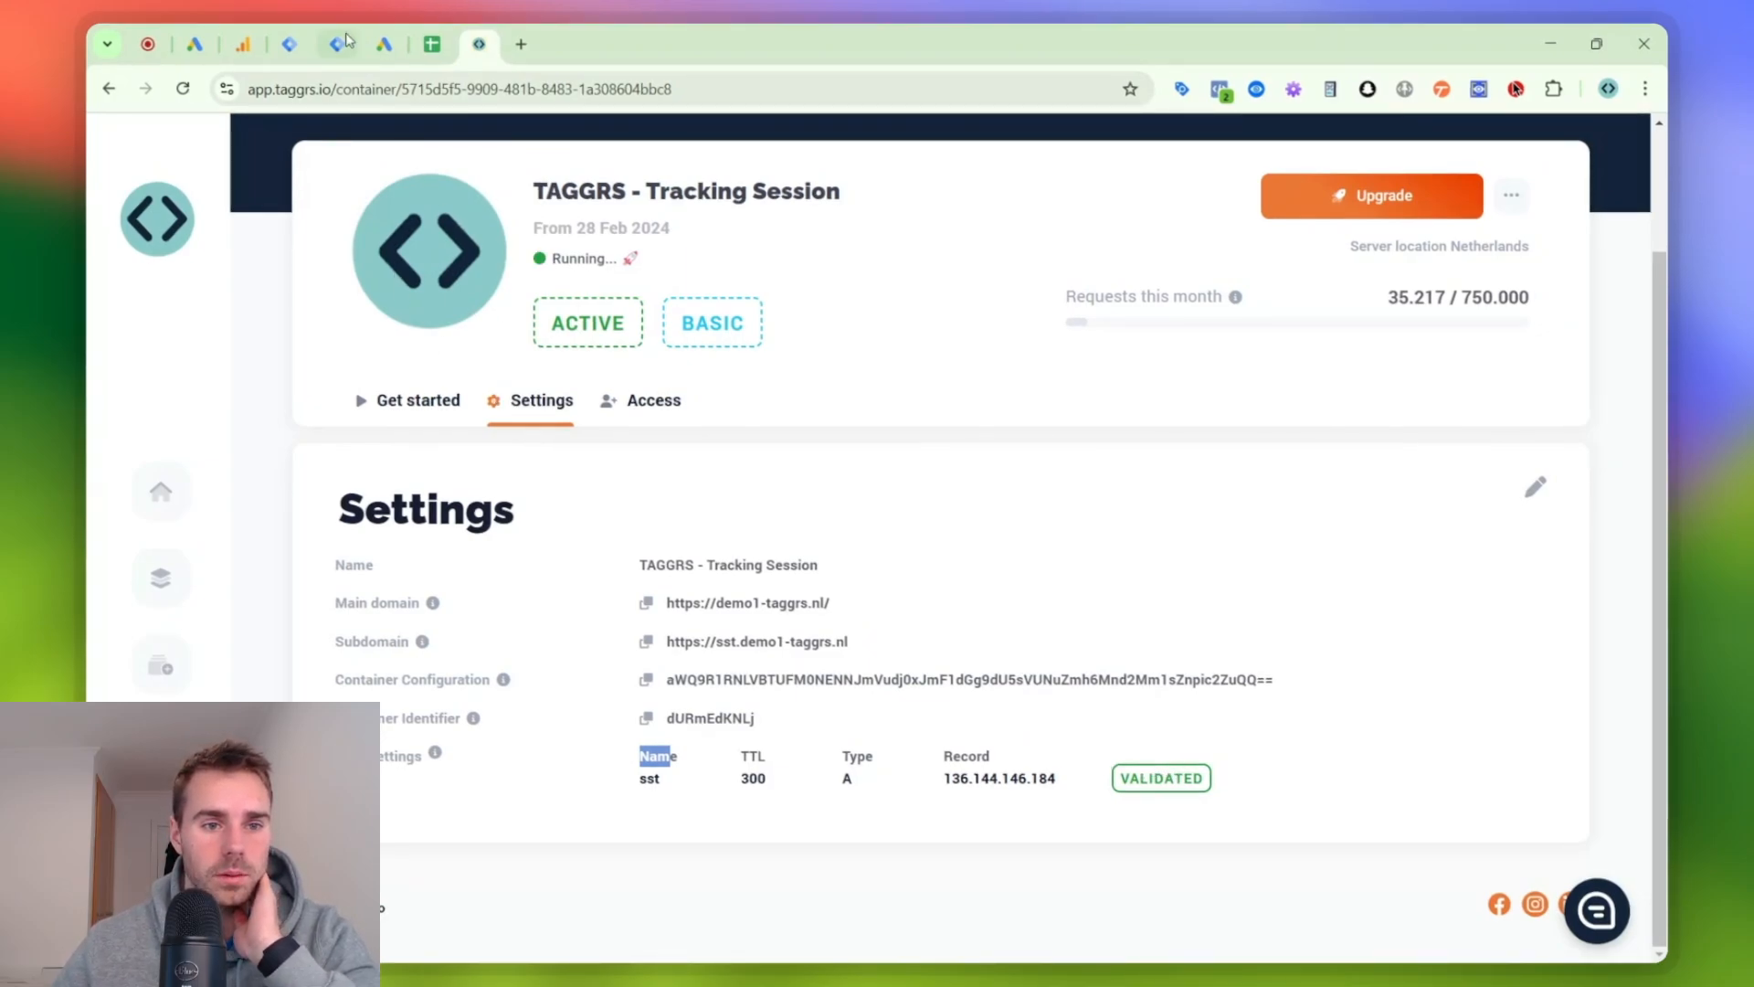
- Switch to the checklist spreadsheet and mark "Set up a TAGGRS account" and "Configure SST GTM container" as done
left_click(425, 36)
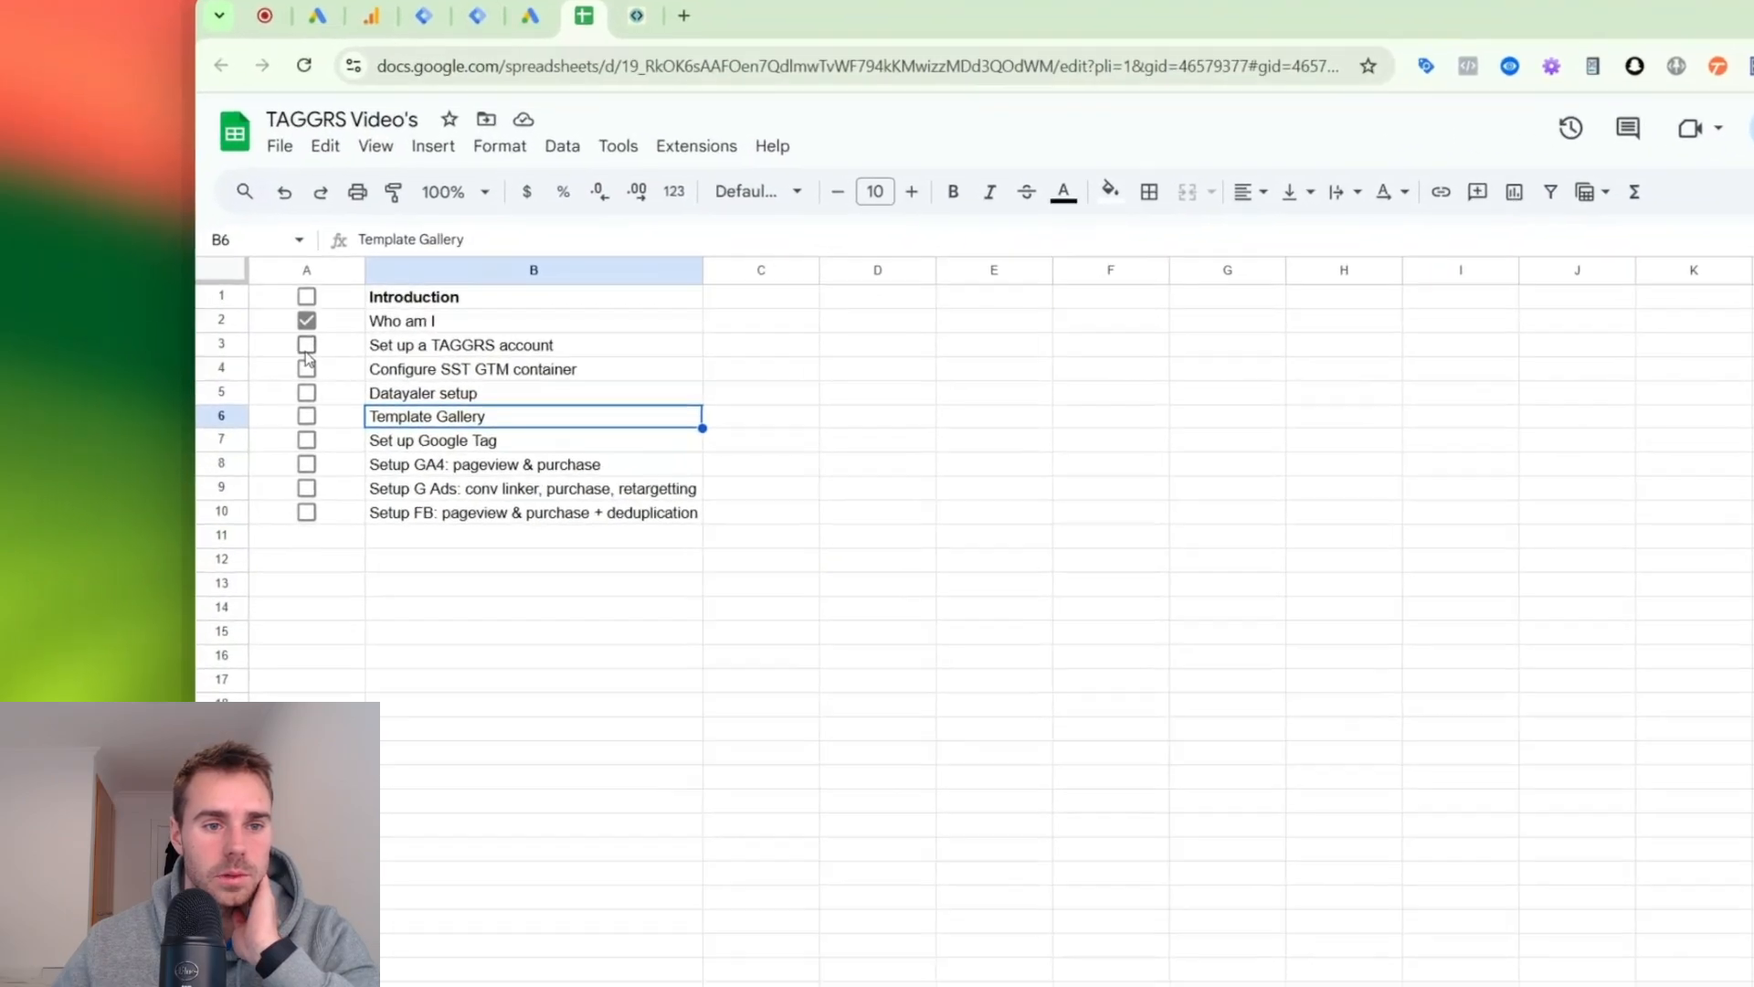
left_click(185, 337)
left_click(379, 362)
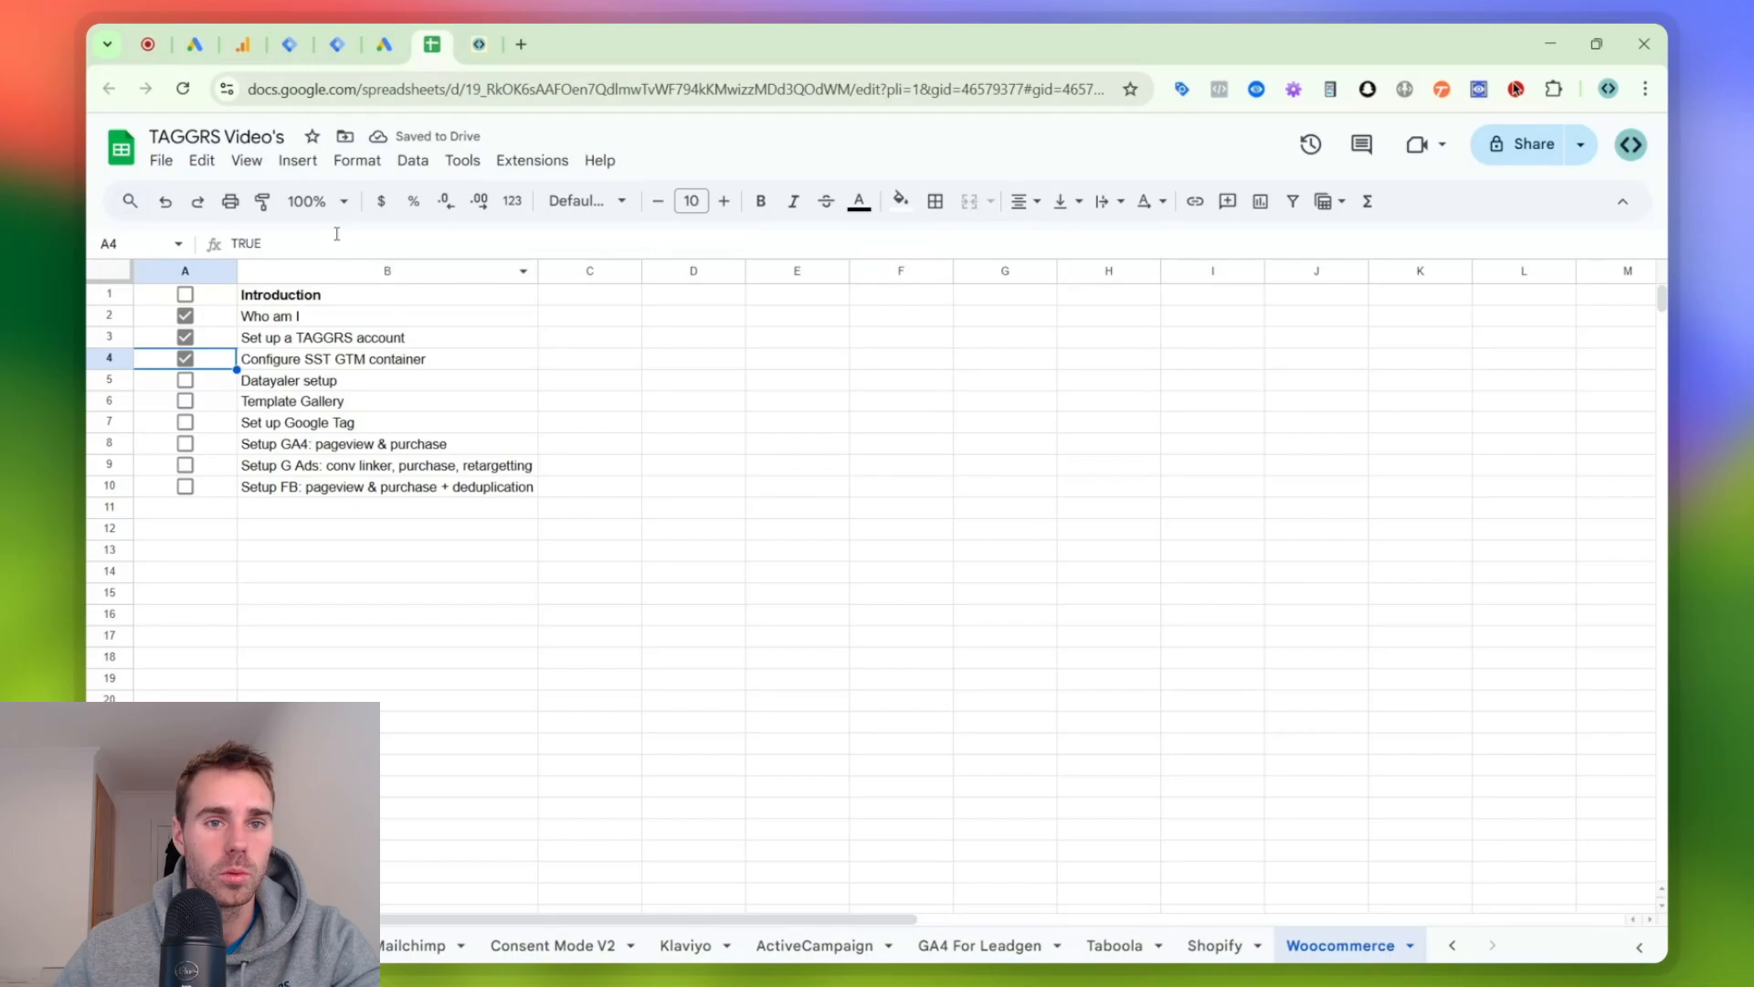
- Open the WordPress admin of demo1-taggrs.nl in a new browser tab and show its installed plugins
left_click(520, 37)
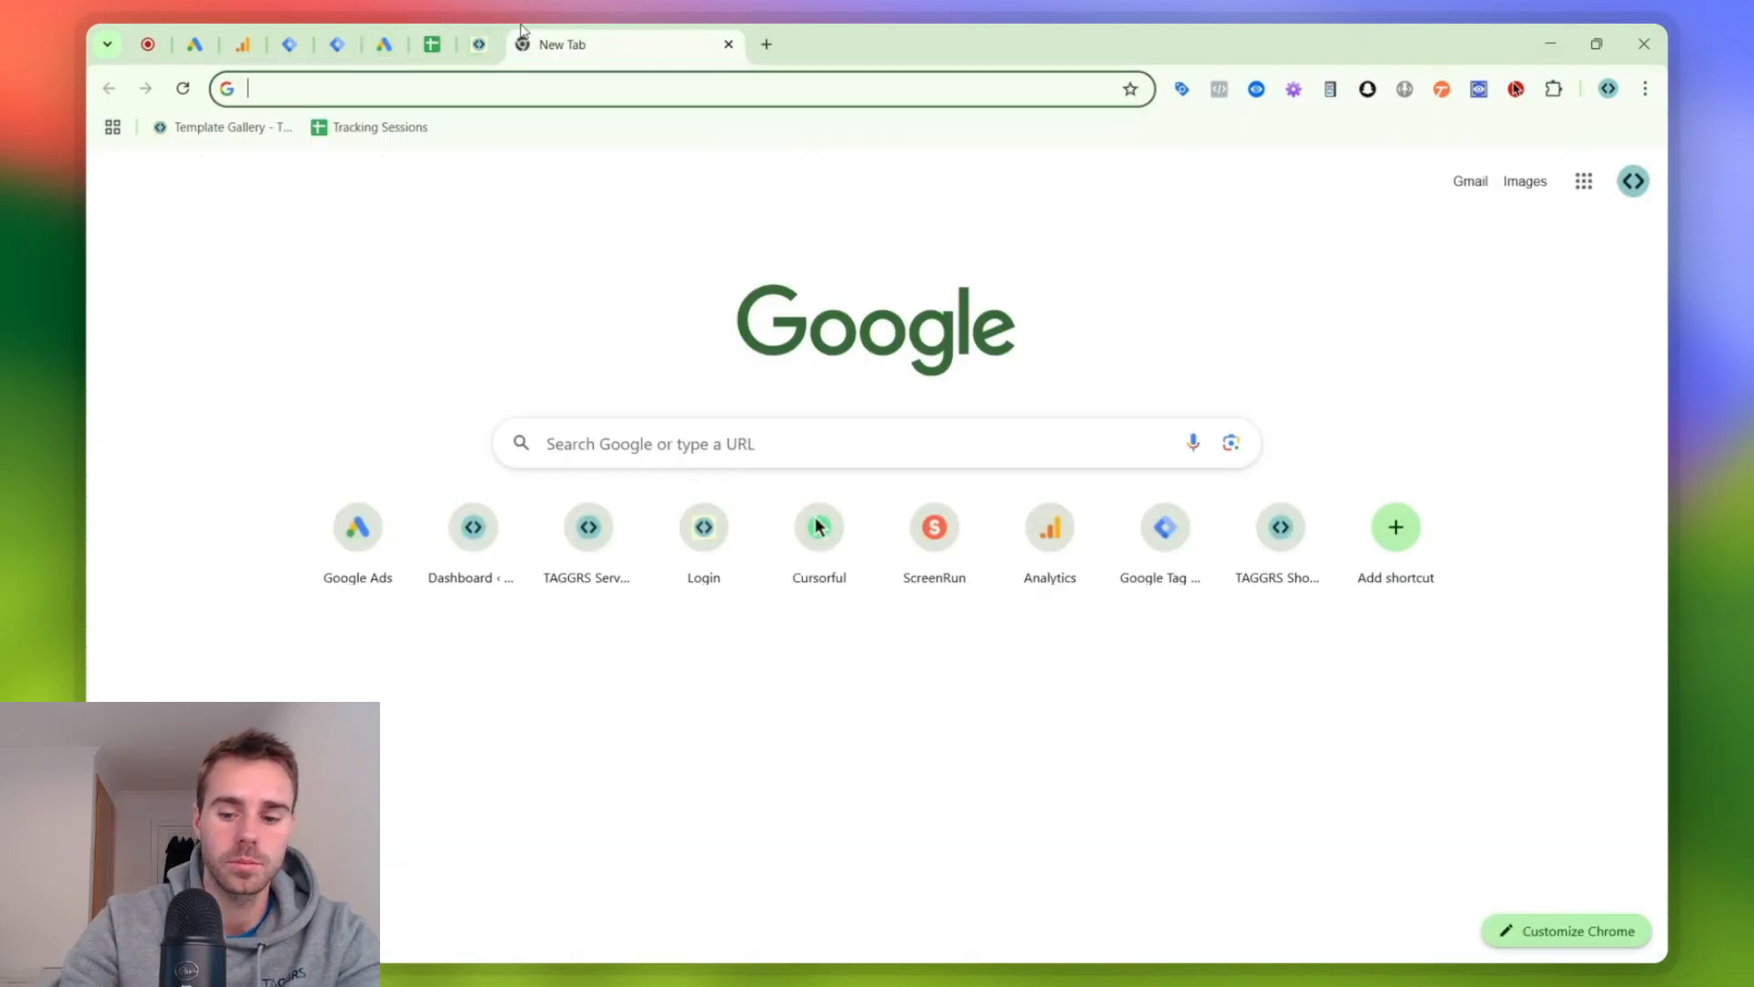
type("de")
key("Return")
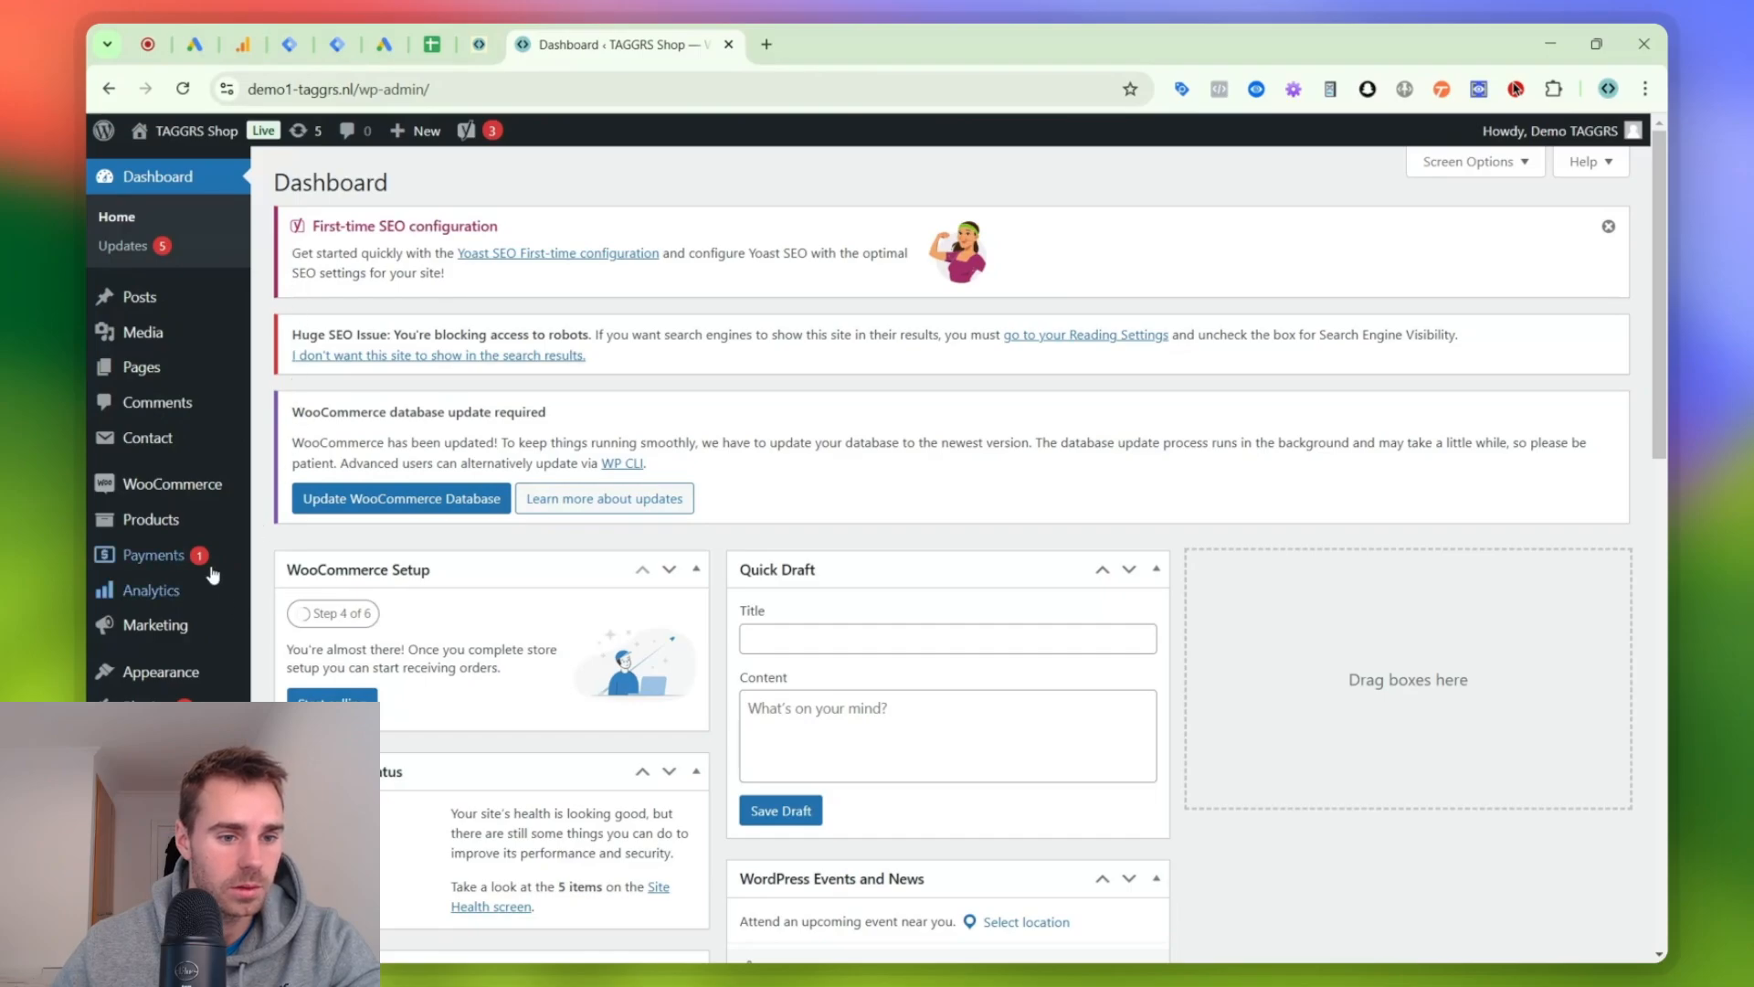
mouse_move(163, 707)
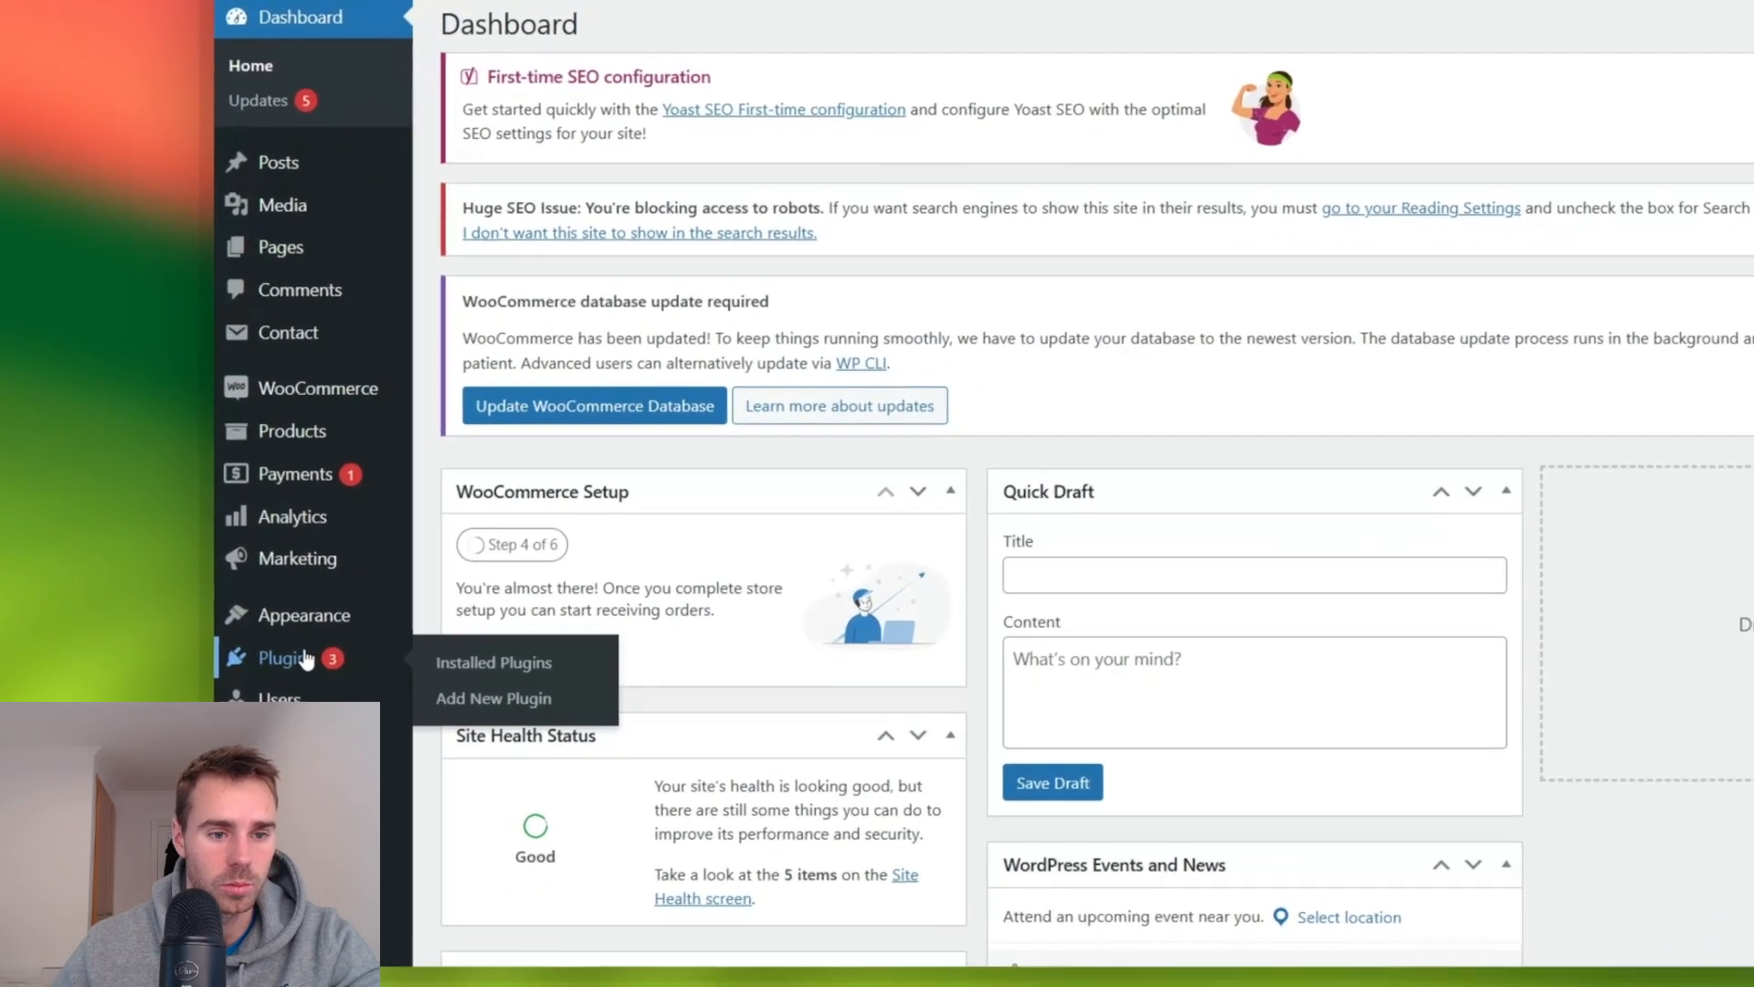
left_click(305, 658)
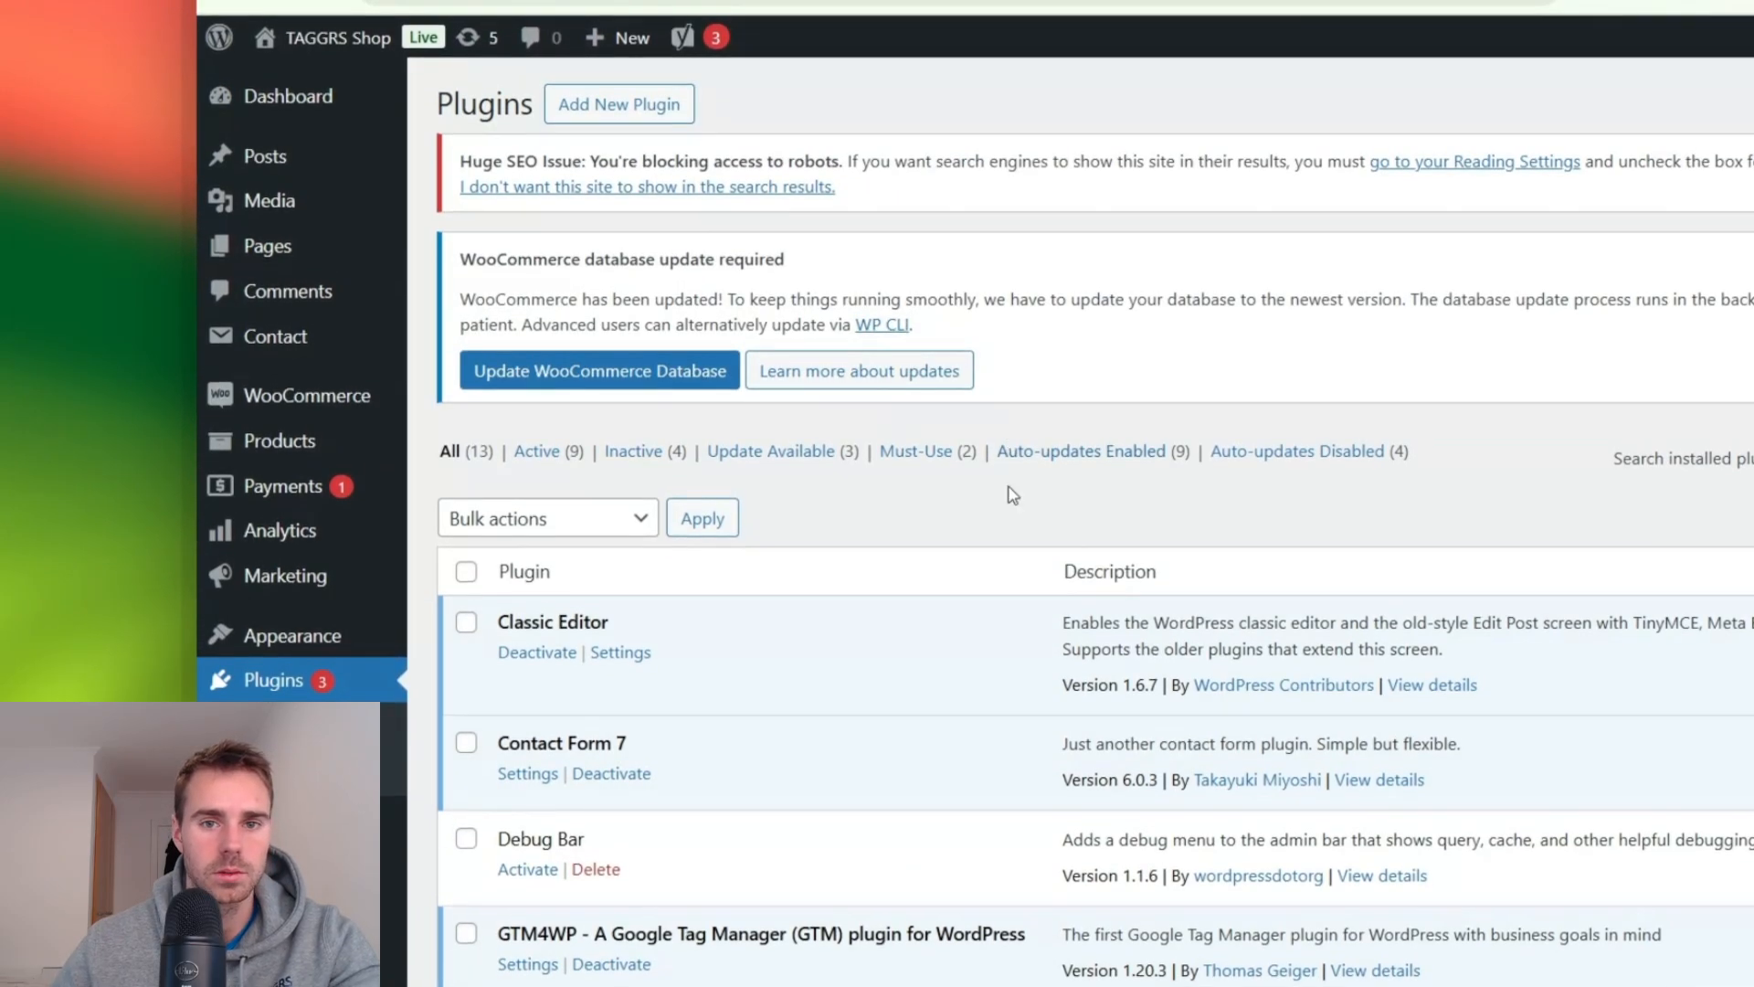
- Find the GTM4WP plugin among the installed plugins by searching for "gtm4w", and open the page for adding new plugins
key("ctrl+f")
type("gt")
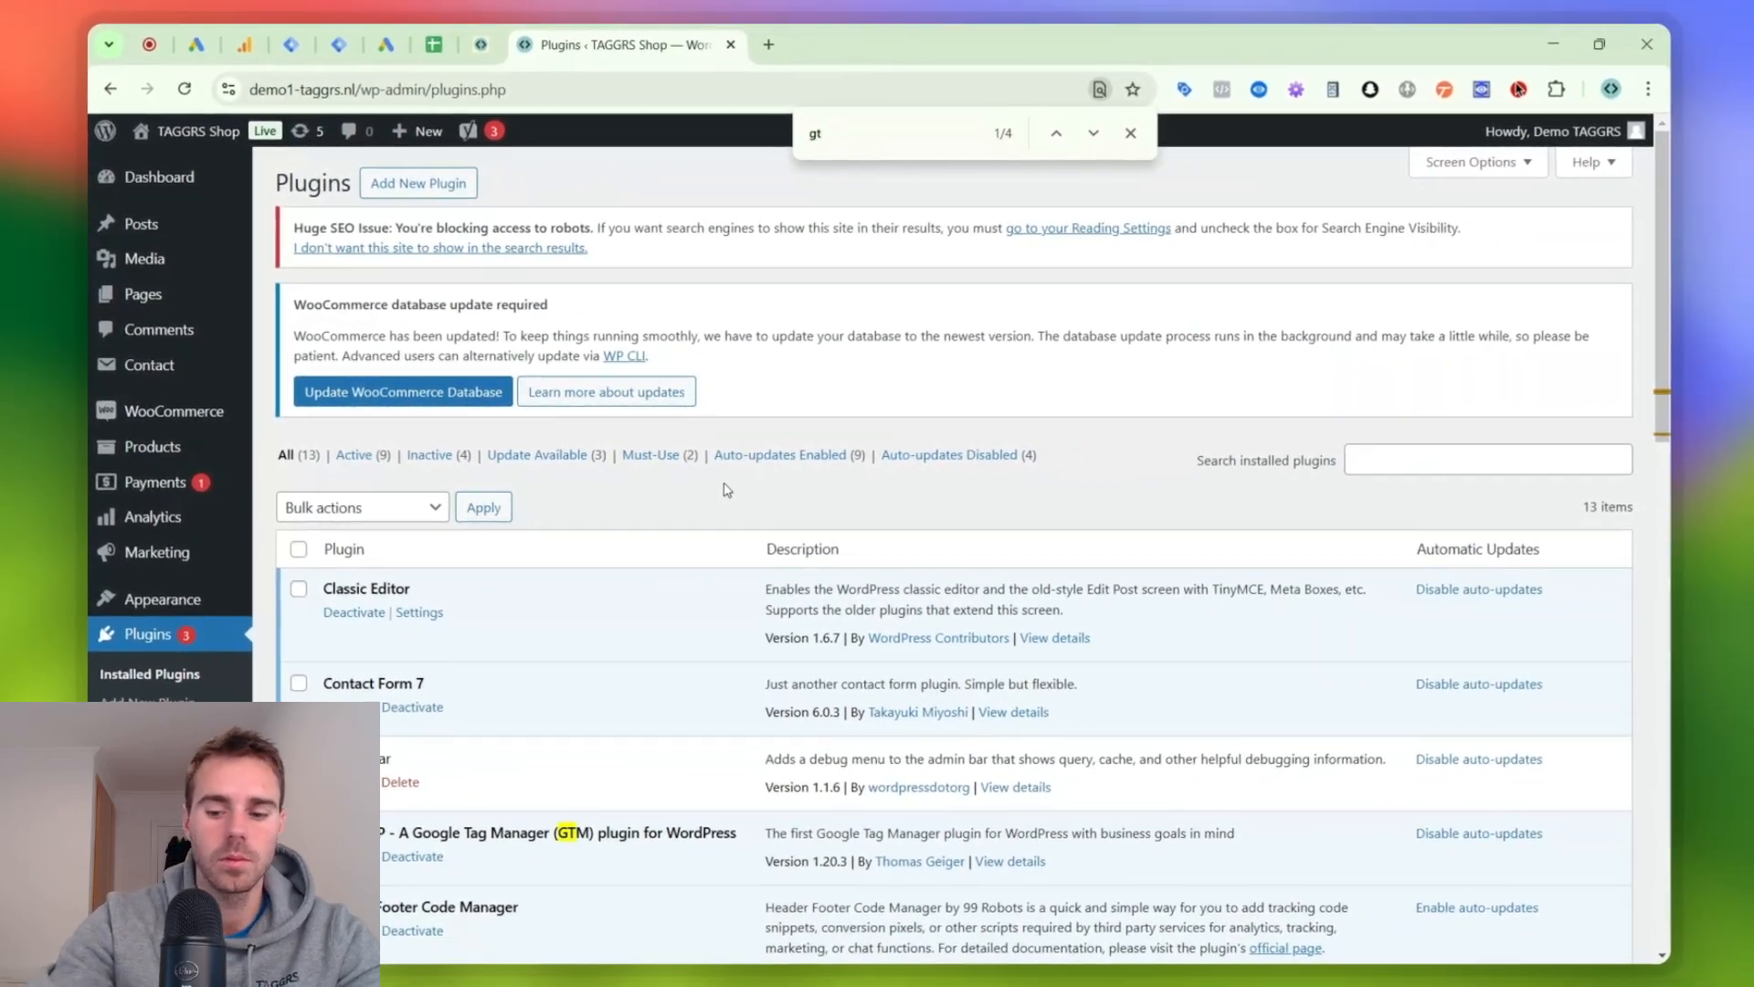
type("m4w")
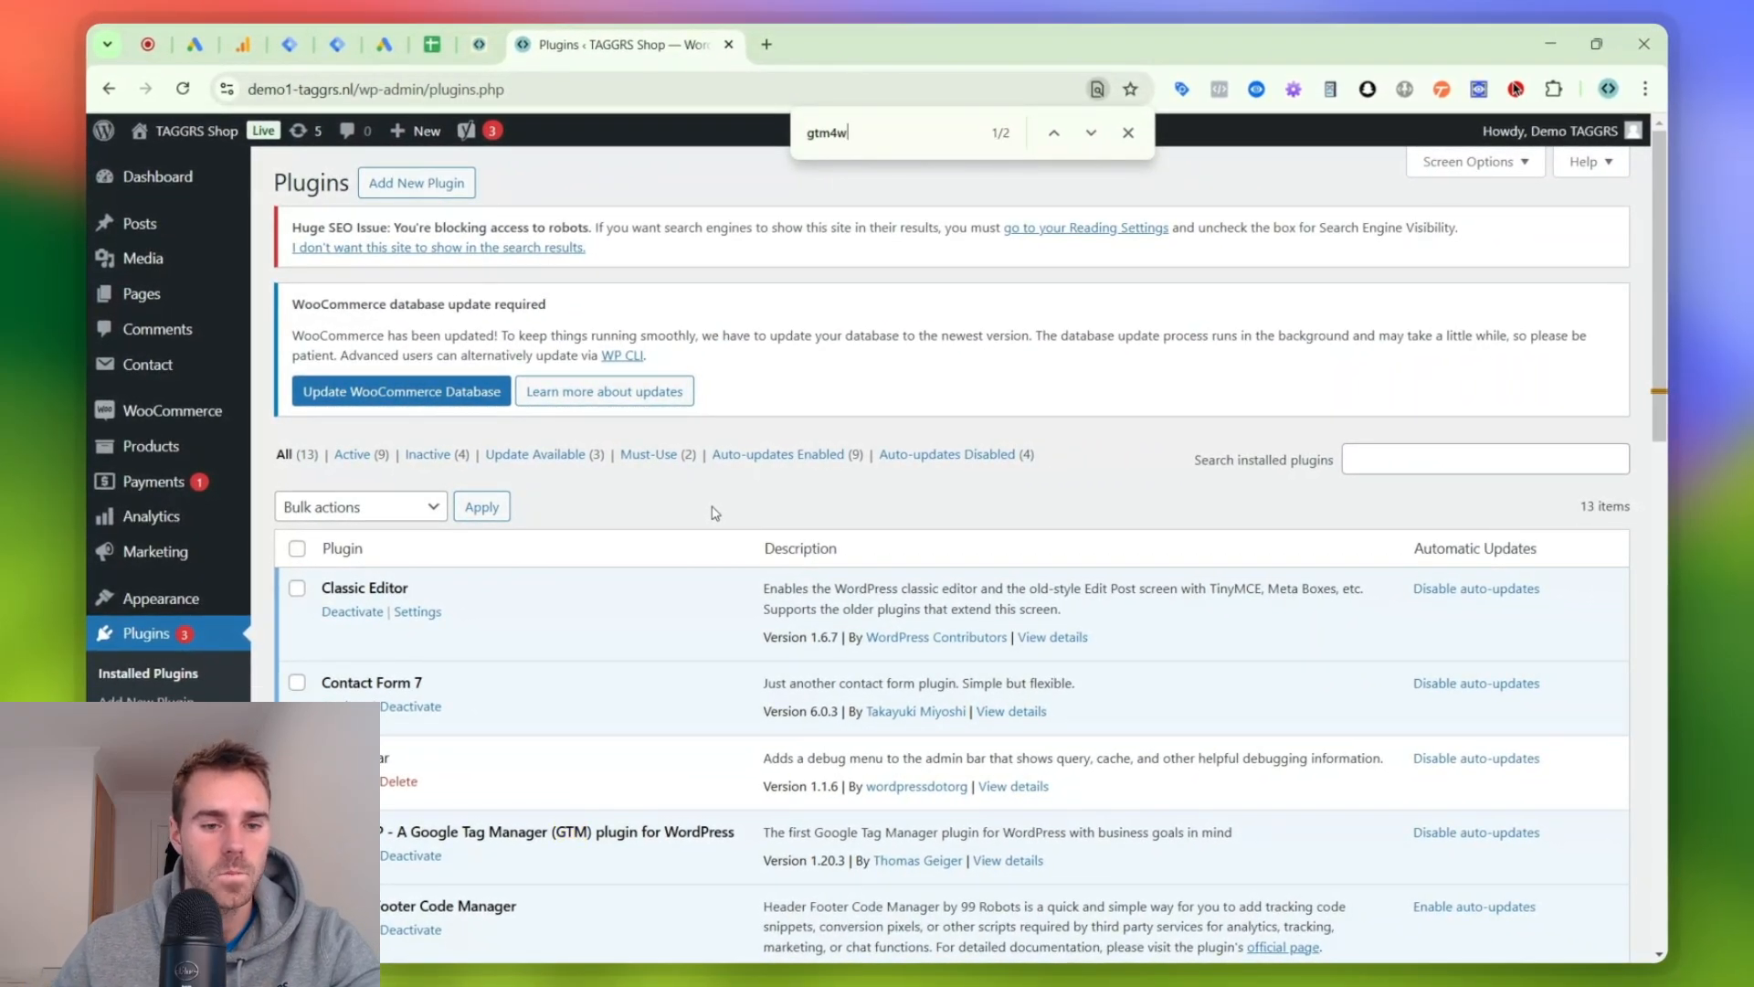
scroll(588, 620, "down", 2)
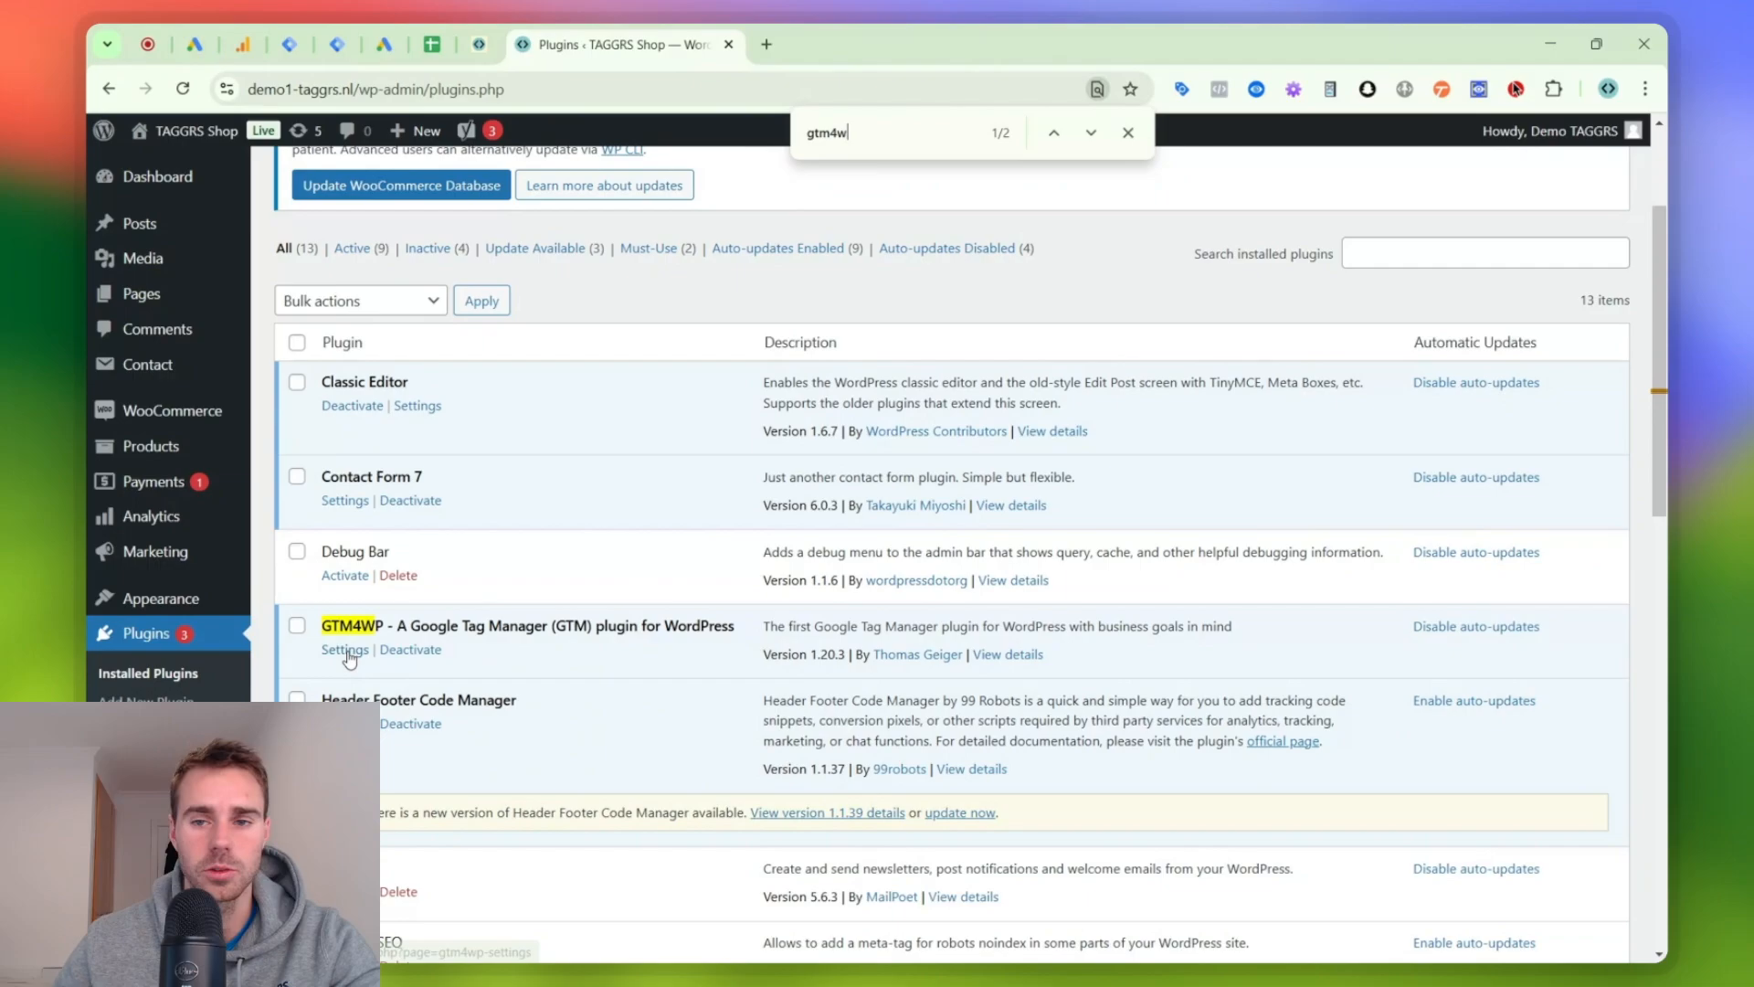
scroll(784, 411, "up", 2)
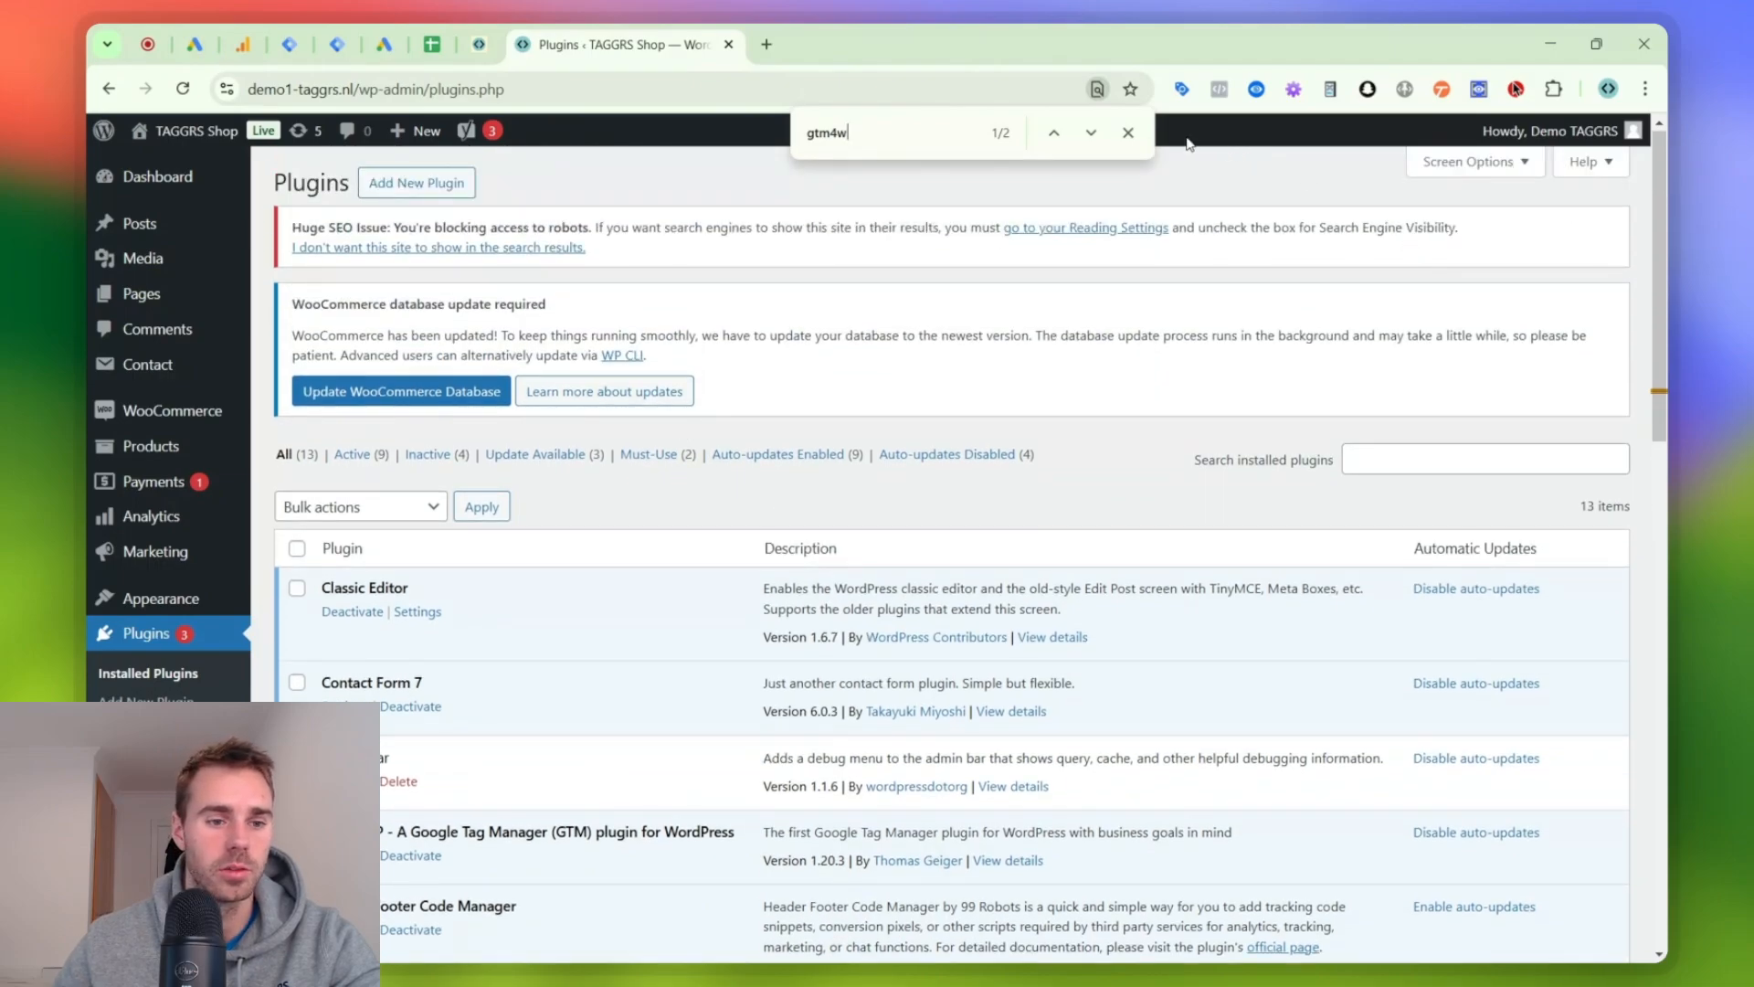
left_click(1130, 135)
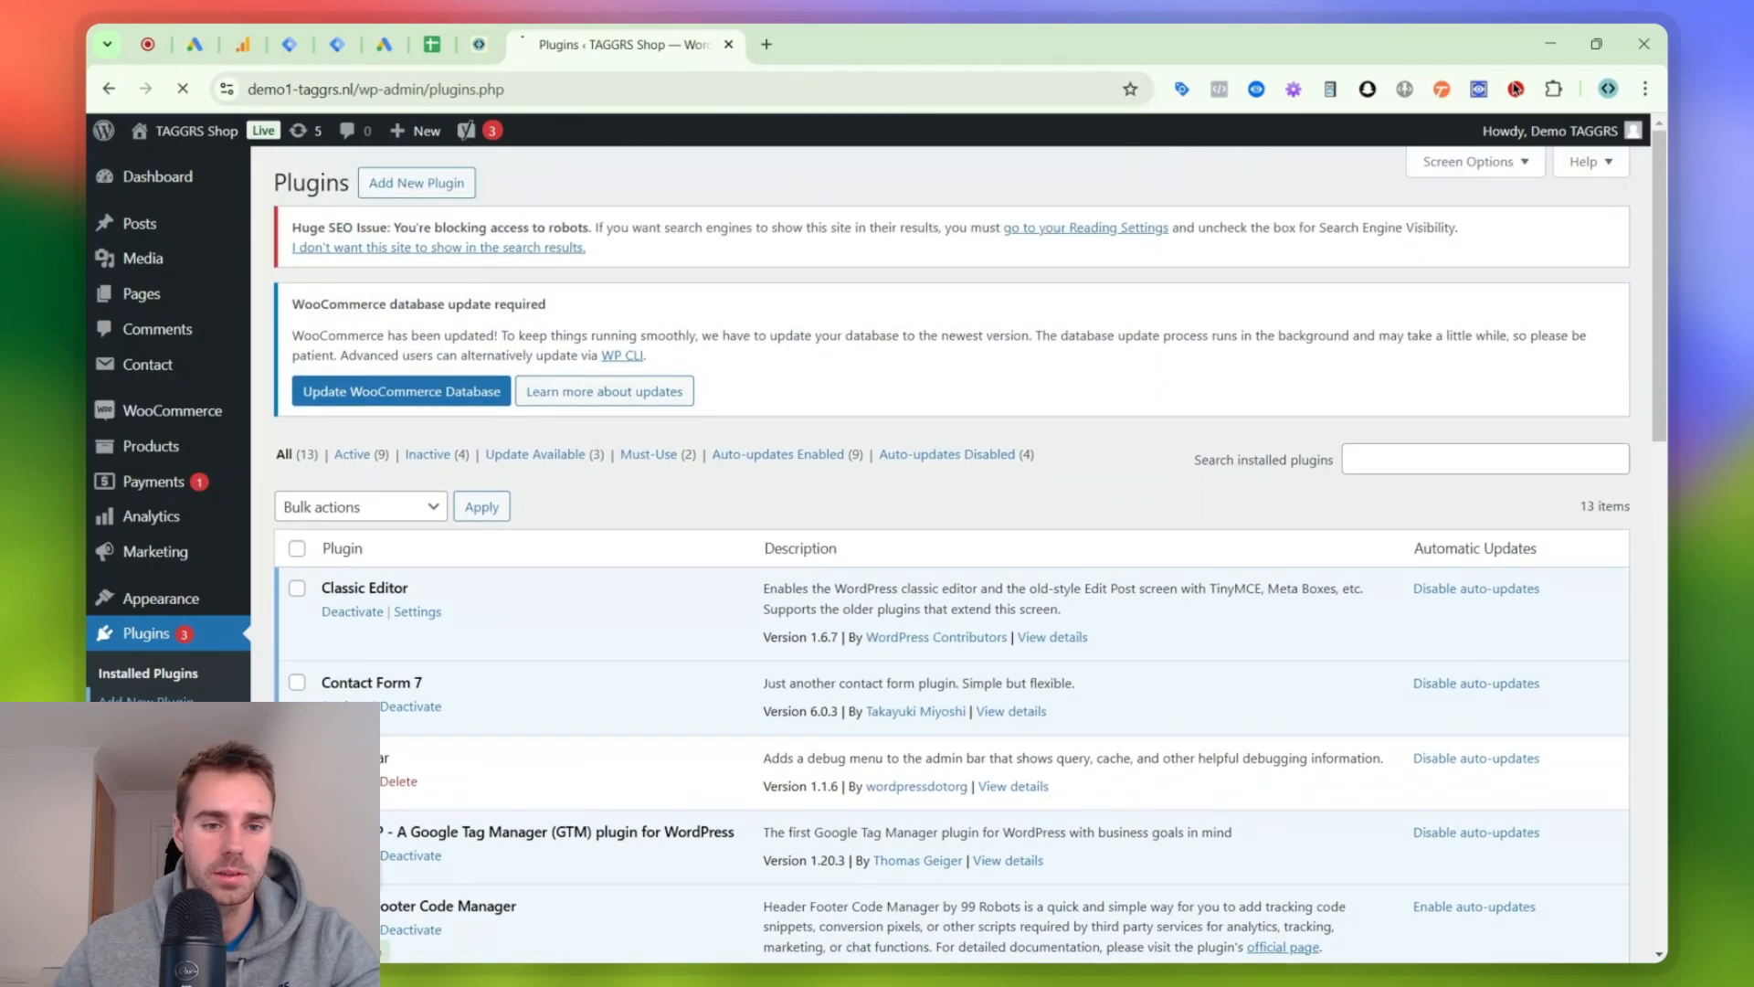
key("ctrl+f")
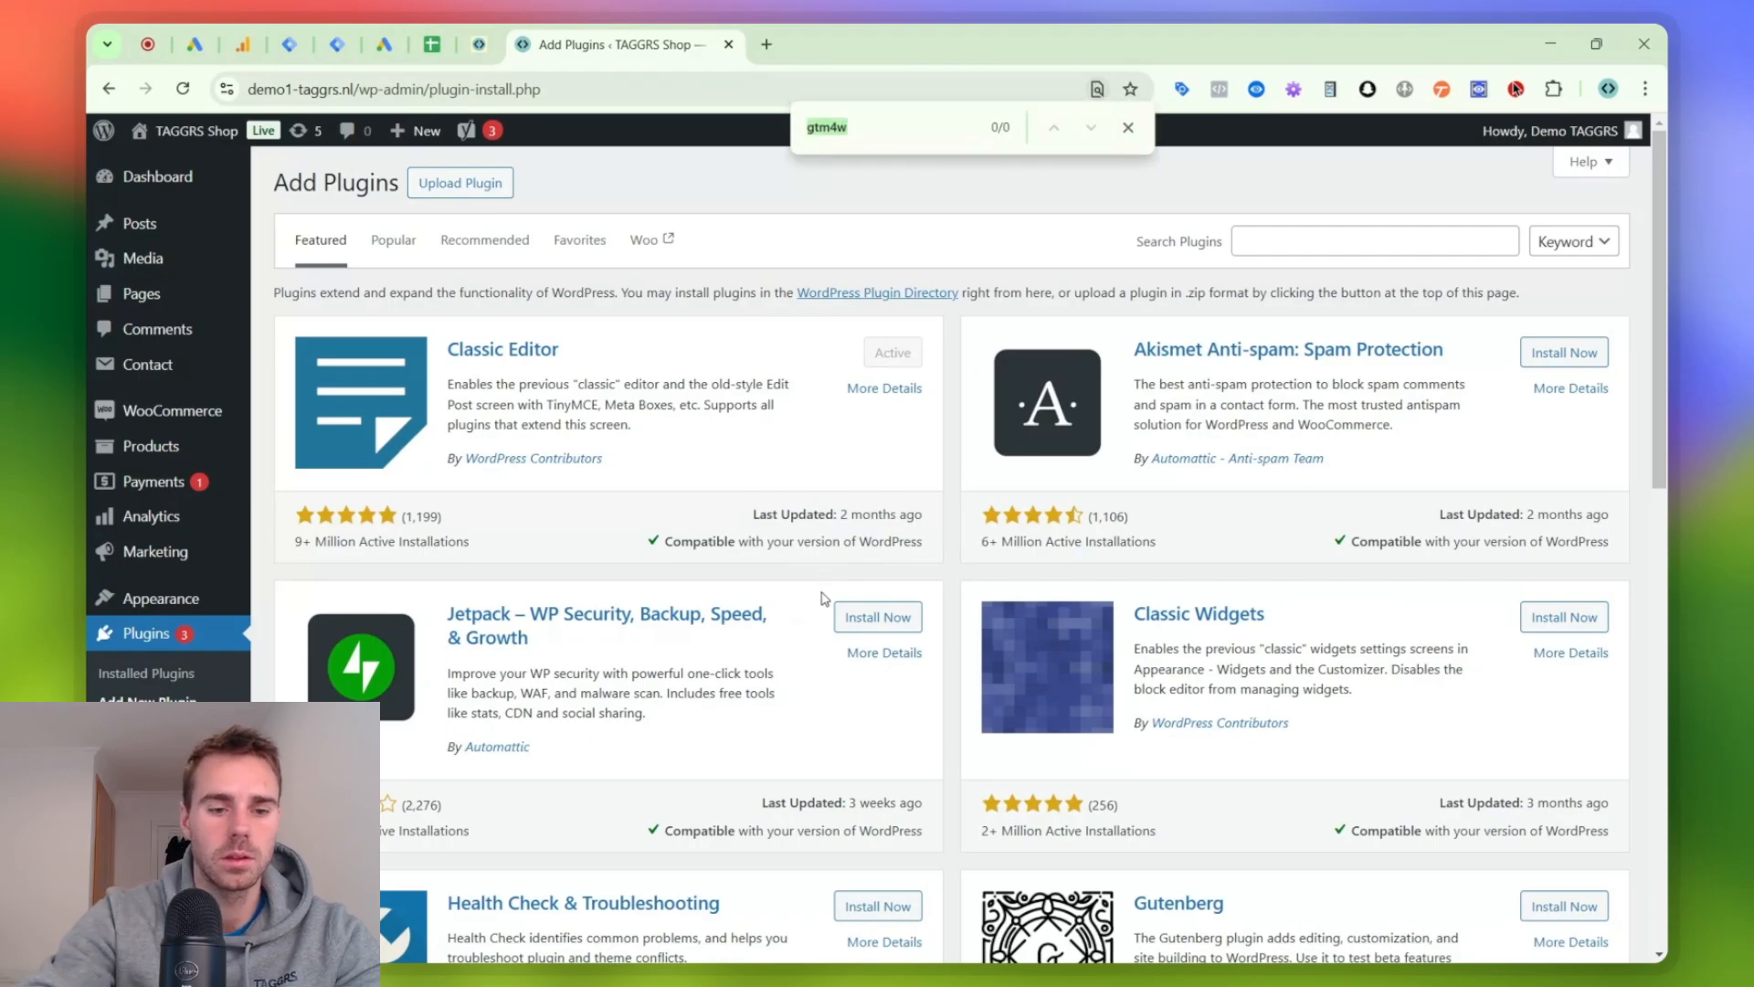
type("gtm")
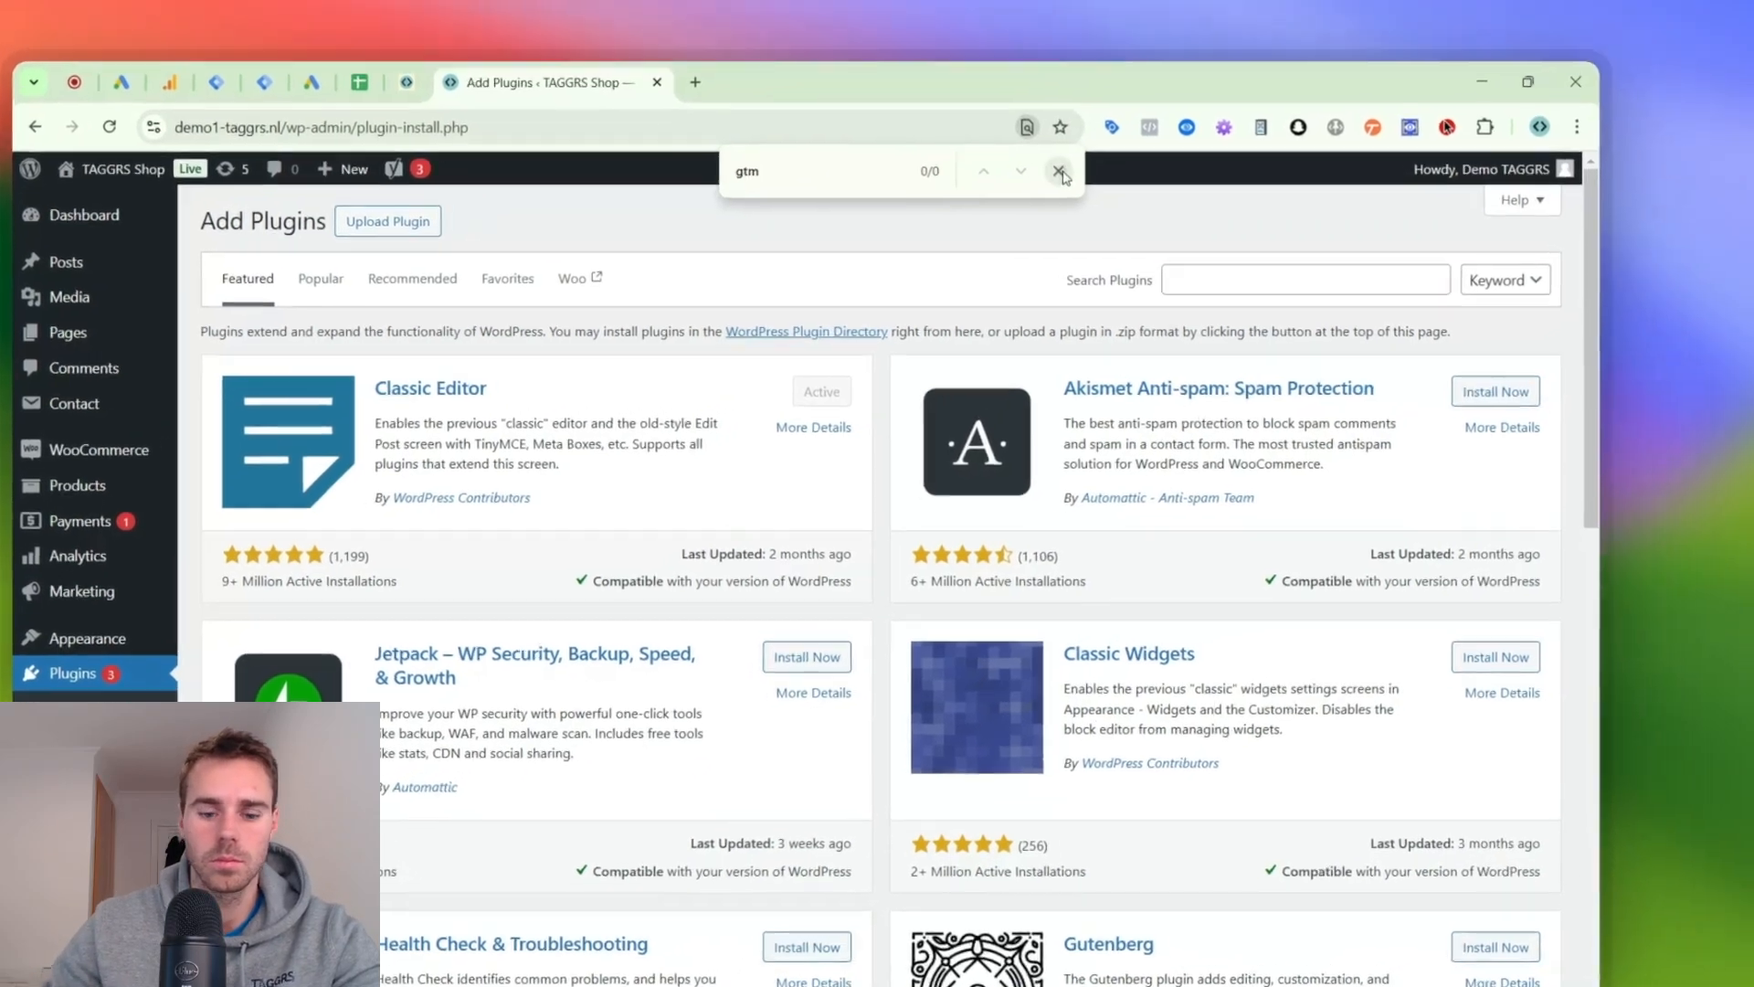
left_click(1128, 132)
- Search the WordPress plugin directory for "gtm4wp"
left_click(1489, 241)
type("gtm4wp")
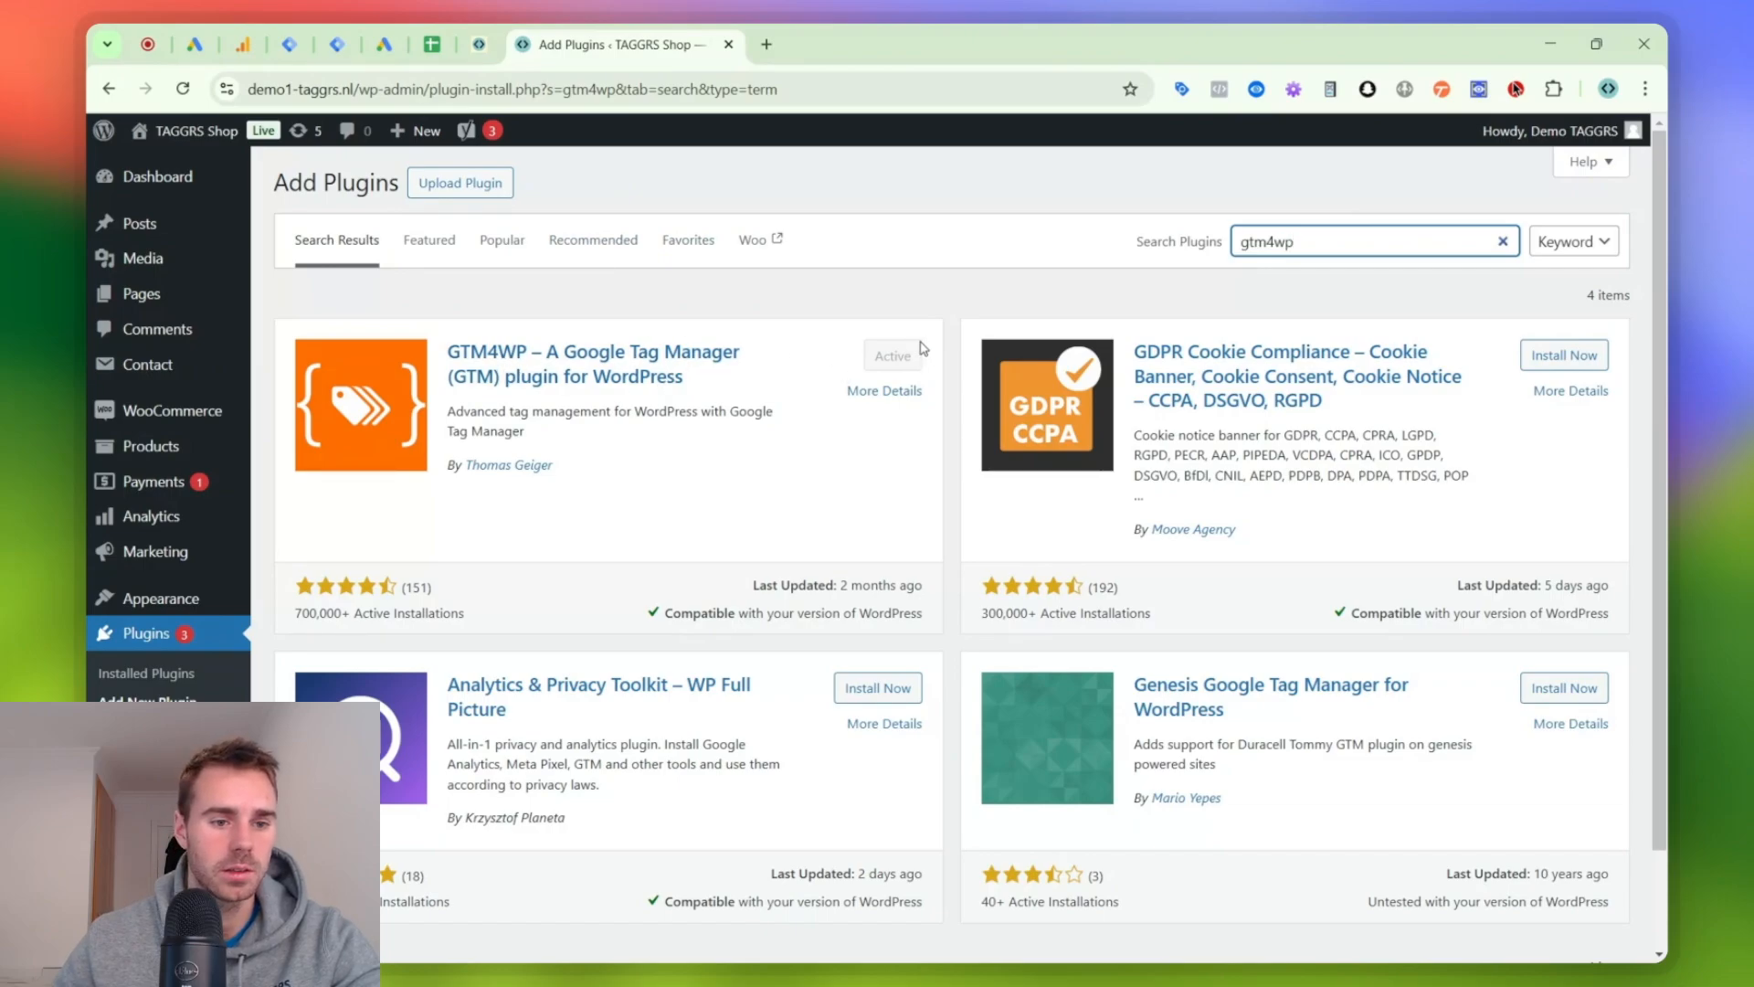
- Return to the installed plugins list and open the settings of the GTM4WP plugin
left_click(192, 683)
scroll(466, 546, "down", 5)
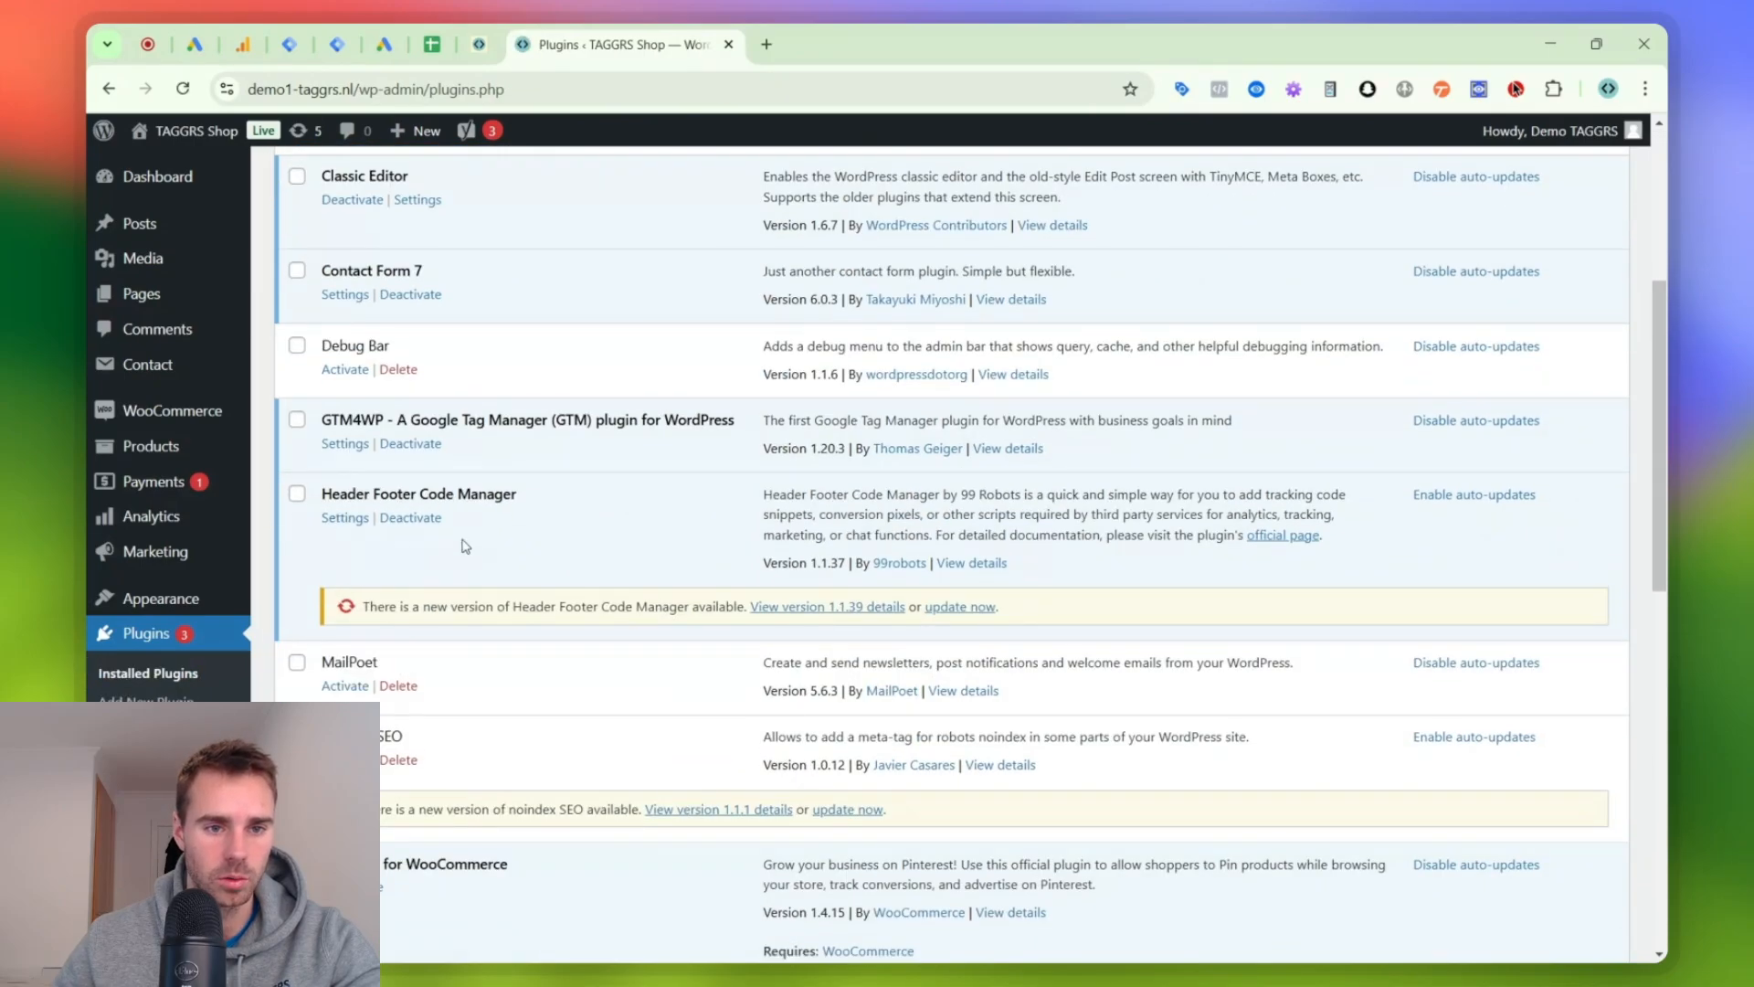
scroll(344, 446, "up", 2)
scroll(421, 439, "down", 2)
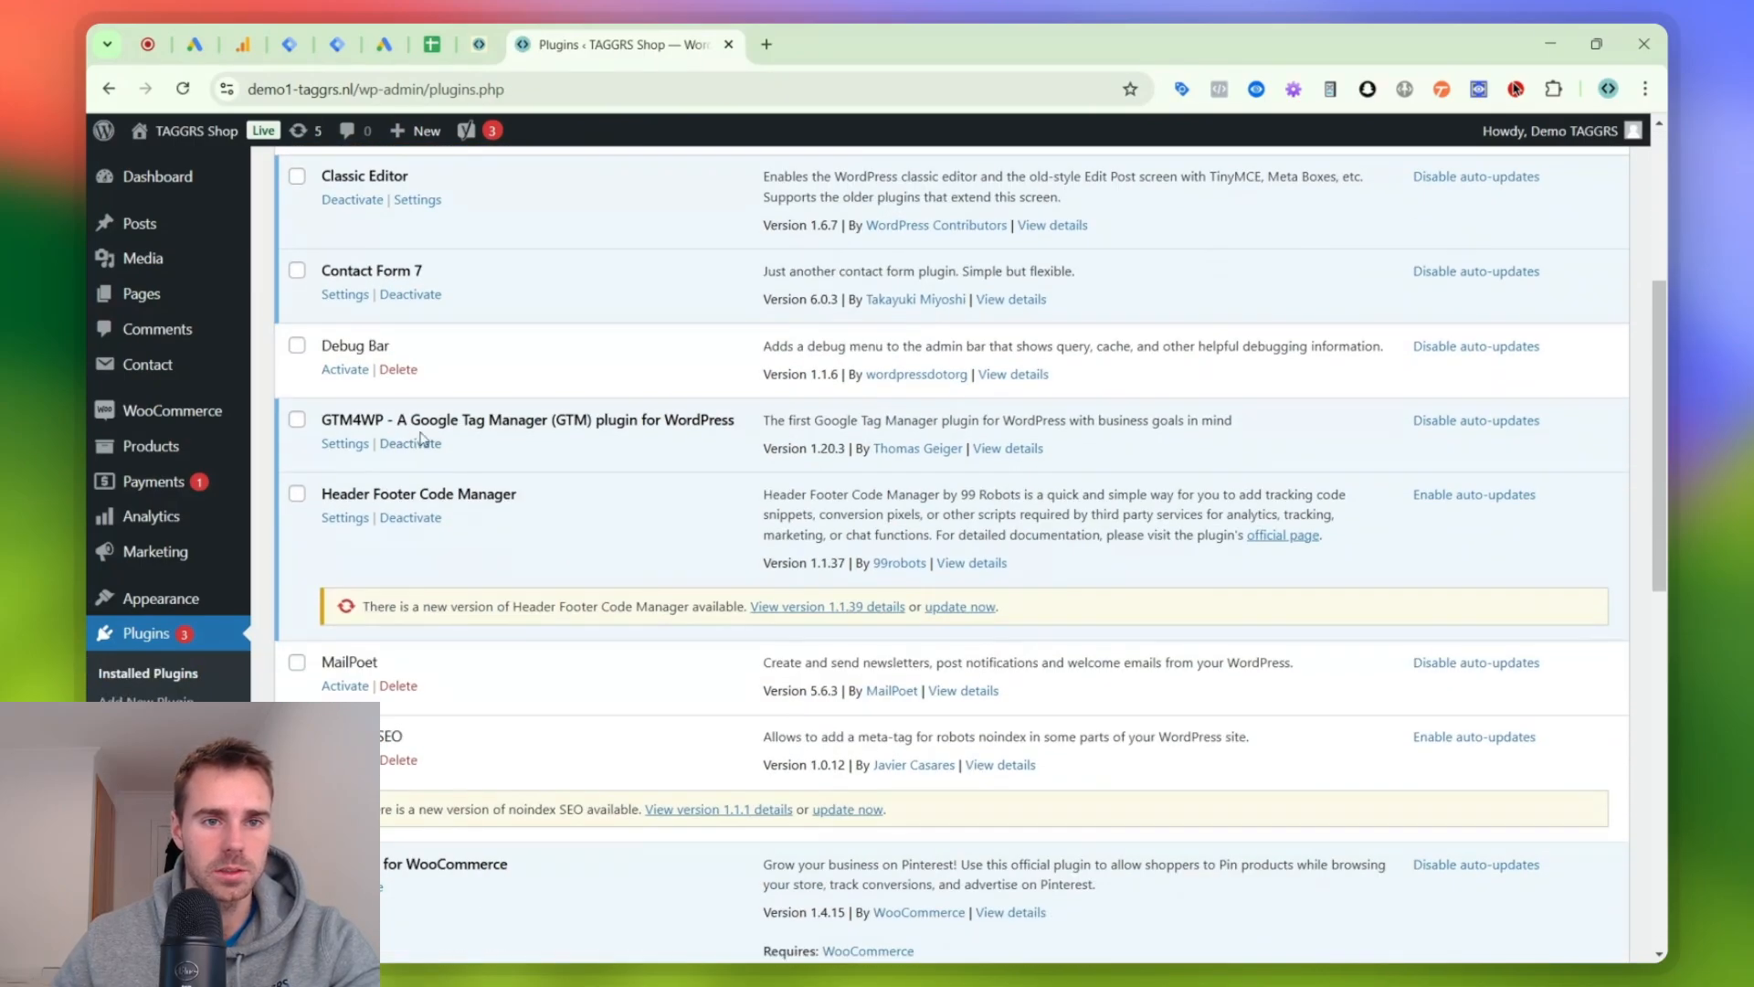
left_click(368, 443)
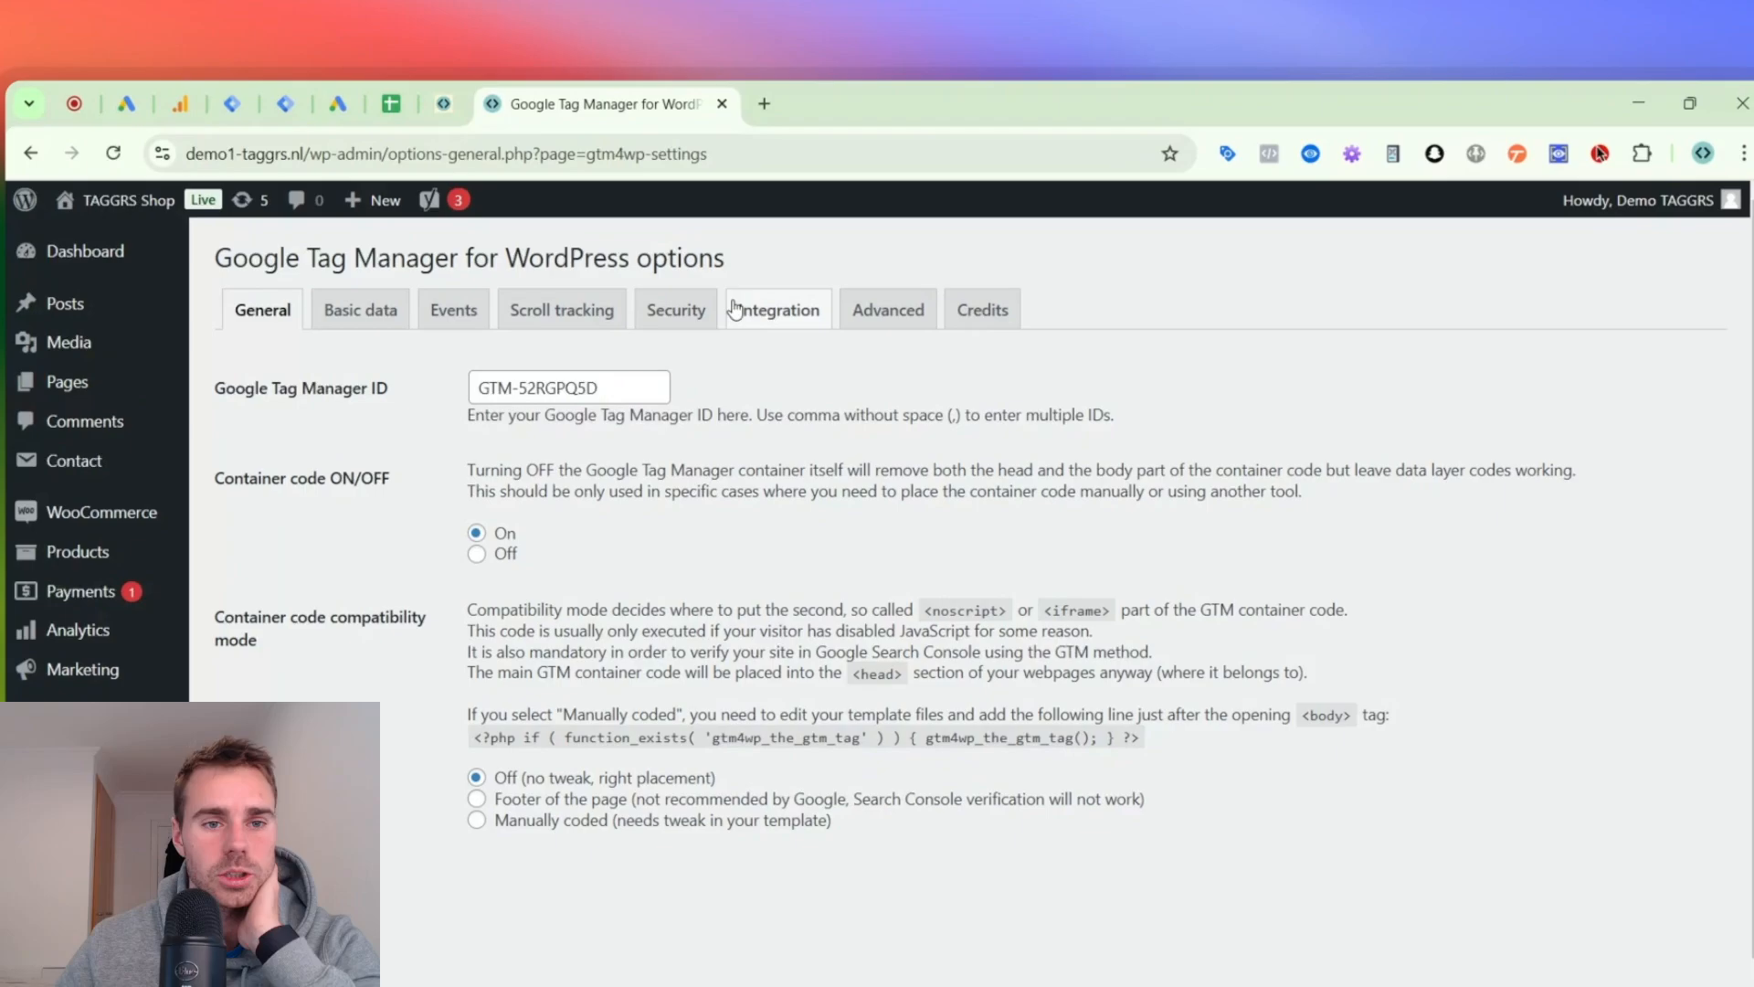
- Review the plugin's WooCommerce integration options, including e-commerce tracking, customer data and order data, and return to its general settings
left_click(779, 228)
left_click(548, 408)
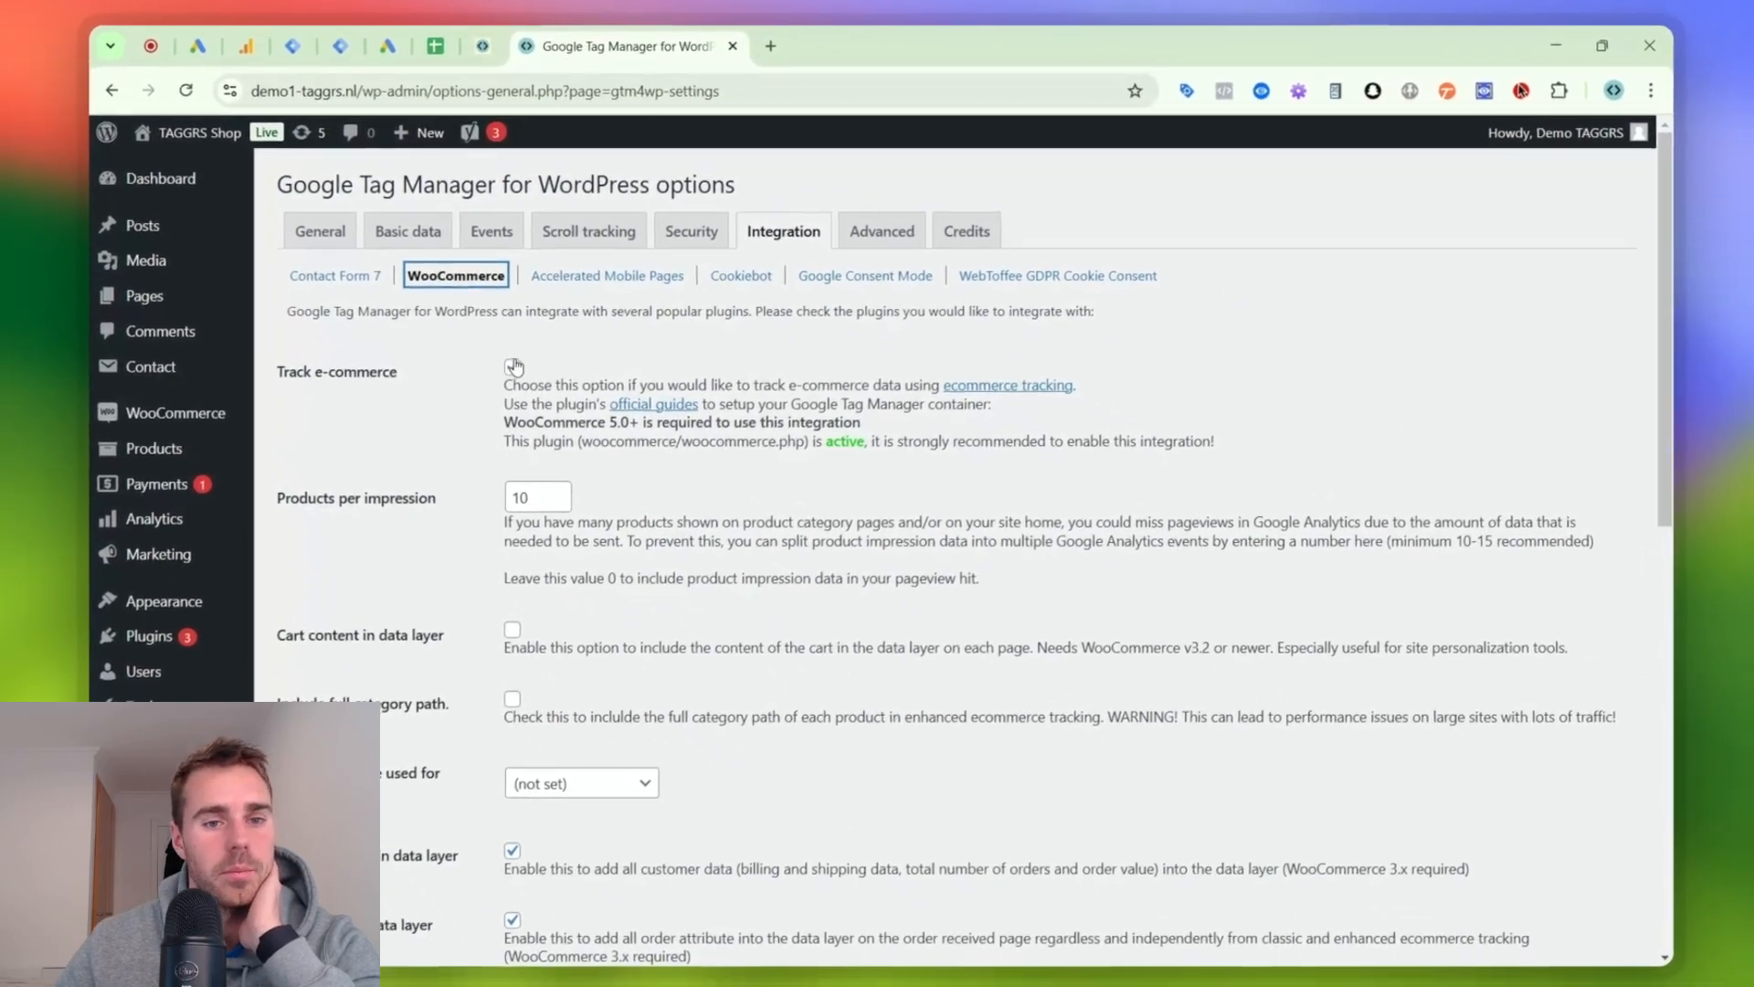
left_click(512, 366)
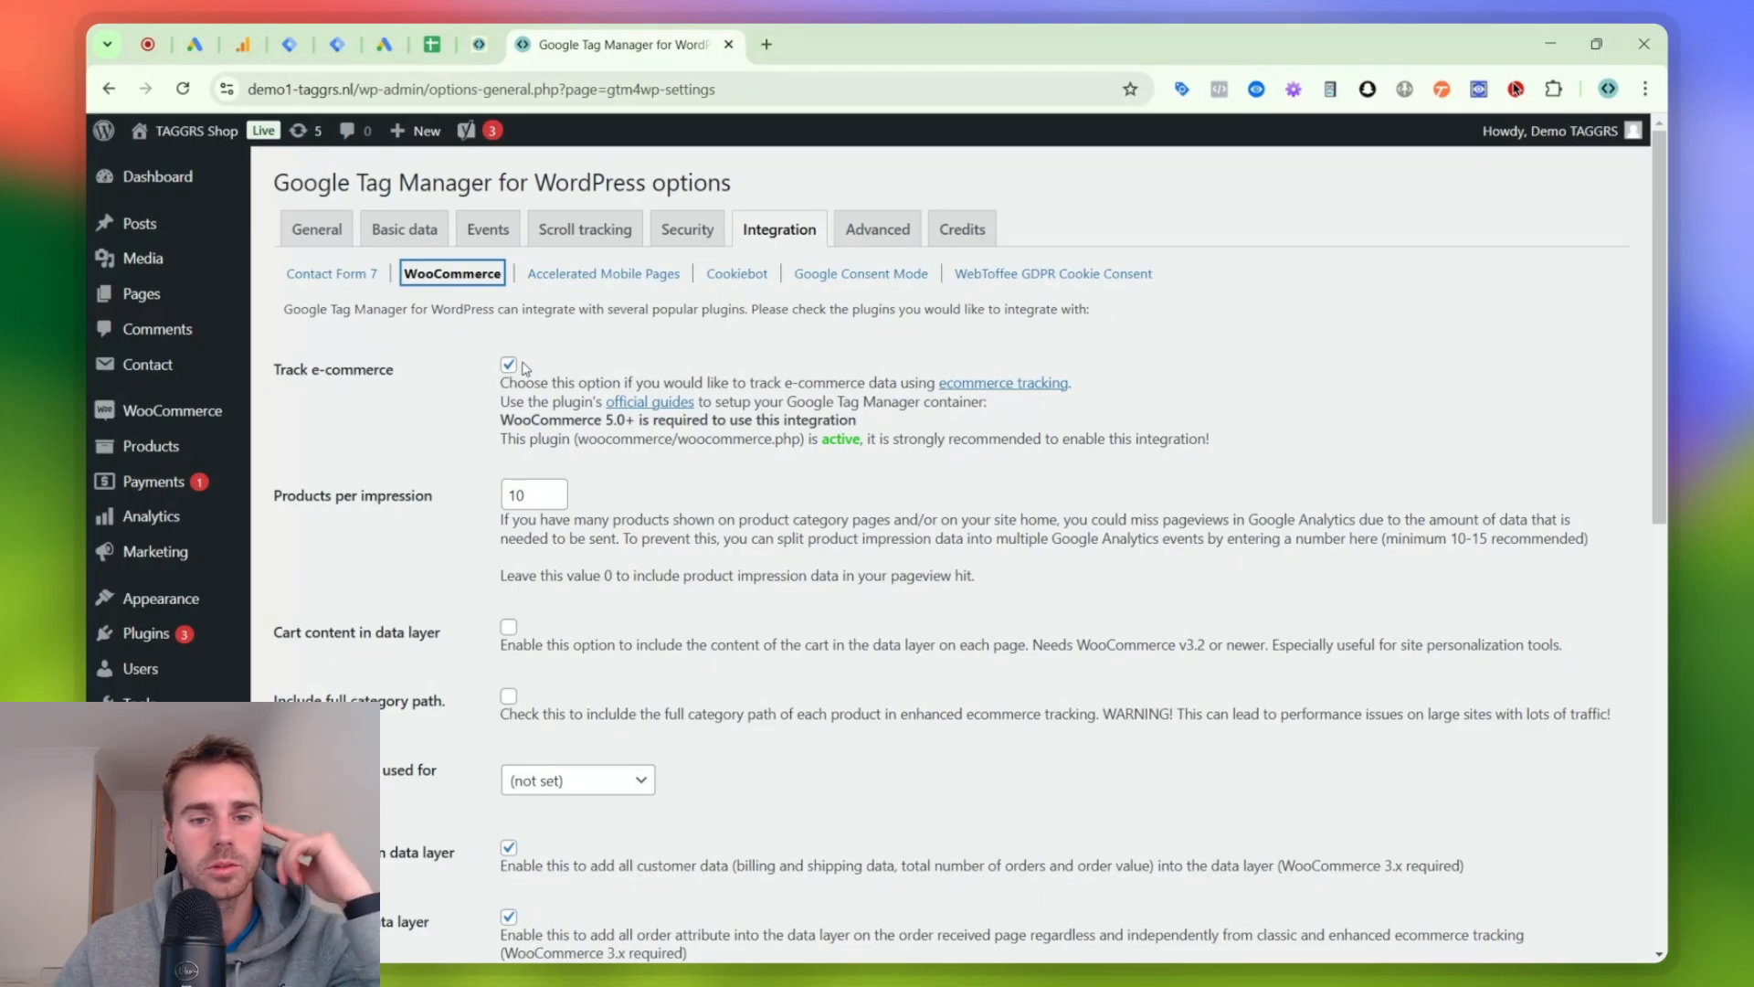
scroll(513, 370, "down", 3)
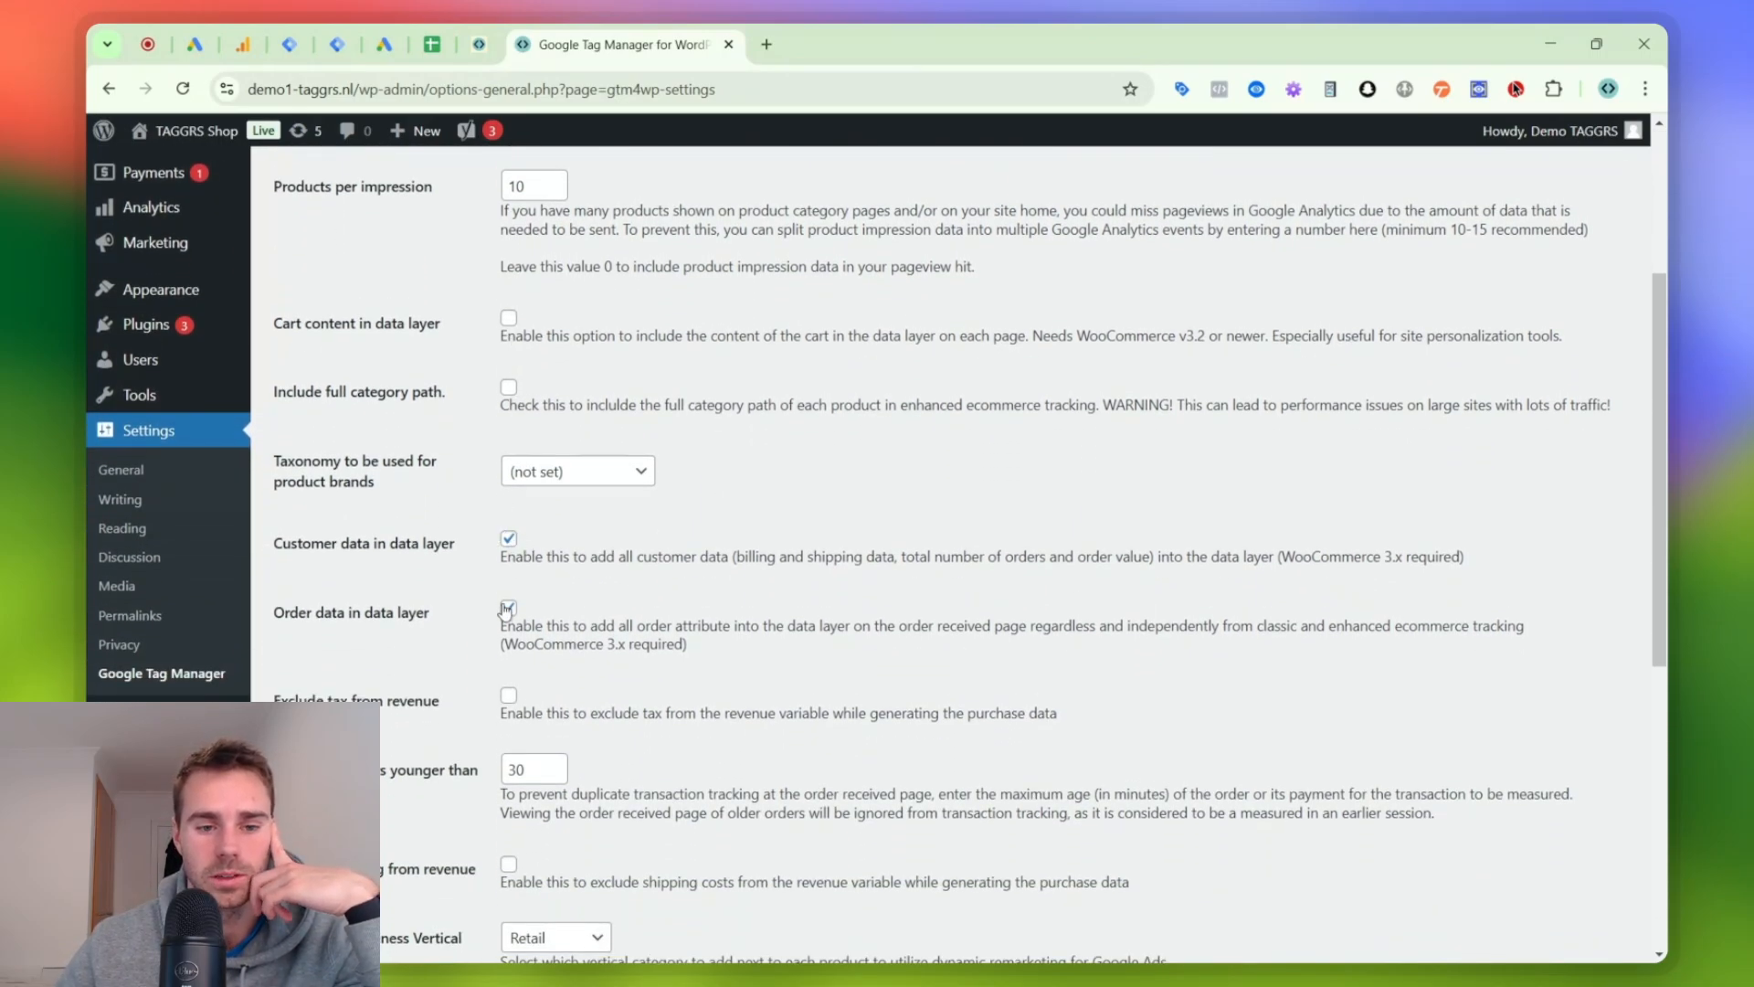
scroll(506, 615, "down", 6)
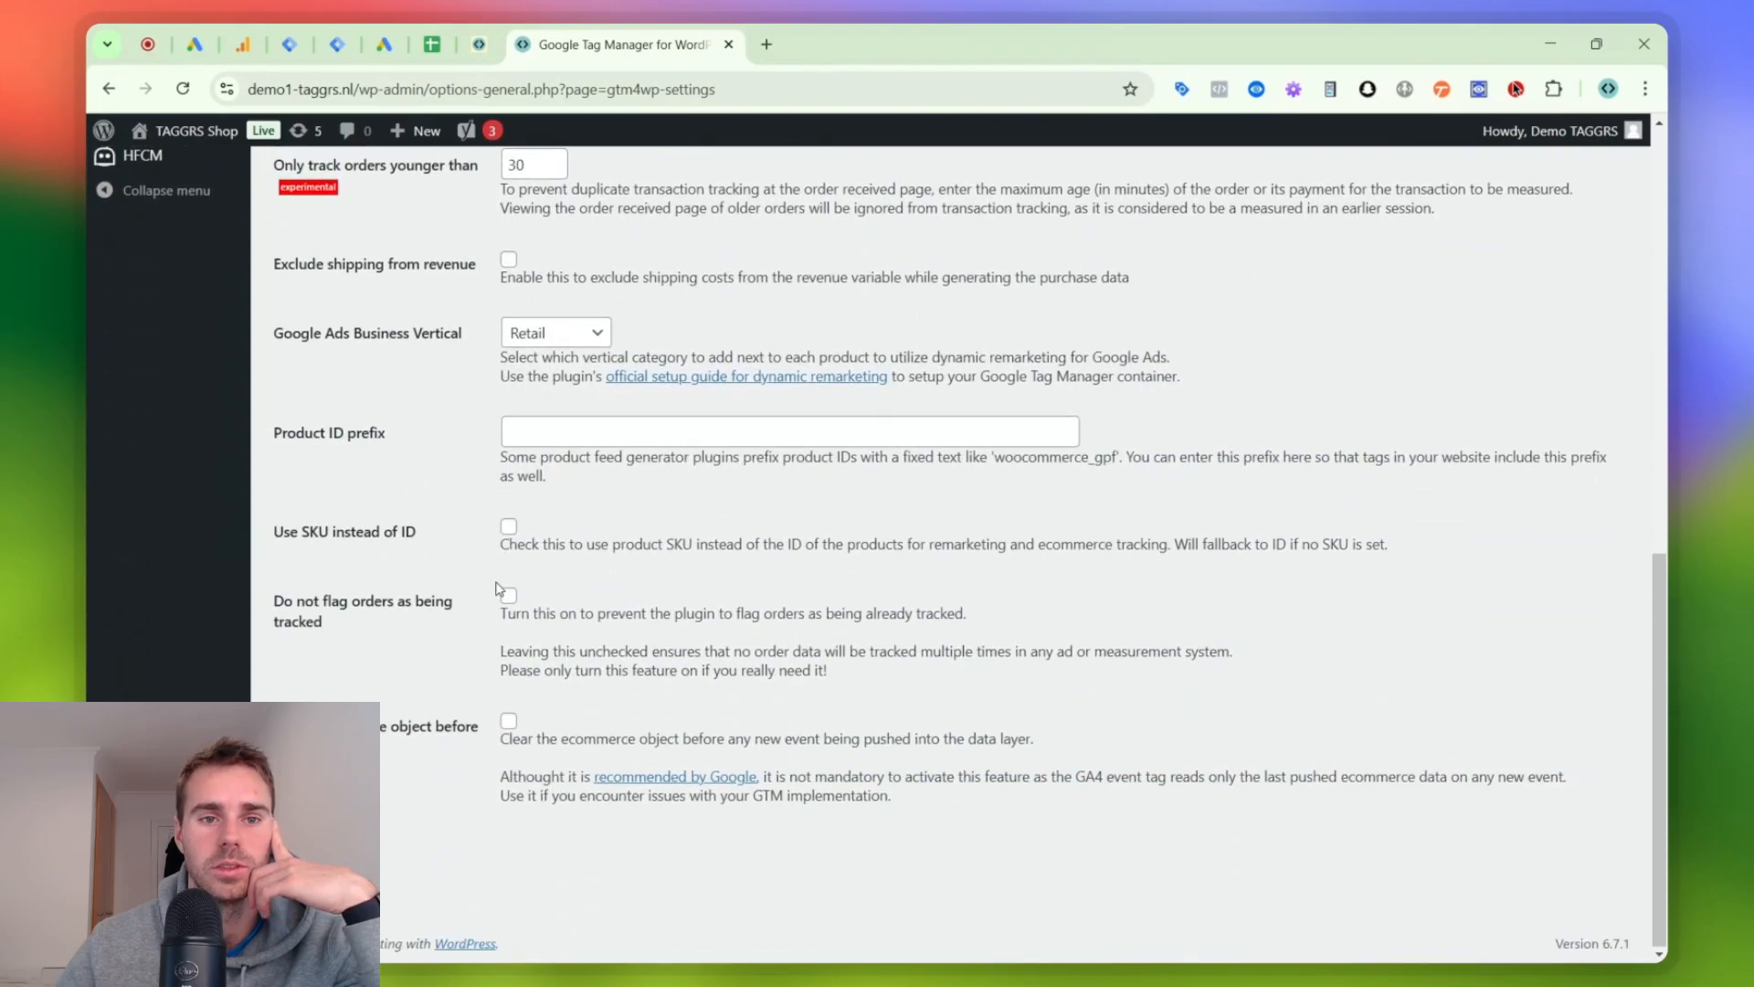
scroll(868, 548, "up", 12)
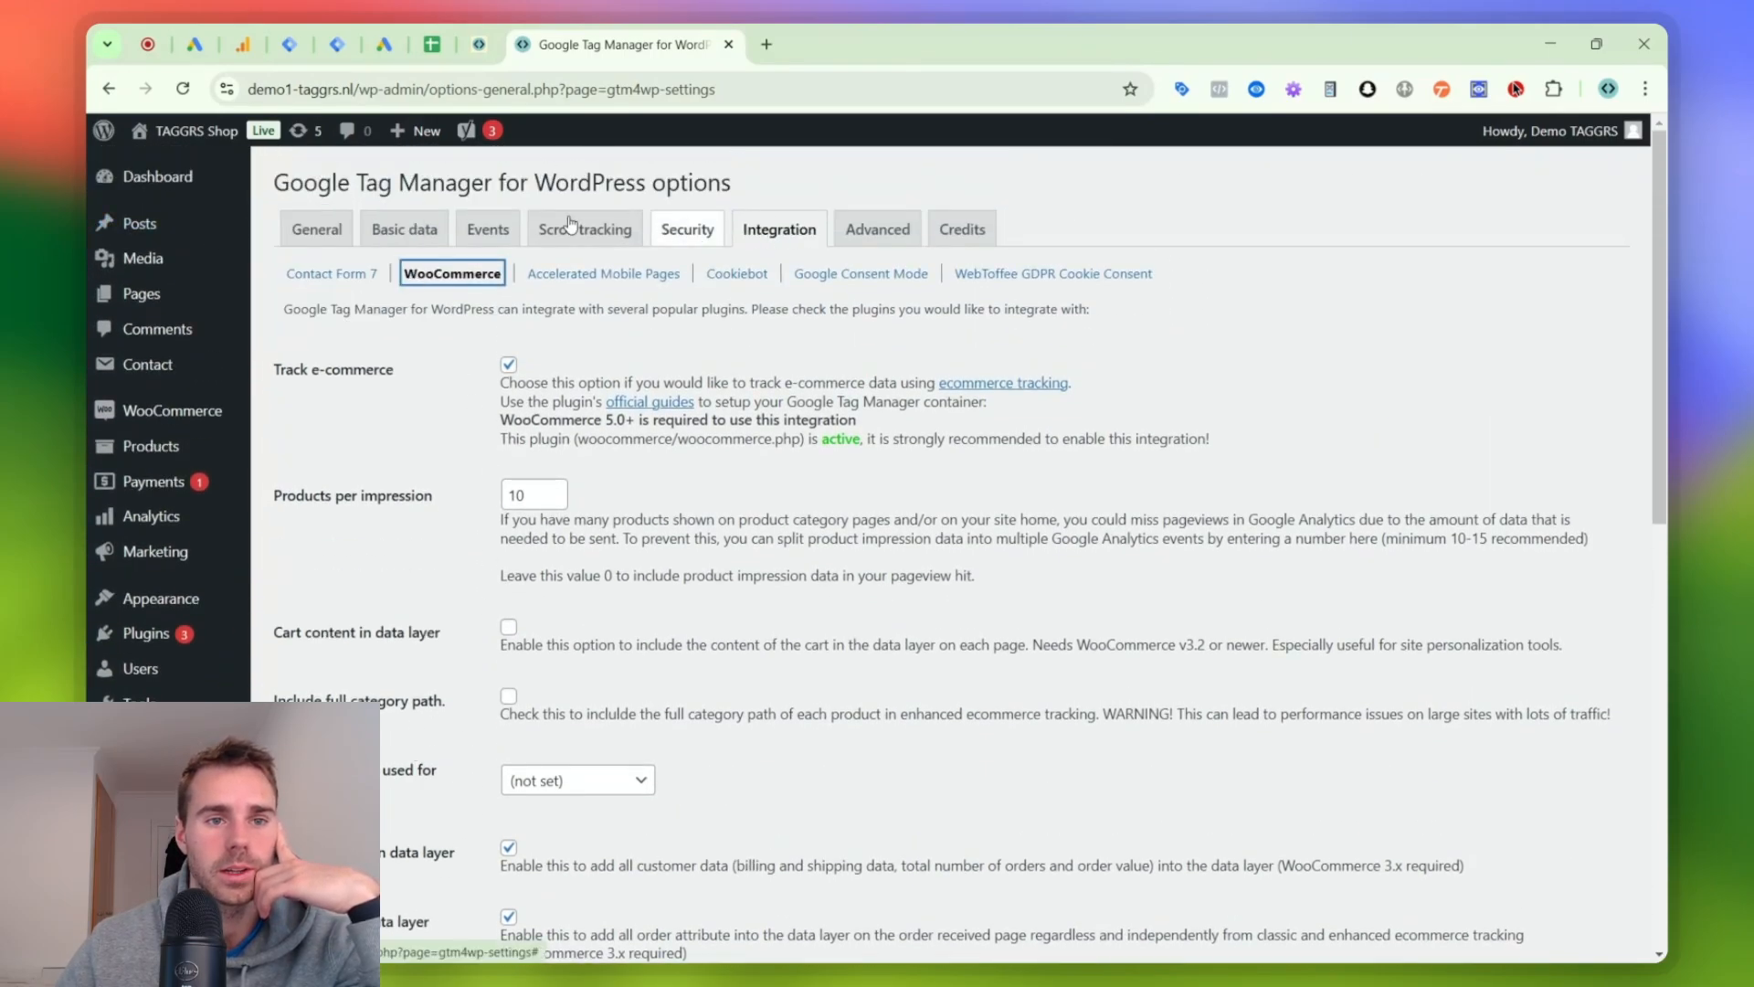
left_click(313, 229)
- Switch to Google Tag Manager and close the "sever gtm container demo" tab, keeping the demo1-taggrs.nl | Server container open
left_click(284, 38)
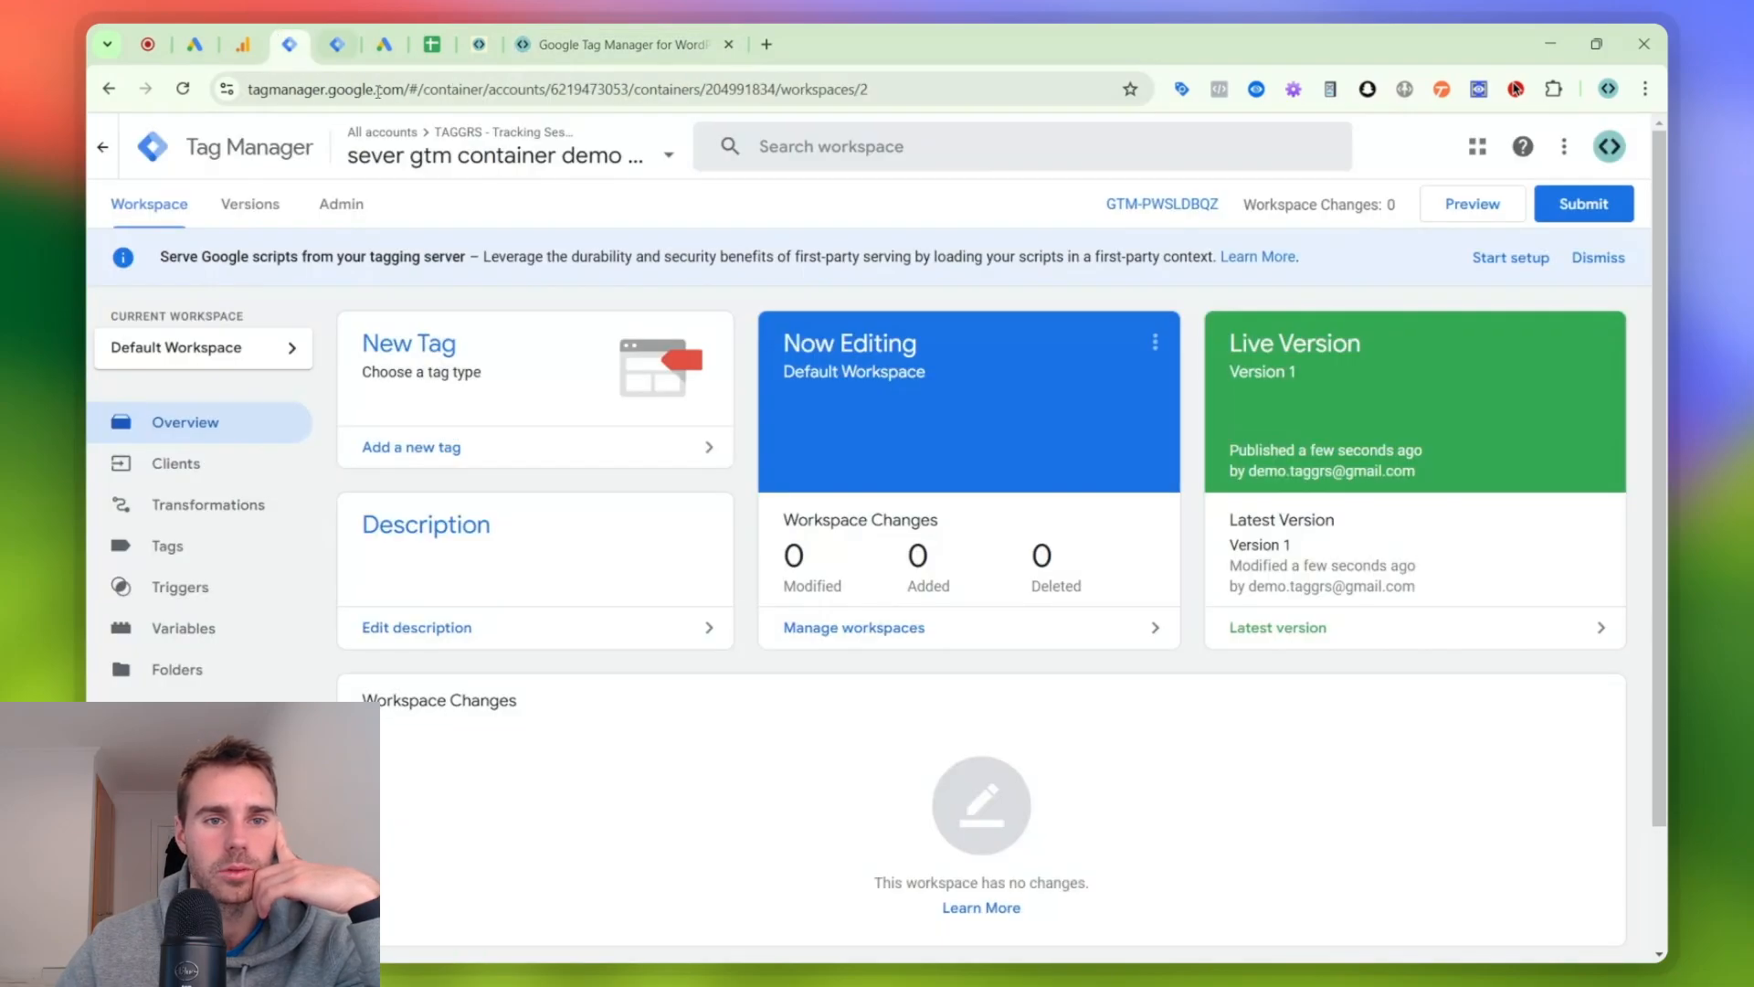
left_click(331, 44)
left_click(289, 44)
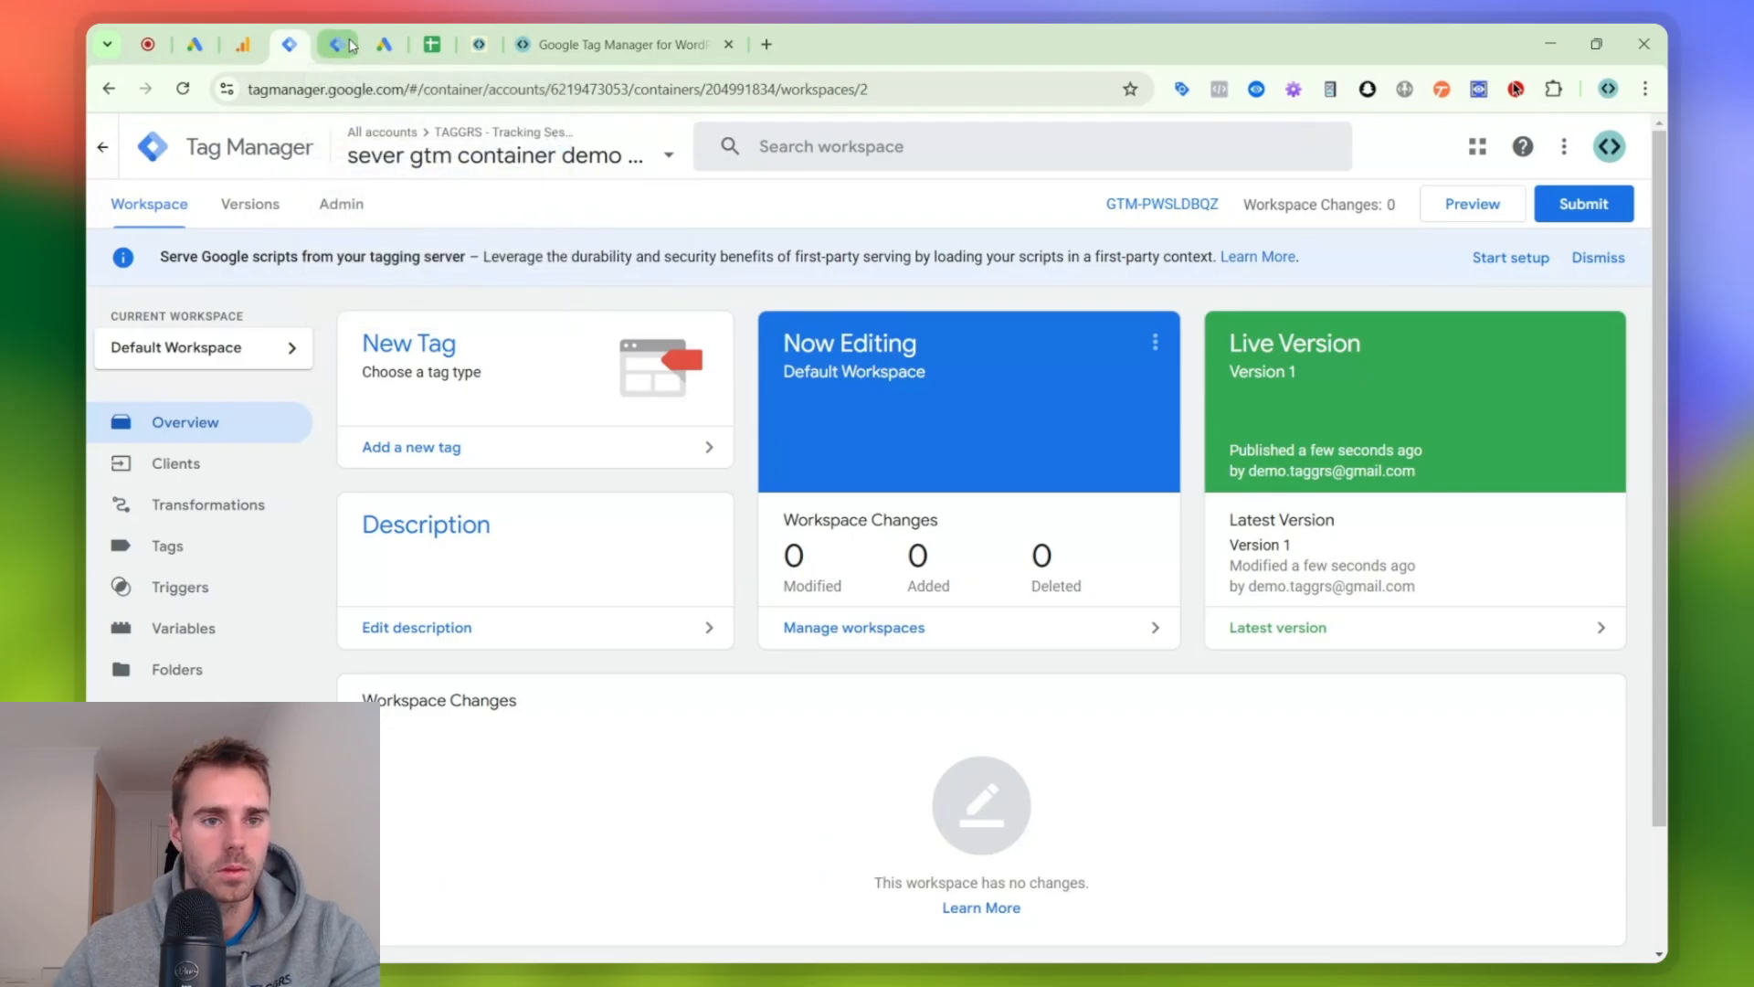
key("ctrl+w")
- Open the demo1-taggrs.nl | Web container in a separate tab beside the server container and choose its Default Workspace
left_click(476, 155)
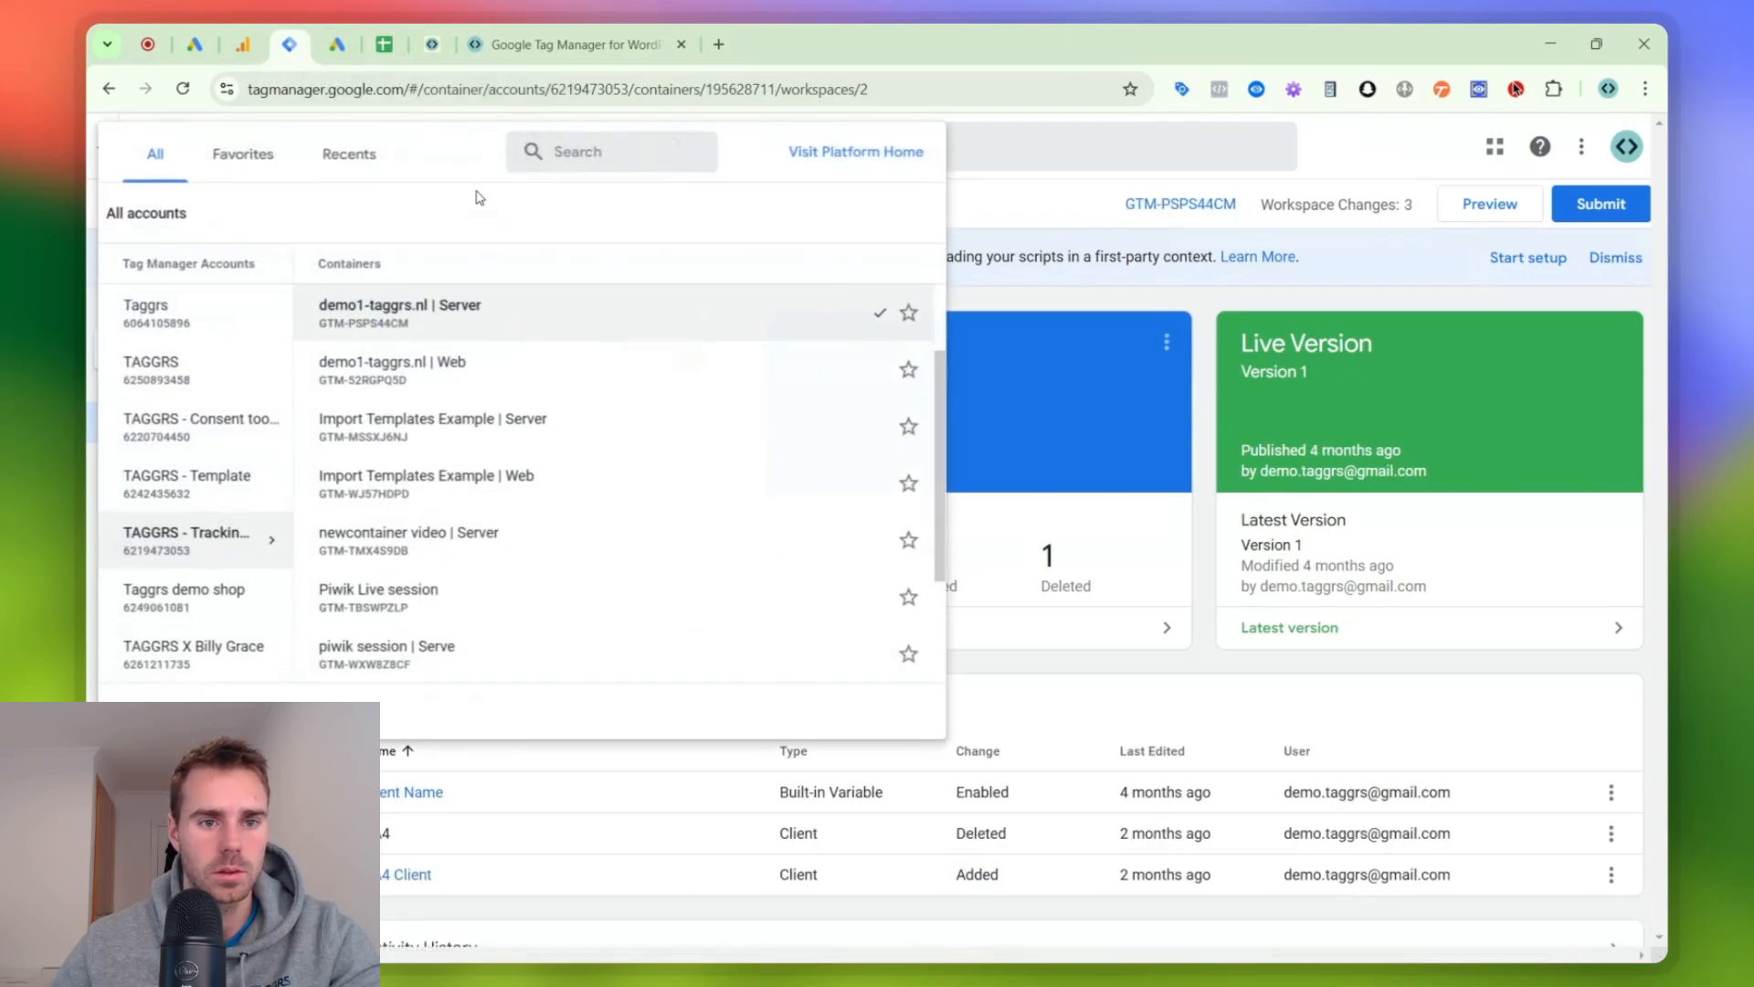
scroll(441, 399, "up", 1)
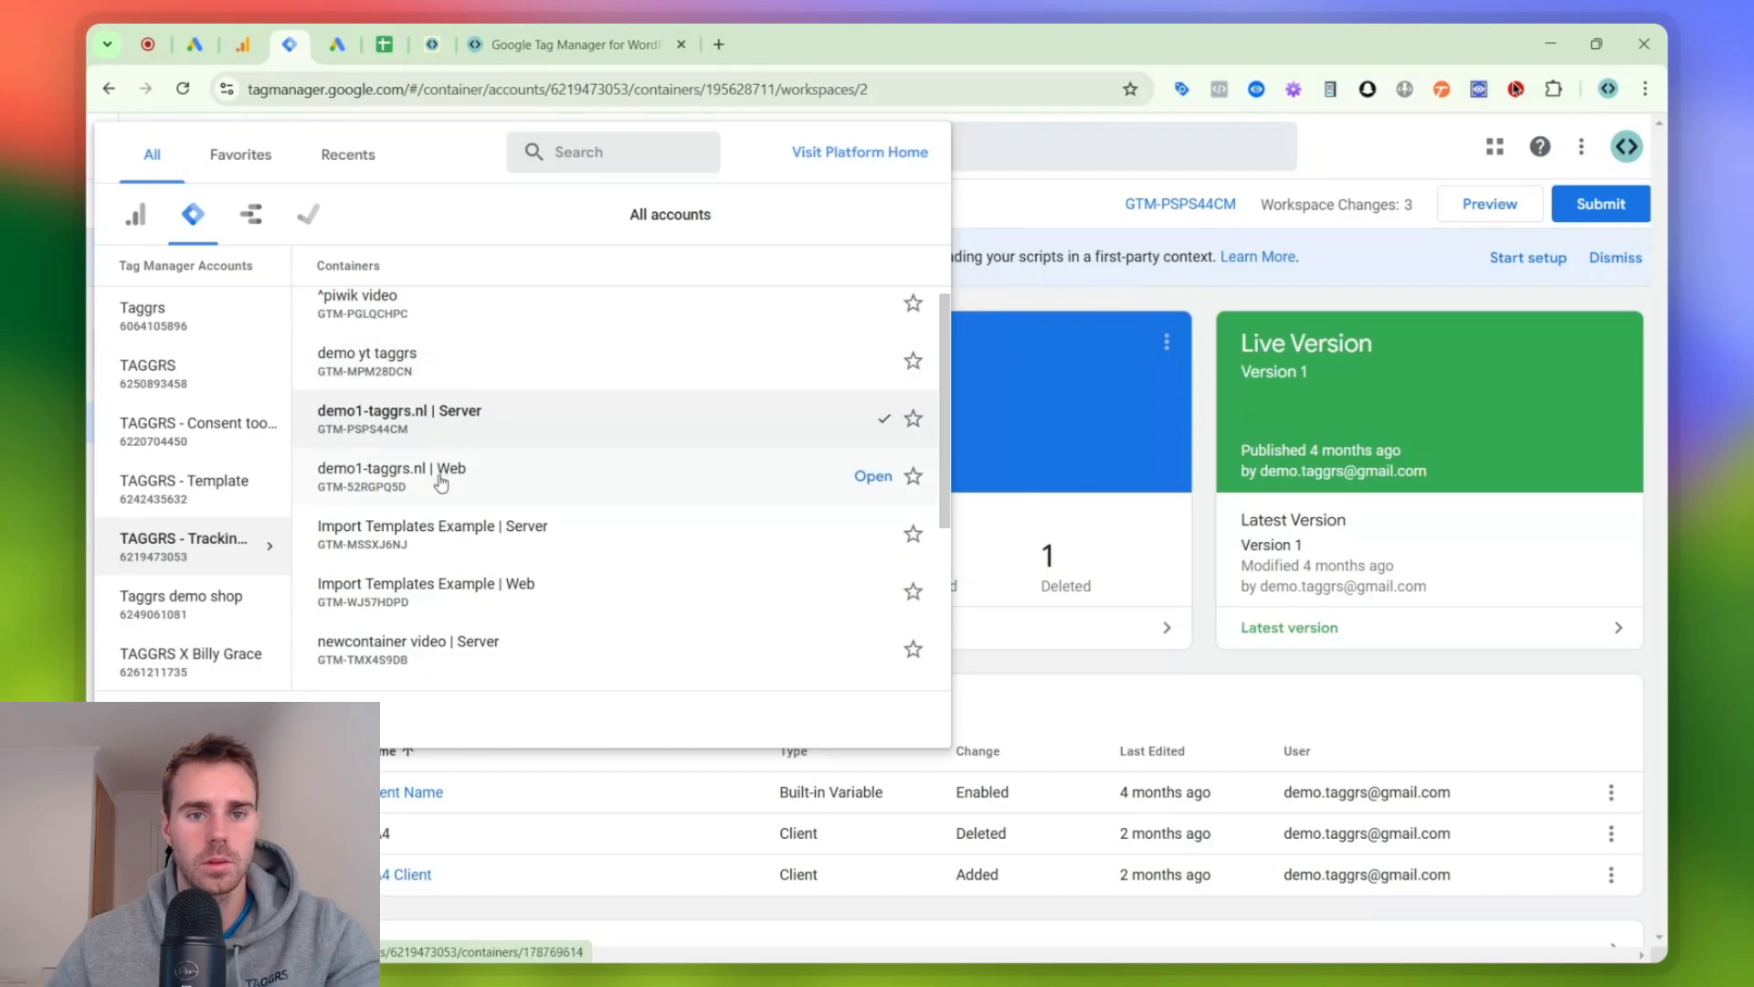
middle_click(491, 472)
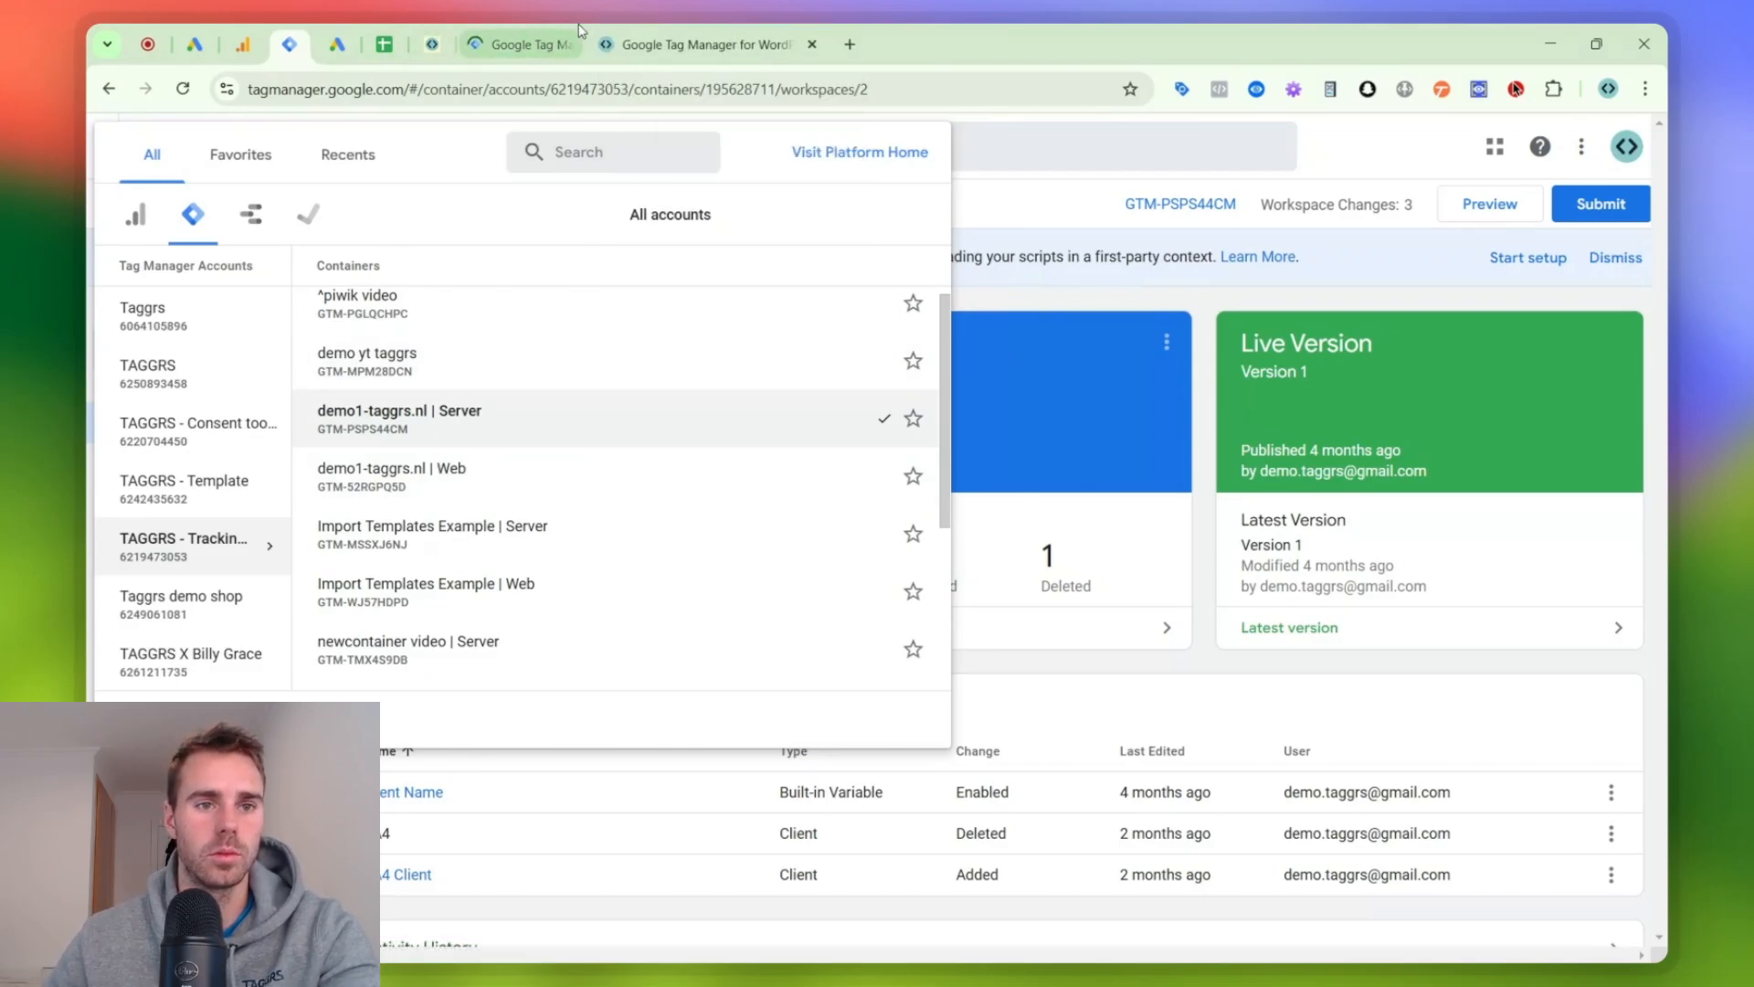
left_click_drag(487, 38, 311, 34)
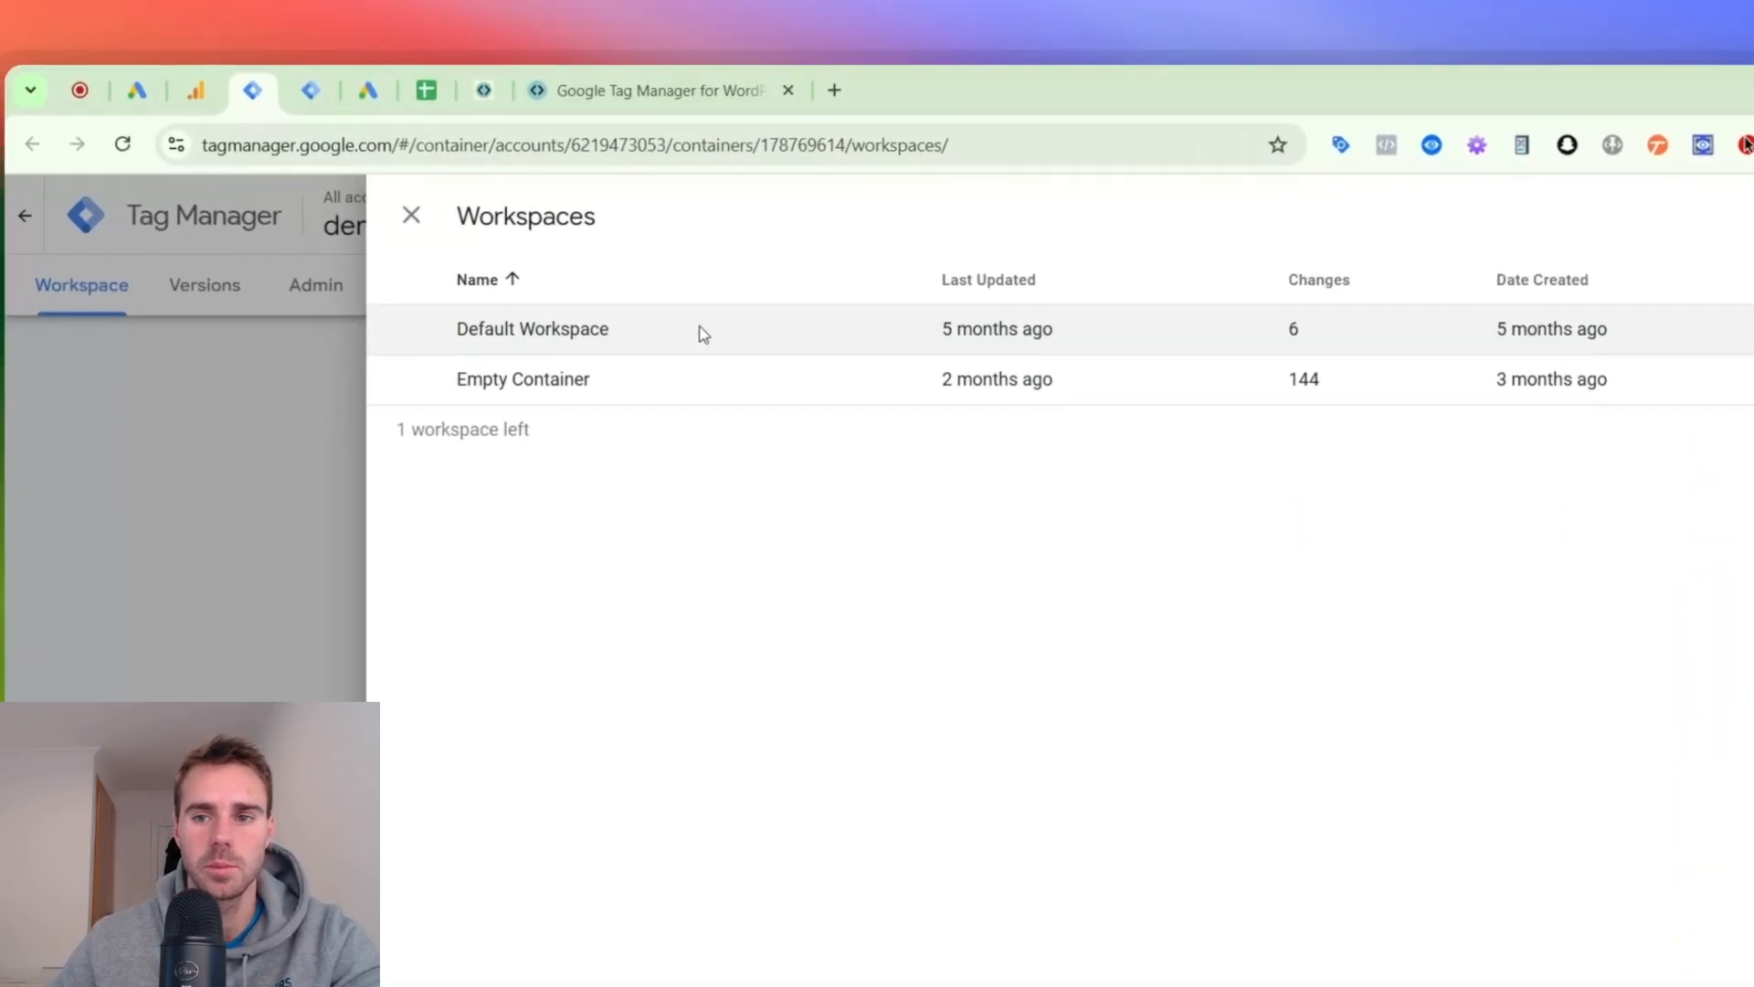
left_click(704, 334)
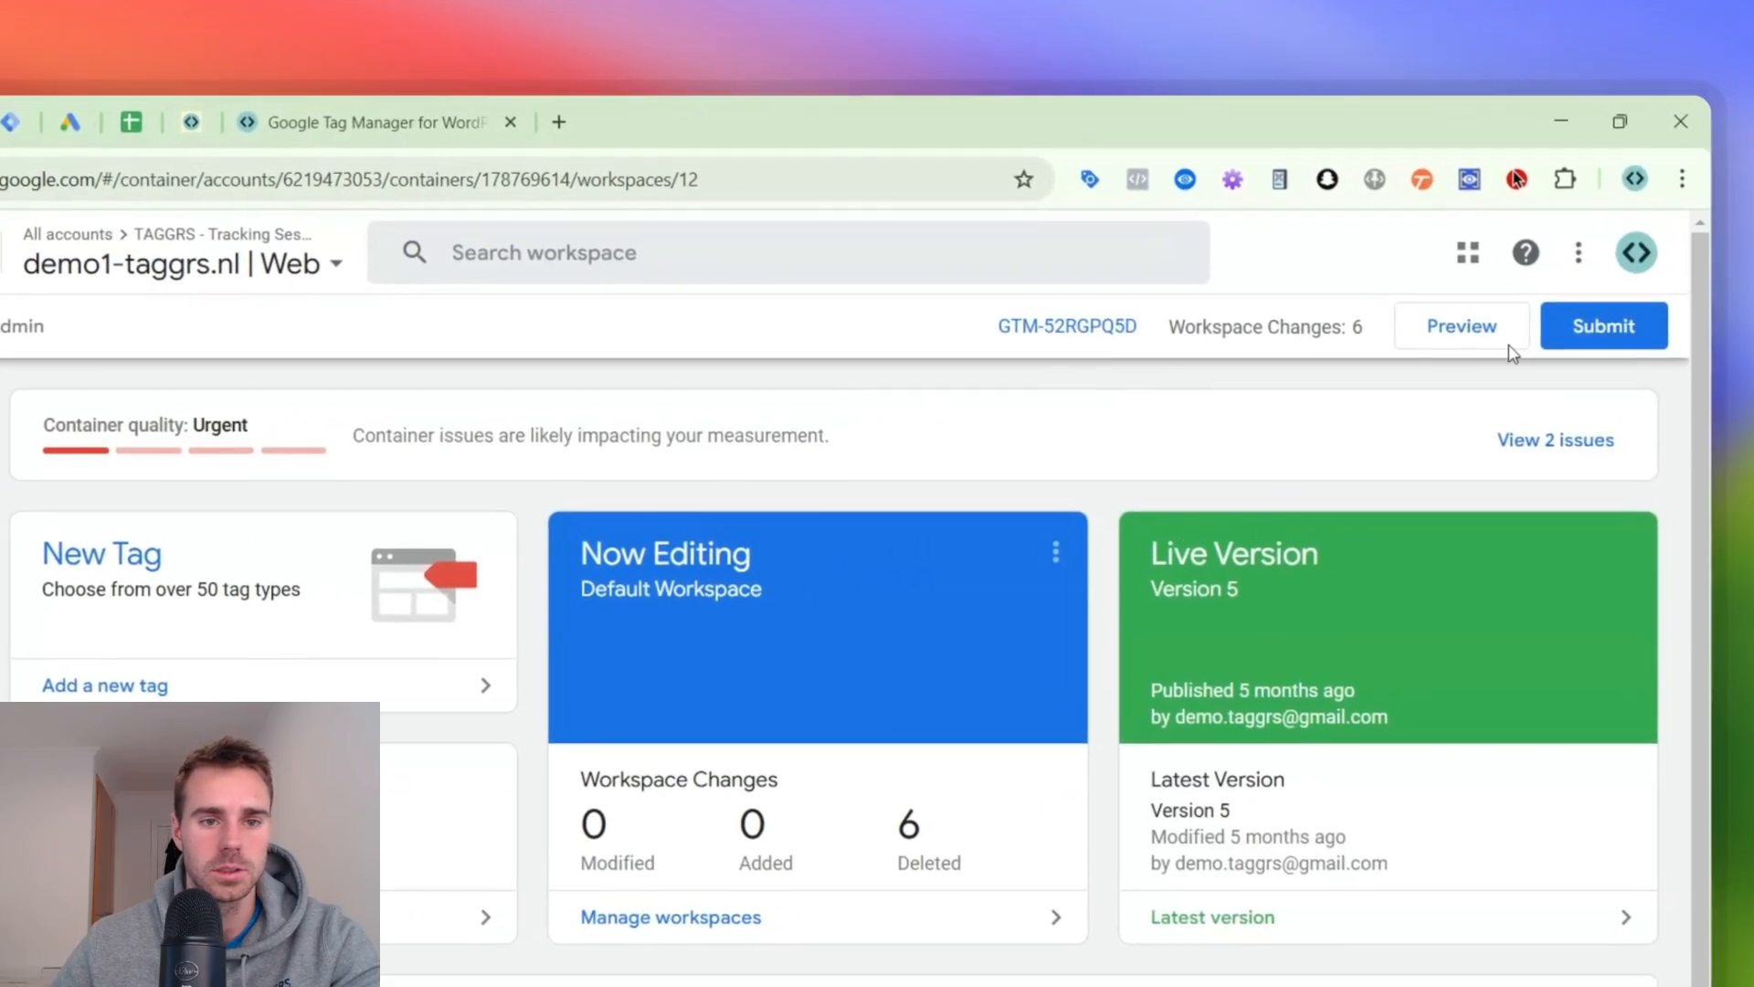
left_click(30, 584)
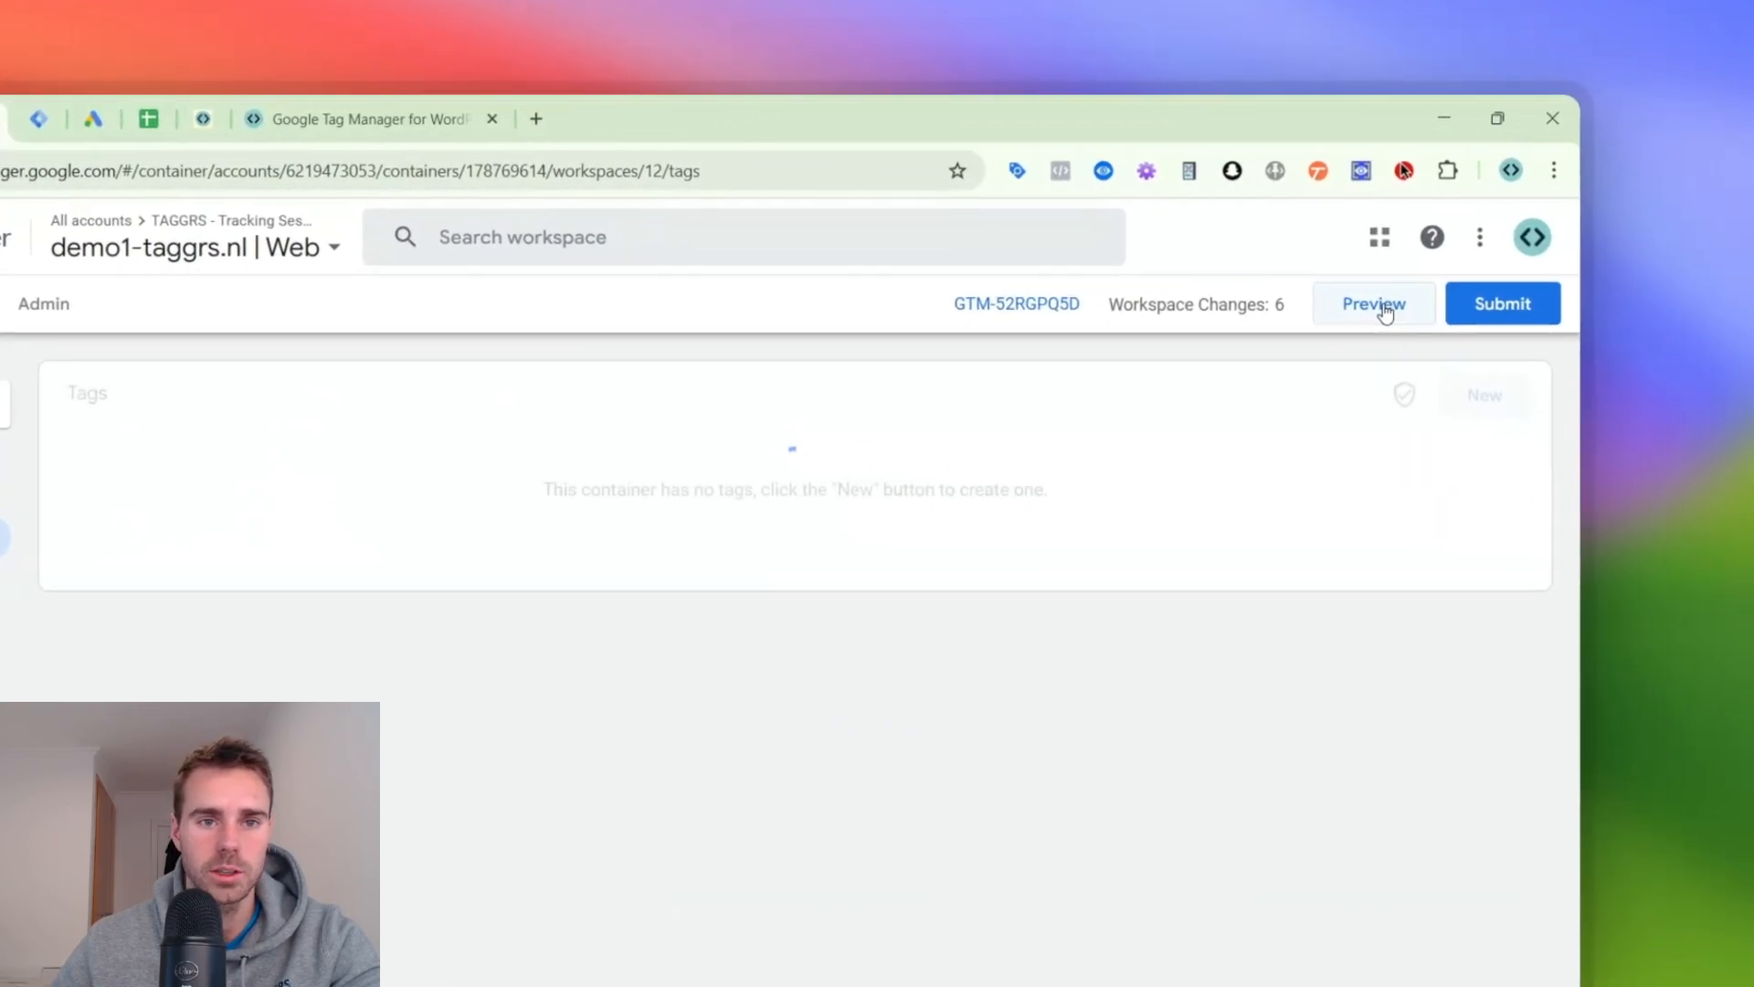
left_click(1416, 320)
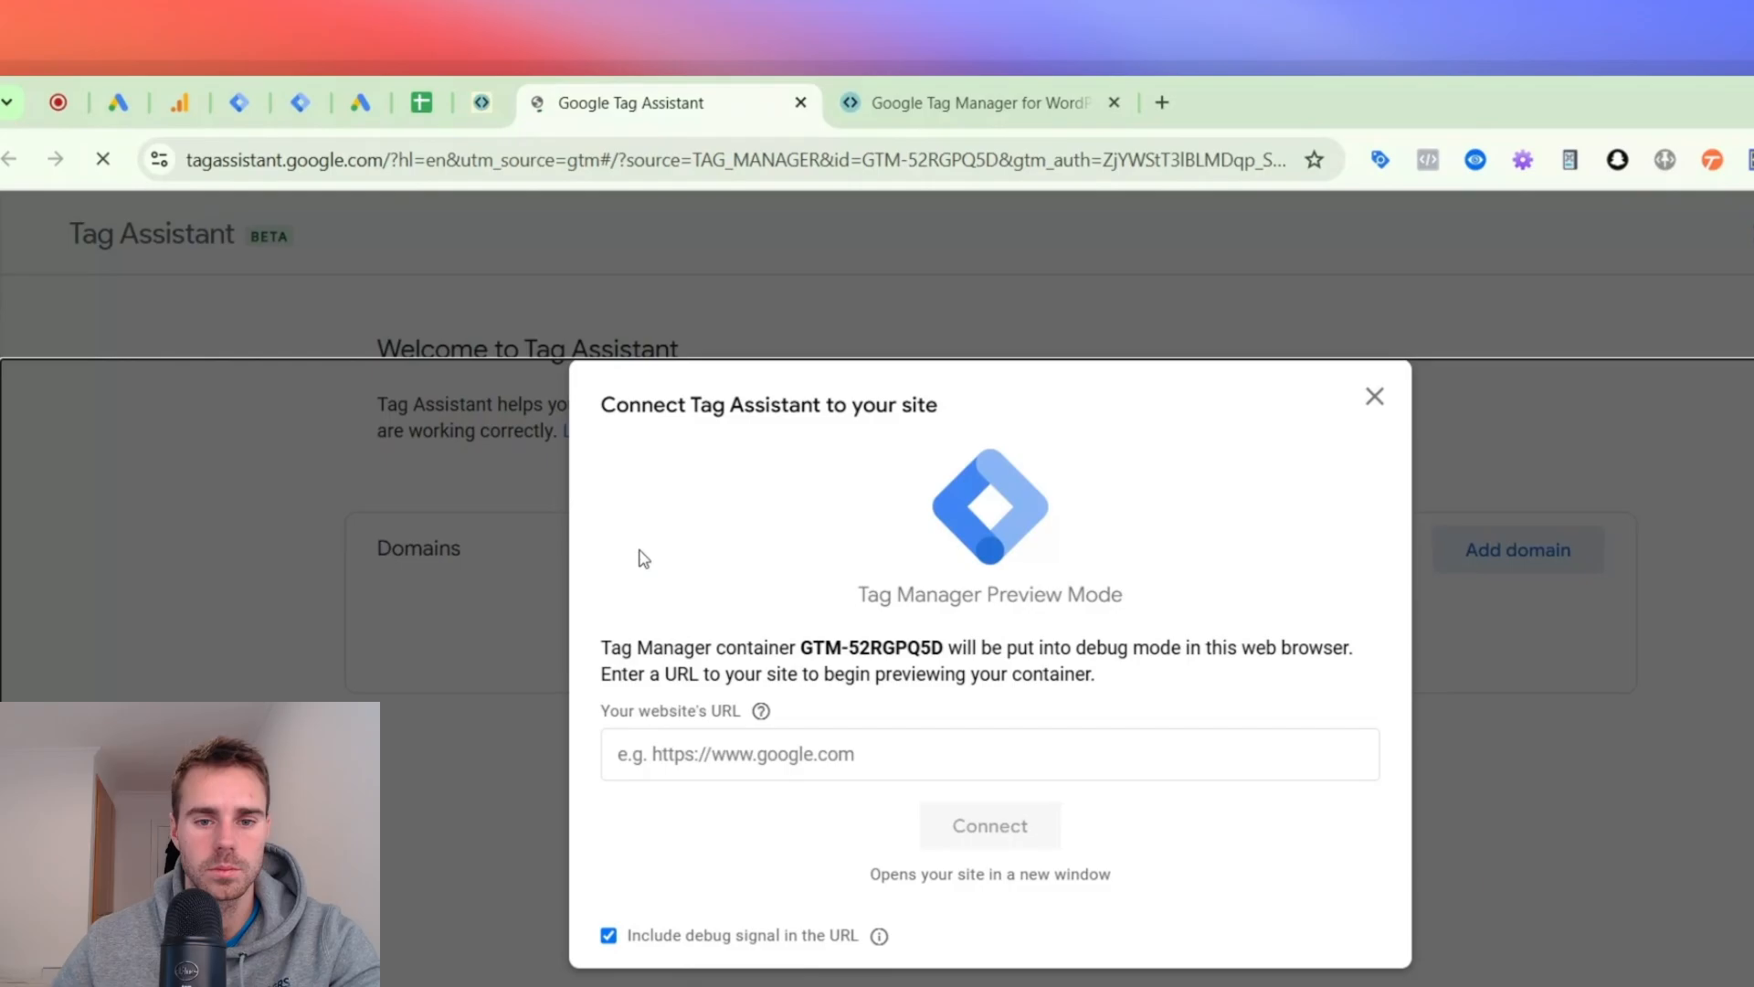
left_click(804, 754)
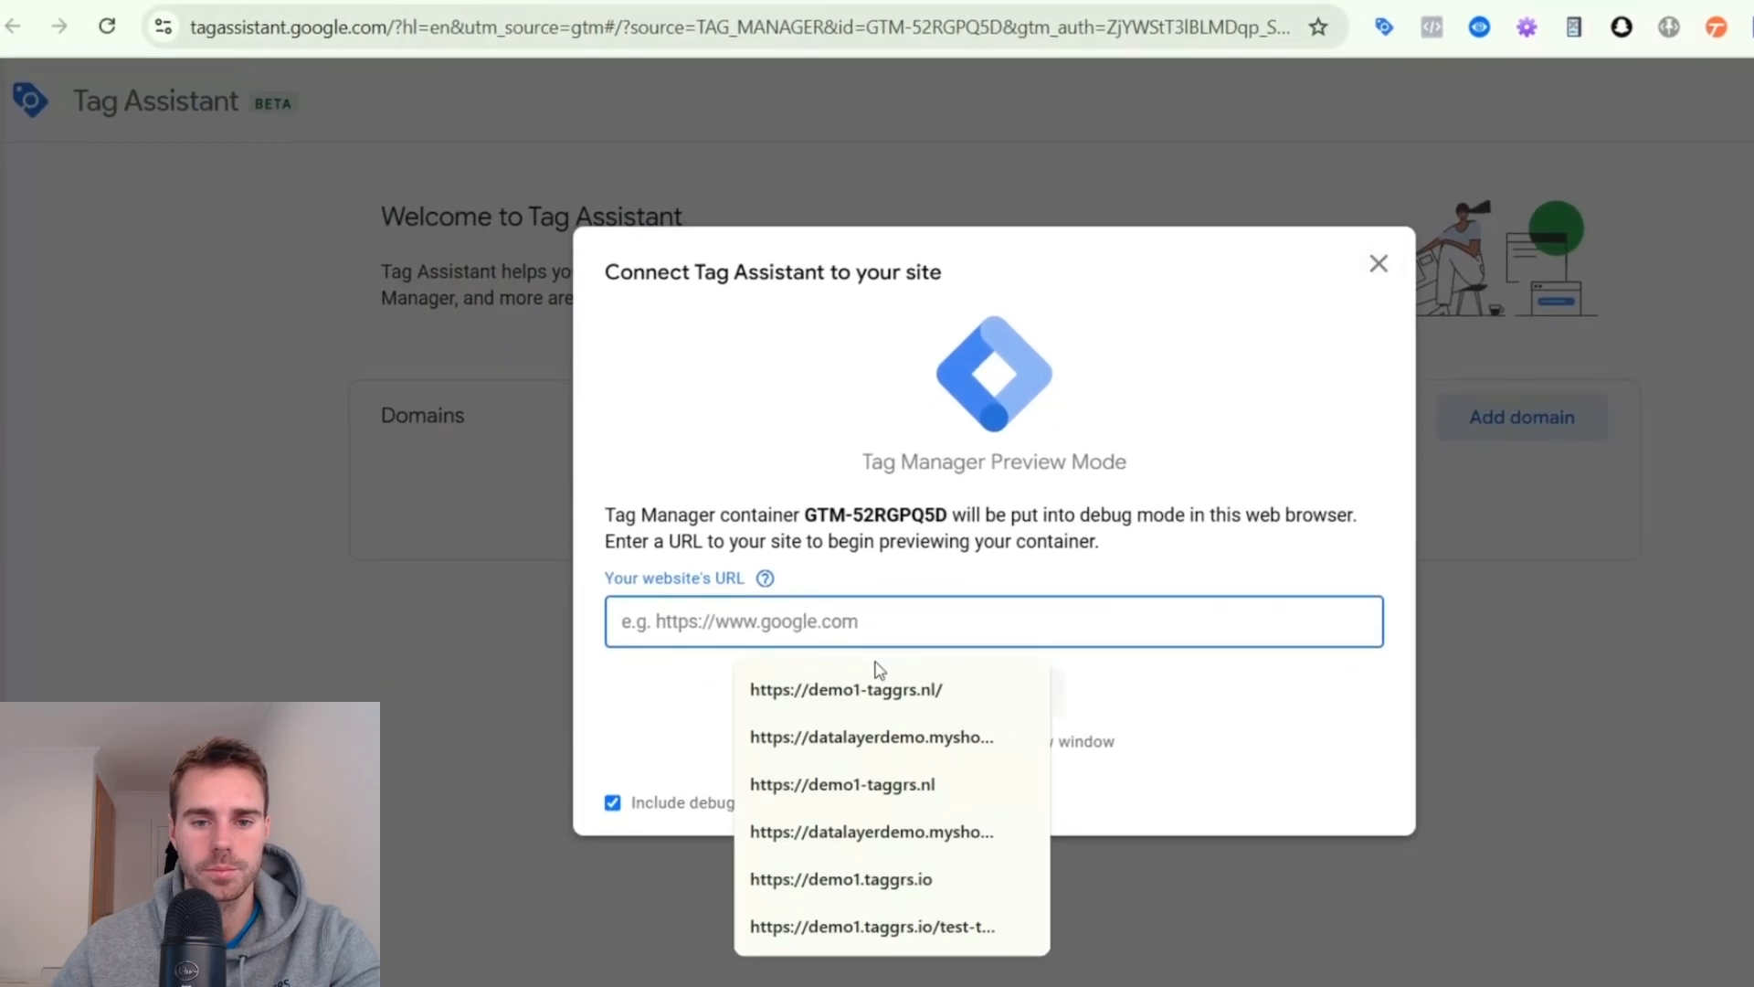
left_click(871, 815)
left_click(987, 675)
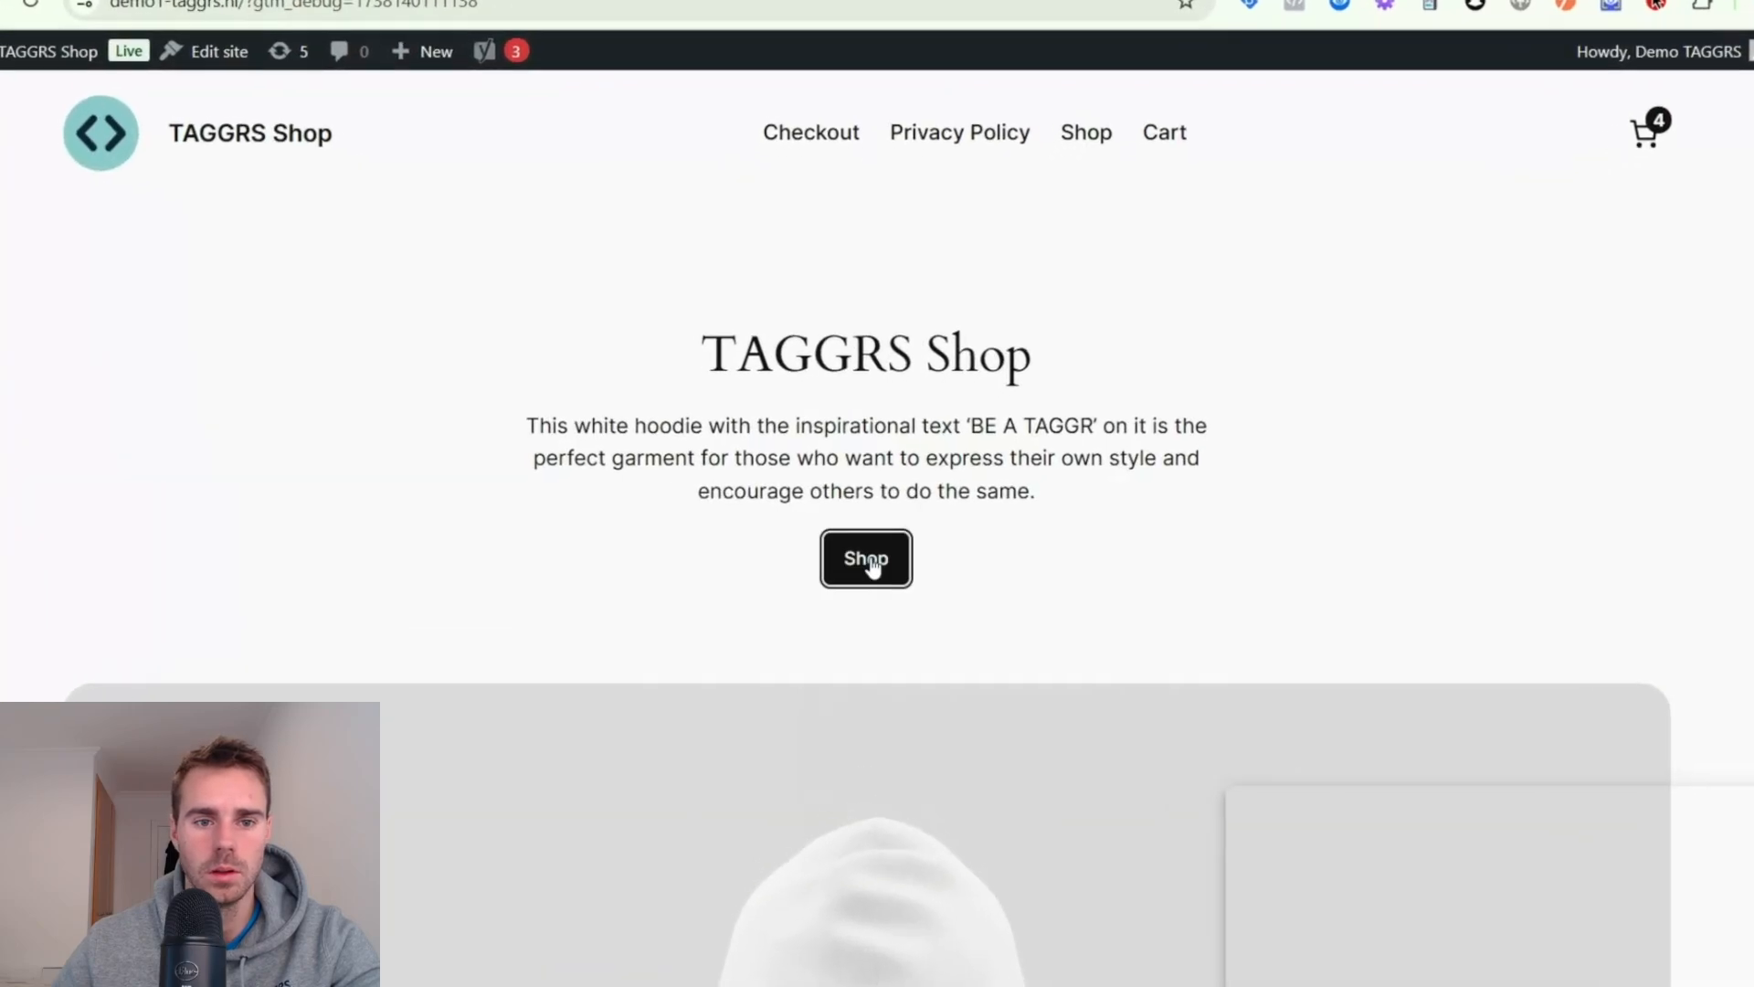
- Visit the shop page in the previewed site and inspect the data layer push of the view_item_list event in Tag Assistant
left_click(867, 566)
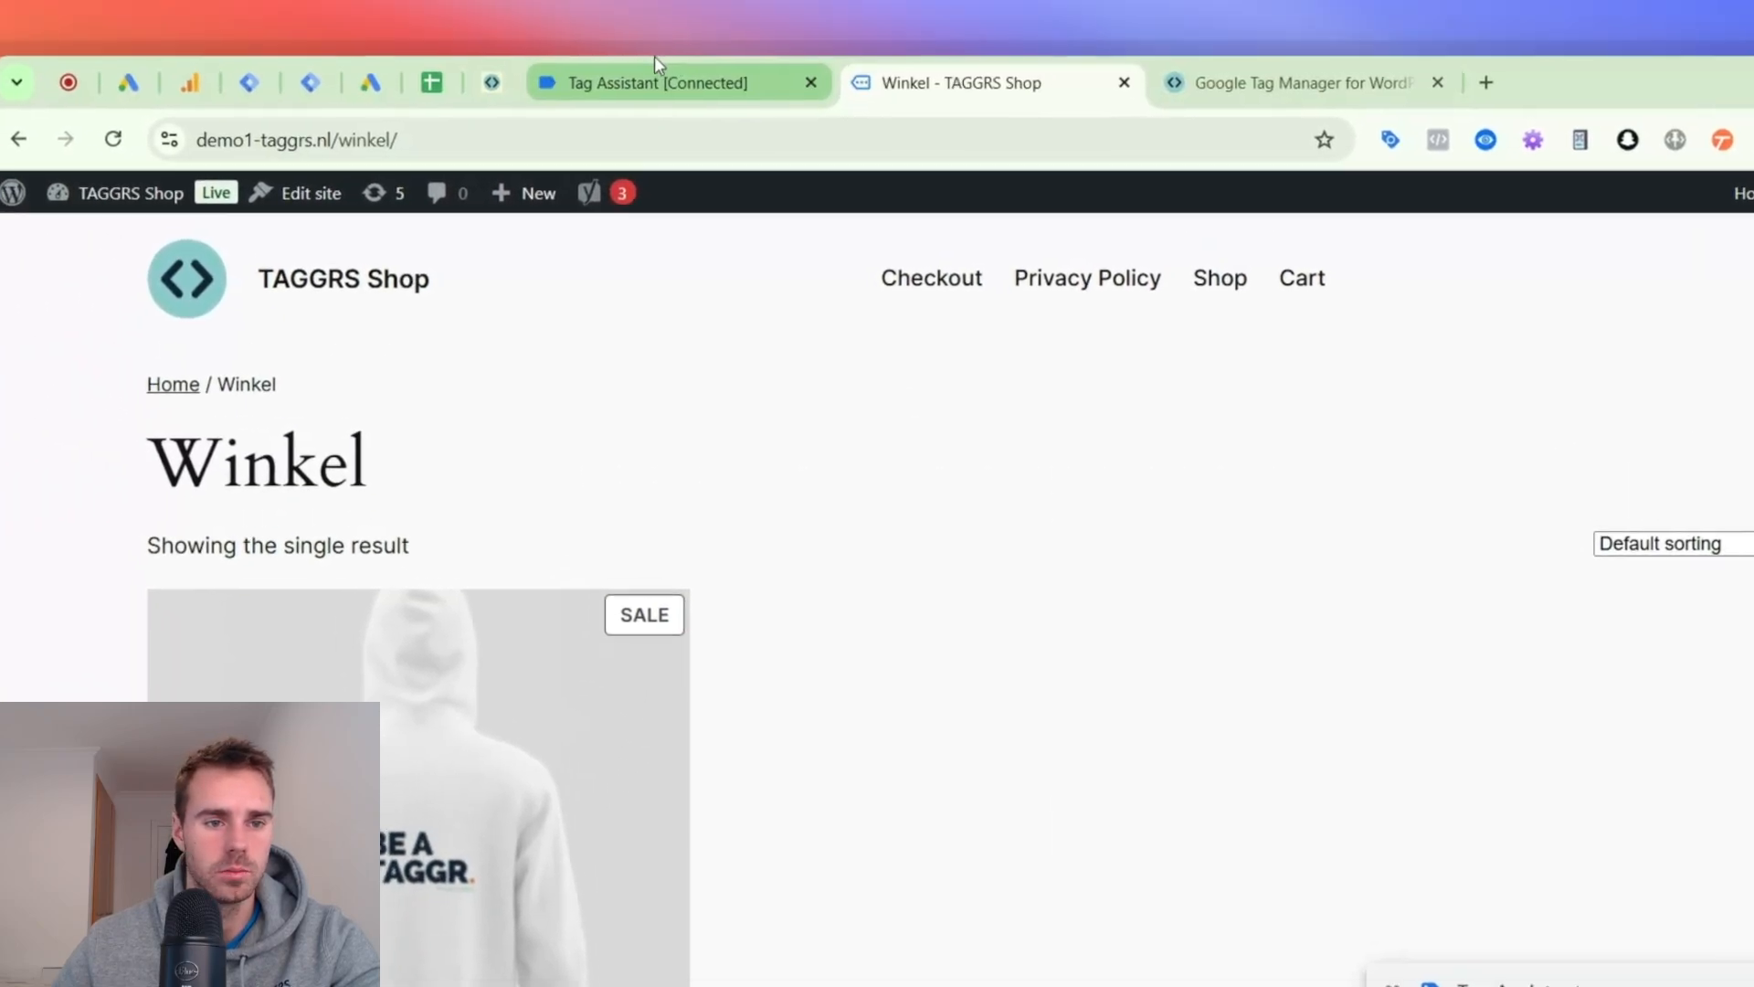
left_click(651, 77)
left_click(290, 605)
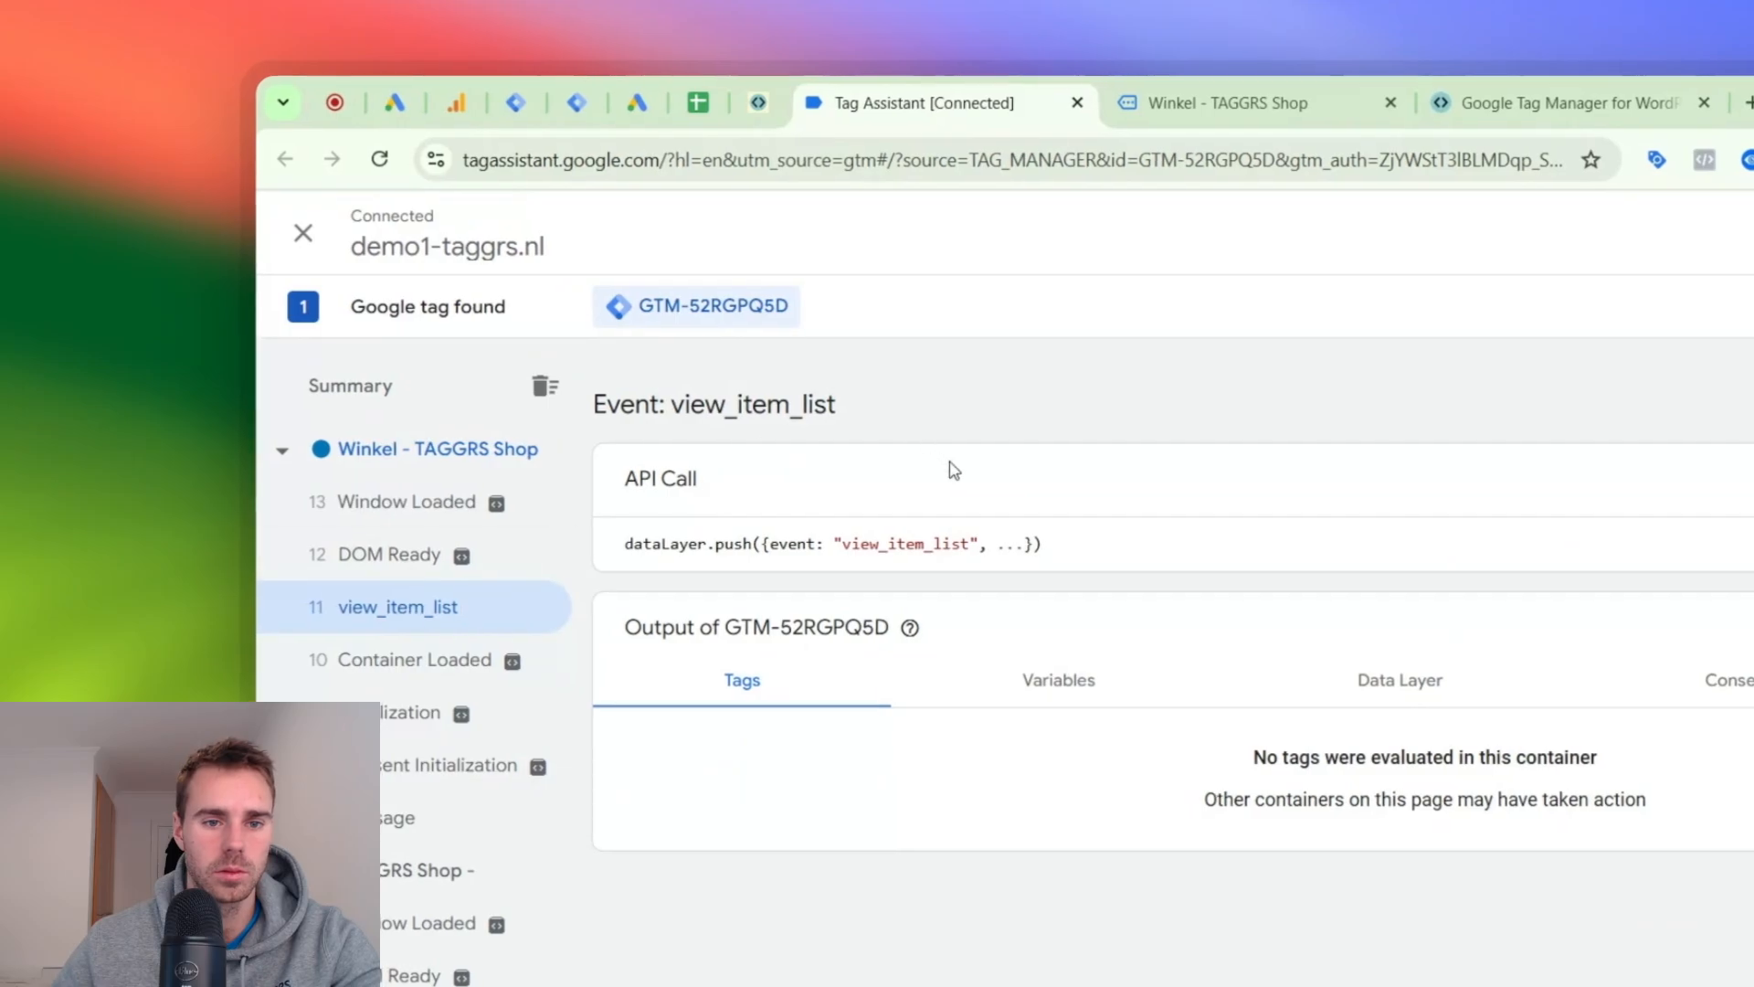
left_click(1039, 541)
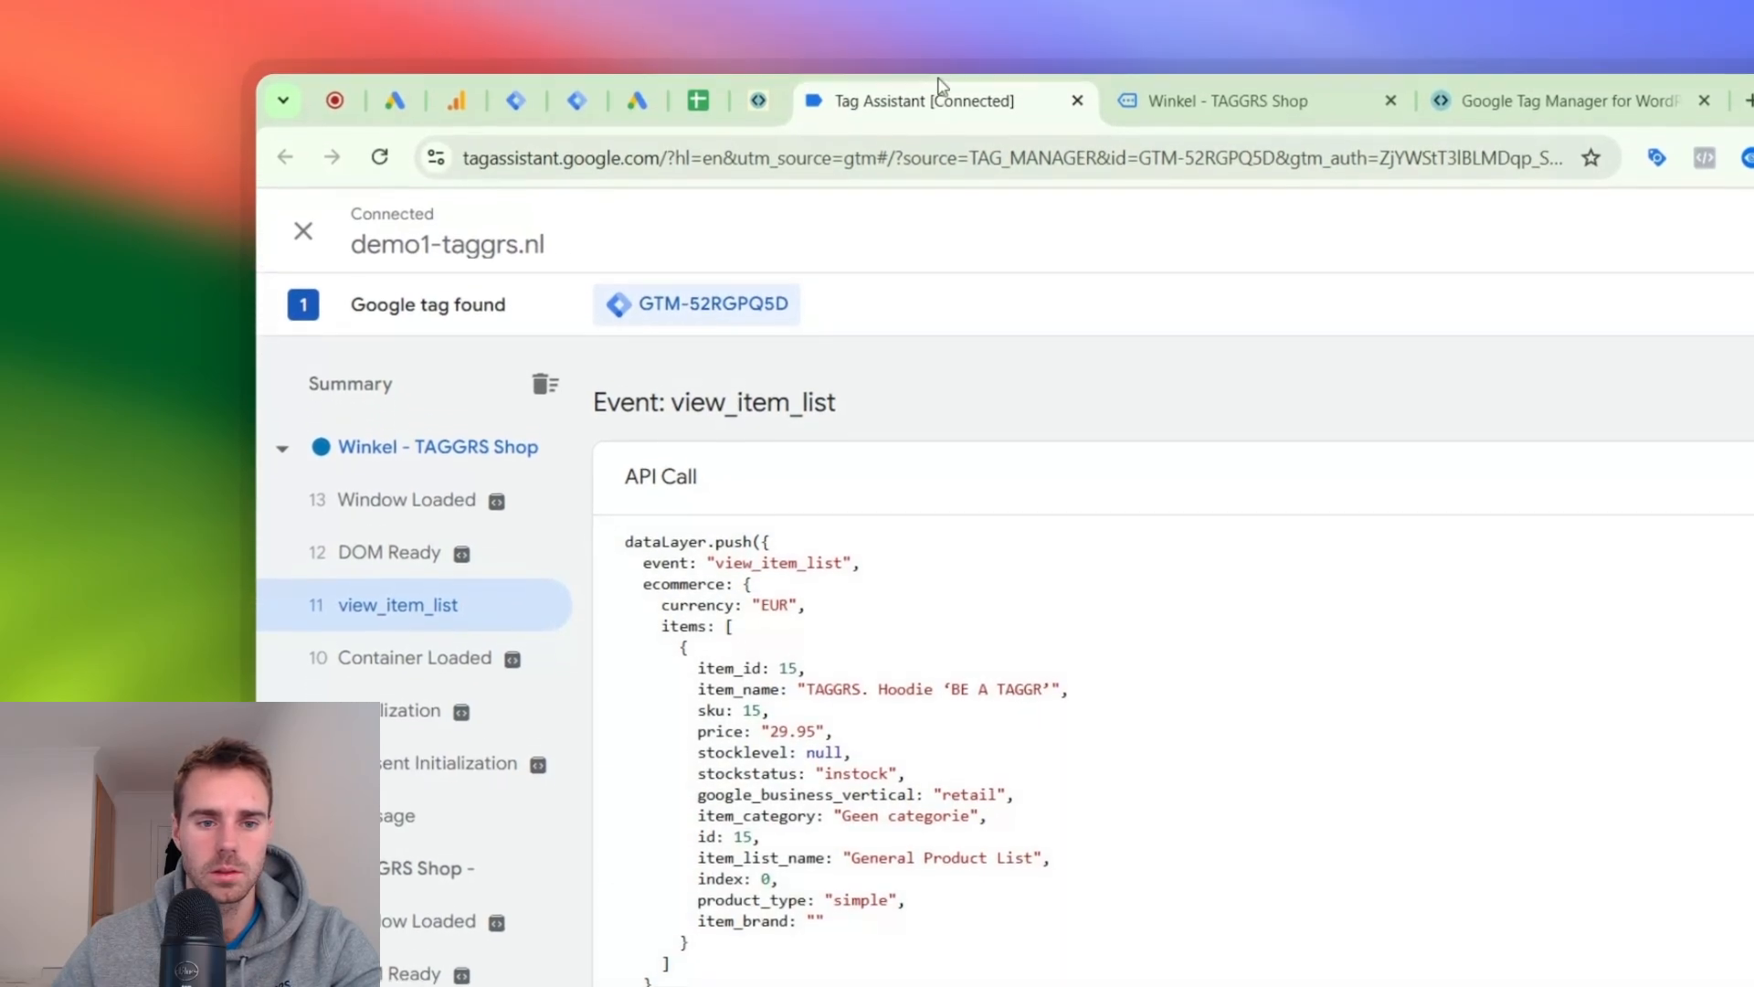
- Open the TAGGRS. Hoodie 'BE A TAGGR' product page and inspect its view_item event in Tag Assistant
left_click(1225, 100)
left_click(536, 729)
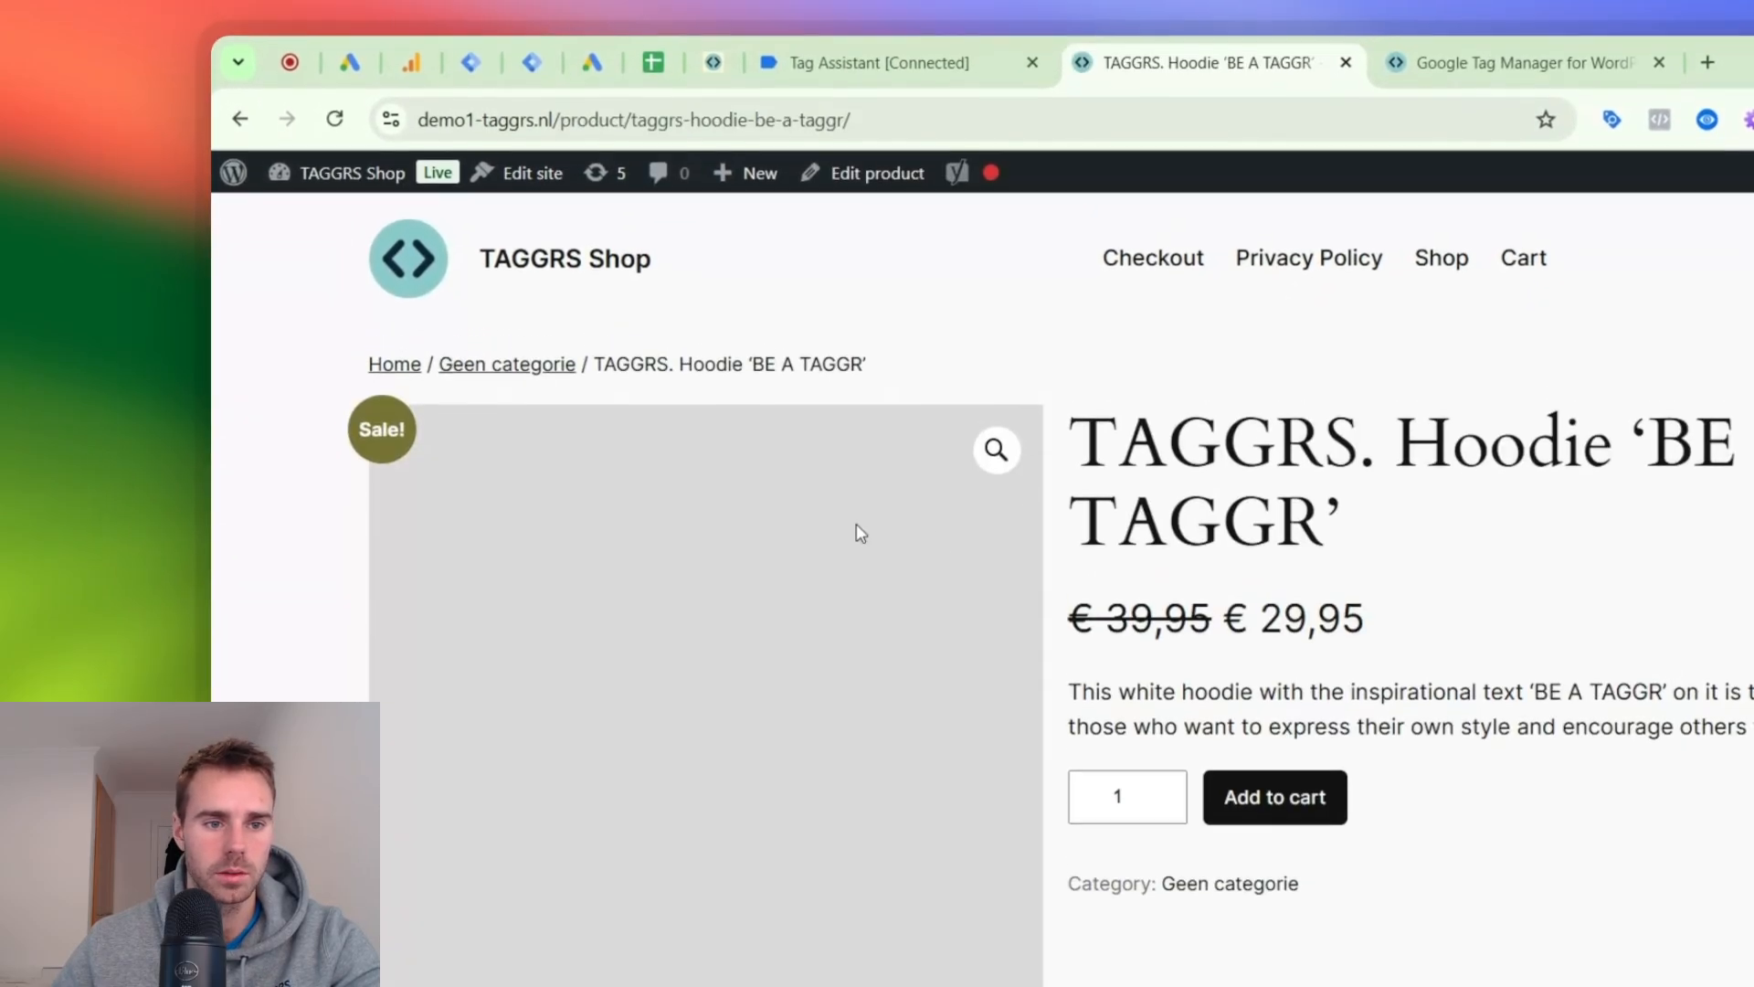
left_click(864, 13)
left_click(493, 518)
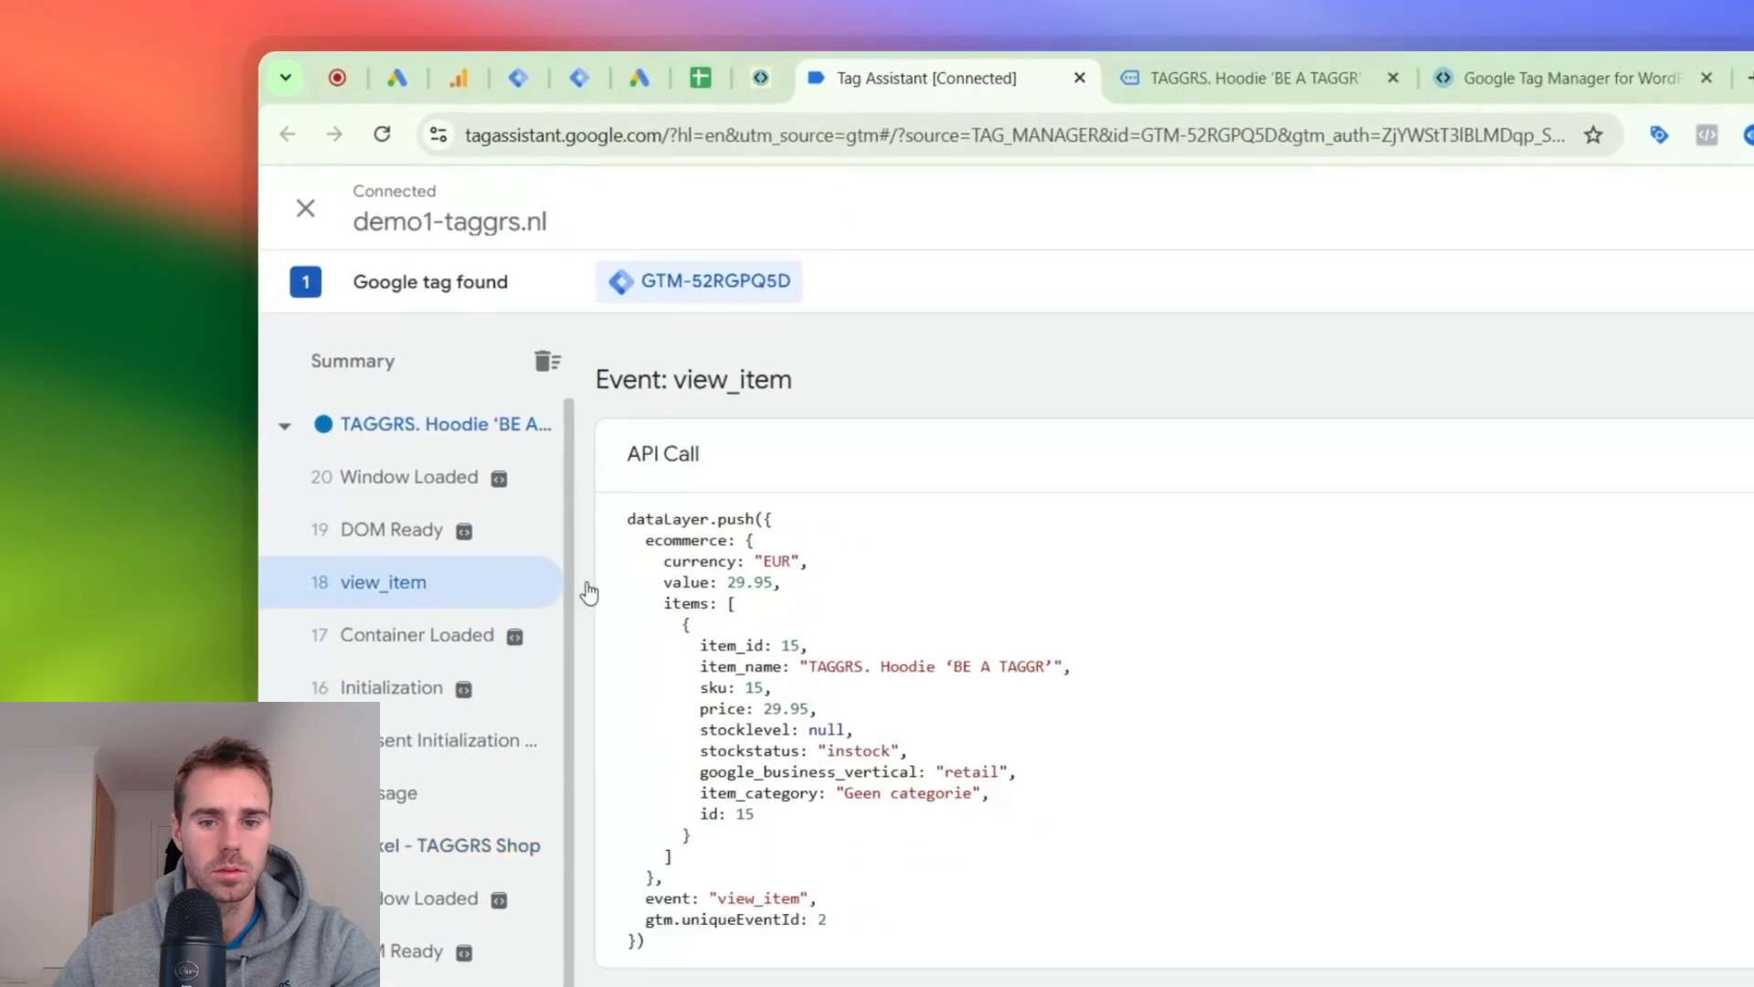
- Add one hoodie to the cart and inspect the reloaded product page's view_item event in Tag Assistant
left_click(1211, 80)
left_click(1381, 822)
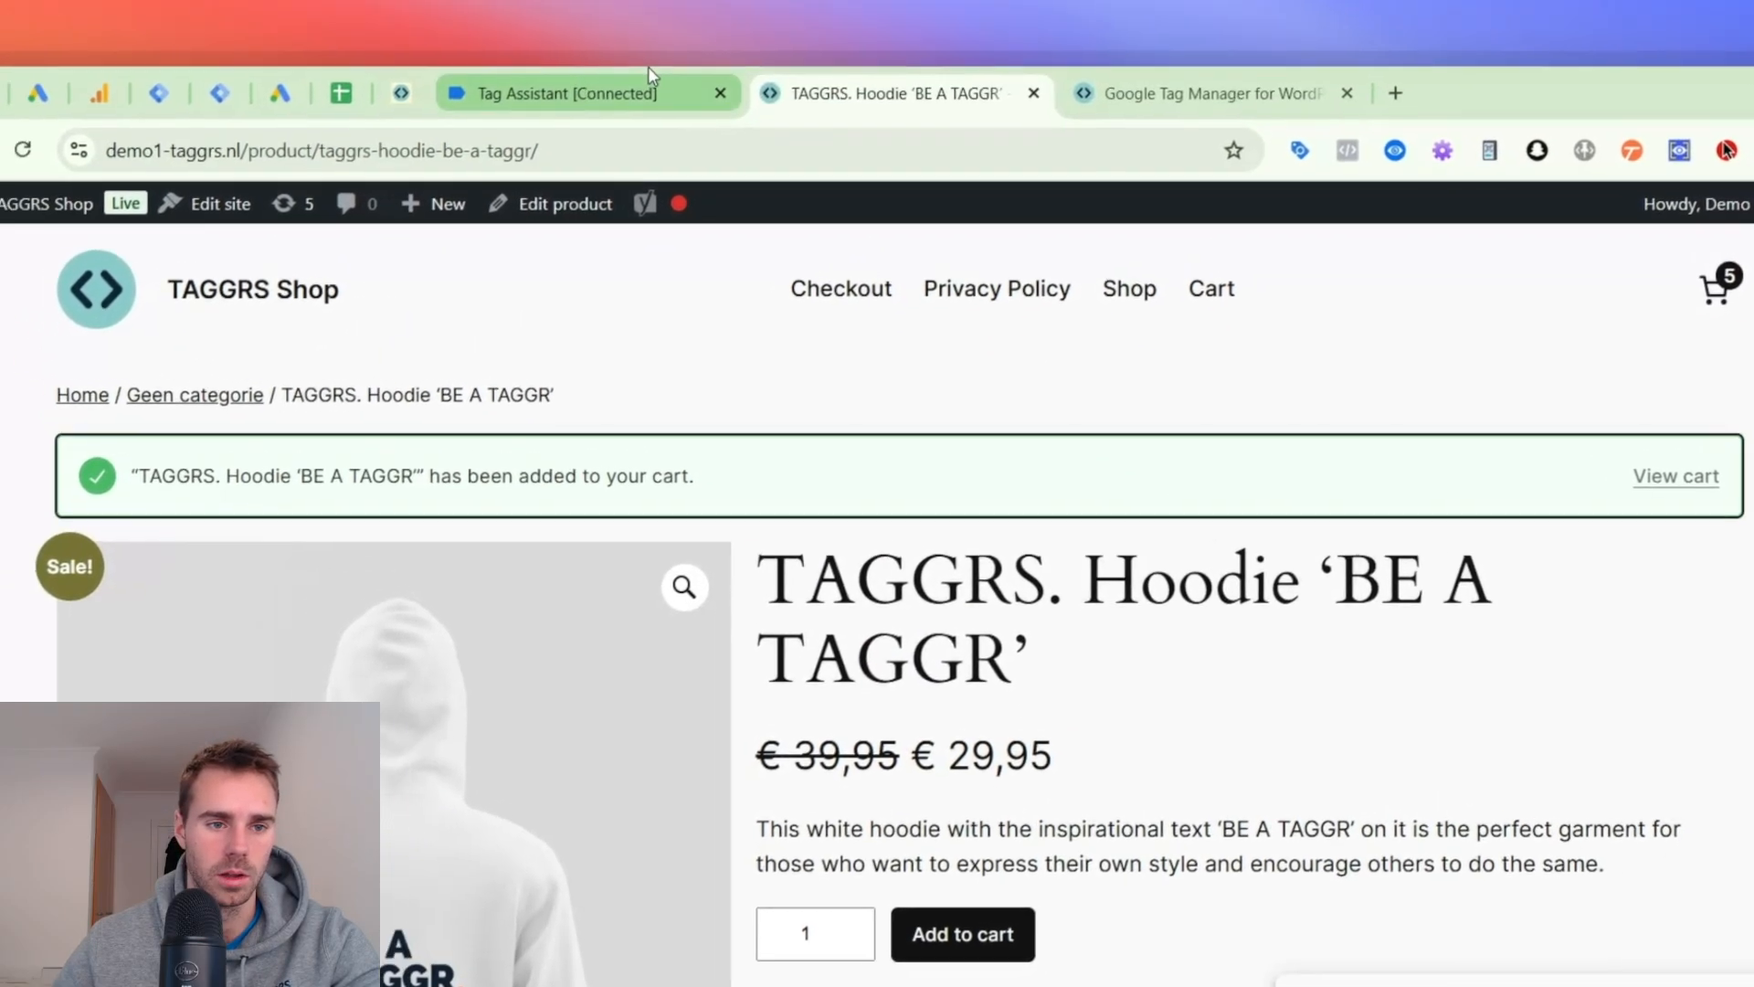
left_click(649, 81)
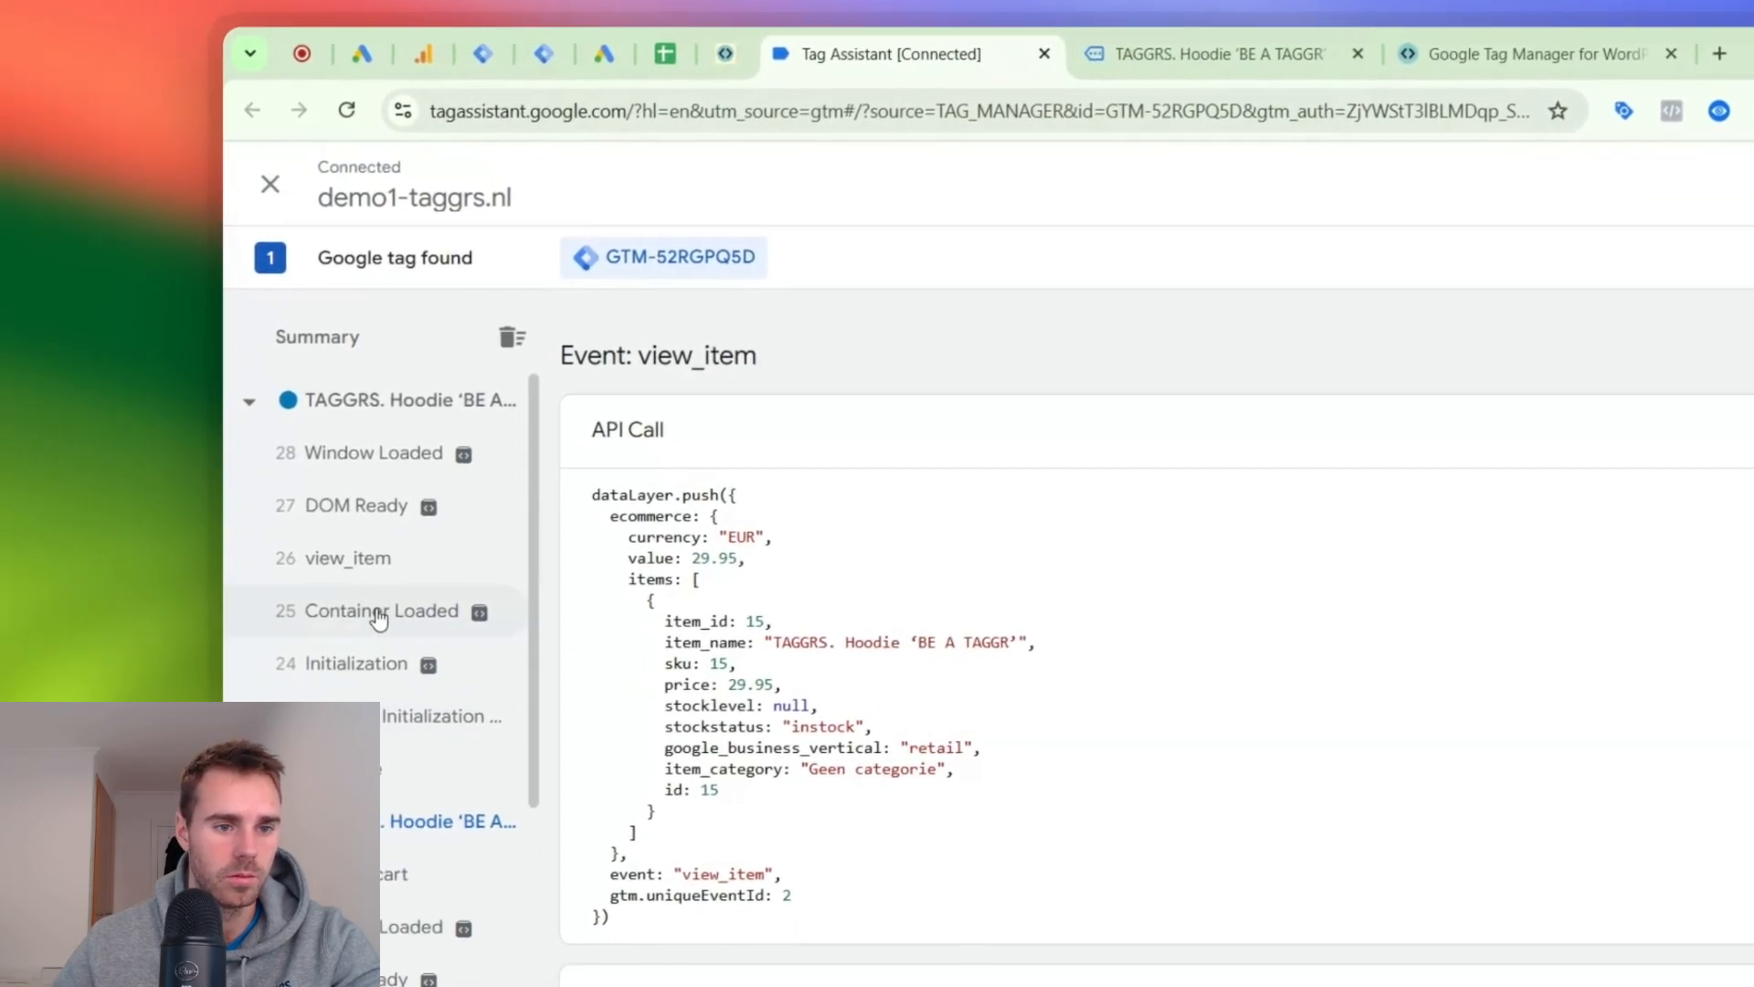
left_click(365, 557)
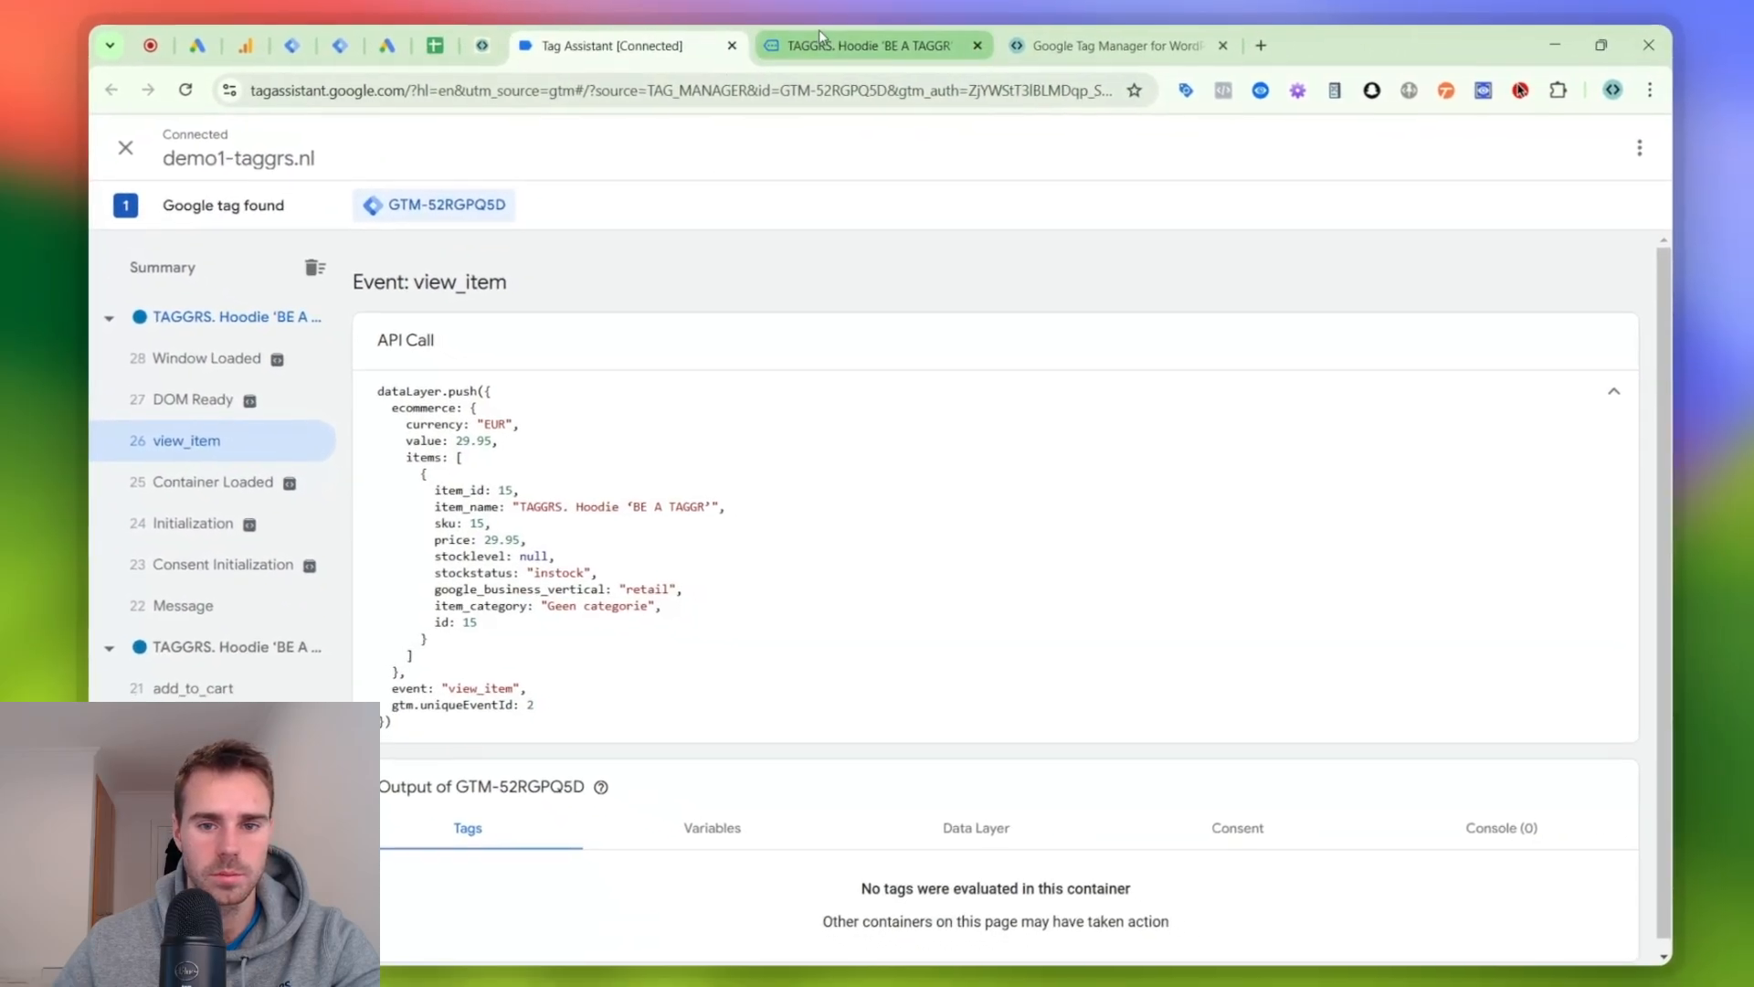
- Open the shop's cart page and check the event list in Tag Assistant for view_cart
left_click(819, 35)
scroll(909, 457, "down", 3)
scroll(909, 457, "up", 3)
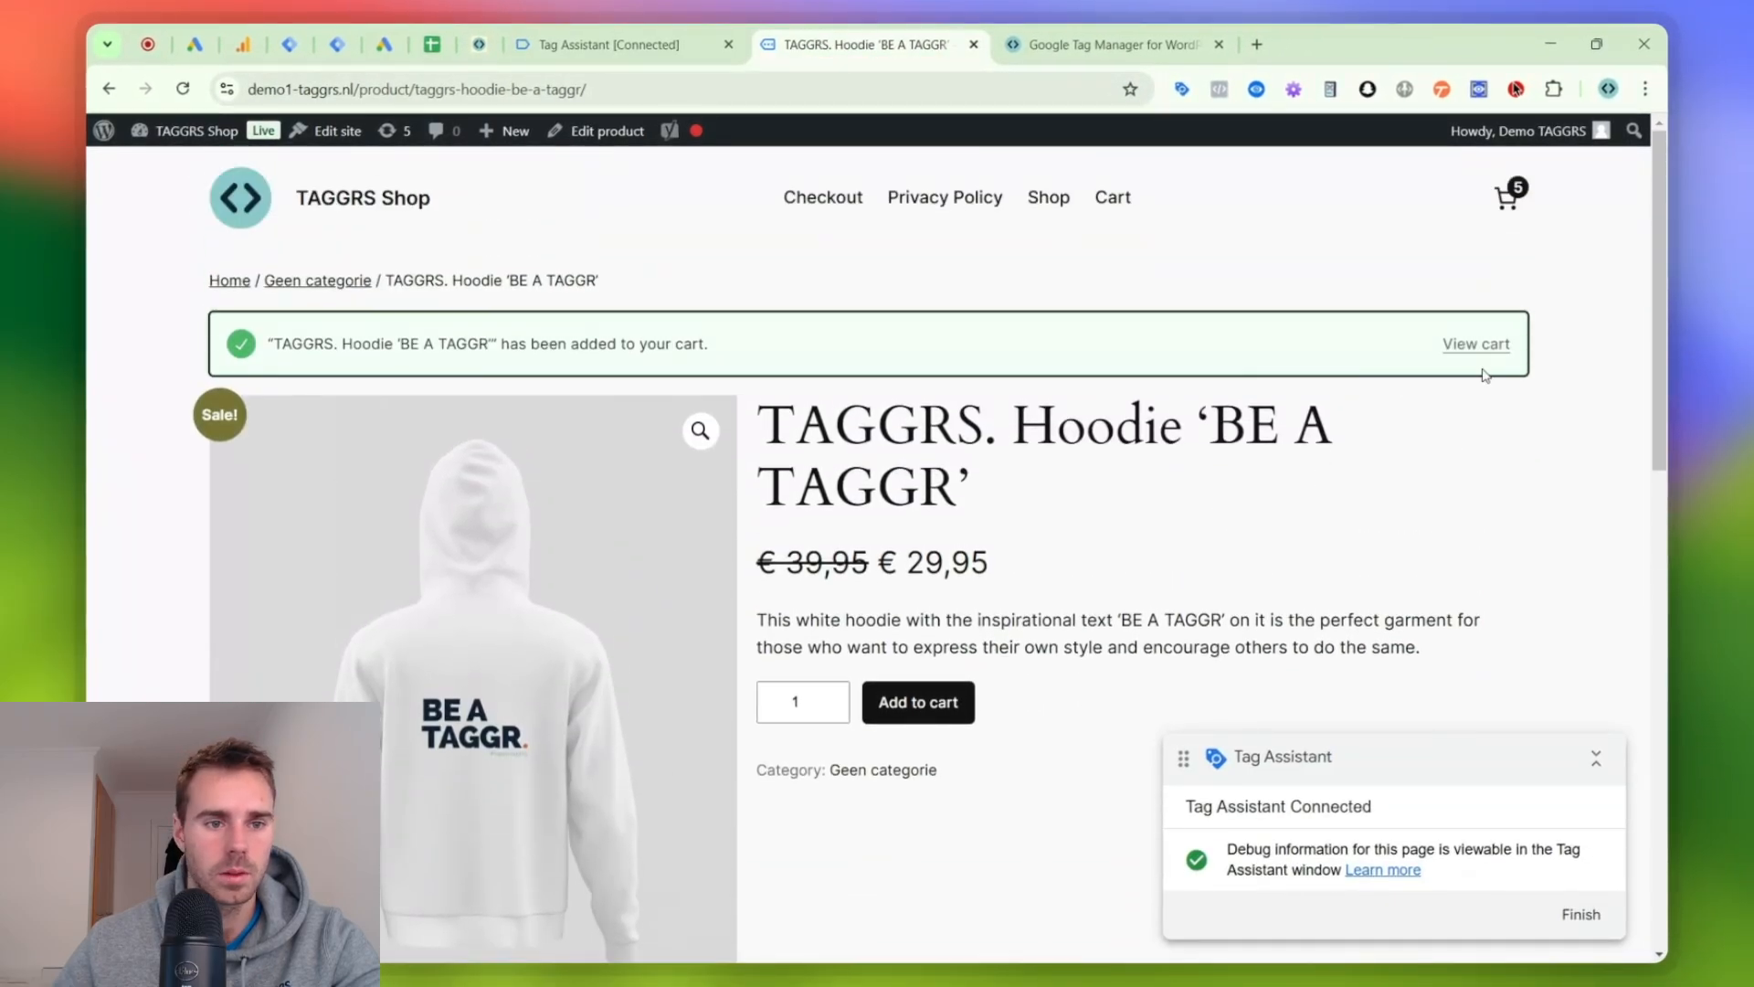
left_click(642, 36)
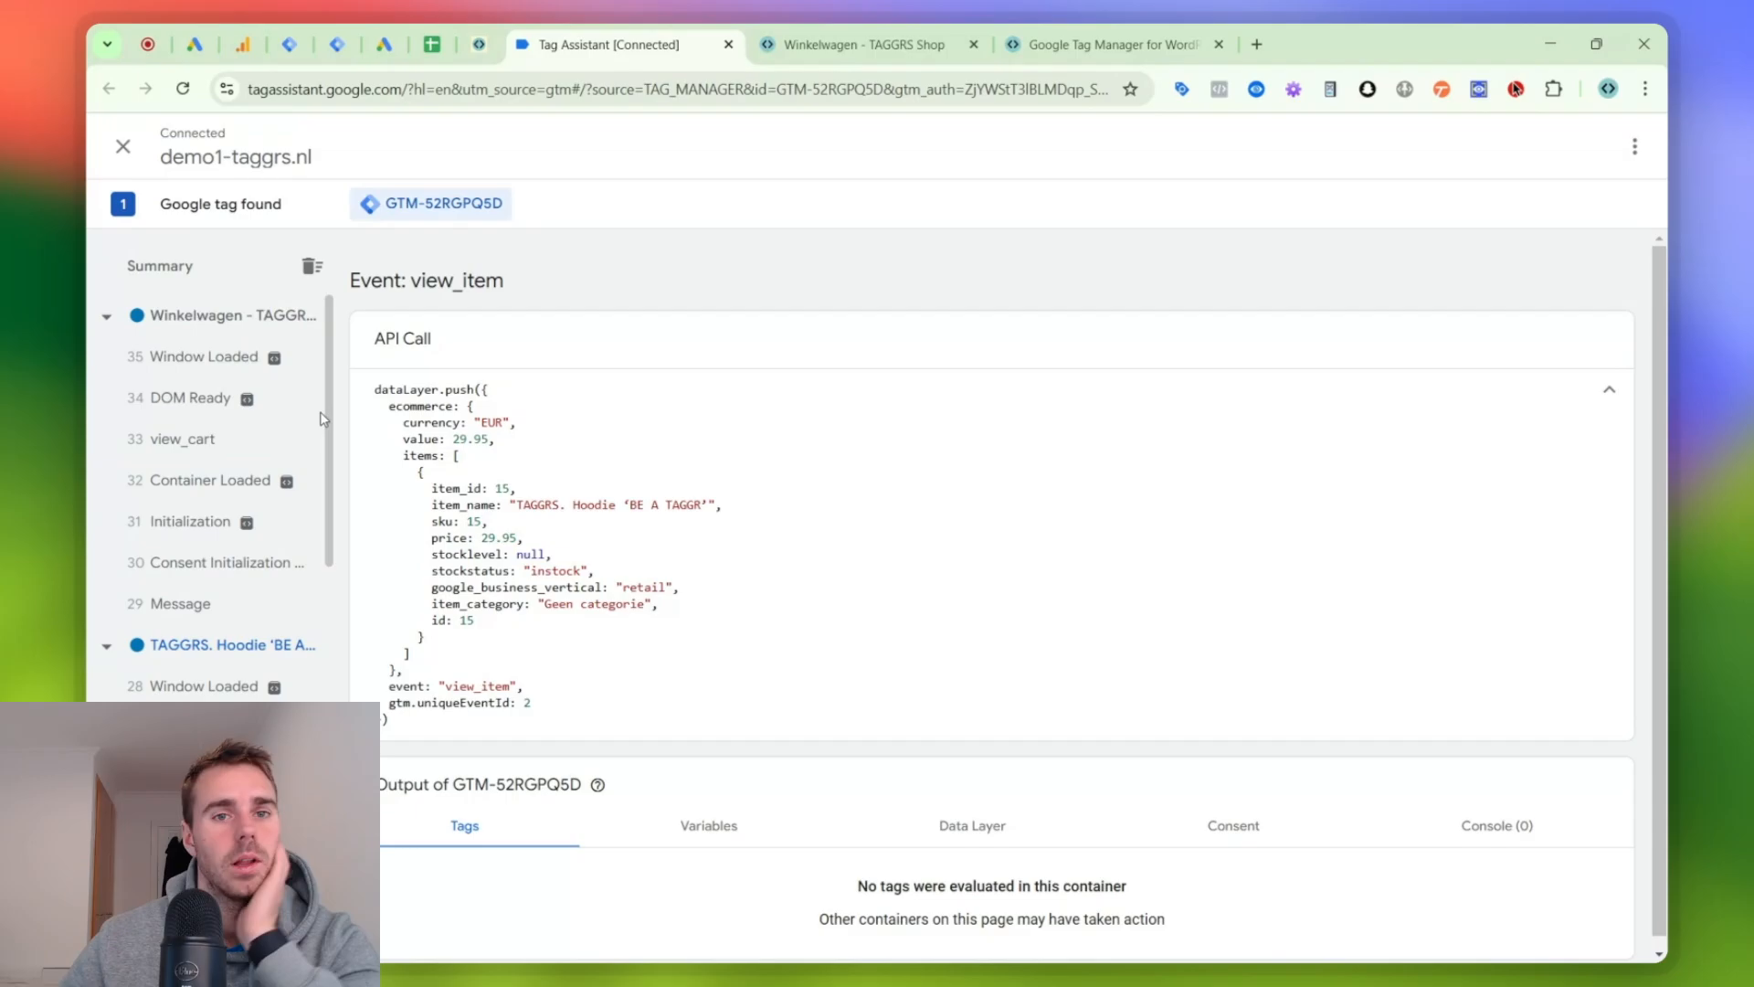
- Switch to the checklist spreadsheet and mark "Datayaler setup" as done
left_click(340, 39)
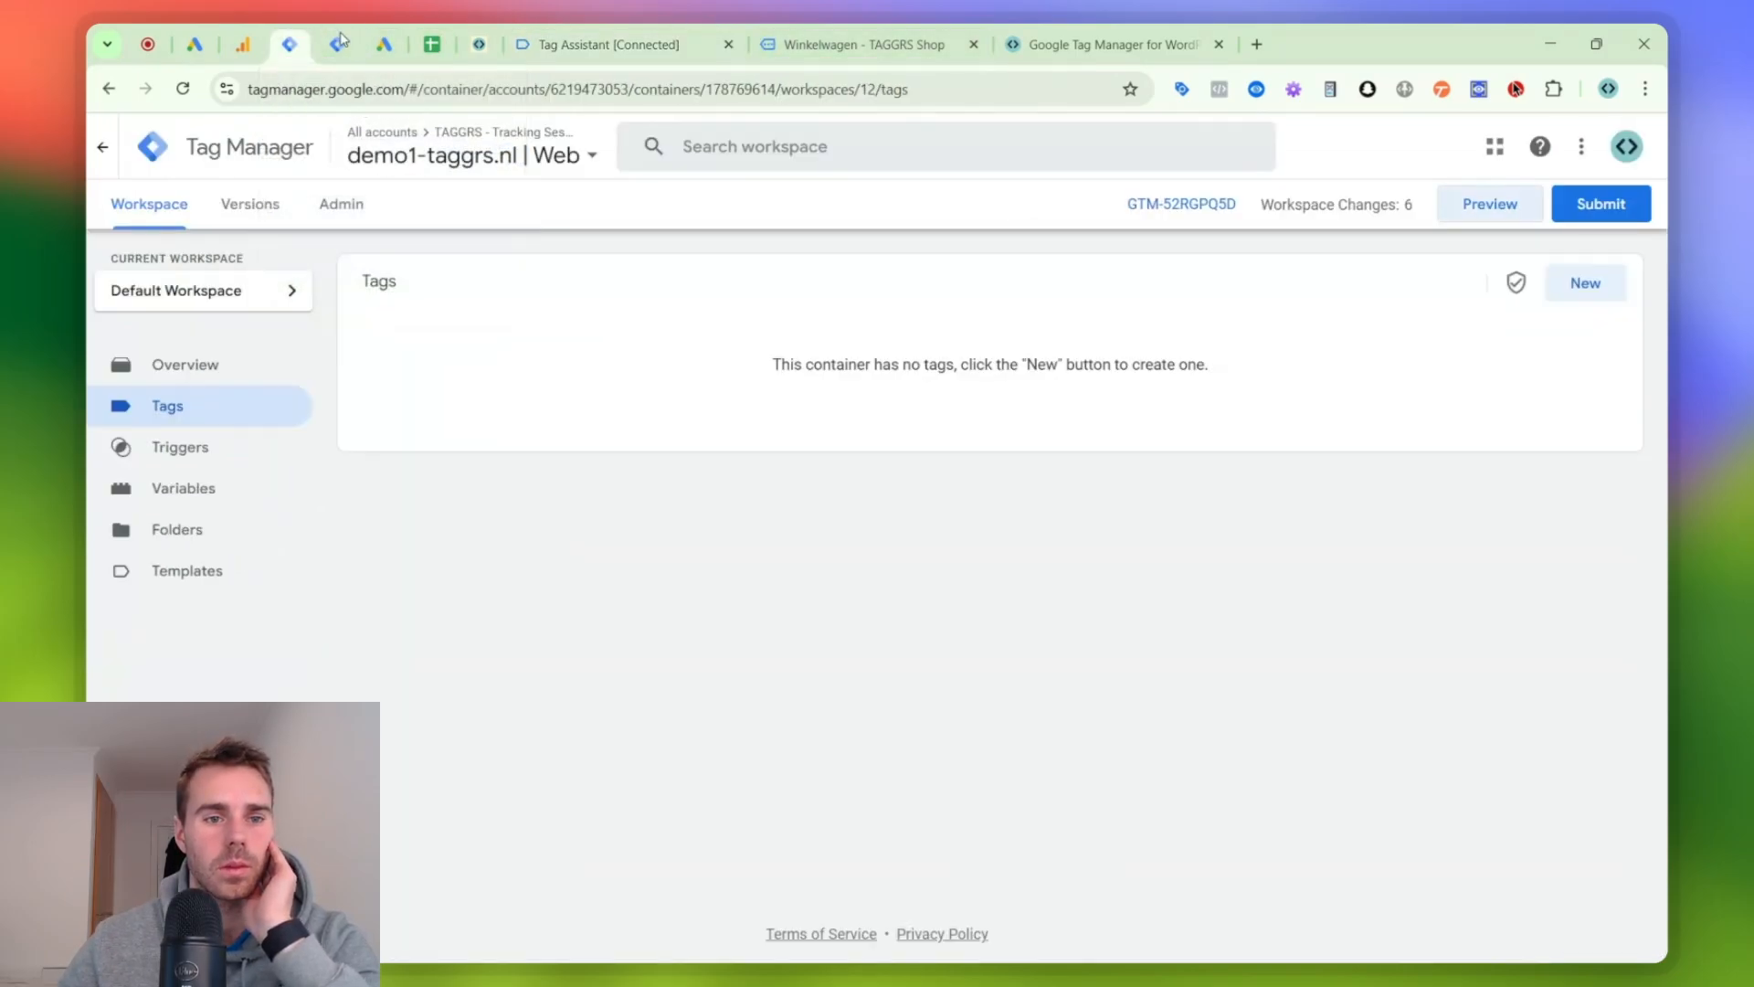
left_click(448, 35)
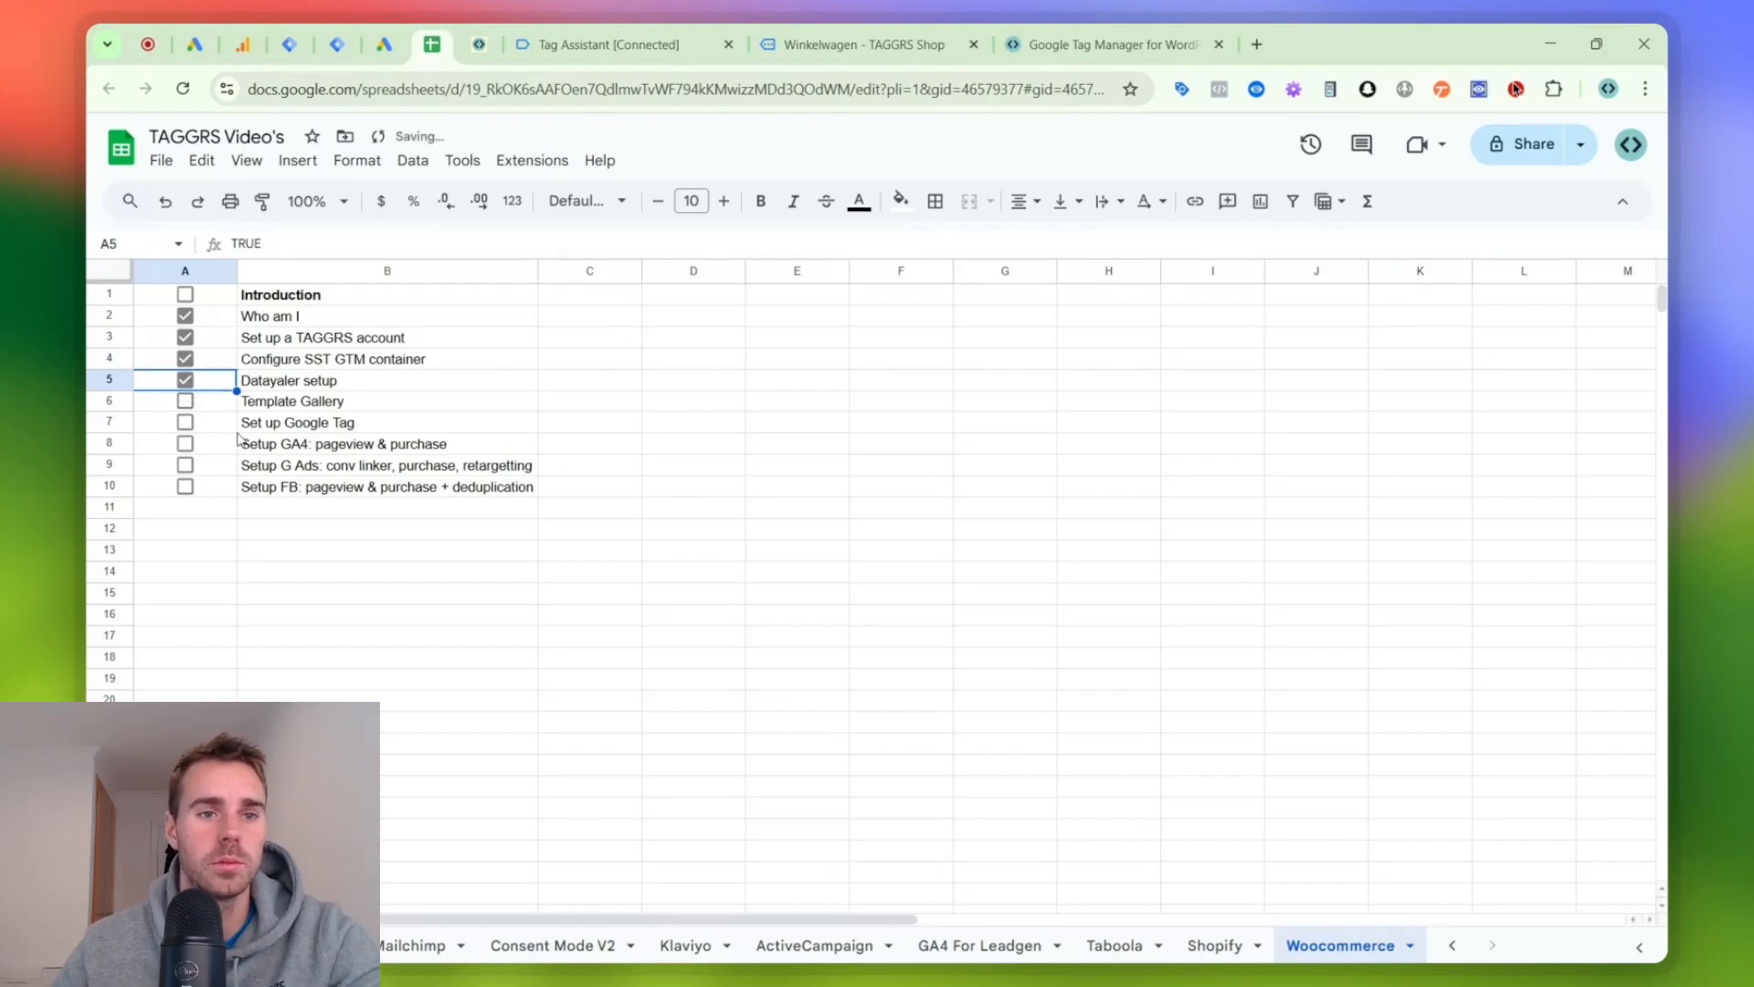
- Close the open container picker in the demo1-taggrs.nl | Server workspace and switch to TAGGRS to open its template gallery
left_click(307, 33)
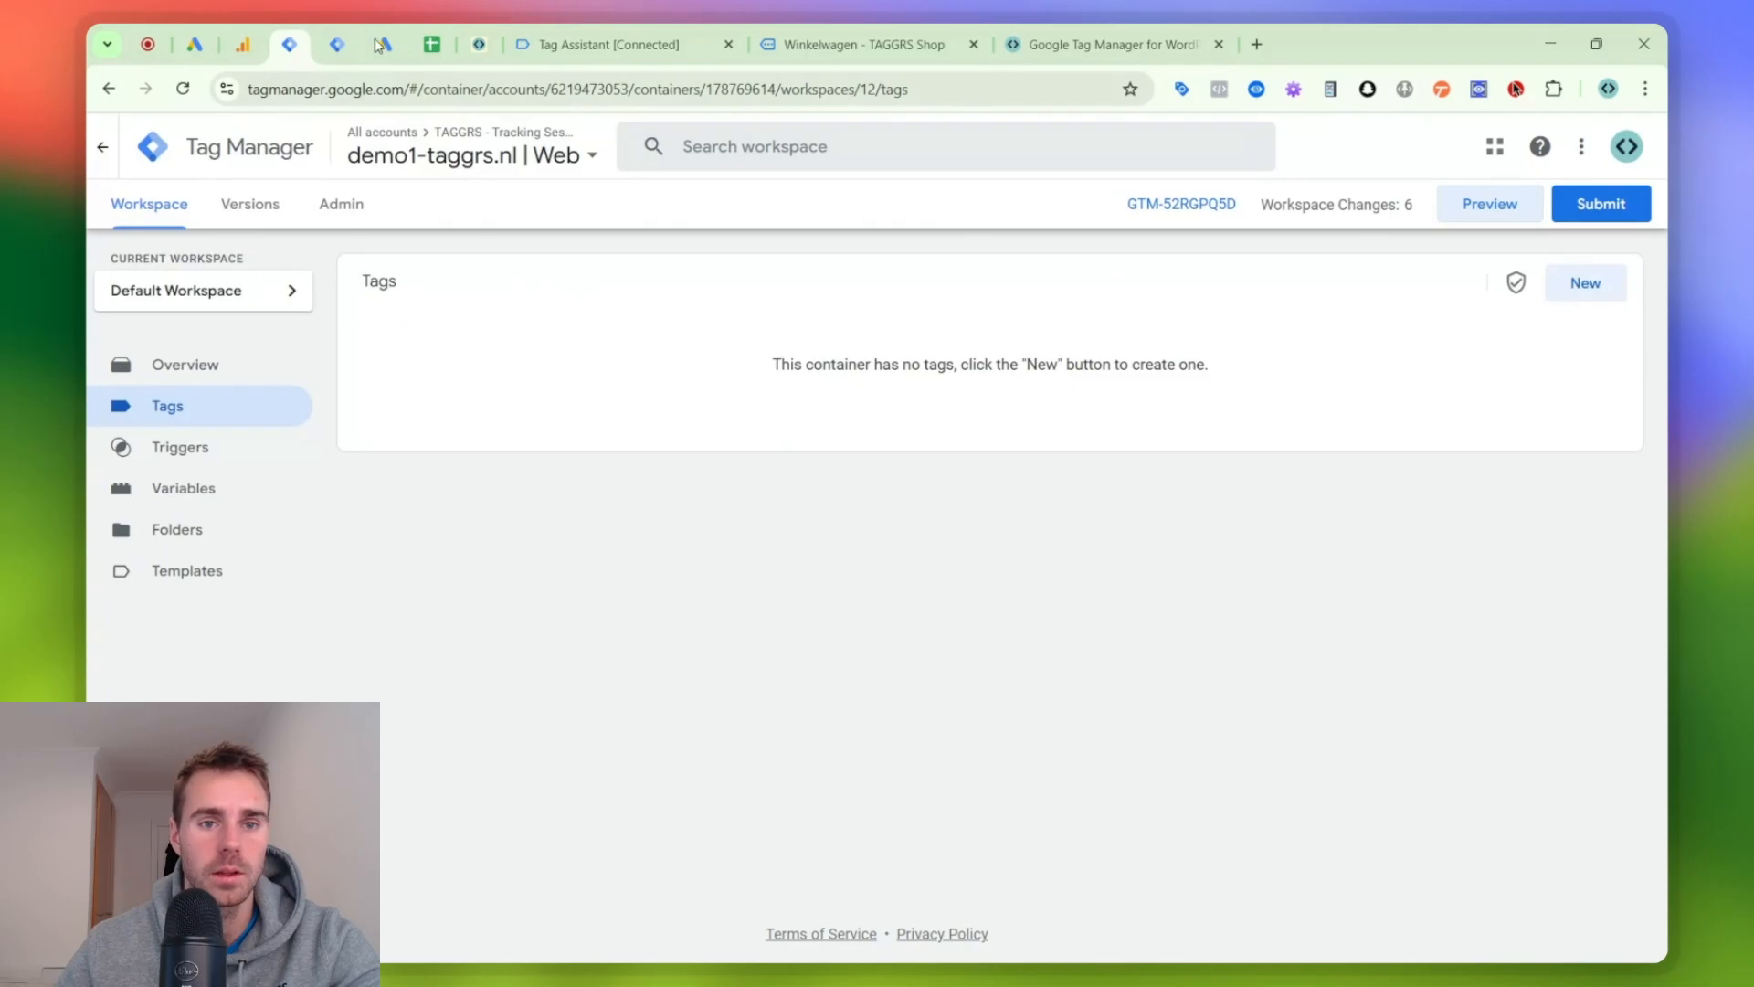
left_click(351, 34)
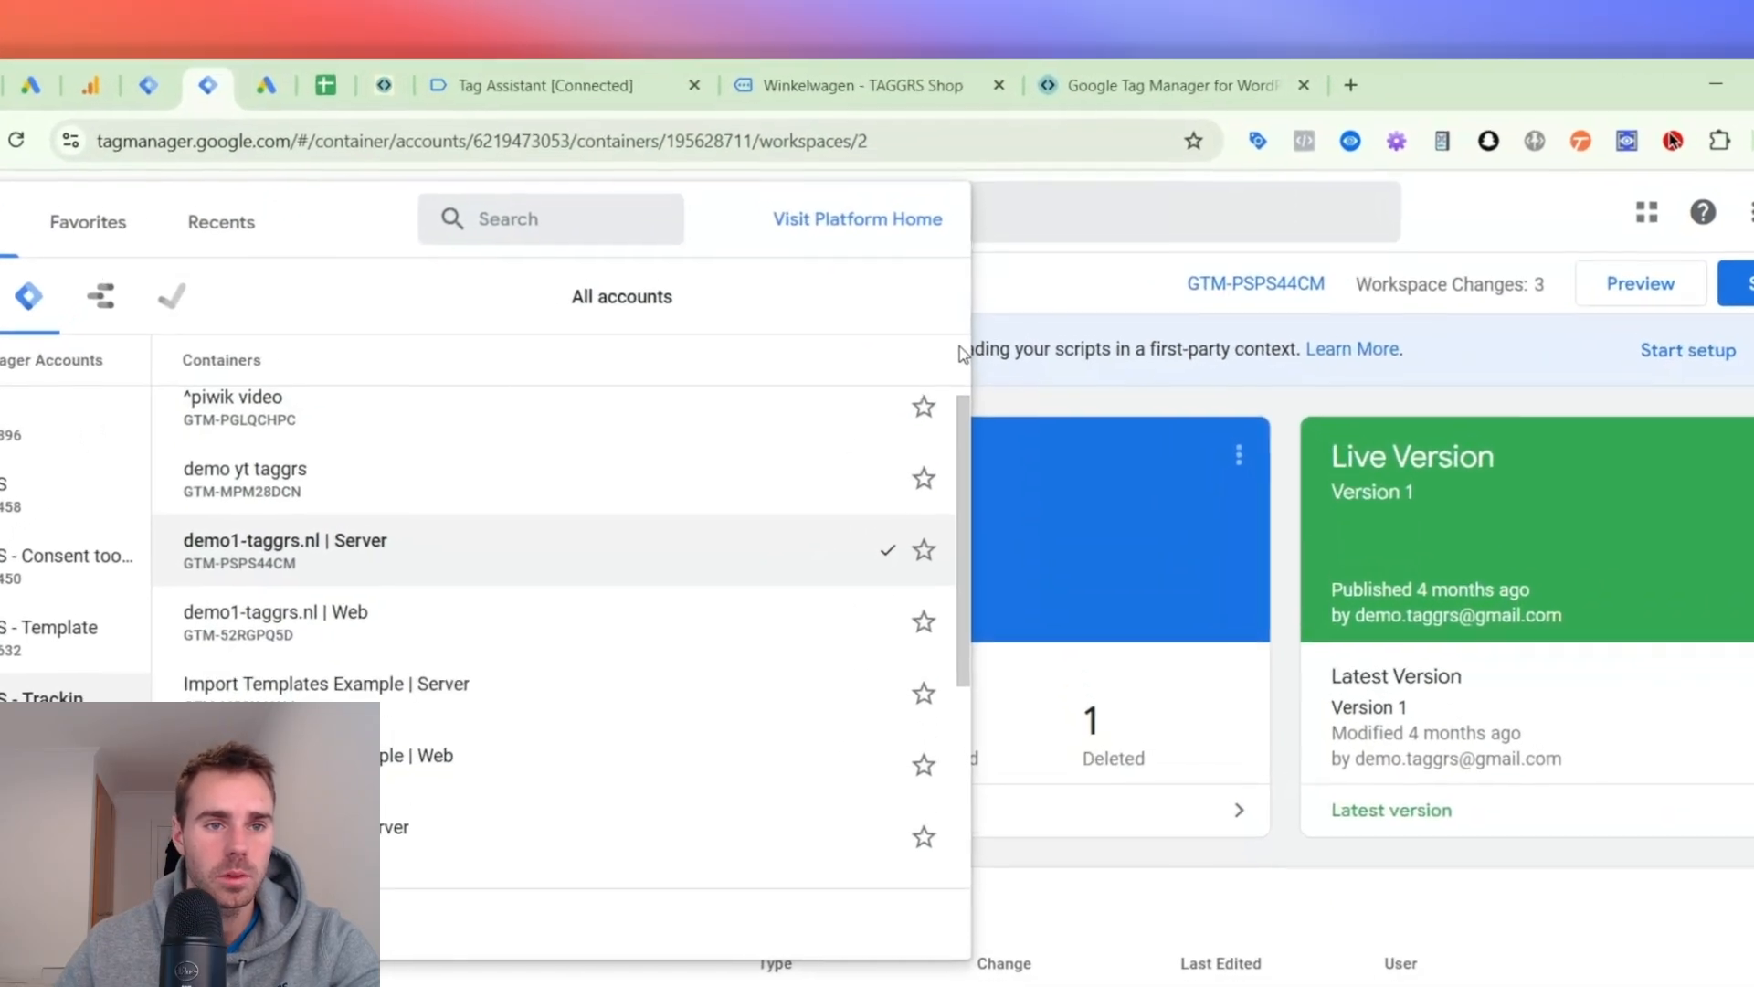
left_click(1023, 351)
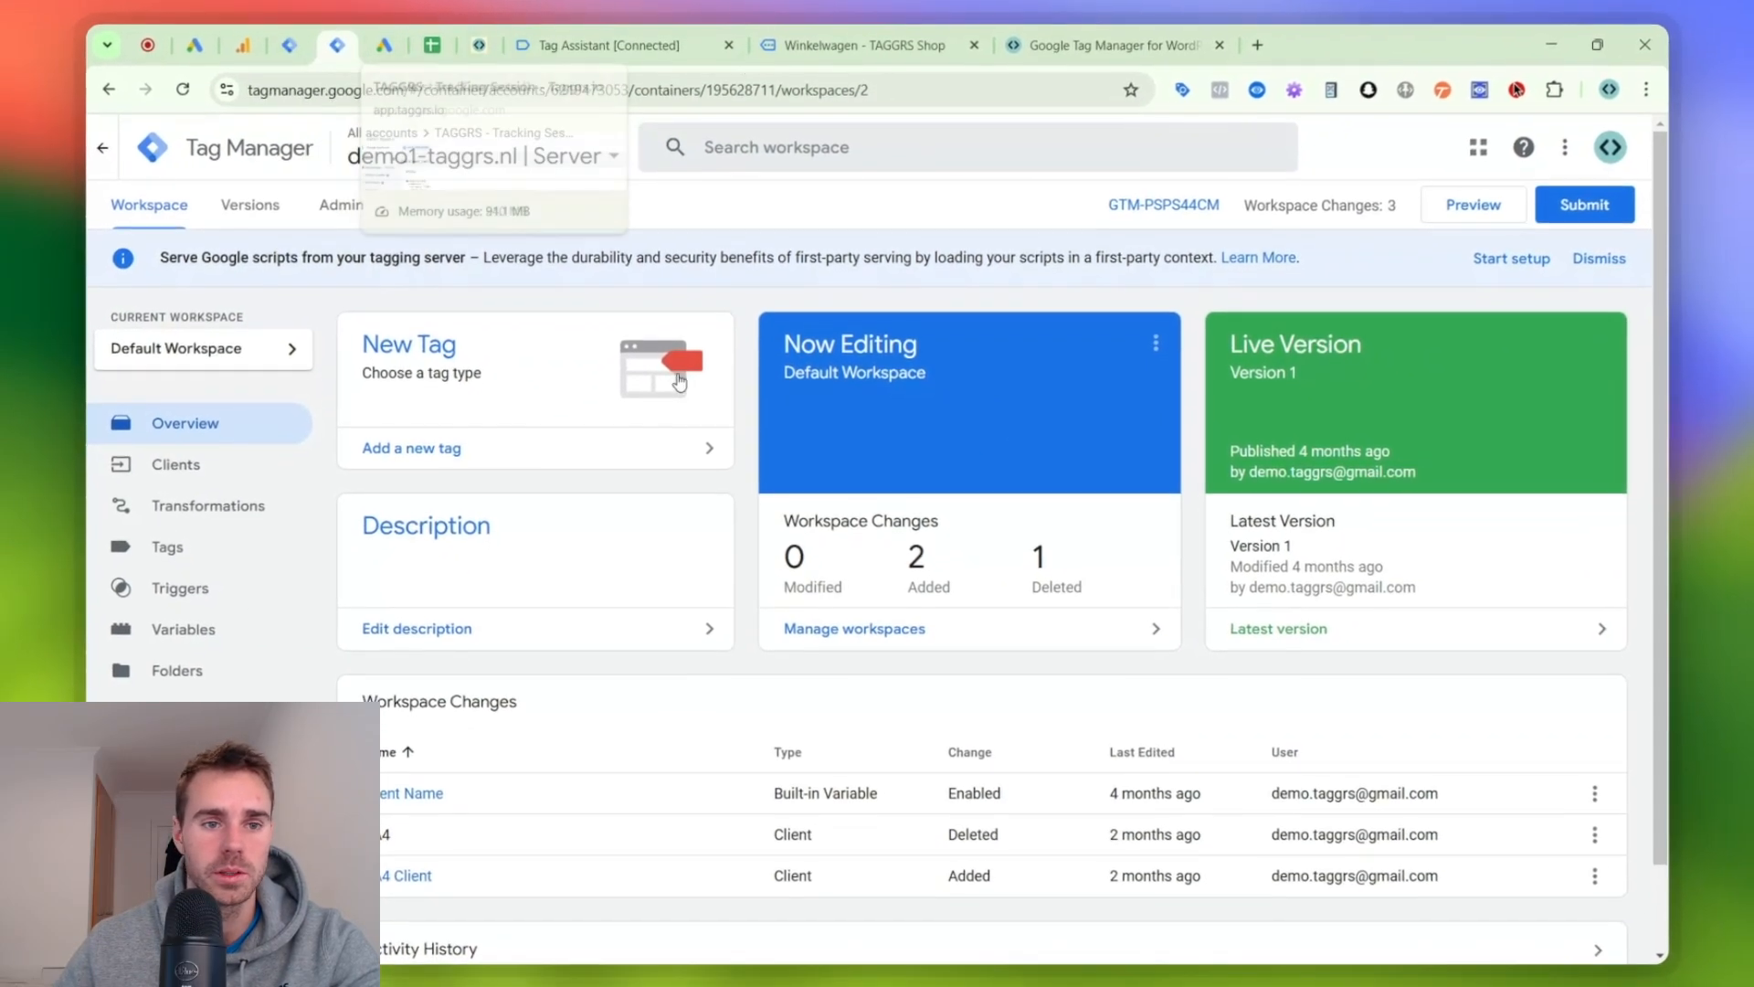
left_click(491, 32)
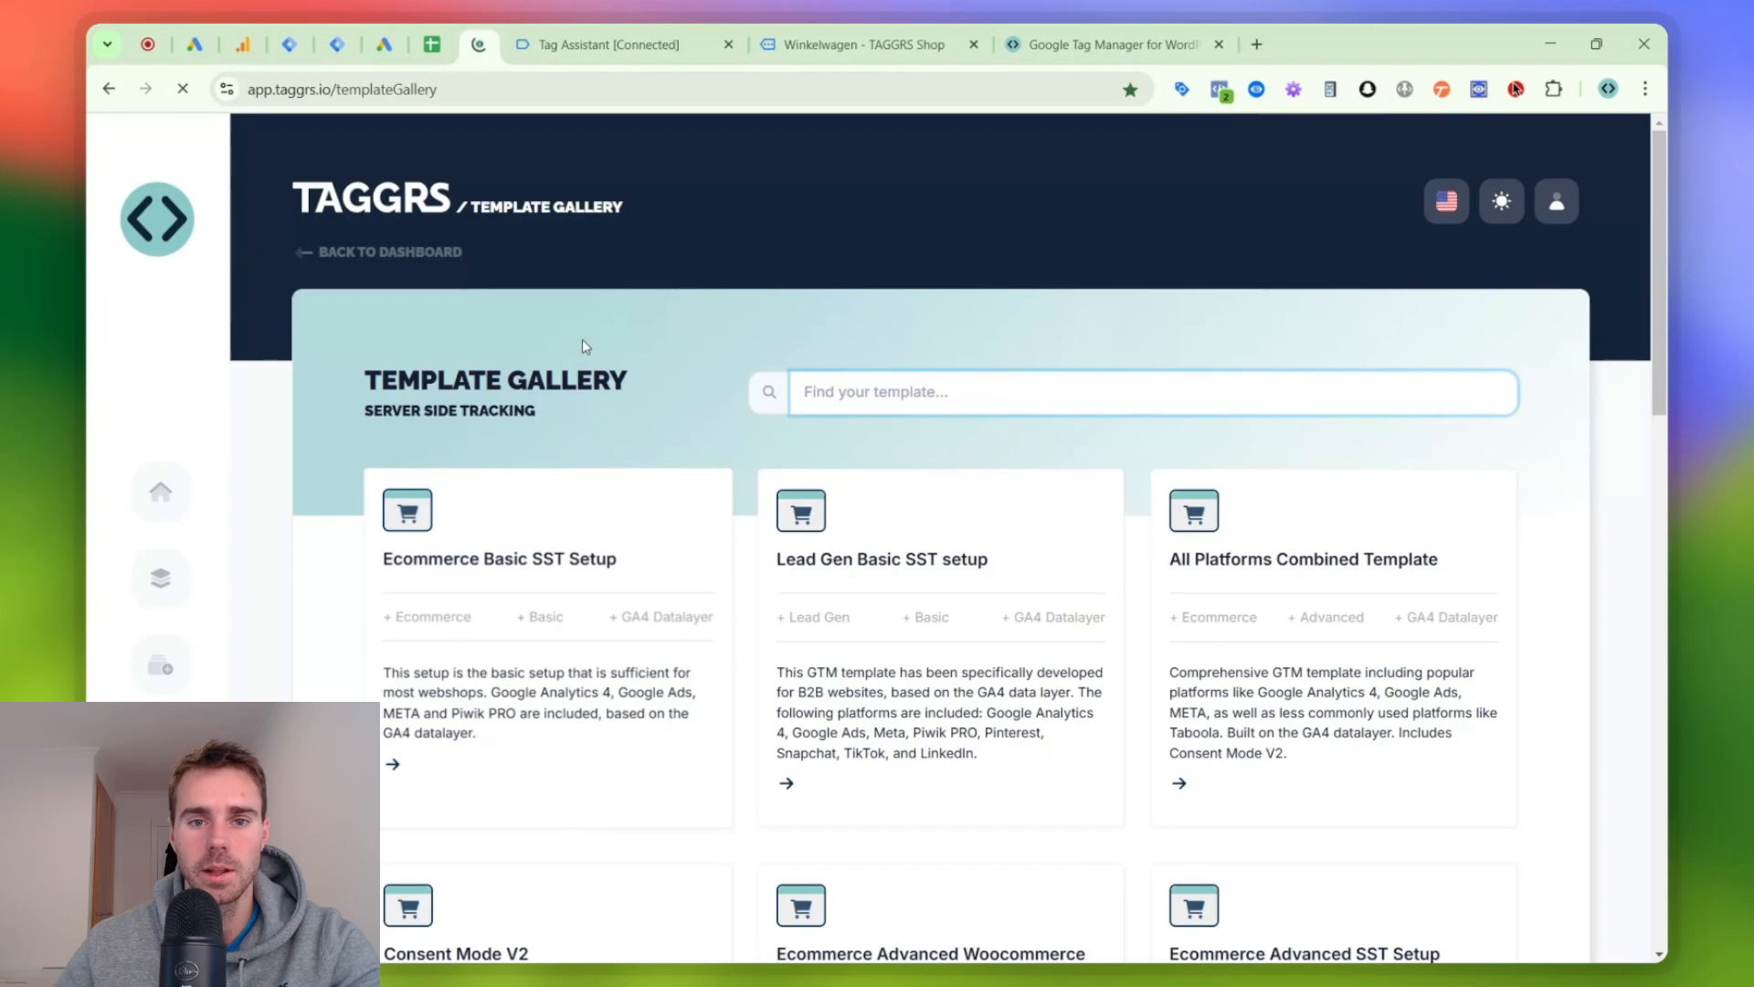
- Search the template gallery for "woocommerce" and open the Ecommerce Advanced Woocommerce template to review its access and download options
scroll(586, 346, "down", 5)
scroll(871, 265, "up", 2)
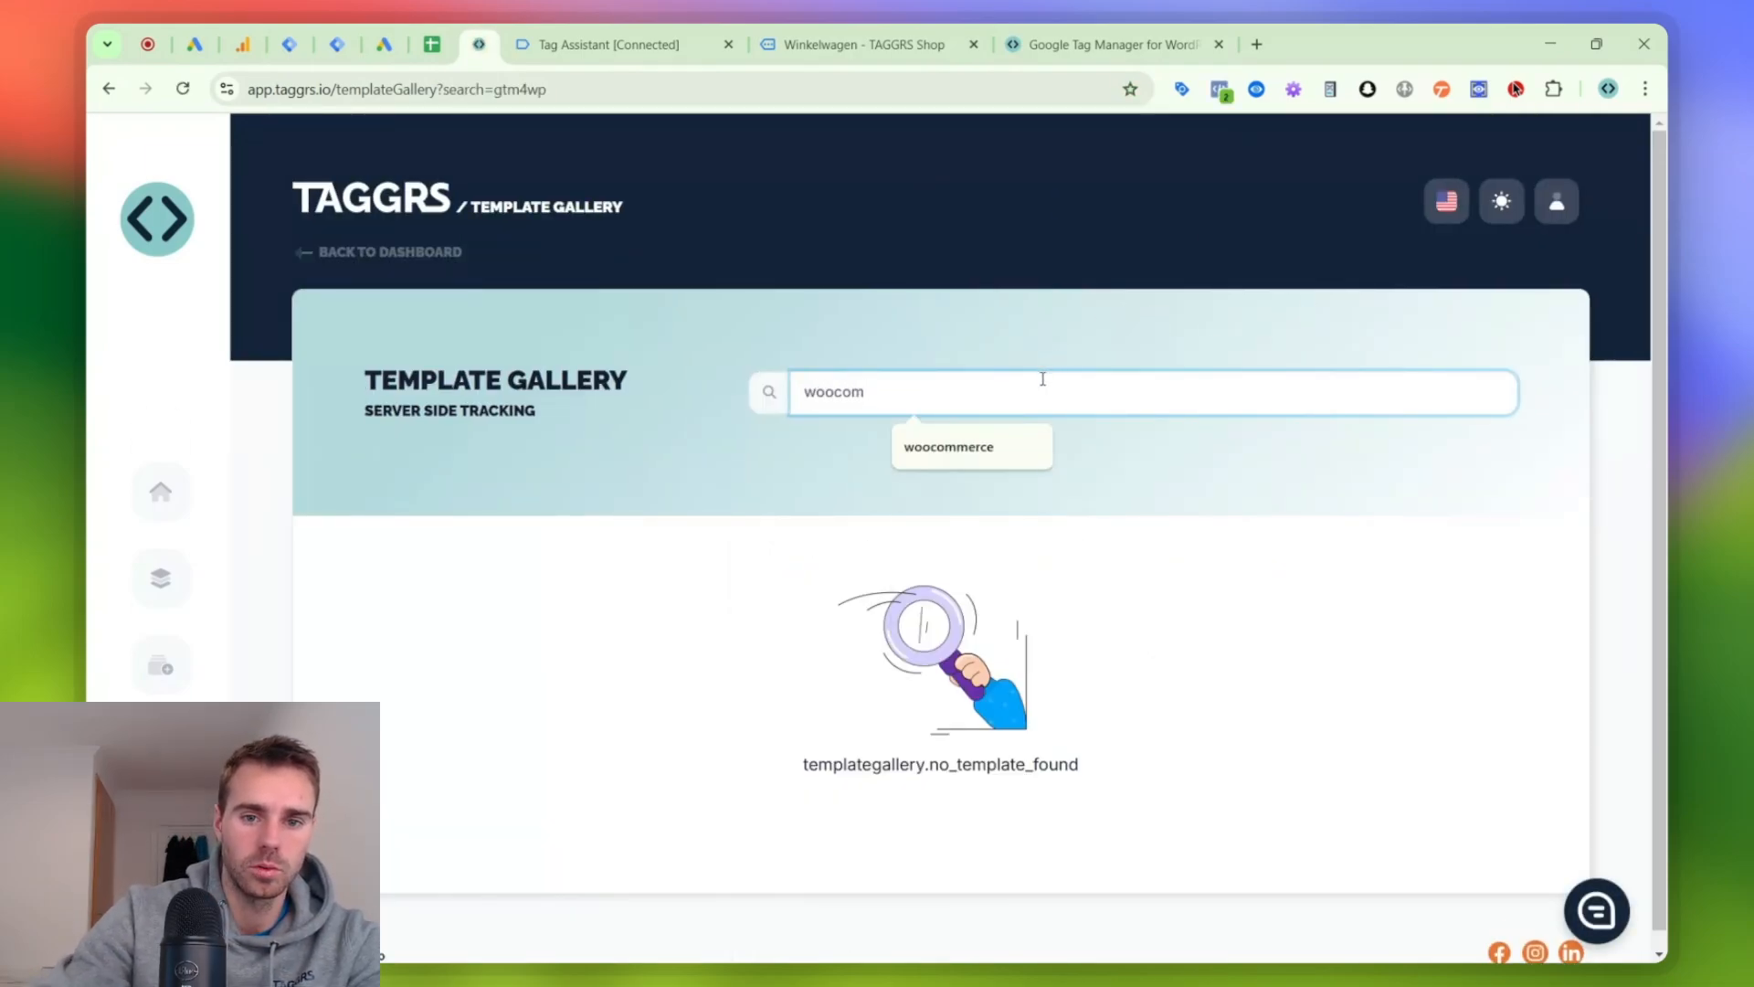
key("Down")
key("Return")
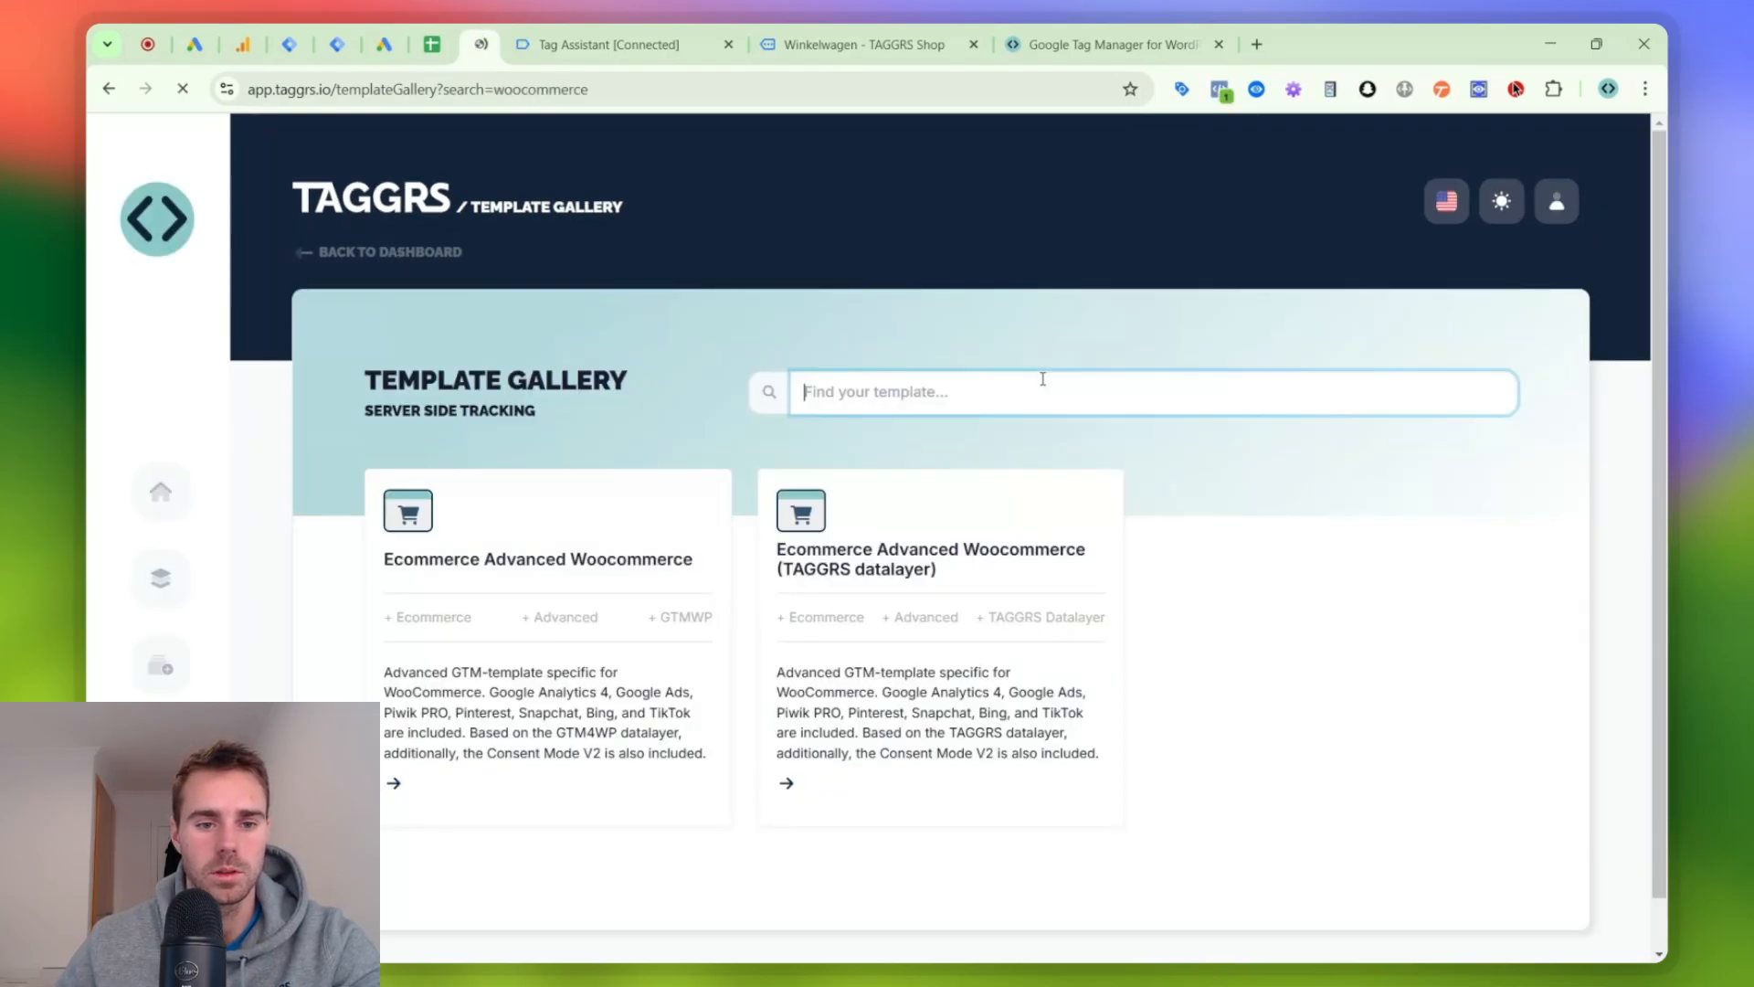
scroll(590, 493, "down", 1)
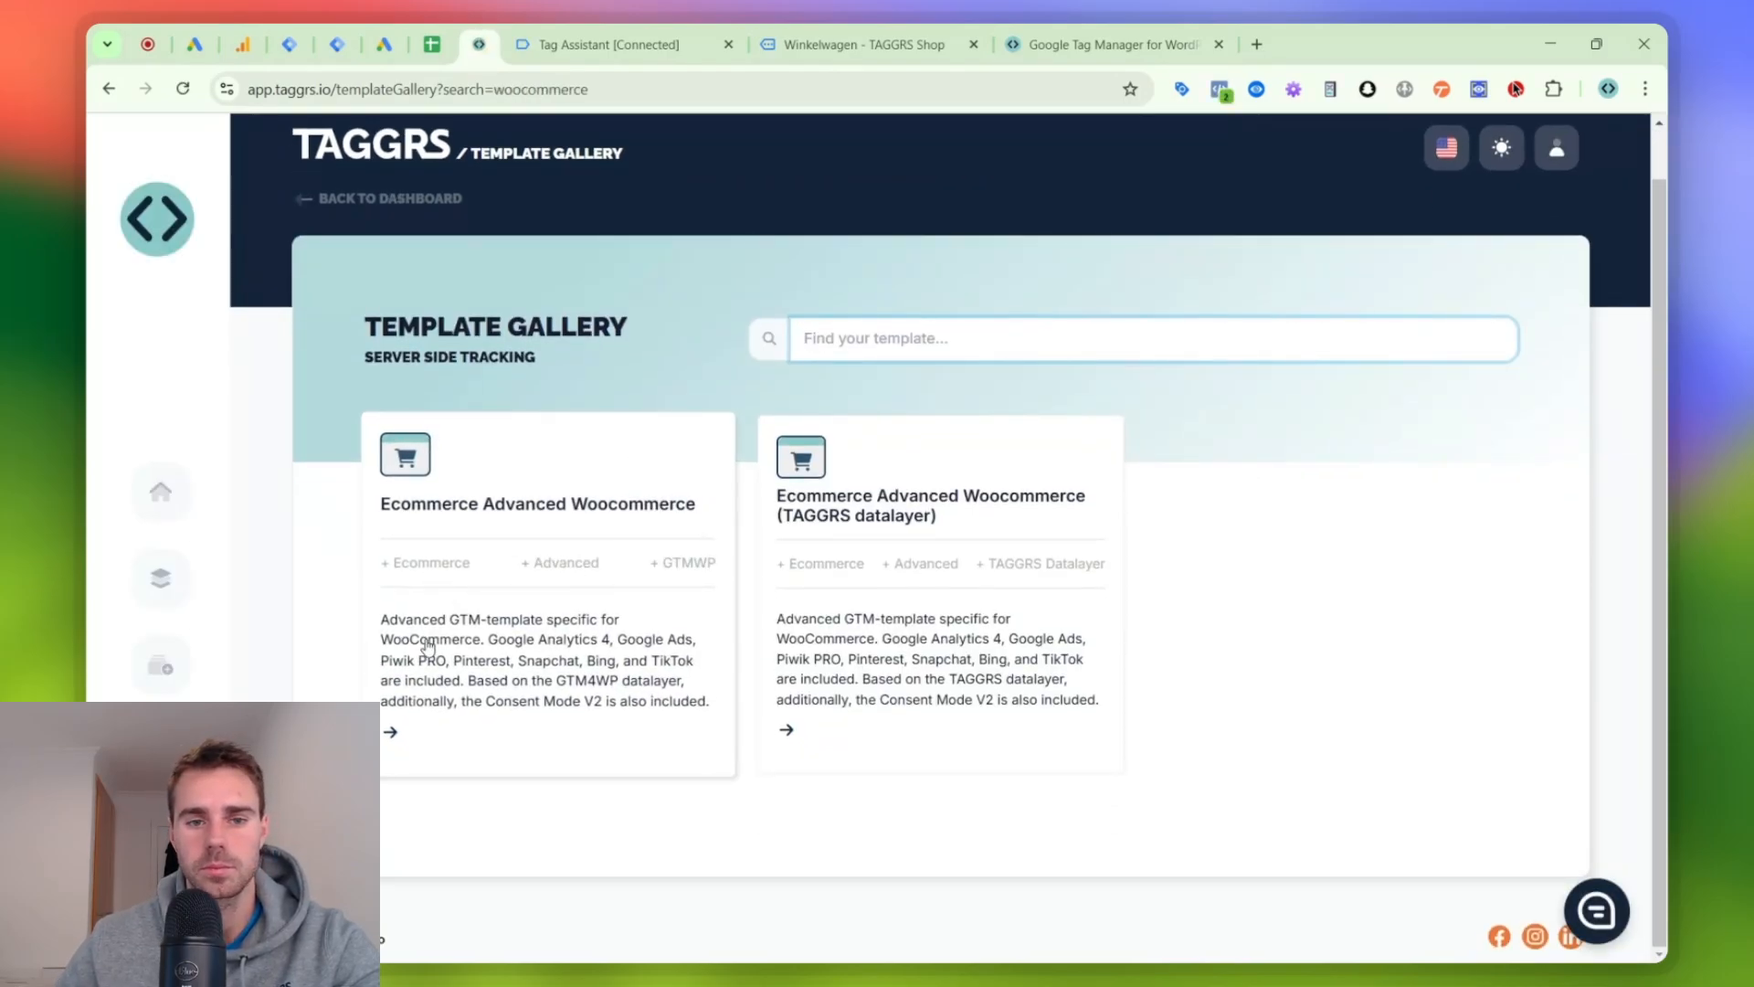
left_click(494, 600)
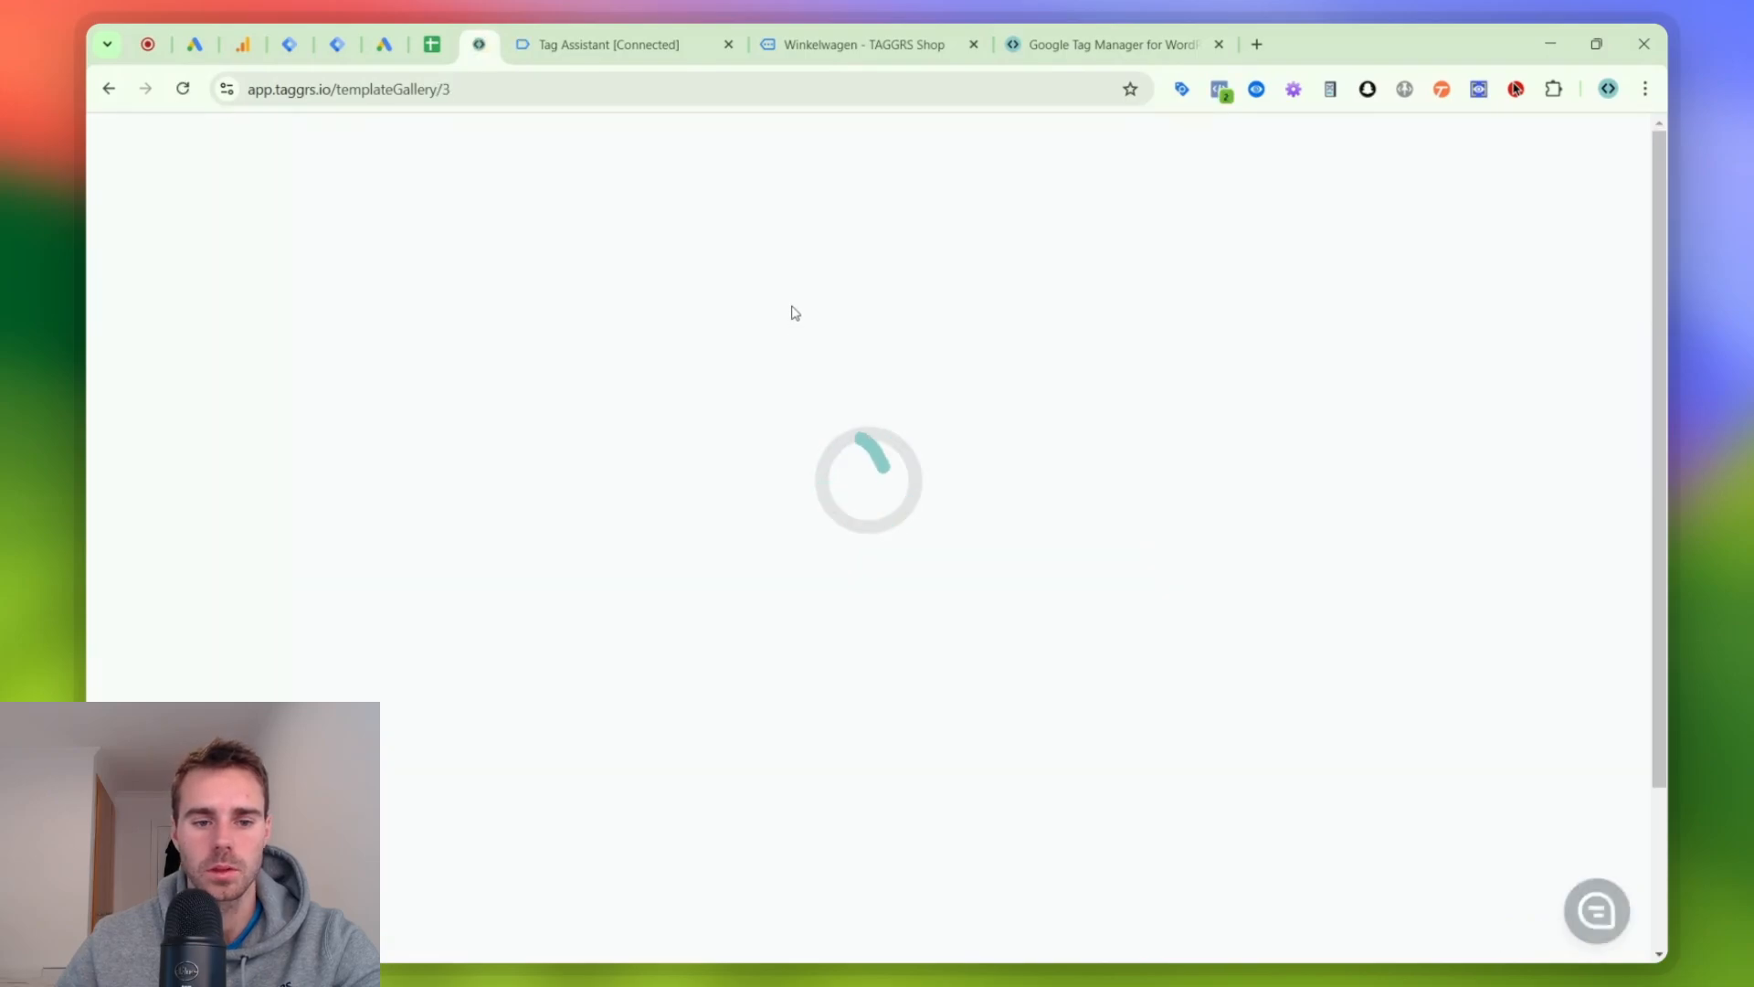
scroll(637, 421, "down", 2)
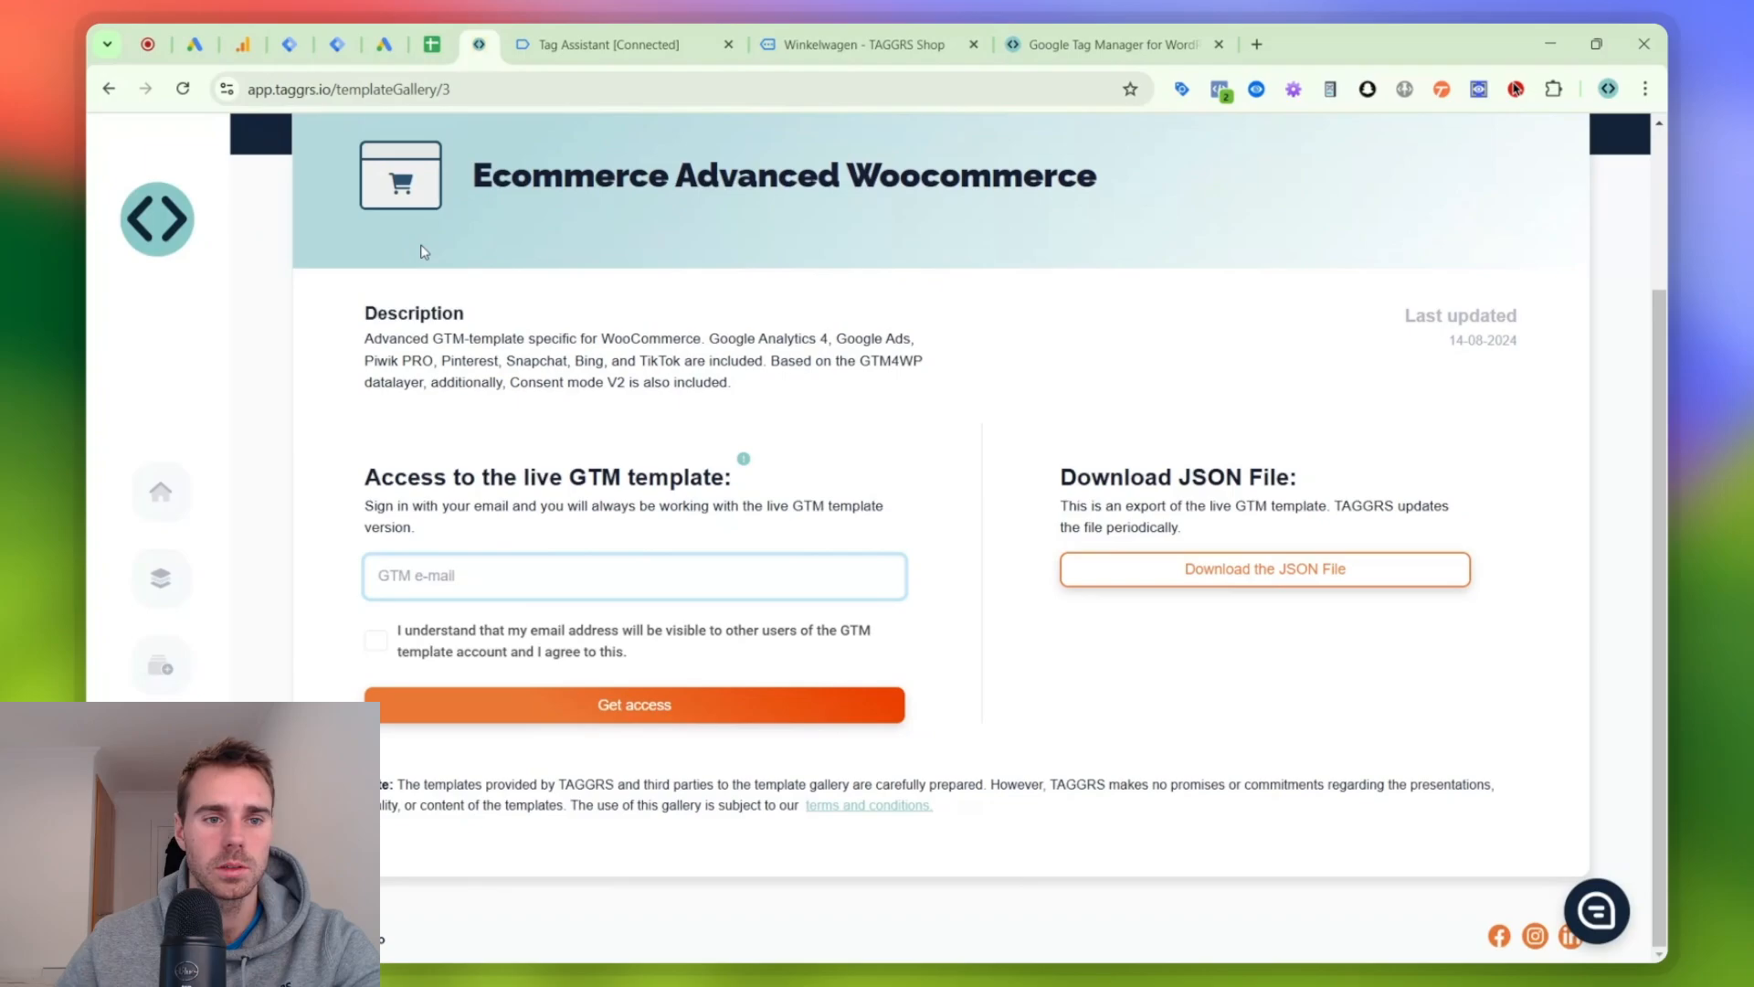
- In Tag Manager, open the container import for demo1-taggrs.nl | Web, select the existing Default Workspace, and close it without importing
left_click(289, 44)
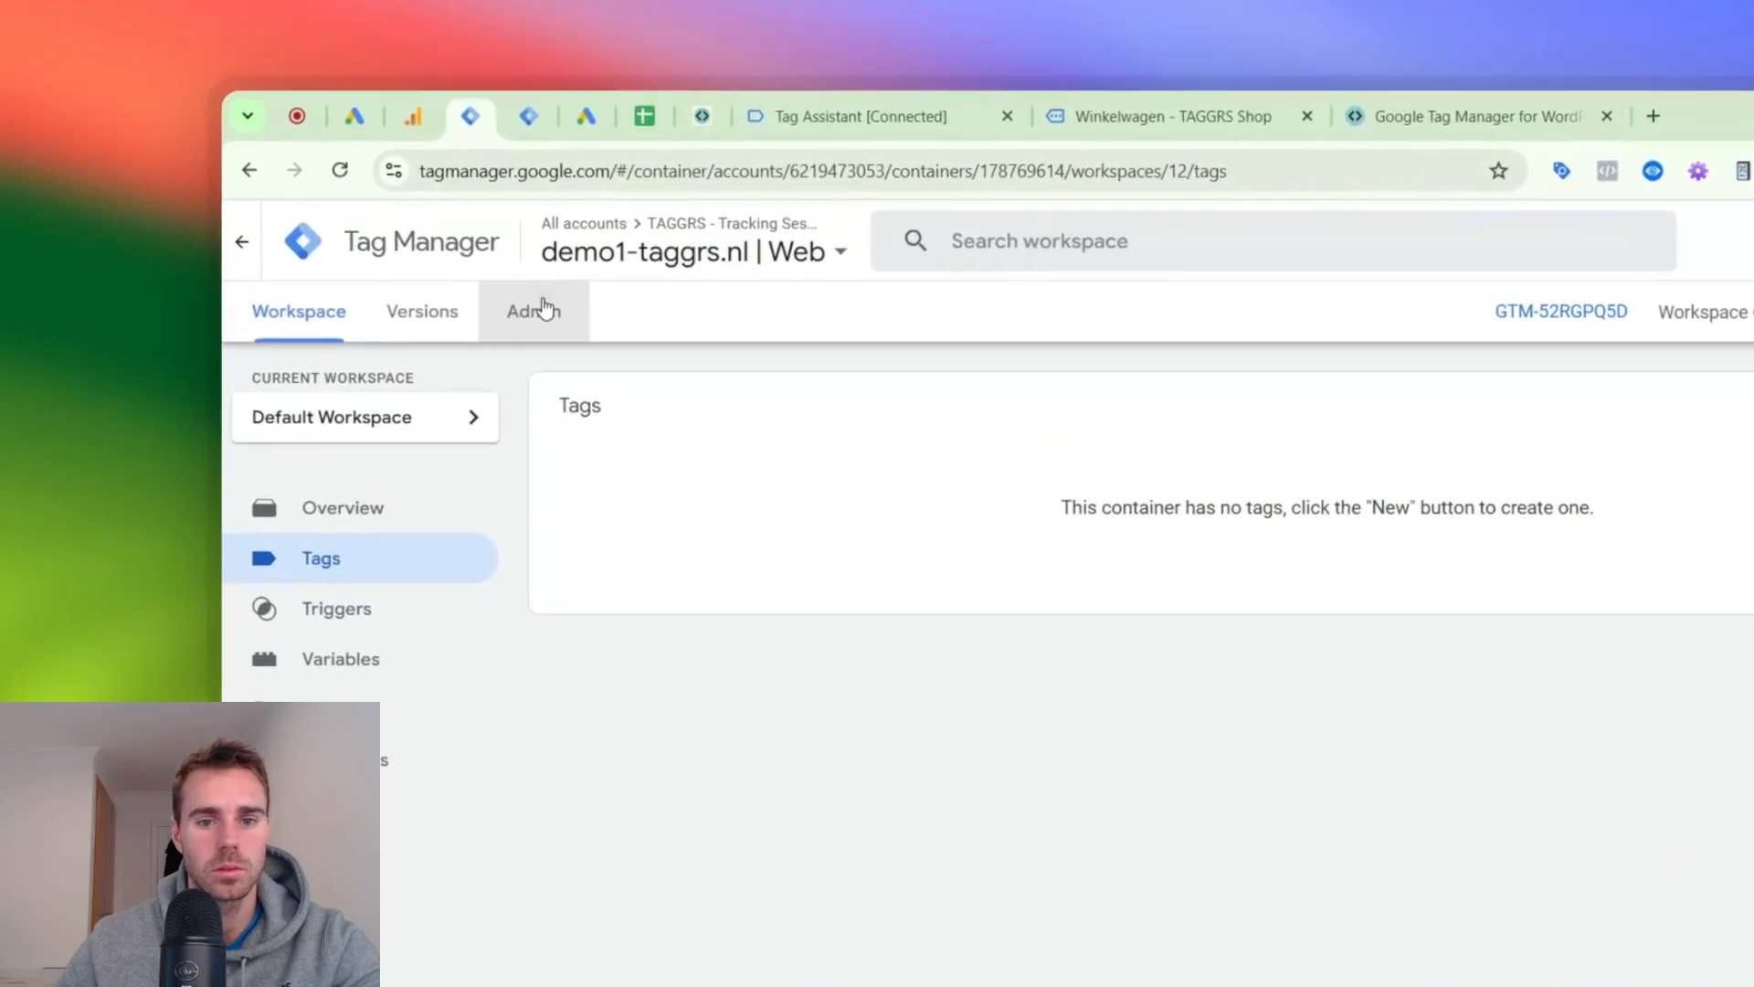
left_click(327, 200)
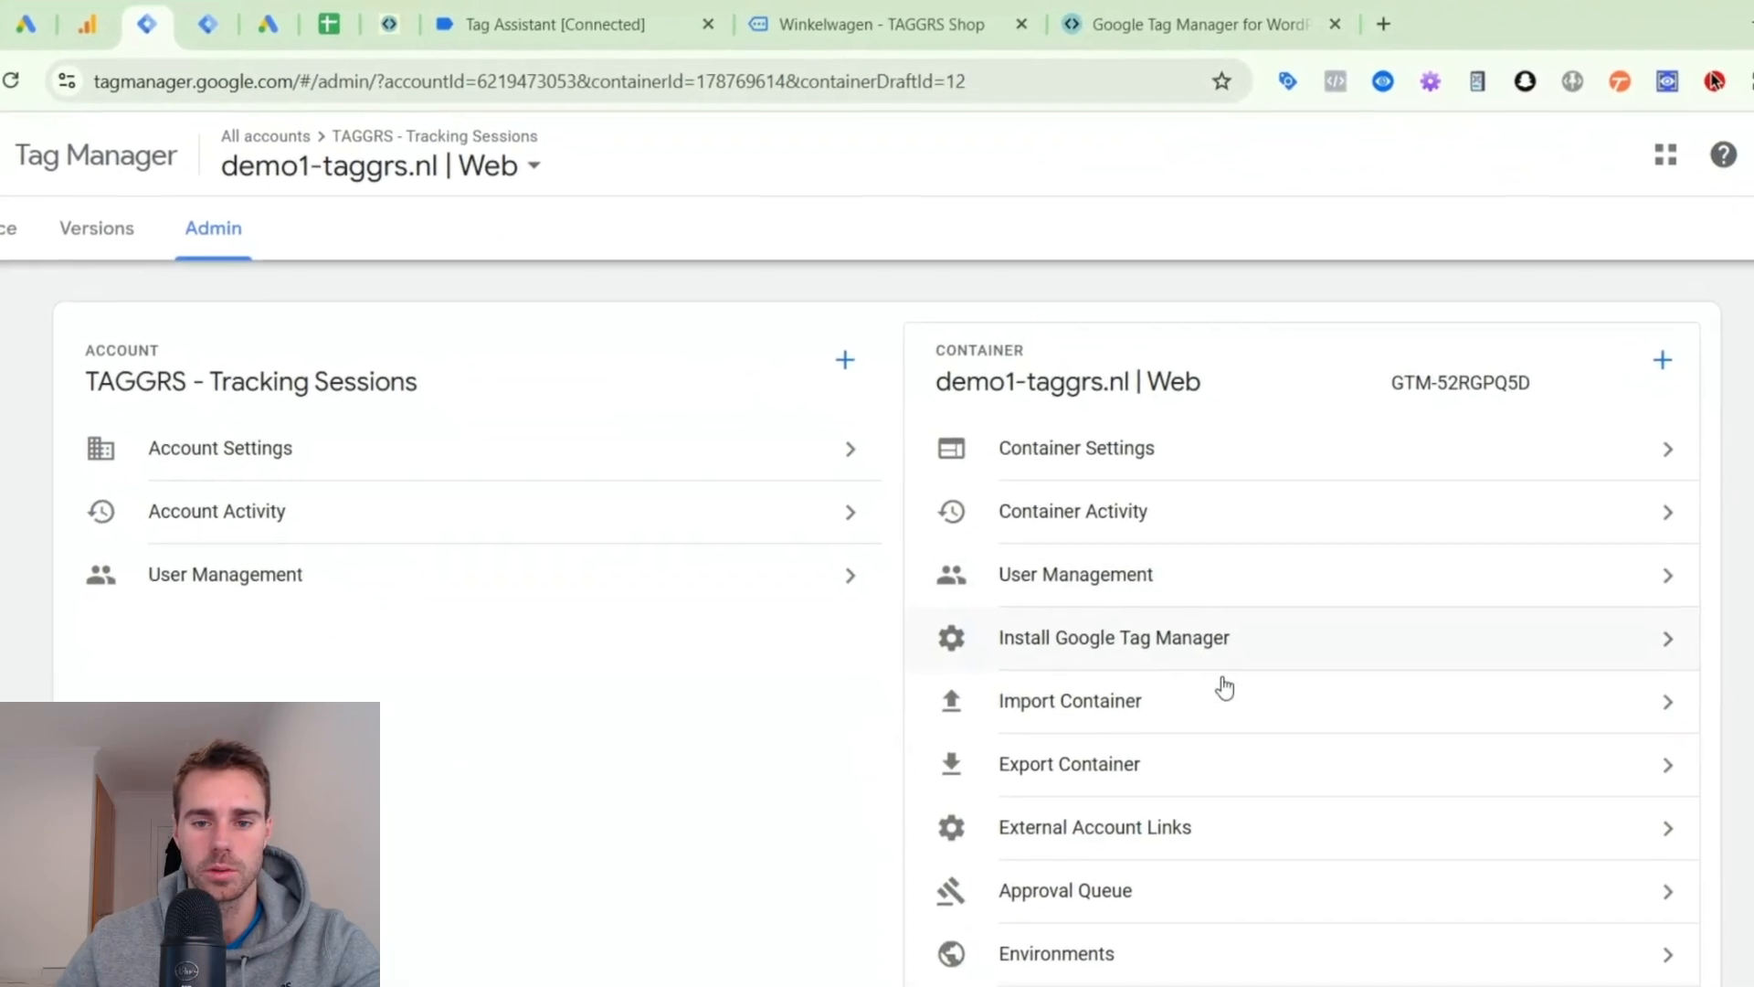
left_click(1050, 705)
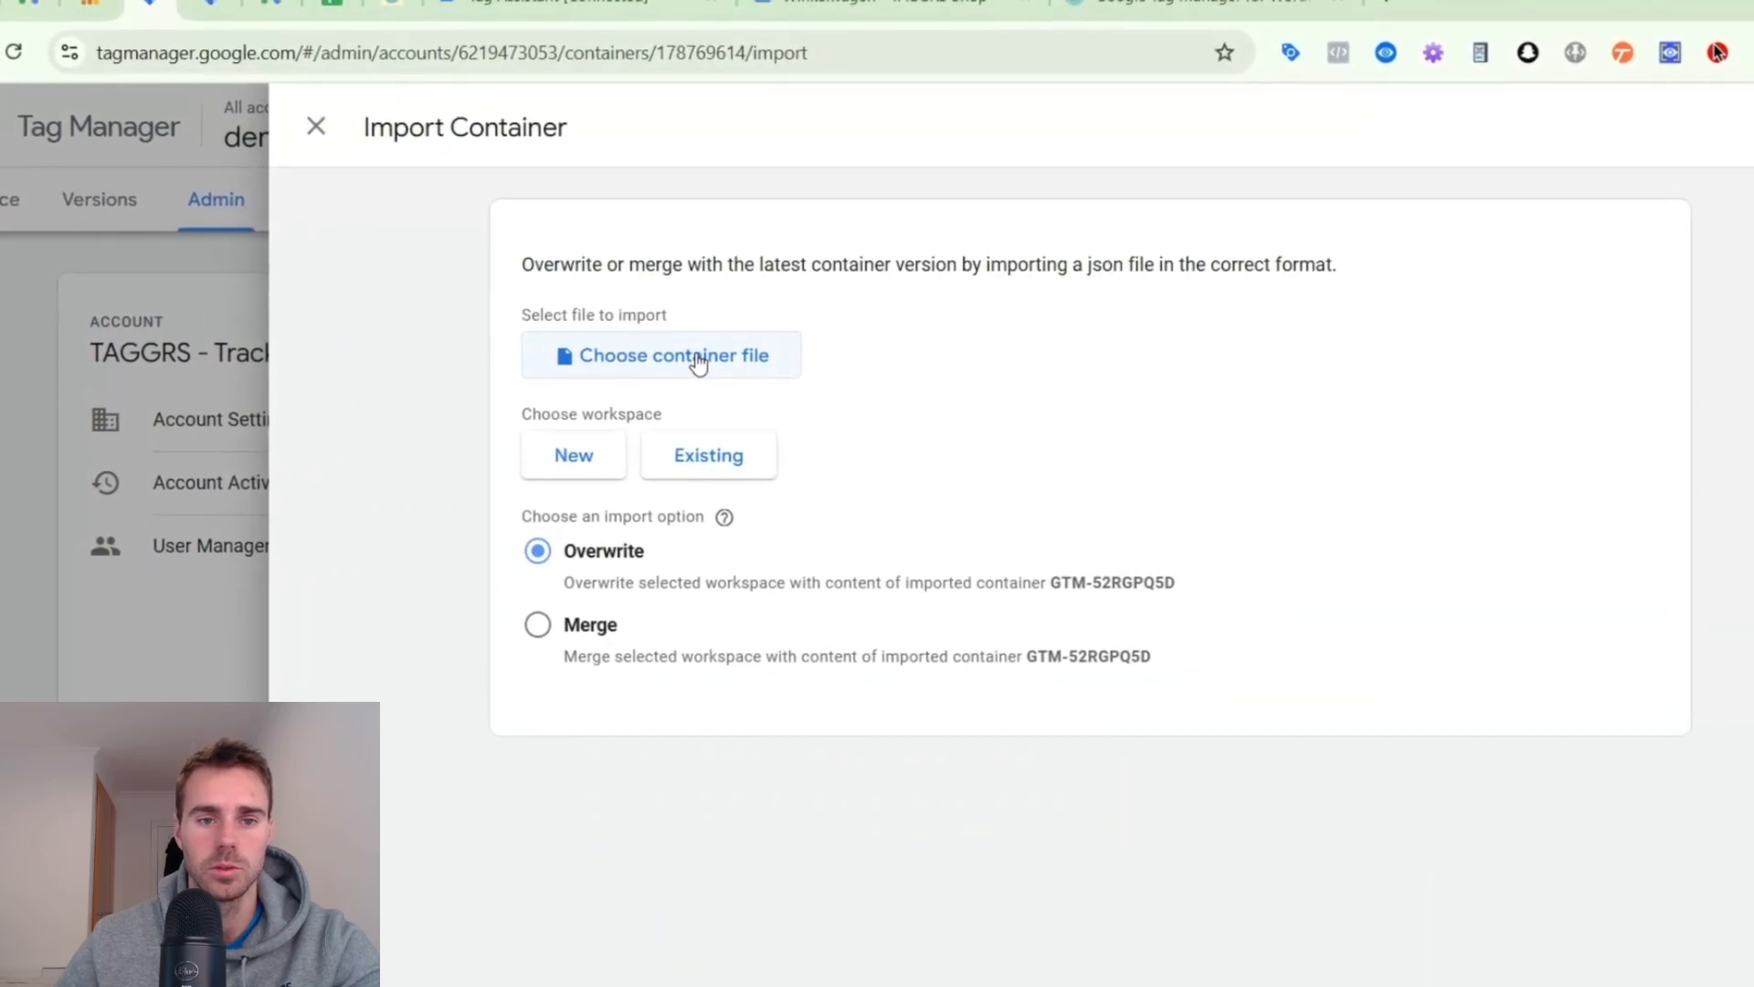
left_click(701, 445)
left_click(681, 340)
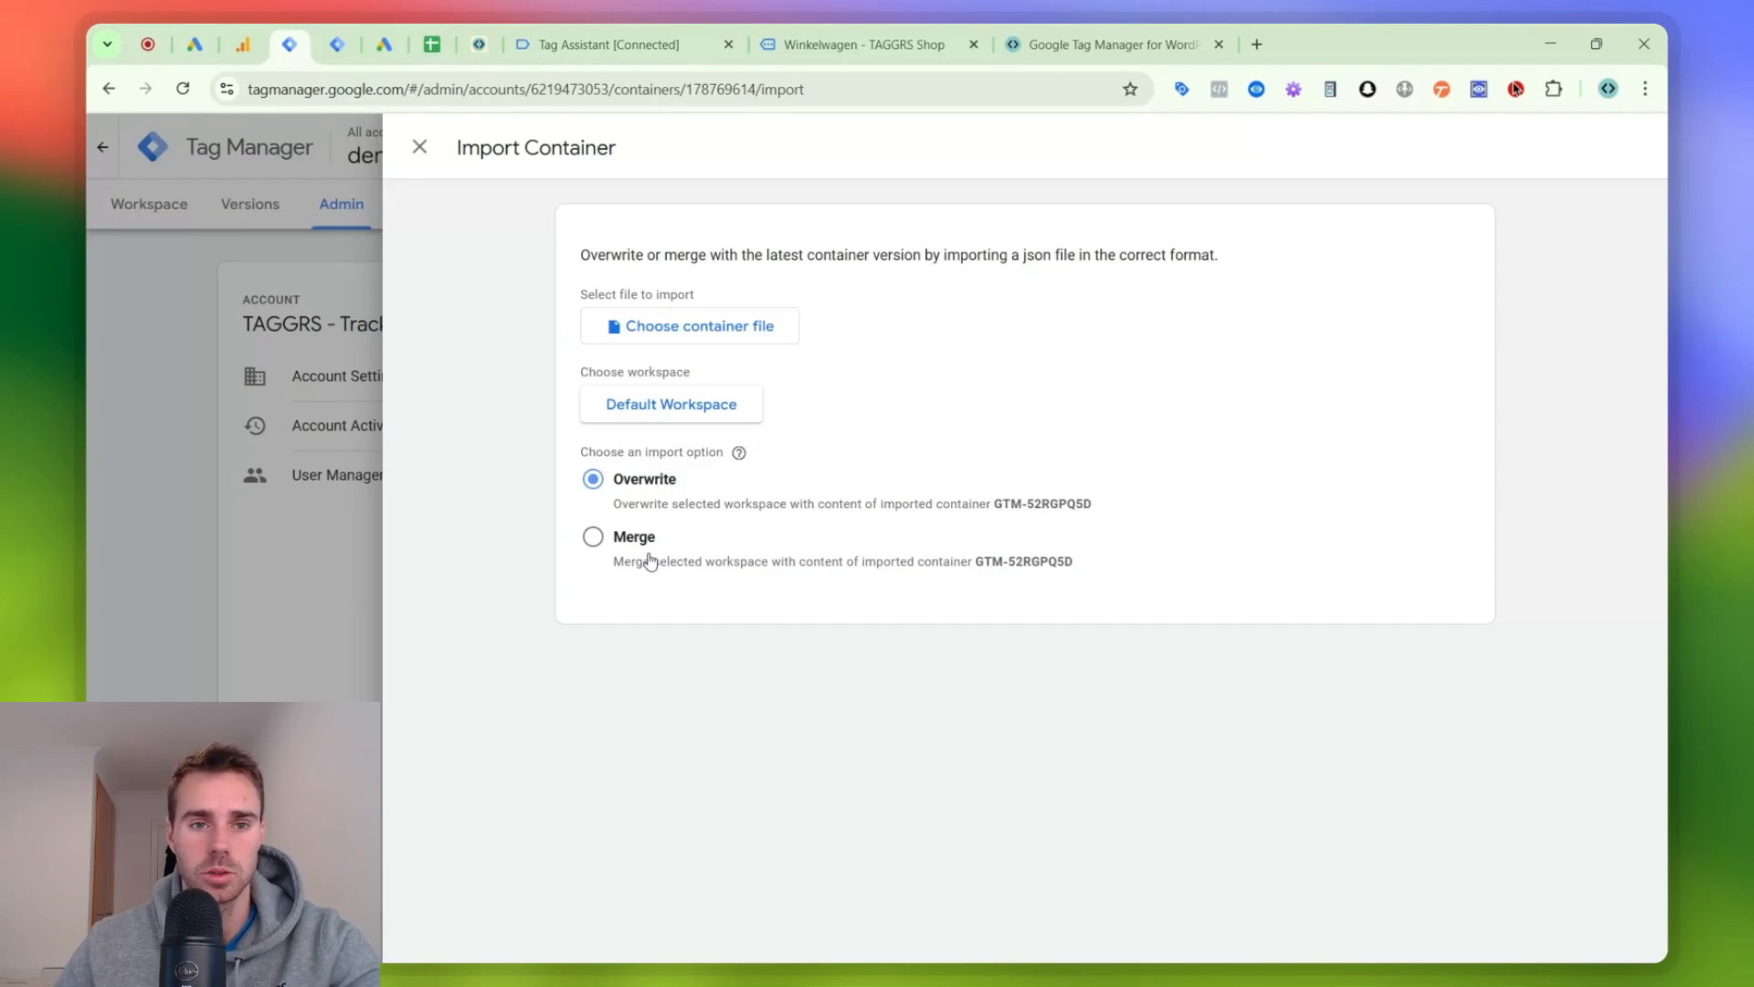
left_click(419, 147)
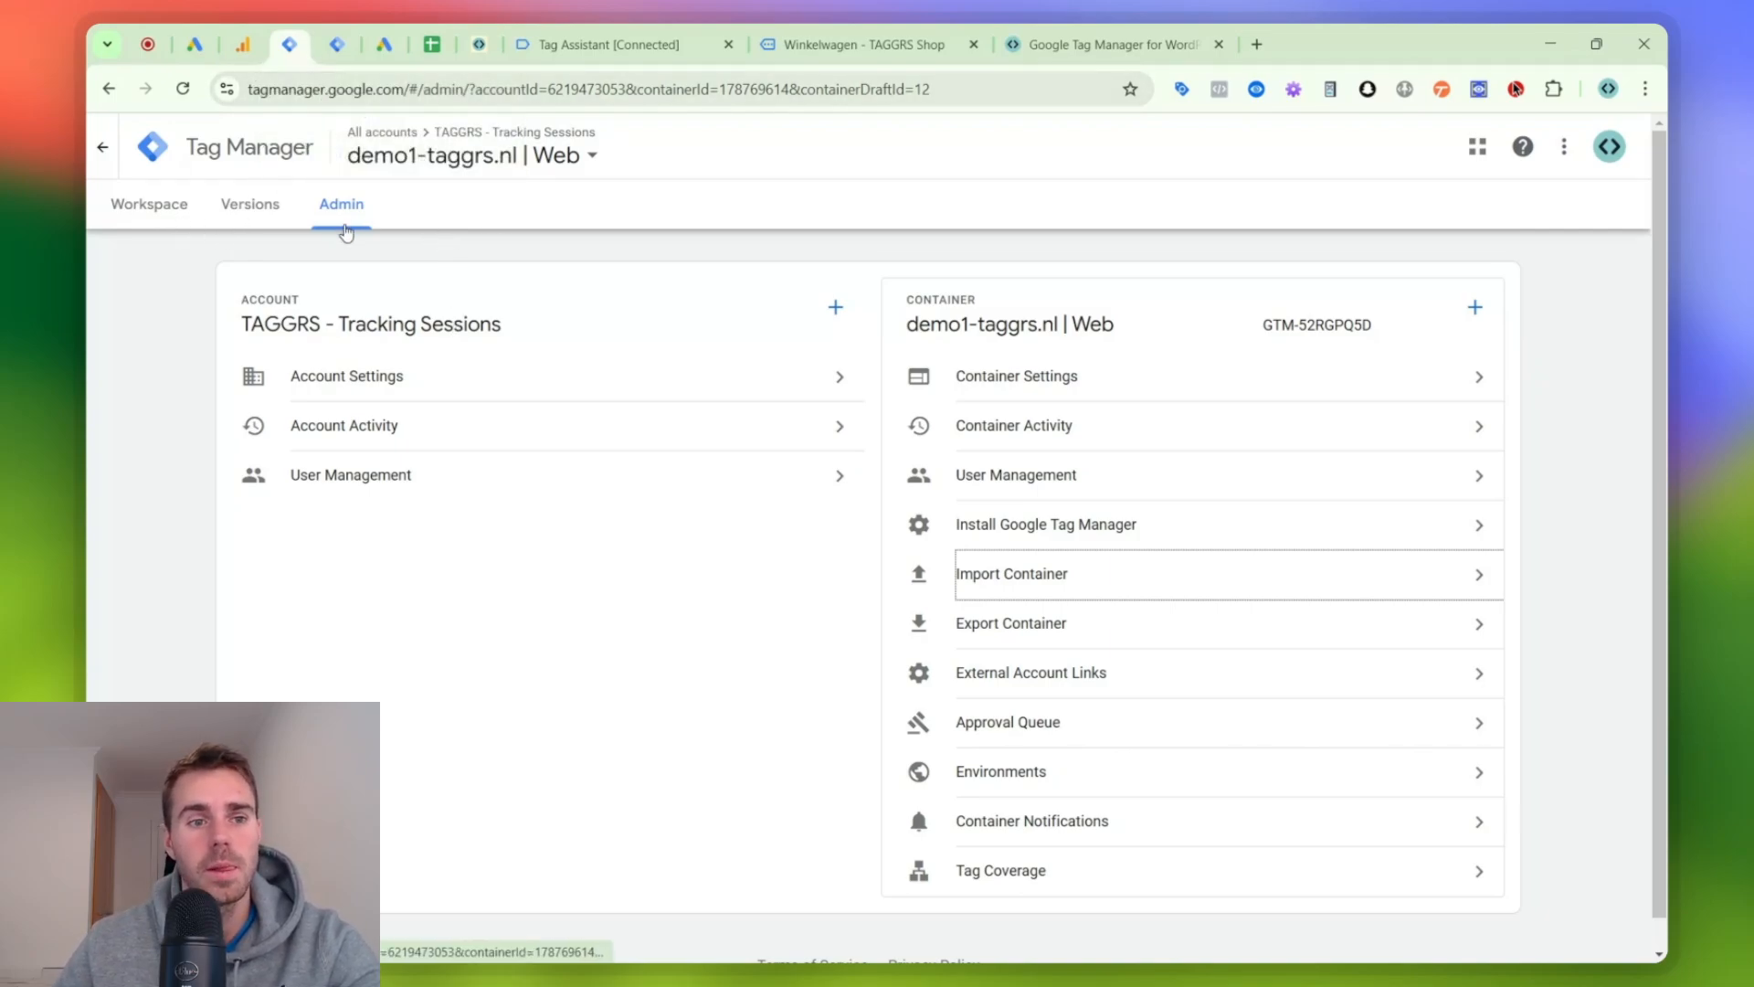
- Mark "Template Gallery" as done in the checklist spreadsheet and return to the triggers of demo1-taggrs.nl | Web in Tag Manager
left_click(149, 204)
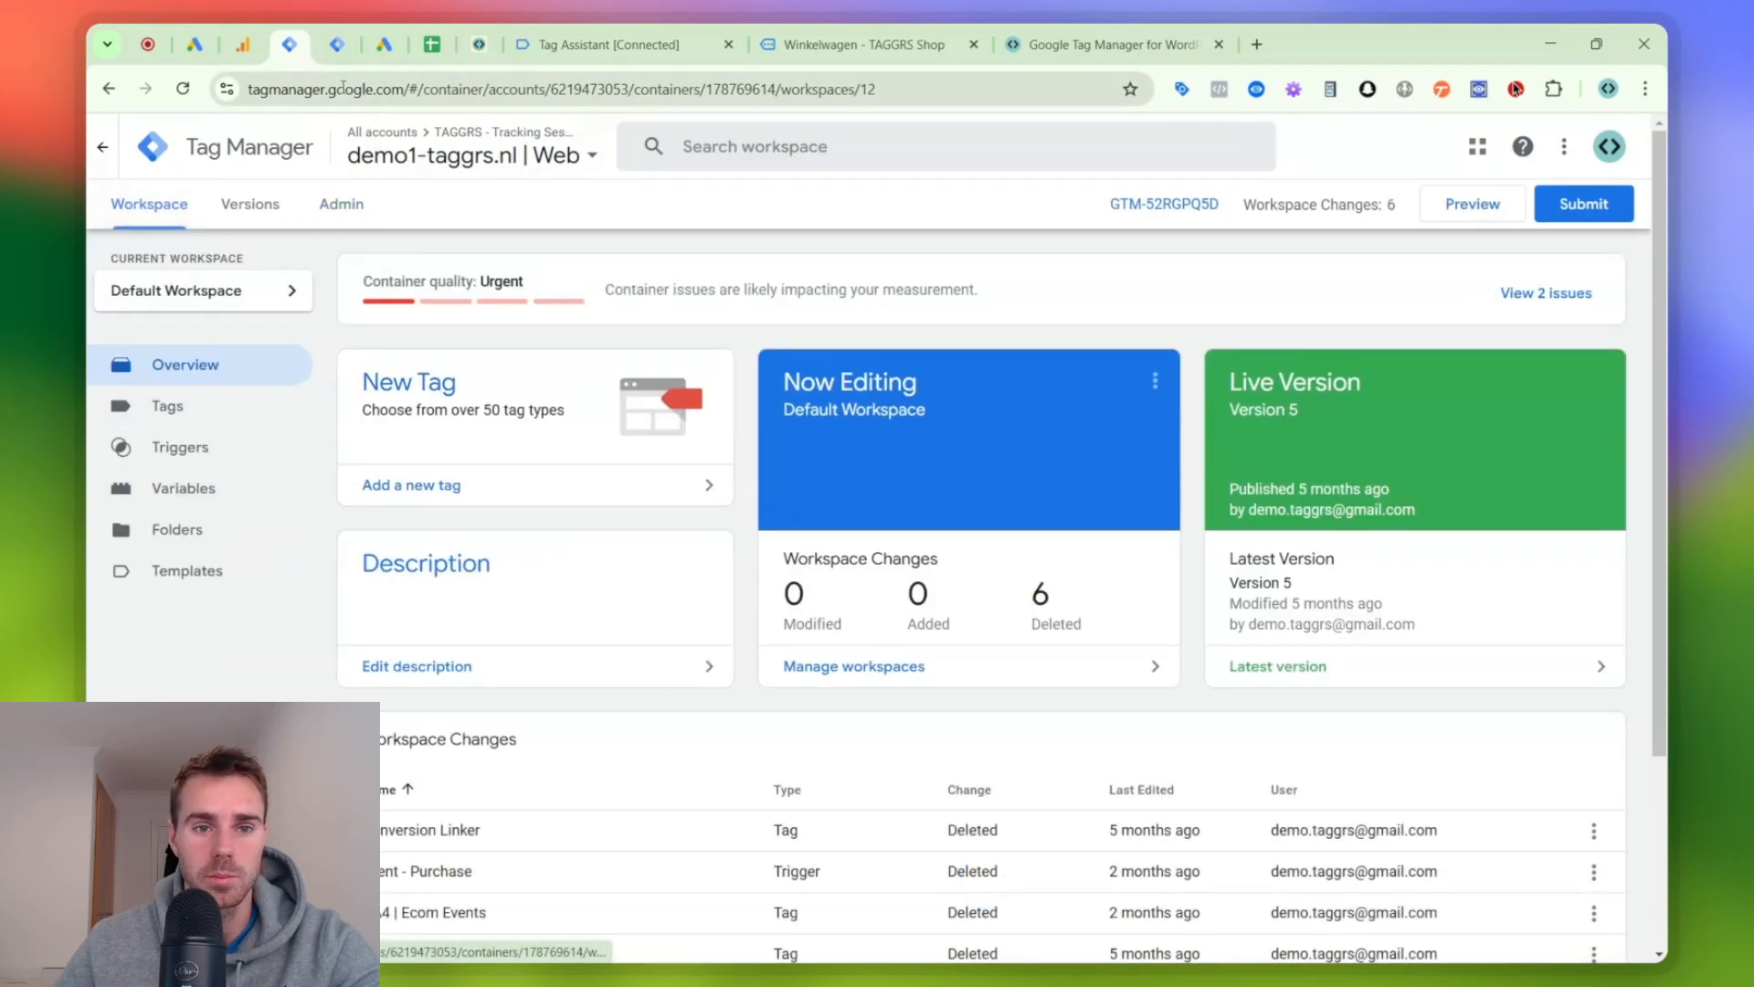
left_click(337, 46)
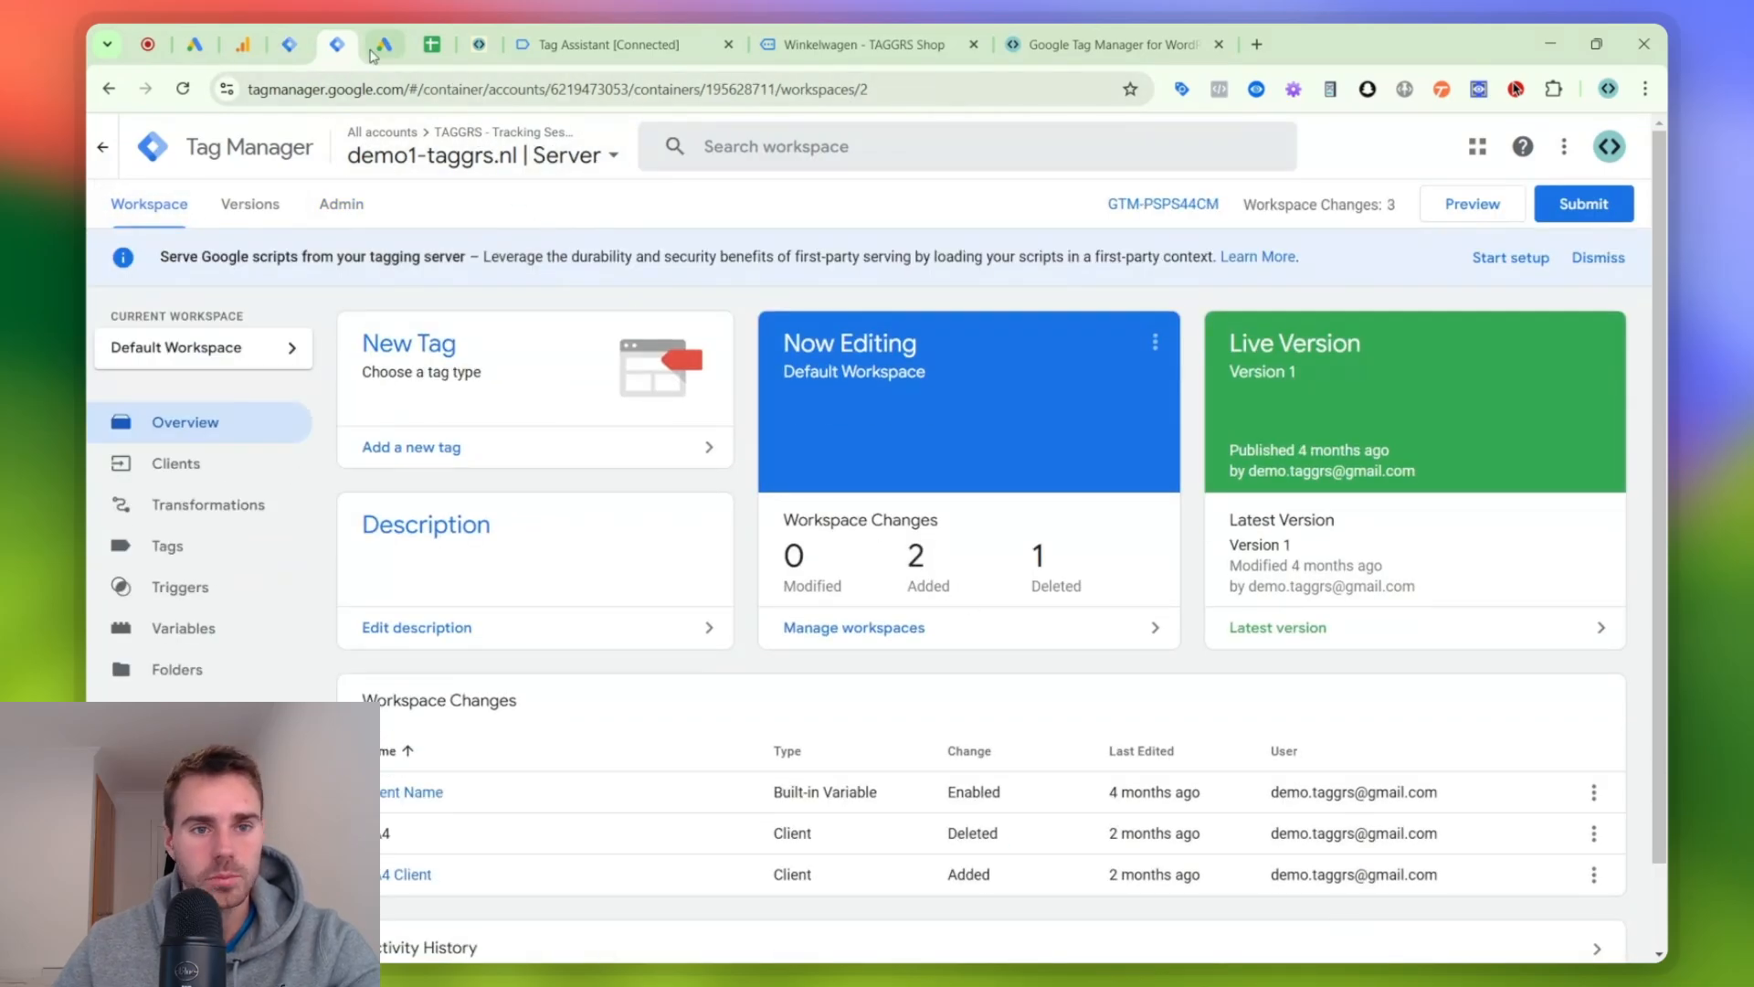
left_click(305, 36)
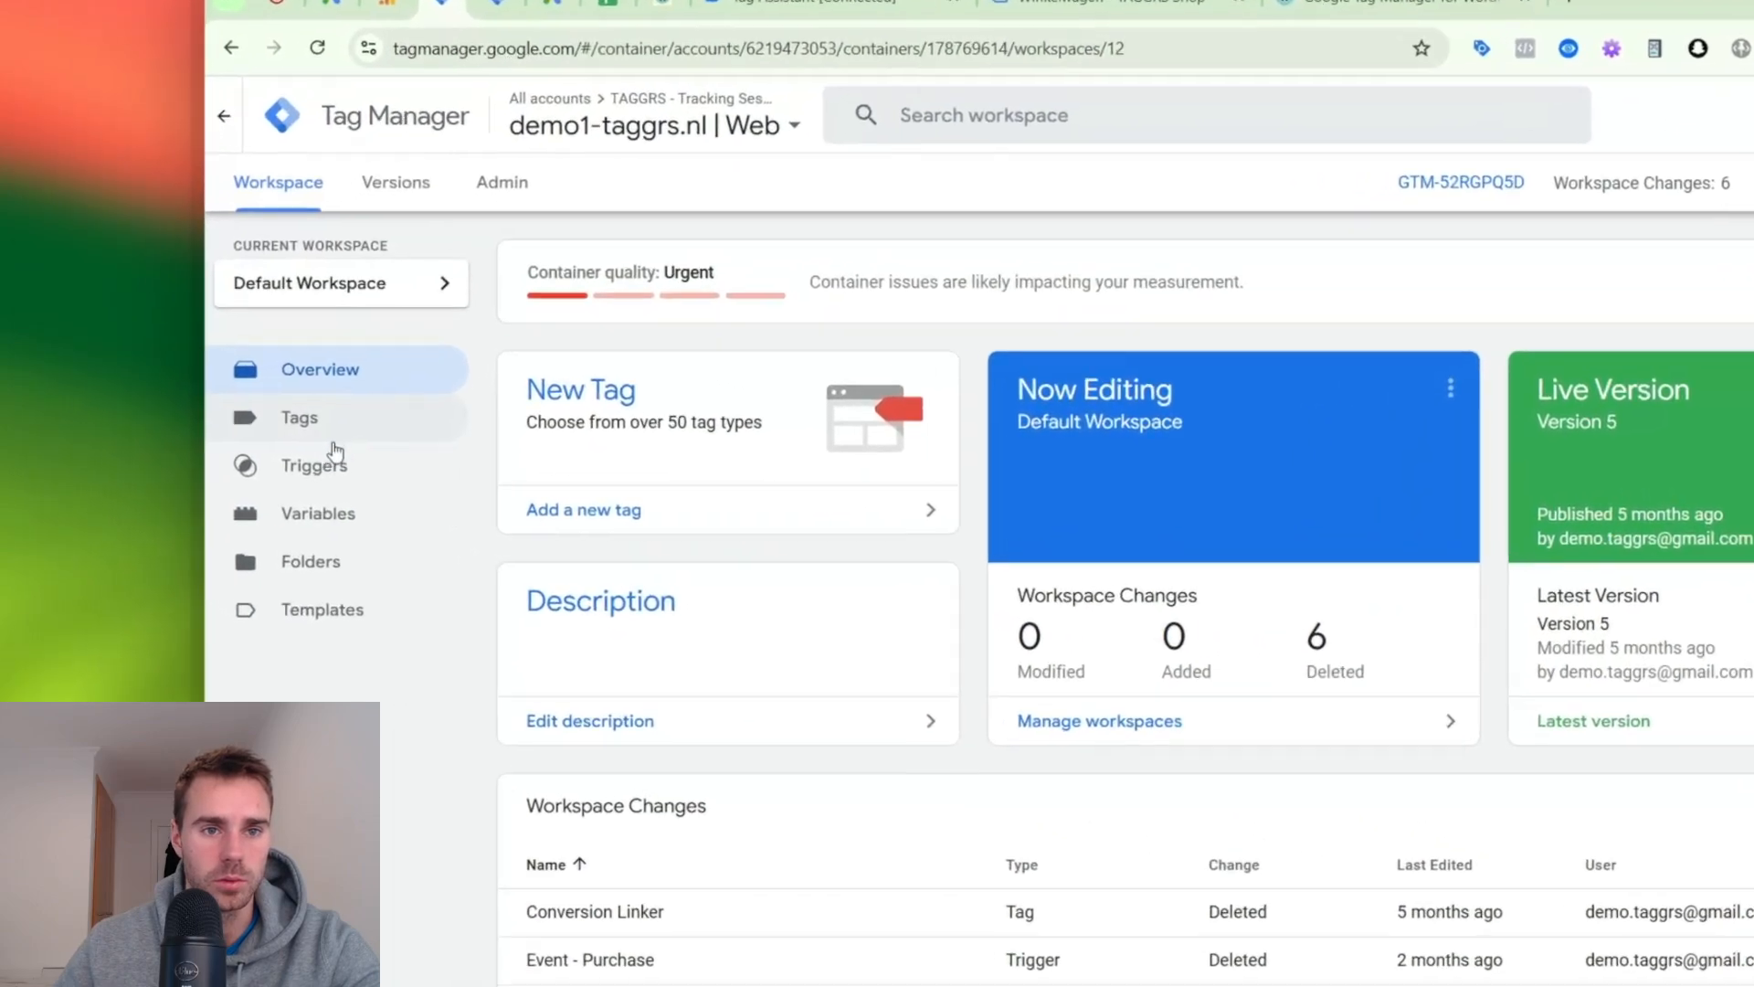
left_click(180, 447)
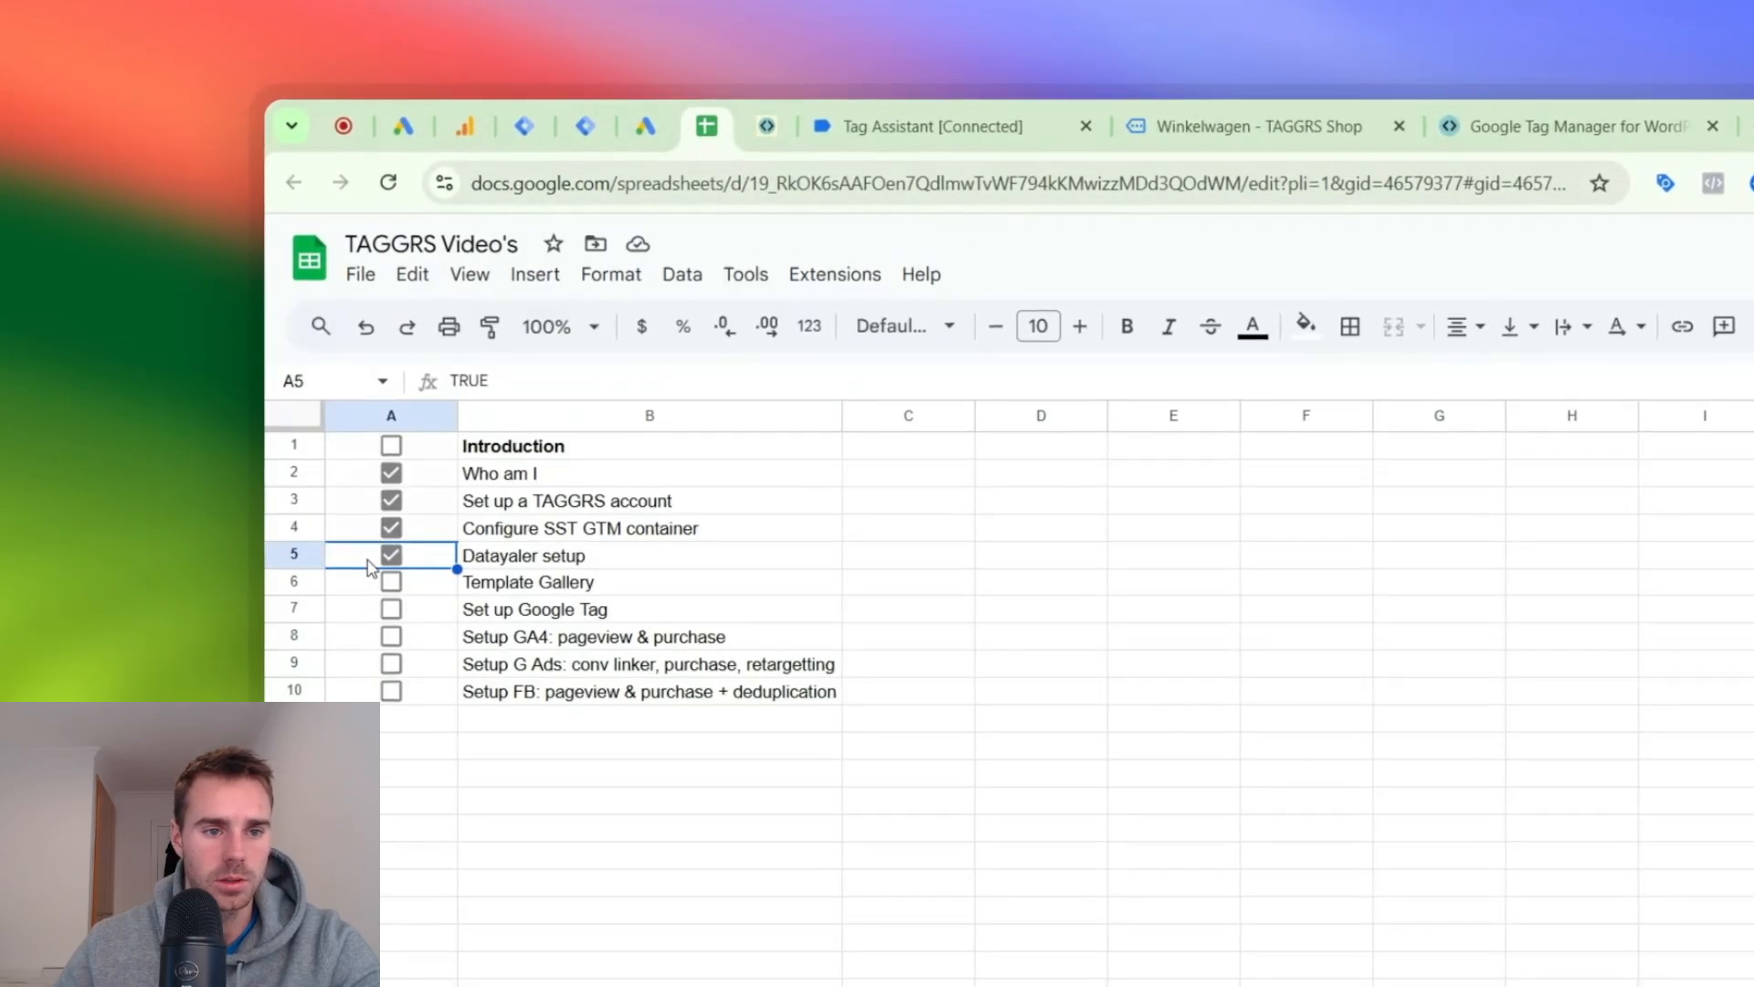
left_click(391, 581)
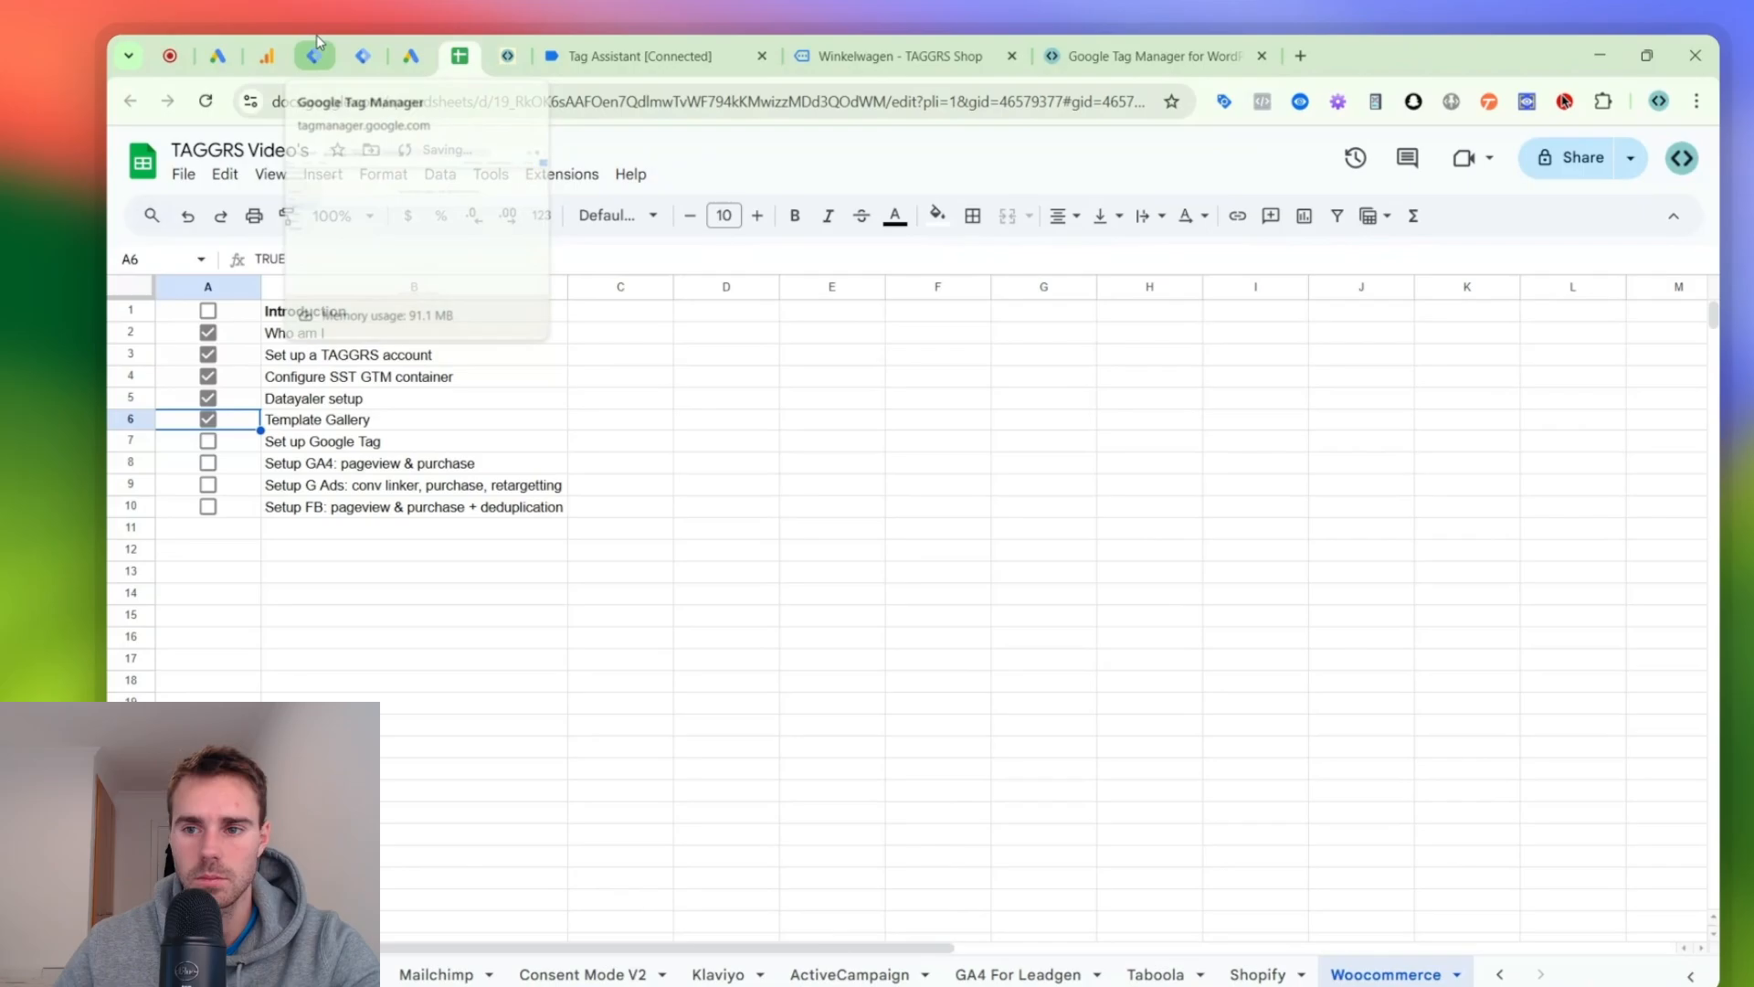
left_click(523, 126)
left_click(1594, 286)
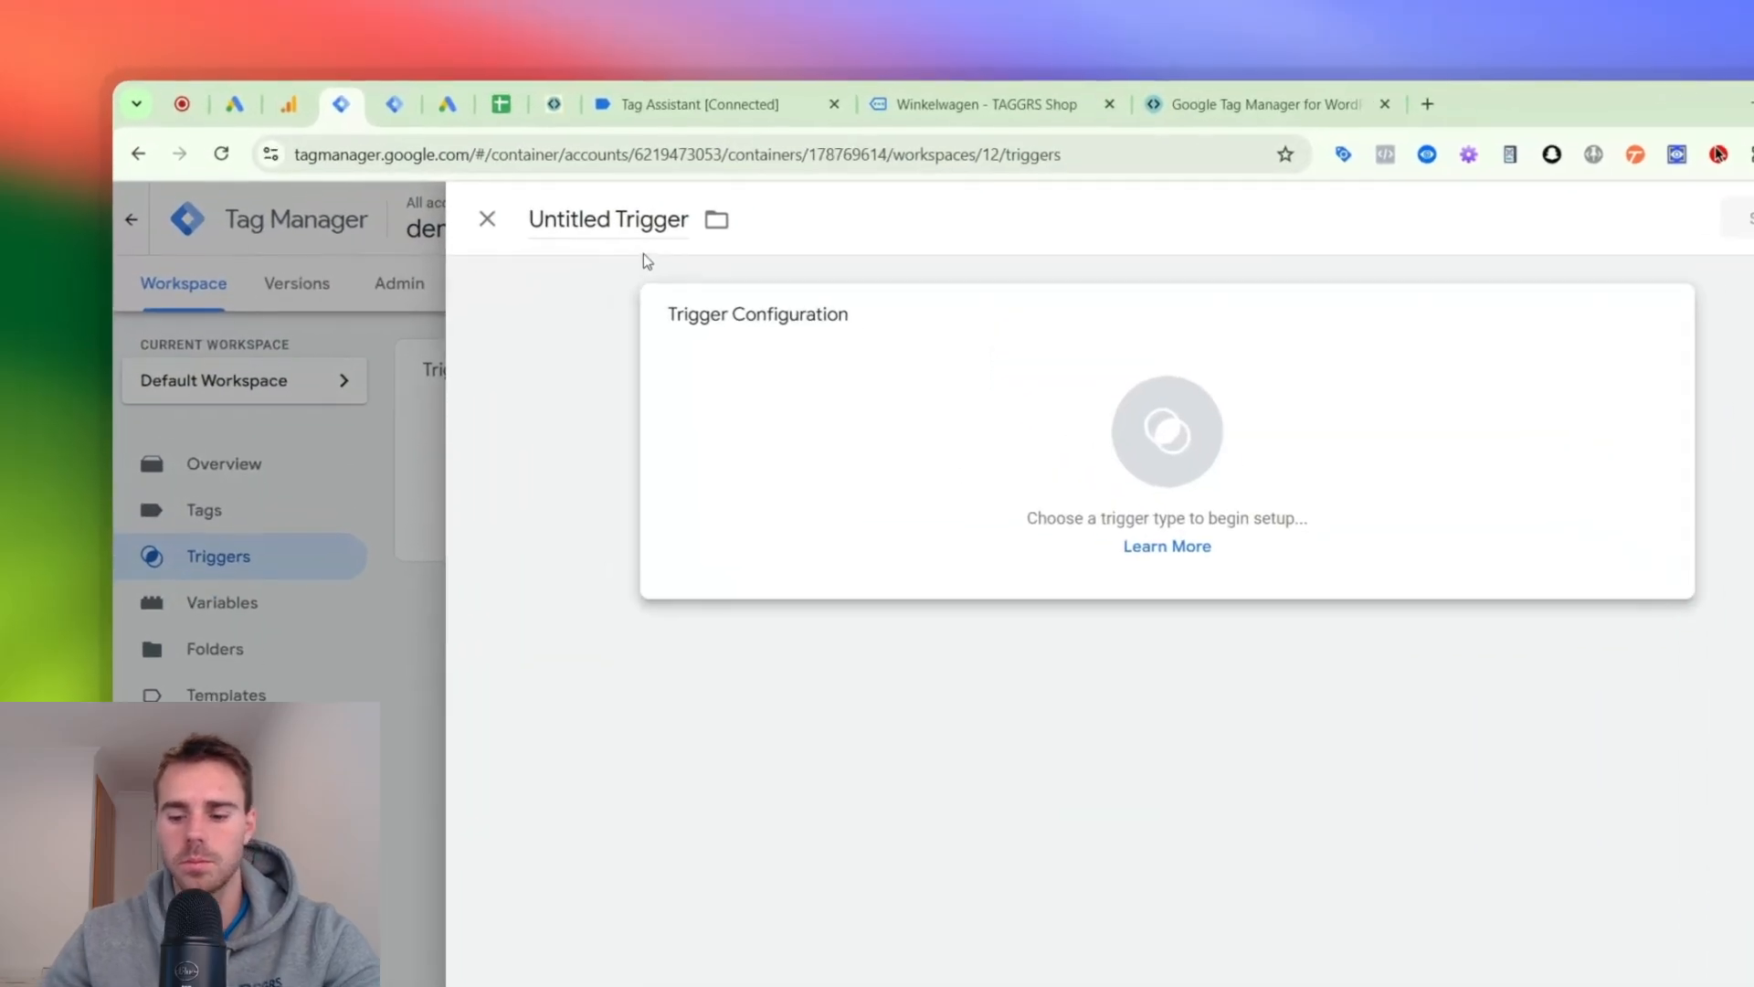
left_click(539, 164)
triple_click(672, 261)
type("GA4 |")
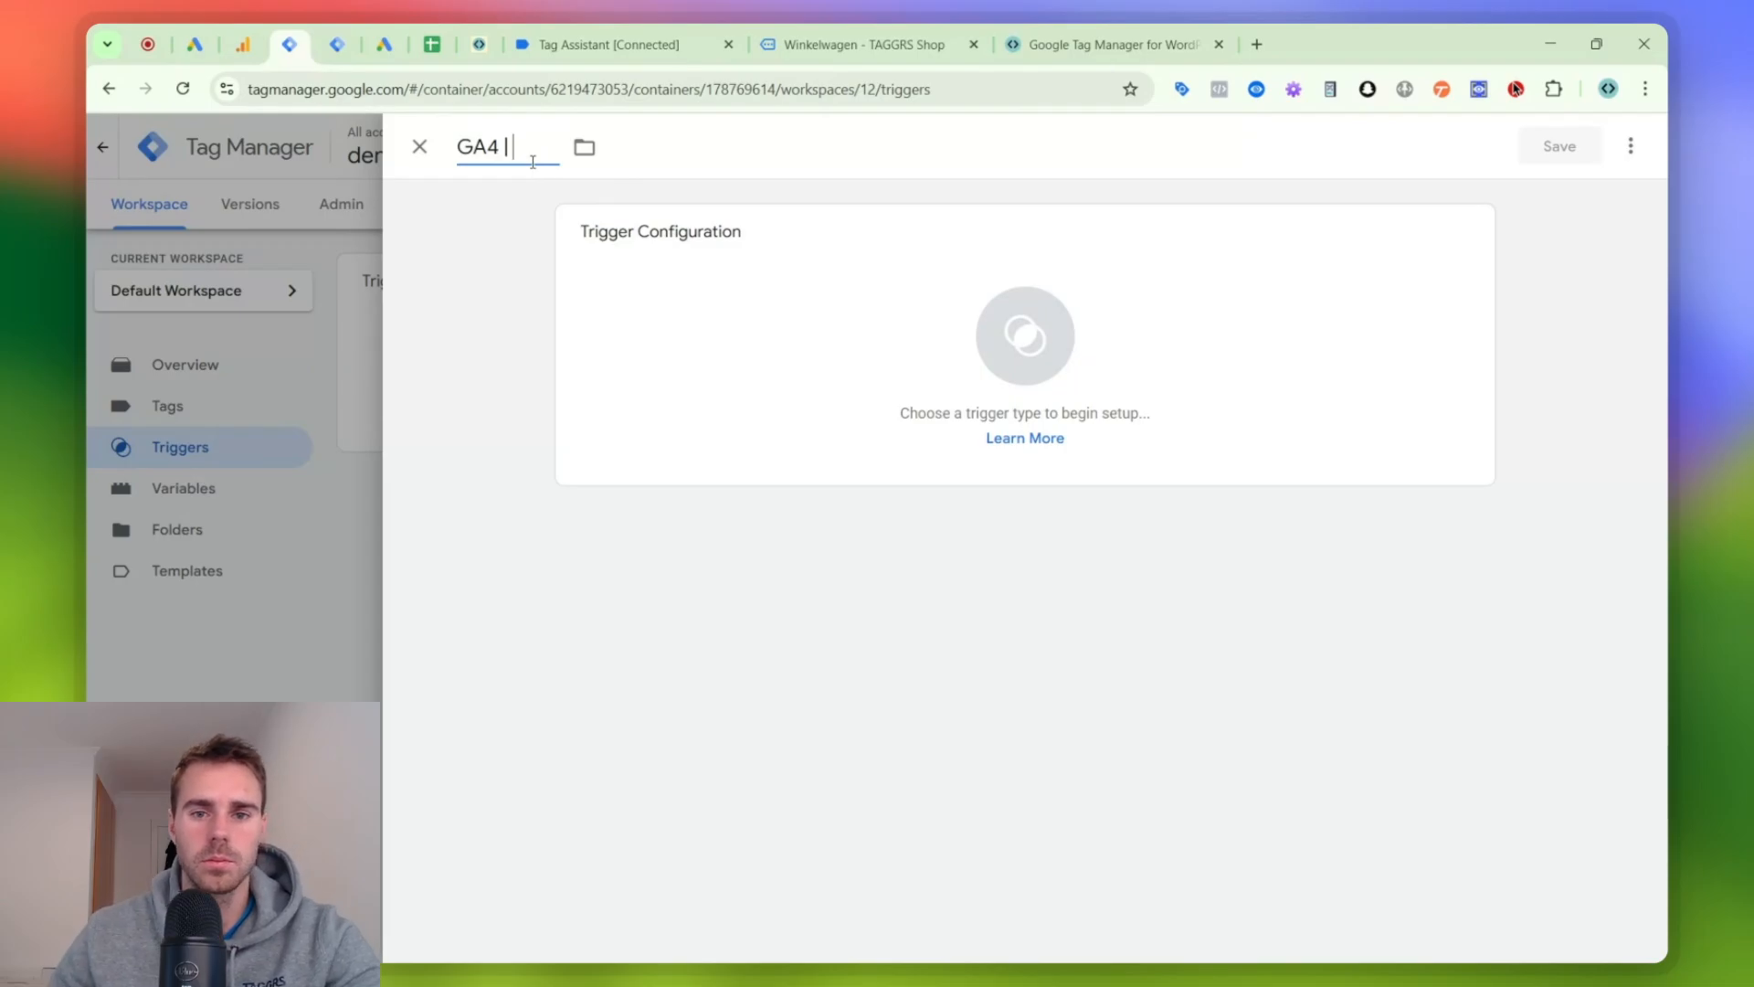
left_click(960, 374)
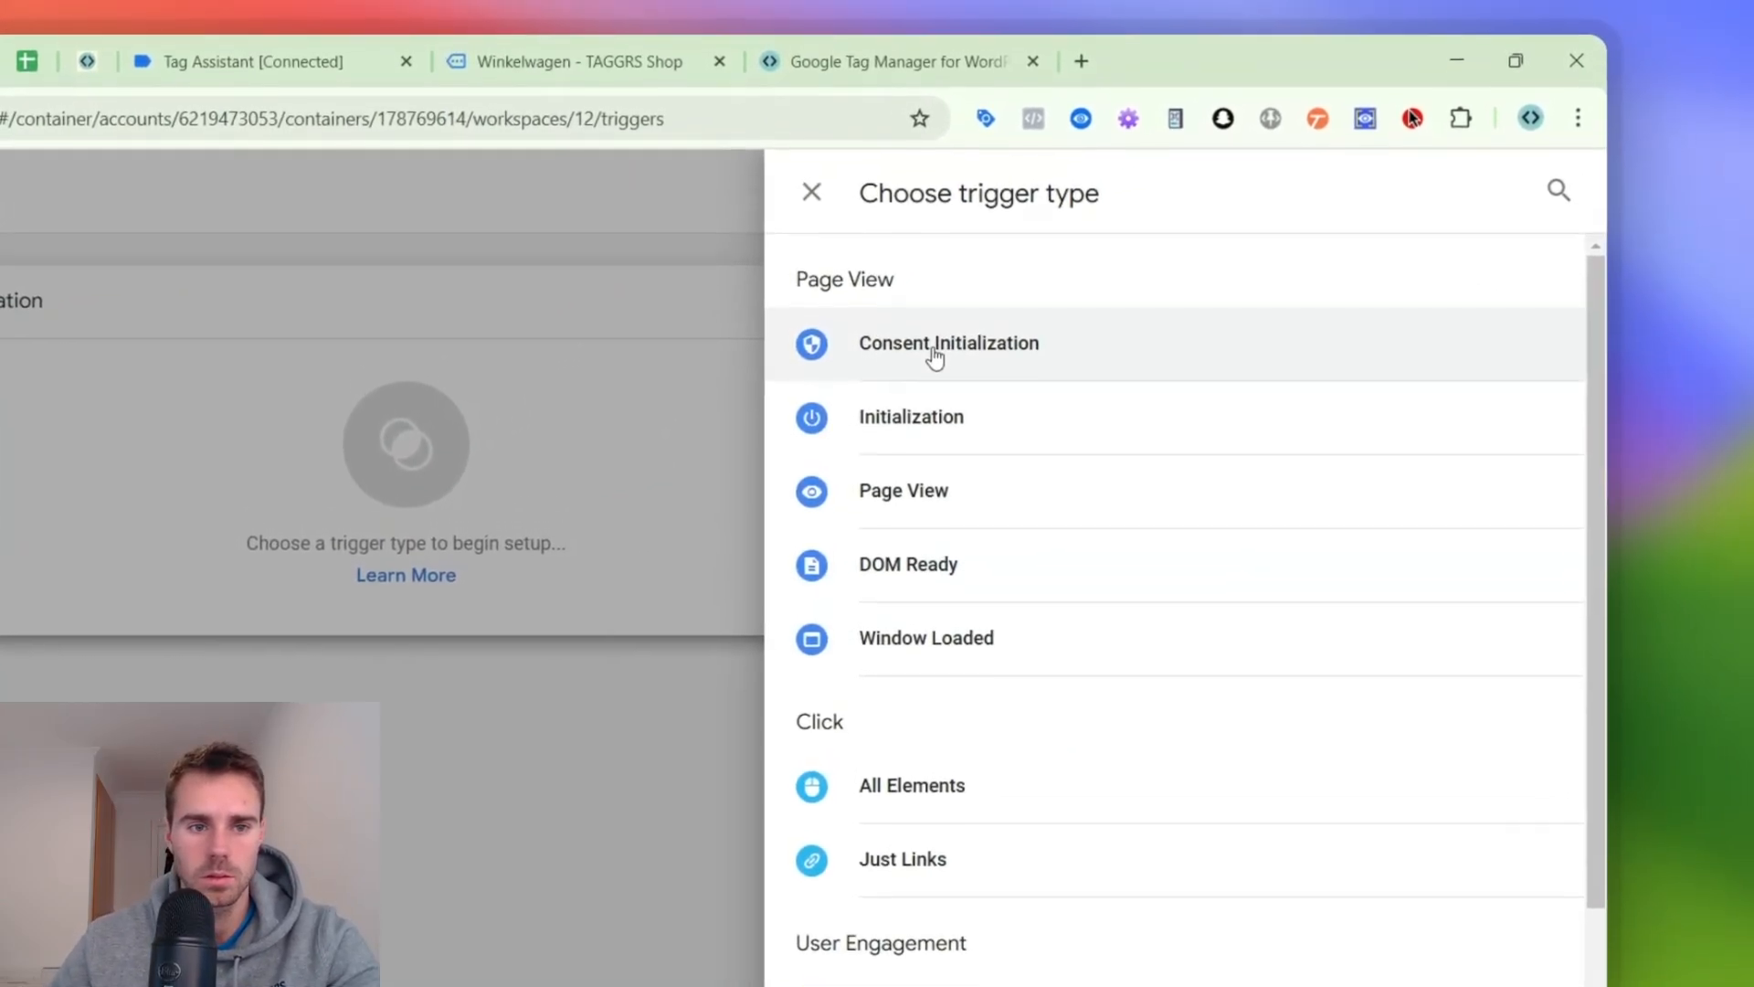
left_click(108, 371)
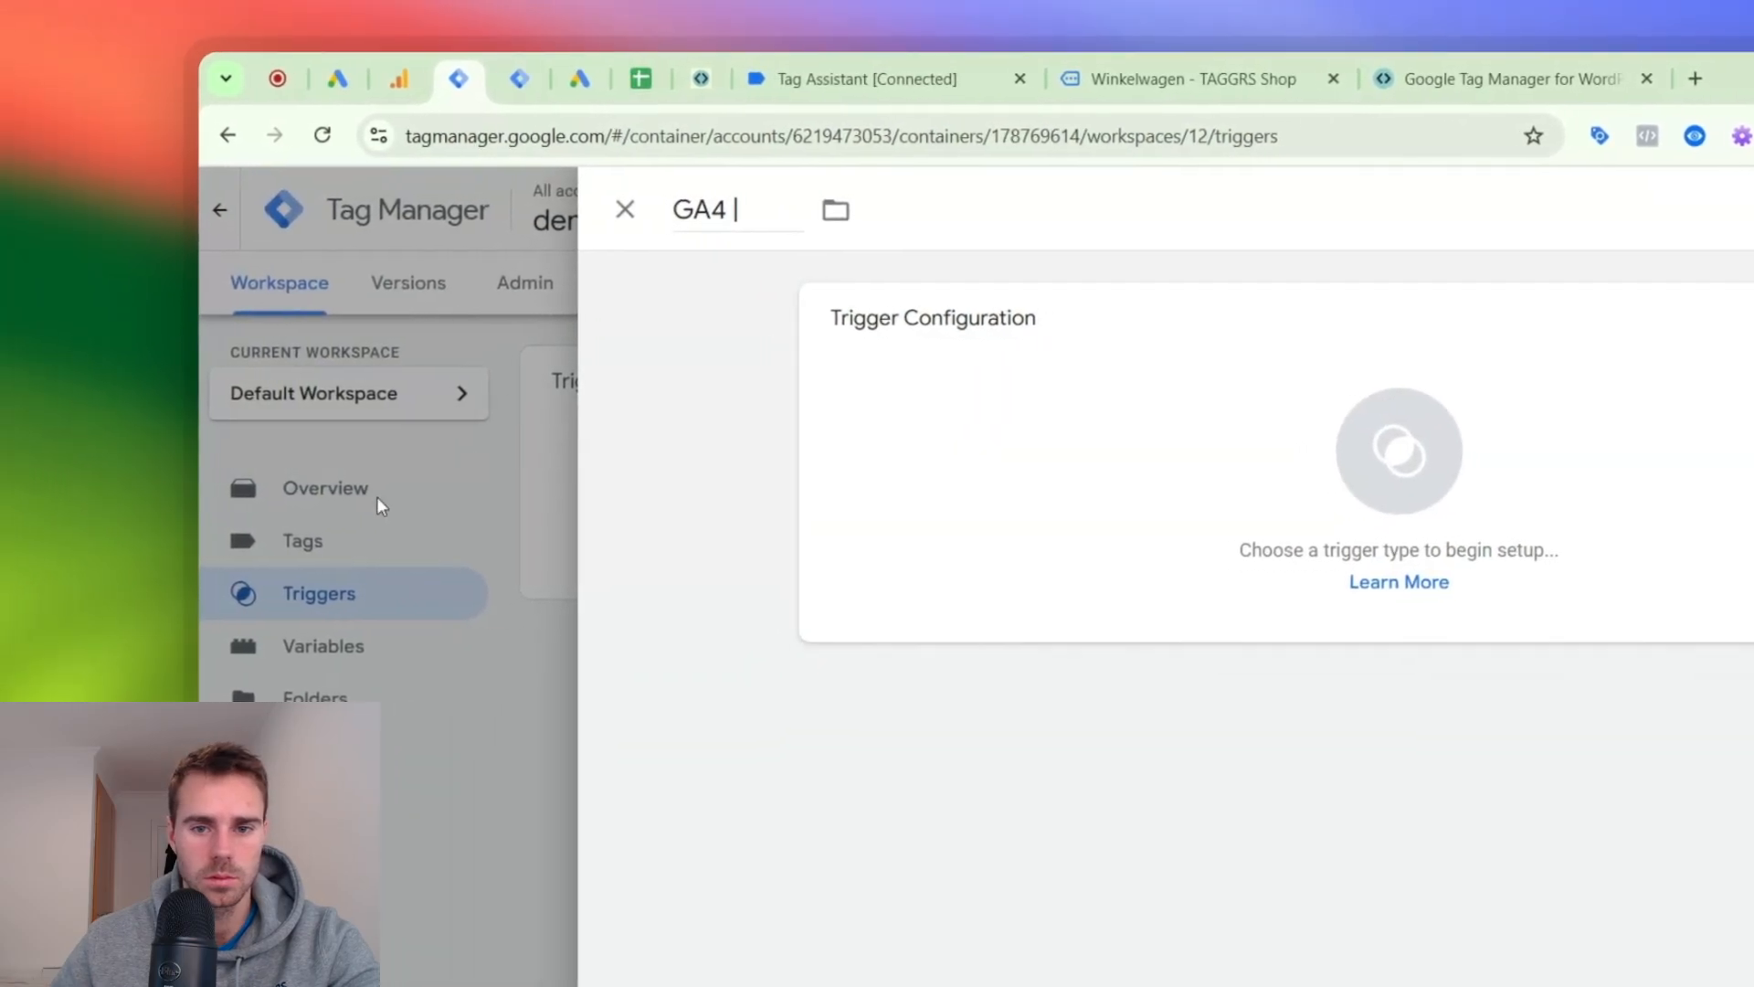
left_click(380, 505)
left_click(1352, 525)
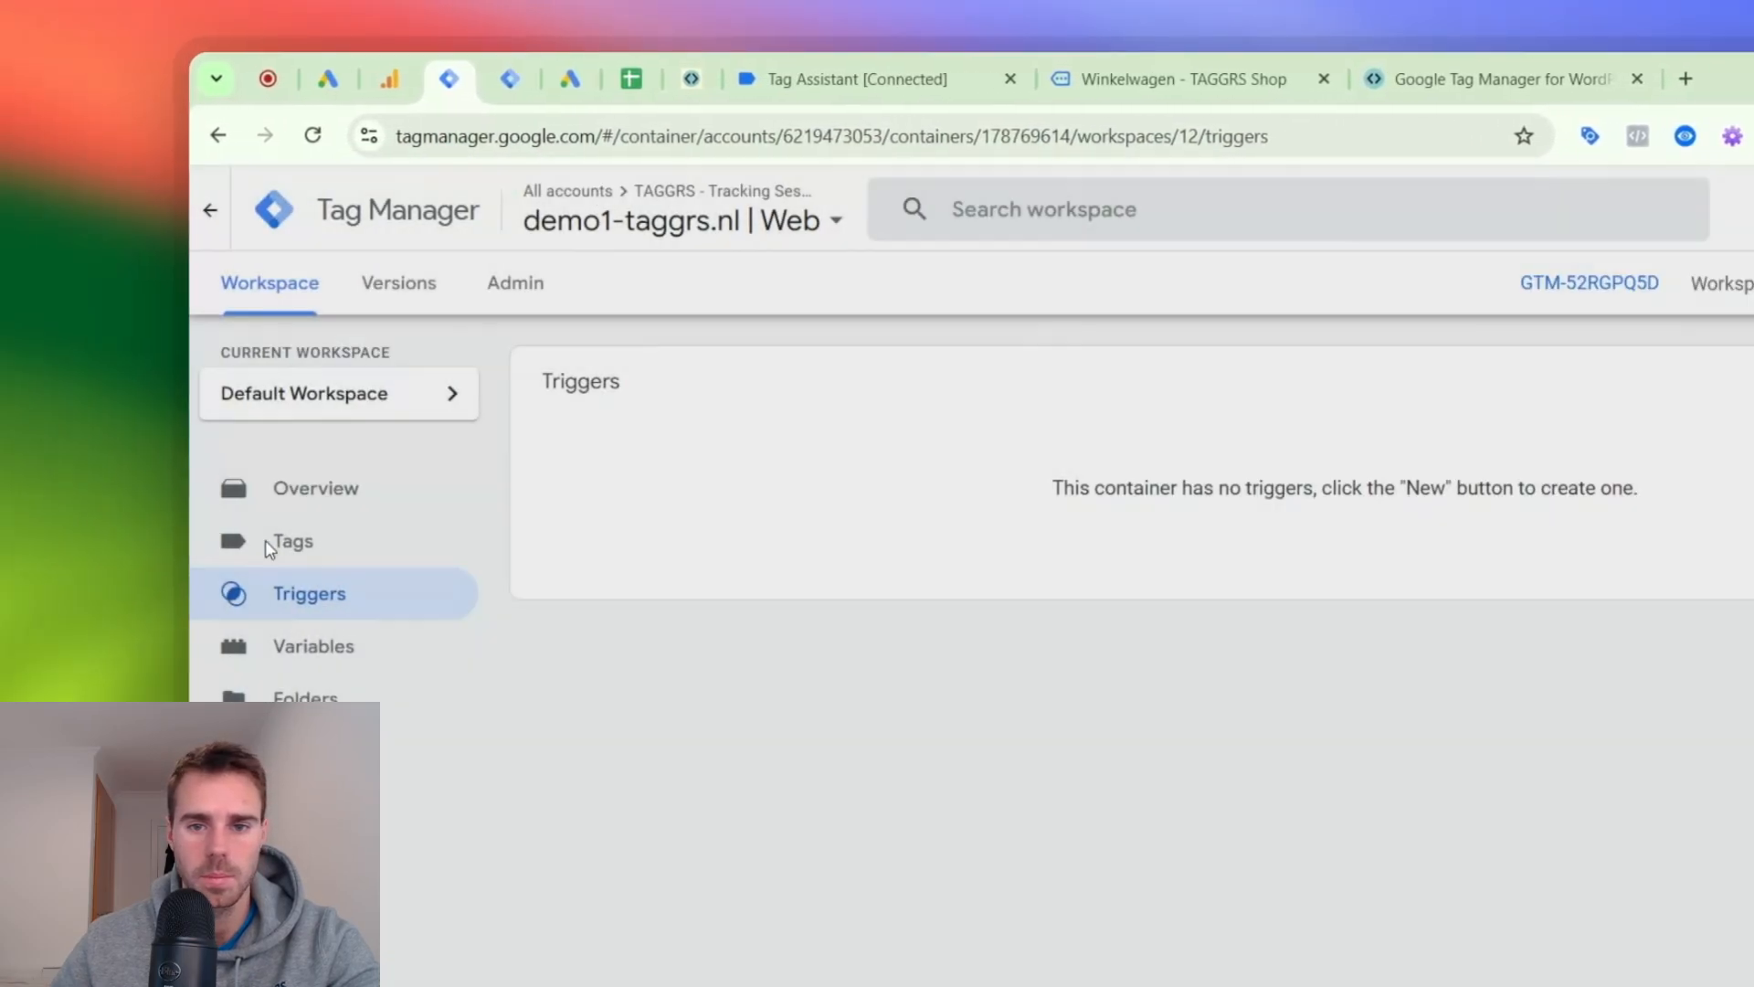
- Start a new tag in the web container and set its type to Google Tag
left_click(270, 546)
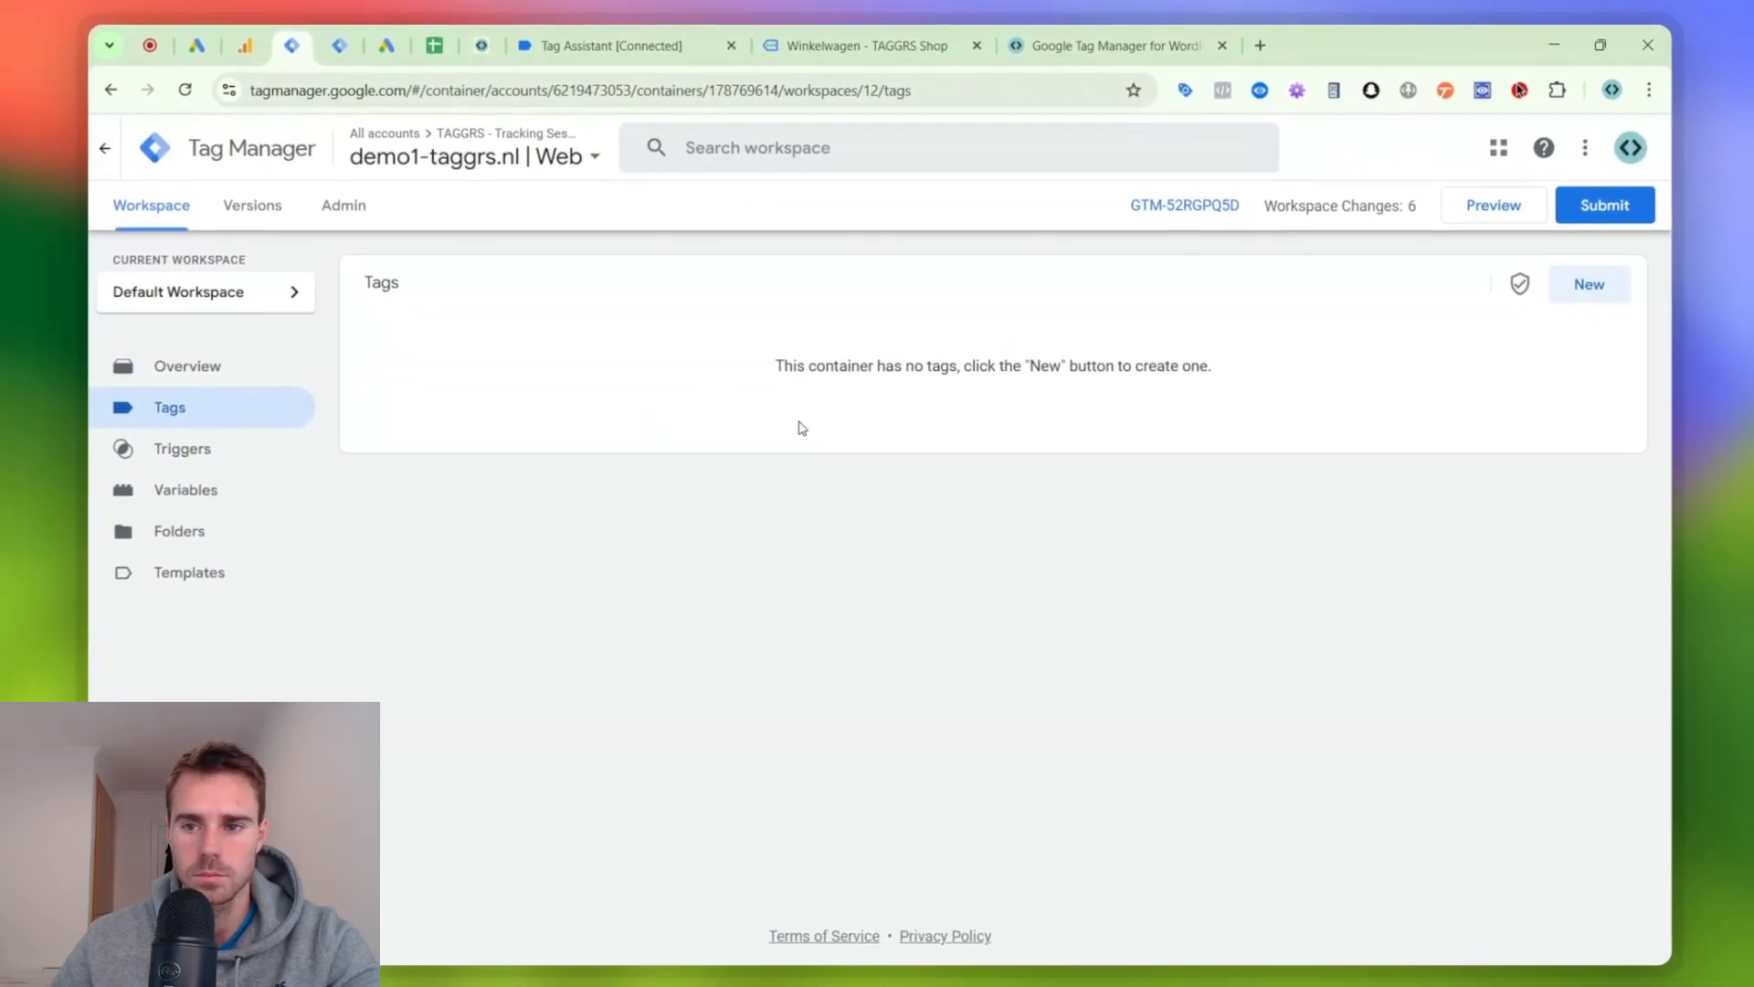
left_click(1586, 283)
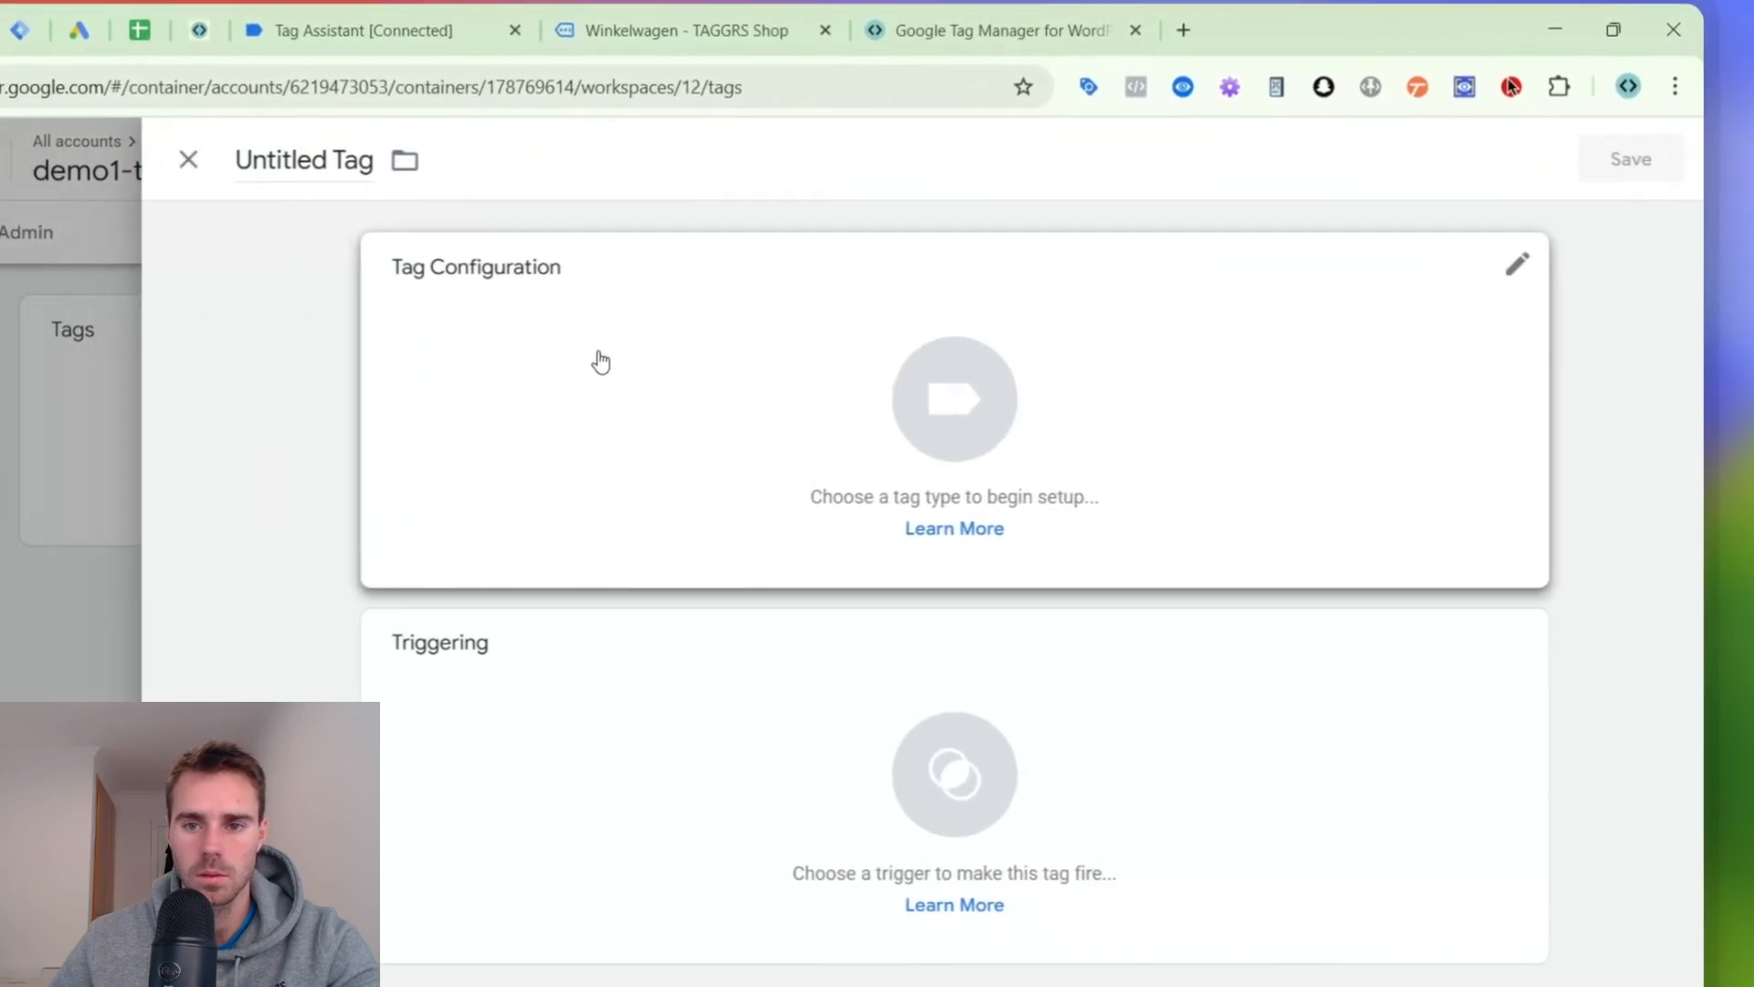
left_click(767, 303)
left_click(991, 458)
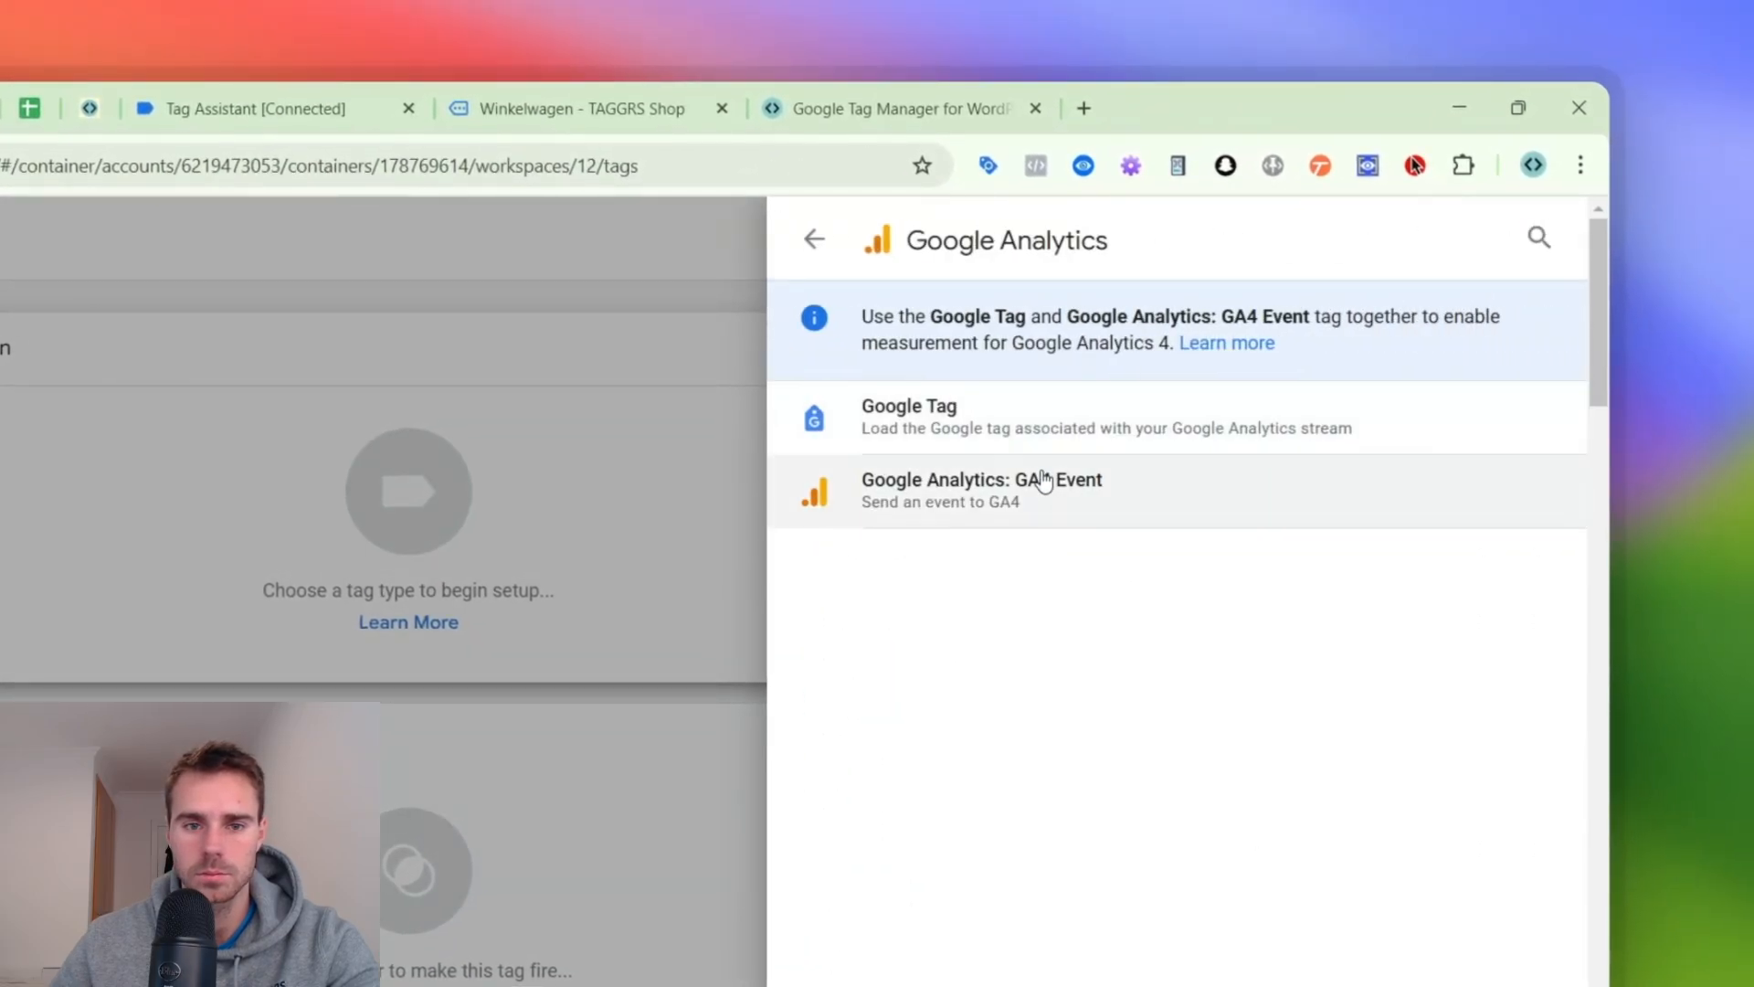
left_click(909, 416)
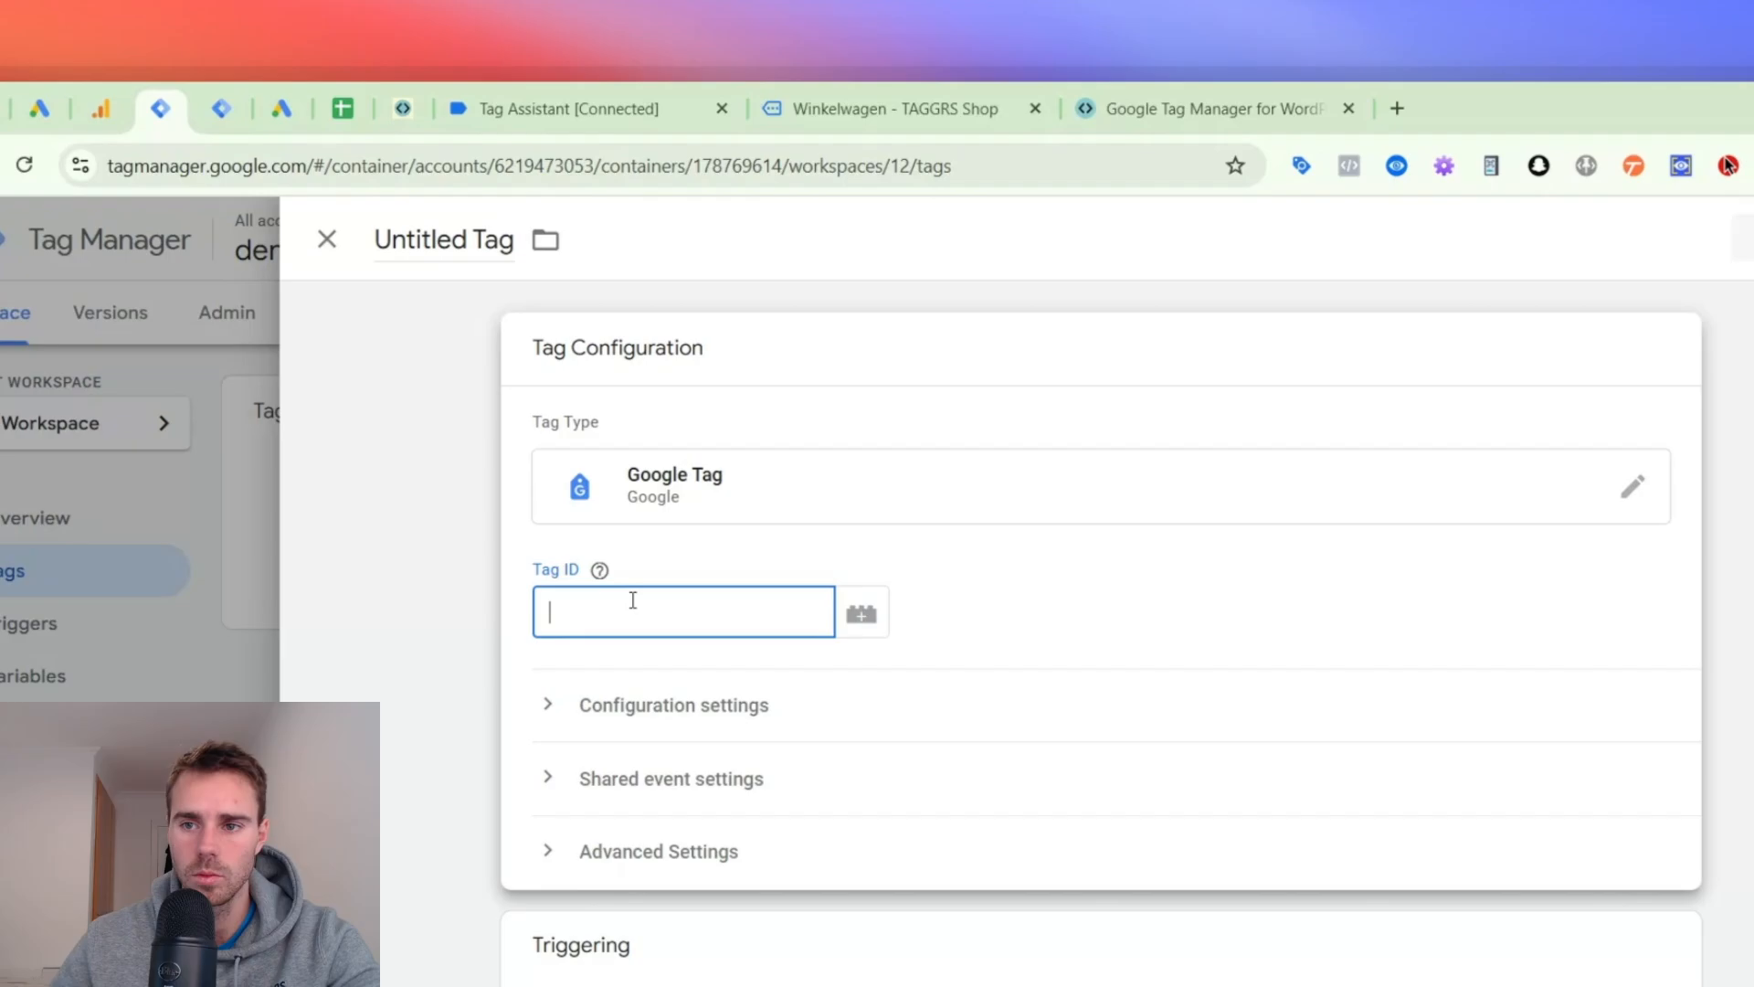
- Start a new Constant variable for the tag's Tag ID and name it "GA4 | Config -"
left_click(838, 618)
left_click(1488, 265)
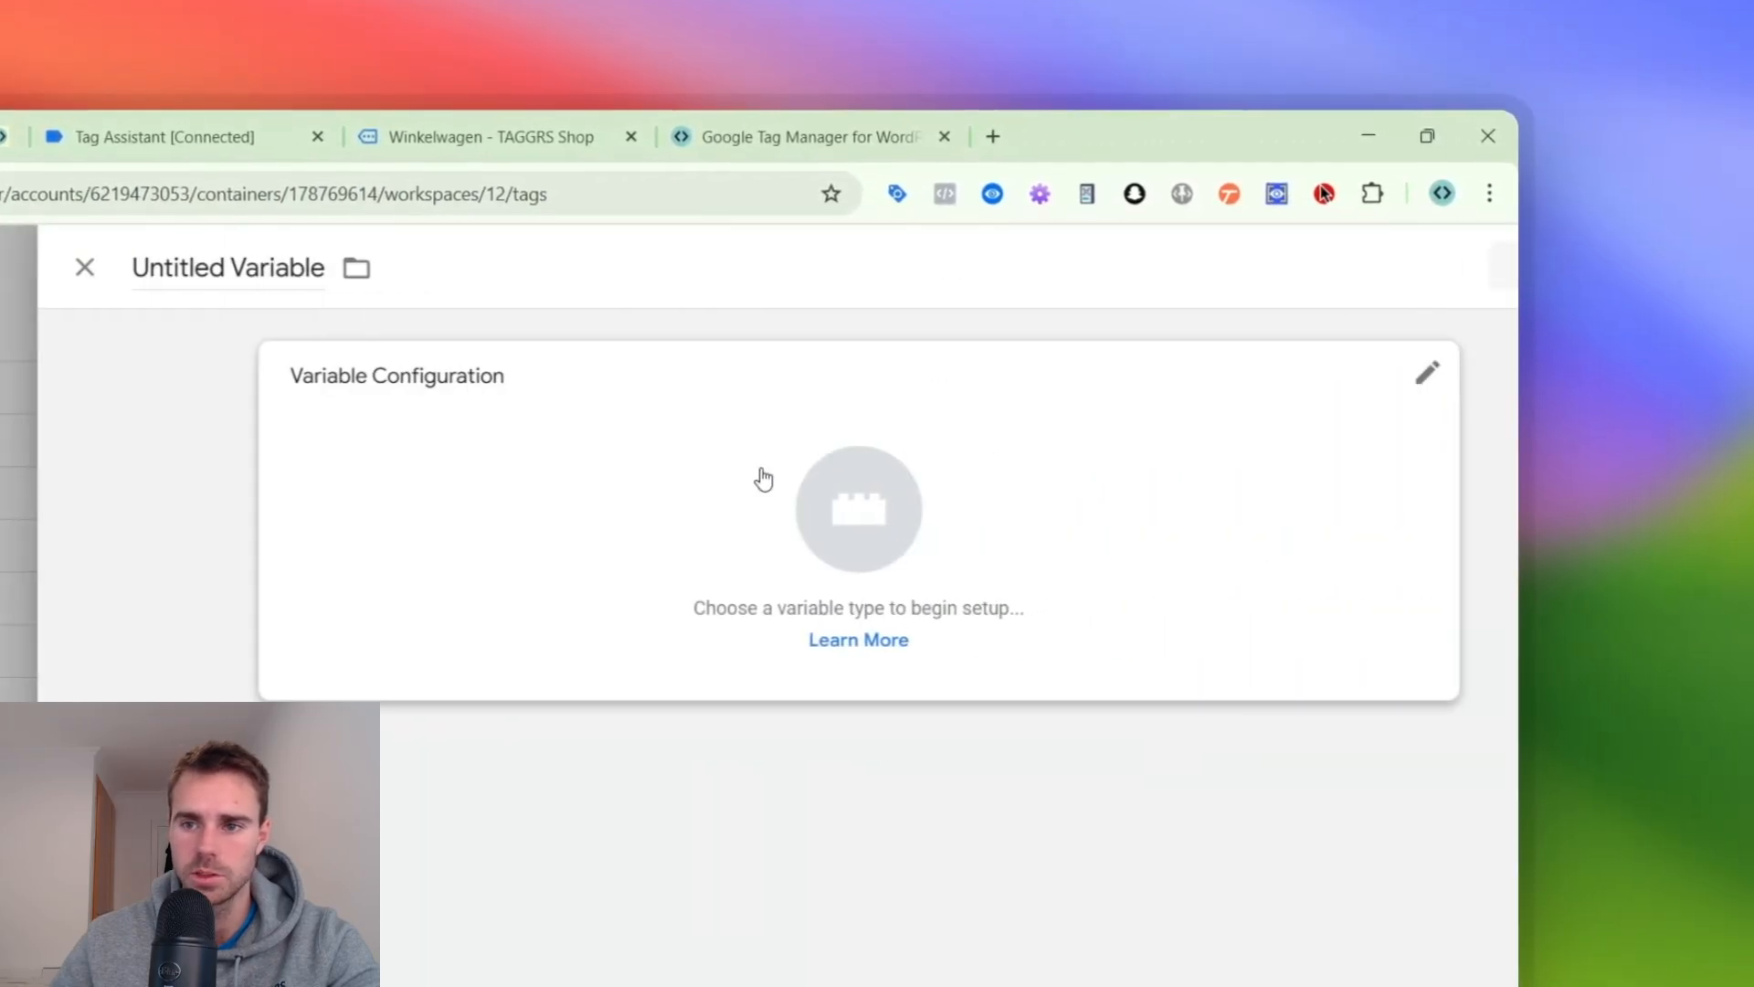
left_click(759, 478)
left_click(1455, 267)
type("cons")
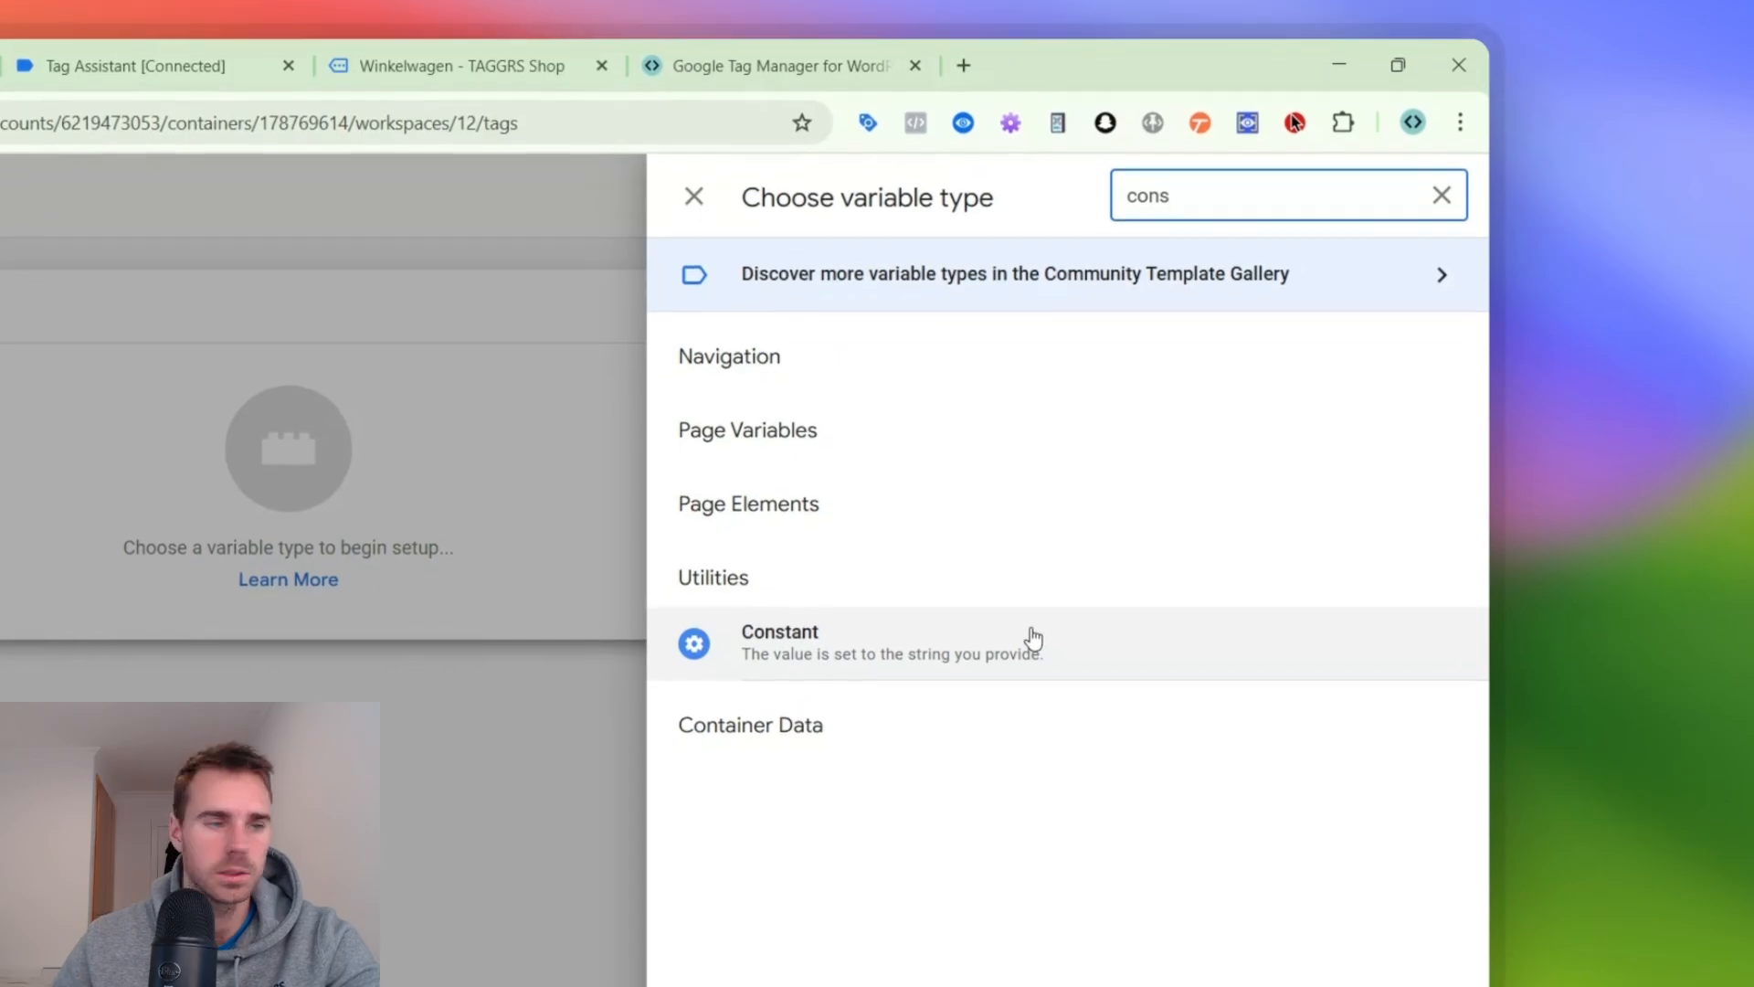
left_click(1025, 729)
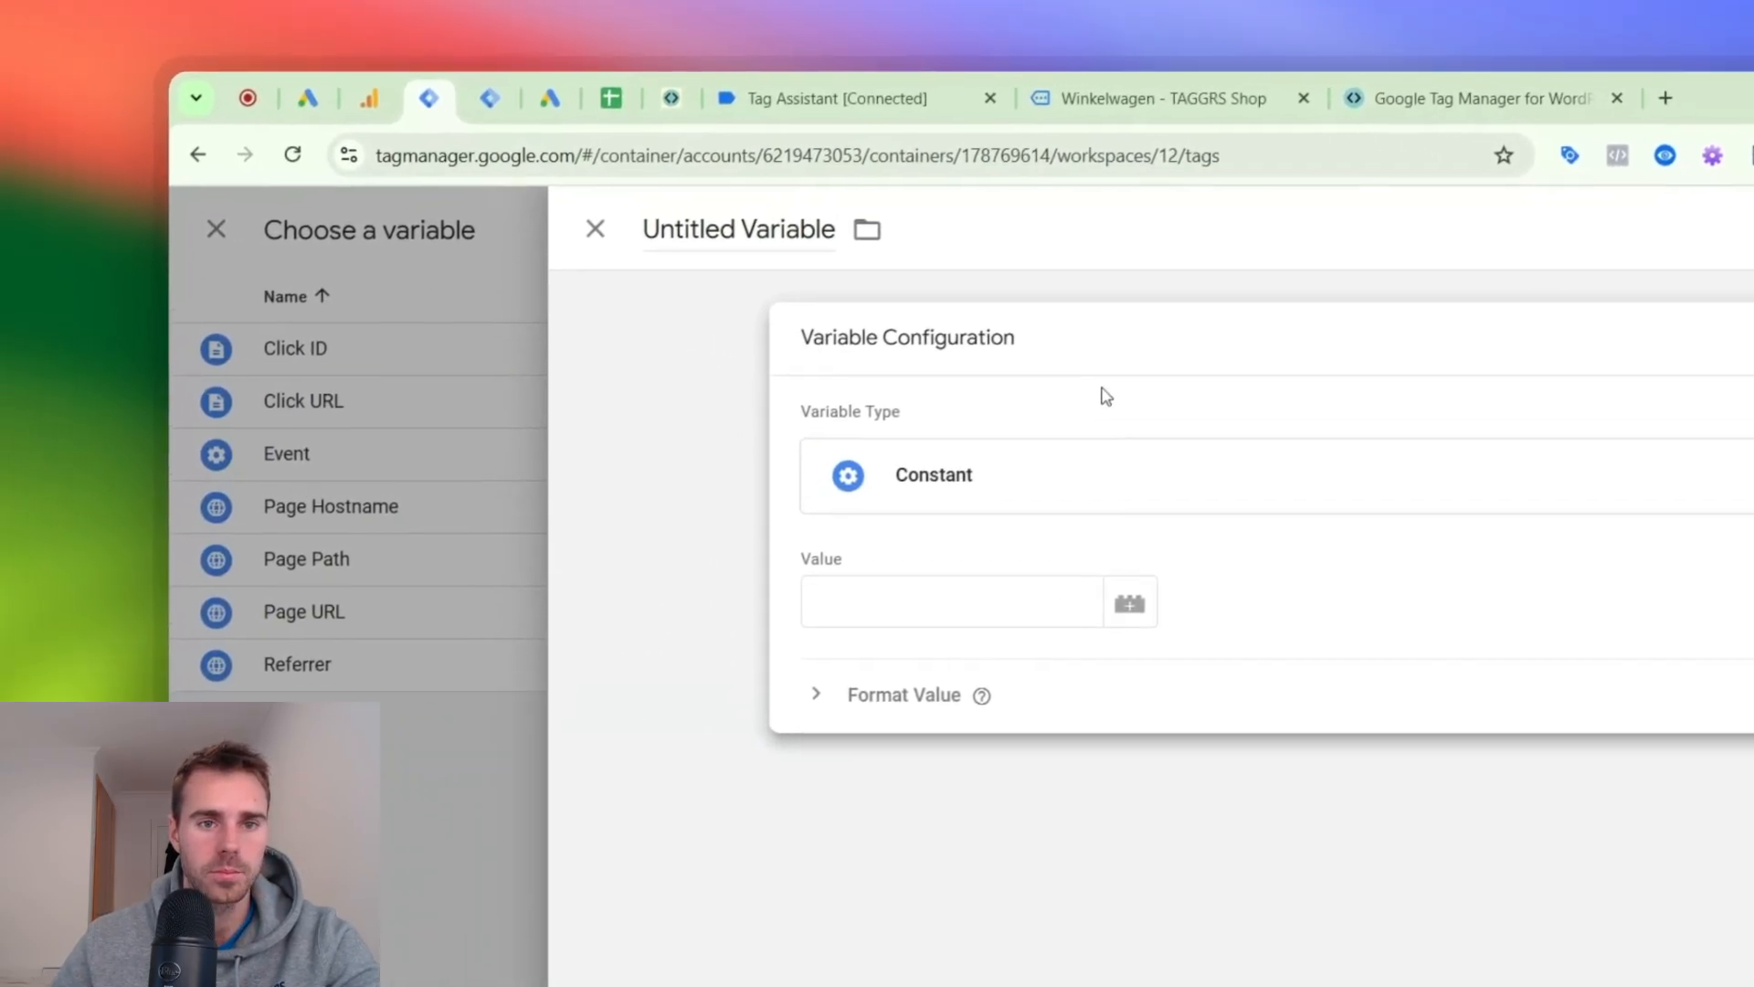
left_click(827, 267)
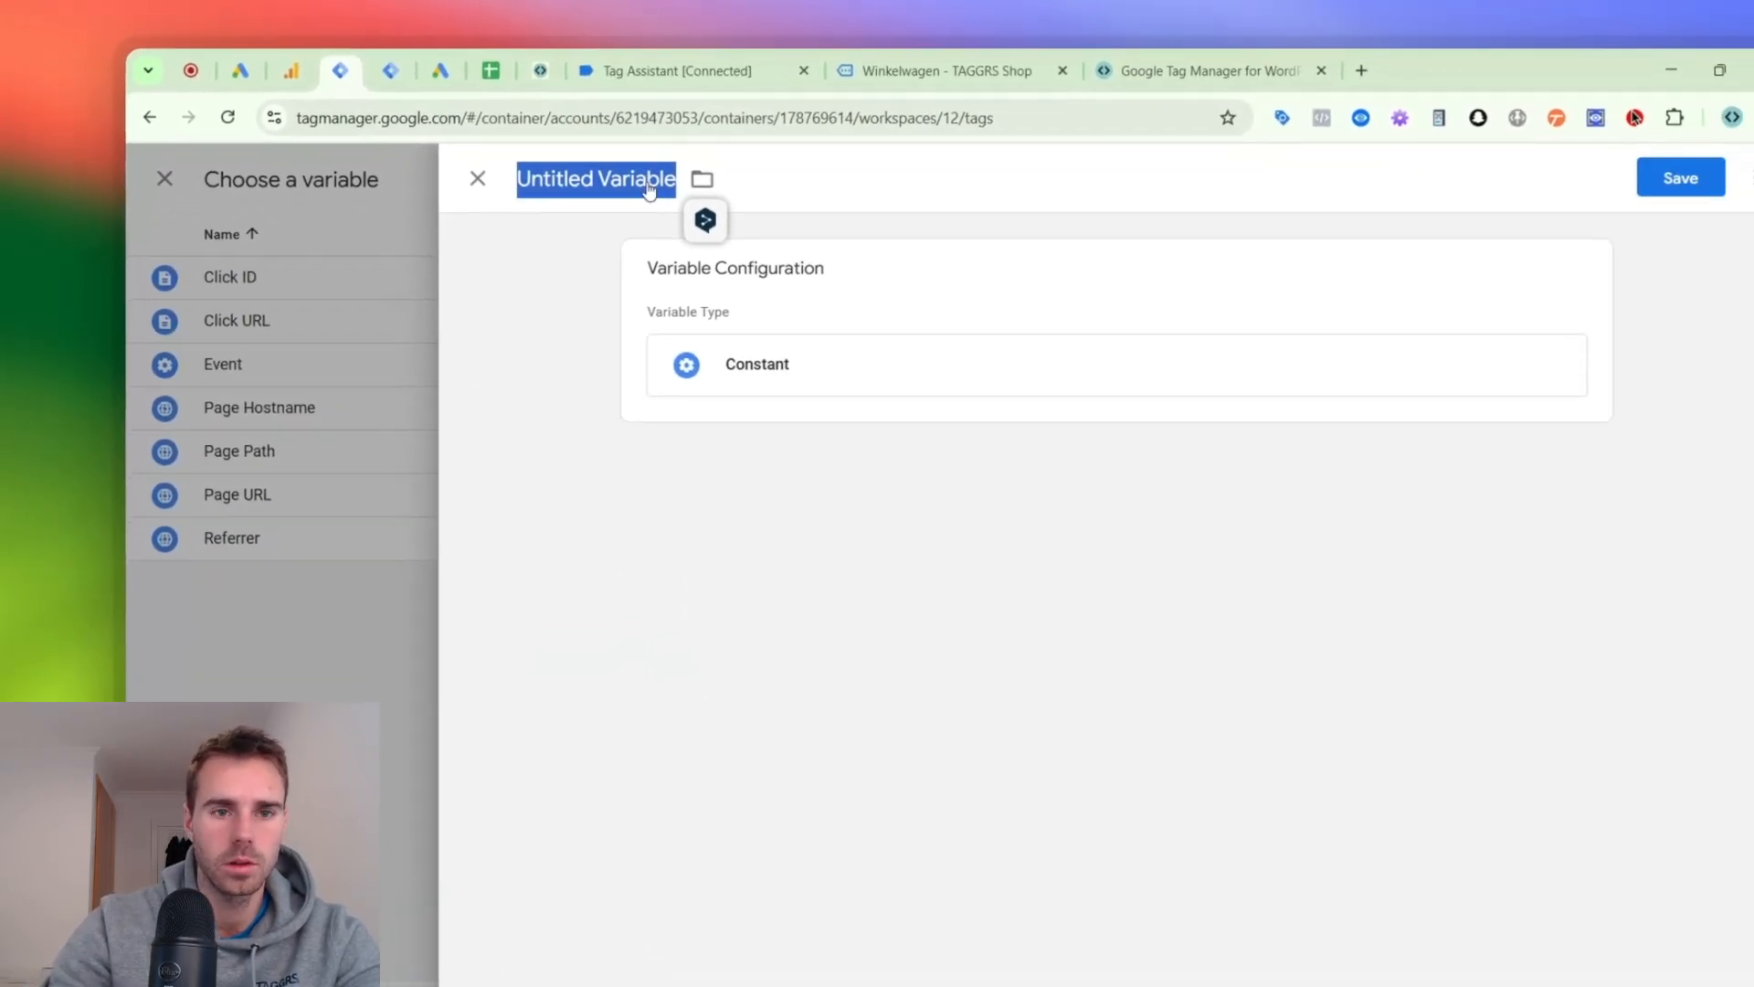
type("GA")
type("4 | Config -")
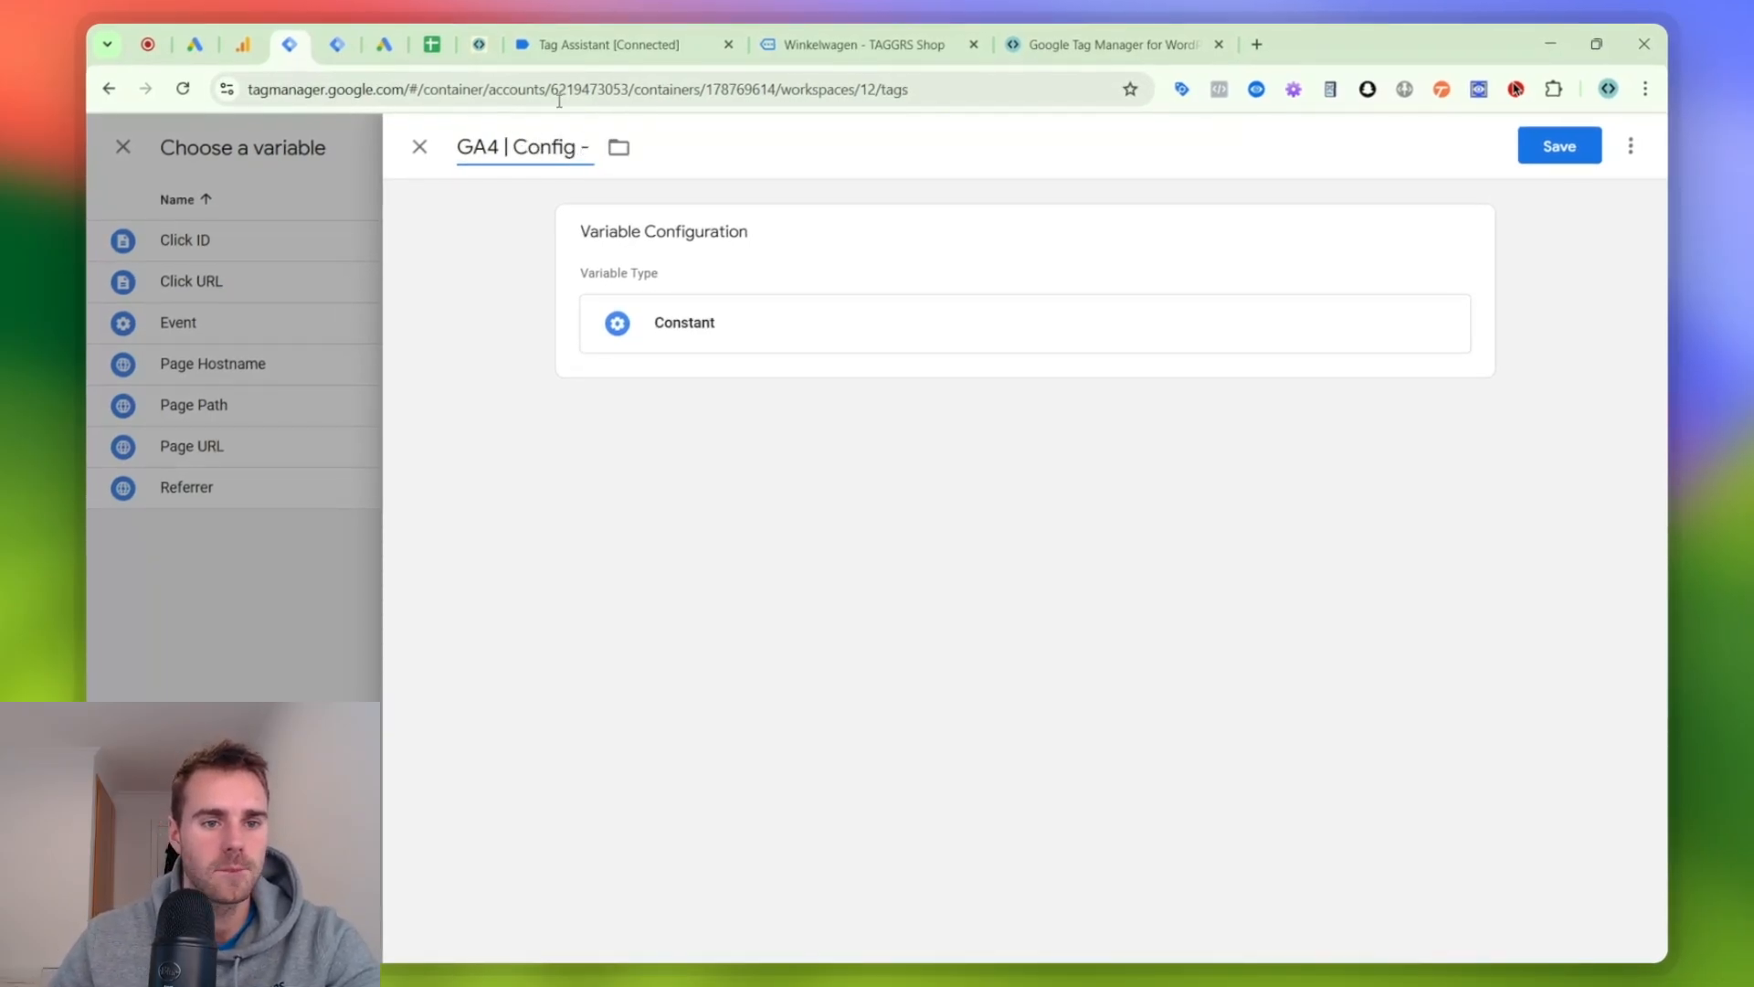
- Switch to Google Analytics, copy the measurement ID of the TAGGRS Demoshop - Tracking Sessions web stream, and return to the variable in Tag Manager
left_click(262, 32)
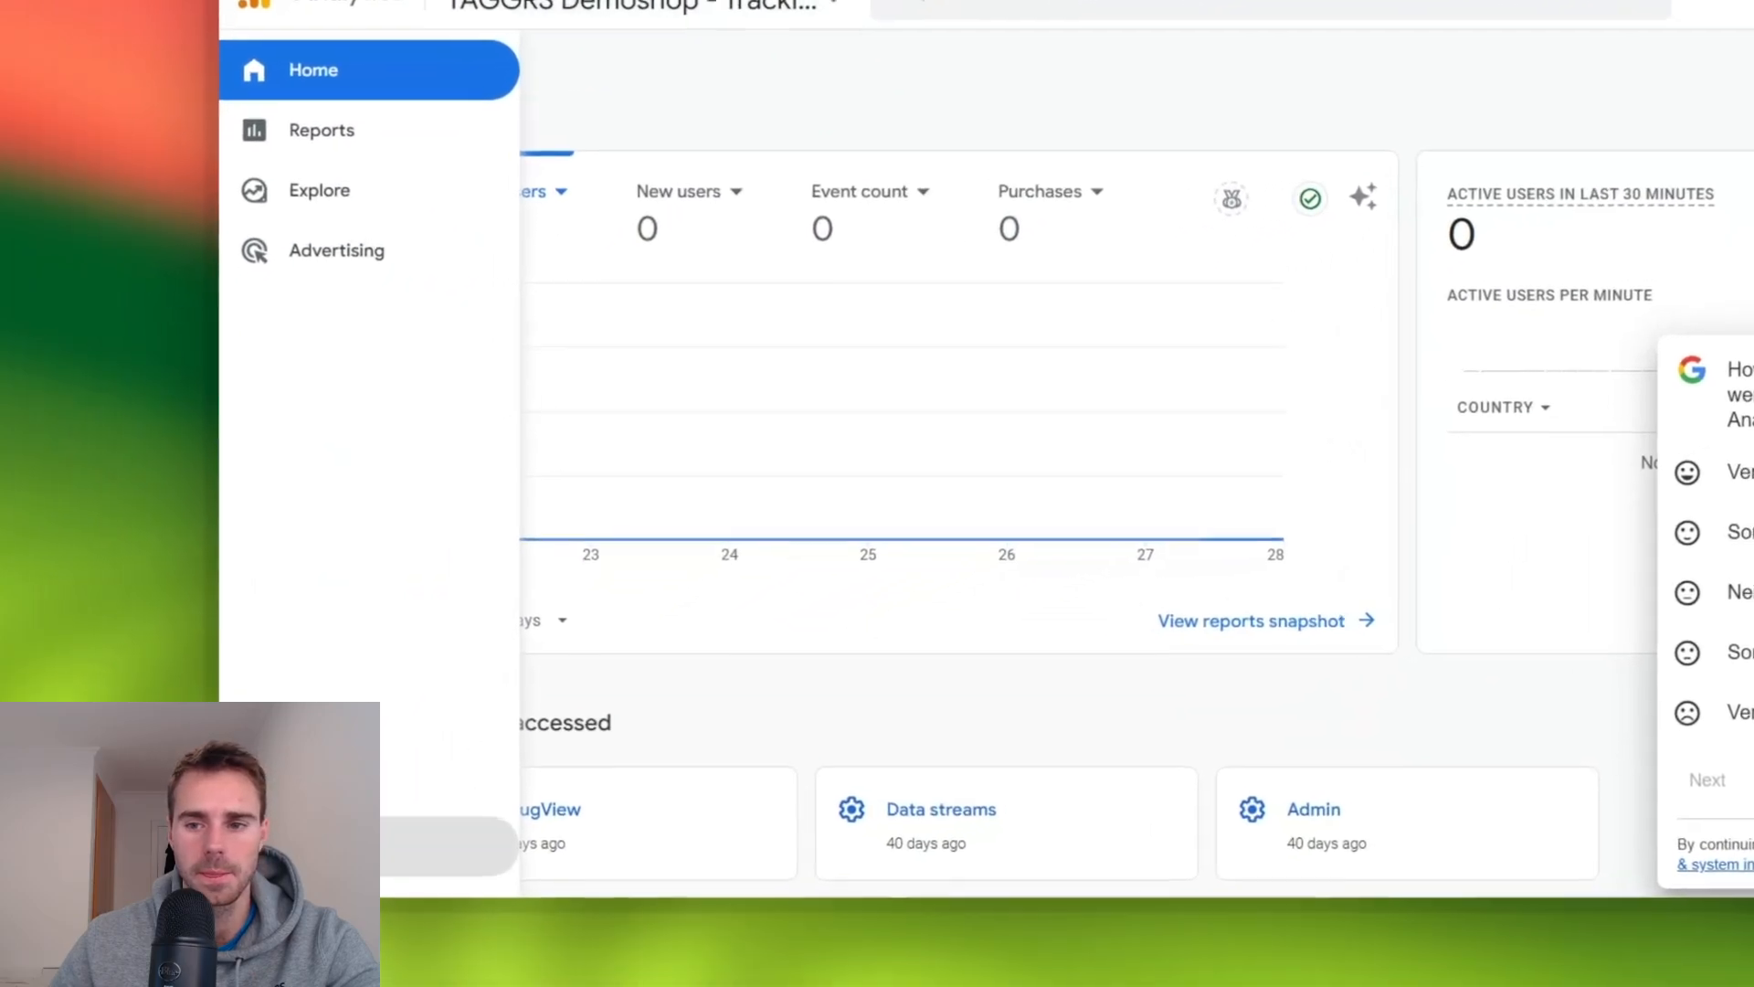
left_click(115, 917)
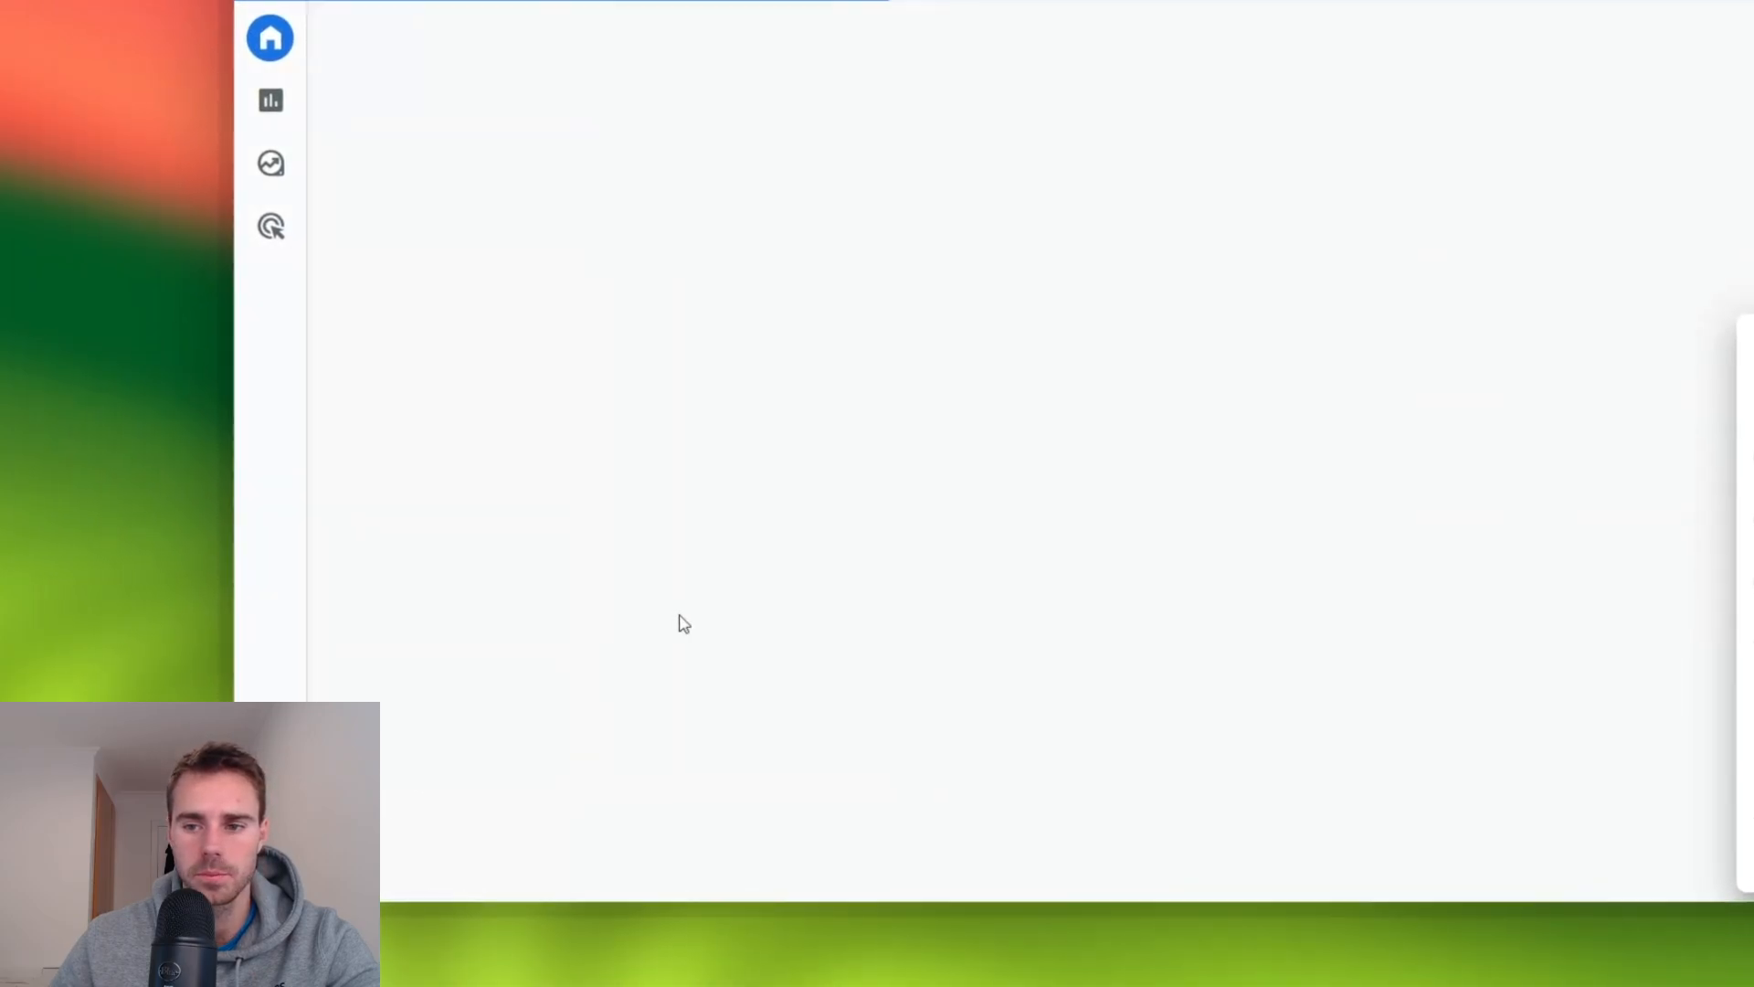
left_click(1535, 348)
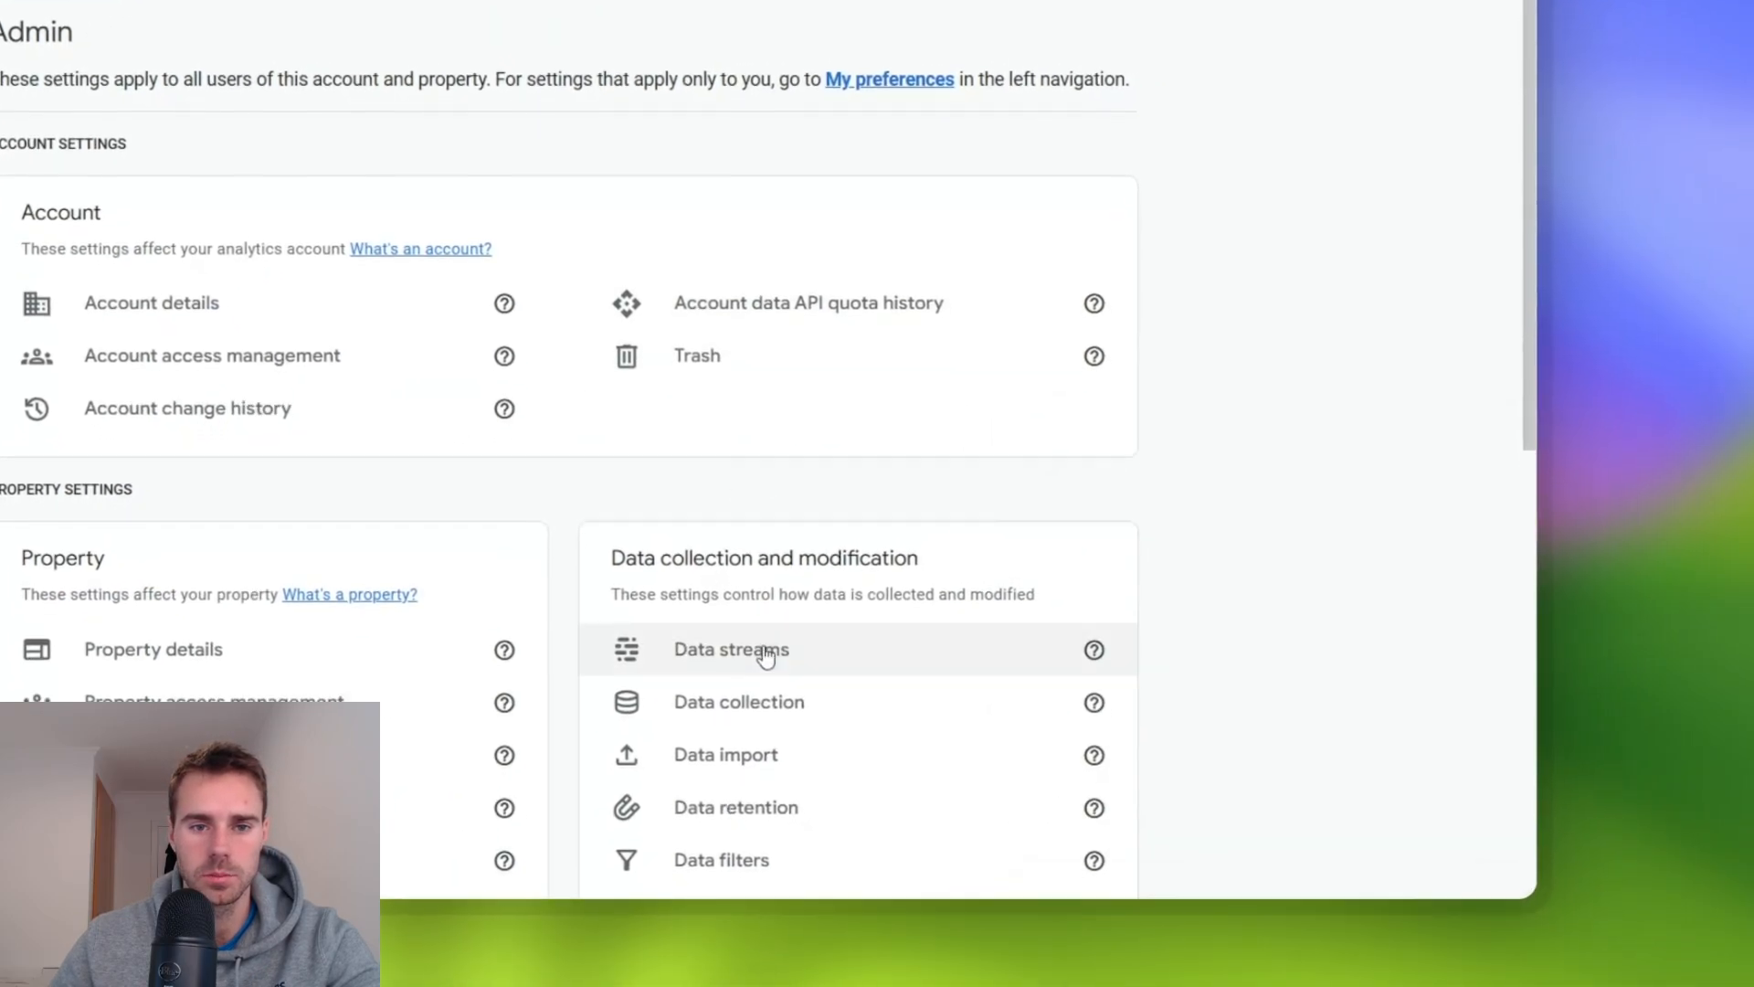
left_click(734, 565)
left_click(416, 190)
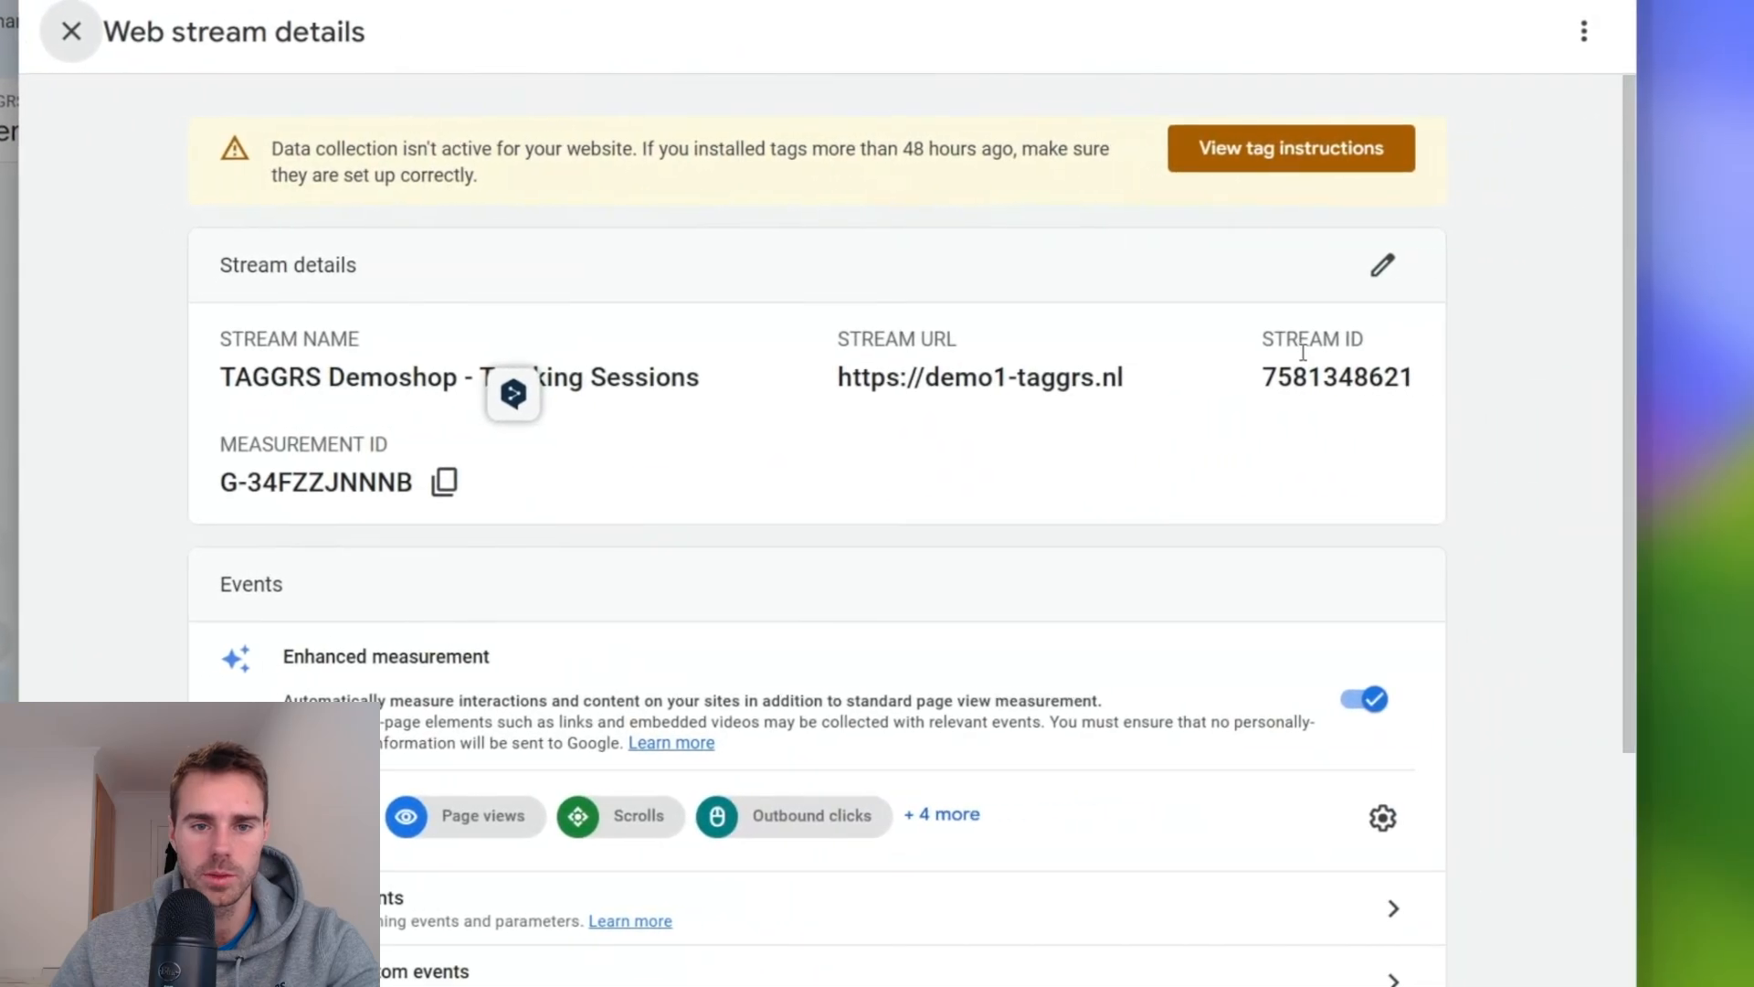
left_click(444, 482)
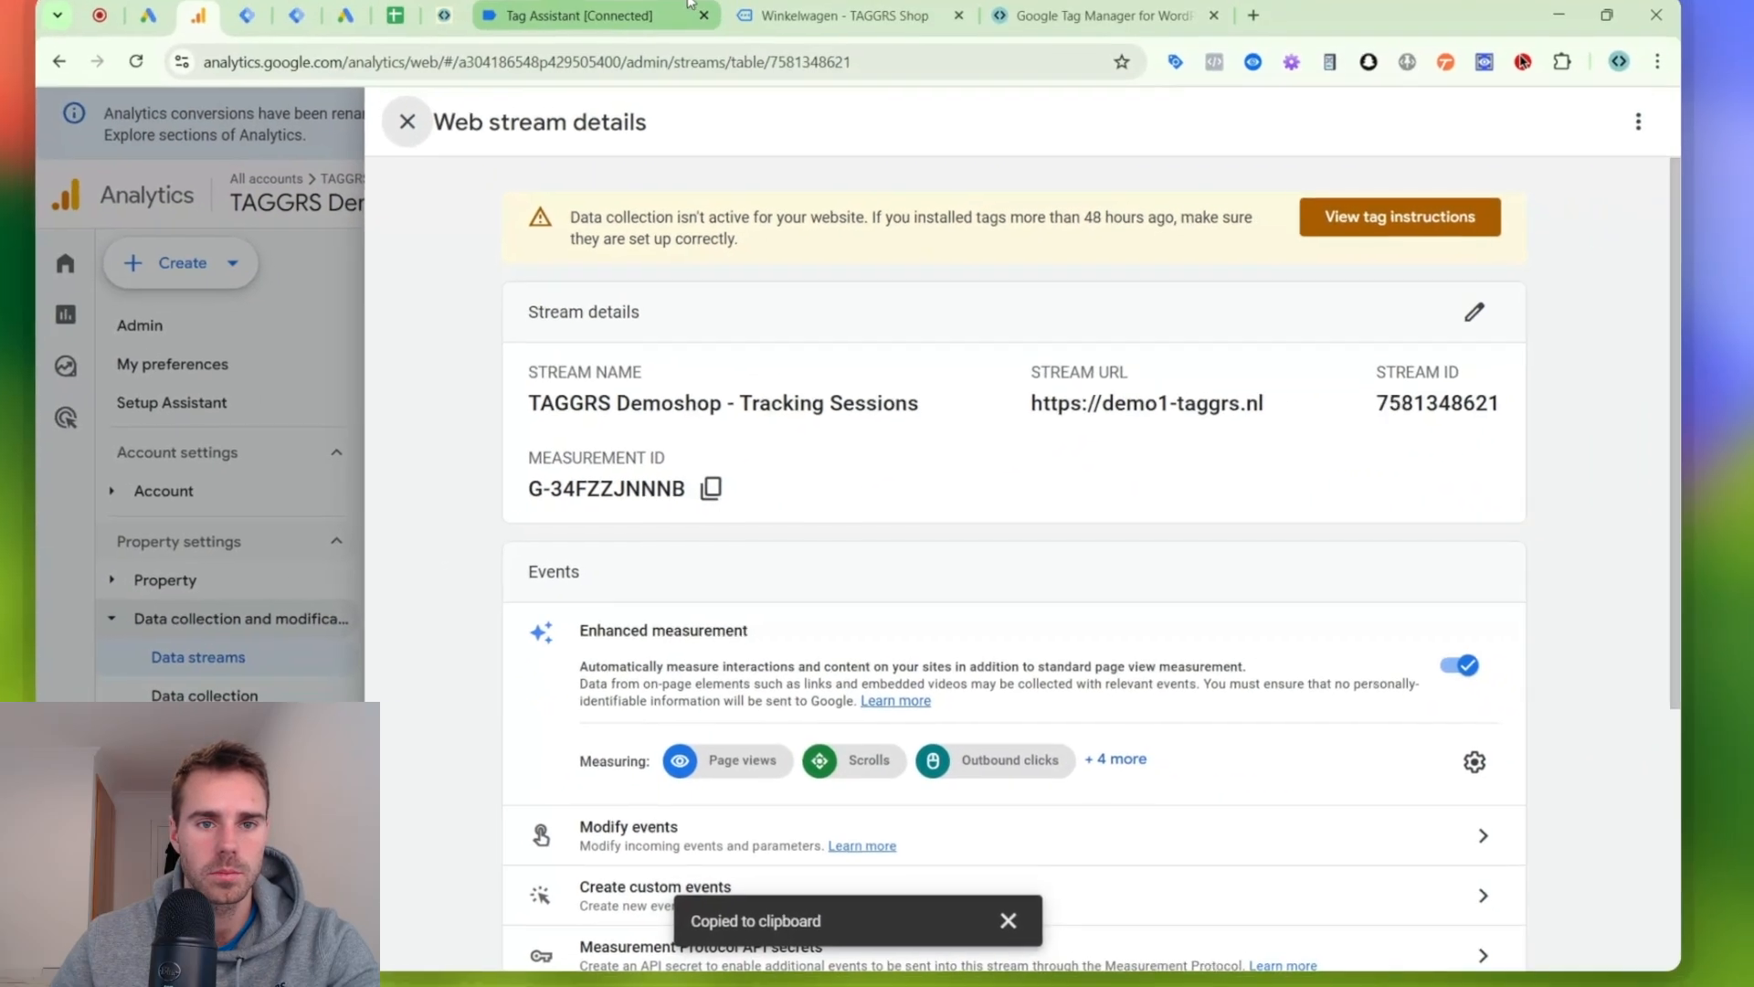
left_click(246, 15)
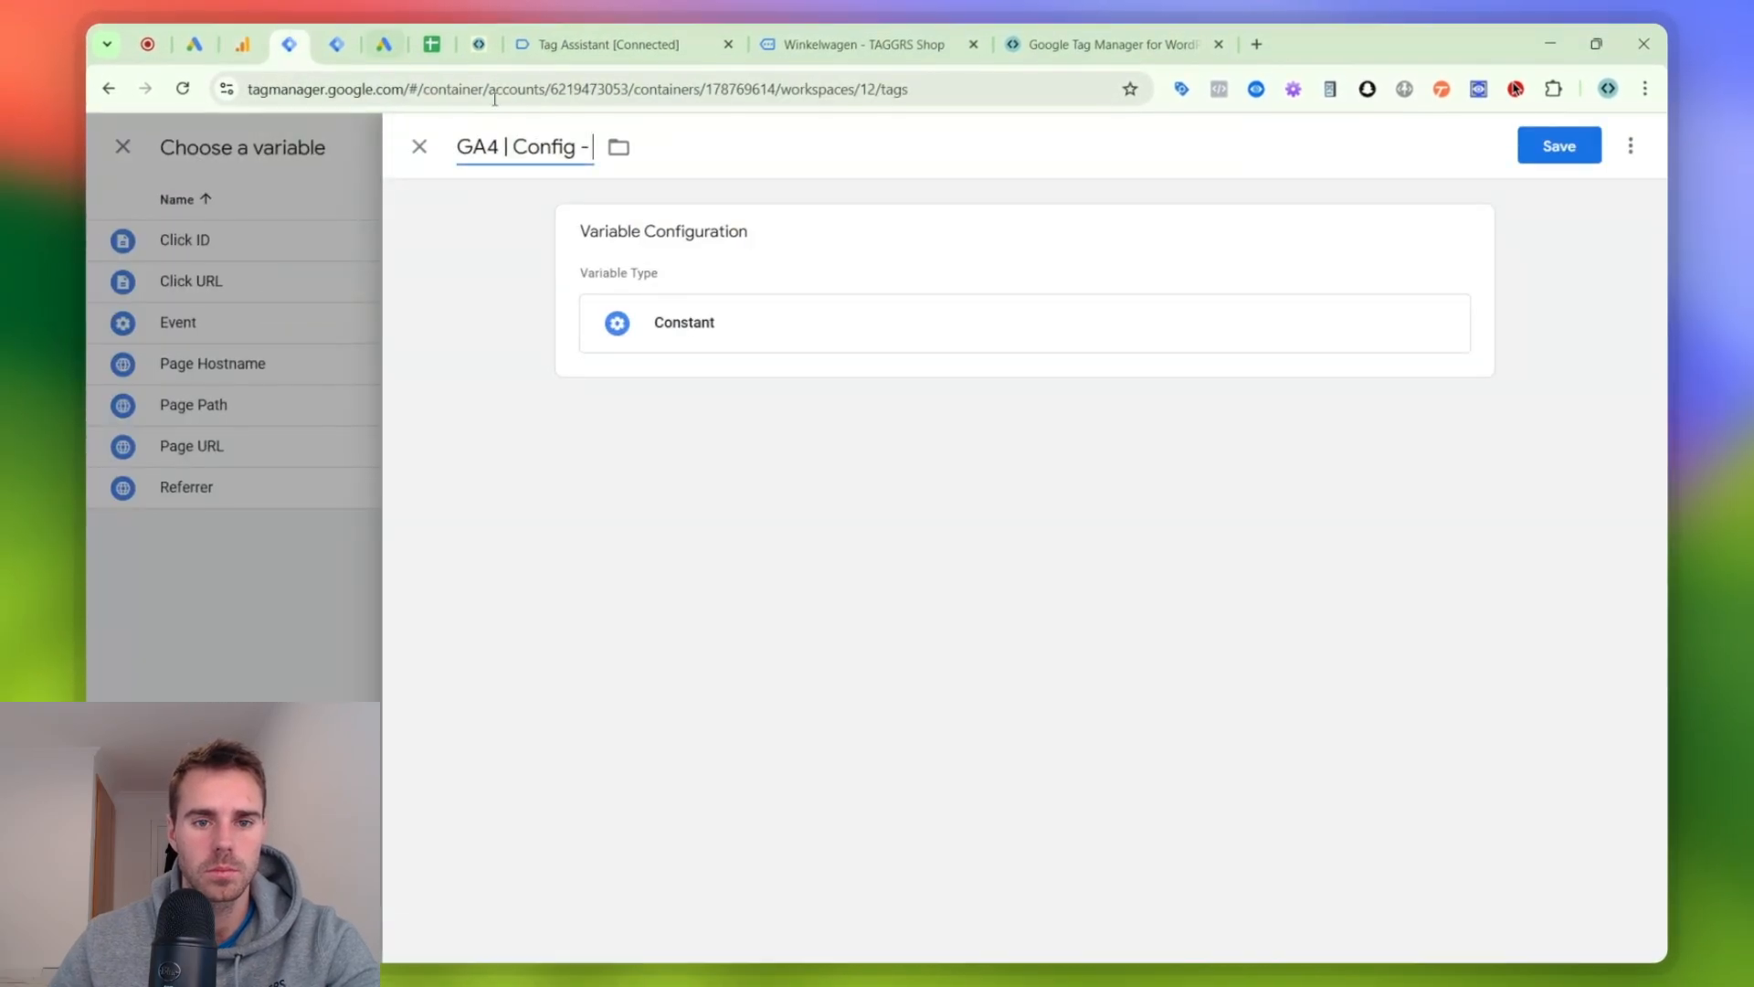
- Set the constant's value to G-34FZZJNNNB, name the variable "GA4 ID - G-34FZZJNNNB" and save it
key("ctrl+v")
left_click(749, 322)
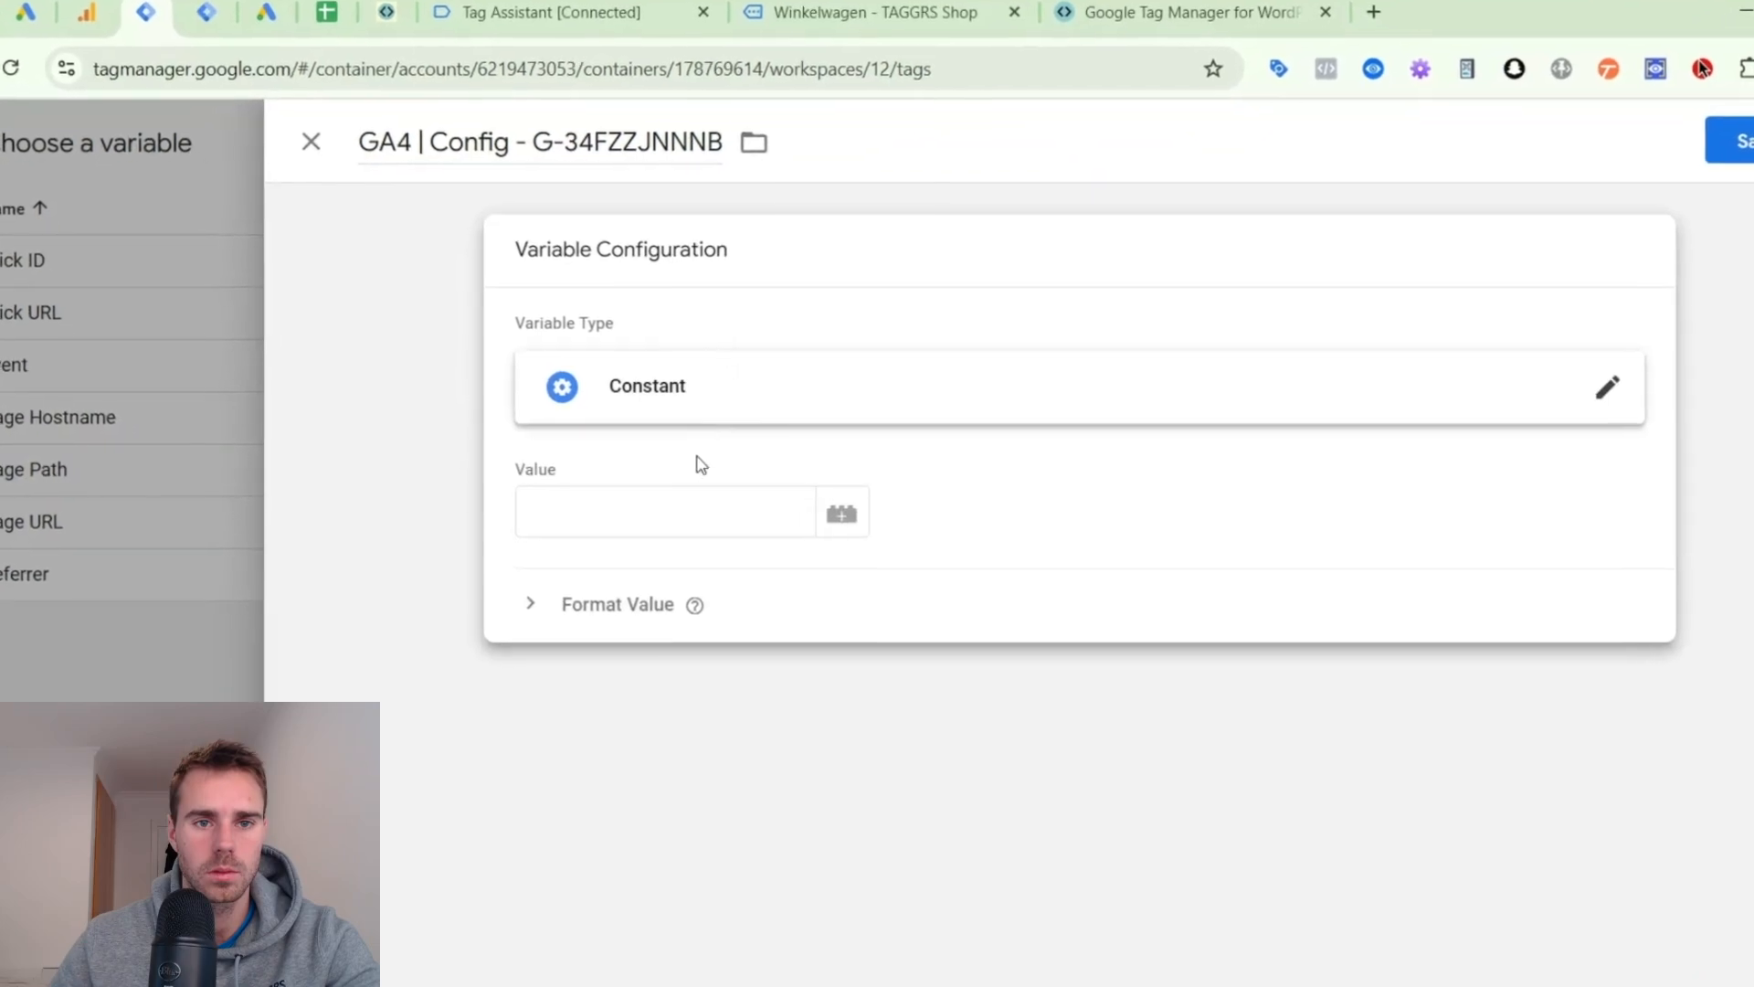
left_click_drag(549, 140, 370, 148)
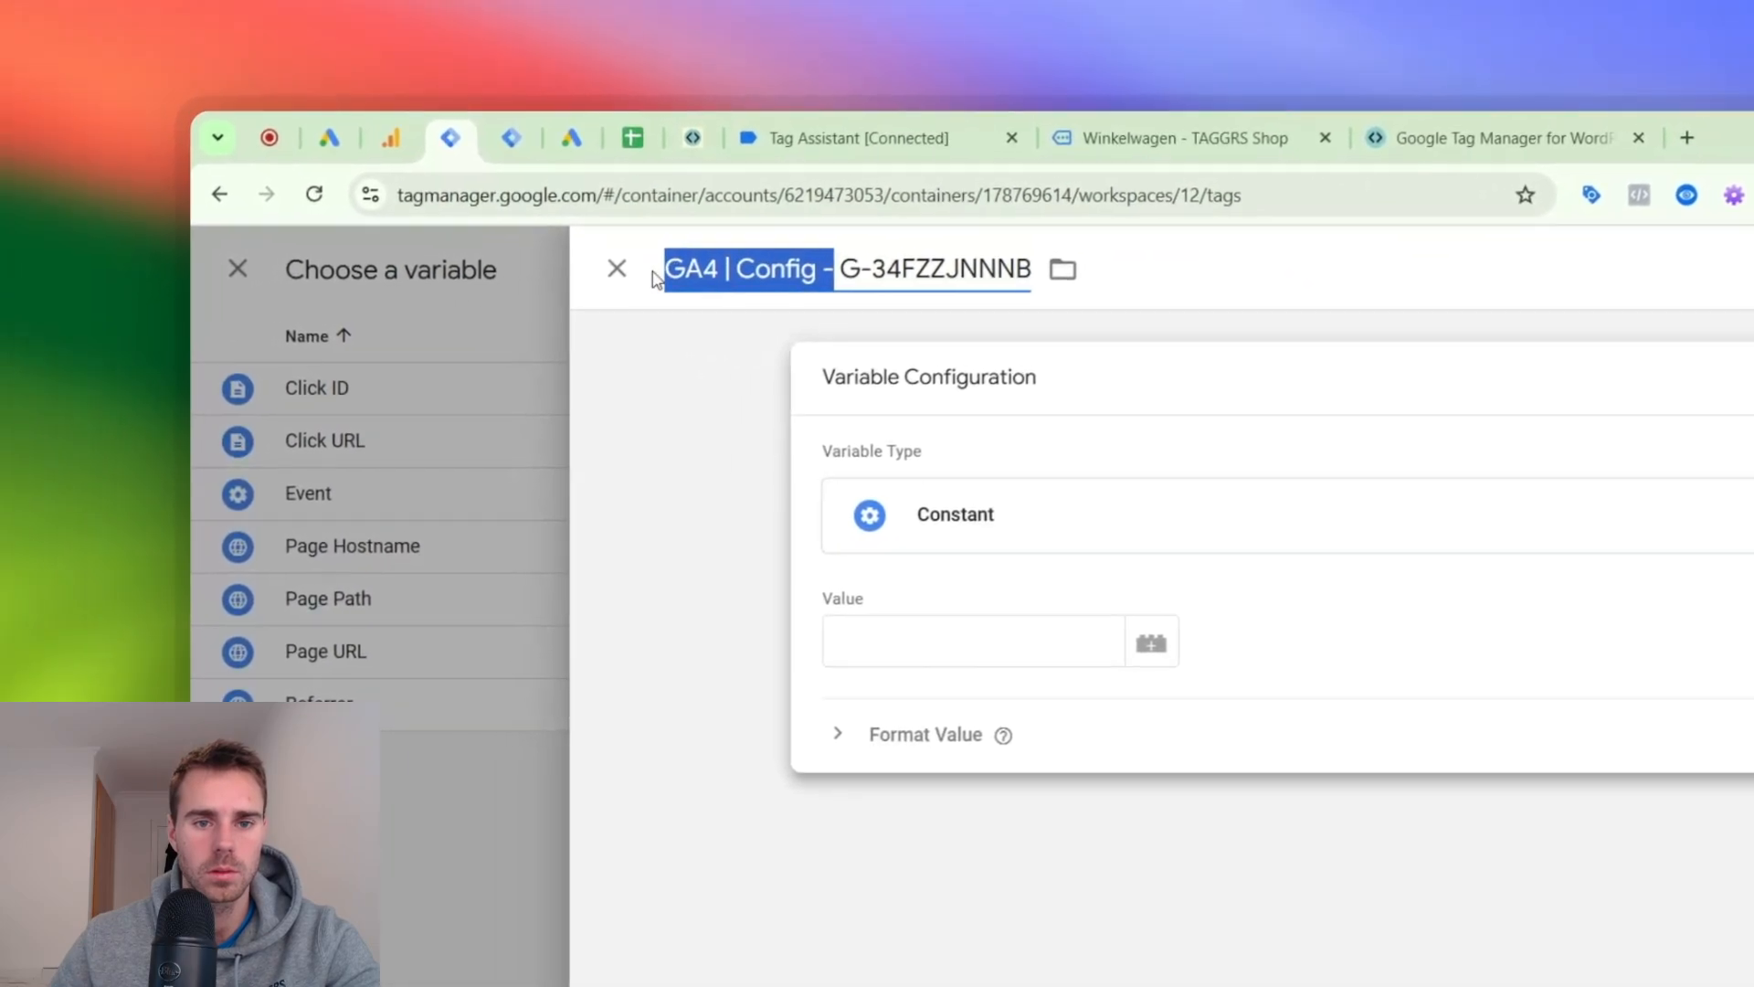
left_click(996, 548)
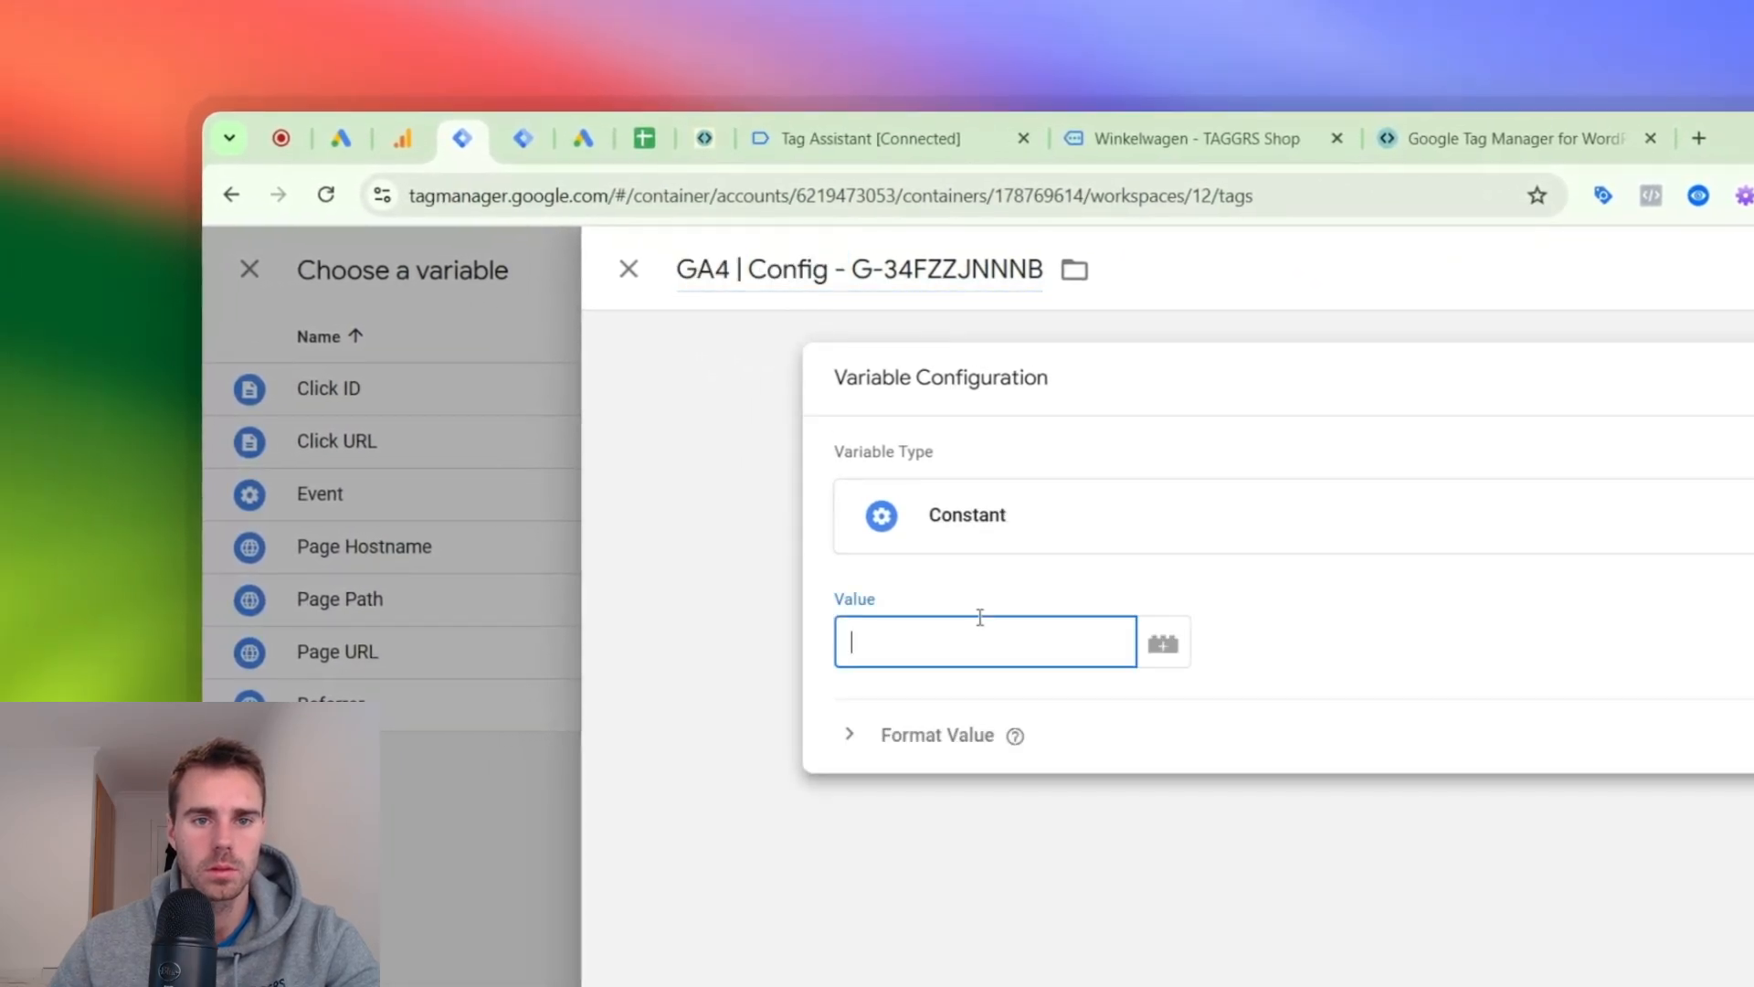
left_click_drag(844, 277, 676, 274)
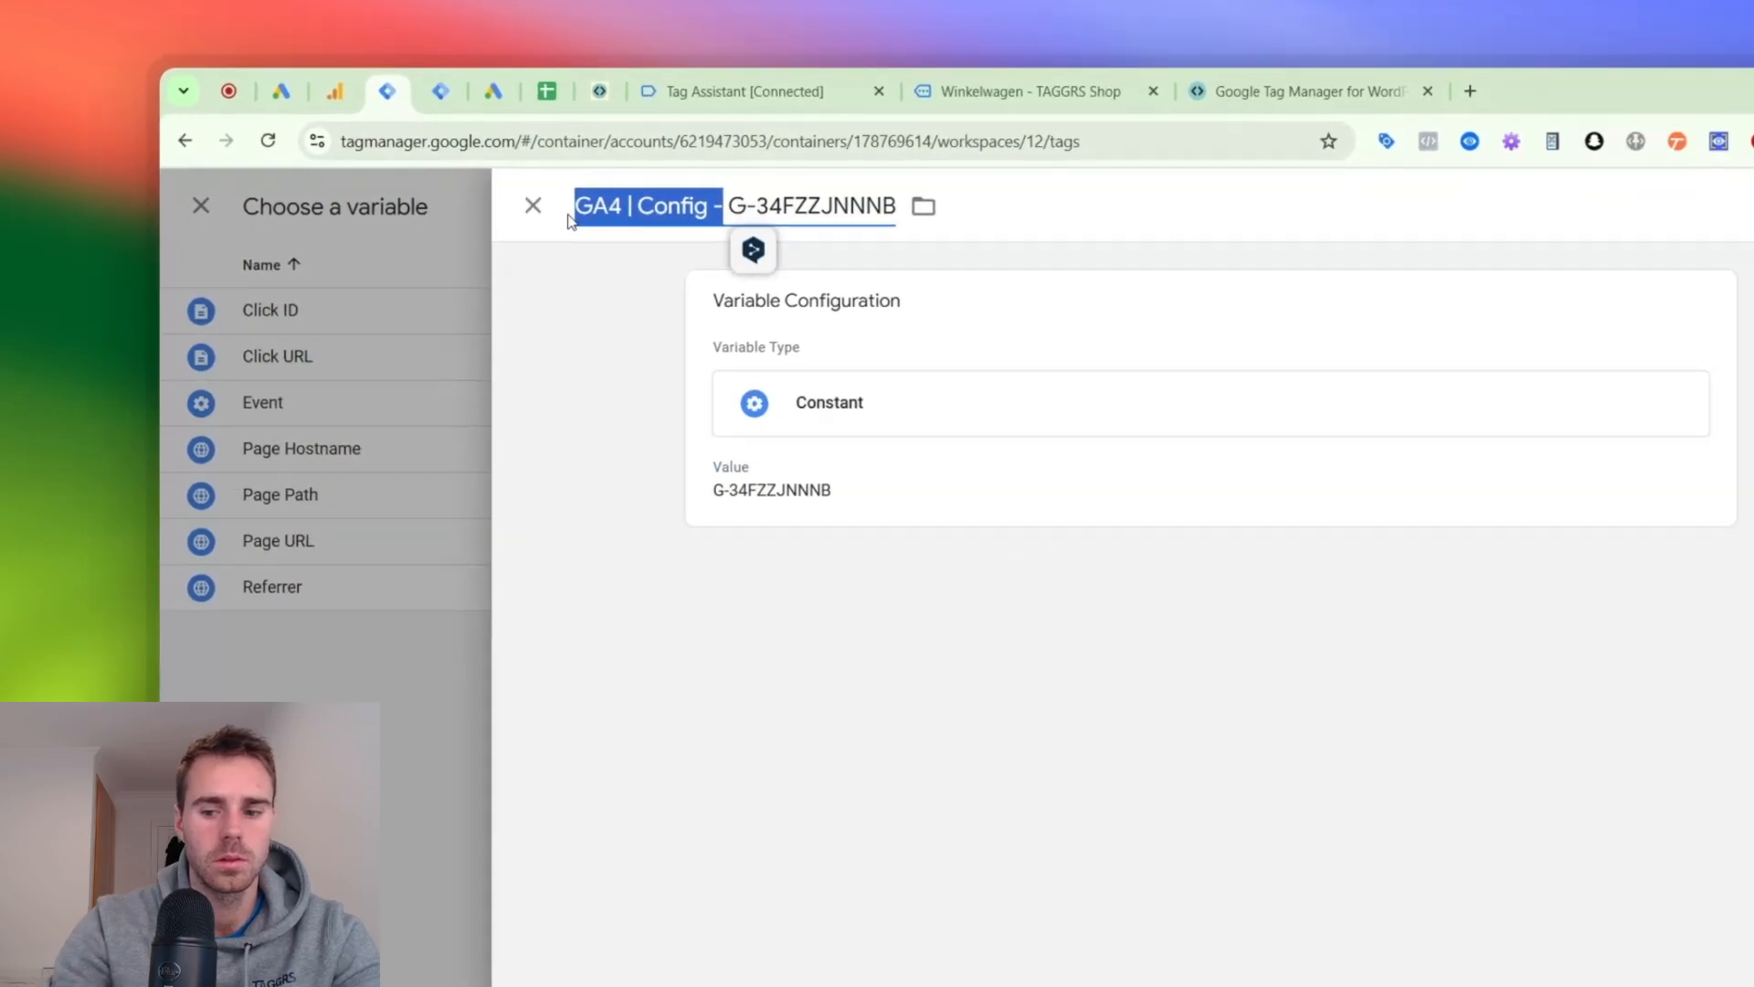
type("GA")
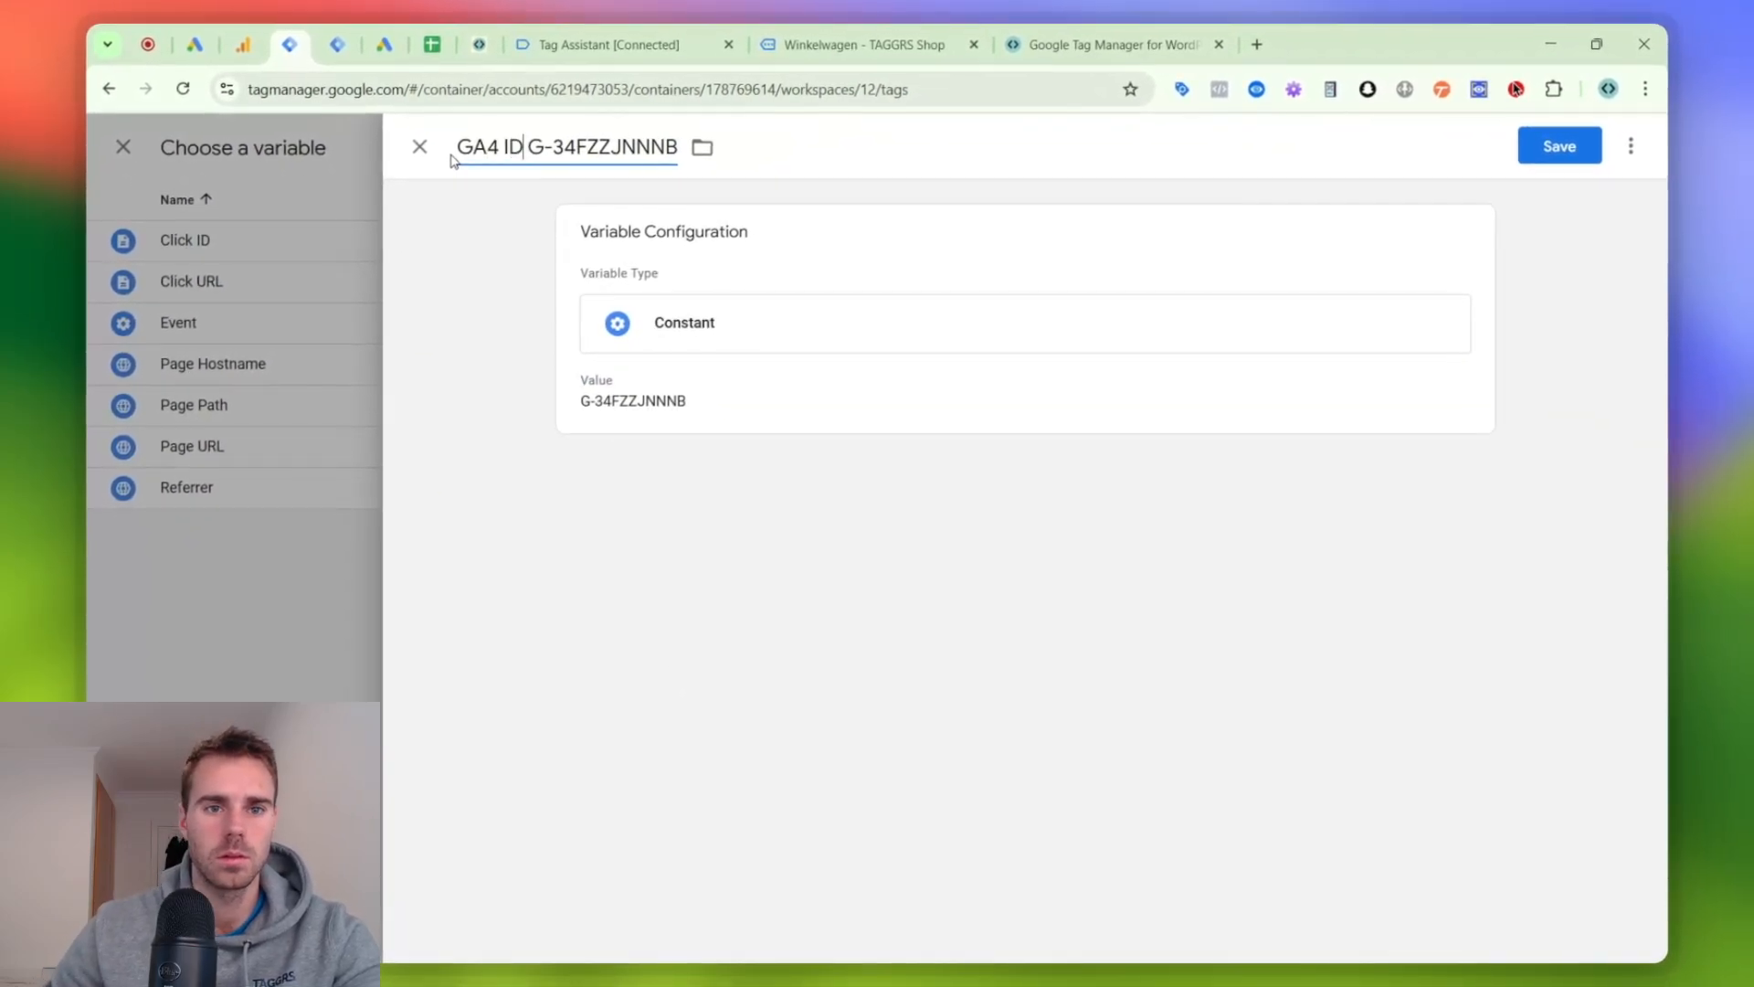
left_click(1557, 148)
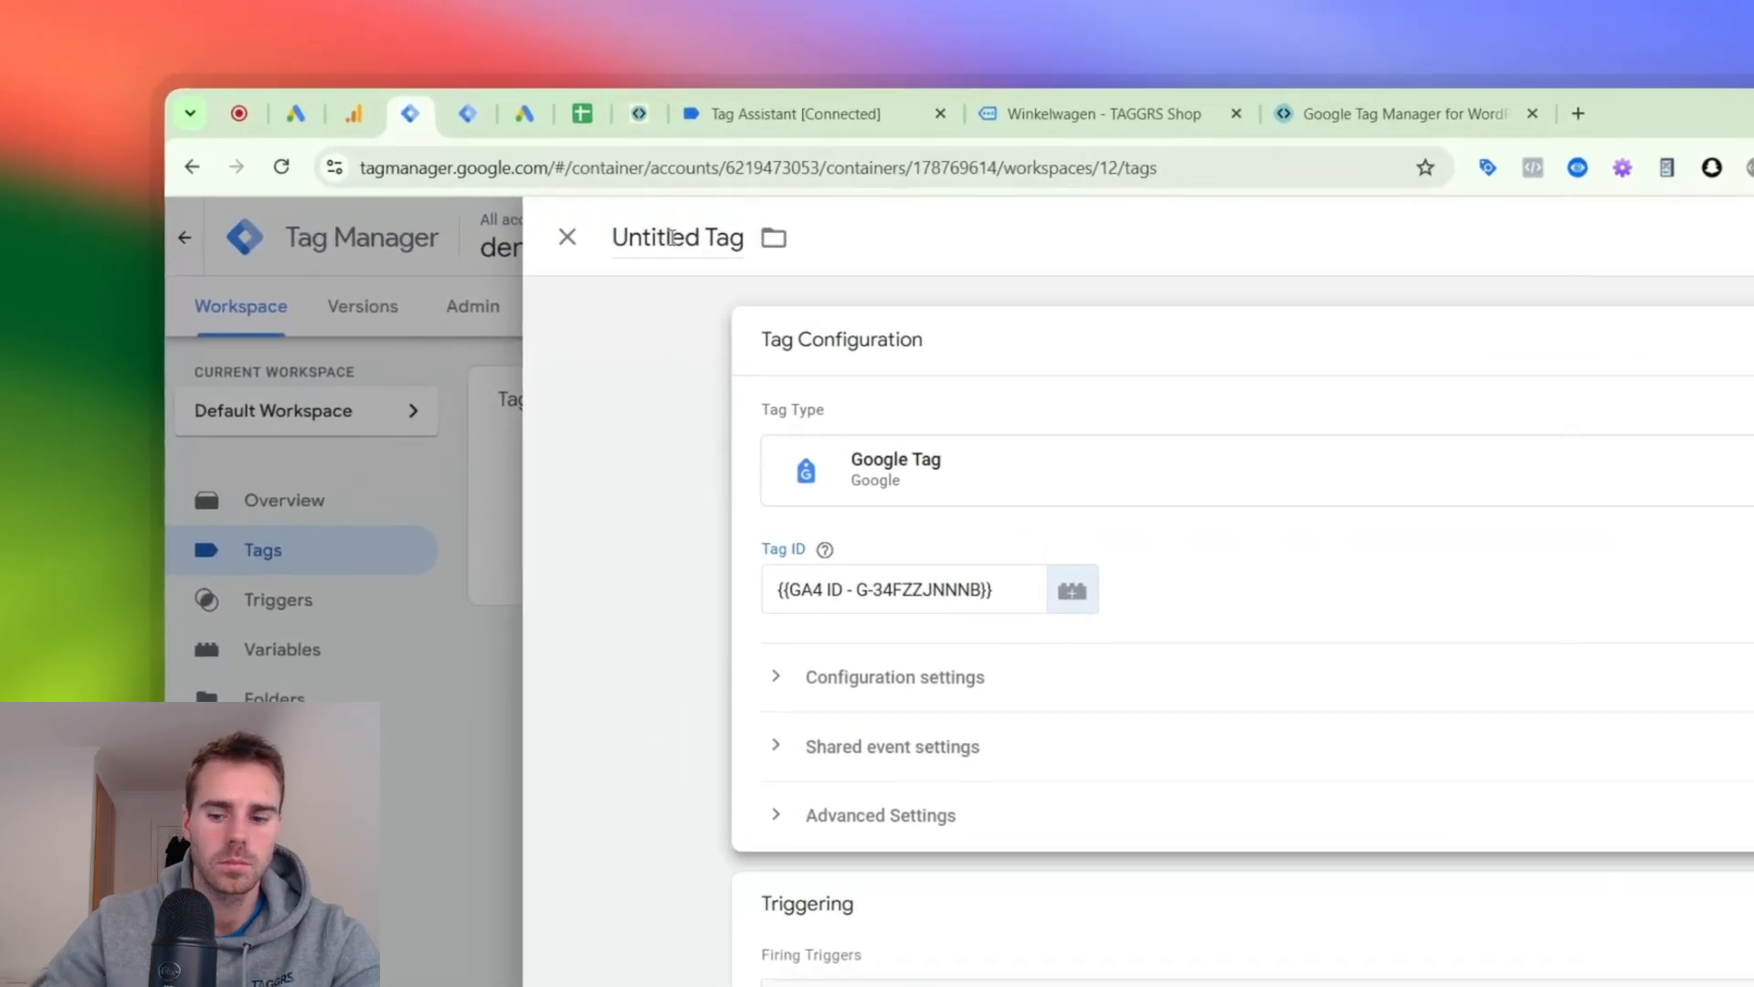
- Name the new Google Tag "GA4 | Config - G-34FZZJNNNB"
left_click(507, 146)
type("GA4 Config")
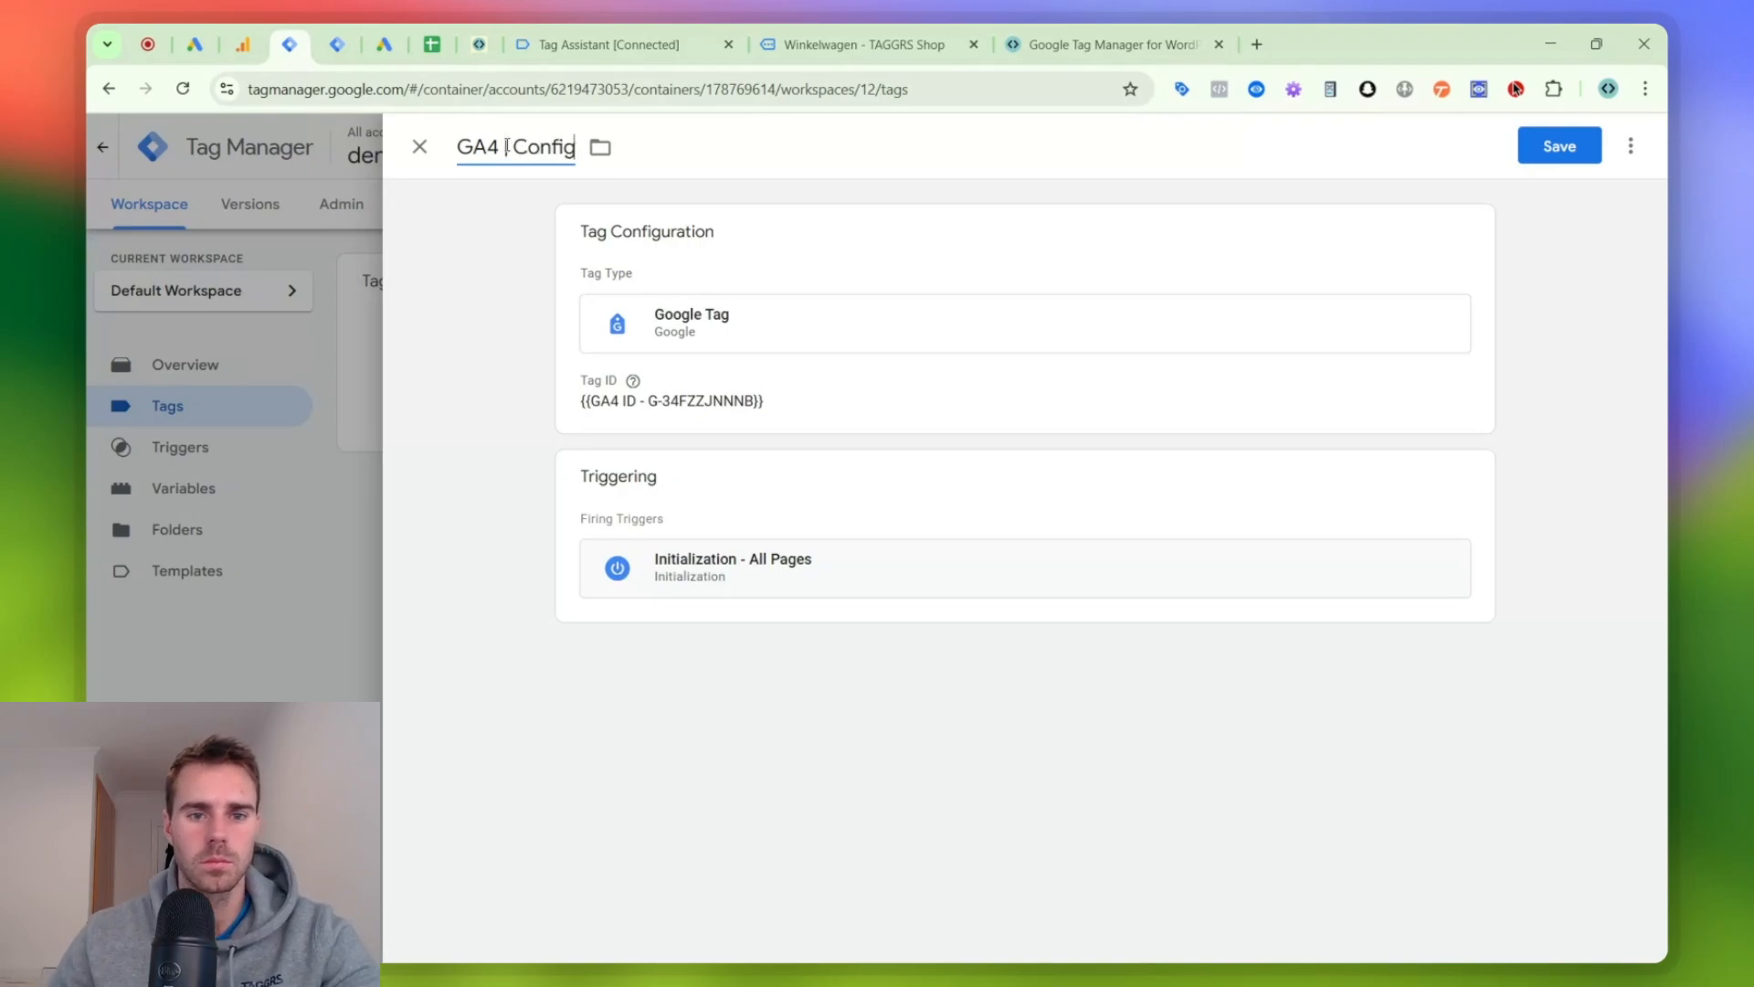
type("| Config -")
key("ctrl+v")
- Add the configuration parameter server_container_url to the Google Tag
left_click(744, 240)
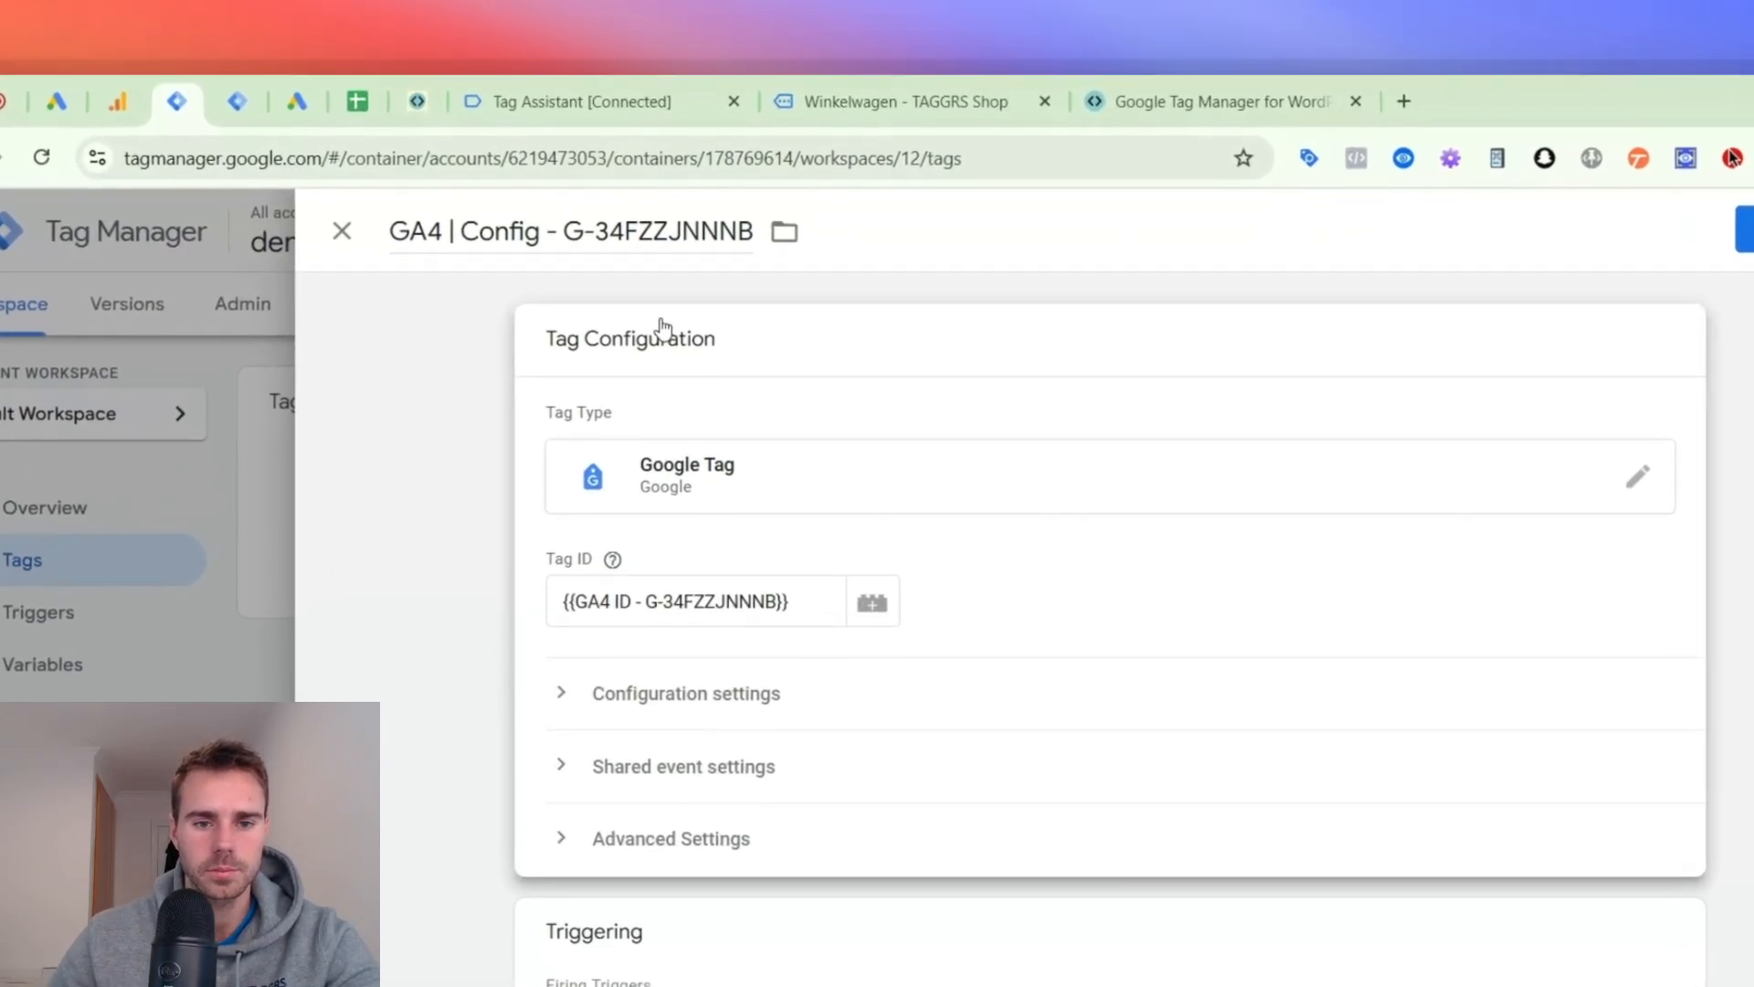
left_click(747, 654)
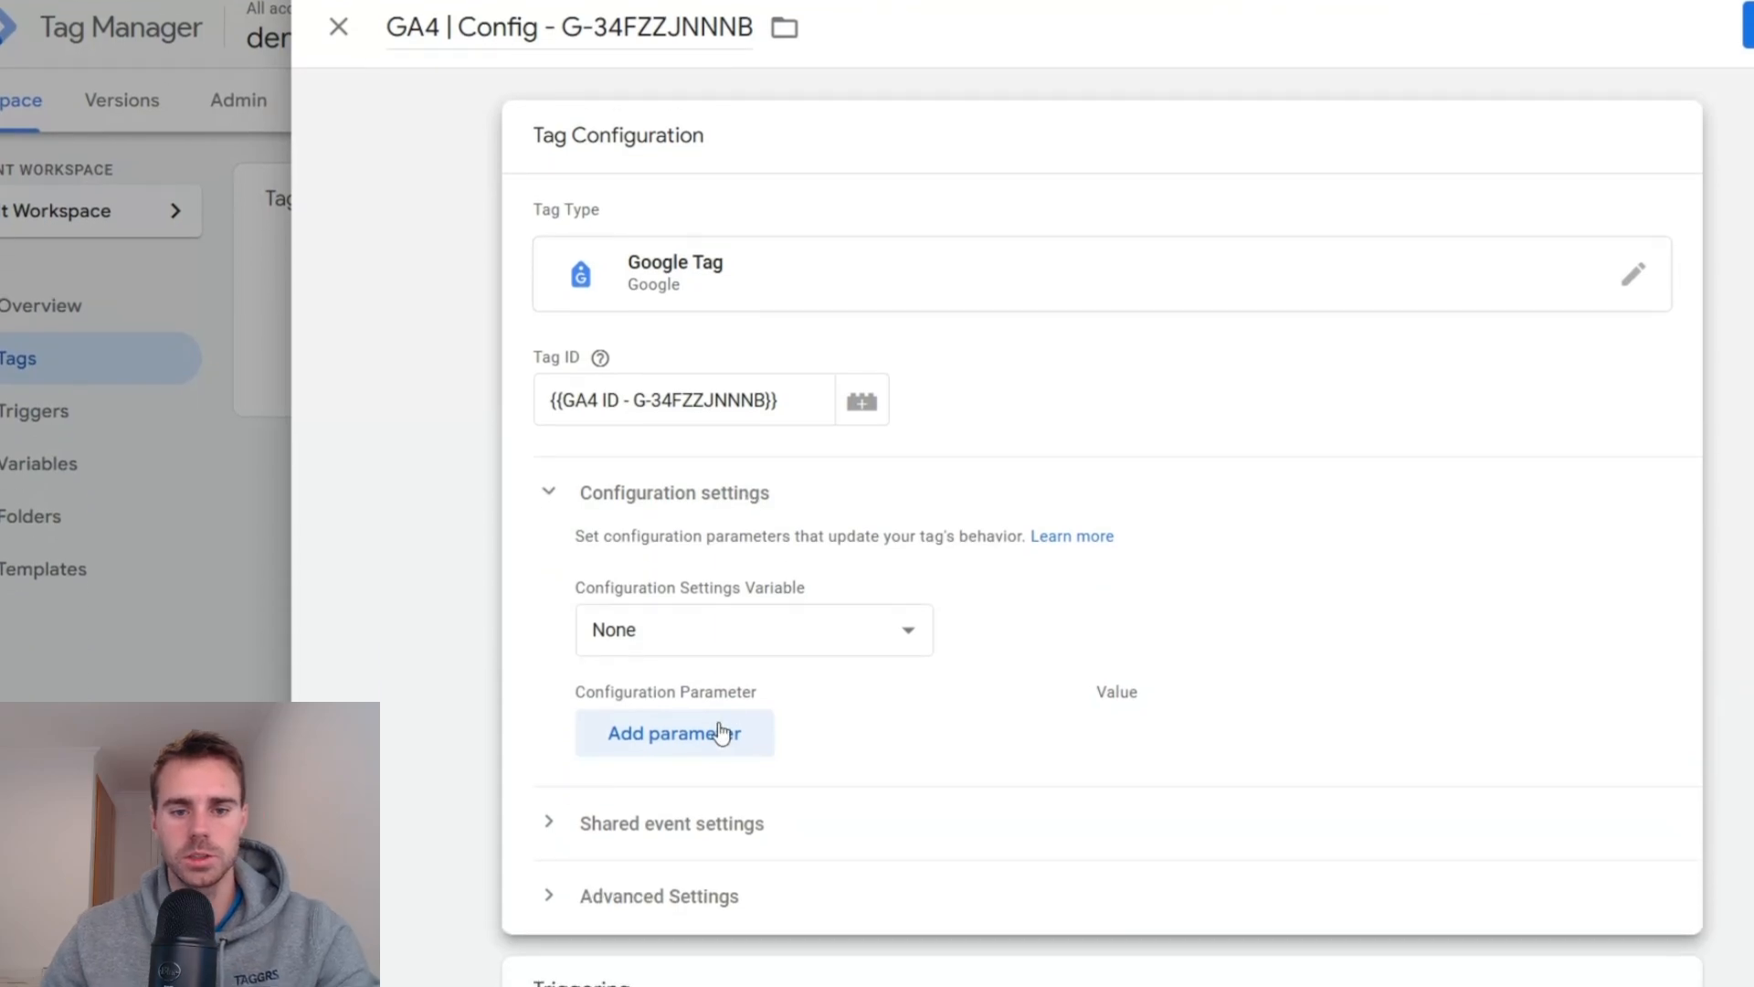
left_click(720, 656)
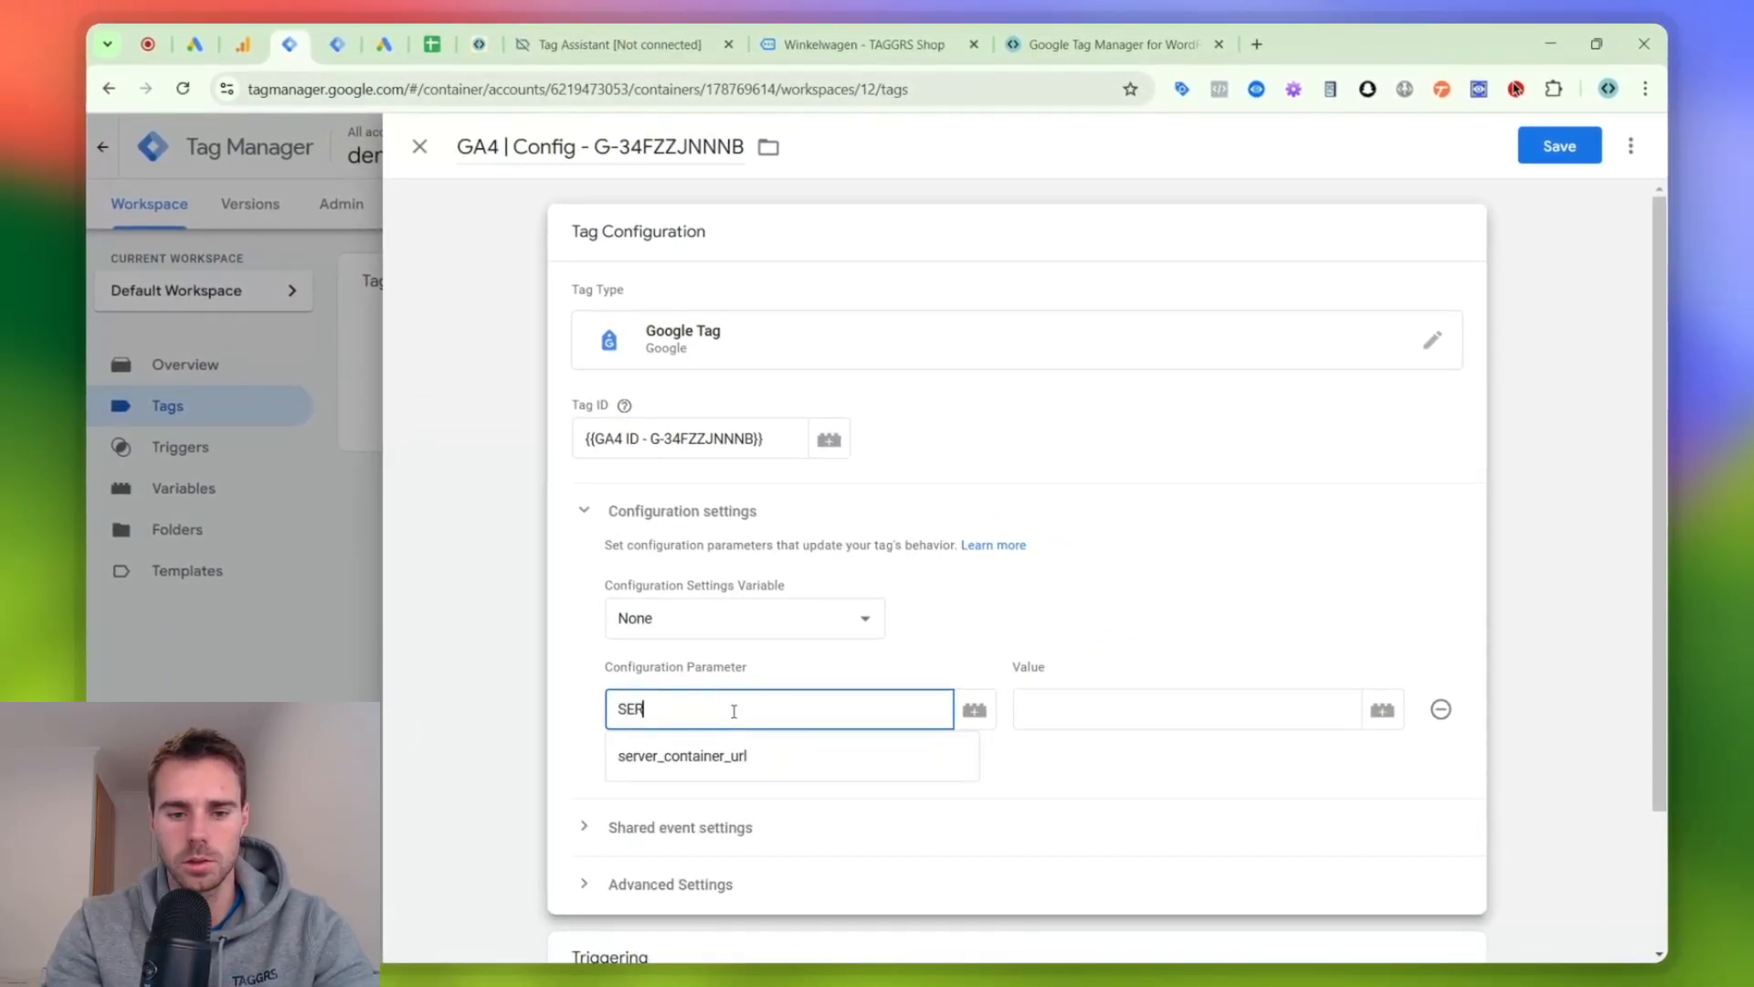
left_click(734, 711)
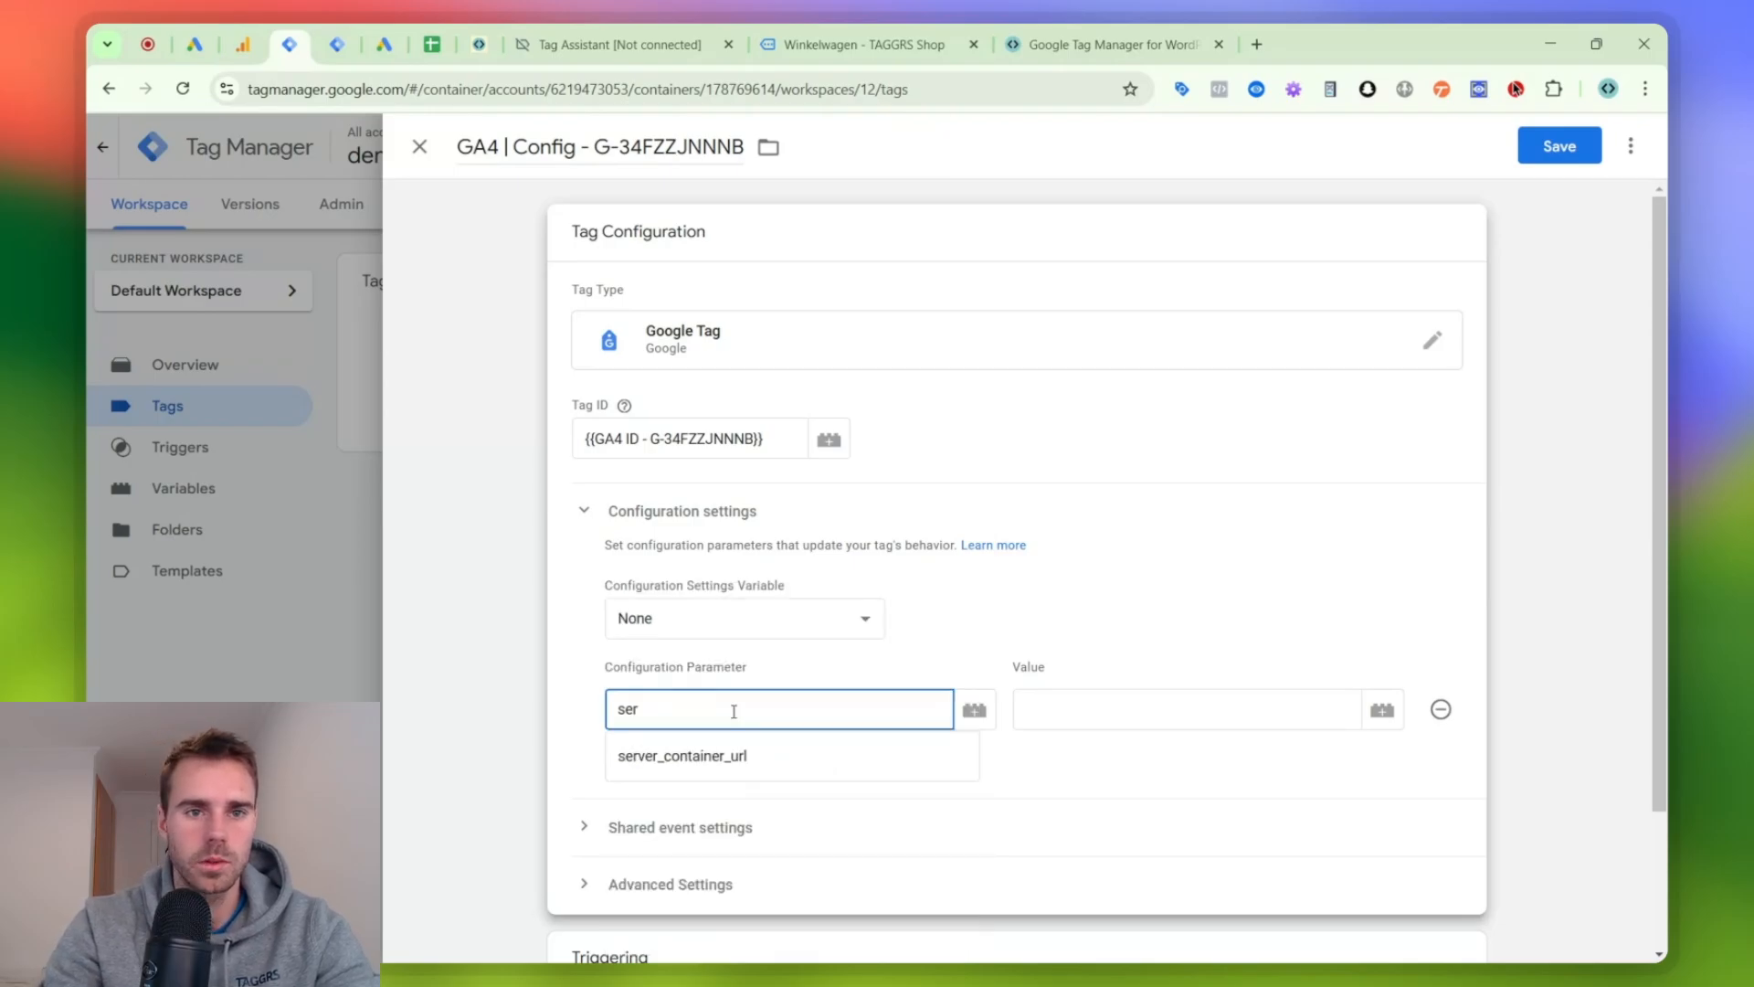
left_click(490, 32)
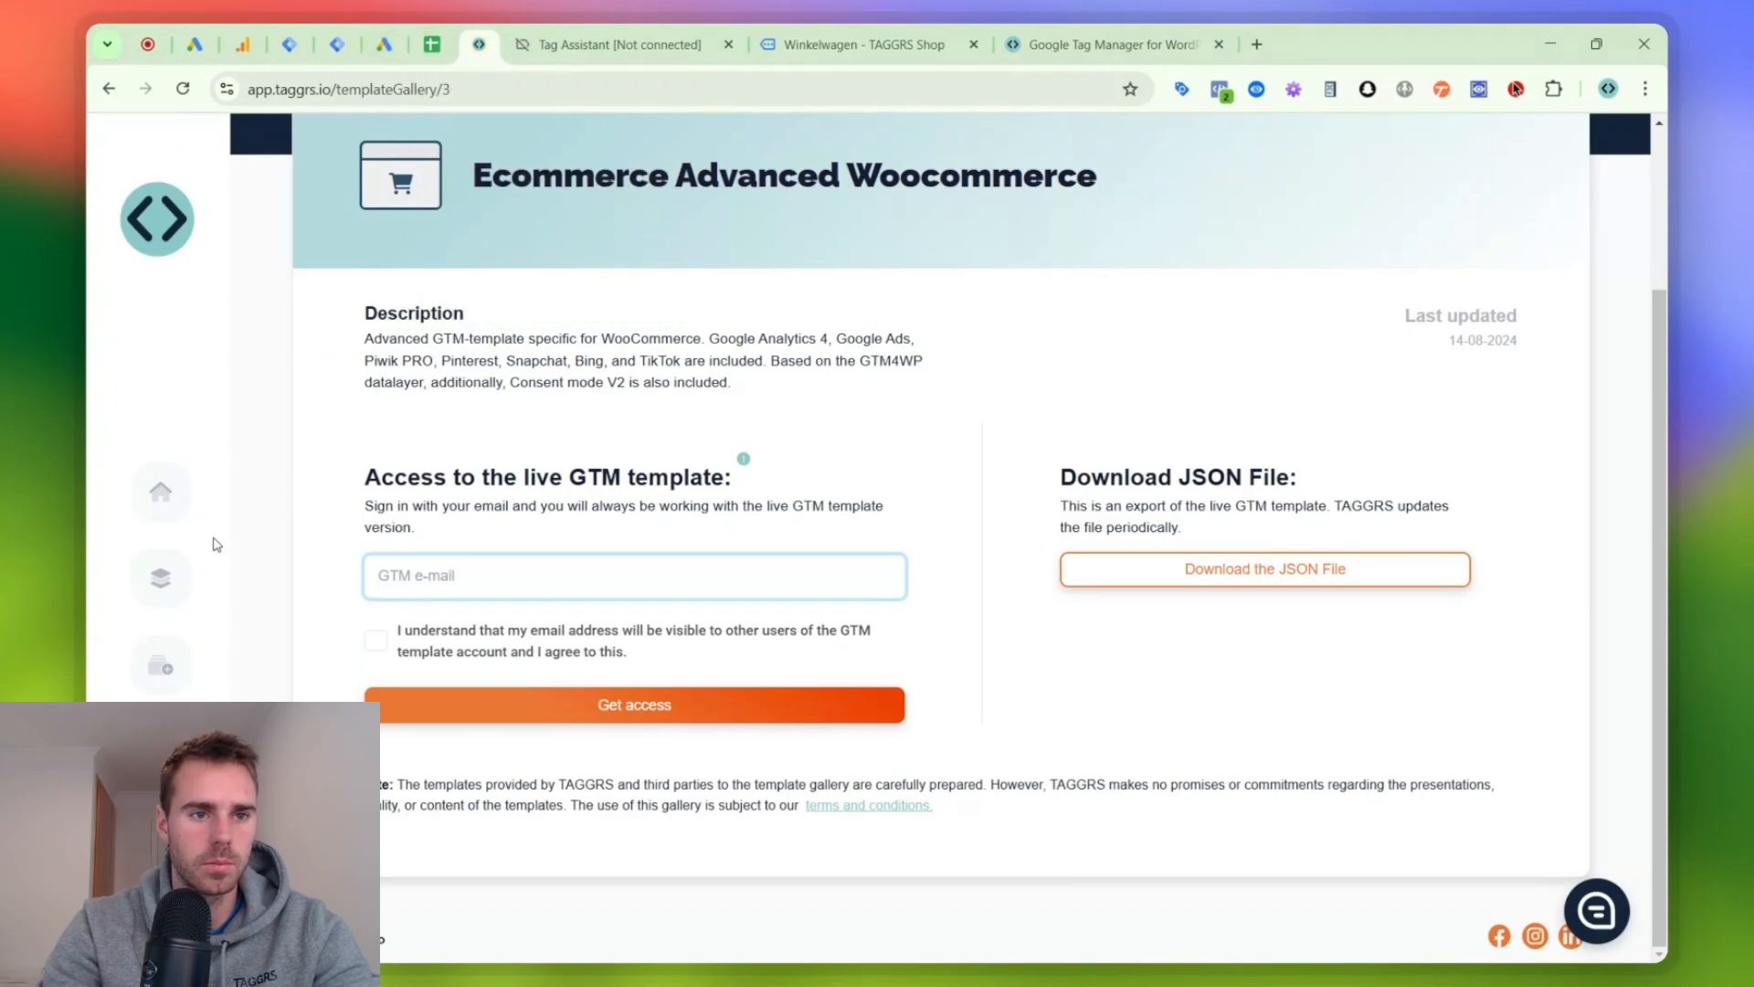
left_click(126, 88)
left_click(126, 88)
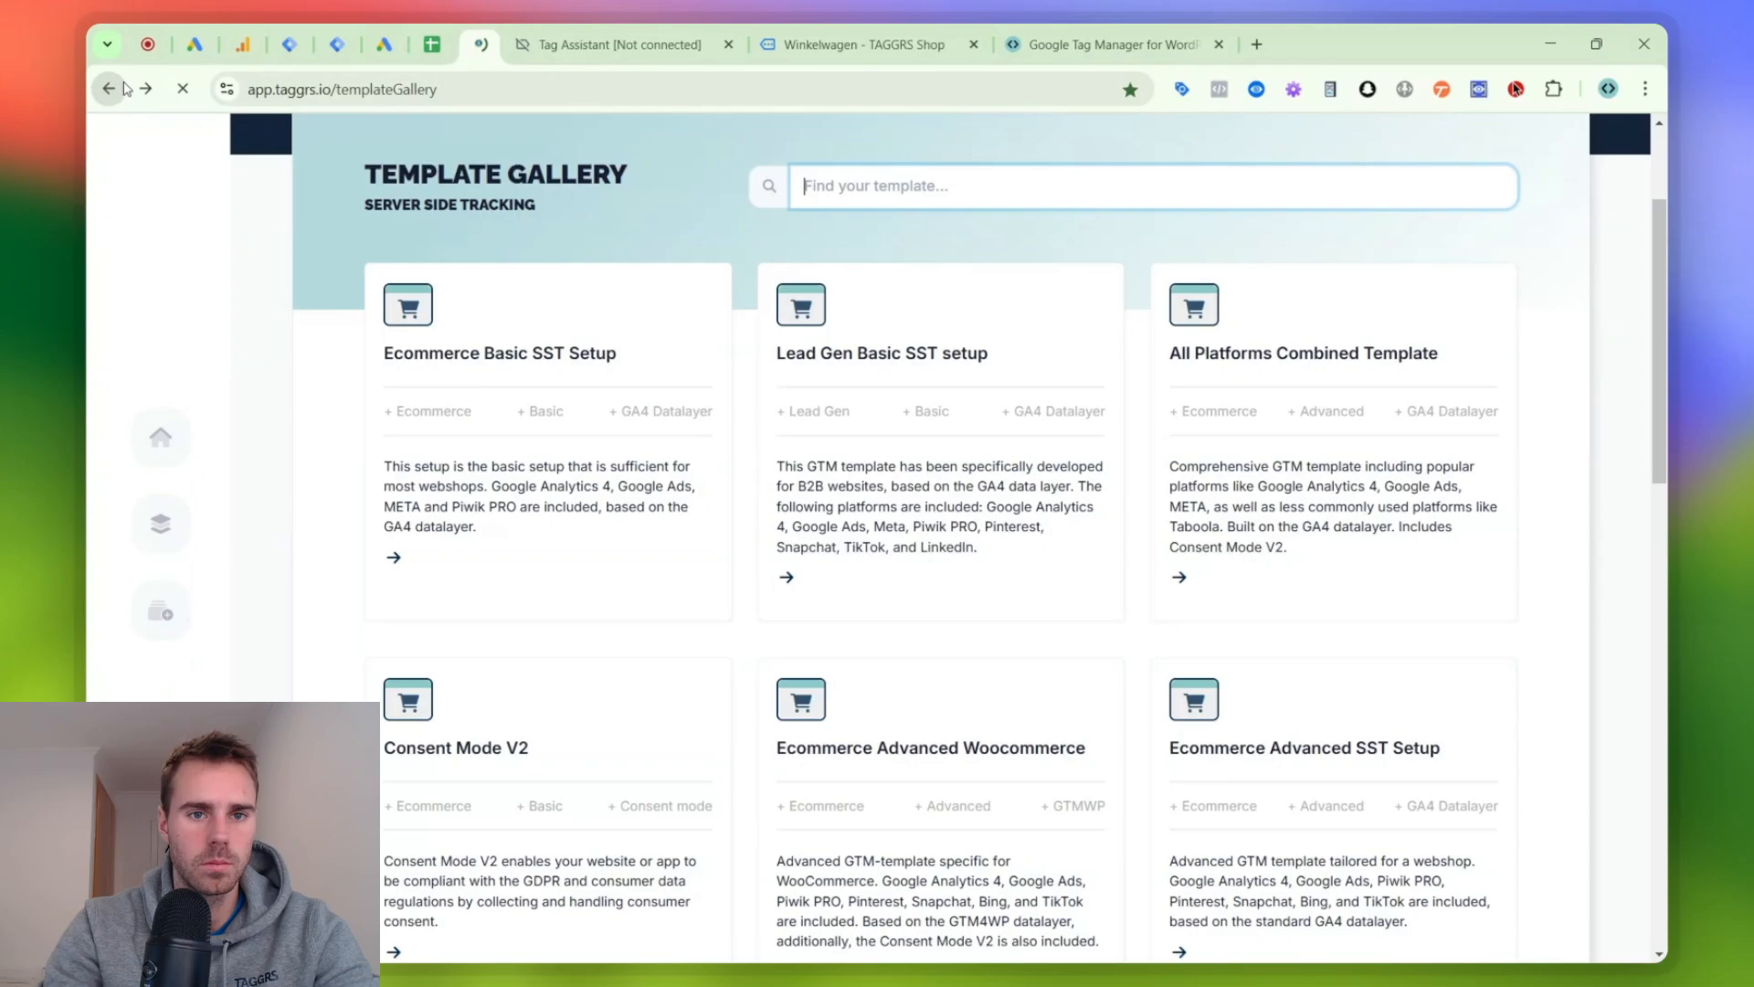
left_click(126, 89)
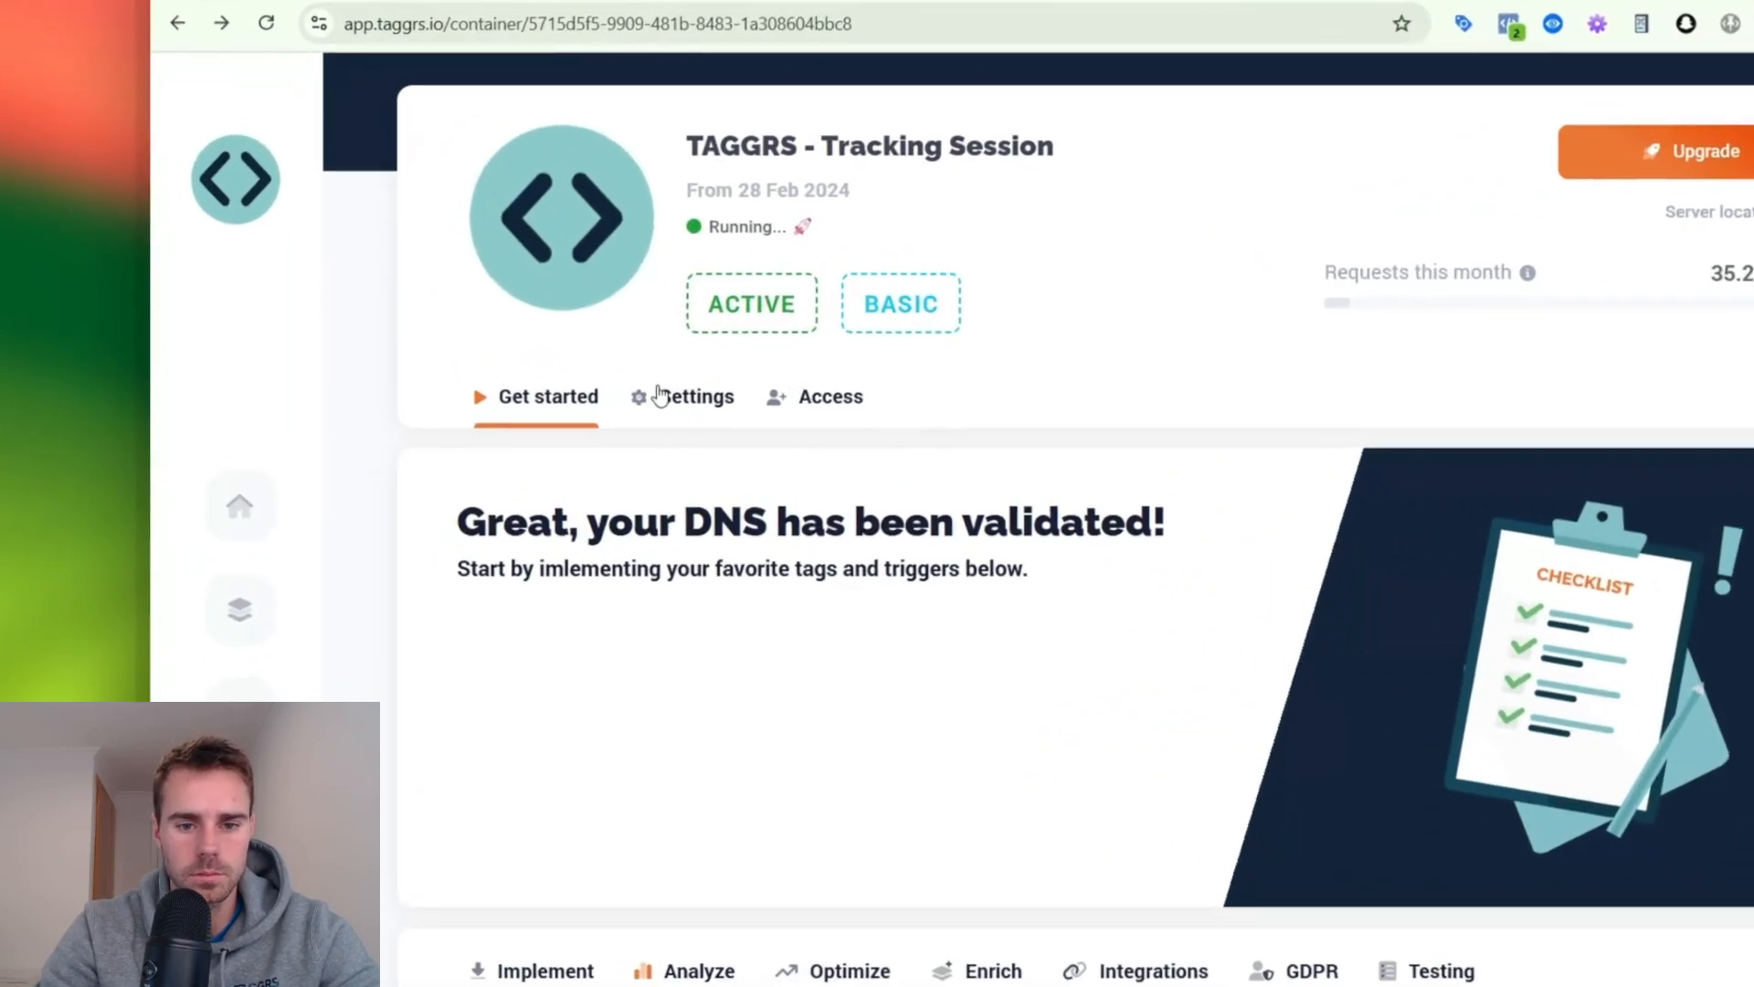
left_click(532, 396)
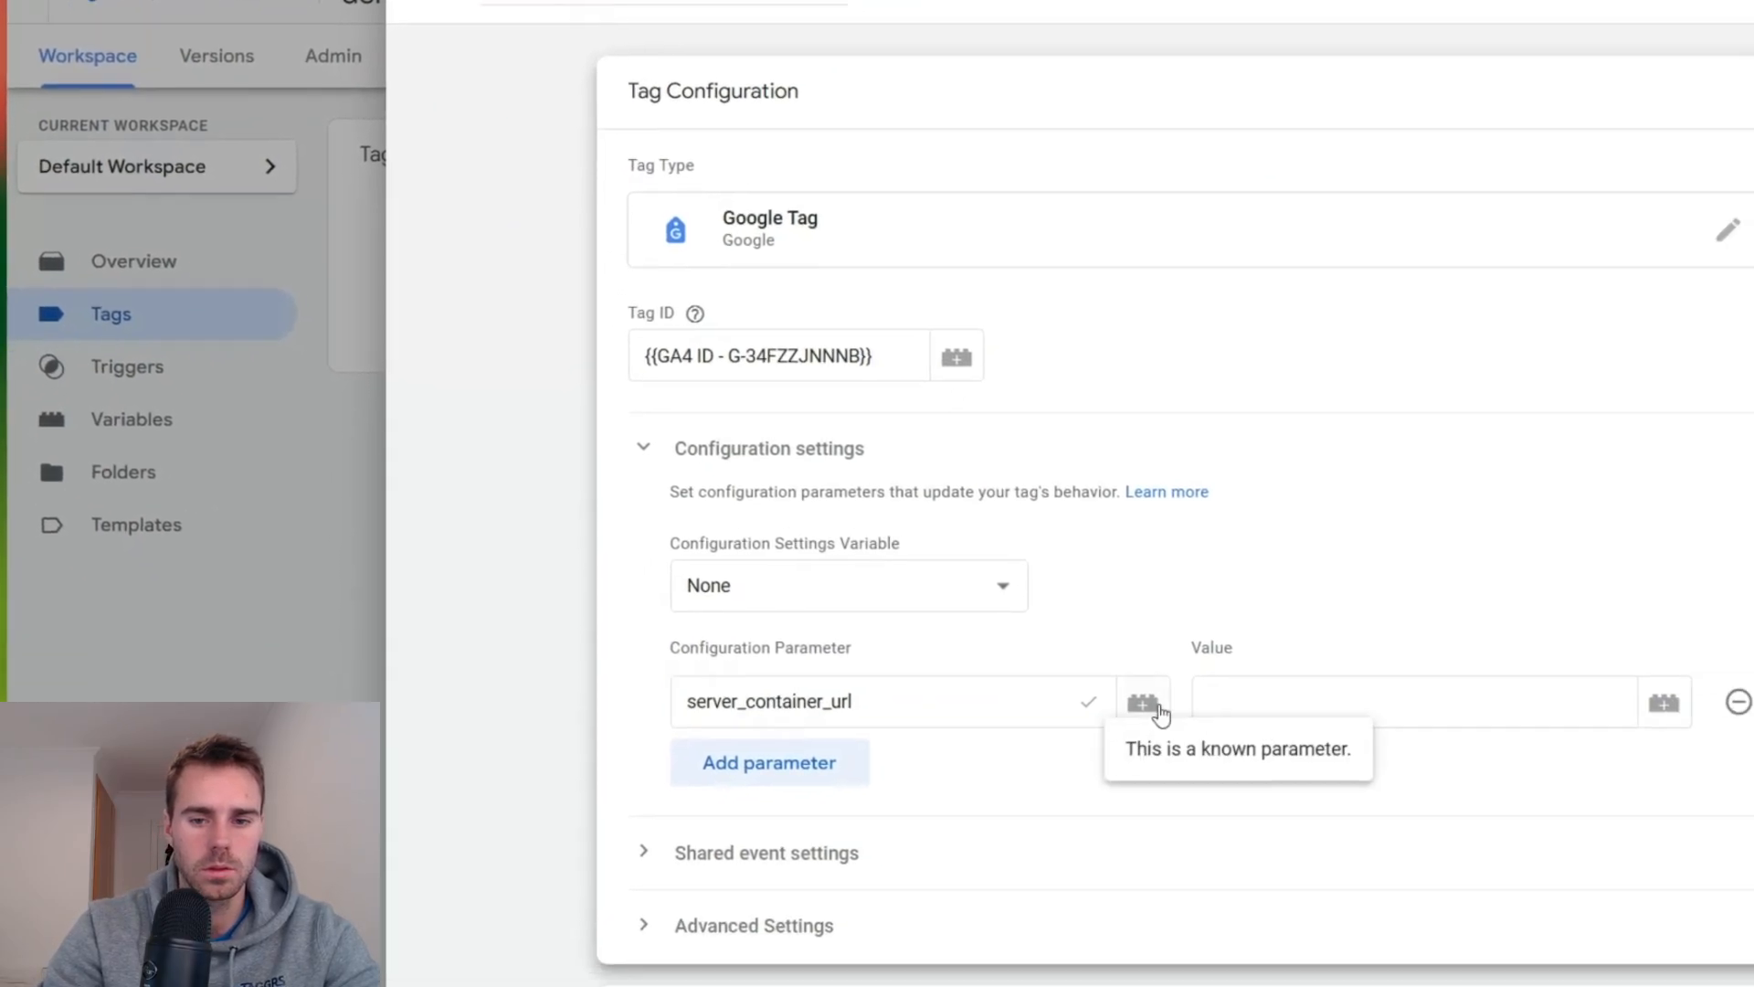
left_click(1426, 849)
key("ctrl+v")
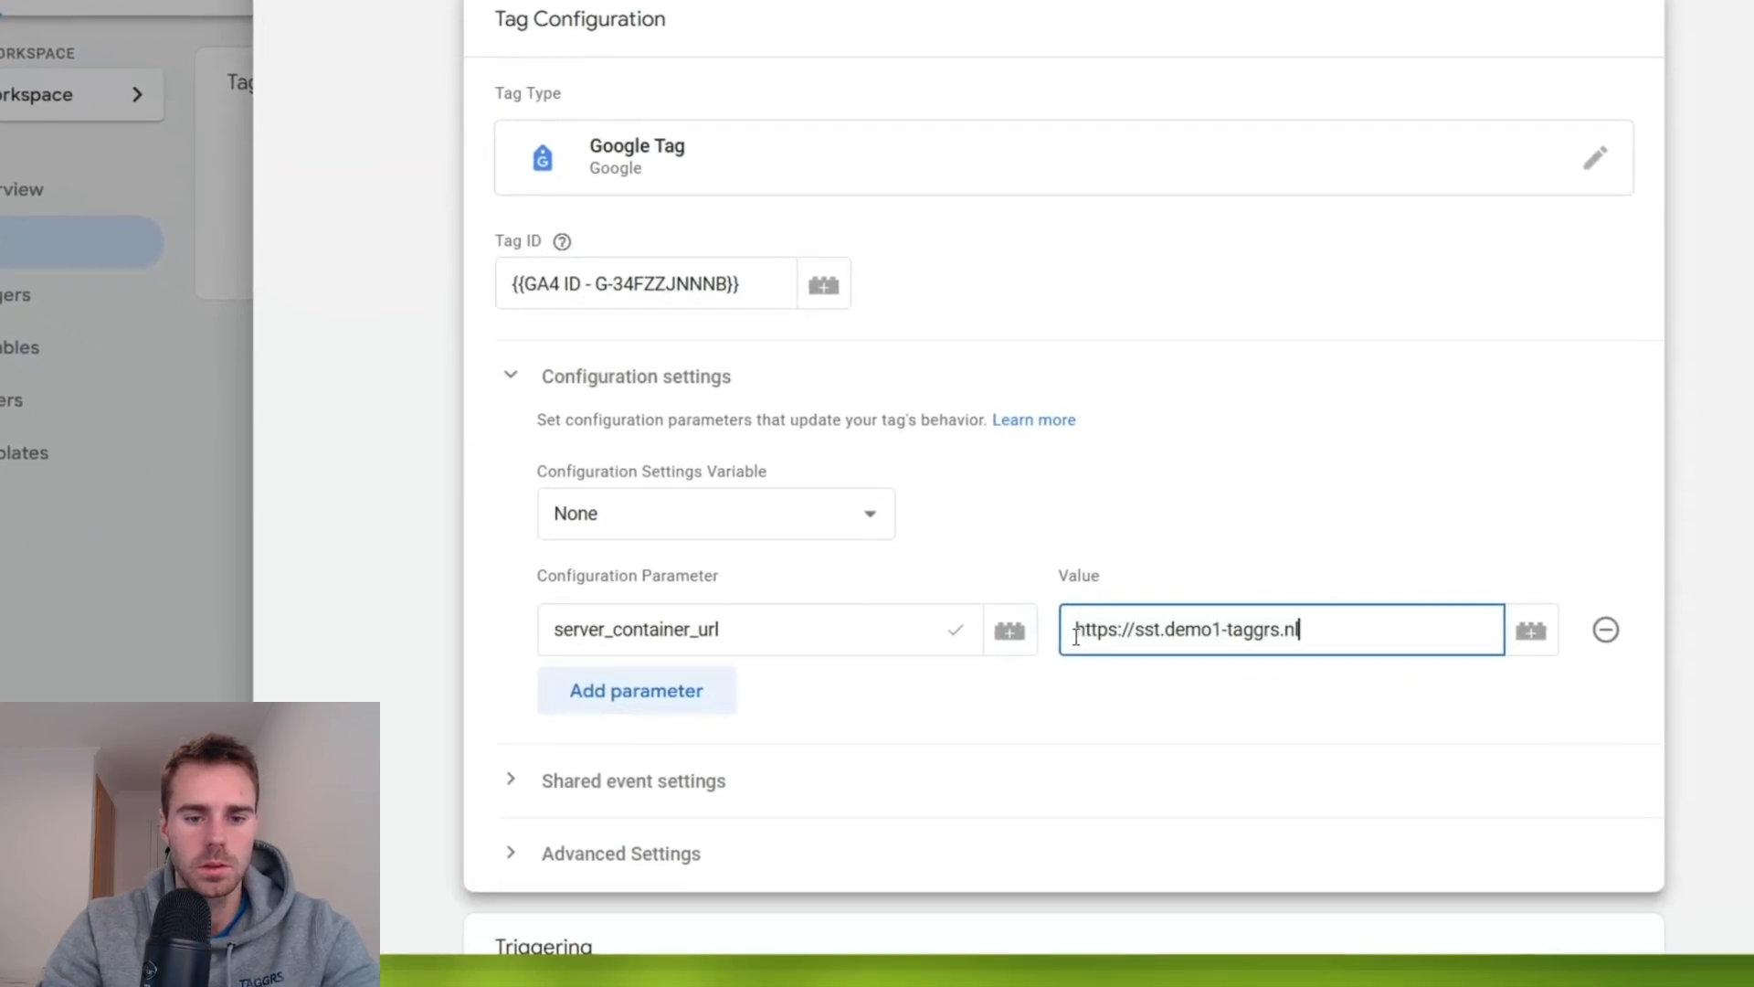
- Add the configuration parameter send_page_view with the value false and save the Google Tag
left_click(687, 669)
left_click(714, 647)
type("se d")
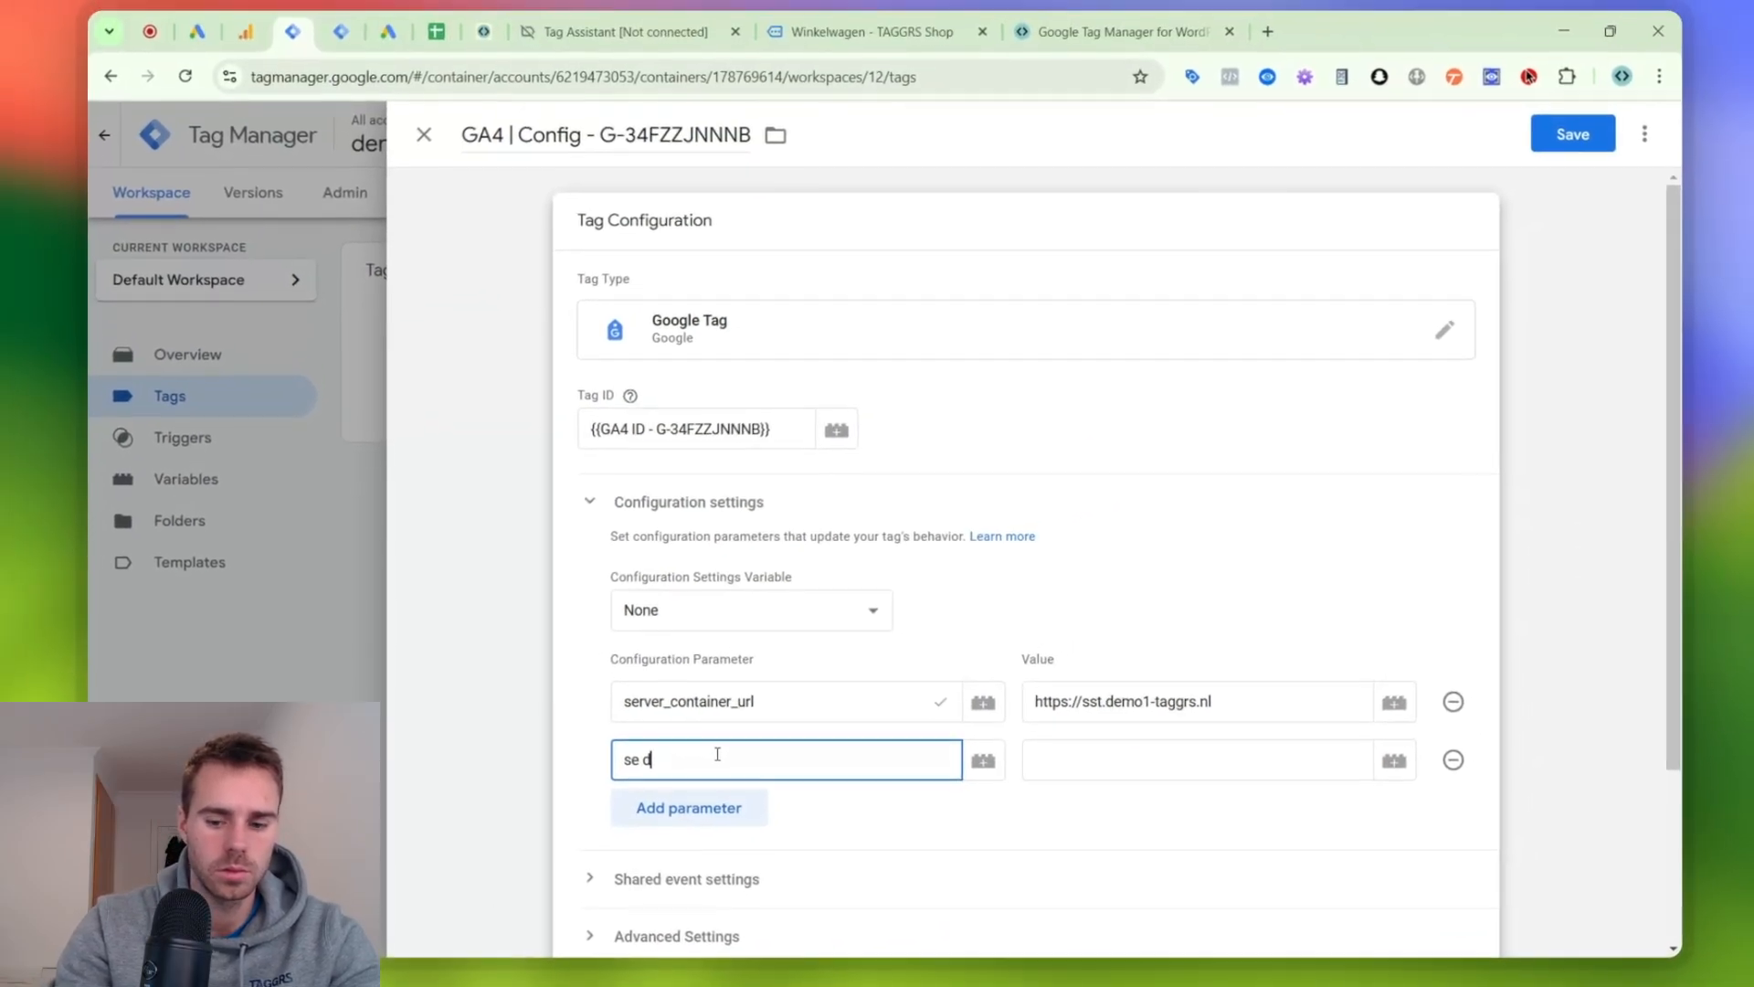
key("BackSpace")
key("BackSpace")
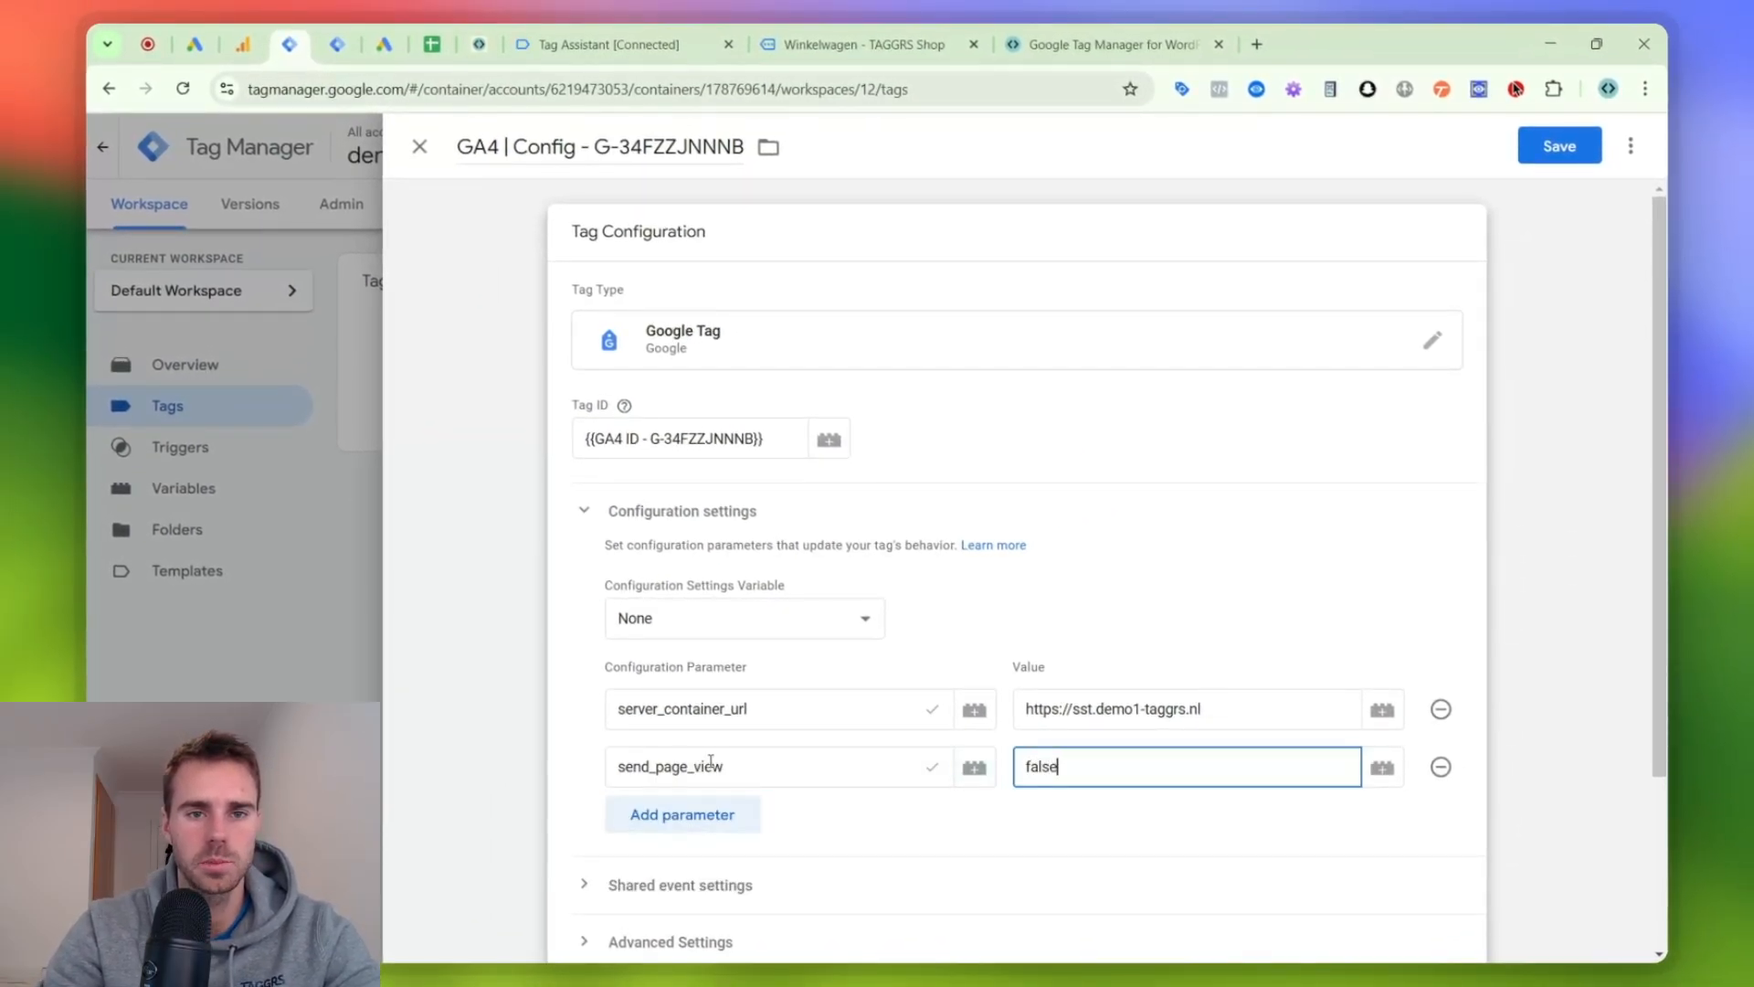
scroll(815, 513, "down", 3)
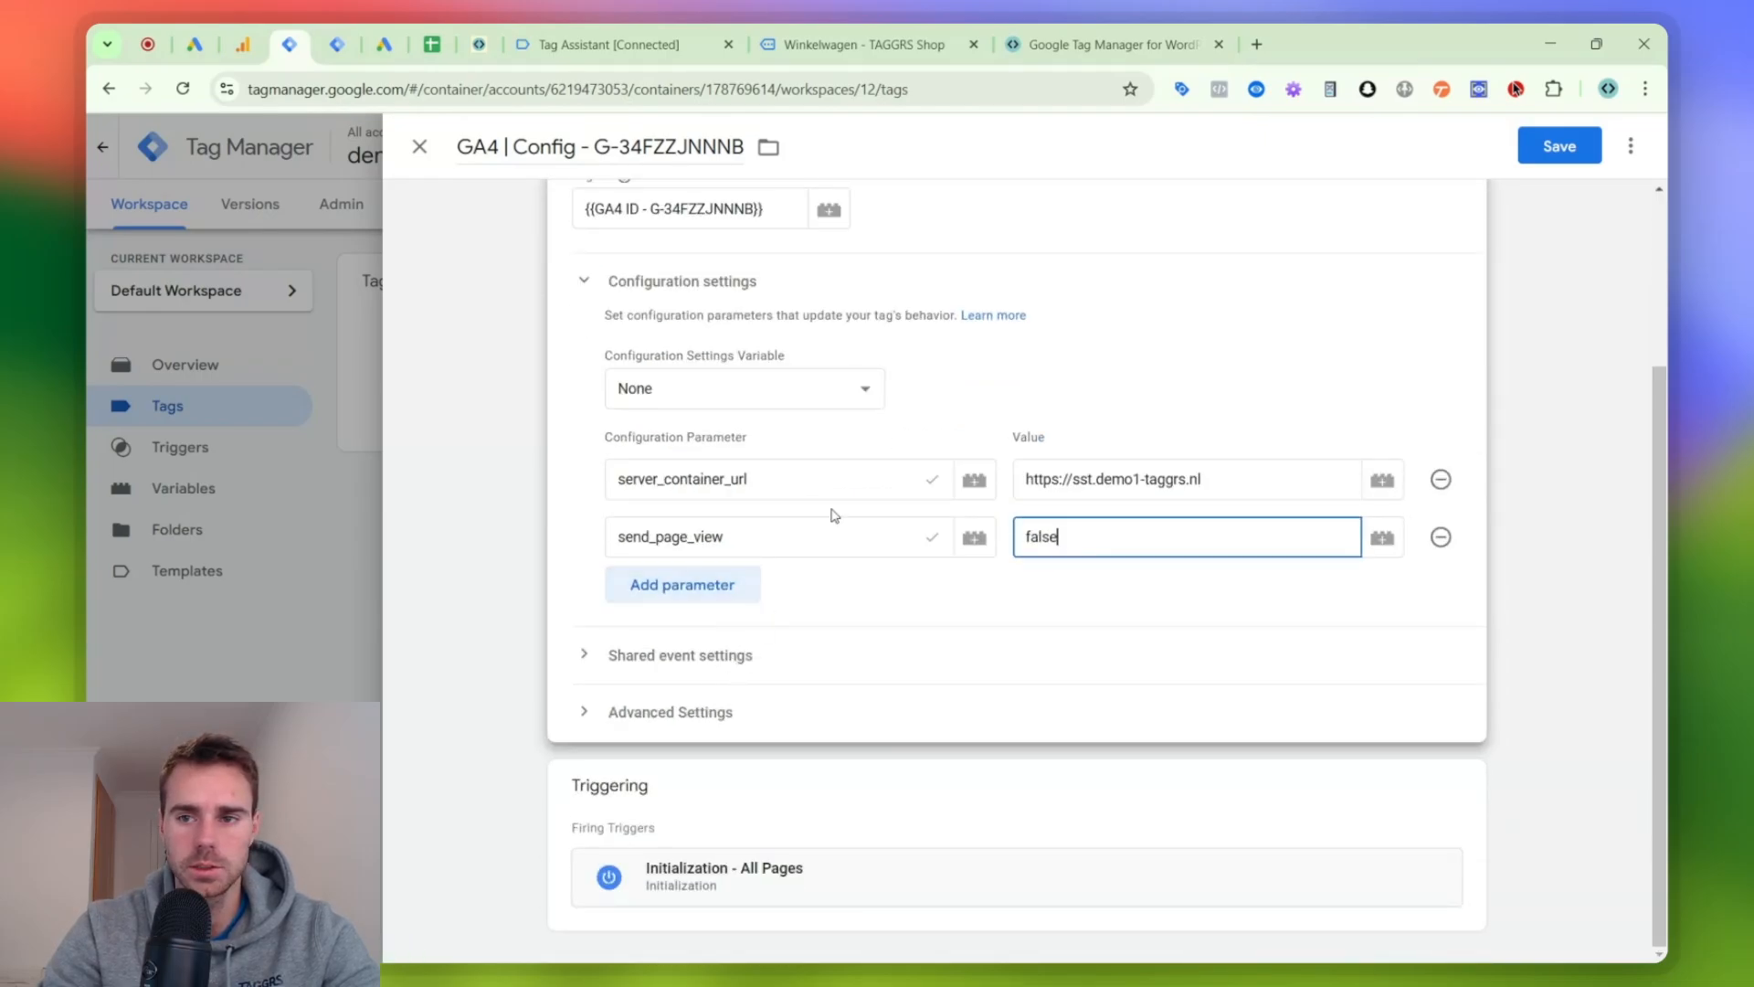
scroll(1036, 396, "up", 3)
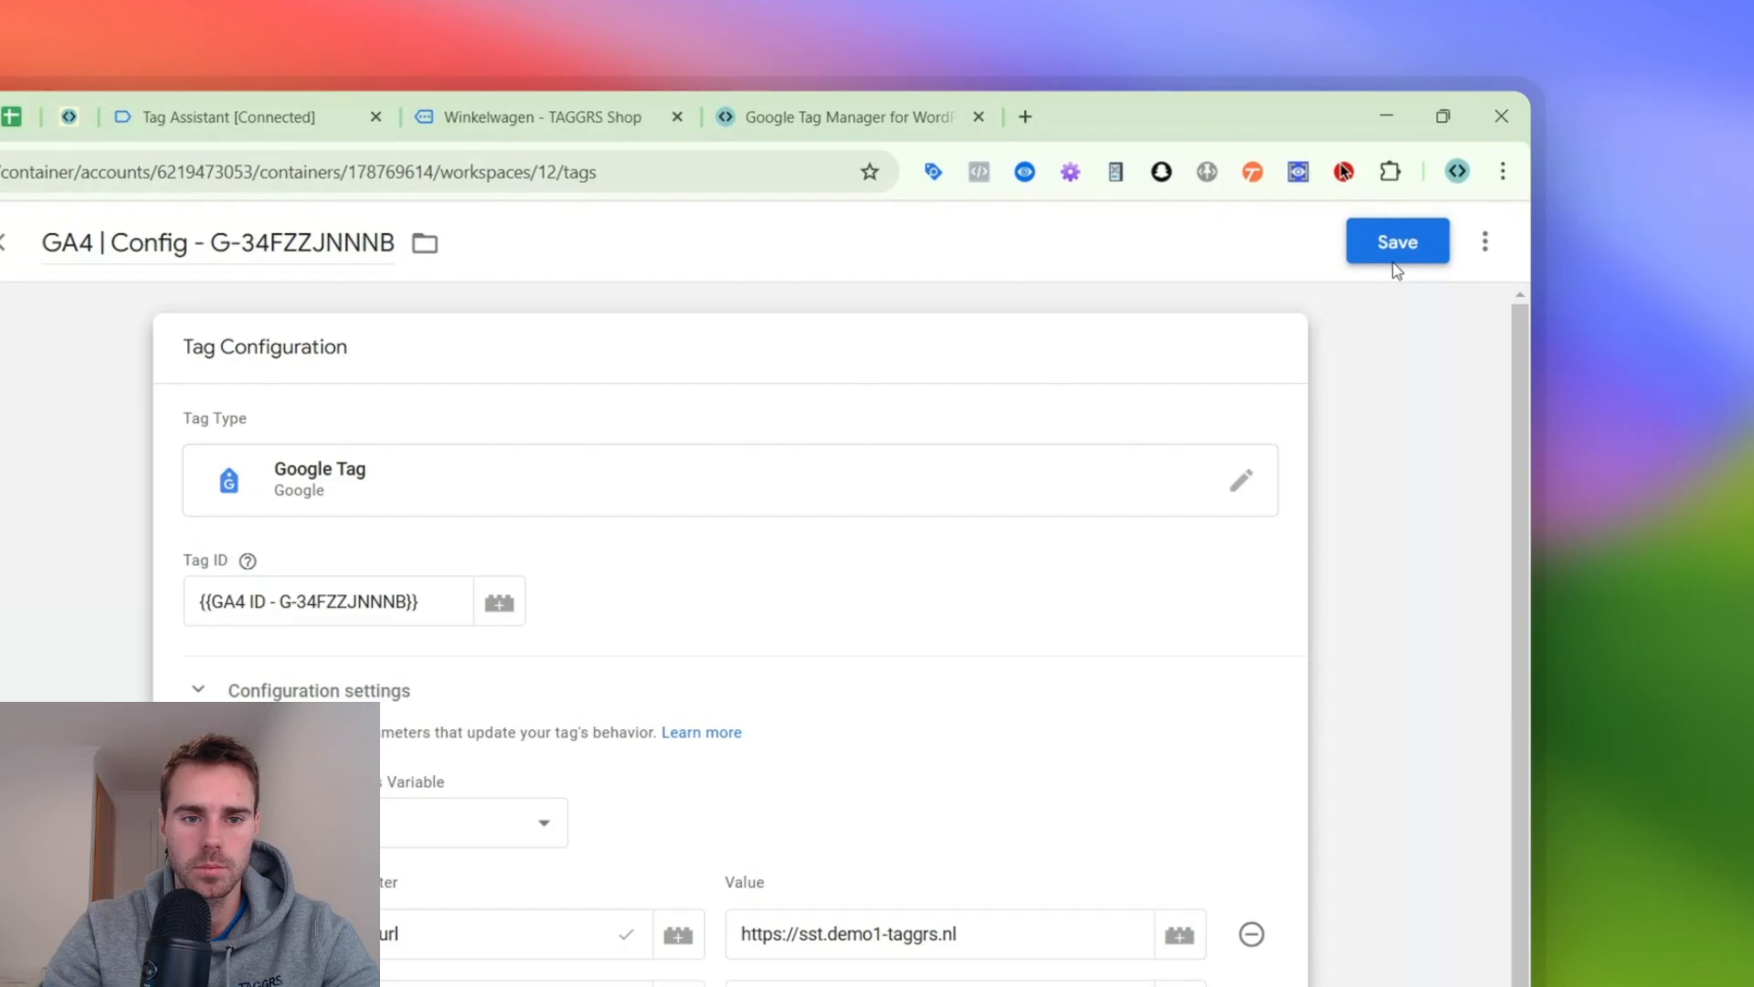
left_click(1557, 153)
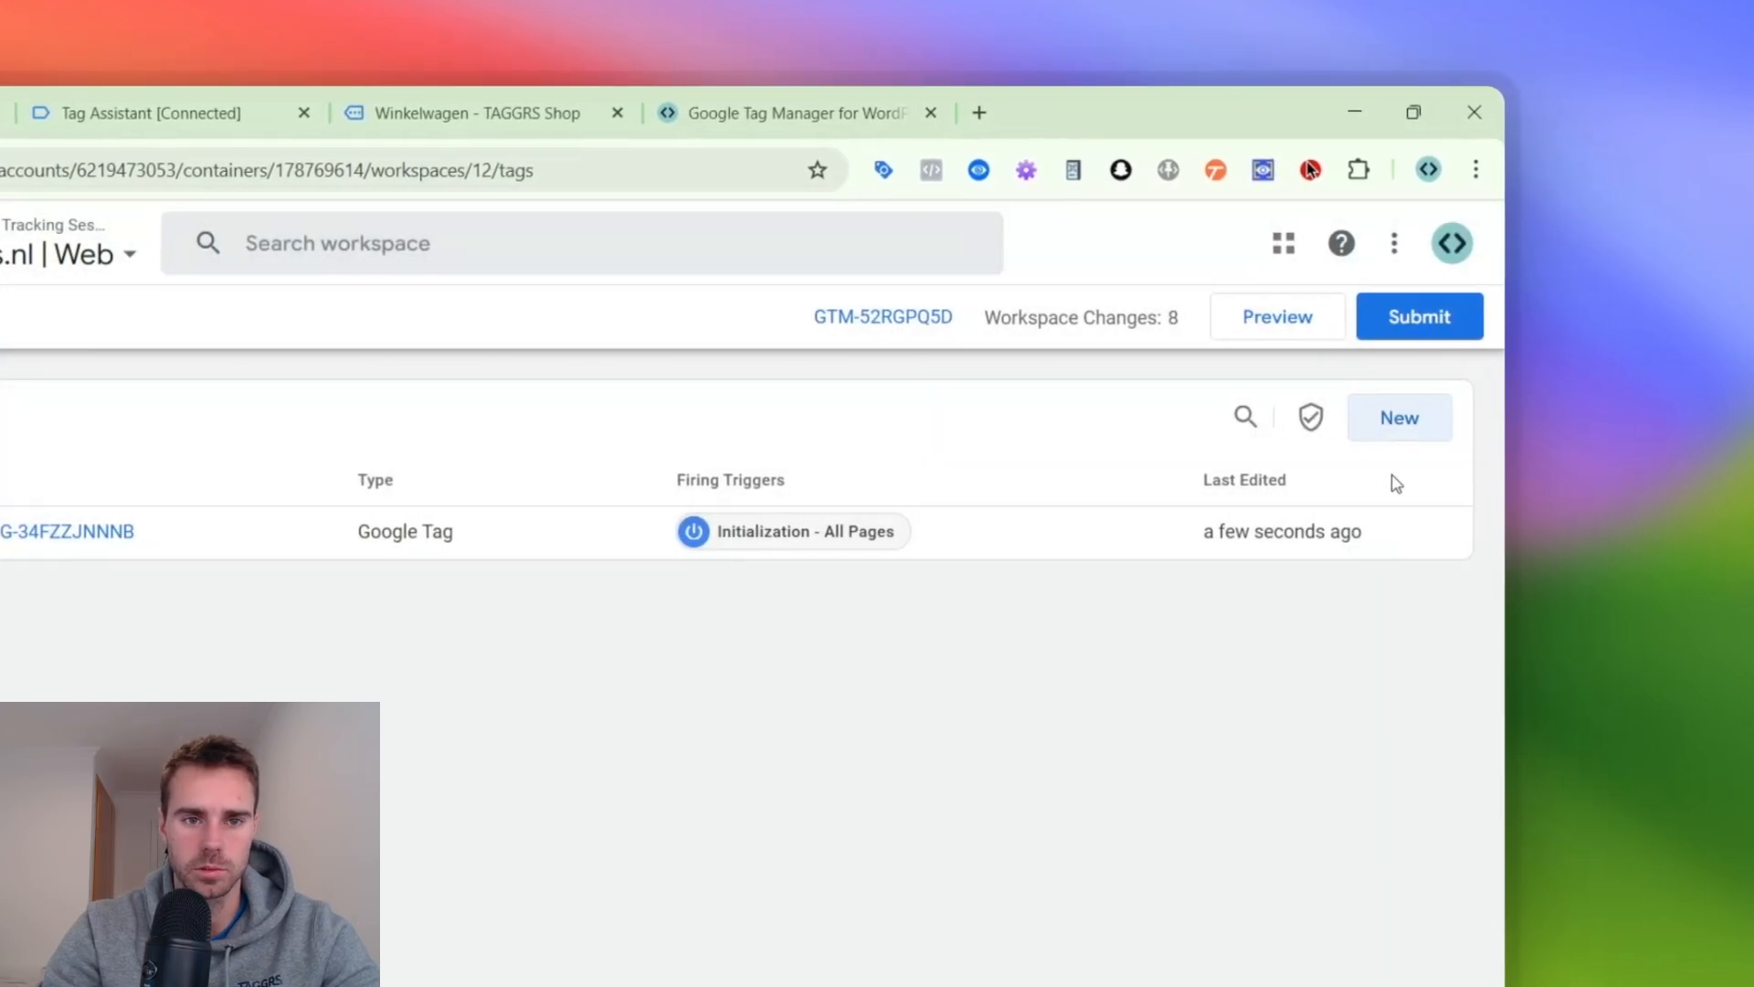
- Start a new tag named "GA4 | page_view" with the tag type Google Analytics: GA4 Event
left_click(1434, 435)
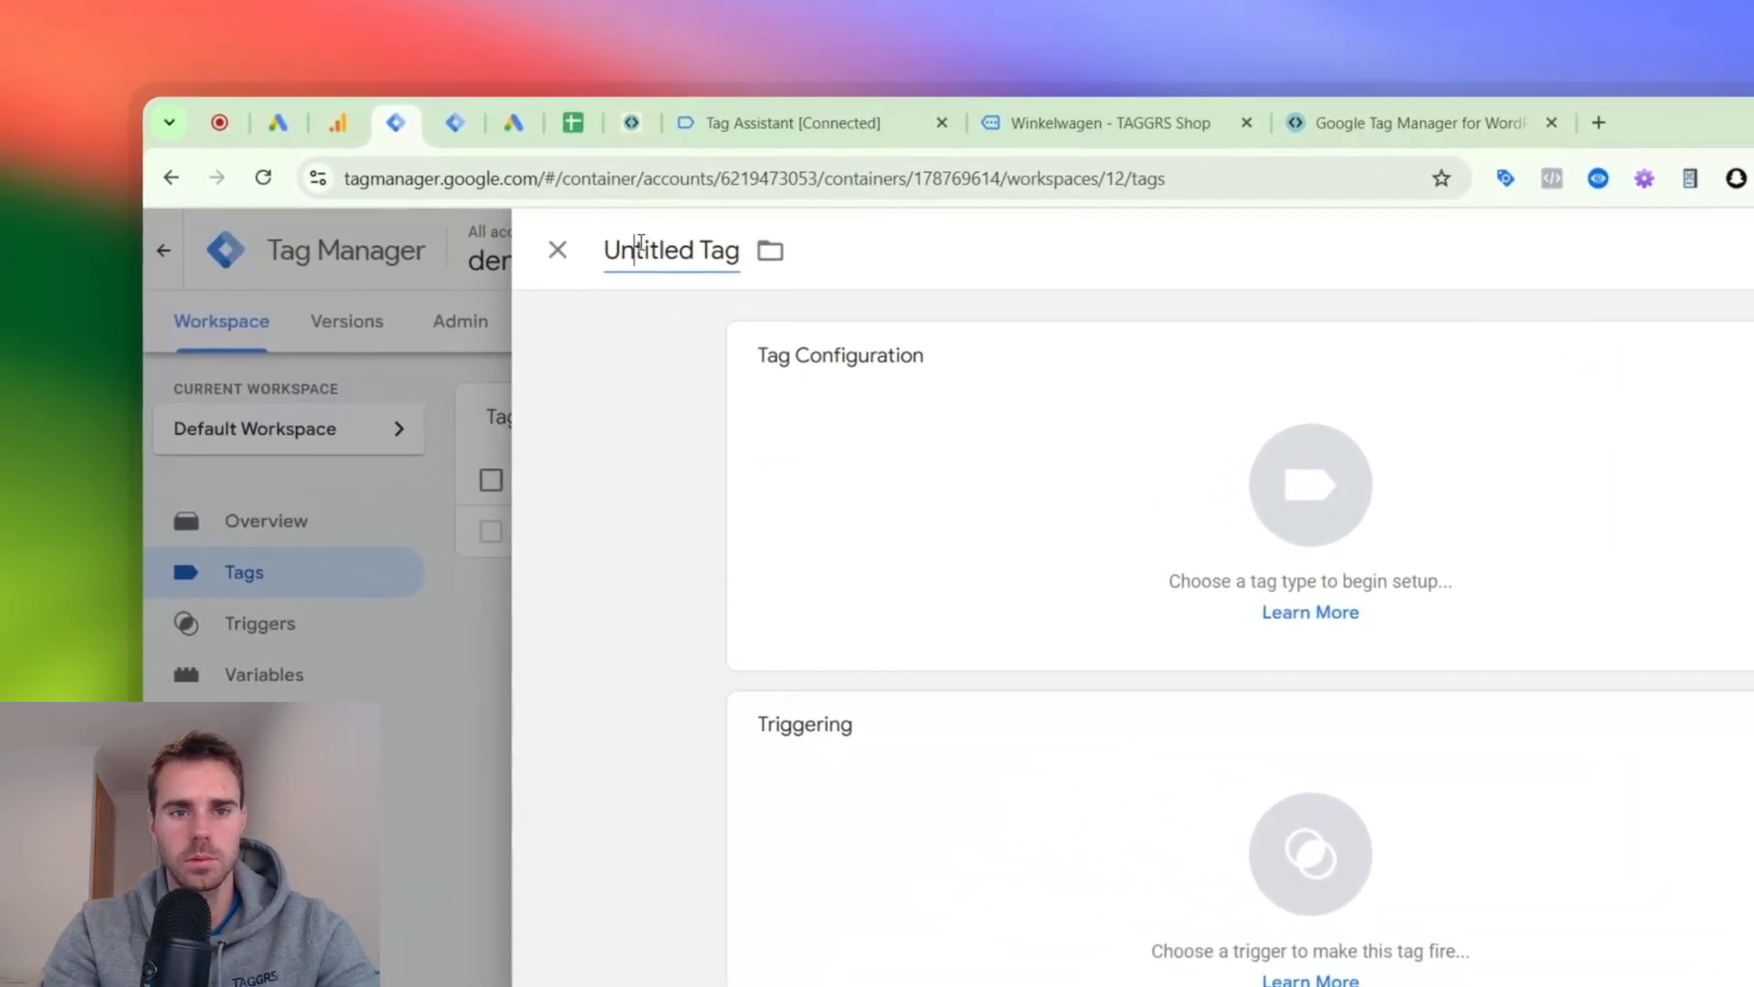
double_click(683, 261)
key("super+a")
type("GA")
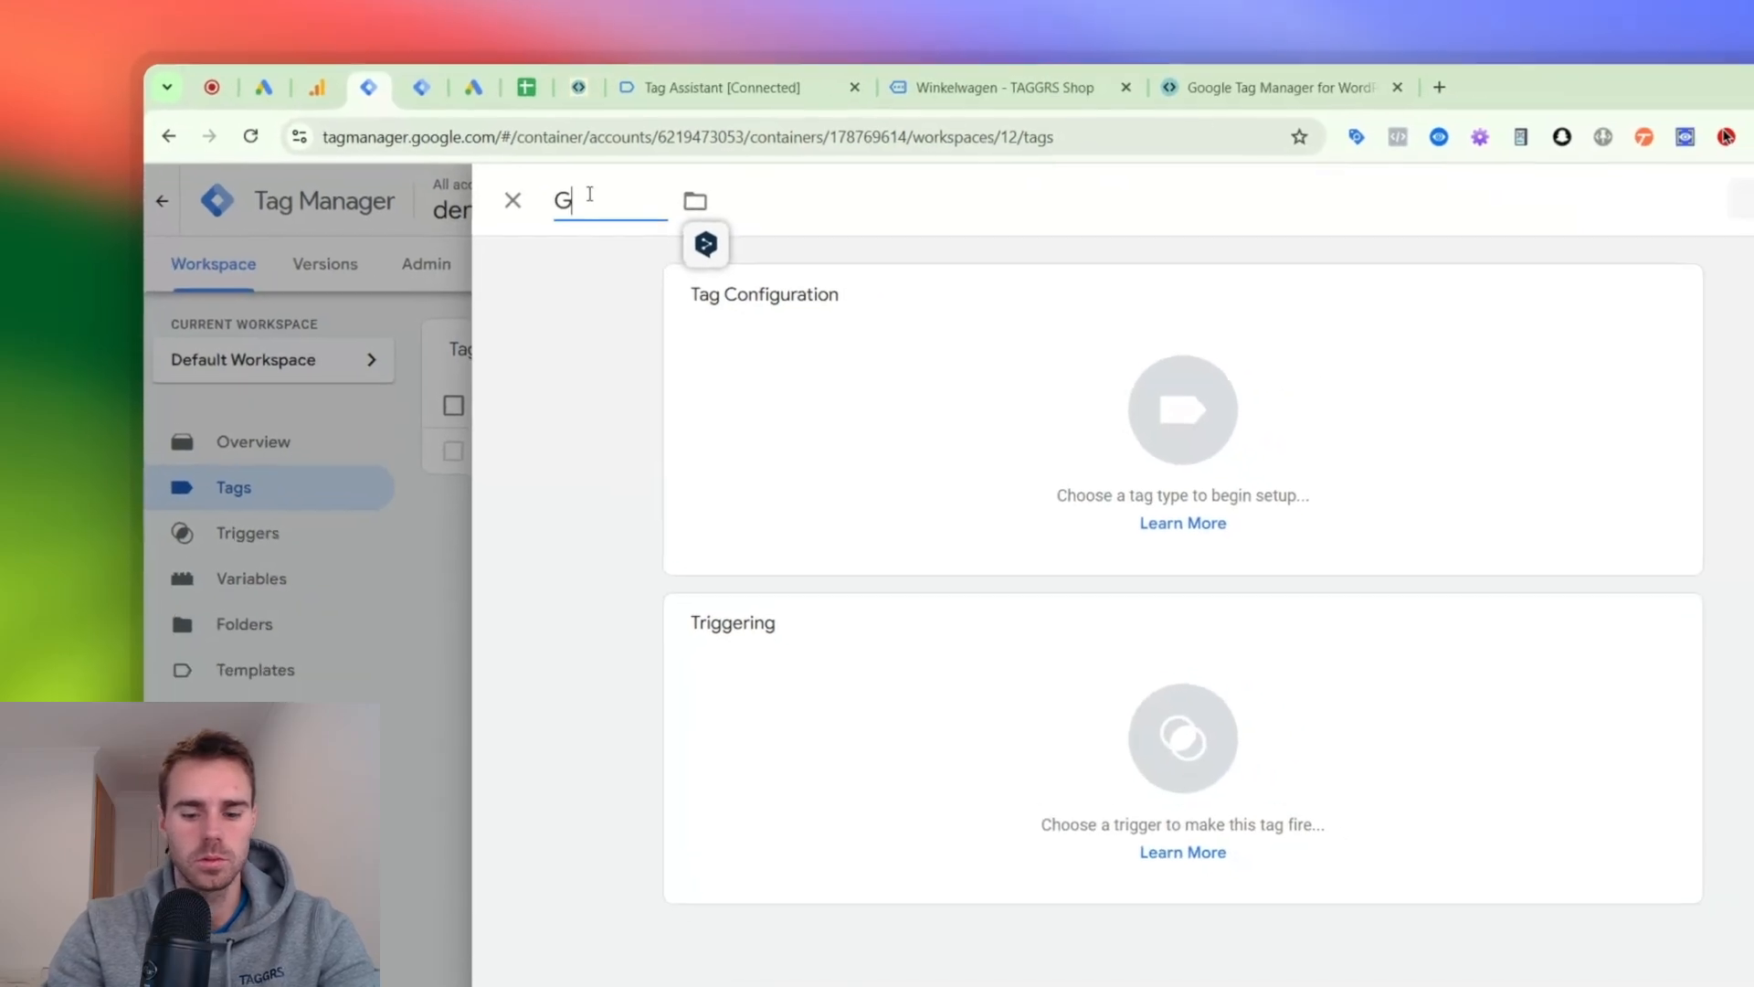
type("4 | page_view")
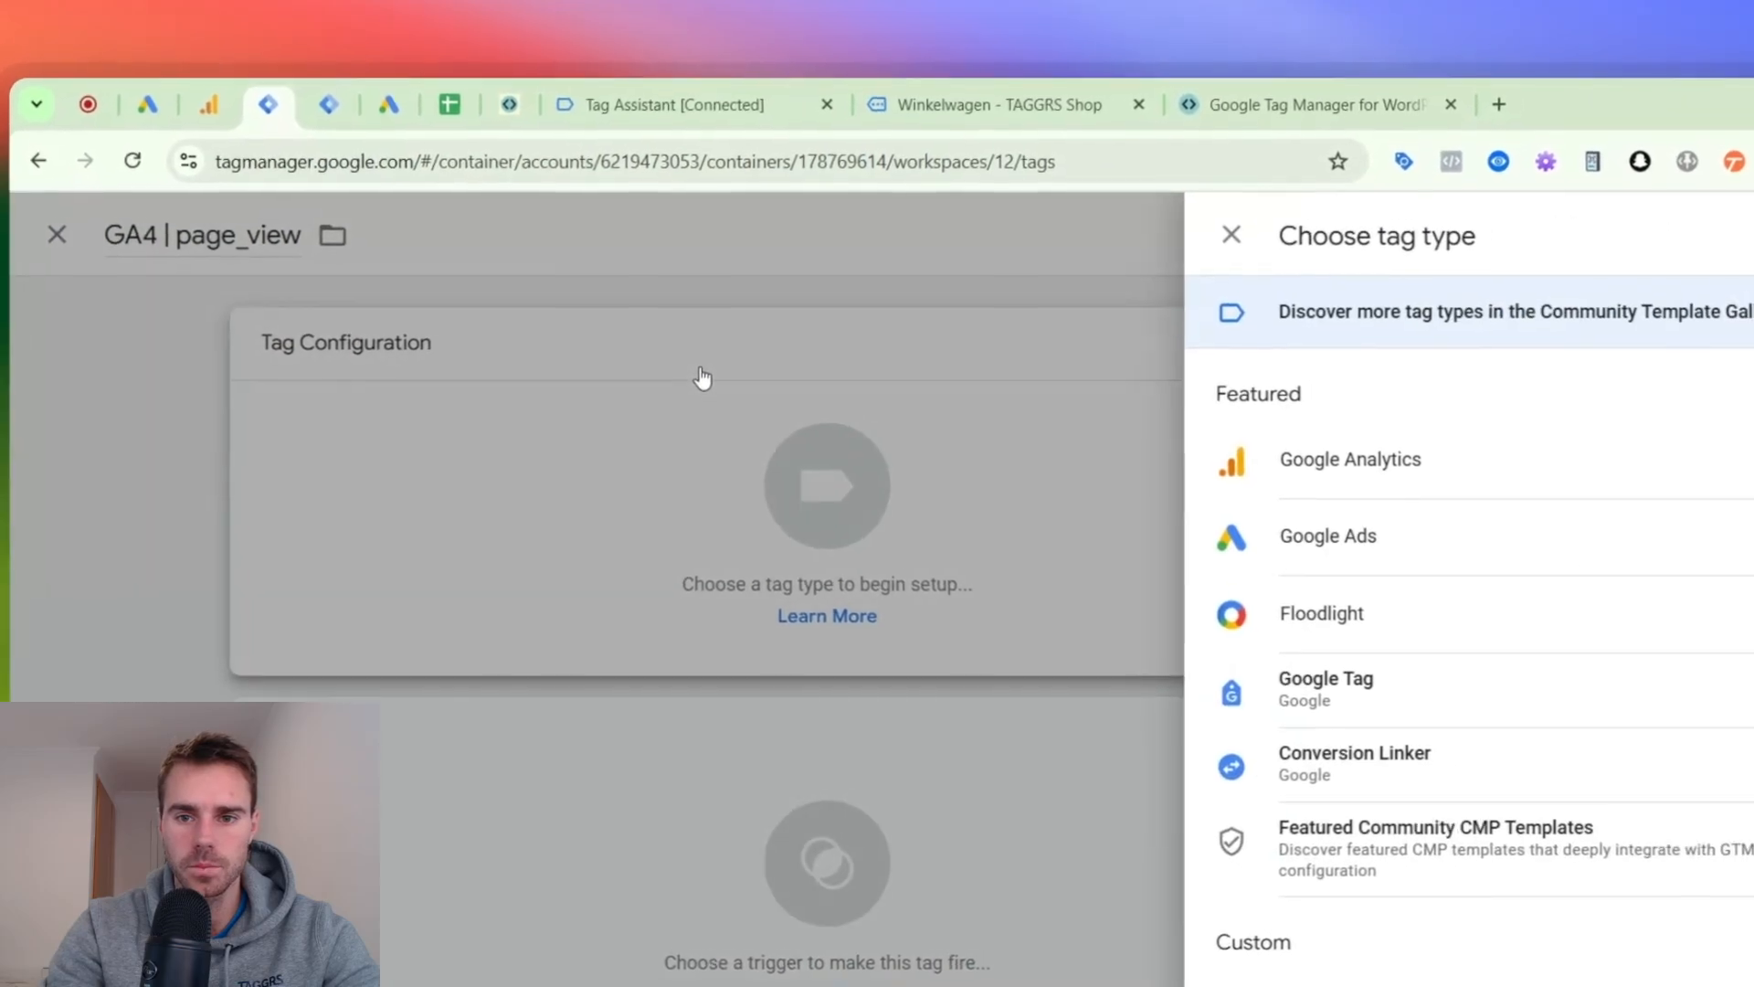
left_click(629, 259)
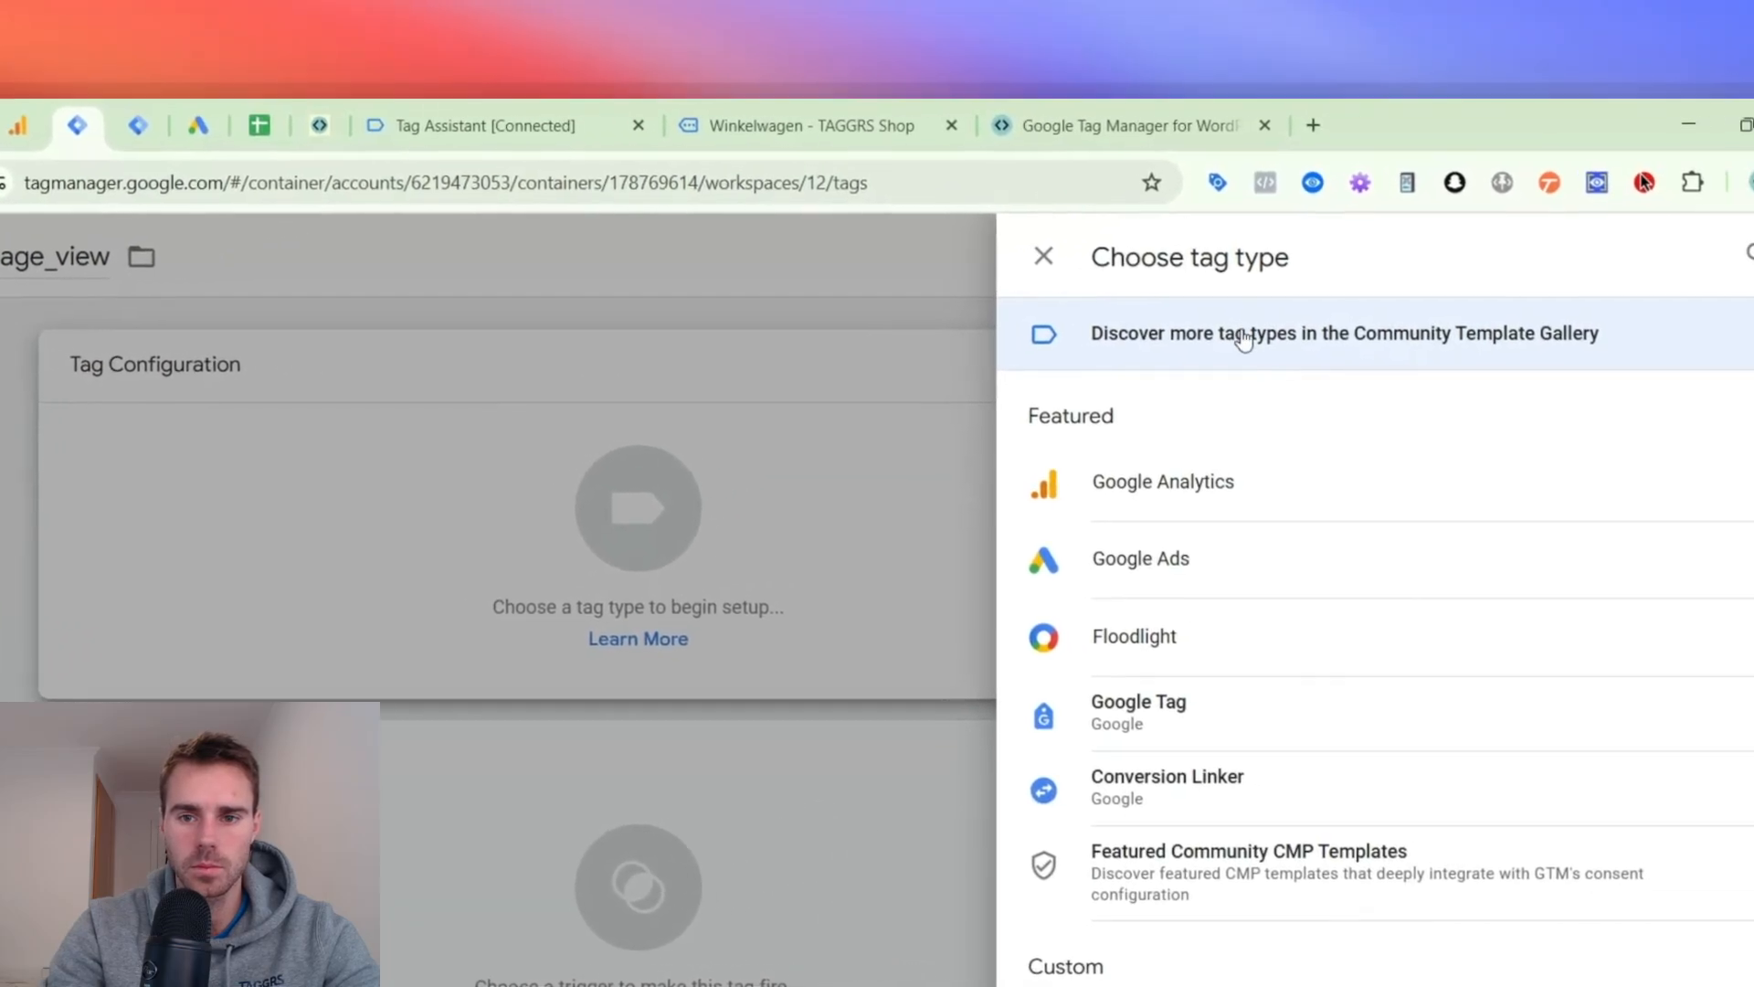
left_click(1225, 489)
left_click(1288, 503)
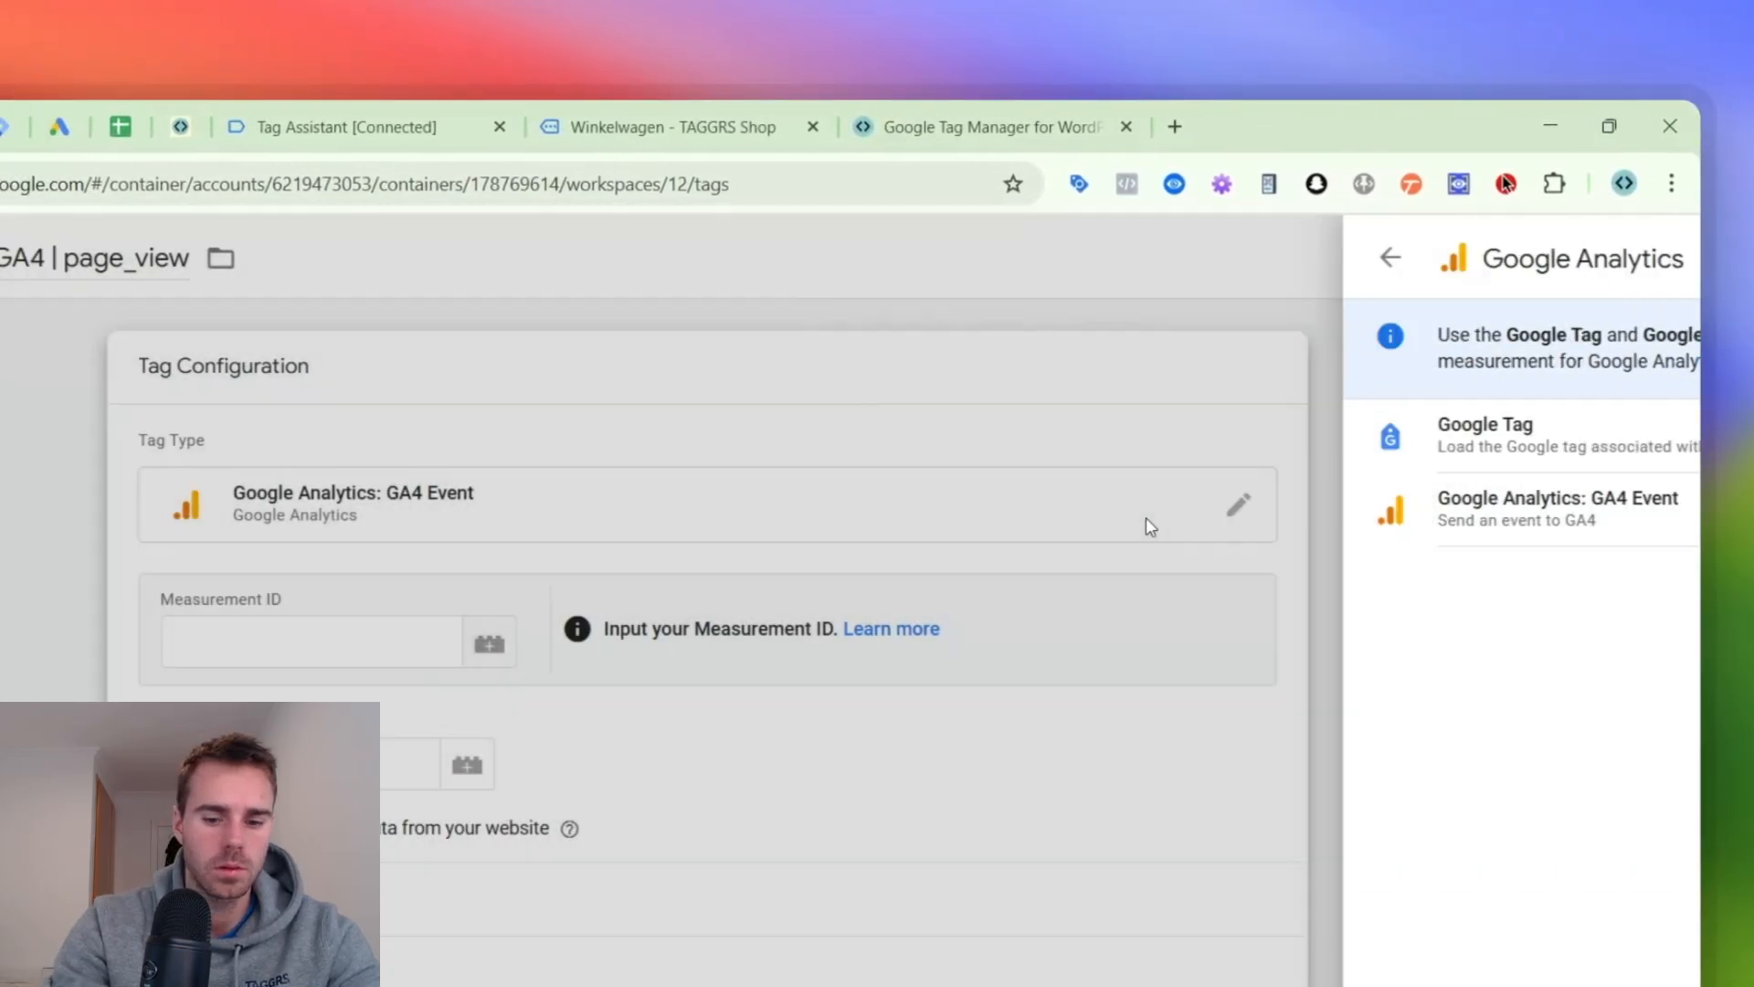
- Set the event tag's Measurement ID to {{GA4 ID - G-34FZZJNNNB}} and its event name to page_view
left_click(292, 640)
type("{{ga")
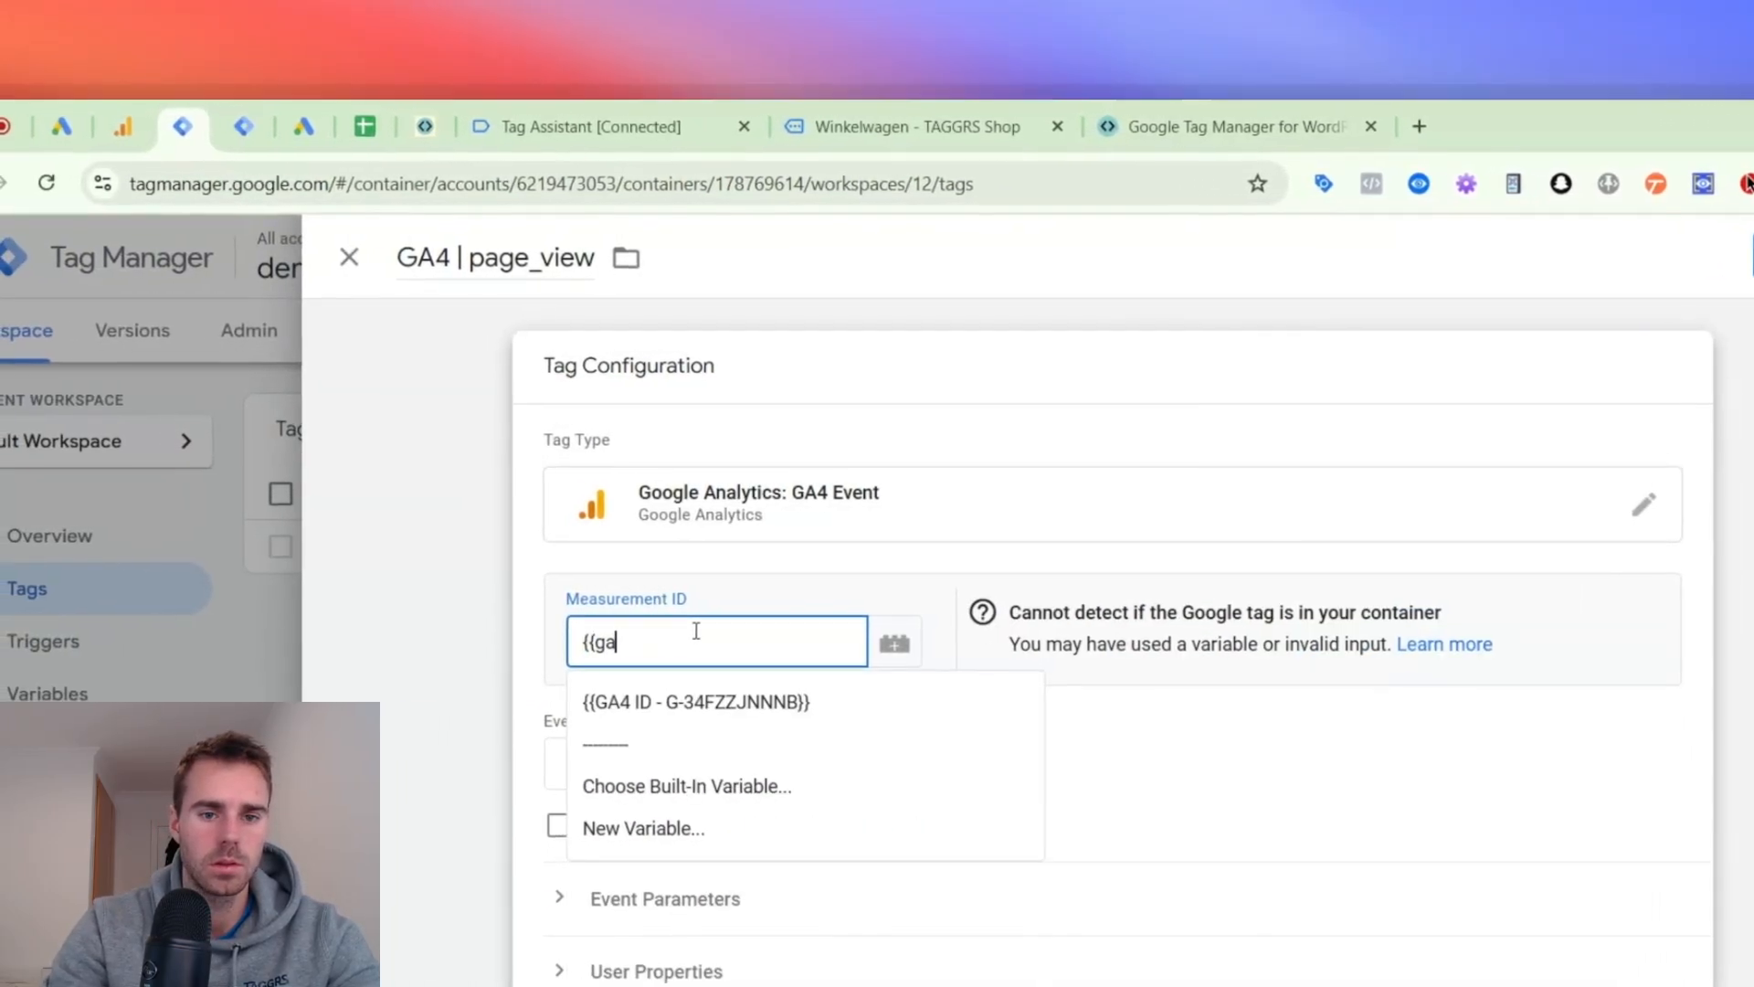
left_click(695, 701)
left_click(641, 760)
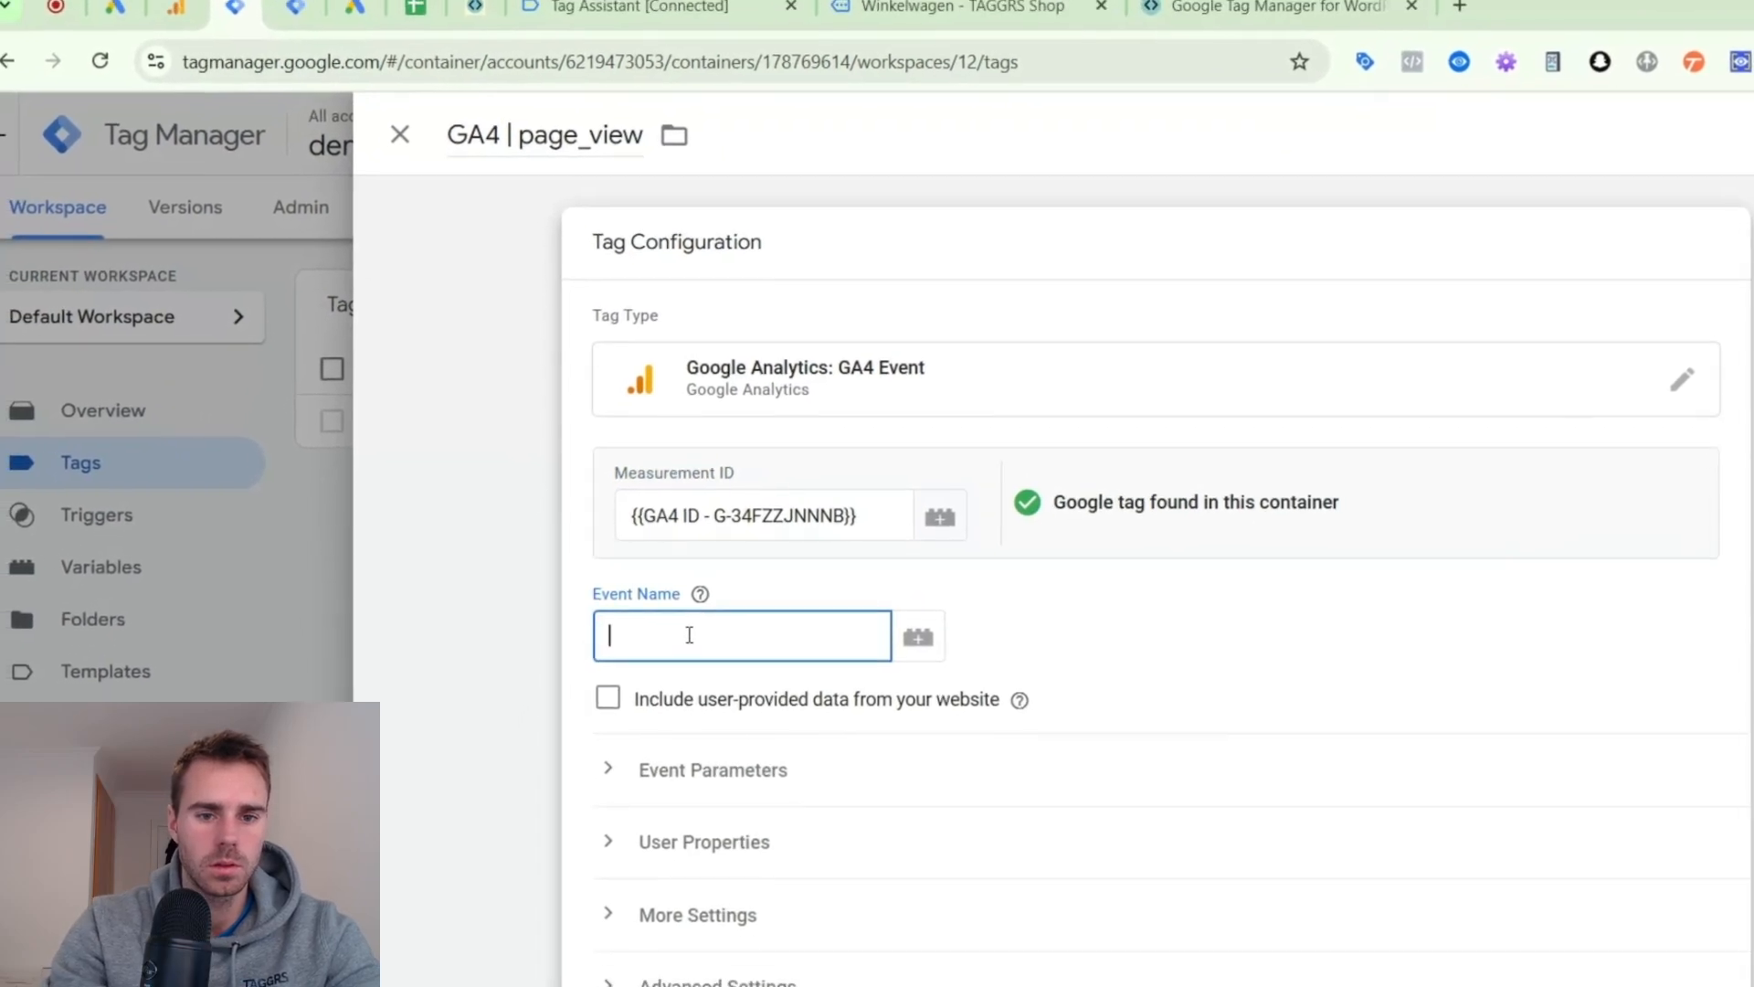
type("page_view")
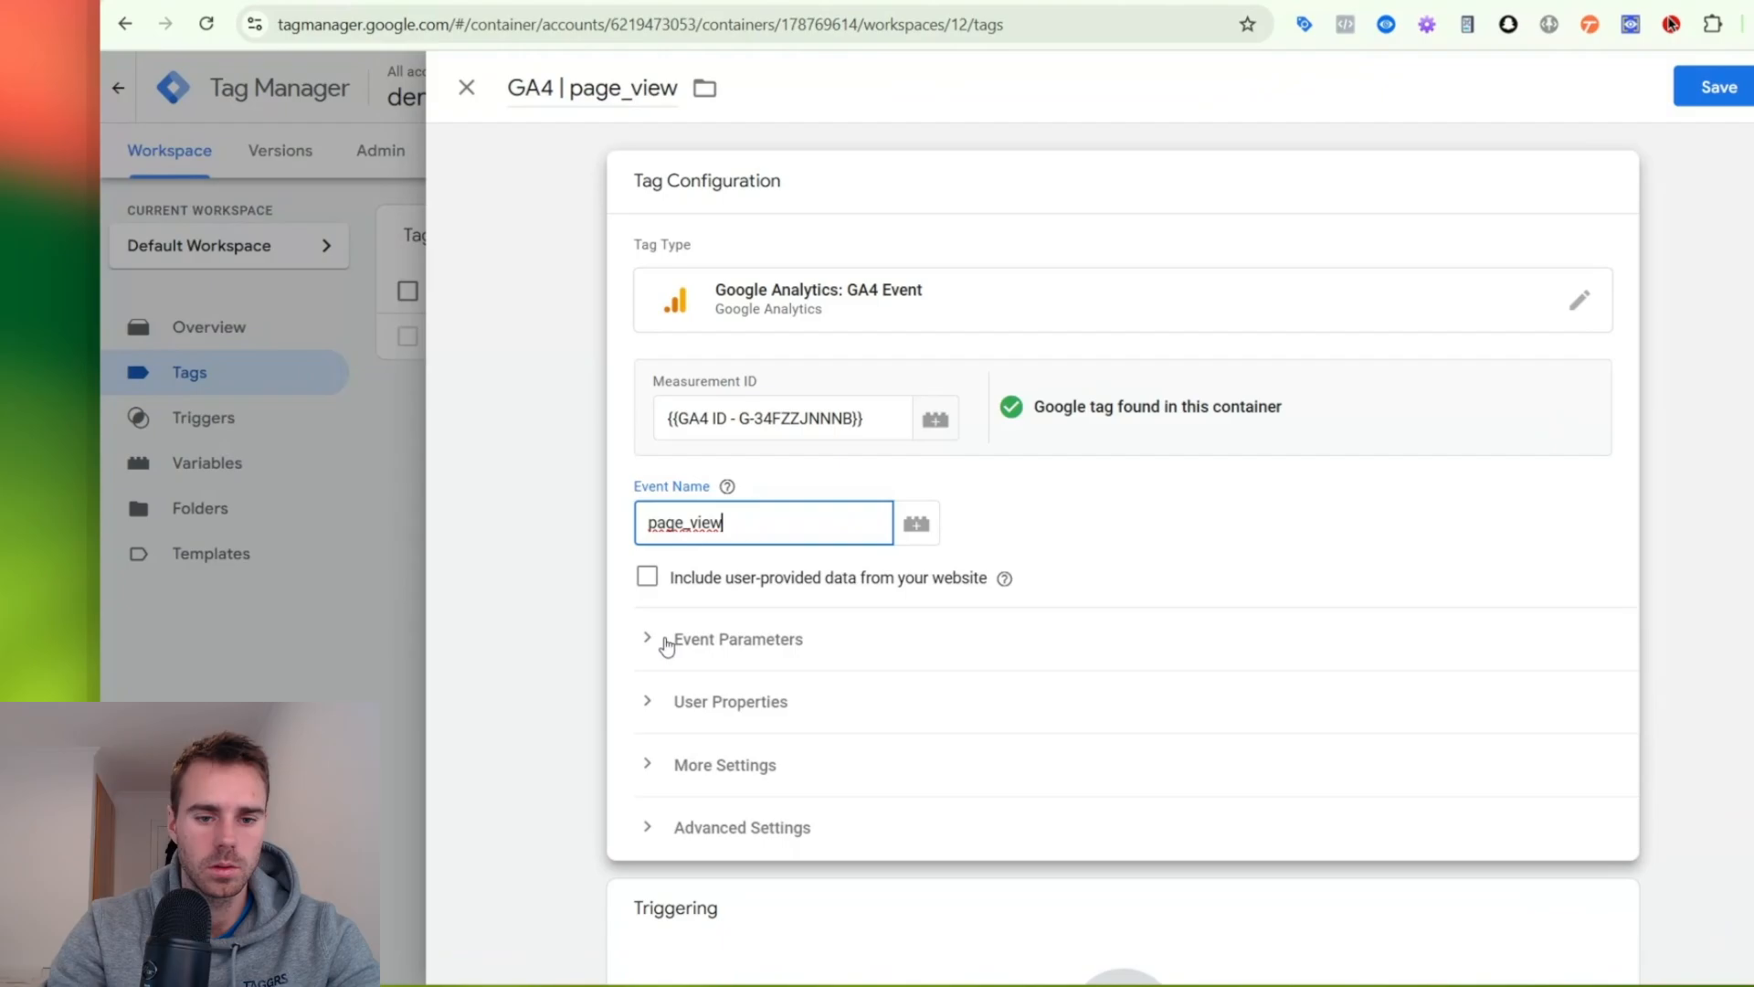
- Assign the All Pages trigger to the page_view tag and save the tag
left_click(603, 651)
left_click(764, 634)
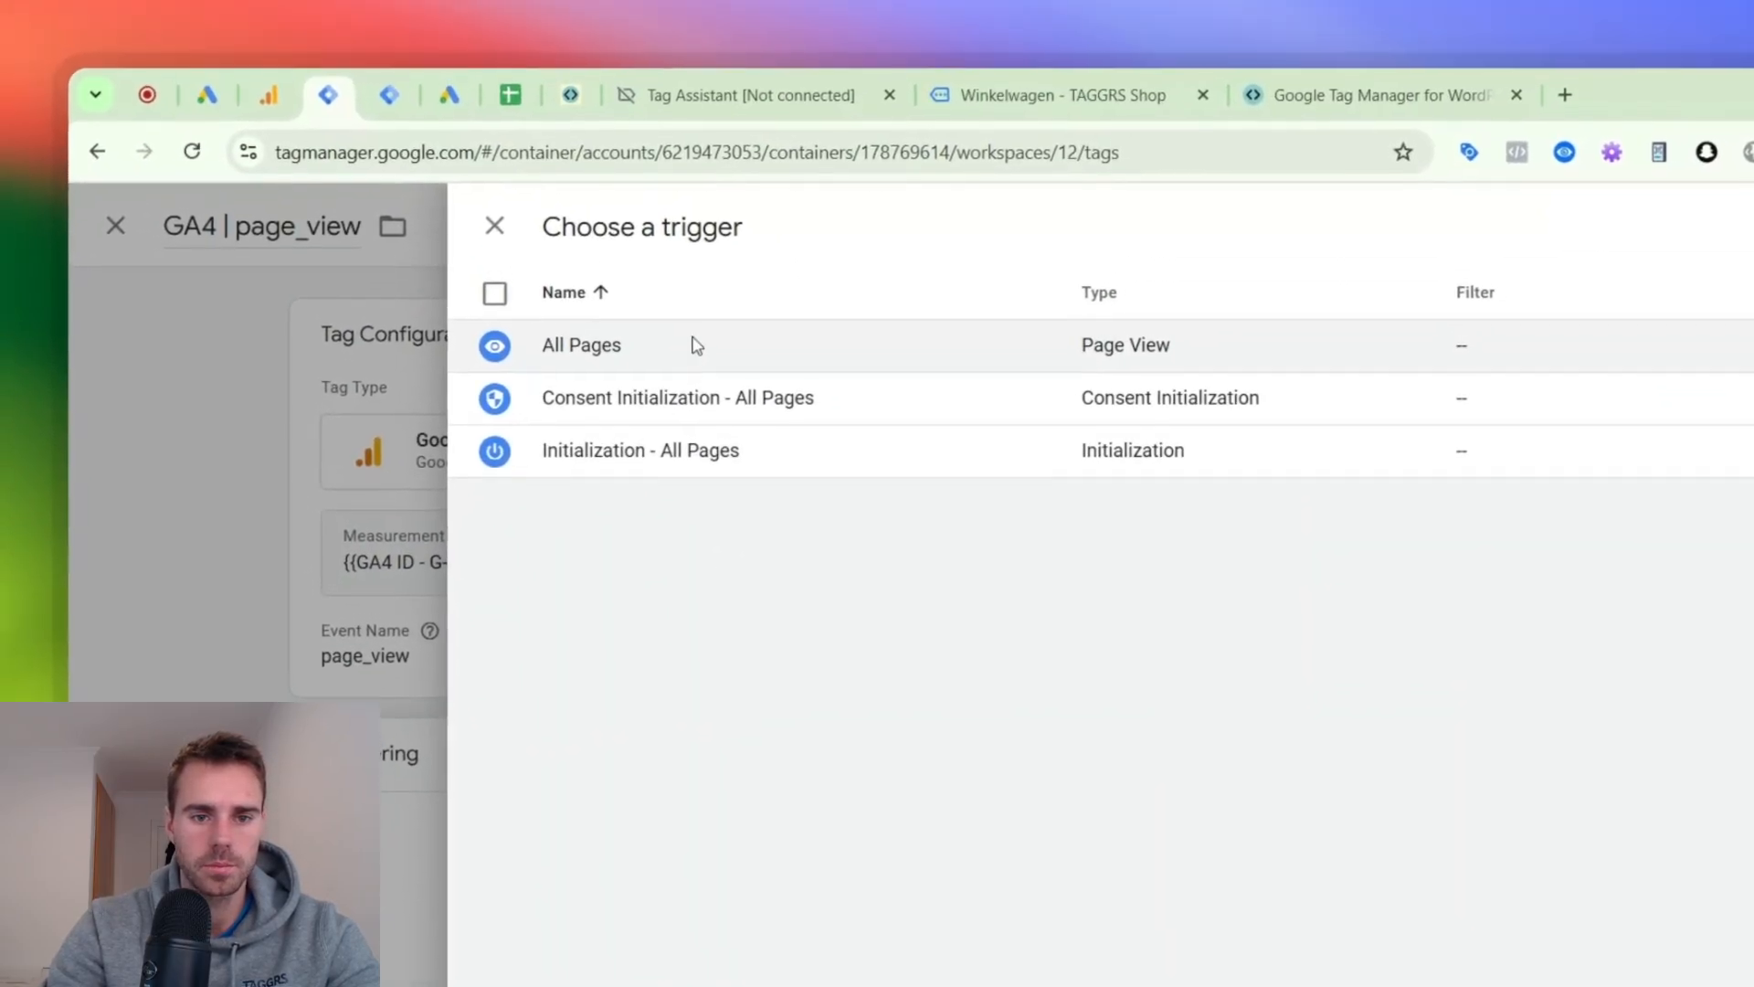
left_click(696, 345)
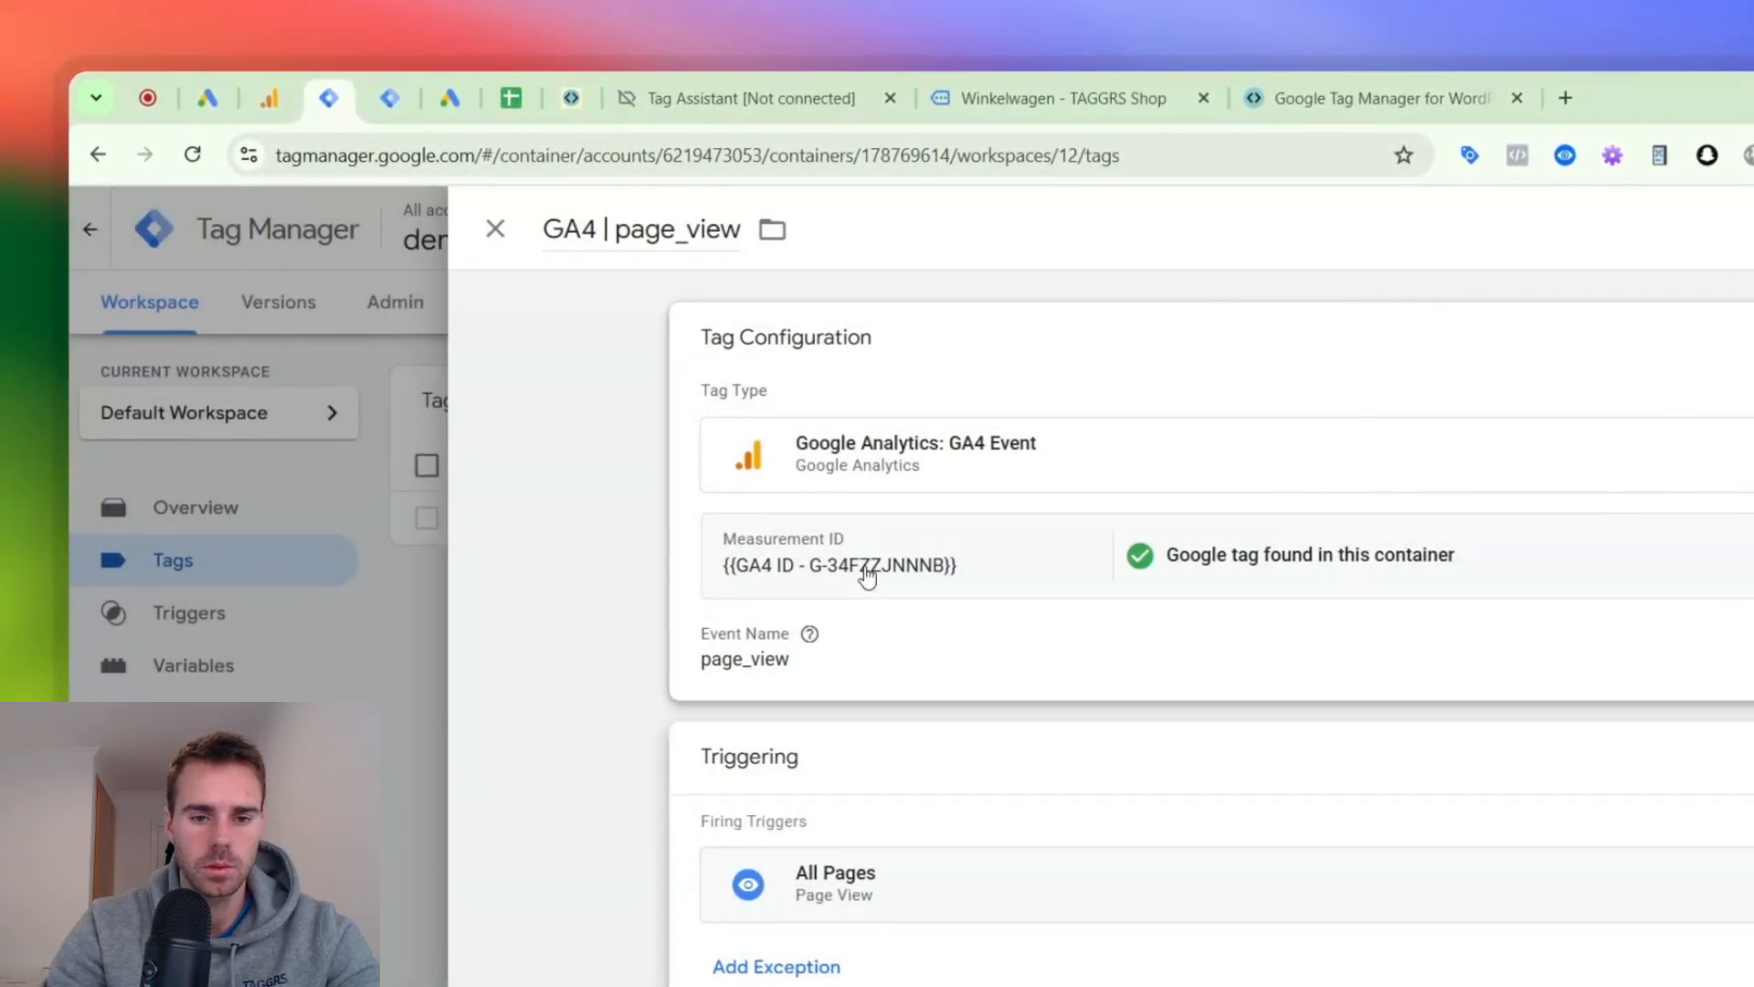
left_click(826, 639)
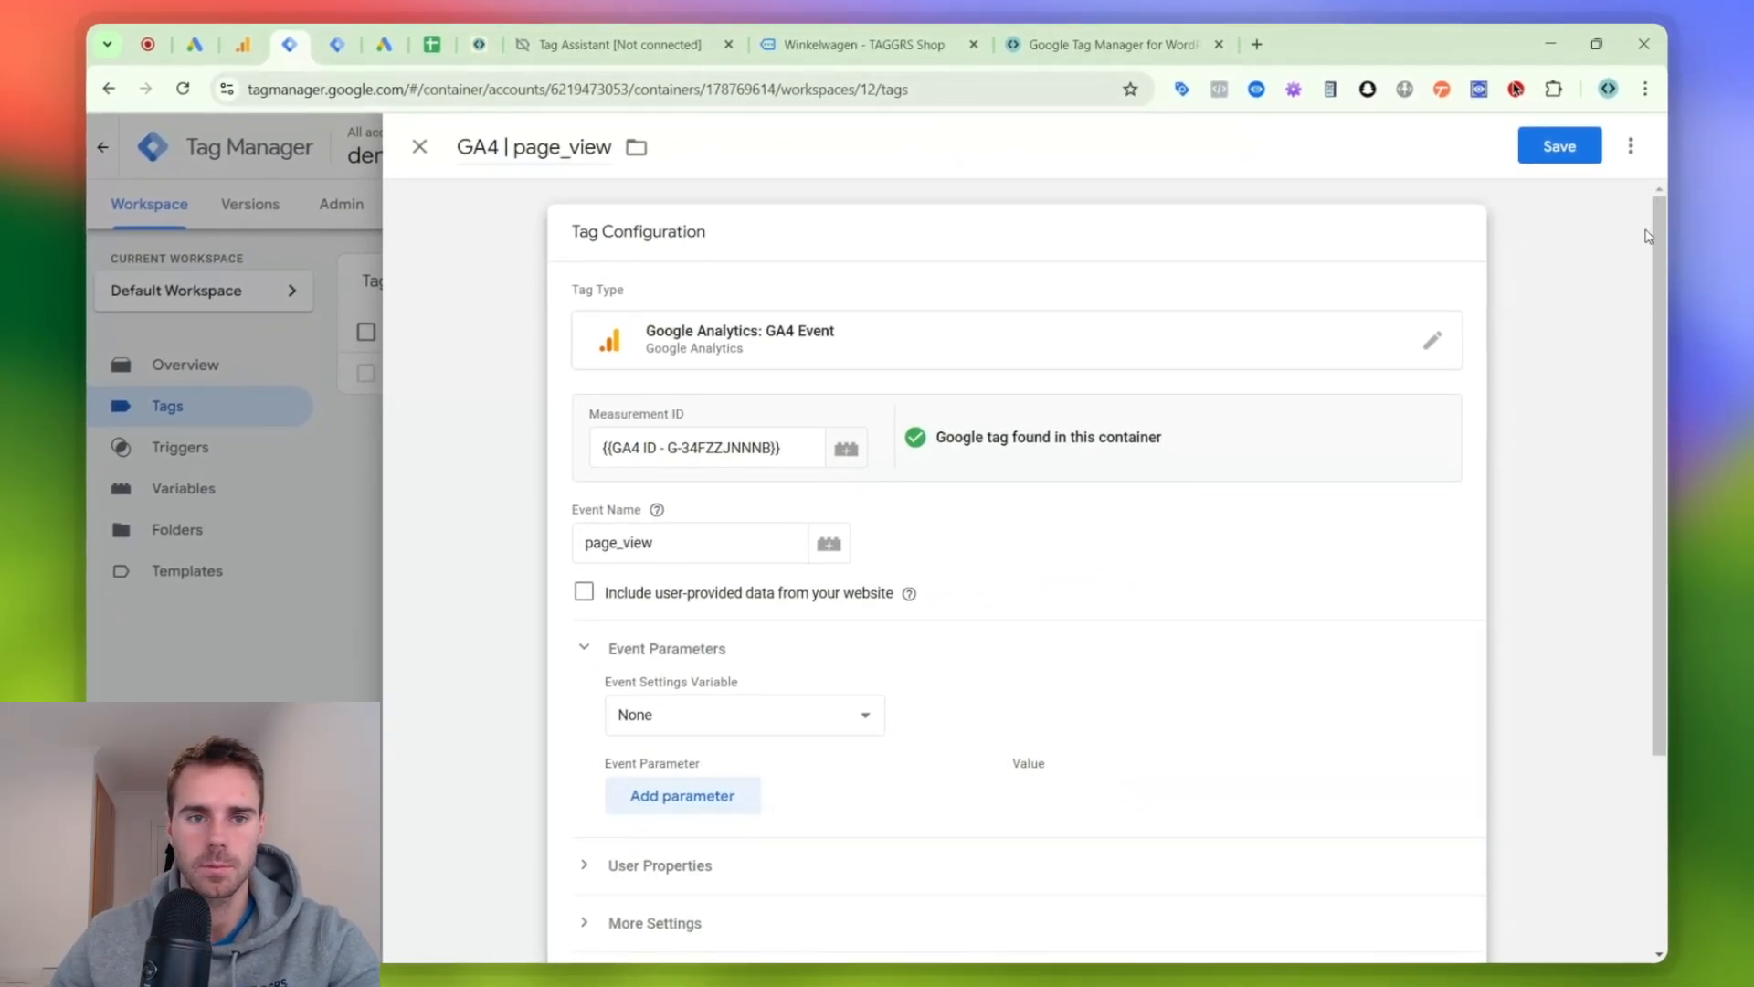
left_click(1544, 152)
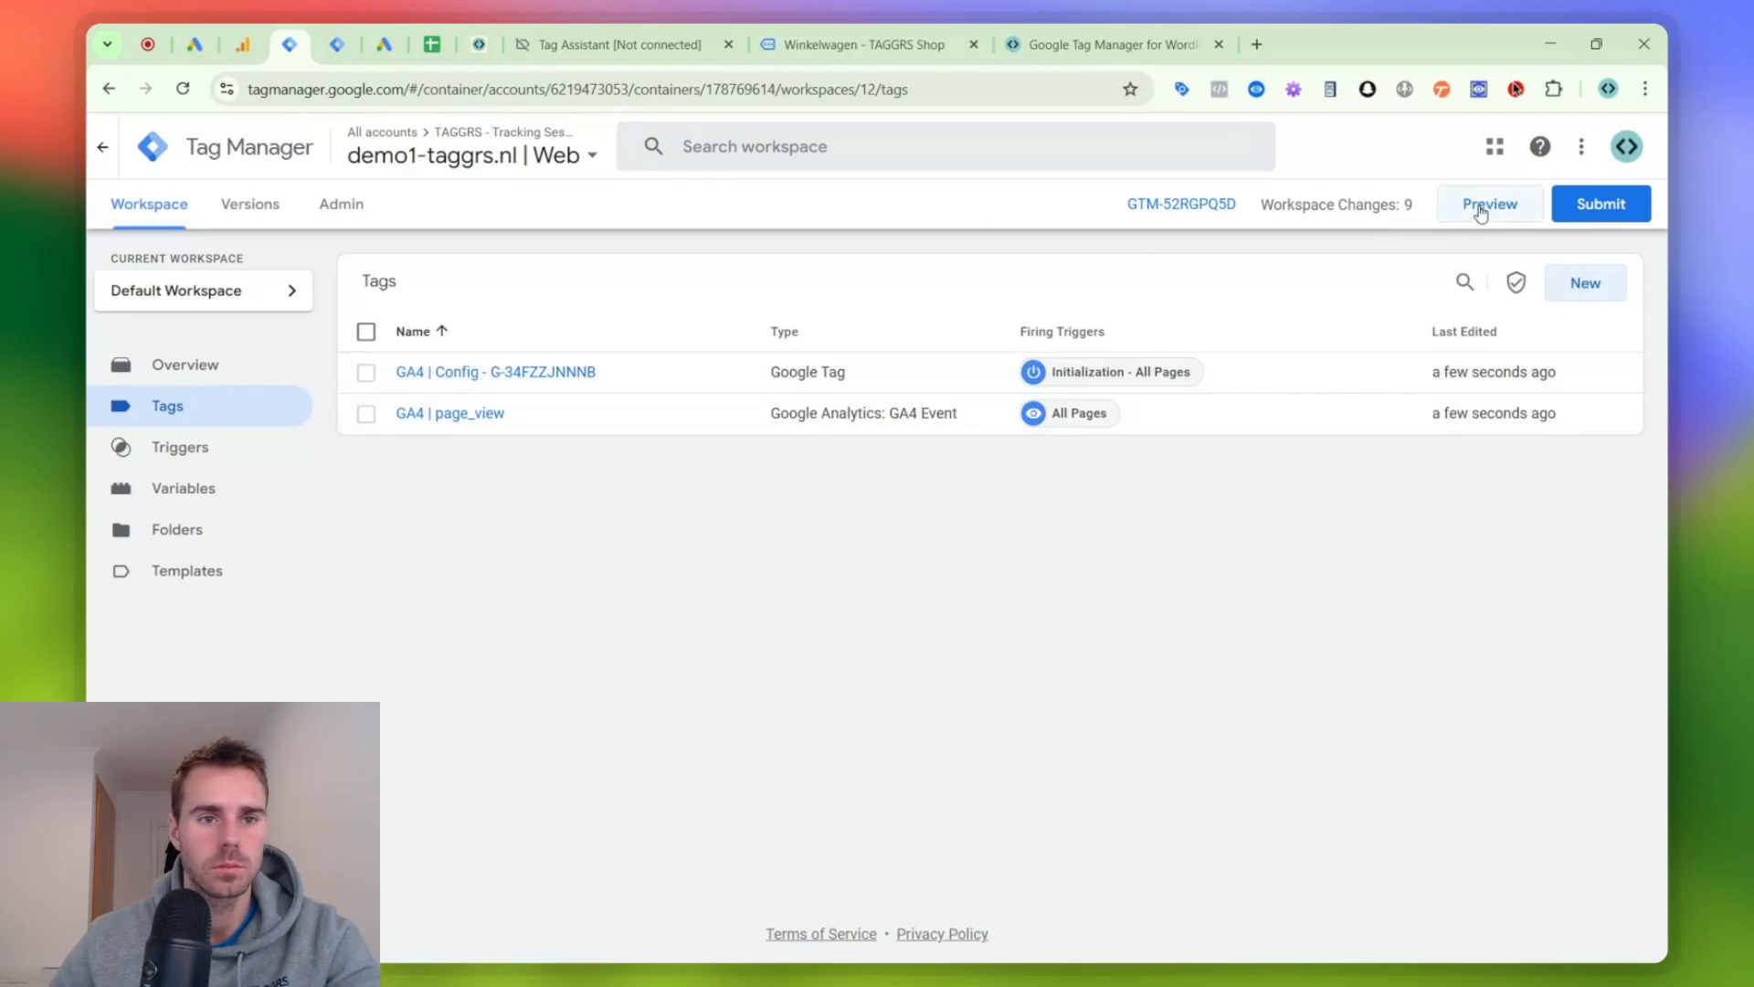
- Switch to the demo1-taggrs.nl | Server container and open its container settings to check the server container URL
left_click(338, 42)
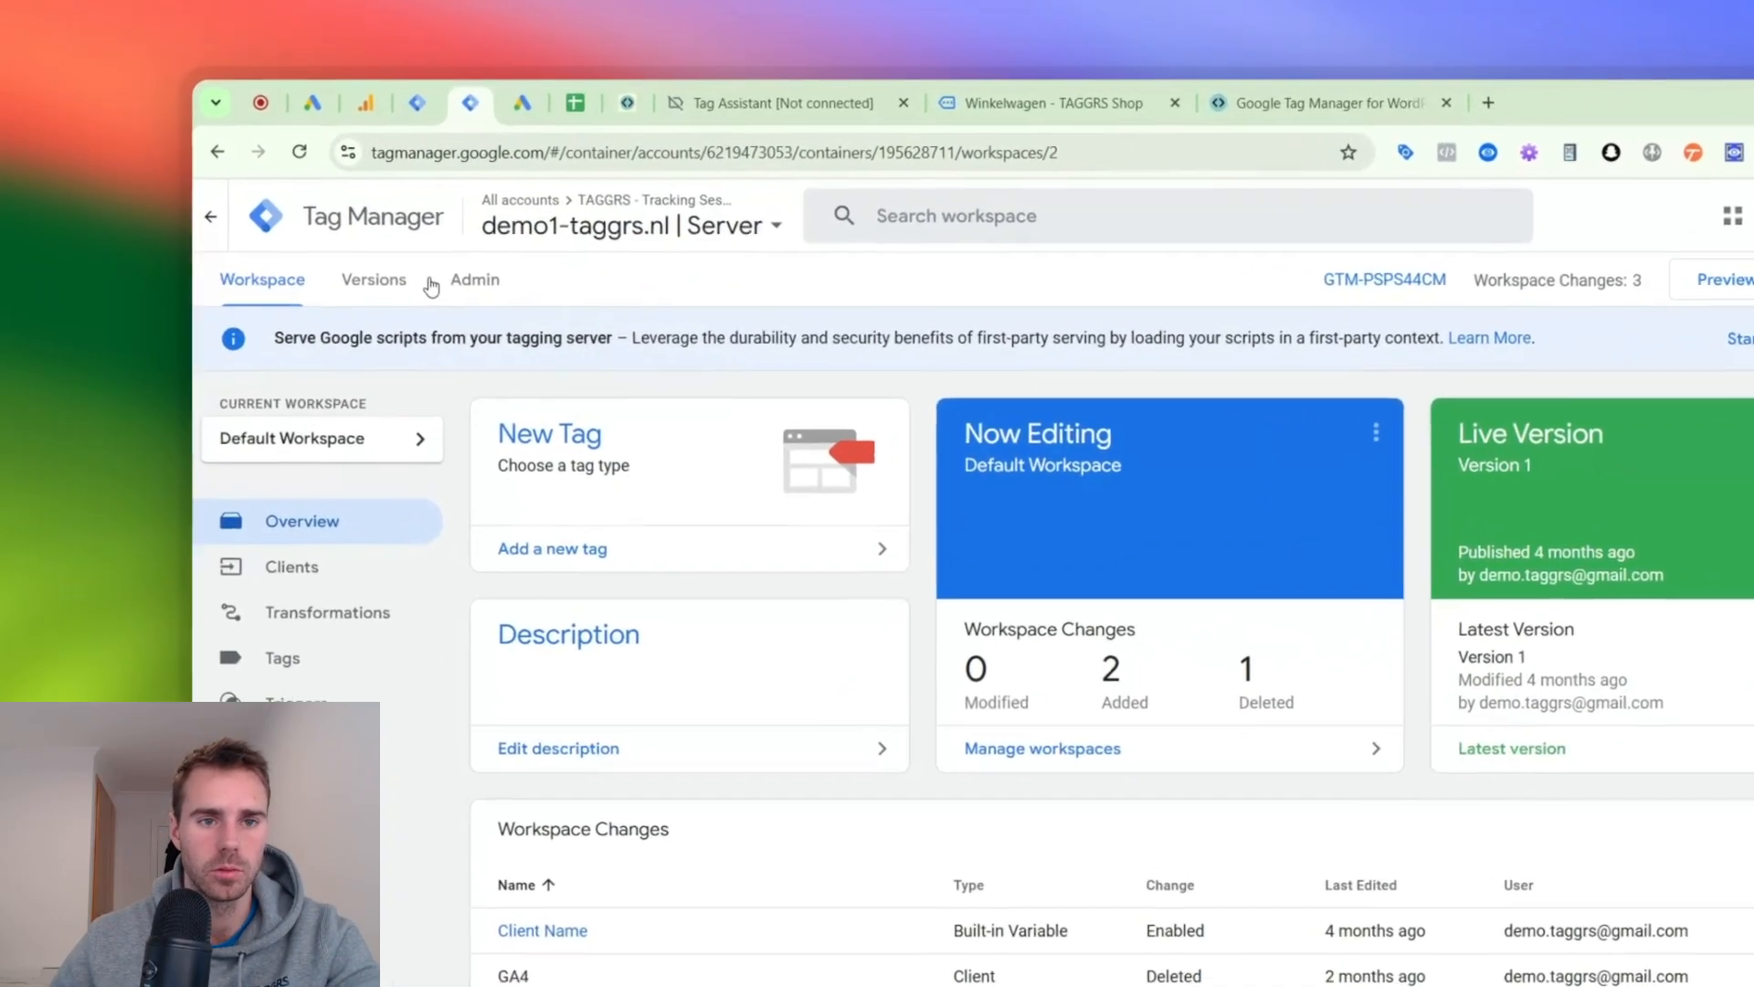
left_click(341, 203)
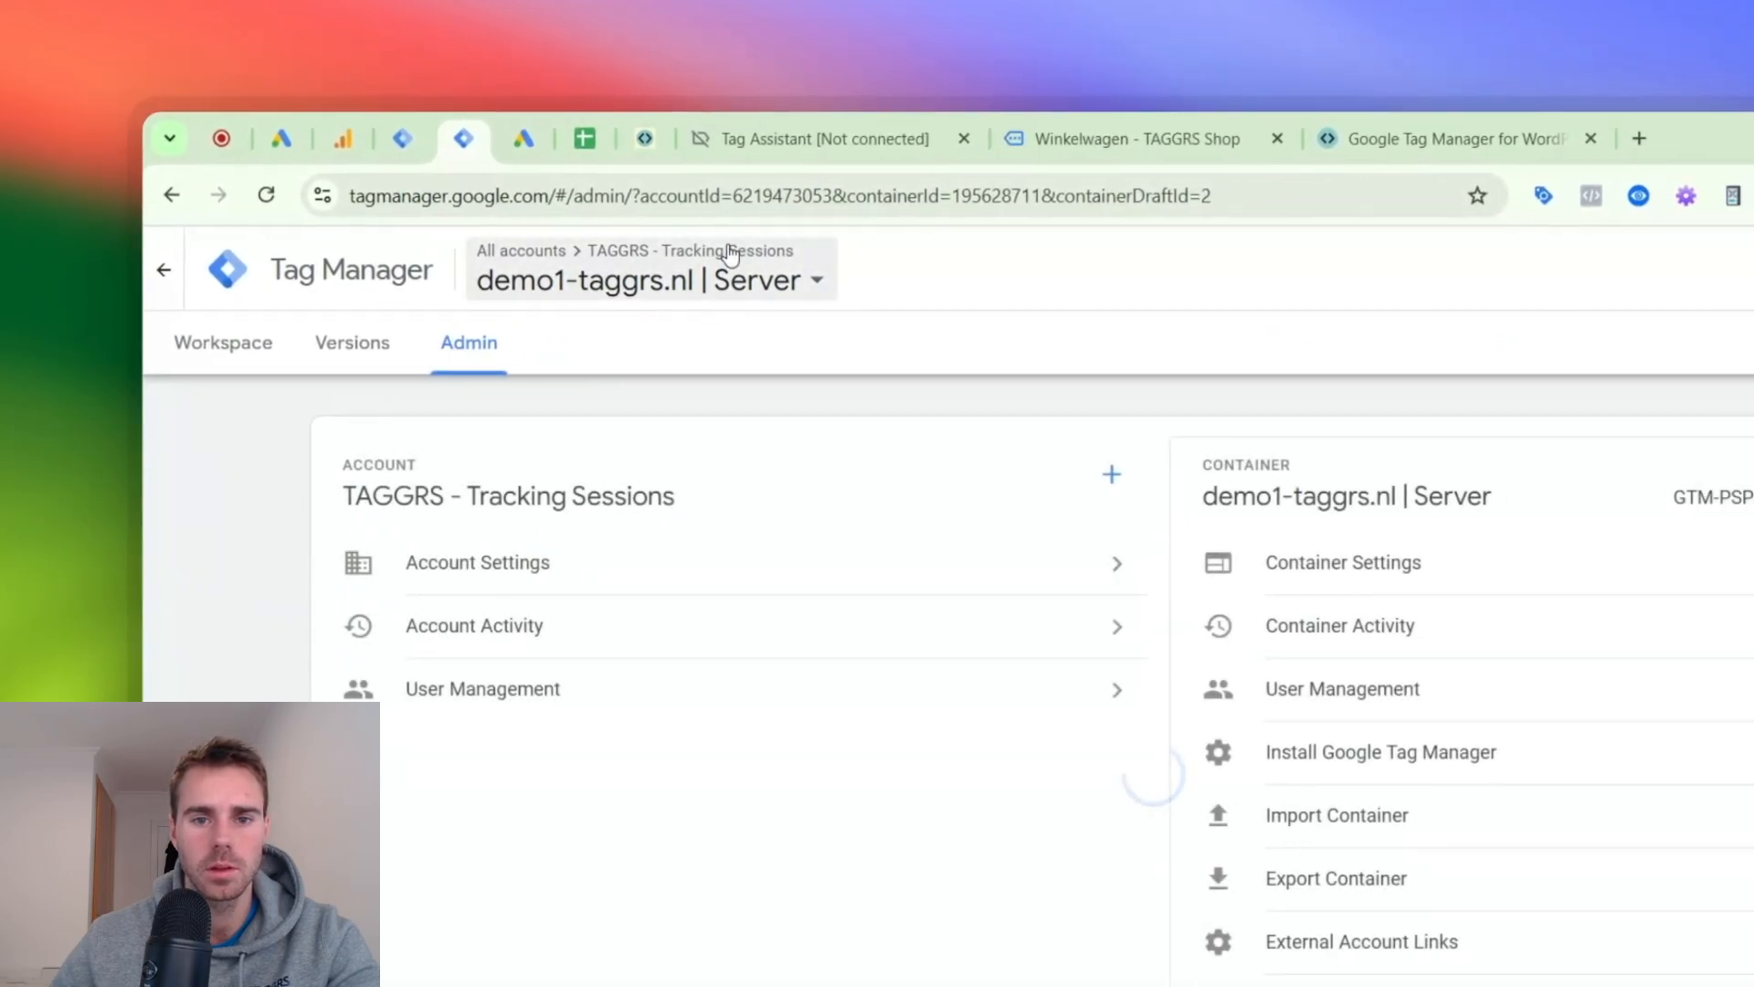
left_click(1478, 550)
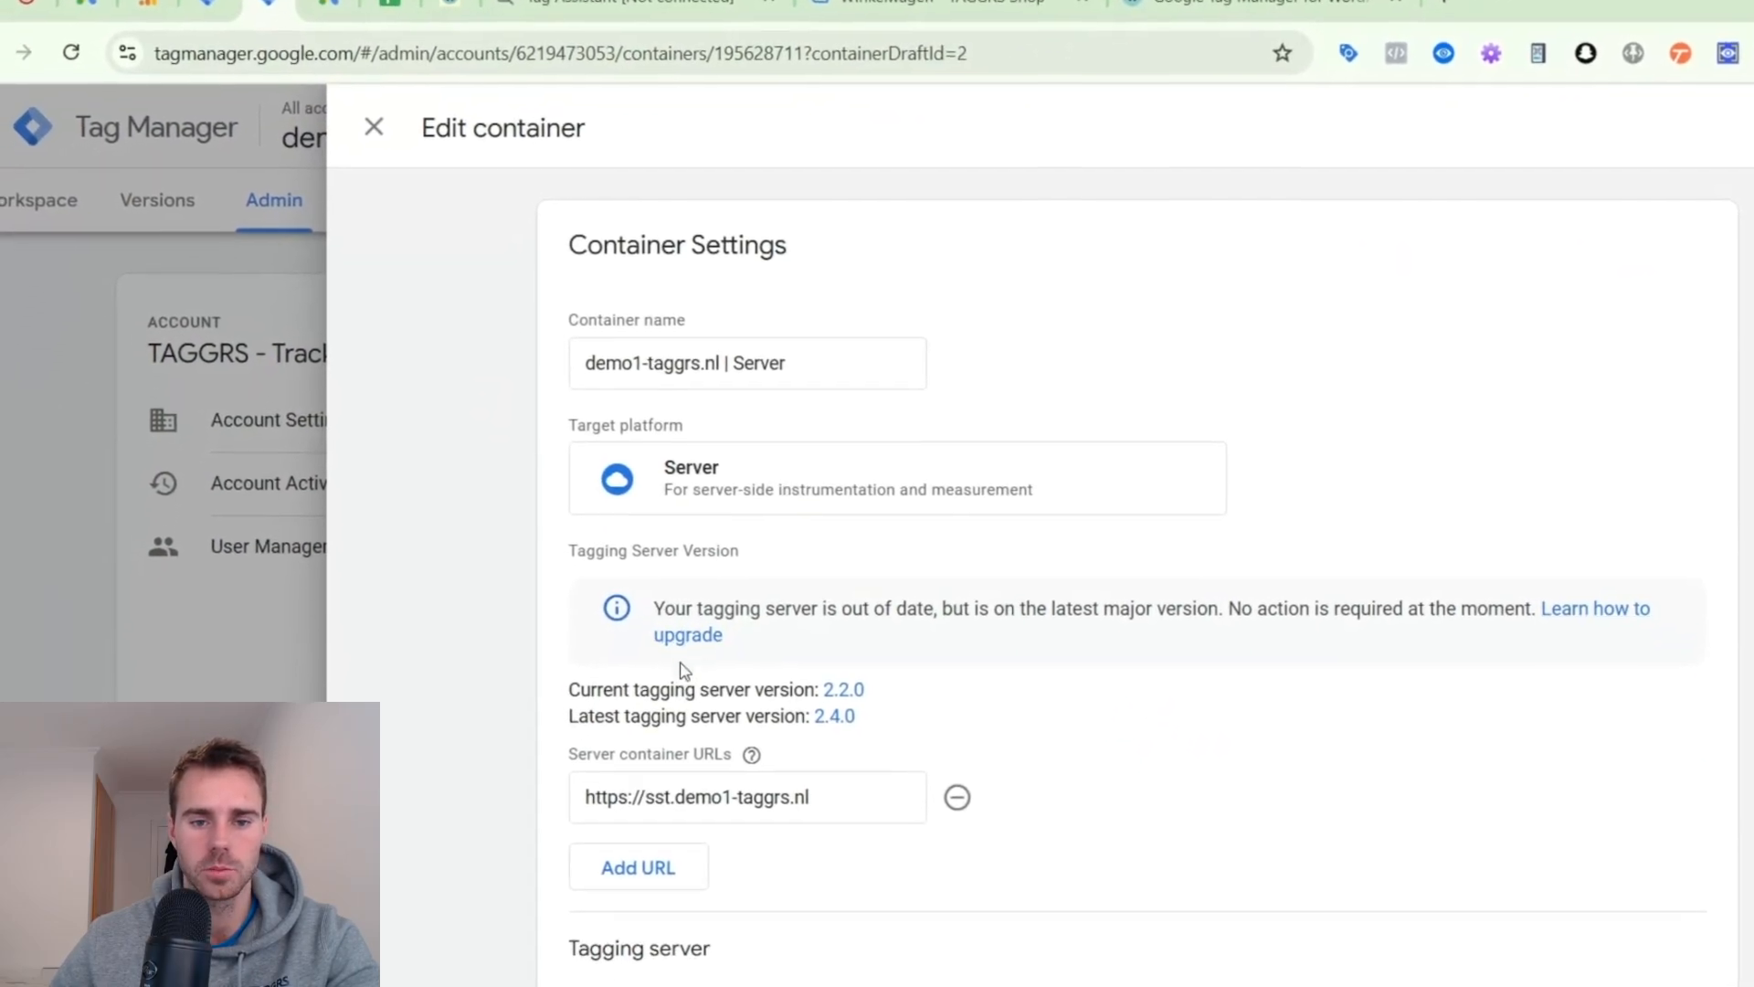
- Highlight the server container URL, close the container settings and return to the server container's workspace
triple_click(695, 649)
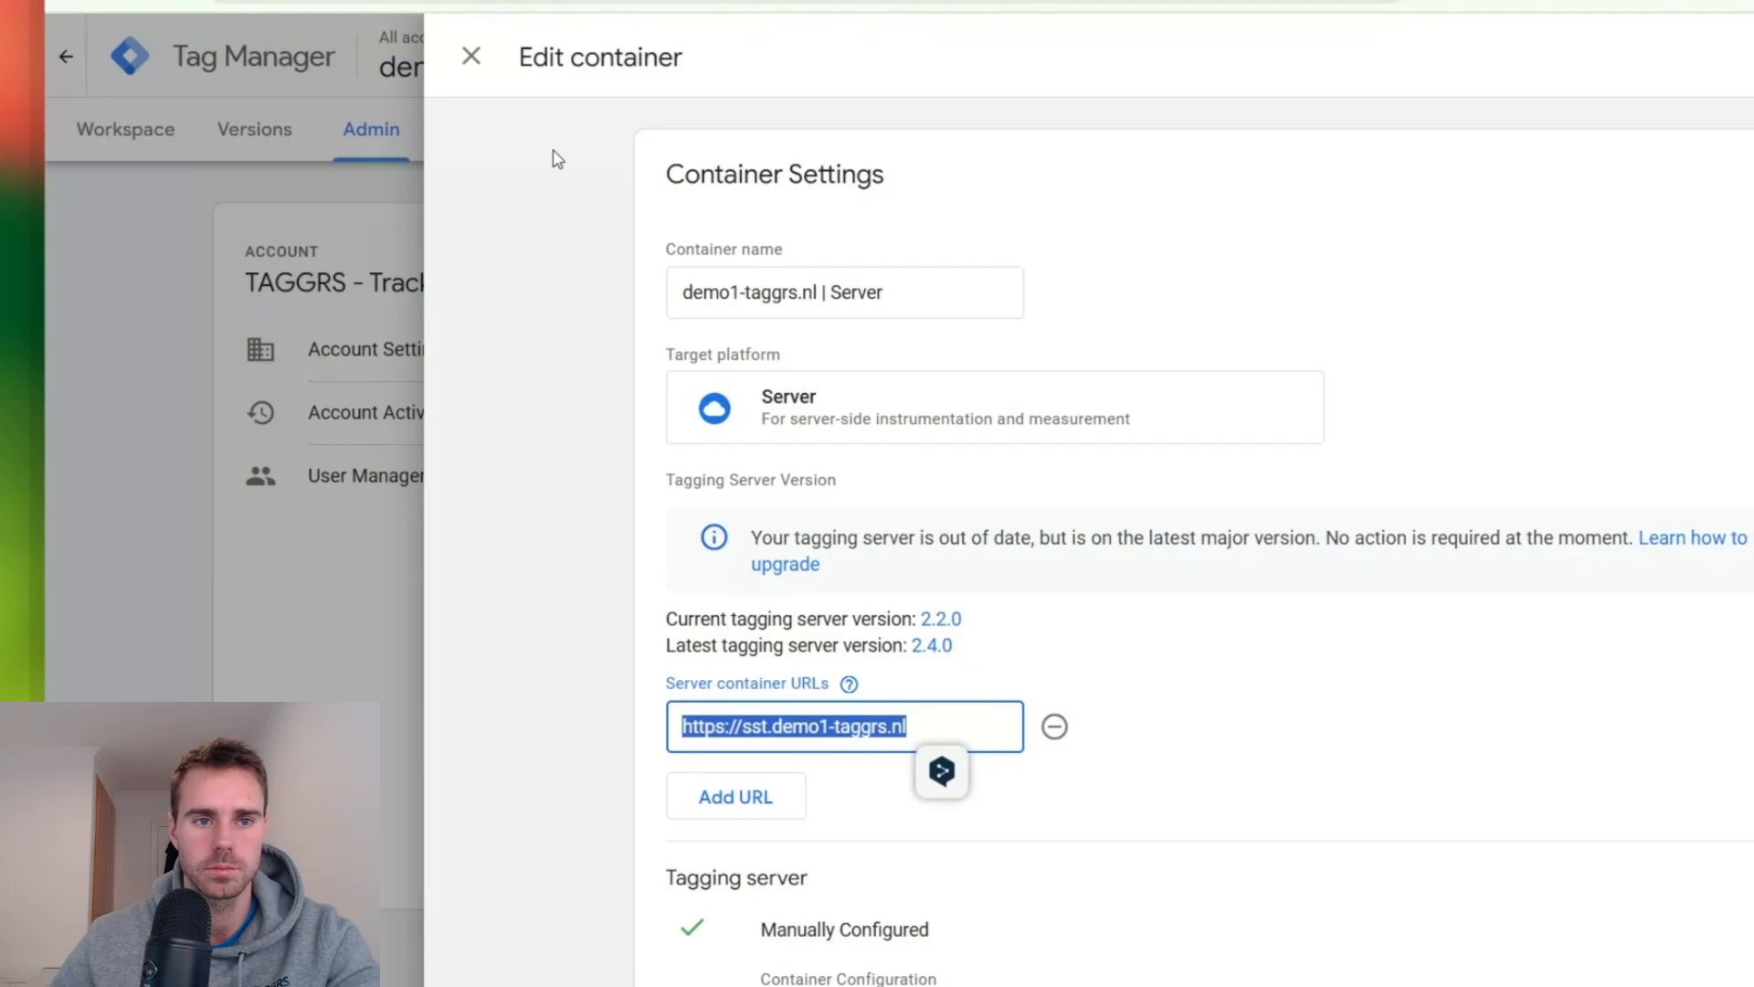
left_click(472, 105)
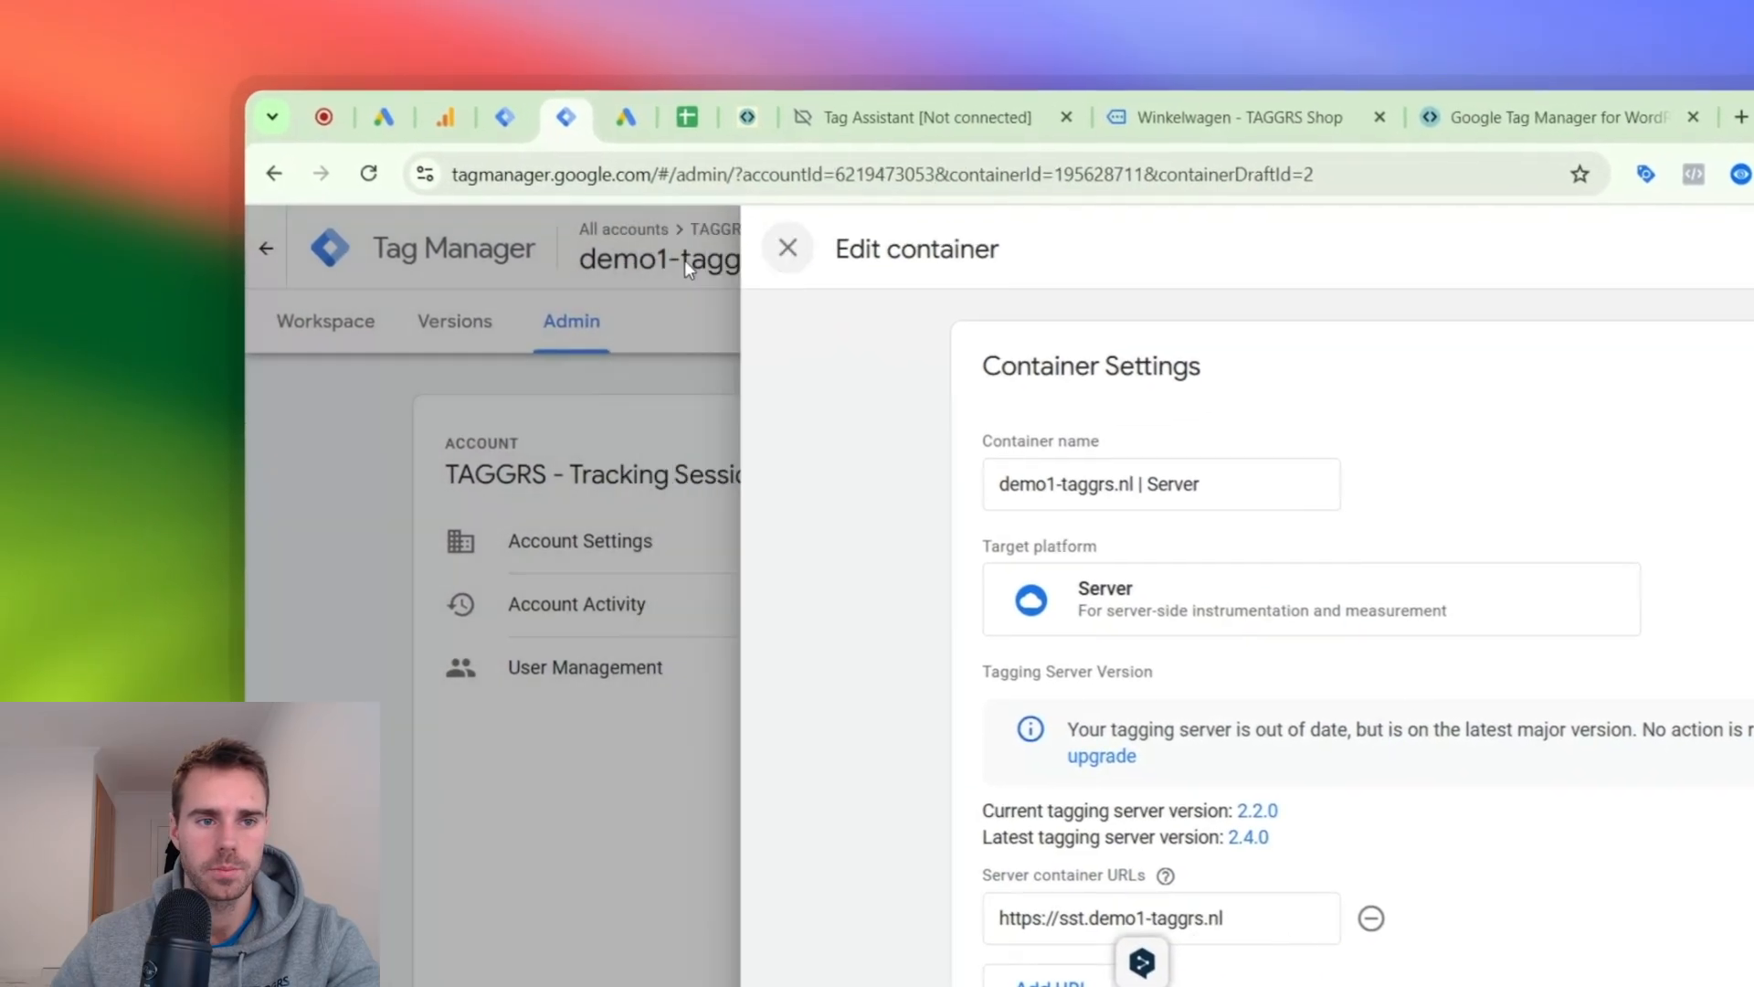
left_click(634, 192)
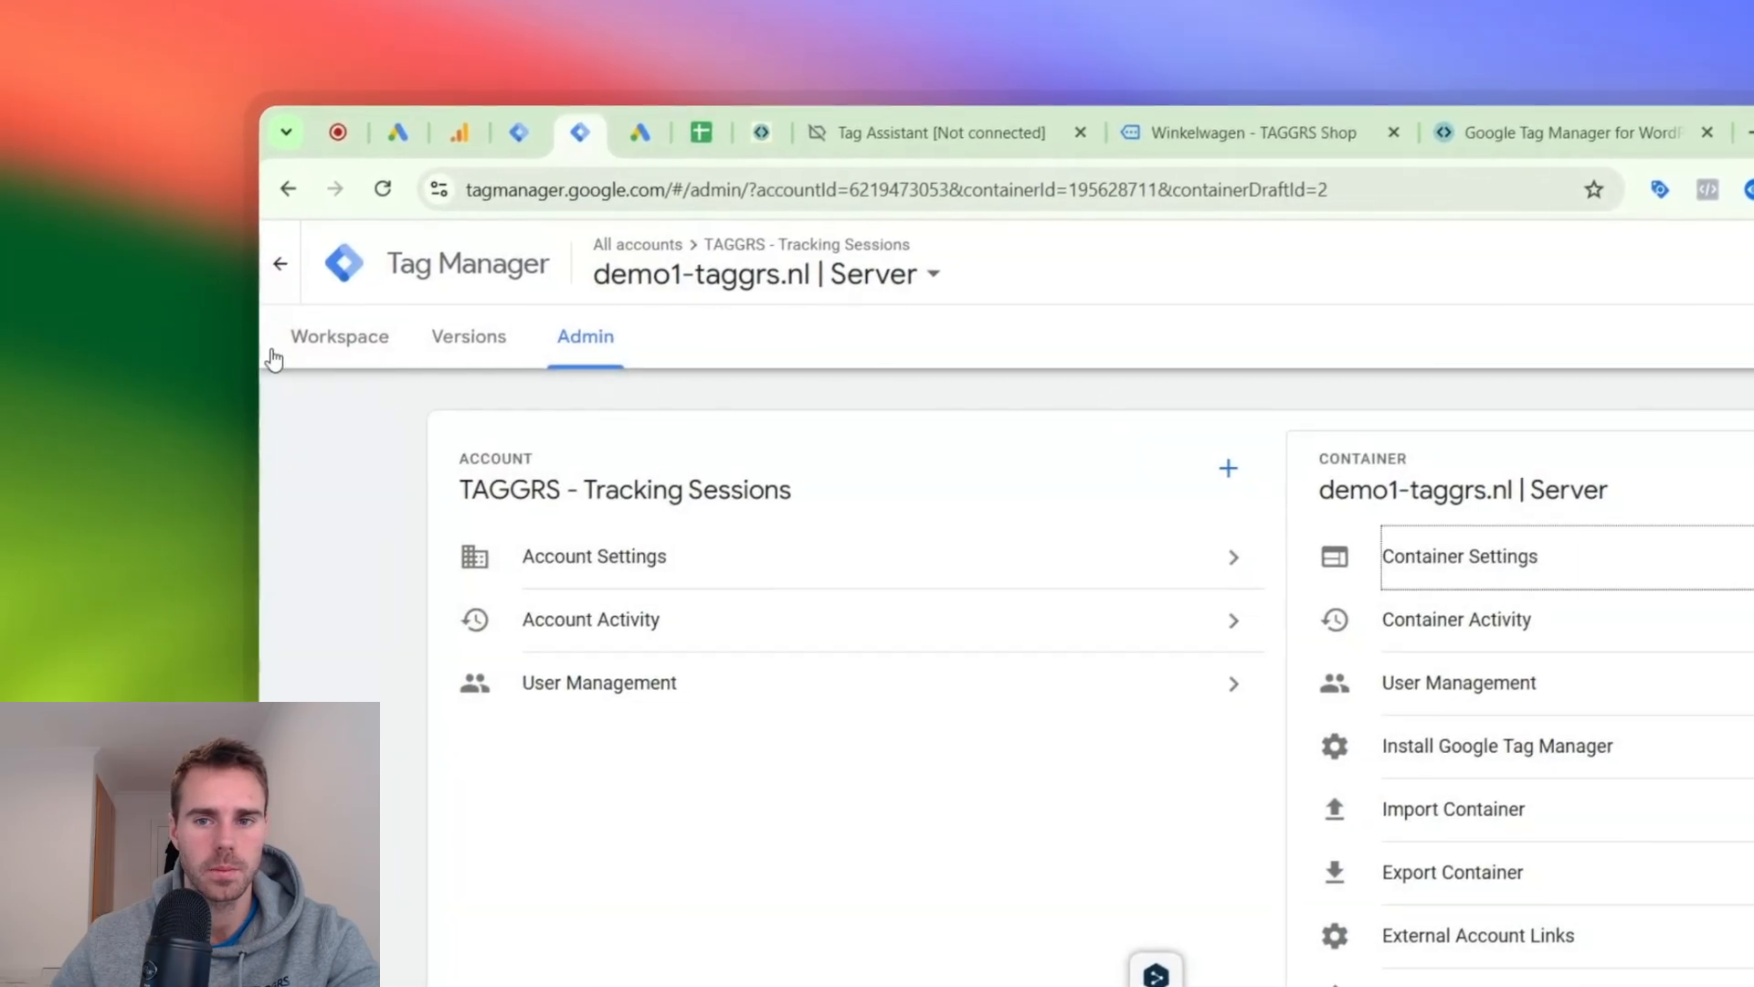
left_click(289, 265)
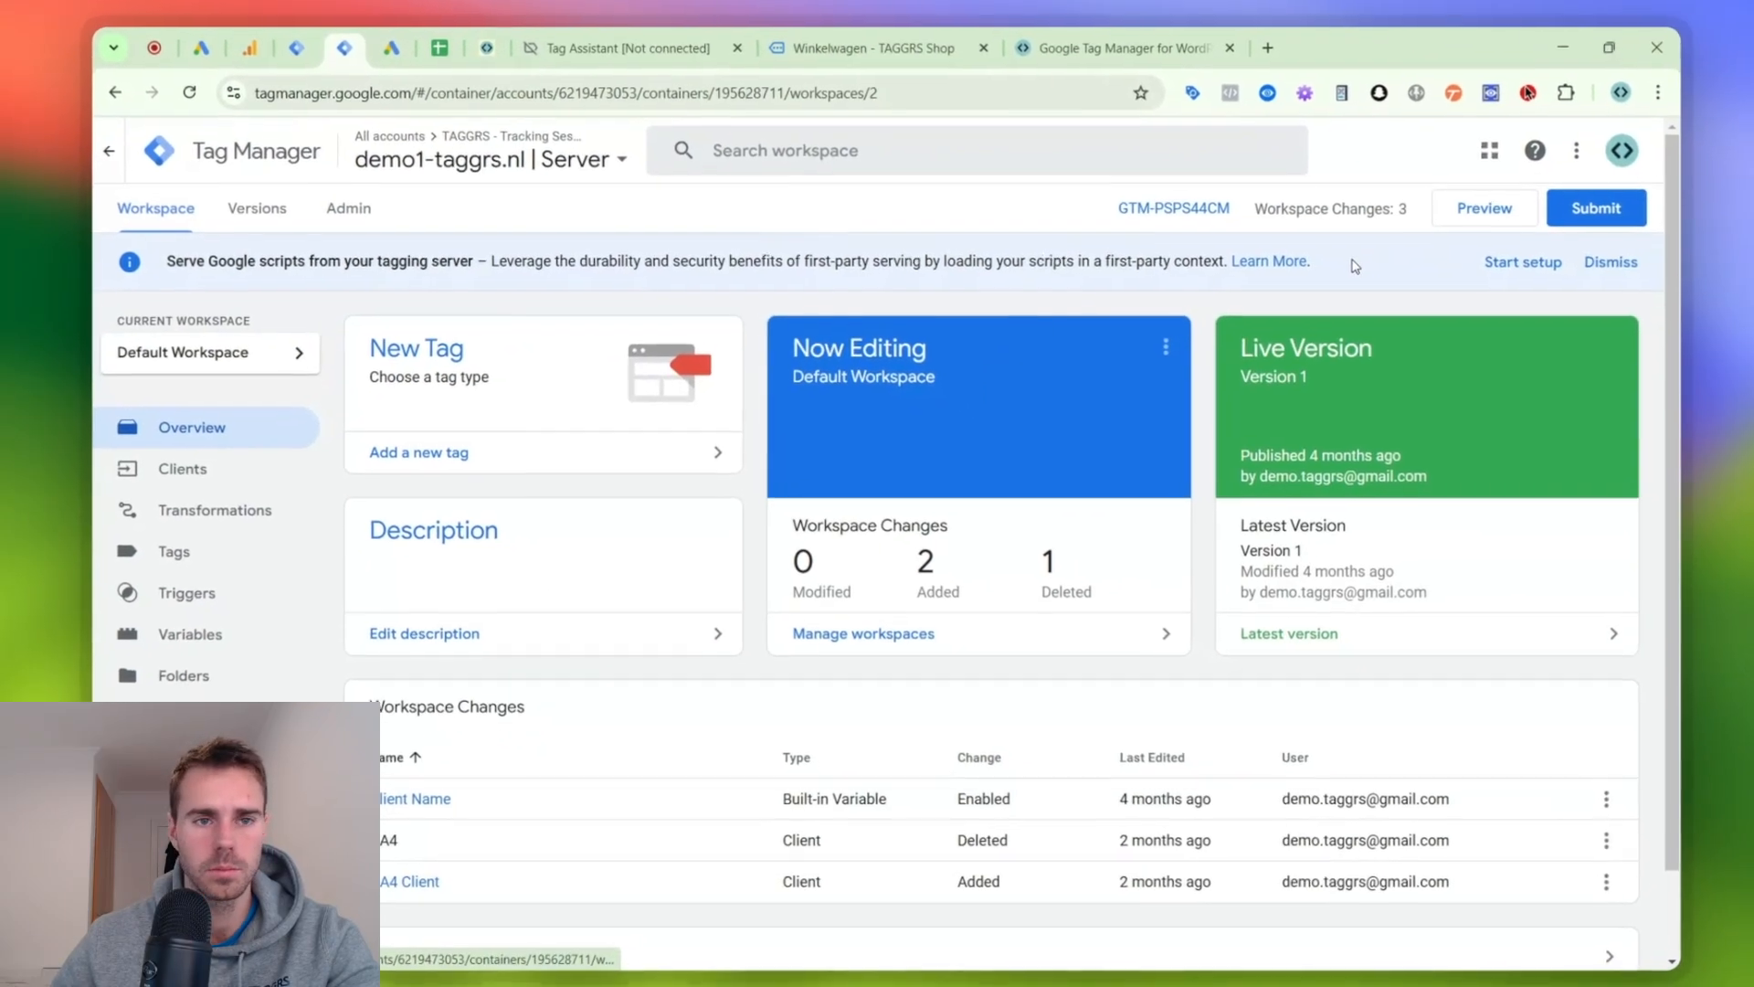
- Start preview mode for the server and web containers, continue to the connected Tag Assistant session and place the two debug tabs side by side
left_click(288, 44)
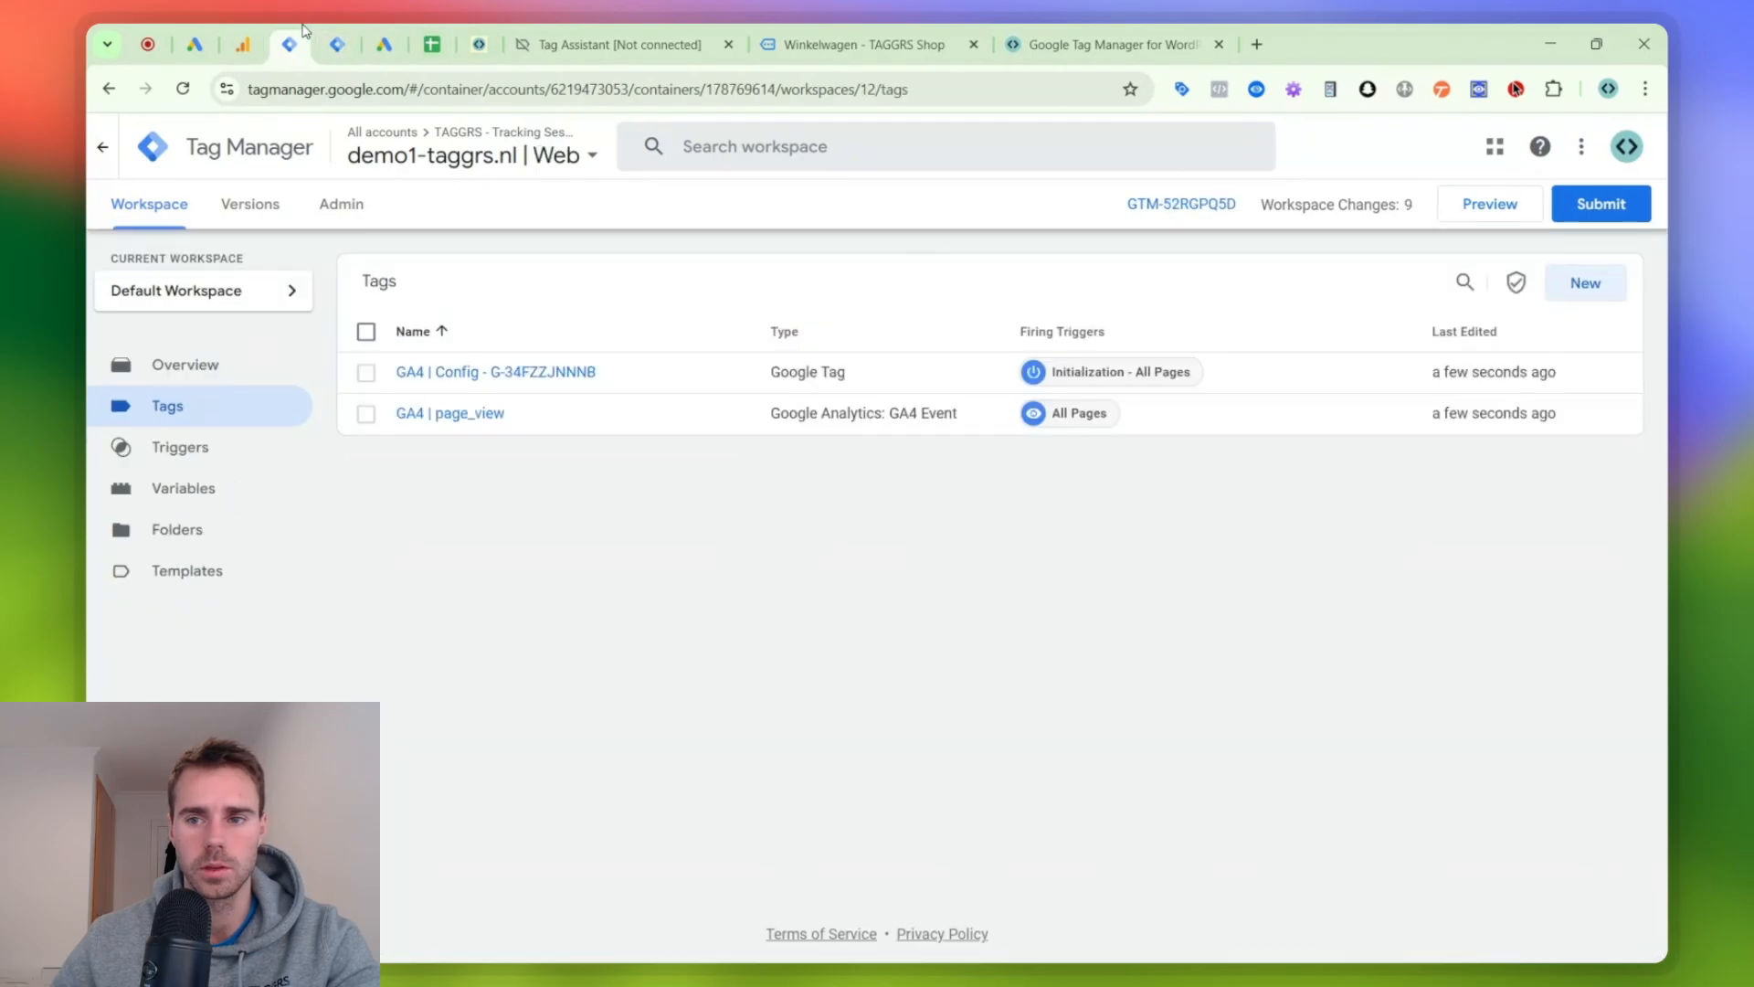
left_click(335, 42)
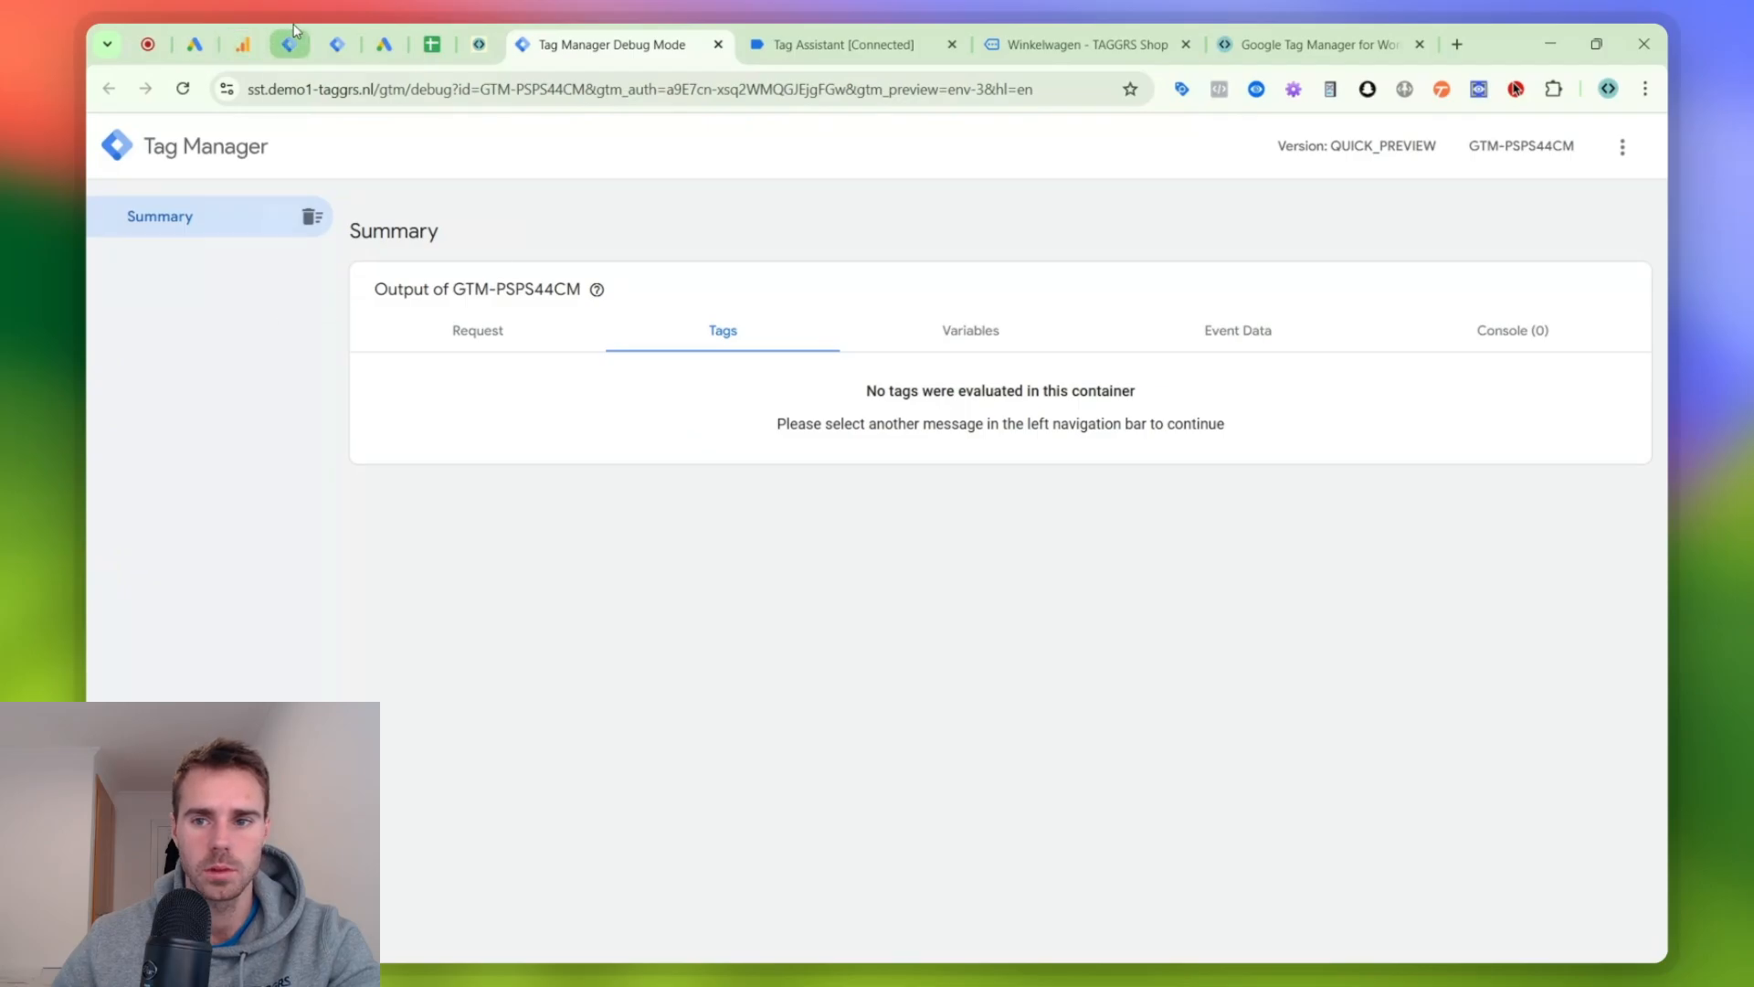
left_click(294, 30)
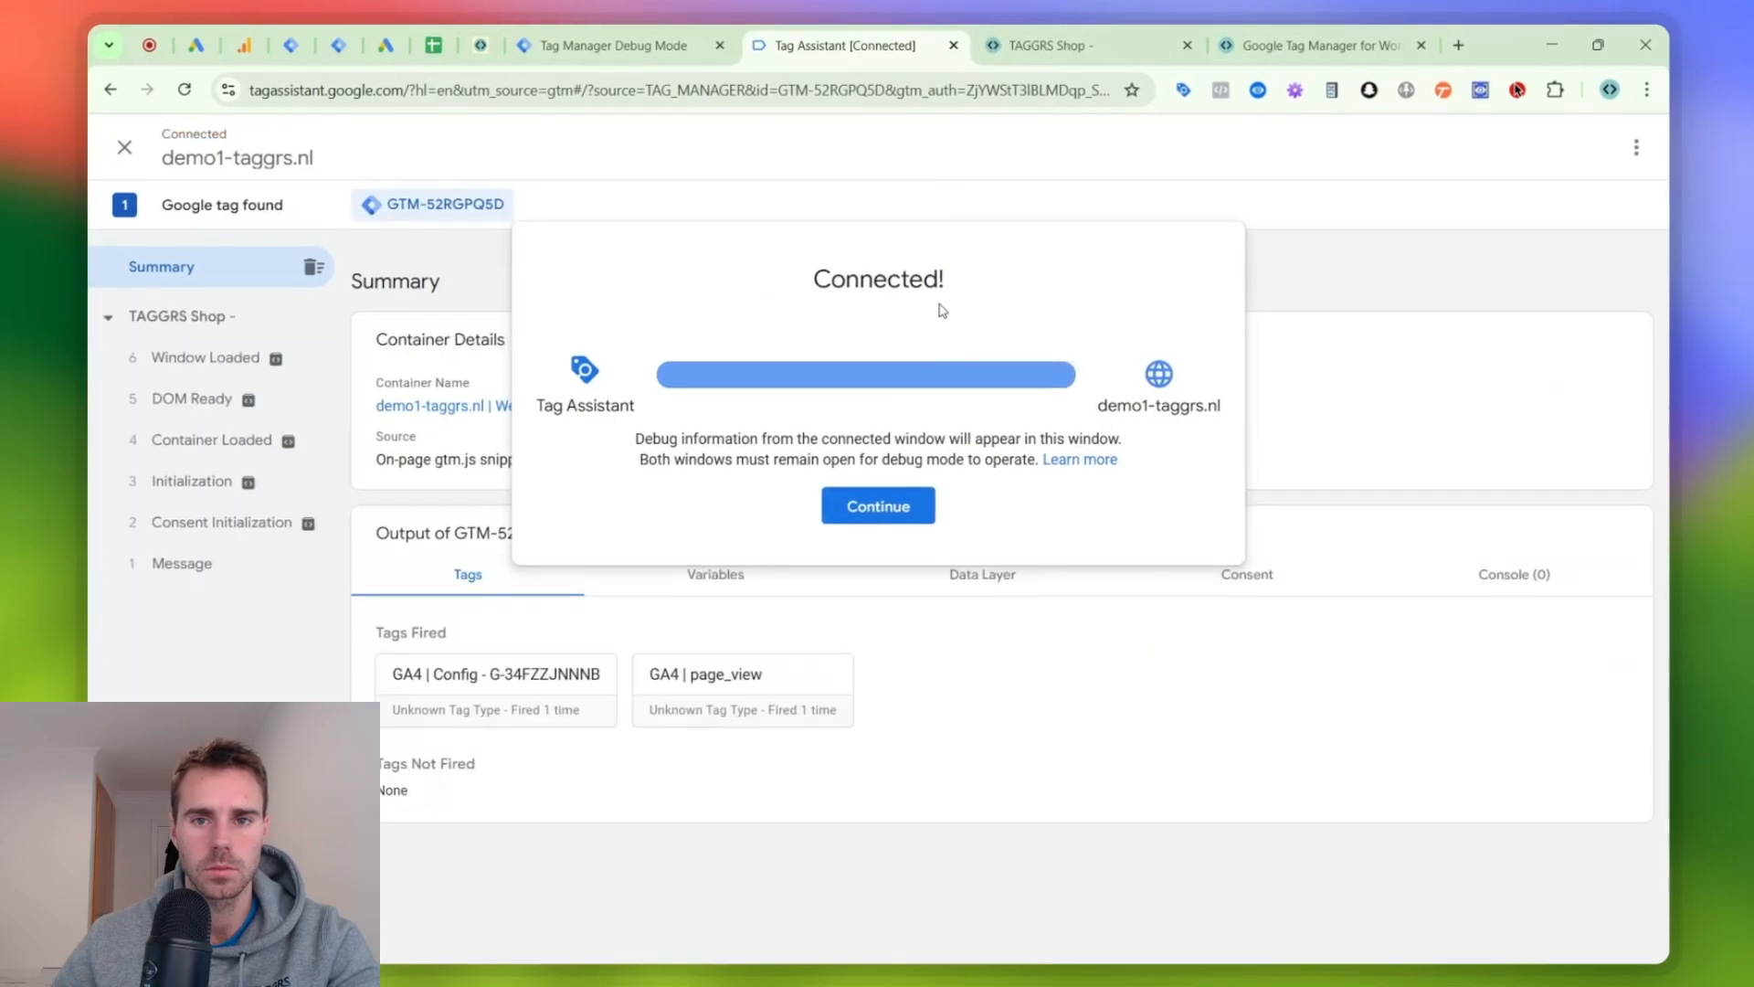
left_click(875, 505)
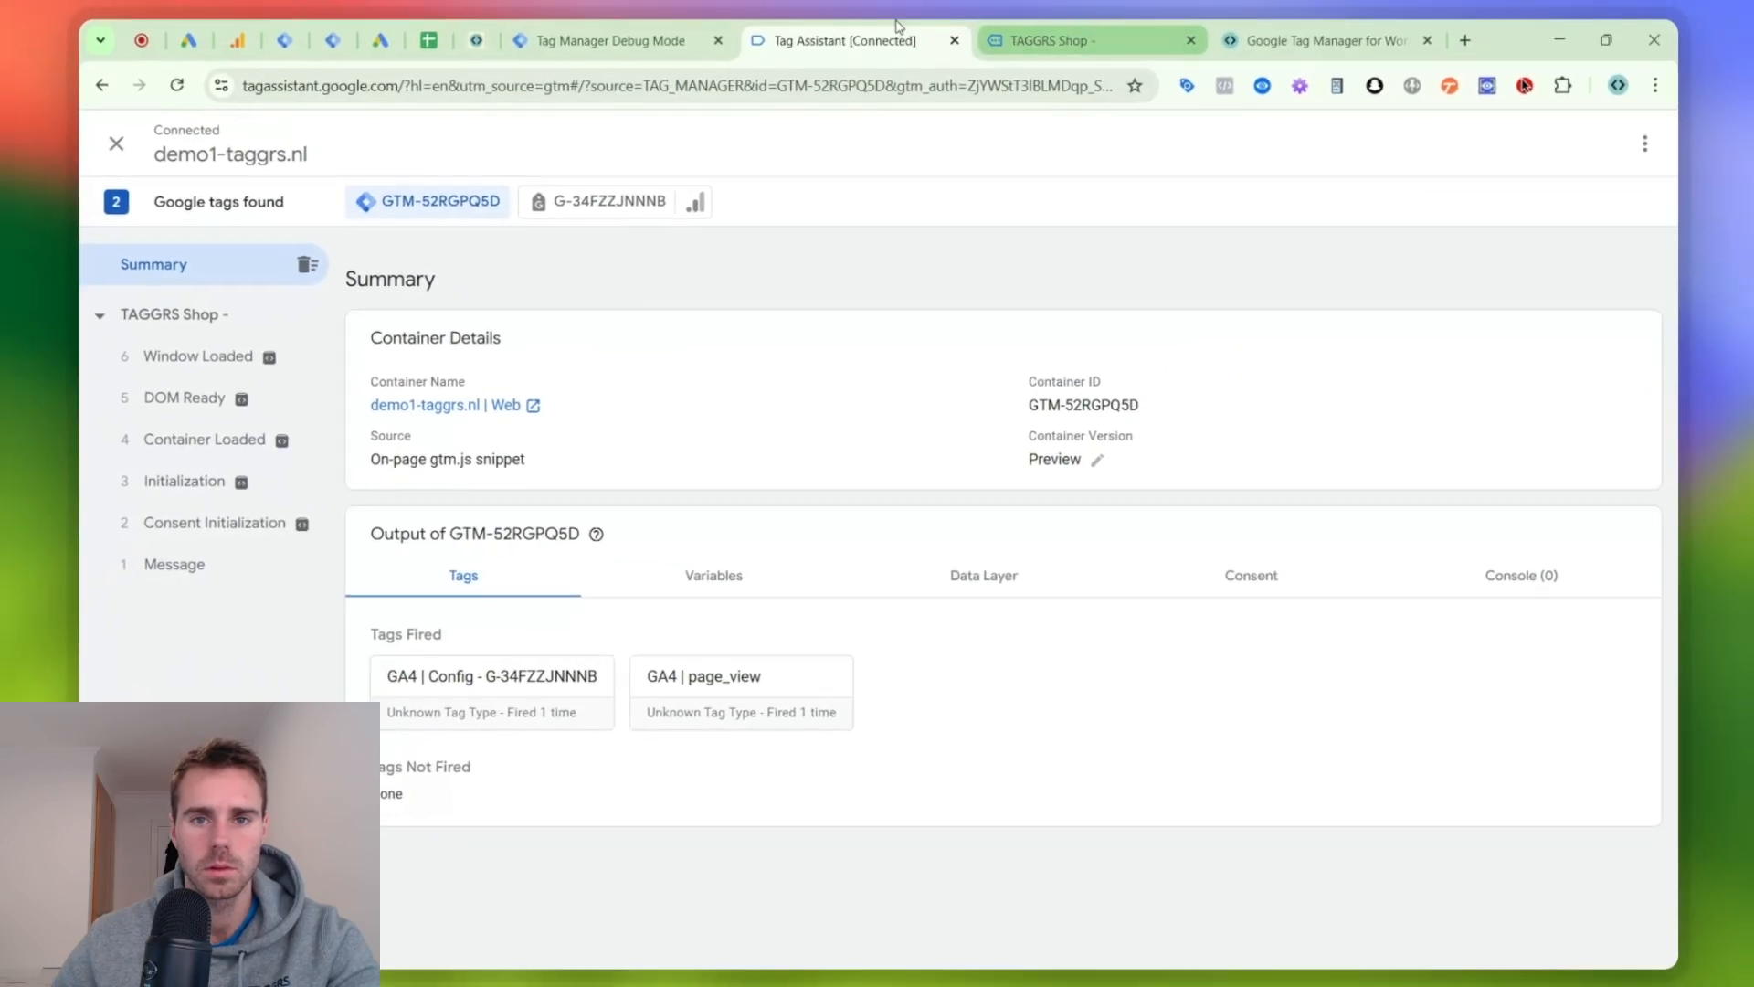
left_click_drag(673, 30, 810, 30)
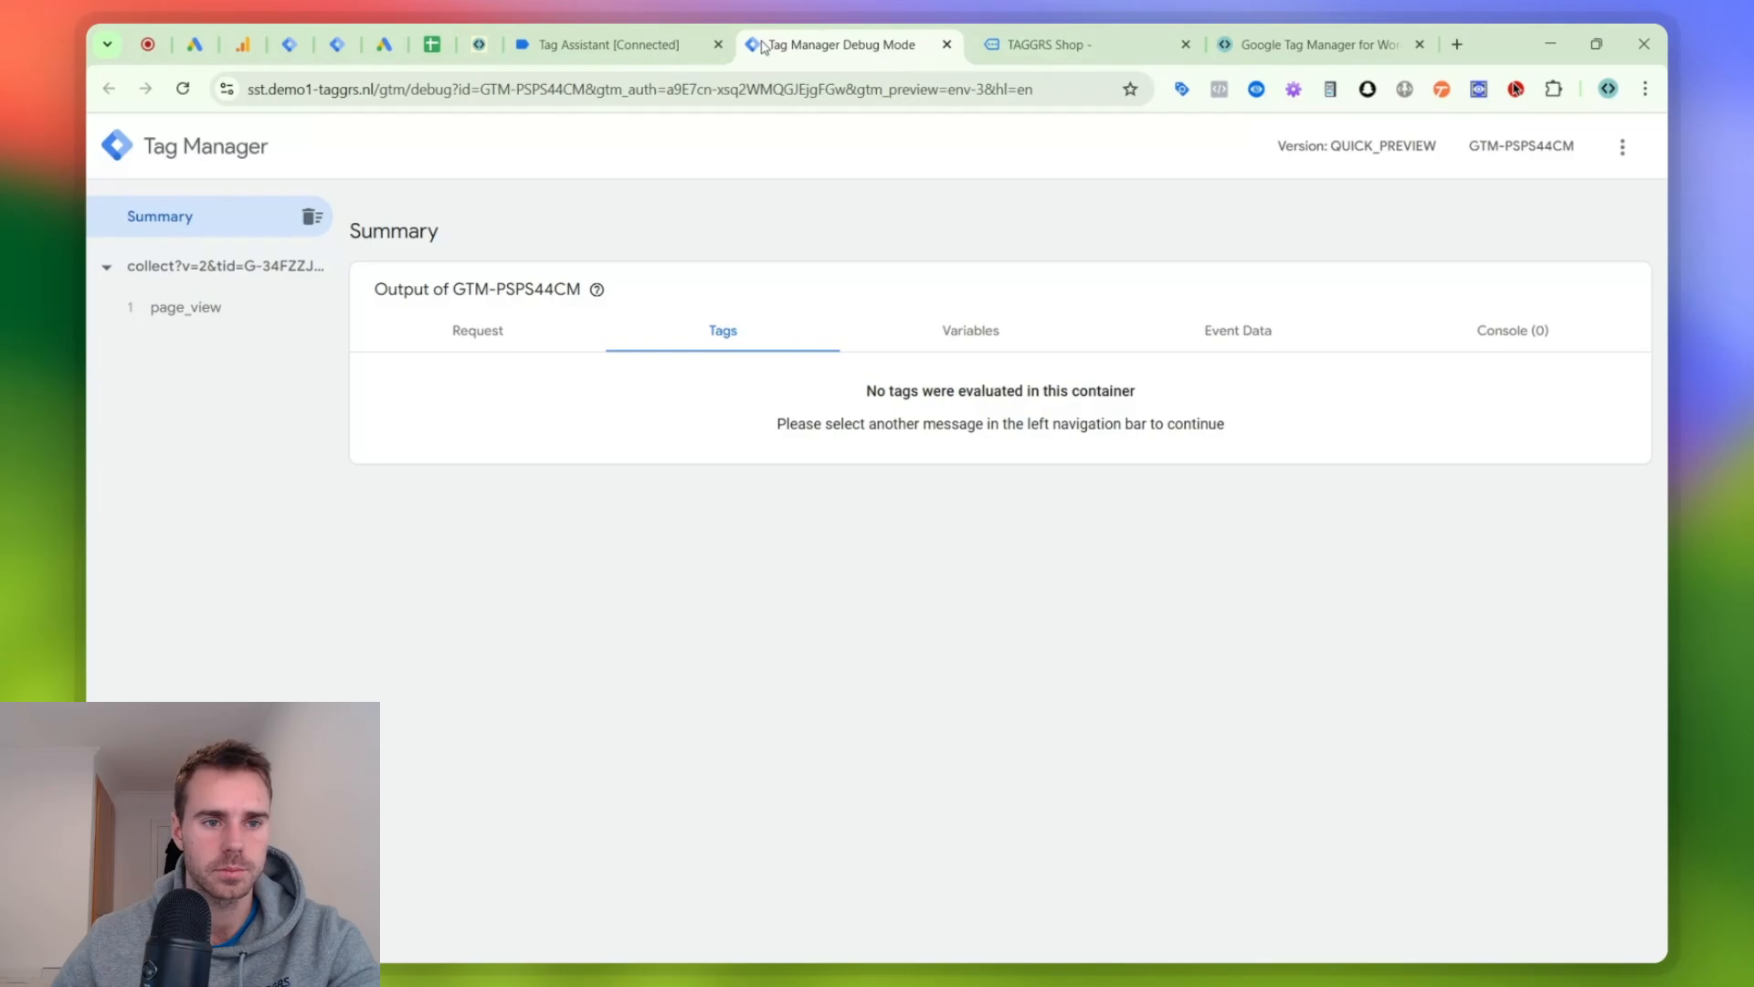
- Inspect which web container tags fired on the Container Loaded event in Tag Assistant
left_click(676, 46)
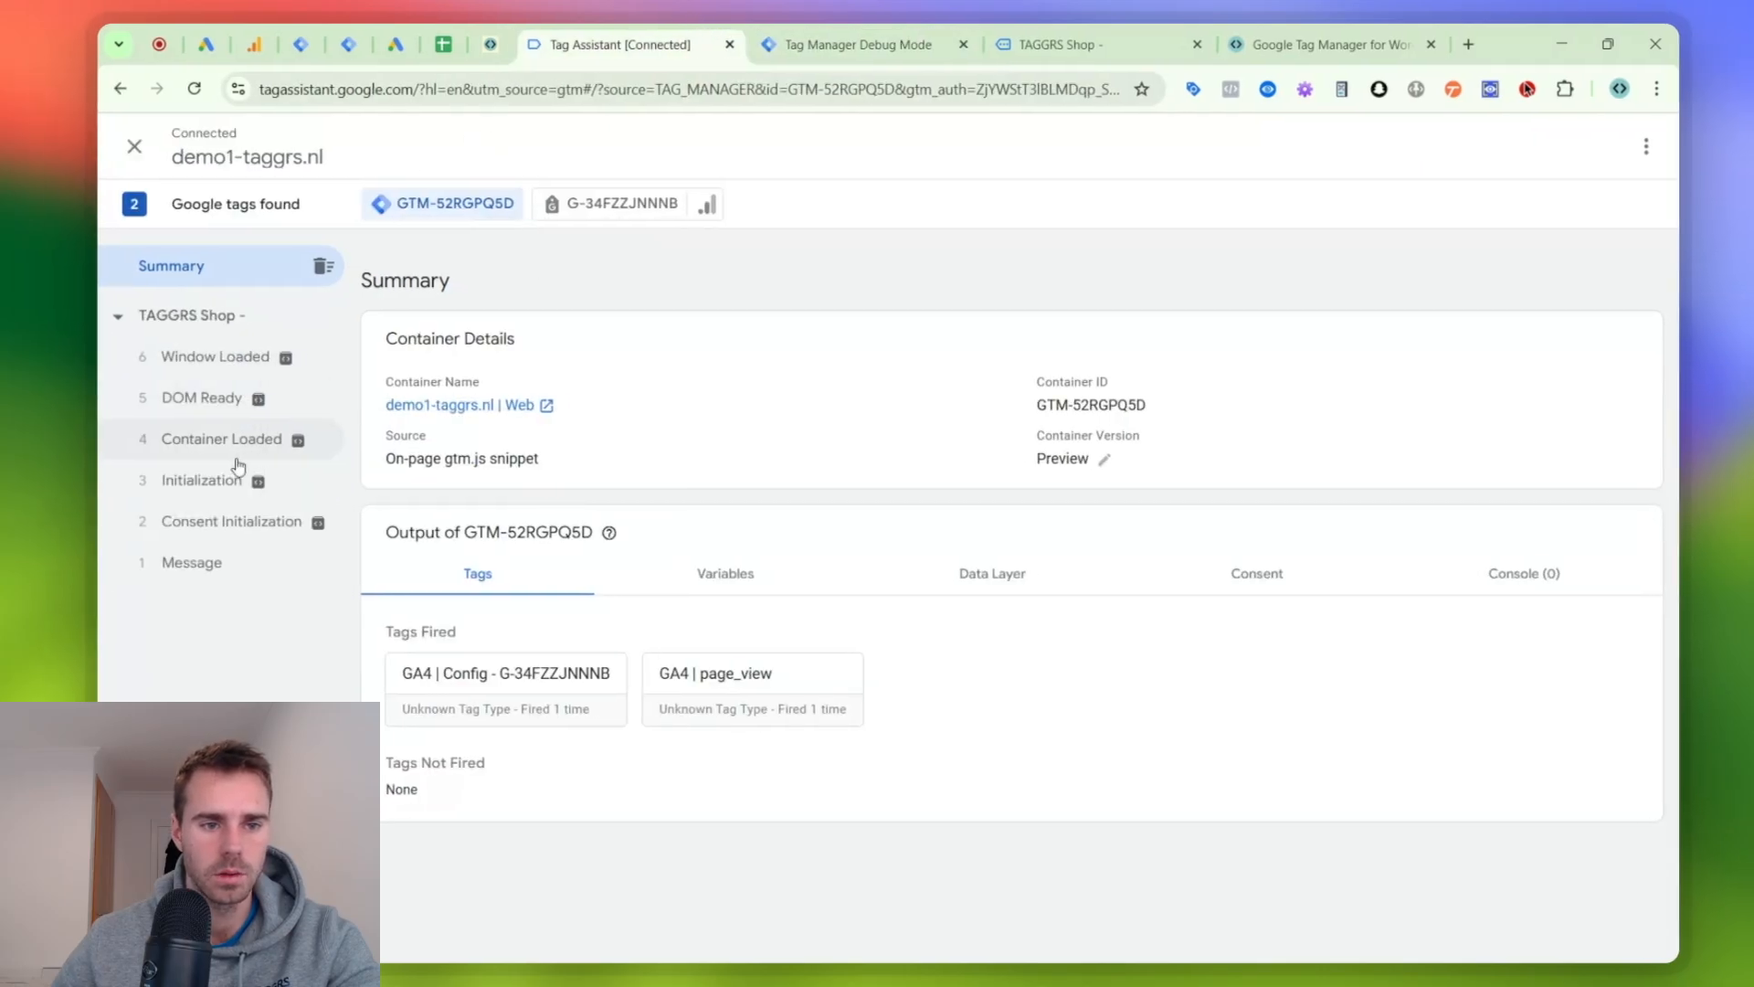
left_click(219, 480)
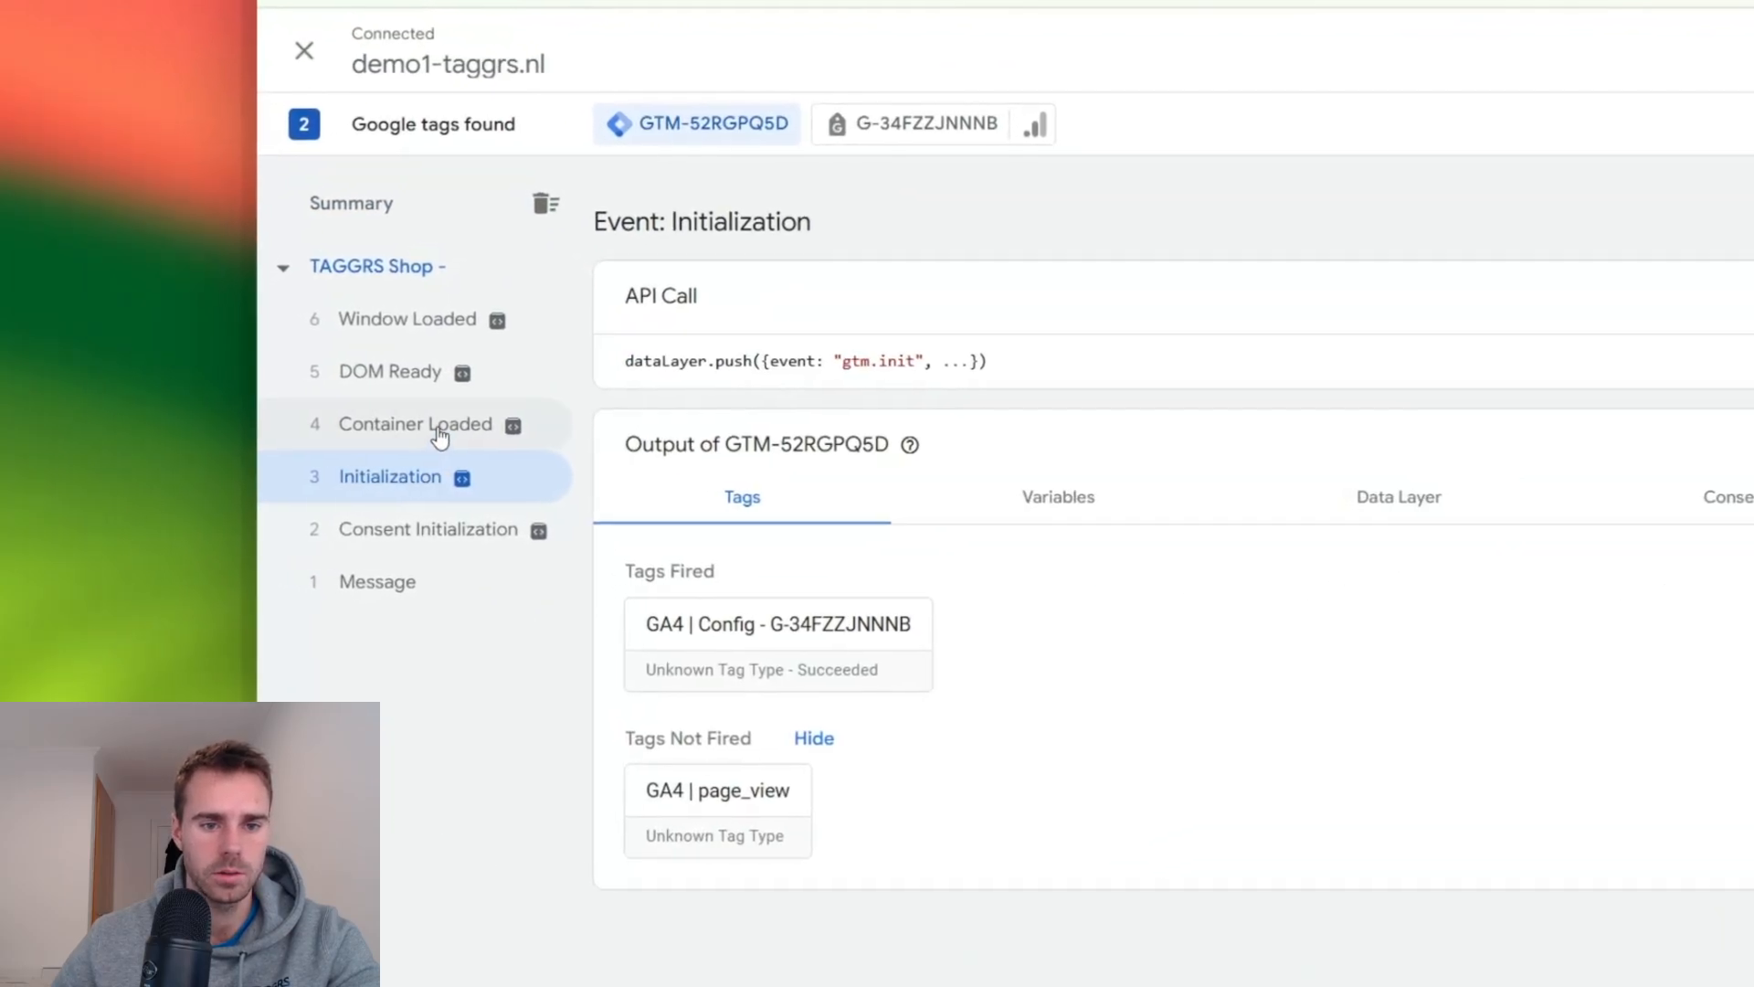
left_click(439, 437)
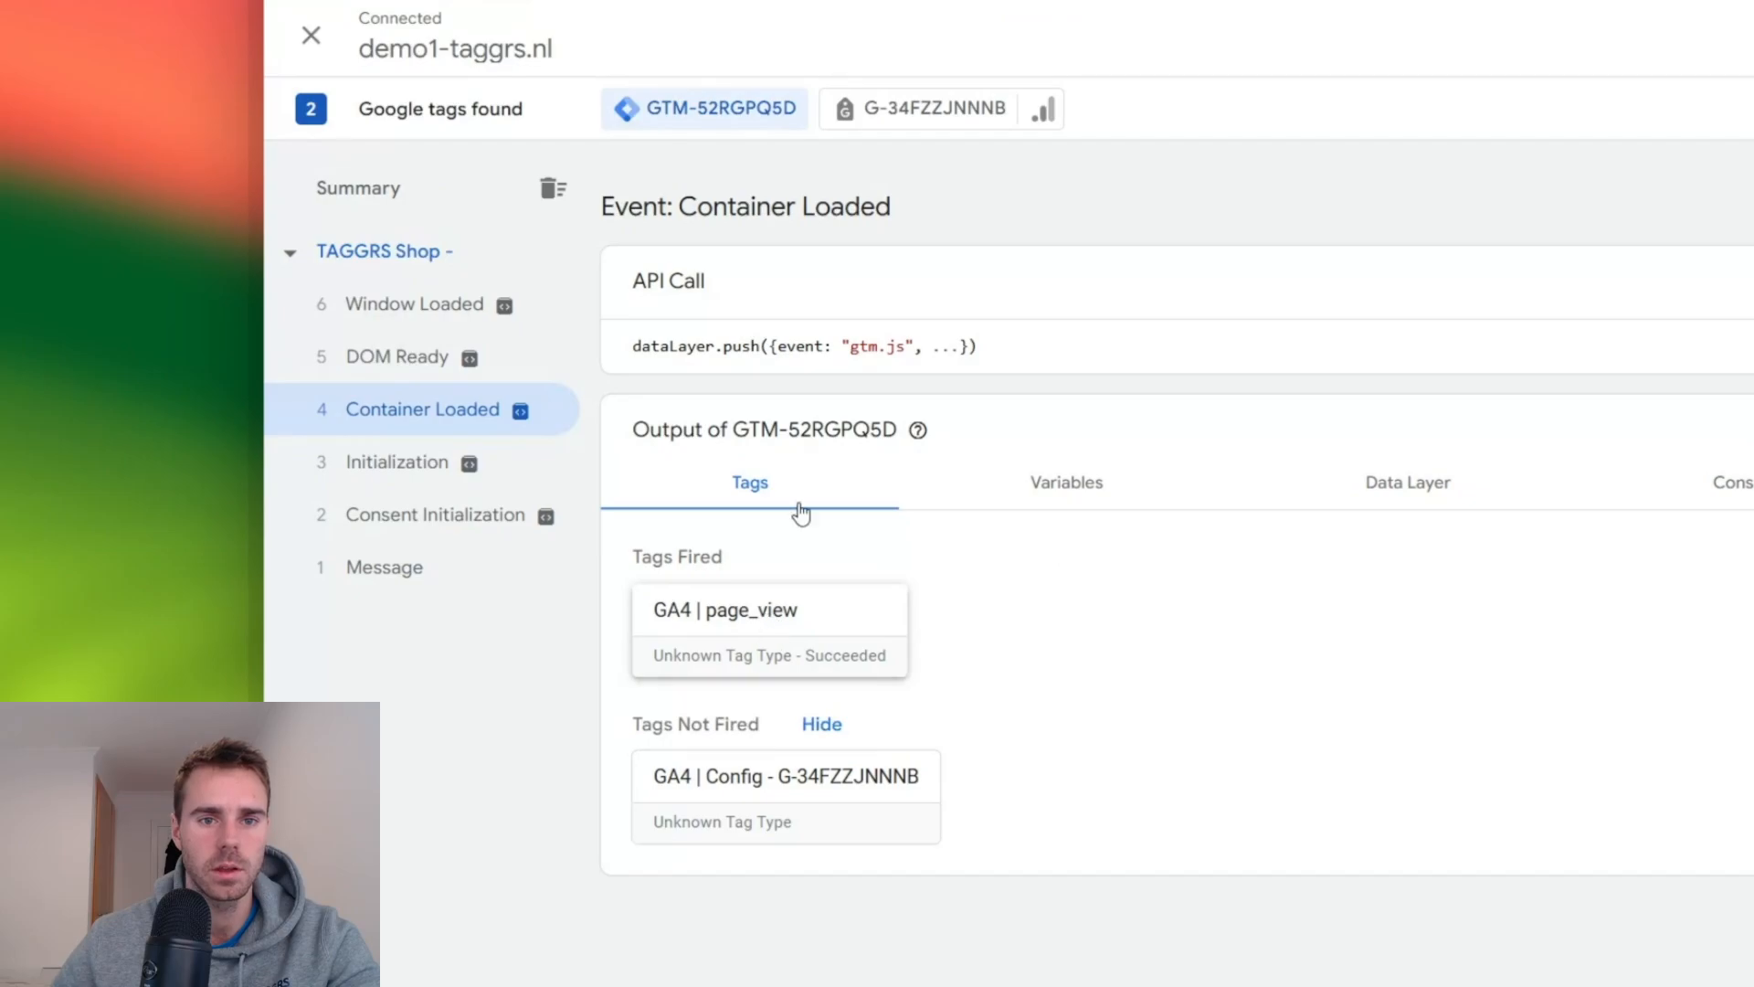
- Open the Page View hit details of Google tag G-34FZZJNNNB to check the URL the hit is sent to
left_click(913, 115)
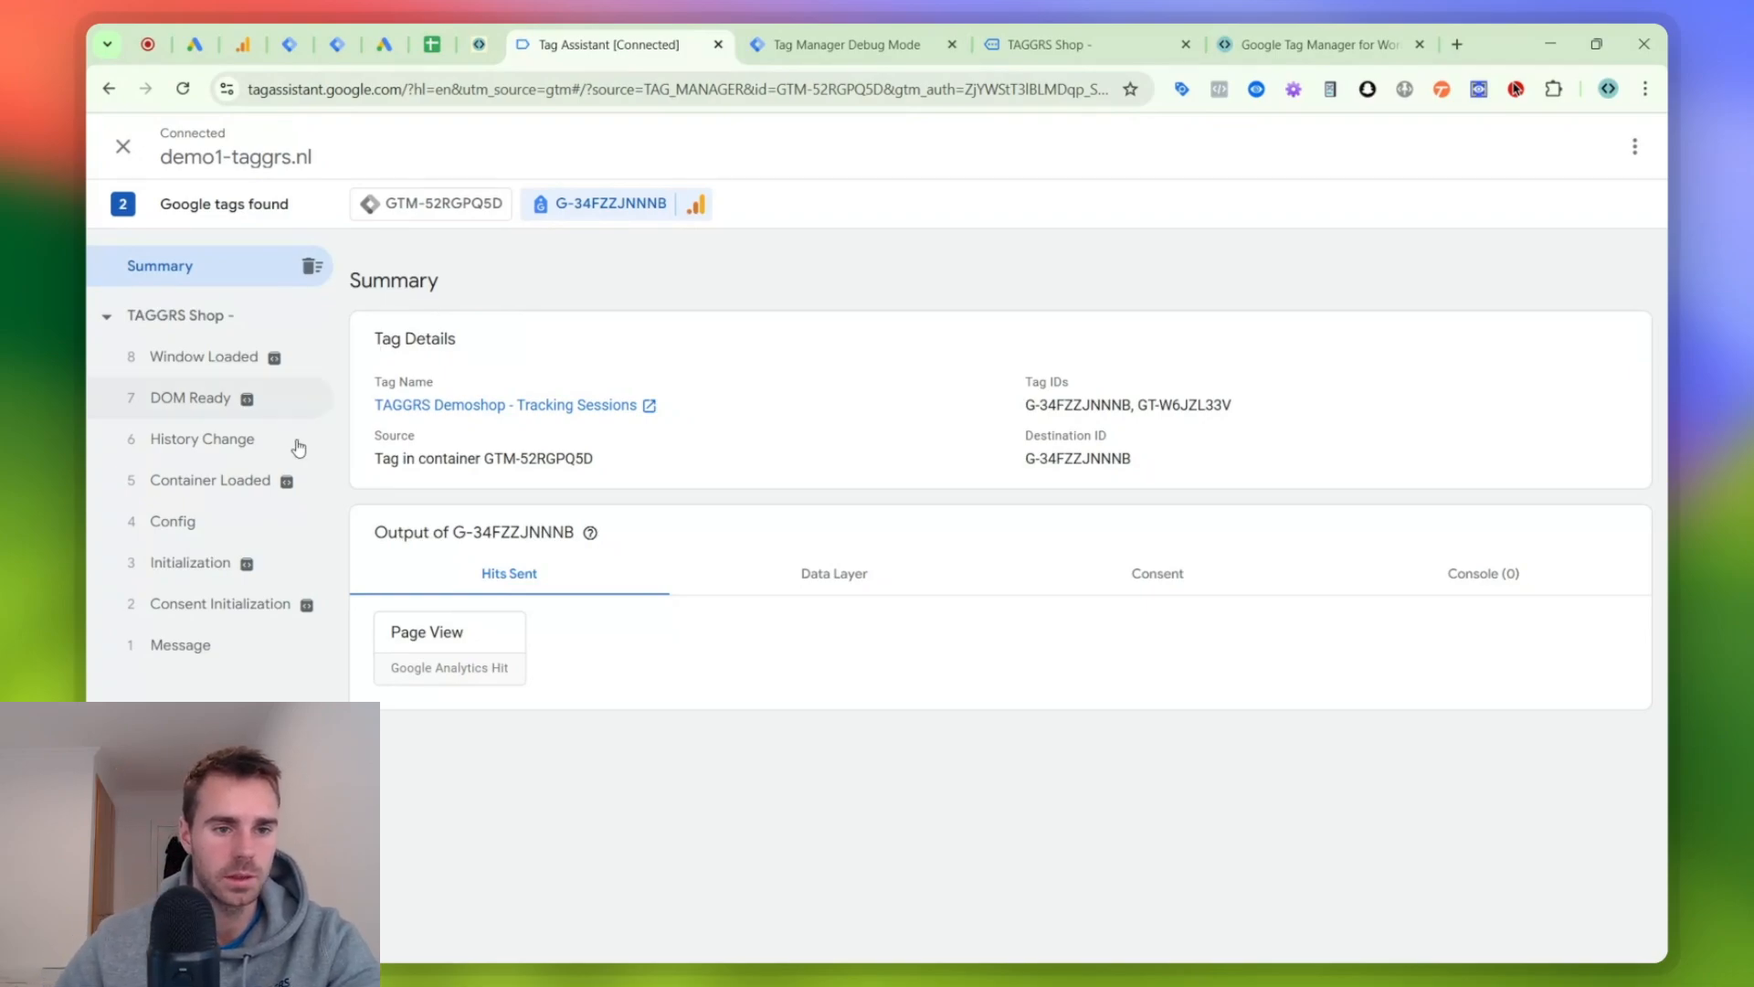
left_click(215, 481)
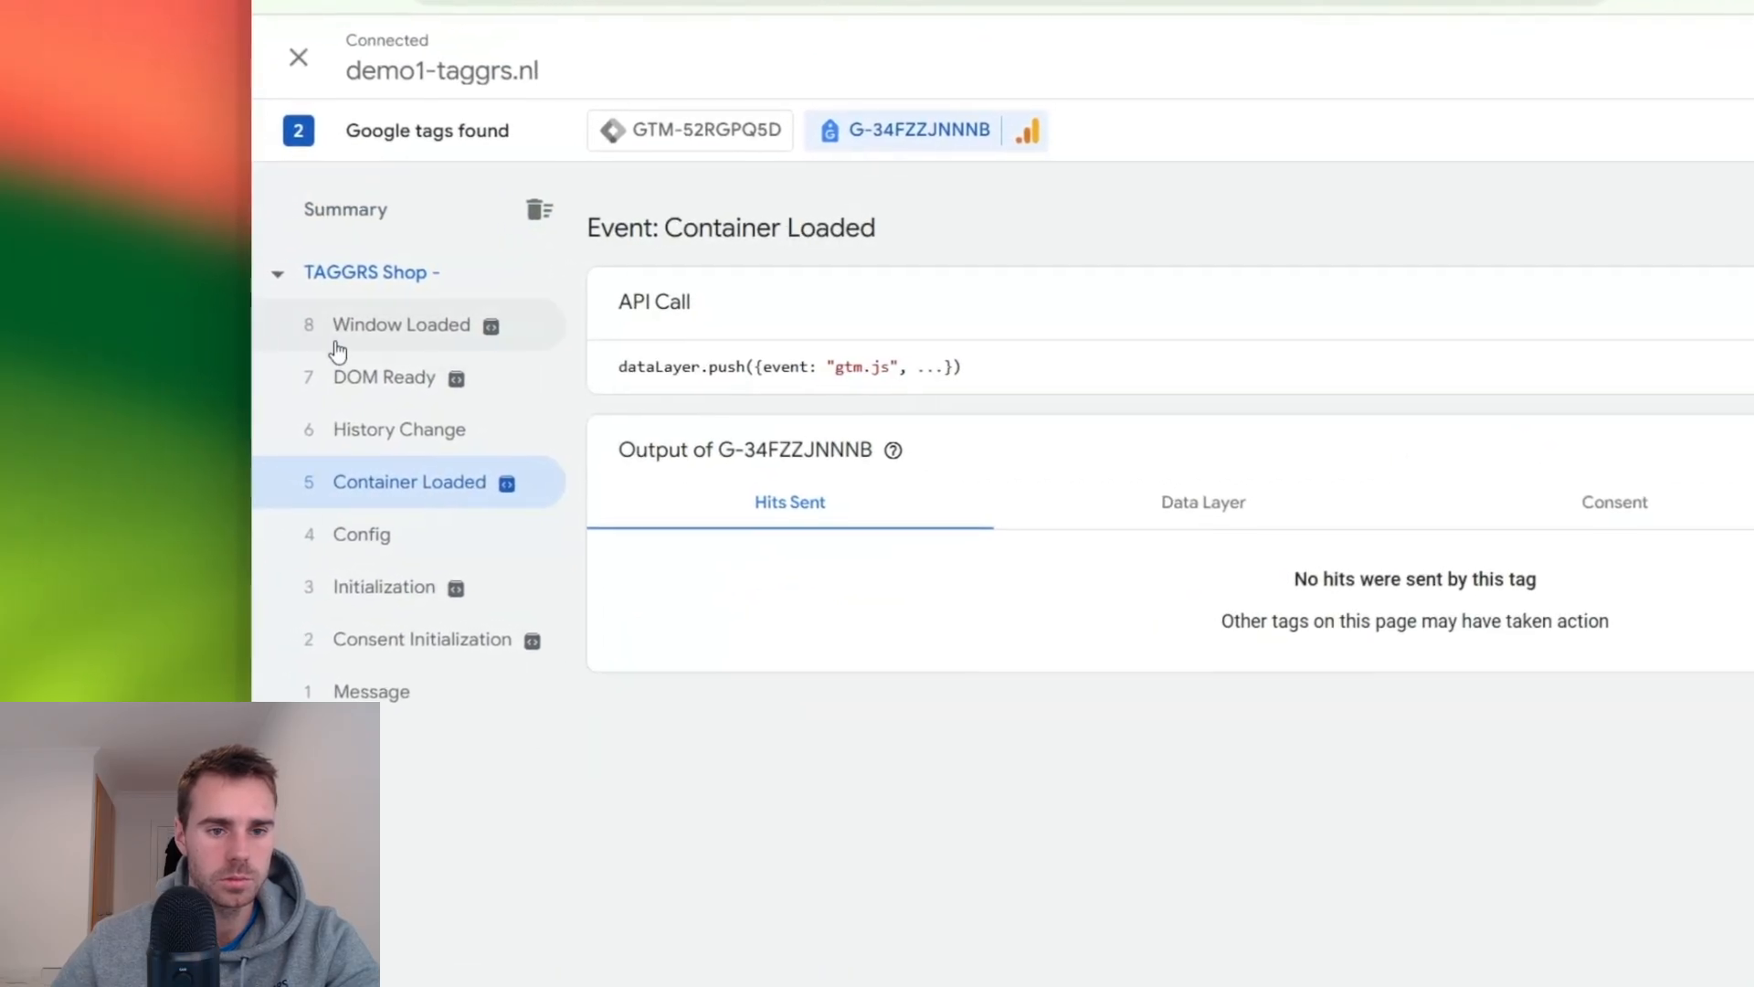
left_click(192, 399)
left_click(403, 302)
left_click(748, 776)
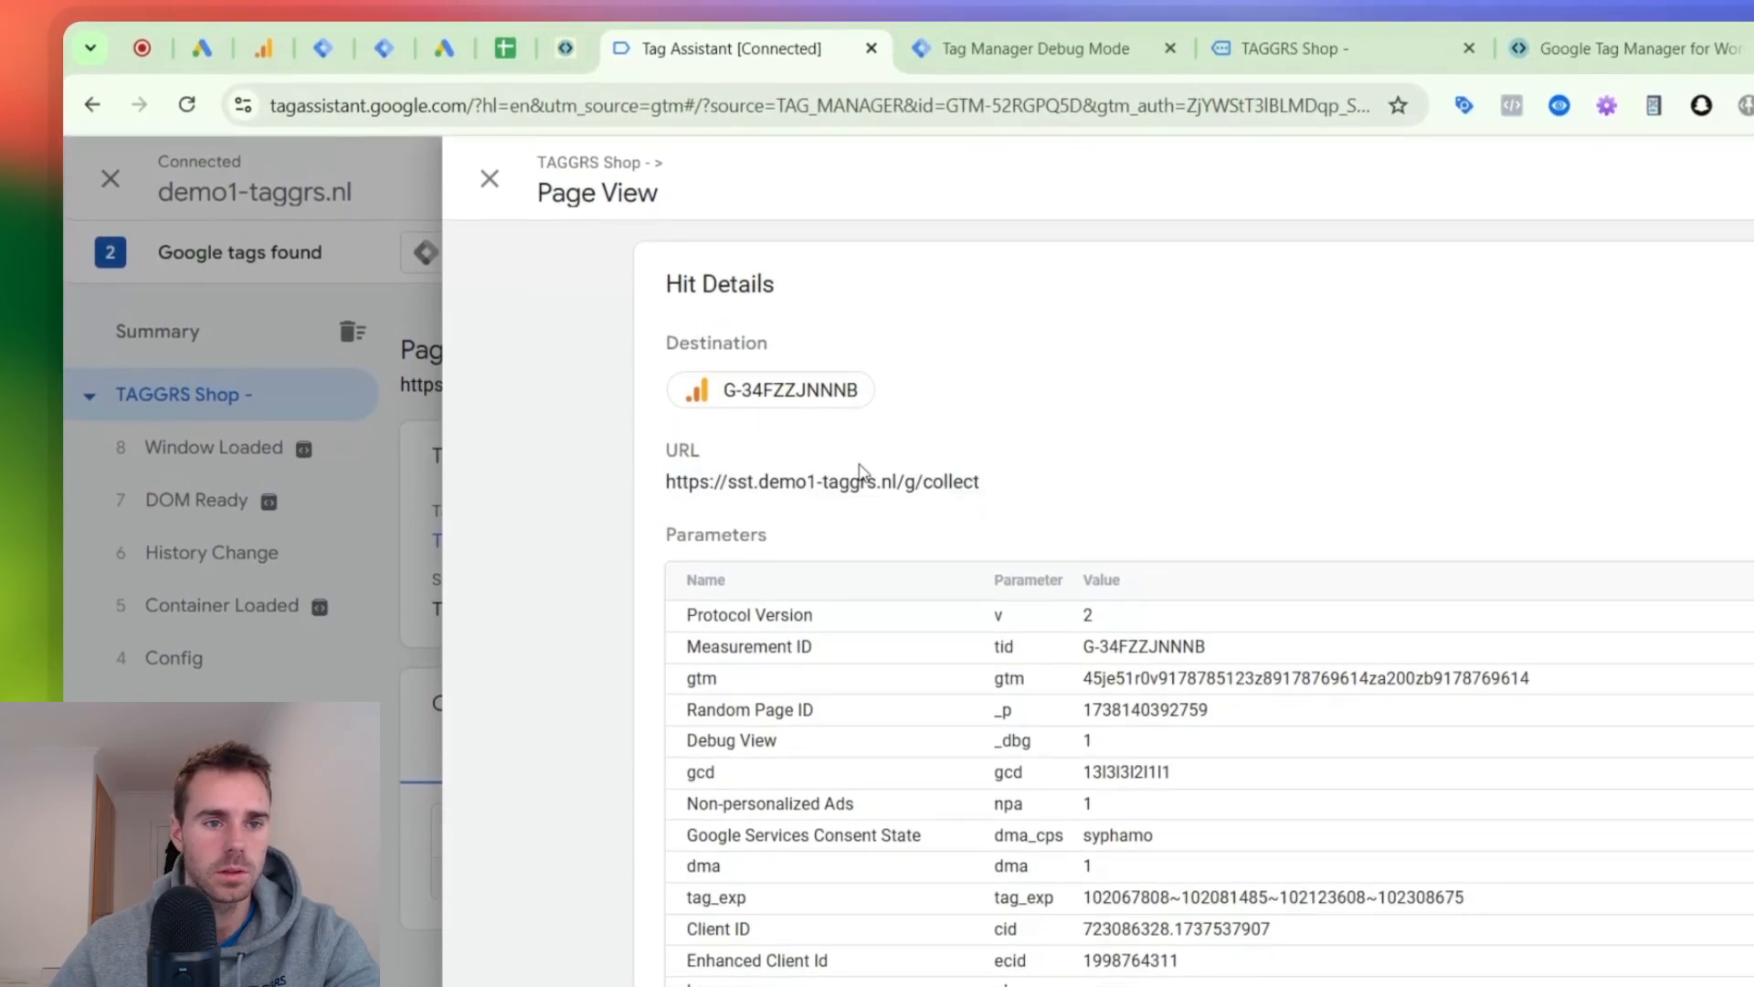
- Examine the event data and the request of the page_view event in the server container's debug view
left_click(1033, 49)
left_click(274, 412)
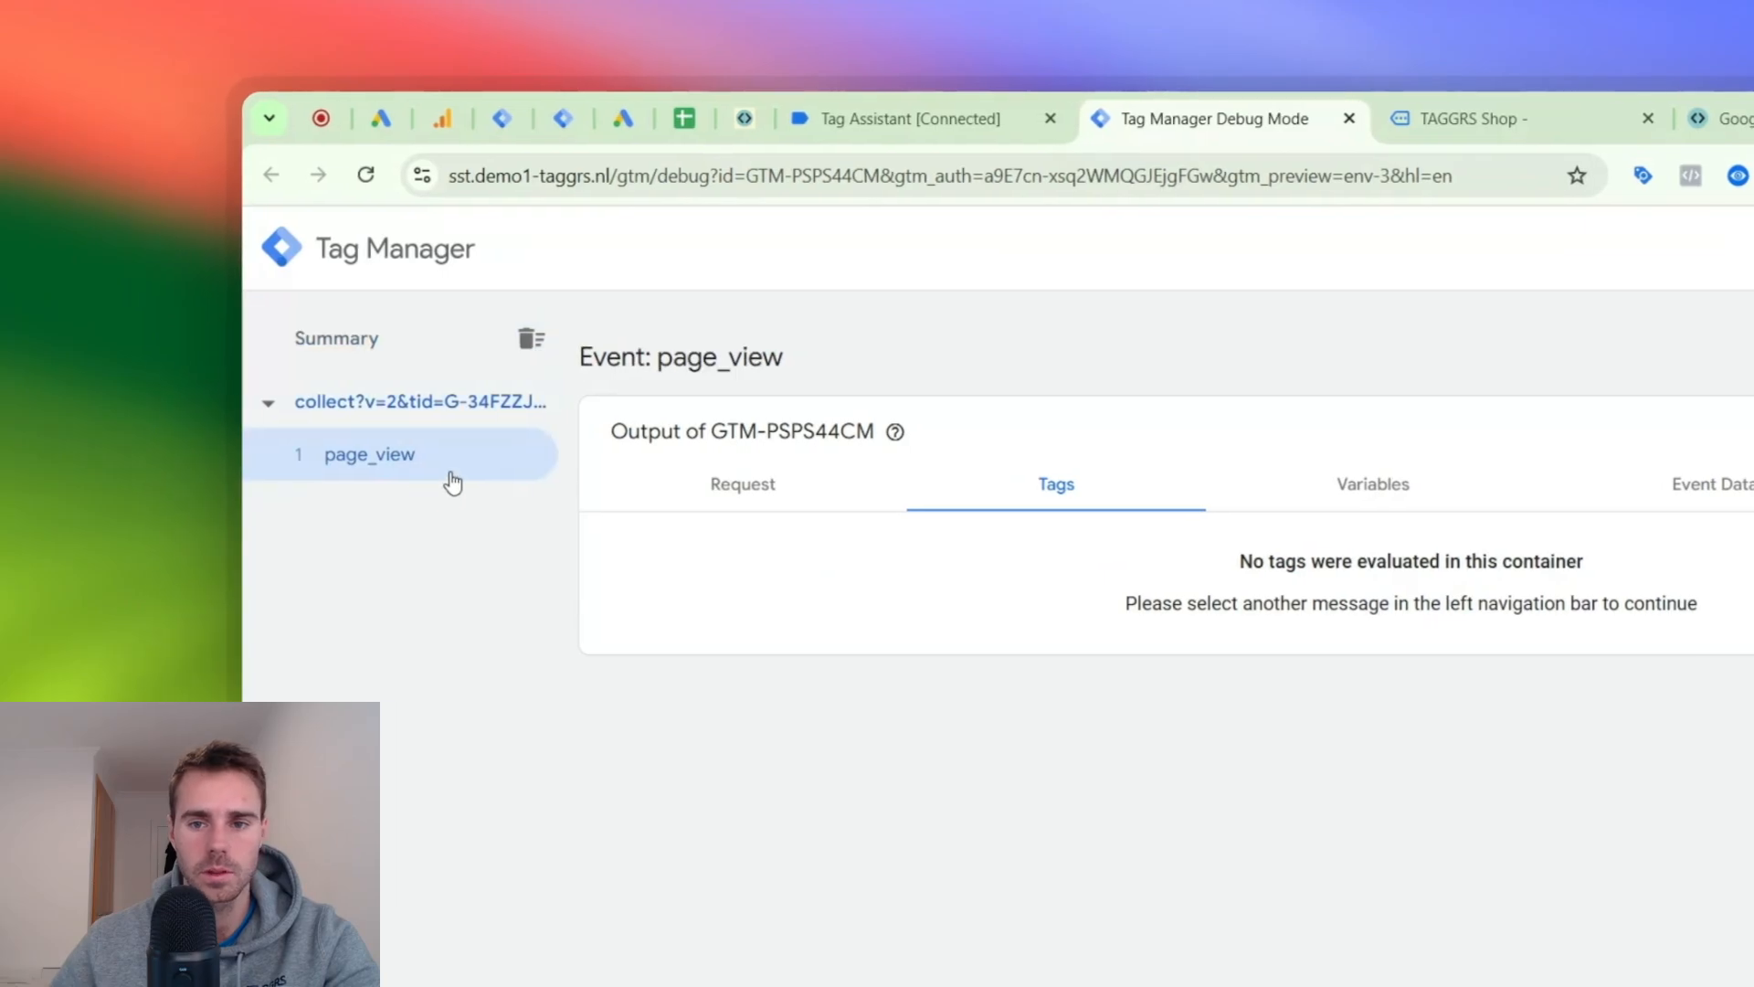
left_click(1699, 485)
scroll(1010, 795, "down", 8)
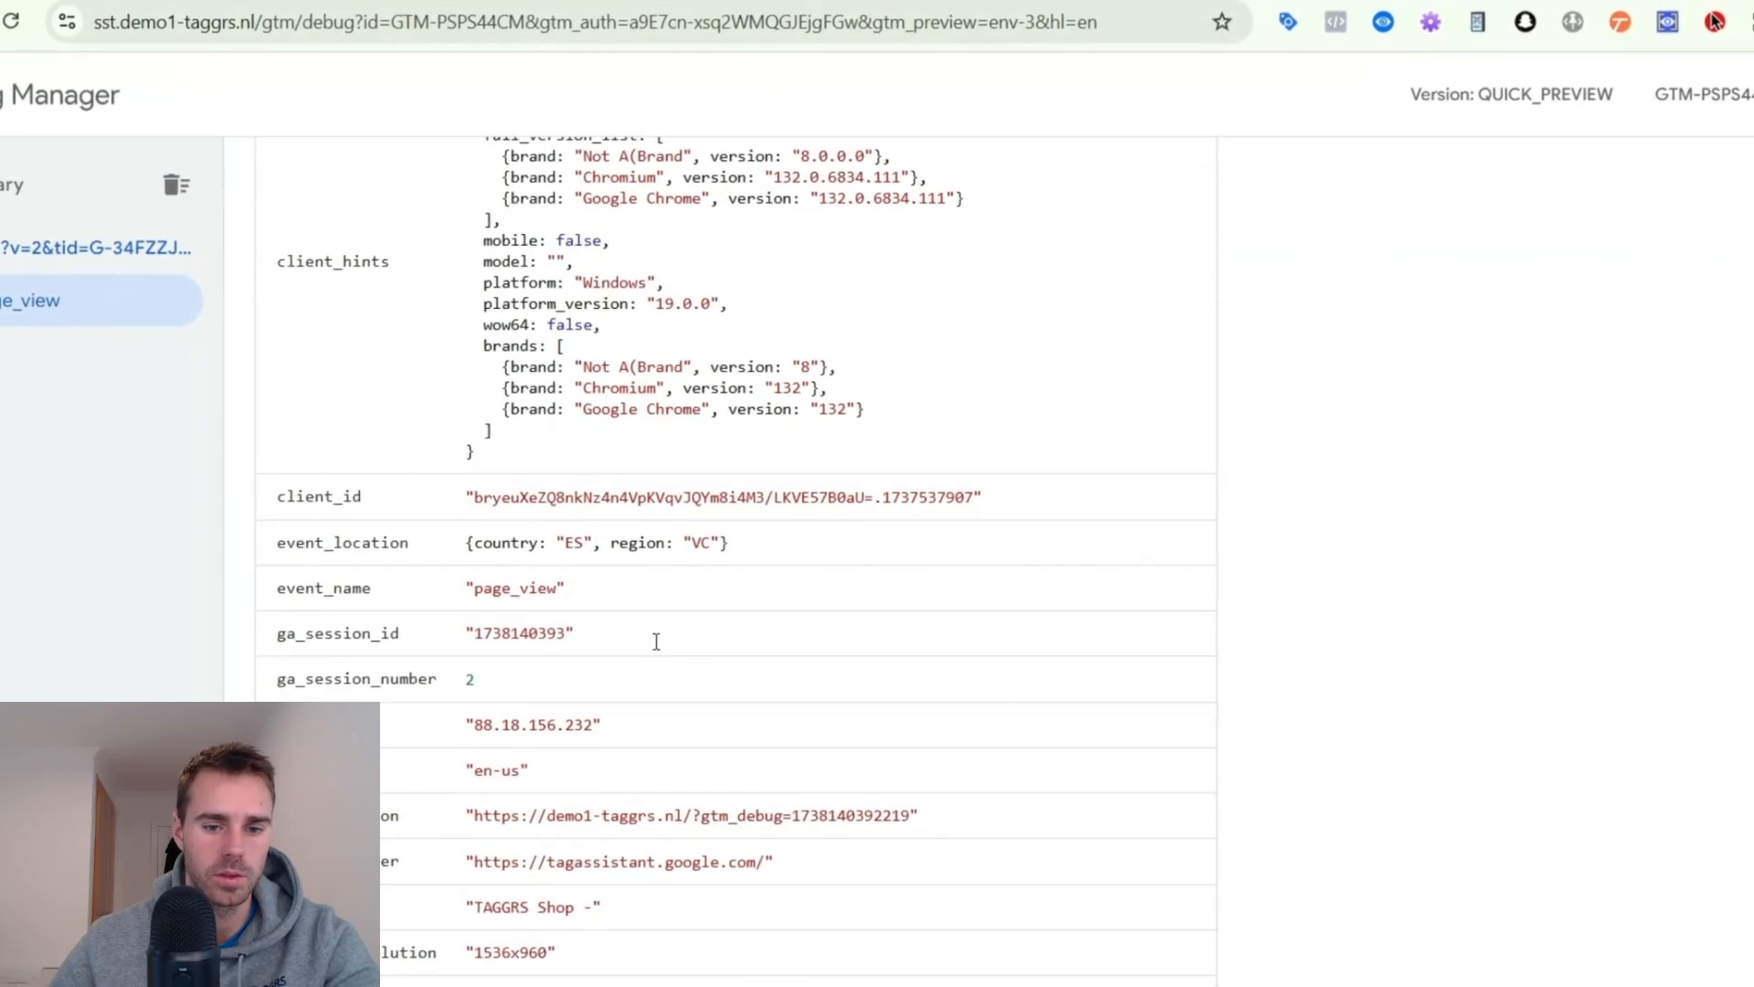
scroll(729, 772, "down", 10)
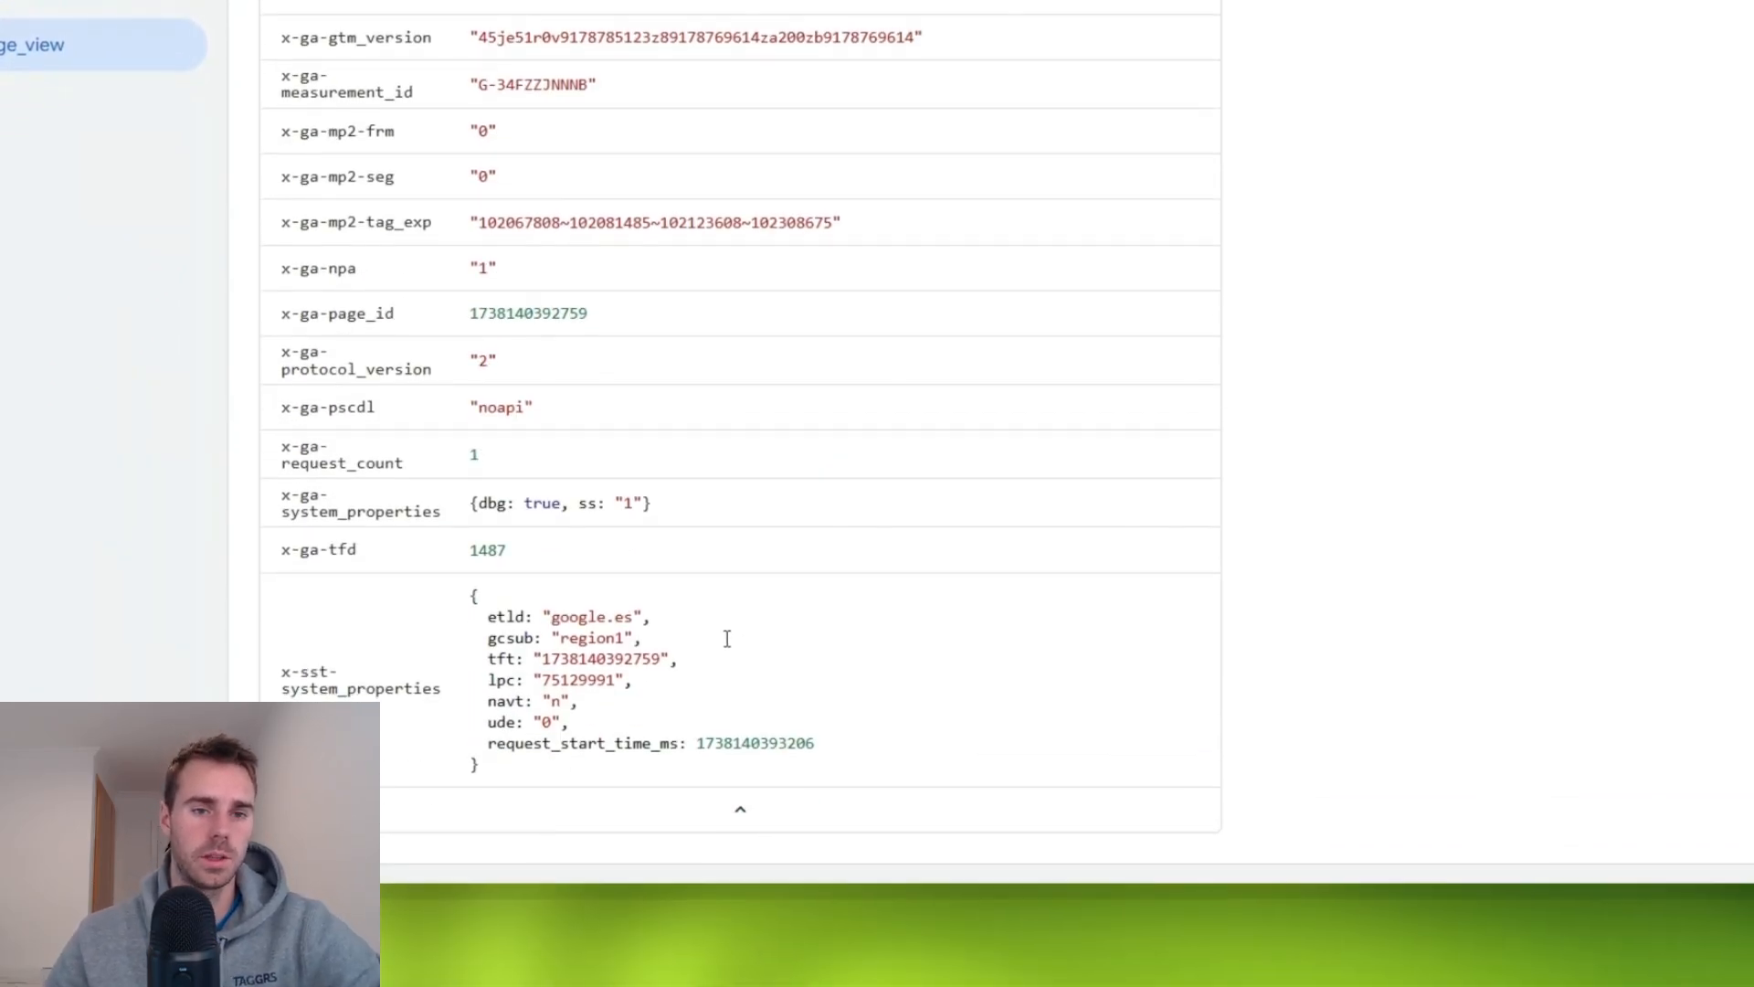
scroll(727, 637, "up", 15)
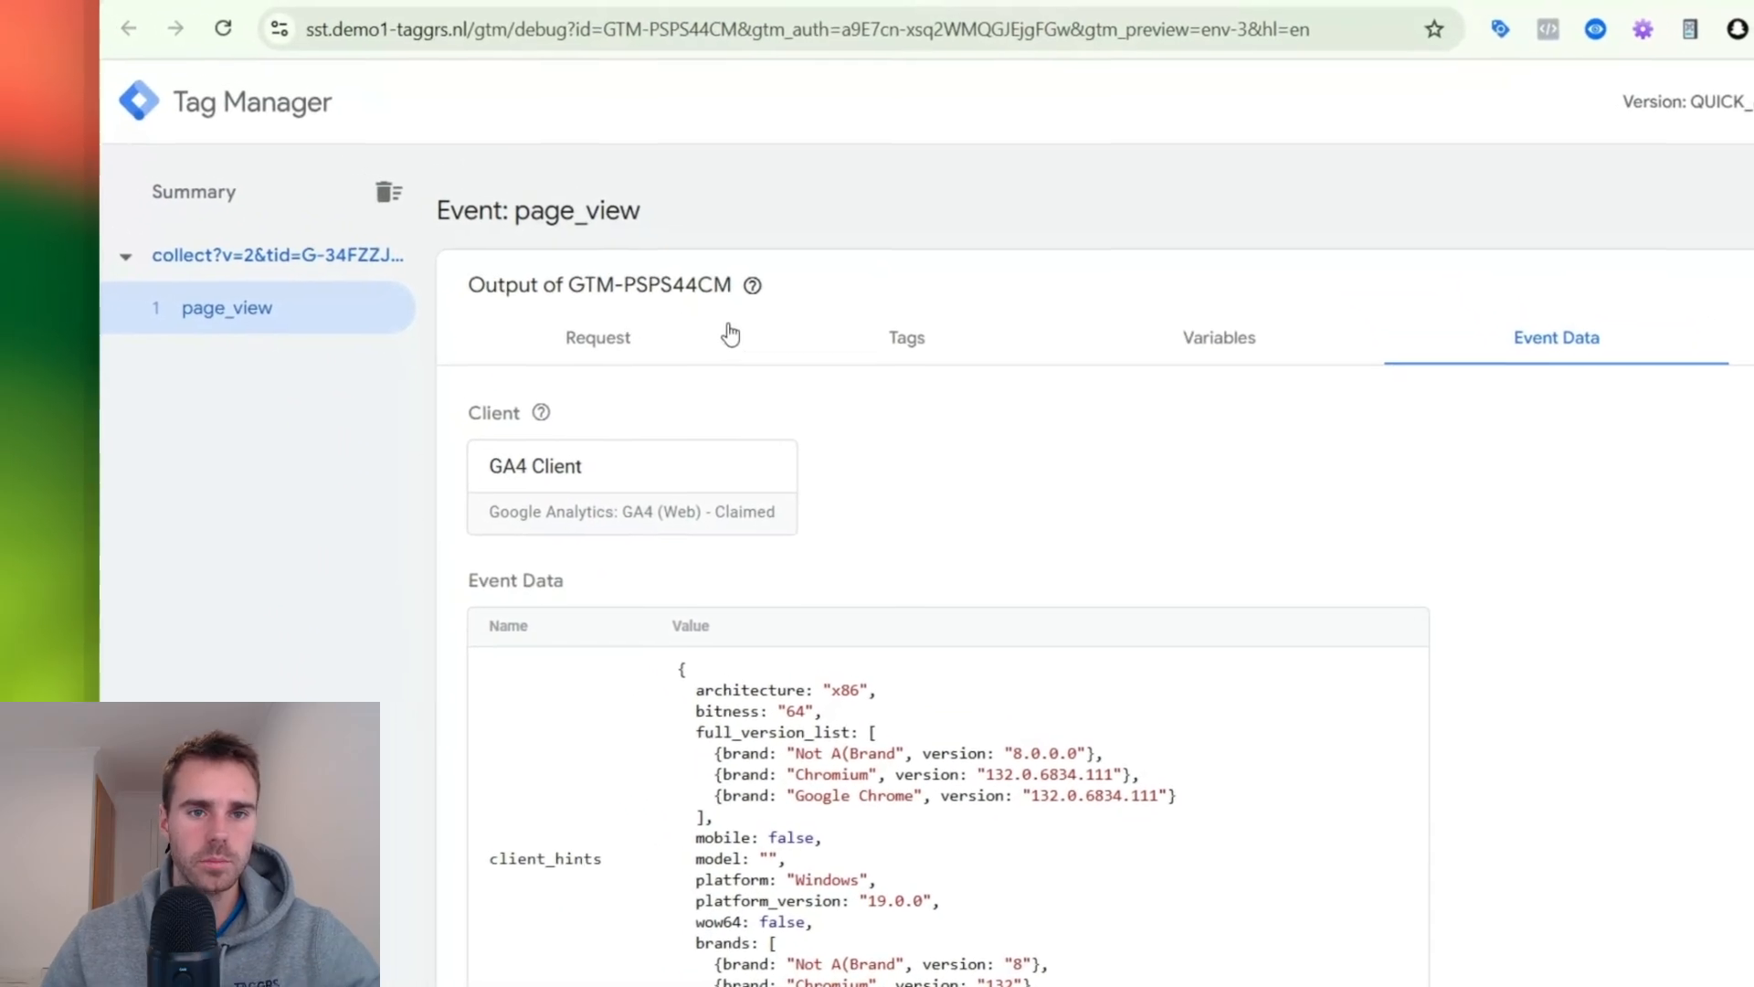
left_click(731, 336)
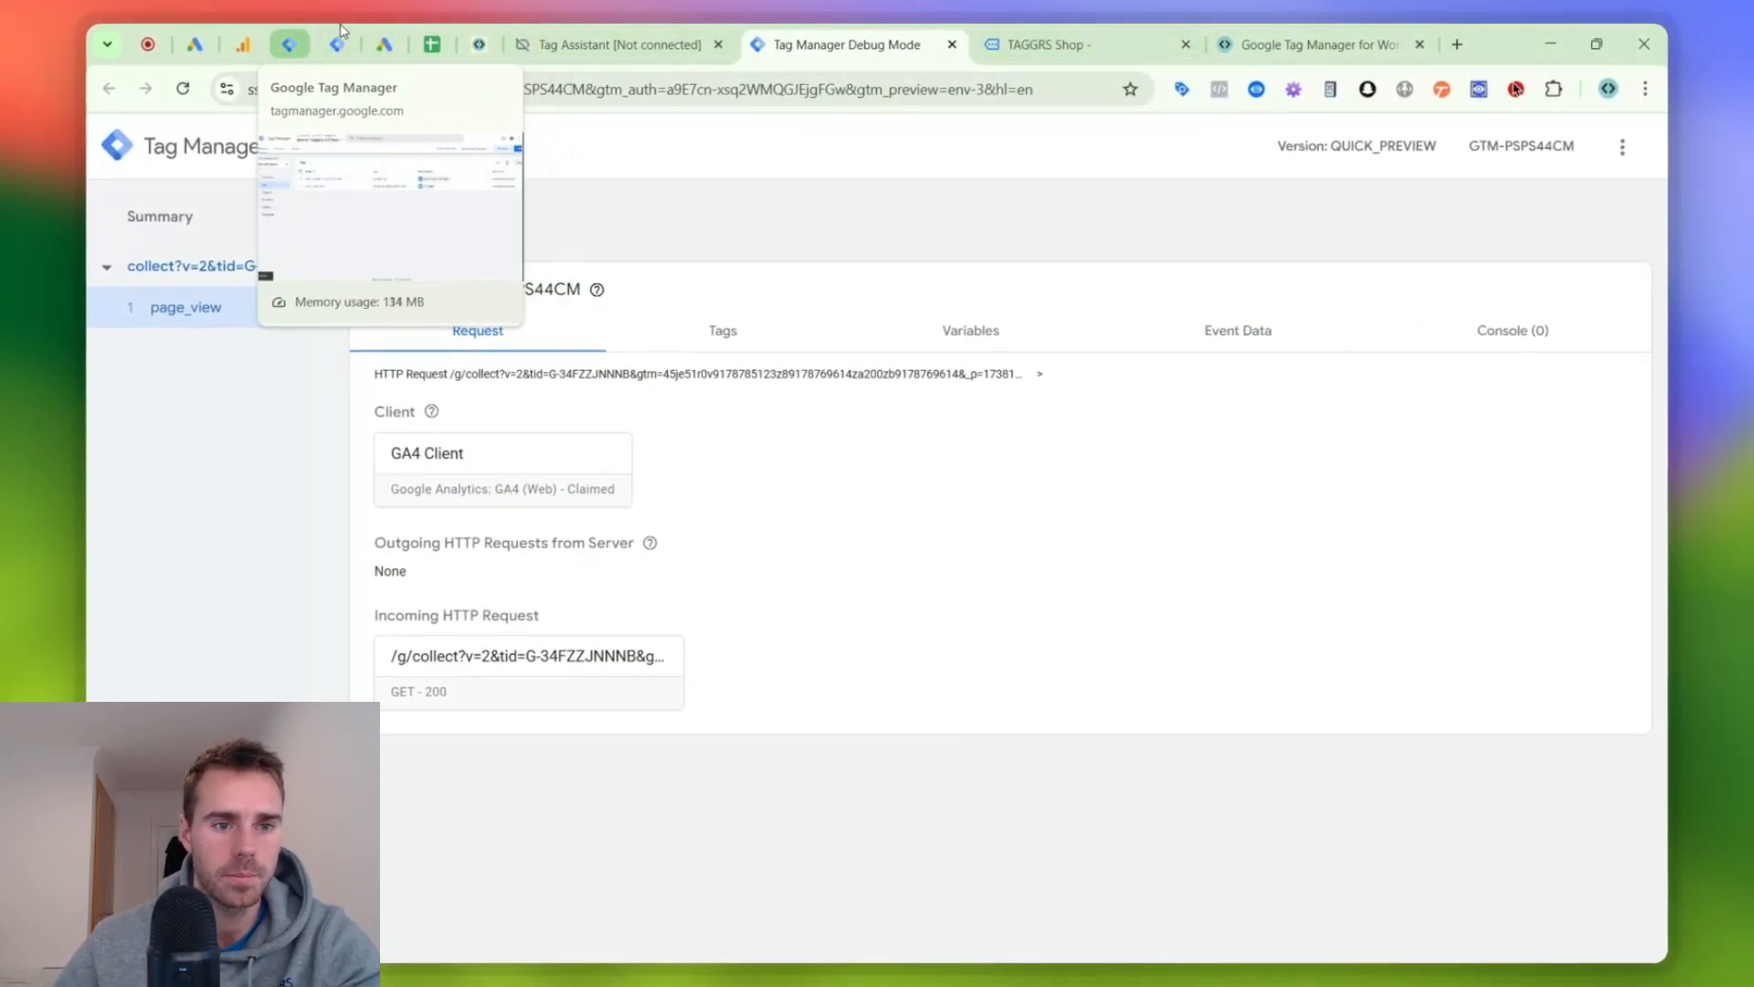
- Mark "Set up Google Tag" as done in the Woocommerce checklist and select the checkbox cell for "Setup GA4: pageview & purchase"
left_click(426, 33)
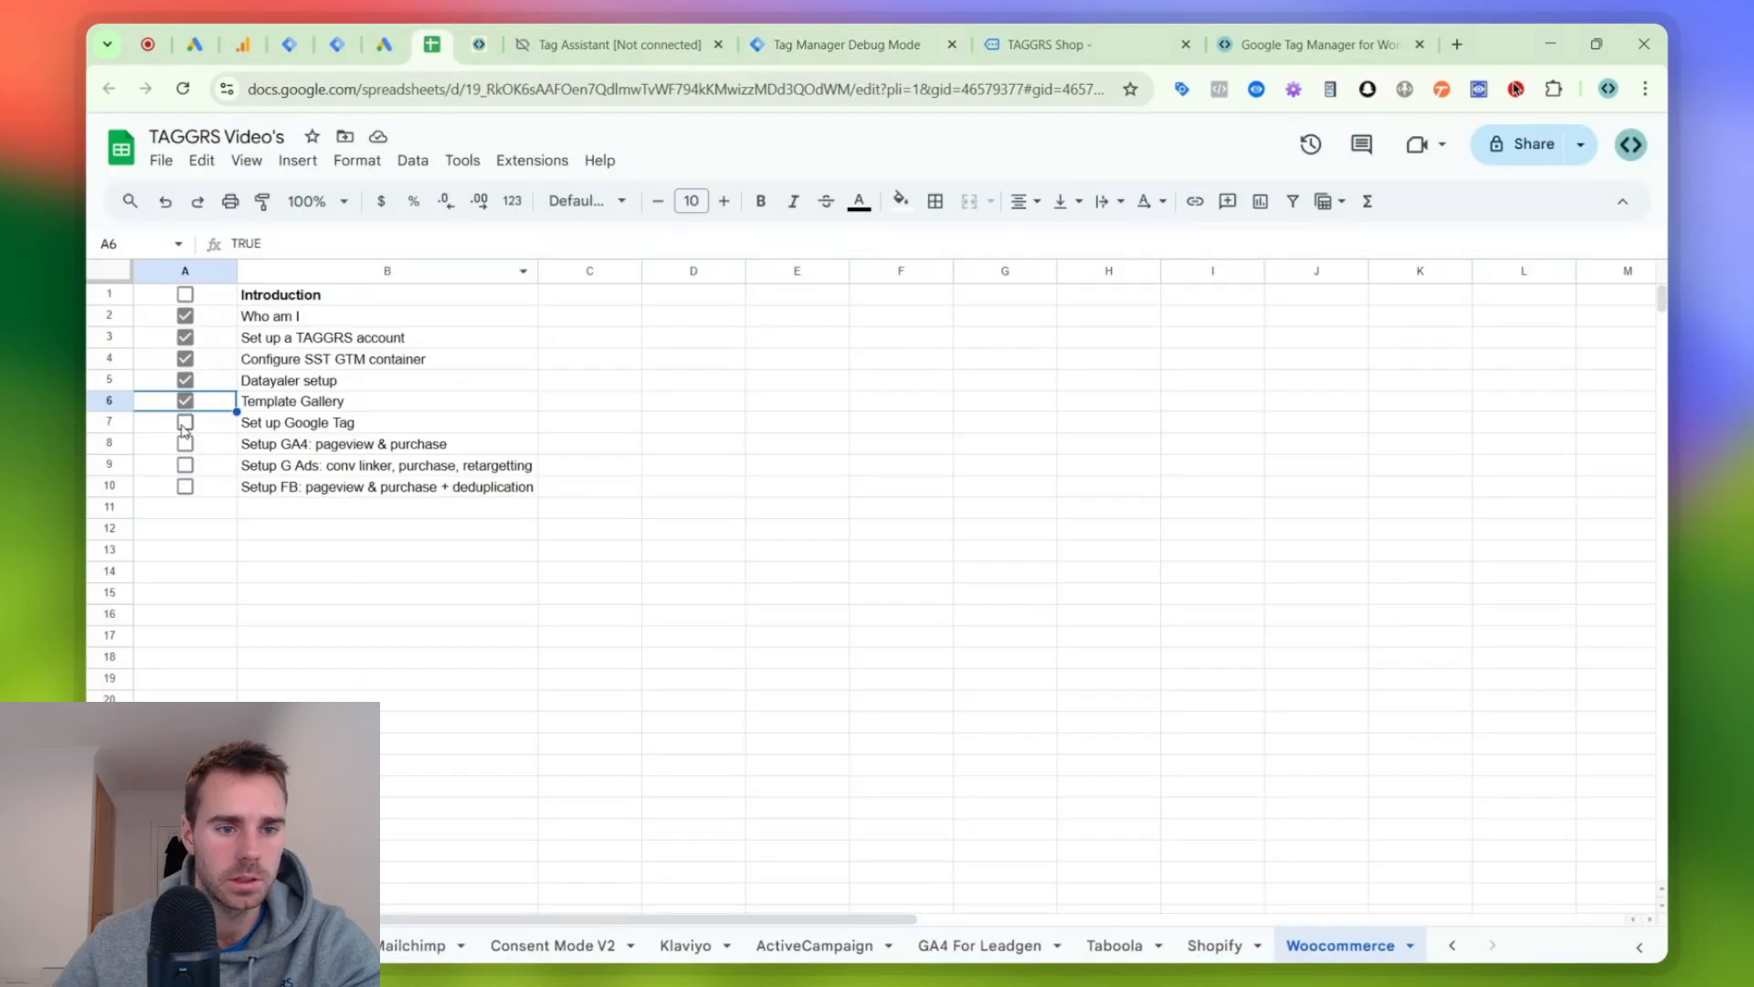
left_click(186, 422)
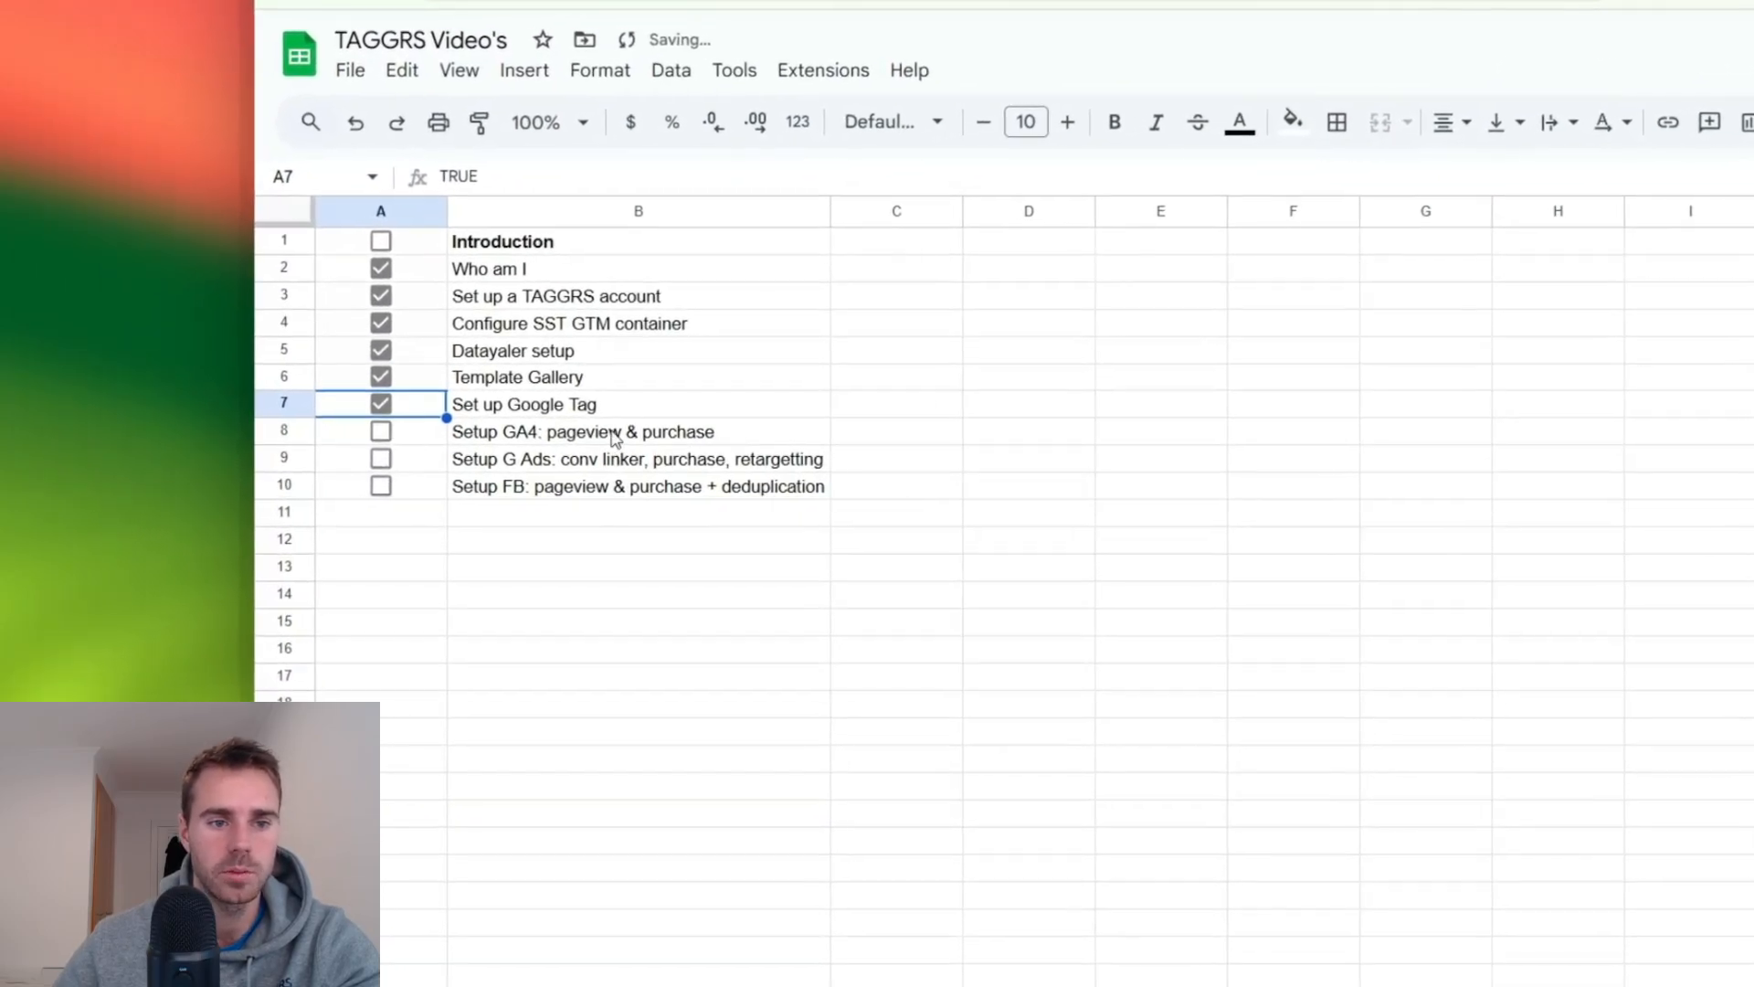
left_click(395, 438)
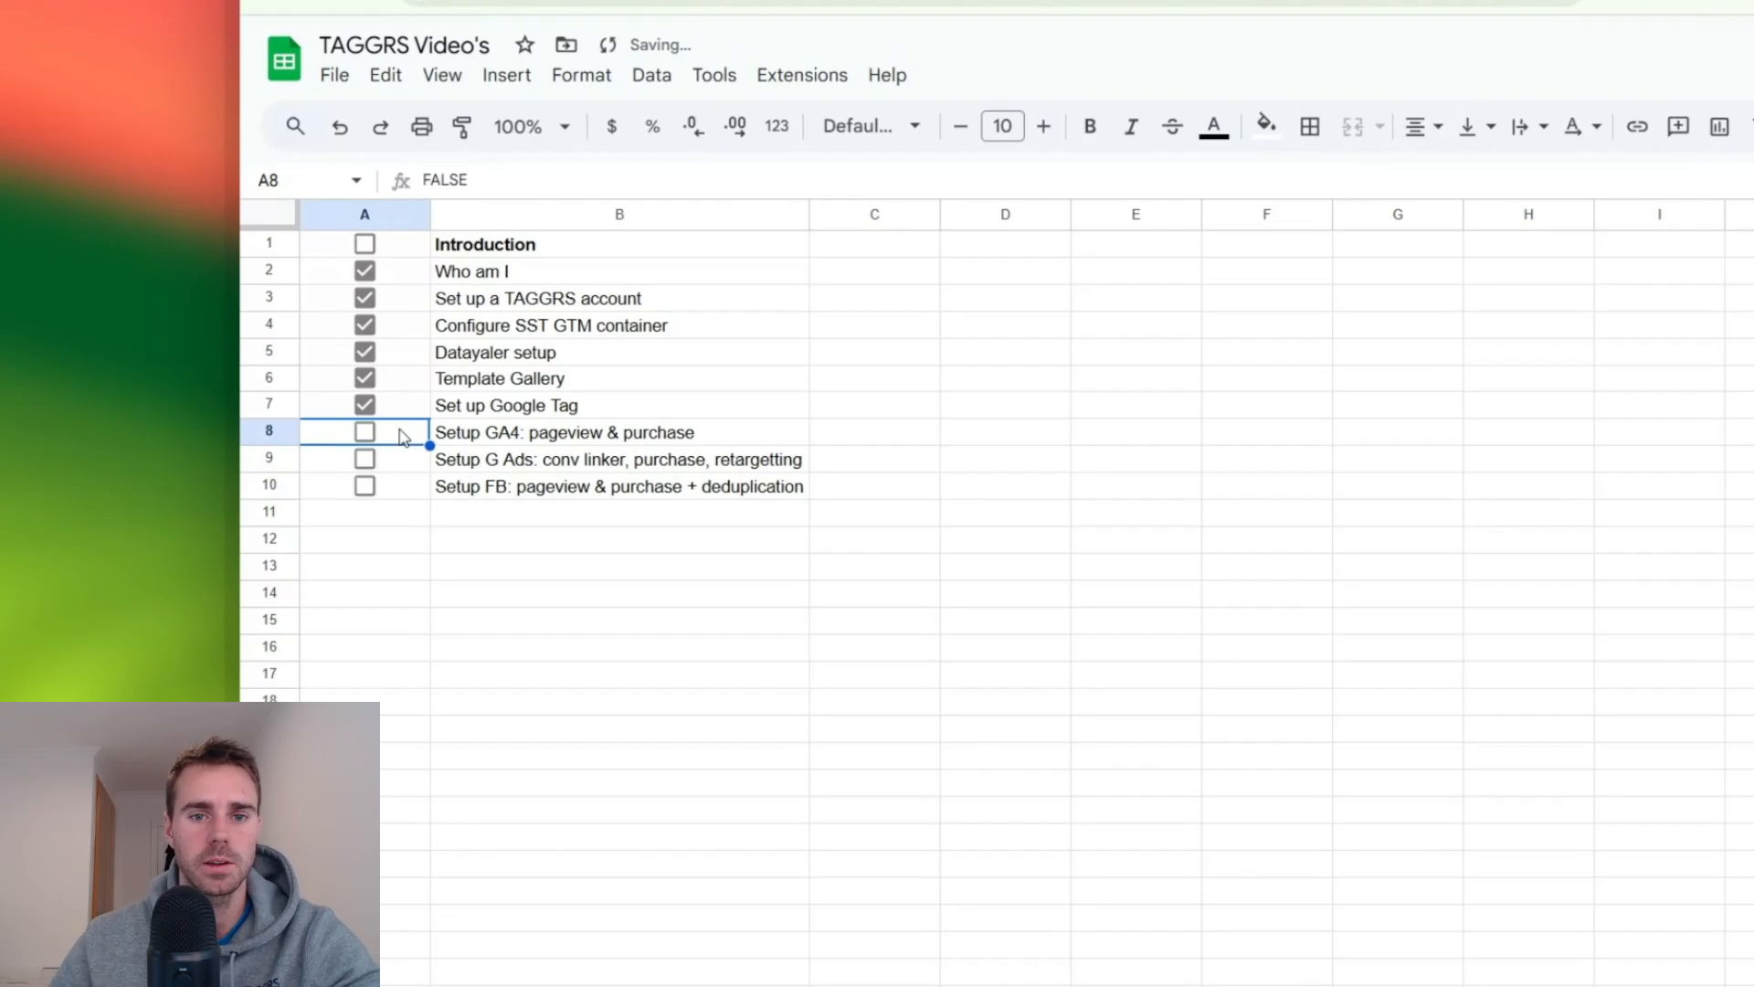
- Start a new tag in the demo1-taggrs.nl | Web container
left_click(292, 44)
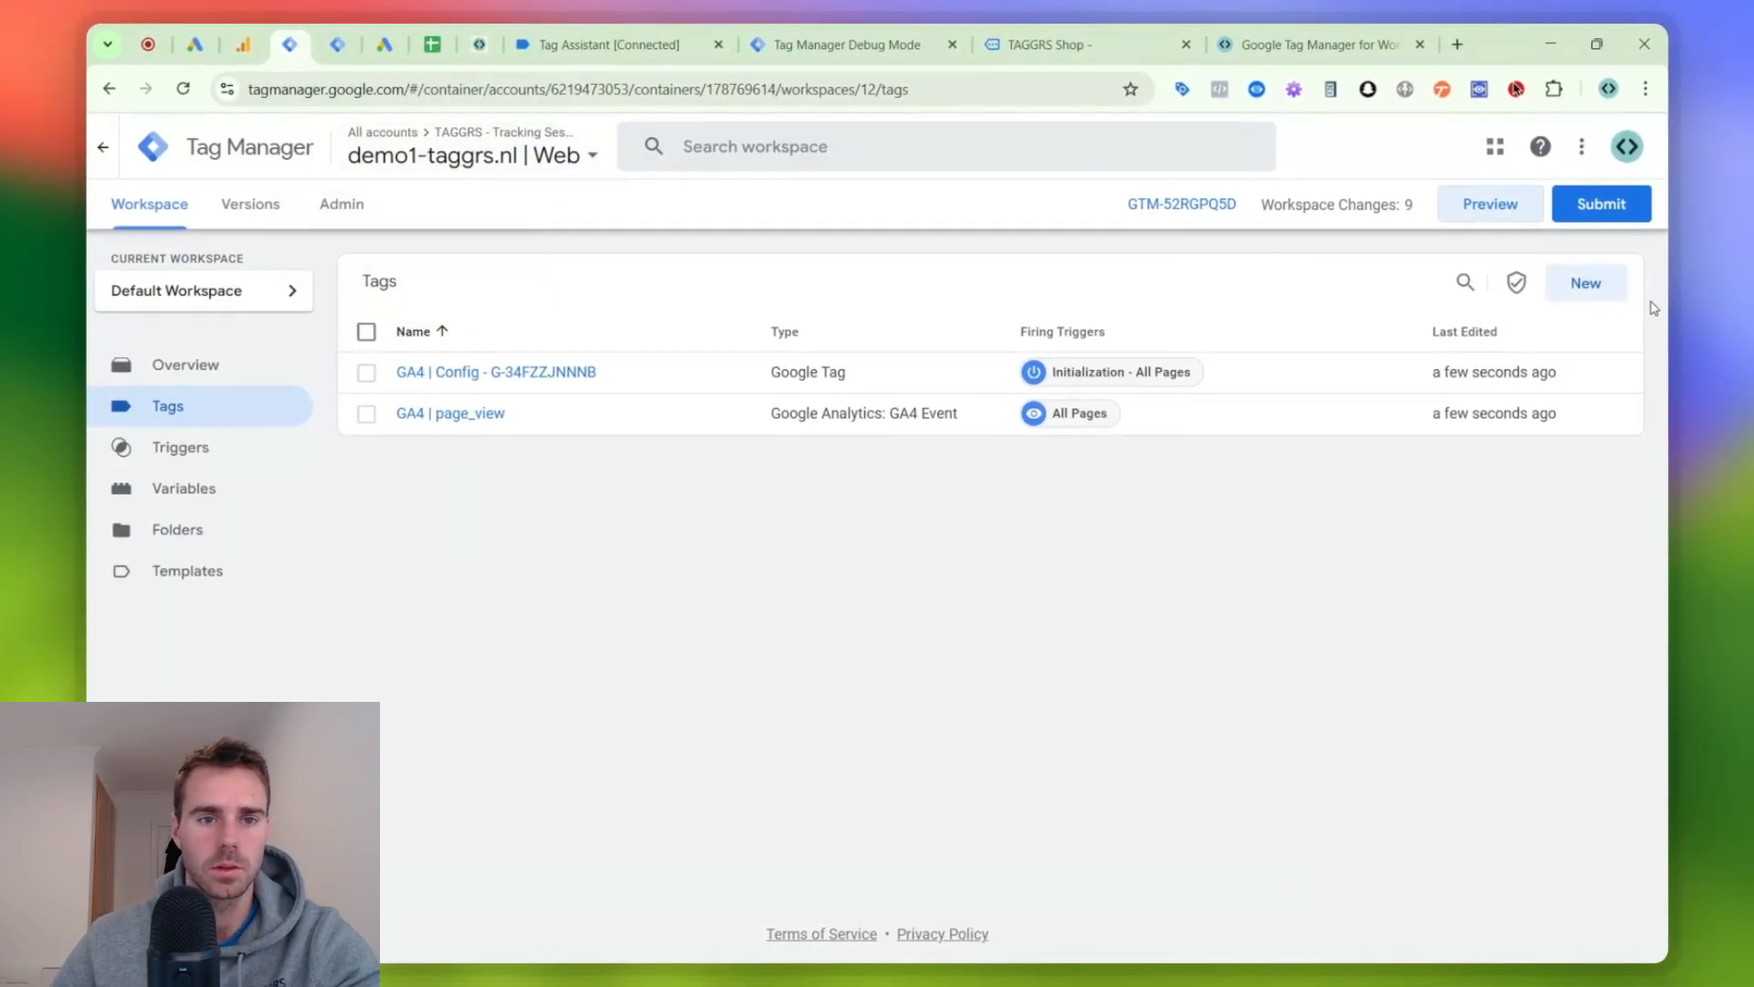
left_click(1591, 294)
left_click(419, 147)
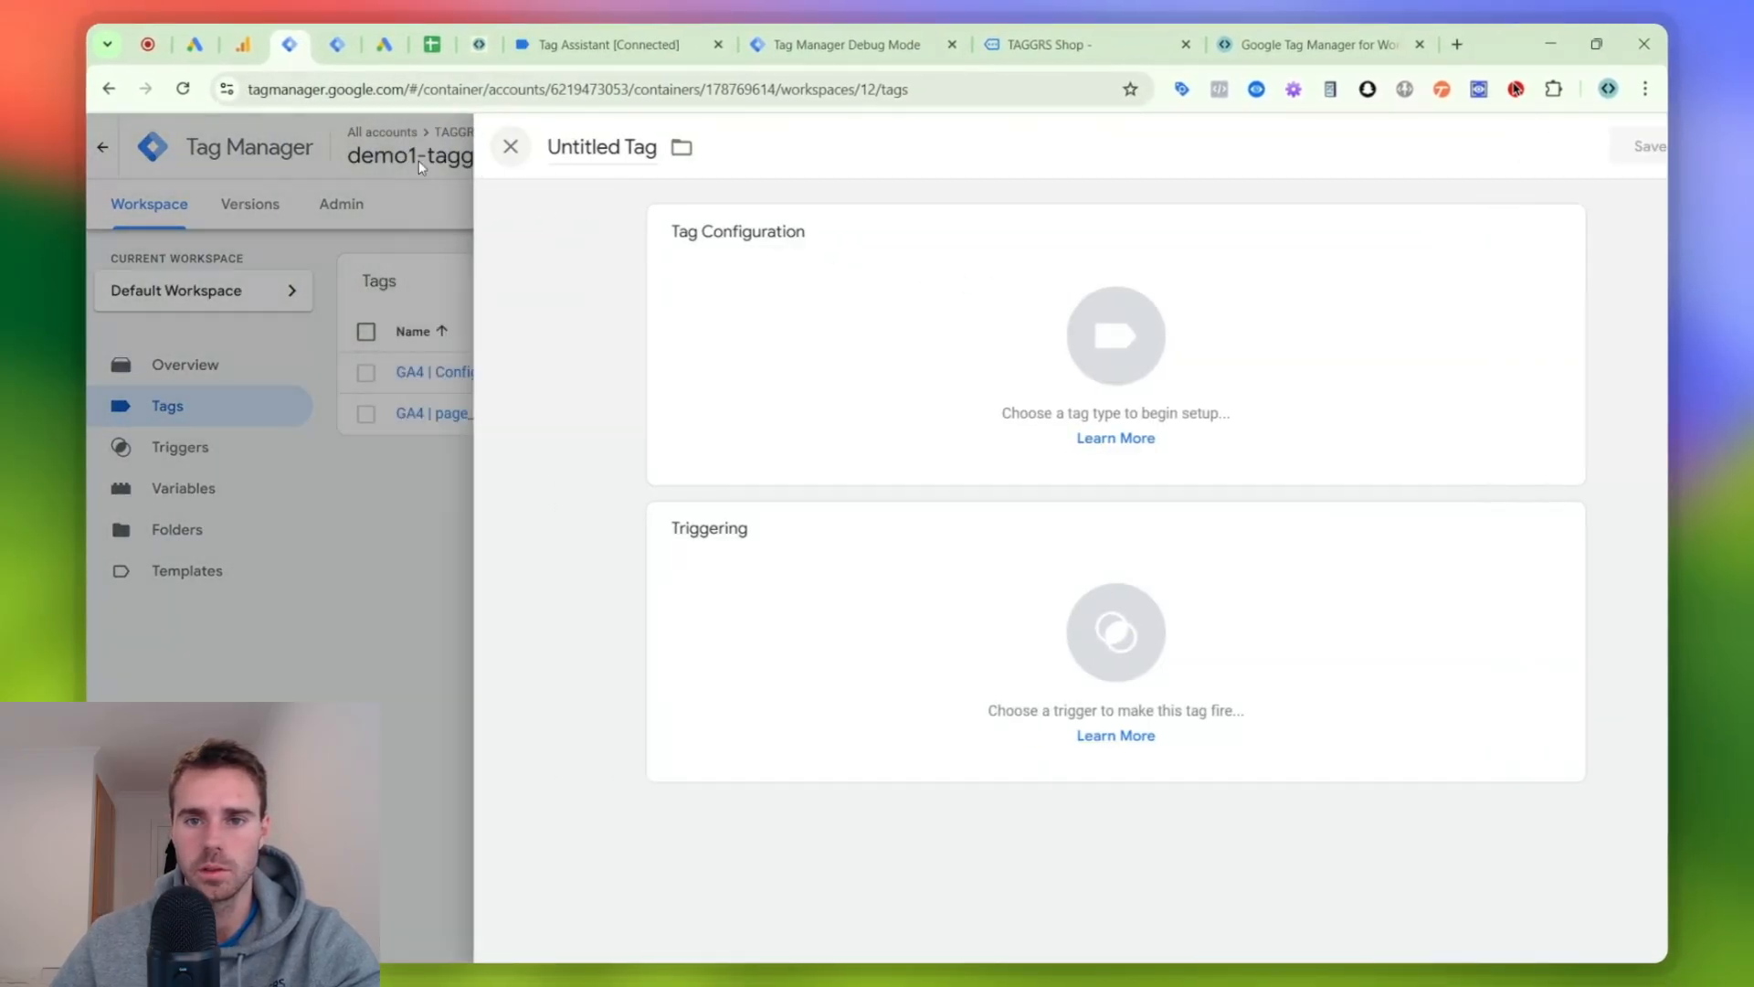
- Open the shopping cart in the TAGGRS Shop, collapse and move the Tag Assistant badge aside, and go to checkout
left_click(1161, 53)
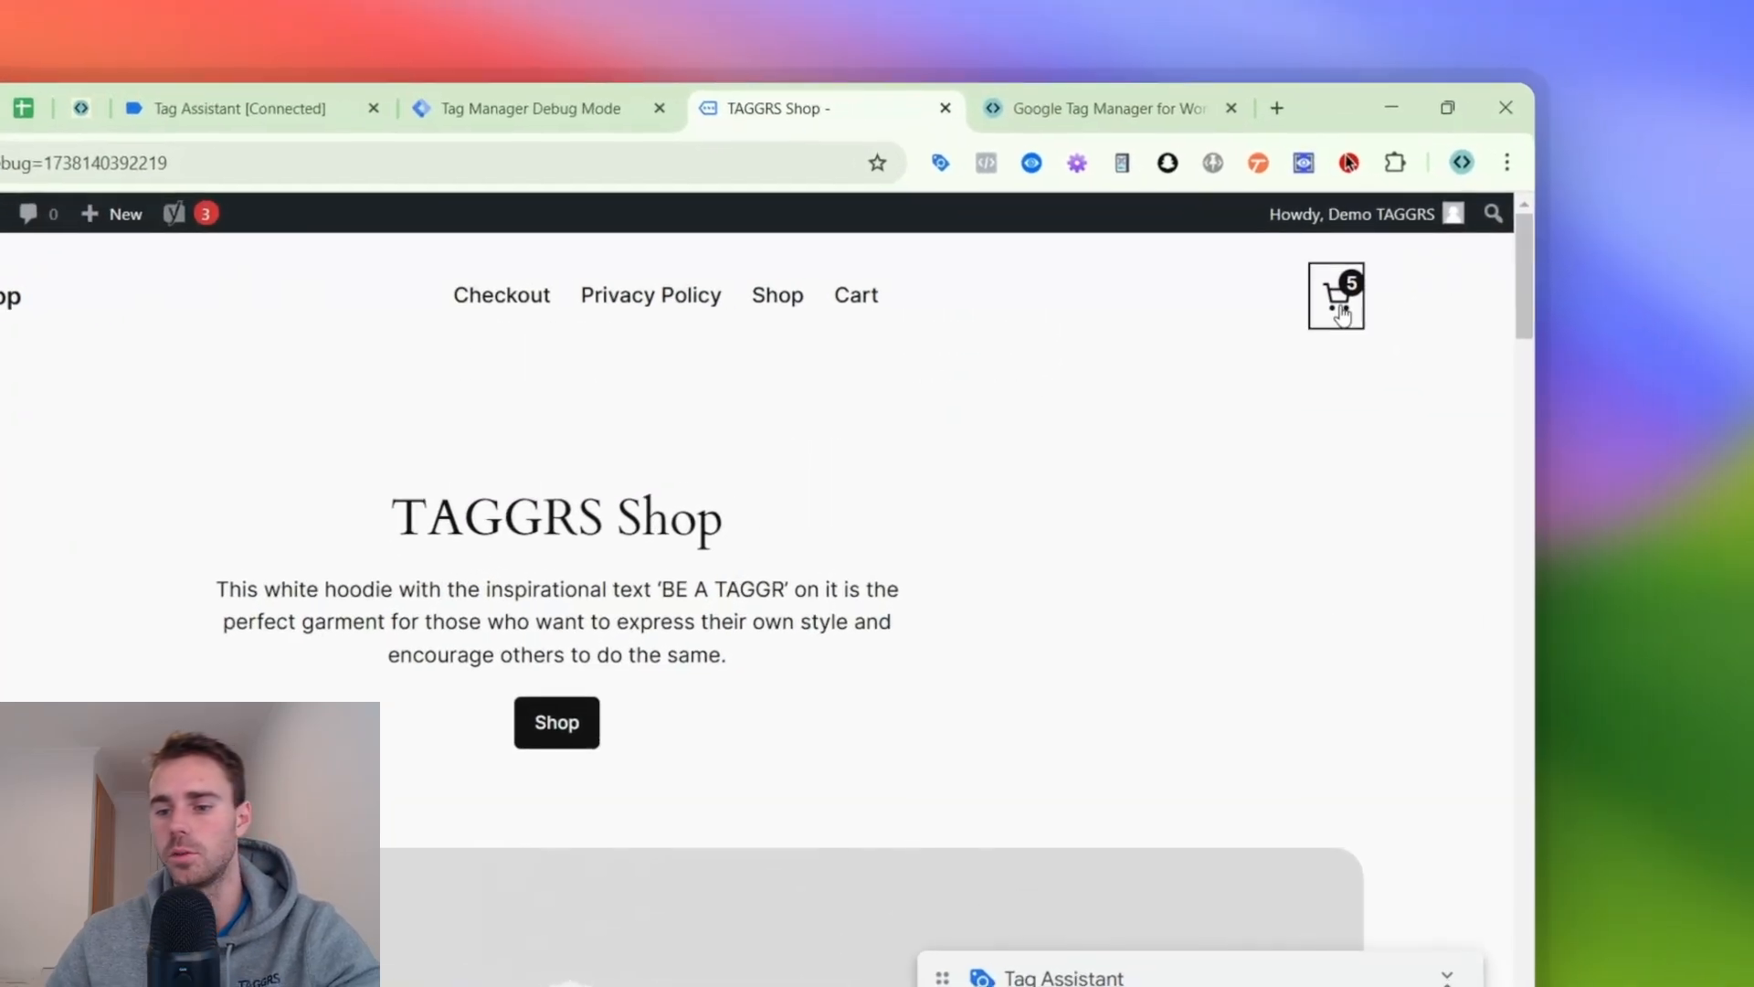
left_click(1506, 195)
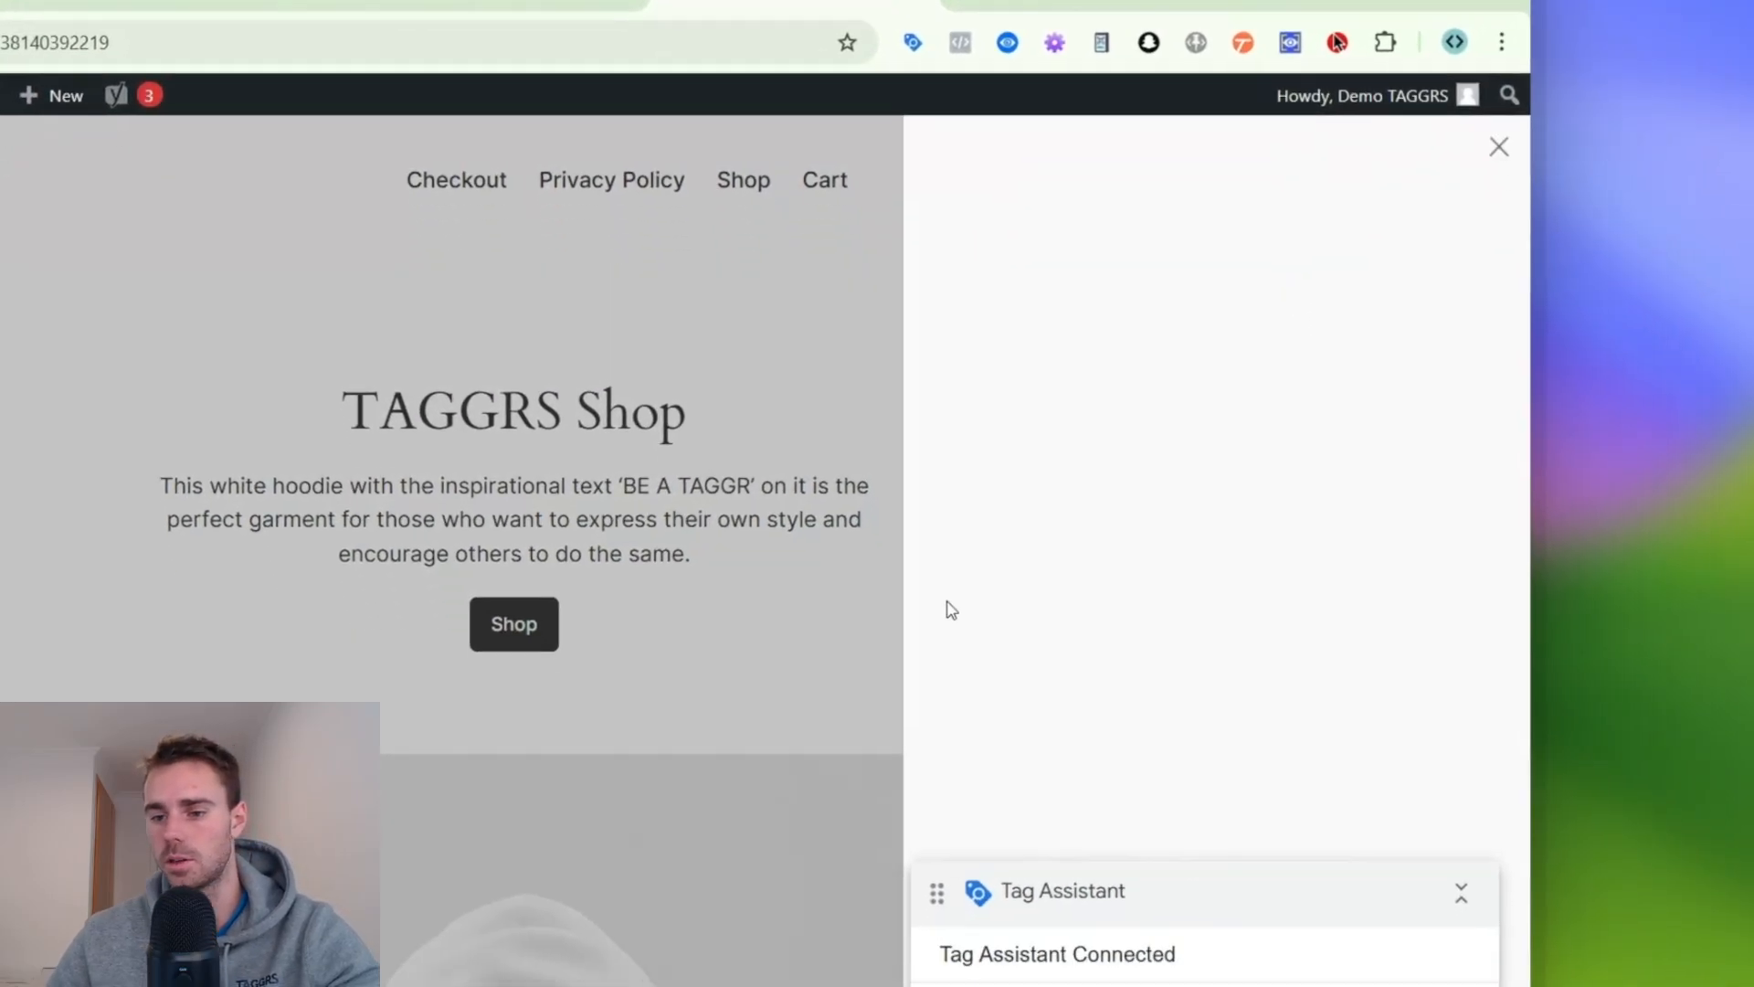
left_click(1434, 730)
left_click_drag(1301, 727, 1207, 684)
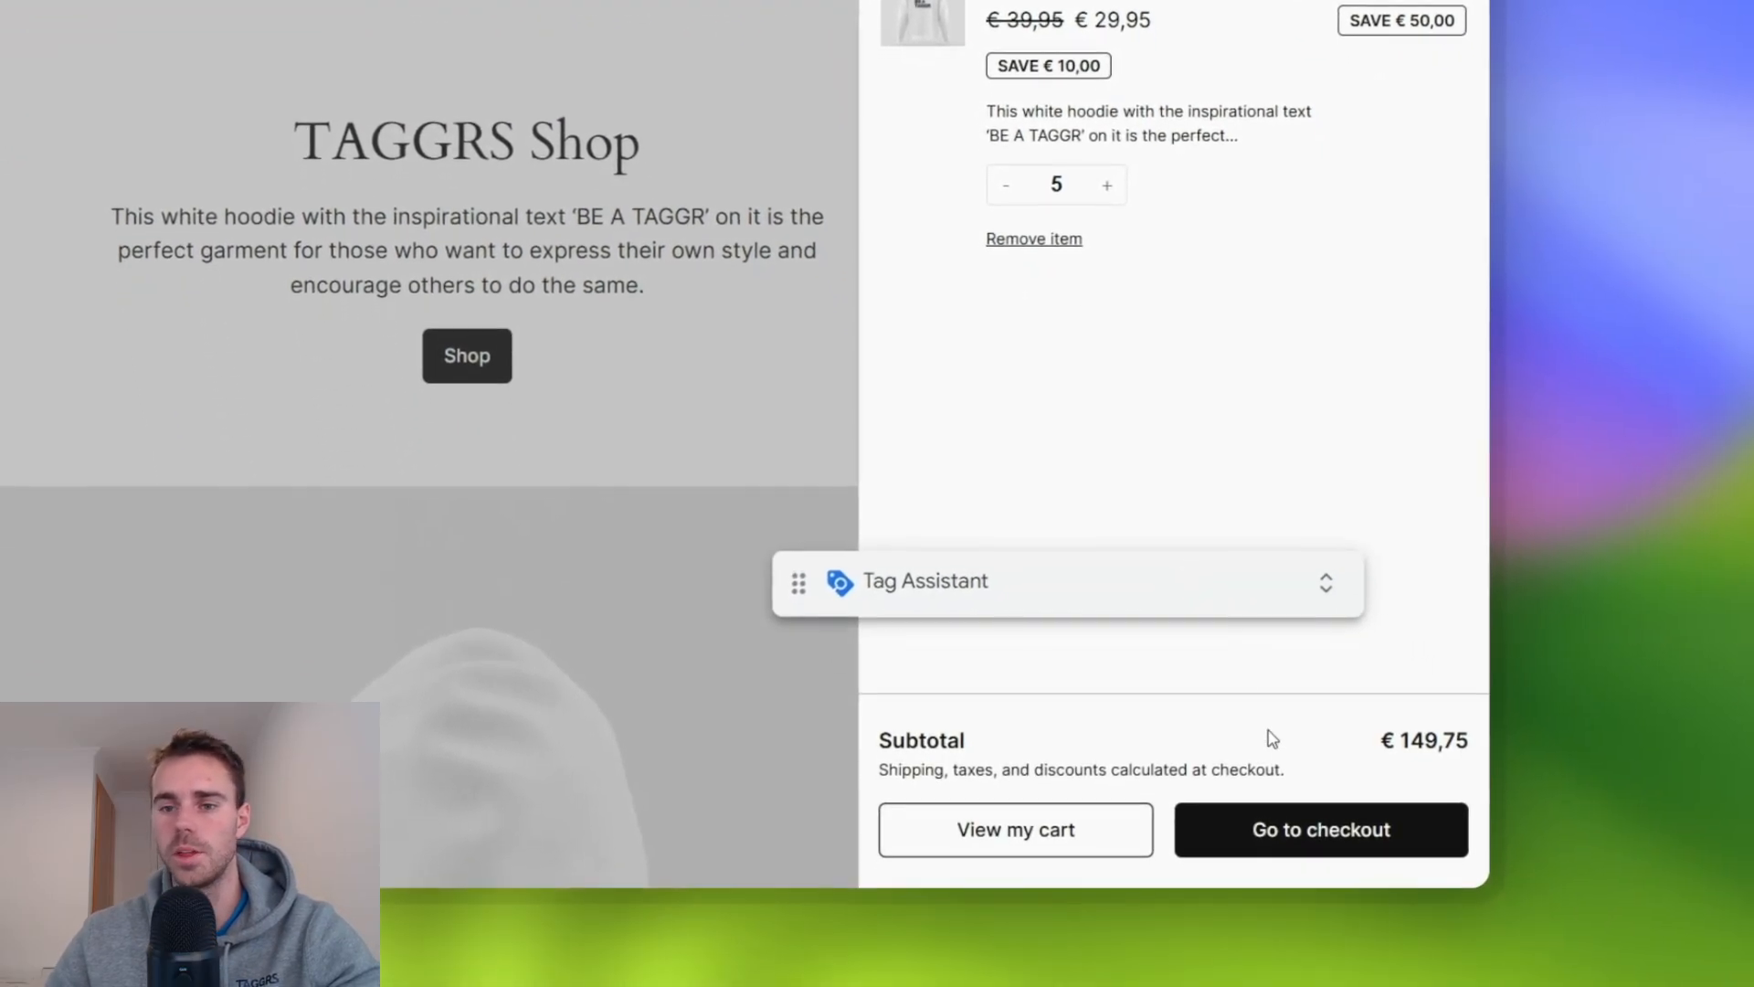
left_click(1320, 944)
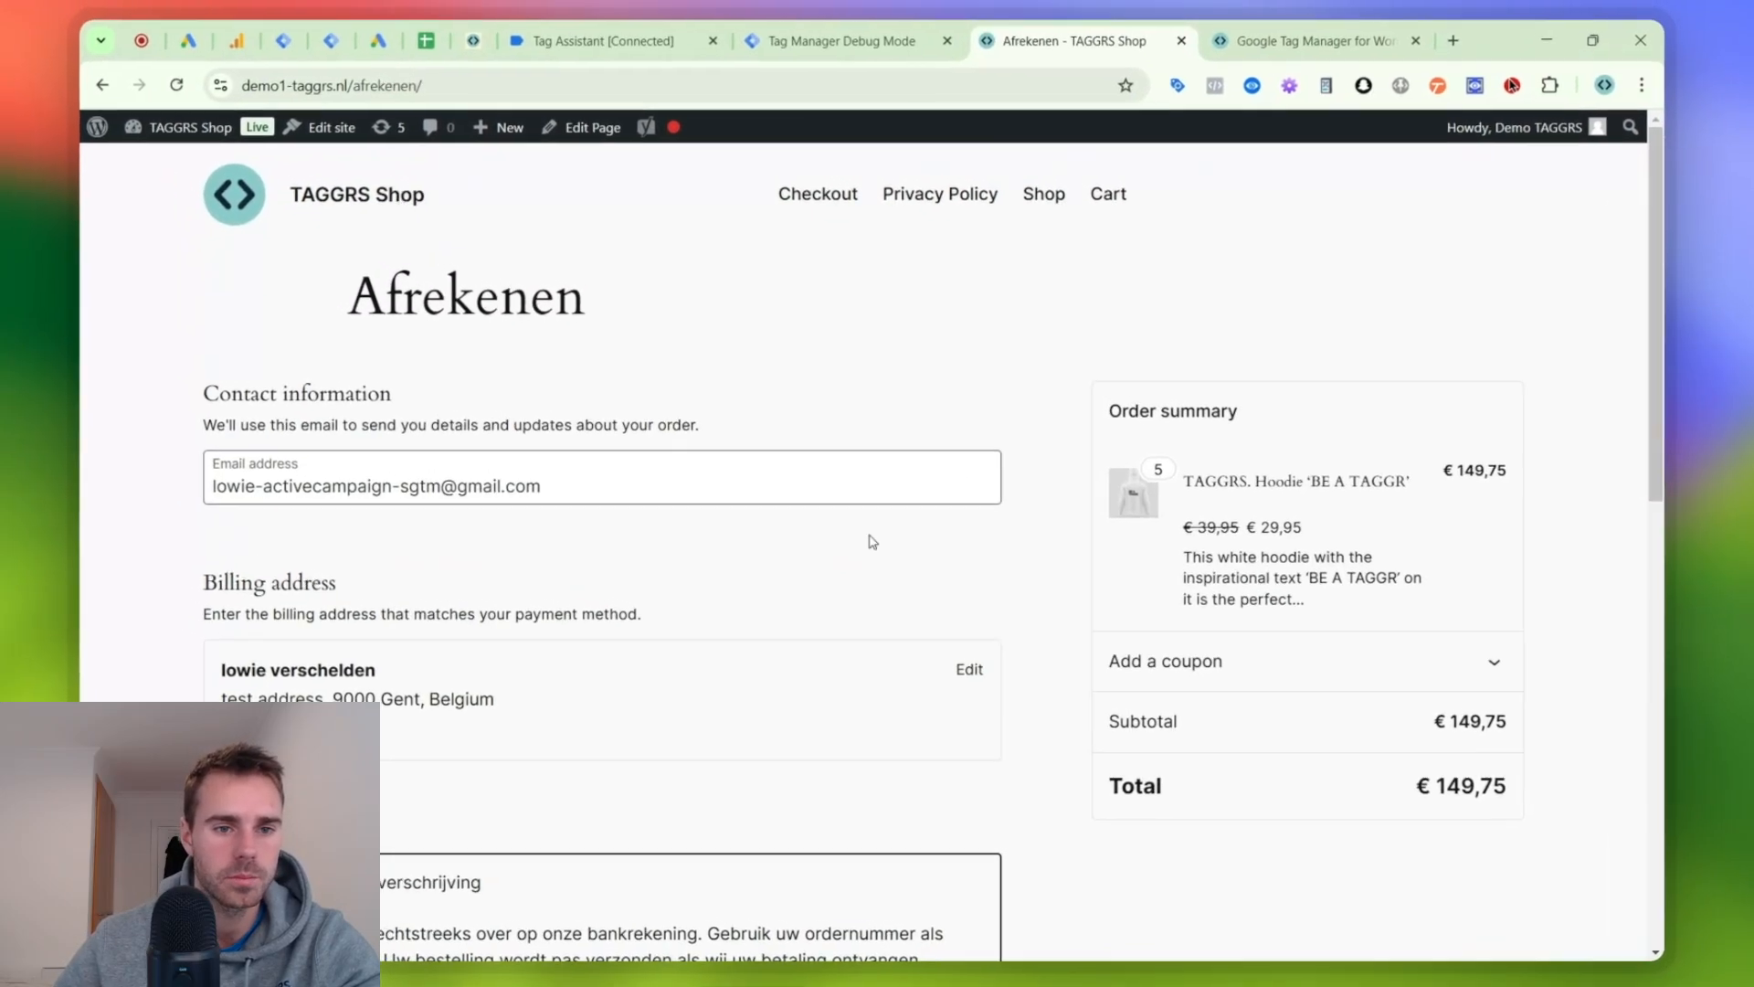
- Change the checkout e-mail to a test address and place the order with payment by Directe bankoverschrijving
double_click(416, 374)
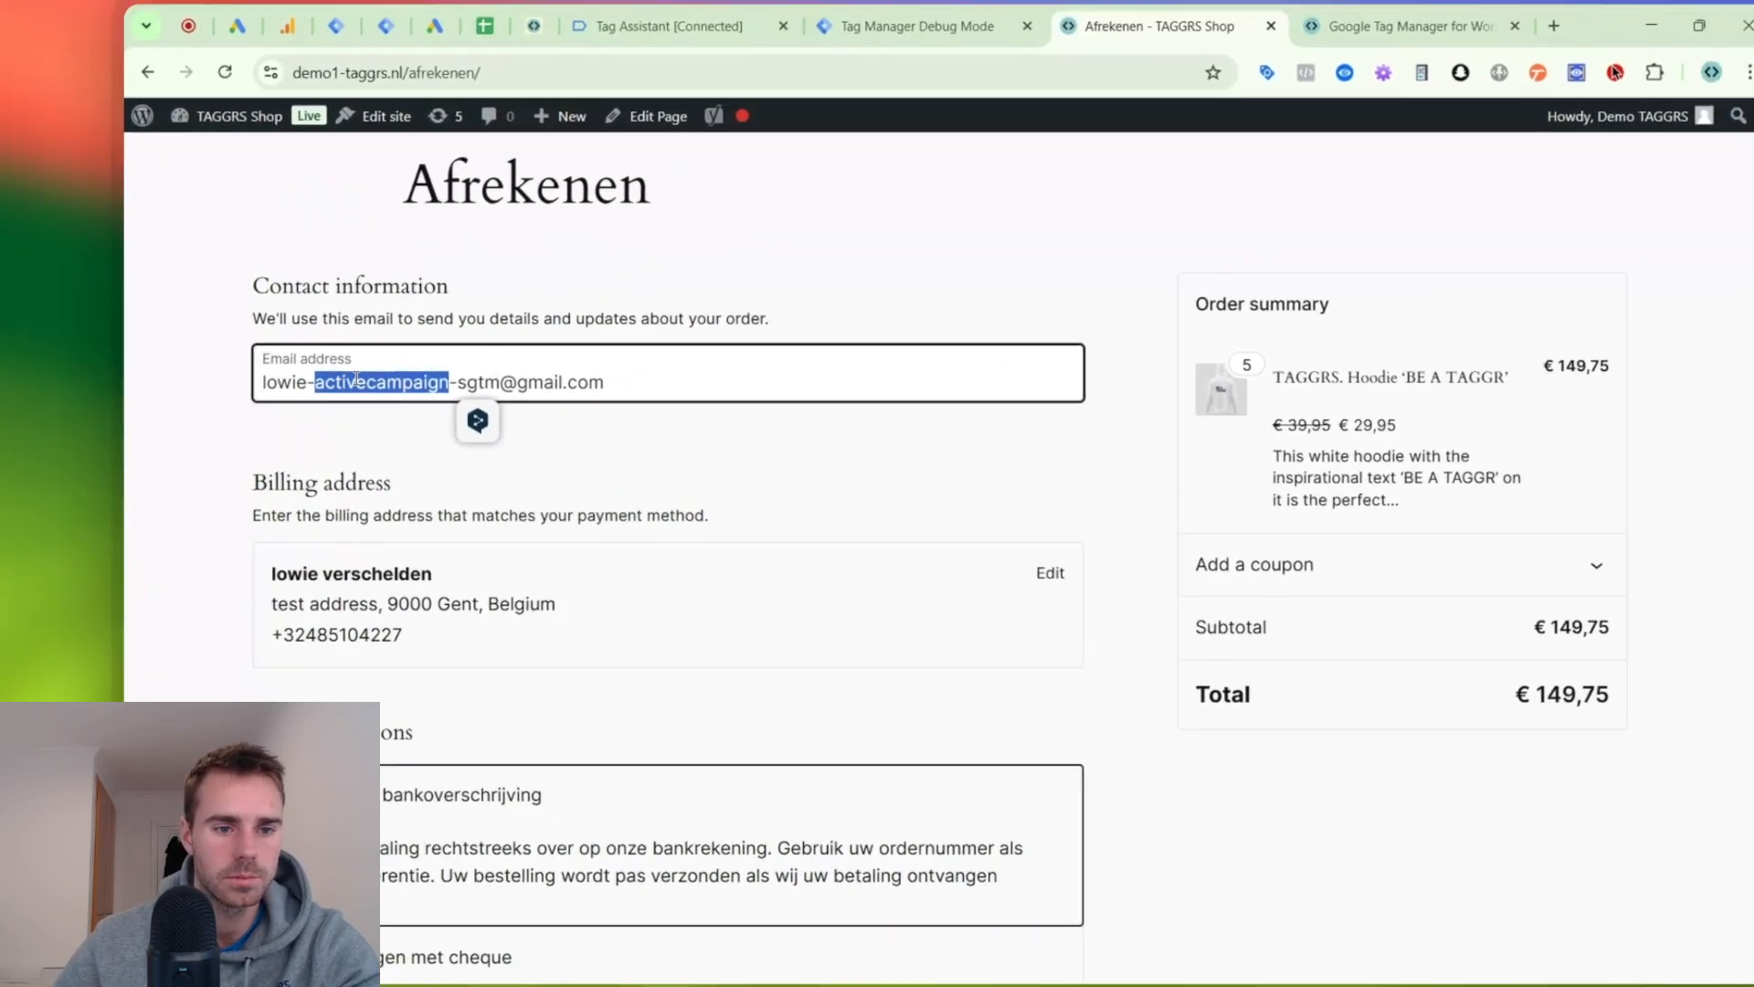
type("test")
scroll(454, 476, "down", 5)
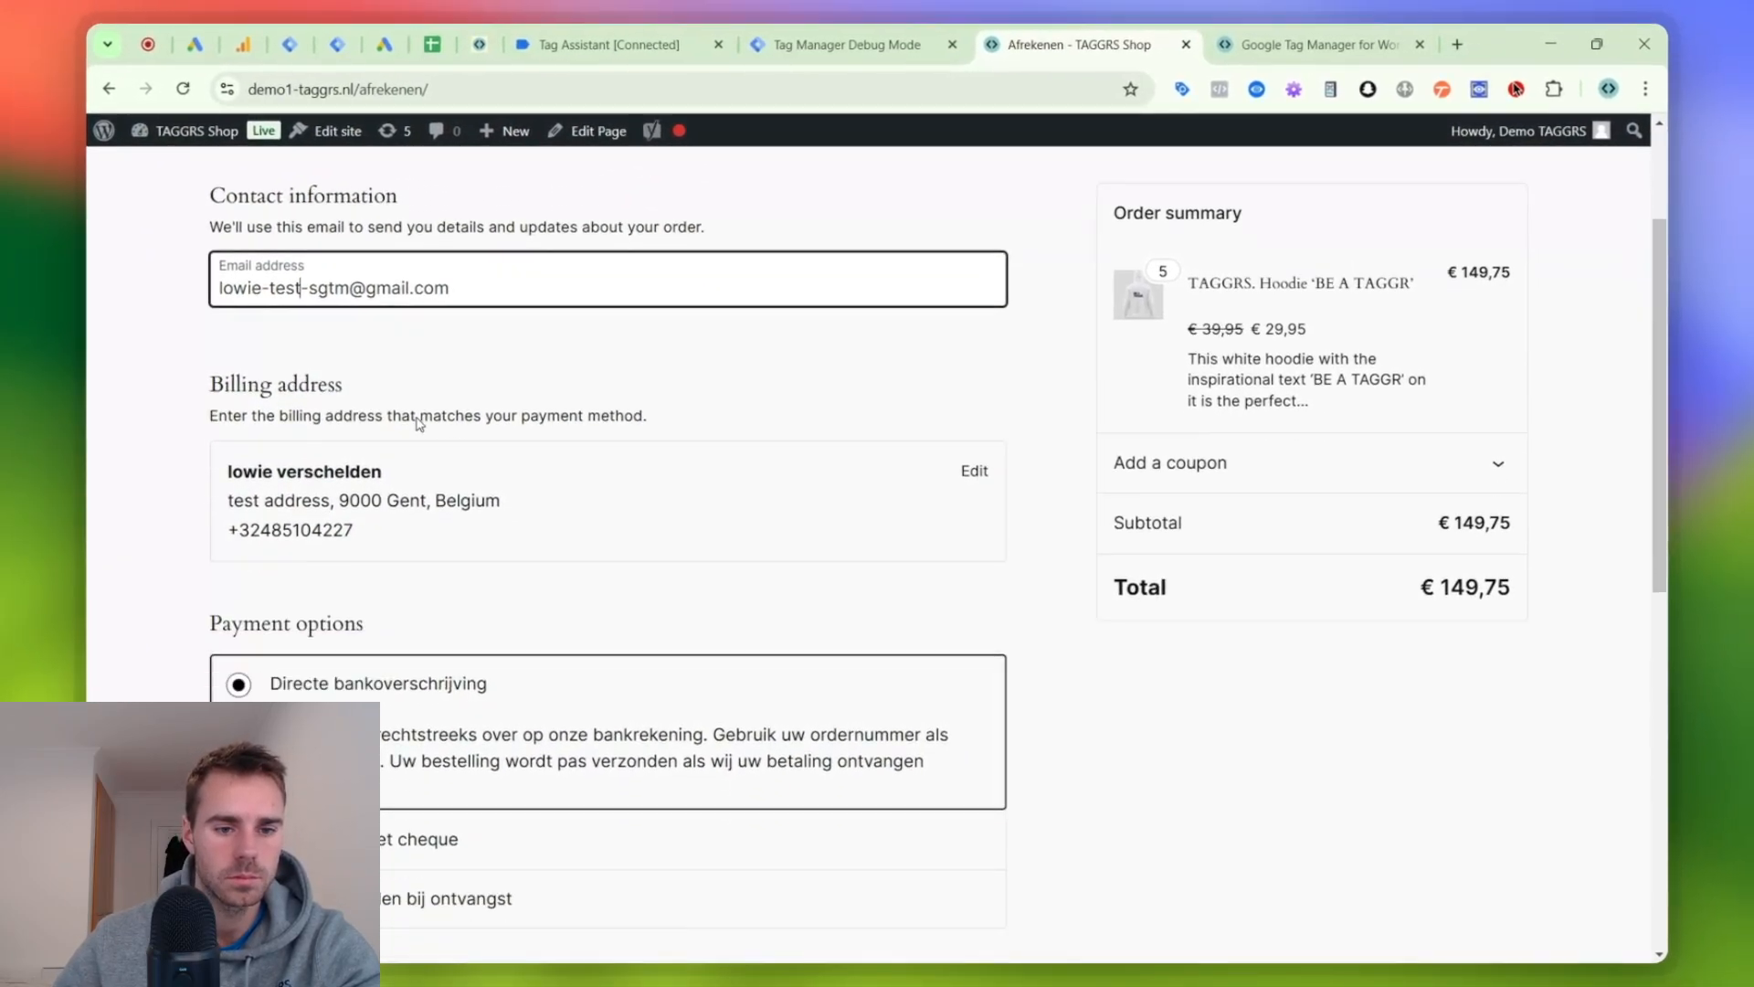
left_click(784, 902)
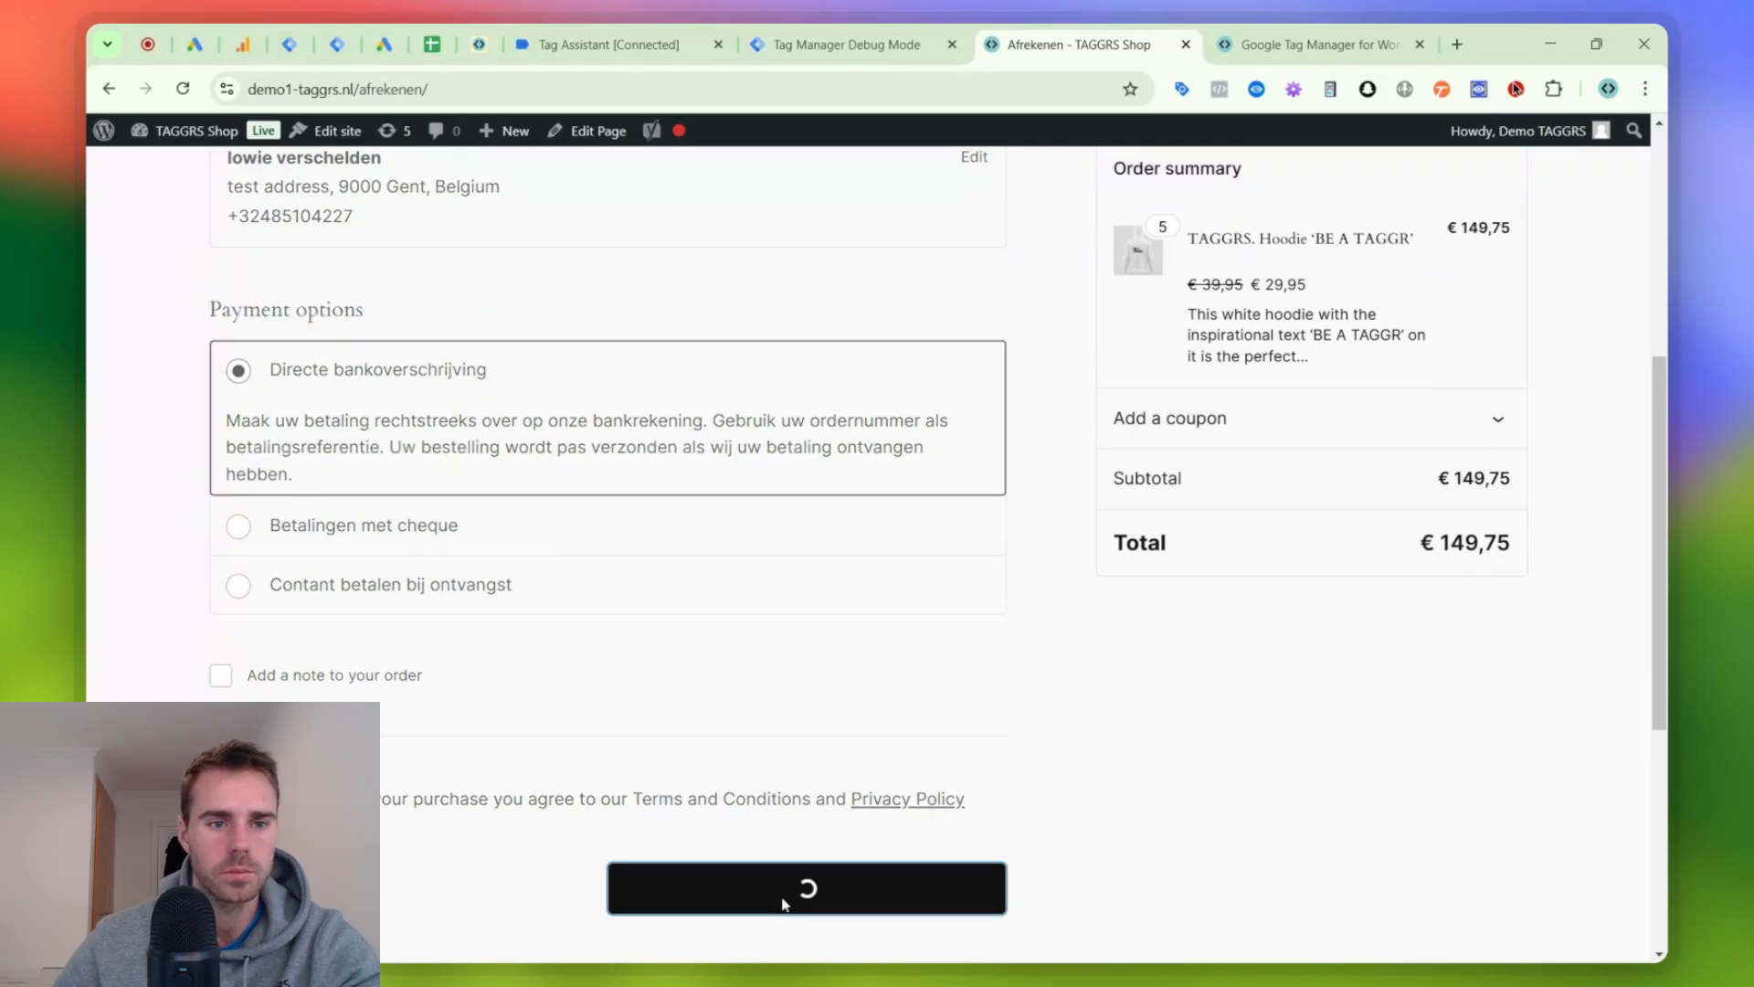
- Examine the Afrekenen pages recorded in Tag Assistant for both Google tags and compare them with the shop's order confirmation page
left_click(654, 33)
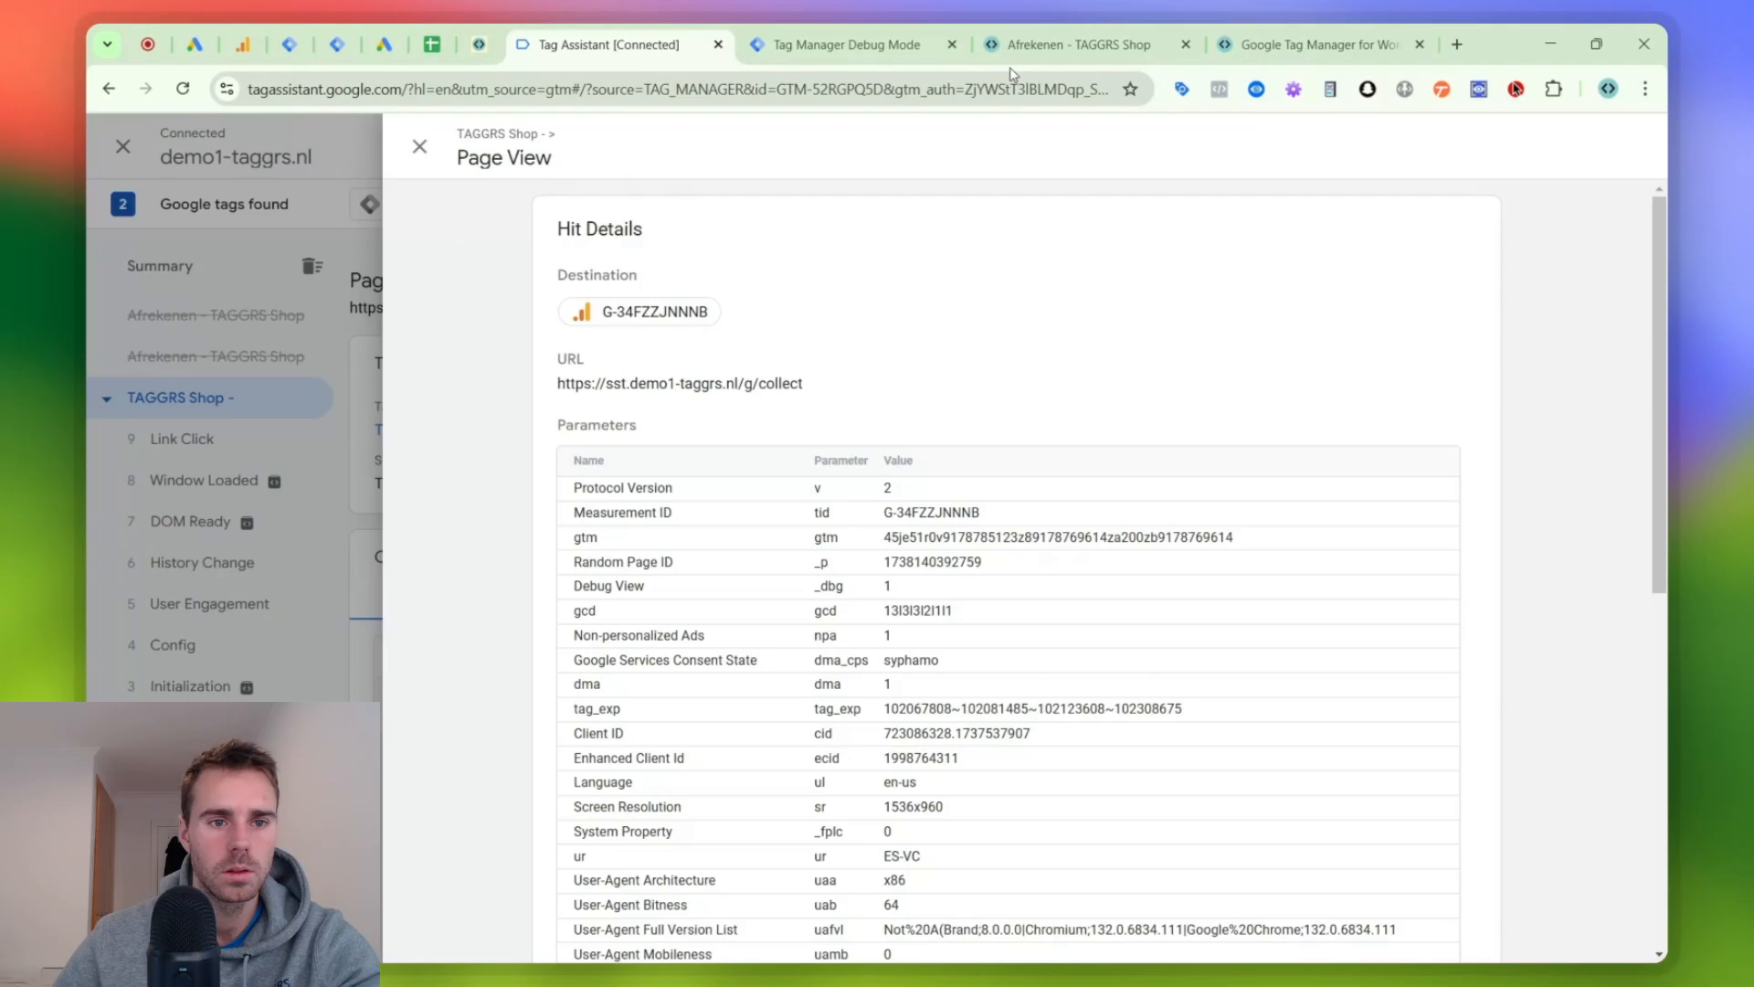
left_click(1071, 57)
left_click(675, 53)
left_click(175, 354)
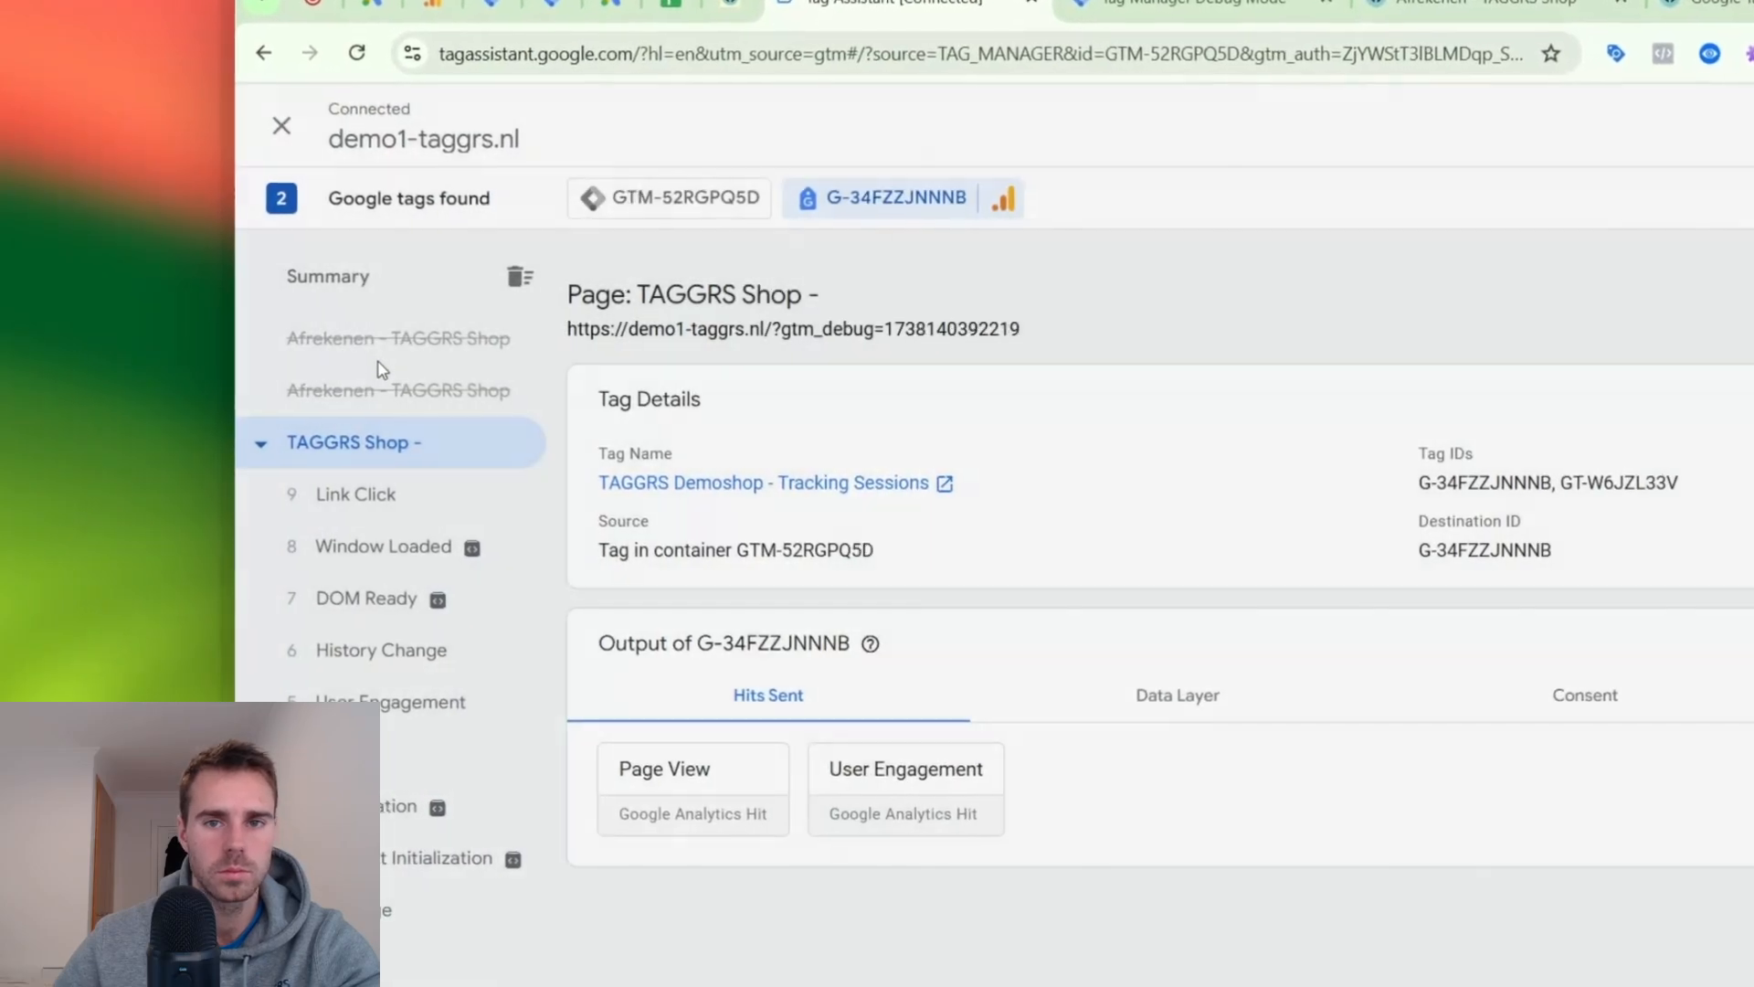
left_click(203, 320)
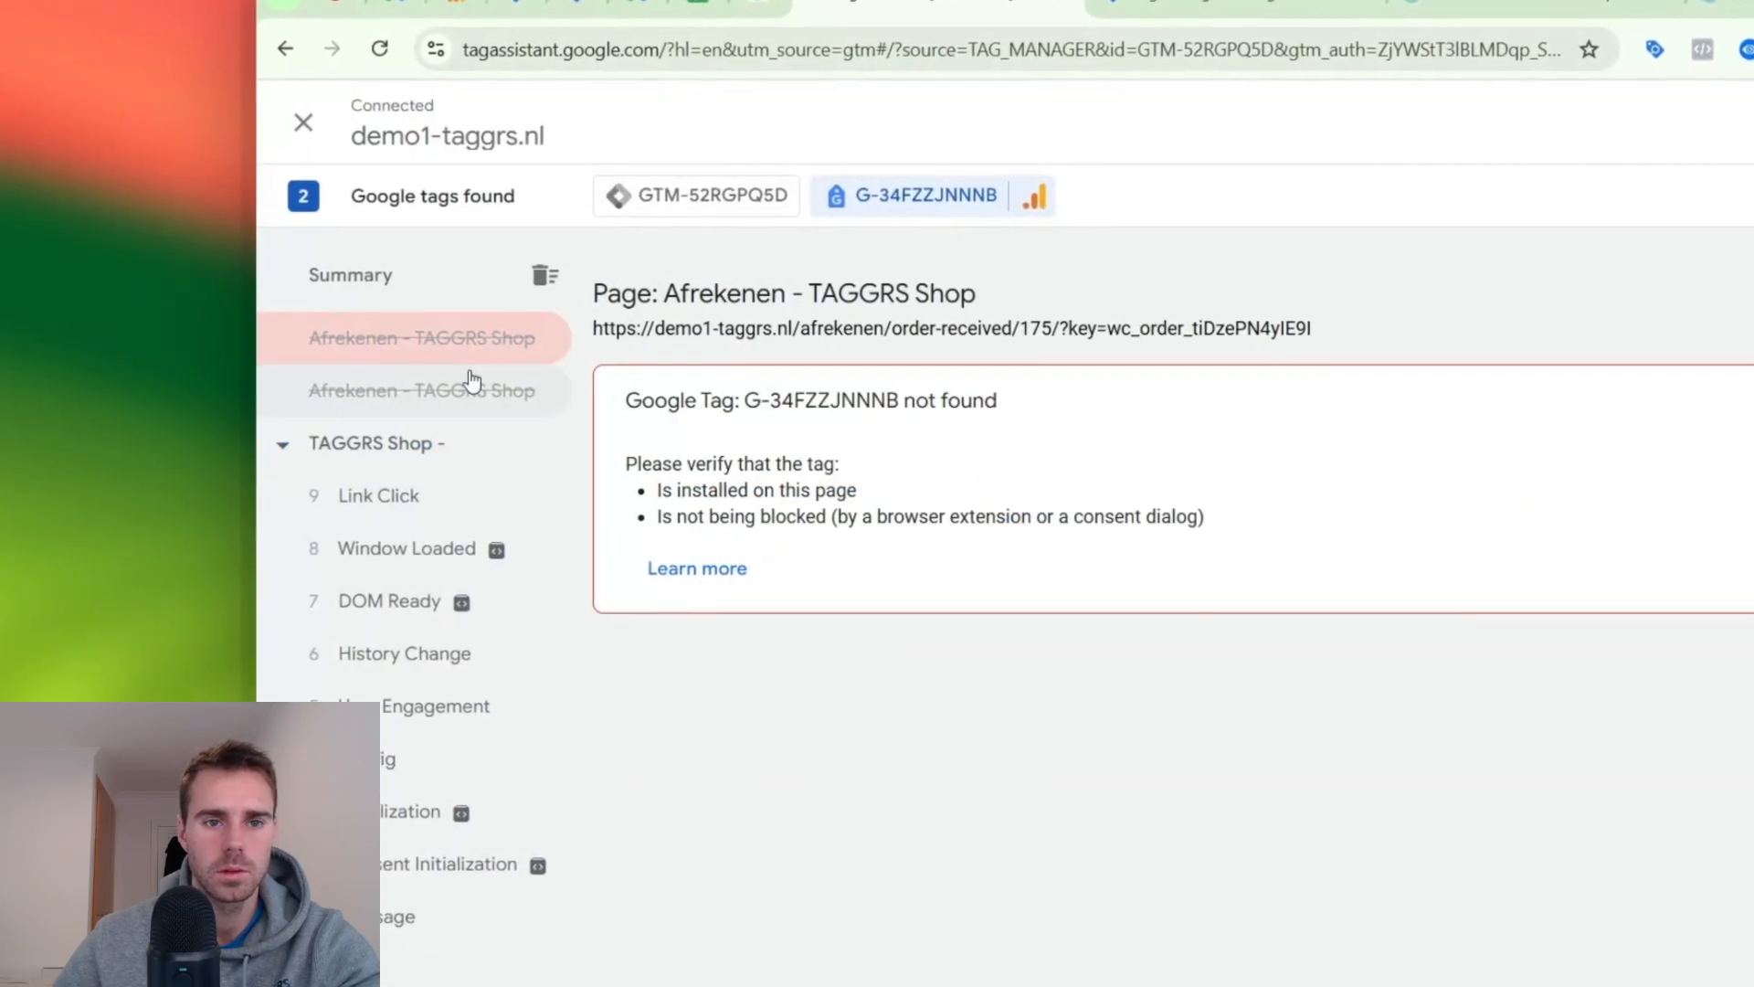
left_click(471, 379)
left_click(420, 338)
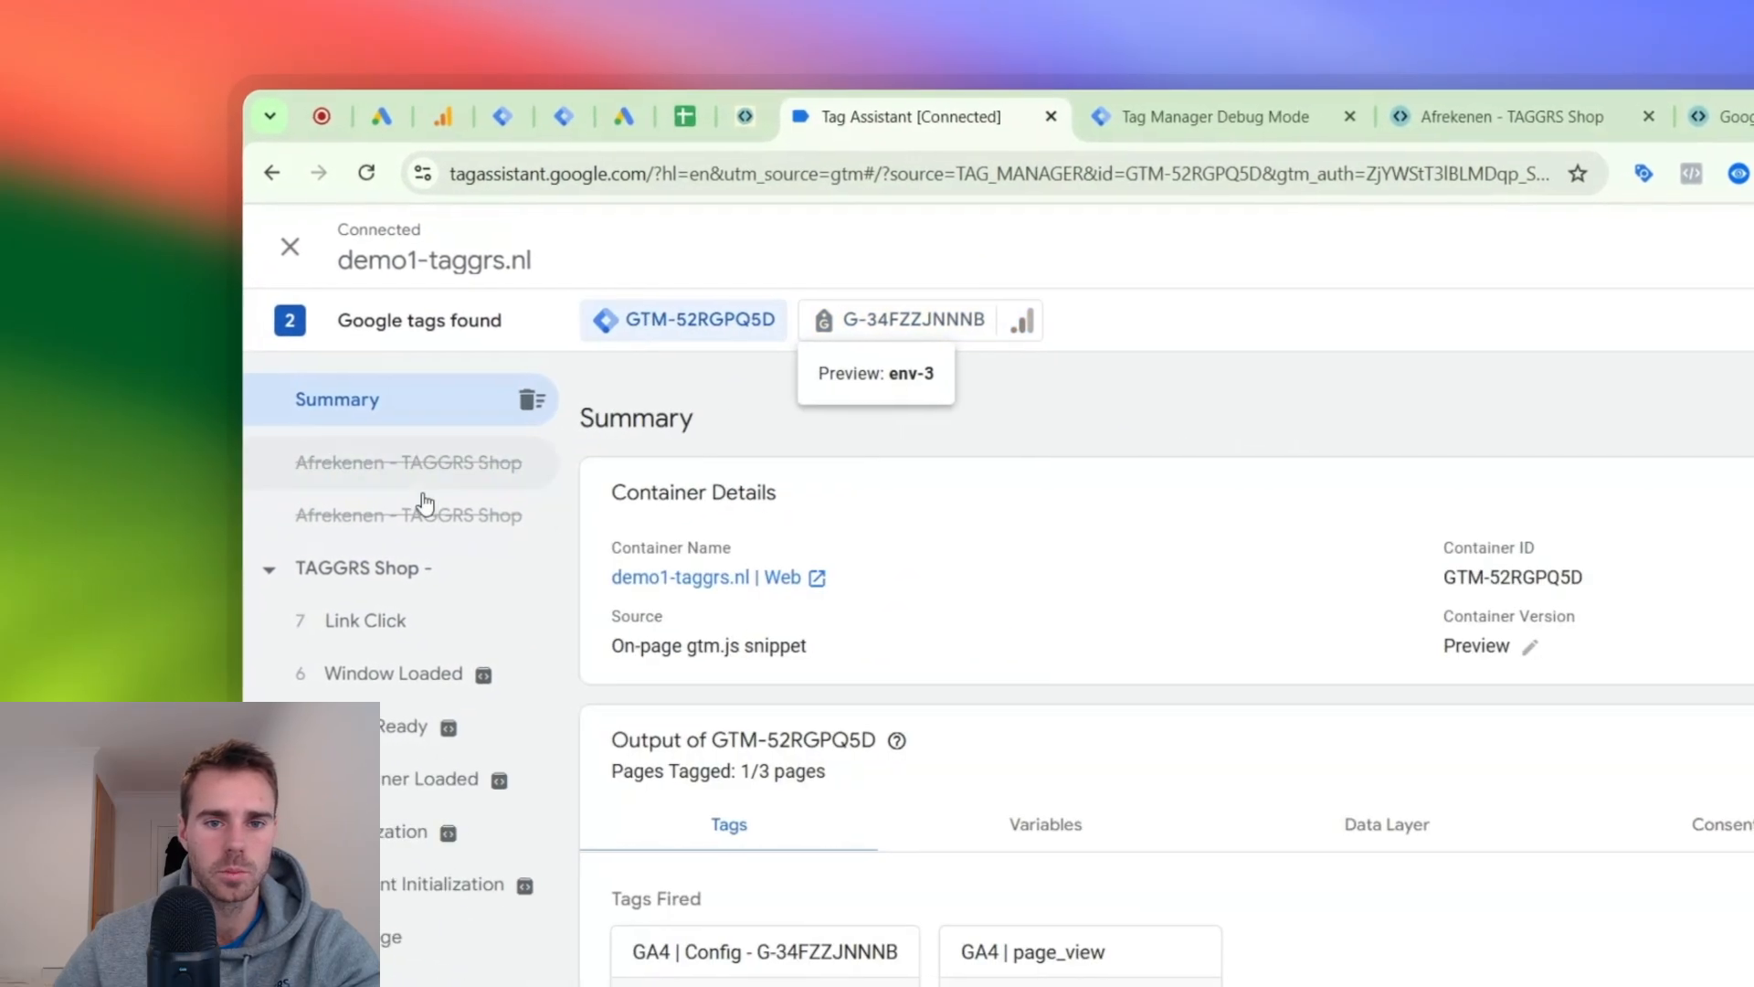
left_click(423, 507)
left_click(1512, 116)
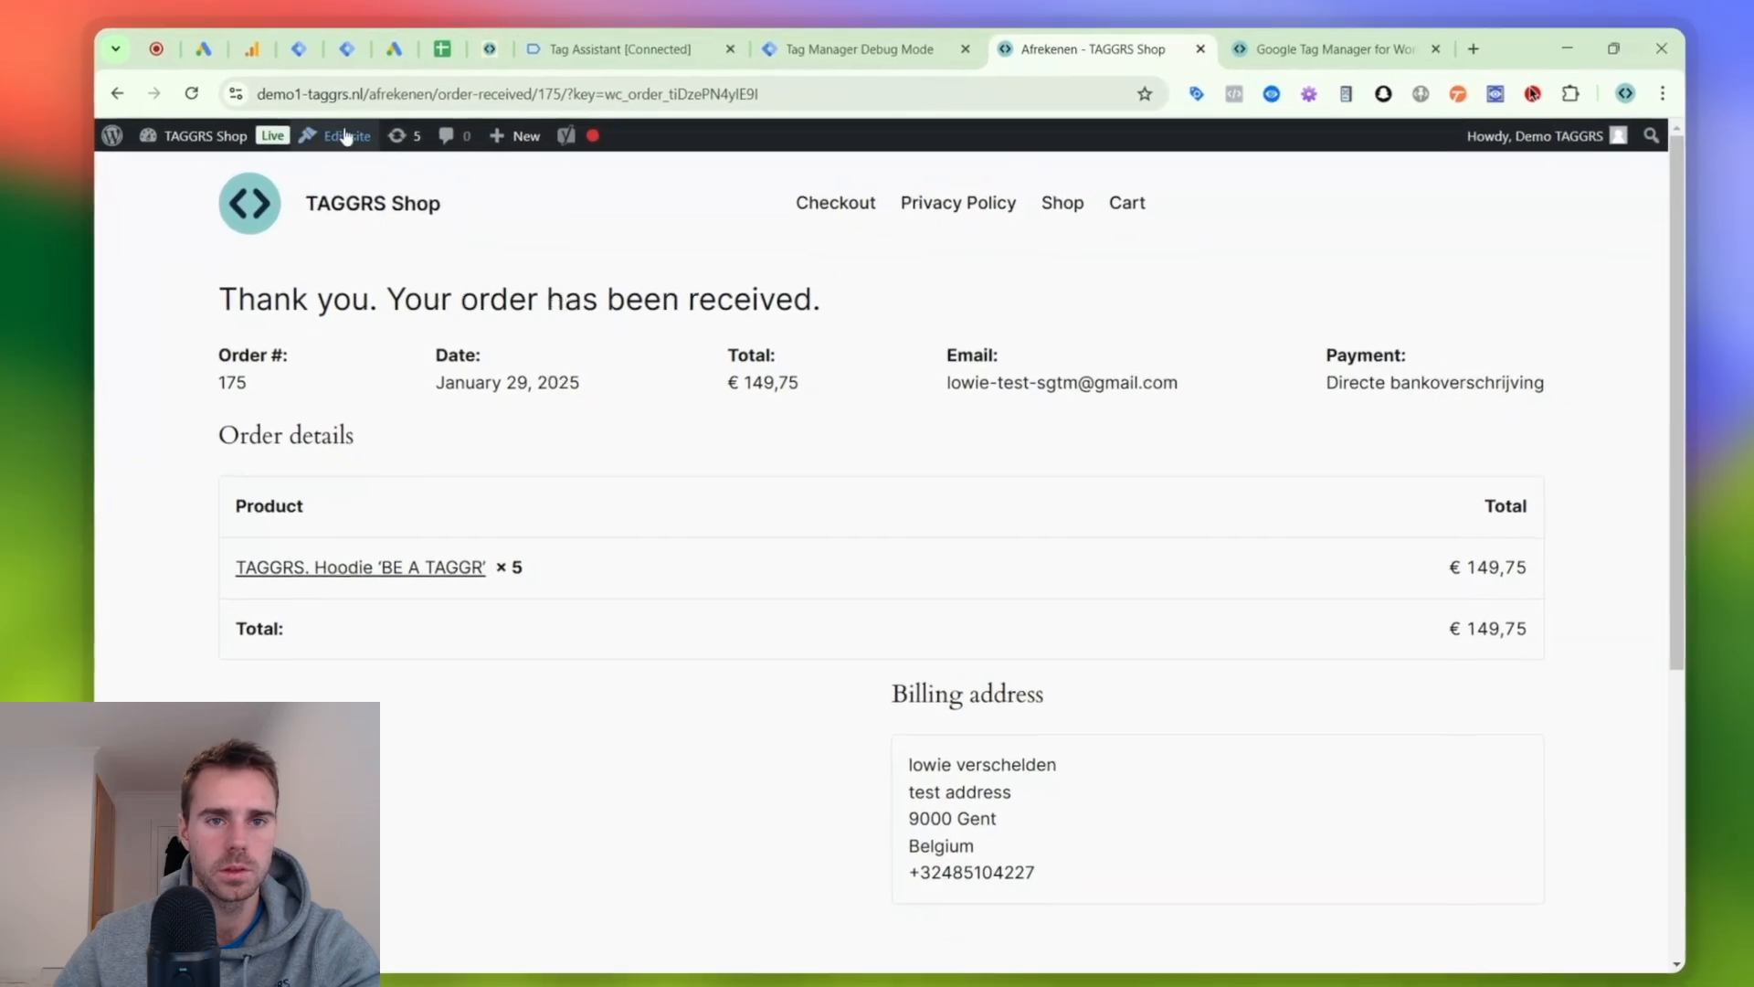
left_click(699, 46)
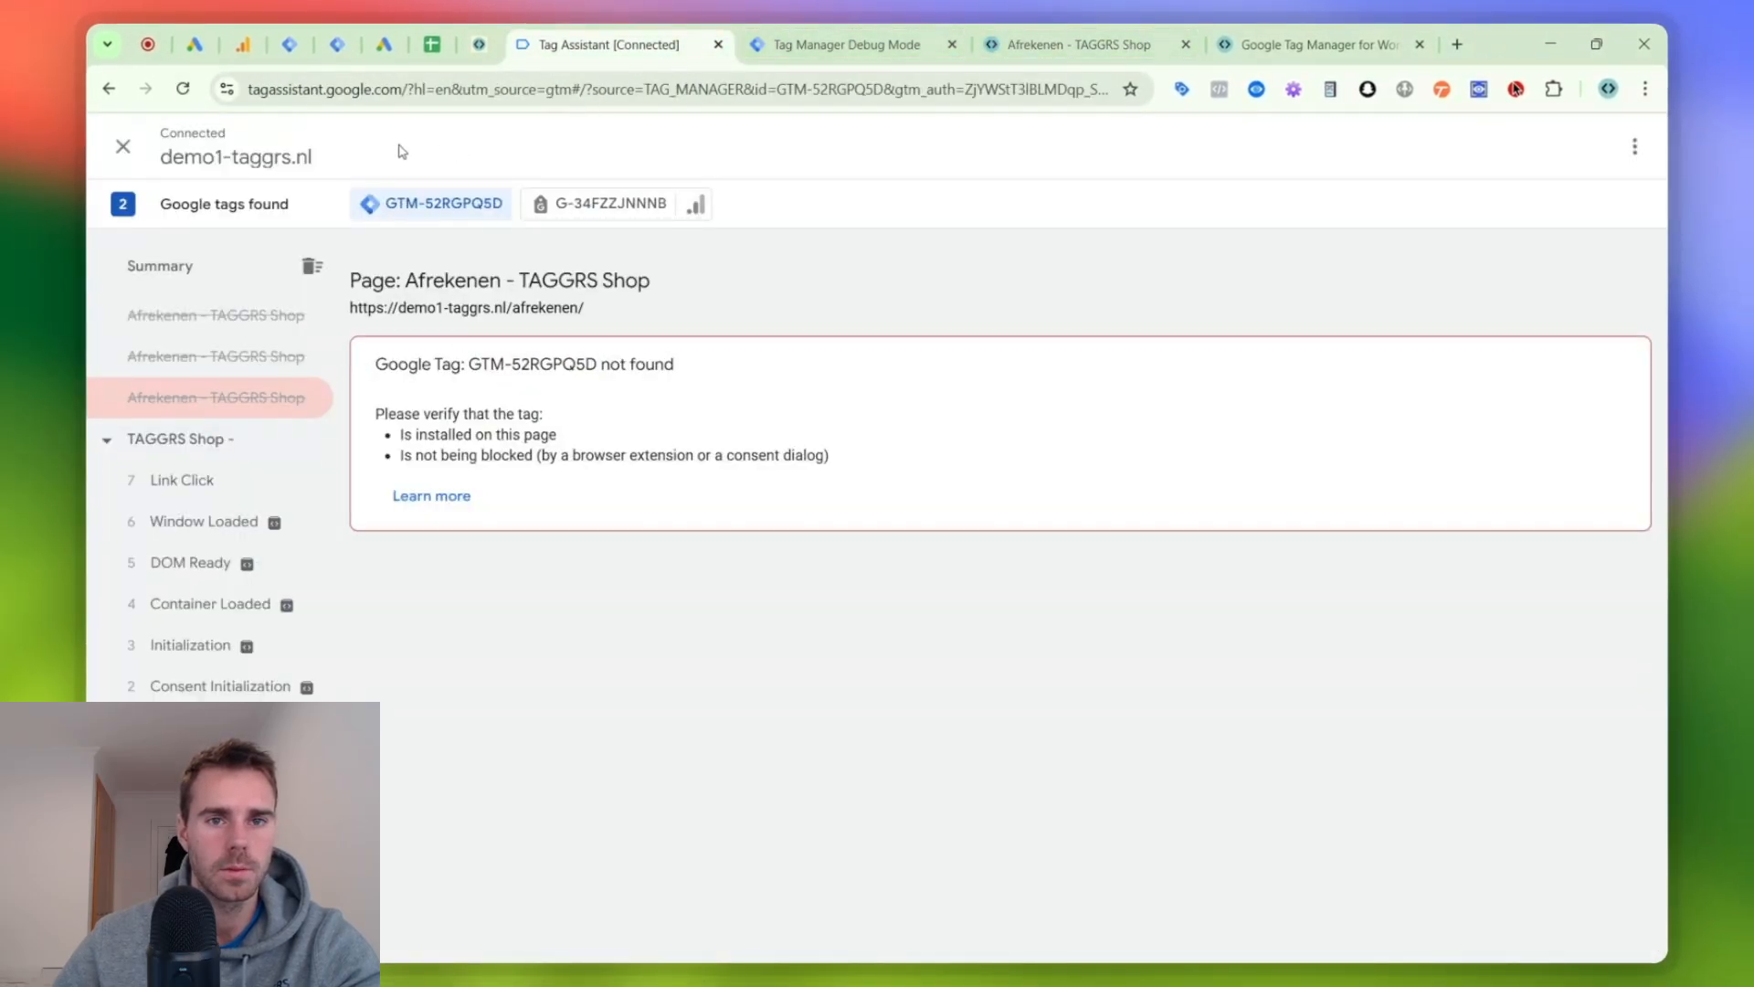
left_click(185, 91)
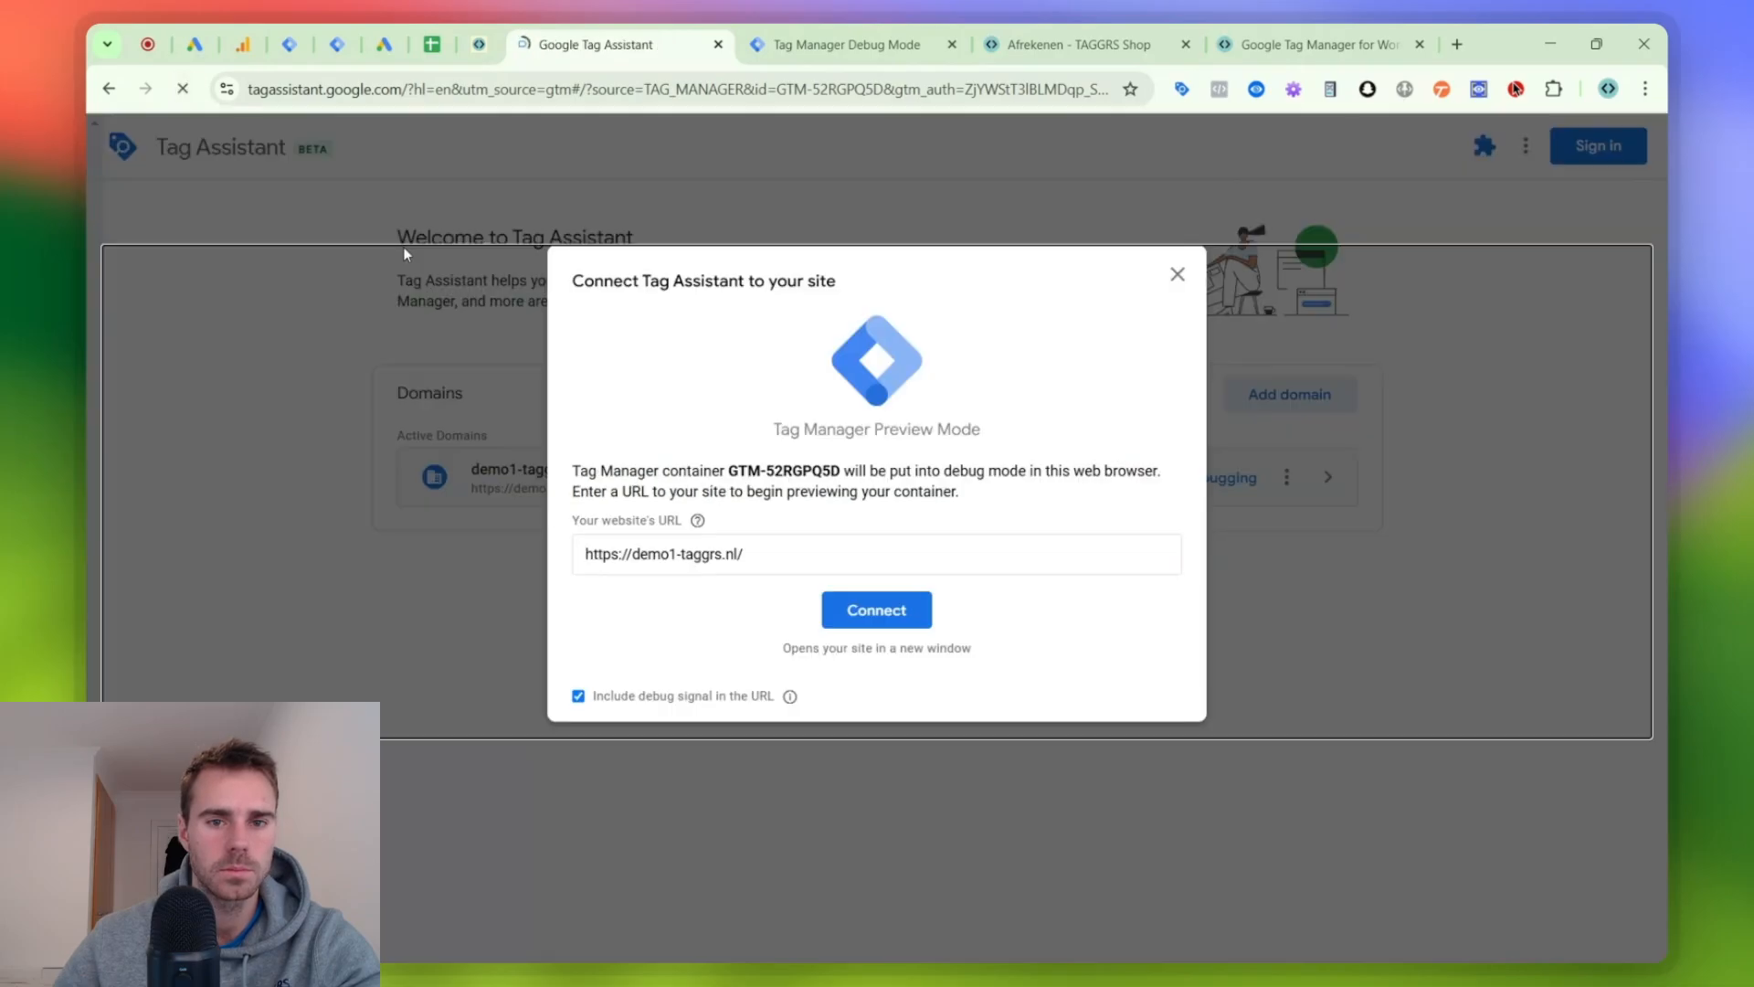
left_click(921, 615)
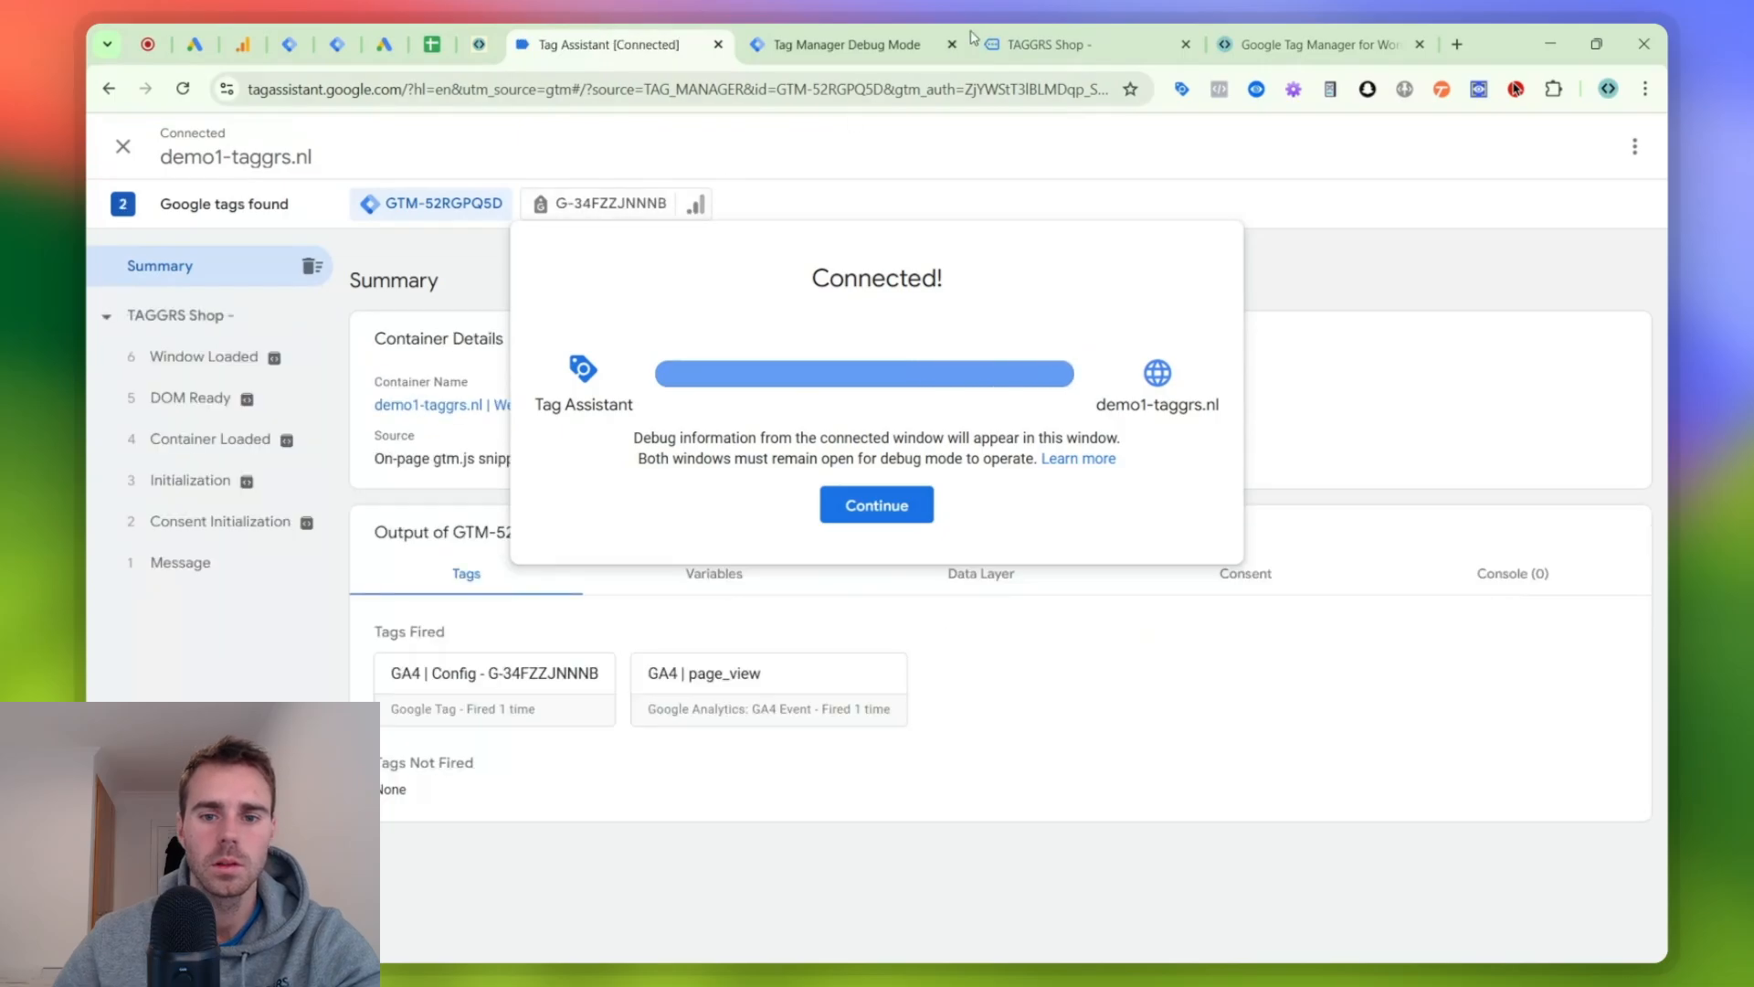
left_click(1079, 40)
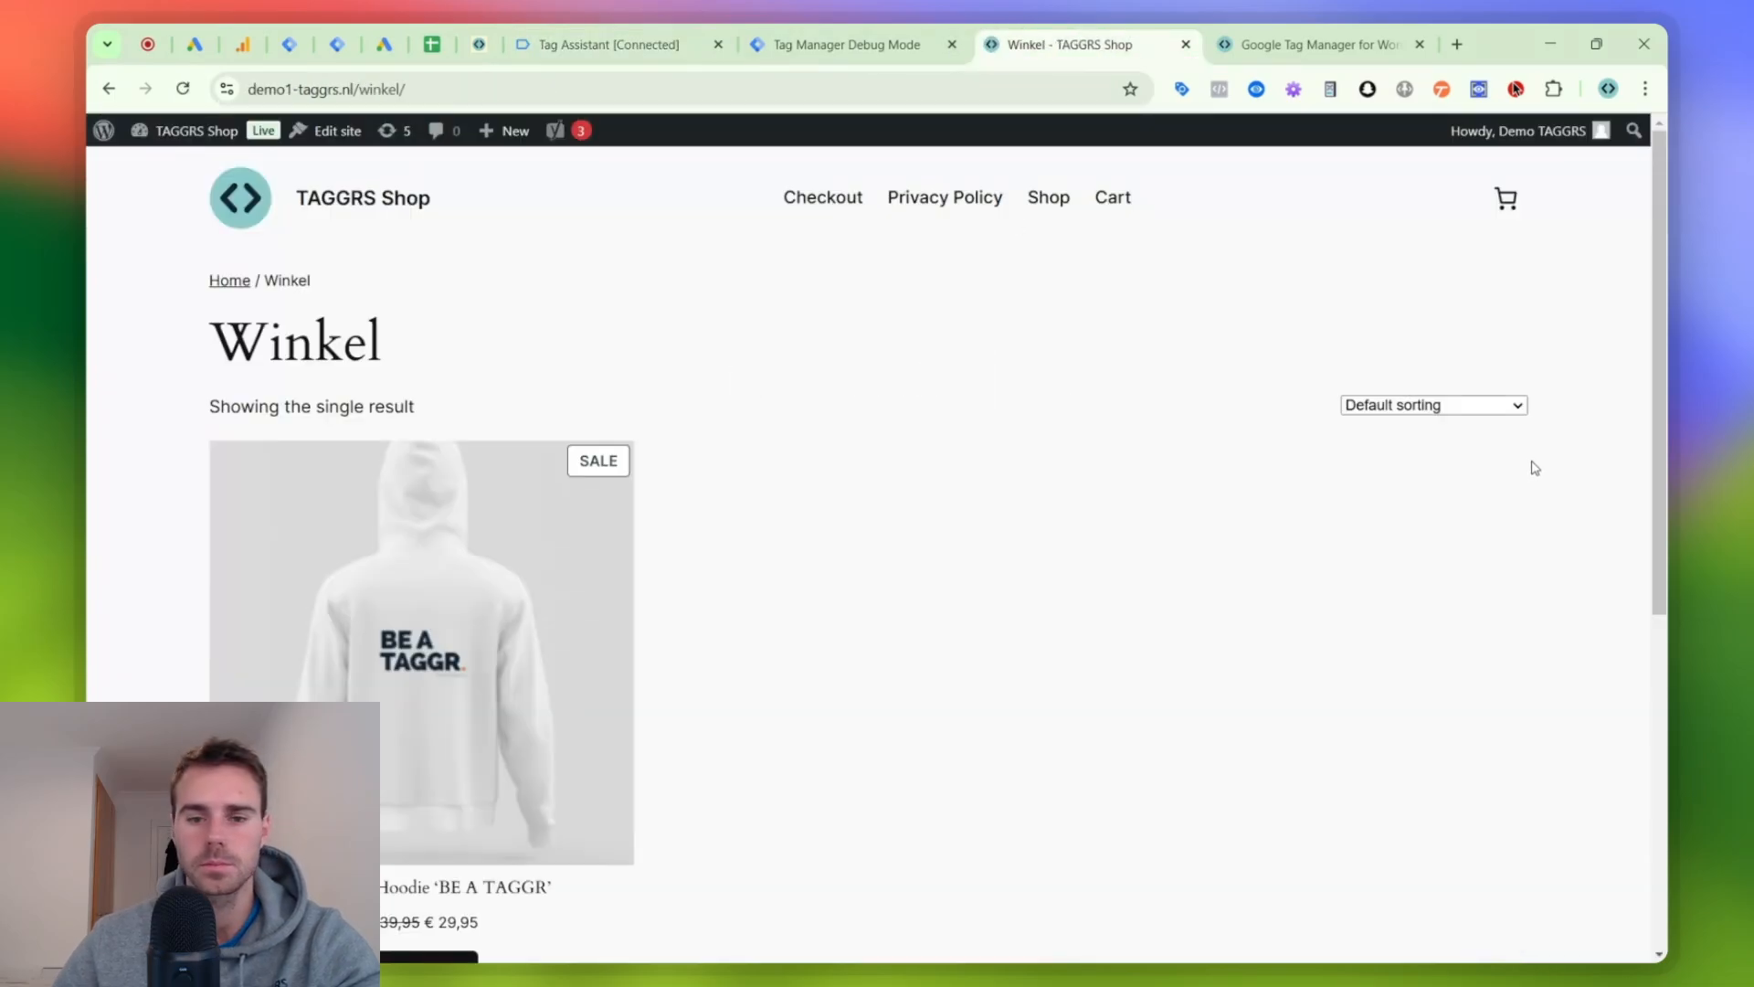
scroll(699, 702, "down", 3)
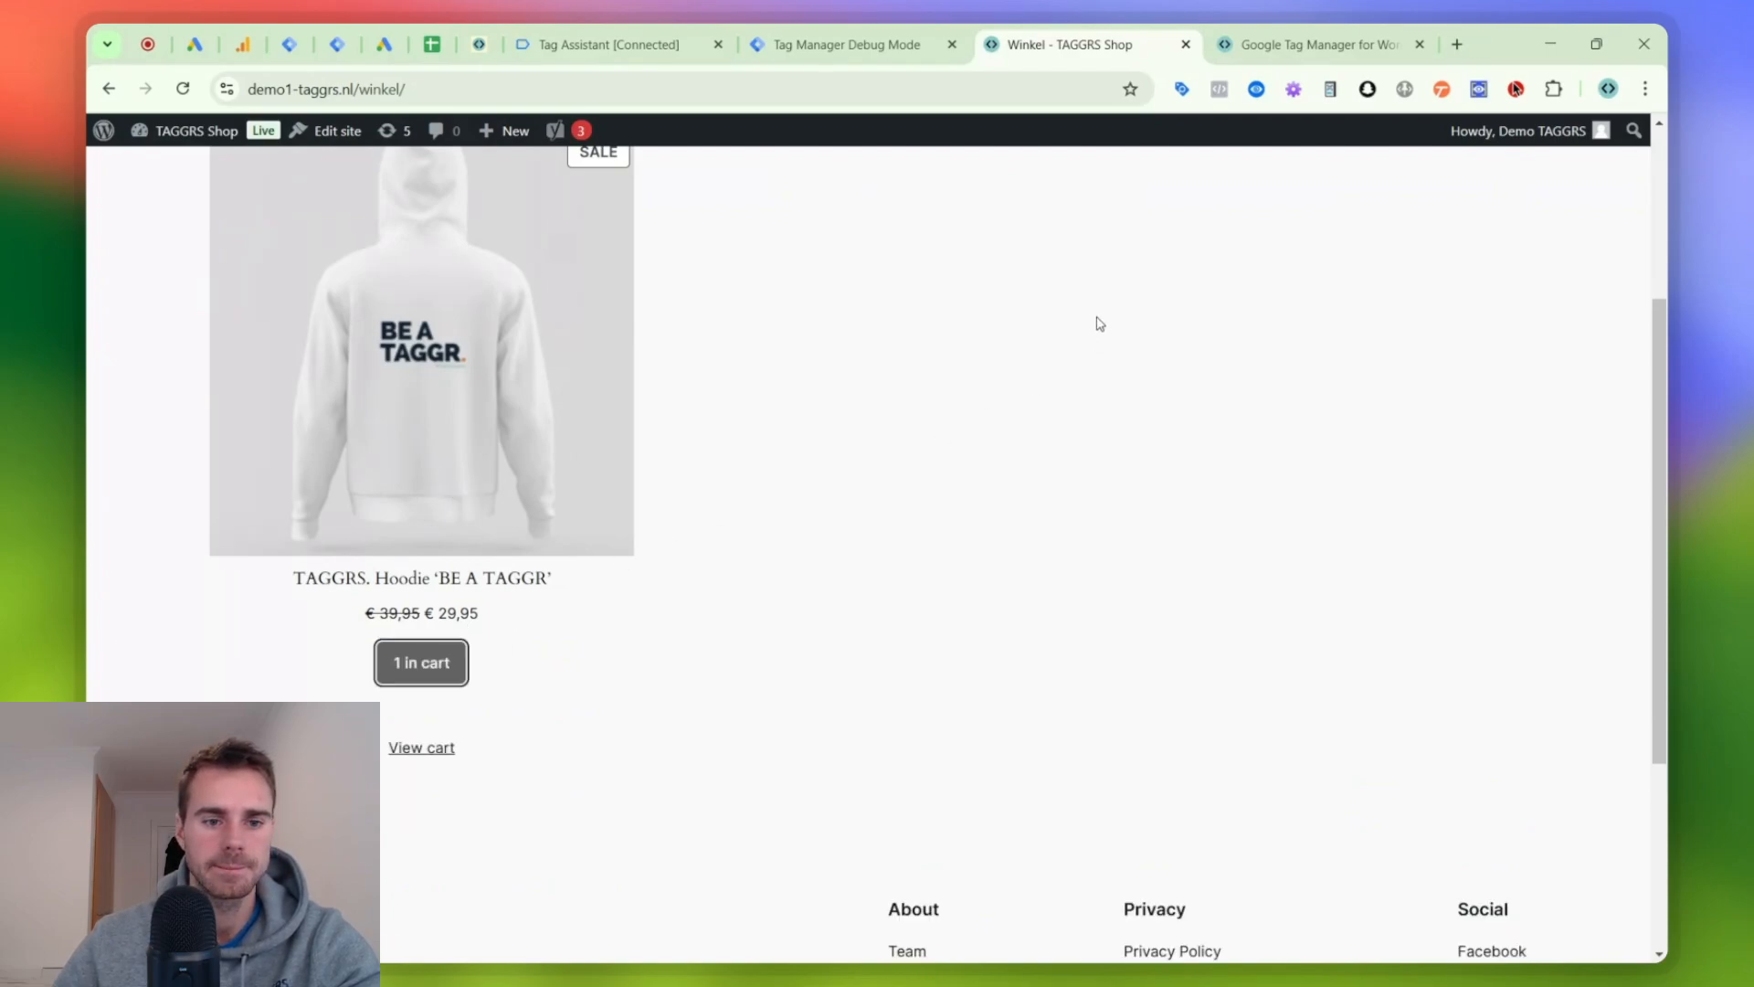
left_click(422, 662)
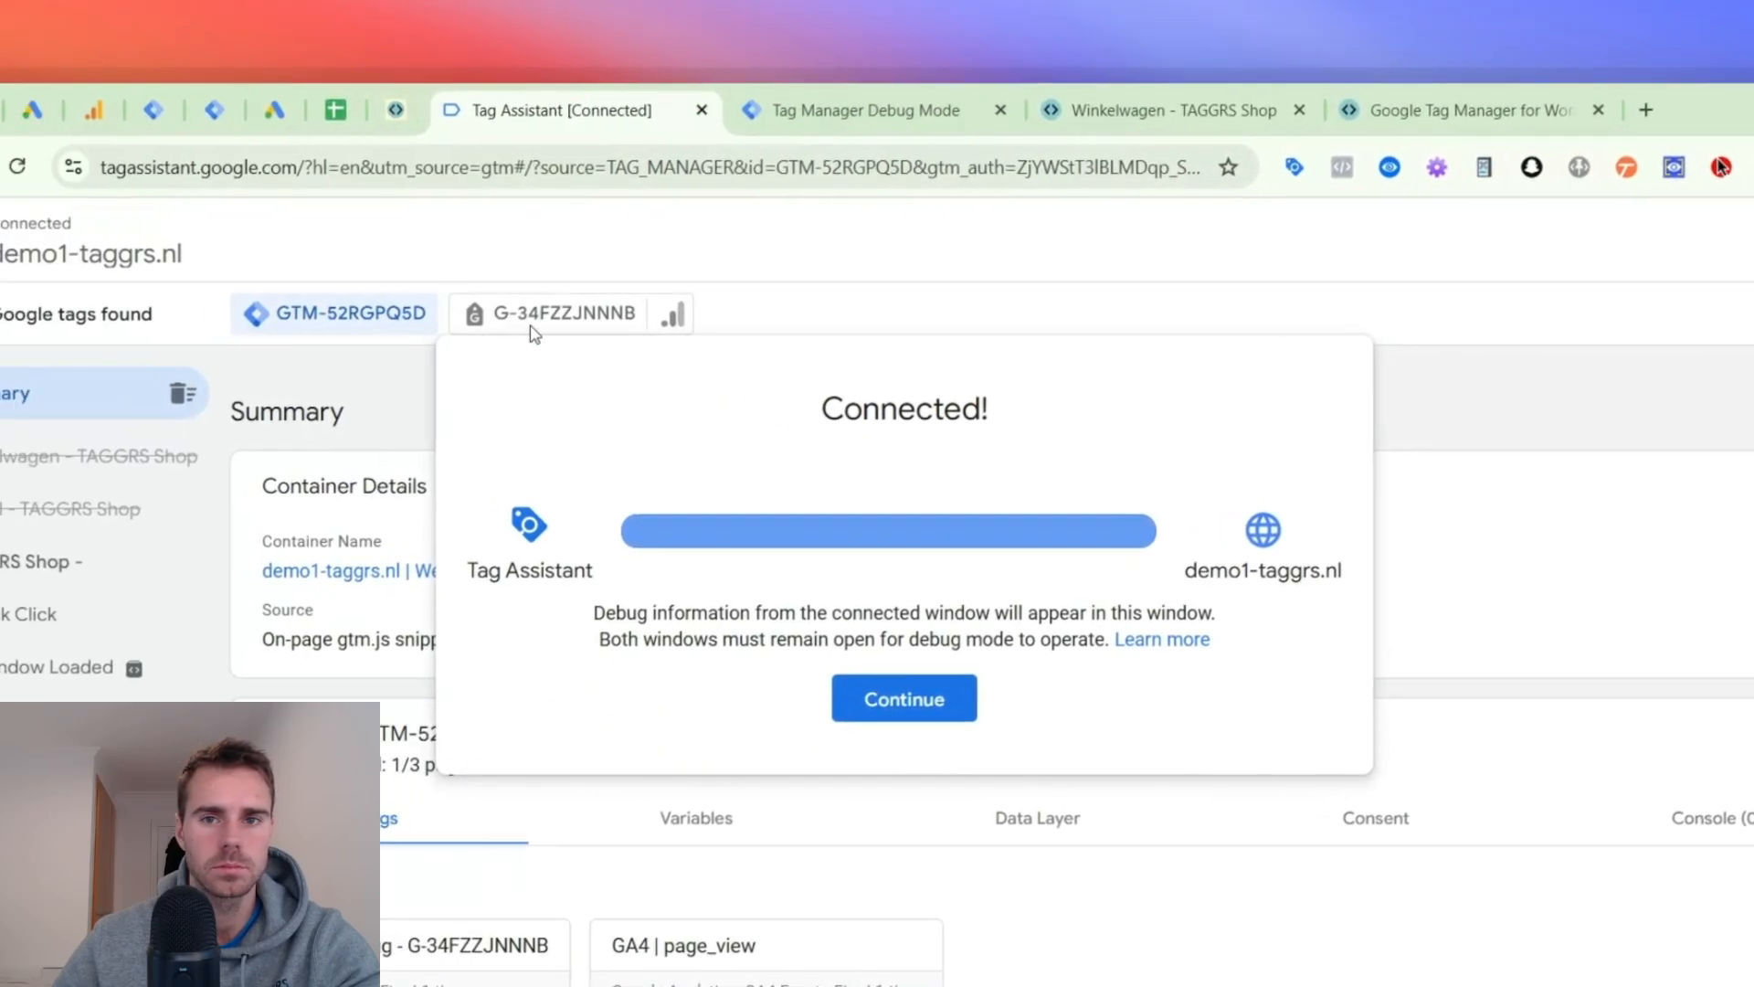
- Check the connection in Tag Assistant, proceed from the shopping cart to checkout, and copy the checkout page's address
left_click(904, 699)
left_click(1174, 110)
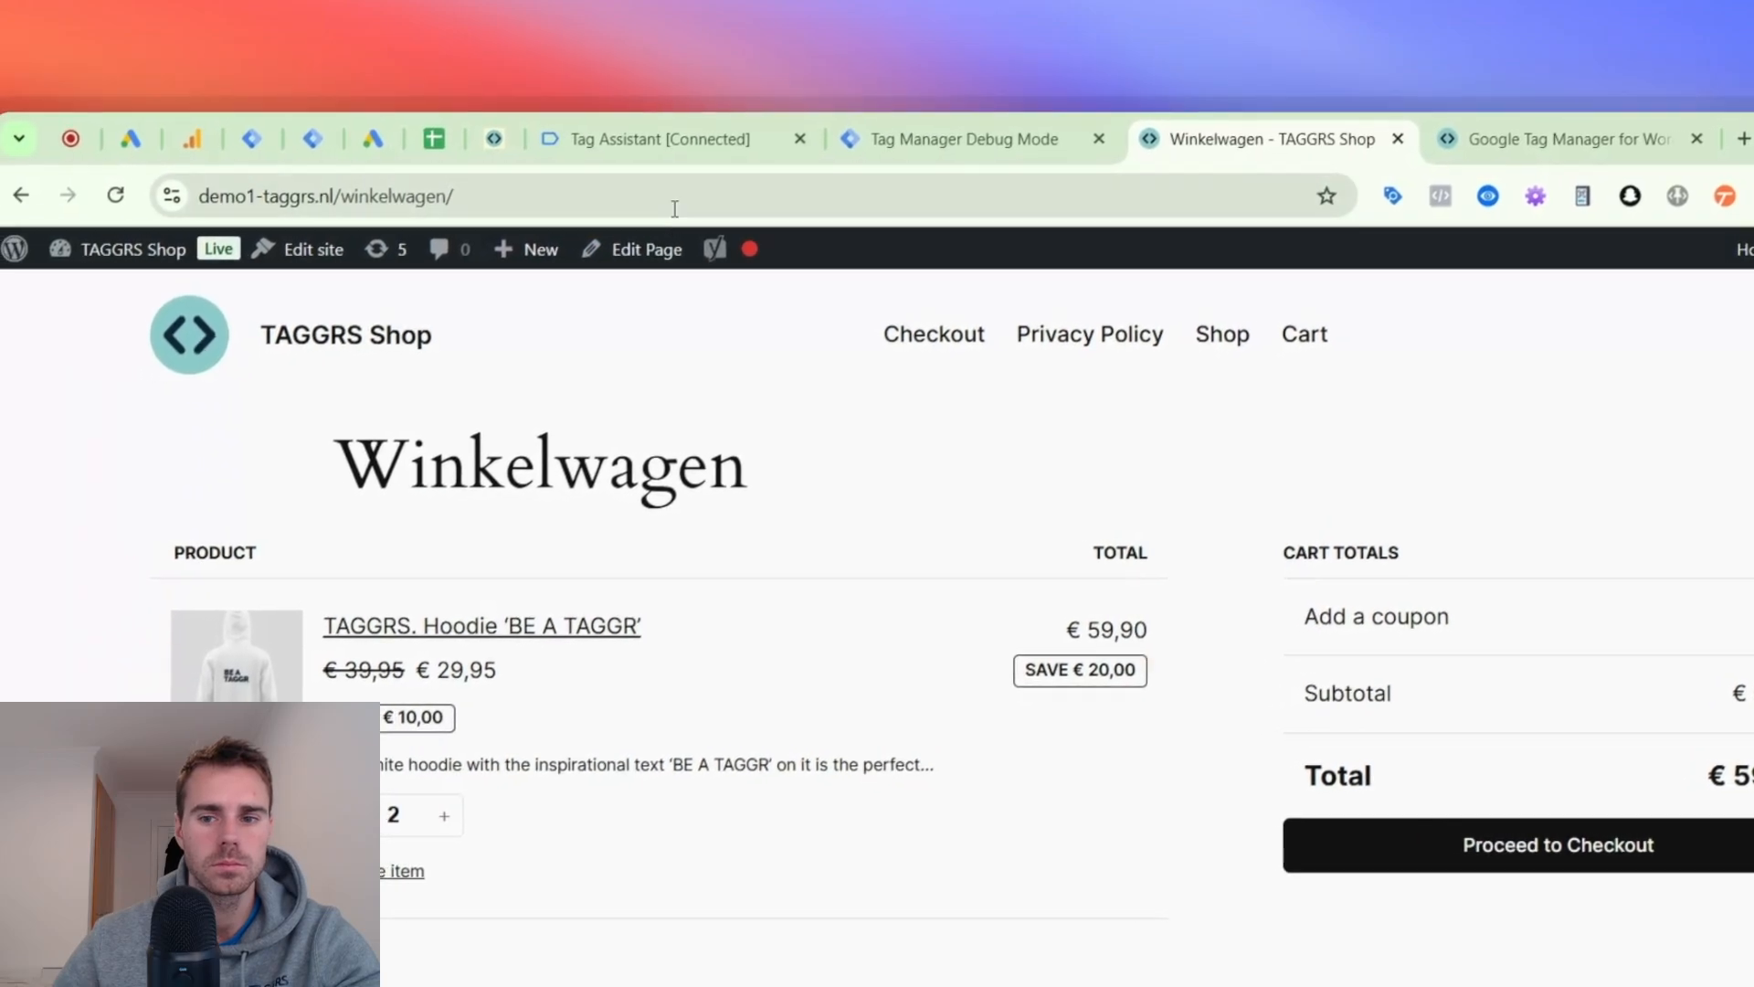
left_click(630, 201)
left_click(1498, 833)
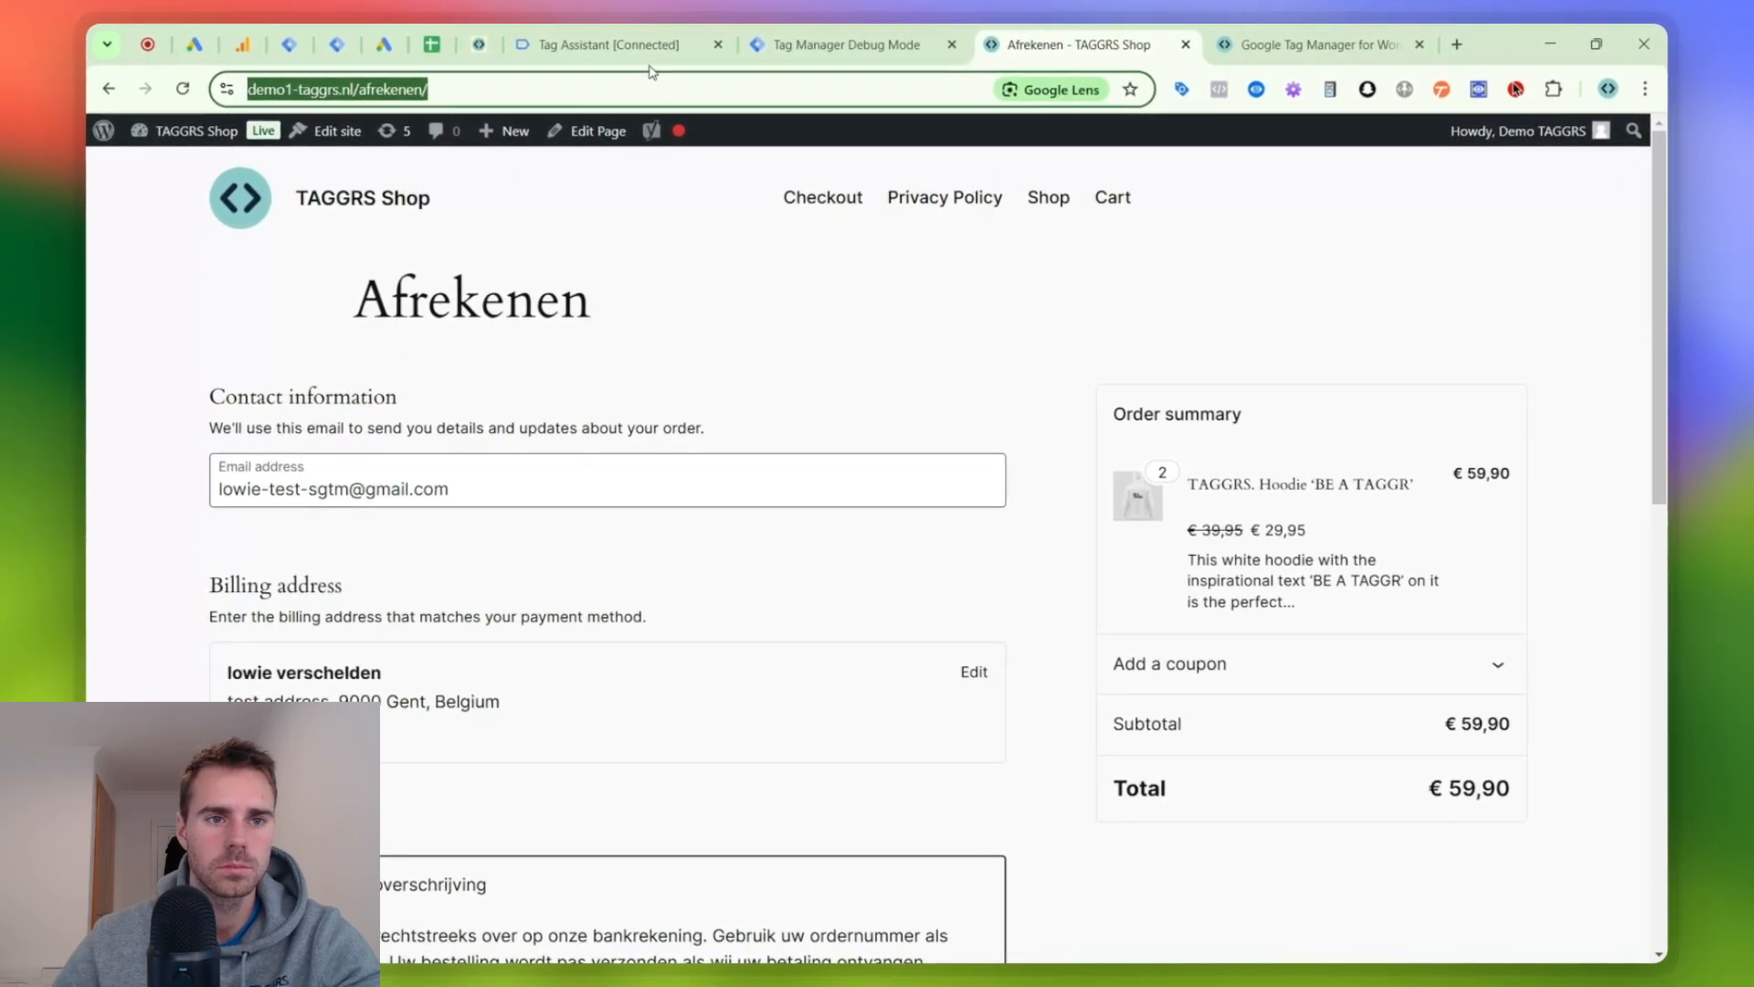
left_click(630, 46)
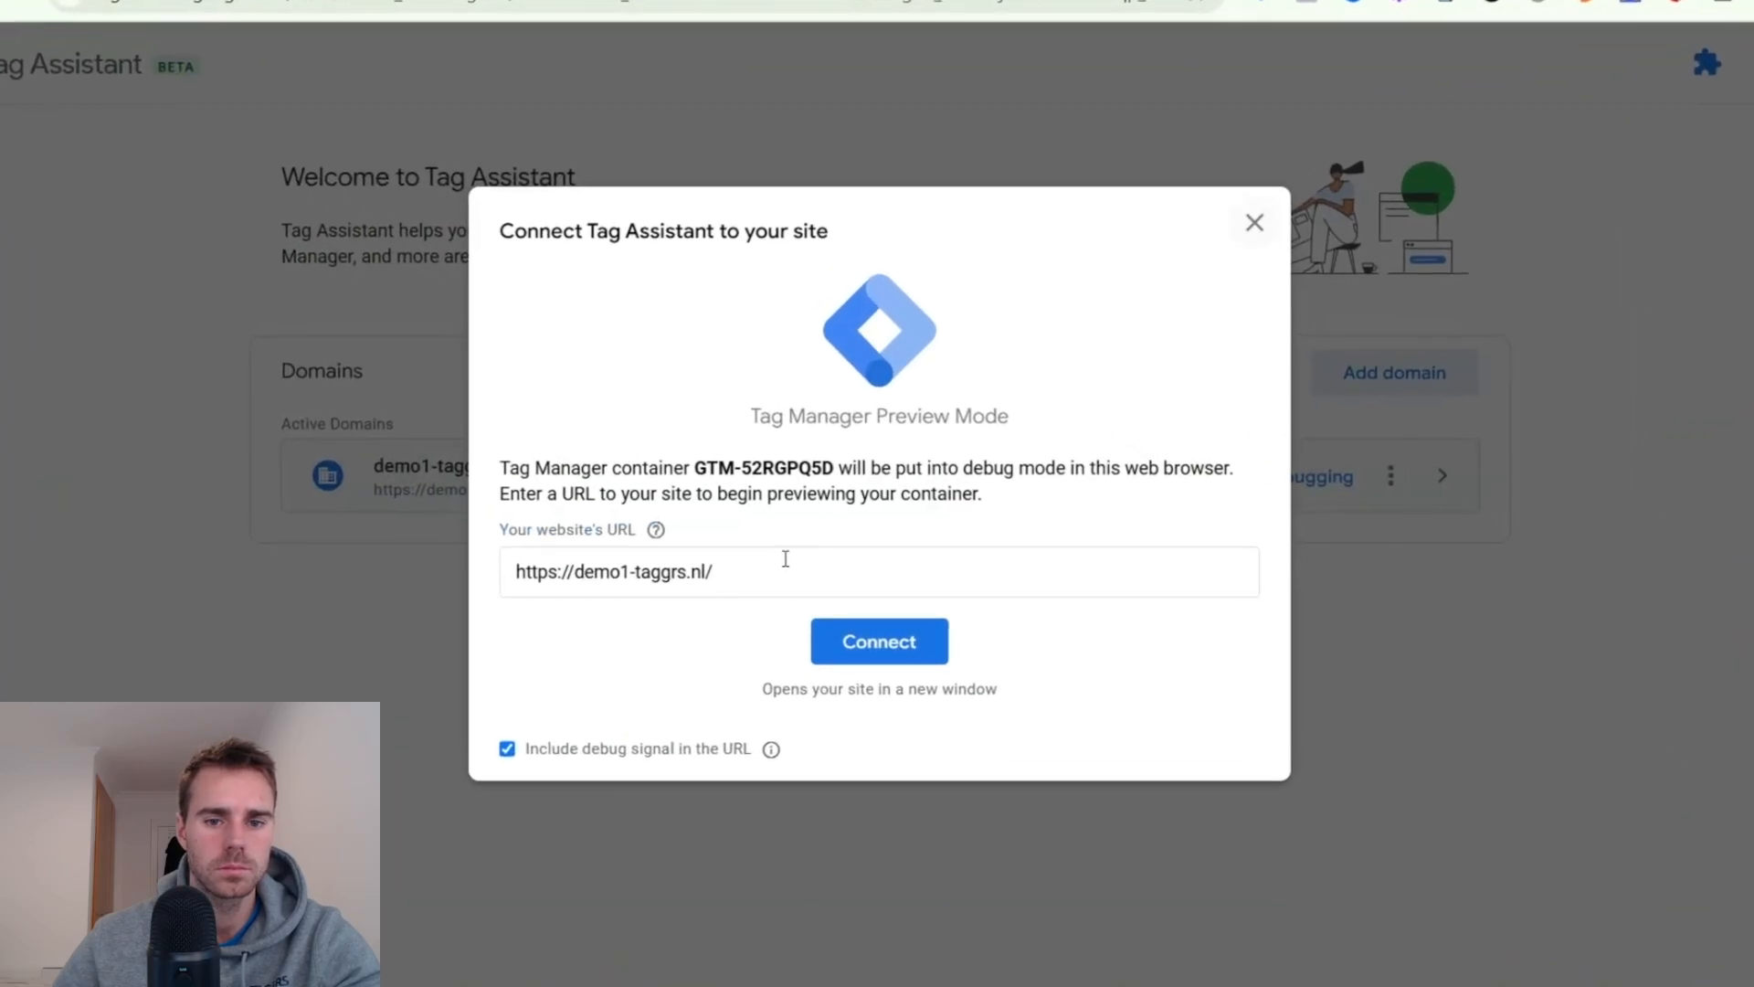
triple_click(807, 535)
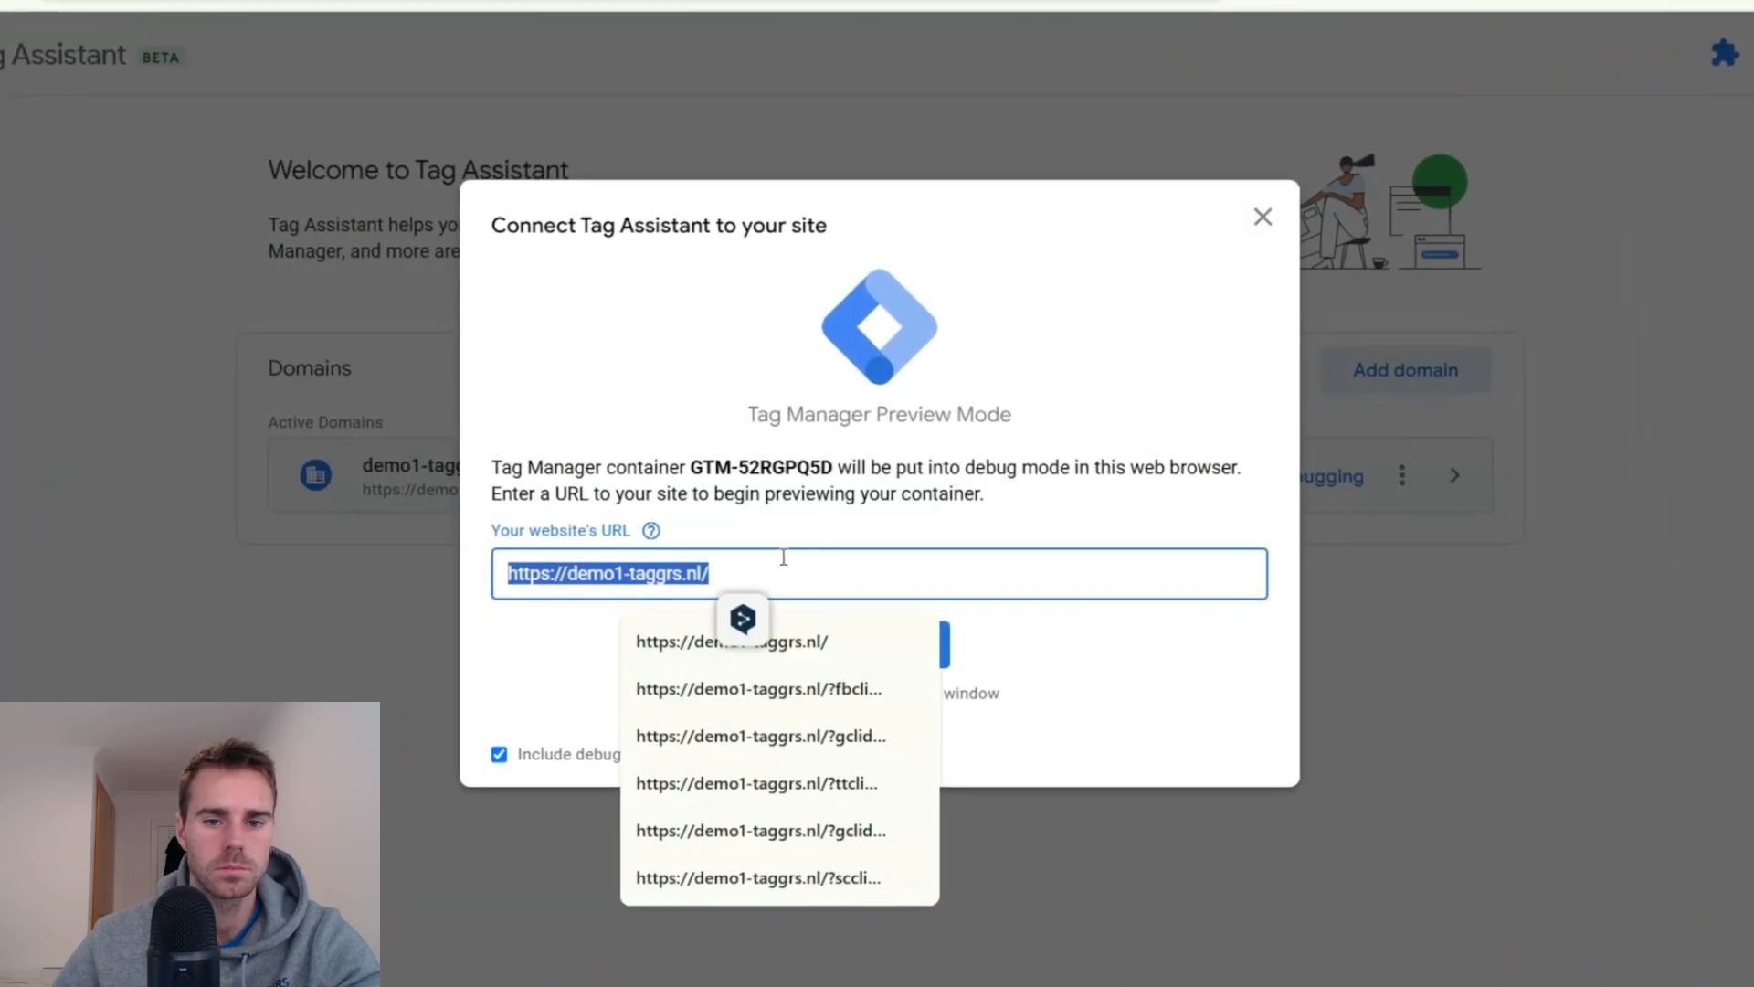
type("https://demo1-taggrs.nl/afrekenen/")
left_click(868, 634)
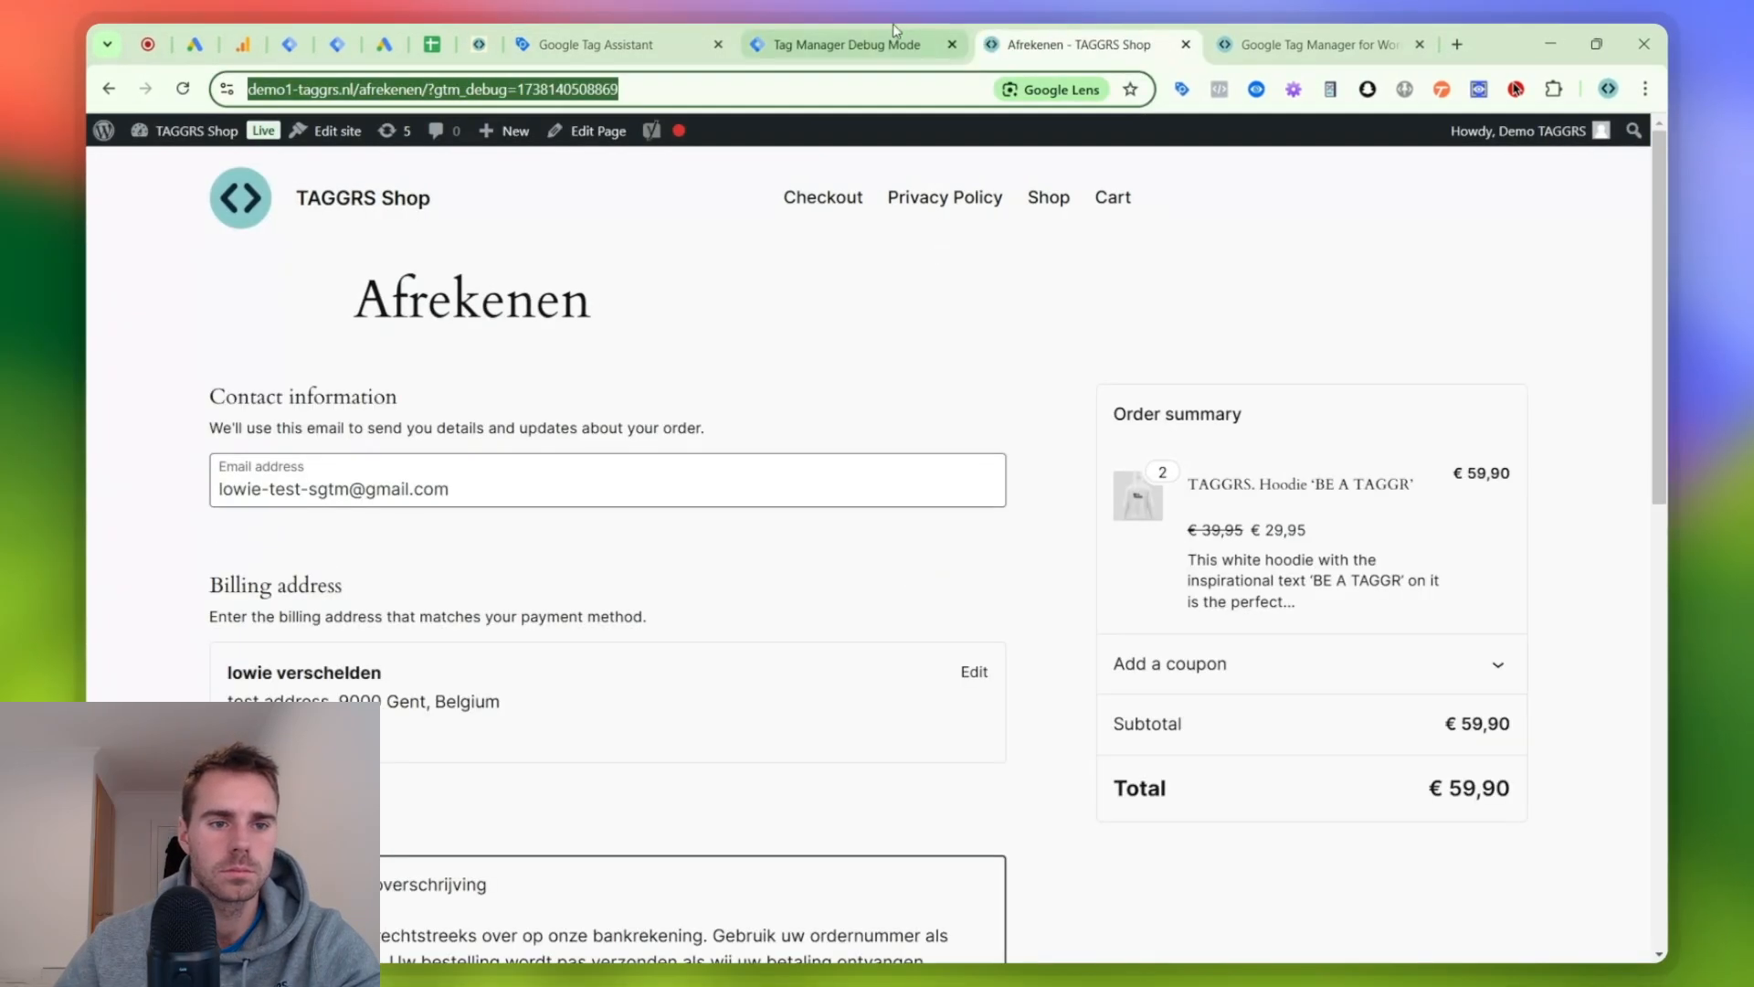
- Inspect the begin_checkout event of the Afrekenen page in Tag Assistant
left_click(664, 35)
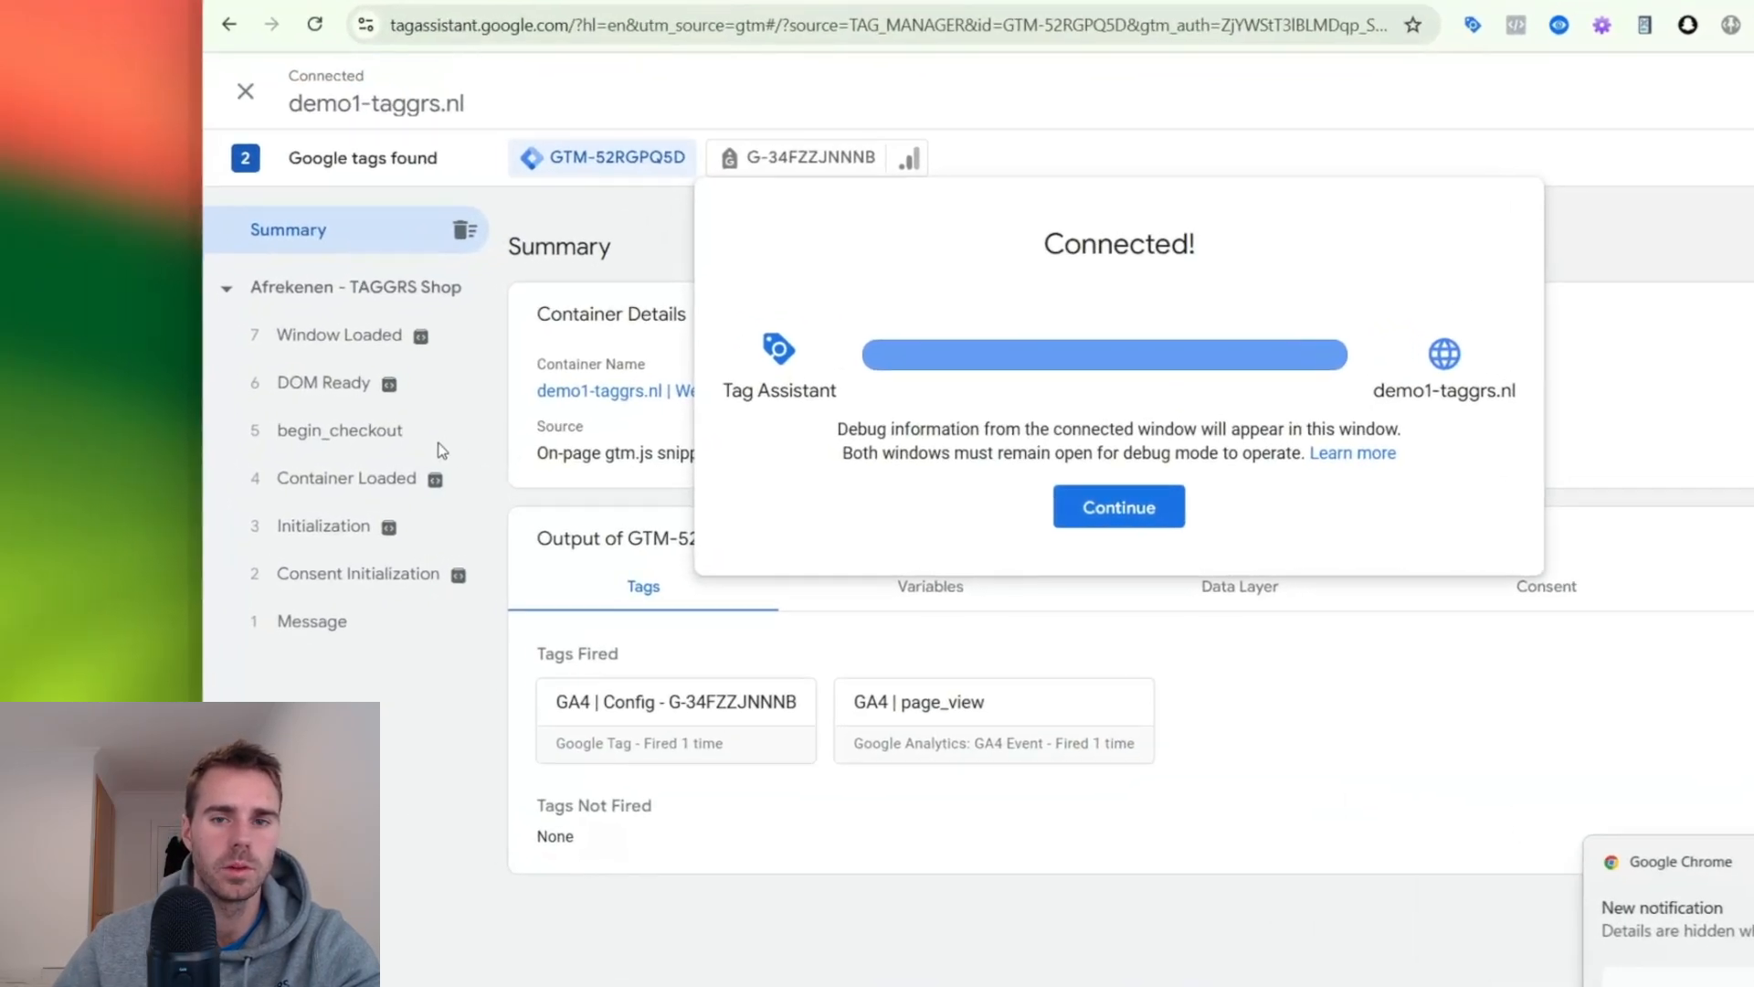
left_click(286, 444)
left_click(438, 426)
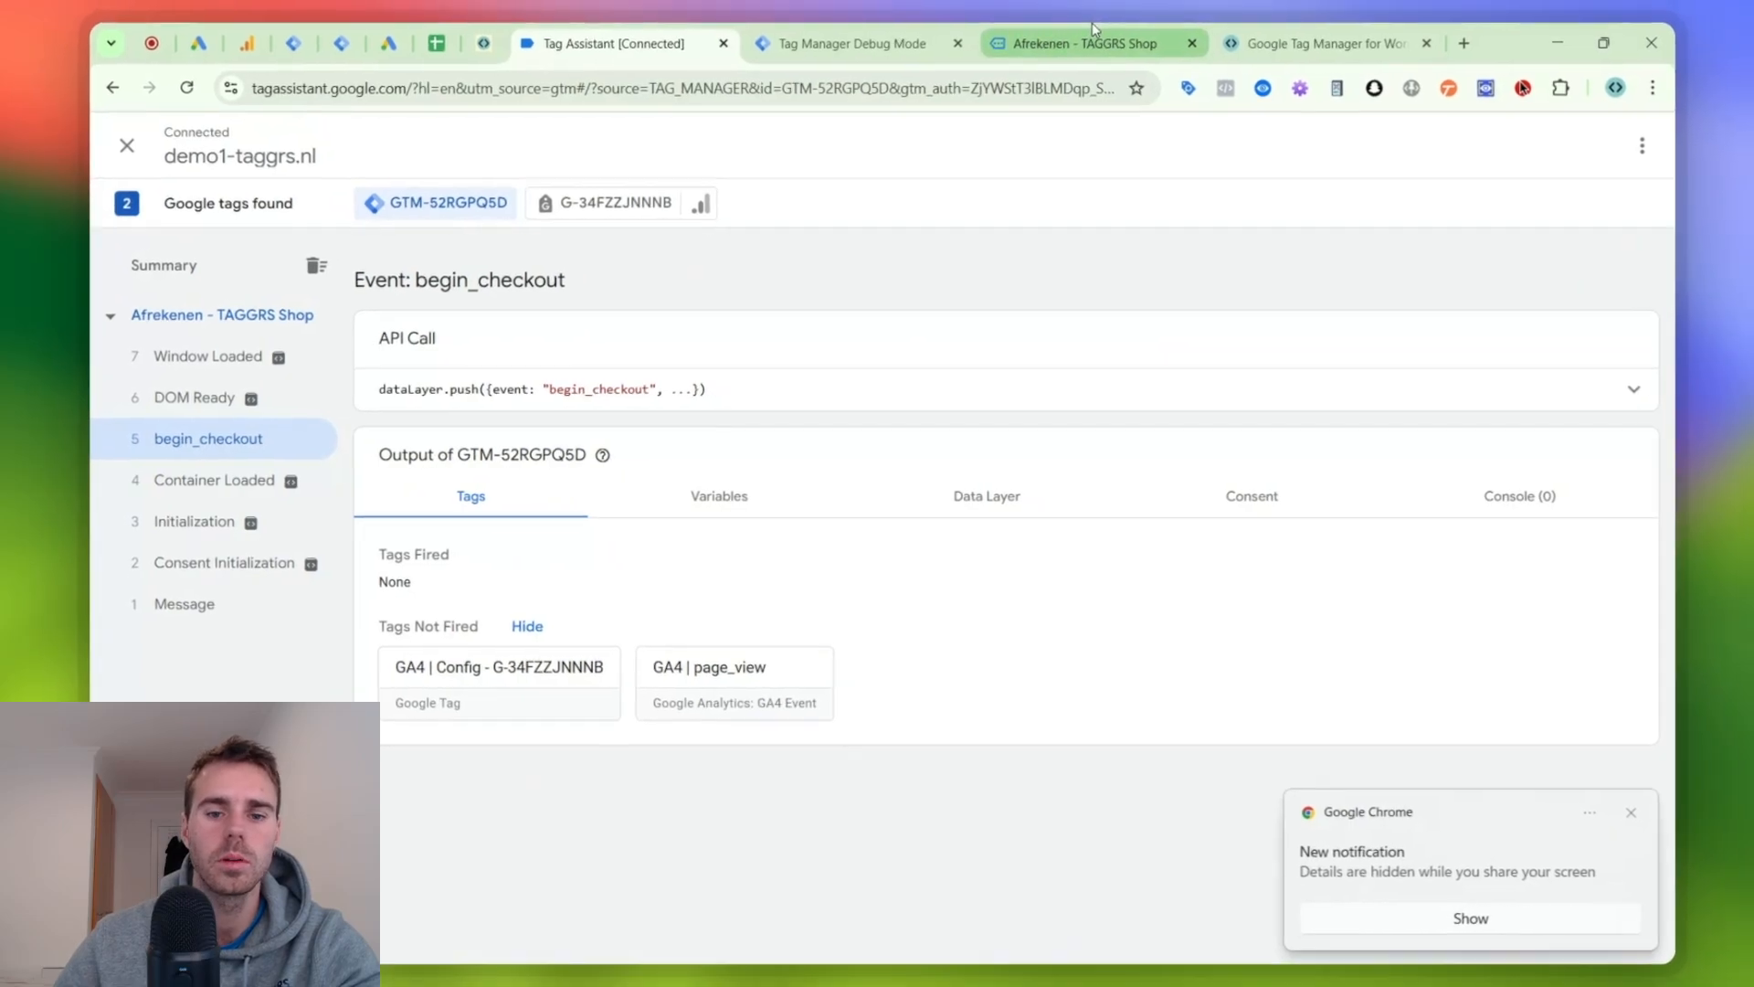
- Place the hoodie order from the TAGGRS Shop checkout page
left_click(1085, 37)
scroll(1098, 381, "down", 10)
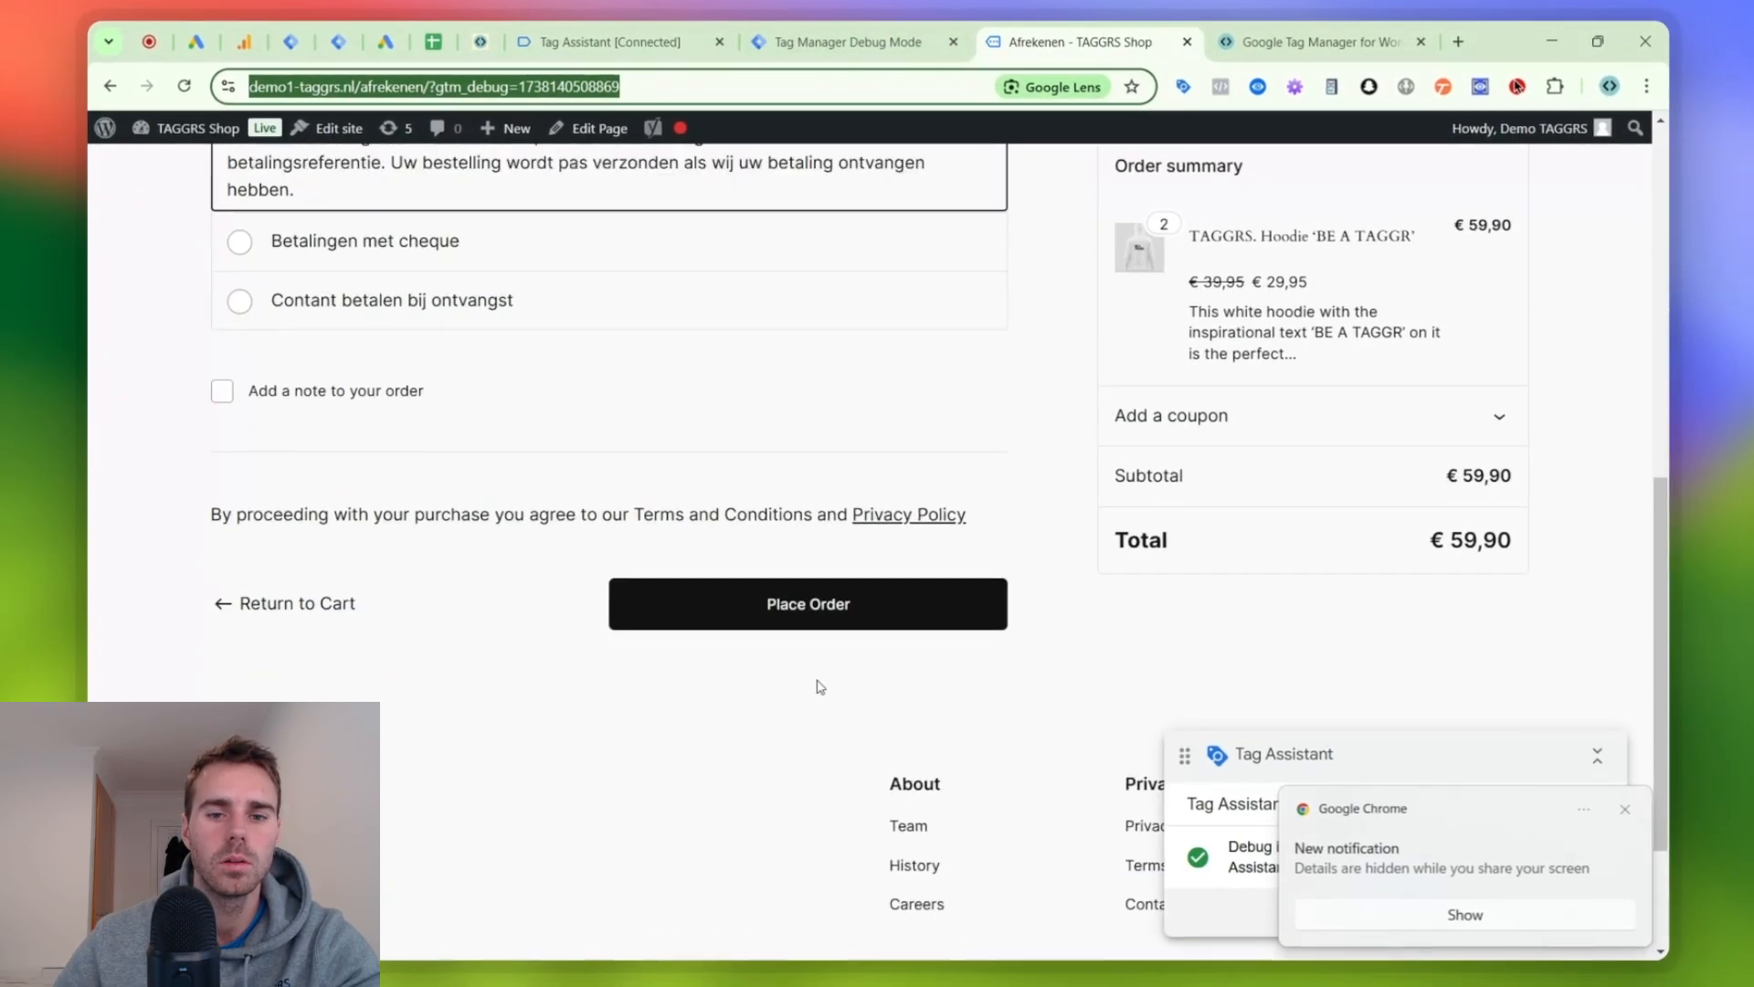
left_click(820, 619)
- Check the order-received page entry in Tag Assistant, then reload the order confirmation page and check the recorded pages again
left_click(609, 43)
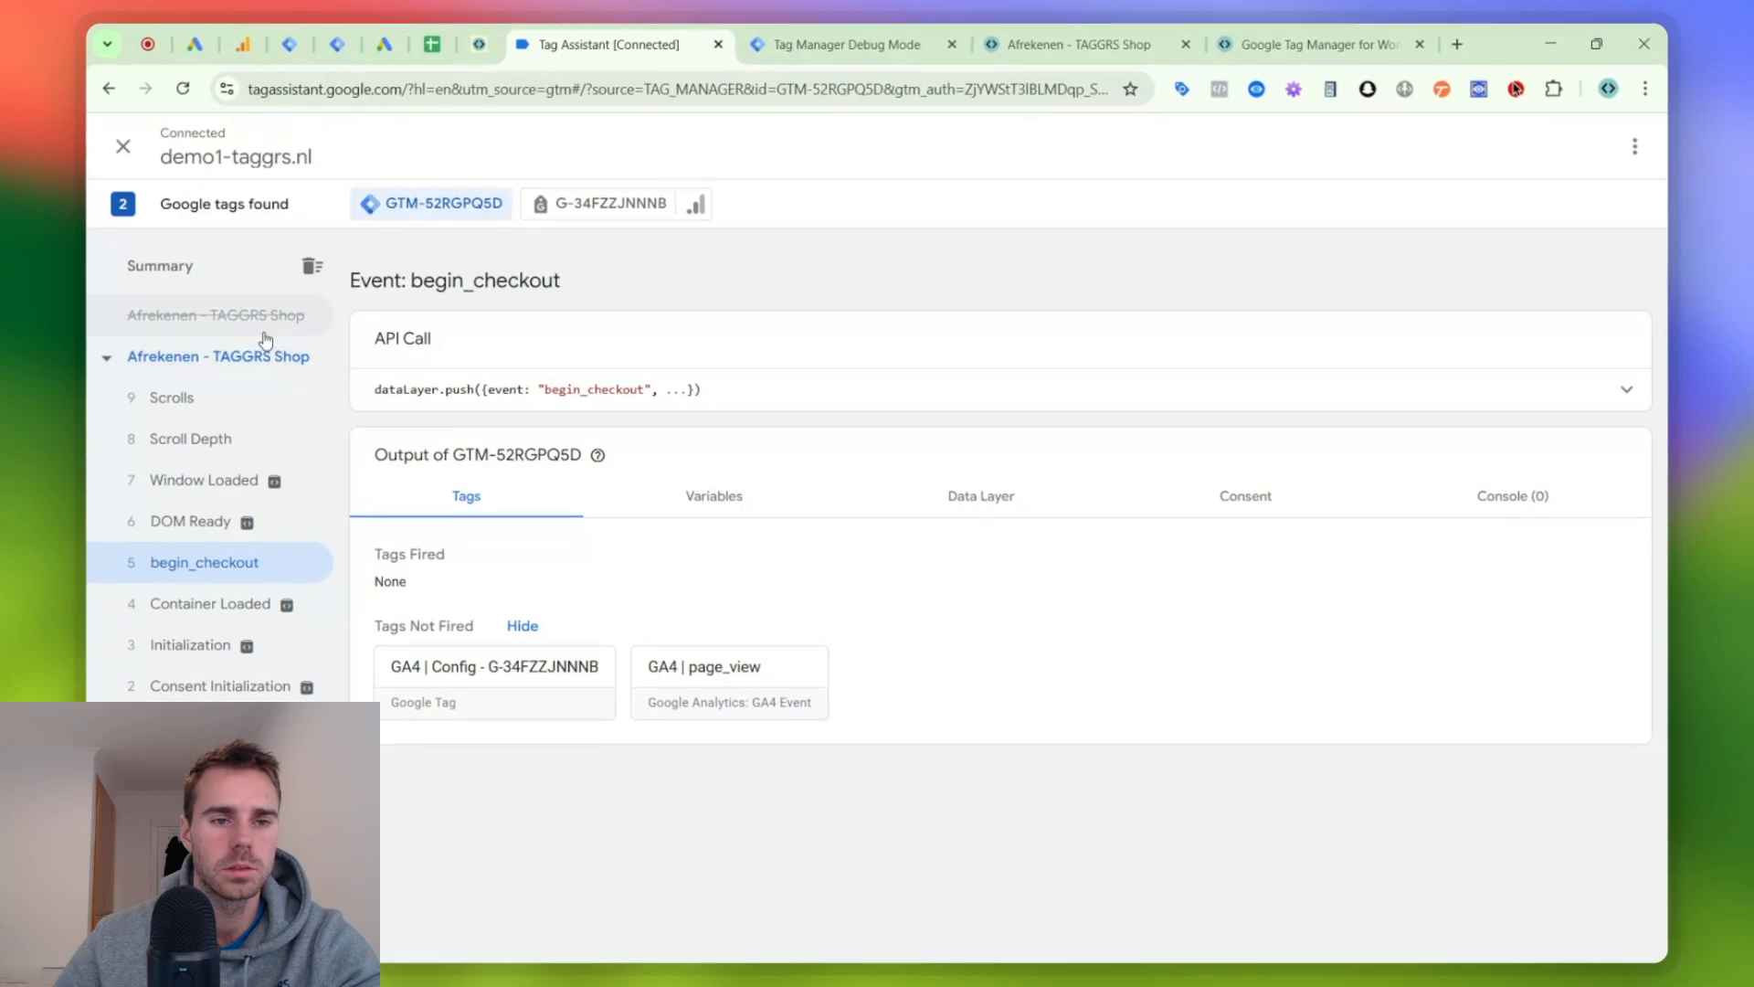
left_click(264, 334)
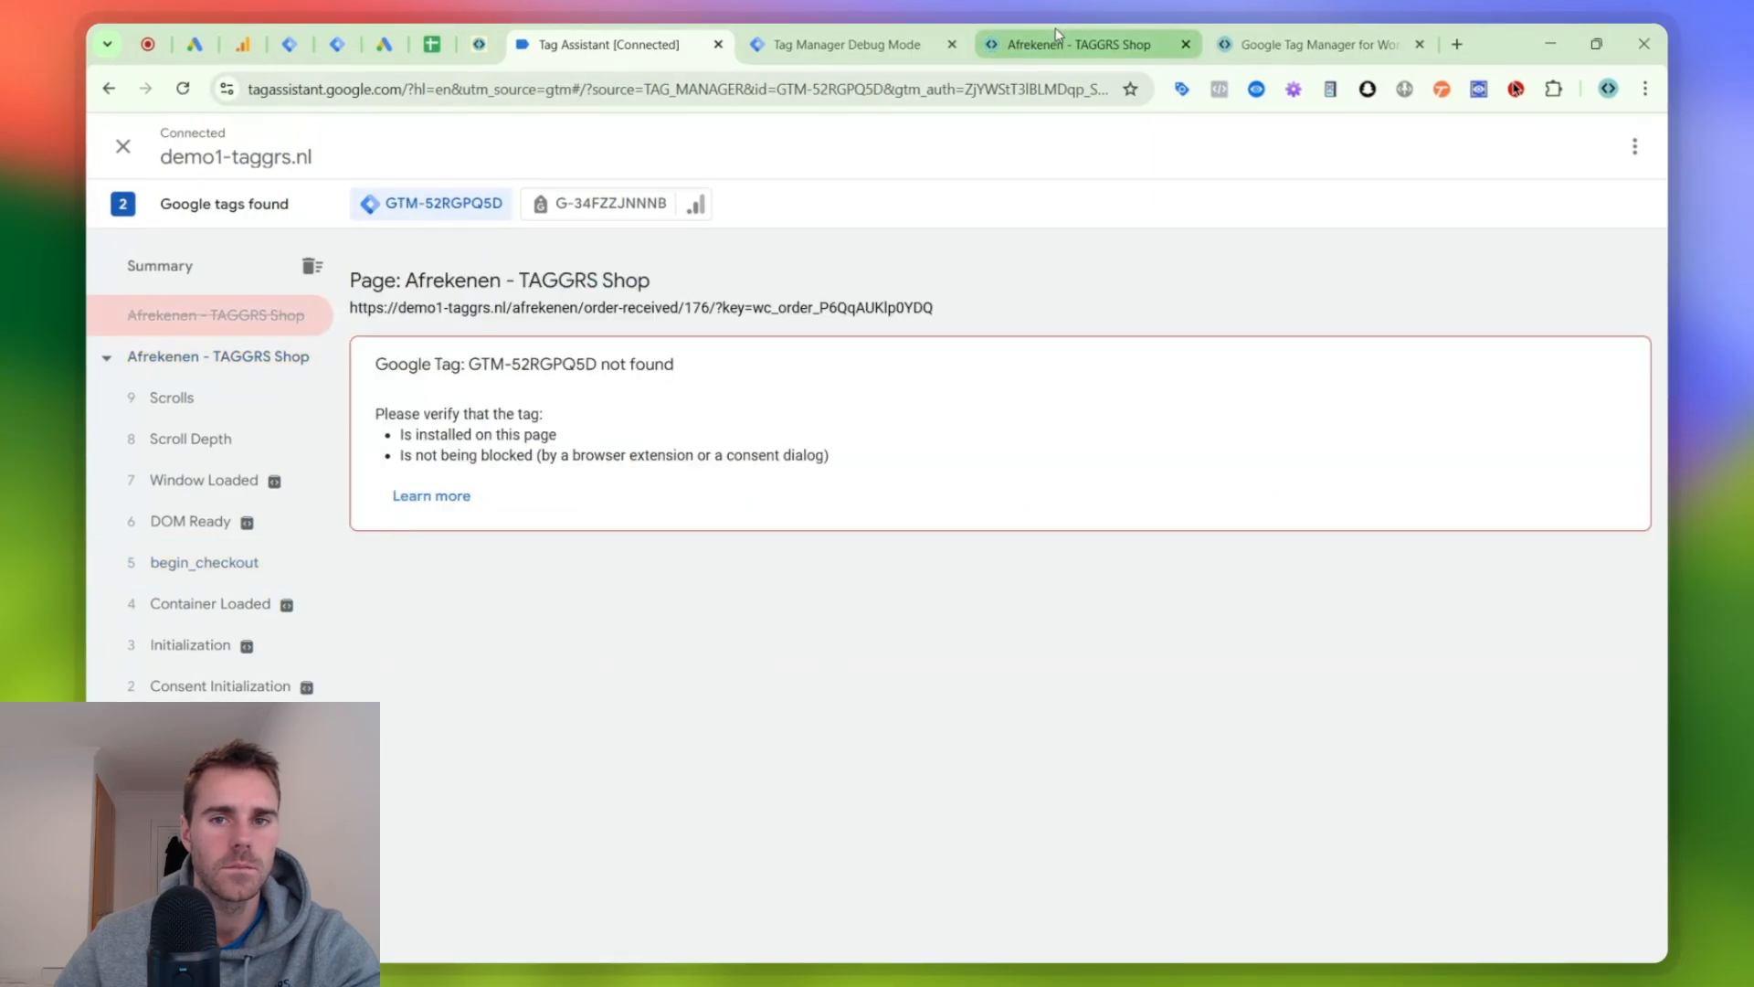
left_click(1093, 51)
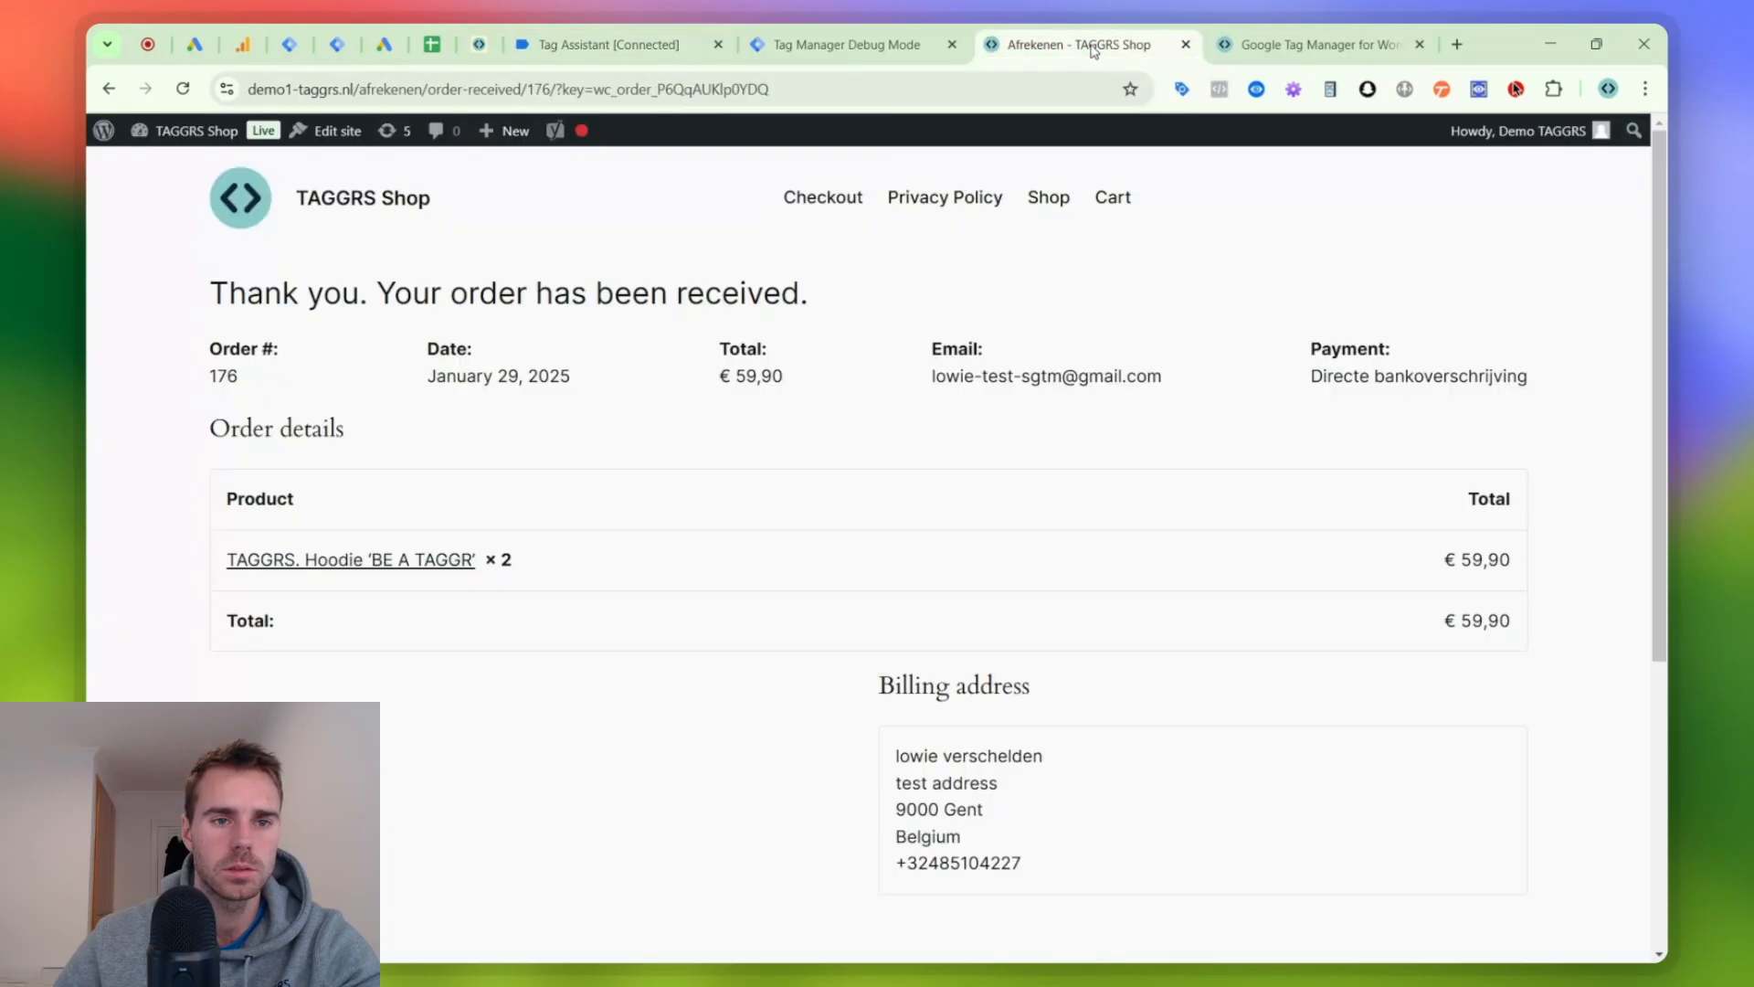
scroll(979, 471, "down", 5)
scroll(978, 478, "up", 5)
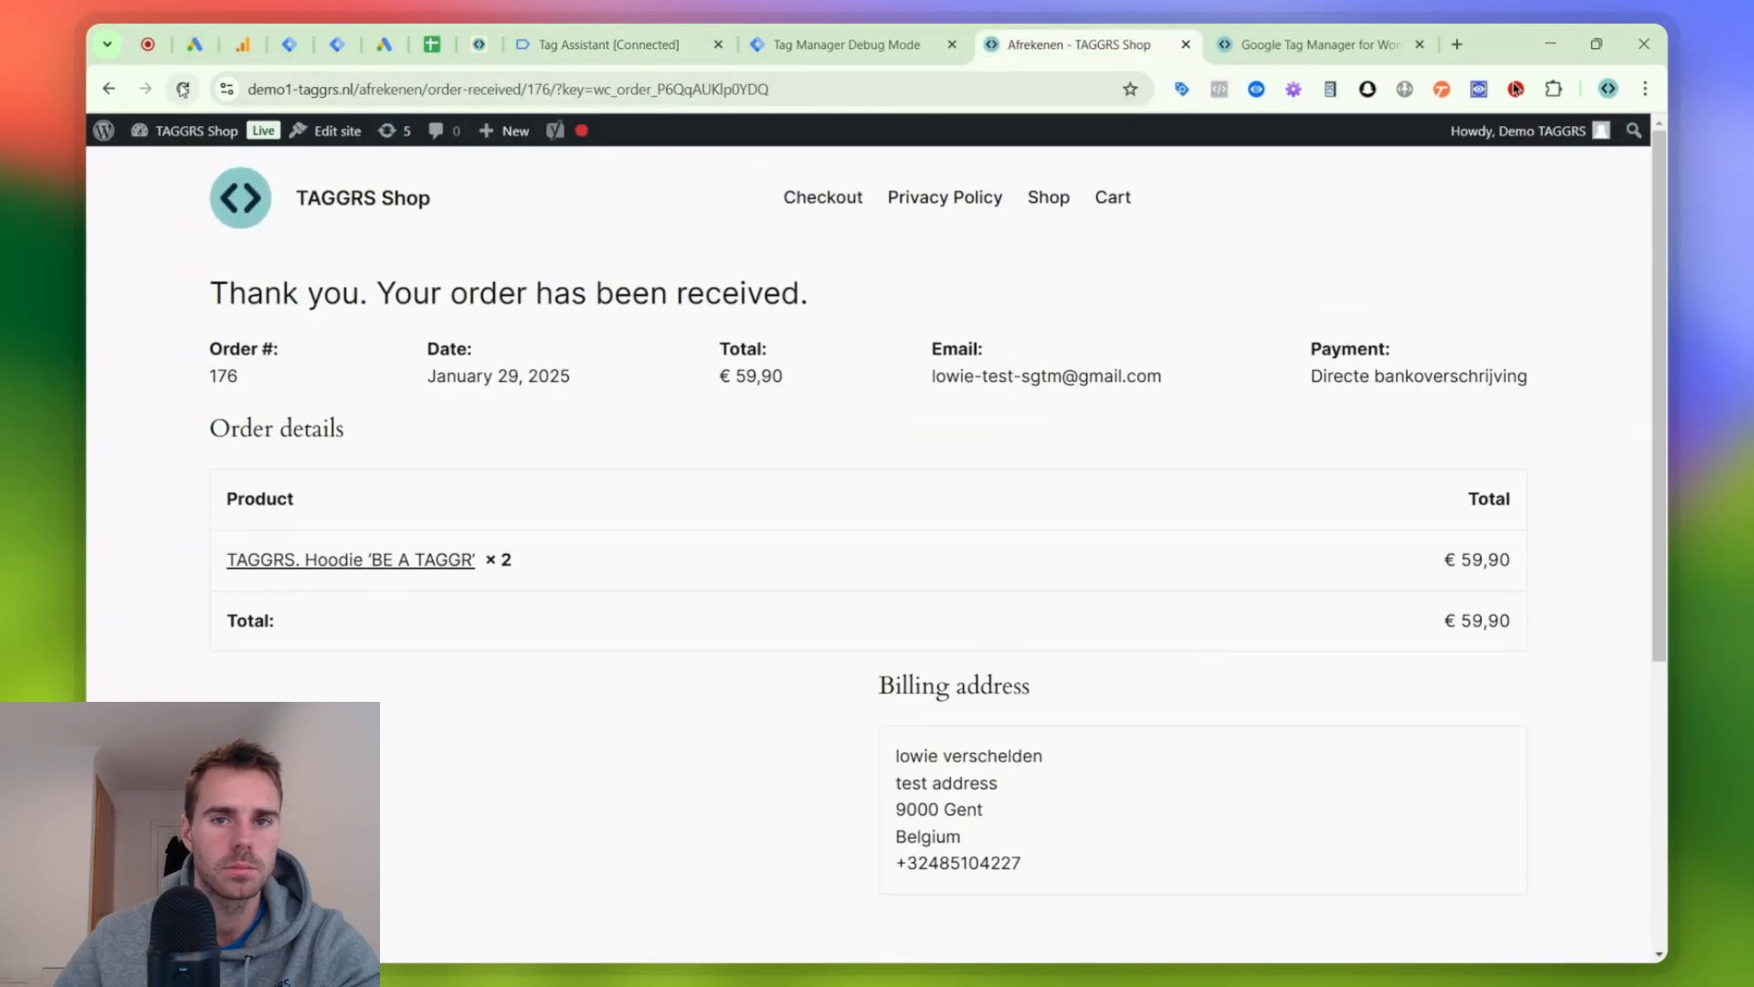
left_click(640, 45)
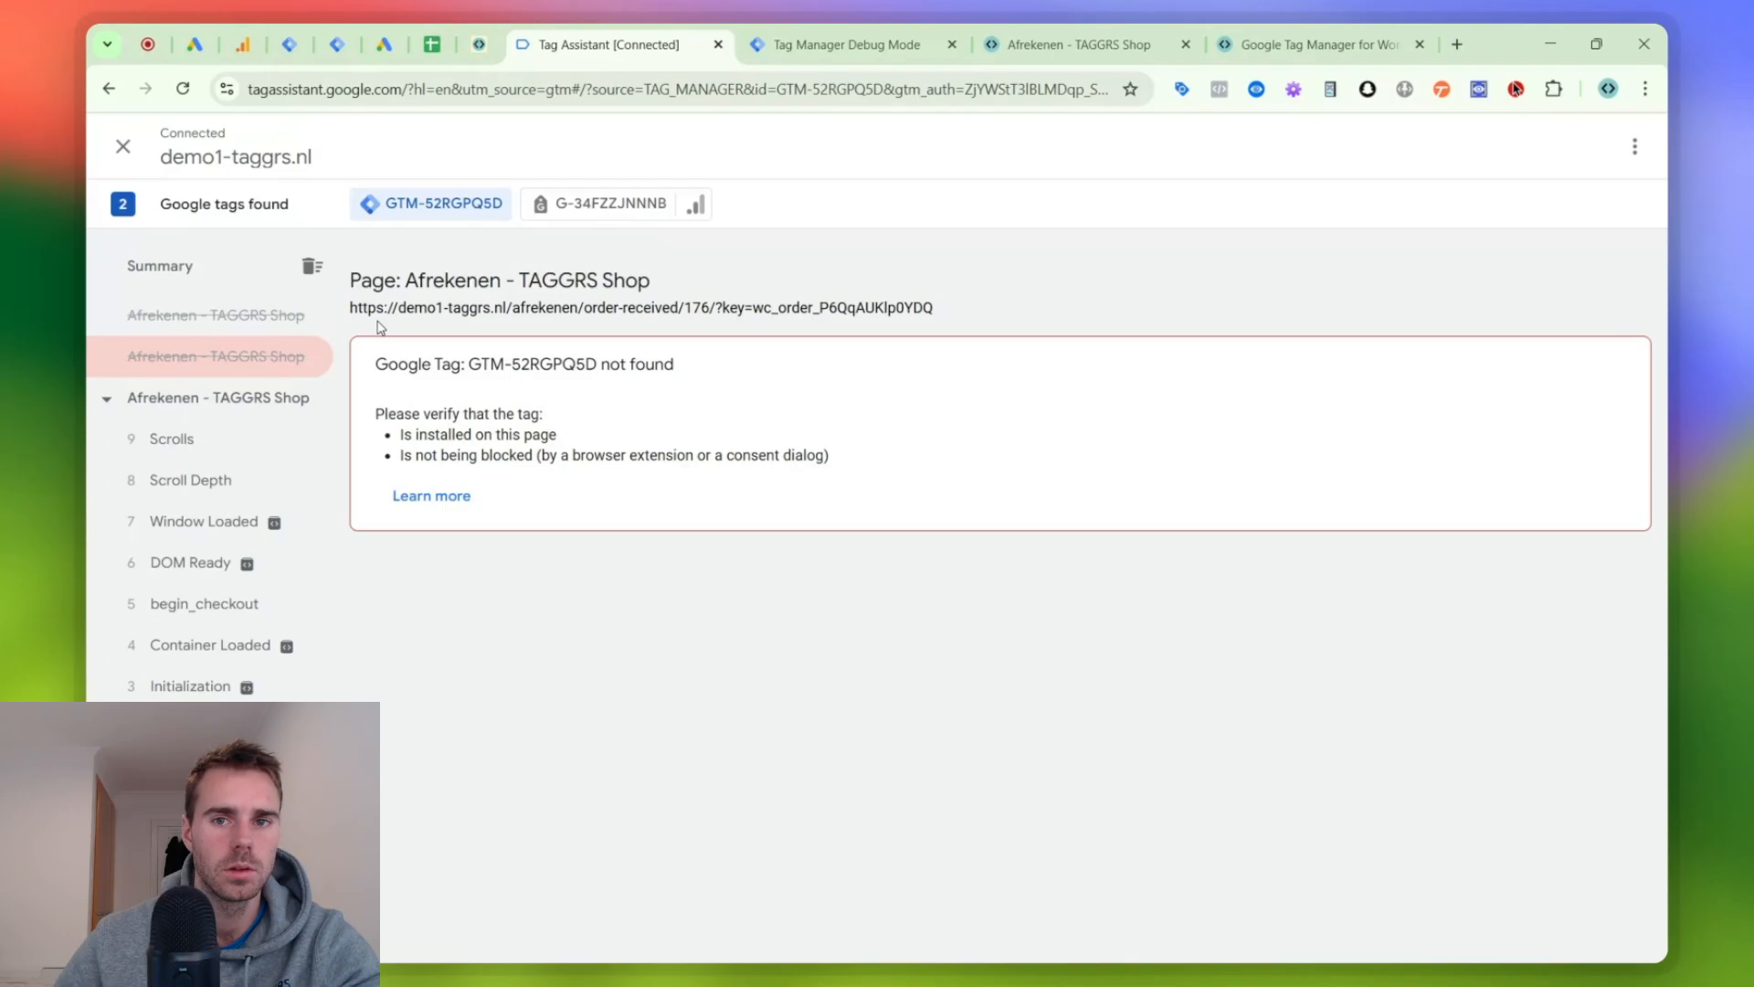
- Open the shop's Winkelwagen page and inspect its view_cart event in Tag Assistant
left_click(1115, 32)
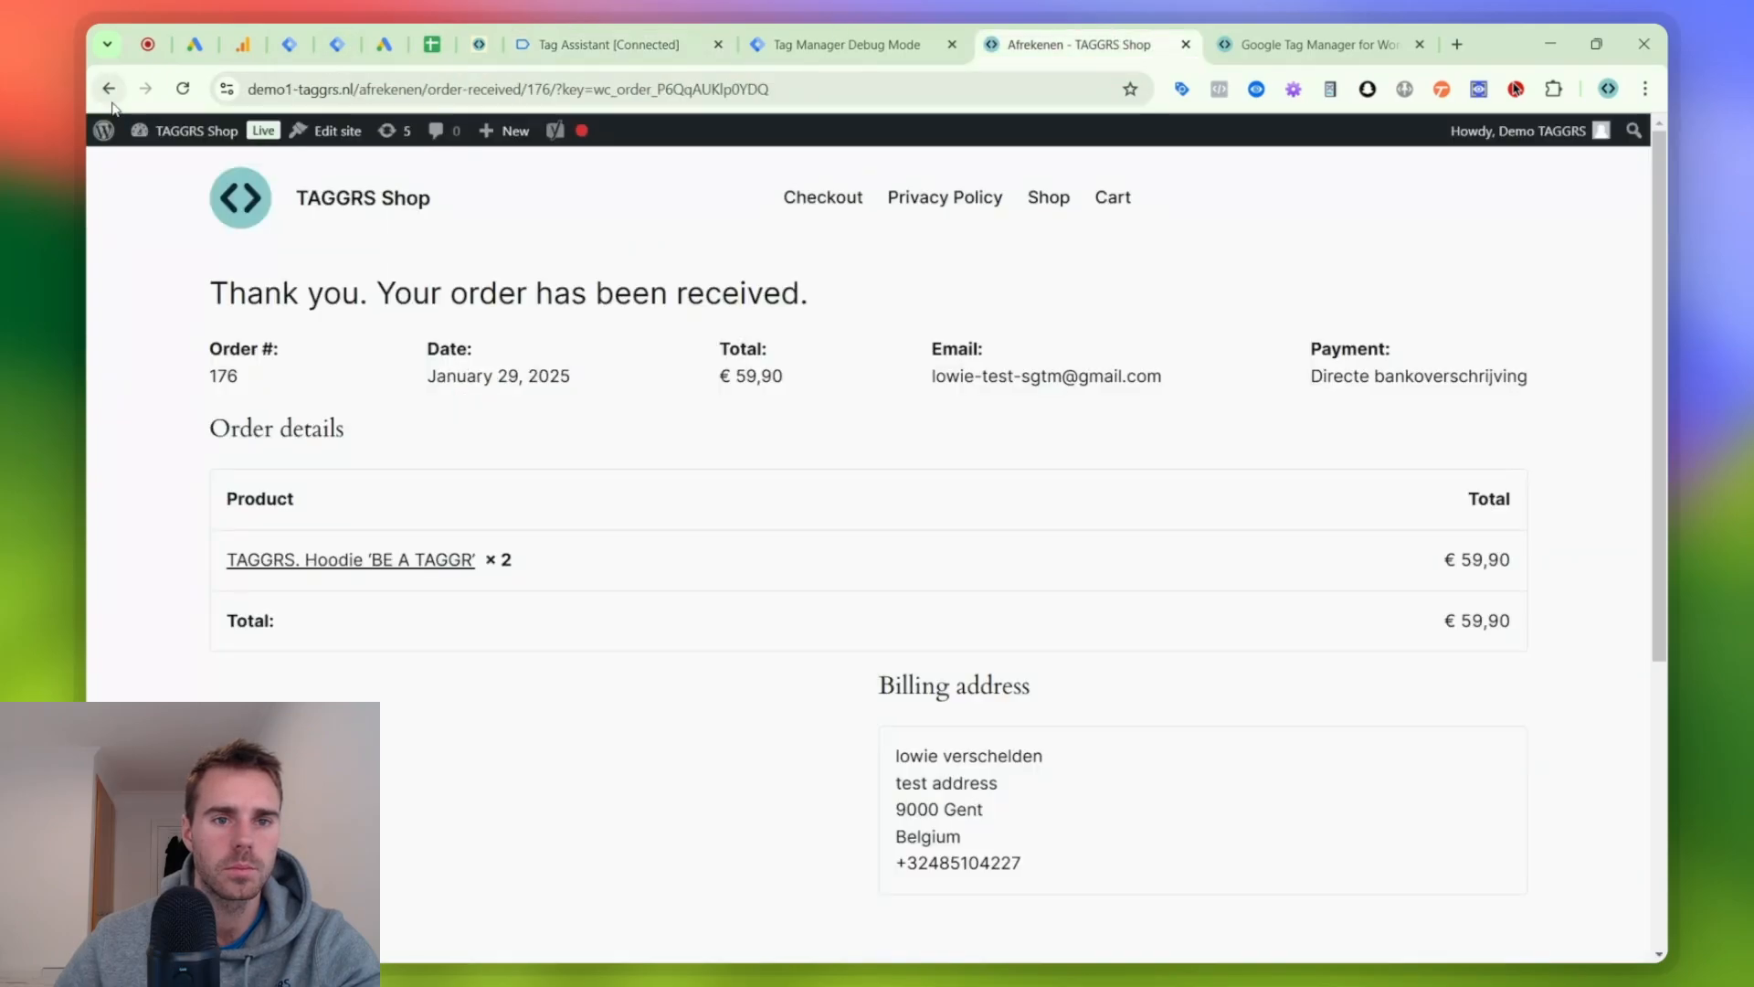
left_click(624, 32)
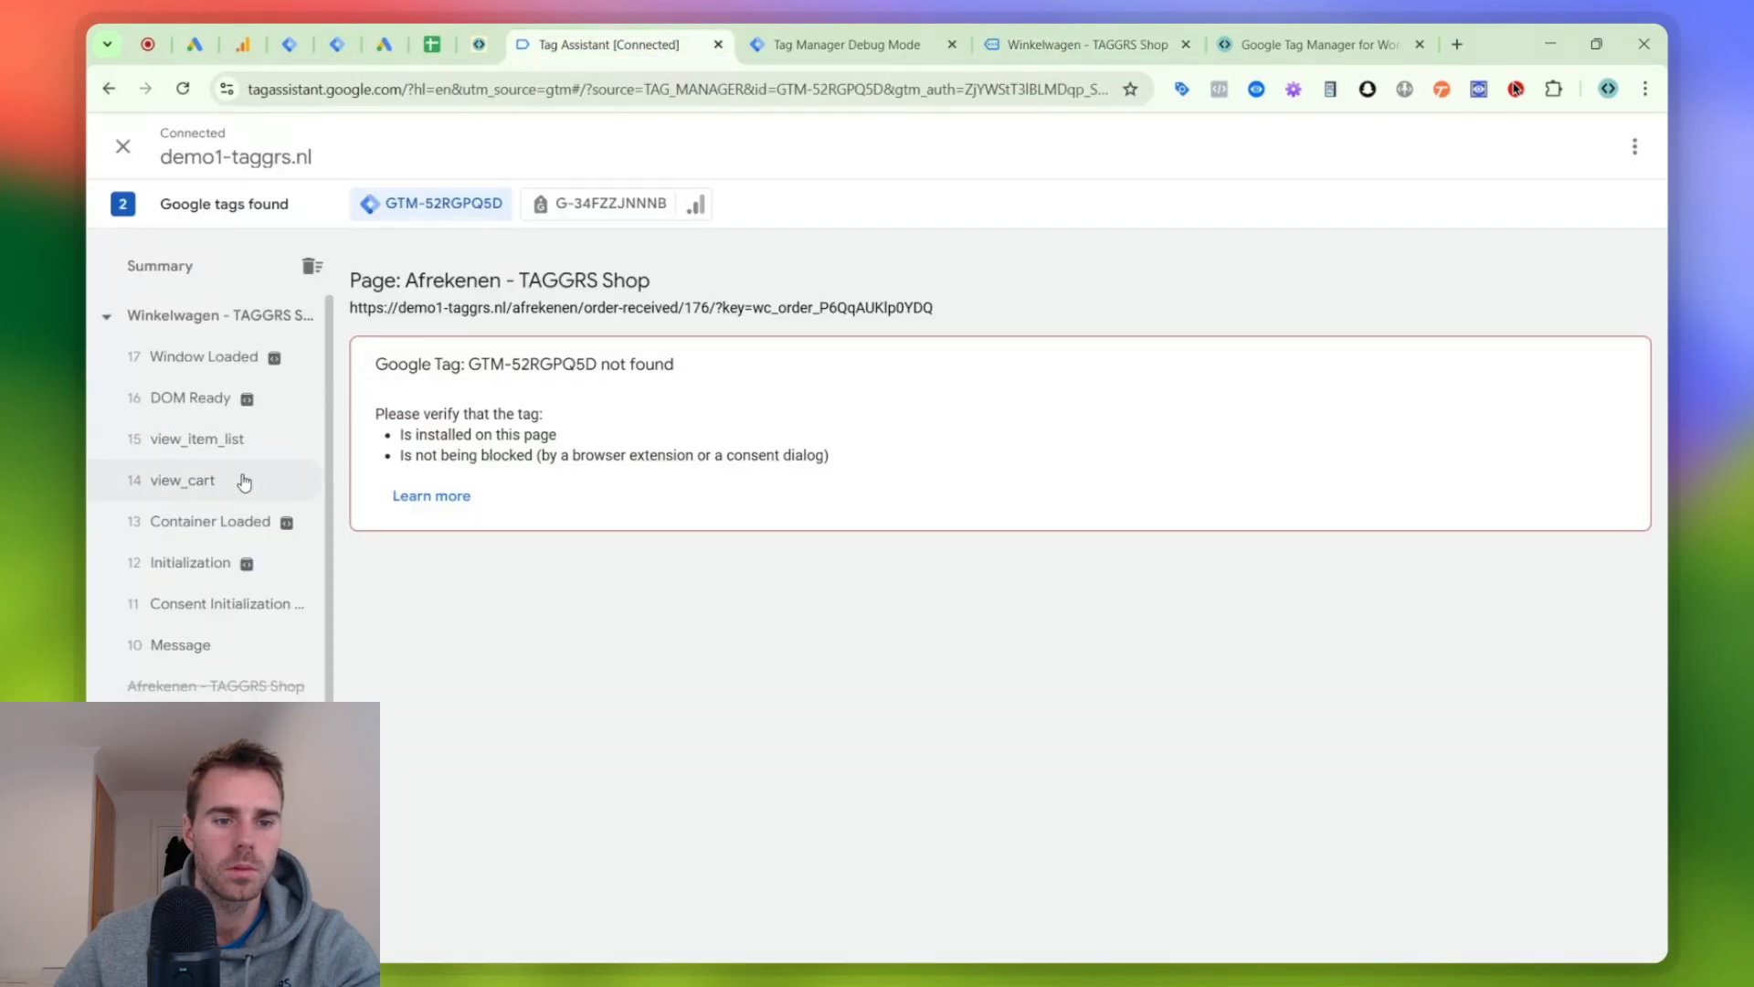
left_click(255, 507)
left_click(256, 479)
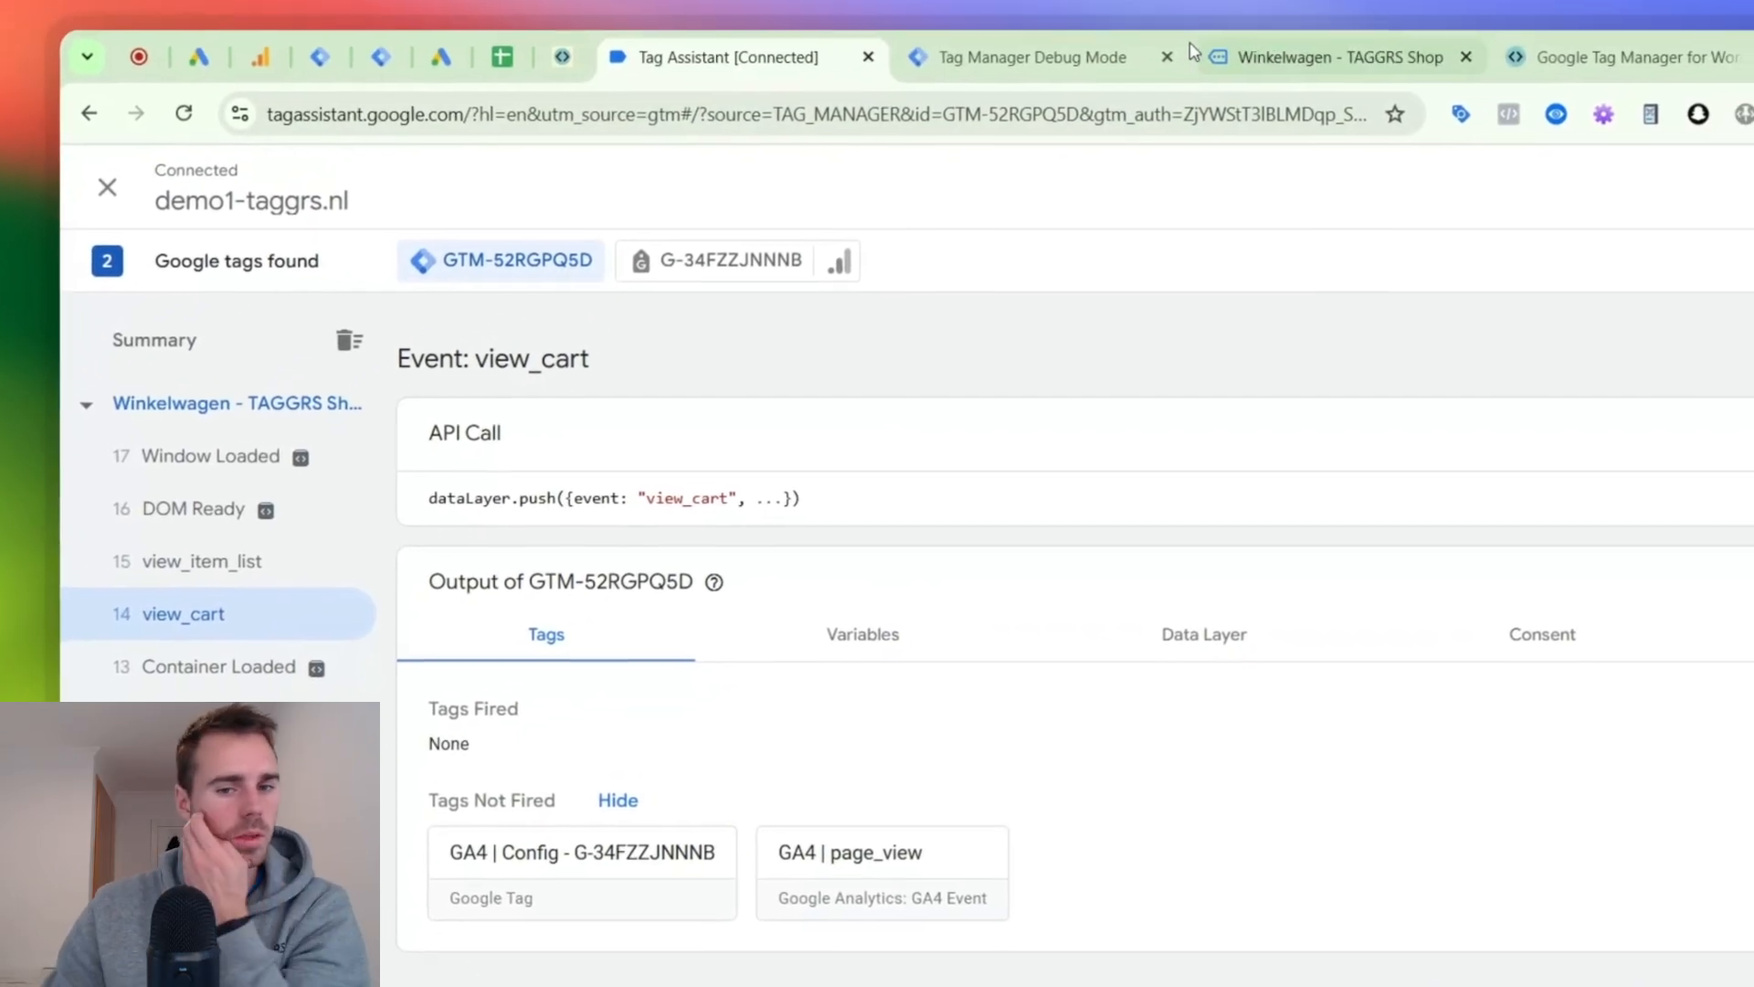
- Add one TAGGRS. Hoodie 'BE A TAGGR' to the empty cart from its product page and view the cart
left_click(1371, 57)
scroll(1356, 548, "down", 2)
scroll(1164, 522, "up", 2)
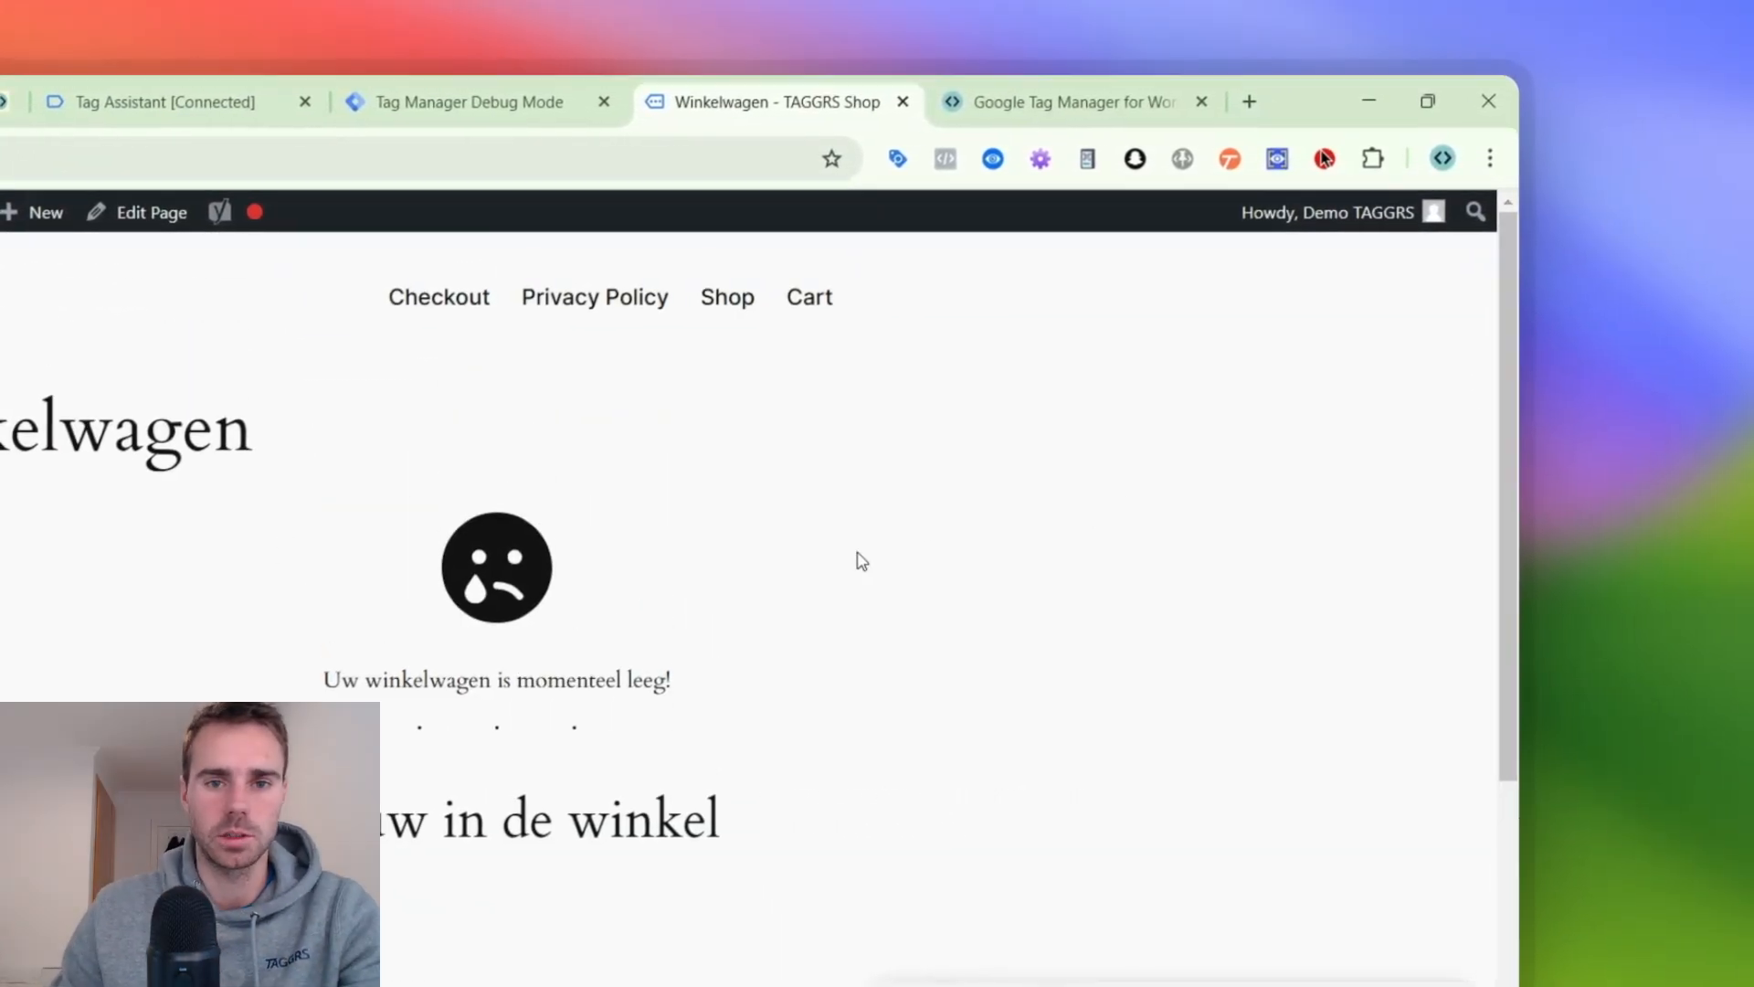
left_click(552, 309)
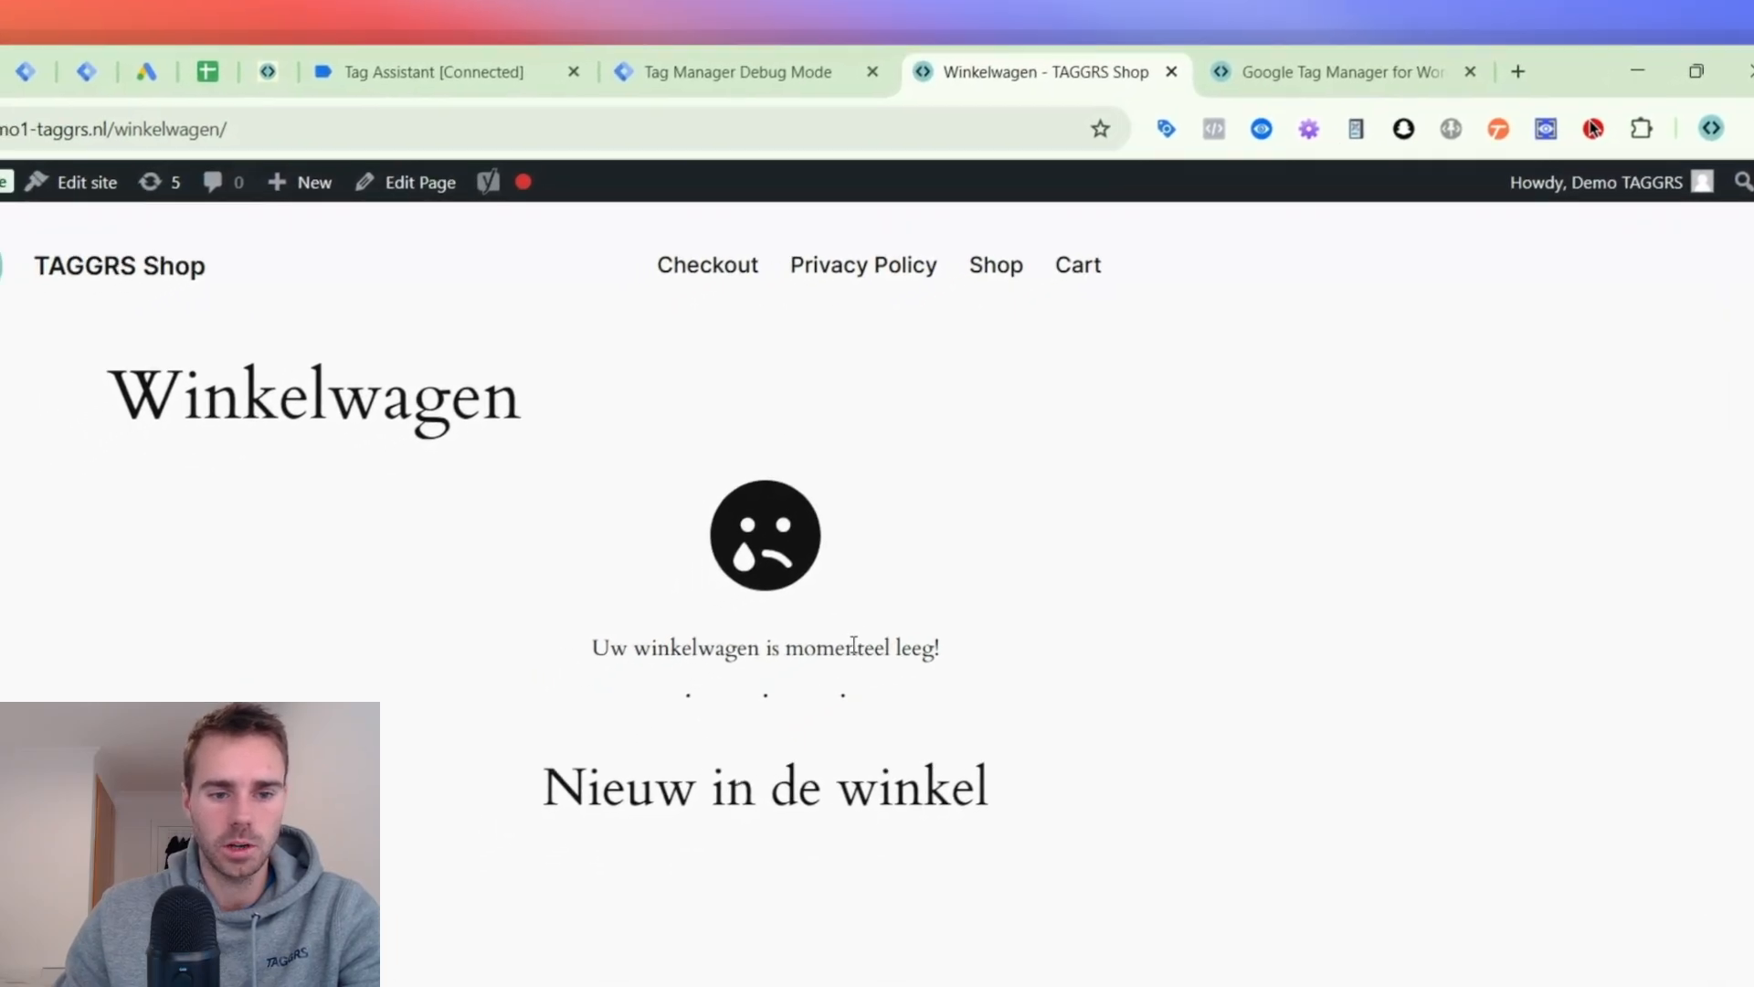
scroll(47, 807, "down", 4)
left_click(543, 650)
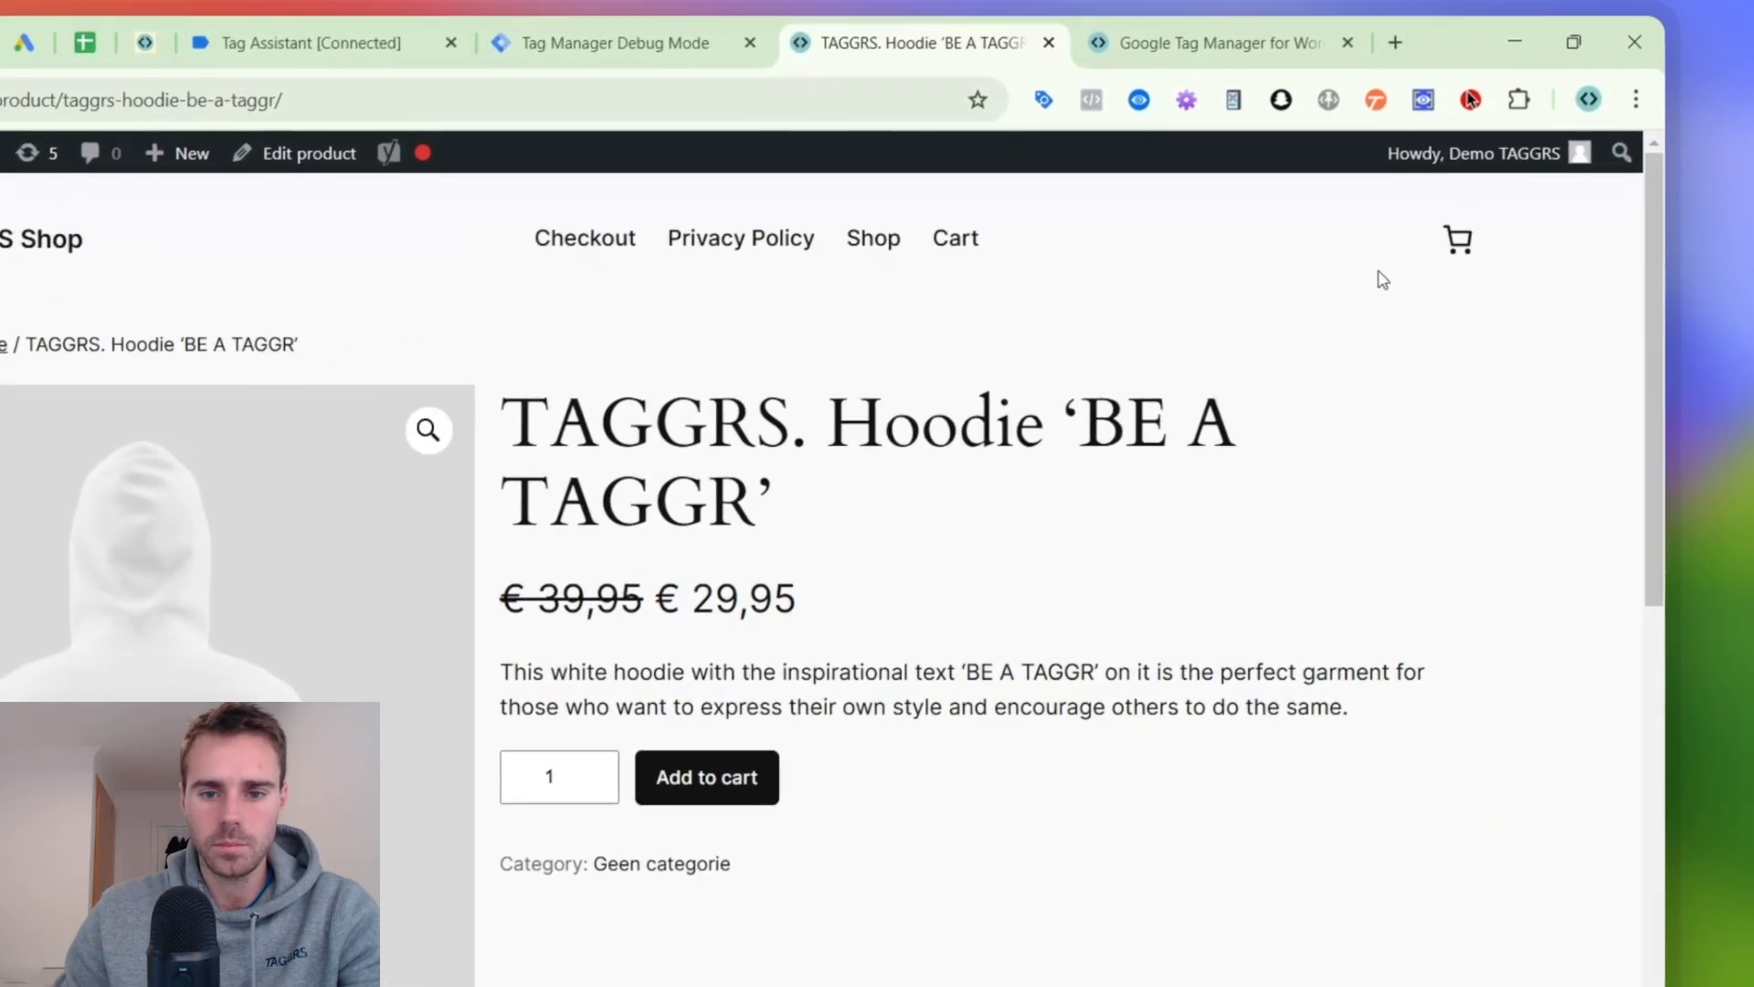
scroll(1297, 434, "down", 1)
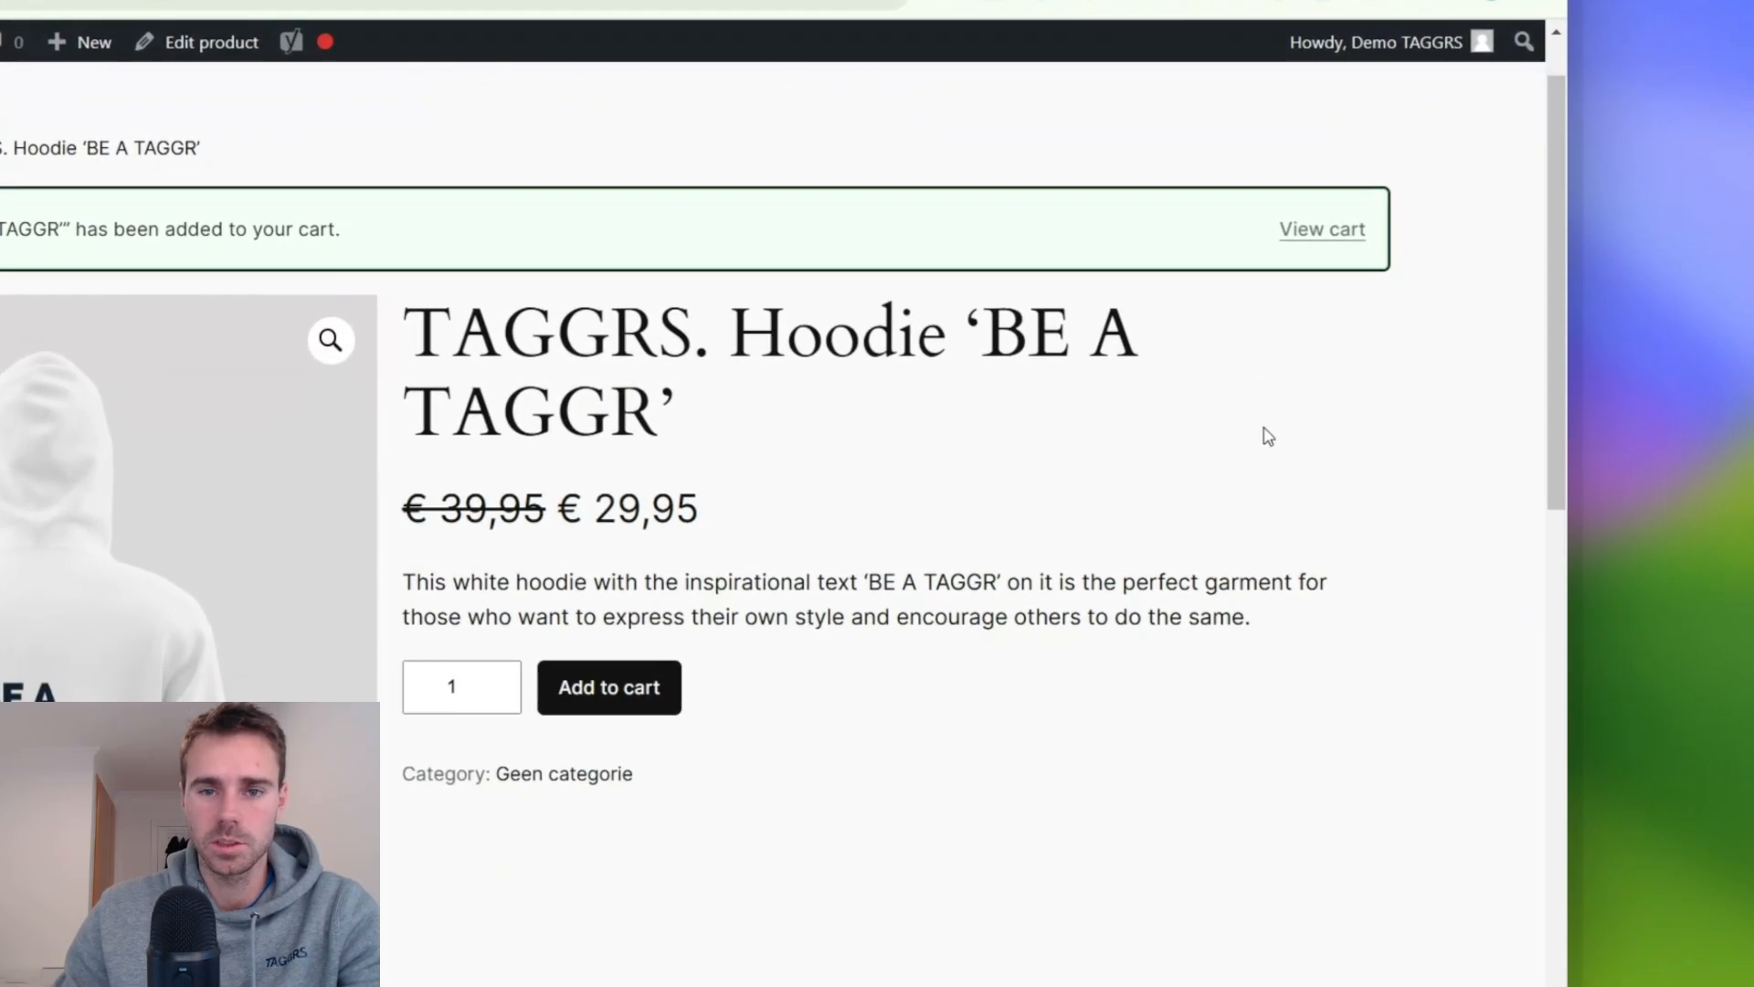
left_click(1381, 182)
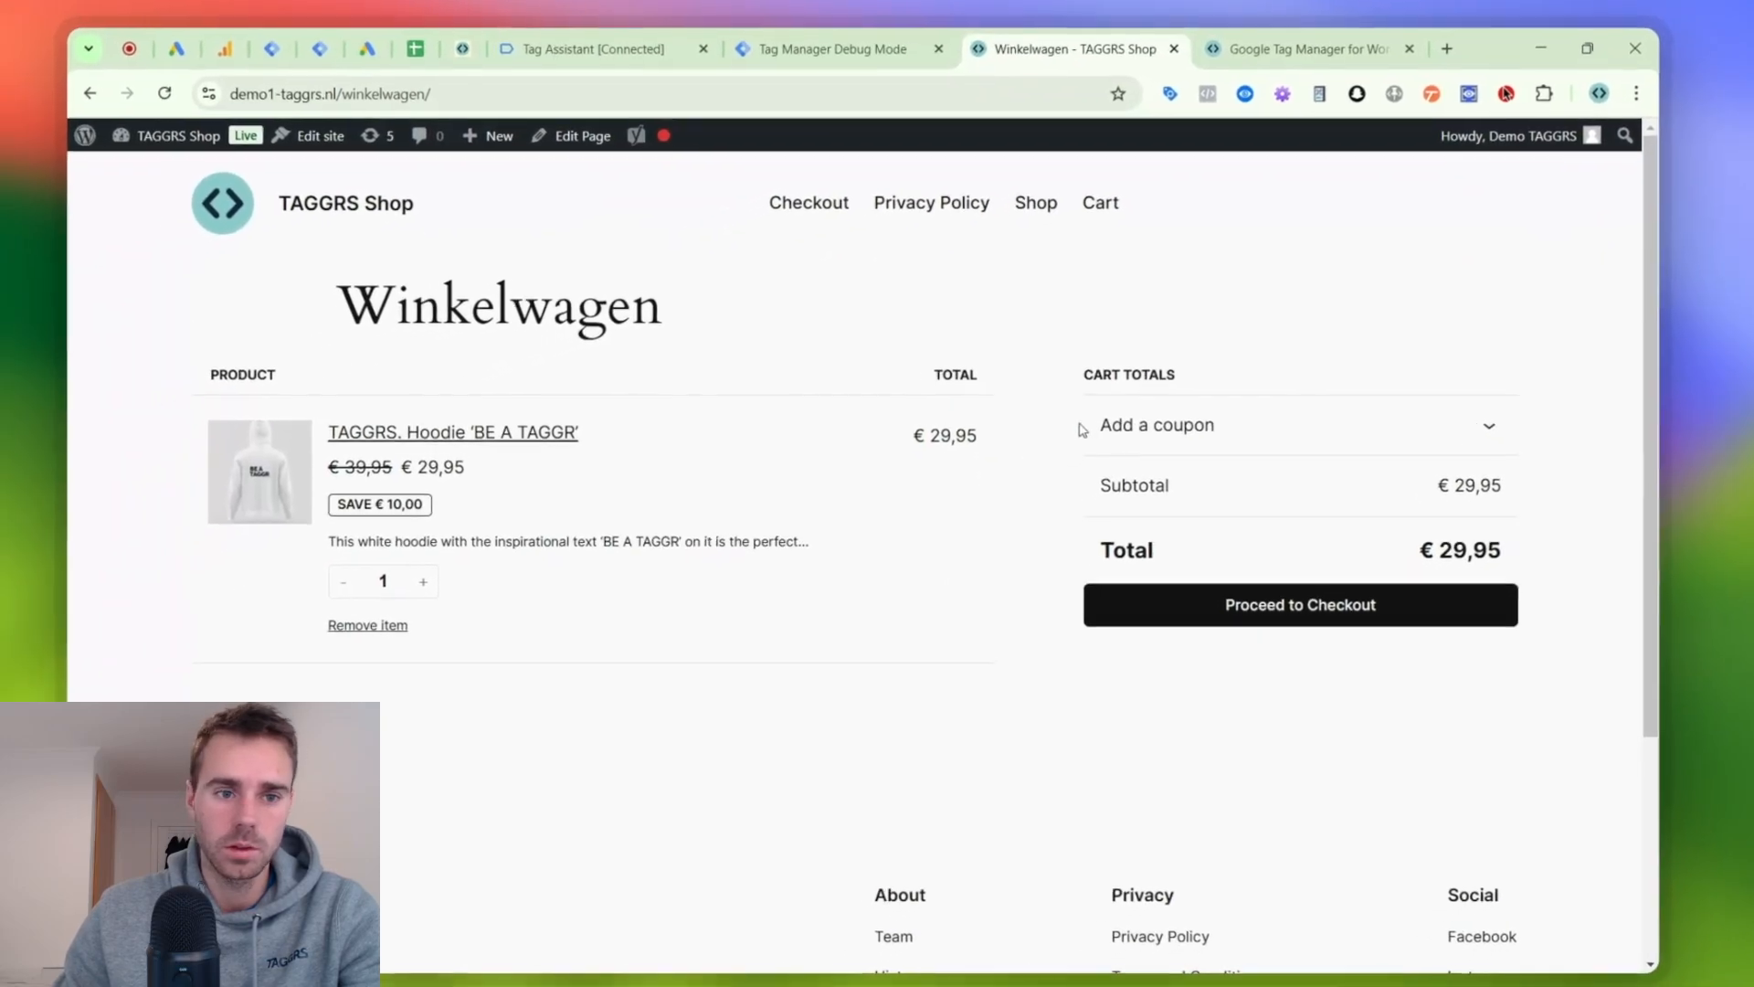
left_click(586, 37)
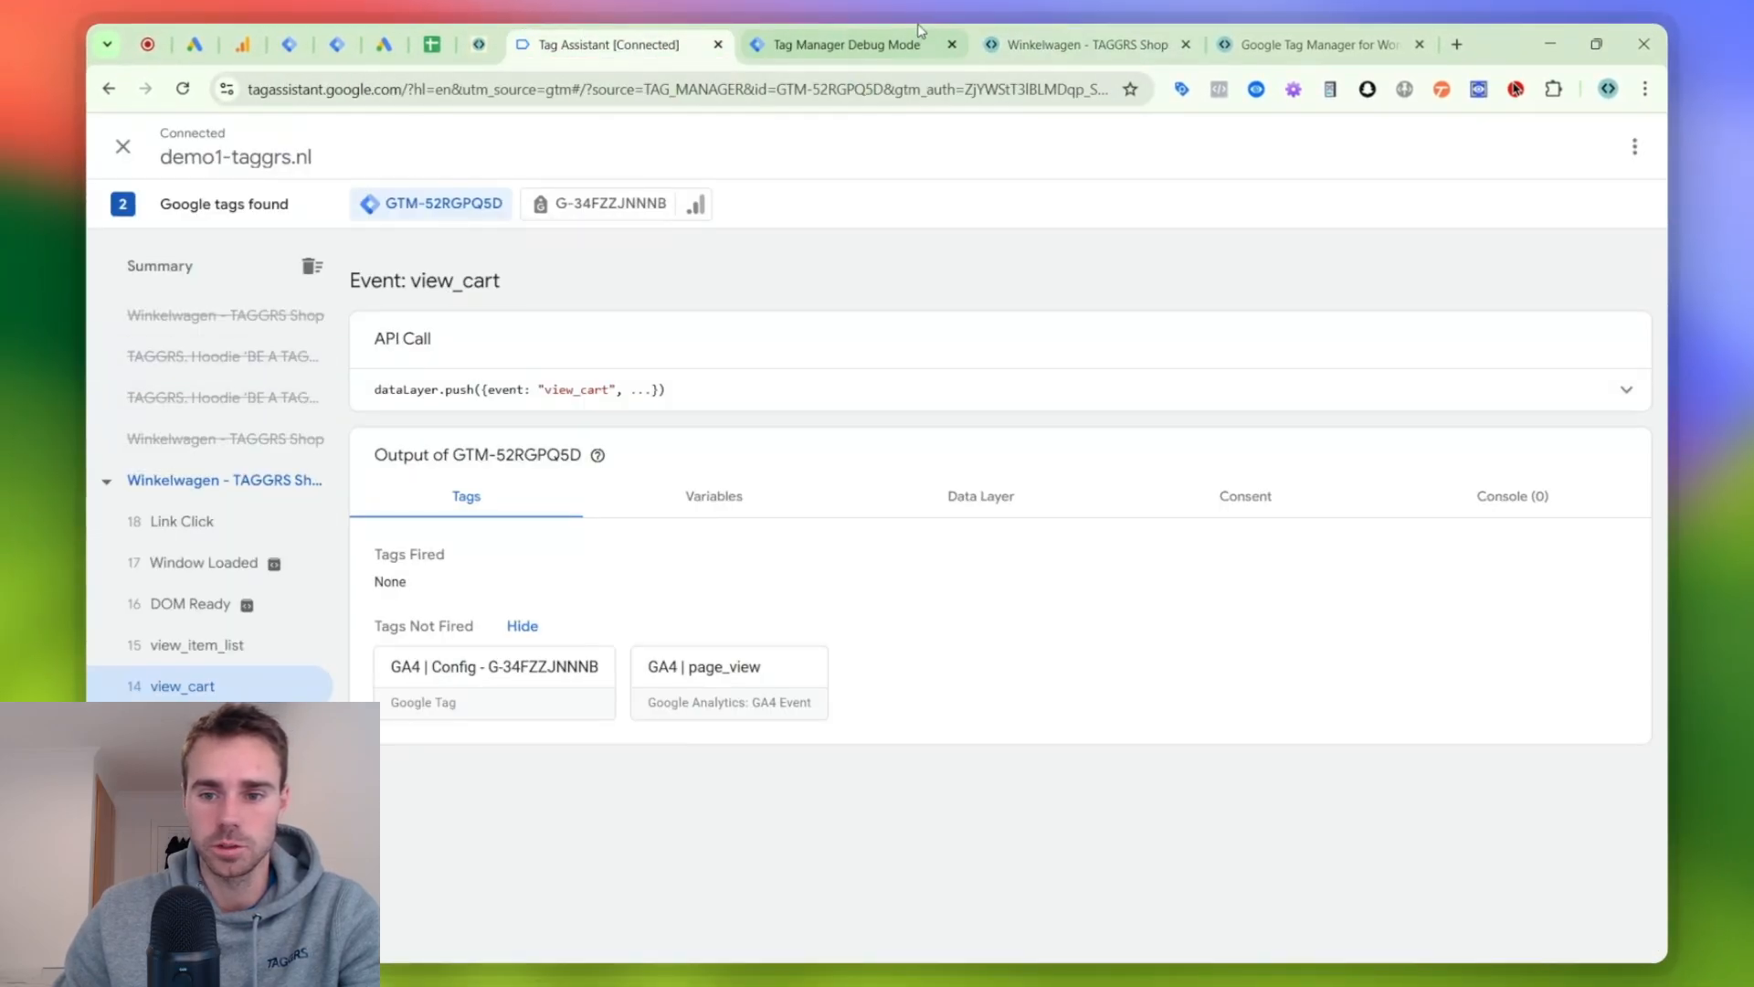
left_click(991, 32)
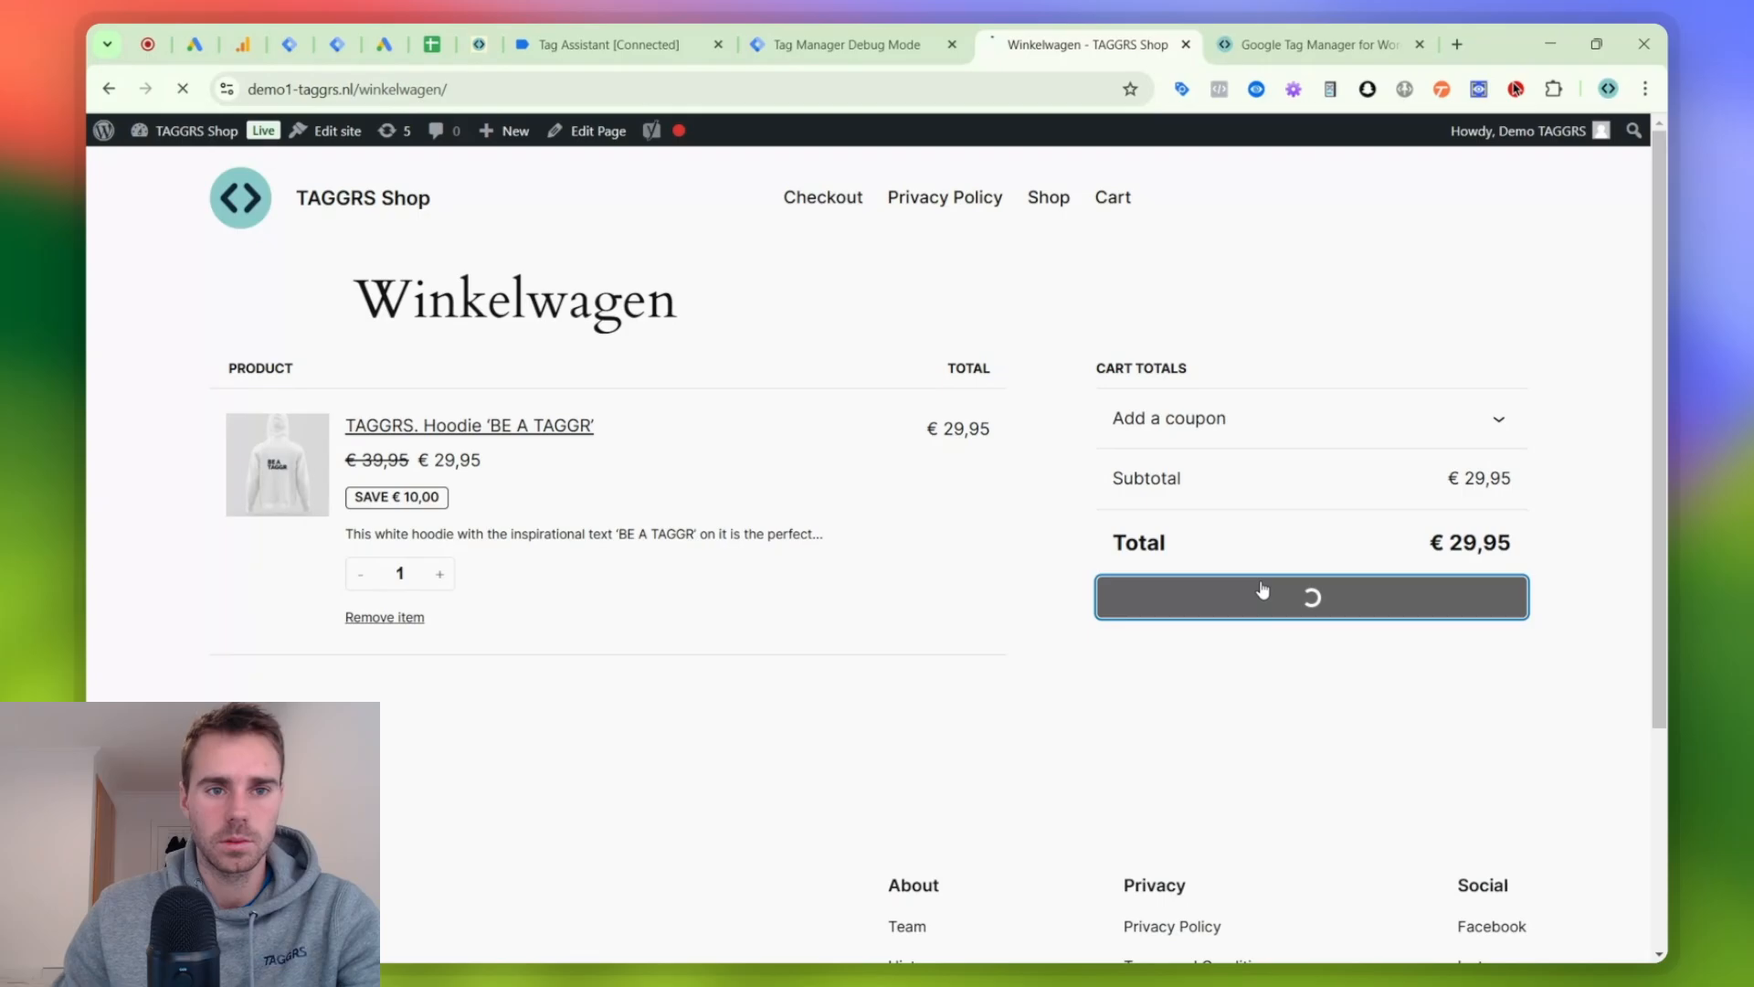
left_click(551, 32)
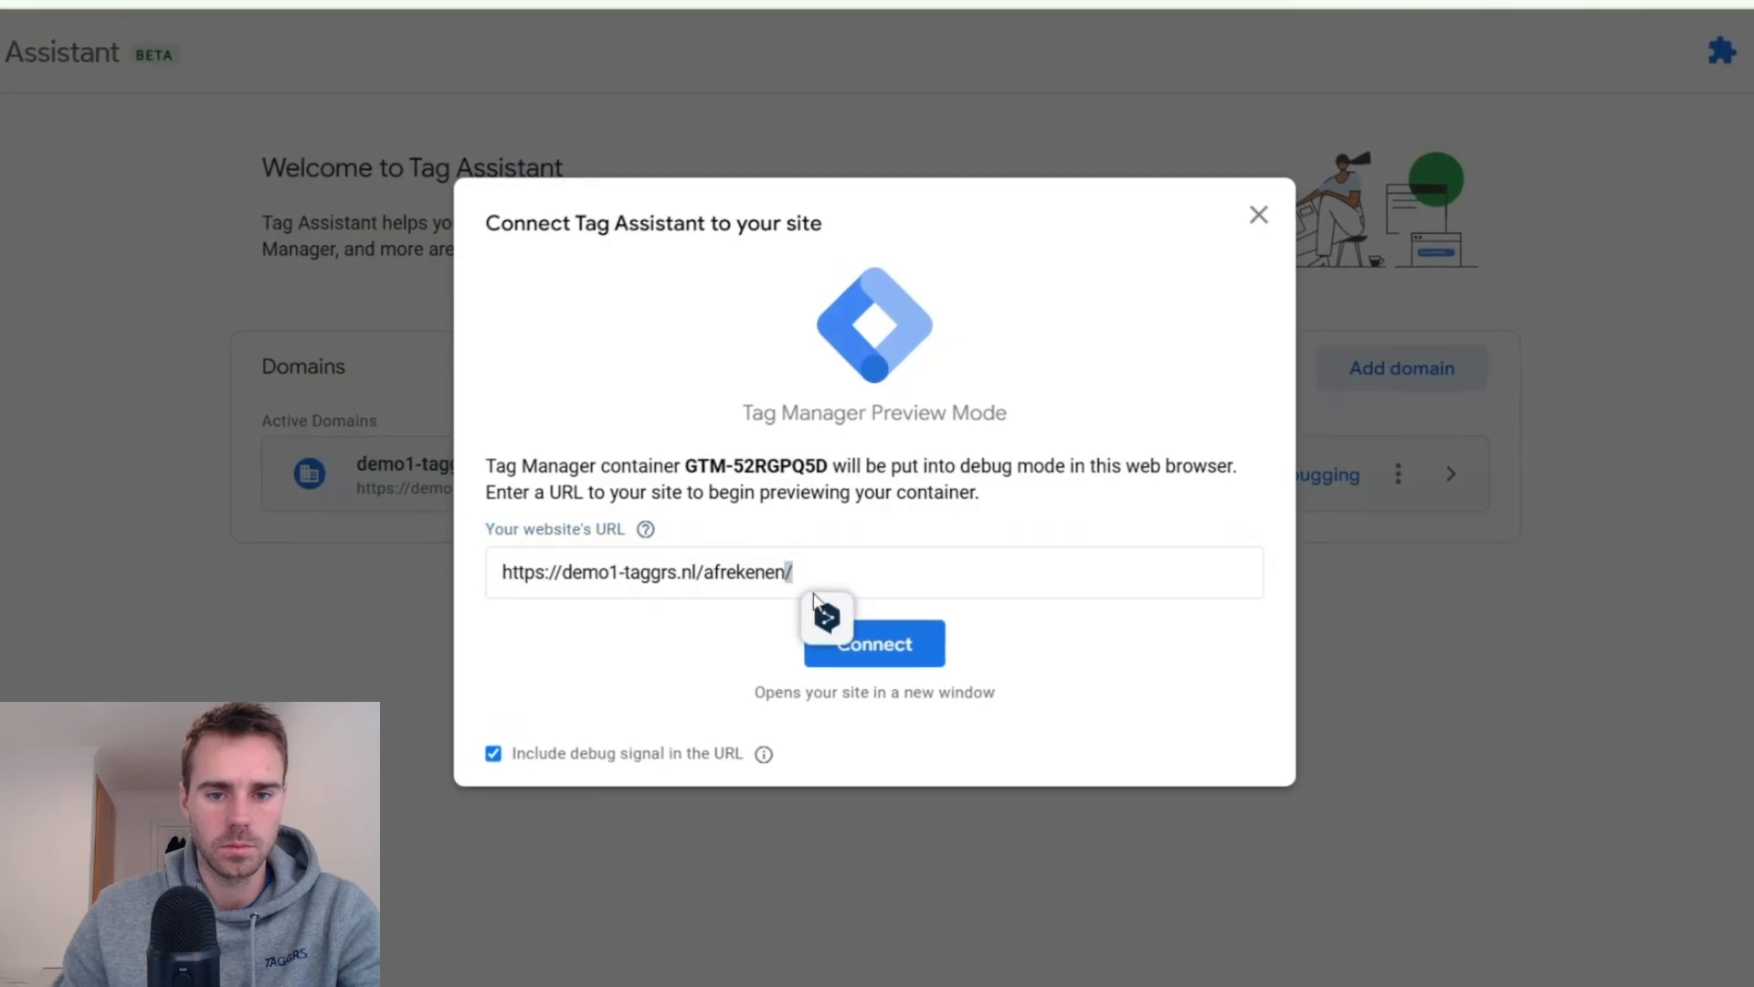
left_click(877, 631)
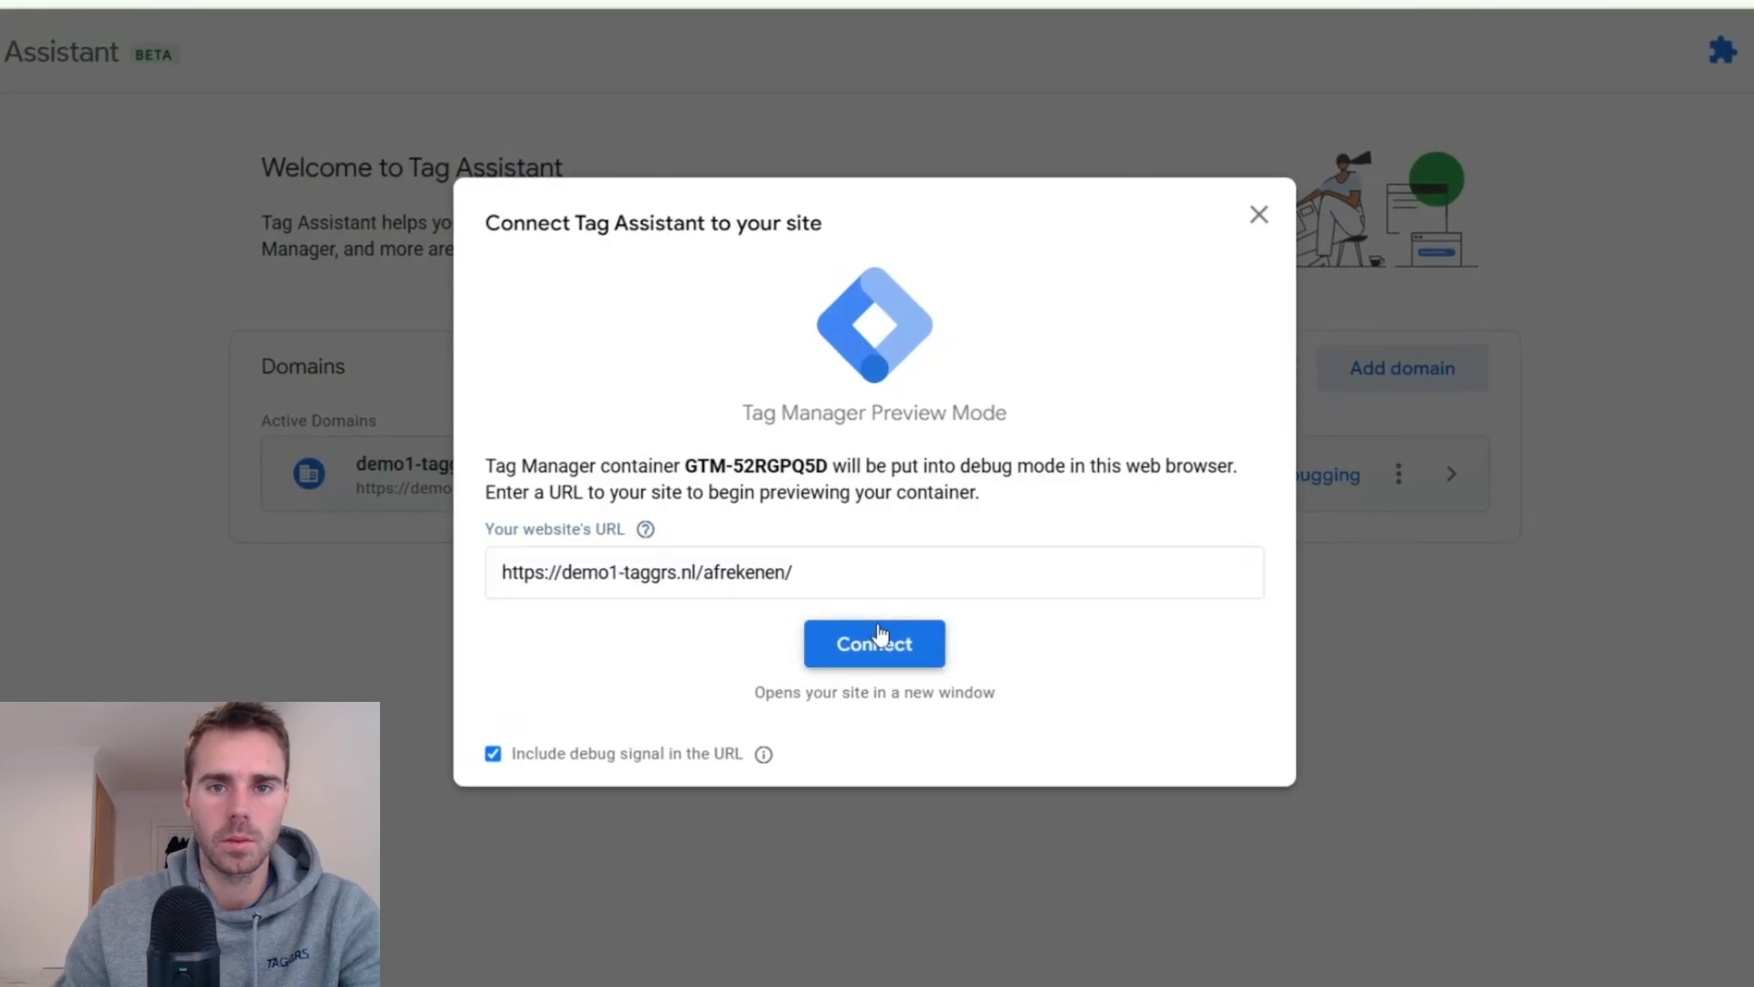
left_click(860, 37)
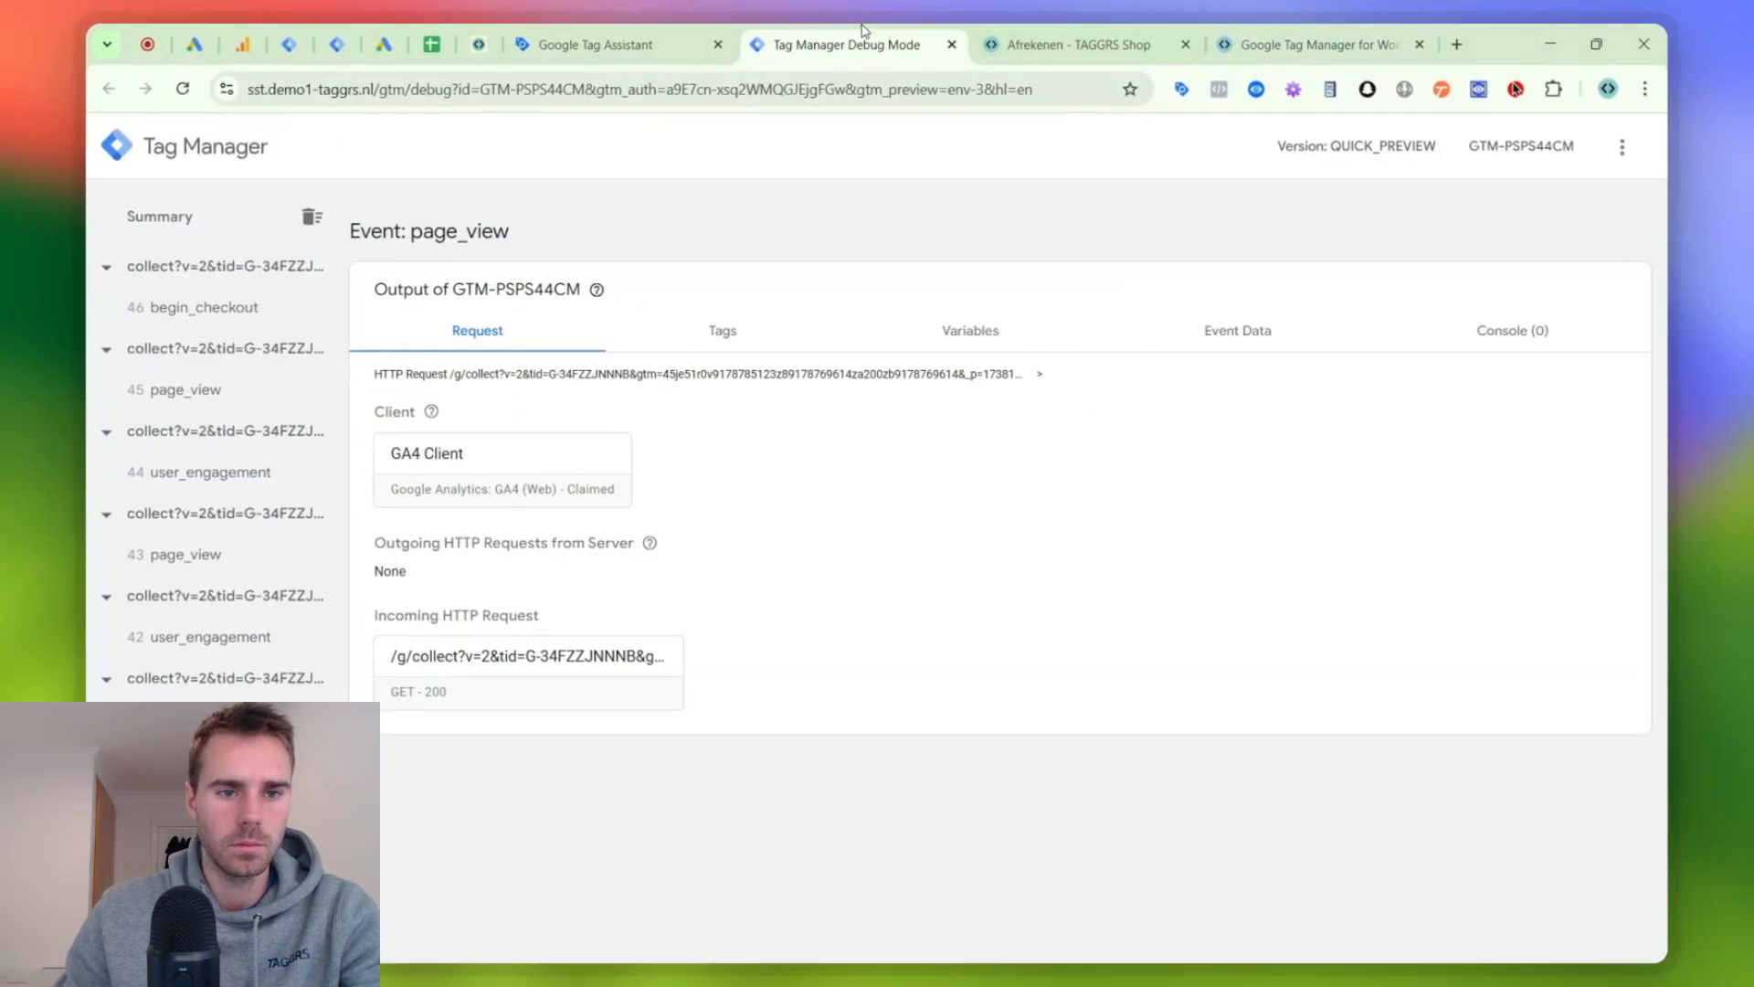
left_click(639, 27)
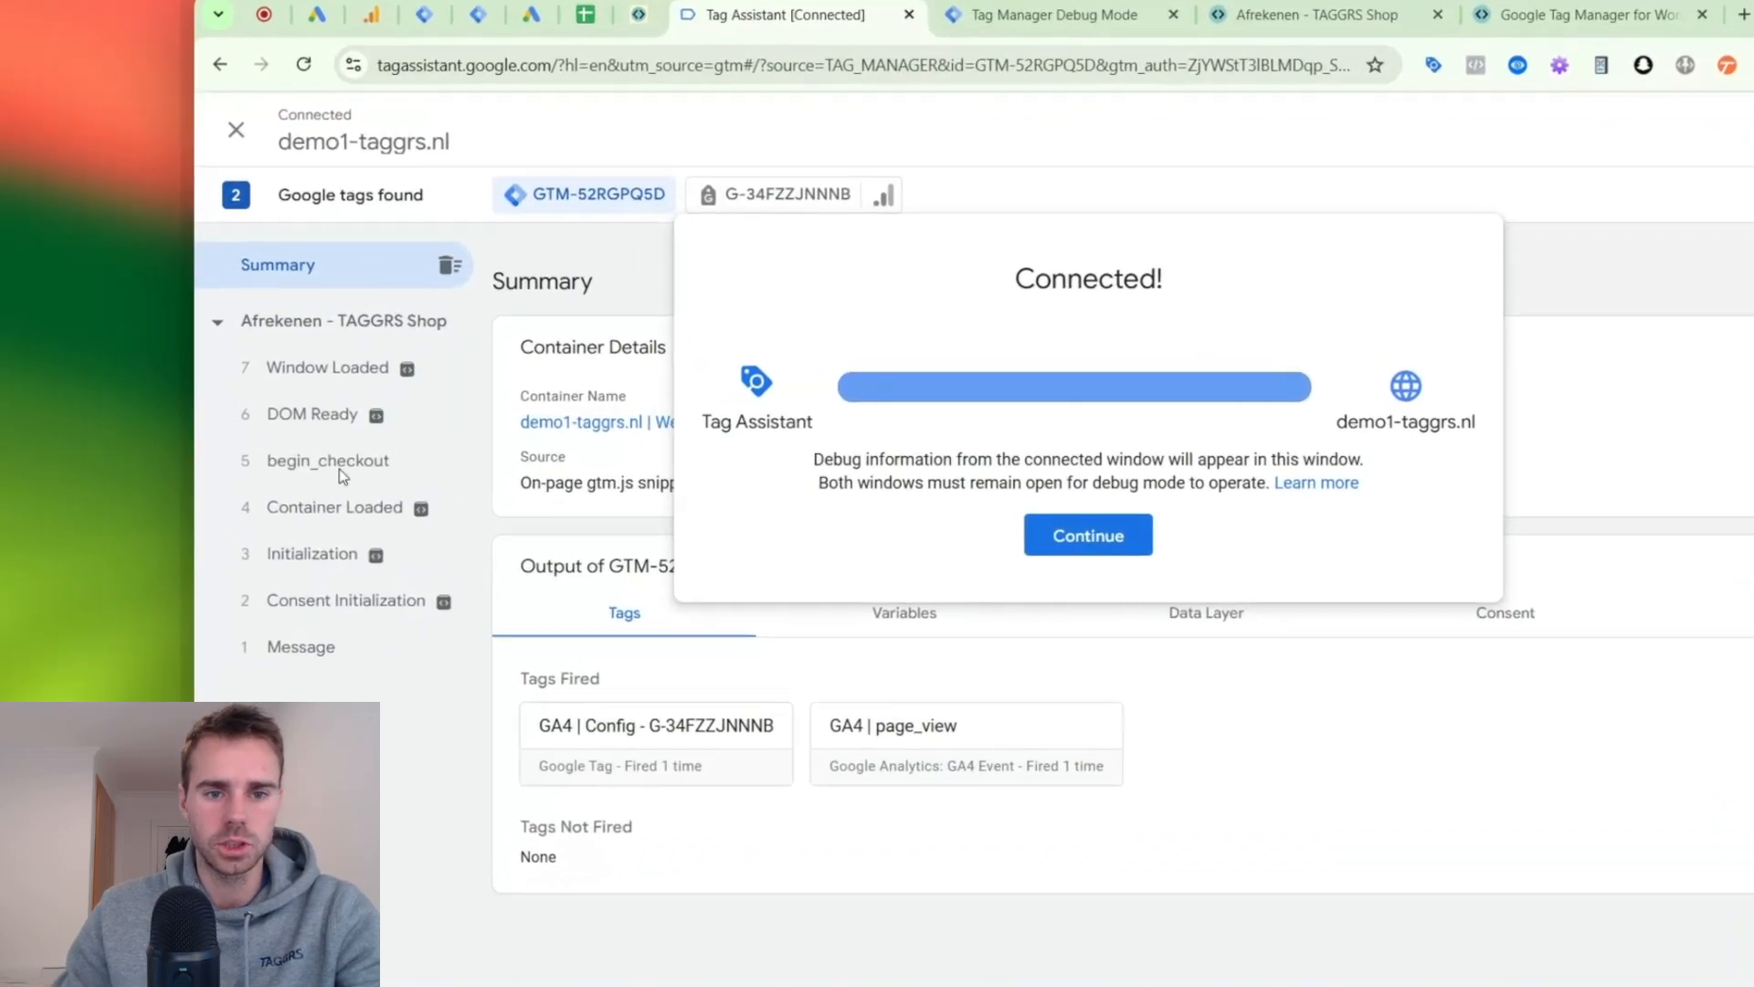
- Examine the full data layer push of the begin_checkout event, then return to the tags of the demo1-taggrs.nl | Web container
left_click(343, 471)
left_click(357, 483)
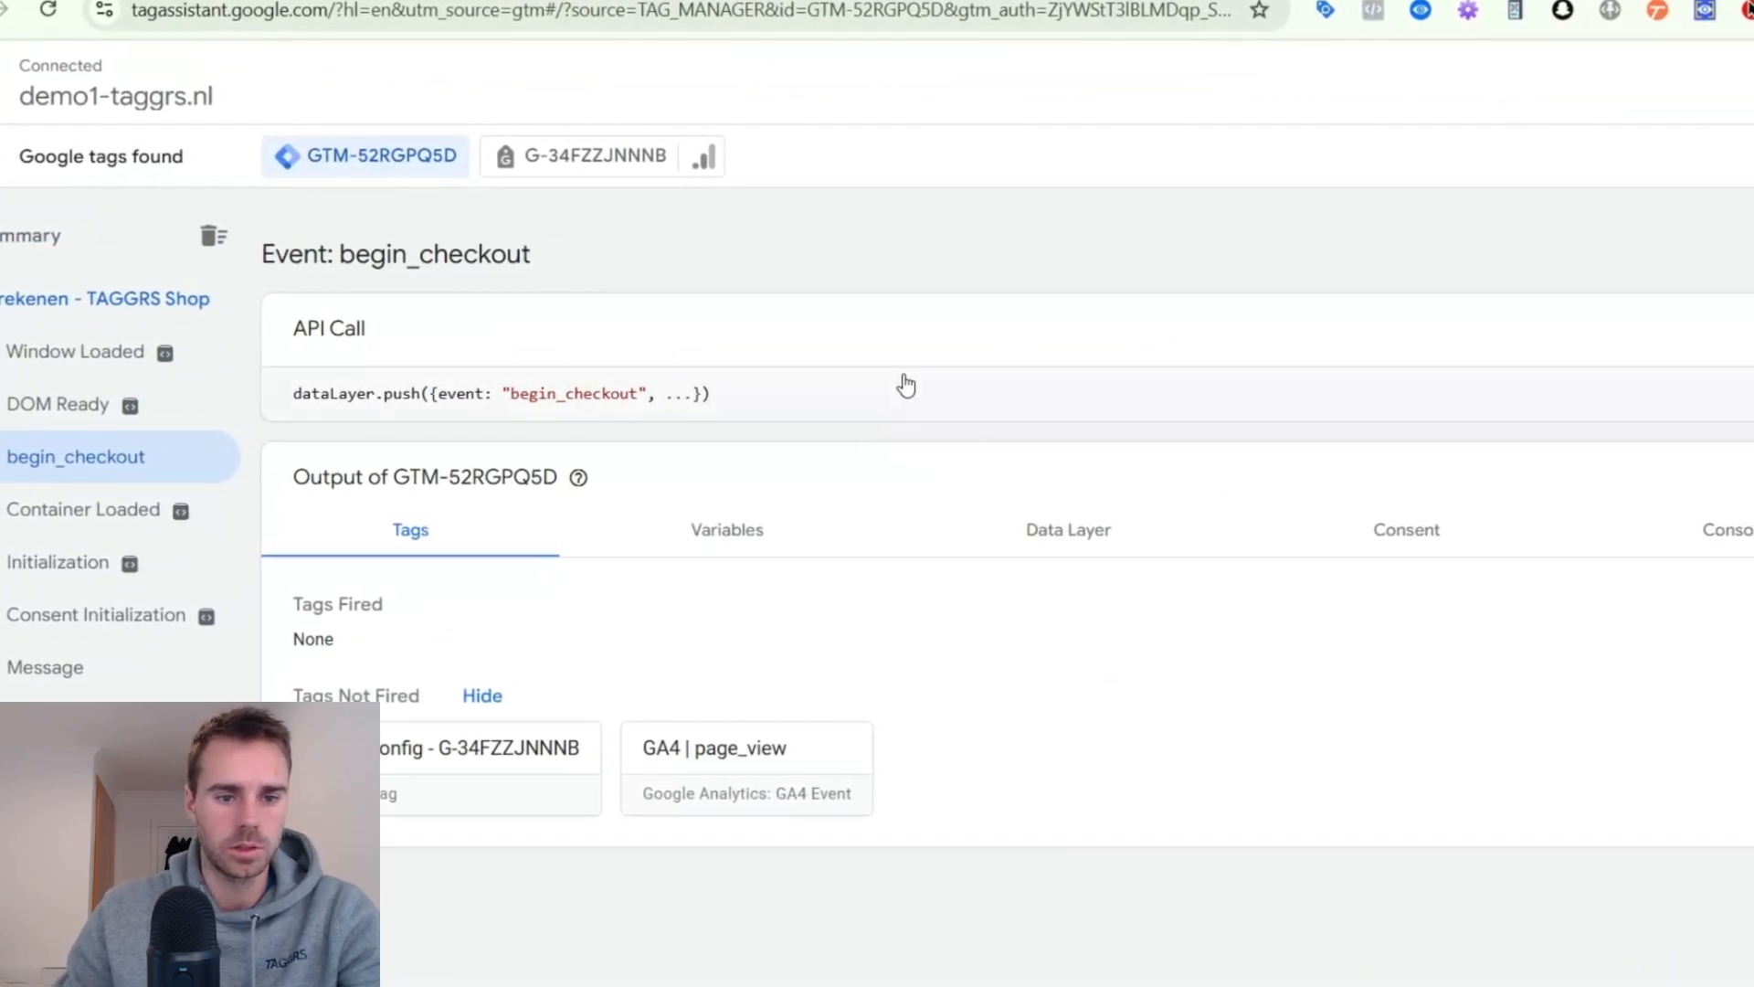
left_click(906, 385)
scroll(501, 663, "down", 2)
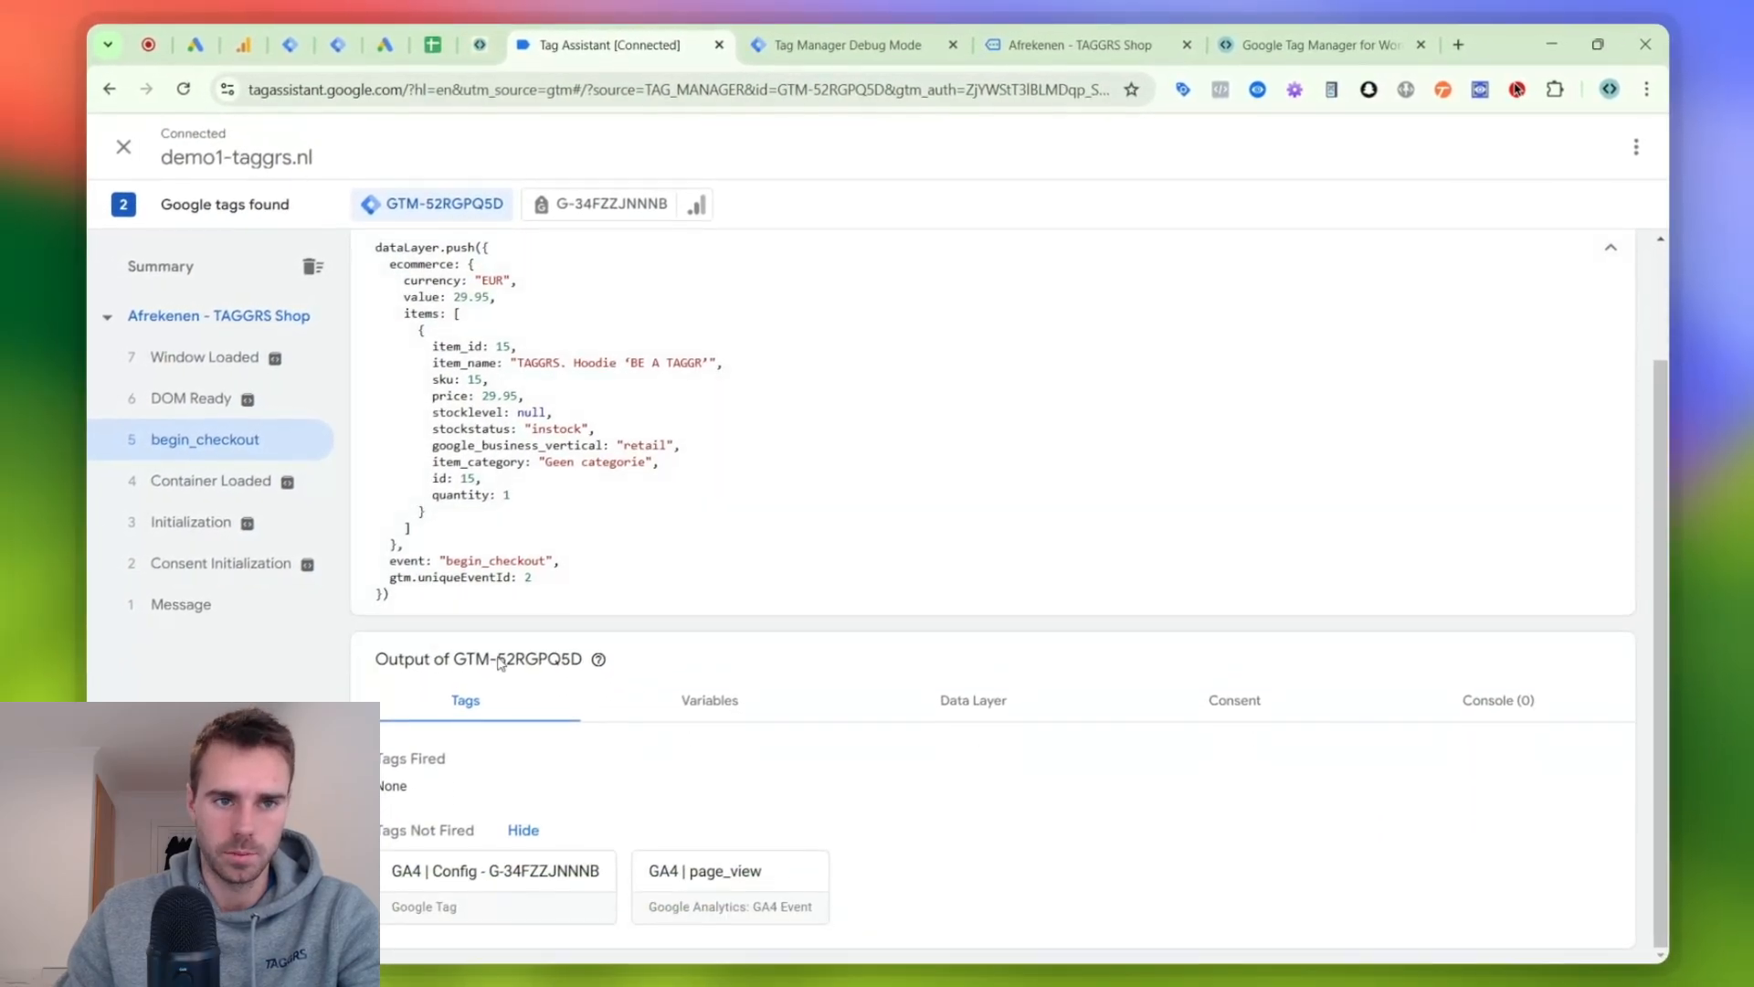
left_click(307, 30)
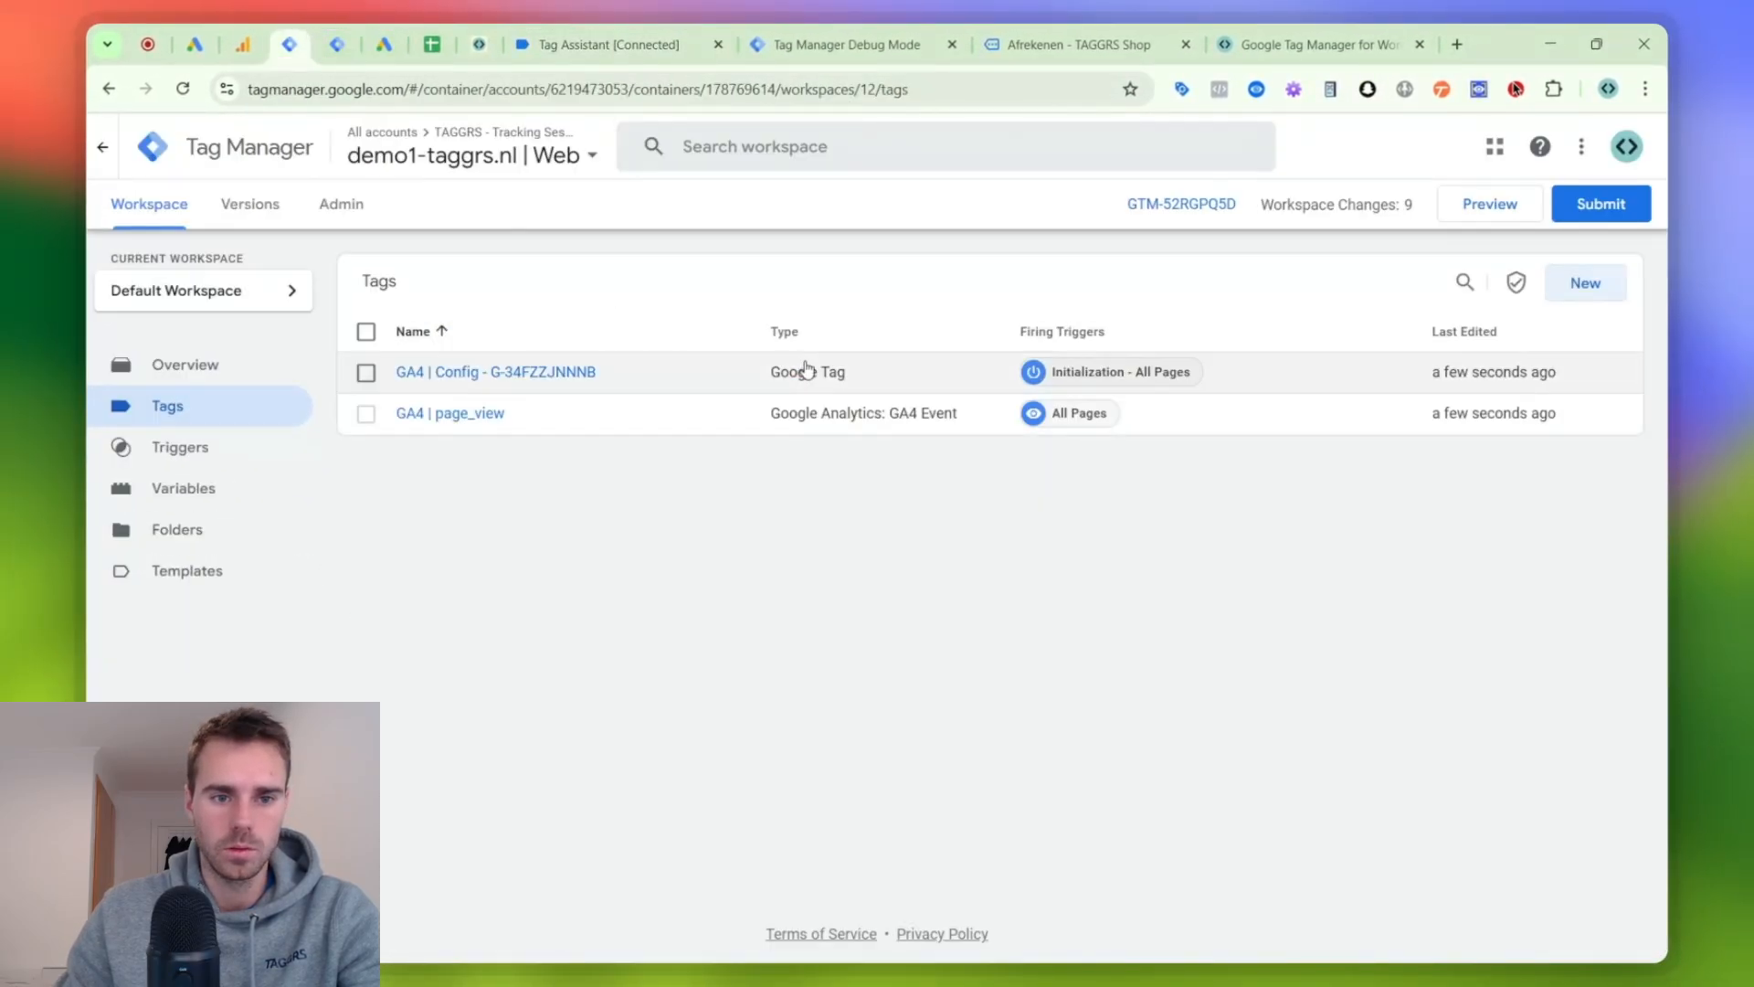
- Make a copy of the GA4 | page_view tag and name it GA4 | begin_checkout
left_click(422, 417)
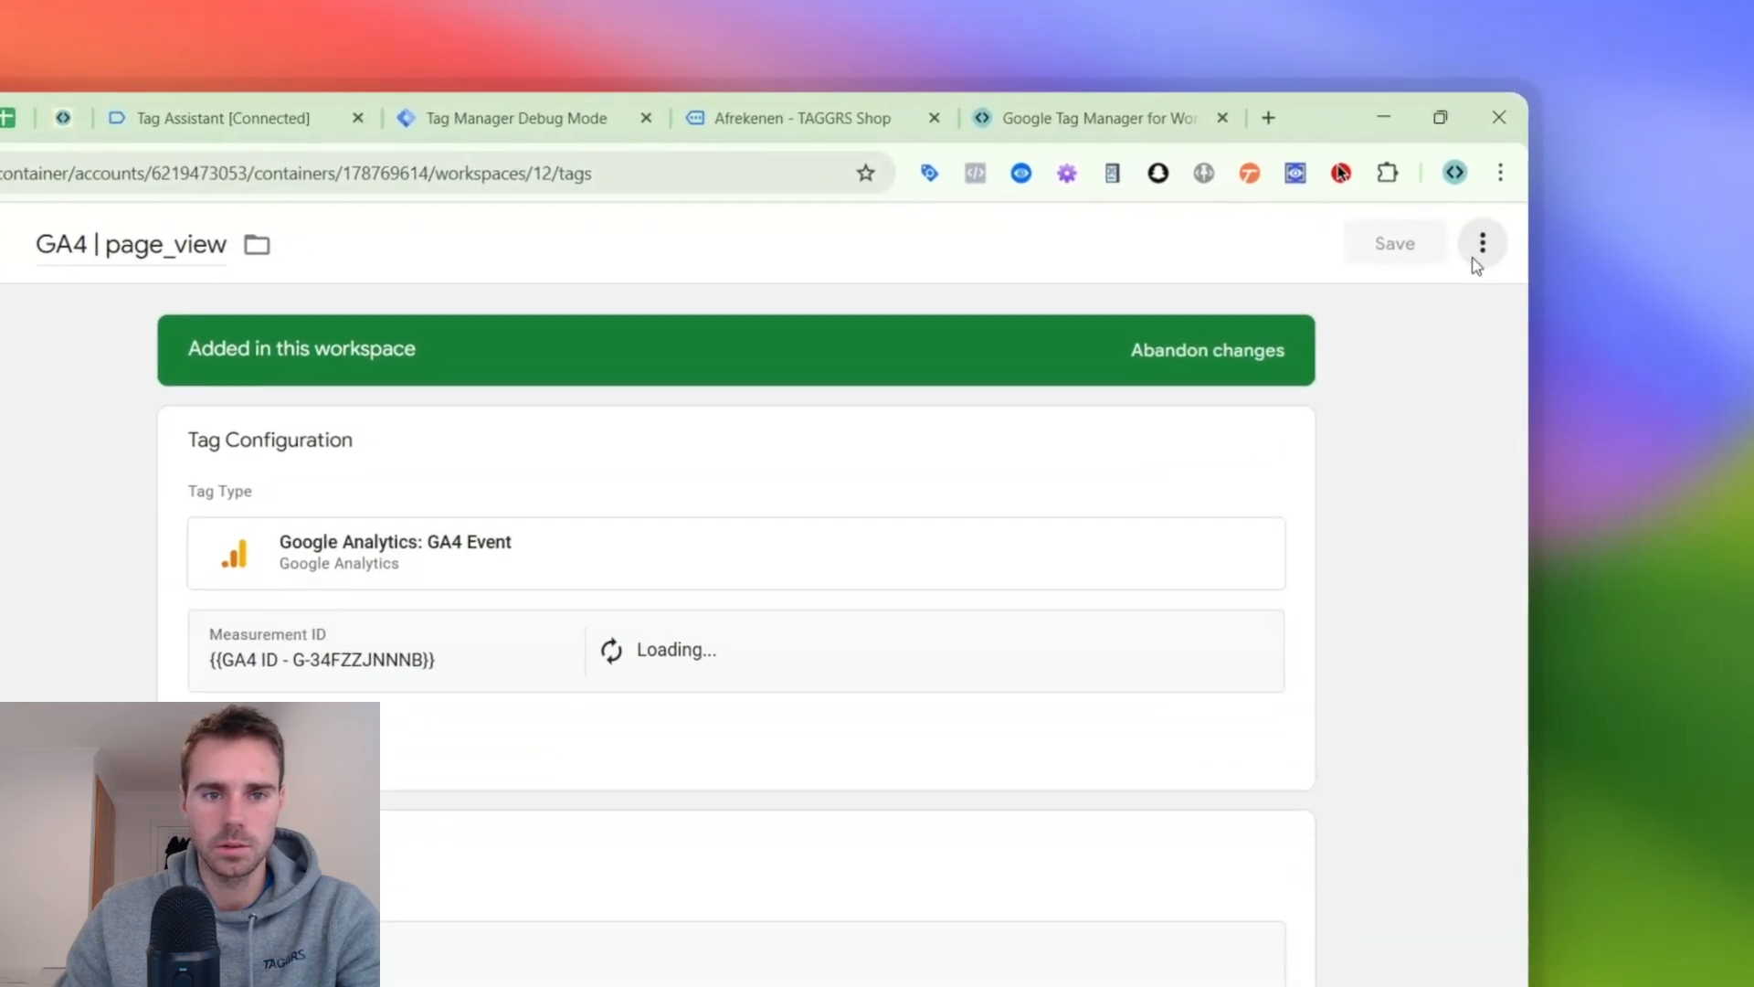
left_click(1535, 200)
left_click(1423, 320)
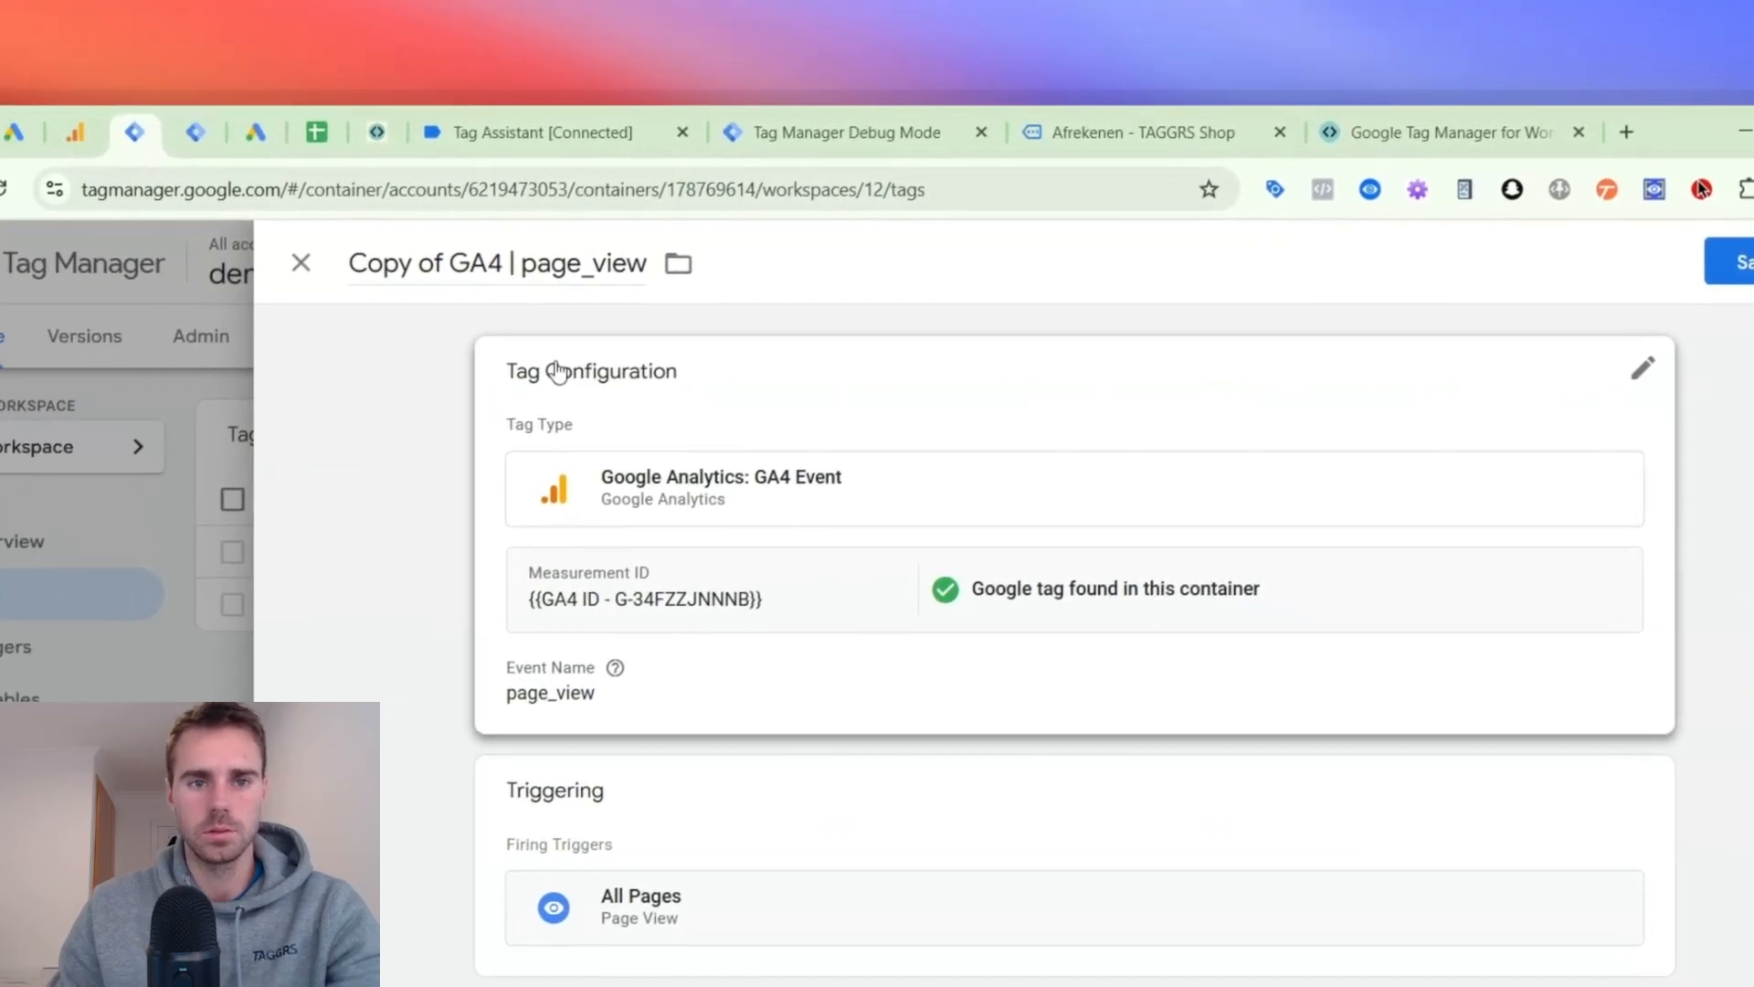
left_click(142, 258)
key("shift+Right")
key("shift+Right")
key("shift+Right")
key("shift+Right")
key("shift+Right")
key("shift+Right")
key("shift+Right")
key("shift+Right")
key("shift+Right")
key("shift+Right")
key("shift+Right")
key("shift+Right")
key("shift+Right")
key("shift+Right")
key("shift+Right")
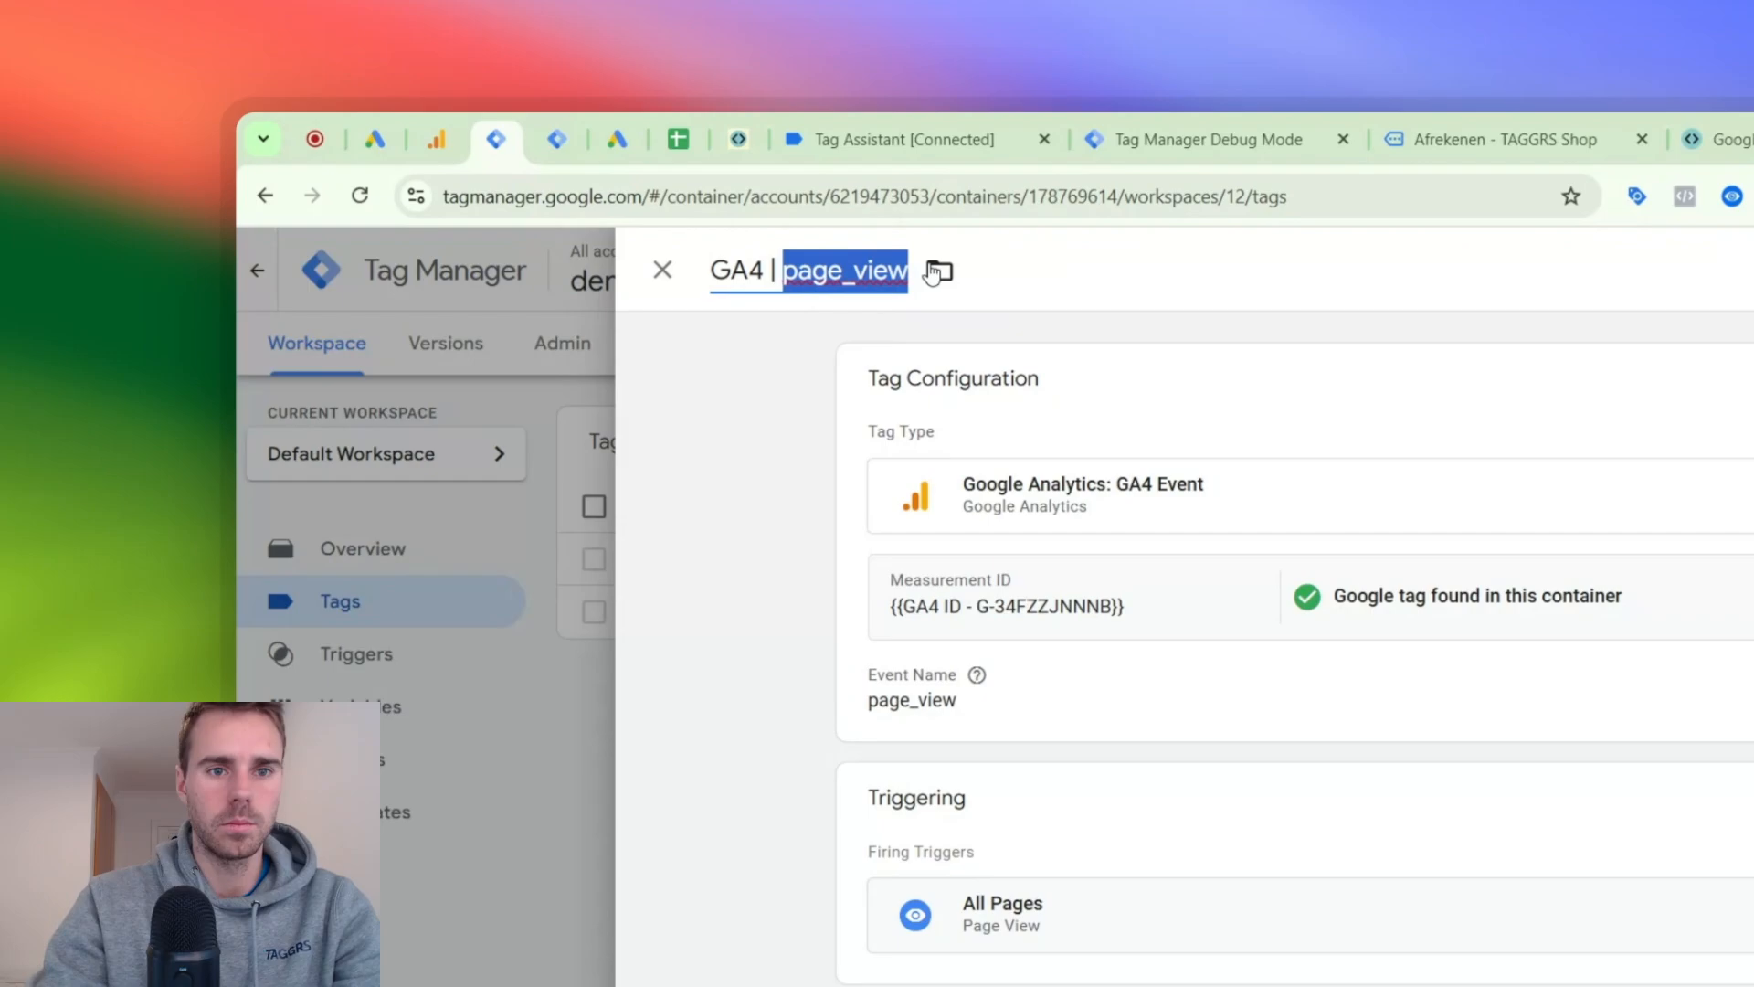
type("begin_checkout")
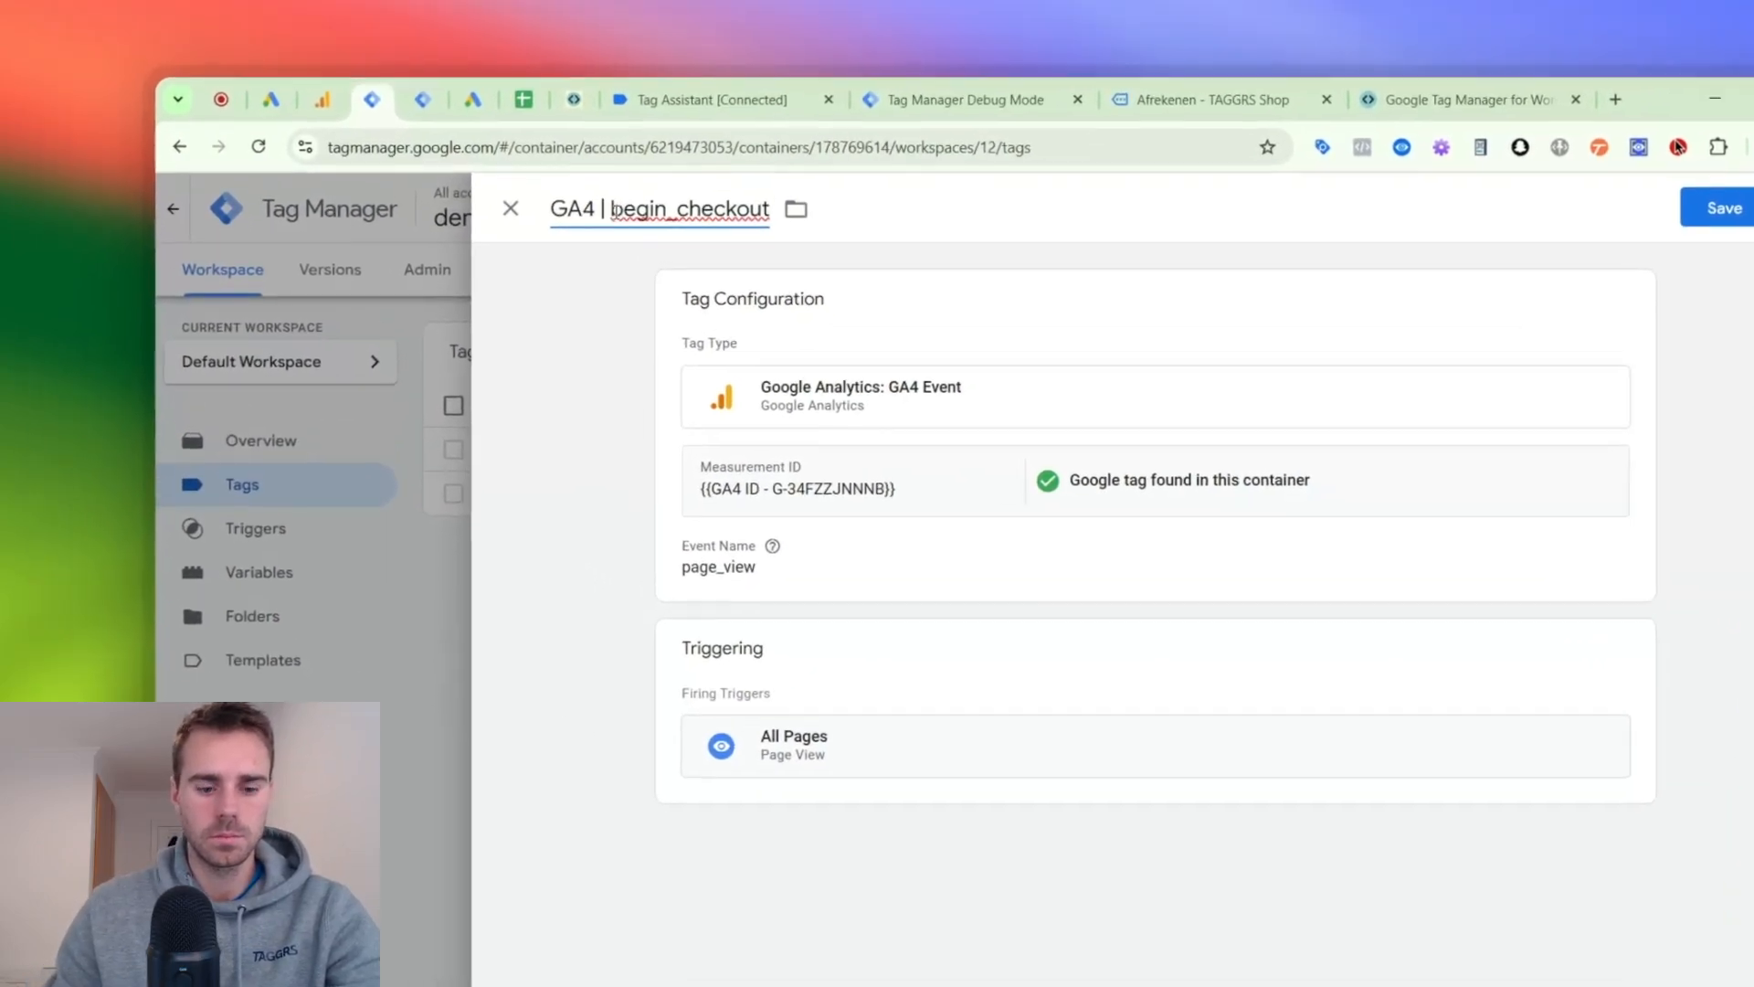
- Set the copied tag's event name to begin_checkout and remove its All Pages trigger
double_click(540, 138)
key("ctrl+c")
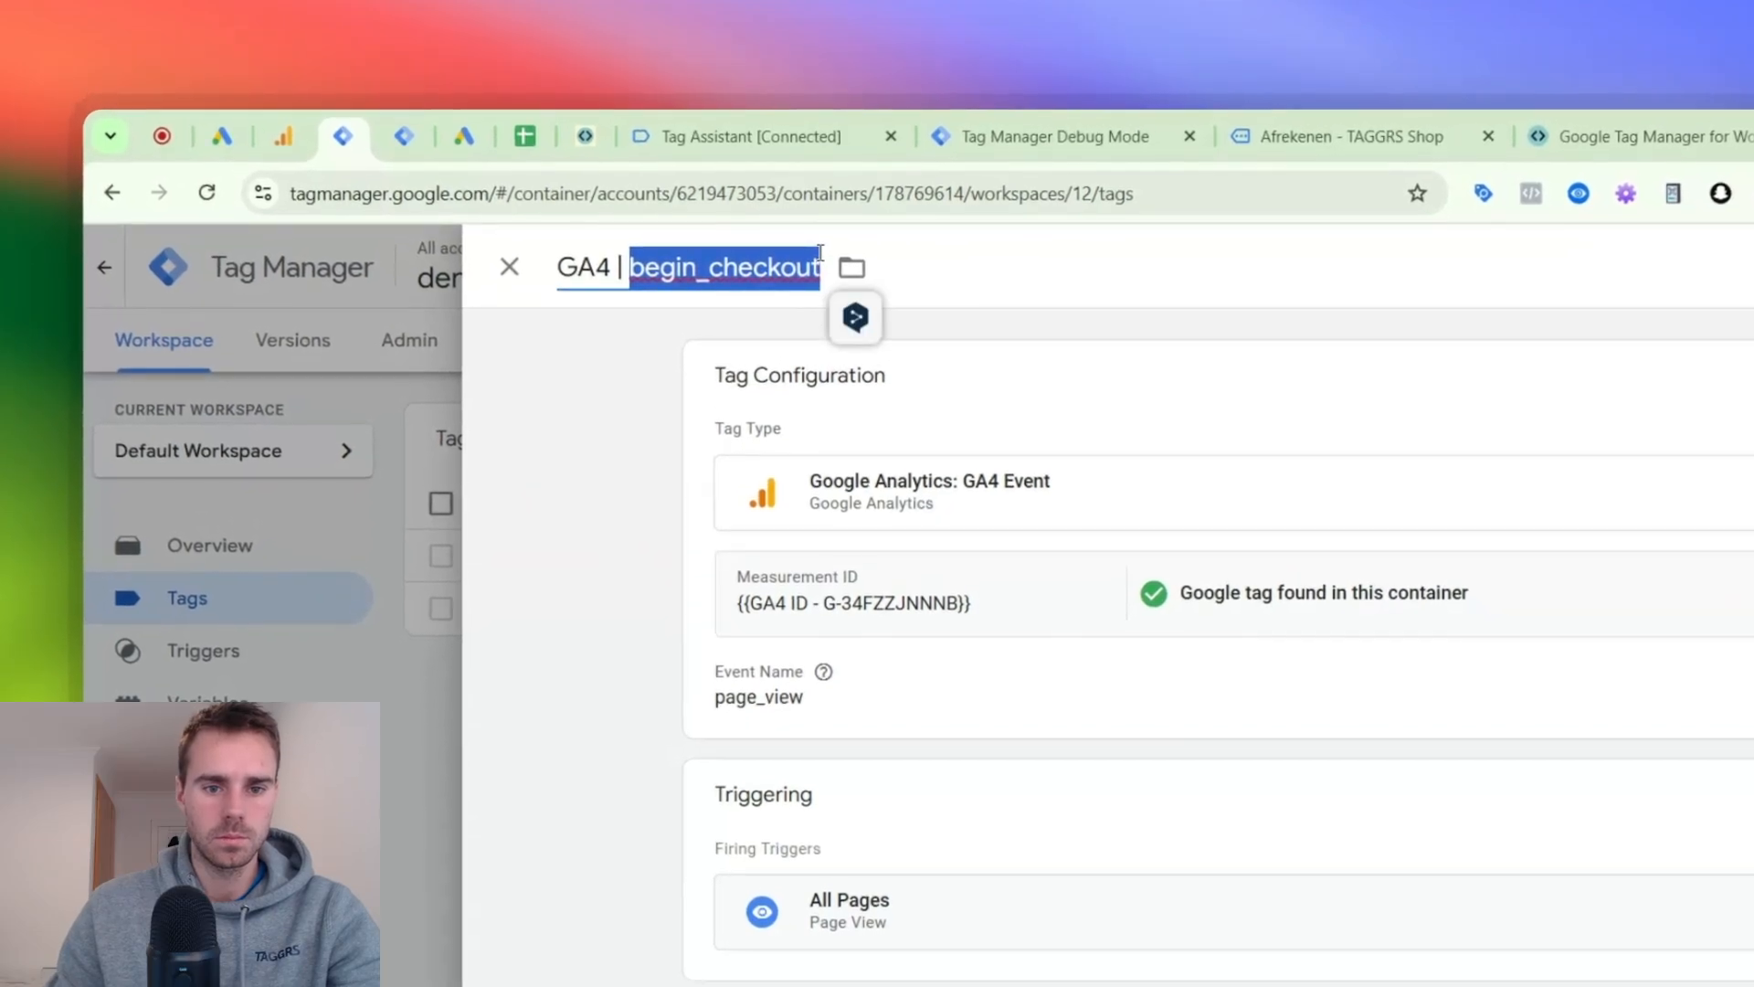
left_click(873, 408)
left_click(804, 784)
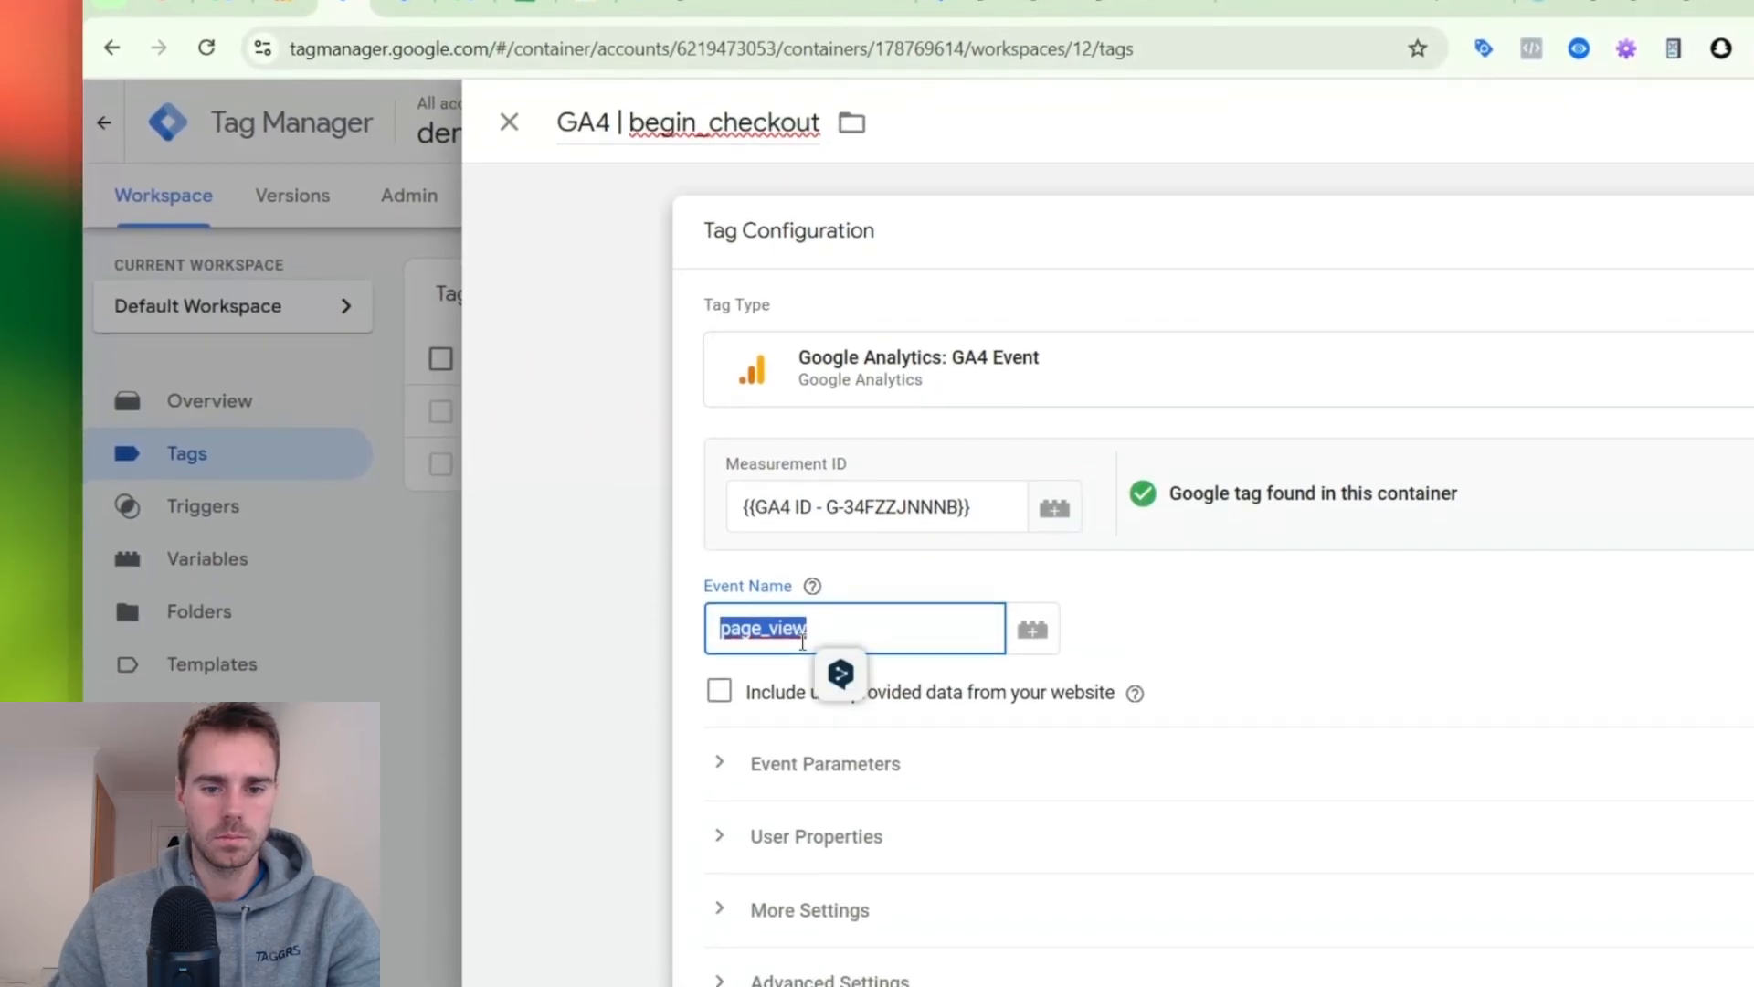
key("ctrl+v")
scroll(808, 637, "down", 3)
left_click(1016, 882)
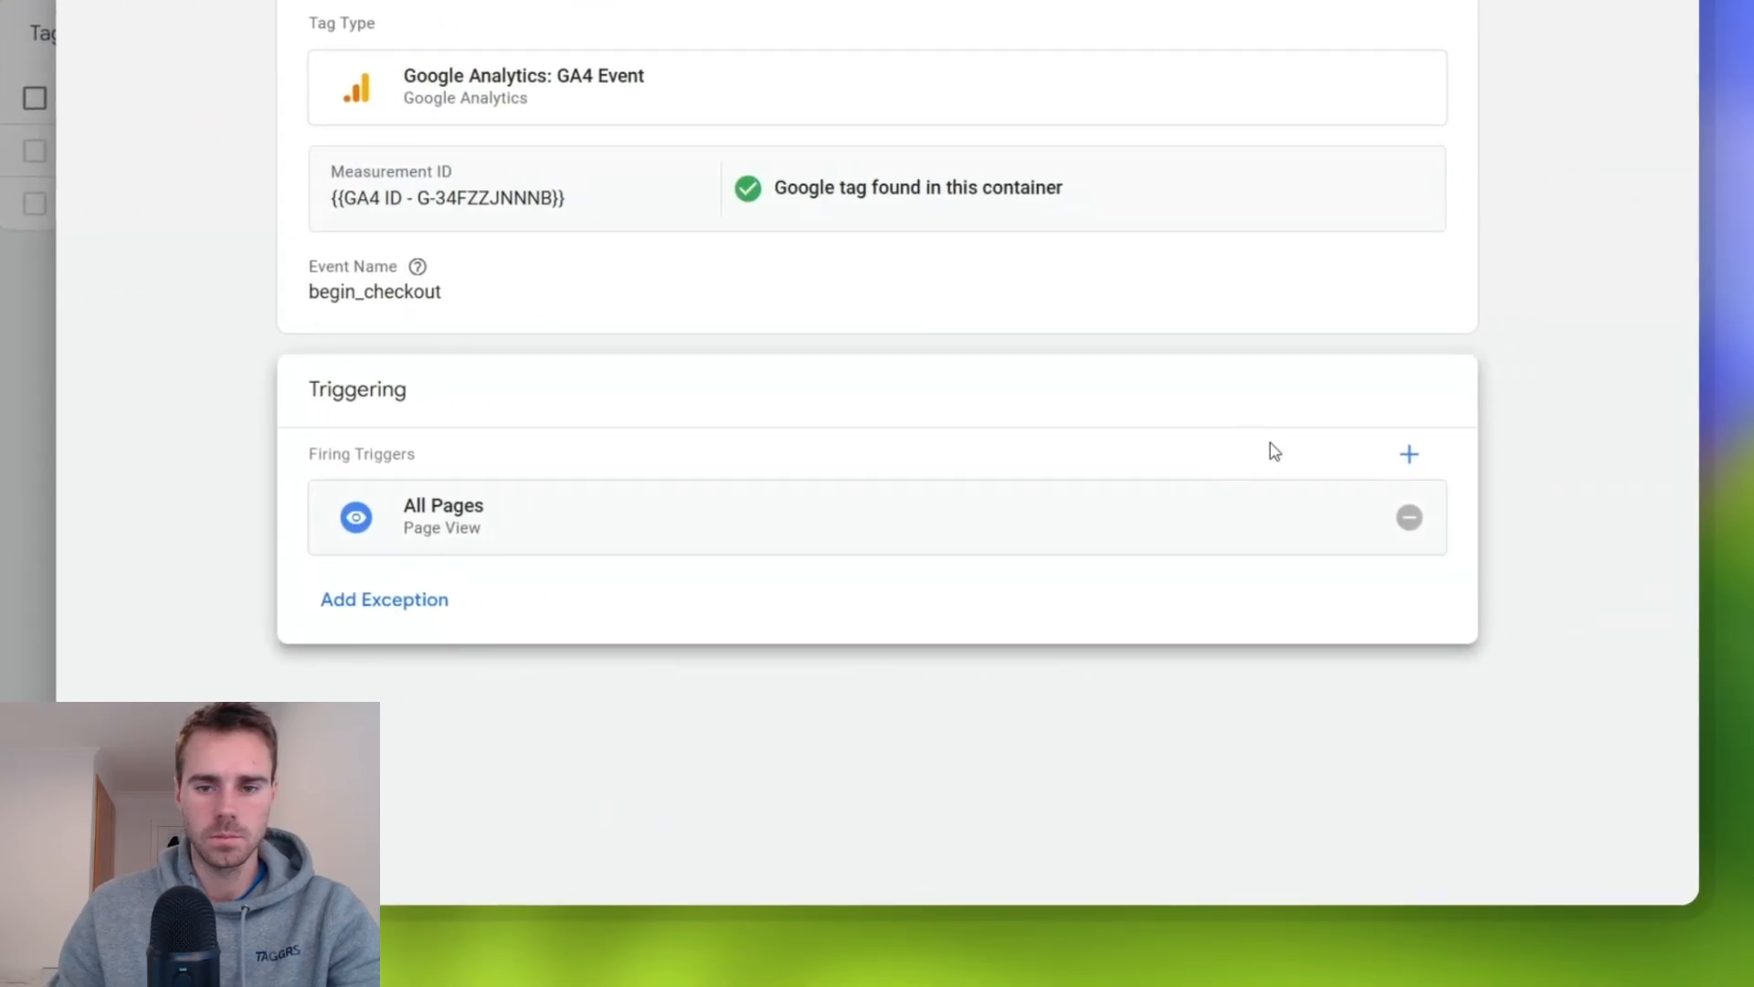
left_click(1408, 517)
- Create and save a Custom Event trigger named begin_checkout for the event begin_checkout as the tag's firing trigger
left_click(1308, 521)
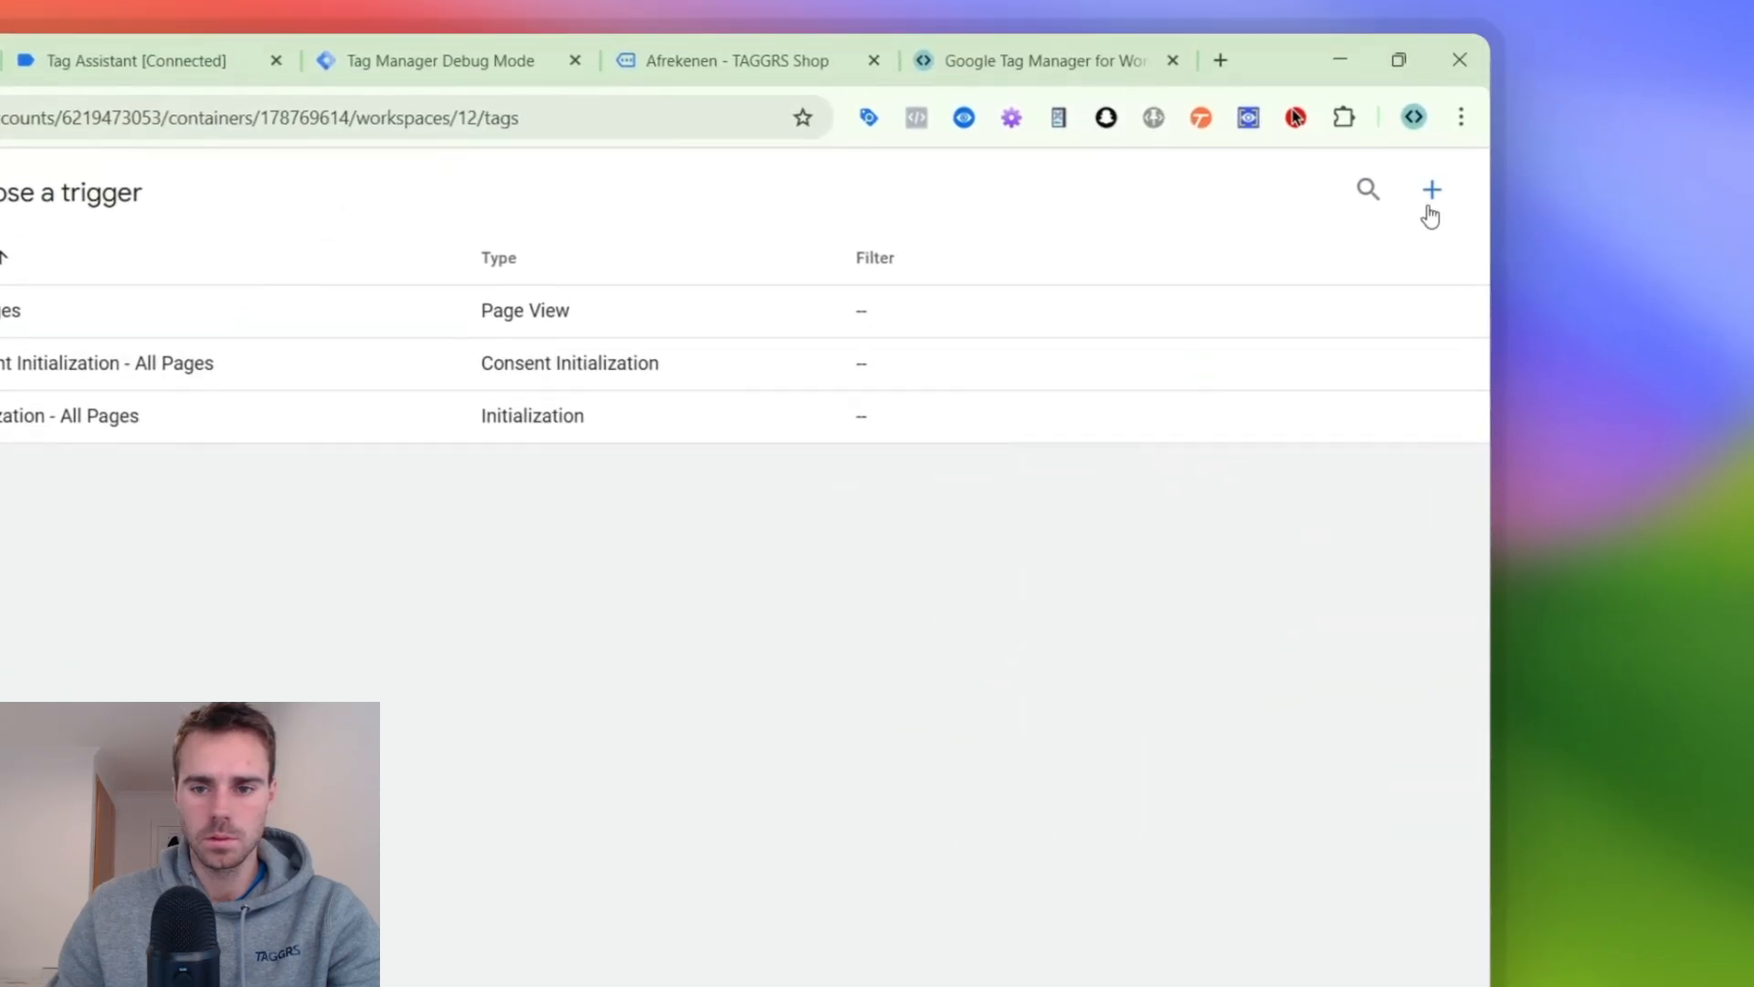
left_click(1429, 208)
left_click(757, 468)
scroll(1087, 621, "down", 5)
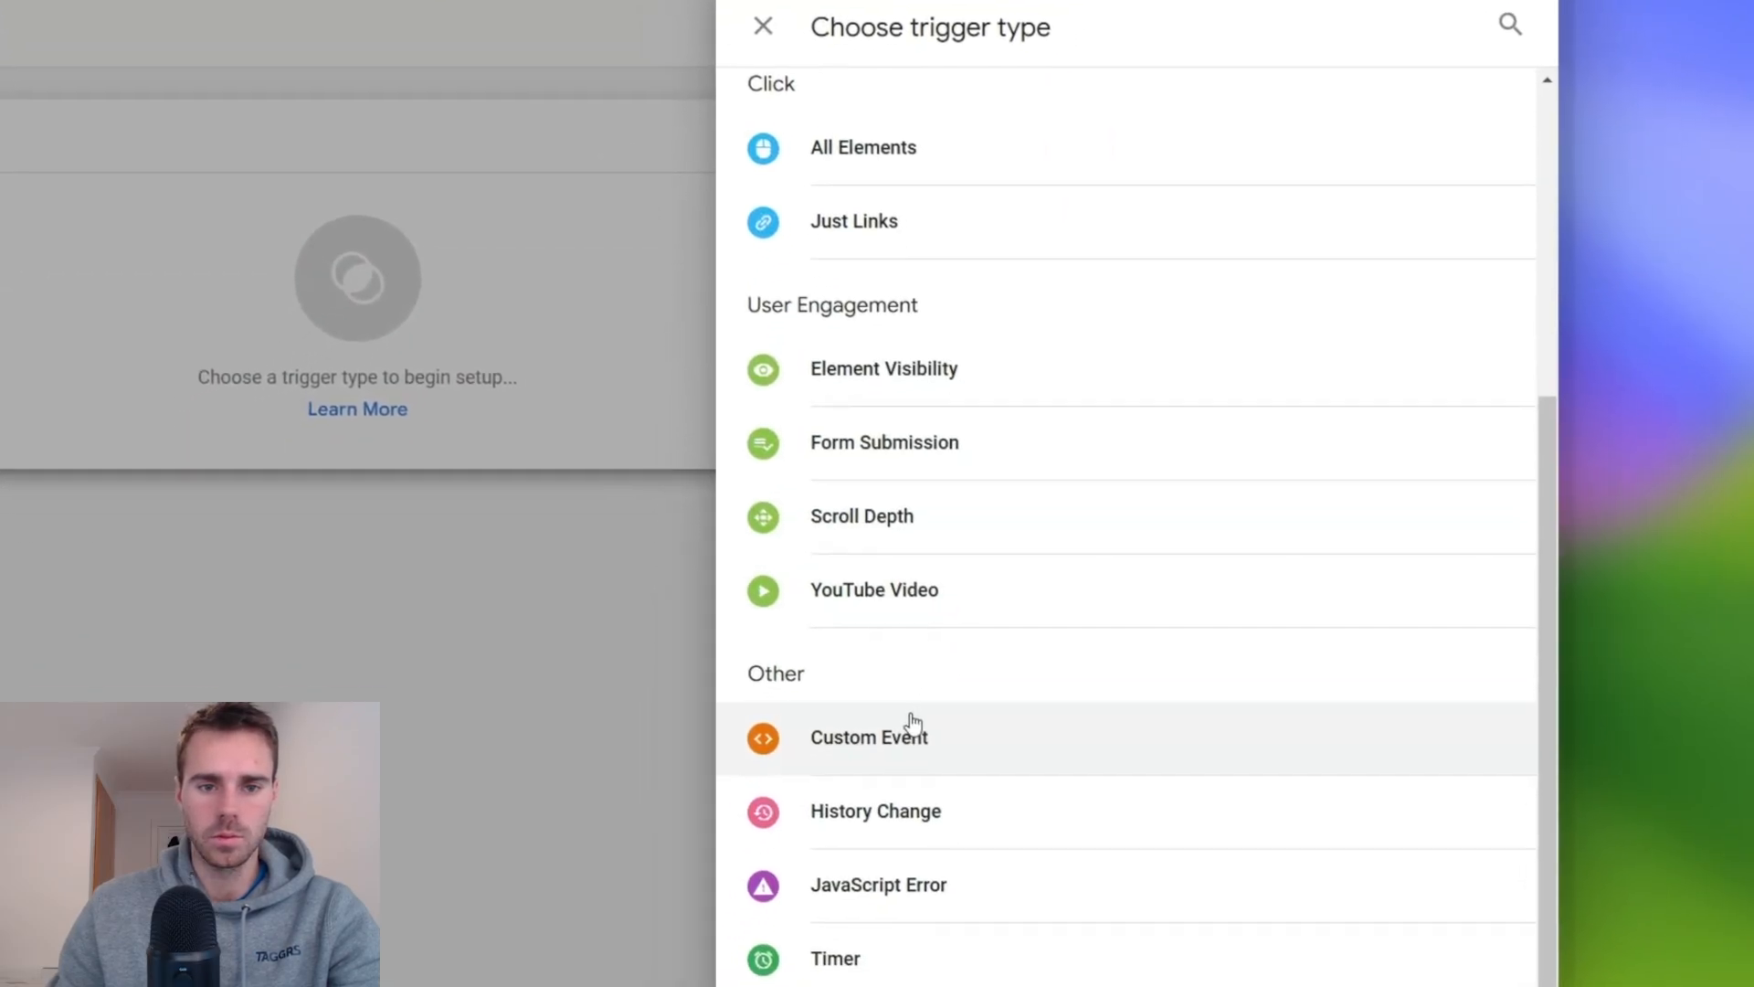
left_click(914, 723)
left_click(658, 410)
key("ctrl+v")
left_click(682, 241)
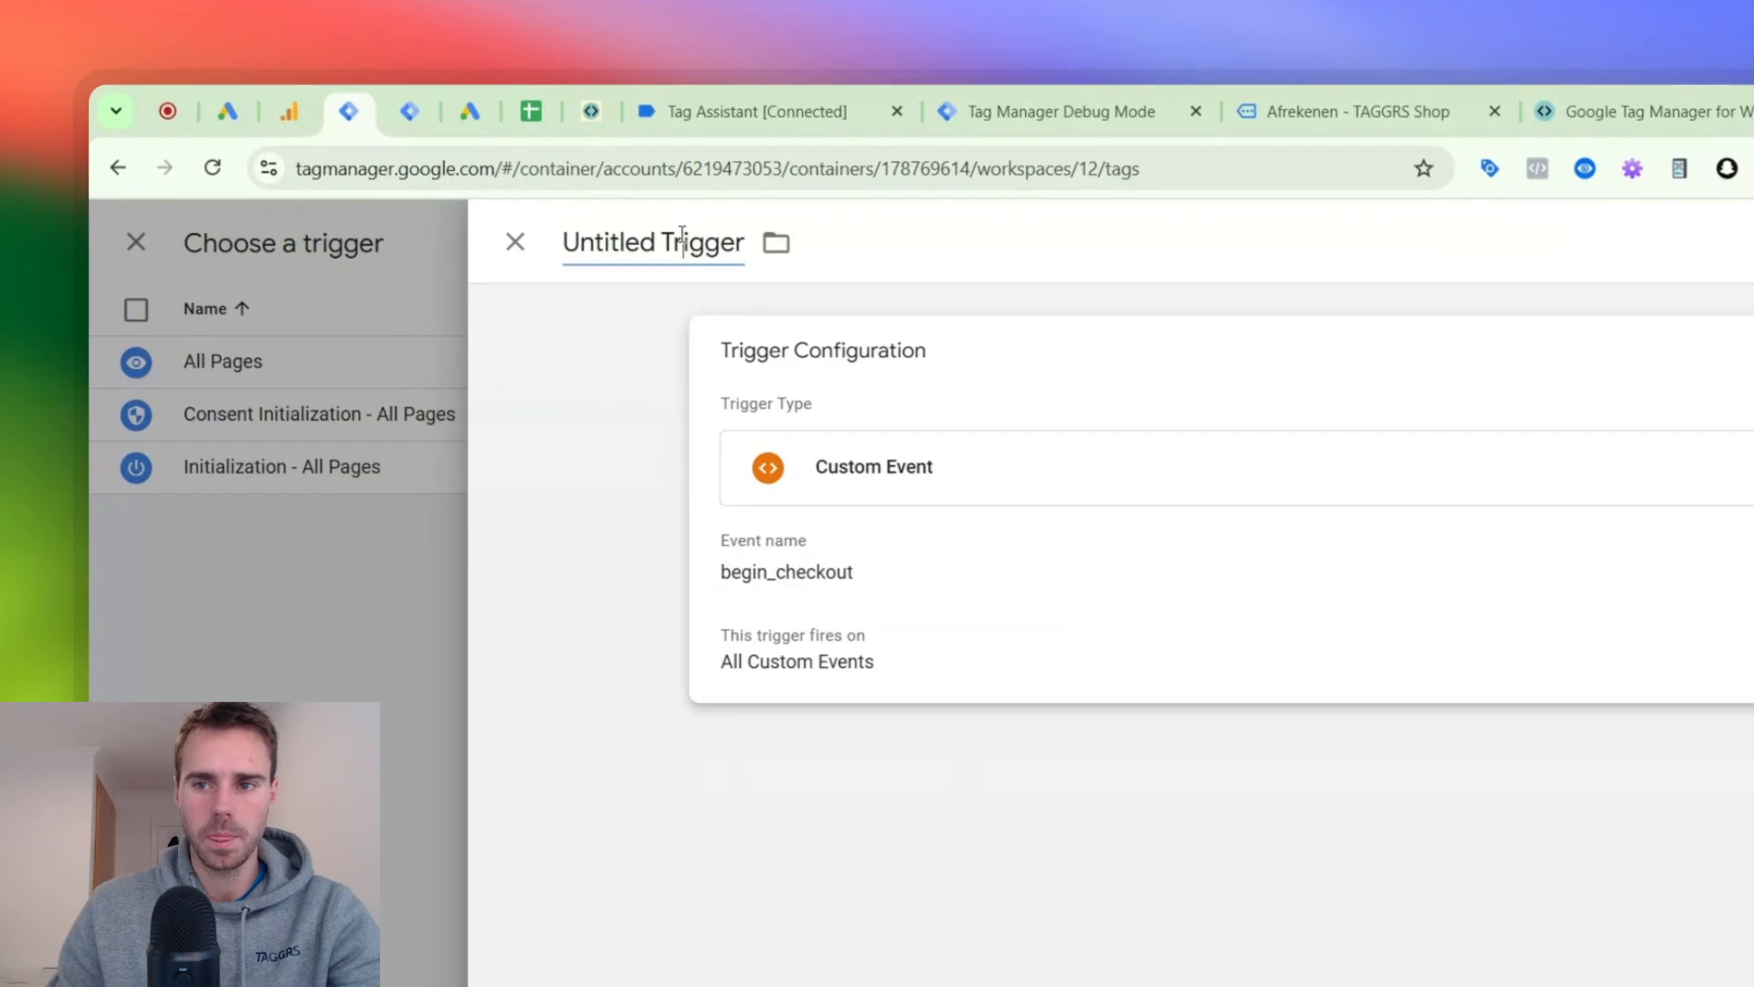
key("ctrl+a")
key("ctrl+v")
left_click(1417, 283)
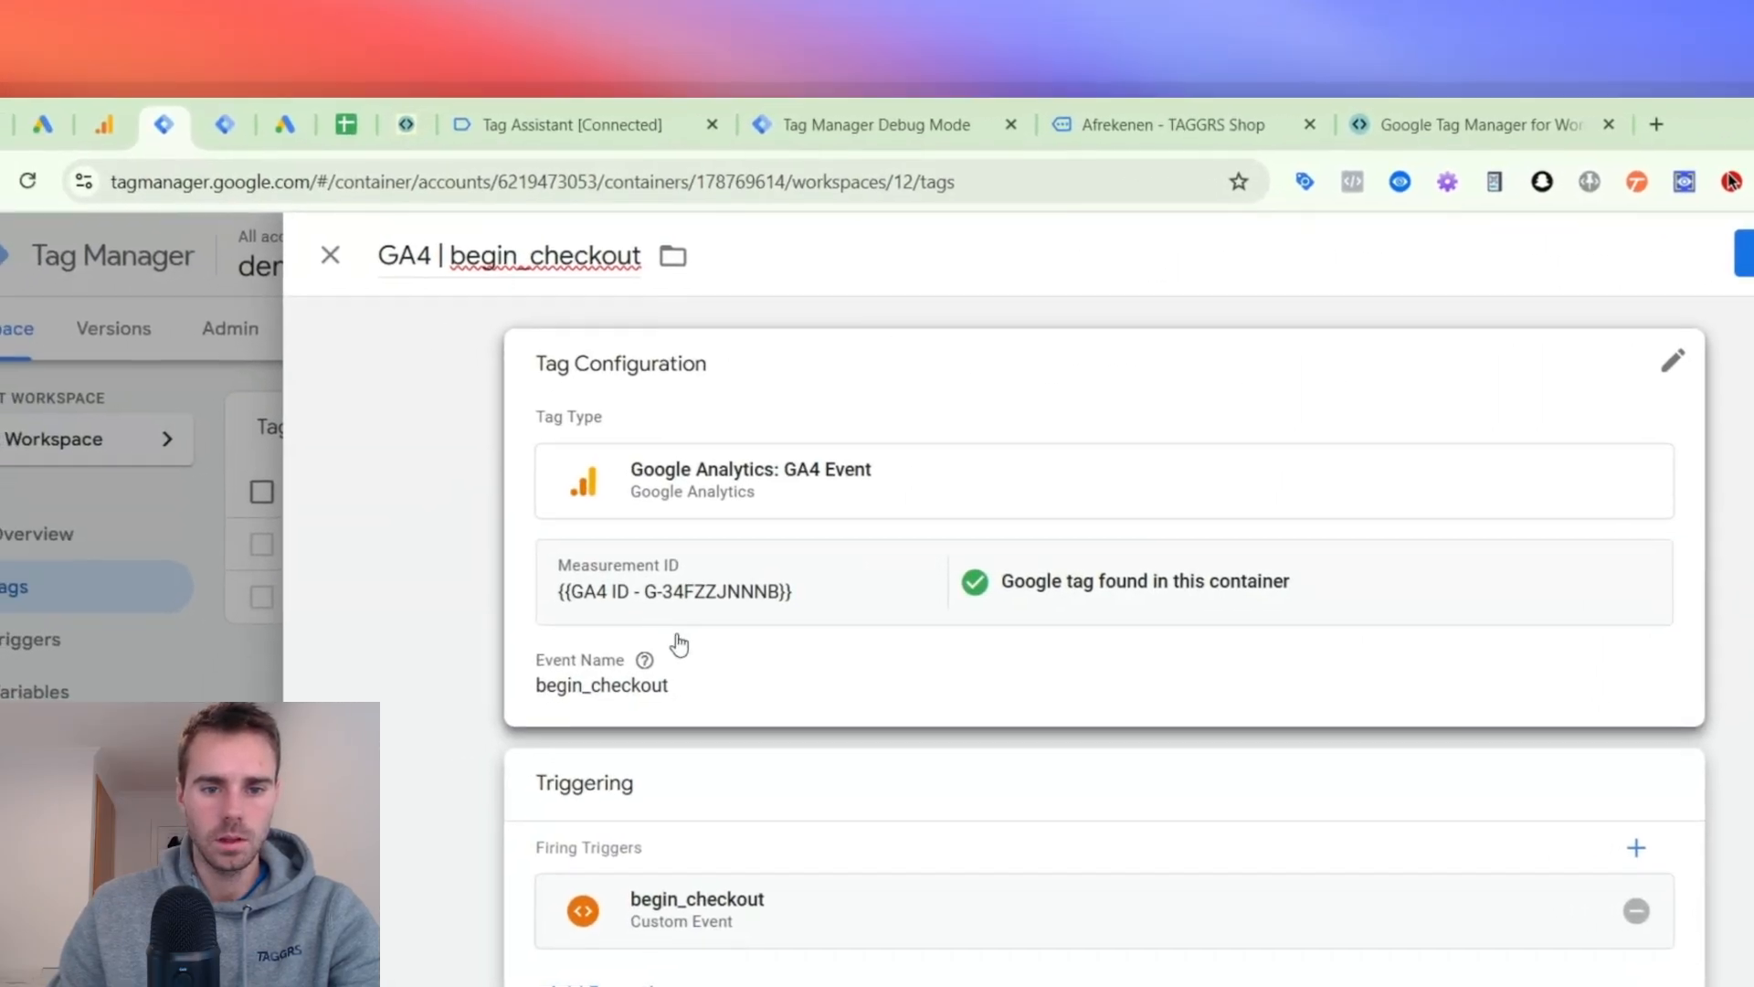
- Enable sending ecommerce data from the Data Layer in the begin_checkout tag
left_click(673, 646)
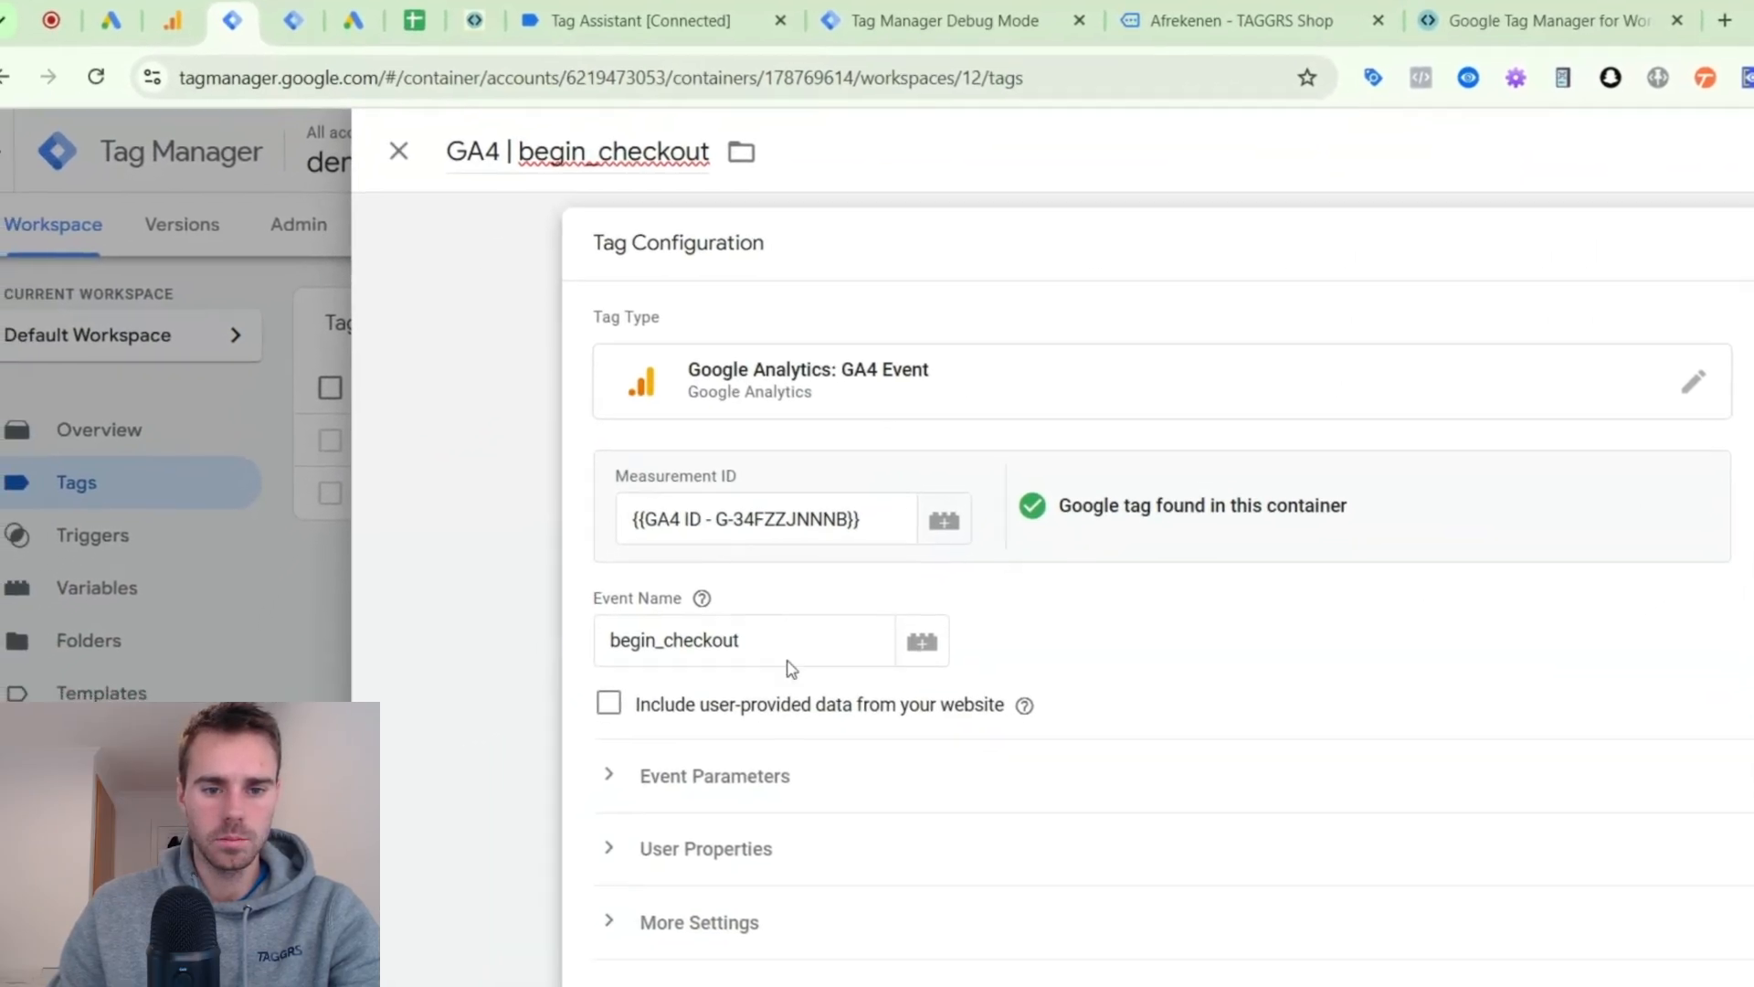
scroll(792, 669, "down", 1)
left_click(611, 922)
left_click(652, 984)
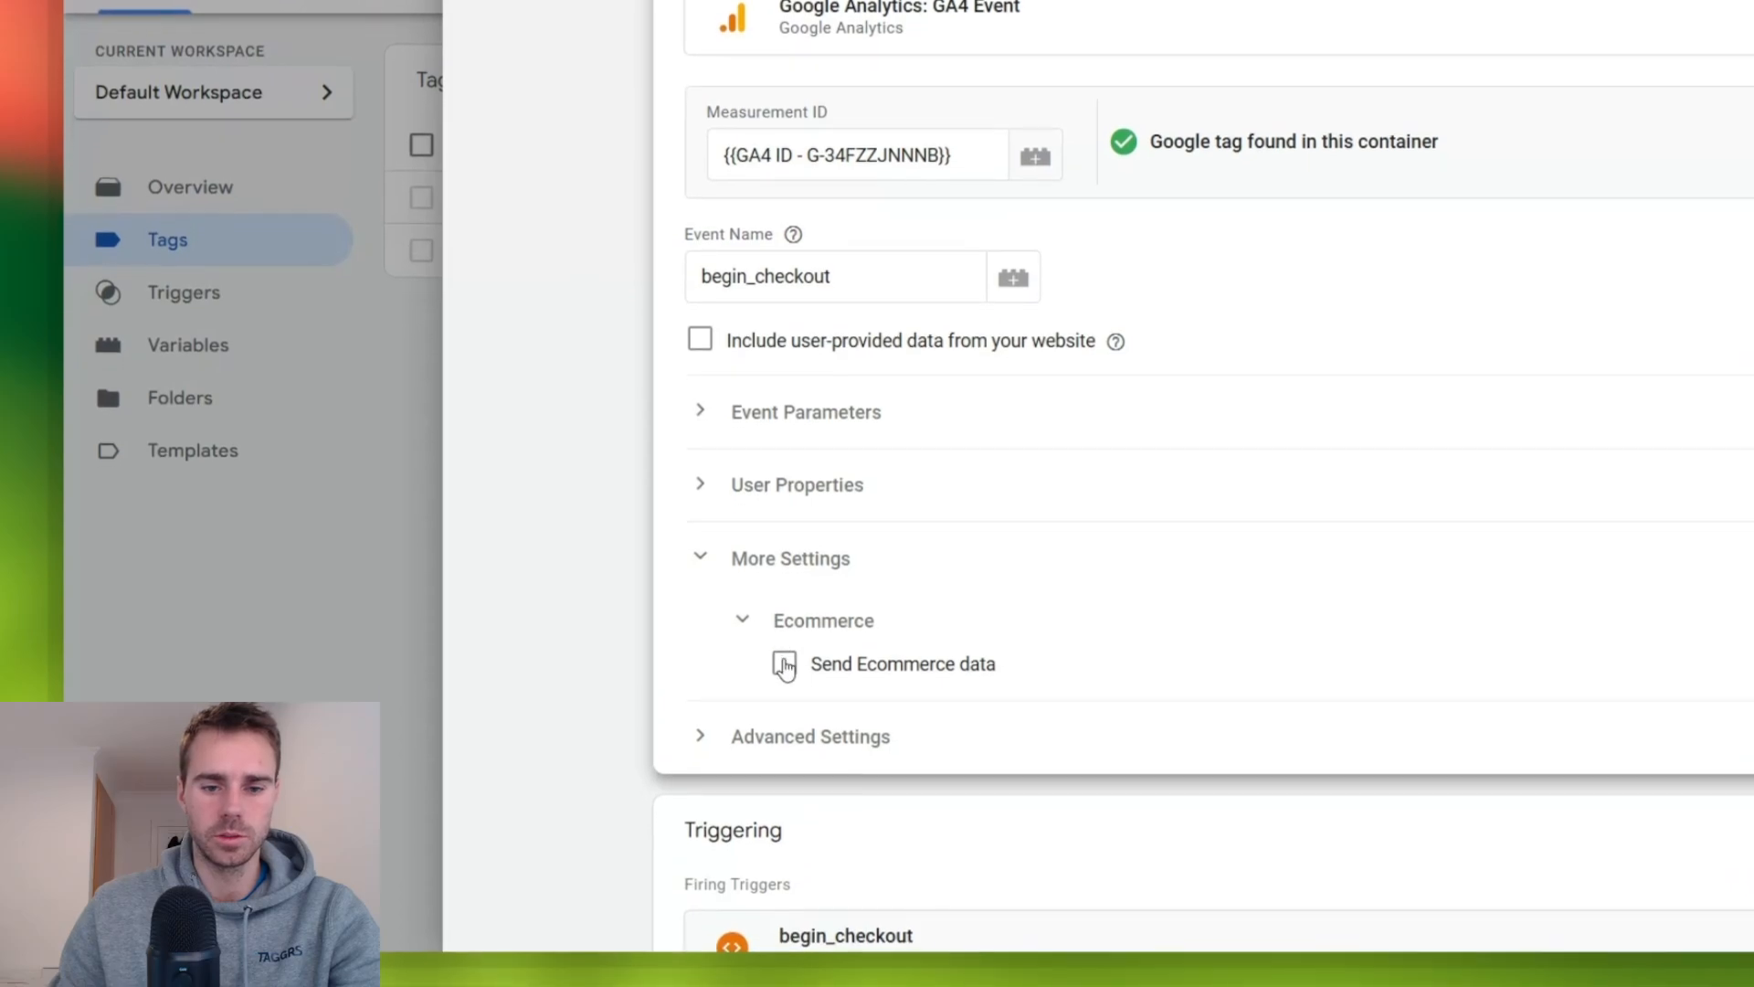
left_click(784, 665)
scroll(807, 681, "down", 3)
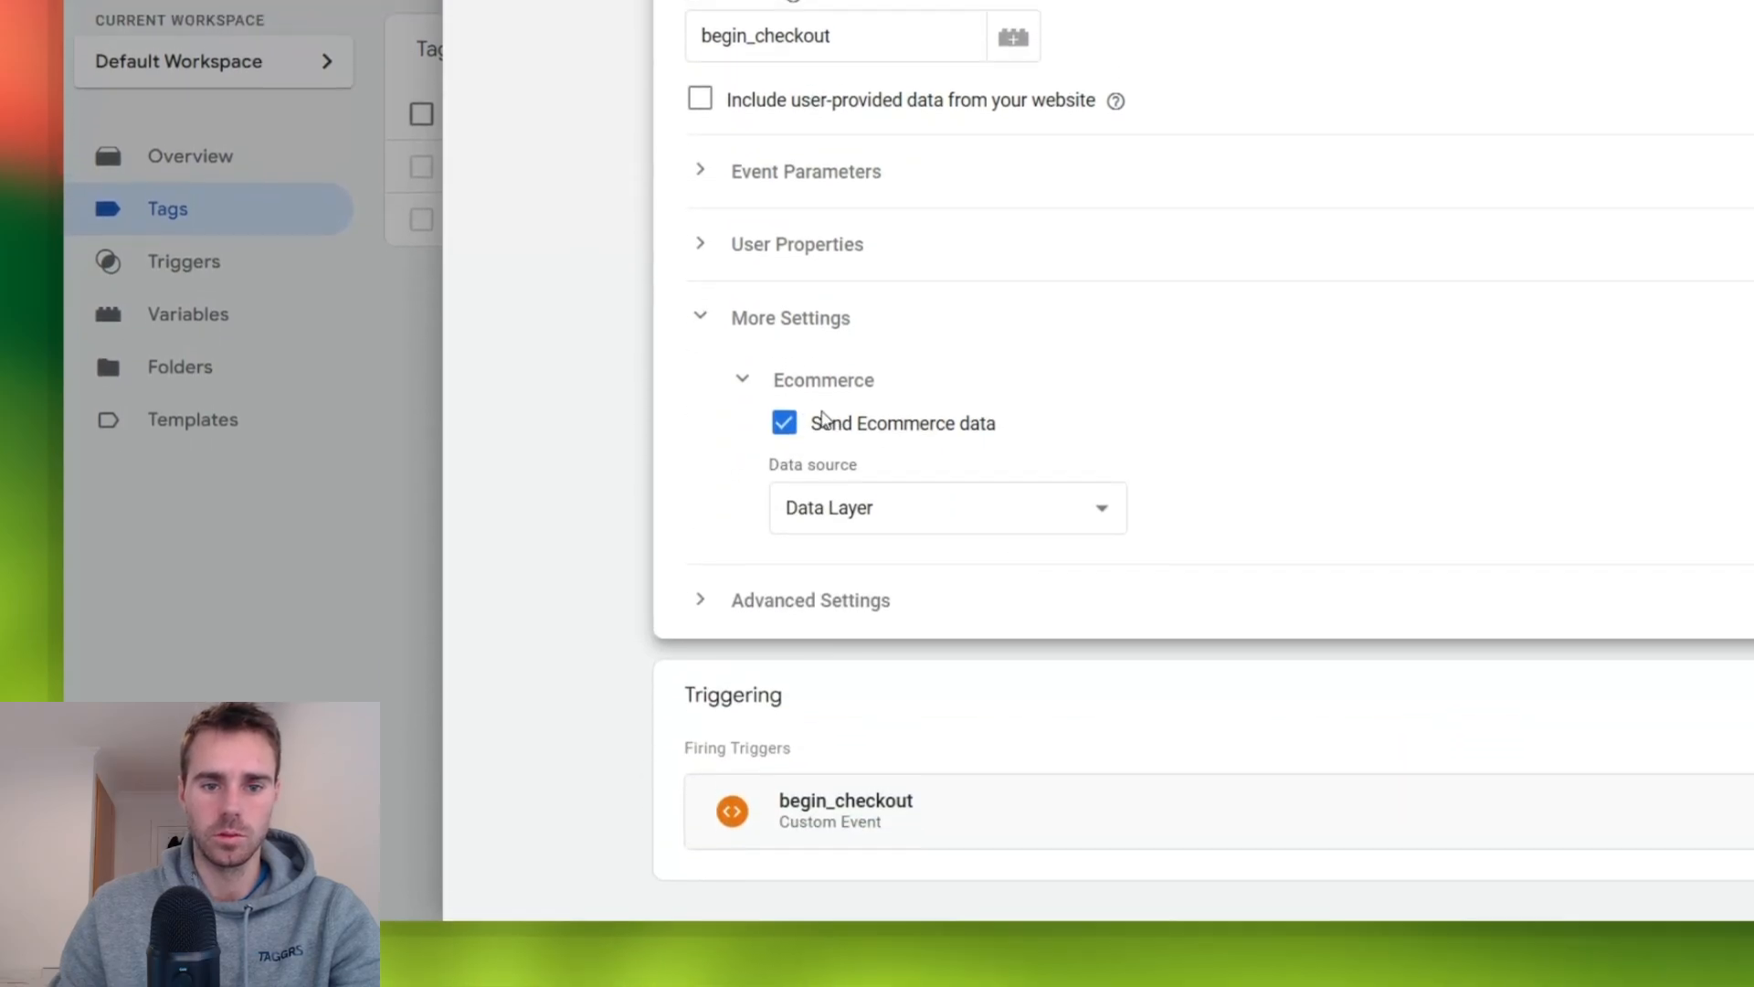
- Compare the tag's event parameter and ecommerce settings with the currency, value and items in the begin_checkout data layer push
left_click(796, 187)
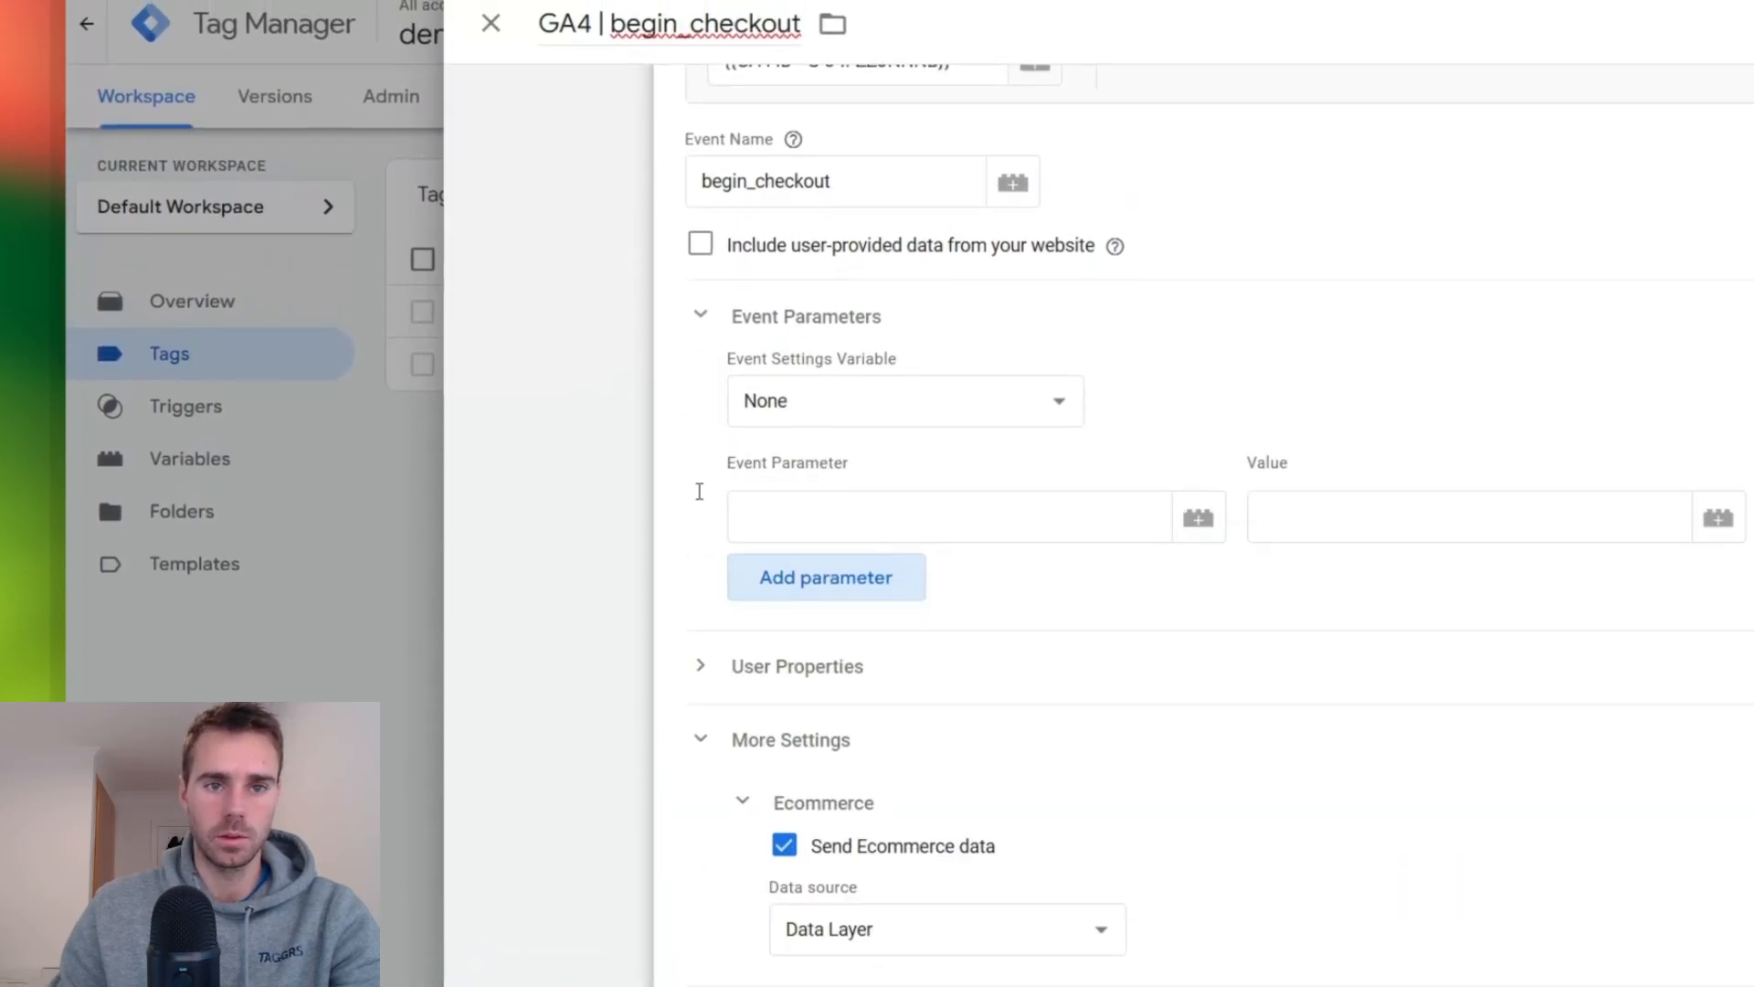
left_click(599, 36)
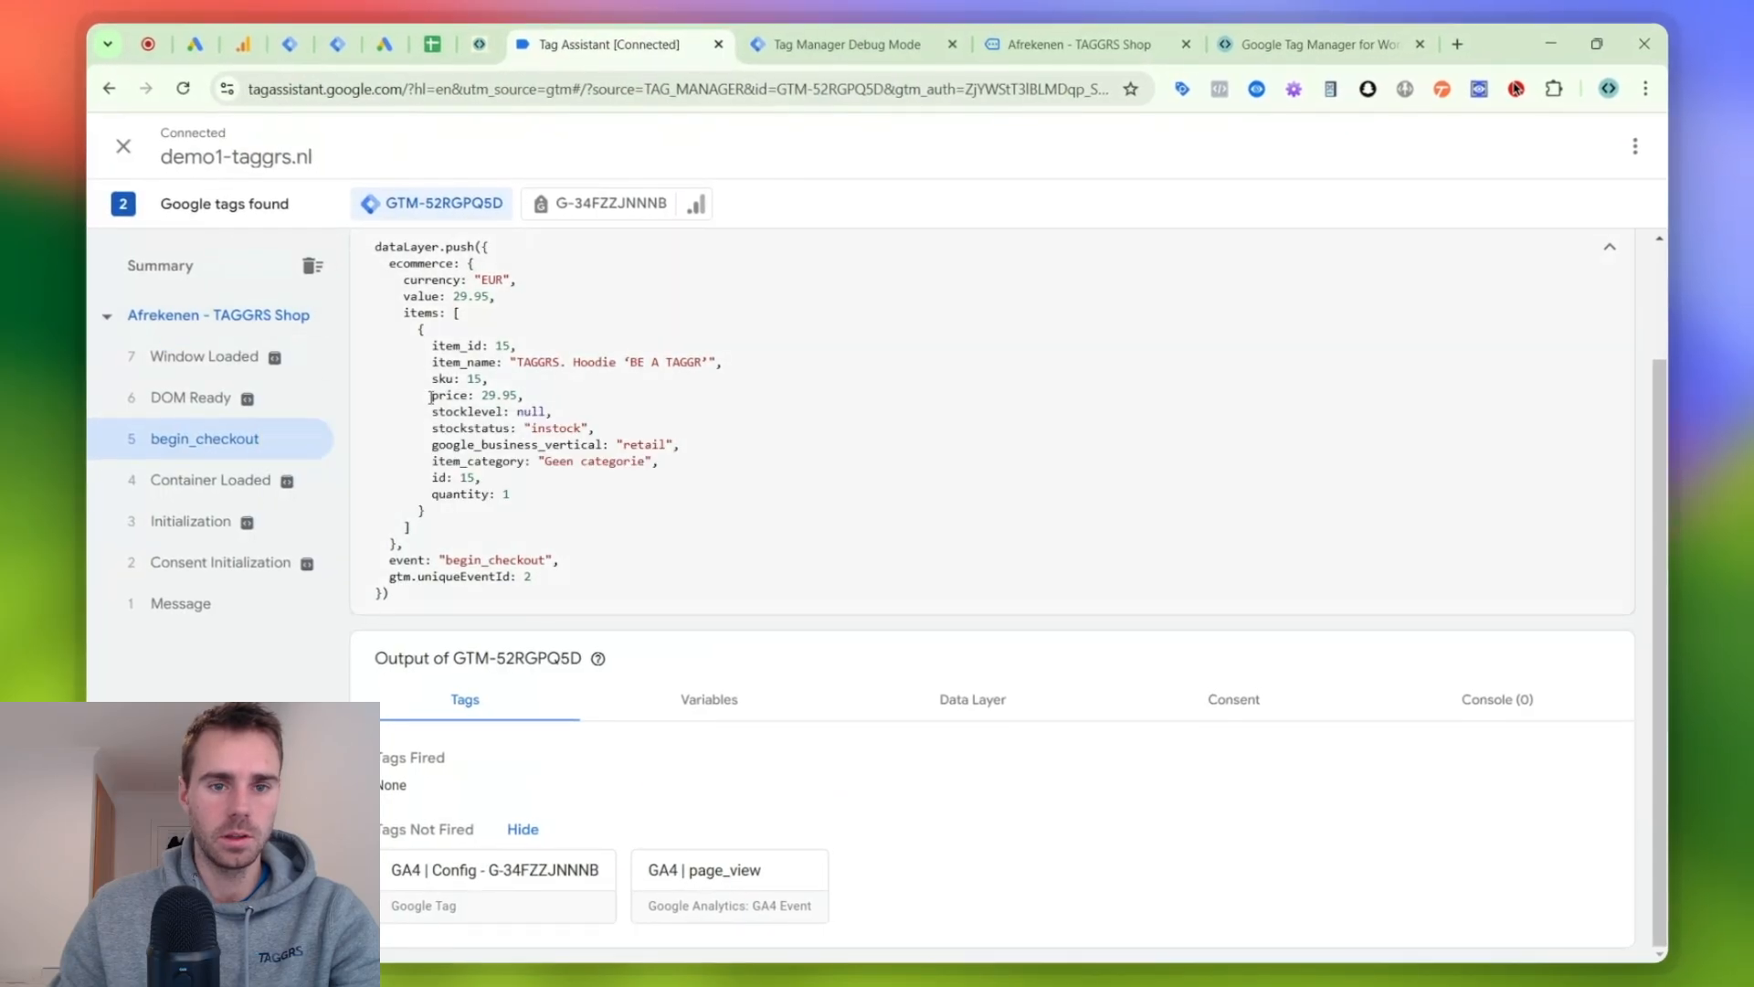
left_click(287, 39)
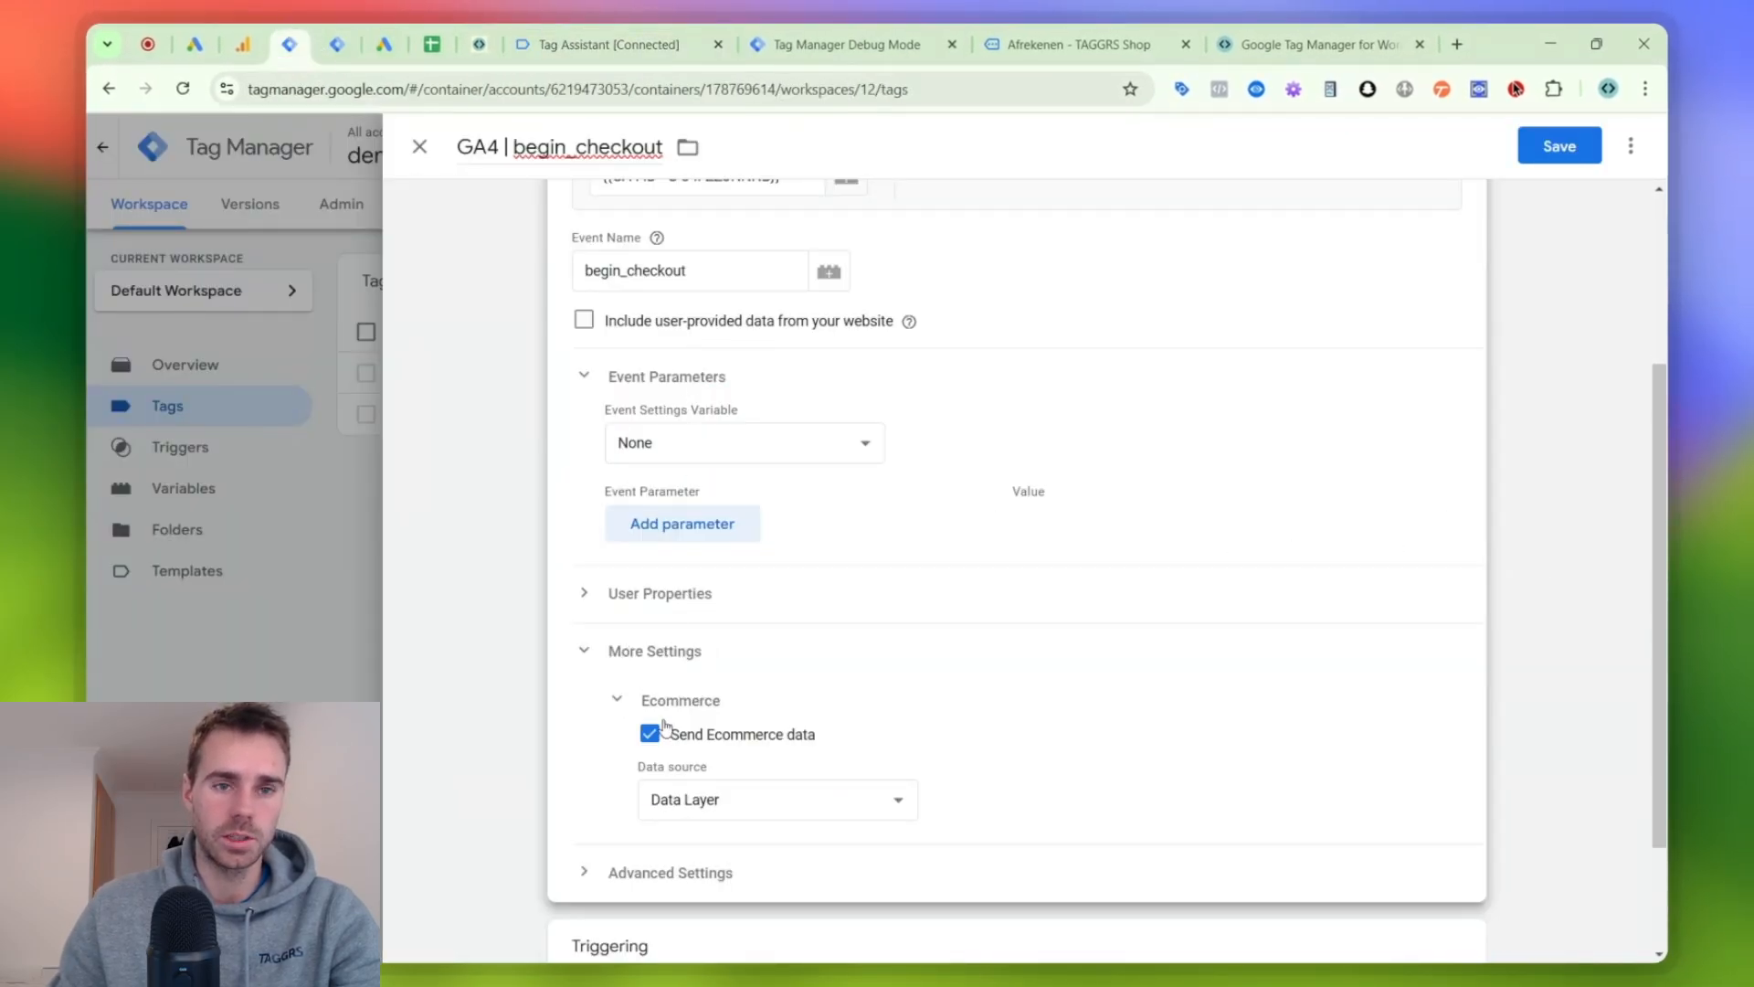
left_click(548, 44)
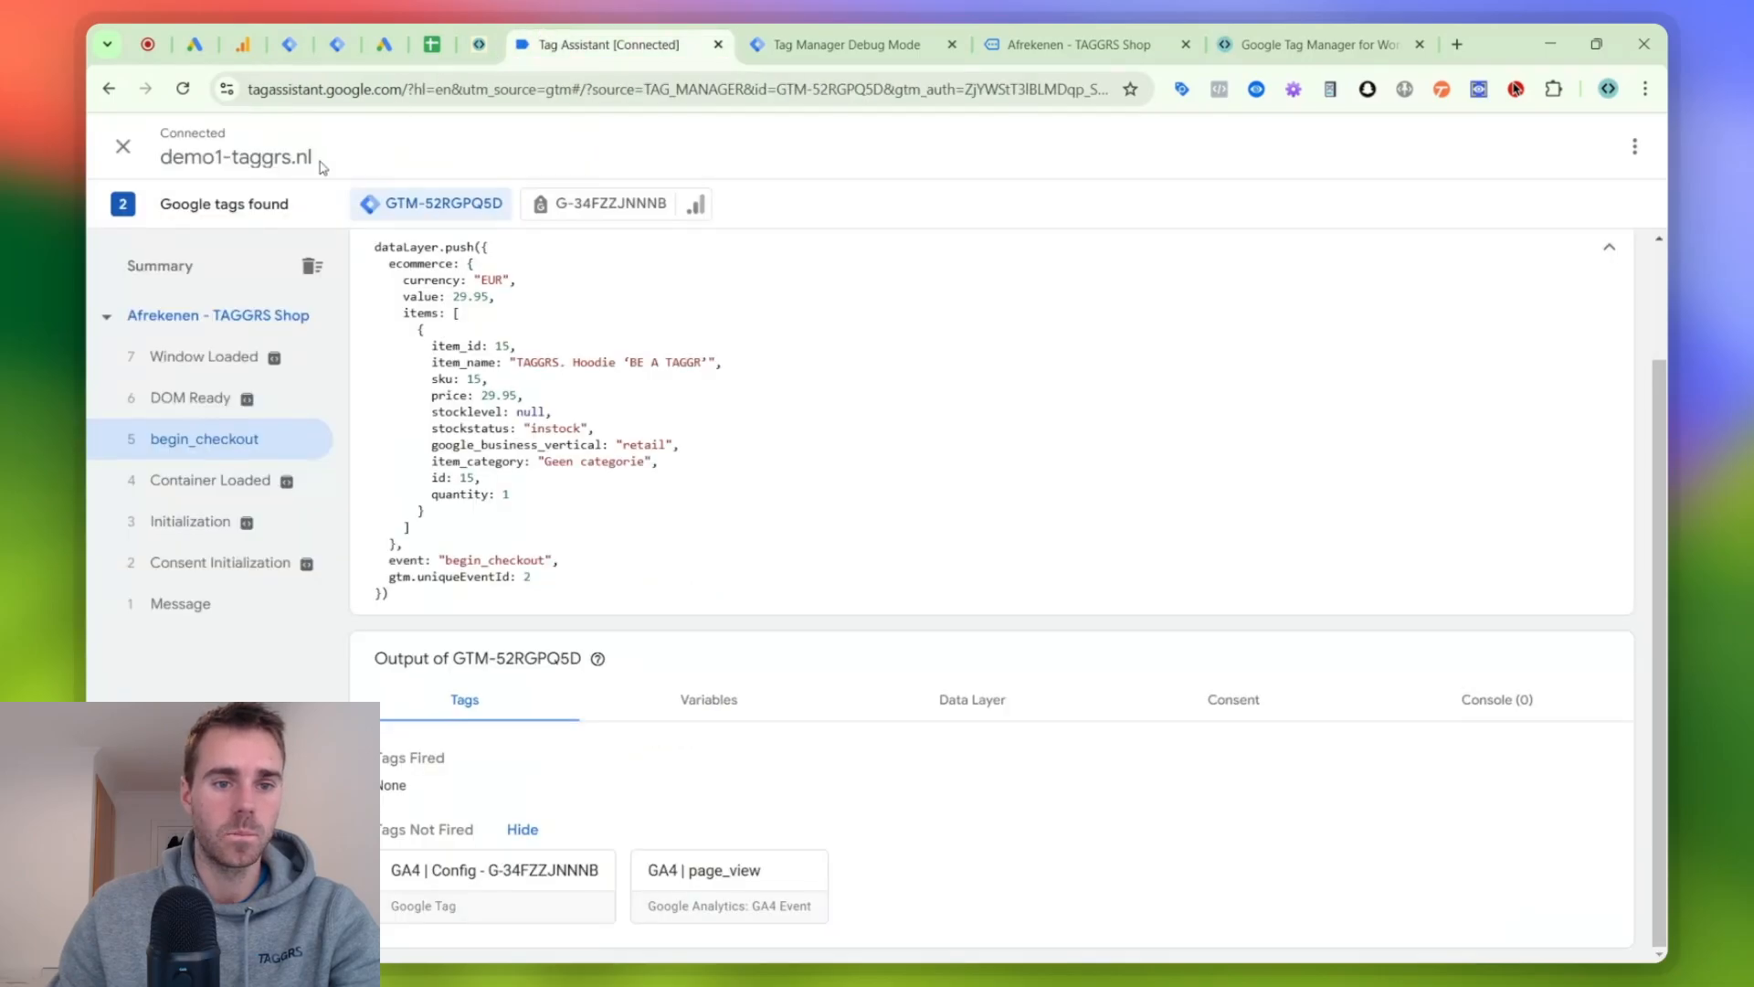
scroll(442, 509, "up", 1)
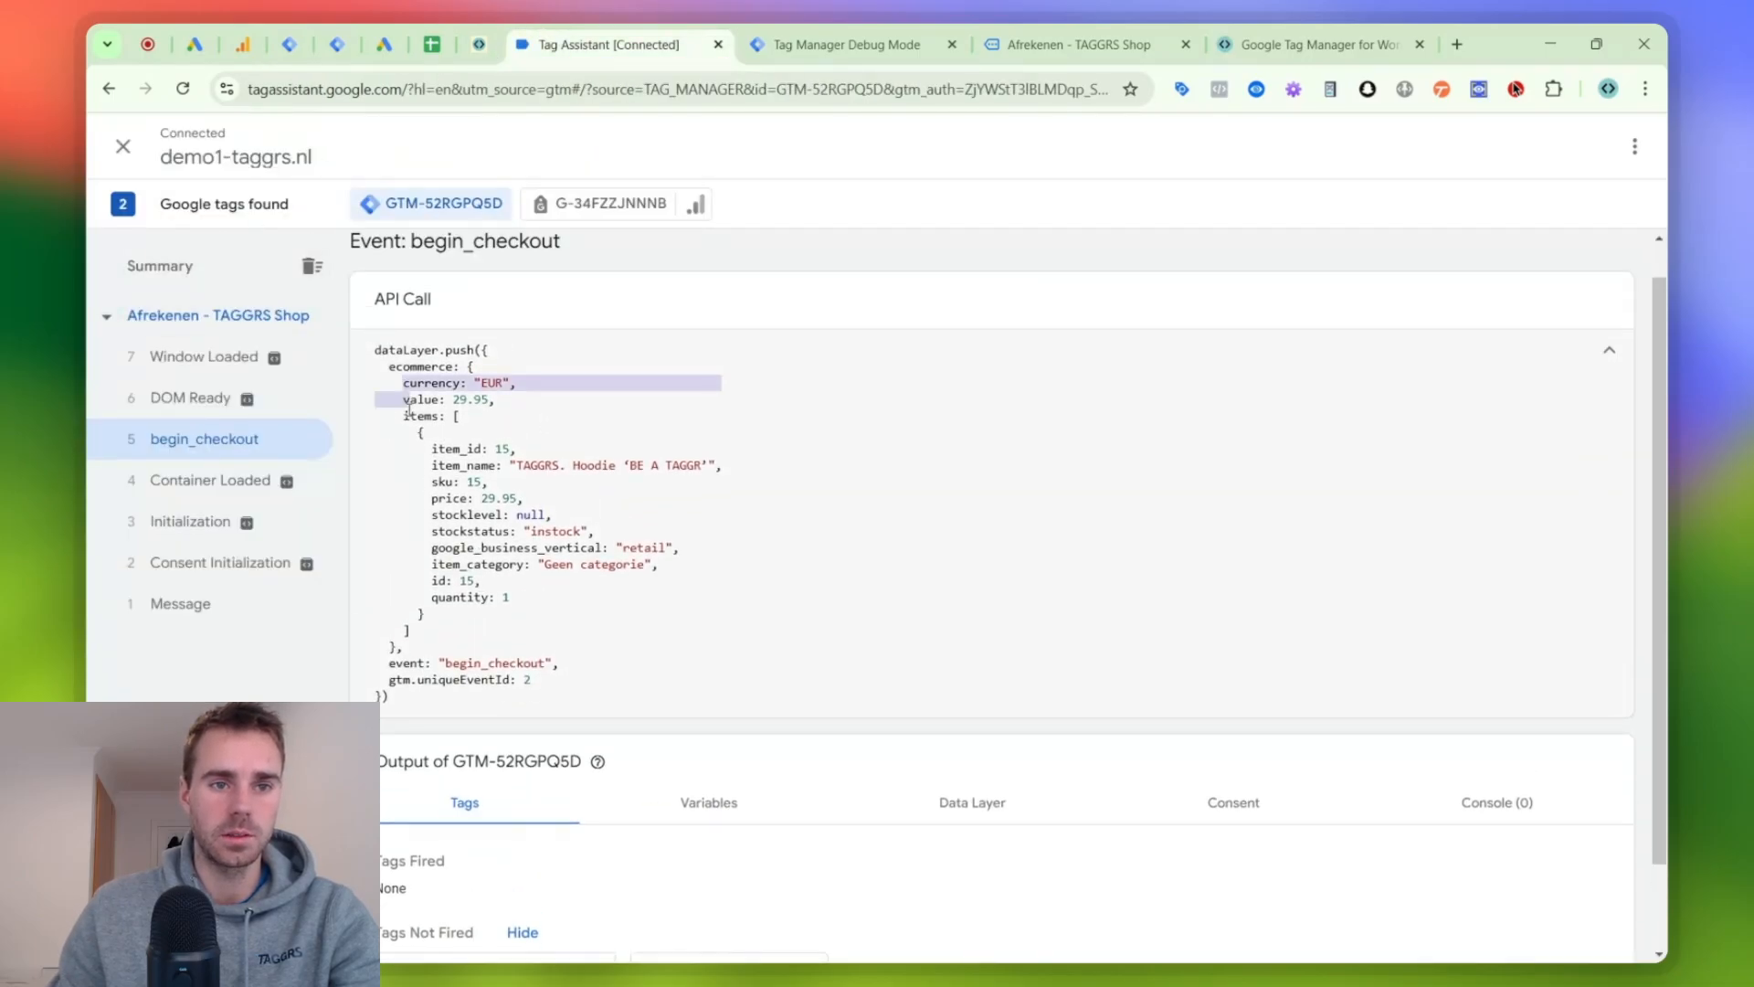
left_click(242, 43)
left_click(289, 44)
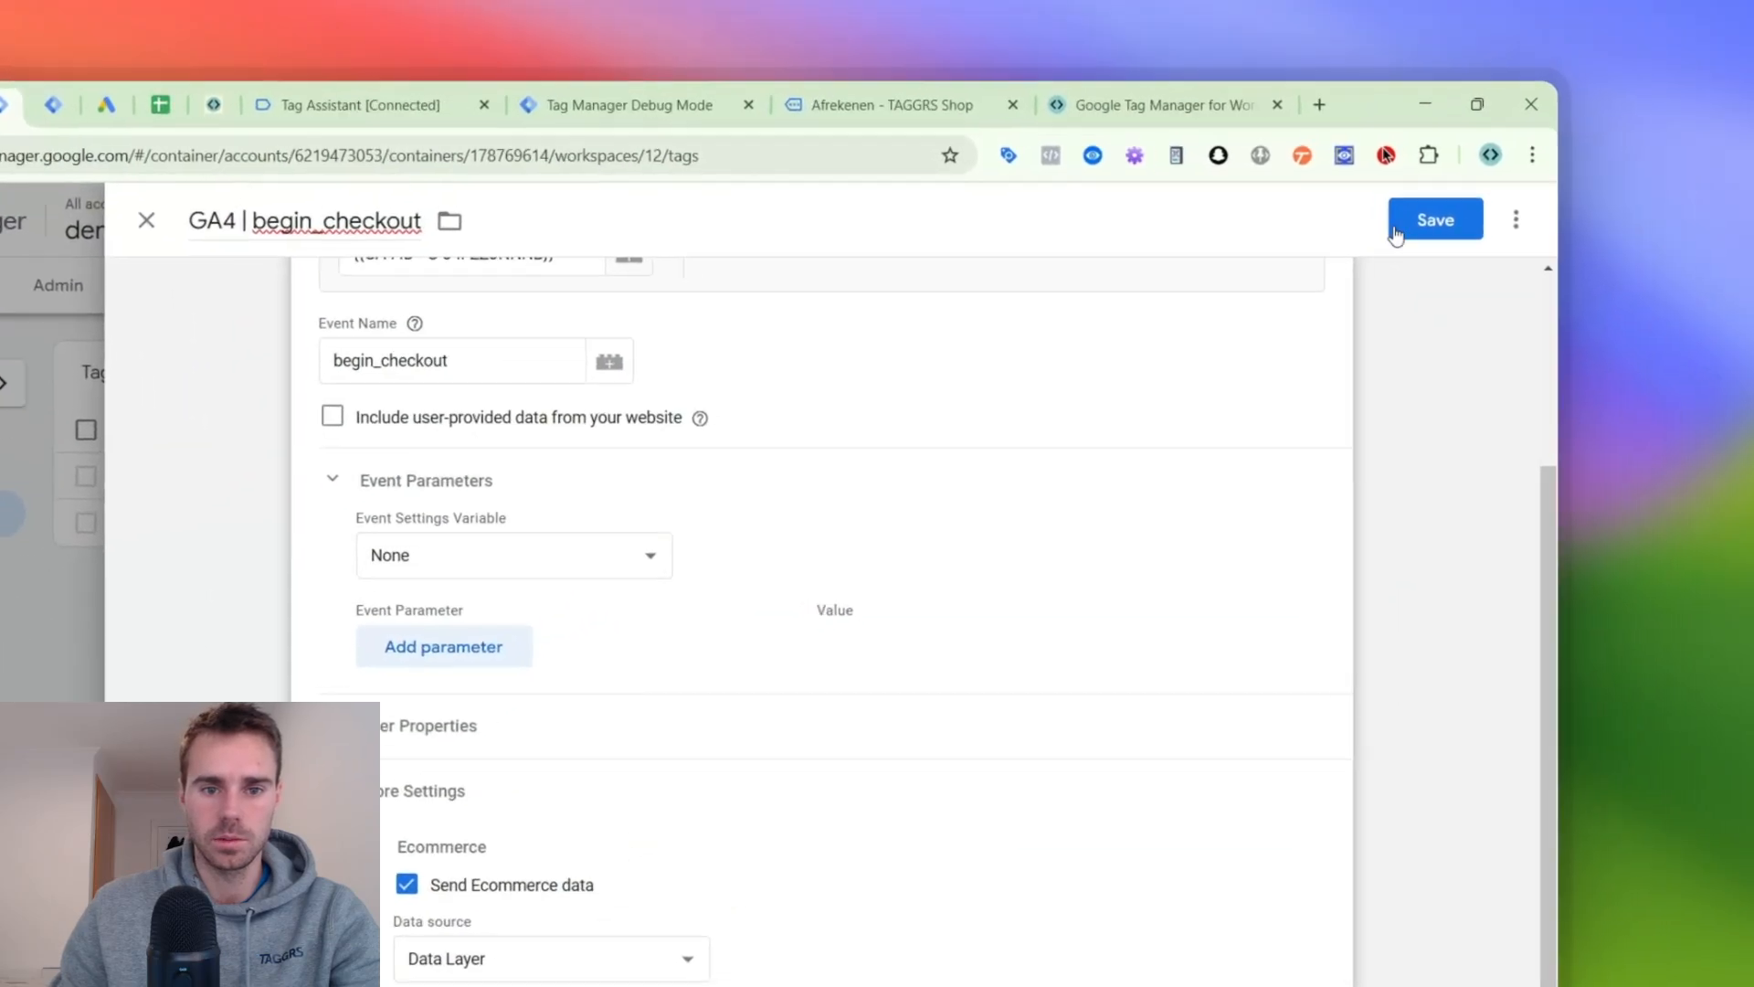
- Save the GA4 | begin_checkout tag and restart the web container's preview on the shop's Afrekenen page
left_click(1395, 233)
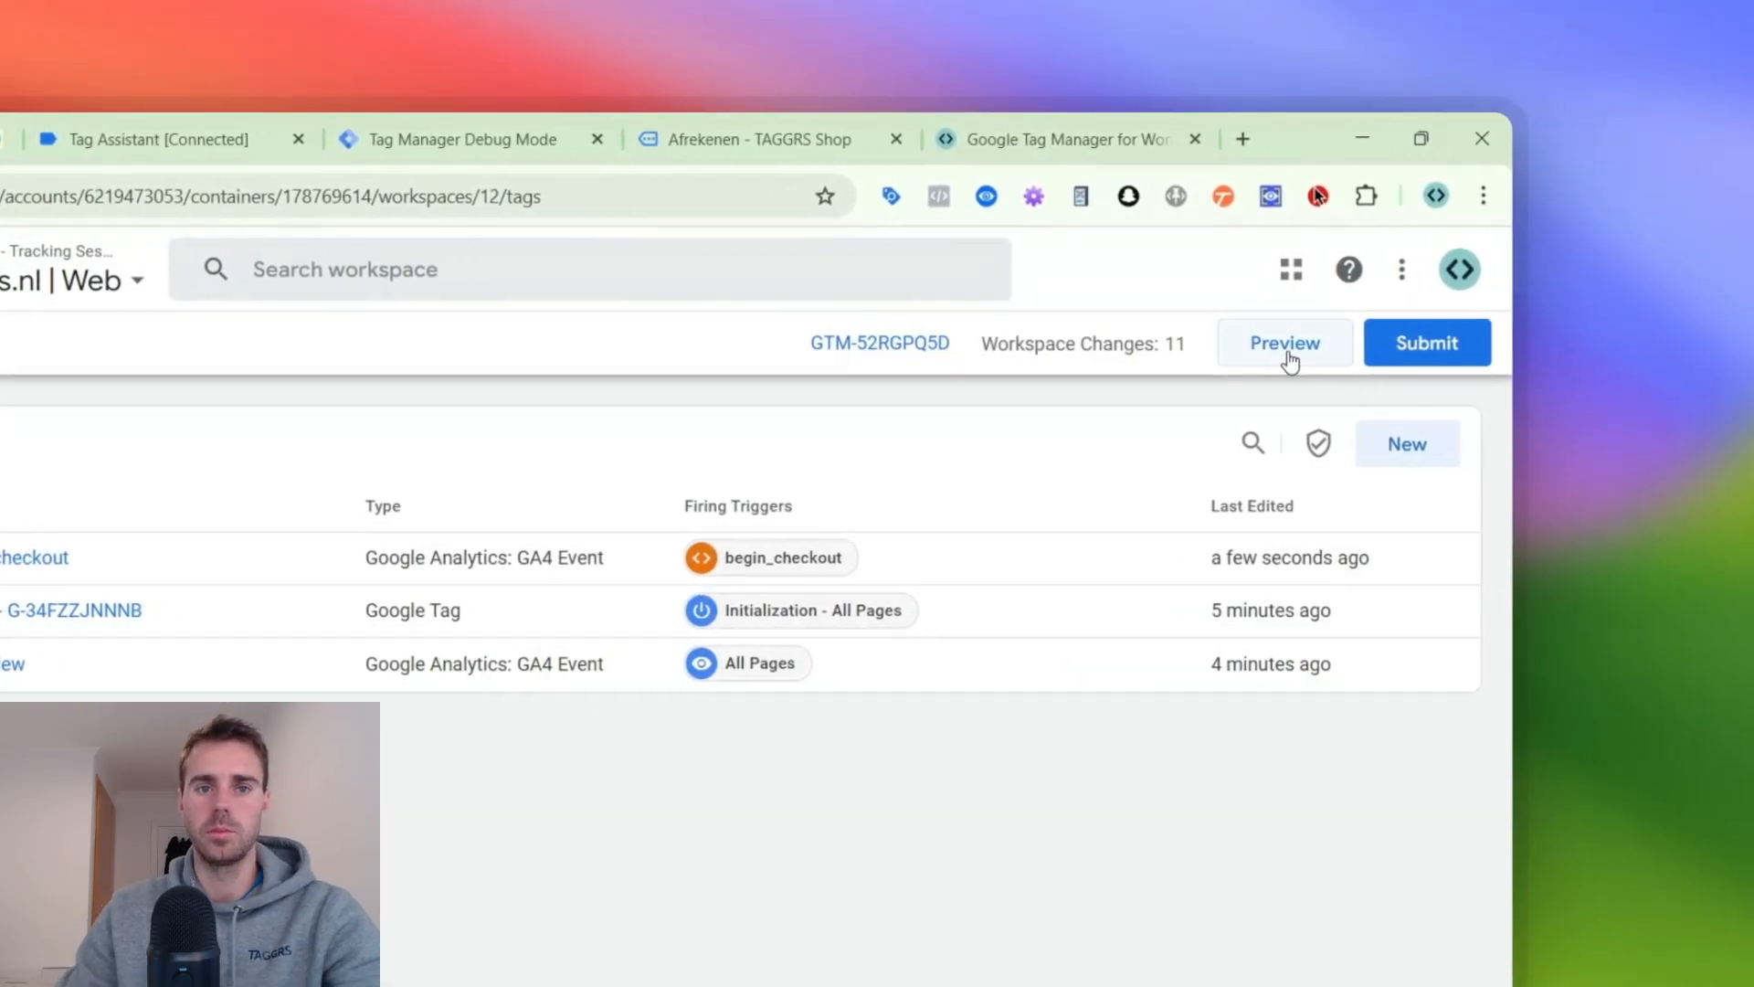
left_click(1388, 342)
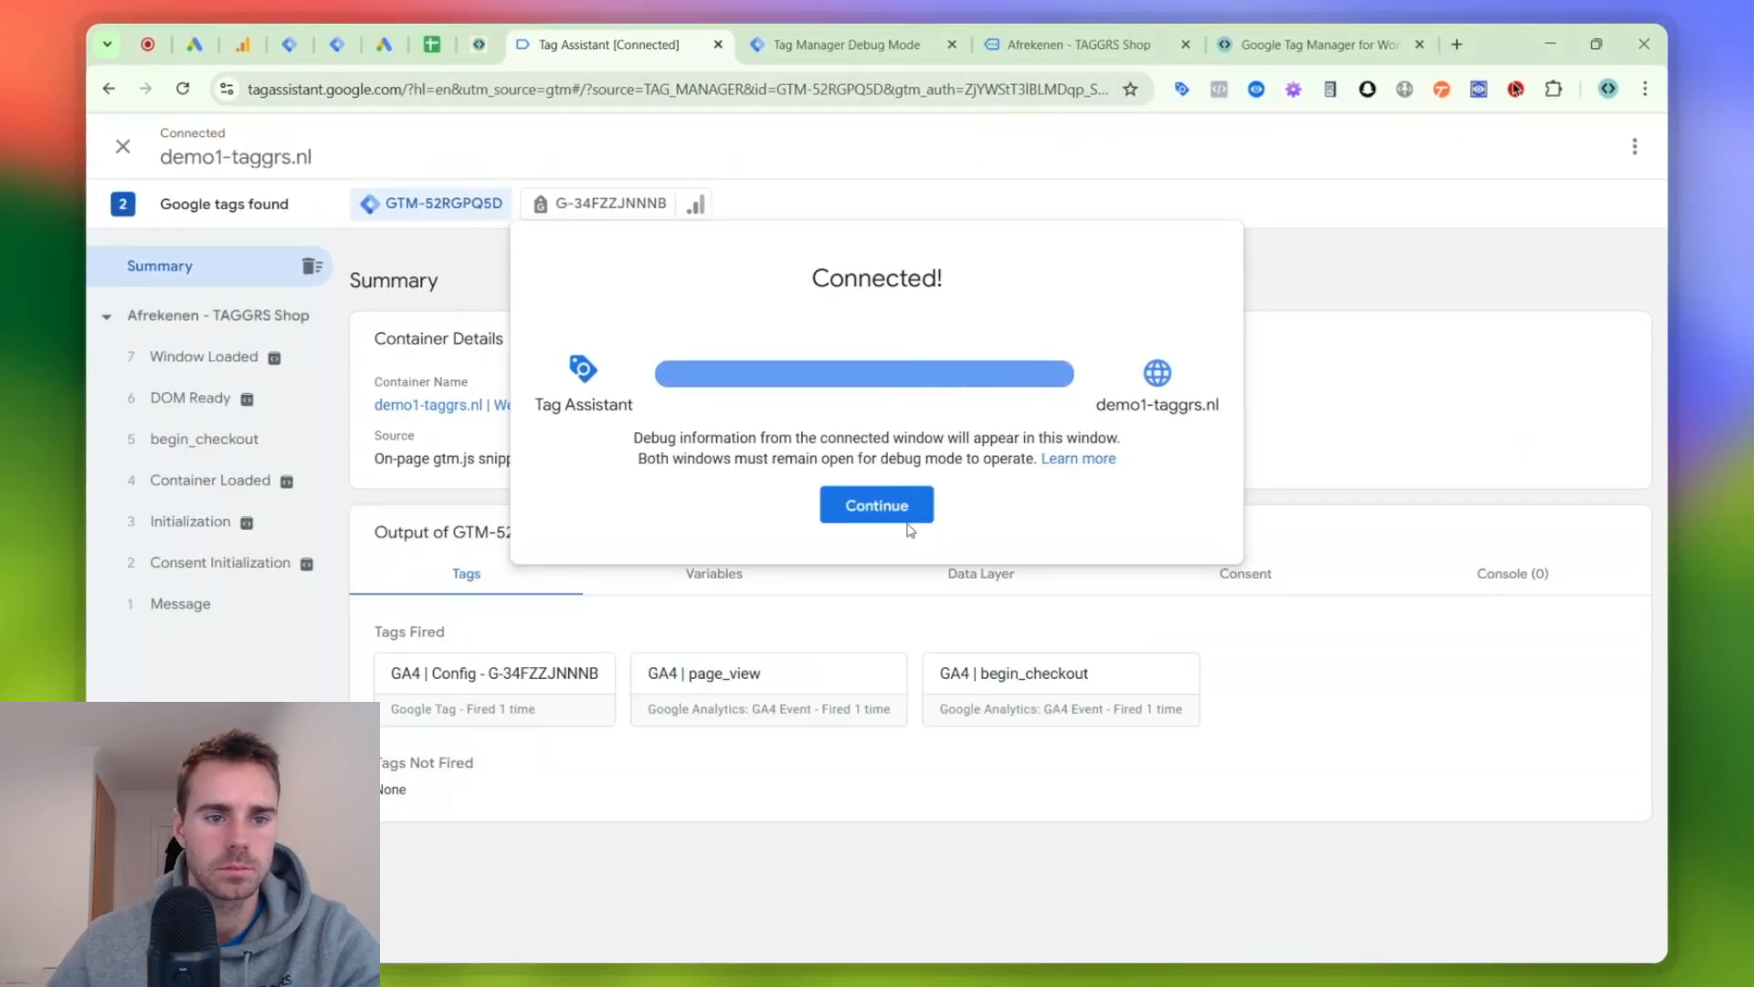
left_click(908, 522)
- Open the newest begin_checkout request in the server container's preview and inspect the tags of the begin_checkout event in Tag Assistant
left_click(1085, 42)
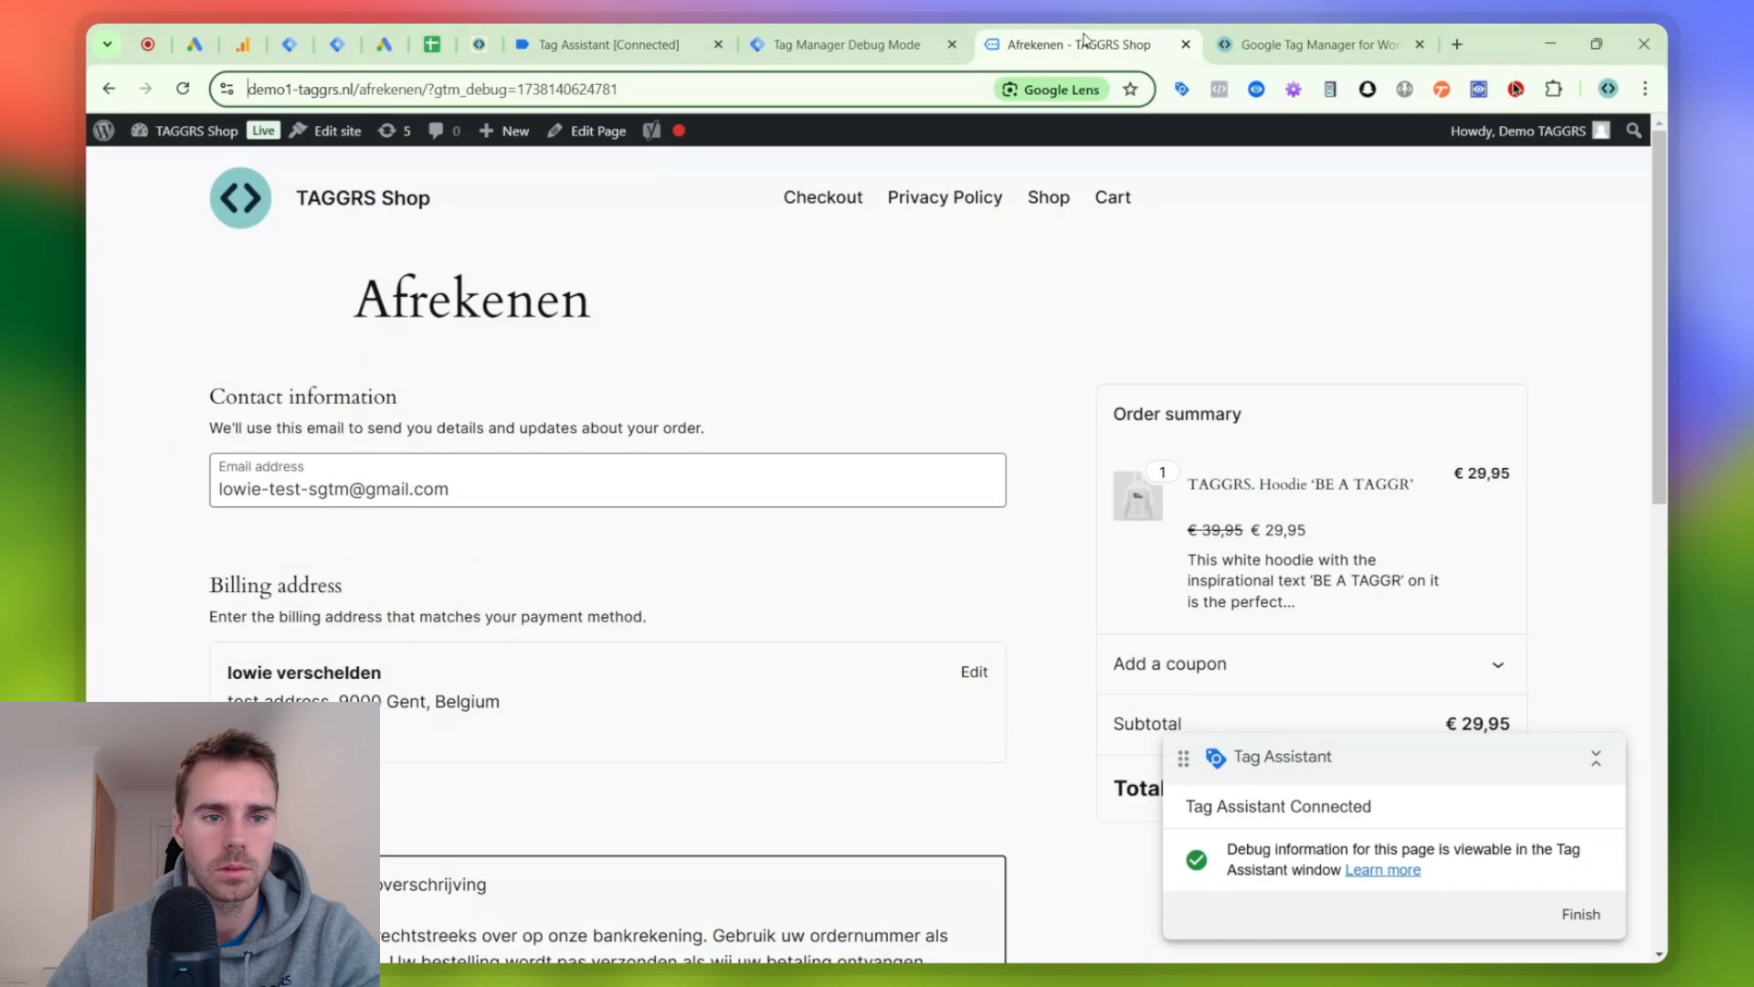
left_click(829, 37)
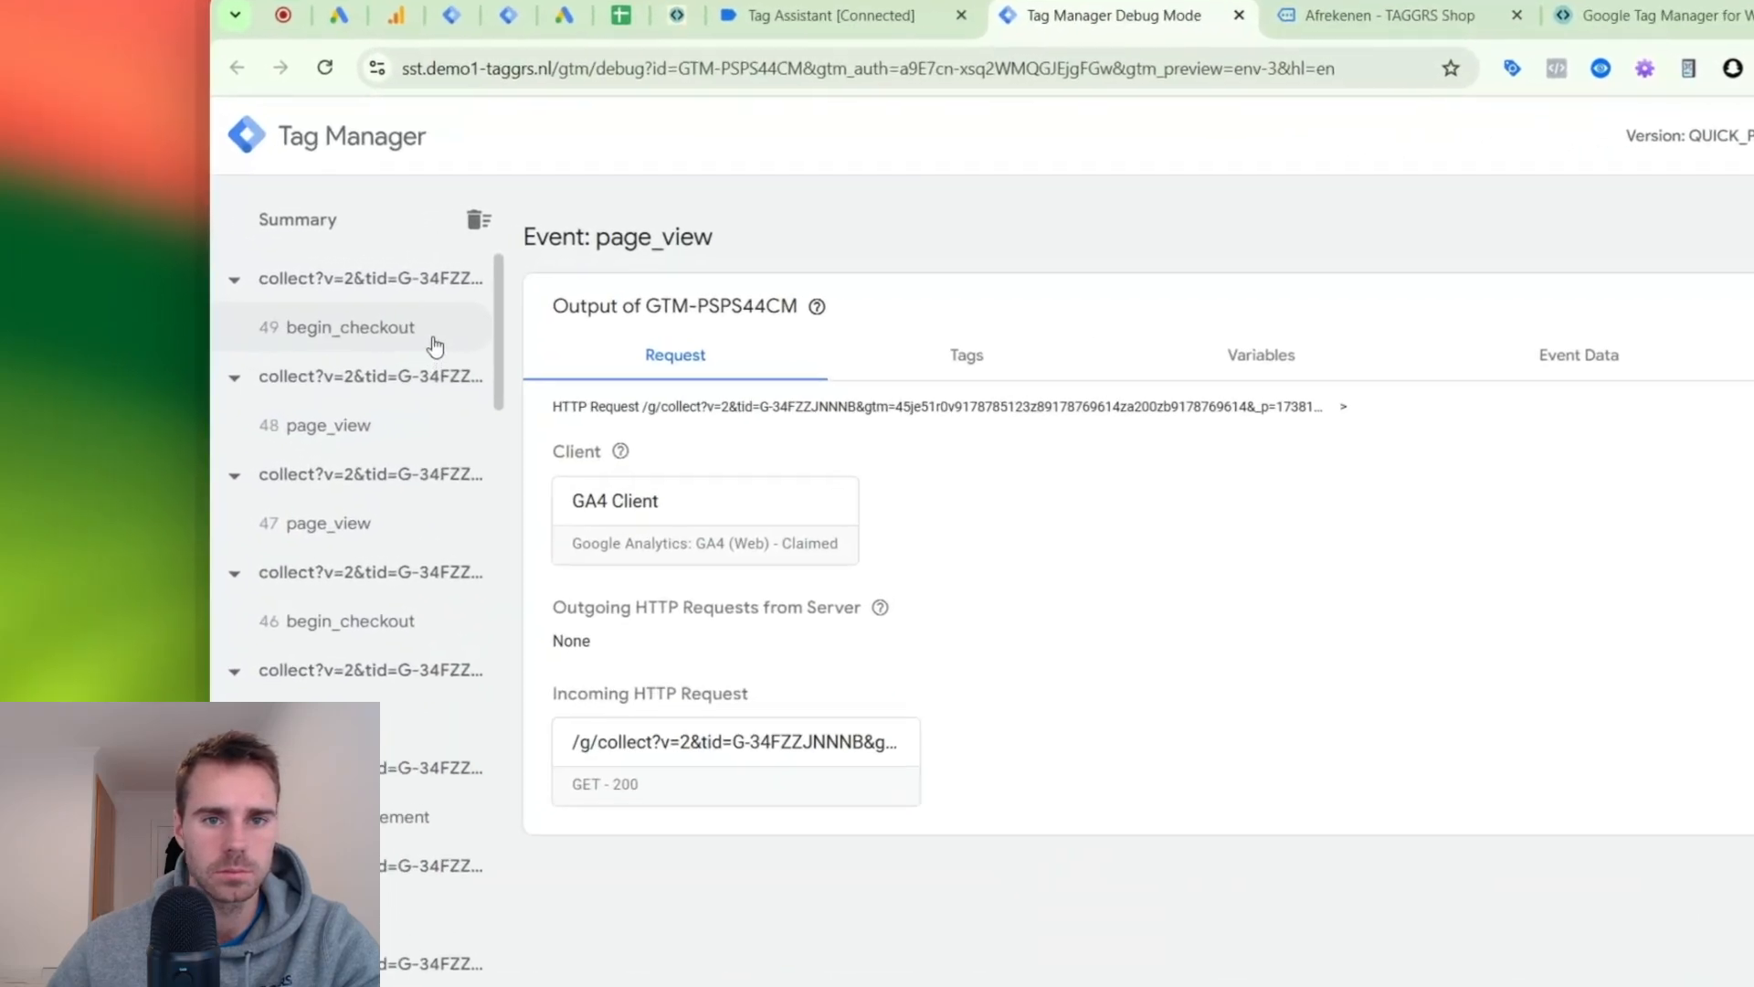
left_click(210, 306)
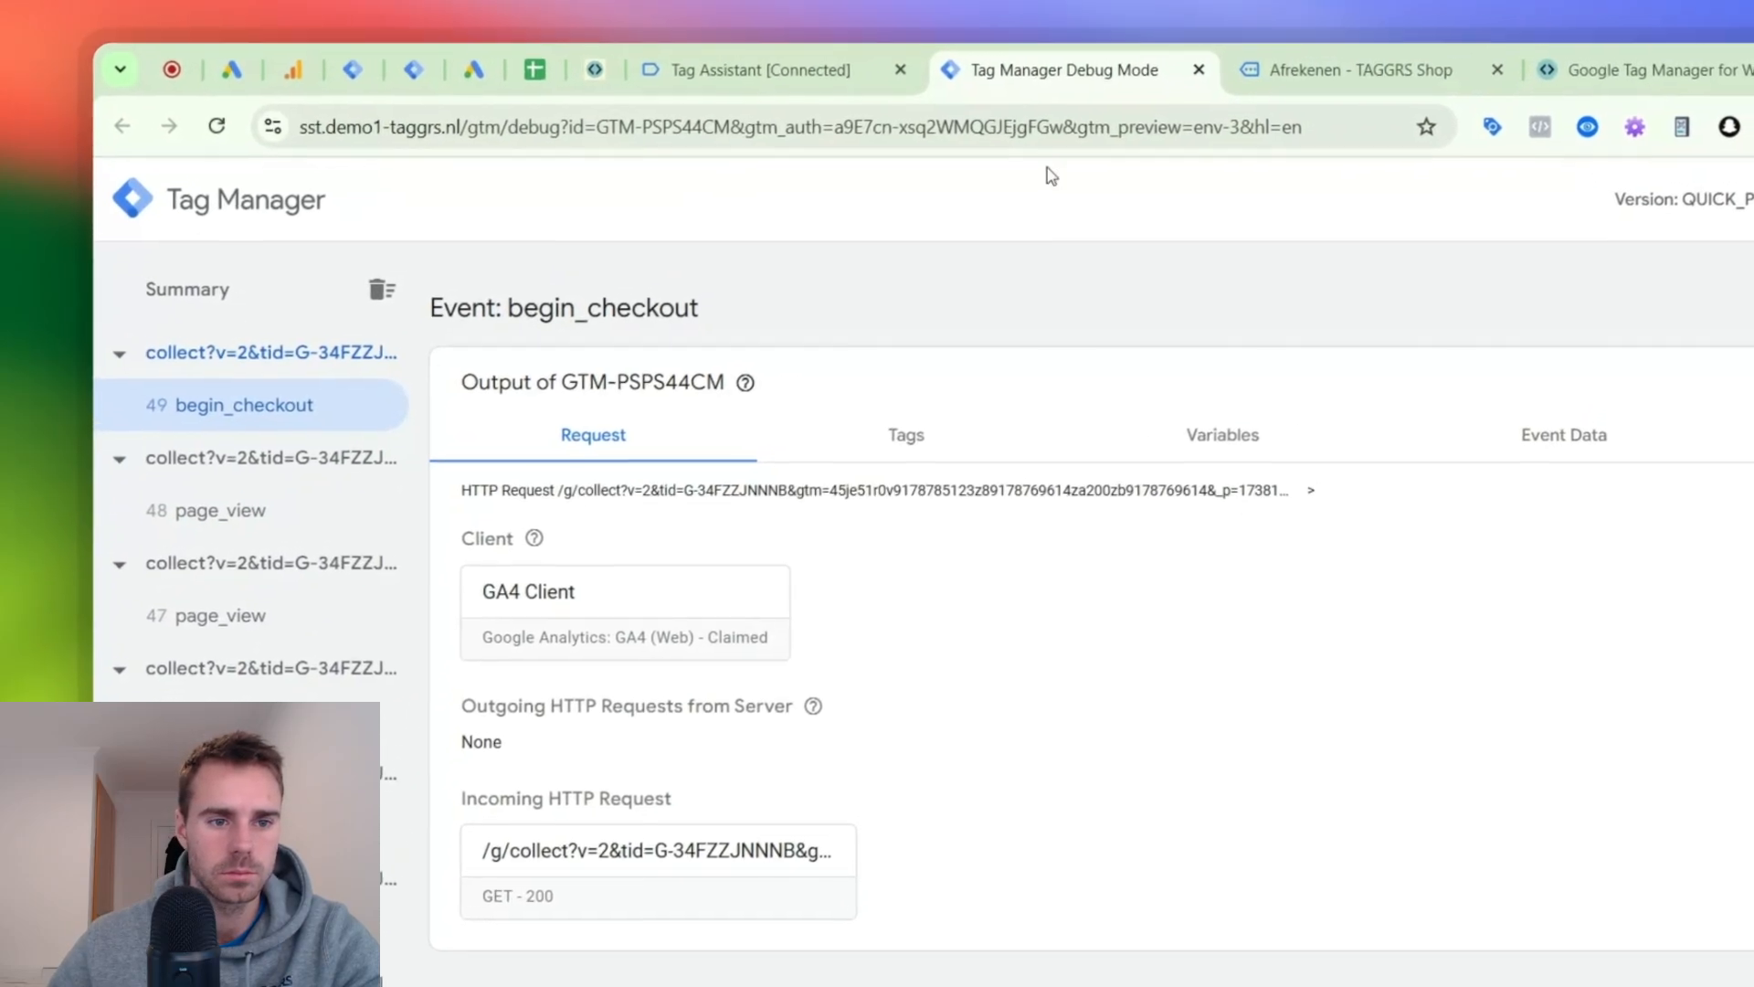
left_click(804, 66)
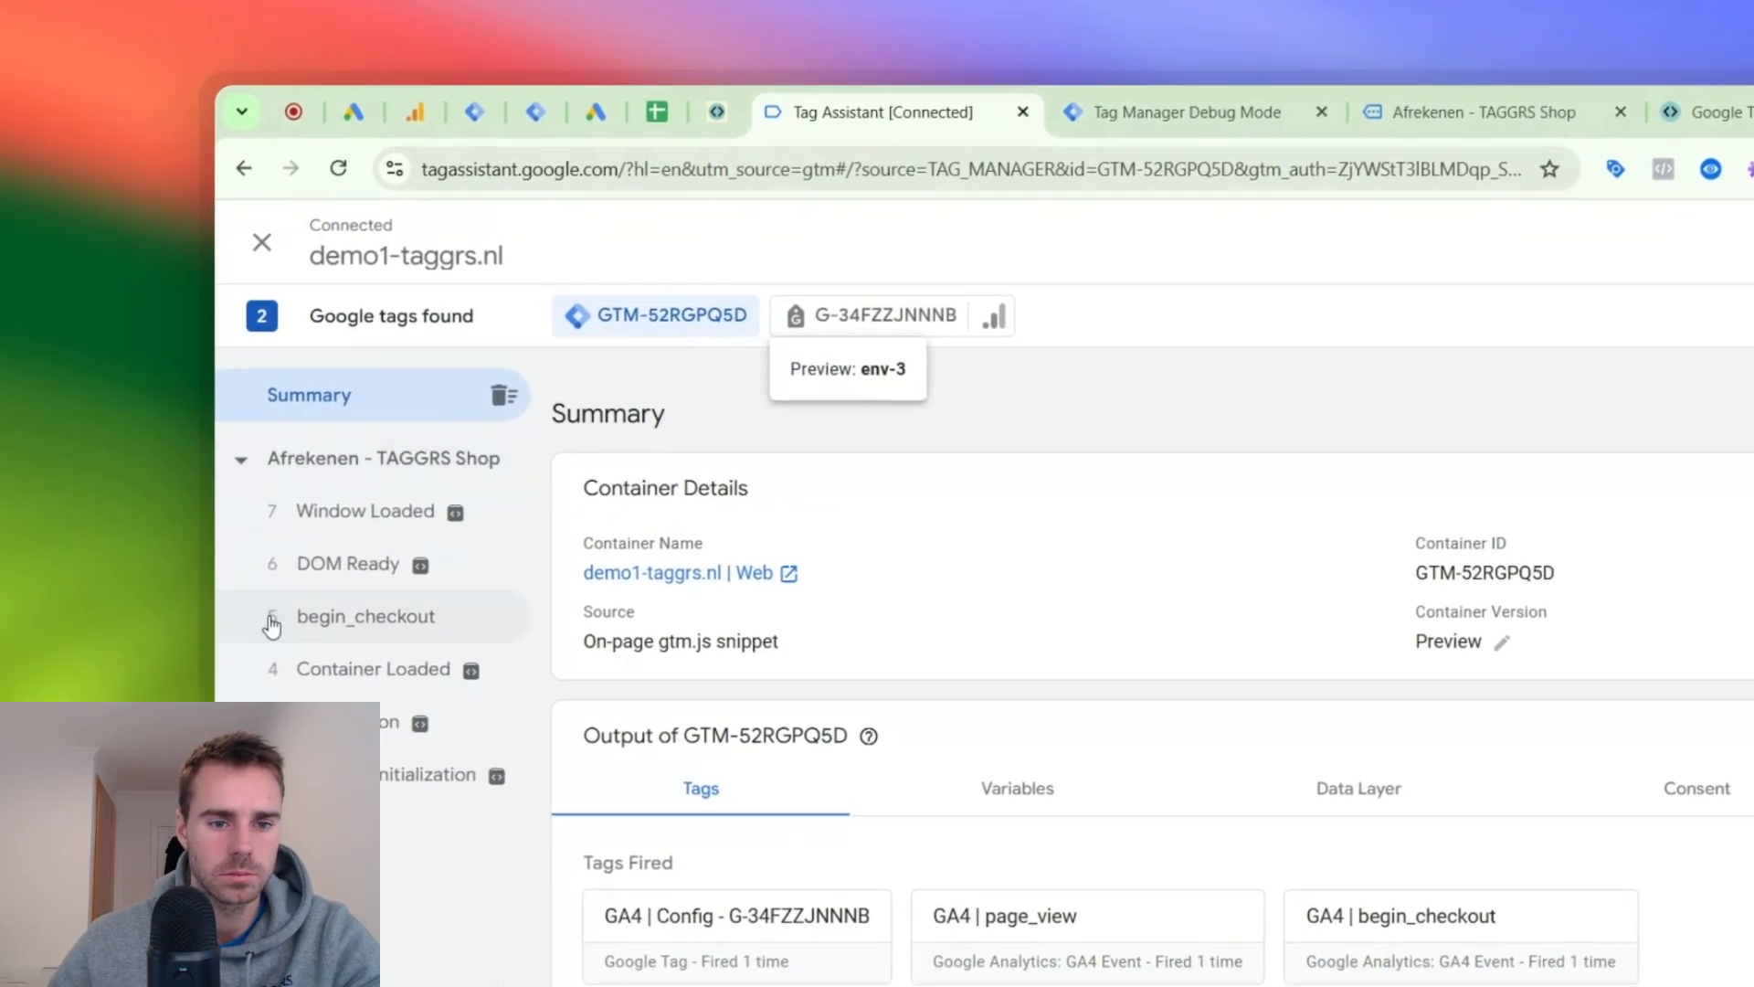
left_click(347, 614)
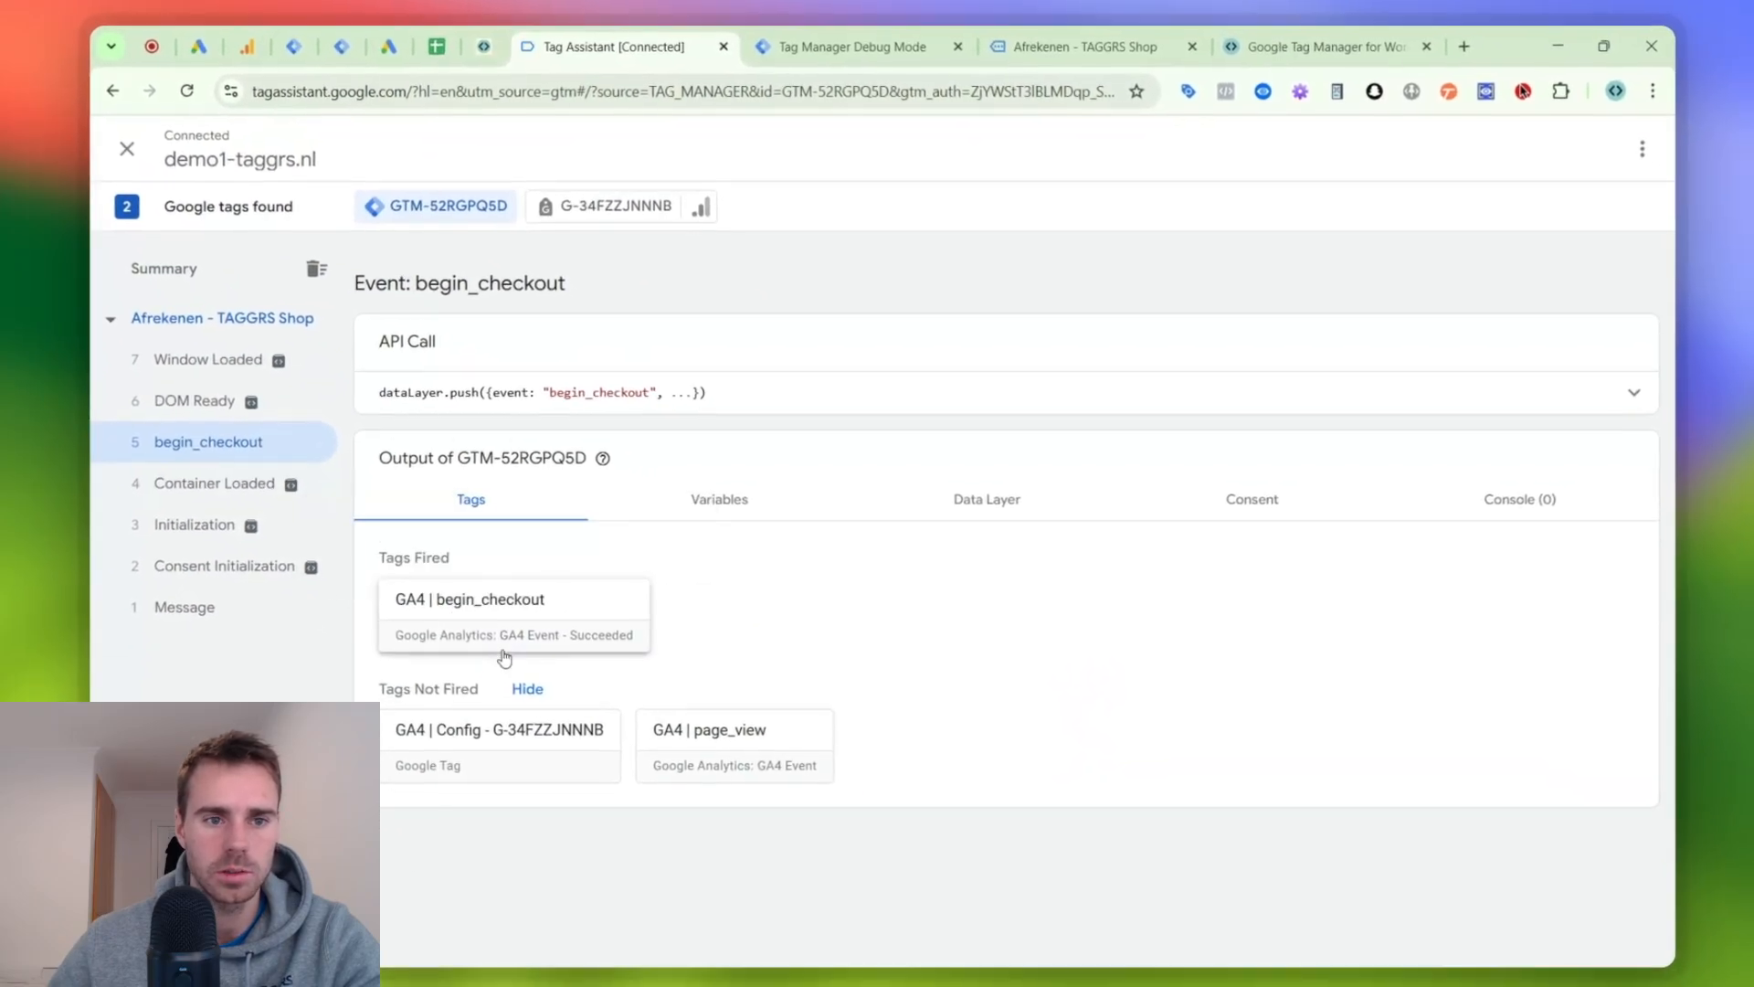
- Look through the incoming events in the server preview and check the Google tags found in Tag Assistant
left_click(960, 33)
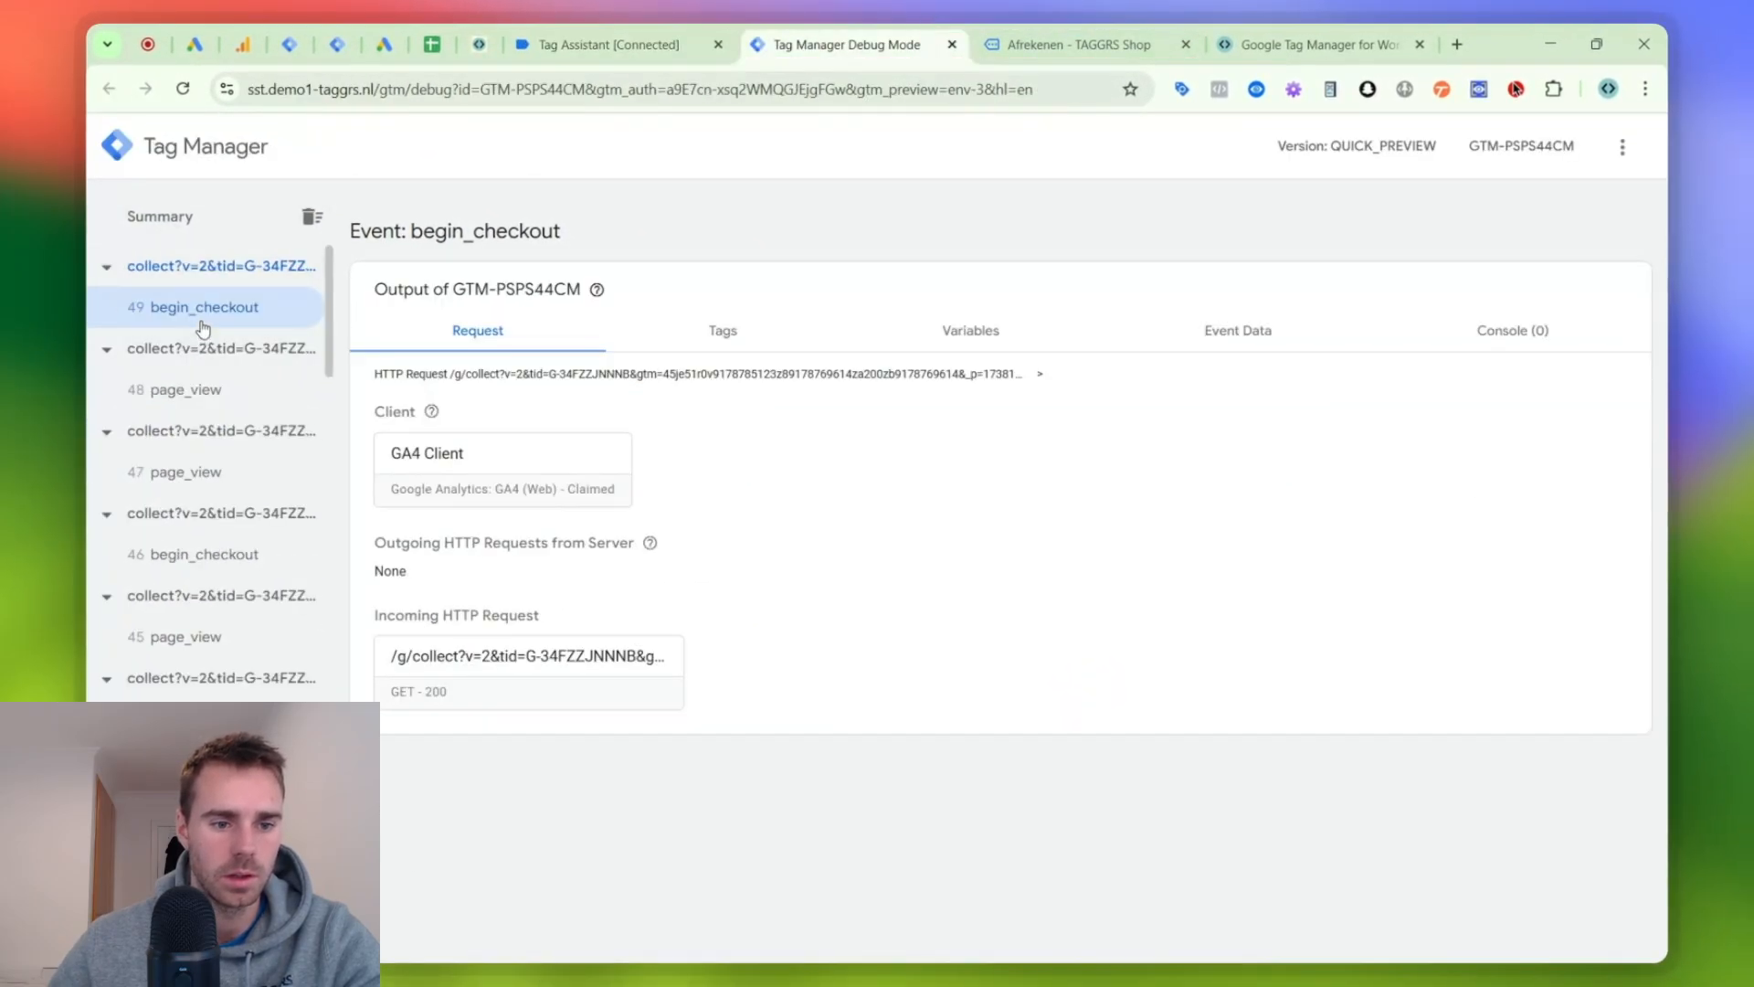
scroll(255, 384, "down", 2)
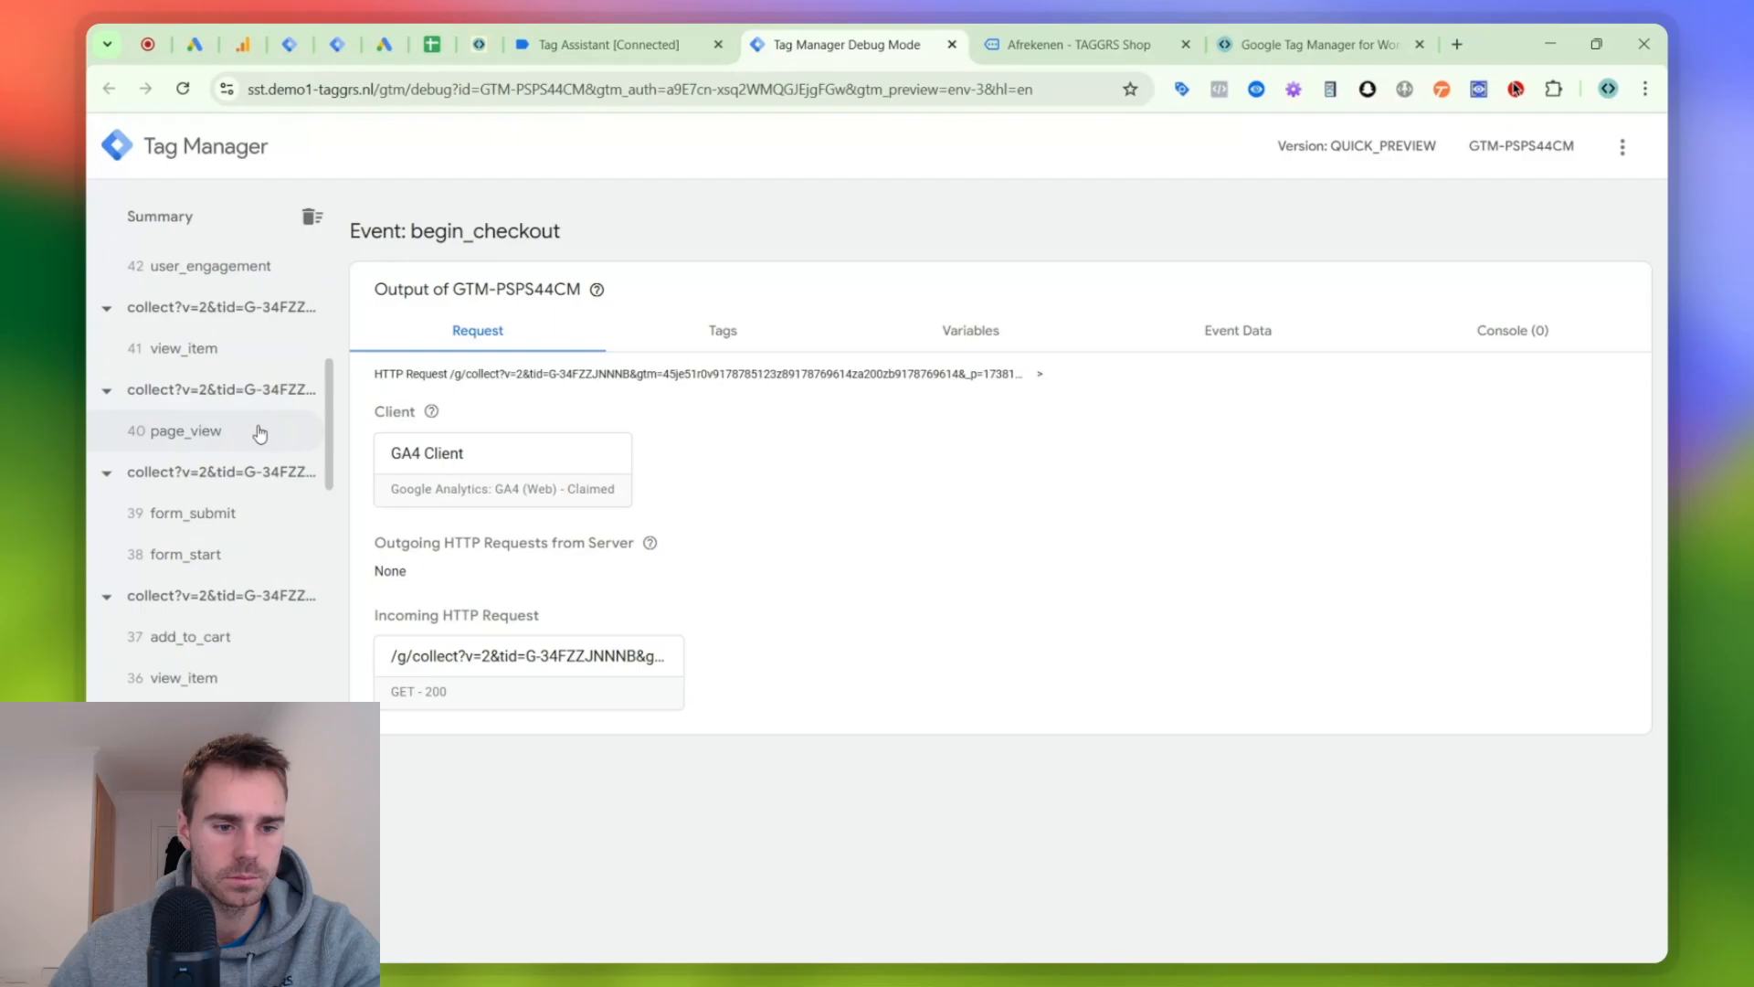
scroll(264, 434, "up", 5)
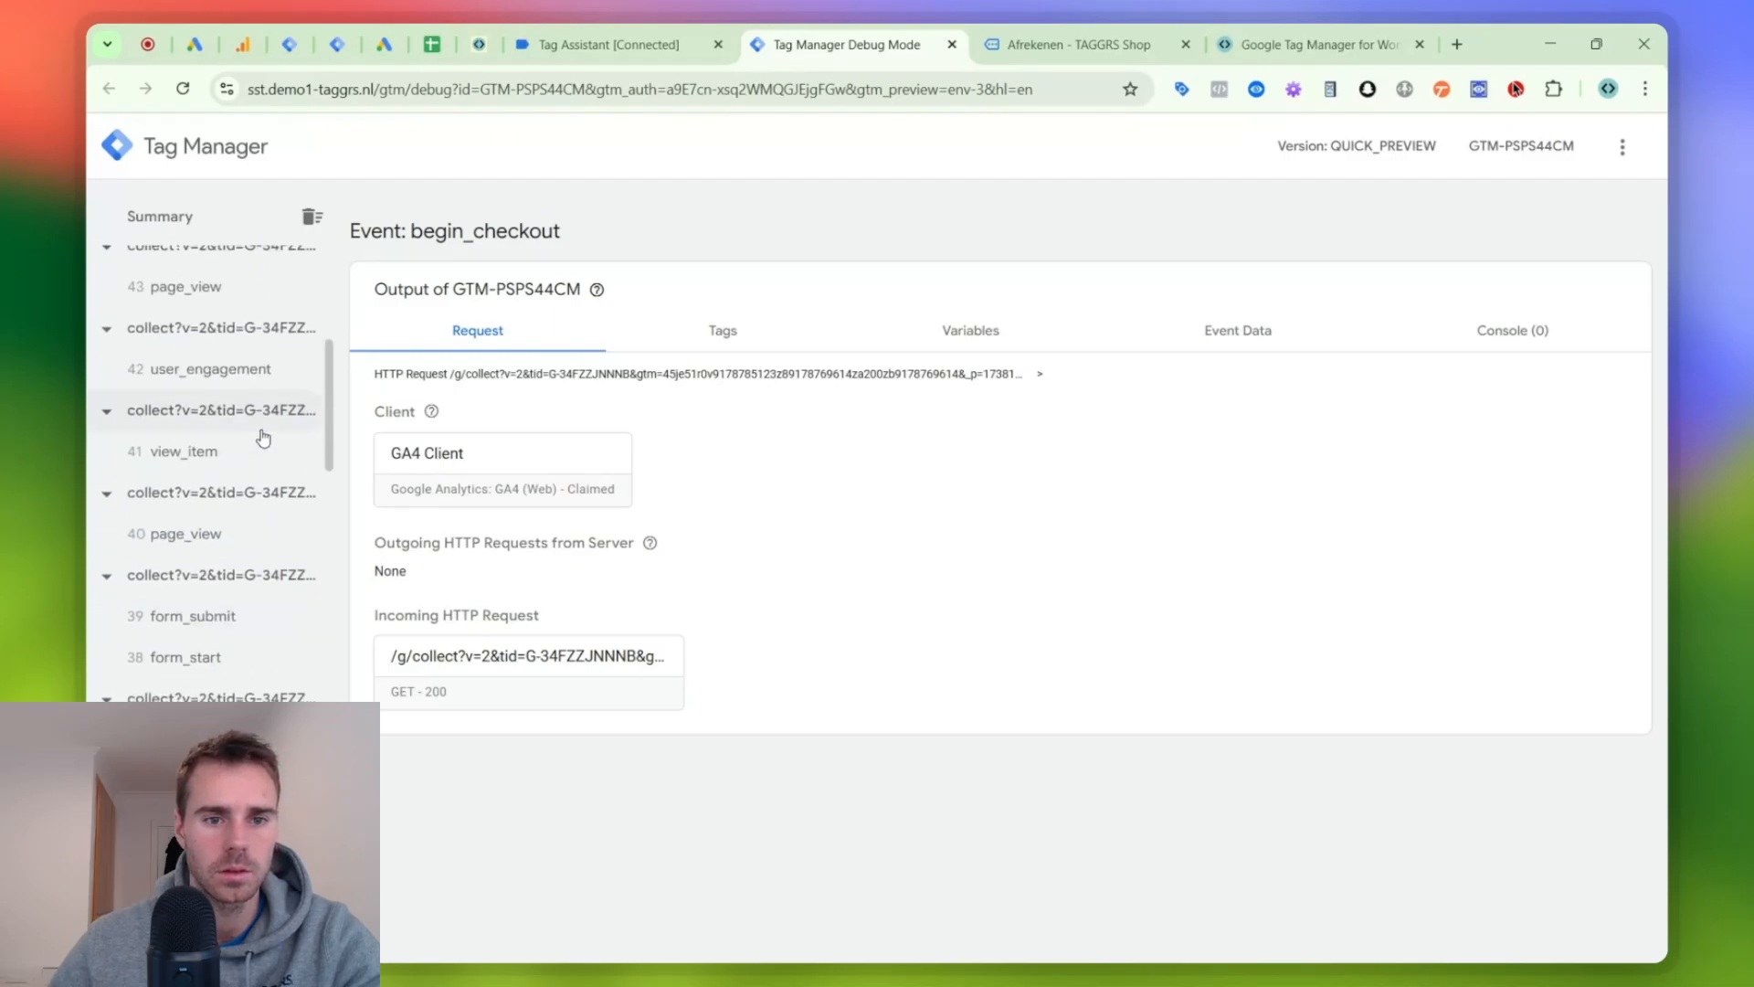
left_click(637, 32)
left_click(589, 207)
left_click(445, 205)
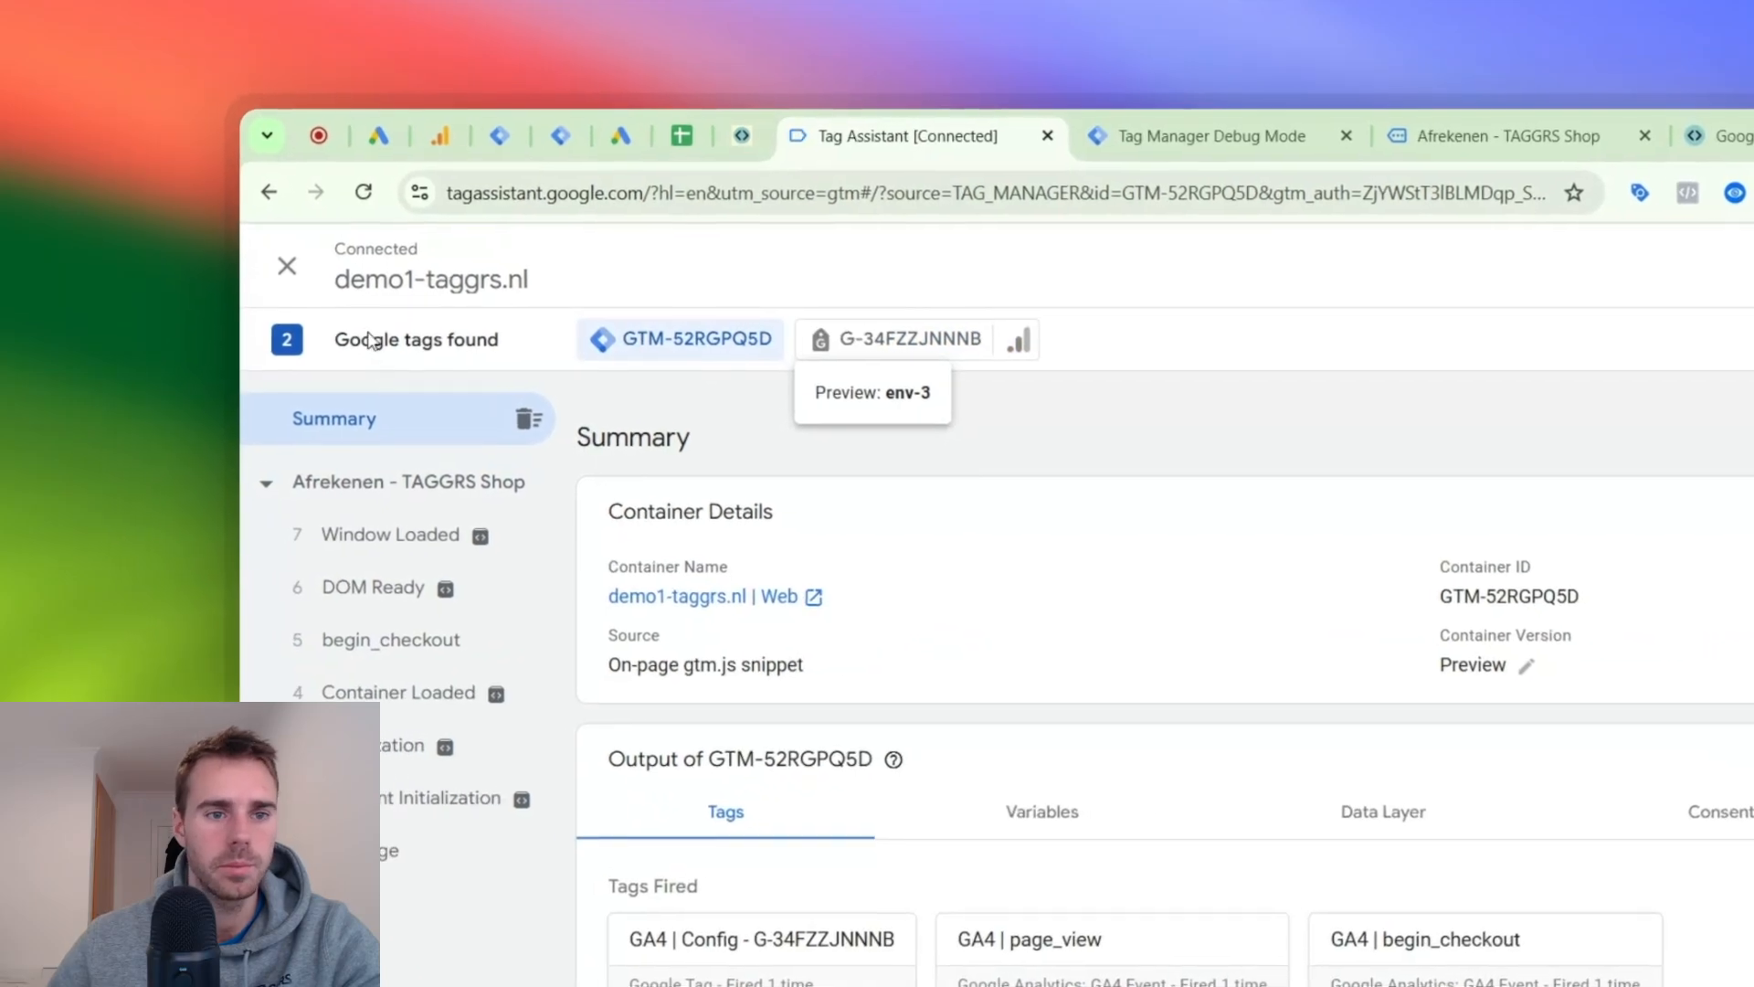
- Examine the event data of the newest begin_checkout request in the server preview, including its currency, items and value
left_click(1148, 125)
left_click(375, 477)
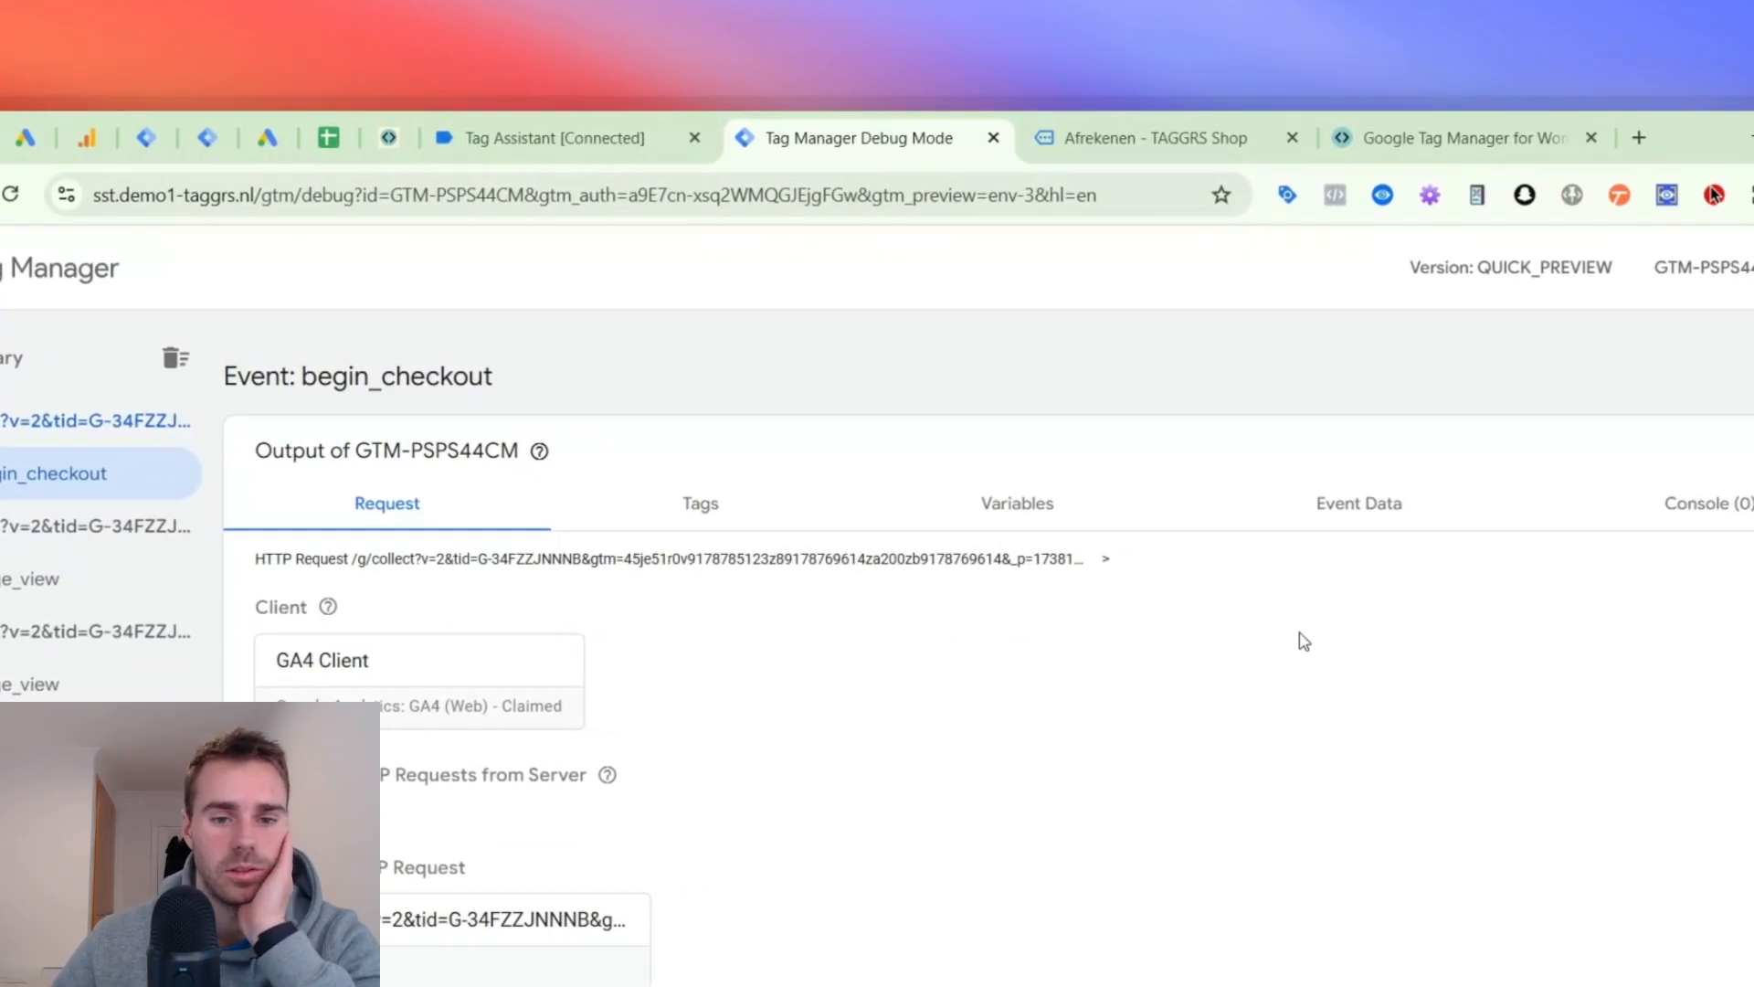
left_click(1722, 504)
scroll(614, 644, "down", 15)
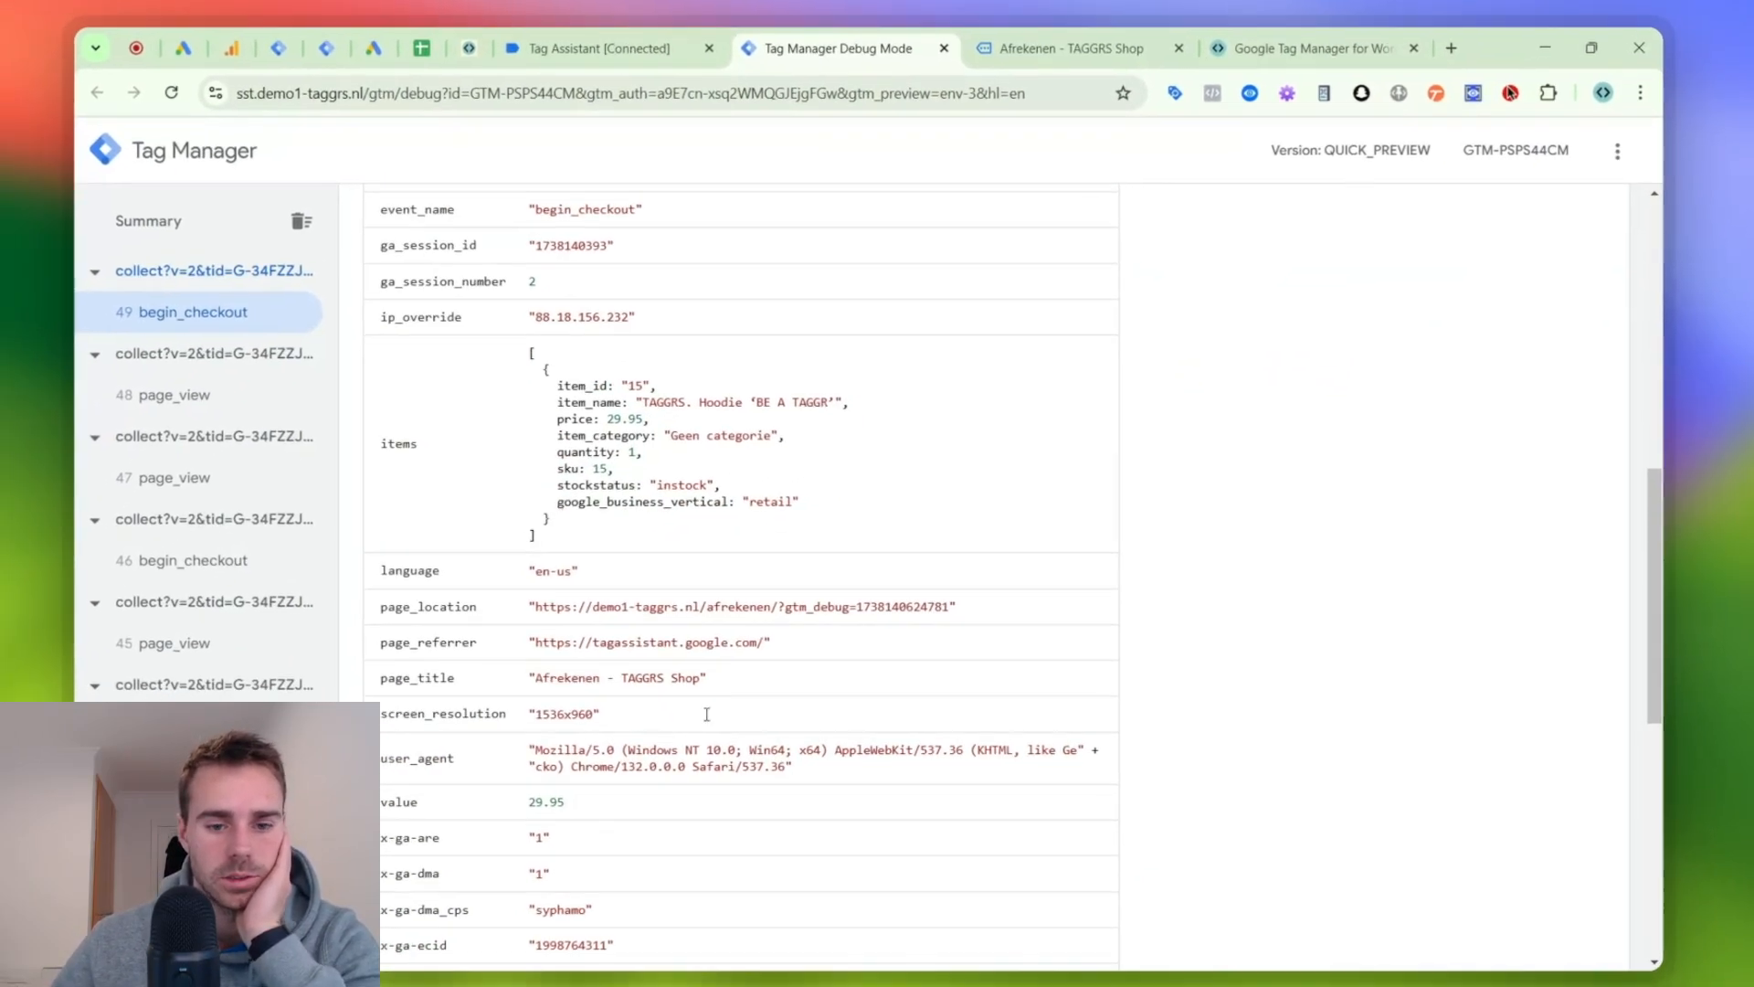
scroll(680, 898, "up", 7)
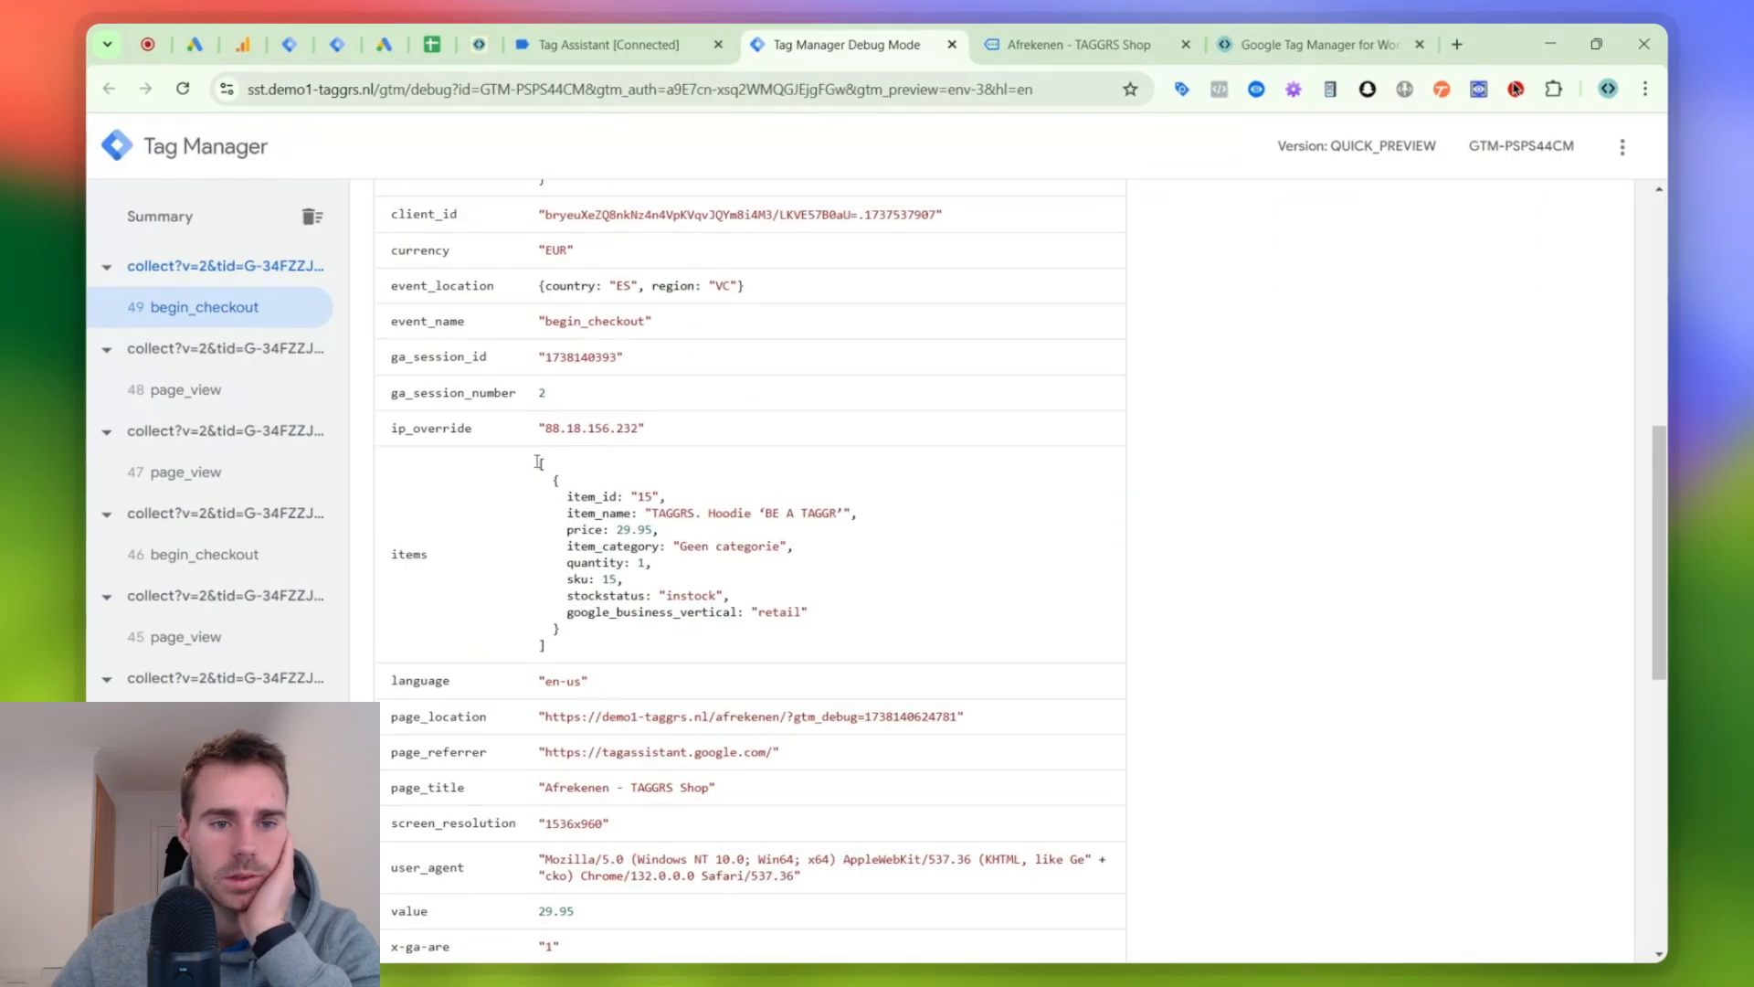
left_click_drag(539, 462, 610, 627)
scroll(564, 527, "up", 2)
scroll(502, 445, "up", 2)
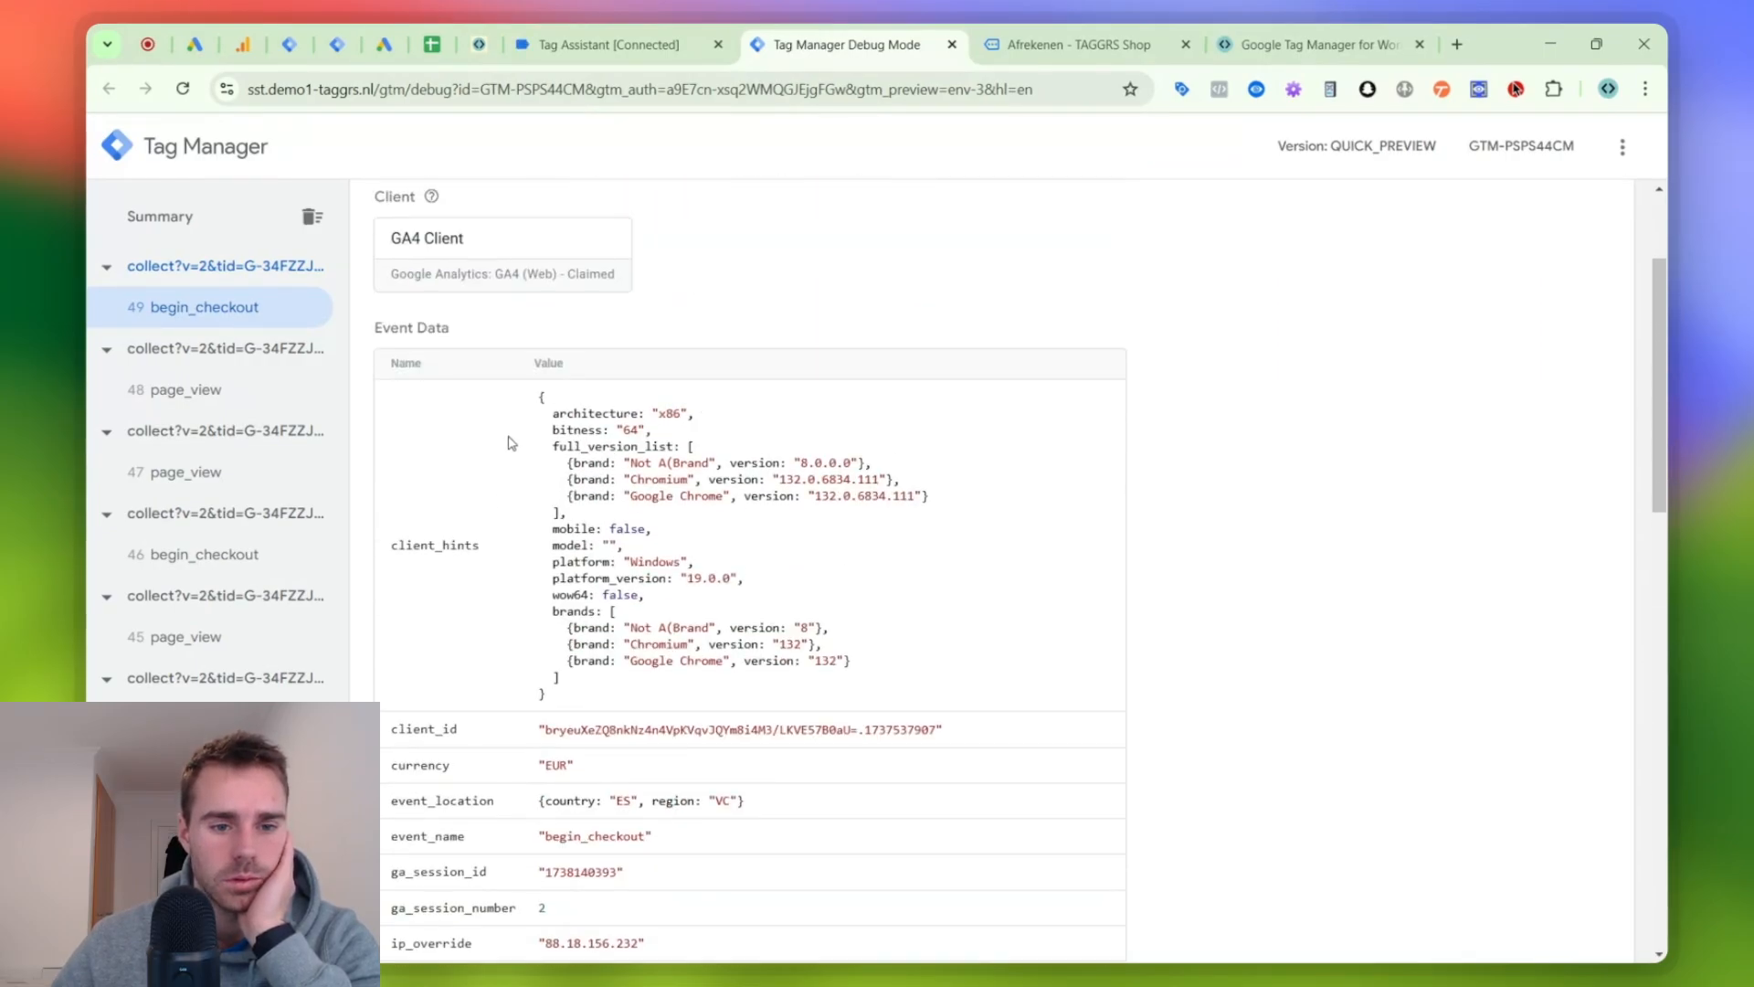
scroll(509, 445, "down", 7)
scroll(489, 586, "down", 1)
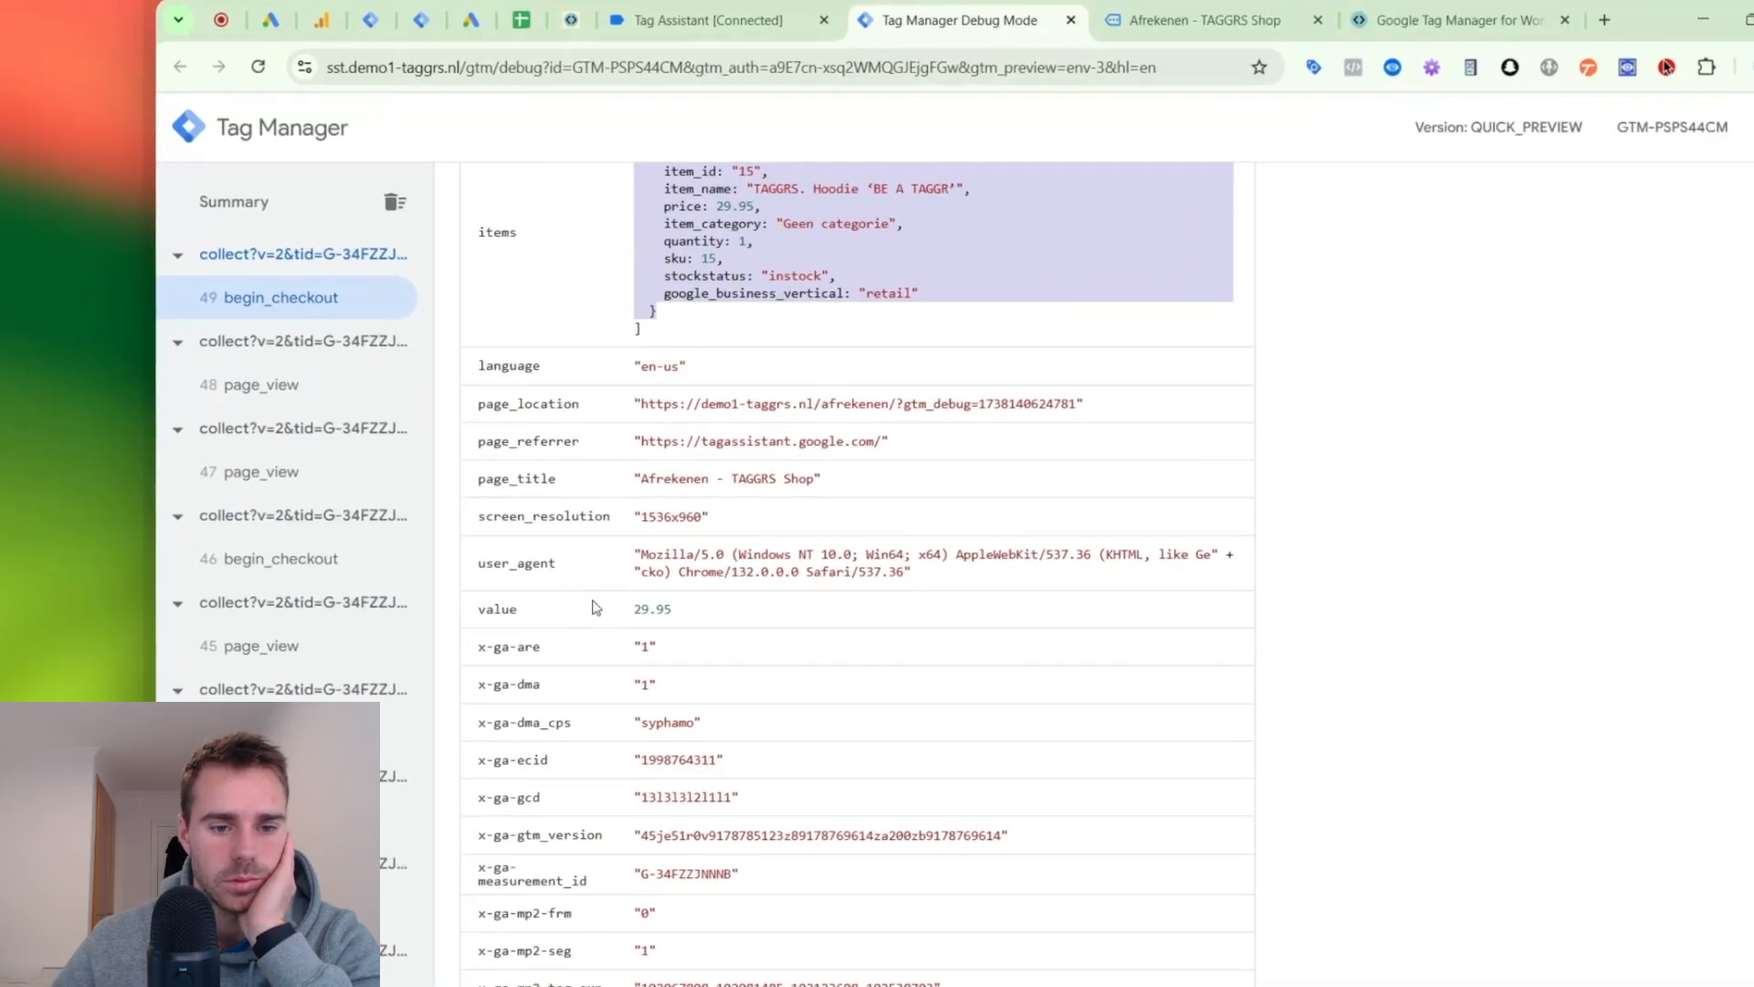
- Review the value and x-ga parameters in the server preview's begin_checkout event data, then inspect the same event's fired tags in Tag Assistant
double_click(543, 603)
scroll(541, 601, "down", 4)
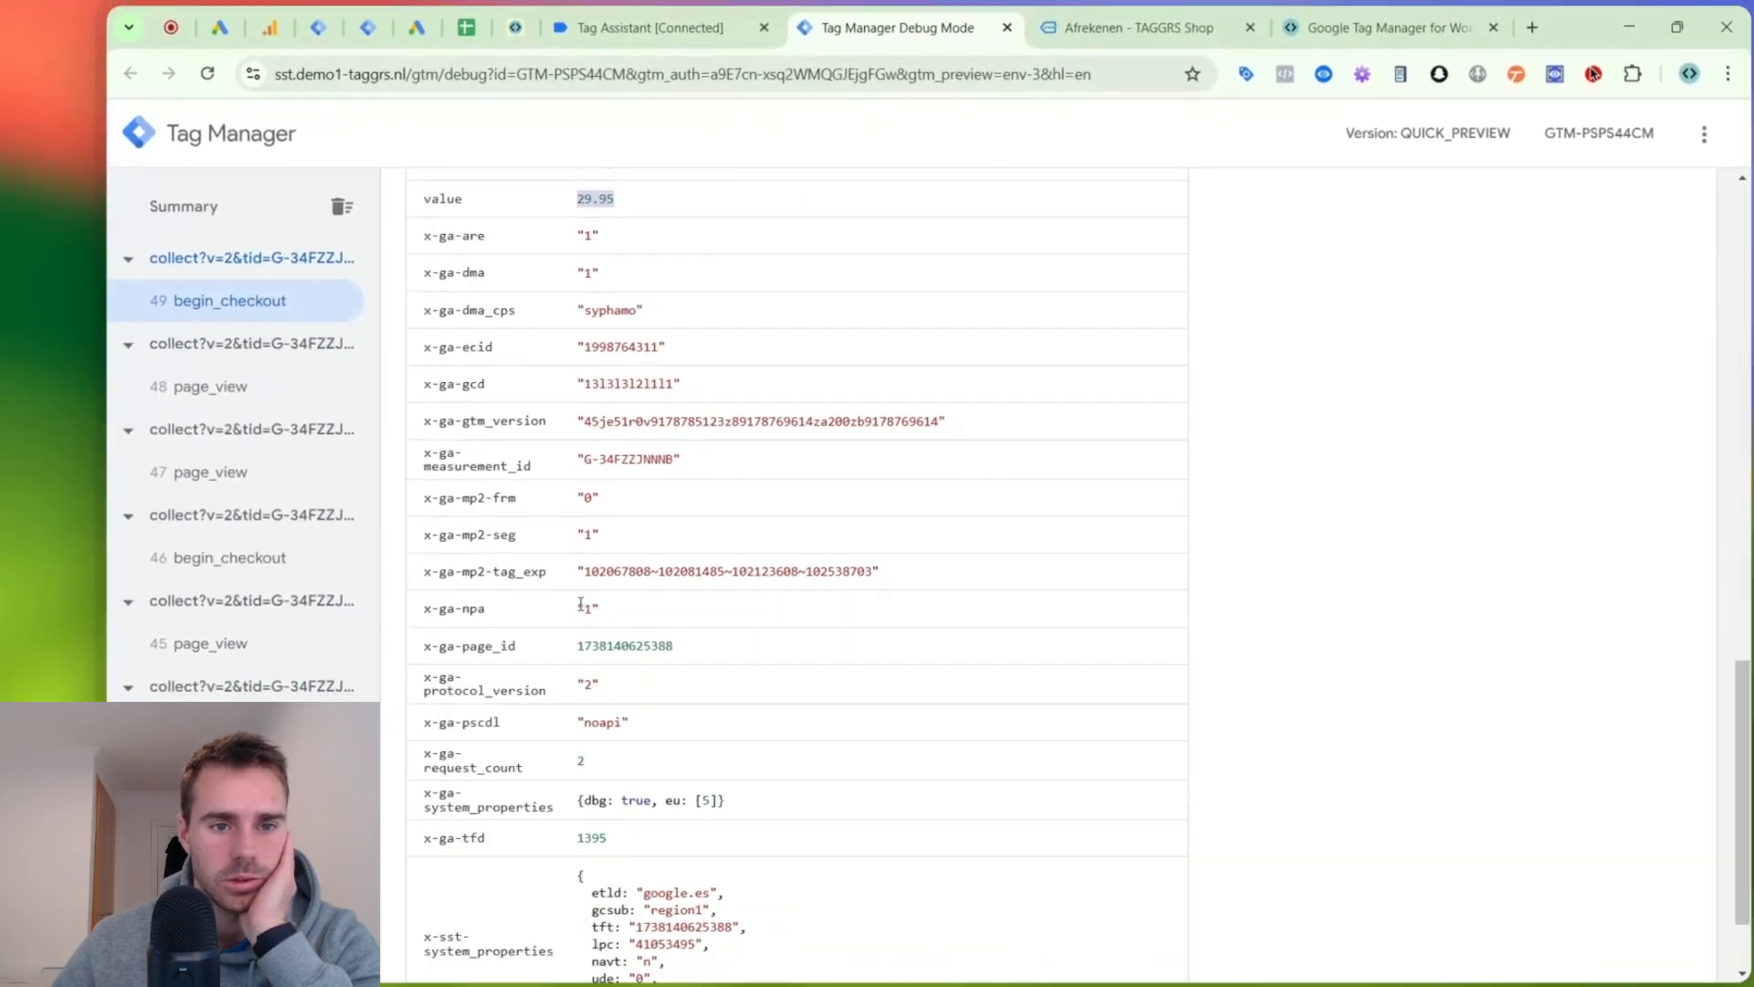
scroll(567, 610, "down", 2)
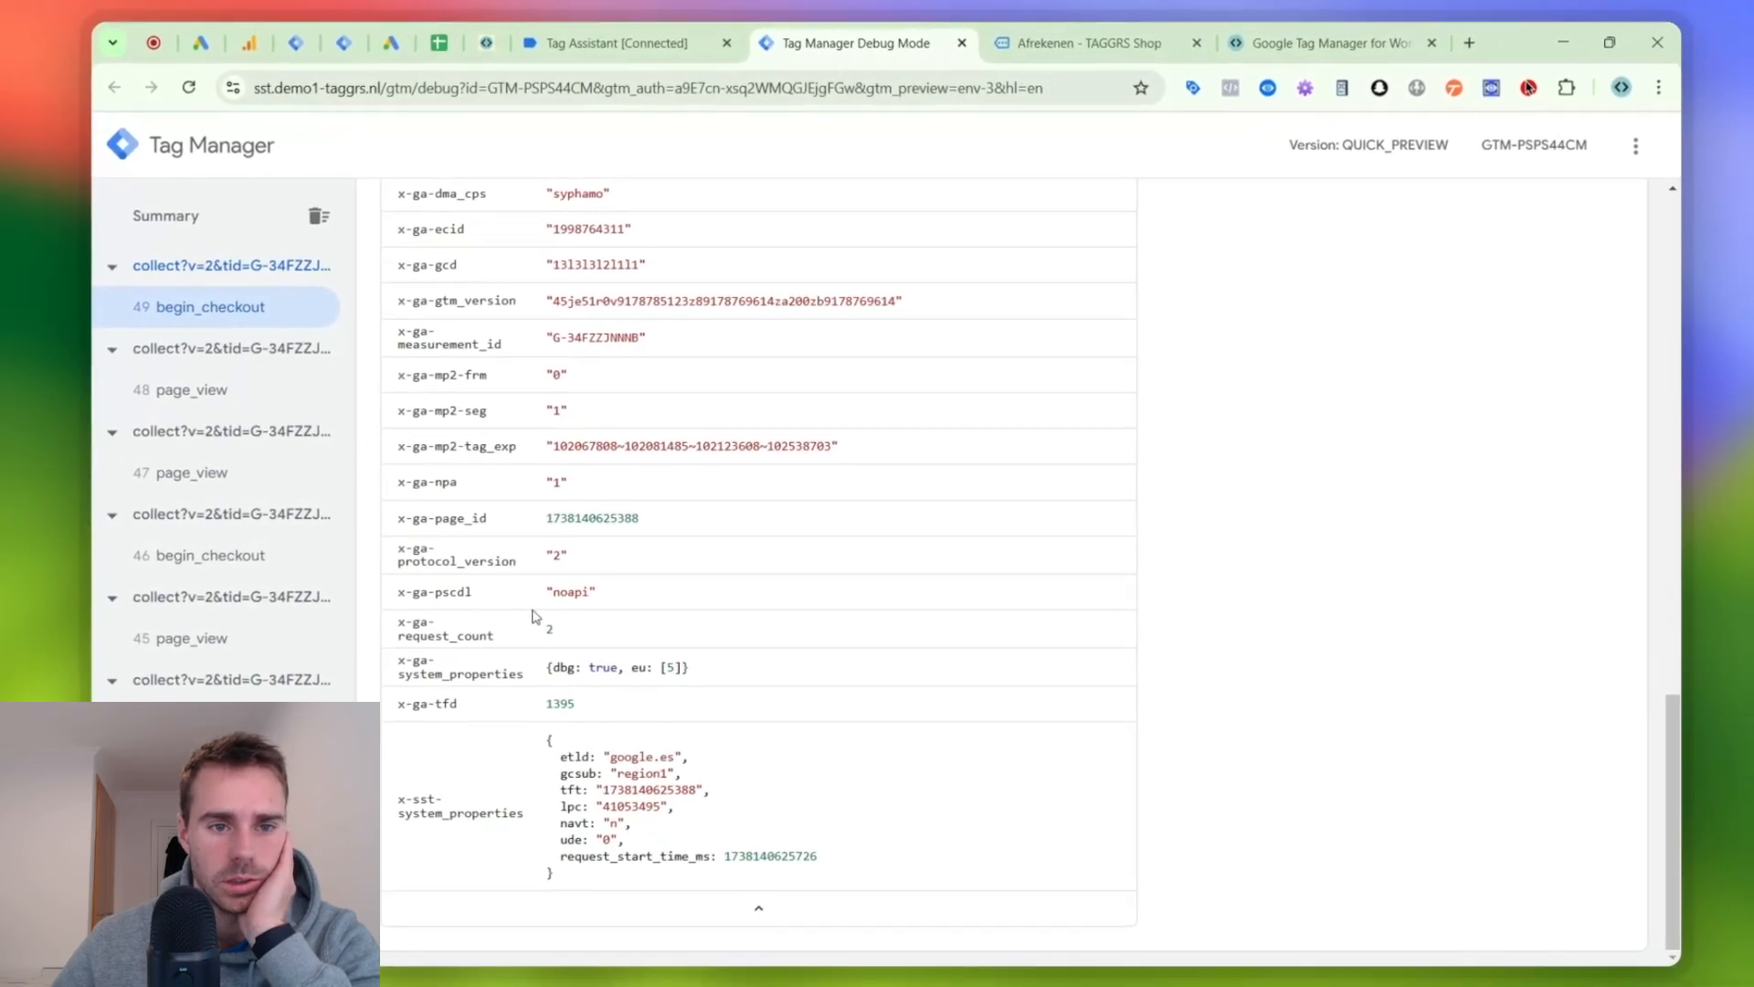
scroll(566, 639, "up", 2)
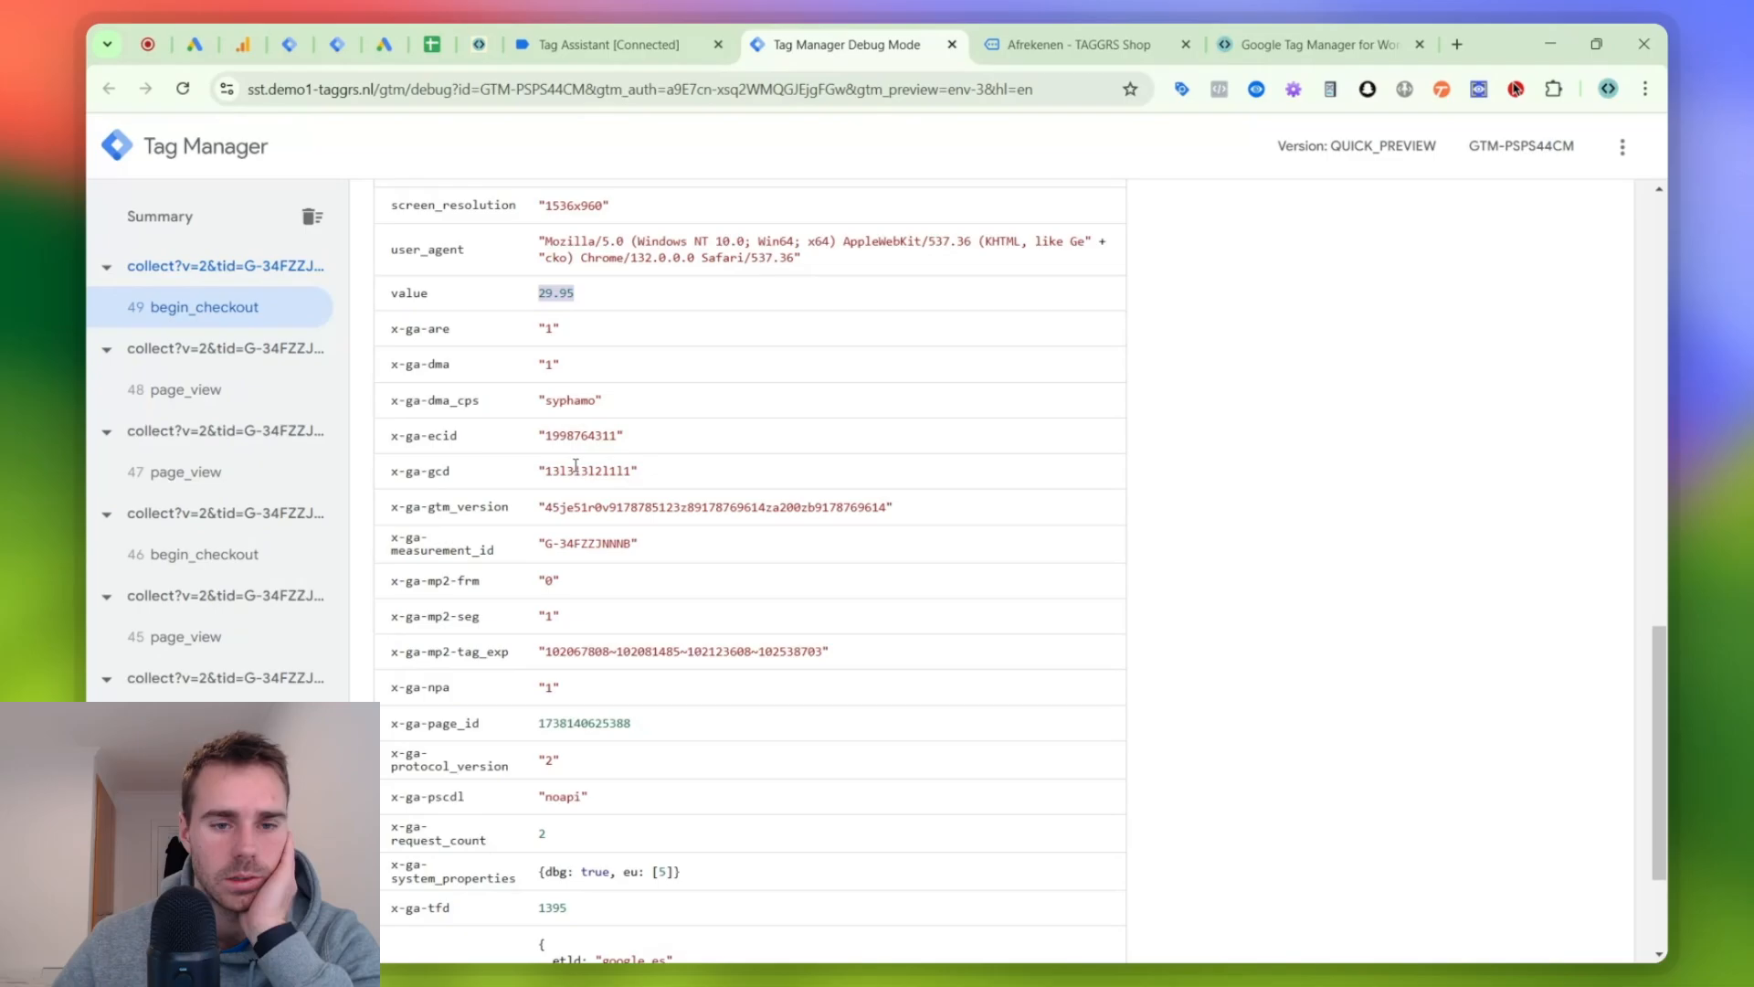
scroll(727, 790, "up", 3)
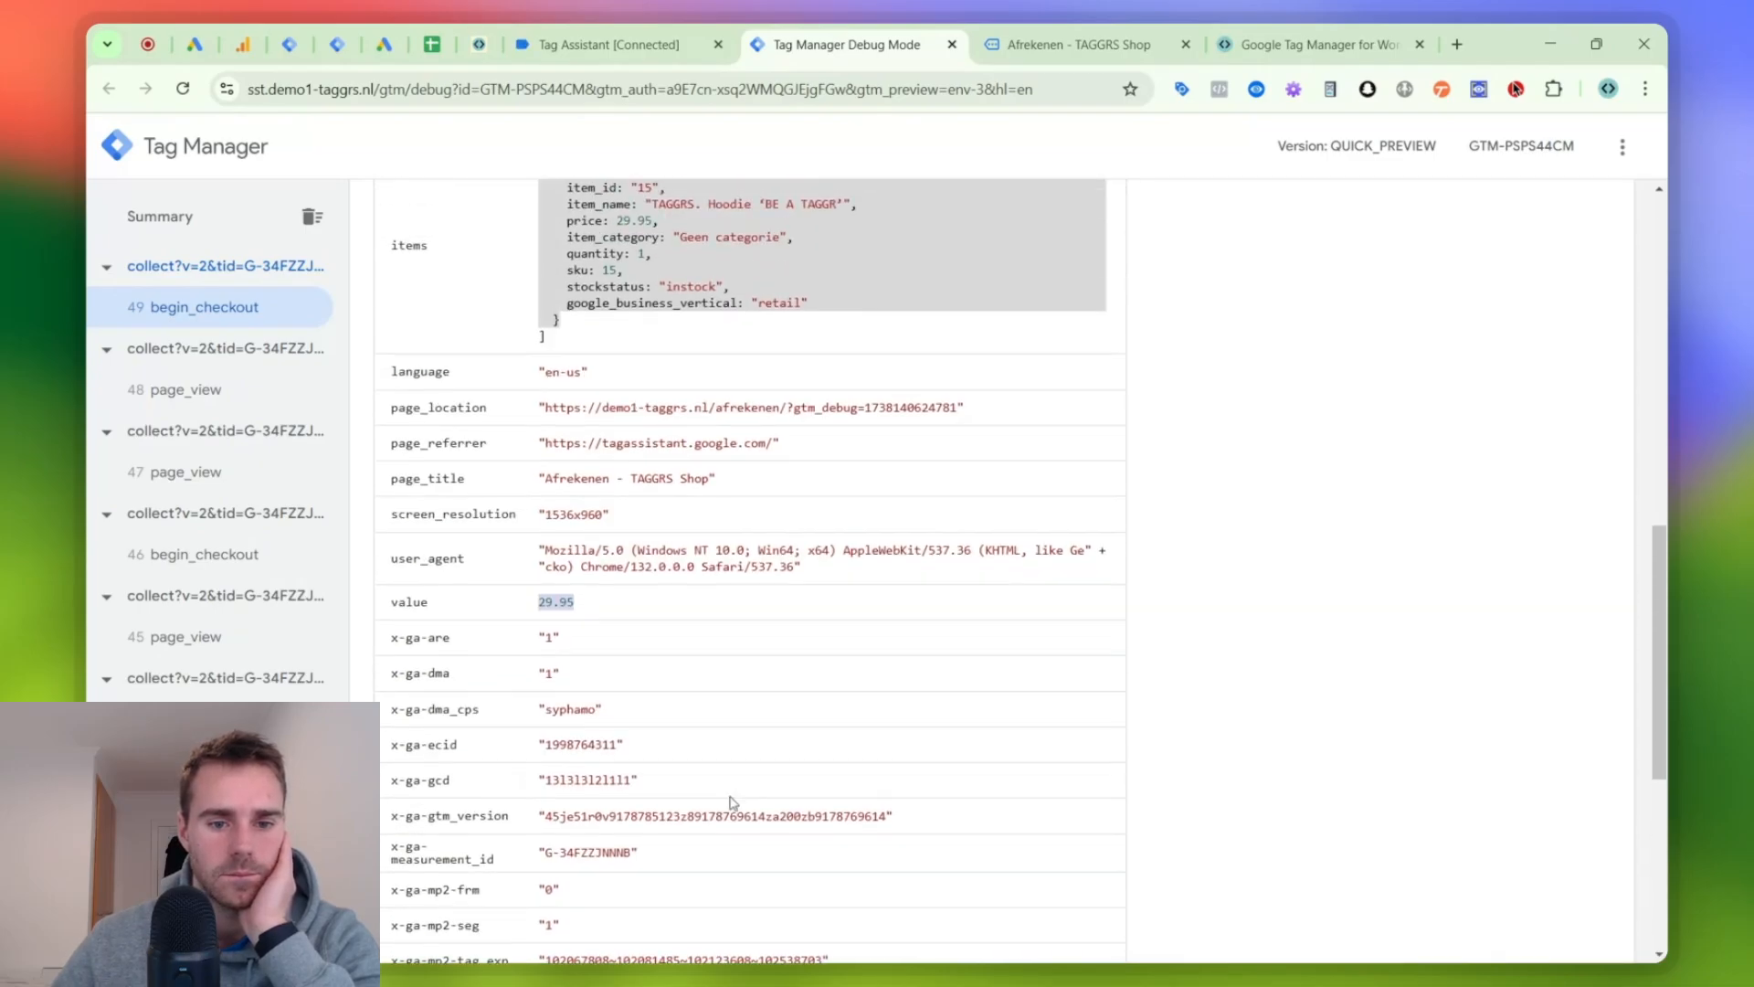
scroll(726, 734, "up", 2)
scroll(728, 726, "up", 3)
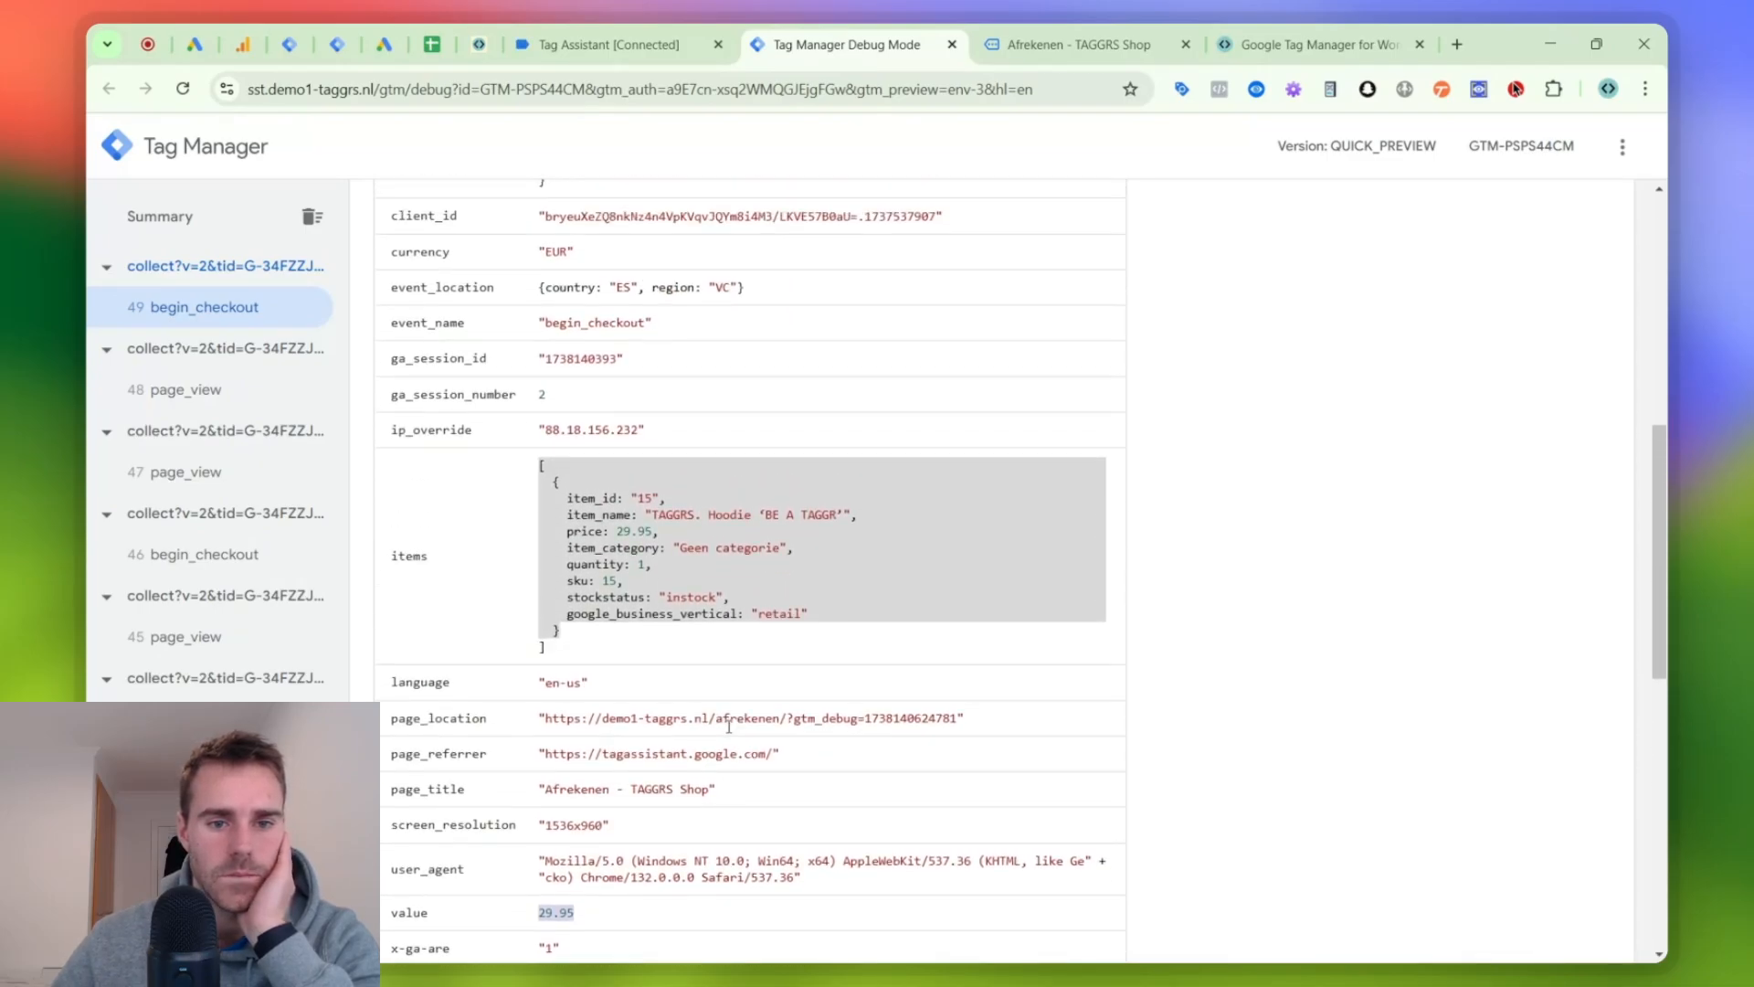
scroll(615, 525, "up", 1)
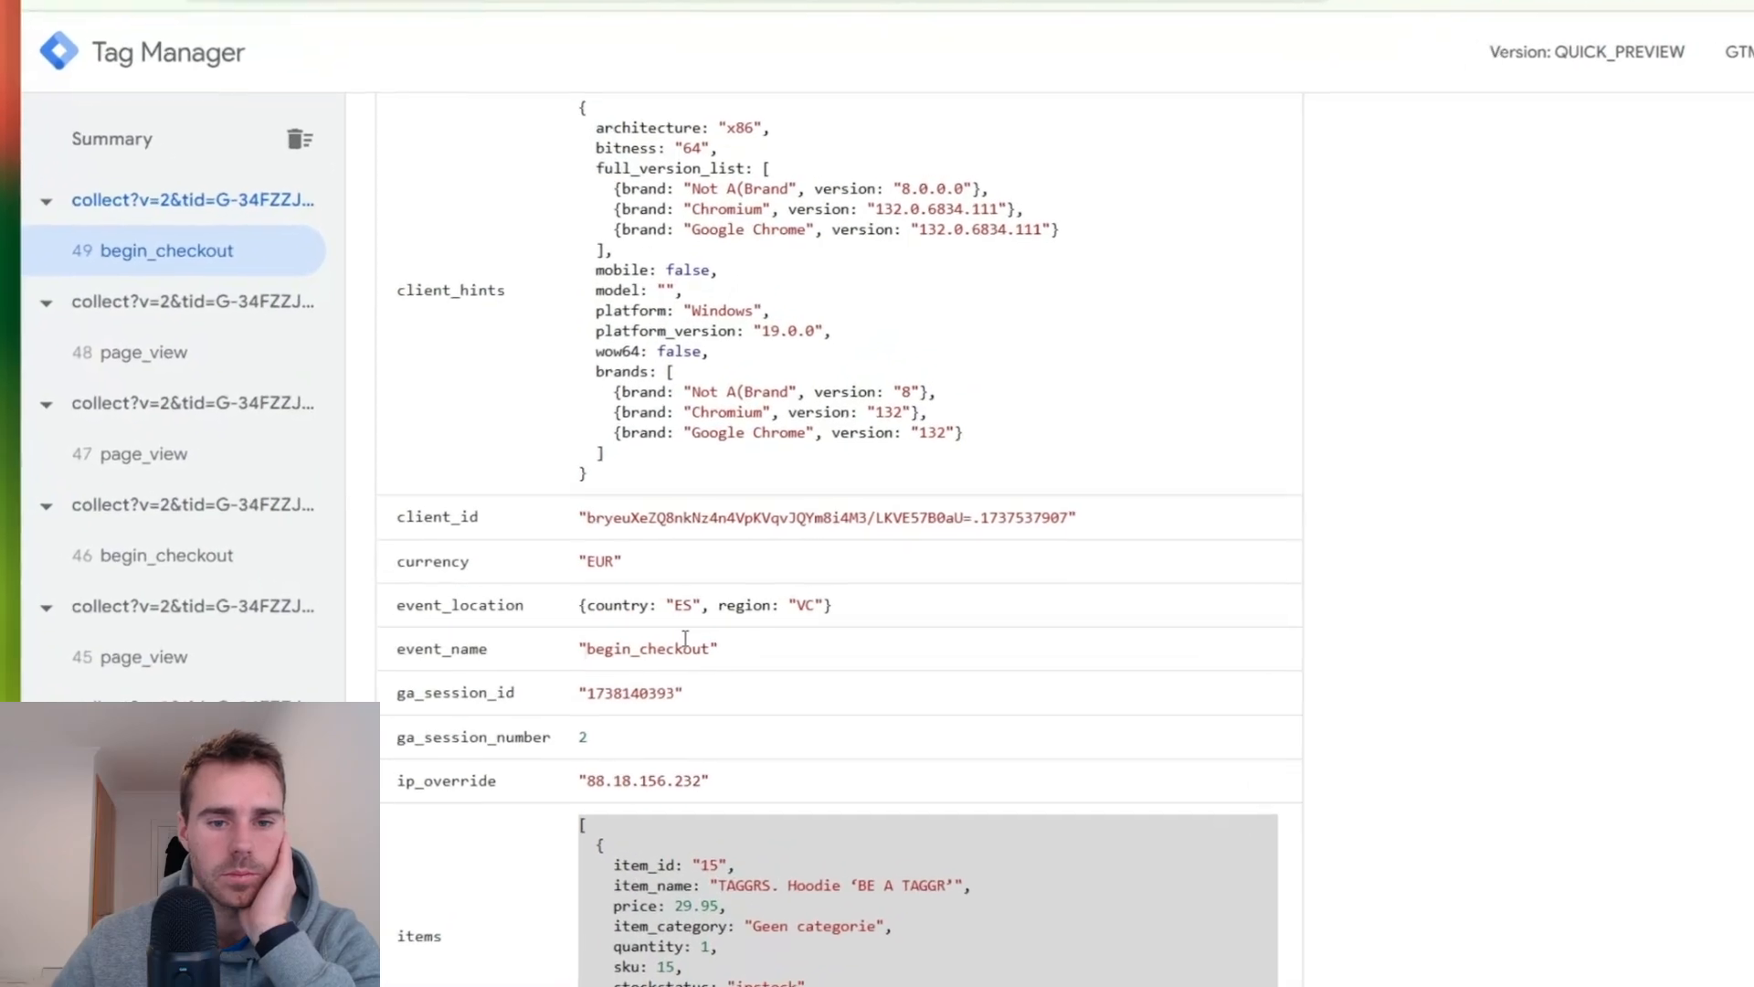
scroll(642, 625, "up", 5)
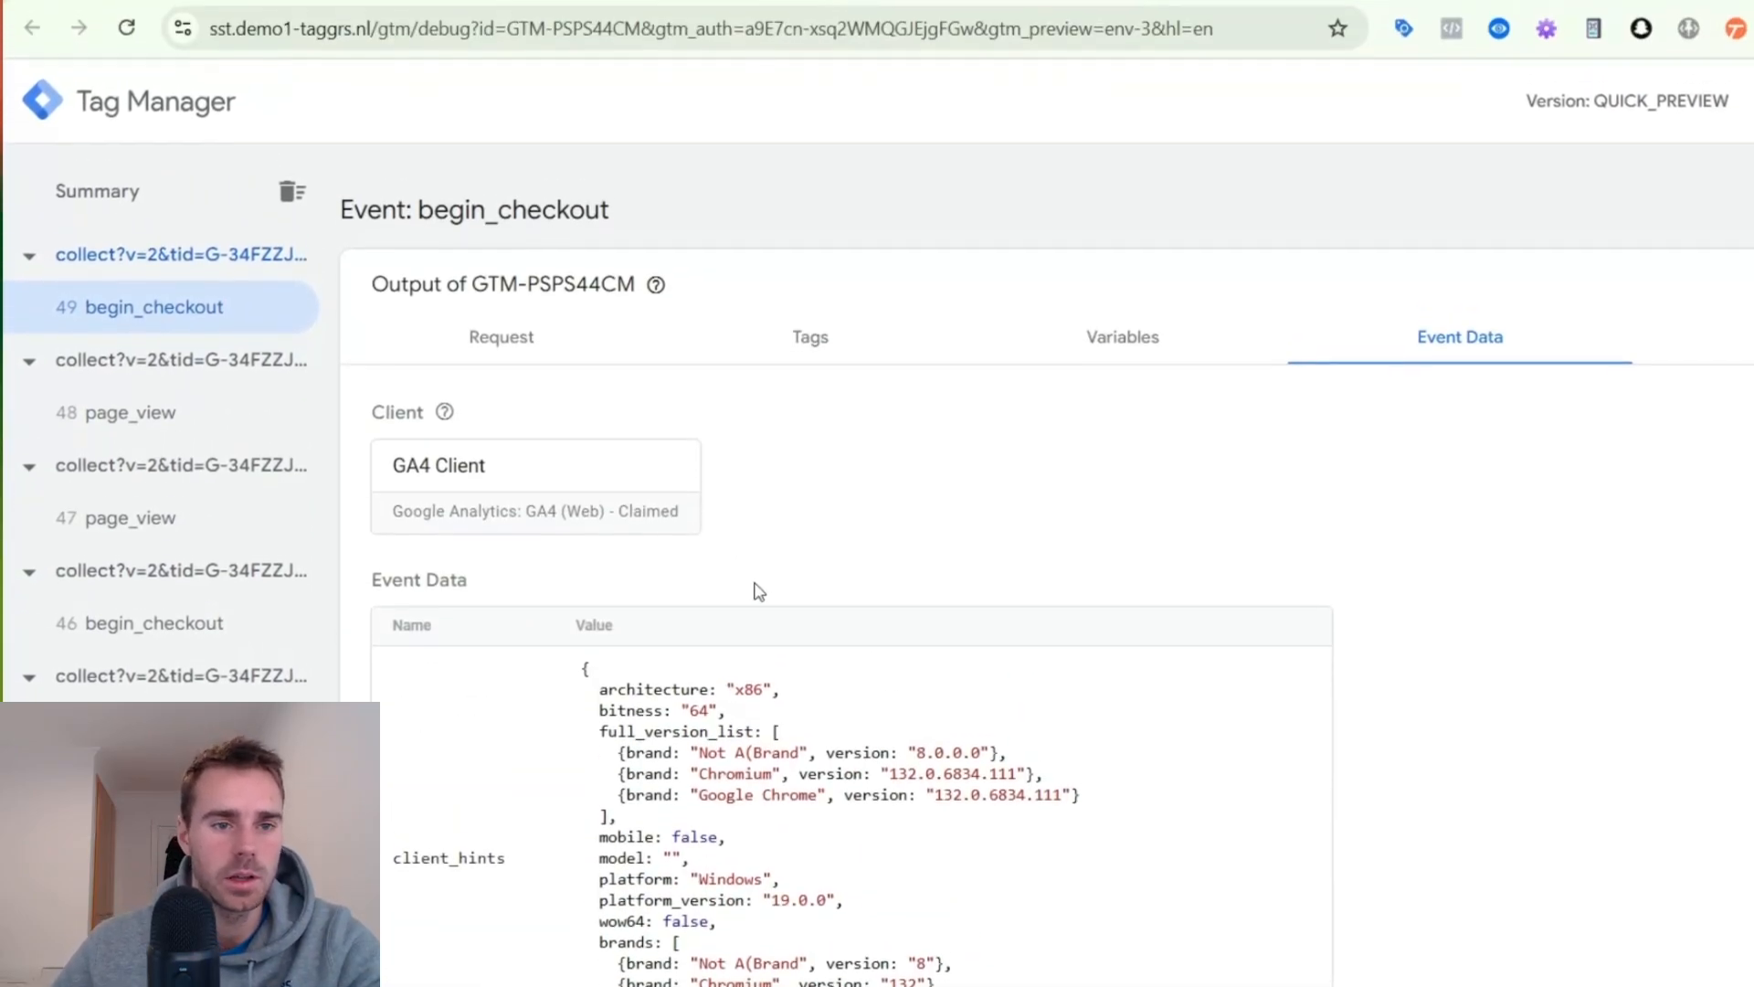
left_click(712, 70)
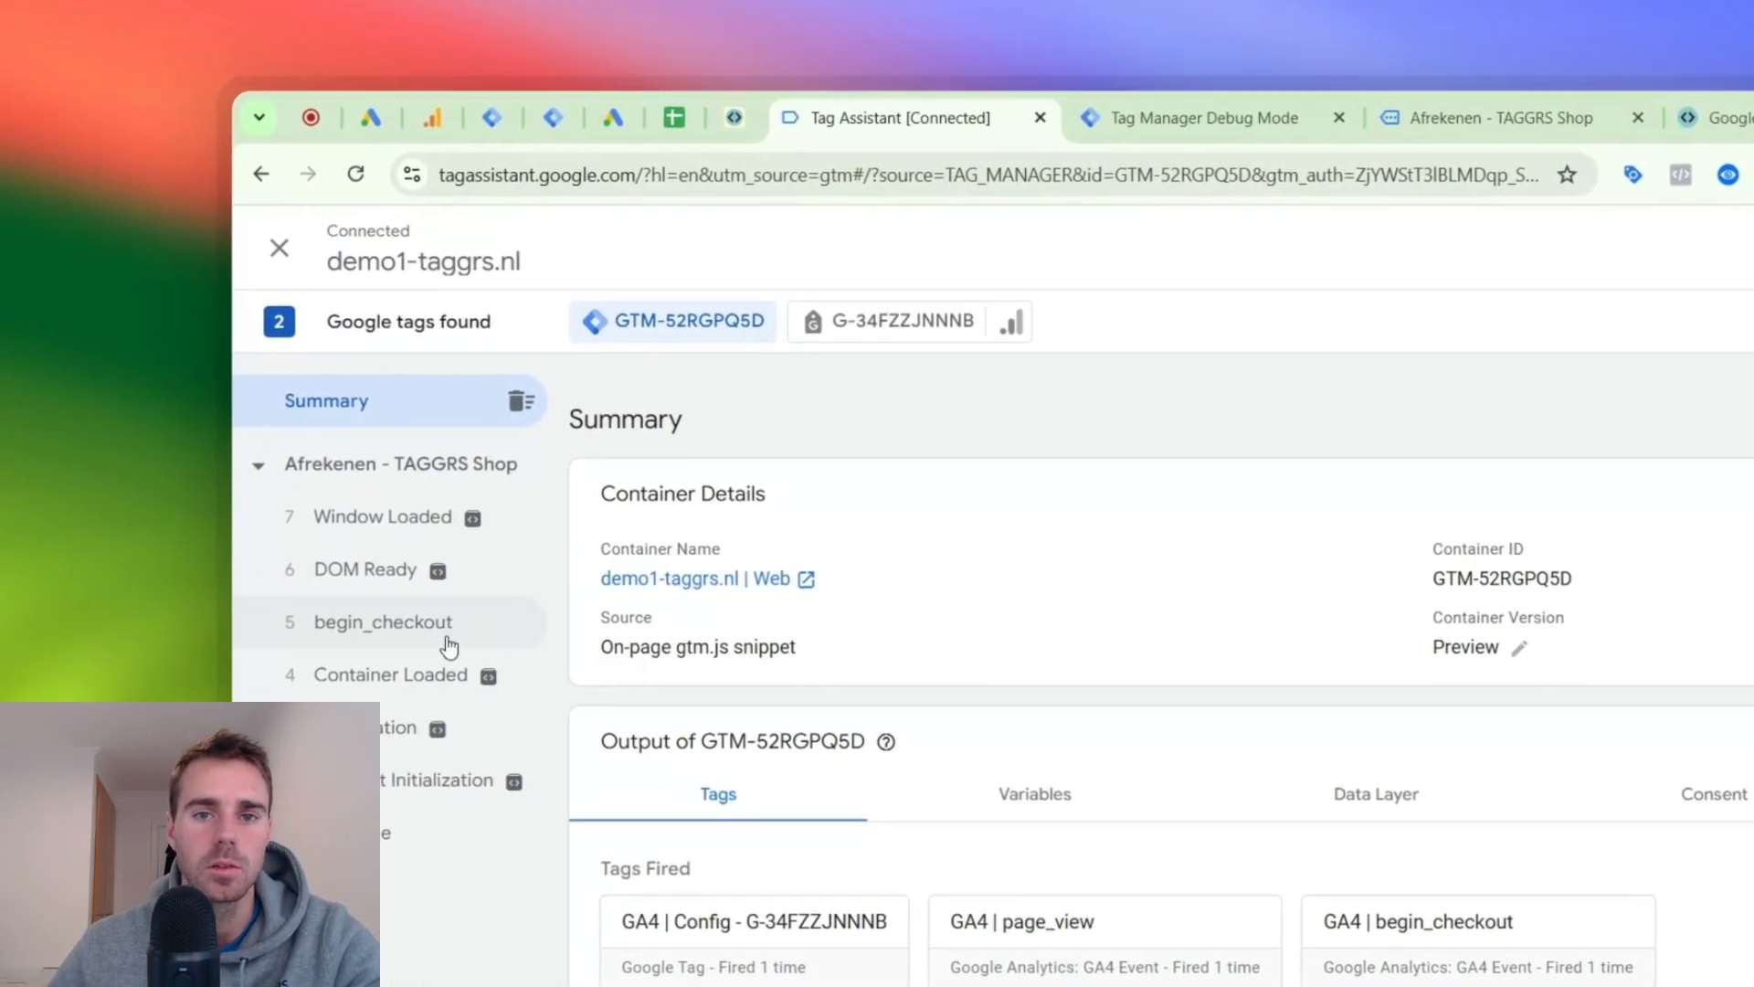
left_click(365, 626)
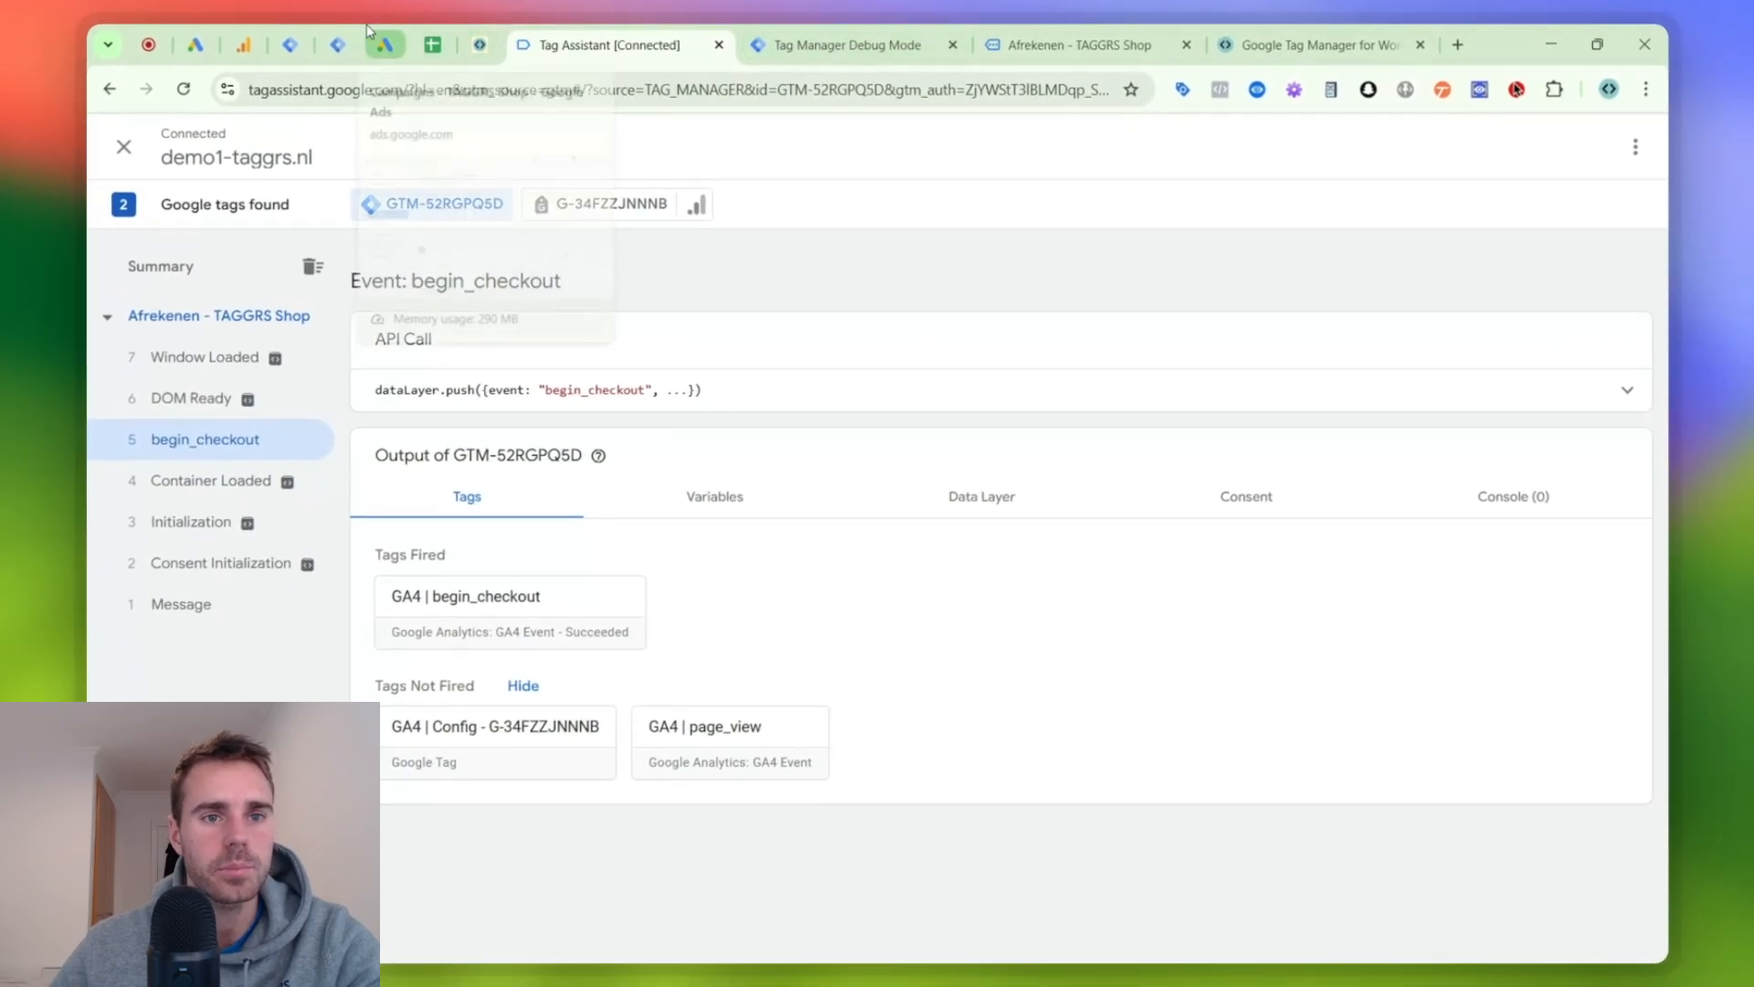
- Tick off "Setup GA4: pageview & purchase" in the TAGGRS Video's checklist sheet and select the "Setup G Ads" entry
left_click(412, 31)
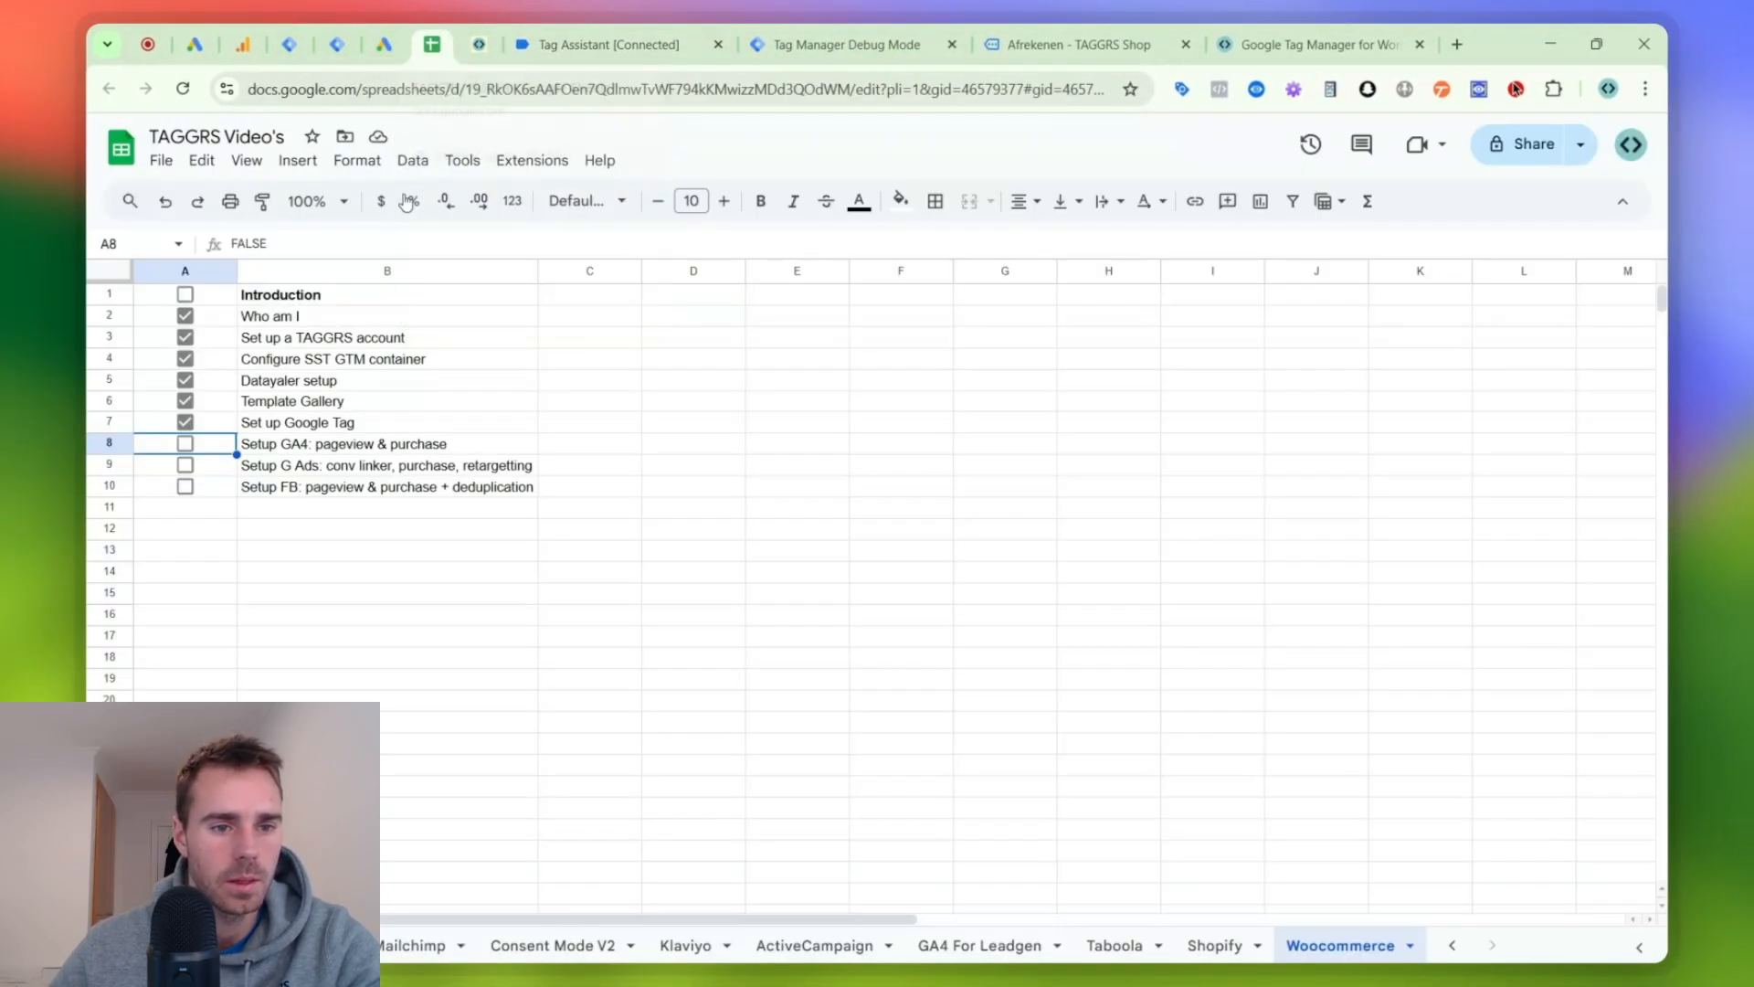
left_click(185, 443)
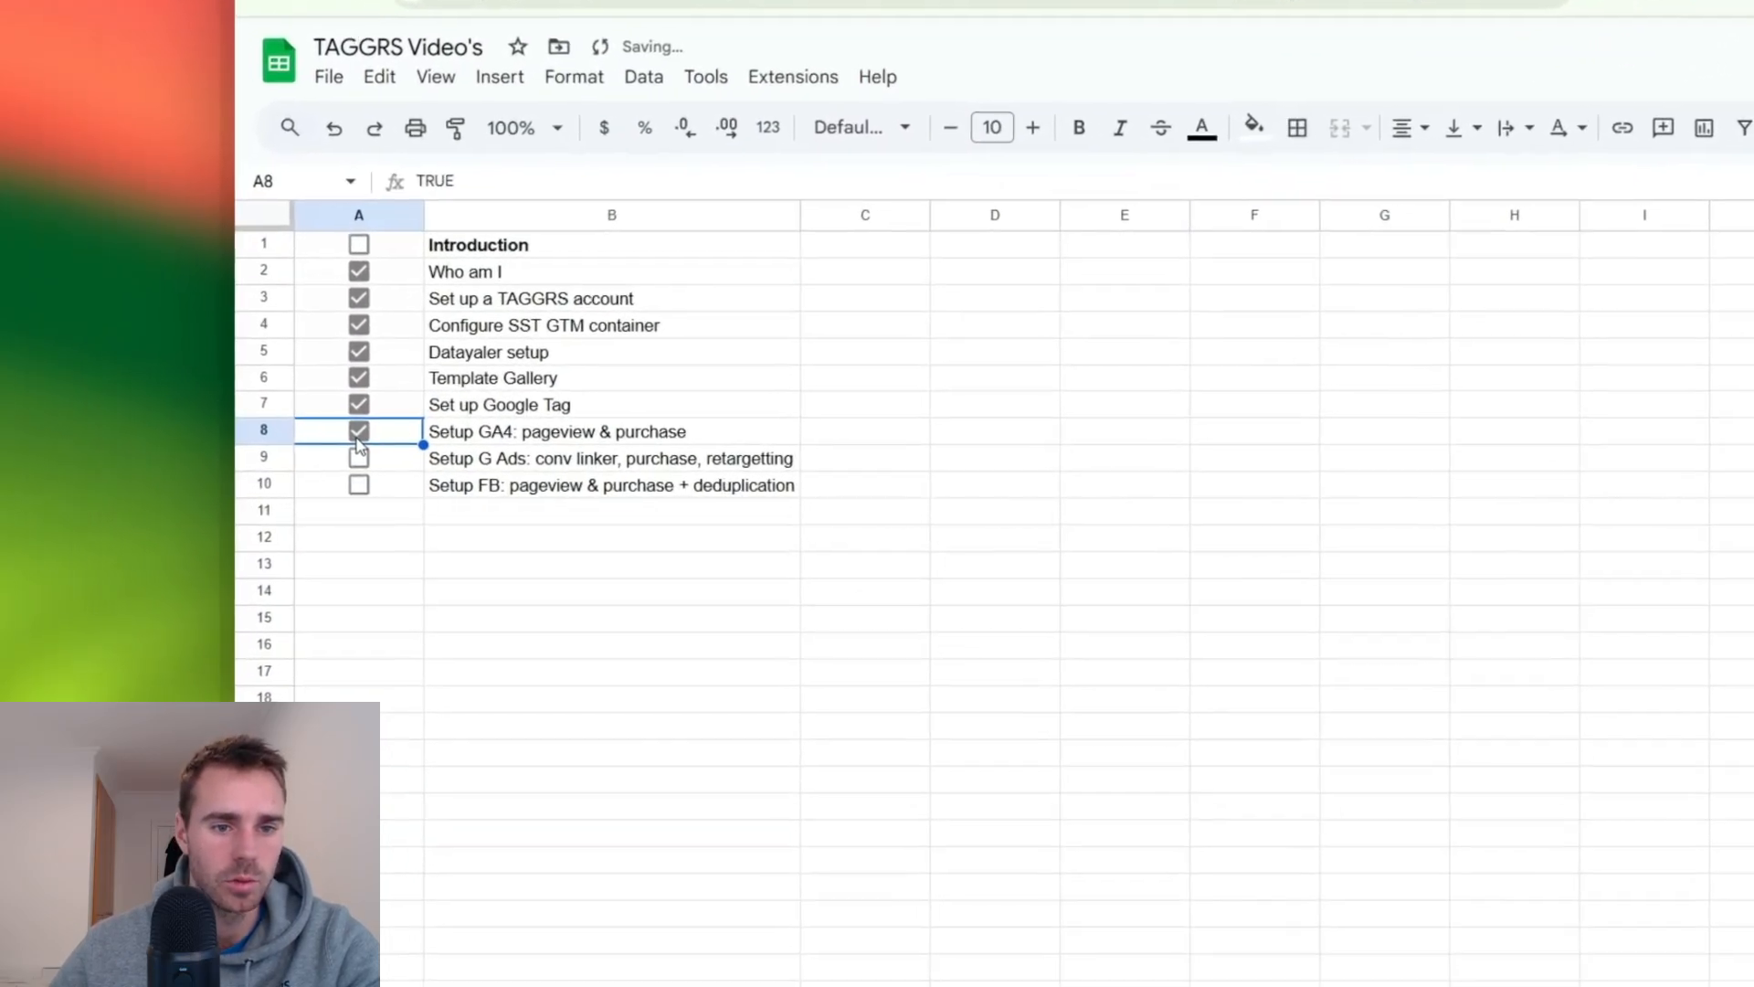
left_click(543, 464)
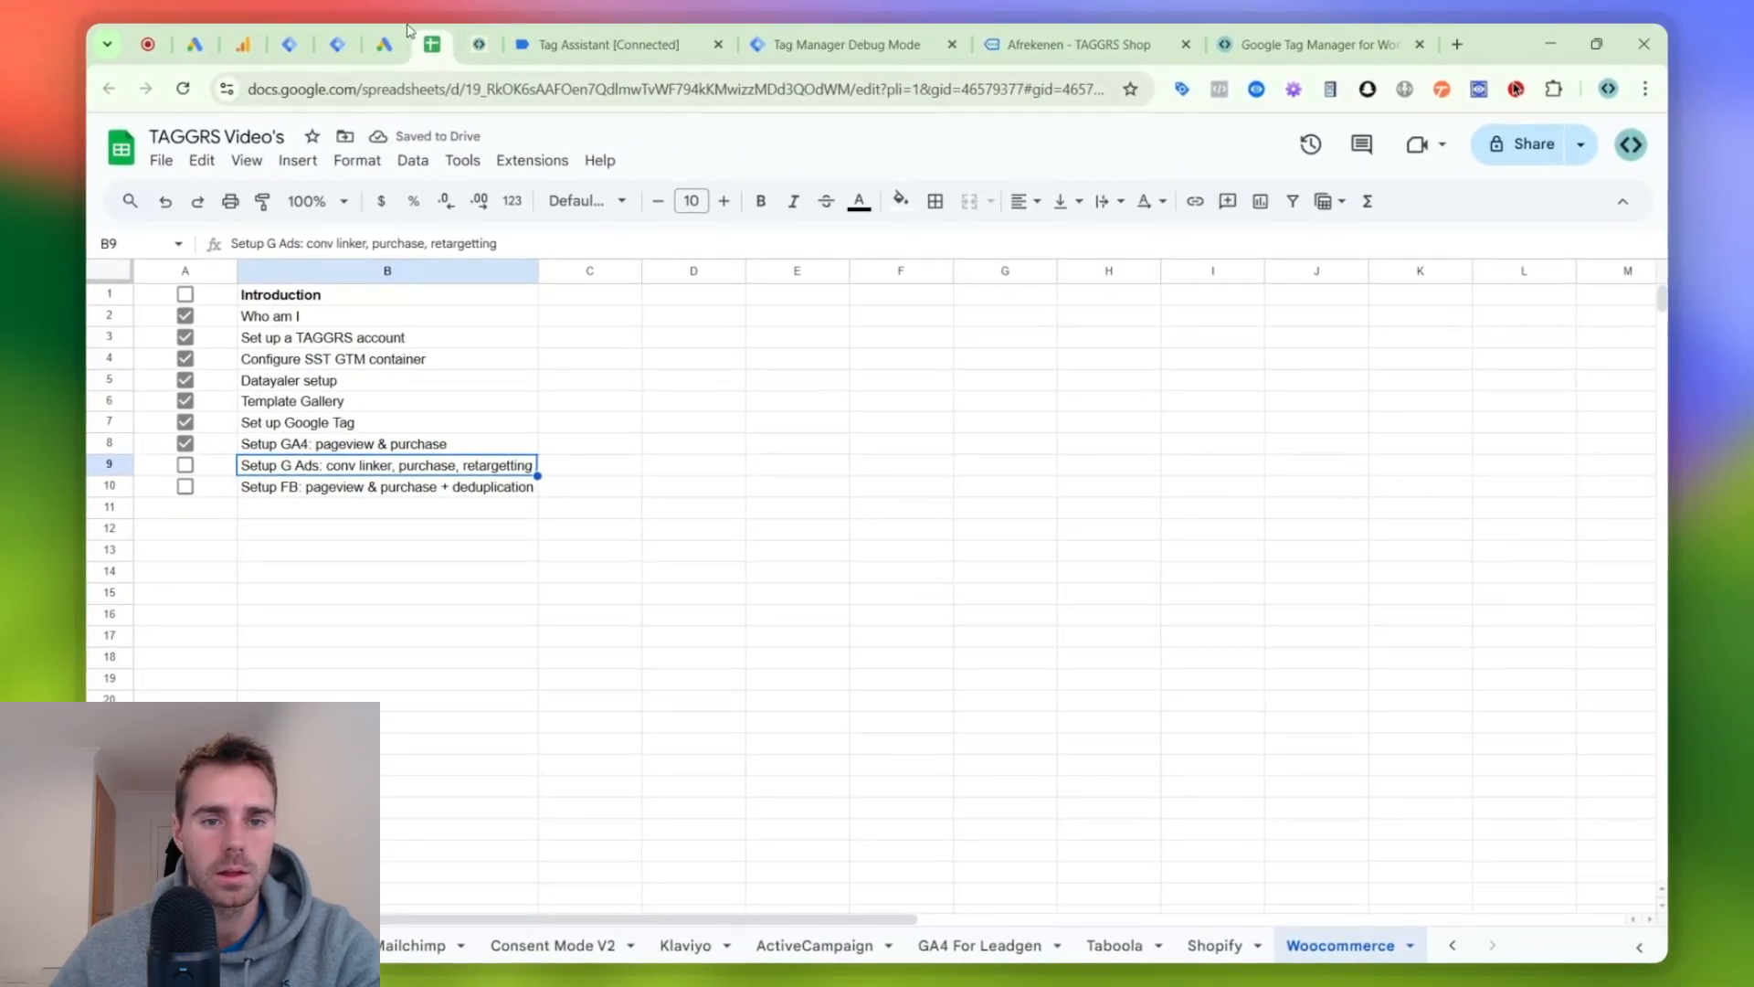
- Create a new tag named GA4 | All Events in the server container with the tag type Google Analytics: GA4
left_click(296, 38)
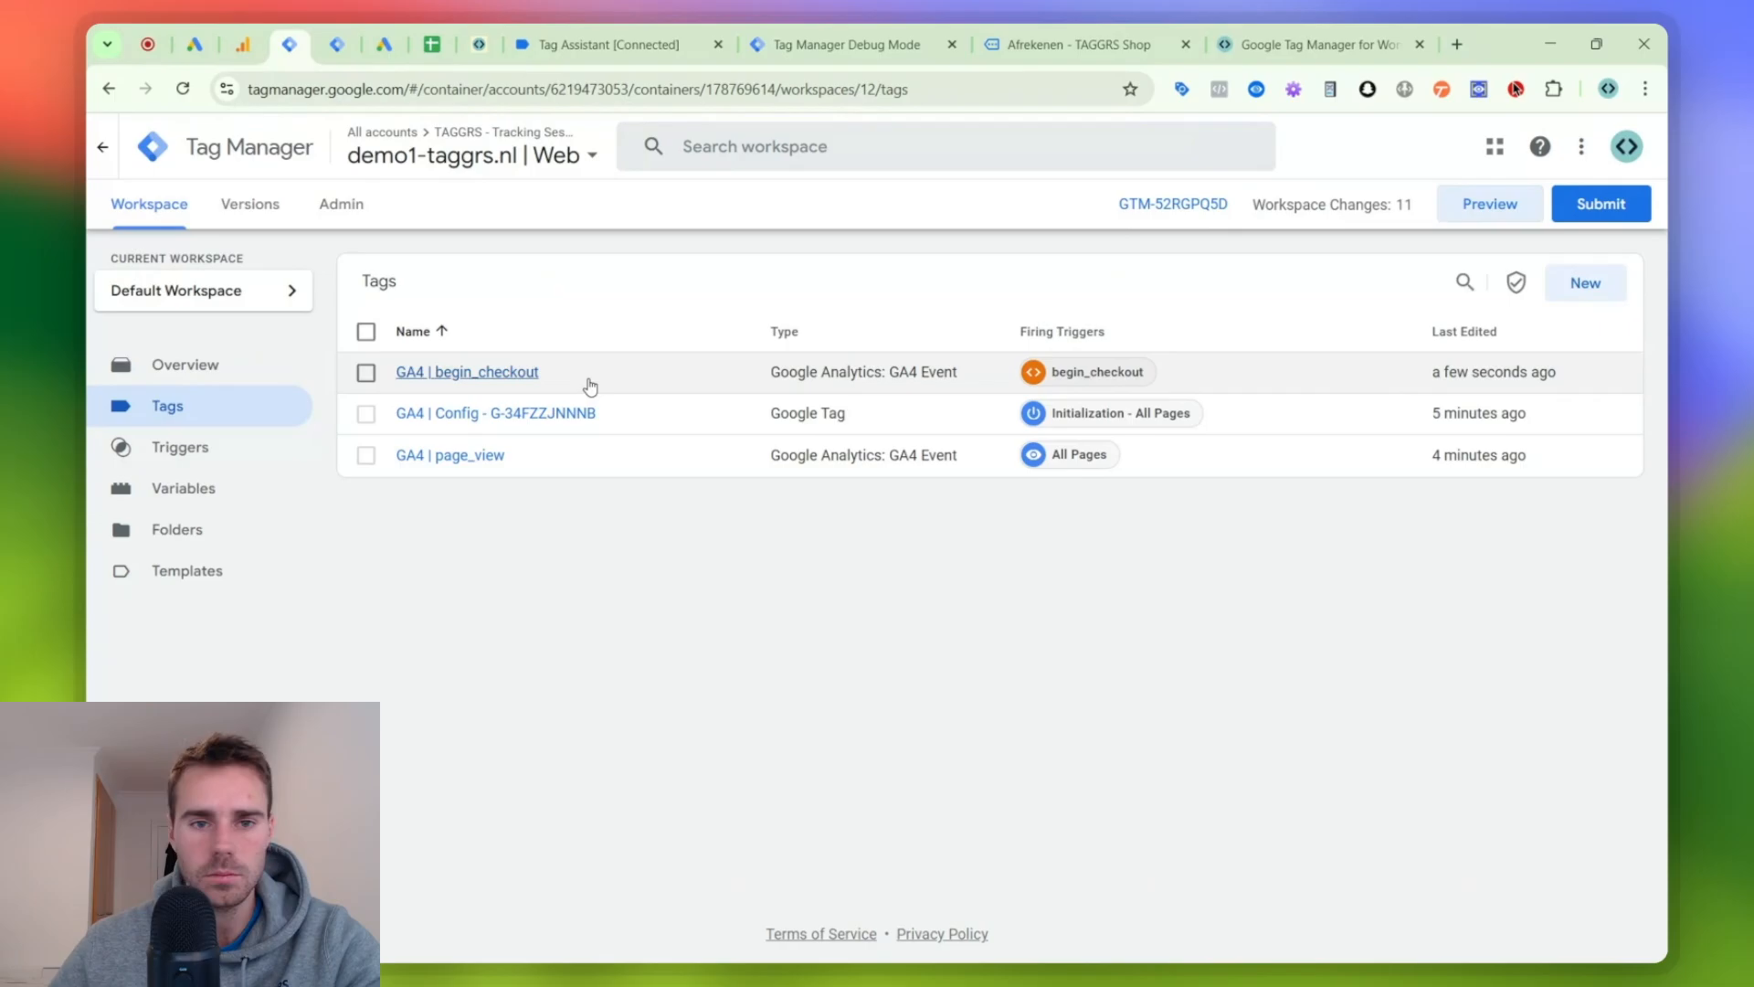
left_click(338, 50)
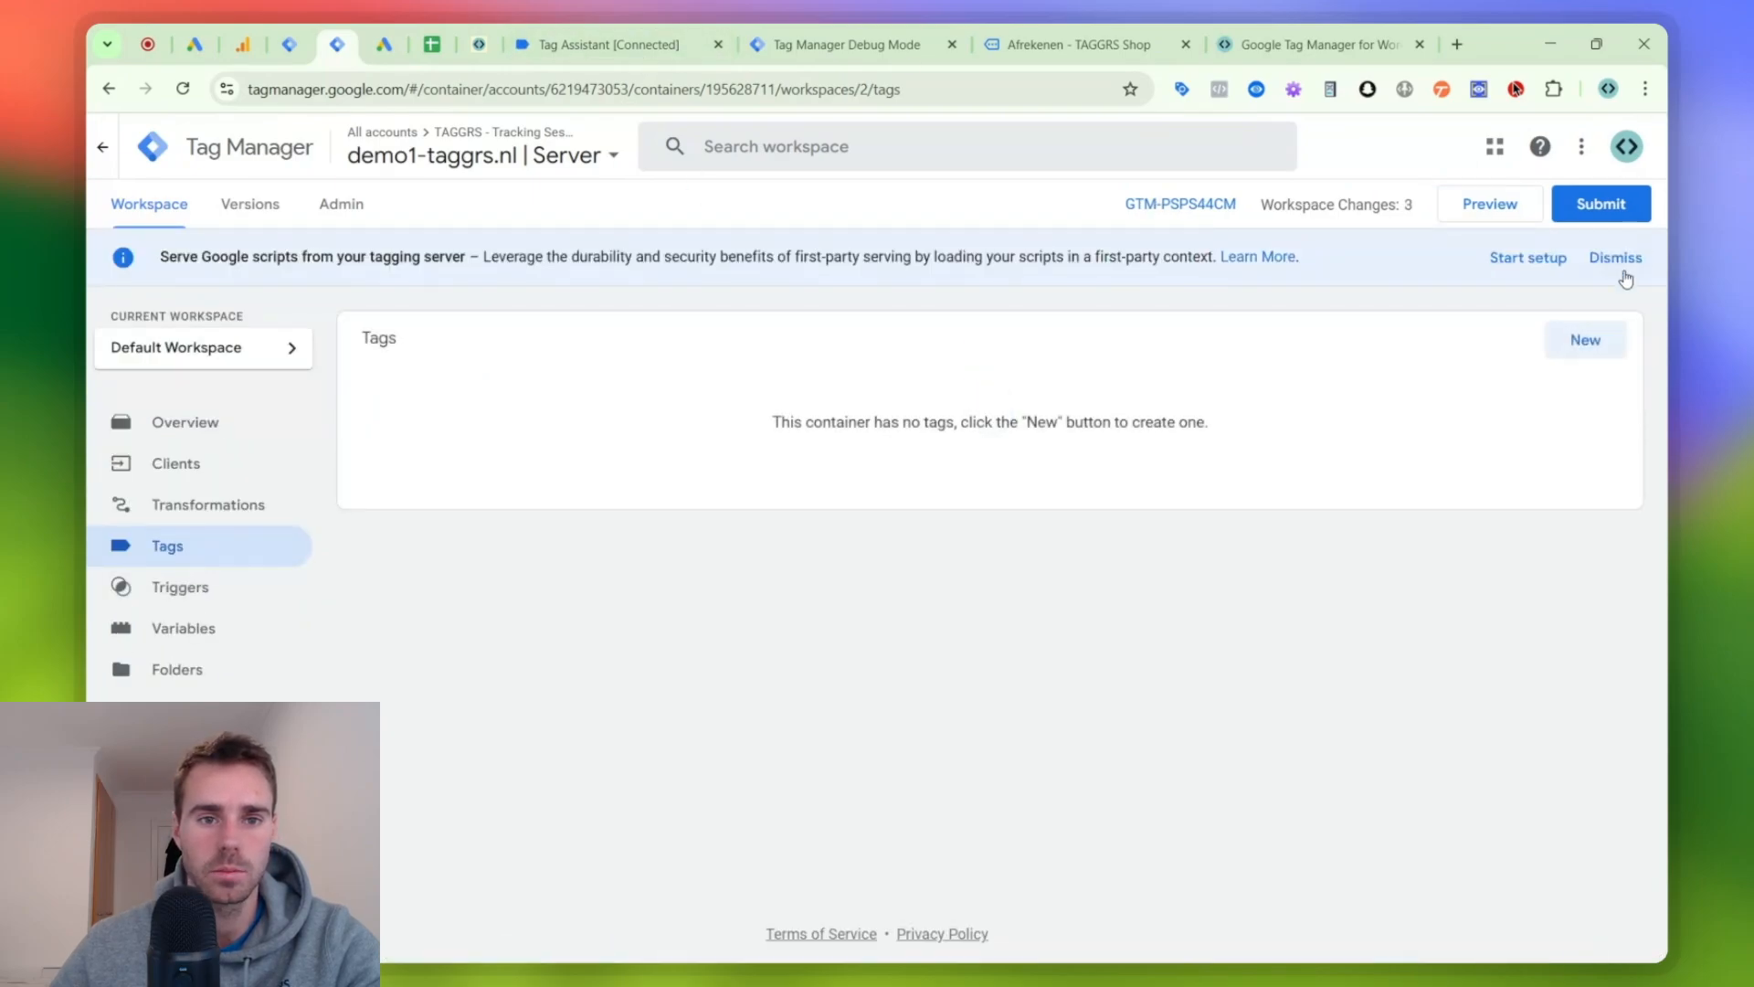
left_click(1608, 337)
left_click(484, 143)
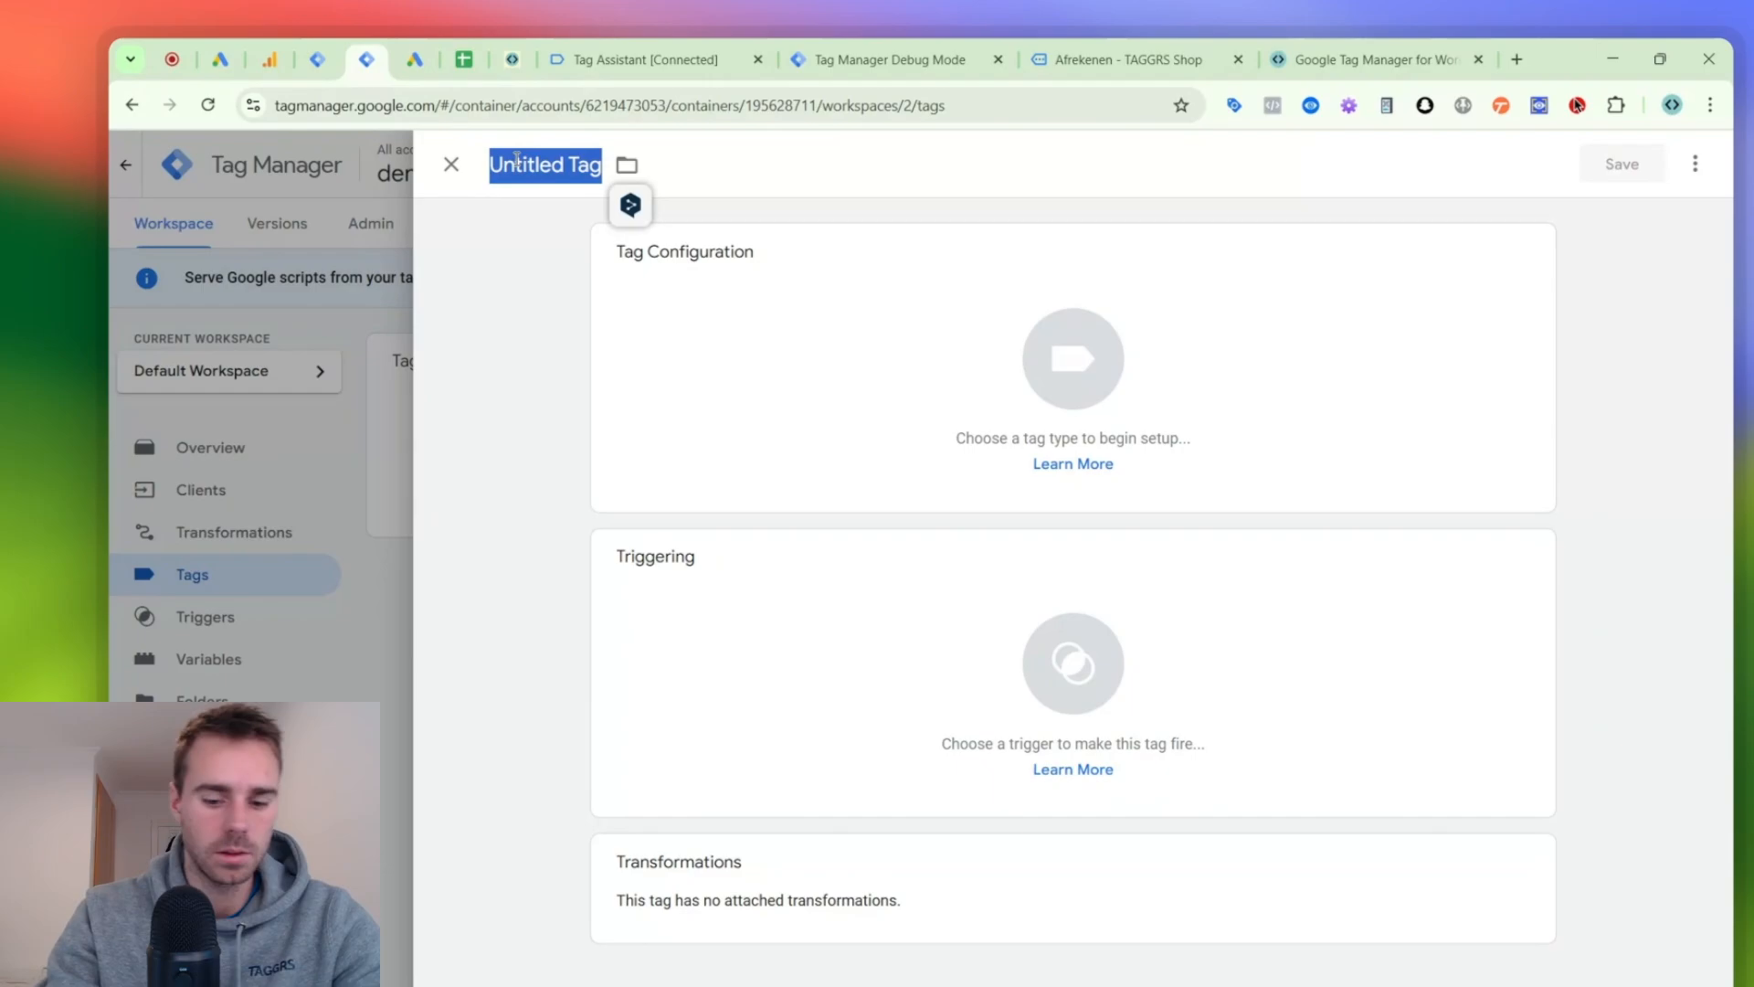
type("GA4 | All")
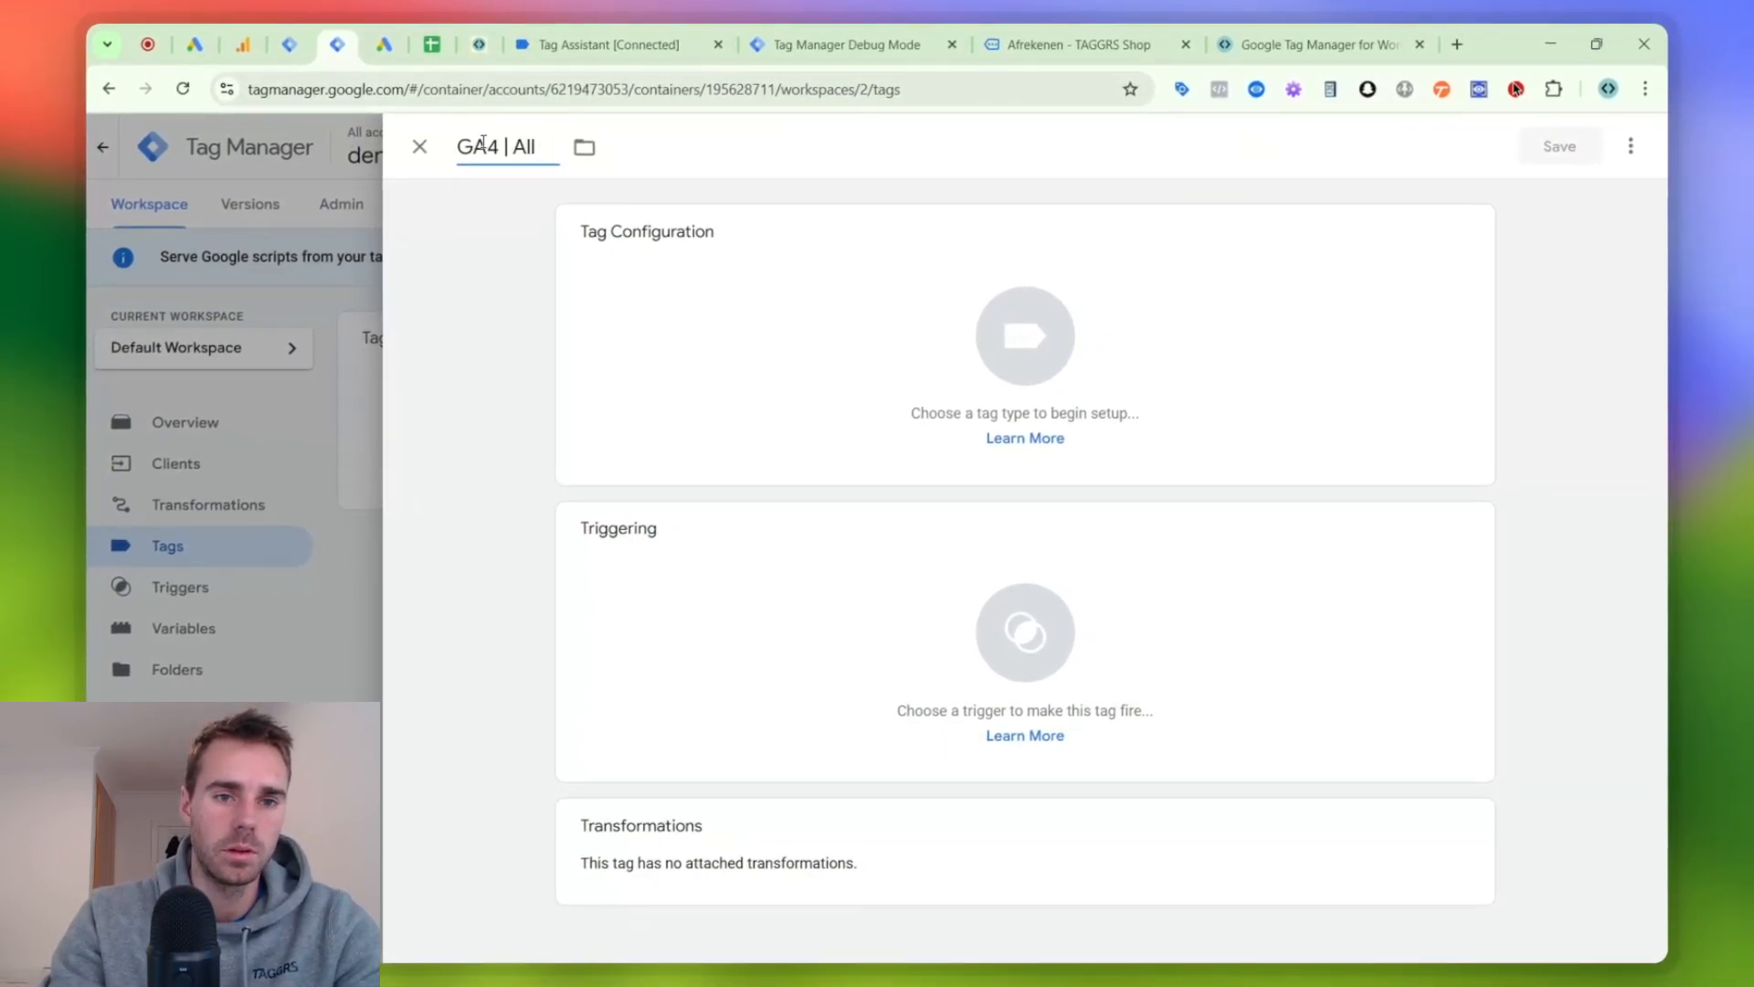
type("ents")
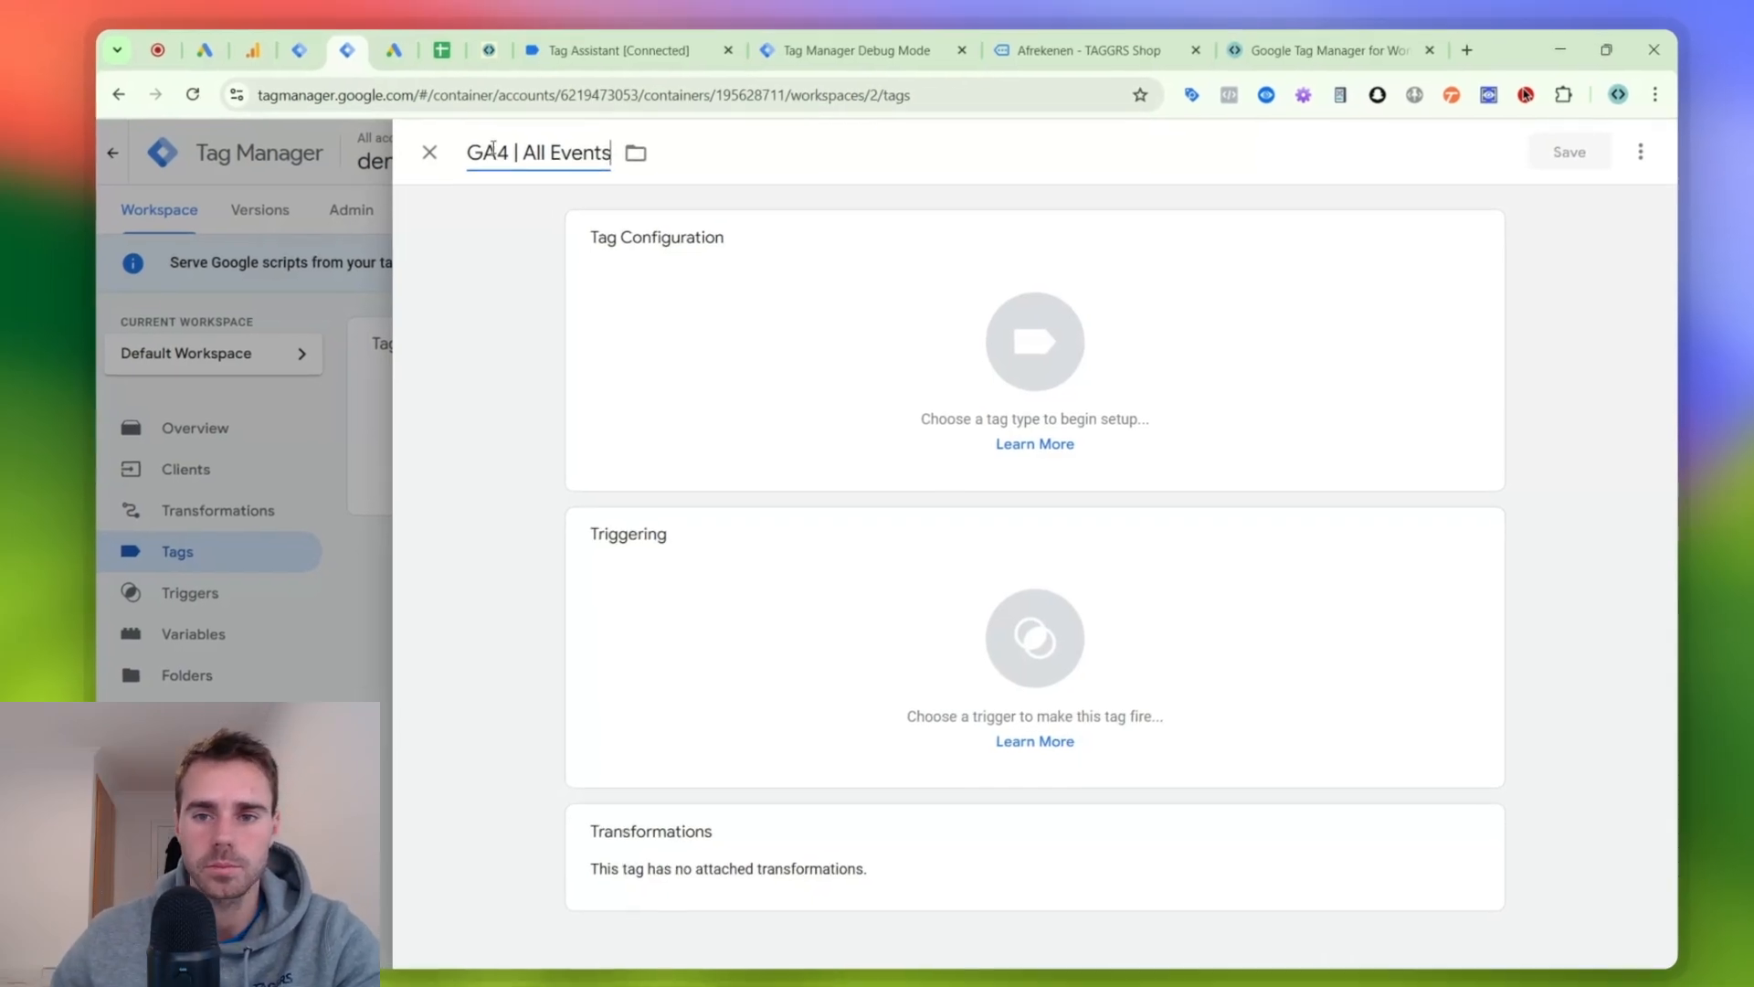
left_click(715, 234)
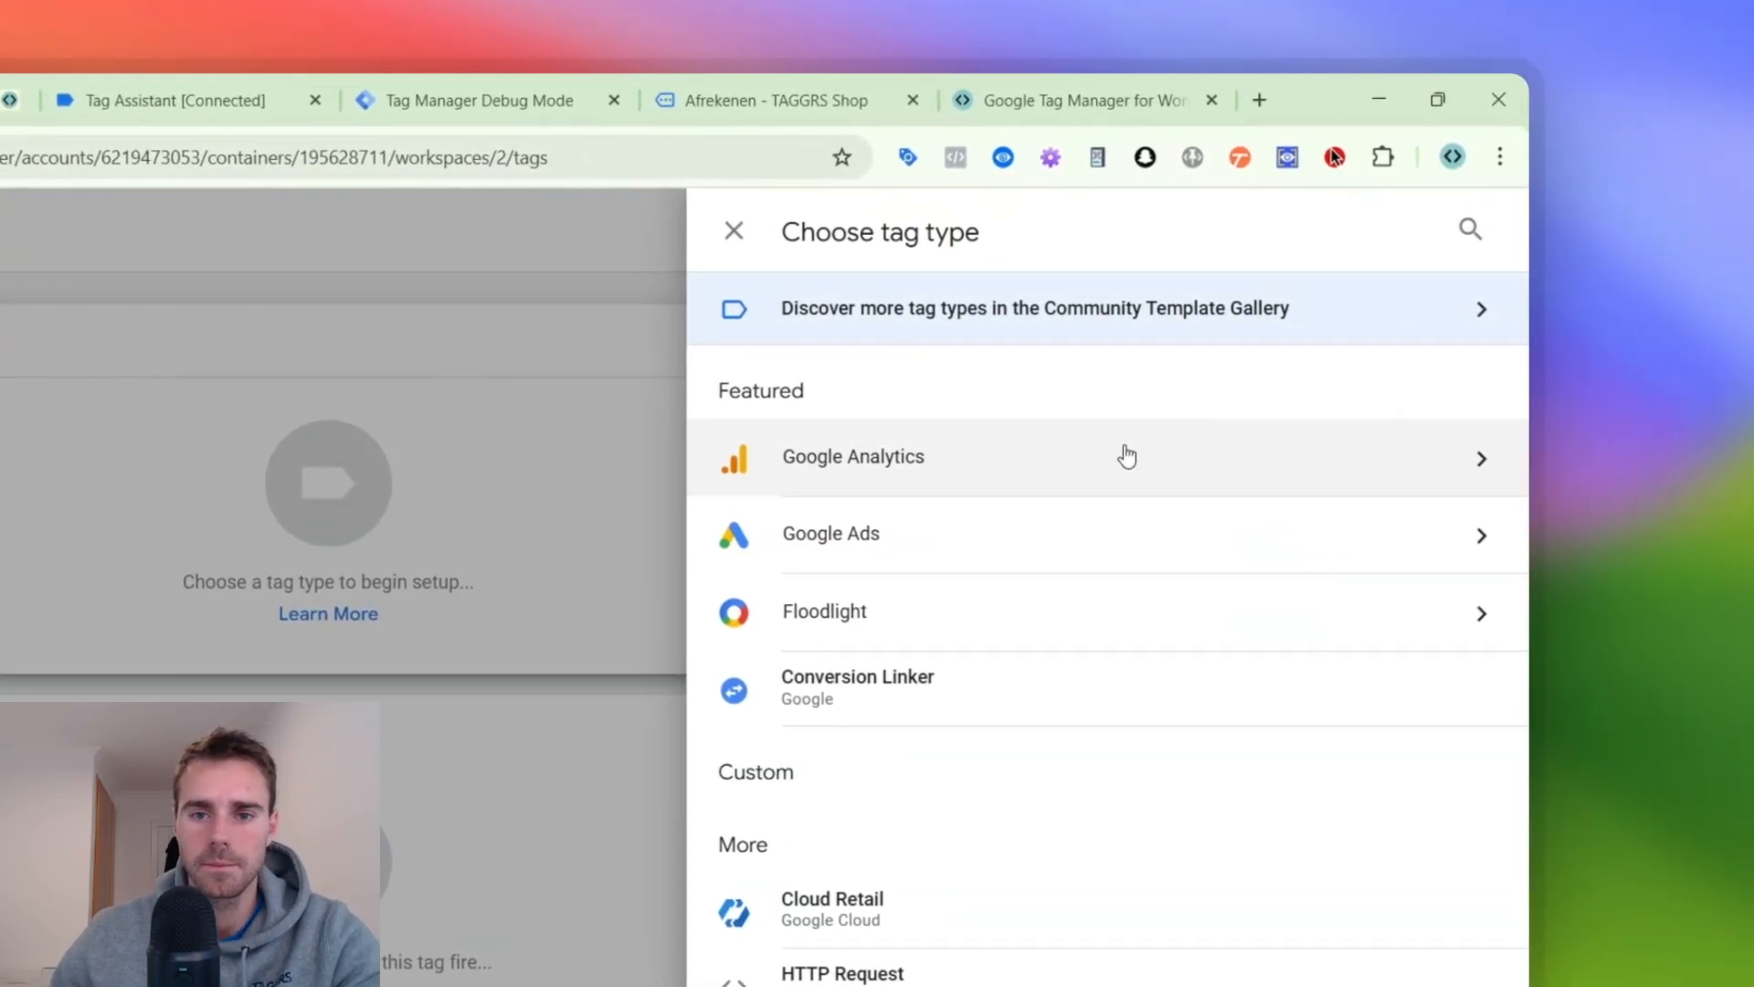
left_click(1232, 457)
left_click(1071, 350)
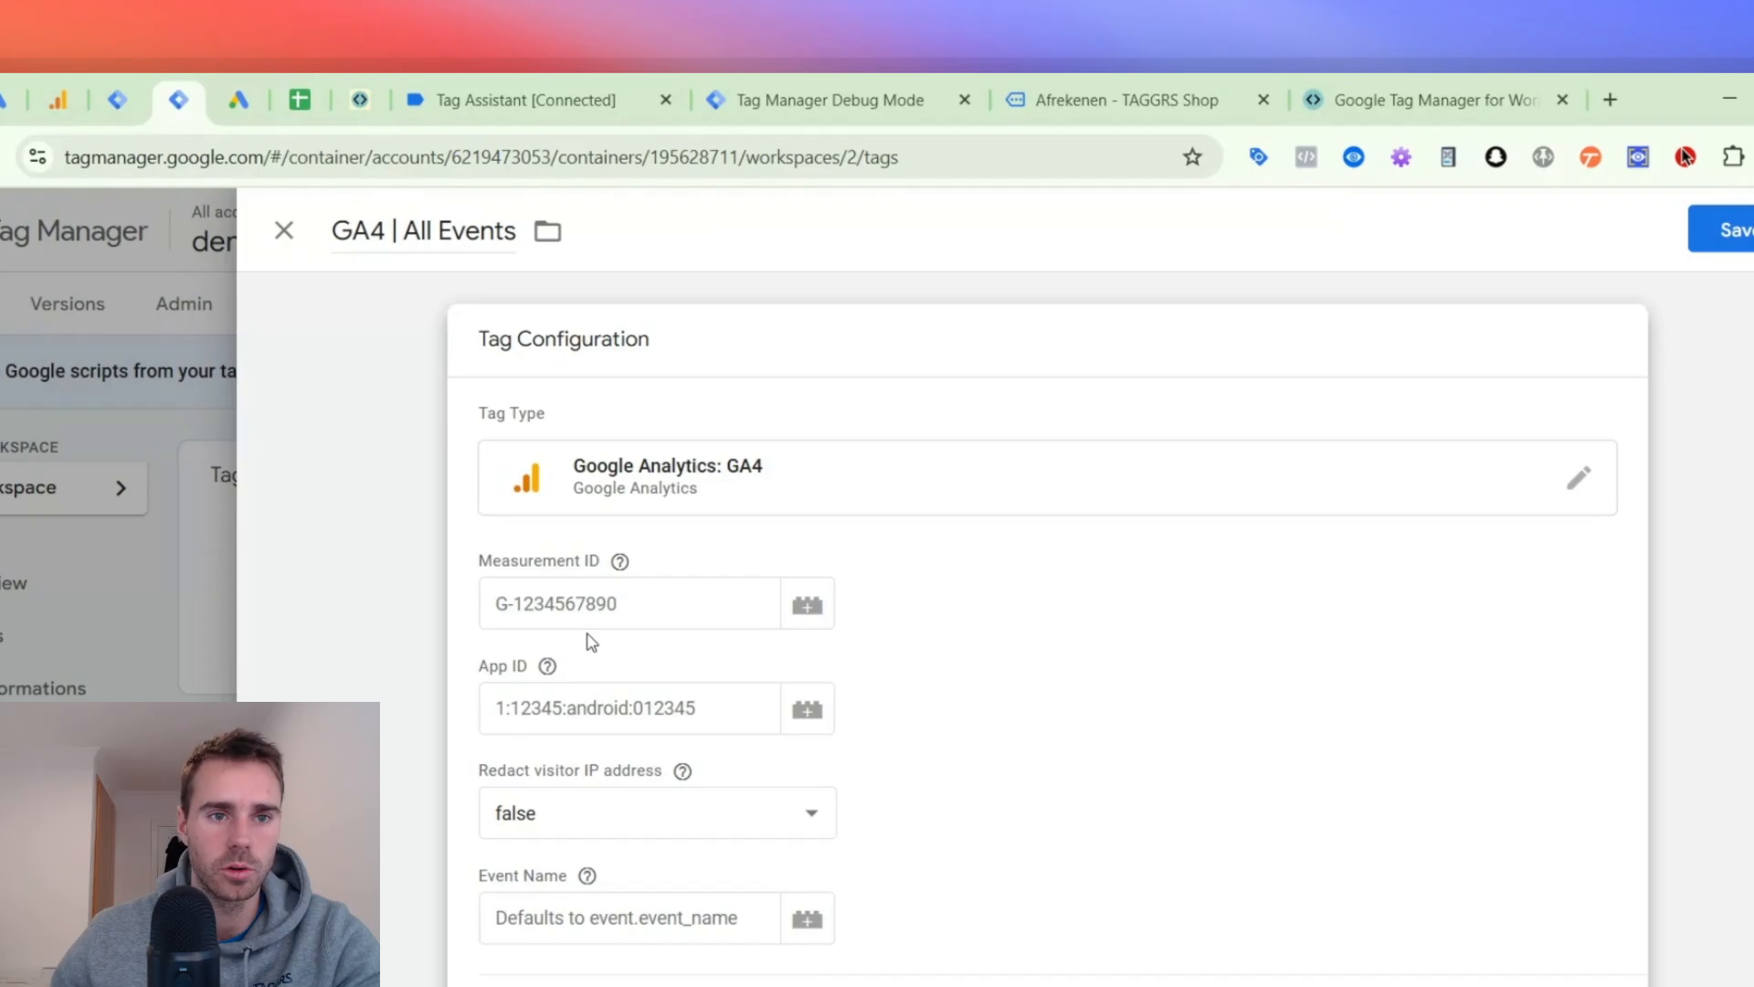
left_click(368, 611)
left_click(293, 52)
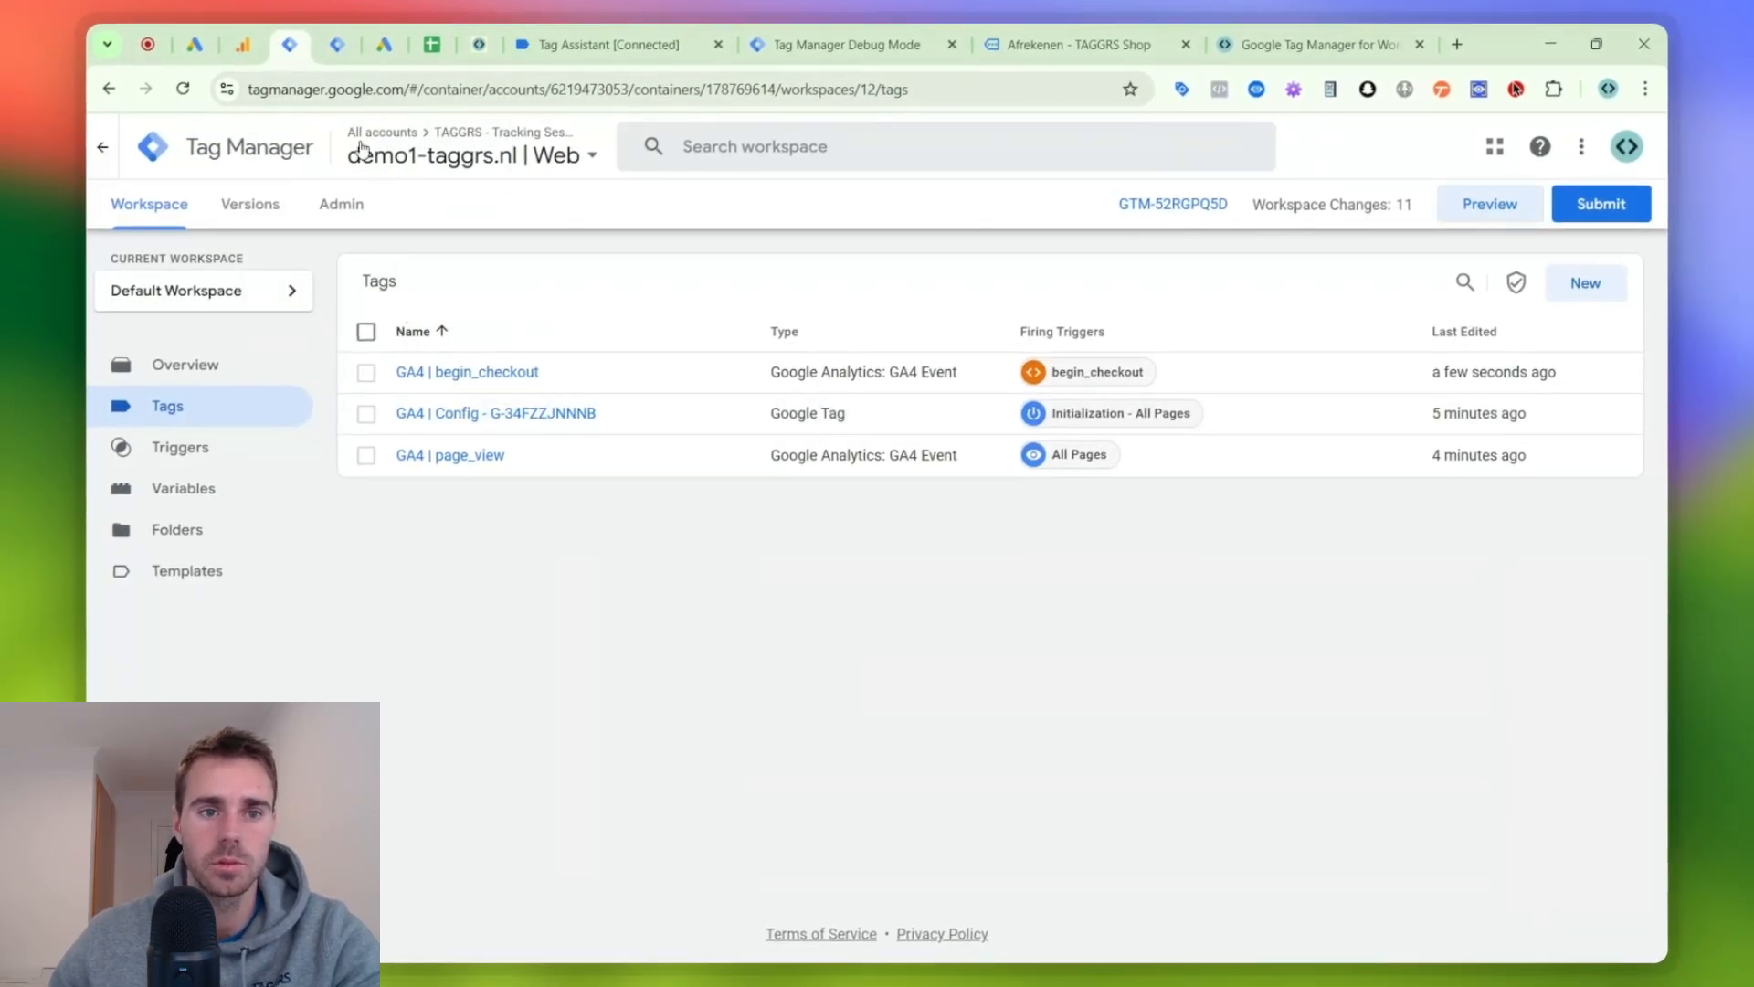
left_click(341, 39)
left_click(825, 437)
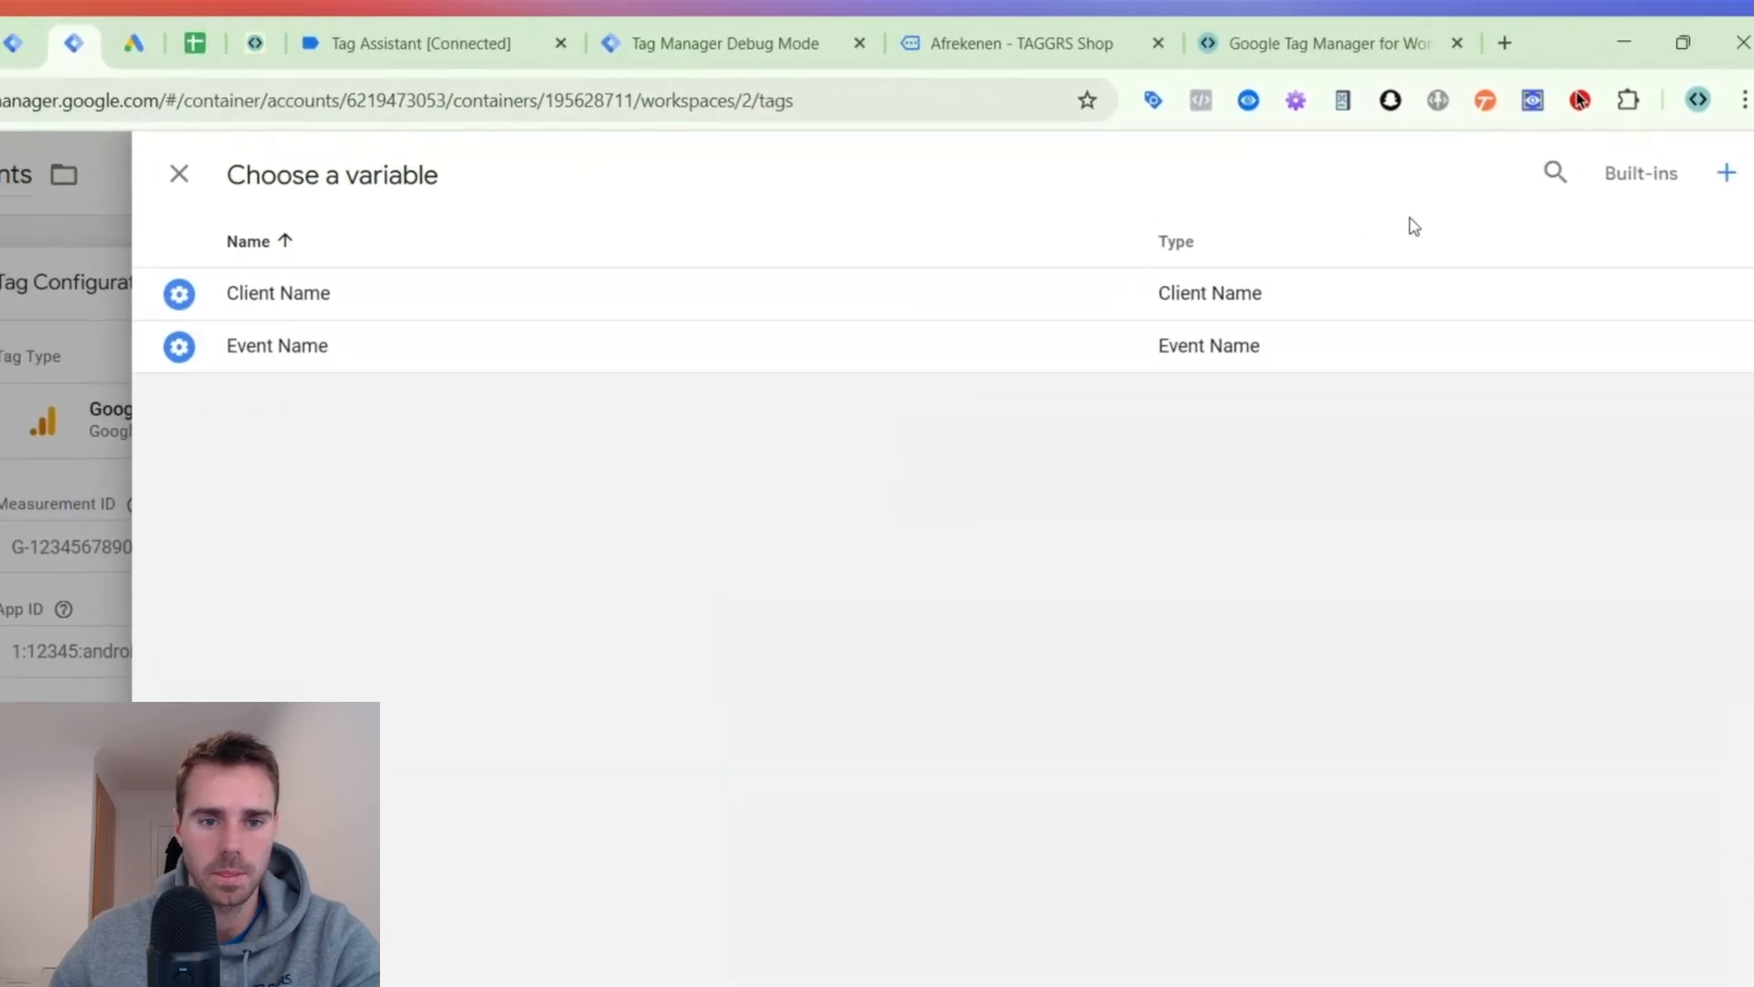
left_click(62, 417)
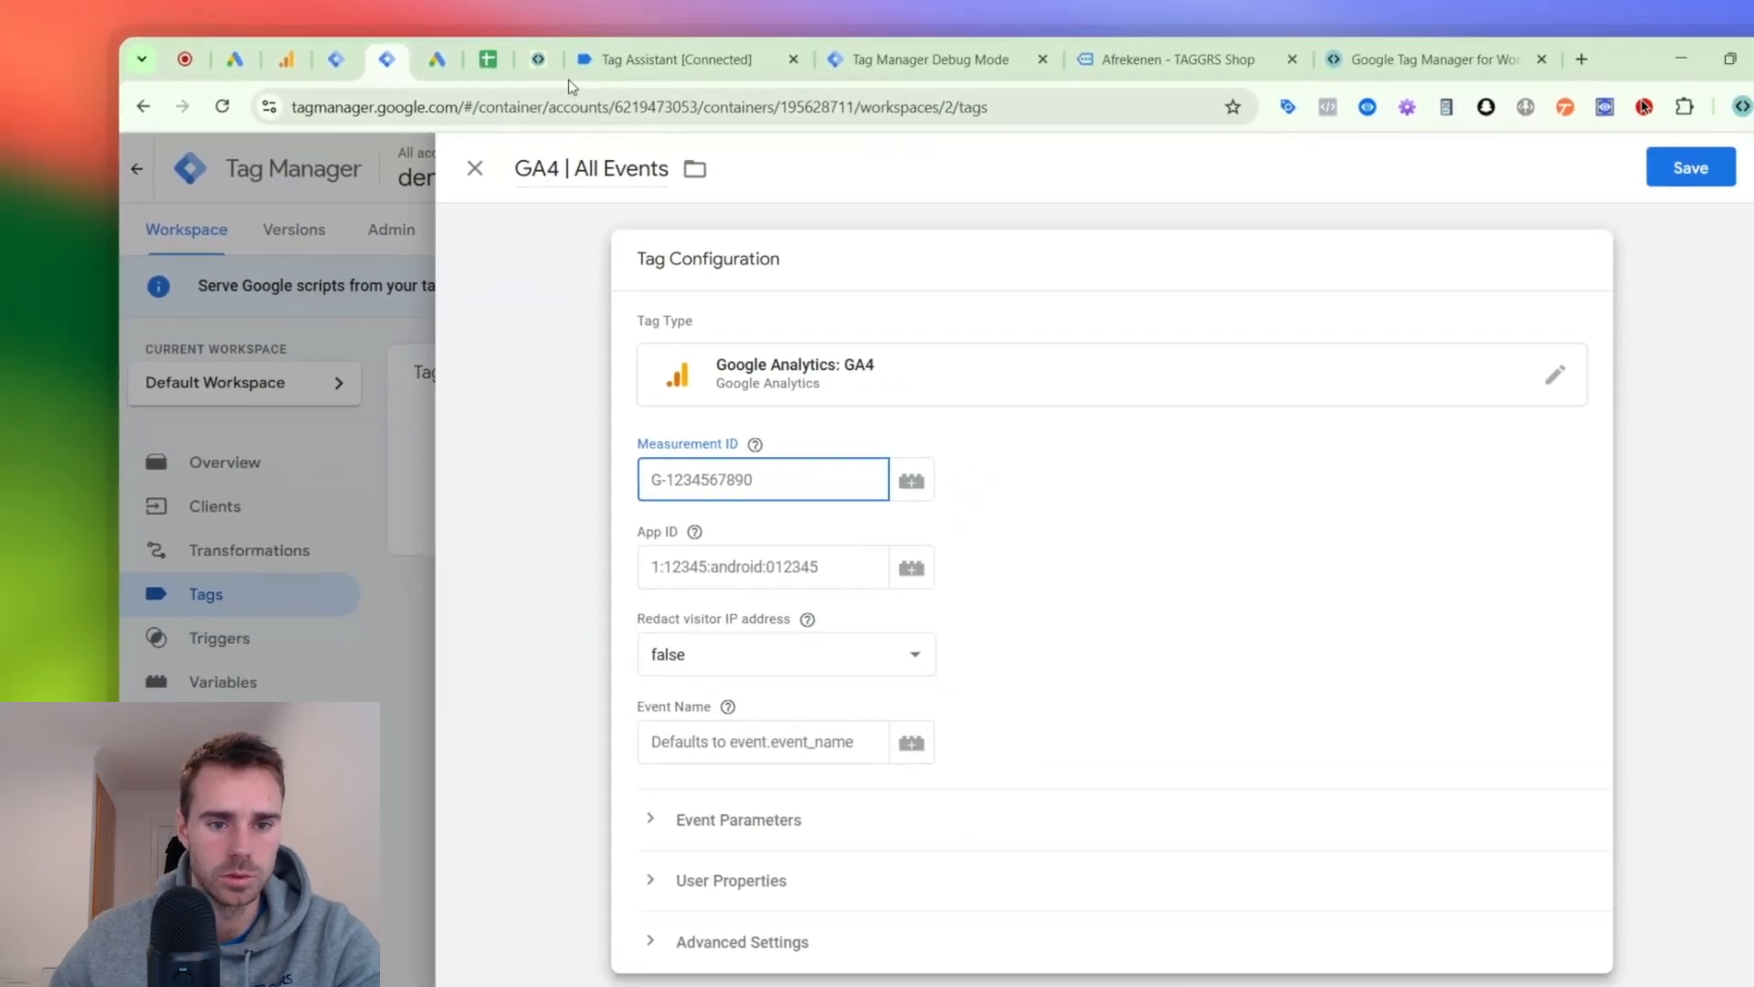
- Copy the key name x-ga-measurement_id from the server preview's begin_checkout event data and return to the GA4 | All Events tag
left_click(786, 49)
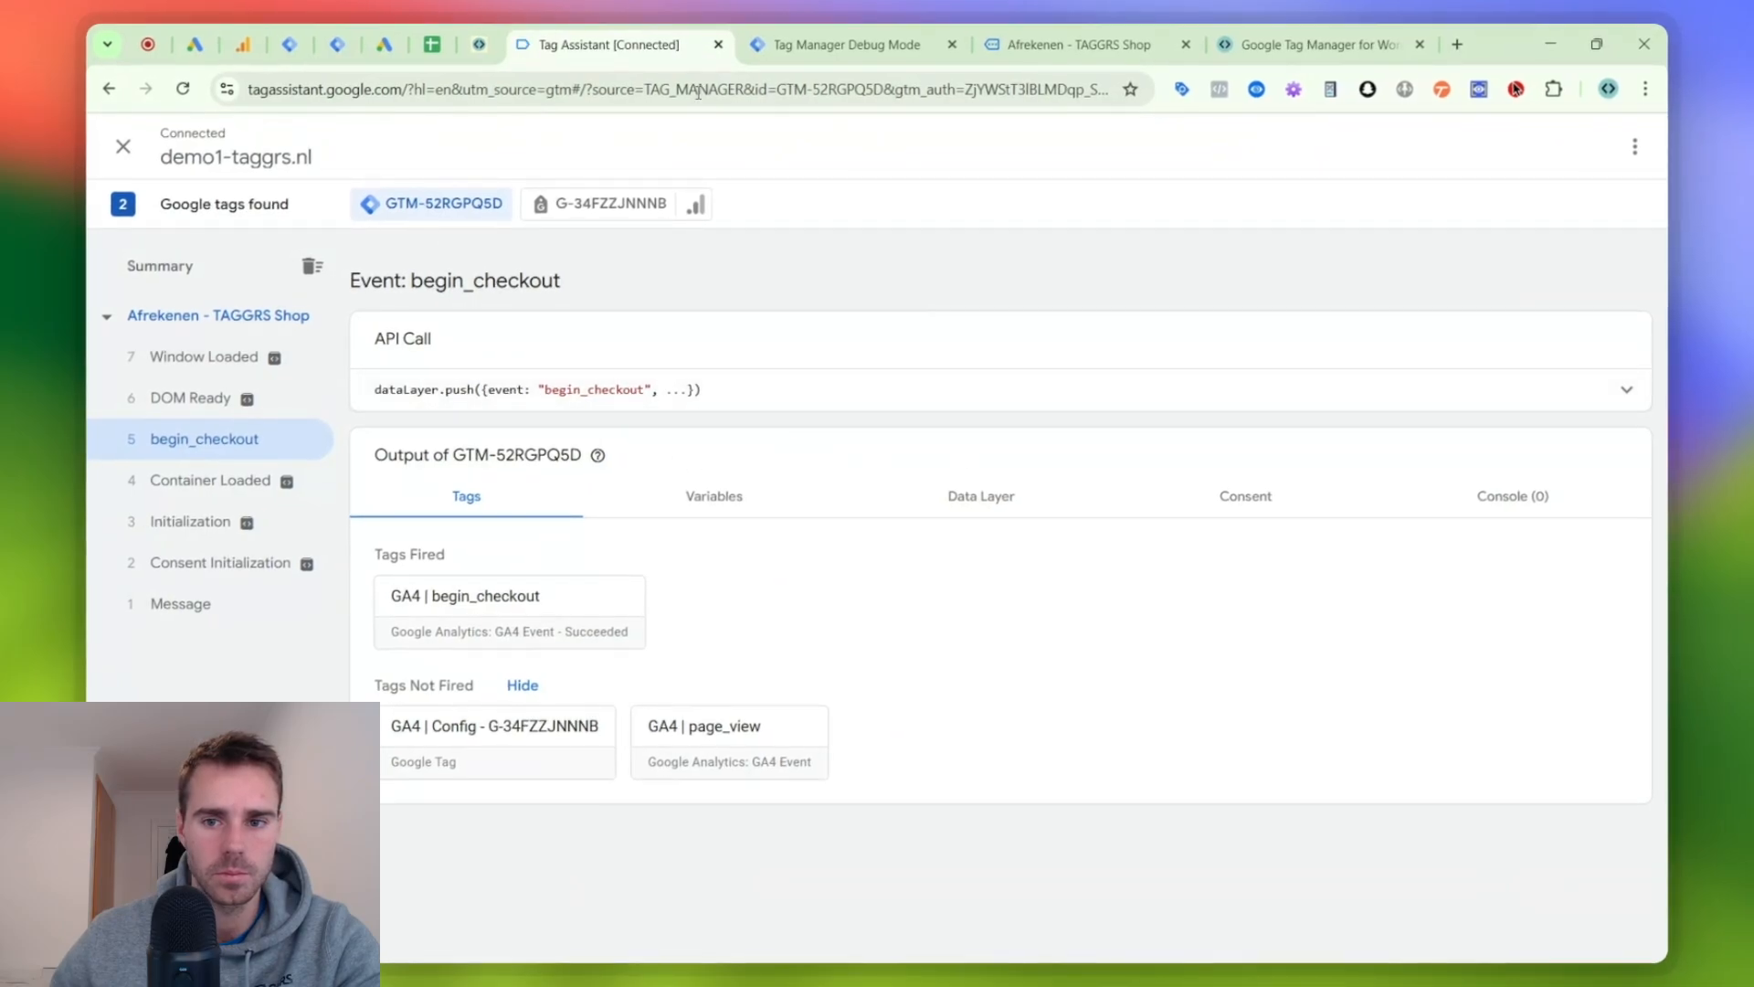
left_click(878, 31)
scroll(1115, 324, "down", 15)
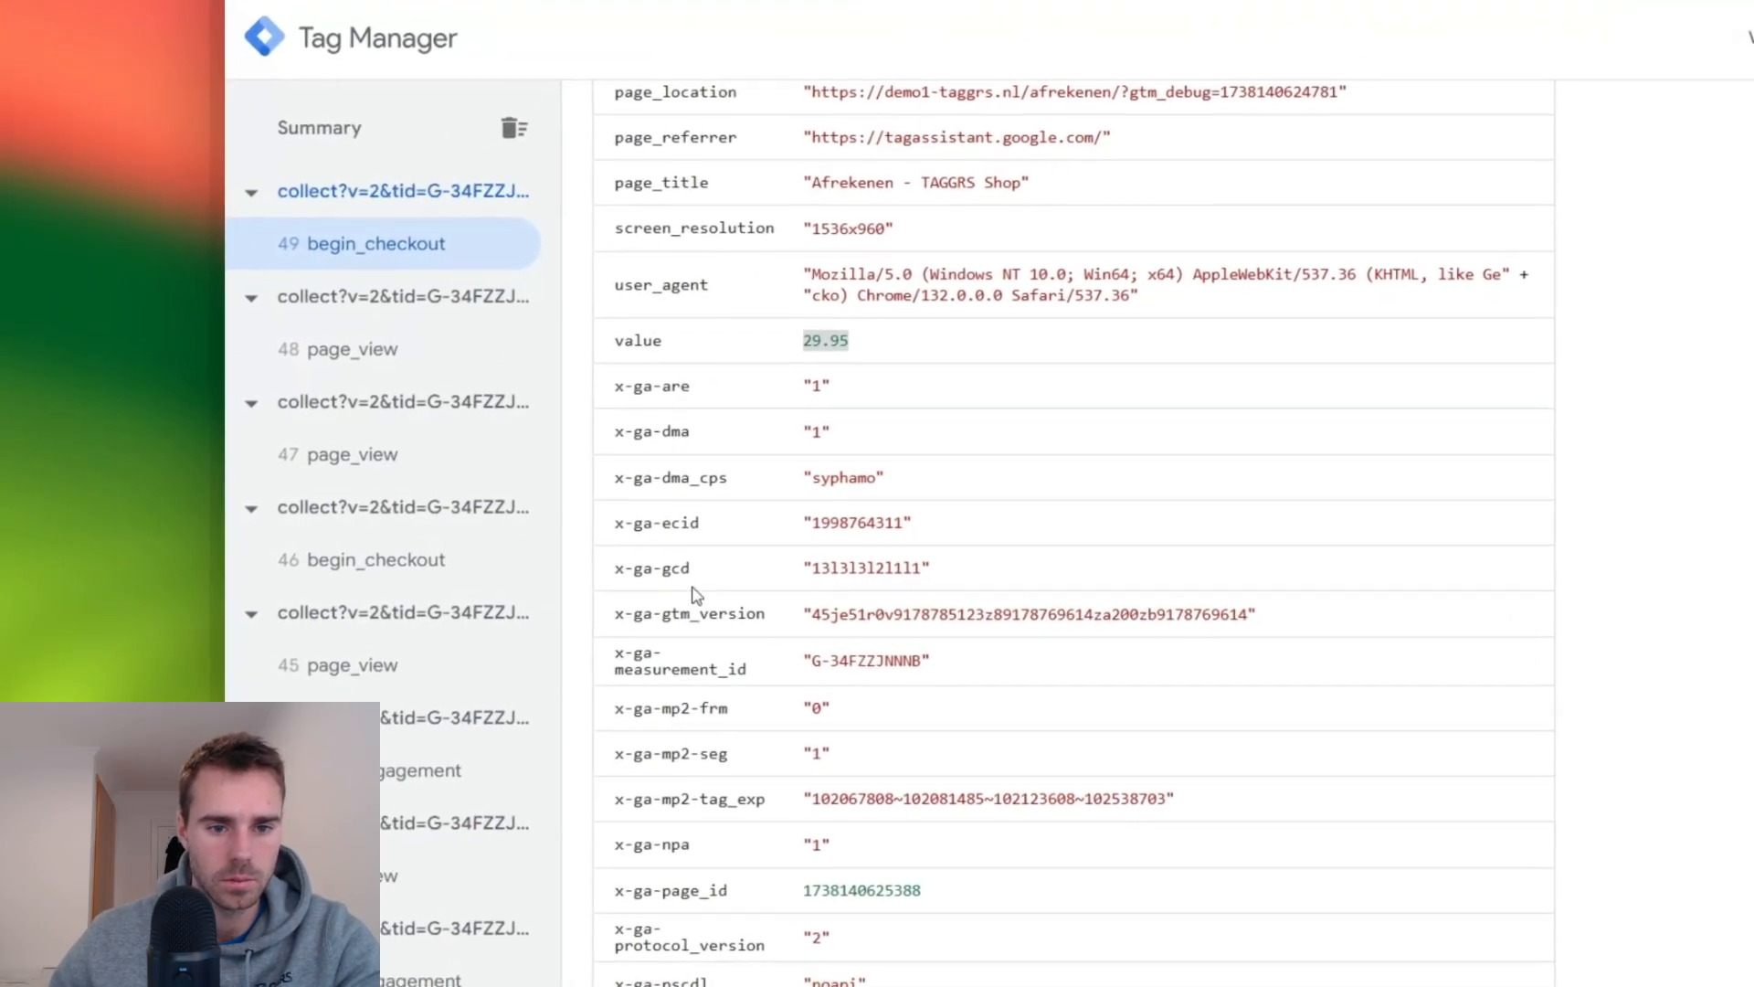
triple_click(594, 671)
key("ctrl+c")
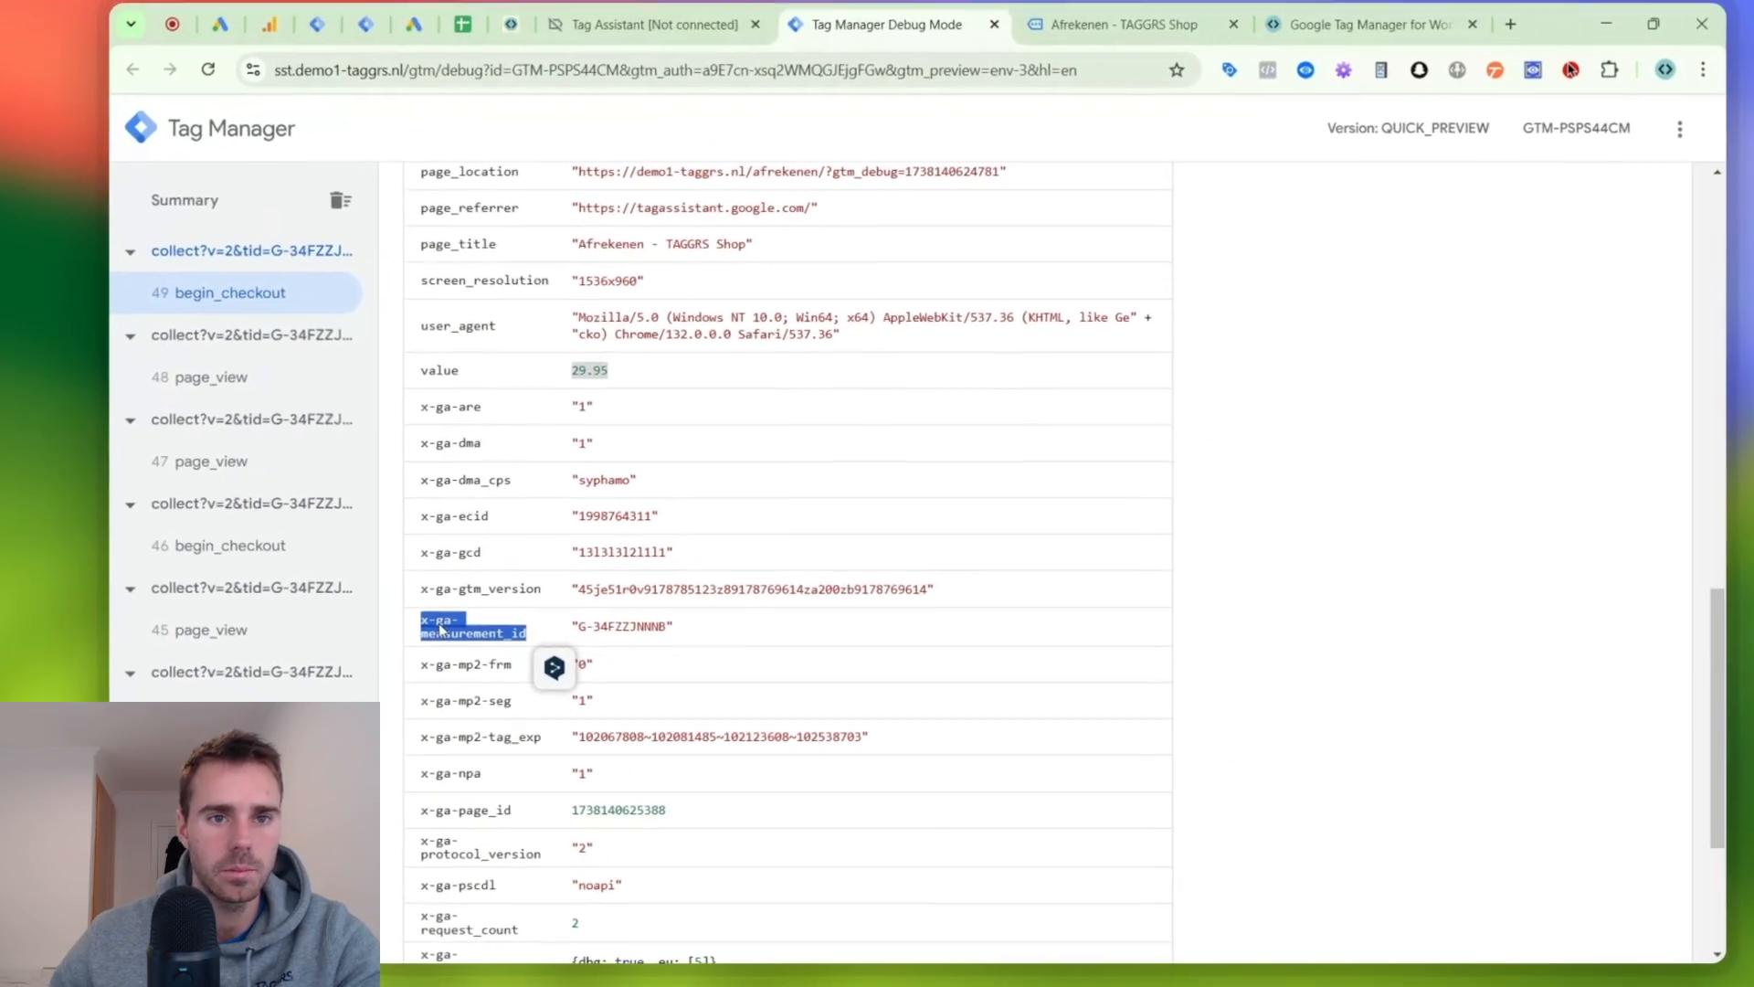
left_click(685, 37)
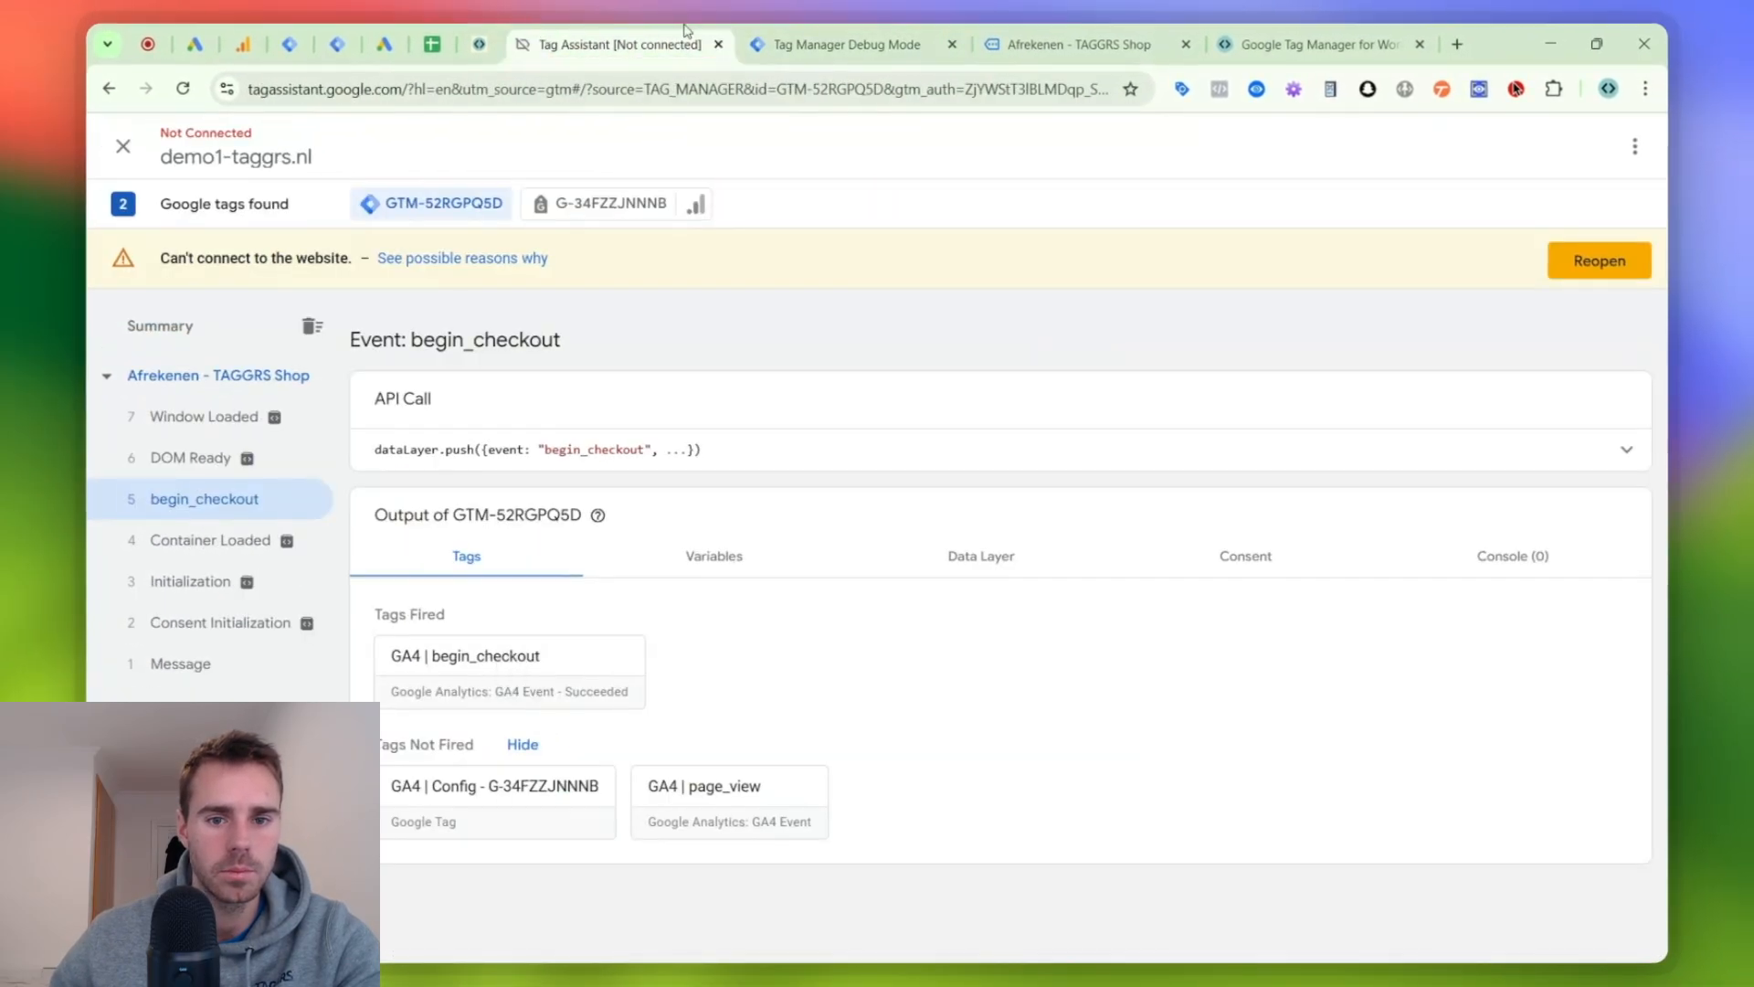
left_click(352, 33)
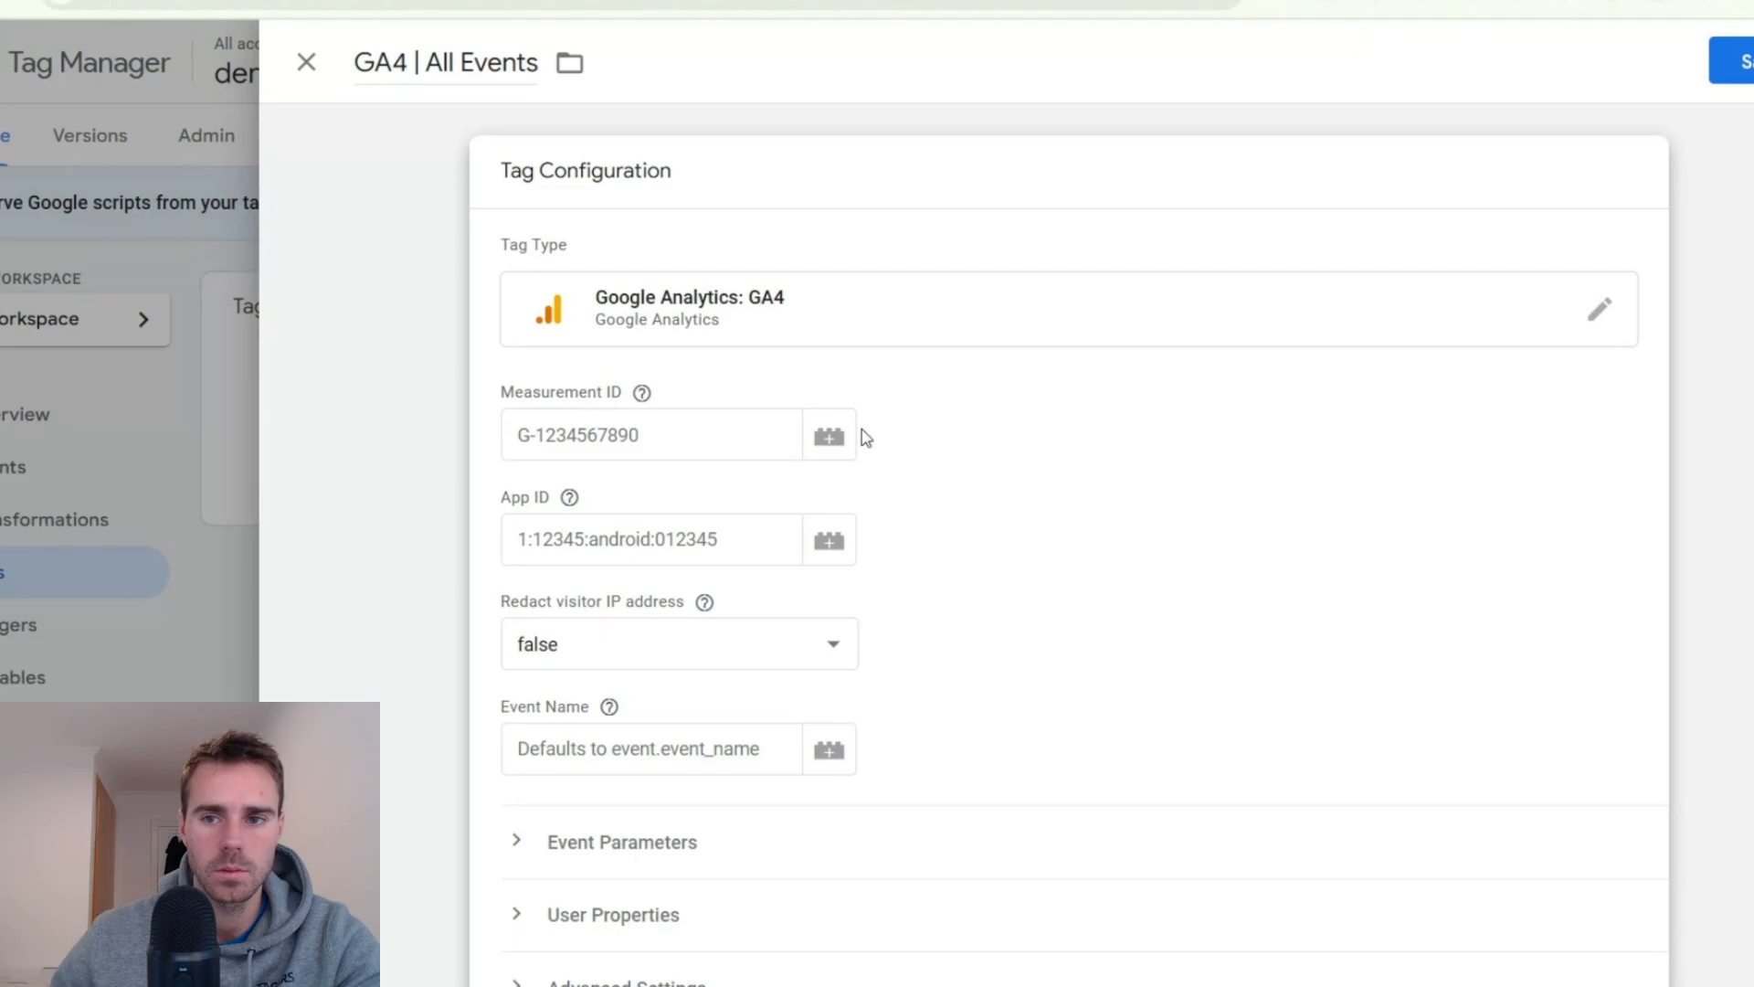
- Create a new Event Data variable for the tag's Measurement ID with the key path x-ga-measurement_id
left_click(831, 436)
left_click(1551, 215)
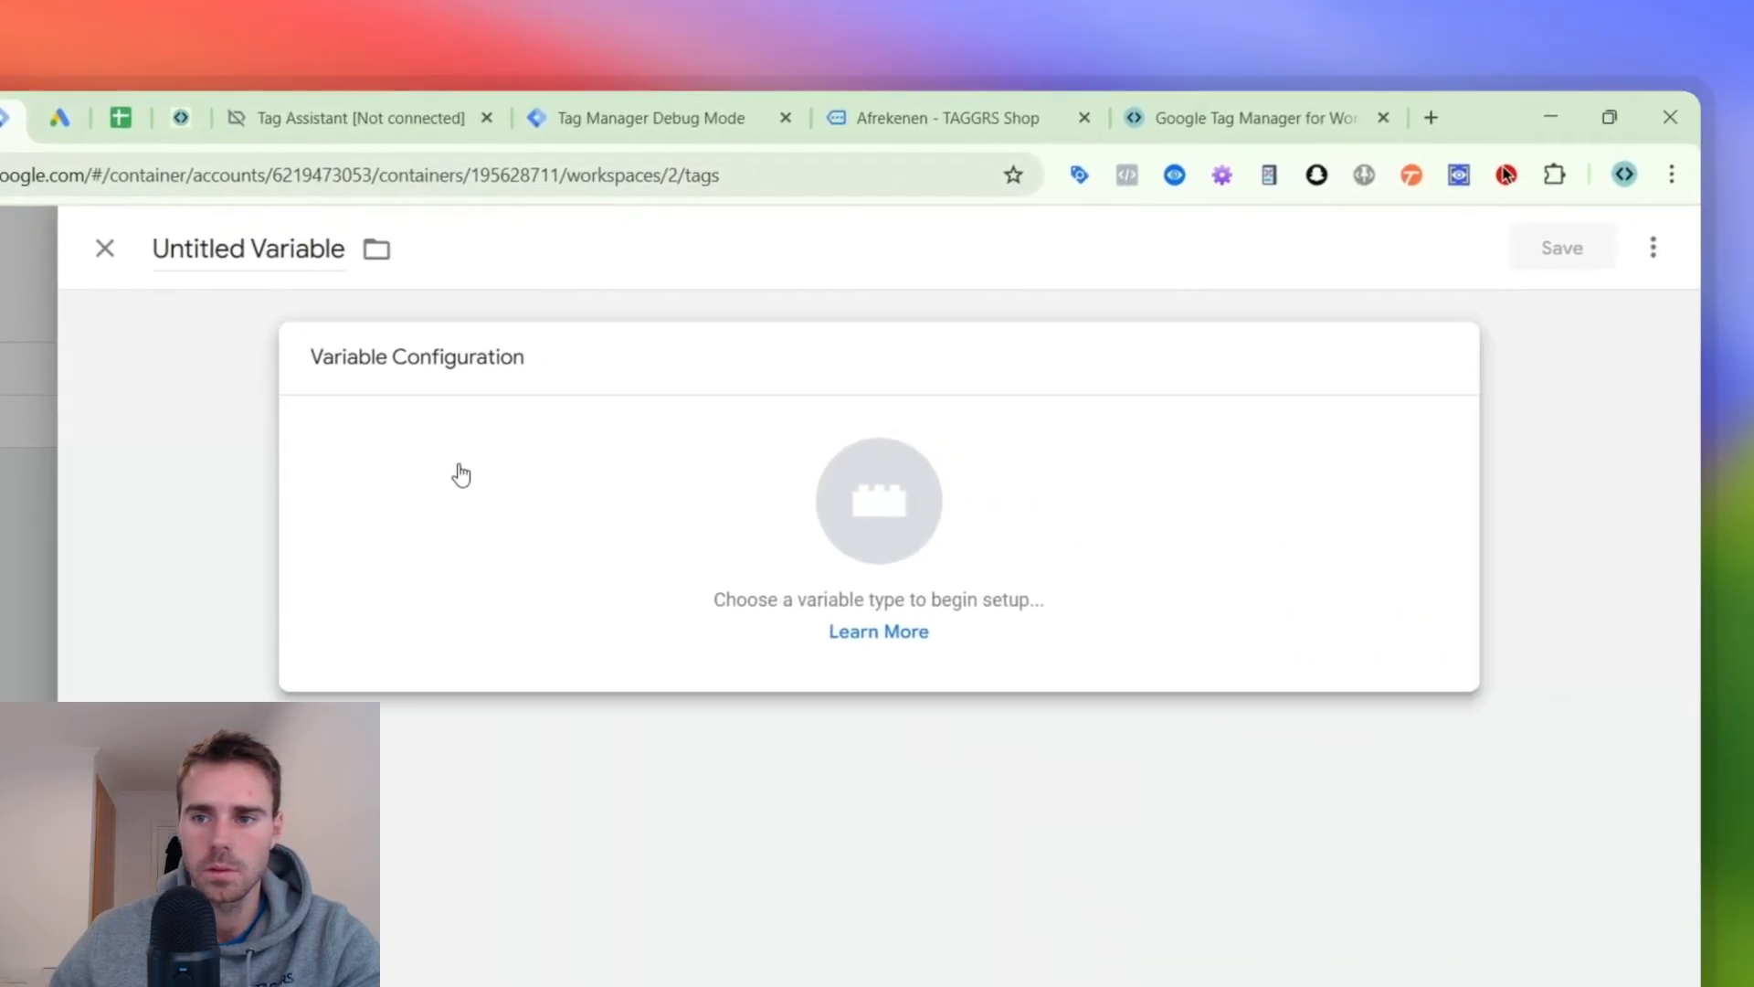
left_click(461, 474)
left_click(1645, 249)
type("eve")
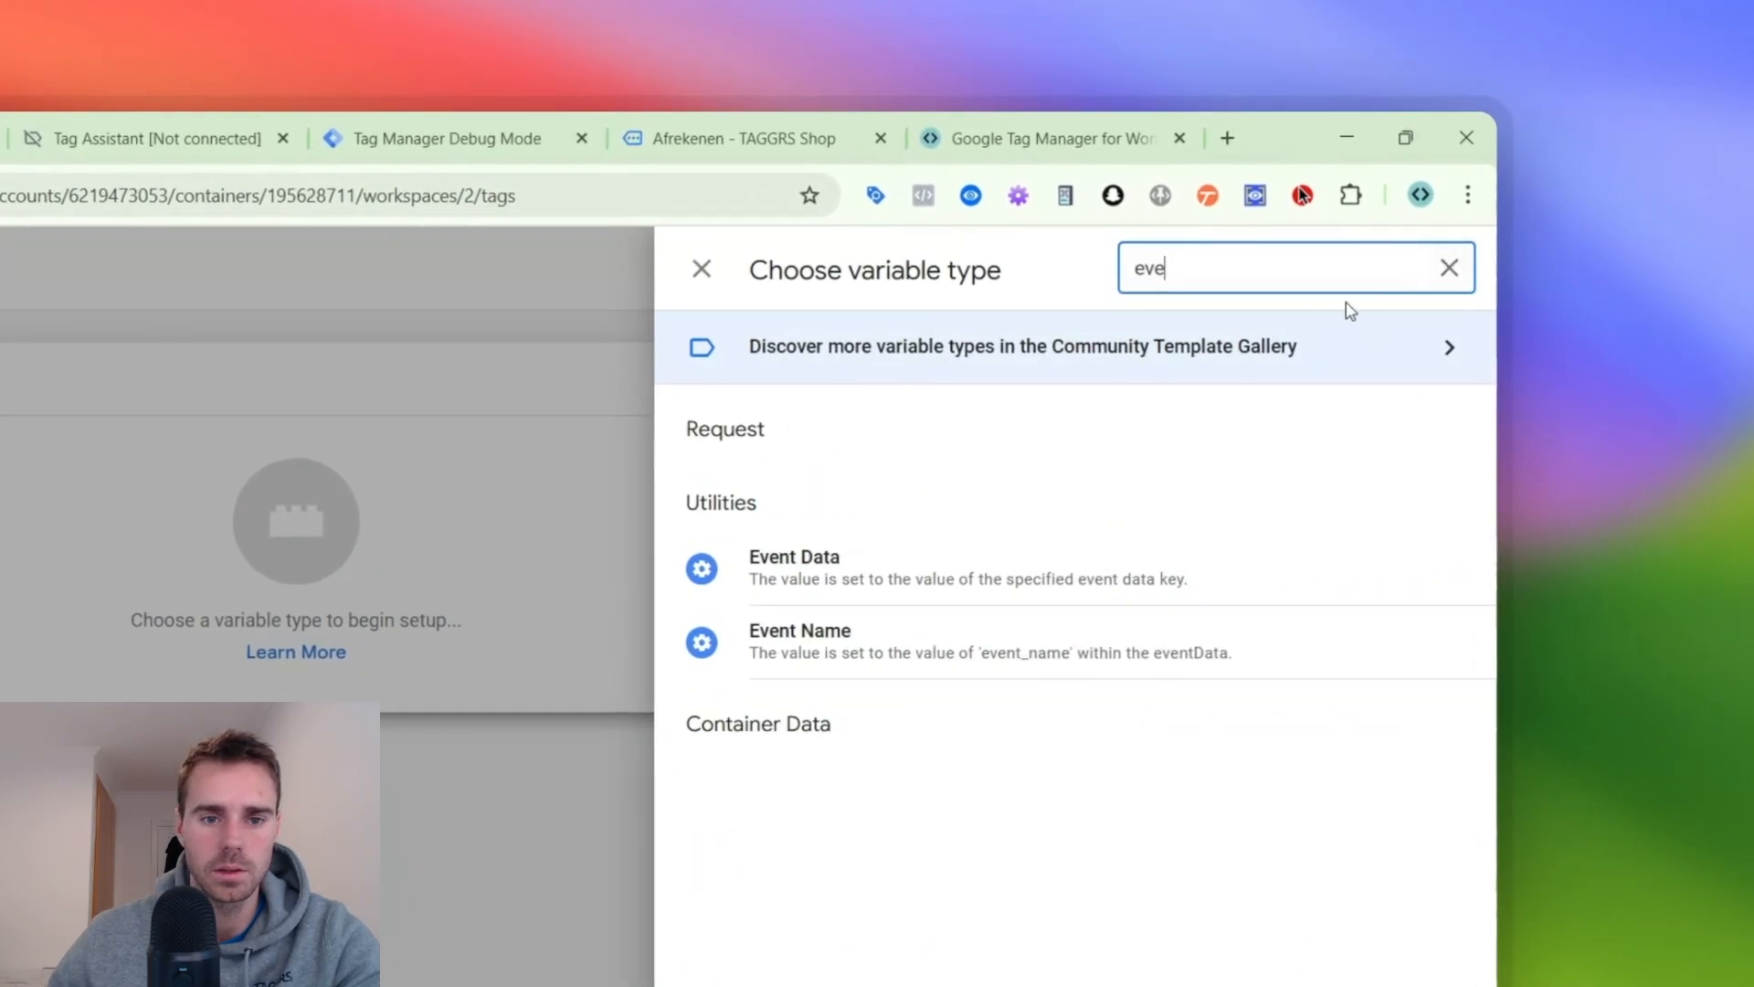
left_click(966, 553)
key("ctrl+v")
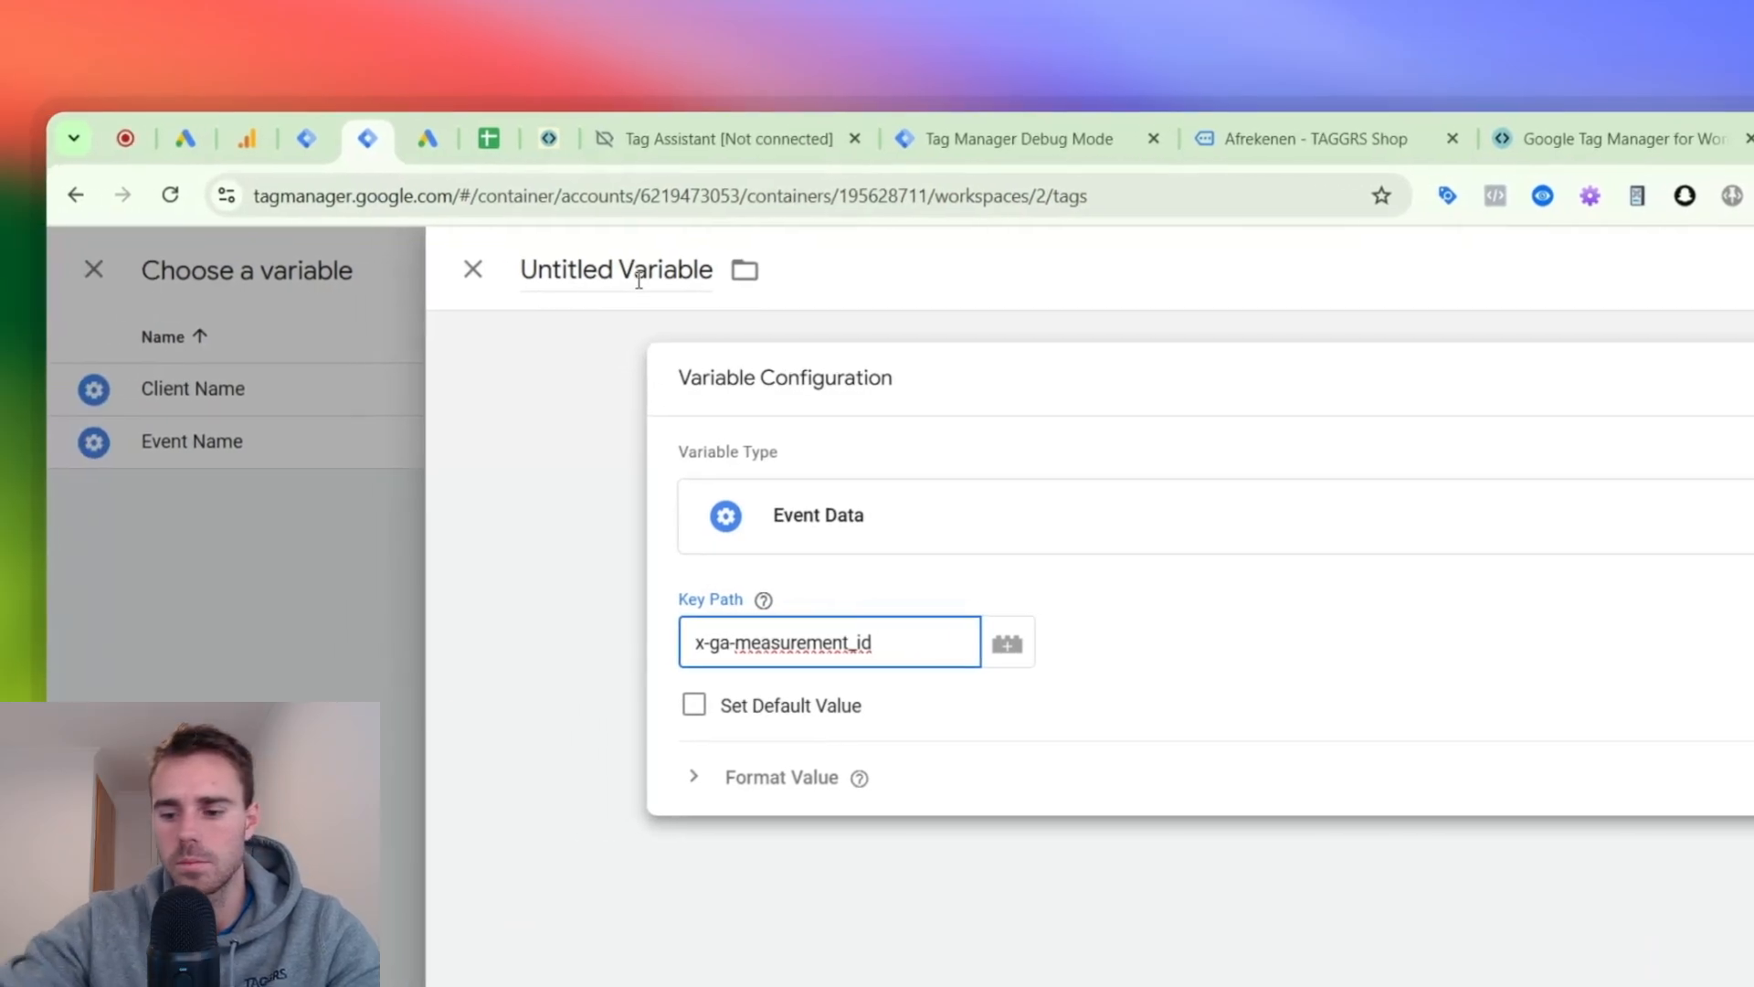
- Name the variable "ed - x-ga-measurement_id" and save it as the tag's Measurement ID
left_click(682, 274)
type("ed -")
key("ctrl+v")
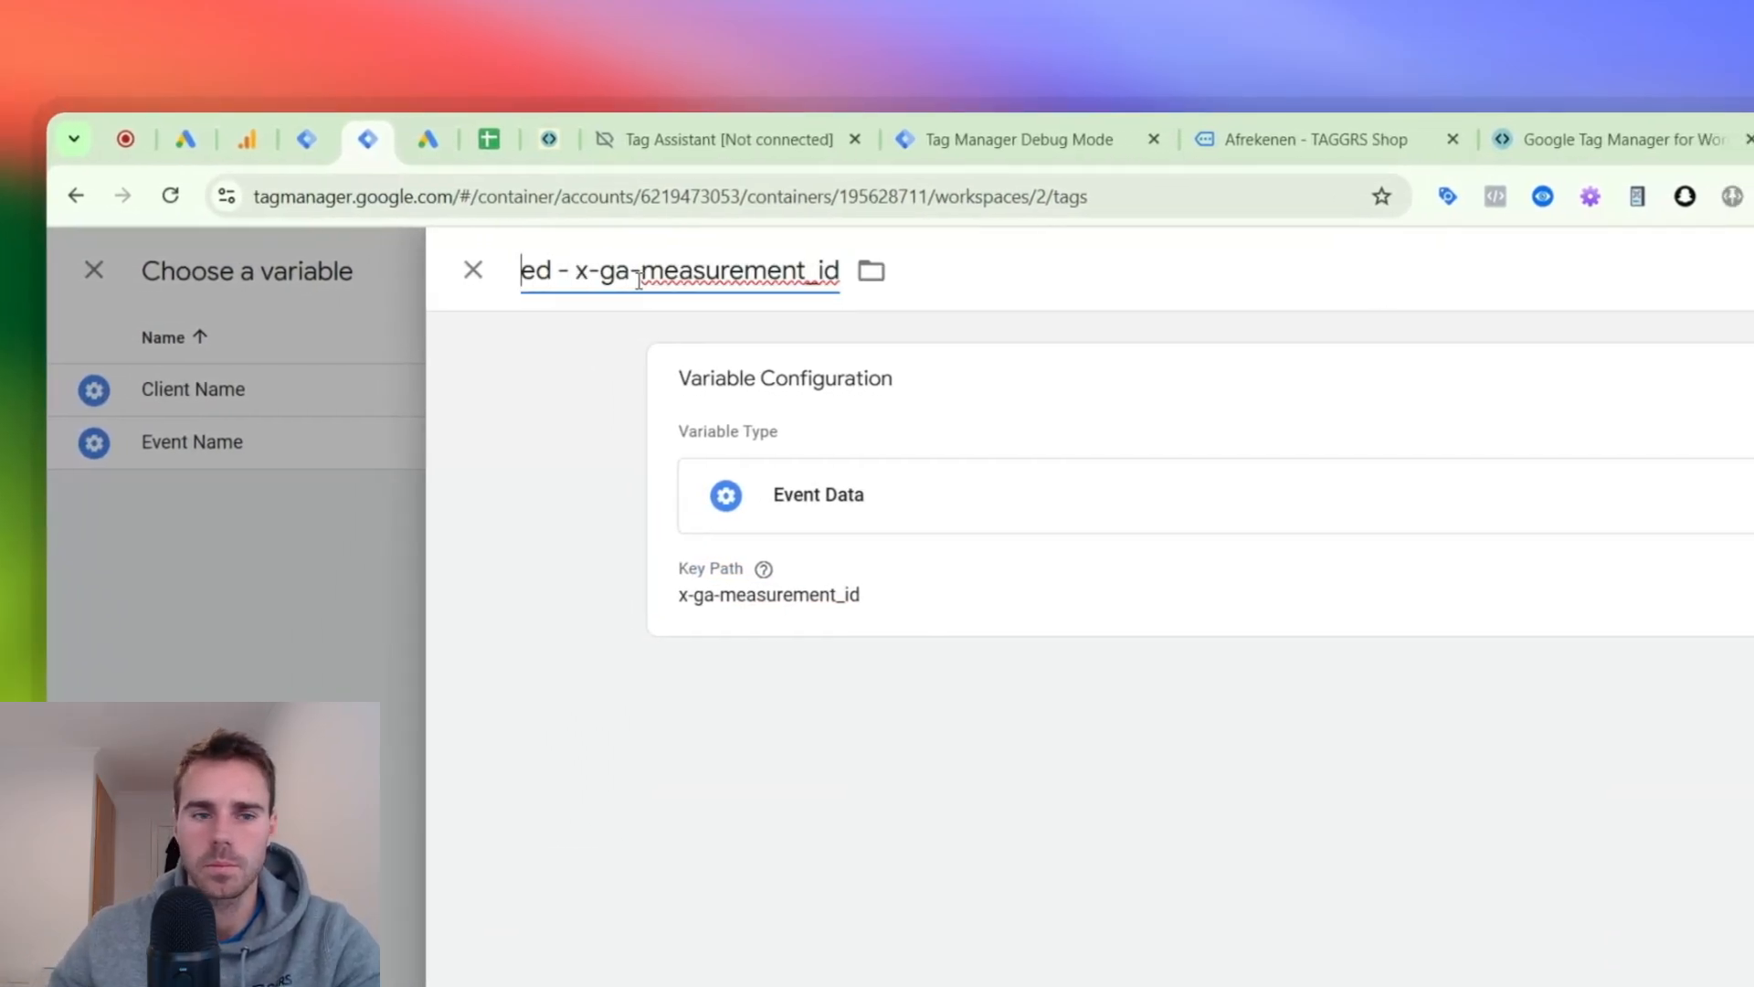
left_click(1582, 270)
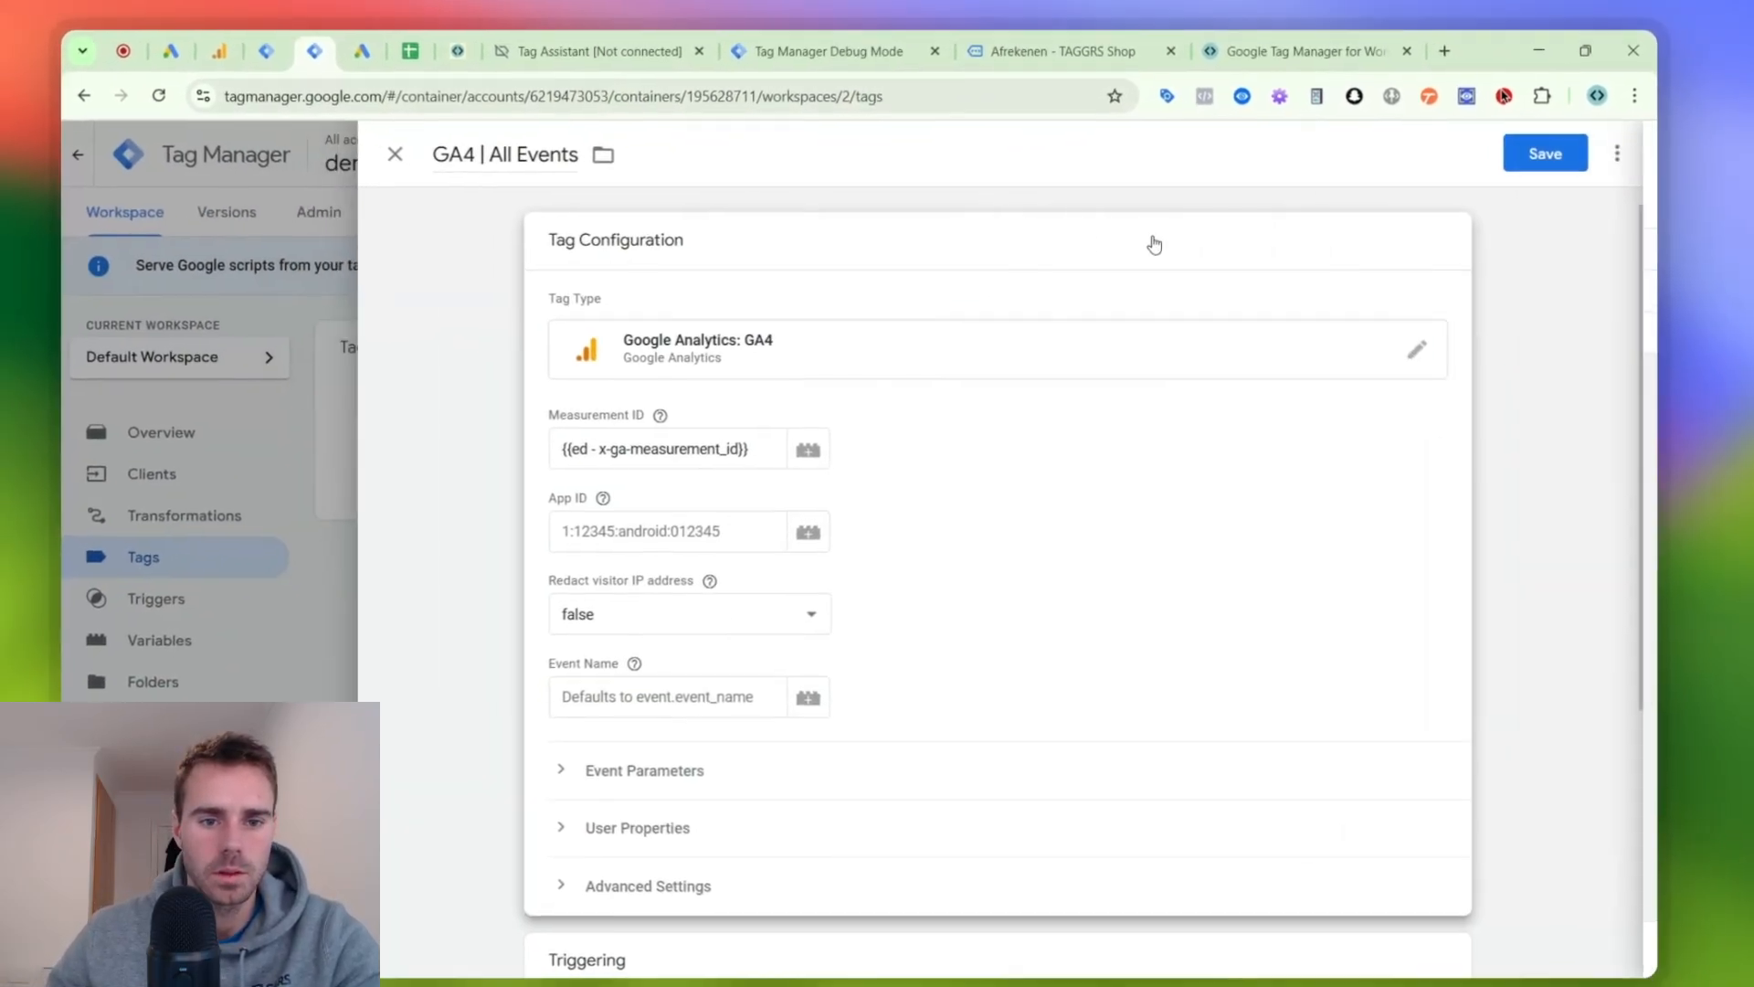
- Review the event name setting of the GA4 | All Events tag and expand its event parameters
scroll(654, 627, "down", 3)
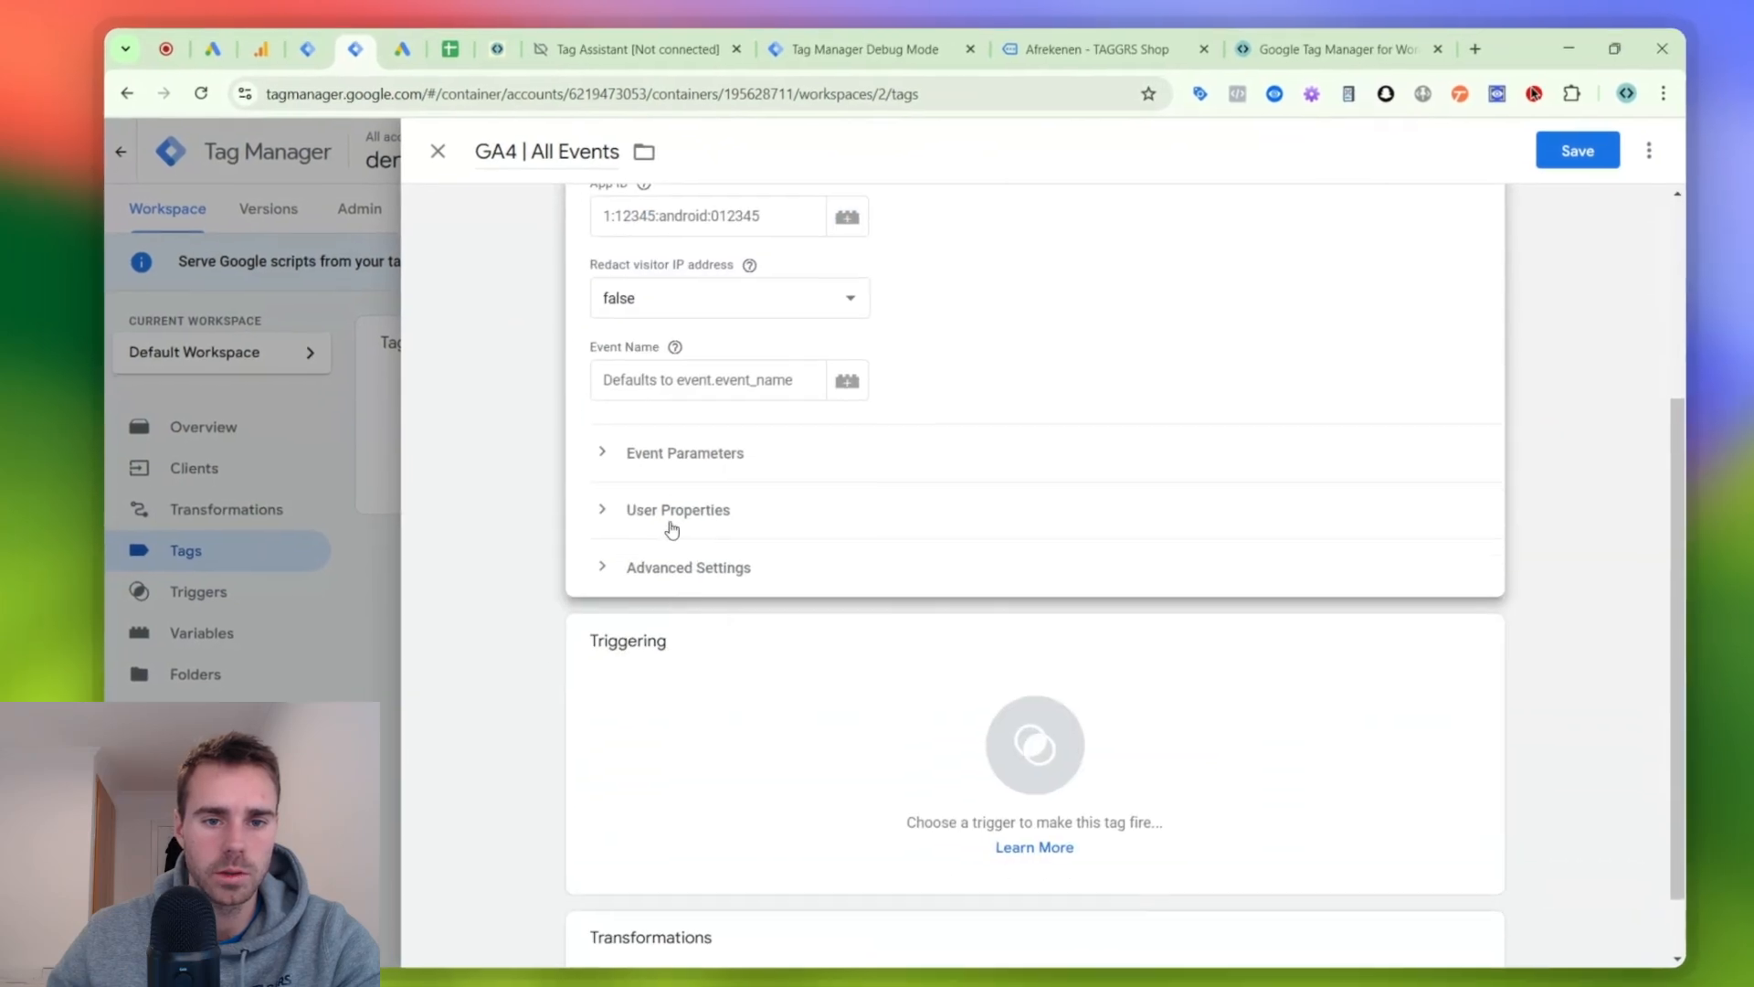
left_click(704, 374)
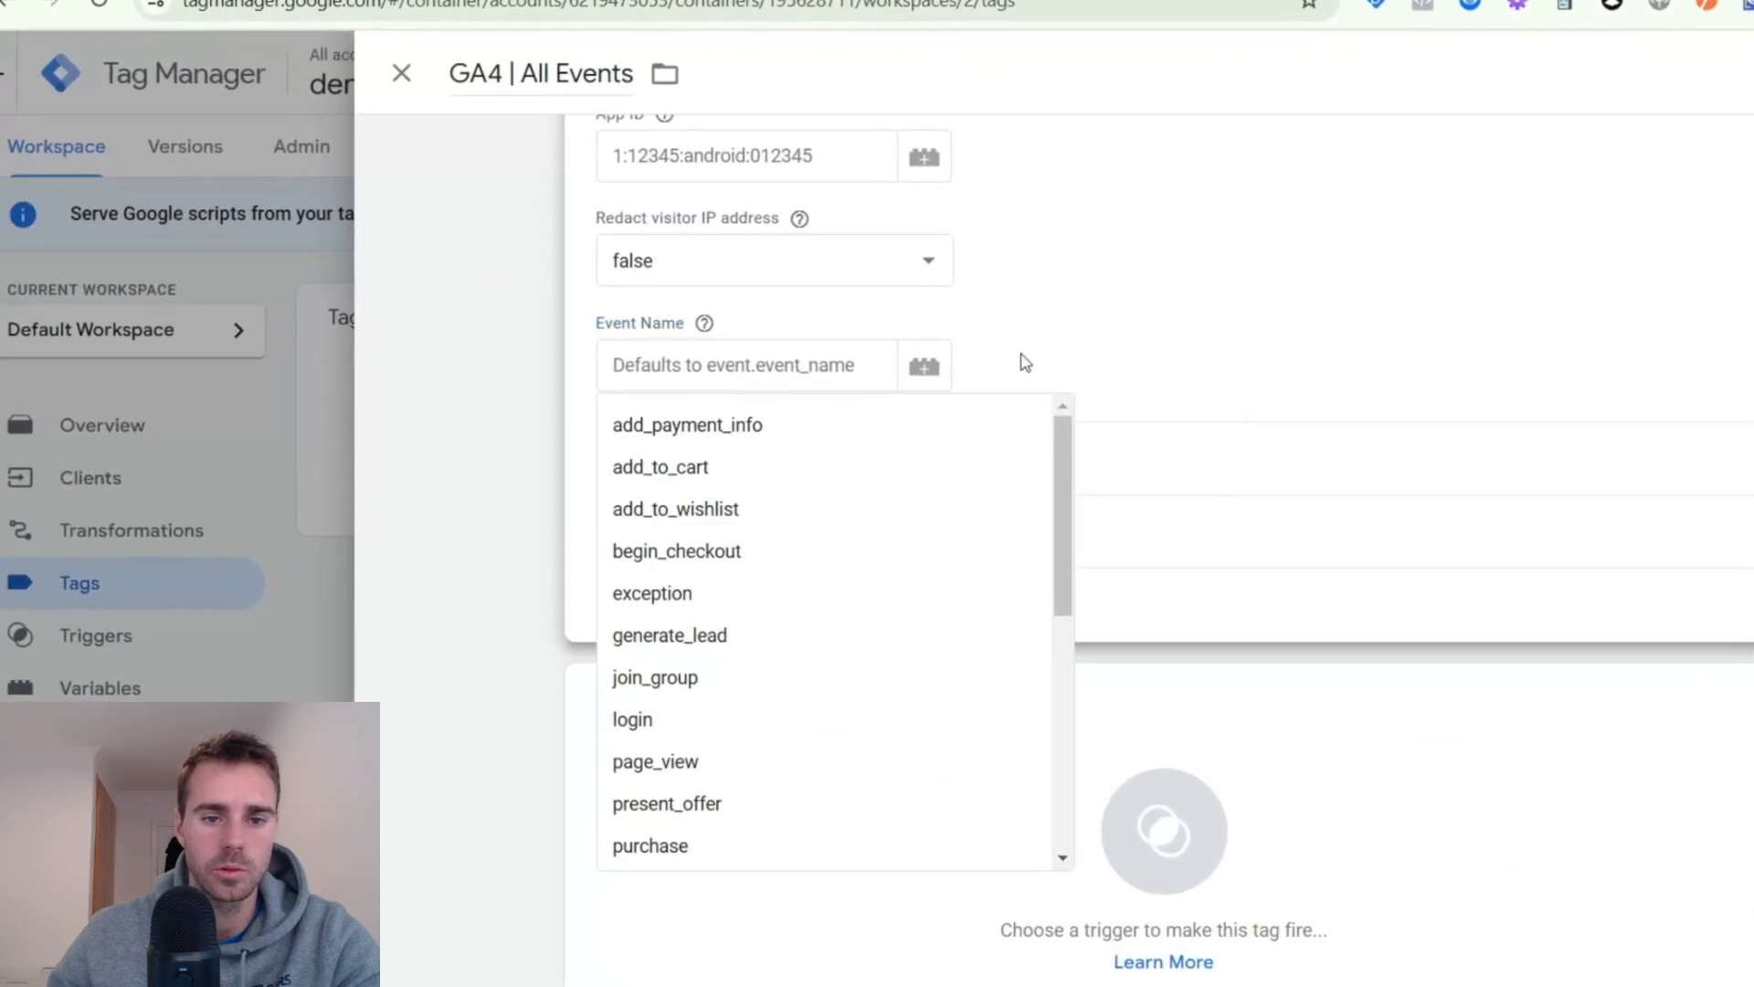
left_click(1025, 363)
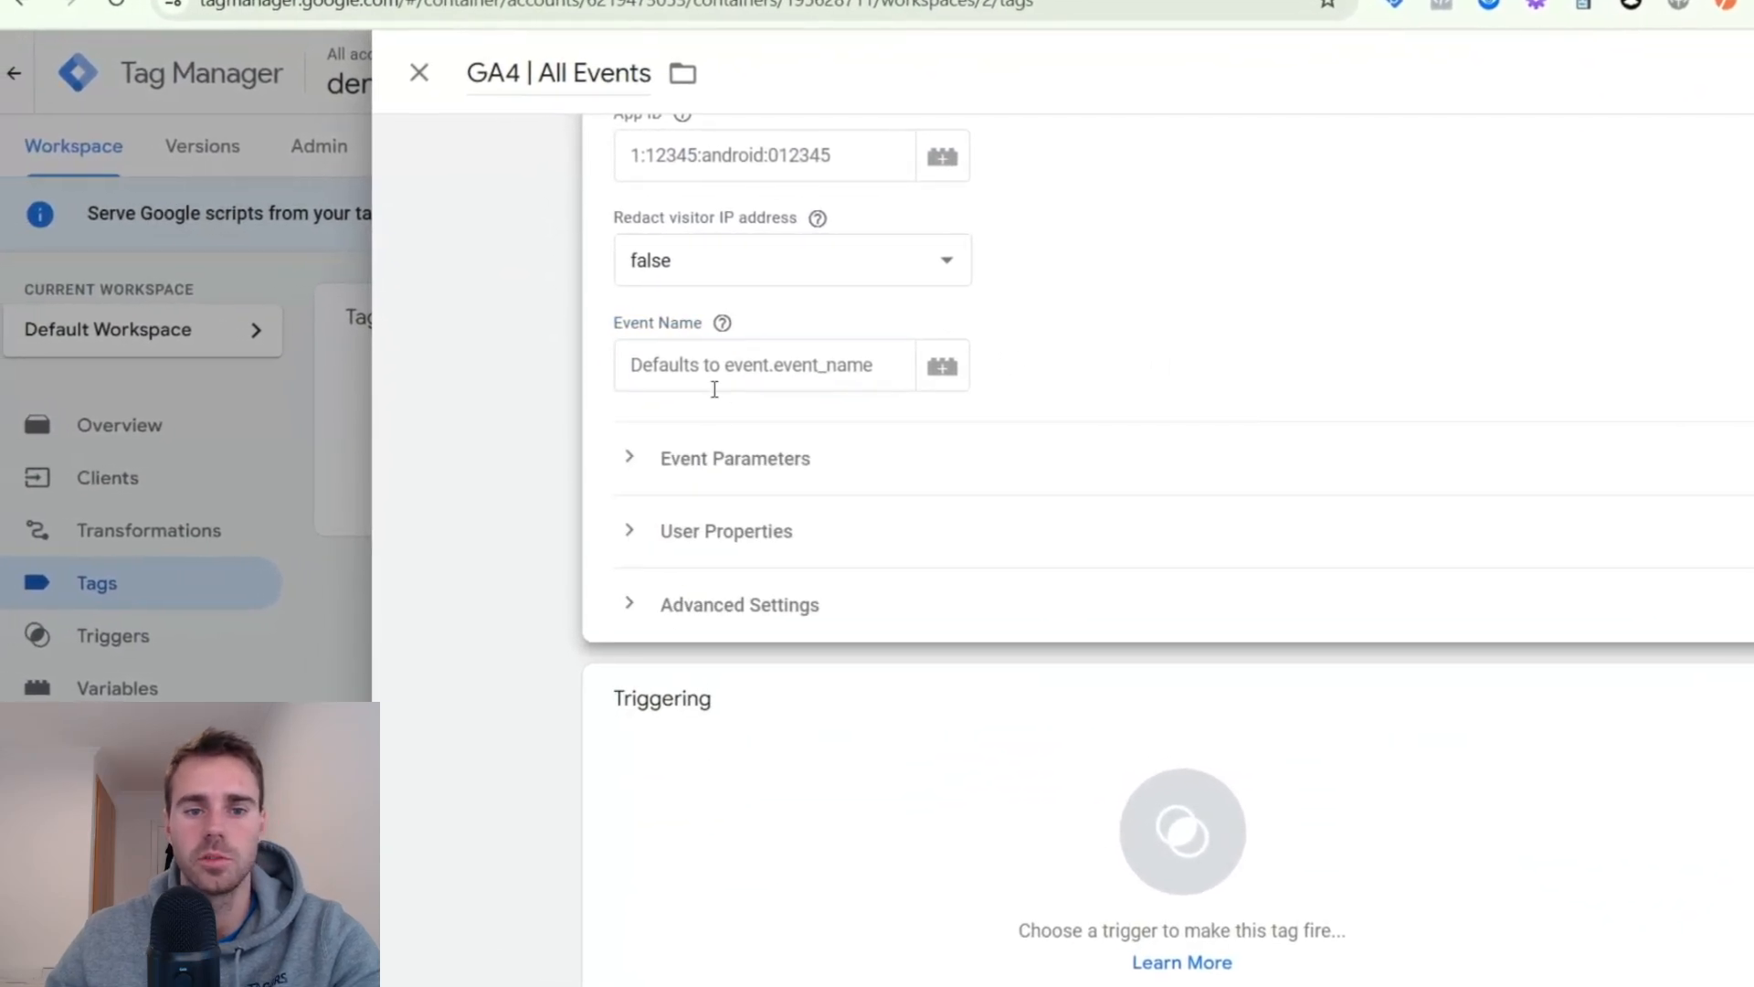
left_click(714, 454)
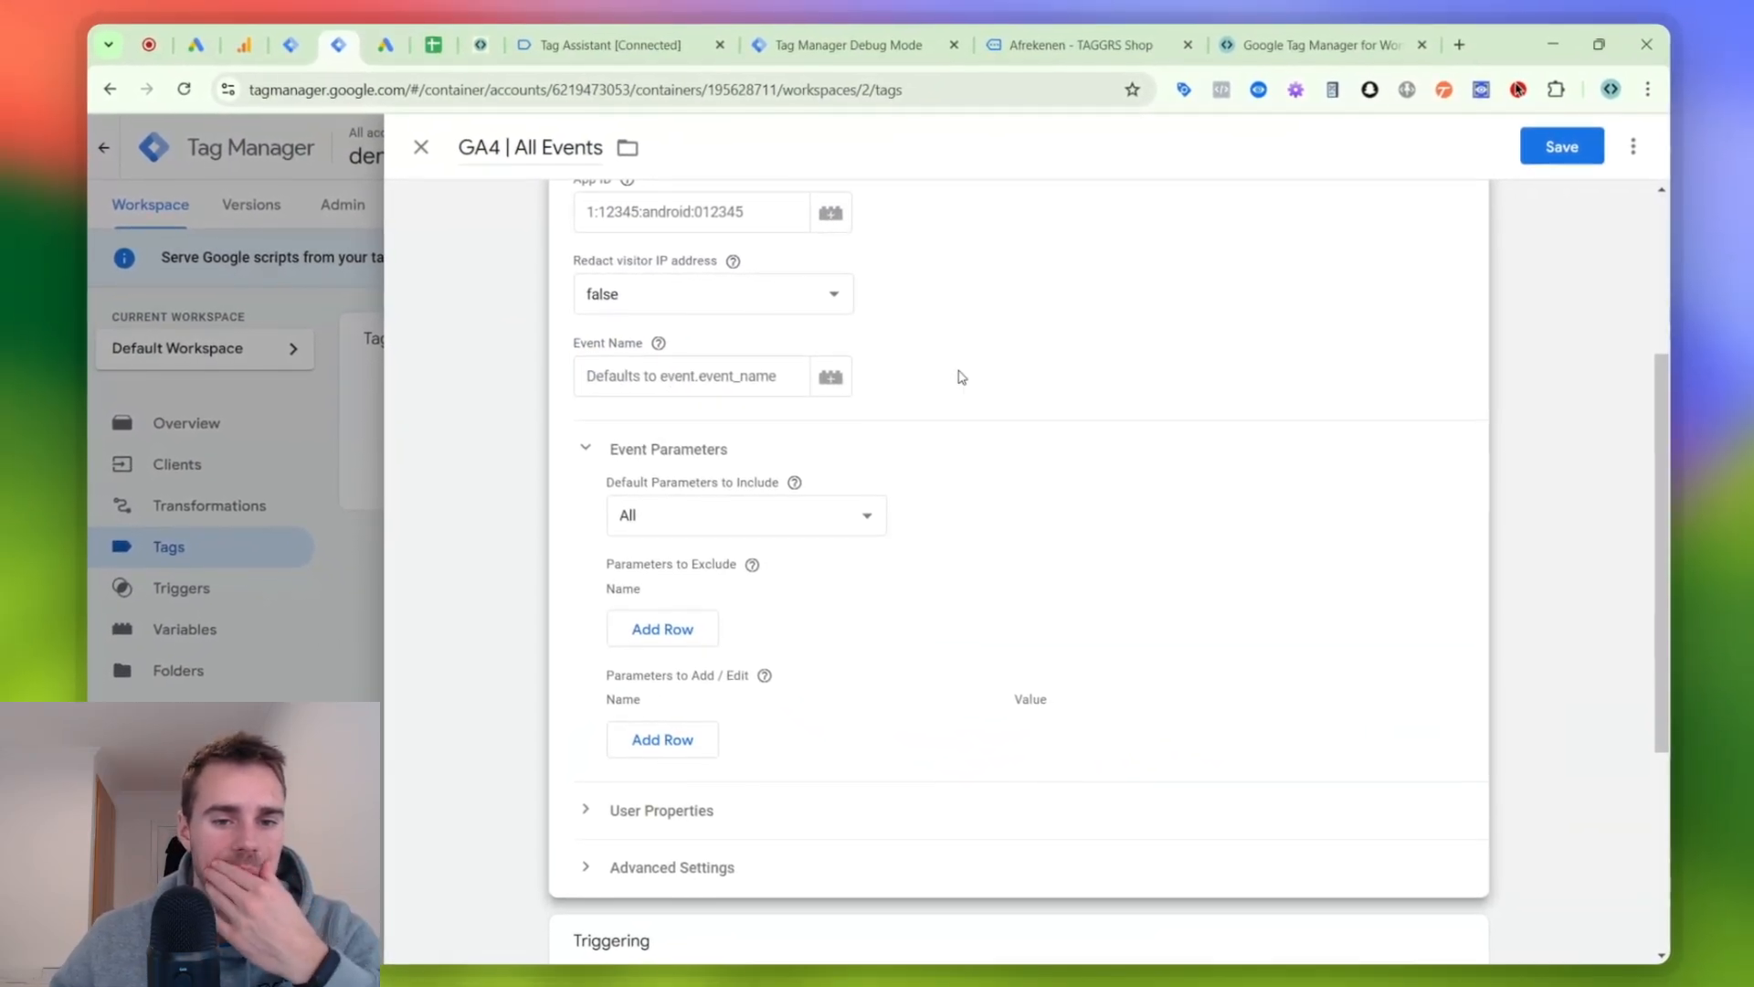
scroll(961, 383, "down", 1)
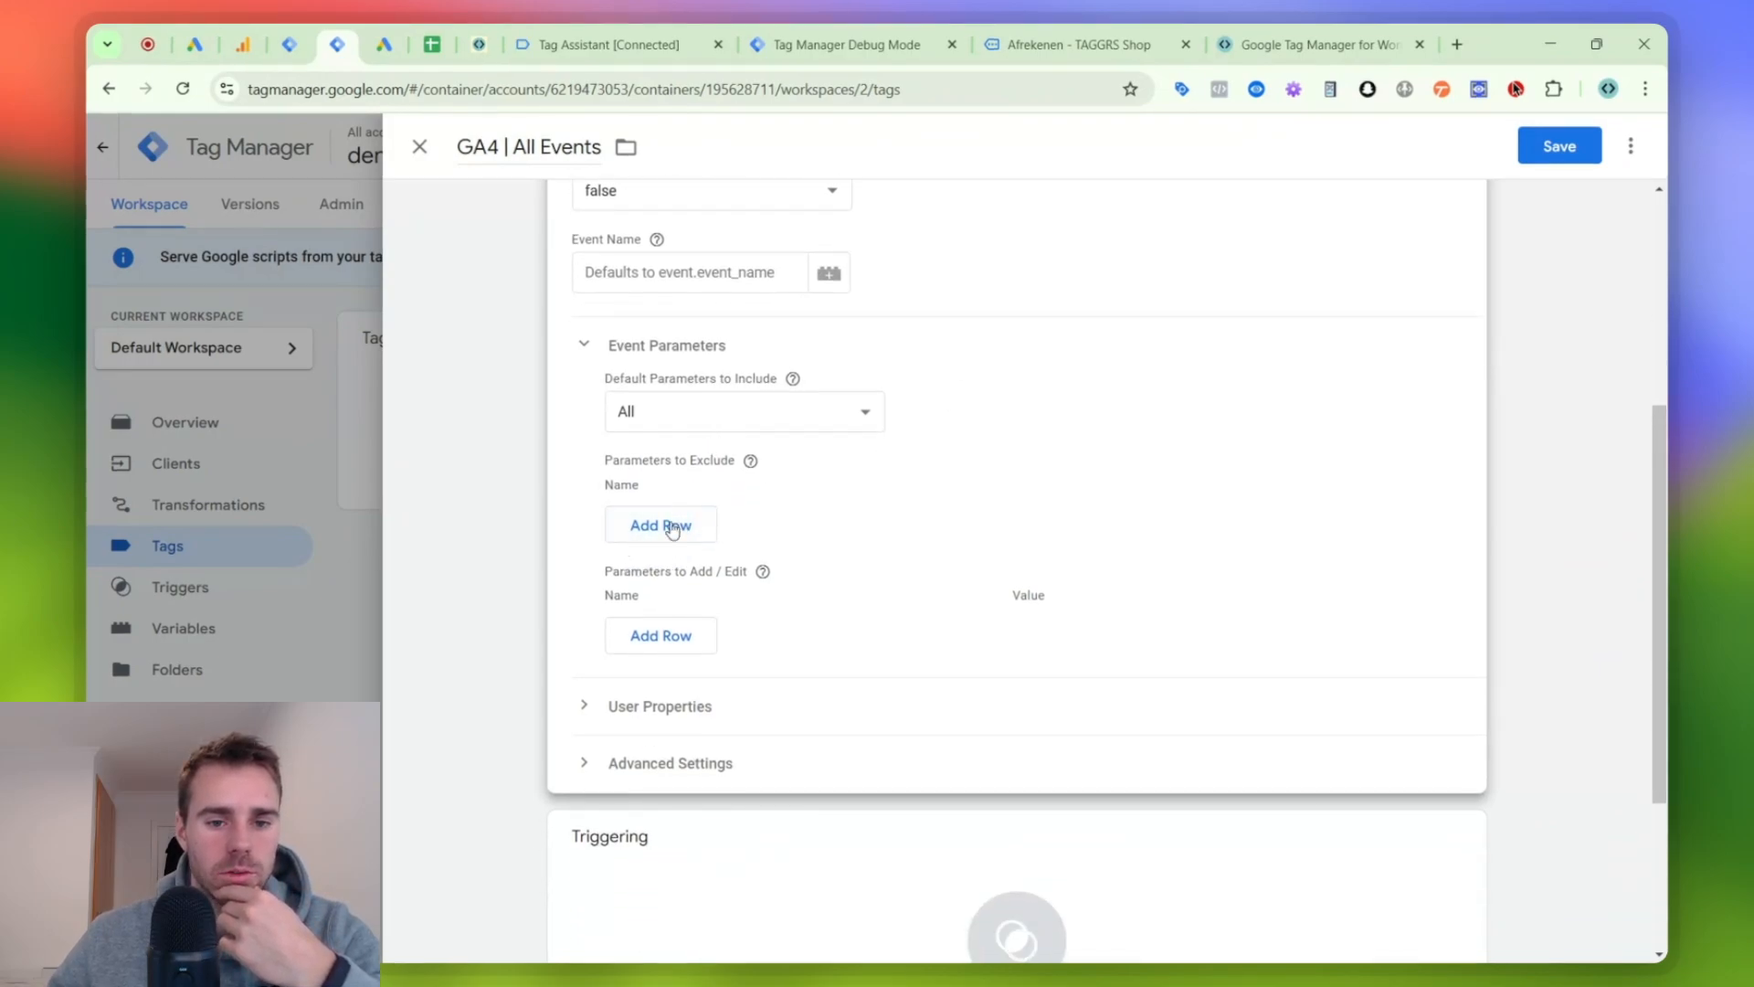
- Create a new Custom trigger for the GA4 | All Events tag that fires on some events where Client Name contains GA4
scroll(667, 709, "down", 2)
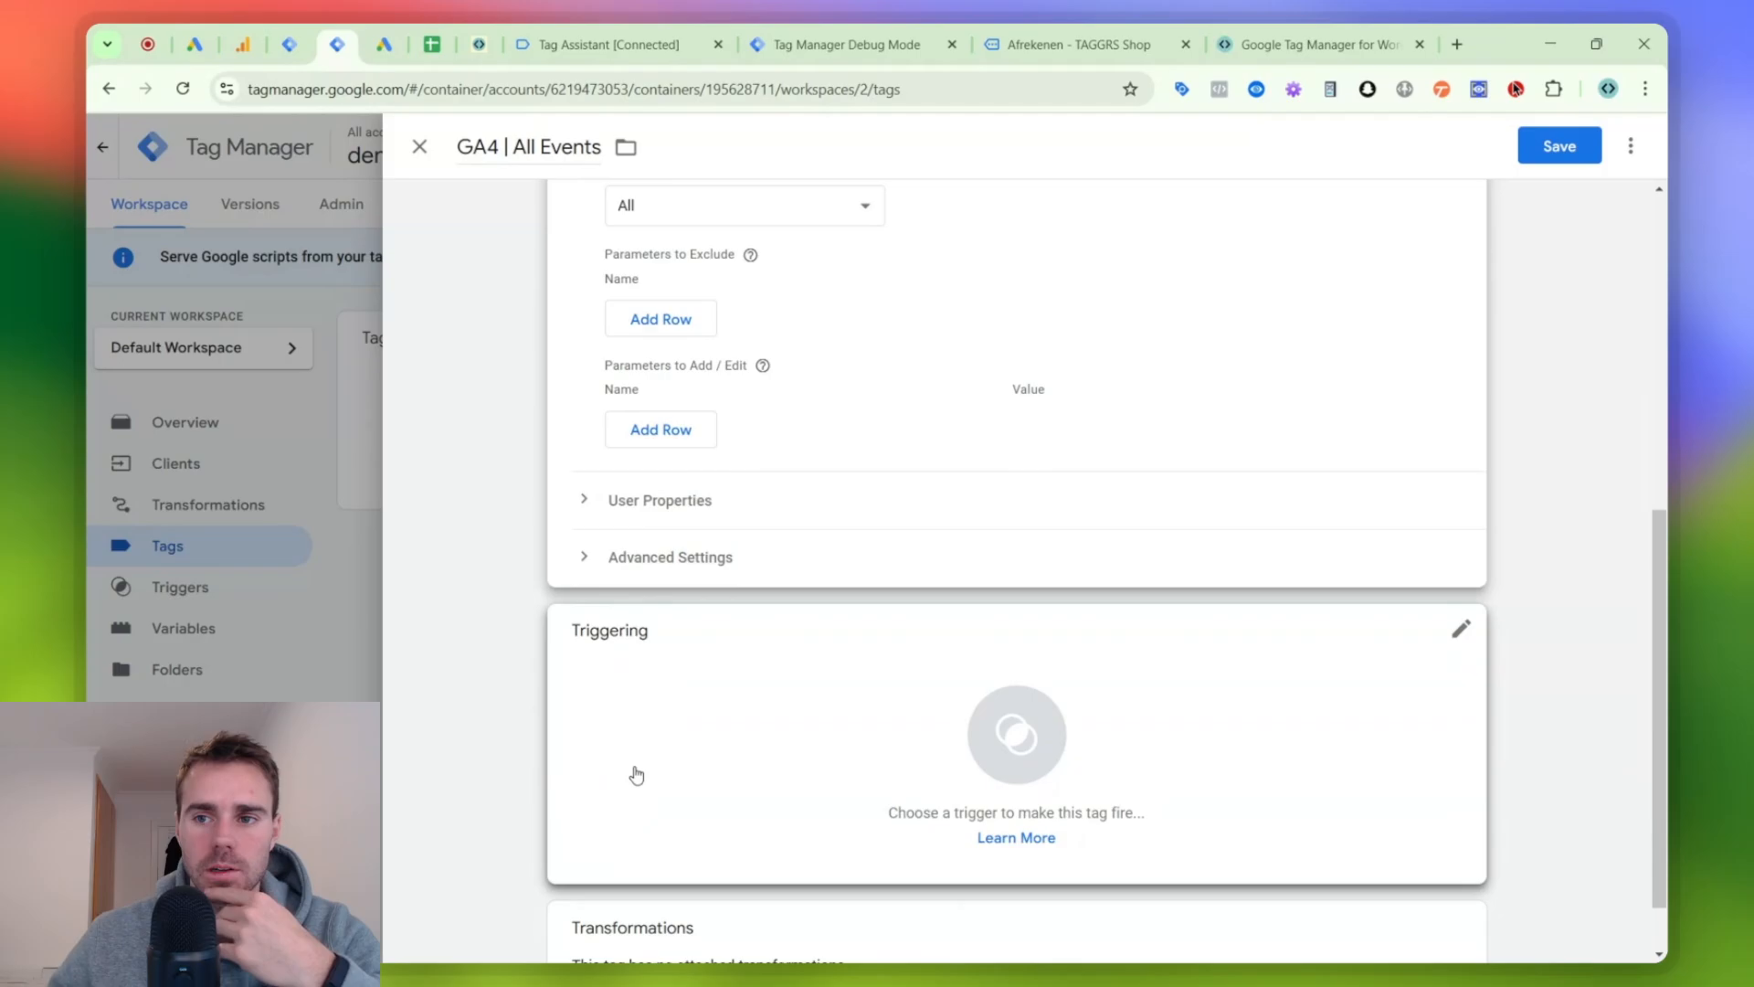
left_click(634, 771)
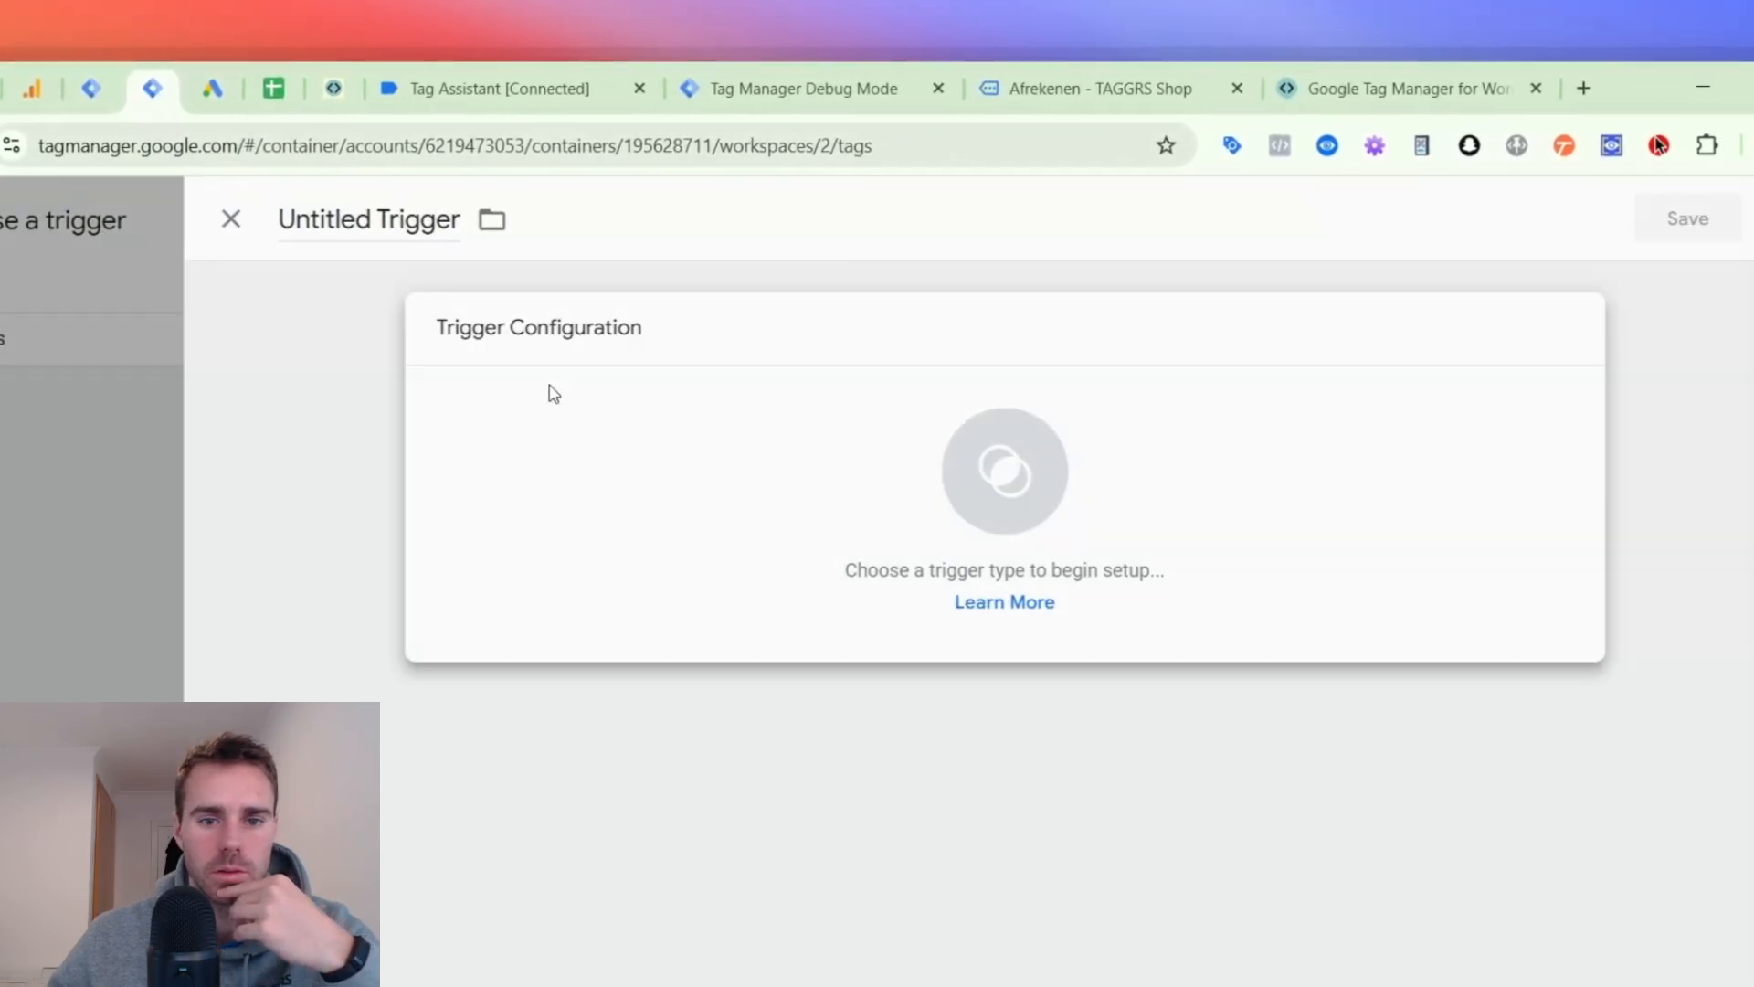
left_click(551, 392)
left_click(1112, 349)
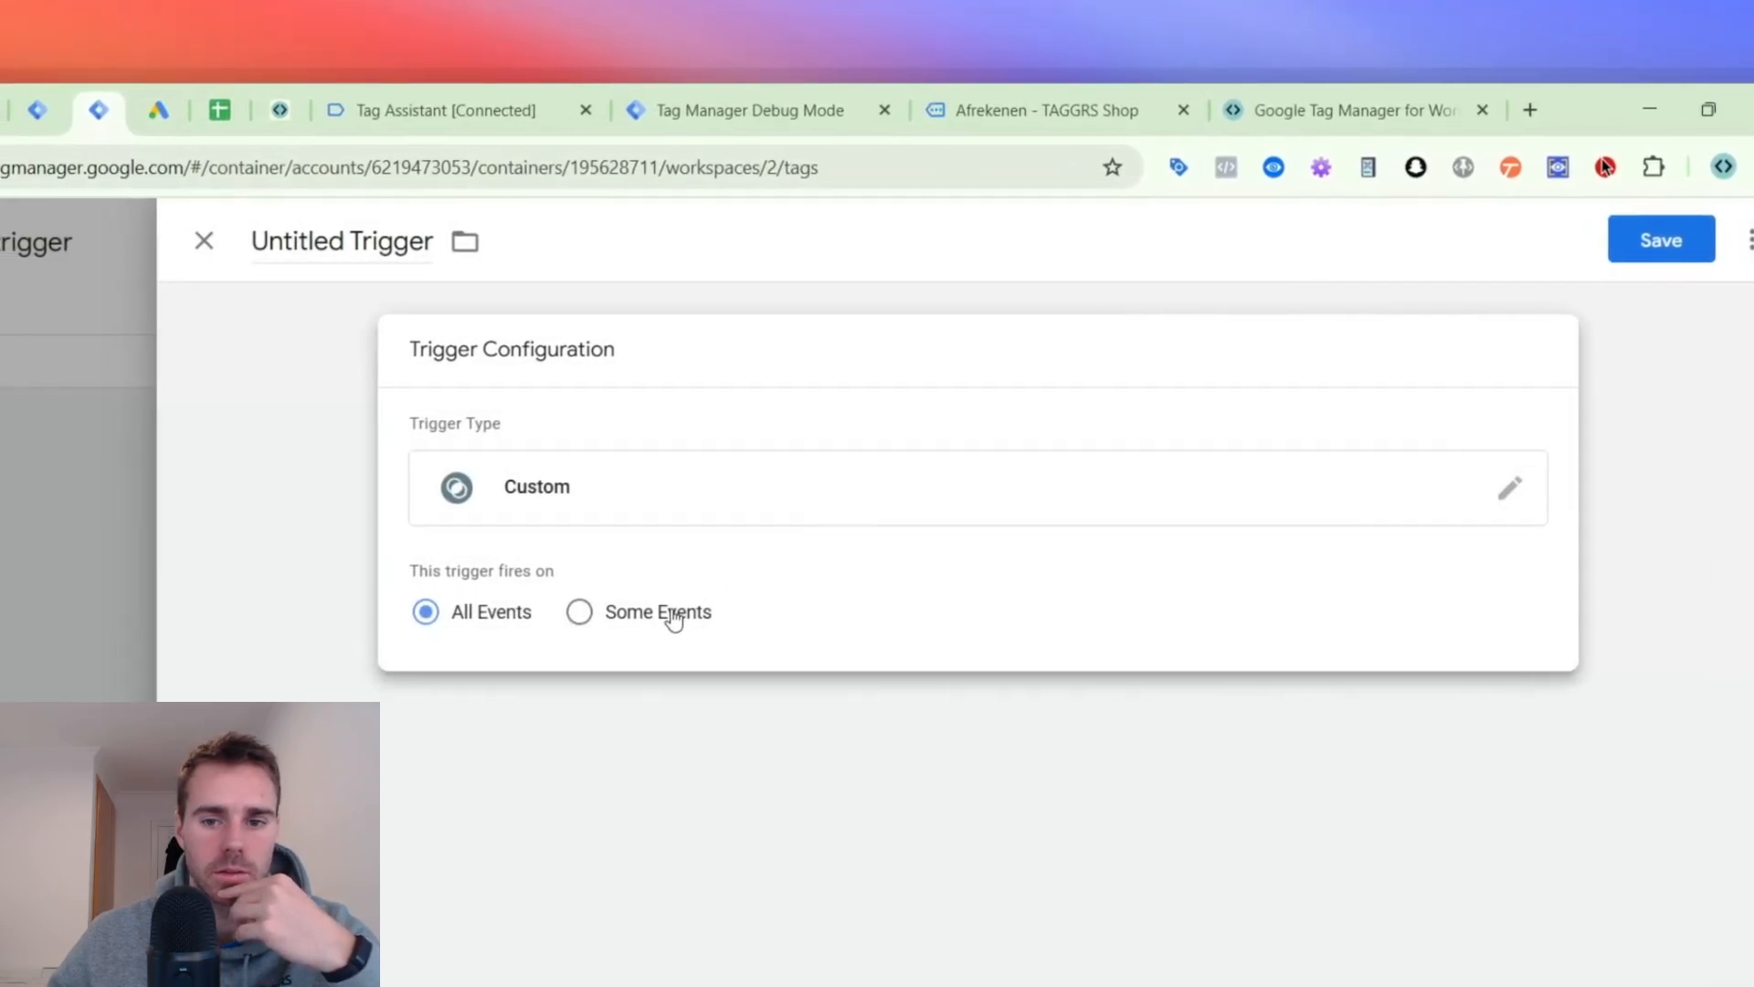
left_click(518, 612)
left_click(1238, 712)
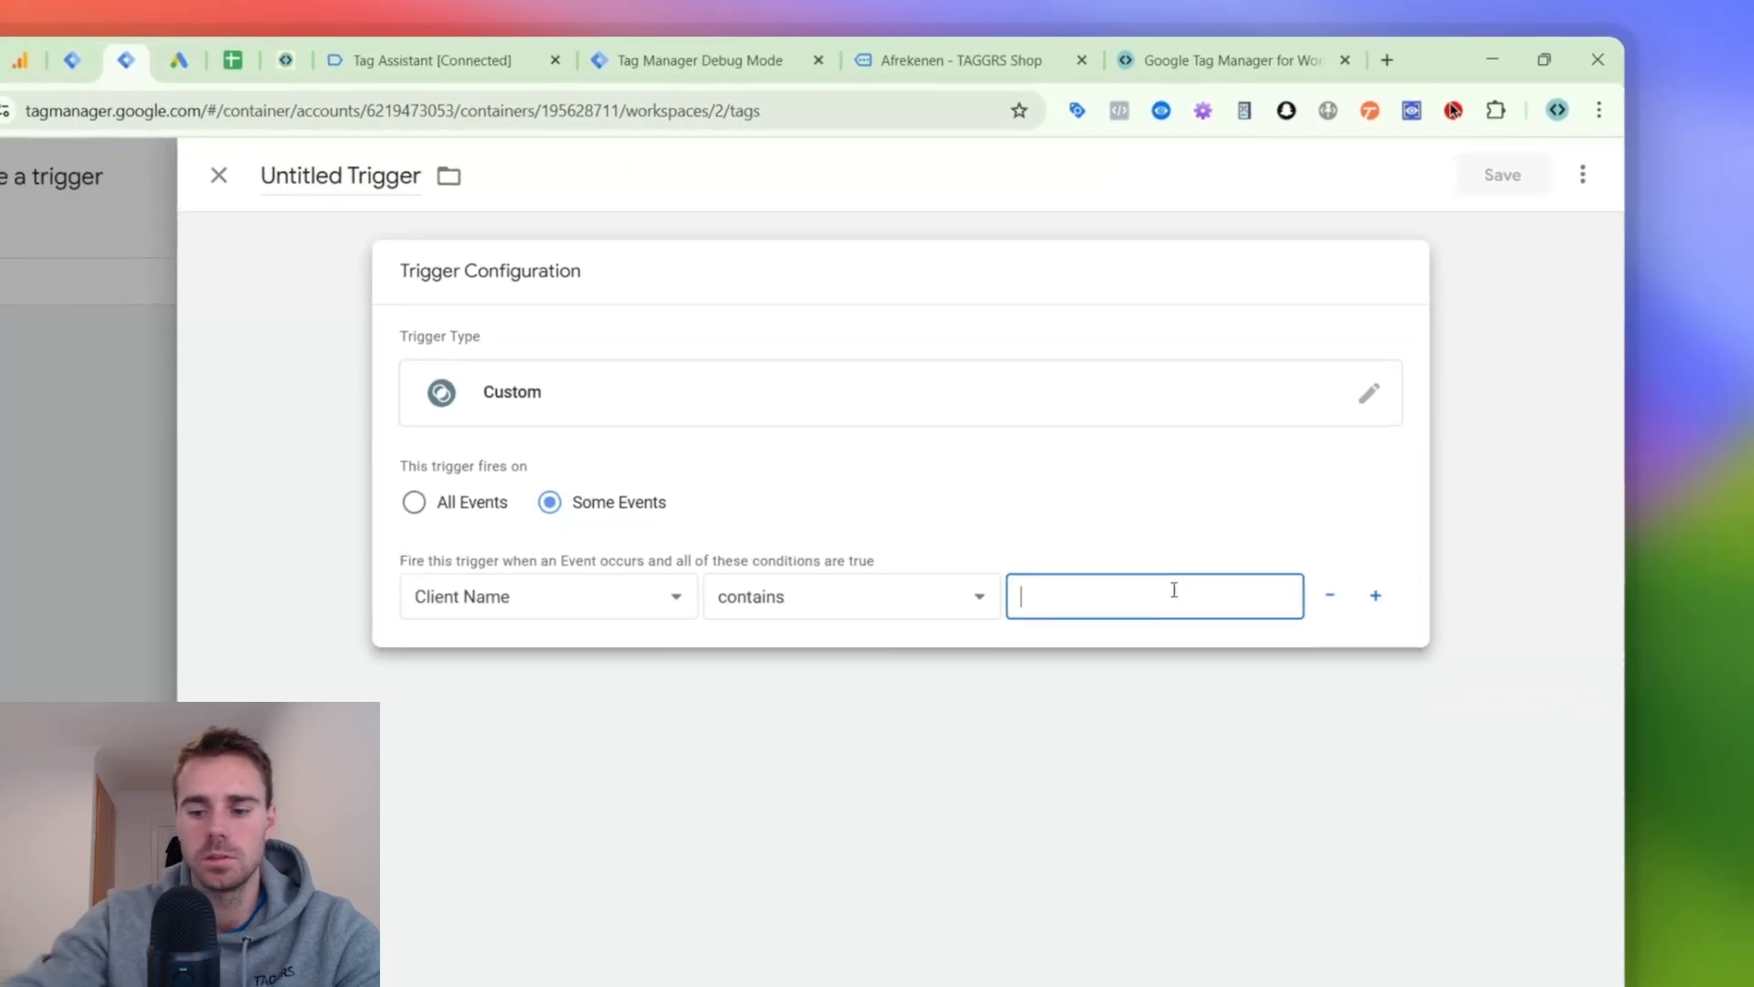
type("g")
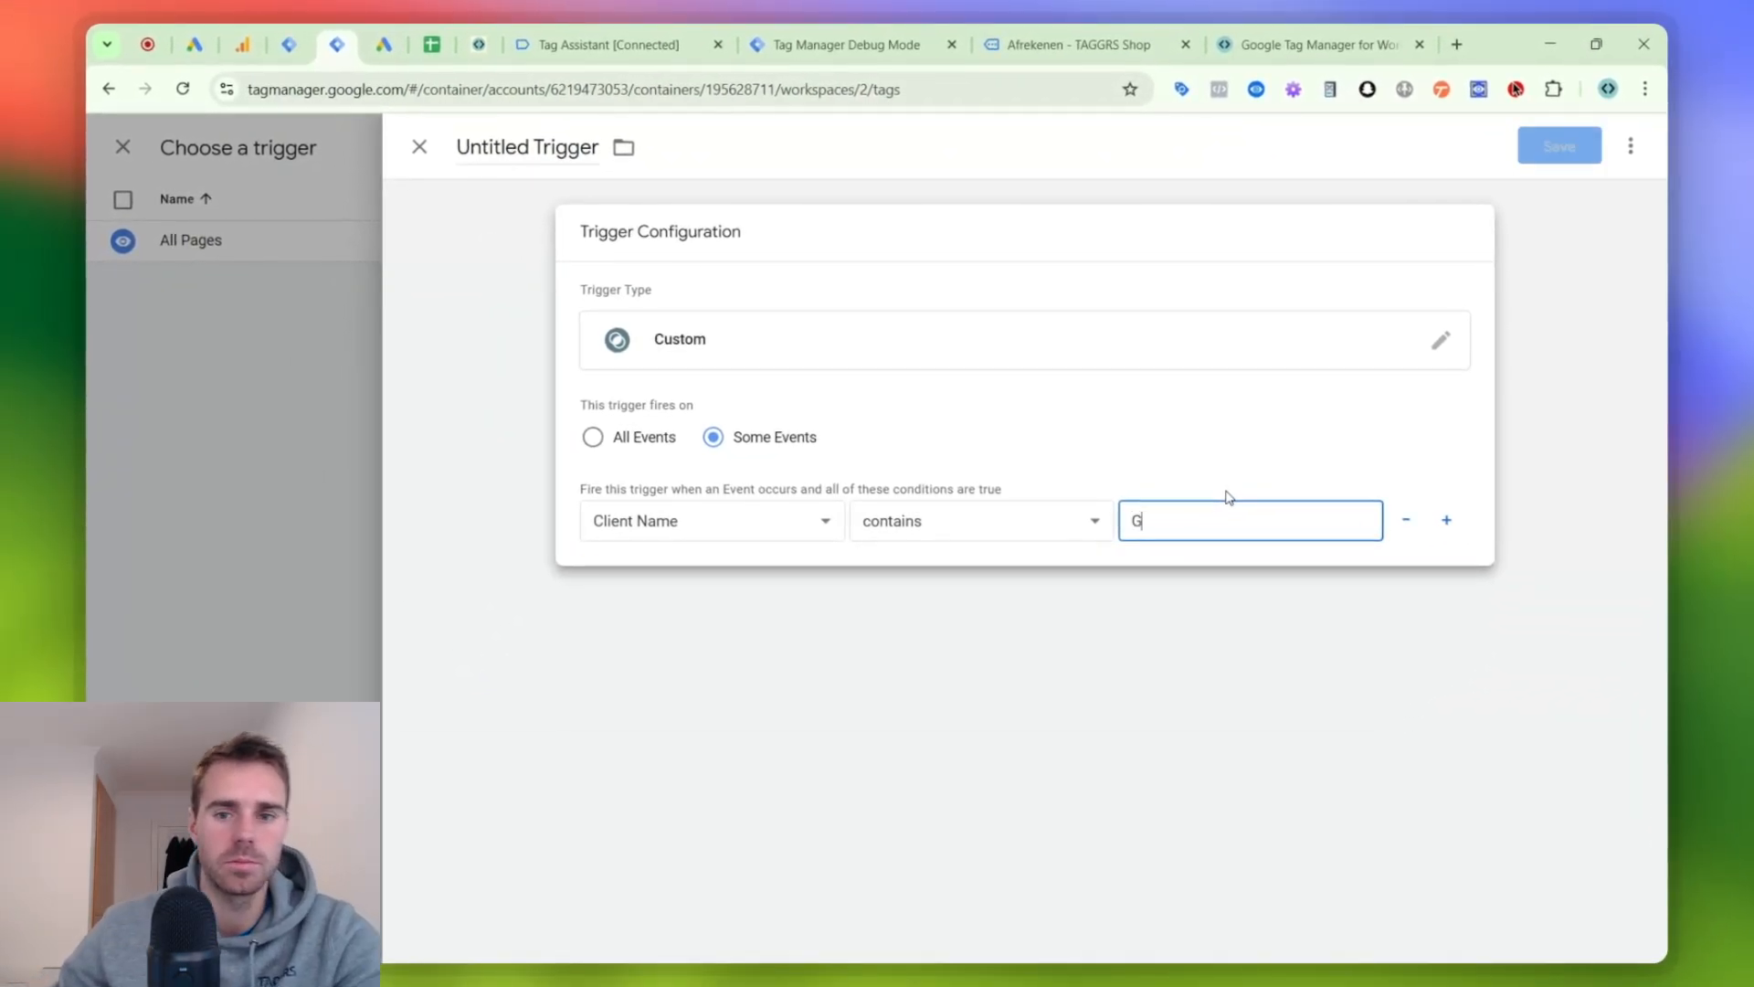
type("A4")
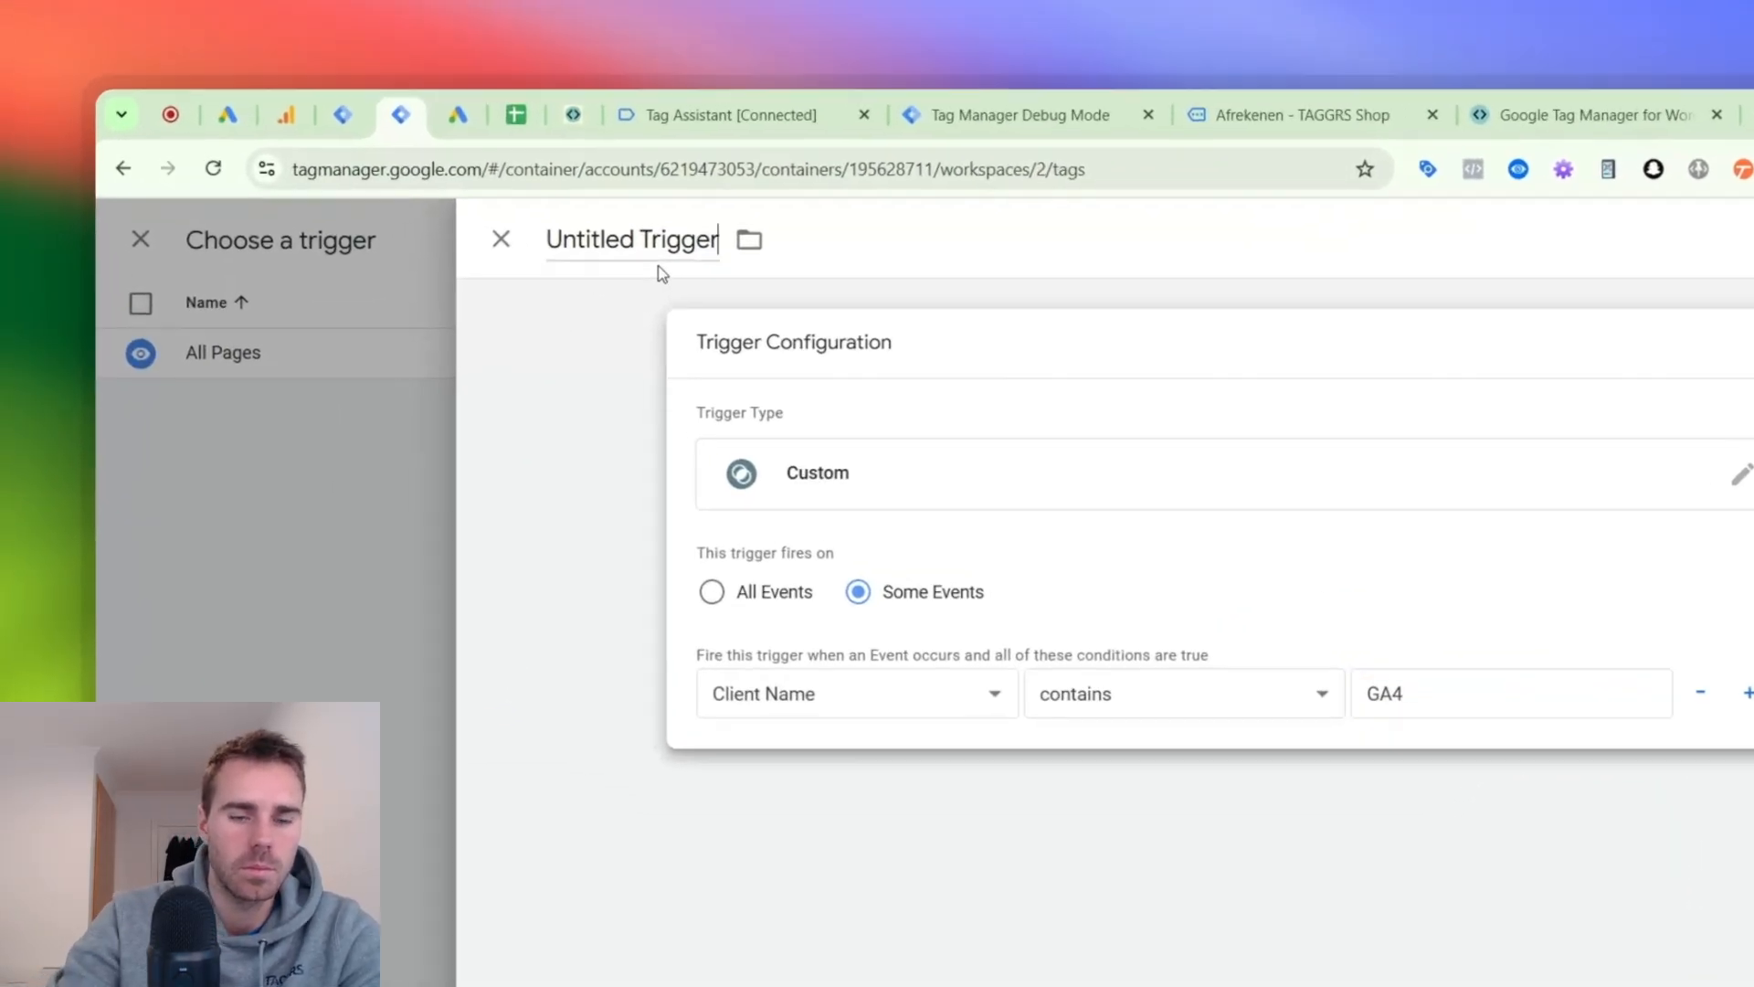
- Replace the new trigger's default title with a name beginning "Clie"
triple_click(552, 157)
type("Clie")
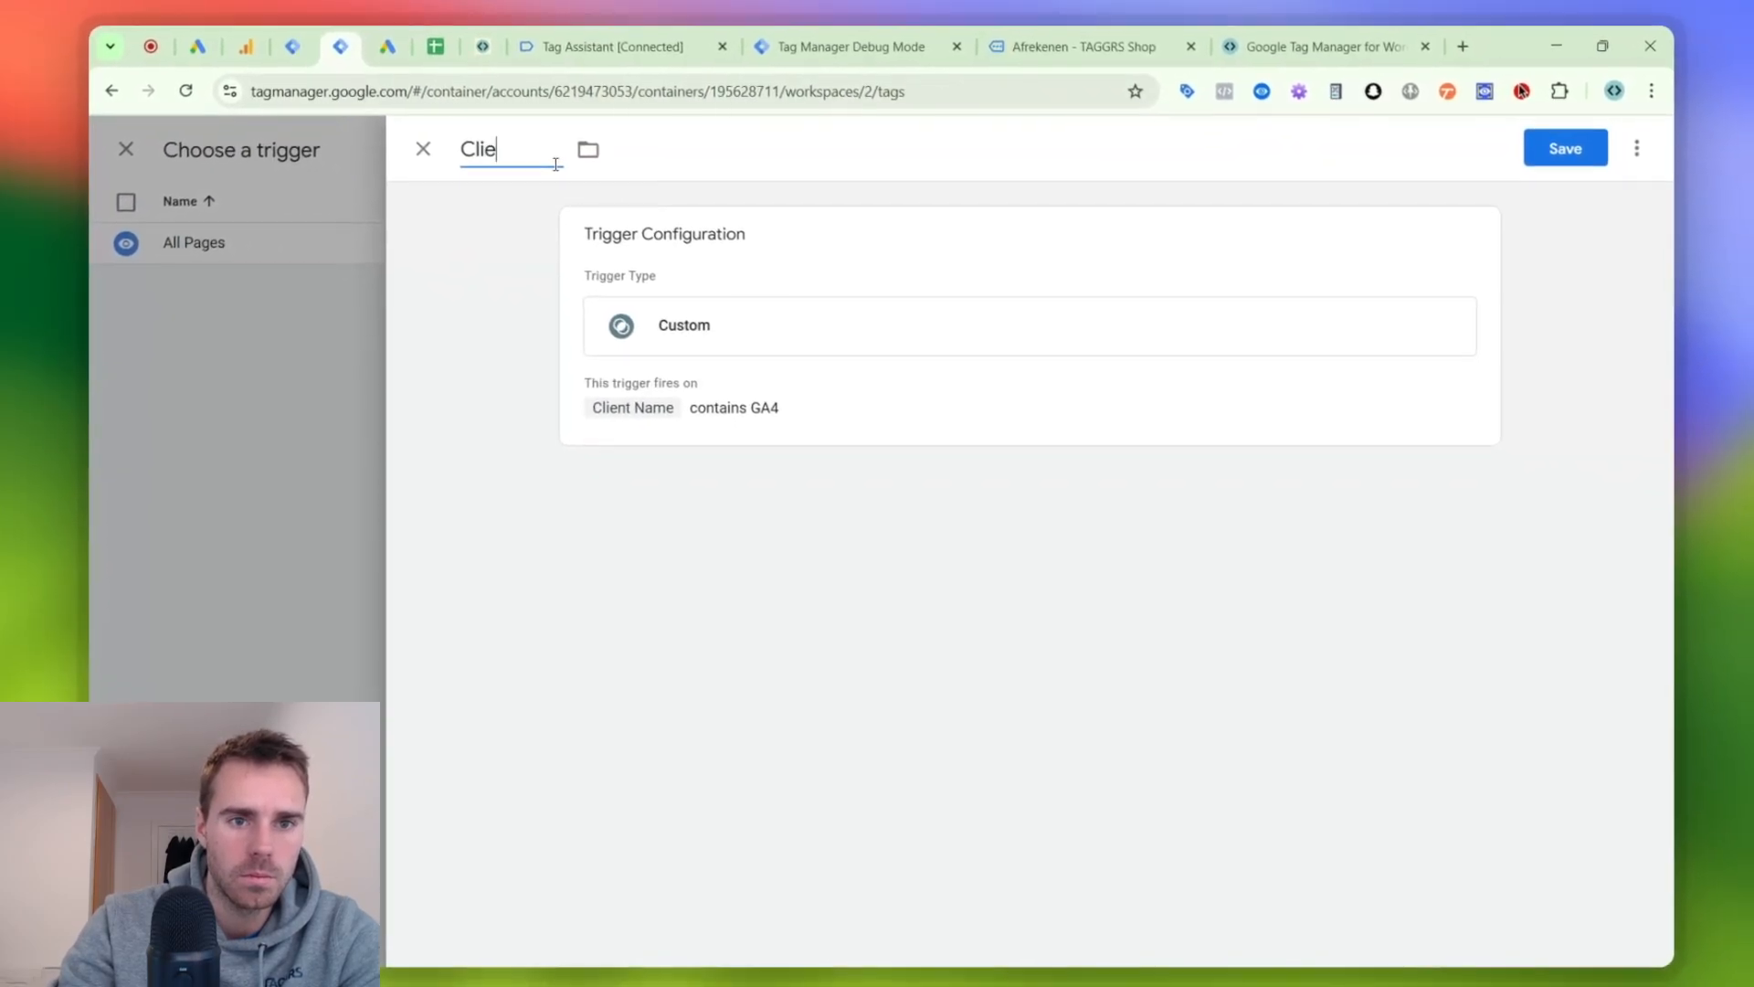
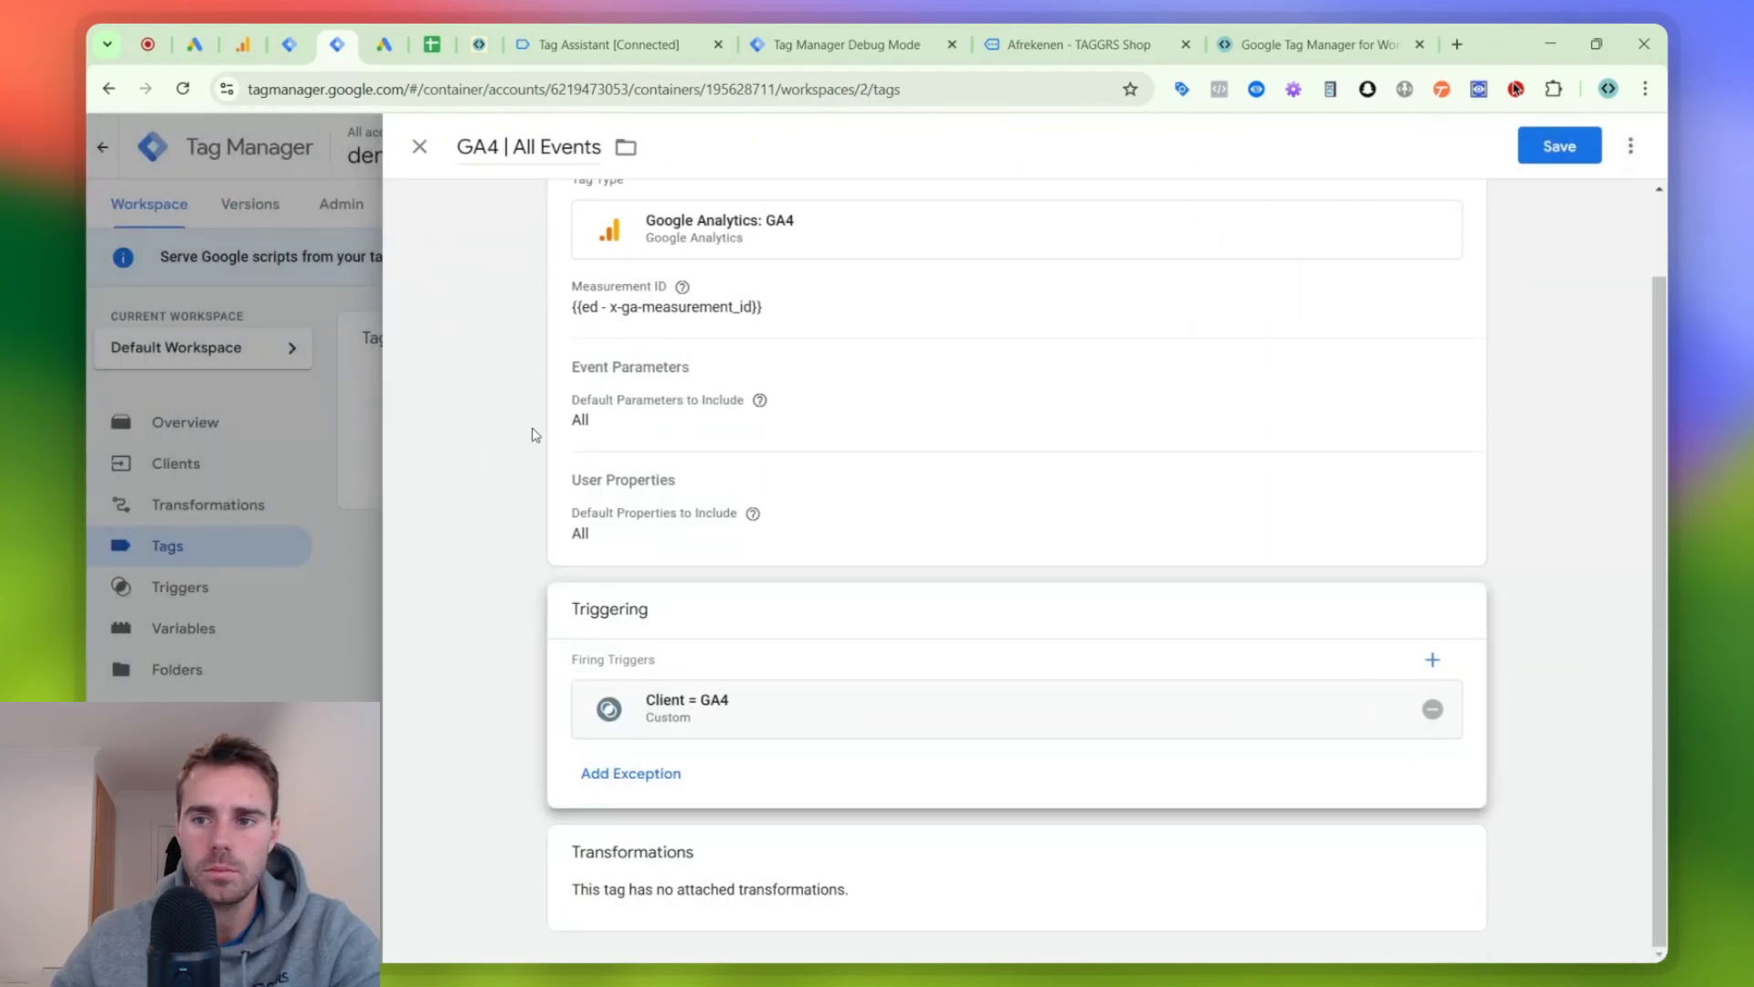
- Save the GA4 | All Events tag and start a preview of the server container
scroll(1073, 418, "up", 2)
left_click(1559, 146)
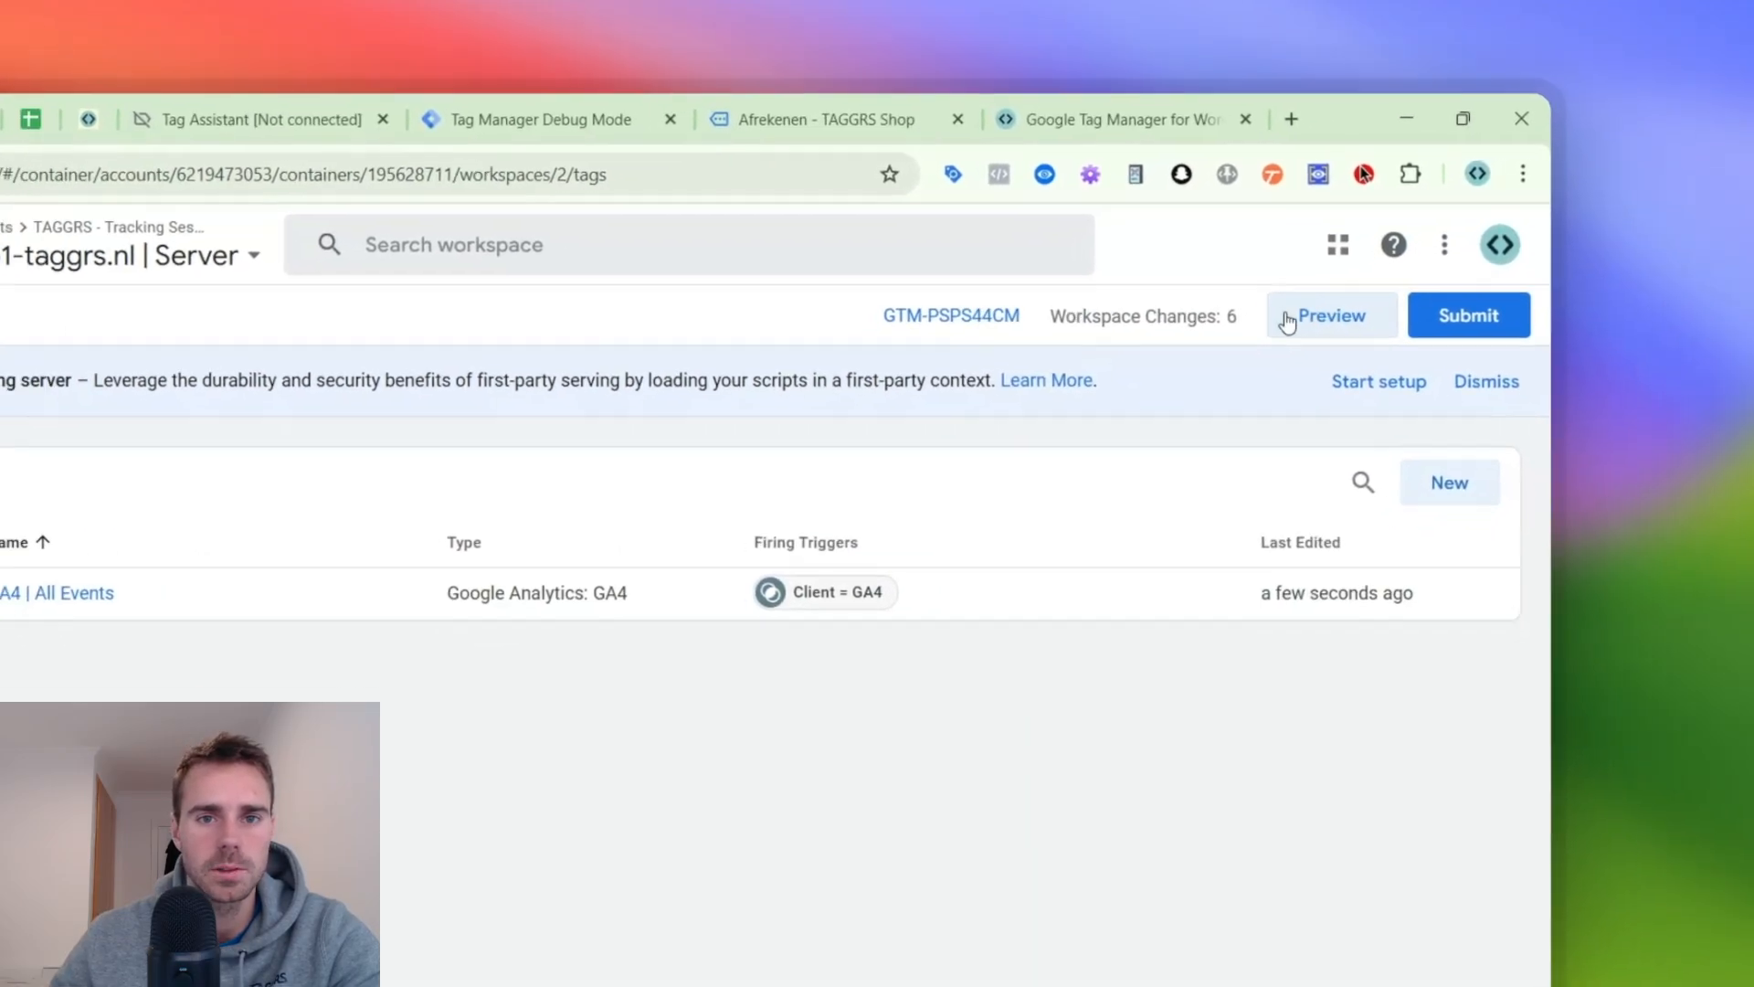
left_click(1288, 317)
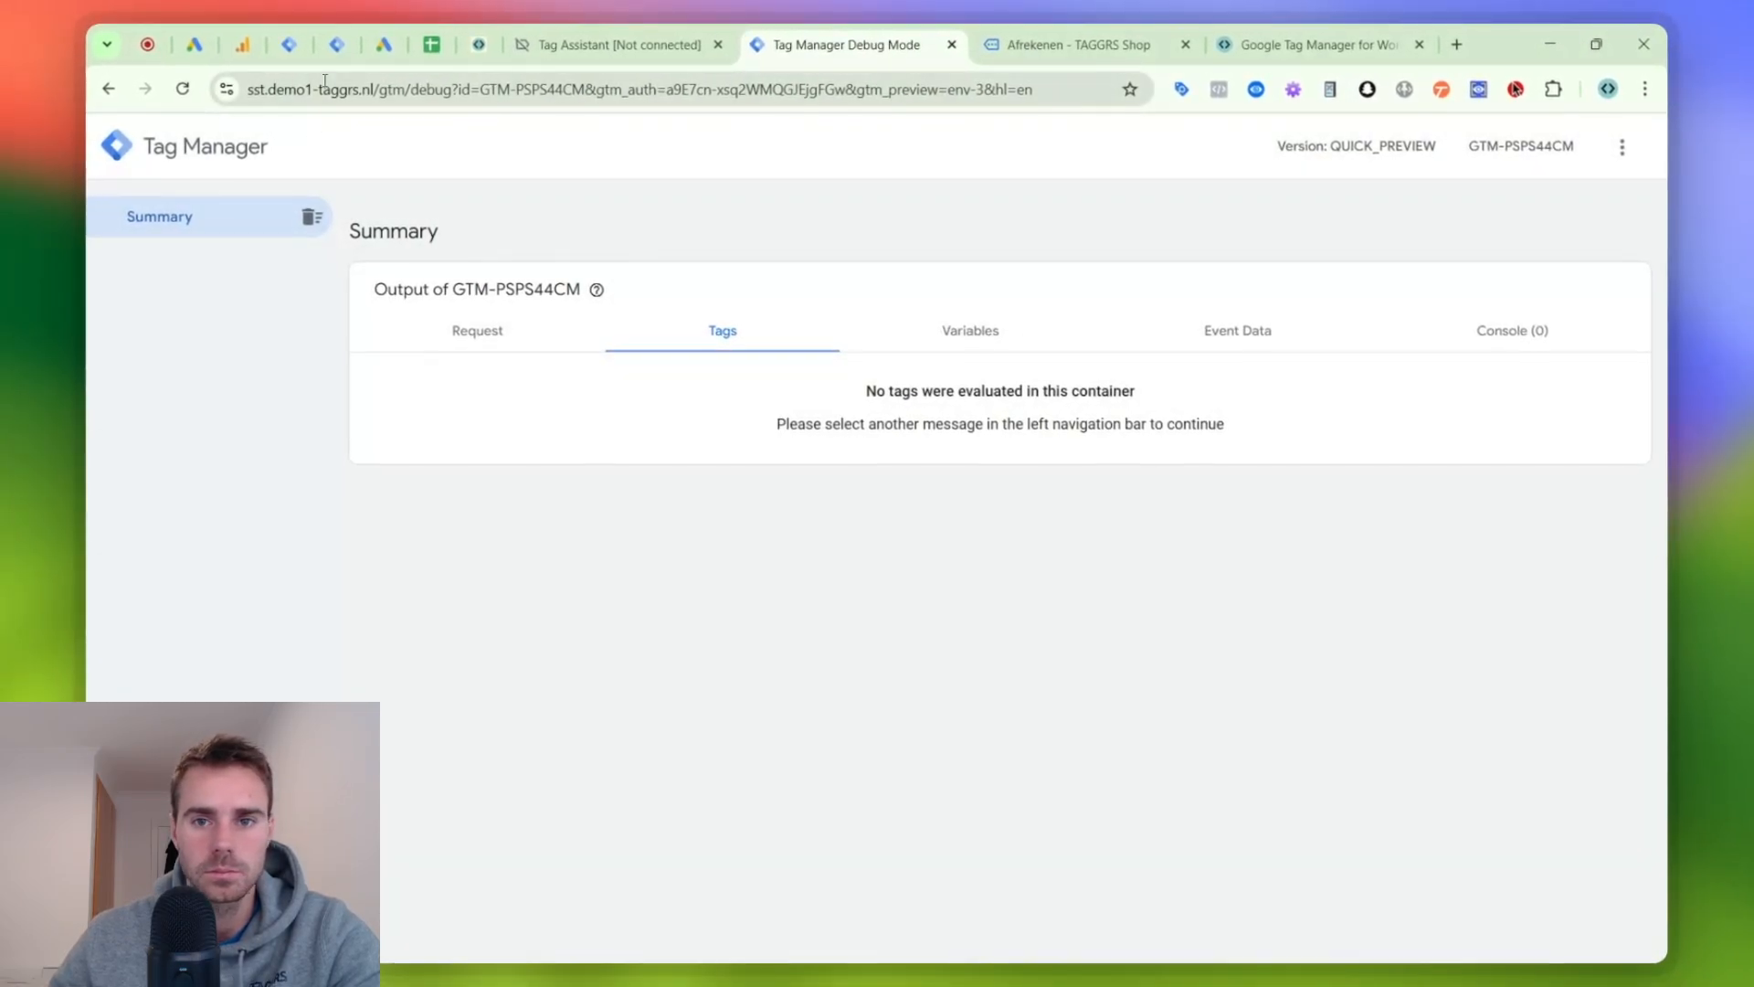
- Trigger test events from the shop's checkout page and inspect the GA4 | All Events tag for begin_checkout in the server debug session
left_click(1044, 50)
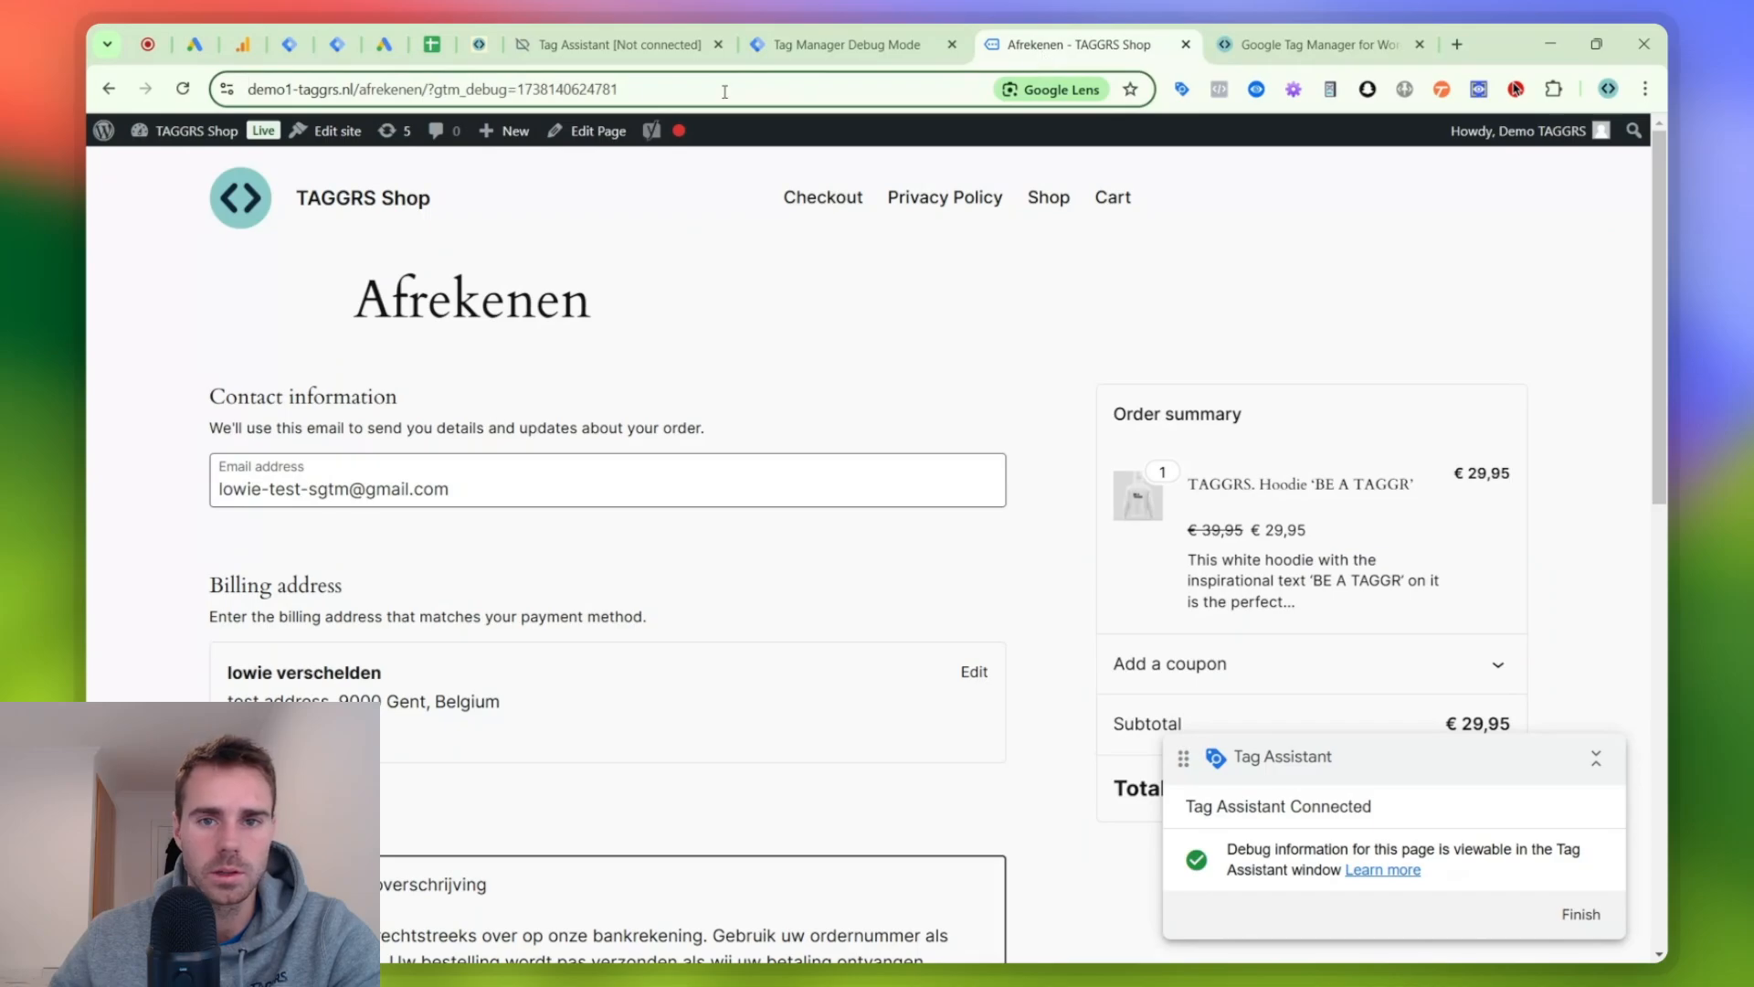
left_click(830, 47)
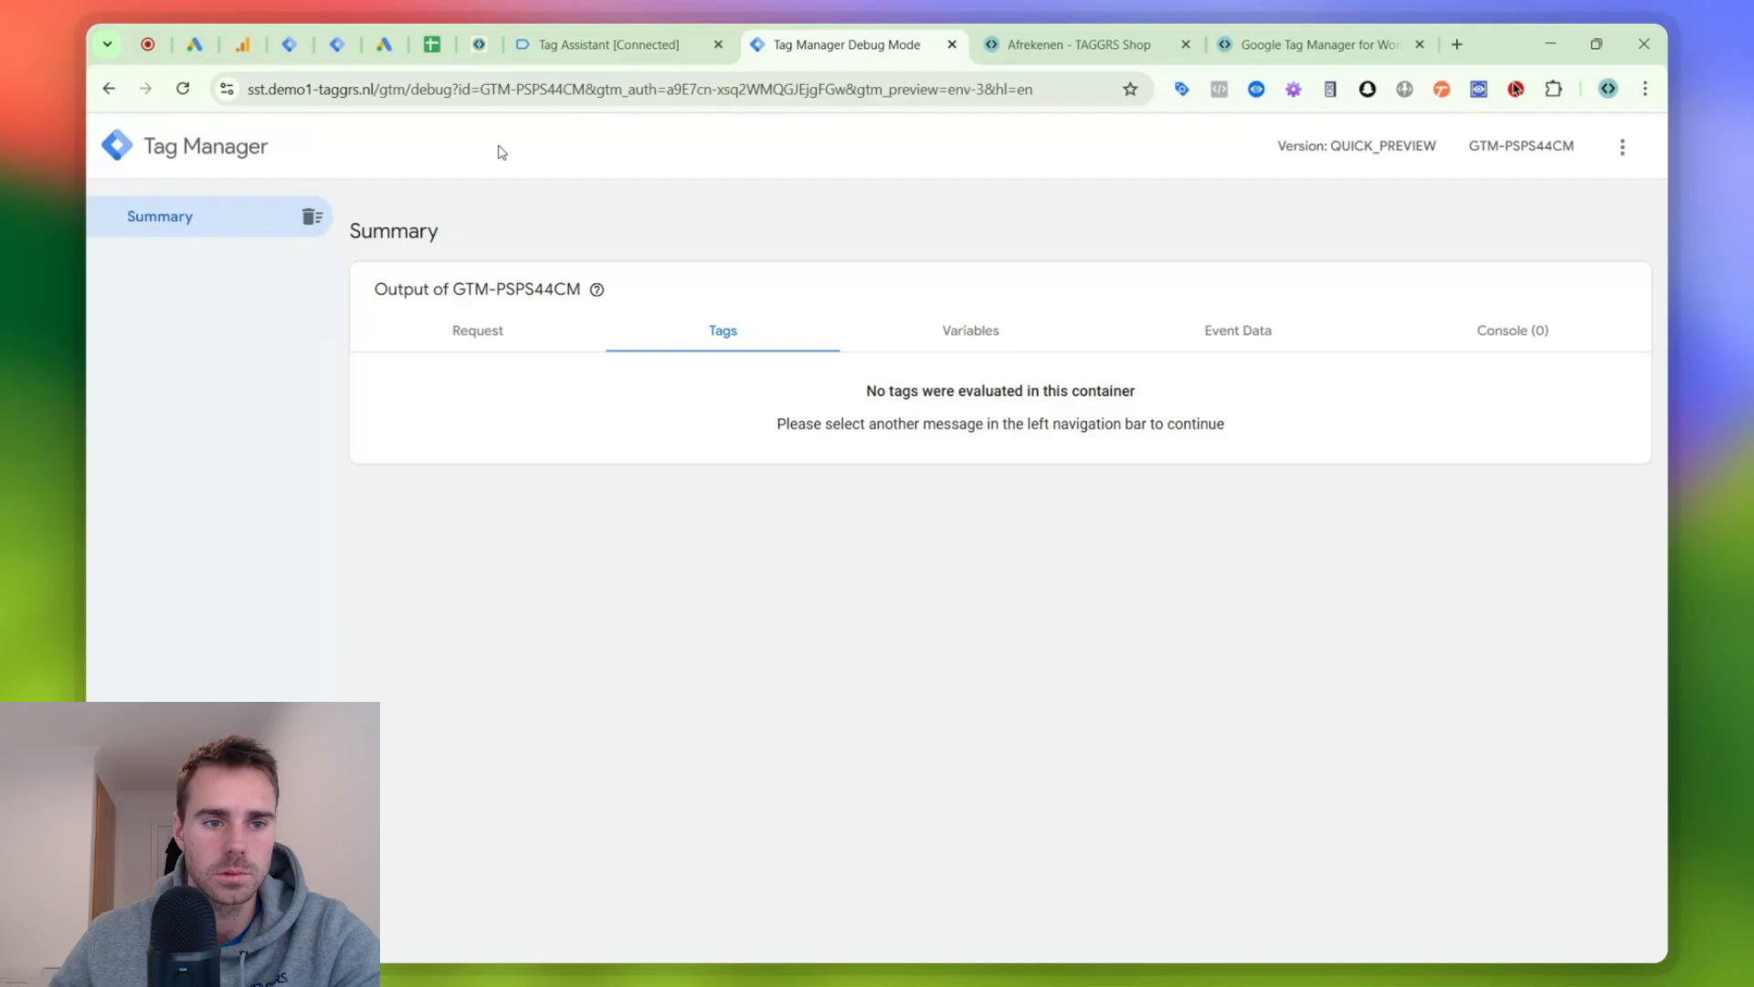
left_click(174, 315)
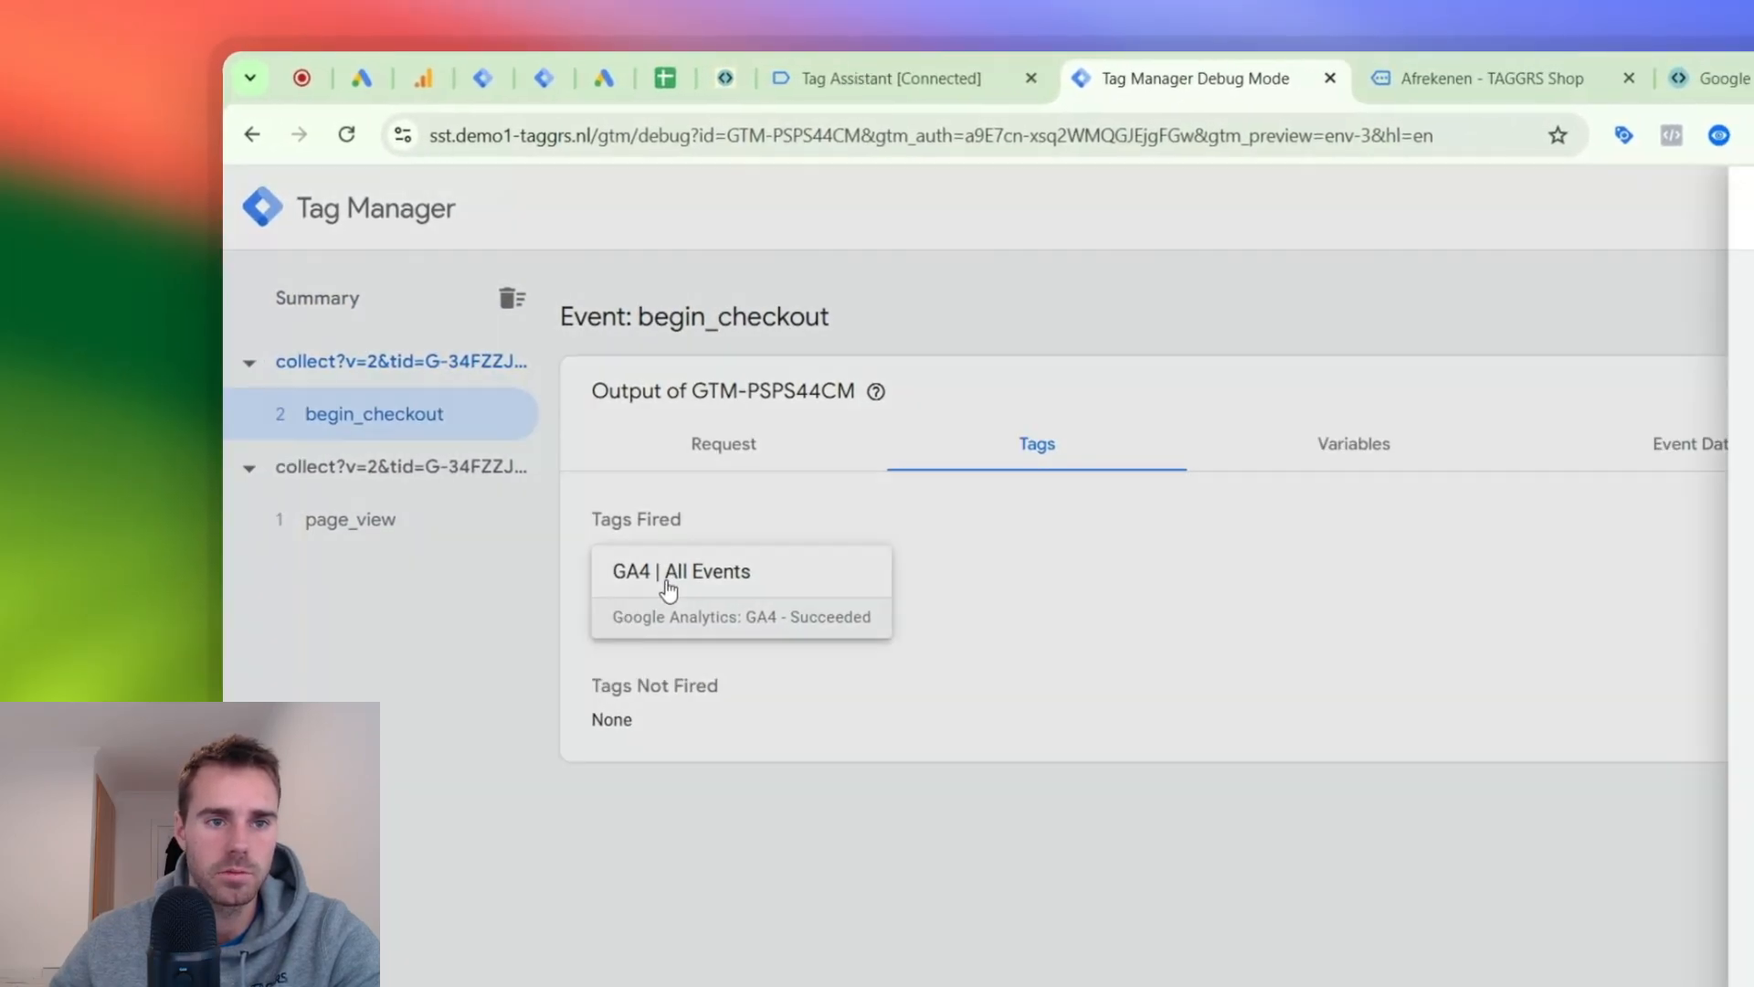
left_click(706, 585)
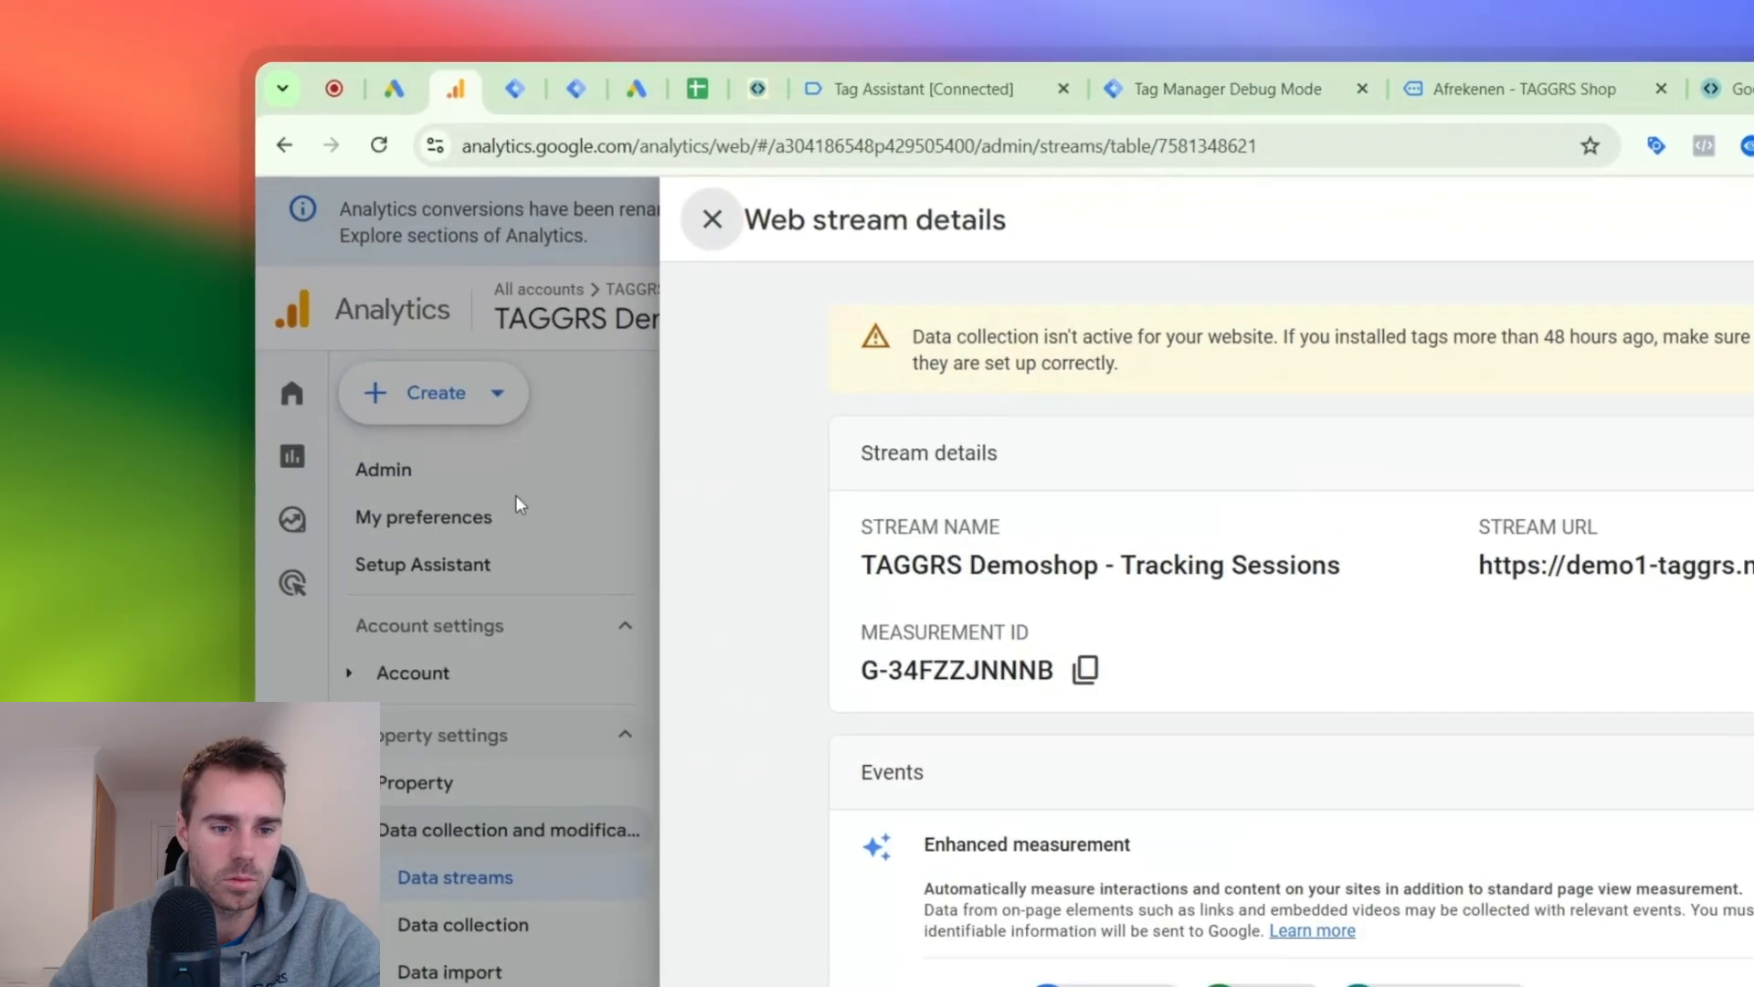
left_click(515, 496)
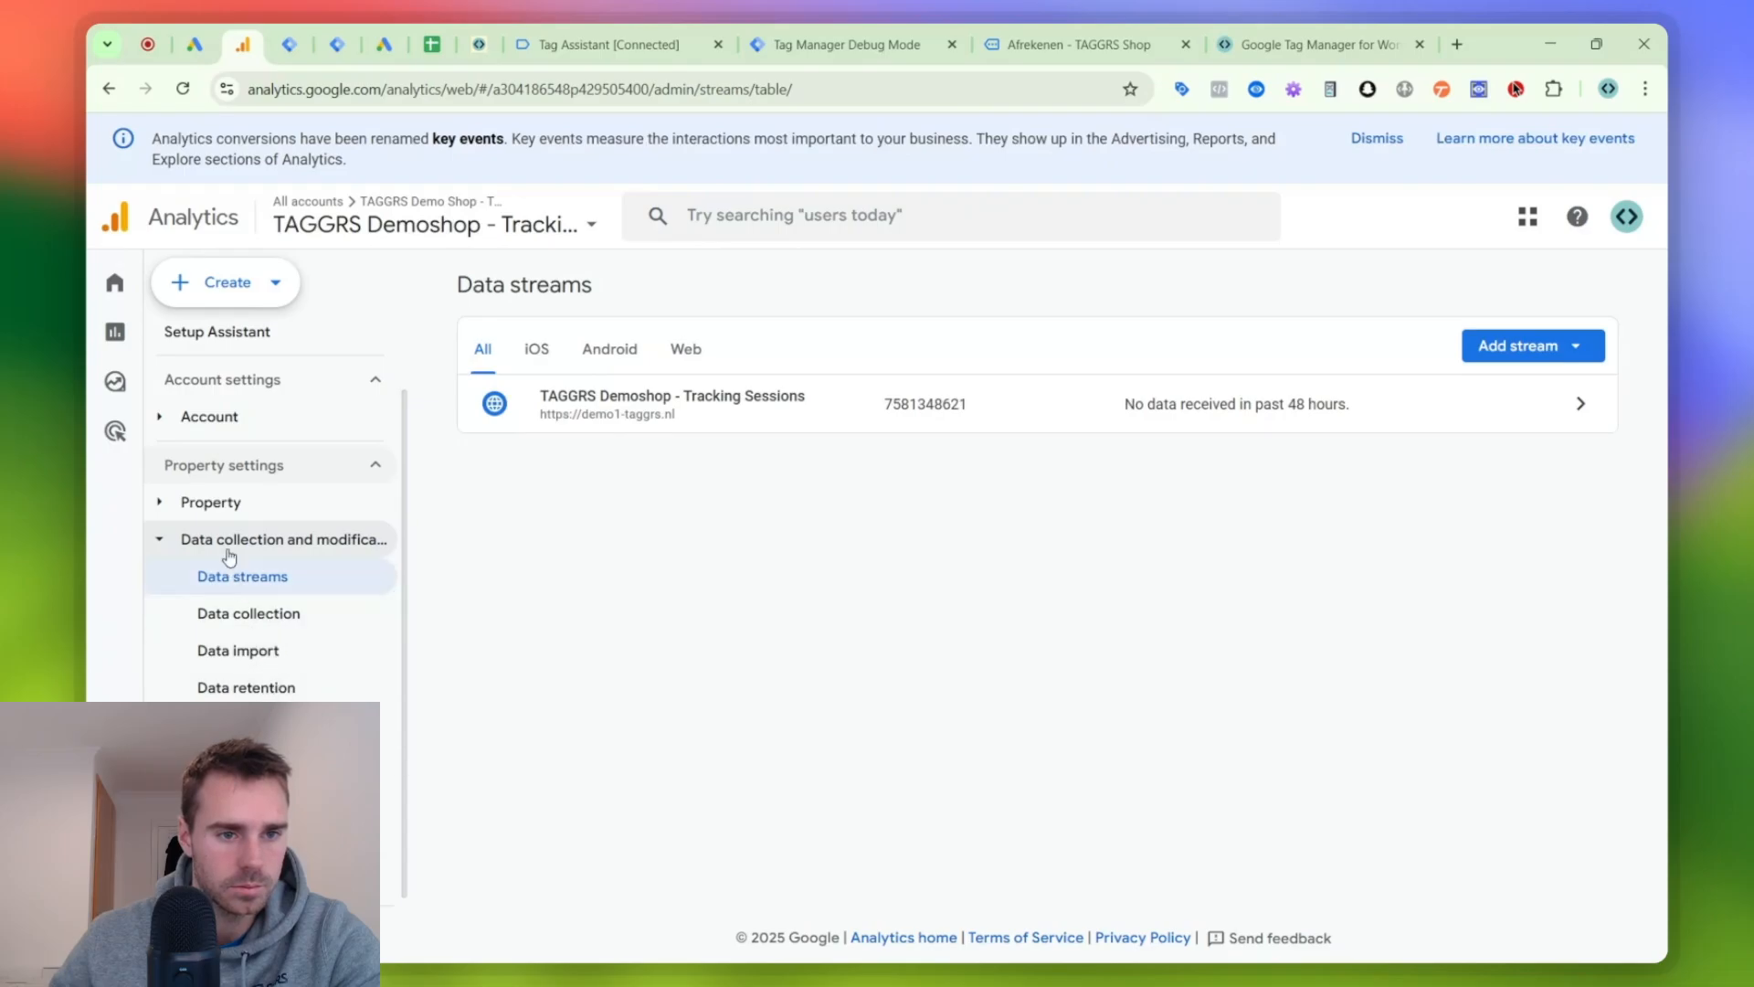
- Switch to Google Analytics and open DebugView from the demo shop property's admin settings
left_click(188, 342)
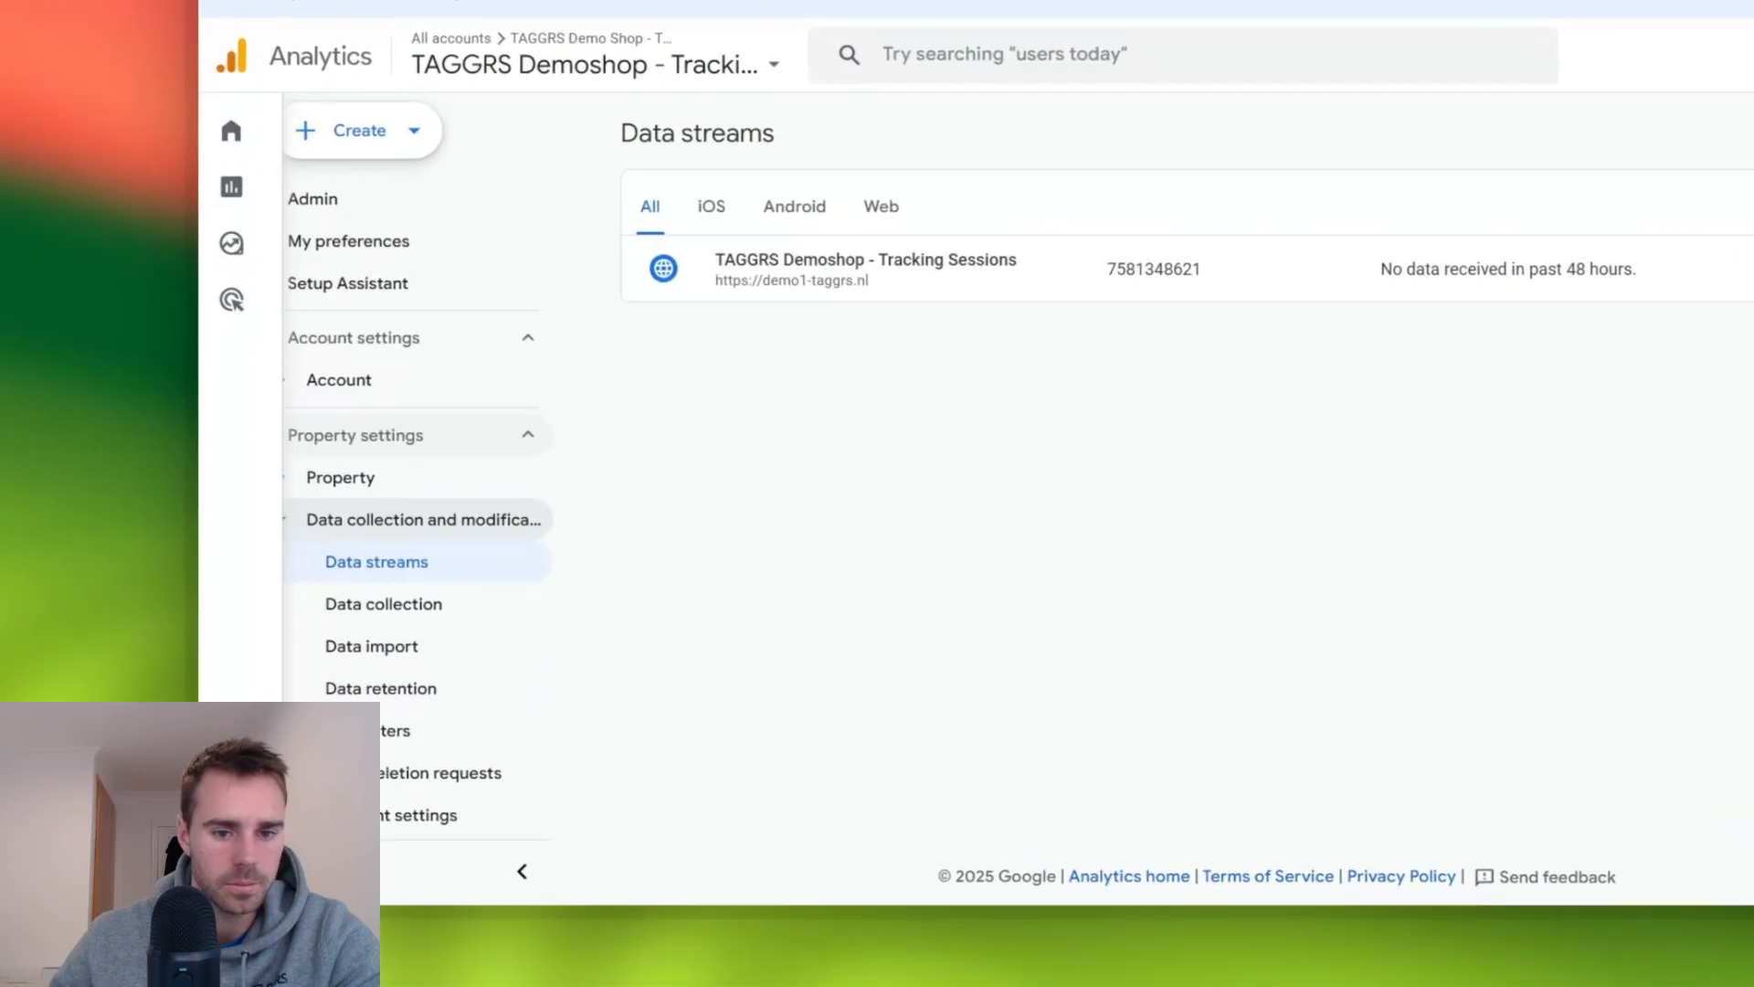
scroll(884, 570, "down", 9)
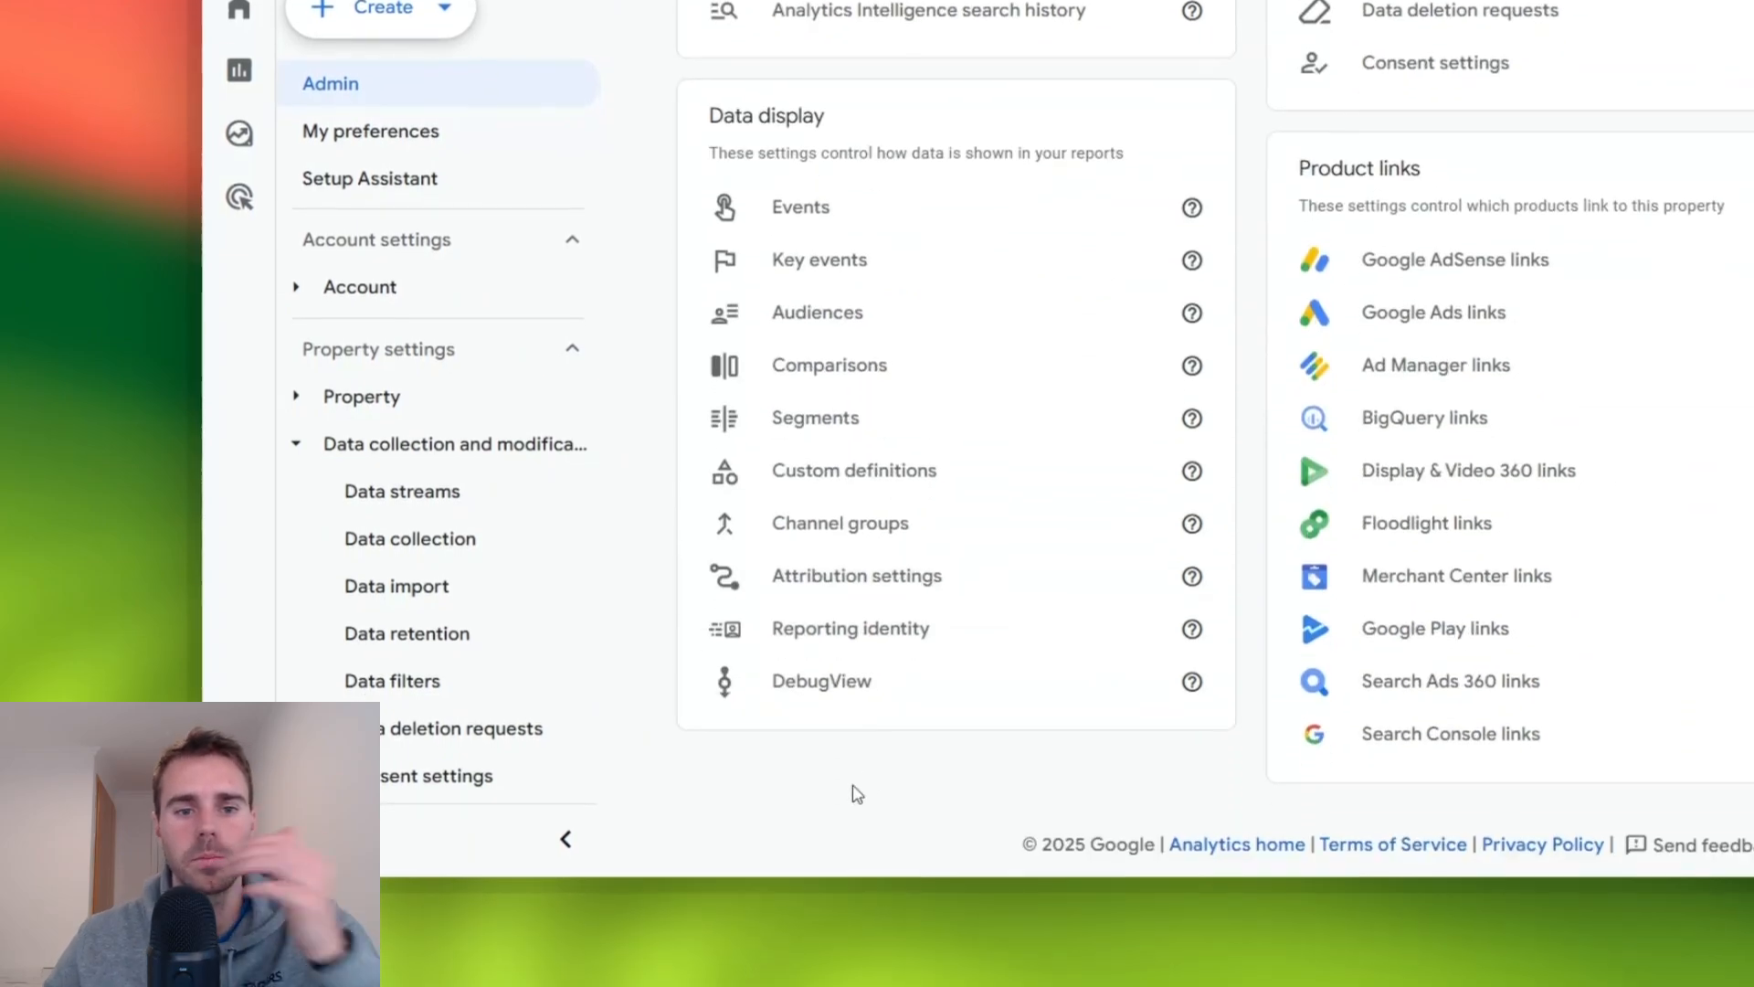
left_click(869, 708)
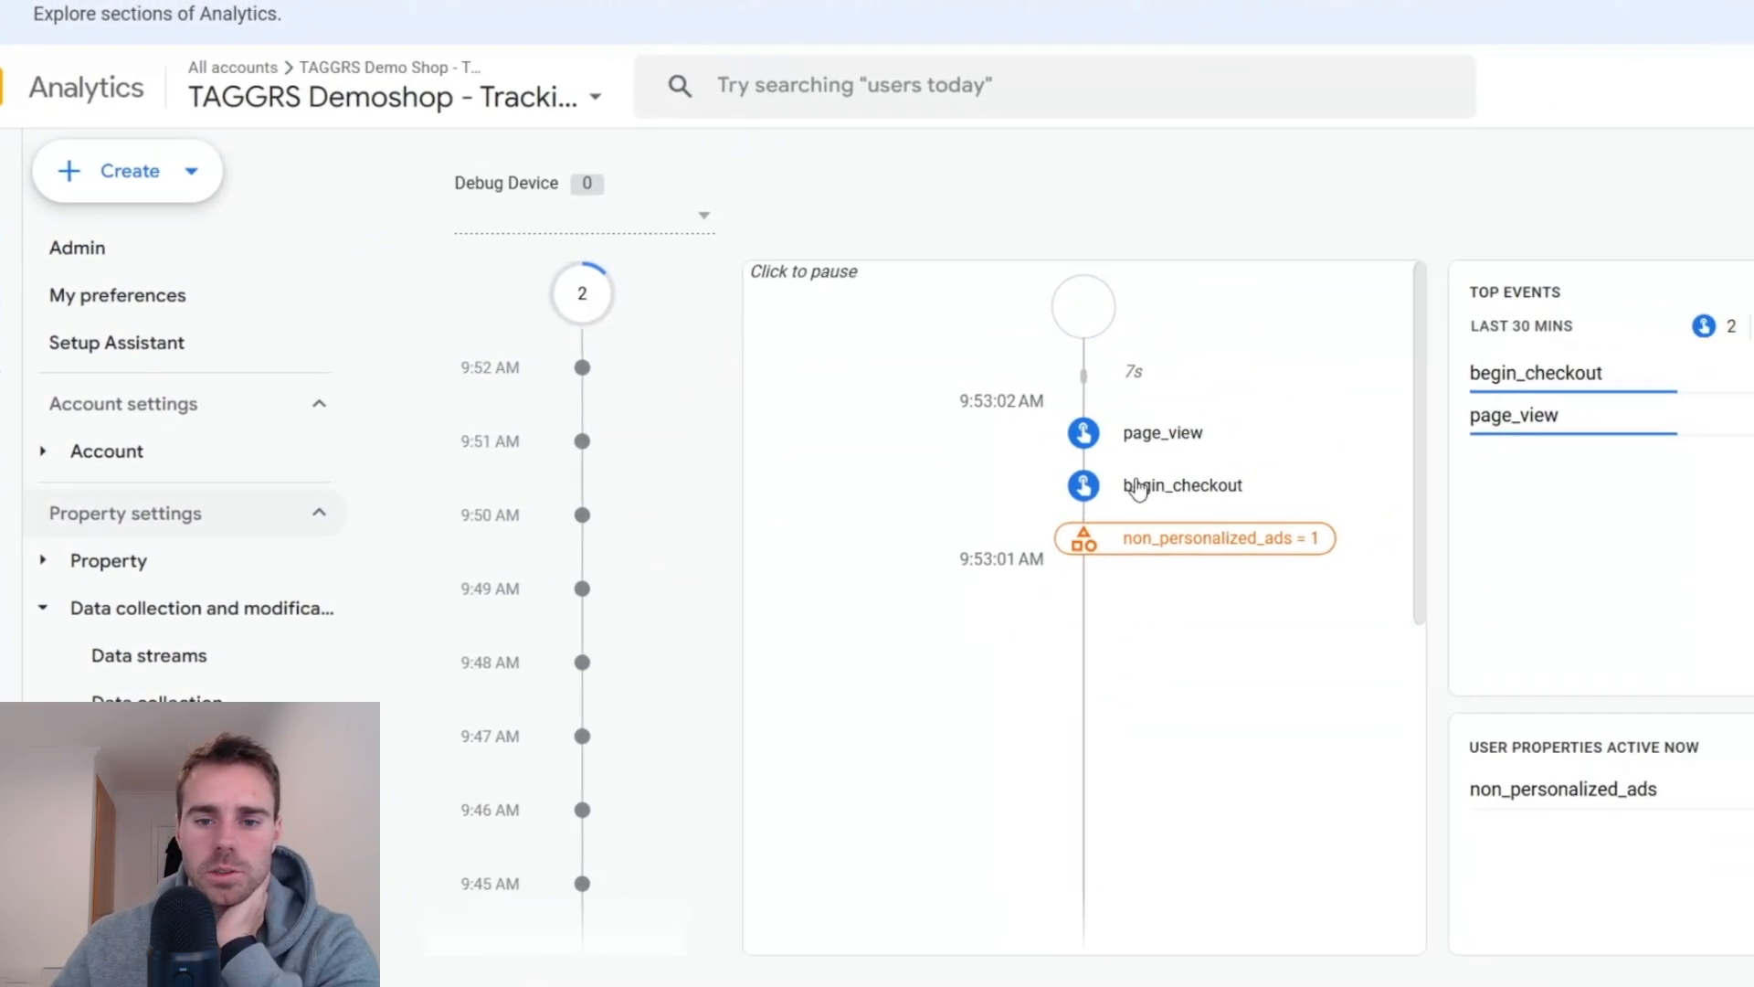
- Inspect the begin_checkout event in DebugView, checking its currency and batch_ordering_id parameters and the details of its hoodie item
left_click(1297, 481)
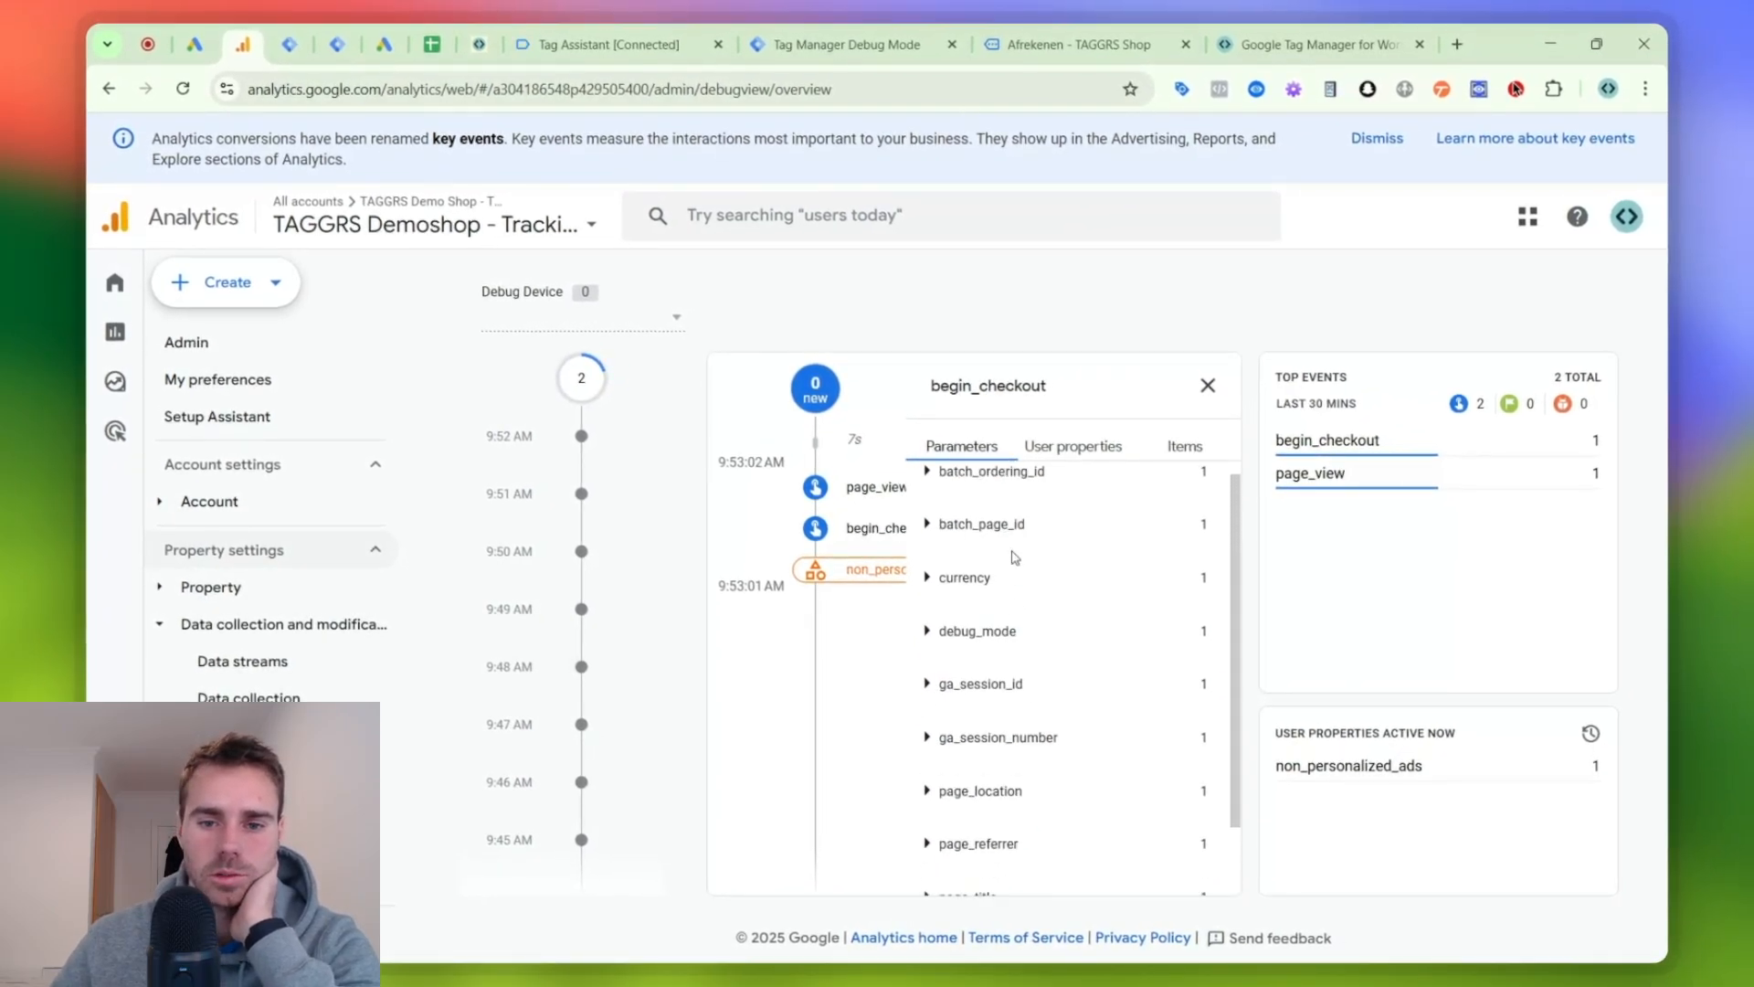
scroll(1013, 557, "up", 1)
left_click(971, 590)
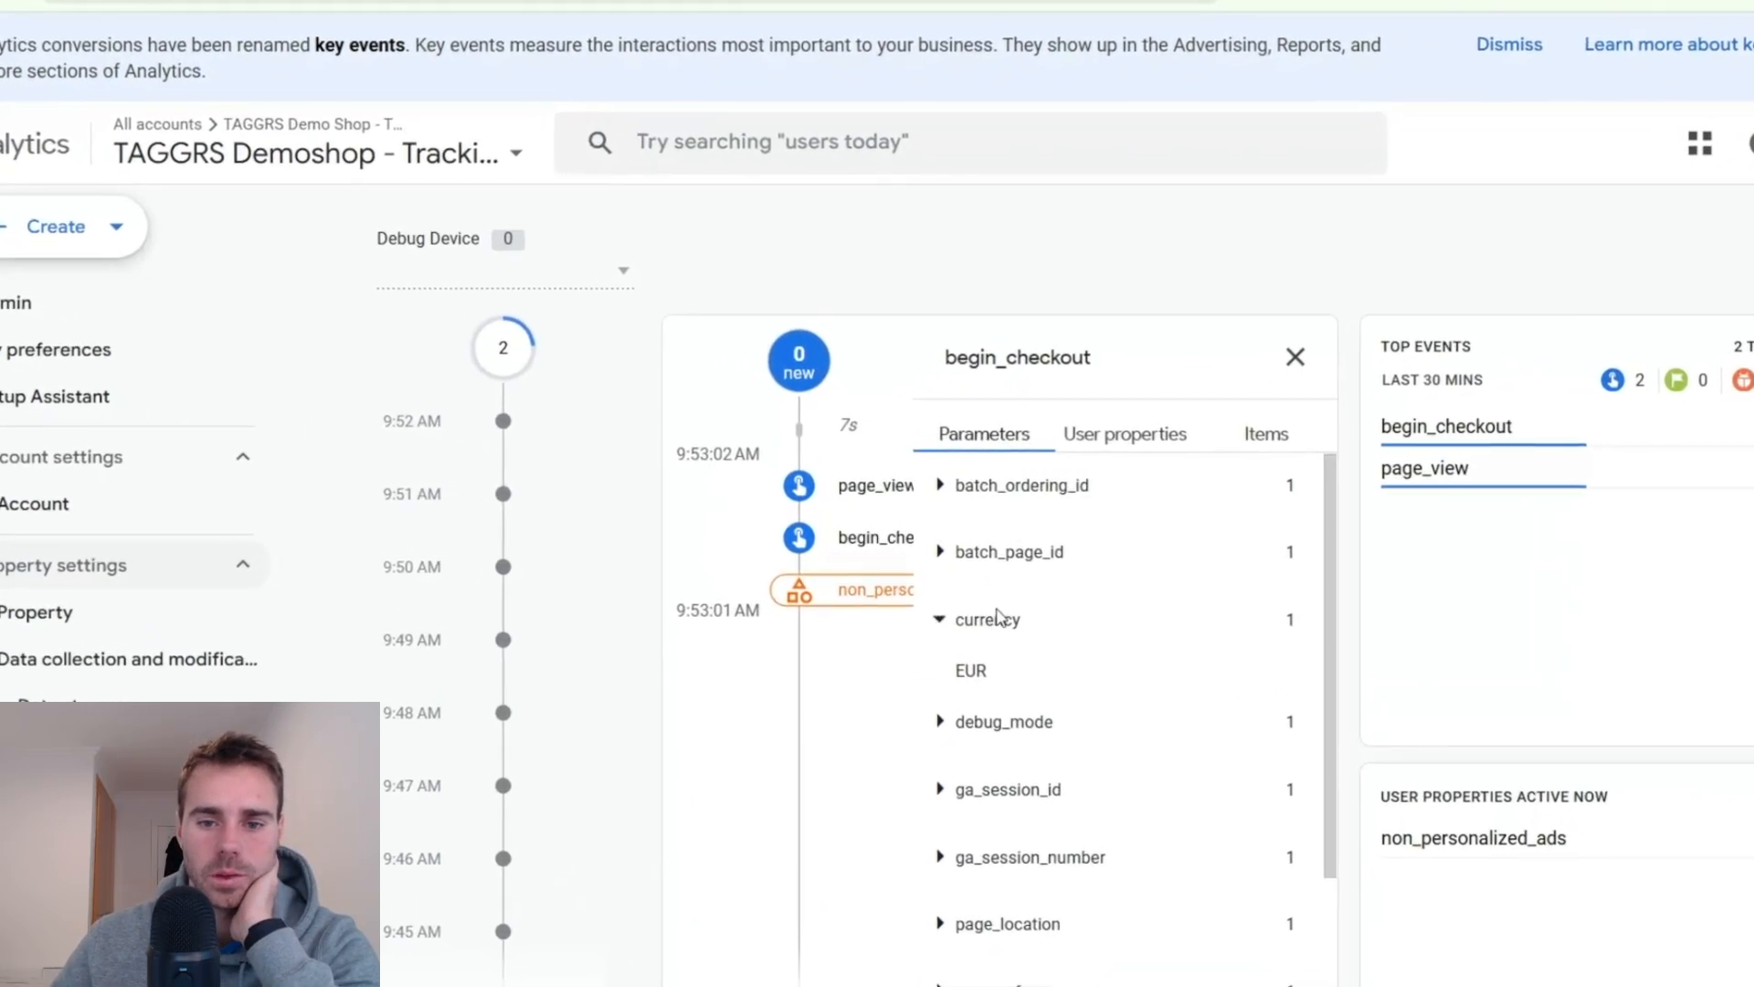
left_click(983, 539)
scroll(991, 836, "down", 3)
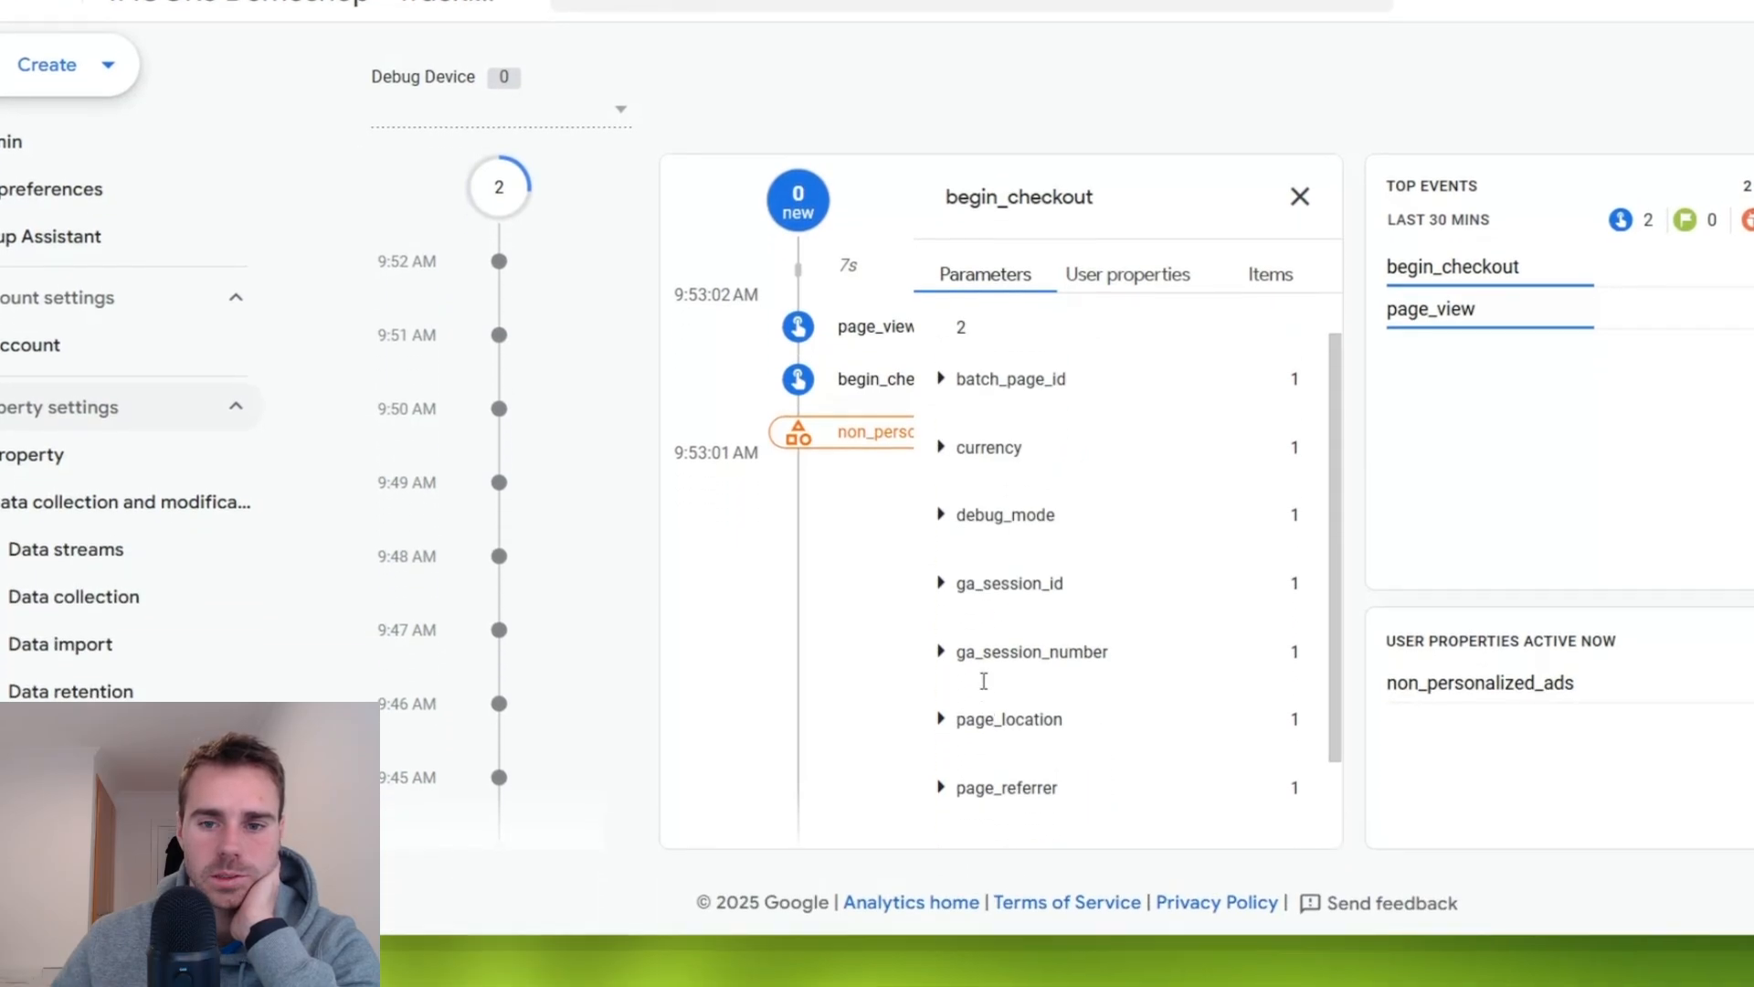
left_click(1263, 245)
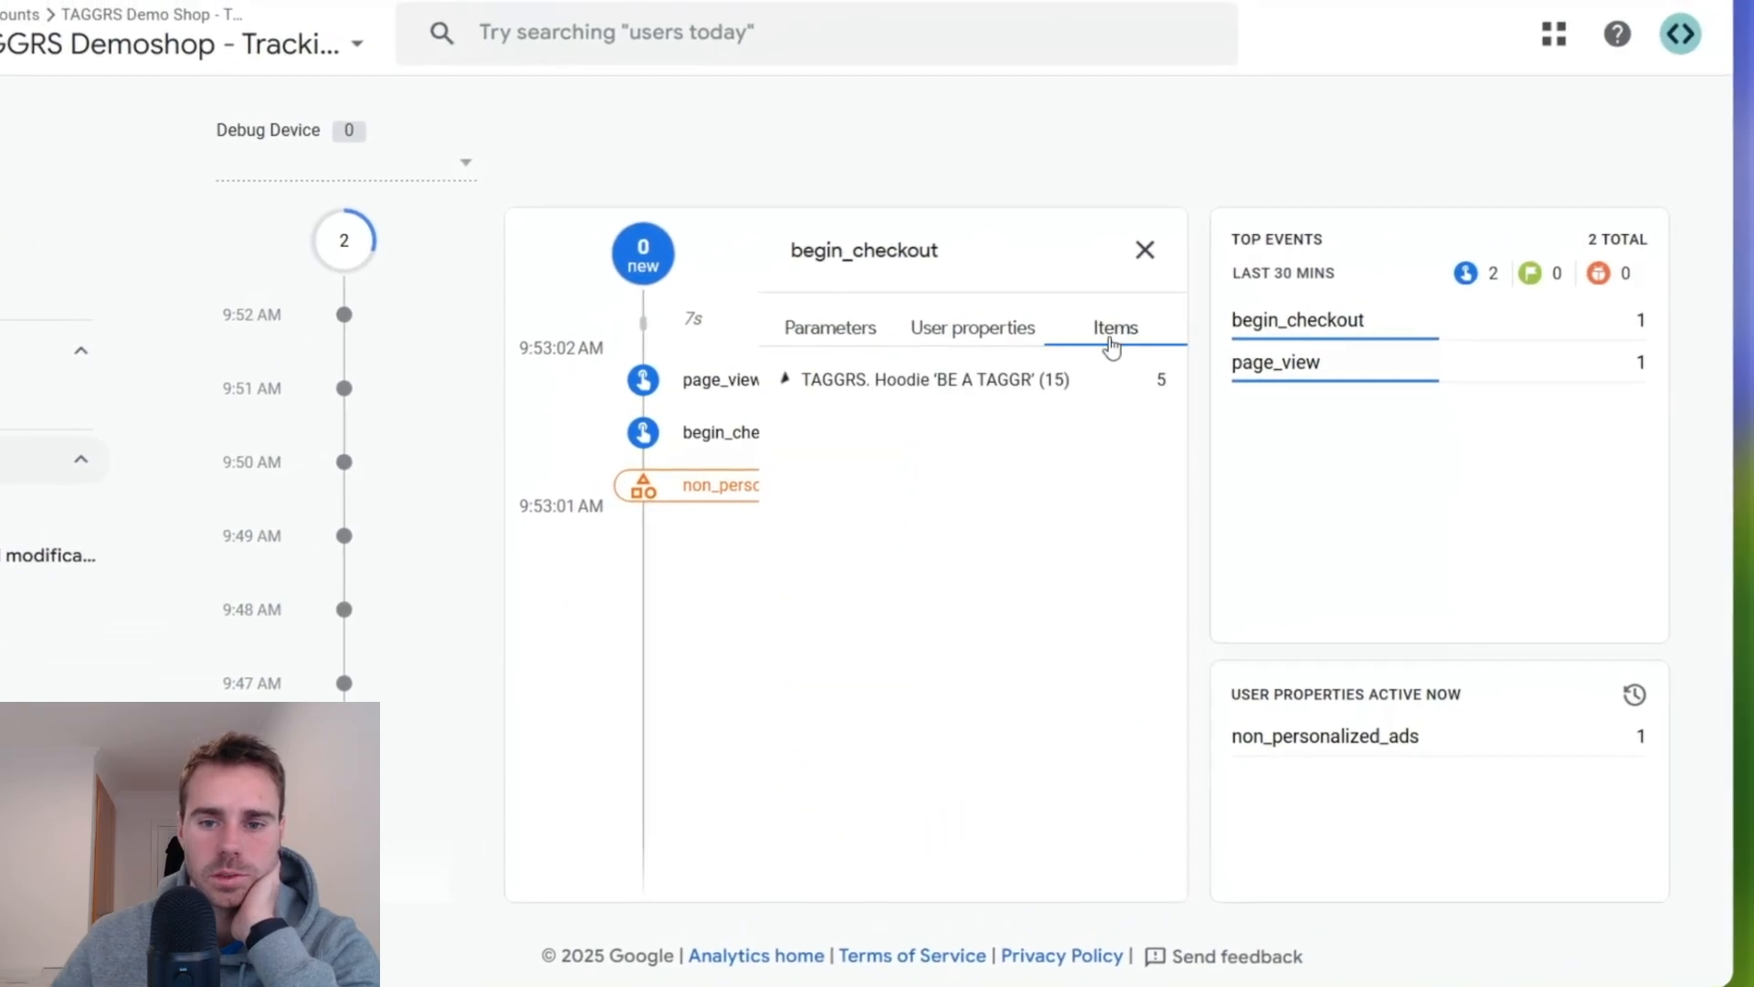
left_click(941, 380)
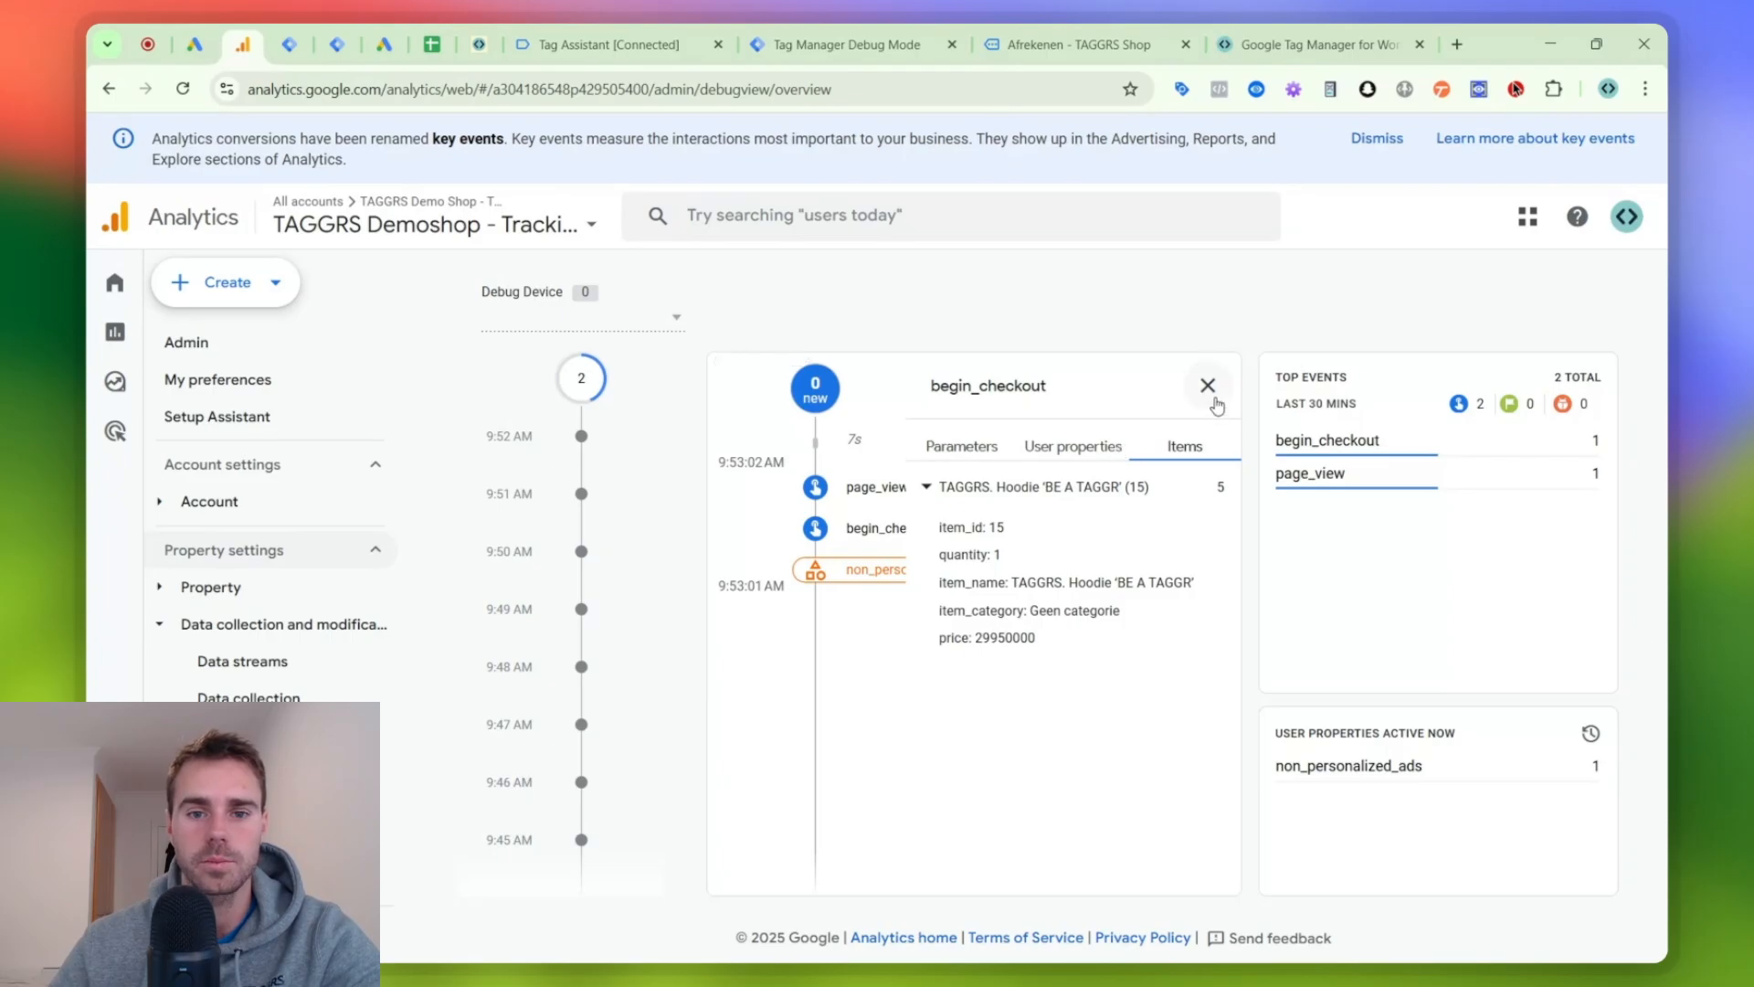
- Check the Woocommerce checklist for the remaining Google Ads setup and review the tags in the web container
left_click(1139, 35)
left_click(1272, 42)
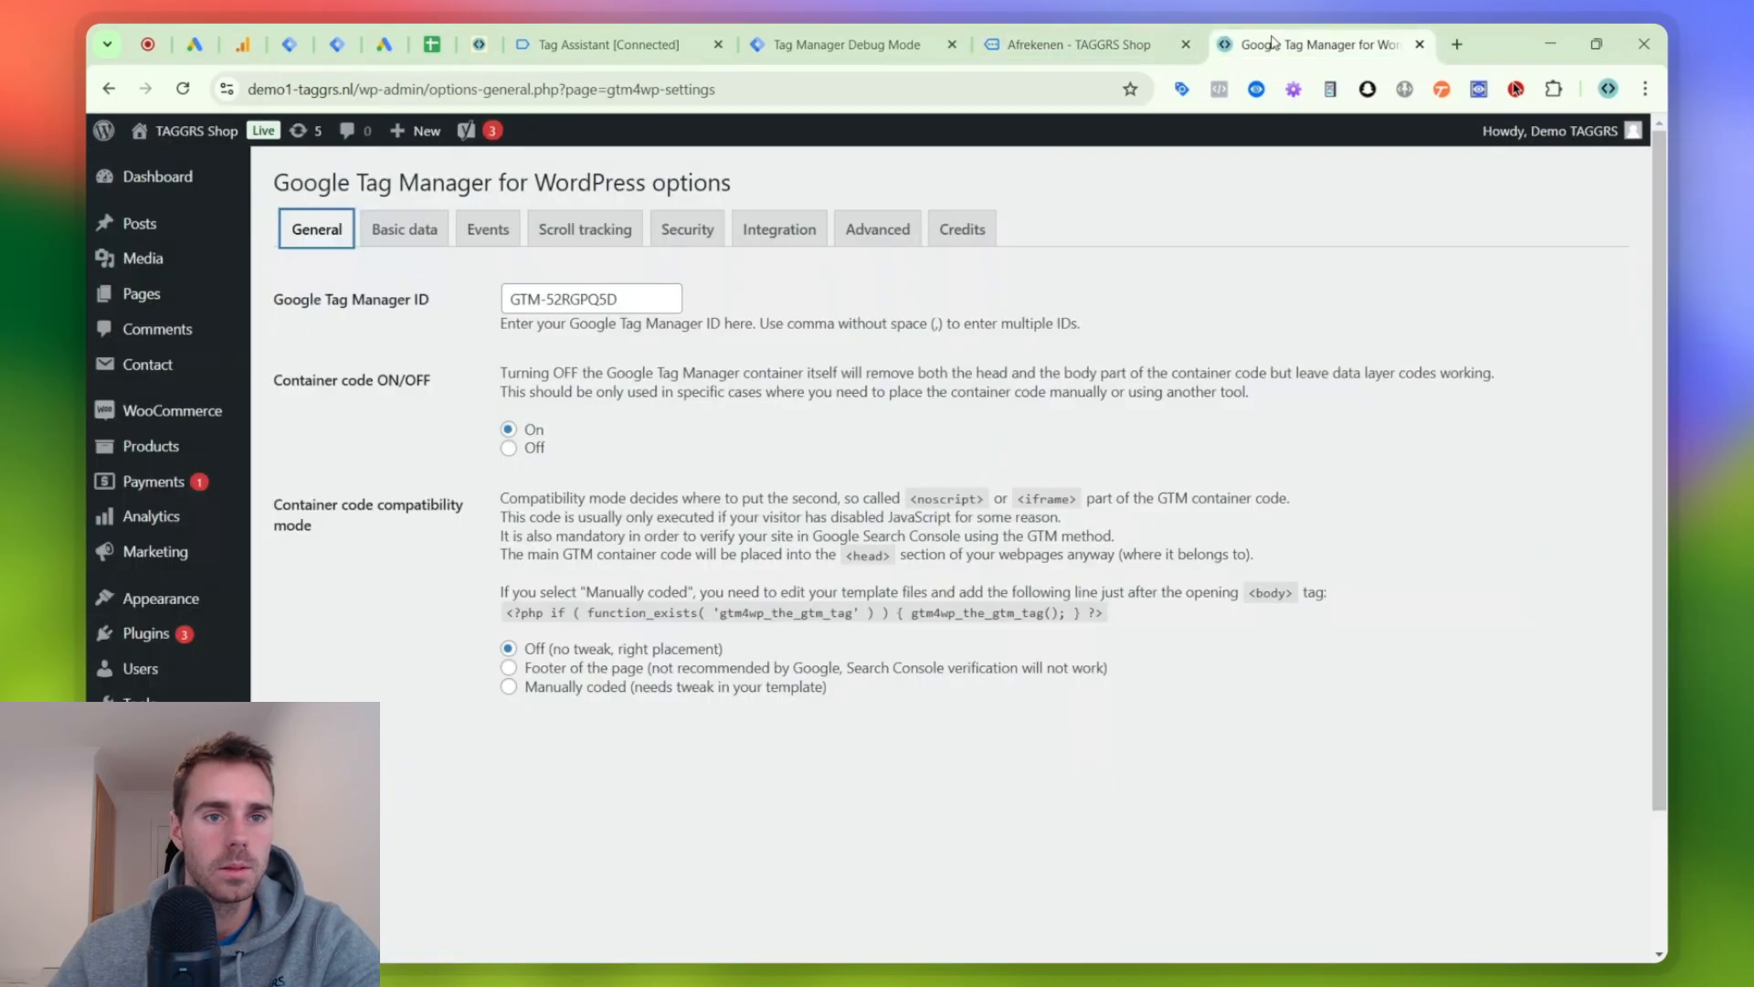
left_click(430, 36)
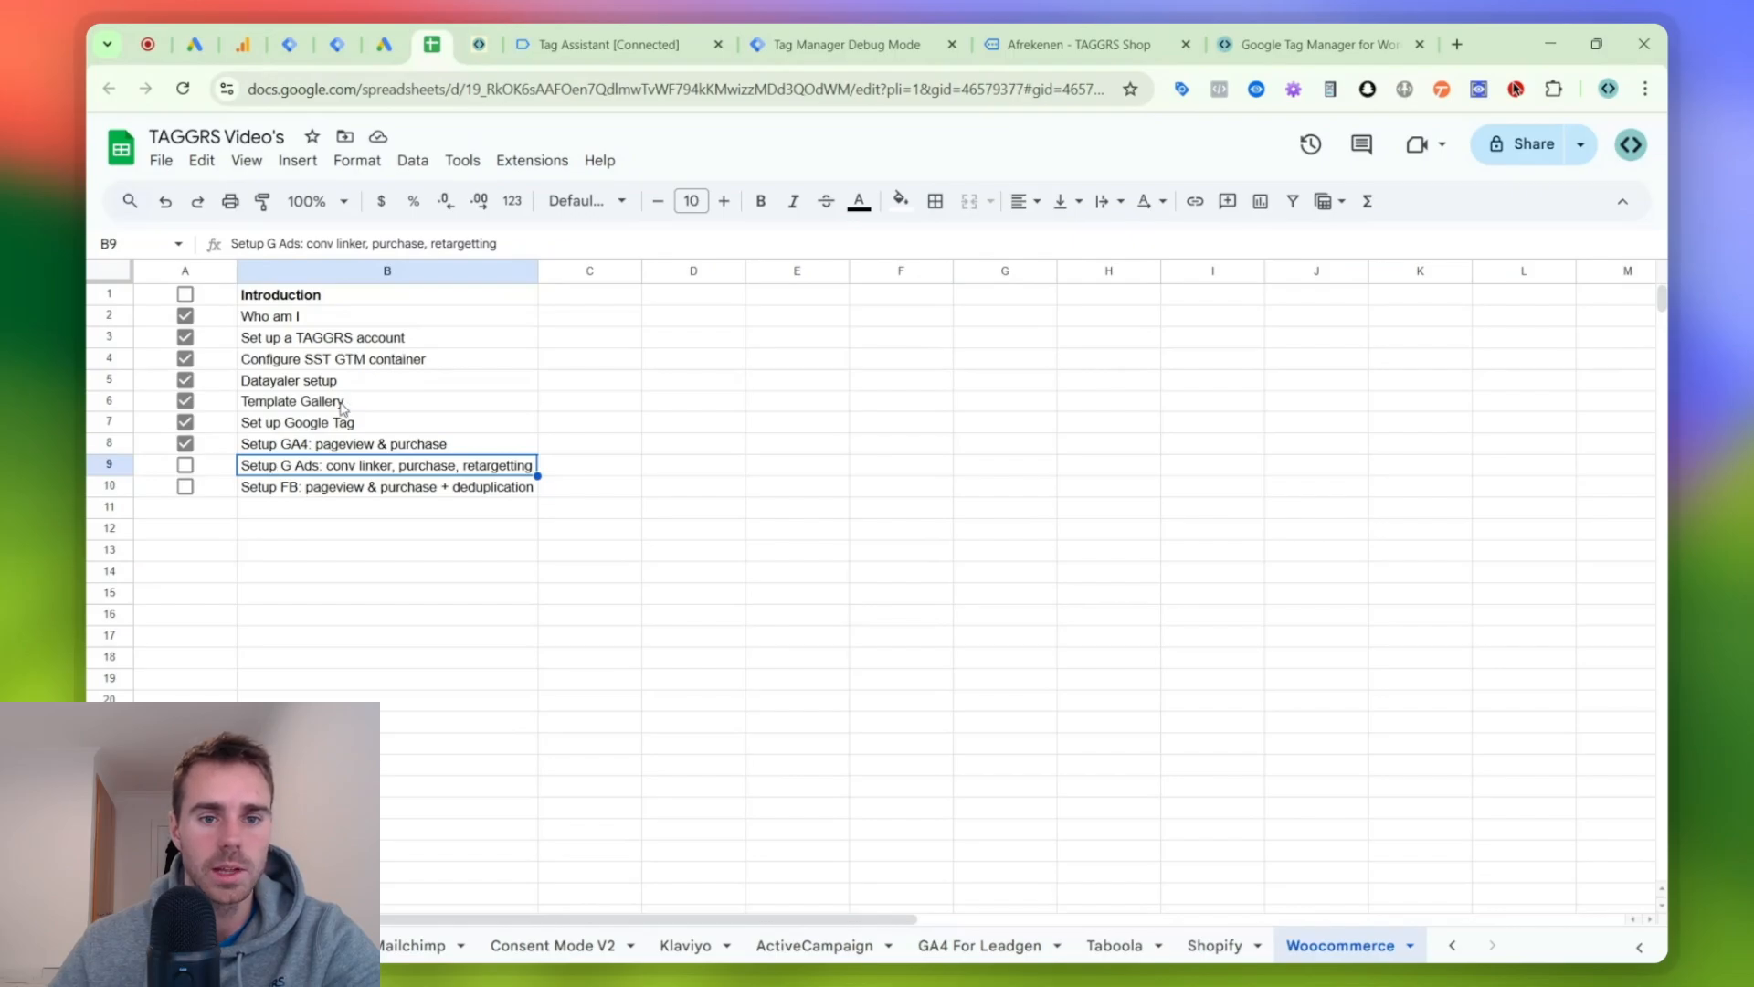
left_click(329, 37)
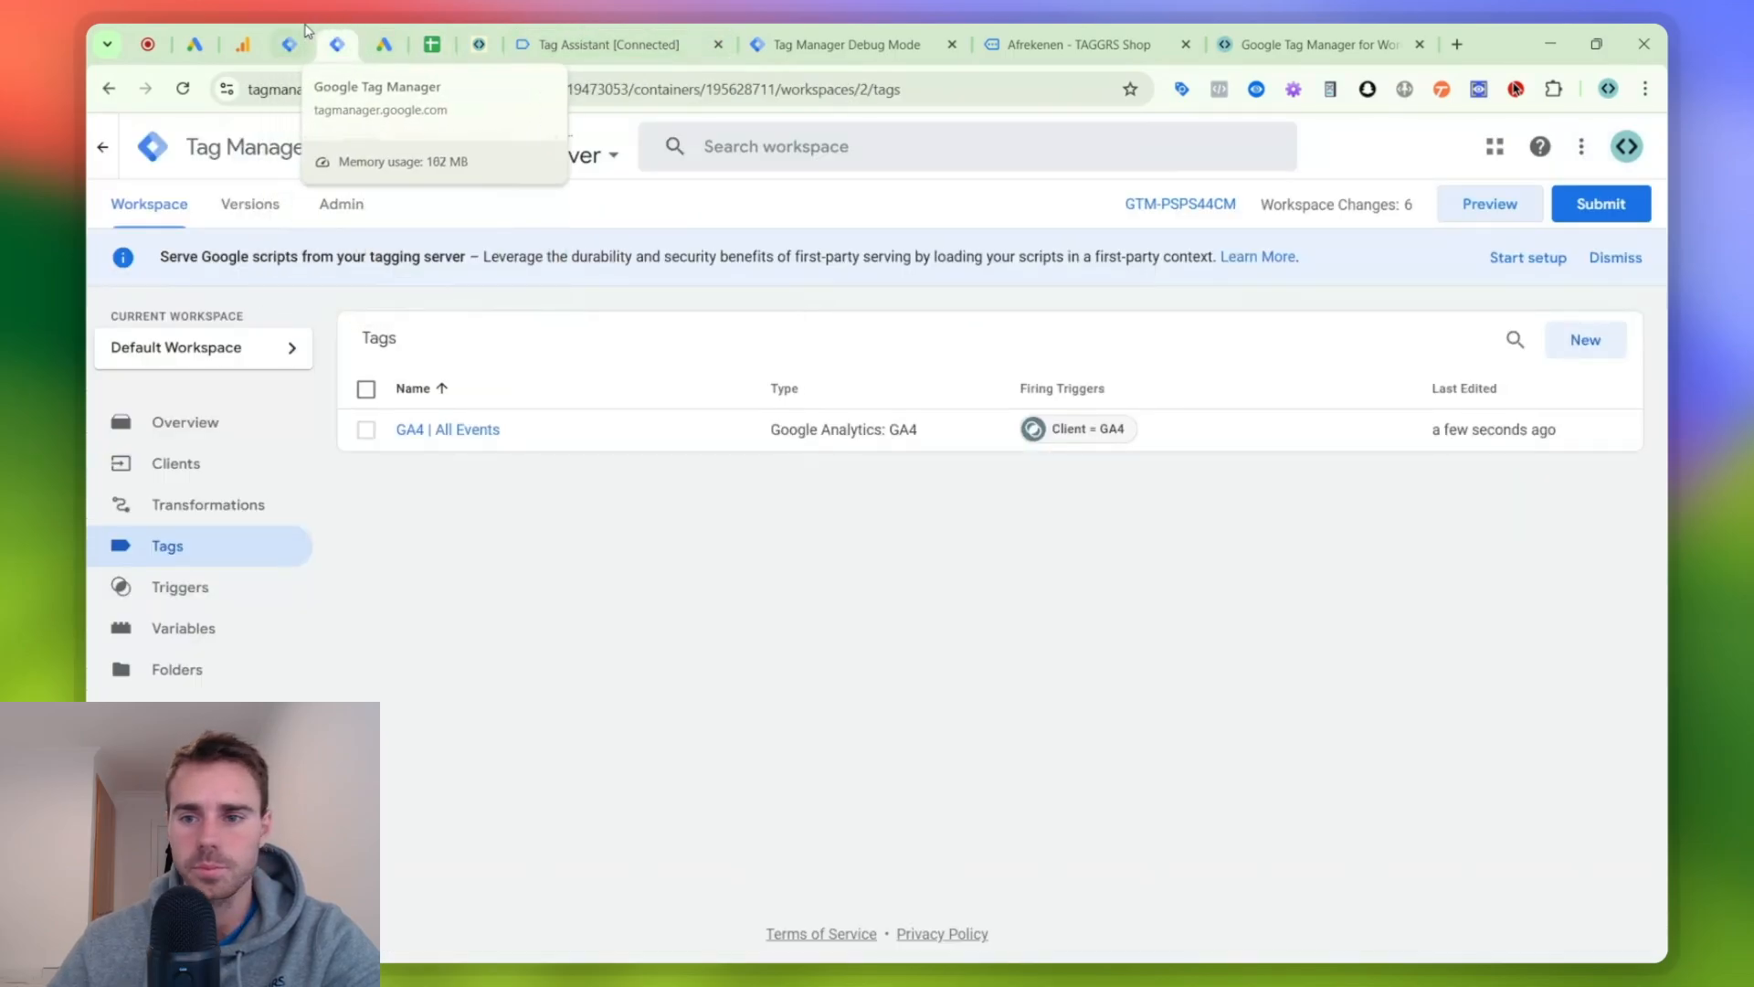
left_click(289, 42)
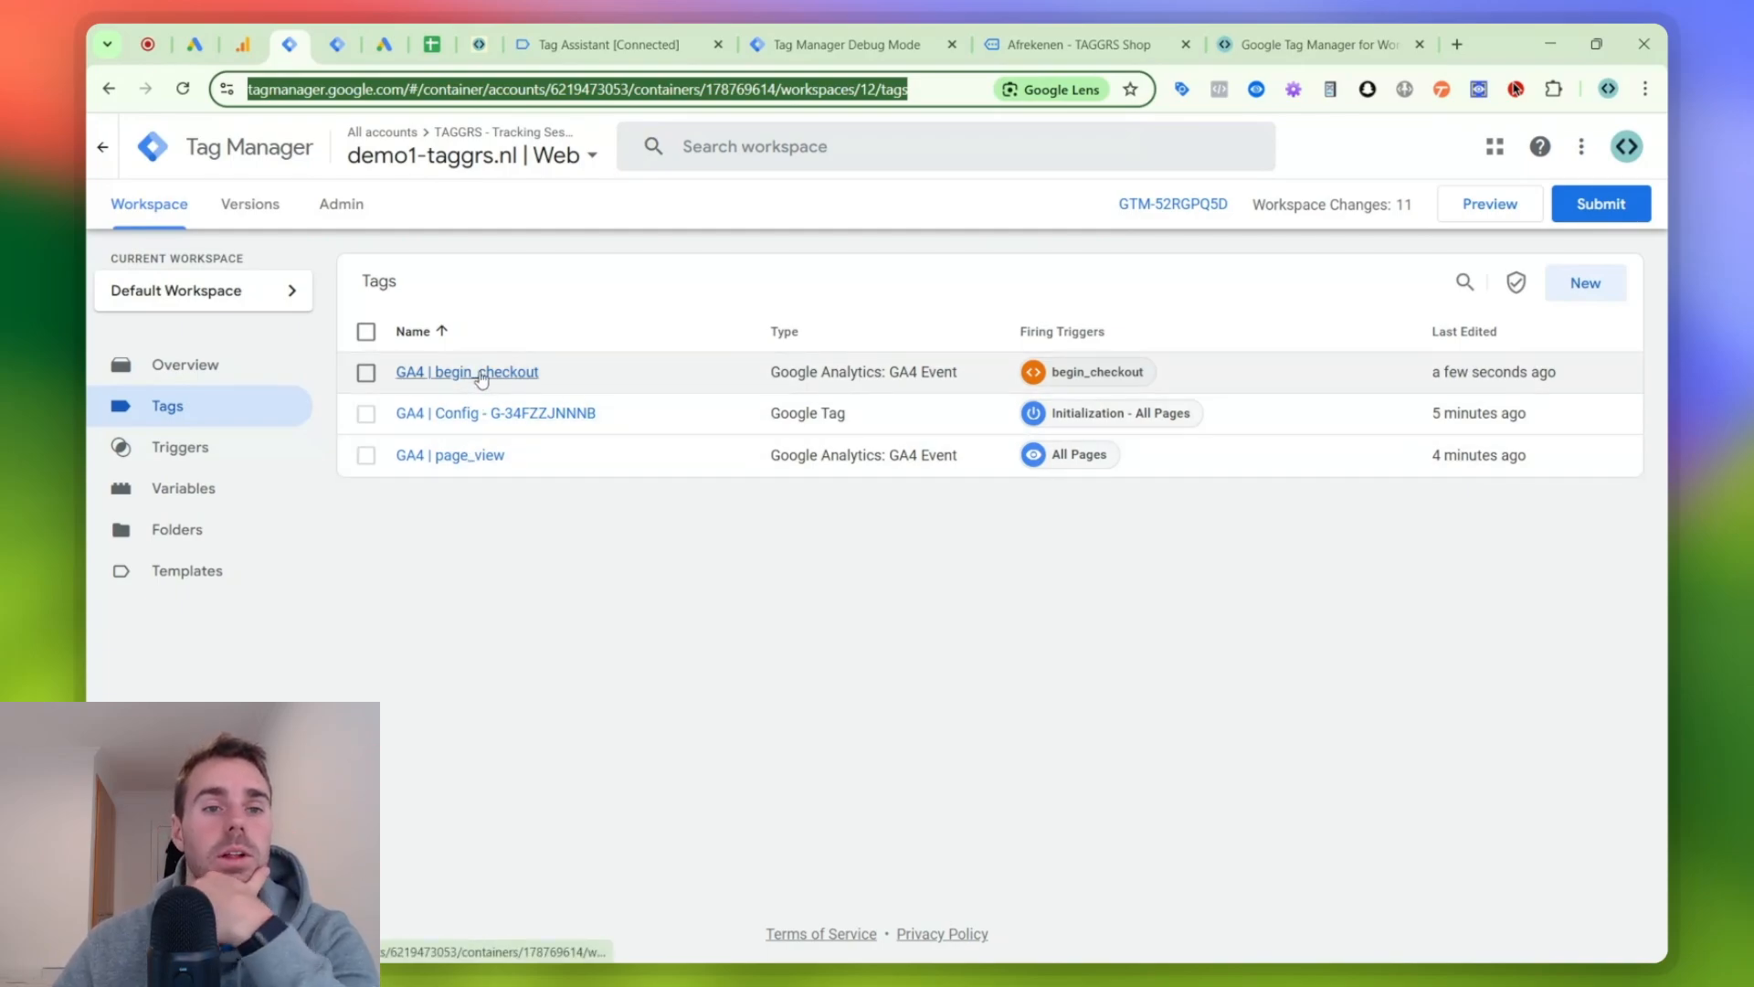
- Create a new tag in the server container with the Google Ads Conversion Linker type
left_click(337, 43)
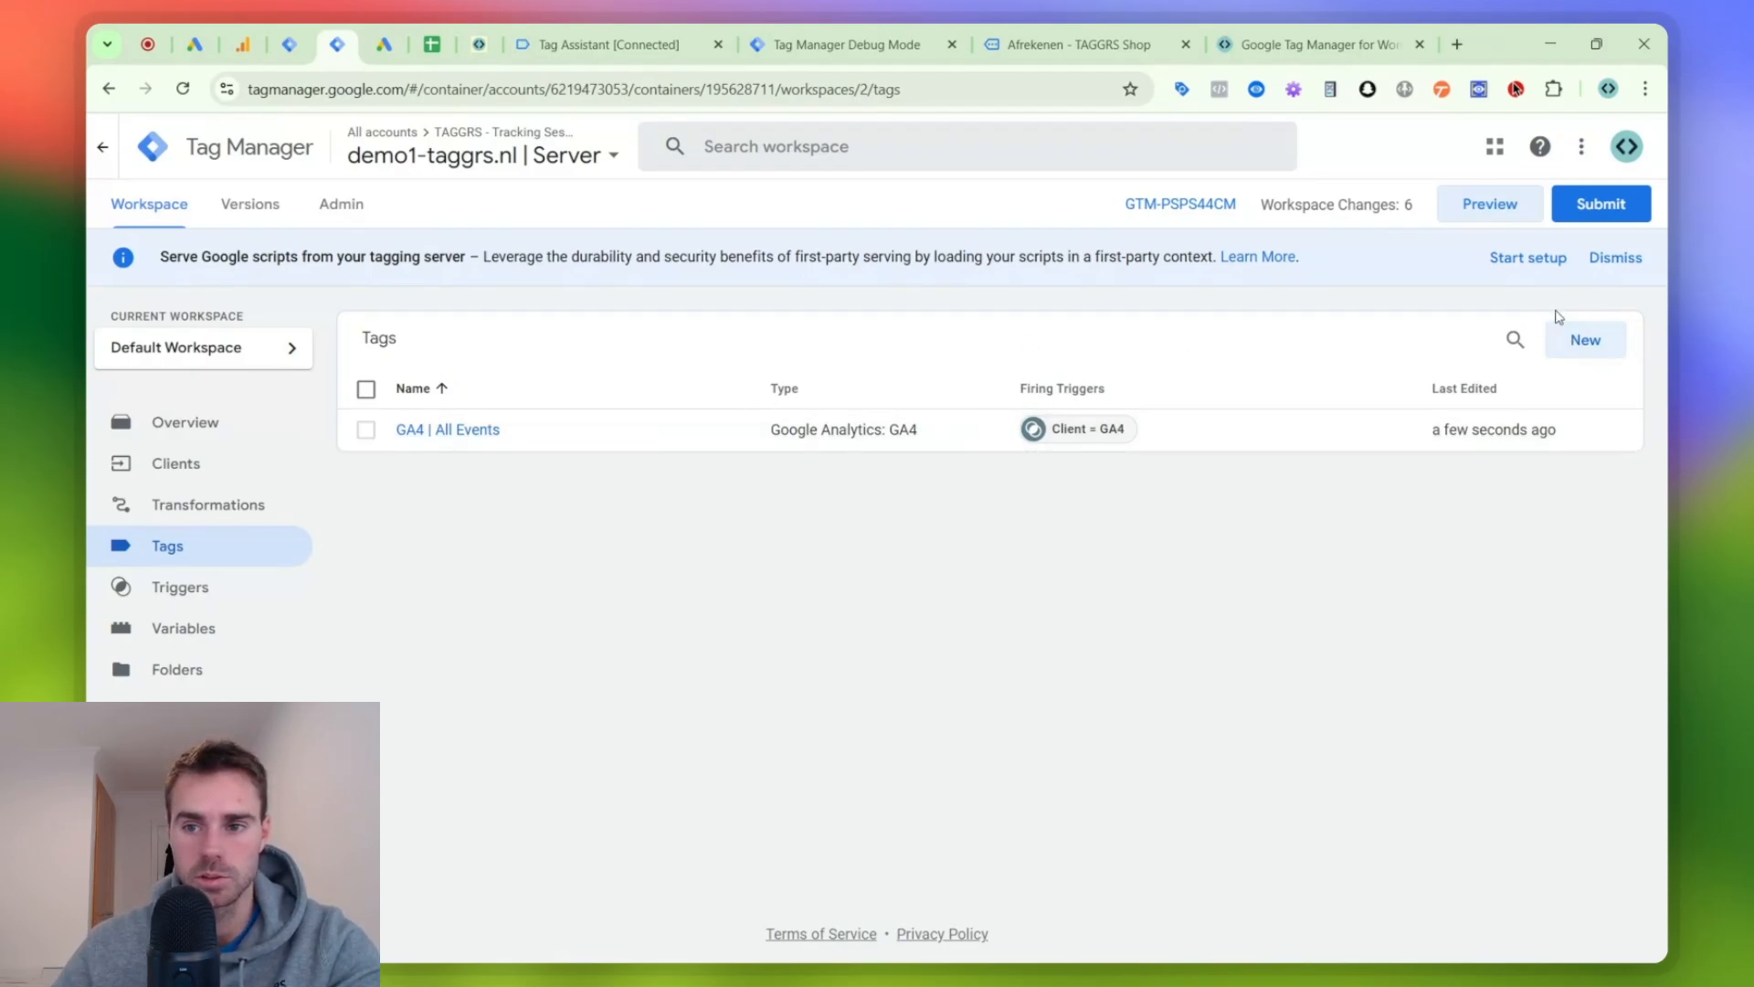
left_click(1585, 338)
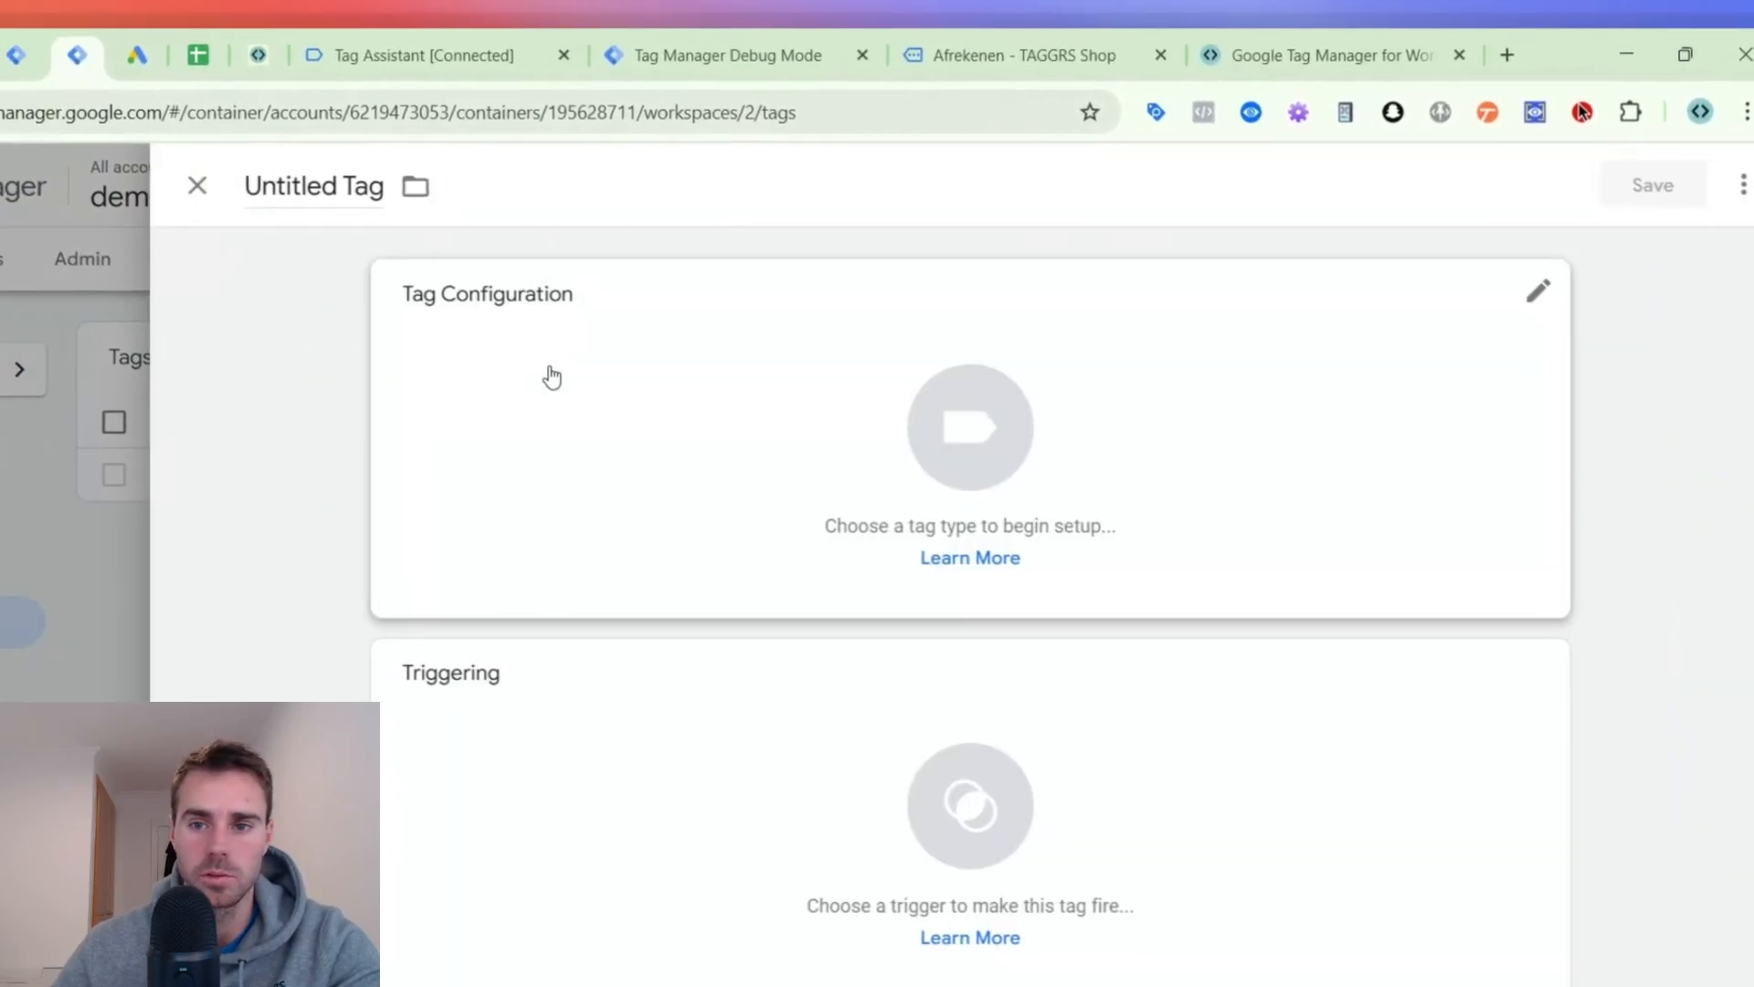
left_click(1179, 288)
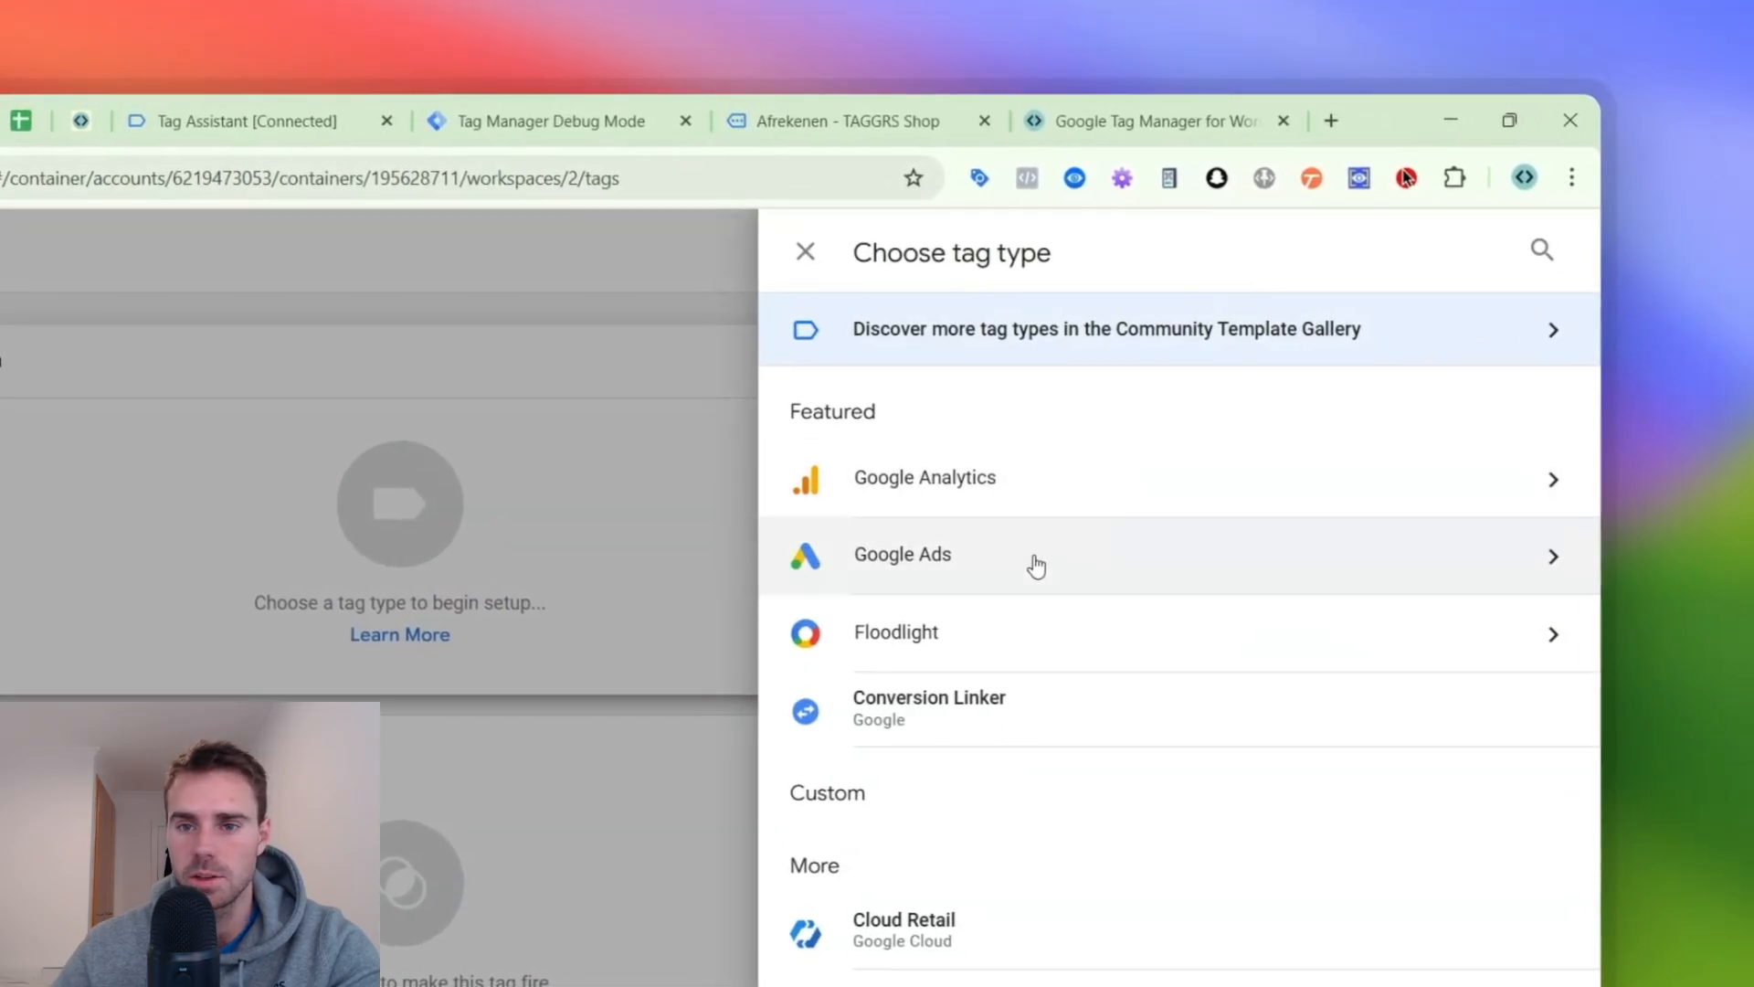
left_click(1036, 567)
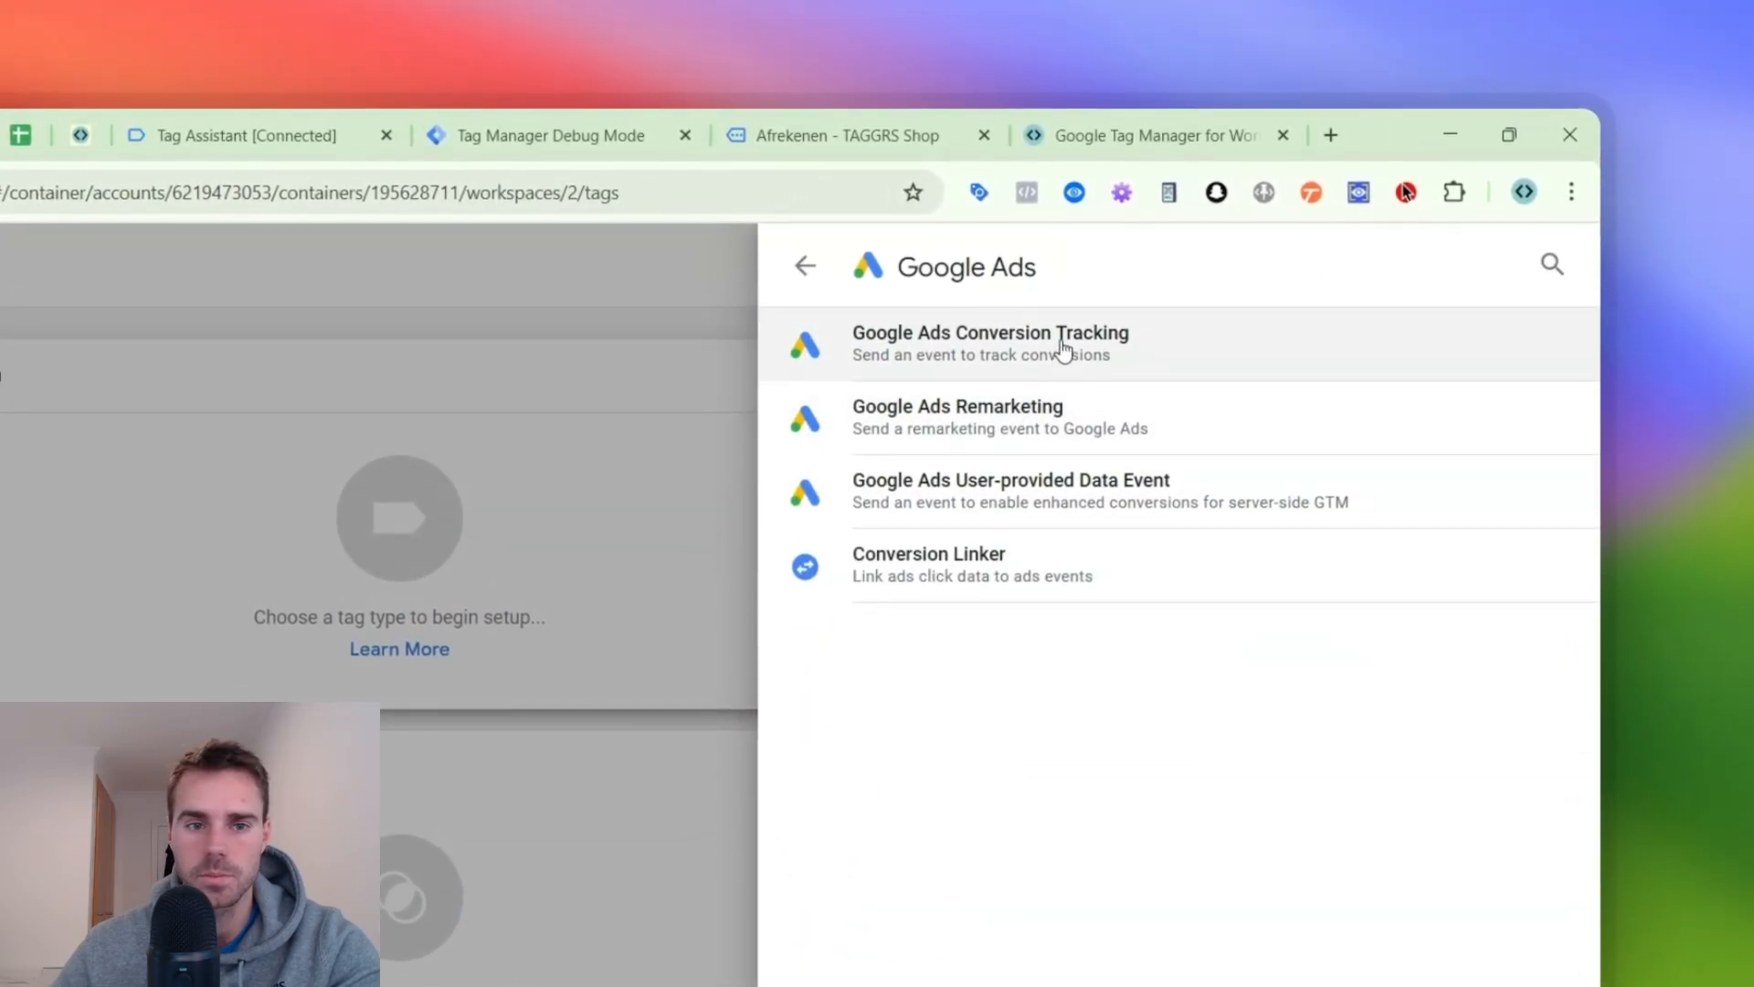
left_click(1041, 562)
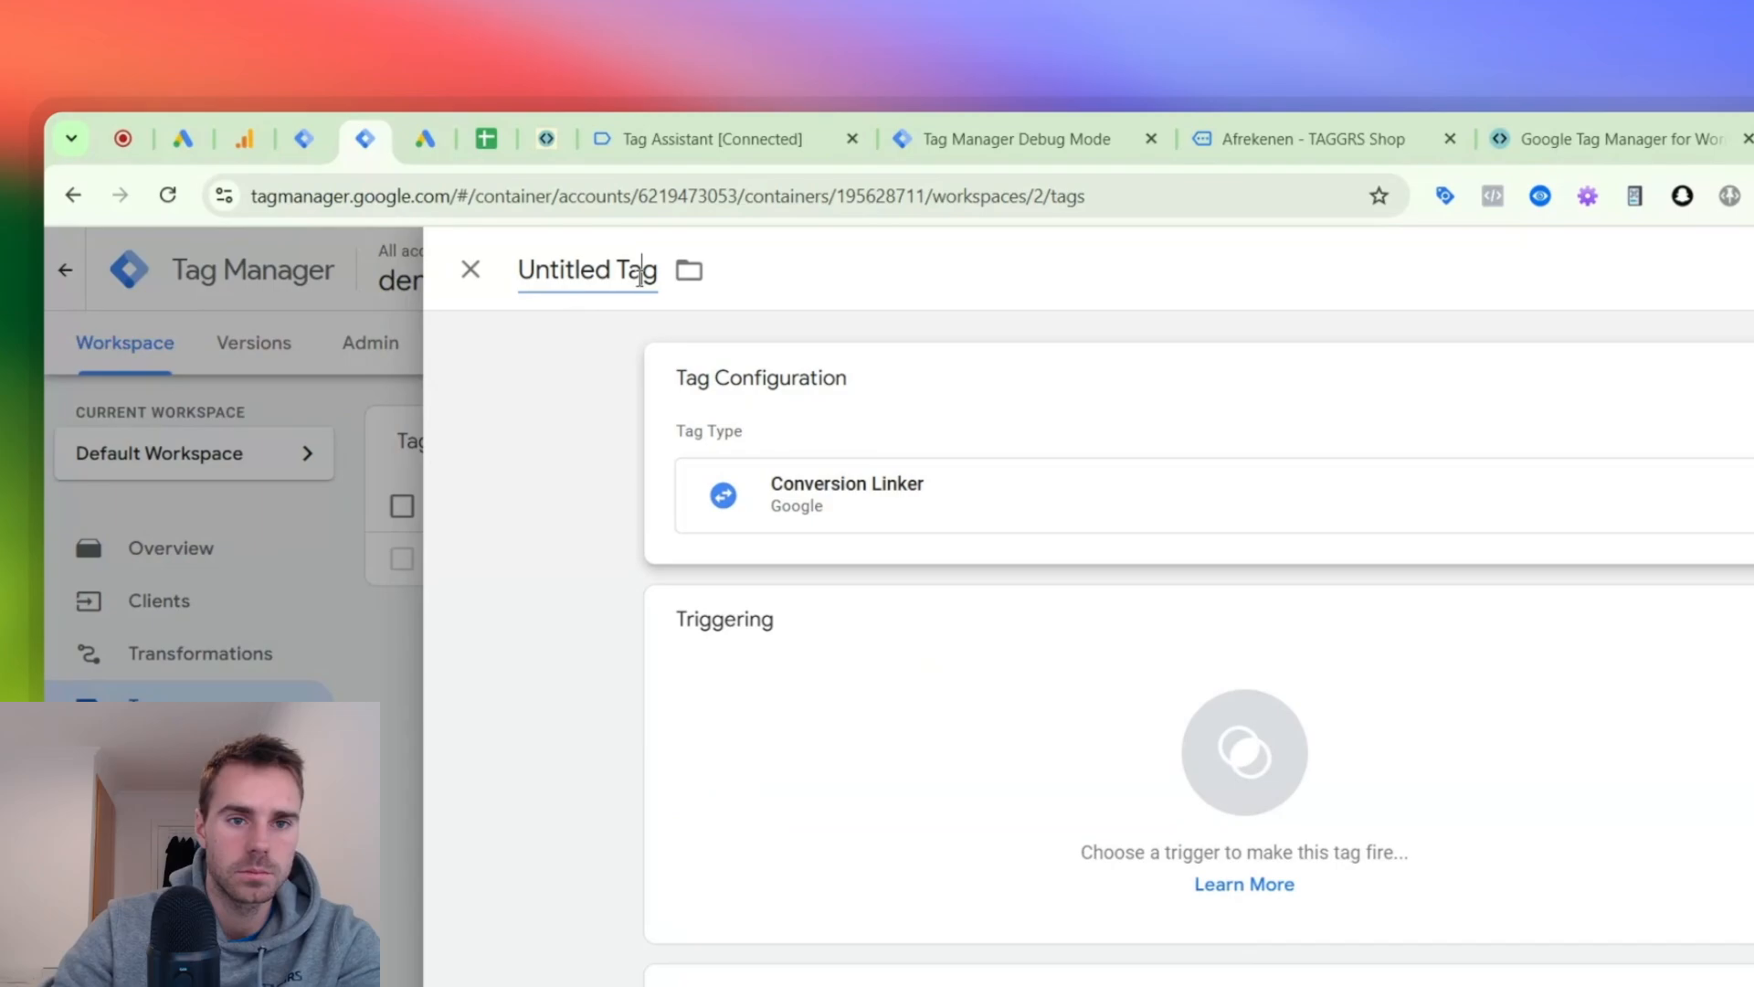
- Name the tag "G Ads | Conversion Linker", set it to fire on All Pages and save it
triple_click(640, 274)
type("G Ads | Conversion Linker")
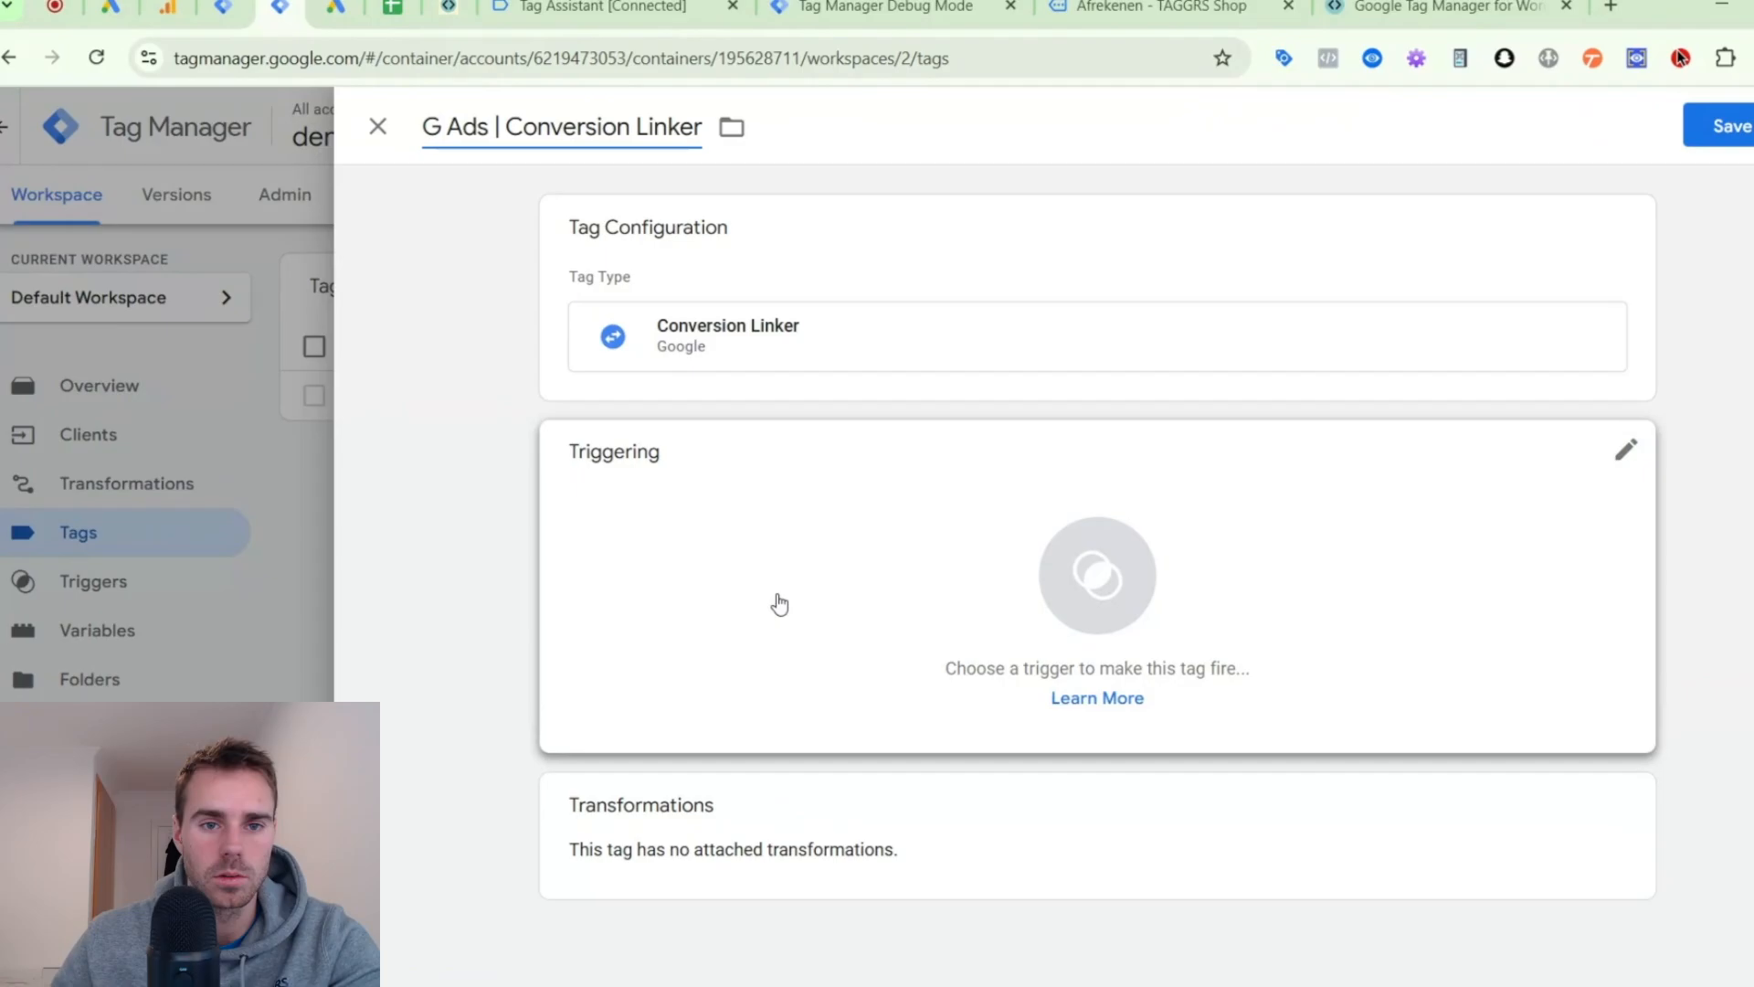
left_click(755, 545)
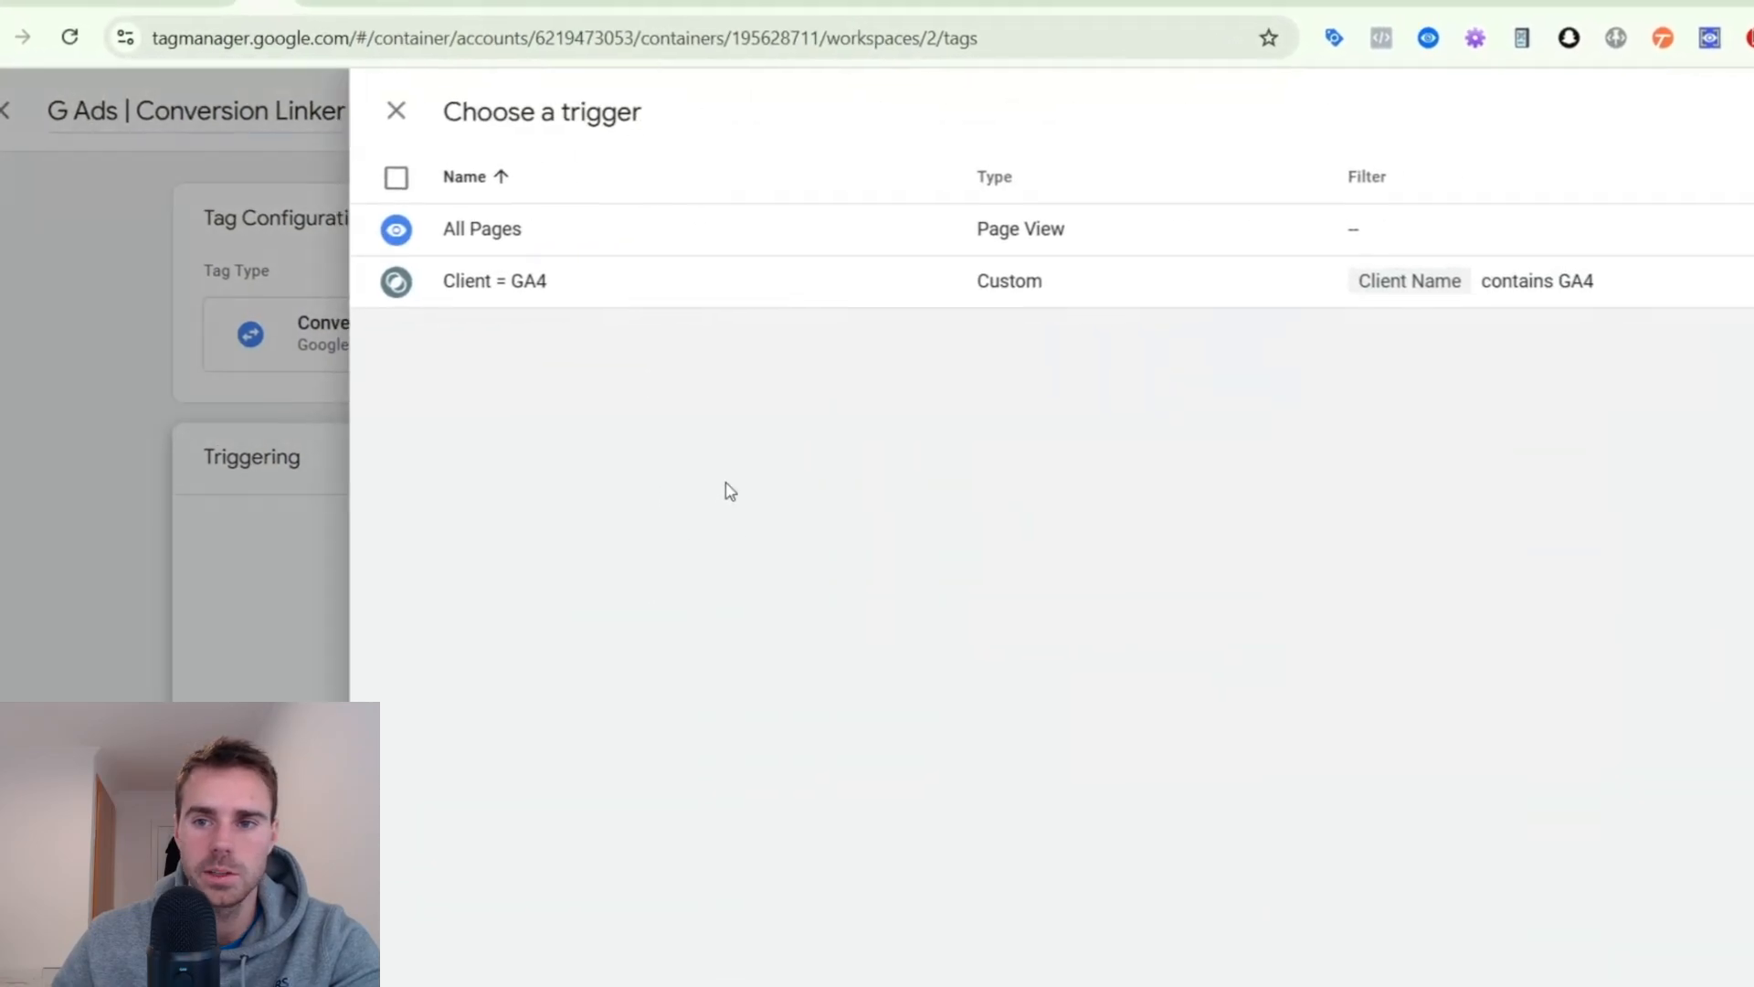
left_click(662, 313)
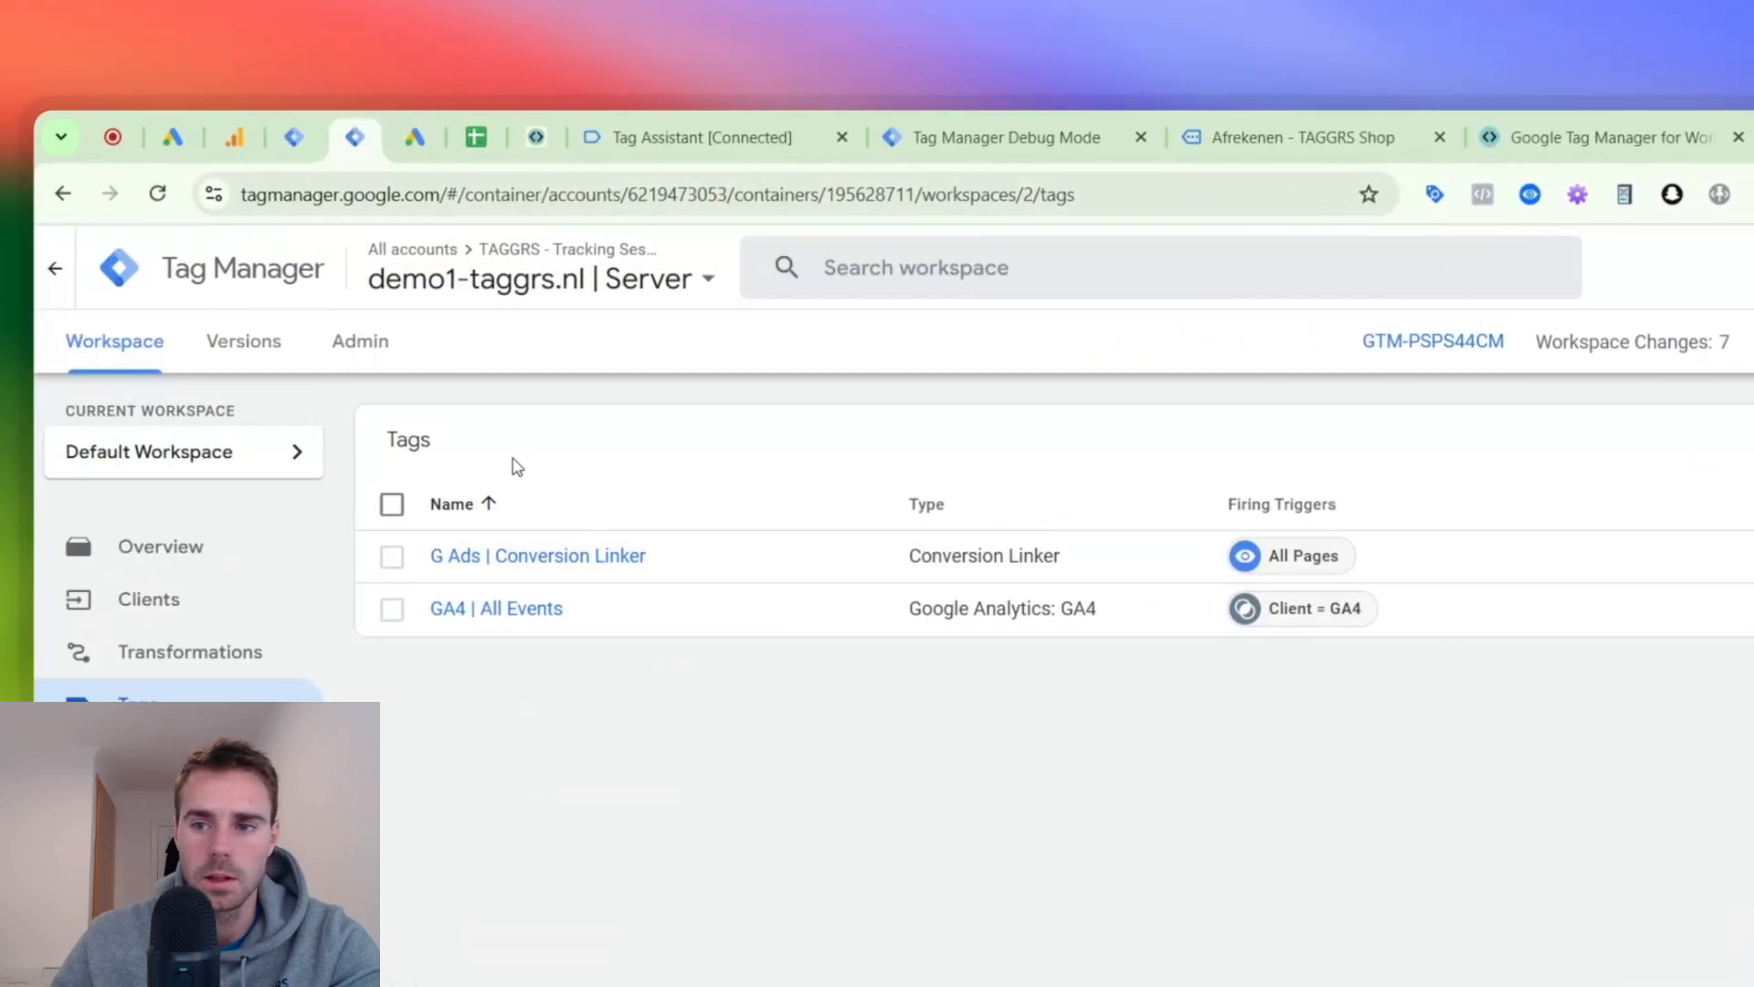
- Create a server tag named "G Ads | Begin Checkout" with the Google Ads Conversion Tracking type and review its conversion fields
left_click(1548, 441)
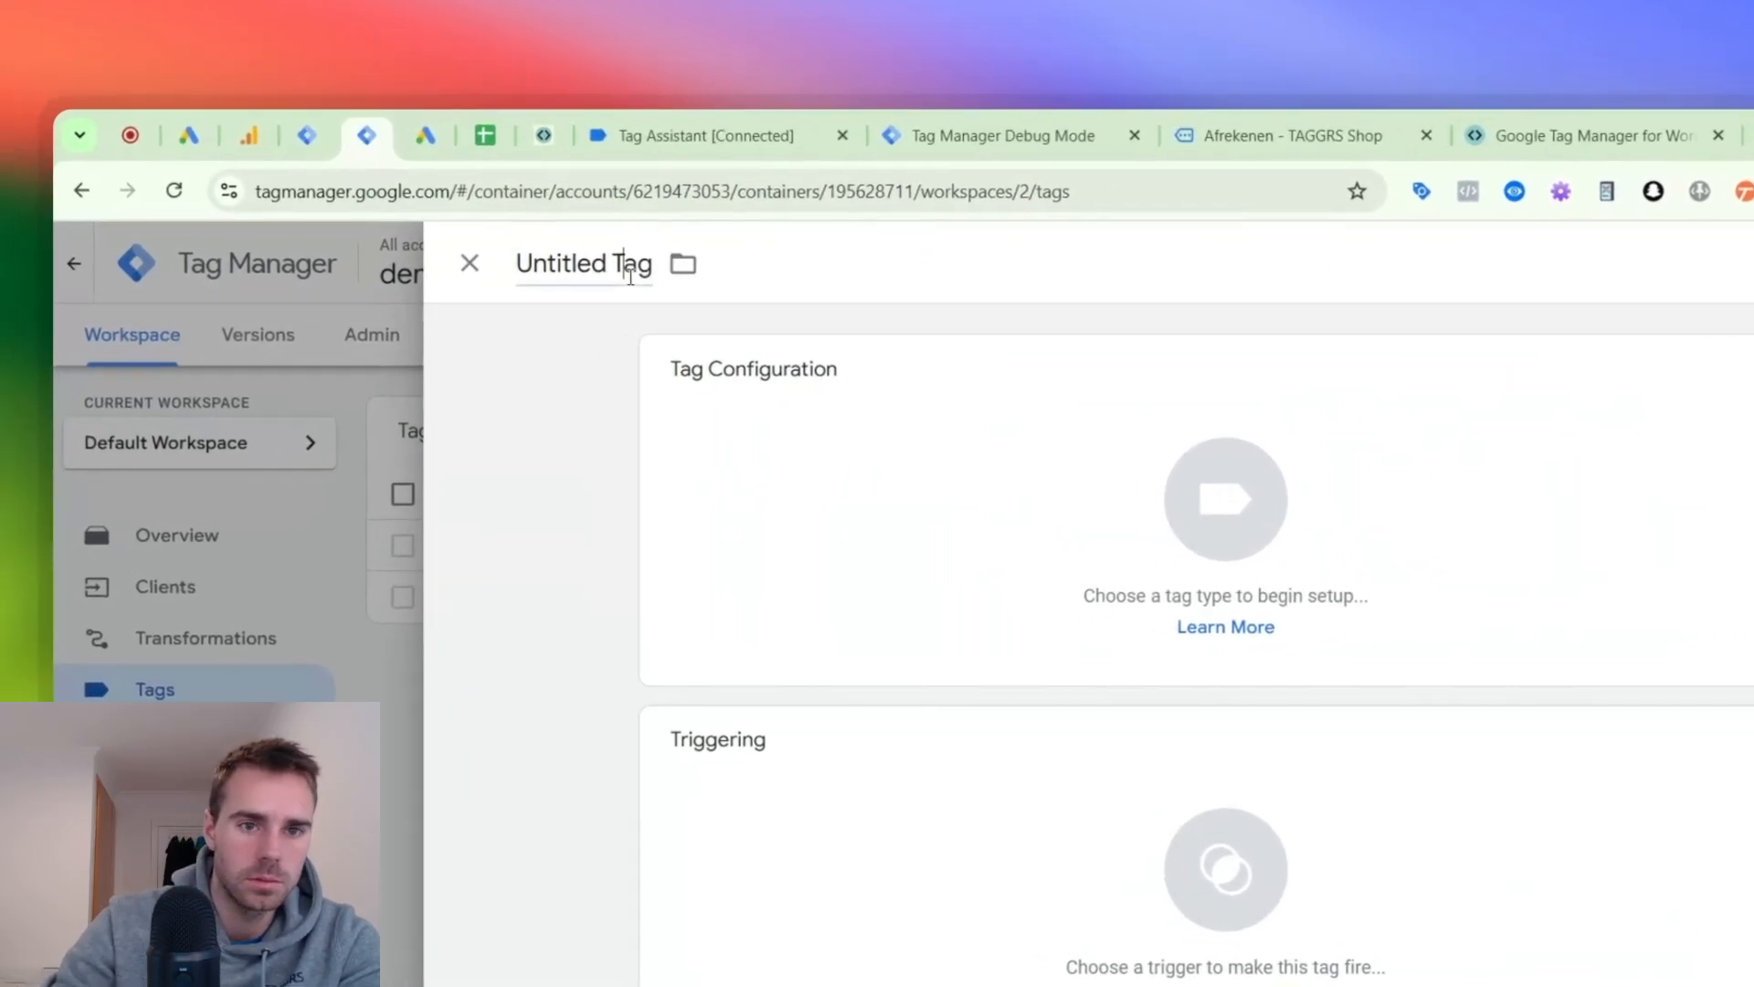
left_click(630, 277)
type("G Ads | Begin Checkout")
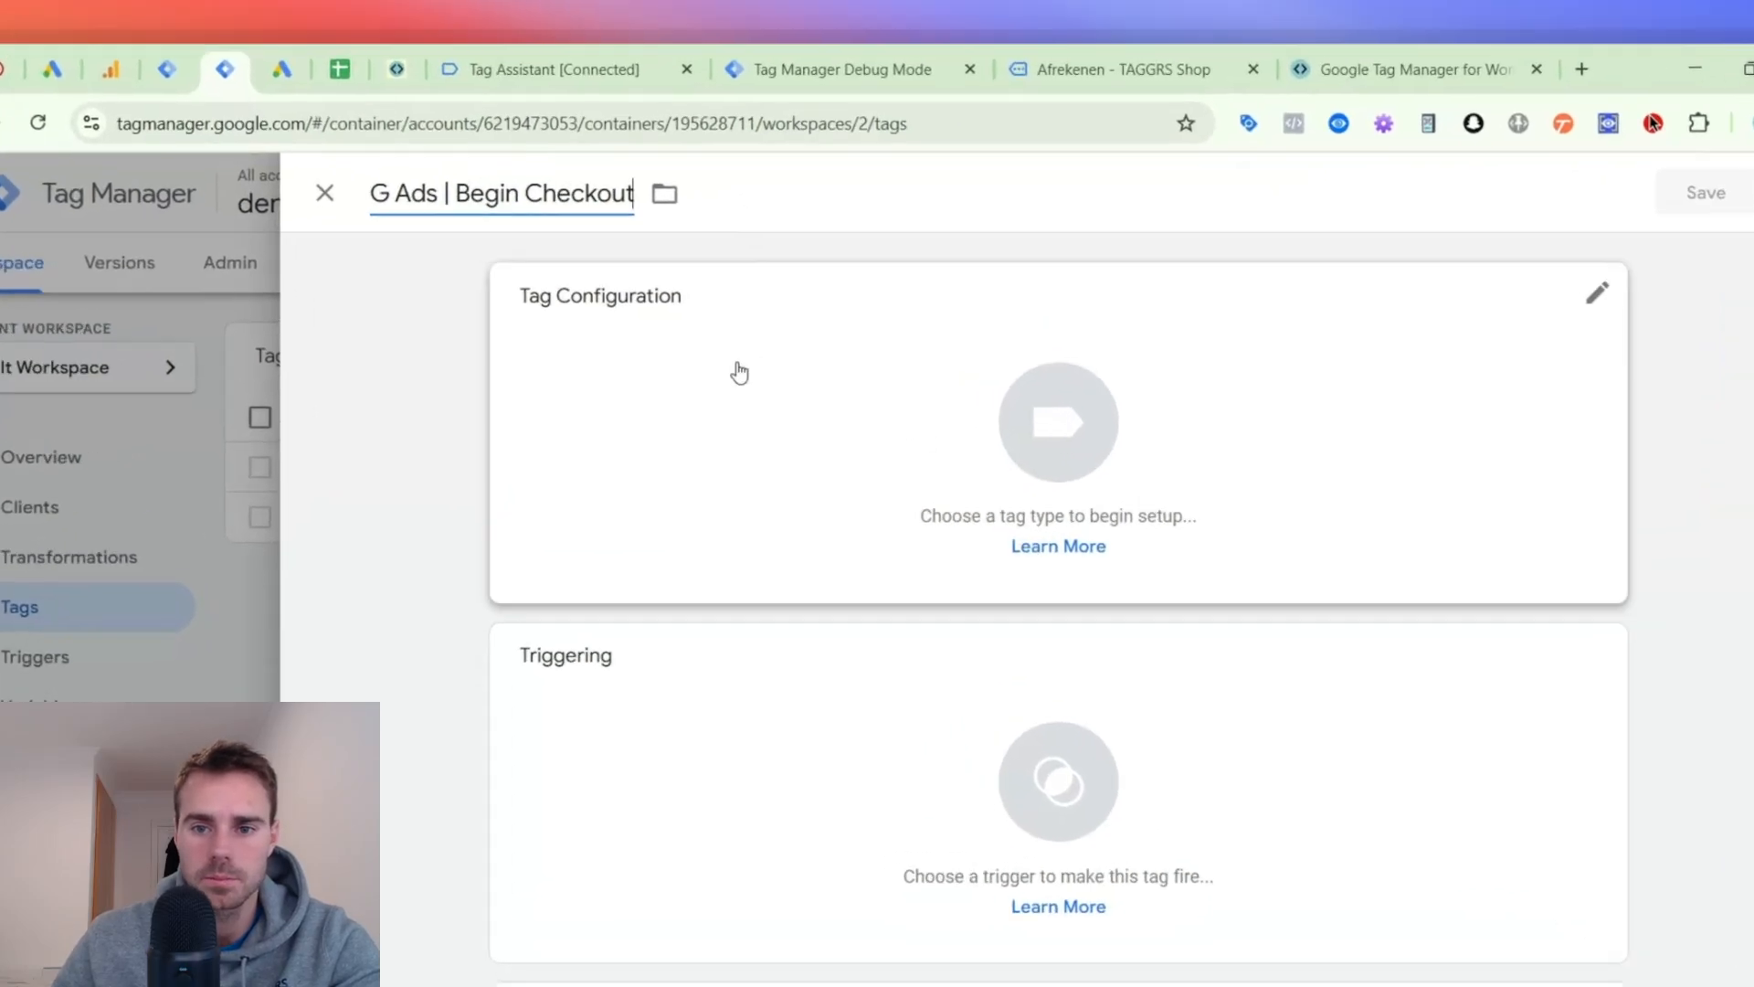
left_click(759, 301)
left_click(1119, 486)
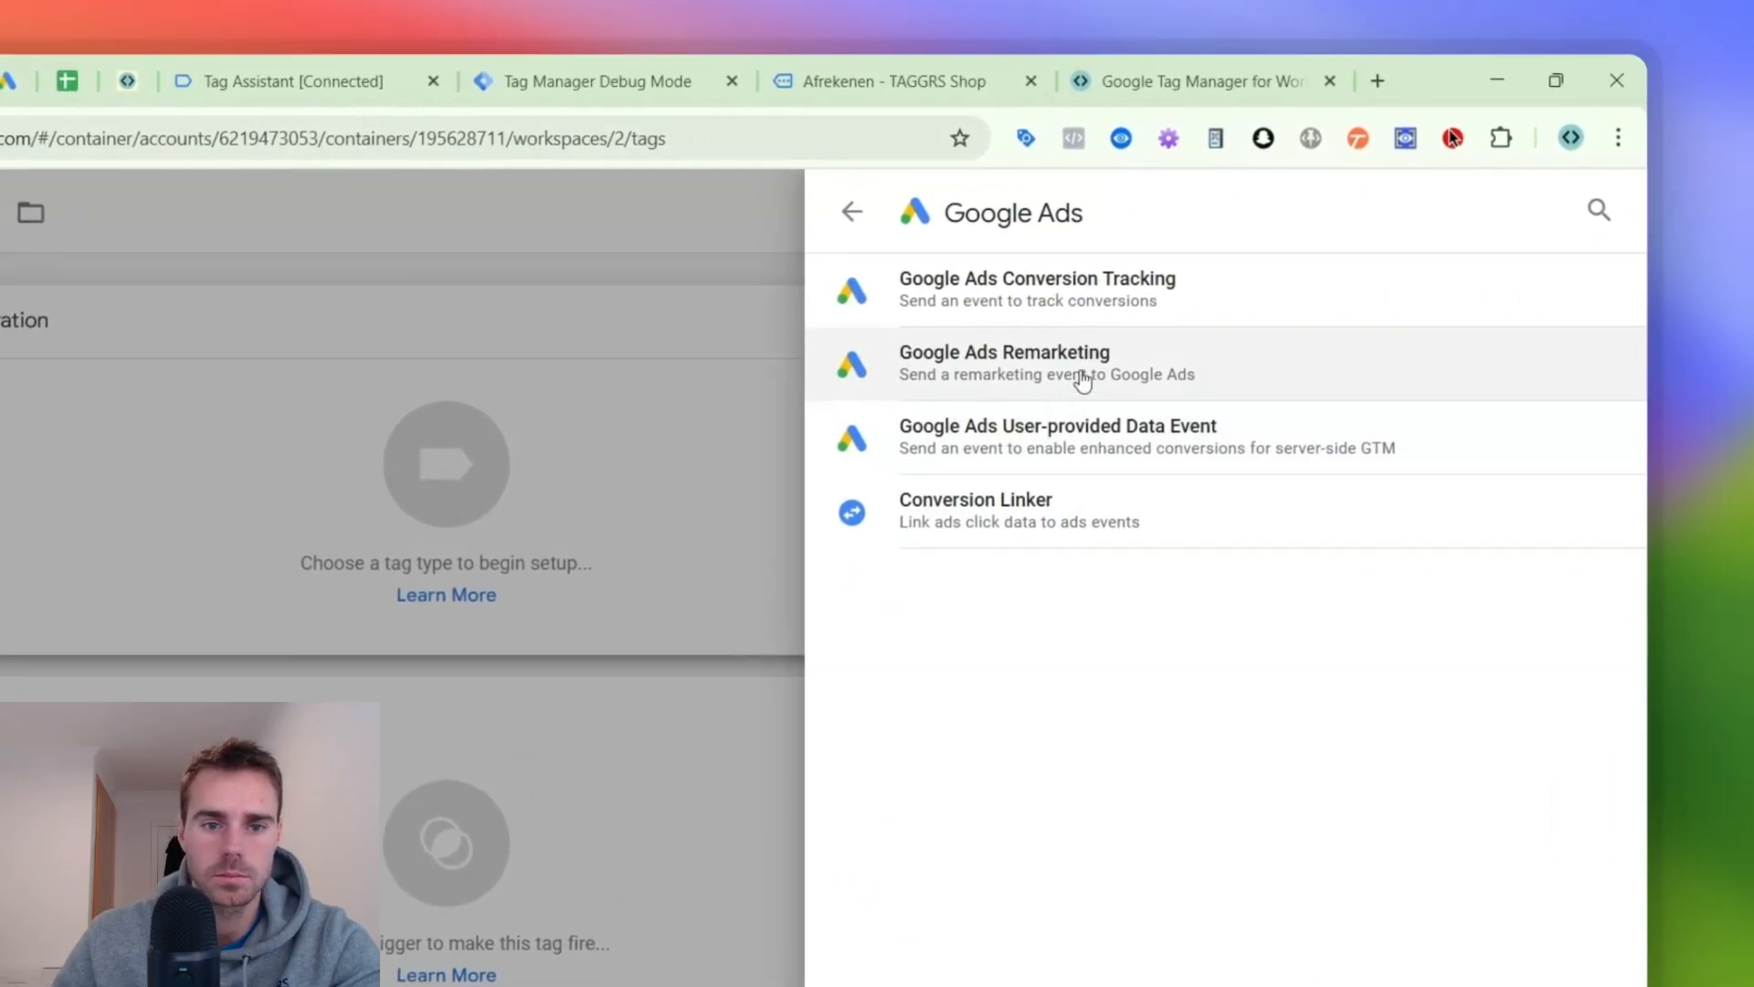
left_click(1077, 341)
left_click(95, 692)
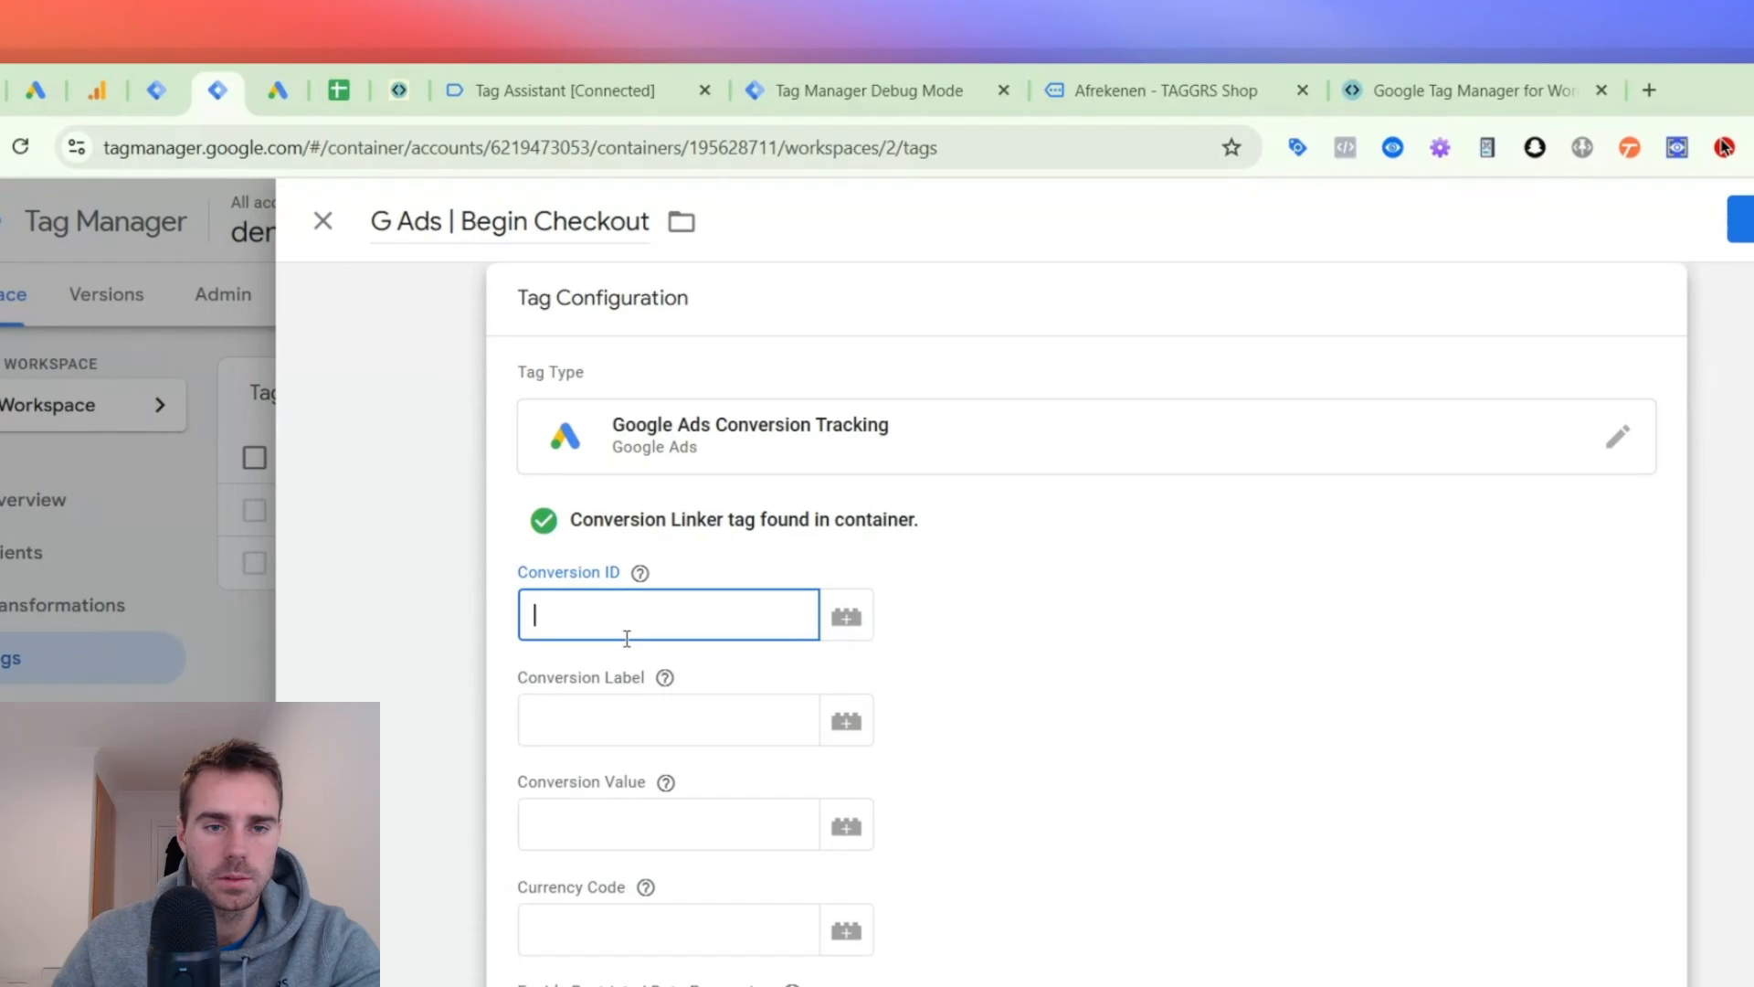
scroll(164, 713, "down", 5)
scroll(718, 711, "up", 5)
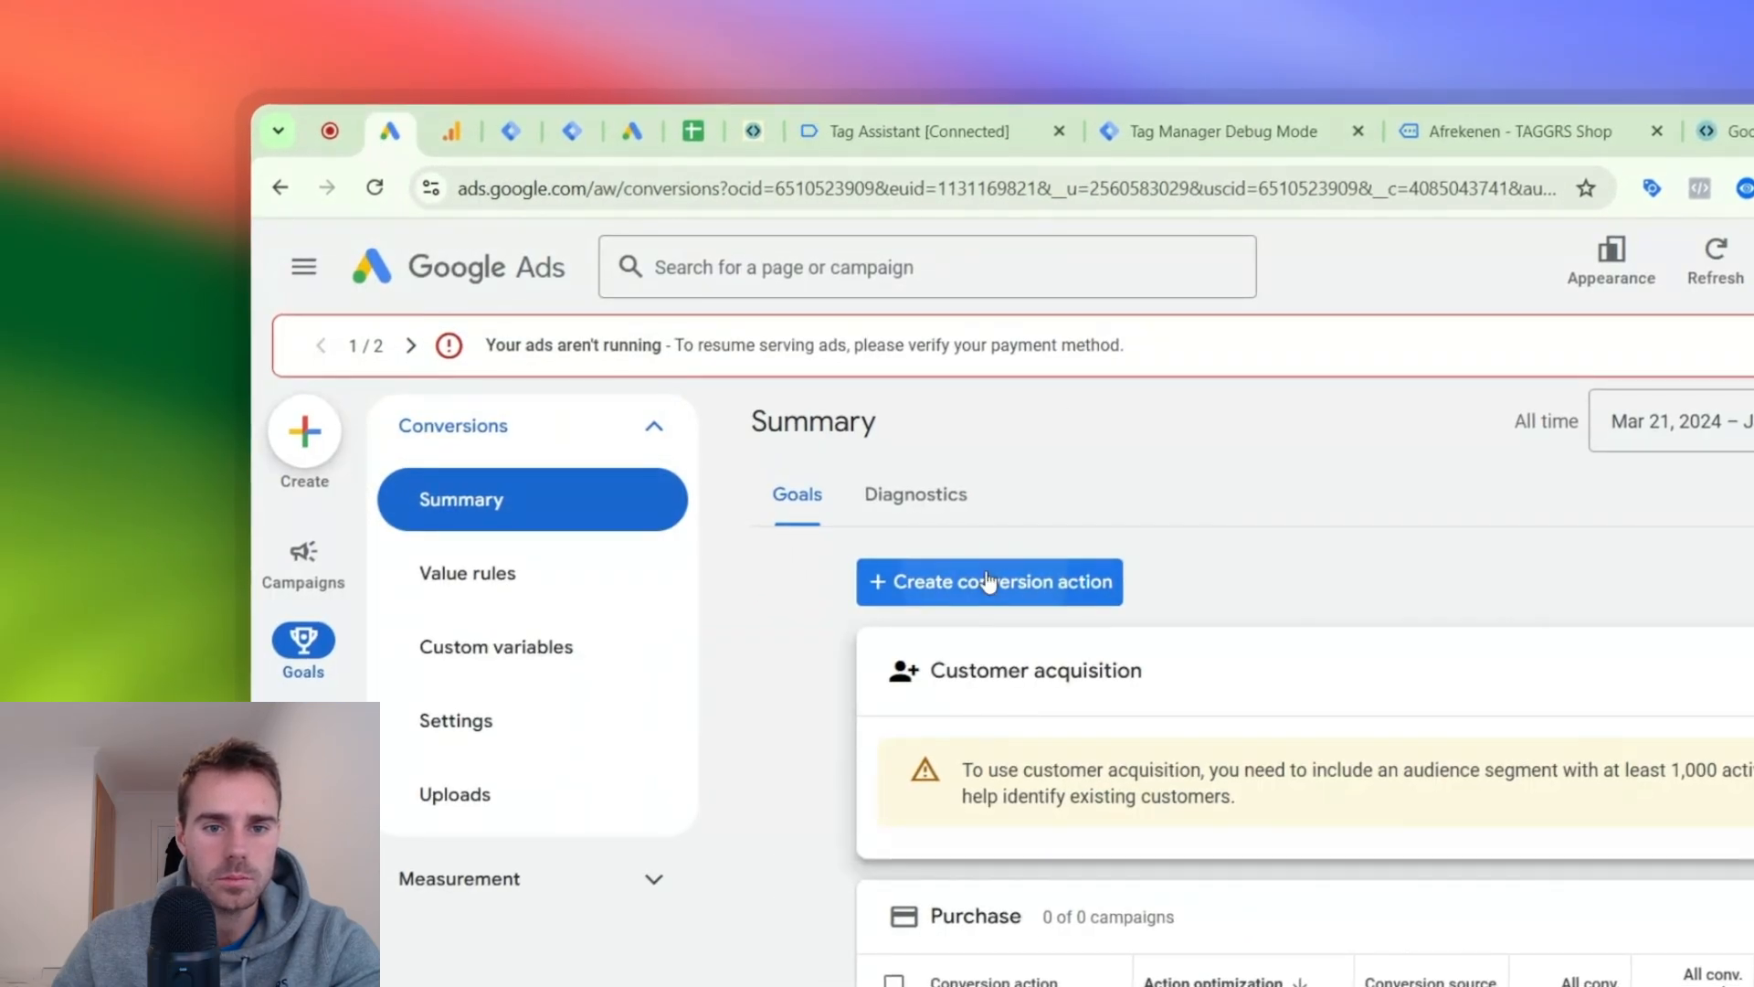
- Switch to Google Ads, start a new website conversion action and scan the shop's domain
left_click(989, 581)
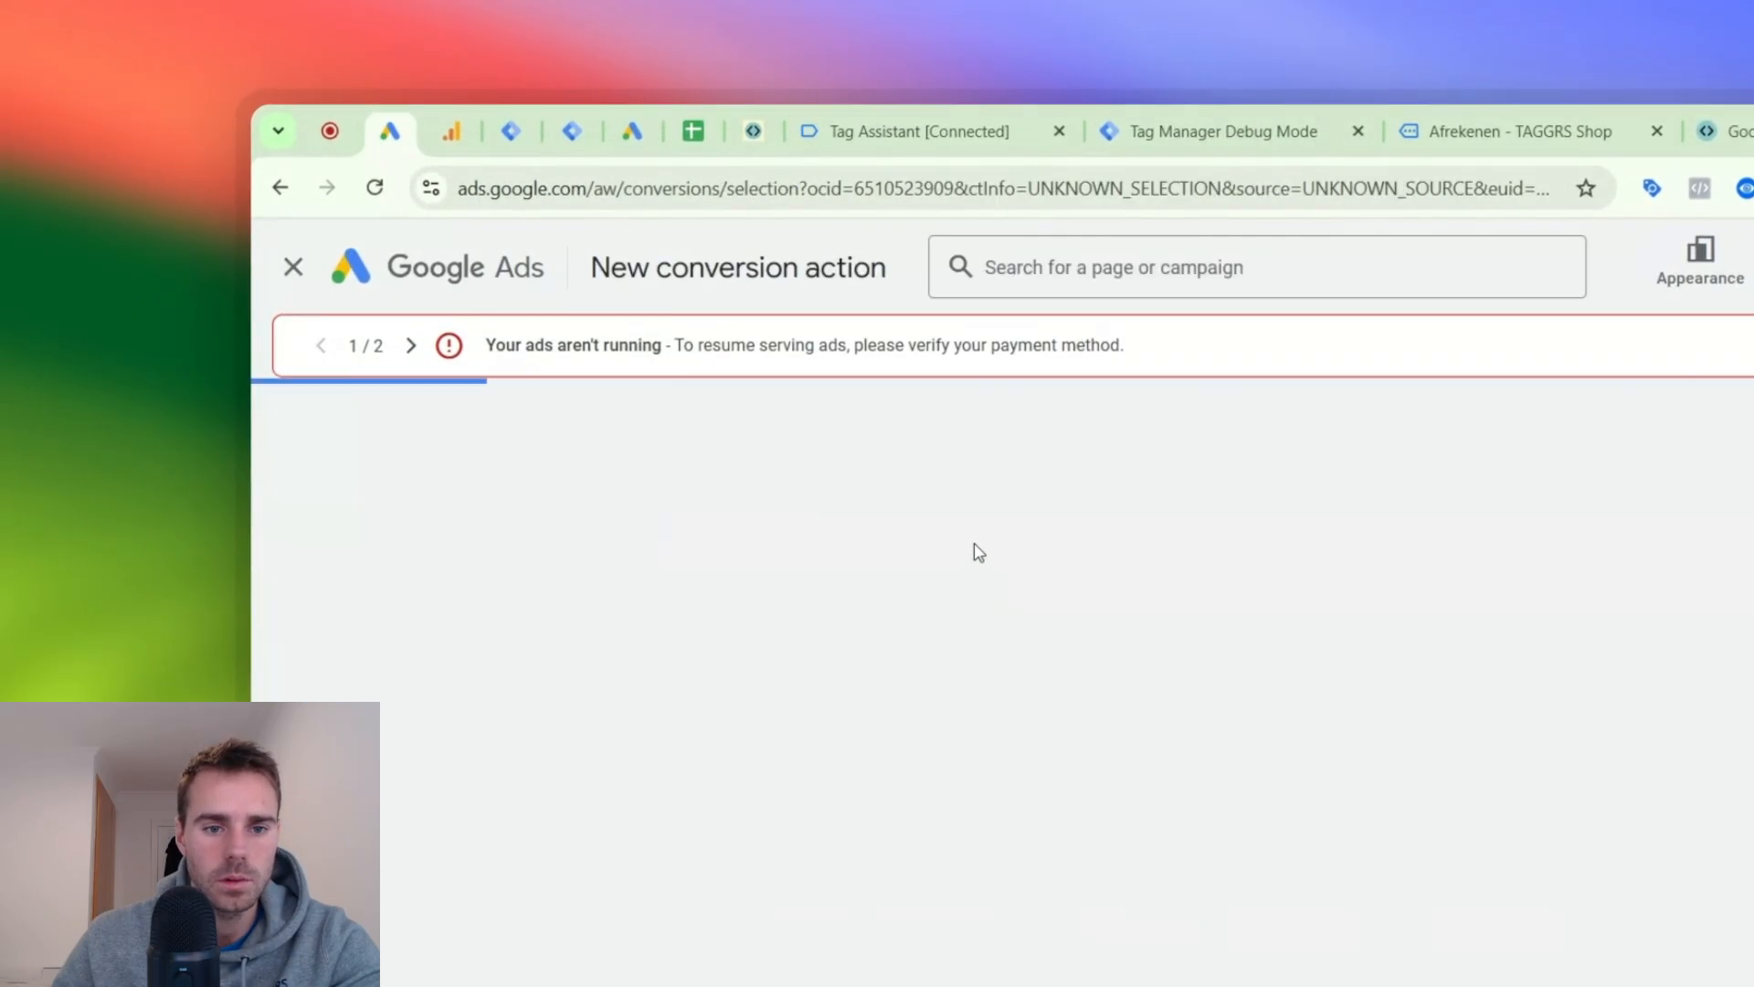
left_click(804, 699)
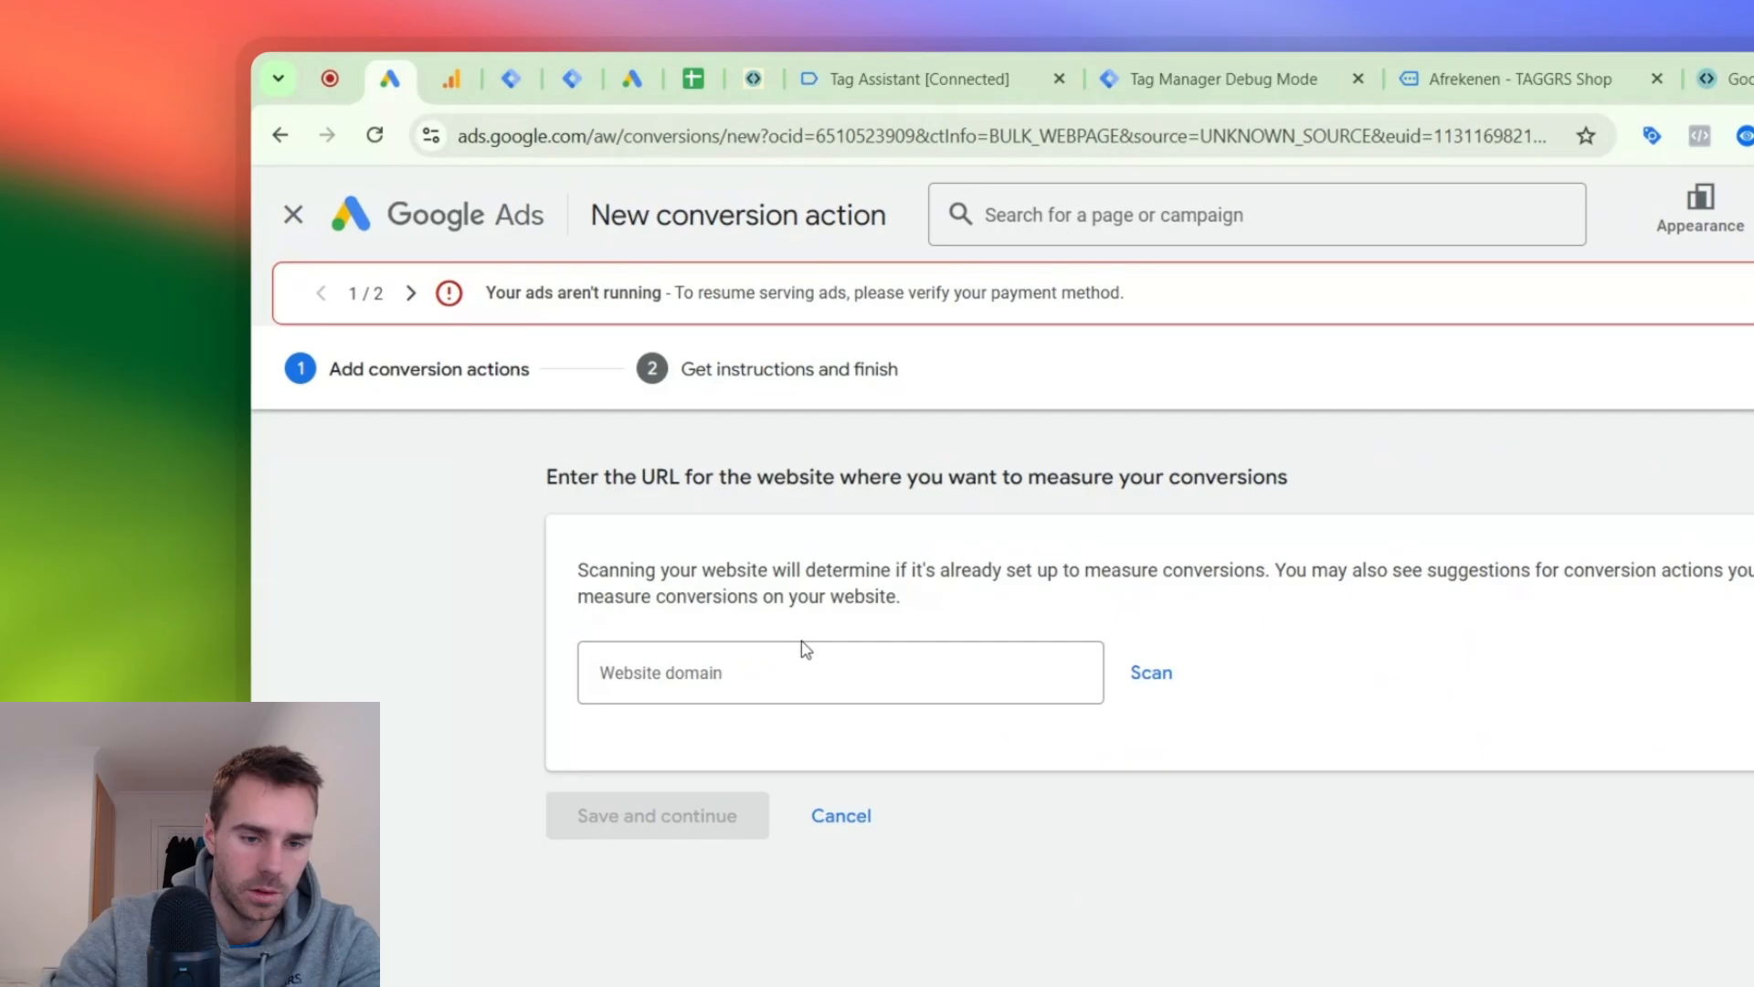
left_click(802, 650)
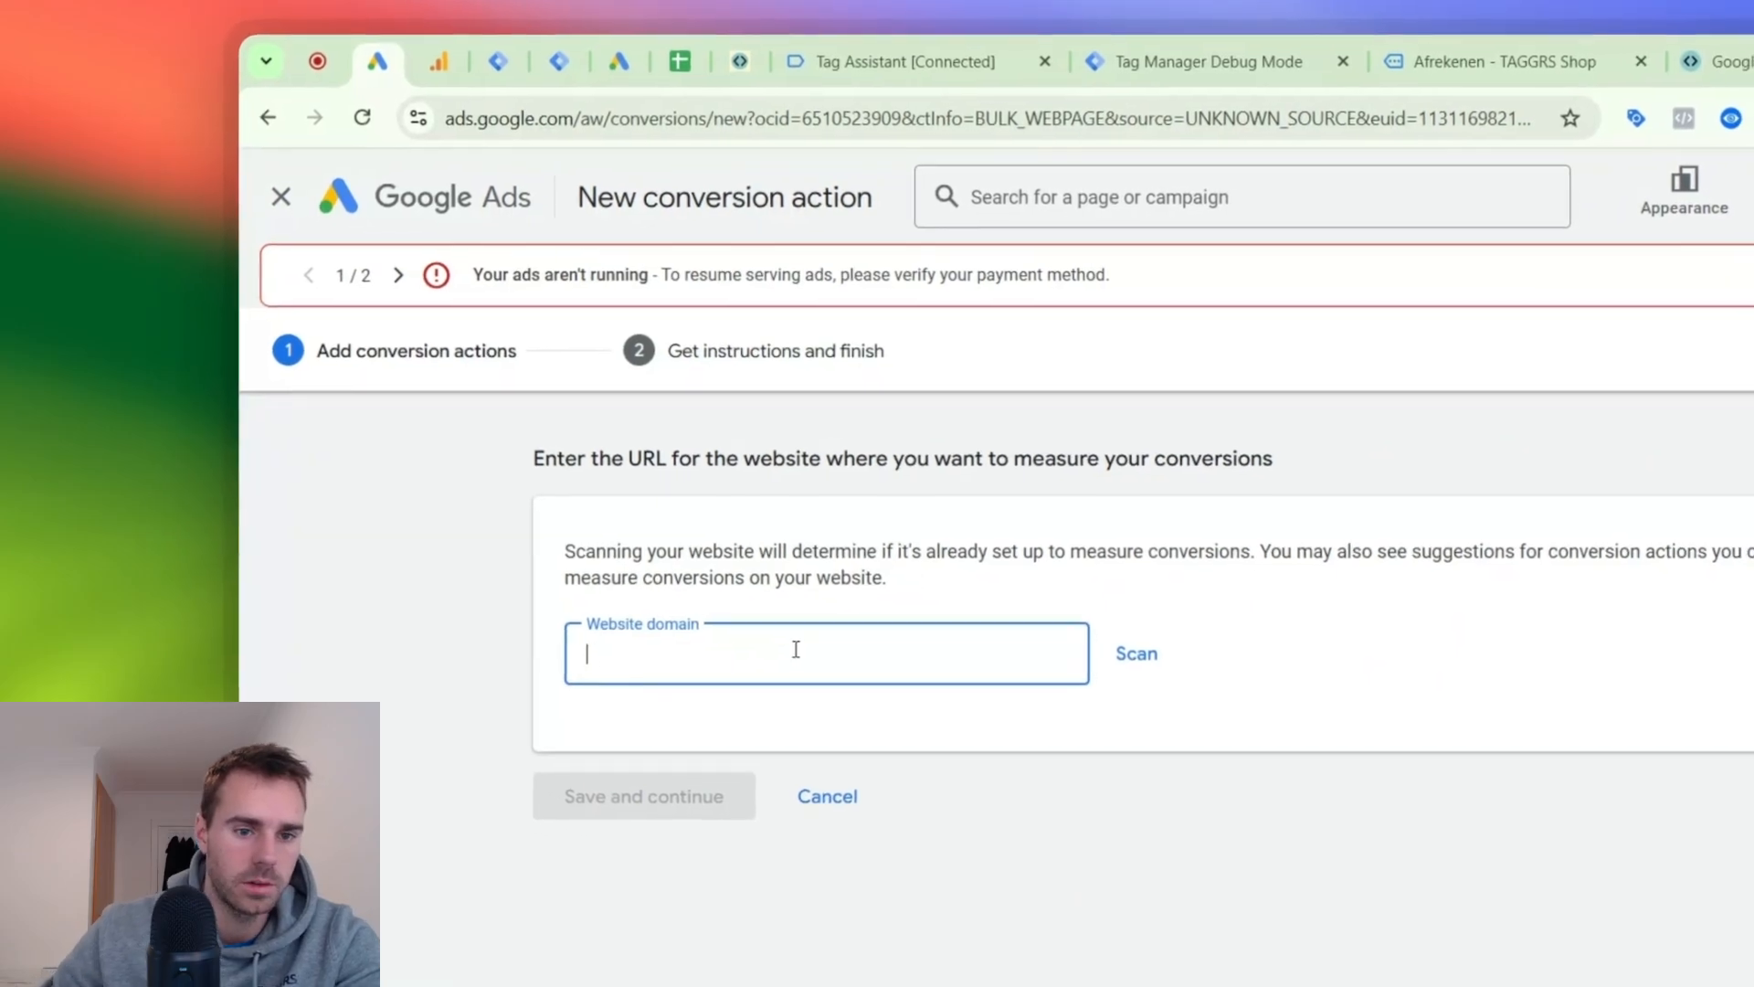
type("a")
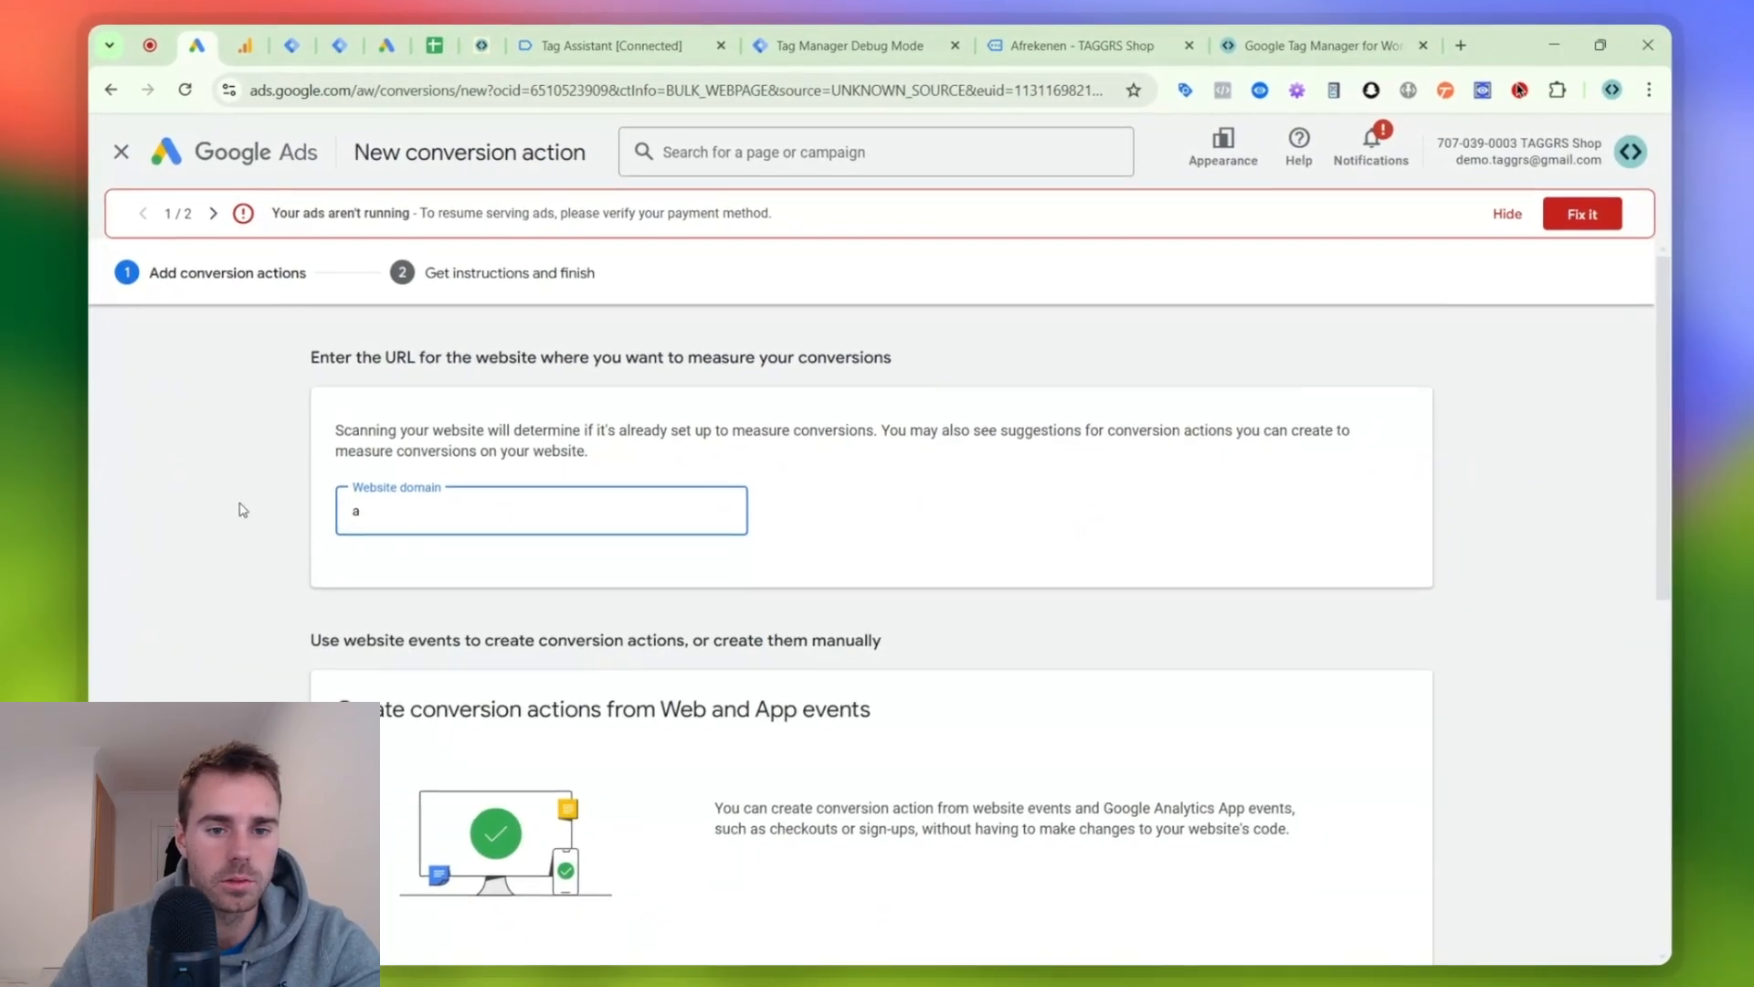
- Add a conversion action manually with the Begin checkout goal and name it "Begin Checkout | SST"
scroll(484, 666, "down", 8)
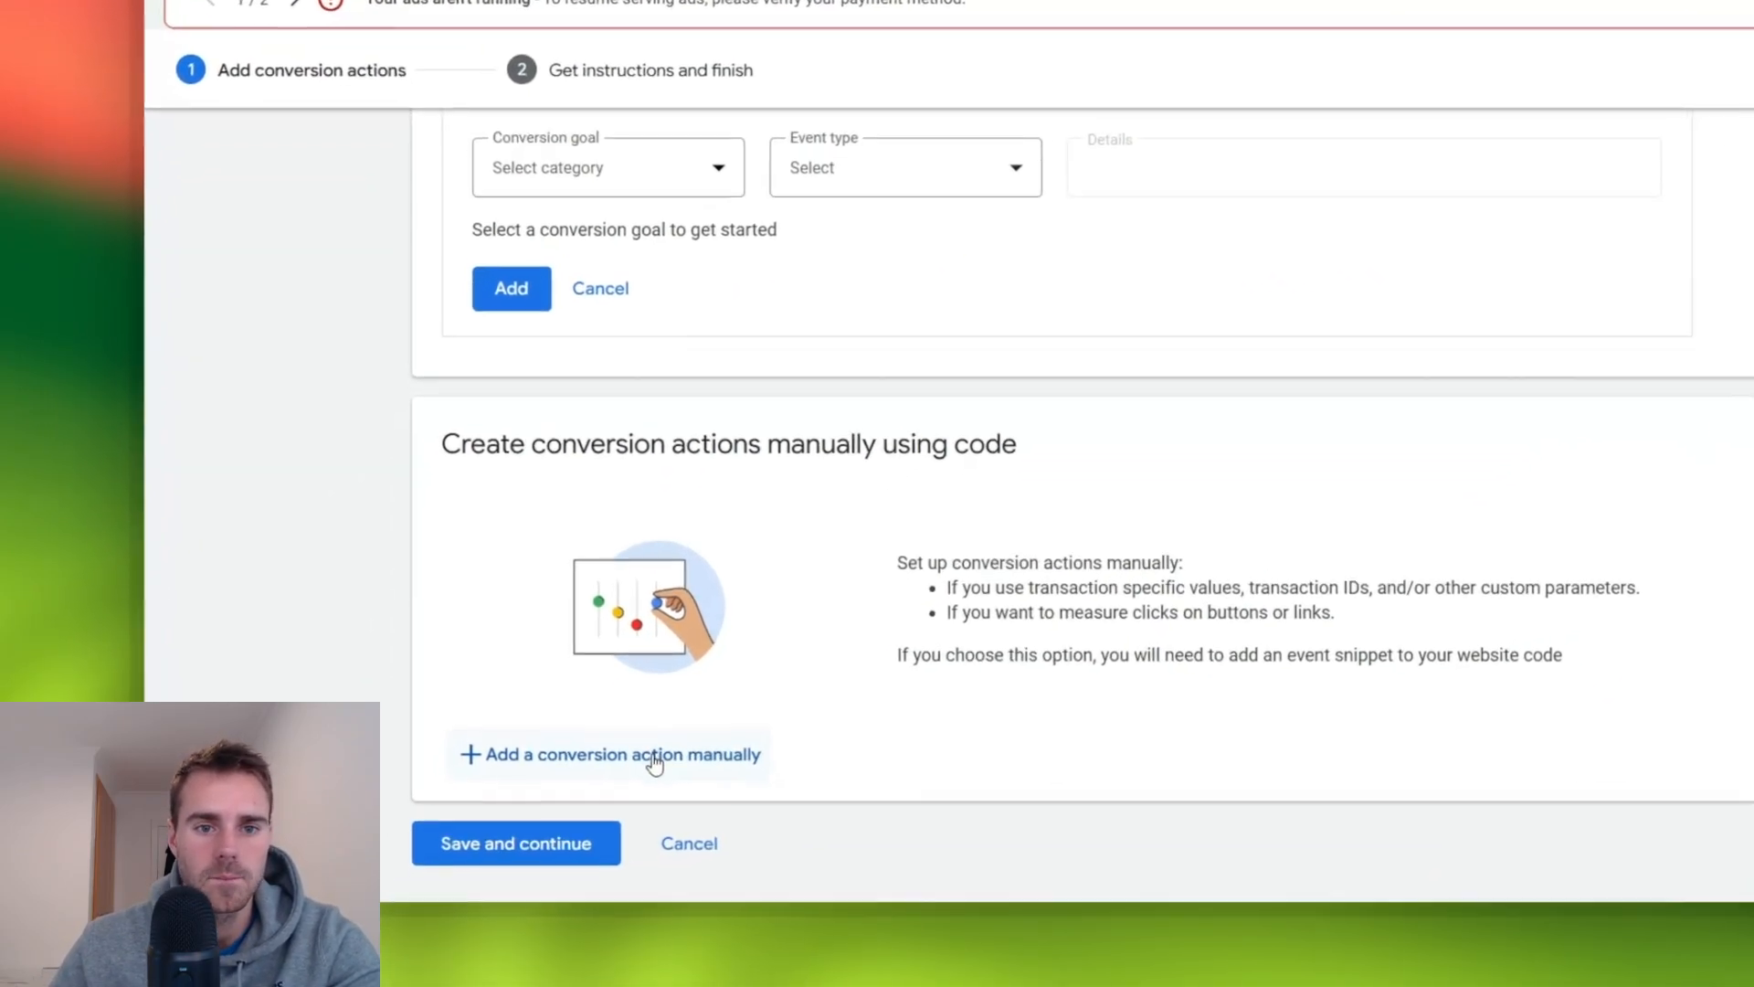
left_click(520, 840)
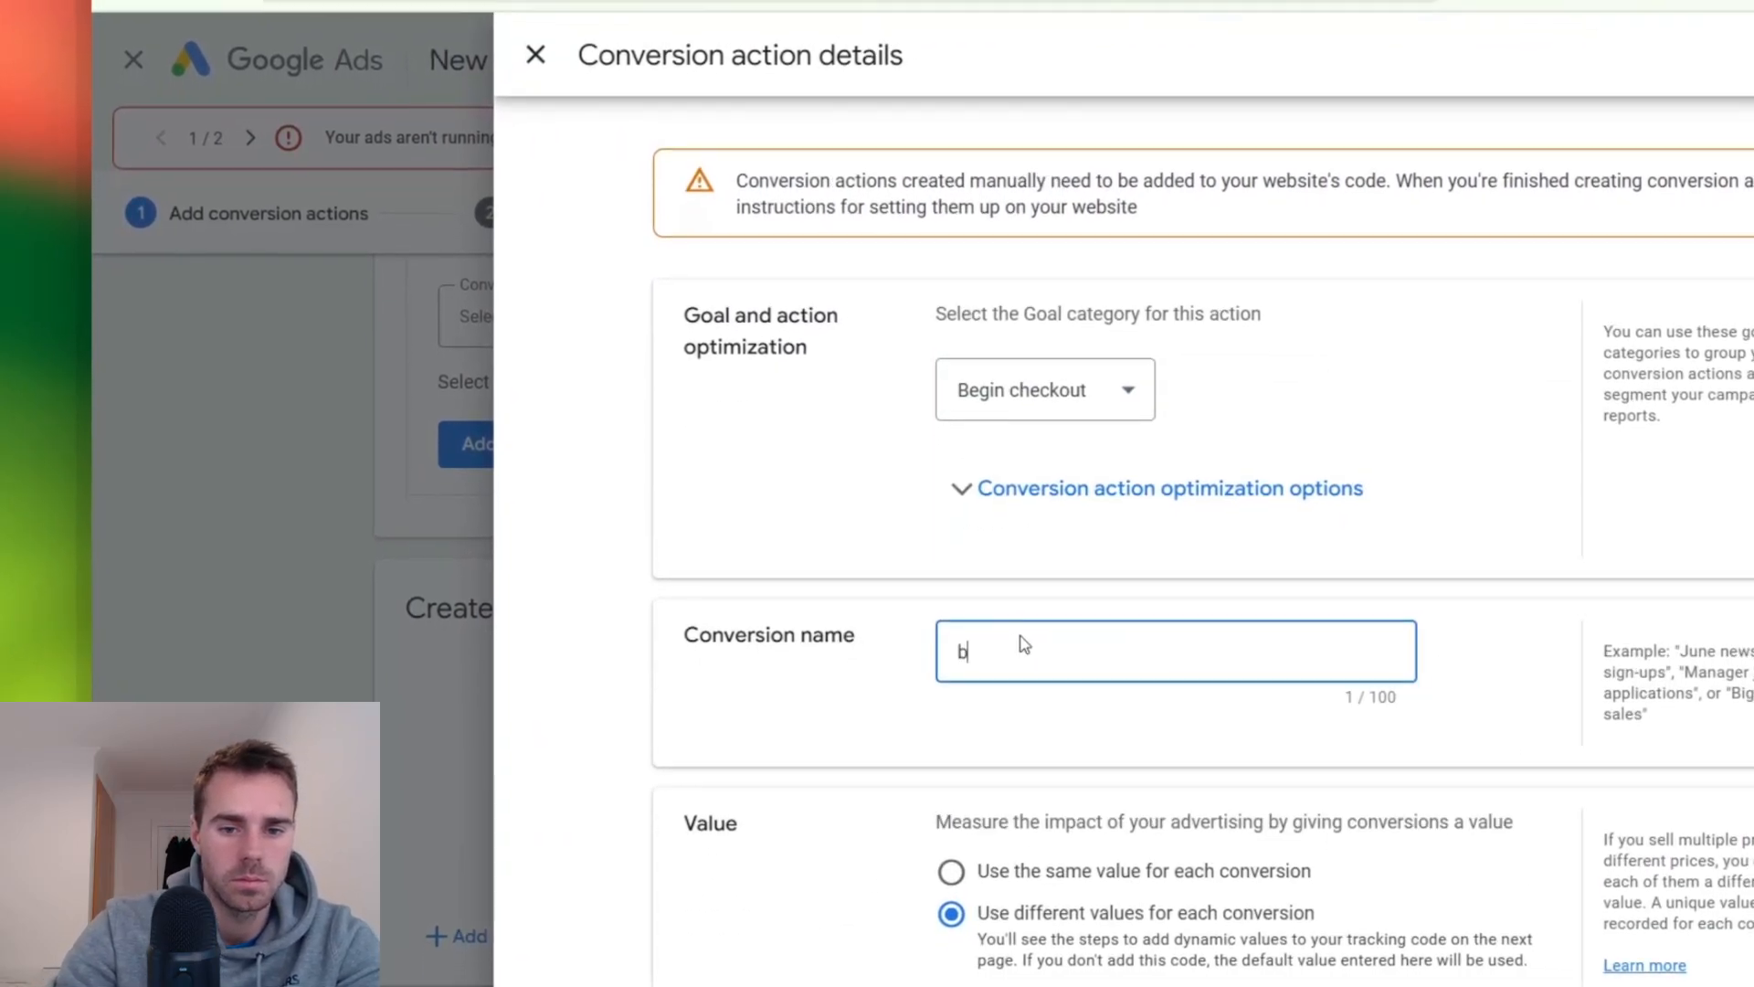
key("BackSpace")
type("Begin Checkout | SST")
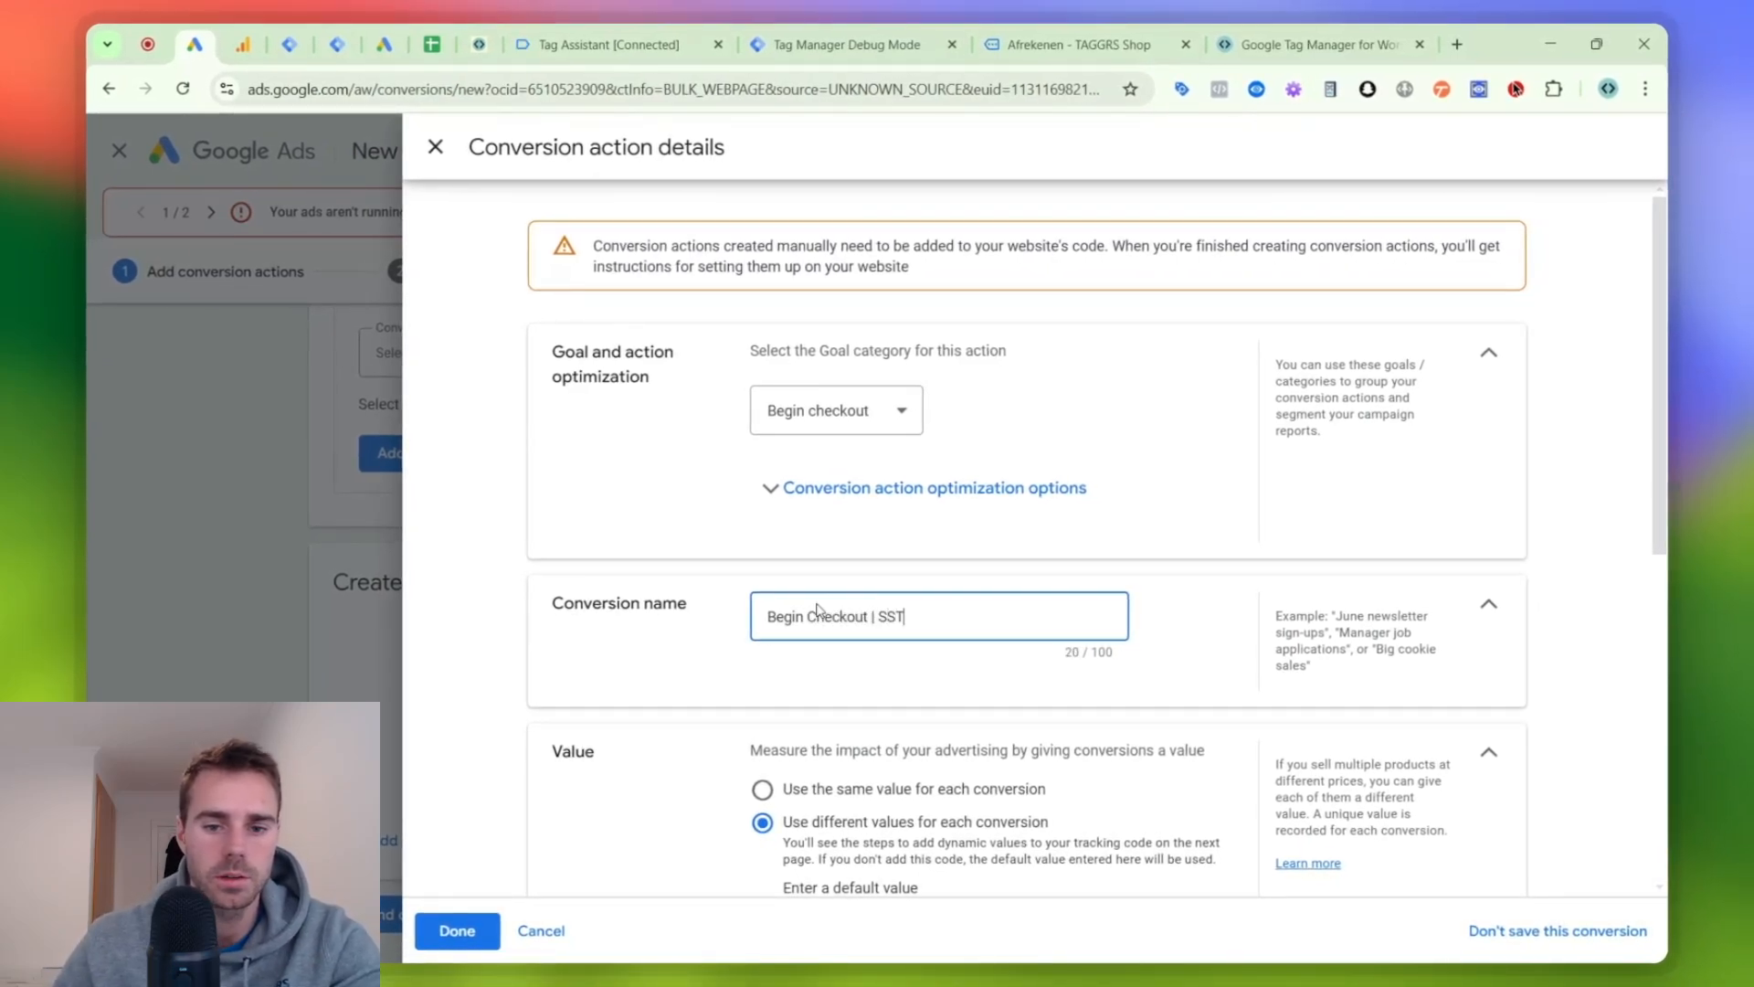
- Set the click-through conversion window to 90 days, then finish the conversion action and continue to its setup instructions
scroll(816, 611, "down", 3)
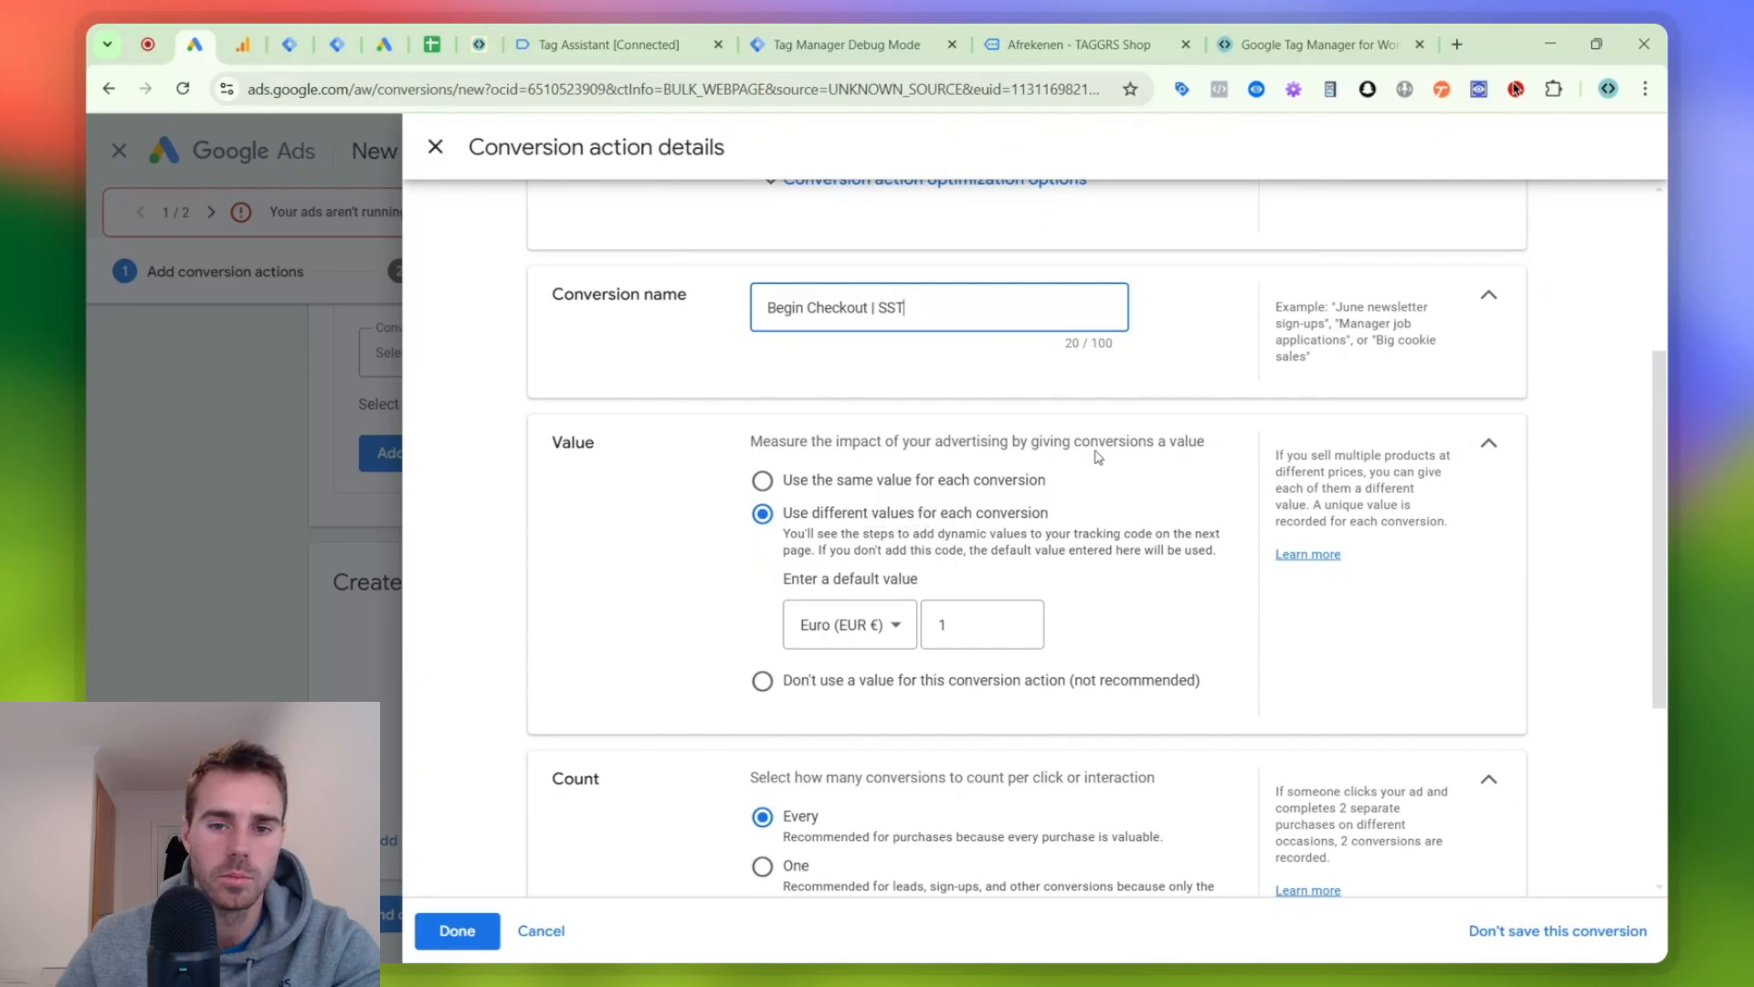
scroll(1098, 457, "down", 2)
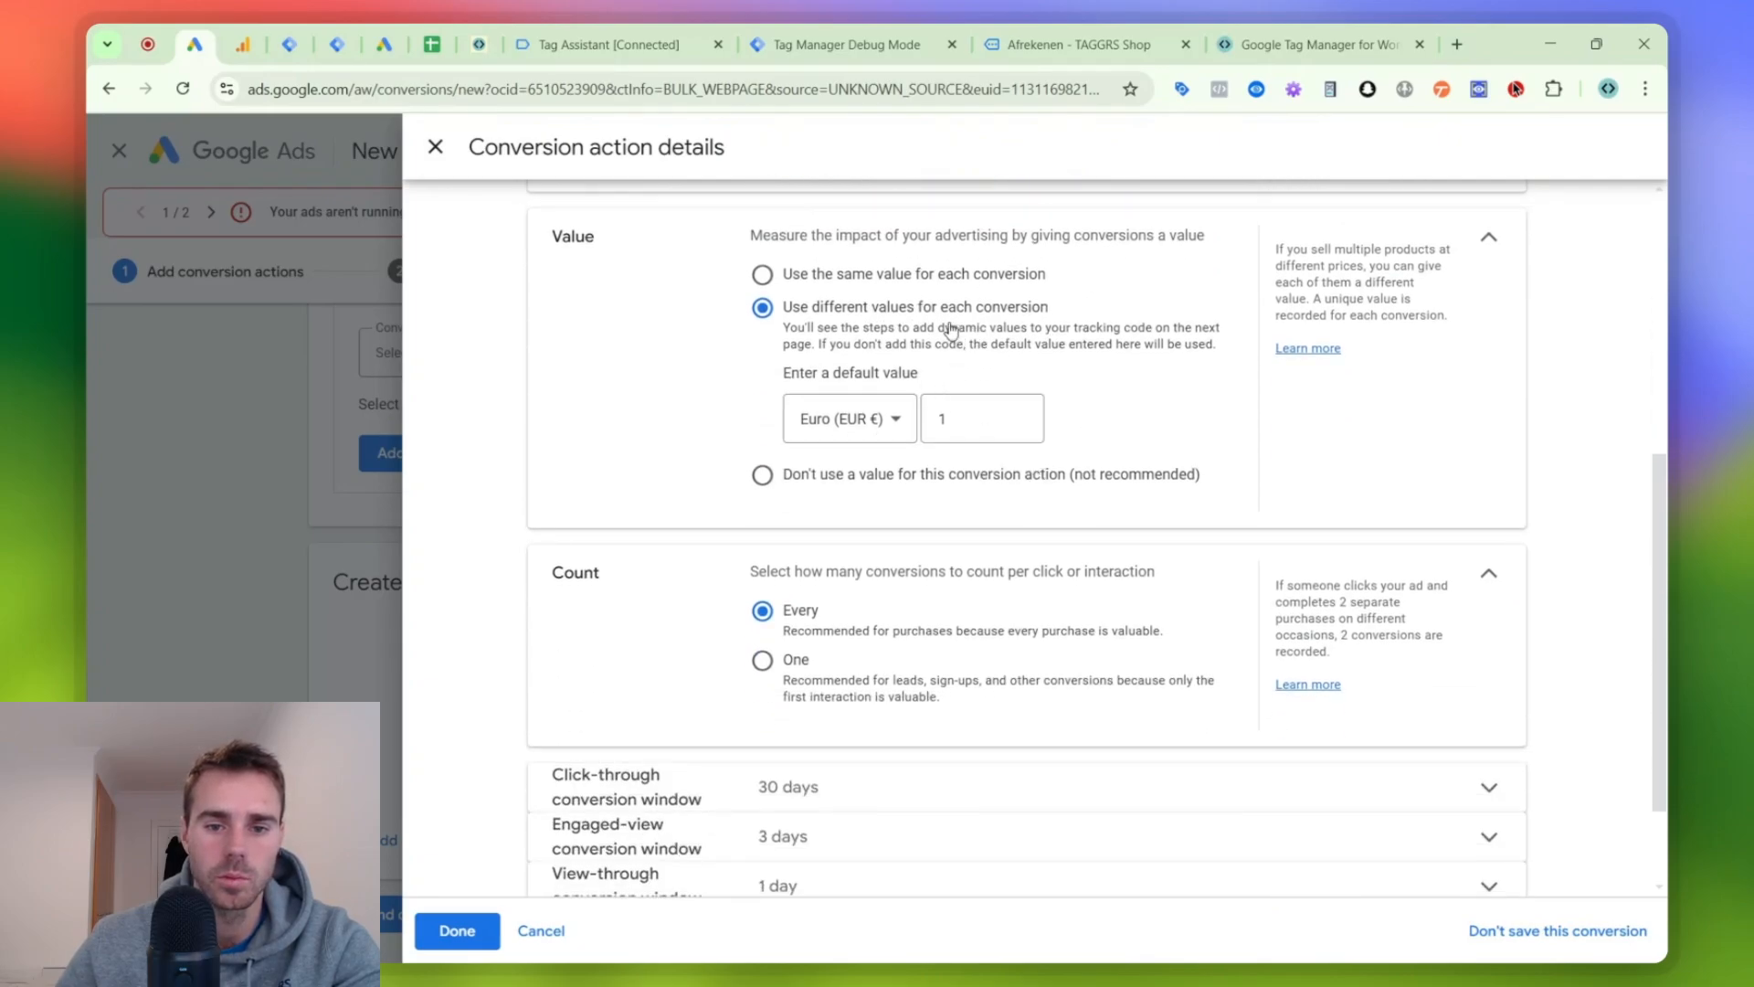
scroll(950, 330, "down", 1)
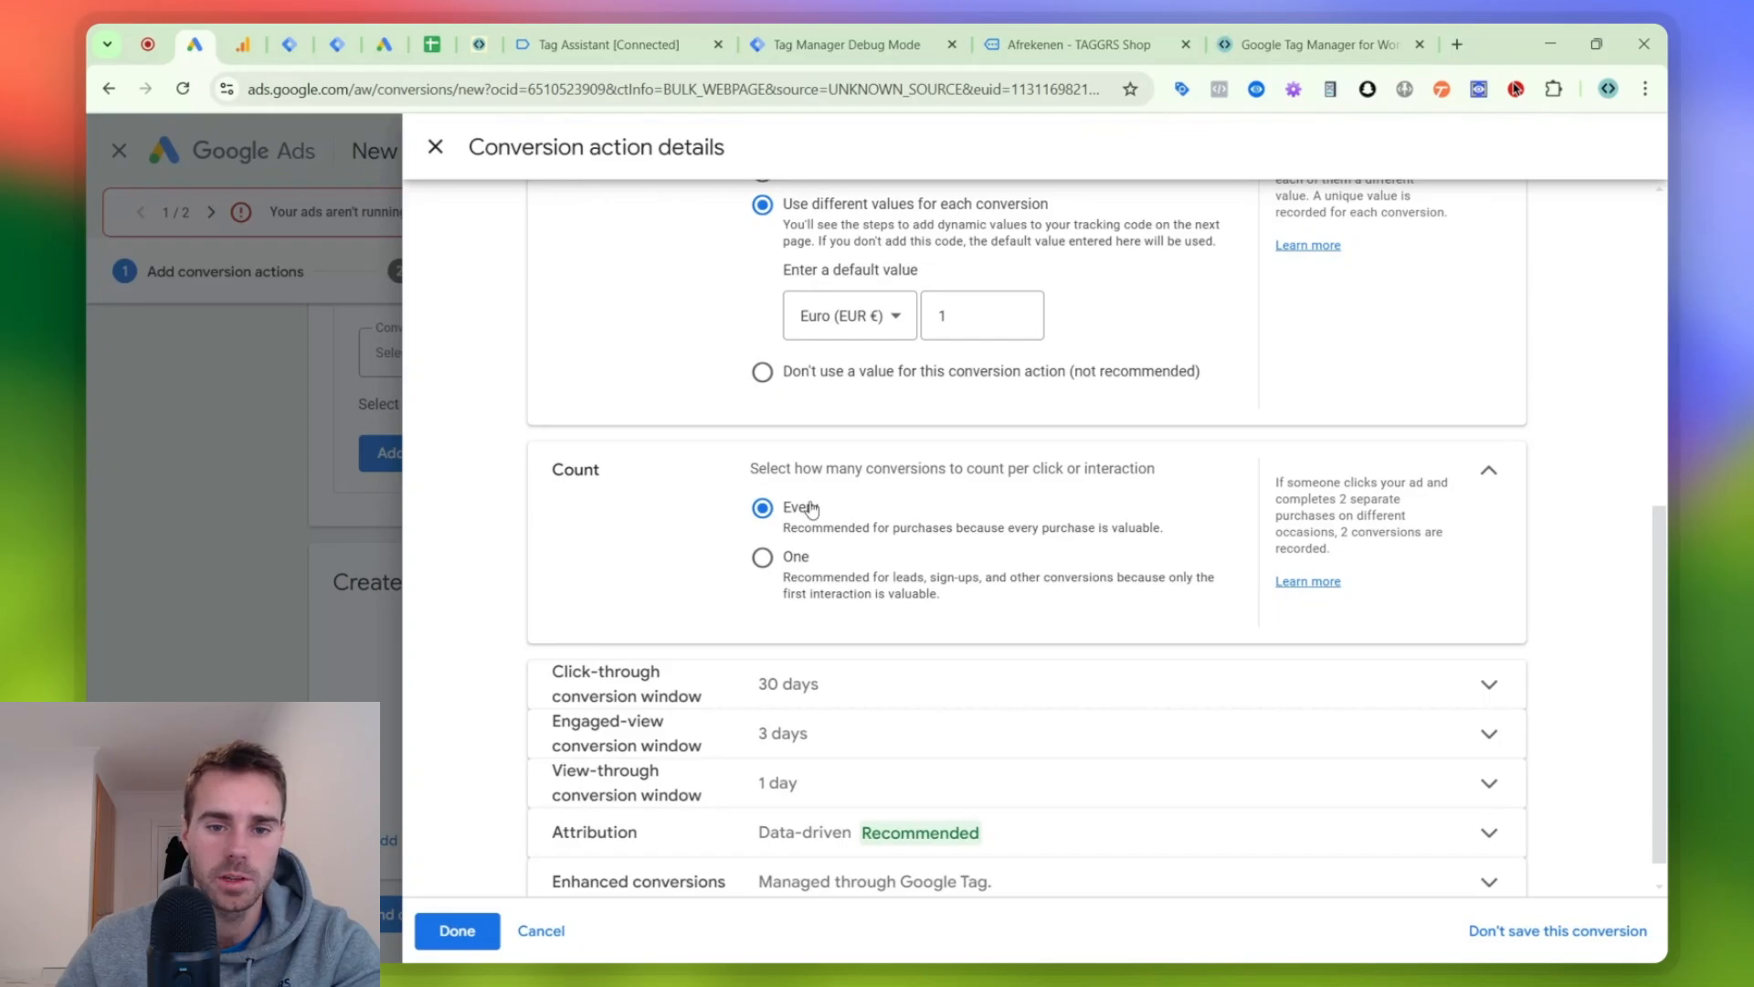
scroll(811, 508, "down", 1)
left_click(832, 682)
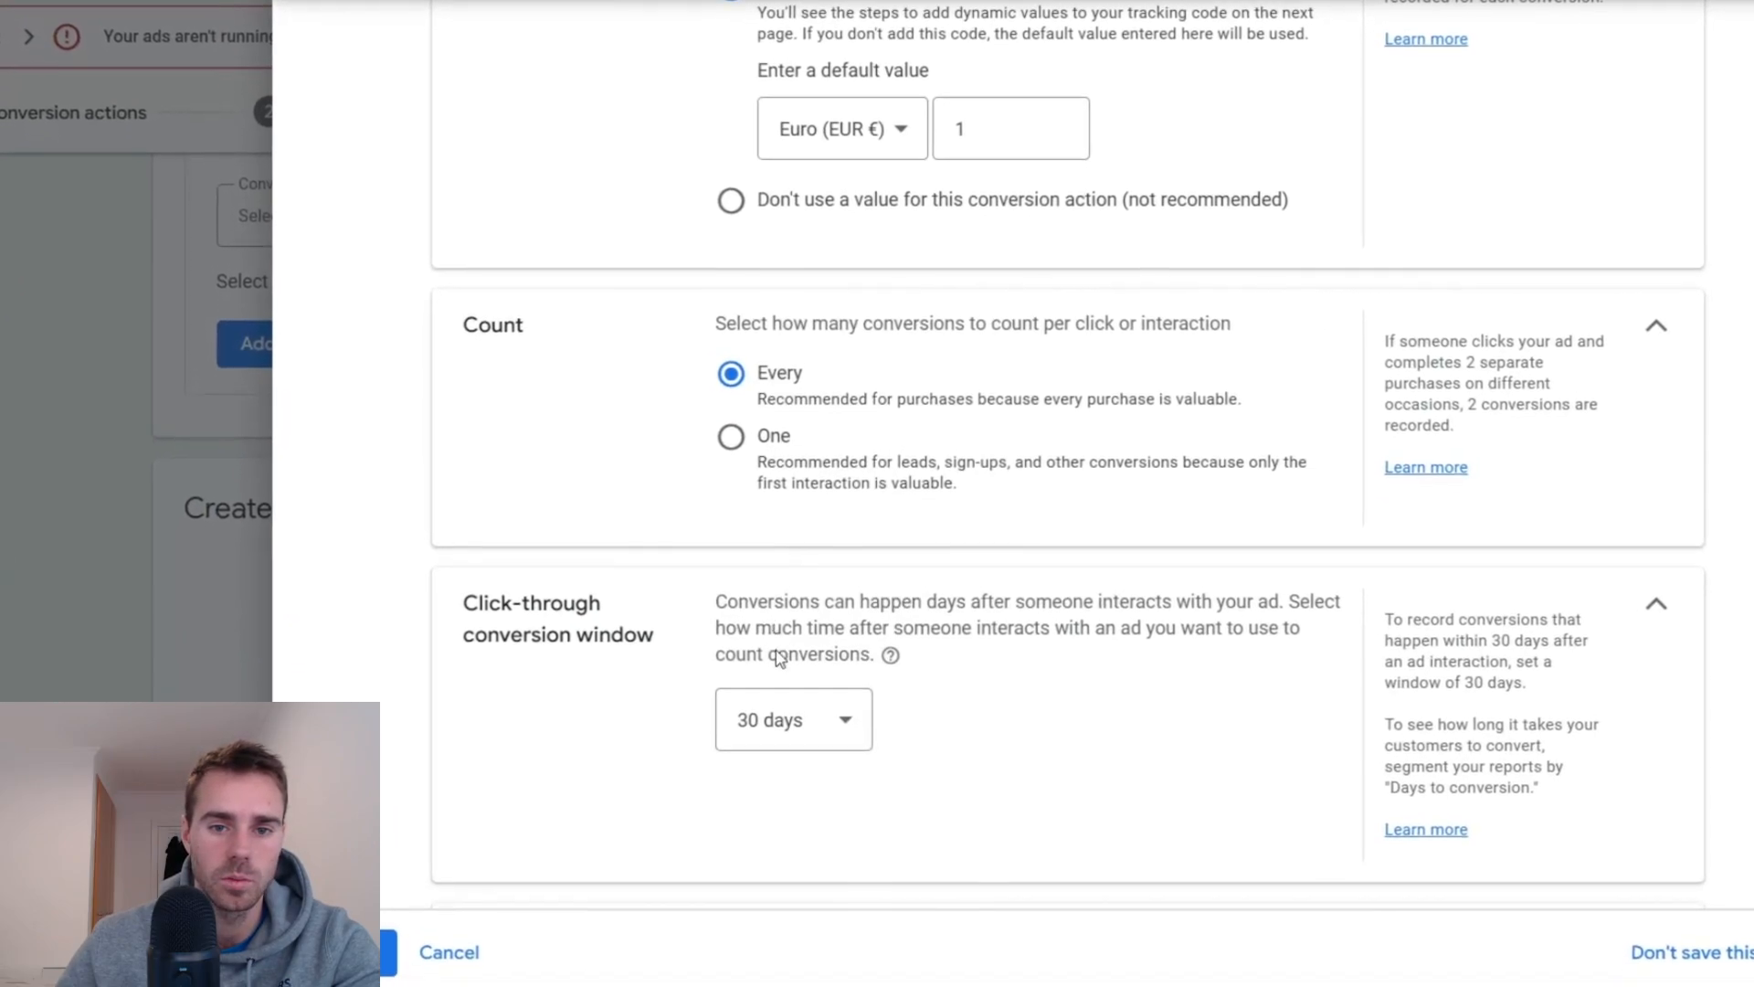
left_click(790, 717)
left_click(779, 330)
scroll(781, 383, "down", 3)
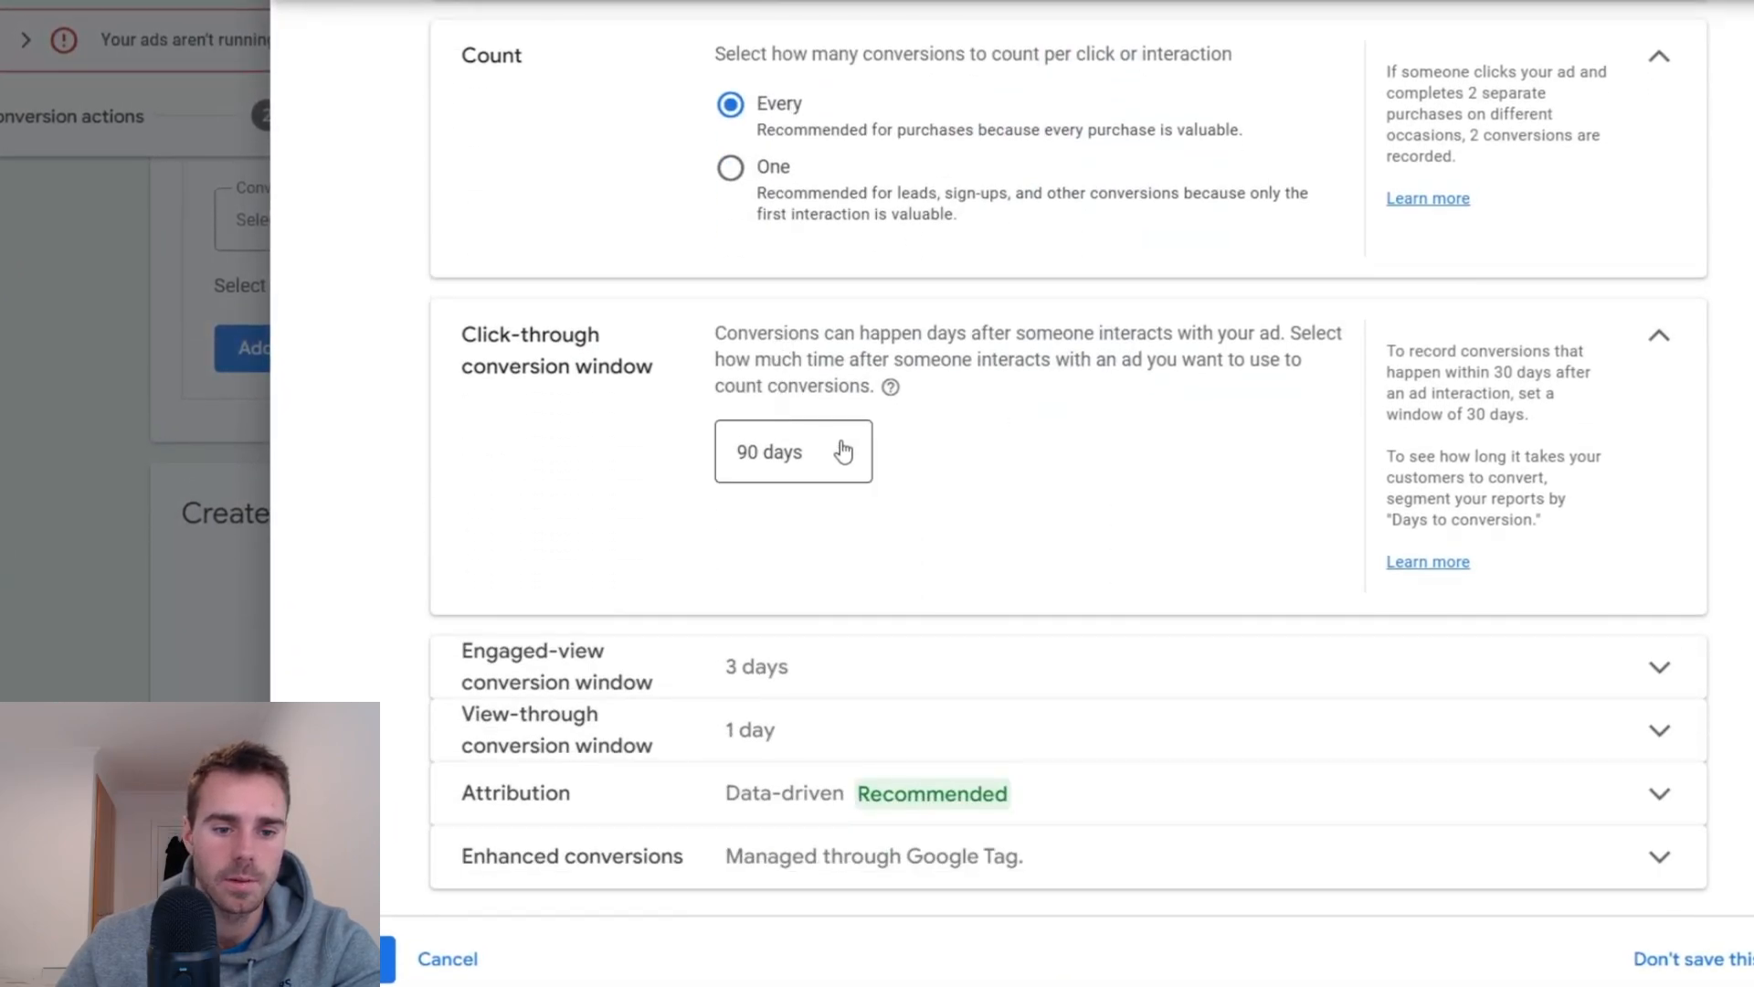
left_click(342, 958)
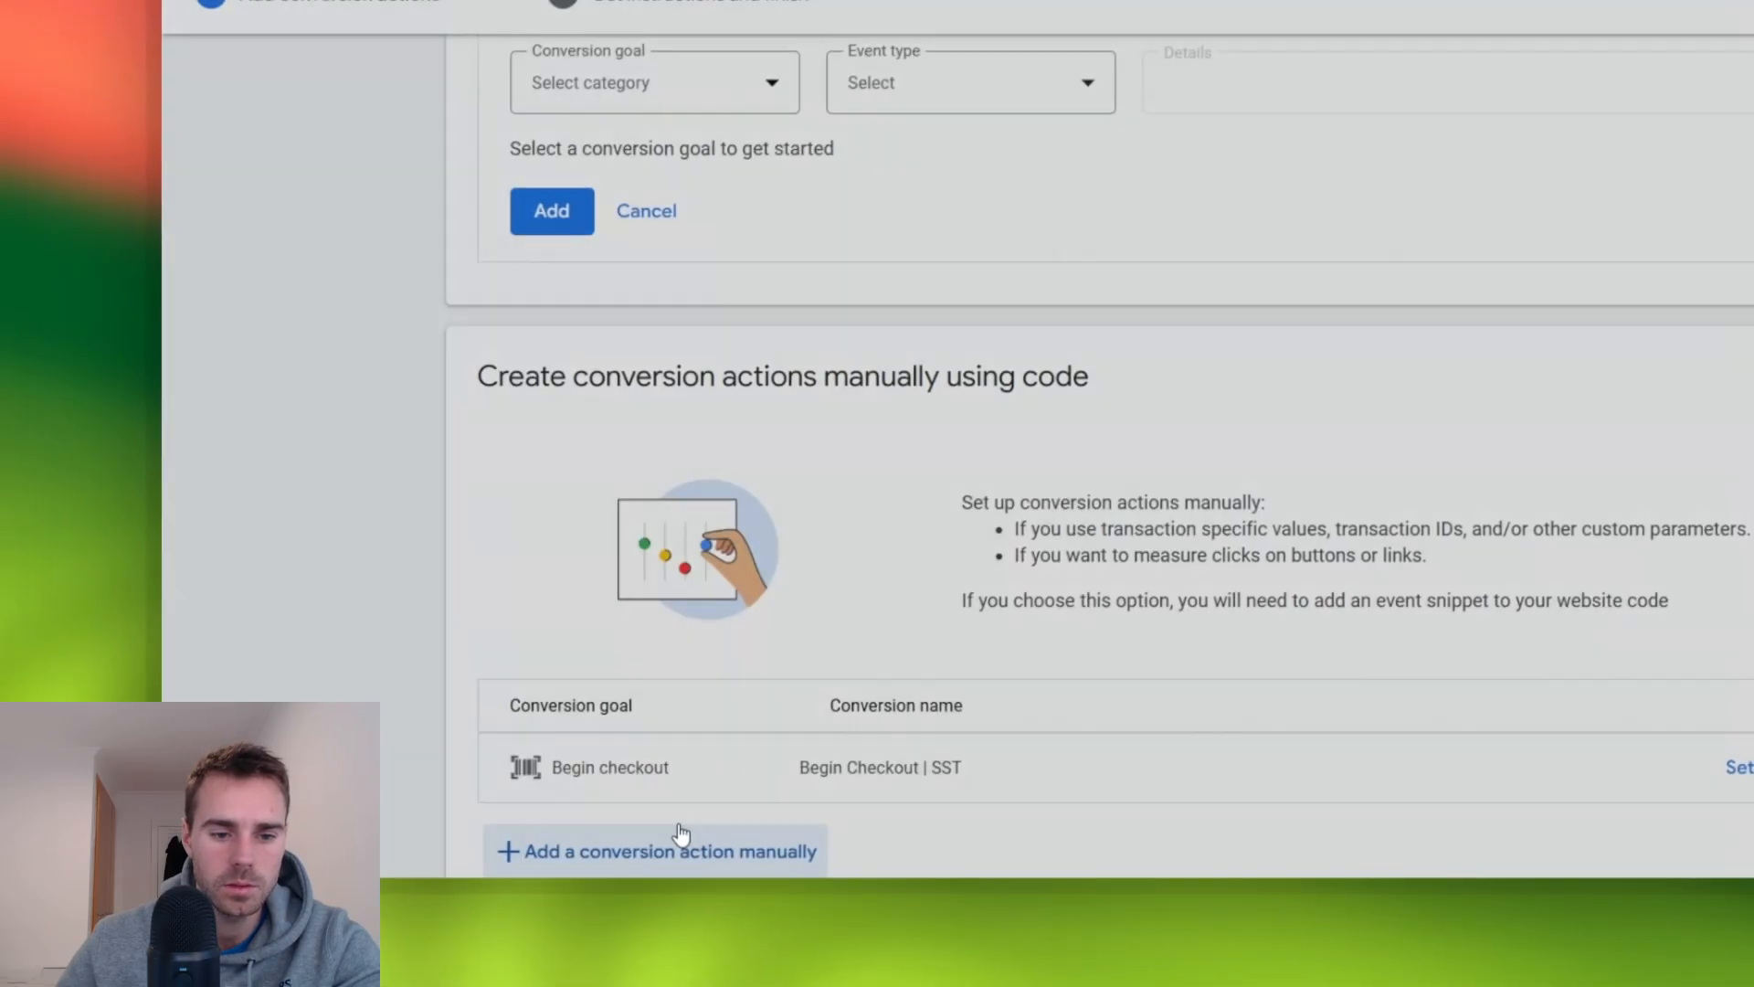
scroll(680, 833, "down", 2)
left_click(671, 792)
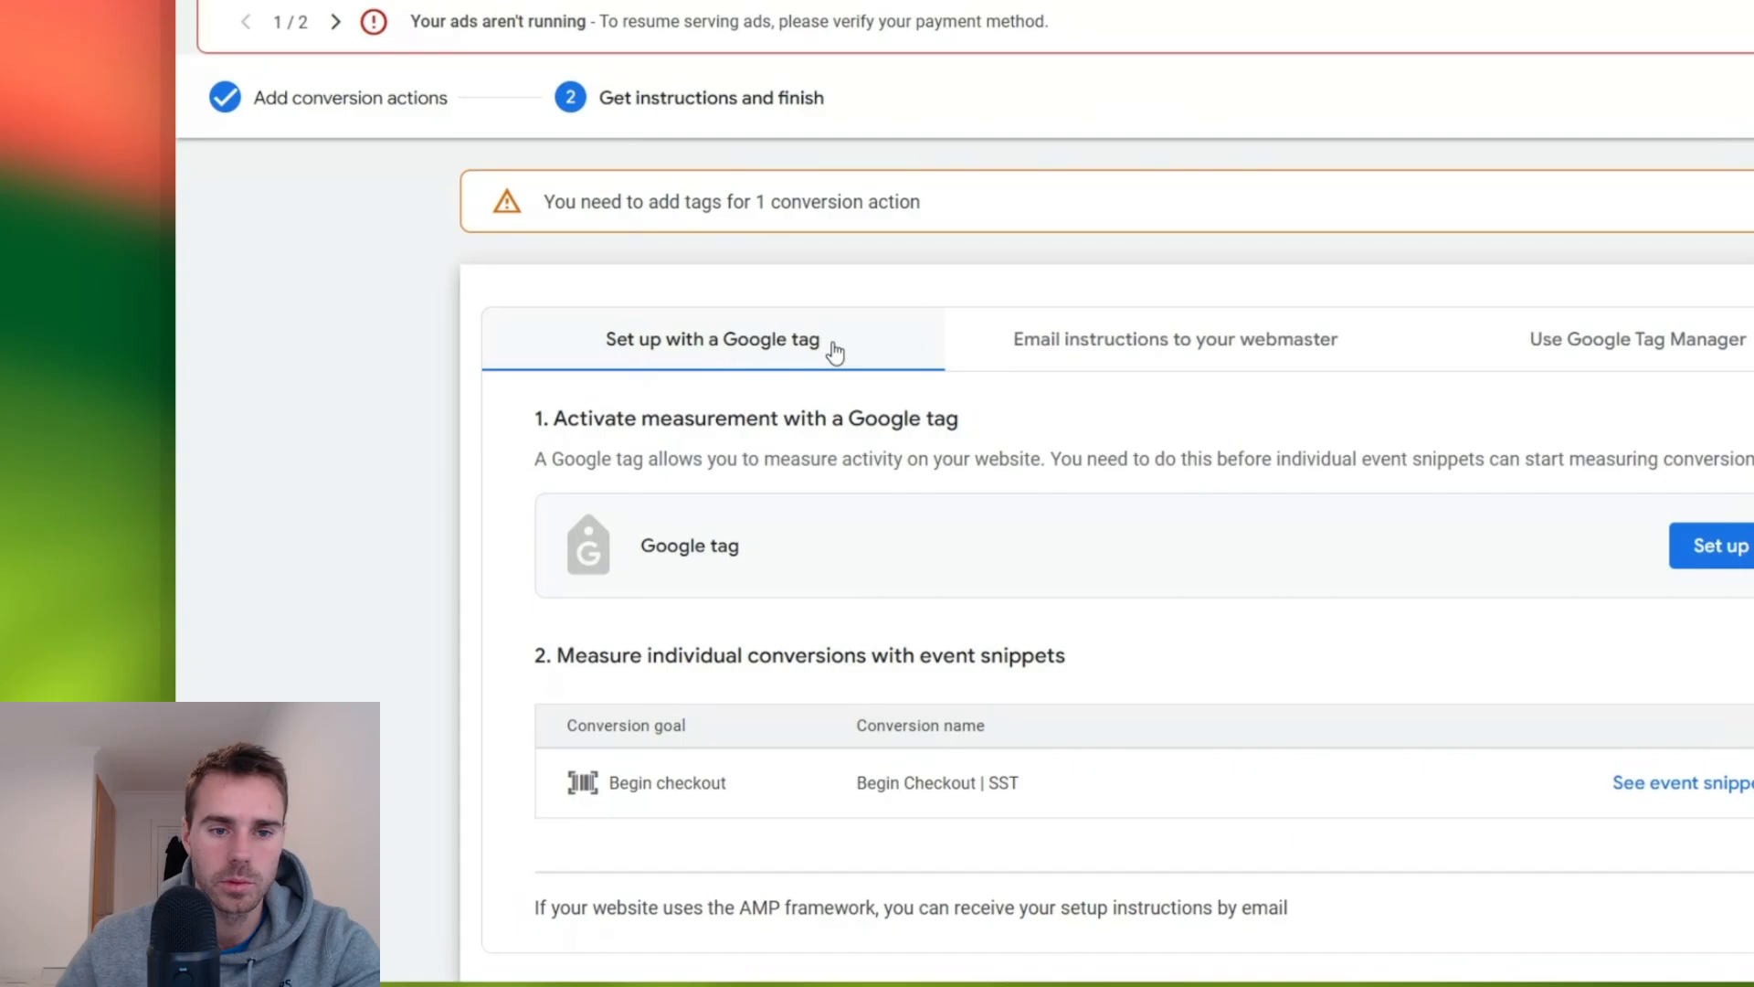
- Display the Google Tag Manager setup instructions and copy the conversion ID and the "Begin Checkout | SST" conversion label
left_click(1710, 351)
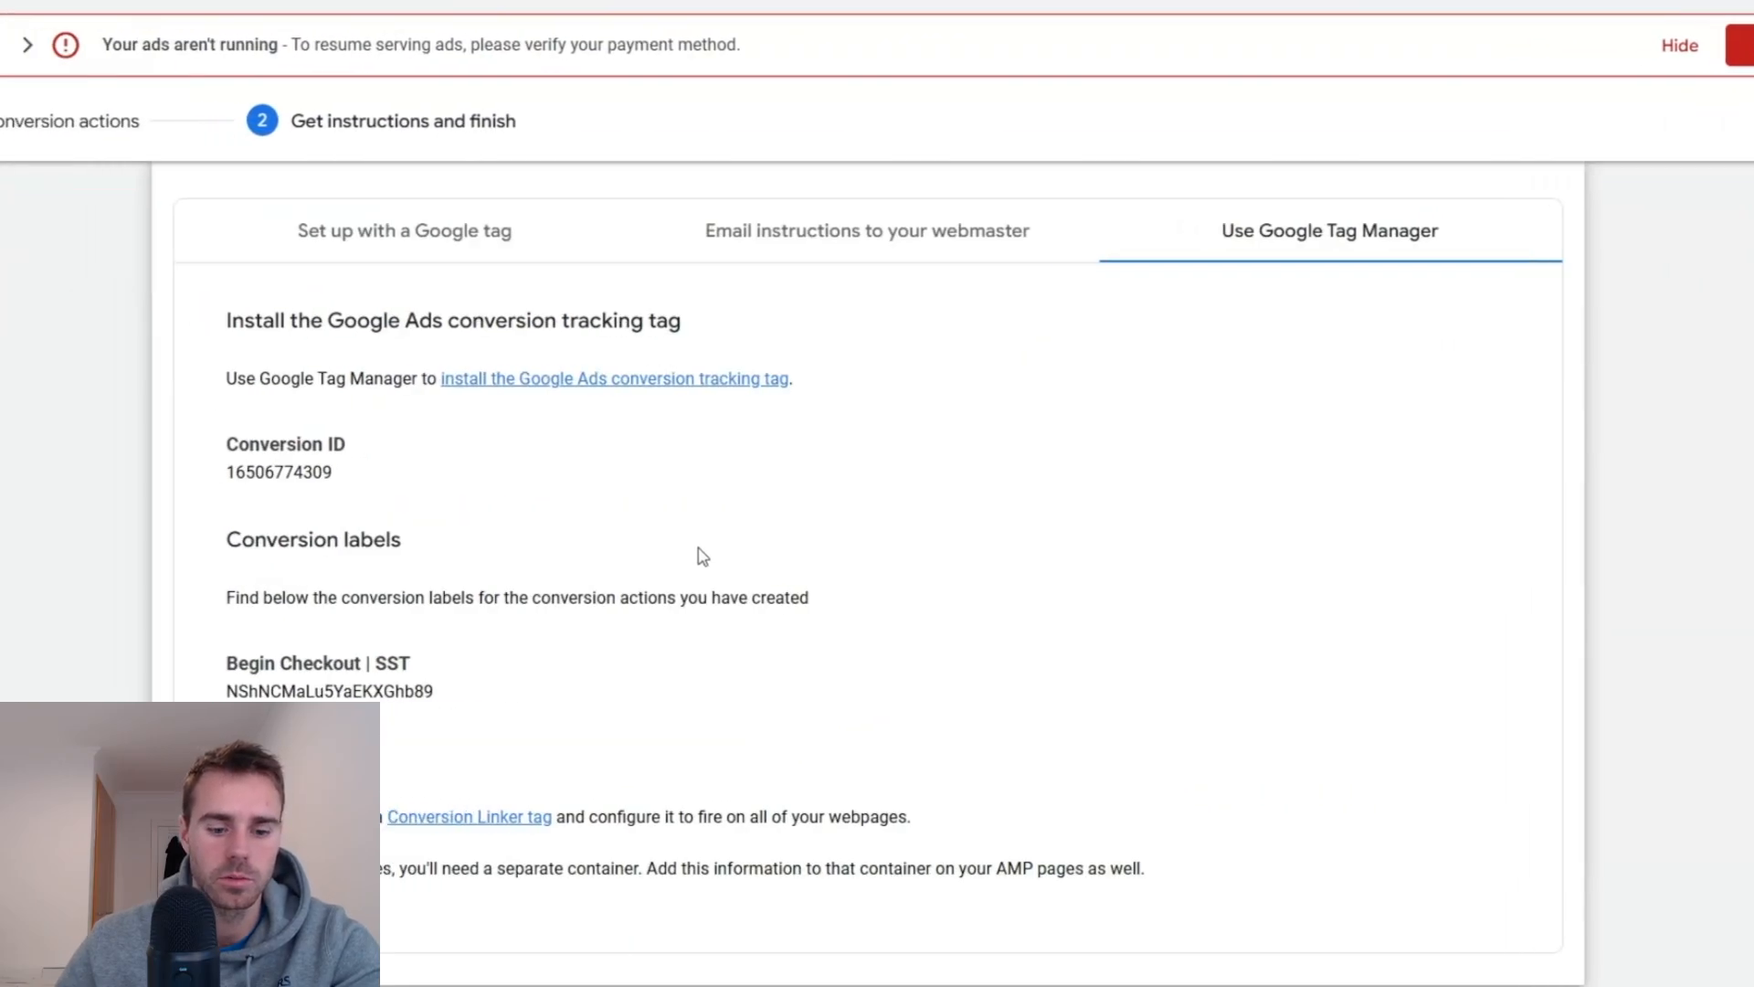
double_click(278, 472)
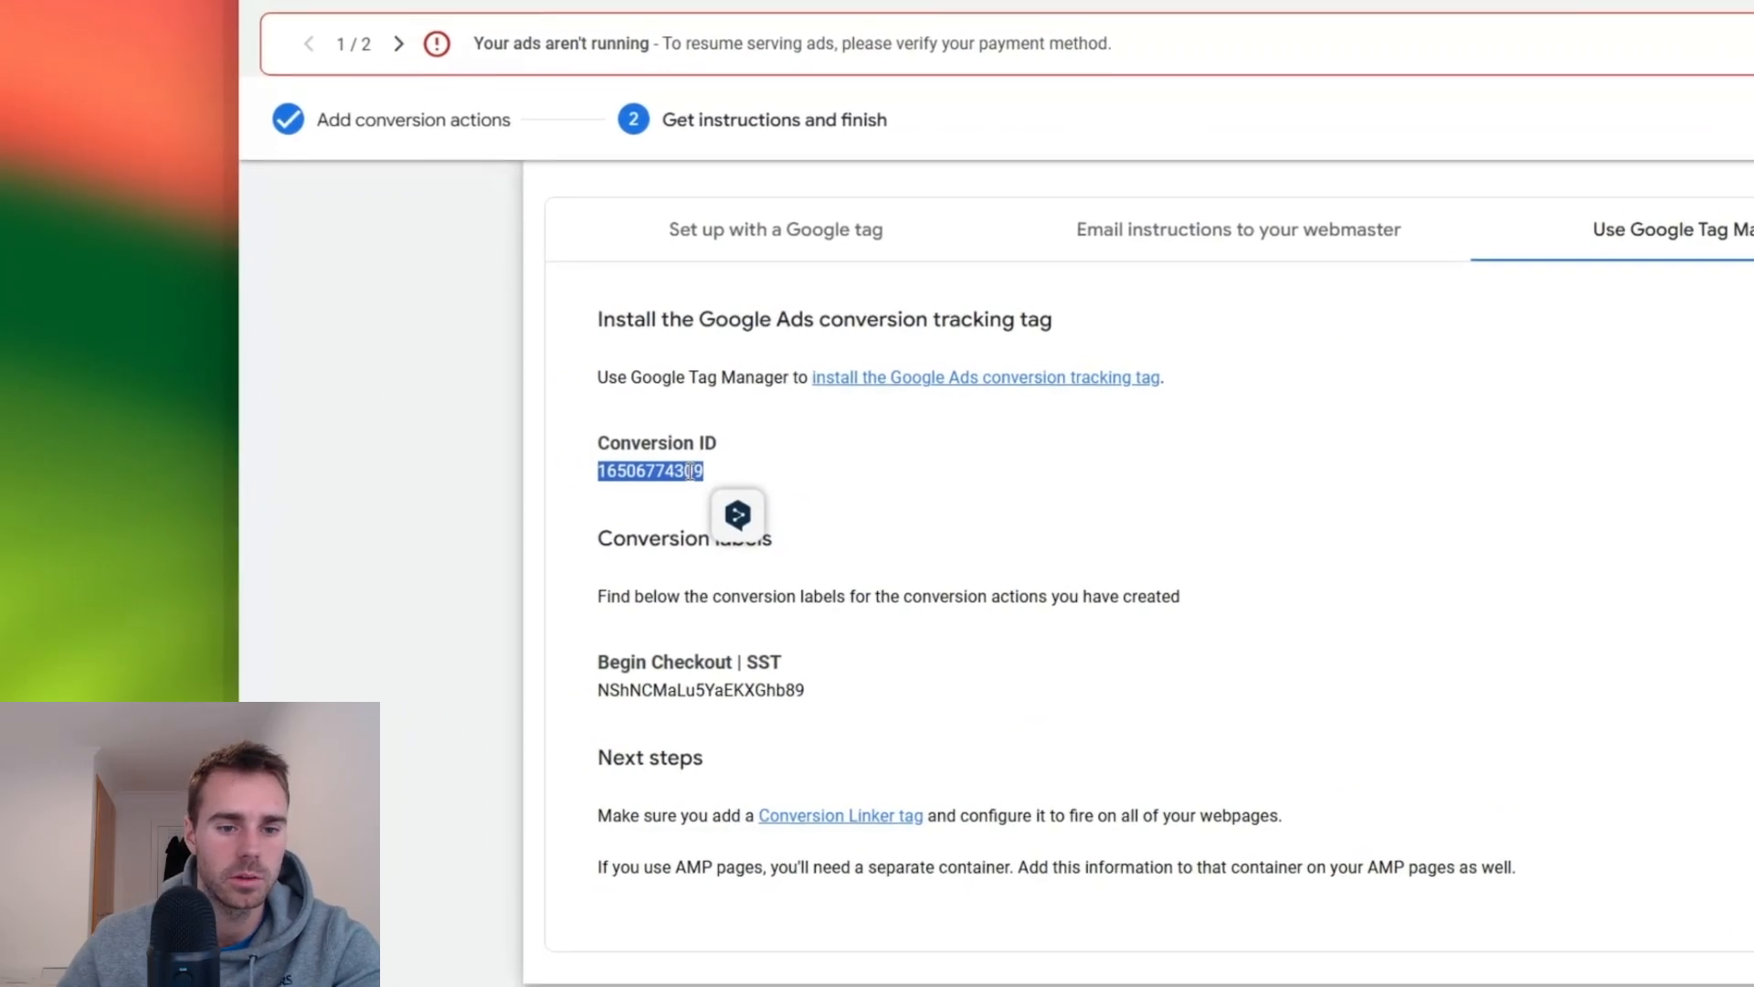
double_click(696, 665)
key("super+c")
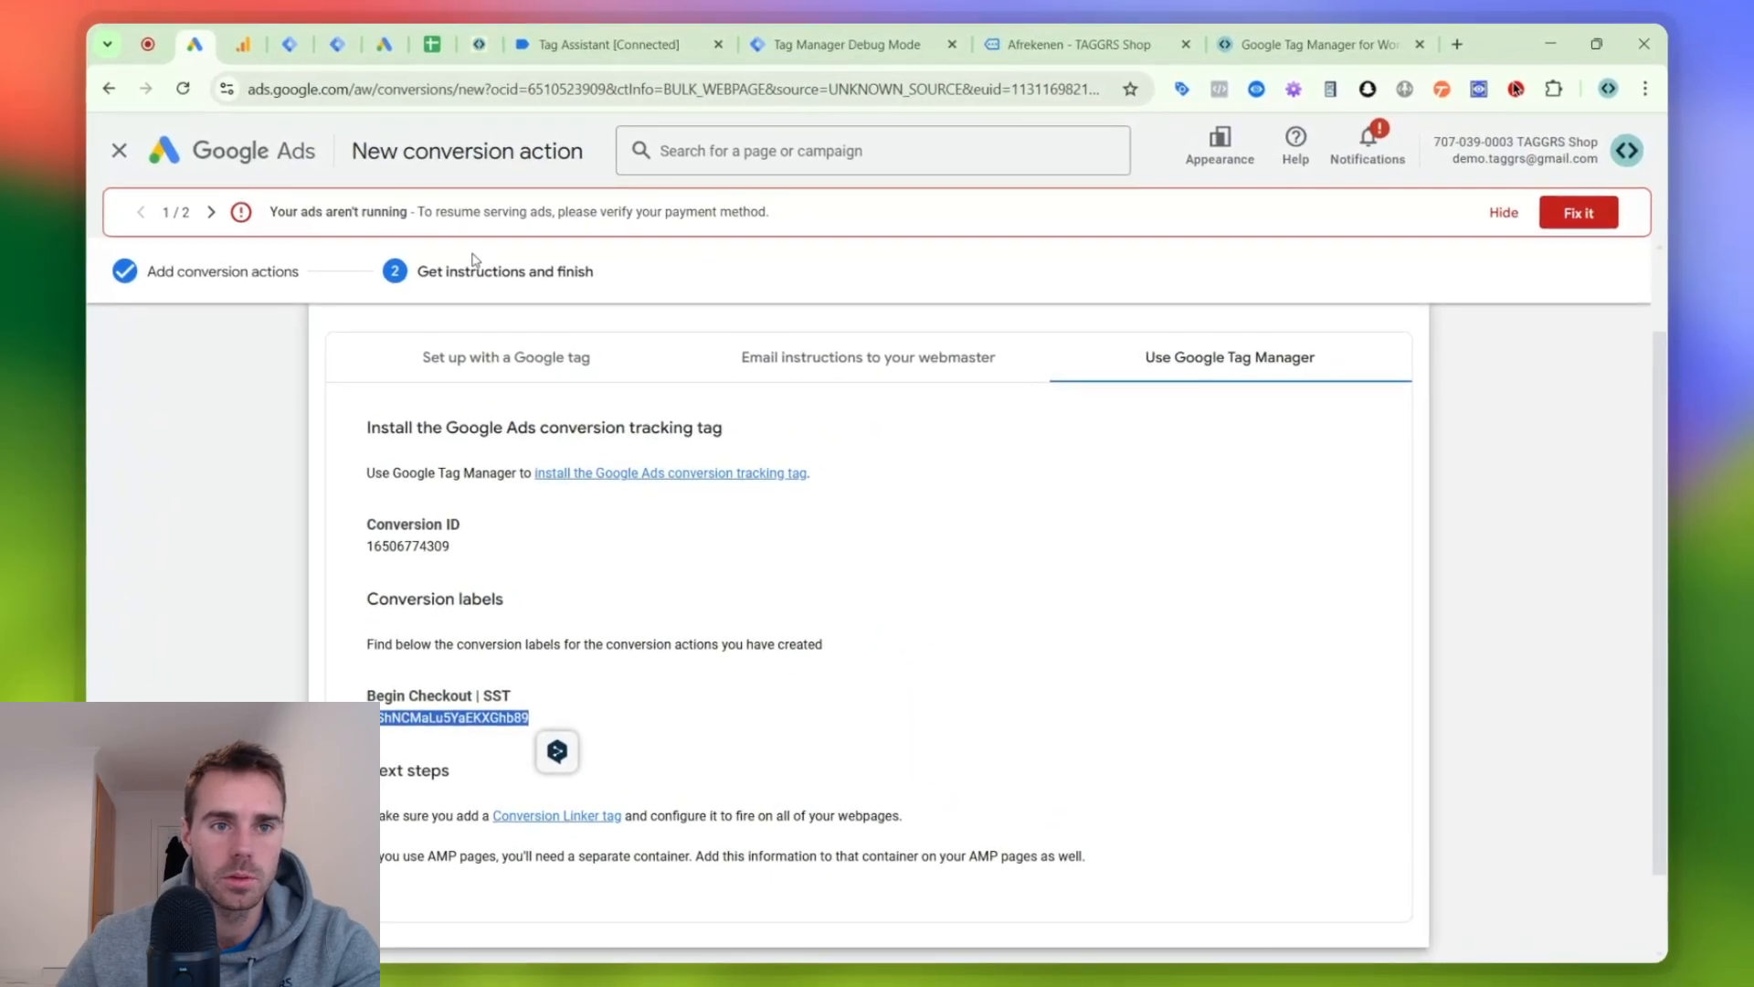
- Return to the "G Ads | Begin Checkout" tag and start a Constant variable for its Conversion ID field
left_click(337, 46)
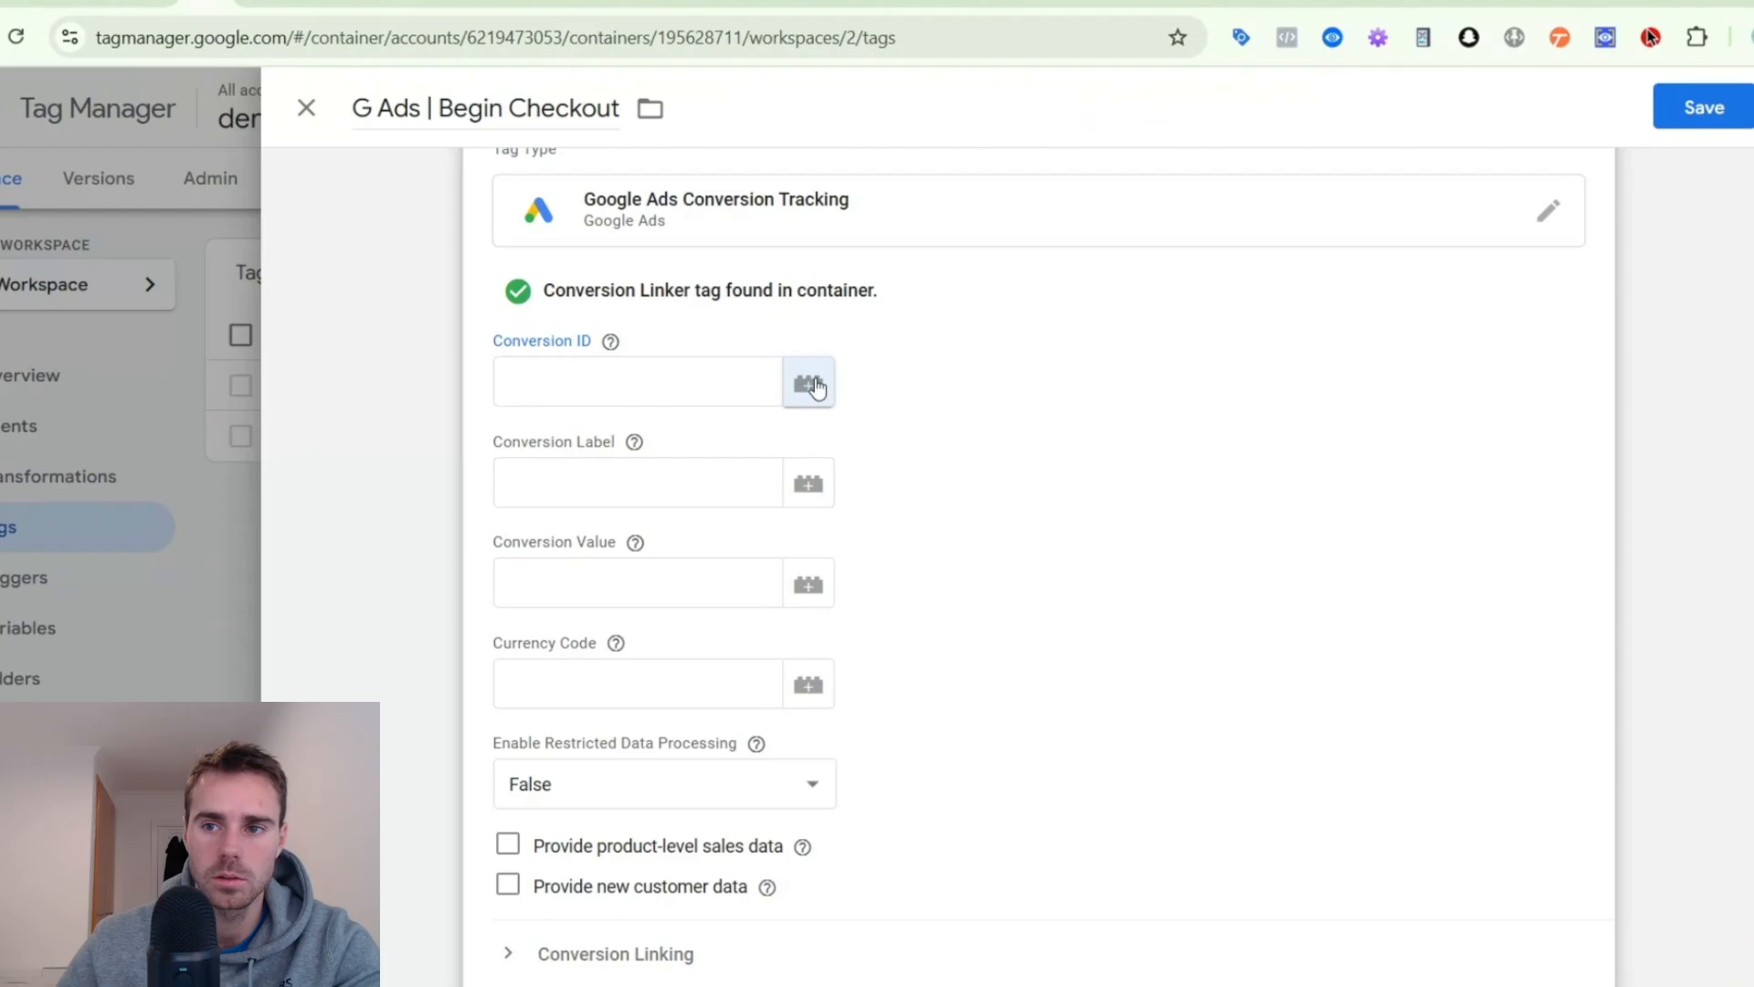
left_click(828, 370)
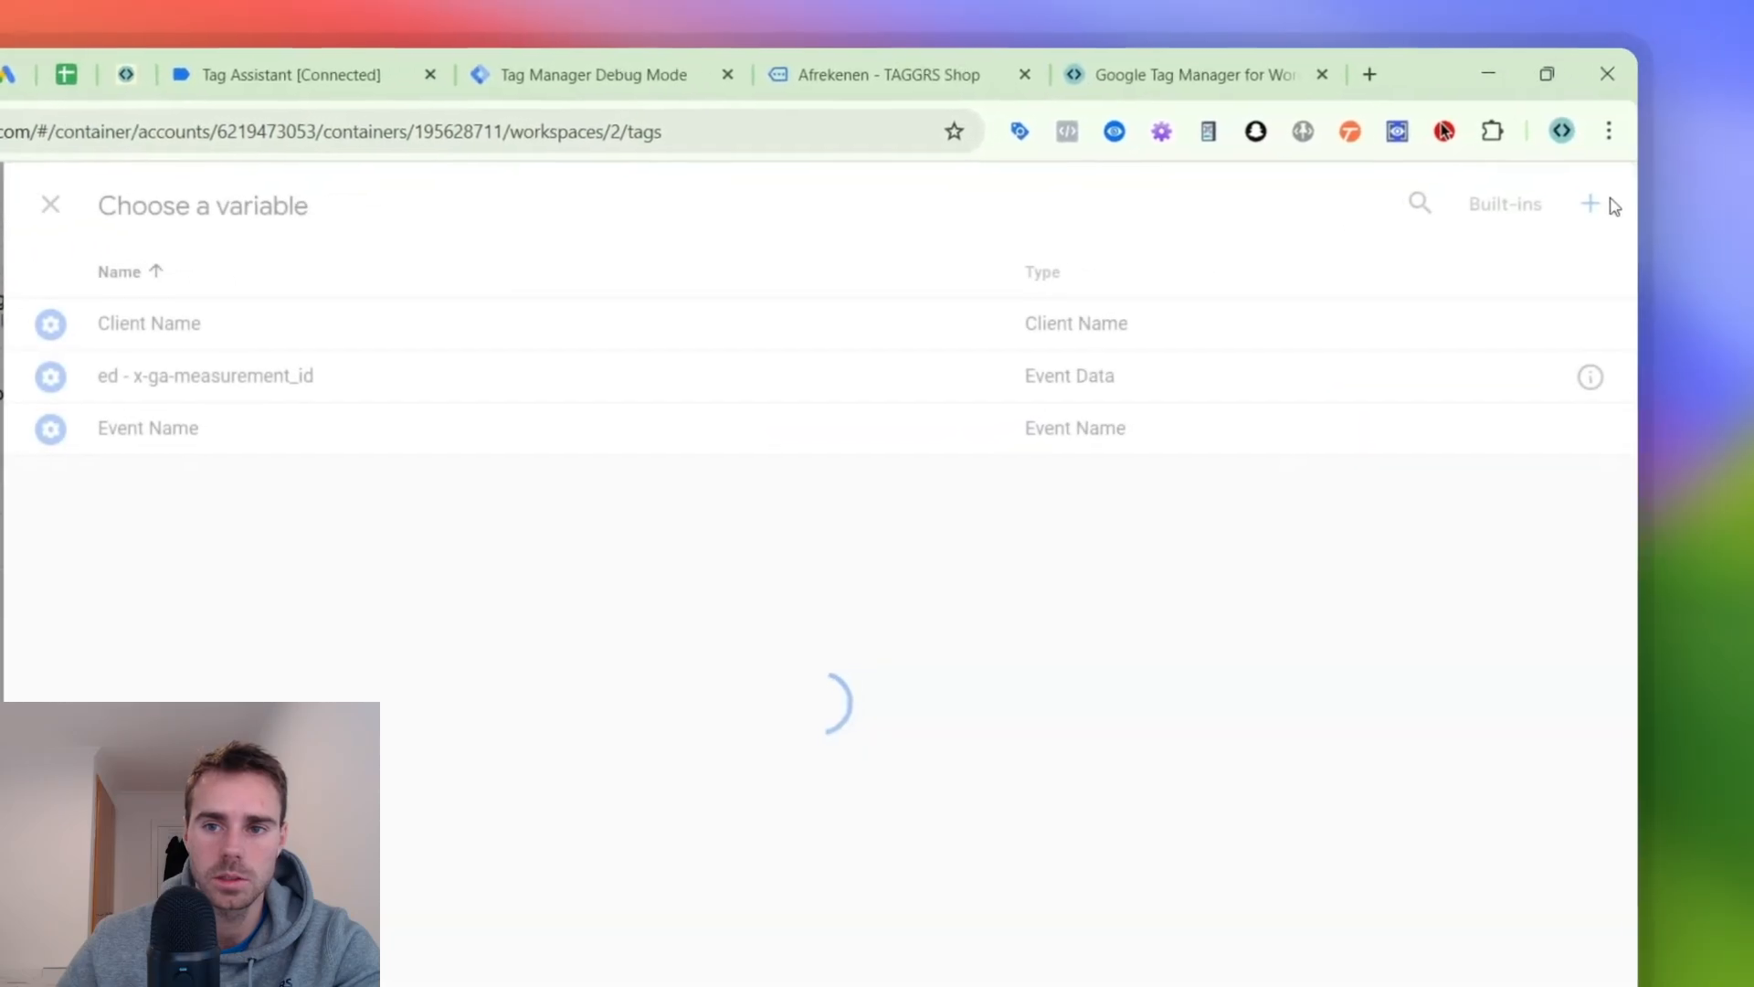
left_click(1485, 254)
left_click(548, 496)
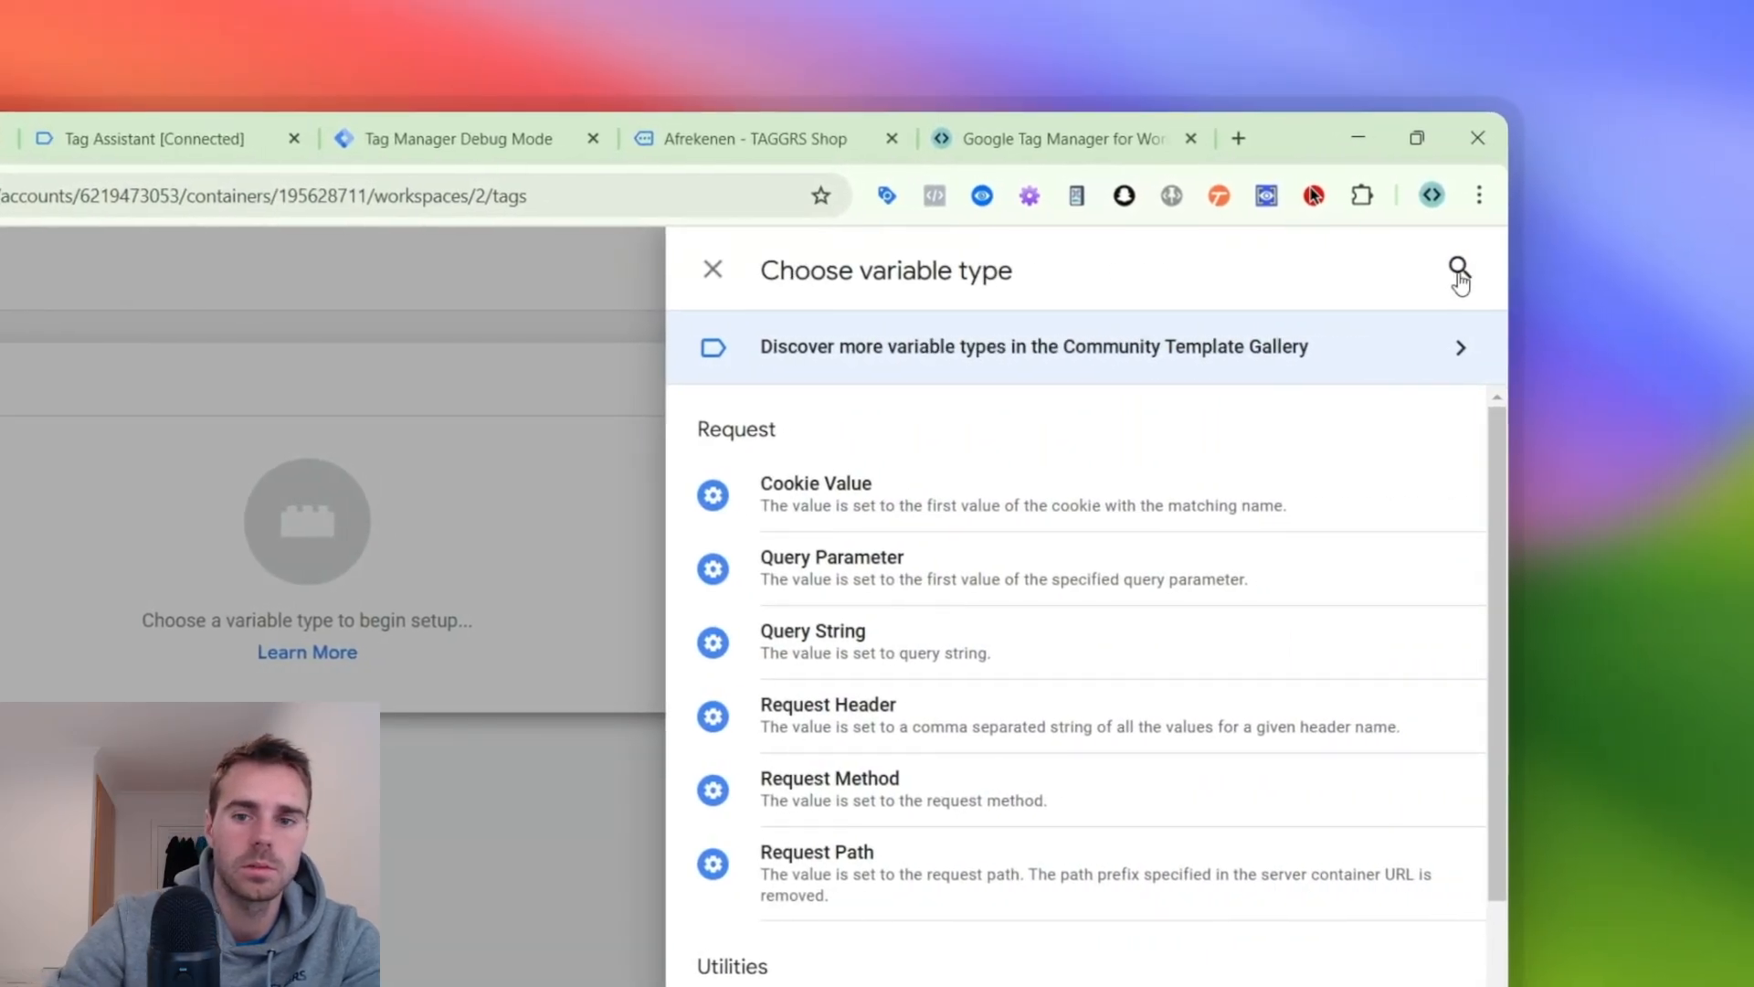
left_click(1459, 274)
type("cons")
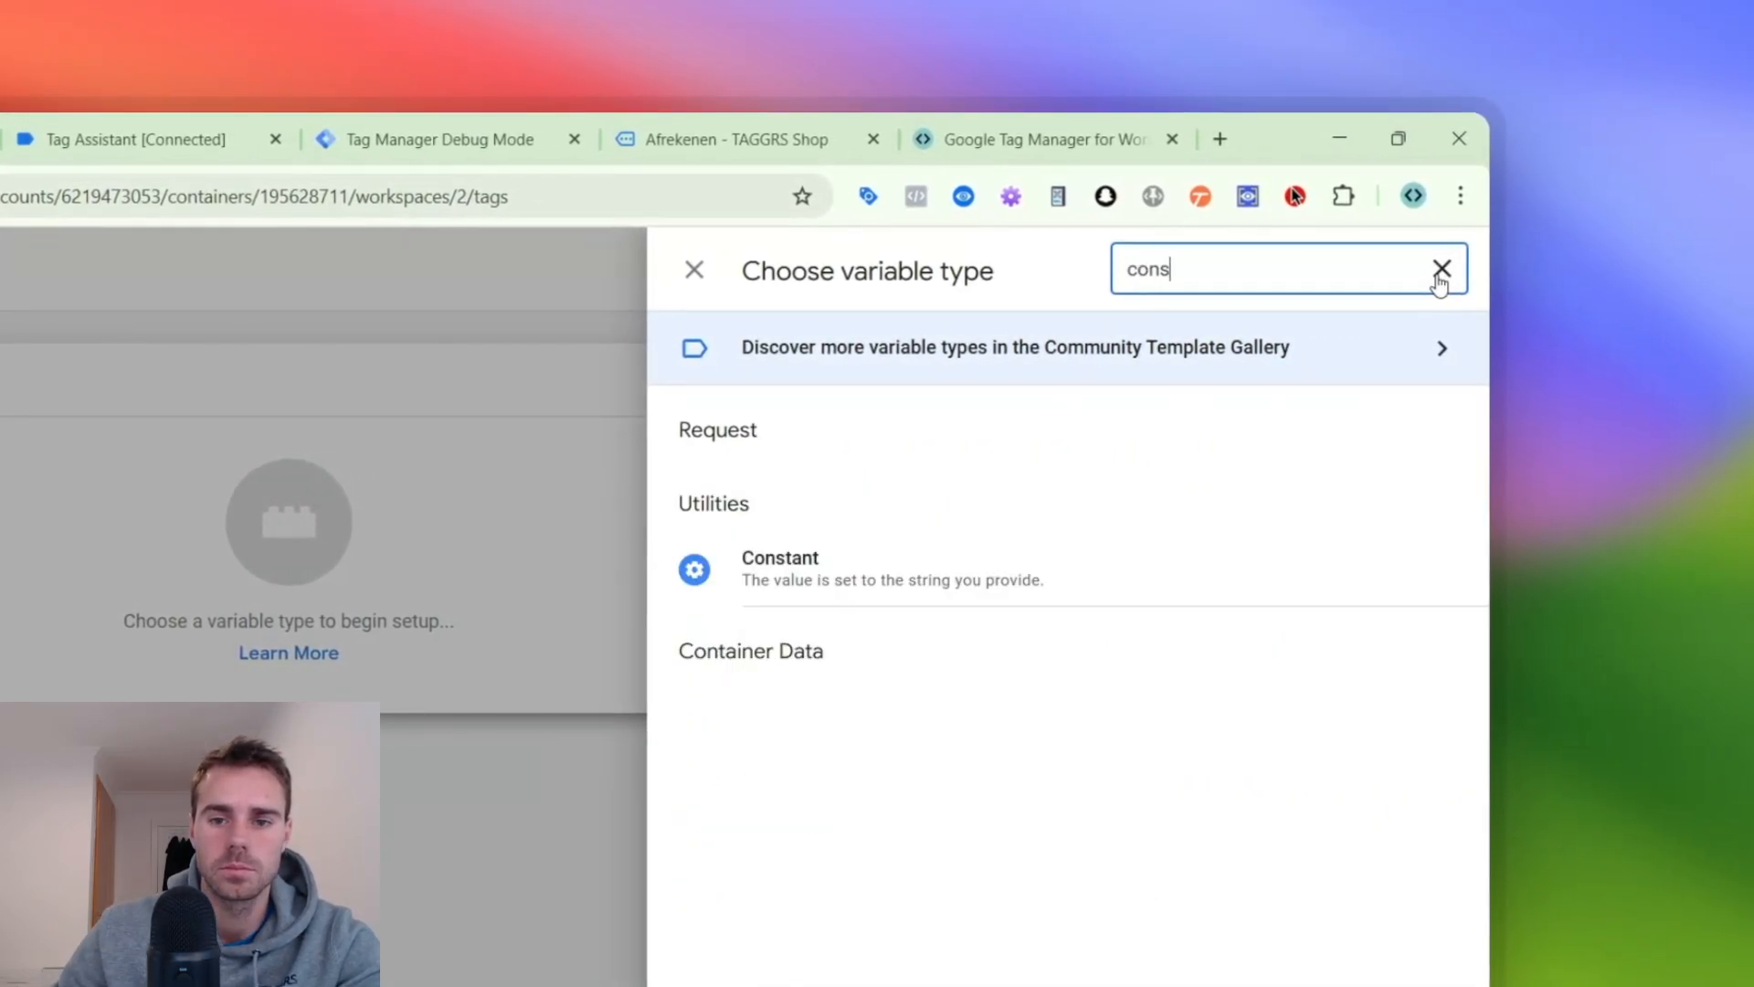
left_click(891, 578)
- Paste the conversion ID as the constant's value, name the variable "G ADS CONV ID -" followed by that ID, and save it
left_click(642, 636)
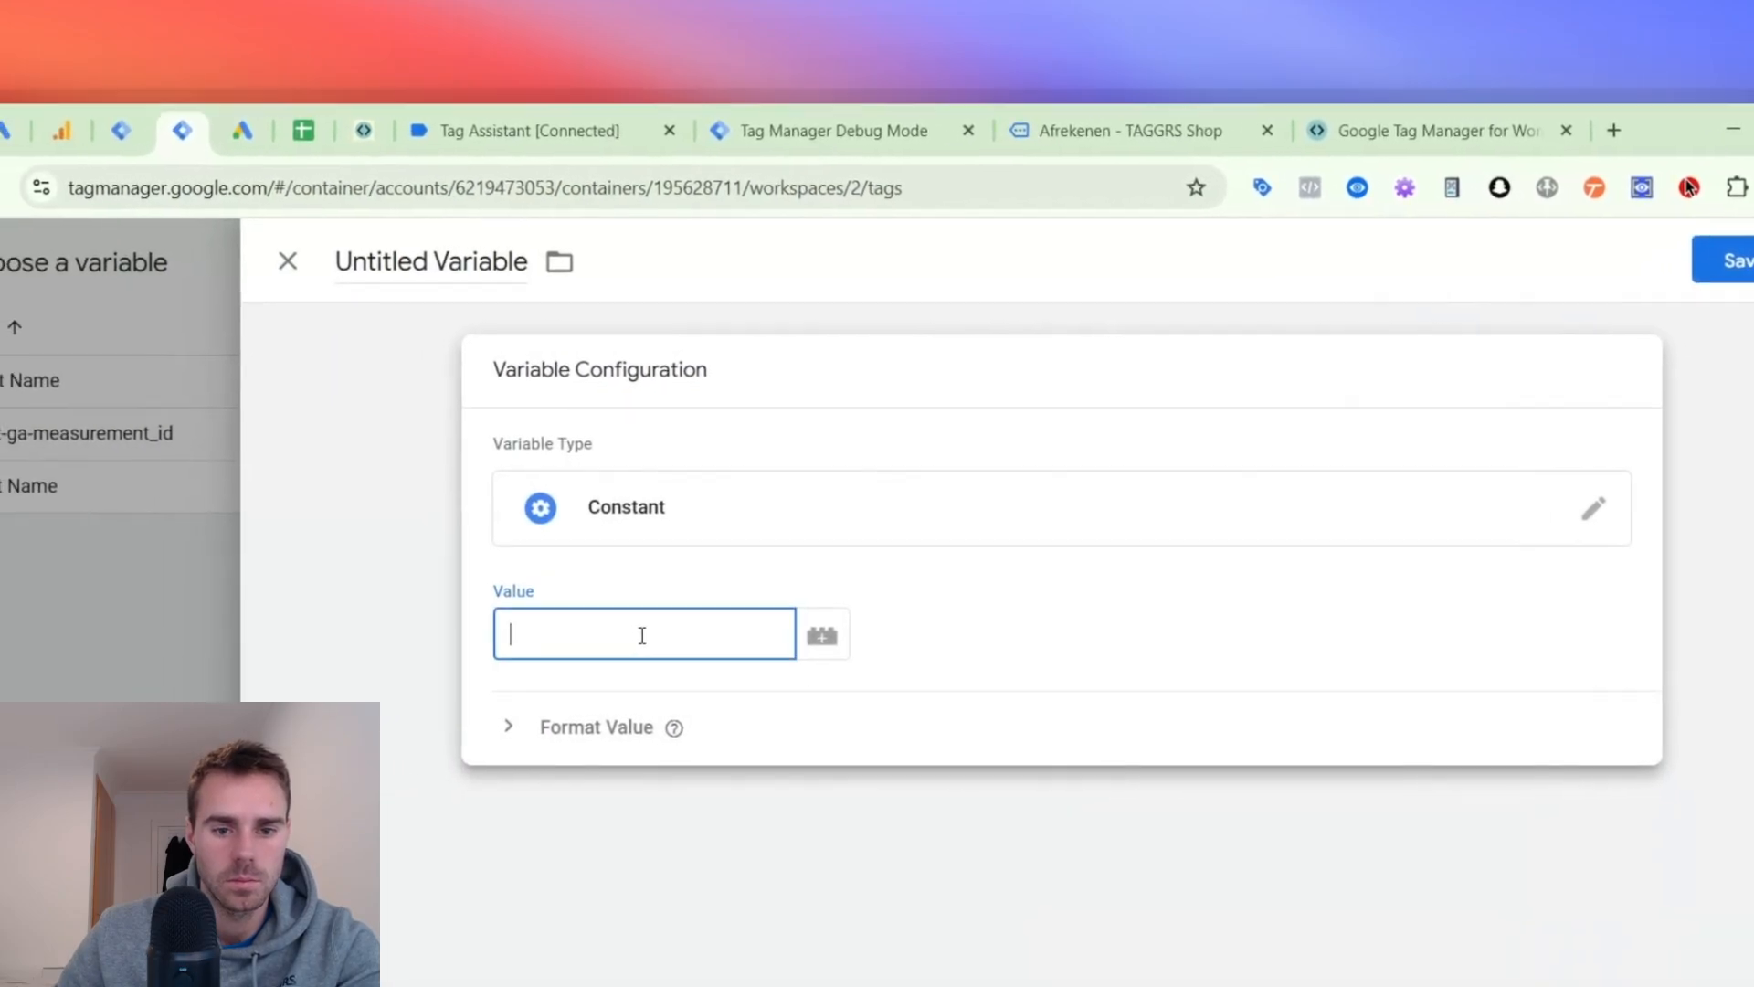
key("super+v")
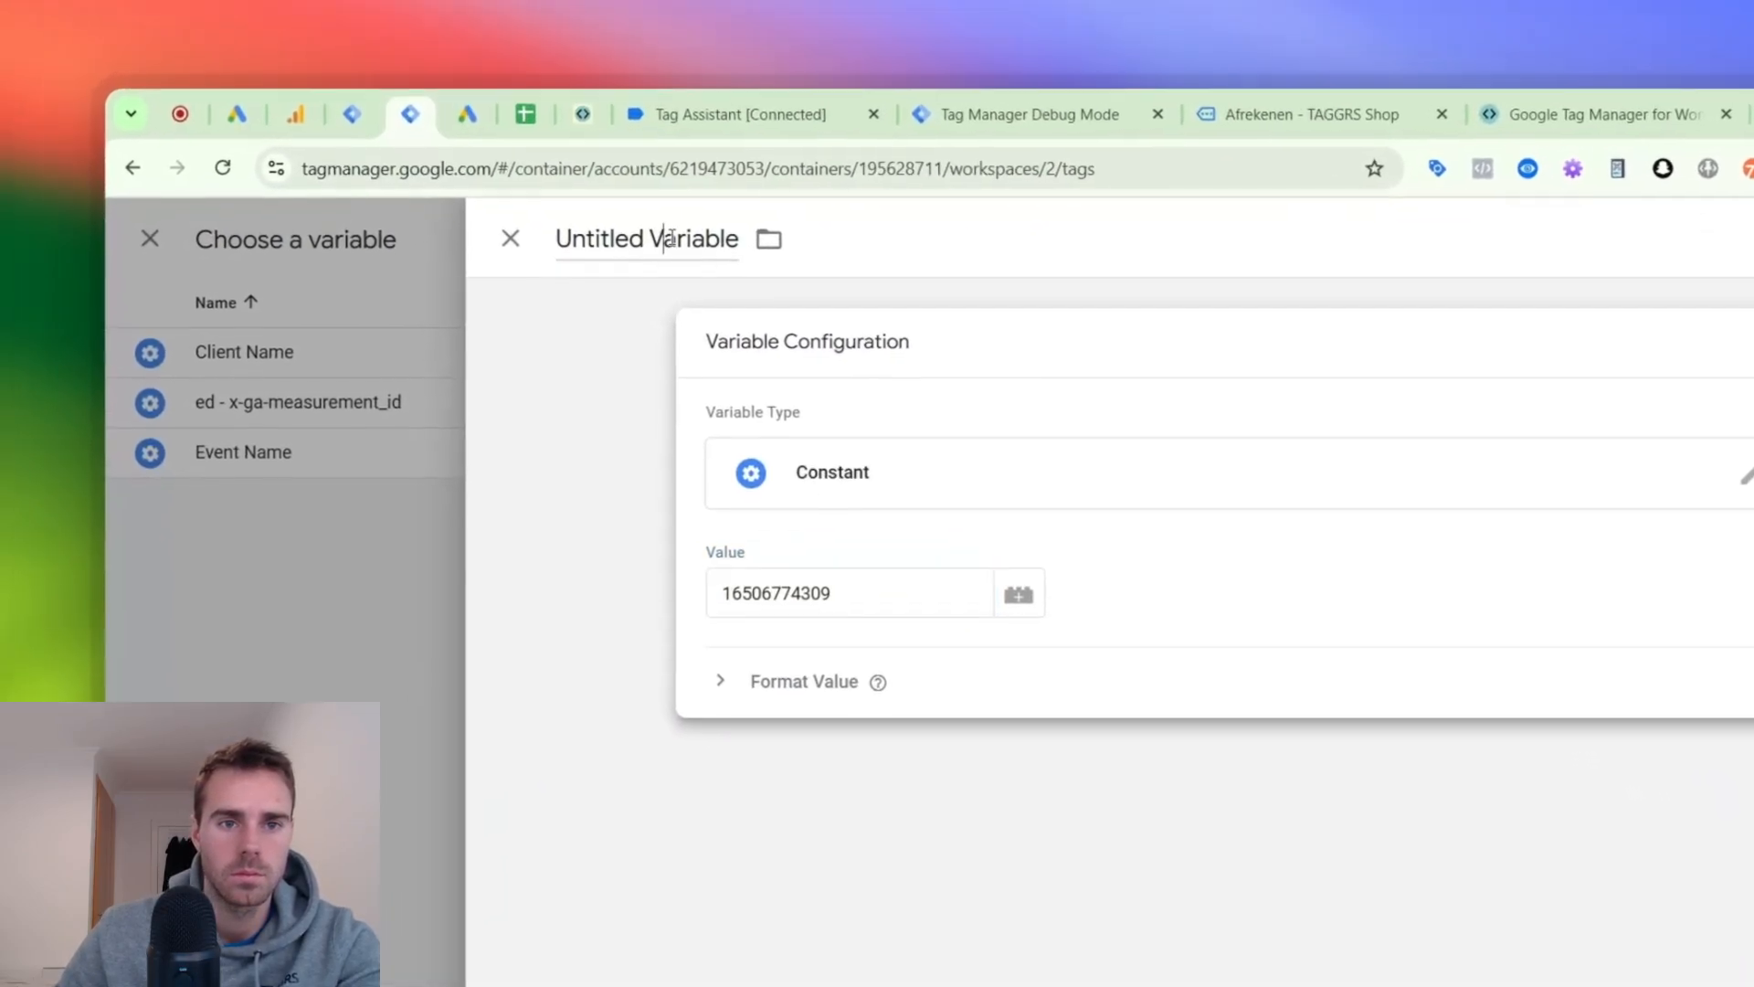
left_click(552, 146)
type("G ADS CONV ID - 16506774309")
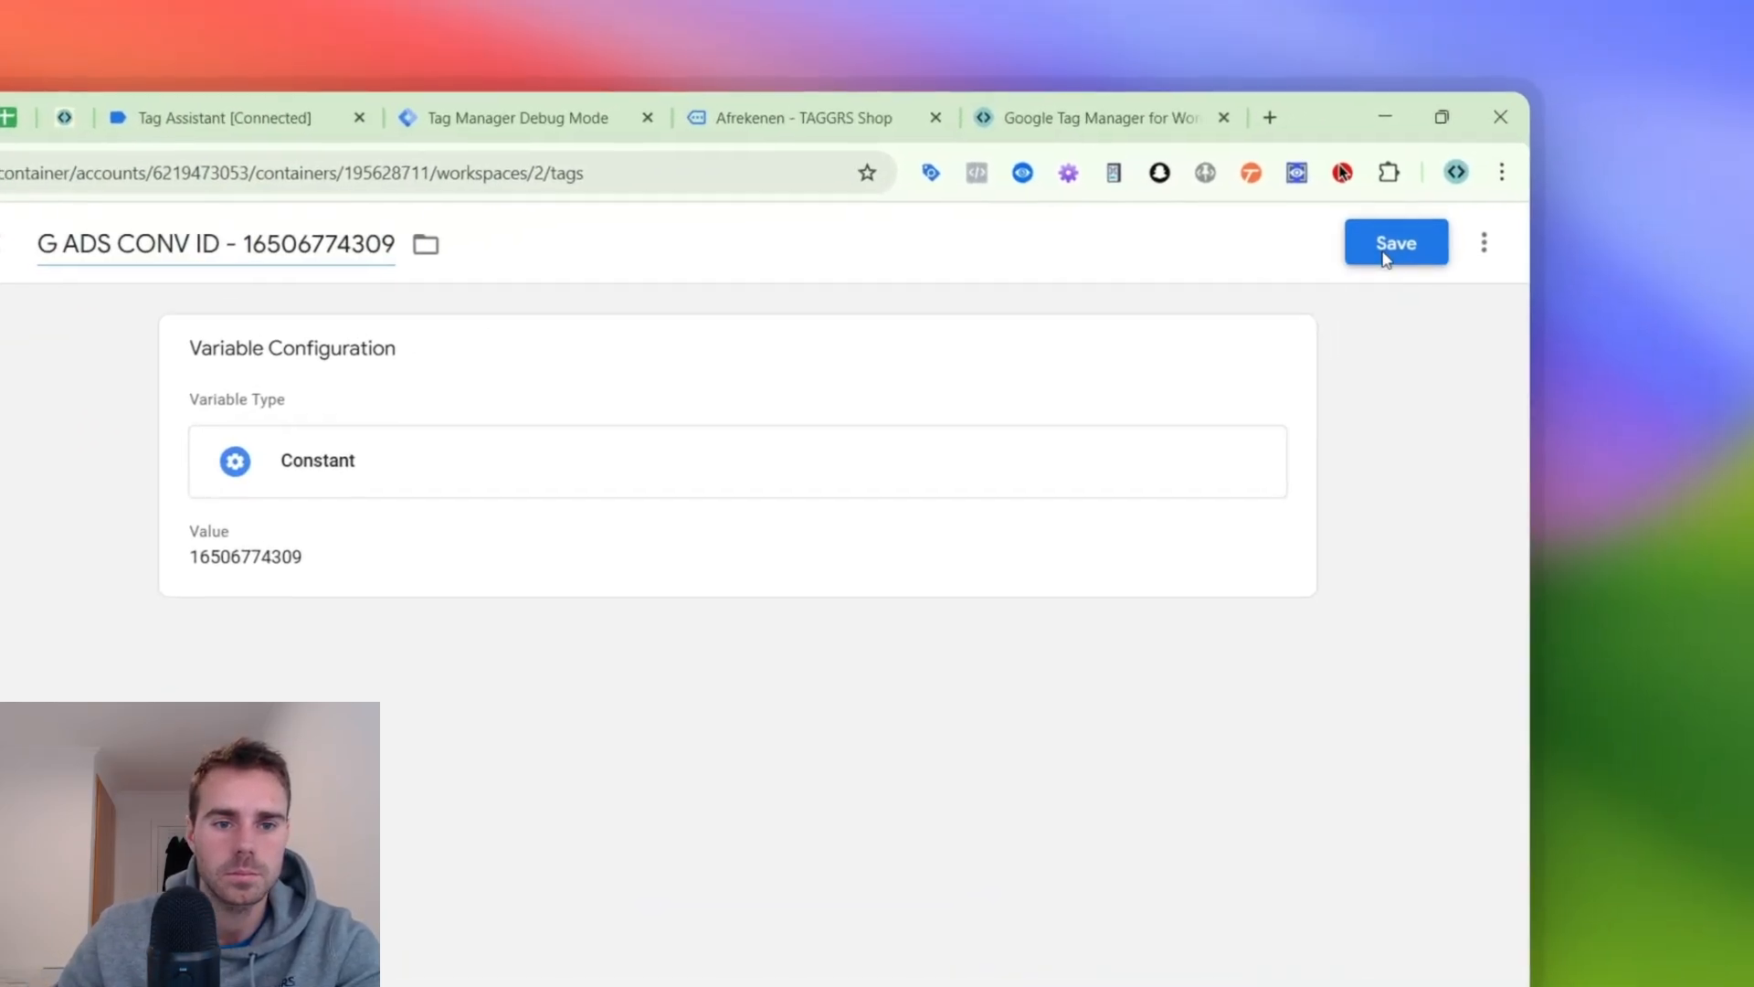
left_click(1560, 146)
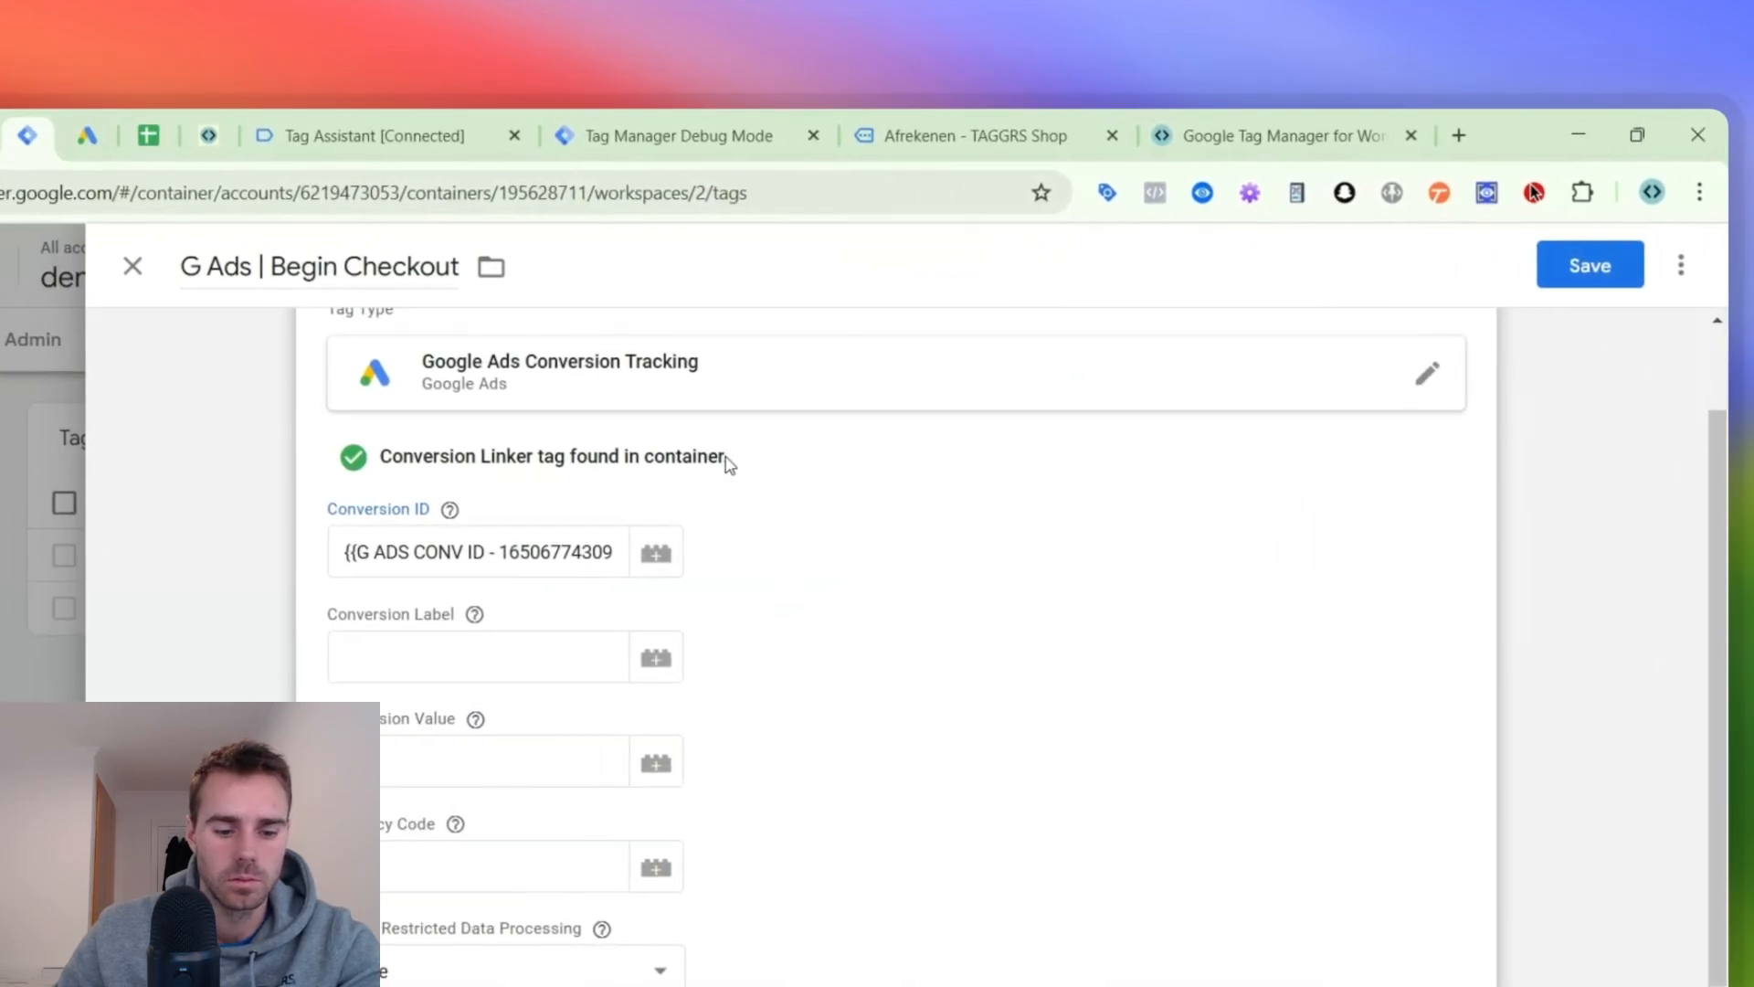
- Paste the copied label into the tag's Conversion Label field and start a new variable for Conversion Value
left_click(585, 641)
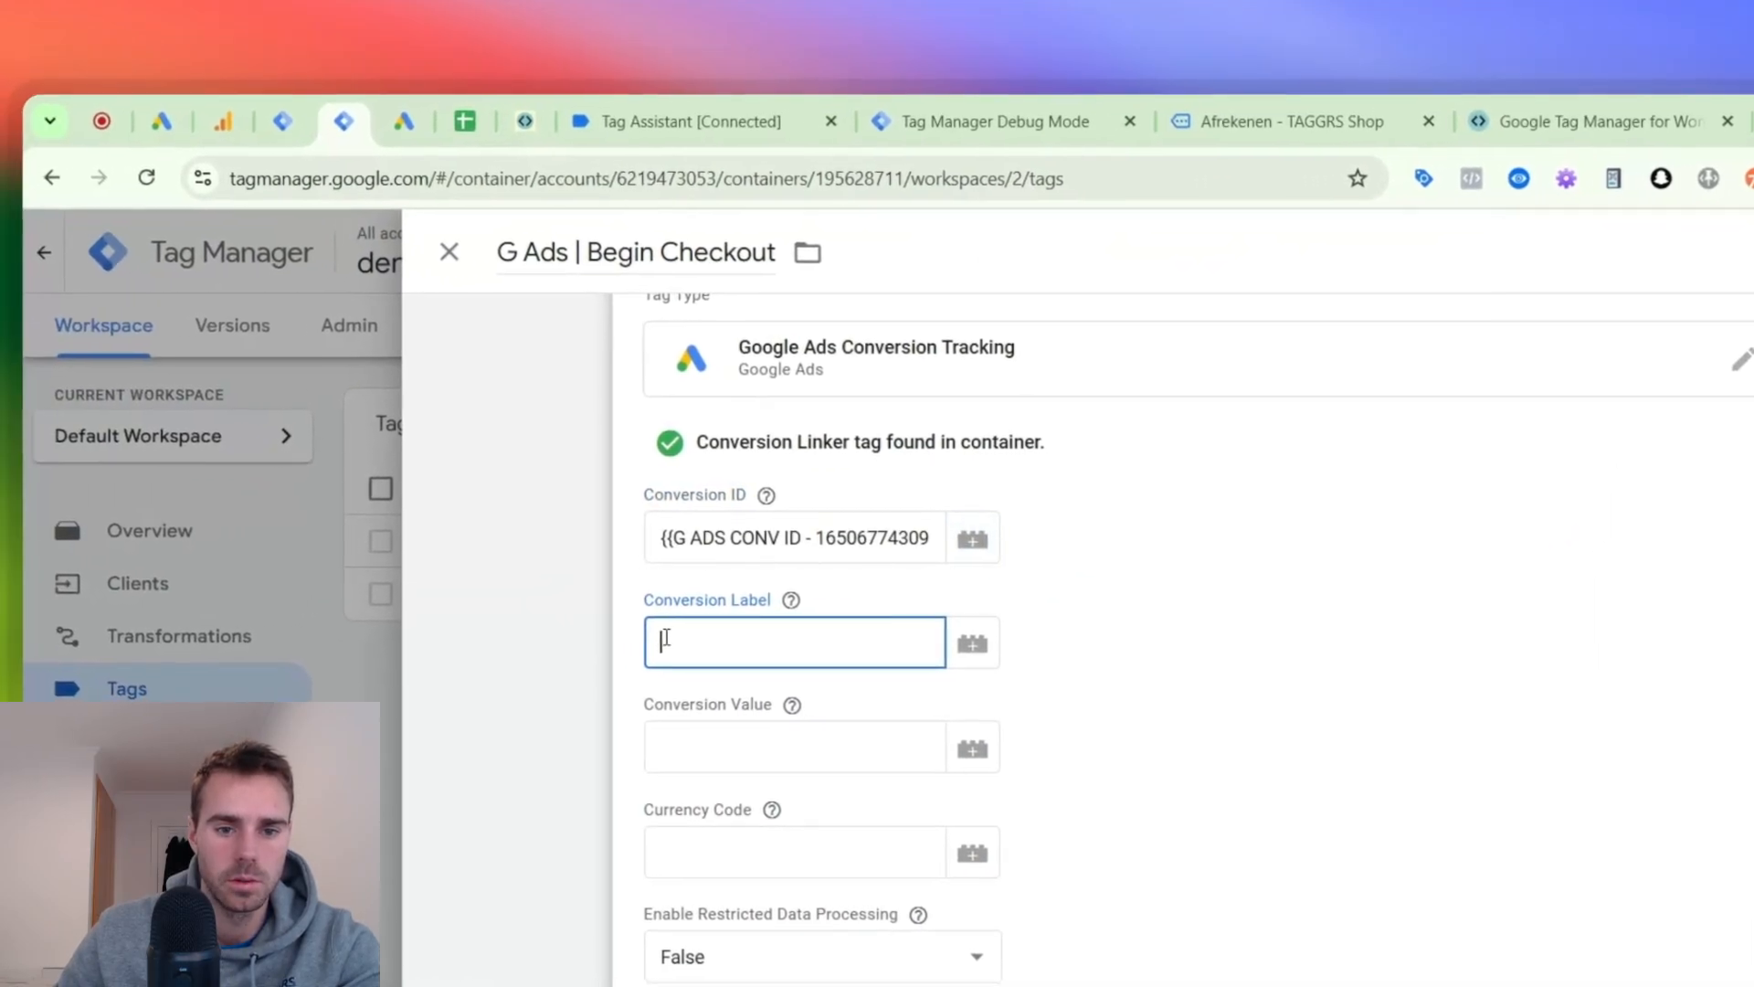
left_click(768, 863)
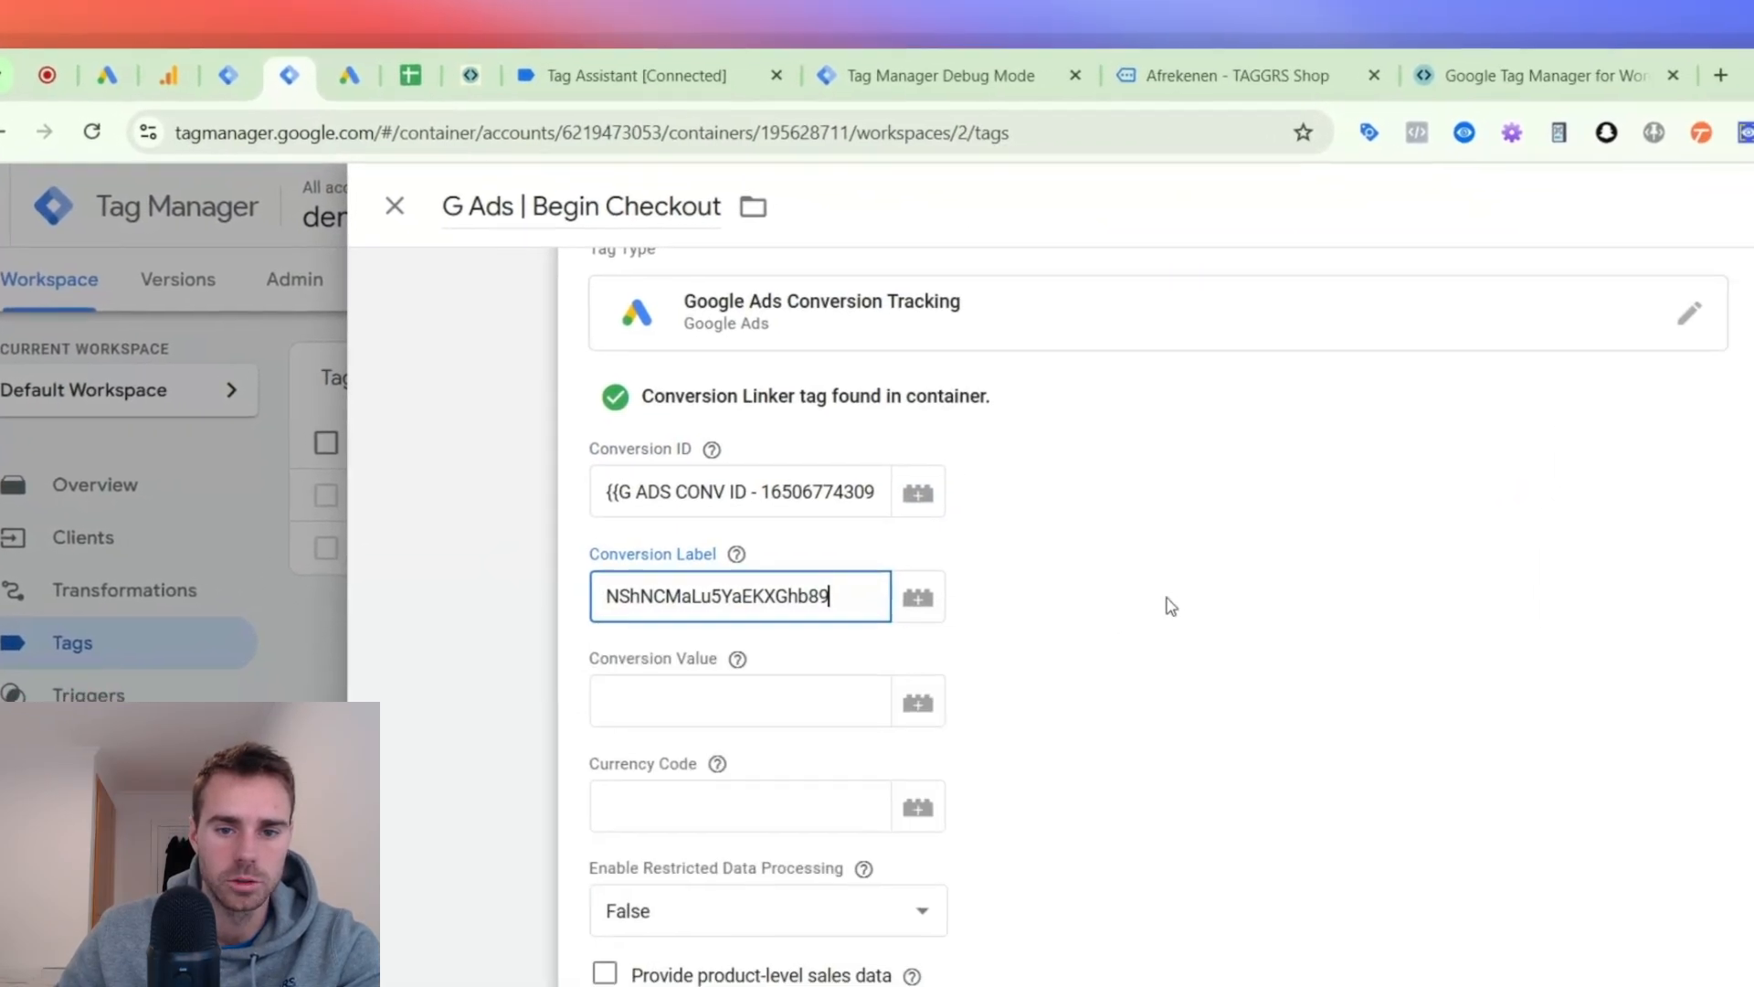
left_click(836, 743)
left_click(901, 644)
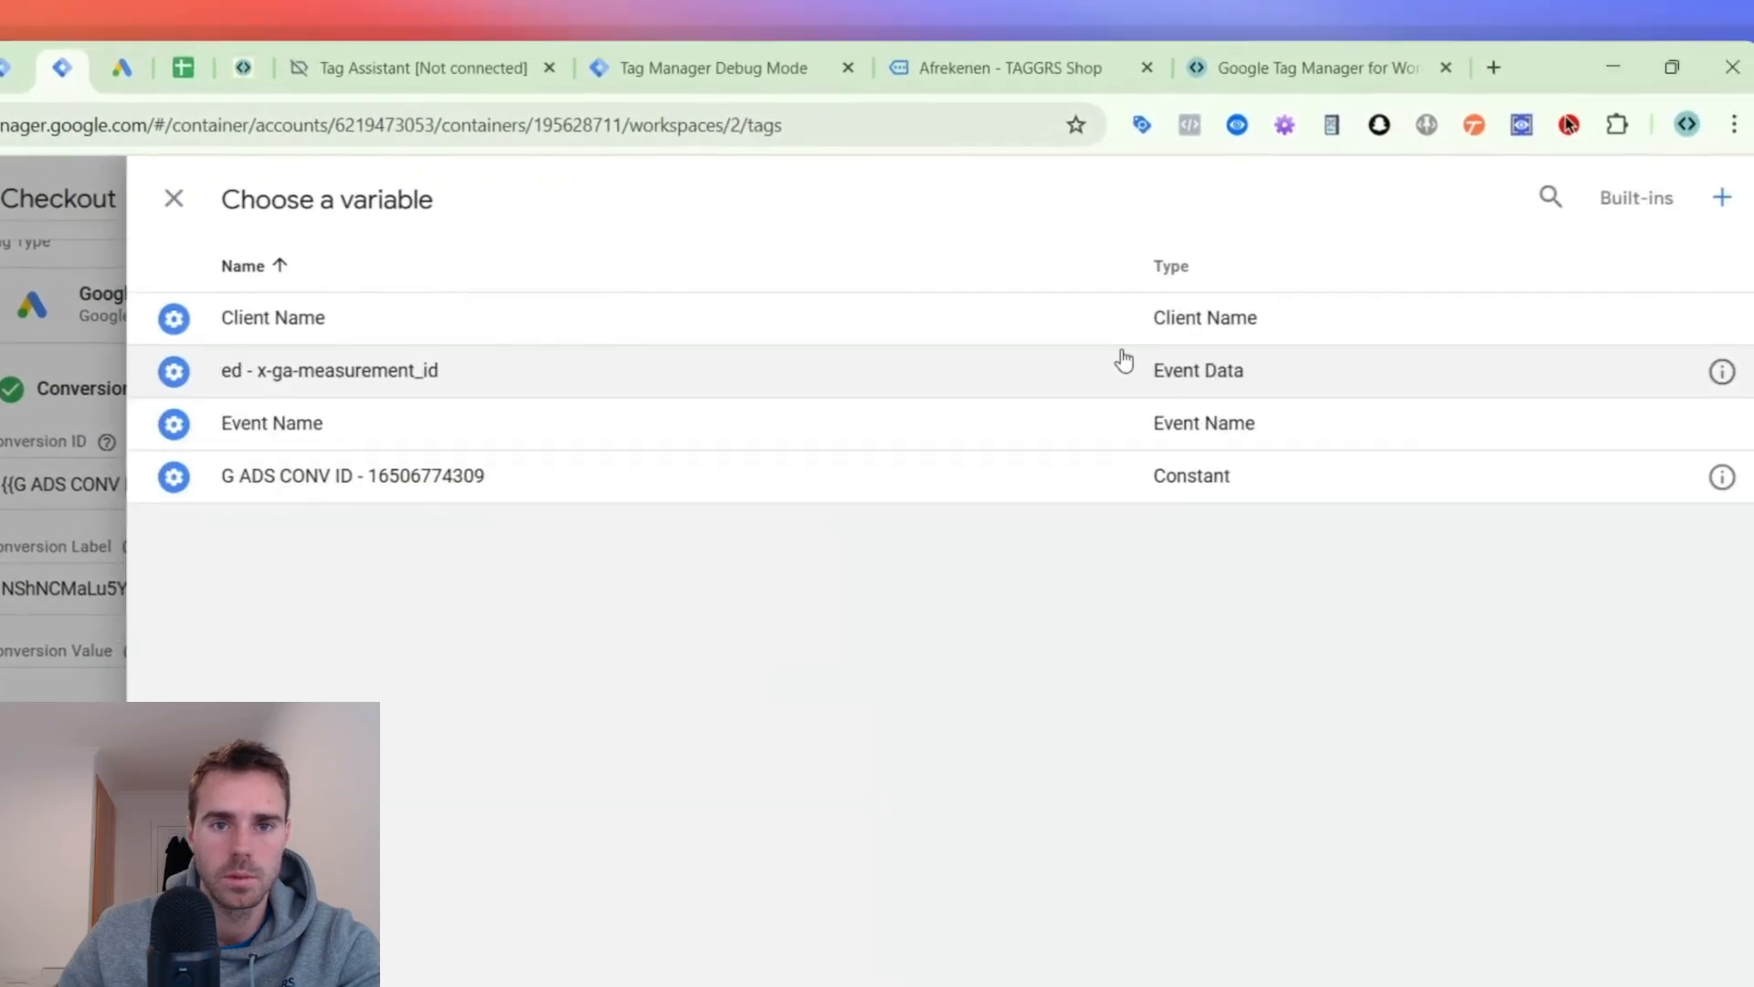
left_click(1474, 259)
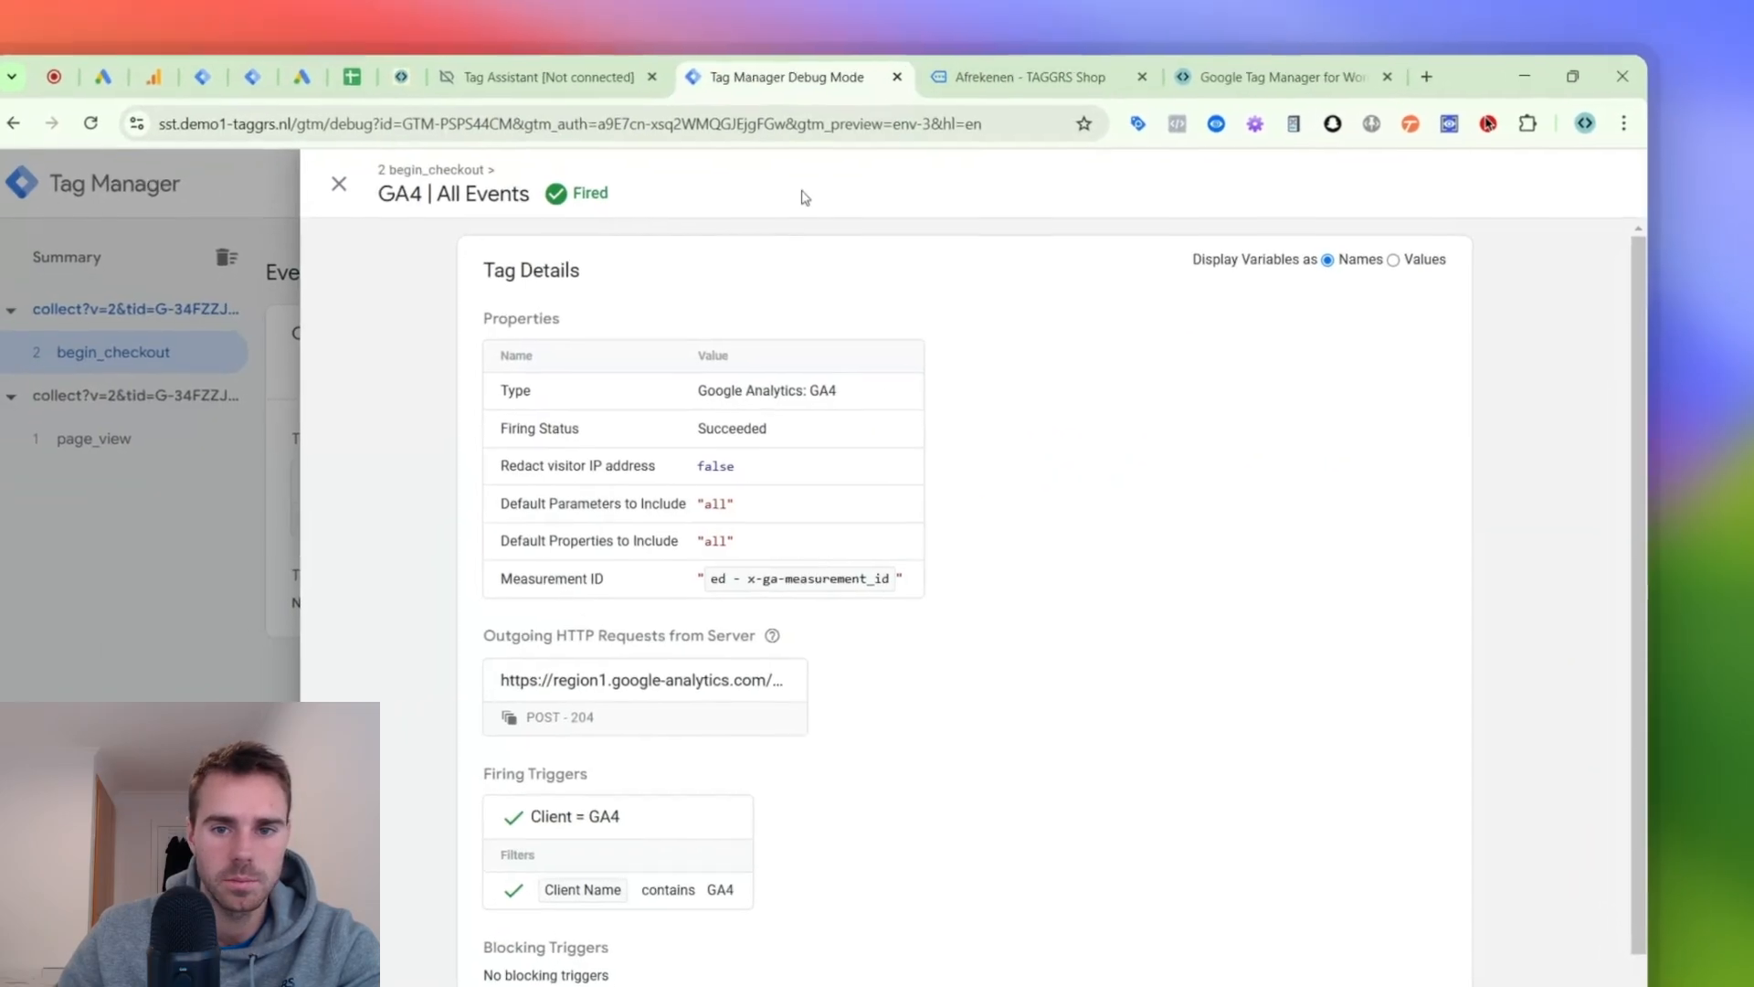
- In the server container's debug preview, find the "value" key in the begin_checkout event data and copy its name
left_click(359, 491)
left_click(1297, 361)
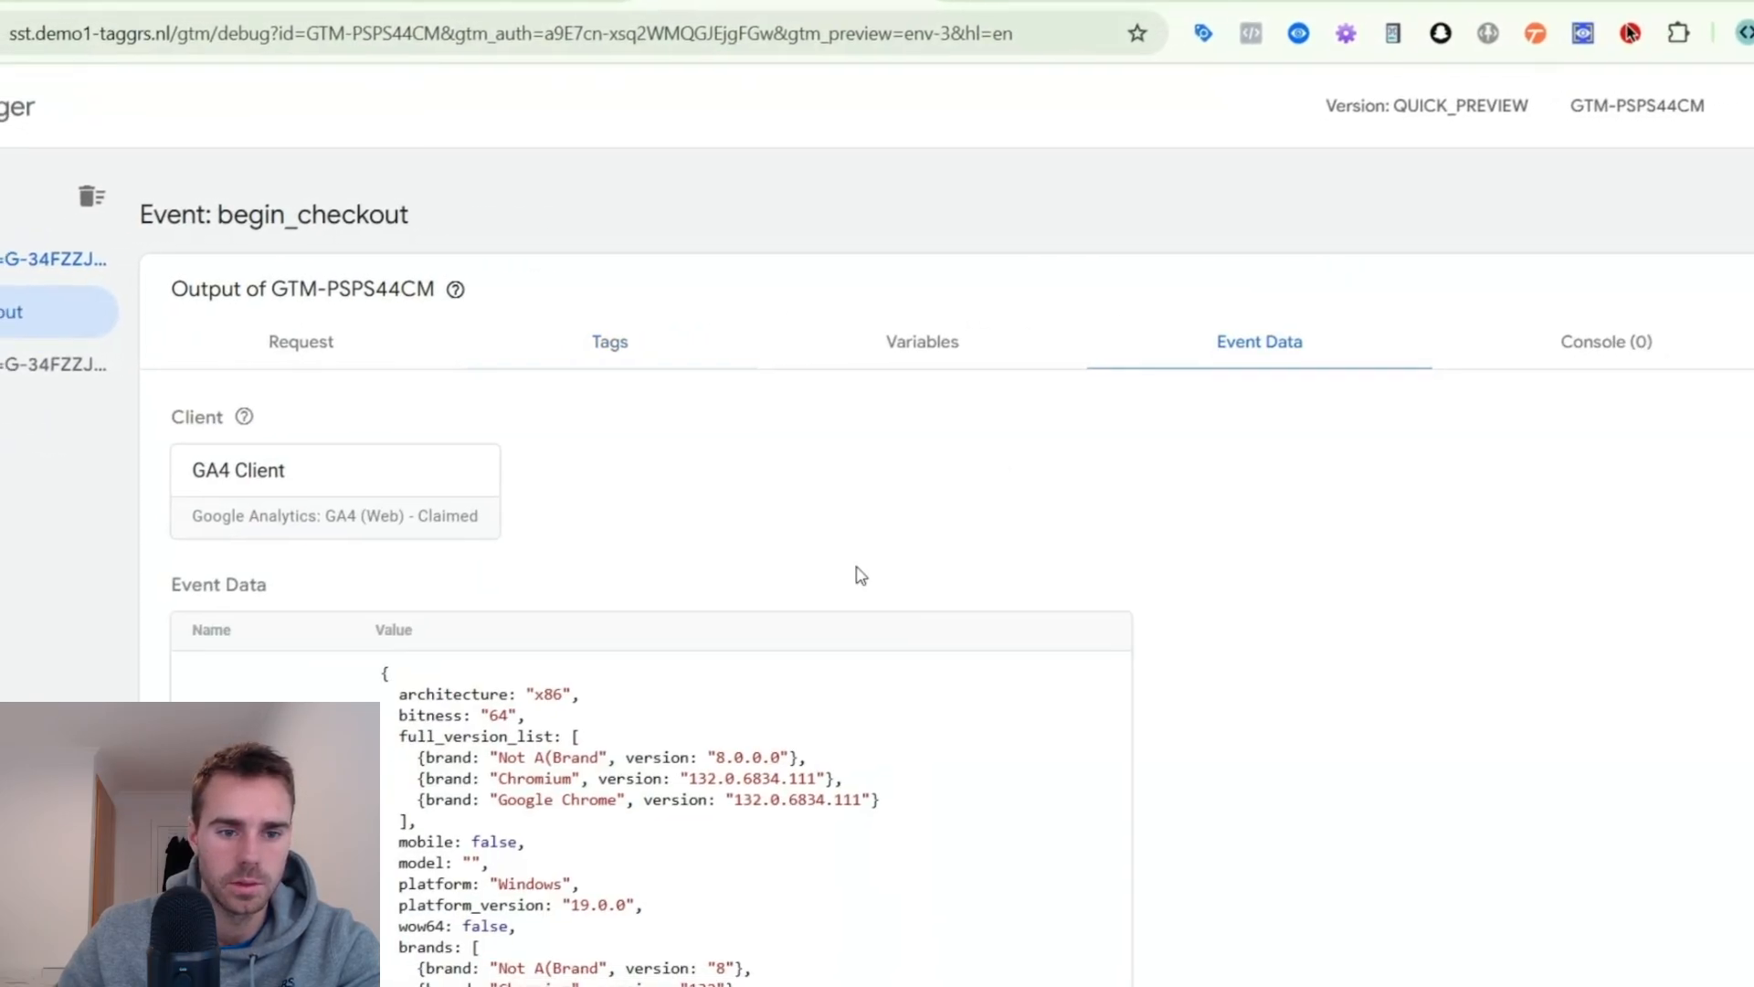
scroll(923, 633, "down", 10)
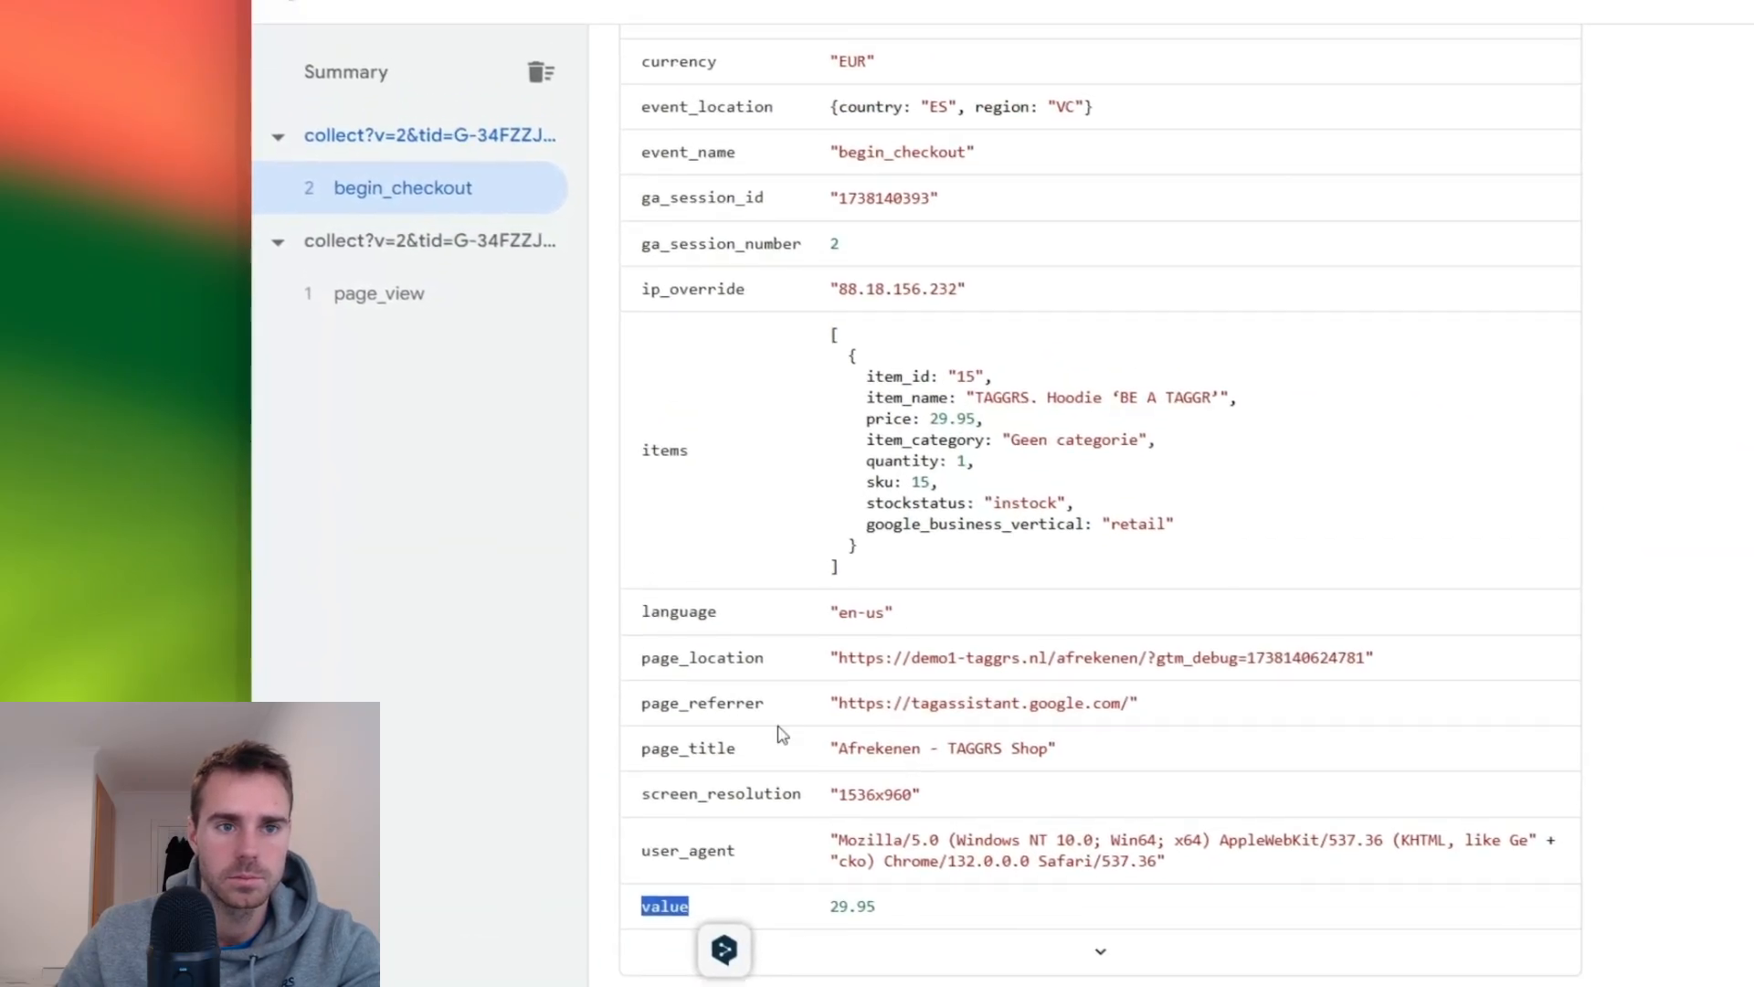
- Return to the new variable, name it "ed - value" and choose the Event Data variable type
left_click(875, 36)
left_click(555, 133)
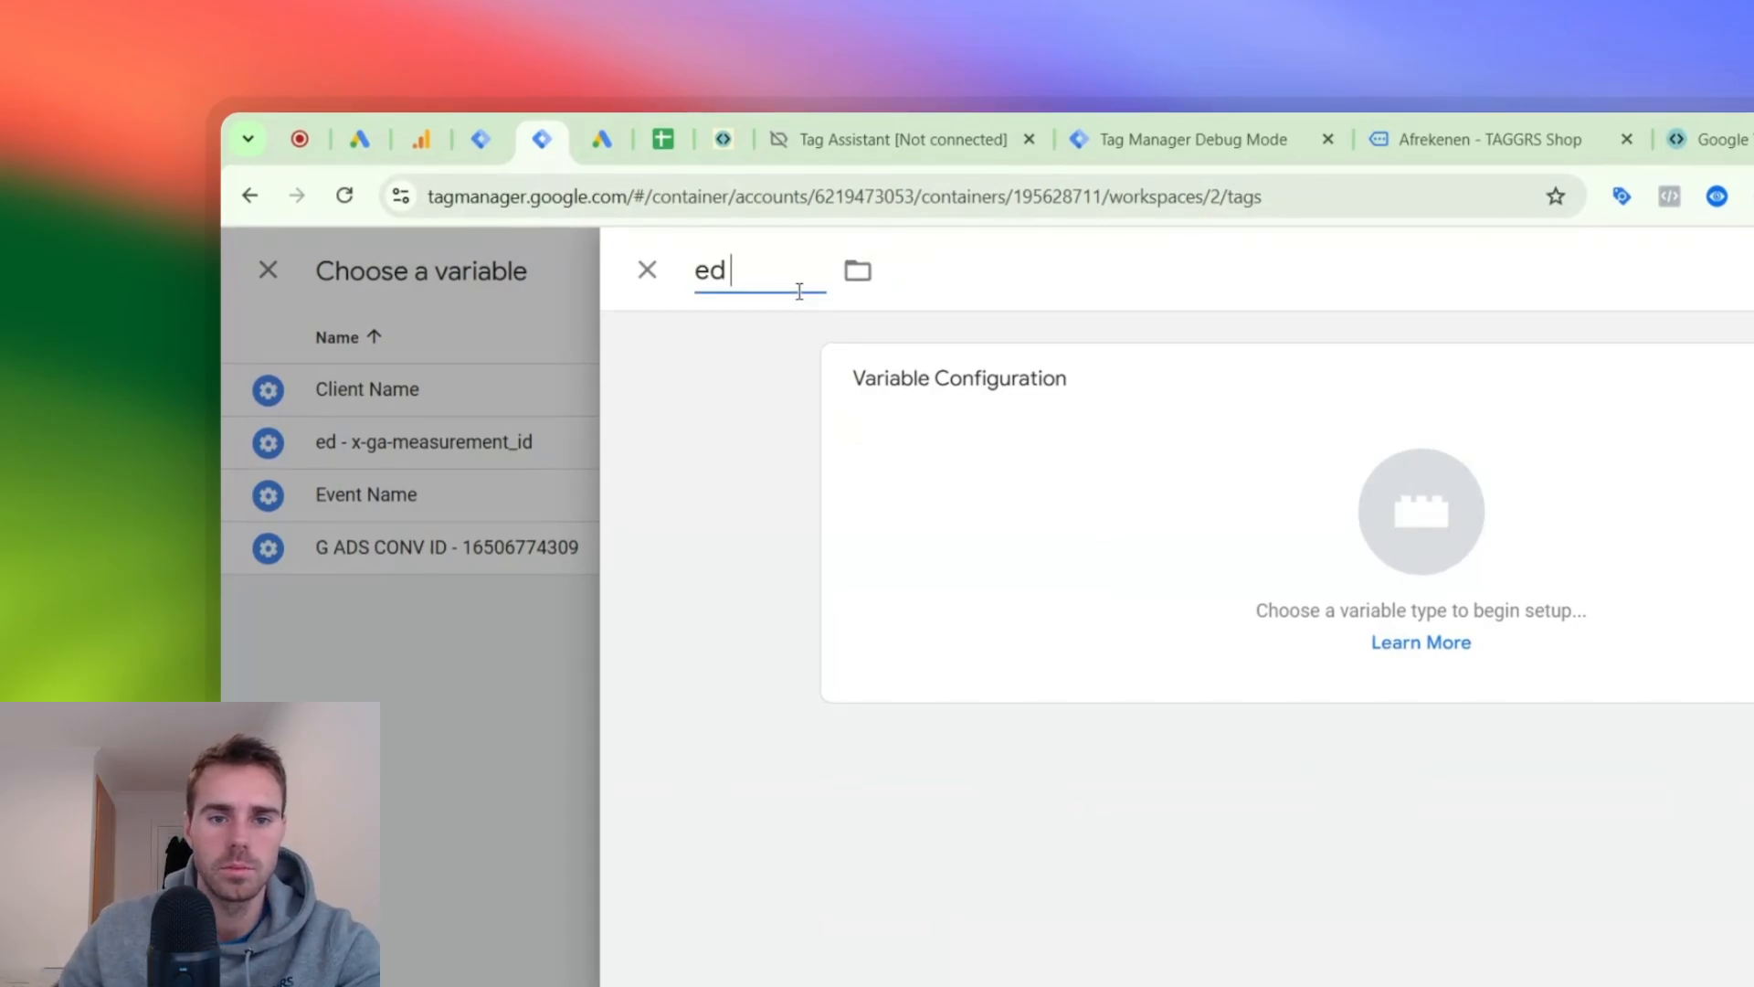
left_click(858, 377)
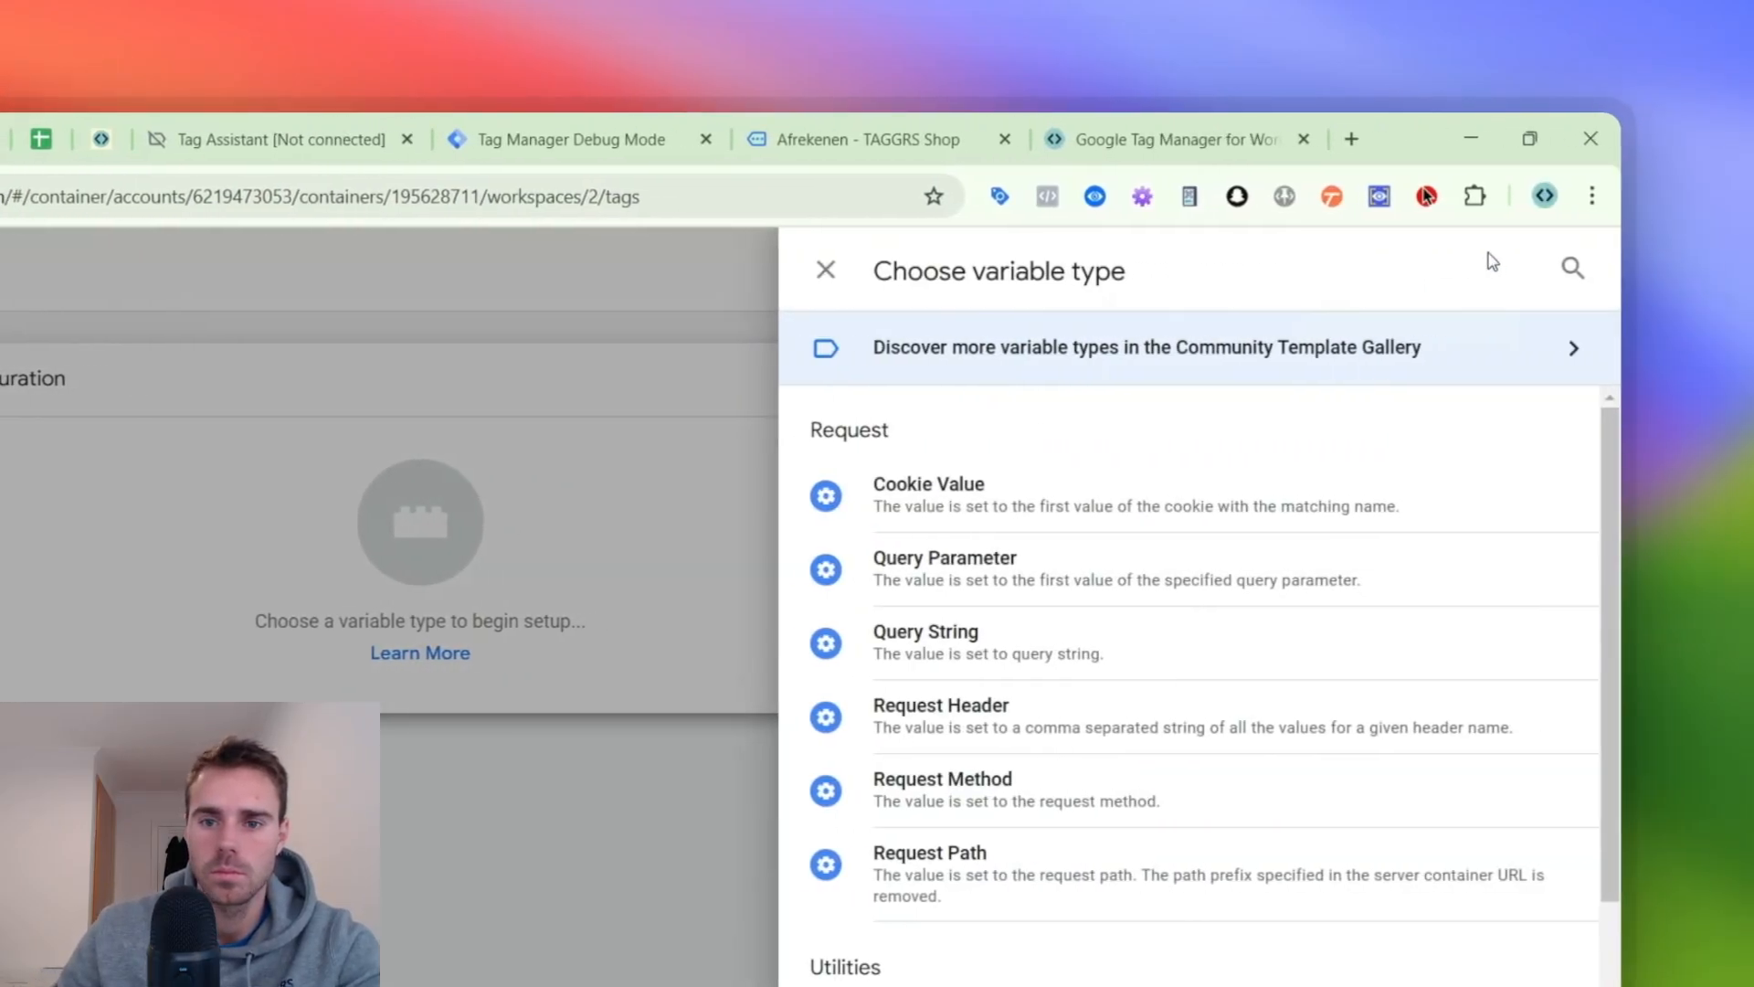
left_click(1570, 266)
type("EVE")
left_click(914, 565)
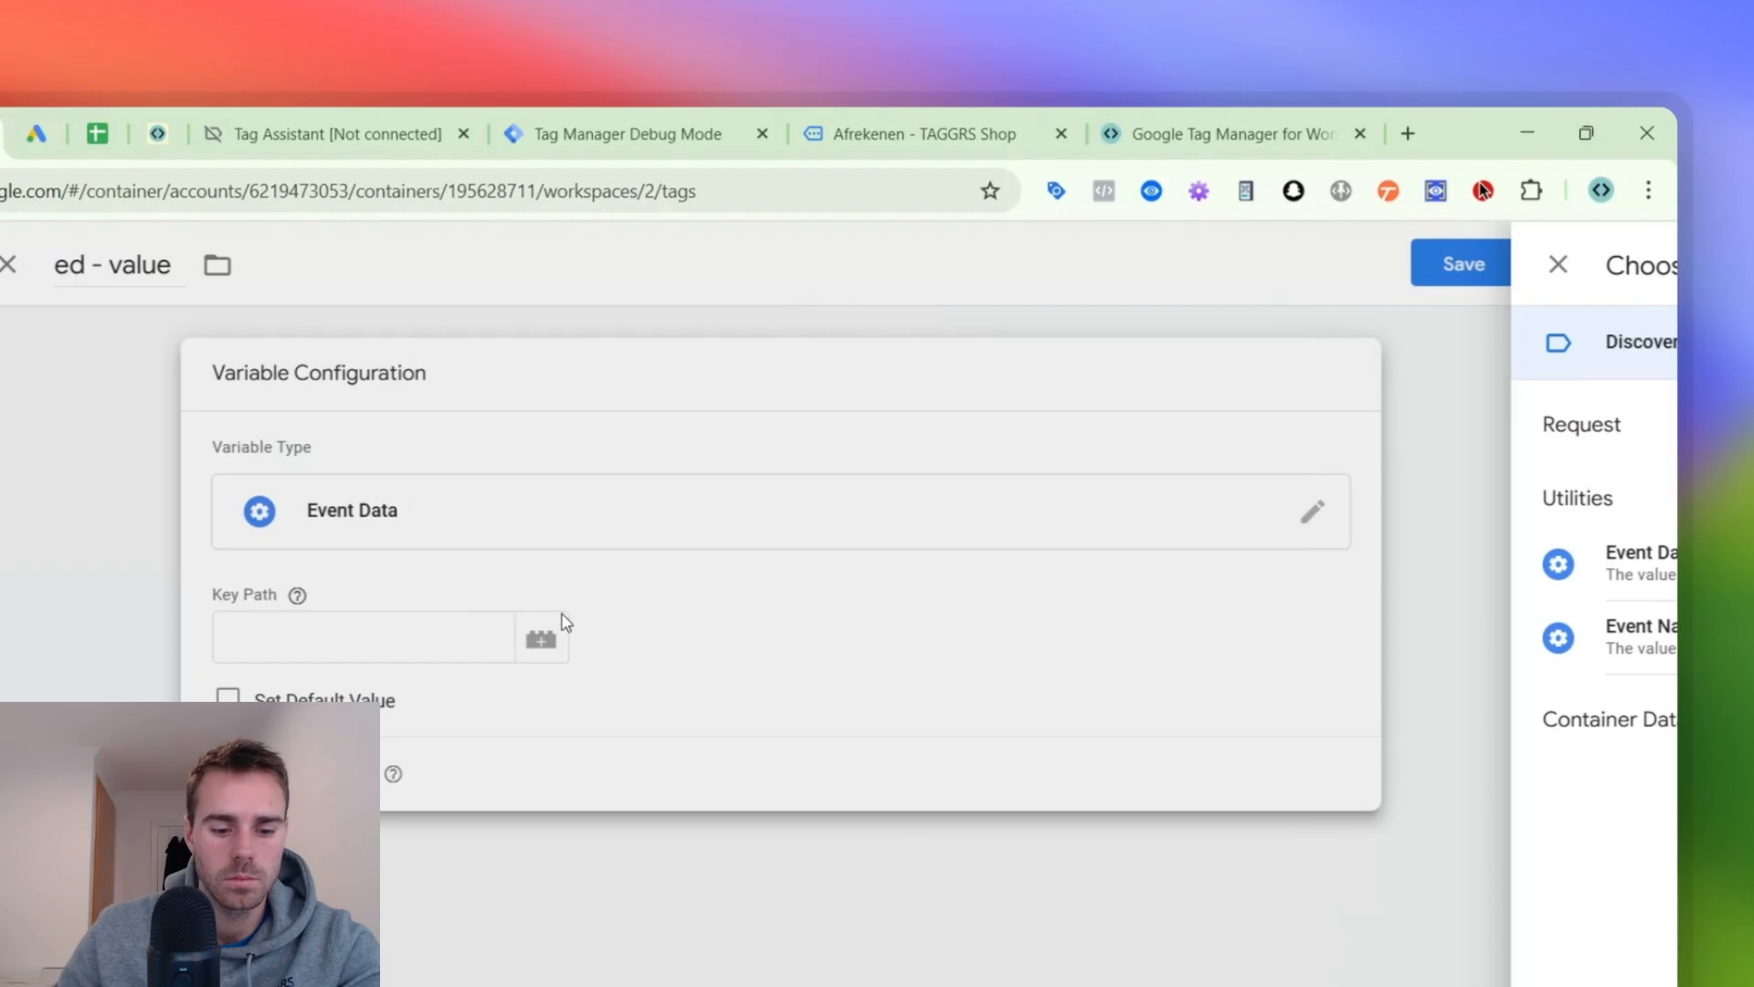
- Set the variable's key path to the copied "value" key and save it for the Conversion Value field
left_click(560, 619)
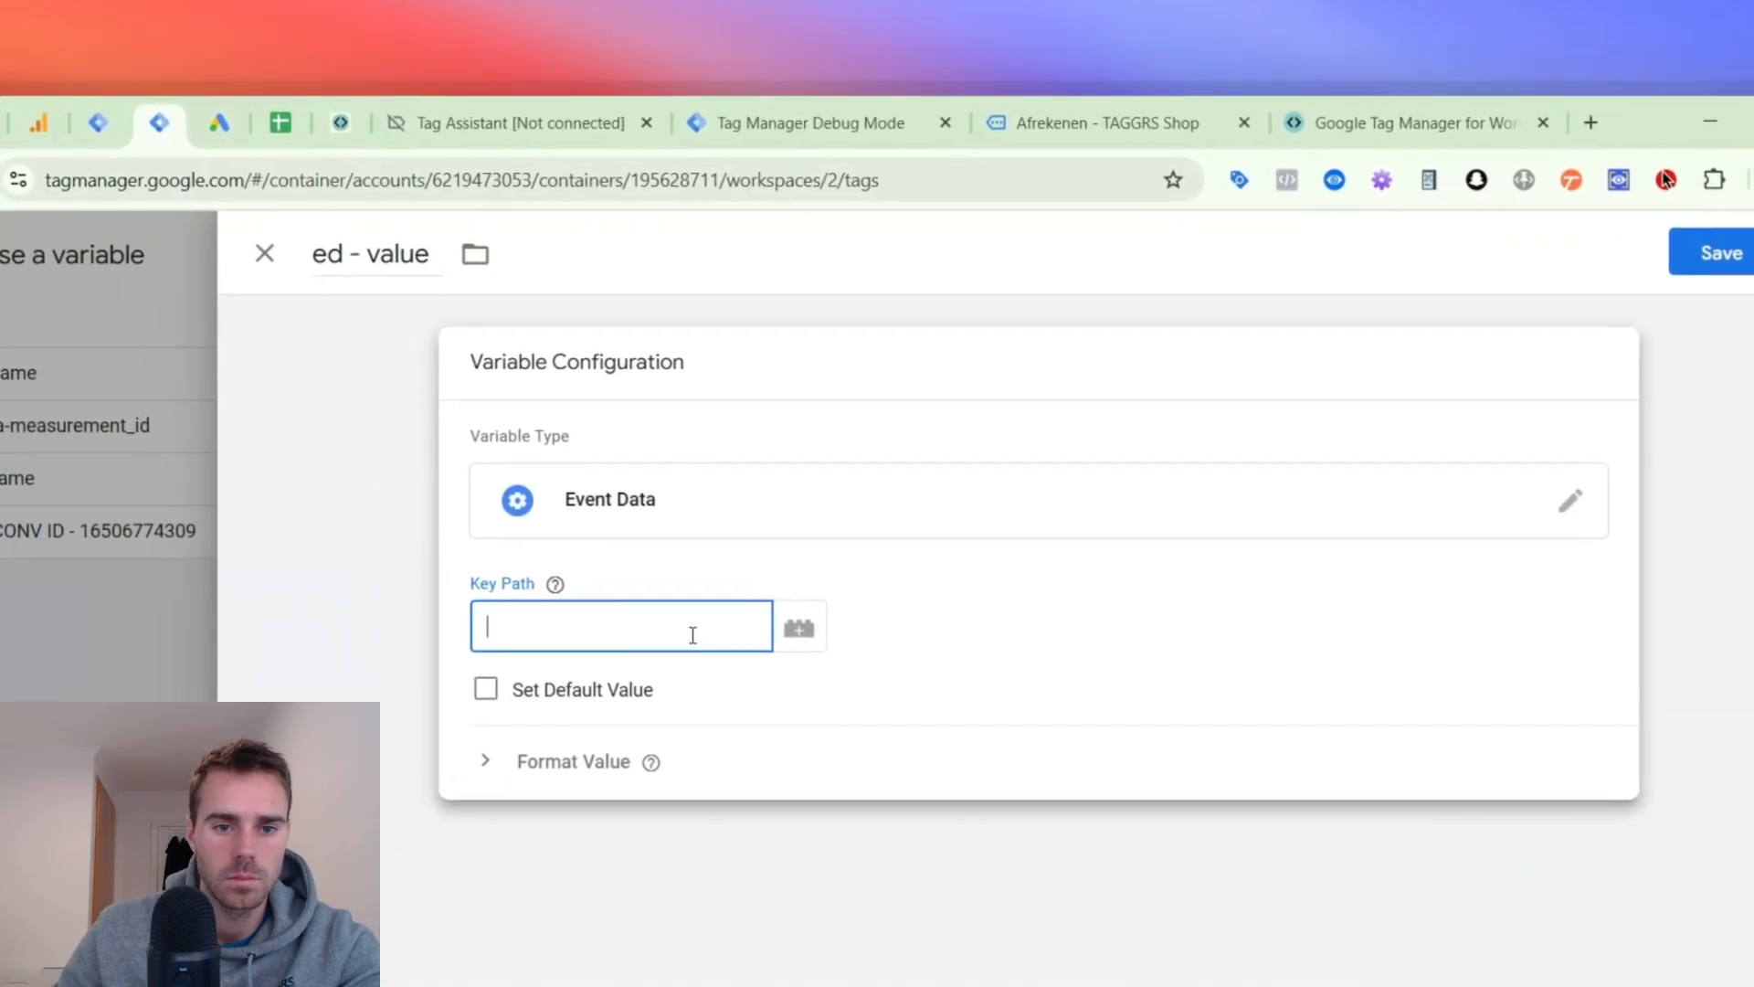
key("super+v")
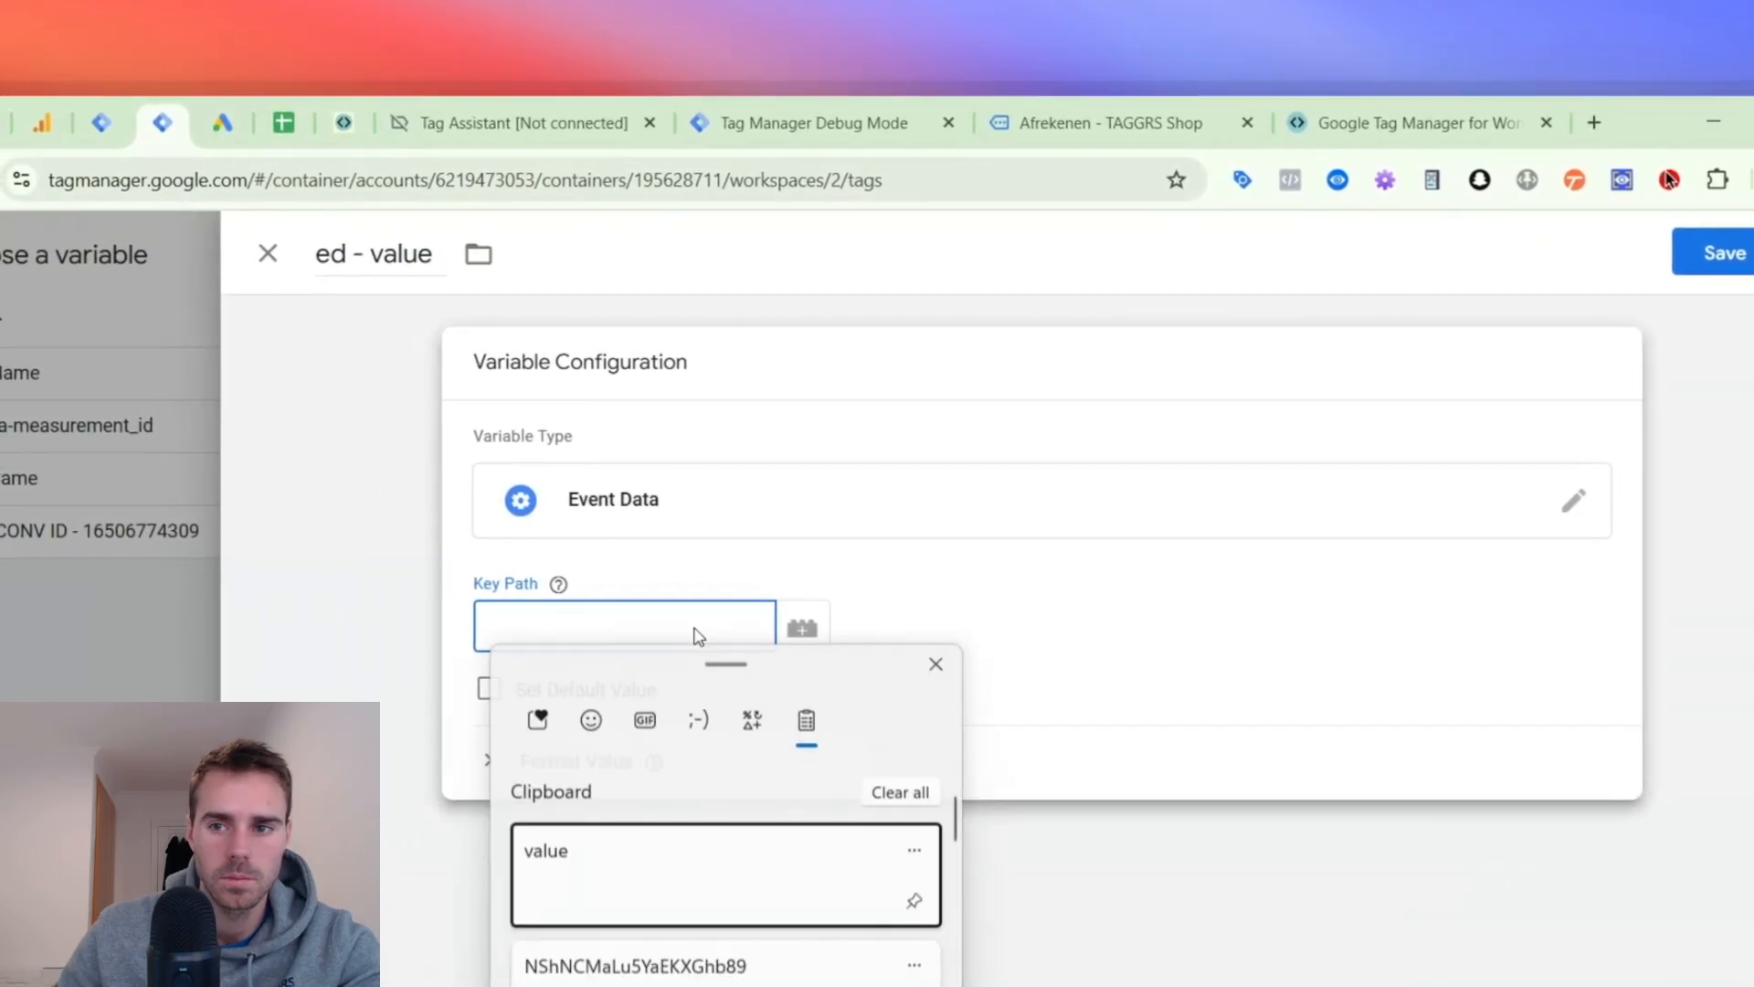
left_click(638, 857)
left_click(1747, 259)
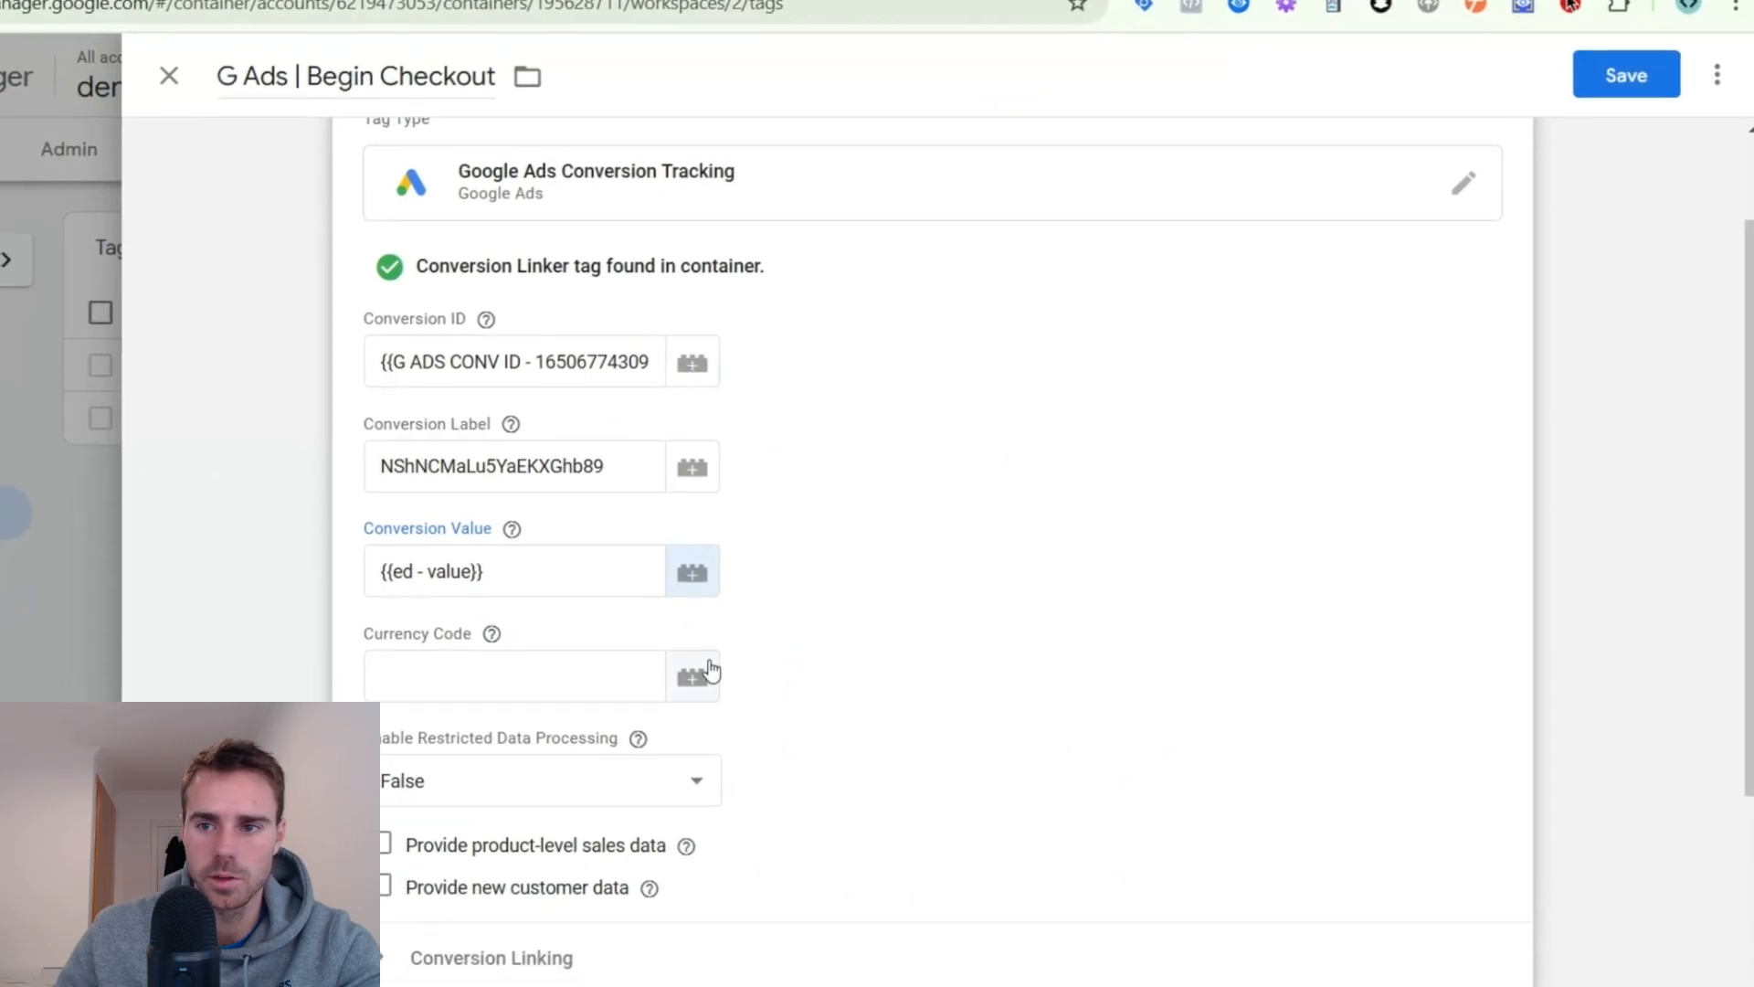
- Create an Event Data variable named "ed - currency" with key path "currency" and save it for the Currency Code field
left_click(428, 866)
left_click(1635, 145)
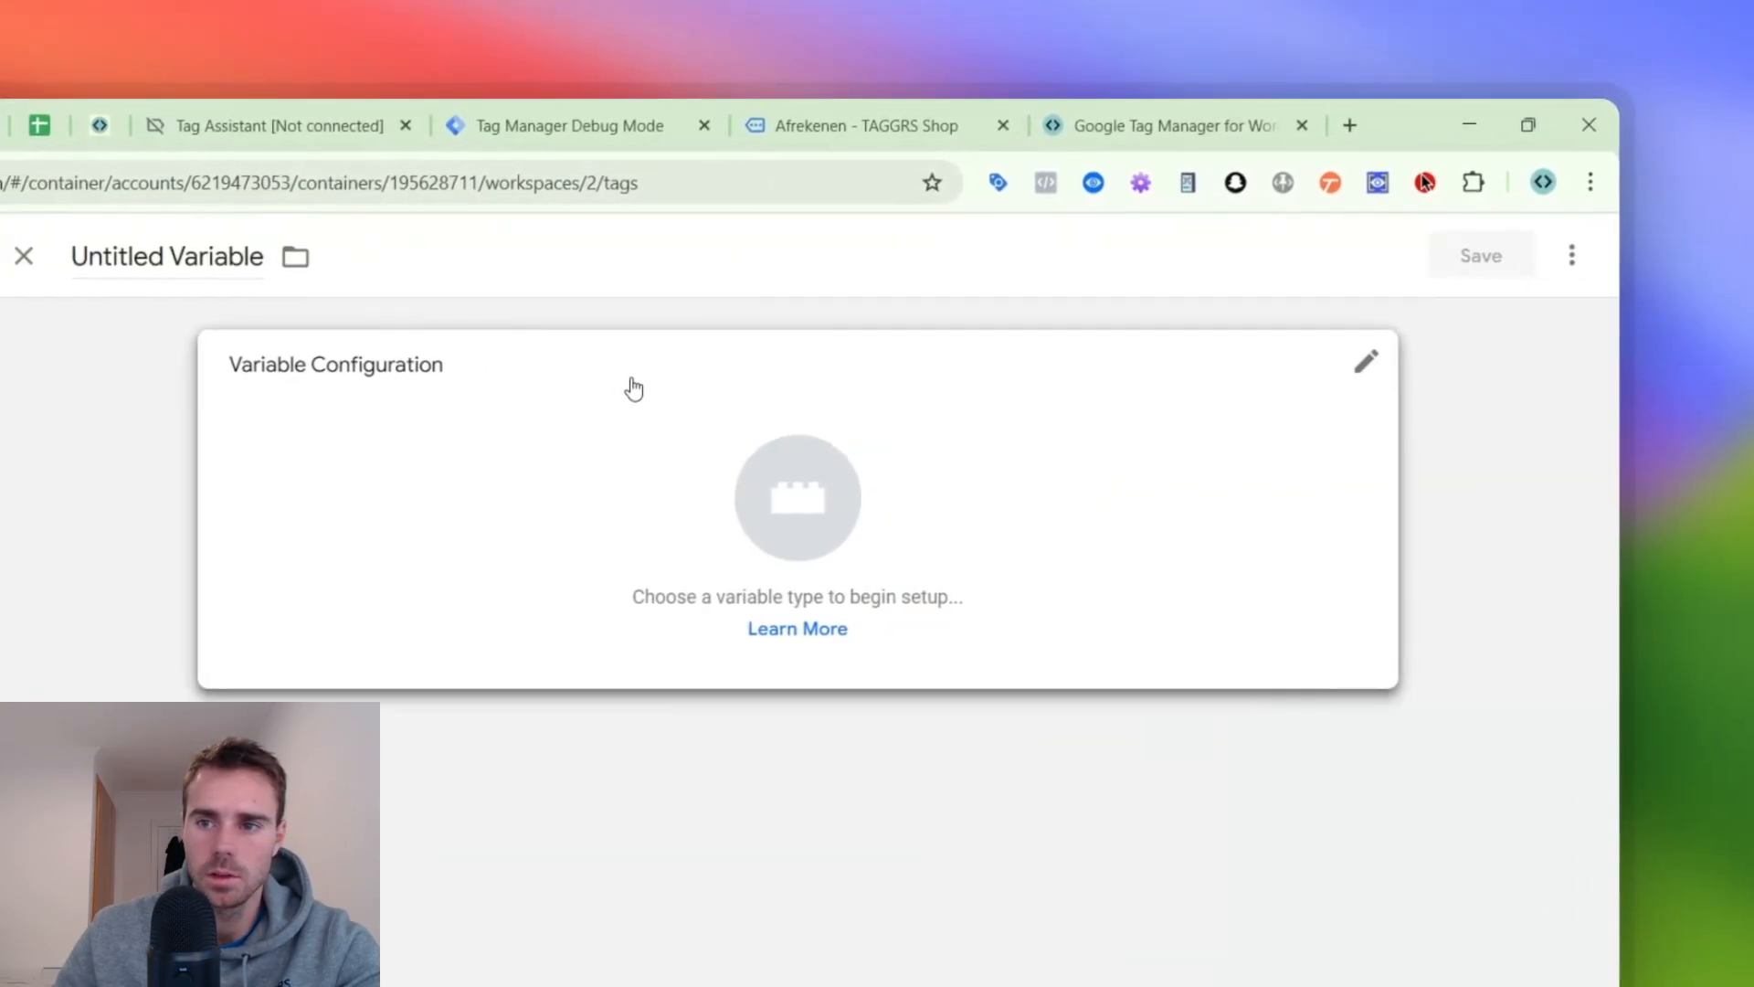
left_click(695, 280)
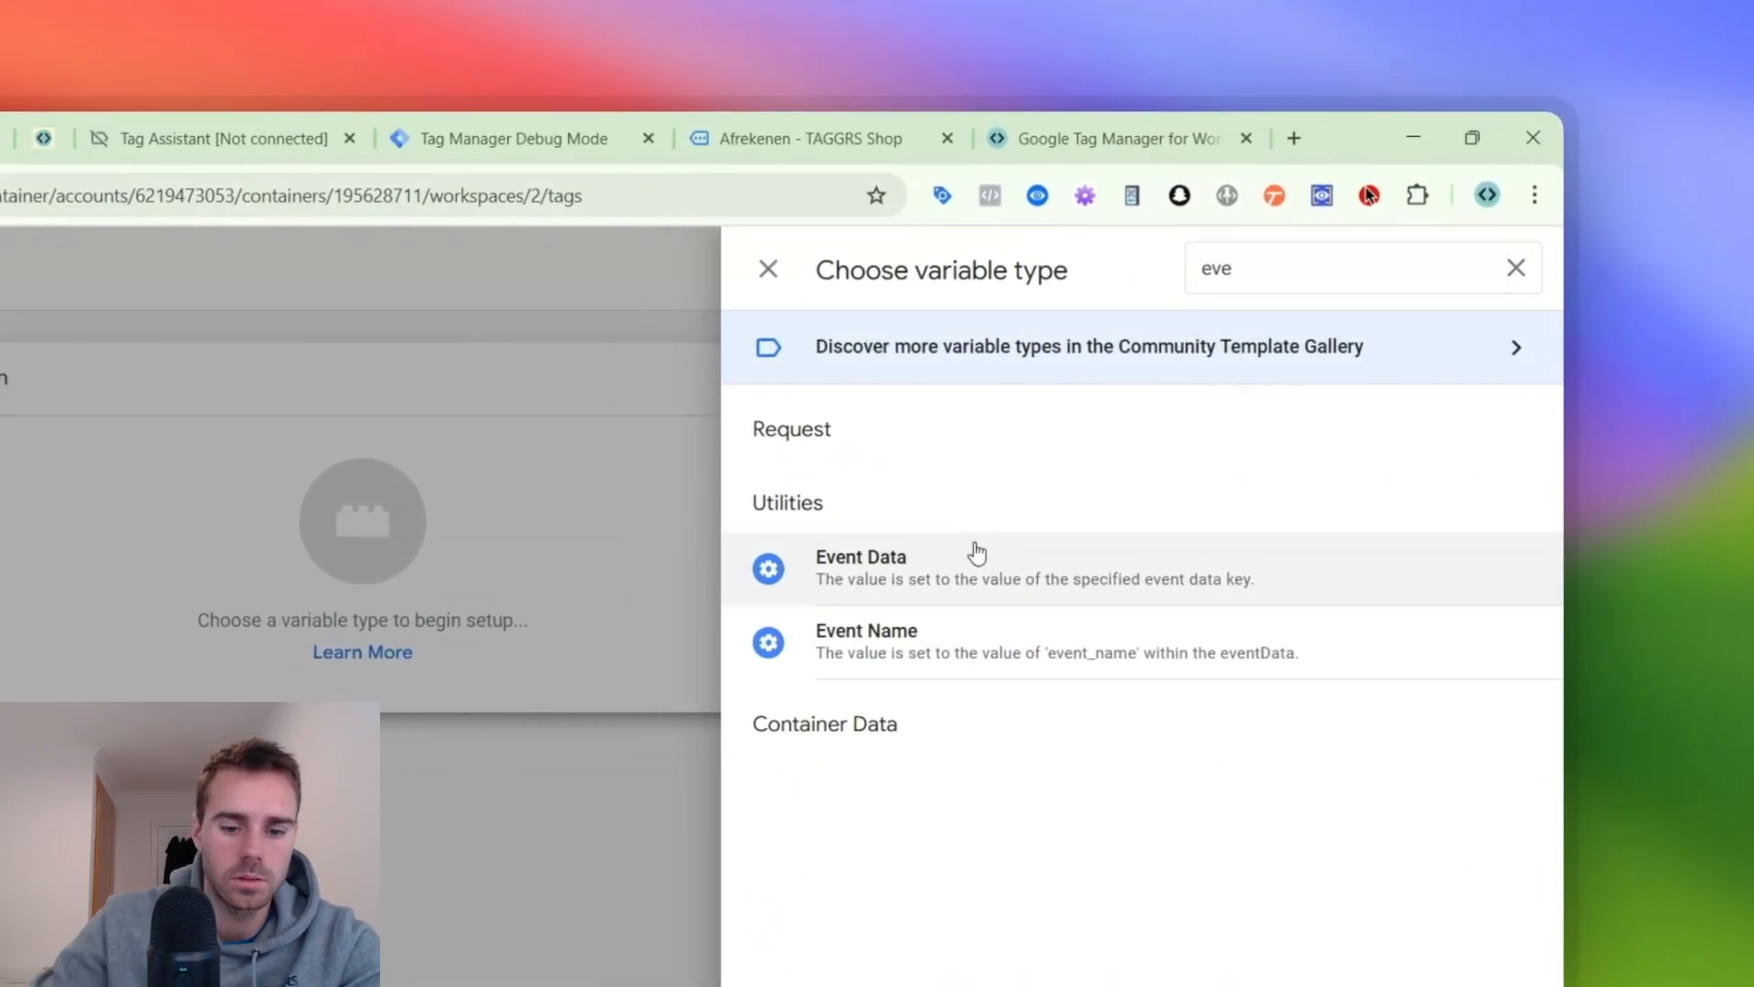
left_click(794, 557)
left_click(661, 567)
type("currency")
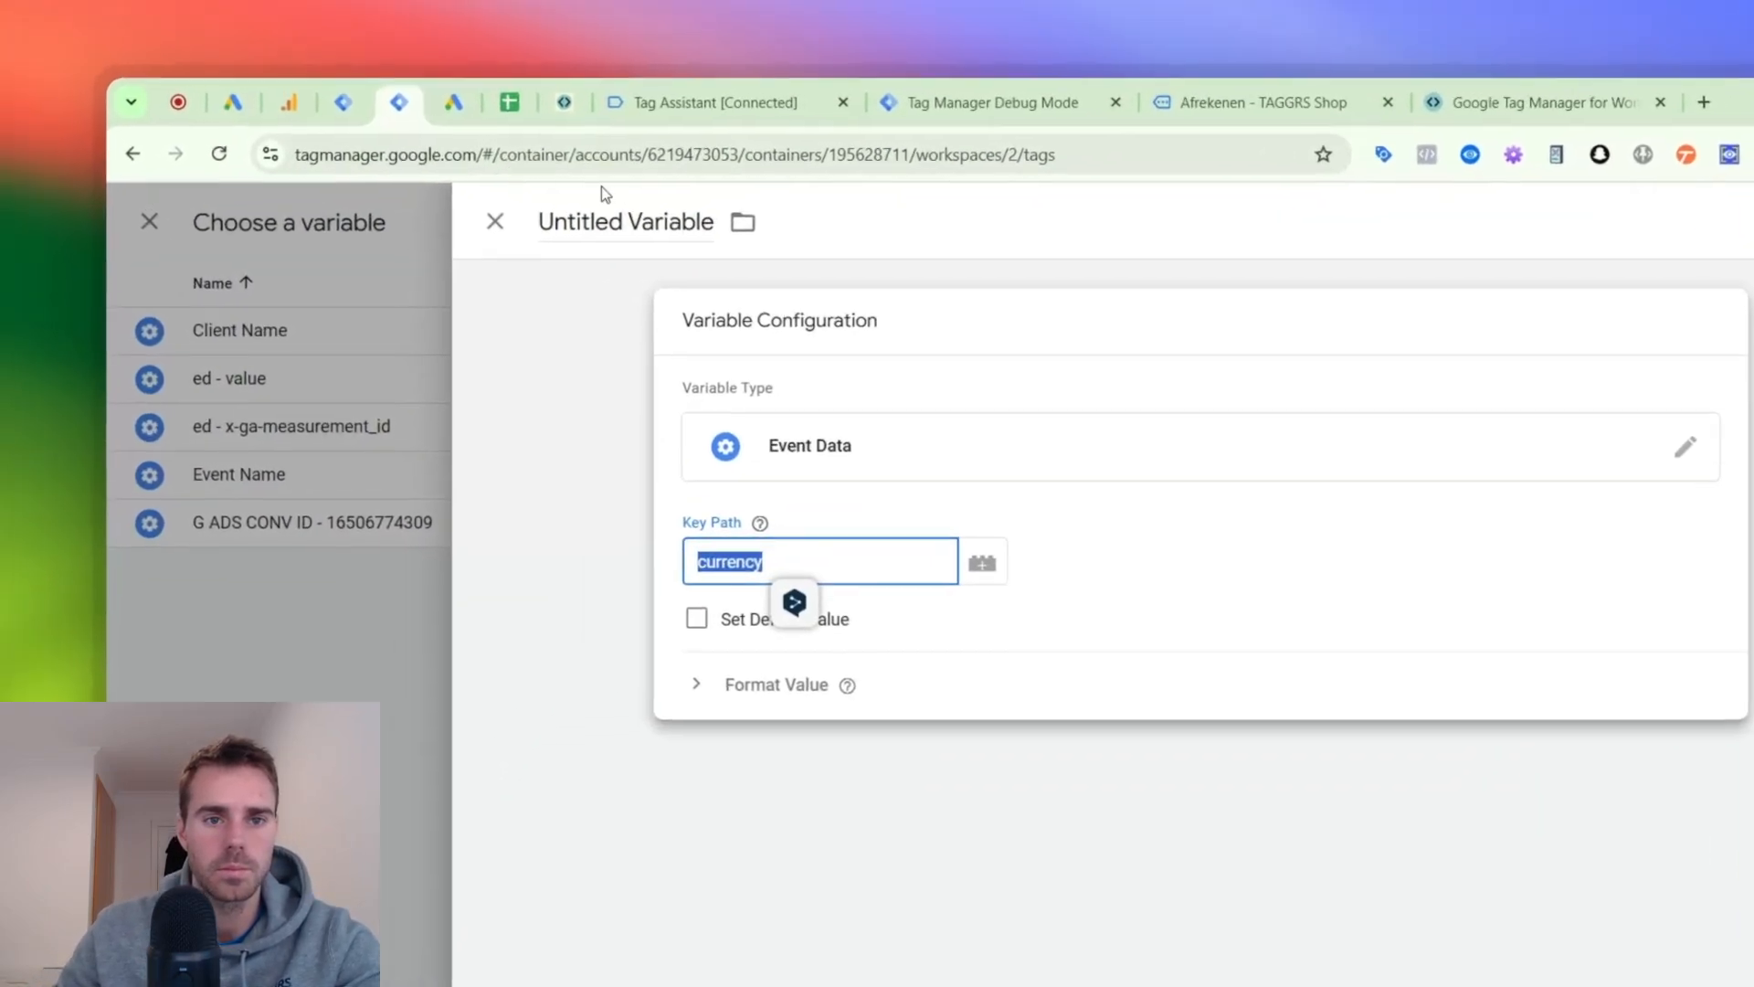
left_click(517, 134)
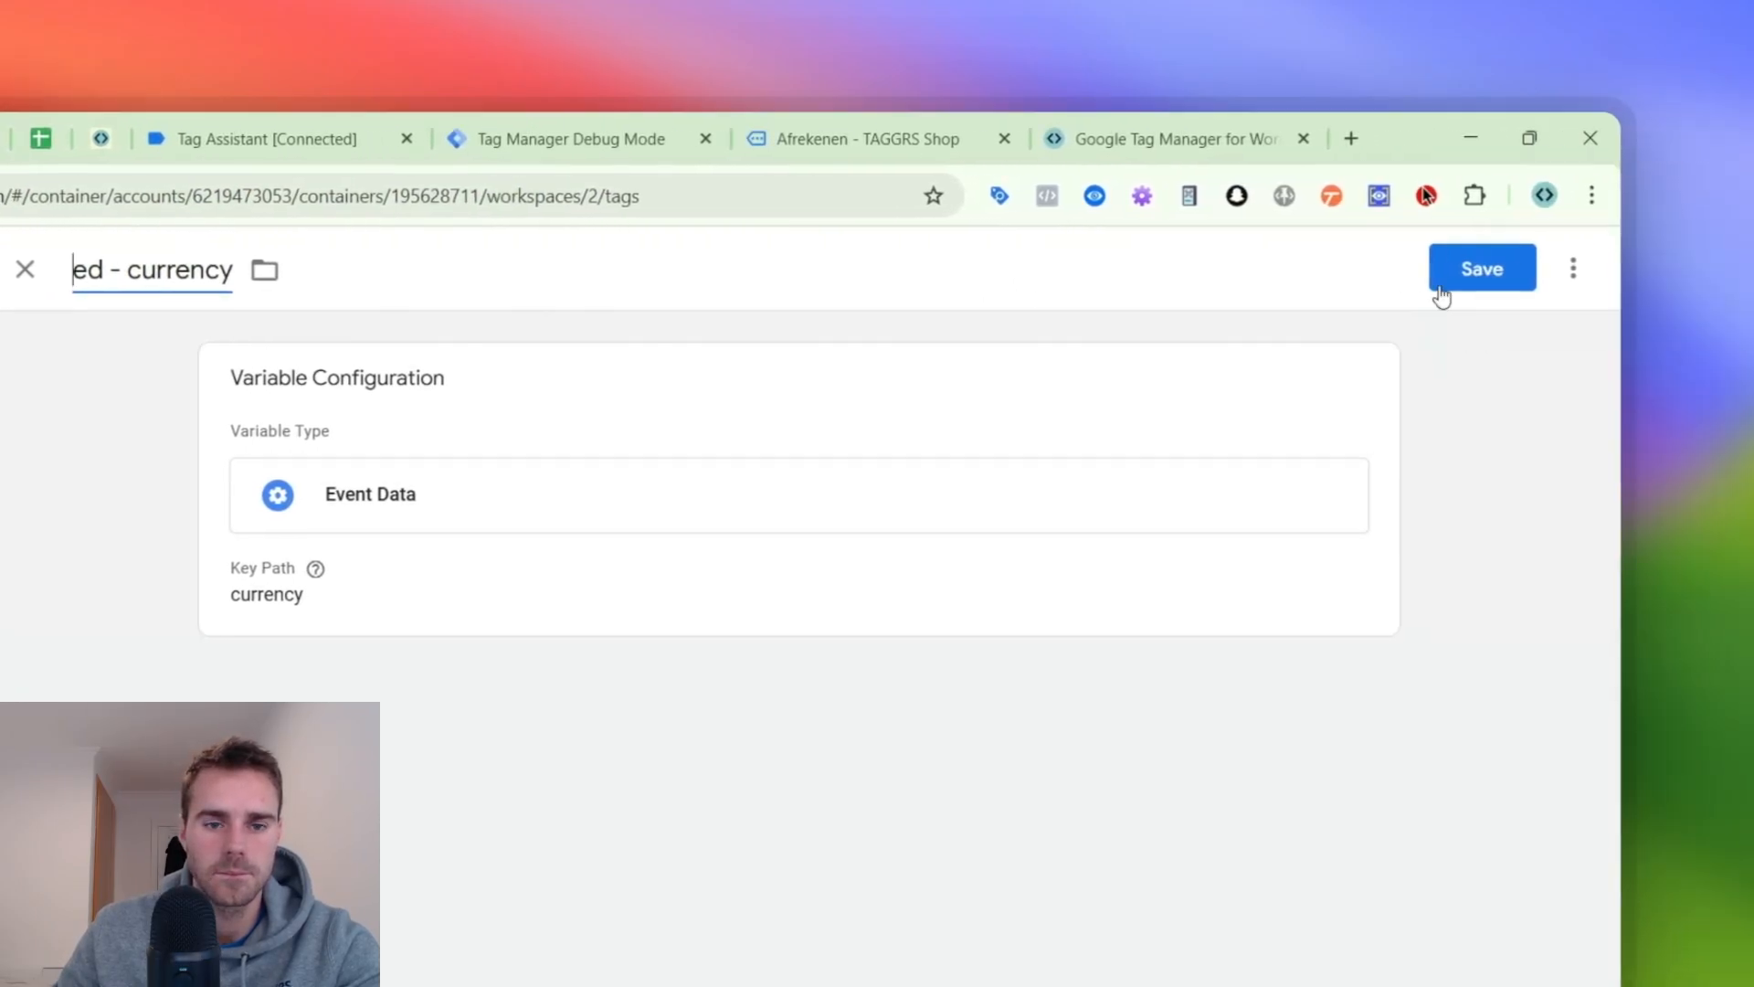
left_click(1445, 286)
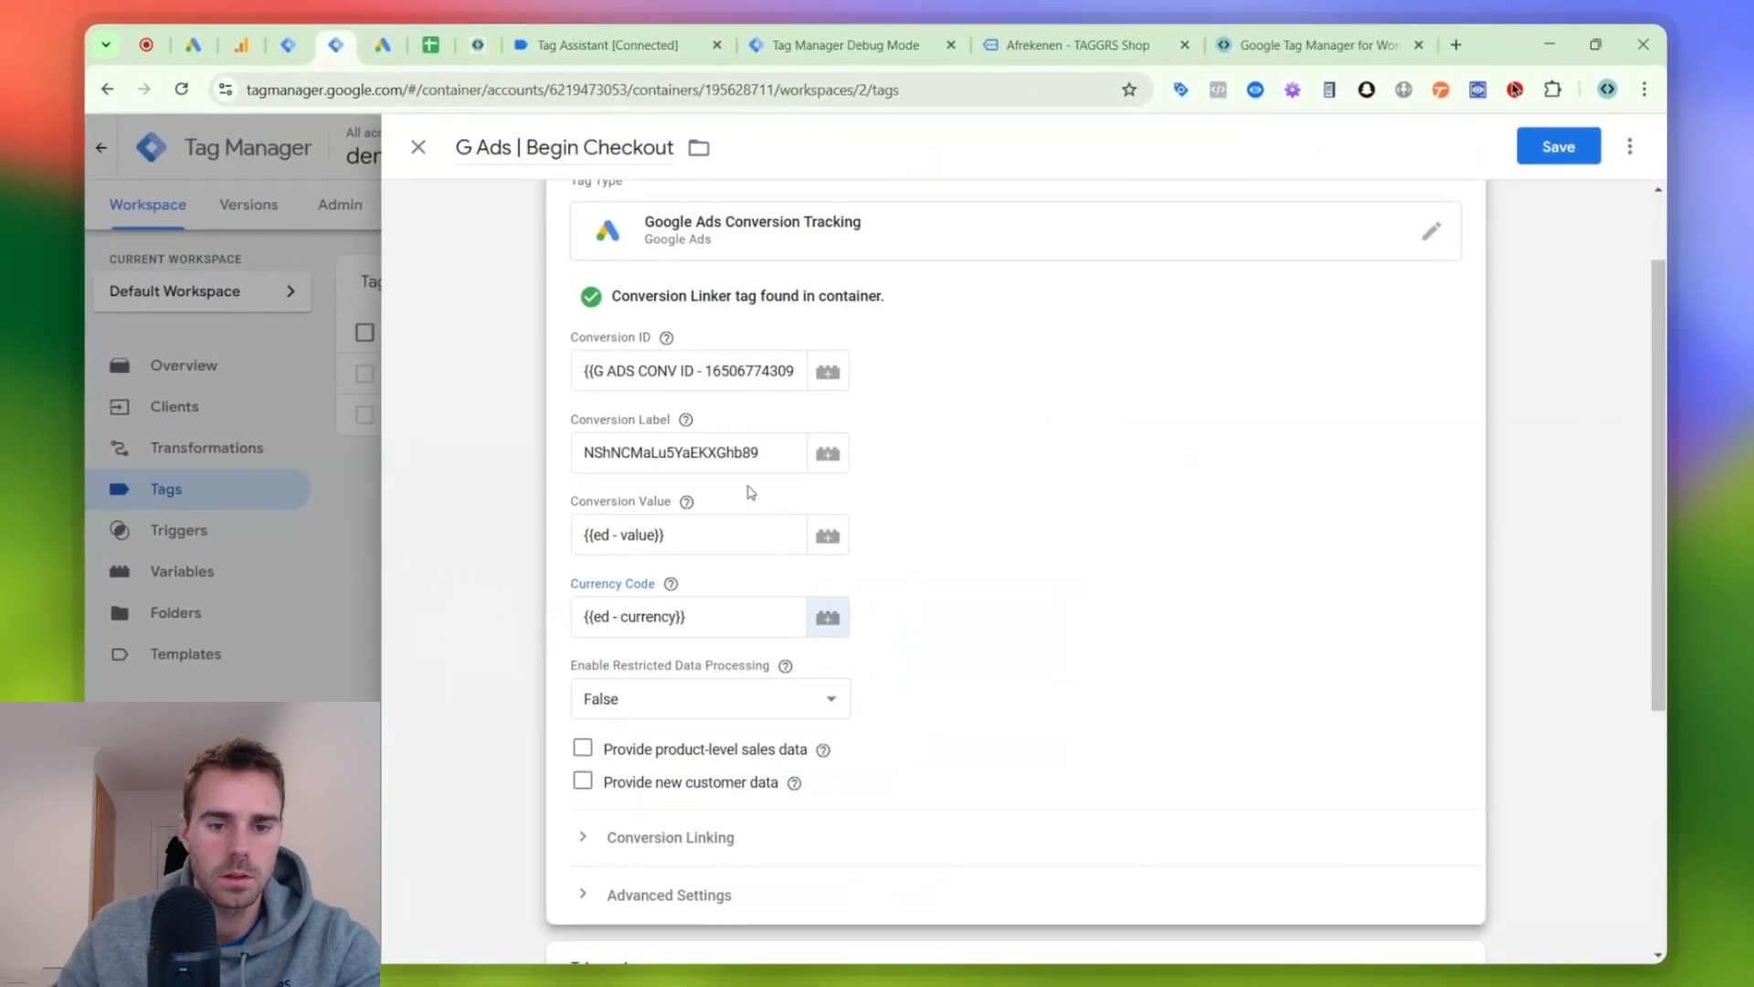
- Create a Custom Event trigger for the Begin Checkout tag with the event name "begin_checkout"
scroll(741, 501, "down", 3)
left_click(667, 671)
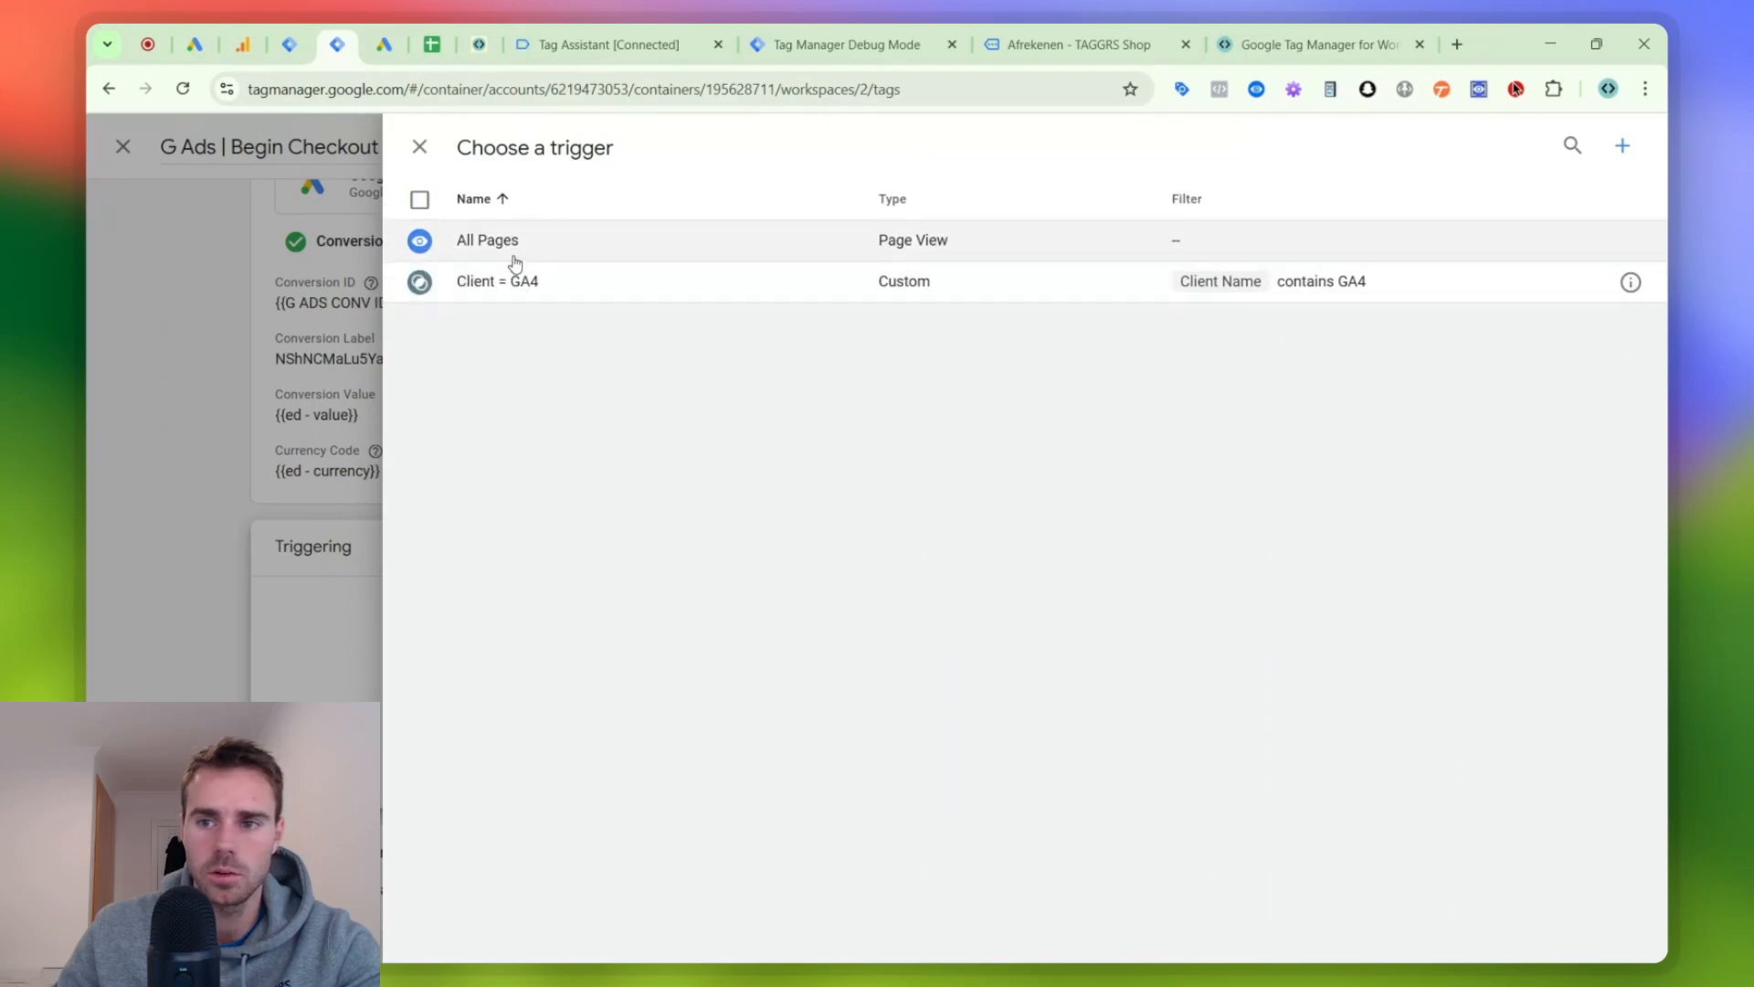
left_click(1622, 146)
left_click(1151, 258)
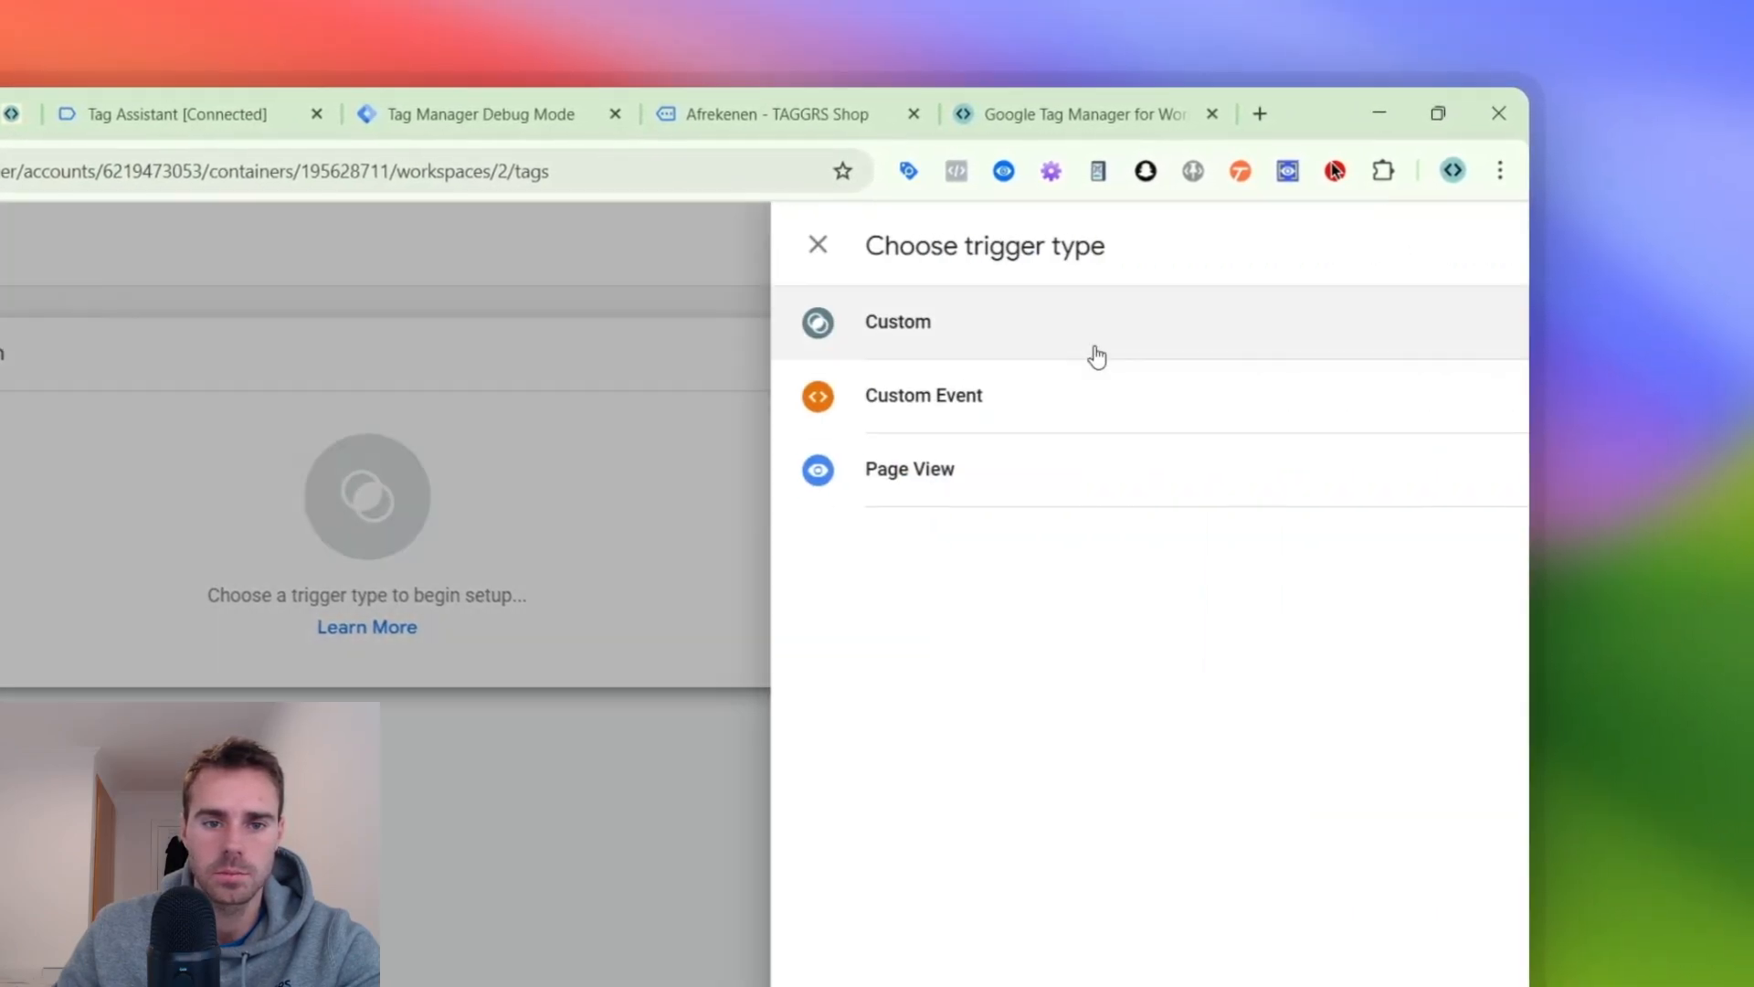
left_click(1012, 392)
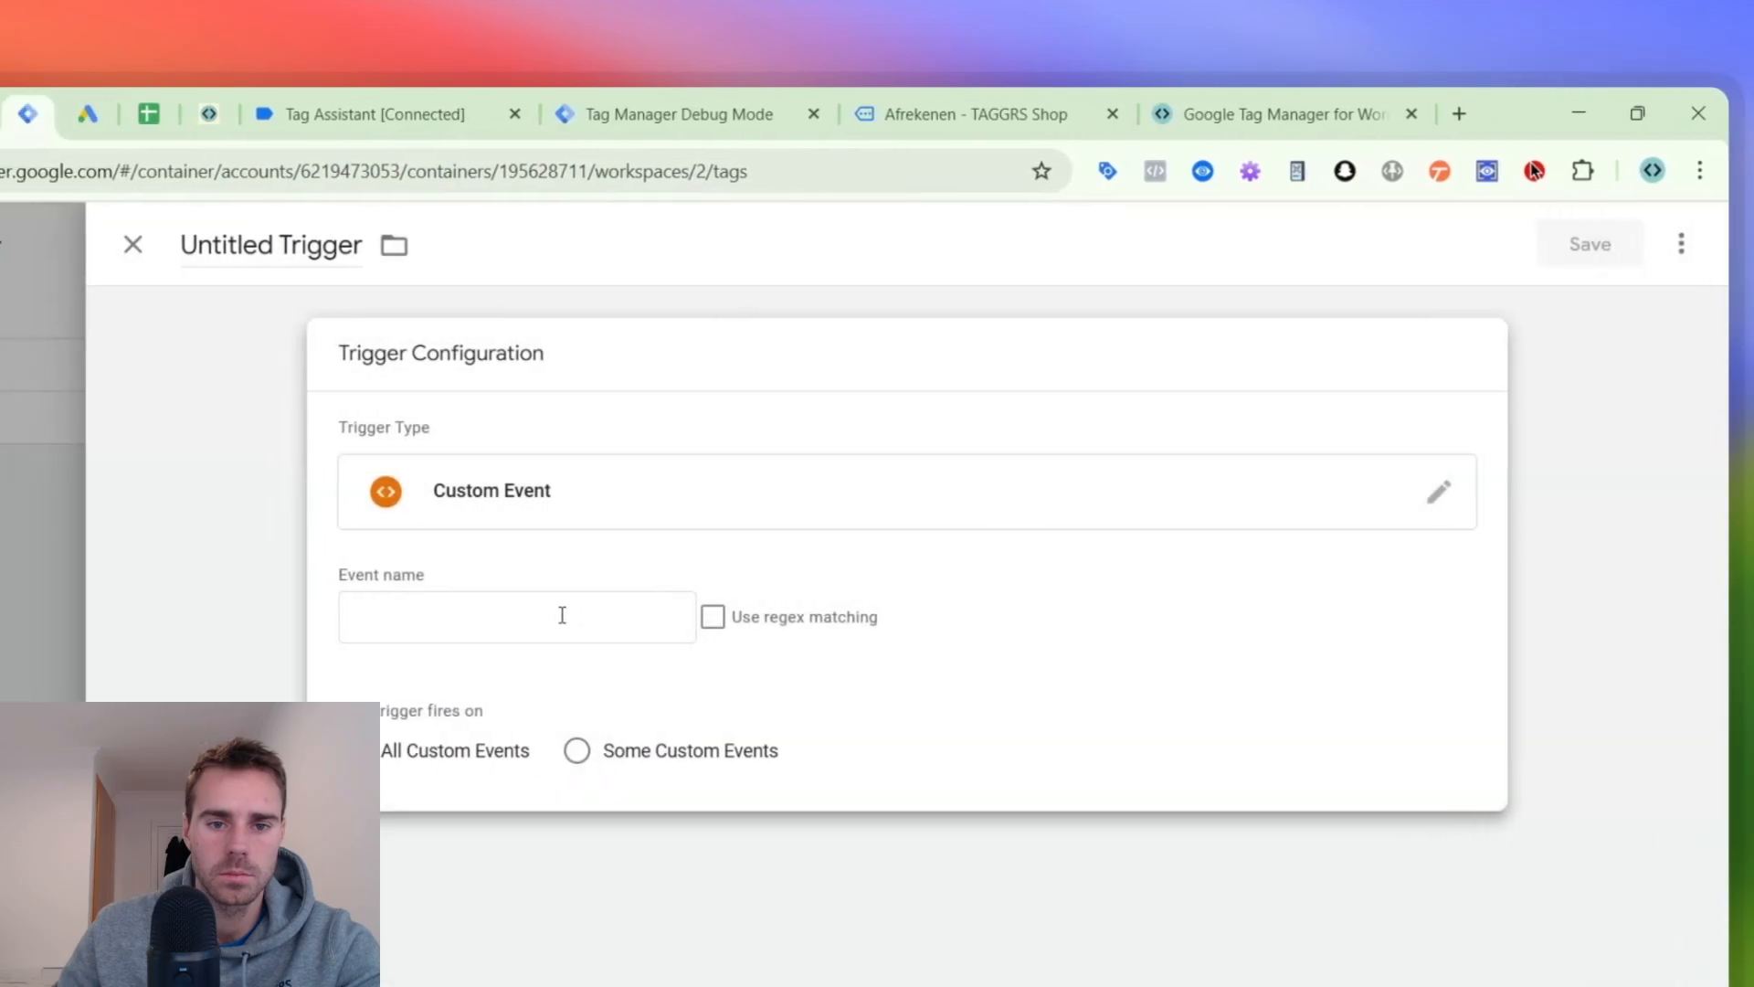
left_click(561, 615)
type("BE")
left_click(673, 673)
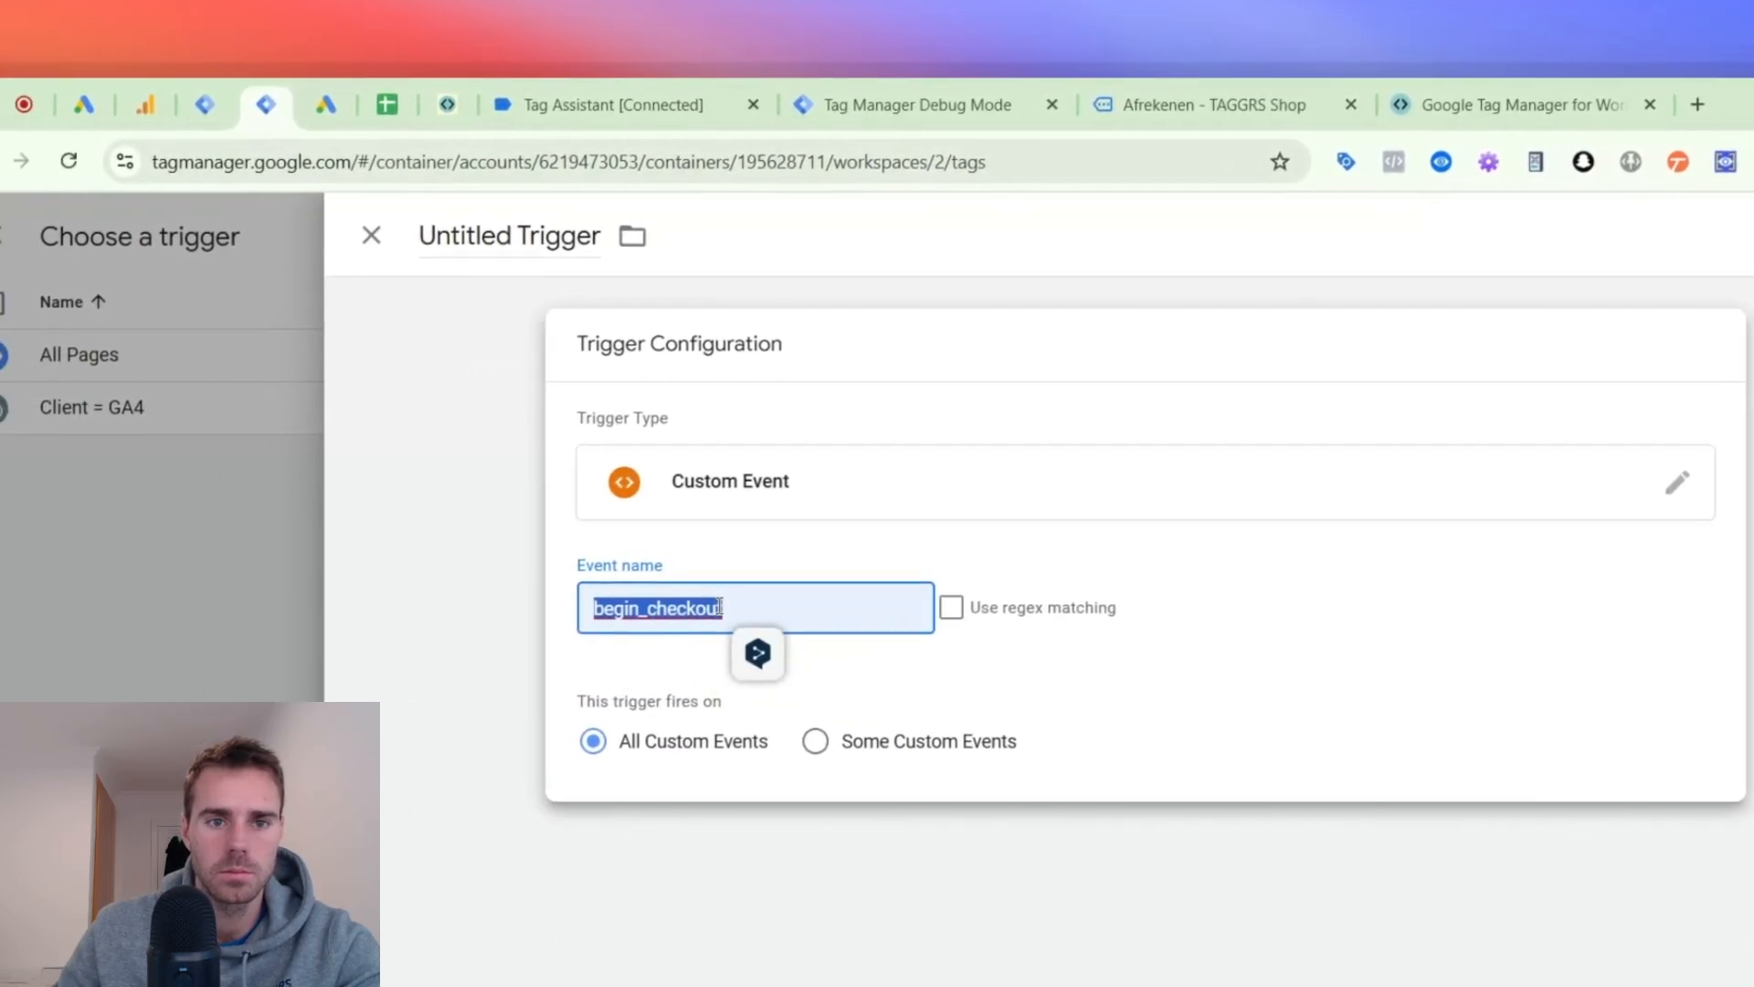
- Name the trigger "begin_checkout", save it, and save the G Ads | Begin Checkout tag
left_click(430, 236)
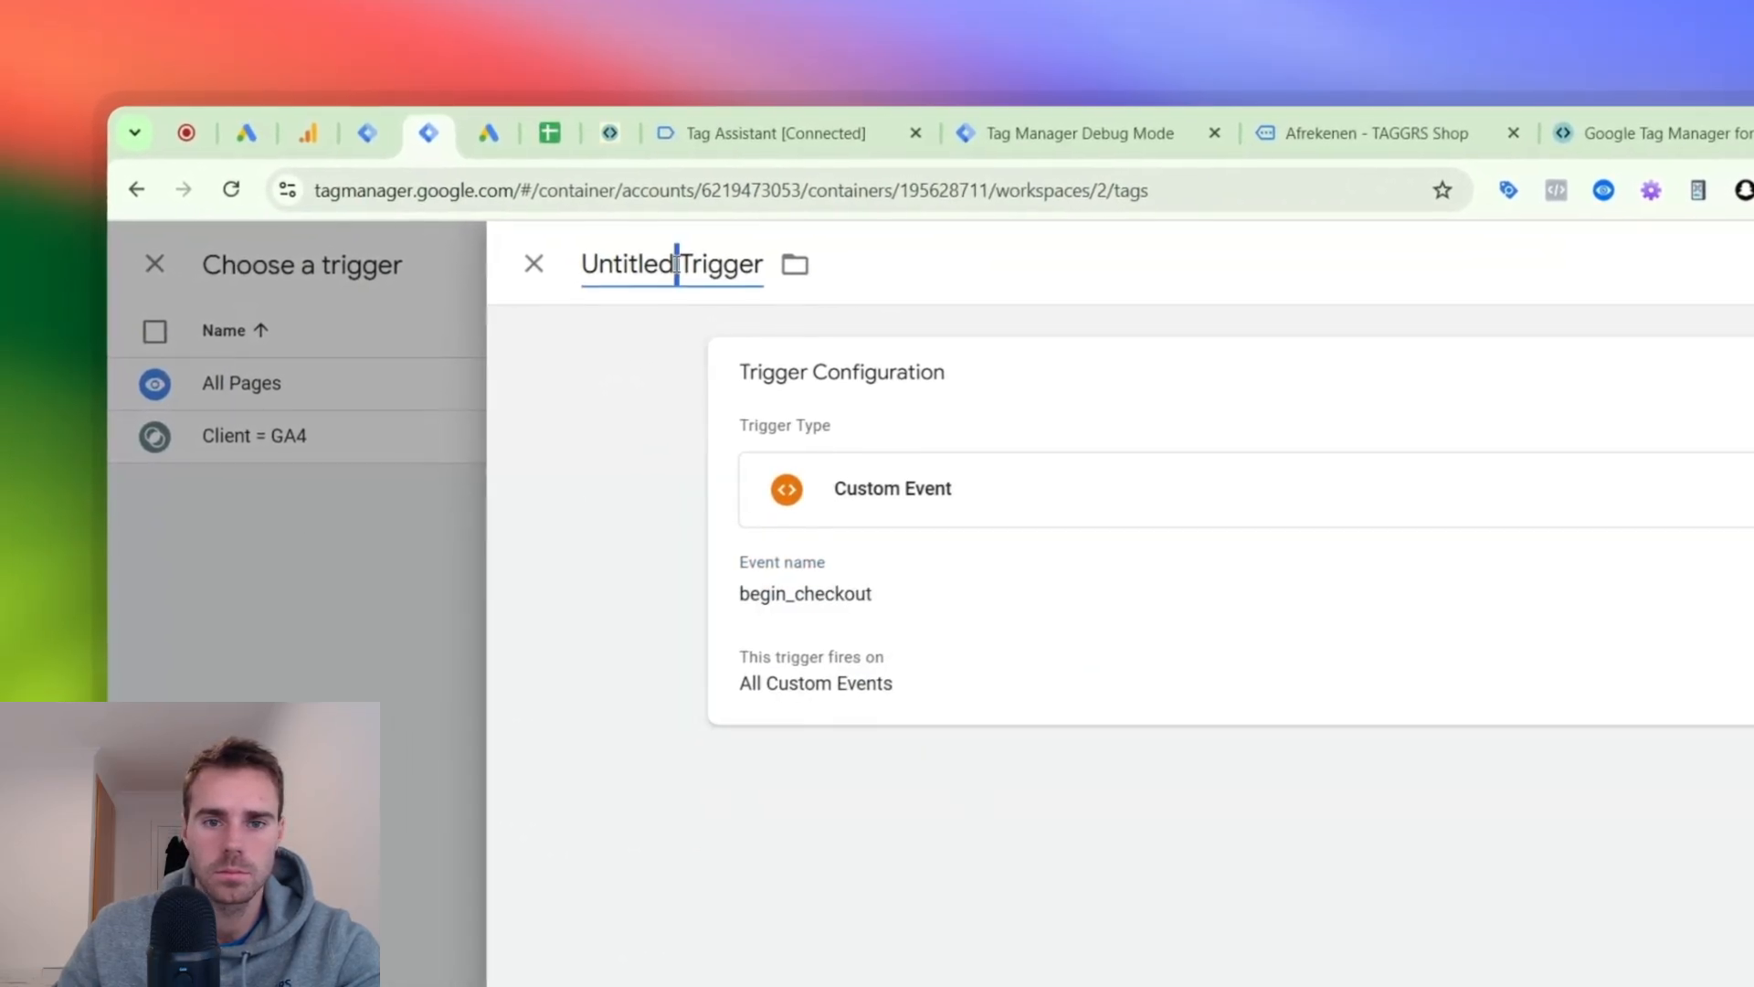
key("ctrl+a")
type("begin_checkout")
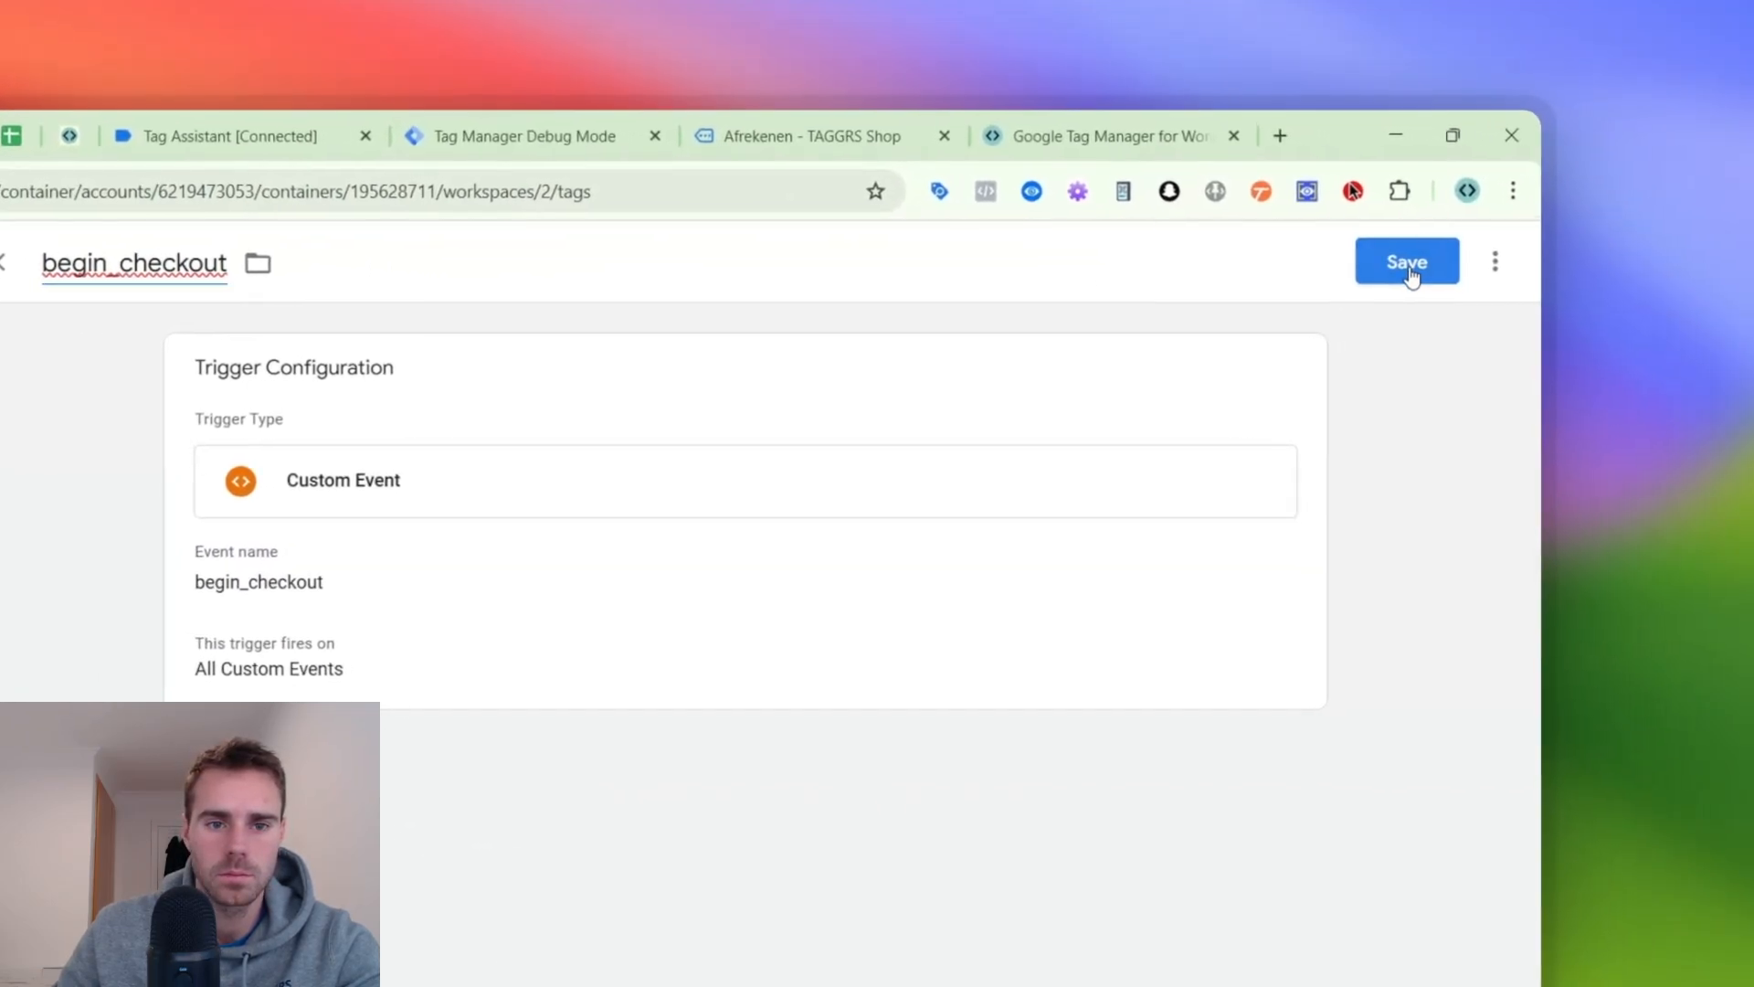
left_click(1366, 272)
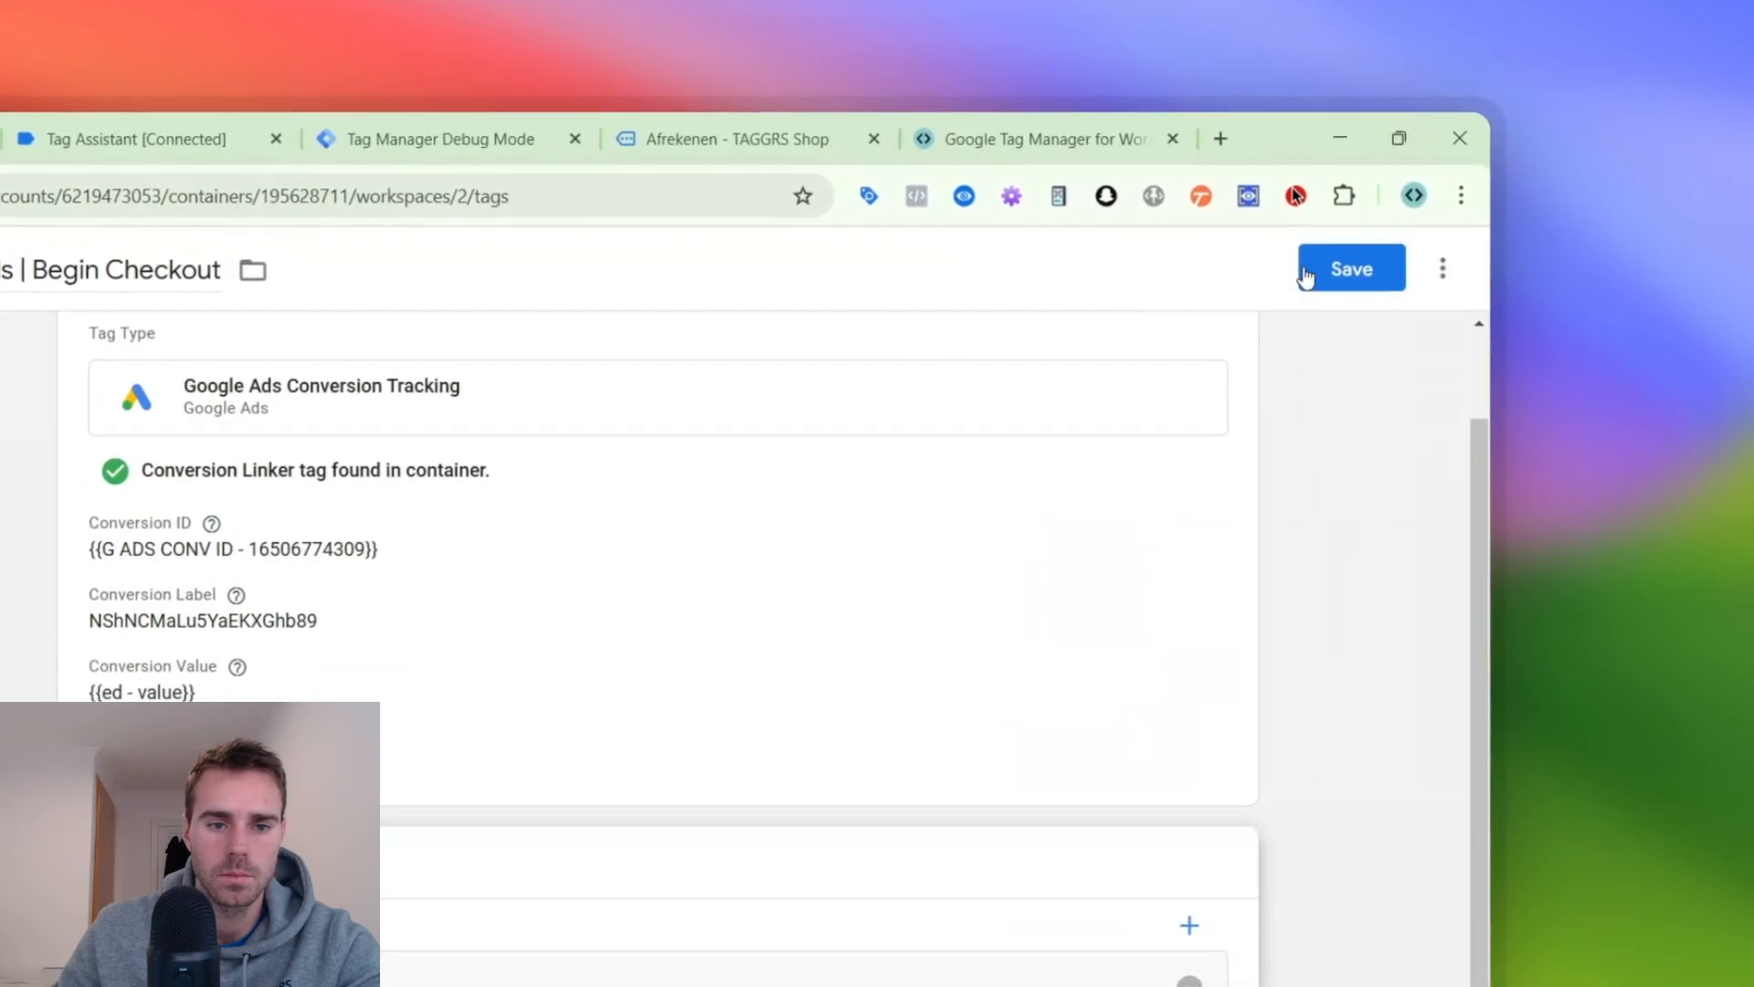
left_click(1307, 274)
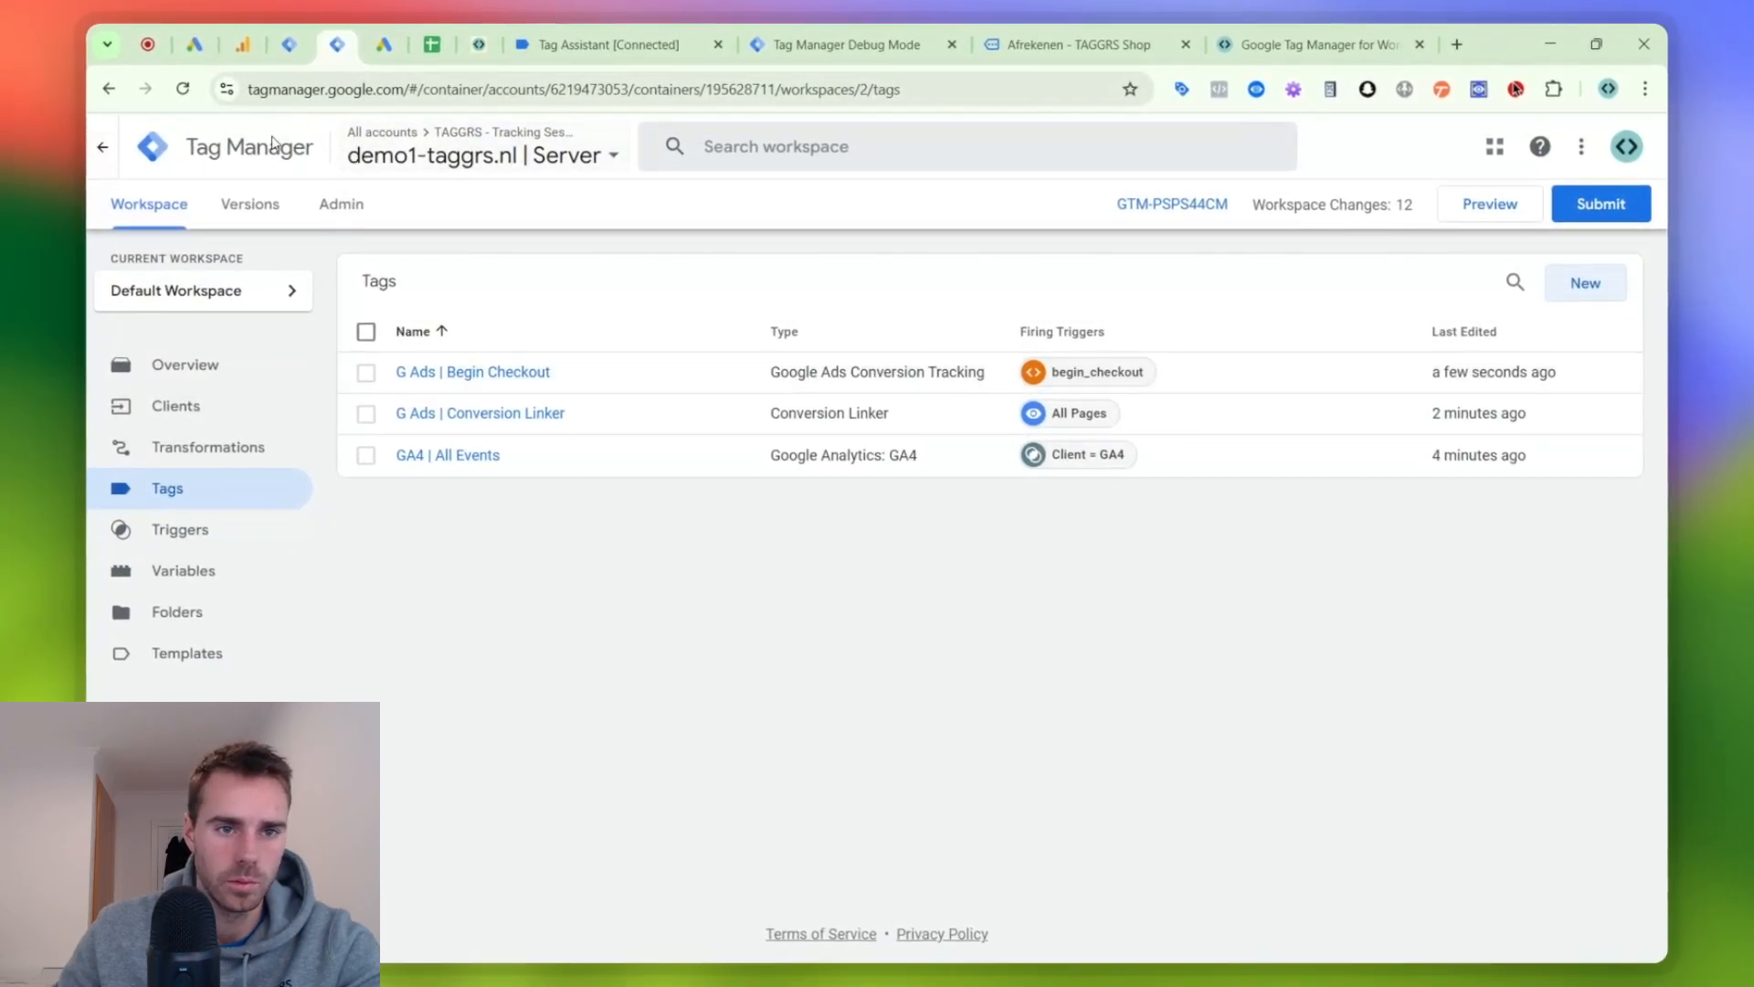
- Start preview mode for the server and web containers, connect to the shop page and return to the server debug view
left_click(1510, 197)
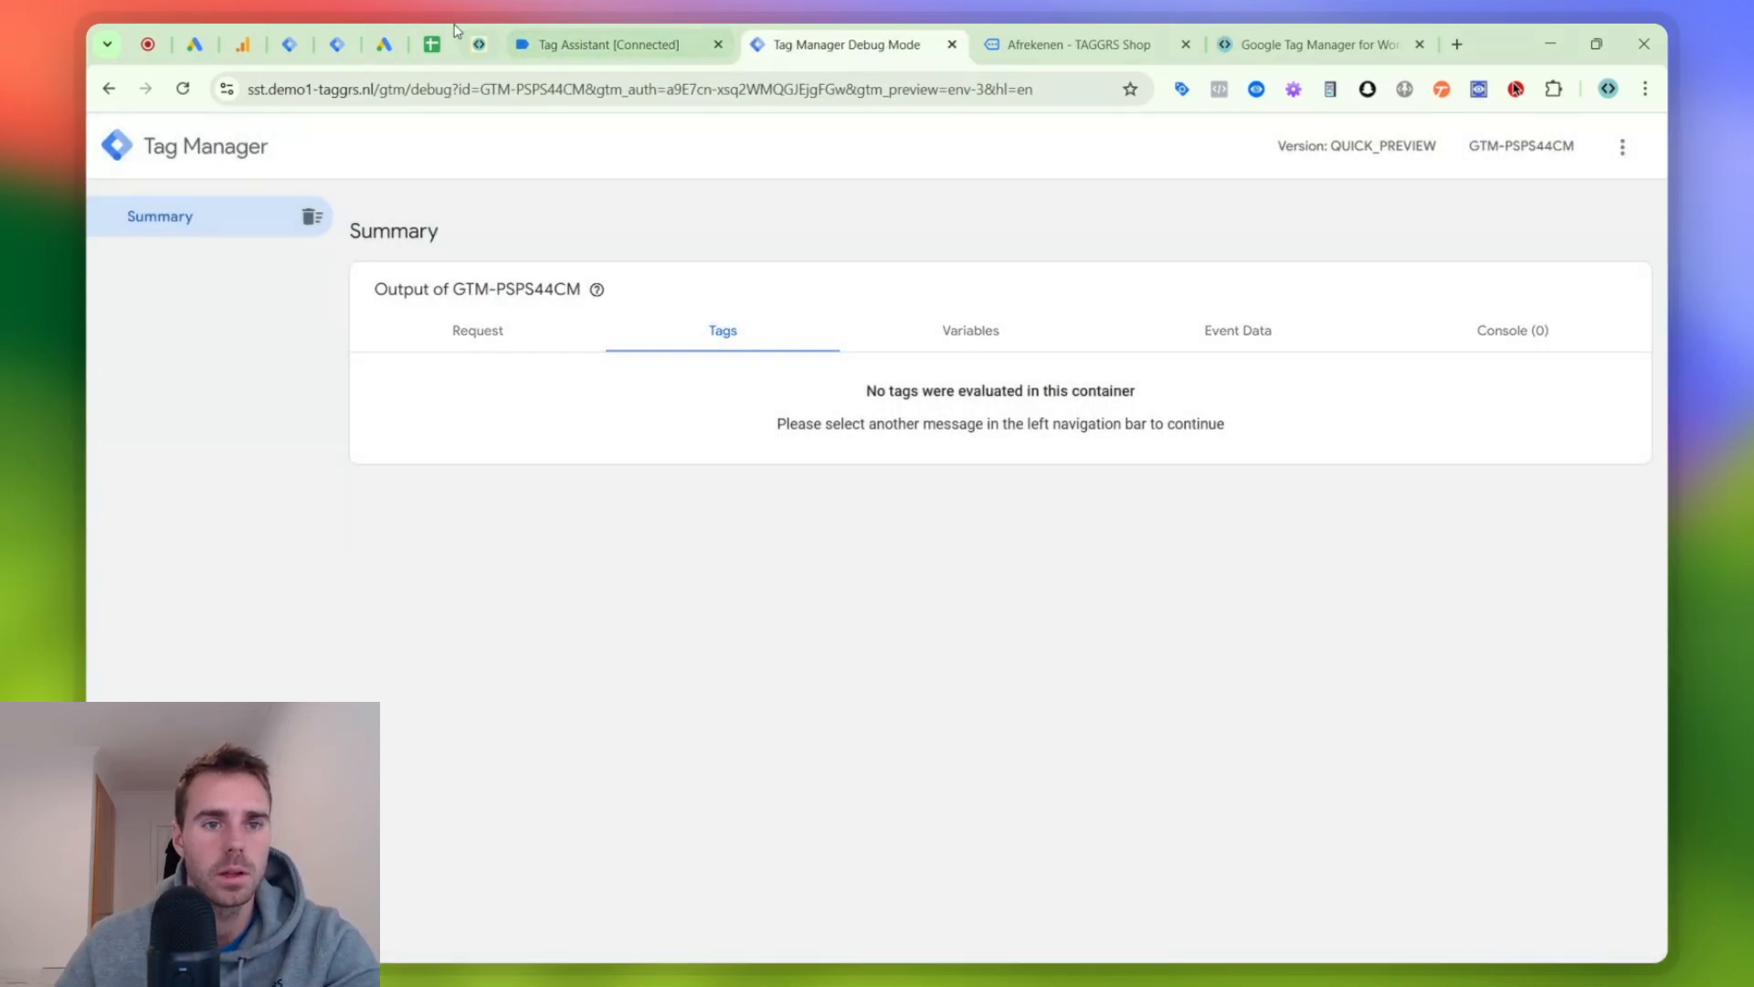
left_click(288, 43)
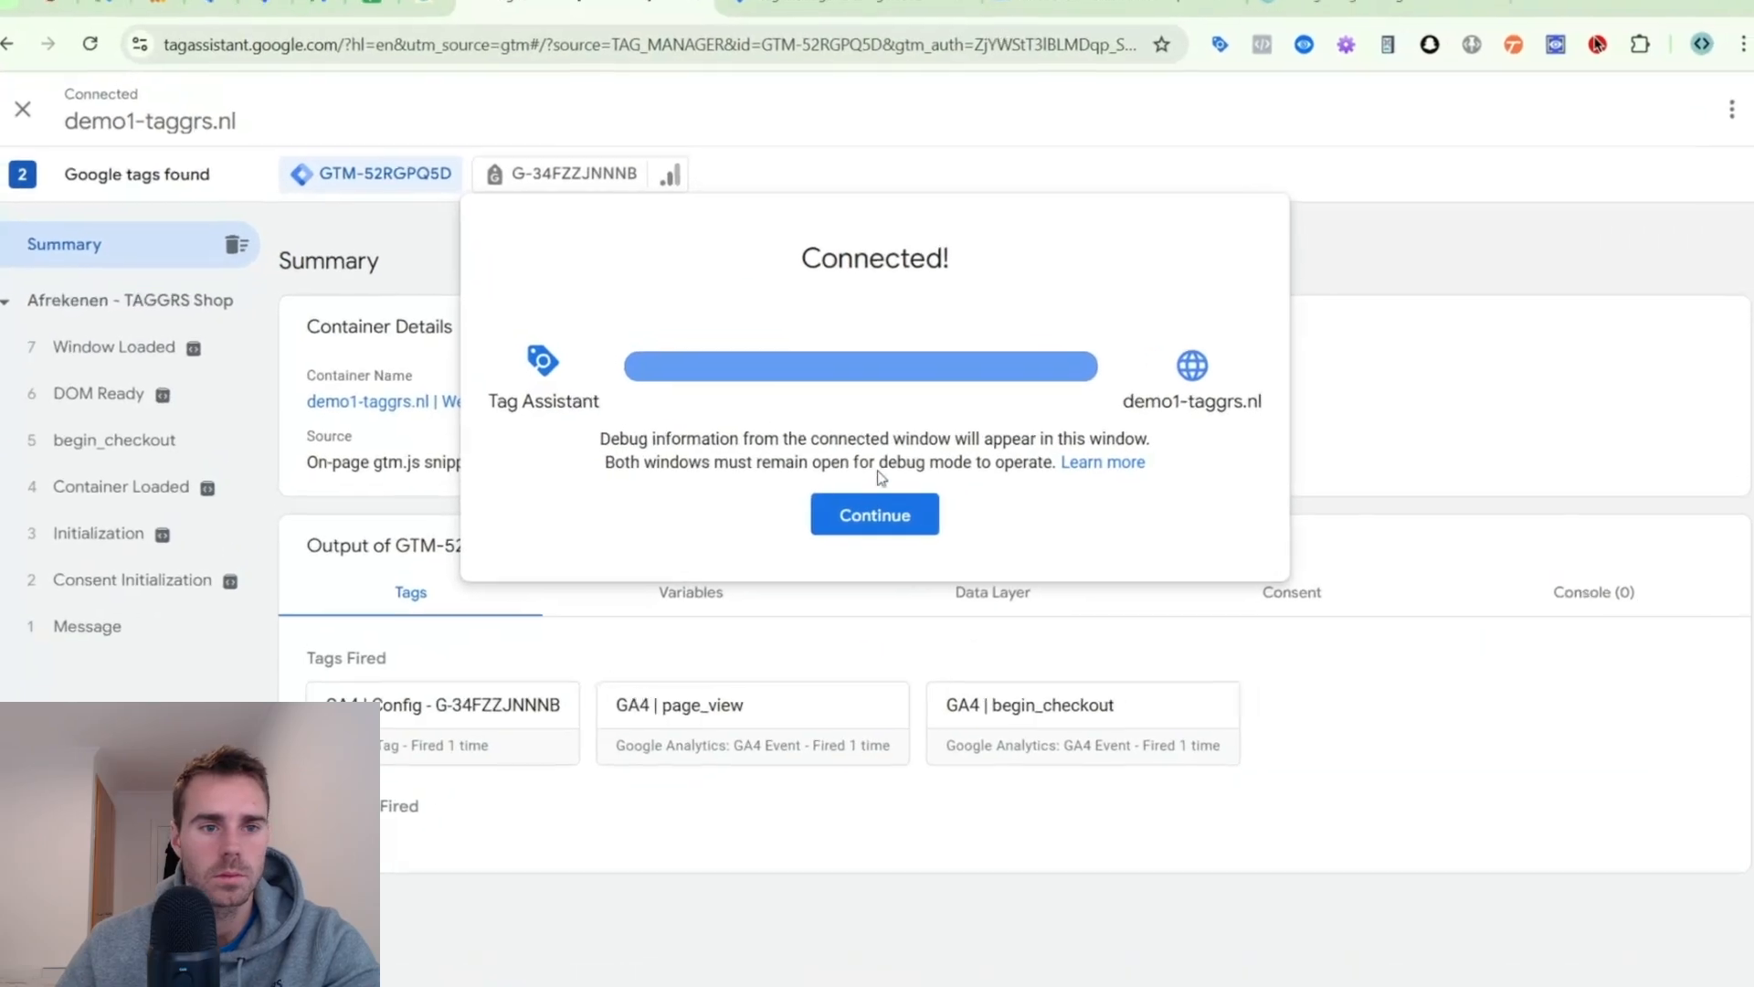
left_click(874, 513)
left_click(847, 3)
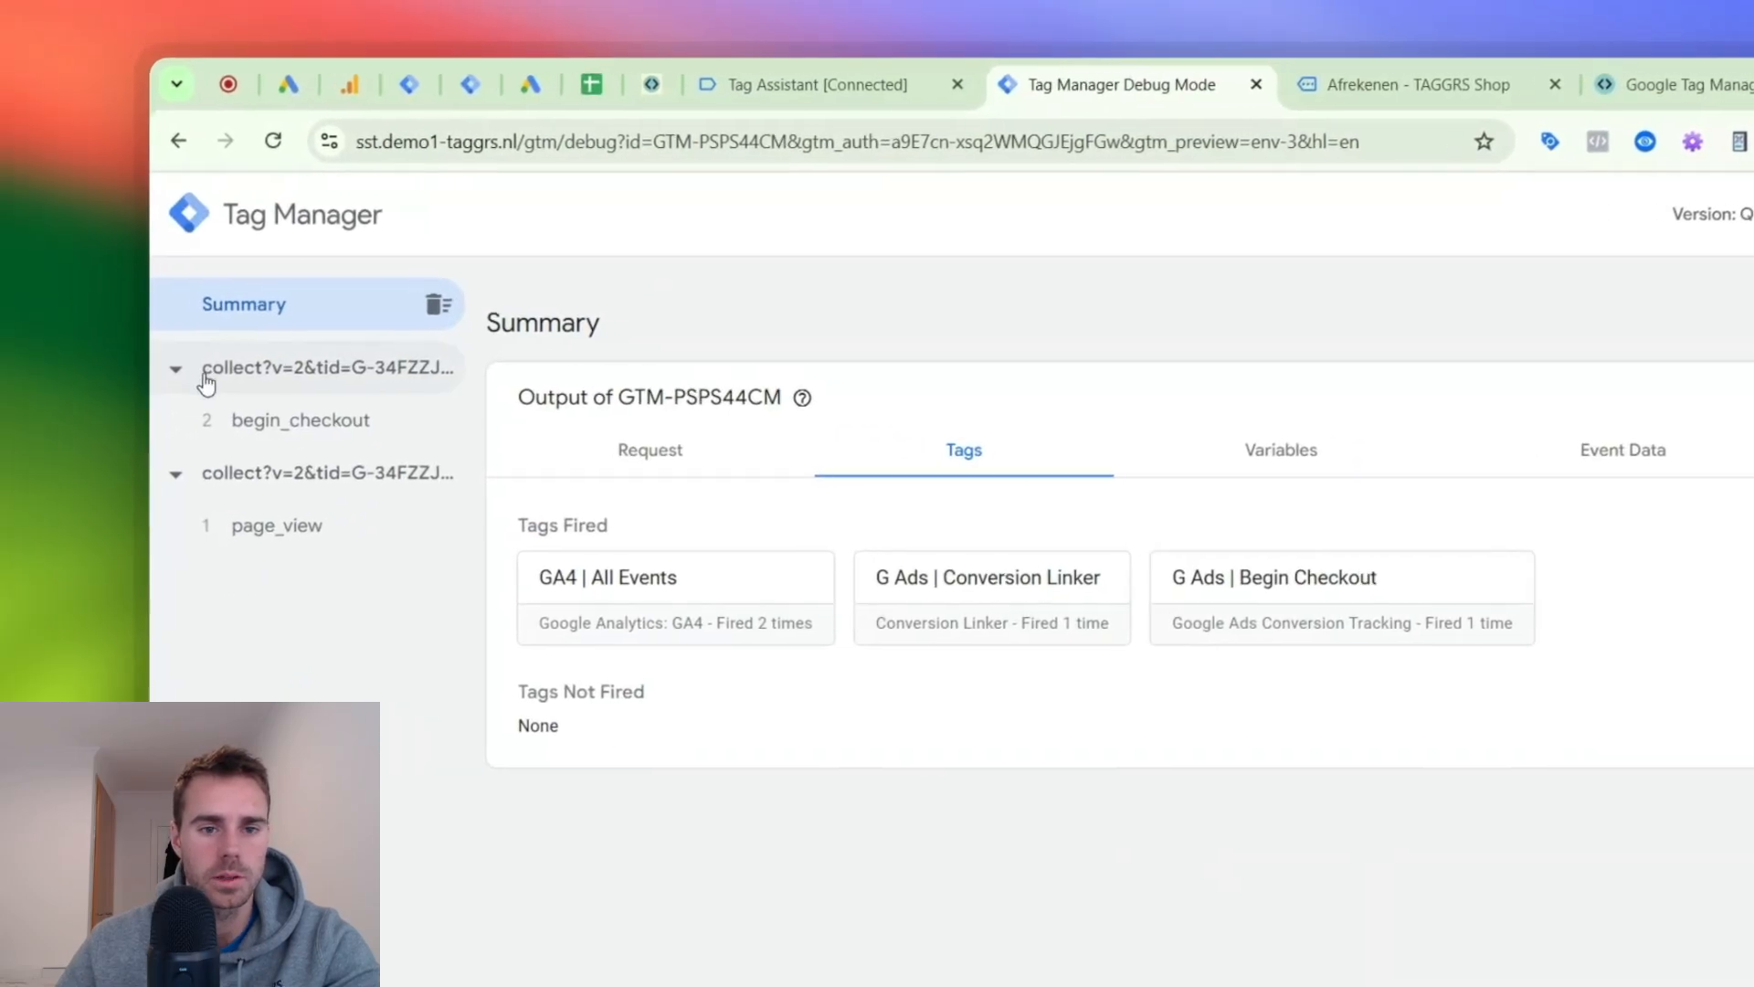
- In the begin_checkout event, examine the G Ads | Begin Checkout tag's conversion value, ID, currency and label as resolved values
left_click(86, 287)
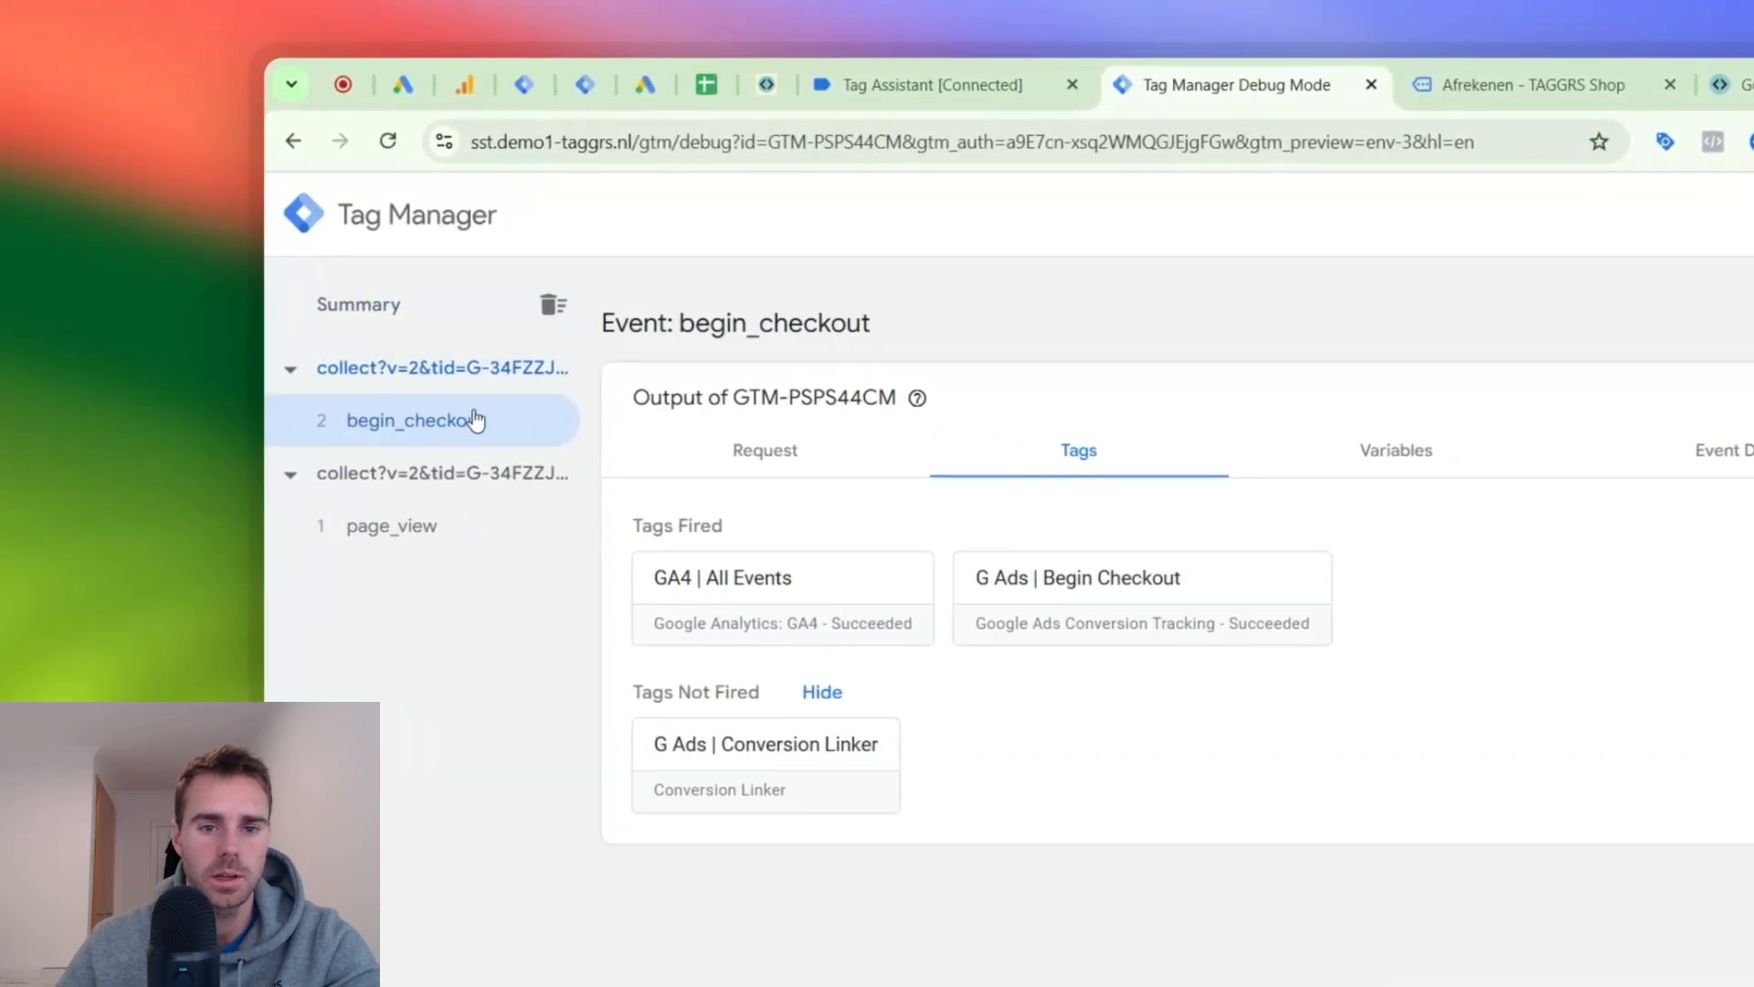
left_click(1040, 576)
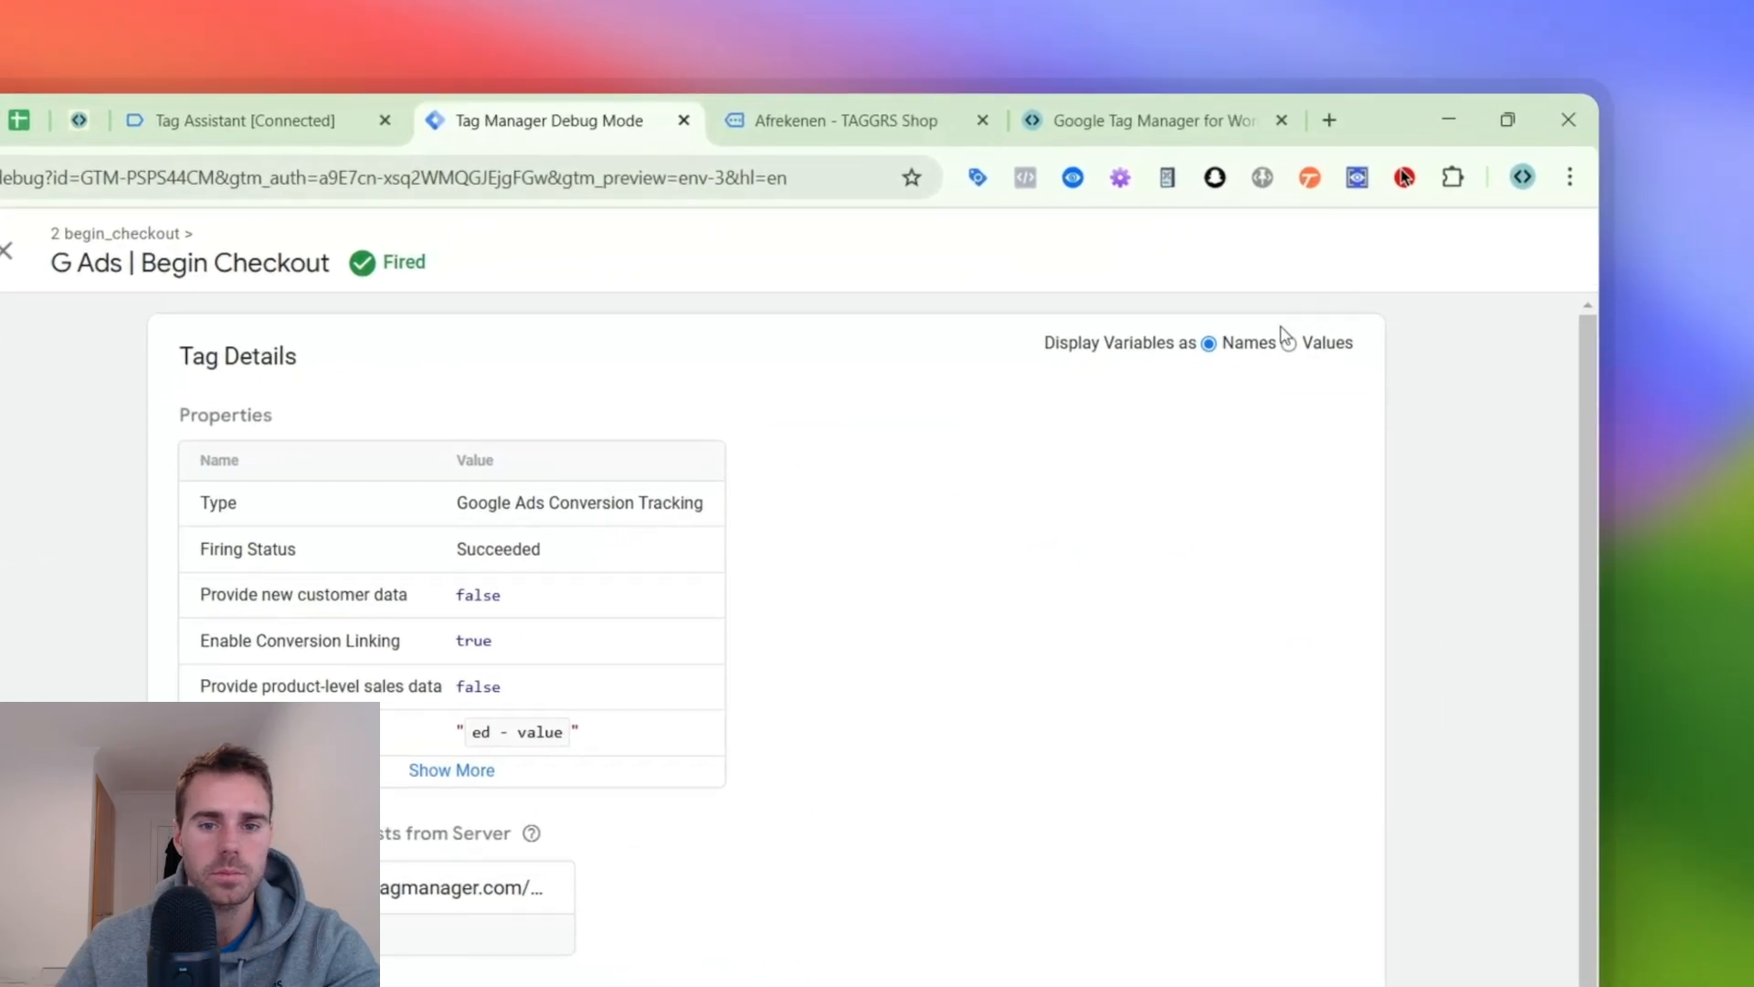
left_click(1288, 342)
scroll(585, 639, "down", 3)
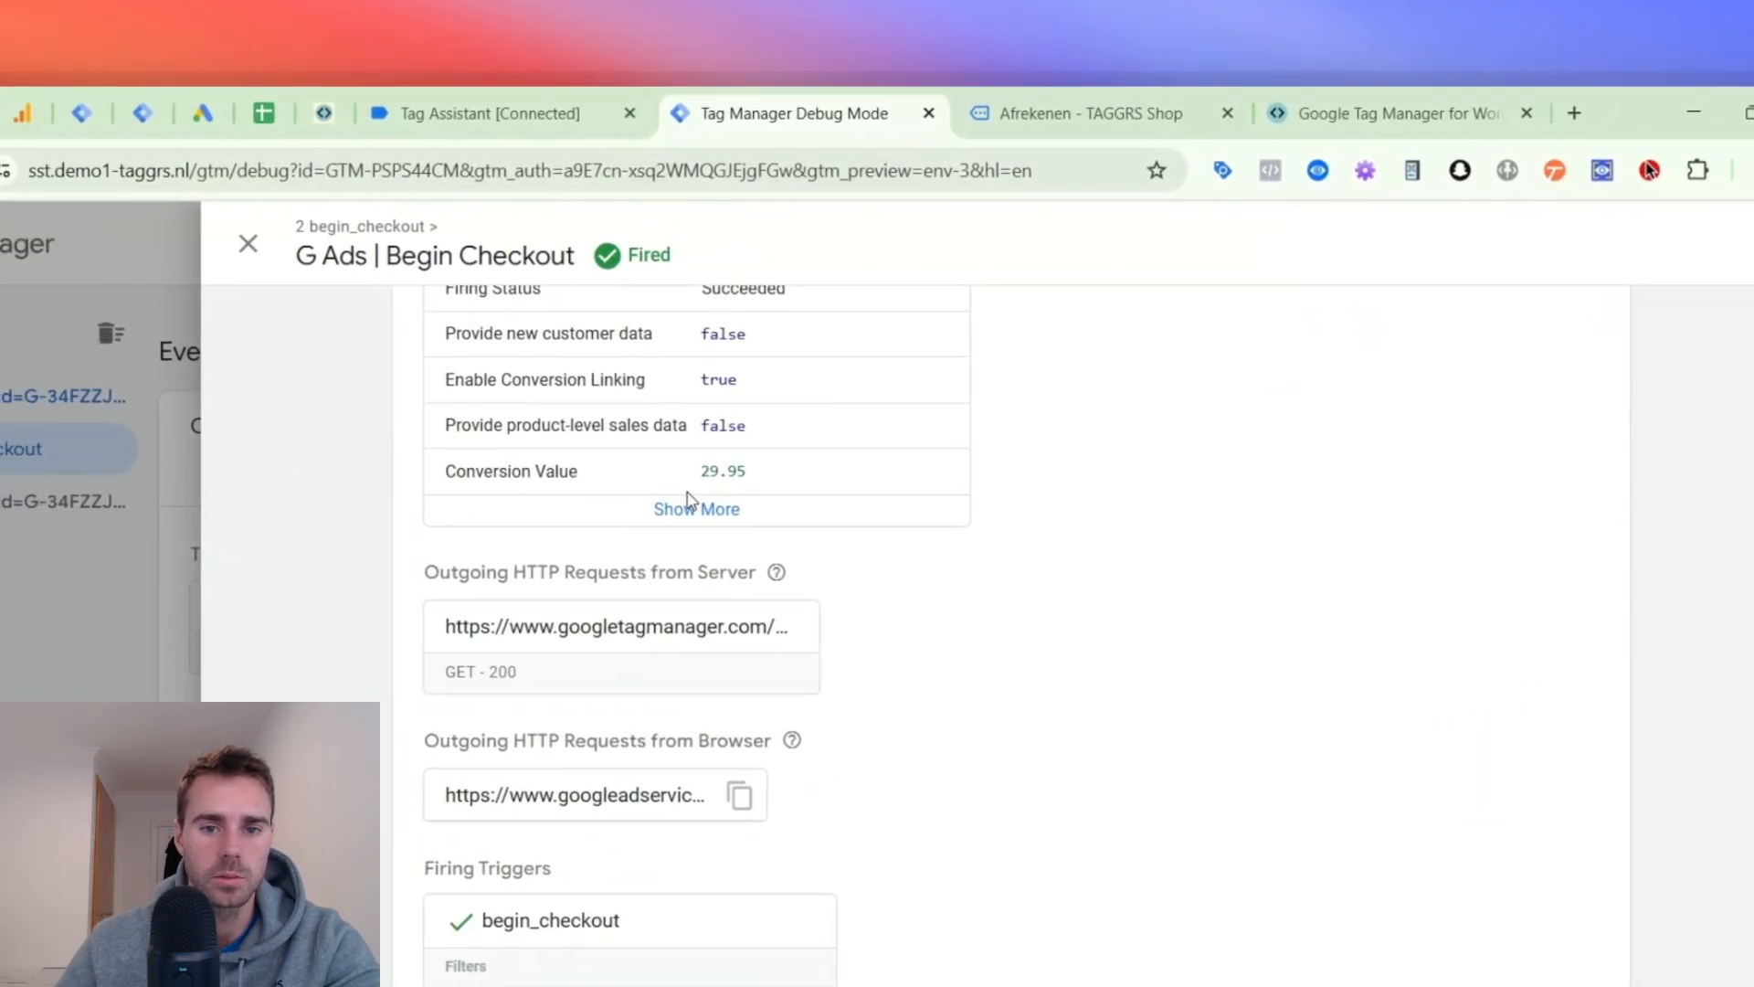
left_click(687, 504)
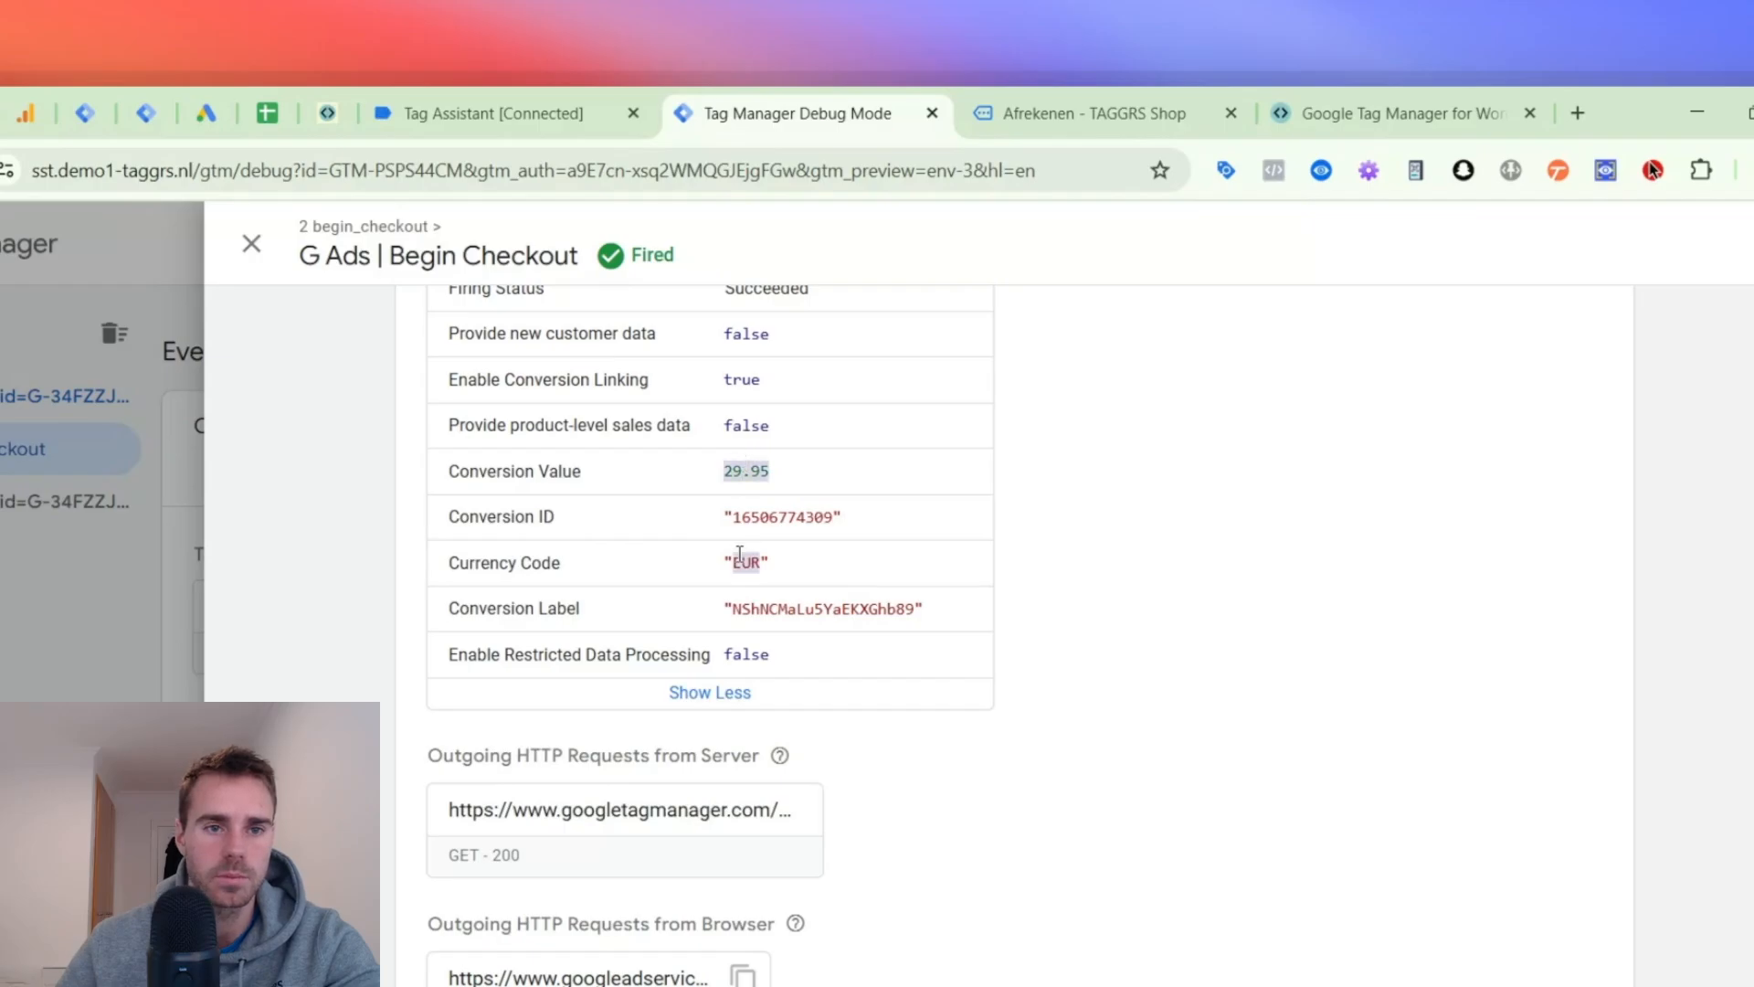
scroll(740, 554, "down", 2)
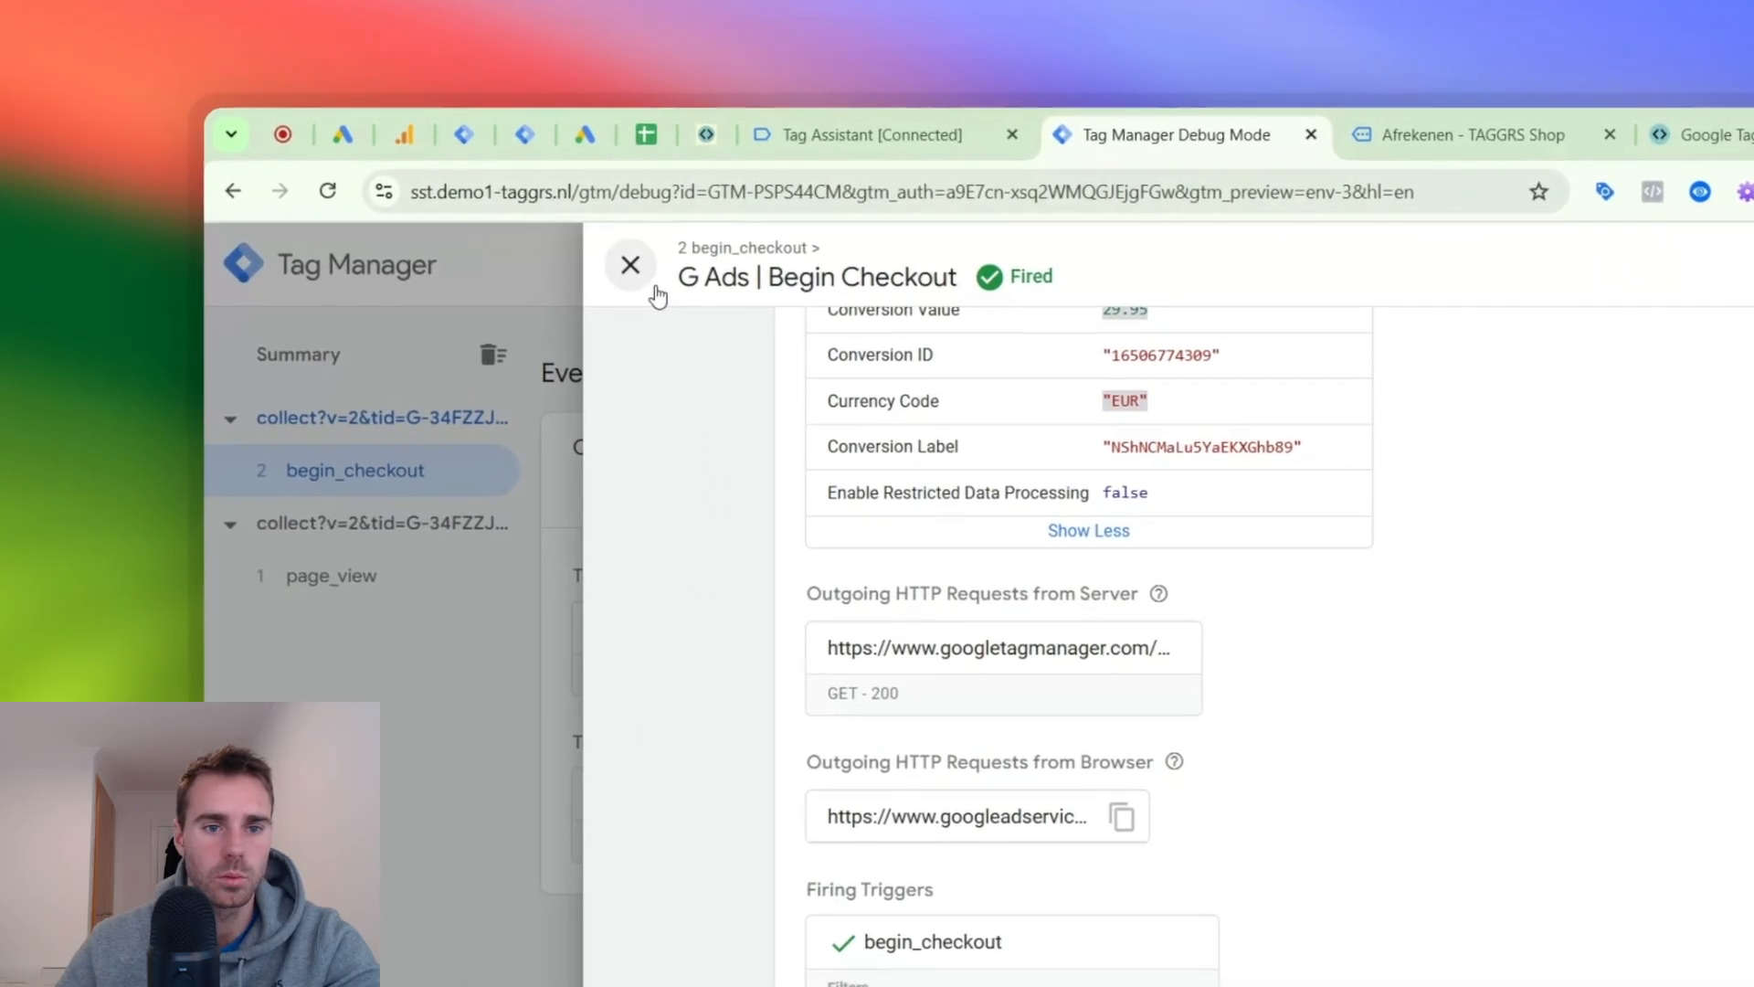
left_click(654, 290)
- Create a server container tag named "G Ads | Dynamic Remarketing" with the Google Ads Remarketing type
left_click(524, 134)
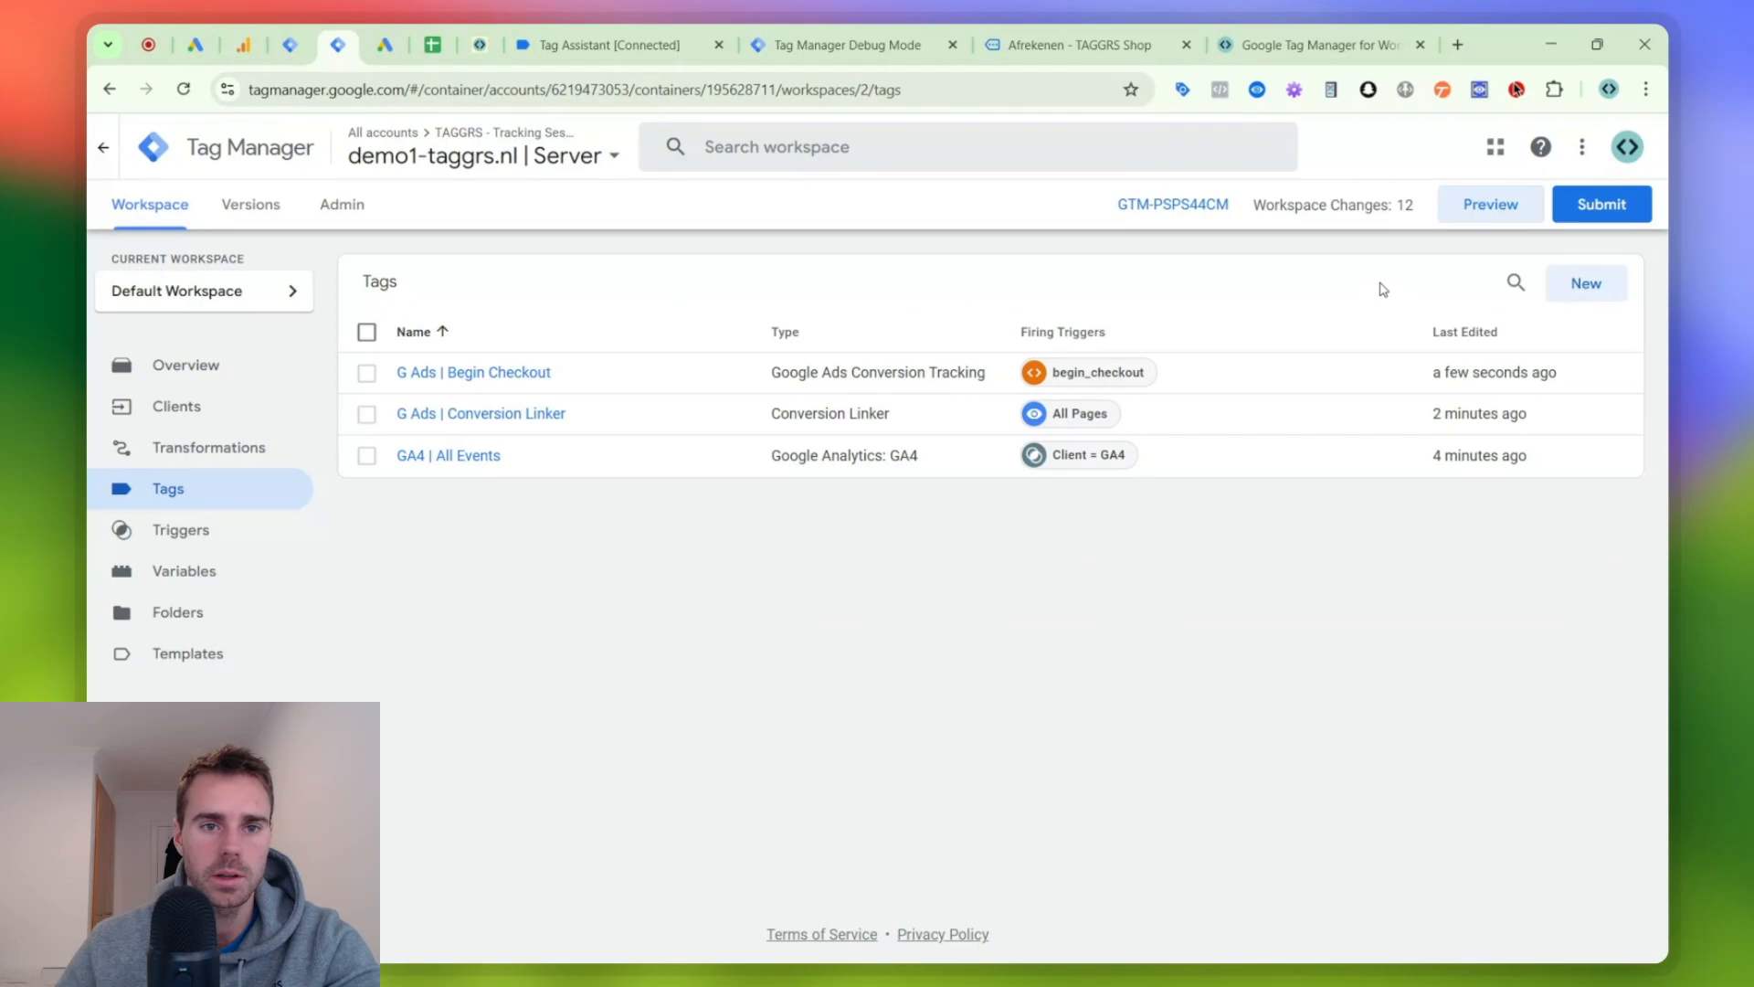
left_click(1585, 283)
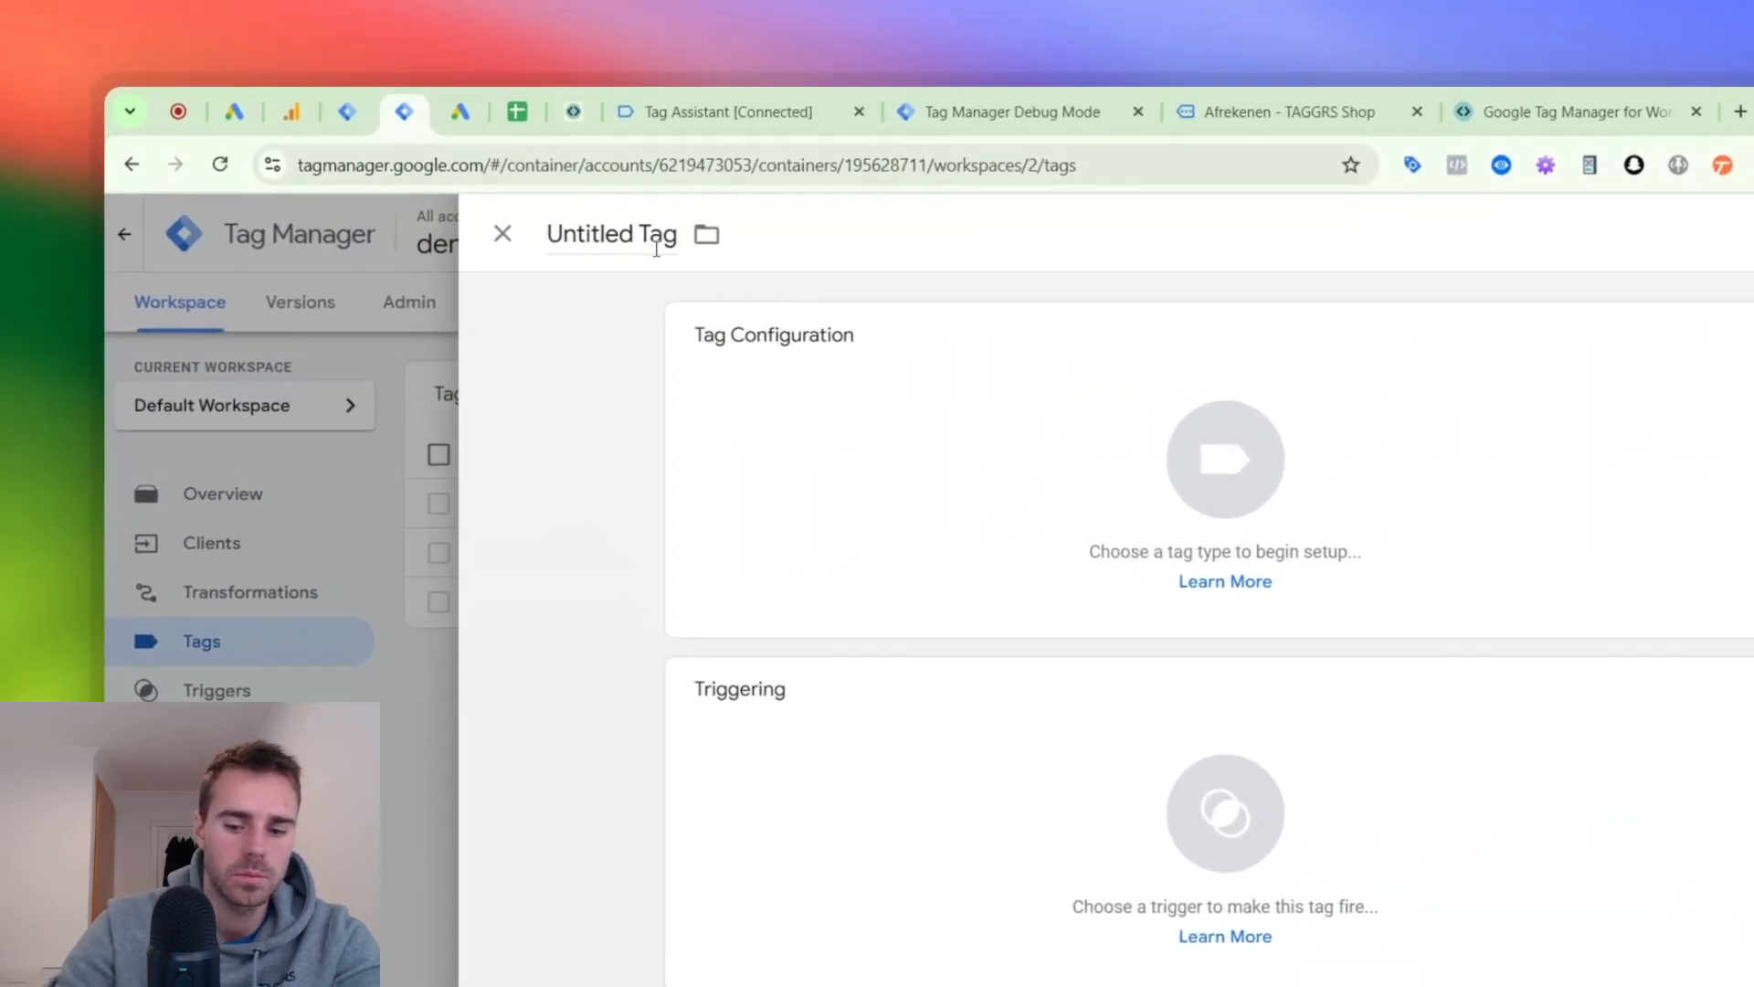
left_click(550, 159)
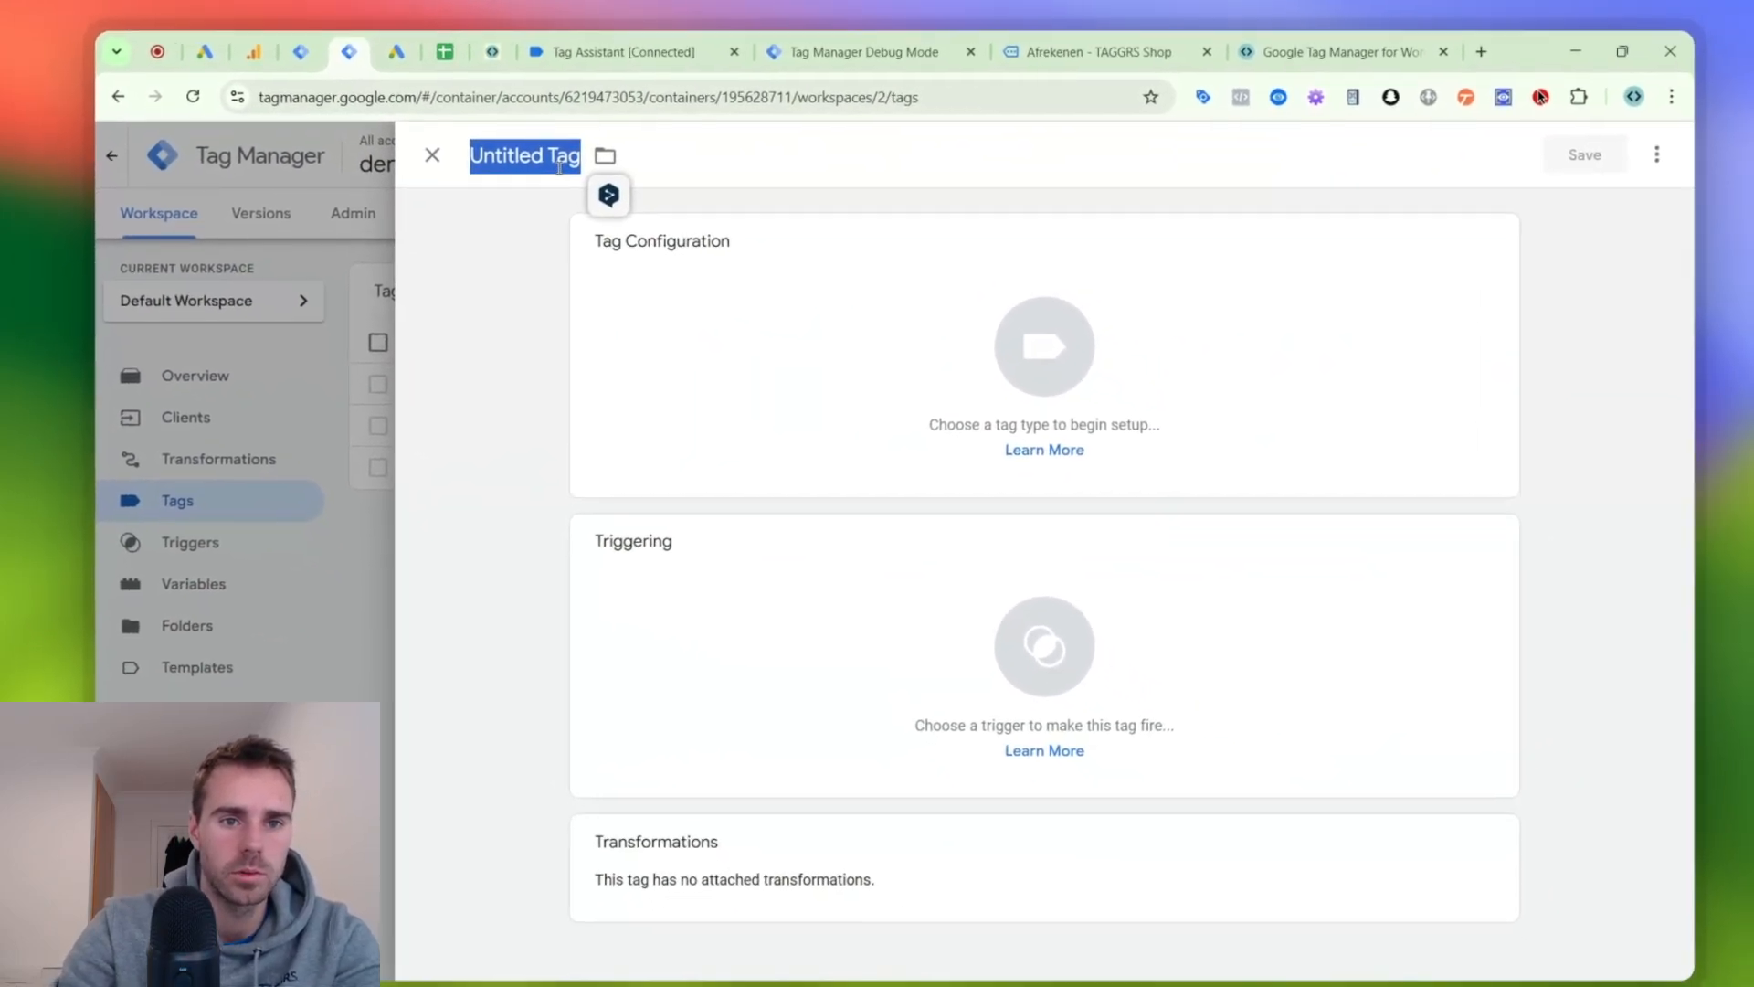
type("G aDS")
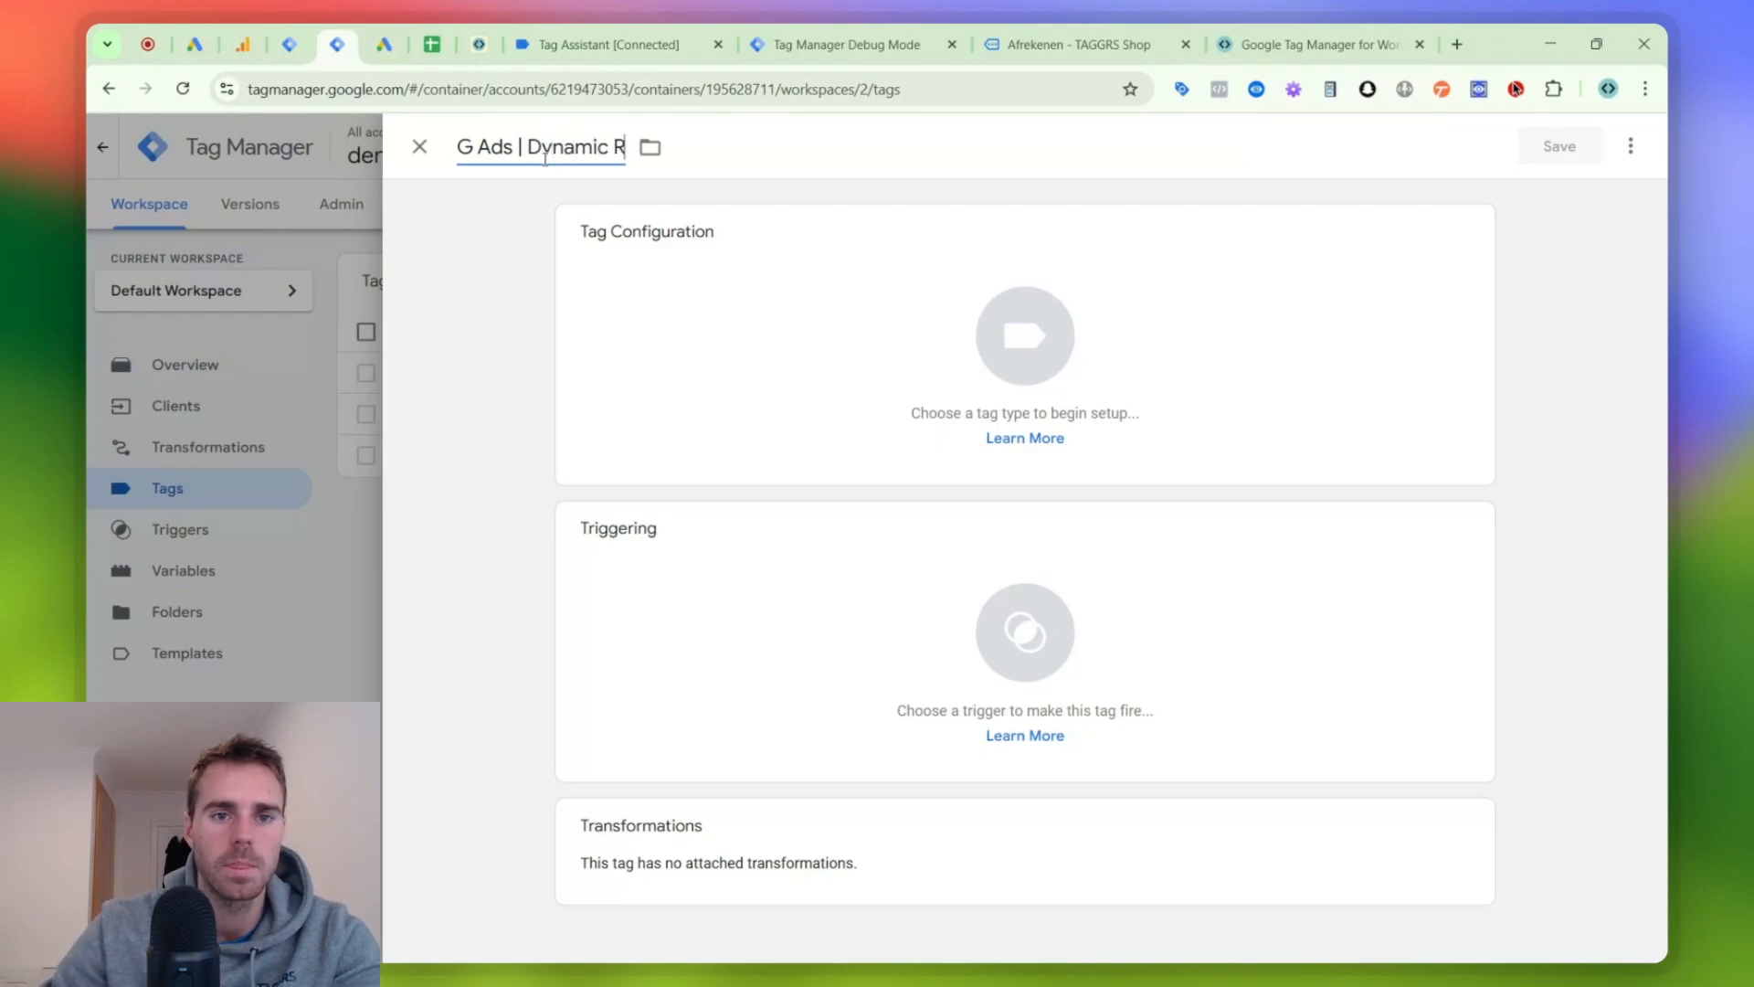
left_click(645, 344)
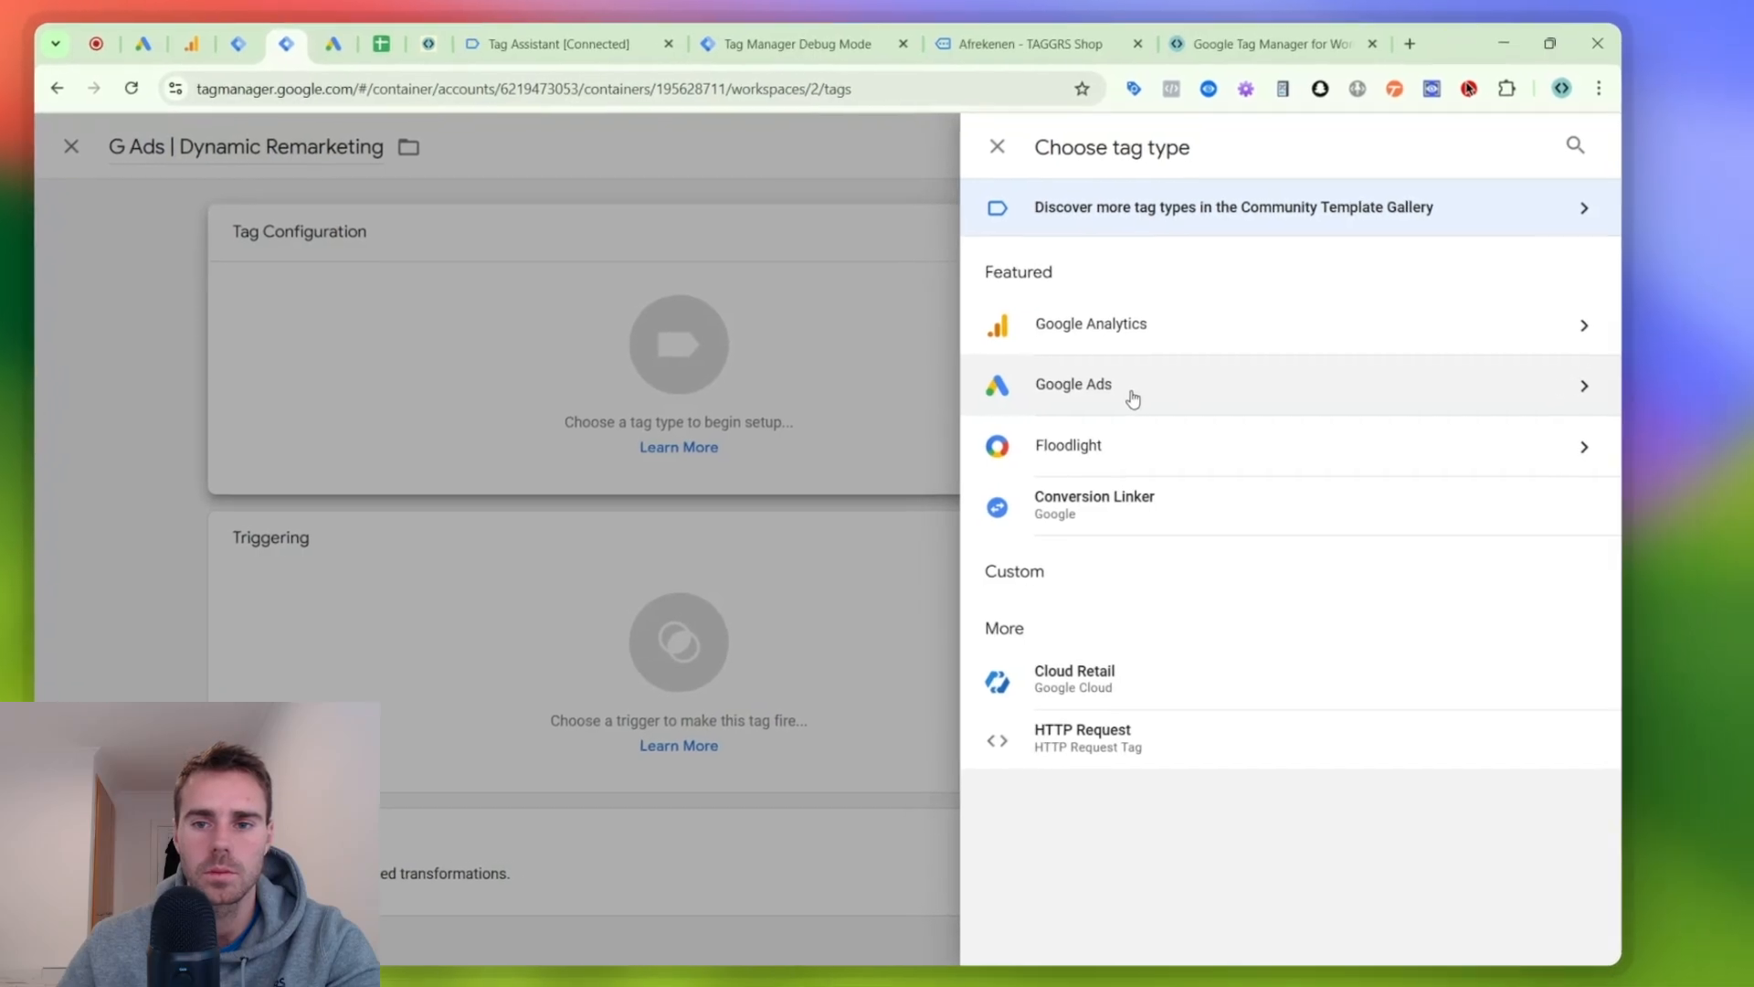
left_click(1179, 391)
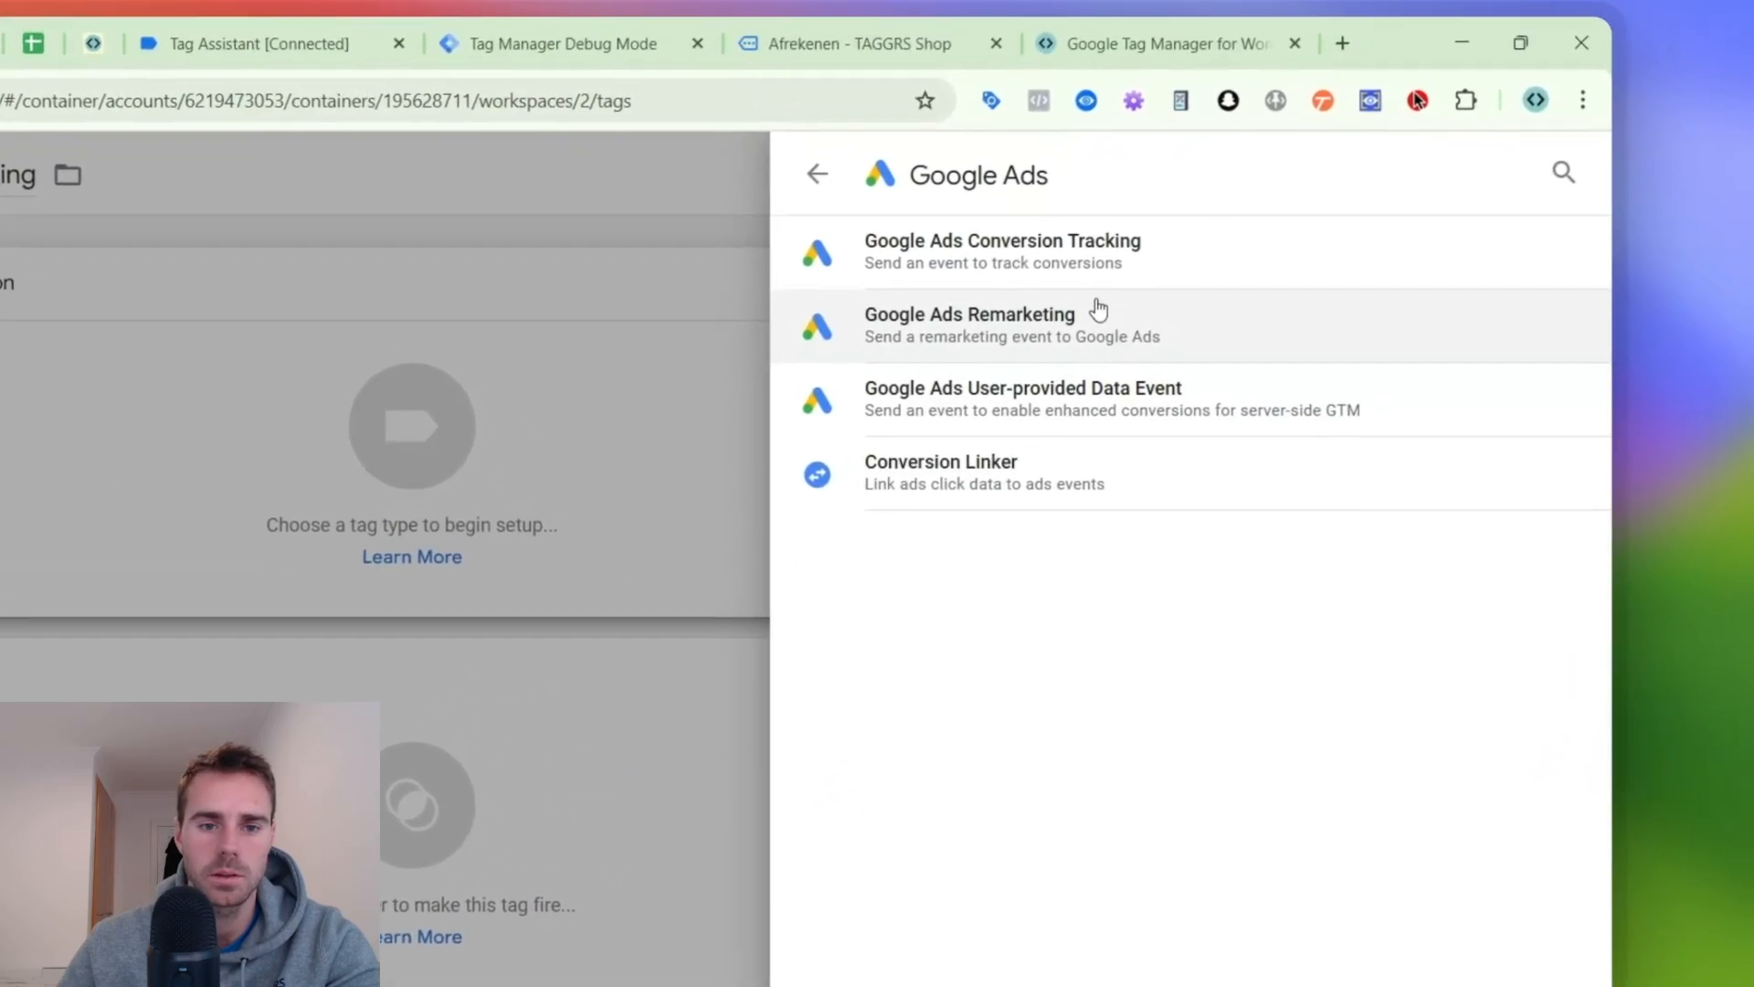
left_click(1098, 311)
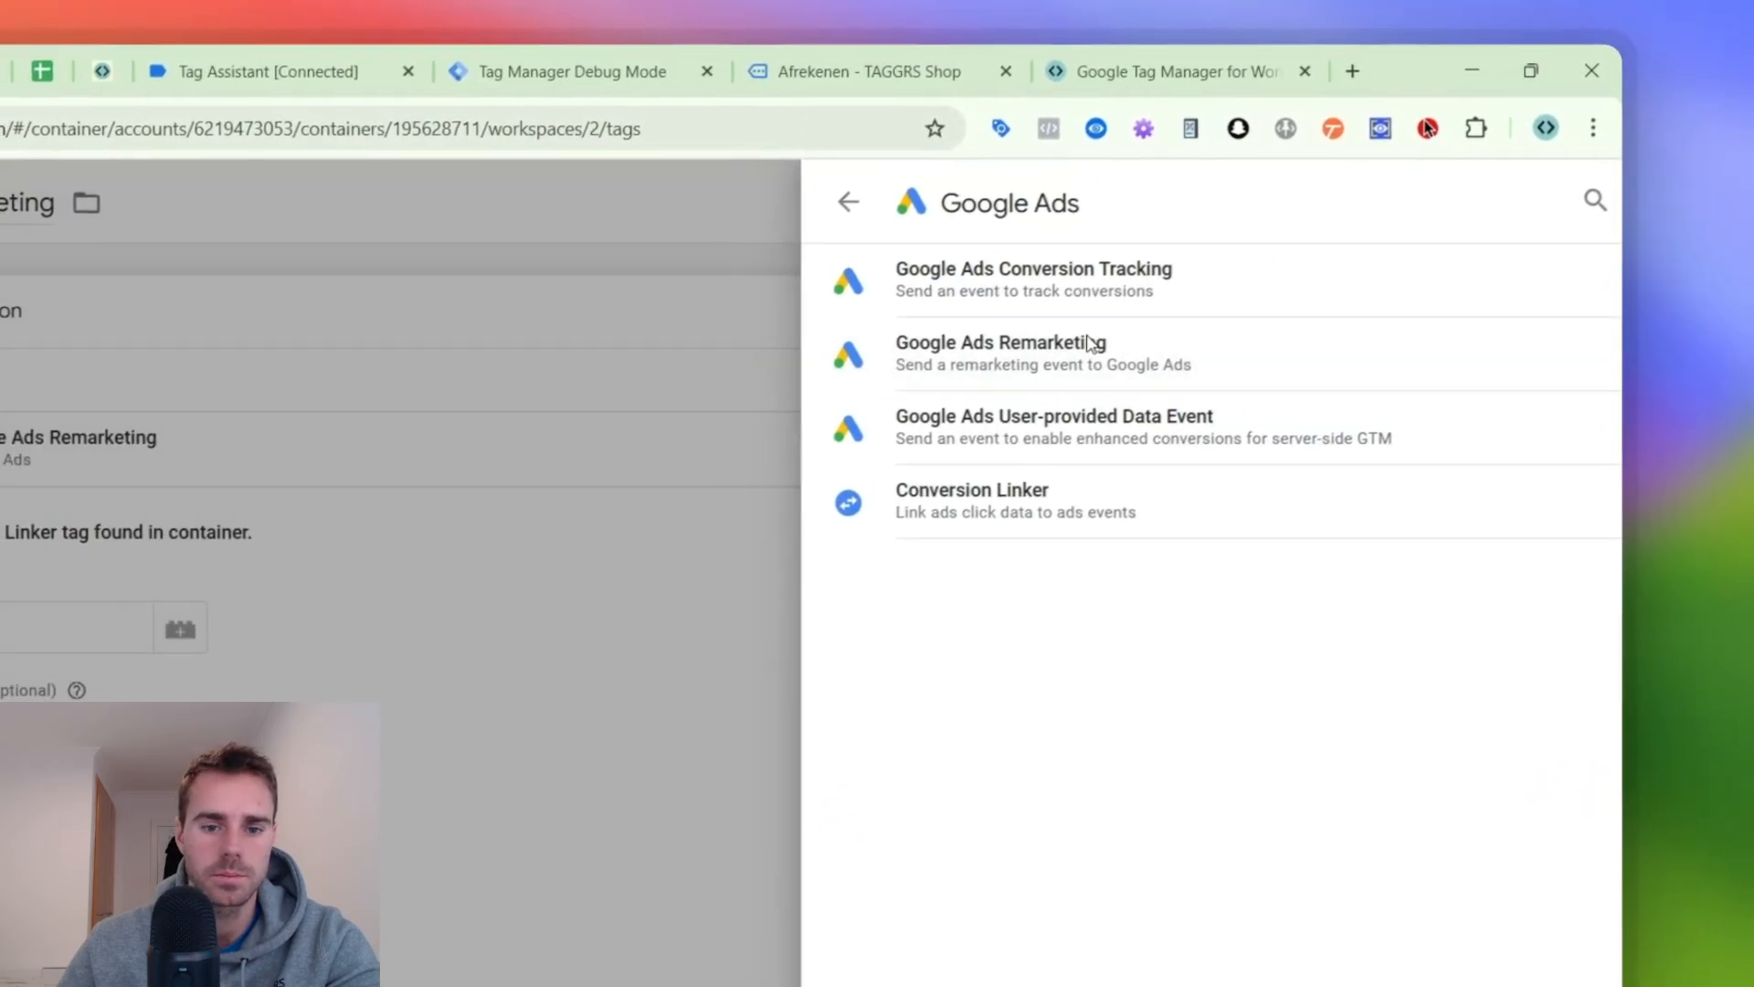
- Use the G ADS CONV ID variable as Conversion ID and enable custom parameters with Custom configuration as data source
left_click(657, 618)
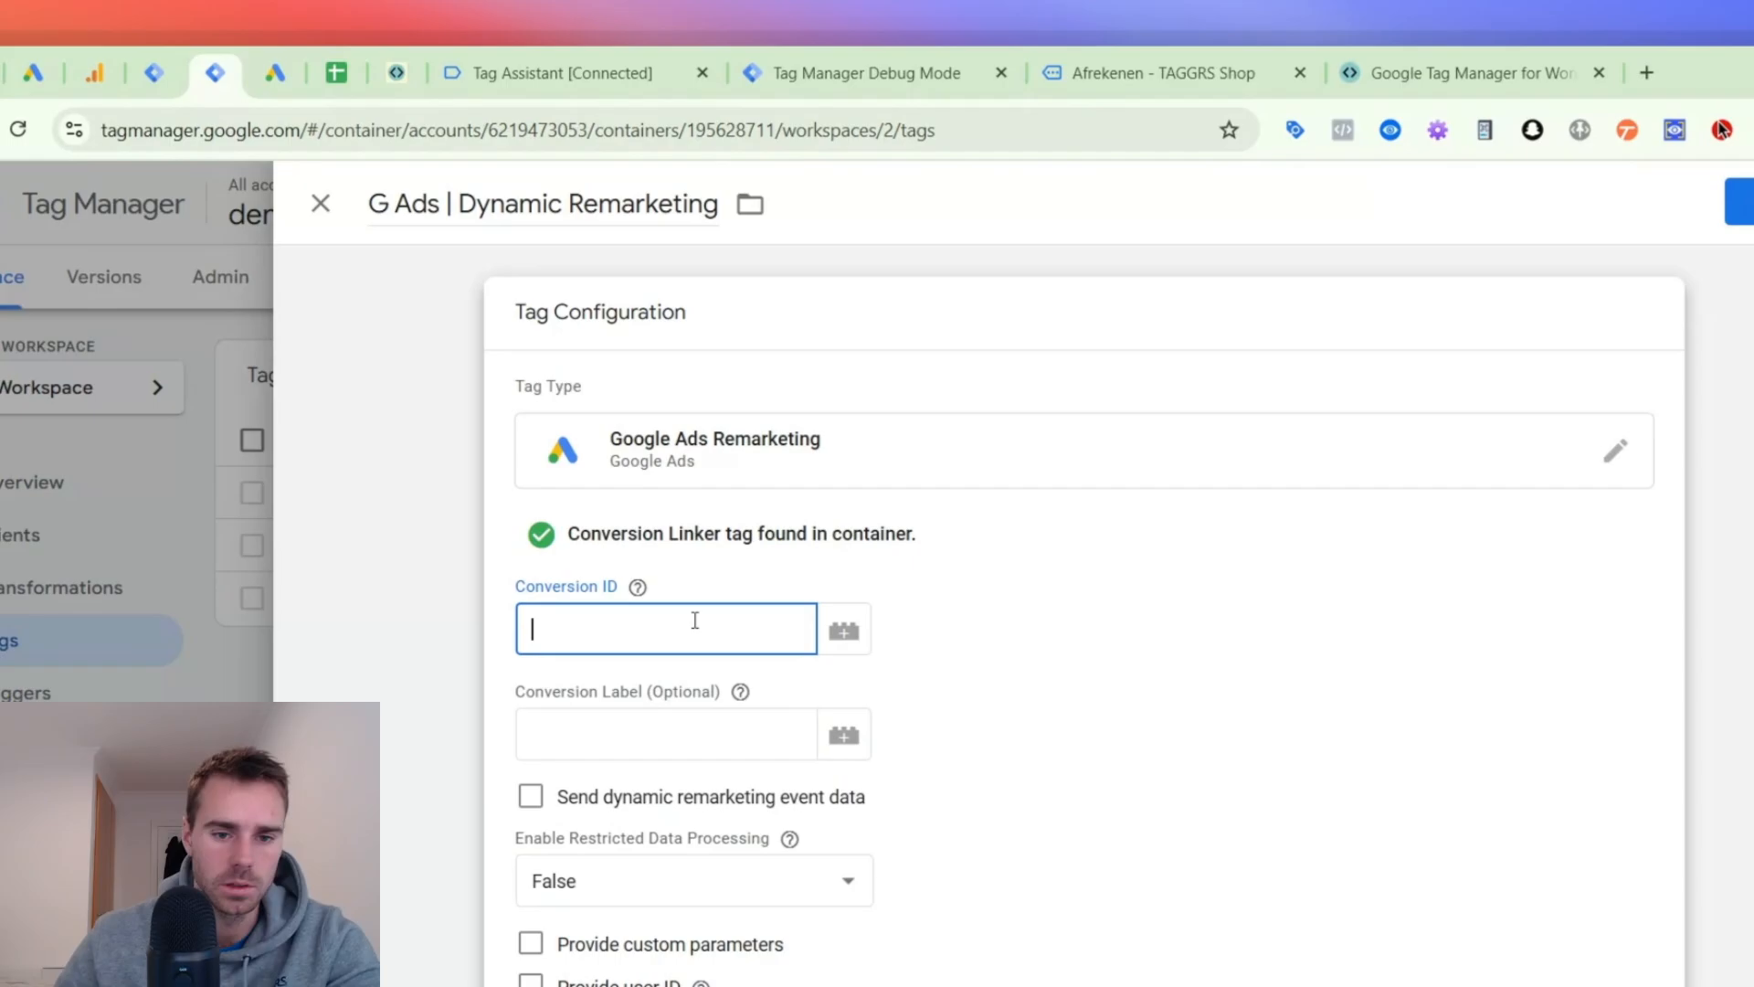
type("{{")
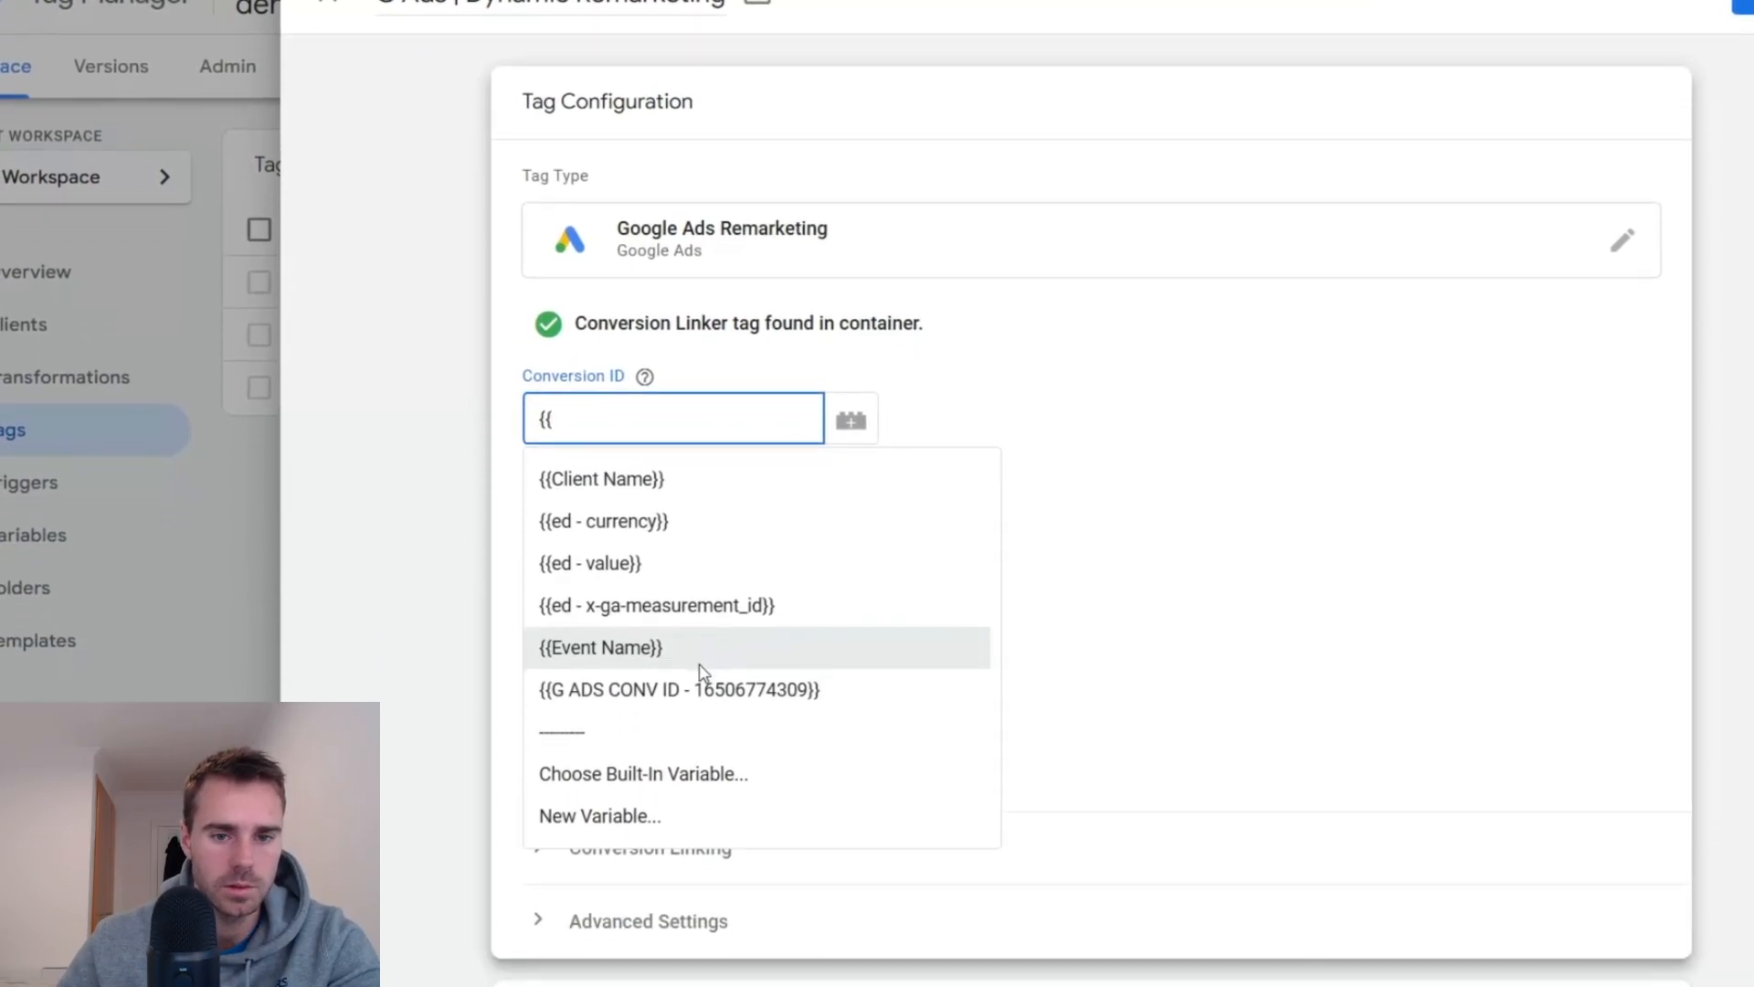
left_click(698, 897)
scroll(698, 502, "down", 3)
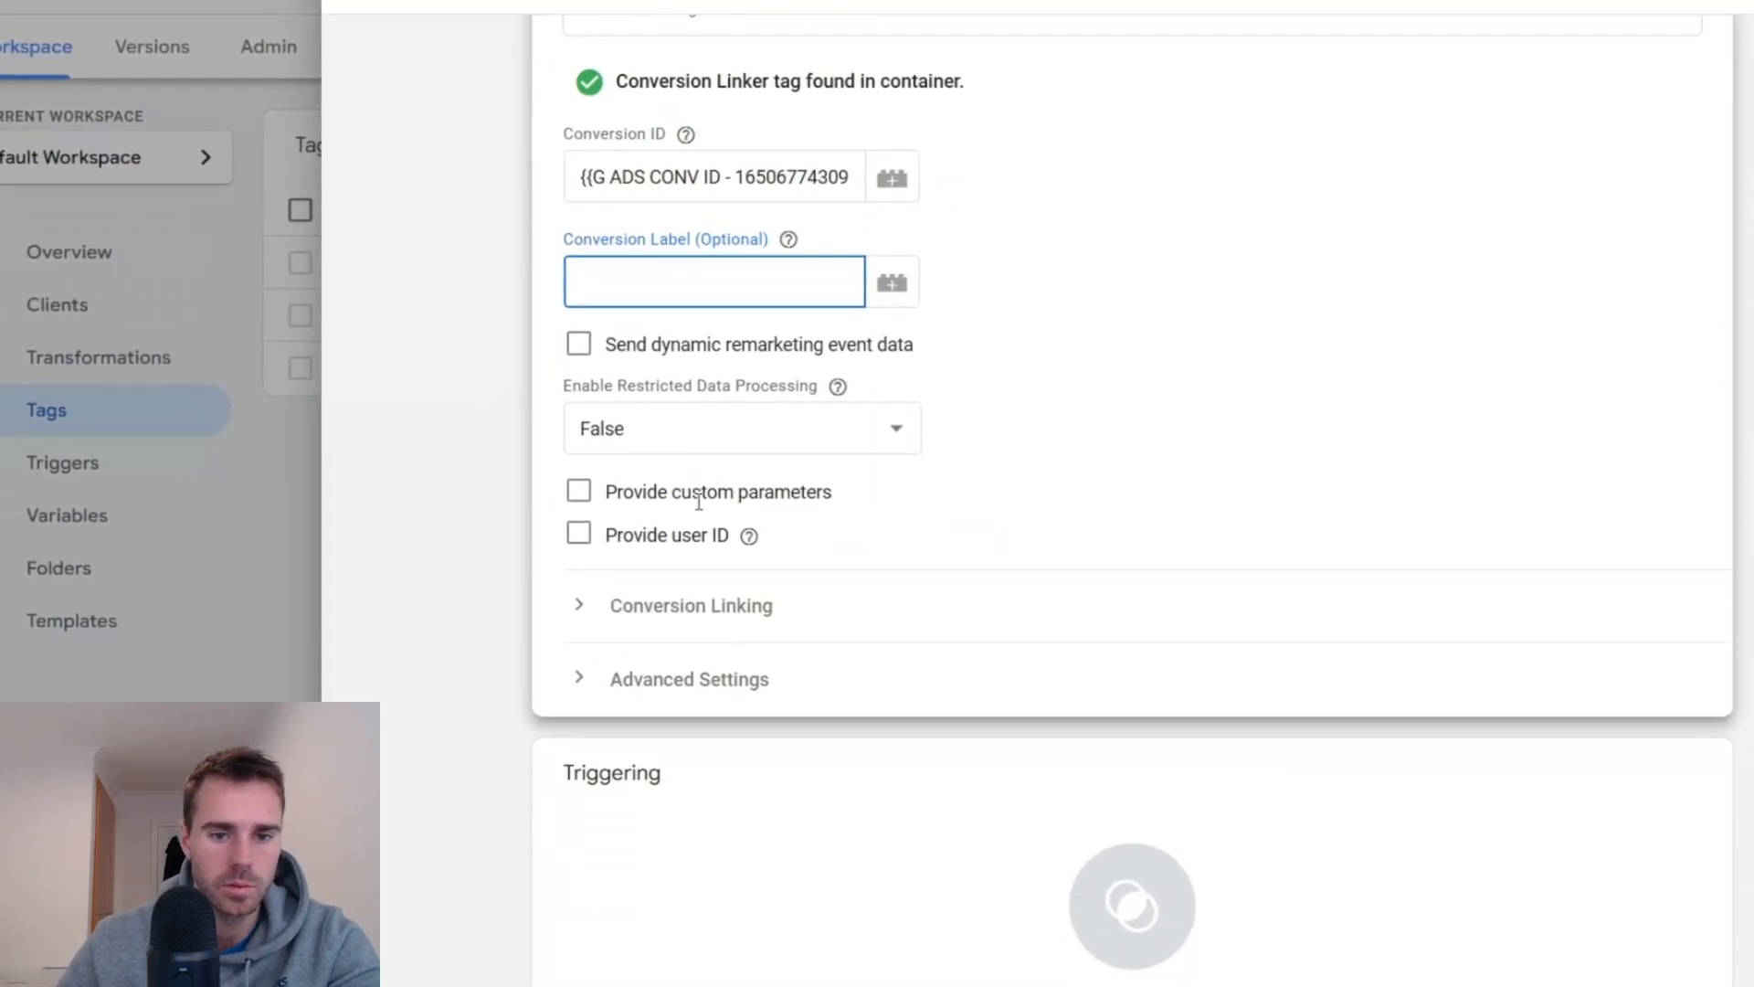
left_click(586, 453)
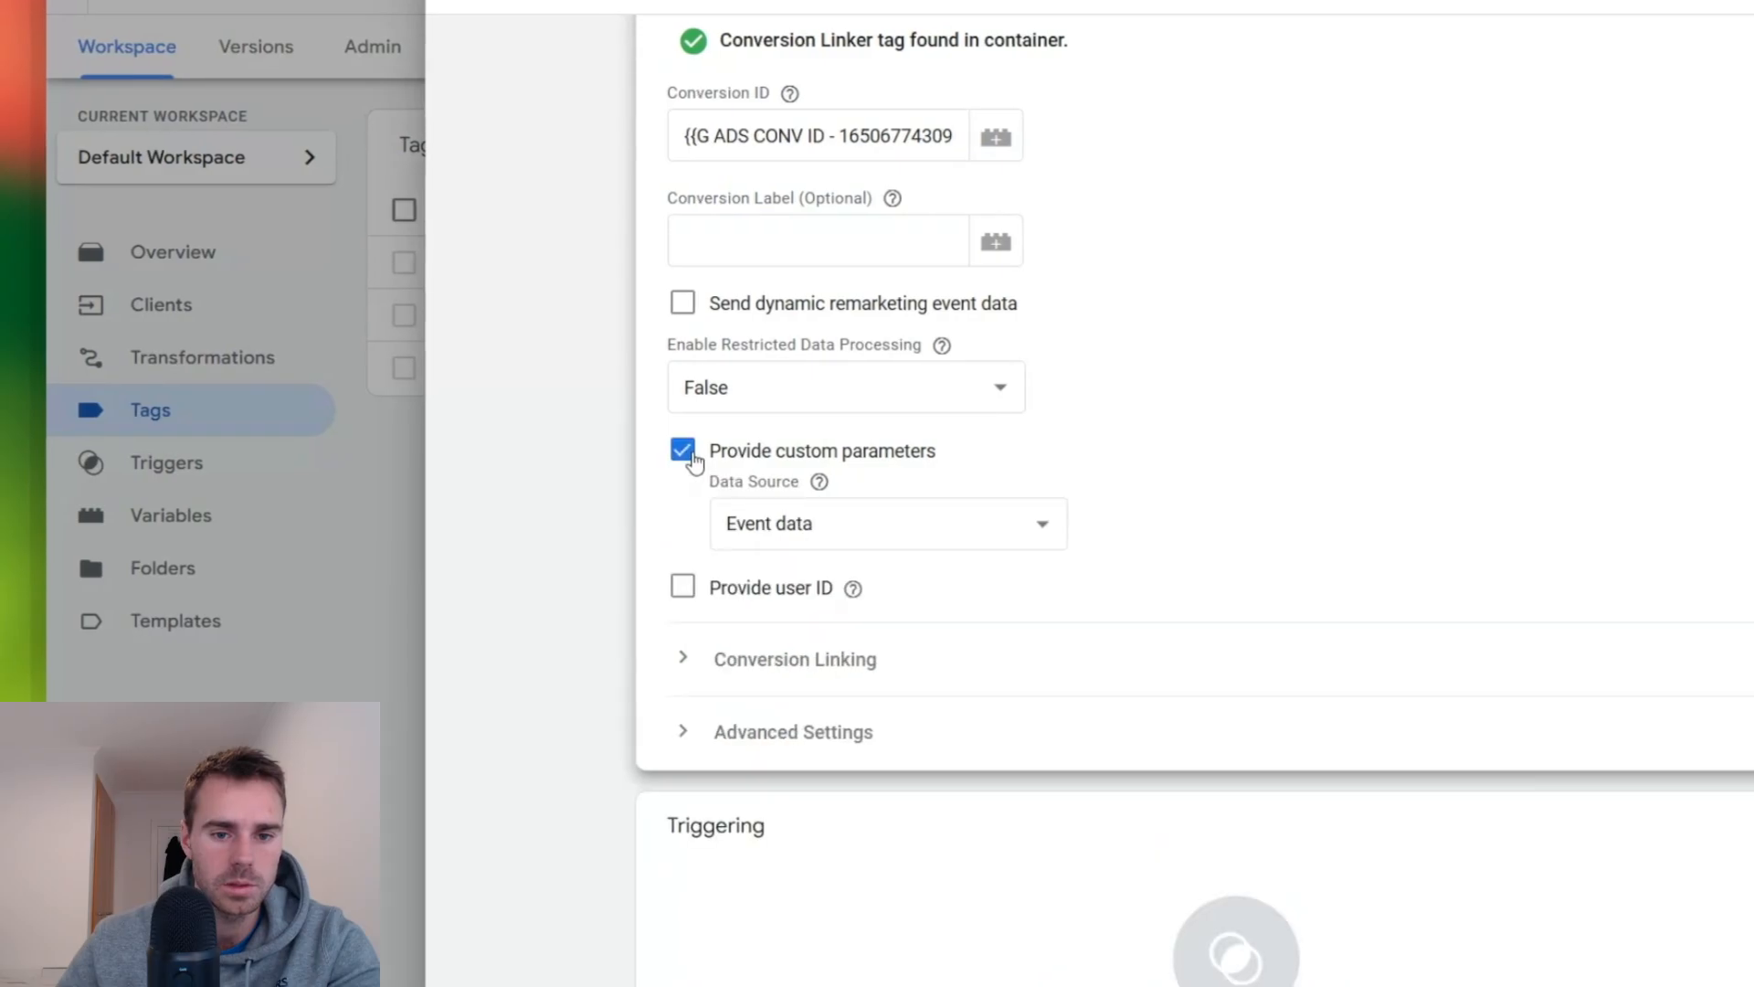
left_click(783, 595)
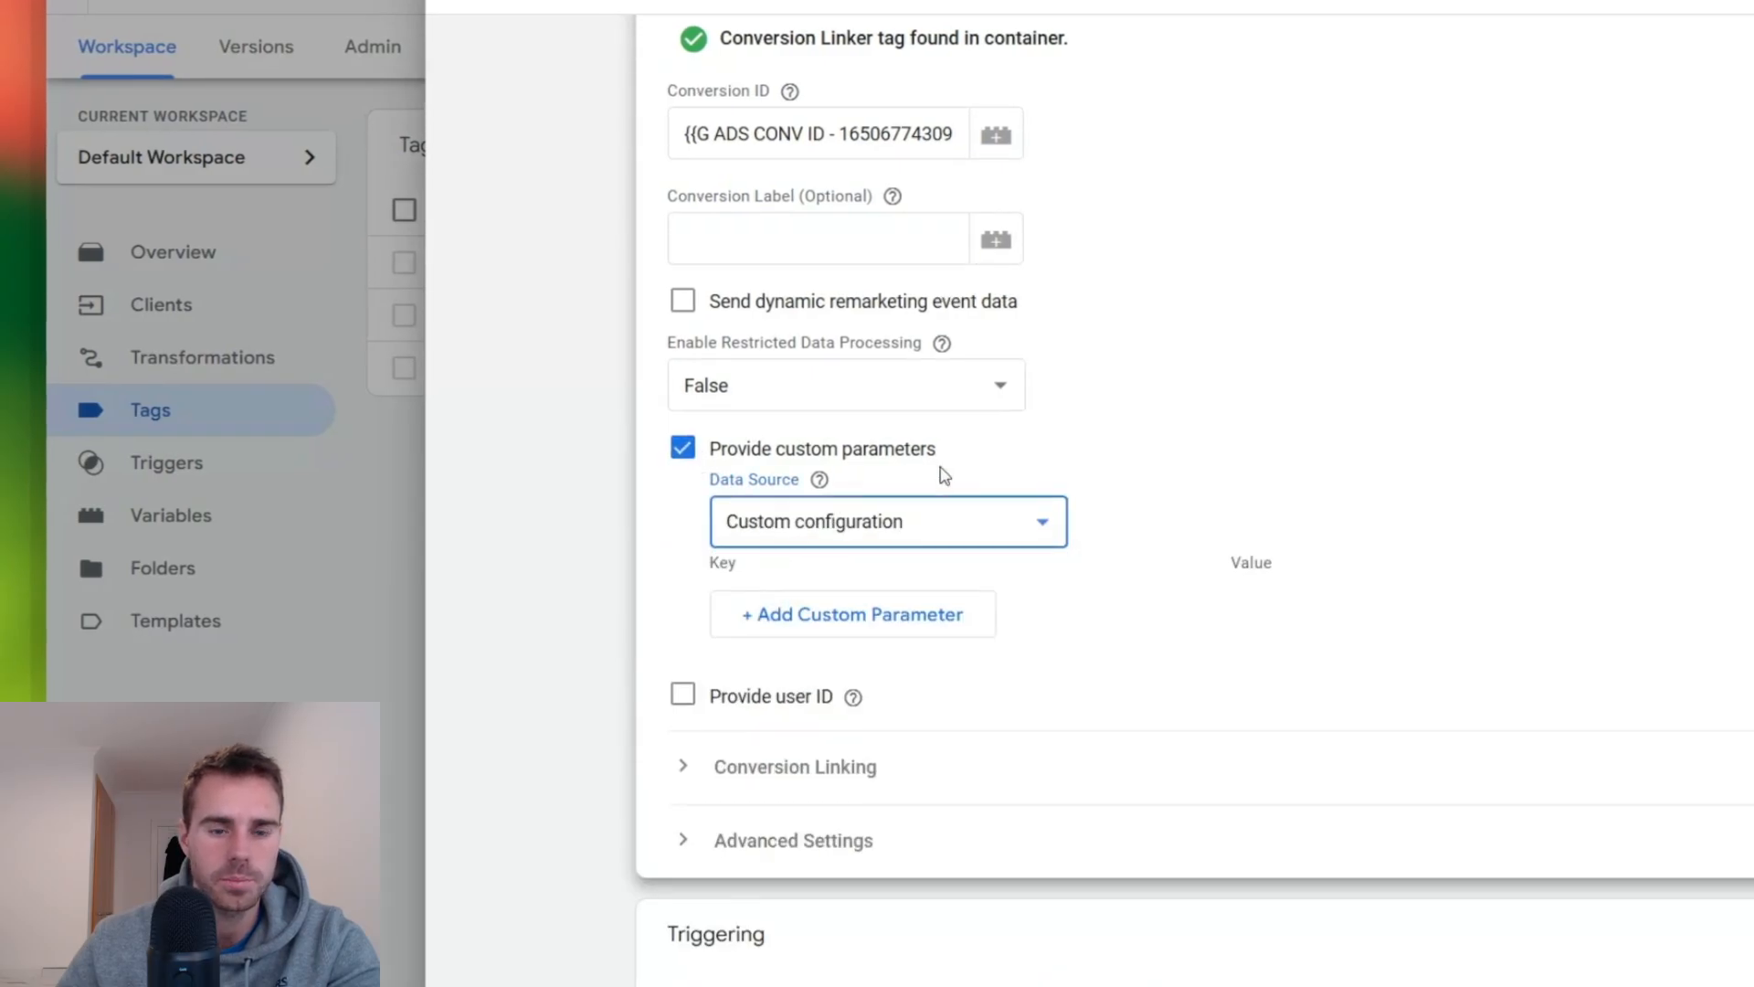
- Create a Custom Event trigger for the remarketing tag using regex matching with event name "view_item|add_to_cart|begin_checkout|purchase"
scroll(946, 457, "down", 3)
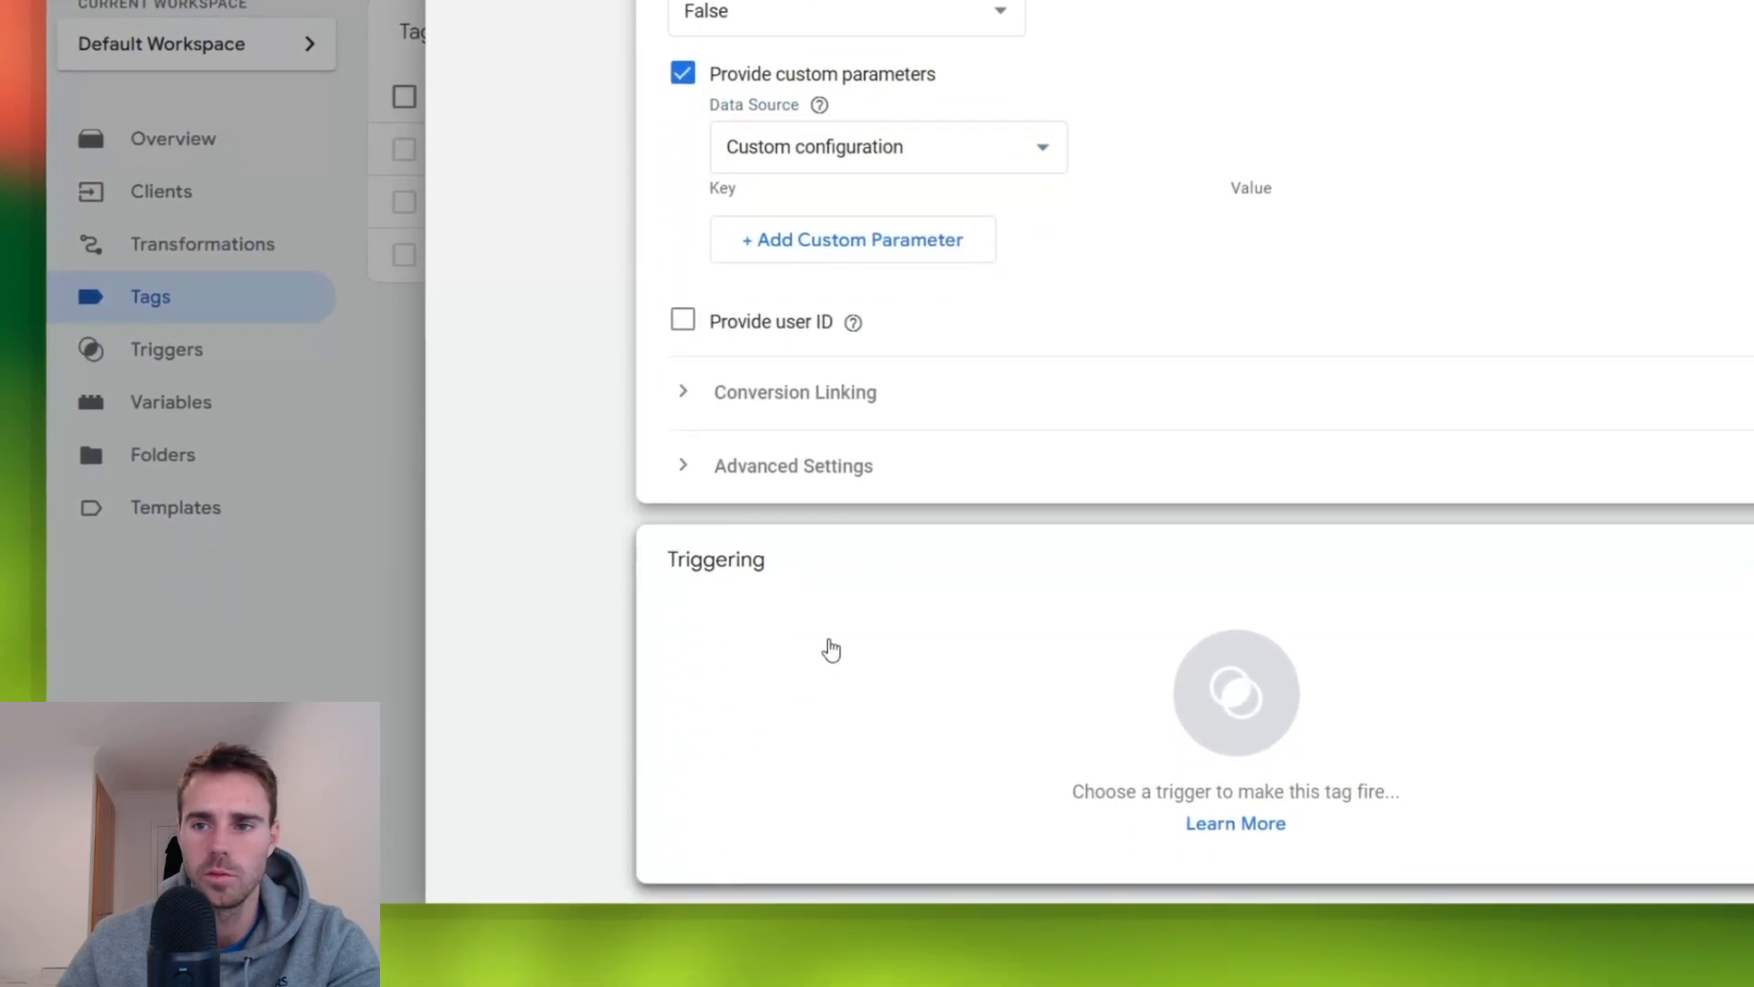
left_click(831, 651)
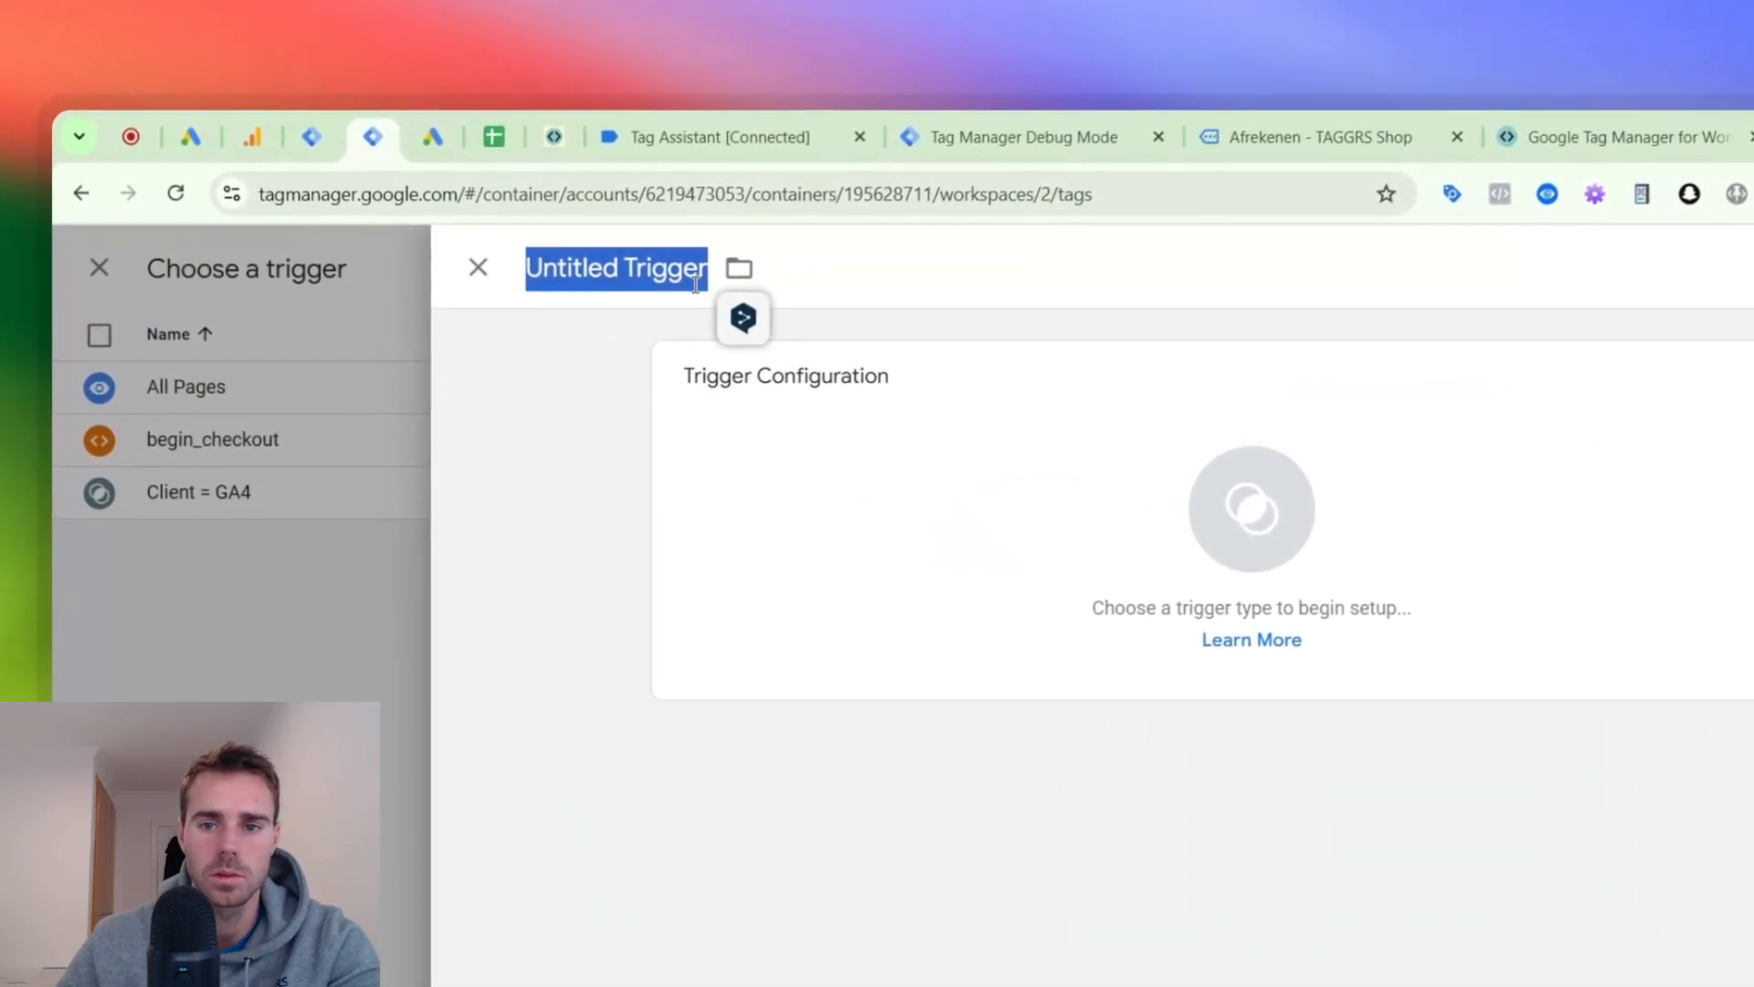
left_click(721, 419)
left_click(1116, 428)
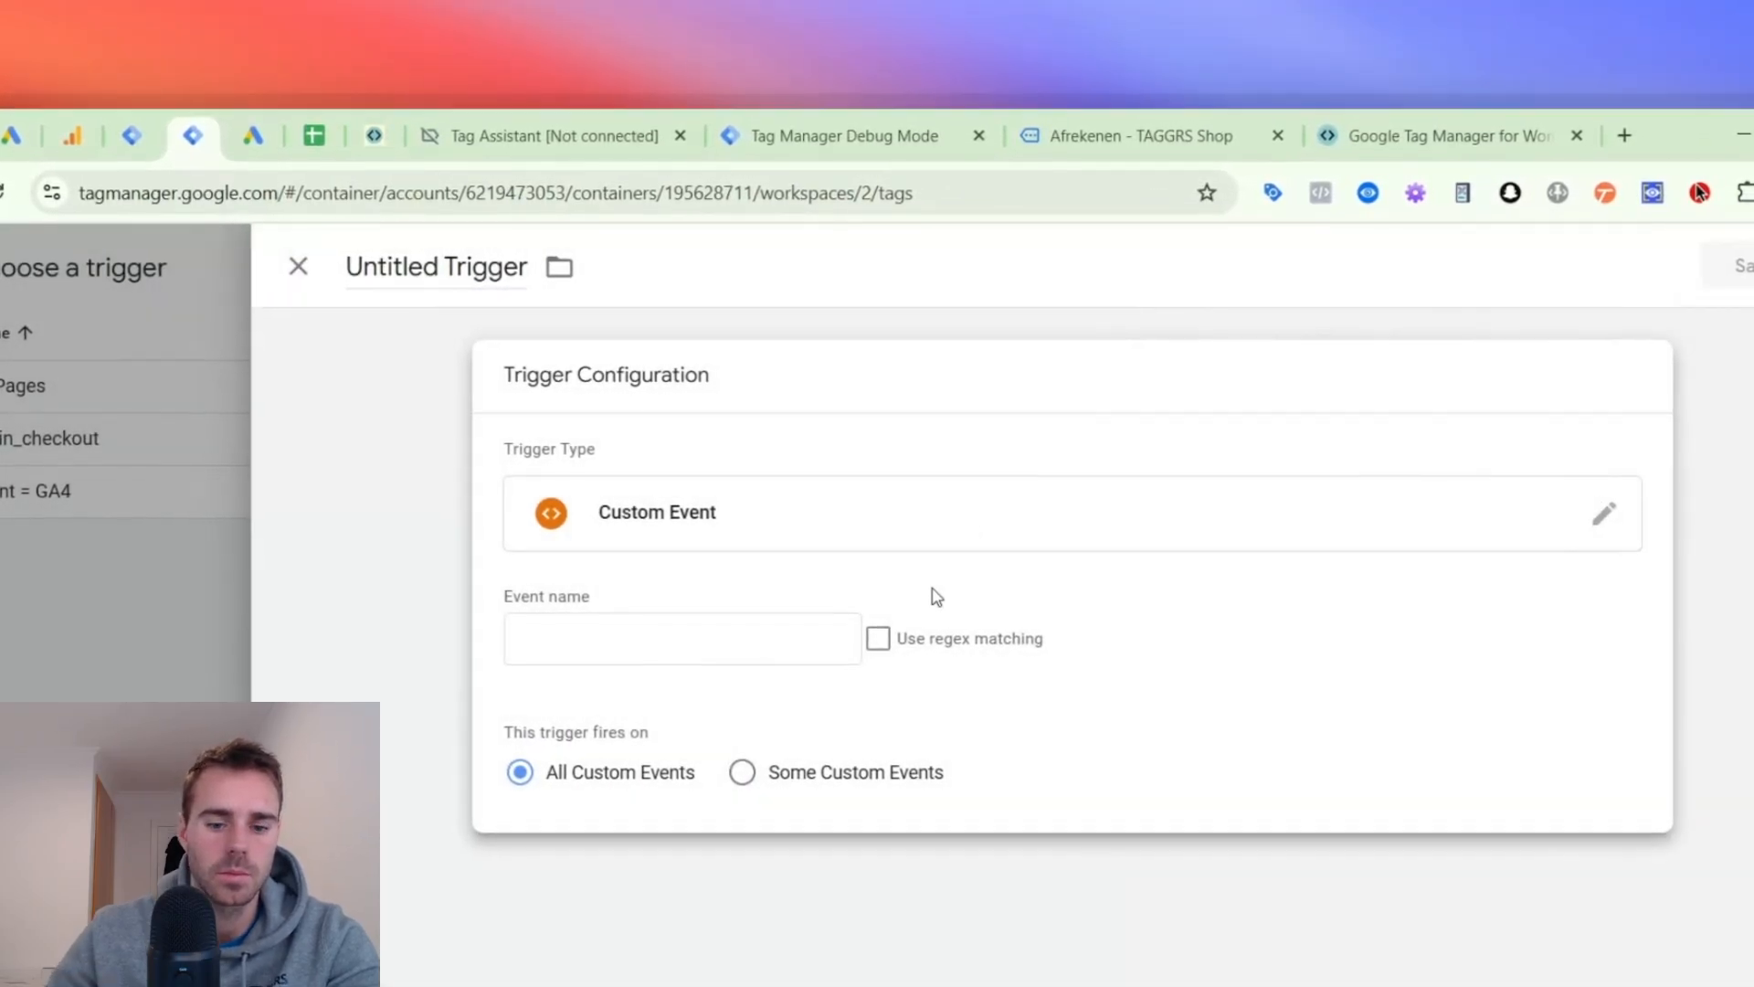
left_click(879, 638)
left_click(737, 633)
type("view_item|add_to_cart|begin_checkout|p")
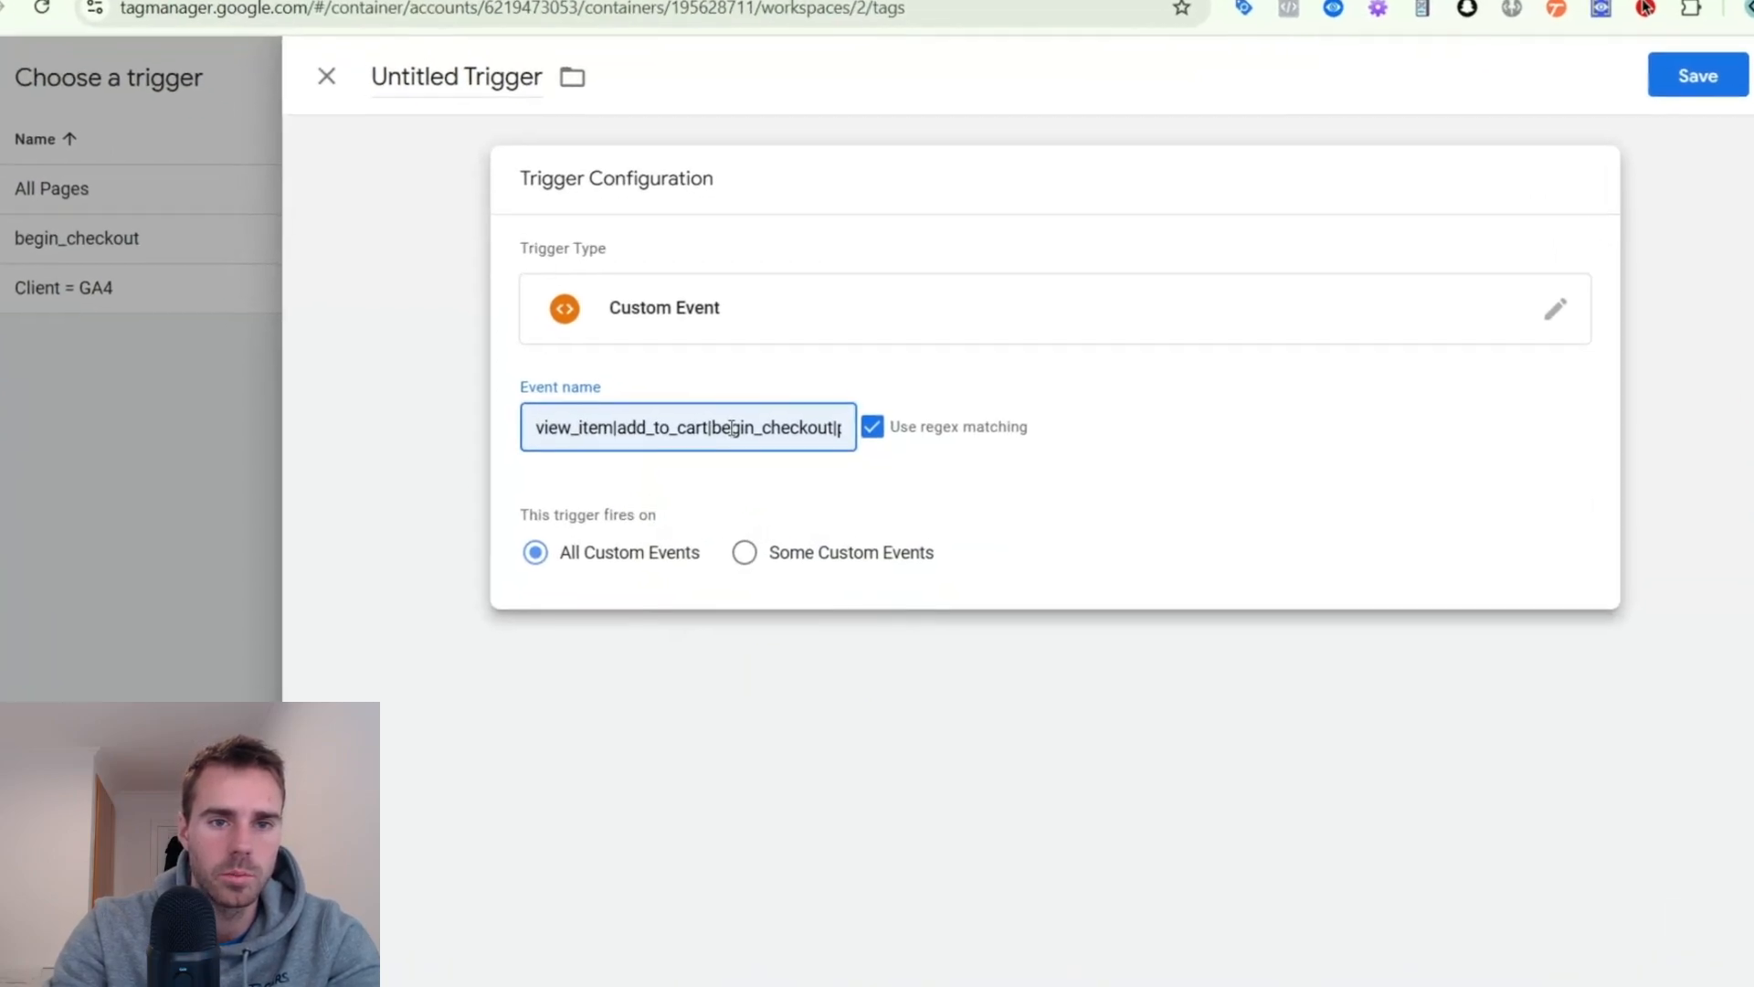
- Name the trigger "view_item|add_to_cart|begin_checkout|purchase", matching its event name, and save it
left_click_drag(756, 440, 882, 445)
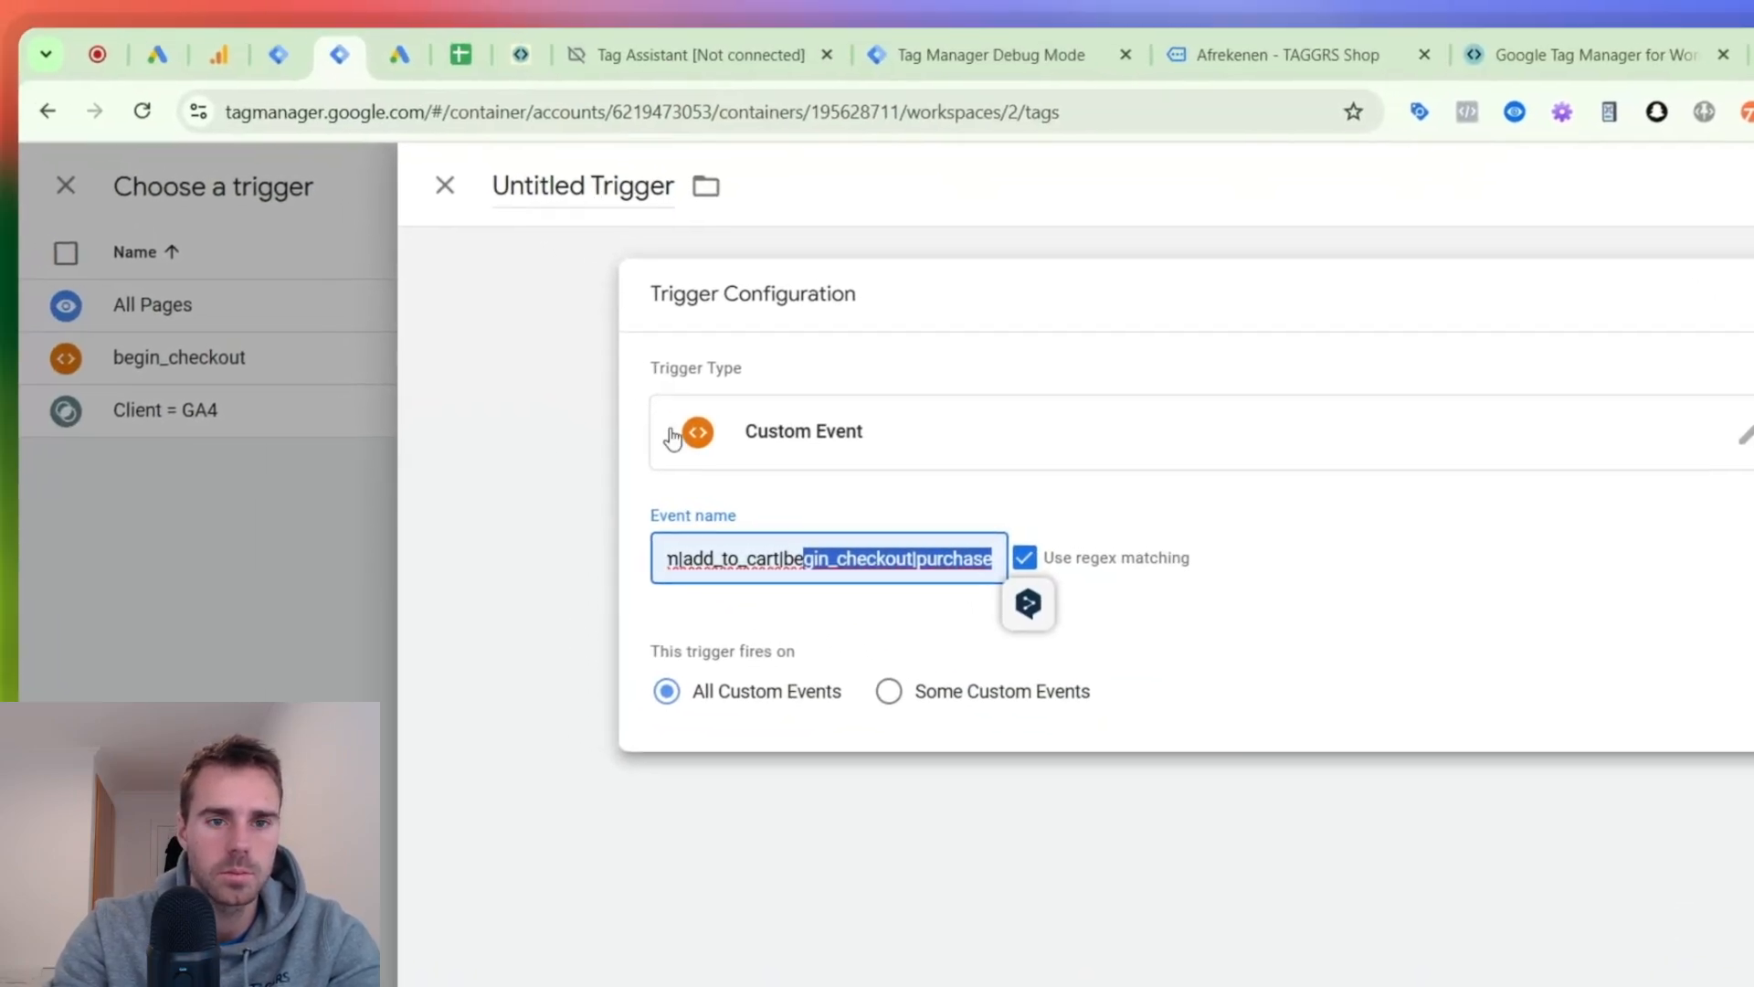
key("ctrl+a")
key("ctrl+c")
double_click(625, 180)
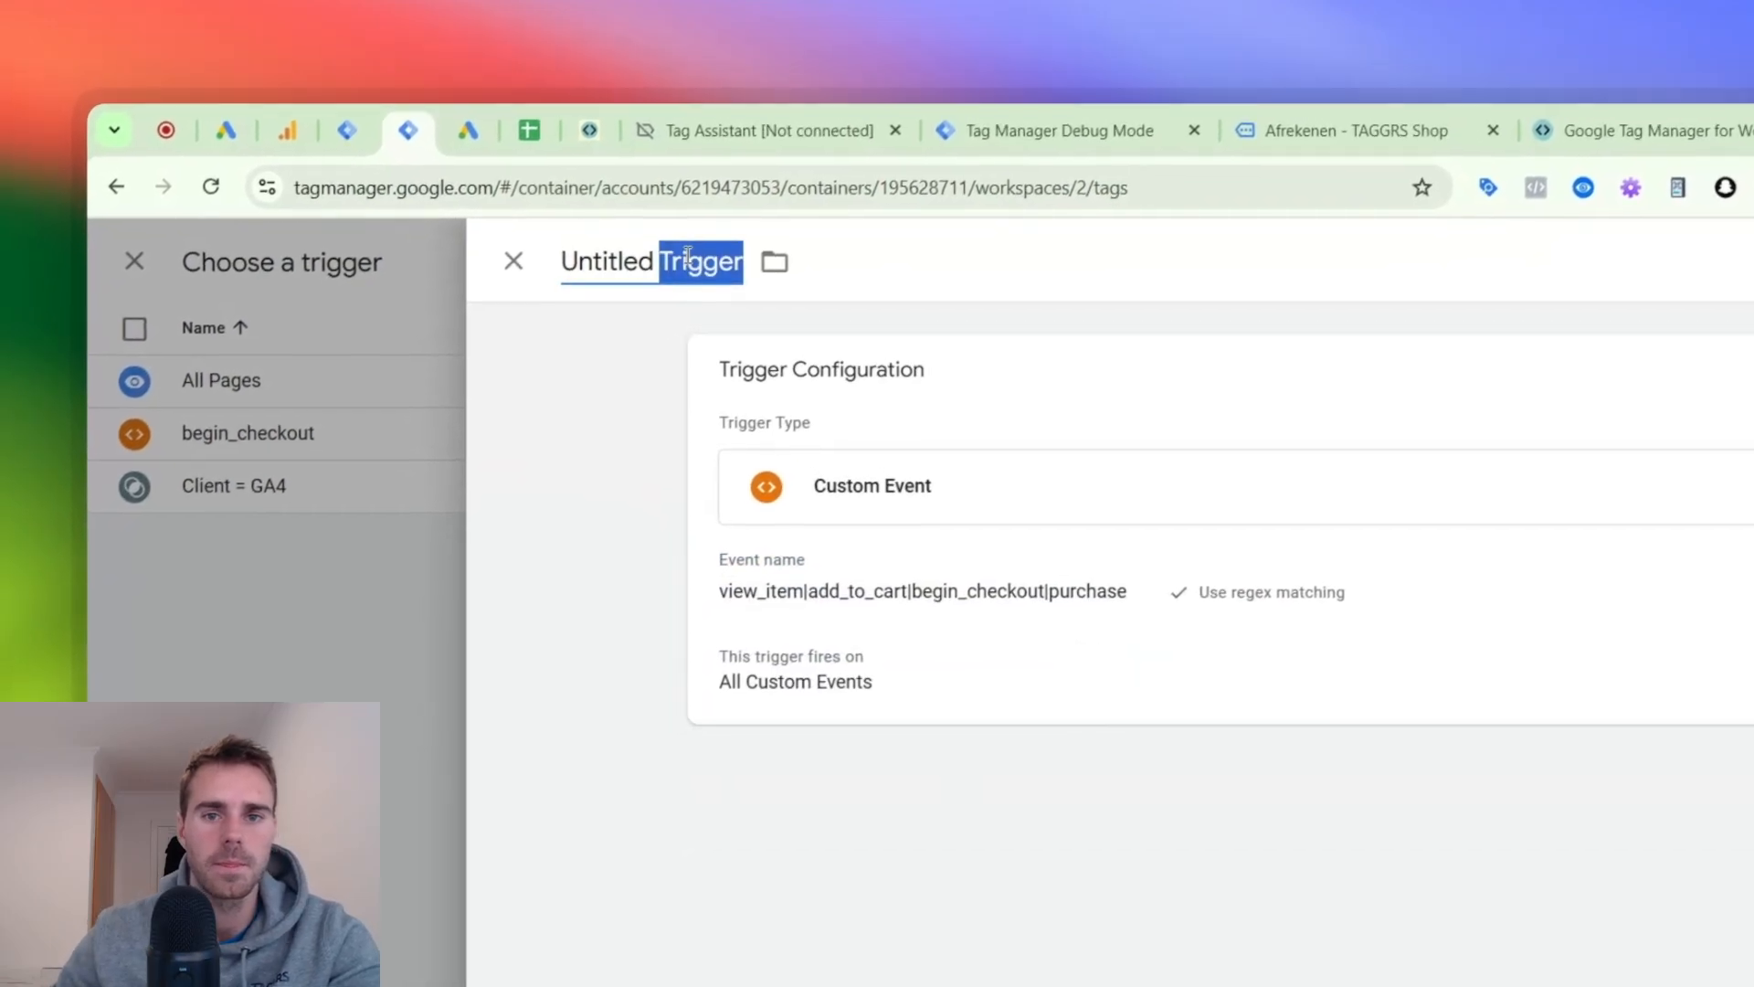
key("ctrl+v")
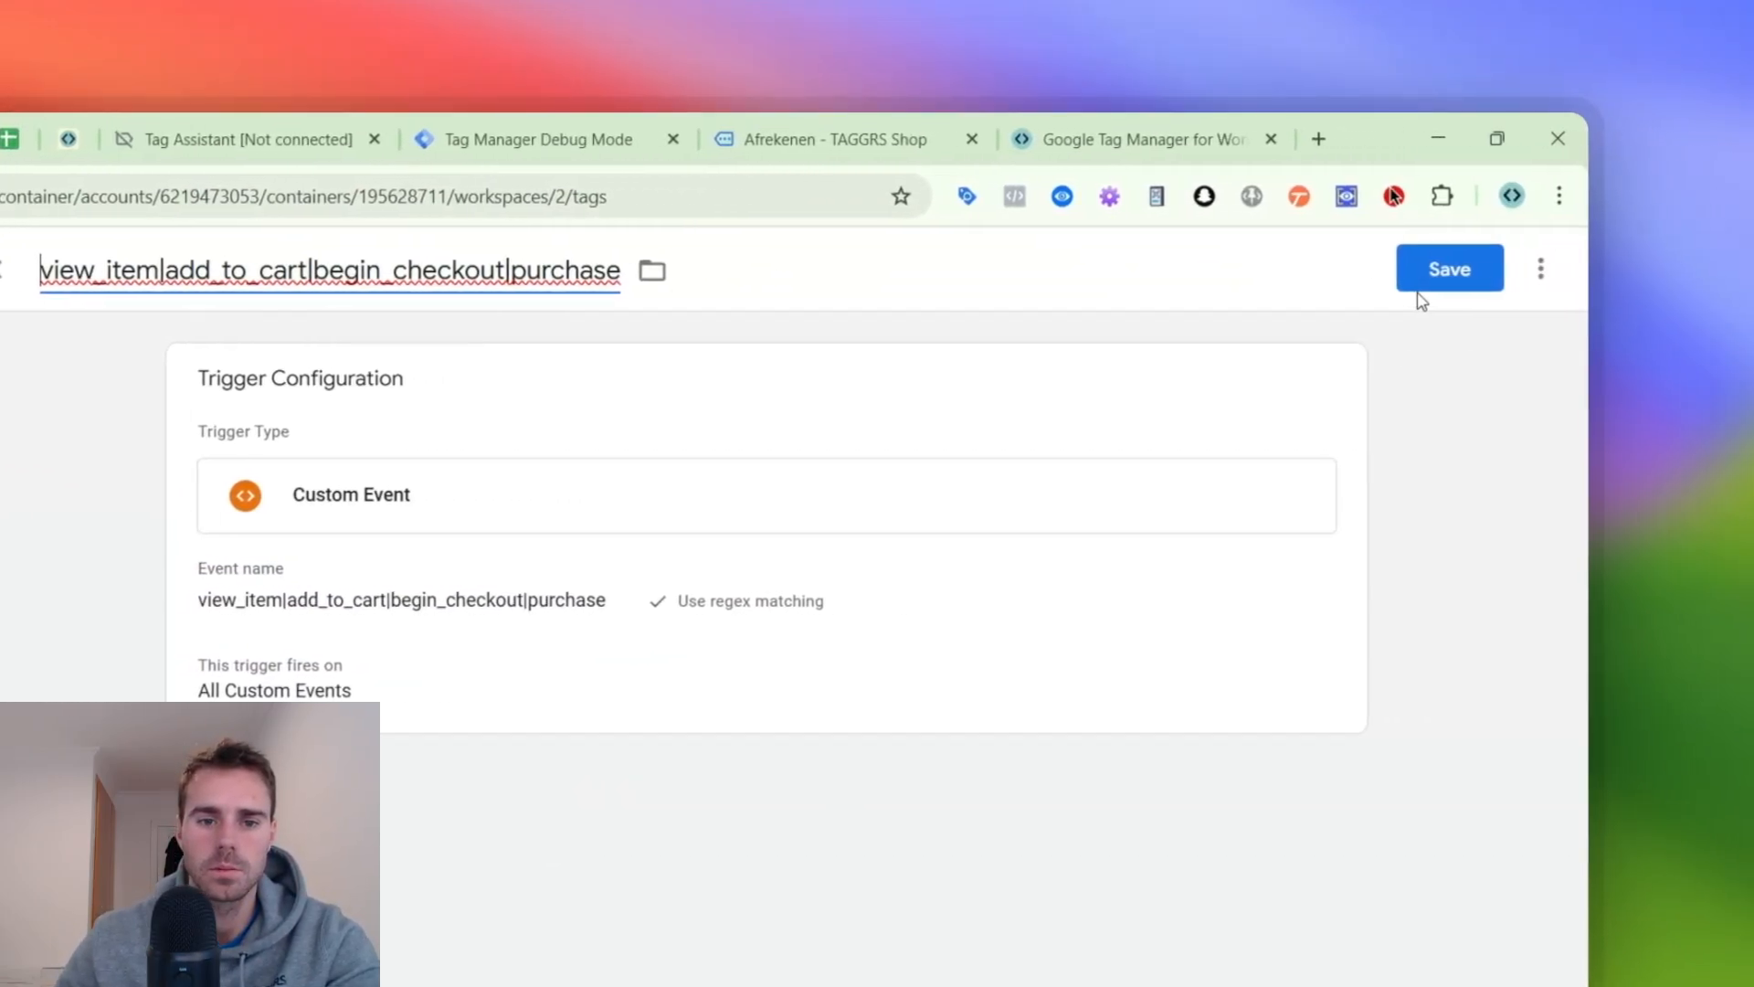
left_click(1356, 285)
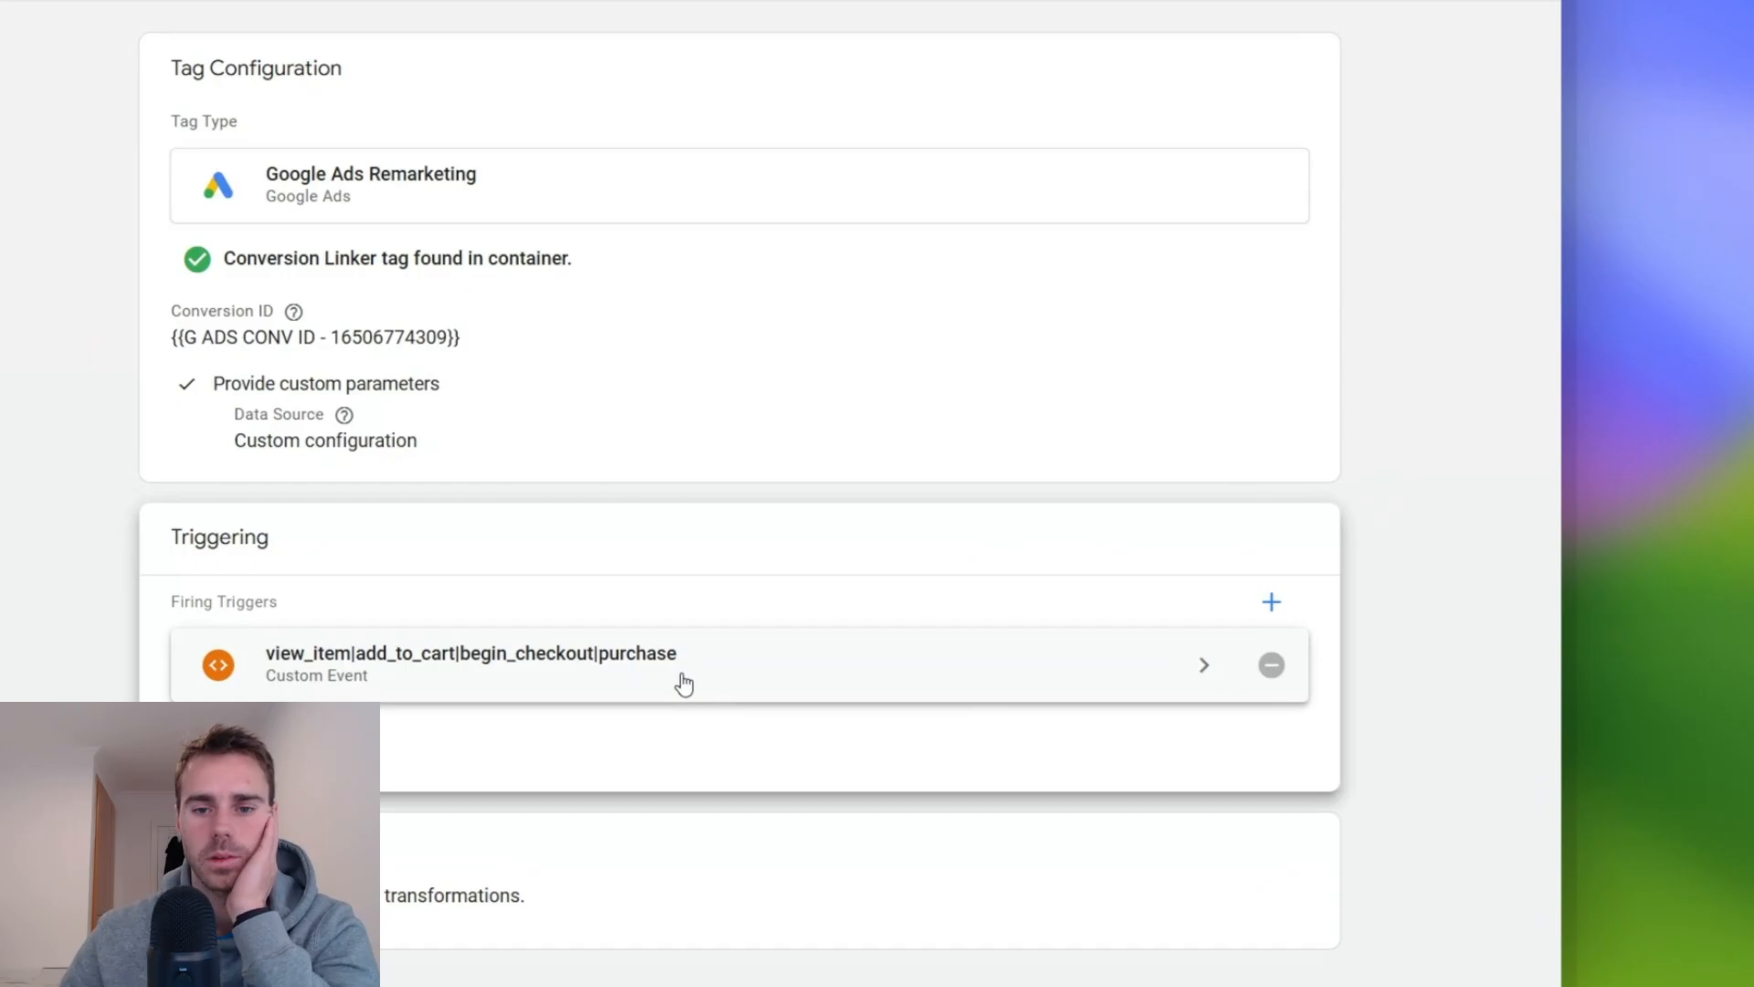
- Reopen the G Ads | Dynamic Remarketing tag configuration and add two empty custom parameter rows
left_click(677, 681)
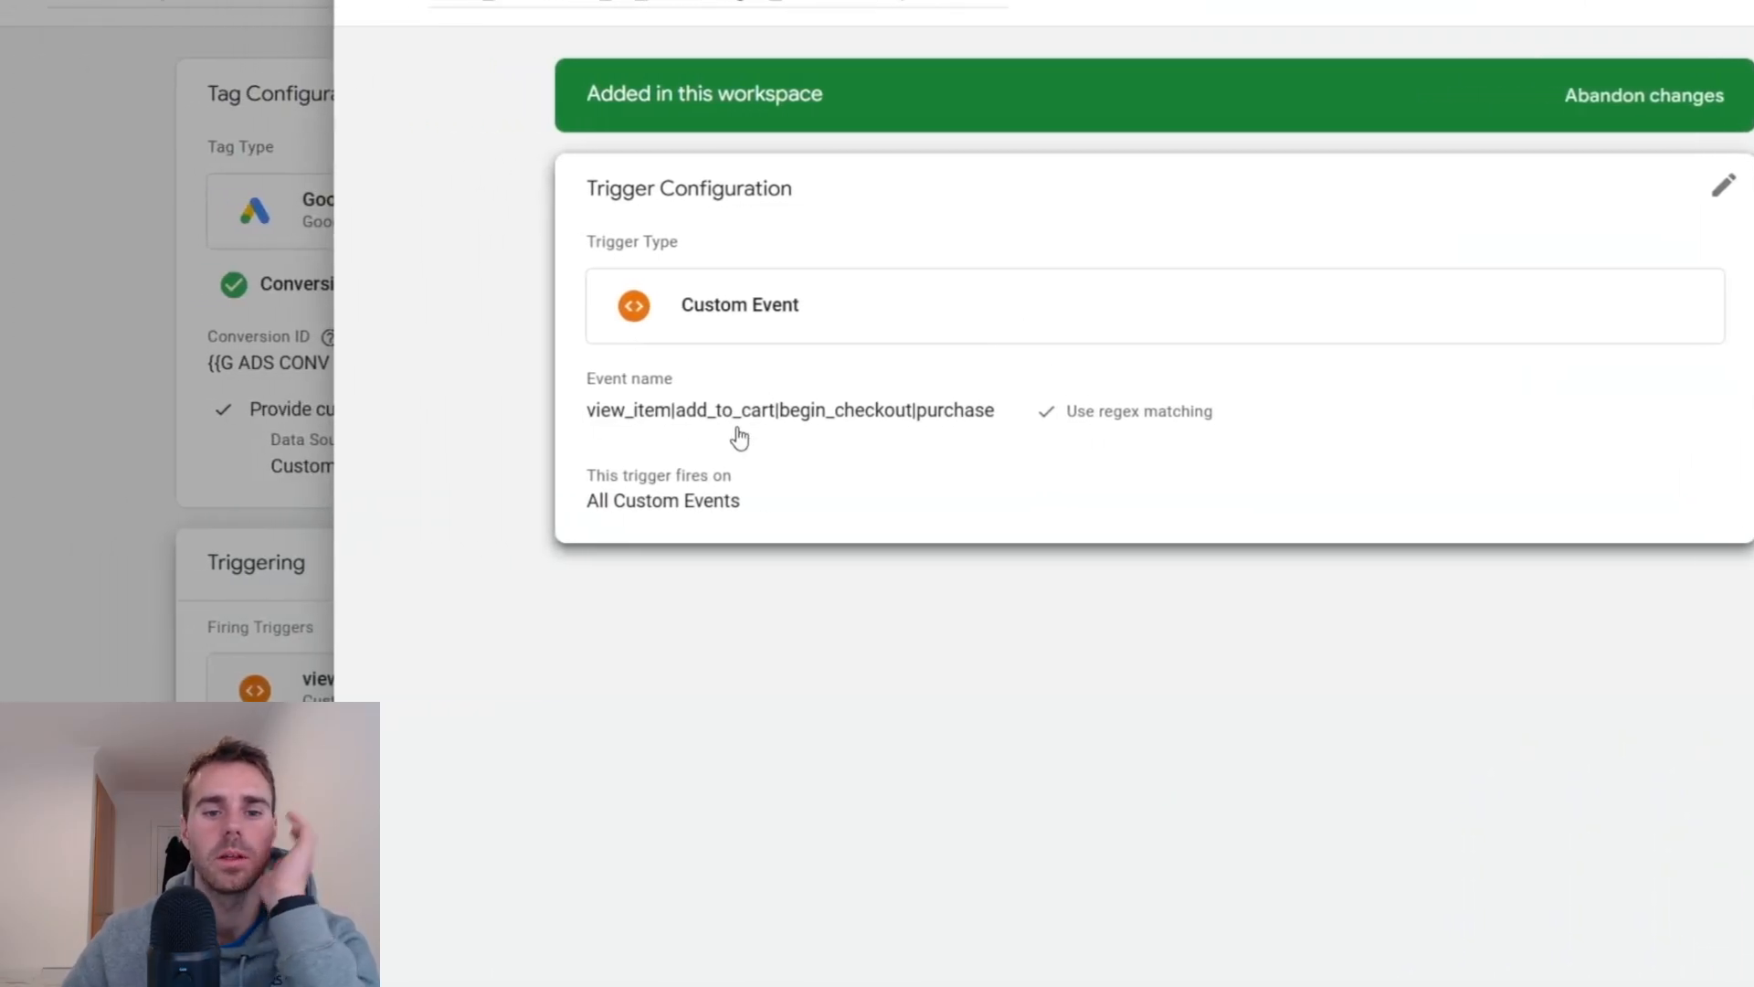
left_click(201, 439)
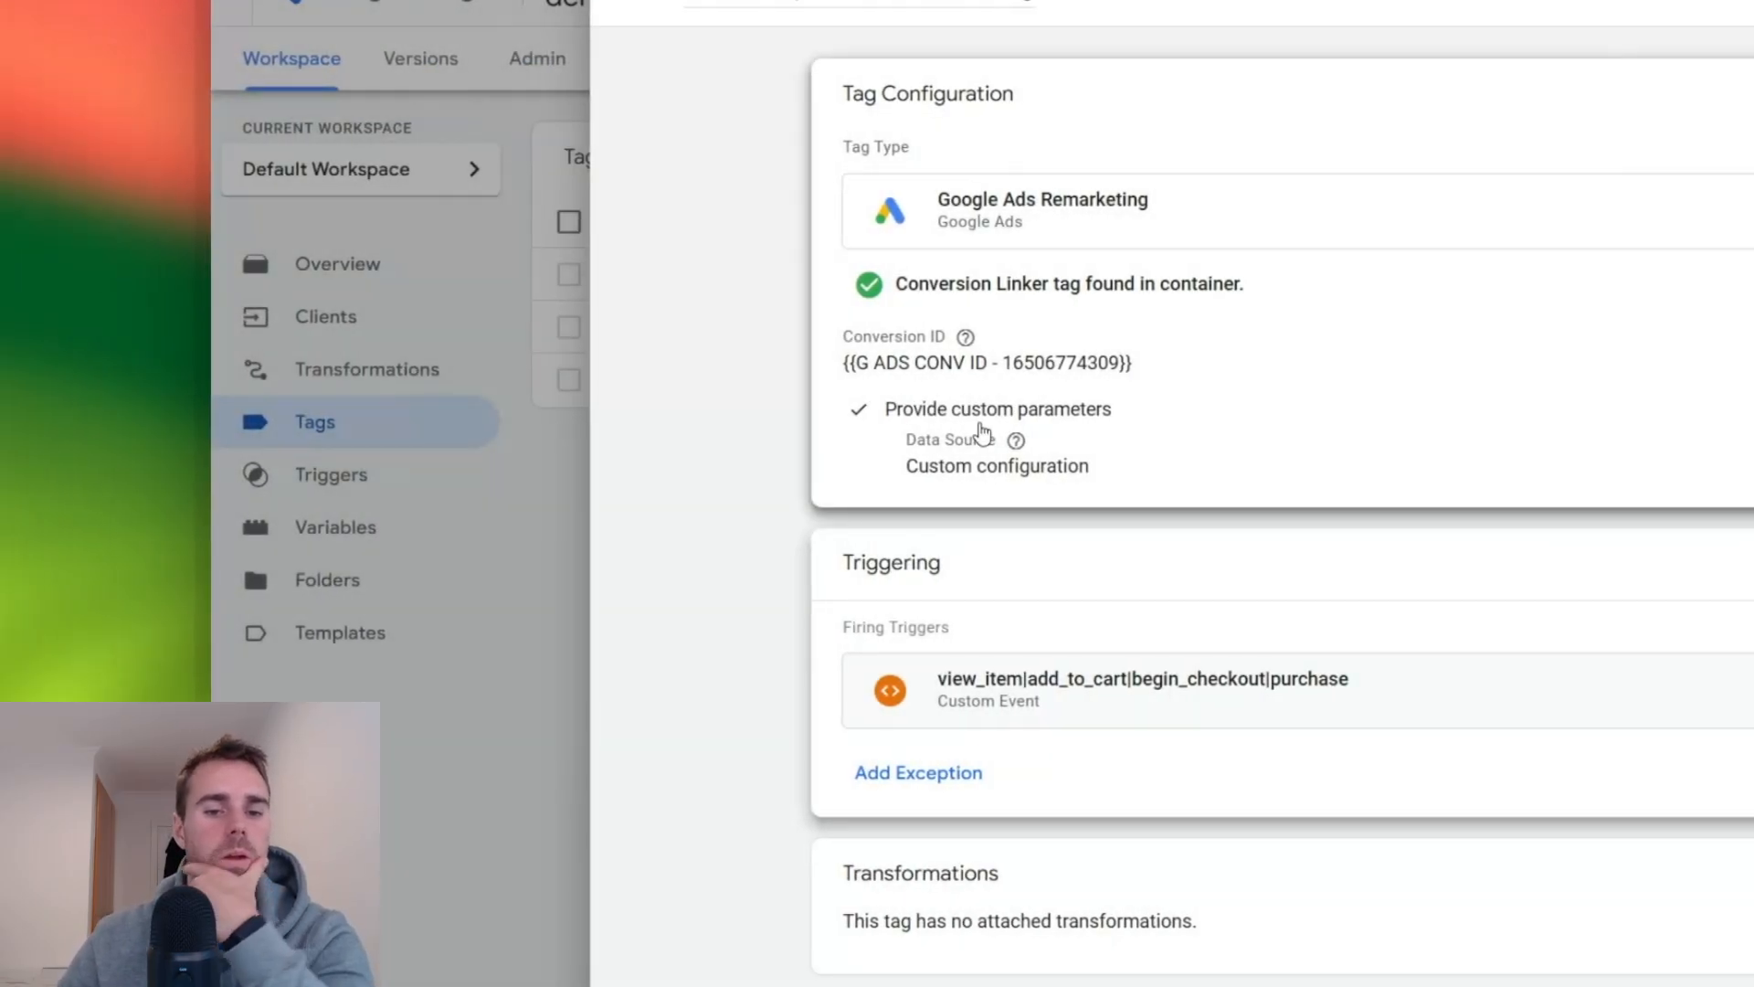
left_click(982, 432)
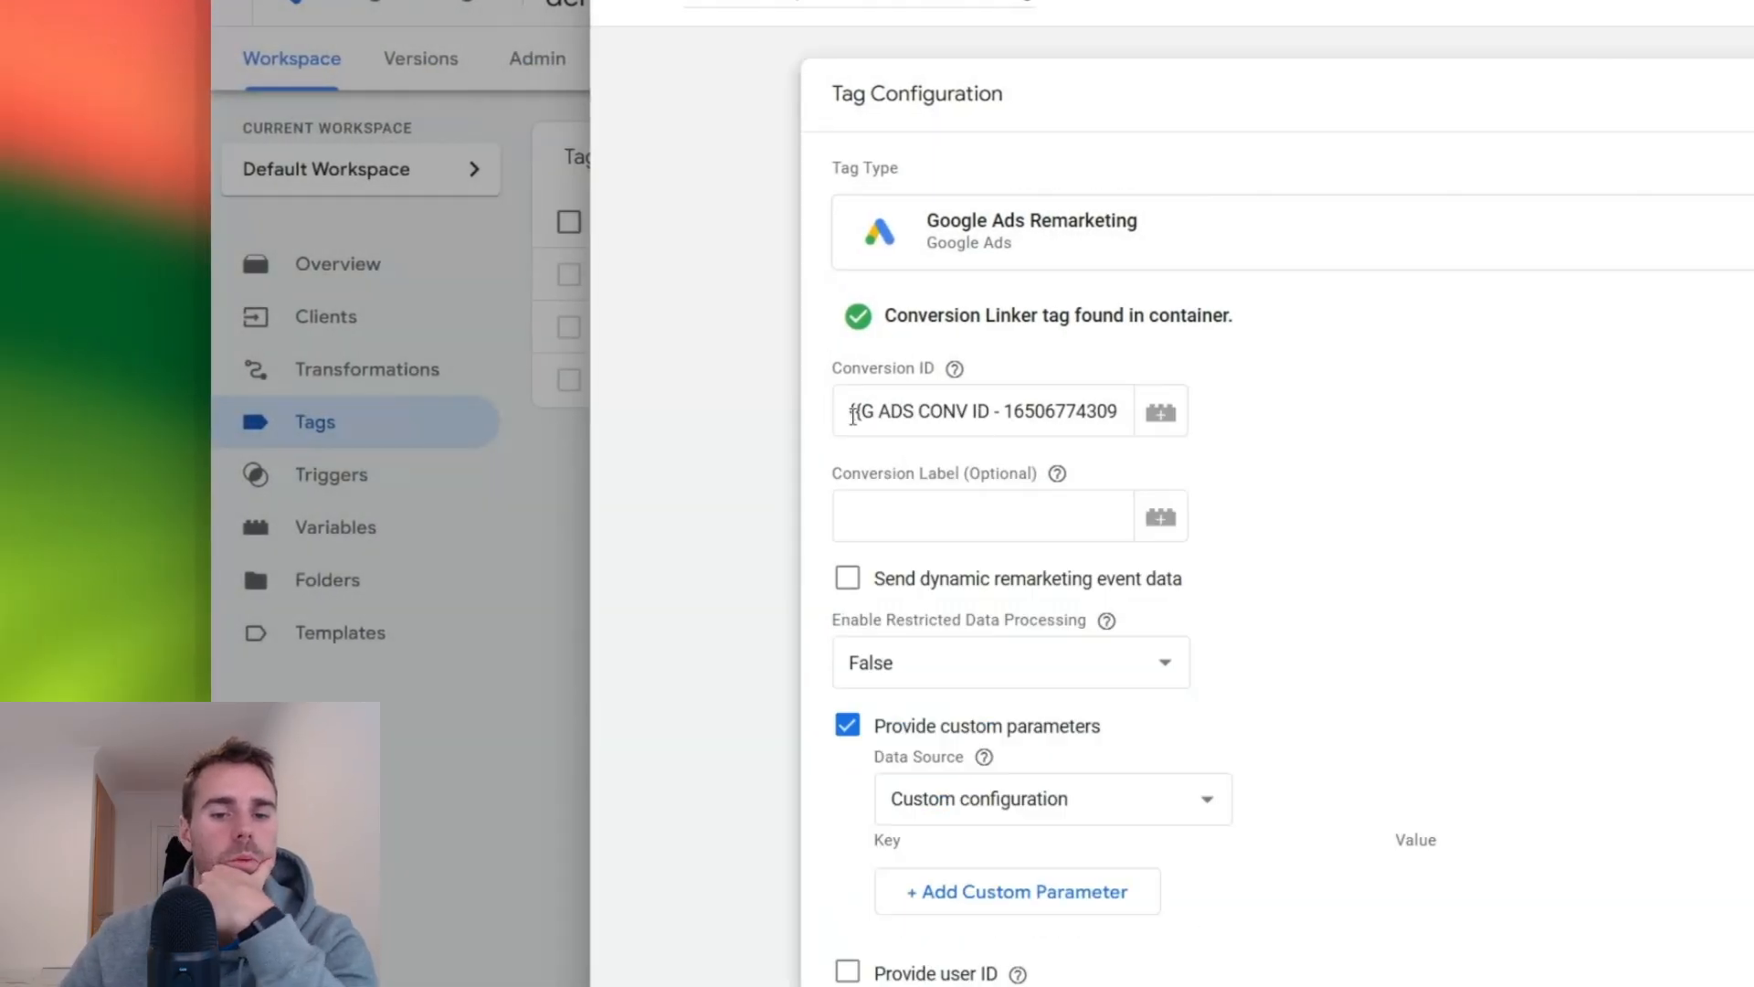
scroll(1103, 694, "down", 3)
left_click(1057, 595)
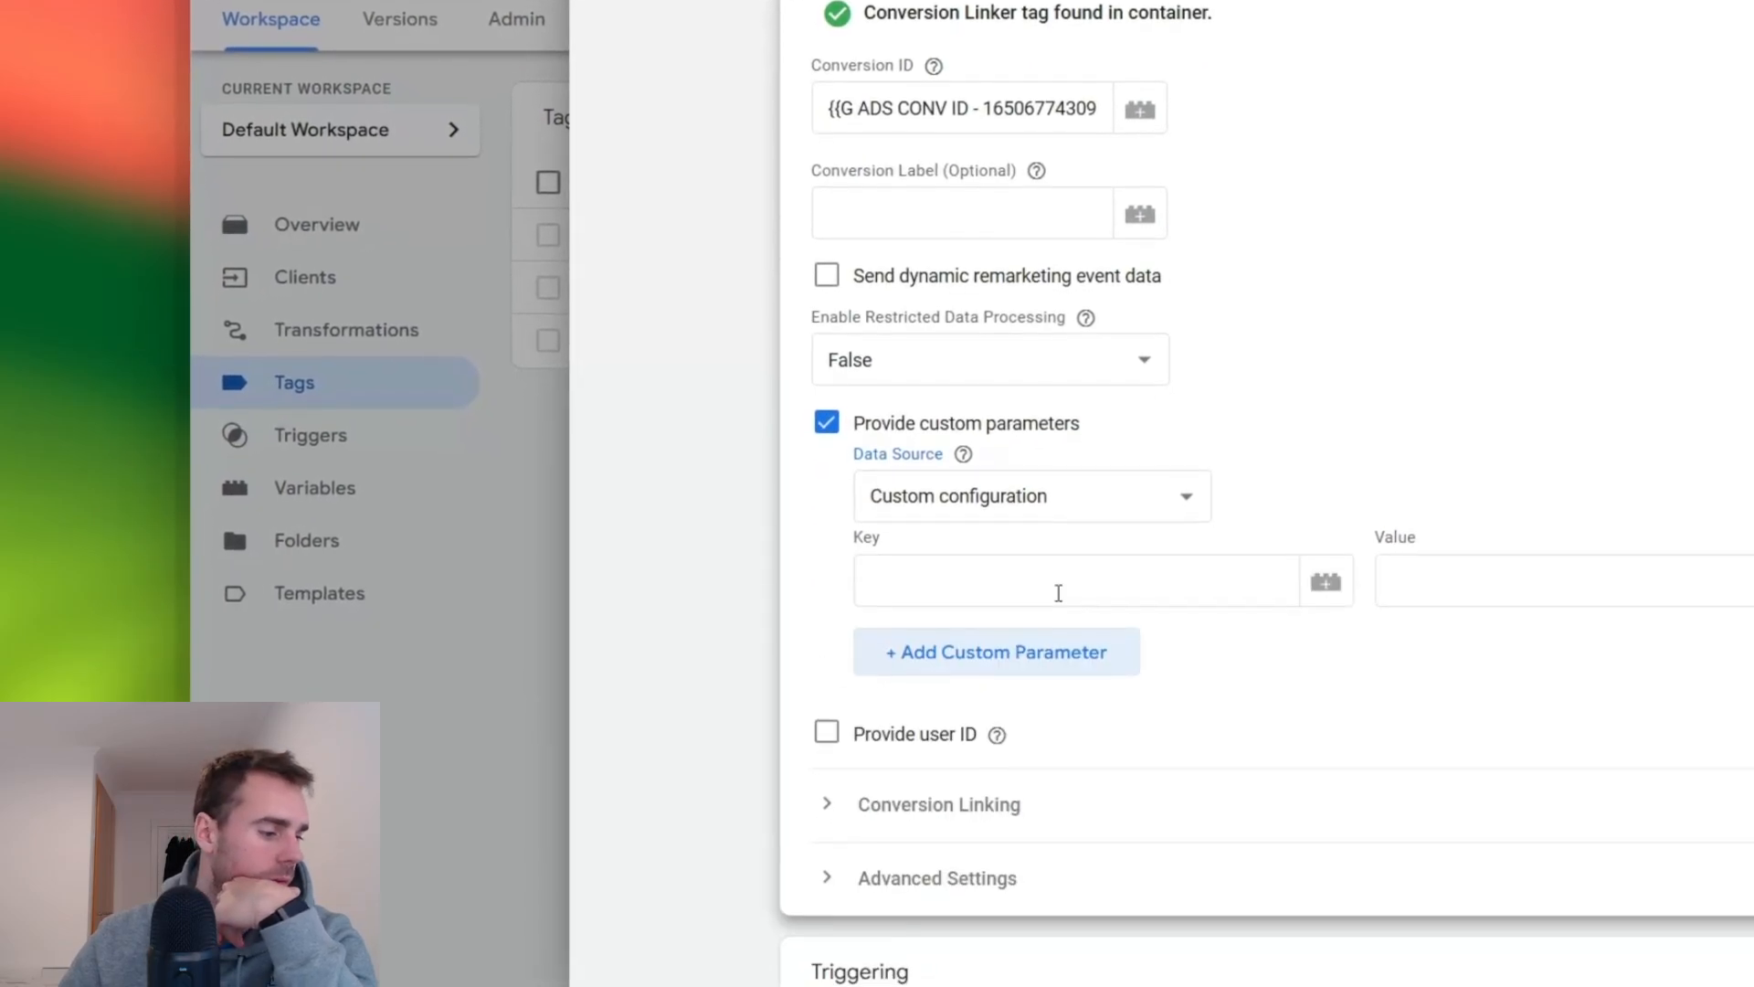
left_click(1057, 650)
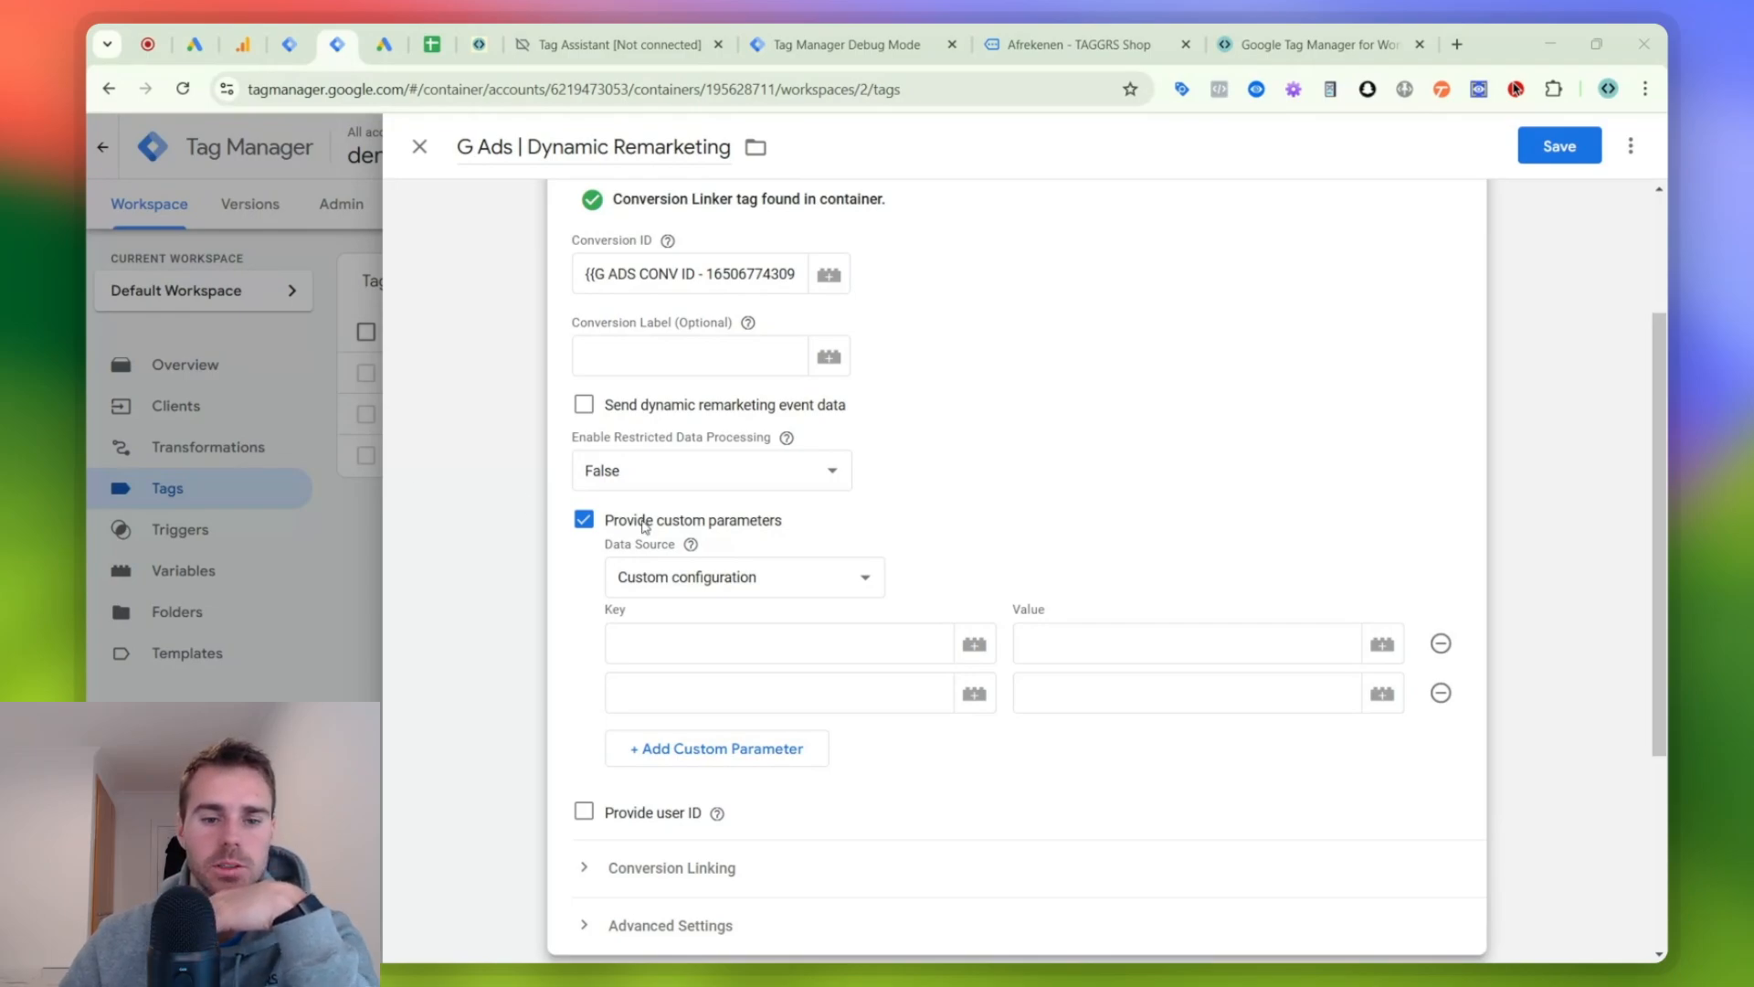
- Enter the custom parameter keys "id" and "google_business_vertical", giving google_business_vertical the value "retail"
left_click(702, 633)
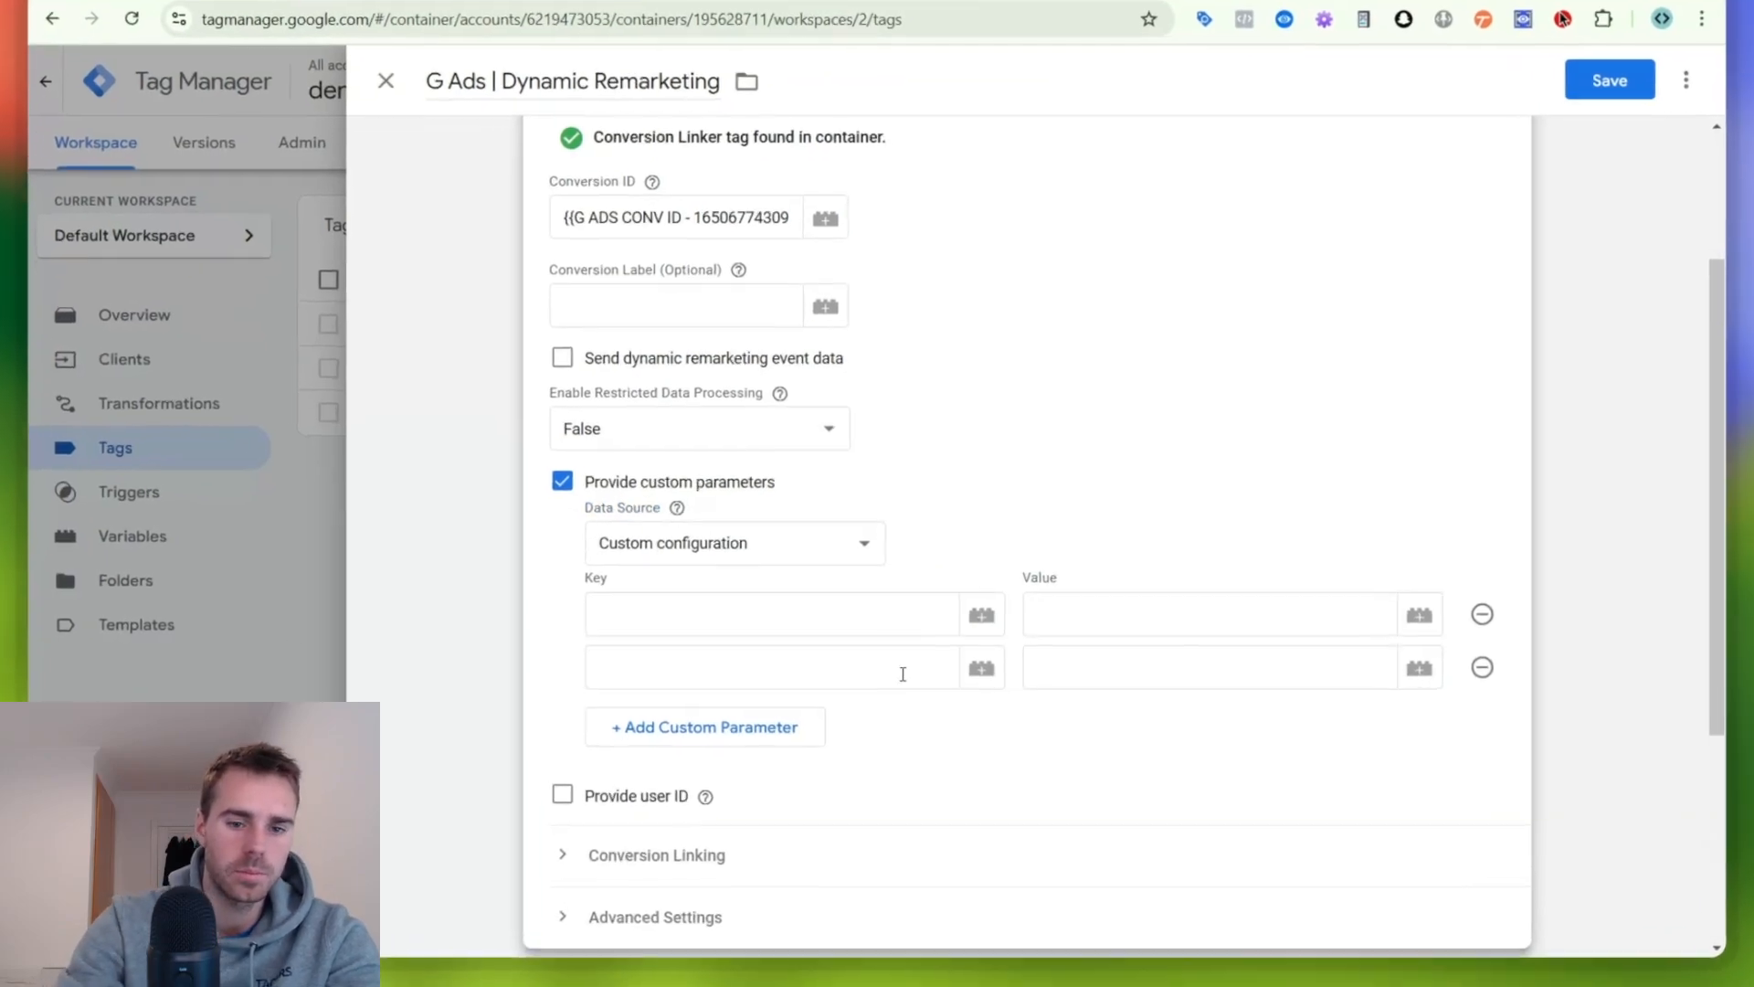
left_click(832, 643)
type("id")
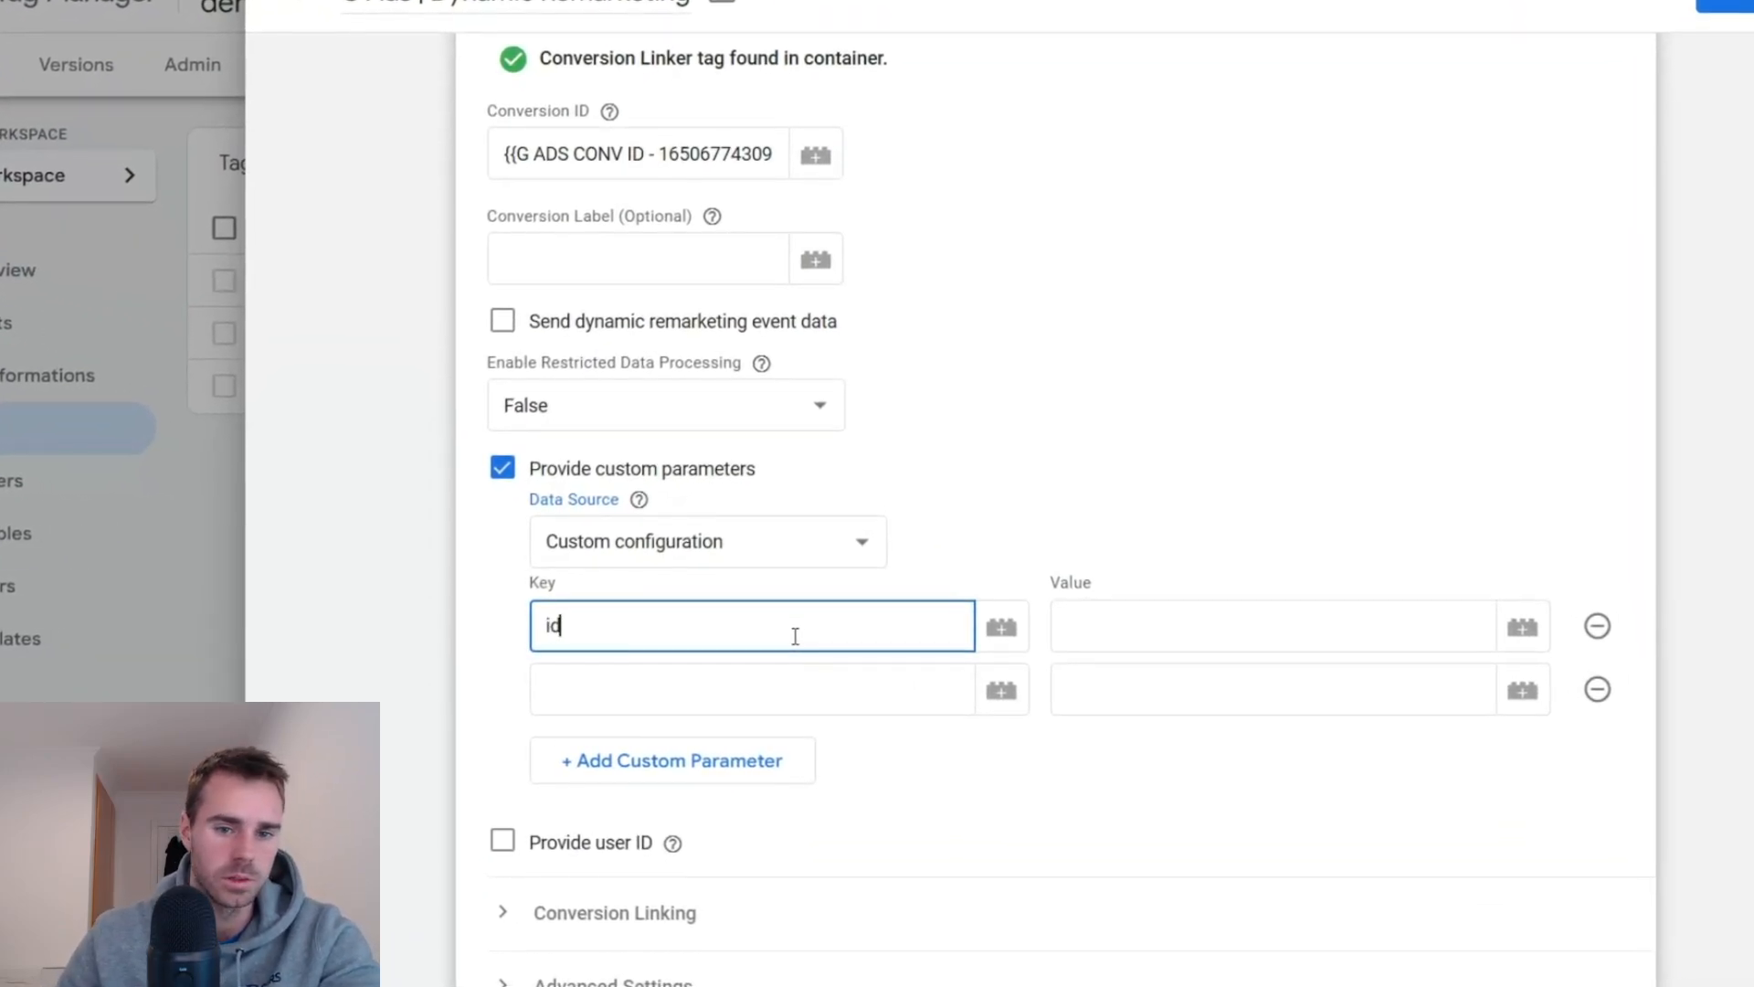
left_click(745, 696)
type("g")
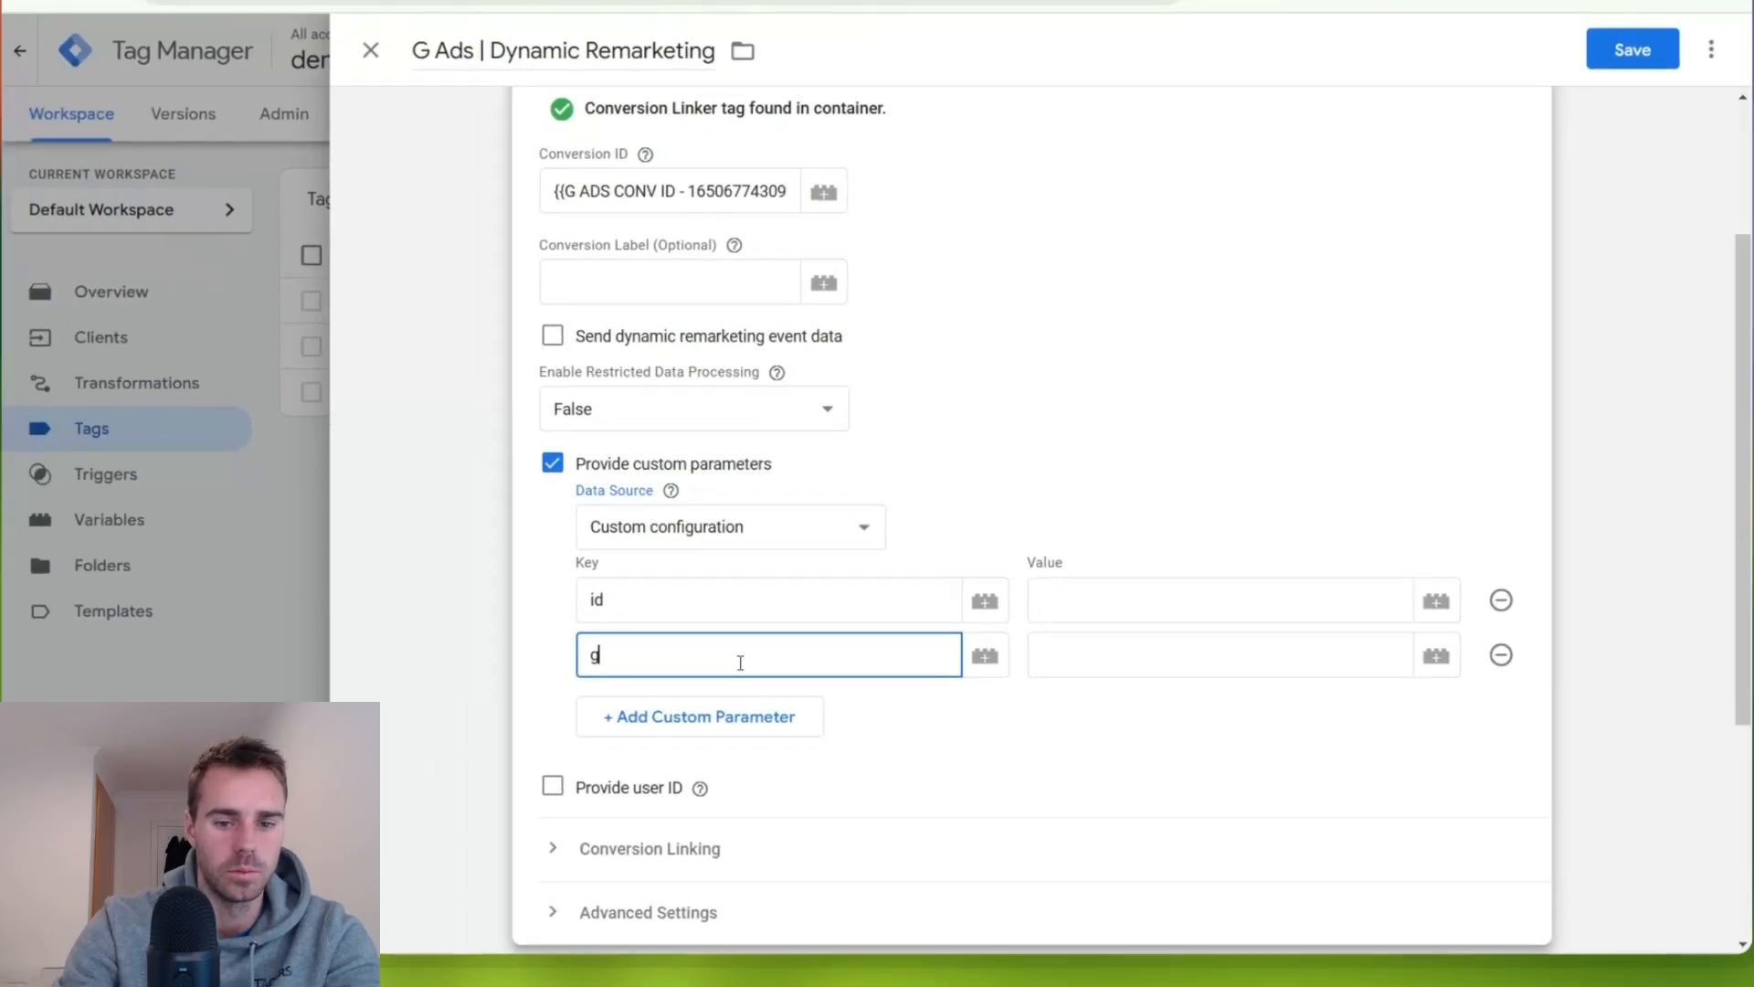
type("oogle_business_vertical")
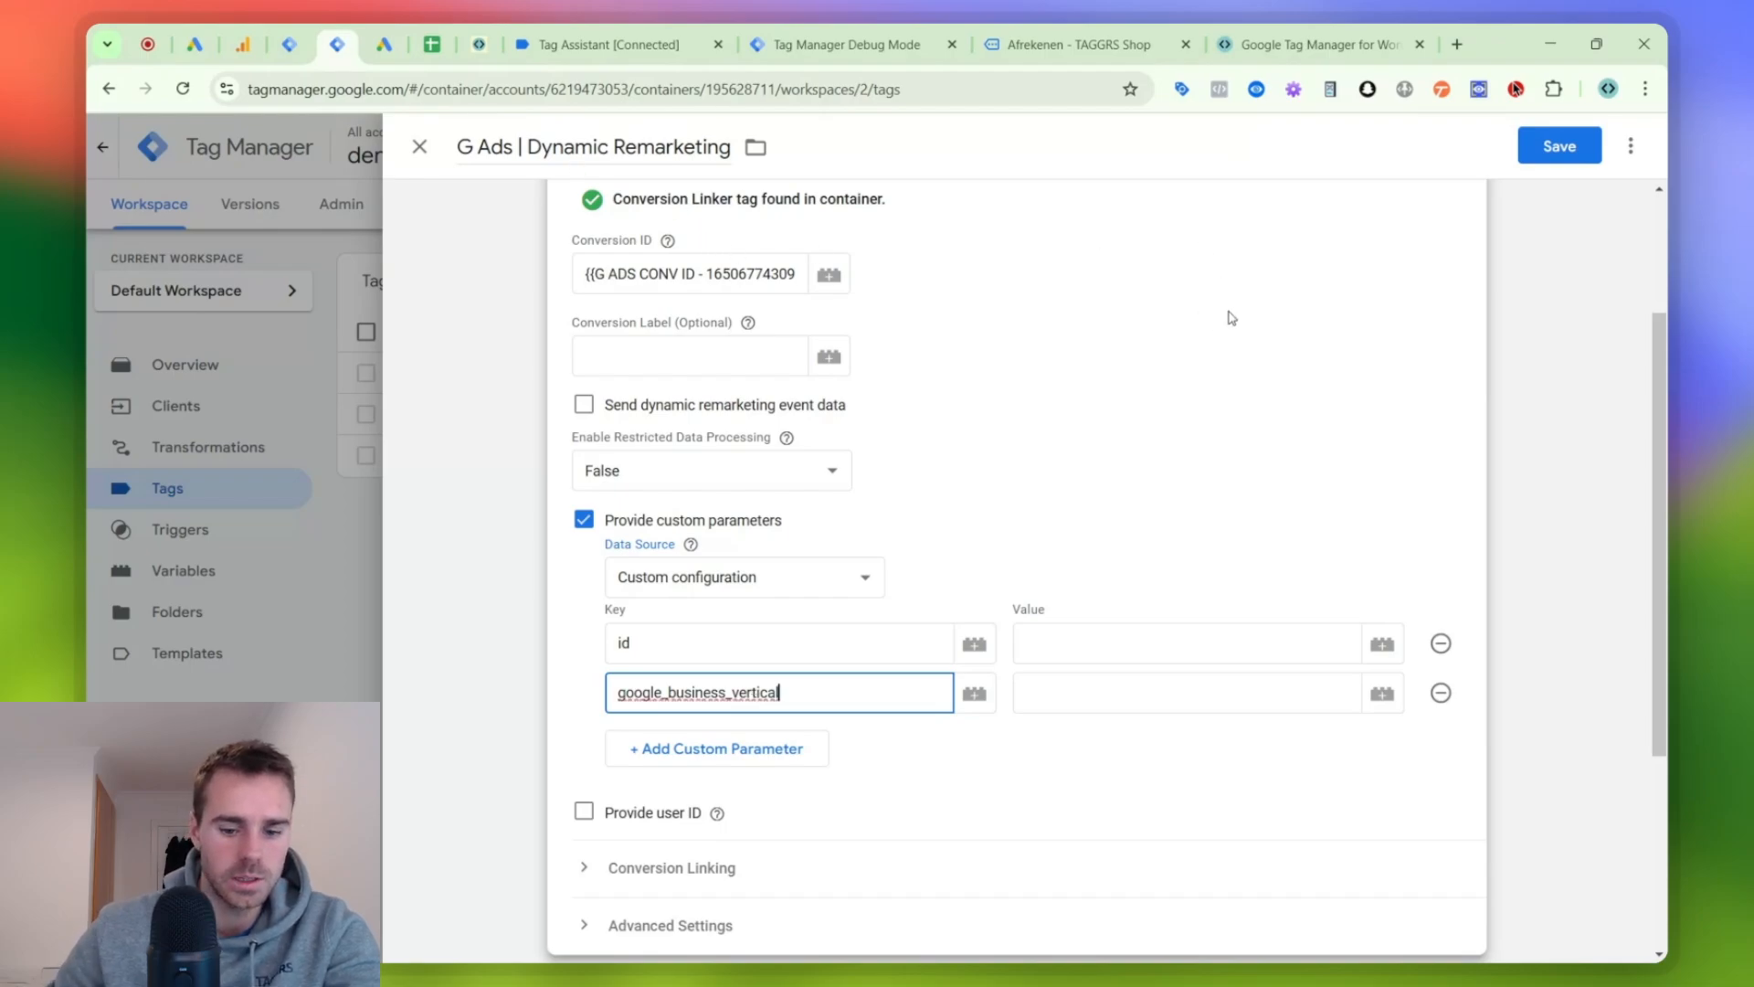
left_click(1030, 687)
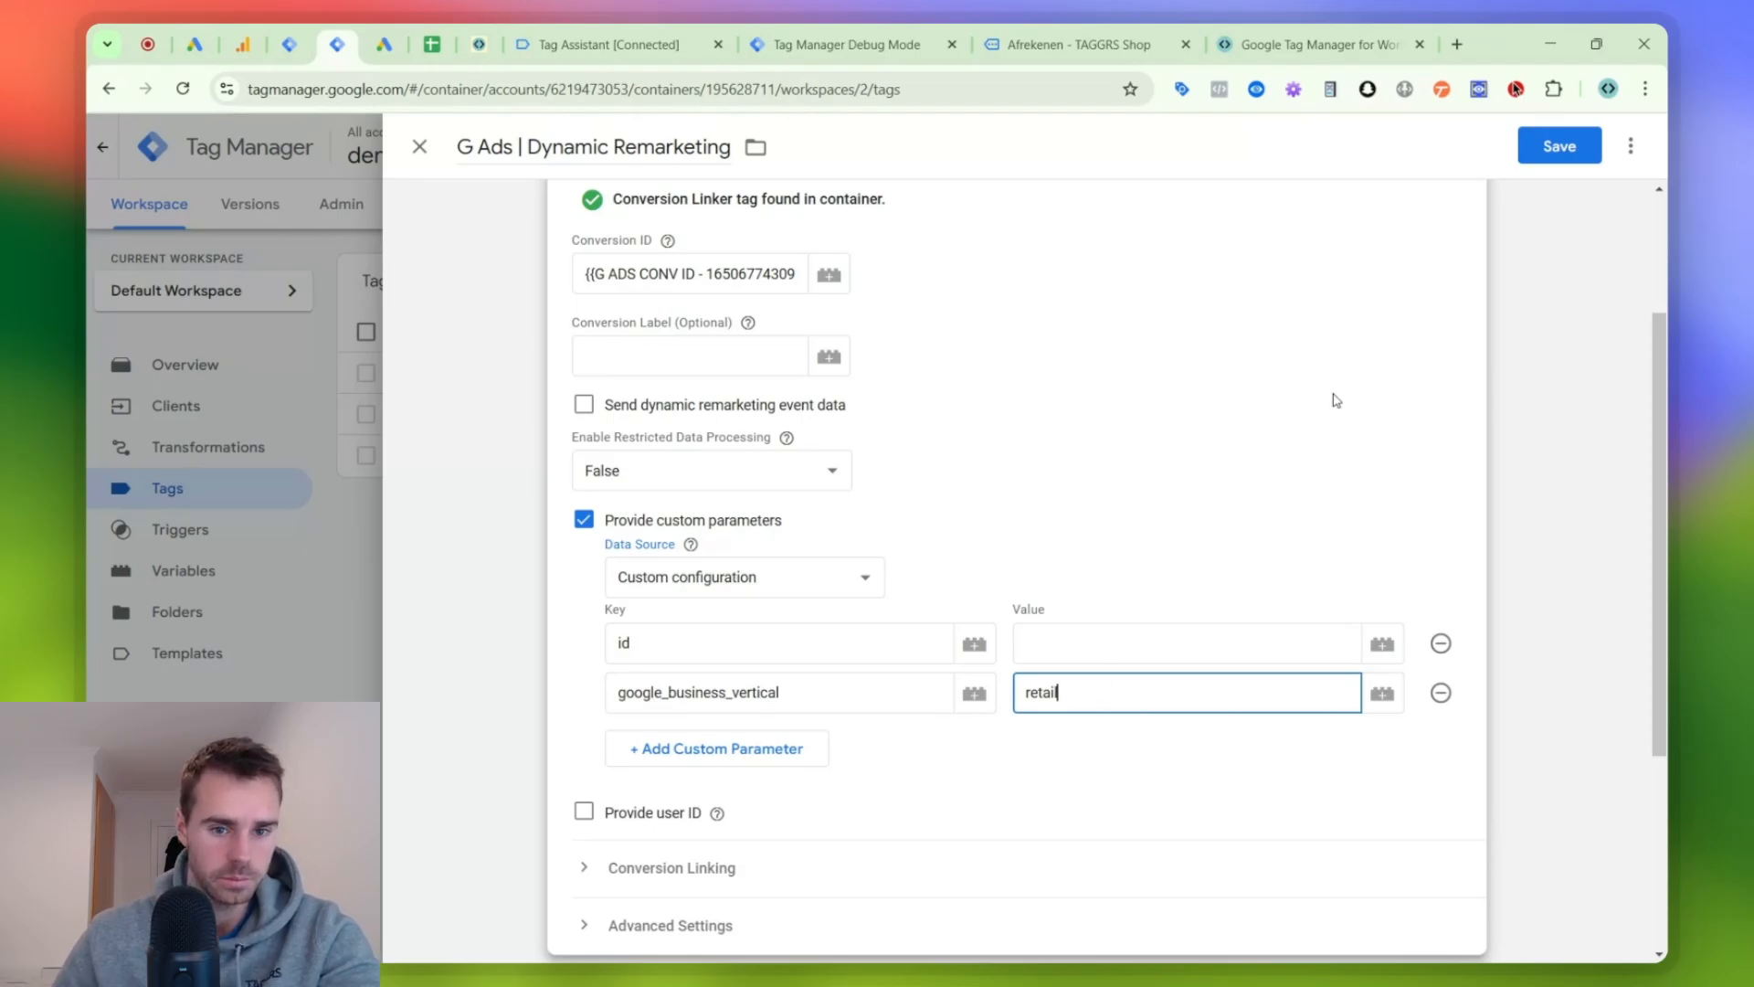
scroll(588, 413, "up", 2)
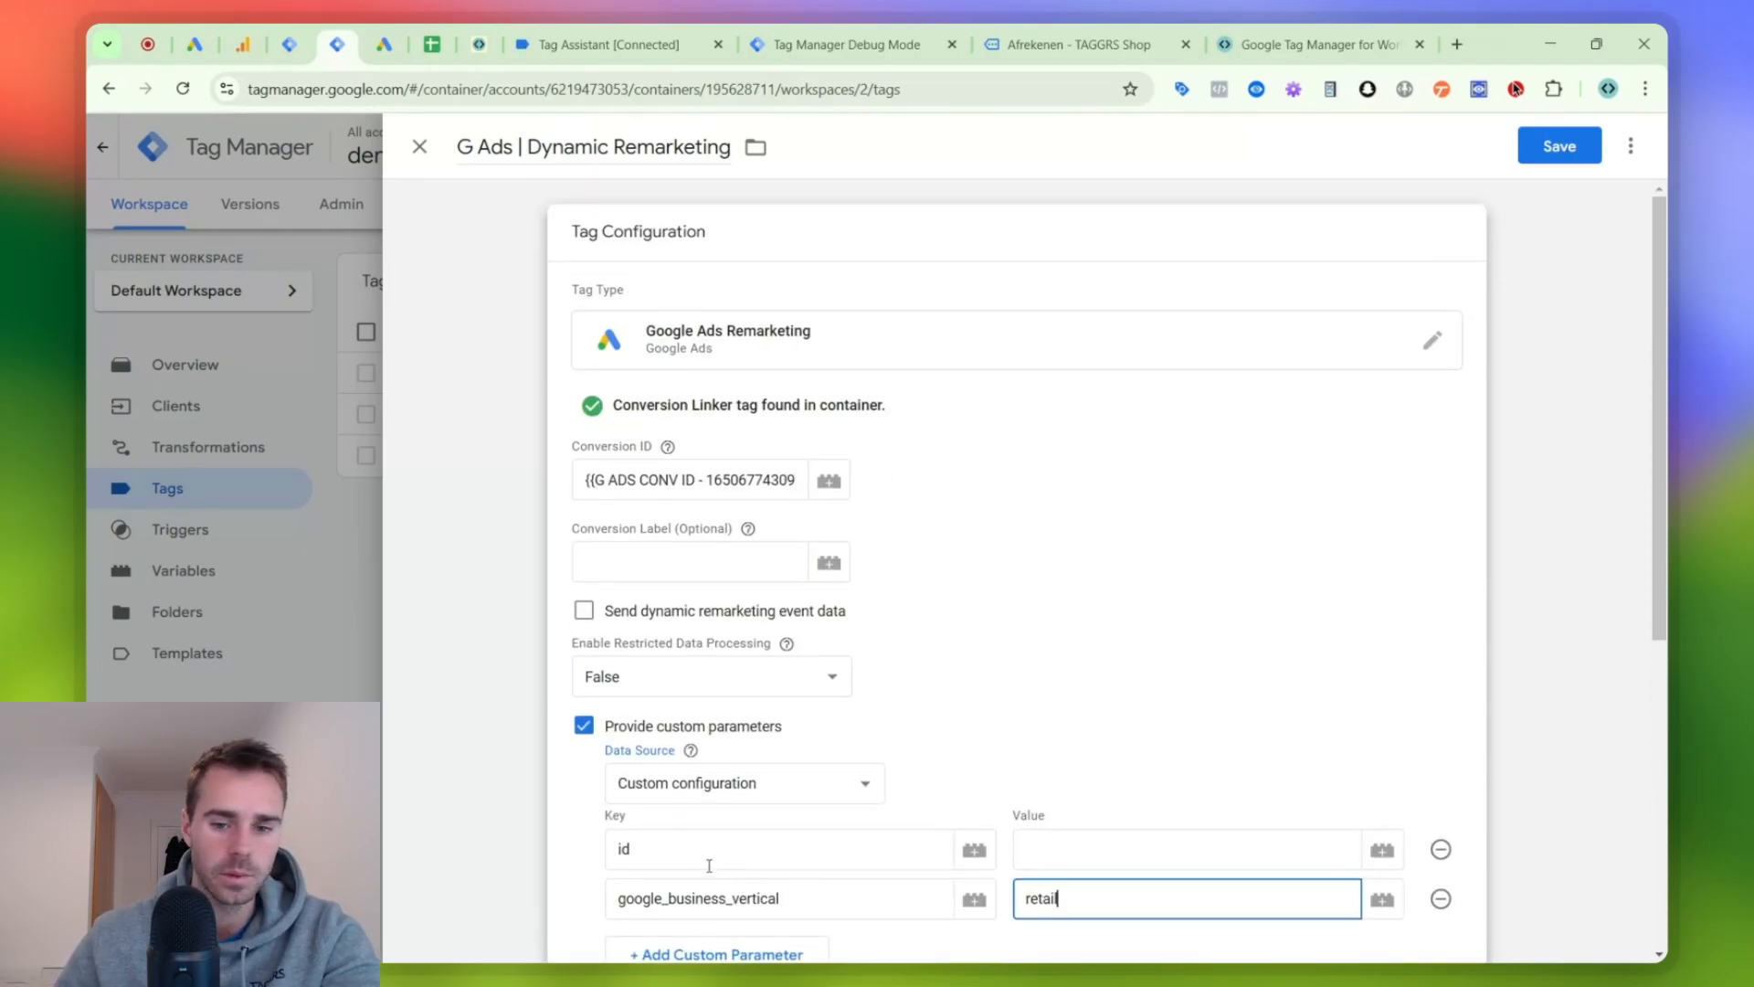
scroll(1019, 742, "down", 2)
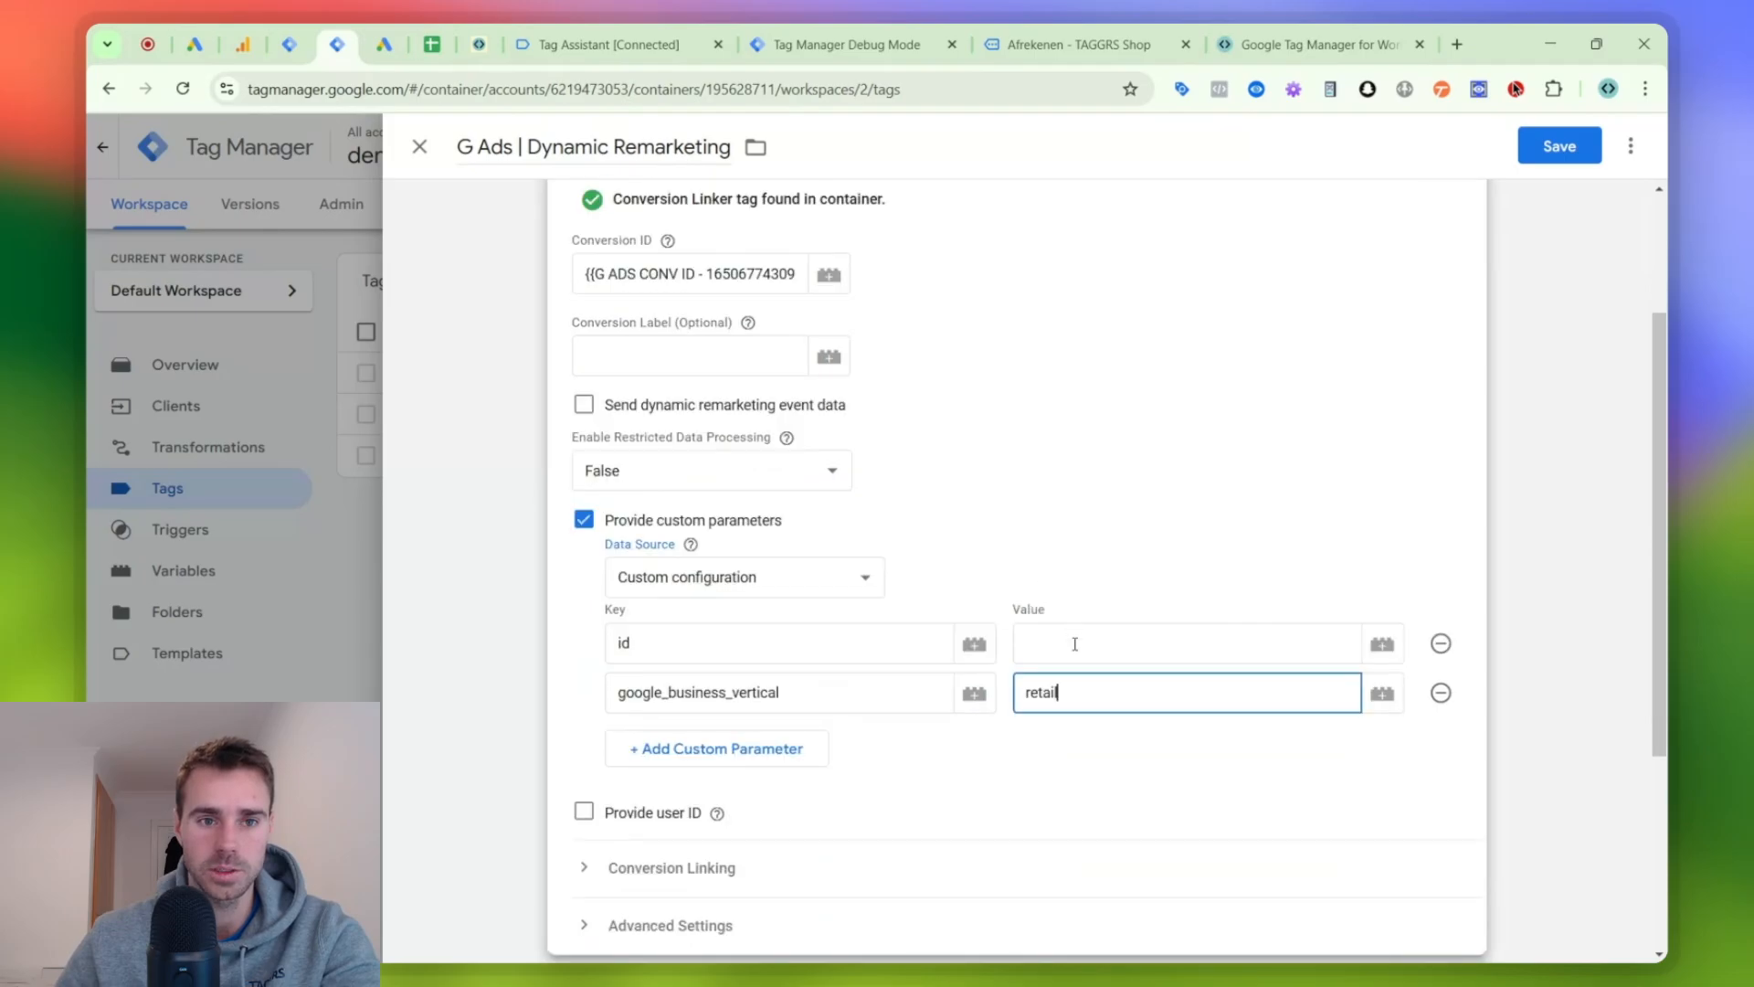
left_click(1080, 642)
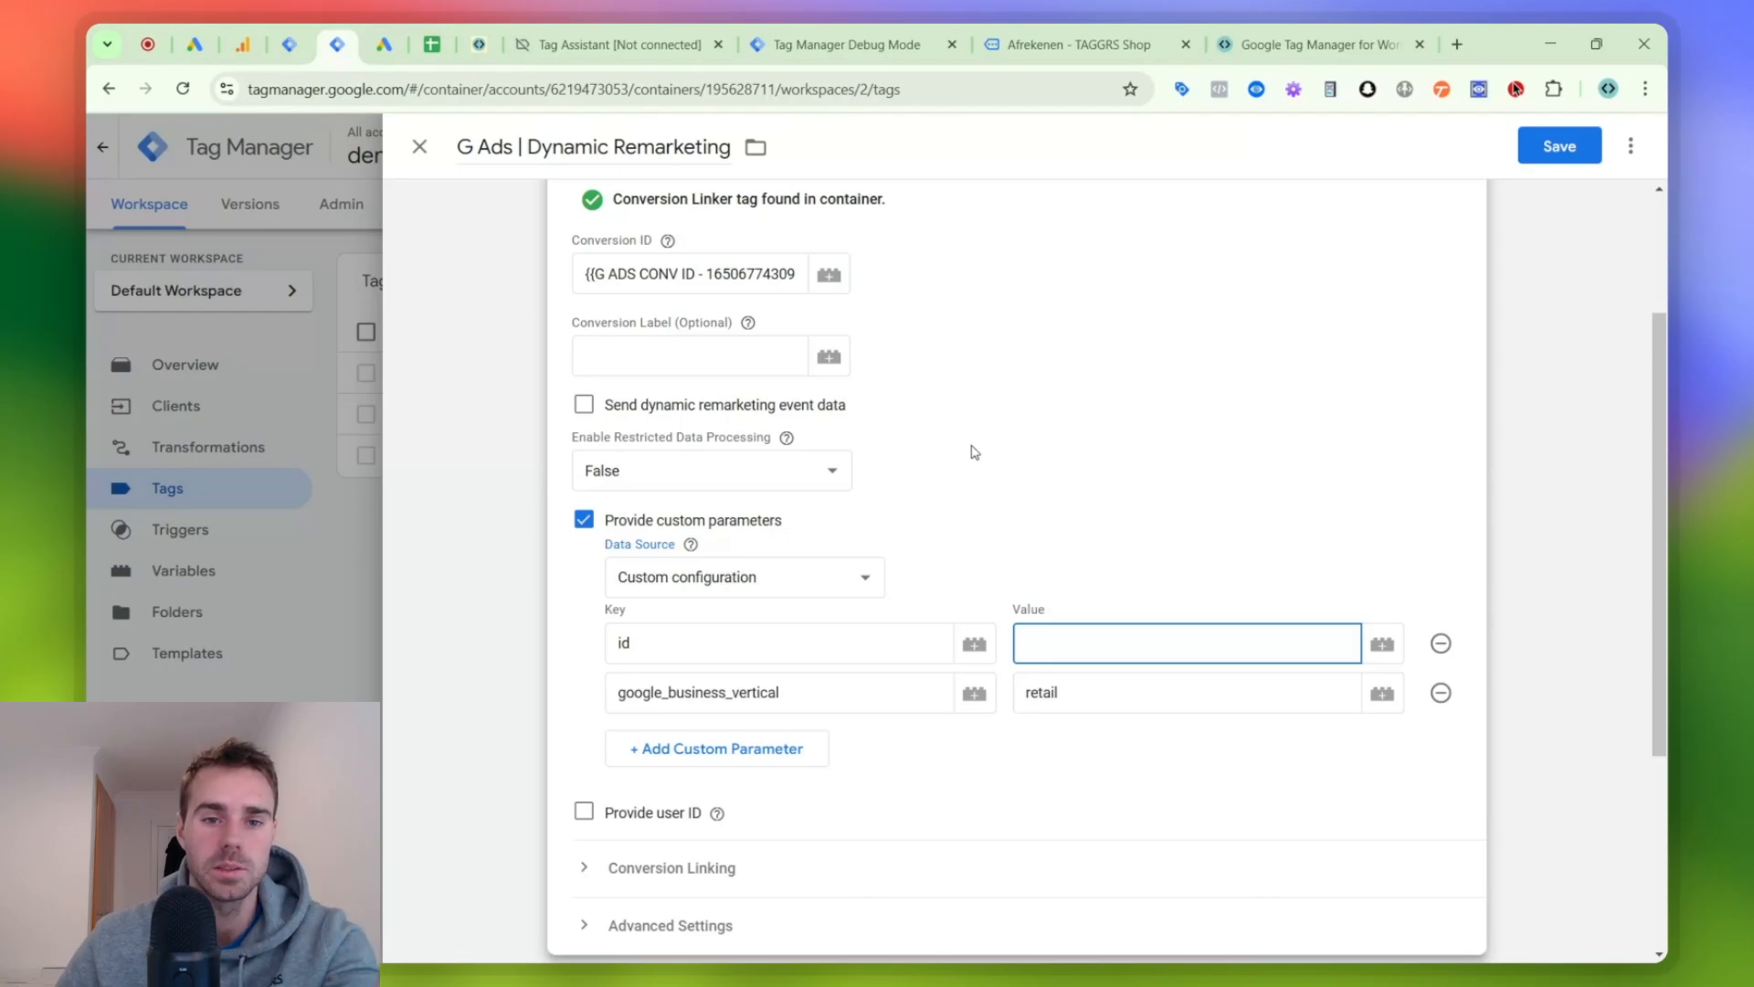
- In the web container's GA4 | begin_checkout tag, add an event parameter named "item_ids"
left_click(297, 35)
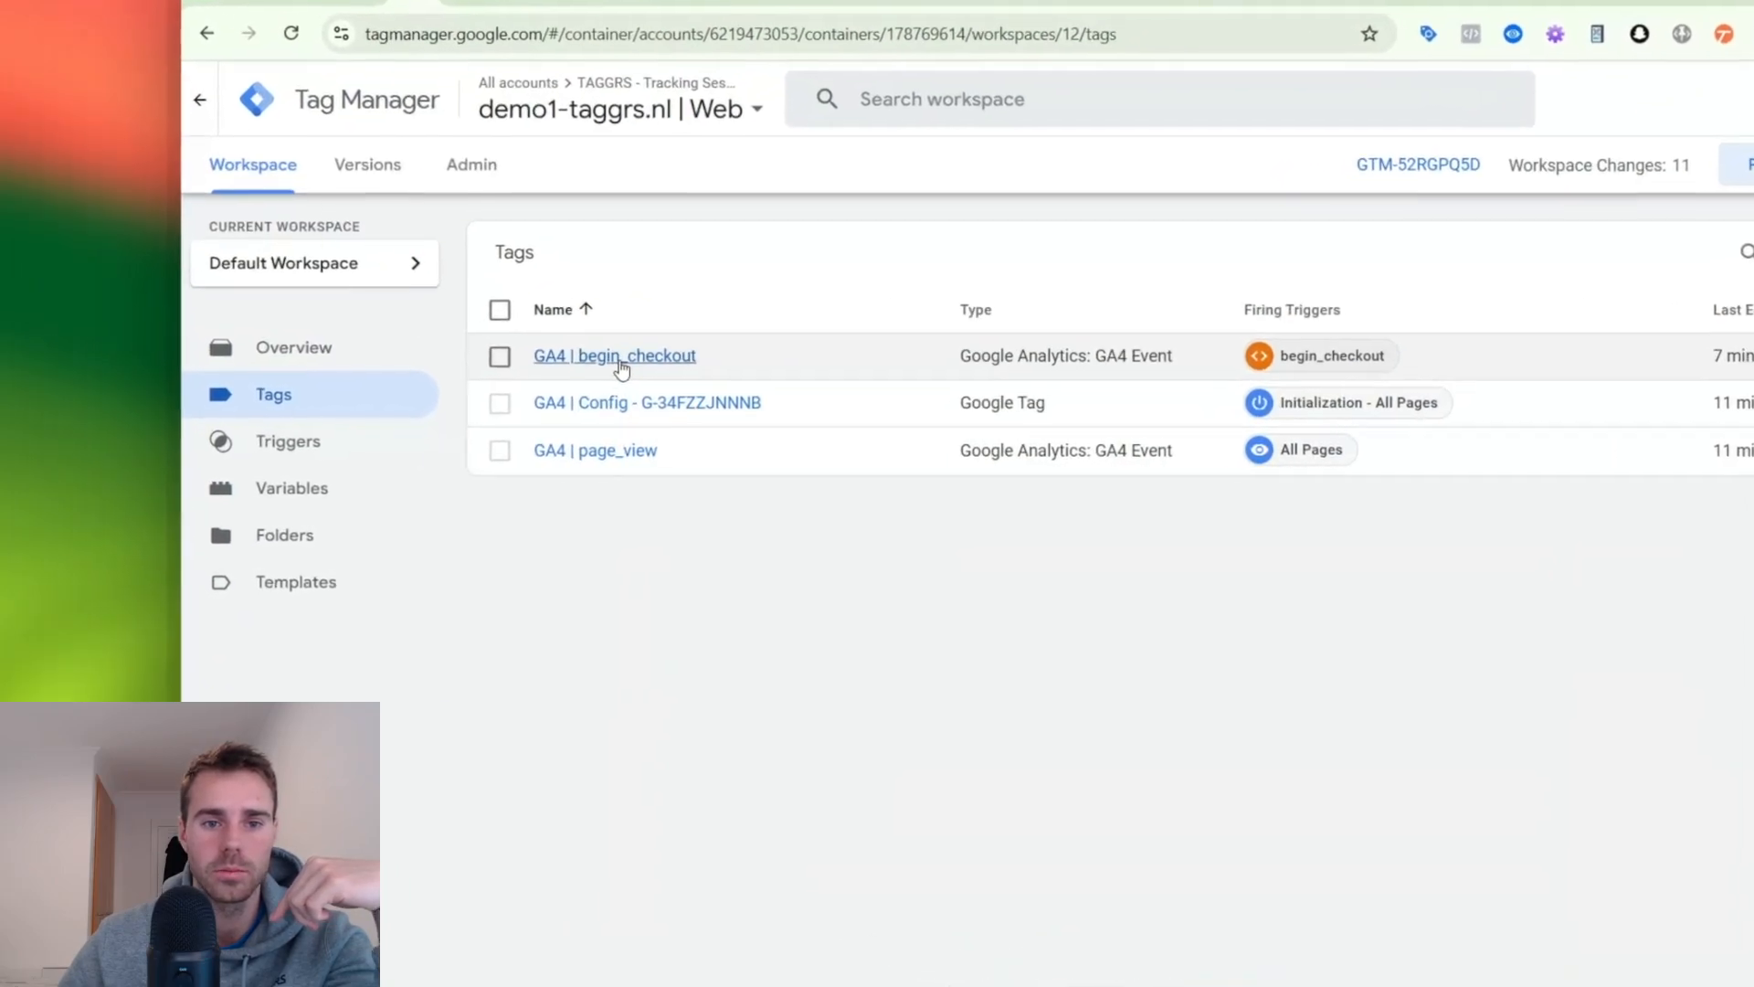
left_click(620, 364)
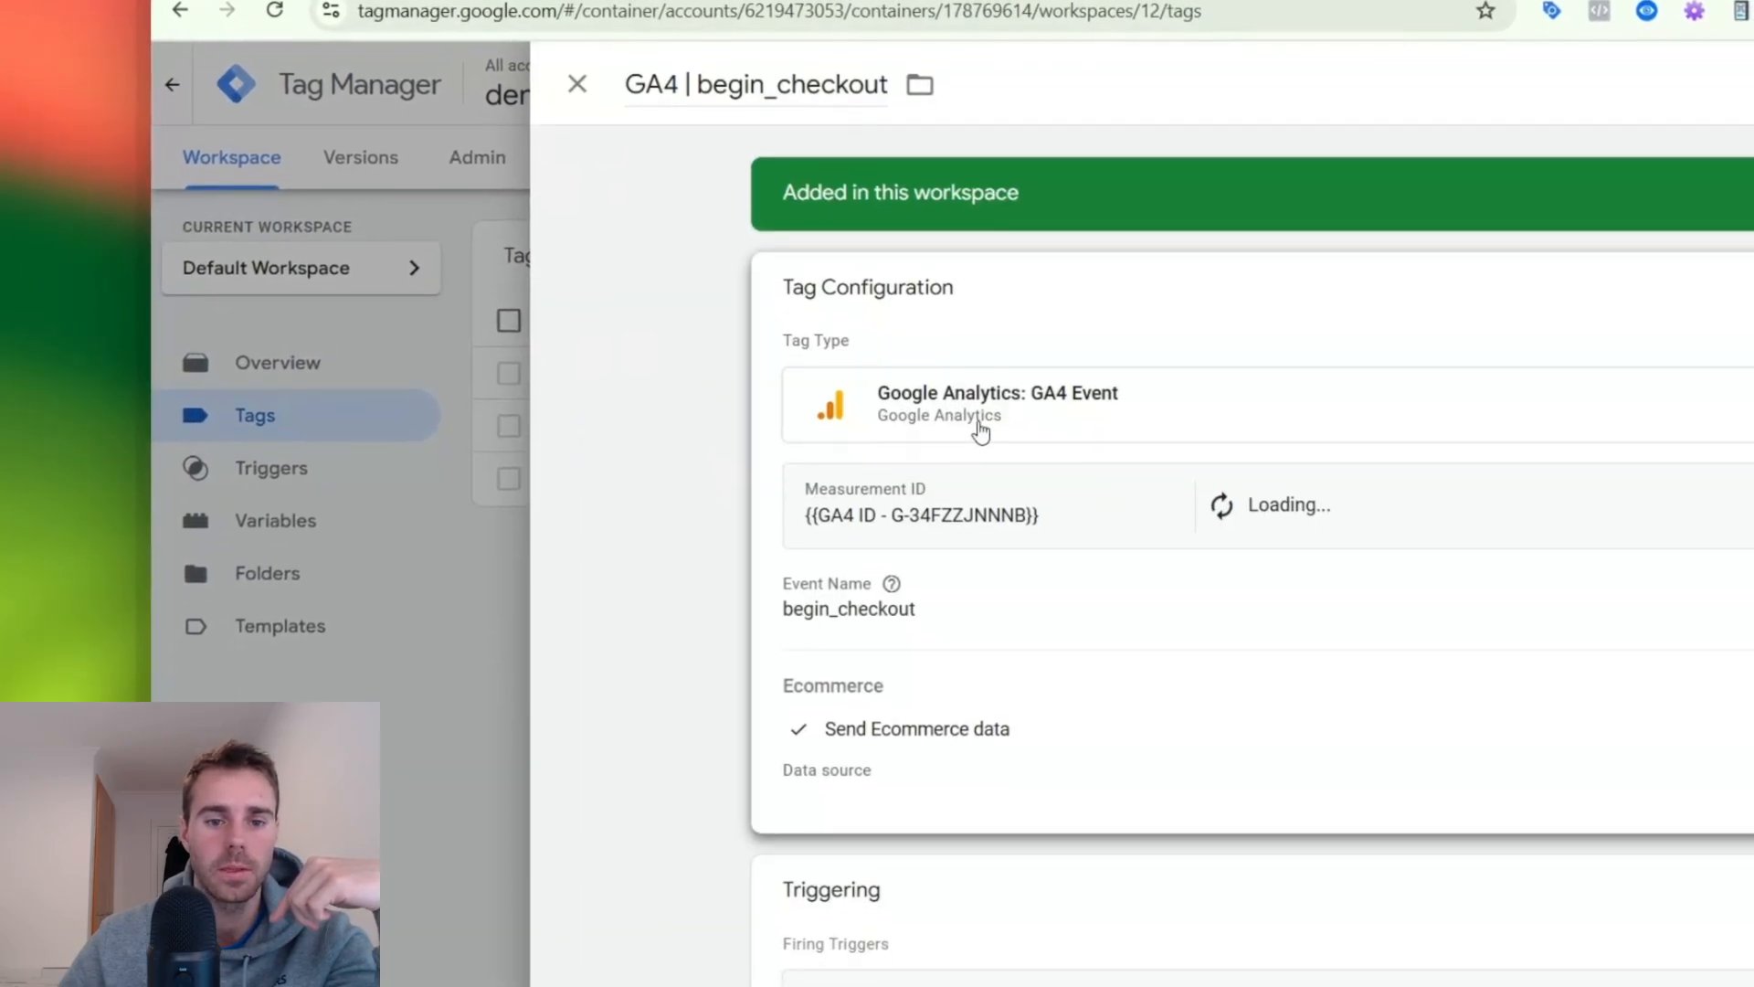
left_click(1061, 718)
scroll(913, 710, "down", 1)
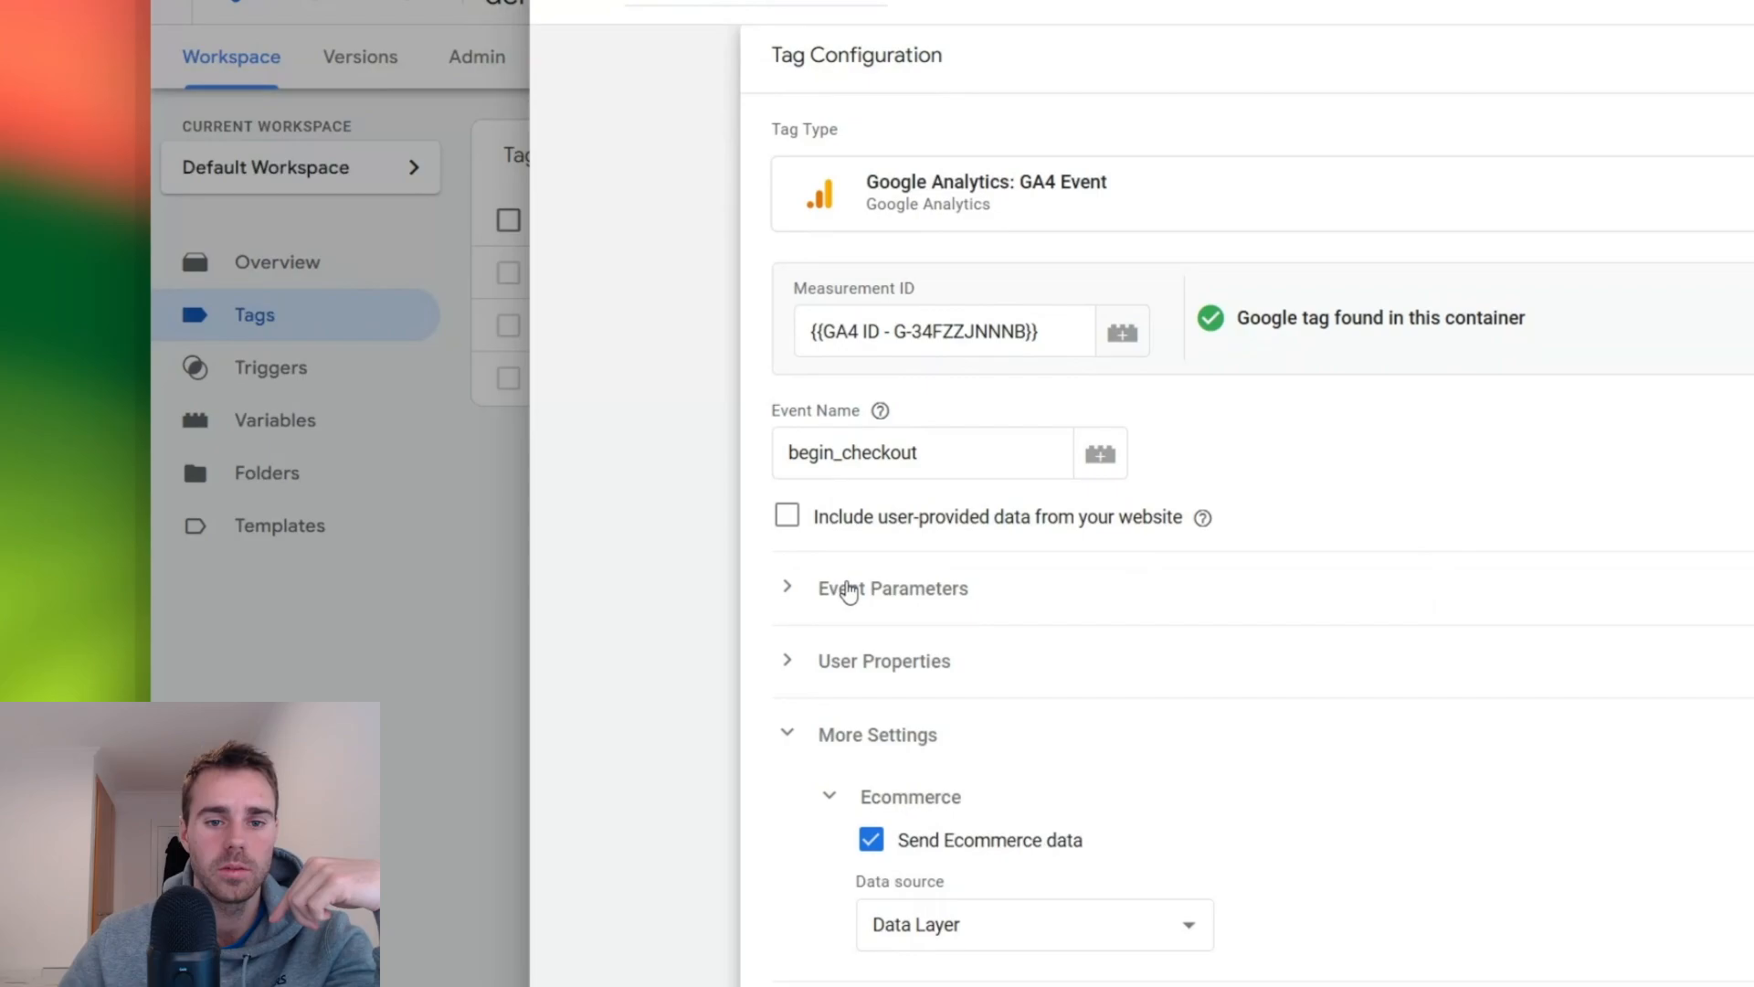
left_click(847, 587)
scroll(914, 415, "down", 3)
left_click(934, 511)
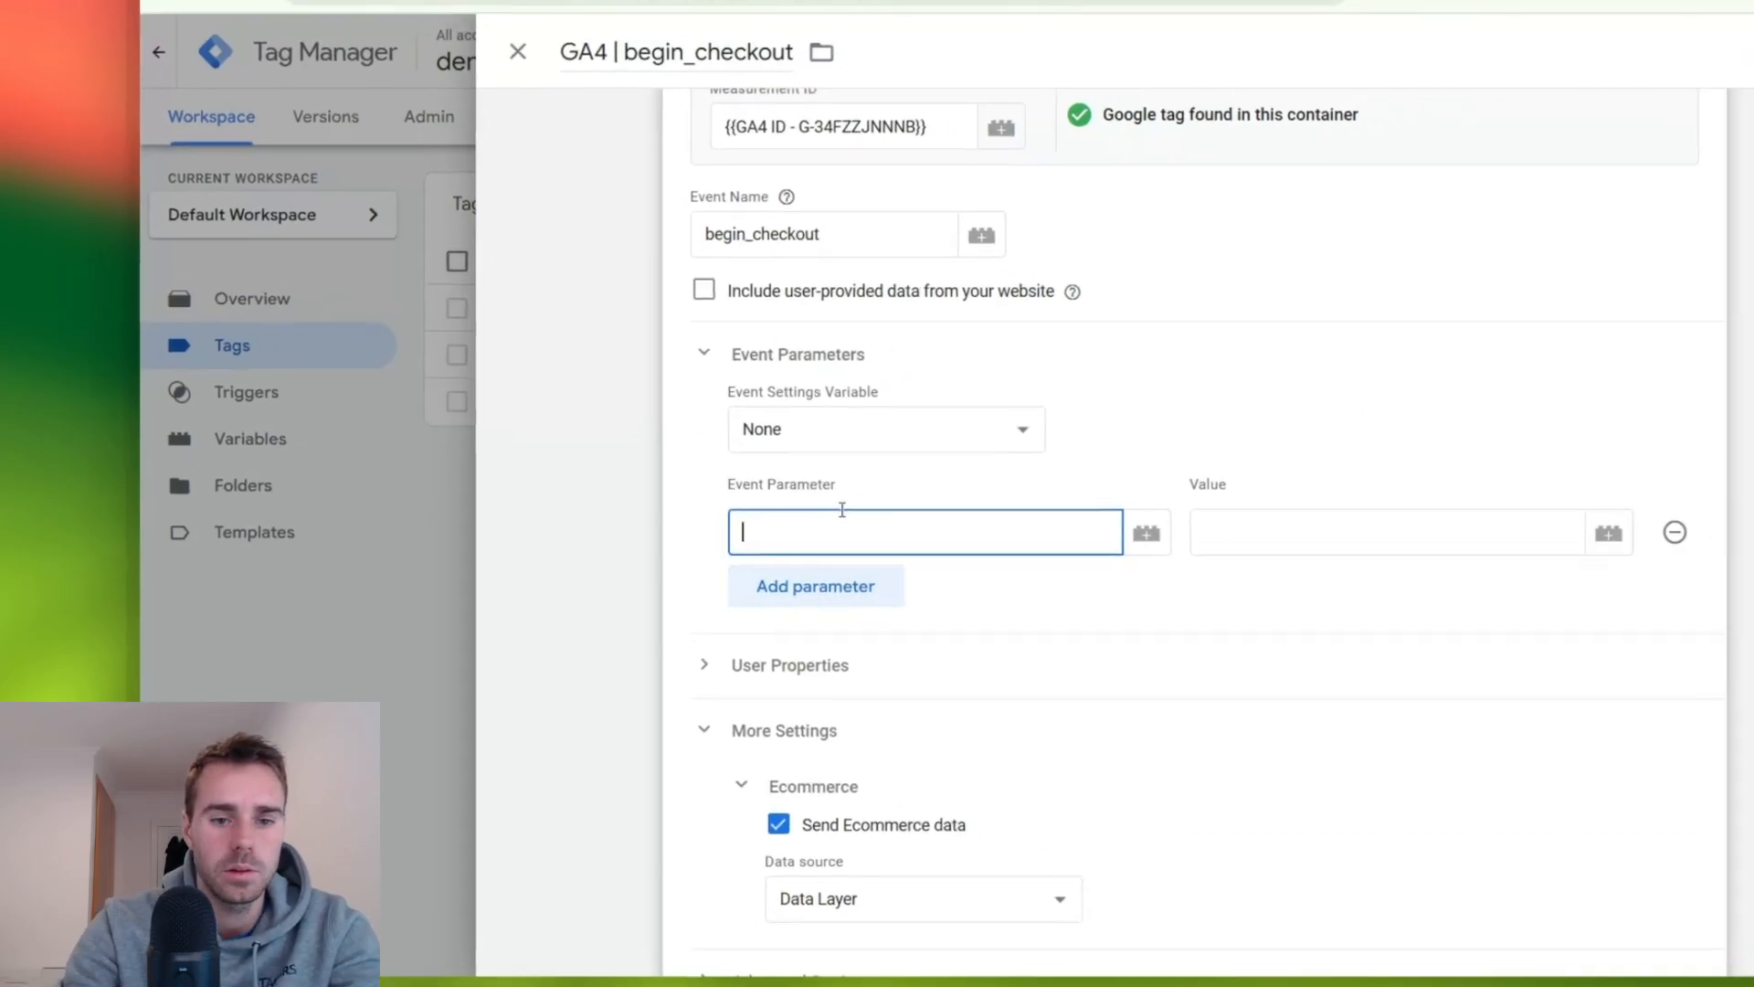
type("item")
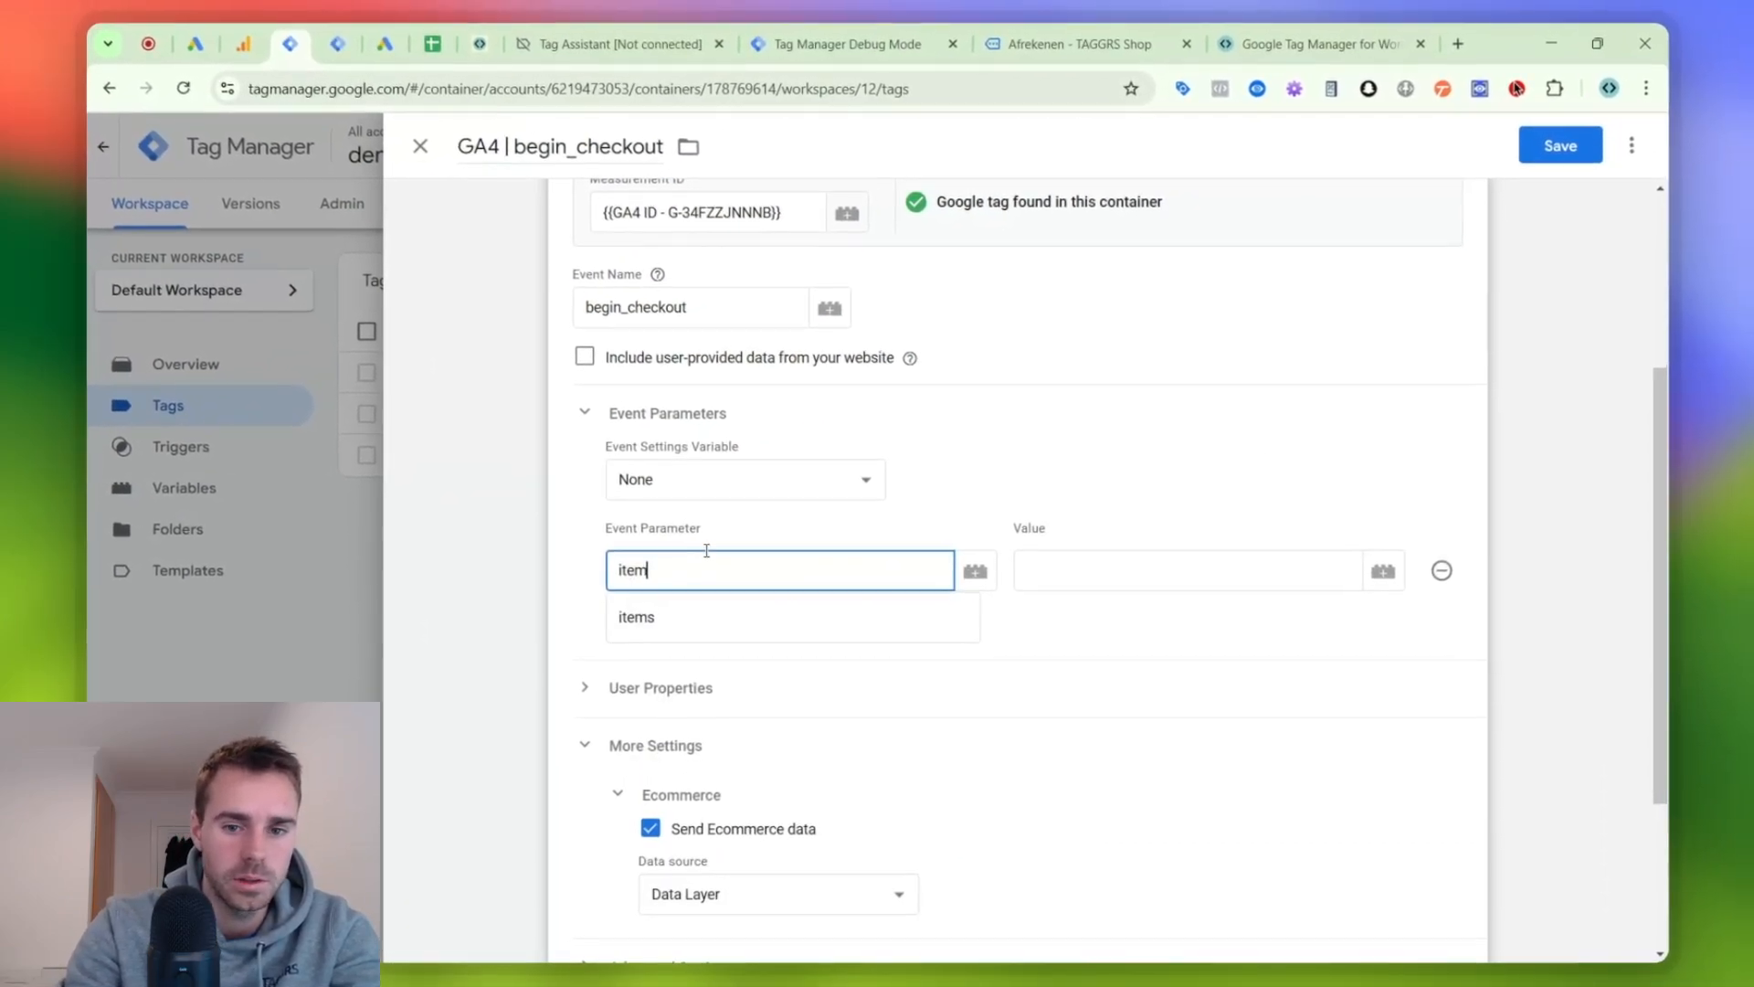
type("_ids")
key("Tab")
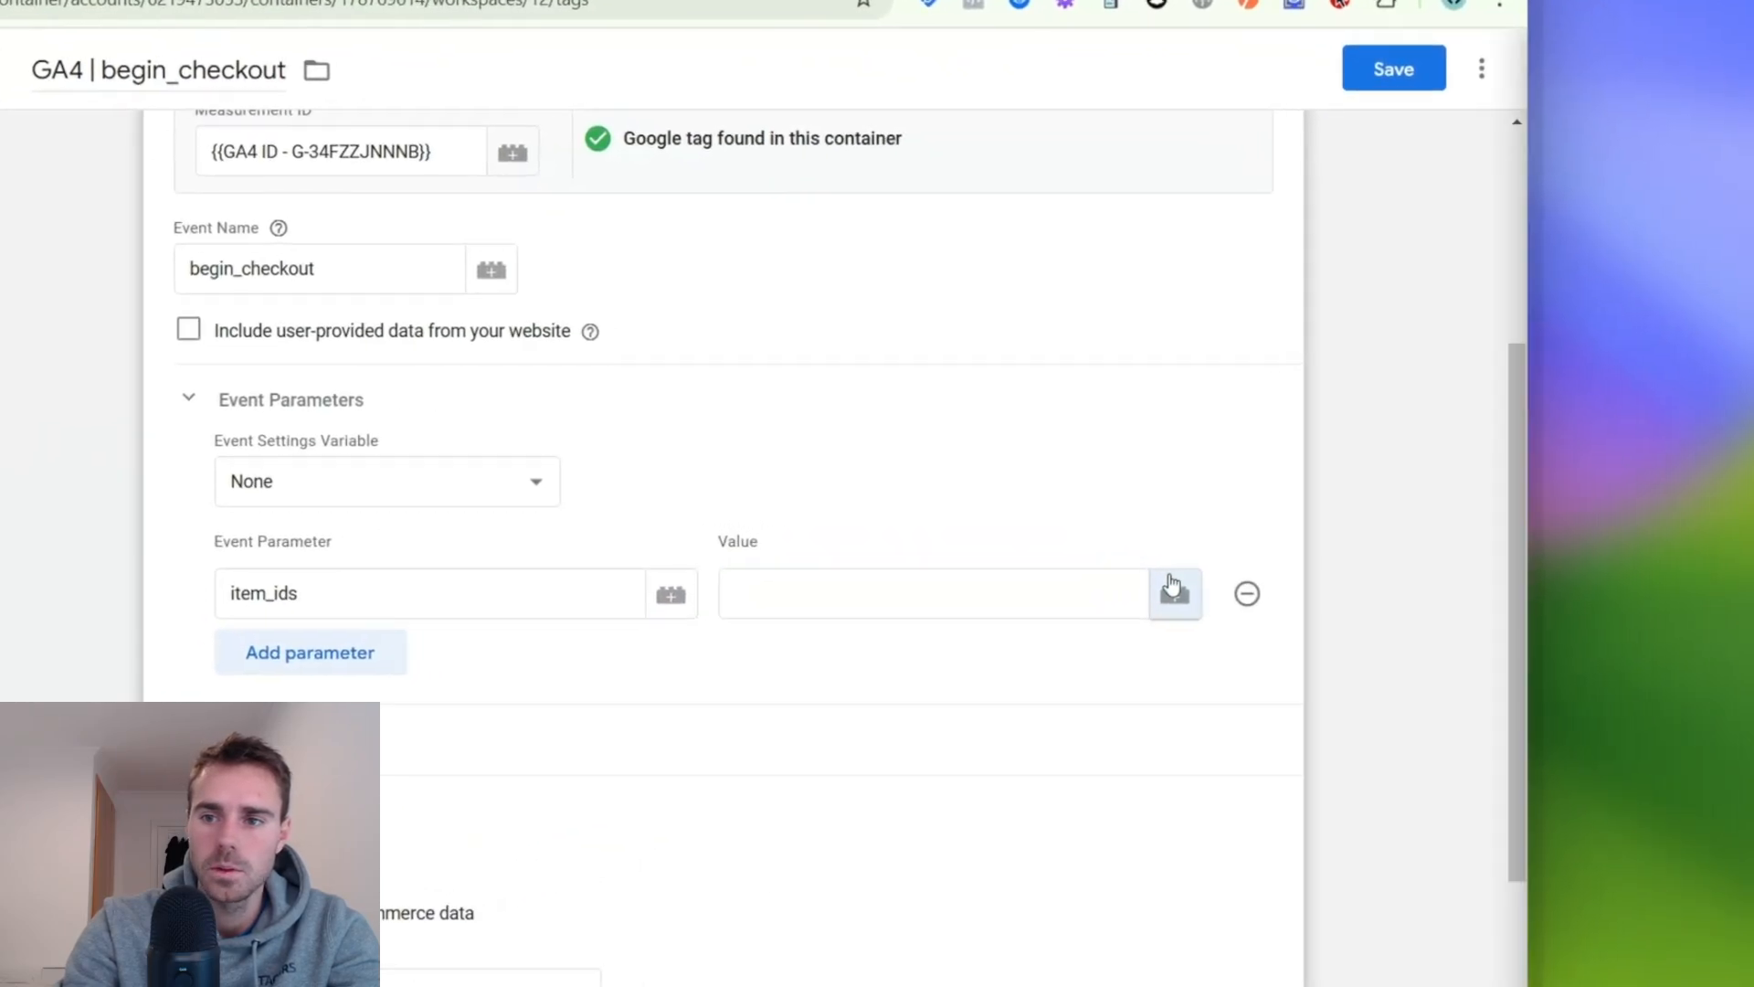
- Create a new variable named "cJS - item_ids" of type Custom JavaScript for the item_ids parameter's value
left_click(1382, 571)
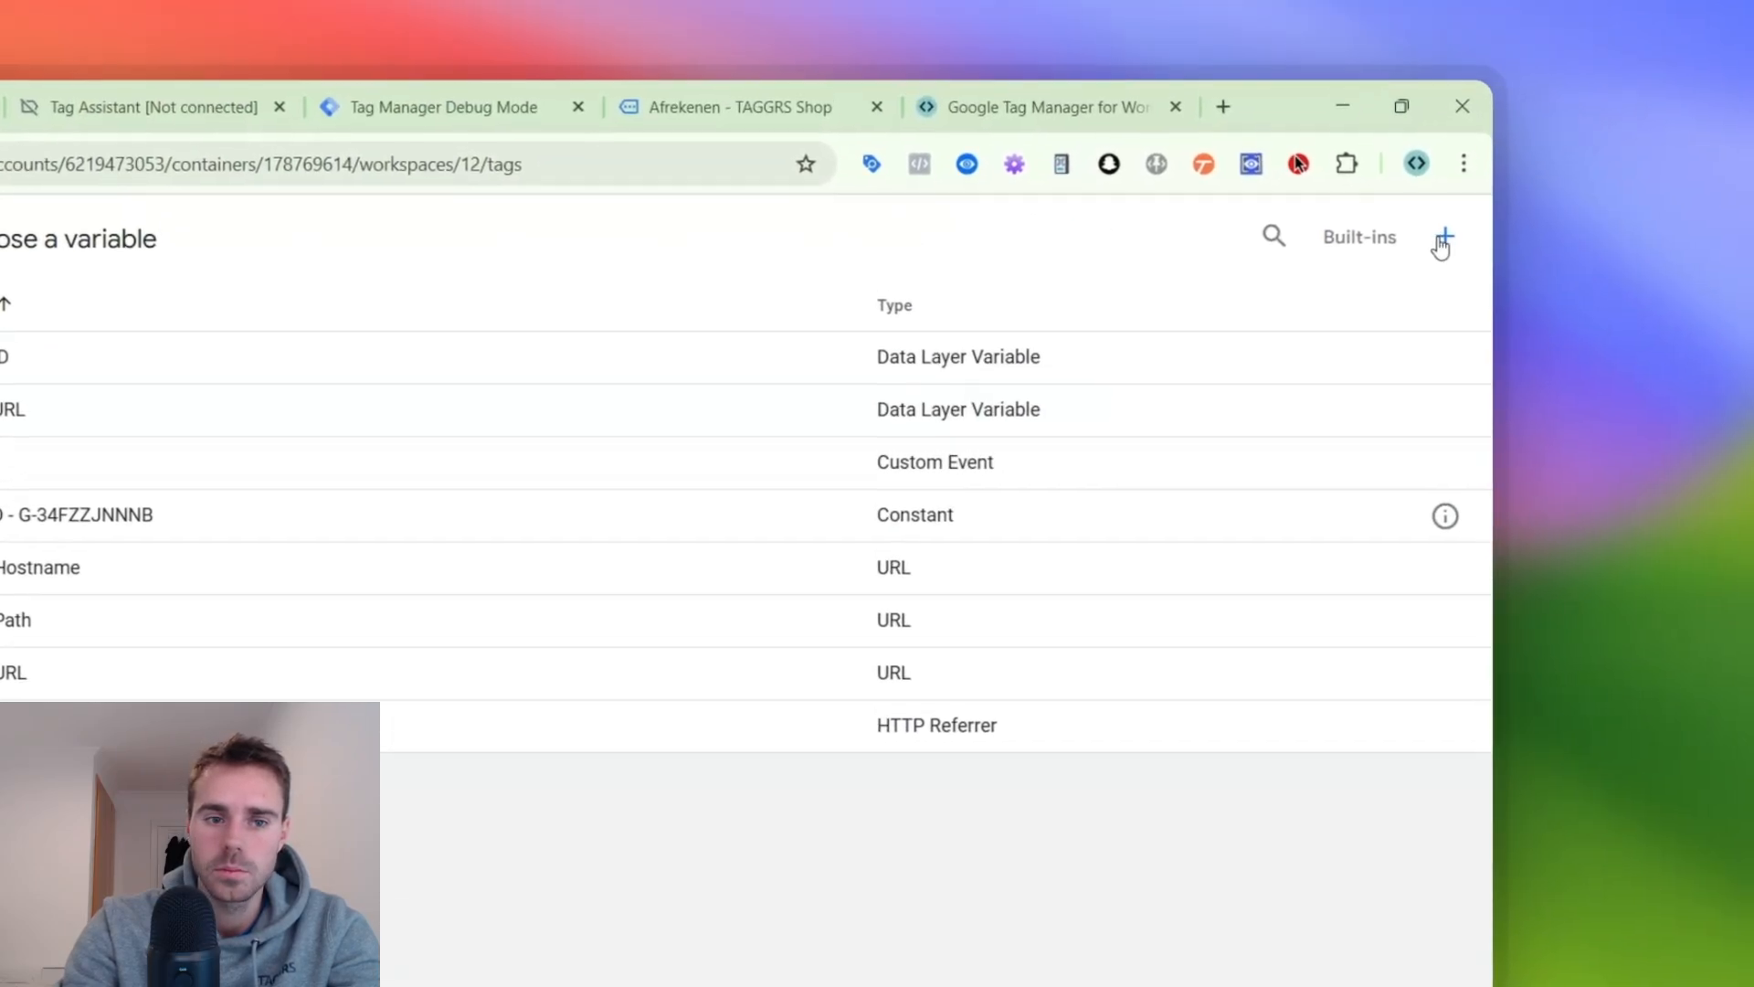
left_click(1442, 240)
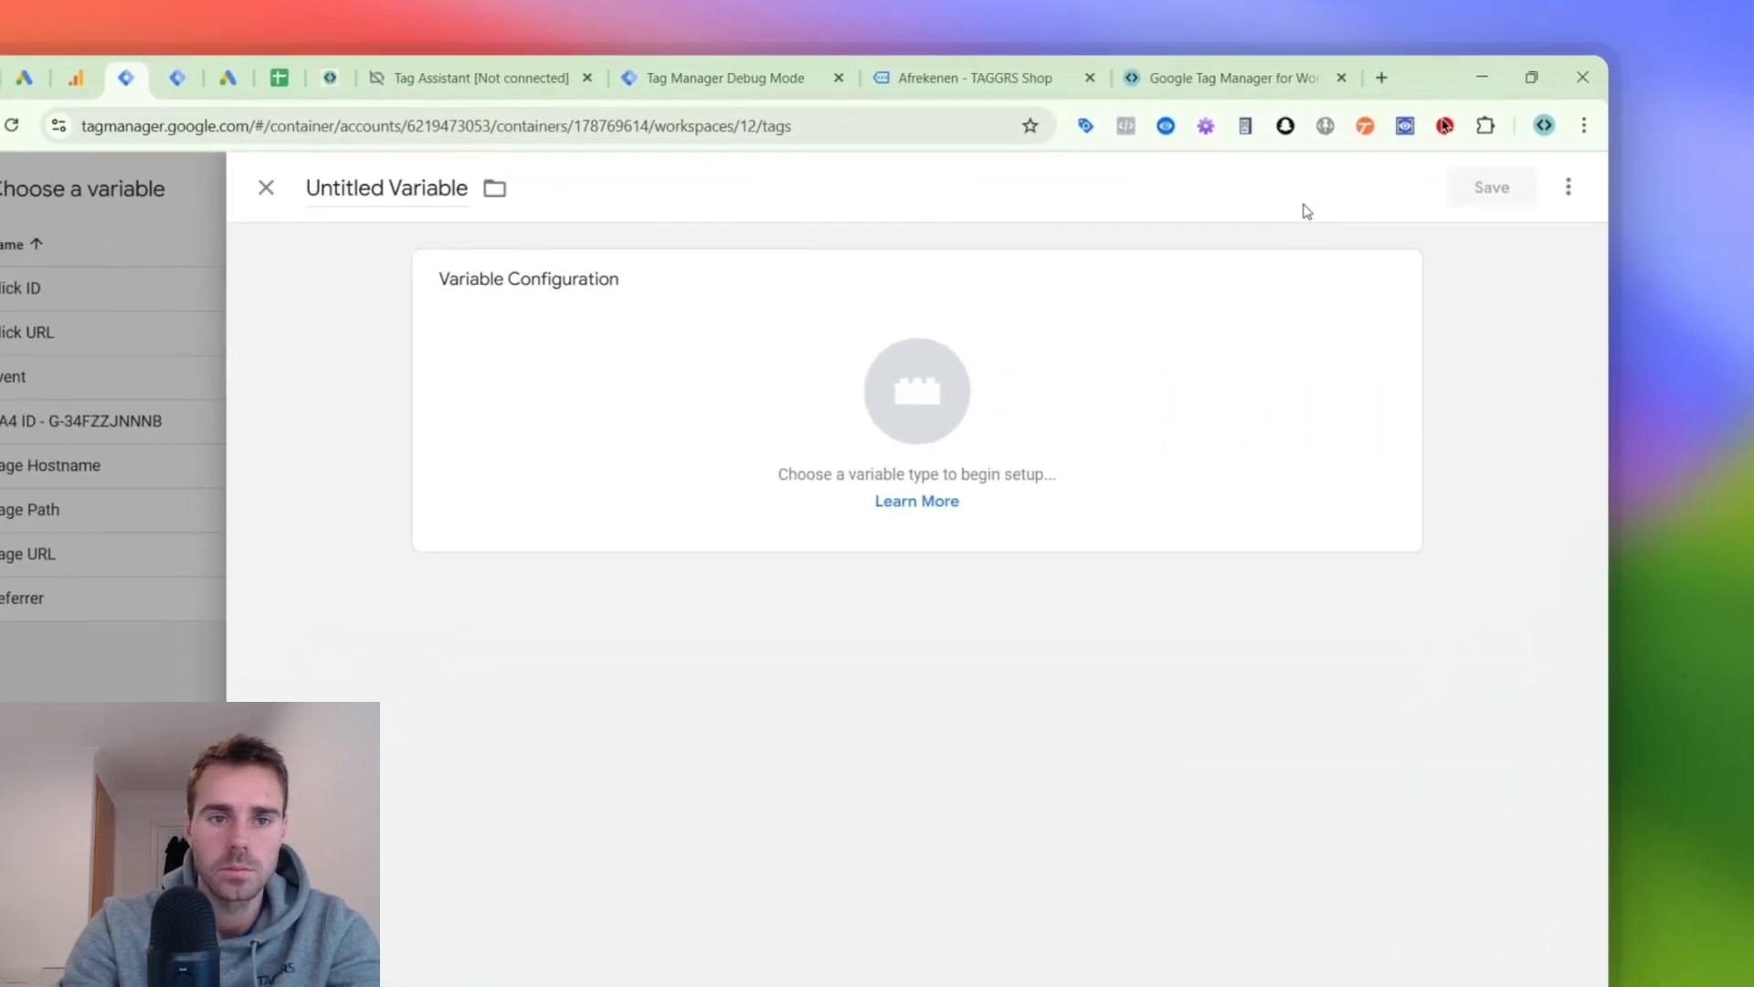
left_click(411, 188)
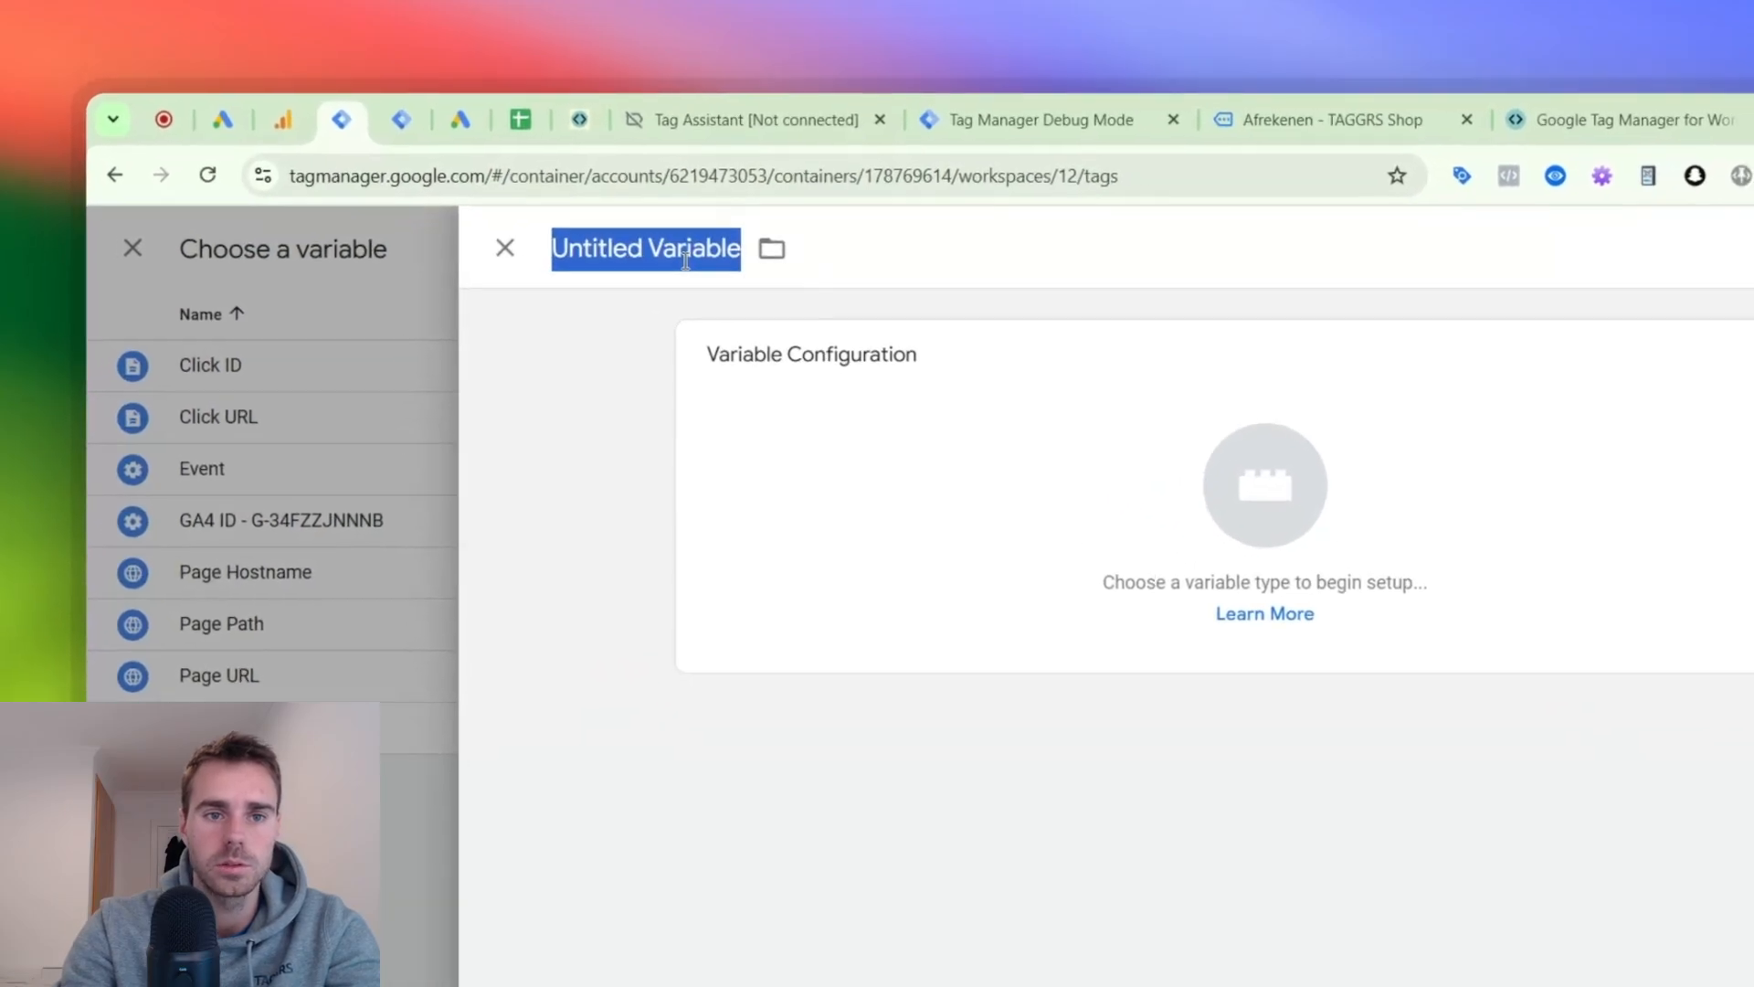
type("cJ")
type("S - i")
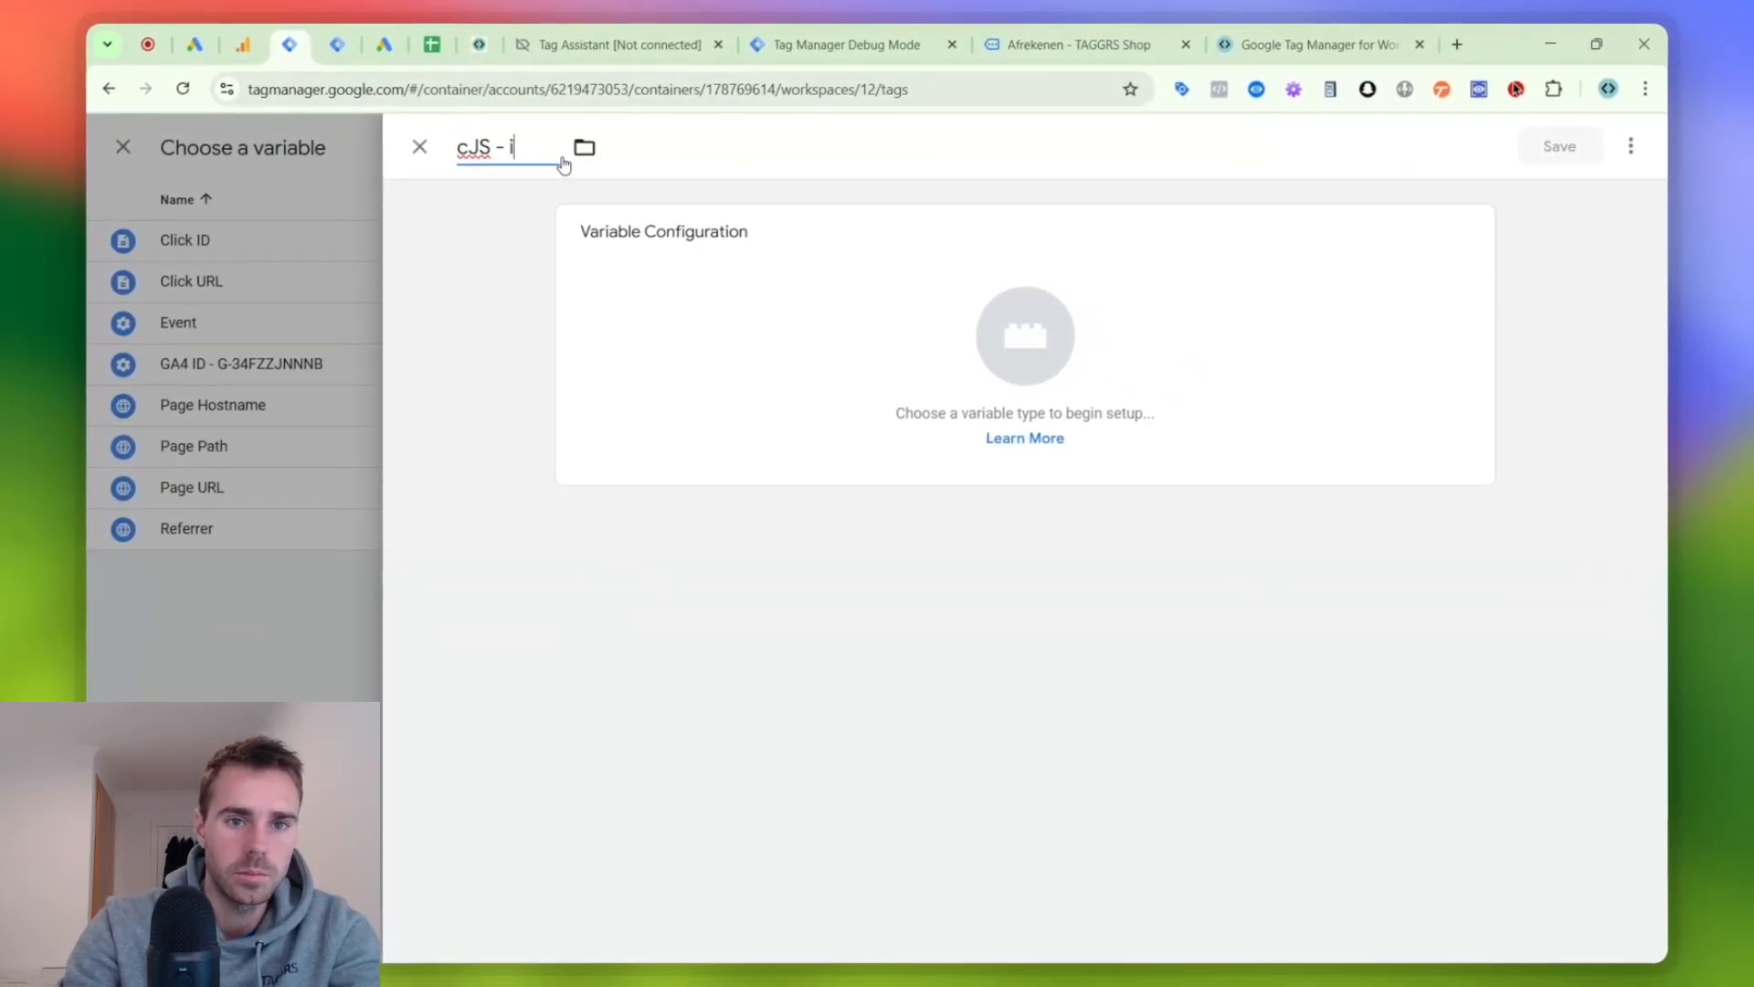
type("tem_ids")
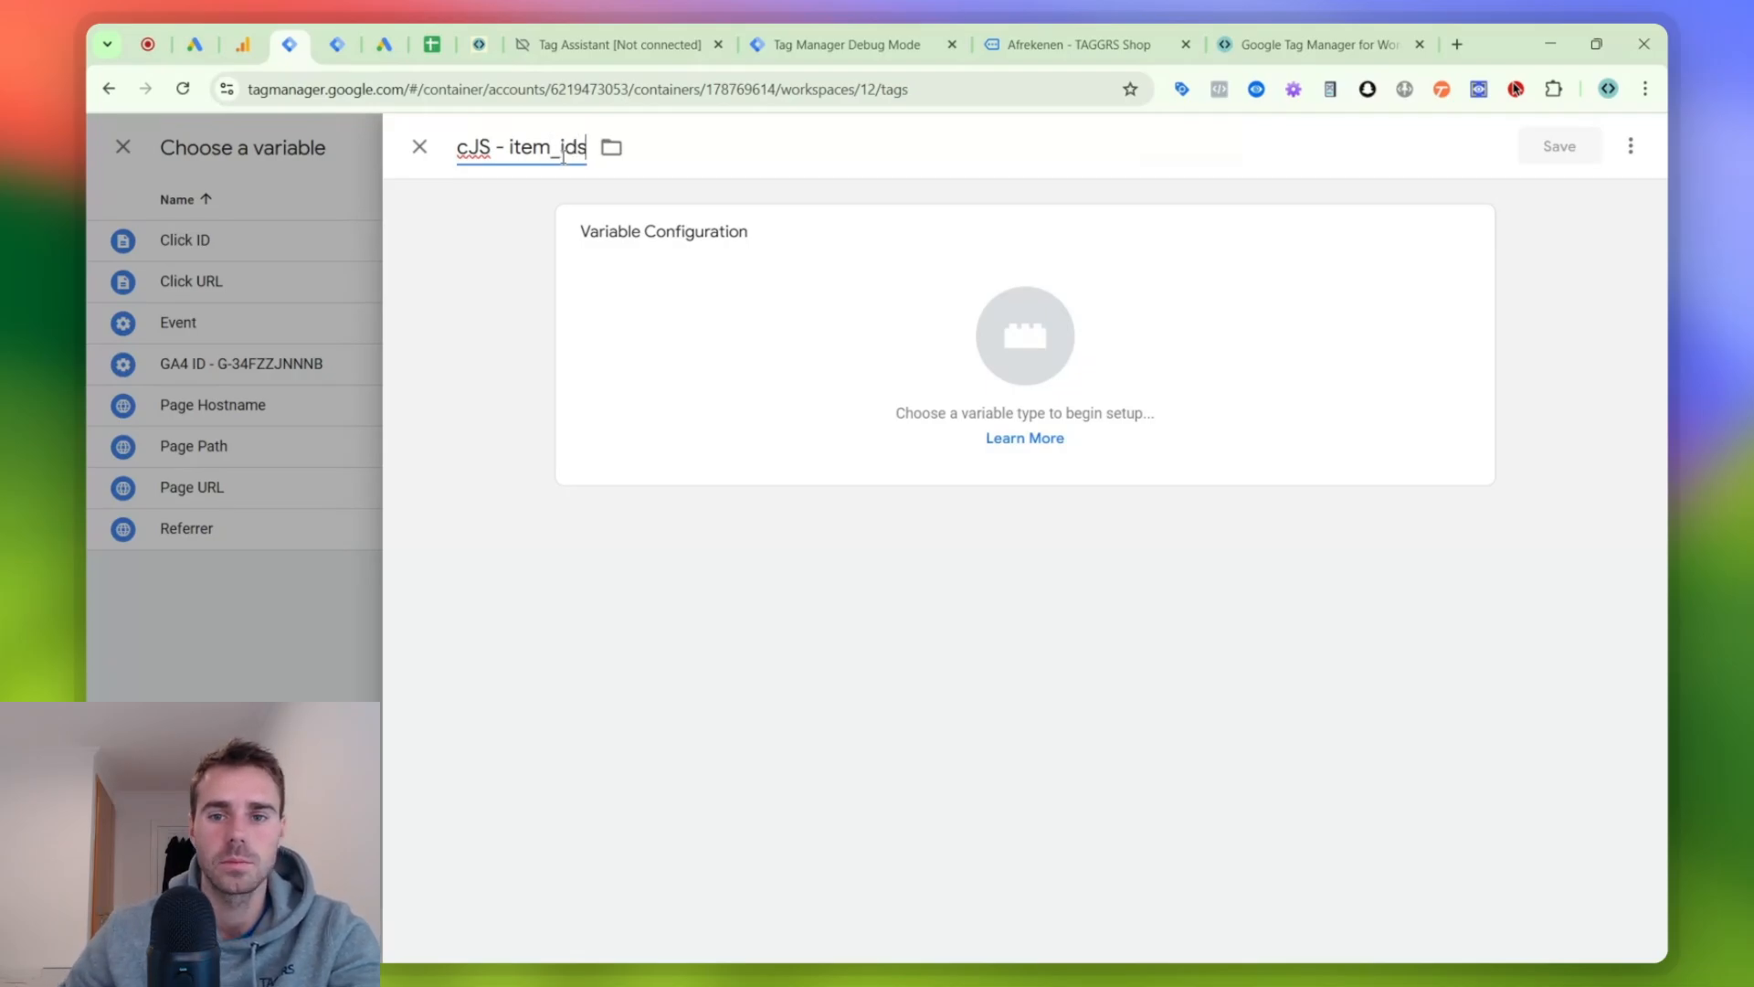
left_click(603, 275)
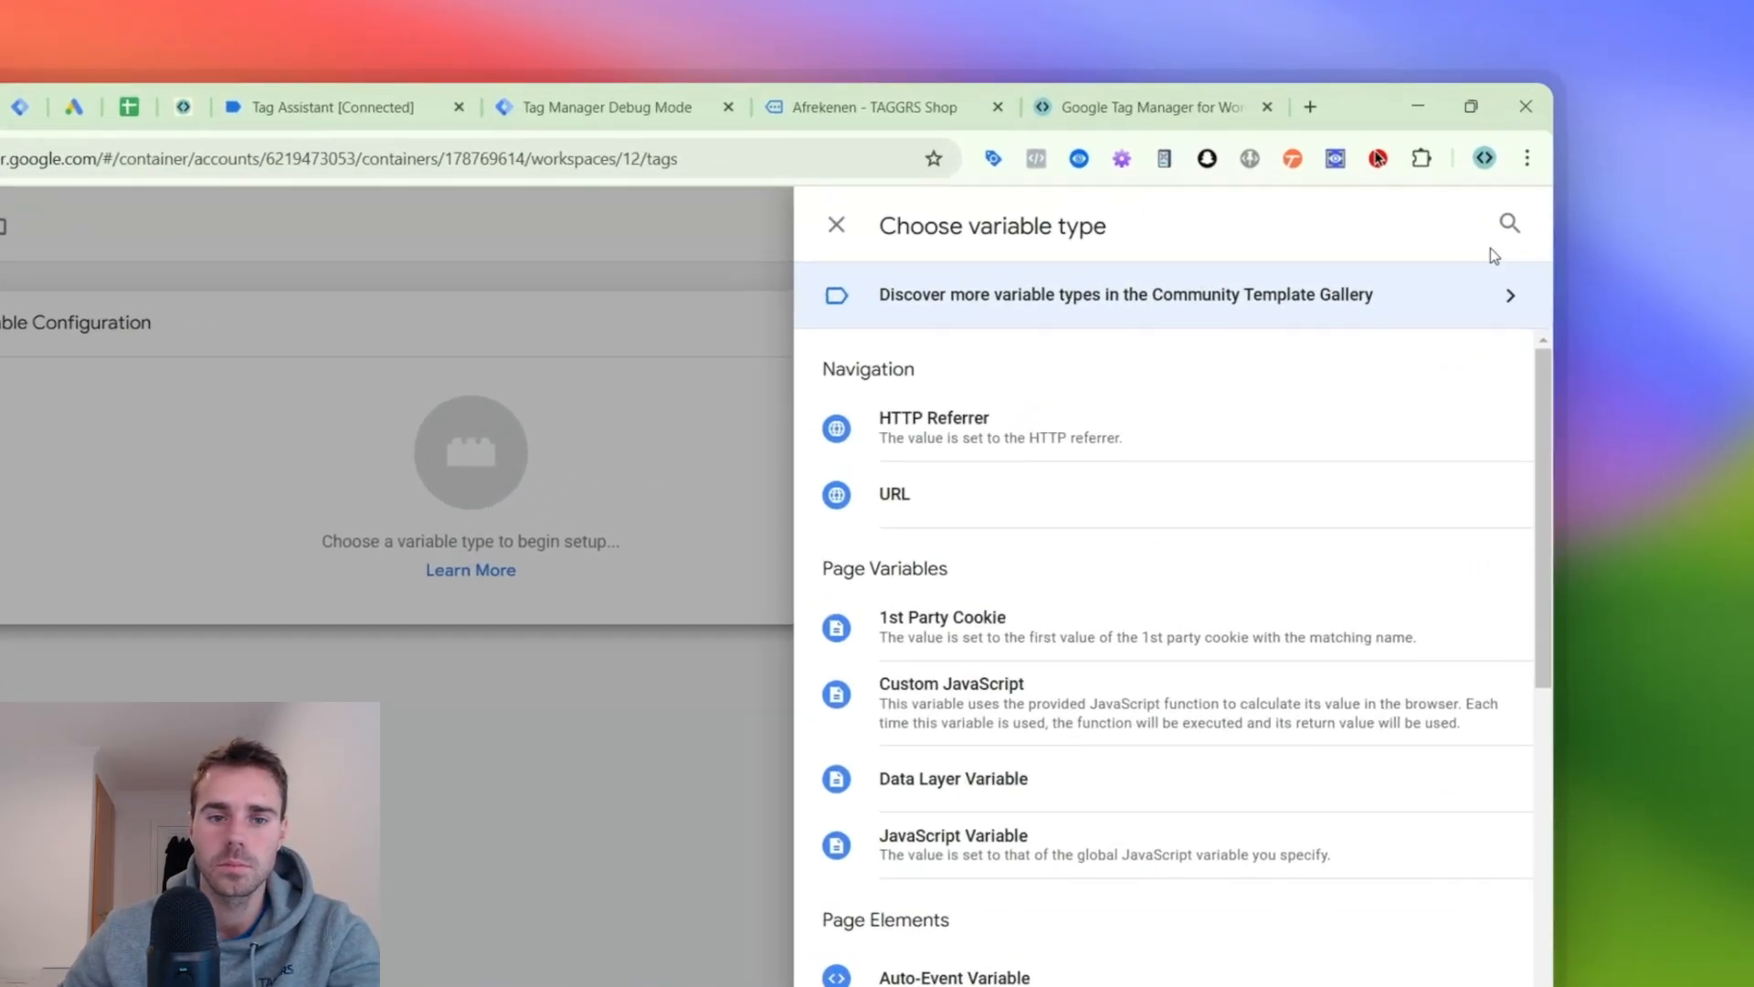
left_click(1622, 156)
left_click(1001, 745)
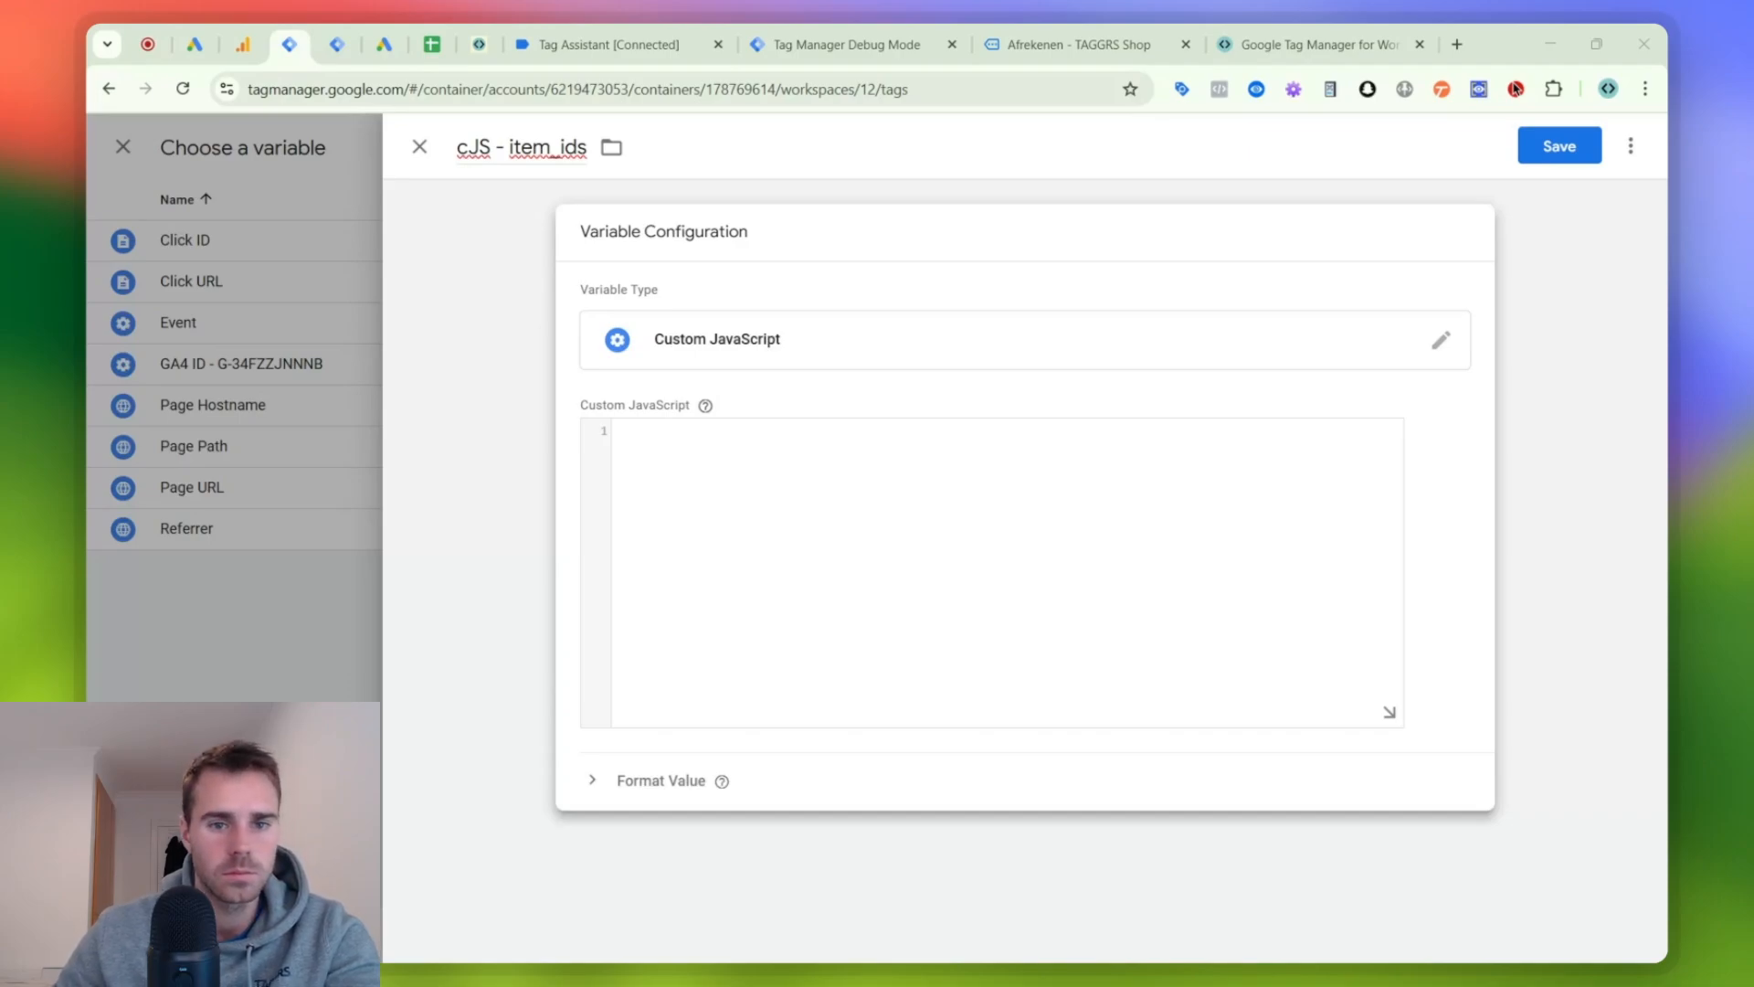
- Paste the function returning all item_id values, set its items source to {{dlv - ecommerce.items}}, and save the variable
type("function() {   var items = {{items}}; // Vervang door de juiste Data Layer Variabele die de items array bevat   var ids = items.map(function(item) {     return item.item_id; // Verzamel alleen de item_id van elk item   });   return ids; // Retourneert een array van item_id waarden }")
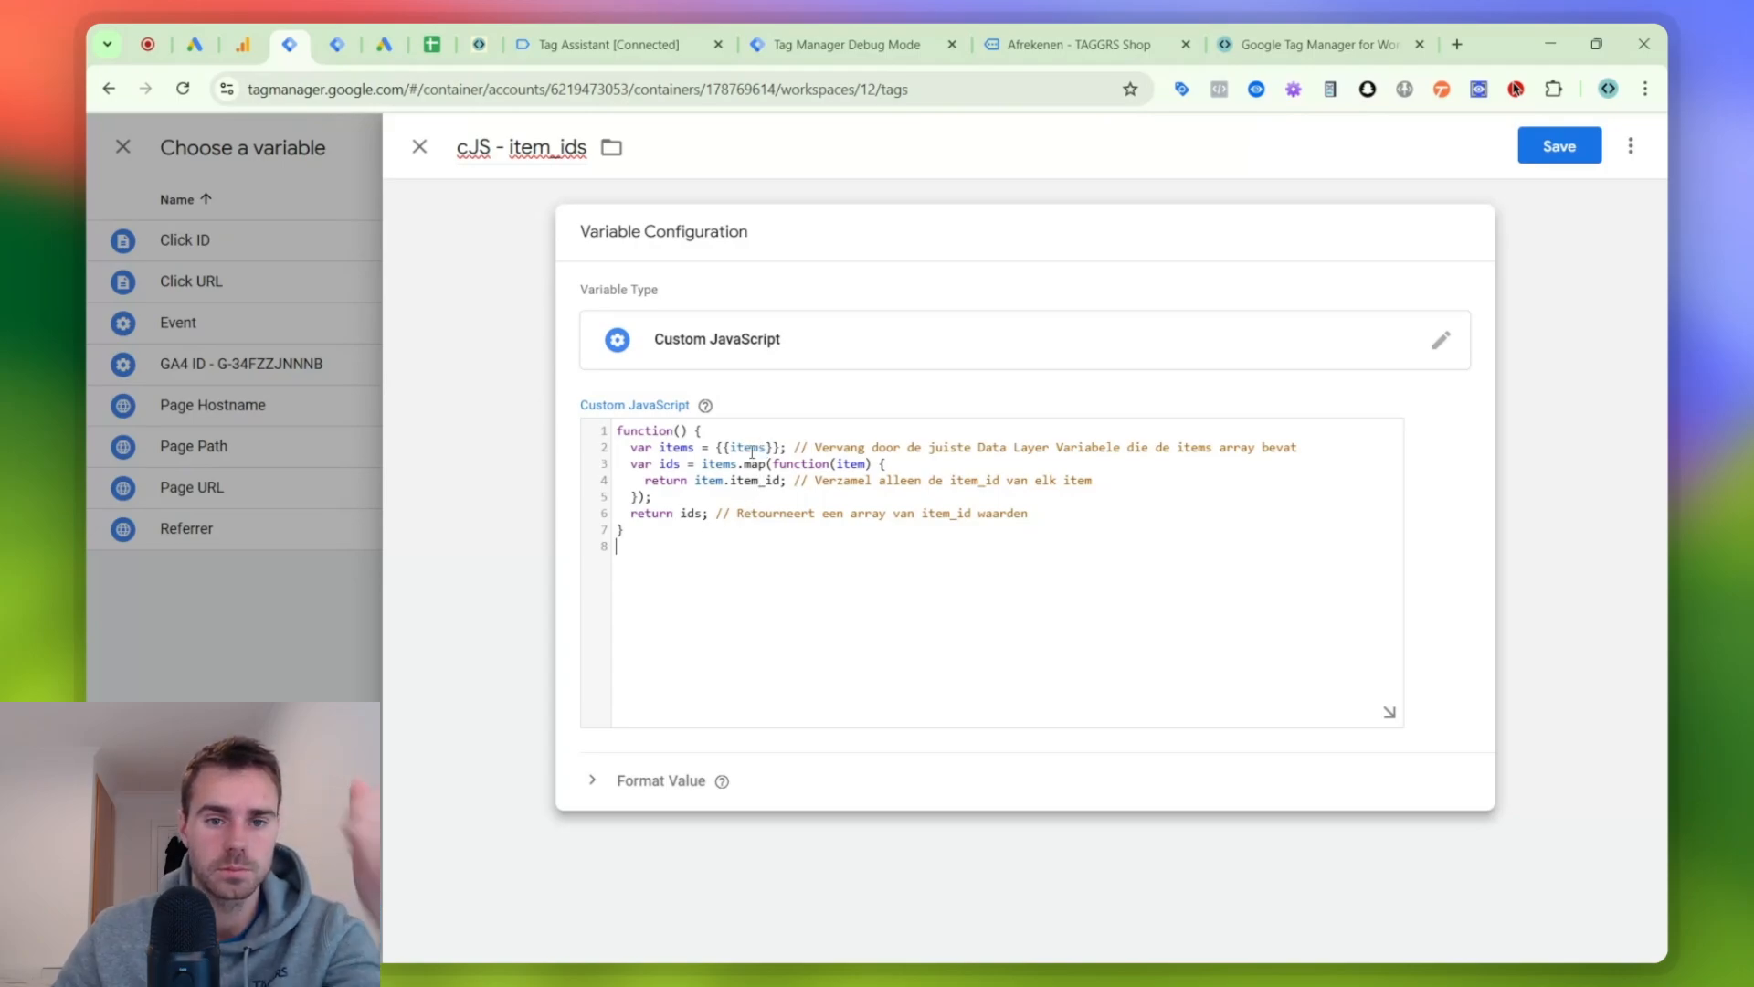
left_click(732, 448)
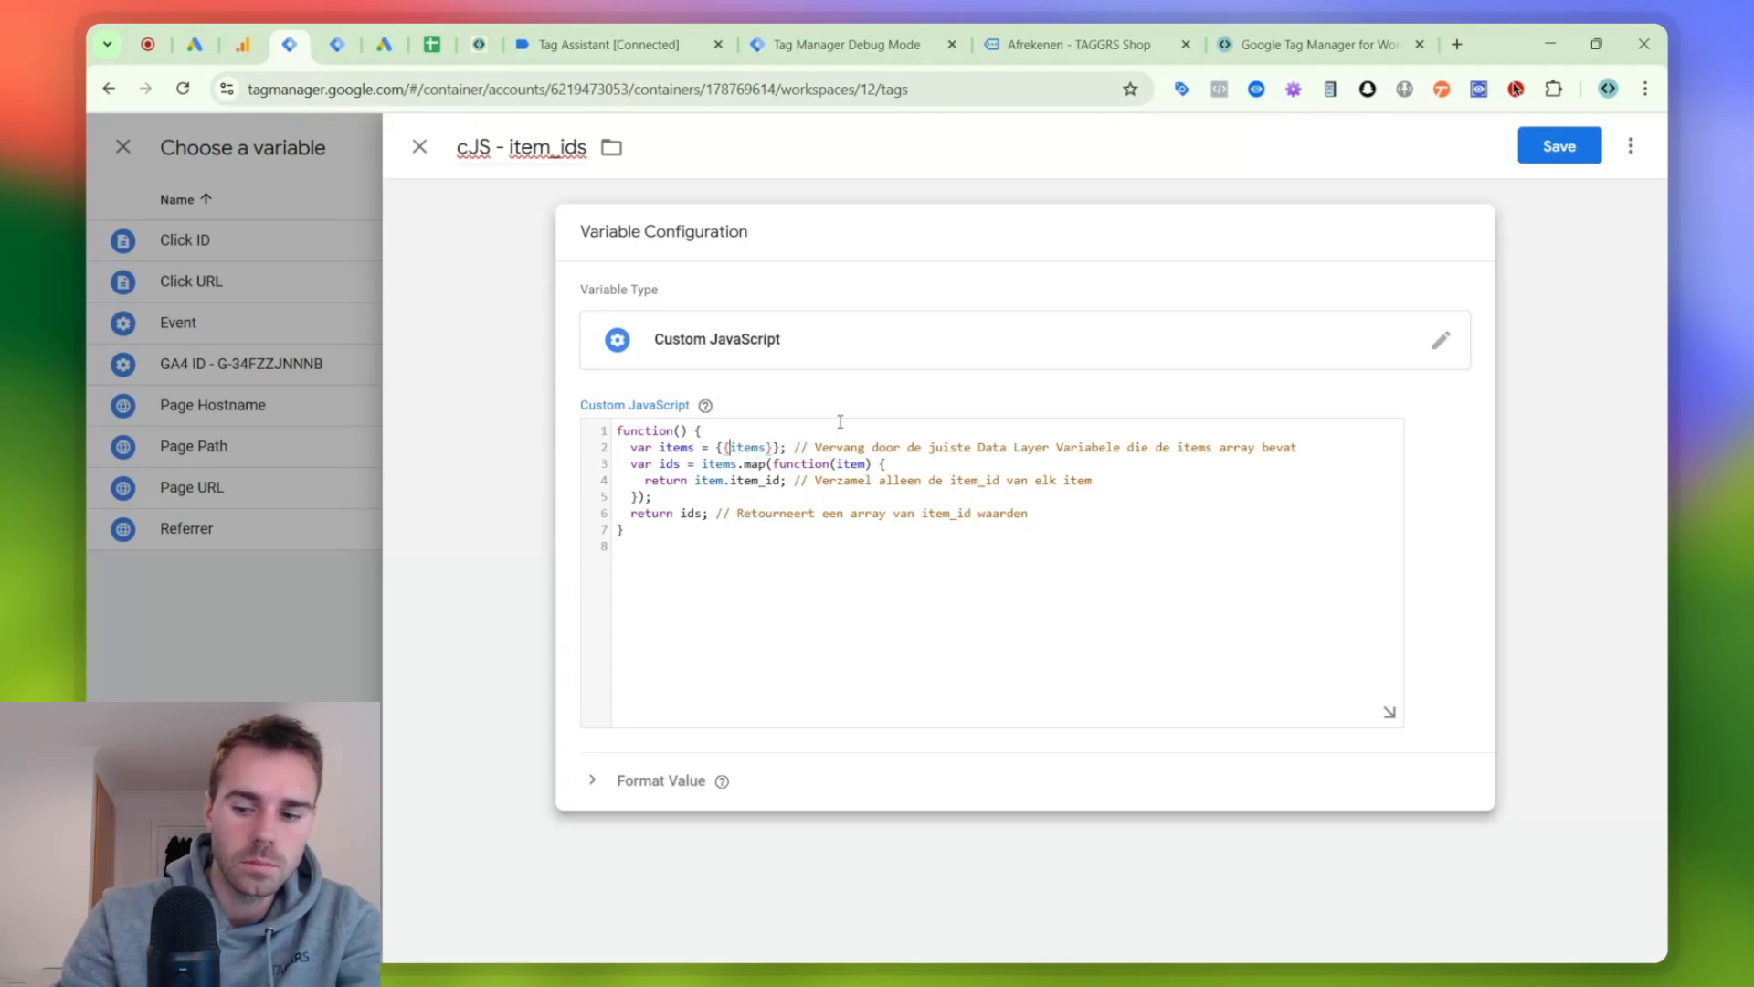
type("dlv")
type(" - ecommer")
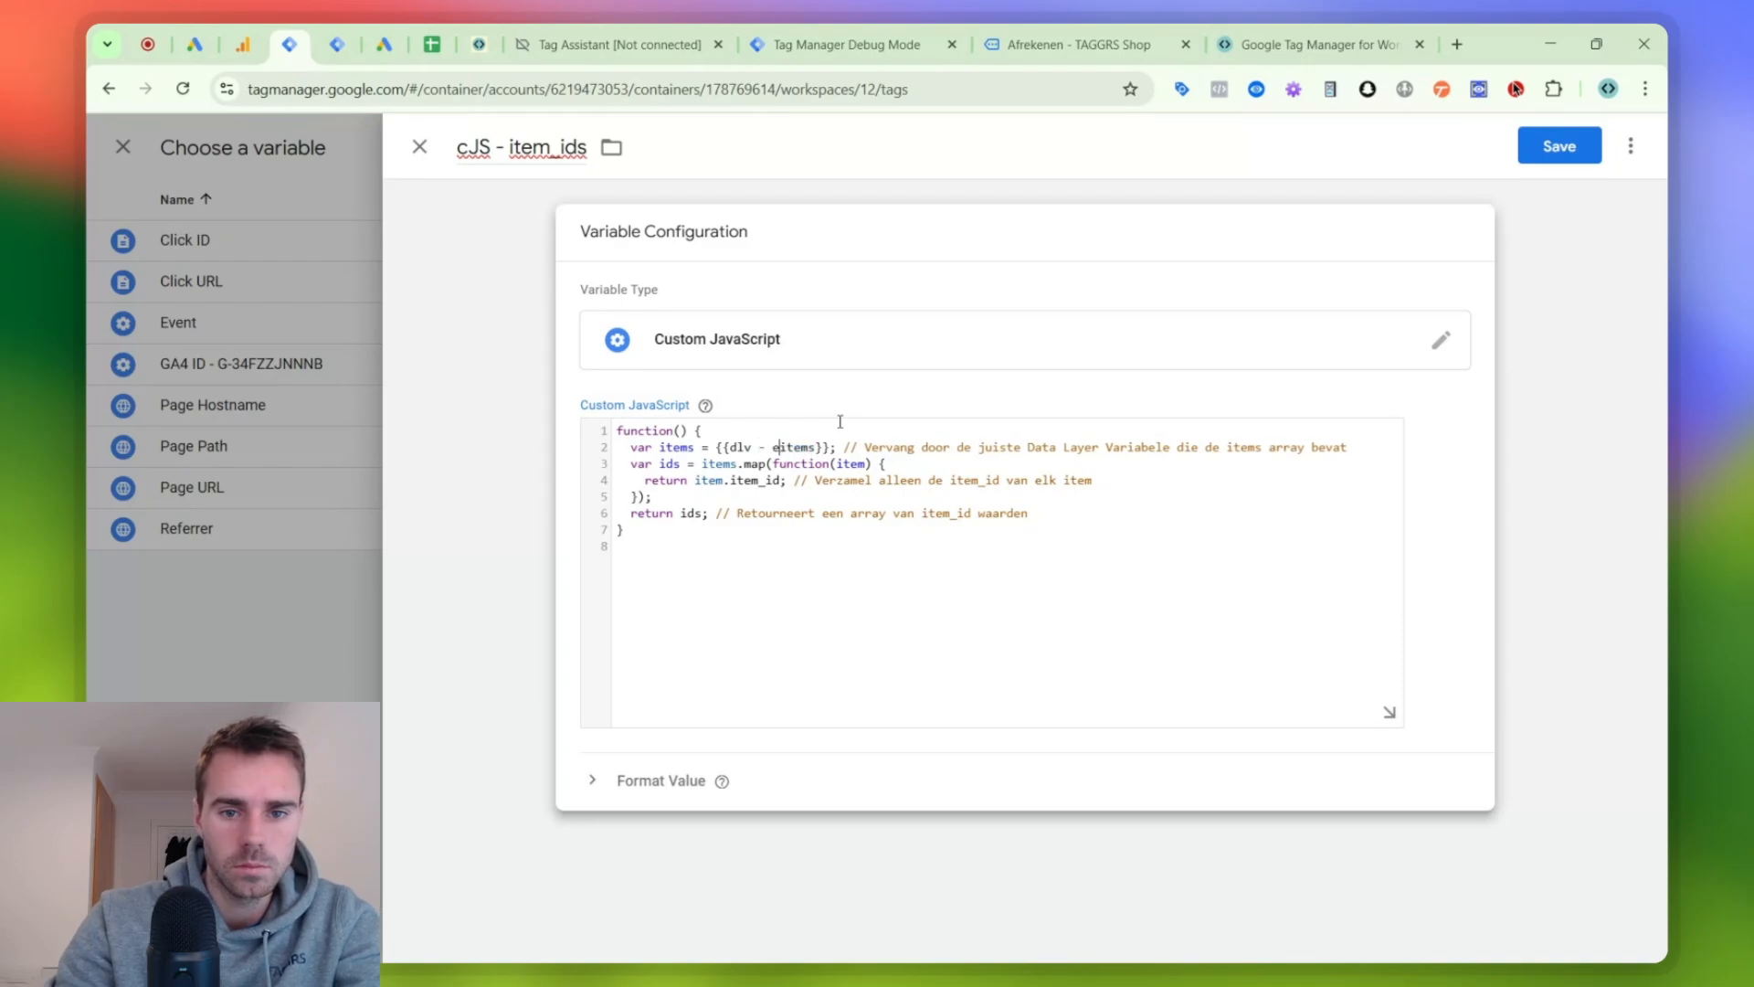
type("ce.")
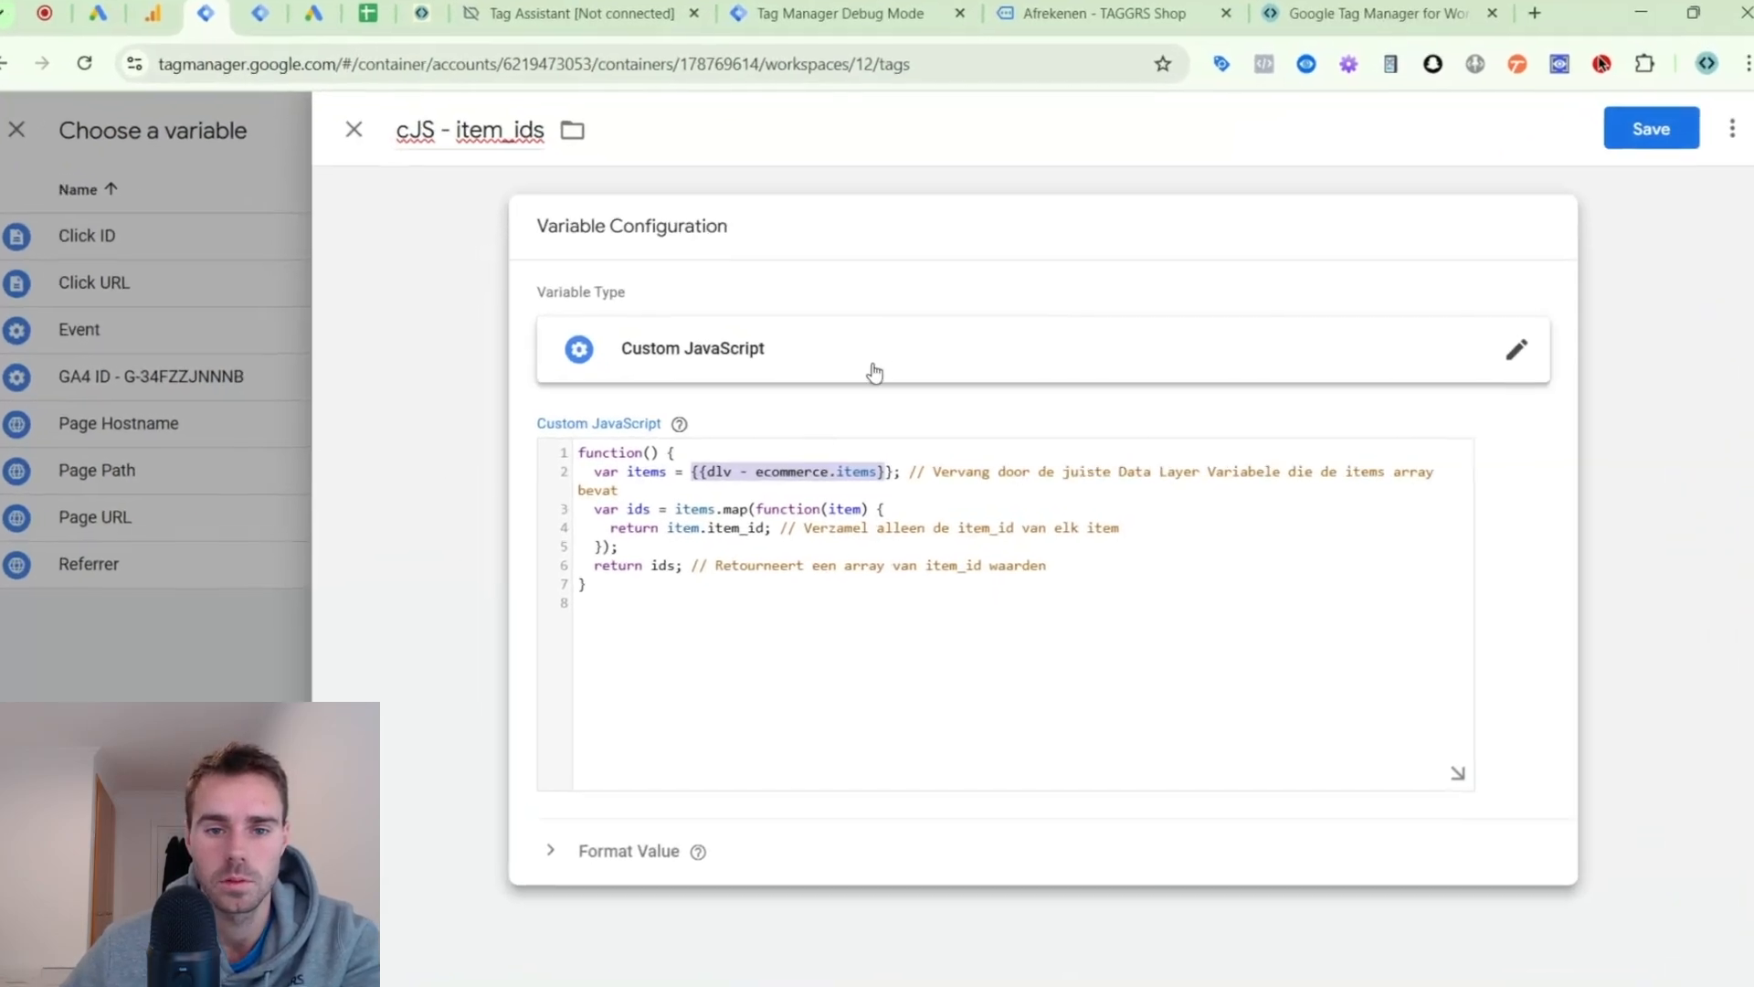
left_click(734, 447)
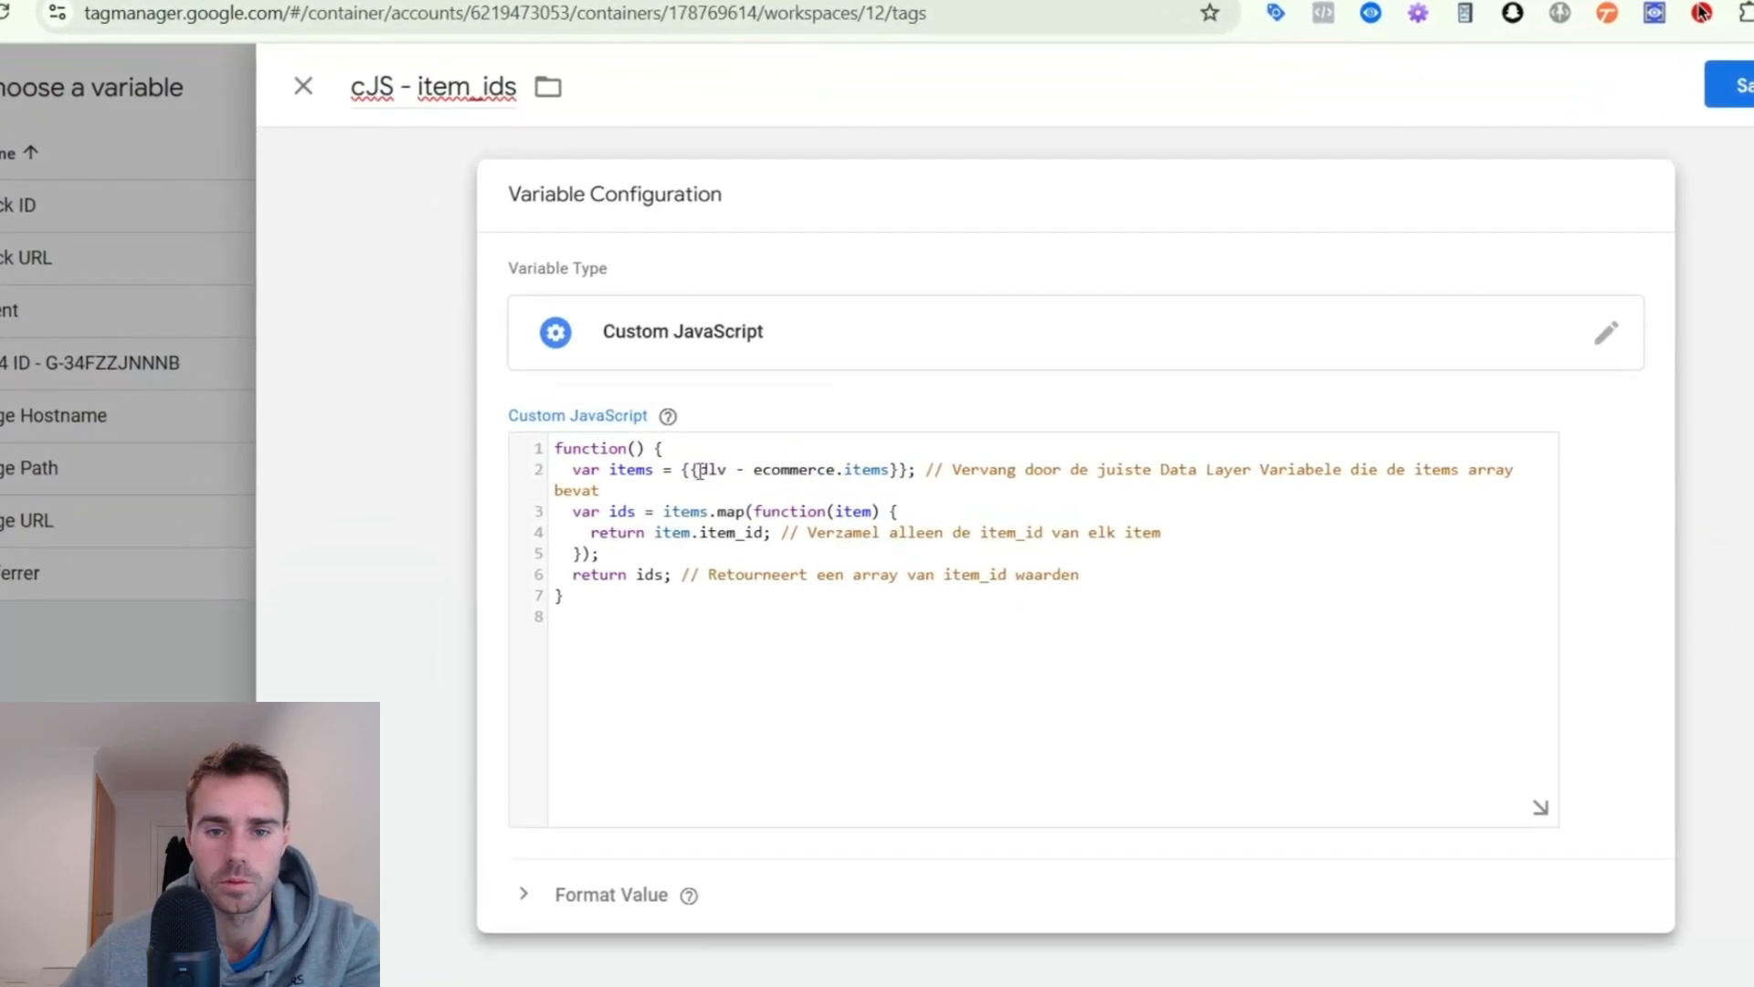
left_click_drag(699, 469, 894, 469)
key("ctrl+c")
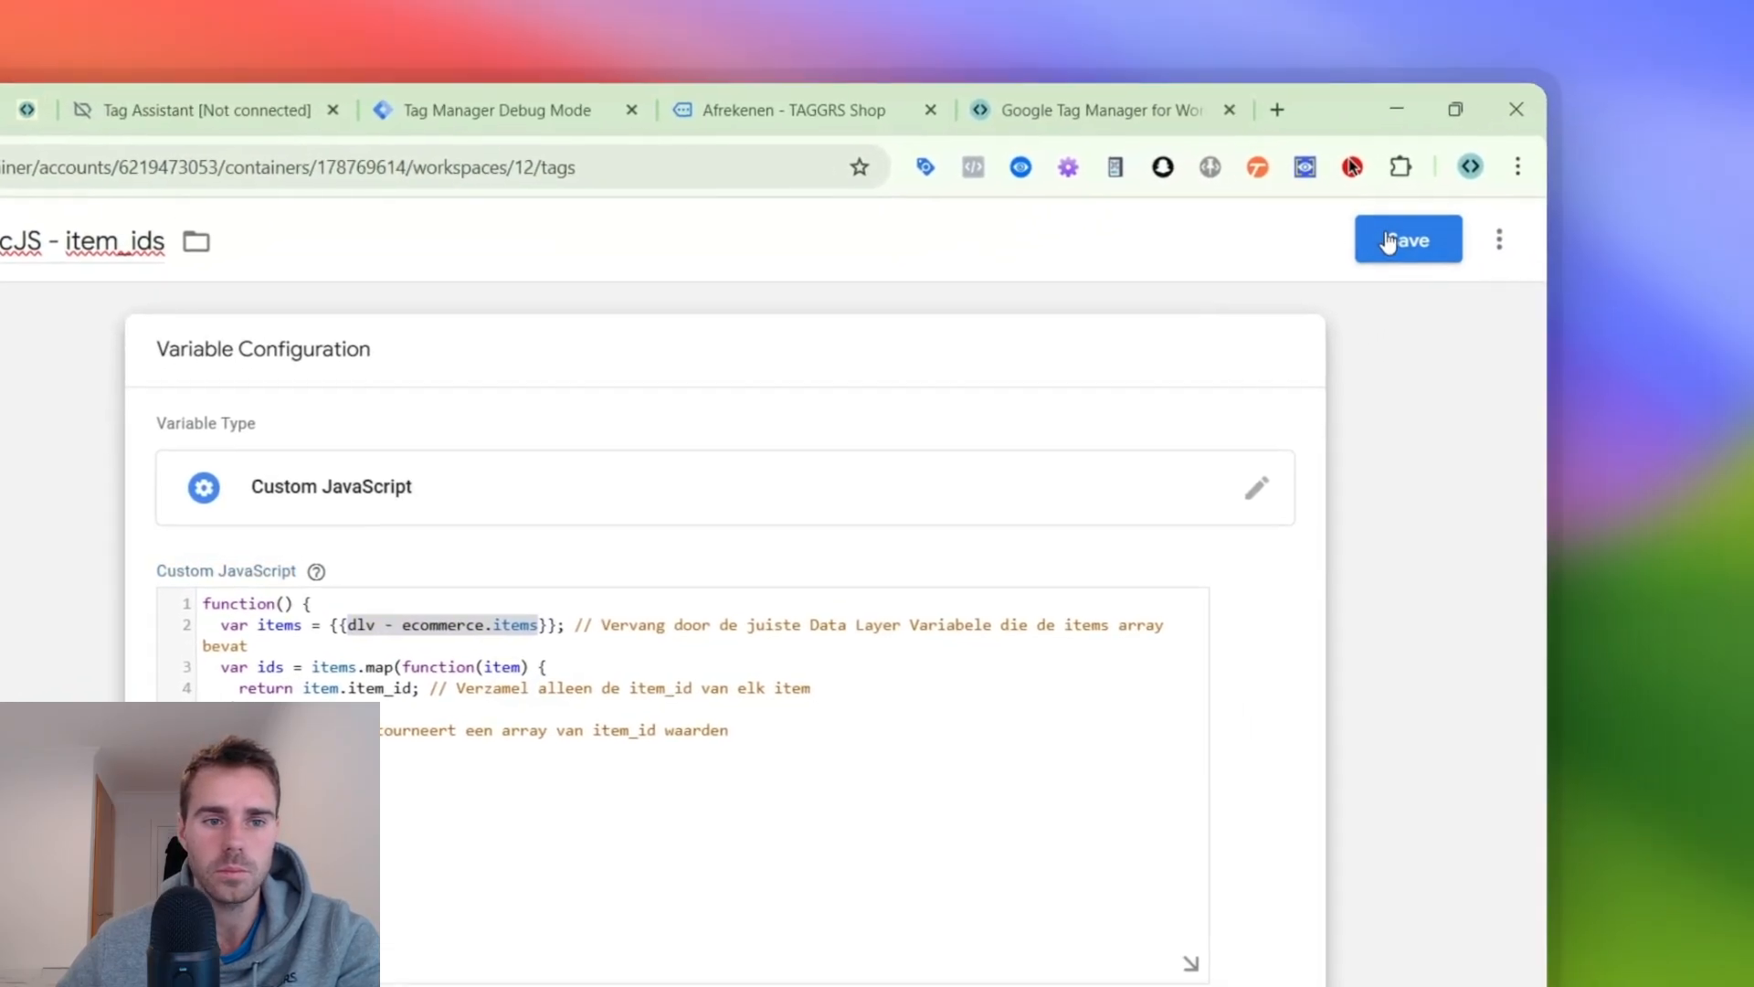
left_click(1531, 180)
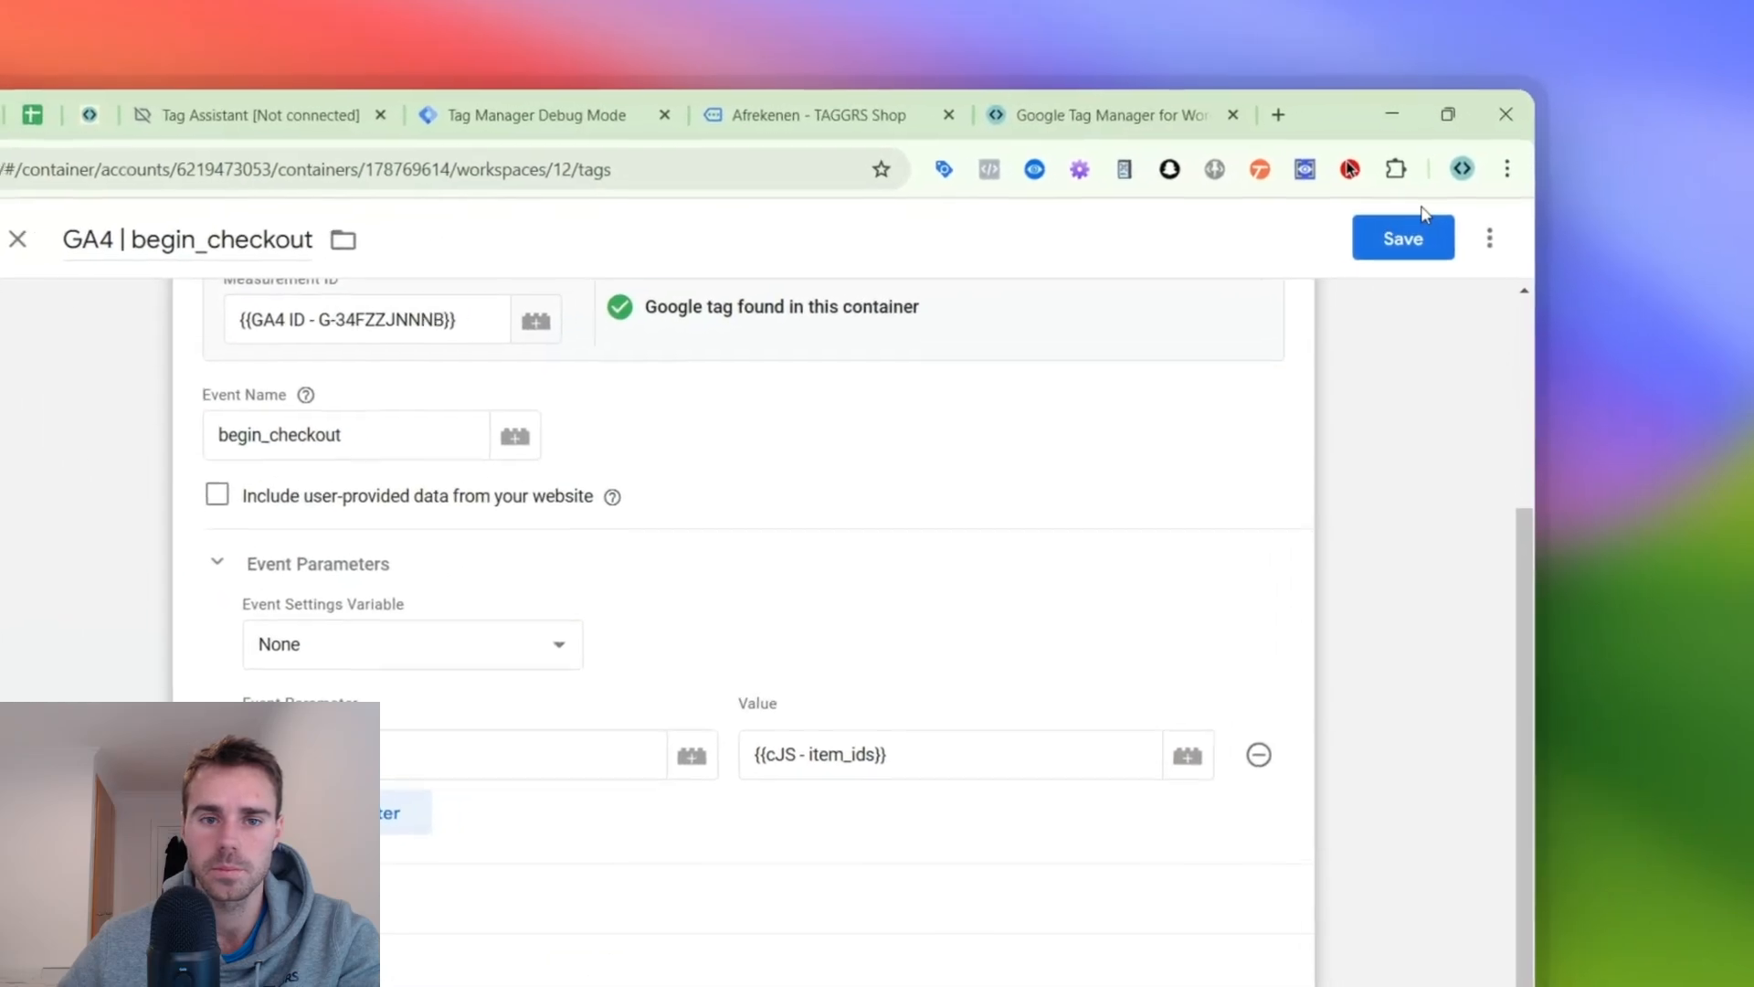
- Save the GA4 | begin_checkout tag and create a new user-defined variable of type Data Layer Variable in the web container
left_click(1565, 150)
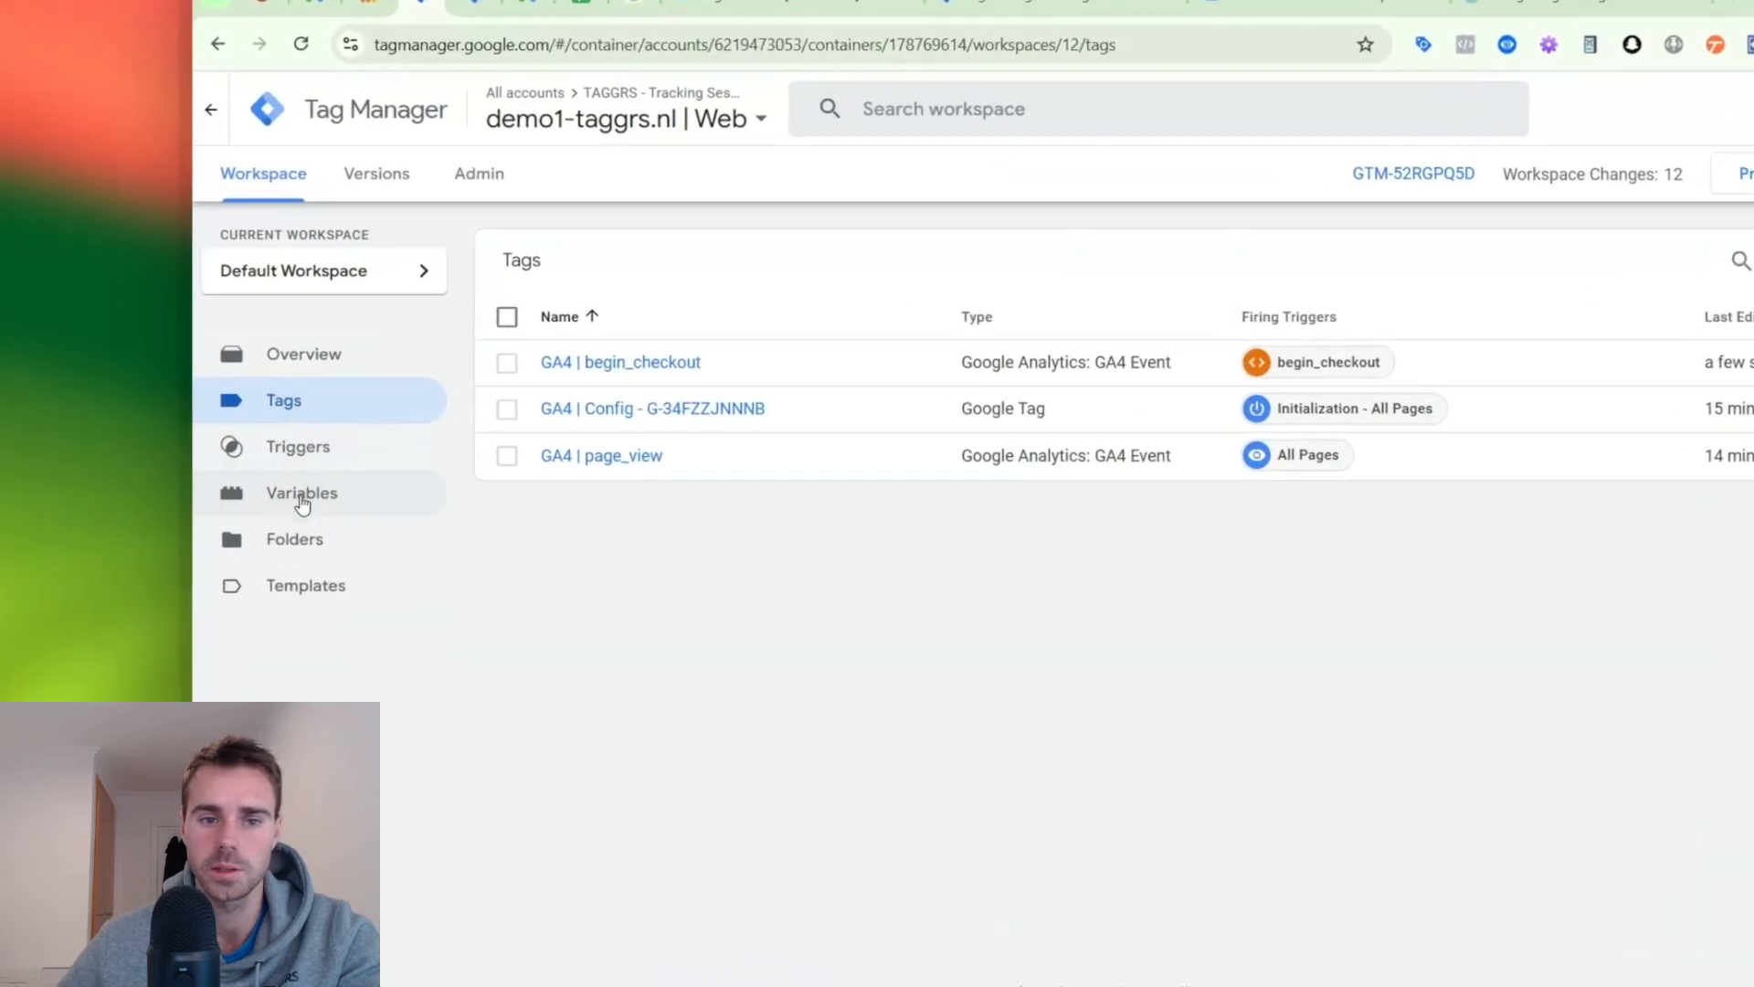
left_click(172, 536)
left_click(347, 514)
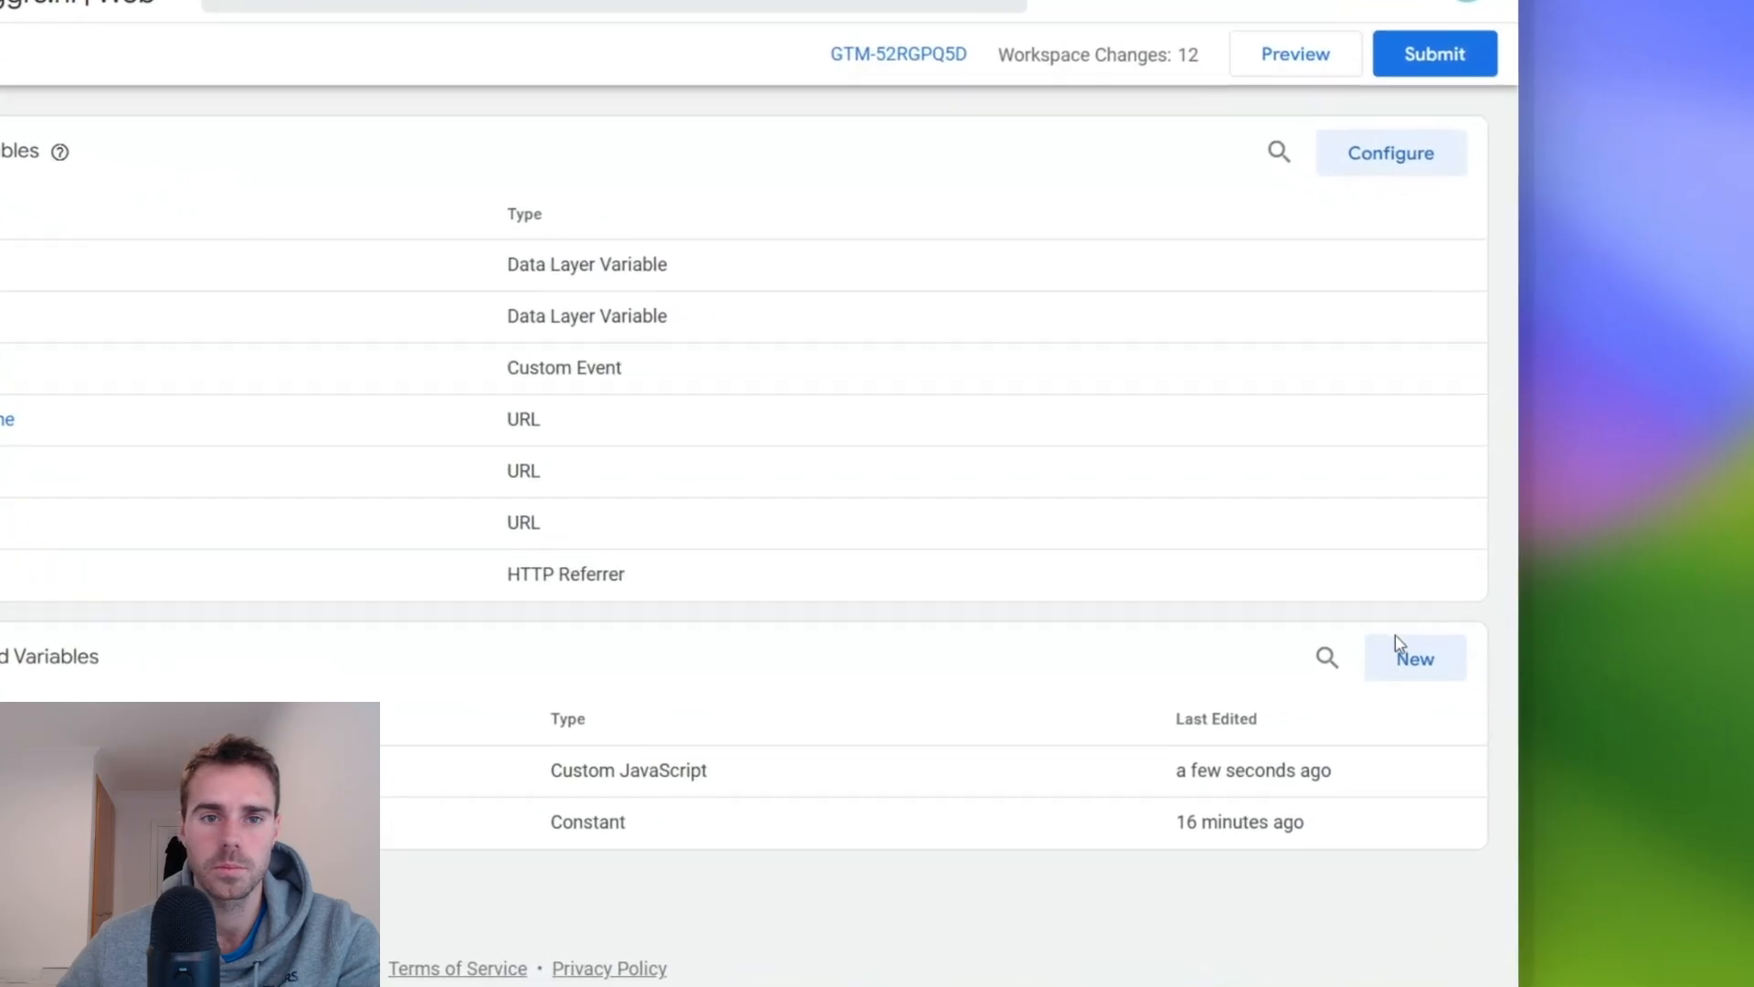
left_click(1585, 687)
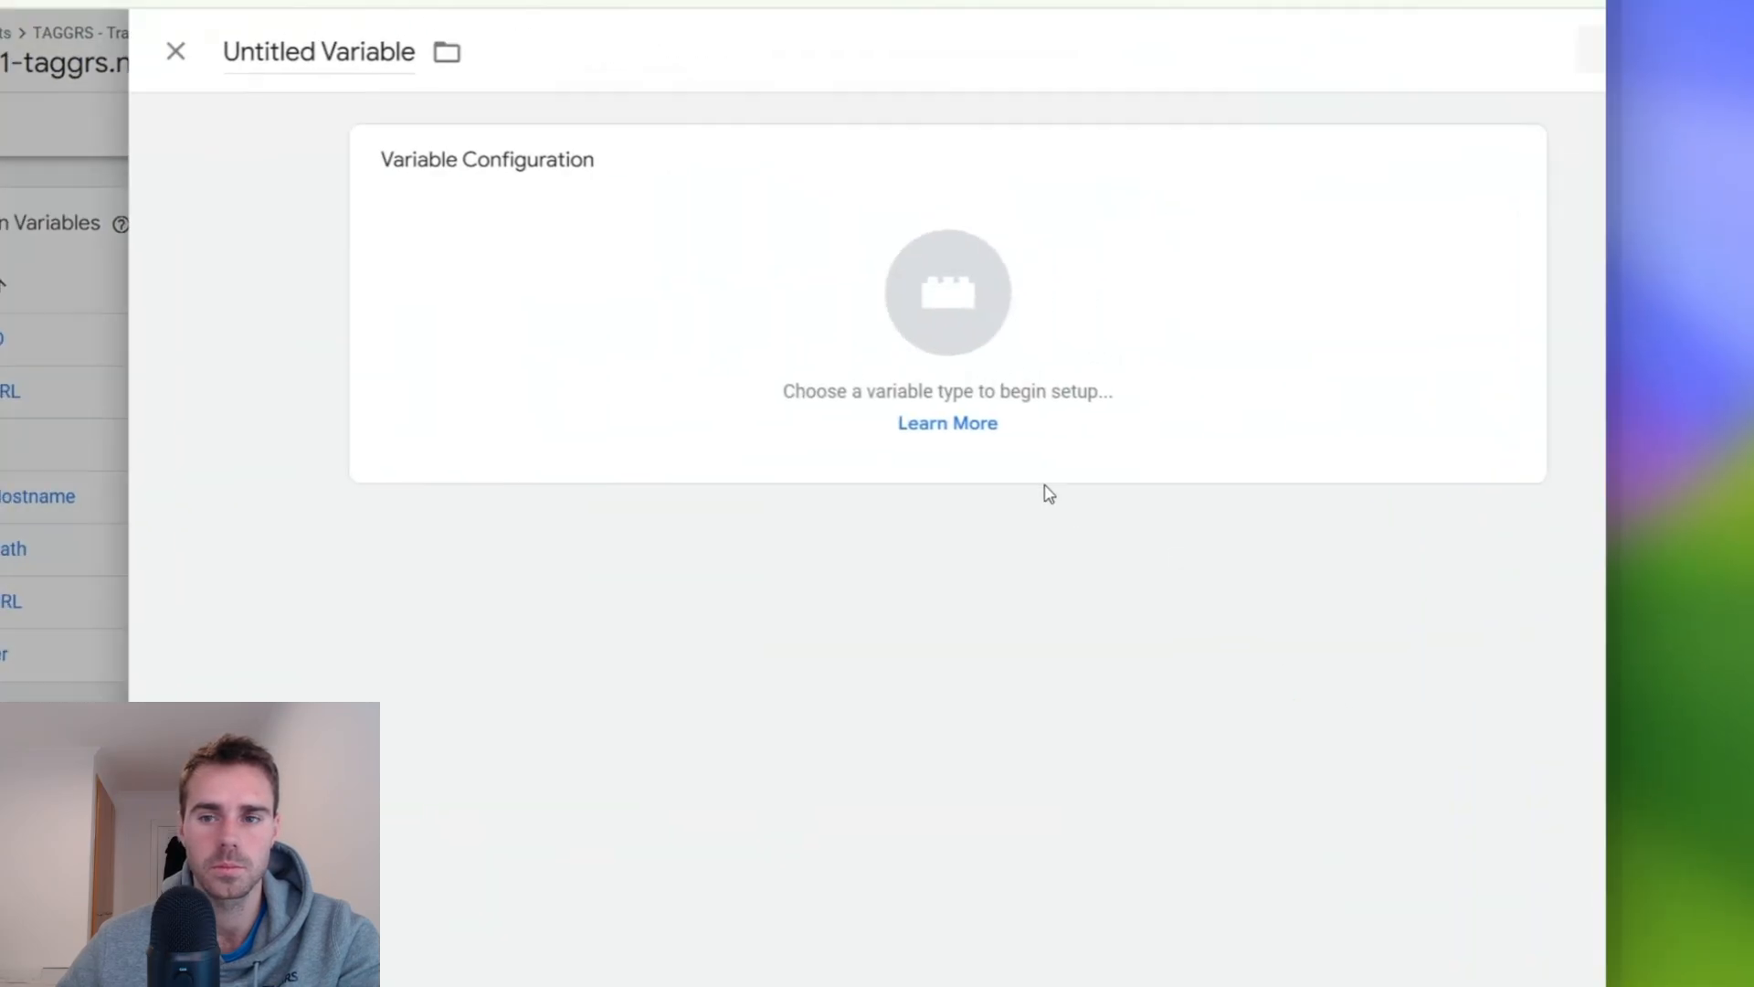
left_click(497, 277)
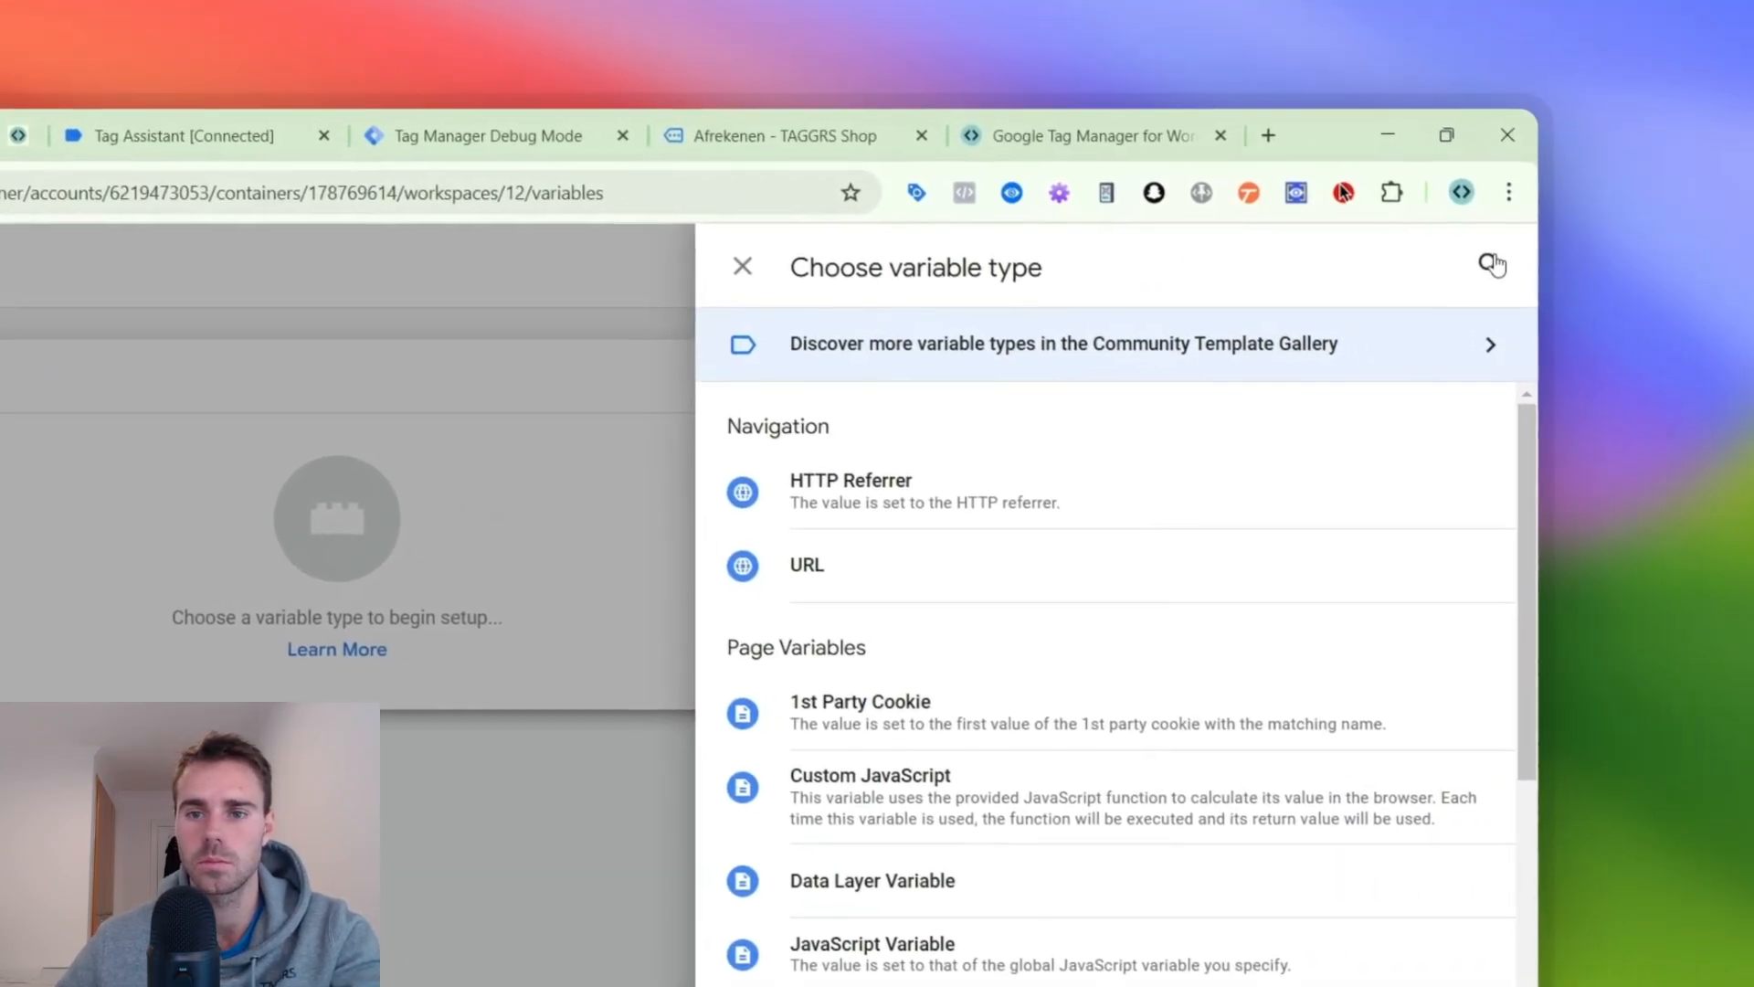
left_click(1750, 166)
type("data")
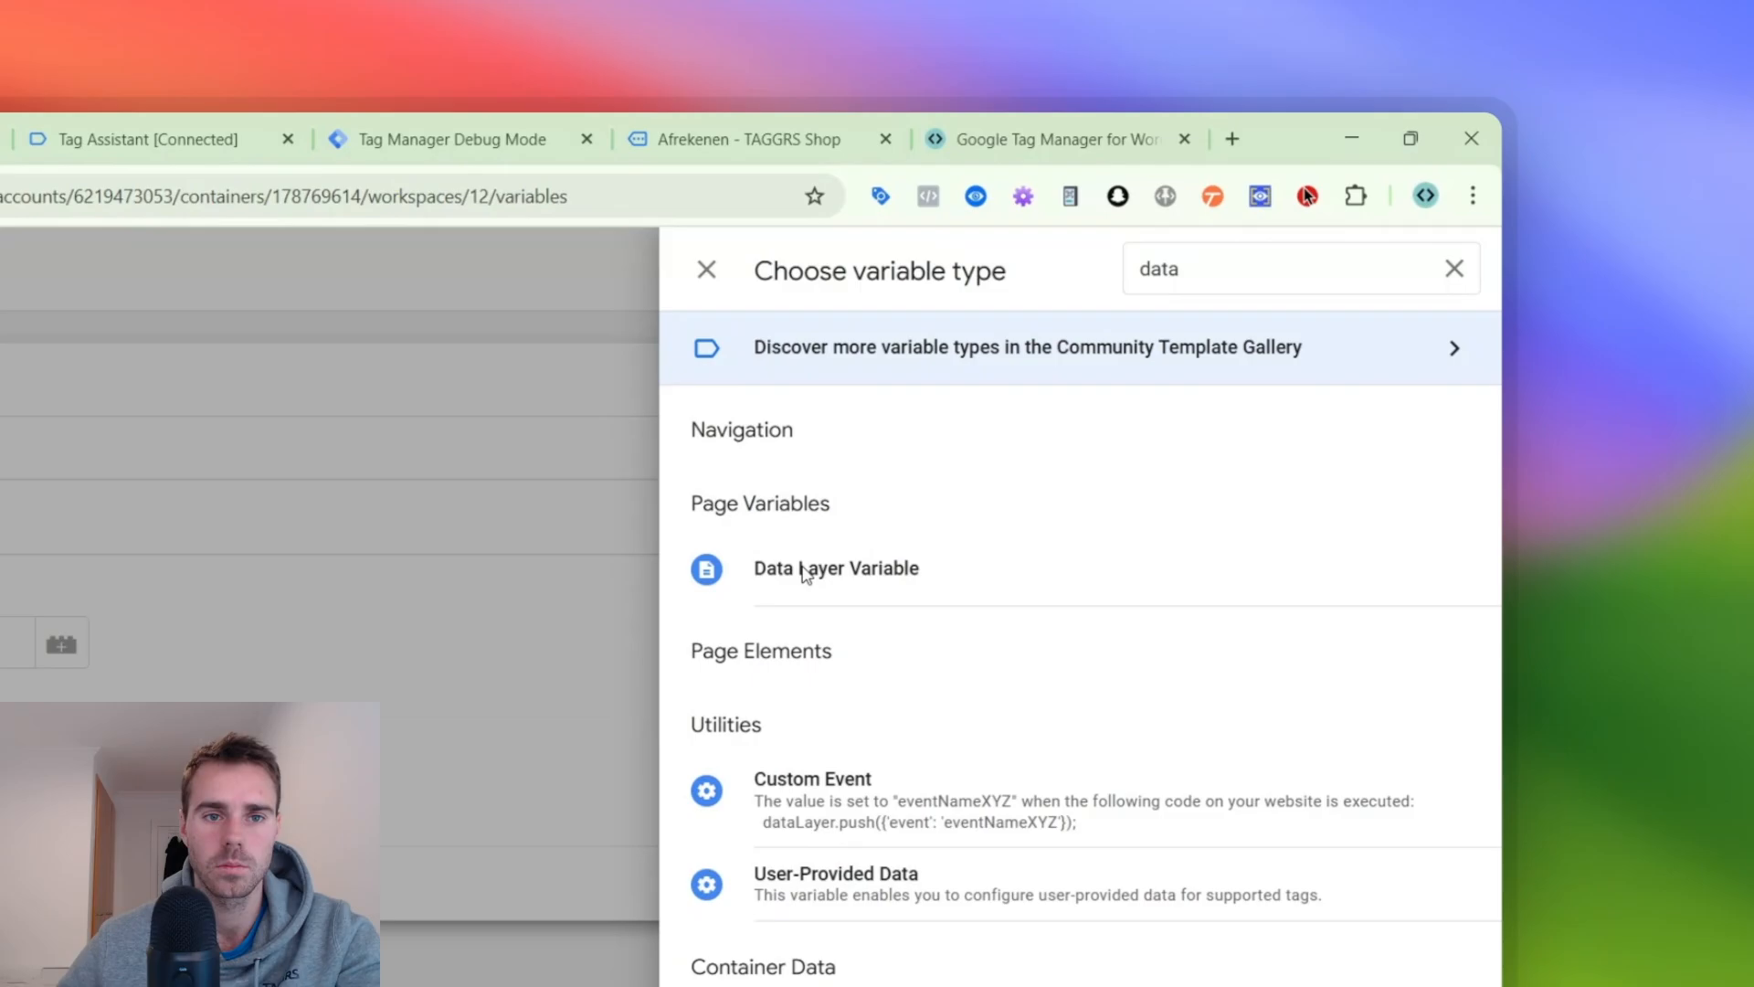
left_click(804, 570)
- Name the variable "dlv - ecommerce.items" and set its data layer variable name to "ecommerce.items"
left_click(351, 273)
key("ctrl+v")
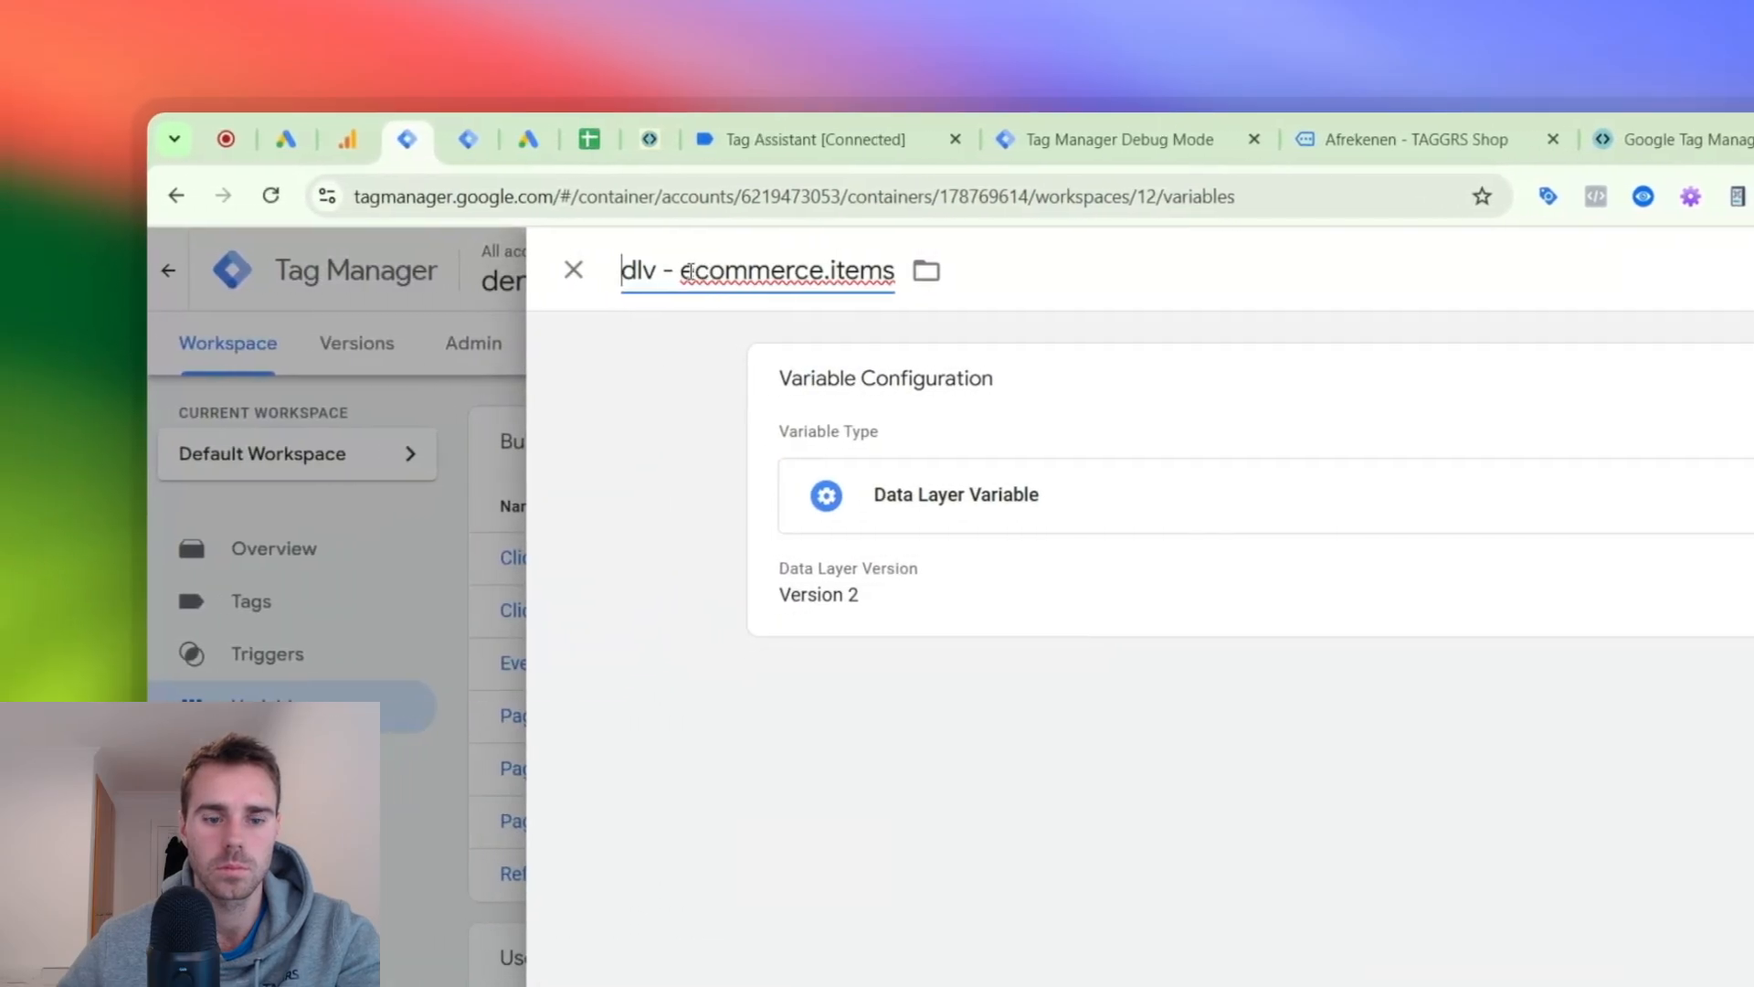
left_click_drag(336, 271, 348, 272)
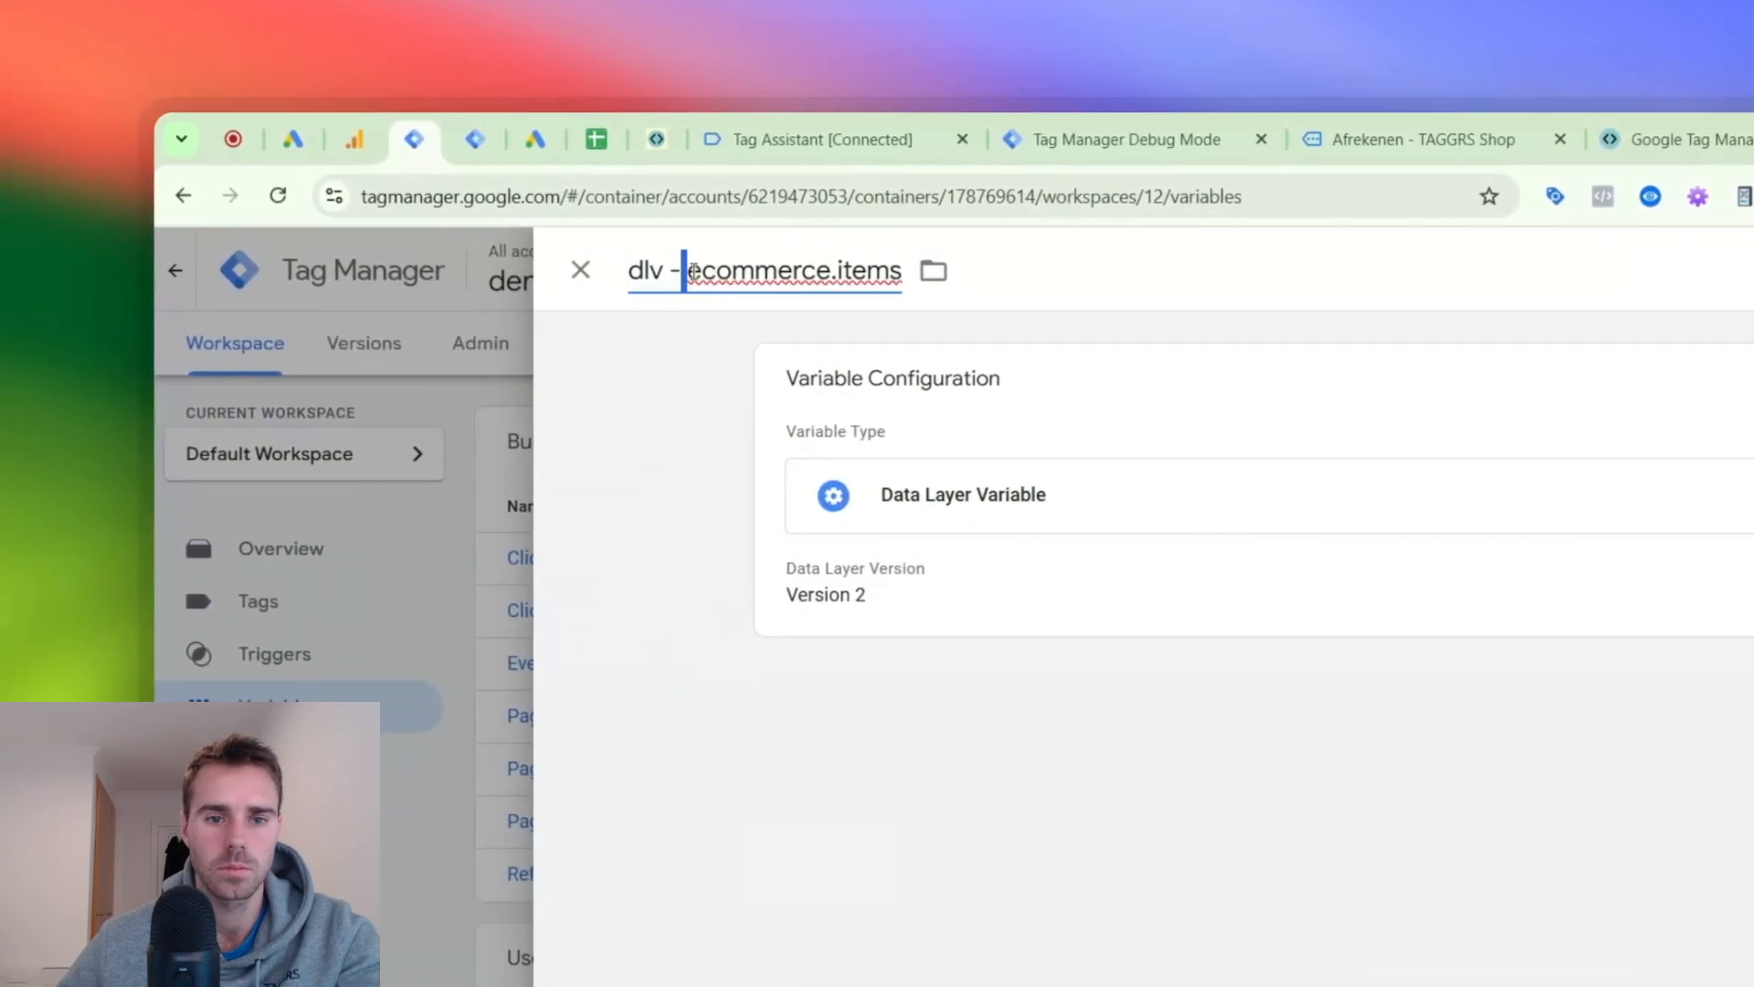
left_click(908, 560)
type("ecommerce.items")
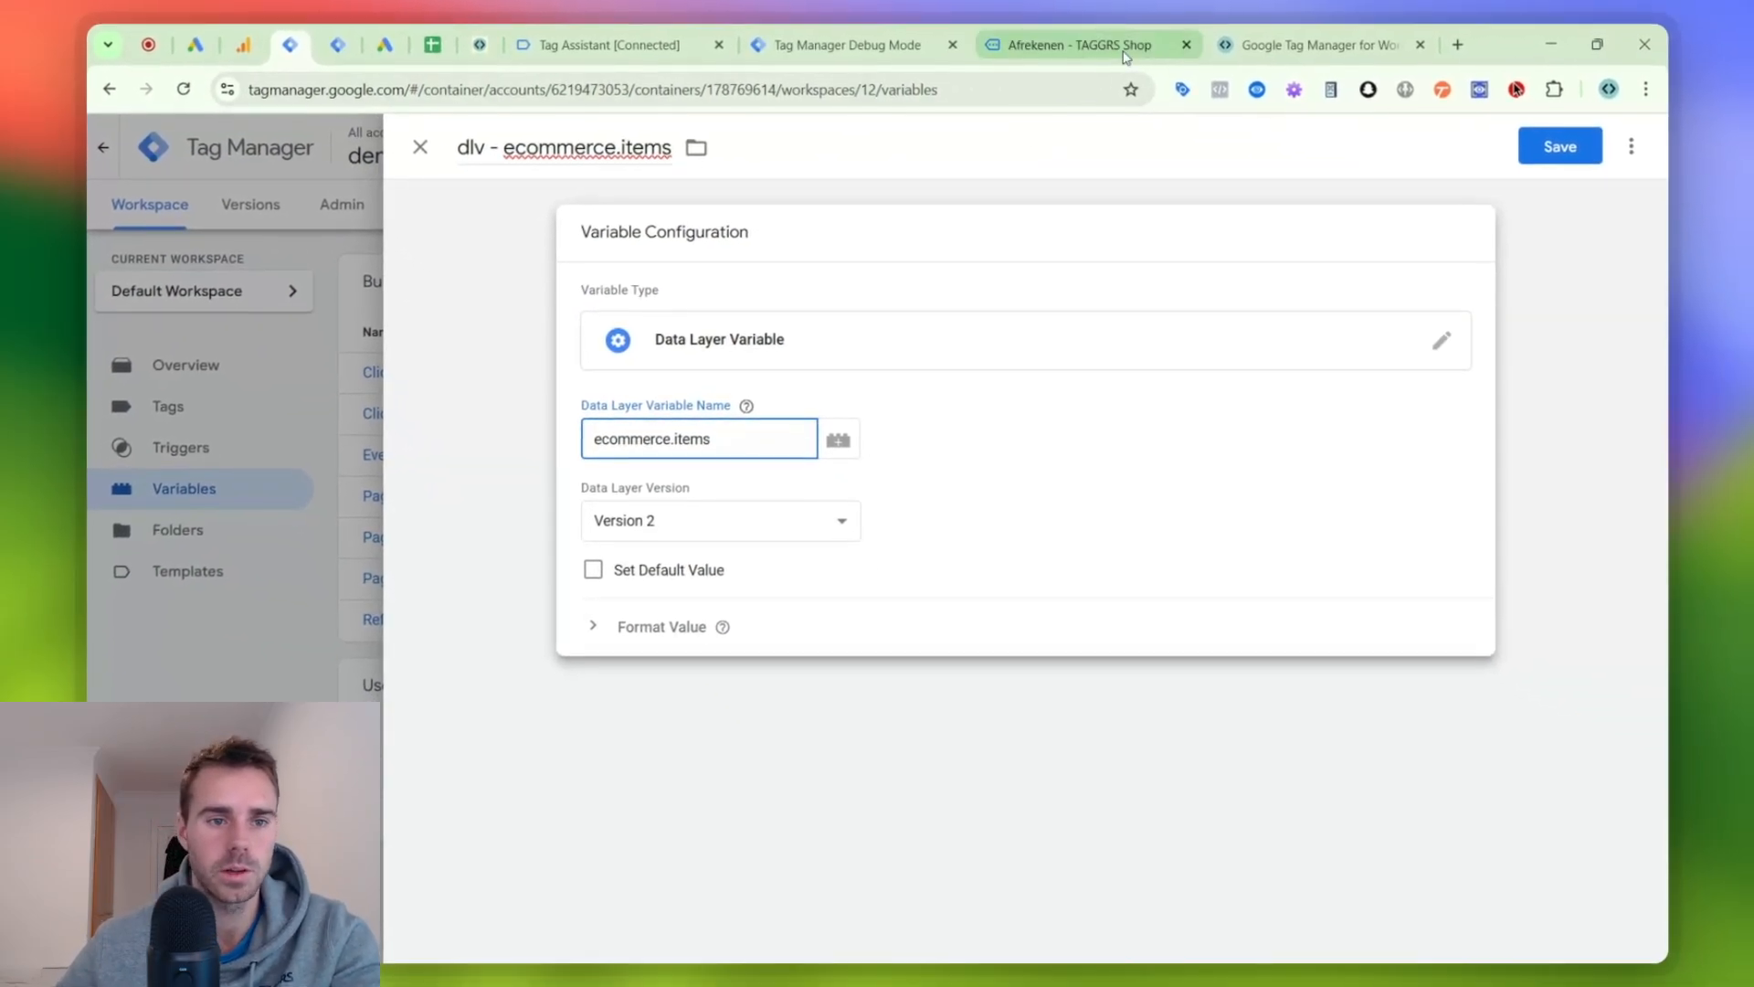
- Examine the begin_checkout event's dataLayer push in Tag Assistant for the items array nested under ecommerce
left_click(903, 44)
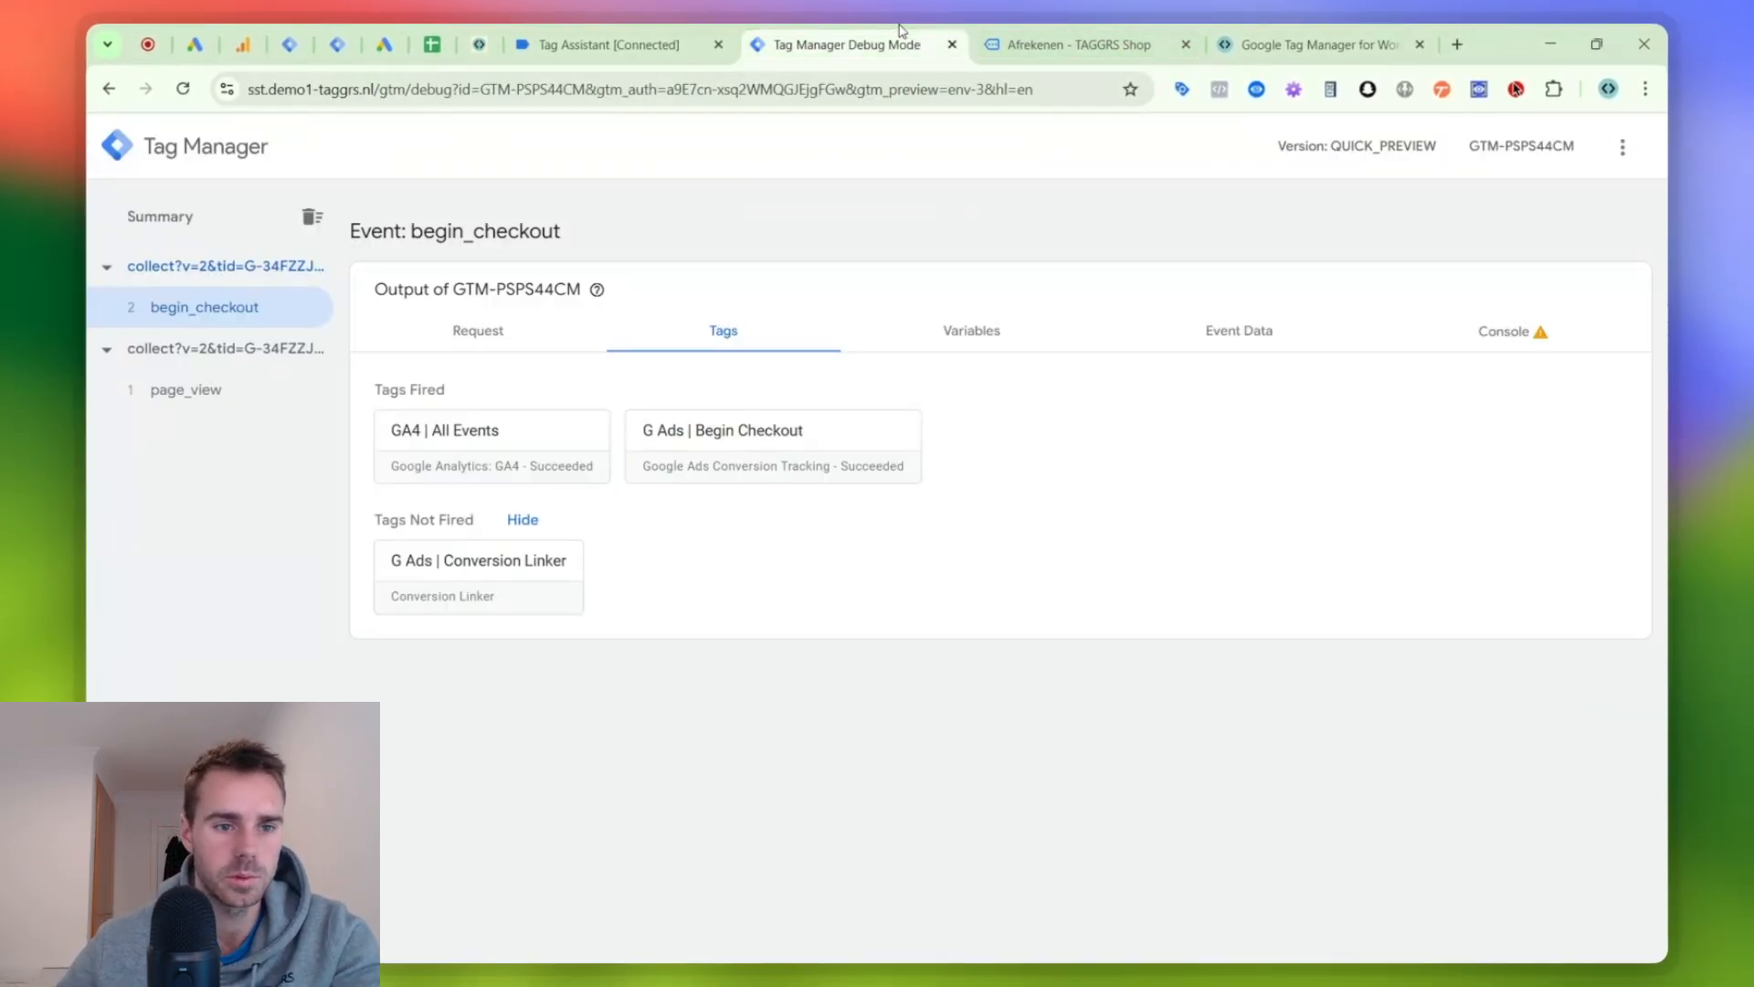
left_click(594, 44)
left_click(203, 439)
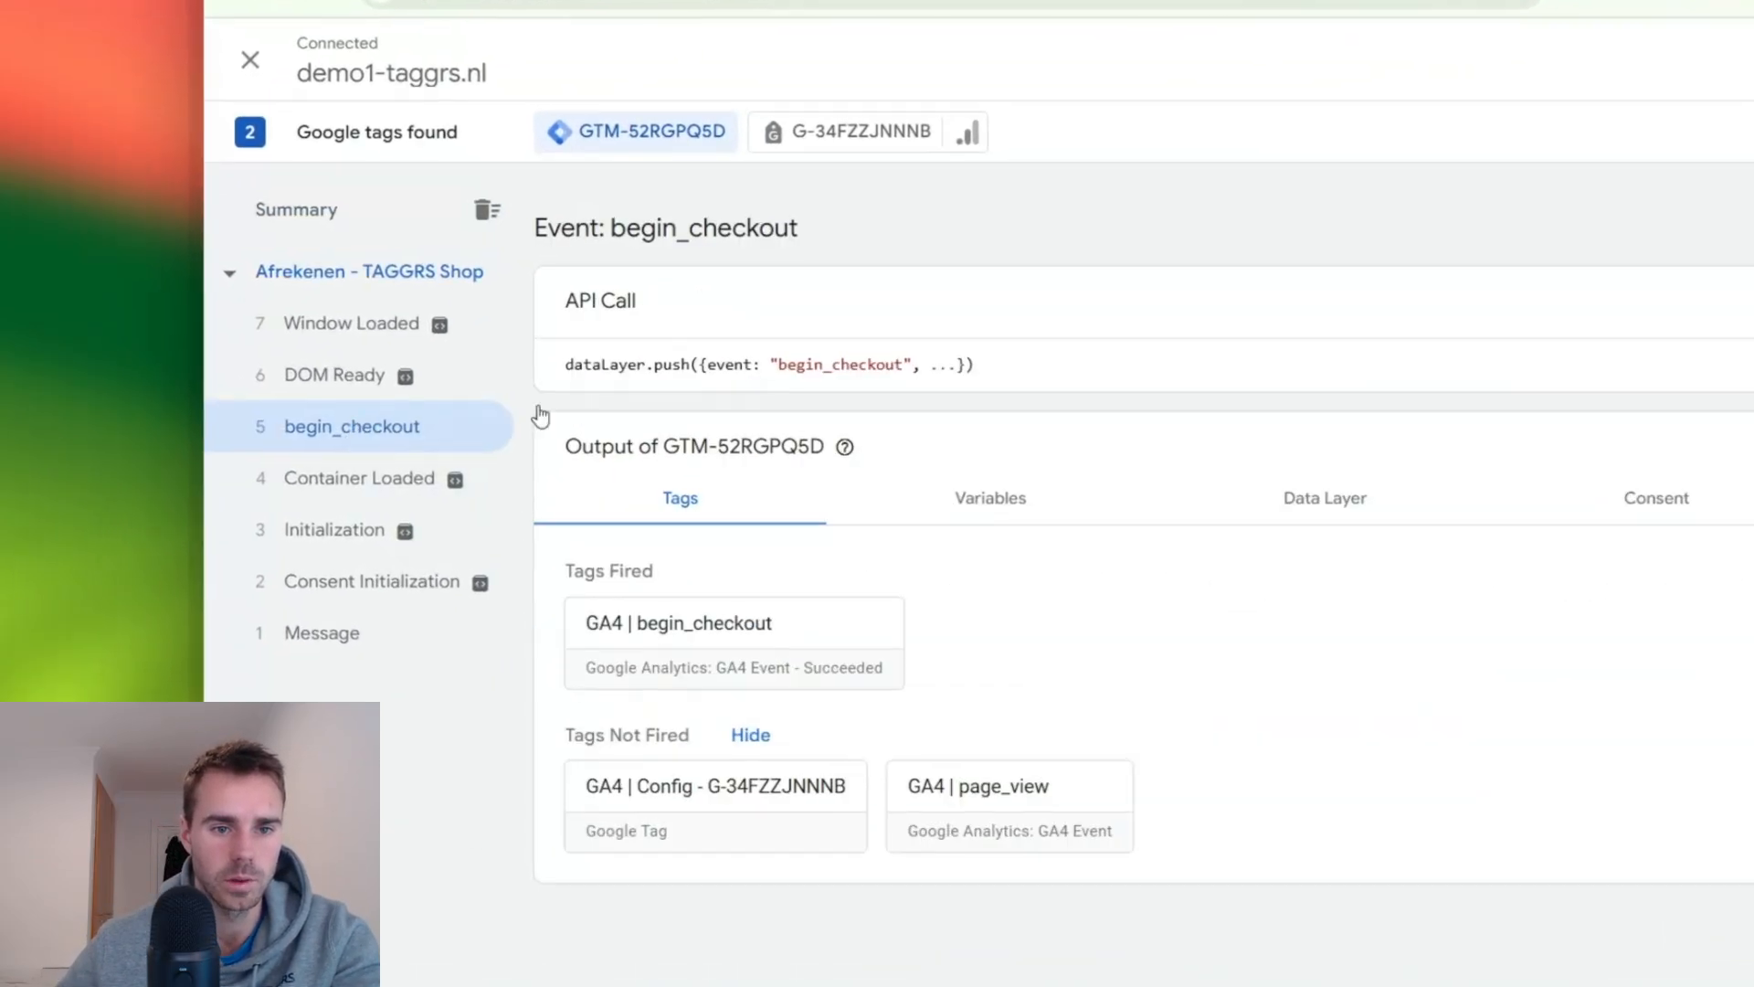
left_click(1029, 384)
double_click(629, 389)
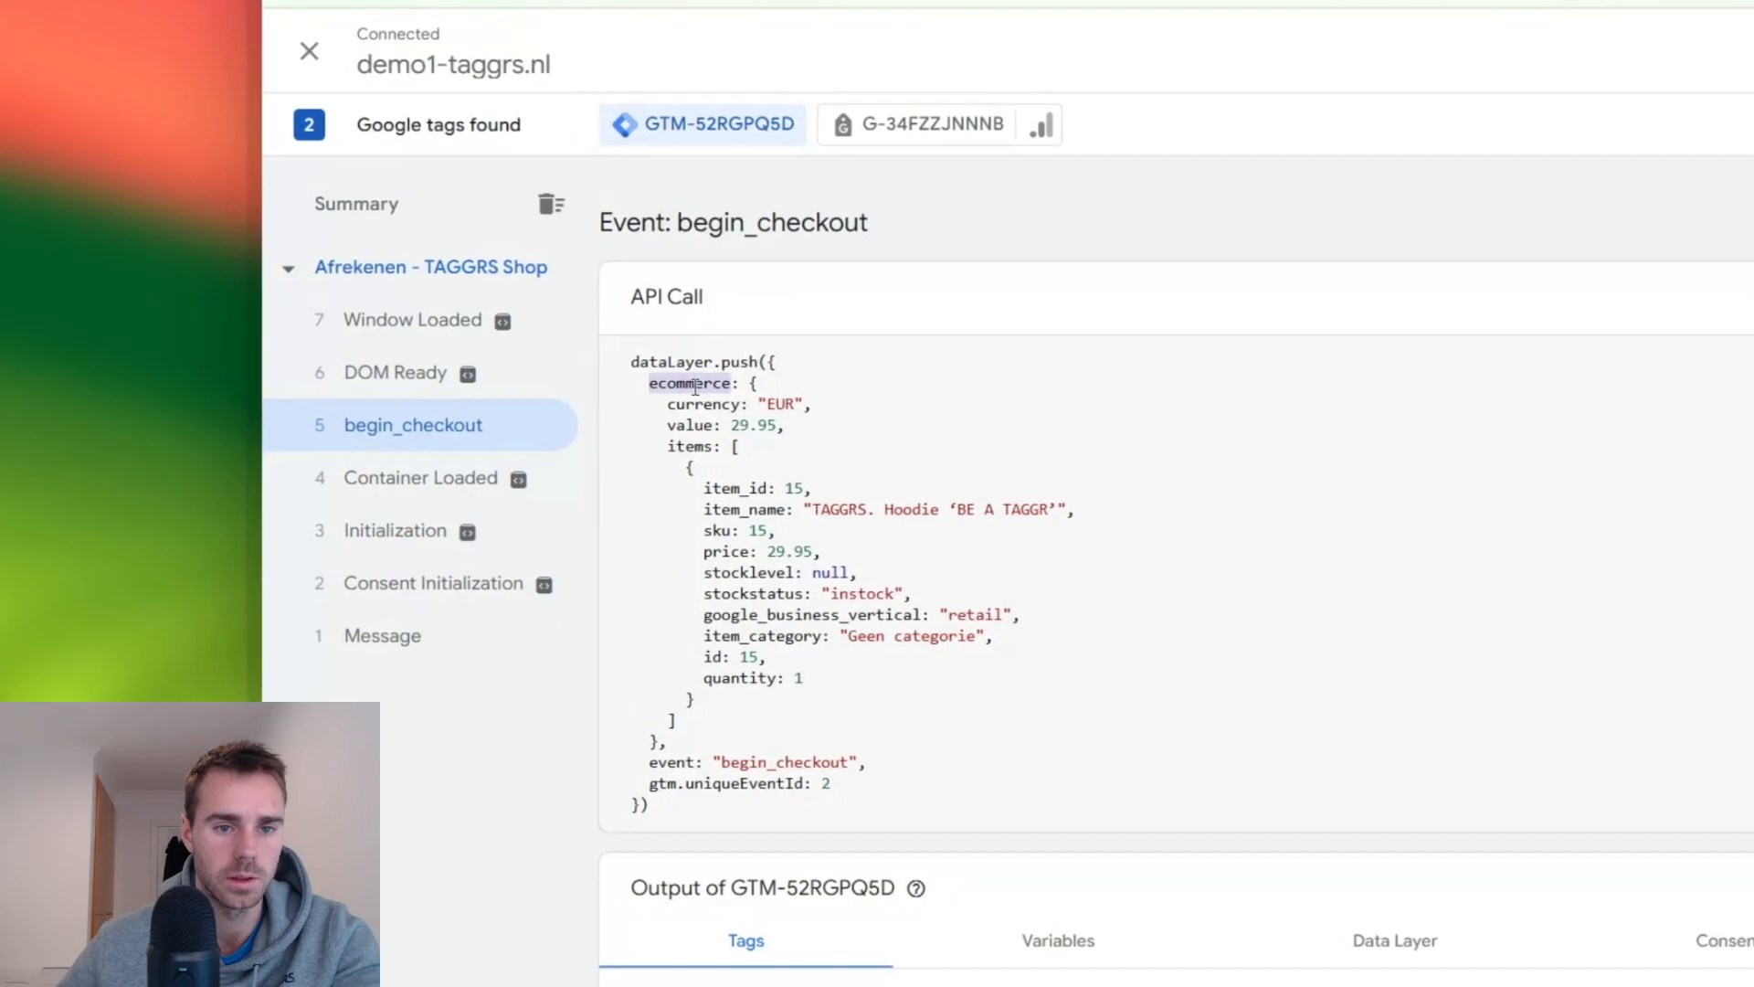
double_click(683, 445)
triple_click(693, 383)
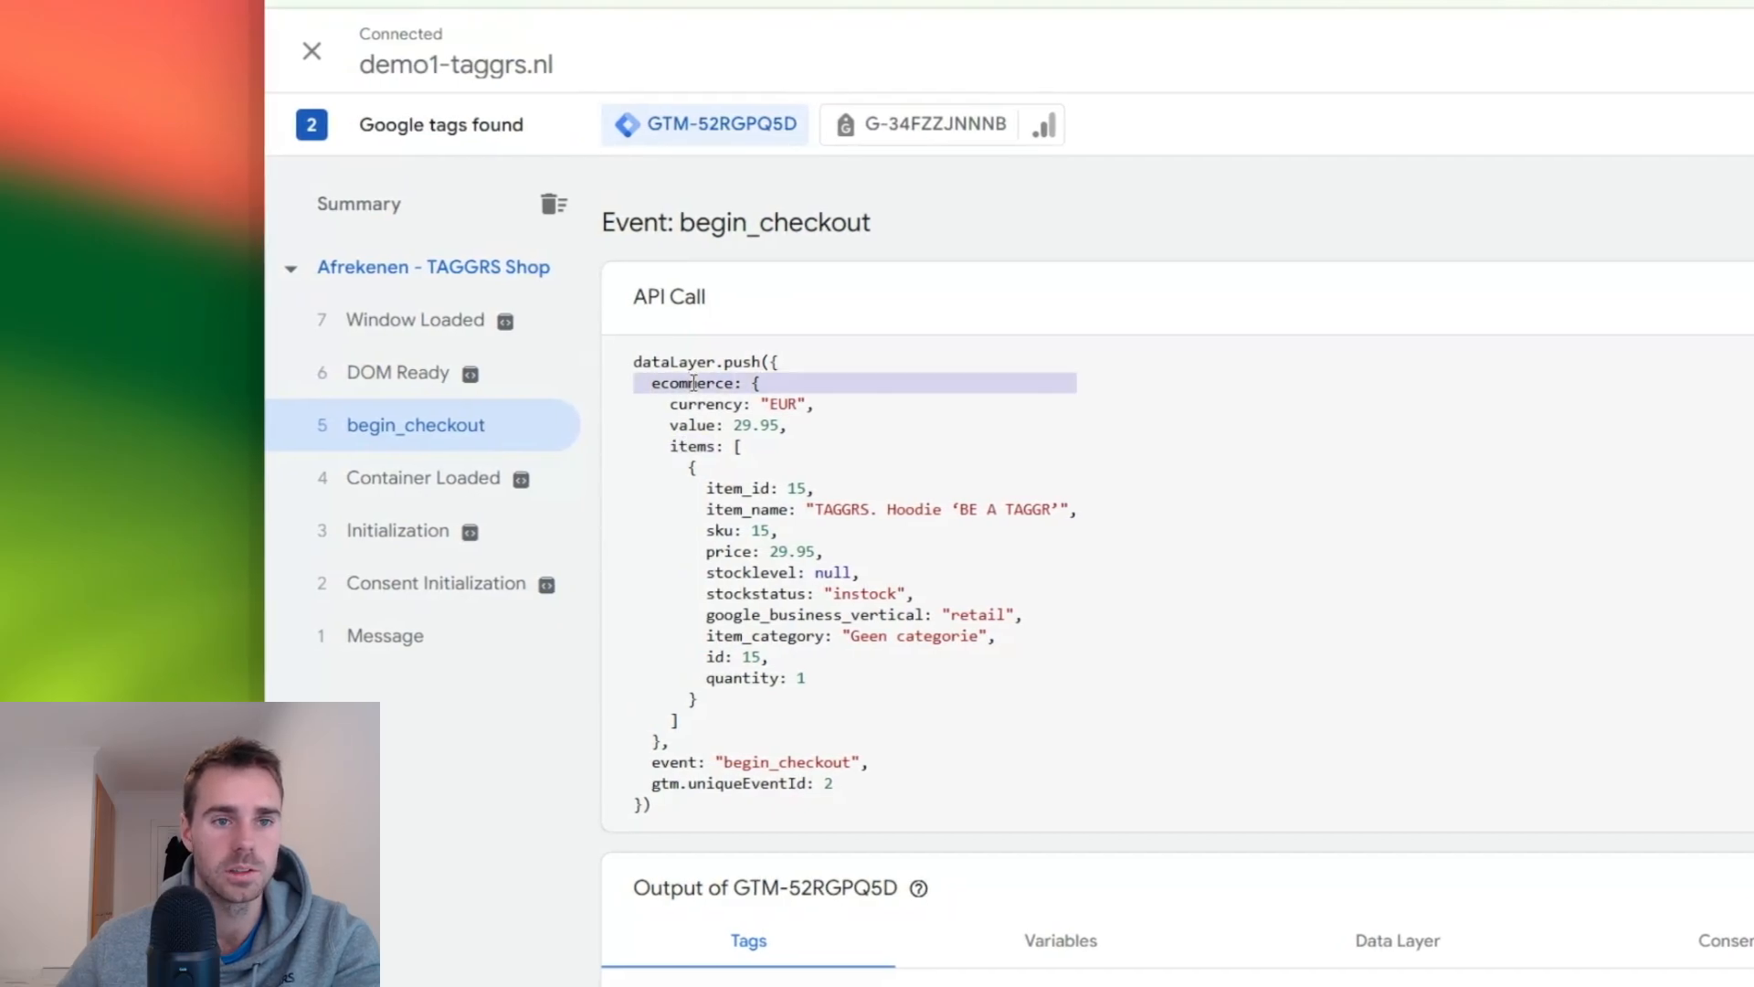
double_click(692, 446)
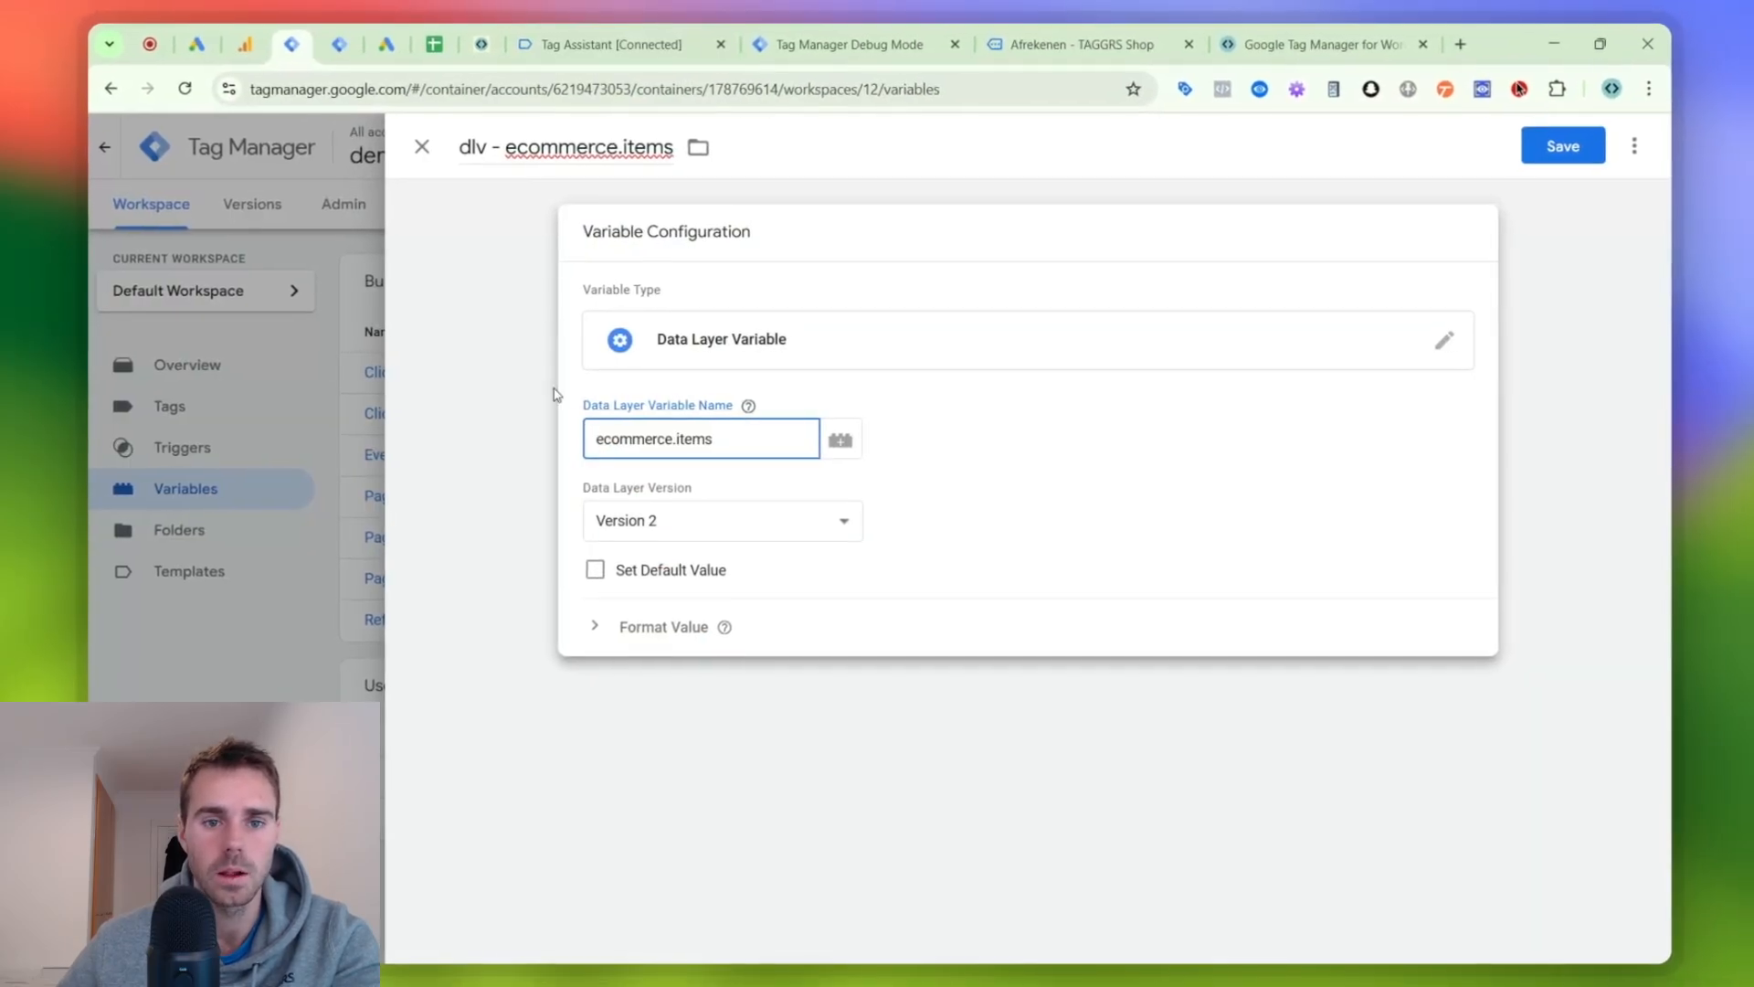
- Save the dlv - ecommerce.items variable and start a new preview of the web container
left_click(1559, 147)
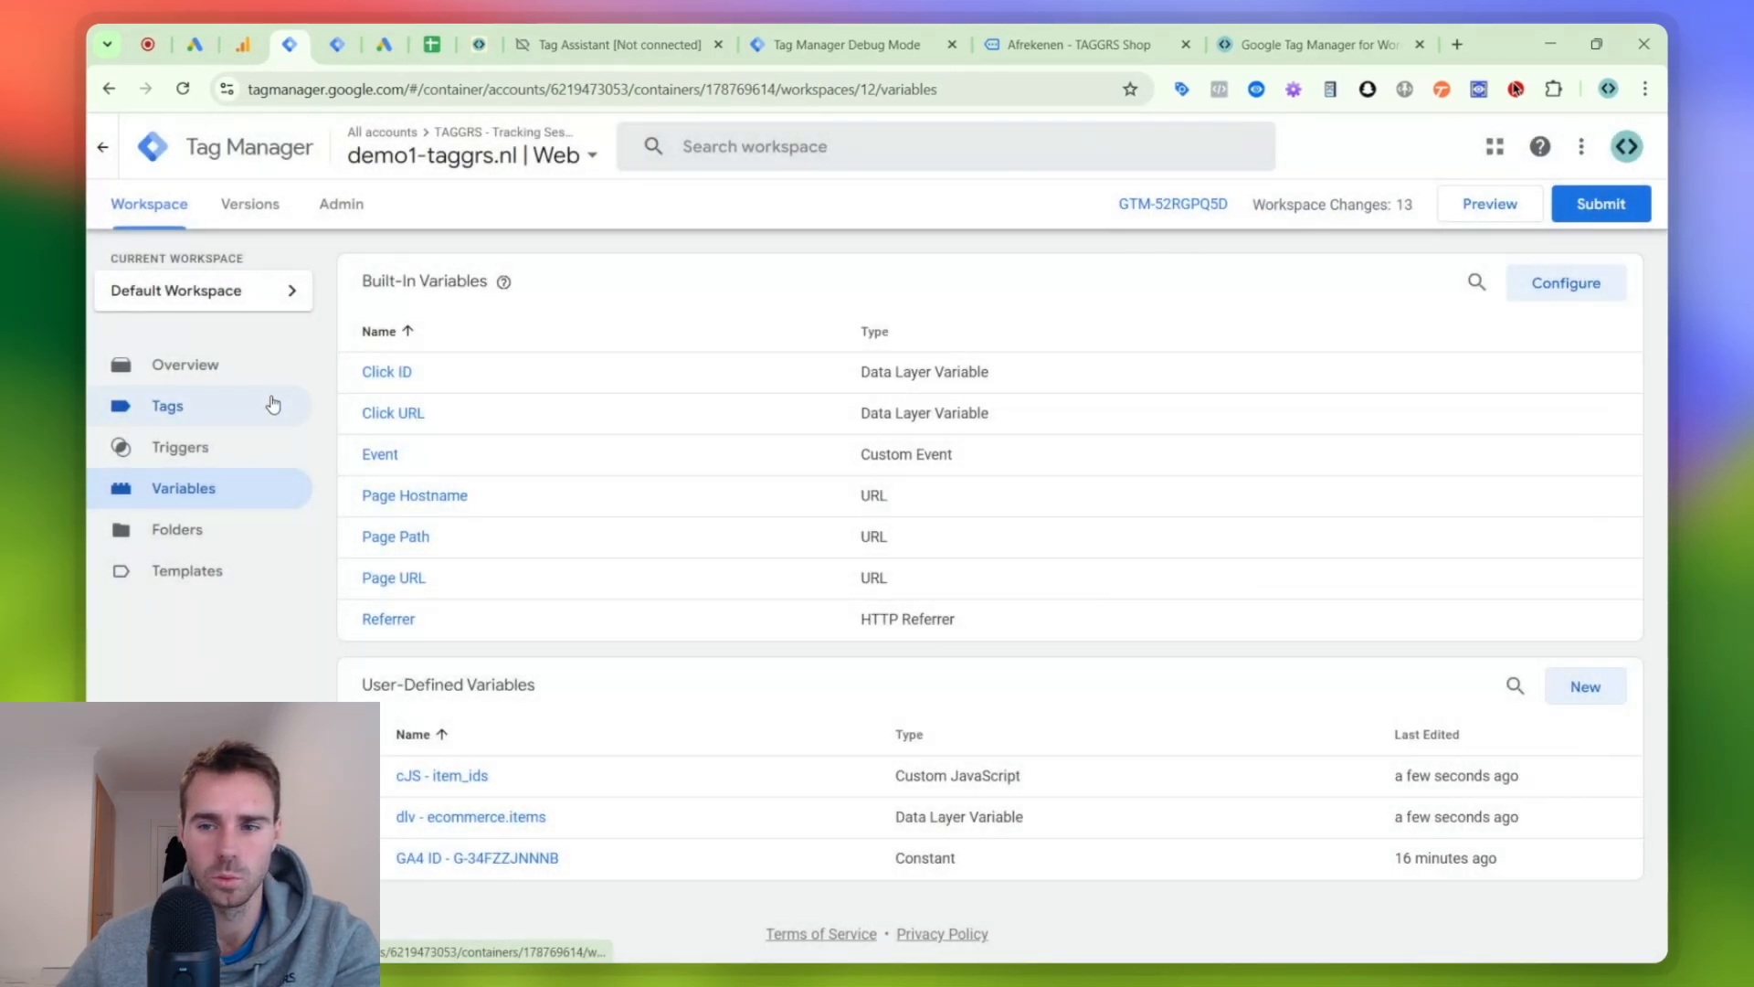
left_click(273, 403)
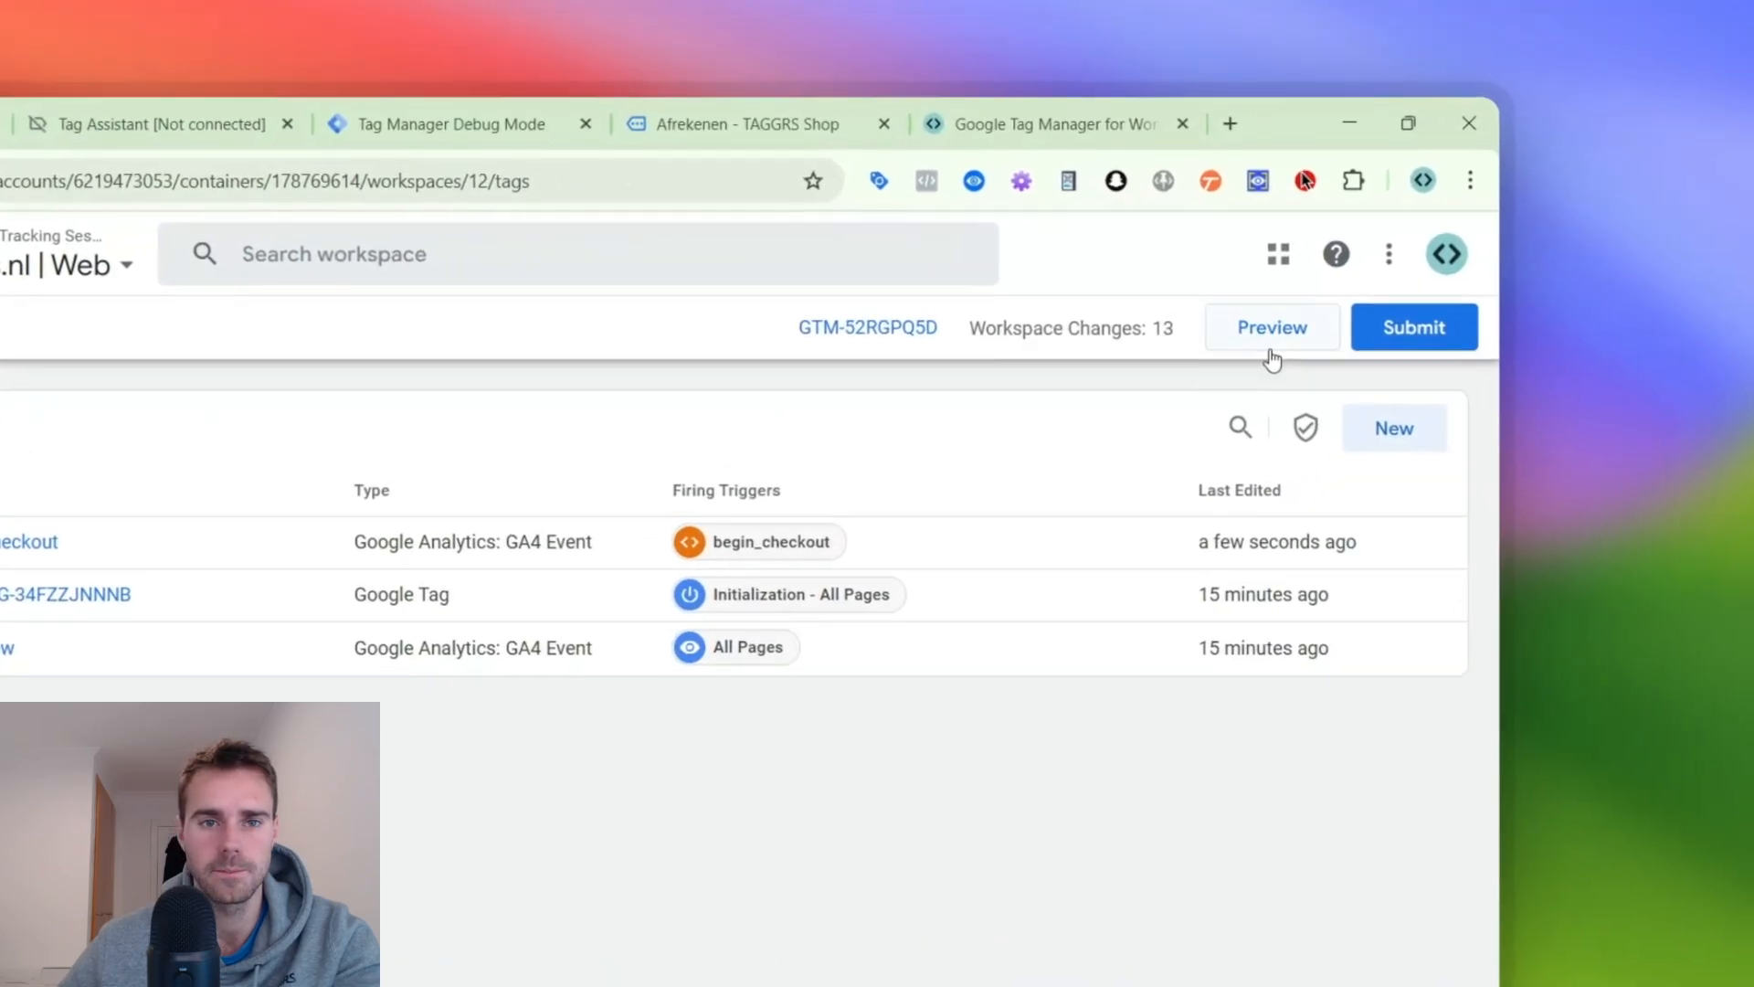
left_click(1270, 342)
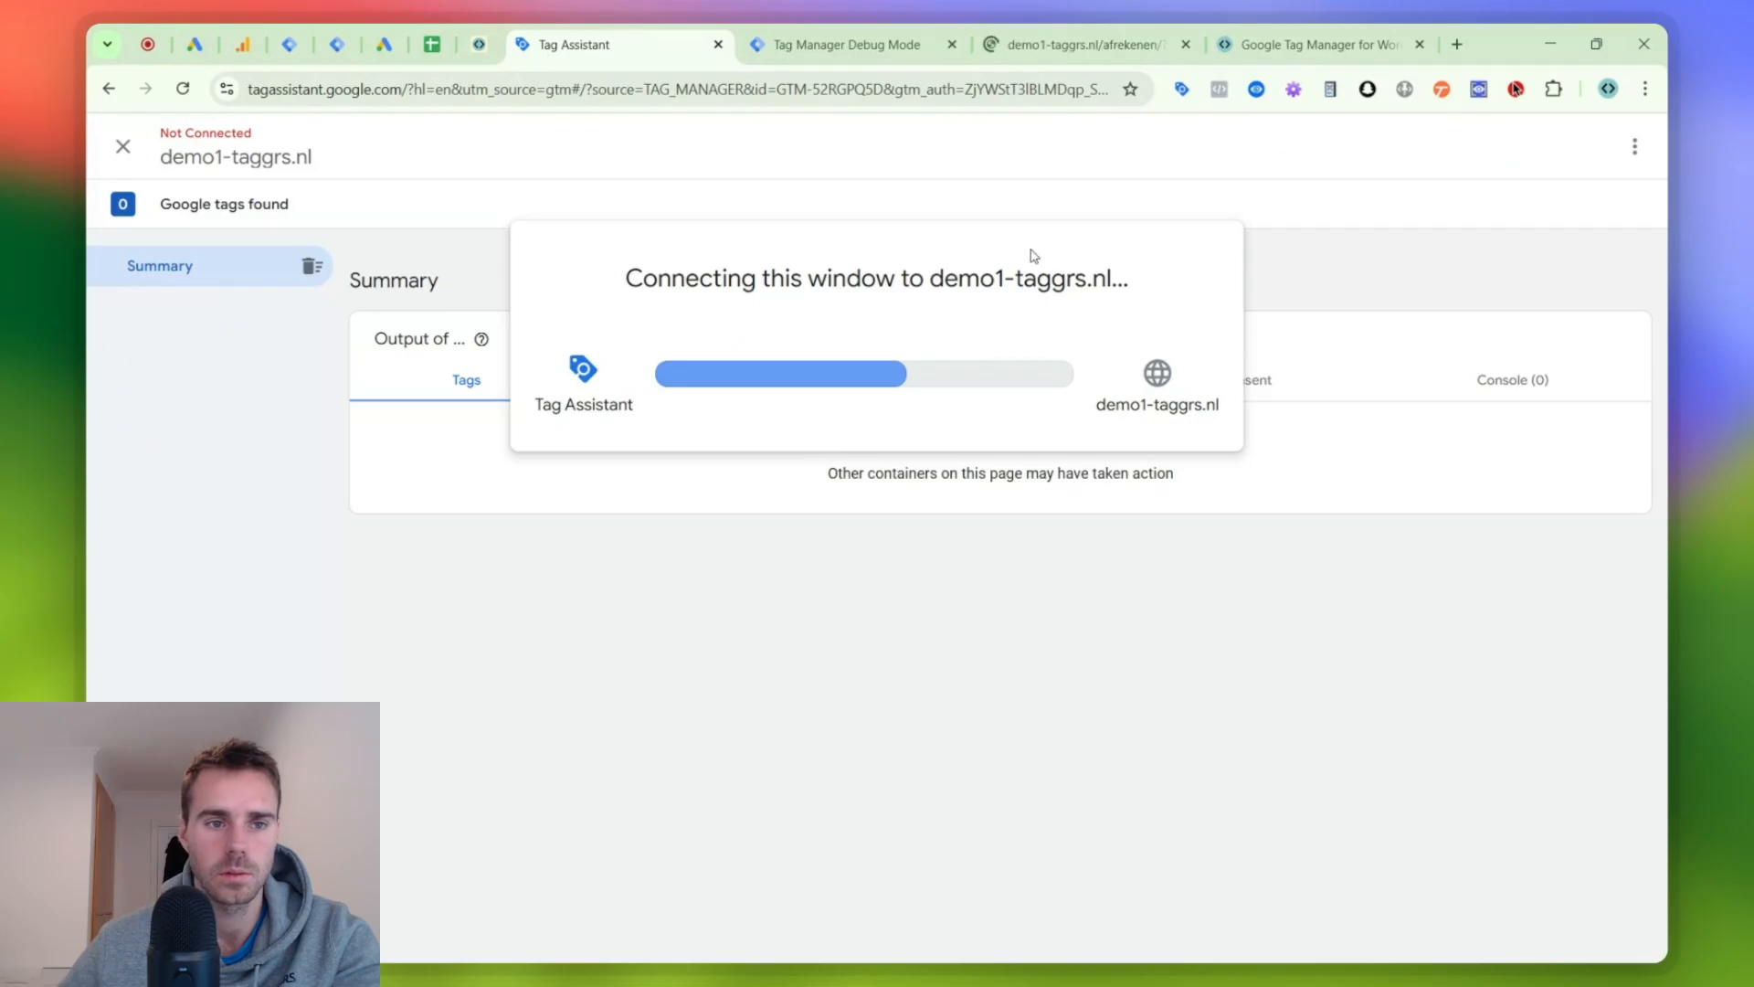
- Examine the newest begin_checkout event's data in the server container's debug mode, comparing item_ids with the item_id in items
left_click(876, 40)
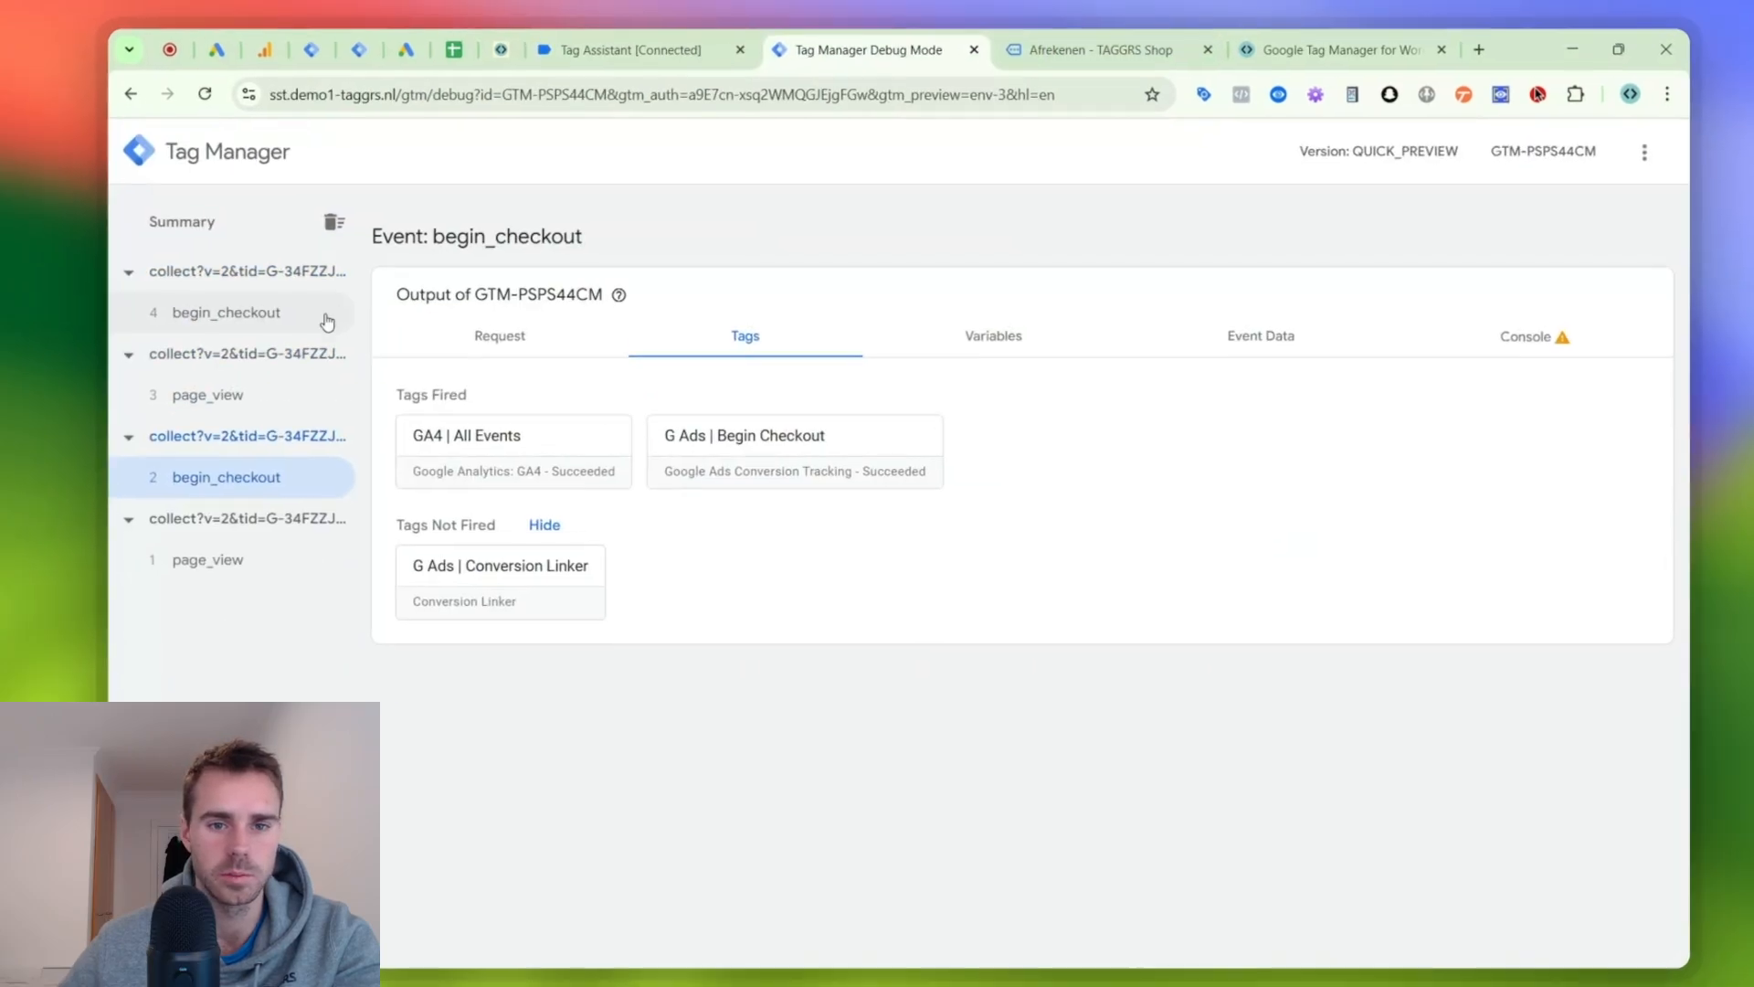
left_click(325, 316)
left_click(1243, 343)
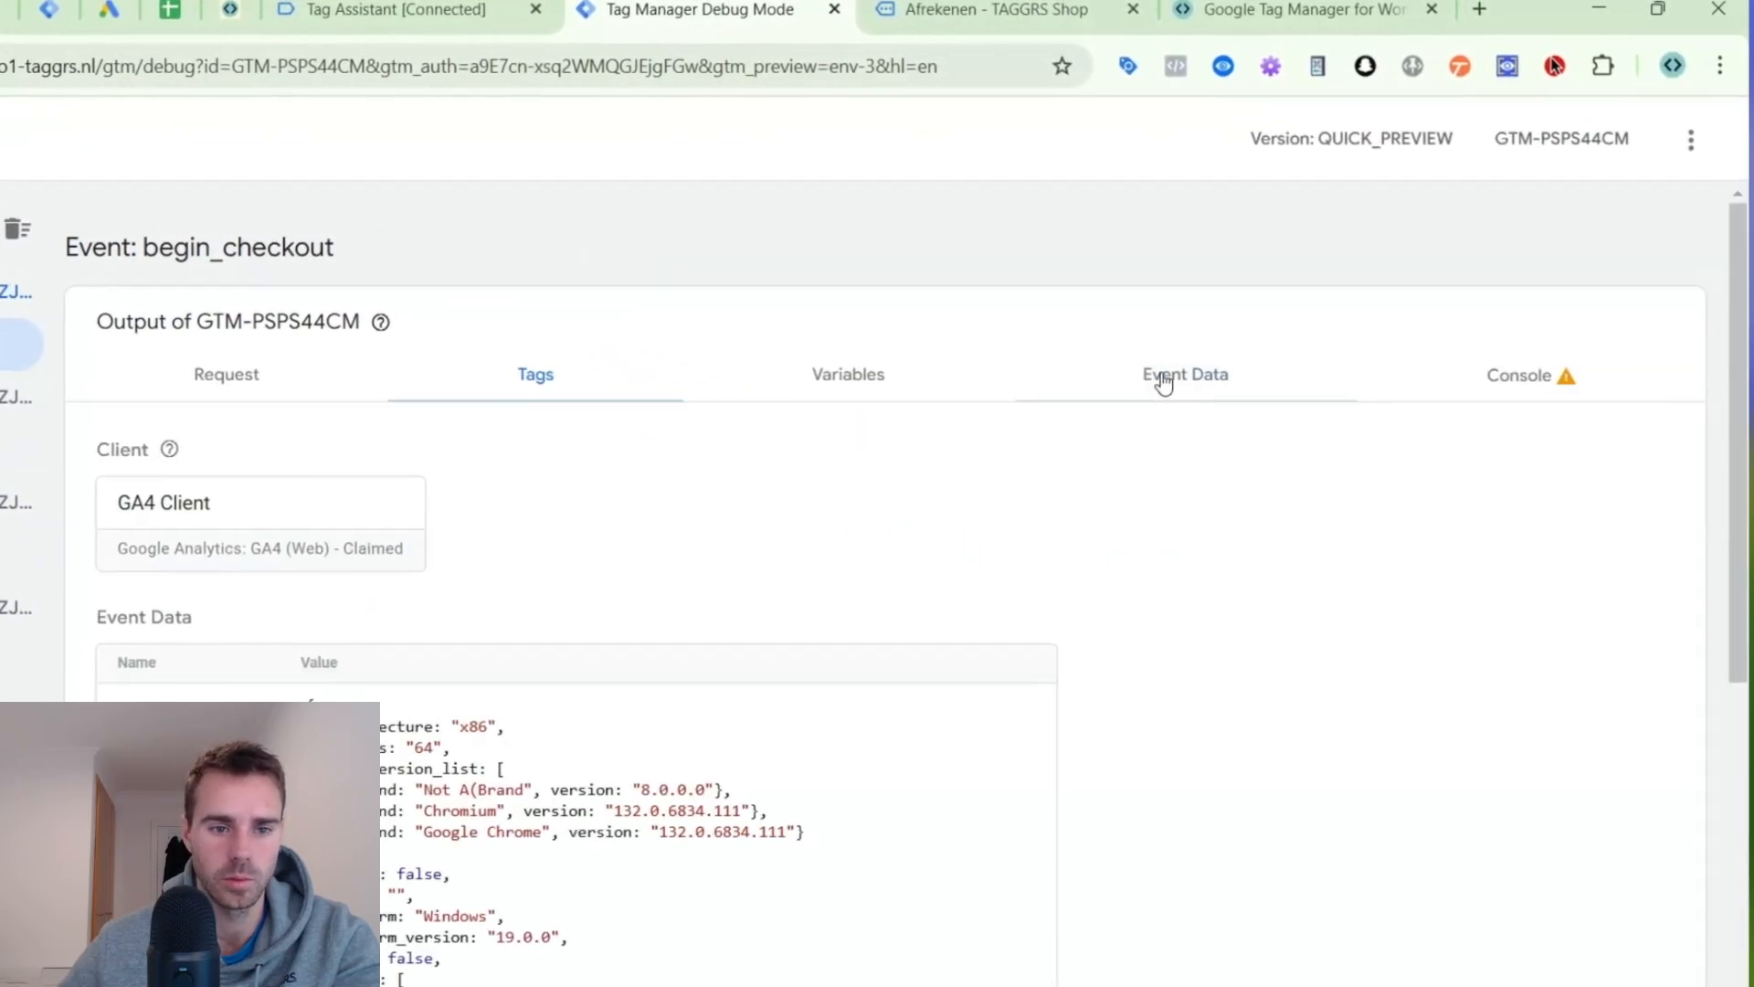
scroll(1163, 383, "down", 10)
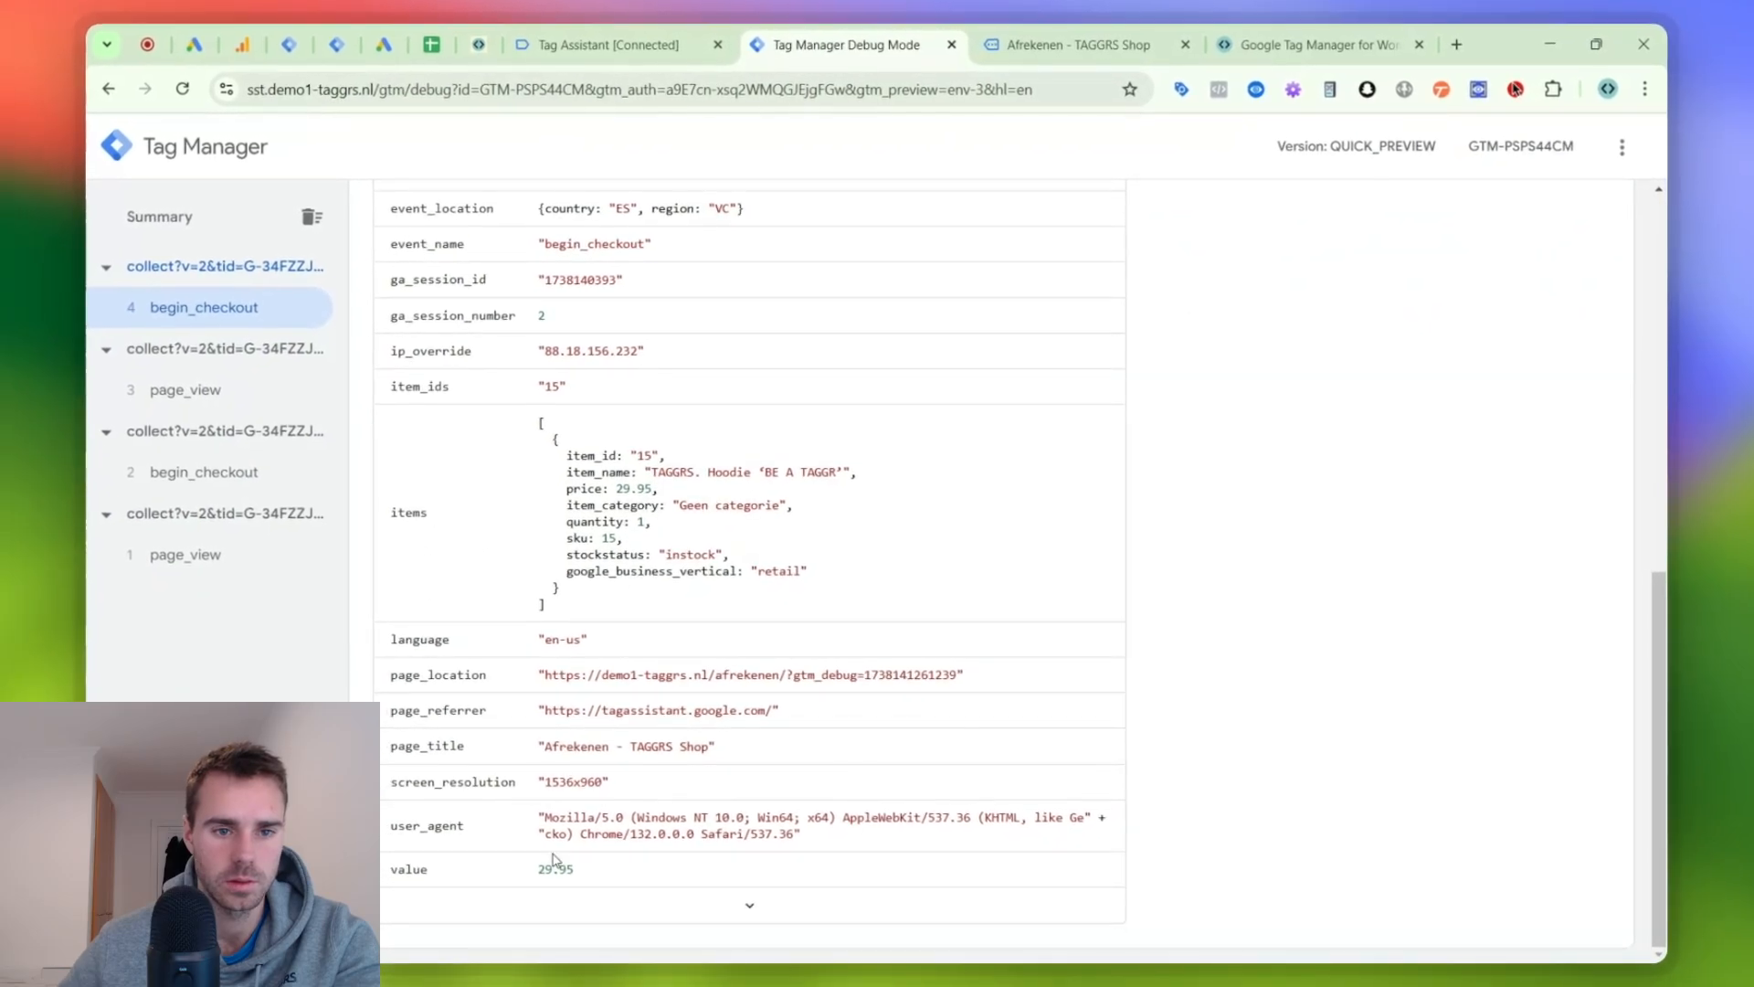
scroll(468, 676, "up", 2)
scroll(449, 559, "up", 3)
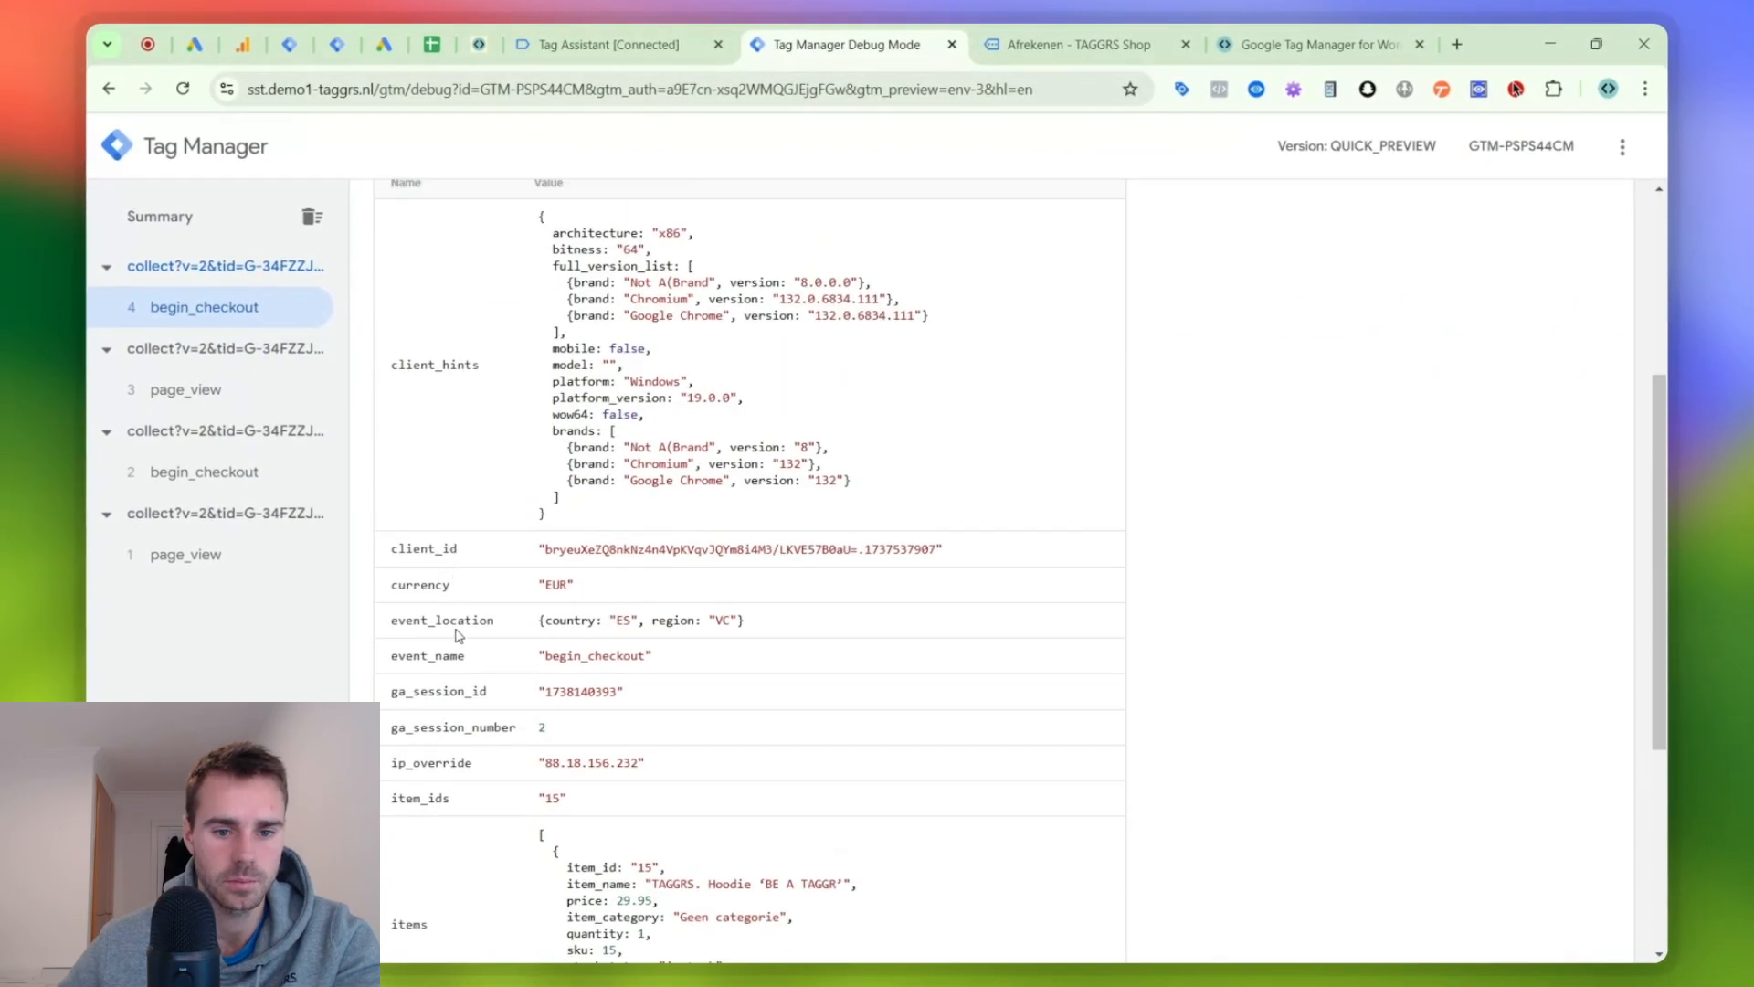
scroll(438, 639, "down", 1)
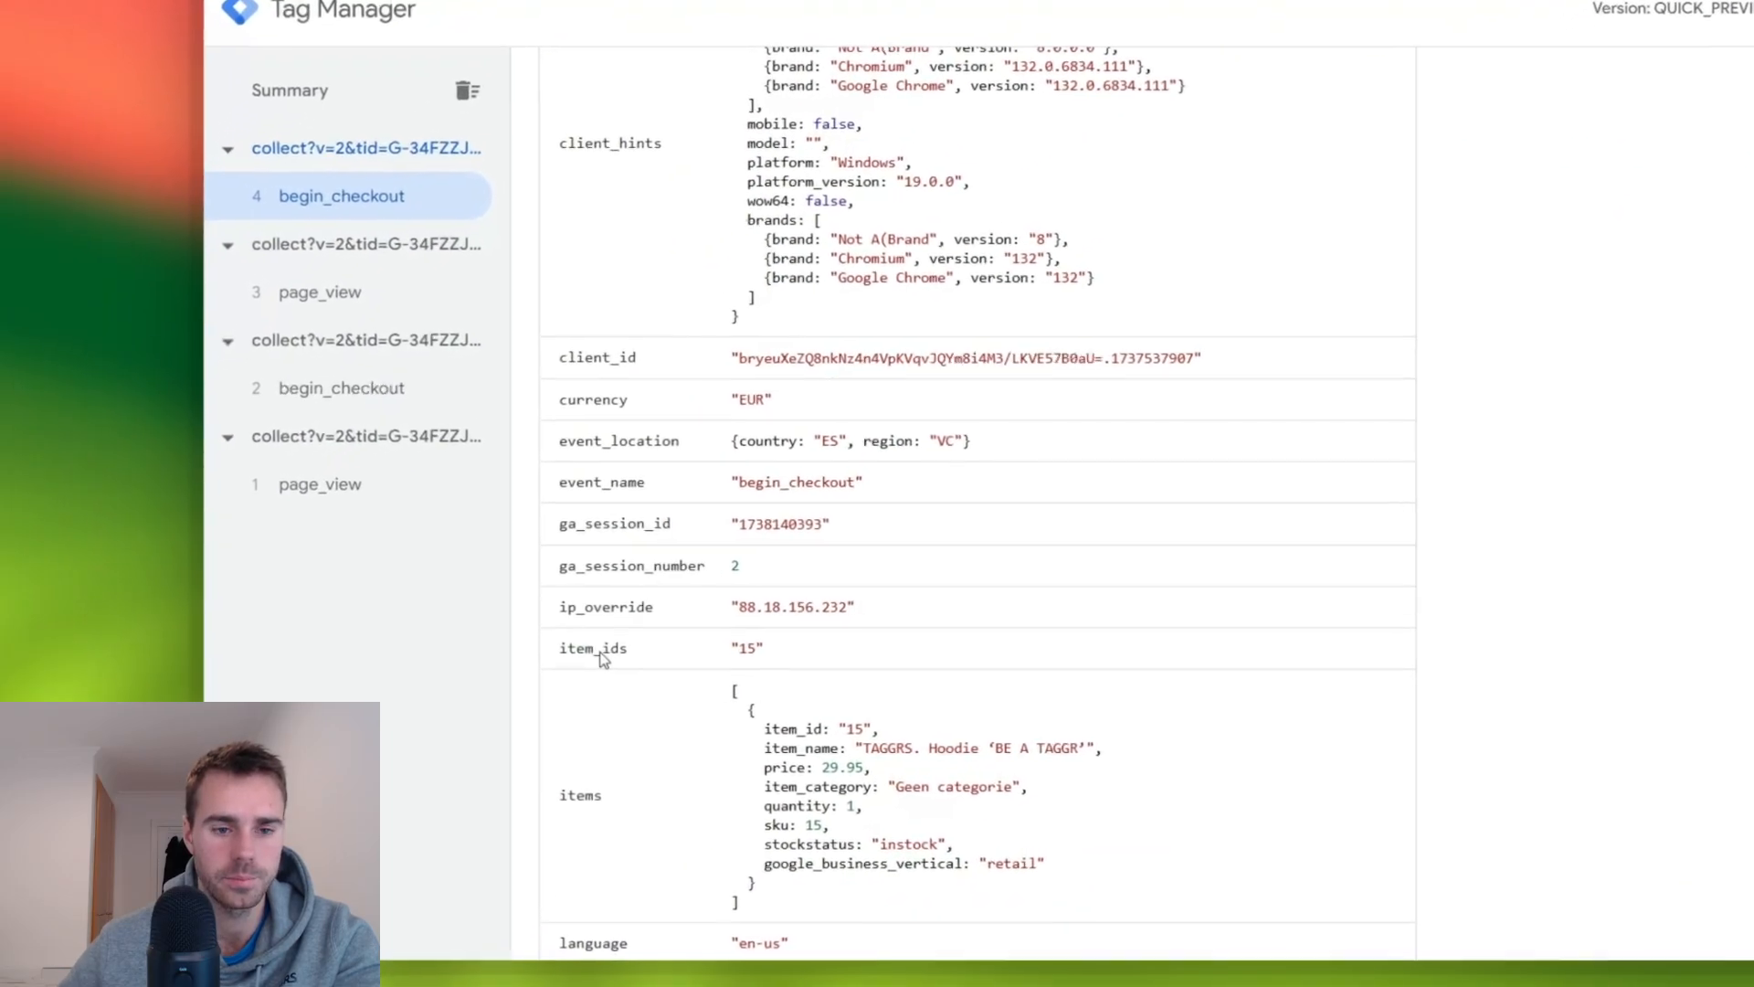
double_click(600, 653)
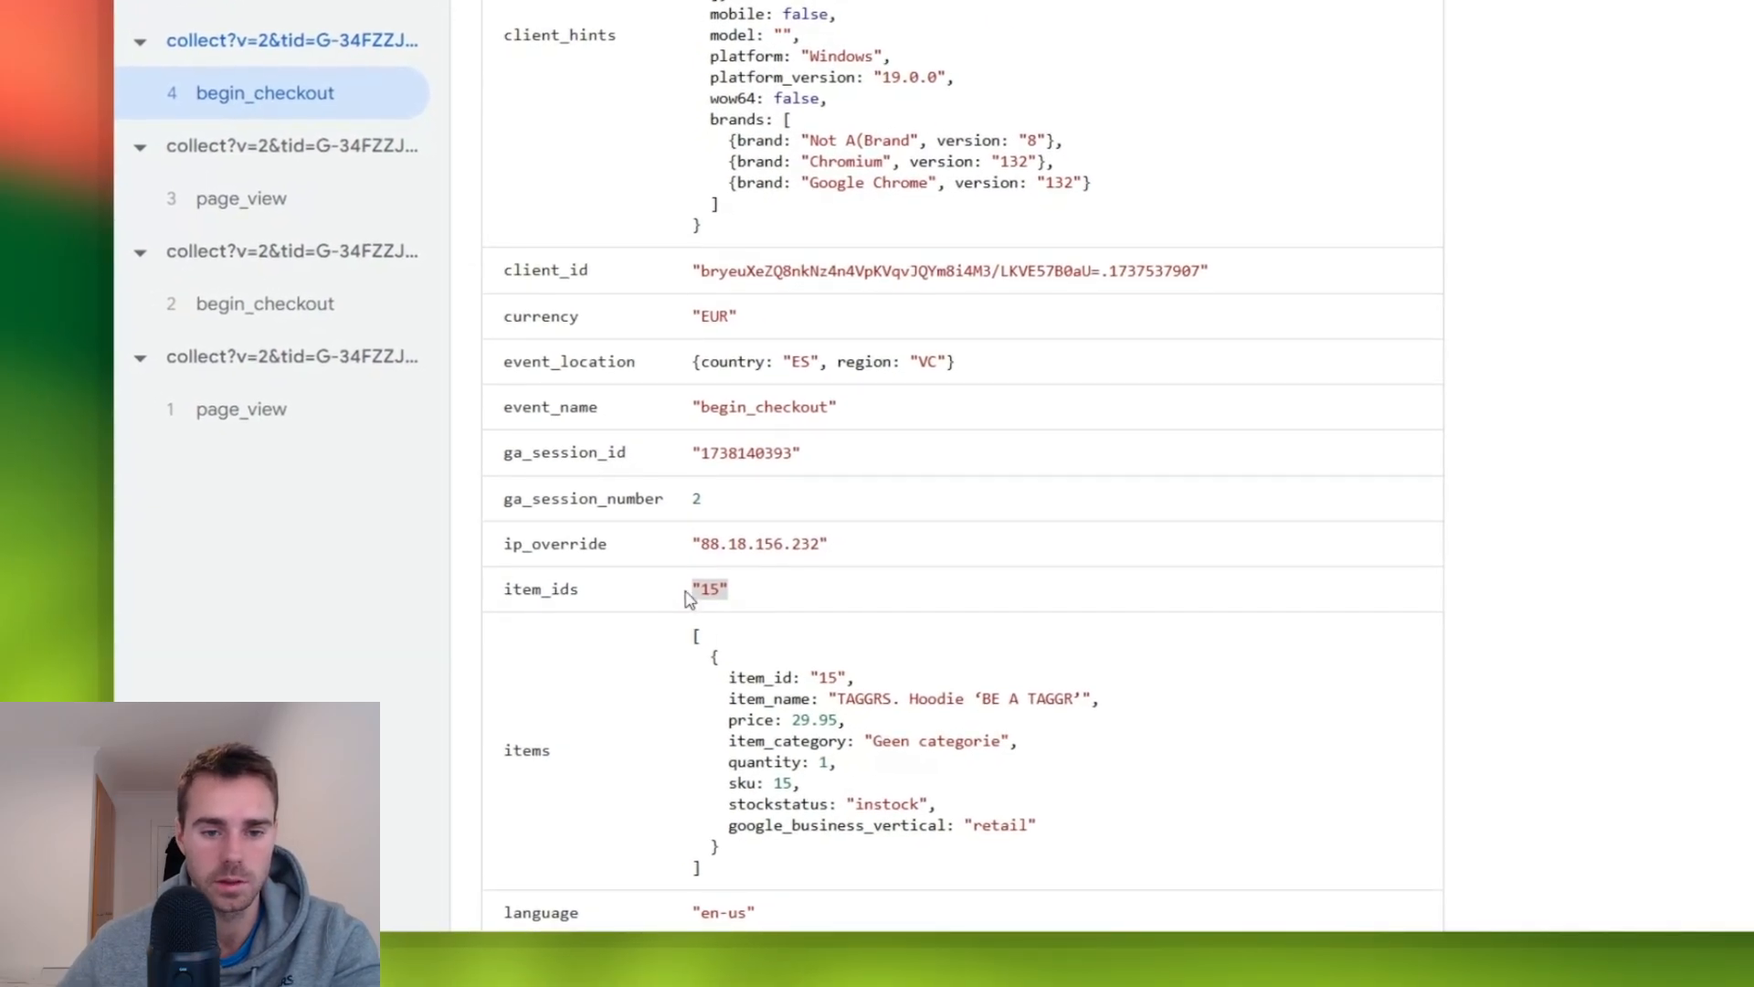
double_click(829, 677)
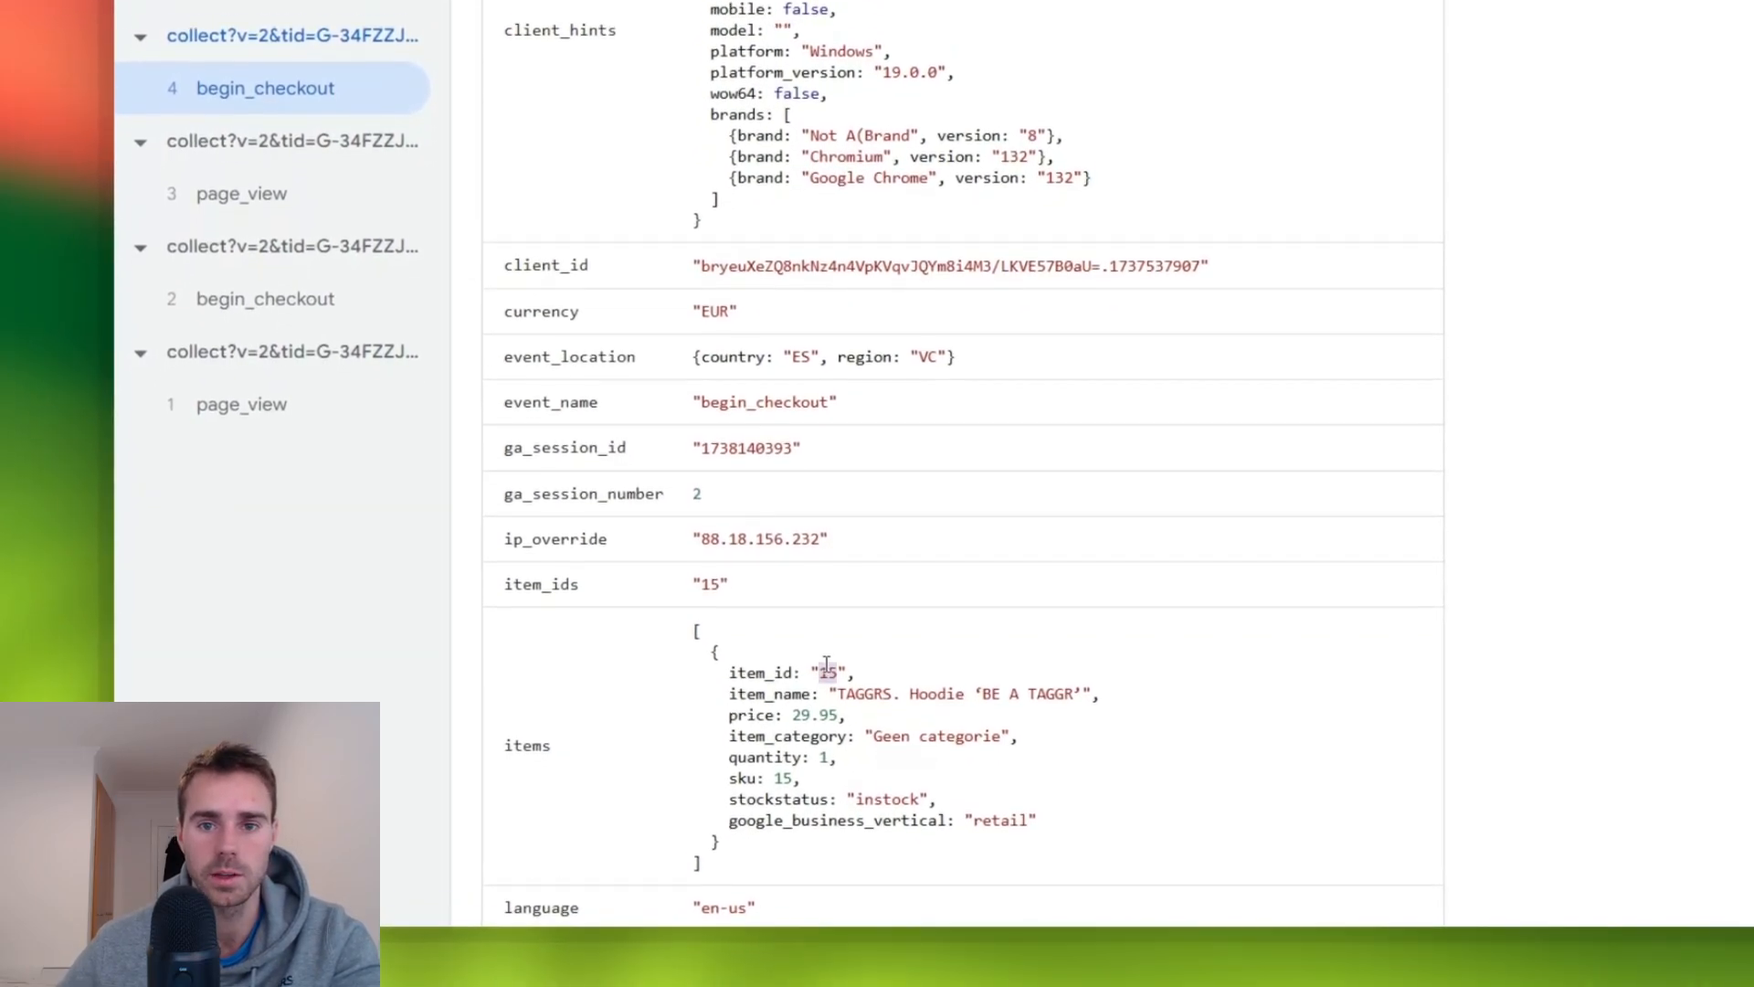
- Go through the TAGGRS Shop from the home page to the Winkel page and cart, and proceed to checkout
left_click(1298, 82)
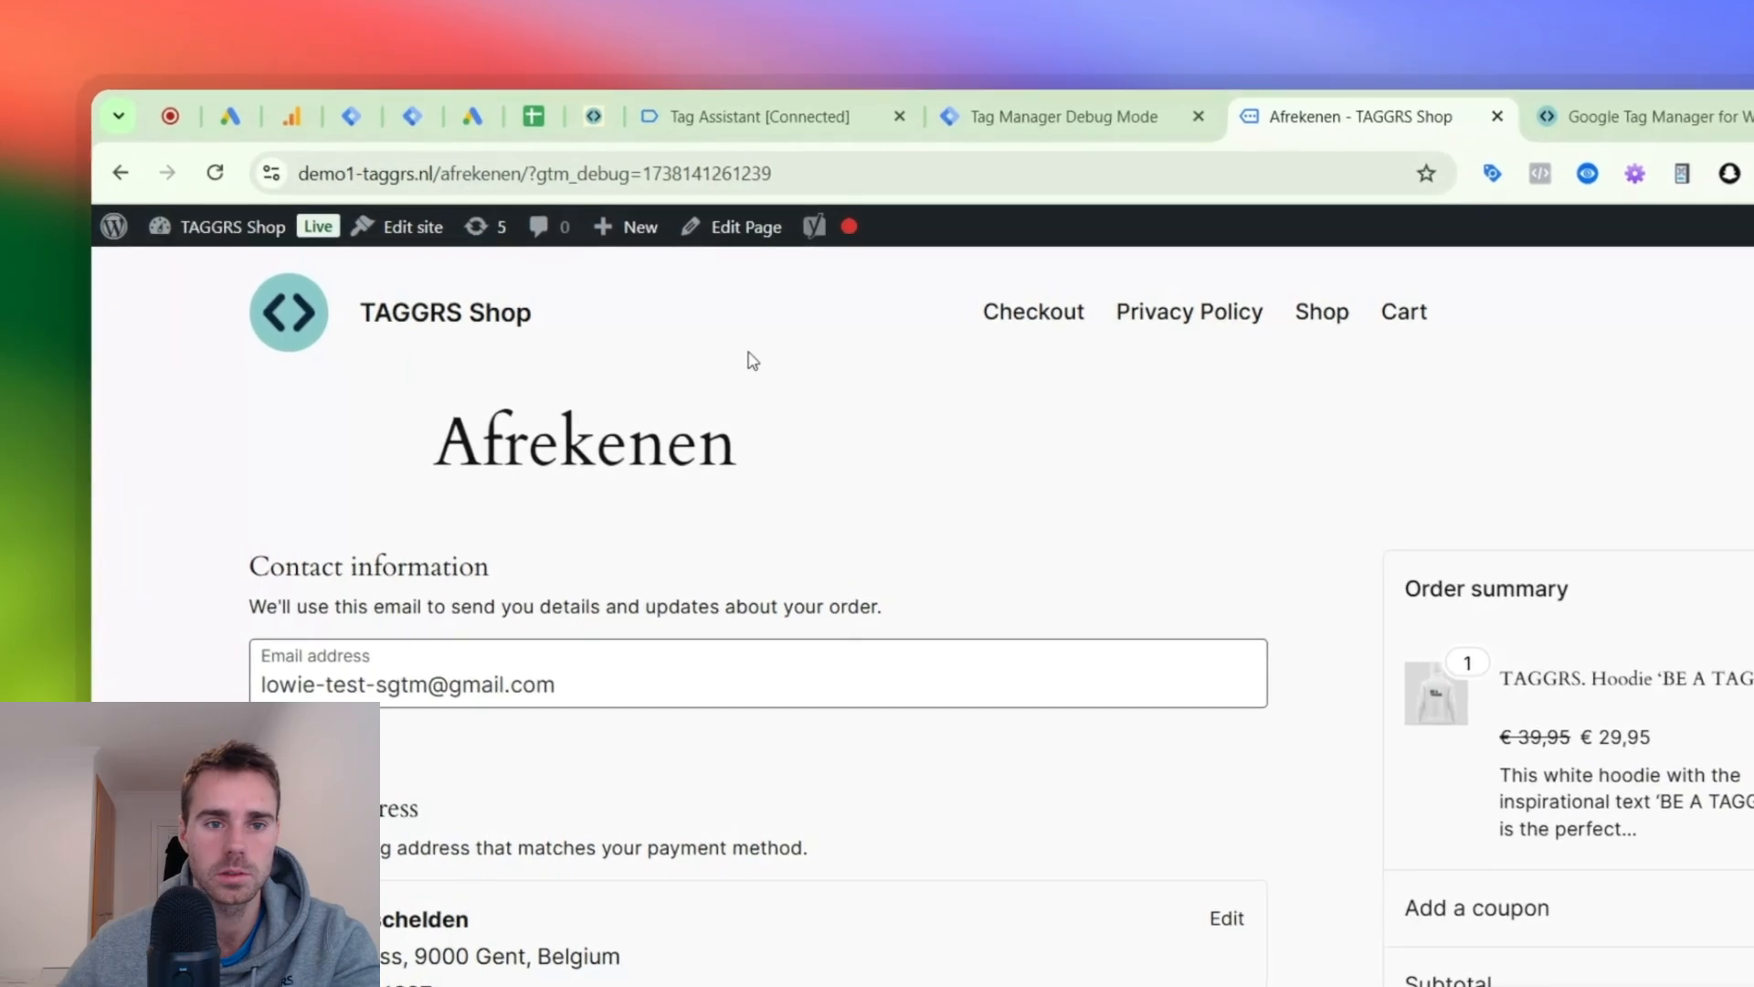
left_click(541, 331)
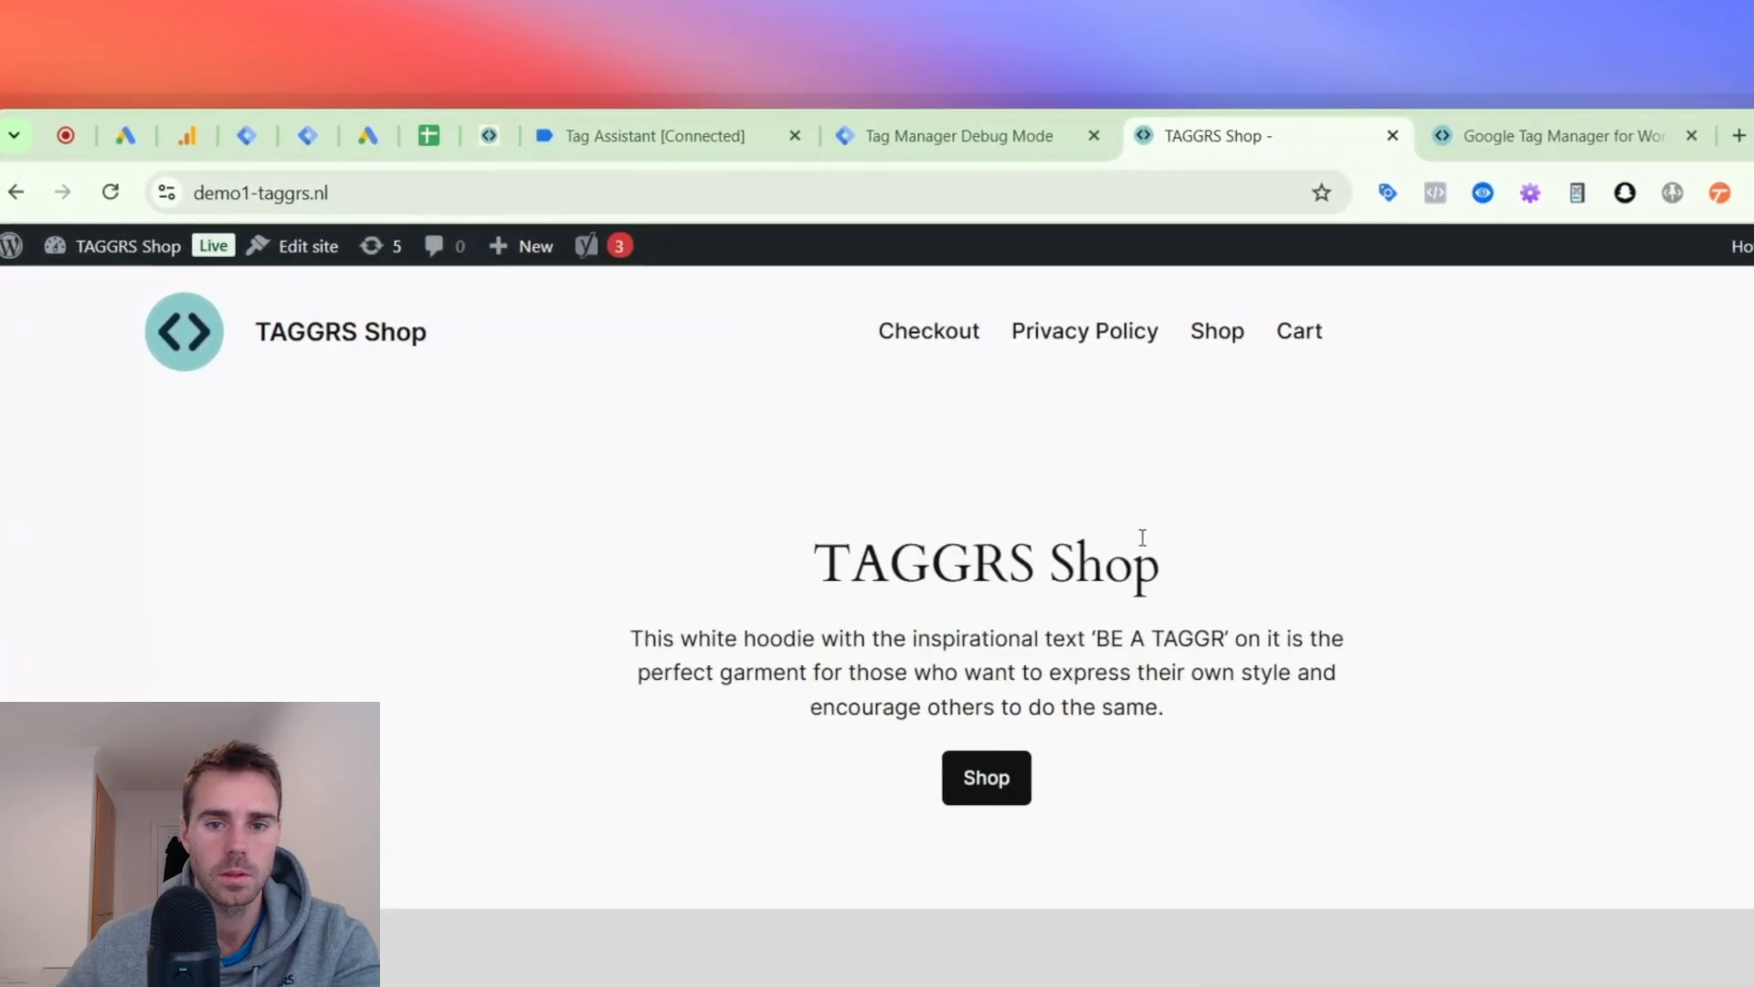
scroll(1188, 557, "down", 5)
scroll(1005, 548, "up", 4)
left_click(927, 530)
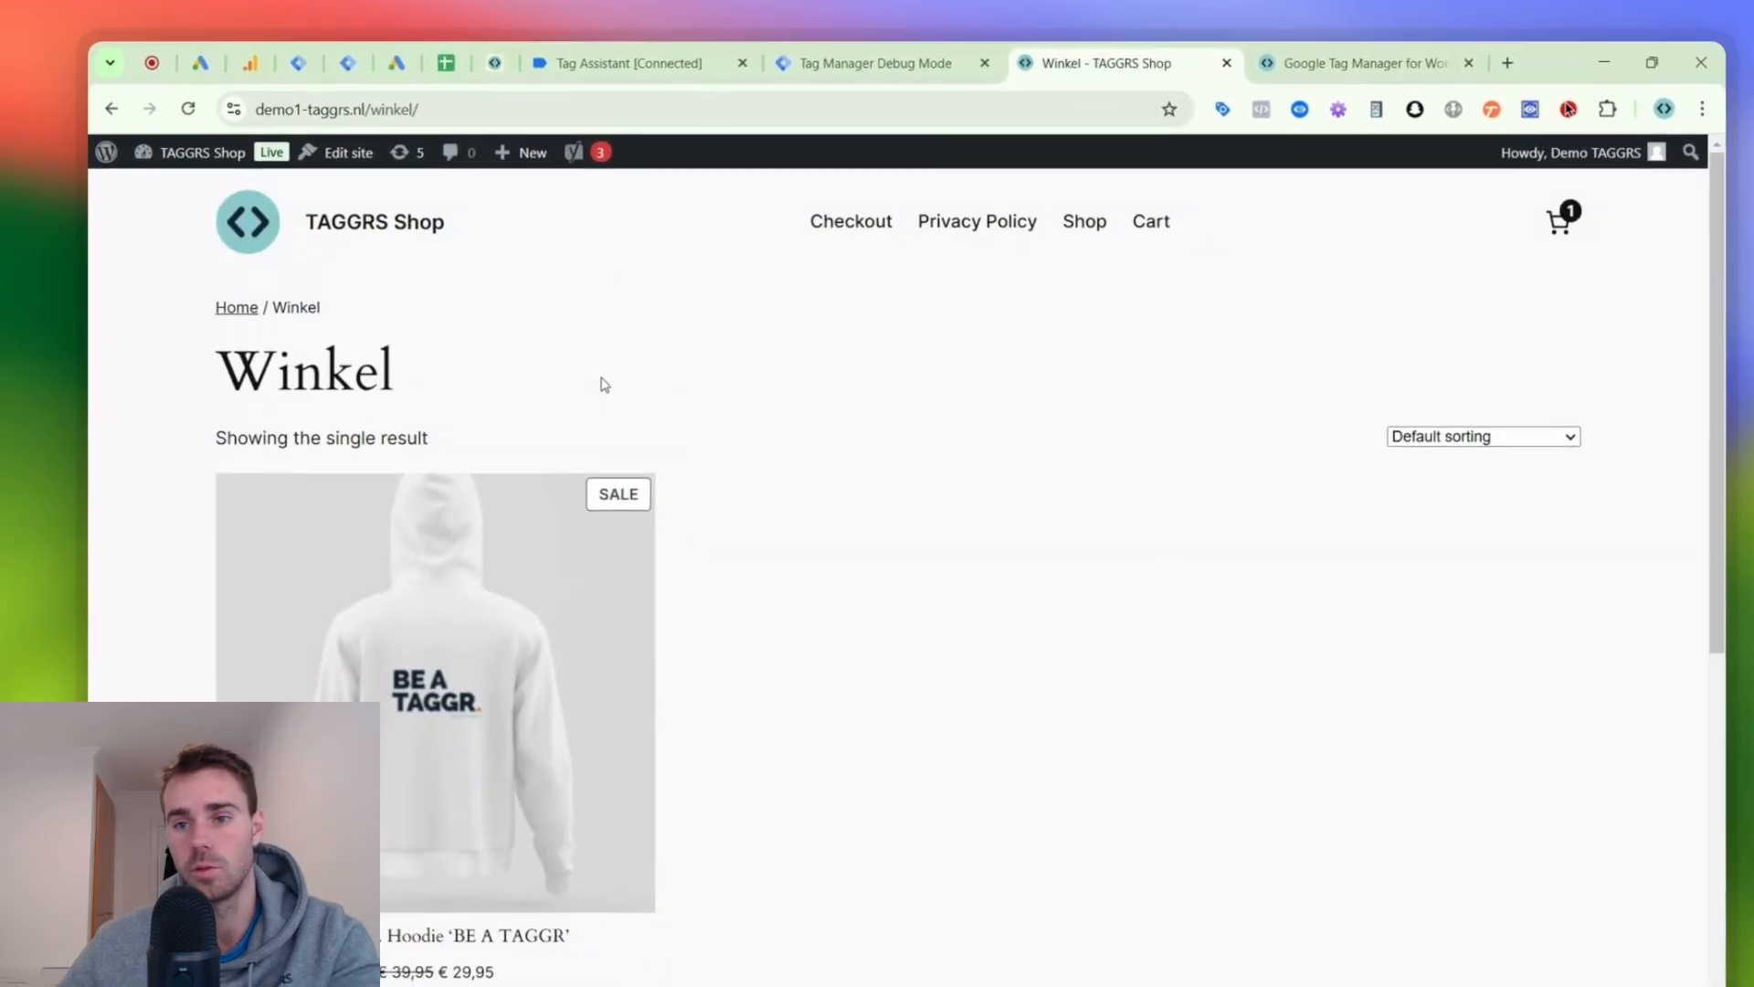
scroll(593, 399, "down", 5)
scroll(849, 473, "up", 4)
scroll(603, 525, "down", 2)
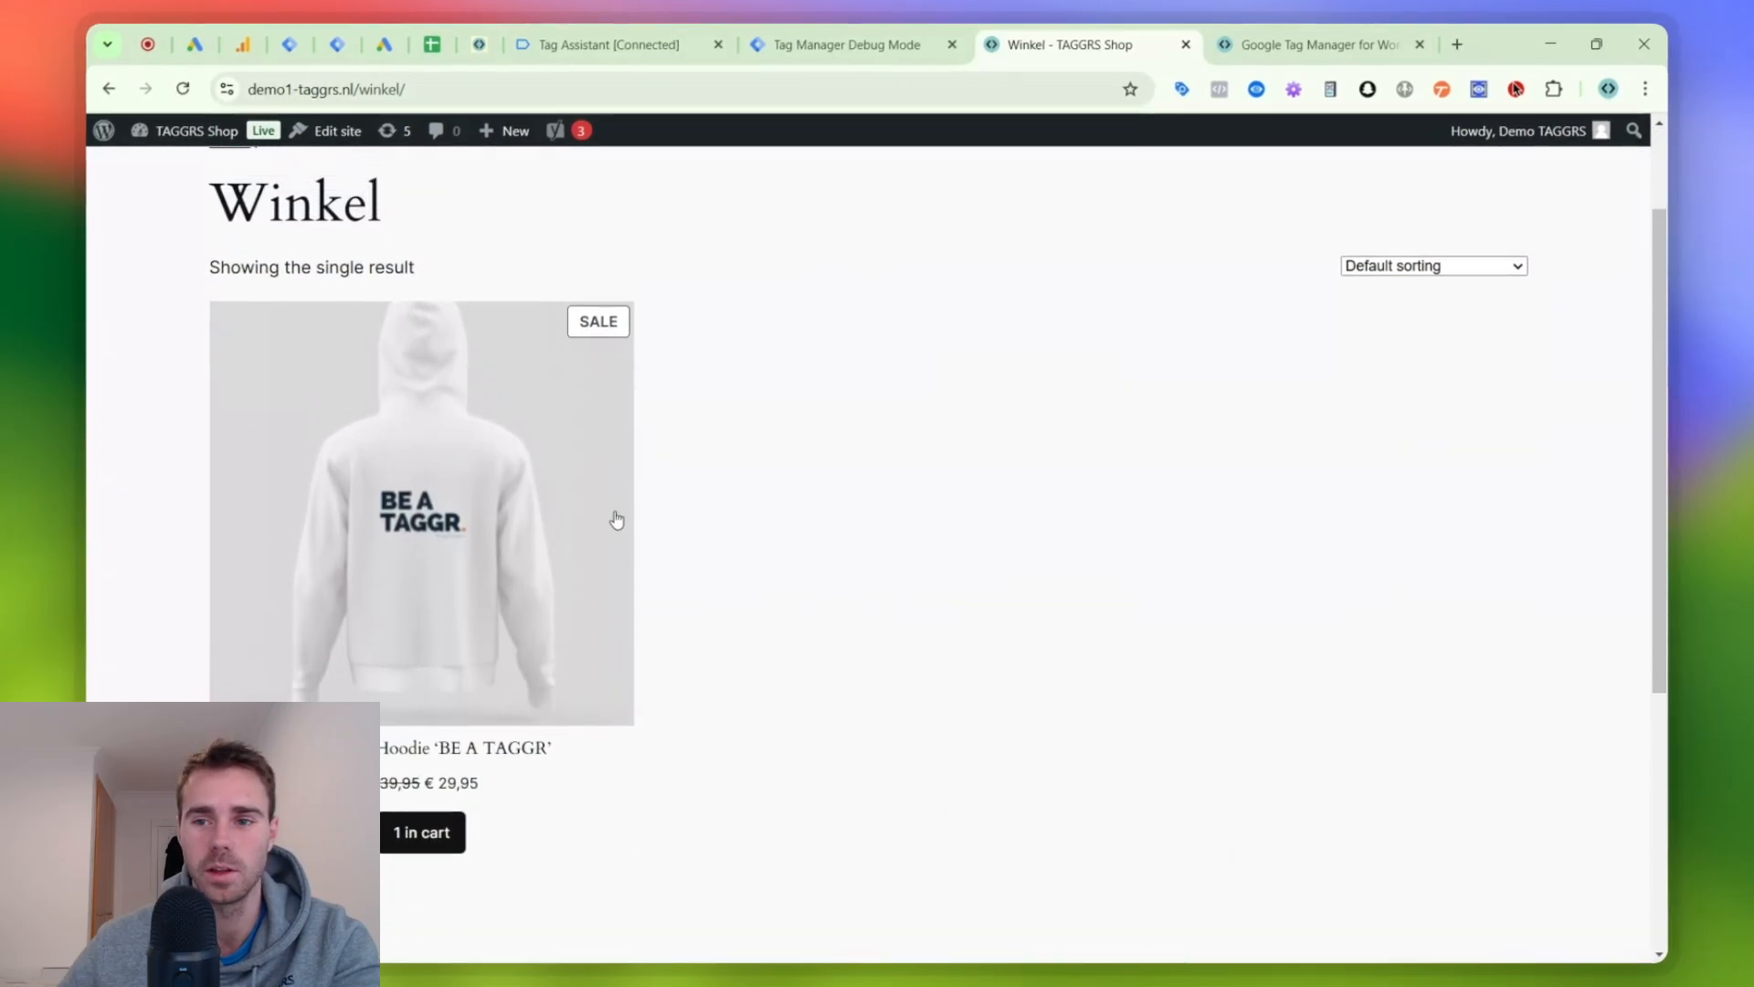
scroll(621, 513, "up", 2)
left_click(1500, 201)
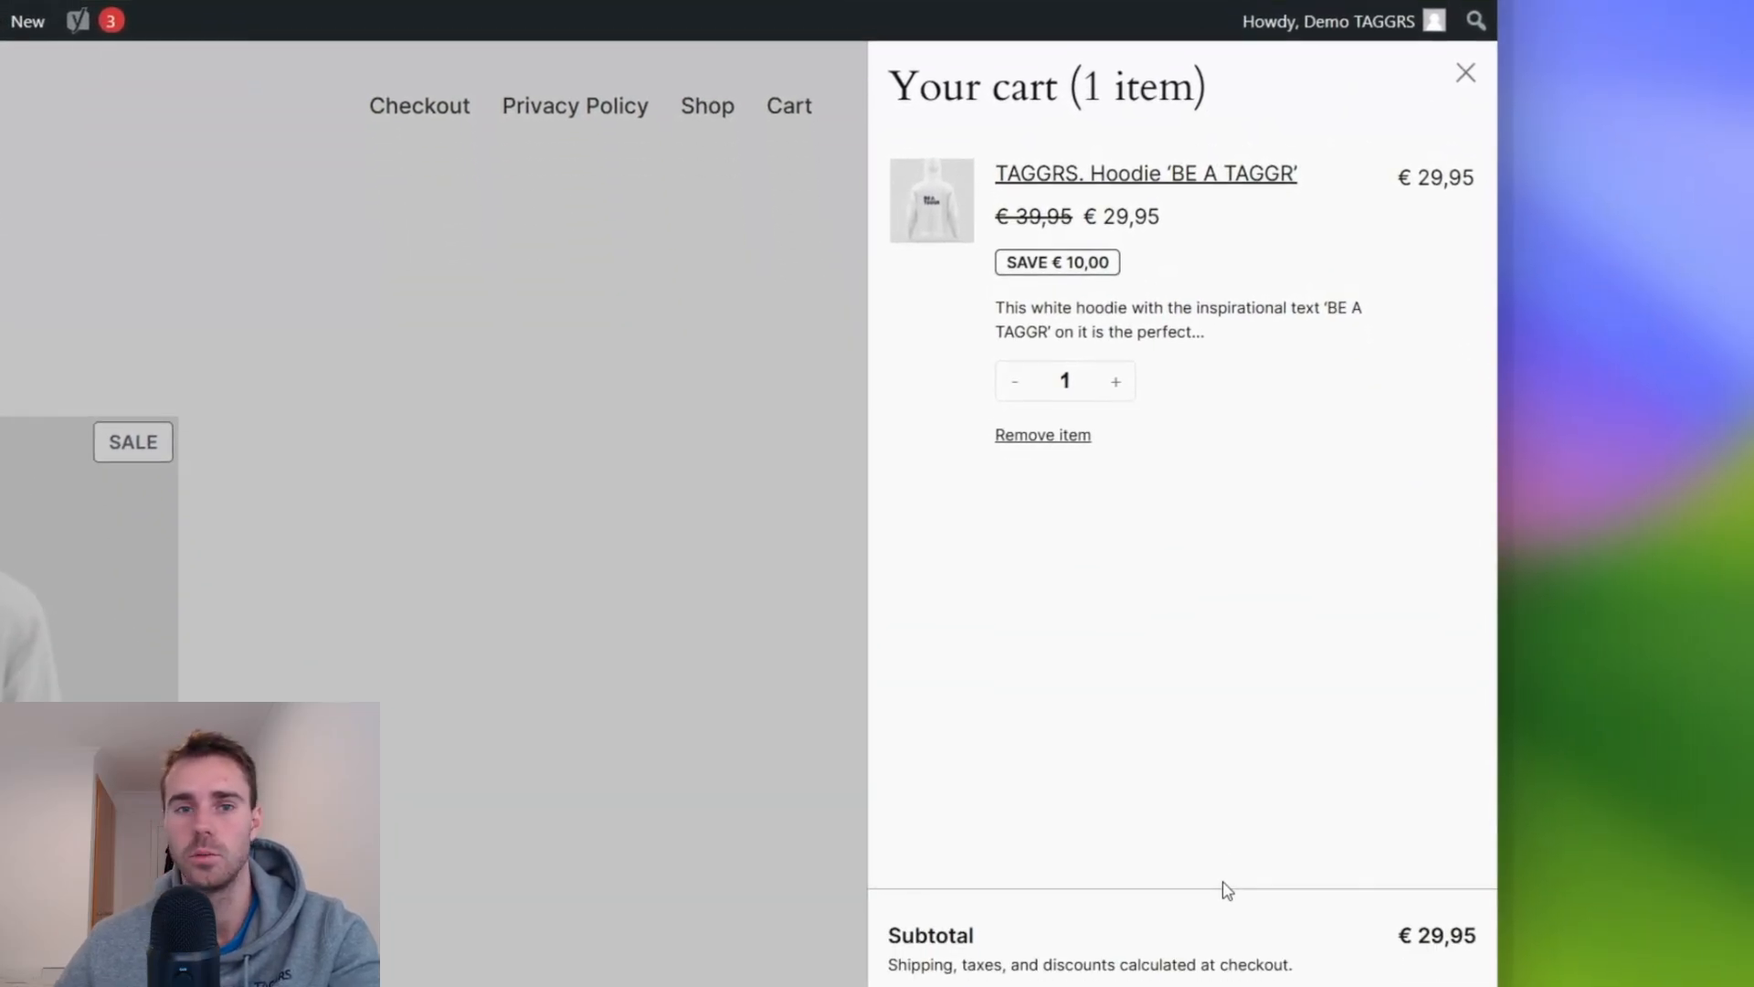
left_click(1315, 888)
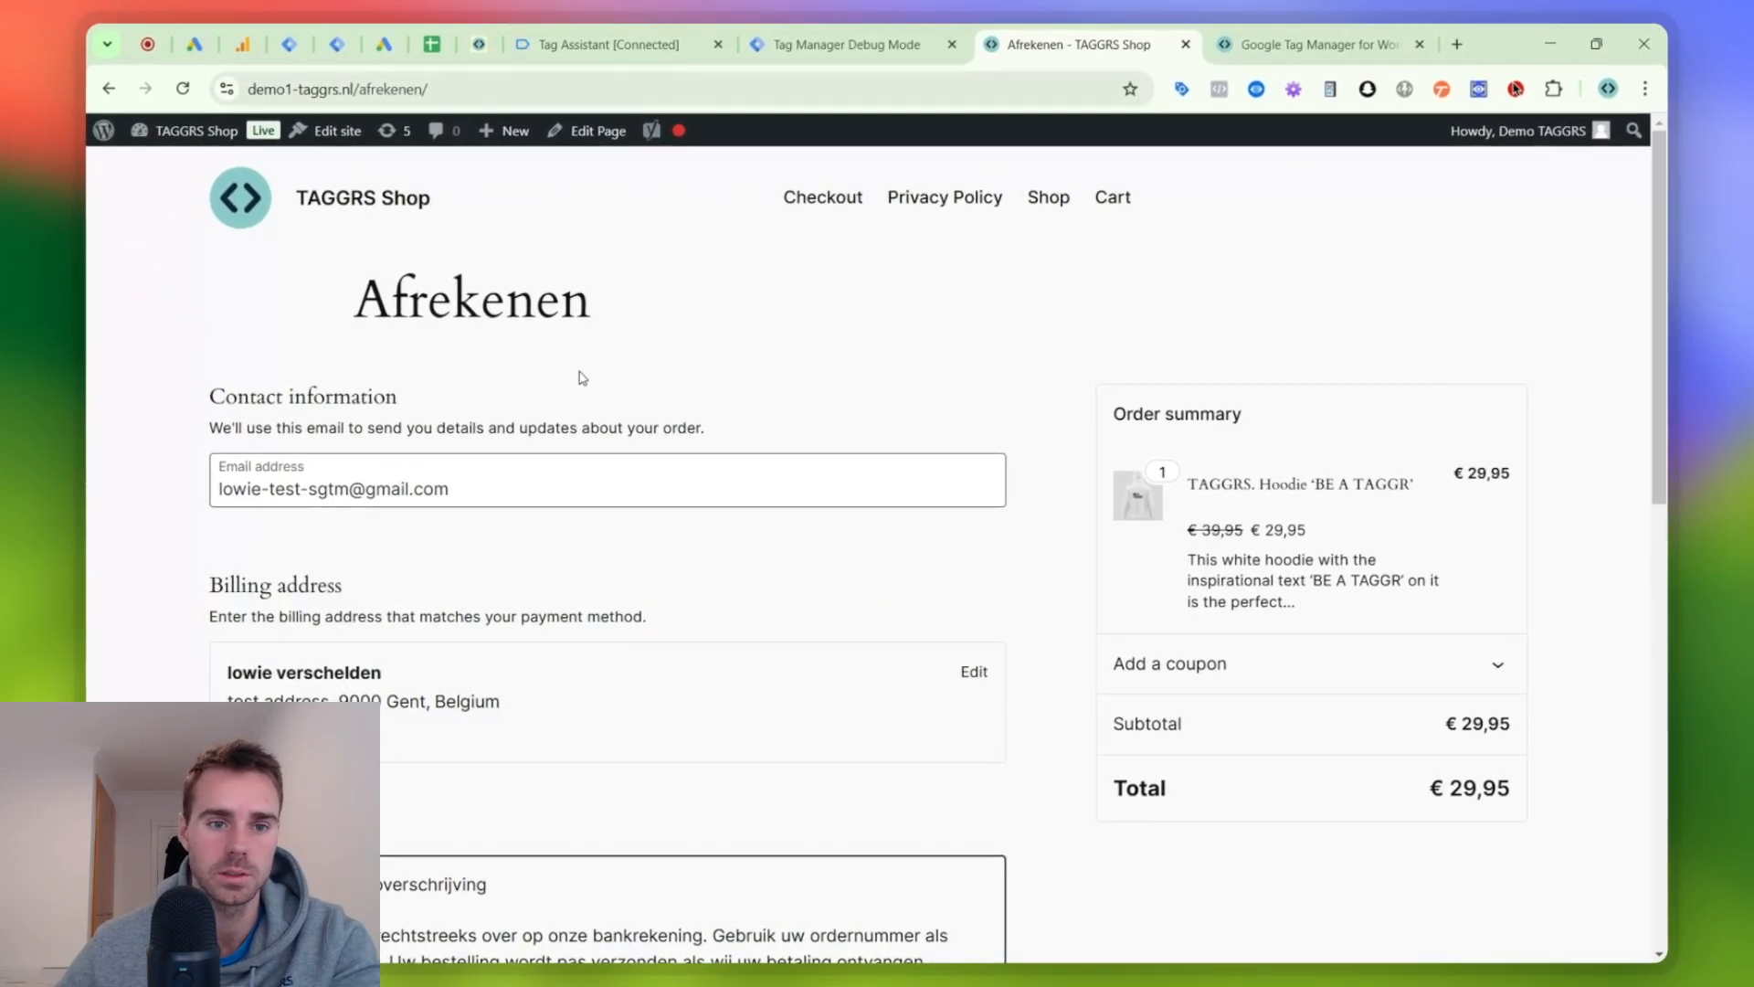
- Continue past Tag Assistant's connection dialog and examine the latest begin_checkout event data in the server container's debug mode for item_ids
left_click(841, 37)
left_click(603, 44)
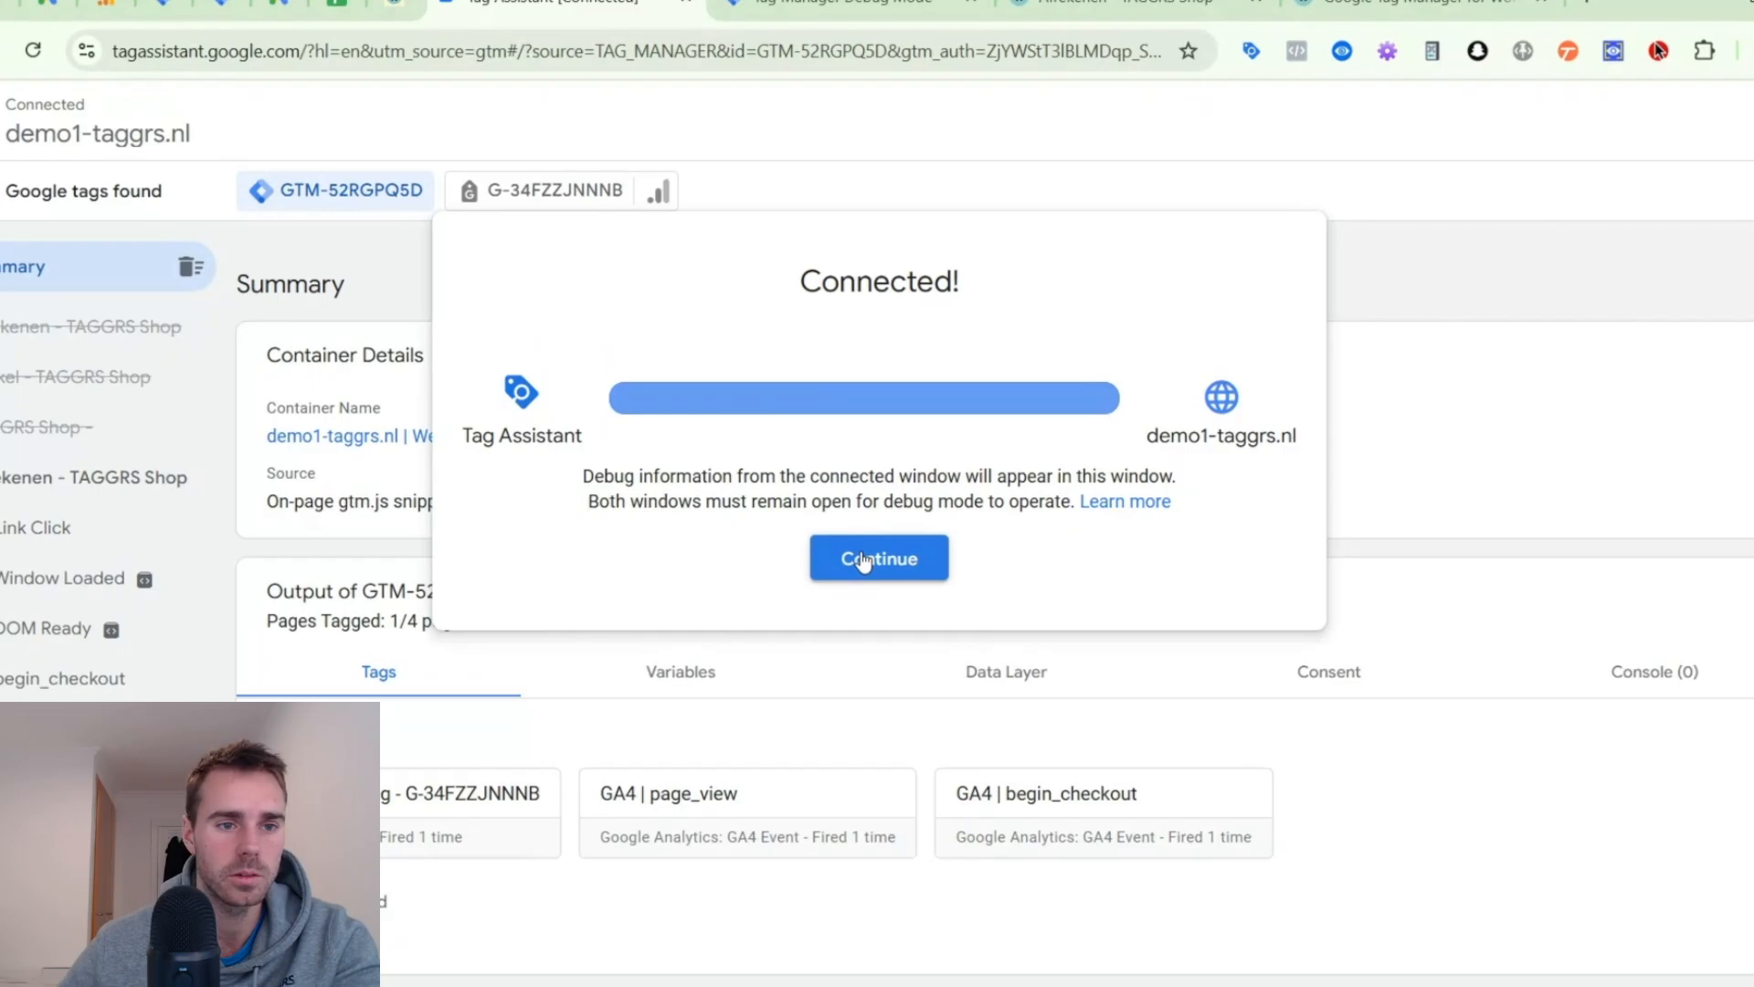
left_click(863, 559)
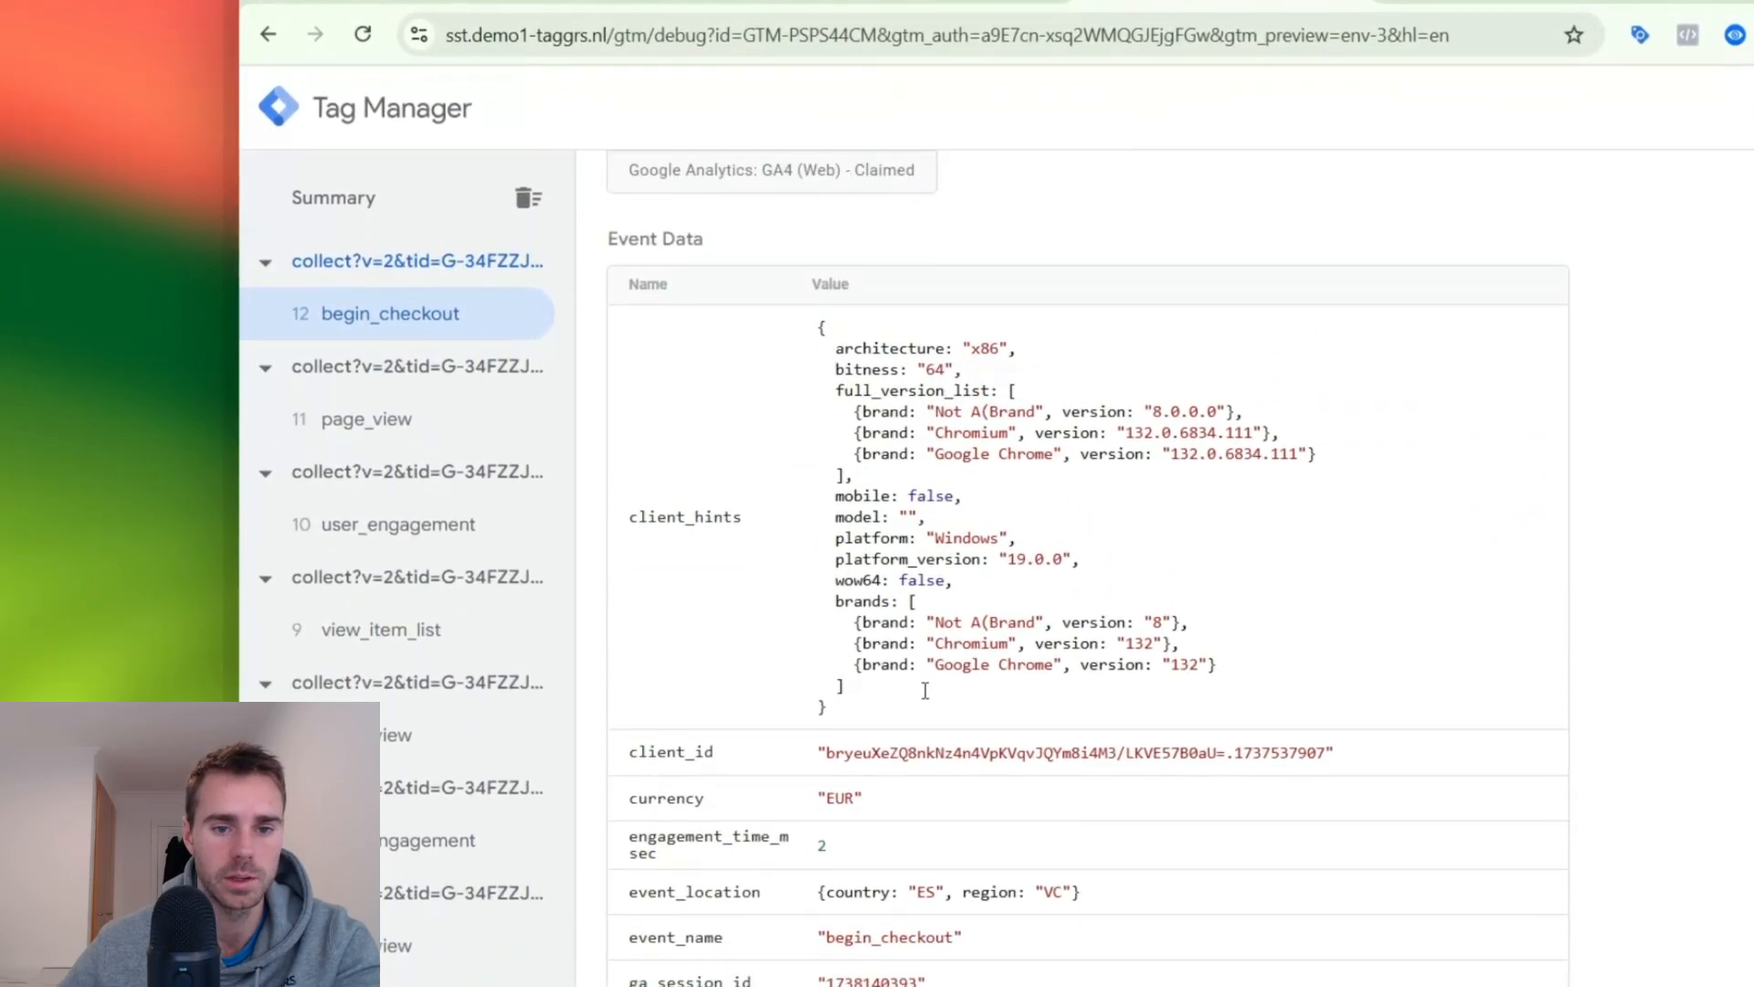
scroll(896, 887, "down", 3)
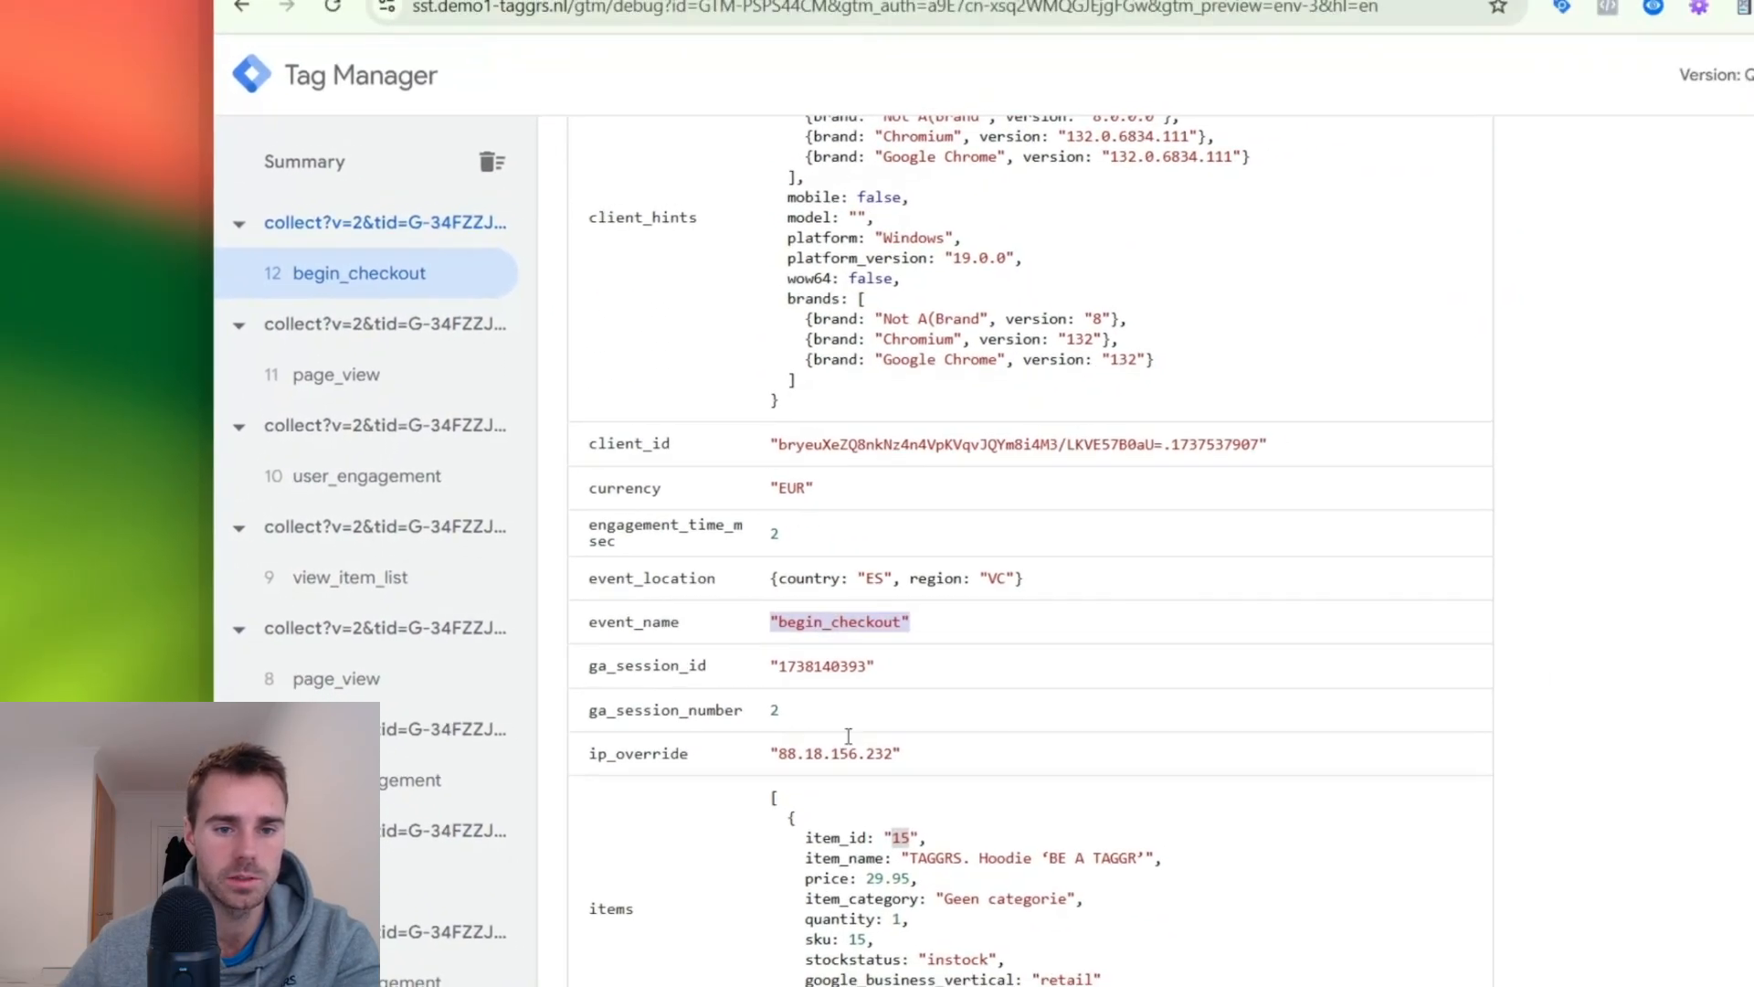
scroll(849, 736, "down", 4)
scroll(847, 731, "up", 5)
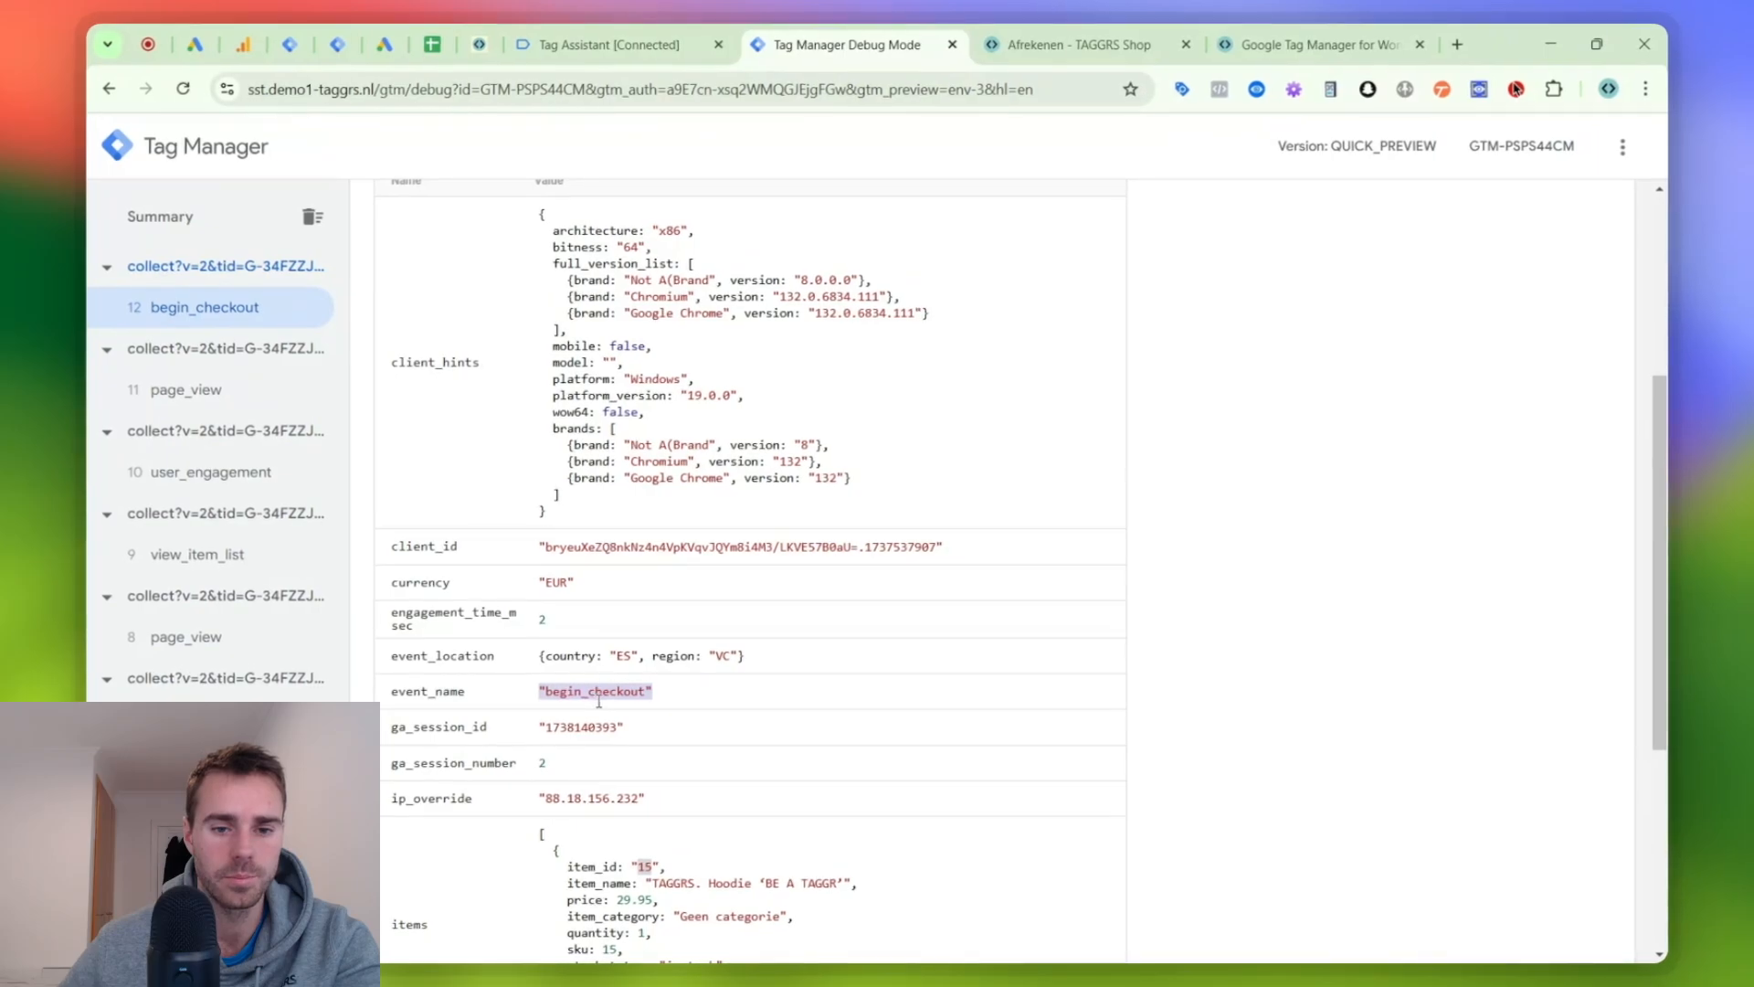
scroll(611, 687, "up", 2)
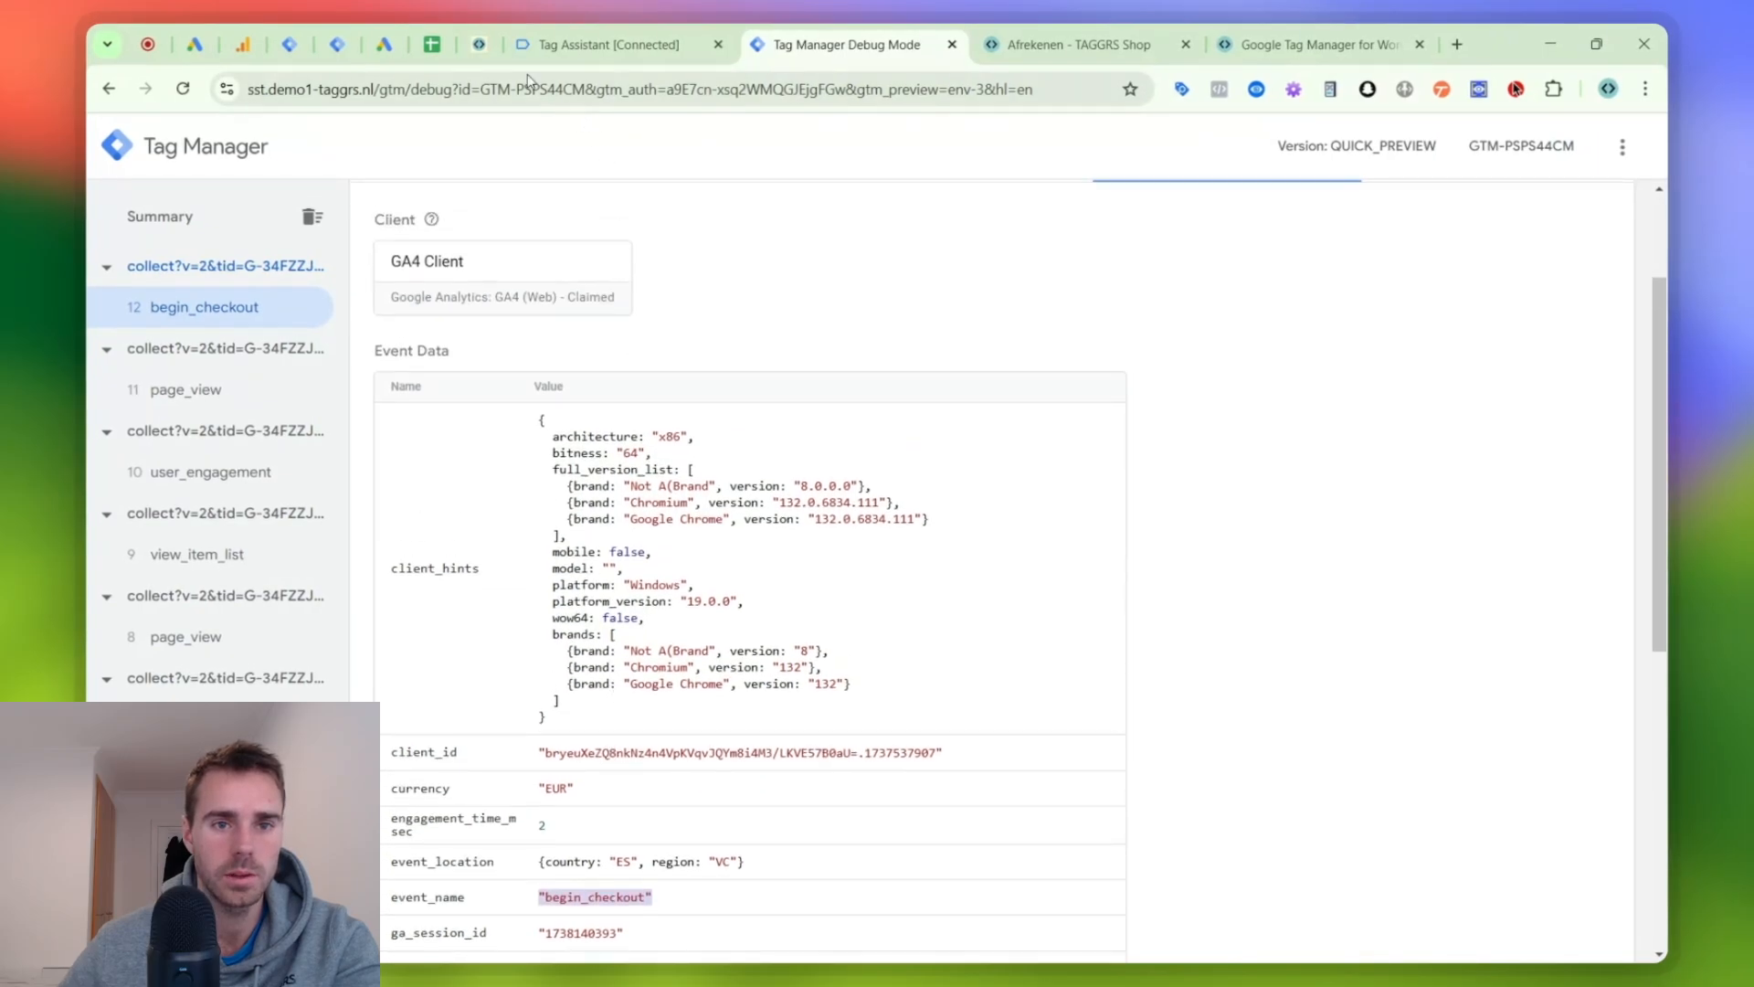
scroll(585, 434, "down", 6)
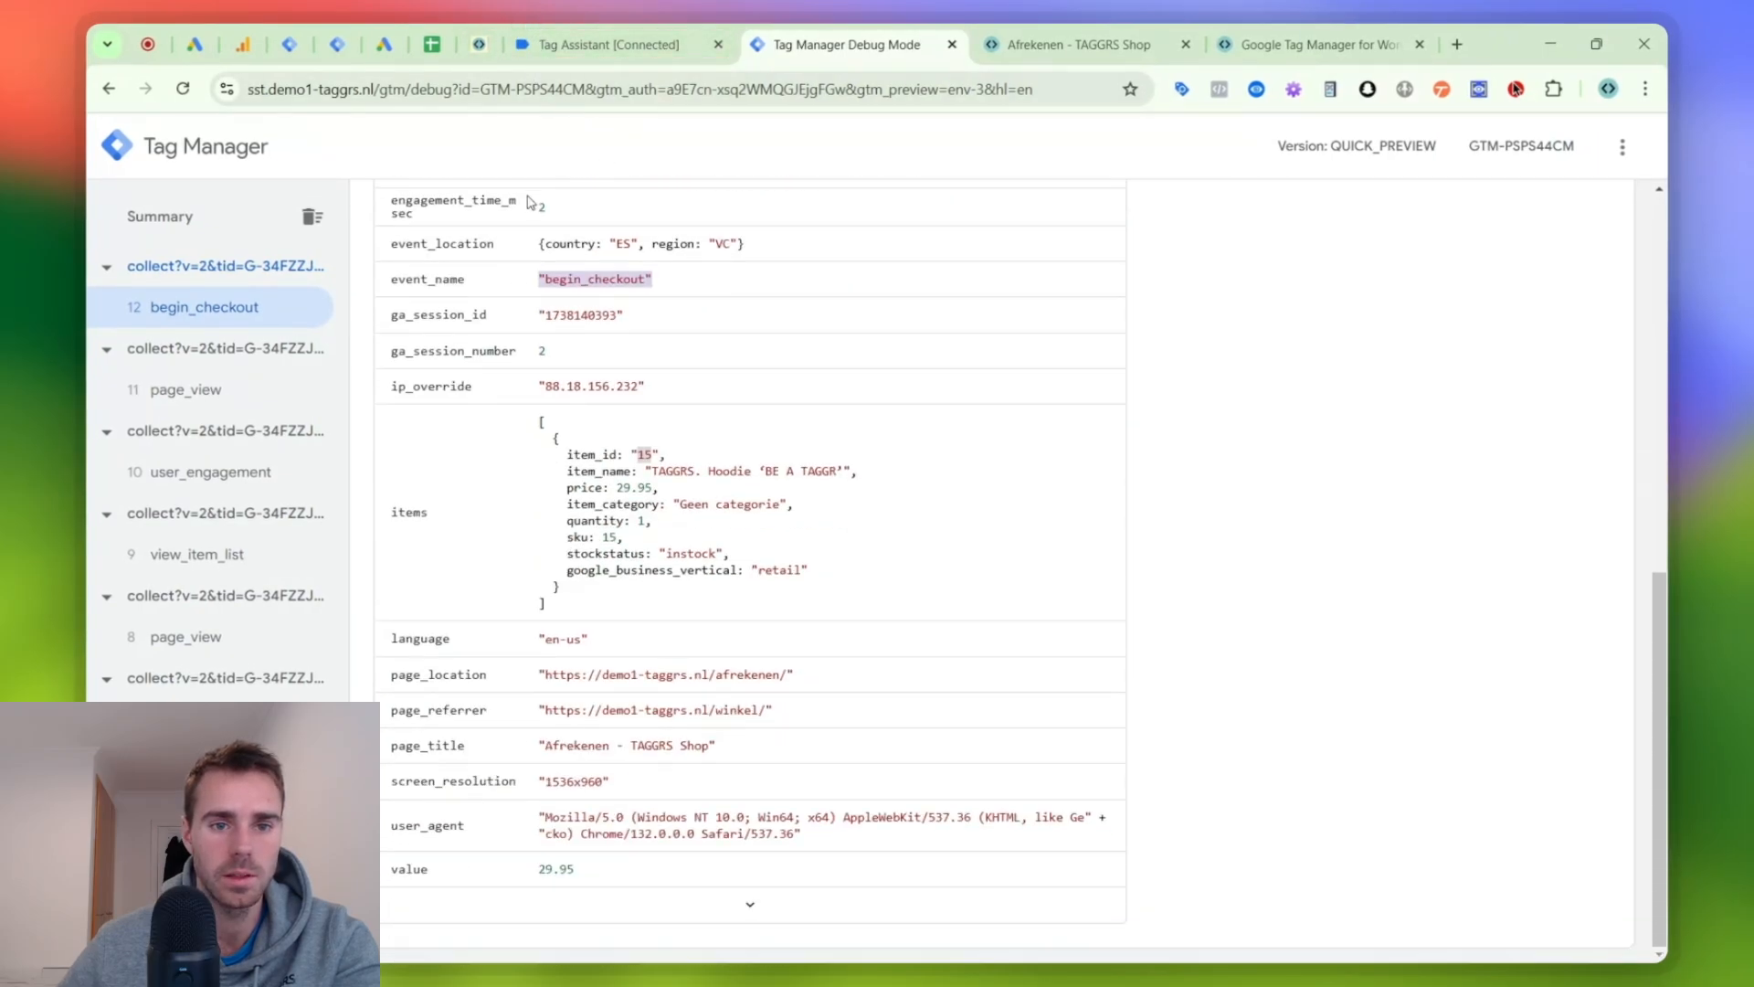
- In the server container's G Ads | Dynamic Remarketing tag, create an Event Data variable with key path item_ids for the id parameter's value
left_click(352, 35)
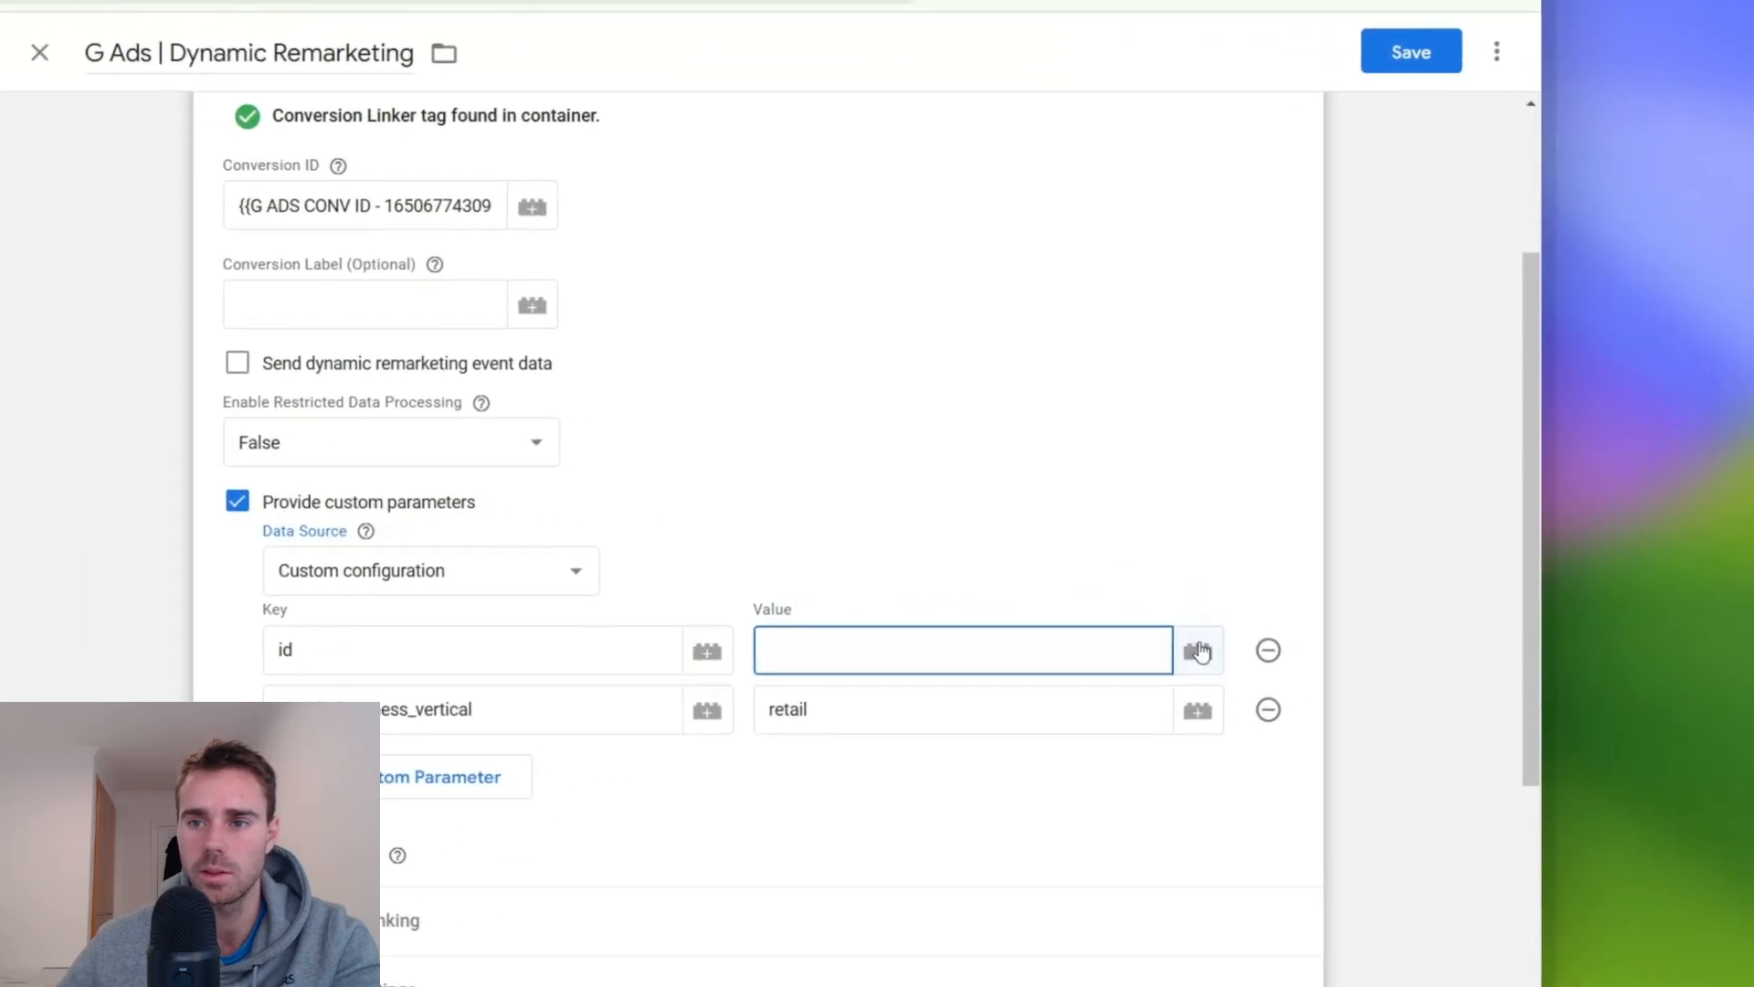
left_click(1381, 643)
left_click(1451, 219)
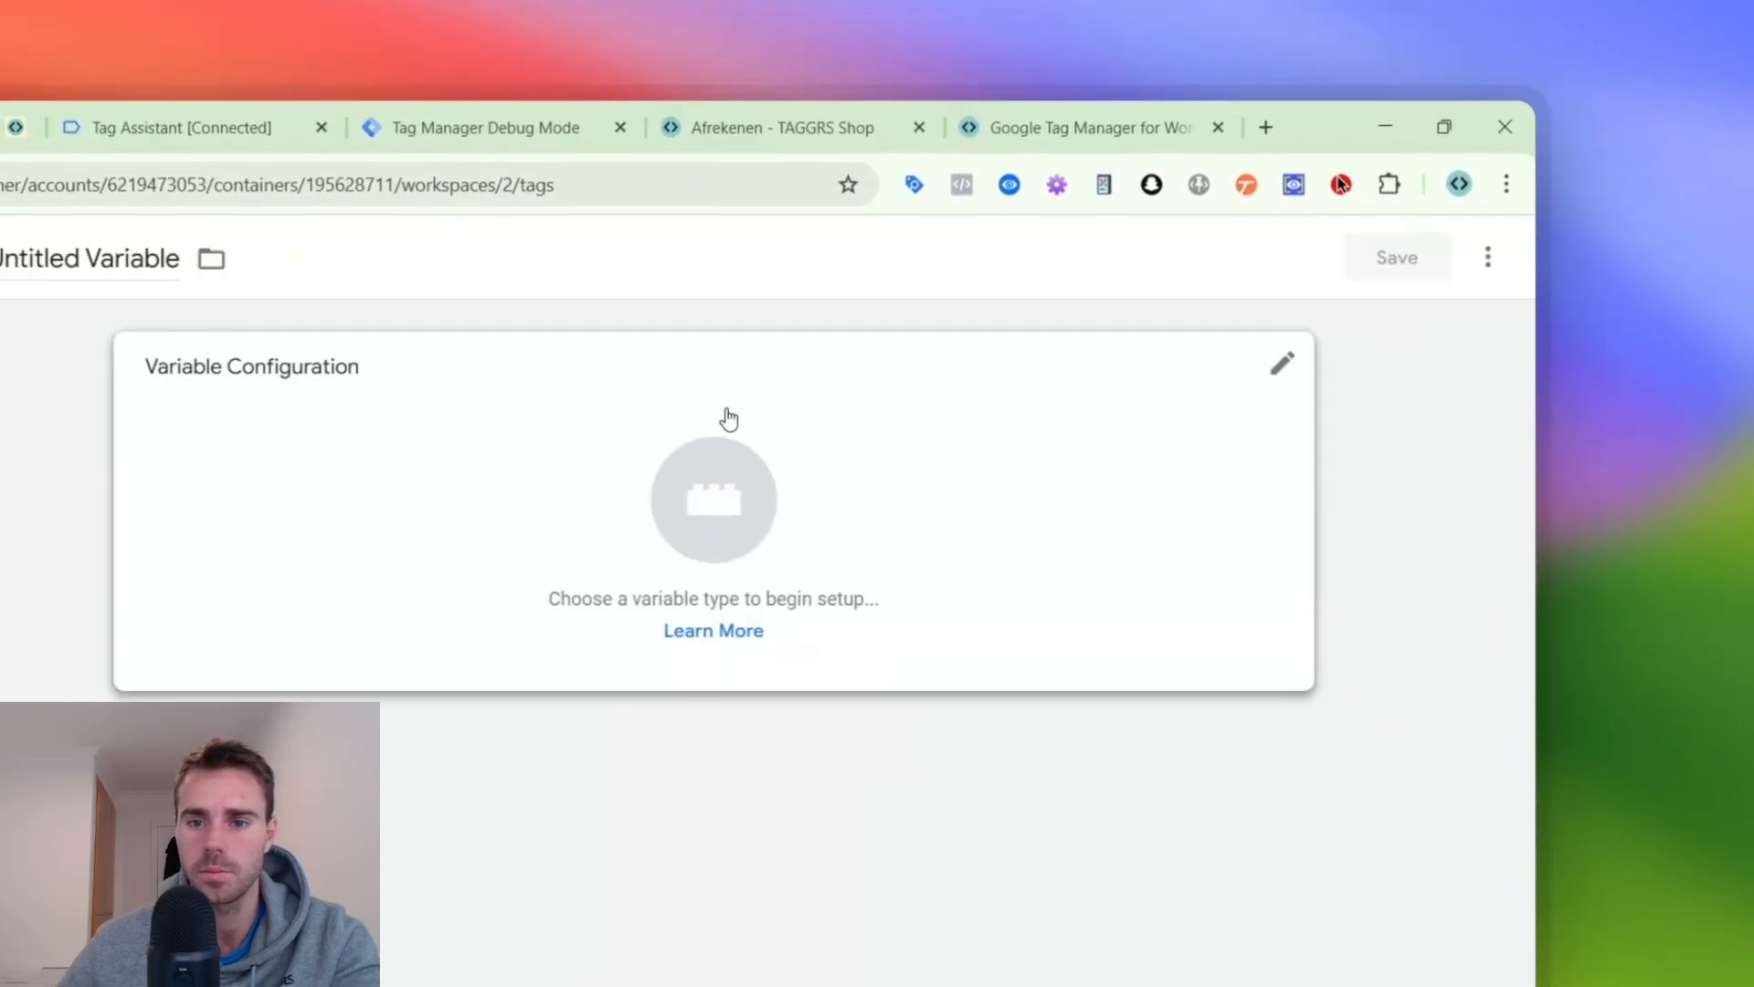
left_click(731, 379)
left_click(1451, 261)
type("eve")
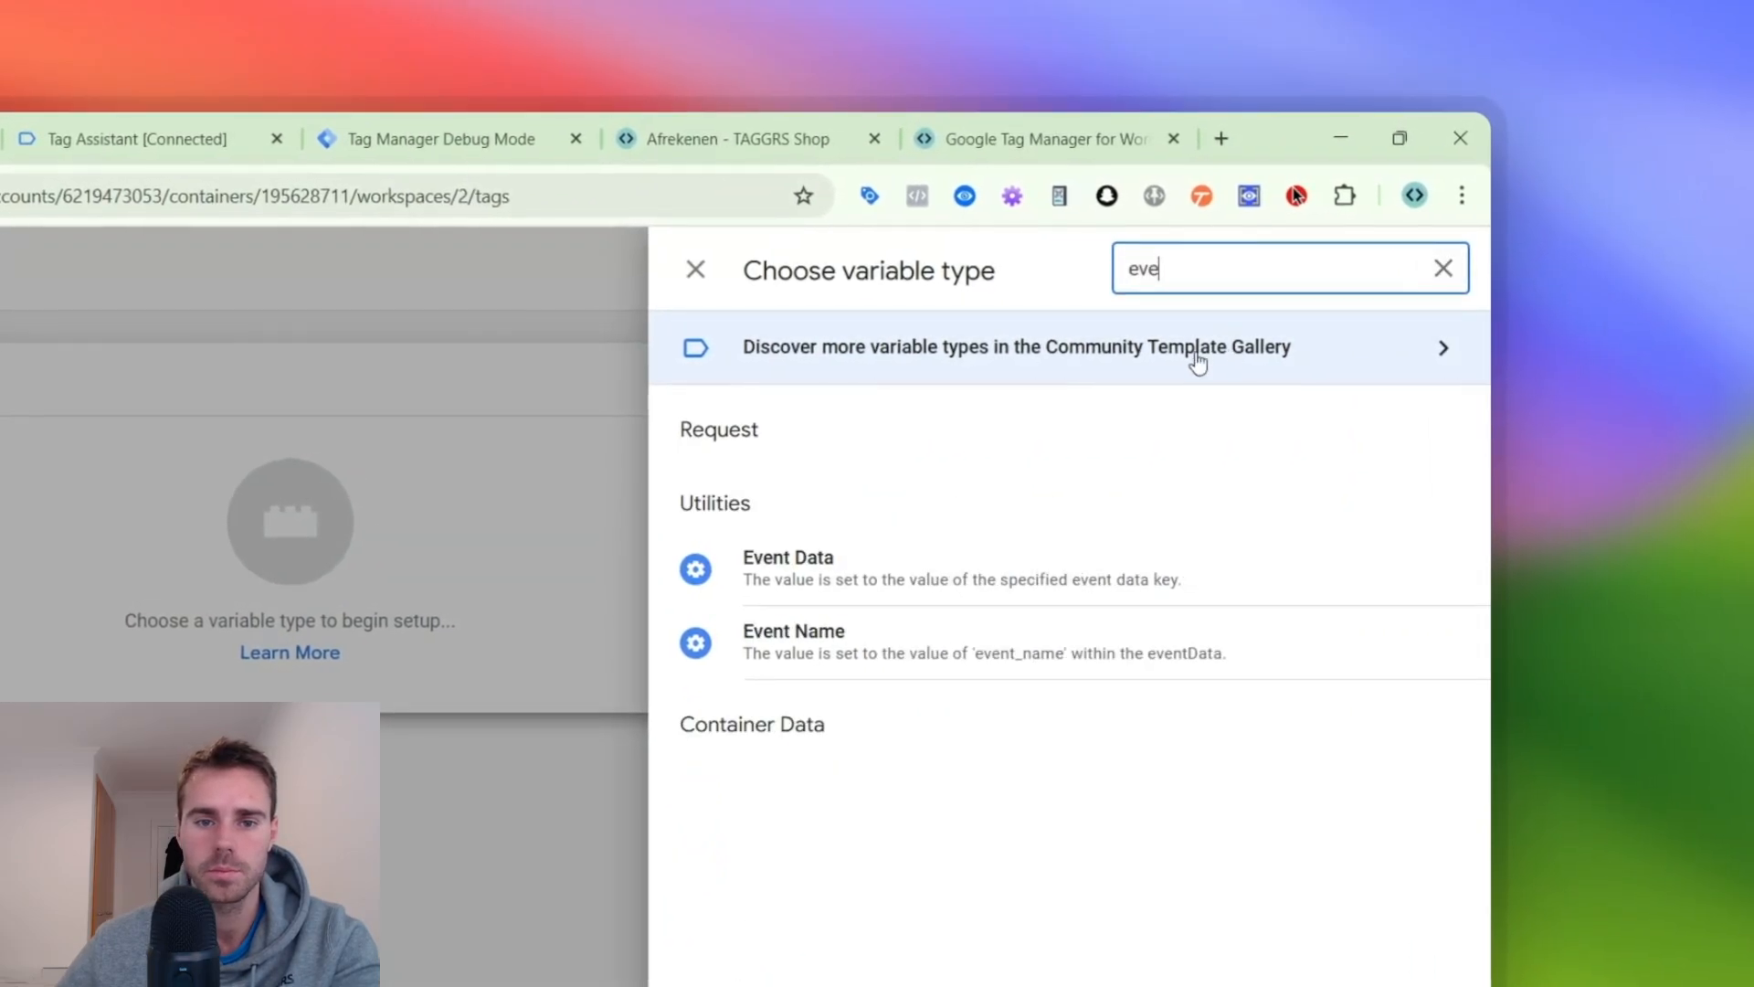
left_click(914, 568)
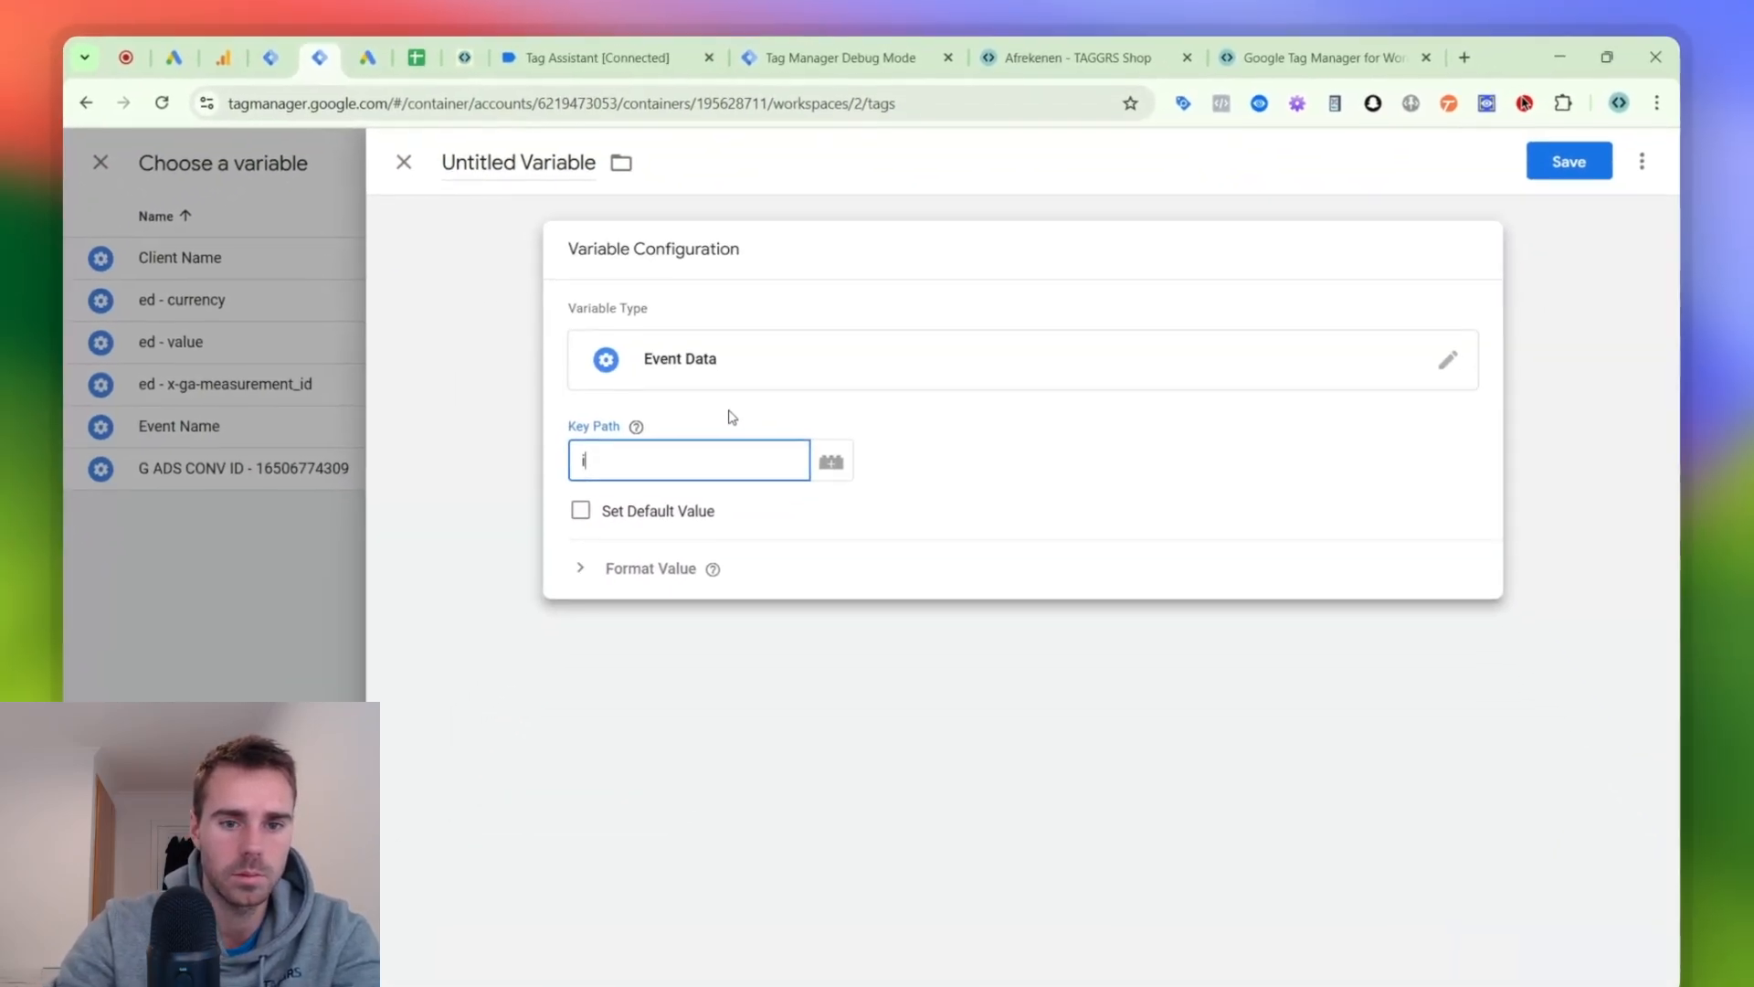
type("item_ids")
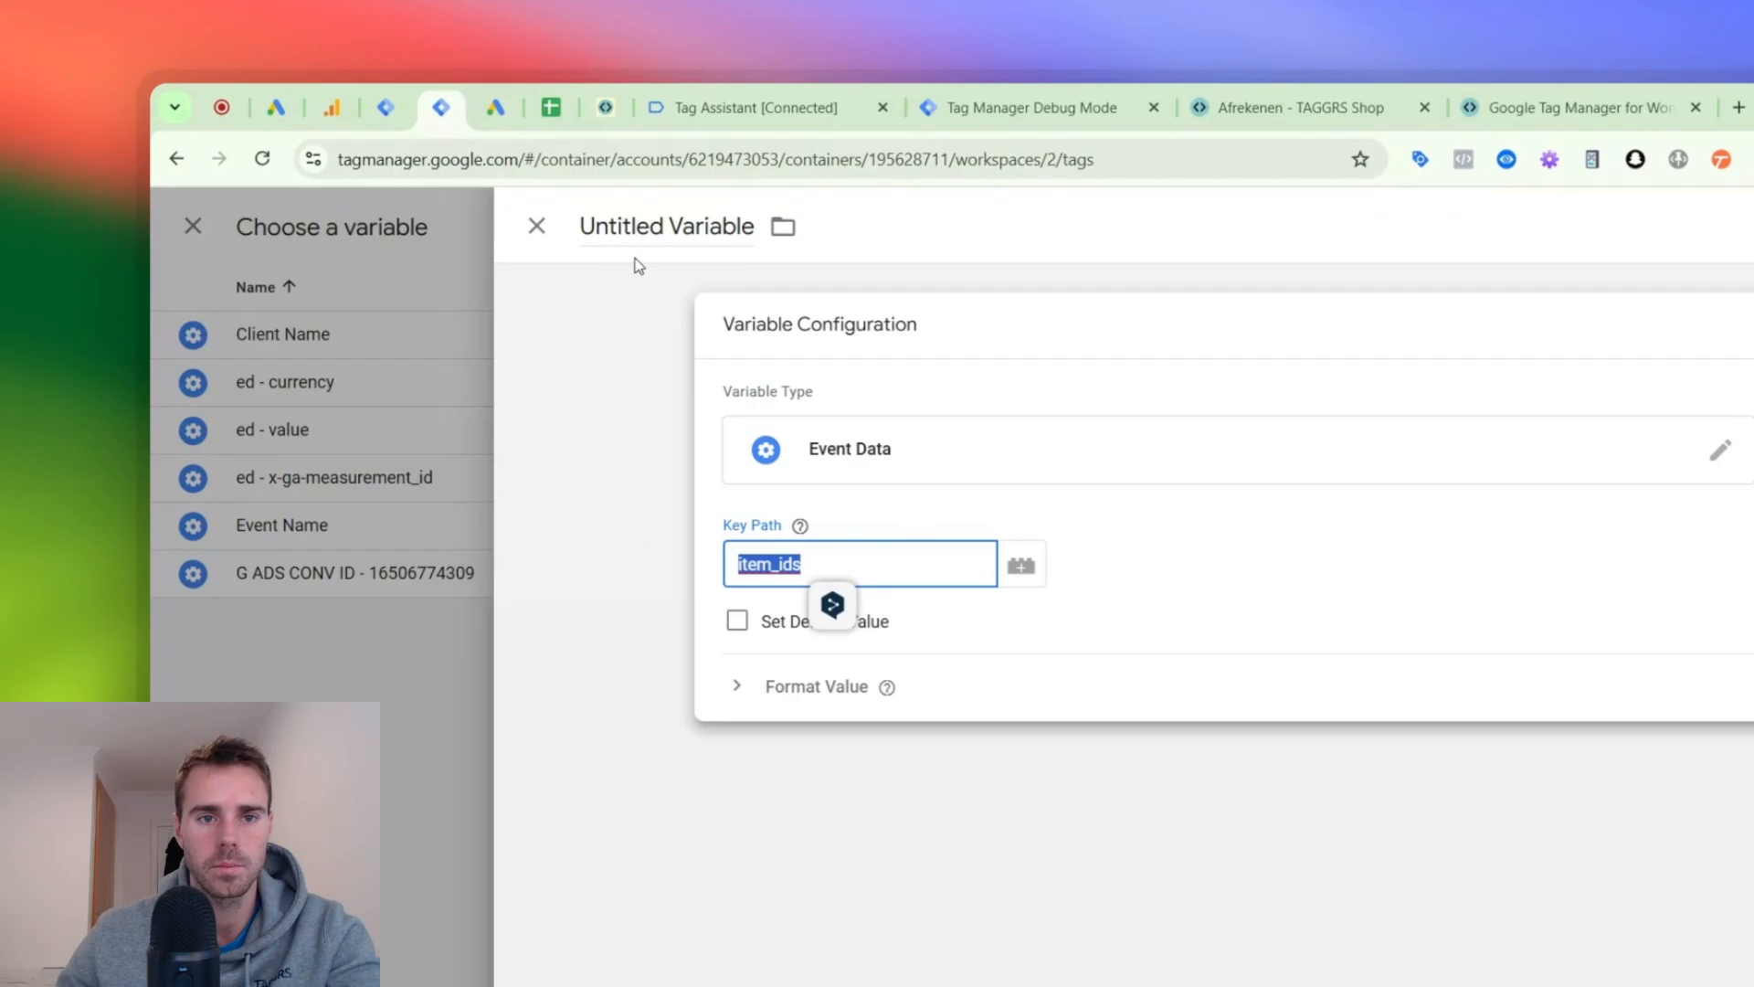
- Name the new Event Data variable ed - item_ids and save it into the id parameter
double_click(528, 143)
type("e")
key("ctrl+a")
type("ed - item_ids")
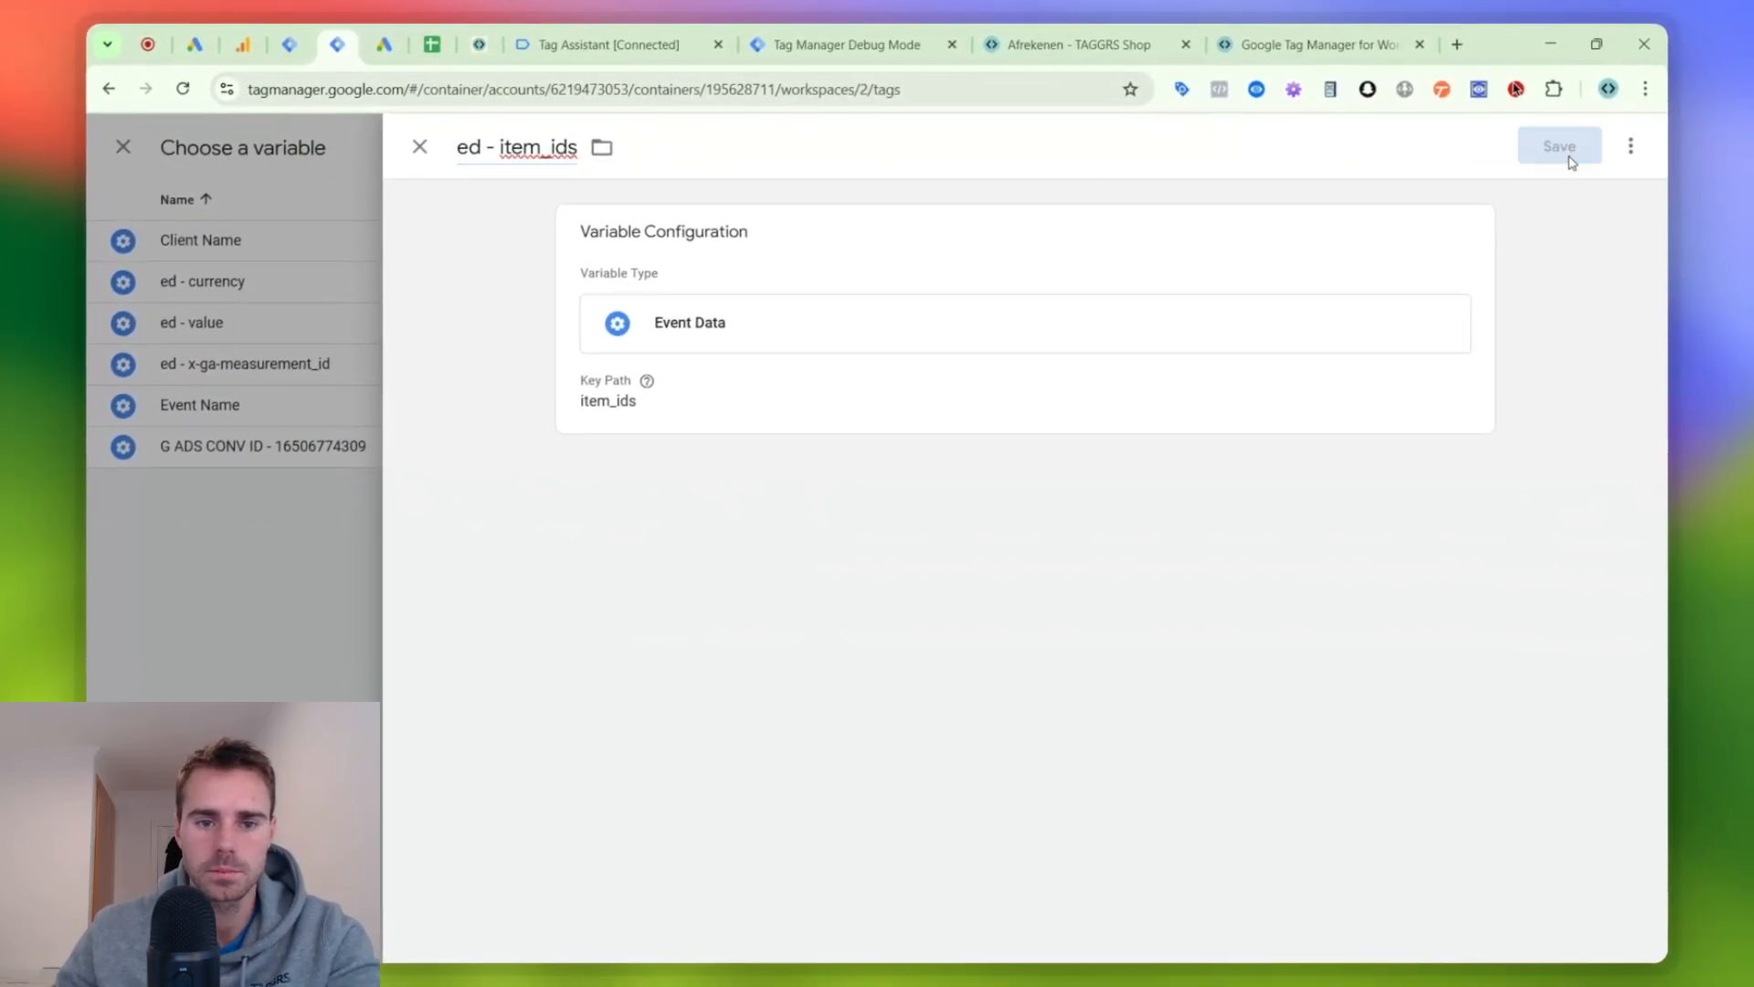
left_click(1564, 152)
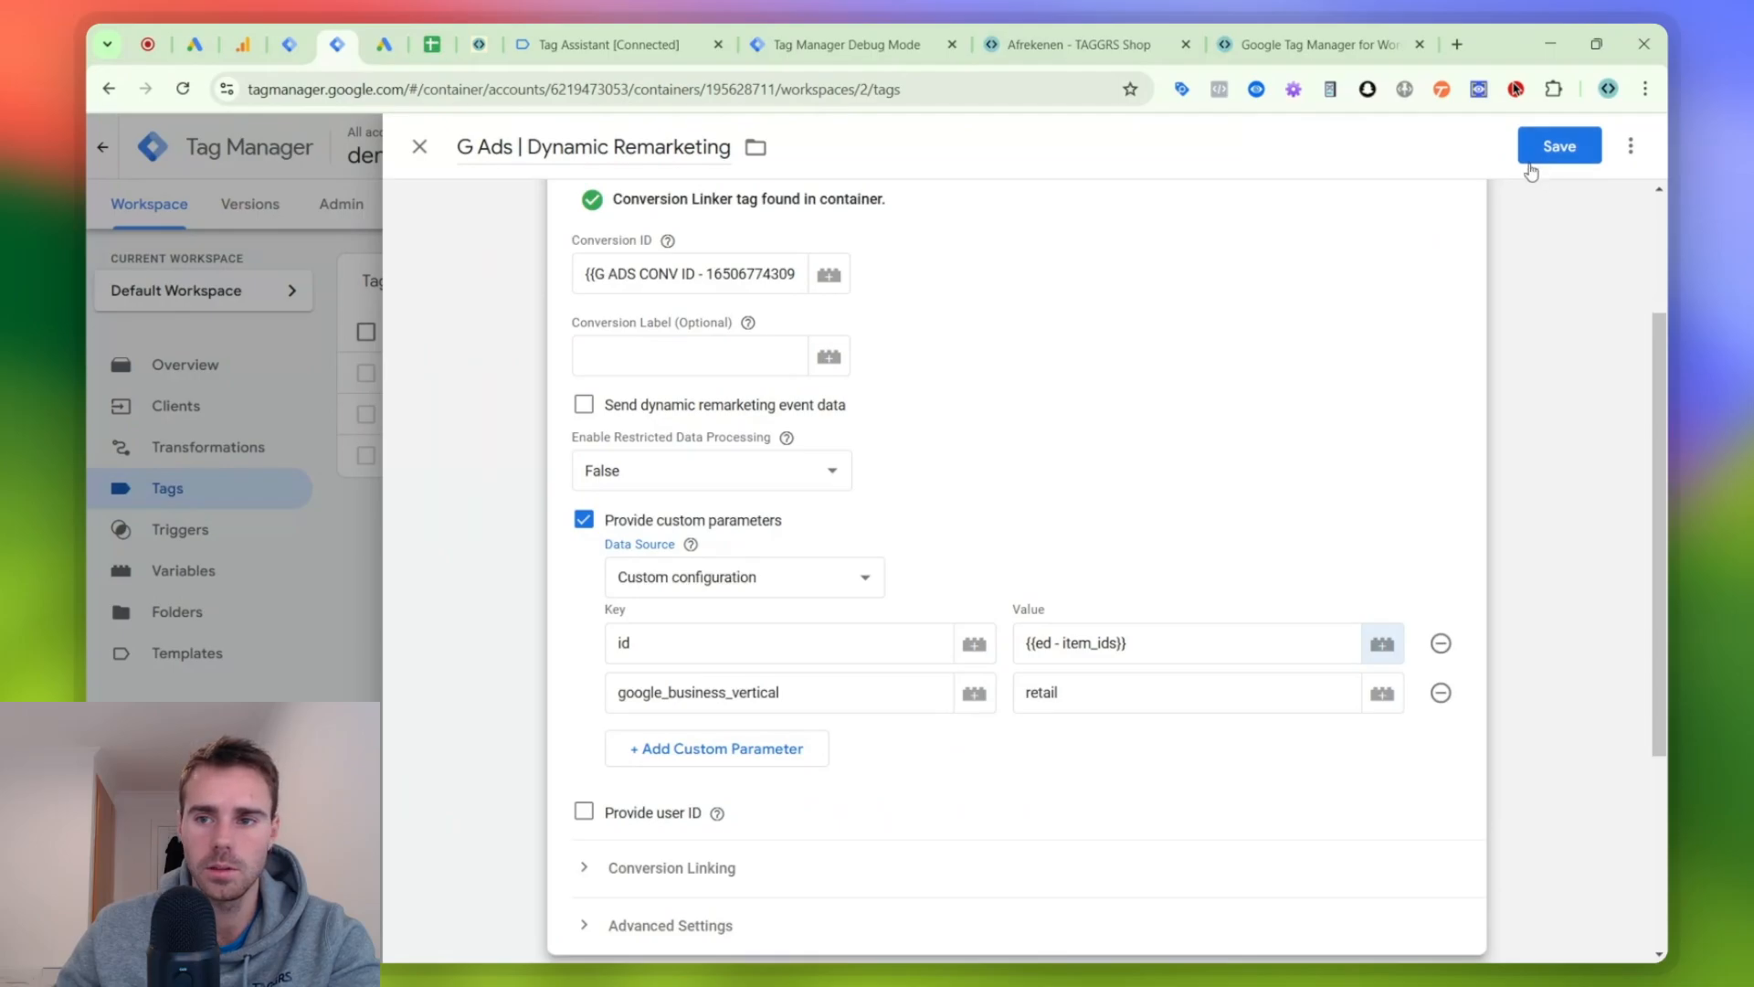
- Save the G Ads | Dynamic Remarketing tag and start new previews of the server and web containers
scroll(1123, 447, "down", 5)
scroll(1123, 447, "up", 7)
left_click(1526, 160)
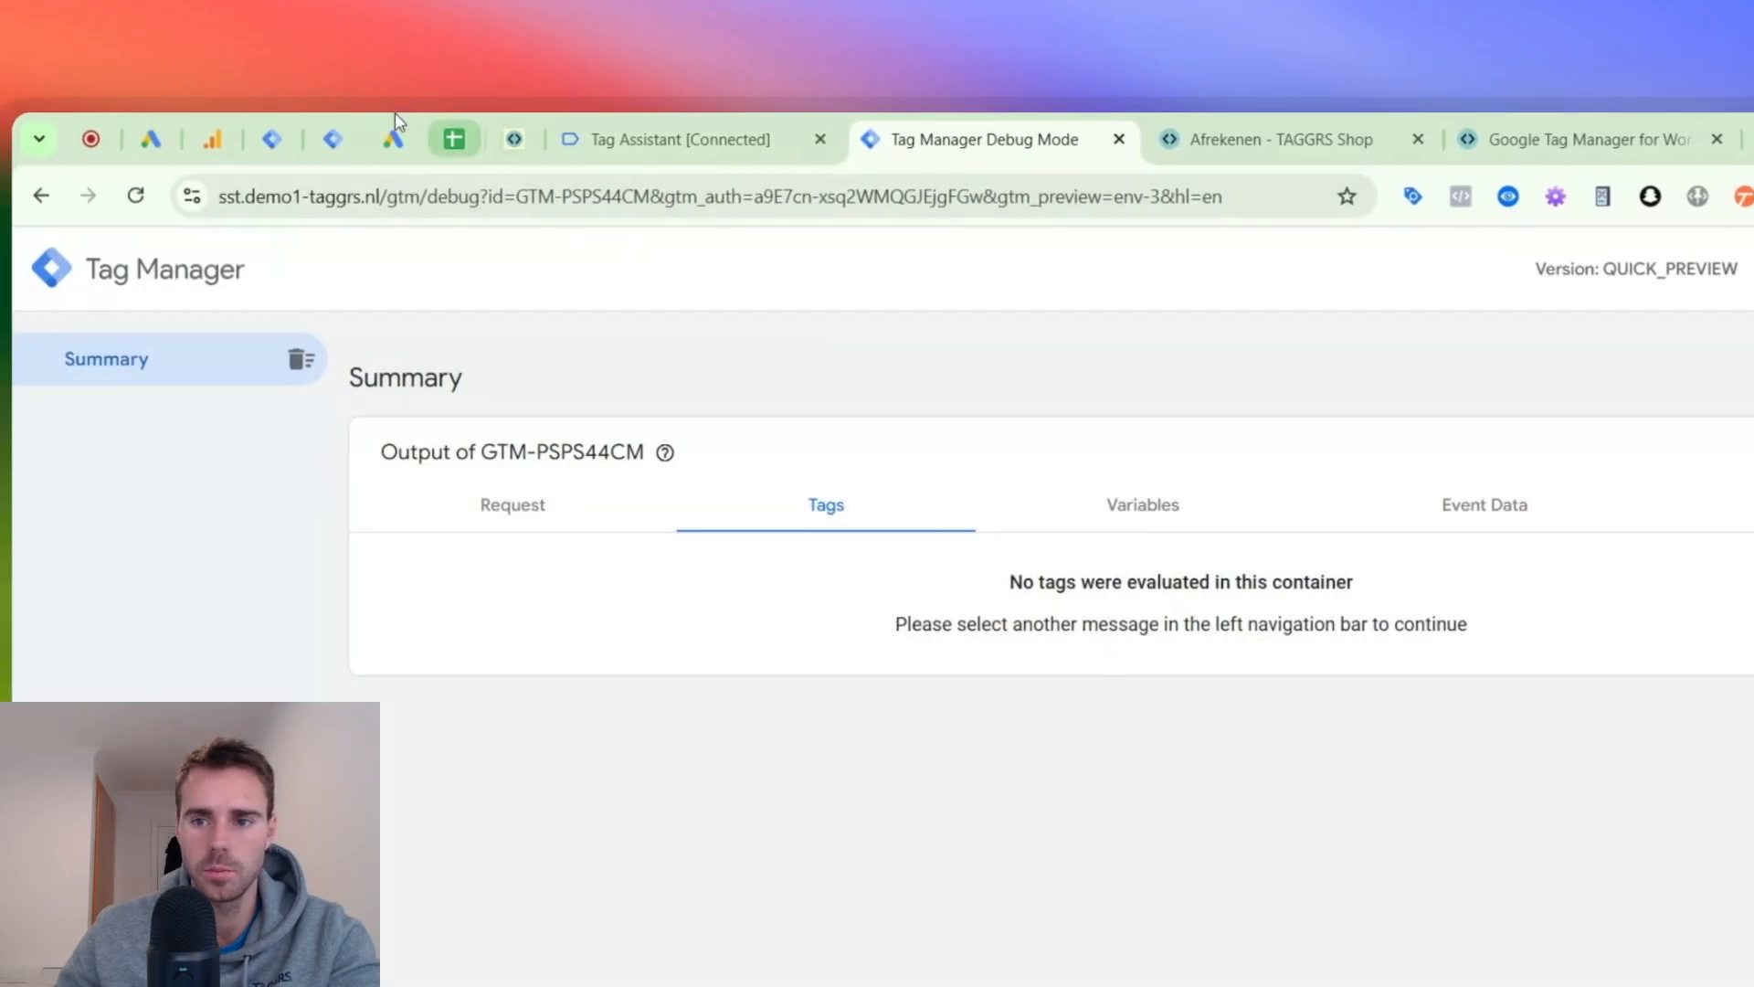
left_click(208, 126)
left_click(1723, 342)
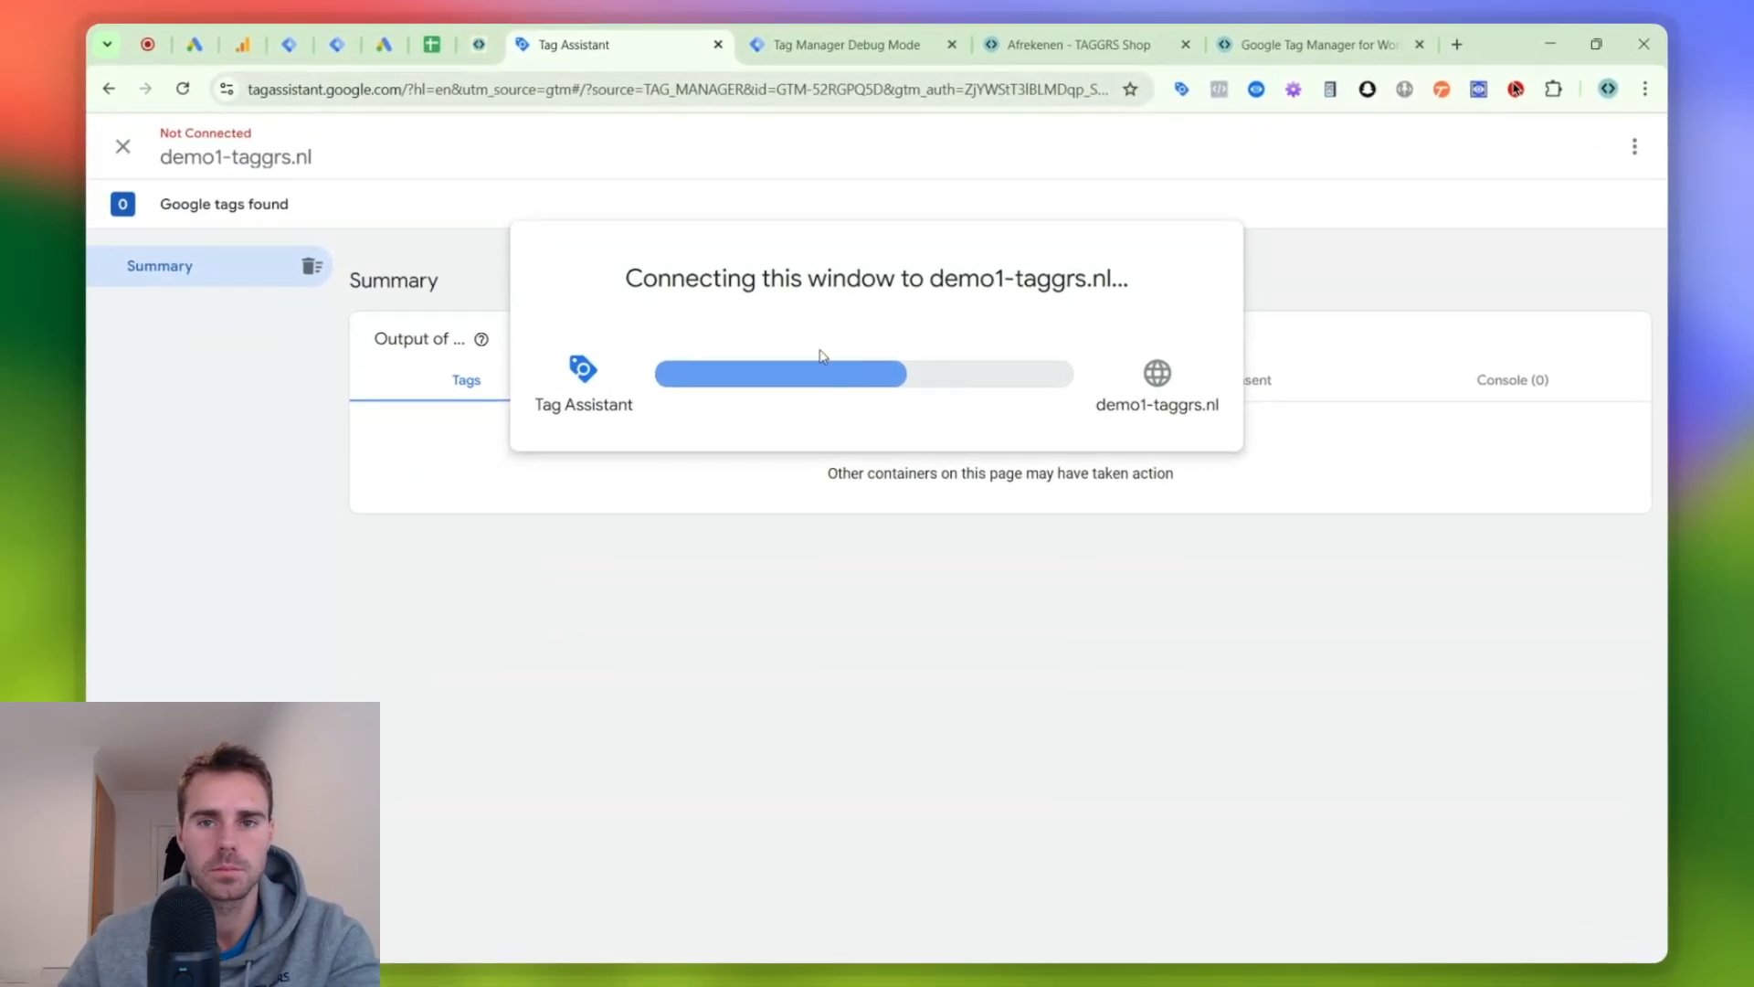
- Examine the G Ads | Dynamic Remarketing tag's properties and custom parameters for the begin_checkout event in the server container's debug mode
left_click(1031, 47)
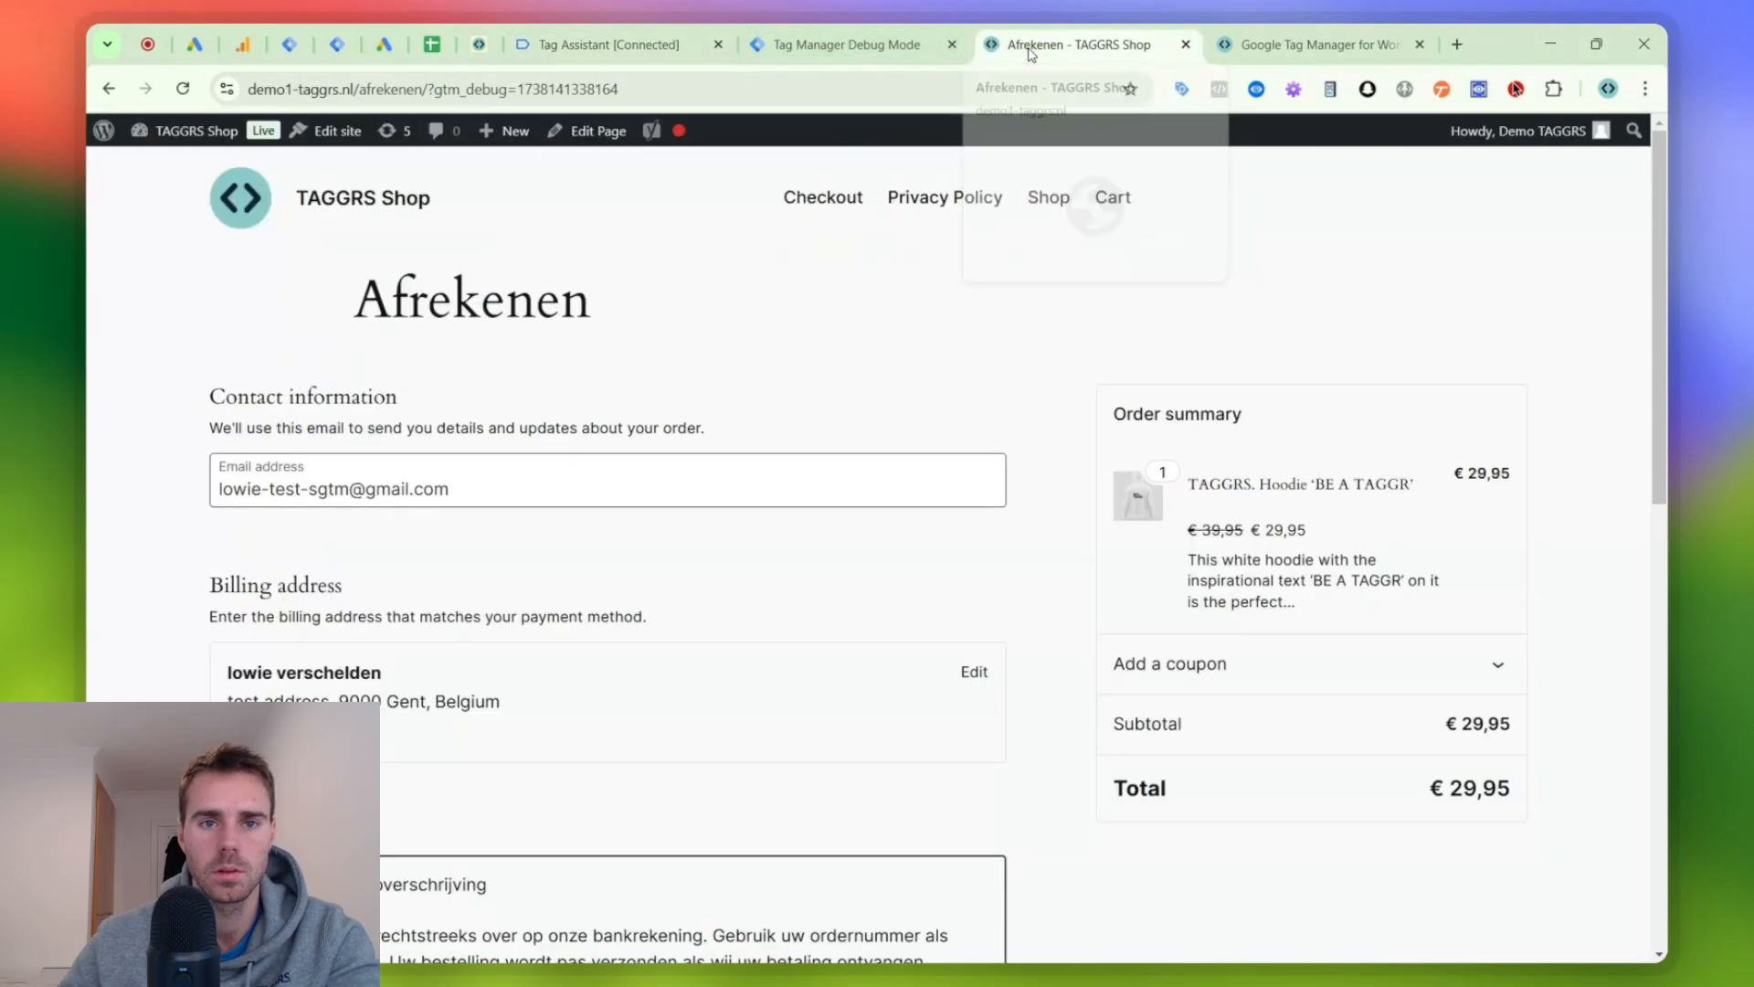
left_click(656, 59)
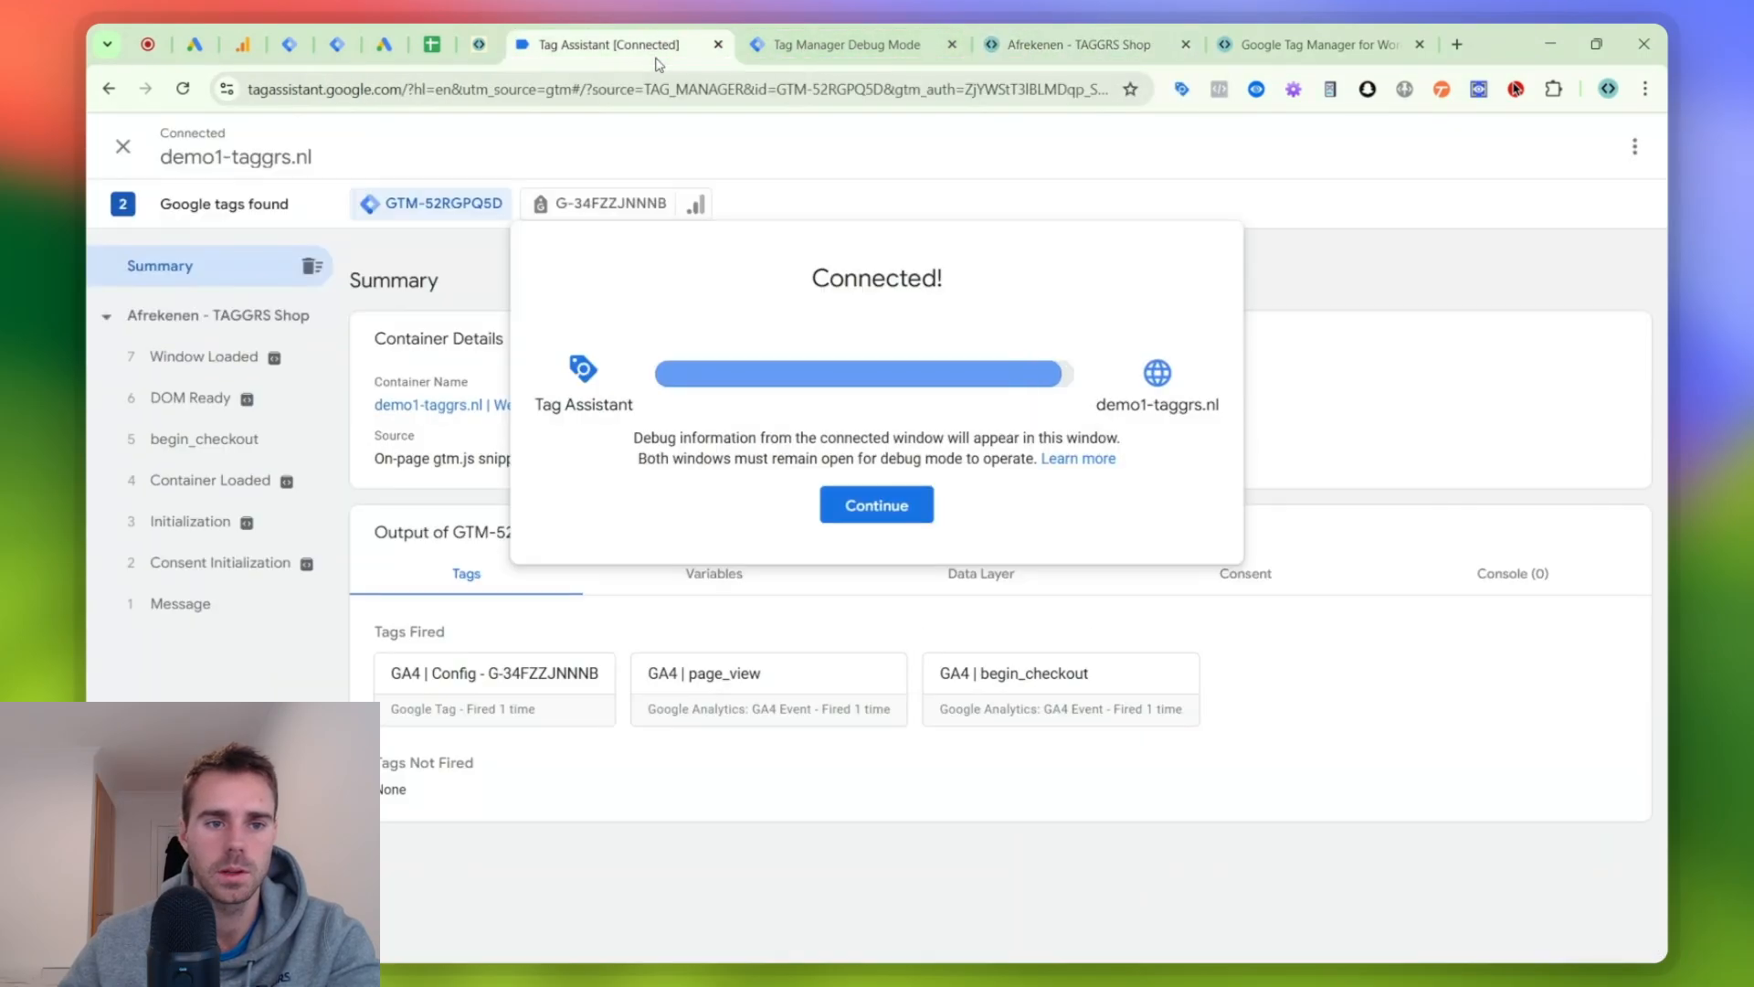
left_click(783, 57)
left_click(268, 309)
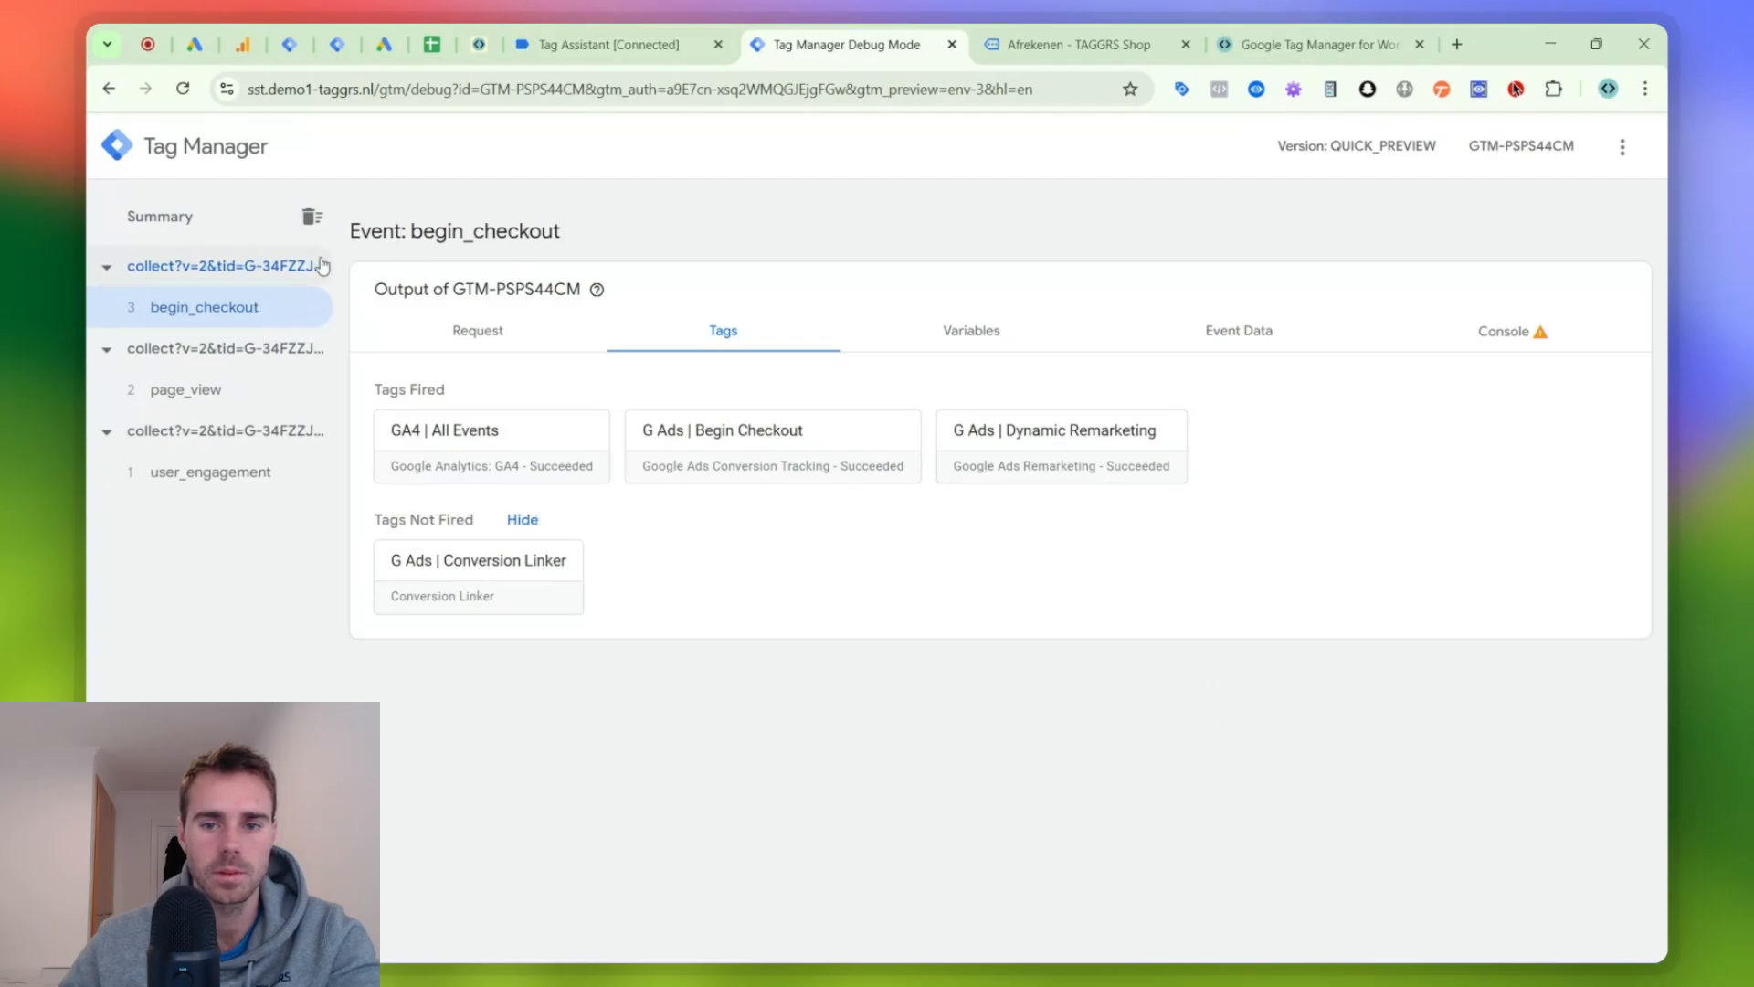
left_click(998, 457)
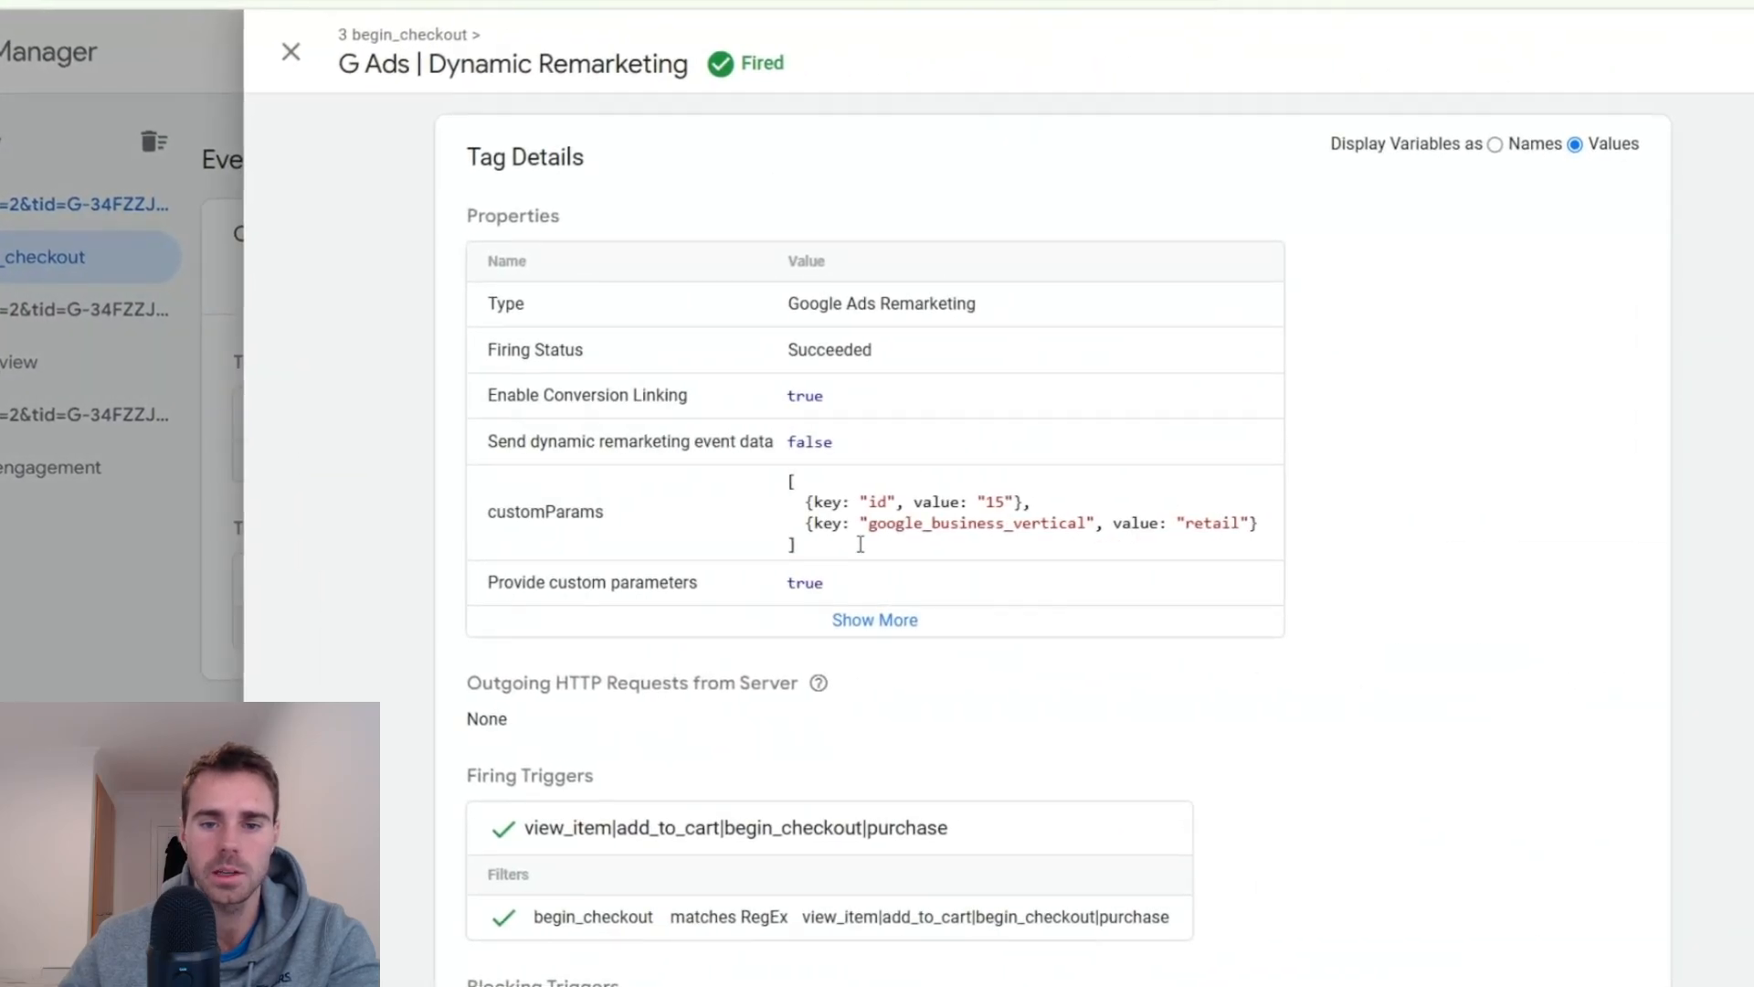
left_click(862, 619)
scroll(877, 380, "down", 2)
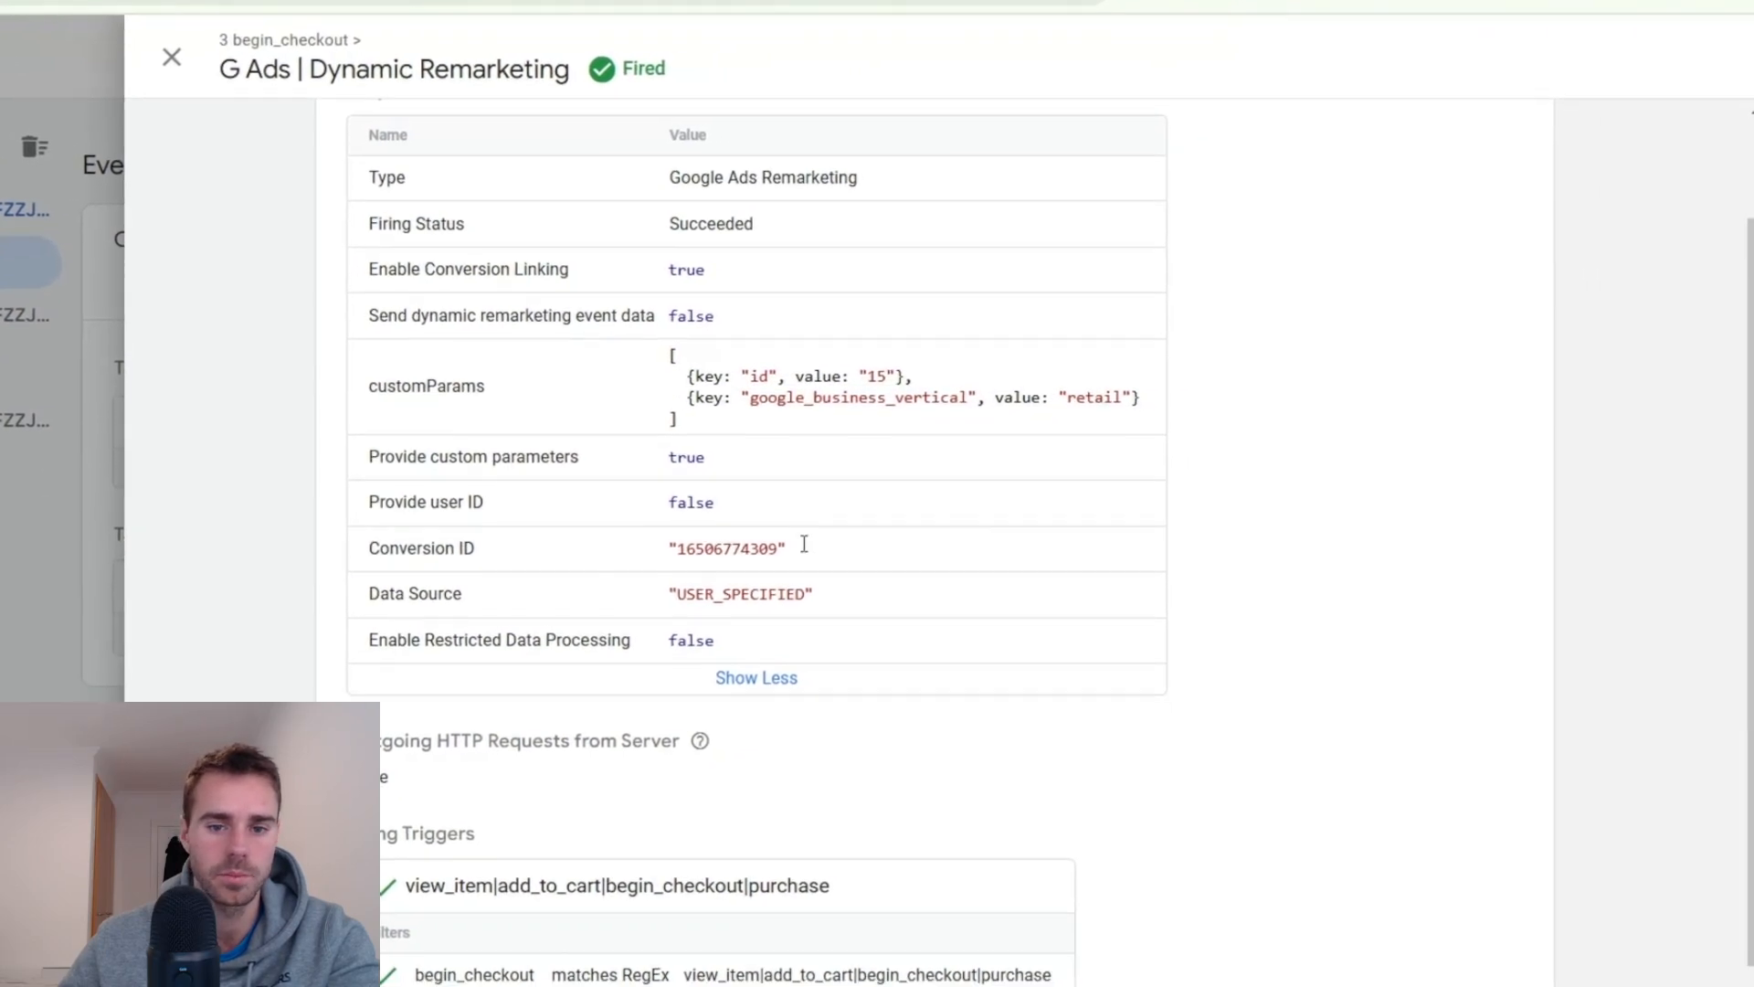
scroll(751, 532, "down", 2)
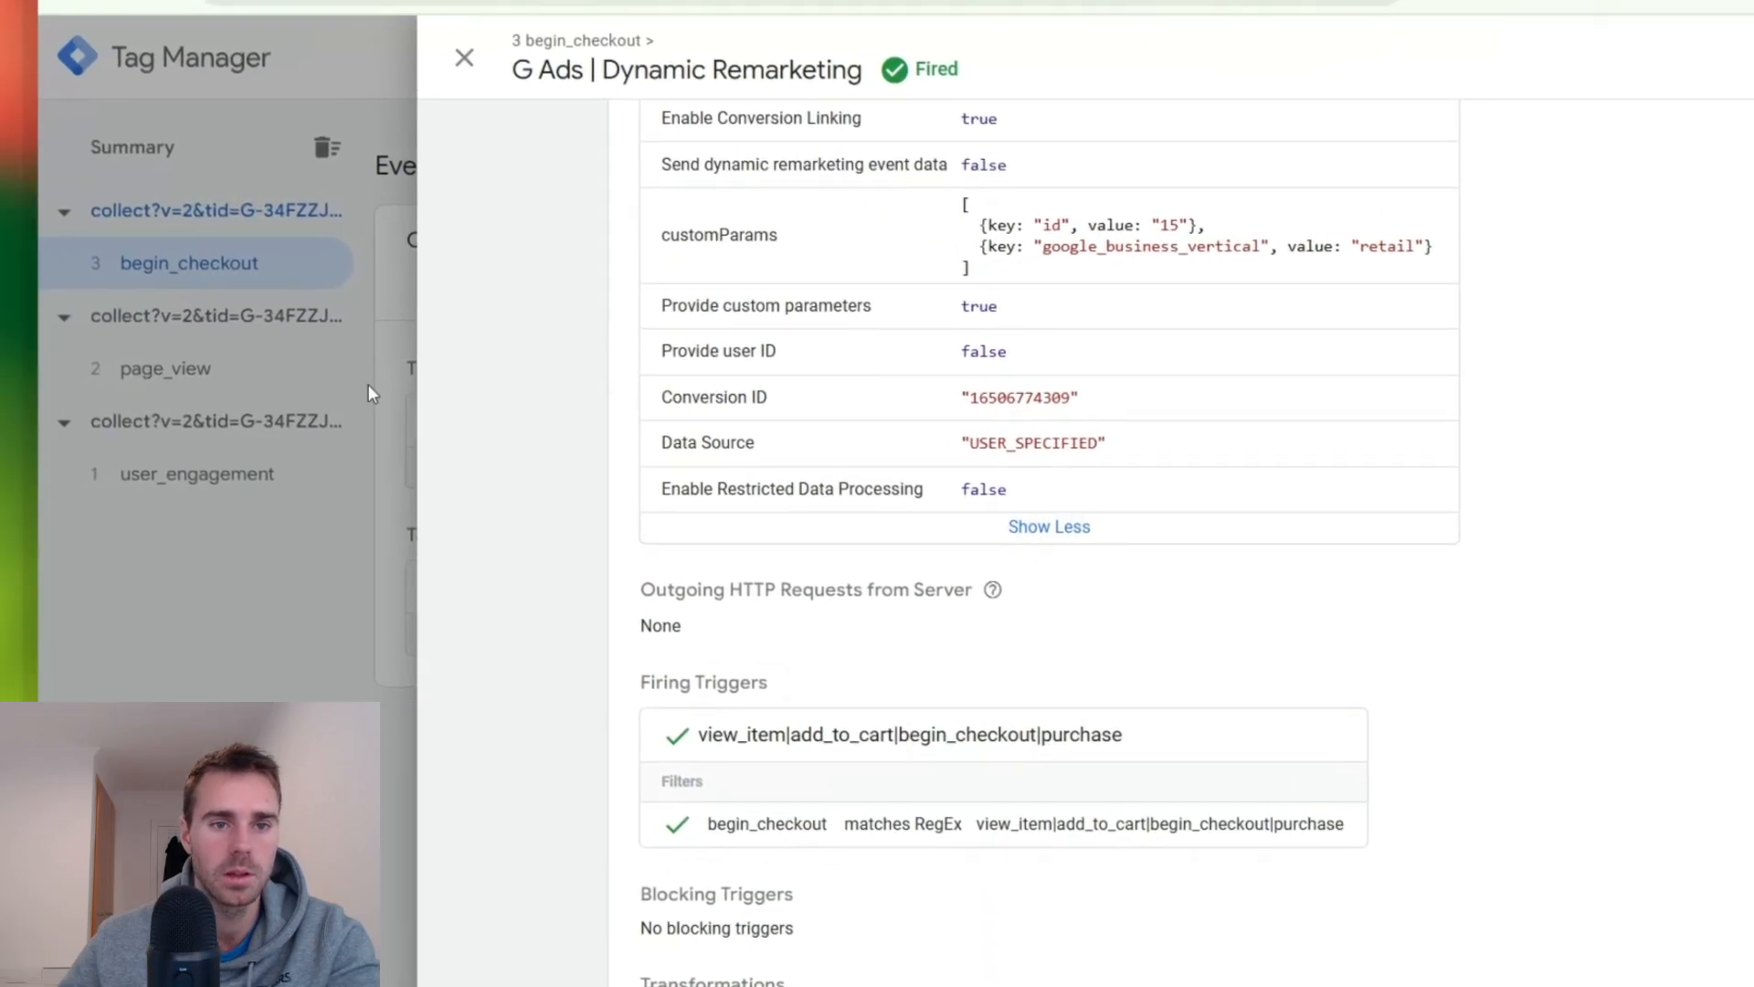
left_click(62, 365)
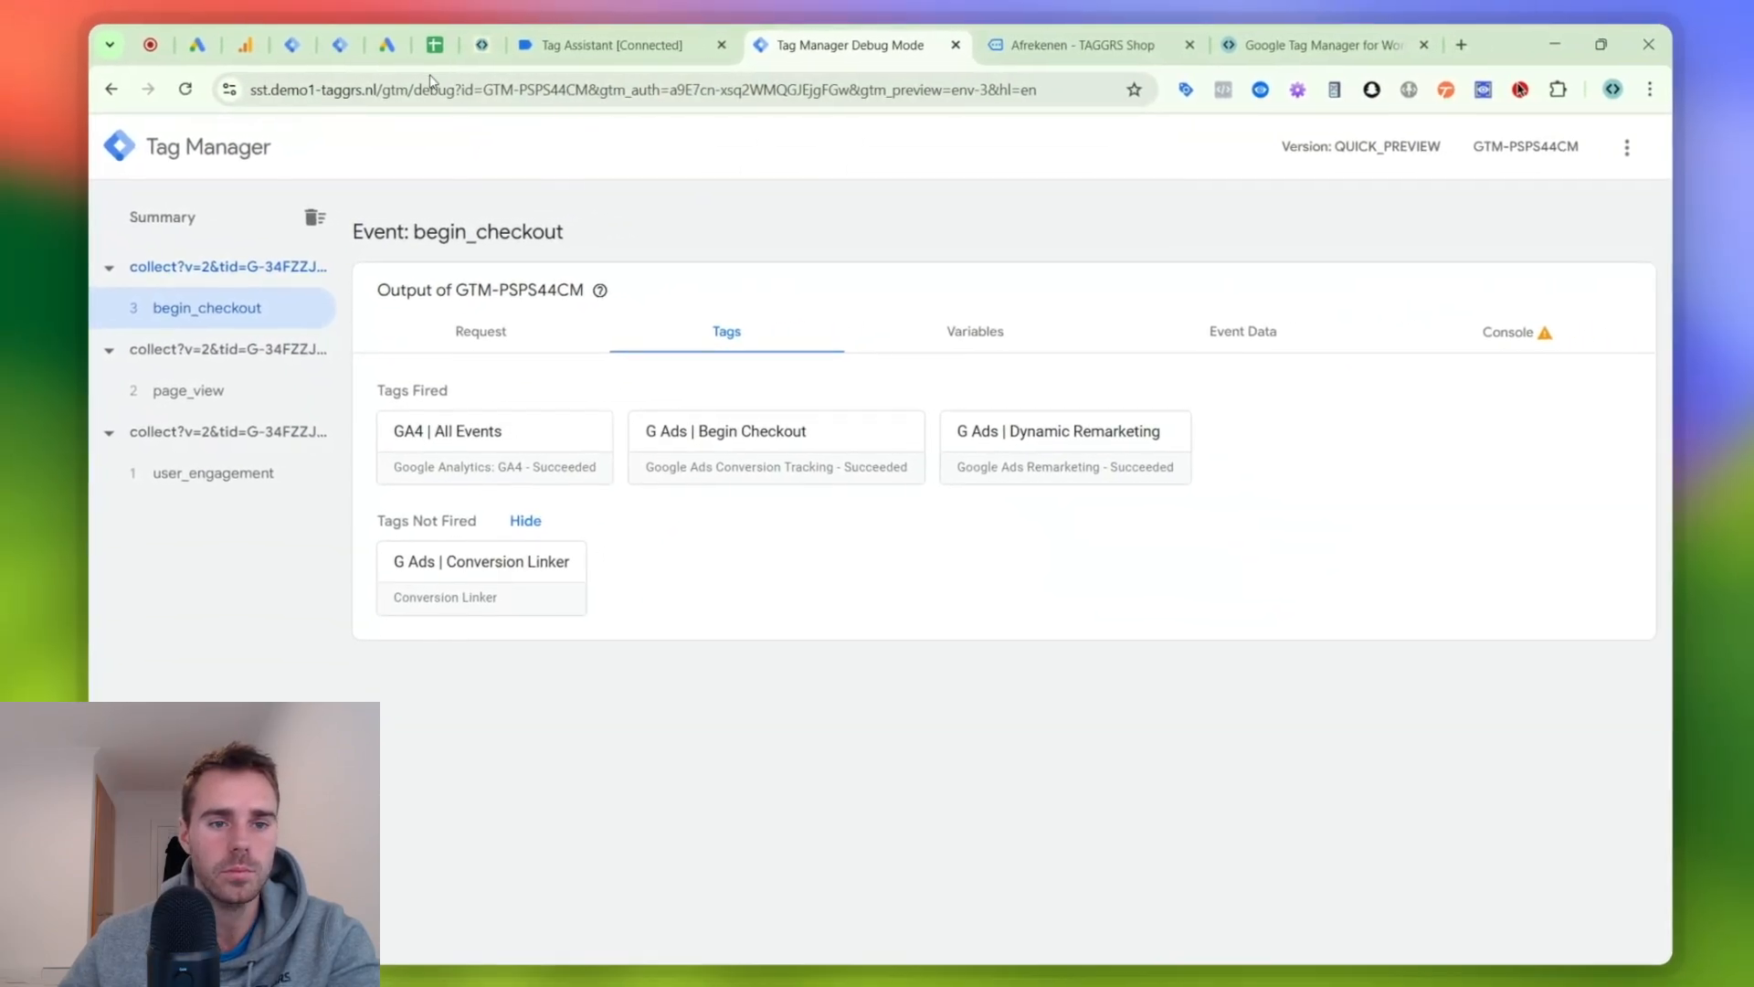
- Exclude the item_ids event parameter in the server container's GA4 | All Events tag and save the tag
left_click(331, 43)
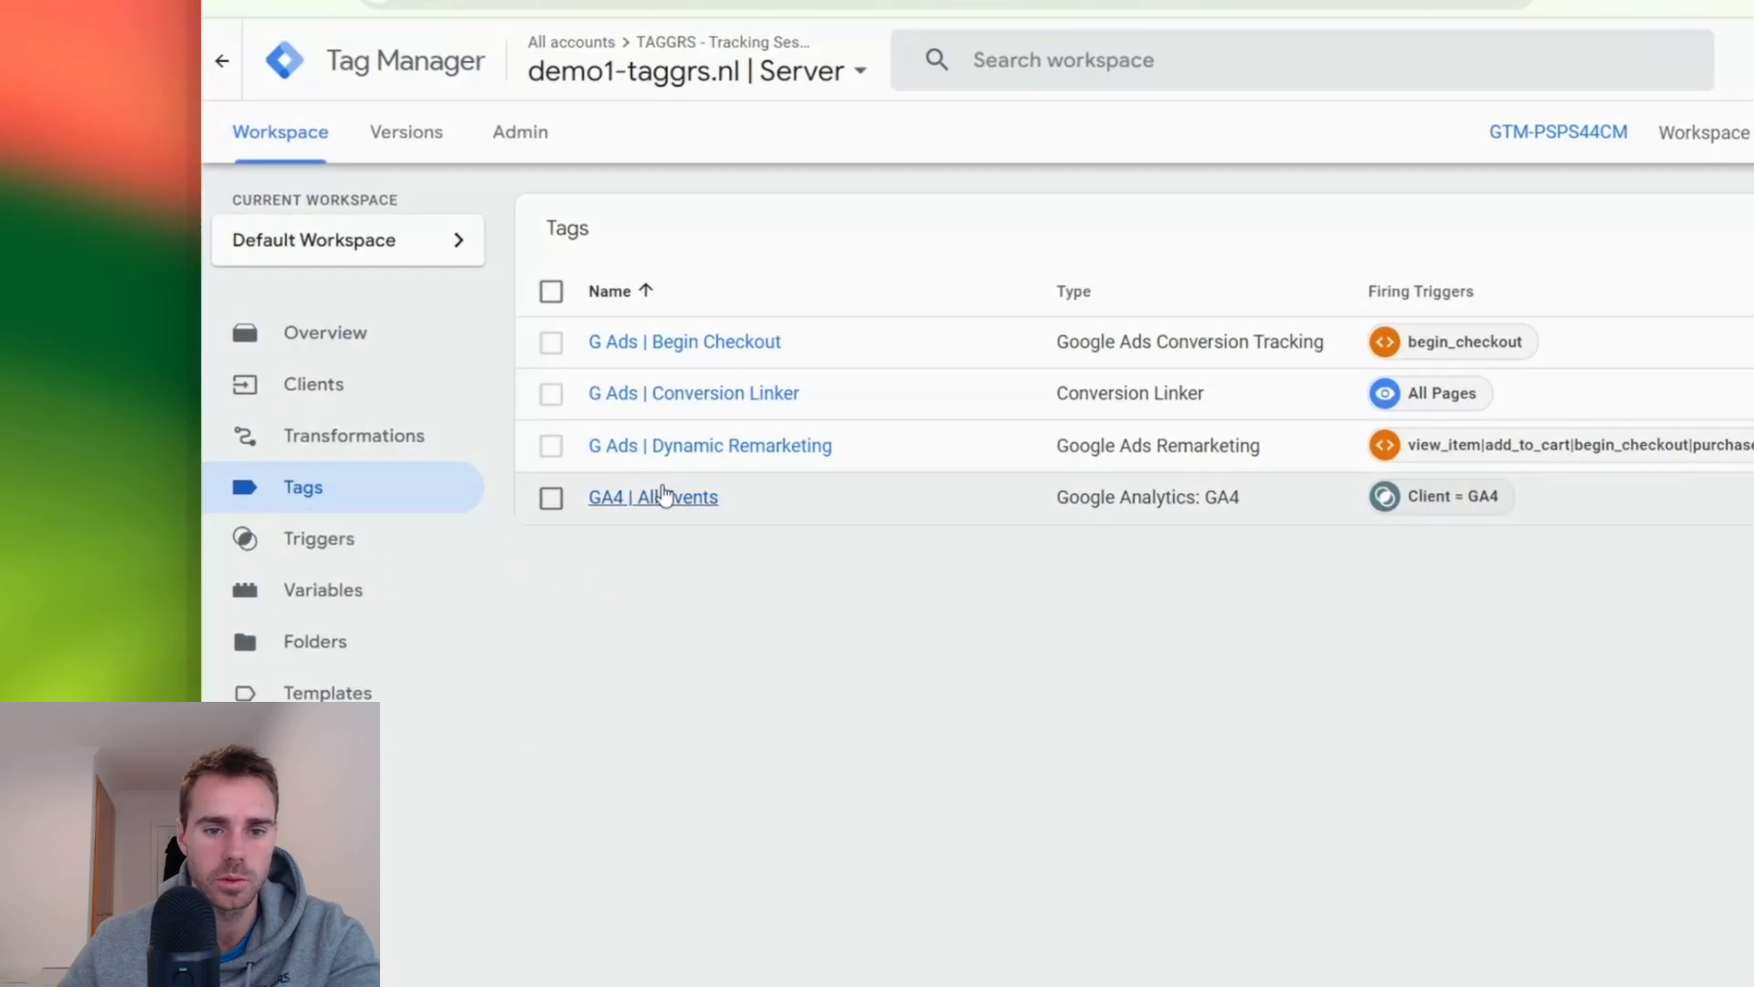
left_click(664, 496)
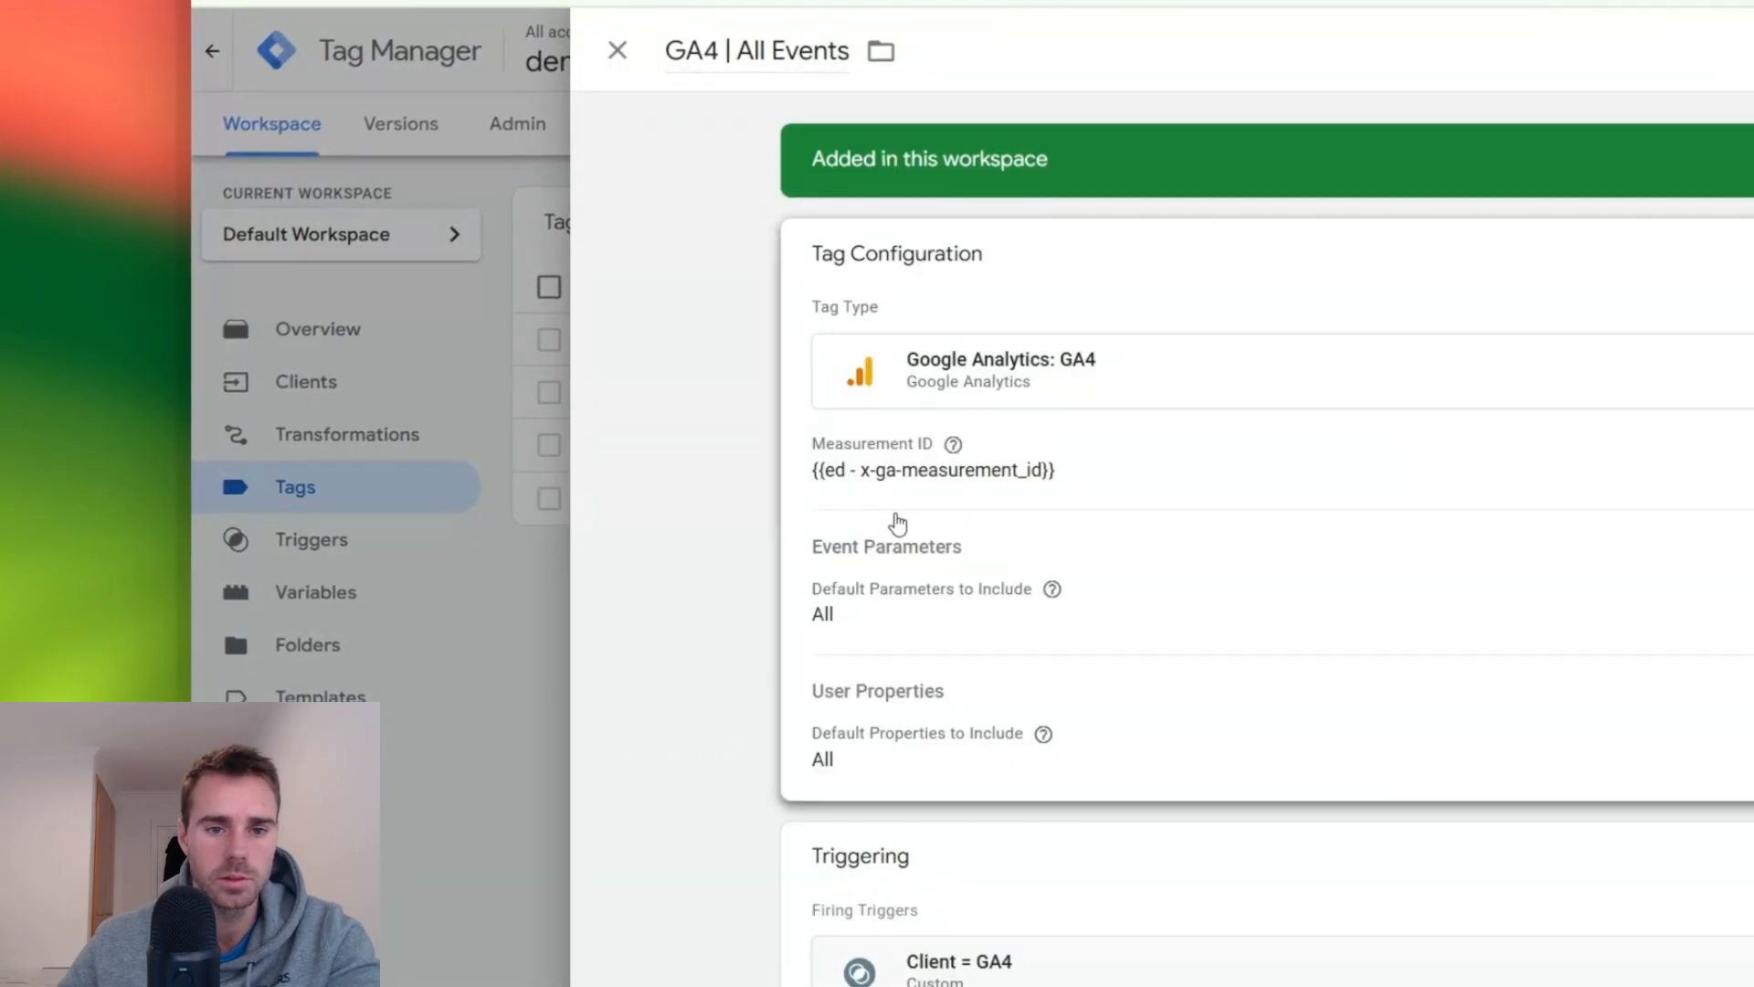
scroll(884, 585, "down", 4)
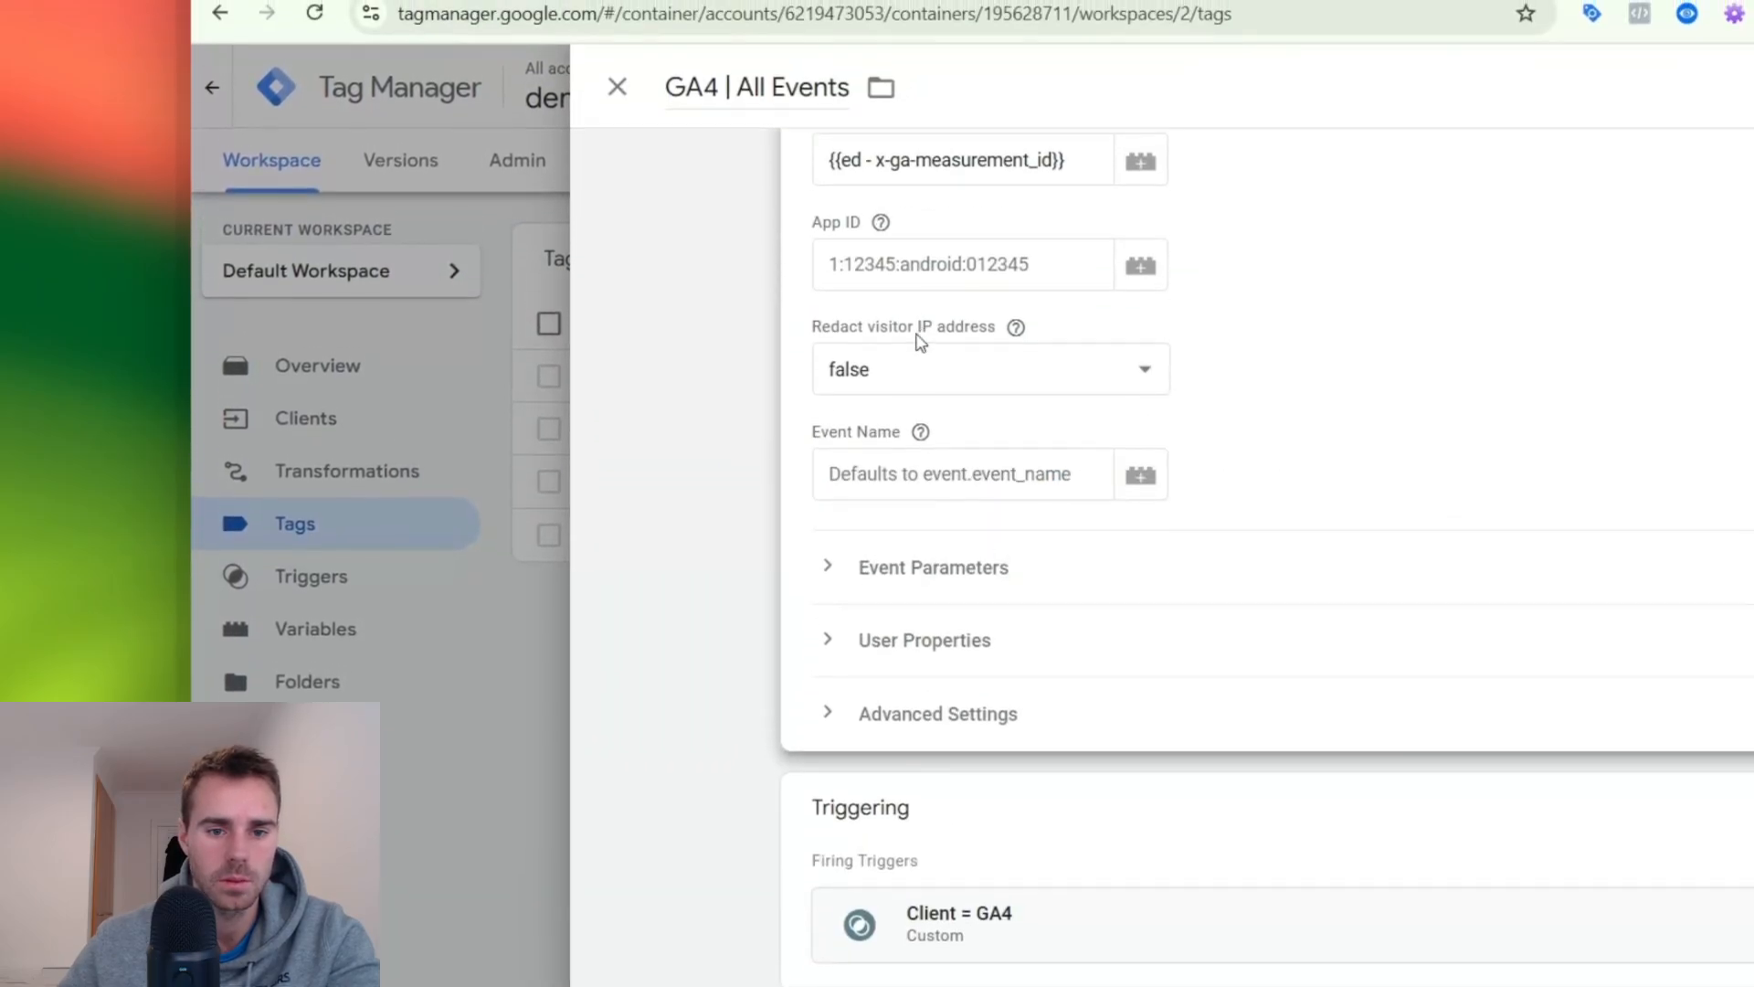
left_click(896, 570)
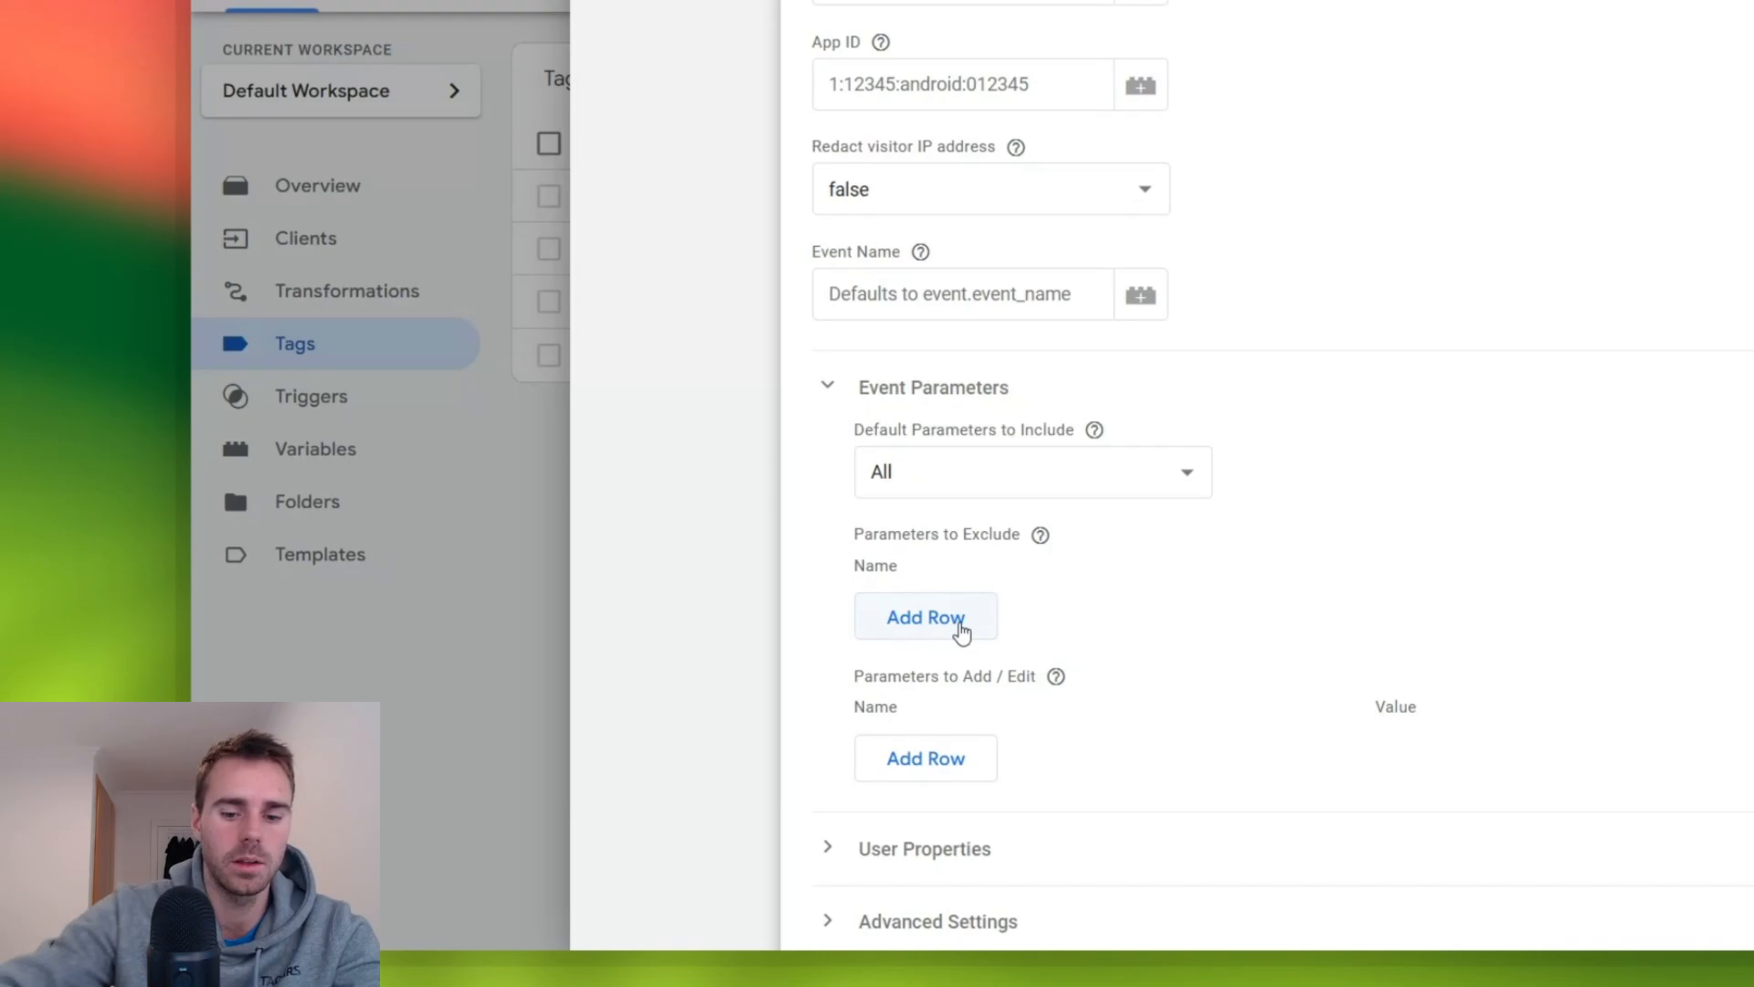
left_click(908, 617)
left_click(978, 601)
type("item_ids")
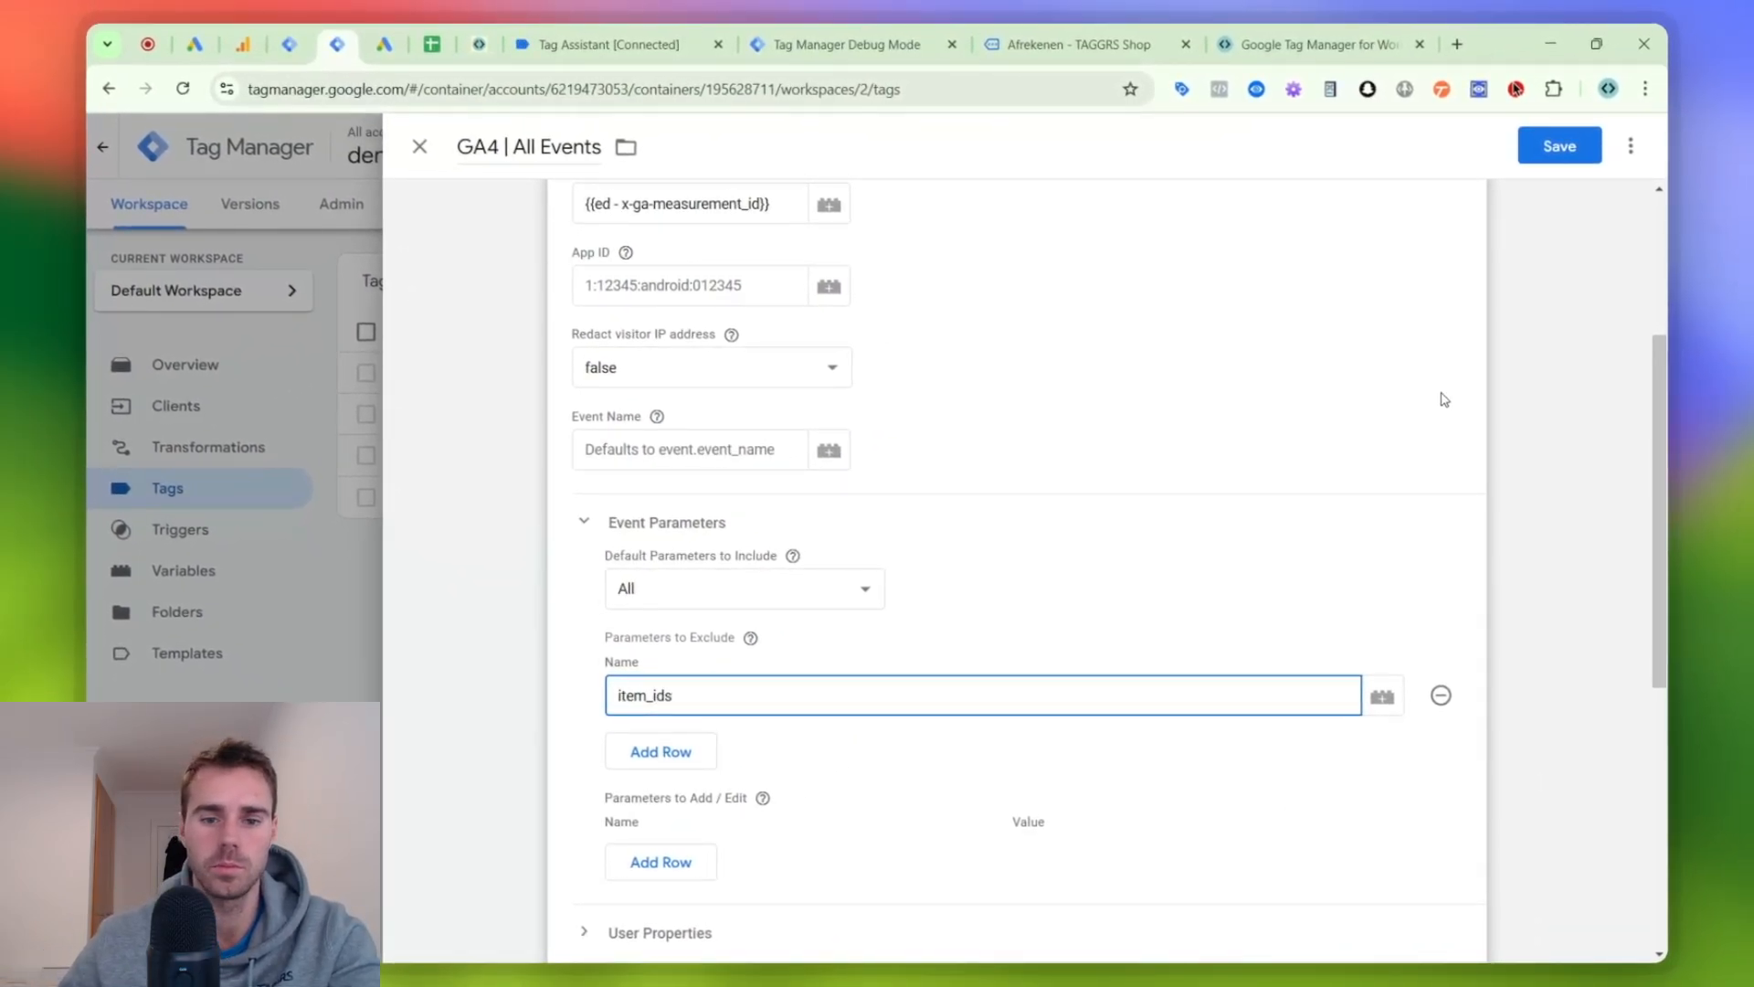
scroll(898, 654, "down", 3)
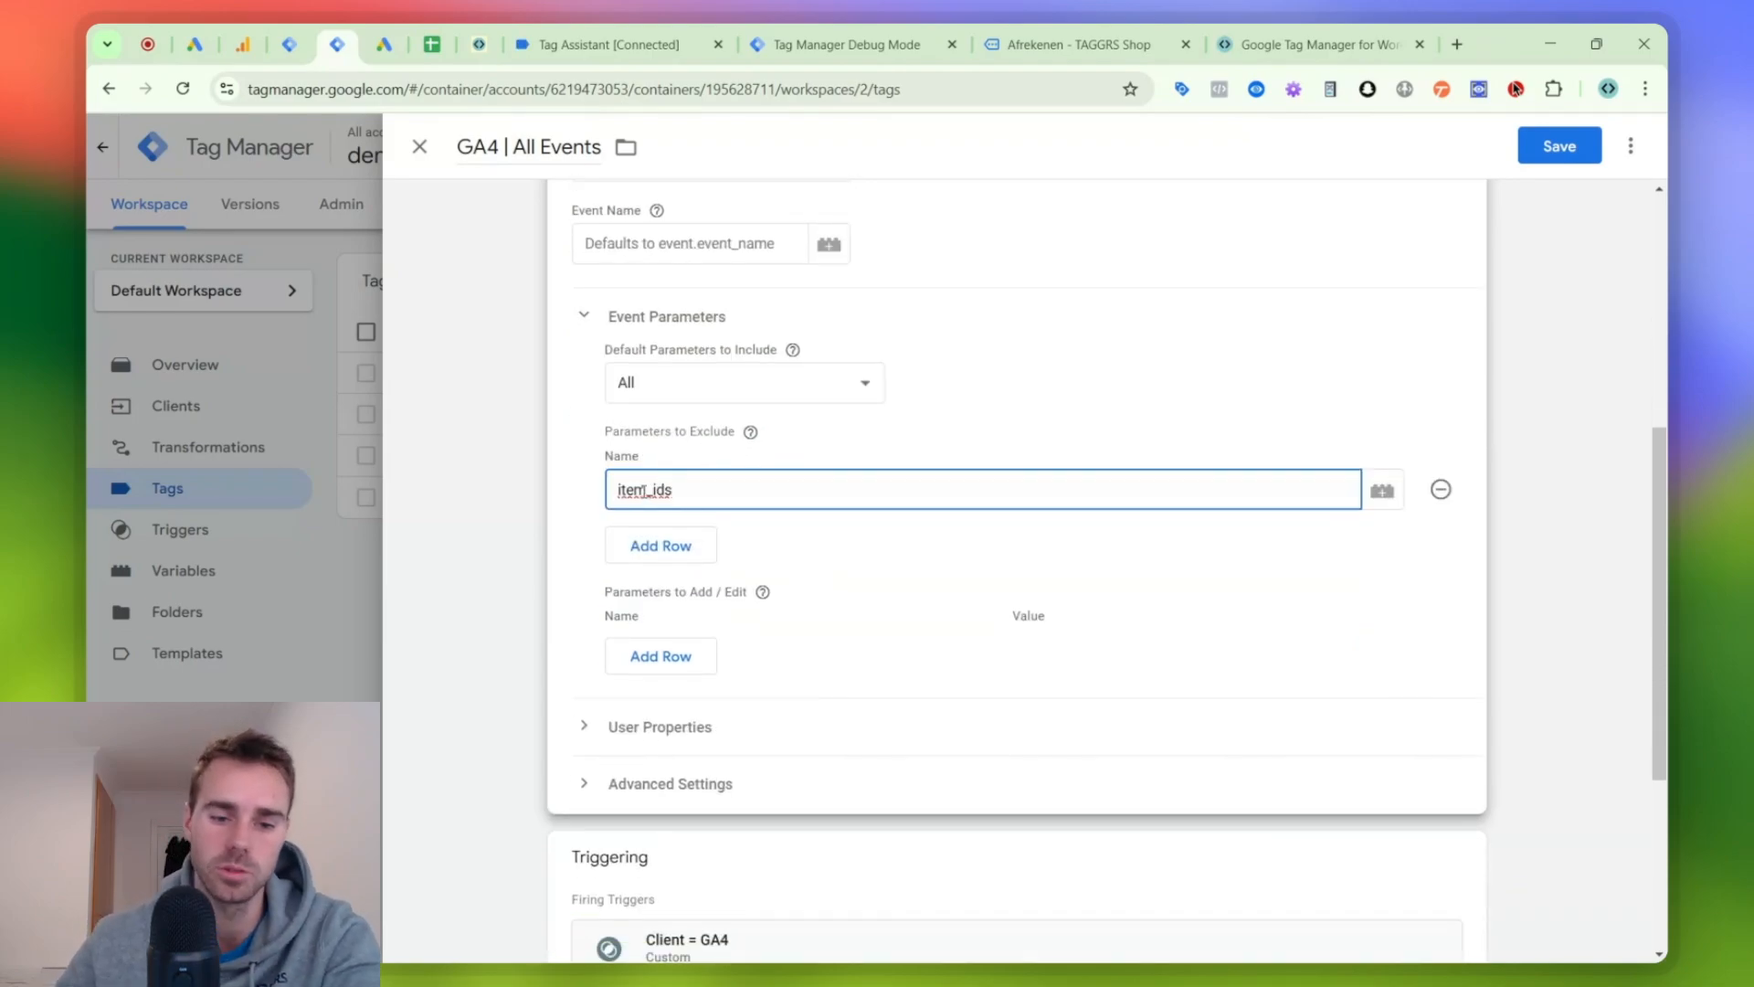
scroll(756, 456, "down", 5)
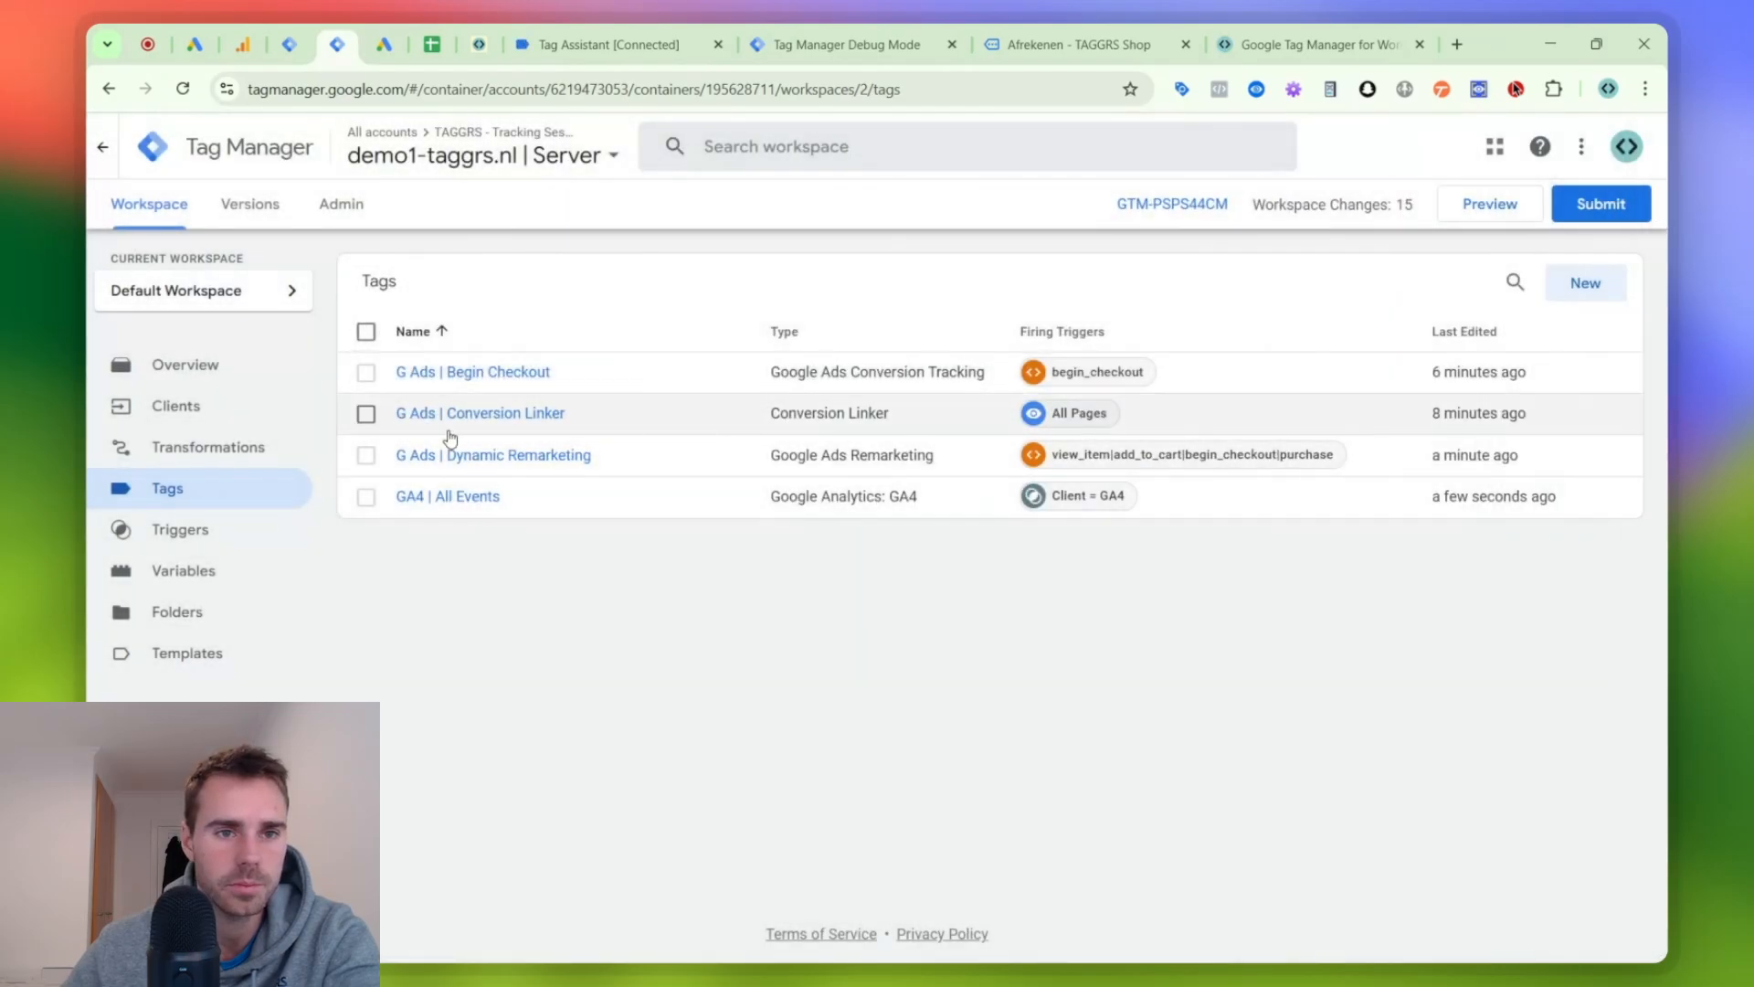
- Switch to Google Sheets and tick off the G Ads setup row in the Woocommerce checklist
left_click(422, 44)
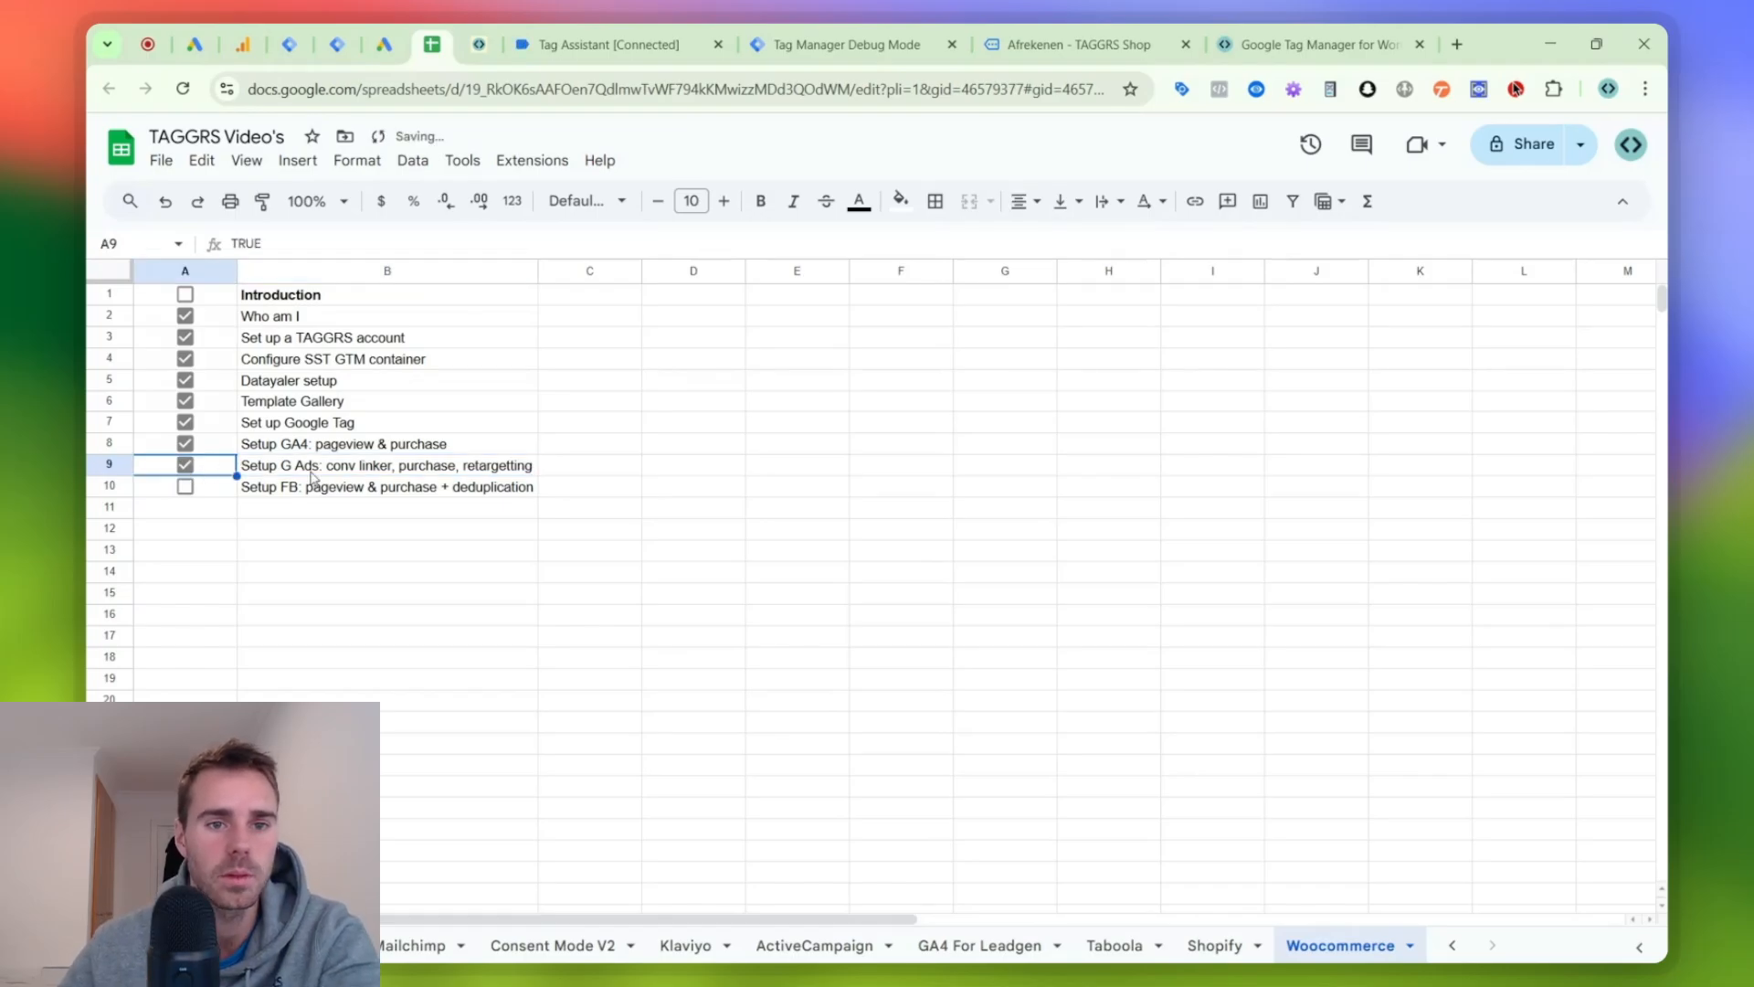
- Create a new tag in the web container named FB | Config - followed by the TAGGRS YT dataset ID copied from Meta Events Manager
left_click(277, 32)
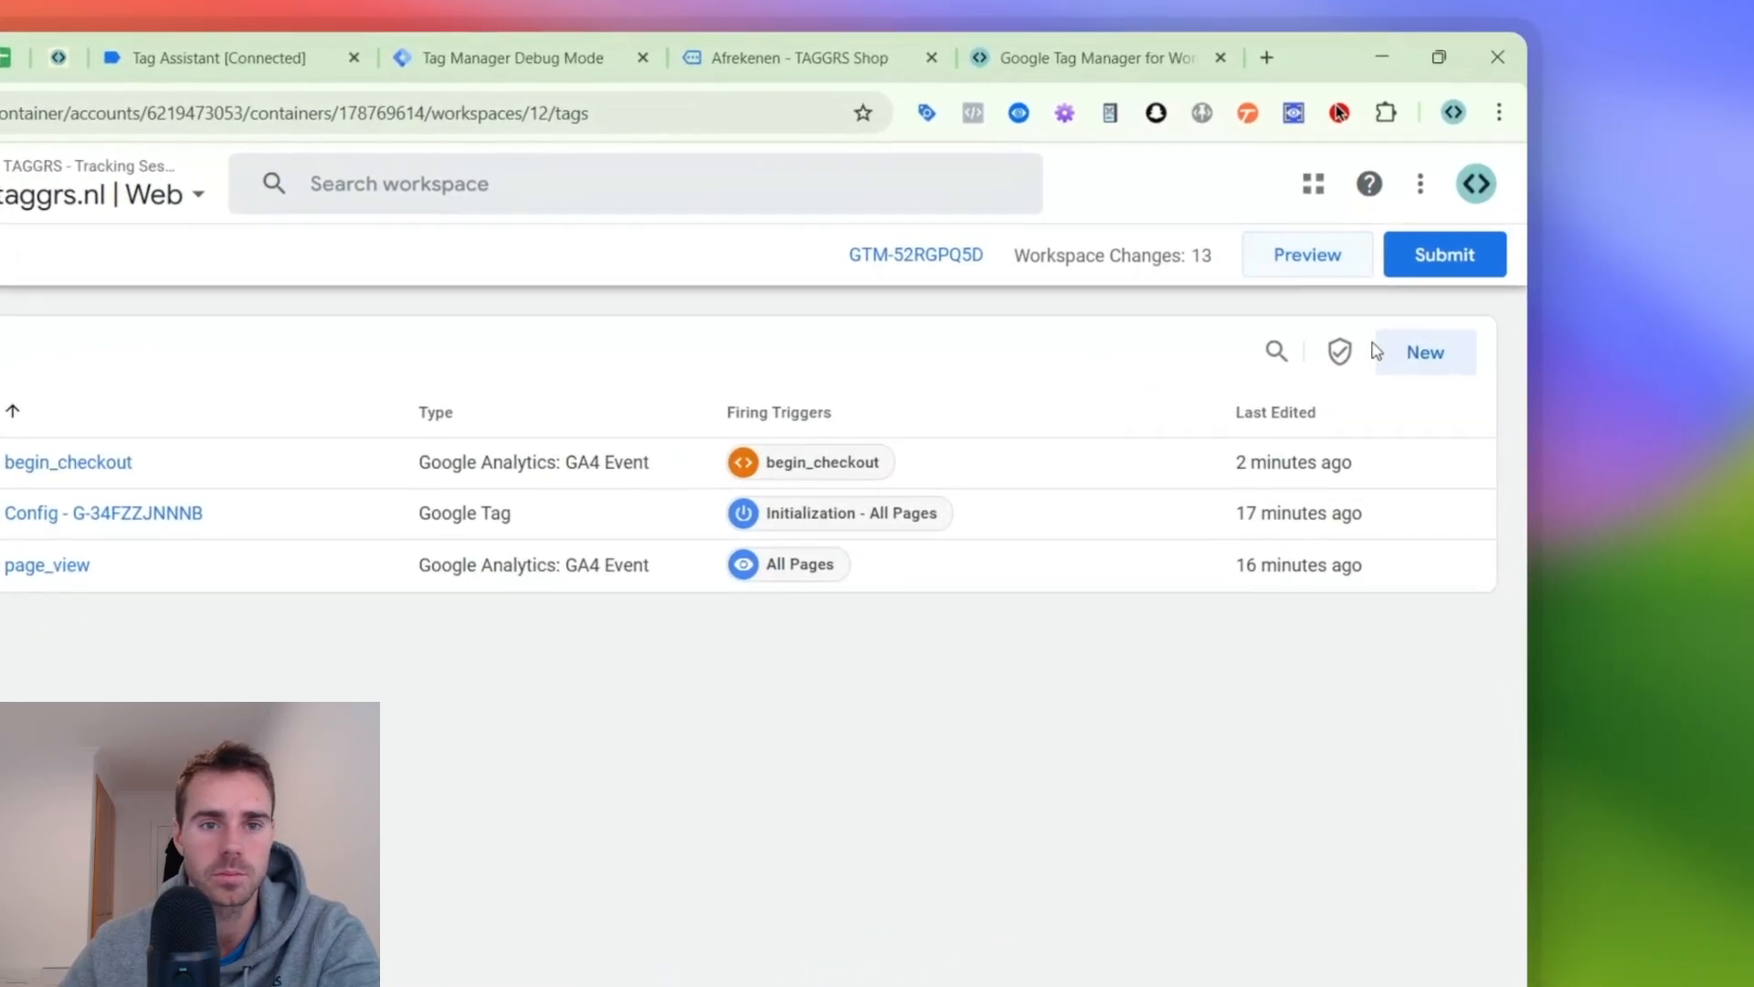
left_click(1581, 284)
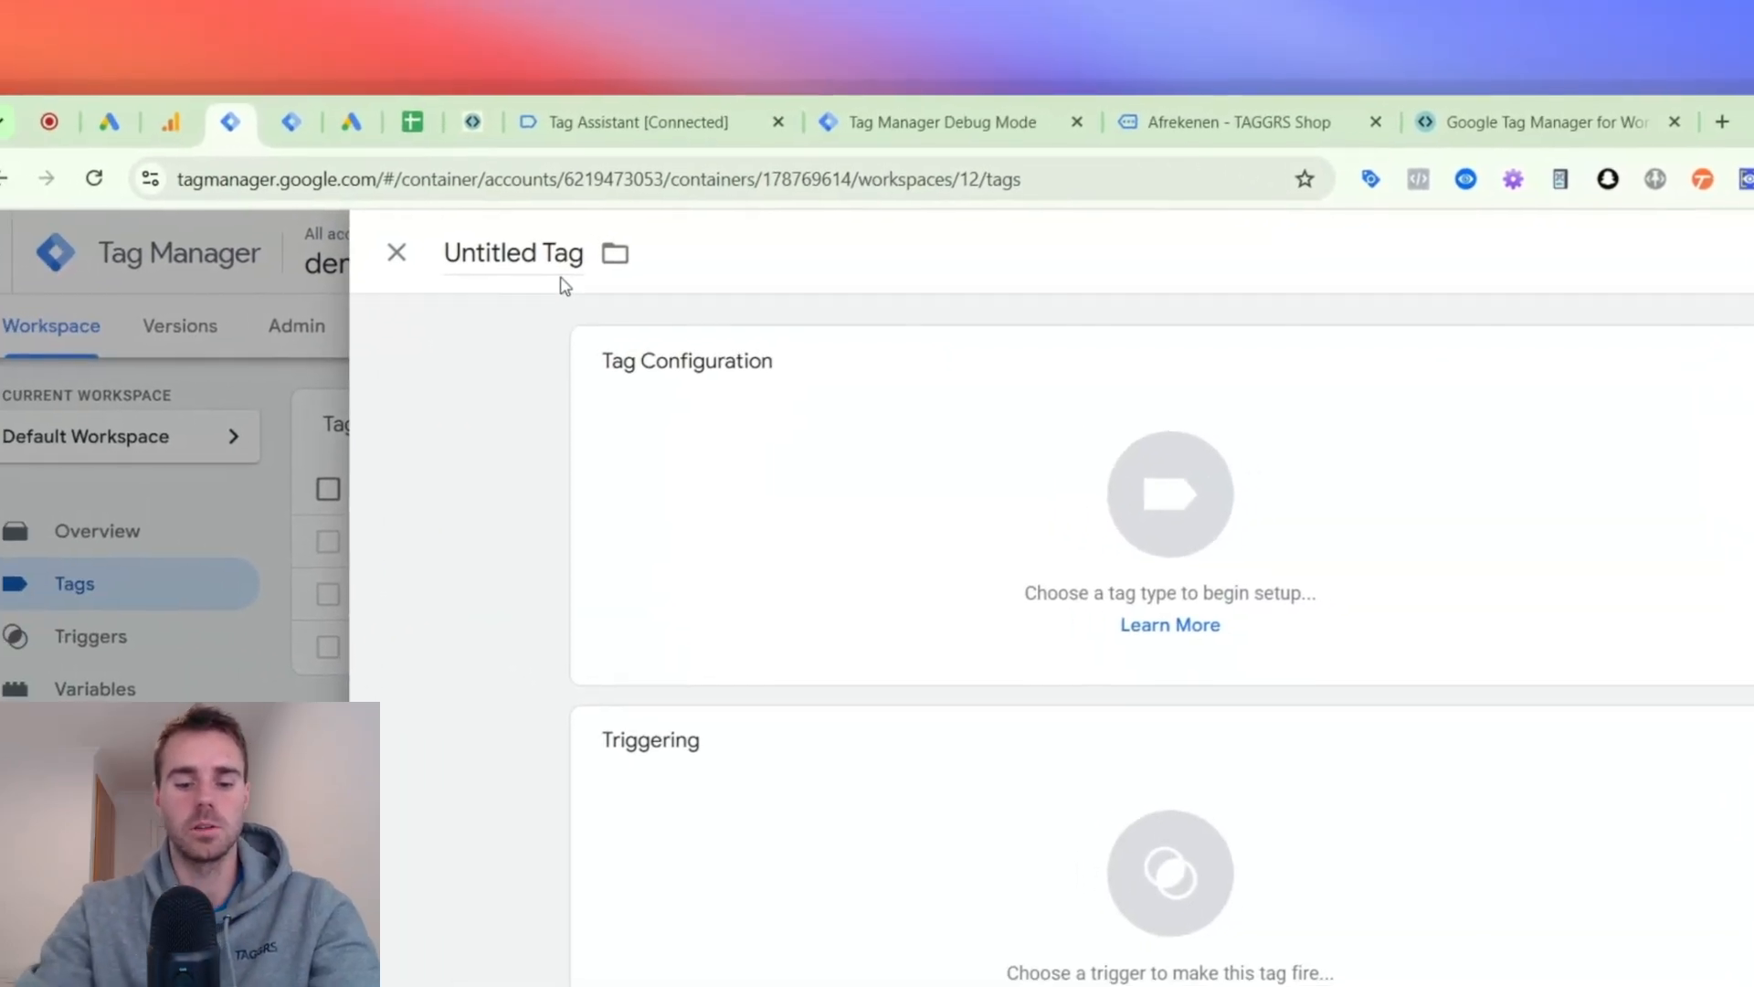
left_click(548, 261)
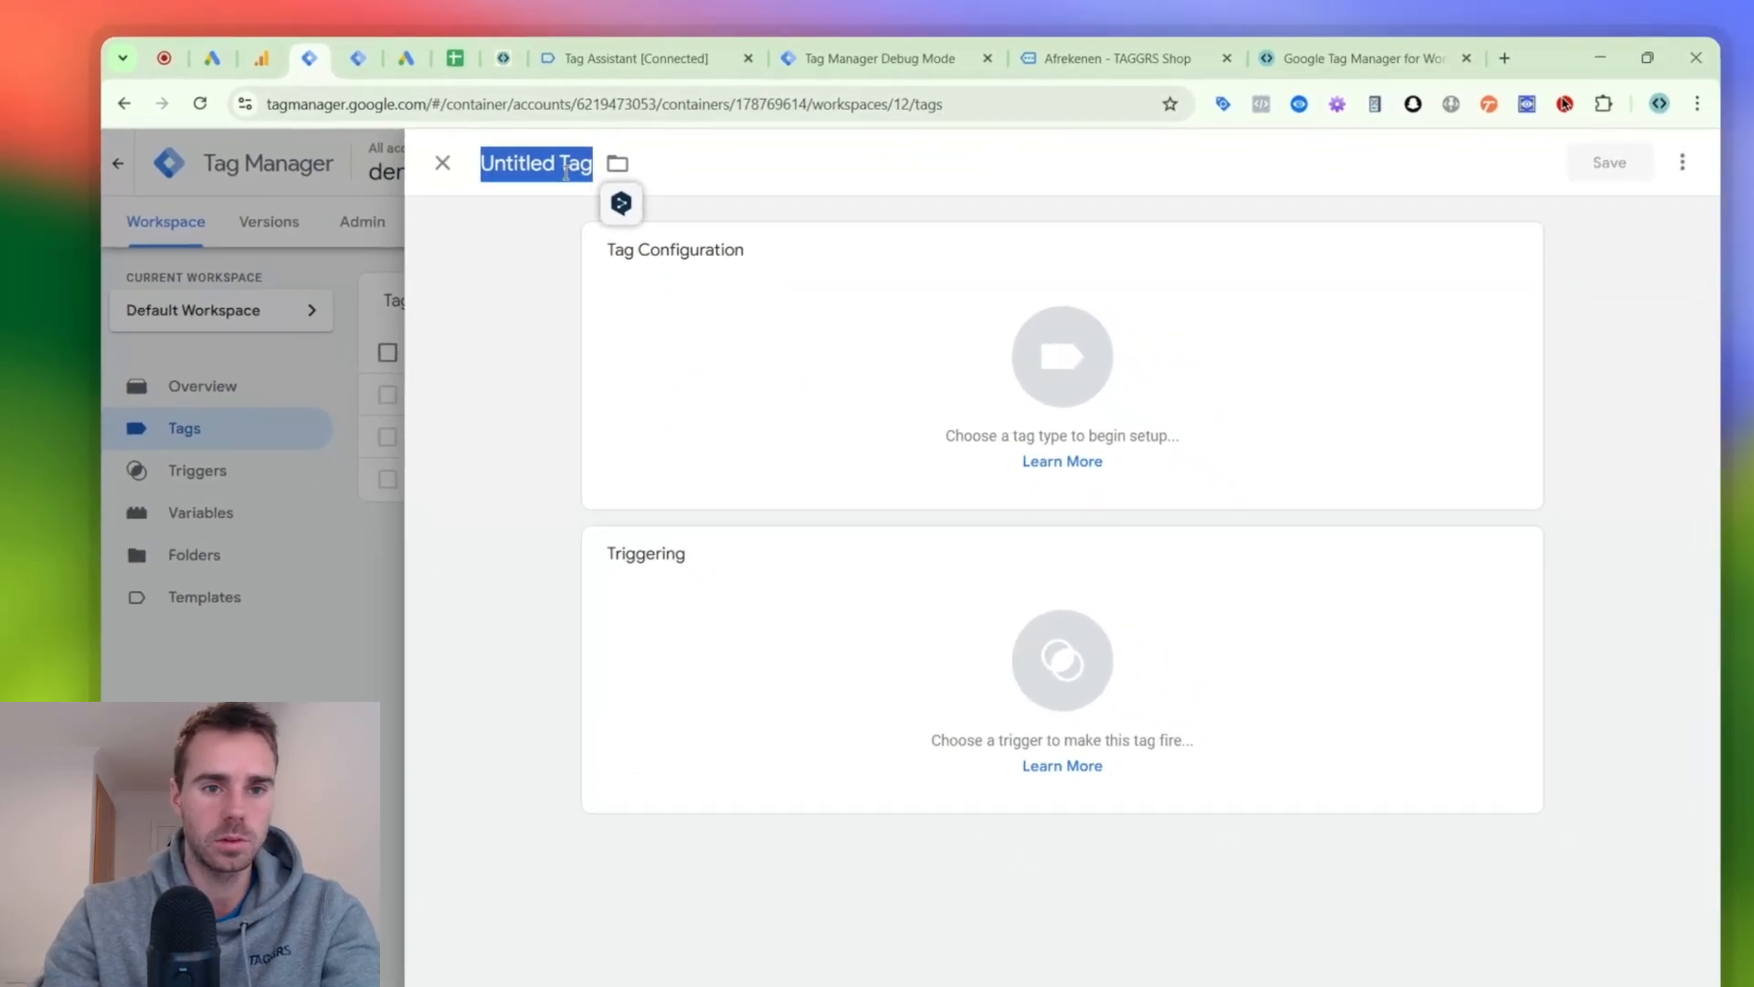
type("FB")
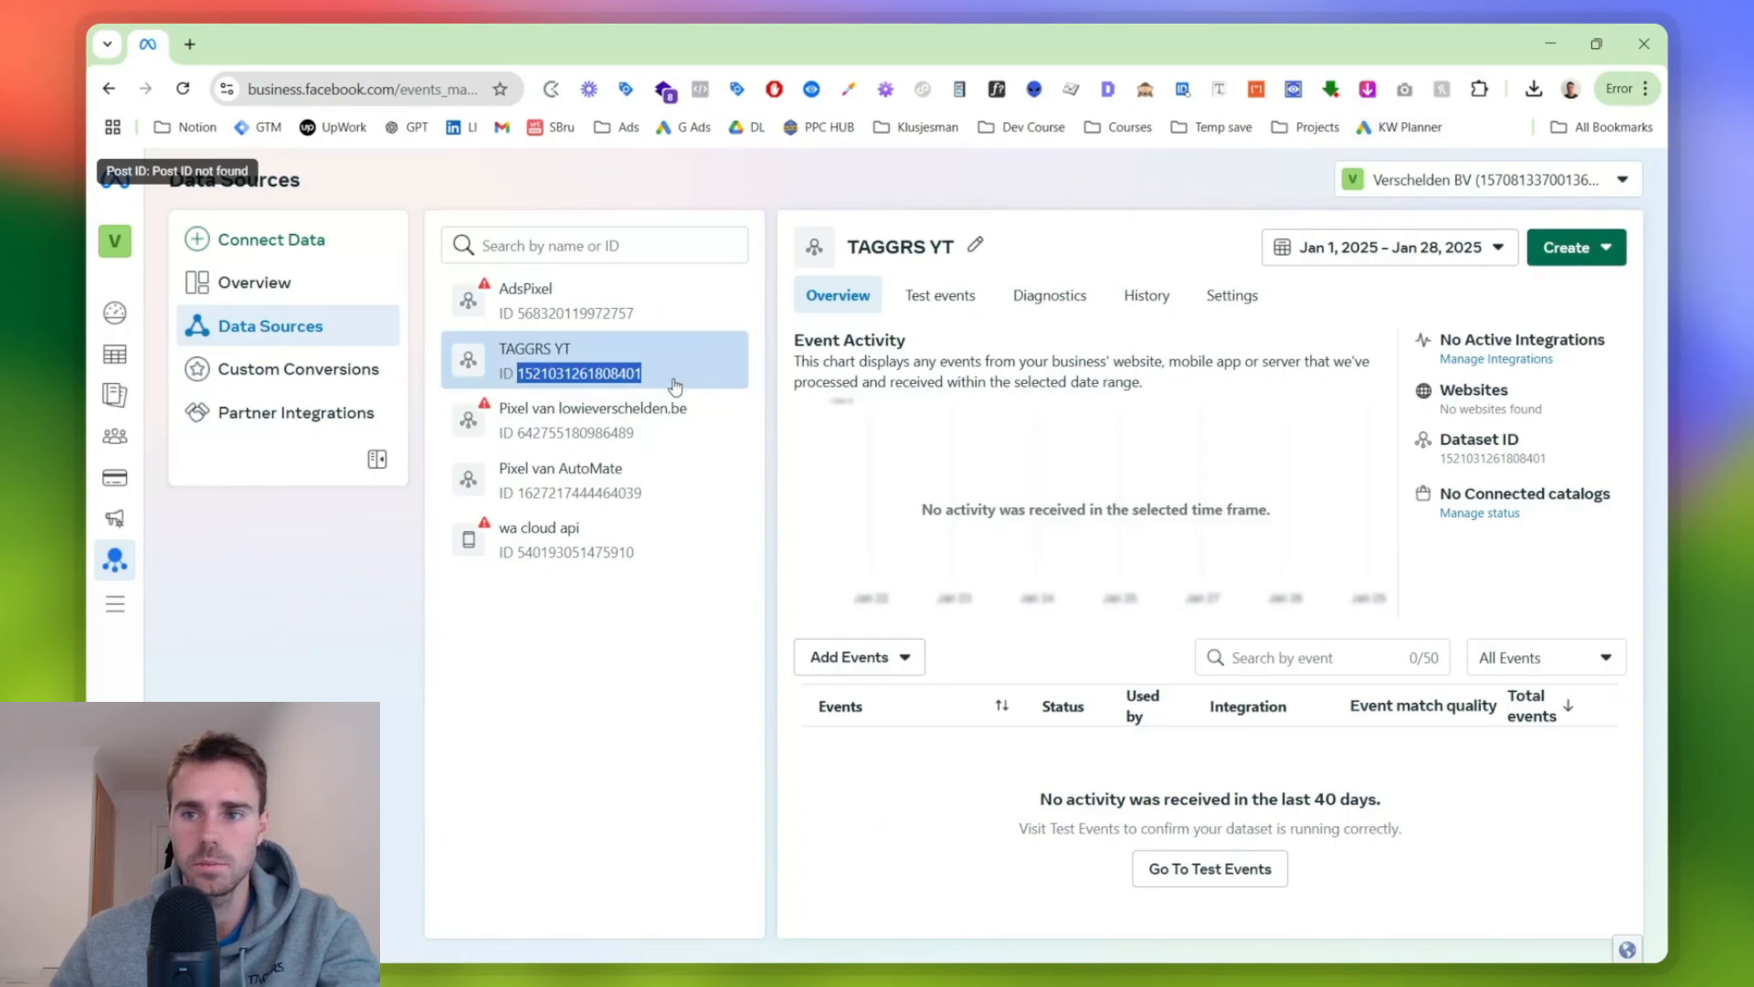
left_click(1550, 43)
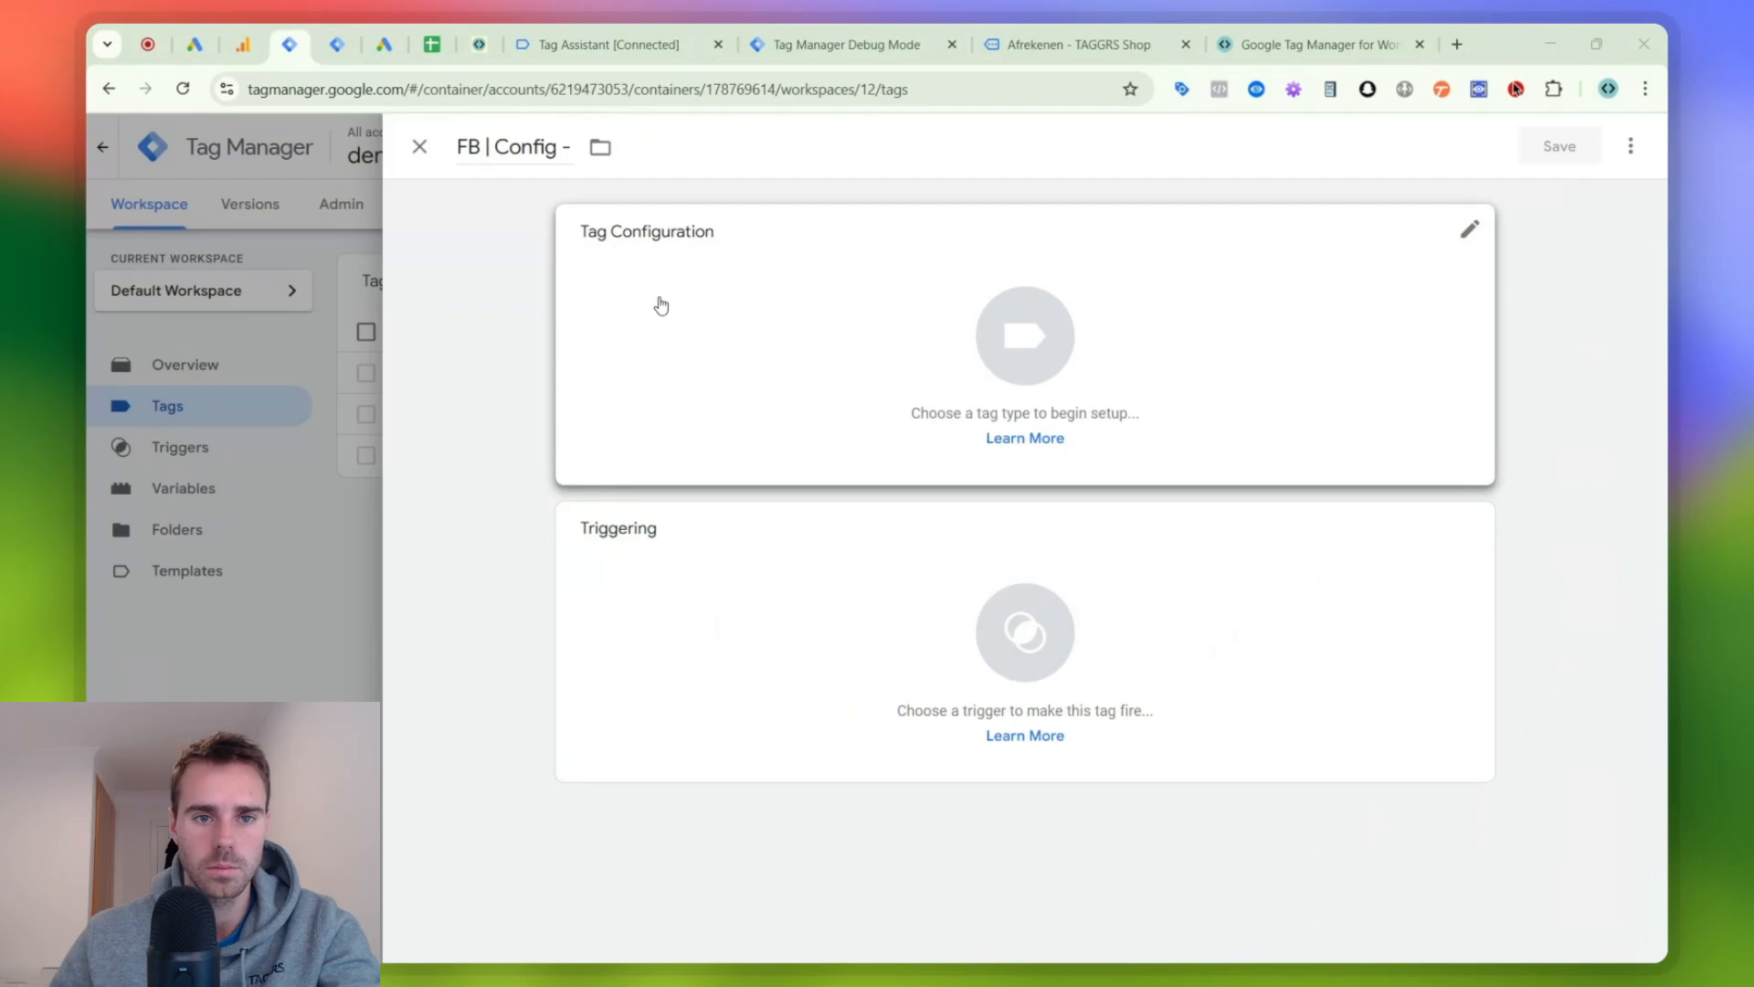
key("super+v")
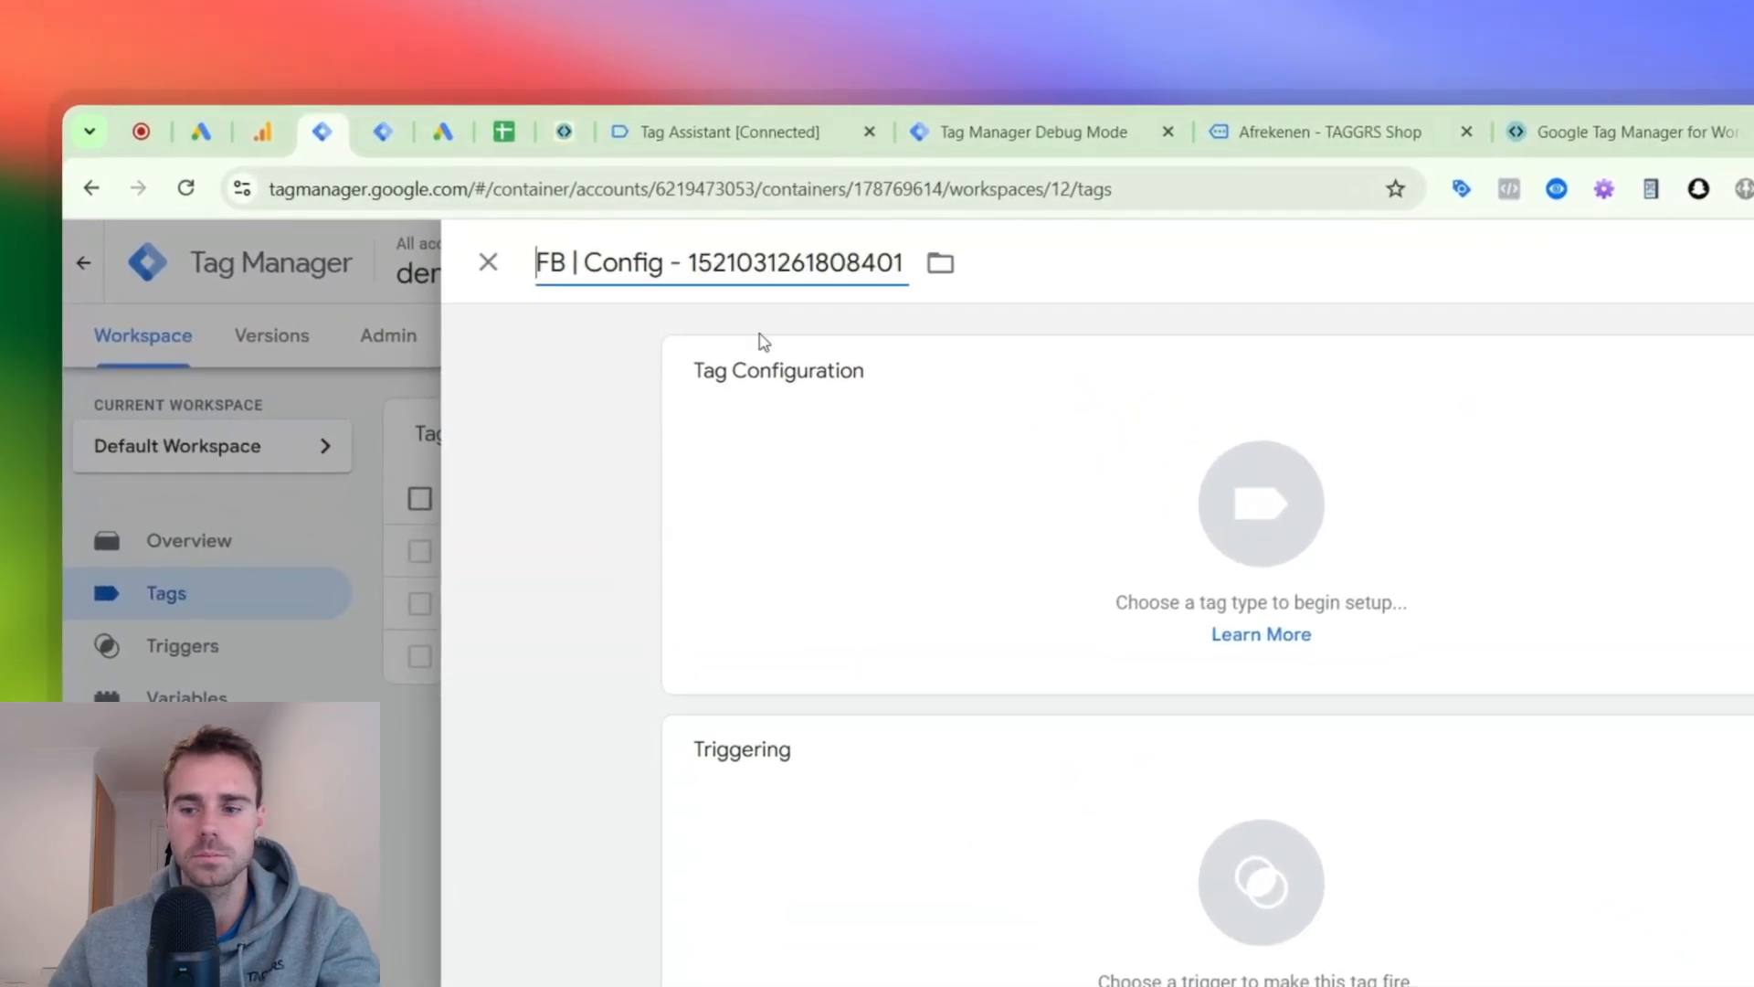
- Import the Facebook Pixel template by facebookarchive from the Community Template Gallery and use it as the new tag's type
left_click(820, 407)
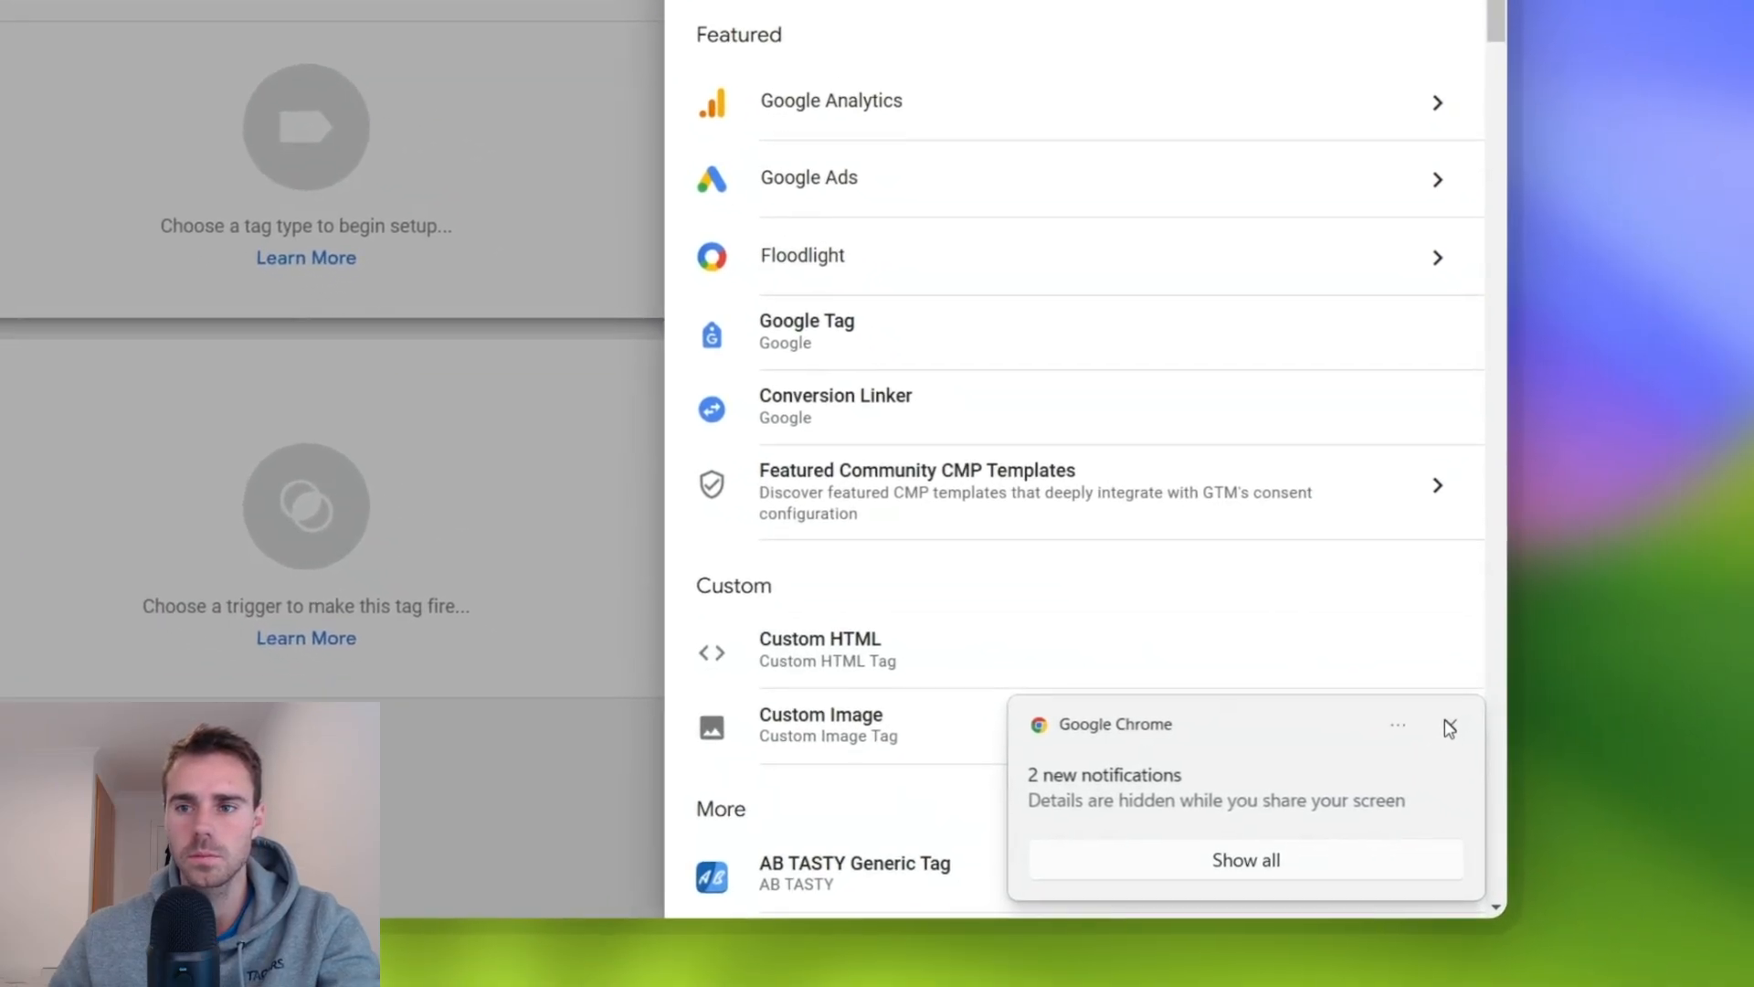
left_click(1671, 898)
left_click(1414, 164)
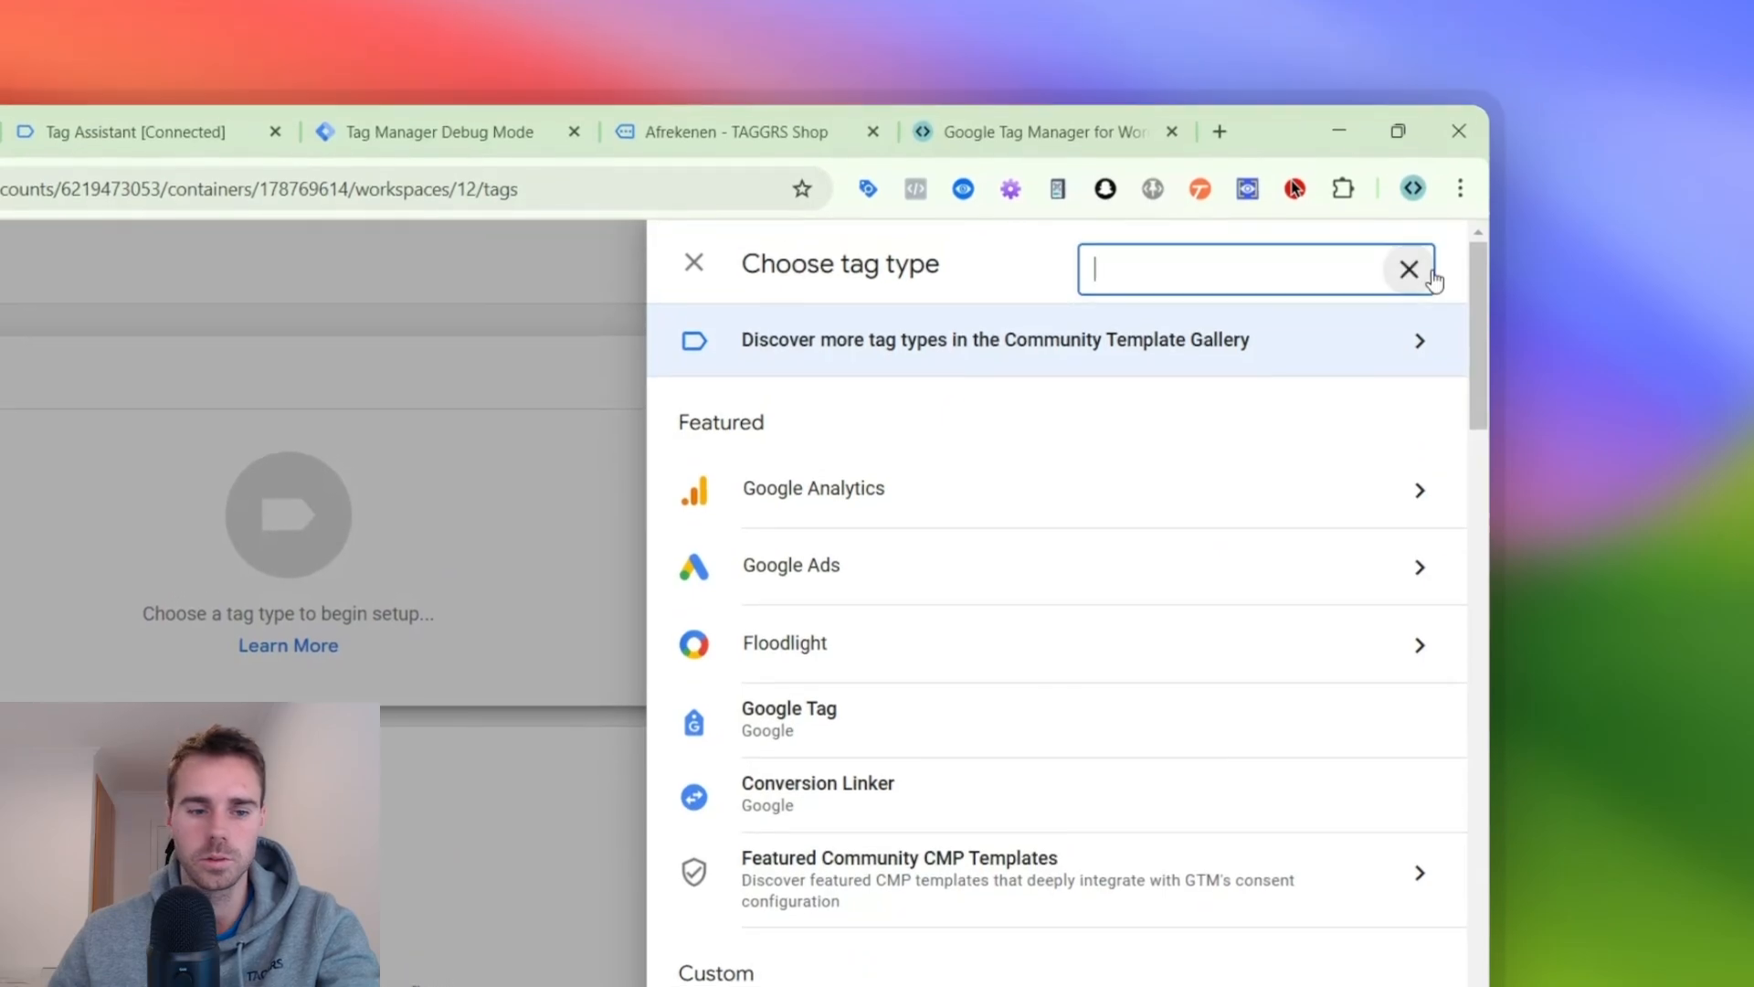
left_click(1224, 245)
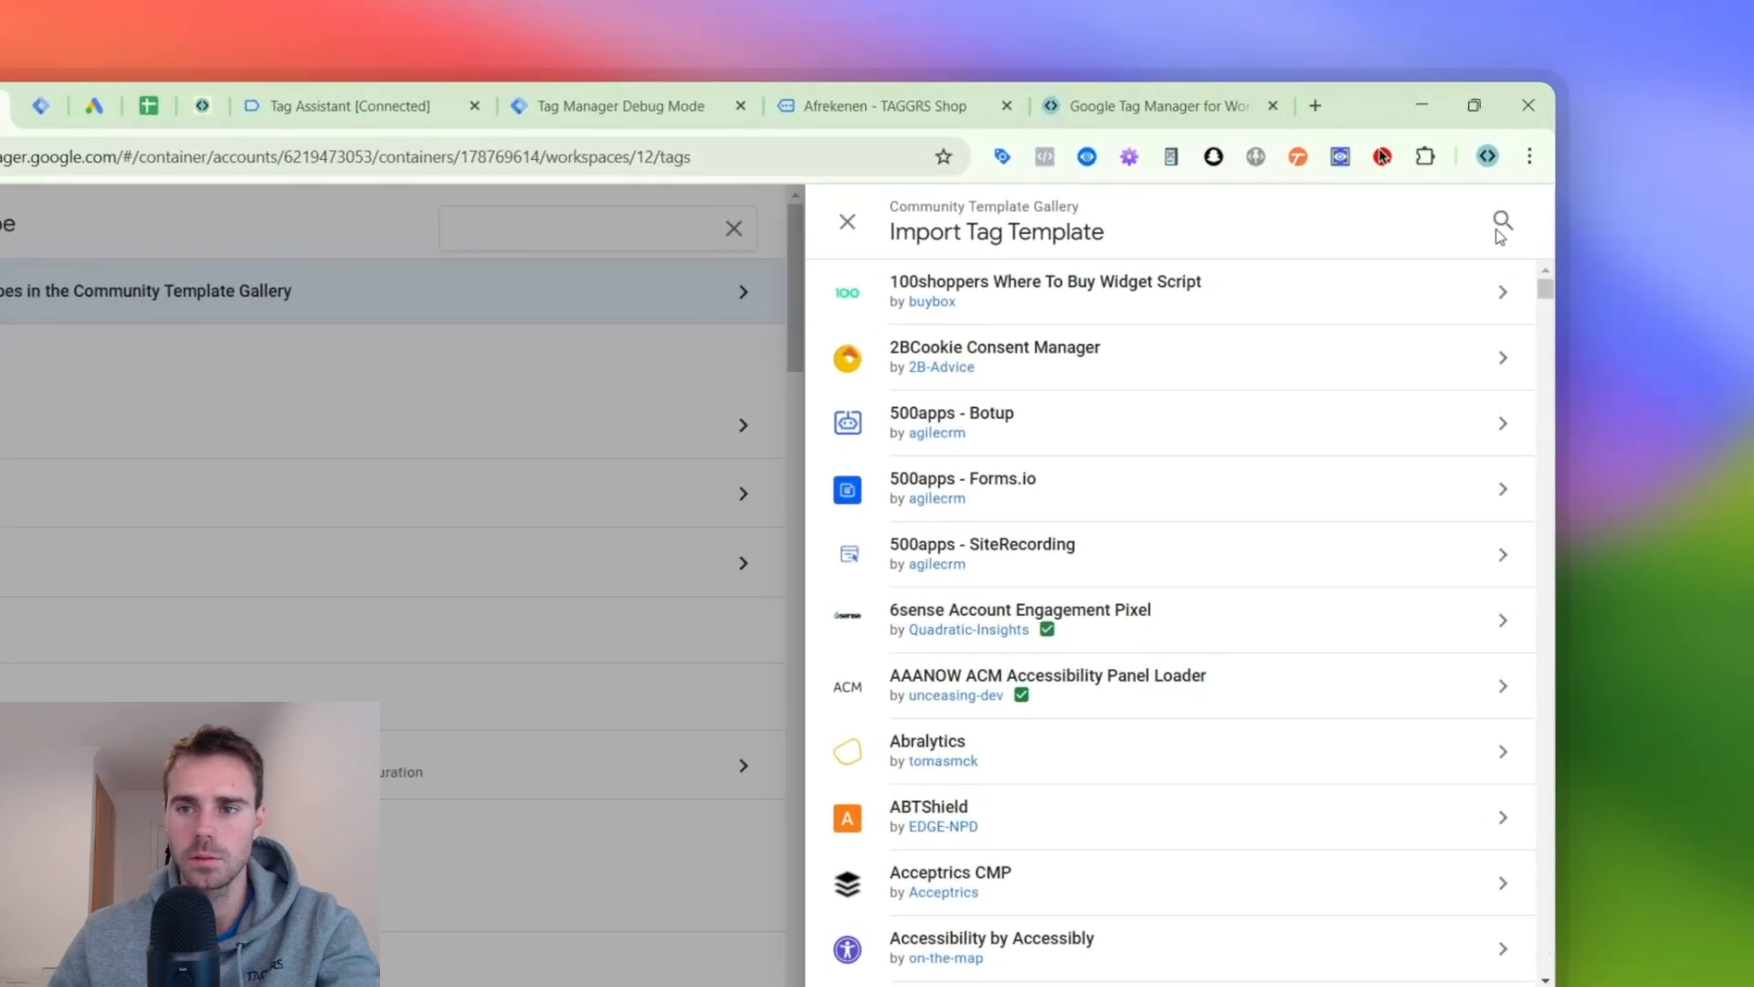
left_click(1617, 148)
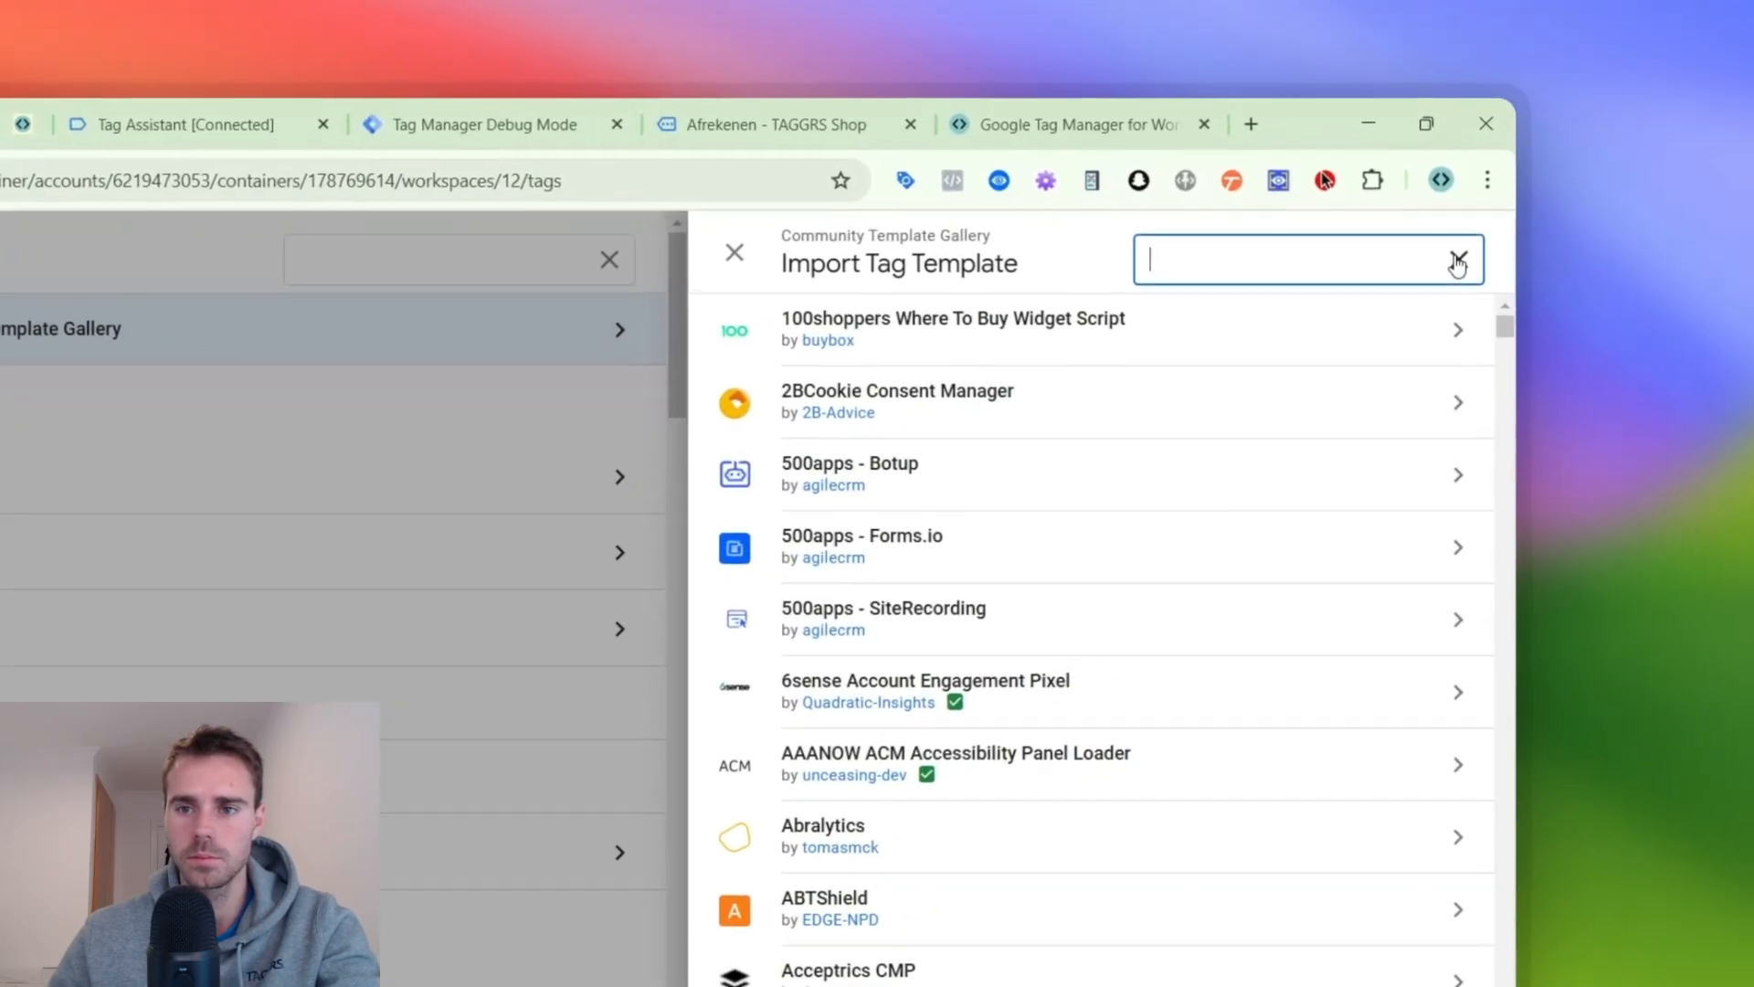
left_click(1615, 151)
left_click(1430, 270)
type("faceb")
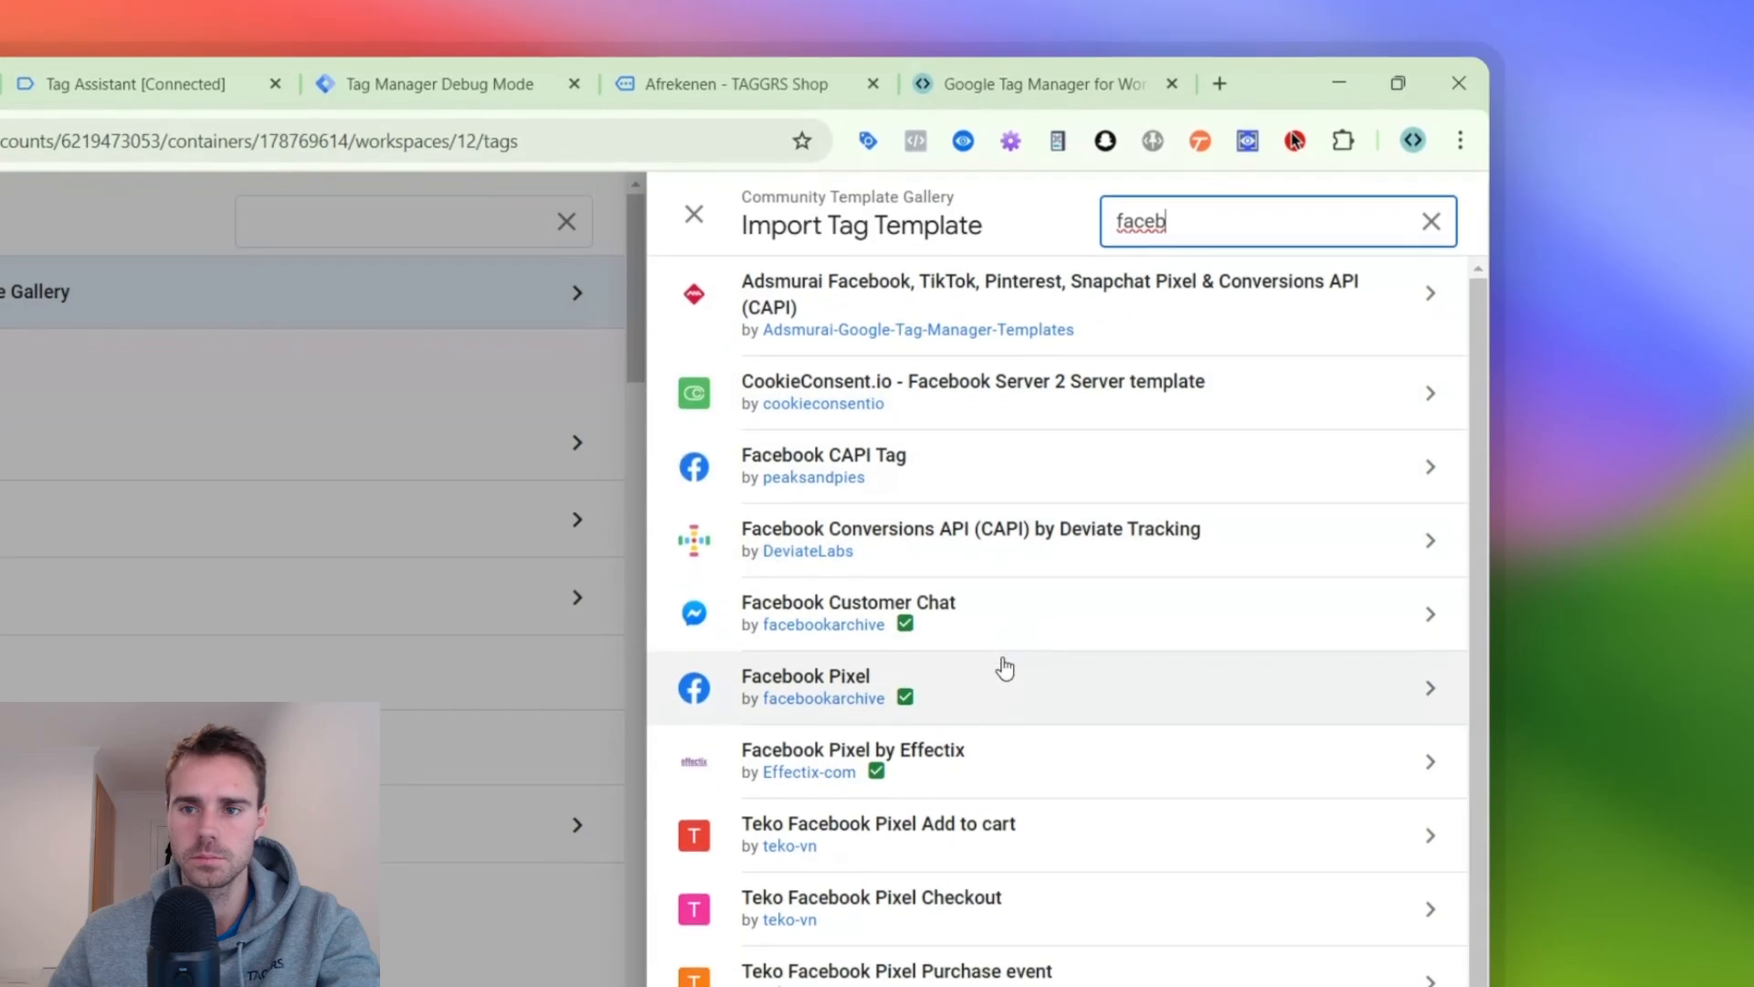
left_click(1000, 740)
left_click(1316, 230)
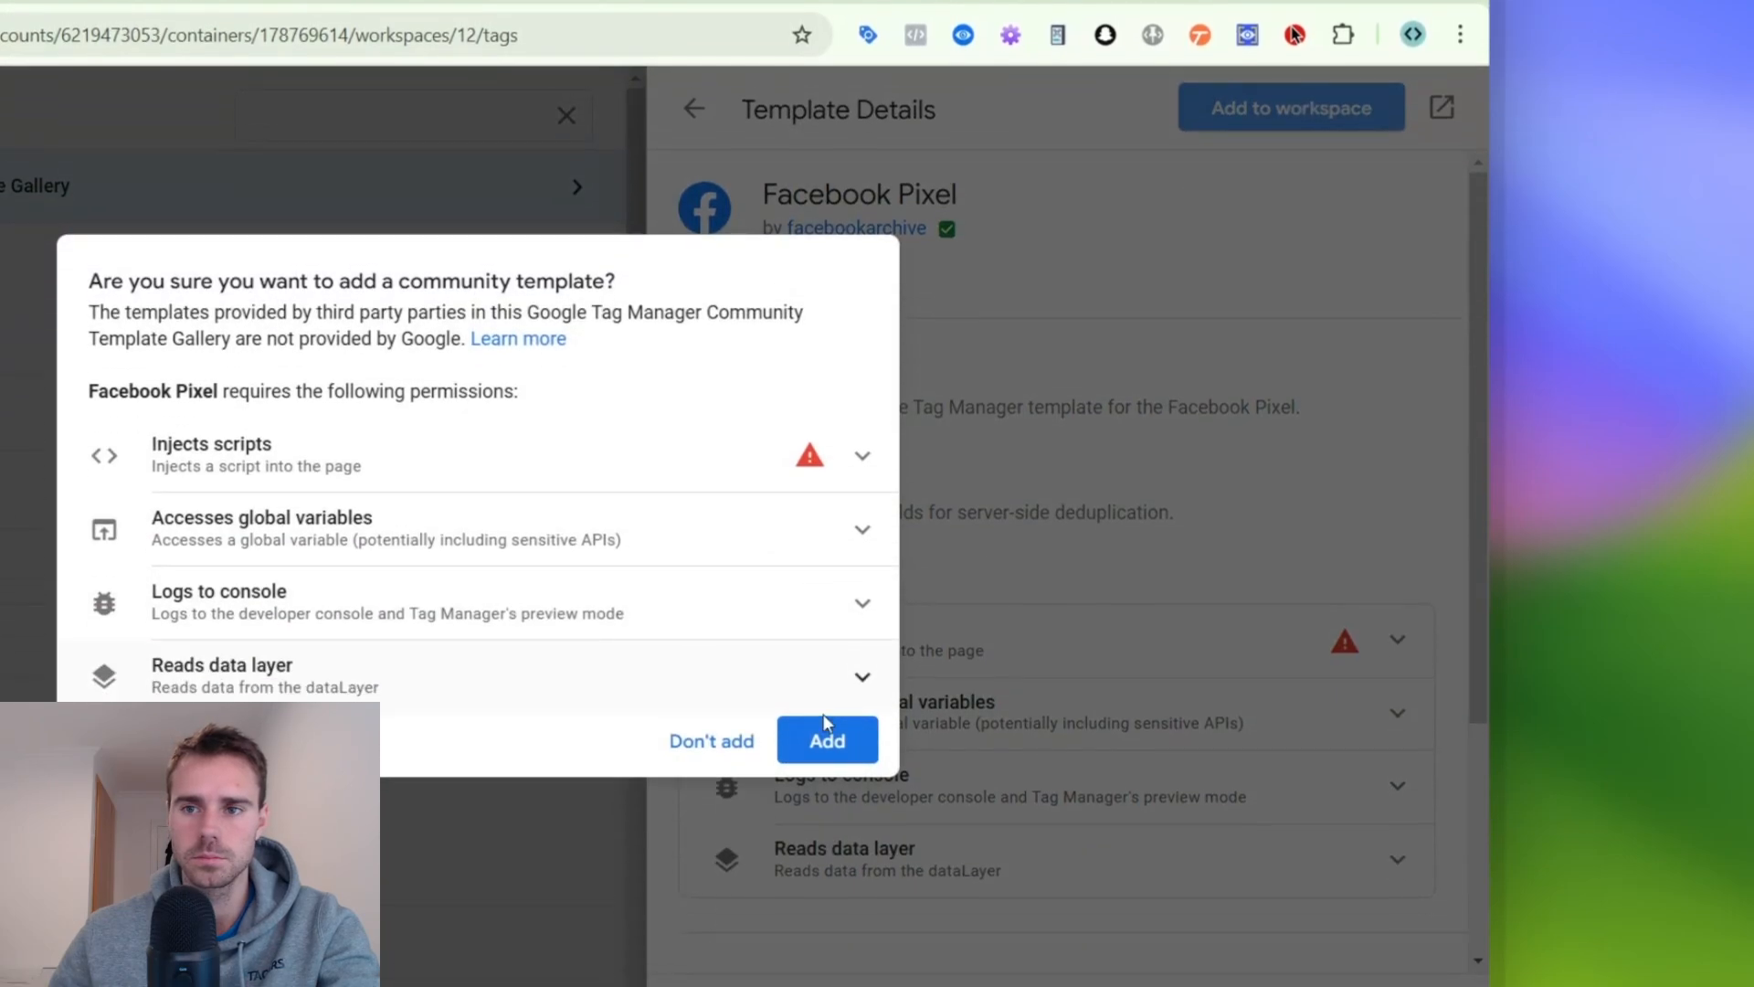
left_click(825, 738)
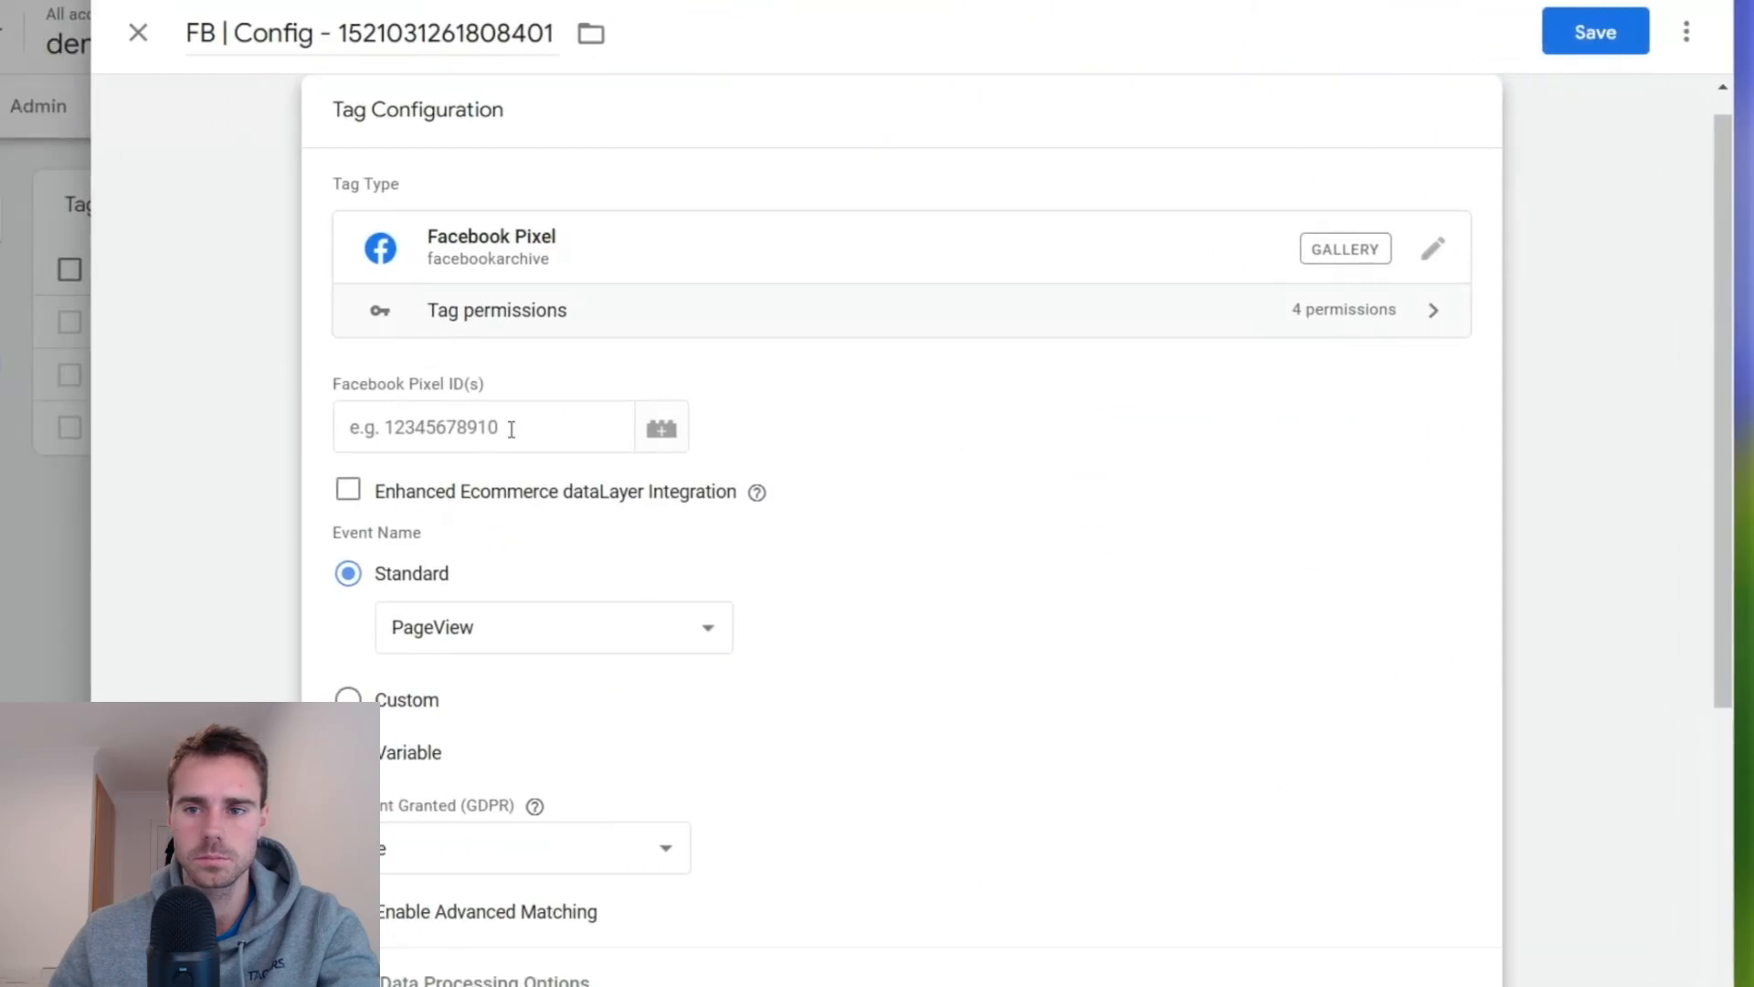
- Set the tag's Facebook Pixel ID to a new Constant variable holding the dataset ID, named FB ID - followed by that ID
left_click(297, 428)
left_click(420, 428)
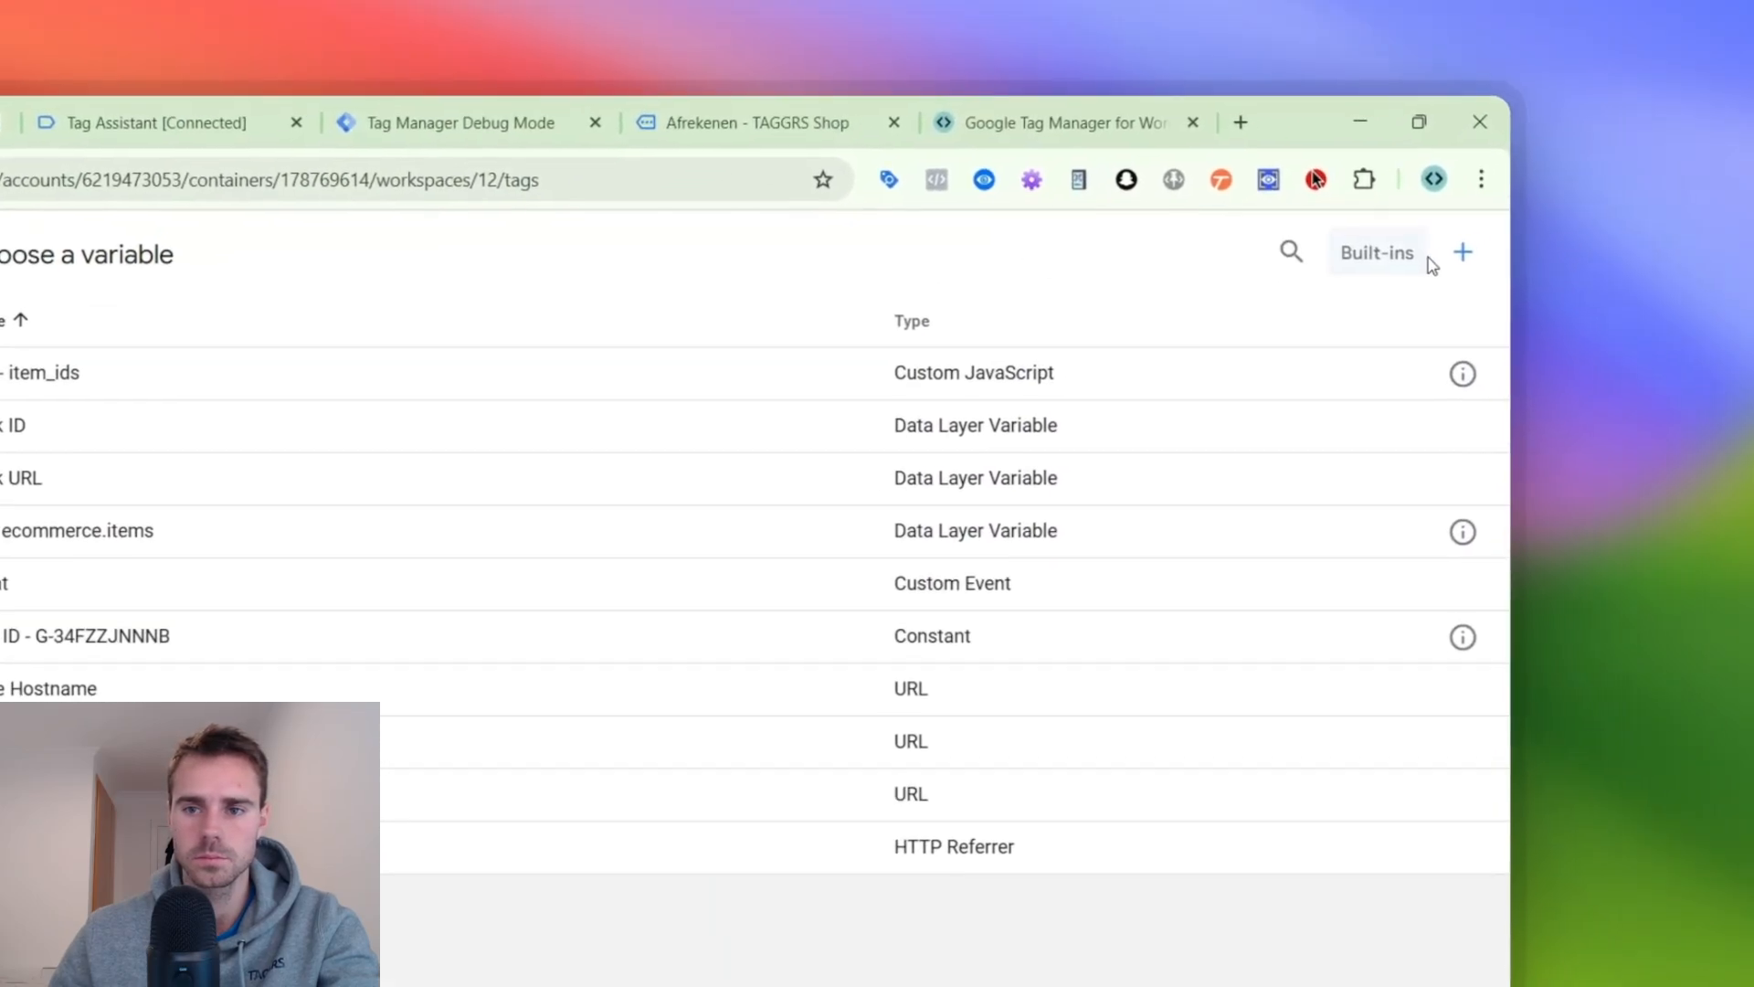
left_click(1516, 208)
left_click(791, 458)
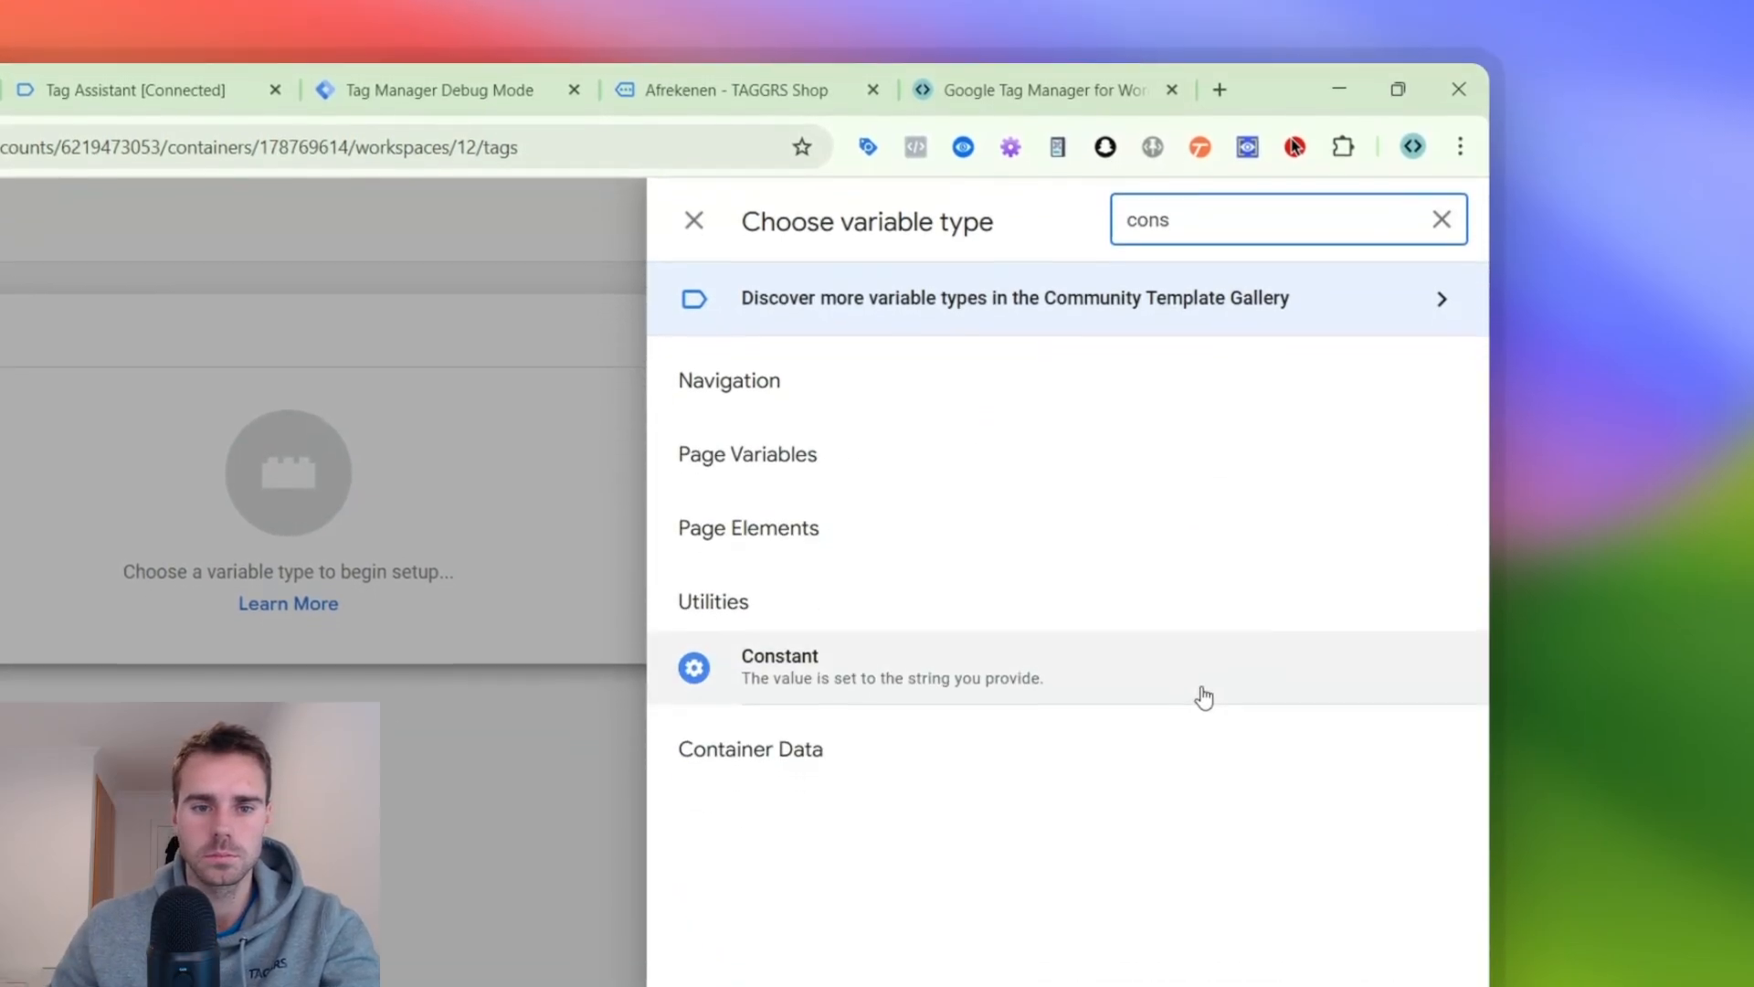
left_click(1202, 730)
left_click(576, 607)
key("ctrl+v")
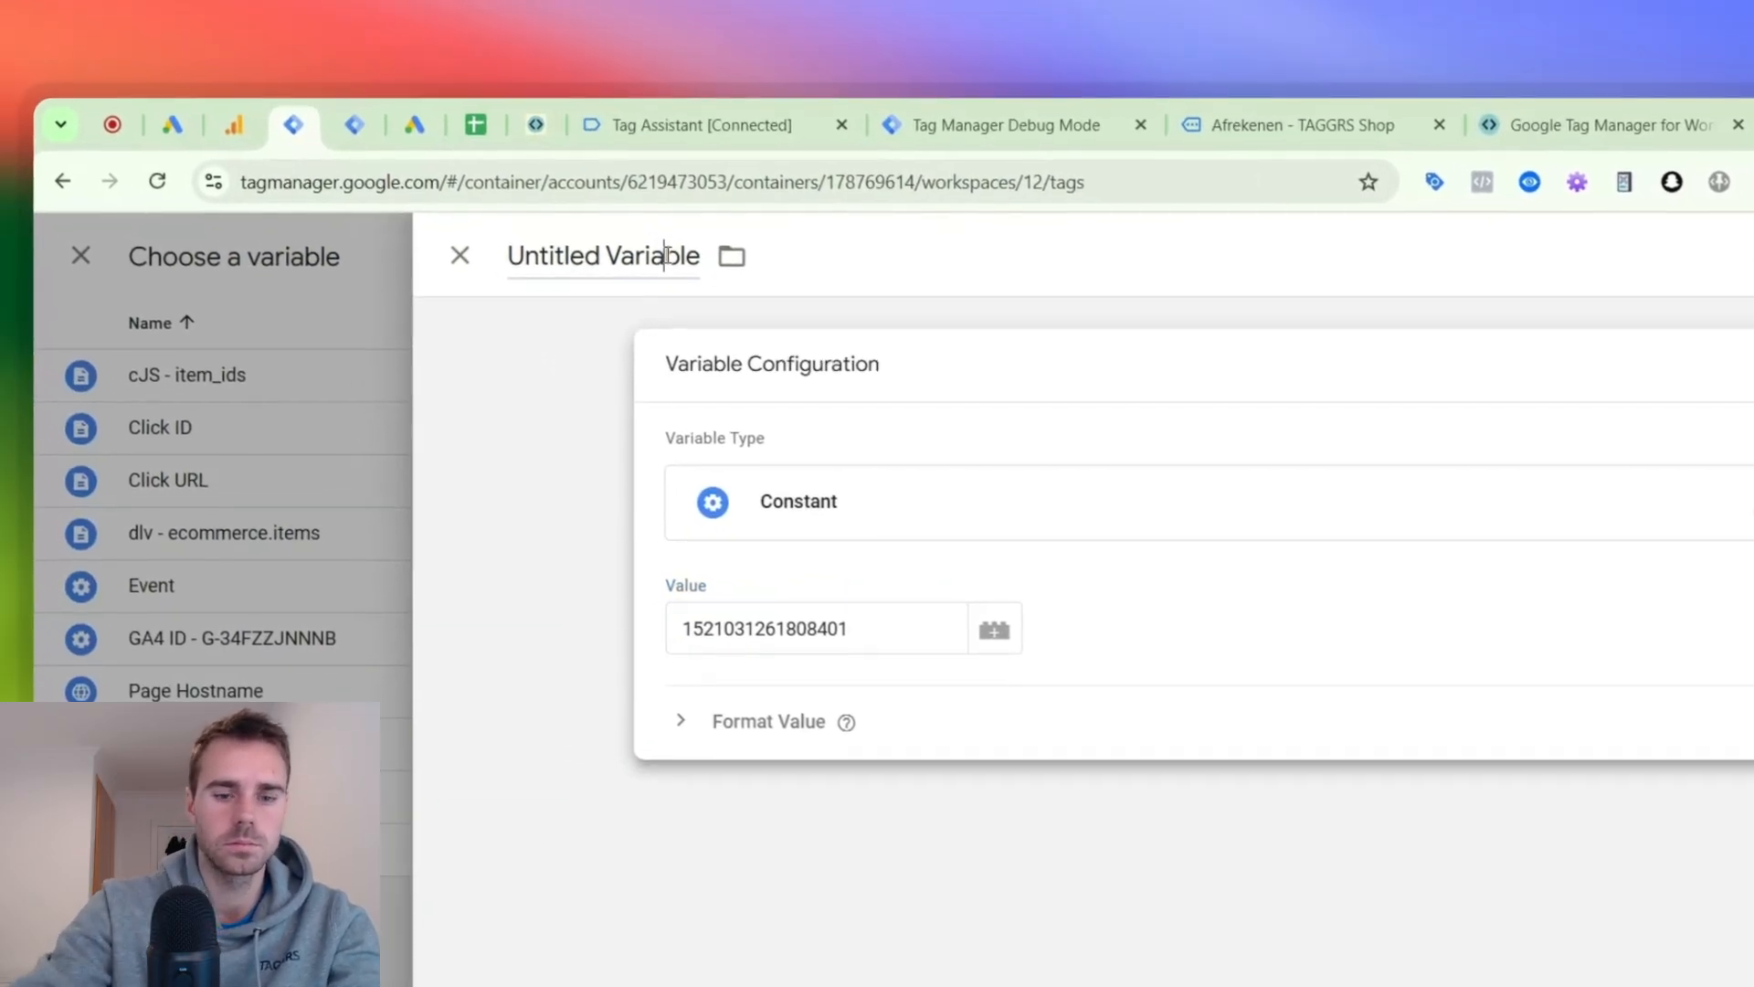
left_click(585, 228)
type("FB ID - 1521031261808401")
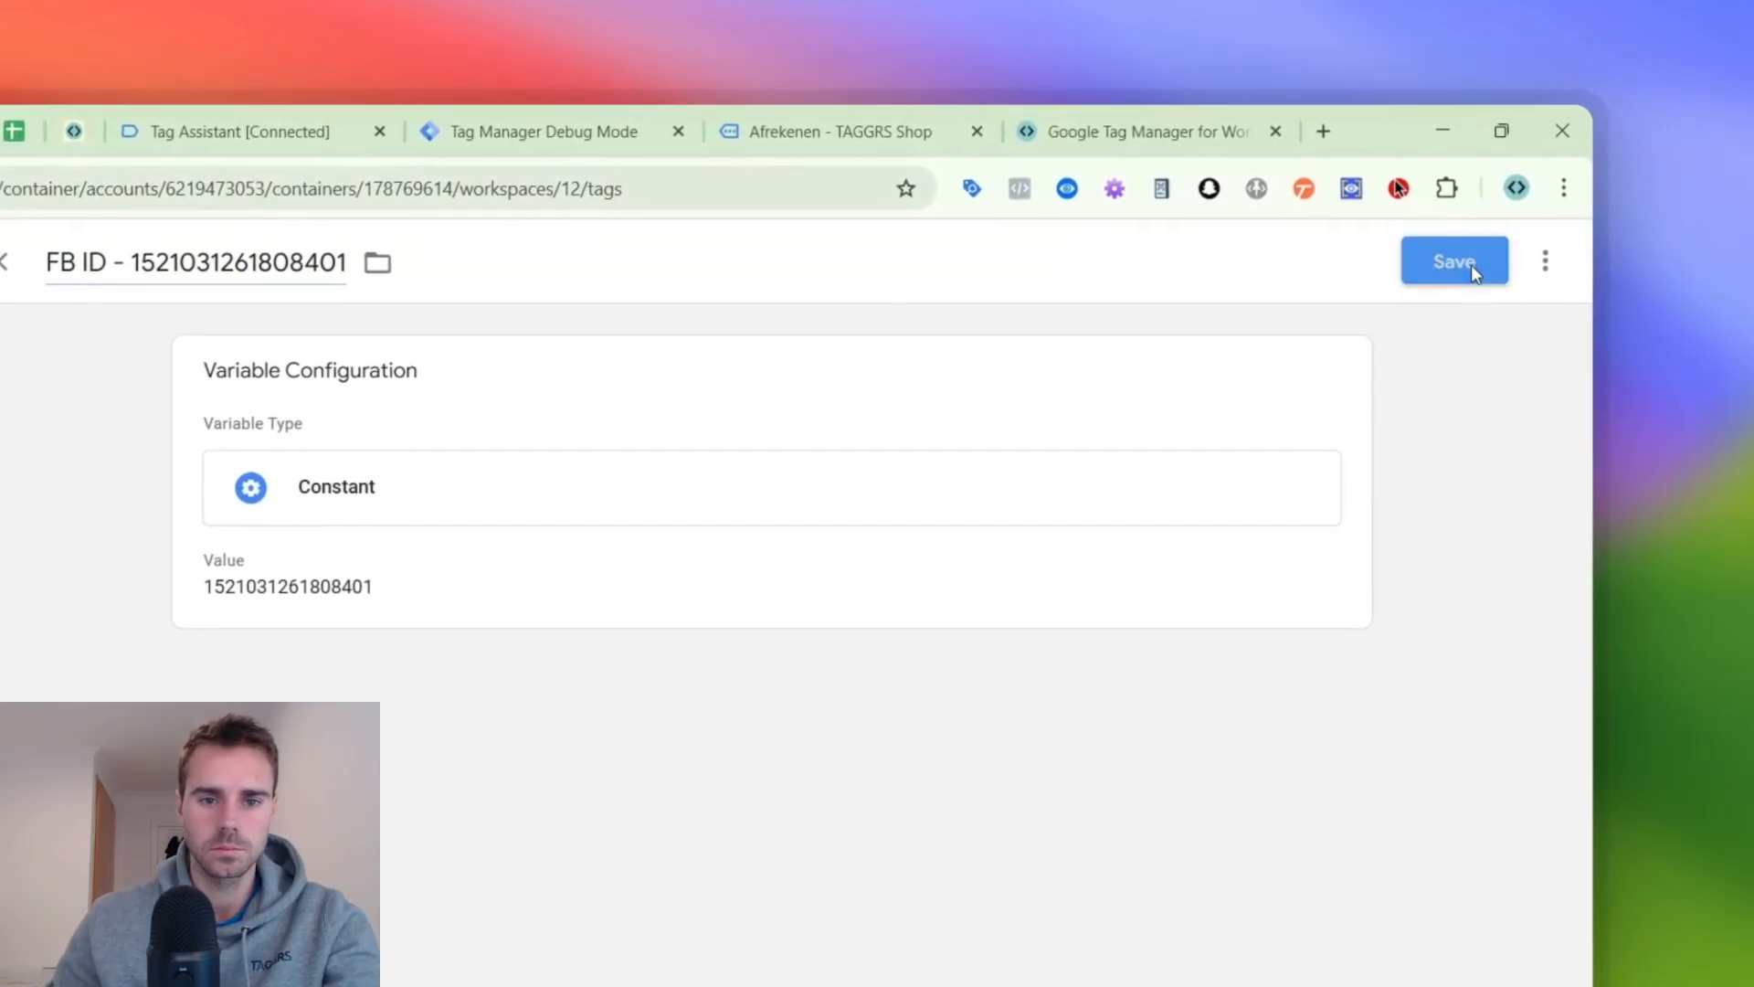
left_click(1472, 269)
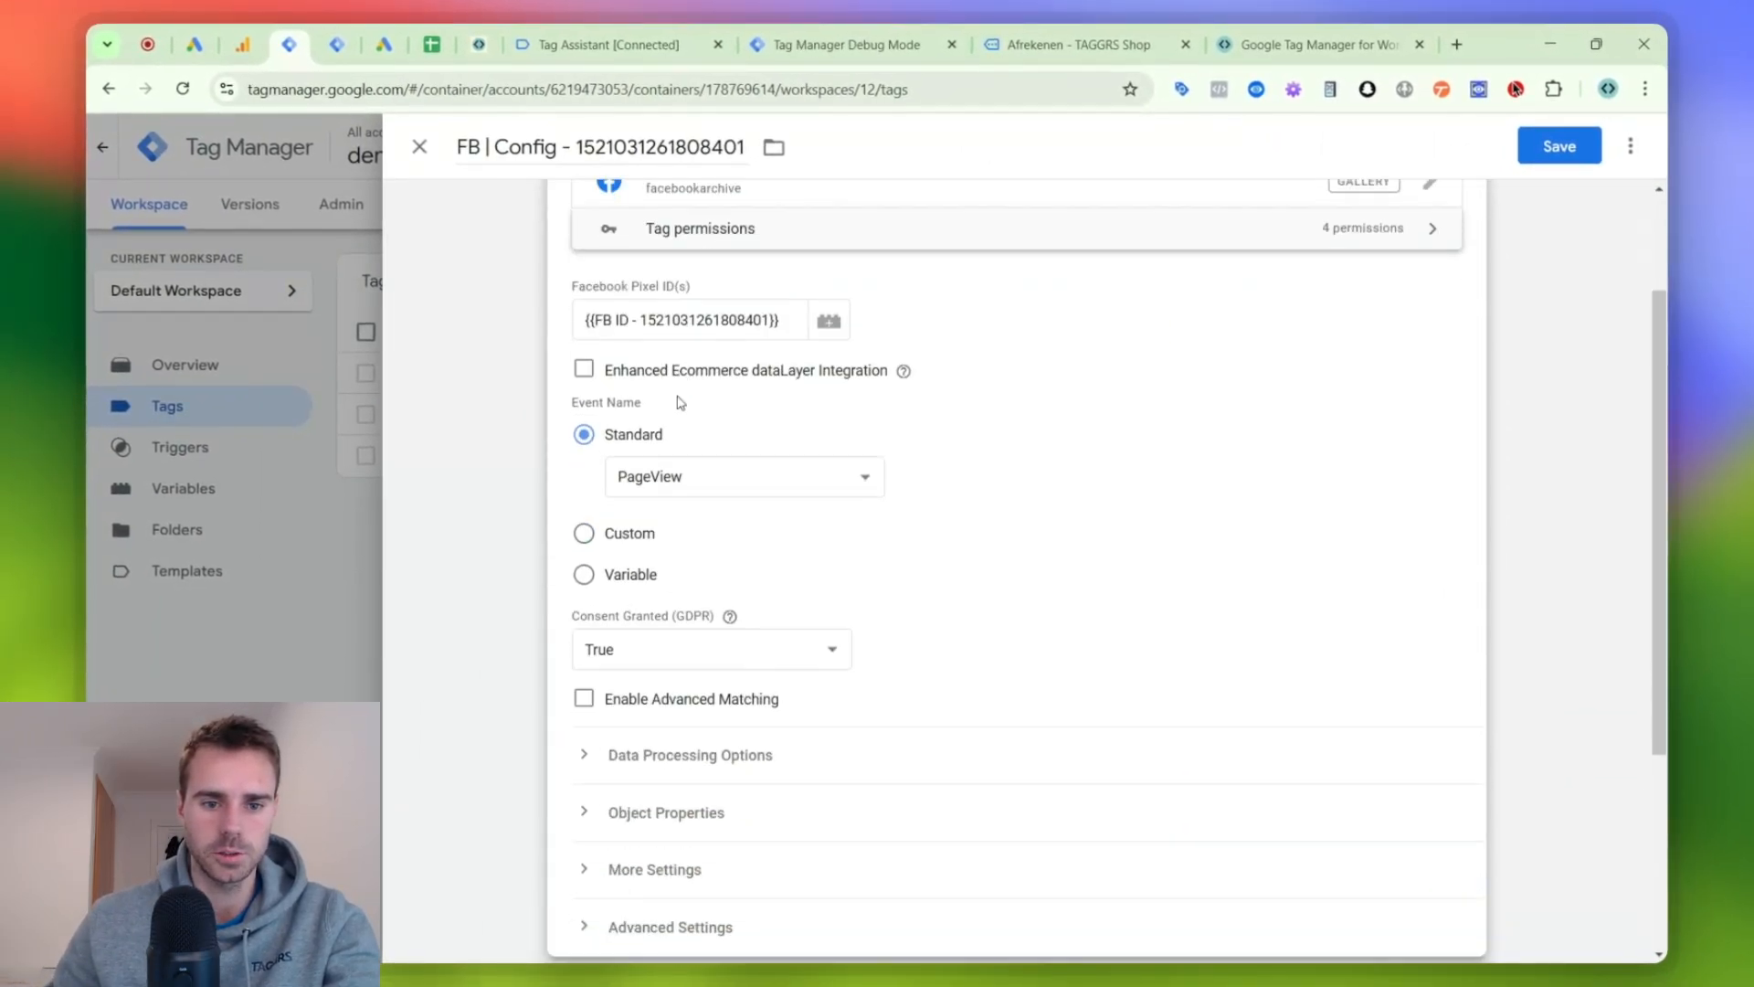
- Add All Pages as the firing trigger of the FB | Config tag
scroll(698, 475, "down", 3)
left_click(692, 740)
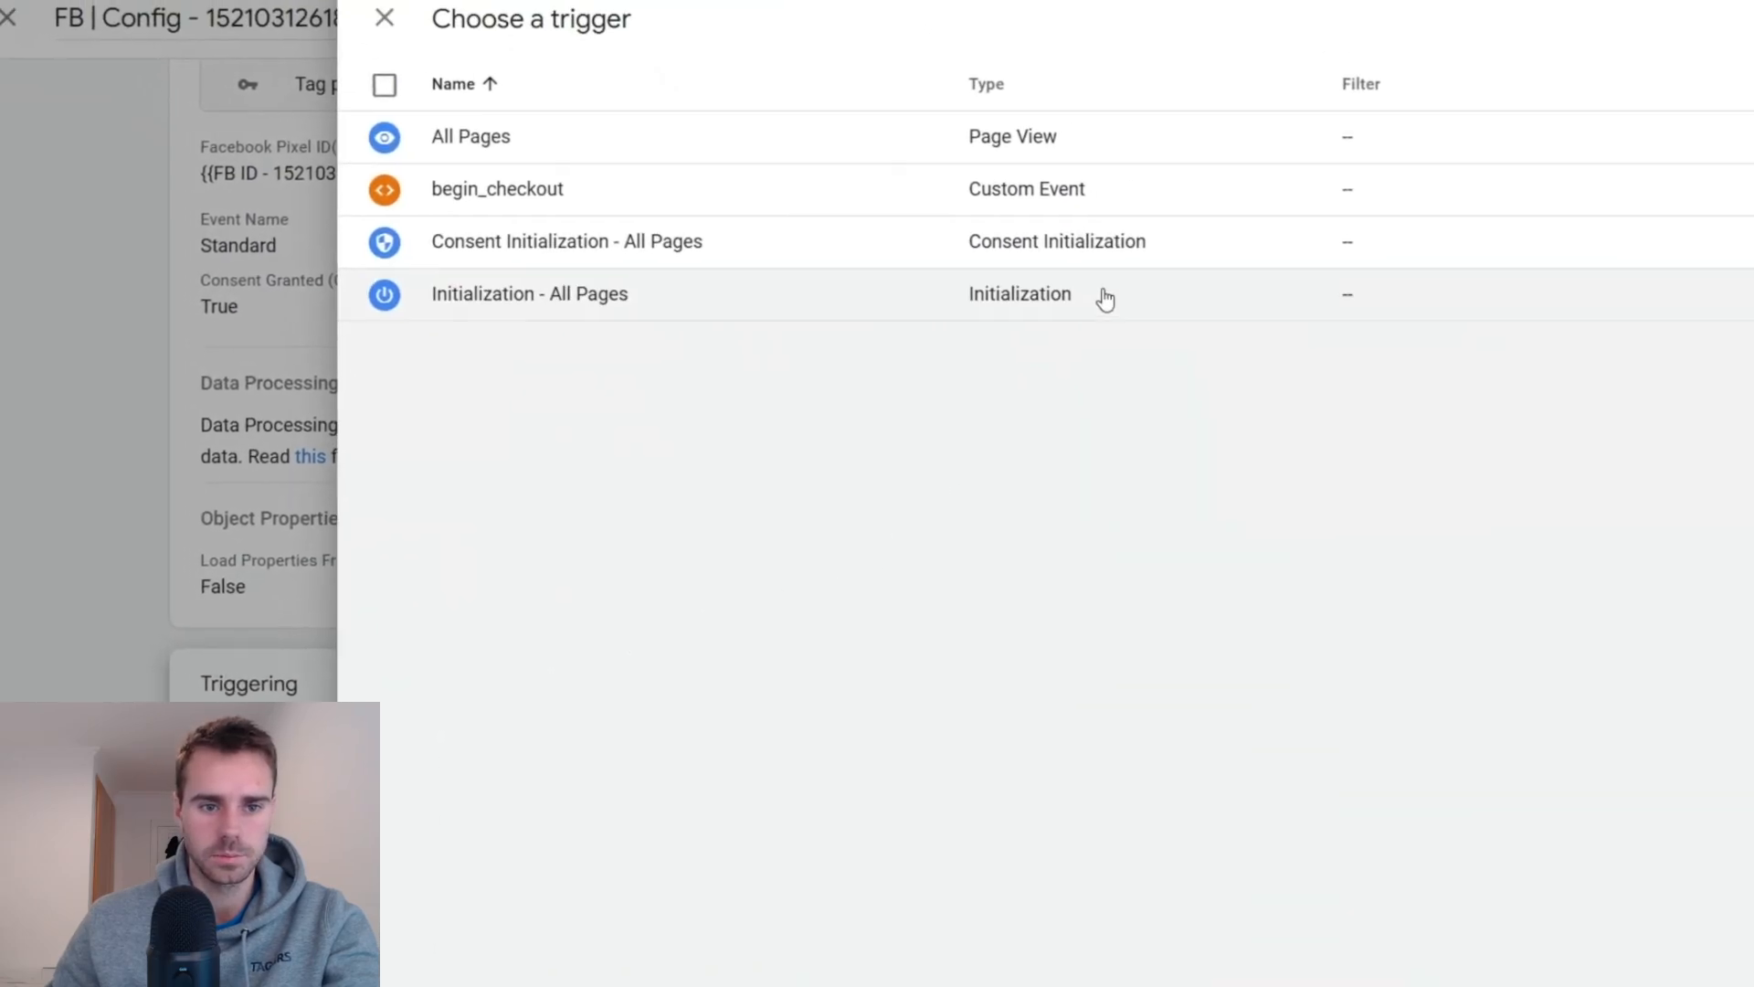
left_click(623, 265)
- Starting from the Facebook tag's Event ID setting, import the Unique Event ID variable template by stape-io into the workspace
left_click(998, 631)
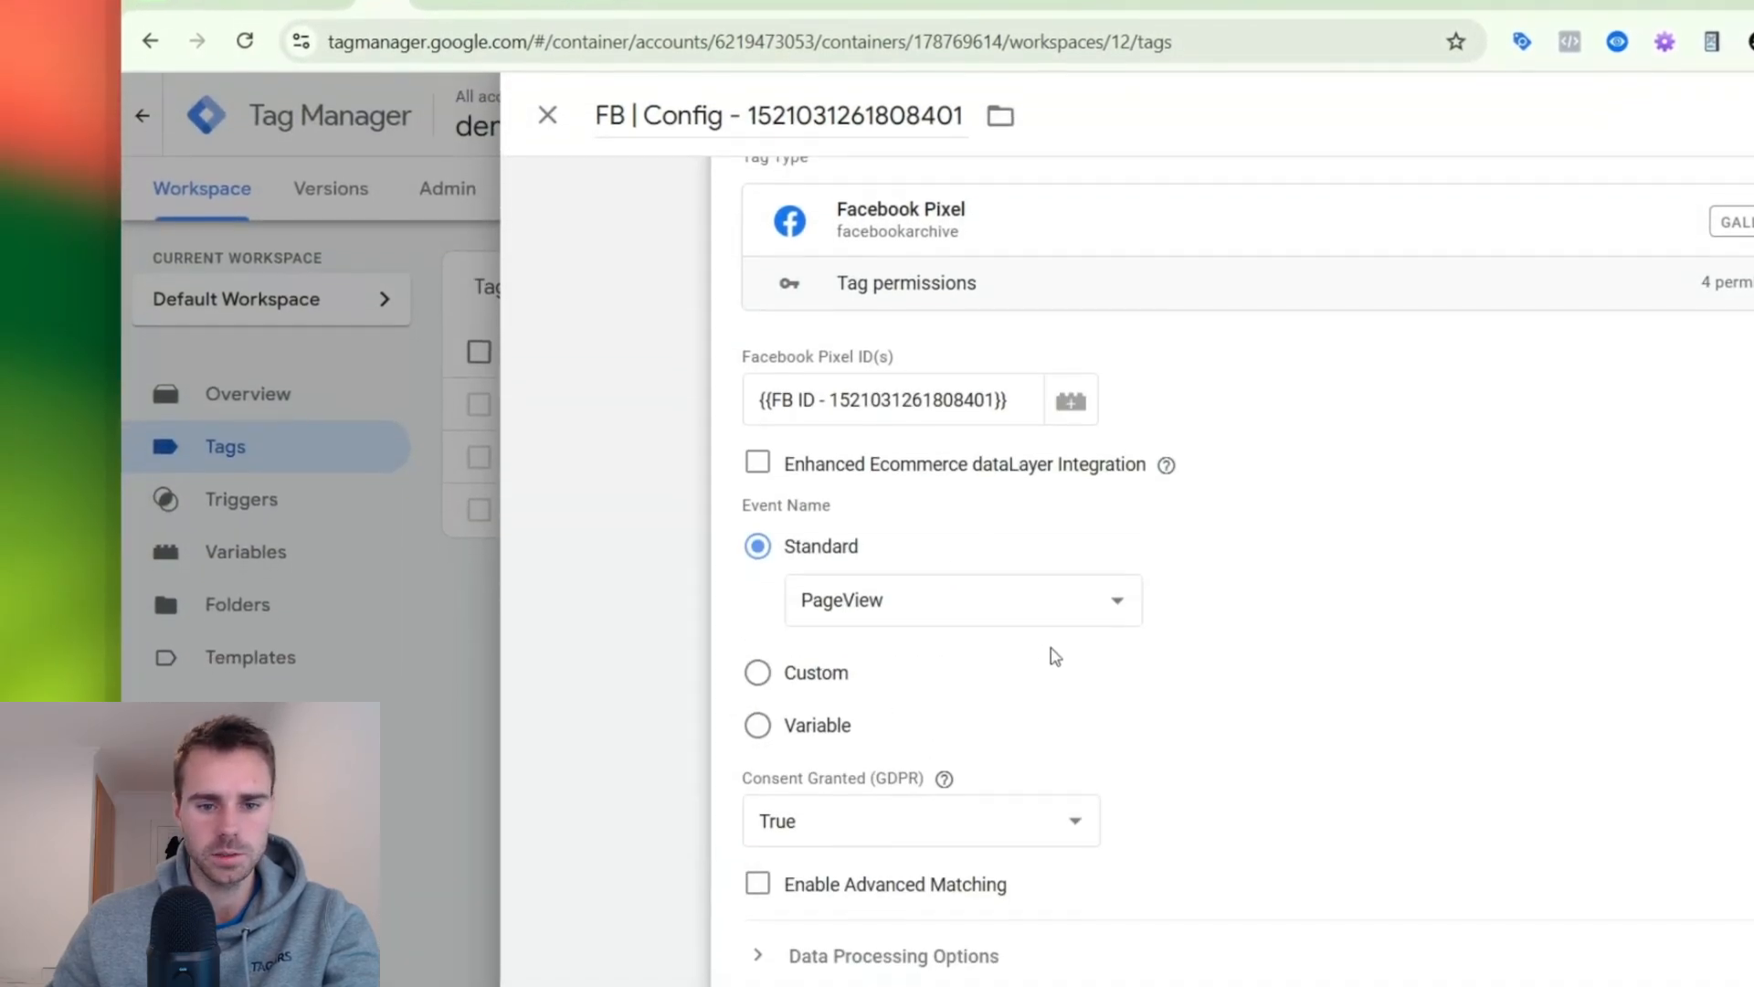
scroll(969, 671, "down", 3)
left_click(865, 714)
scroll(877, 695, "down", 2)
left_click(1025, 687)
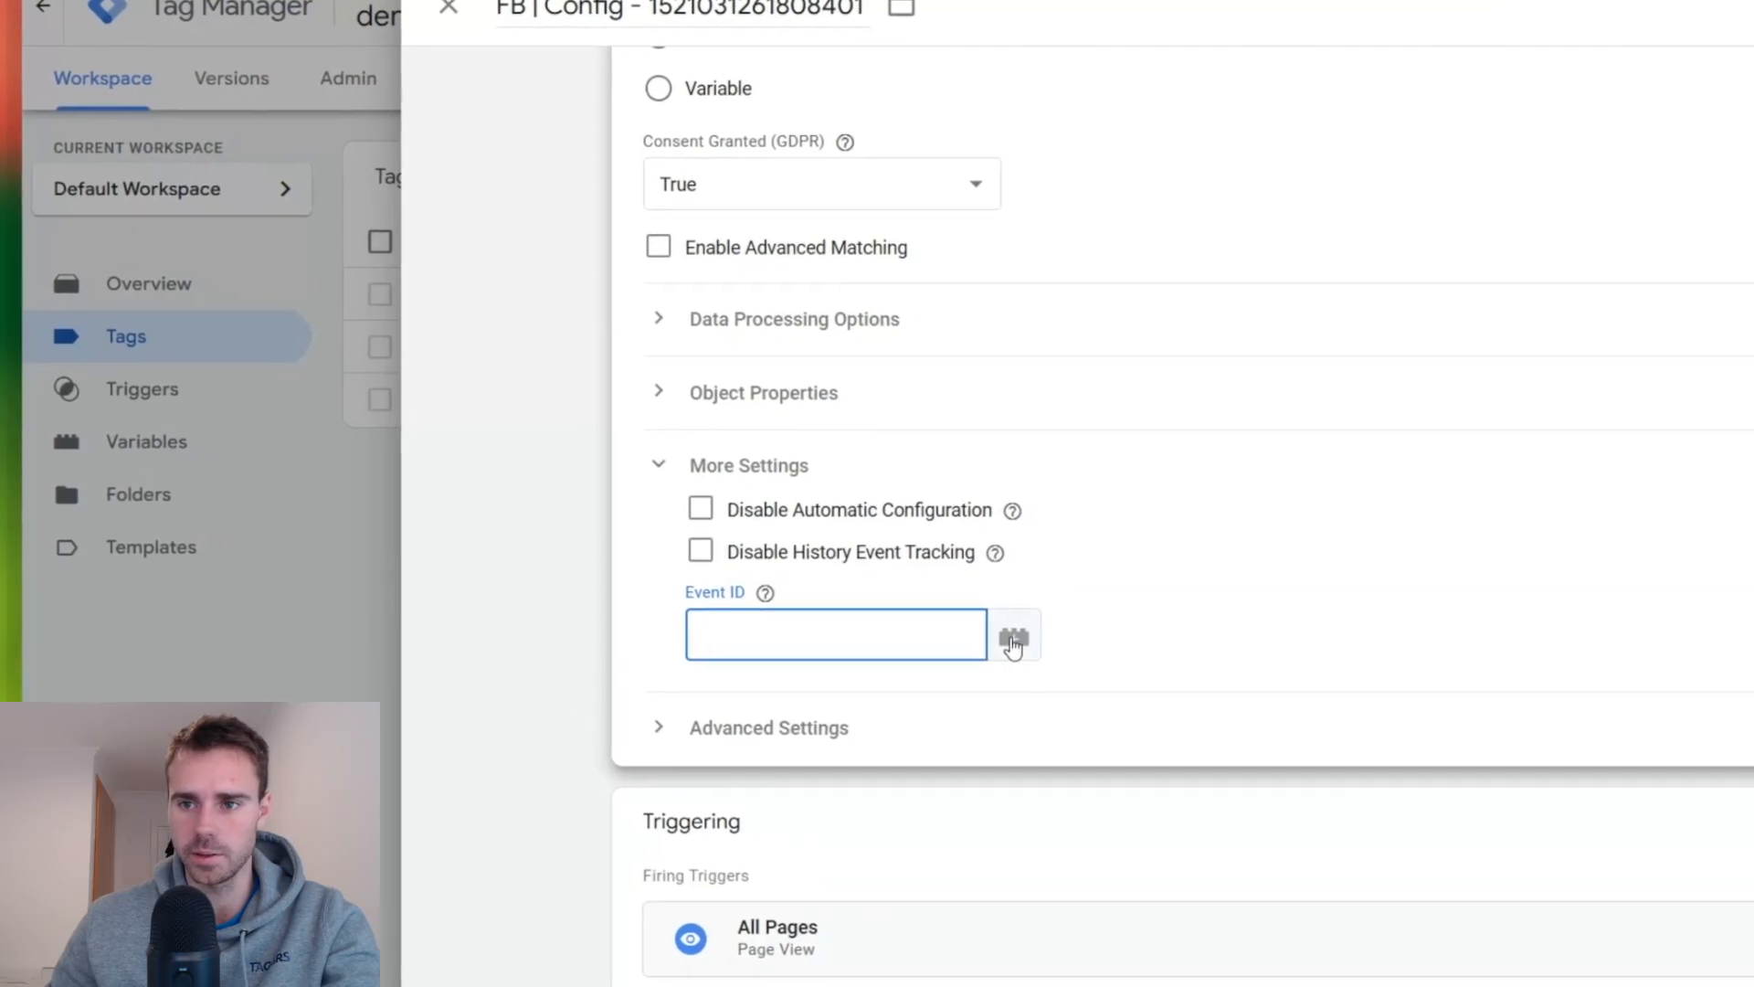
left_click(1012, 642)
left_click(1504, 212)
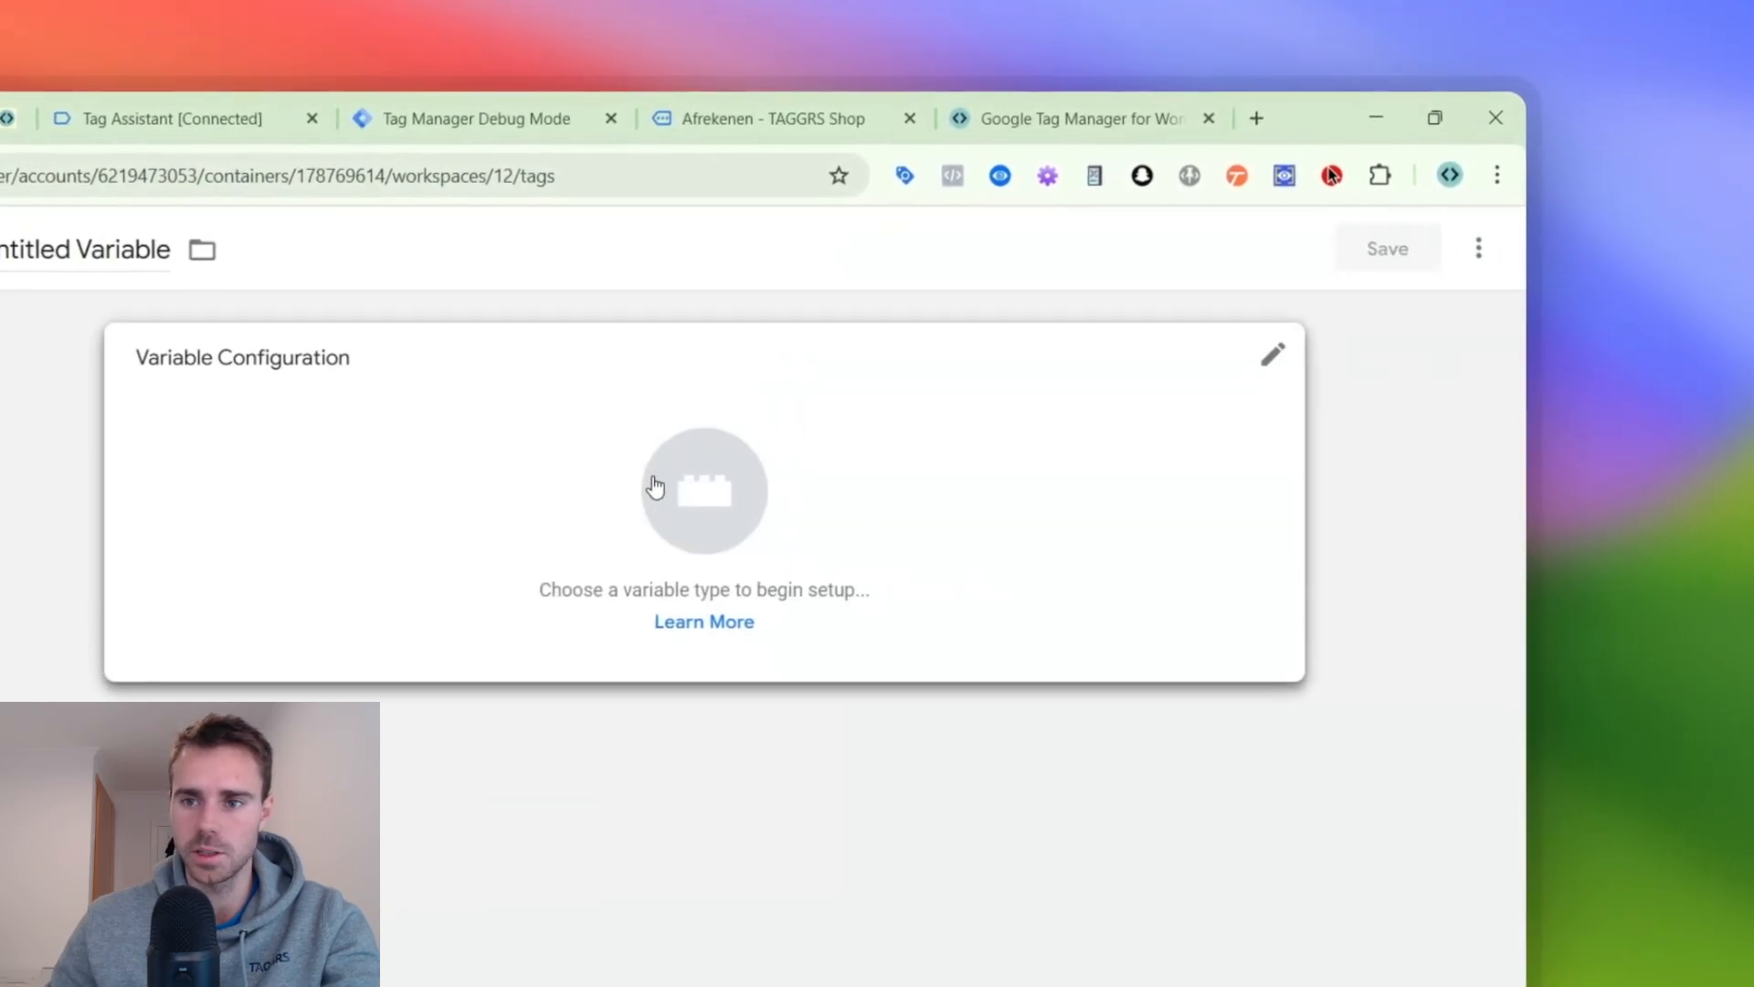
left_click(655, 486)
left_click(1453, 257)
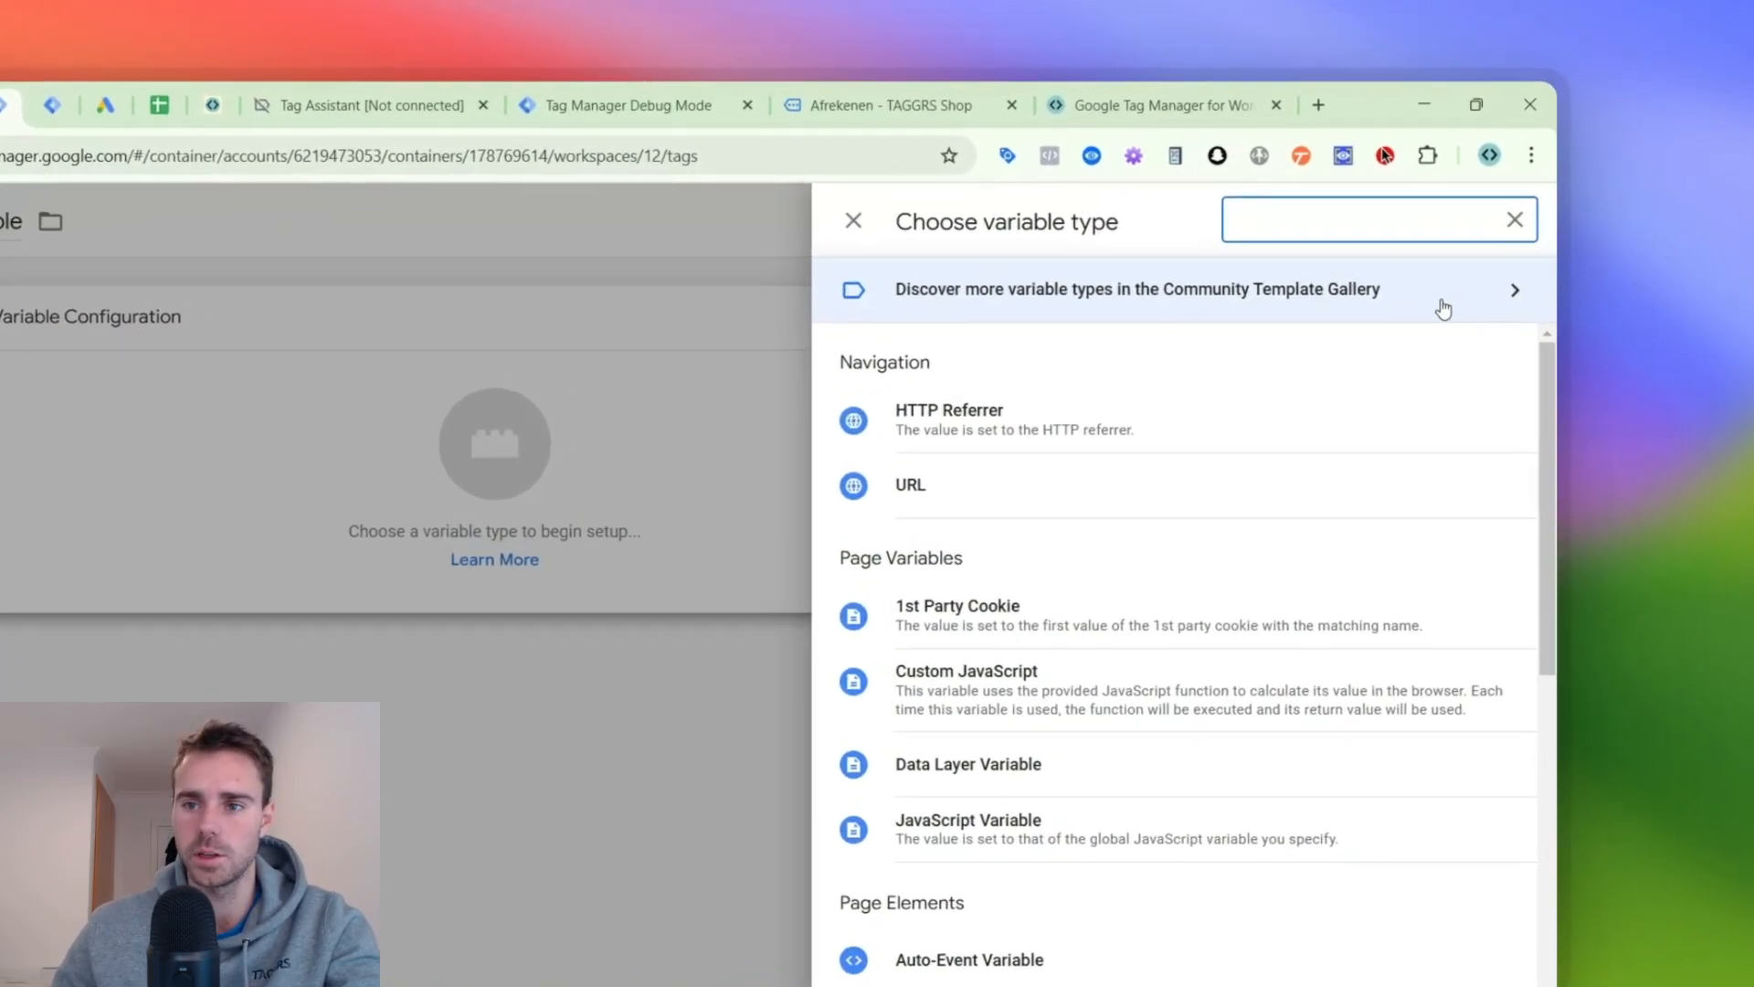
left_click(1571, 219)
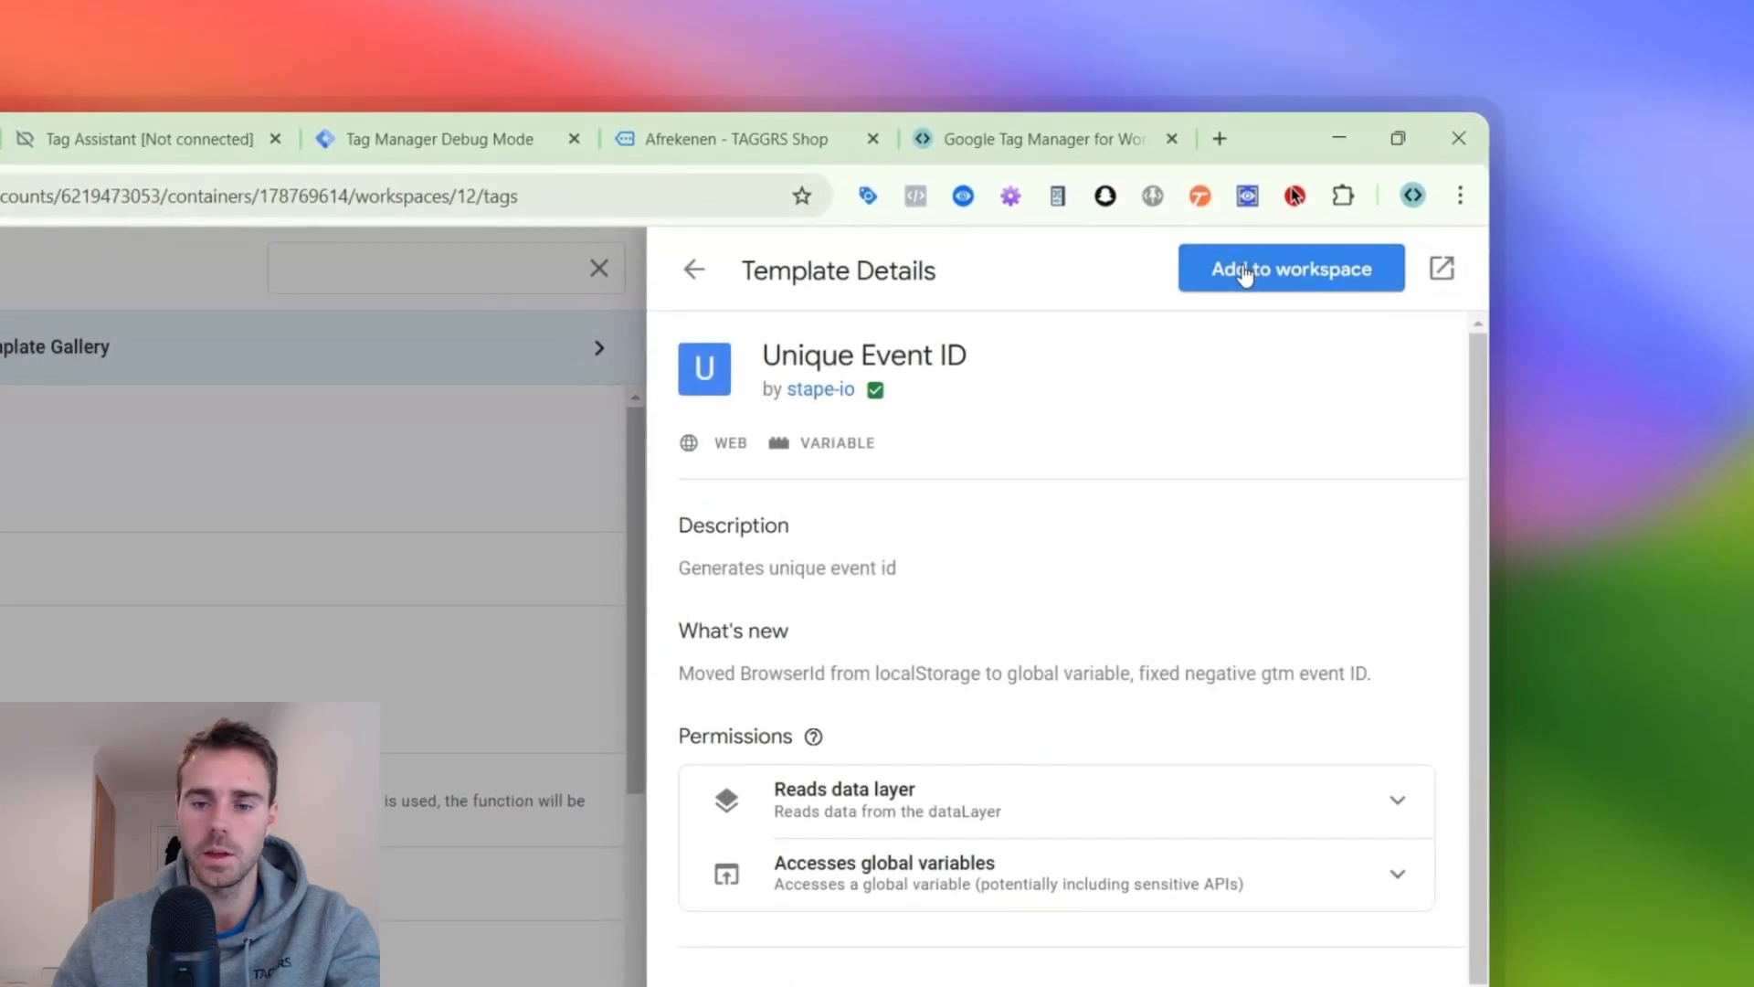
left_click(1244, 271)
left_click(827, 758)
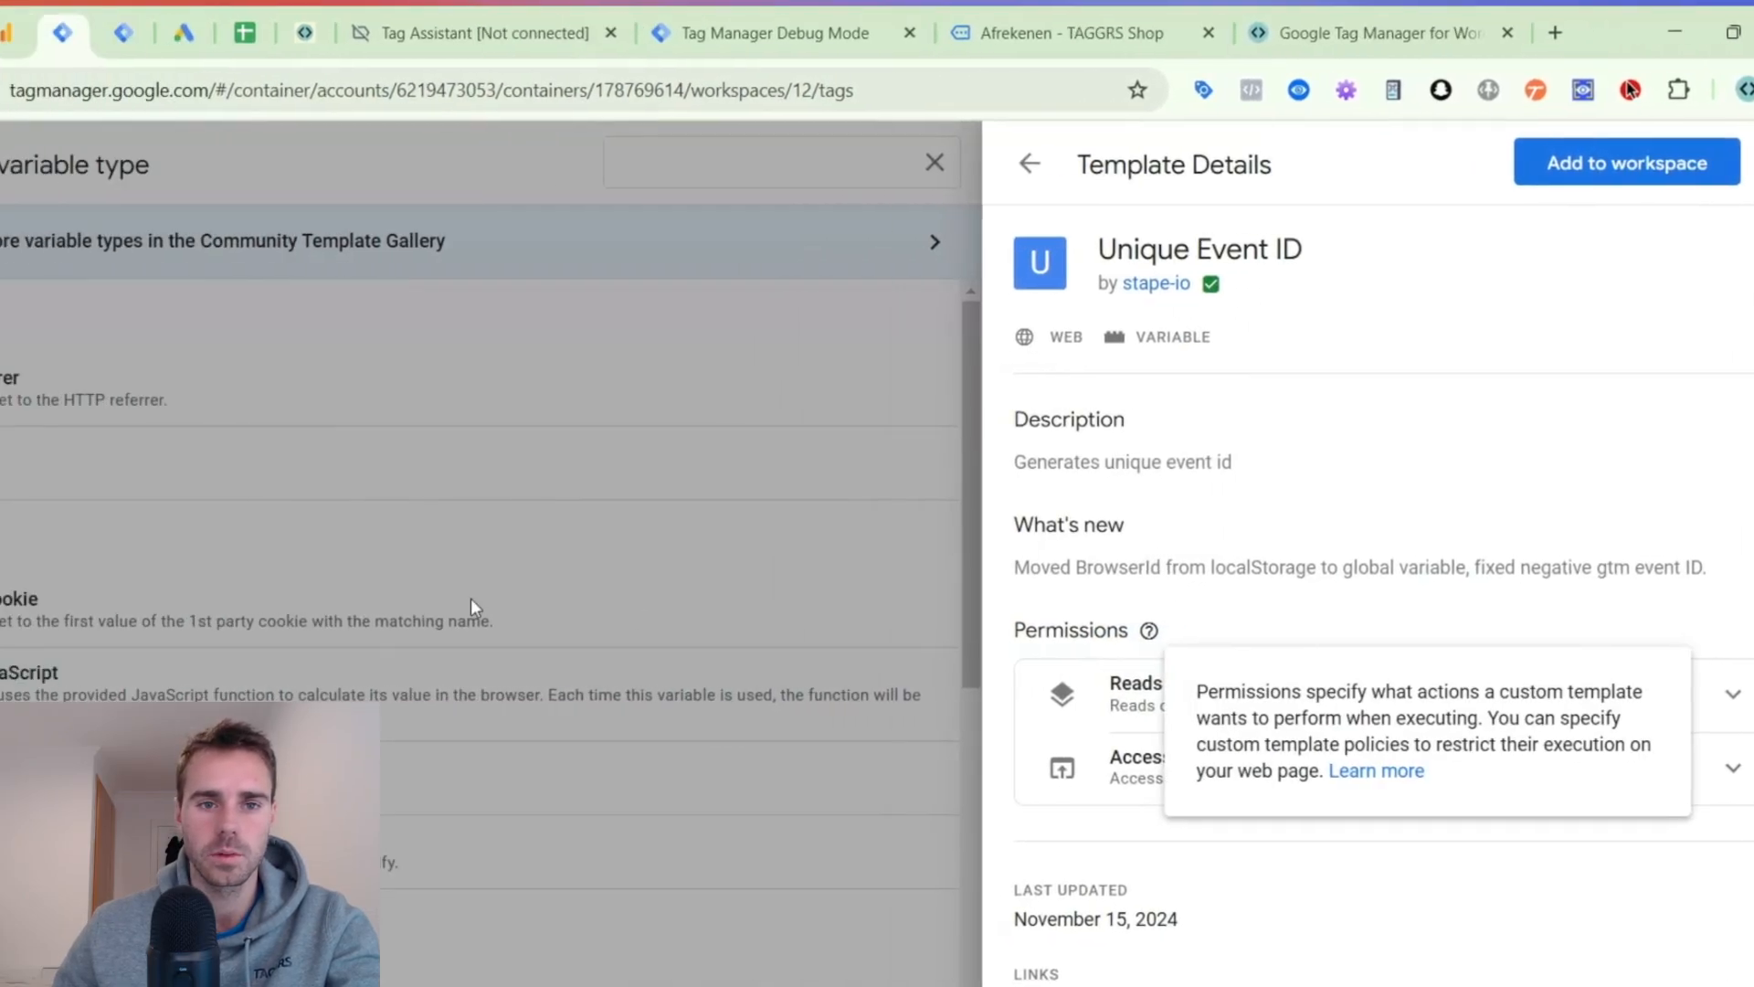
left_click(472, 603)
left_click(466, 594)
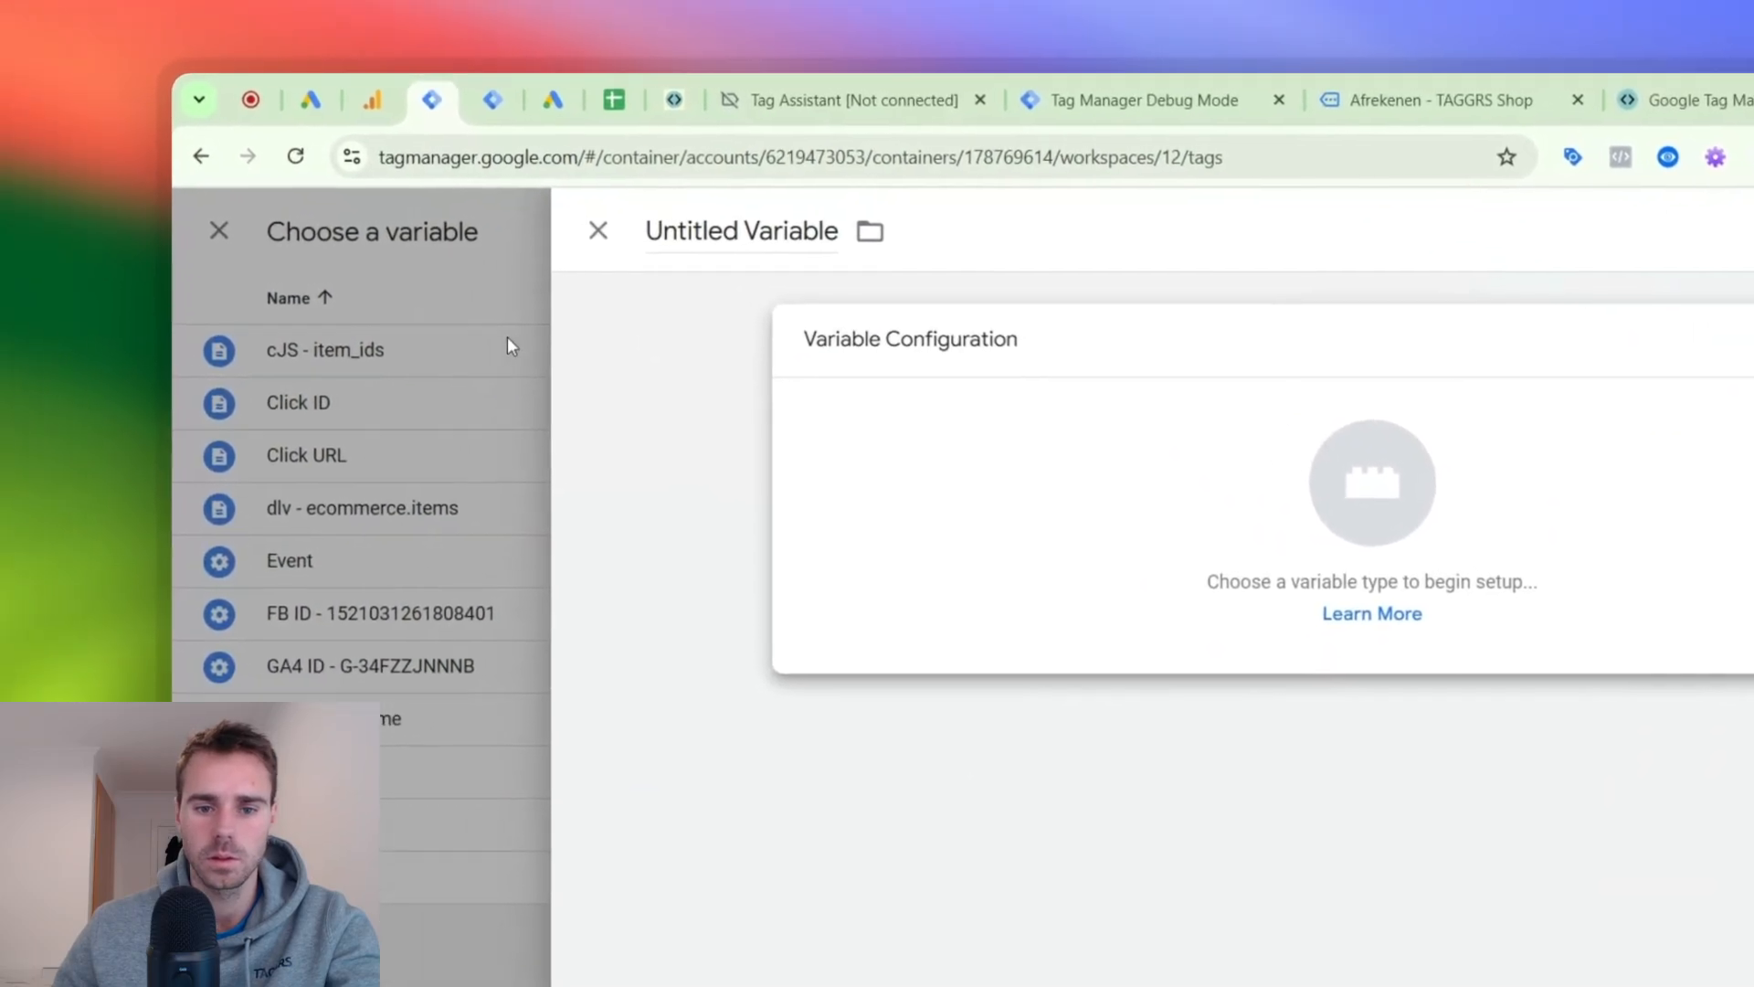
left_click(507, 343)
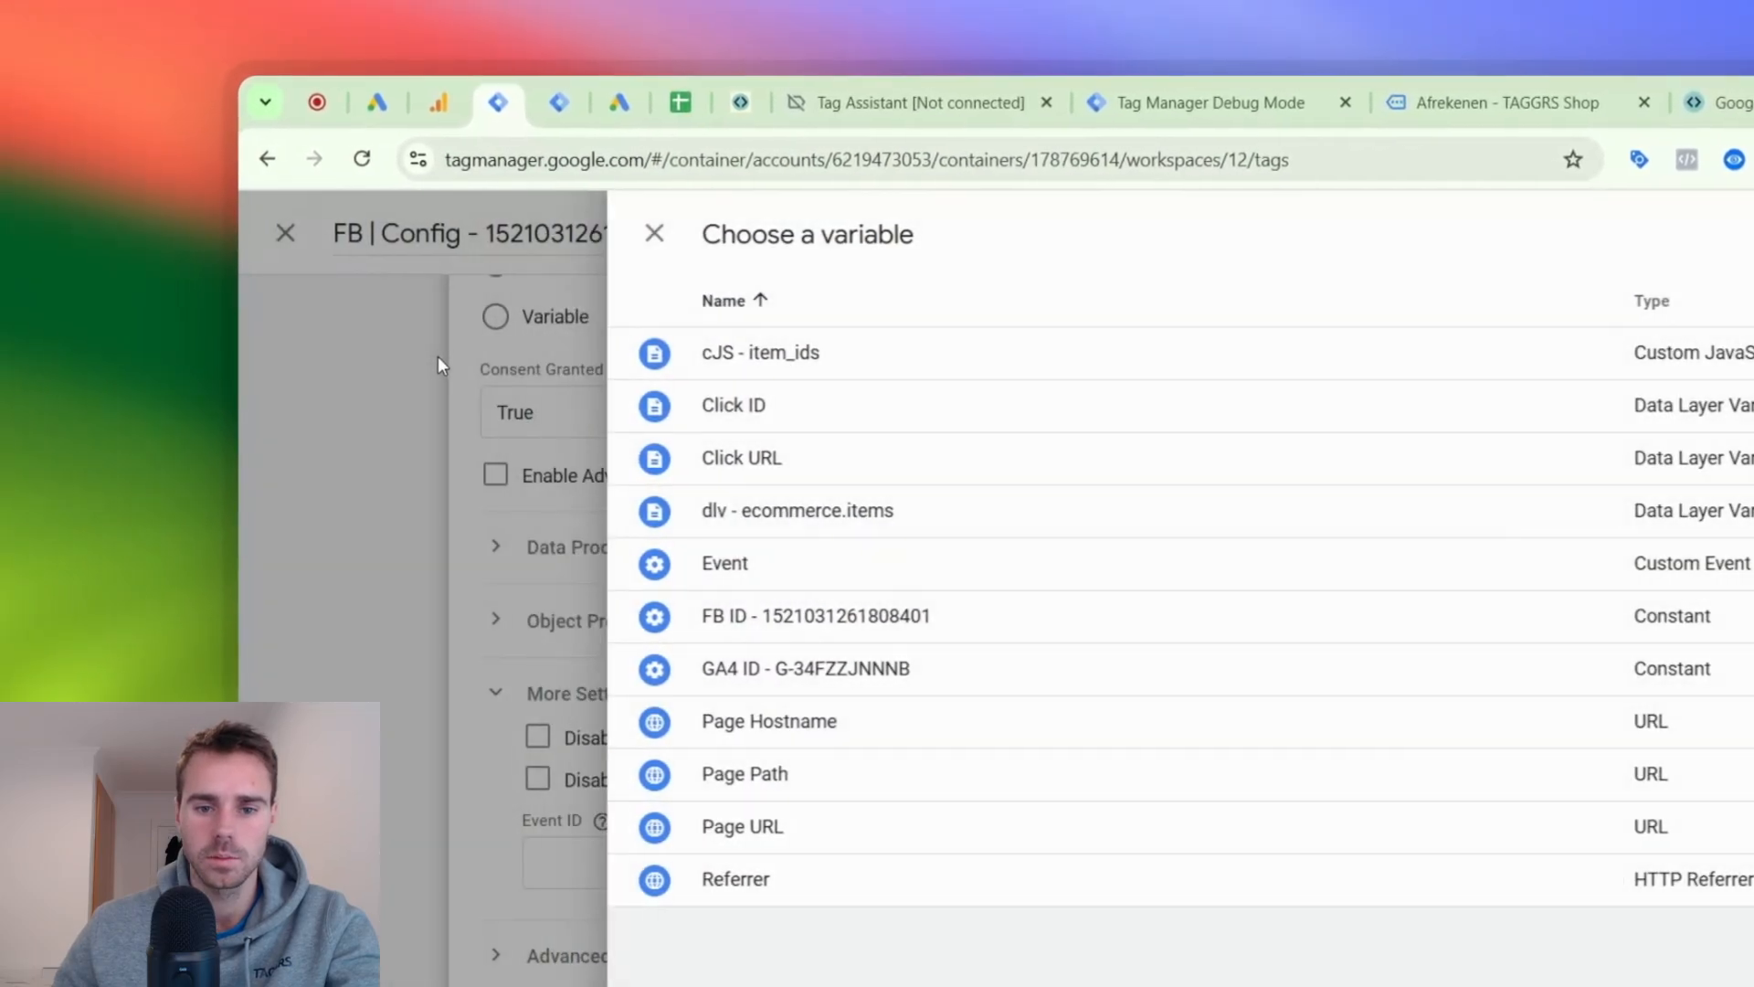
left_click(437, 355)
- Create a Unique Event ID variable named event_id for the Facebook tag's Event ID and save the tag
left_click(845, 853)
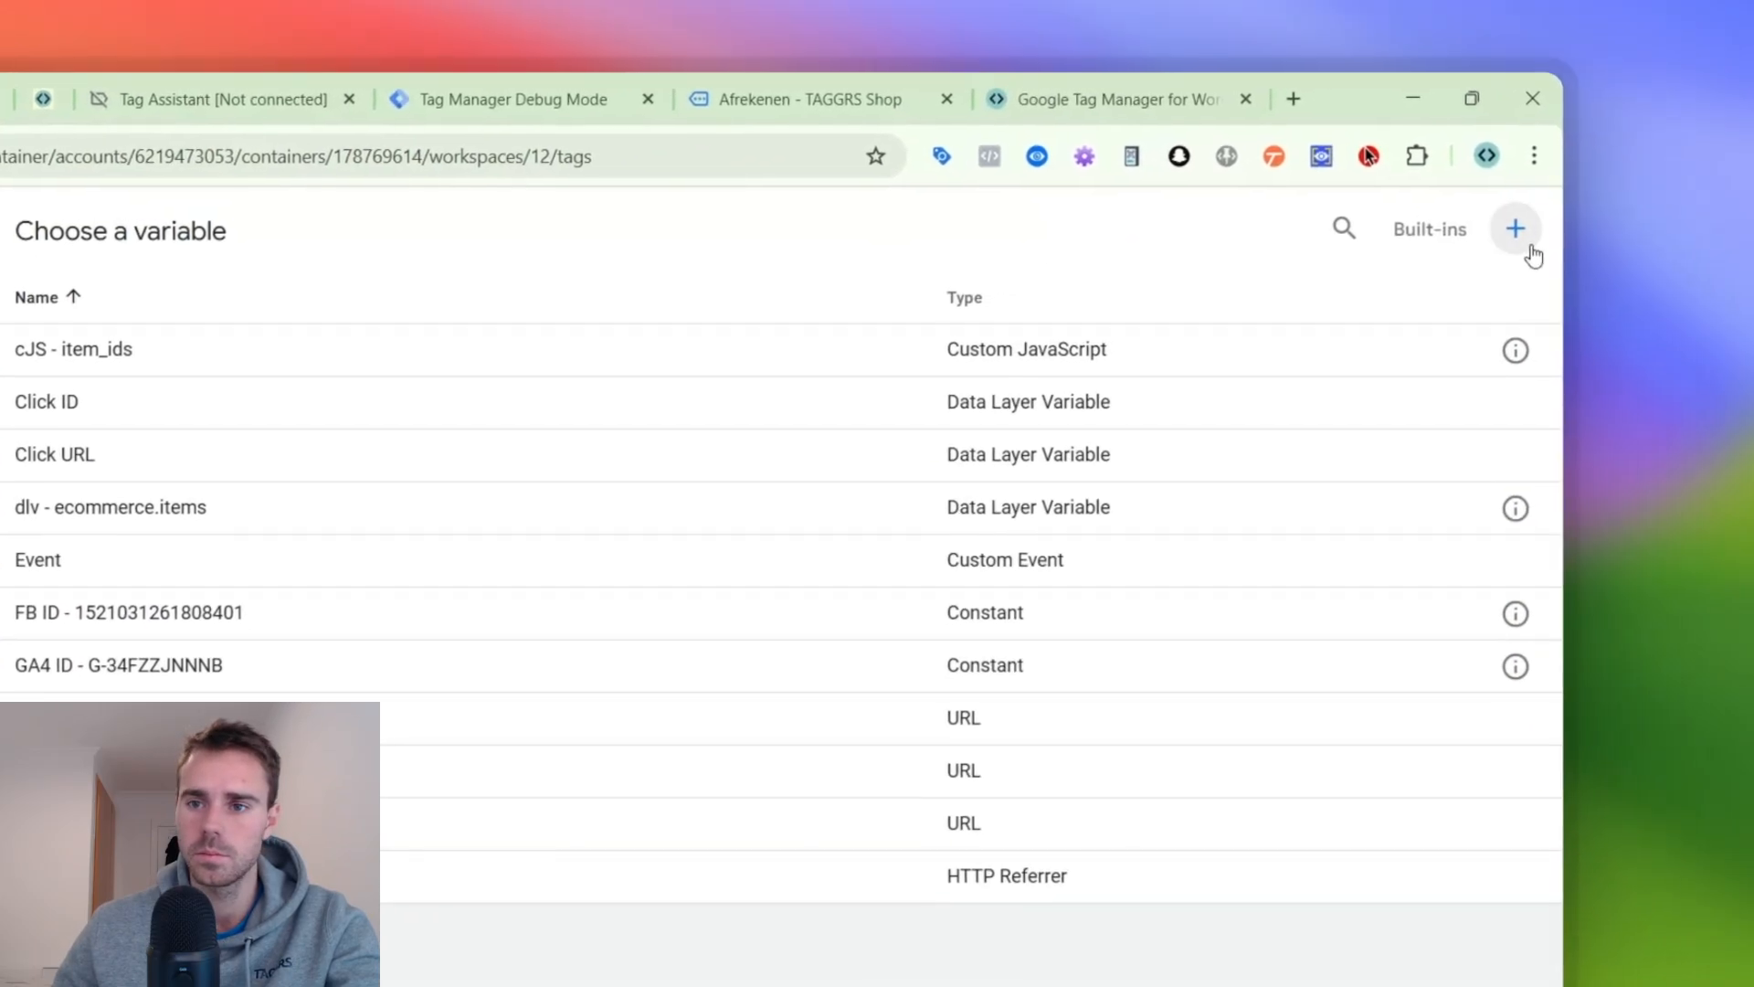
left_click(1516, 229)
left_click(975, 439)
left_click(1453, 262)
type("eve")
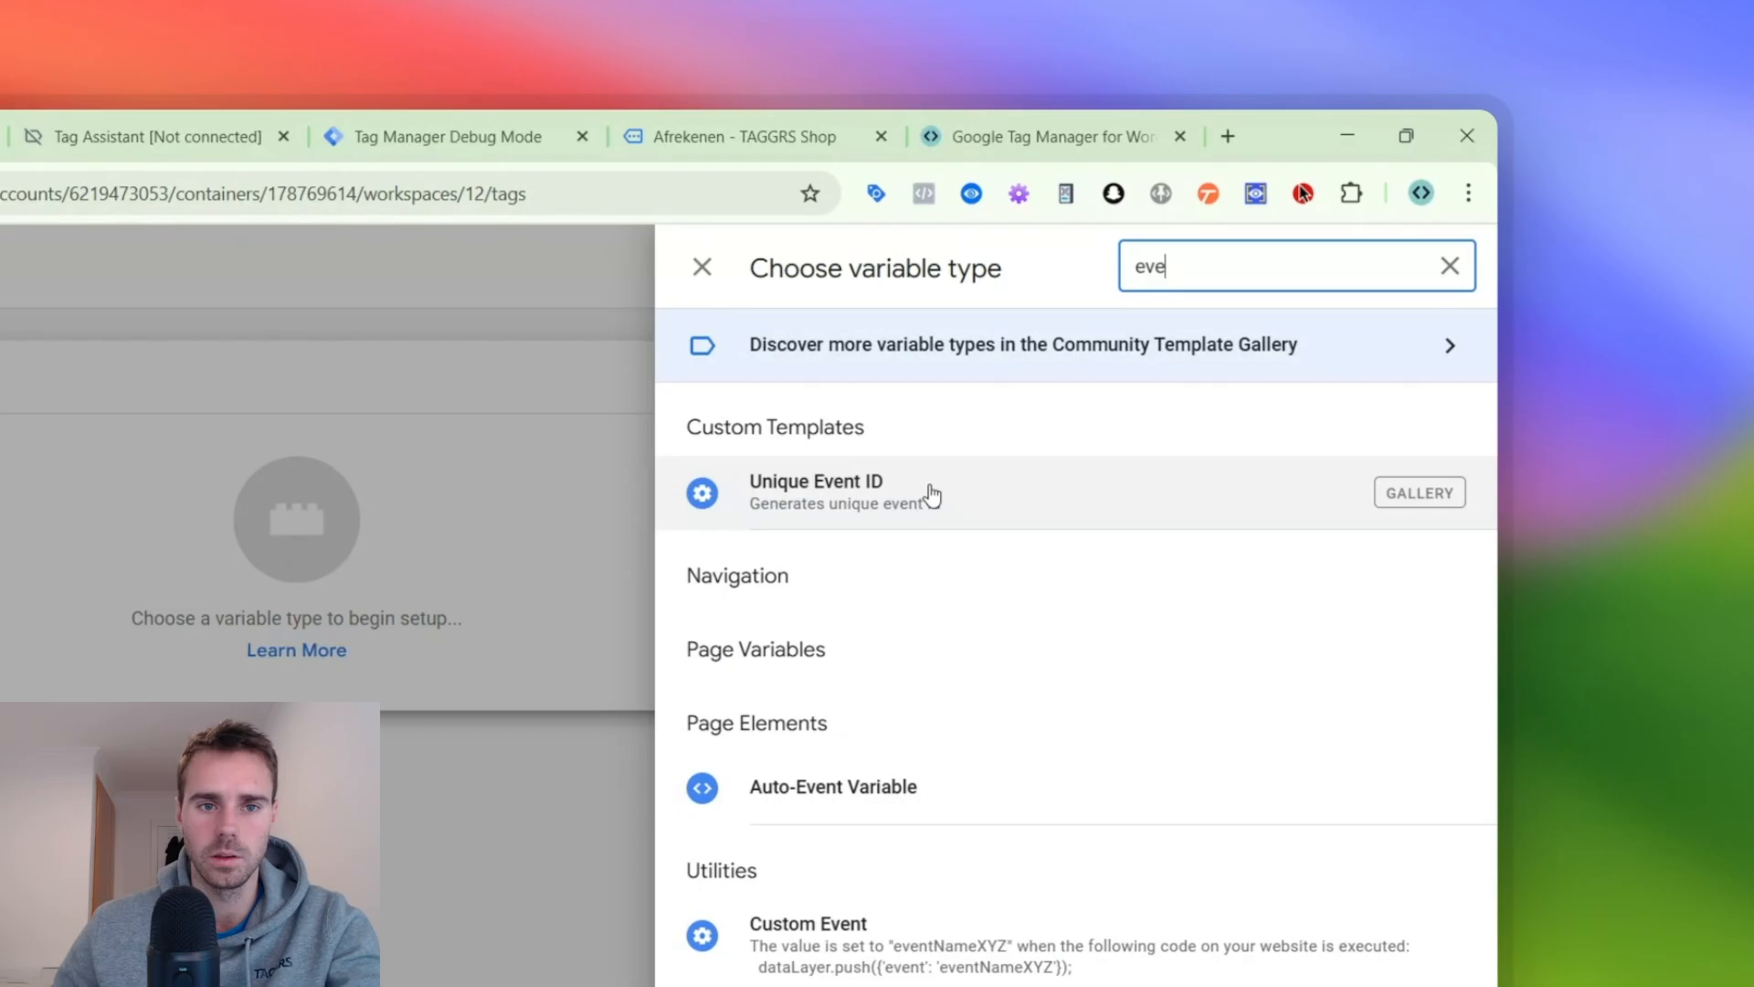
left_click(931, 495)
left_click(627, 266)
type("event_id")
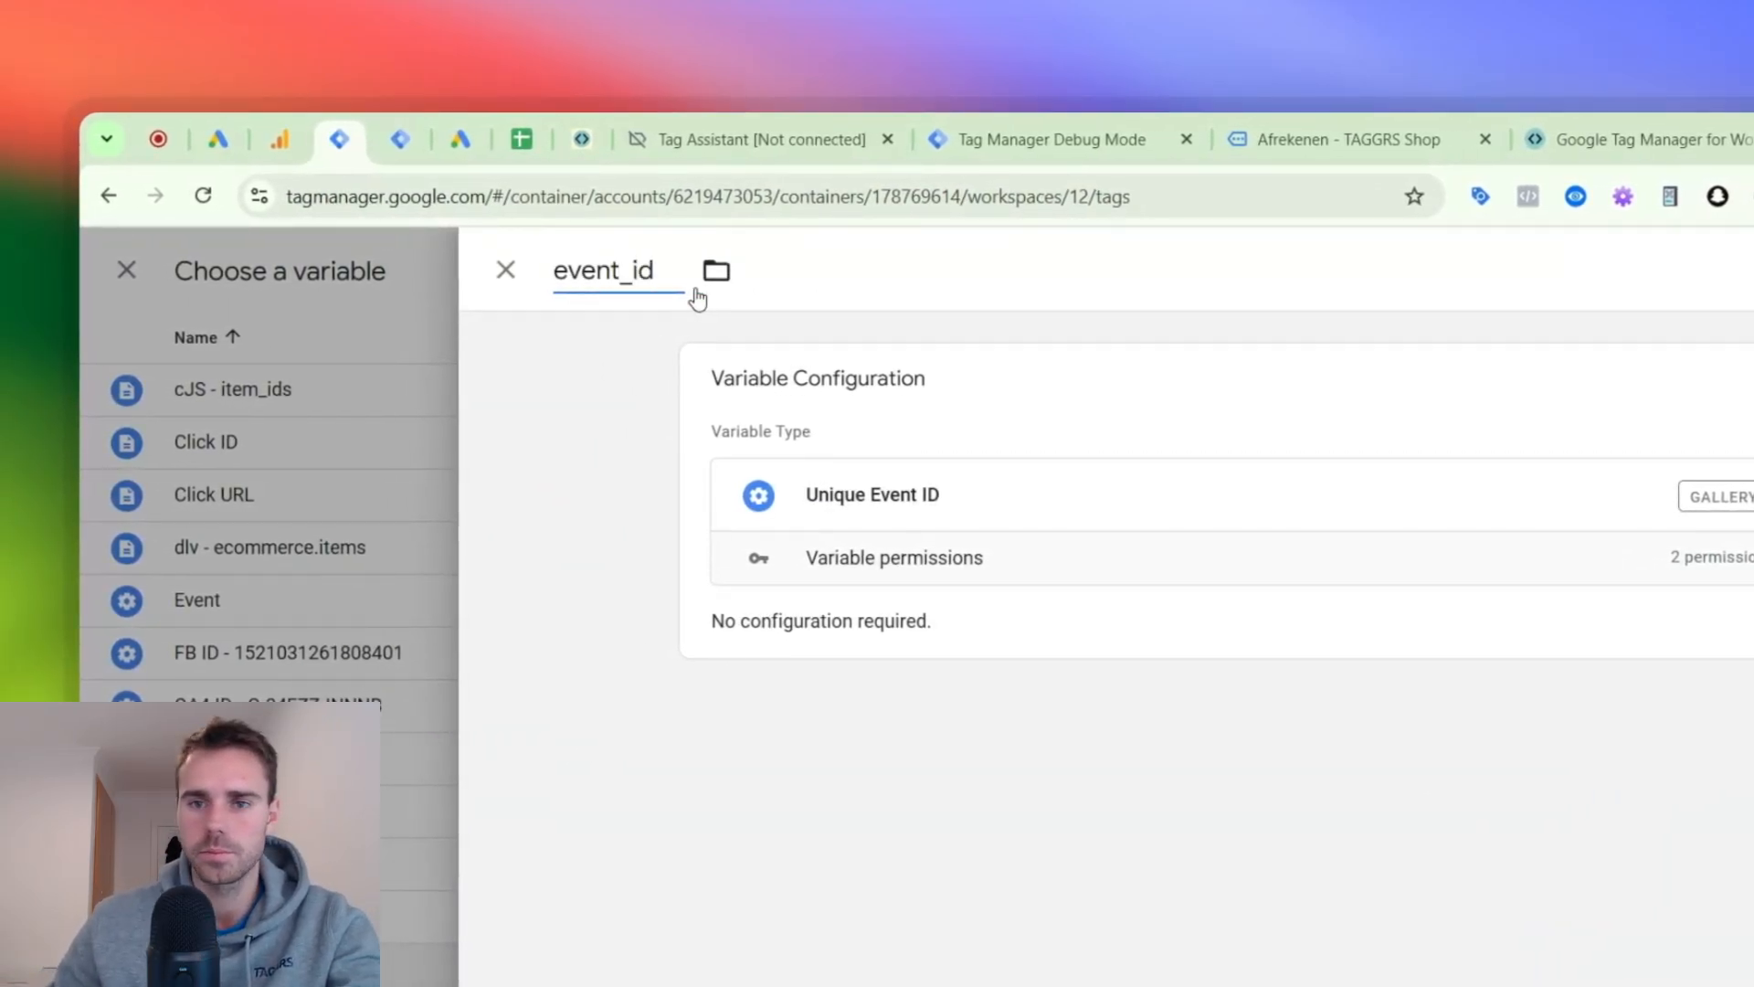
left_click(1494, 180)
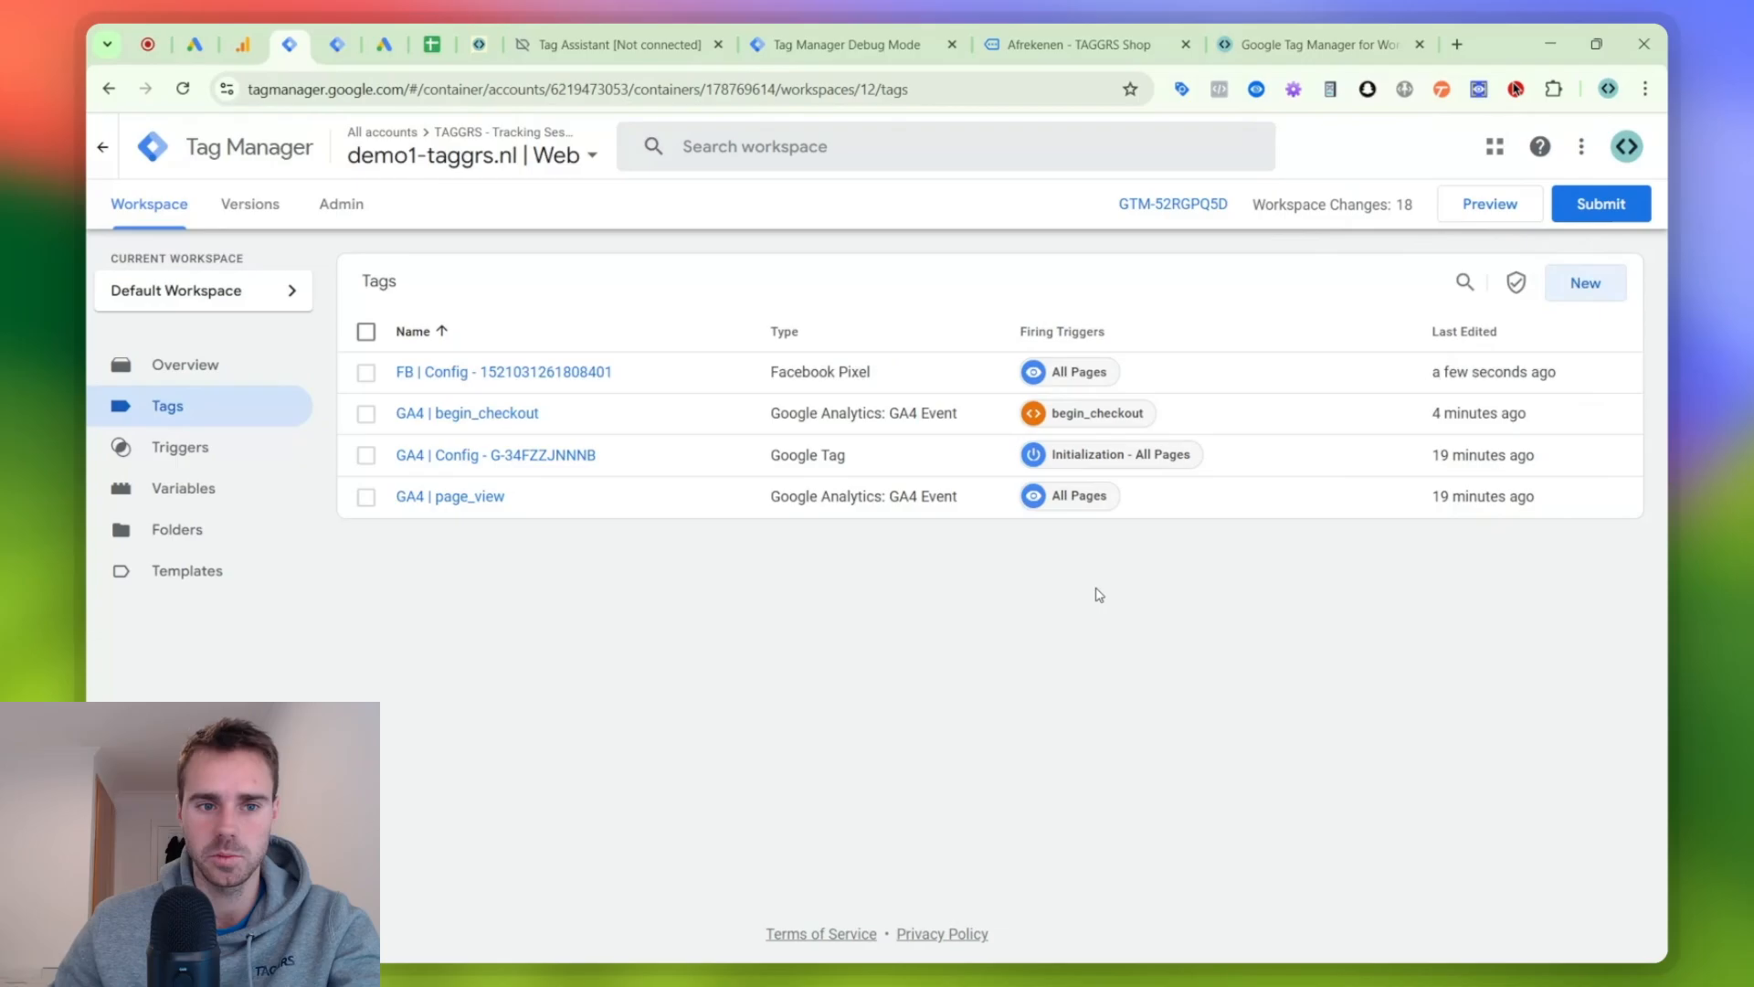
- Add an event parameter event_id with the value {{event_id}} to the GA4 | page_view tag and save it
left_click(365, 372)
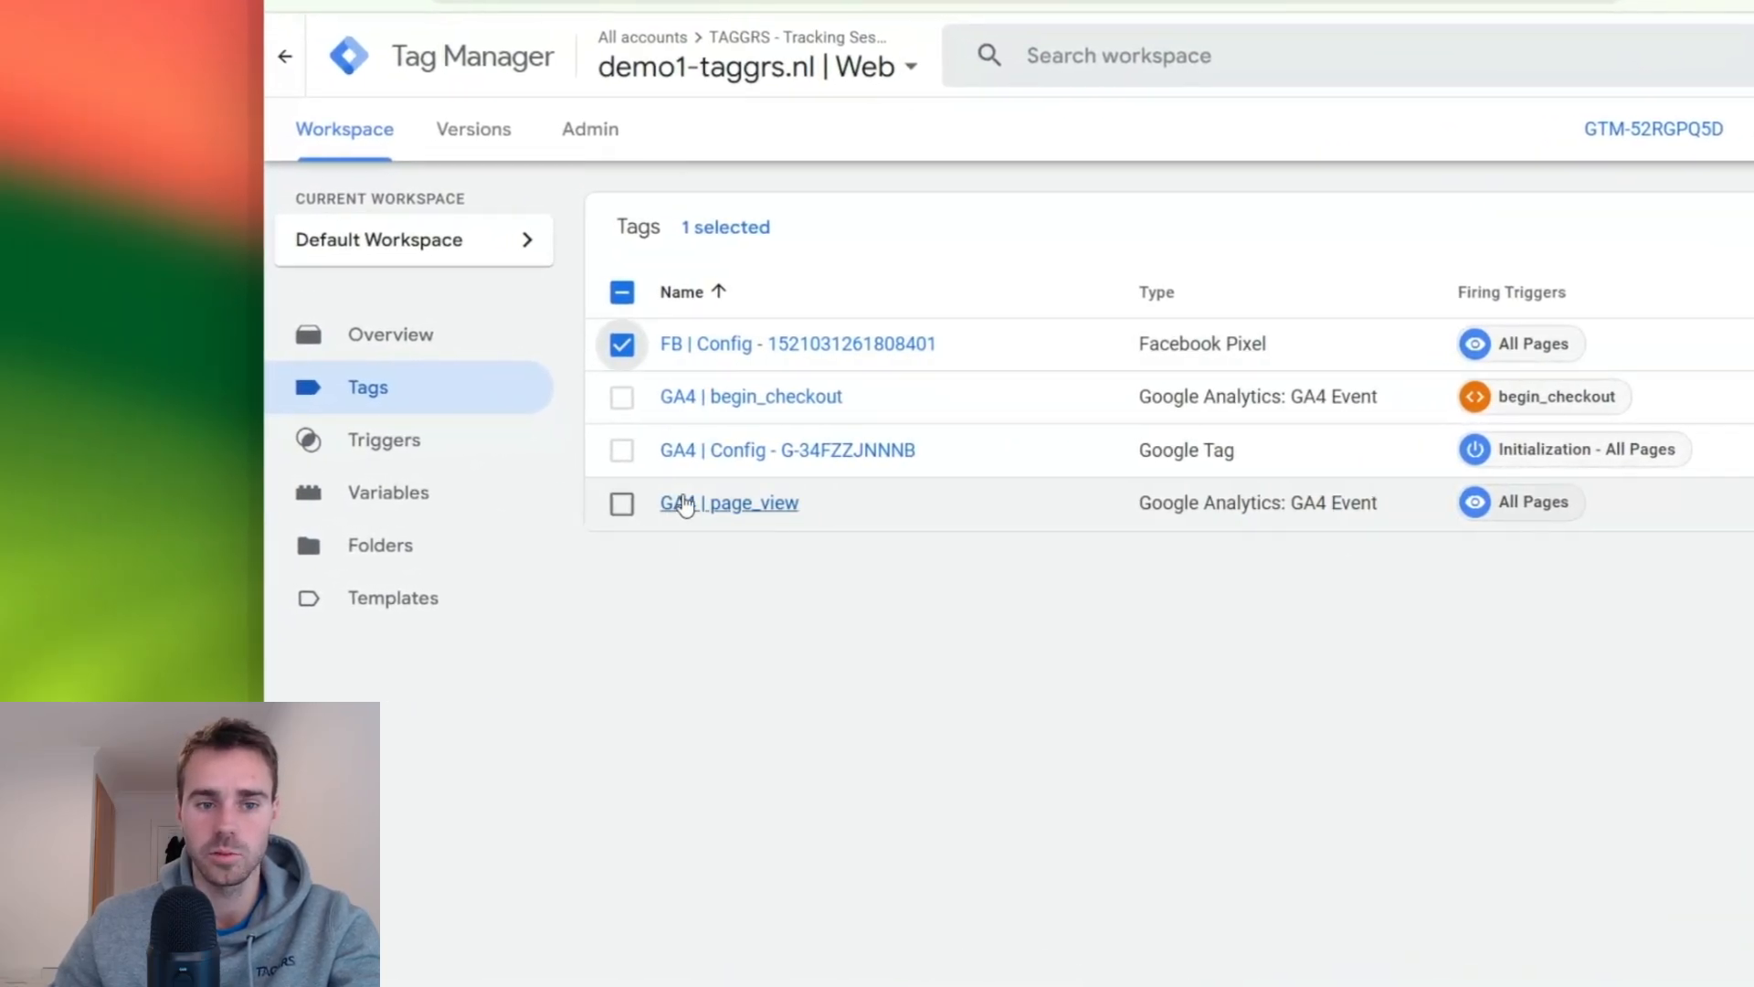
left_click(623, 504)
left_click(687, 504)
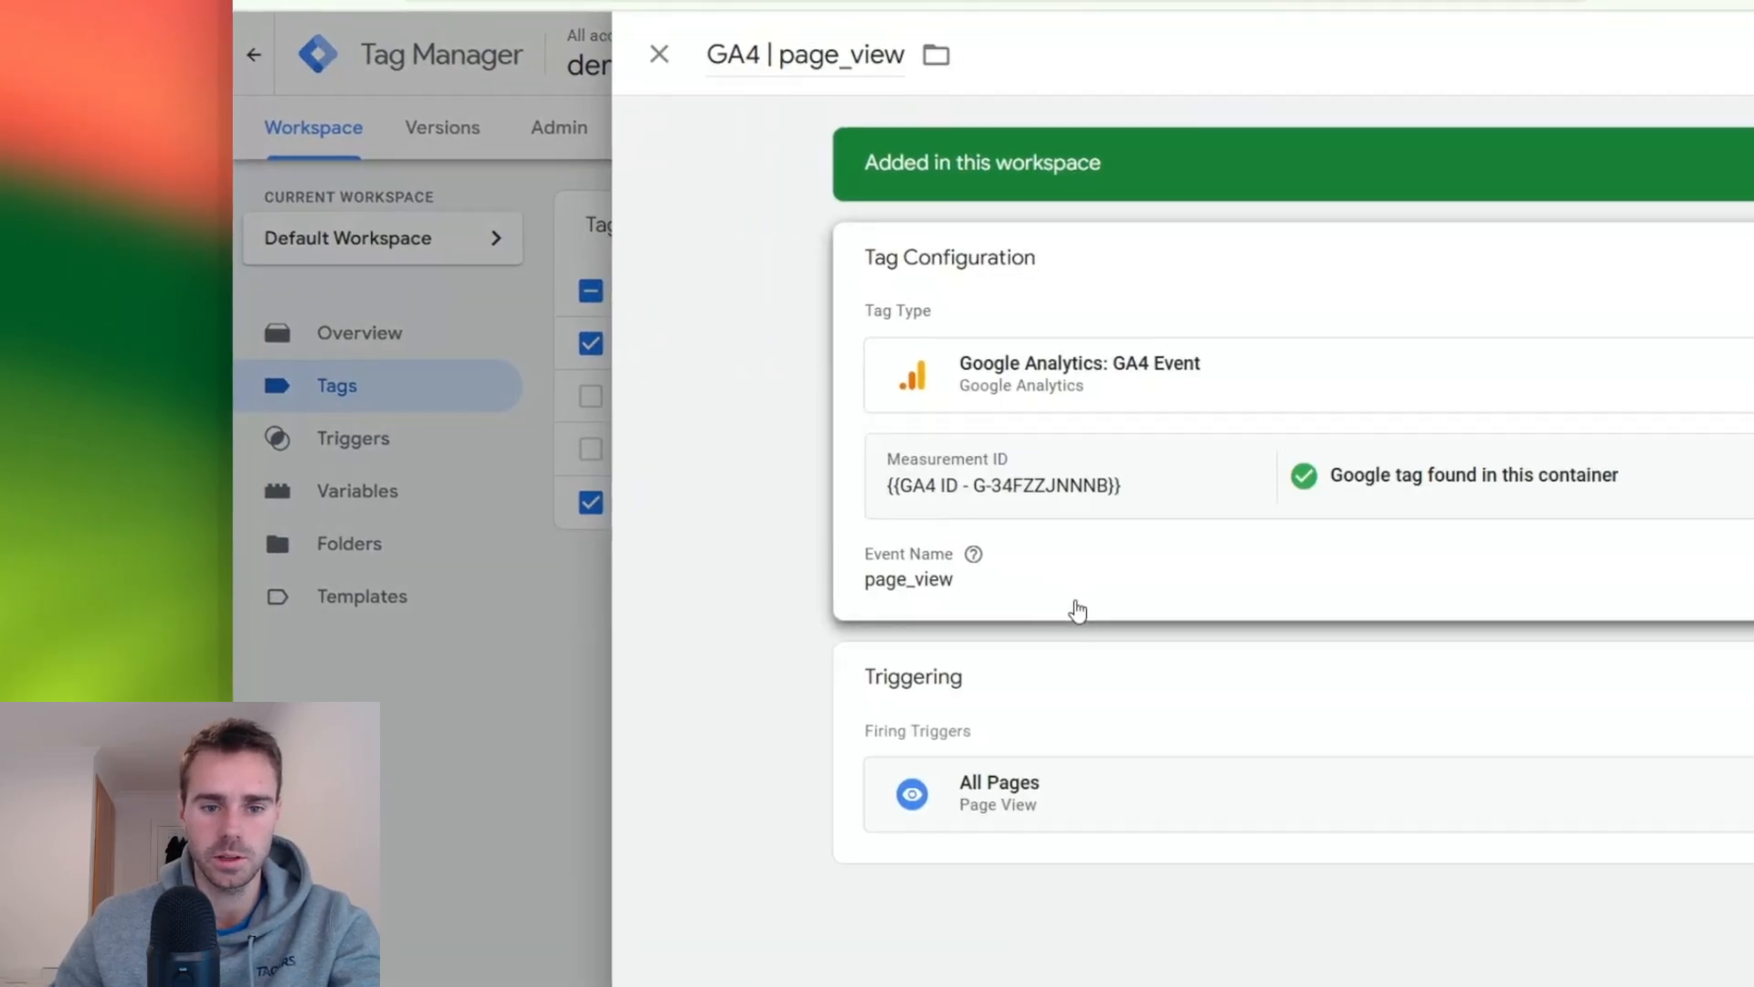
scroll(1023, 612, "down", 2)
scroll(955, 593, "down", 1)
left_click(939, 553)
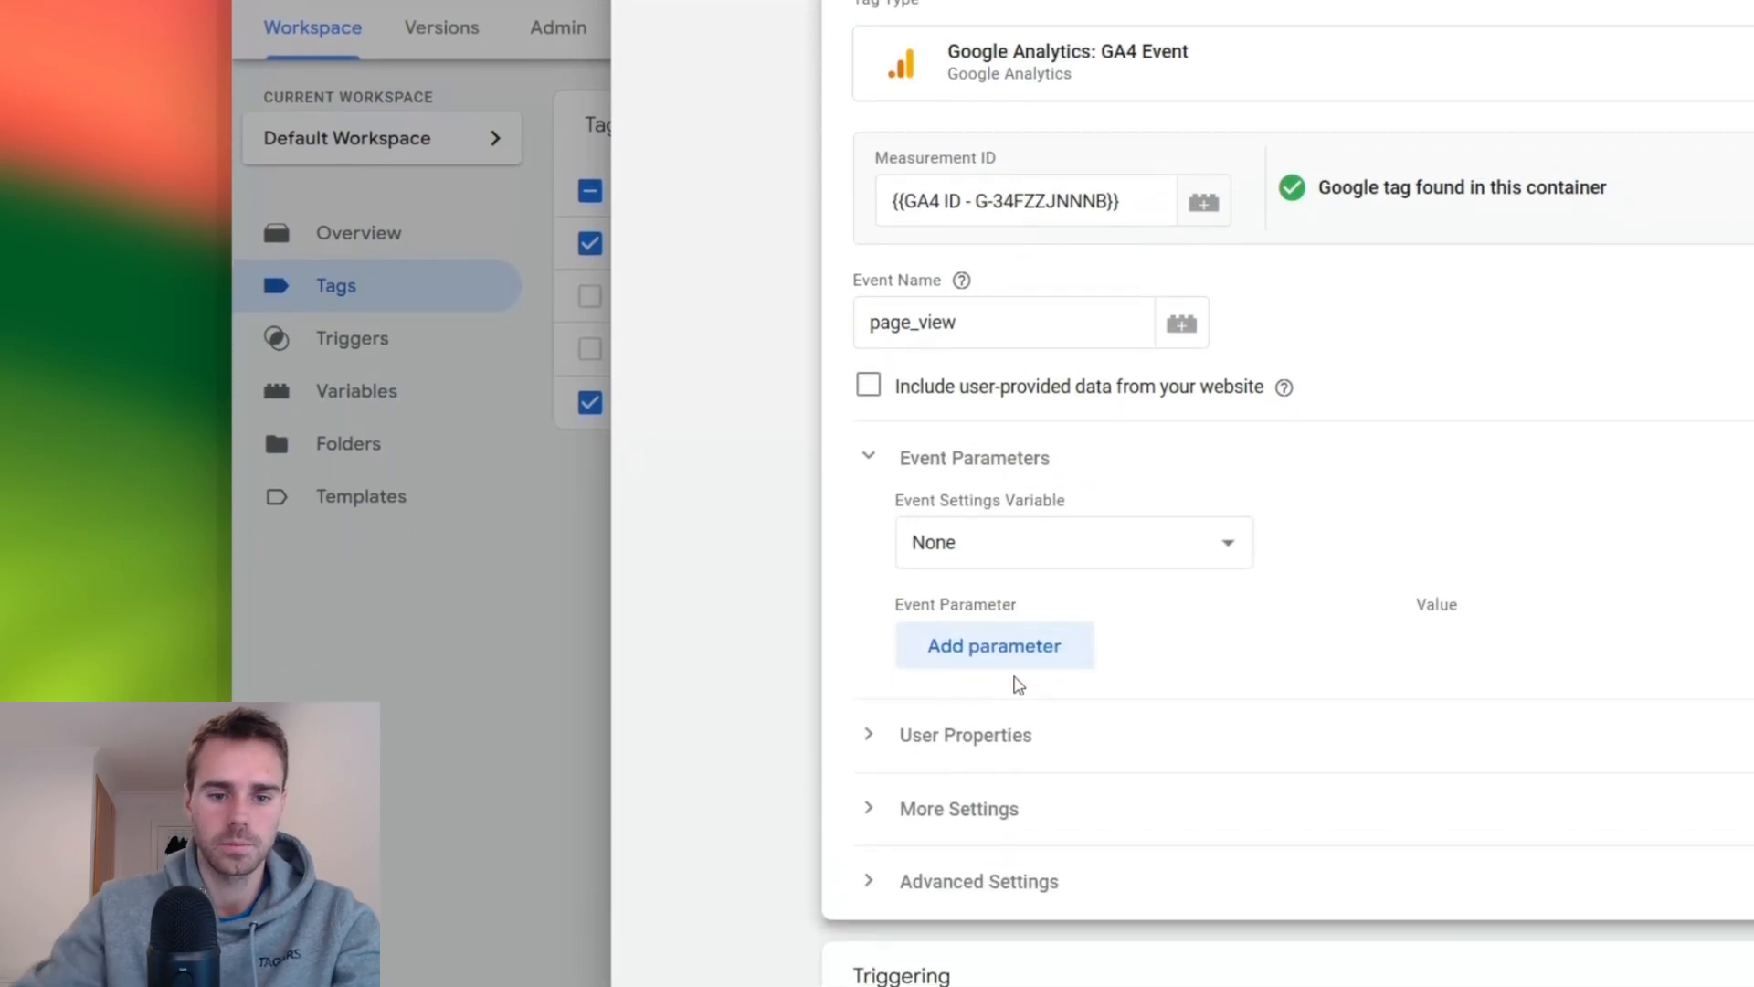
left_click(1021, 639)
type("event_")
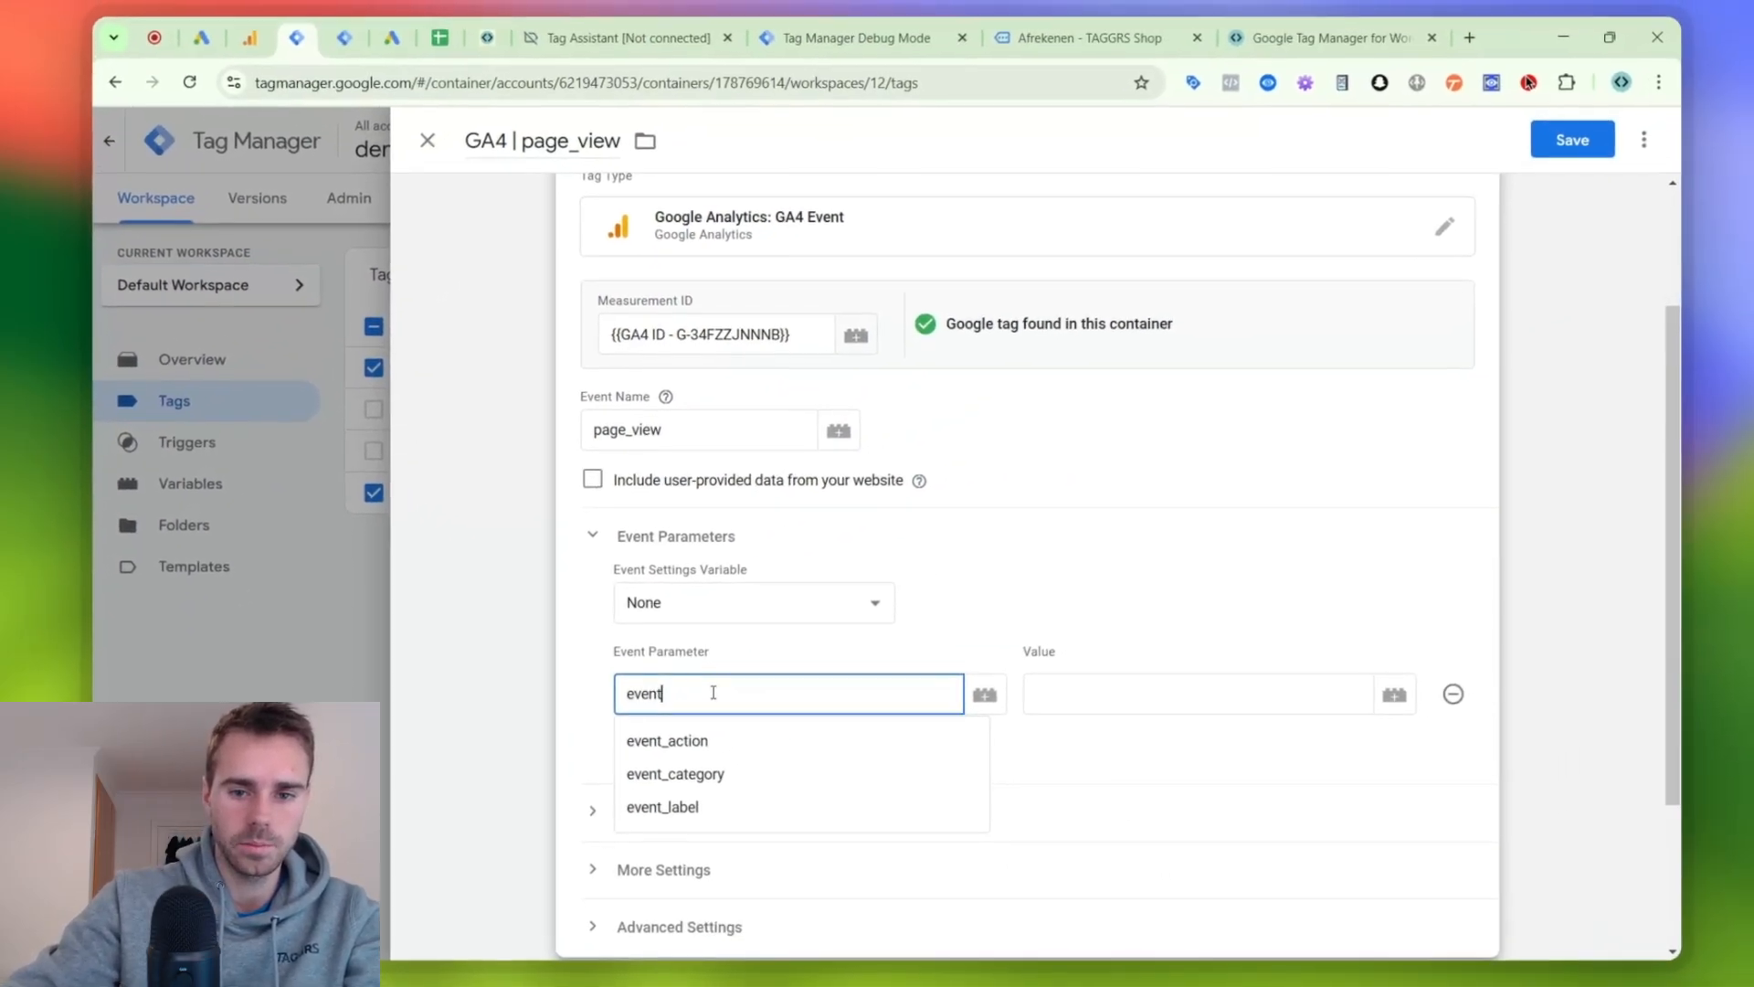
type("id")
scroll(706, 695, "down", 1)
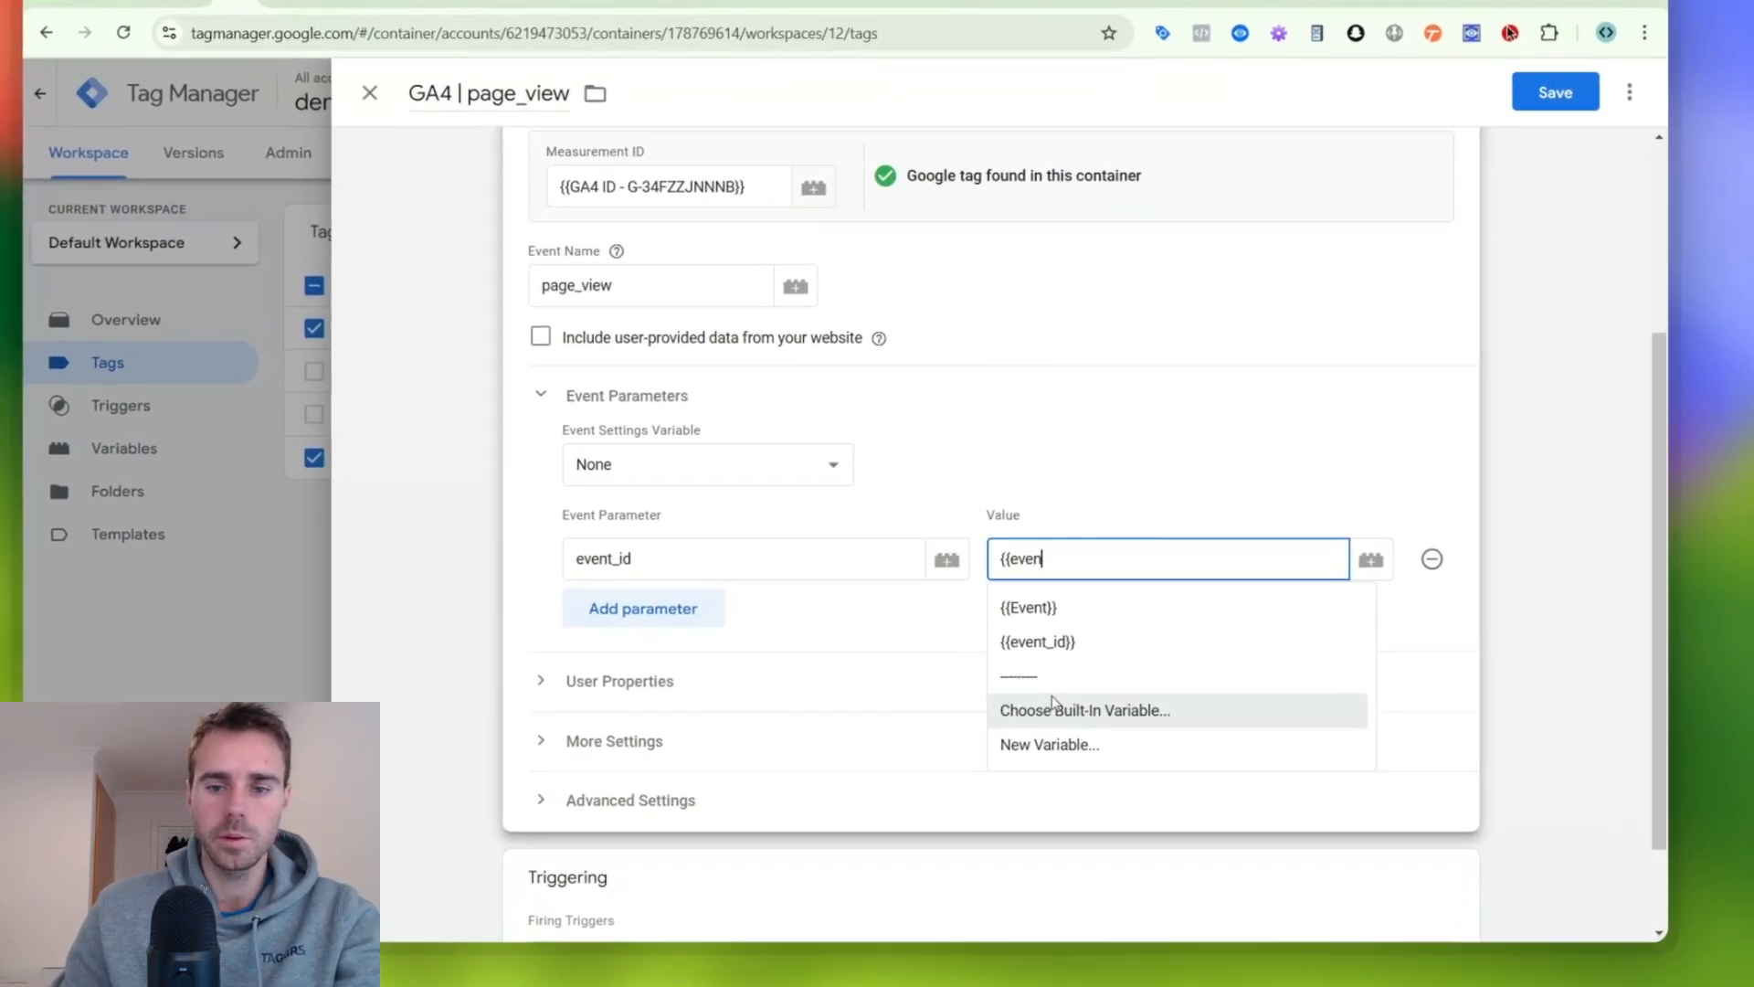
left_click(1062, 674)
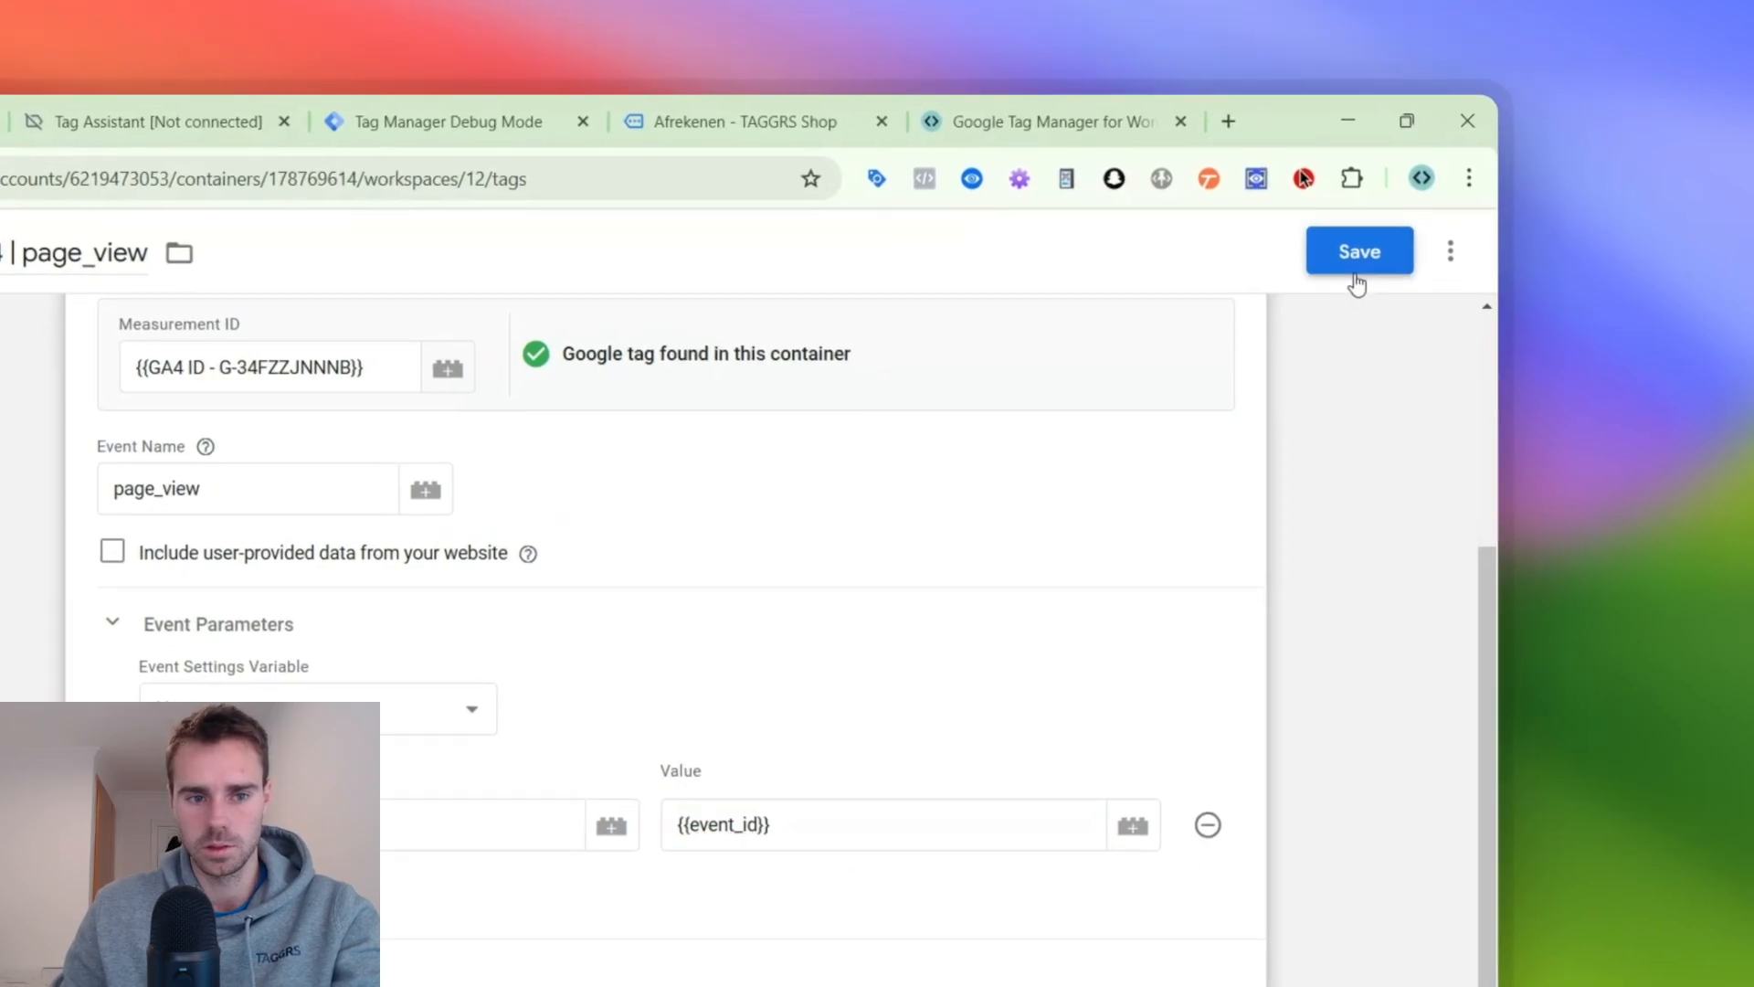
left_click(1360, 222)
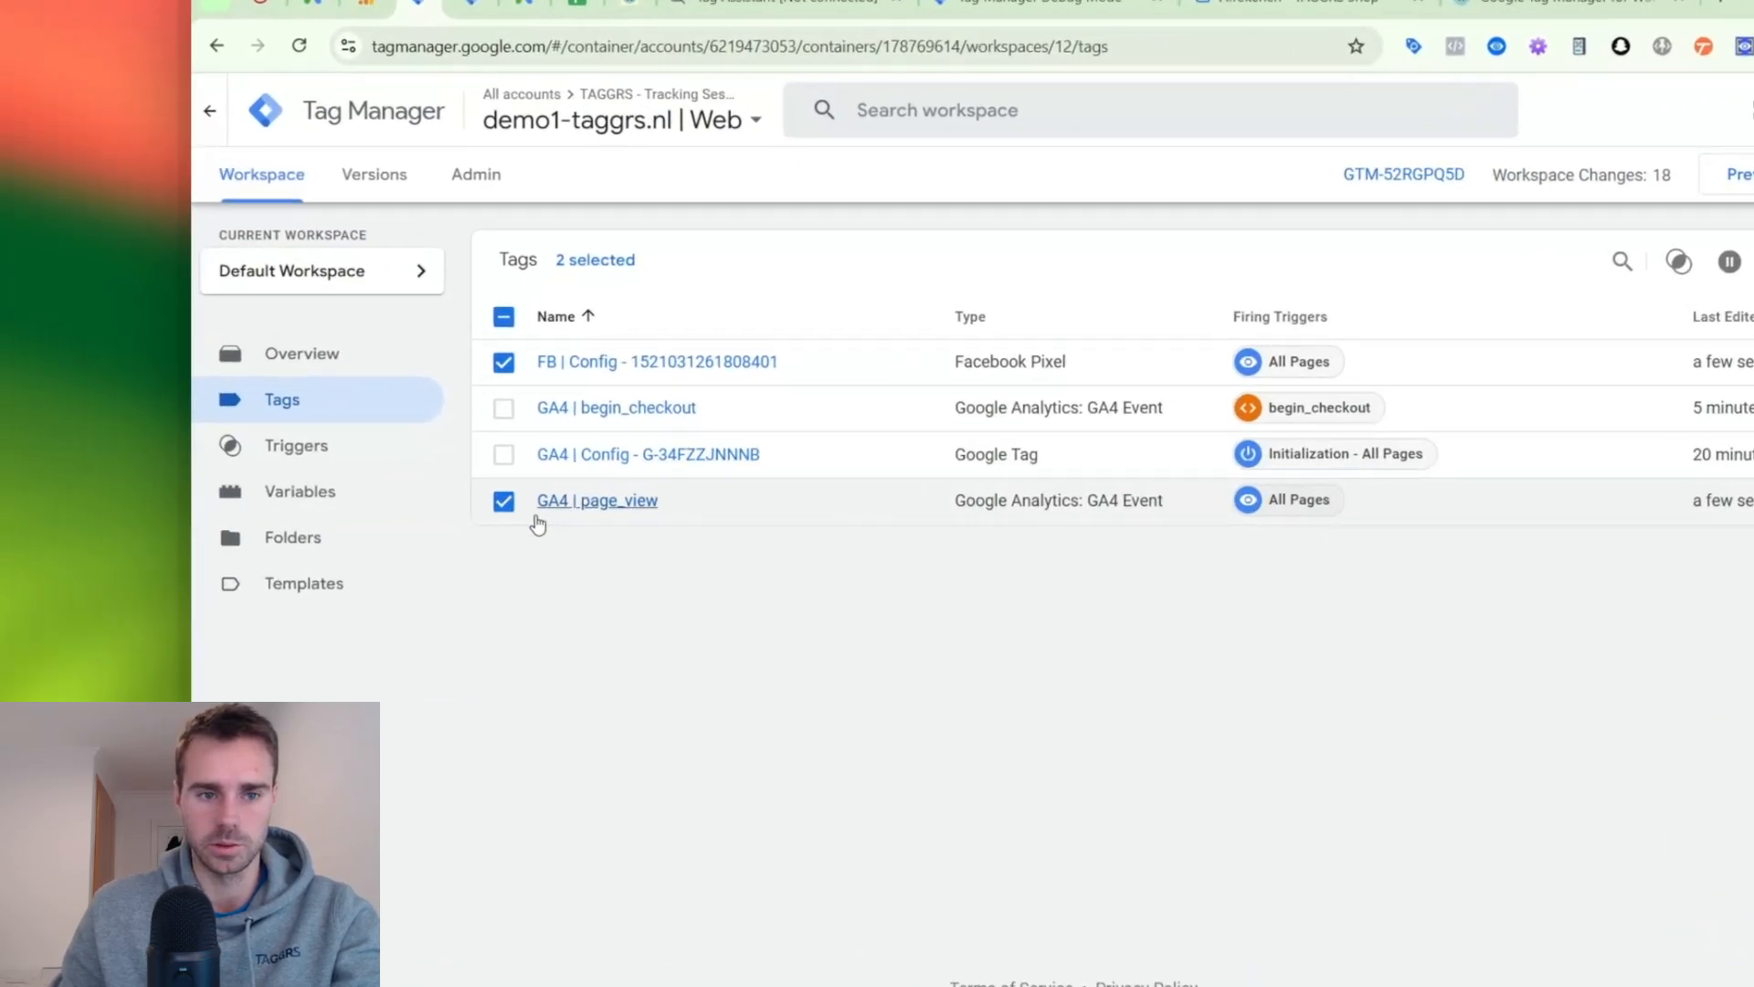
- Clear the tag selection in the overview and make a copy of the FB | Config tag
left_click(361, 500)
left_click(361, 376)
left_click(745, 356)
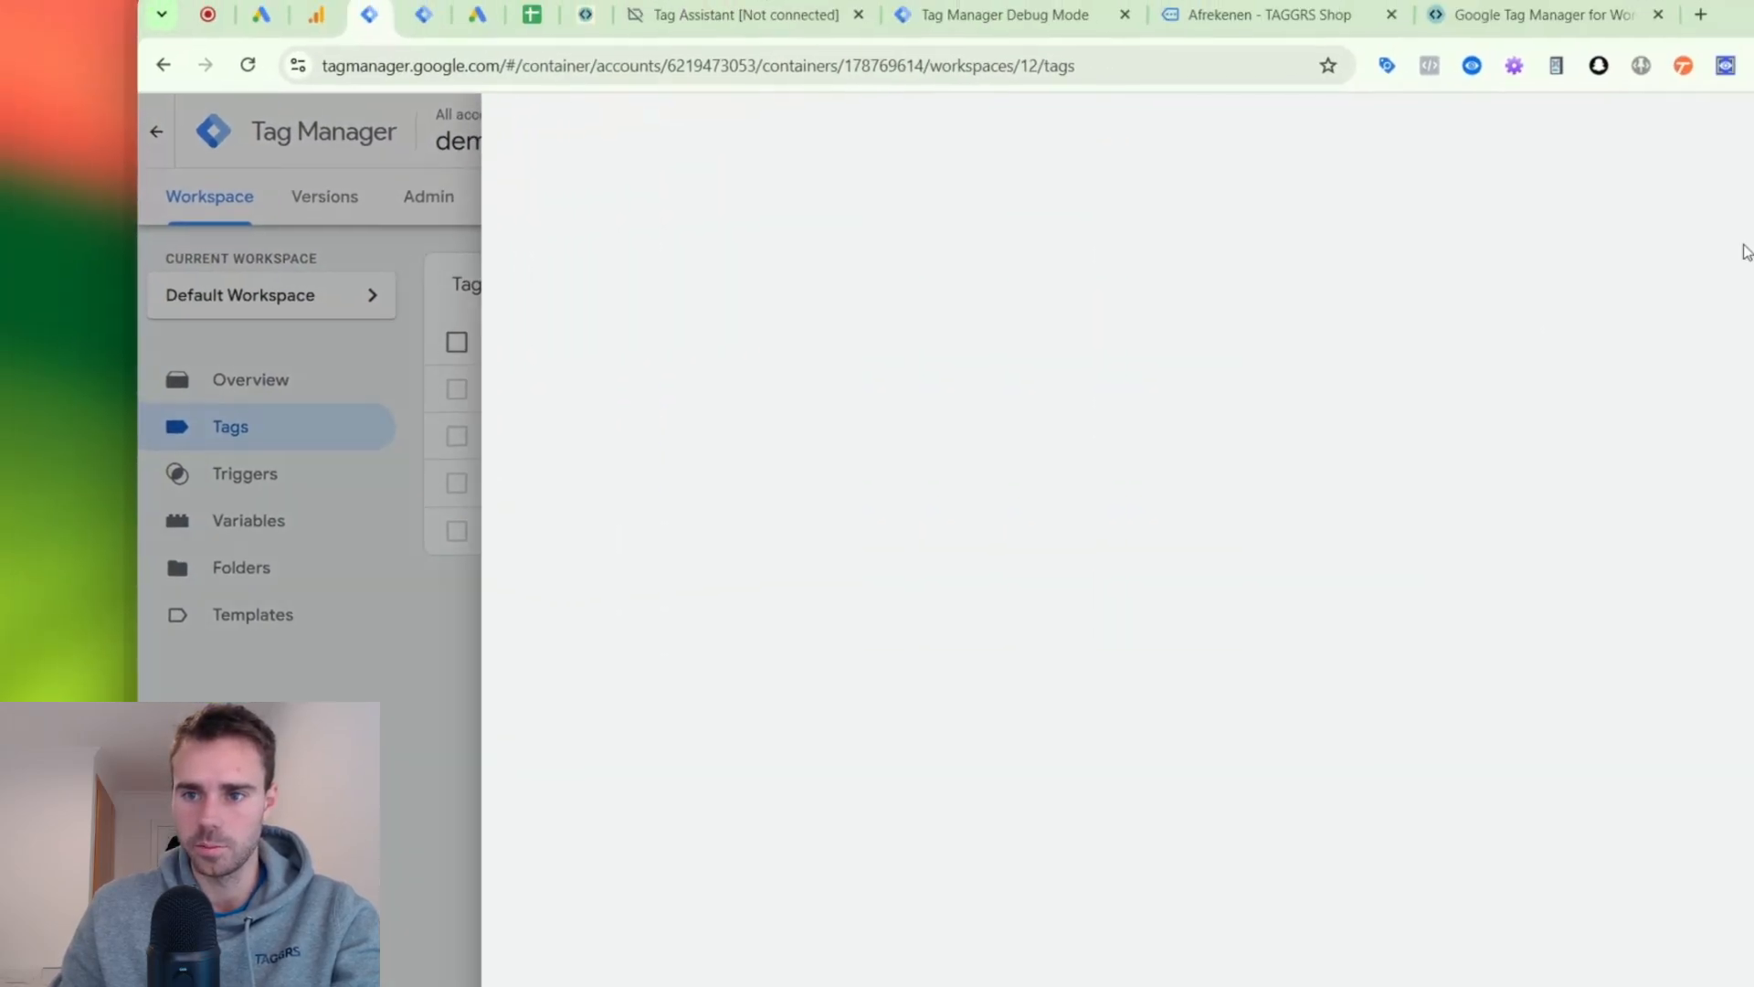
left_click(1539, 235)
left_click(1386, 317)
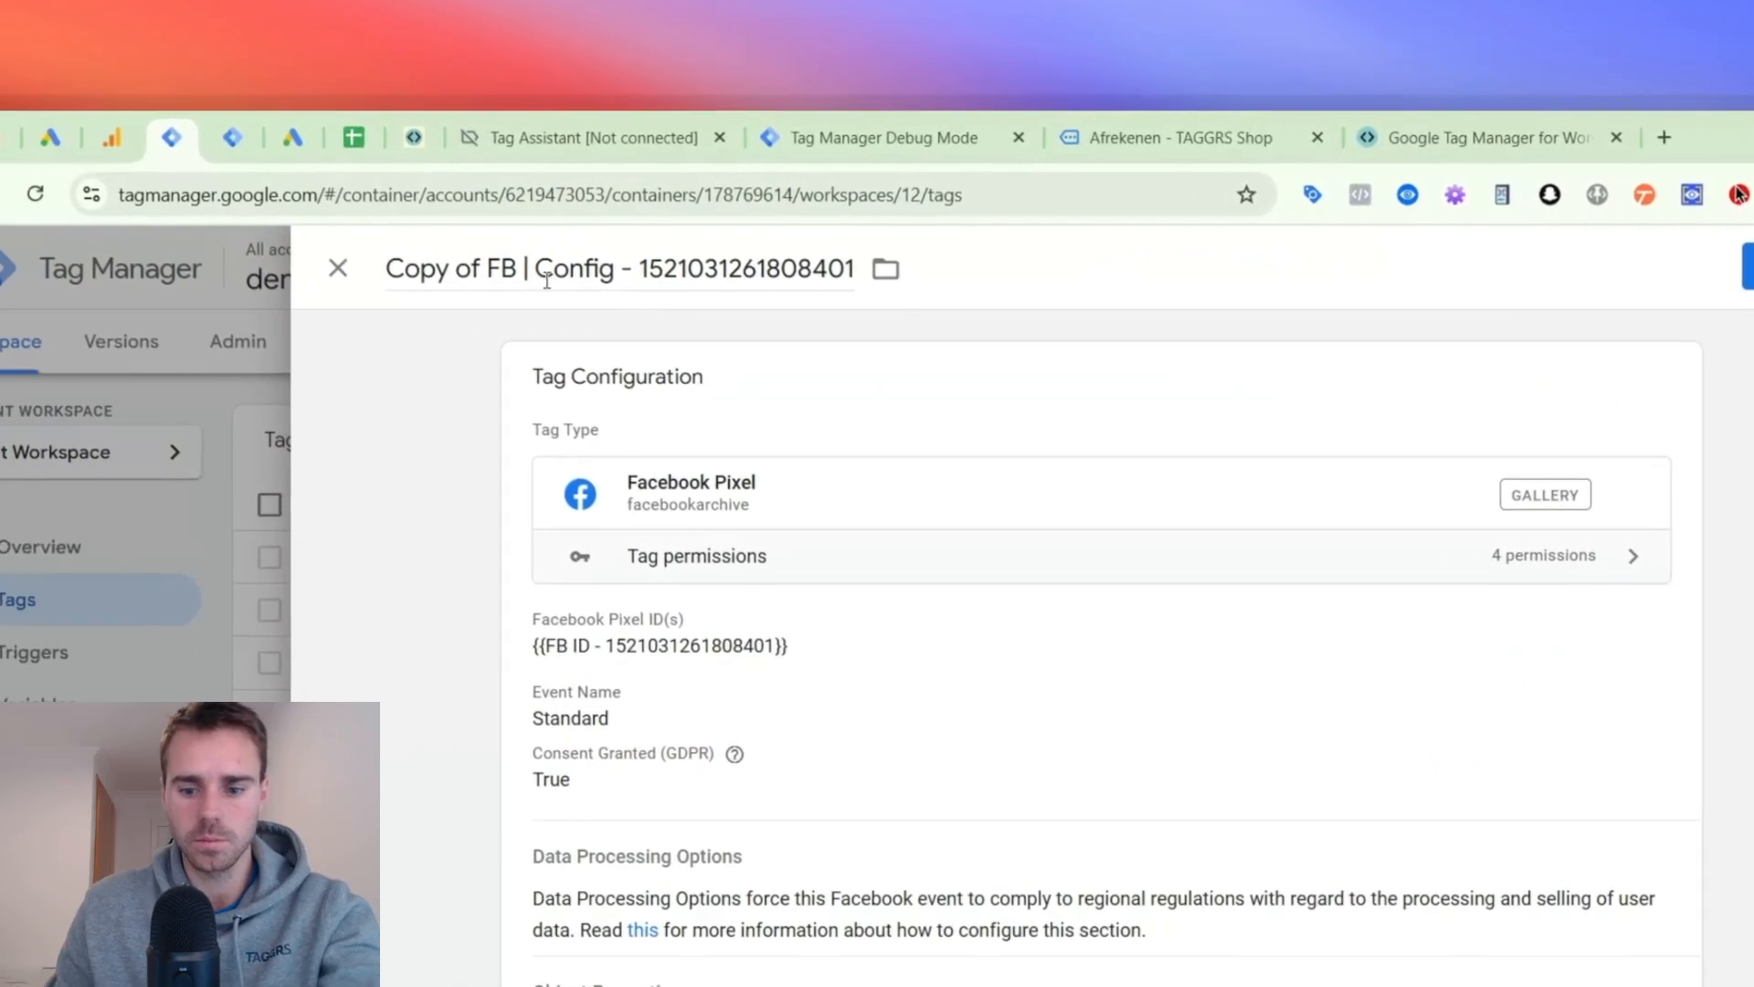
- Rename the copied Facebook tag as FB | InitiateCheckout
left_click_drag(183, 265, 82, 264)
key("BackSpace")
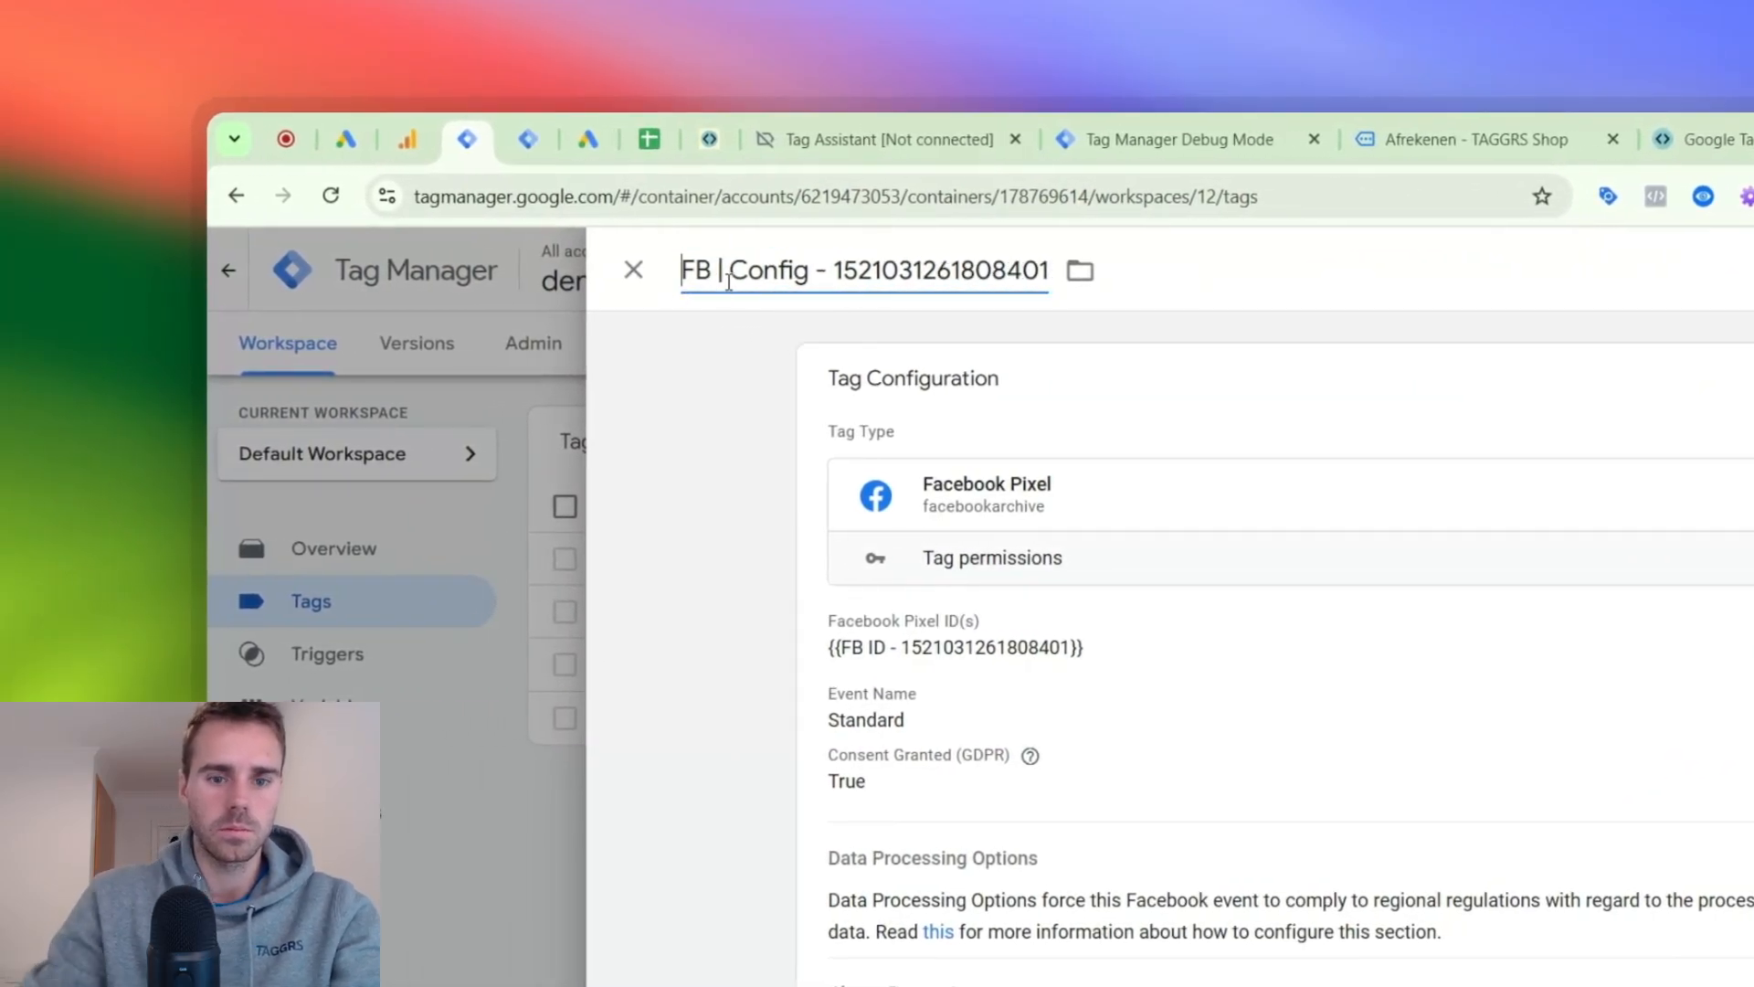
left_click_drag(728, 273, 1049, 272)
key("BackSpace")
type("Ini")
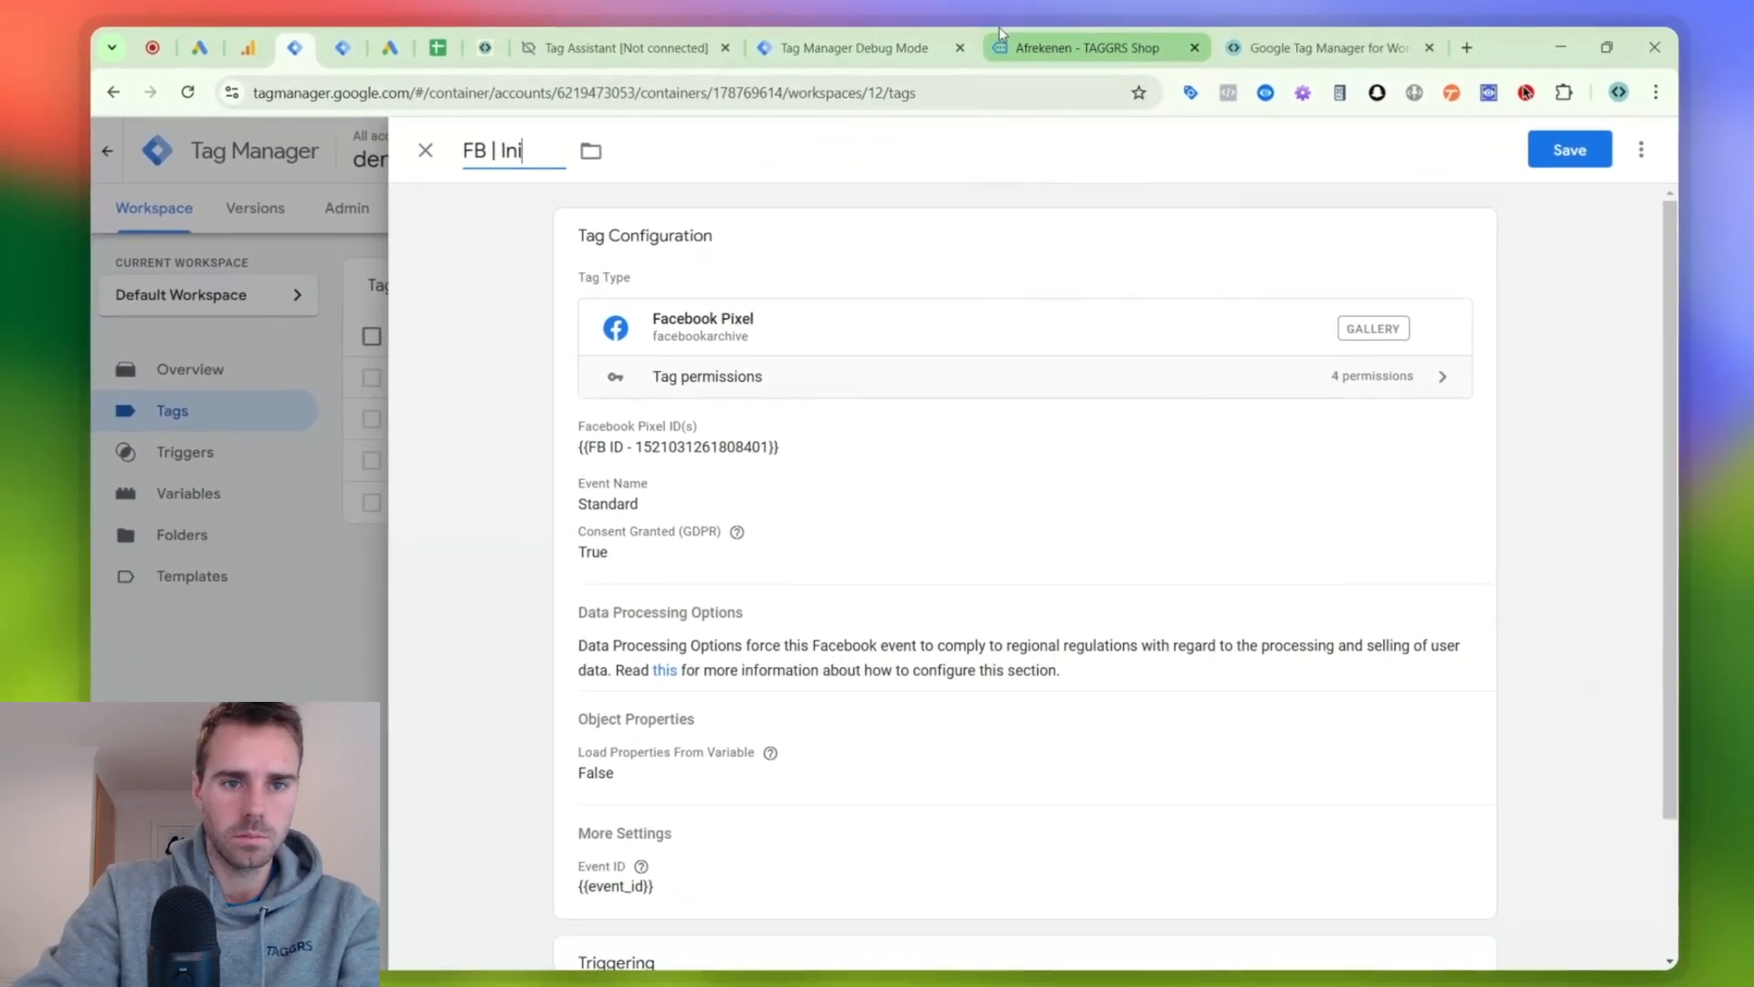
type("tiateCheckout")
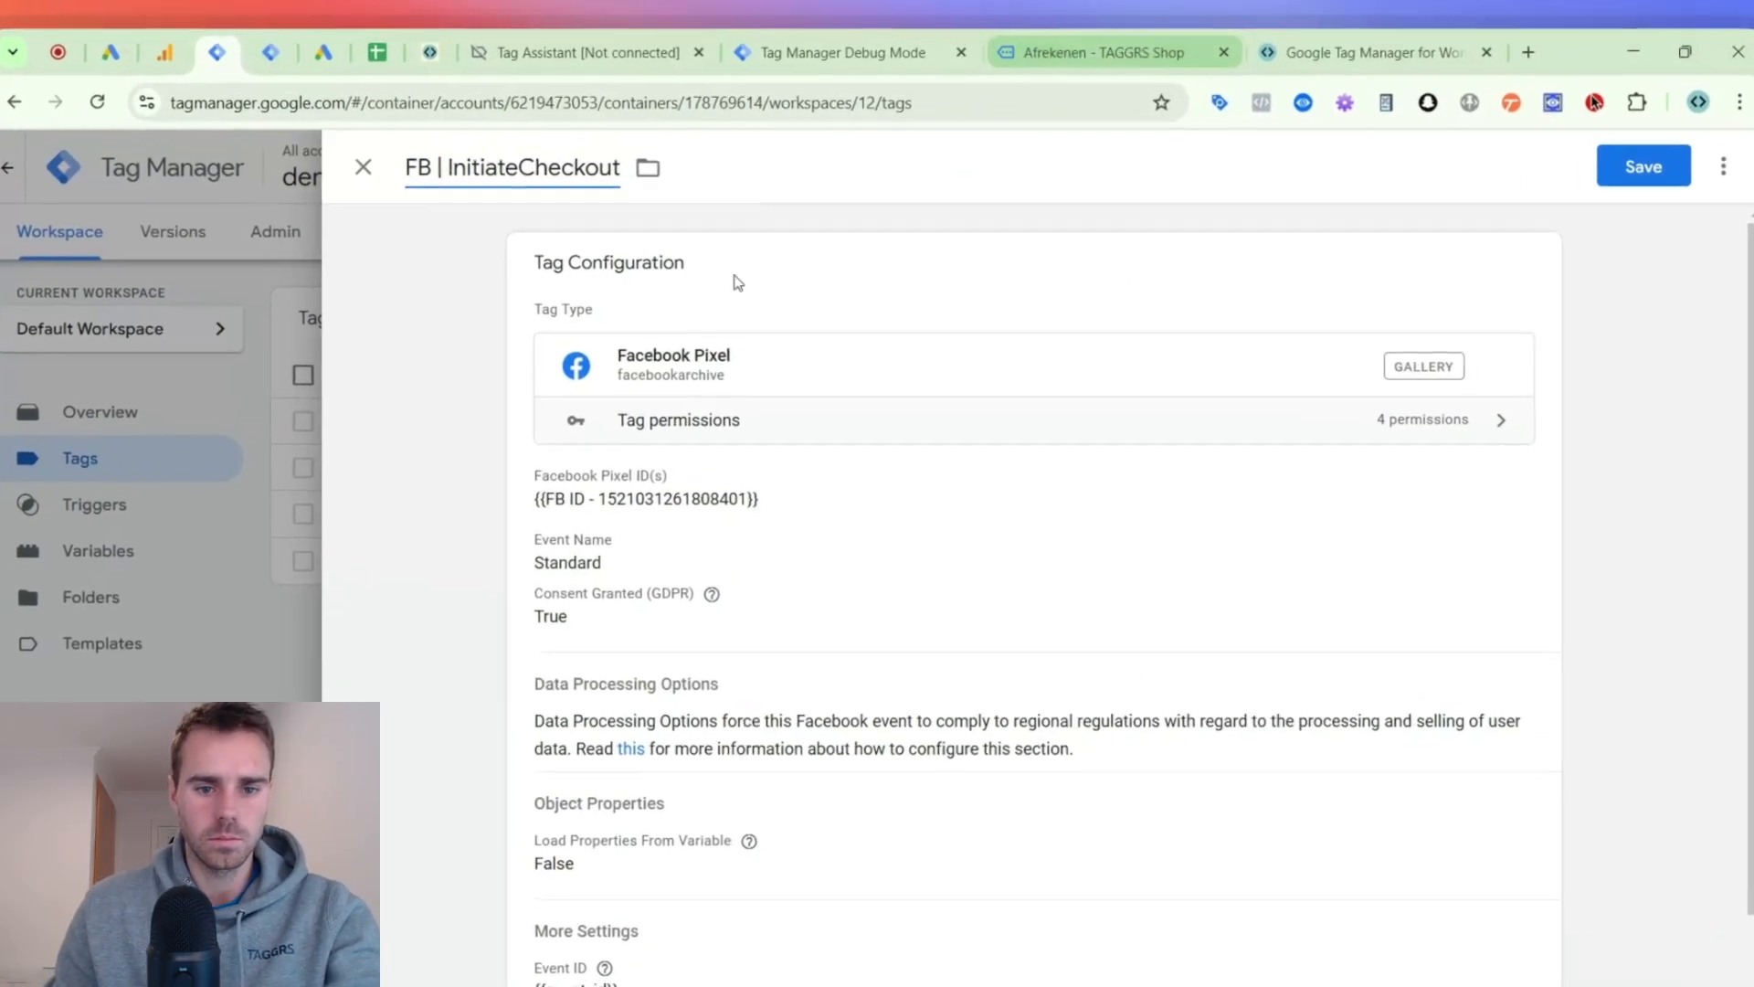
- Set the Facebook Pixel tag's standard event name to InitiateCheckout
left_click(754, 255)
left_click(680, 640)
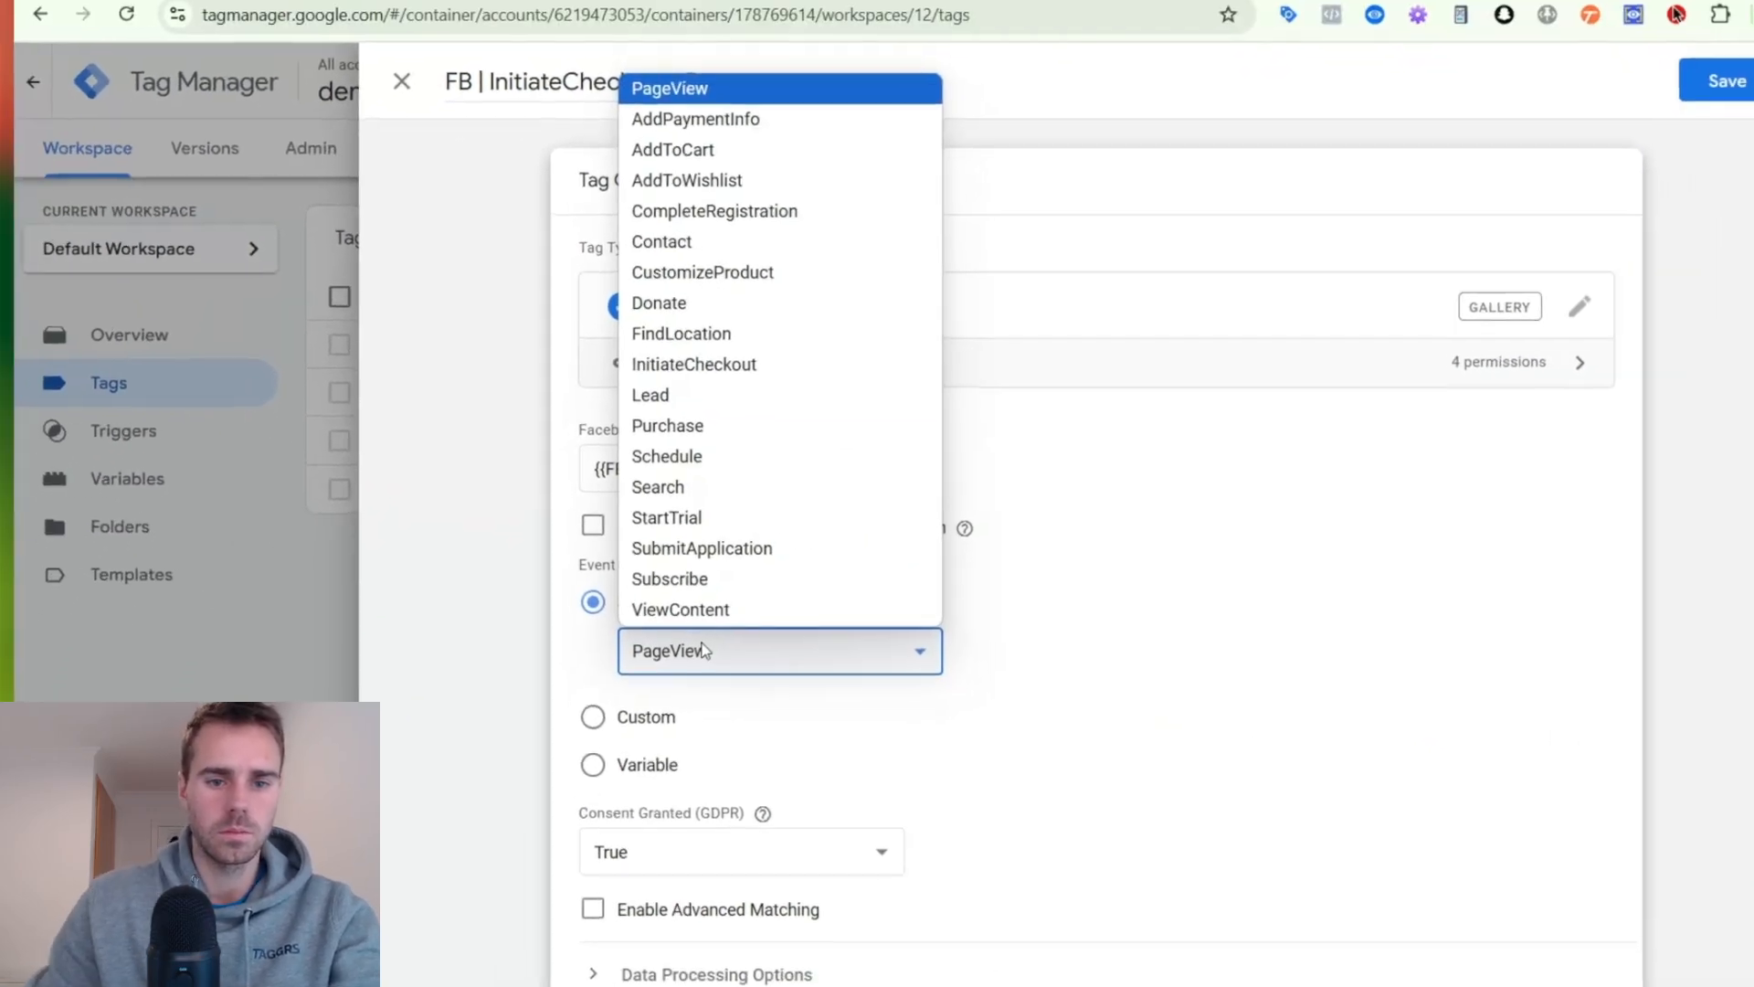
key("i")
key("Return")
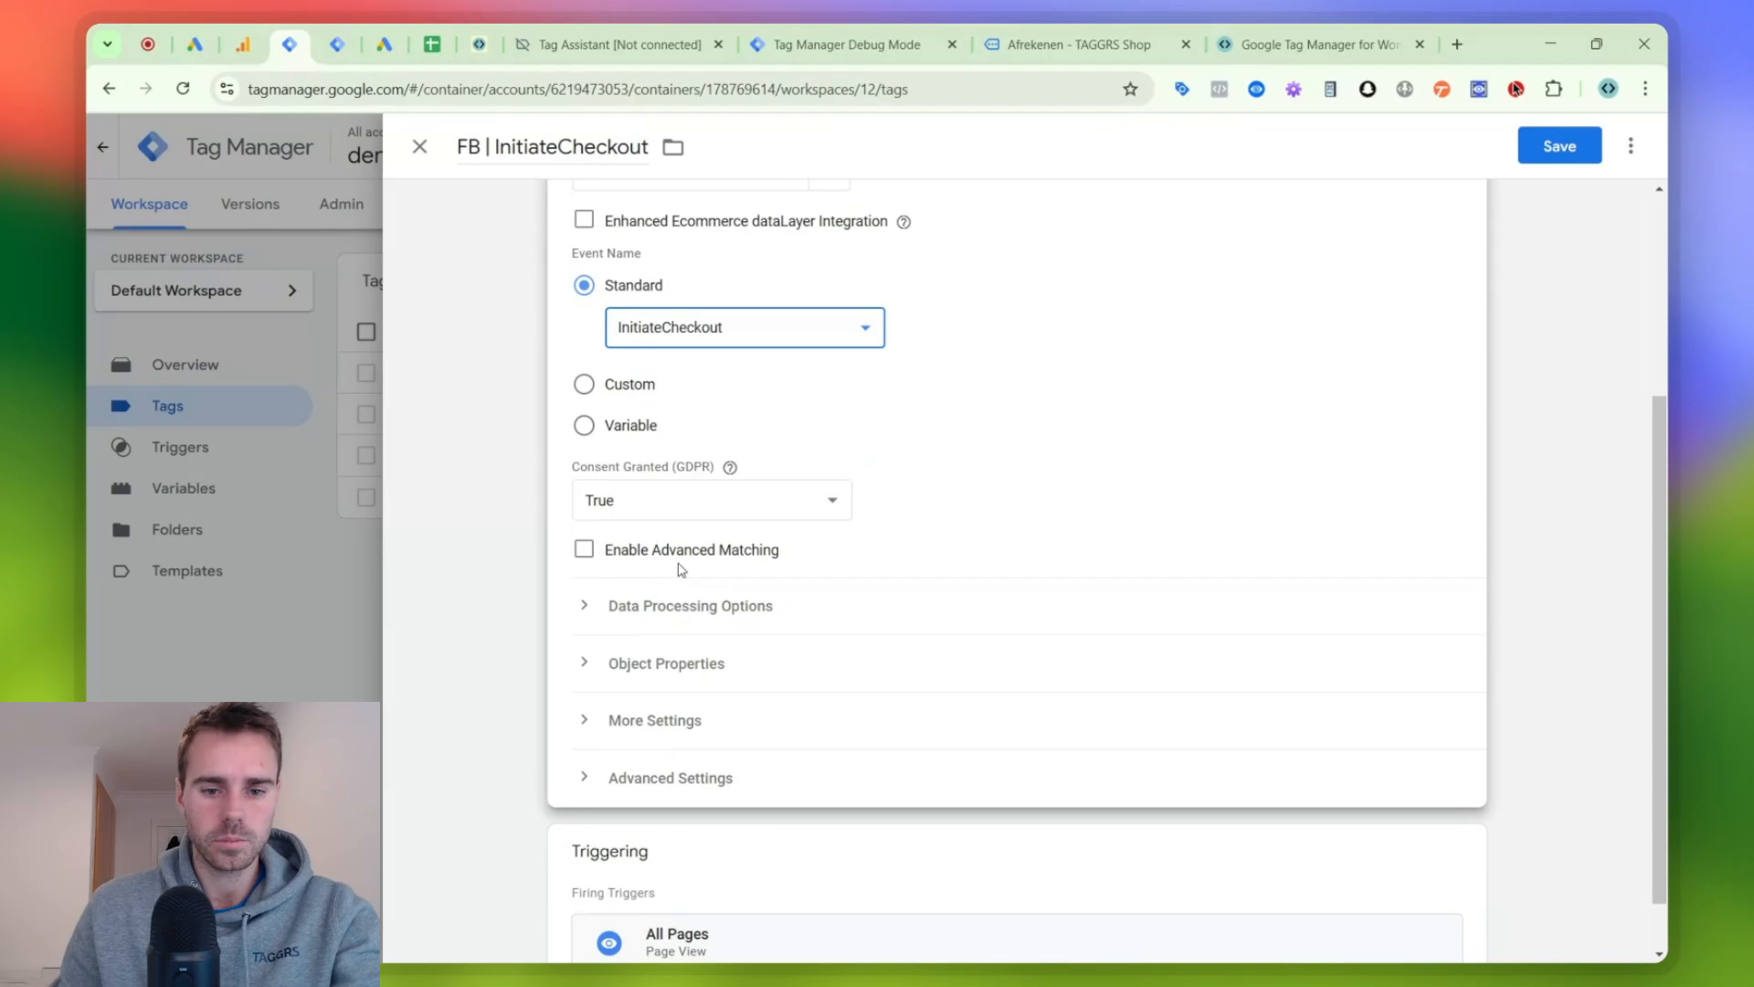
- Replace the tag's All Pages firing trigger with the begin_checkout custom event trigger
scroll(704, 642, "down", 2)
left_click(750, 840)
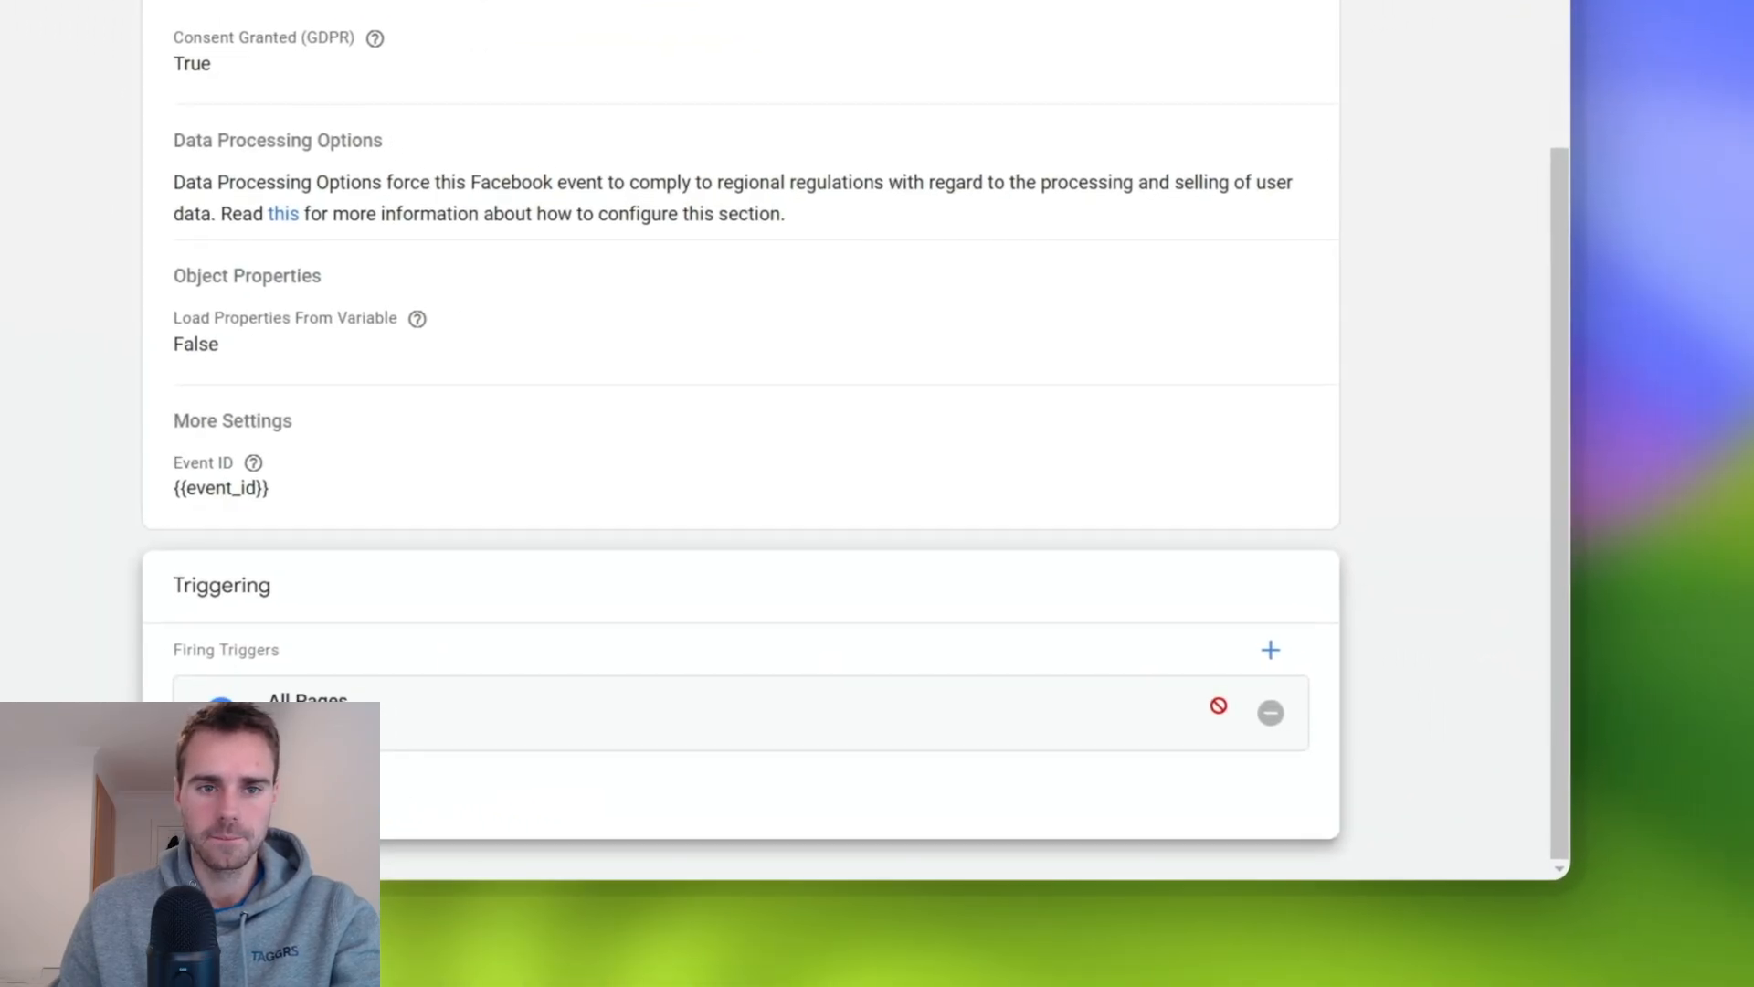
left_click(1427, 835)
left_click(1202, 723)
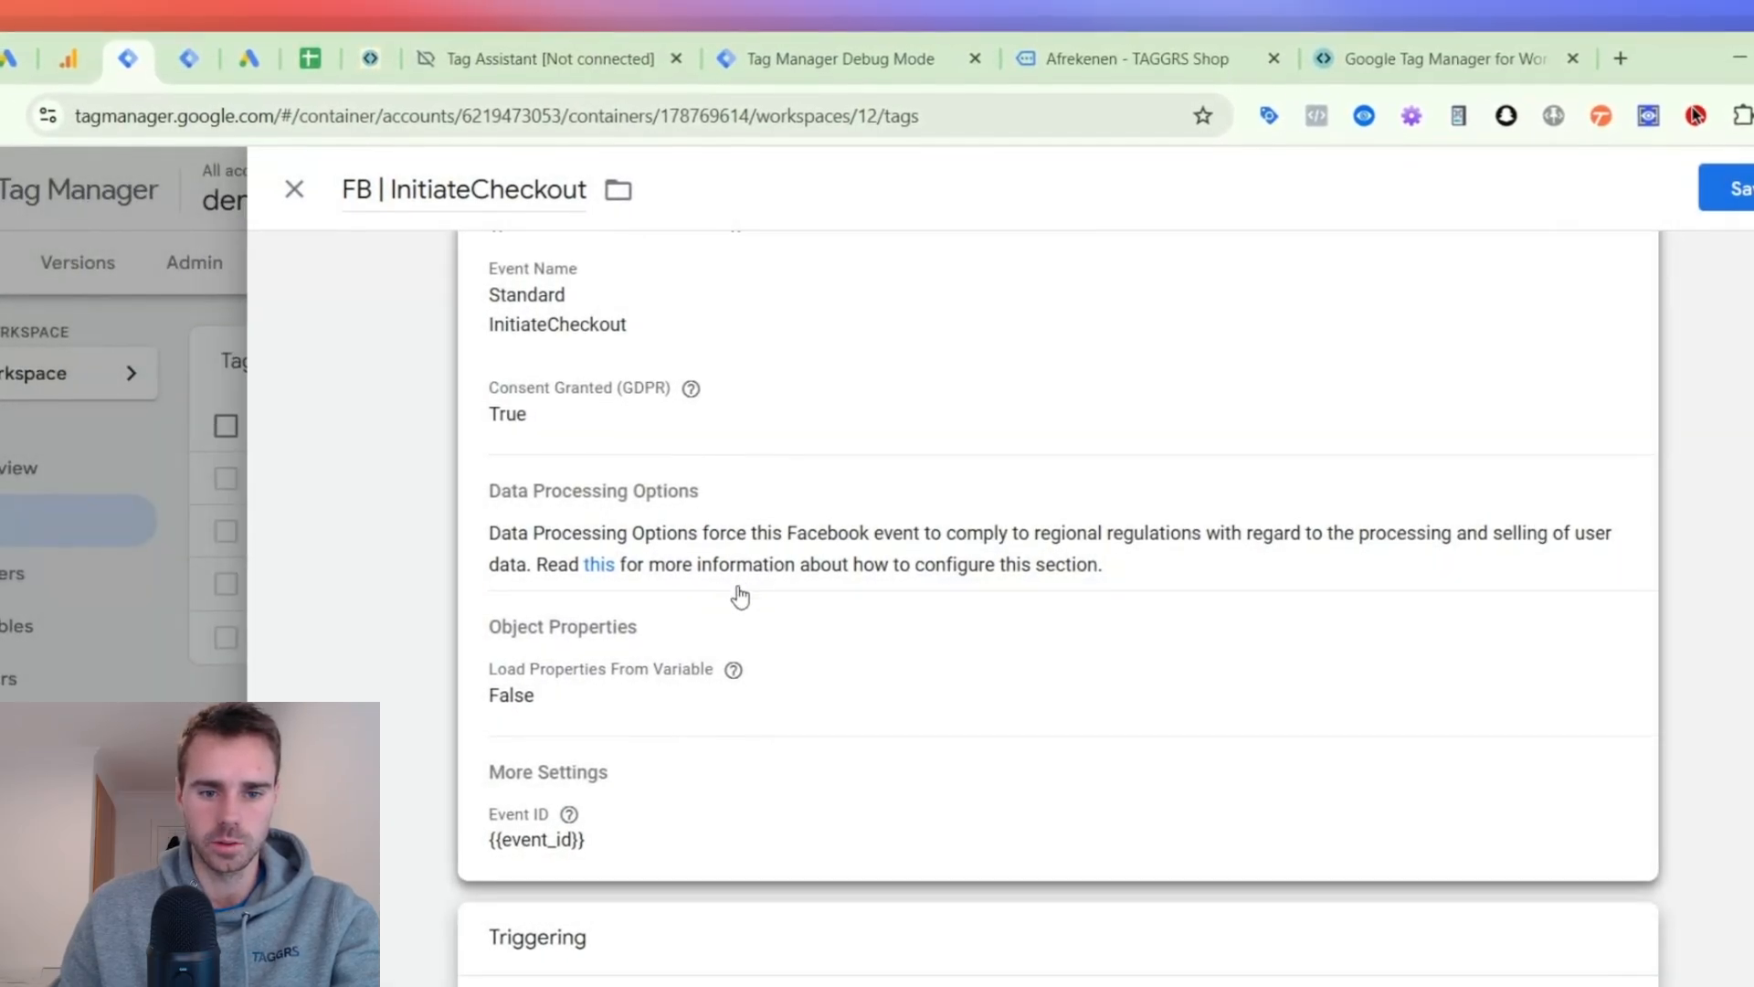
left_click(697, 560)
- Expand the tag's data processing, object property and more settings sections and add an object property named value
left_click(685, 780)
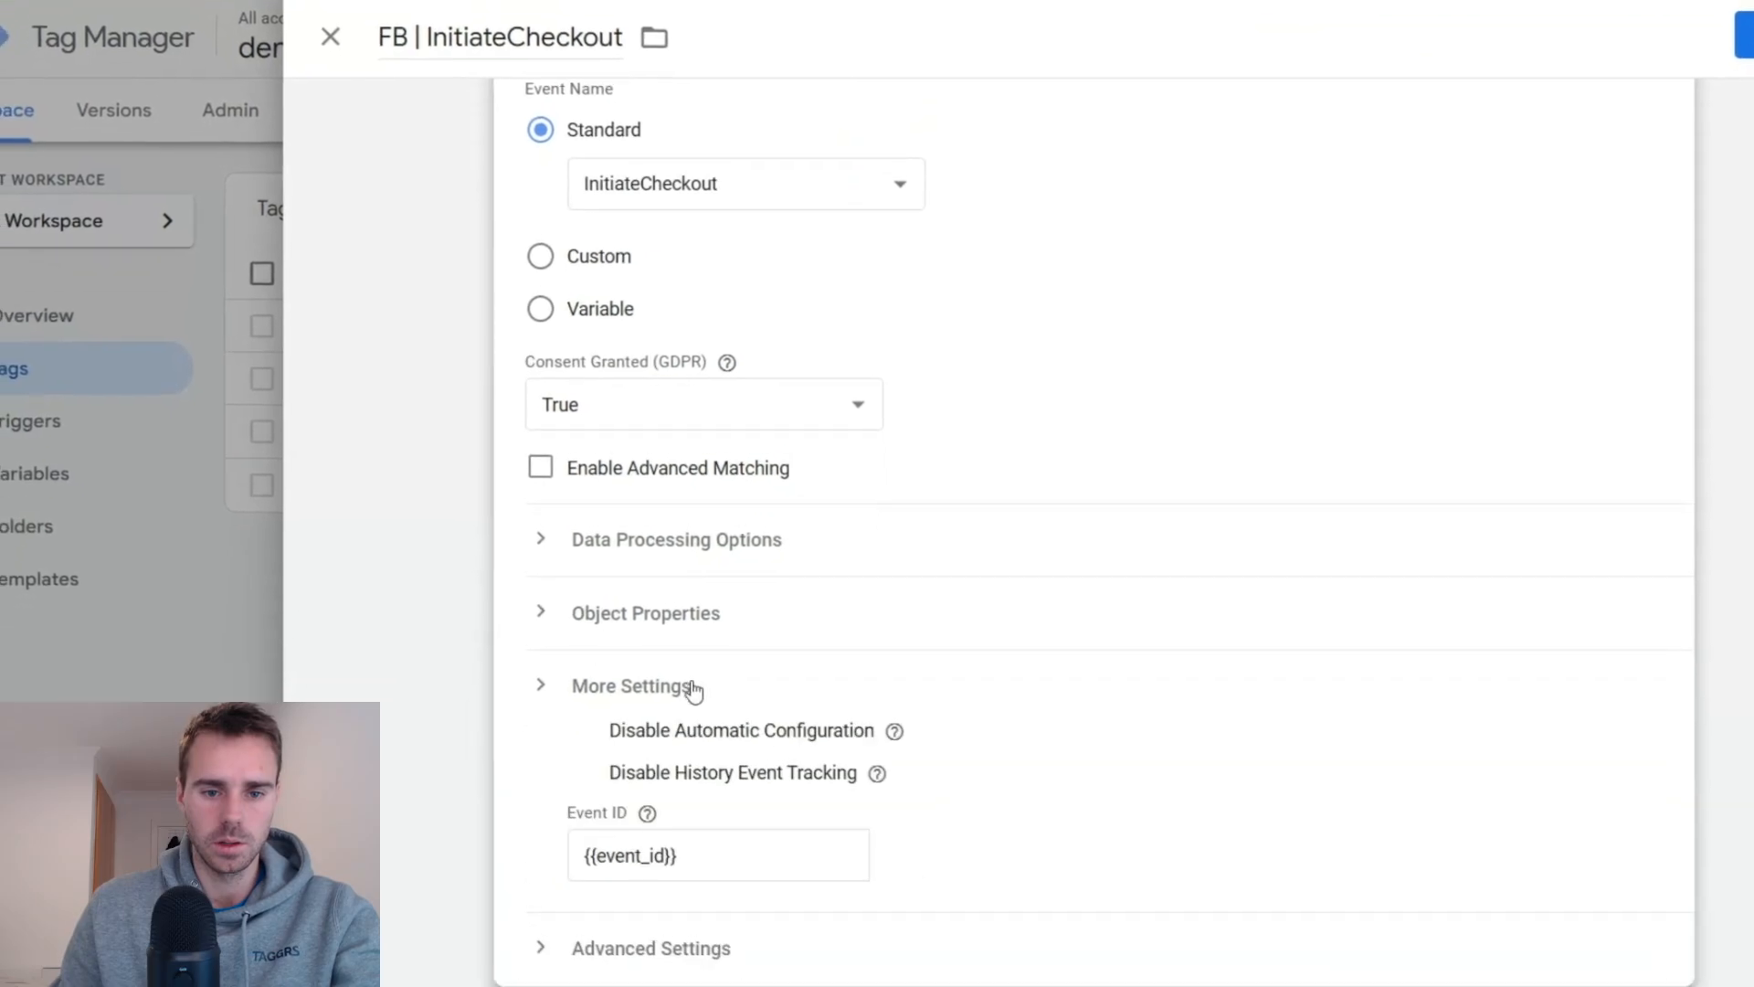
left_click(686, 780)
left_click(697, 677)
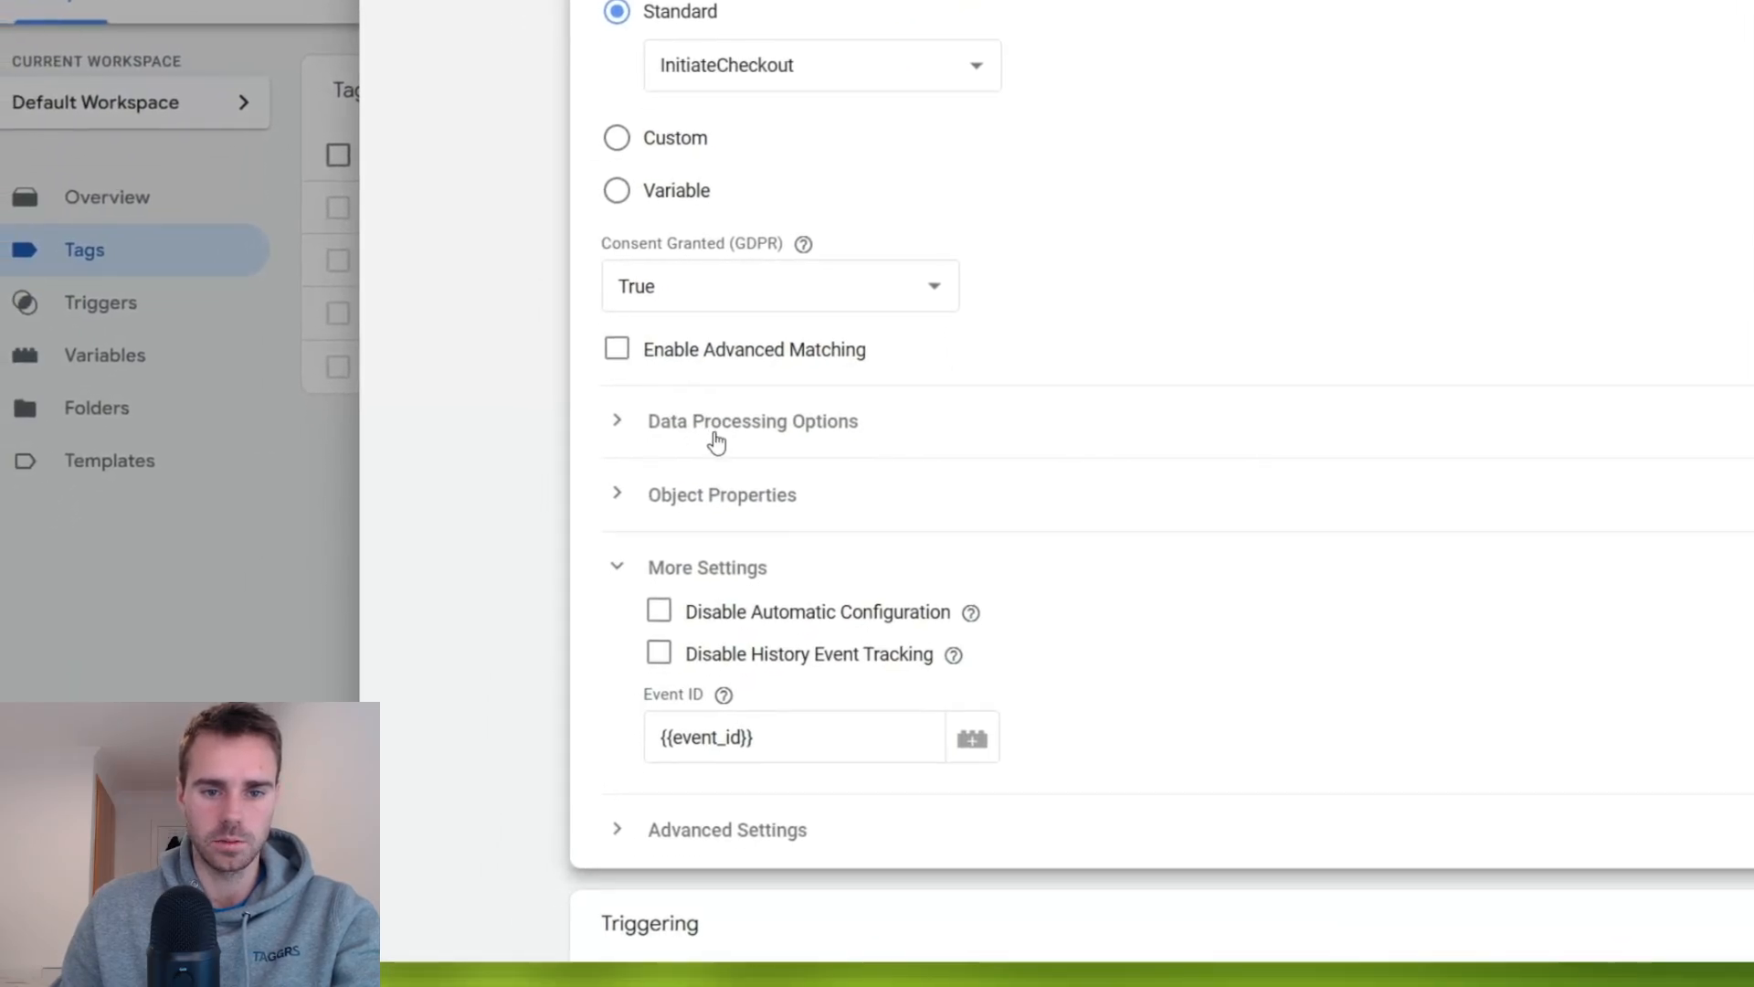
left_click(717, 422)
scroll(772, 585, "down", 3)
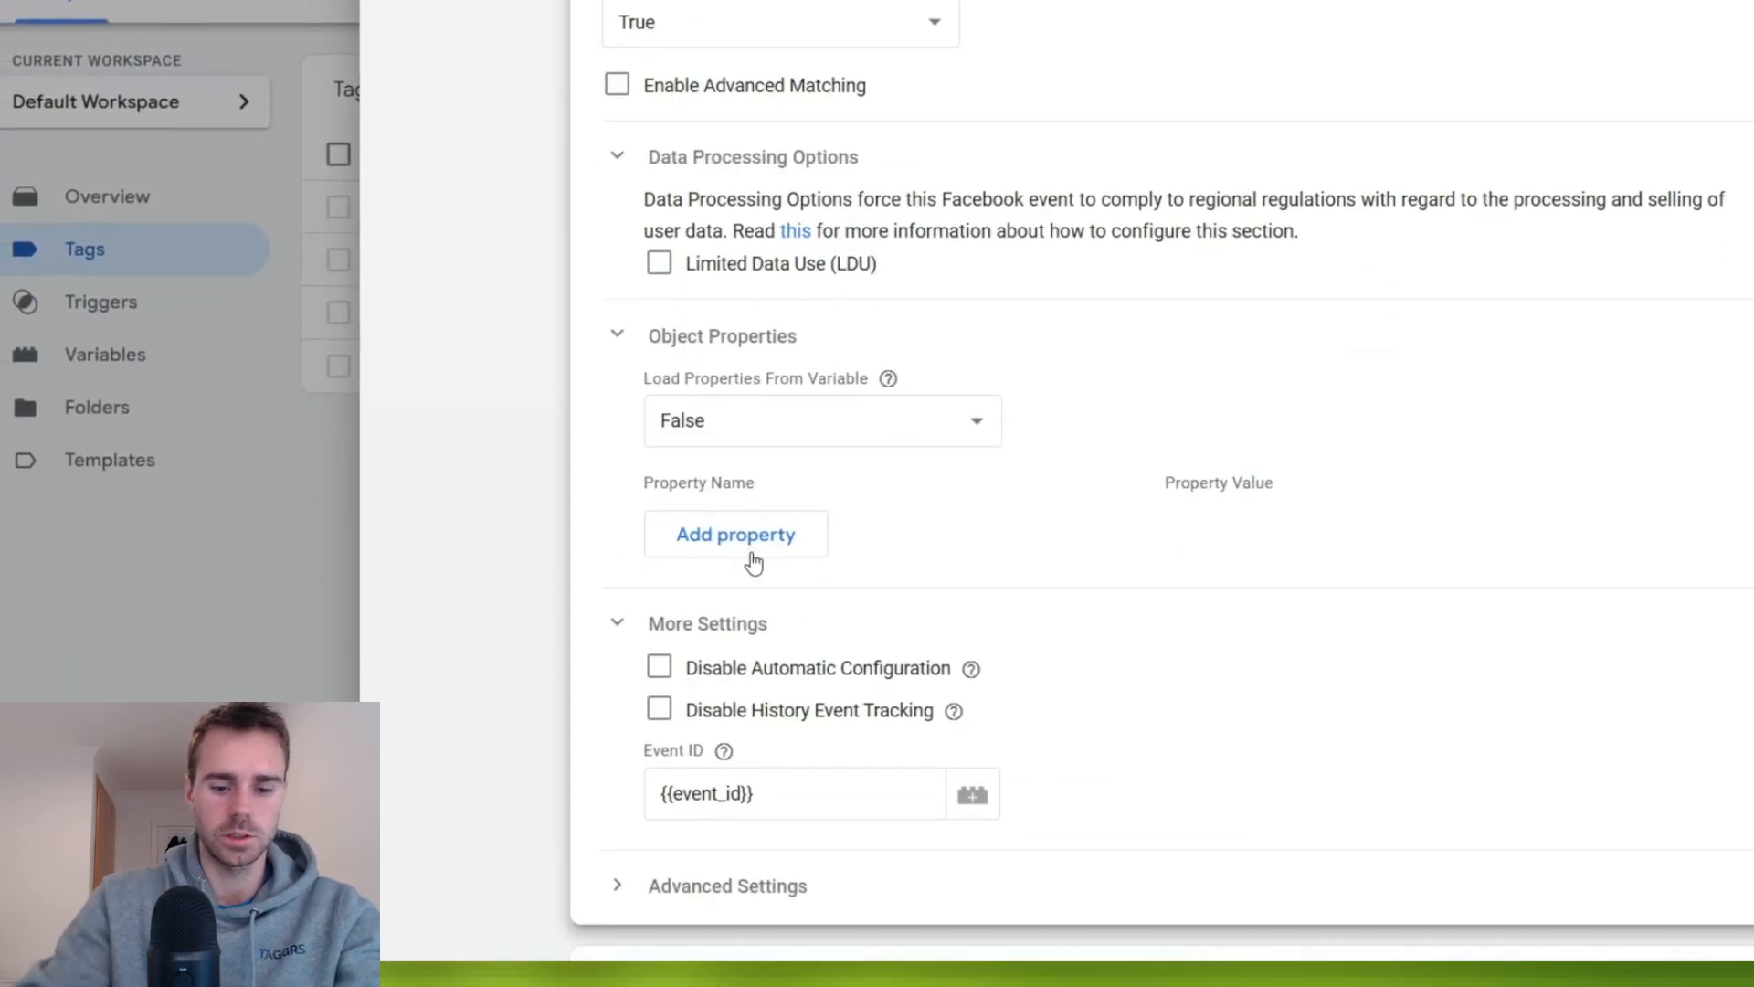
left_click(753, 550)
left_click(754, 543)
type("value")
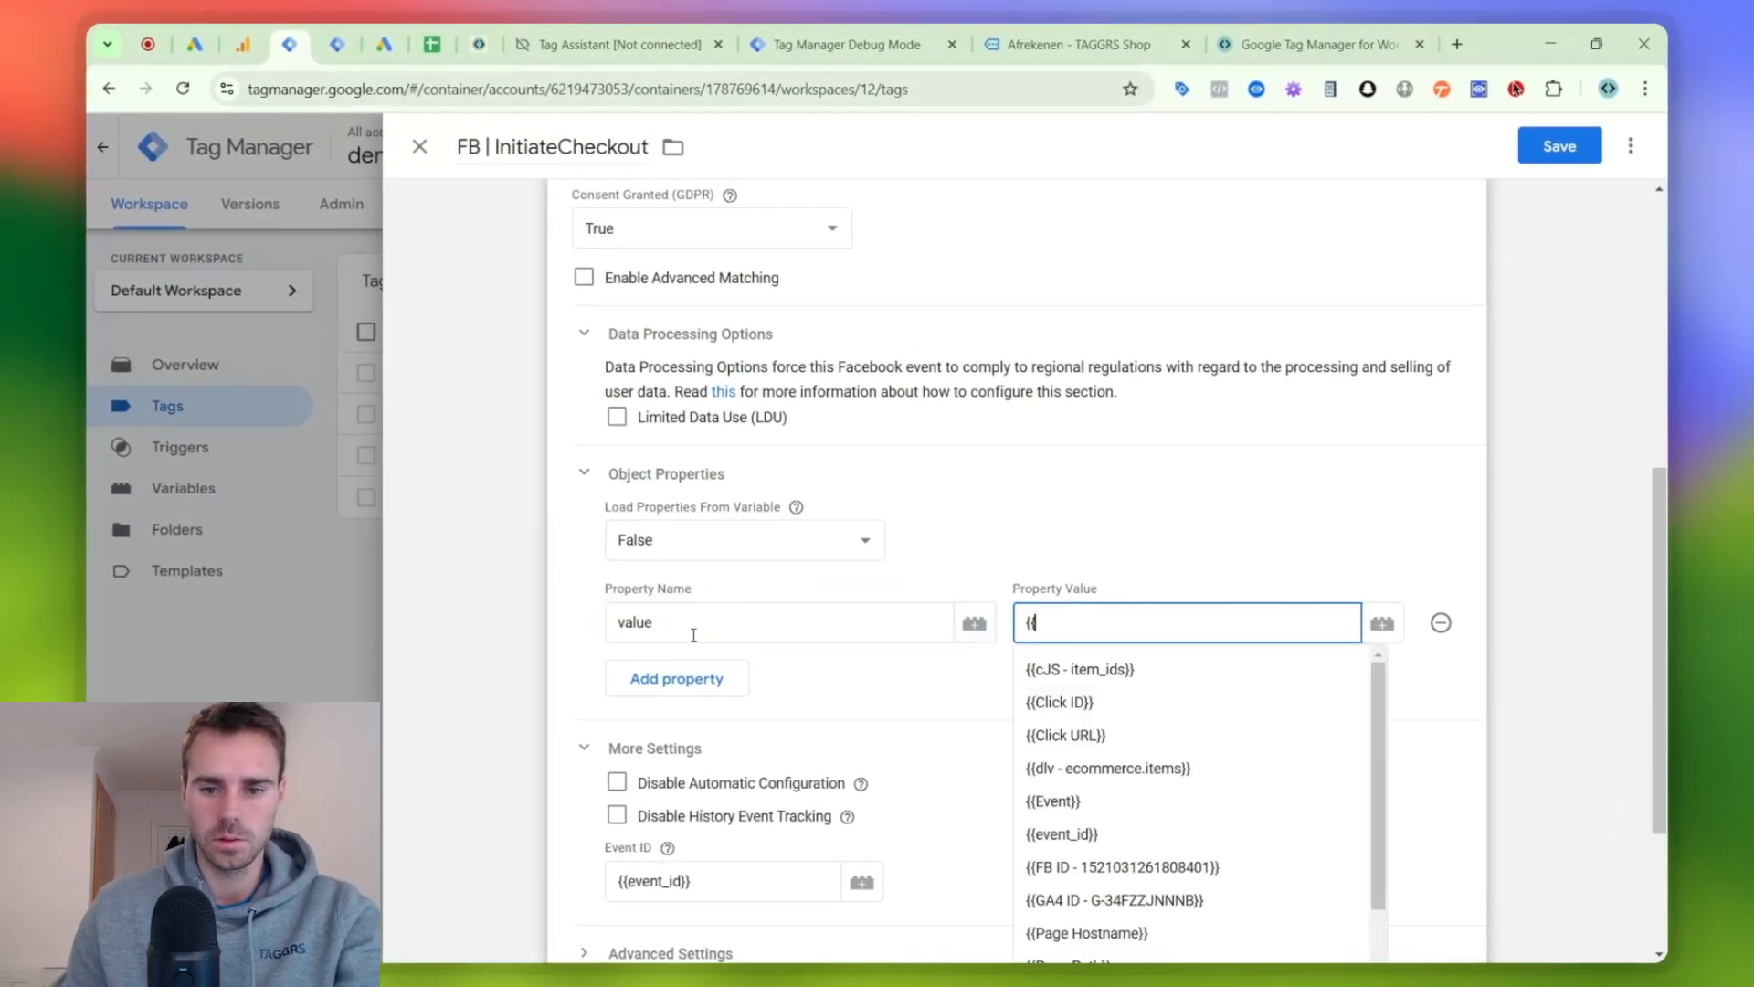
type("{{va")
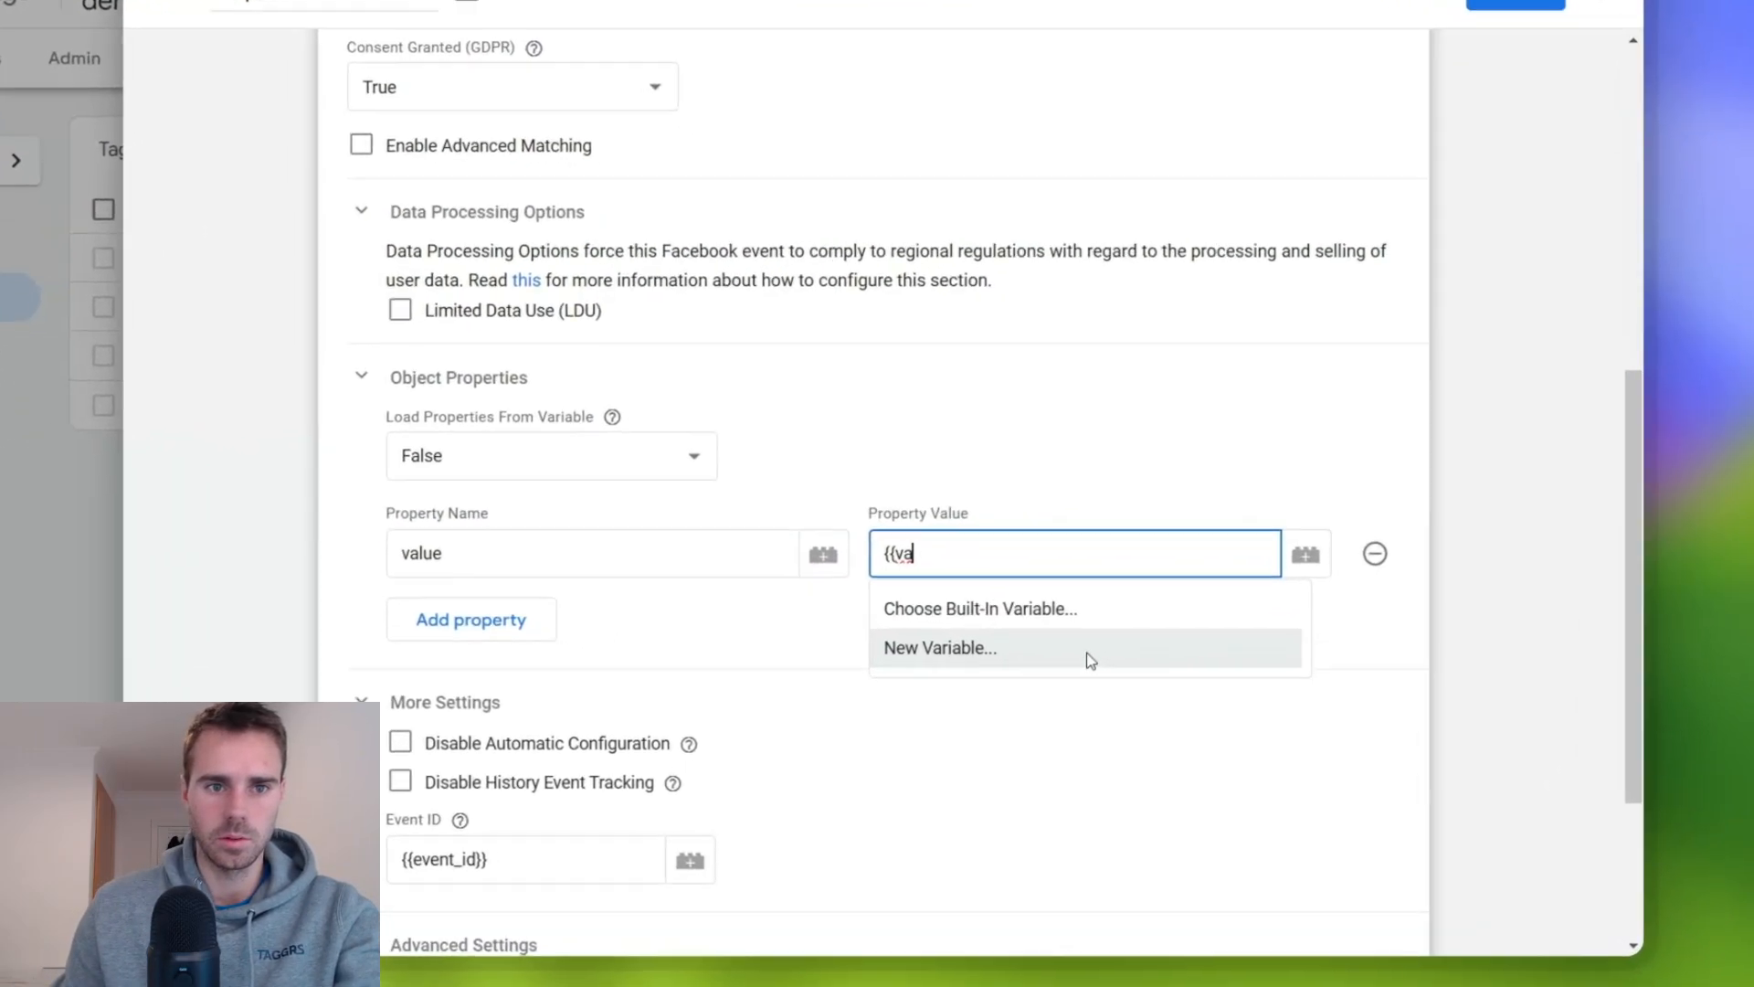
- Start a new variable for the value property and name it dlv - ecommerce.value
left_click(1197, 709)
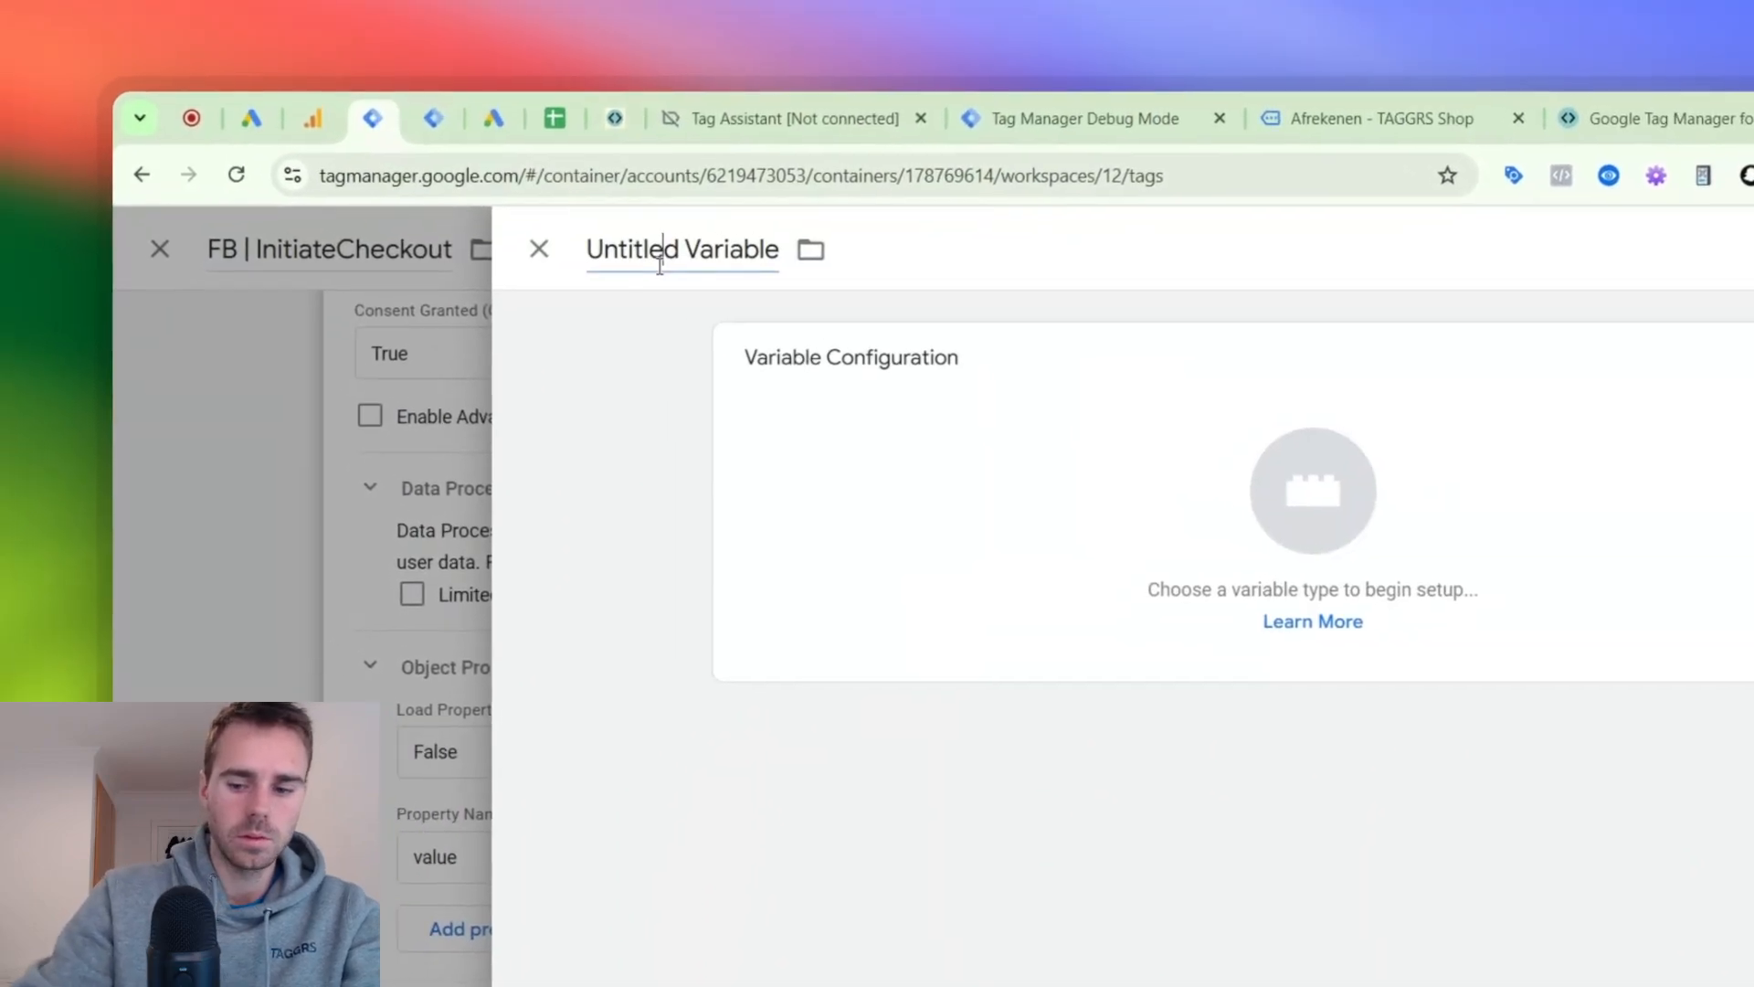
left_click(559, 191)
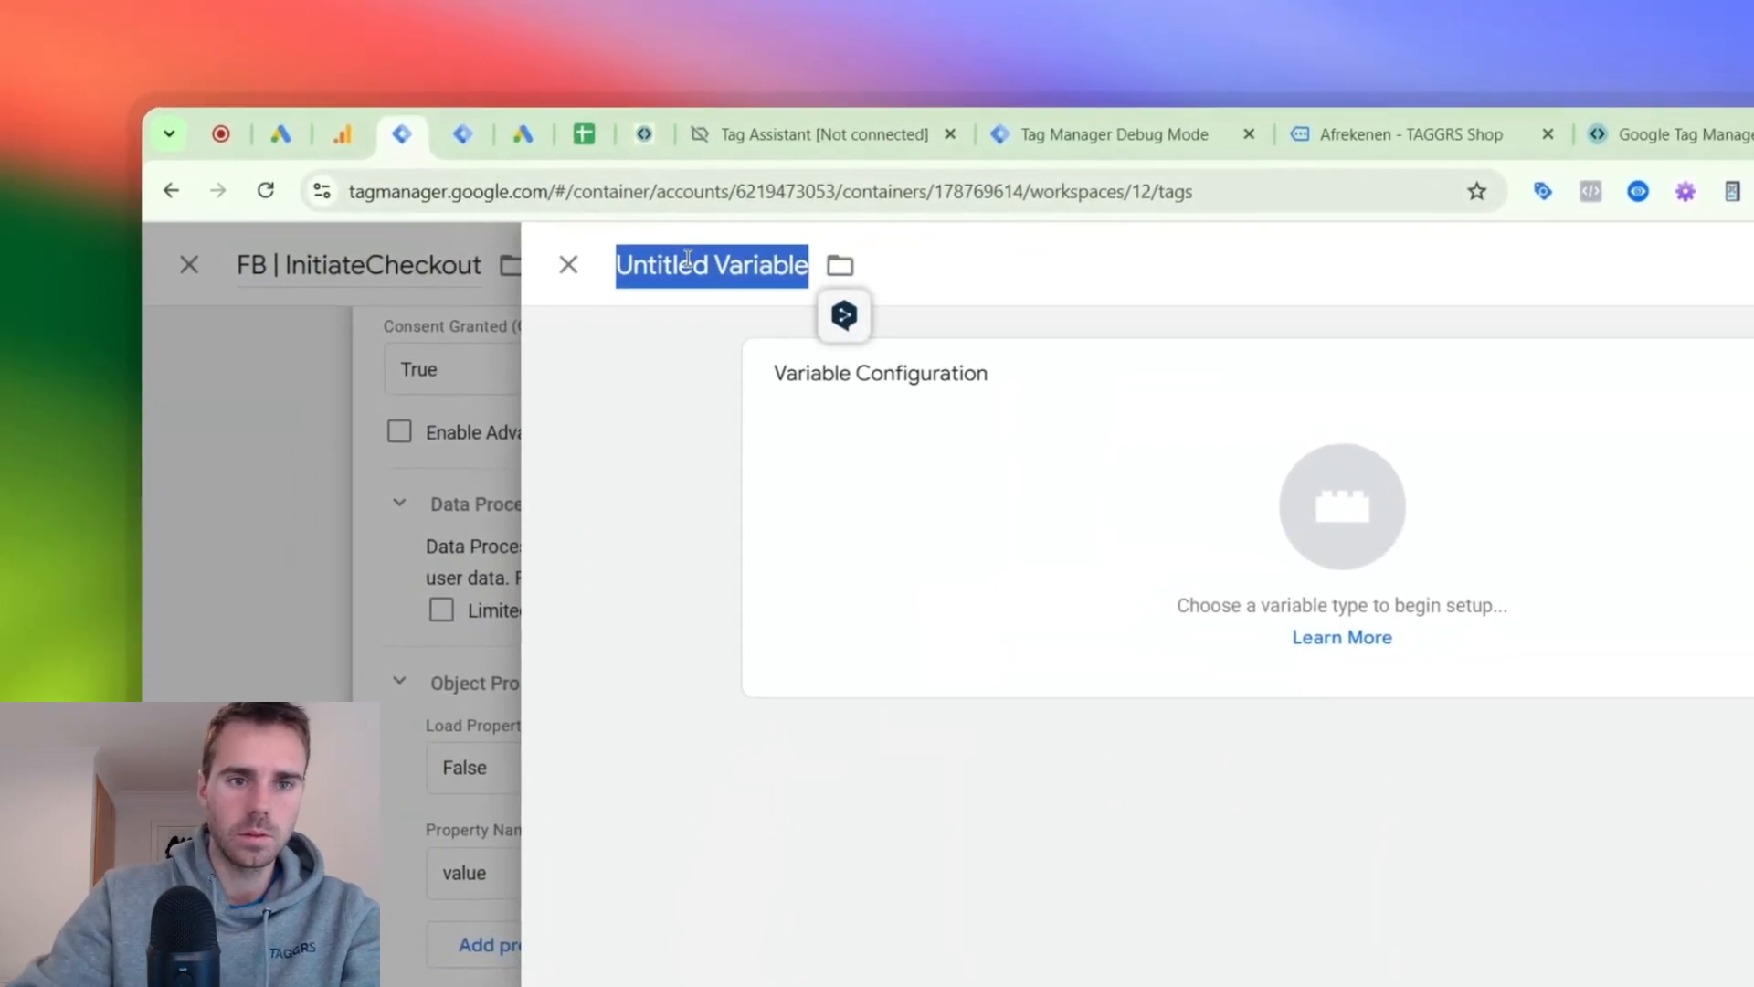
type("dlv - value")
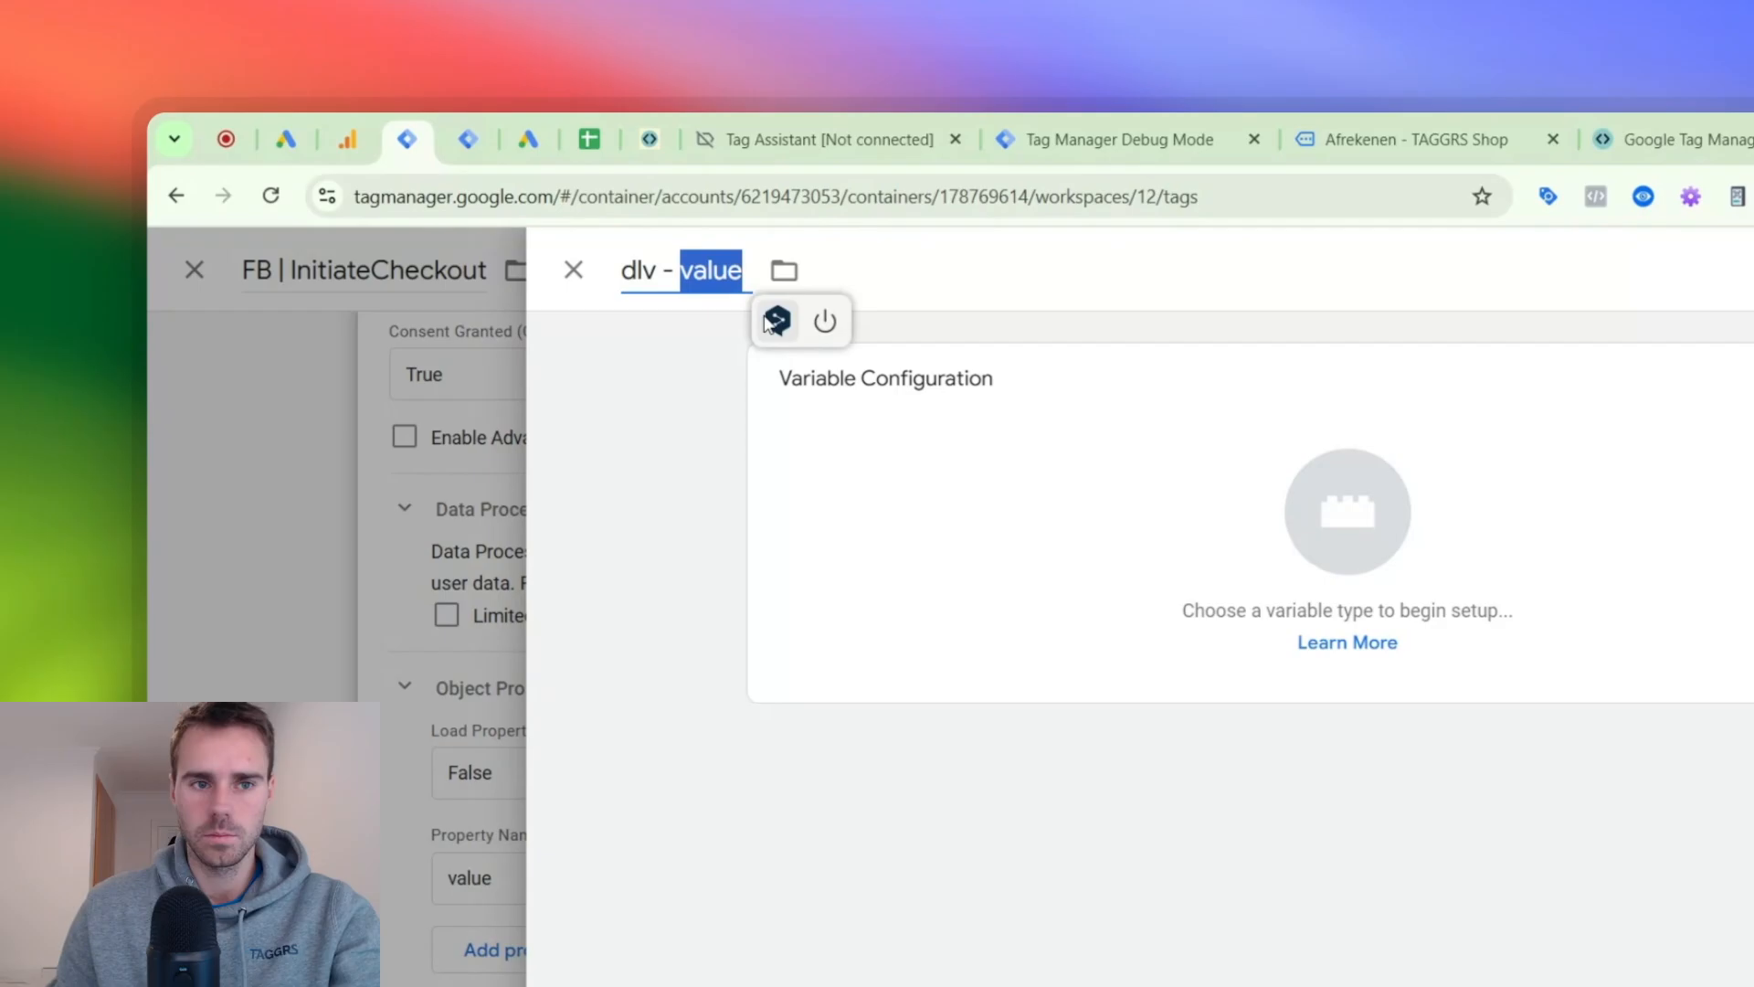
left_click(1054, 352)
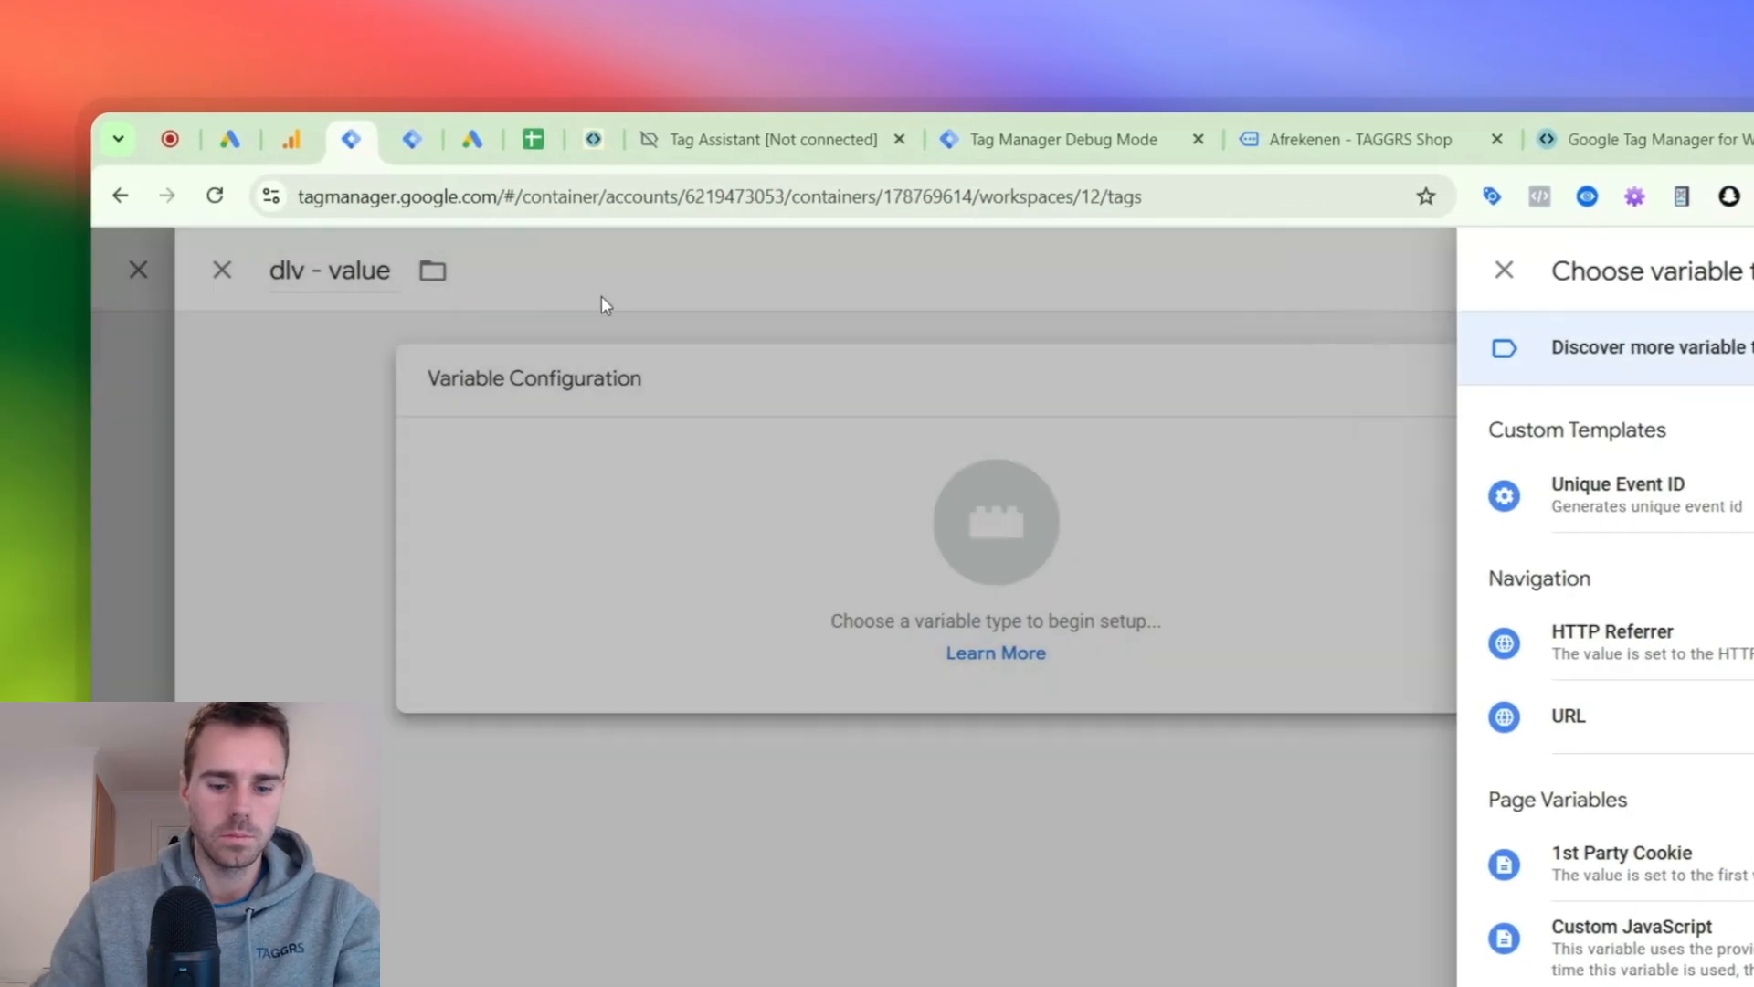
left_click(402, 307)
left_click(18, 271)
type("ec")
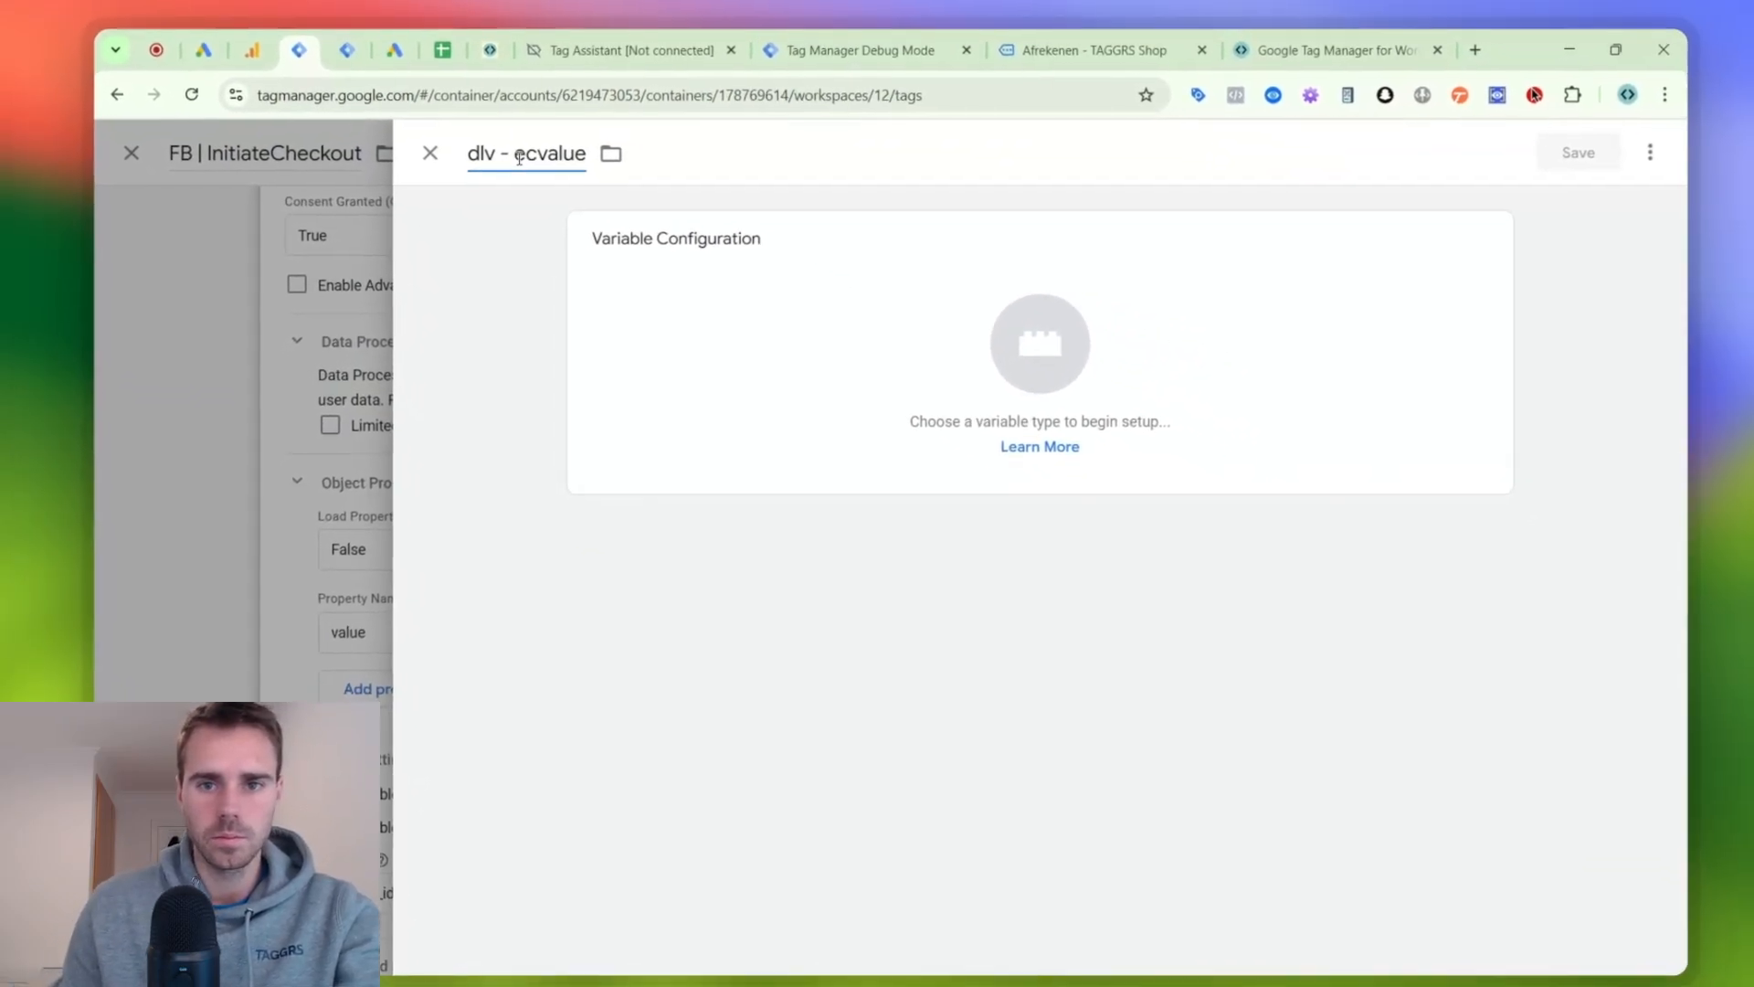
- Switch to Tag Assistant, examine the begin_checkout event's data layer push for the value key's path, and return to Tag Manager
left_click(994, 31)
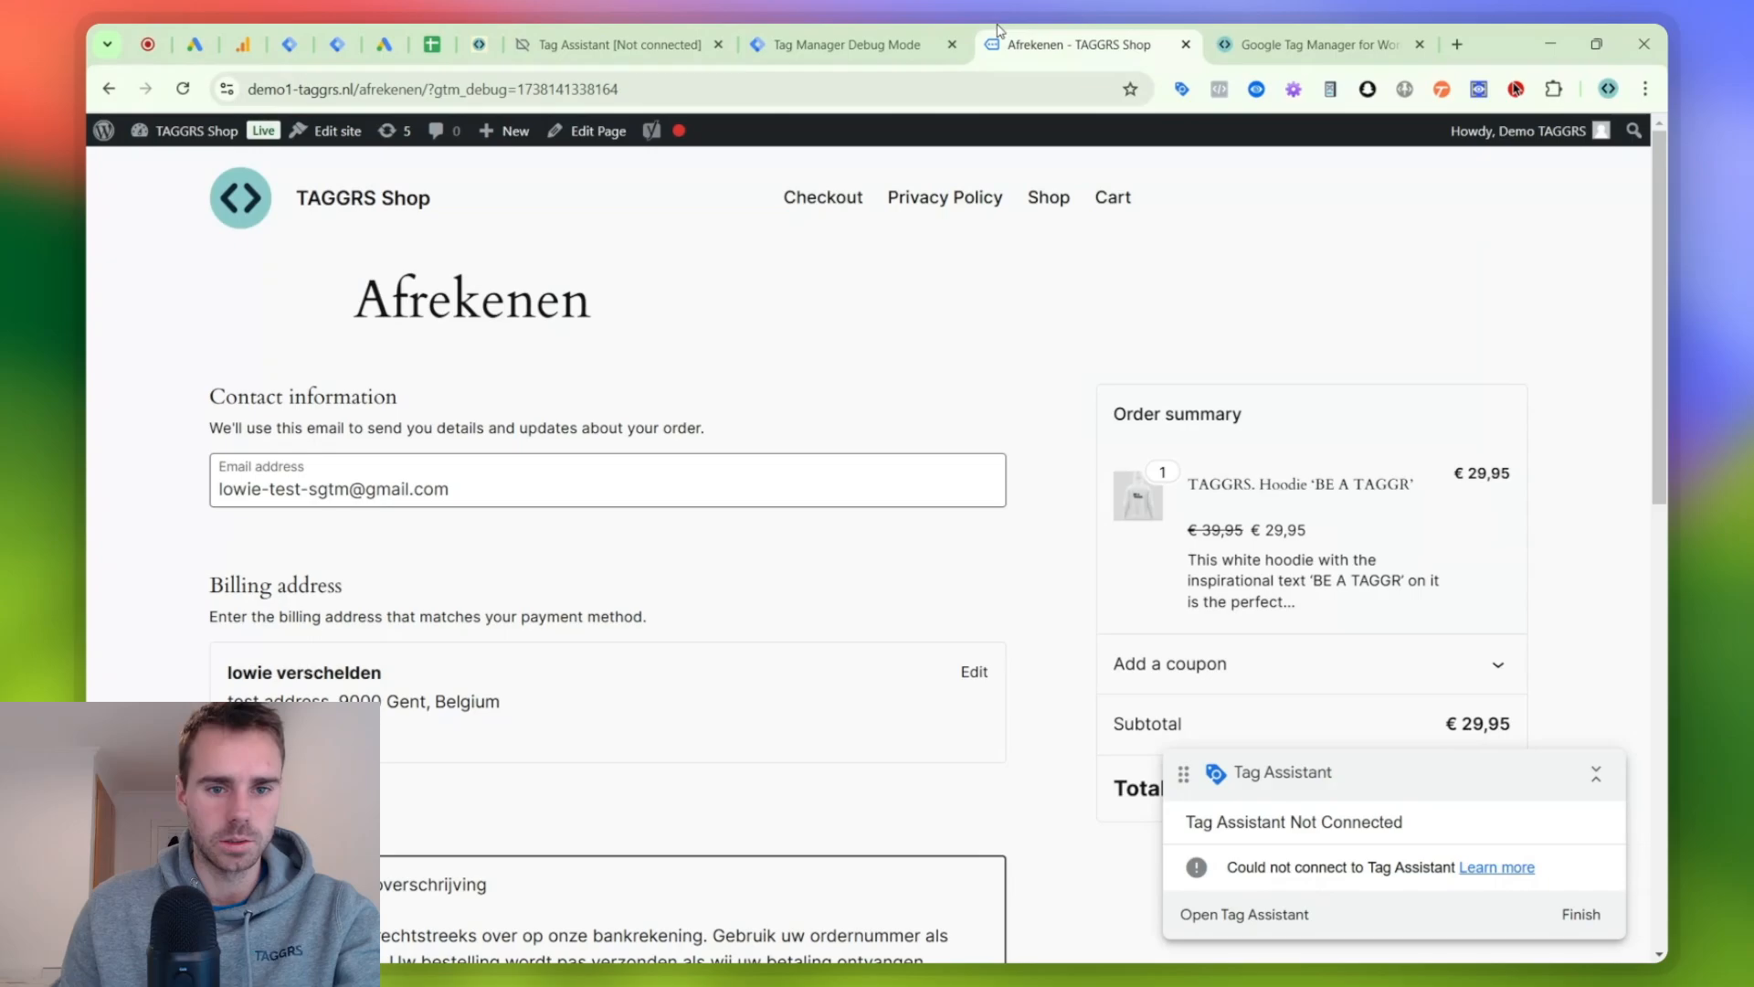
left_click(629, 31)
left_click(859, 503)
left_click(230, 504)
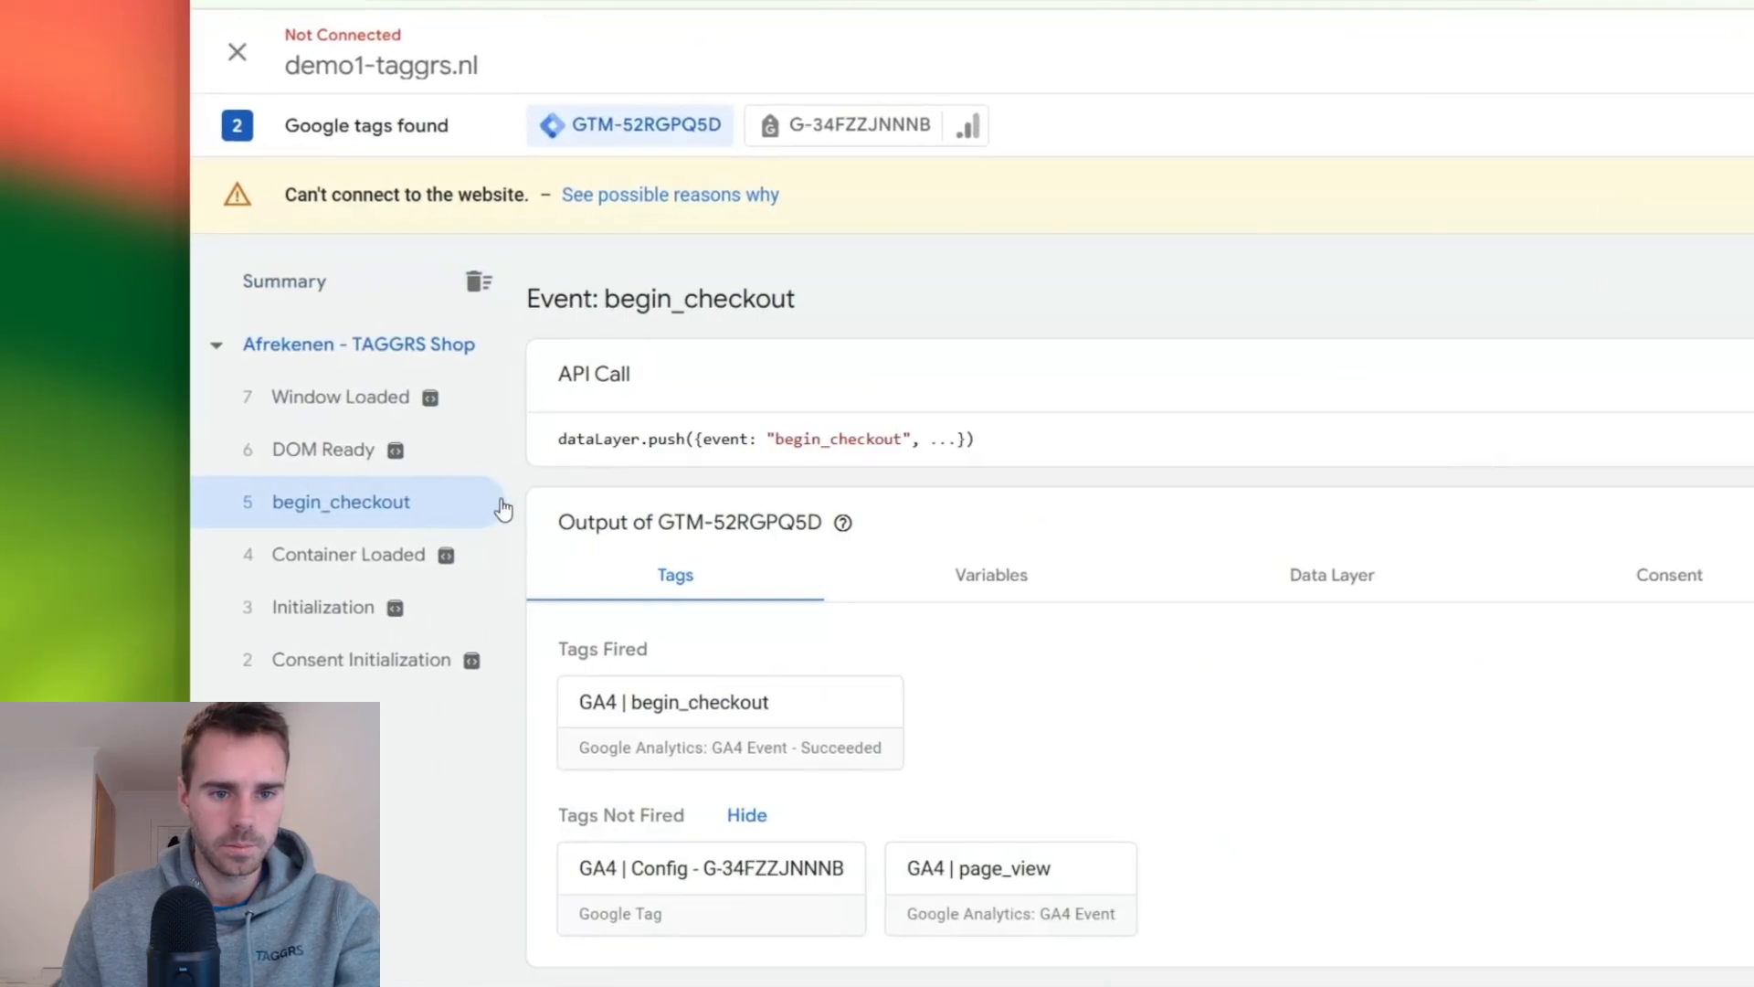
left_click(784, 452)
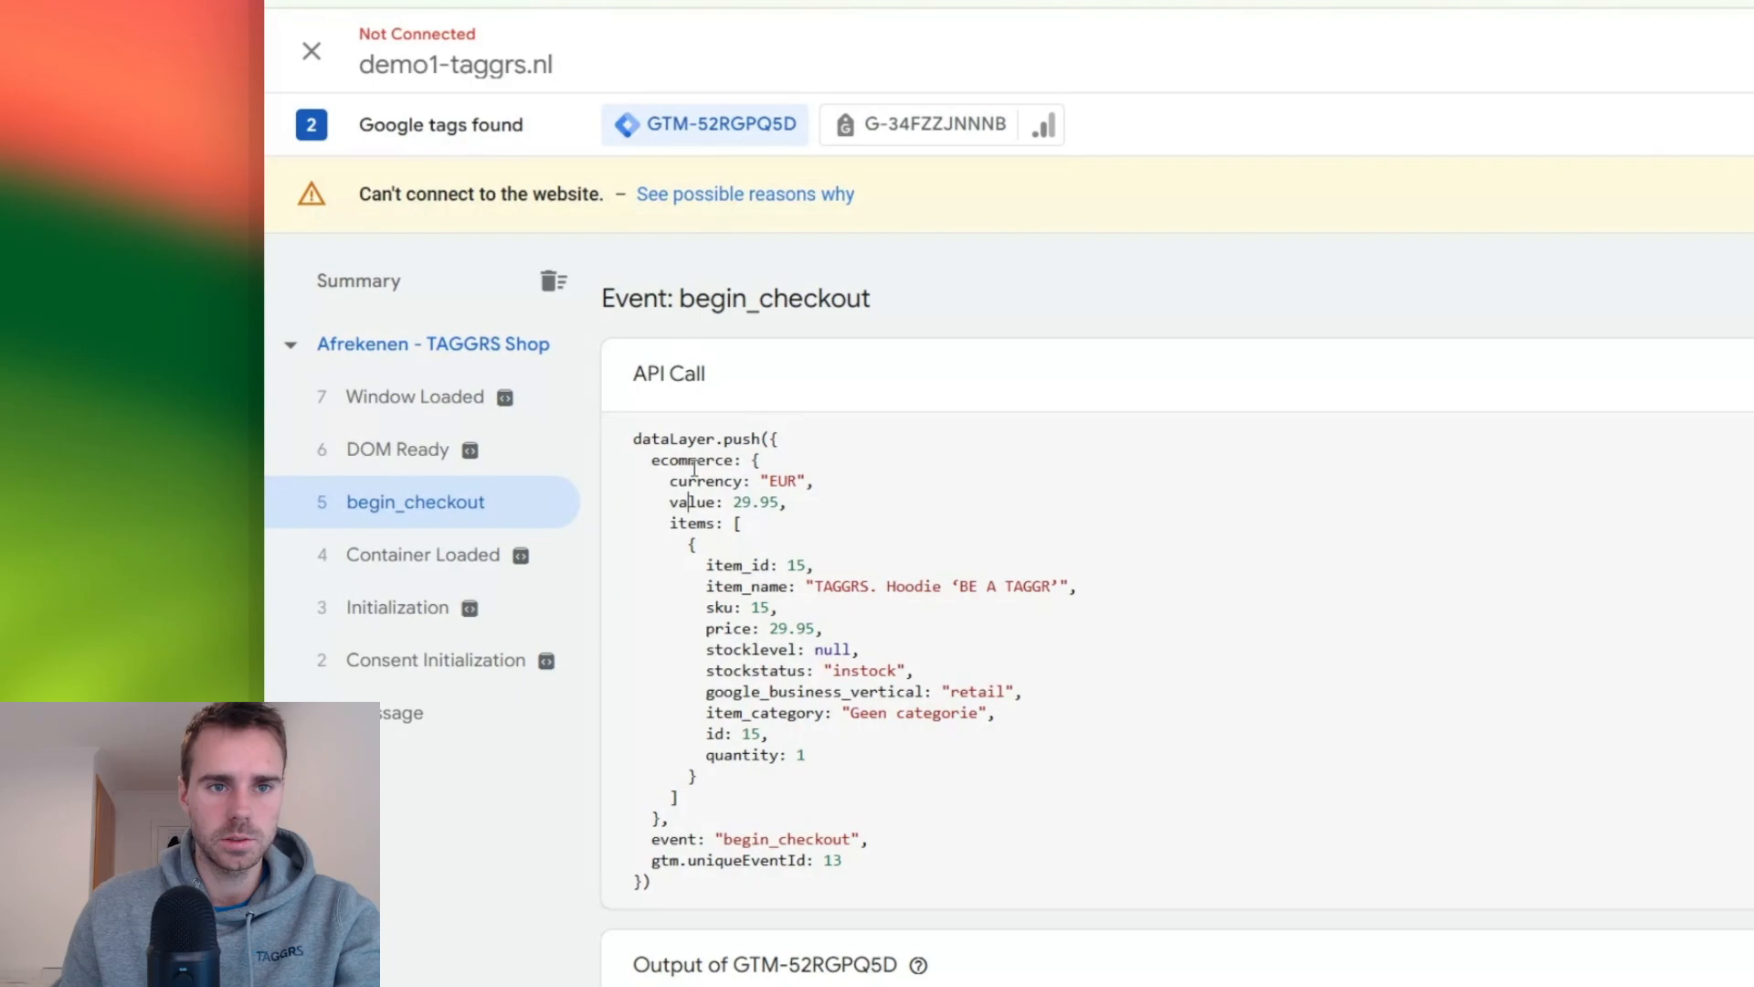
left_click(293, 36)
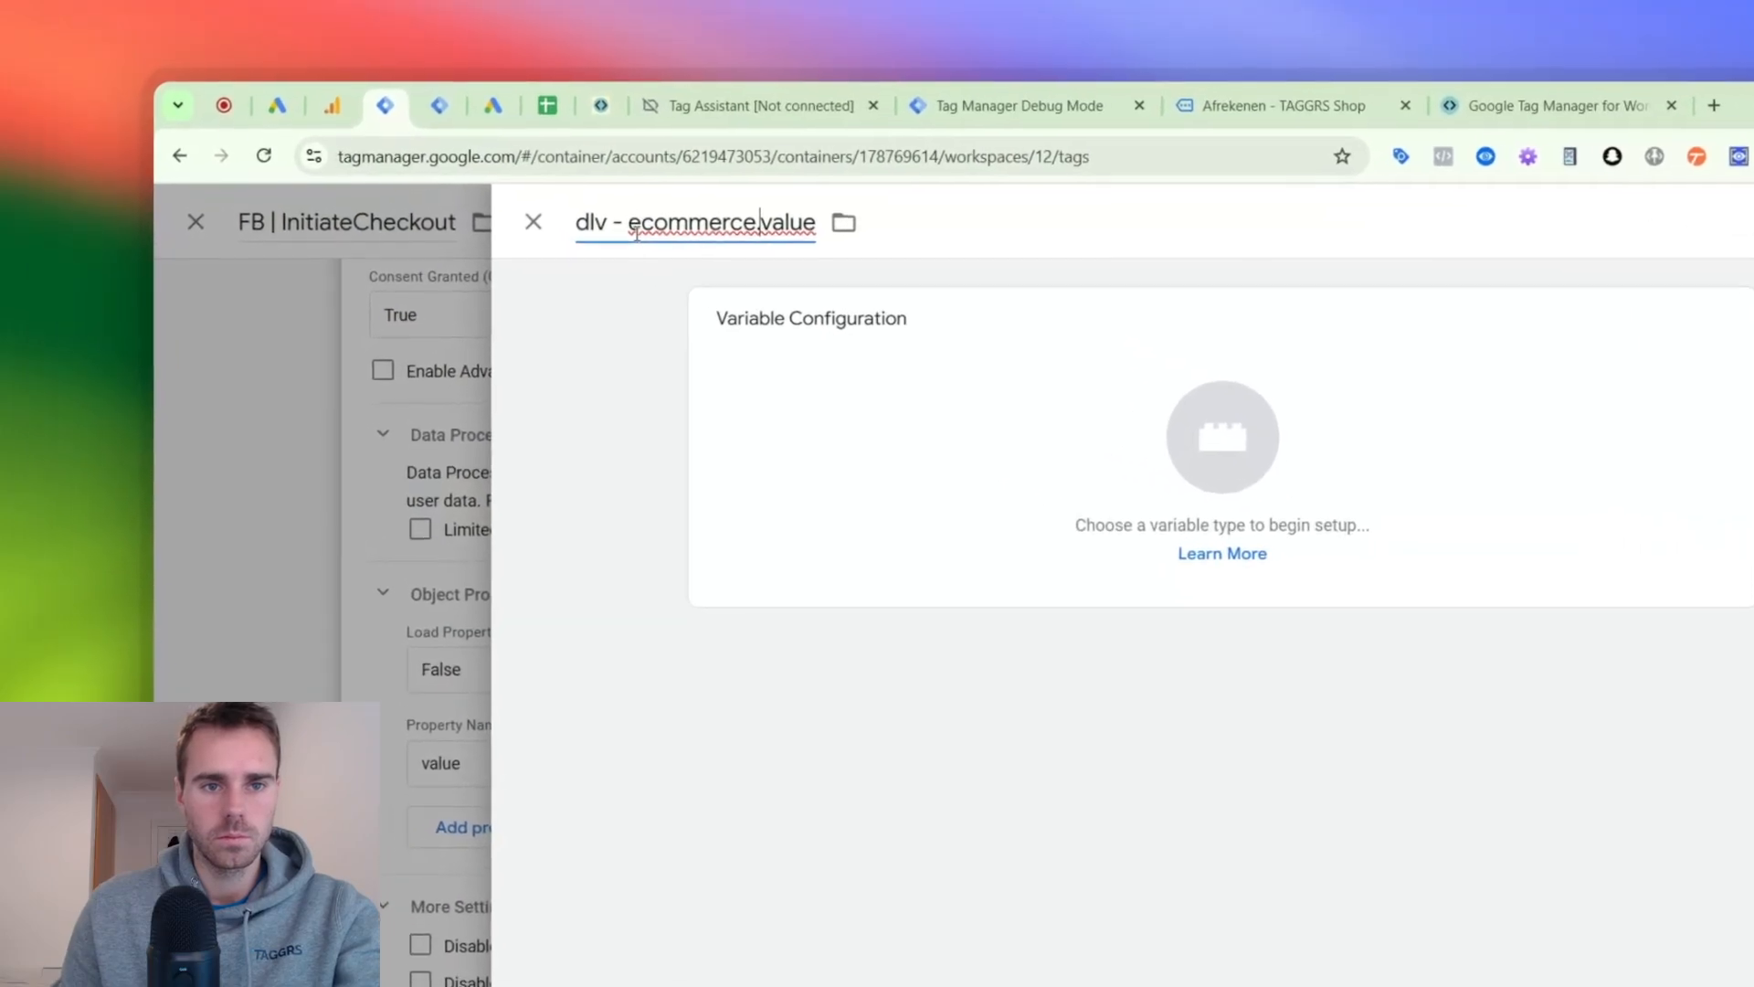
- Configure the variable as a Data Layer Variable with the variable name ecommerce.value and save it
left_click_drag(514, 149, 629, 149)
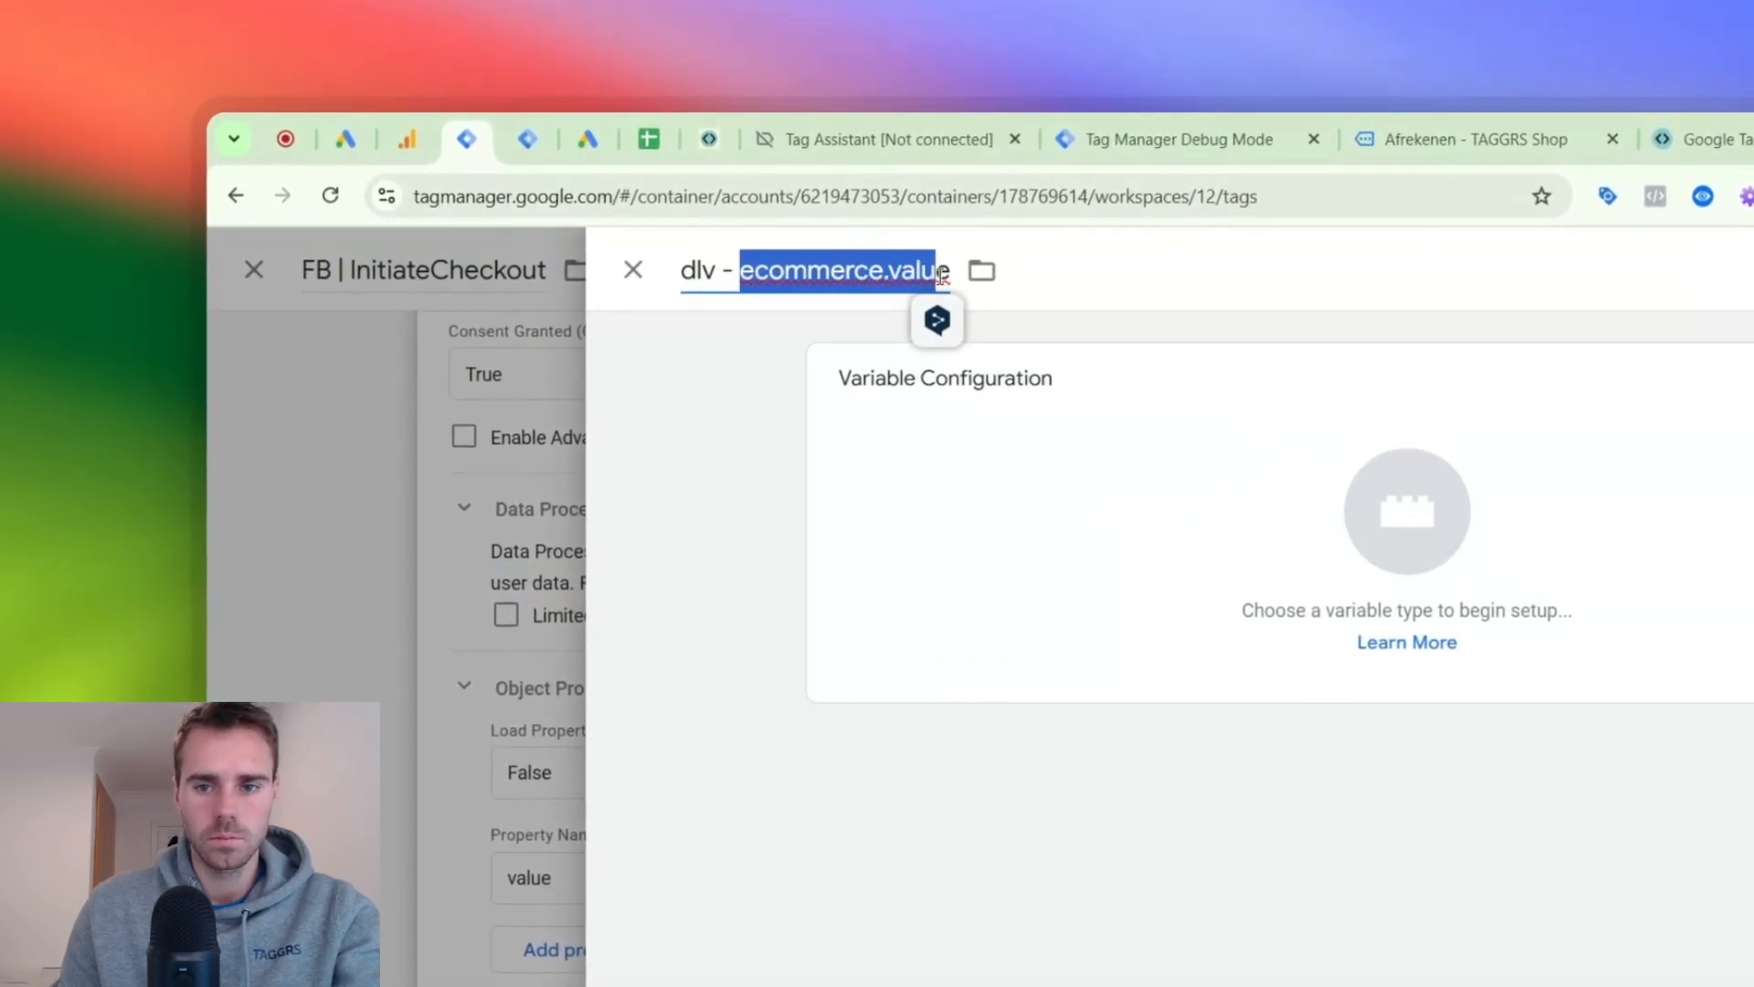
left_click(1107, 530)
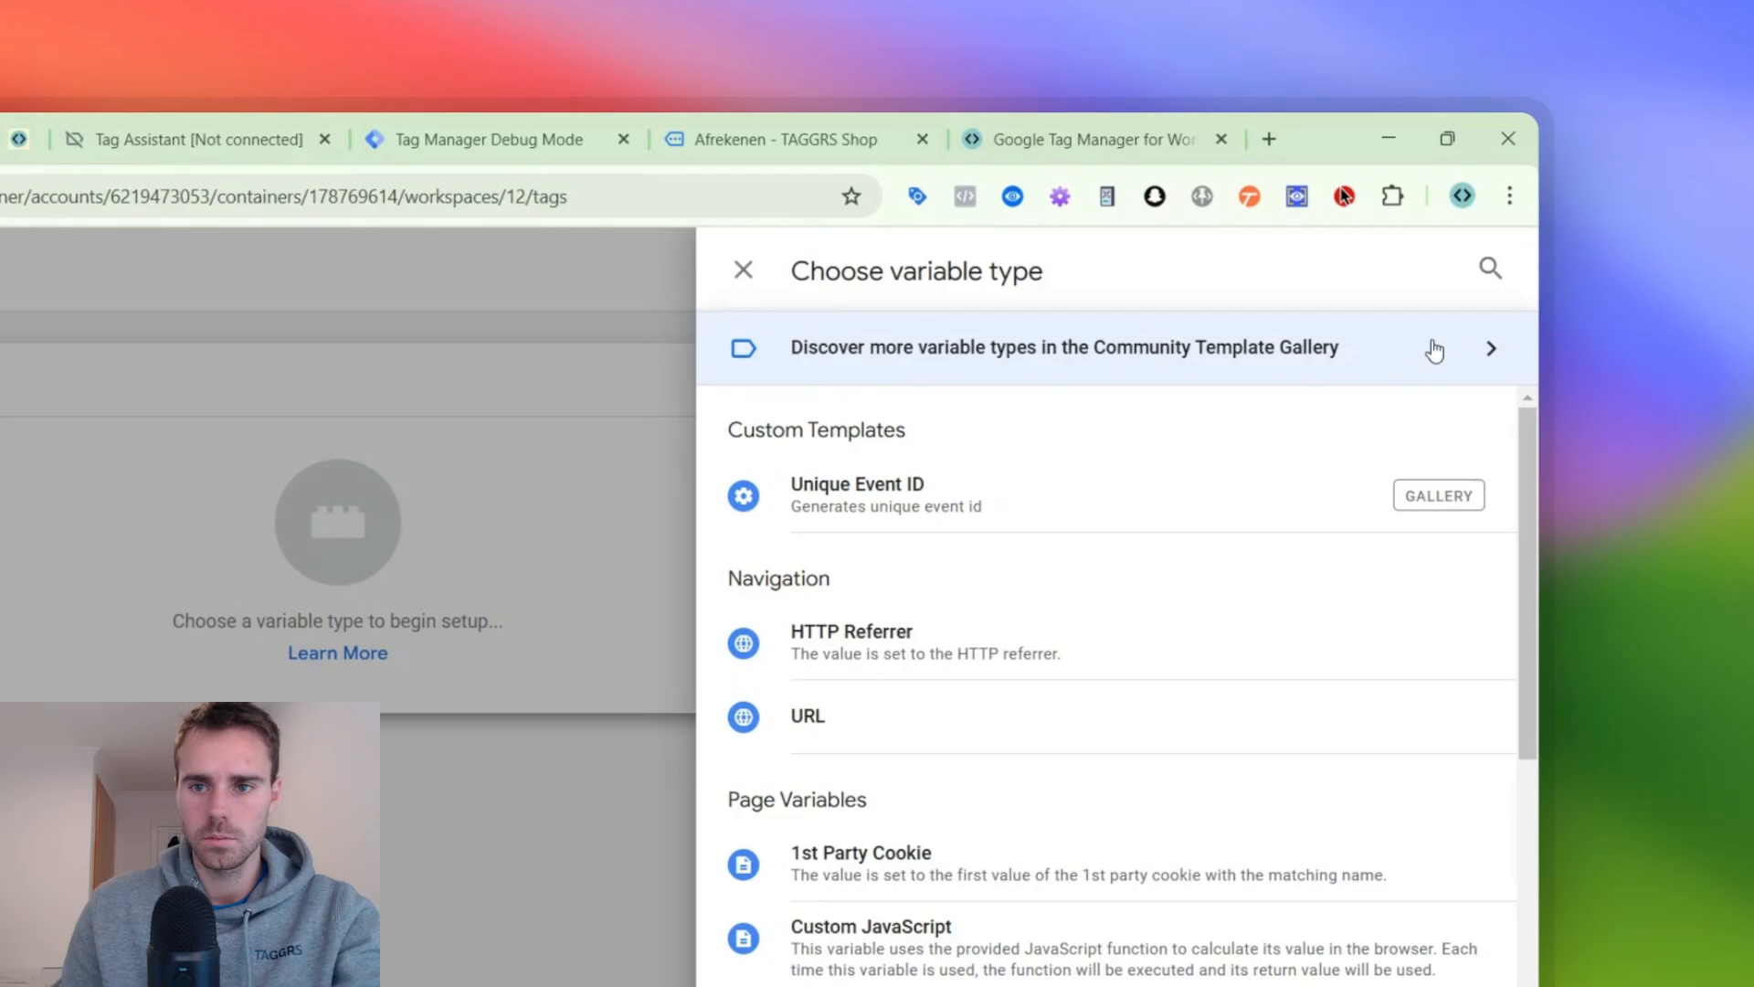
left_click(1452, 269)
type("data")
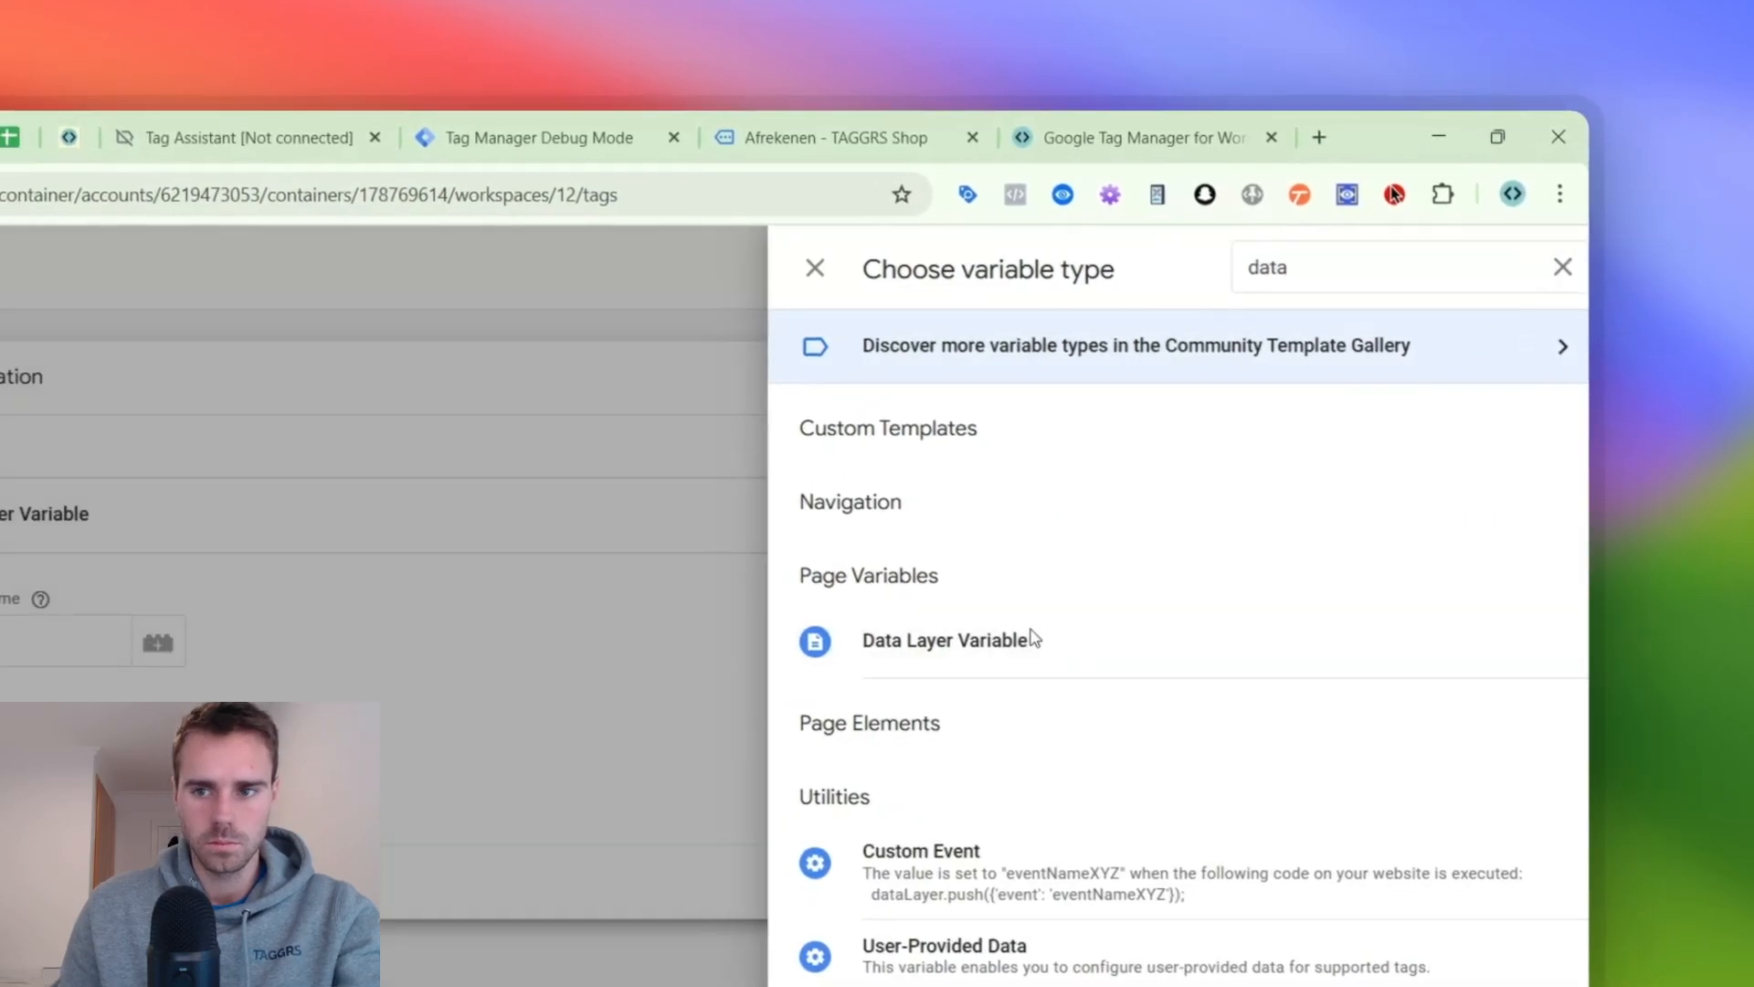
left_click(905, 637)
left_click(574, 645)
type("ecommerce.value")
left_click(1629, 256)
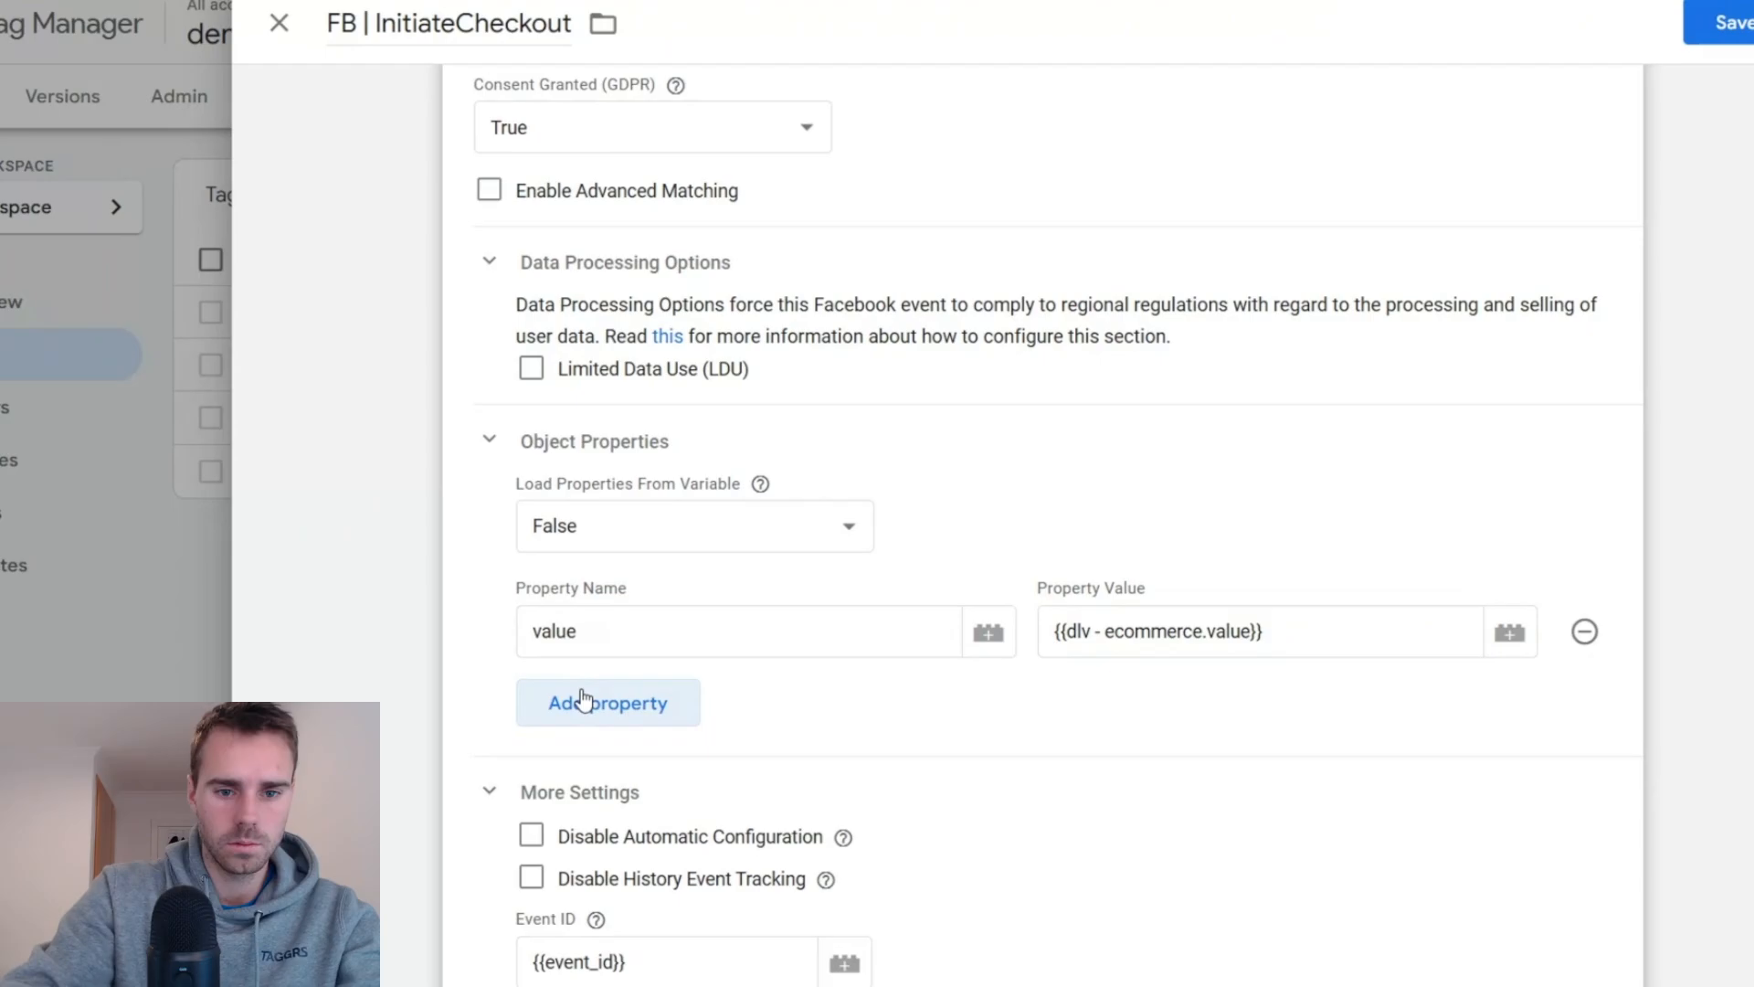
- Add a second object property named currency to the InitiateCheckout tag
left_click(587, 701)
left_click(658, 654)
type("d")
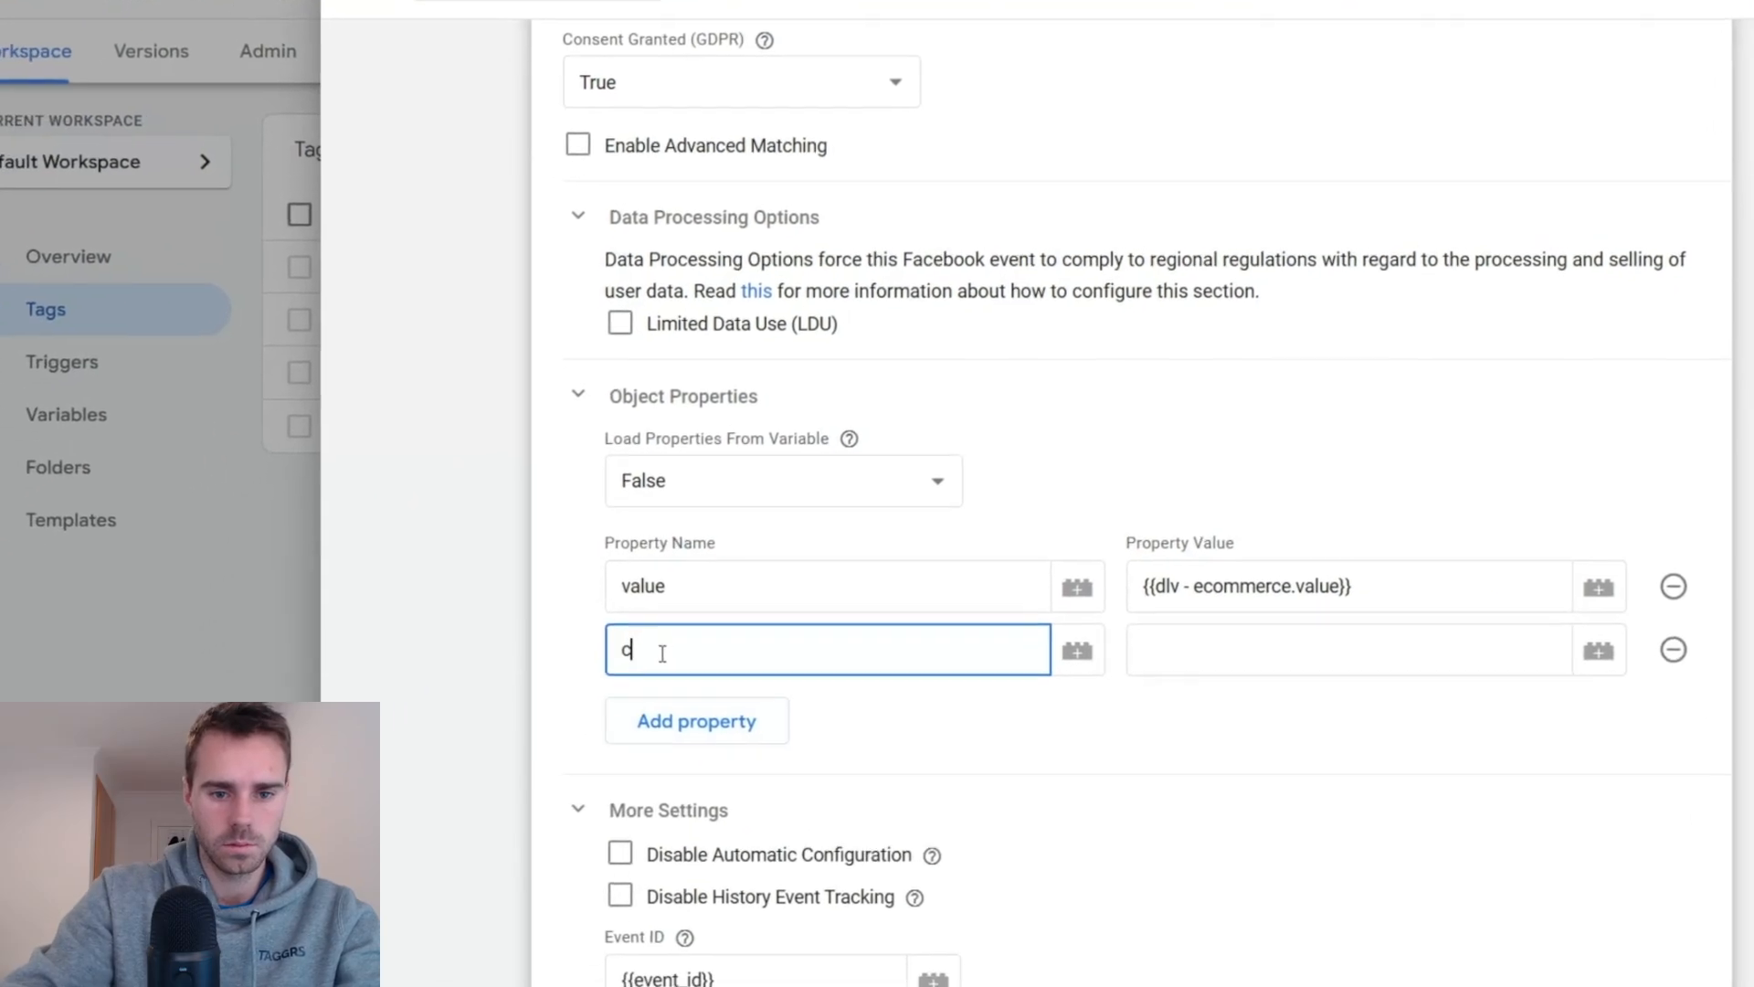
type("urrency")
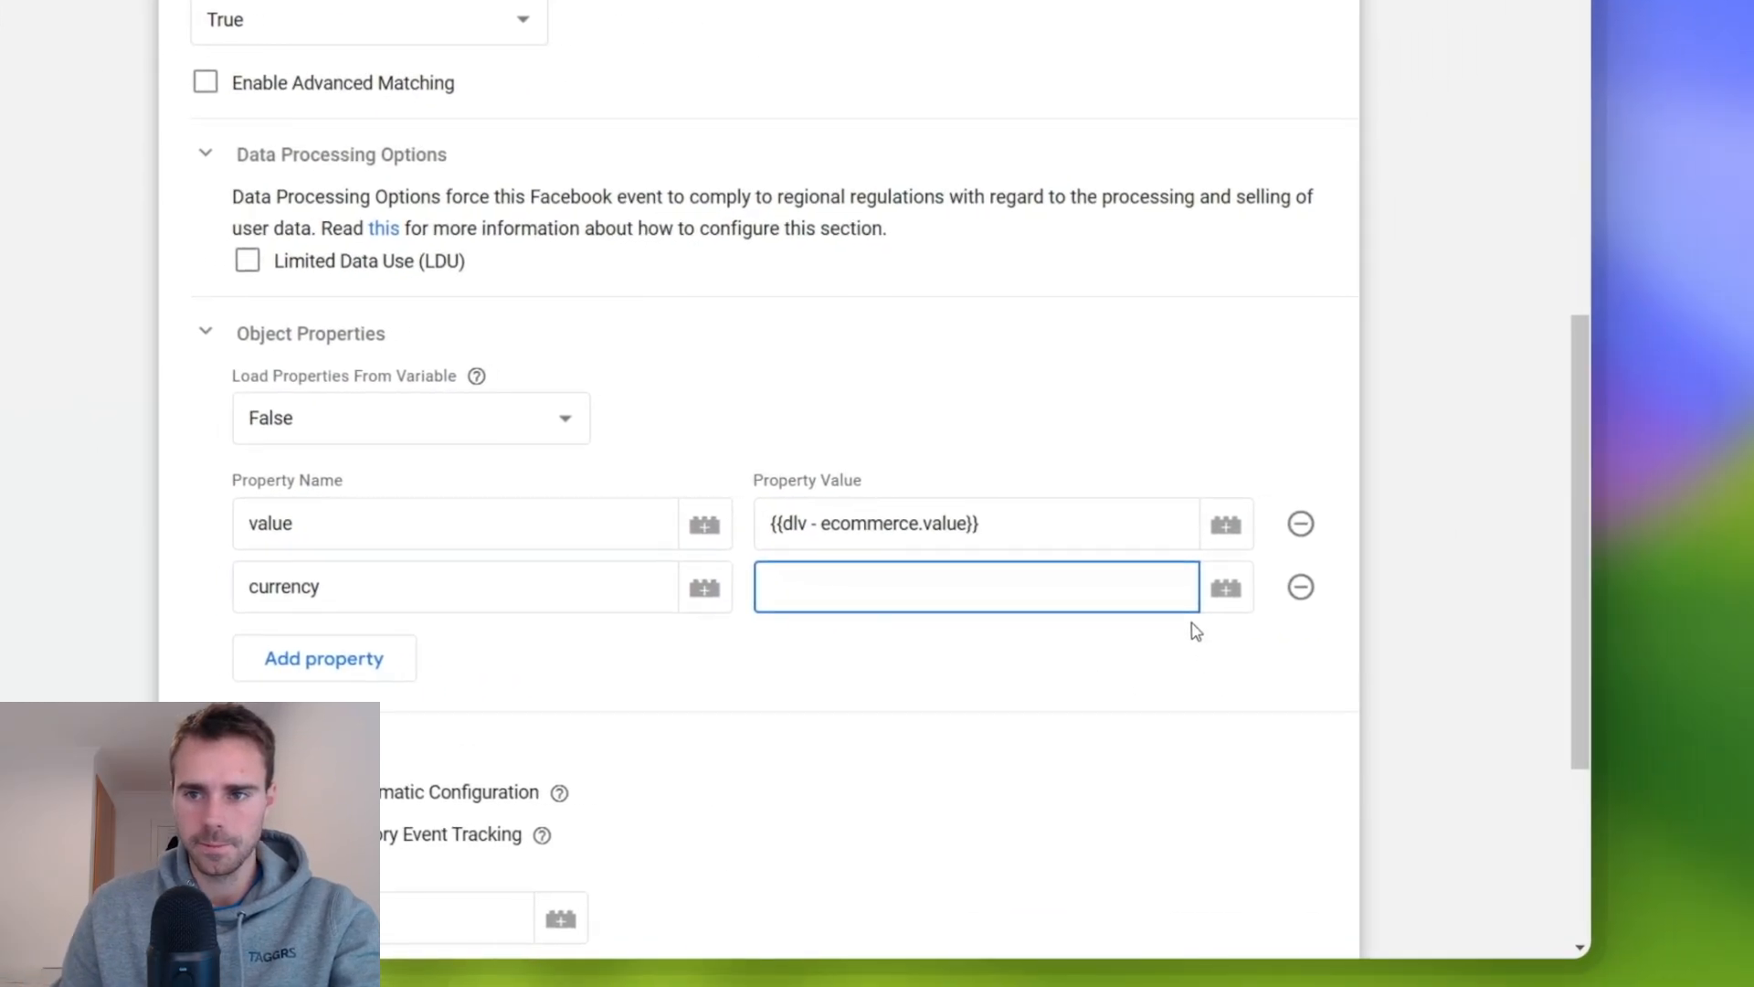
- Start a new variable for the currency property's value and name it dlv - ecommerce.currency
left_click(1634, 632)
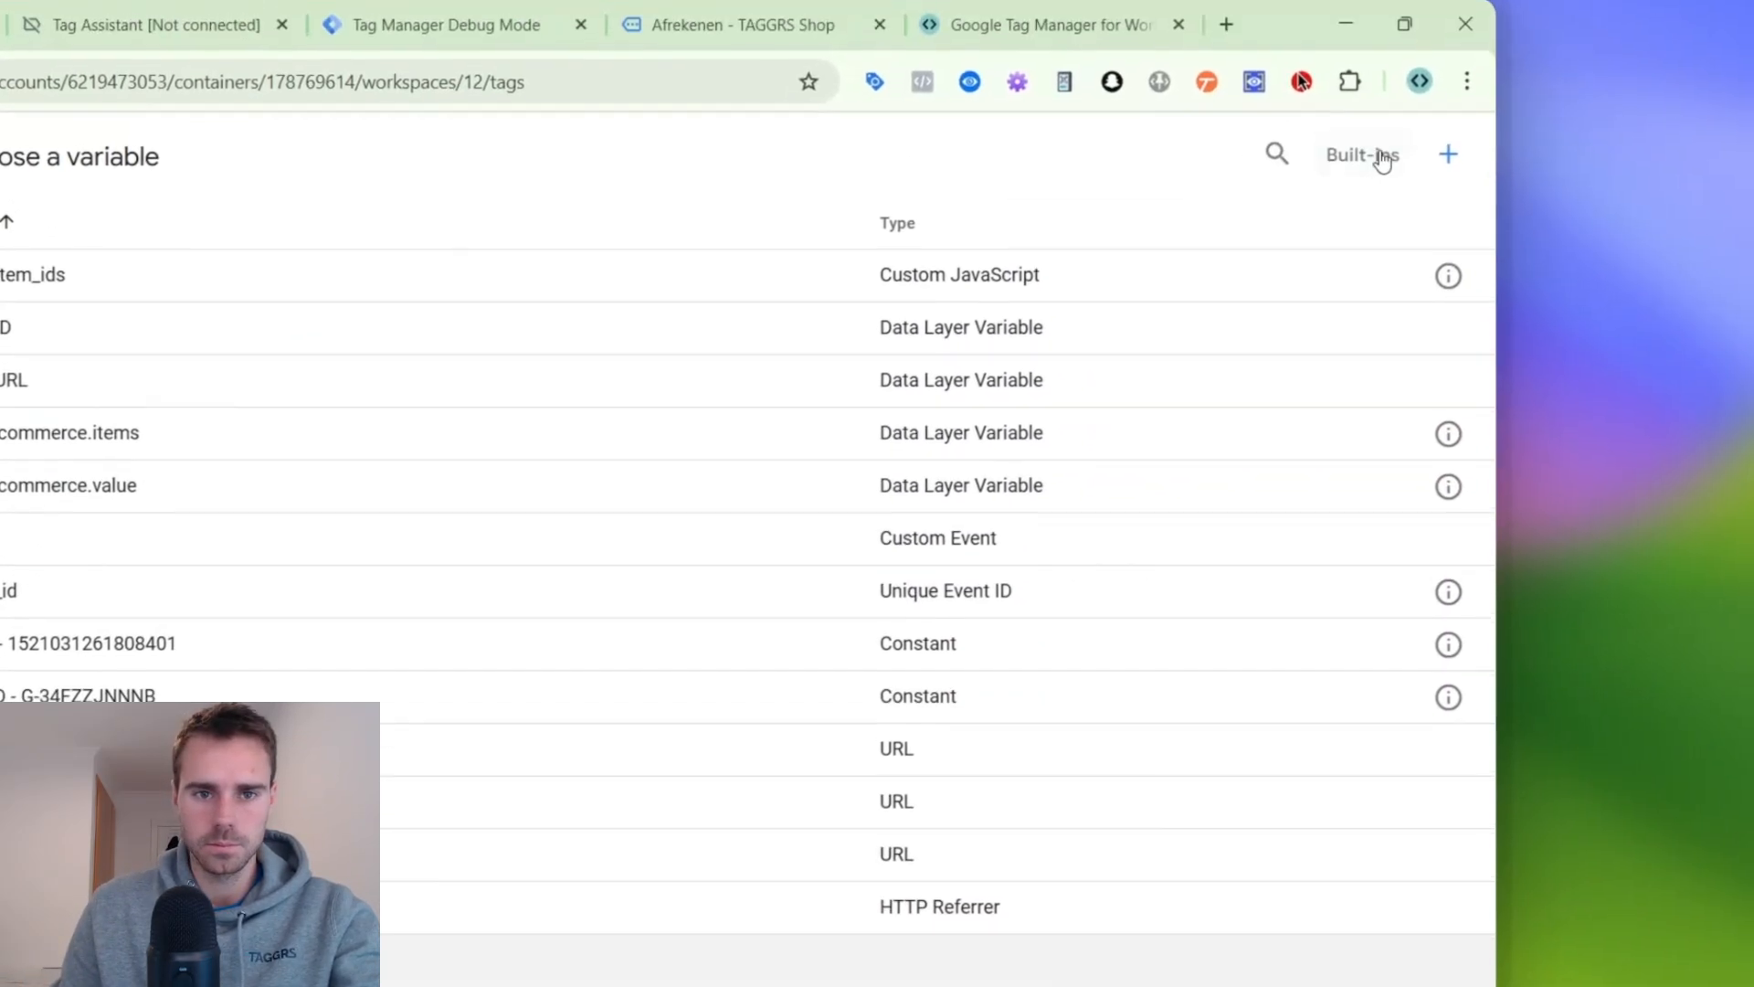
left_click(1448, 153)
double_click(662, 274)
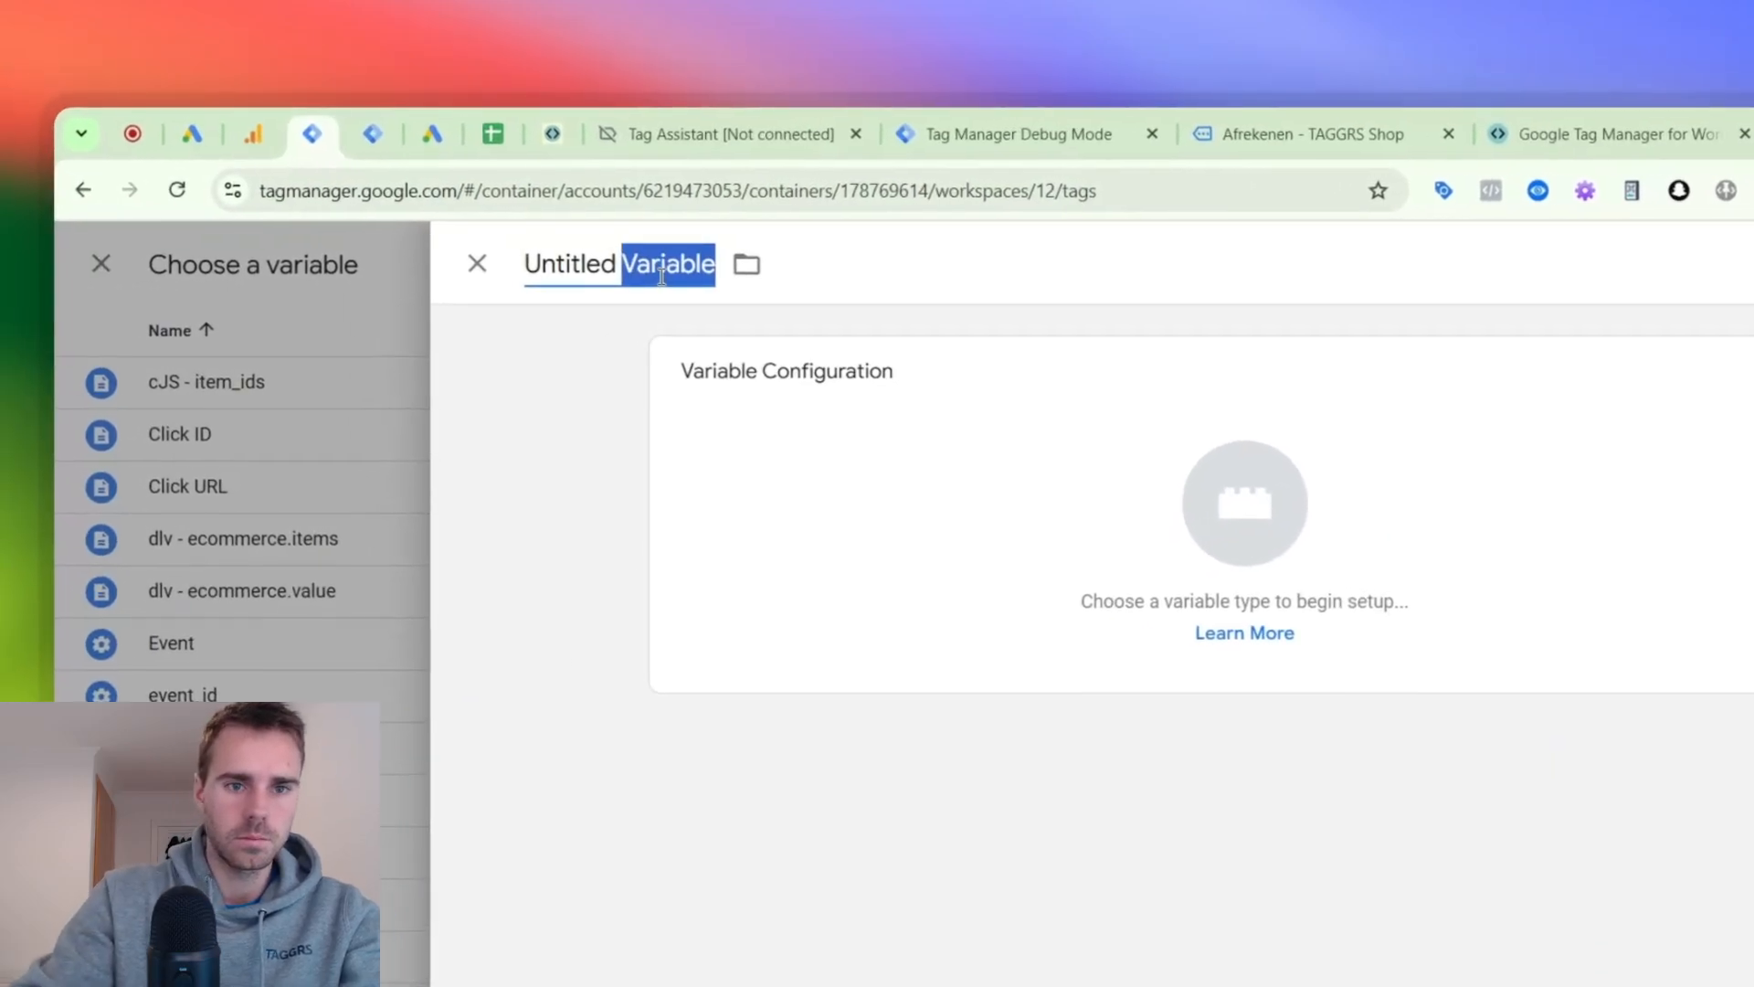
key("ctrl+a")
type("dlv - e")
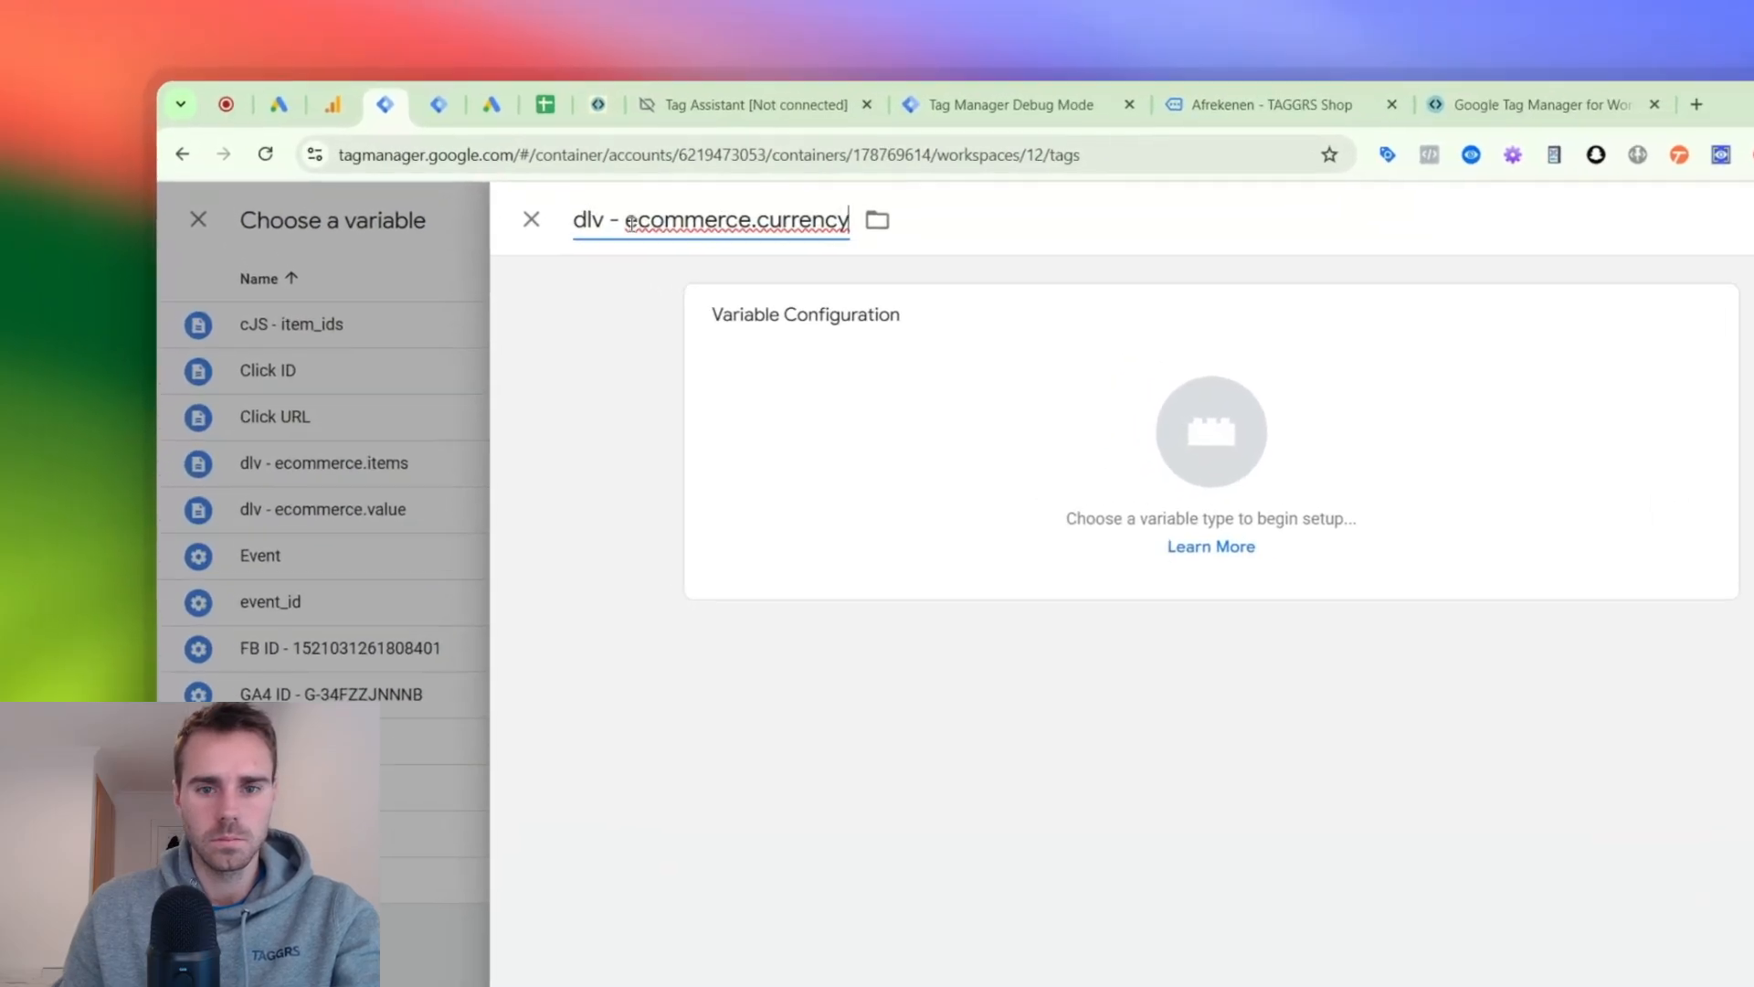
- Make the new variable a Data Layer Variable with the variable name ecommerce.currency and save it
double_click(568, 154)
key("ctrl+c")
left_click(1646, 415)
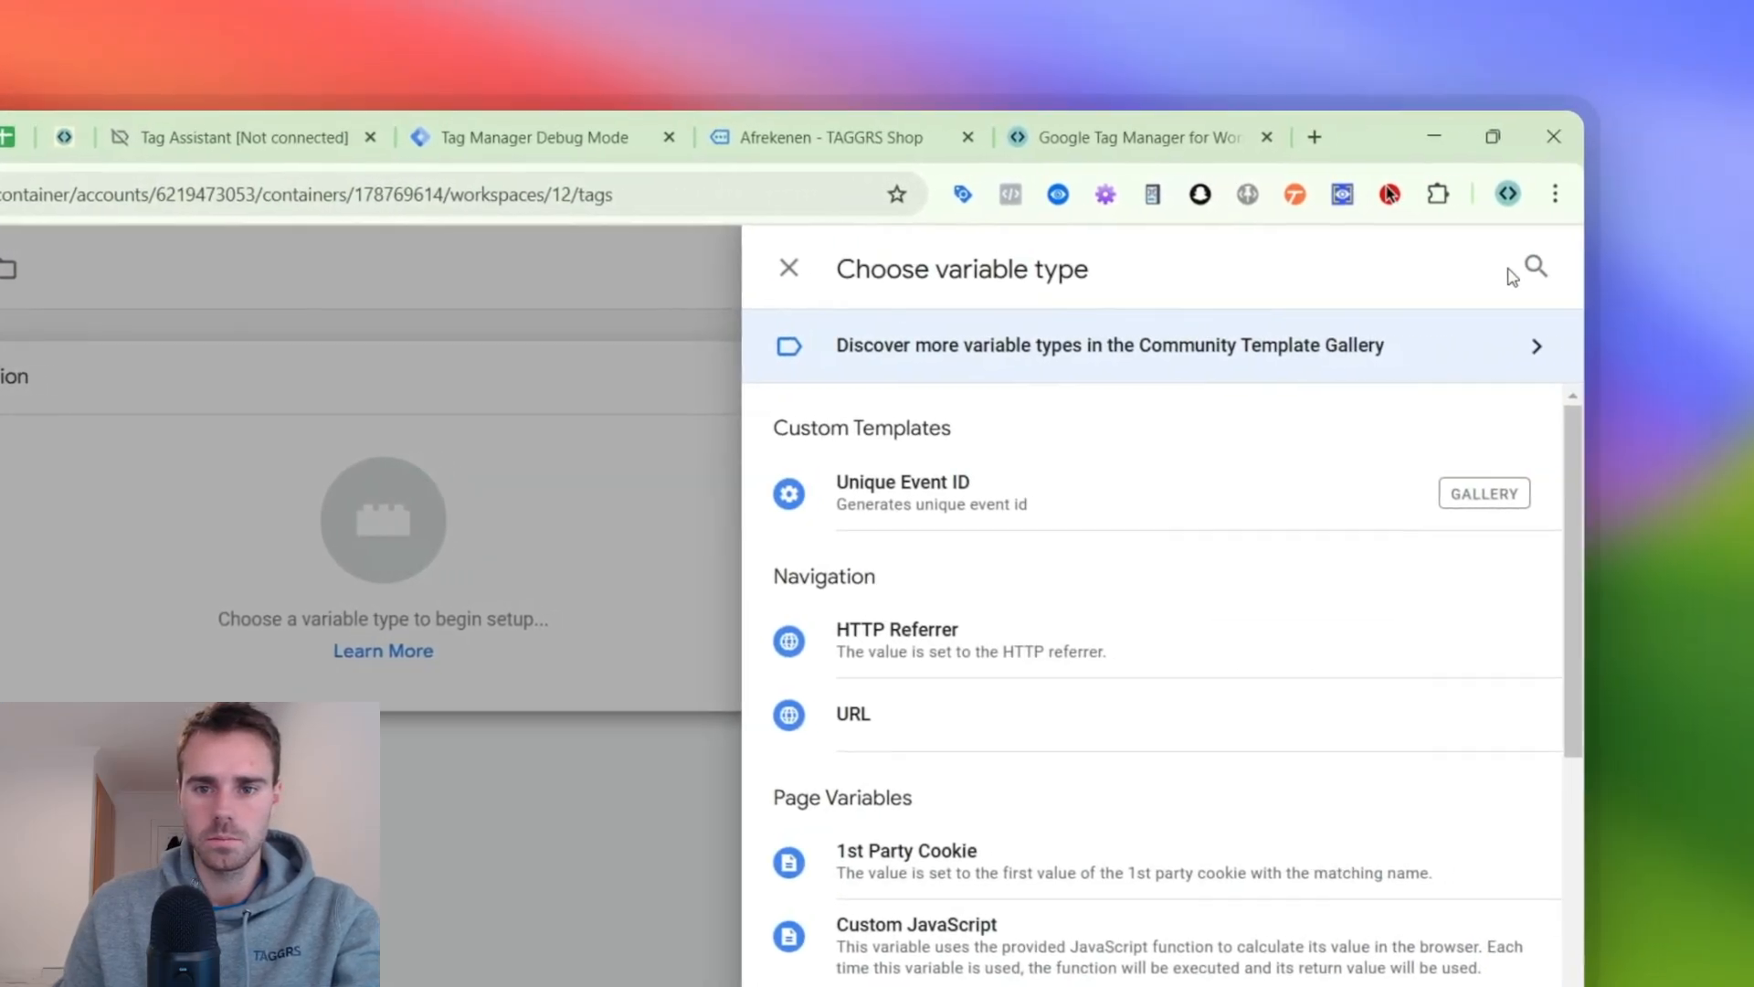
left_click(1535, 265)
type("data")
left_click(913, 635)
left_click(186, 587)
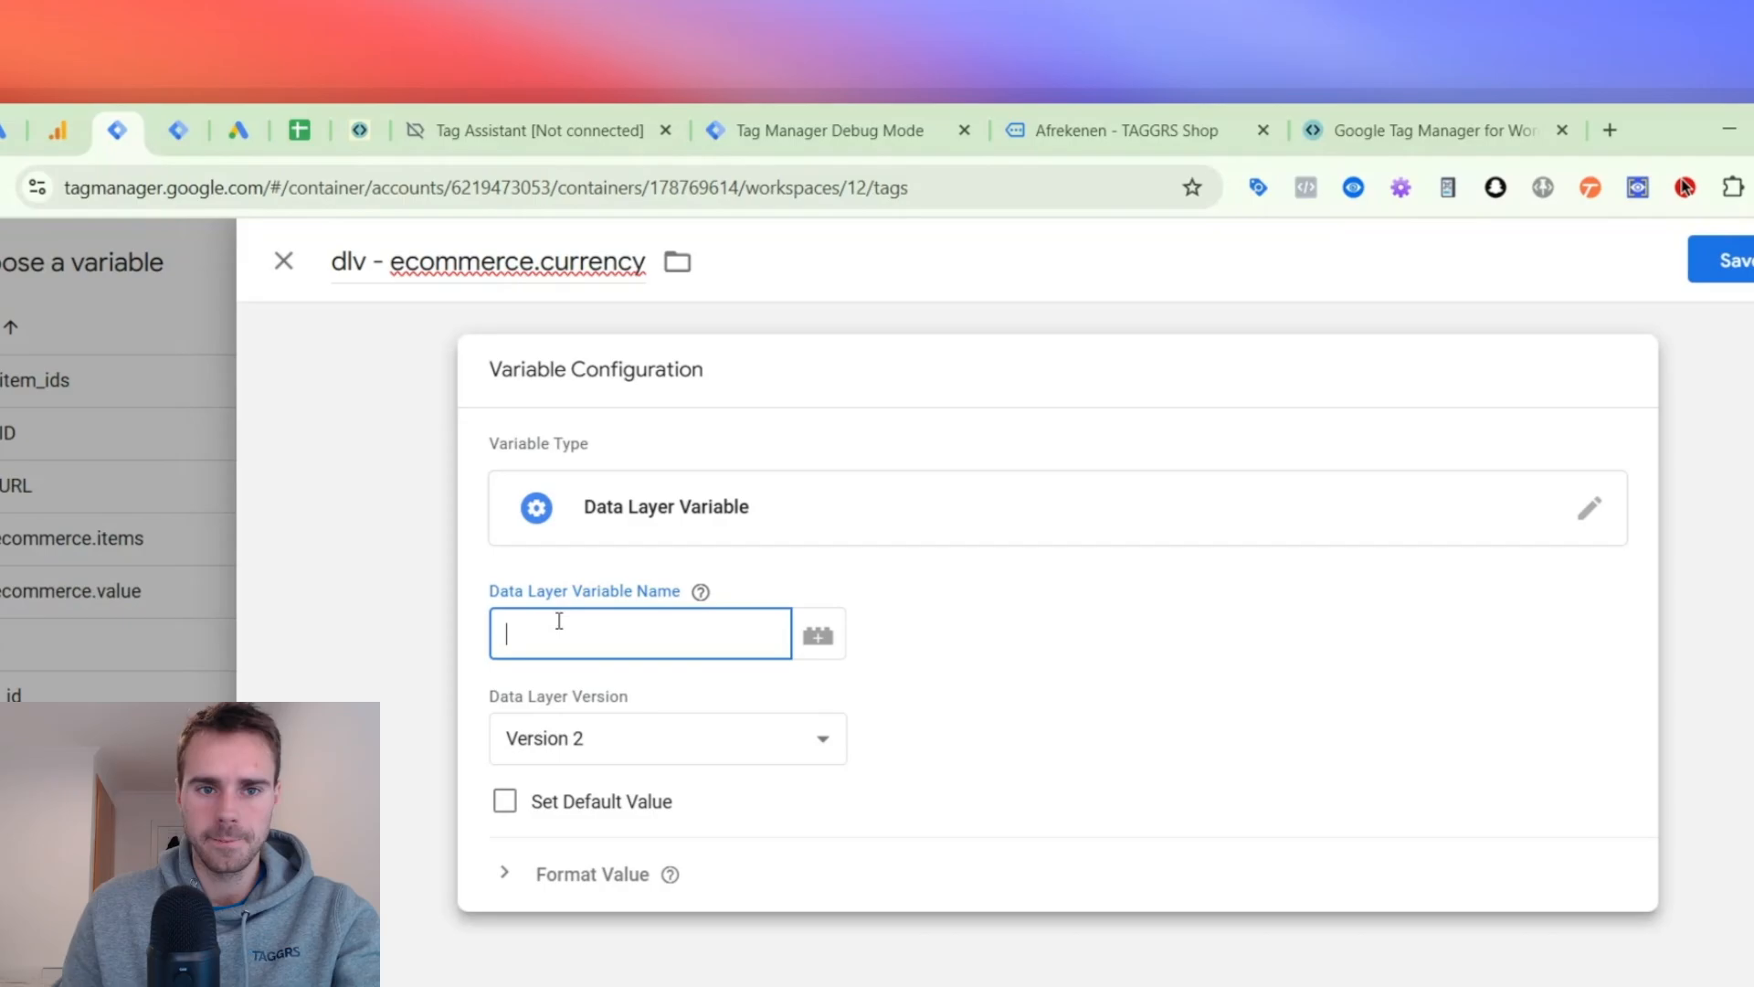
key("ctrl+v")
left_click(1371, 266)
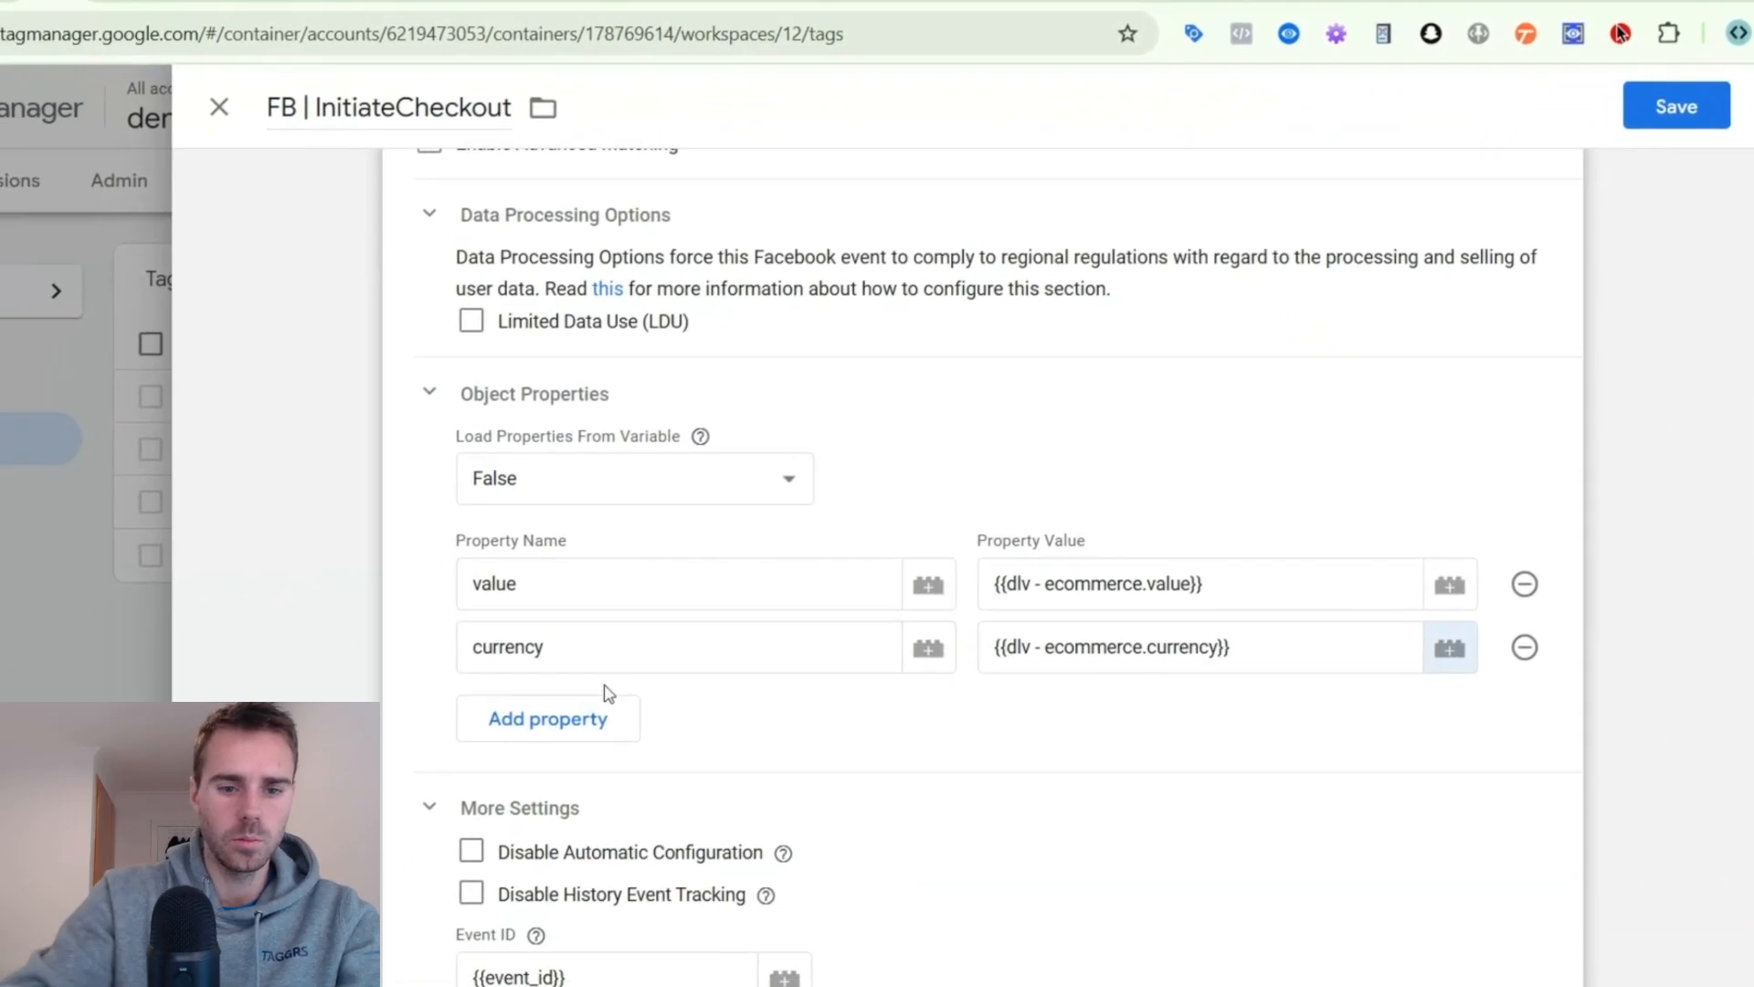
- Add a third object property content_ids with the value {{cJS - item_ids}}
left_click(605, 704)
left_click(584, 724)
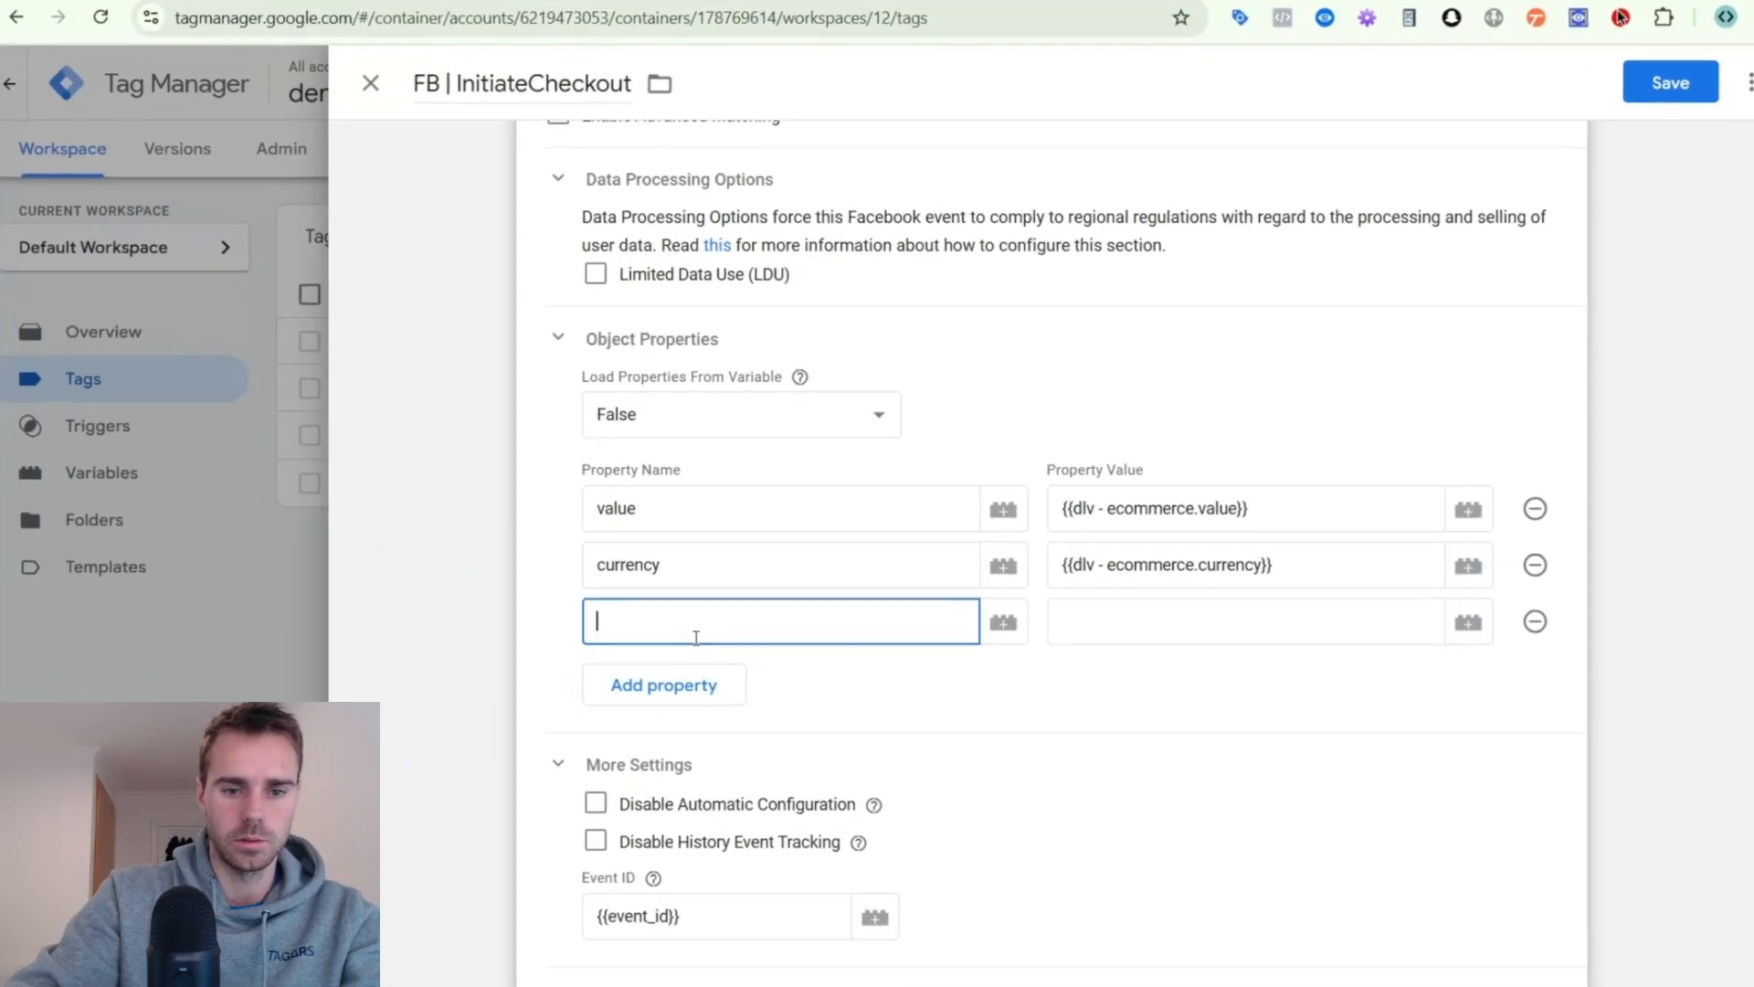
type("con")
type("ent_ids")
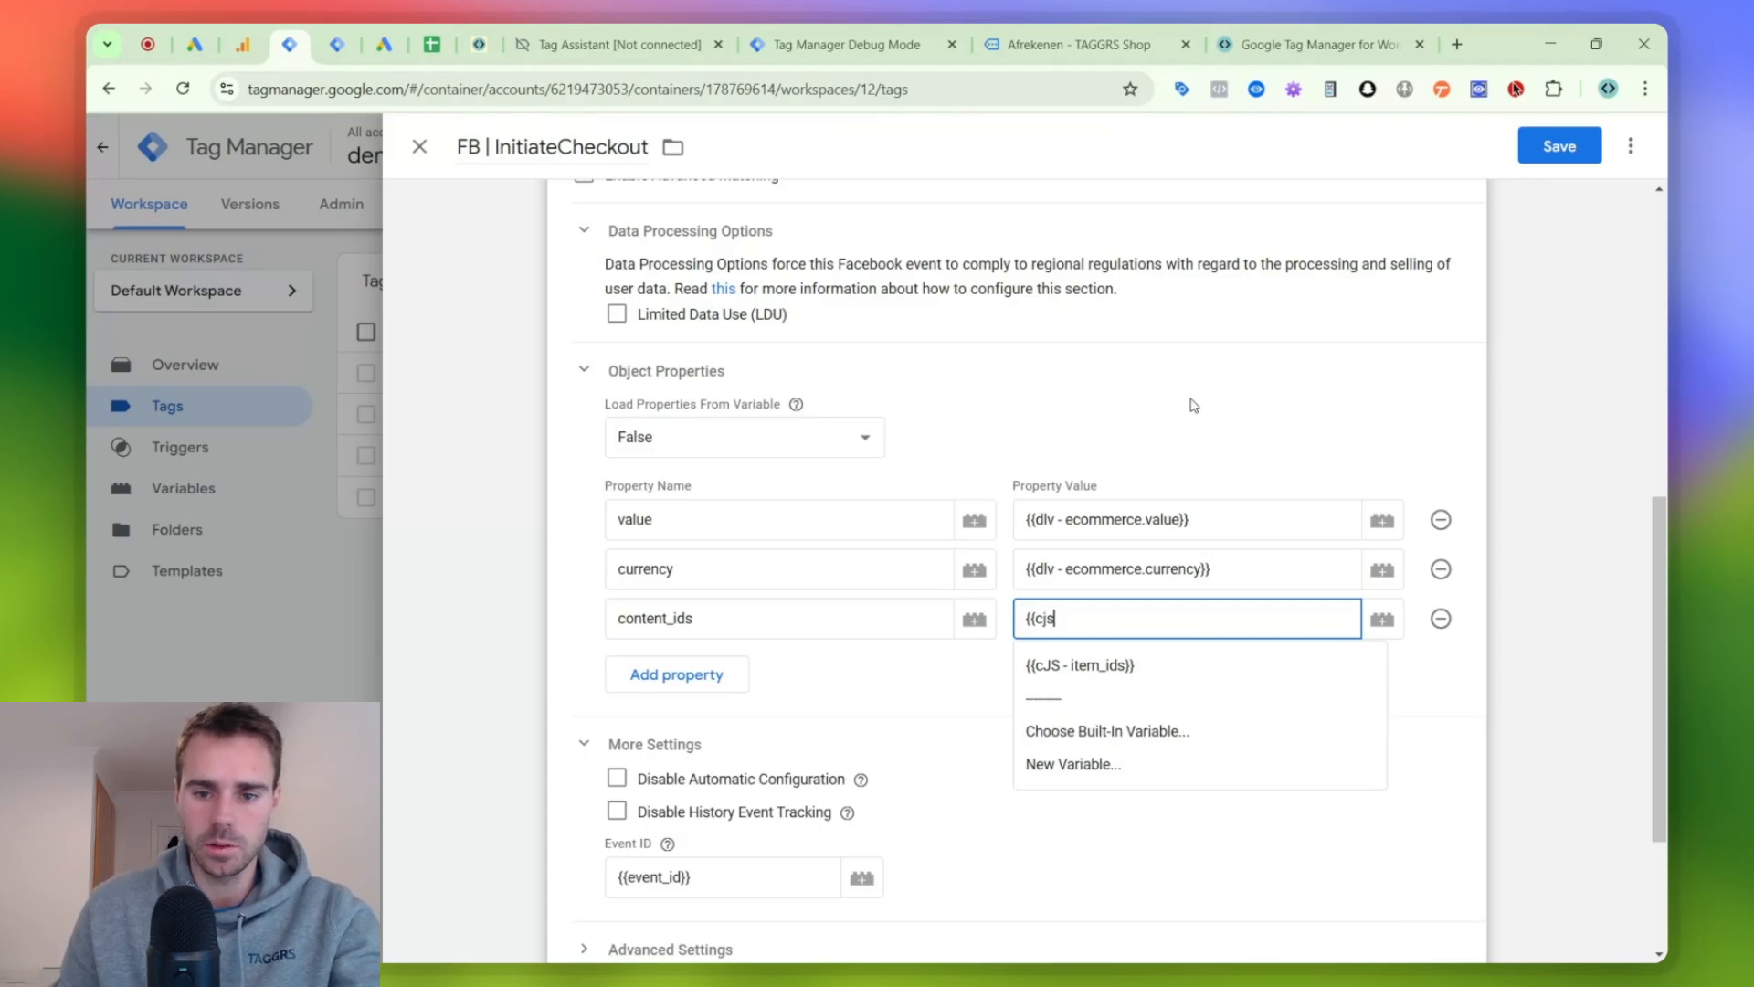
left_click(1083, 664)
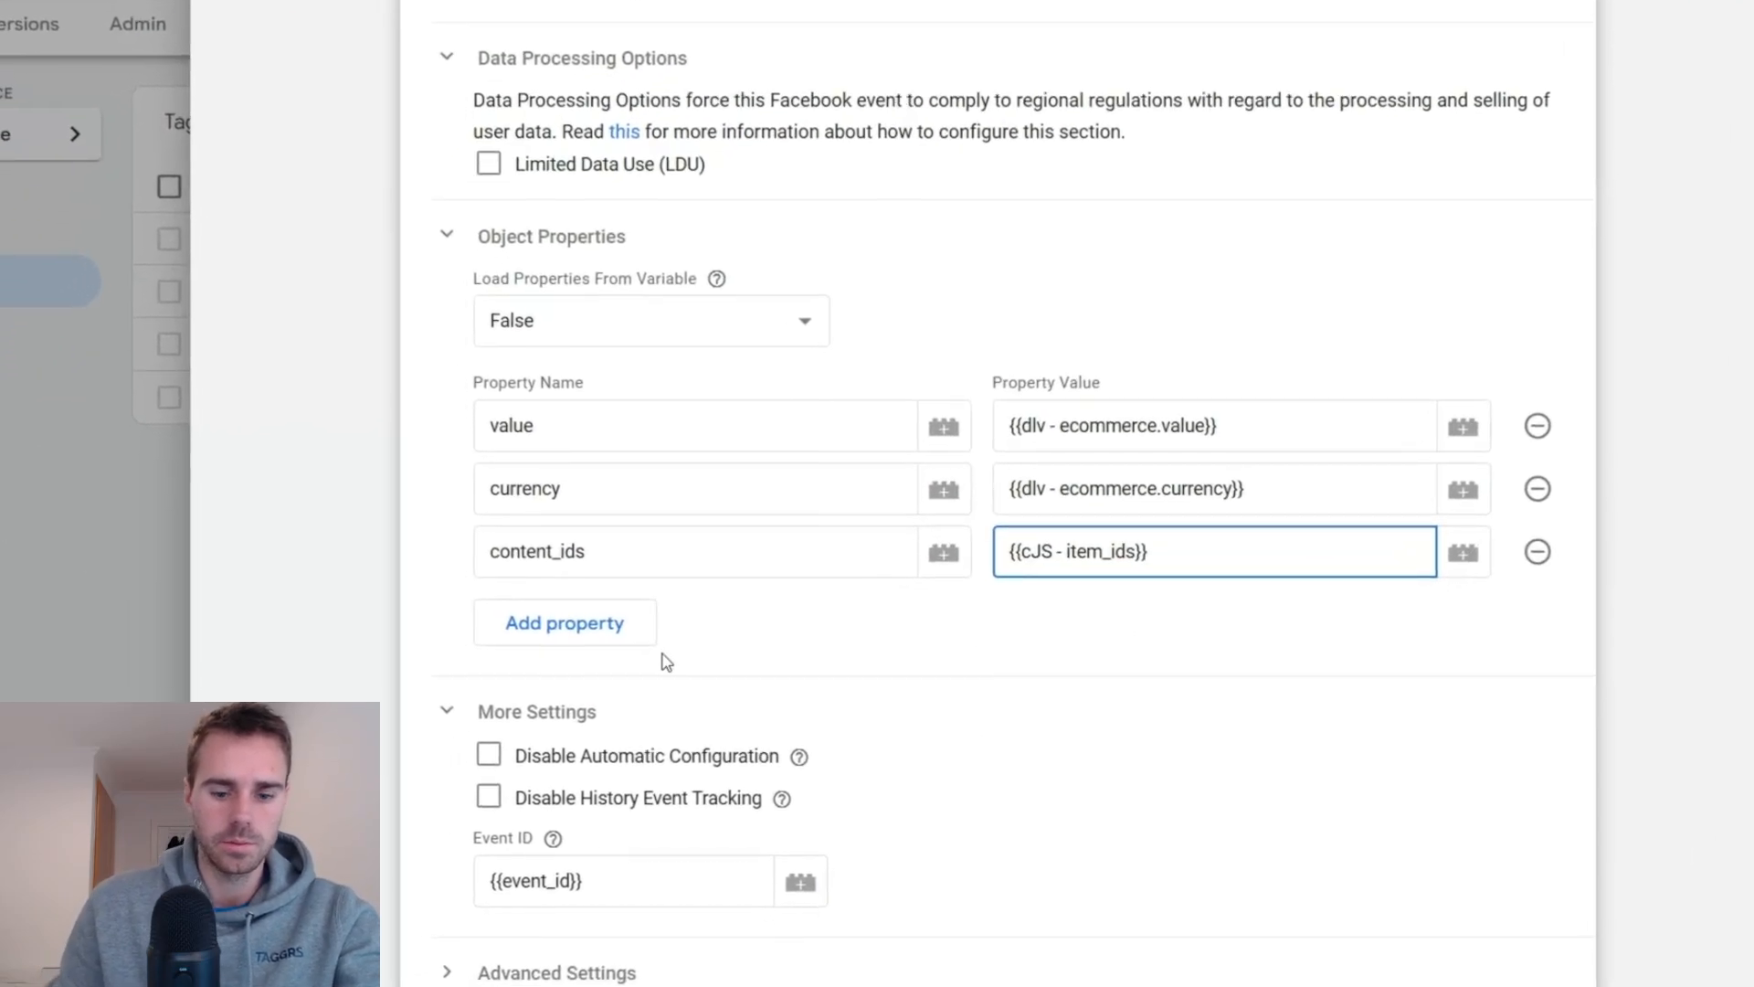
- Add a fourth object property content_type with the value product to the InitiateCheckout tag and save the tag
left_click(679, 637)
type("conte")
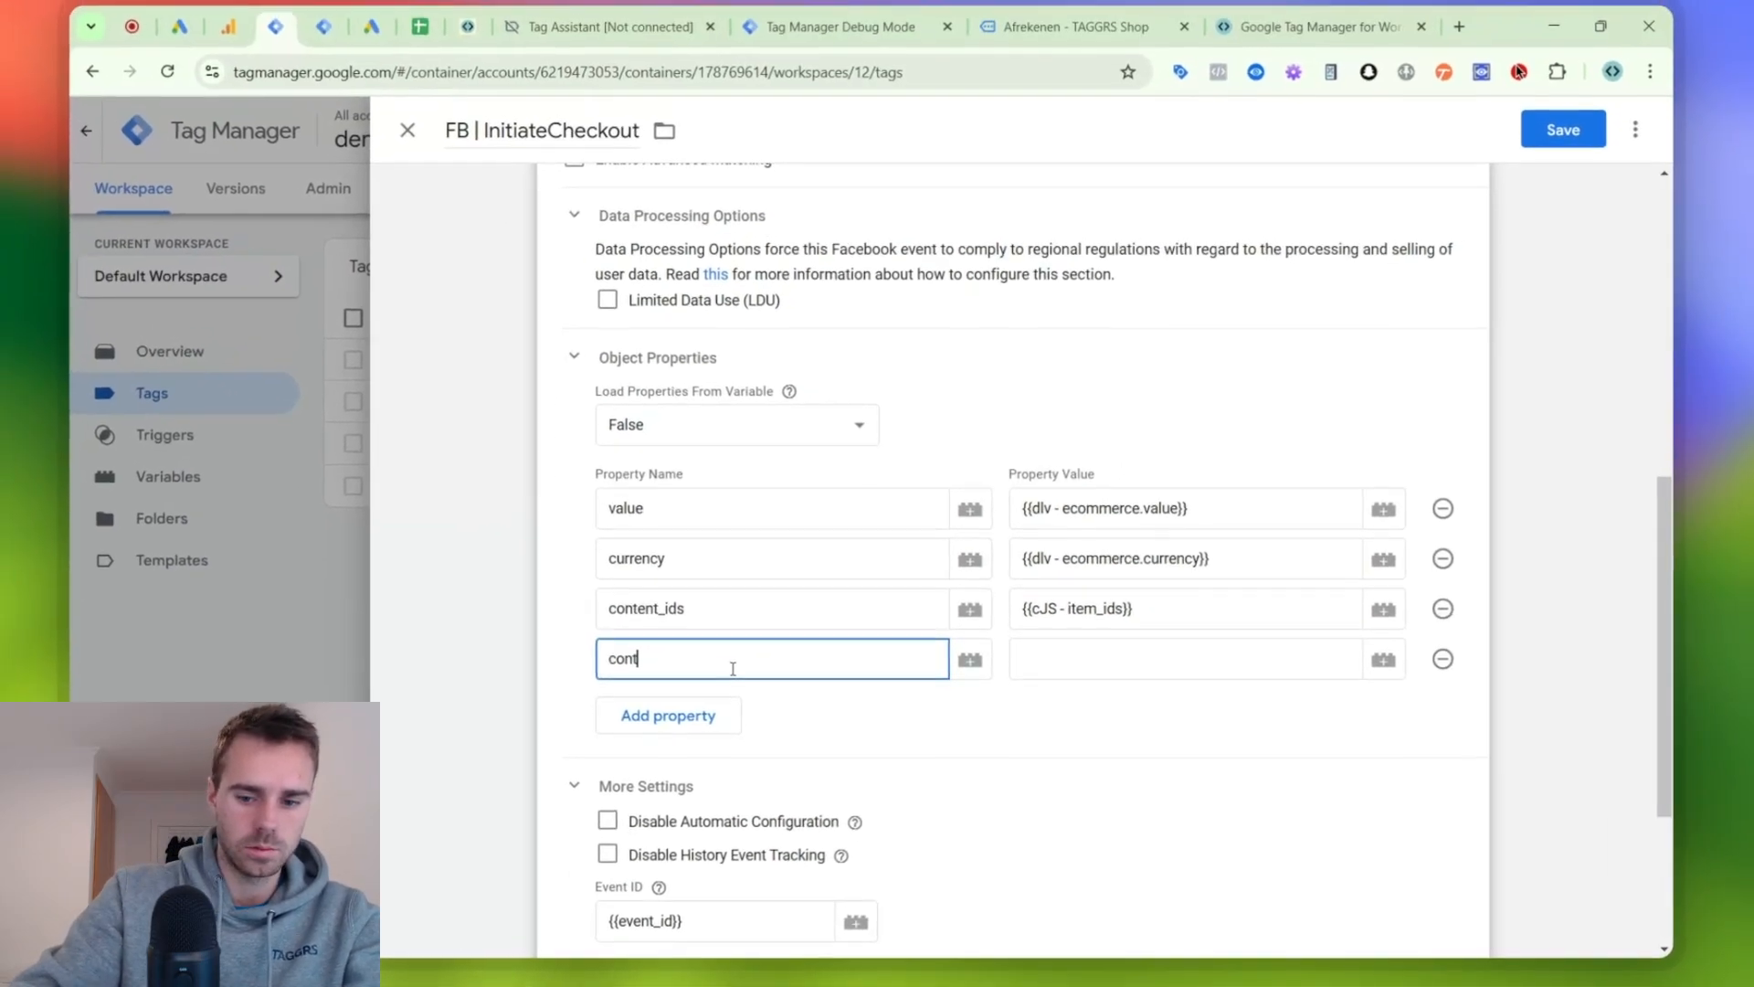
type("nt_type")
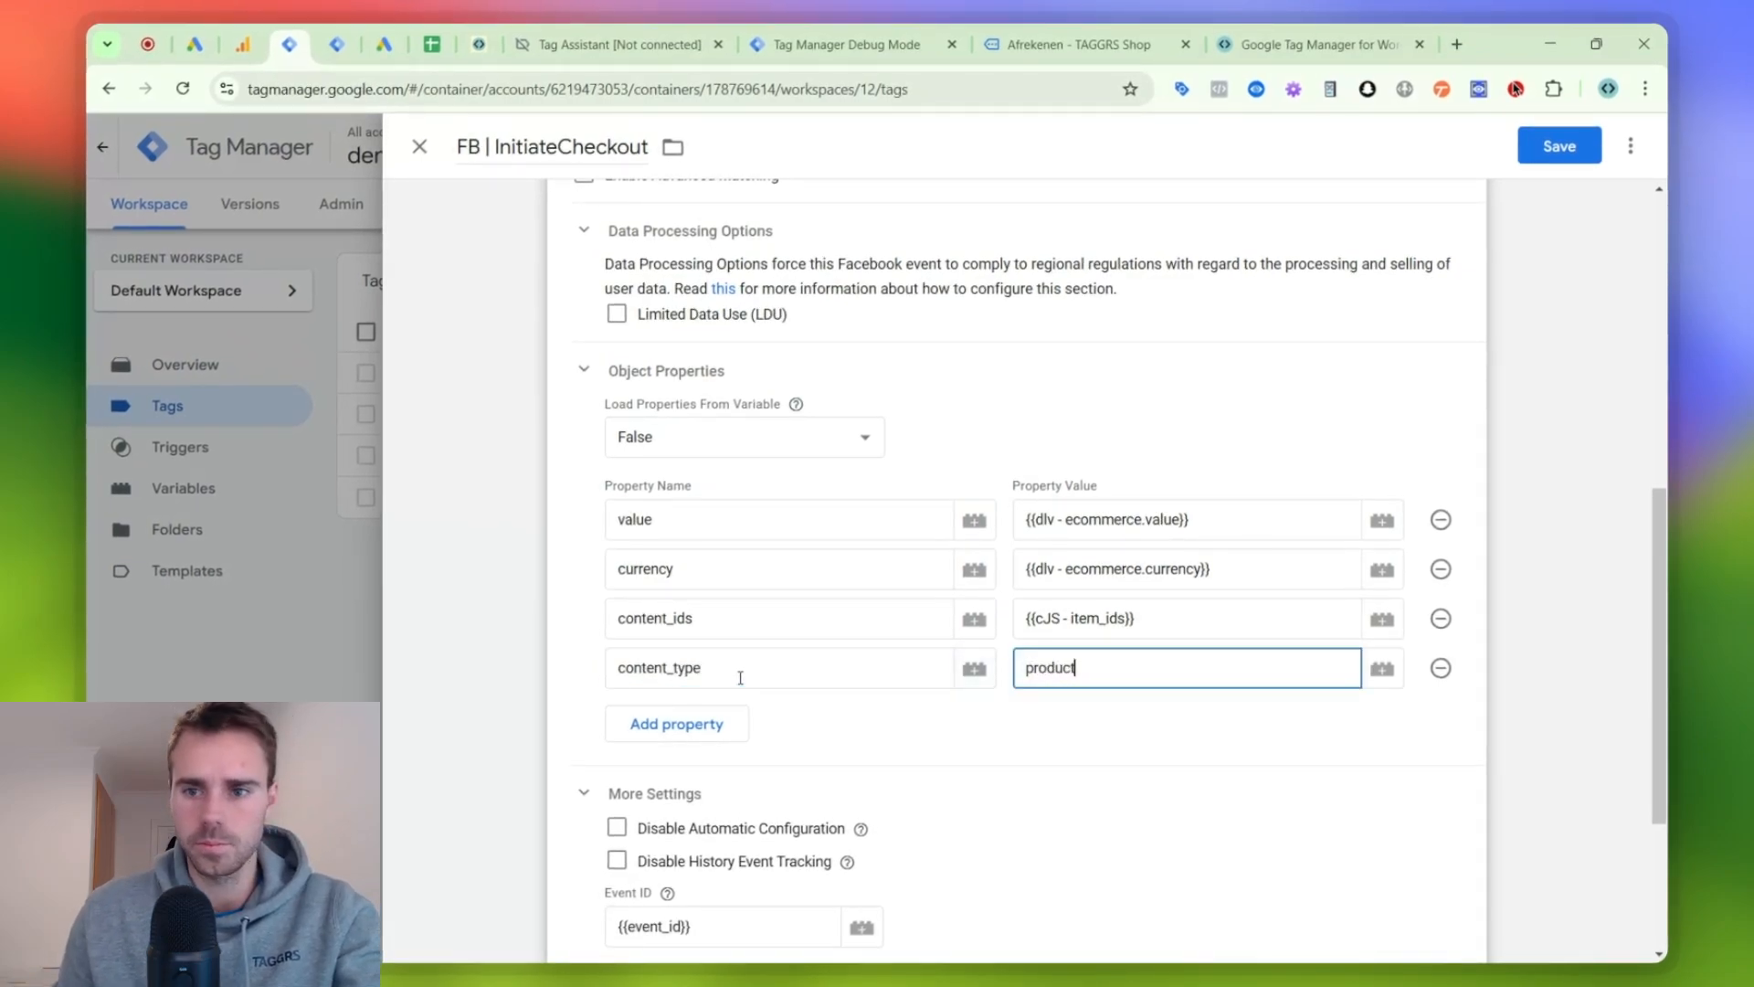
scroll(842, 380, "down", 3)
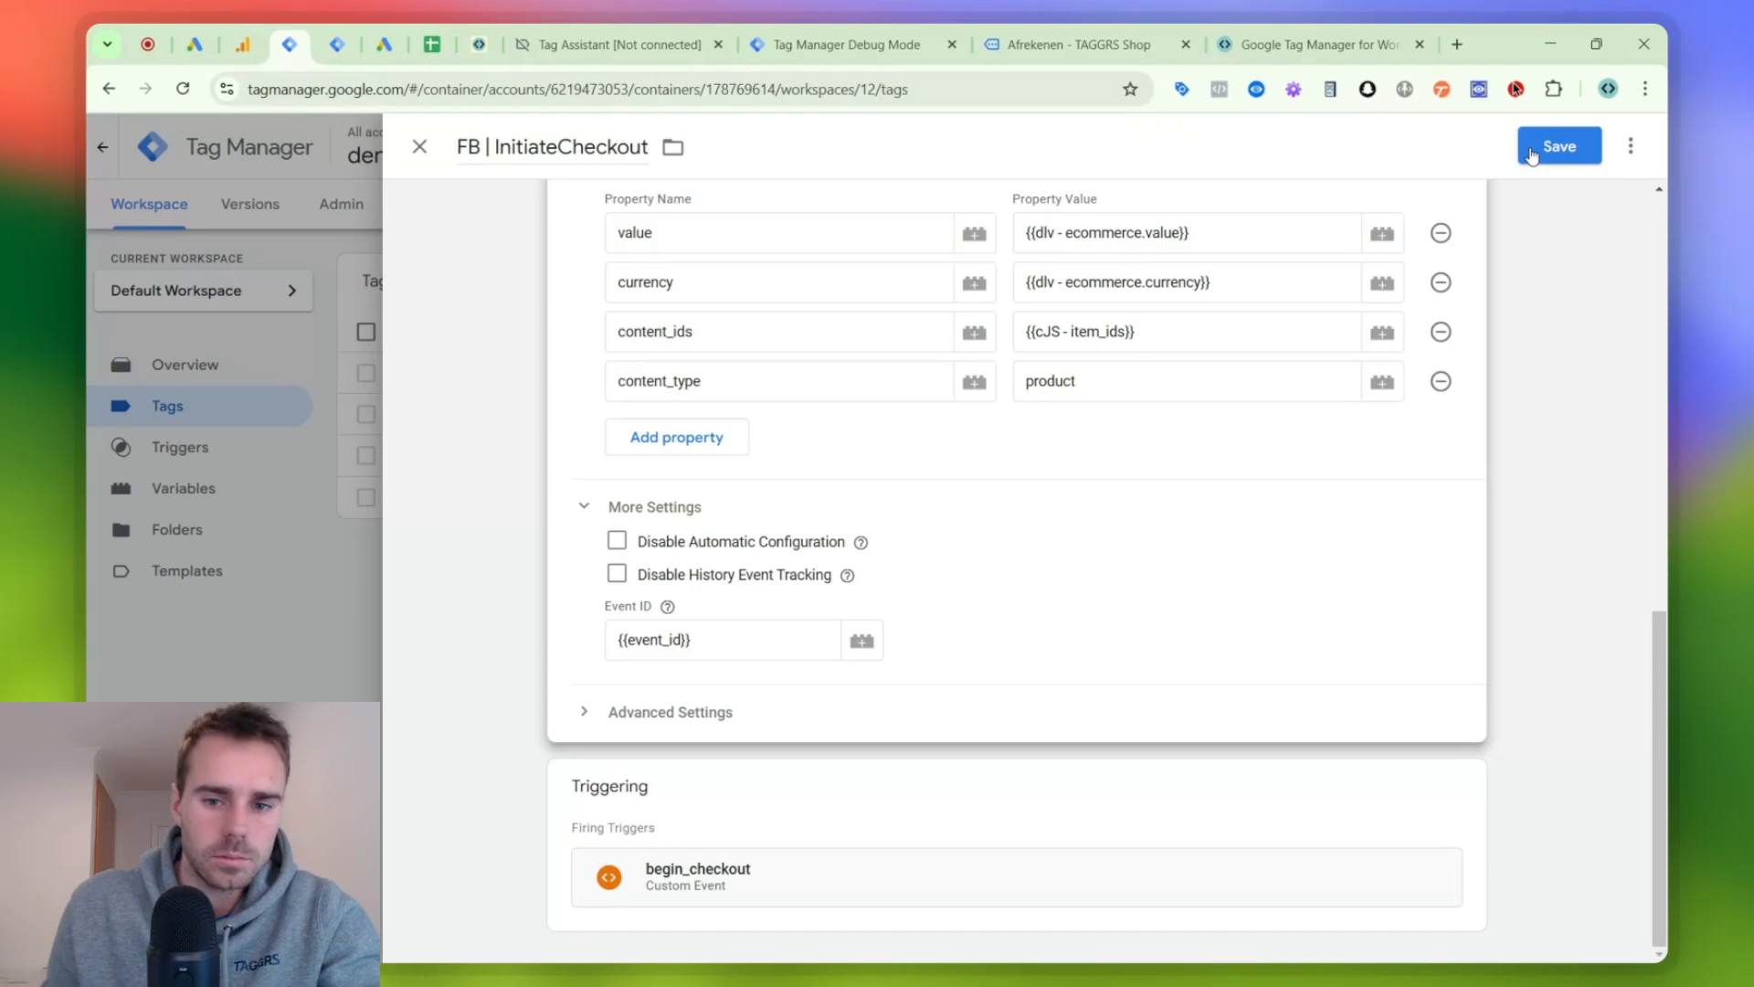
left_click(1532, 153)
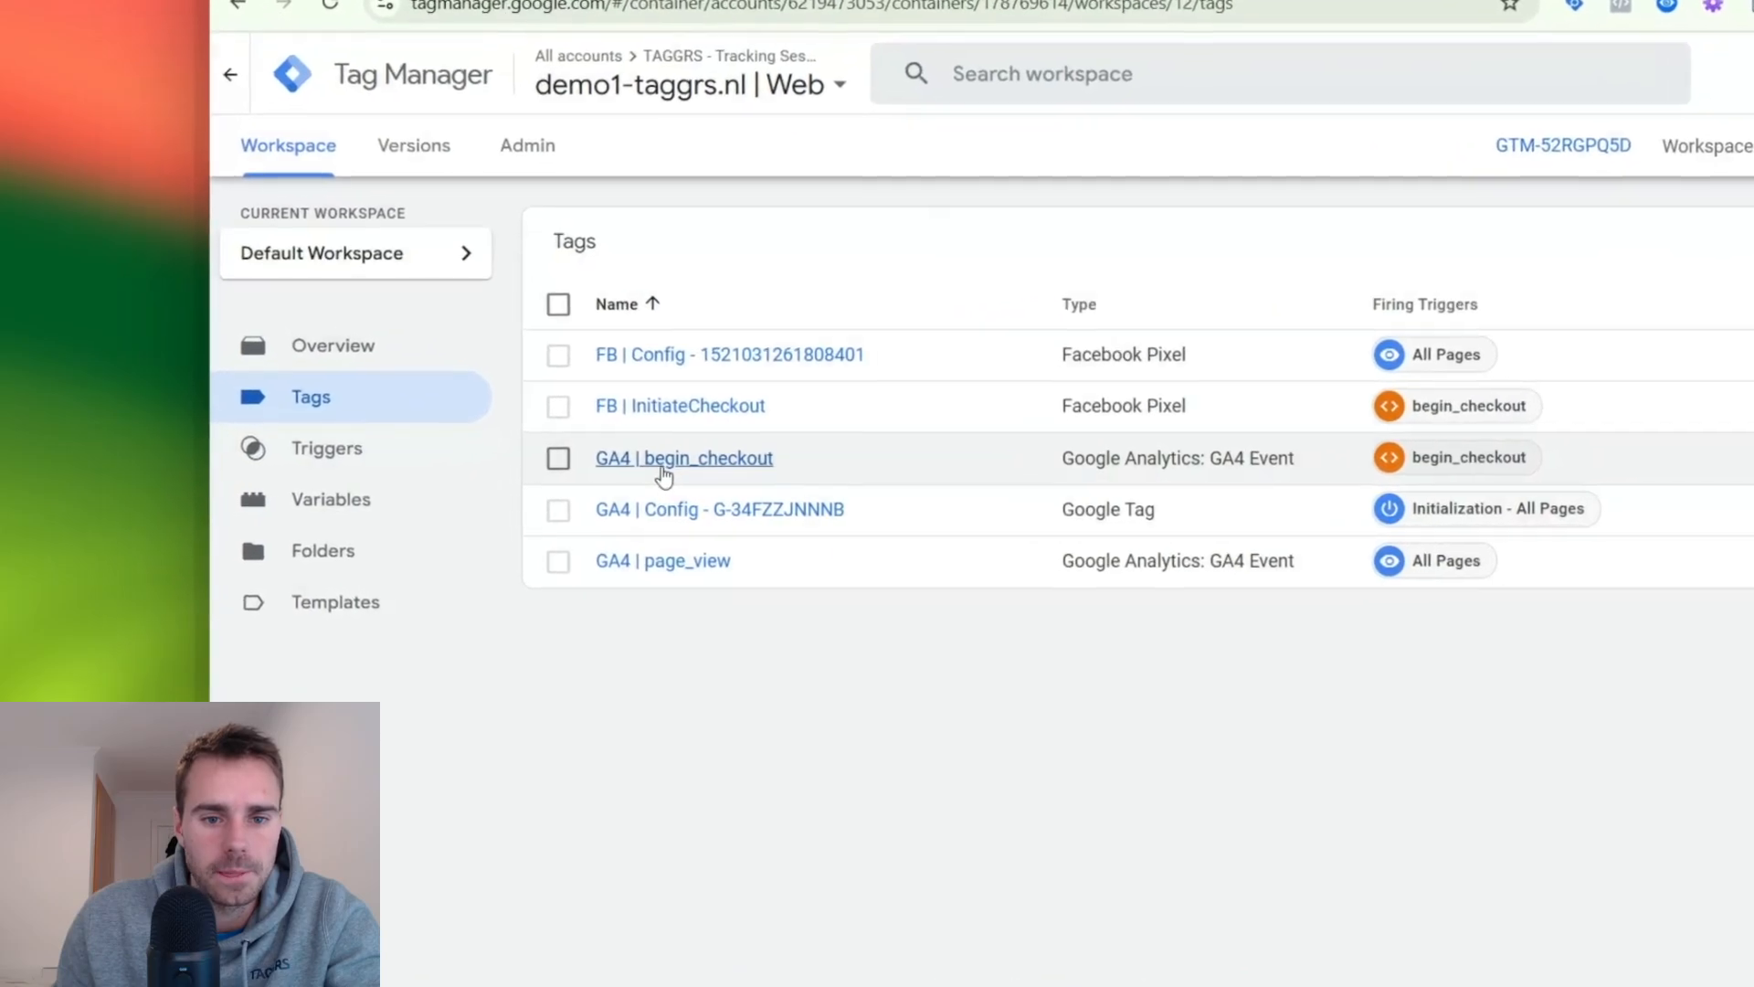
- Add an event parameter event_id with the value {{event_id}} to the GA4 | begin_checkout tag and save the tag
left_click(452, 454)
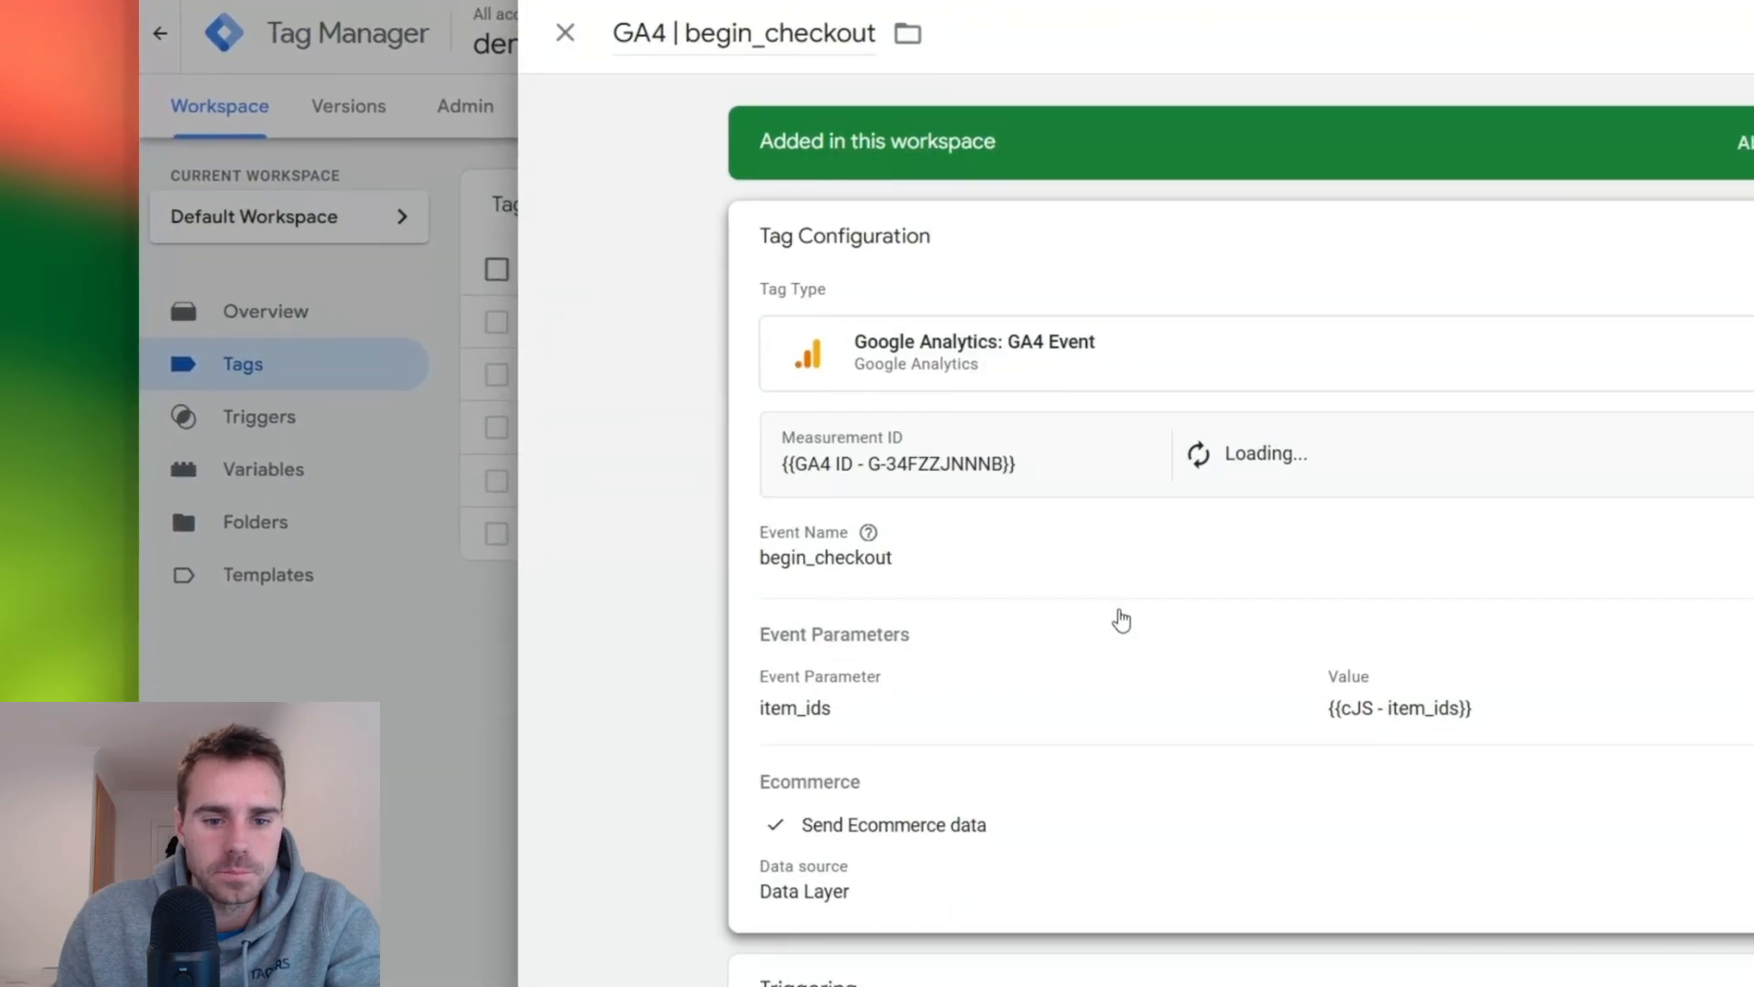
left_click(1122, 621)
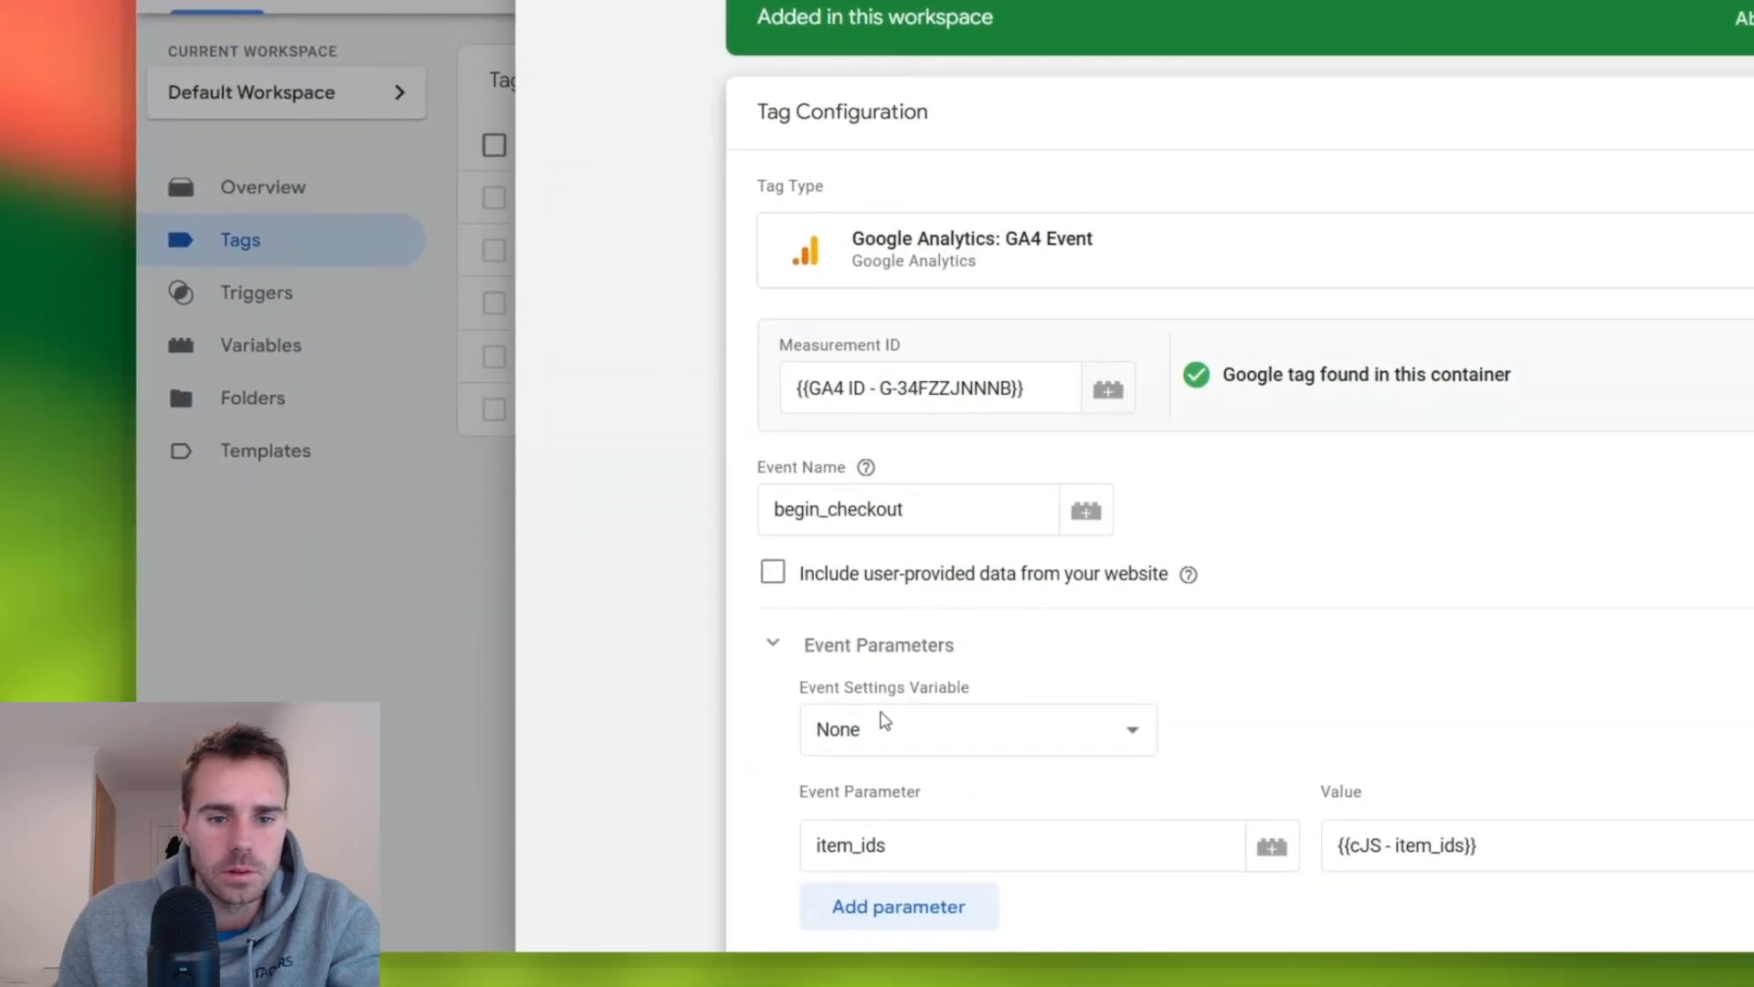
scroll(886, 722, "down", 4)
left_click(911, 508)
type("event_")
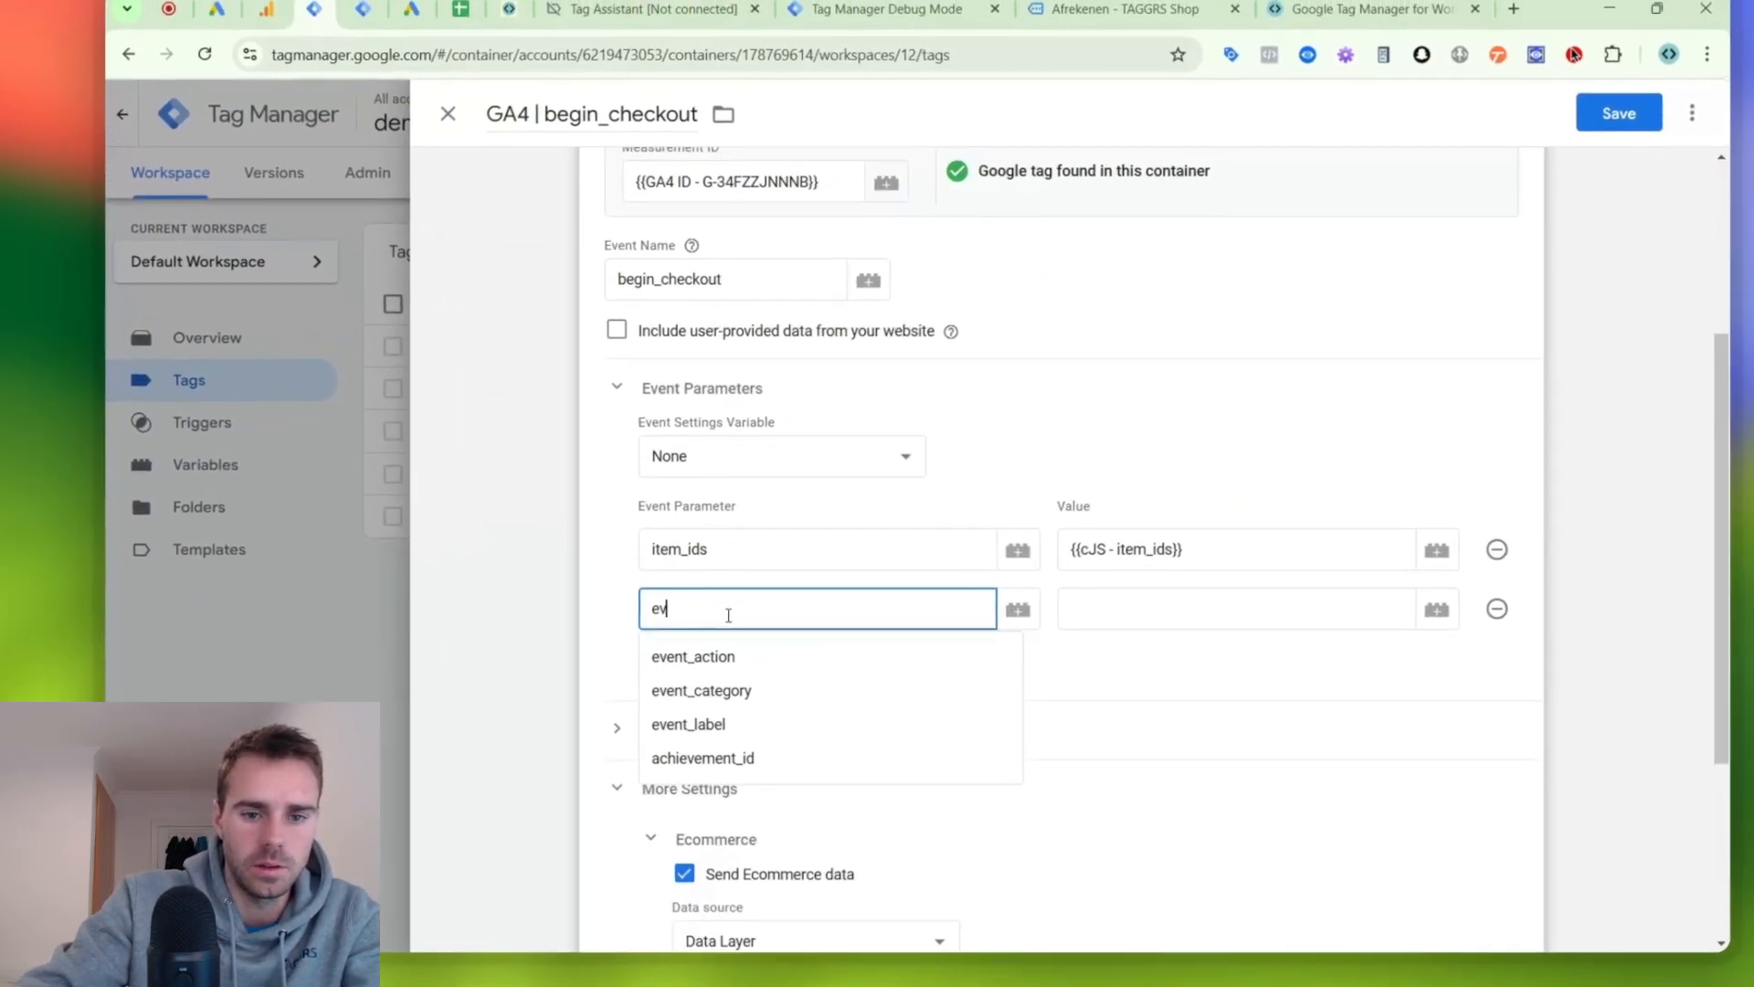
type("id")
key("Tab")
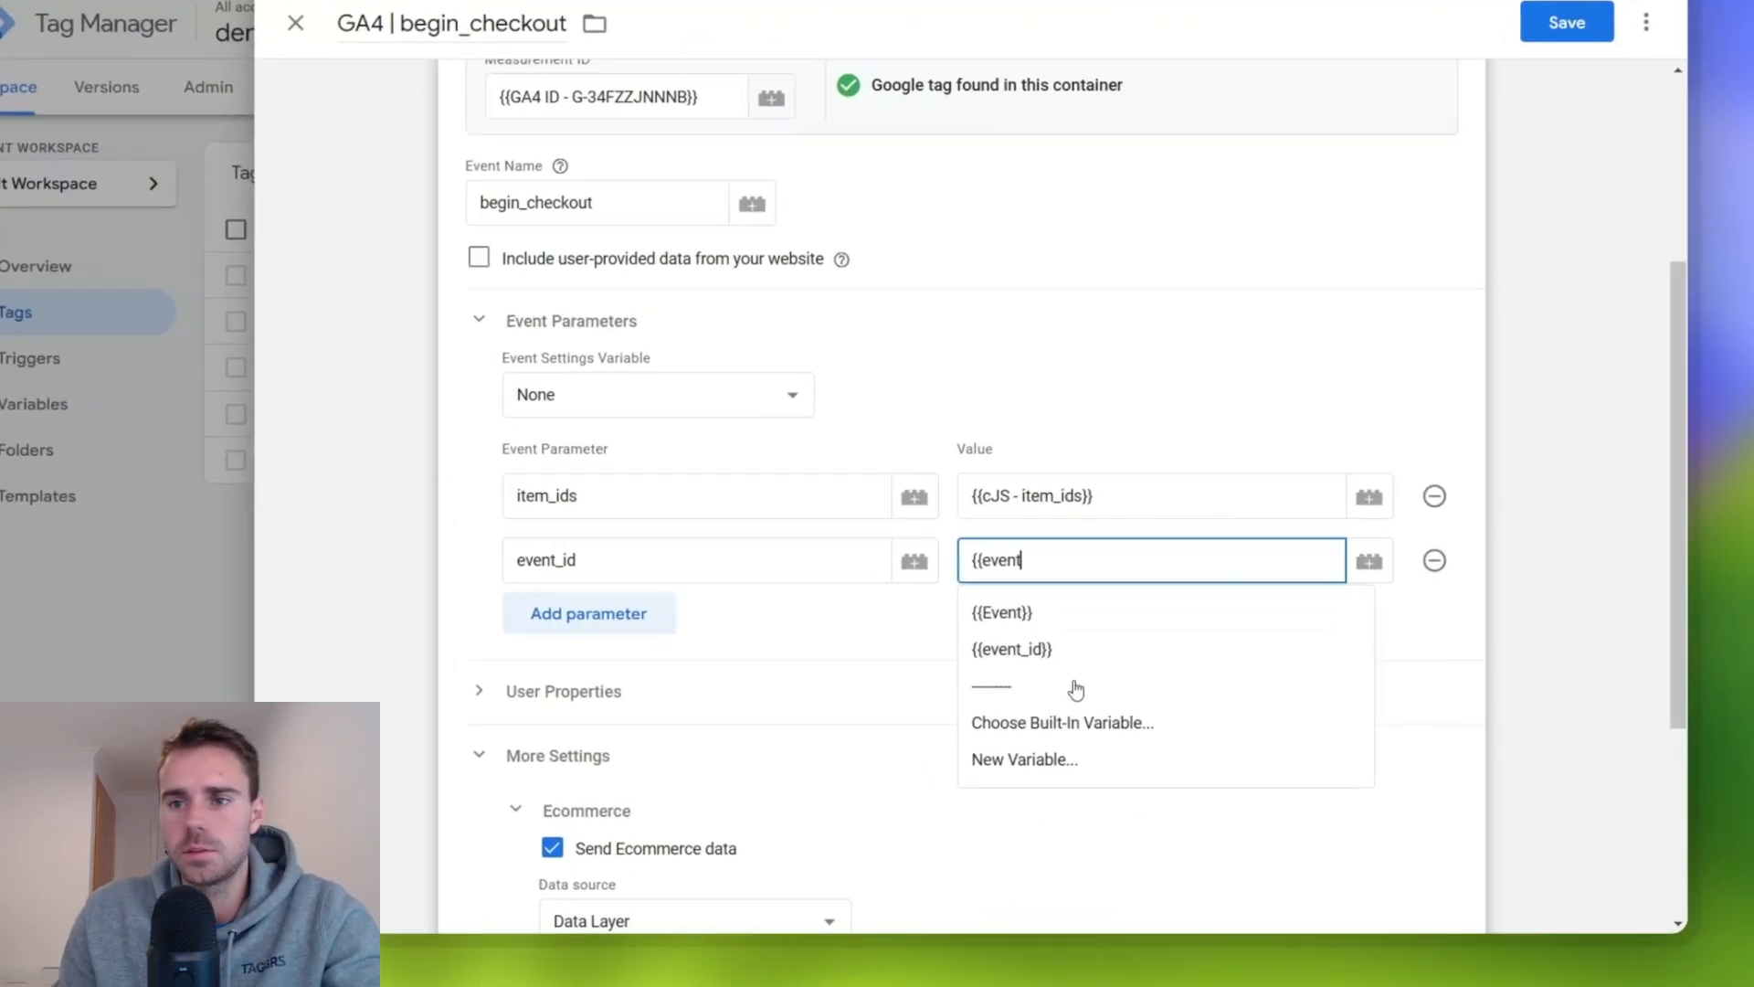
left_click(1097, 708)
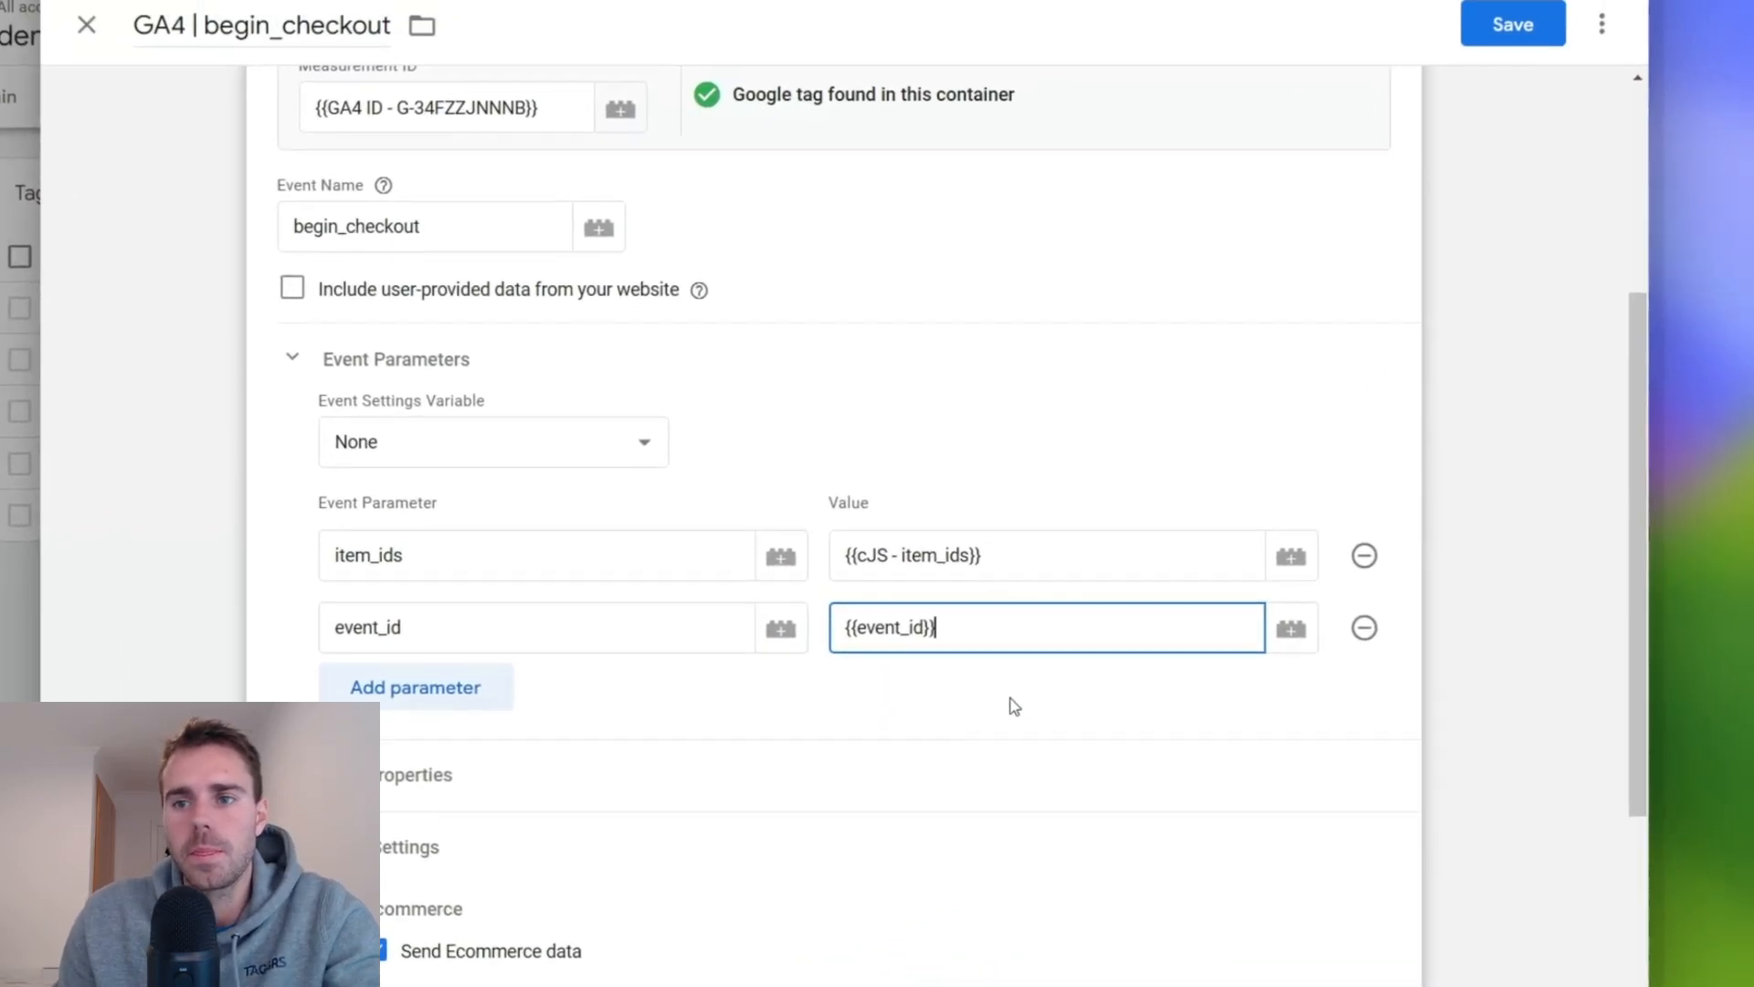
left_click(1442, 203)
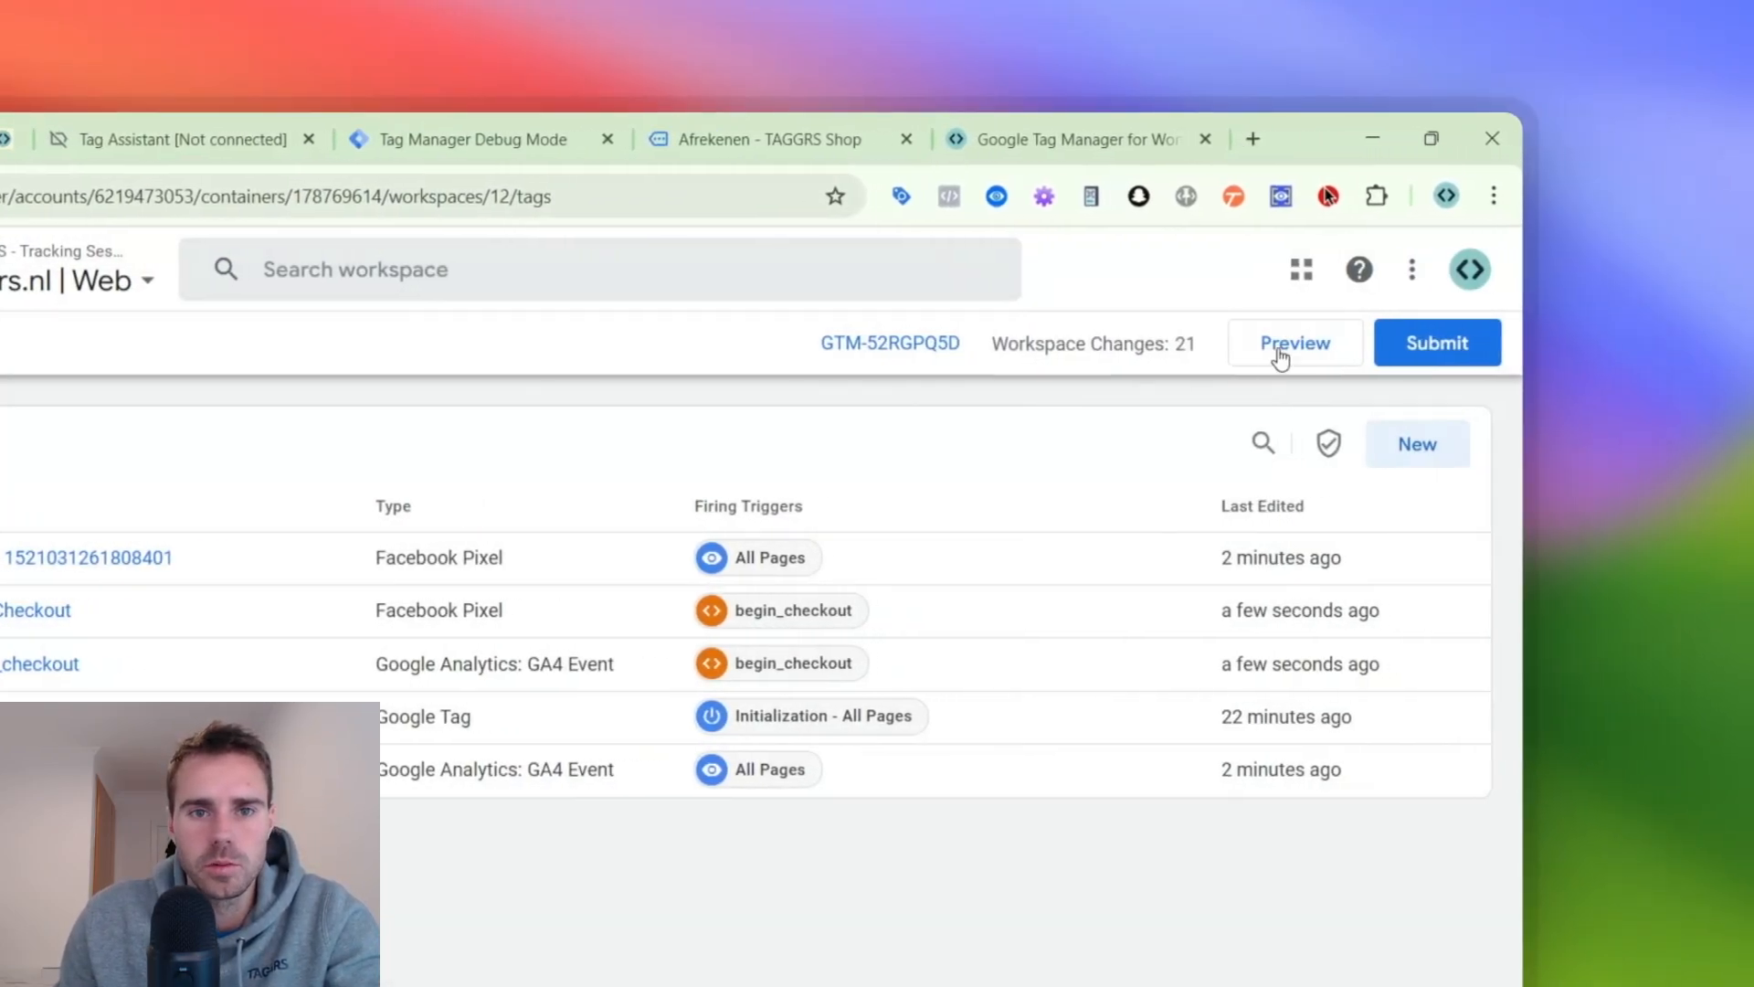
left_click(1293, 353)
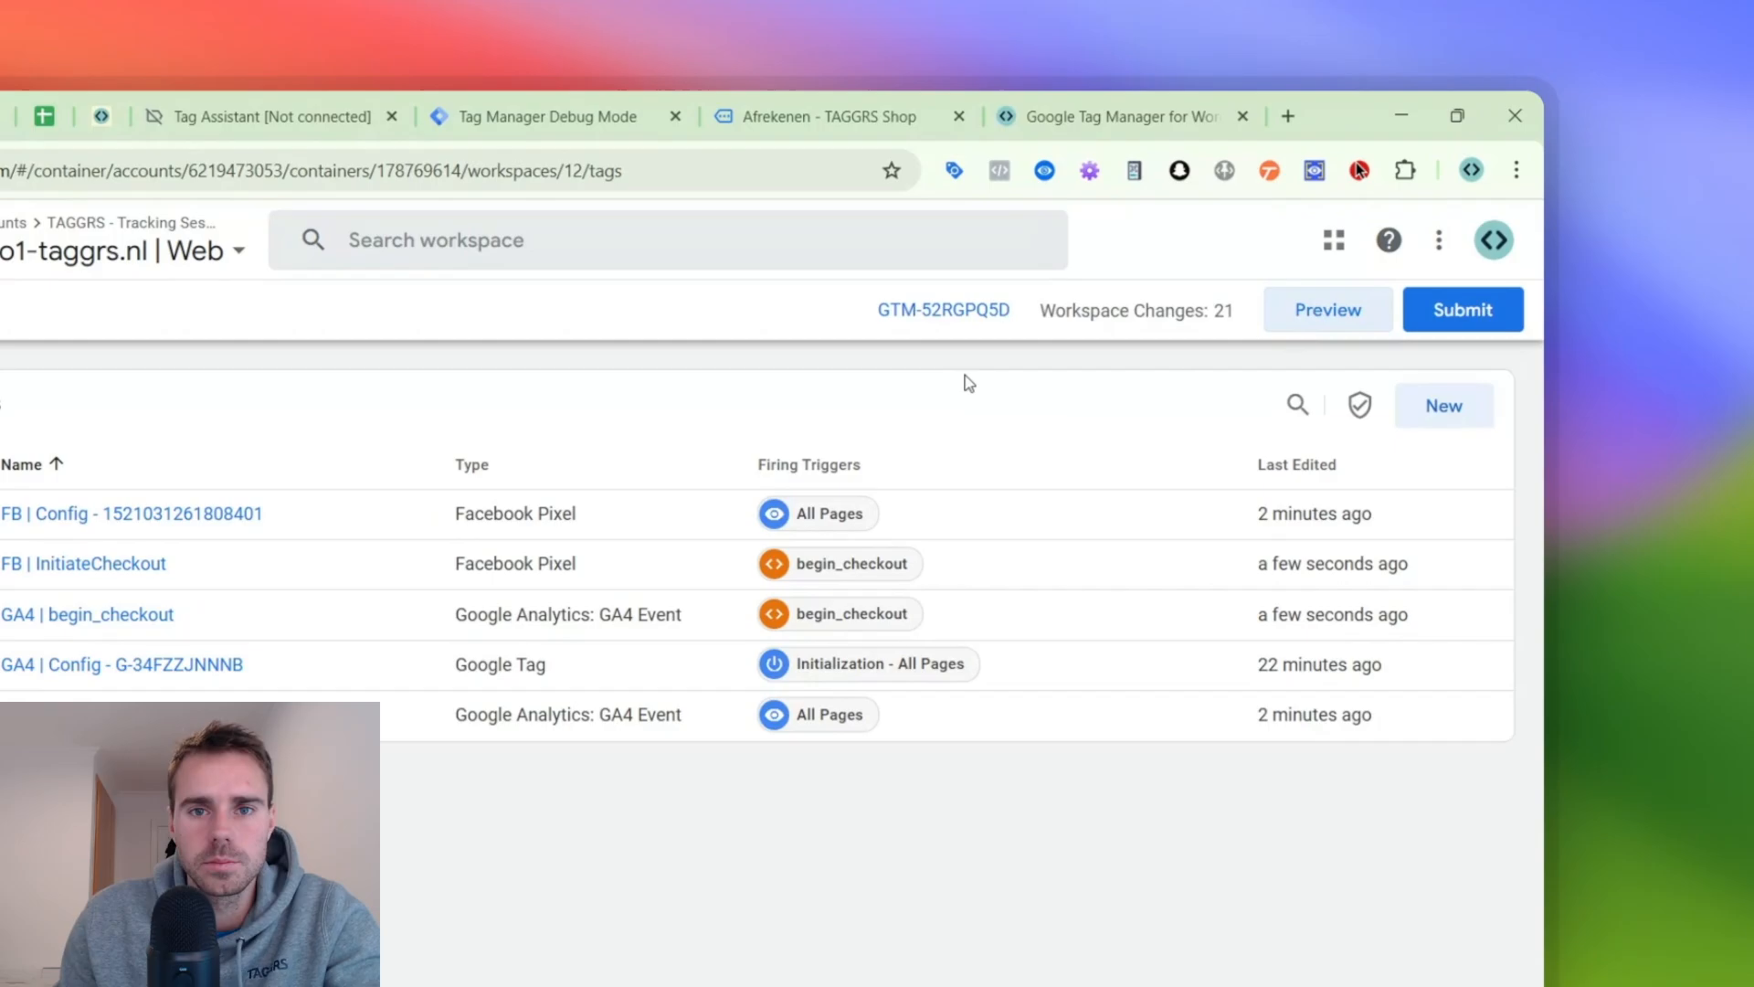
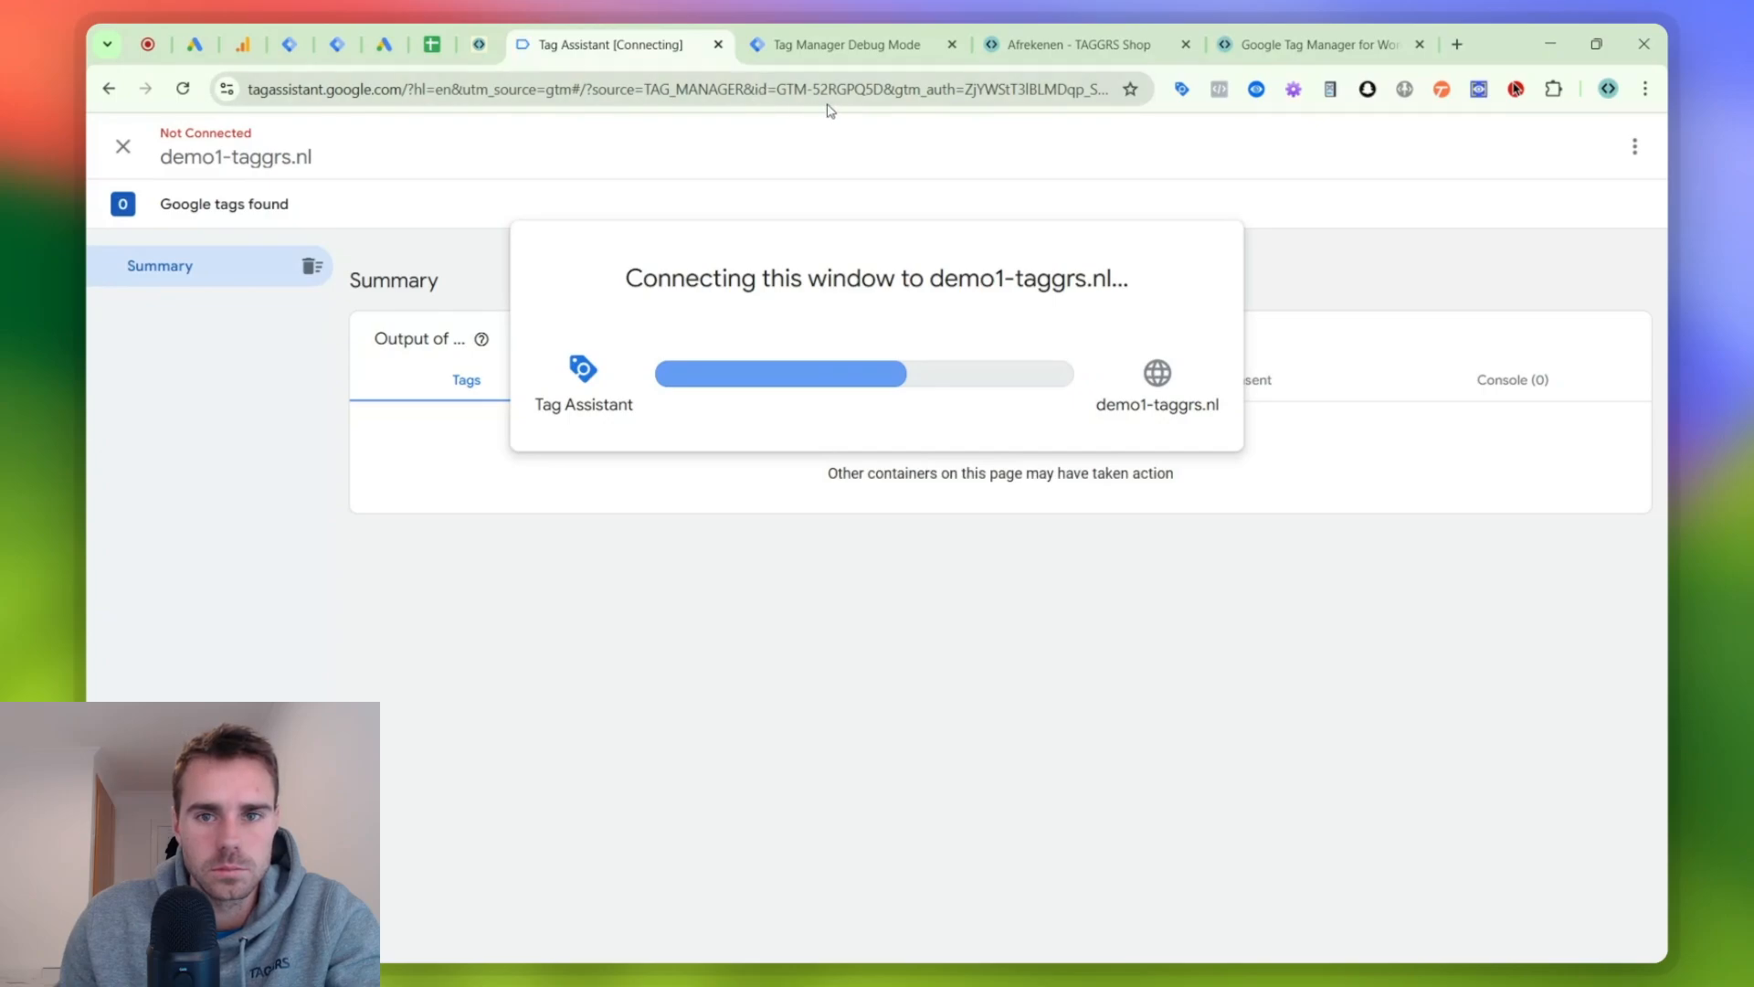
left_click(1095, 61)
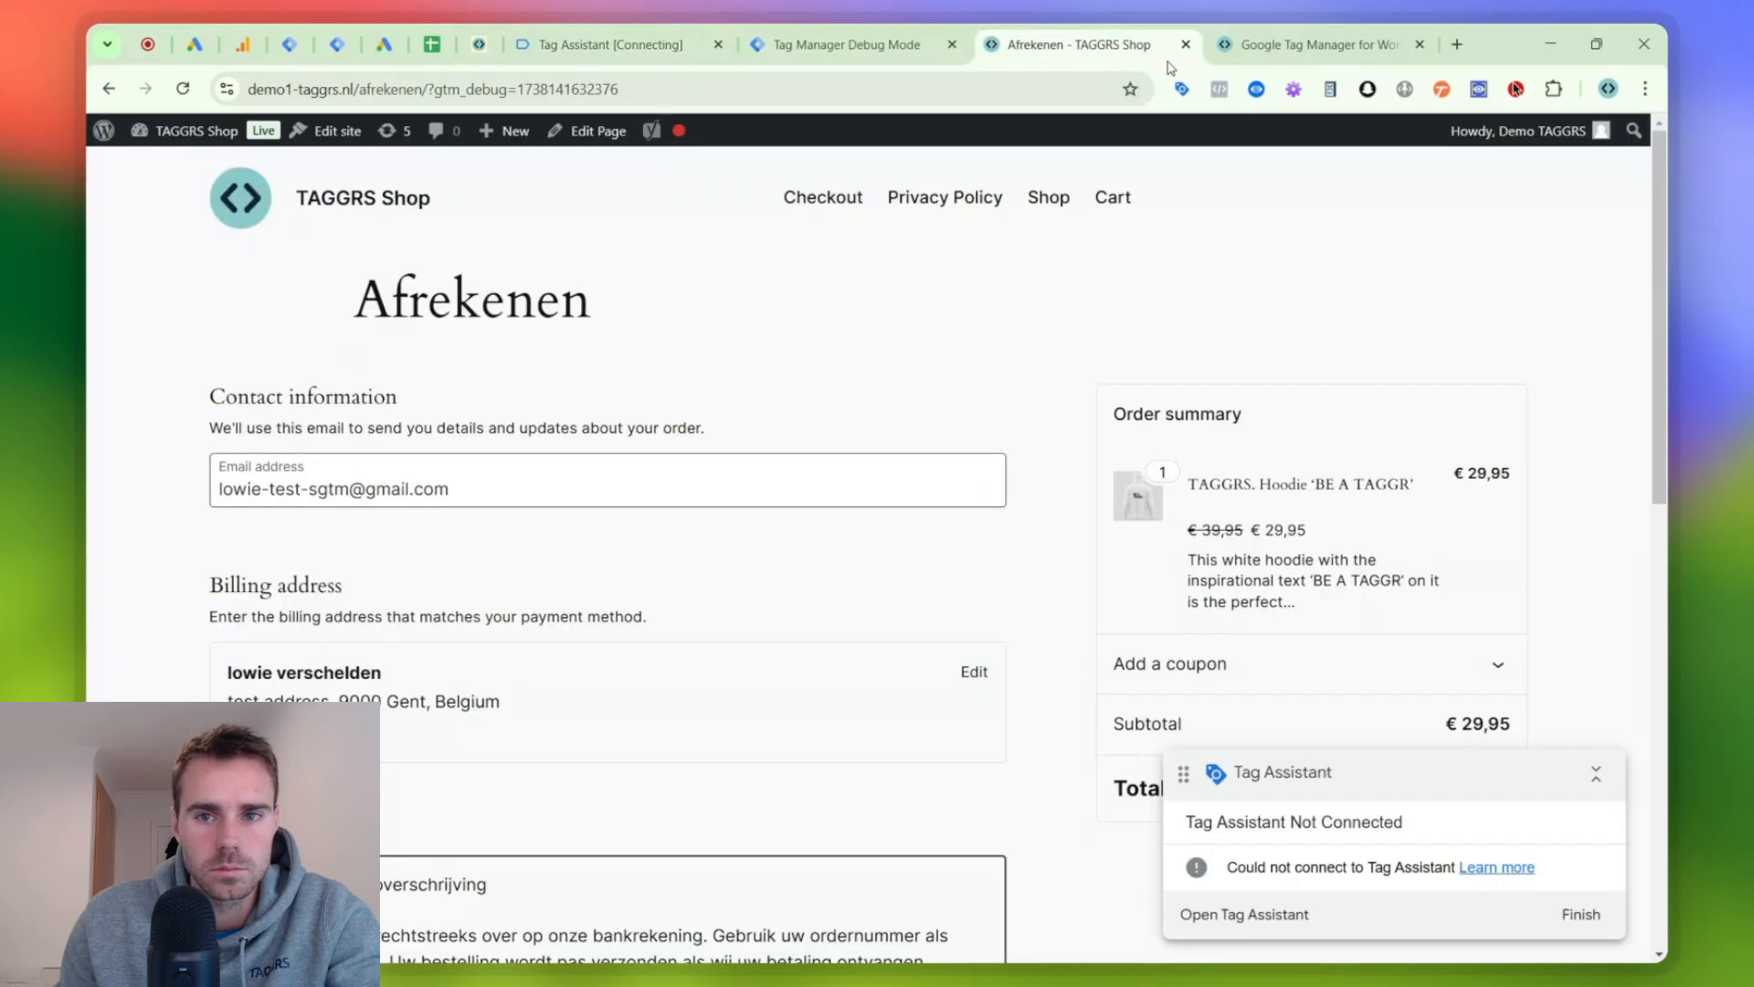
left_click(1315, 45)
left_click(1095, 57)
left_click(881, 50)
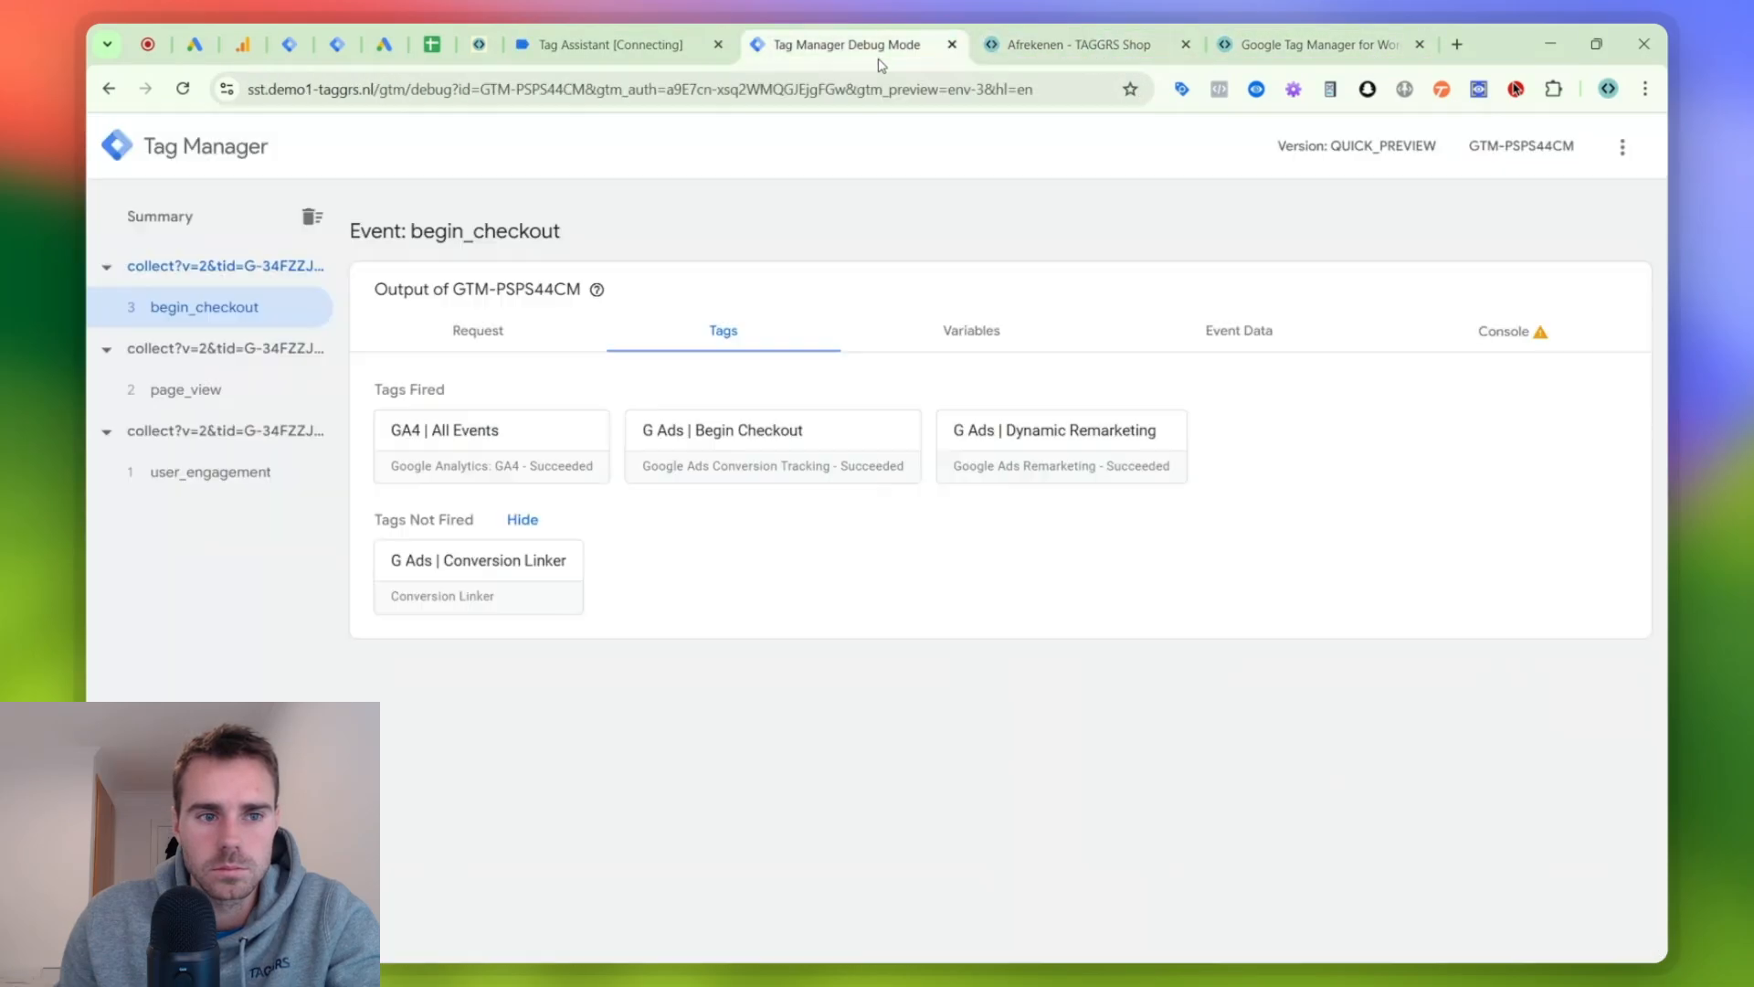
left_click(680, 57)
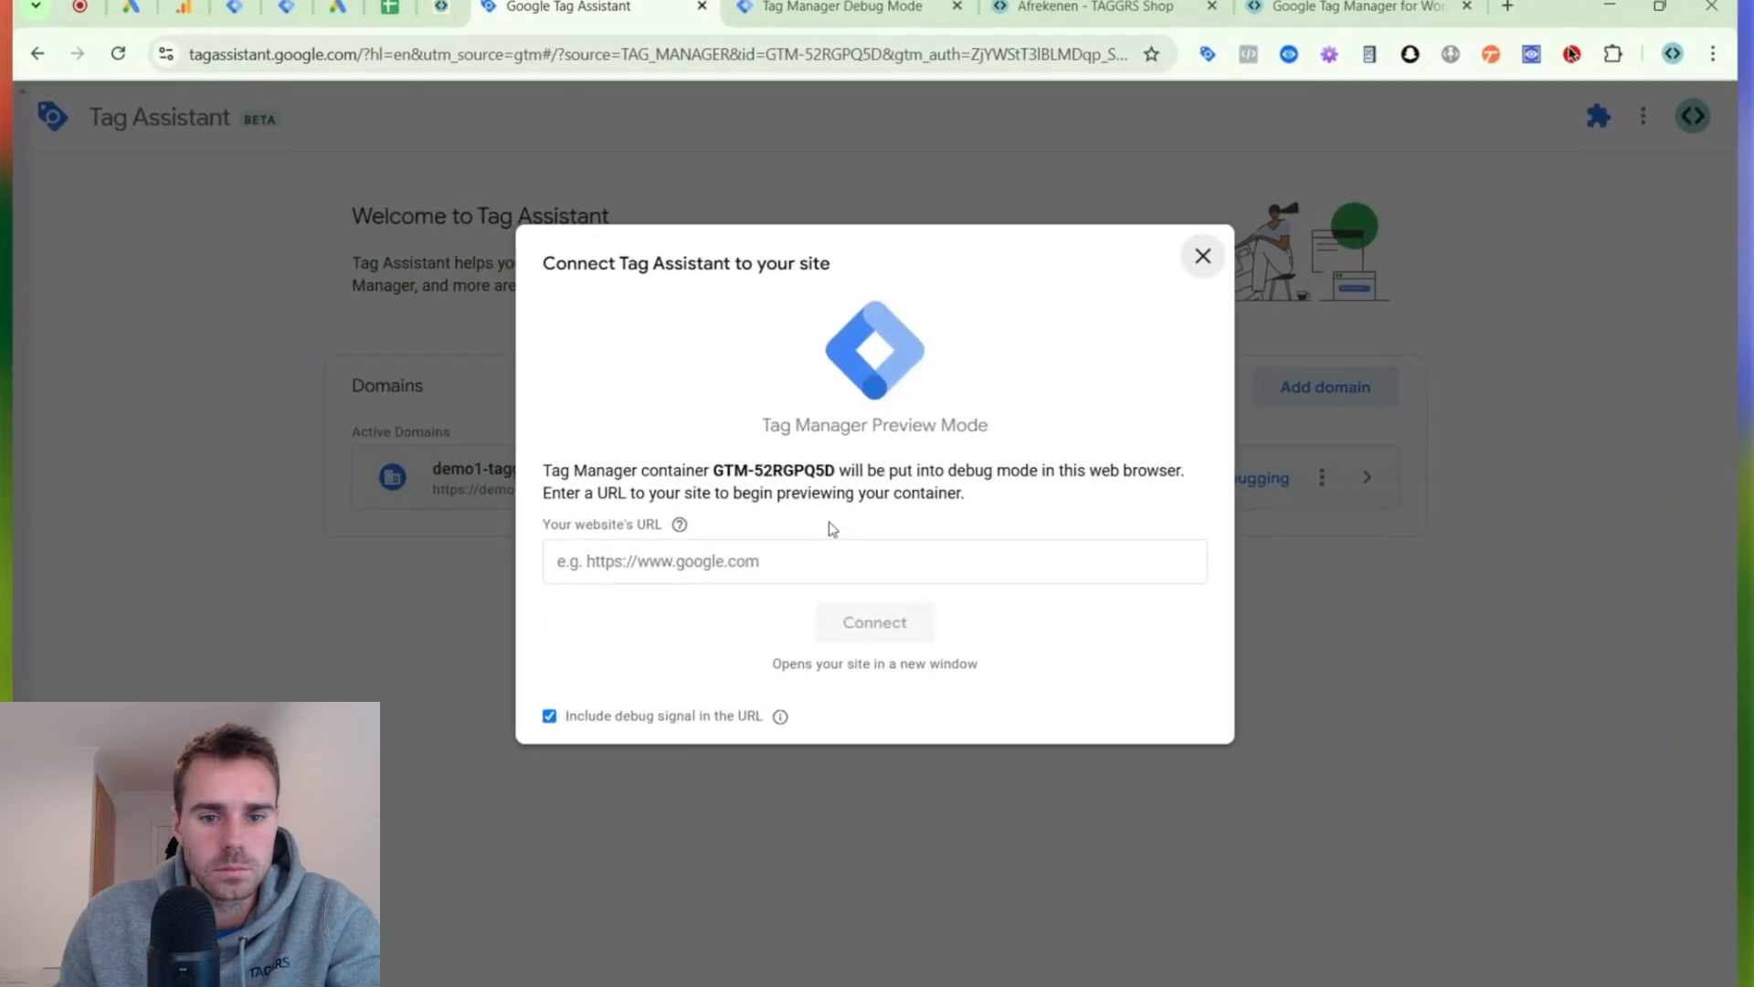
left_click(802, 552)
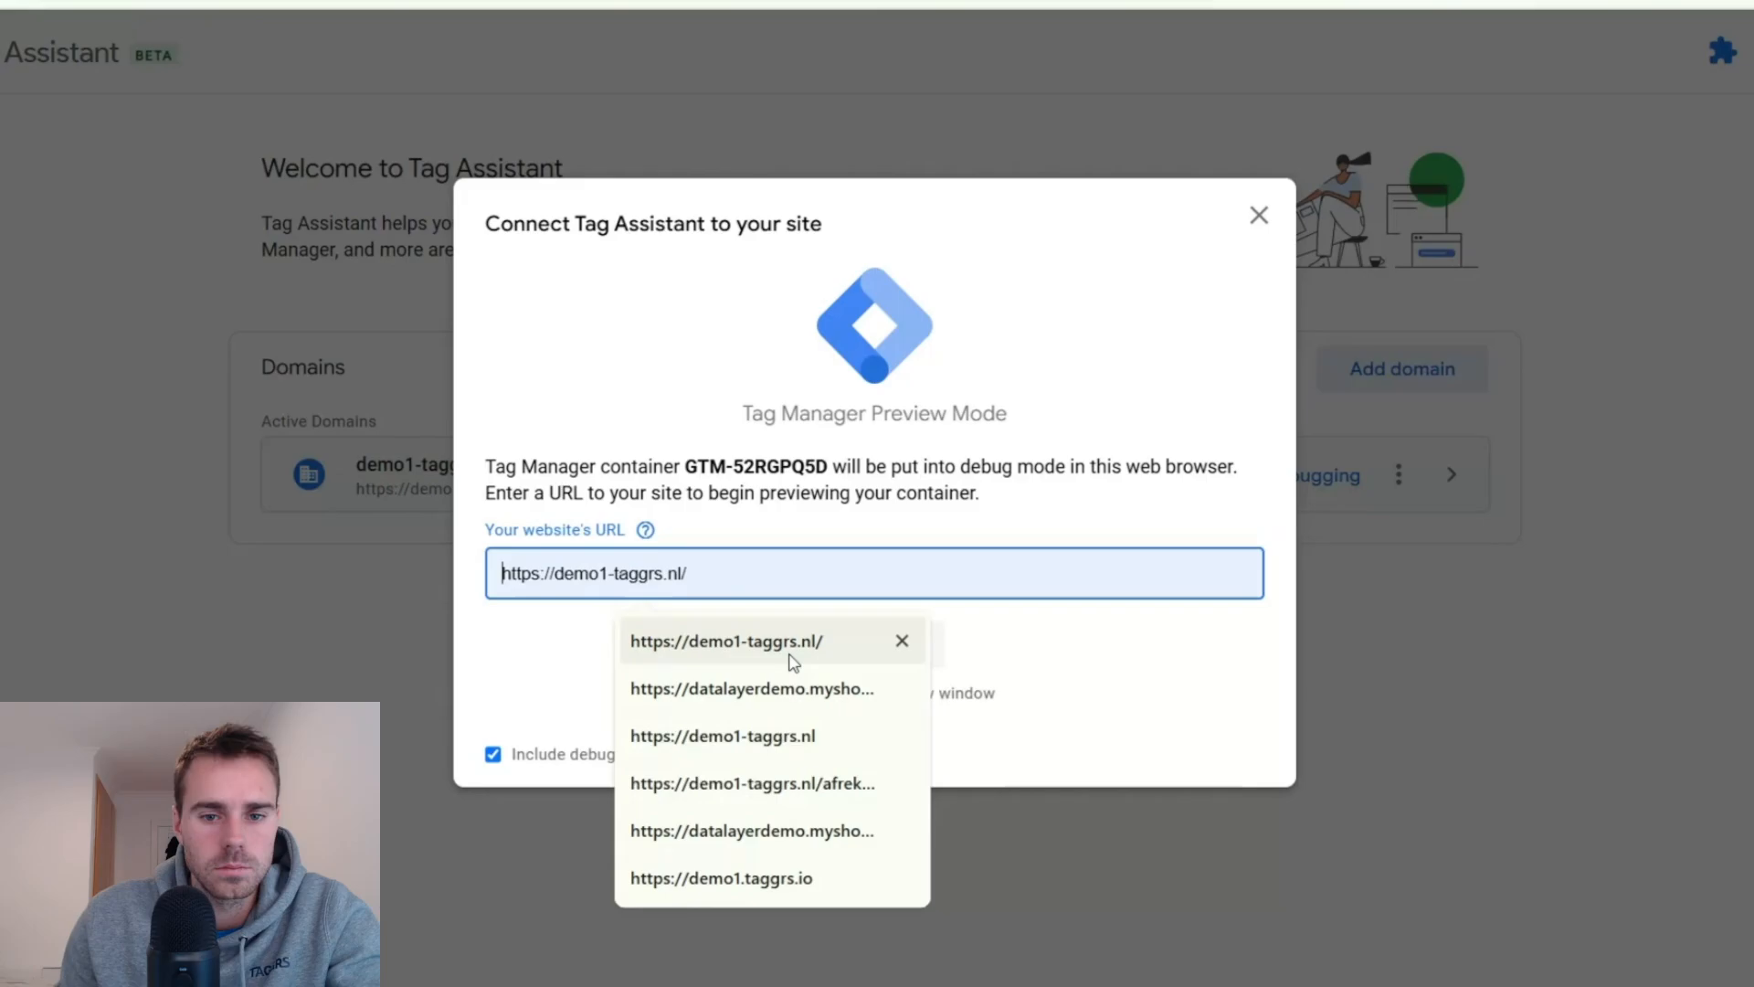
left_click(804, 652)
left_click(848, 646)
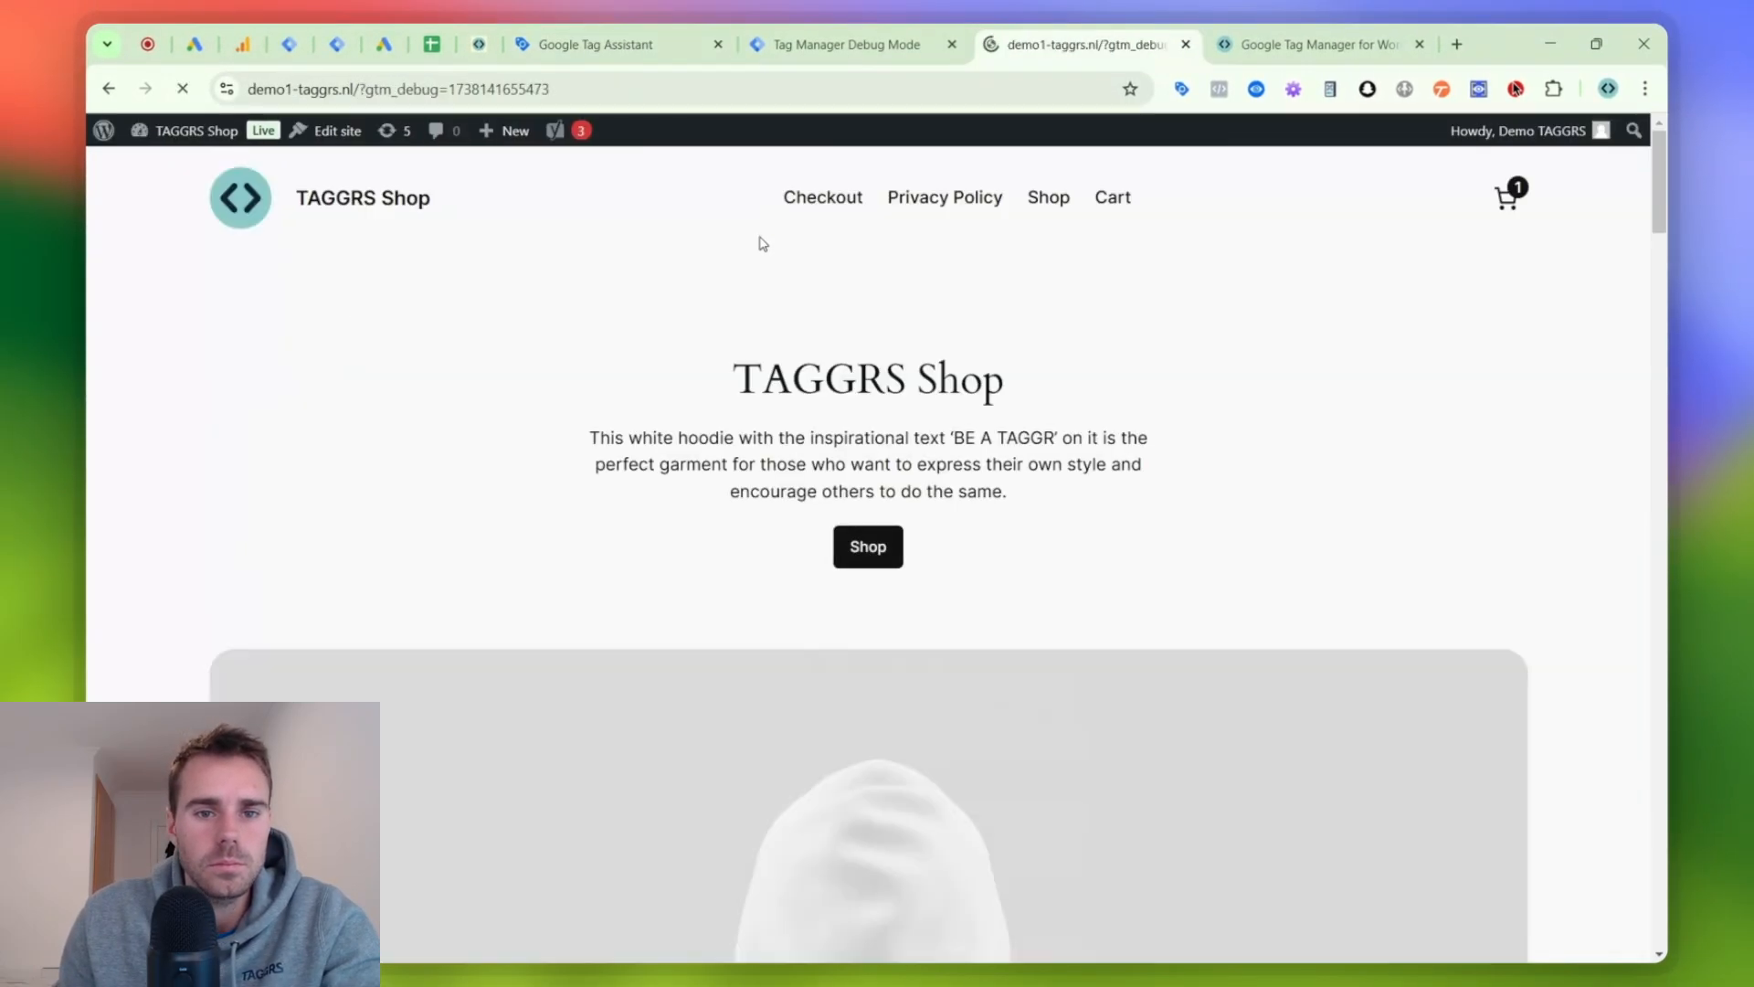
- Reload the server container's debug page and the shop page to retry the Tag Assistant connection
left_click(625, 38)
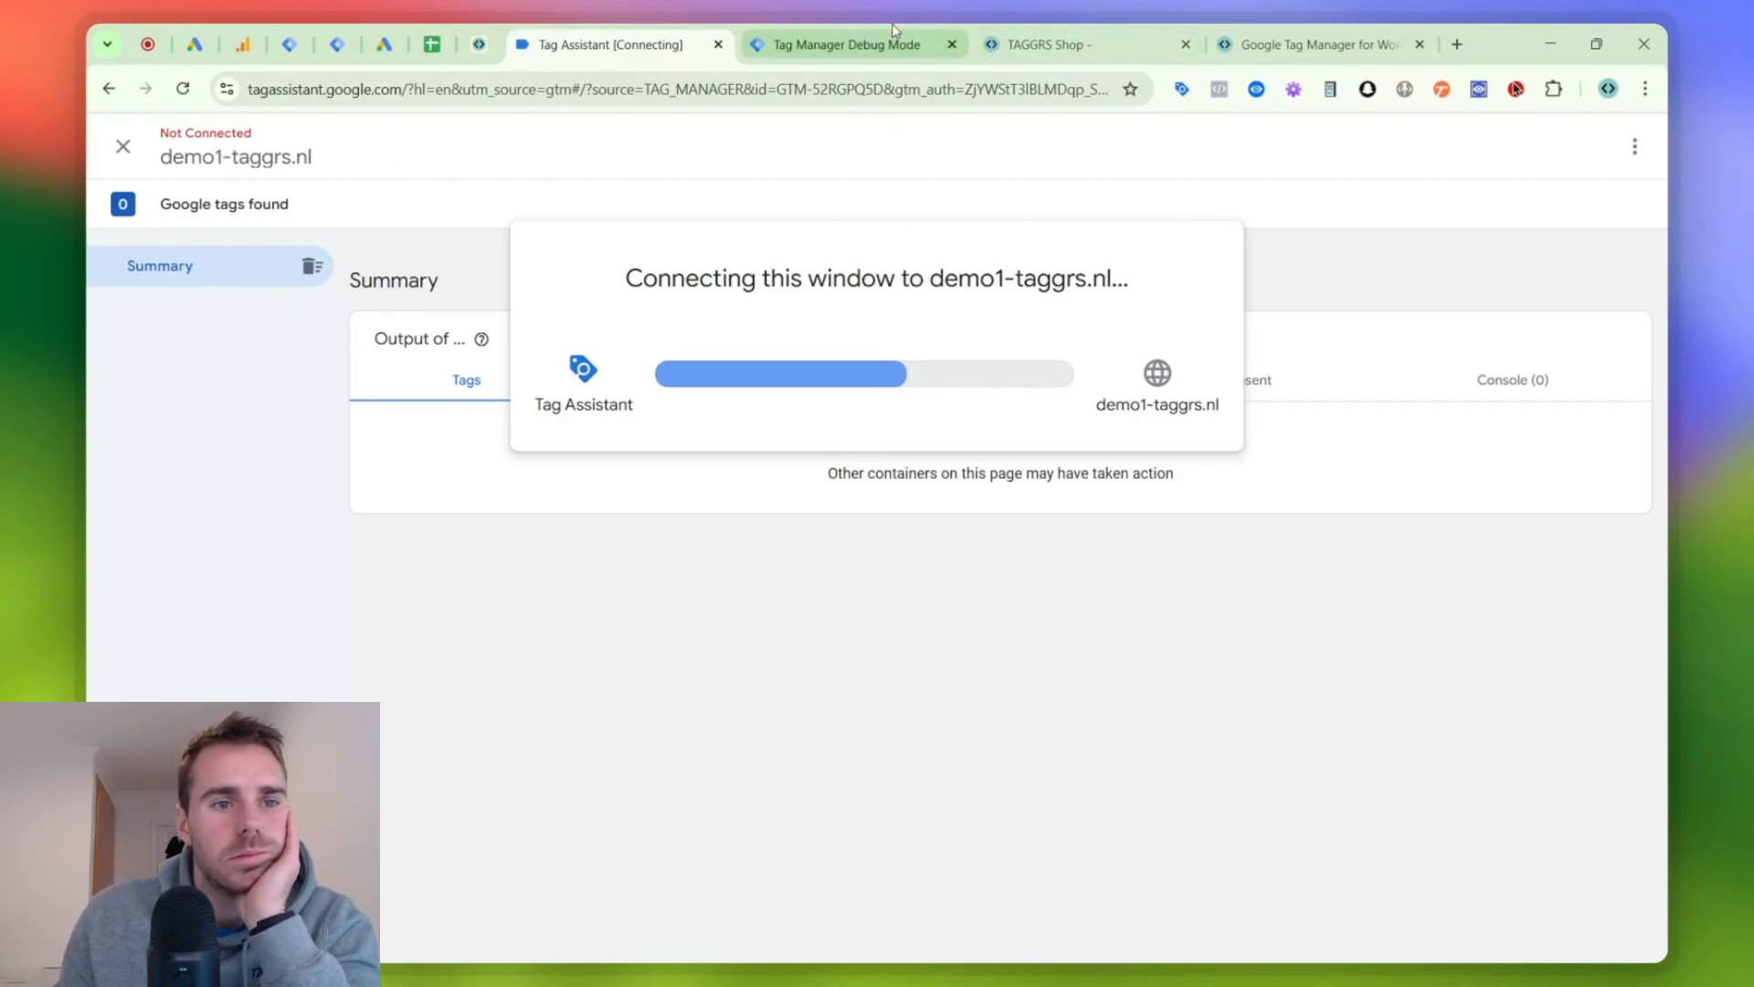
left_click(870, 45)
left_click(180, 88)
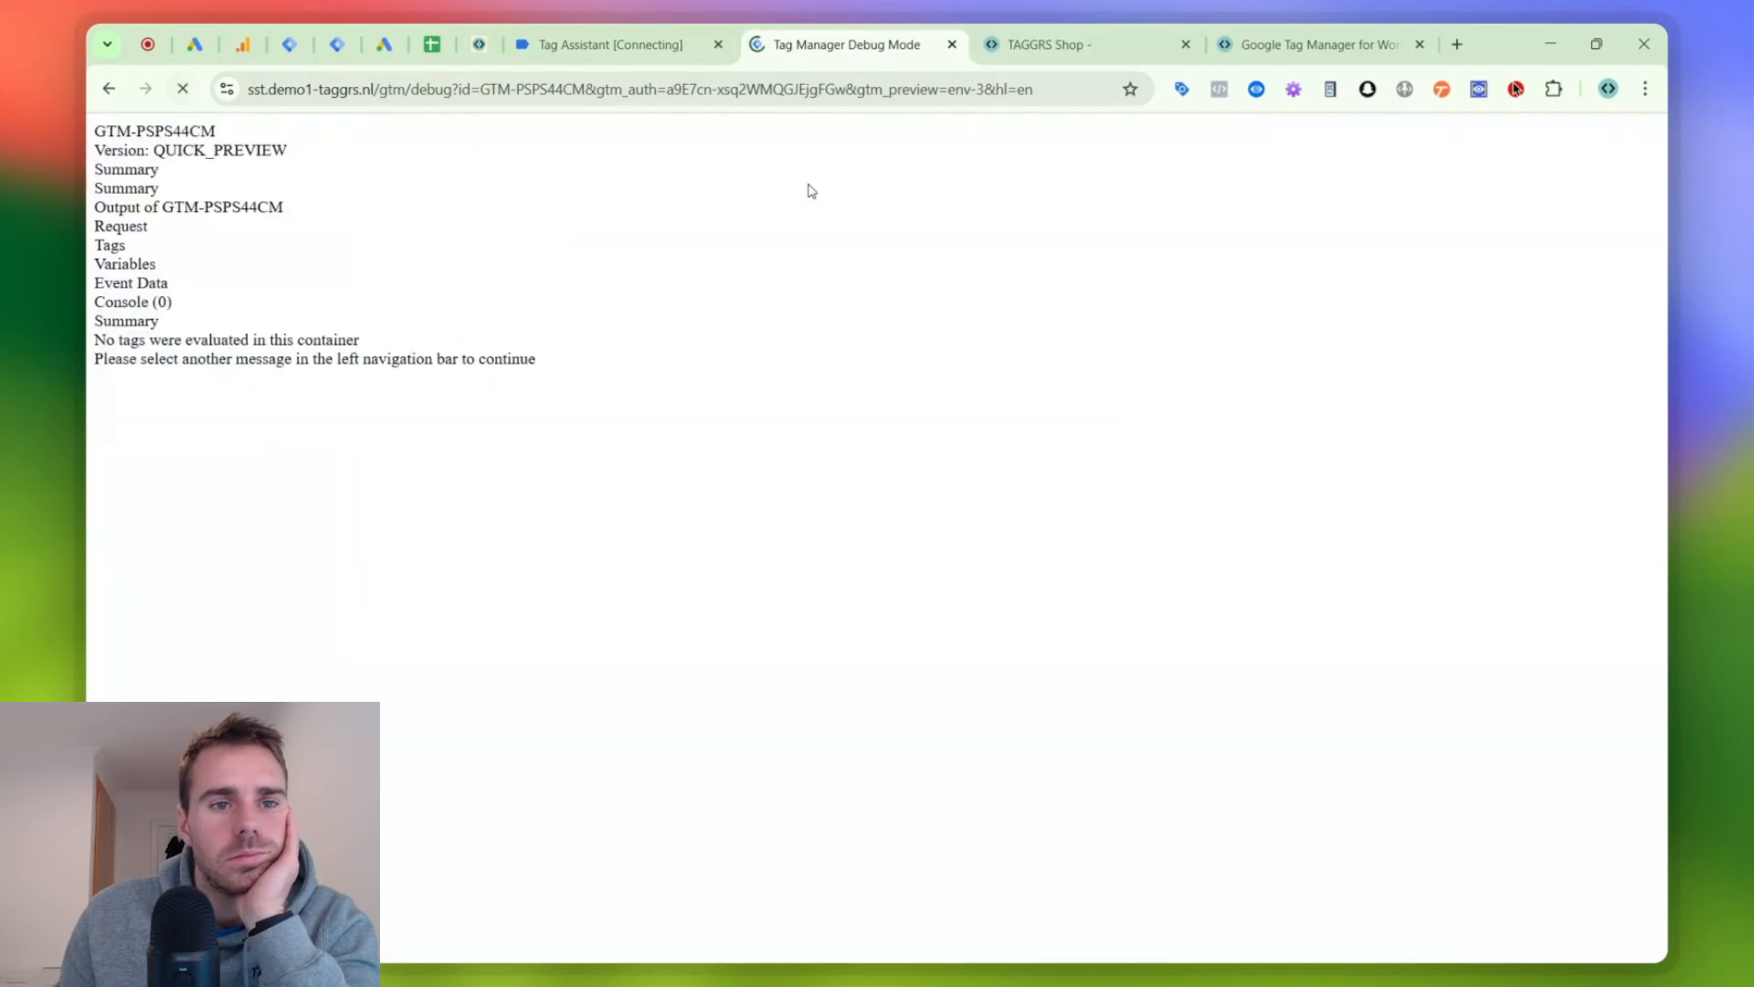
left_click(1018, 49)
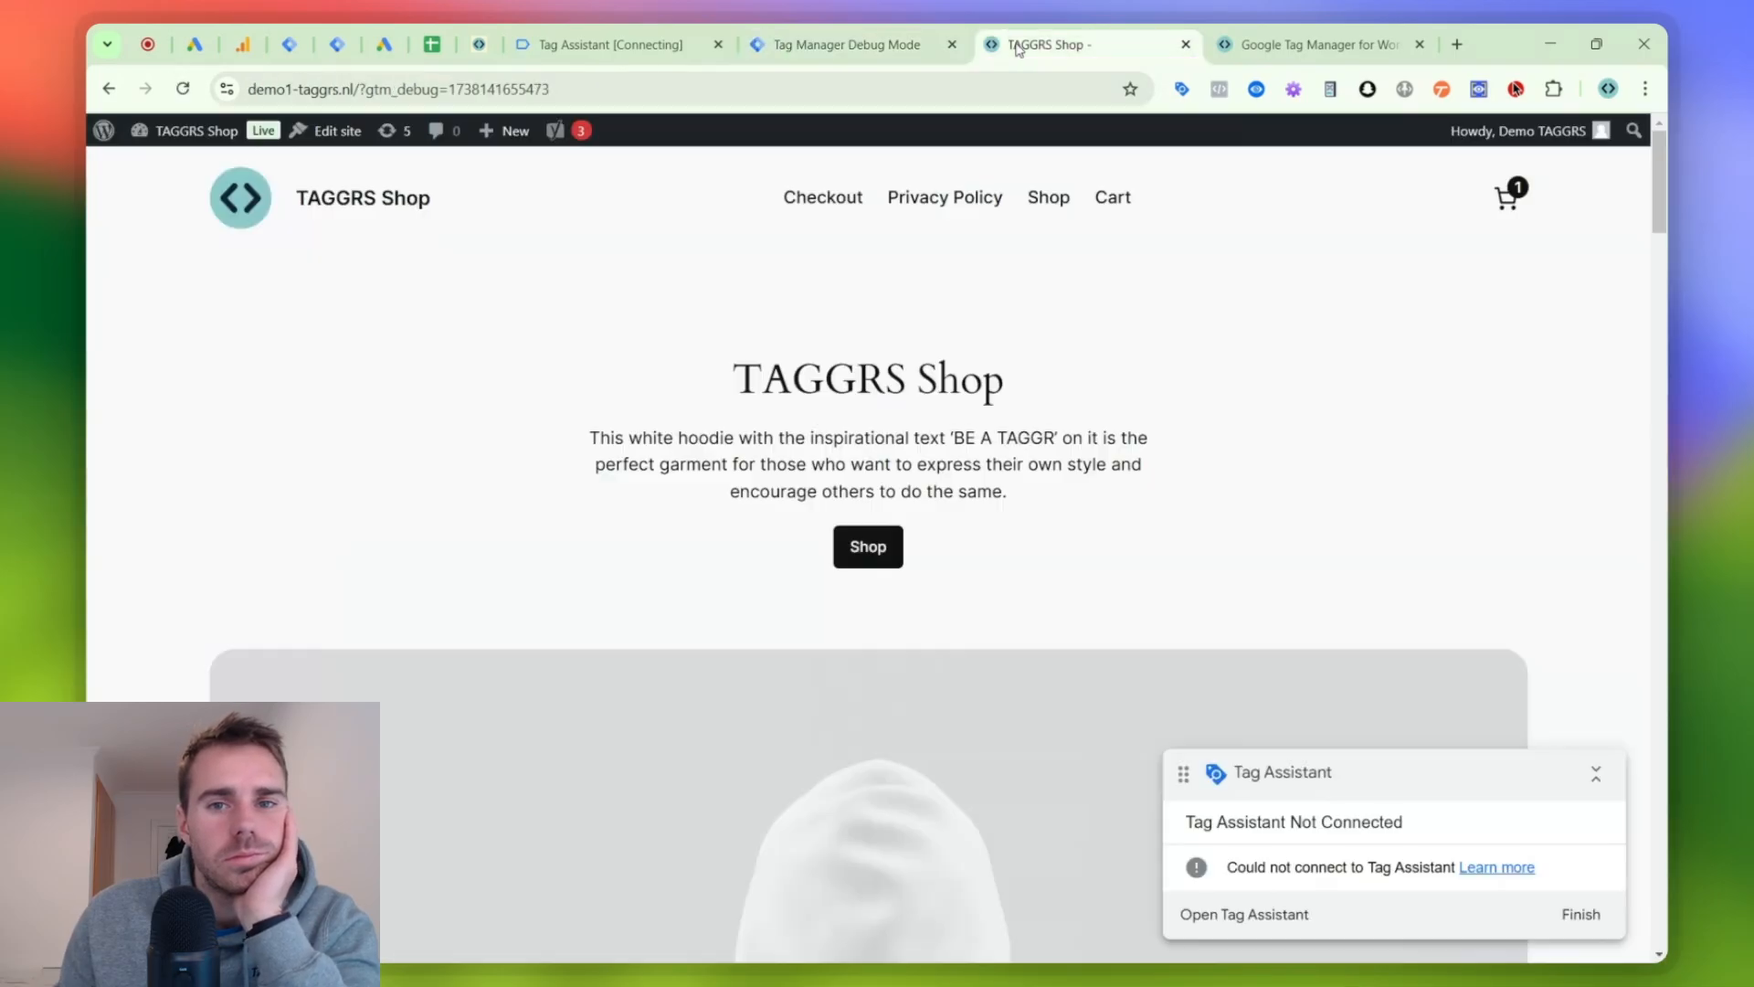
left_click(184, 90)
left_click(783, 51)
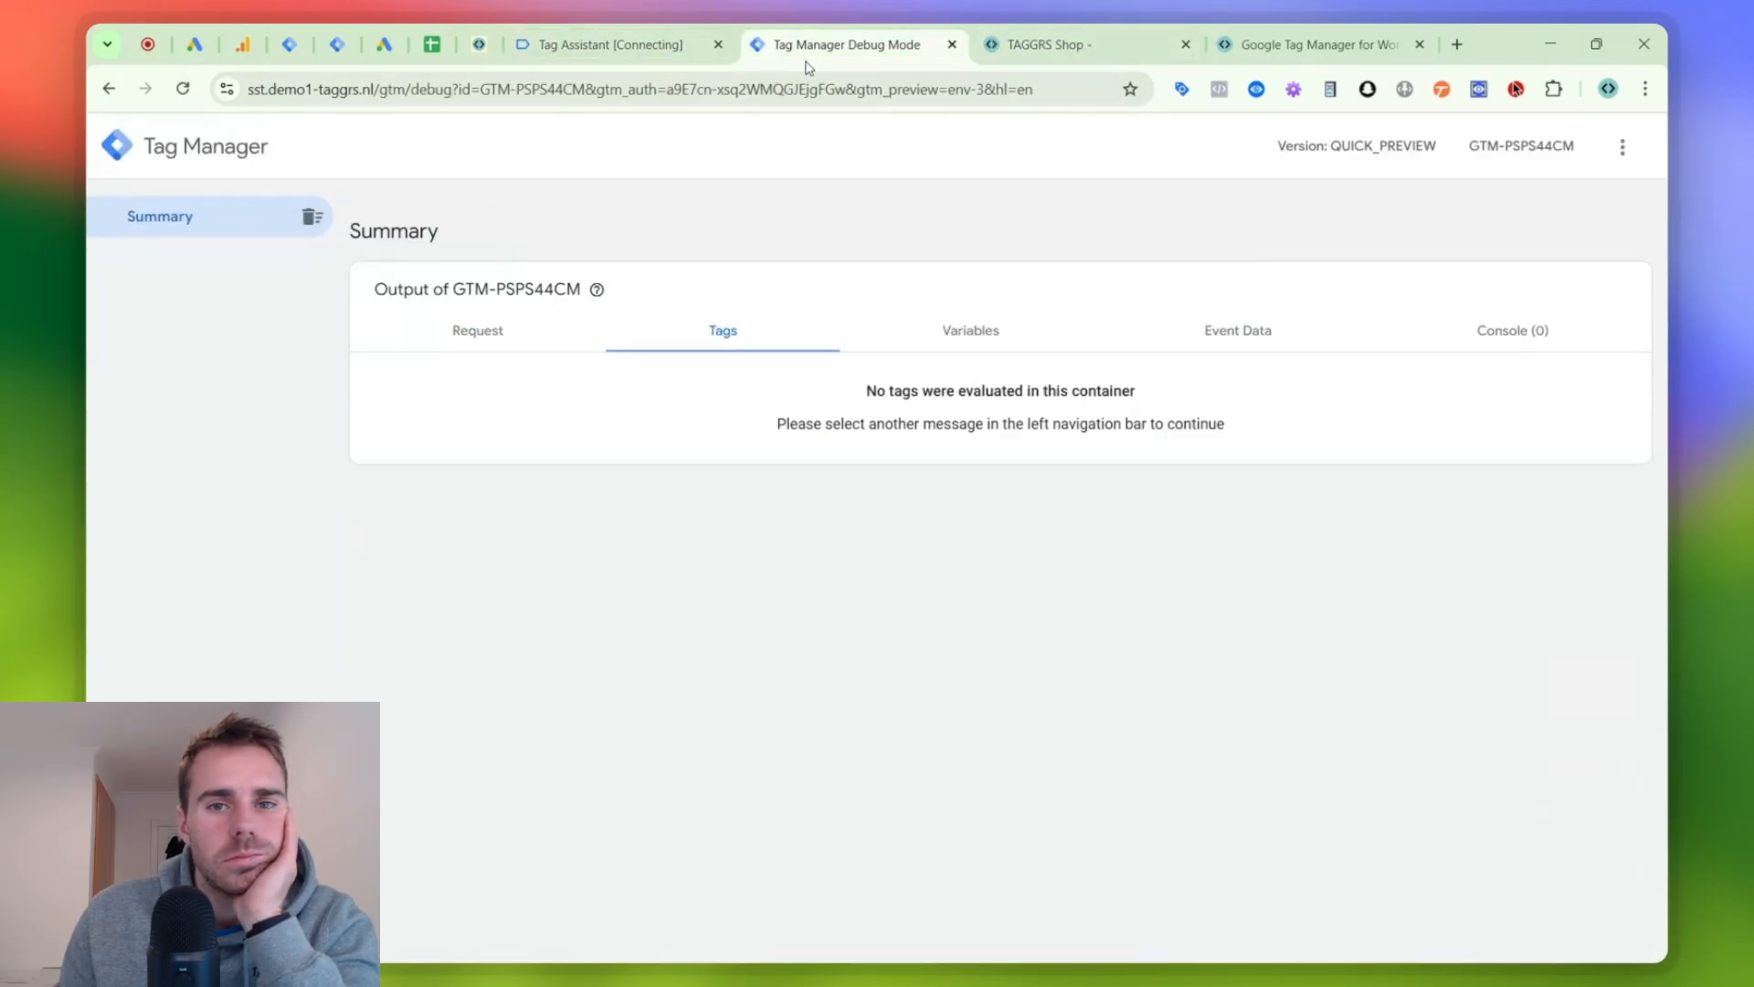
left_click(681, 58)
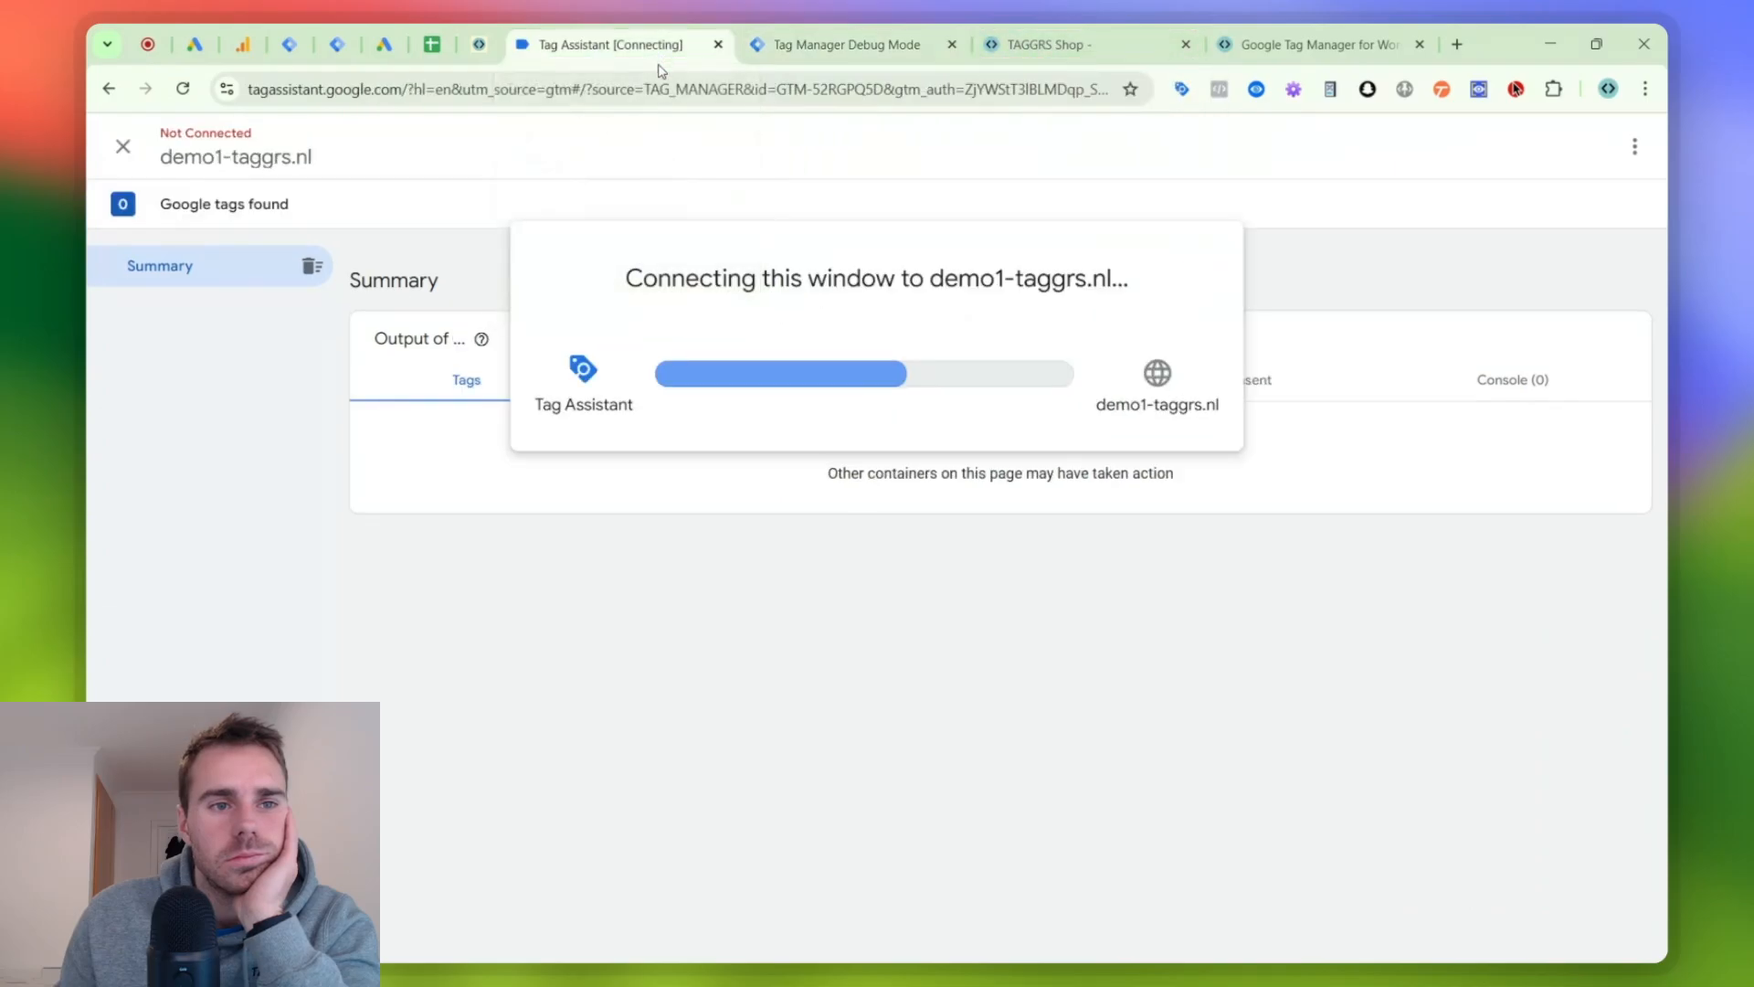
- Leave the stuck Tag Assistant session, dismiss its connection dialog and close the Tag Assistant page
left_click(119, 95)
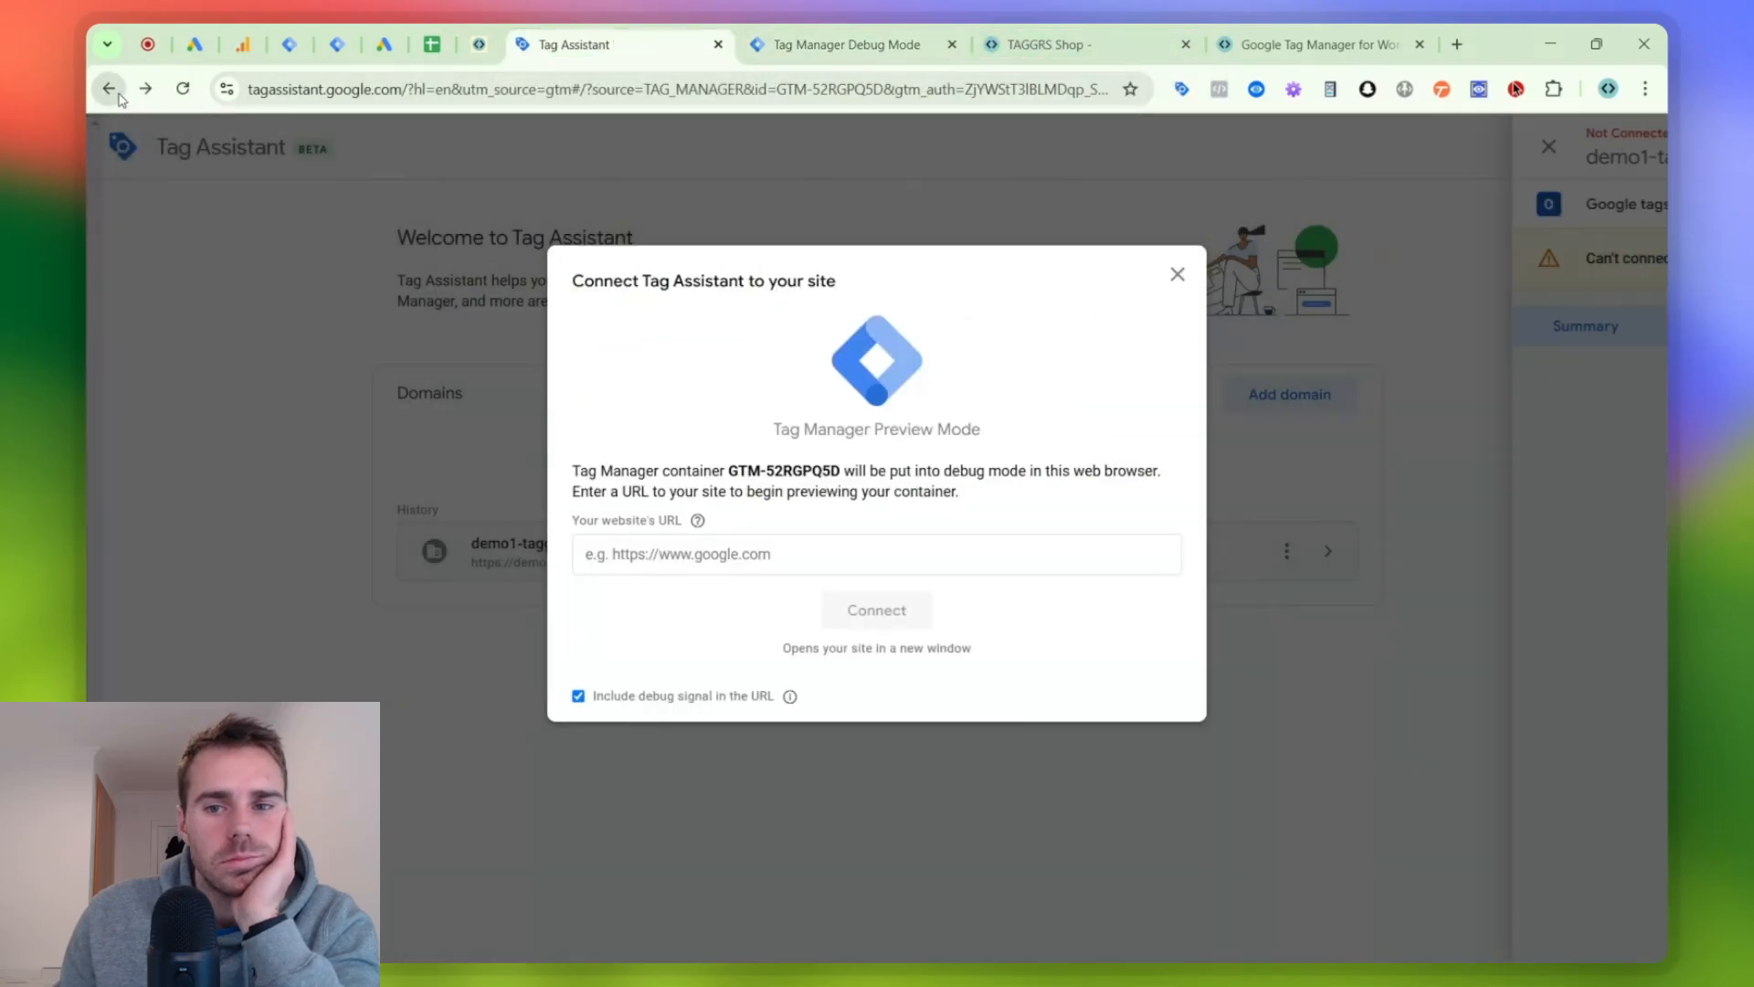
left_click(1177, 274)
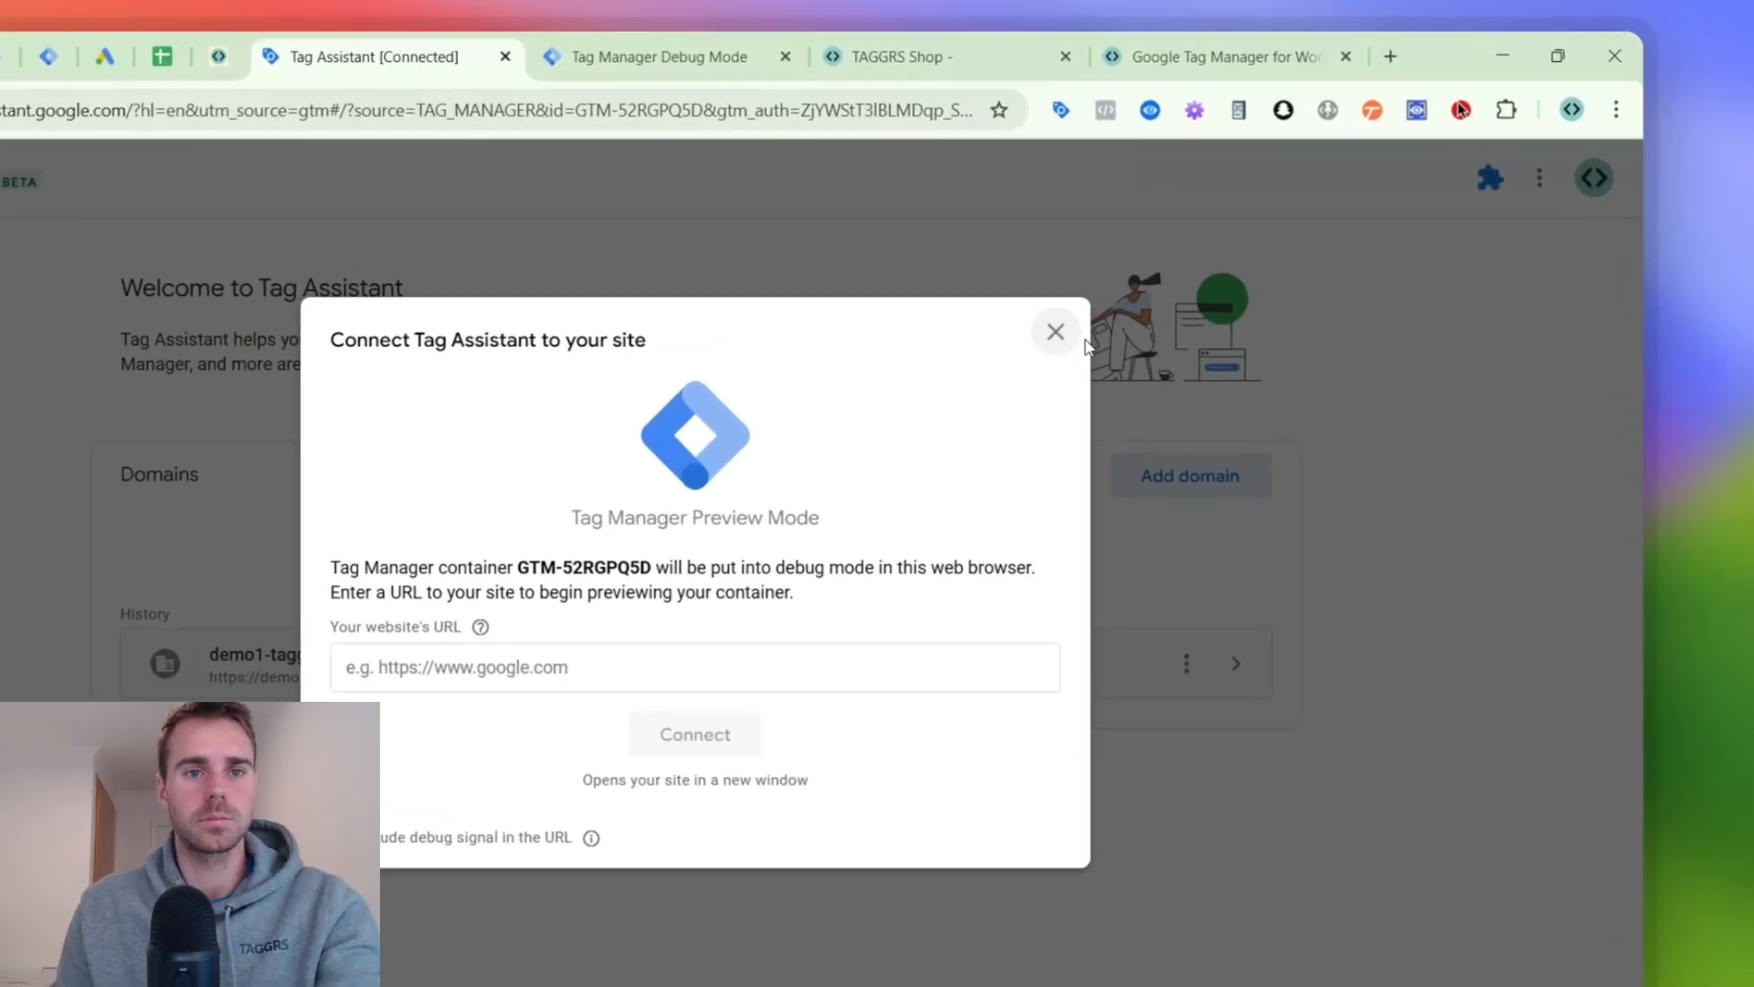
left_click(1178, 274)
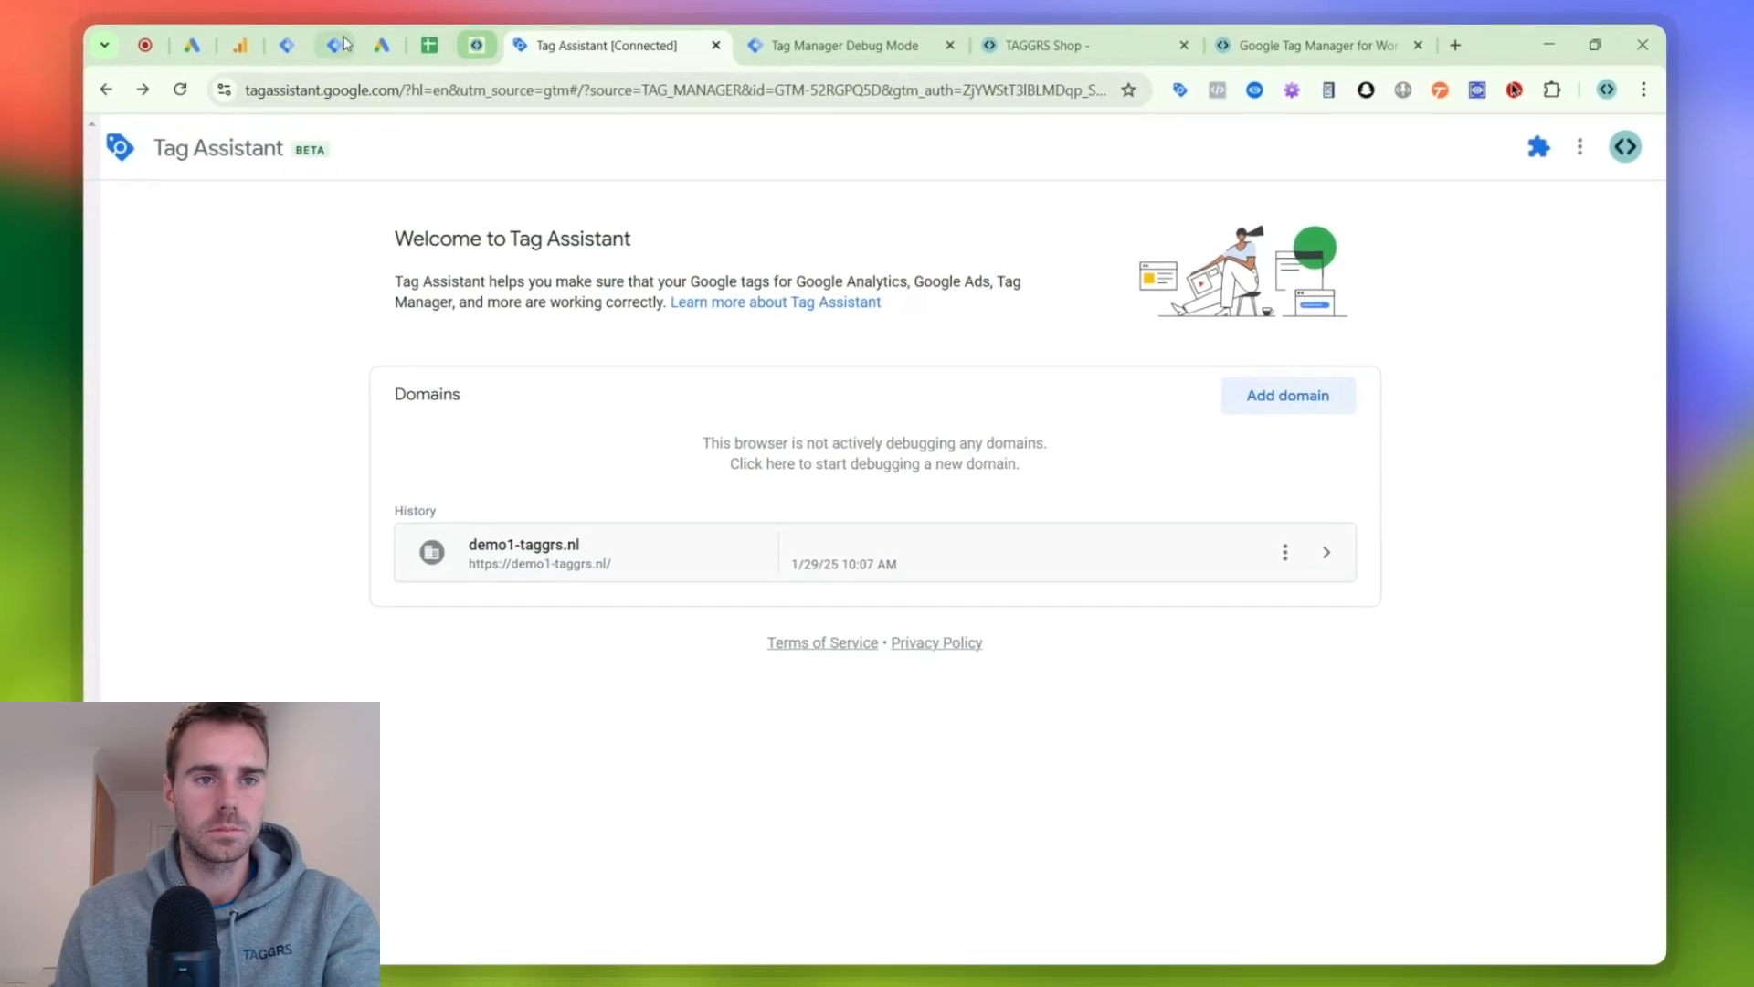
left_click(717, 45)
- Restart the web container preview and connect Tag Assistant to the shop's checkout page, demo1-taggrs.nl/afrekenen/
left_click(292, 37)
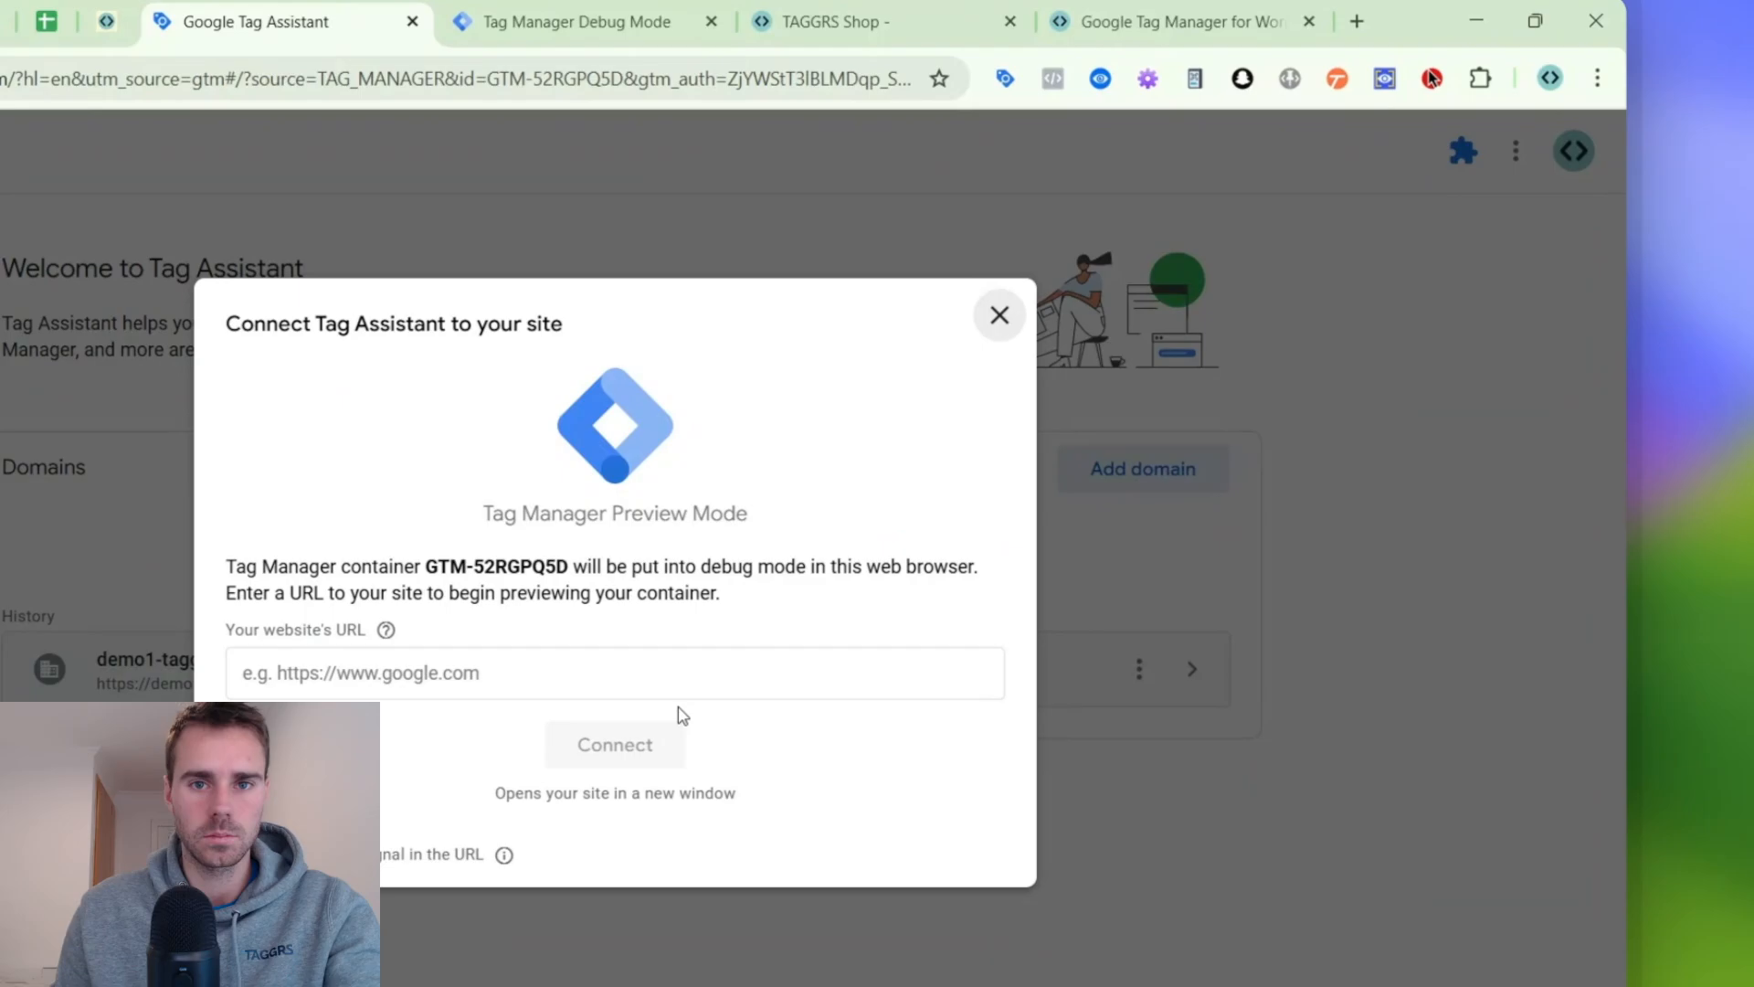
left_click(532, 769)
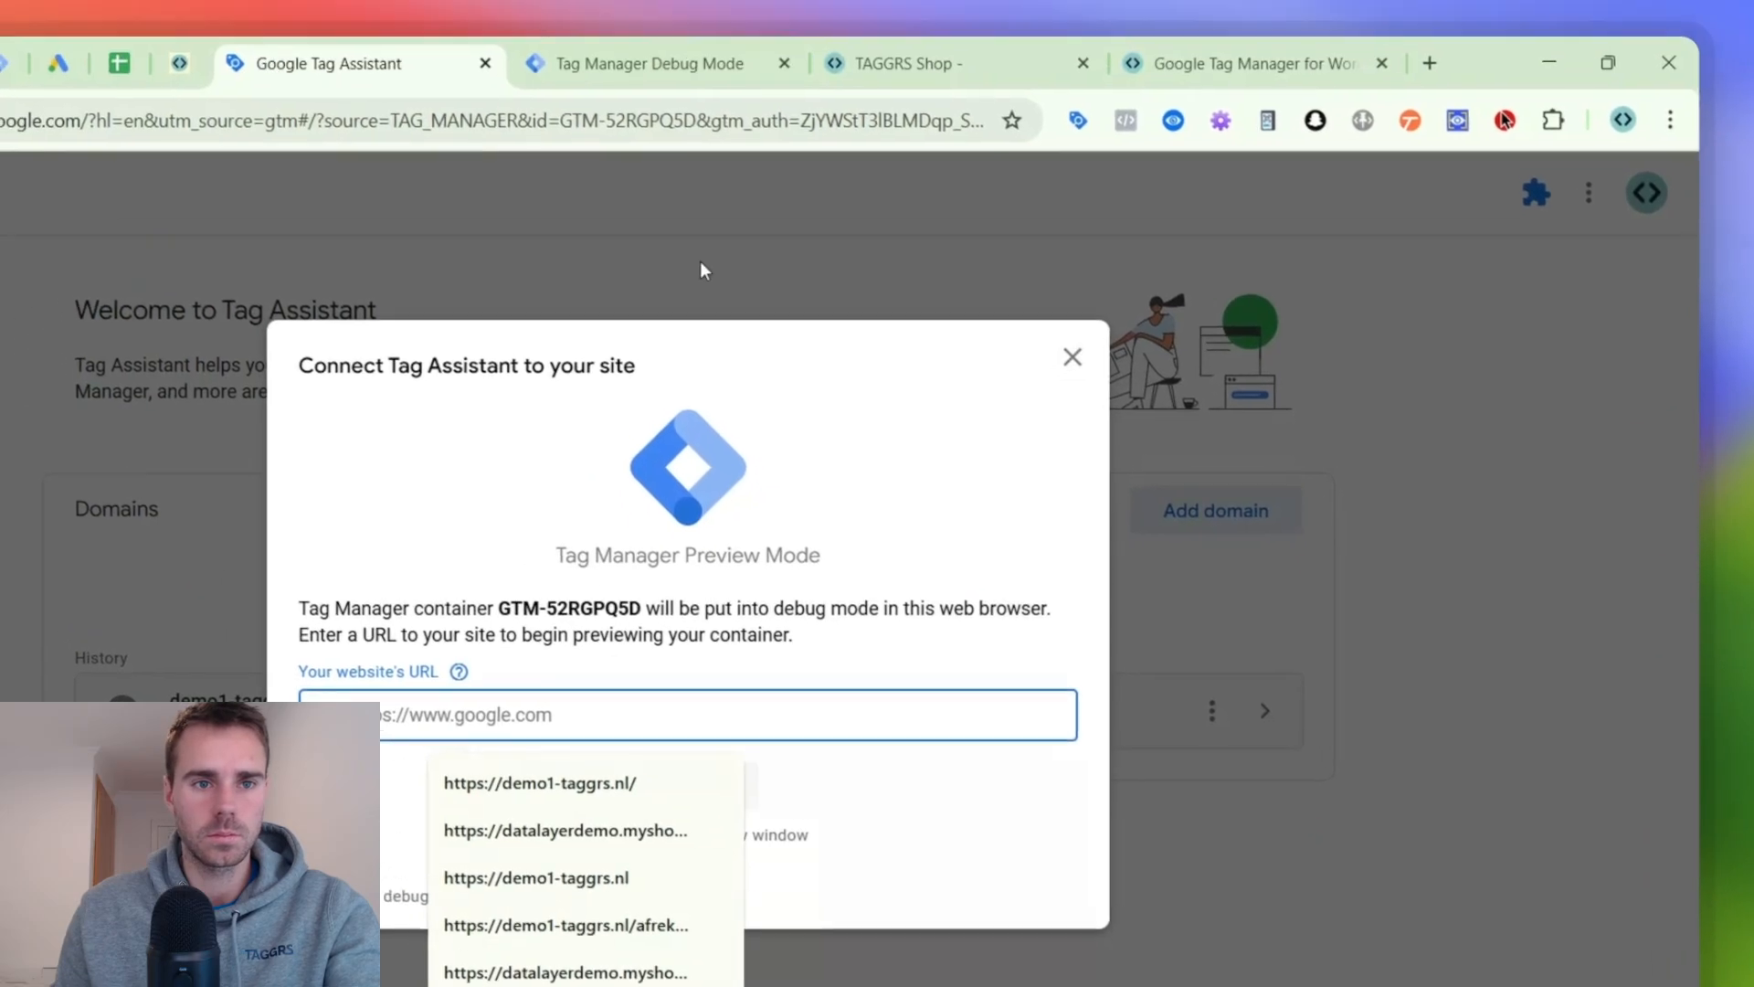
left_click(908, 78)
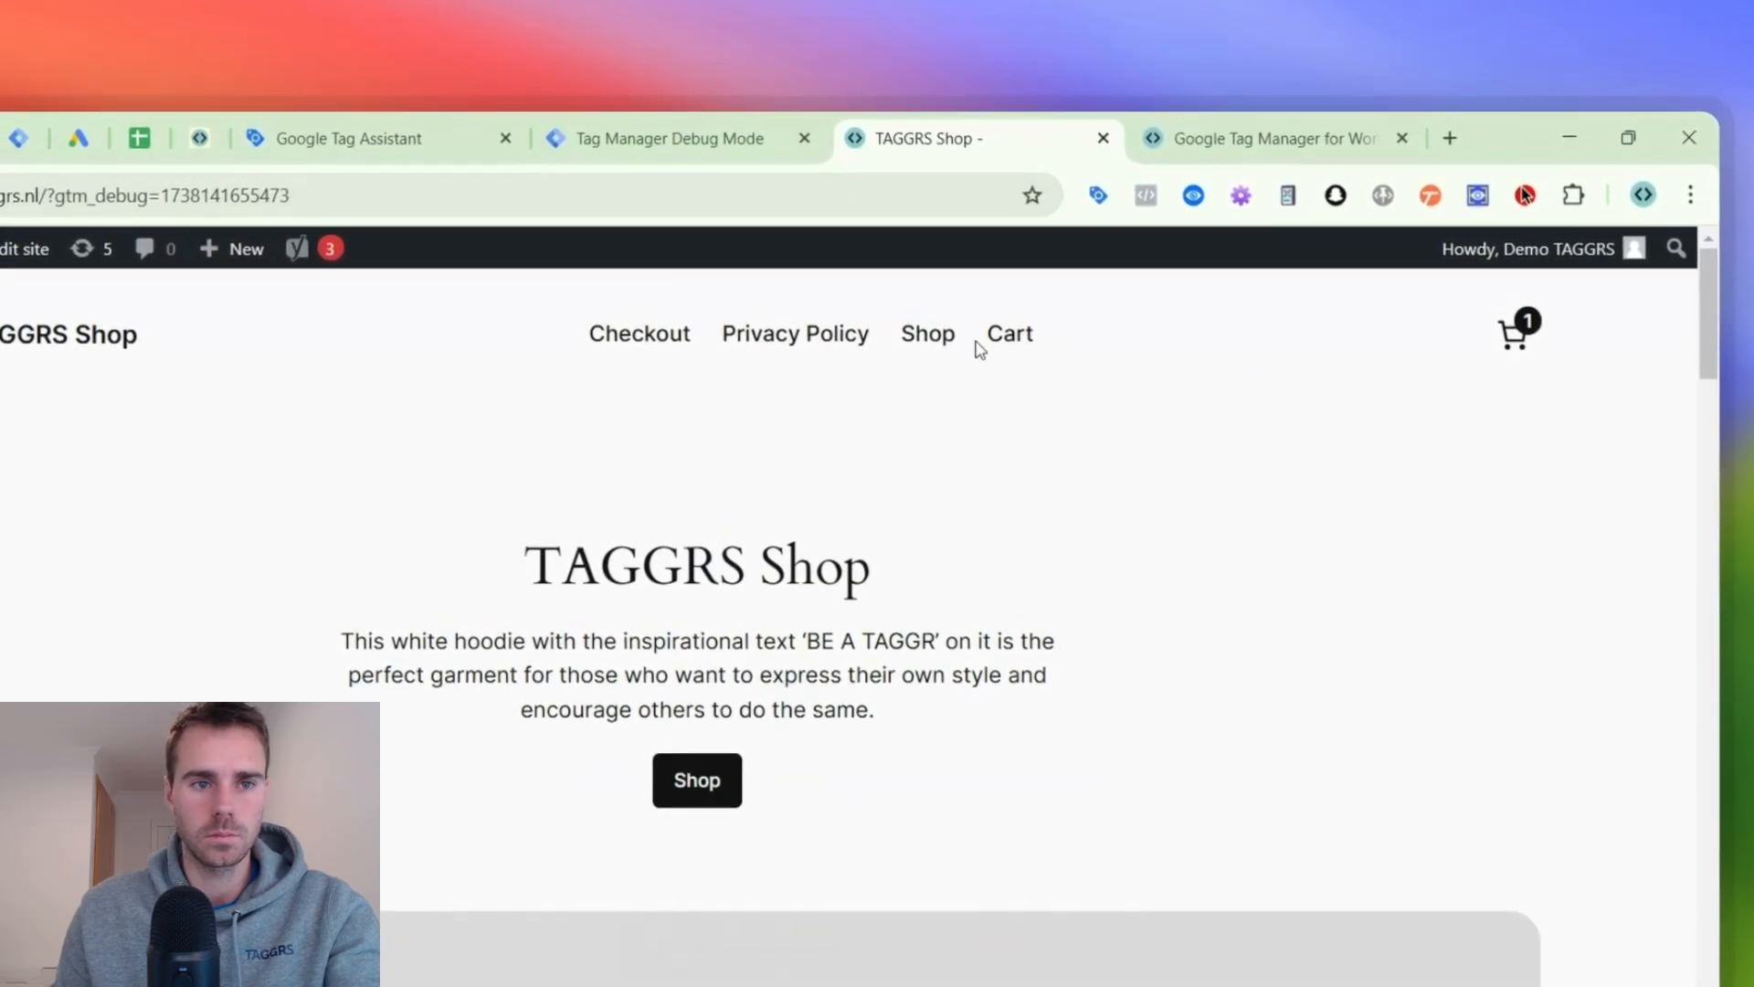
left_click(639, 332)
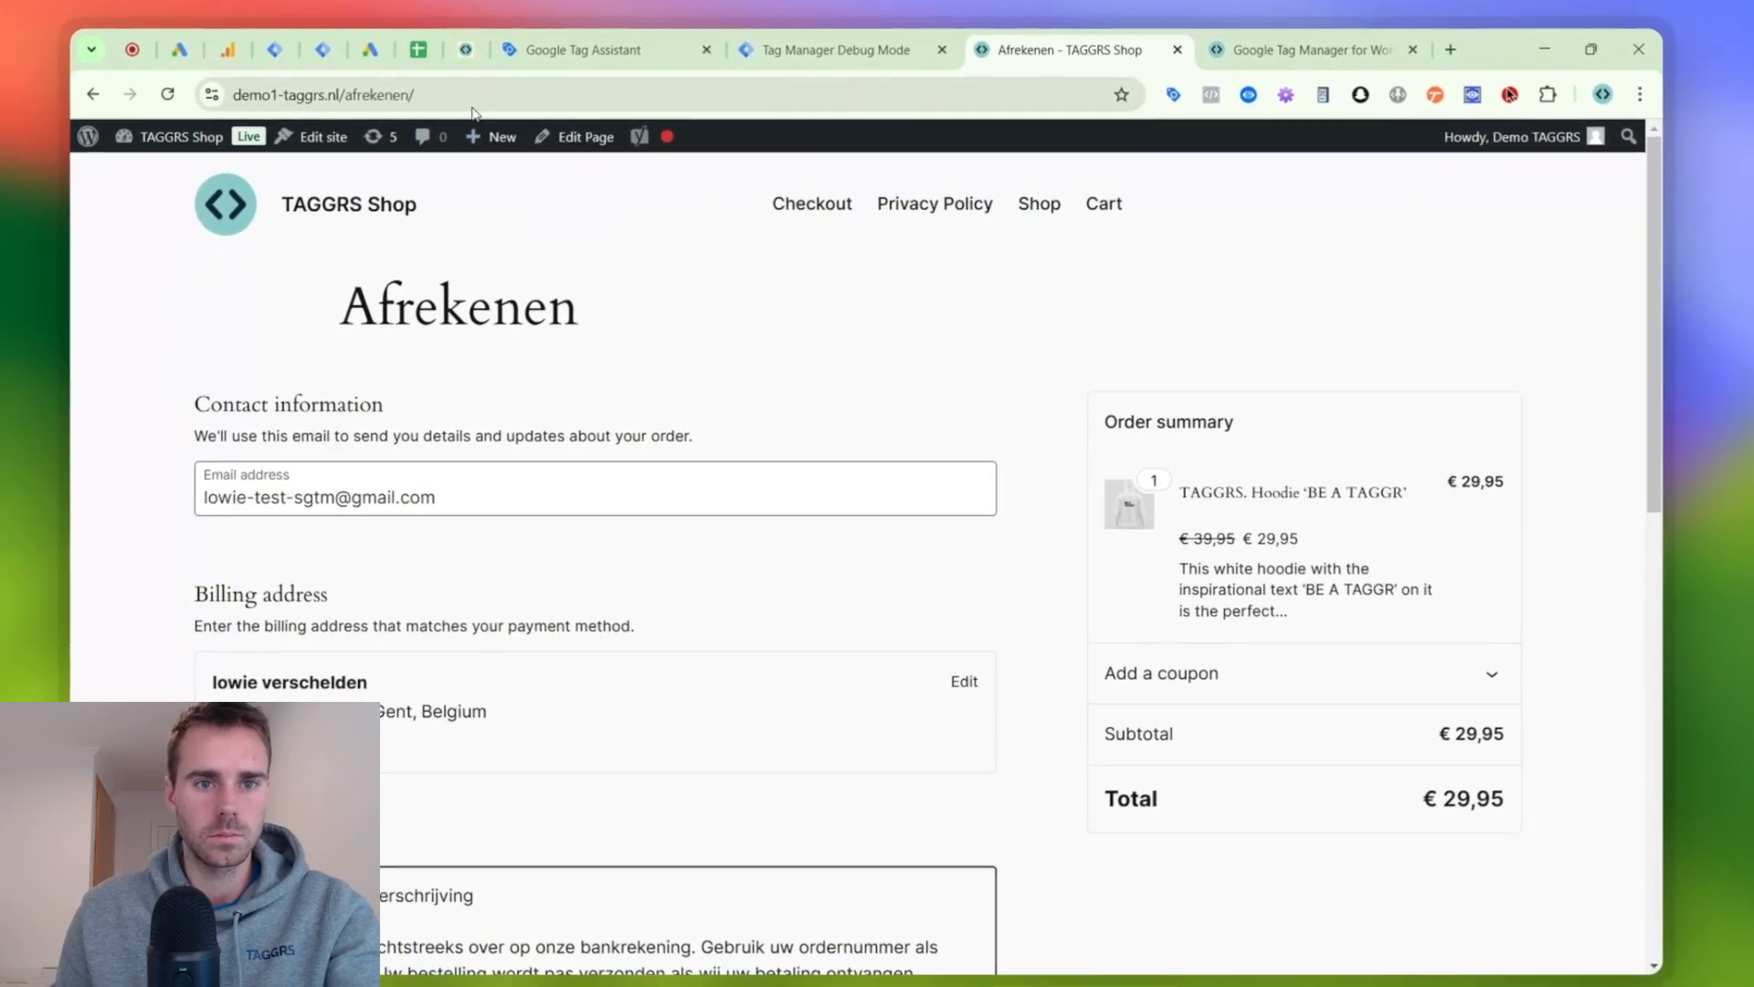
left_click(409, 117)
left_click(534, 71)
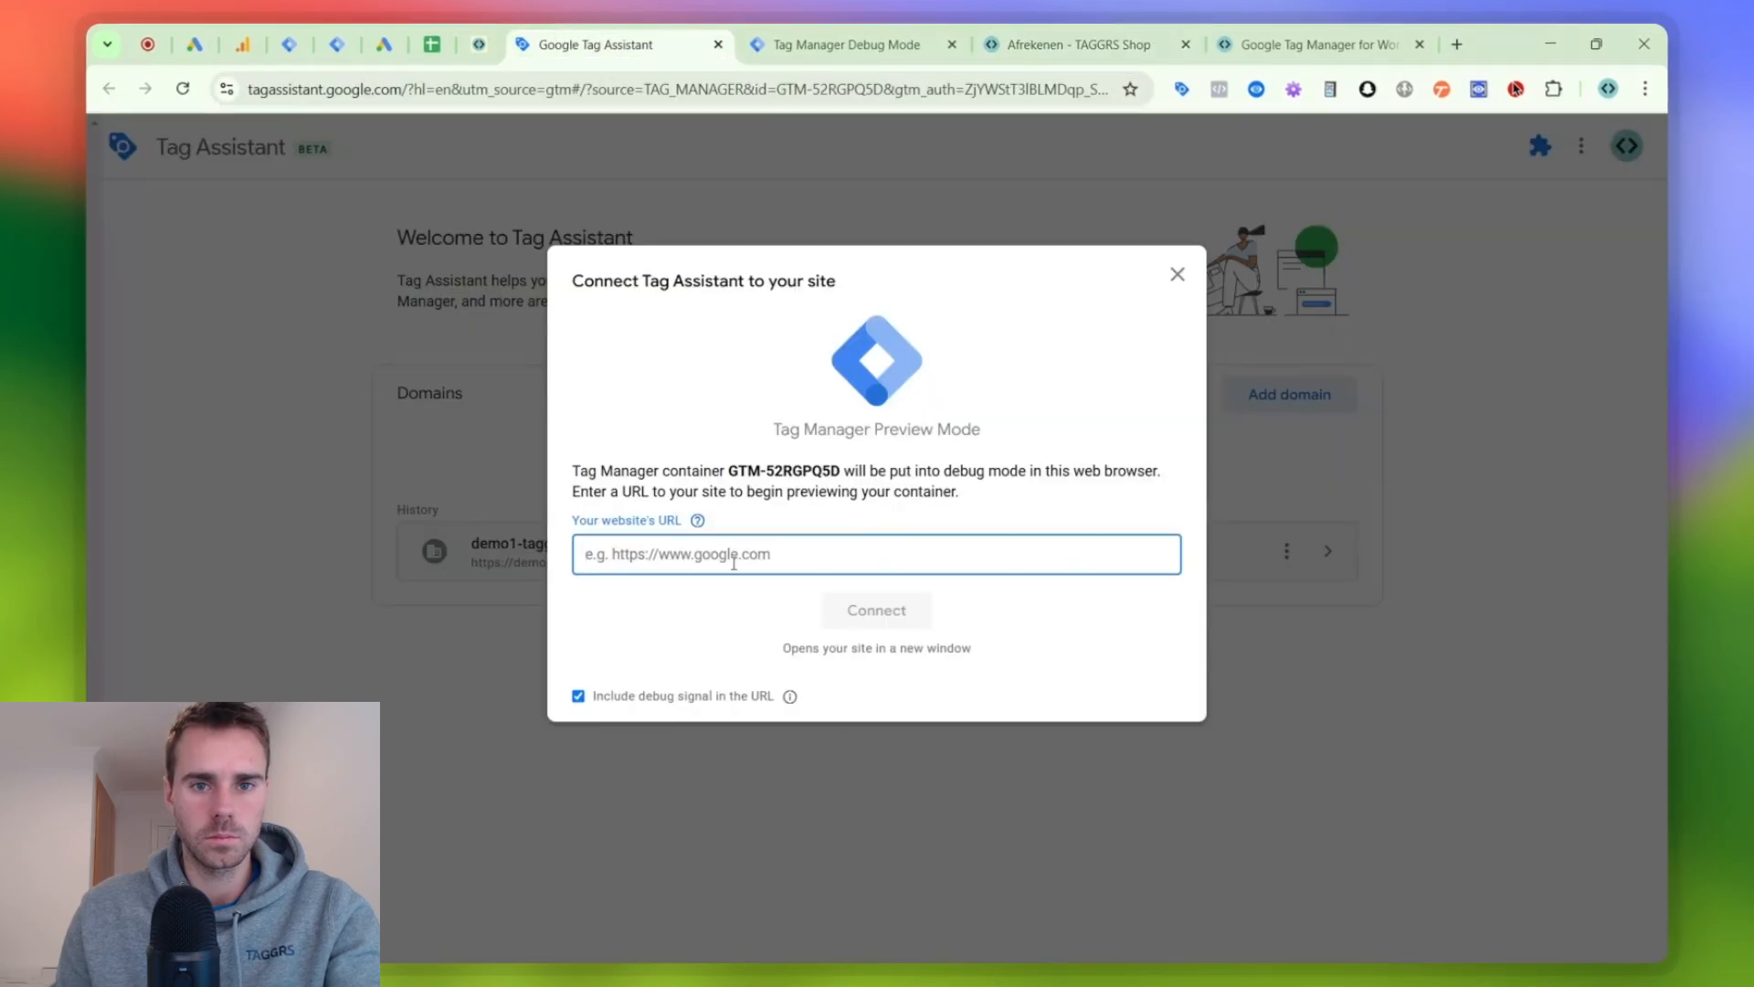
left_click(857, 607)
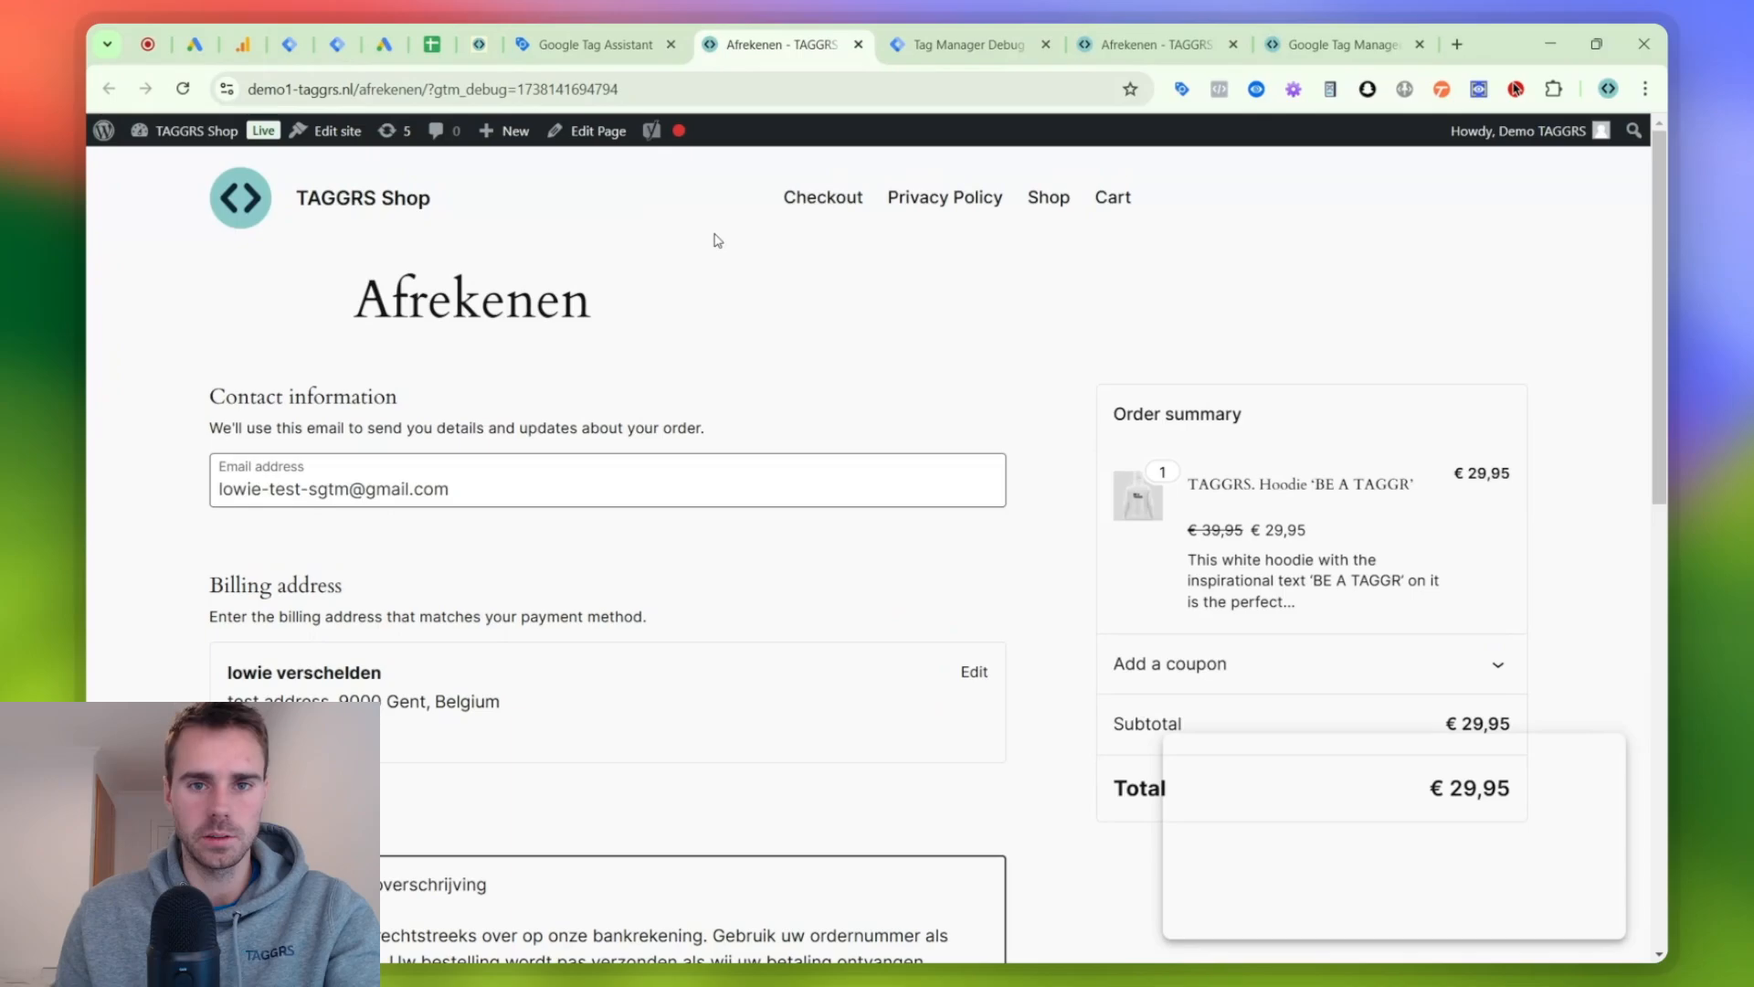
- Close the old duplicate checkout page and return to the server container's debug view
left_click(596, 34)
left_click(960, 36)
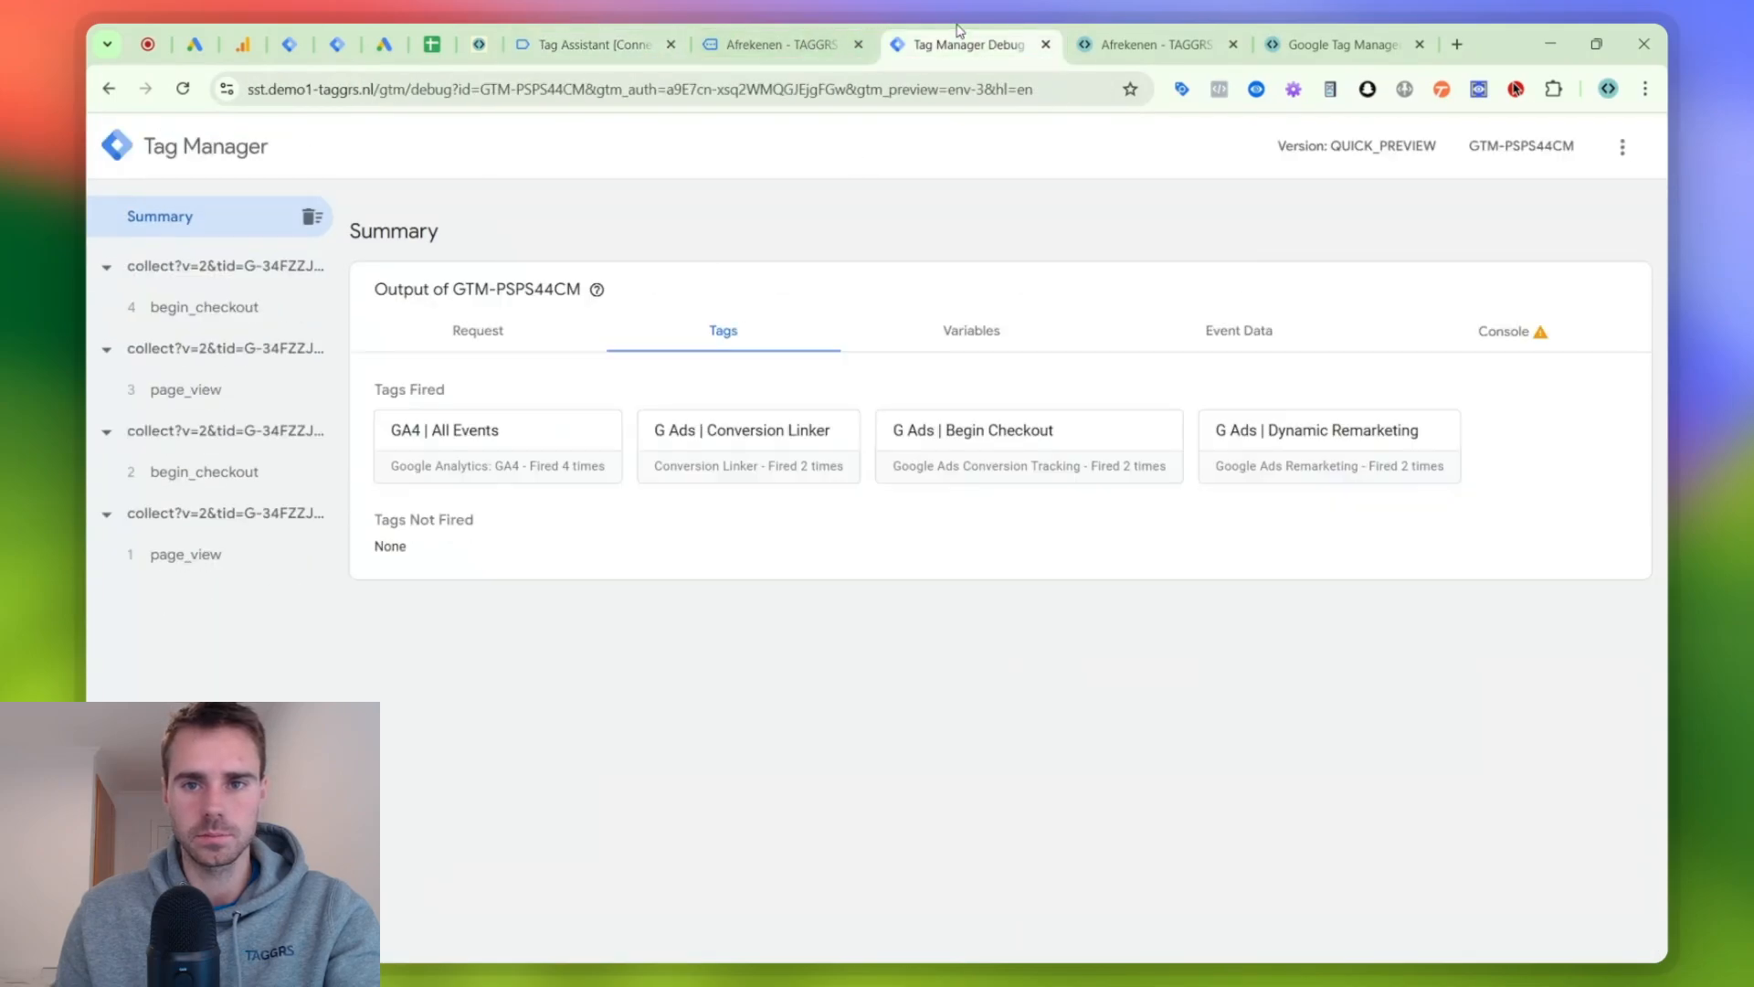
left_click(1126, 33)
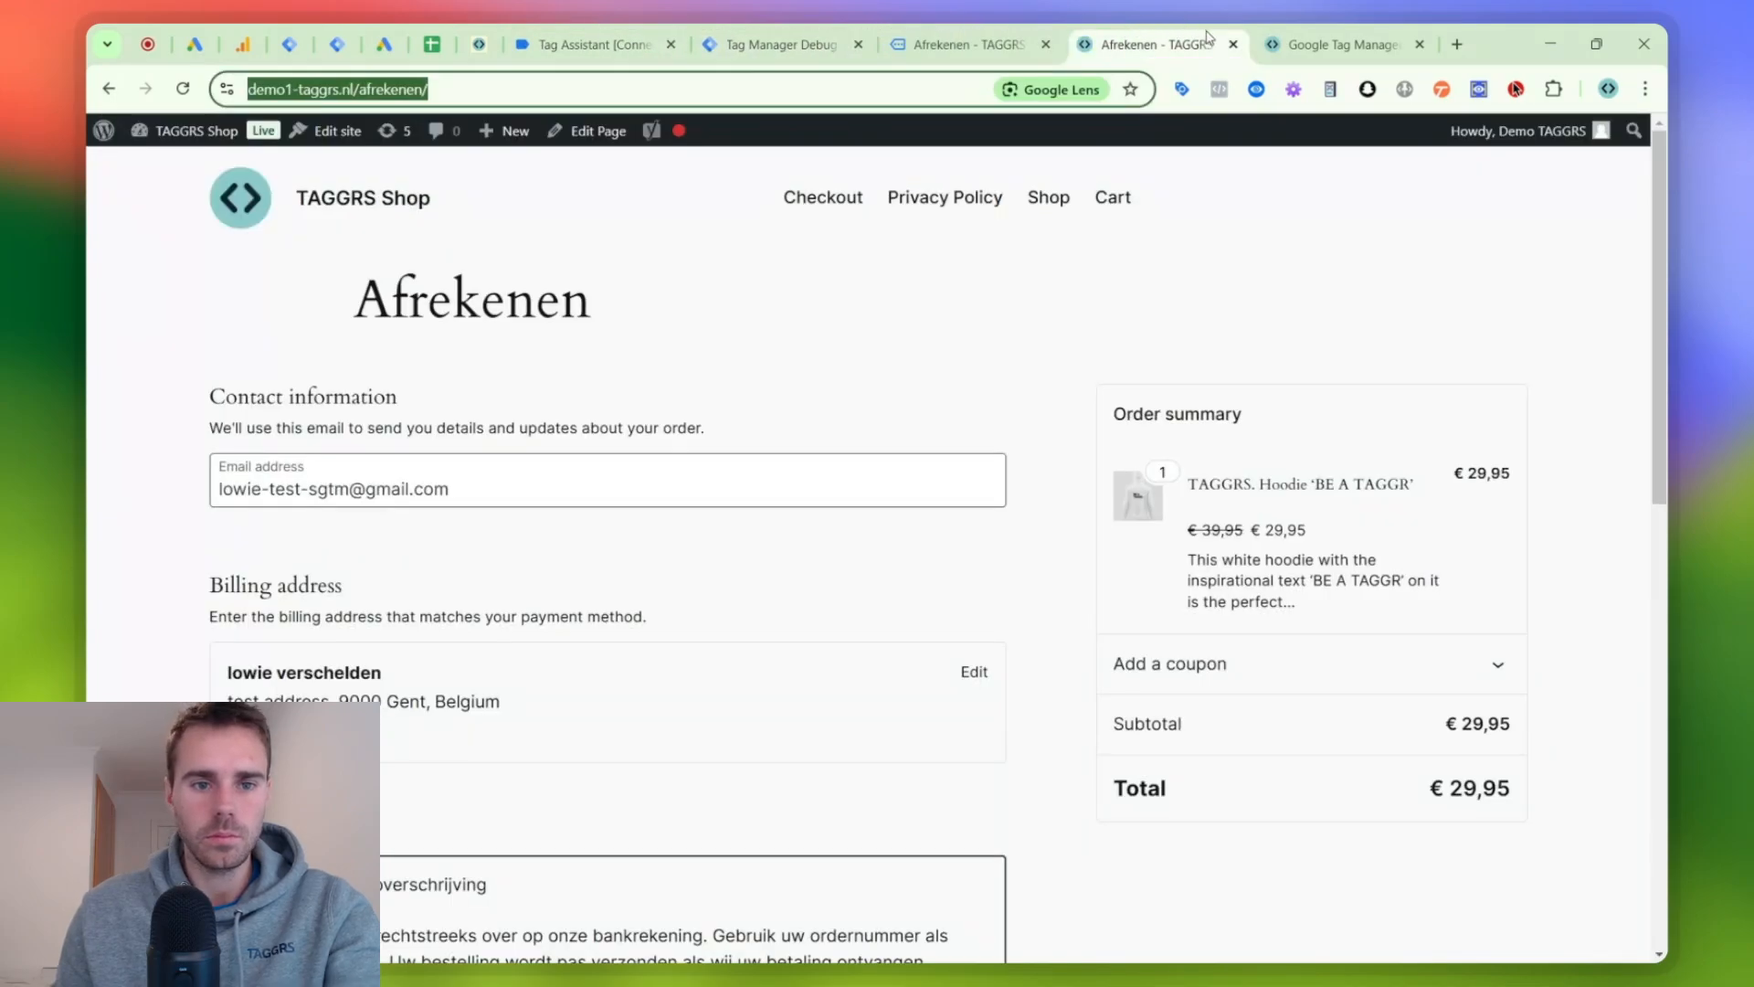
left_click(1234, 46)
left_click(928, 27)
left_click(872, 32)
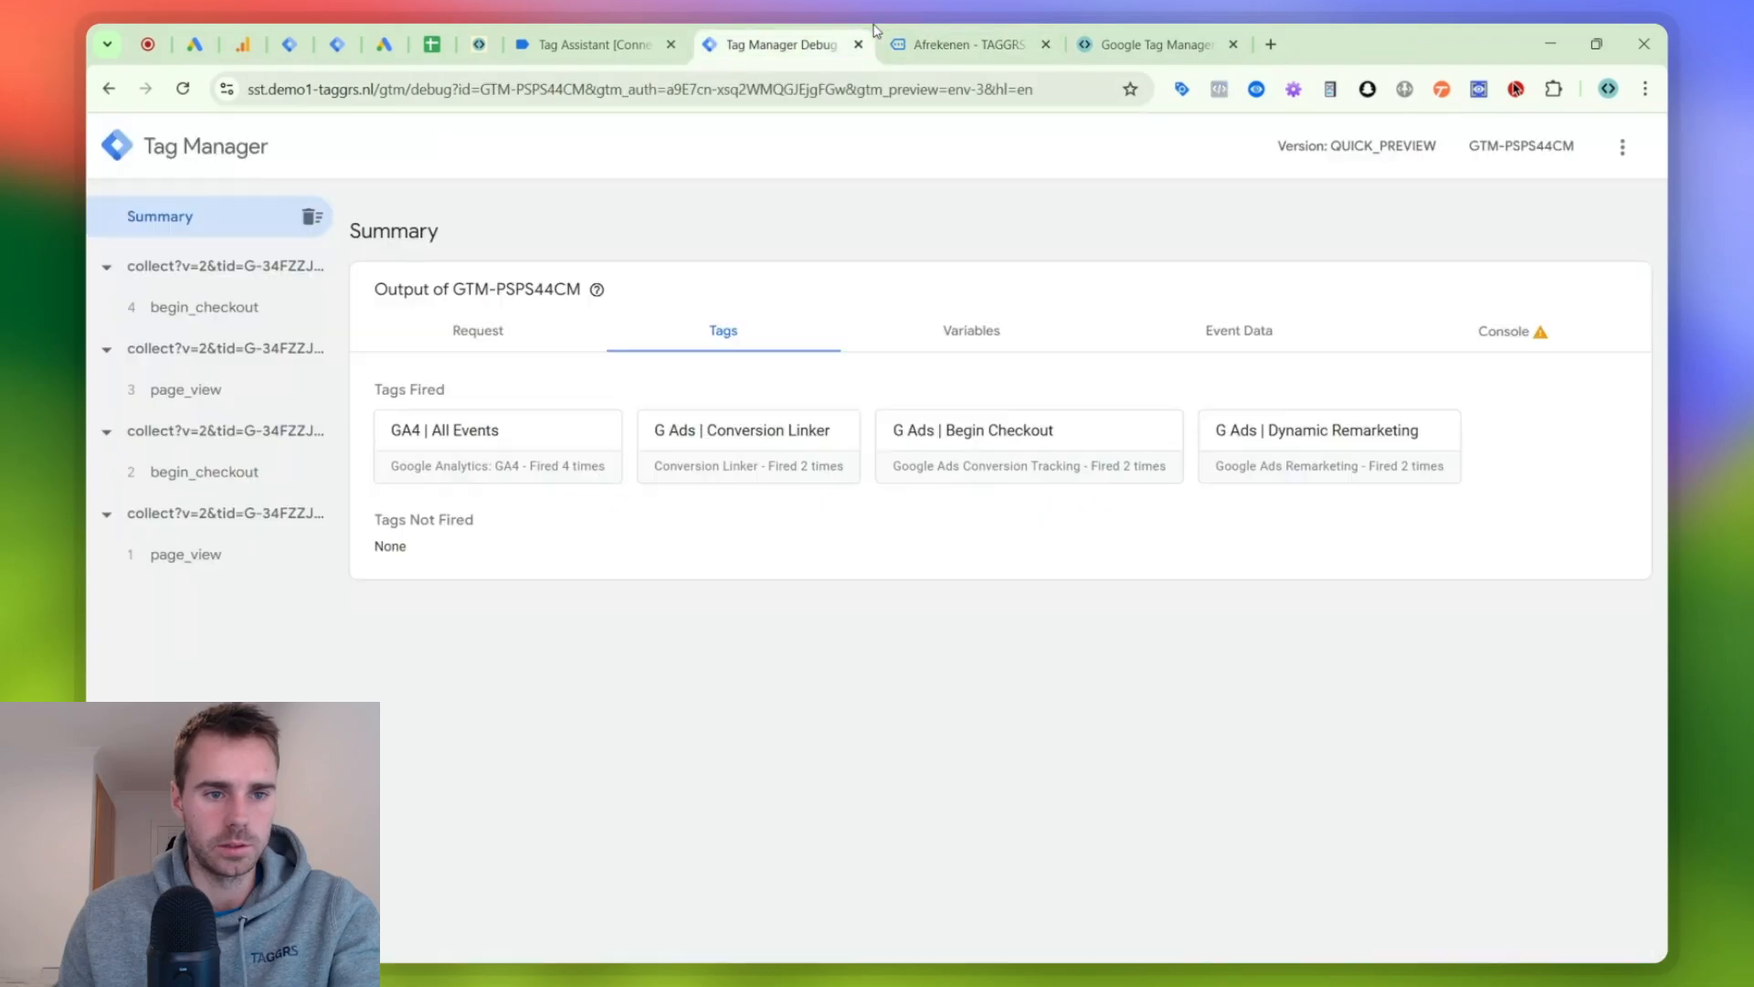
- Examine the event data of the latest begin_checkout request in the server container
left_click(276, 310)
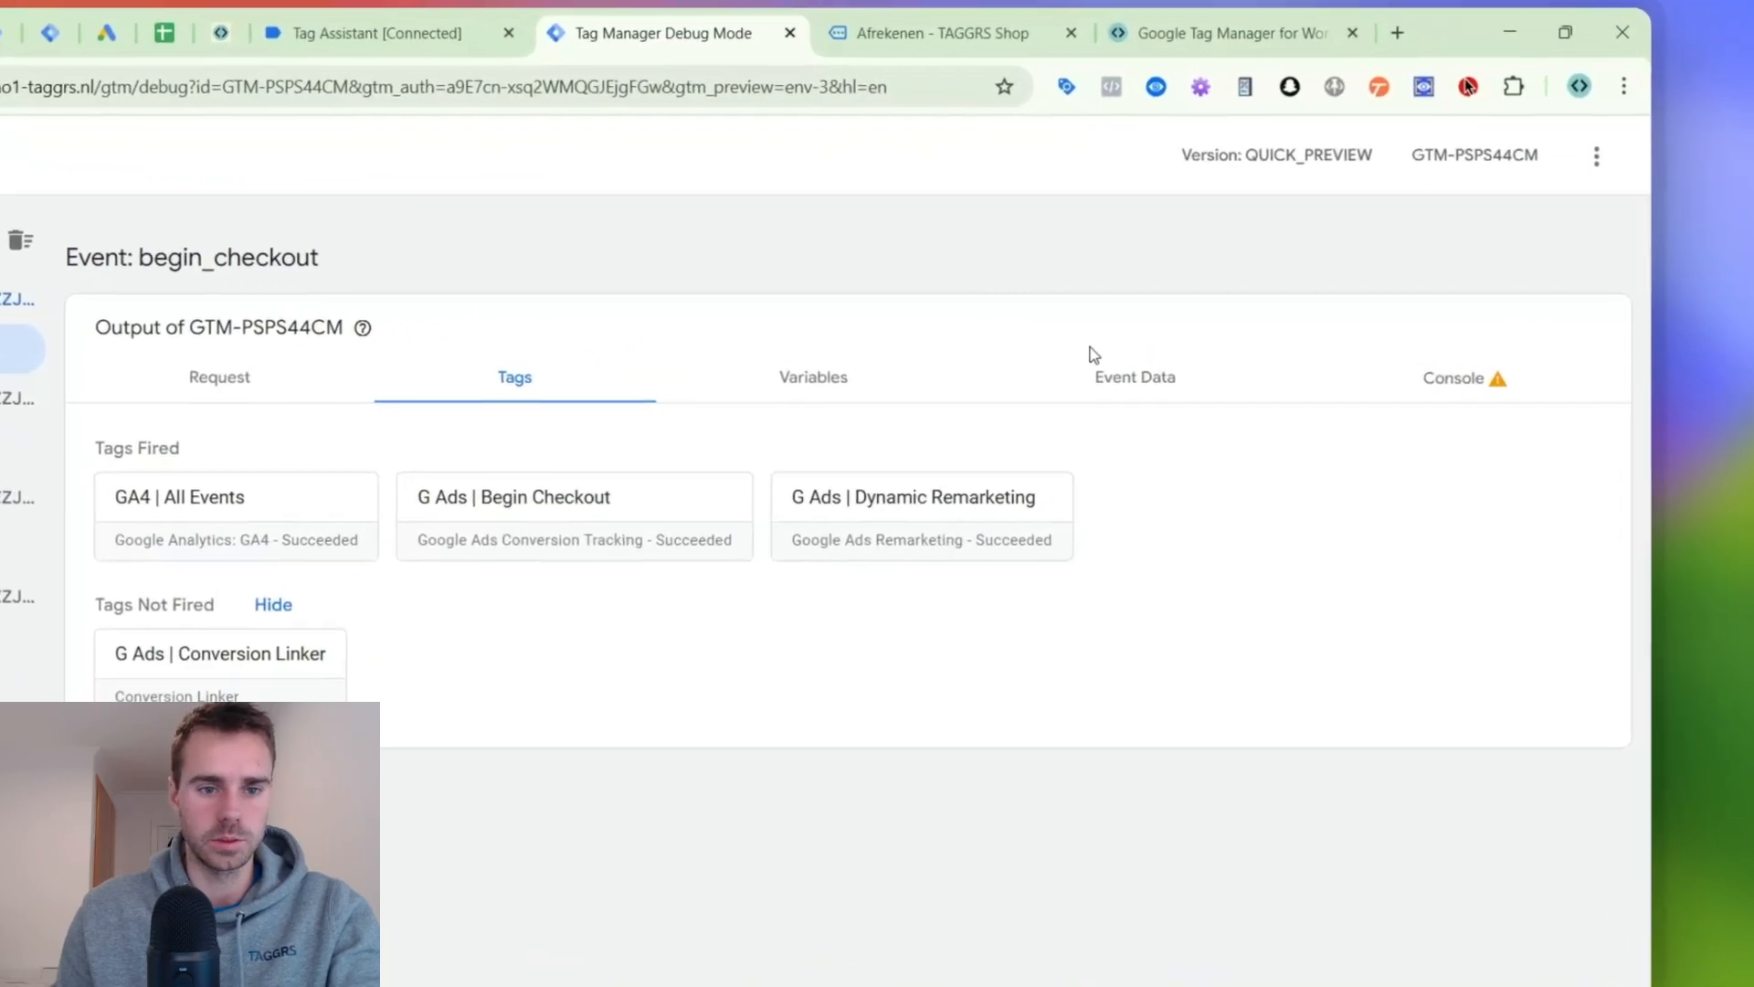
left_click(1239, 330)
scroll(726, 517, "down", 5)
scroll(605, 607, "down", 10)
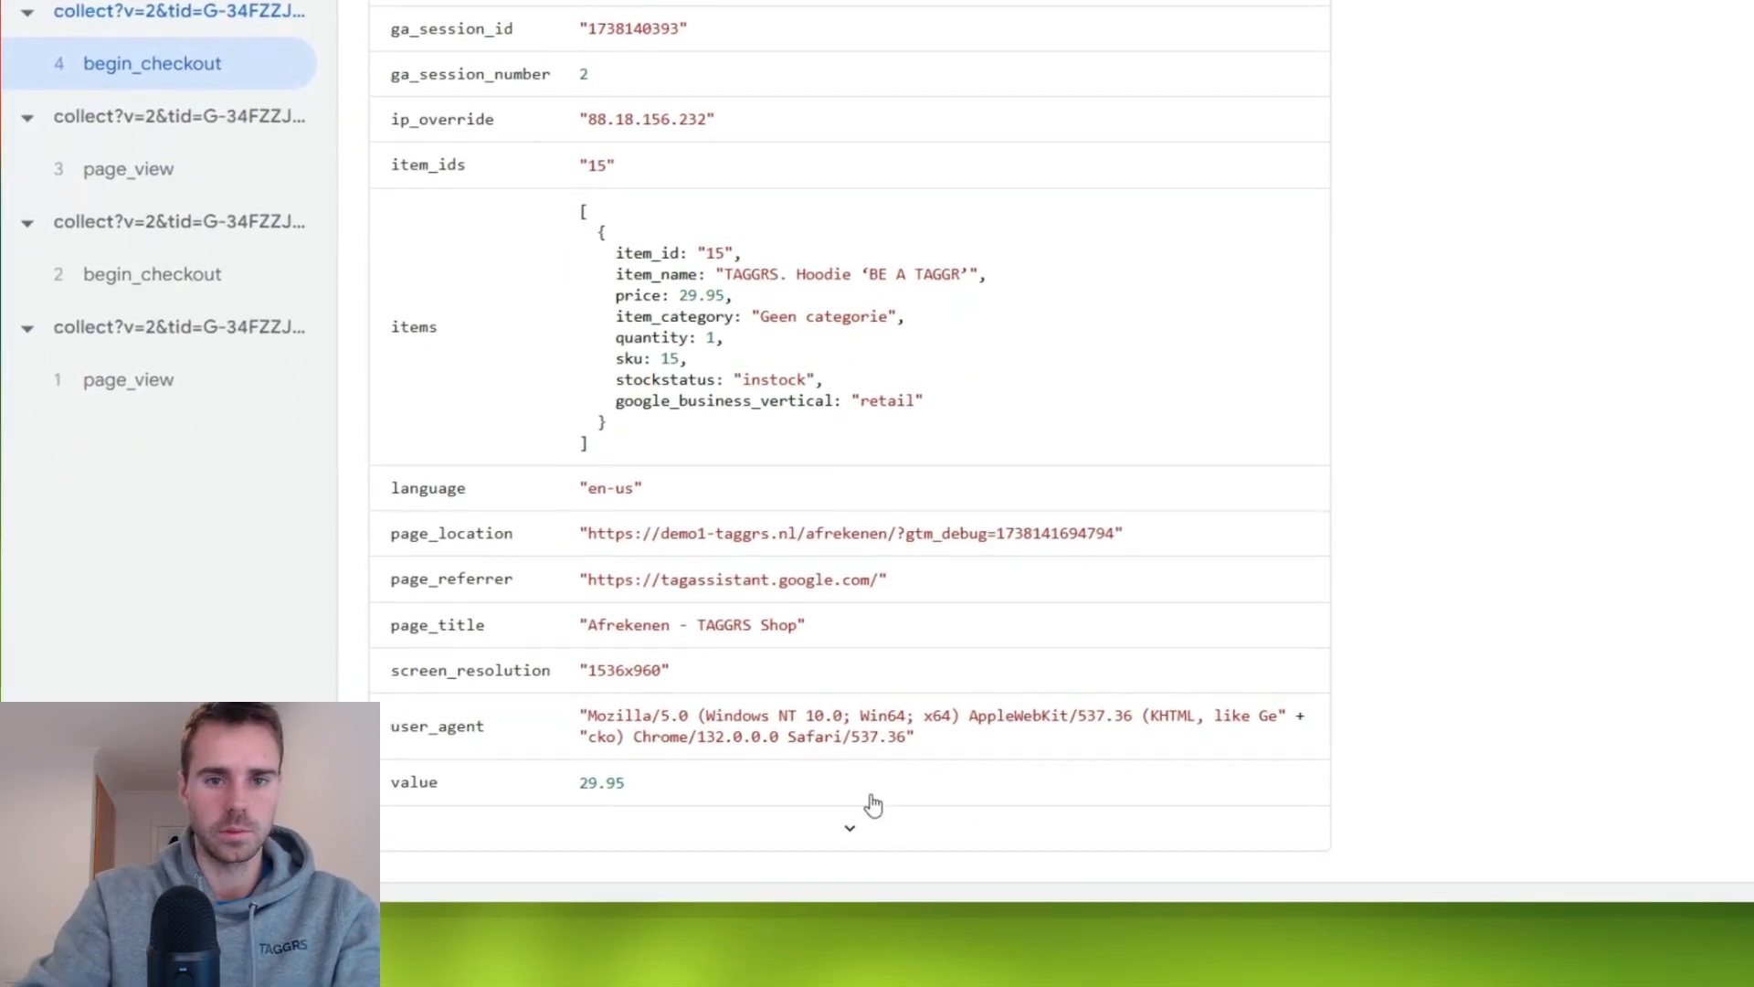
- Search the begin_checkout event data for event_id and copy its value
key("ctrl+f")
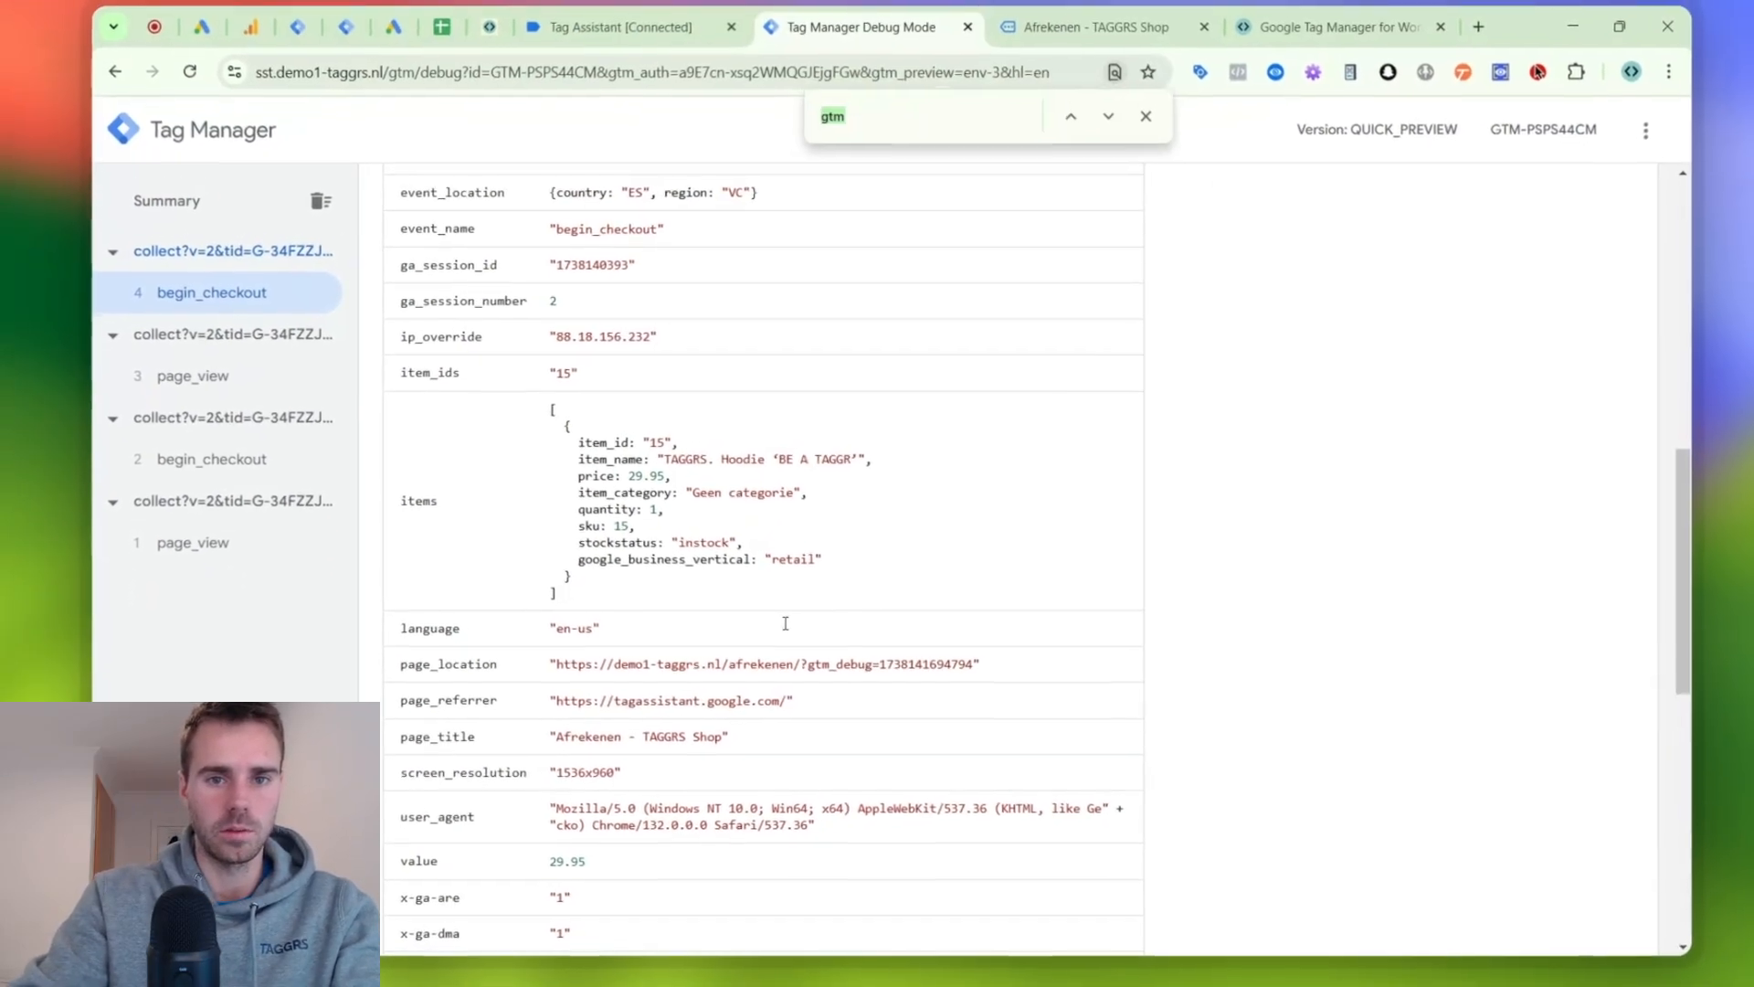
type("event")
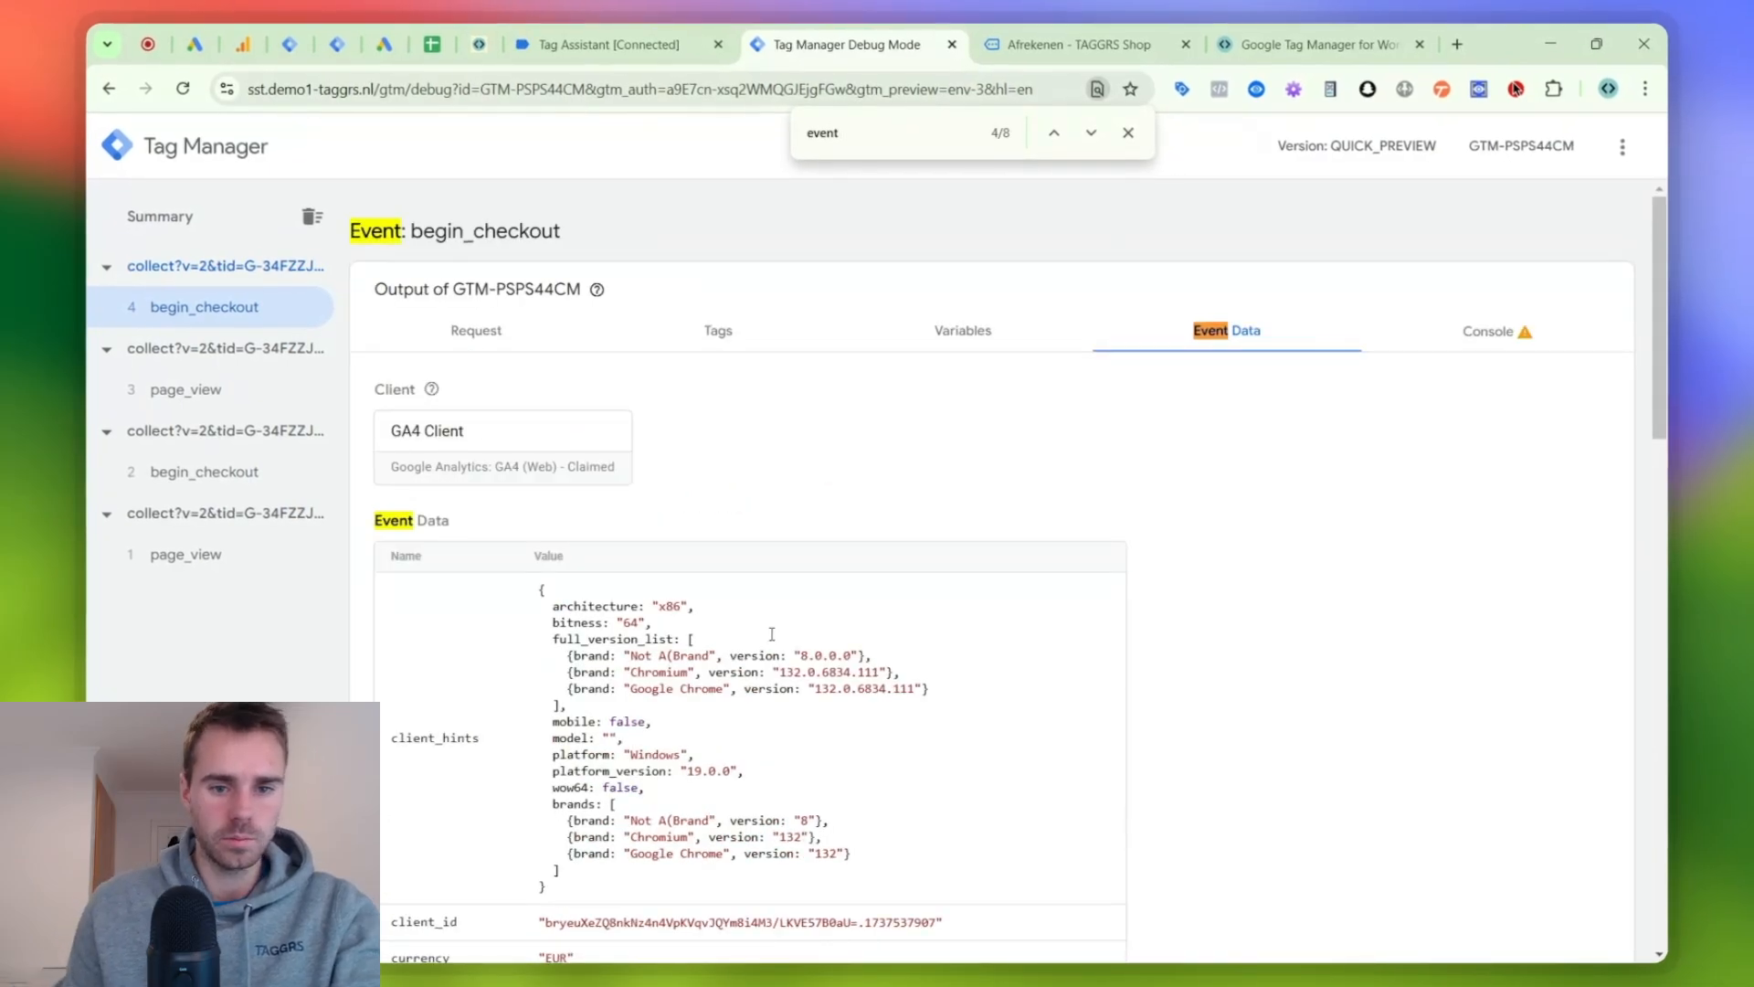
type("_id")
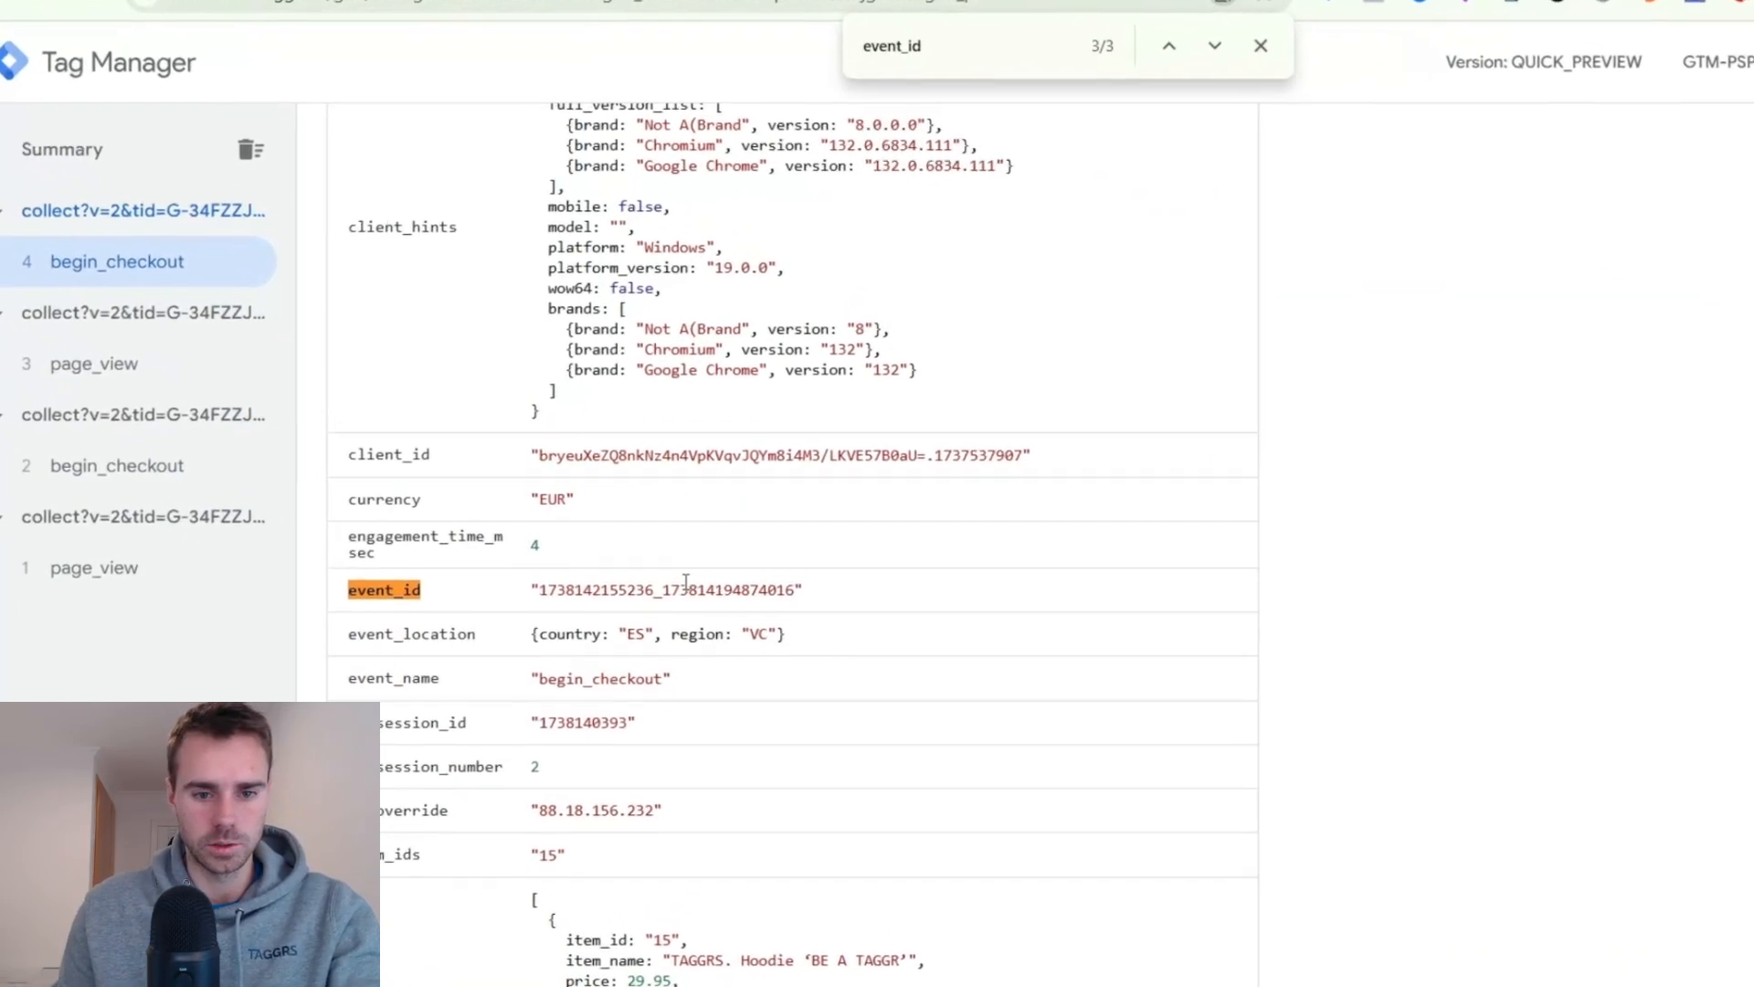
double_click(700, 566)
key("ctrl+c")
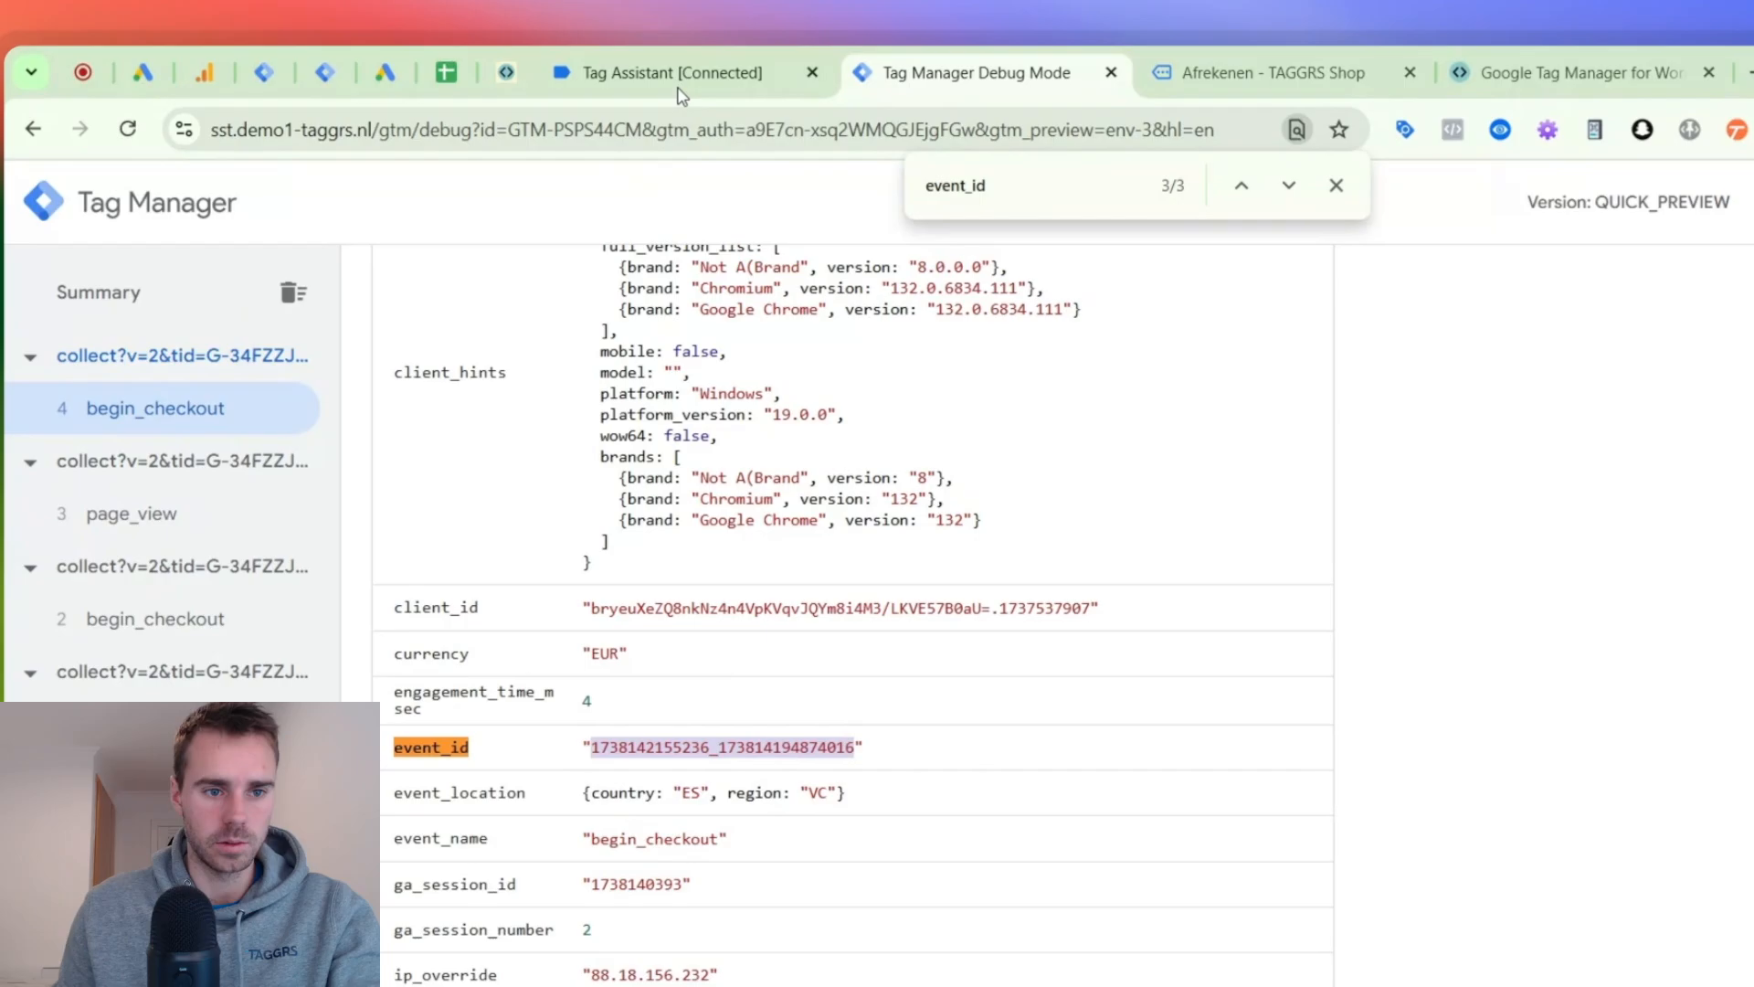
- In Tag Assistant, check the fired GA4 | begin_checkout tag for the copied event ID, displaying variables as values
left_click(680, 93)
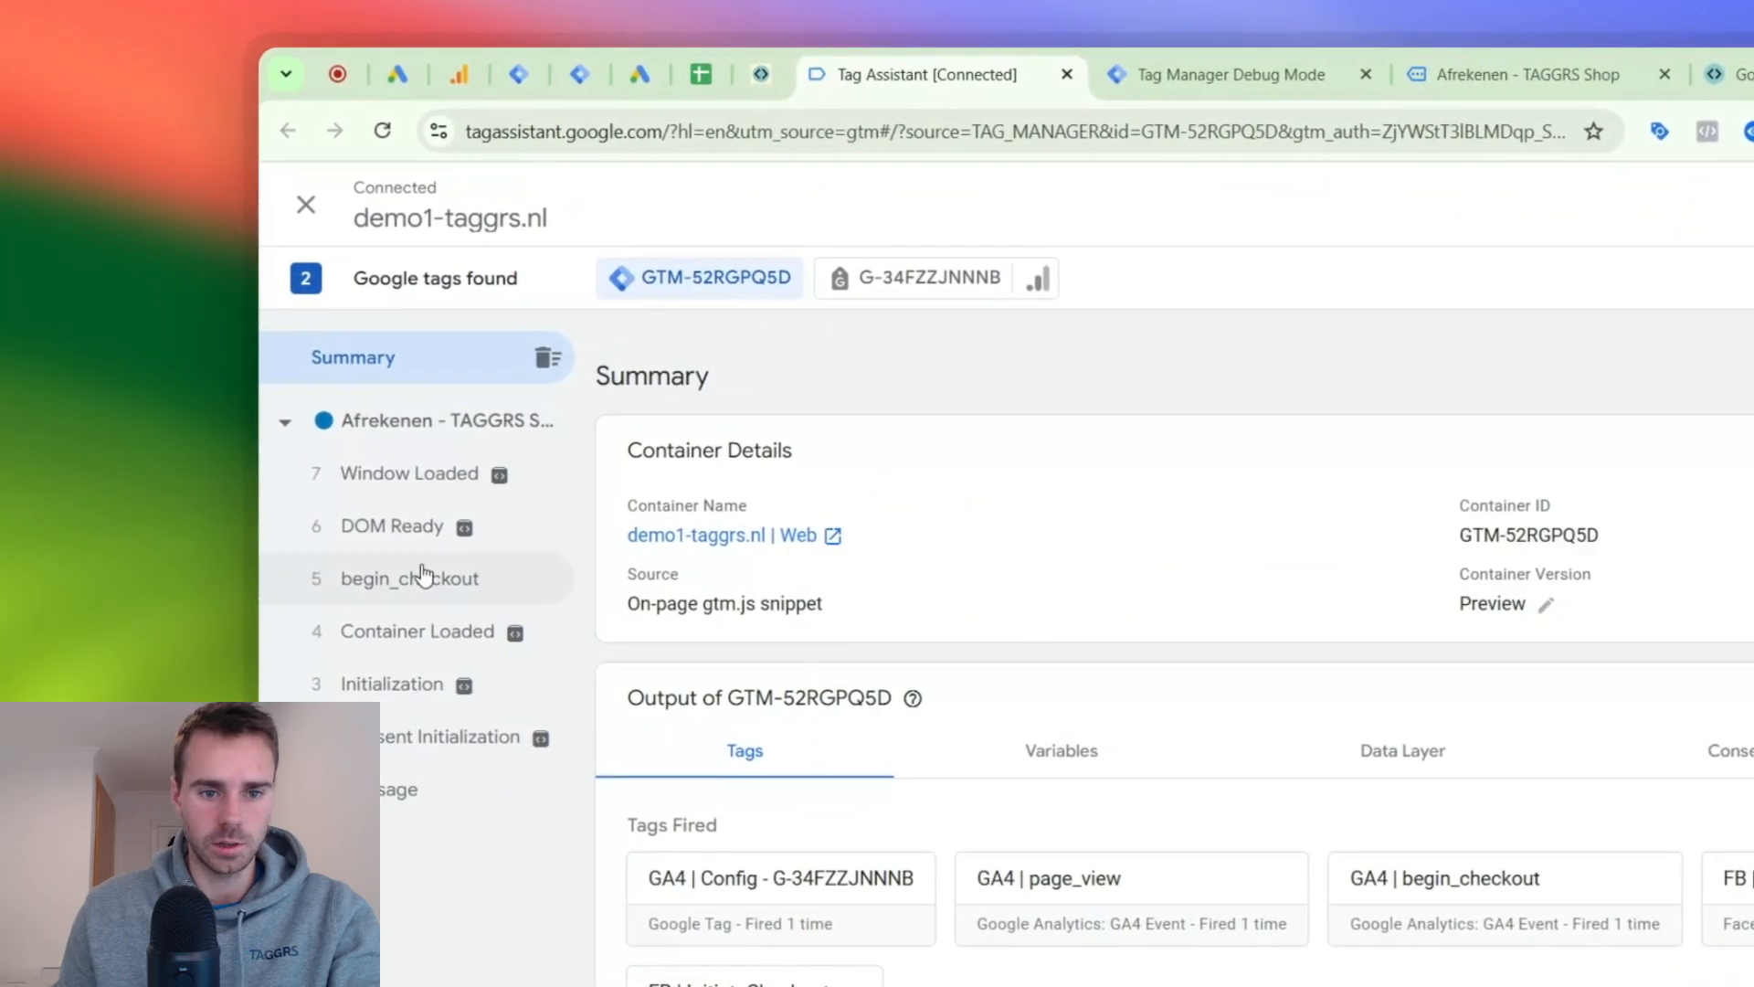
left_click(383, 579)
left_click(722, 699)
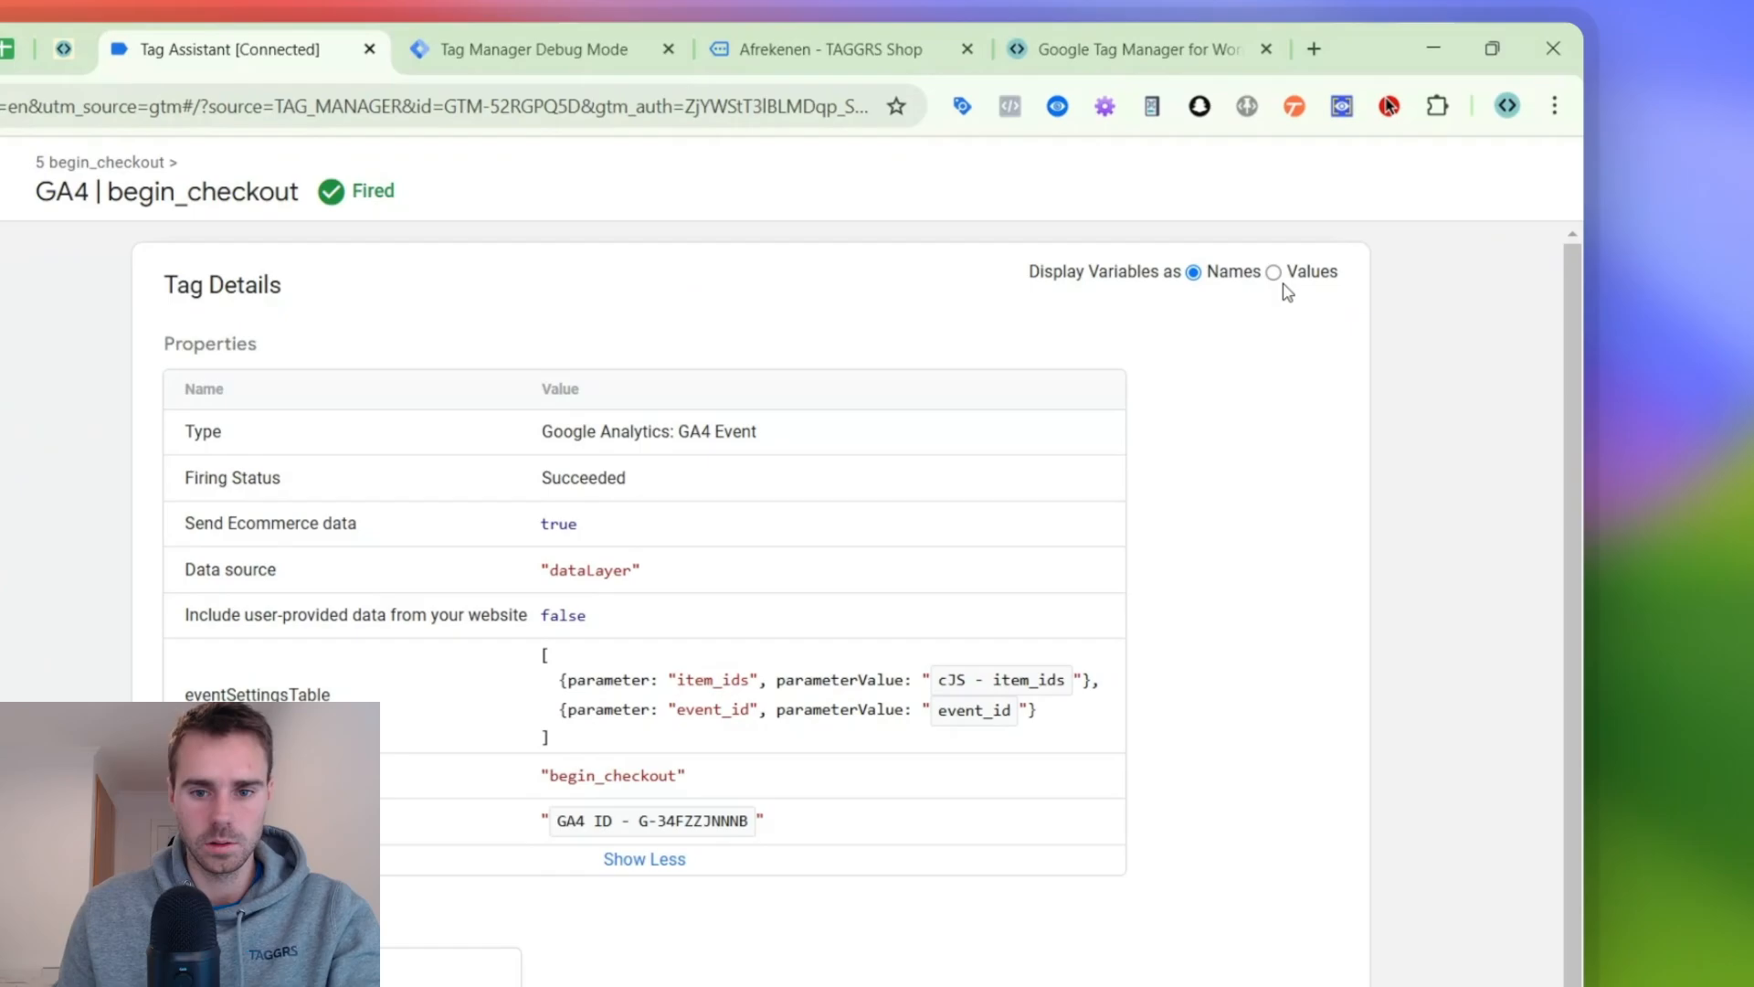
left_click(1469, 175)
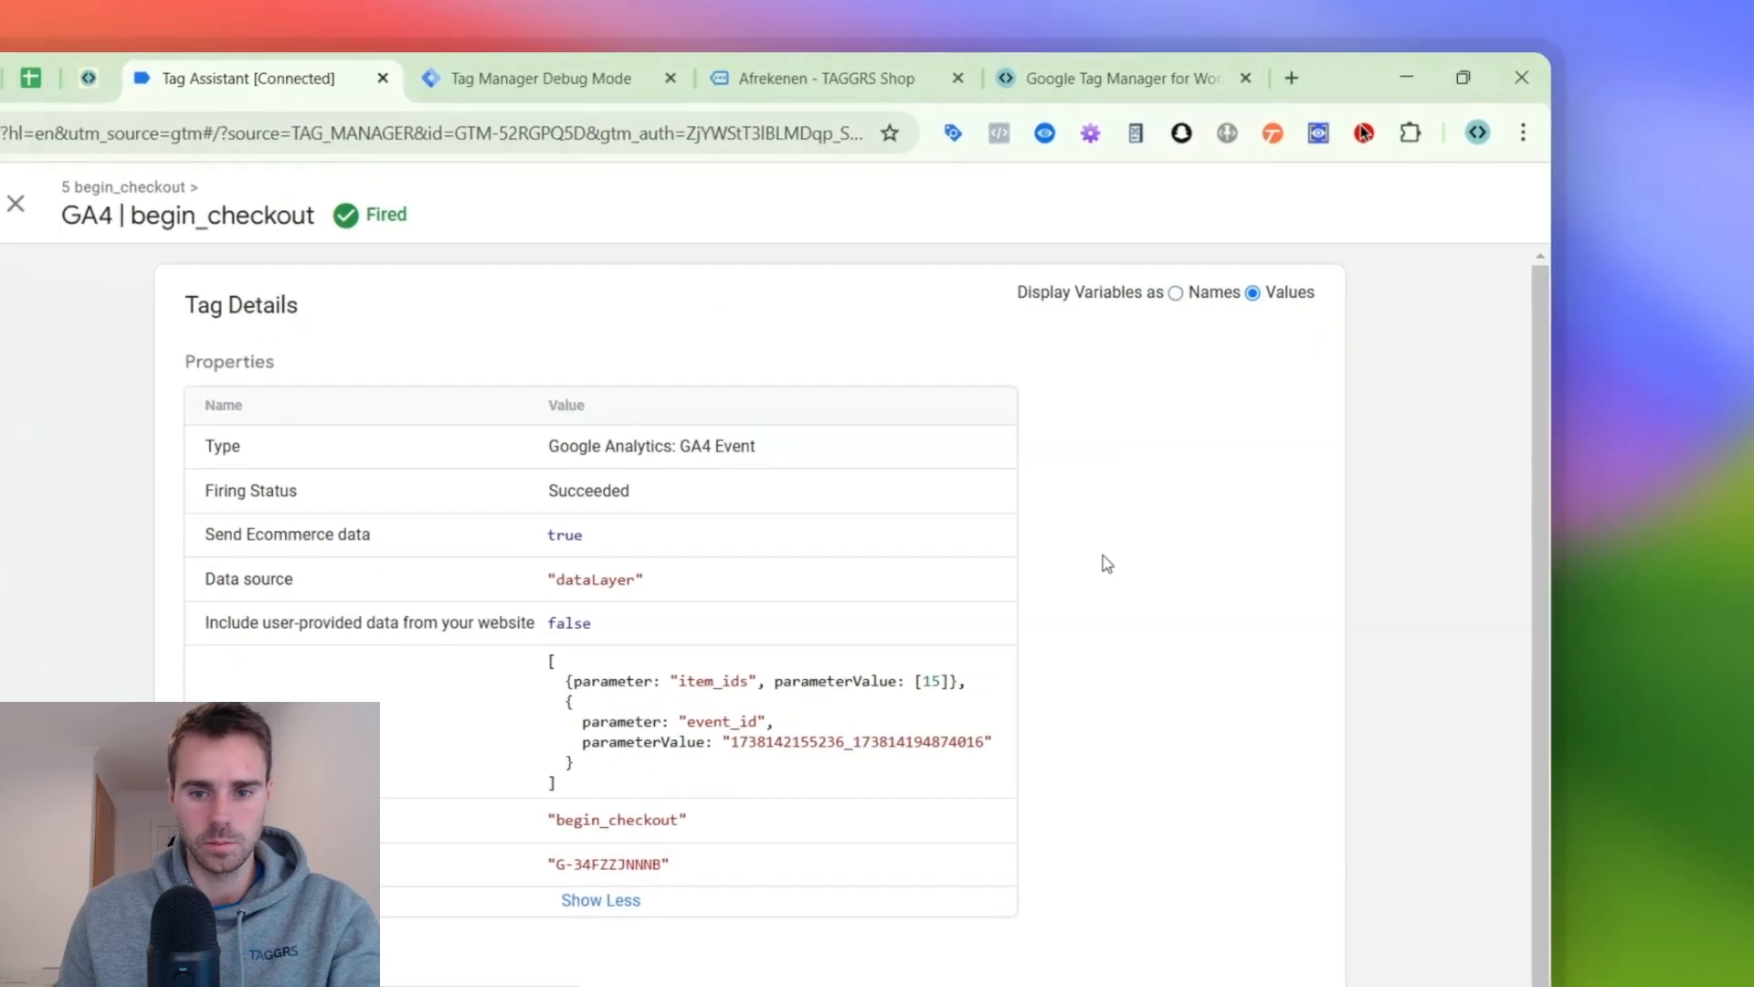
key("ctrl+f")
key("ctrl+v")
left_click(283, 549)
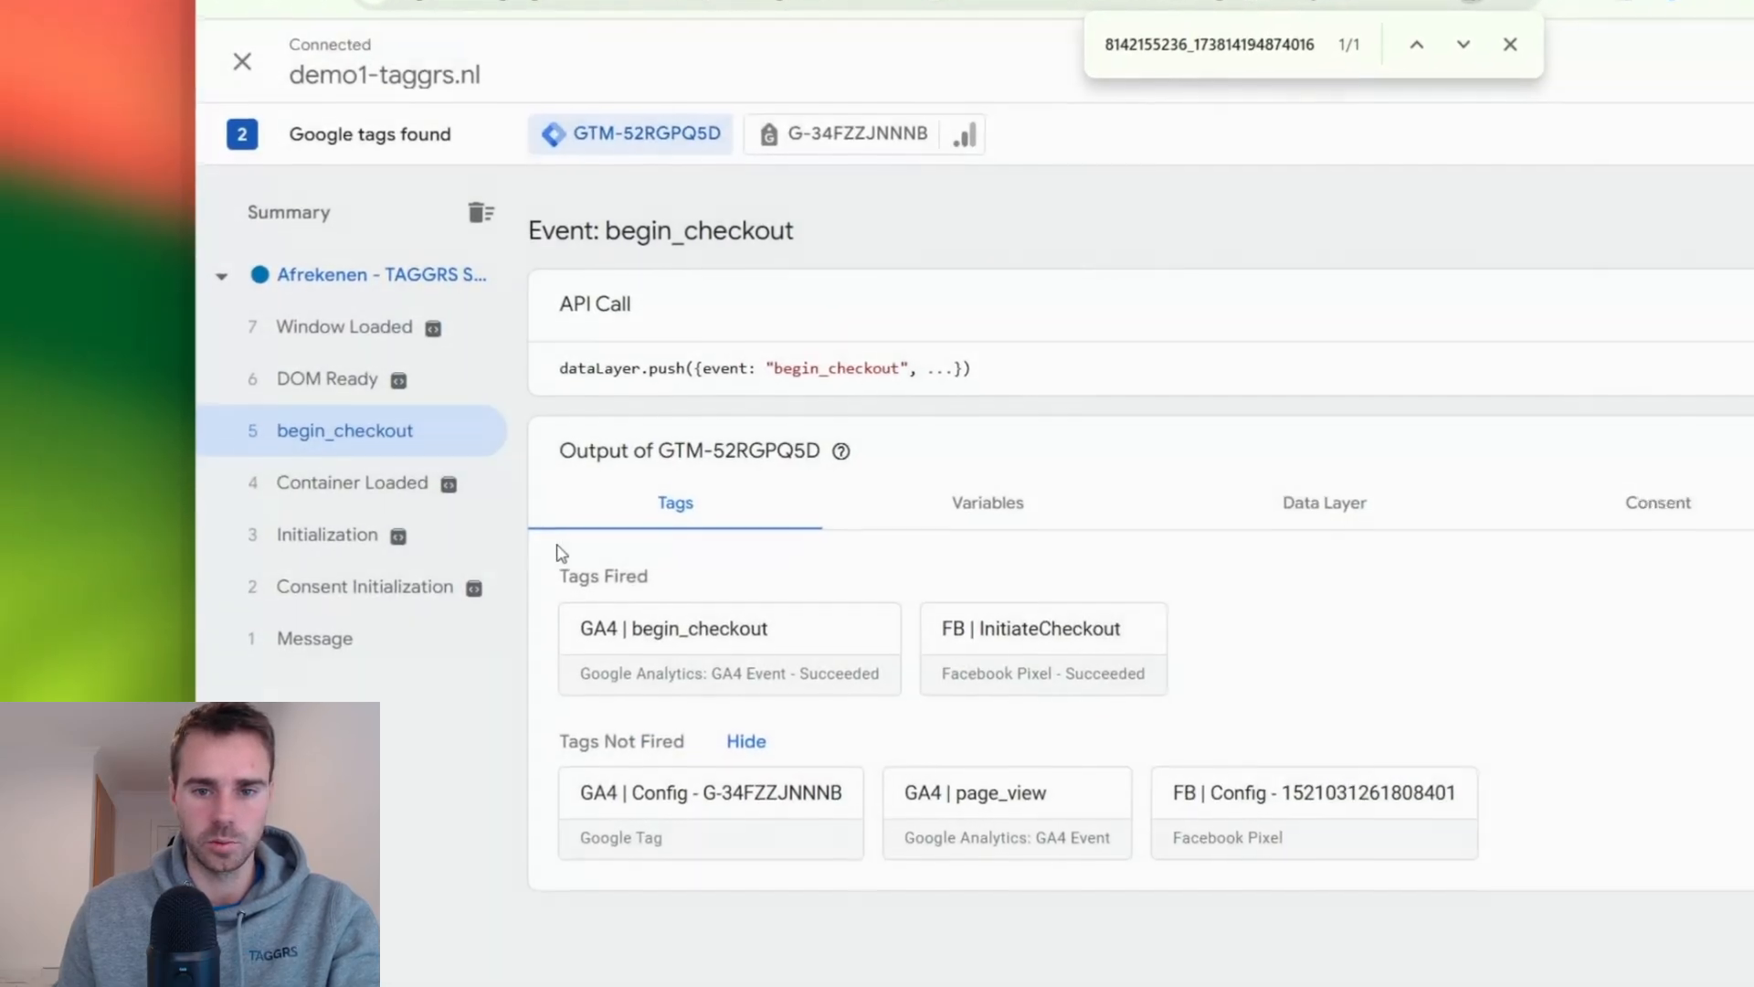
- Check the fired FB | InitiateCheckout tag for the same event ID, review its properties and triggers, and close its details
left_click(696, 647)
left_click(1164, 642)
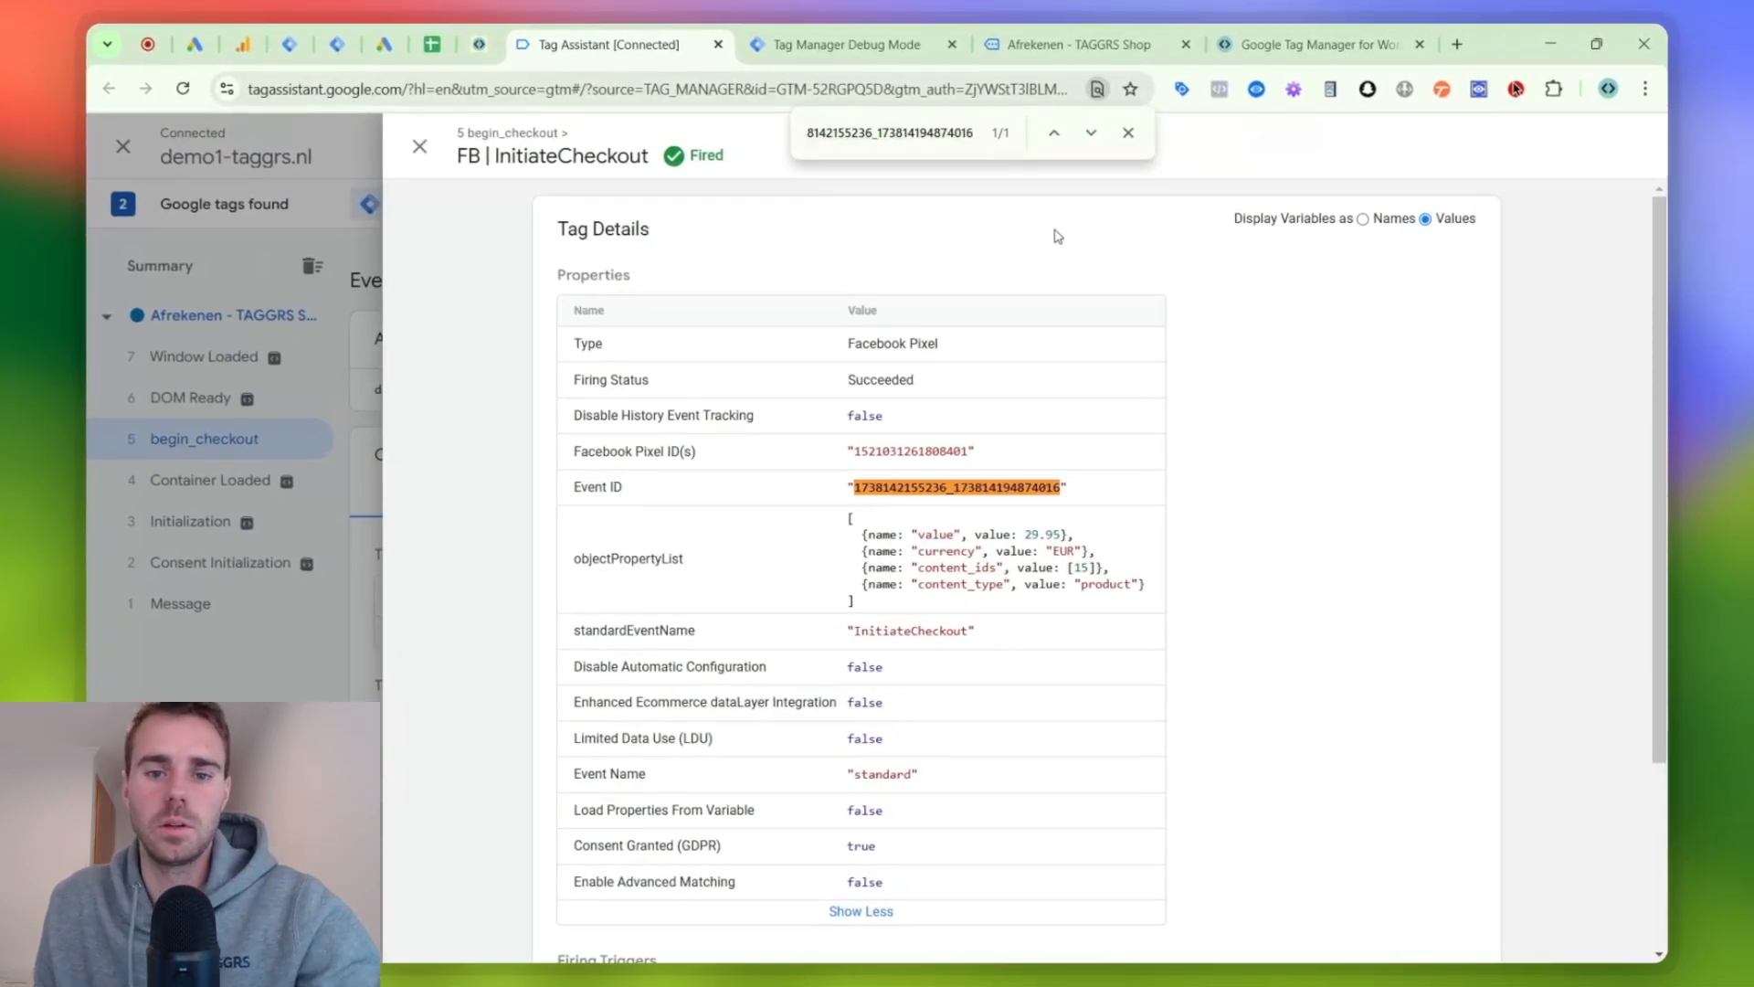
scroll(1114, 221, "down", 3)
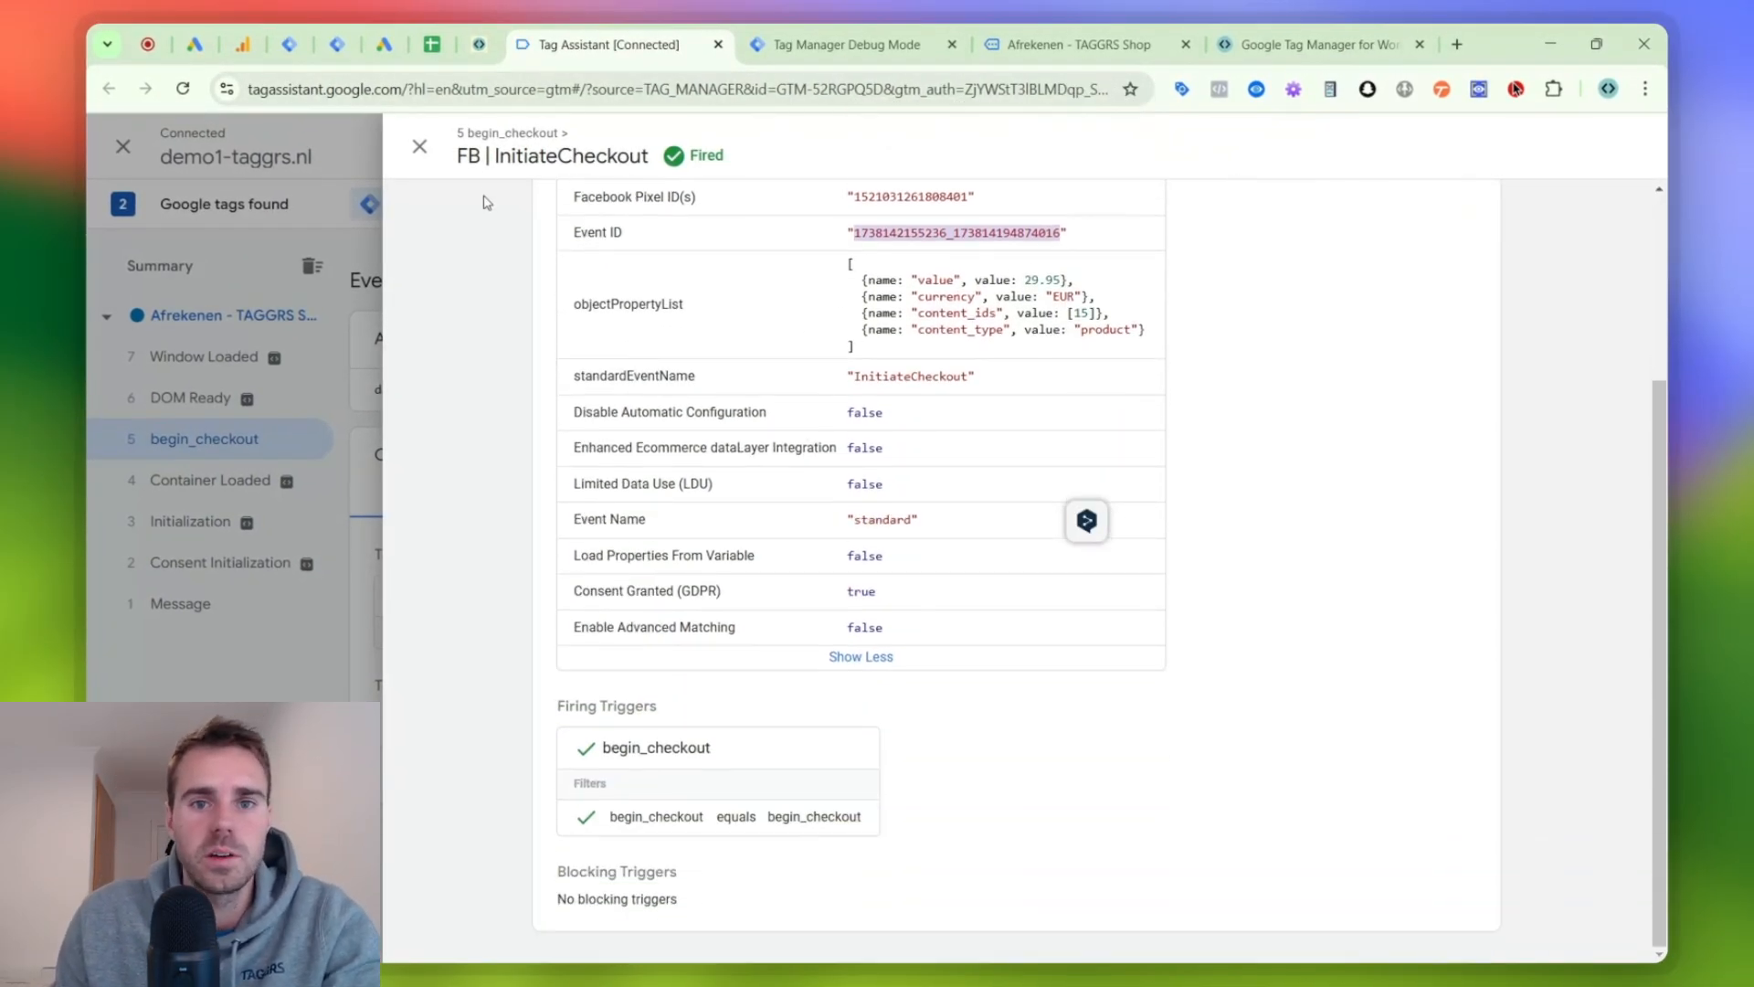
left_click(426, 158)
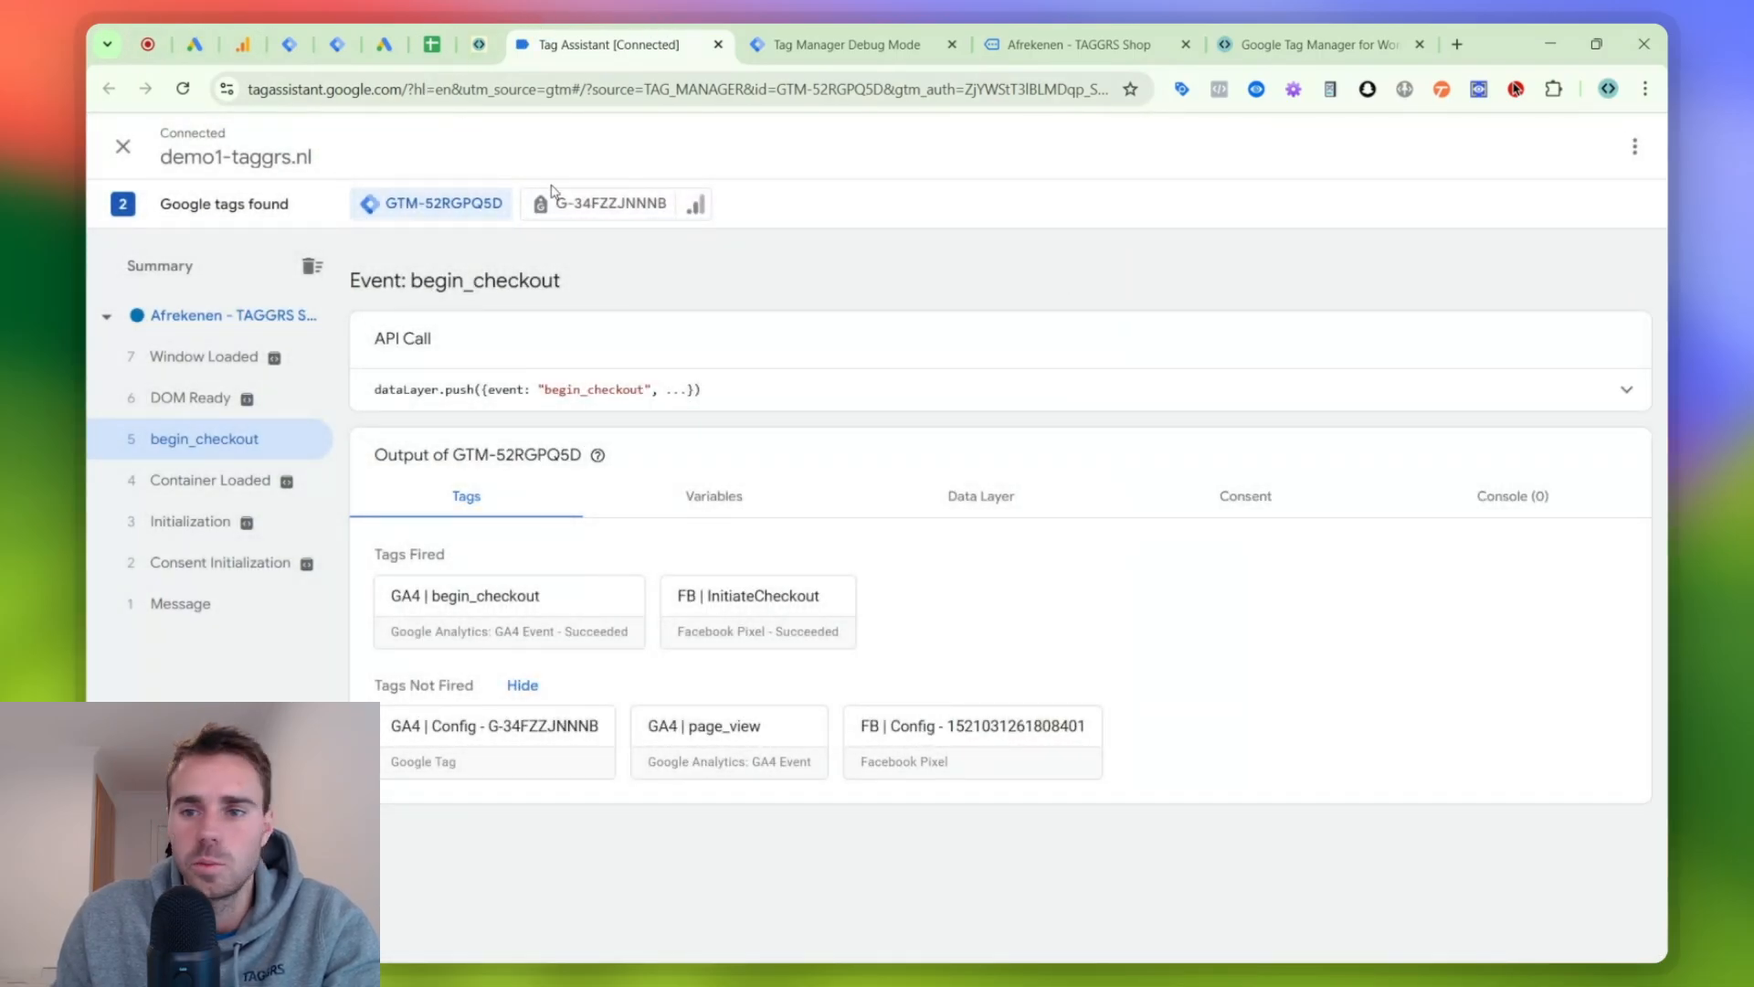
- Create a new tag in the demo1-taggrs.nl server container and name it "FB | All Events"
left_click(333, 37)
left_click(1586, 284)
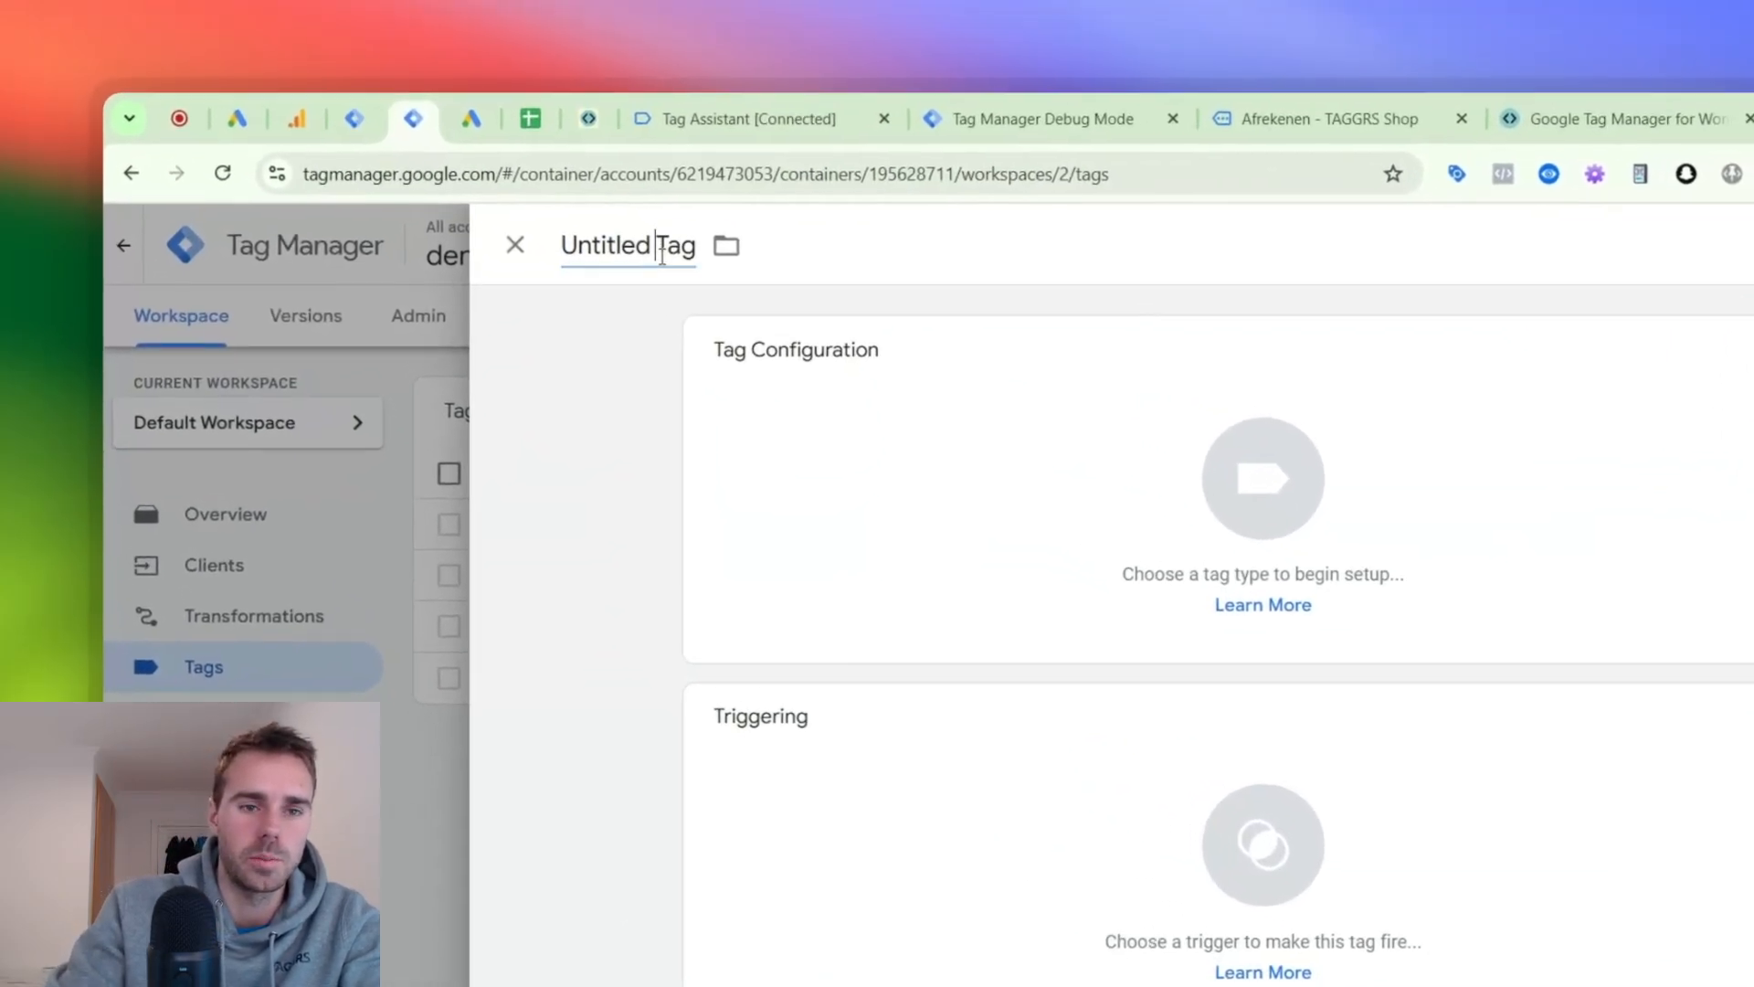
left_click(508, 156)
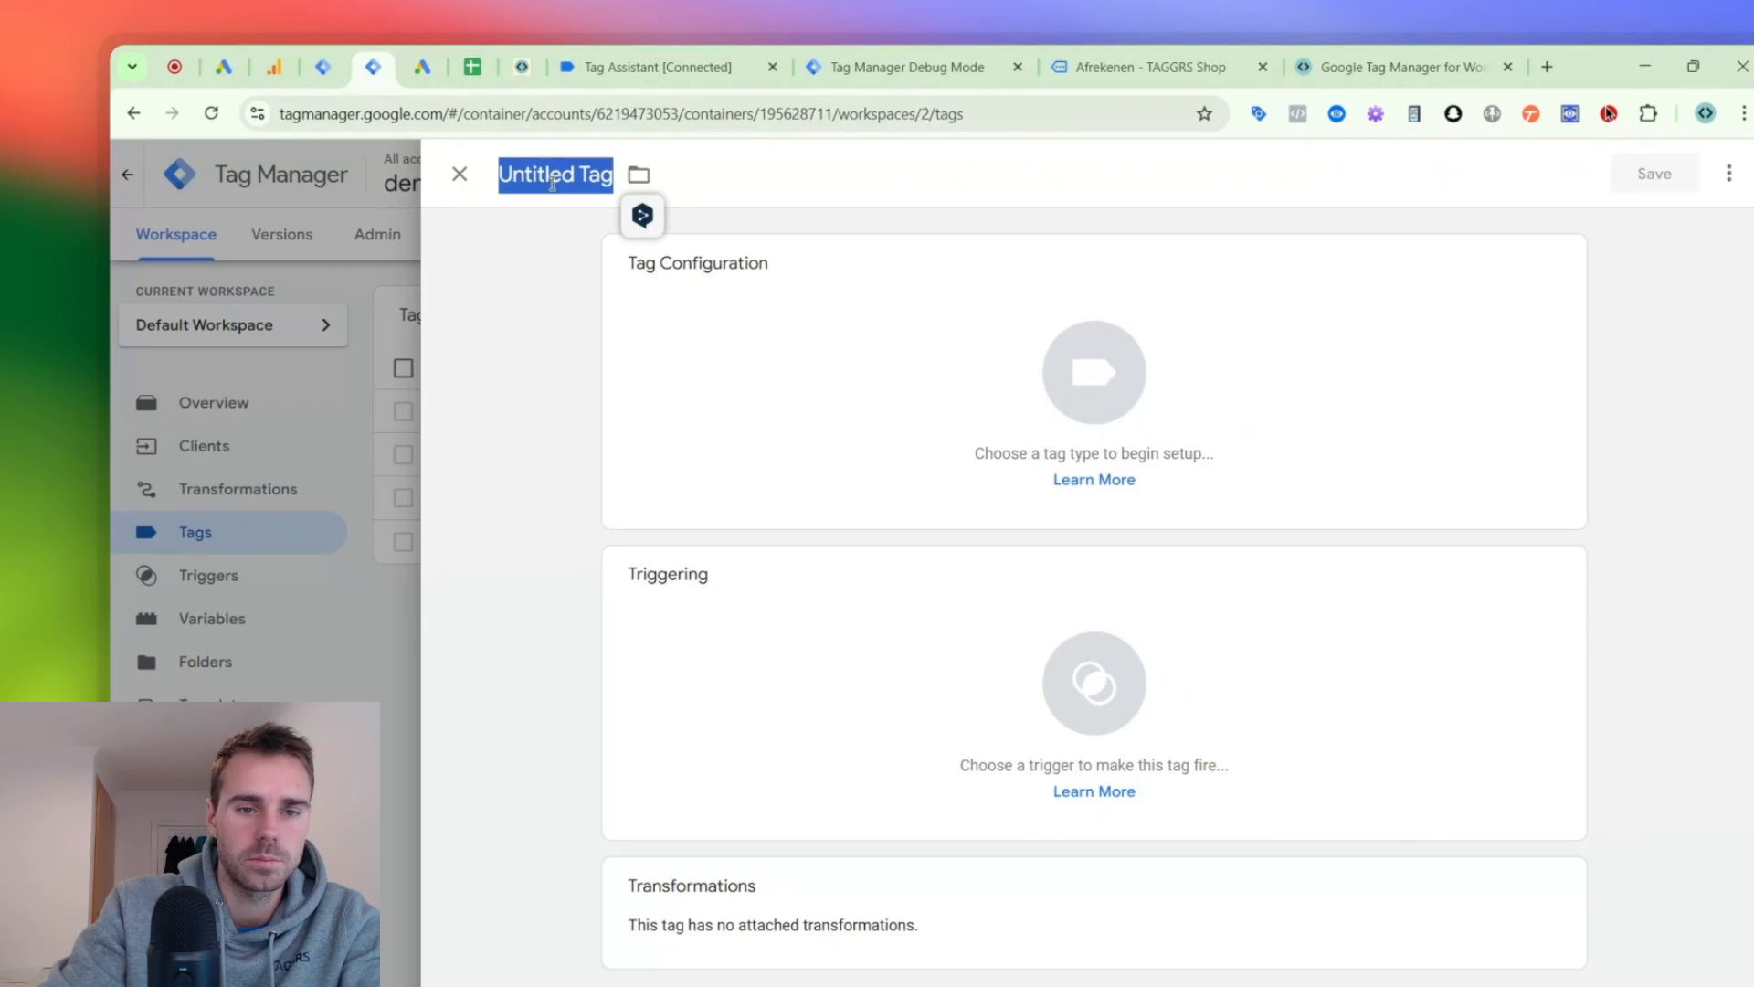
type("FB |")
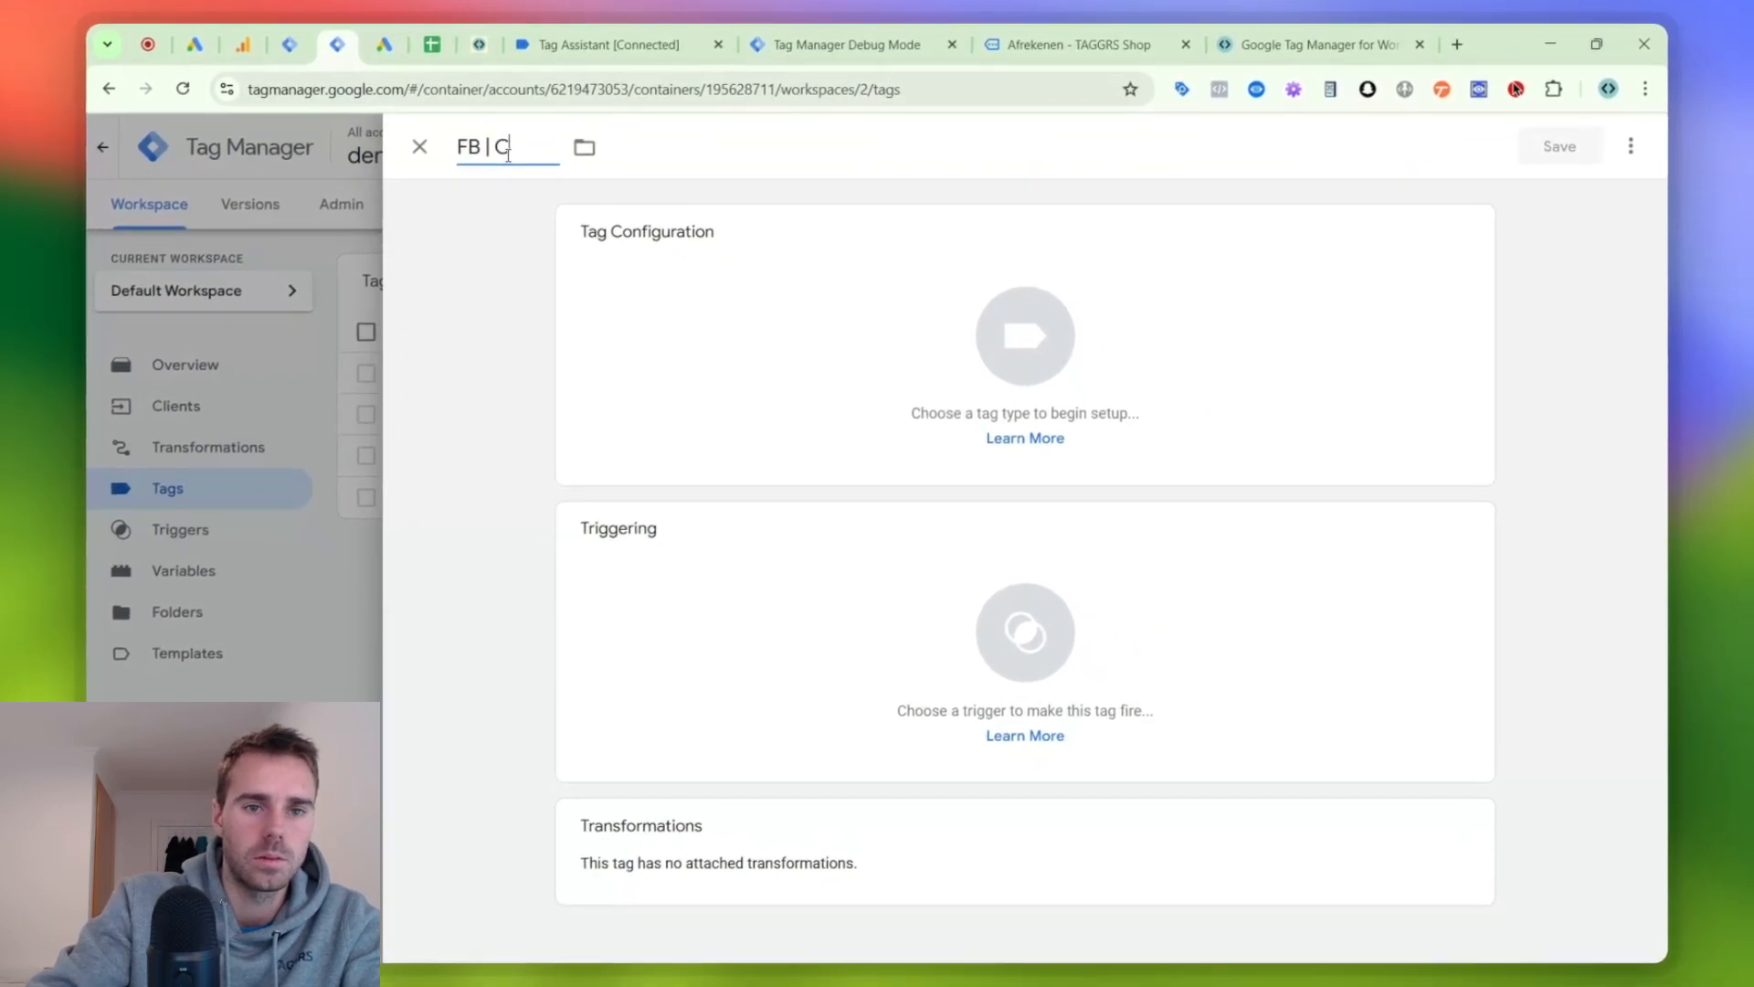
type(" All Event")
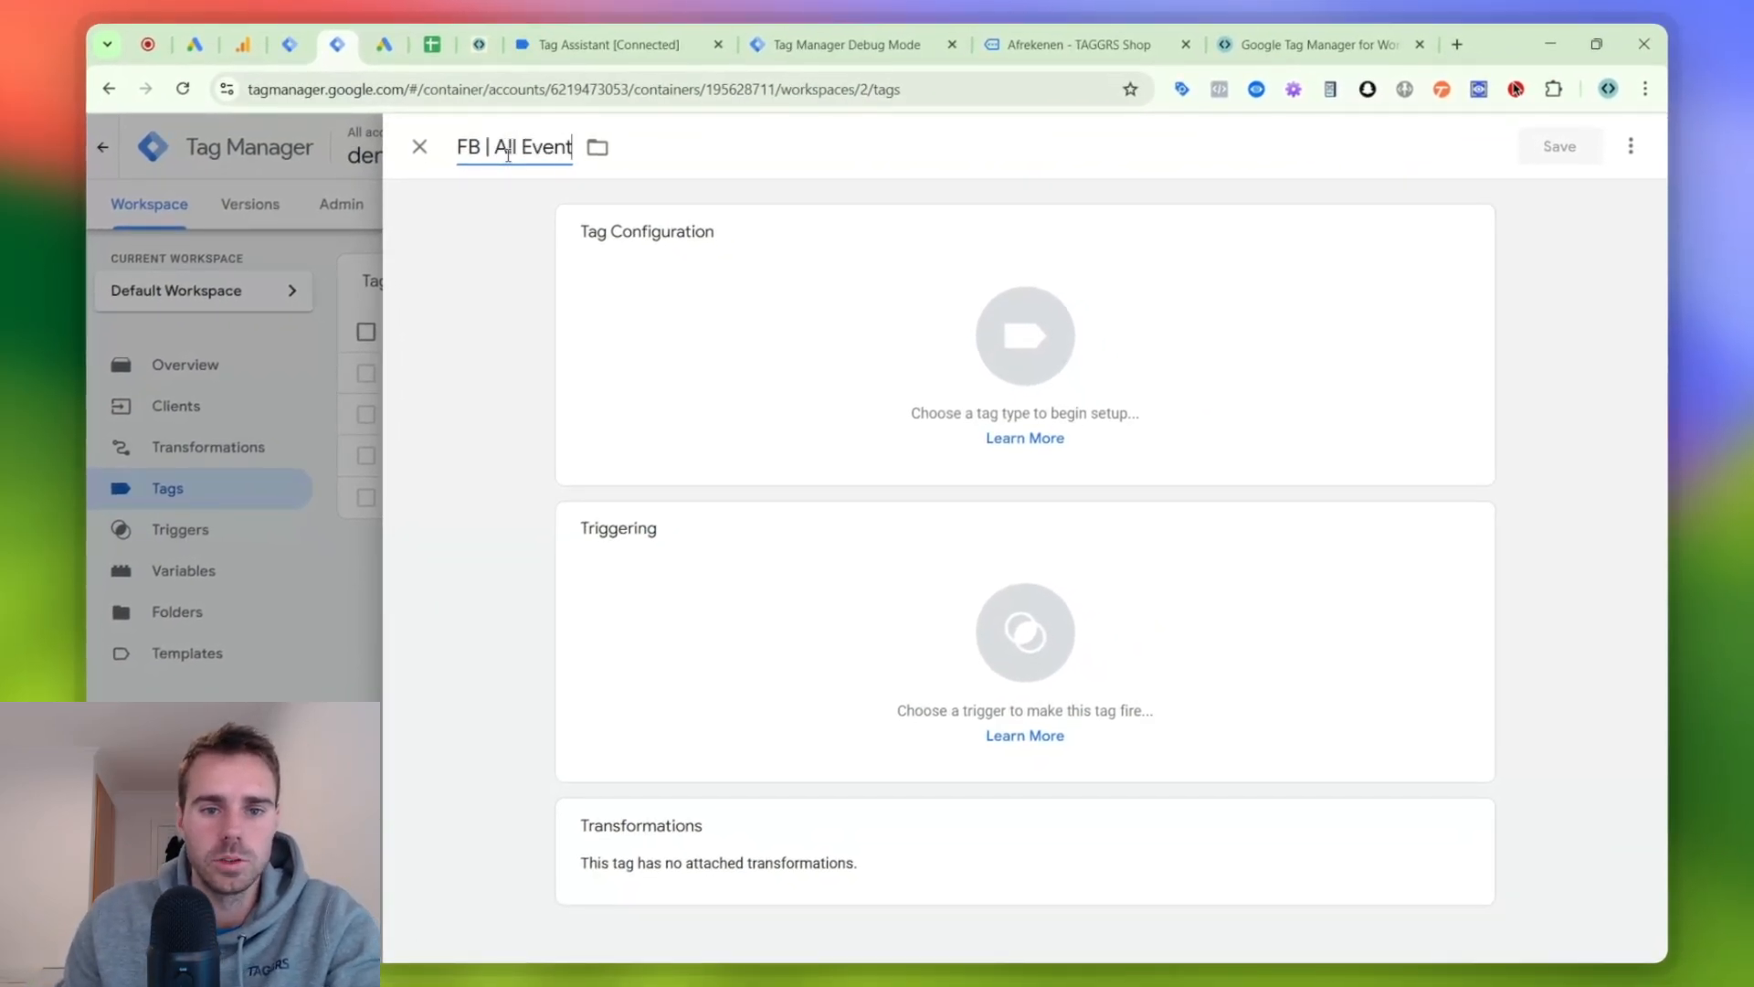
type("s")
- Find the Facebook Conversion API template by stape-io in the Community Template Gallery and add it to the workspace as the tag type
left_click(897, 331)
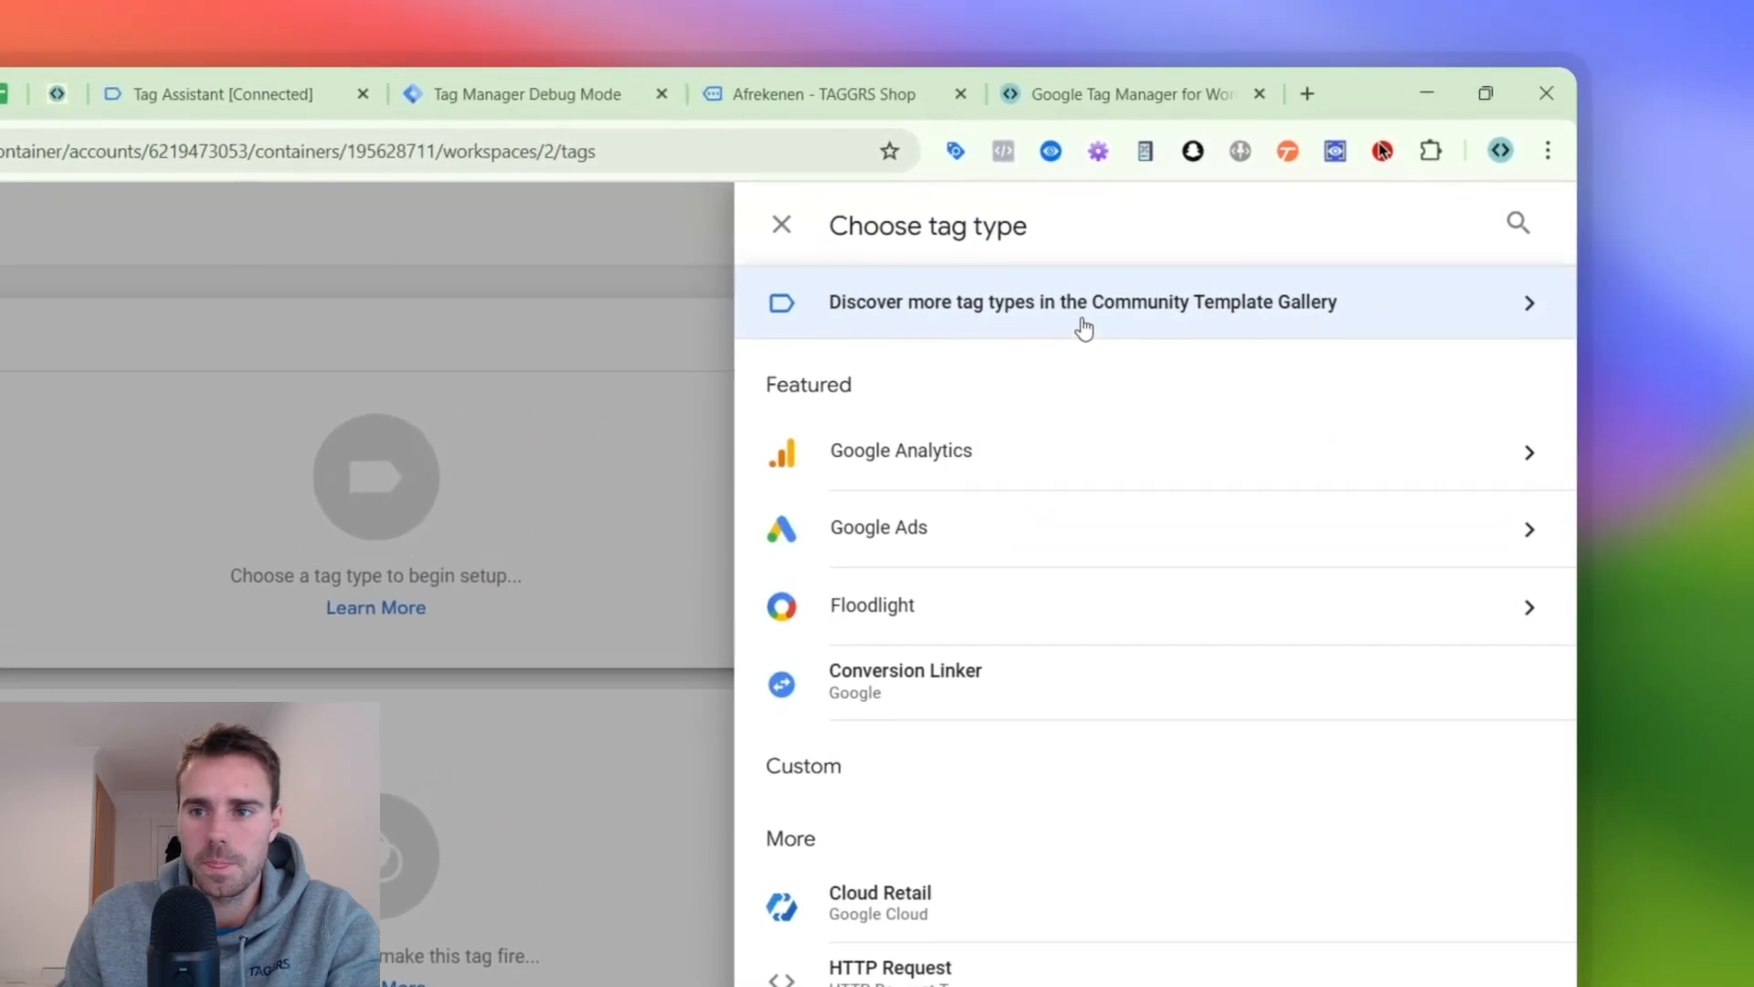
left_click(1316, 210)
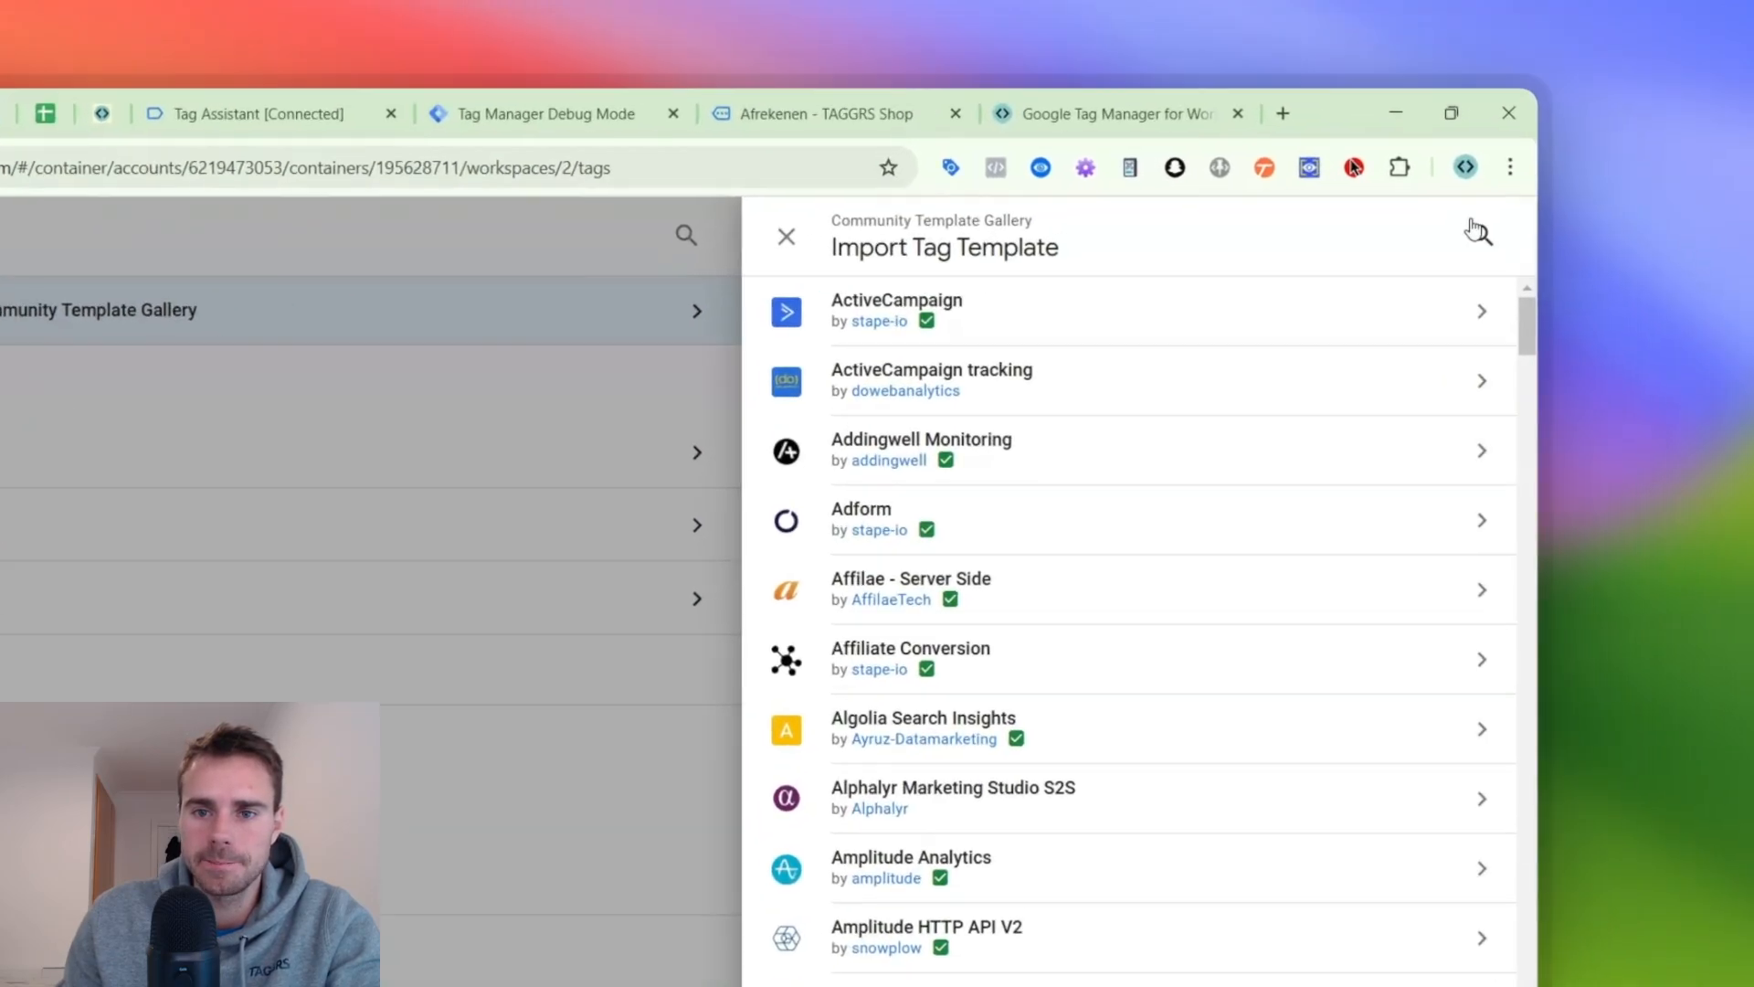
left_click(1612, 141)
type("face")
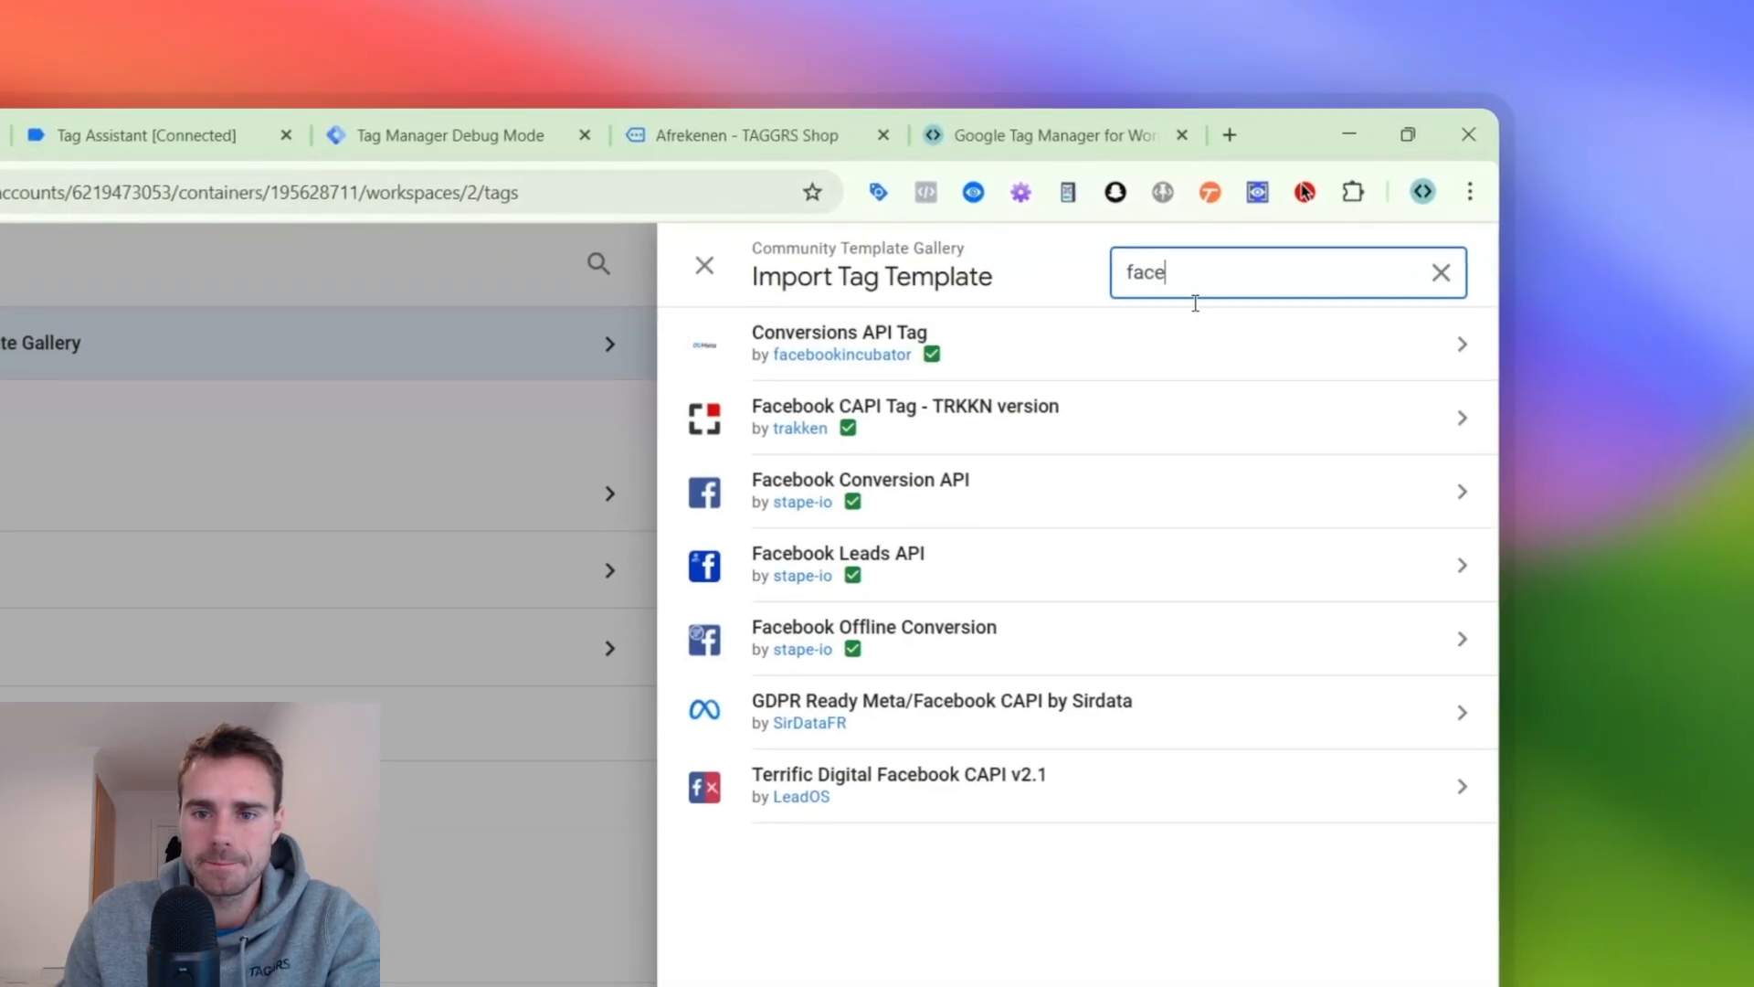
left_click(1061, 488)
left_click(1261, 269)
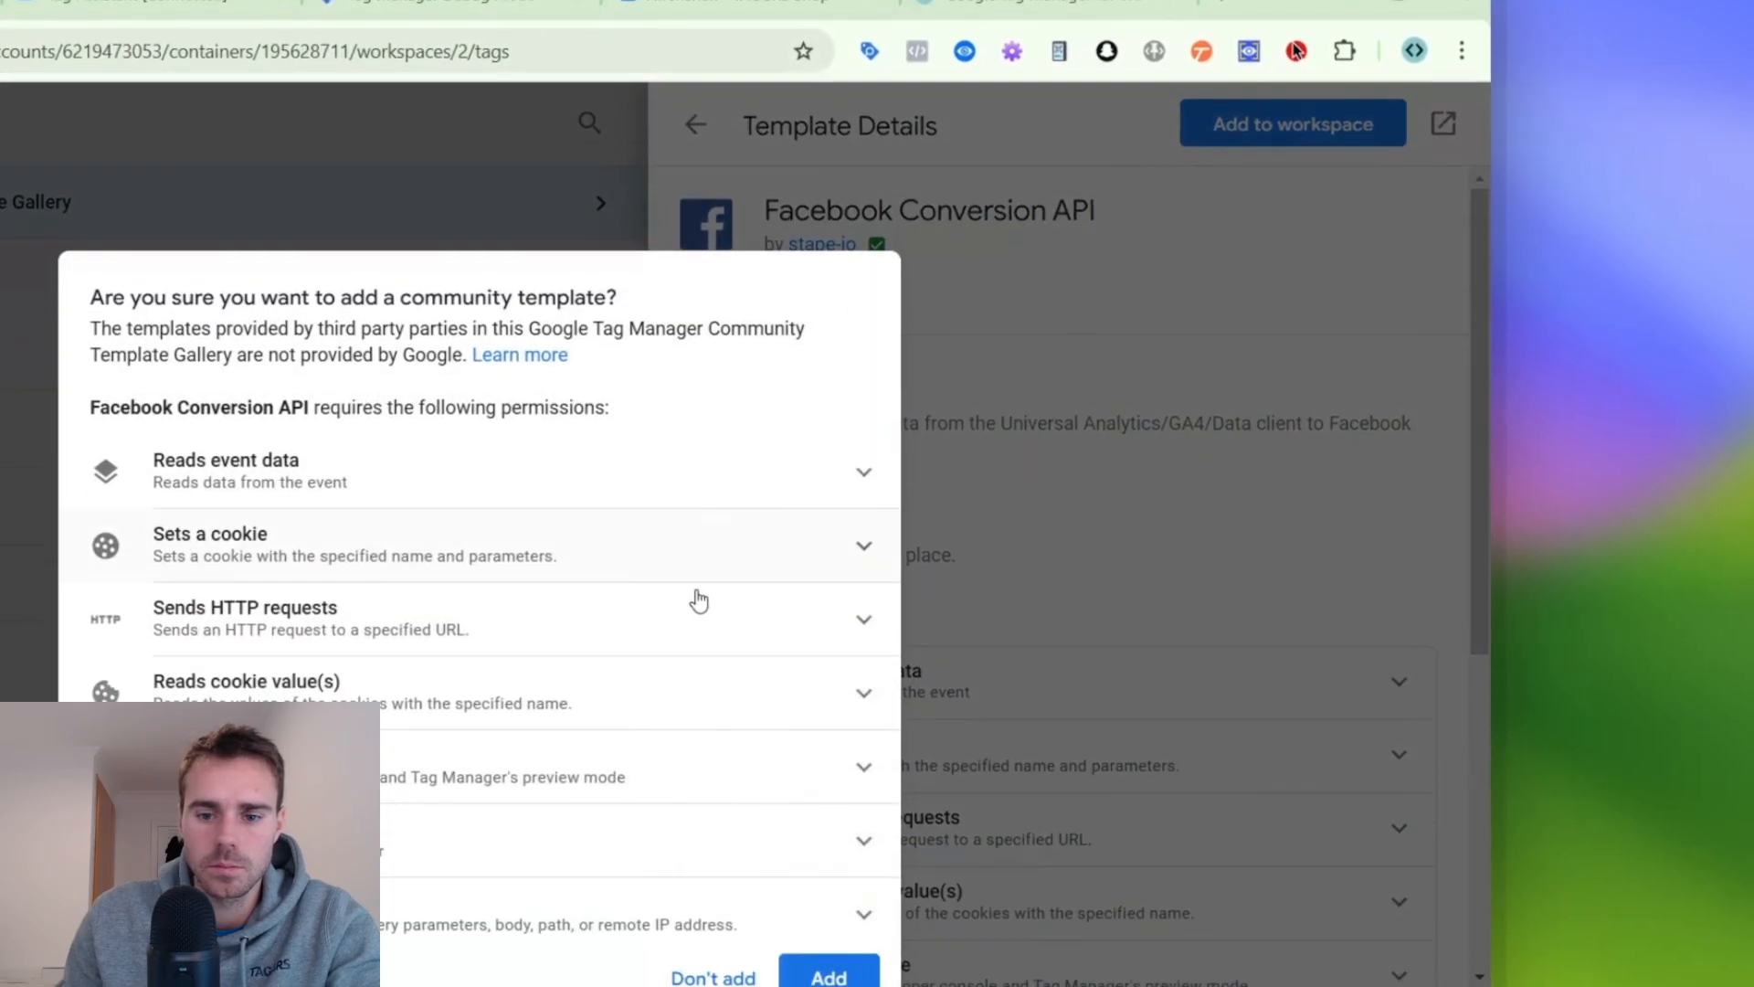
left_click(822, 975)
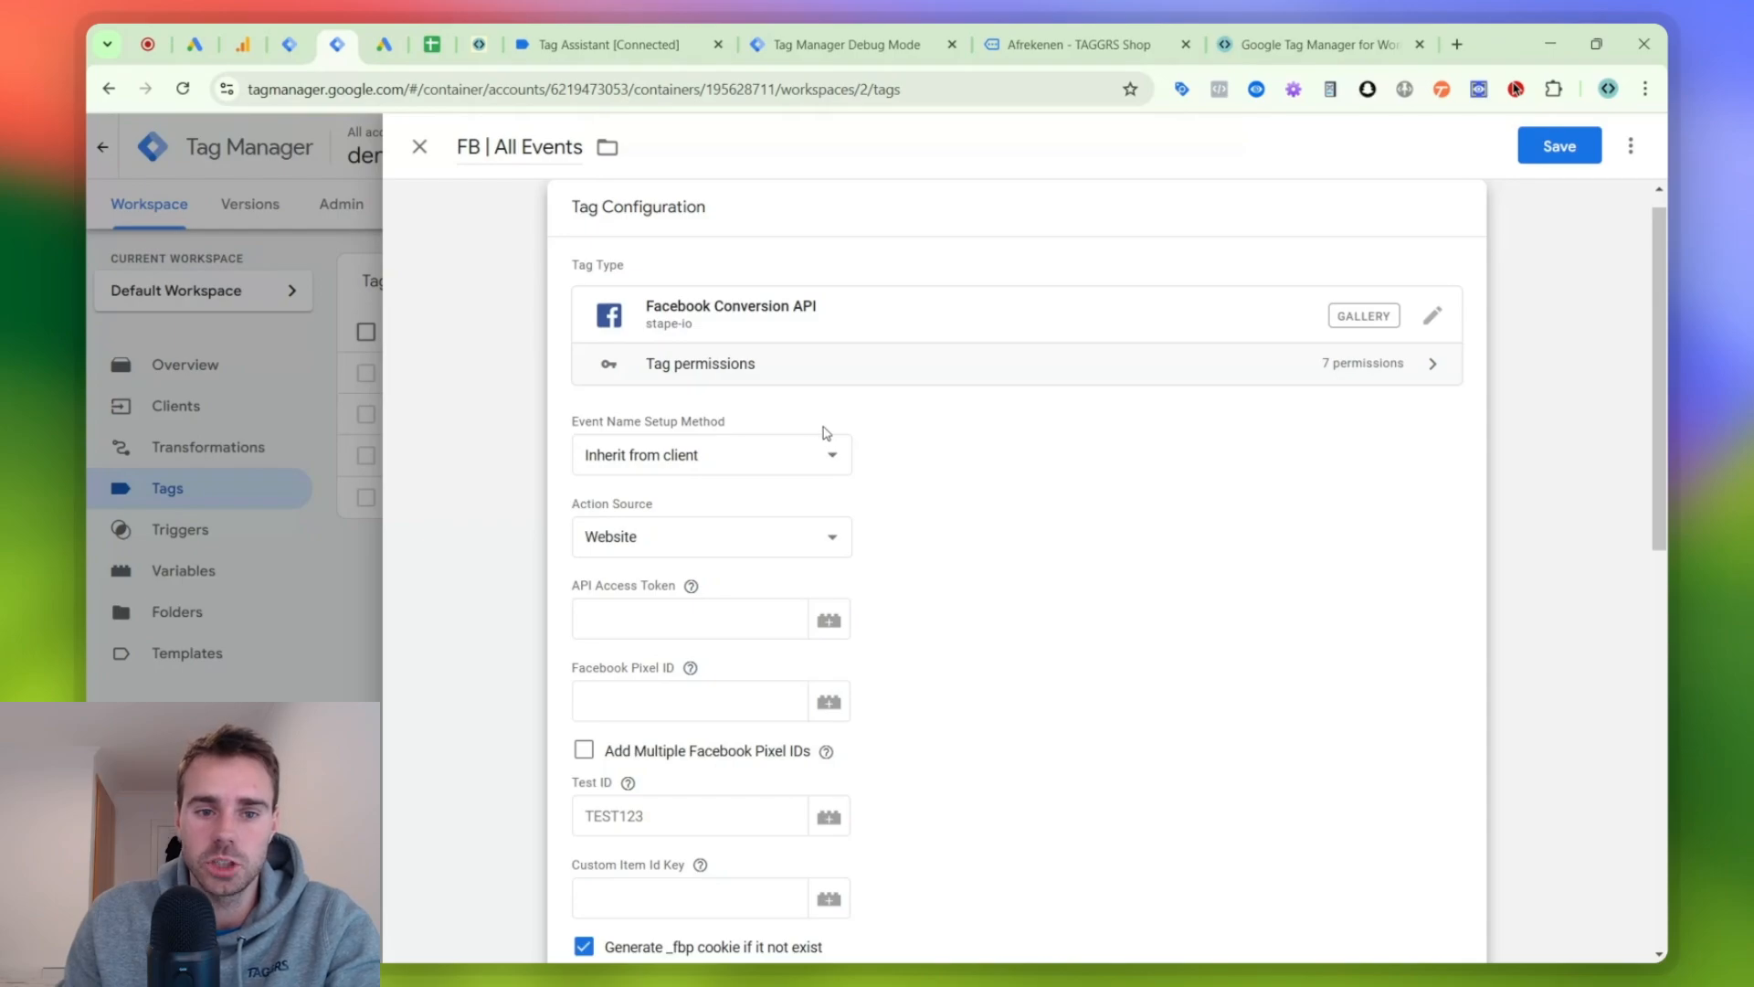
- Paste the Facebook Pixel ID into the FB | All Events tag configuration
scroll(825, 440, "down", 3)
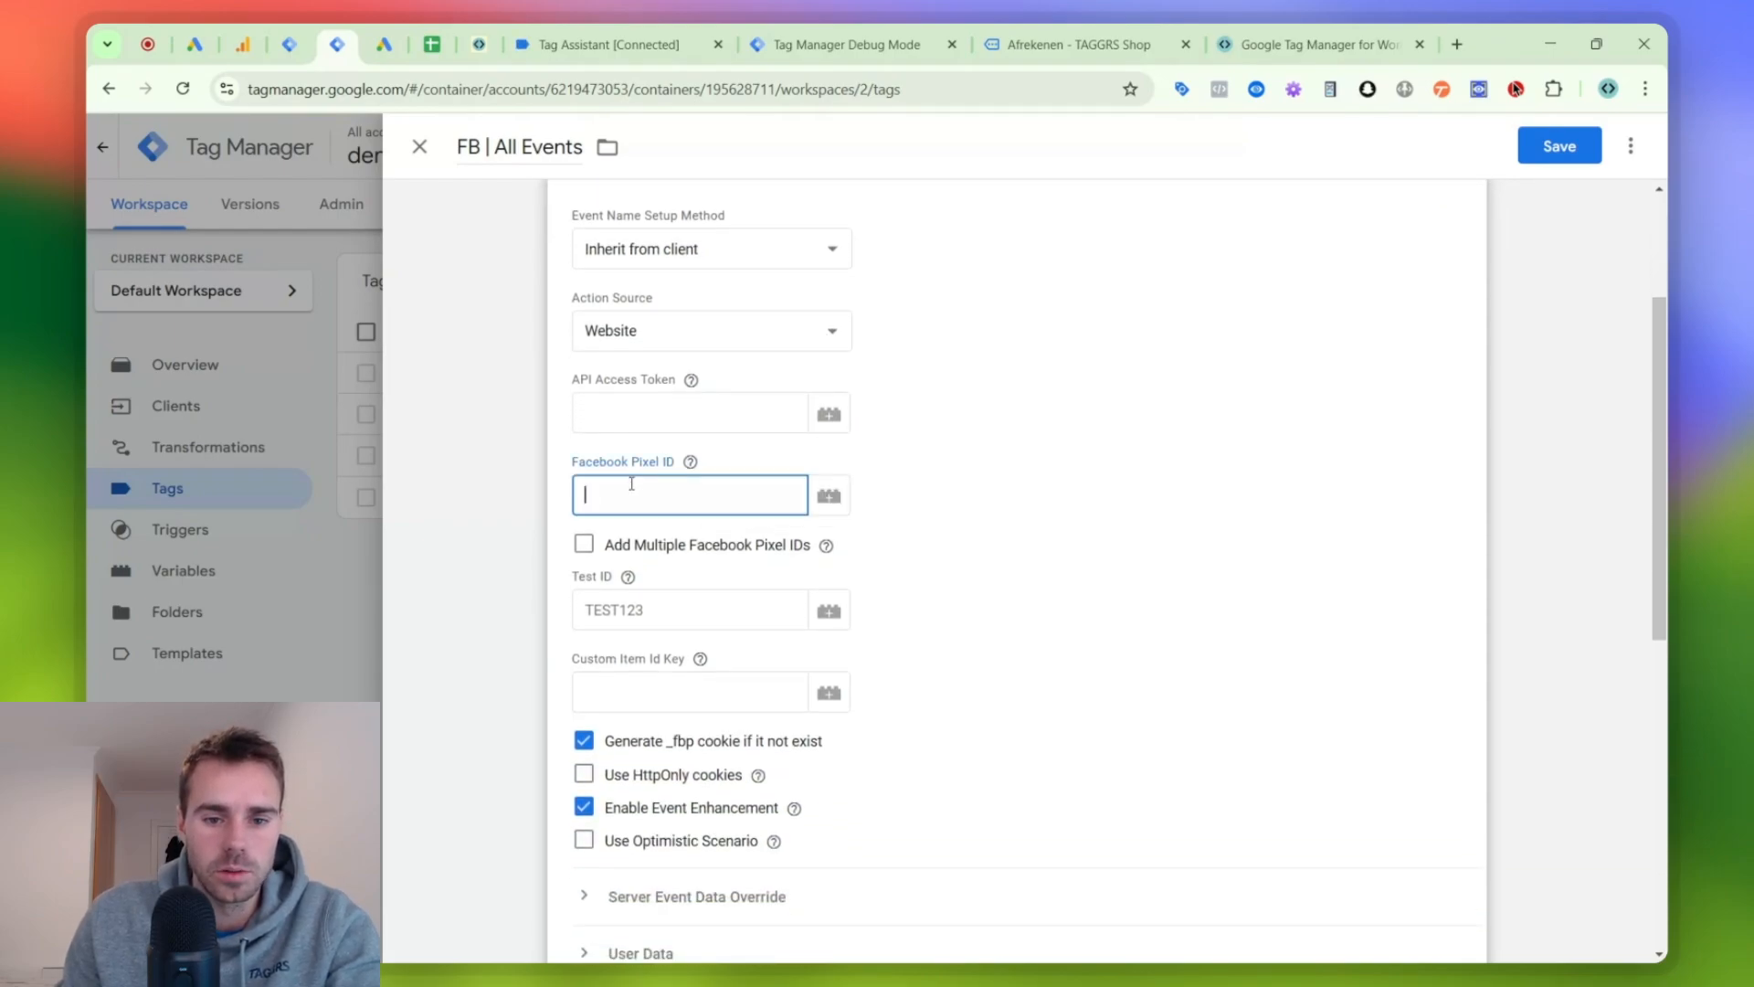
key("super+v")
scroll(693, 741, "down", 5)
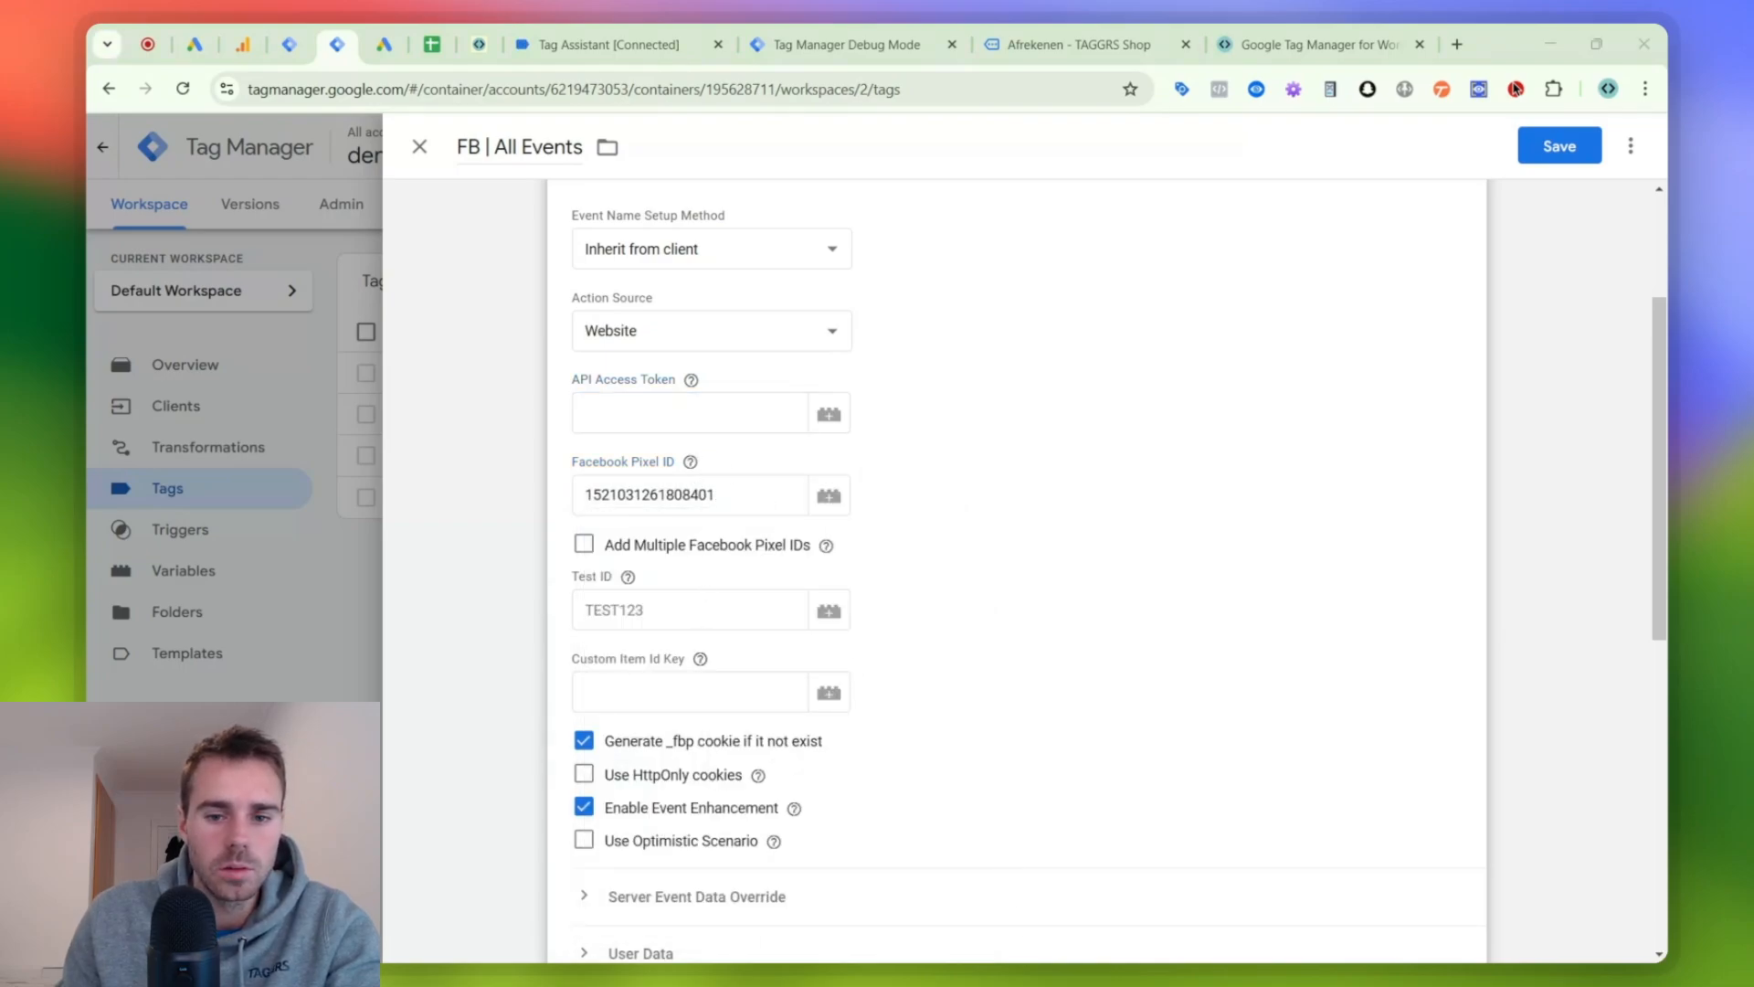
- Switch to Meta Events Manager and generate and copy a Conversions API access token in the TAGGRS YT dataset's settings
mouse_move(1012, 947)
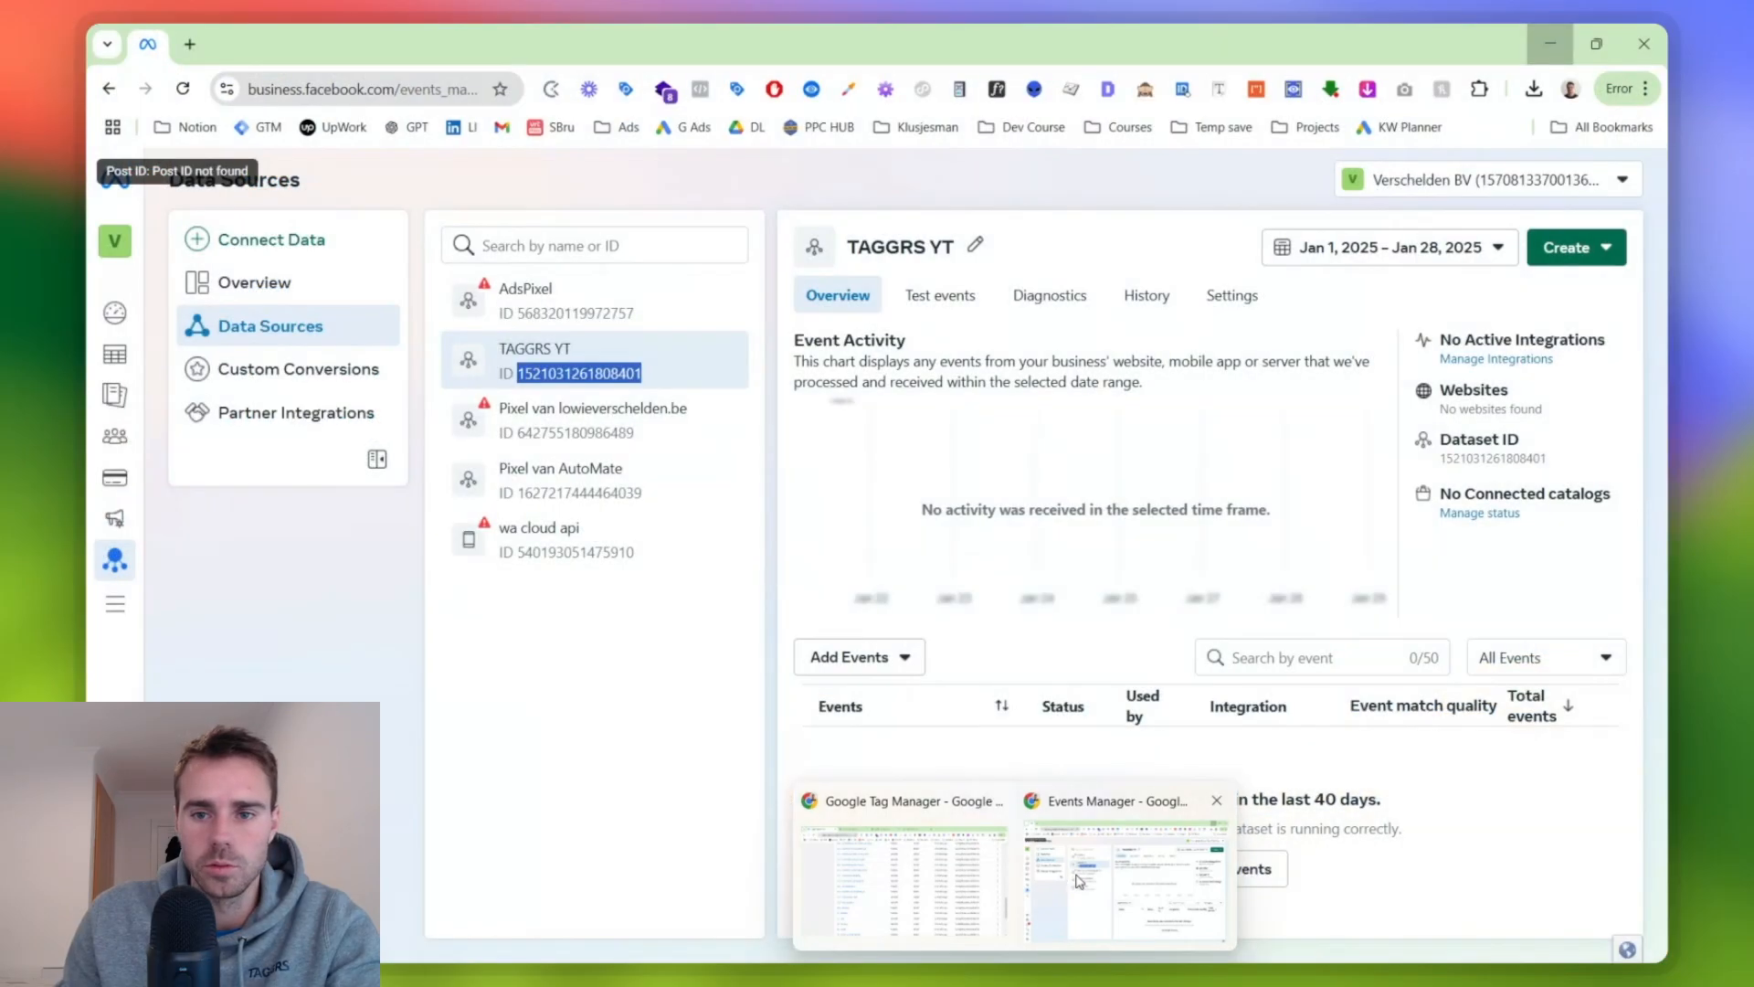
left_click(1079, 882)
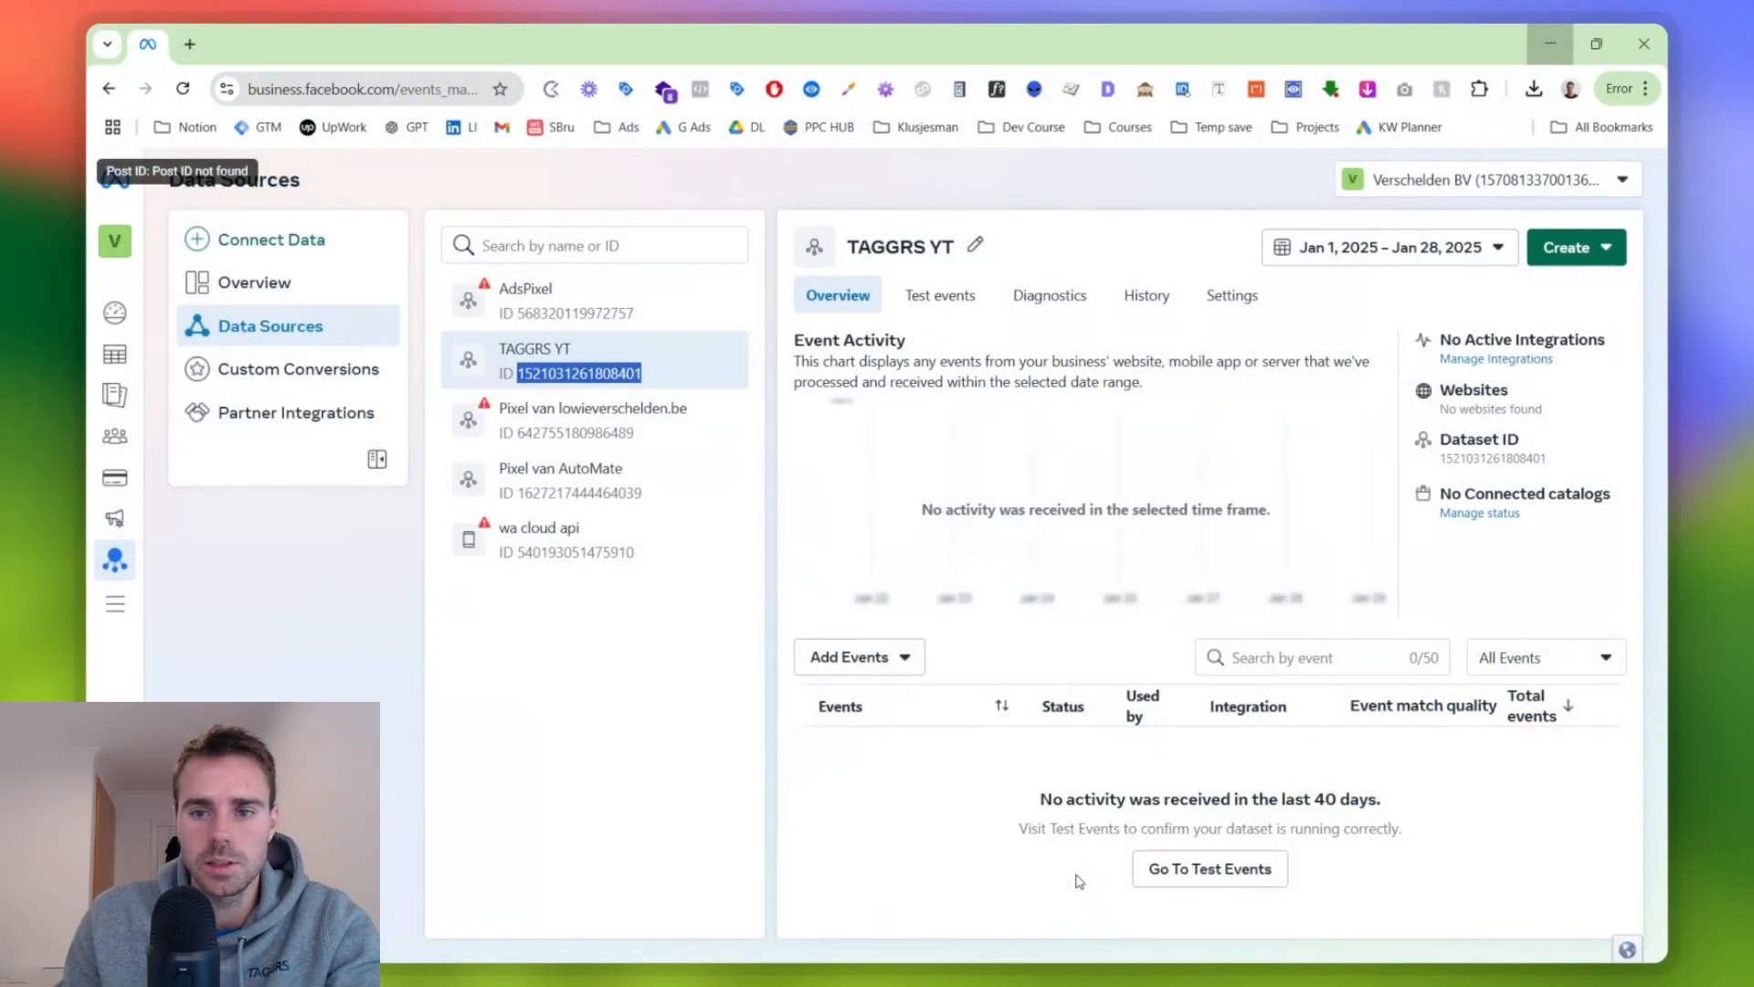
left_click(1241, 311)
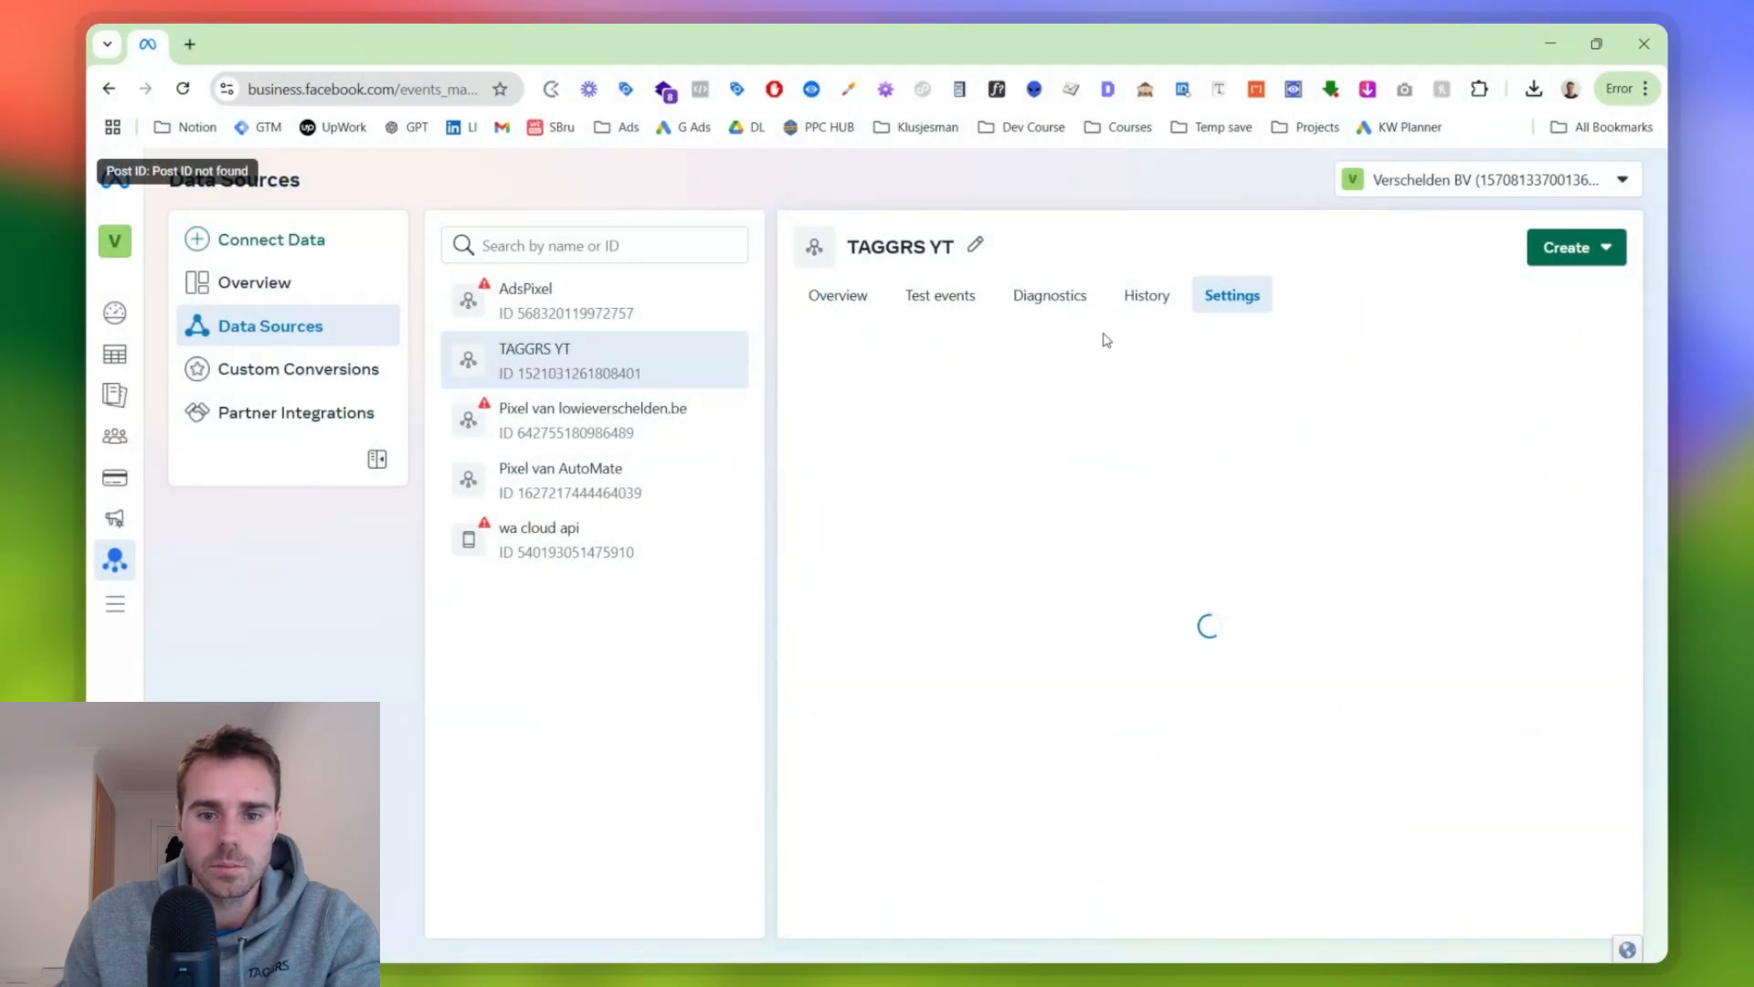
scroll(1065, 345, "down", 10)
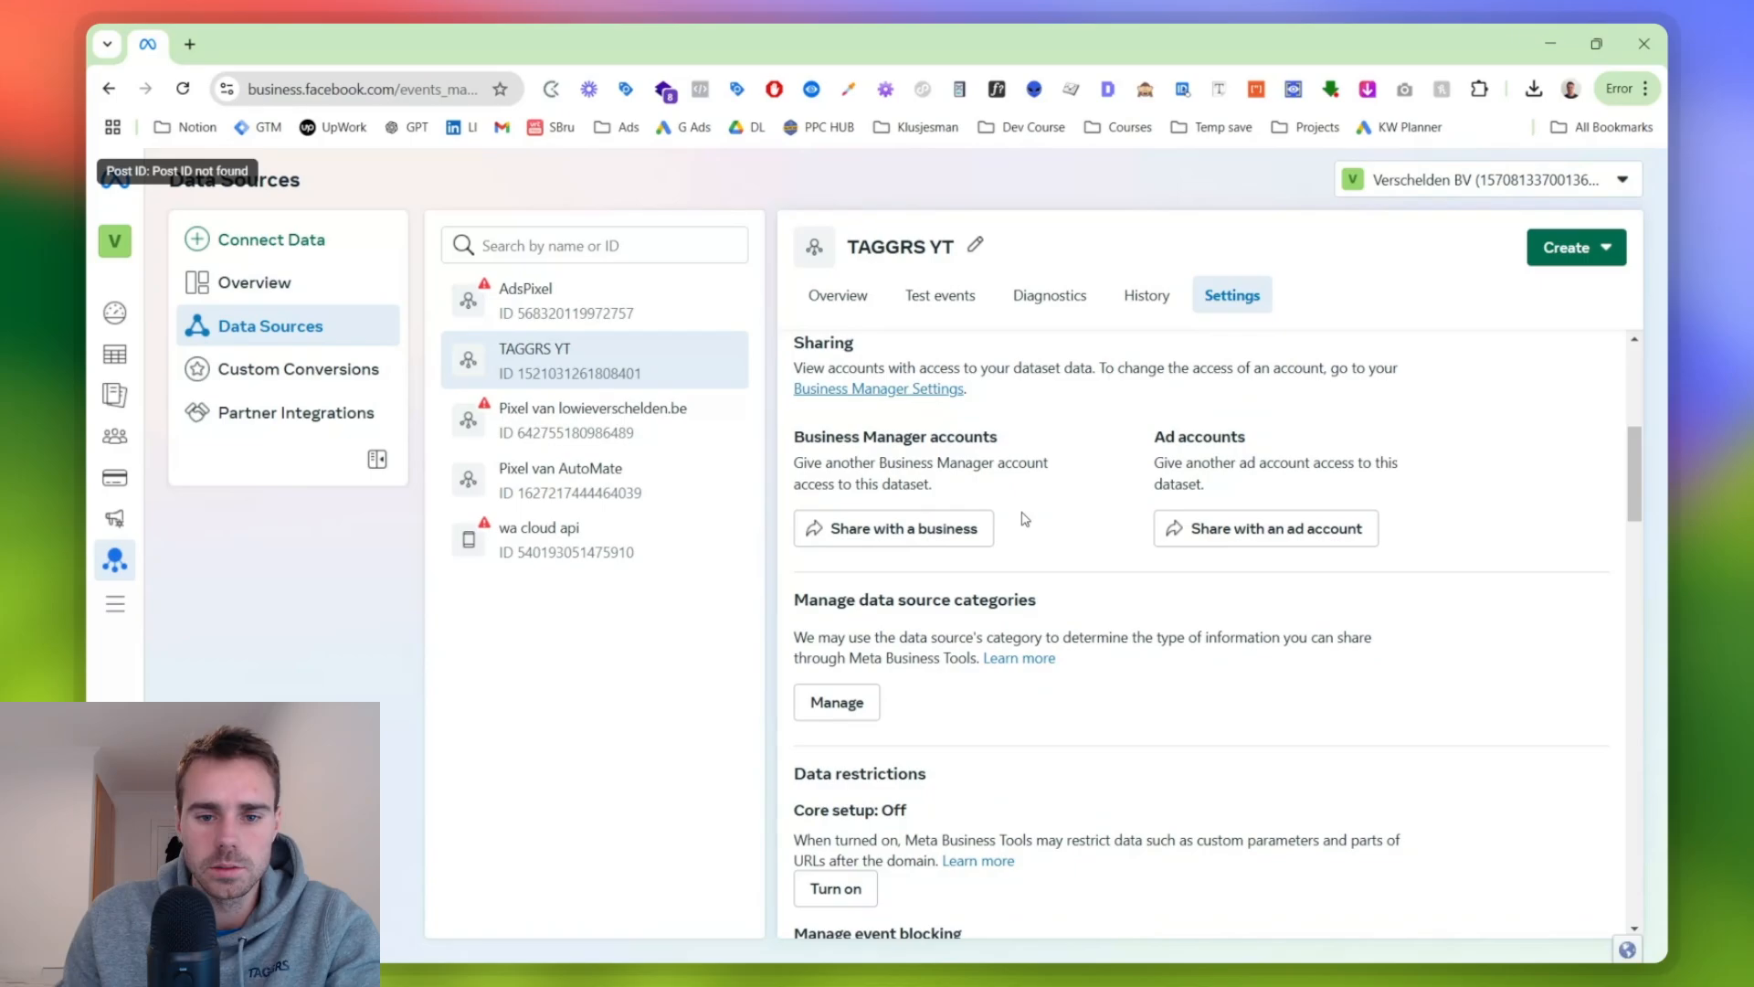
scroll(1025, 518, "down", 10)
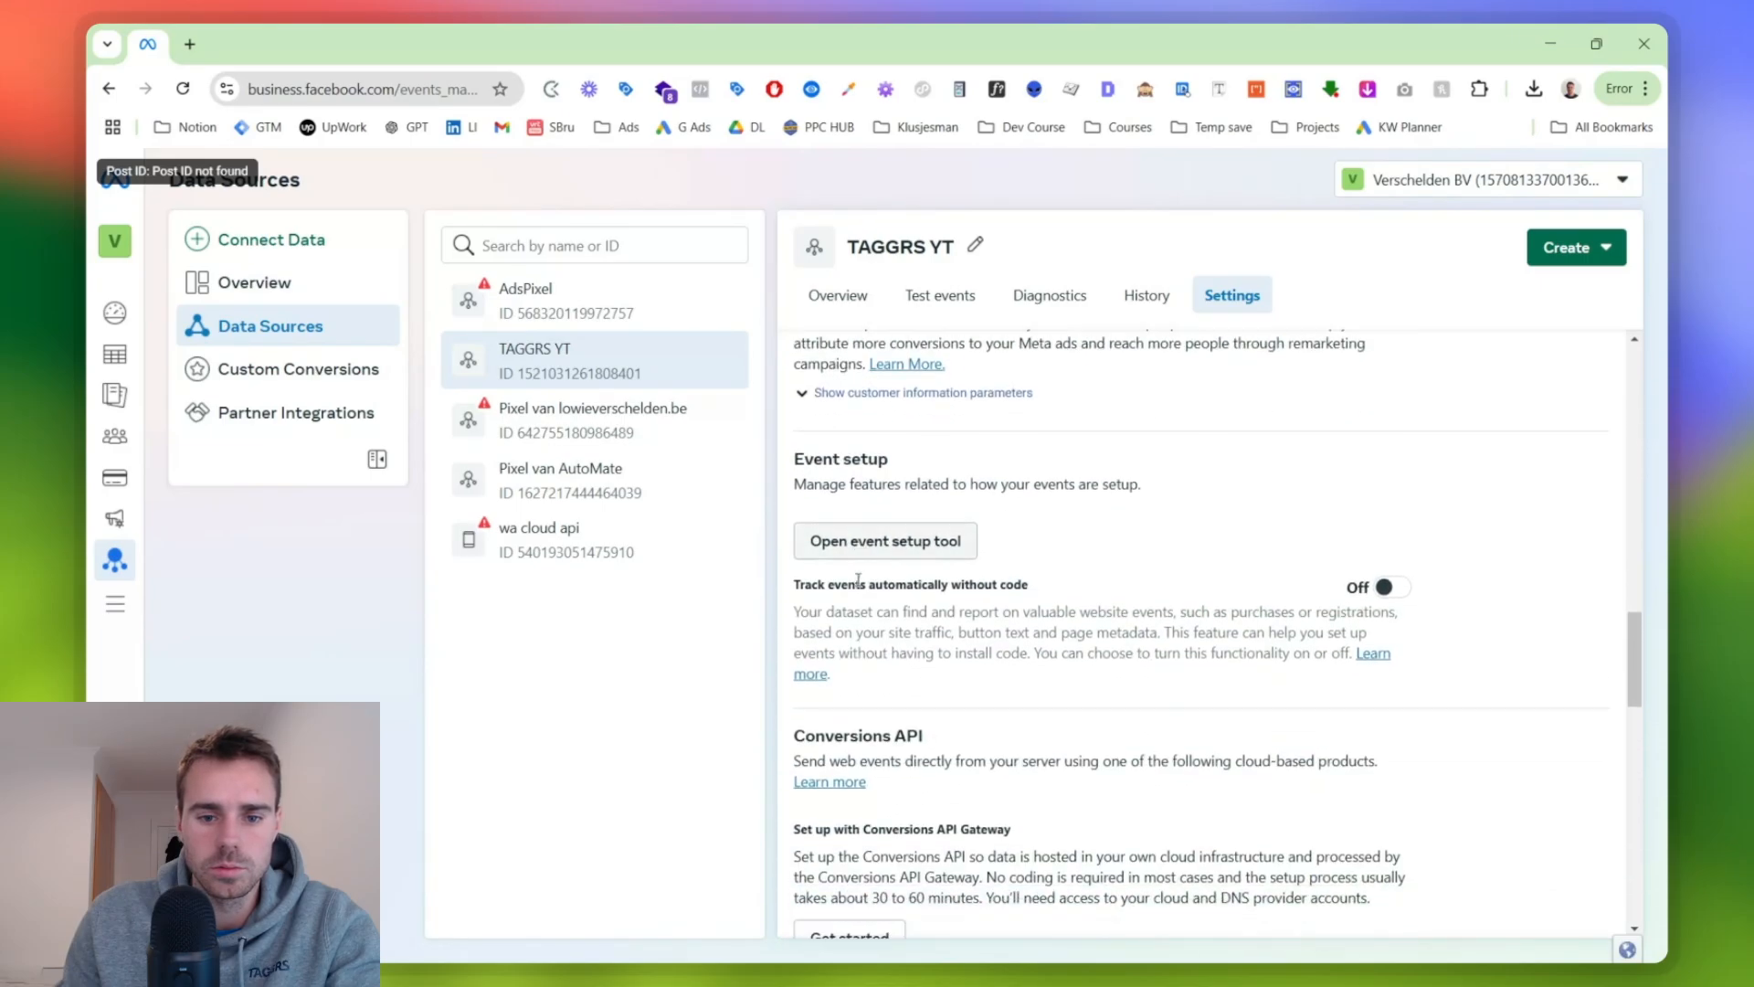
scroll(877, 621, "down", 2)
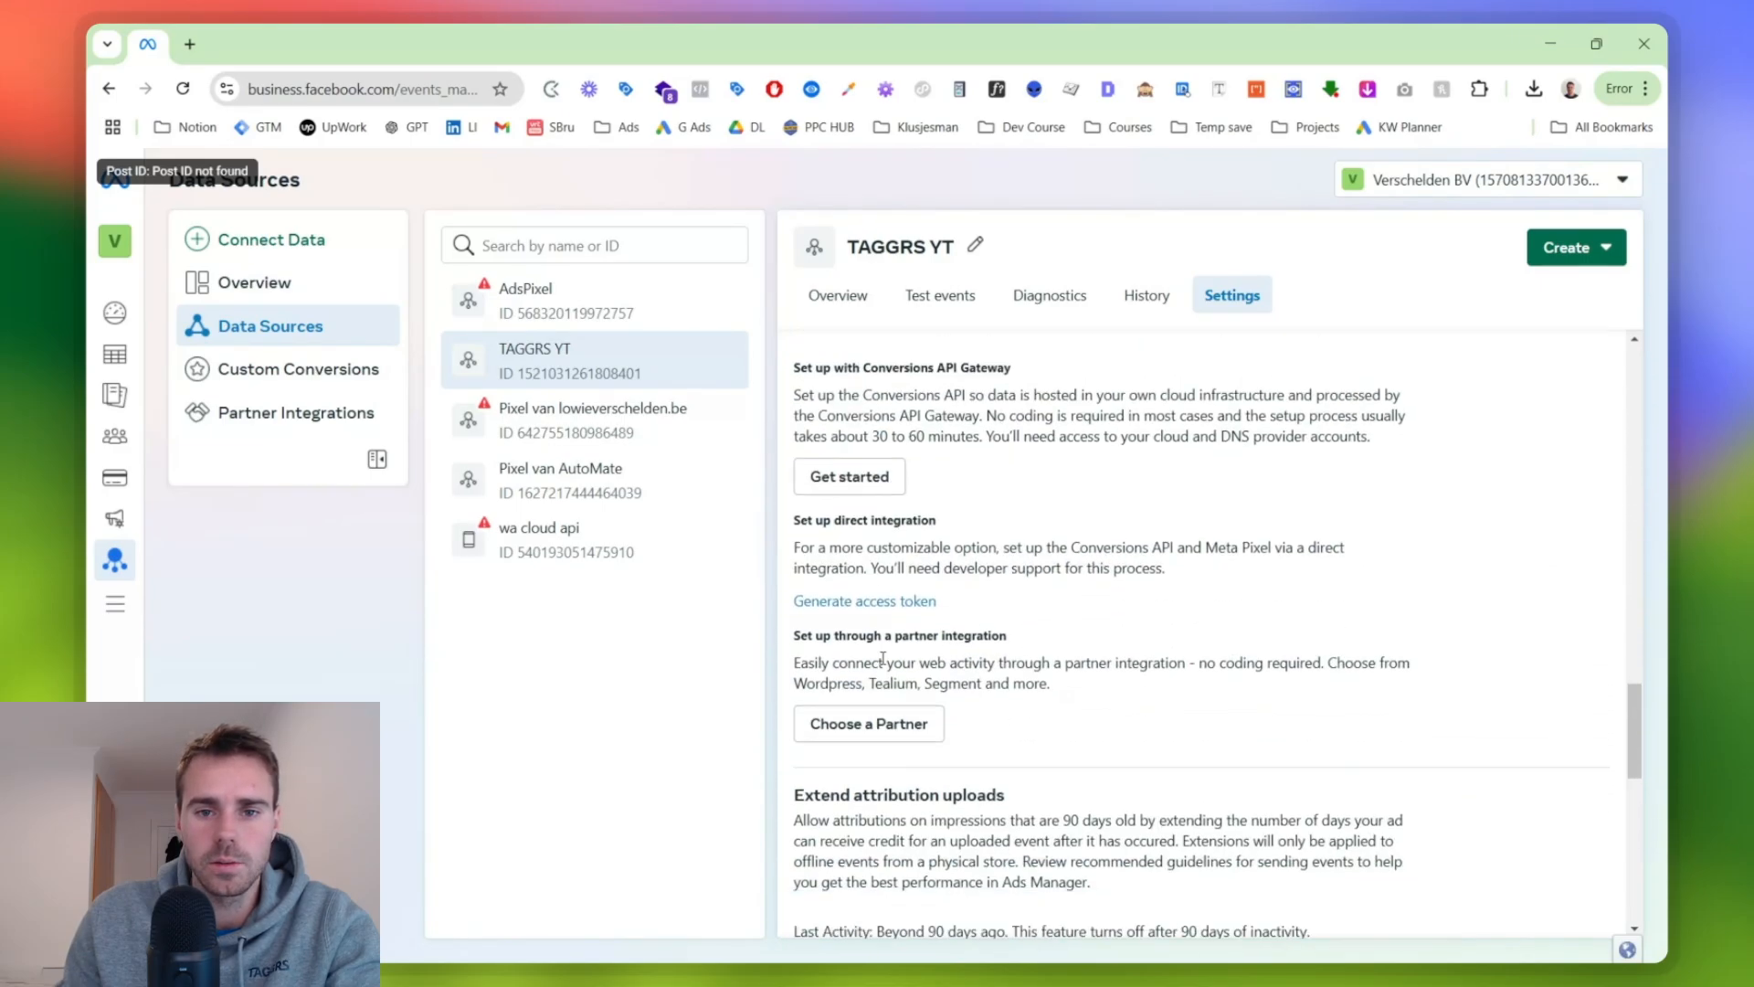
left_click(895, 602)
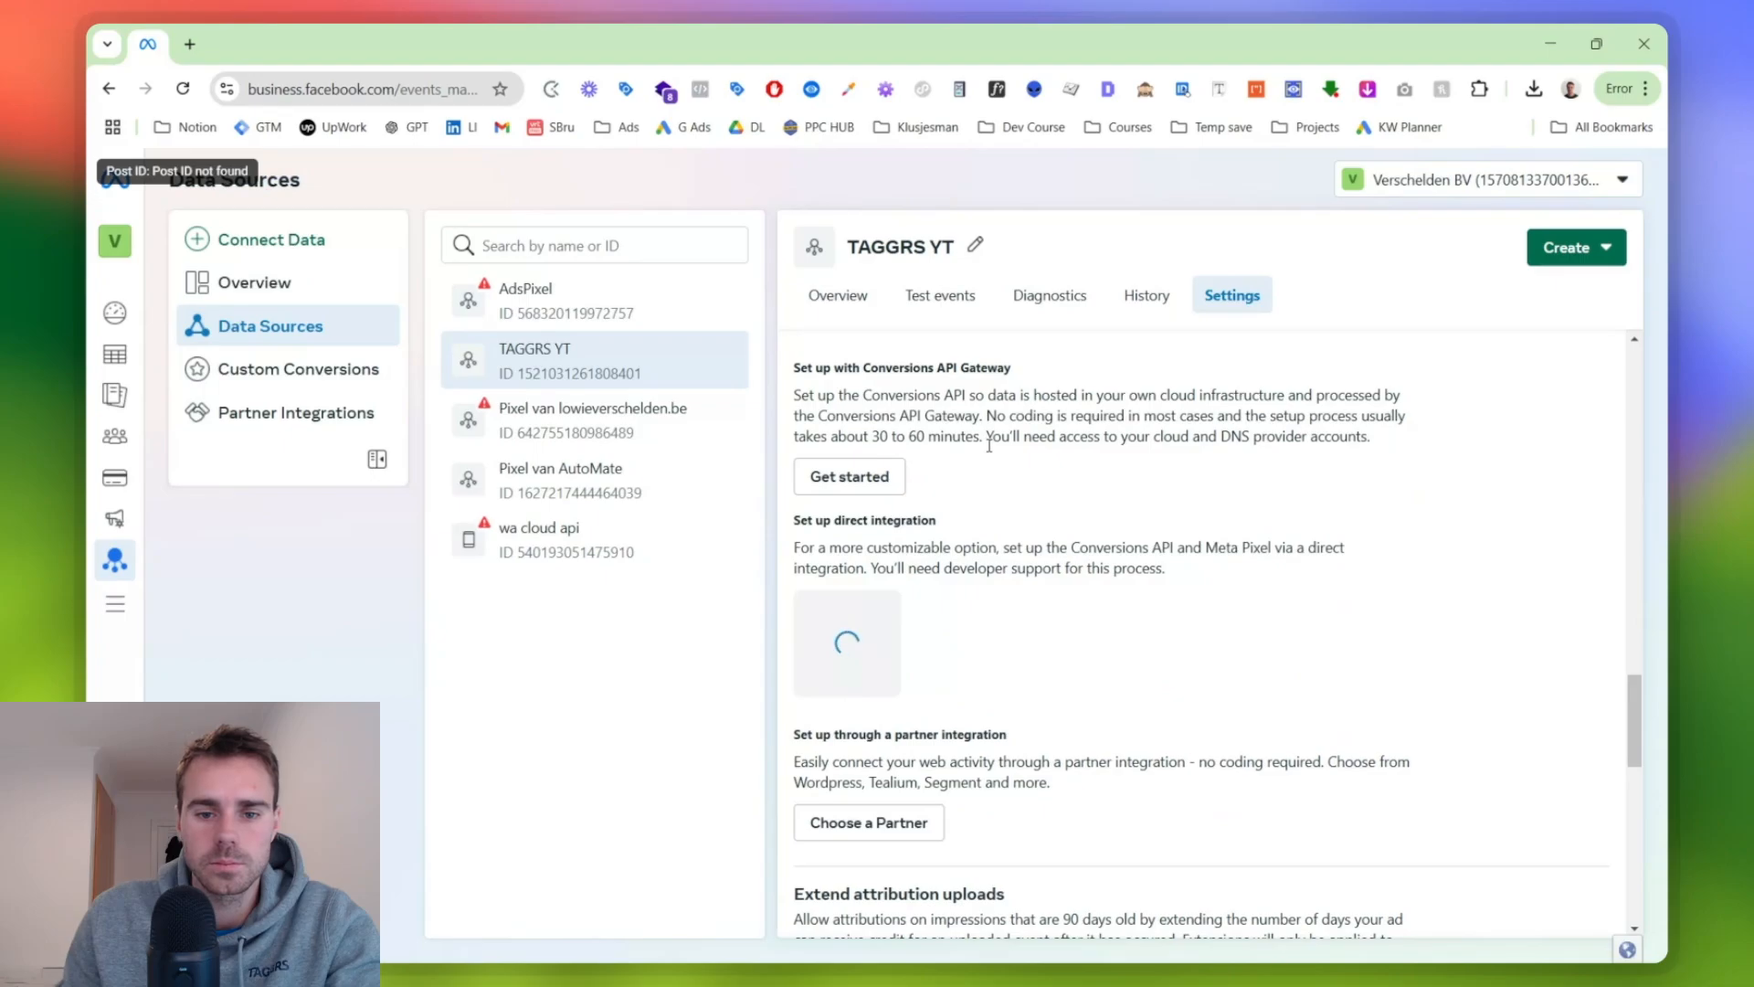
left_click(960, 692)
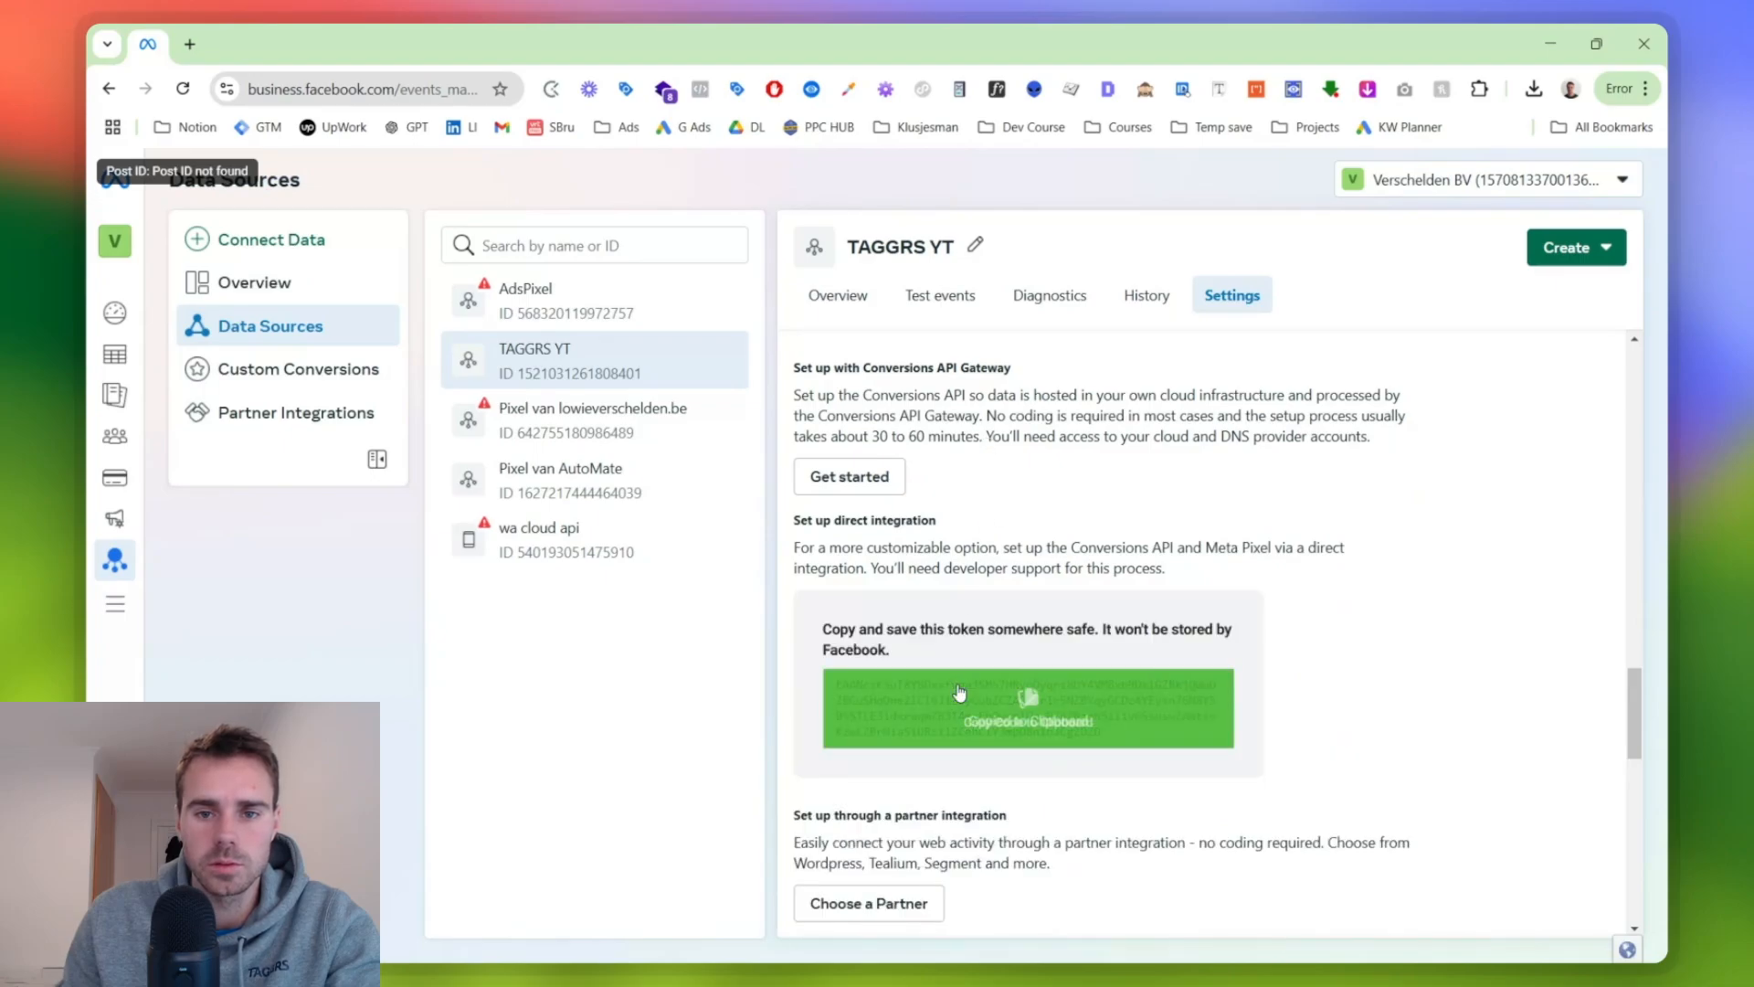
- Dismiss the delay notice in the TAGGRS YT dataset's test events and copy the server test event code
left_click(941, 297)
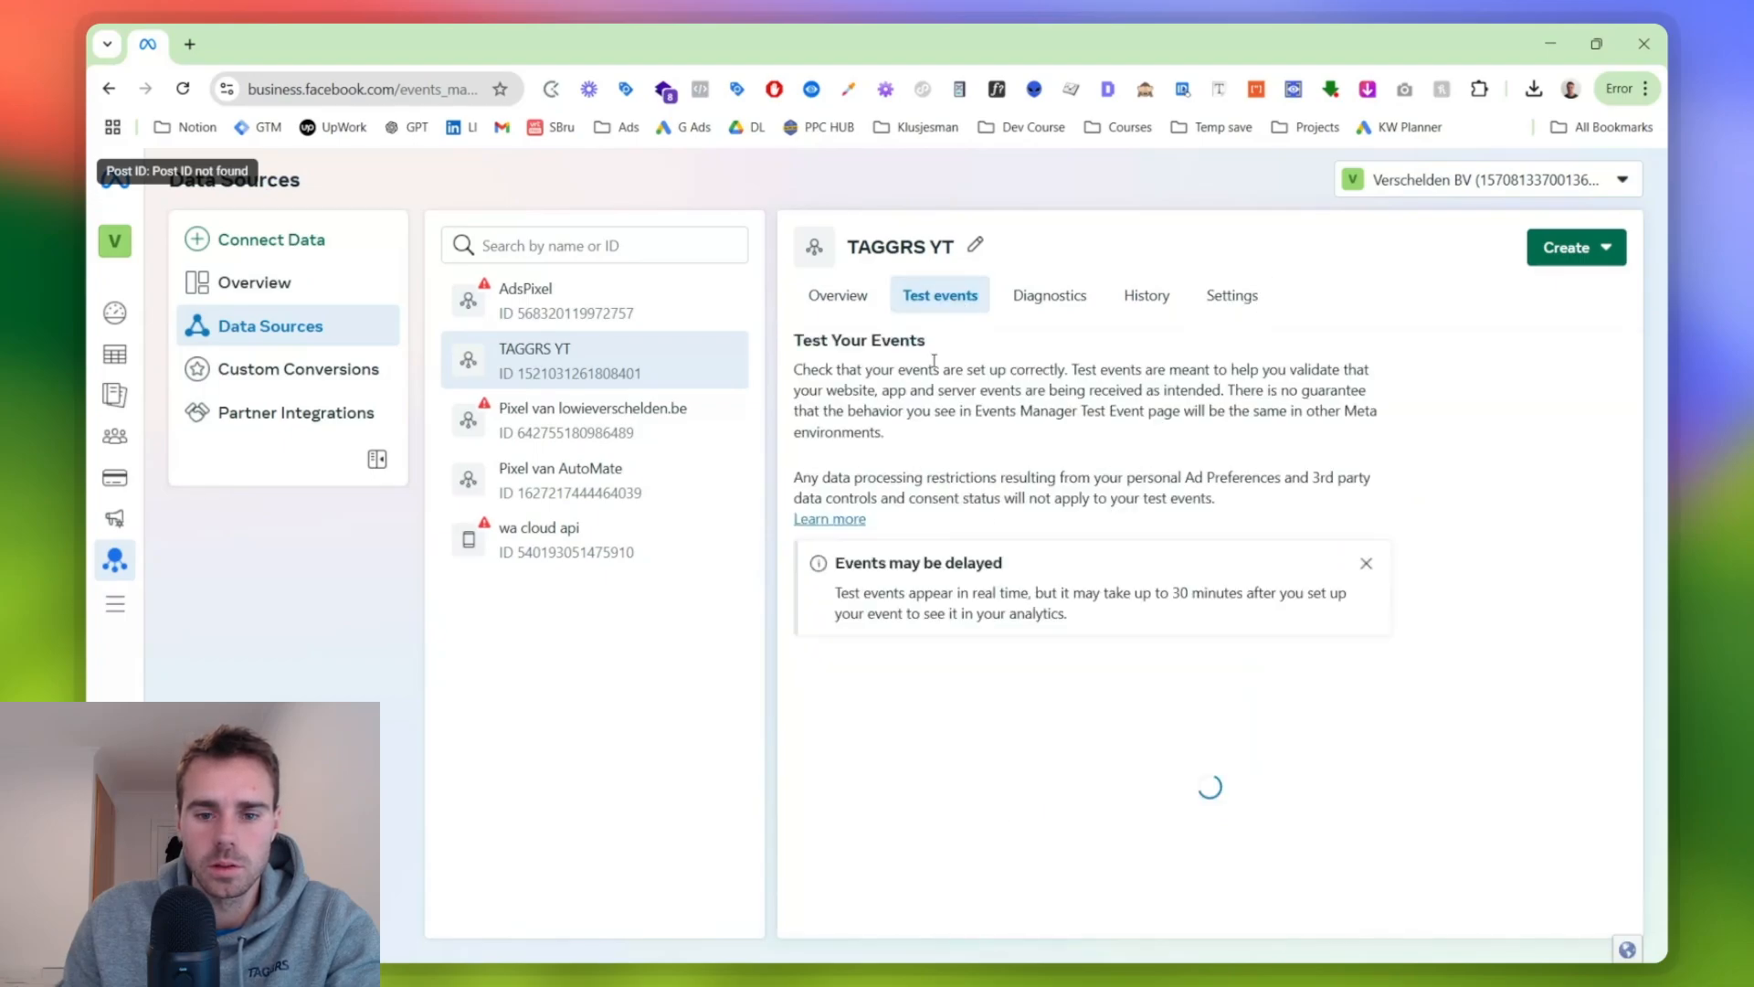
left_click(1366, 563)
left_click(1076, 590)
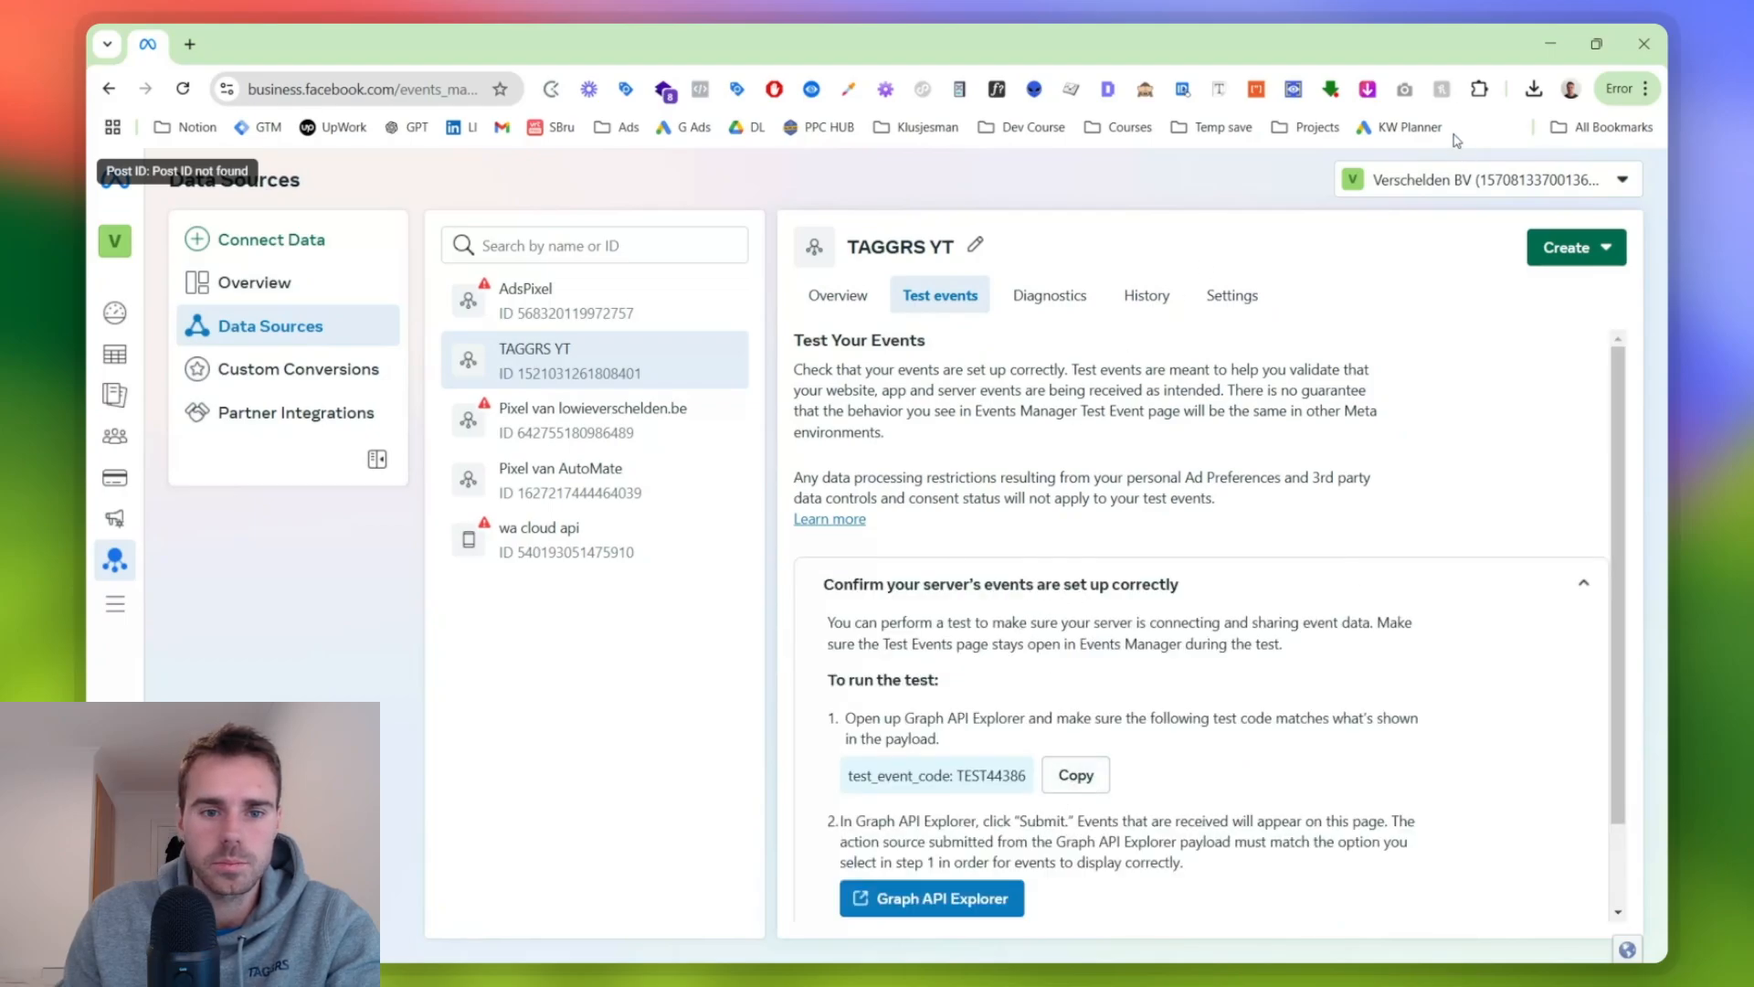
- Back in Tag Manager, paste the API access token and the Test ID into the FB | All Events tag
key("alt+Tab")
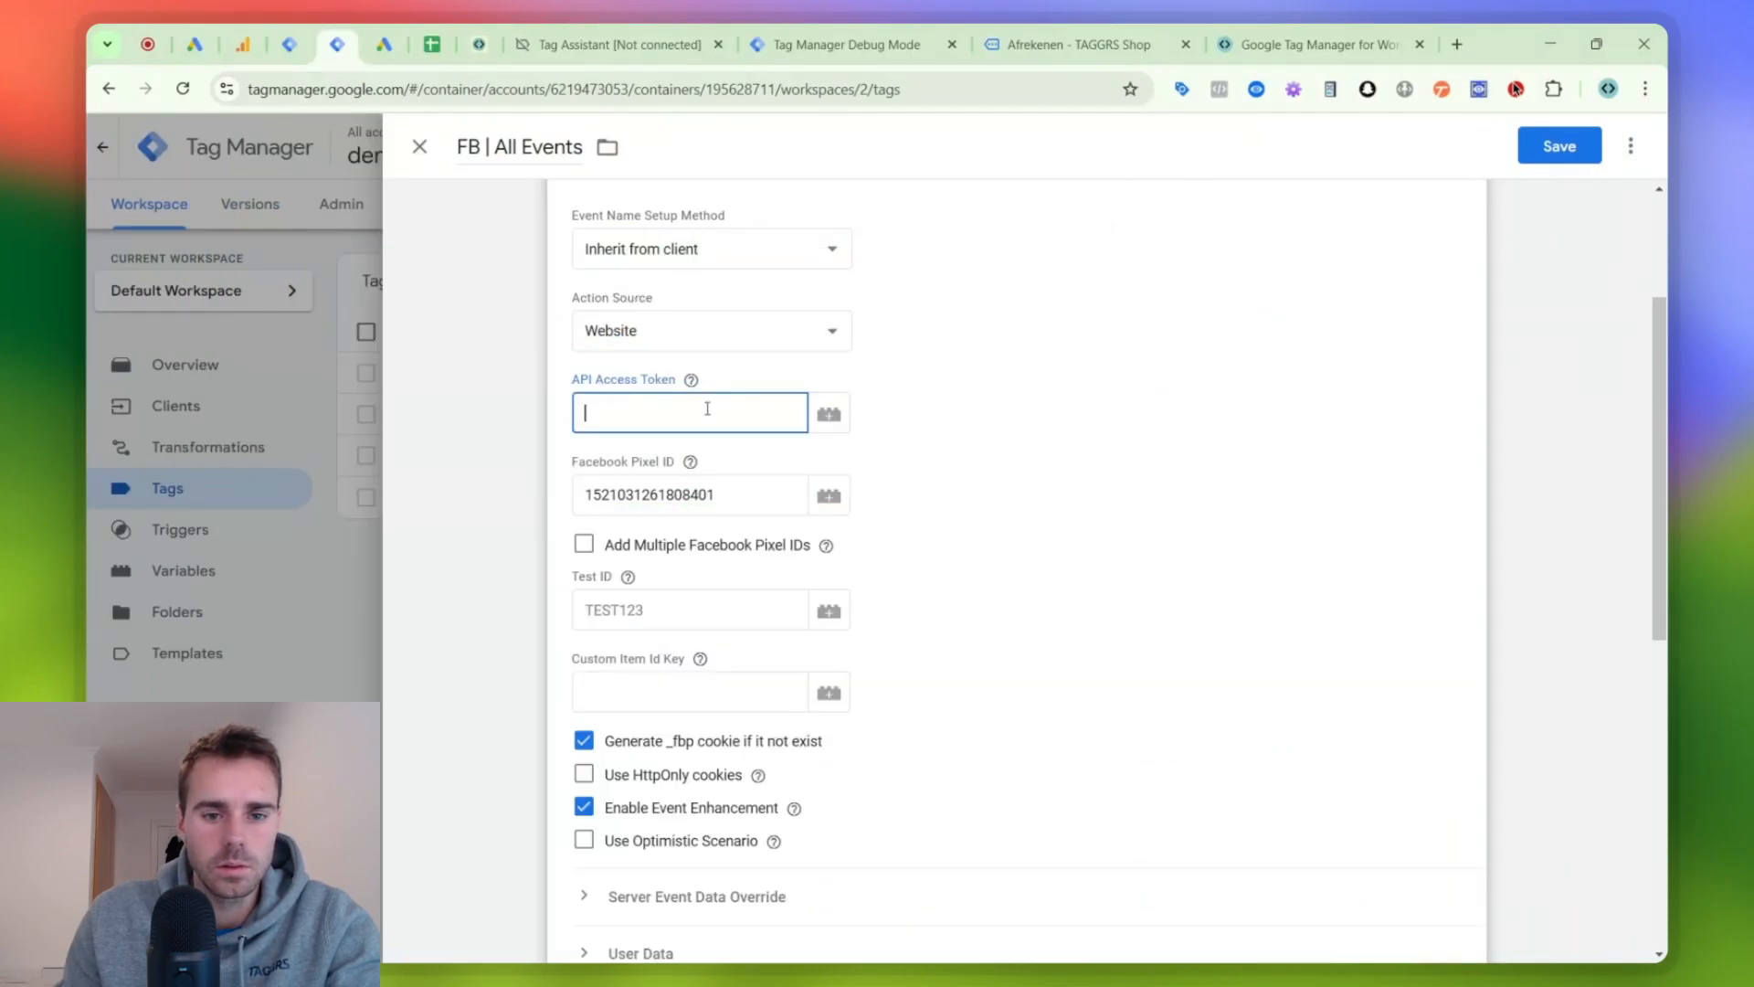
key("super+v")
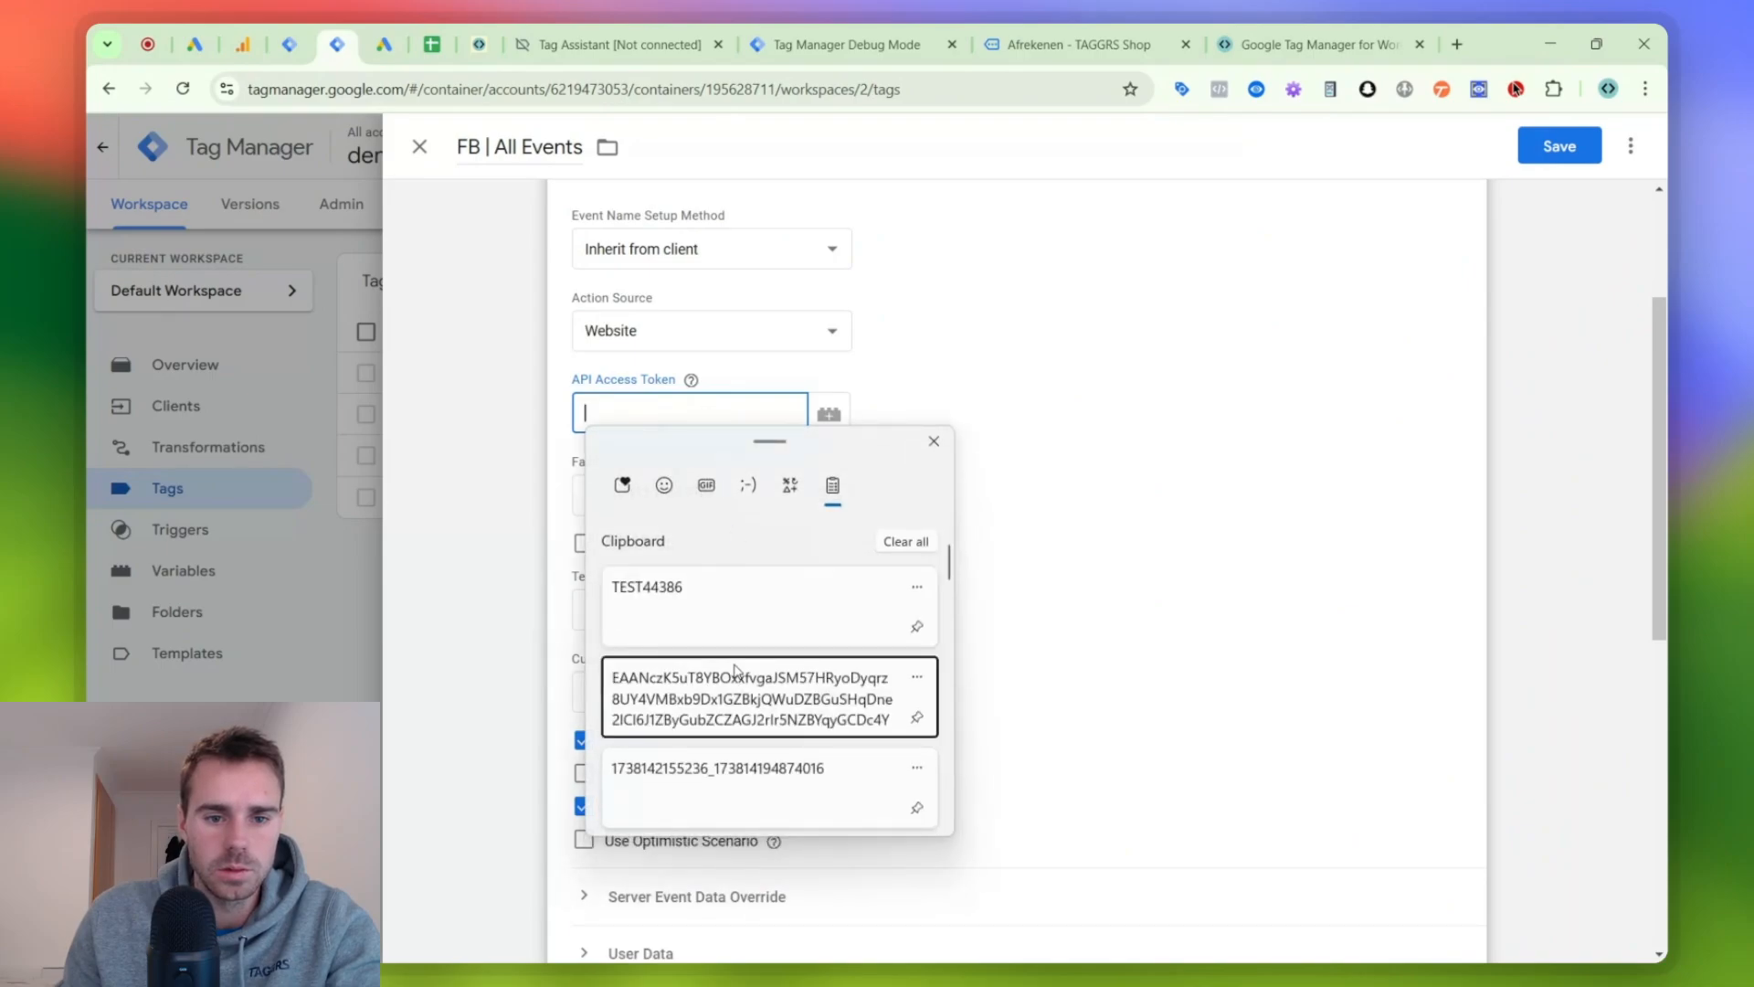
left_click(735, 667)
key("super+v")
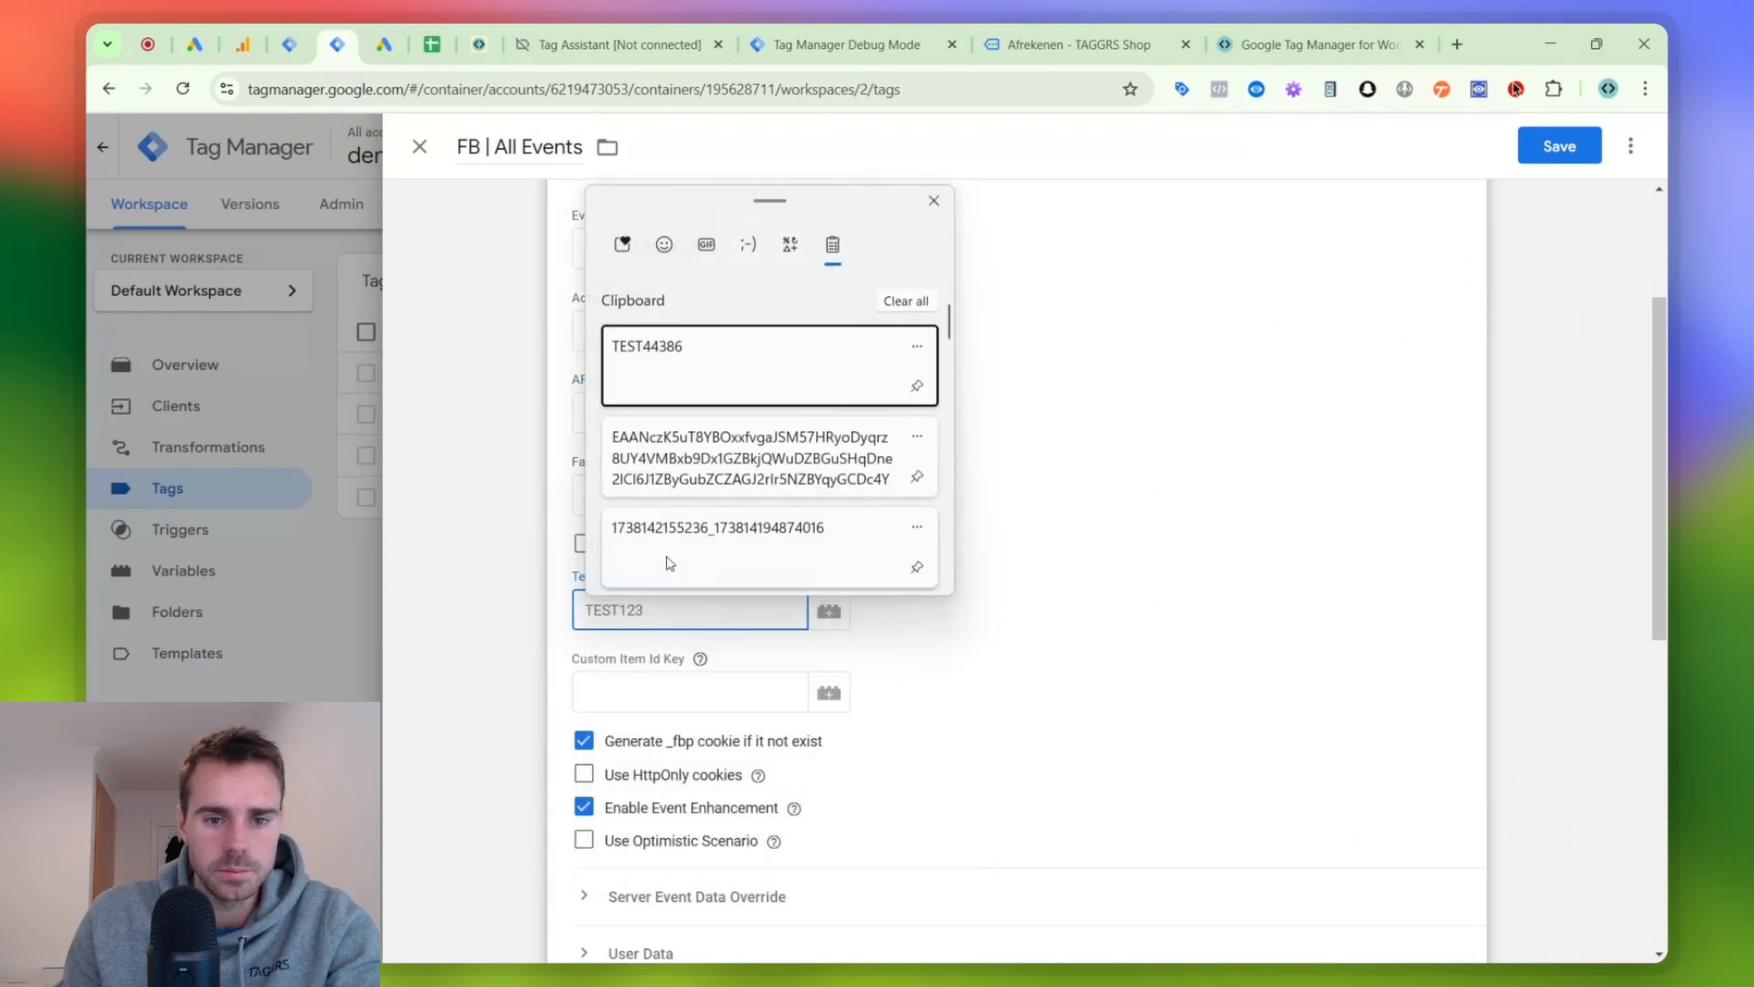
left_click(722, 346)
- Examine the tag's server event override, user data, custom data, consent, logs and advanced settings
scroll(851, 473, "up", 2)
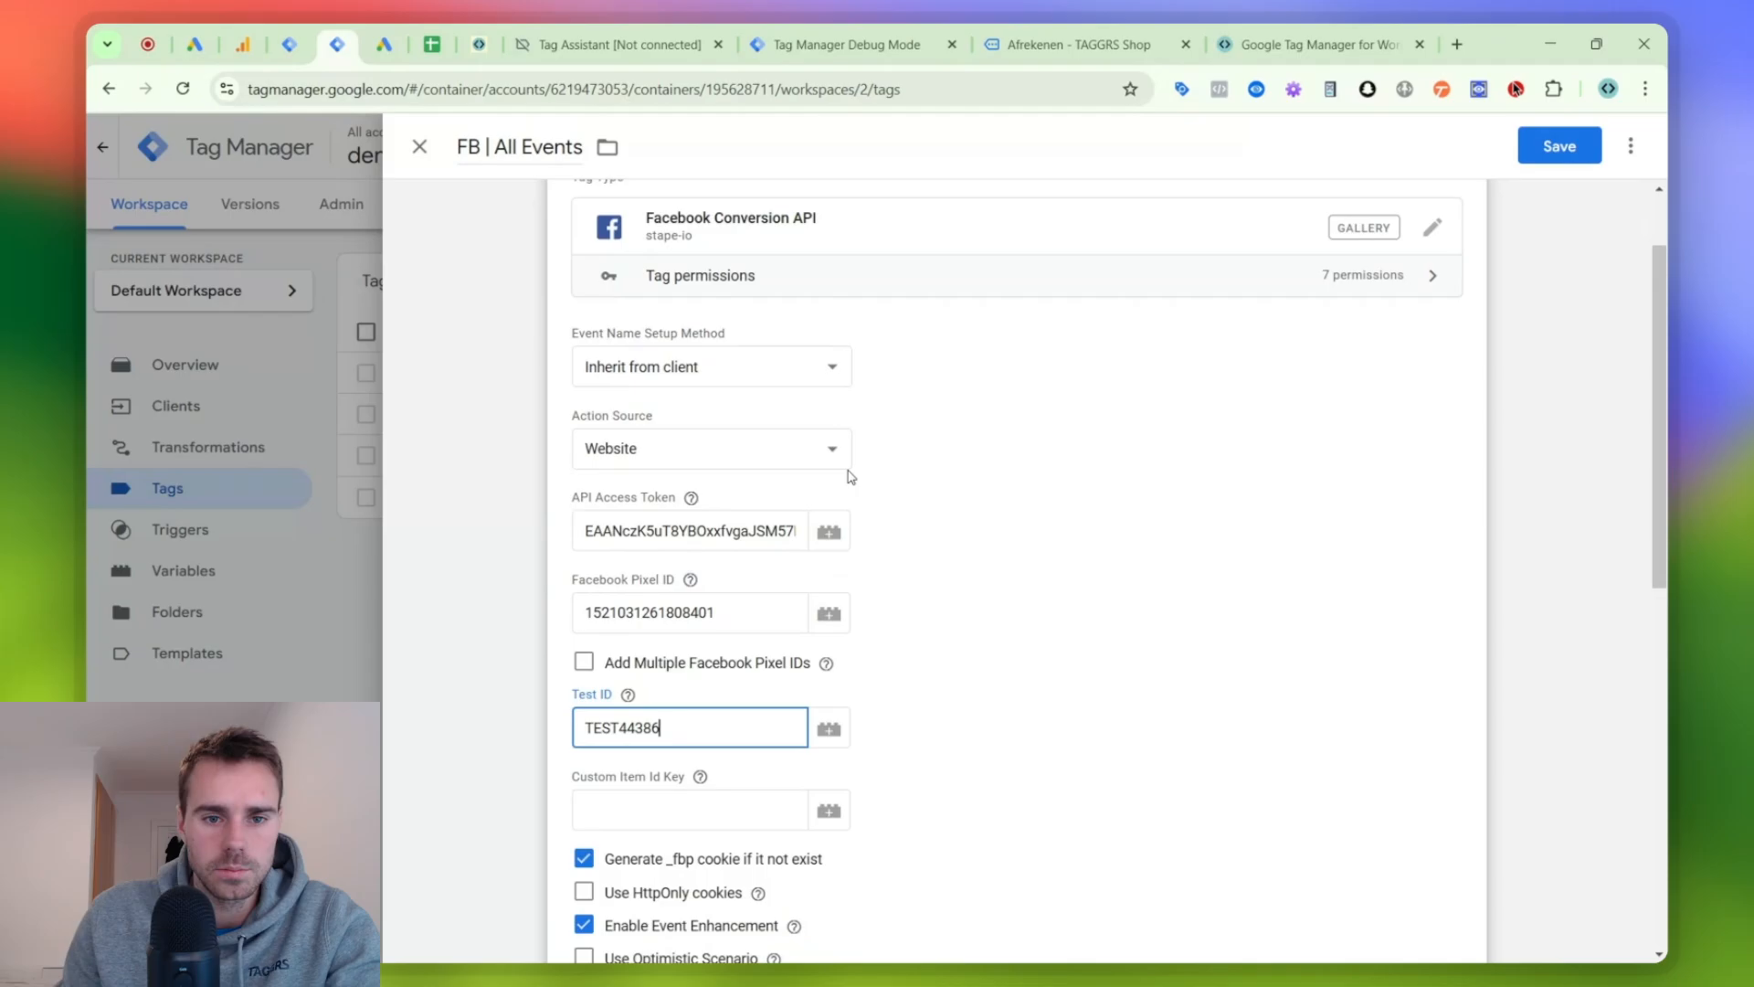
scroll(850, 473, "down", 4)
scroll(851, 476, "down", 1)
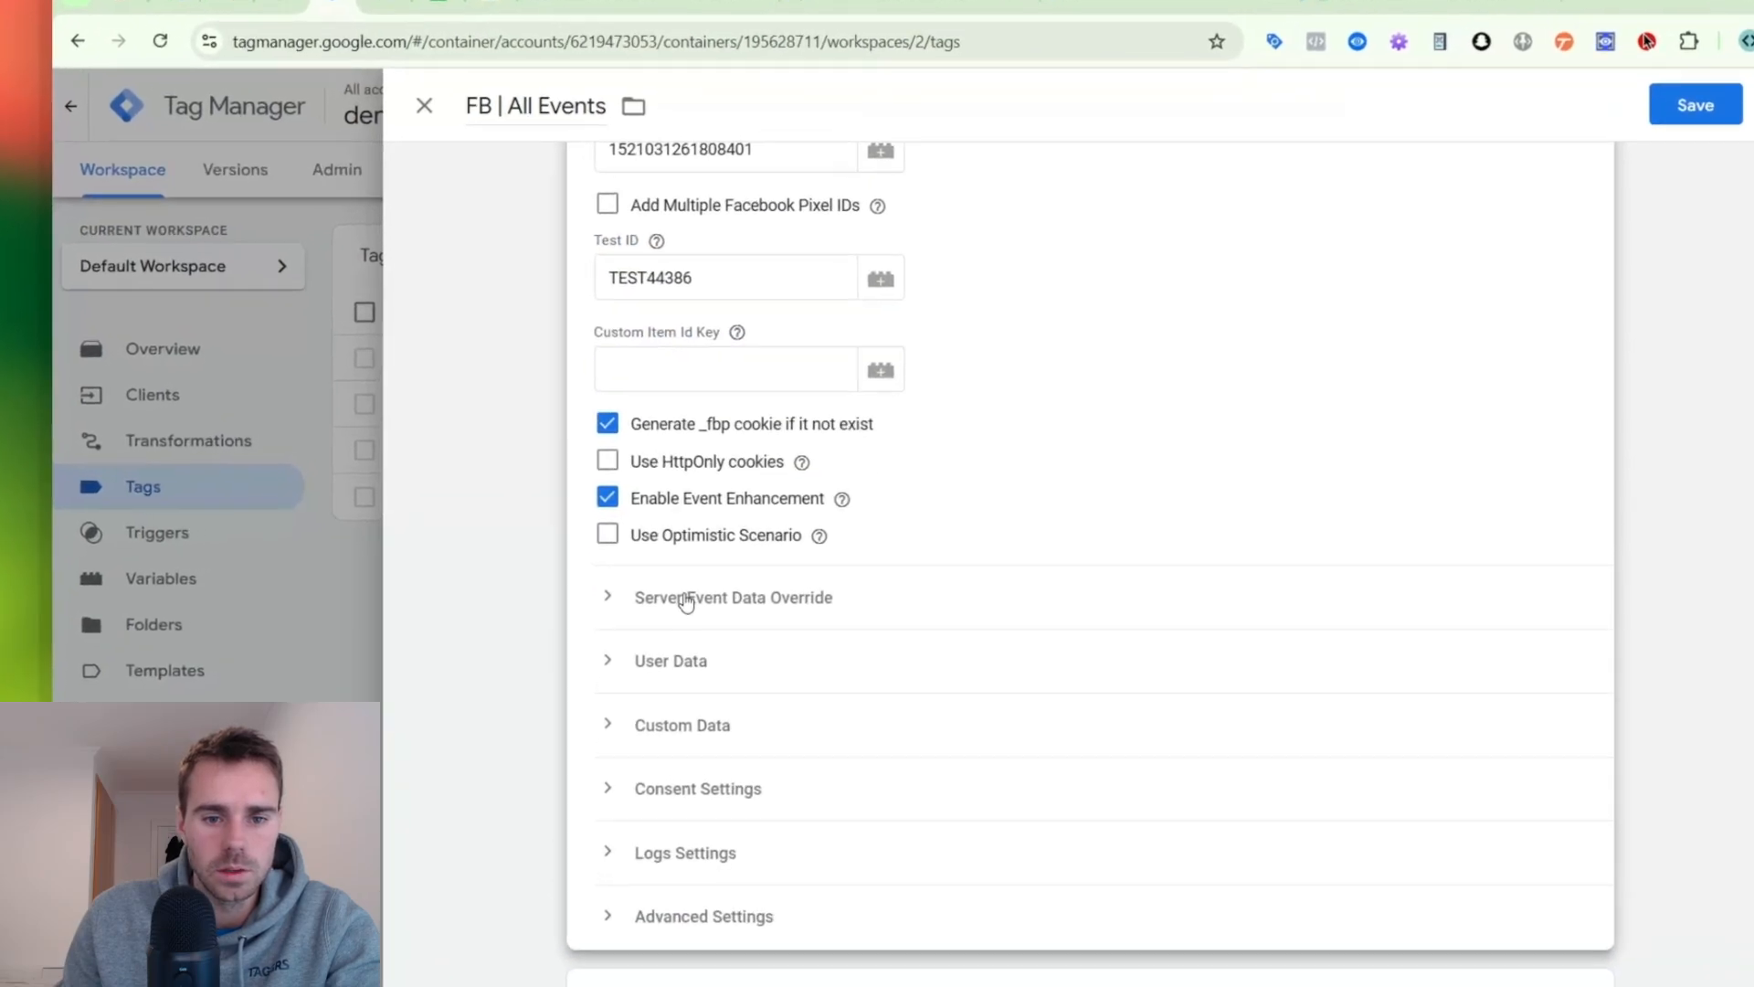
left_click(671, 586)
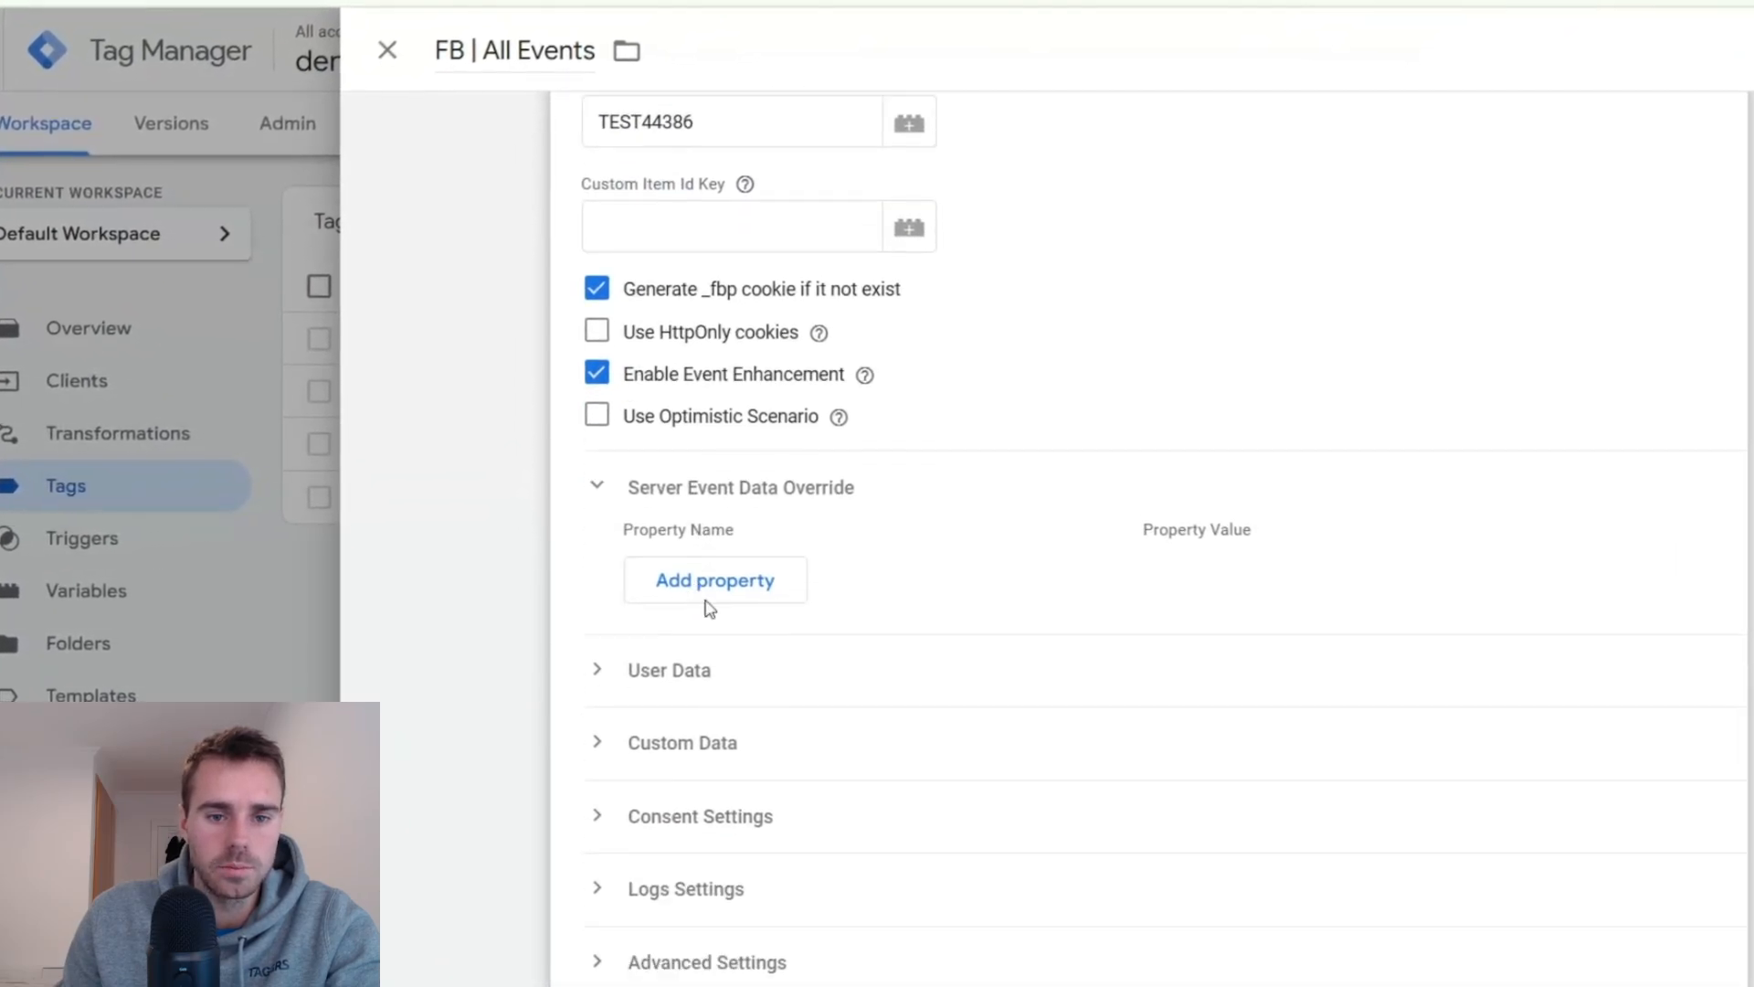
scroll(699, 575, "down", 3)
left_click(693, 546)
scroll(696, 548, "down", 3)
left_click(714, 579)
scroll(715, 578, "down", 1)
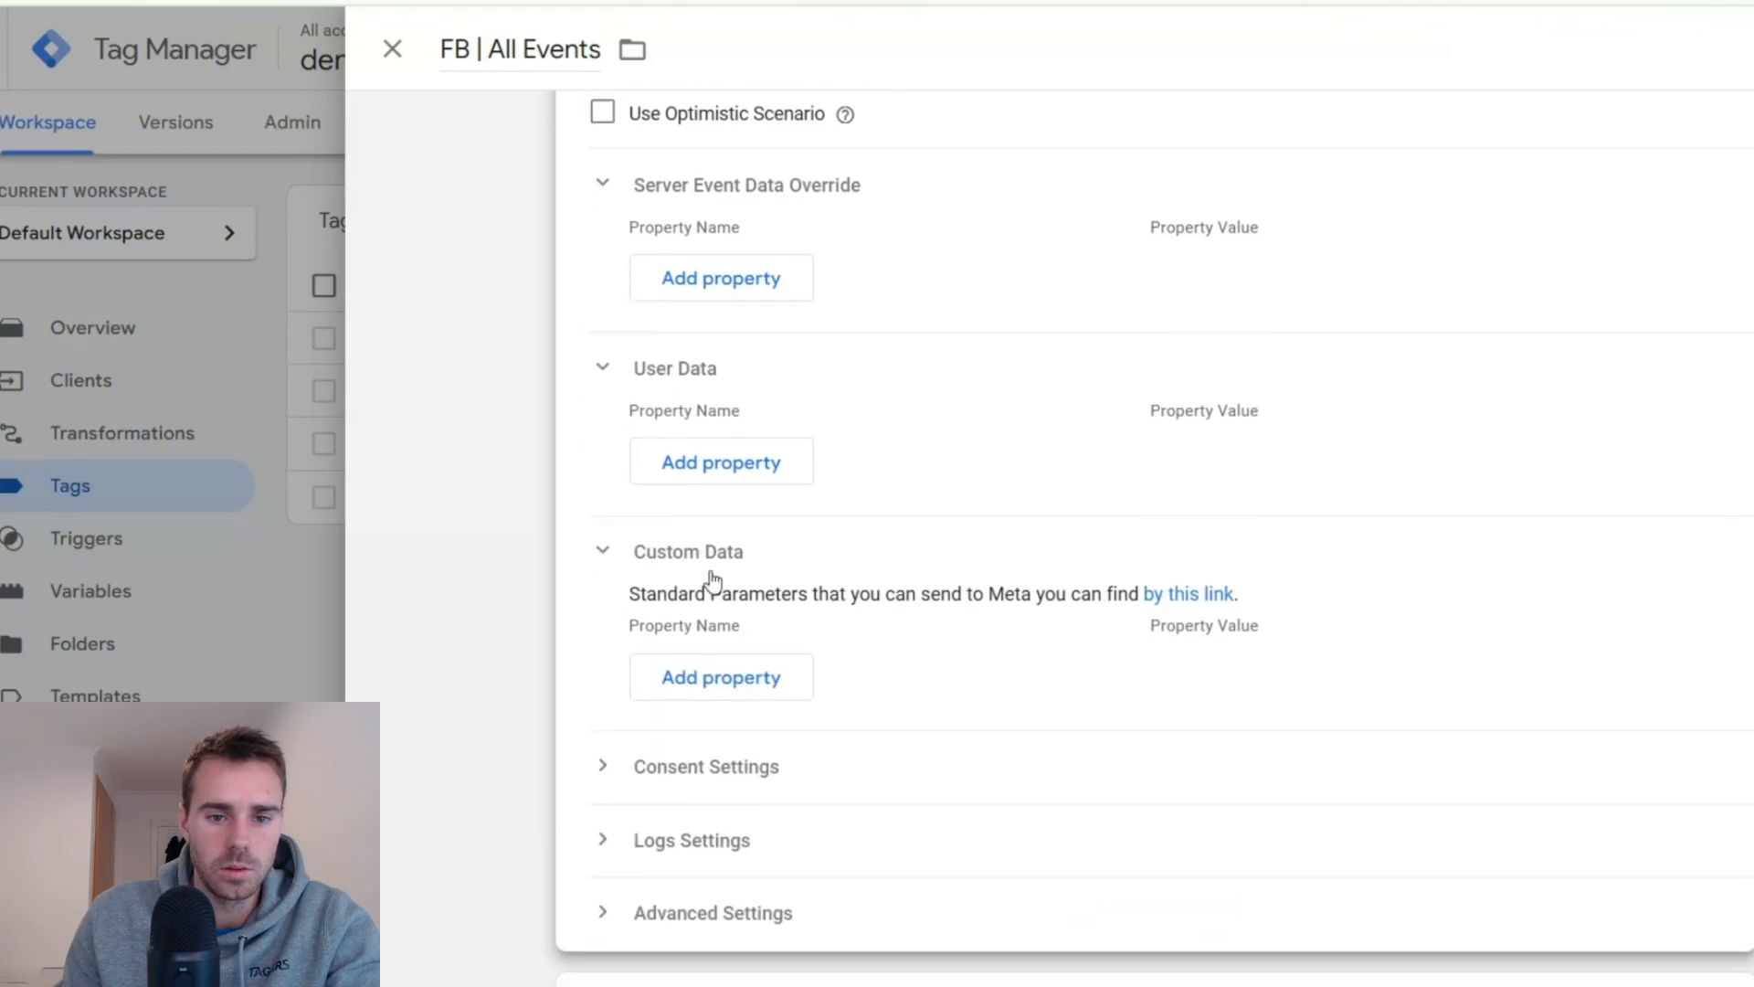
scroll(714, 567, "down", 3)
left_click(717, 539)
scroll(719, 548, "down", 2)
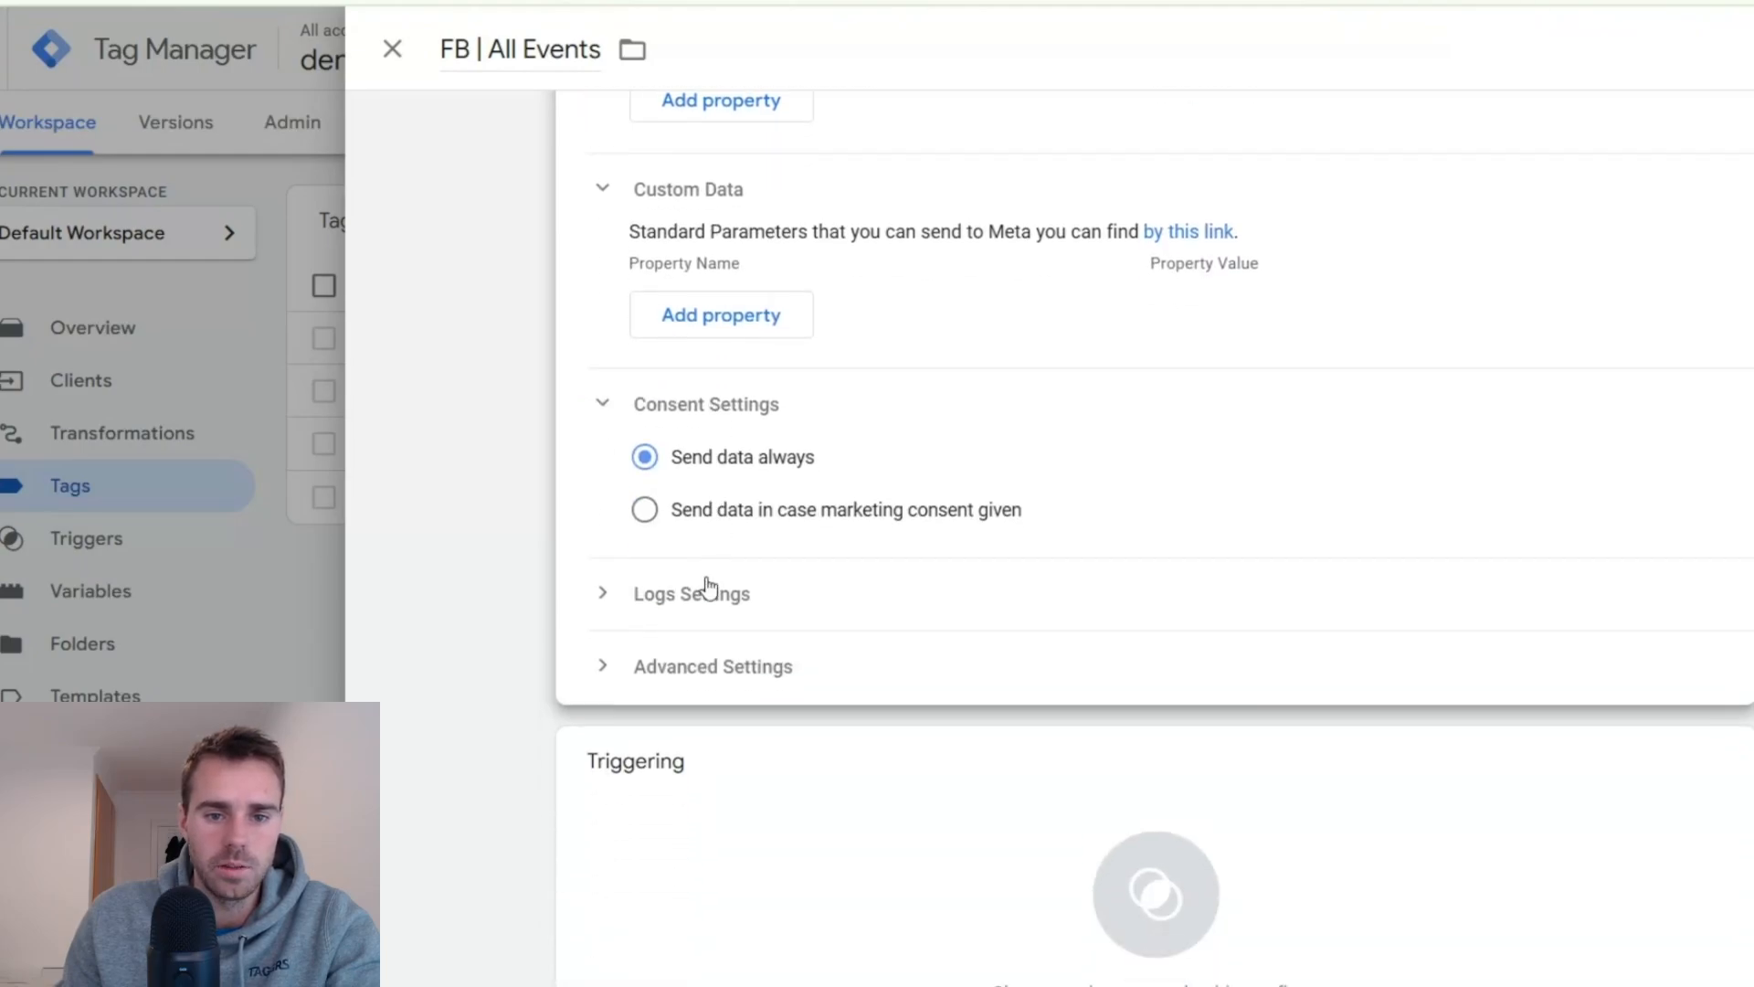
left_click(708, 590)
scroll(706, 584, "down", 3)
left_click(713, 477)
scroll(931, 584, "down", 1)
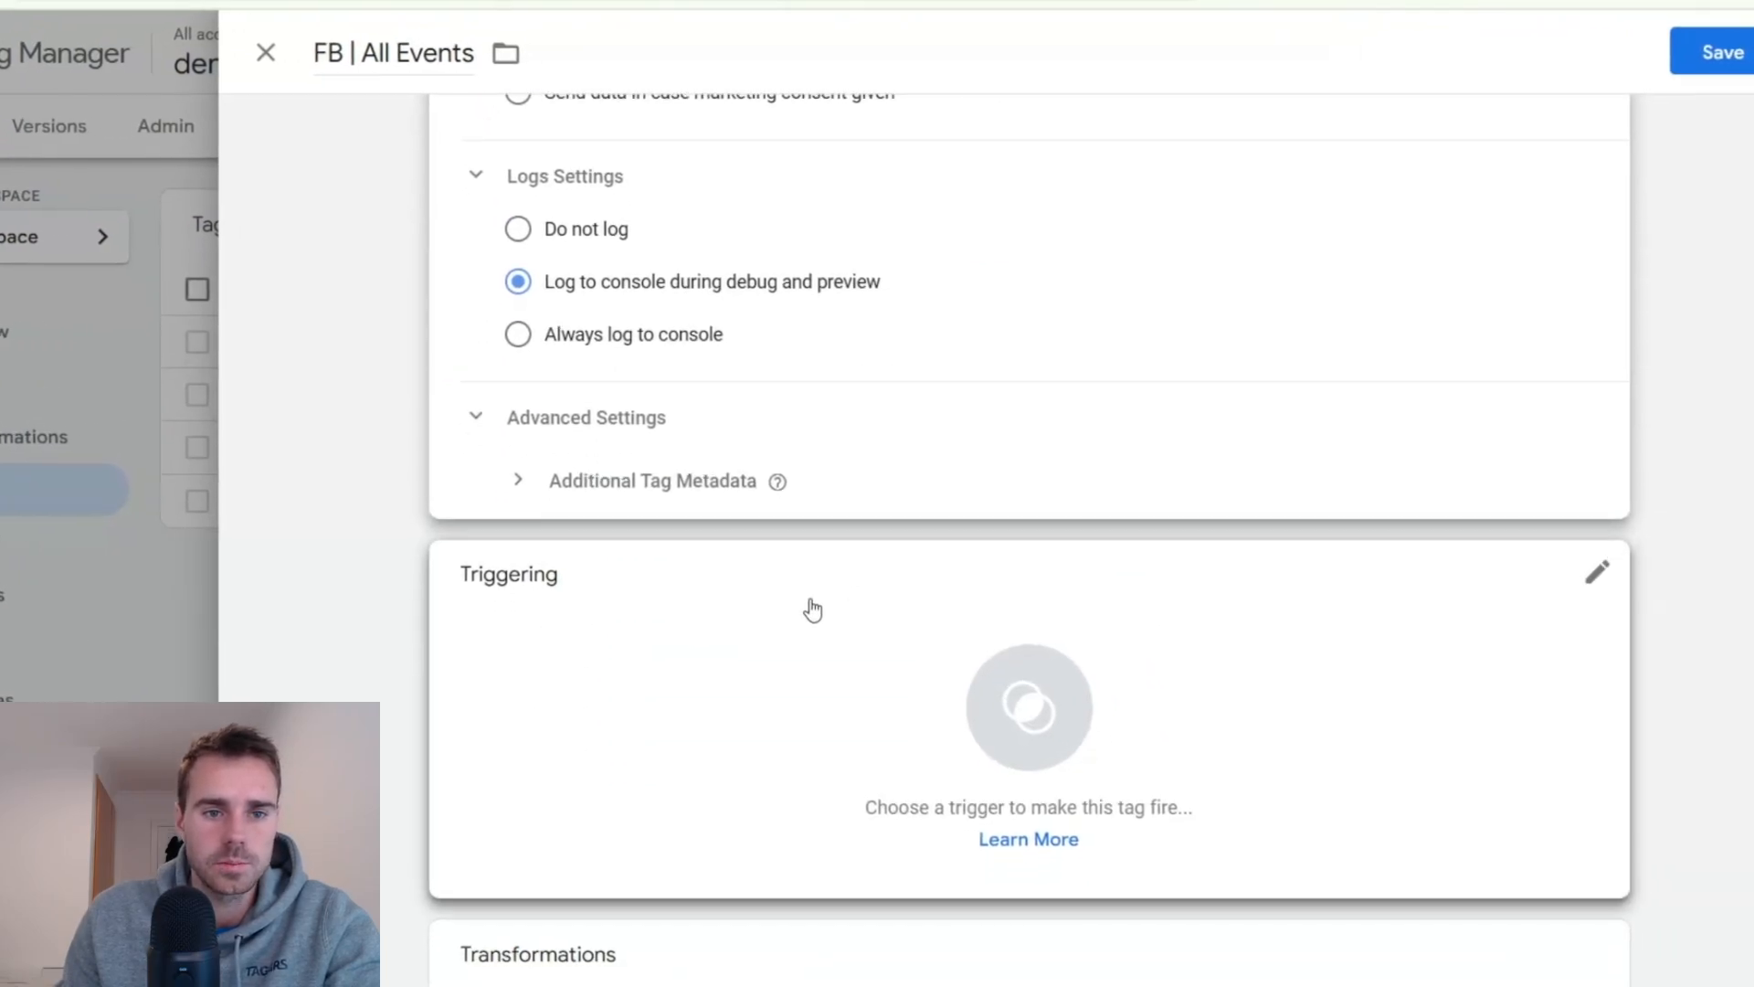
- Assign the Client = GA4 trigger to the FB | All Events tag and save it
left_click(812, 609)
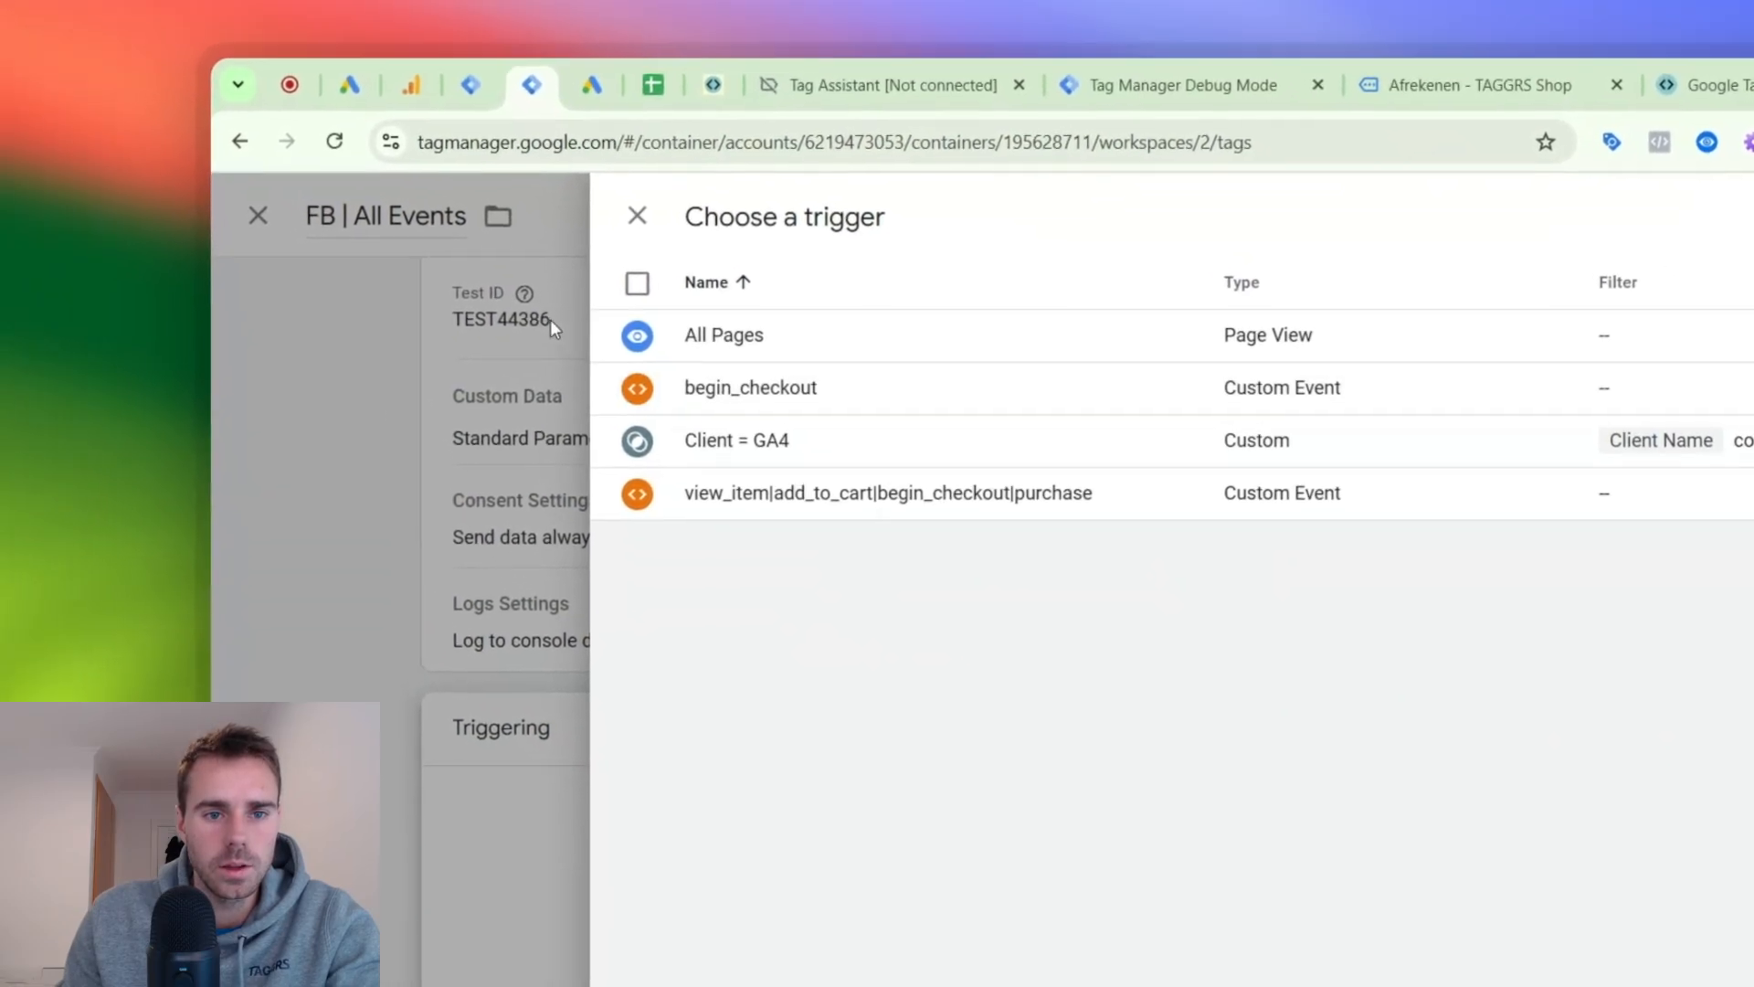
left_click(772, 442)
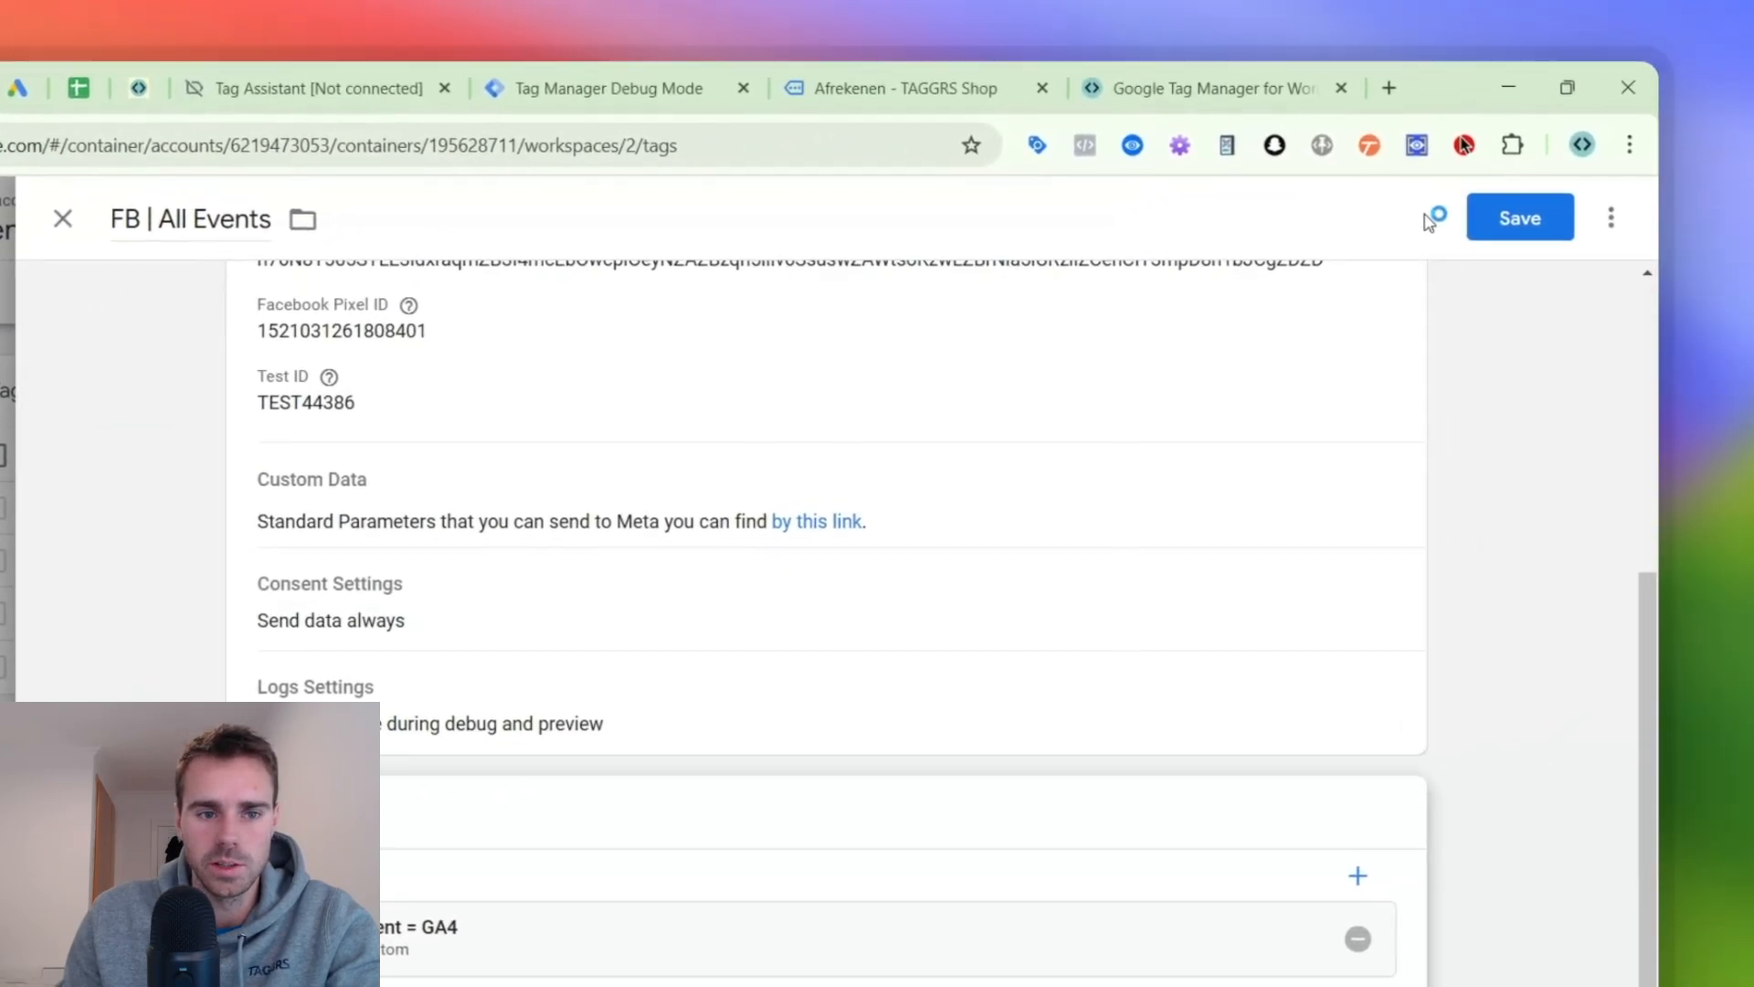
left_click(1498, 217)
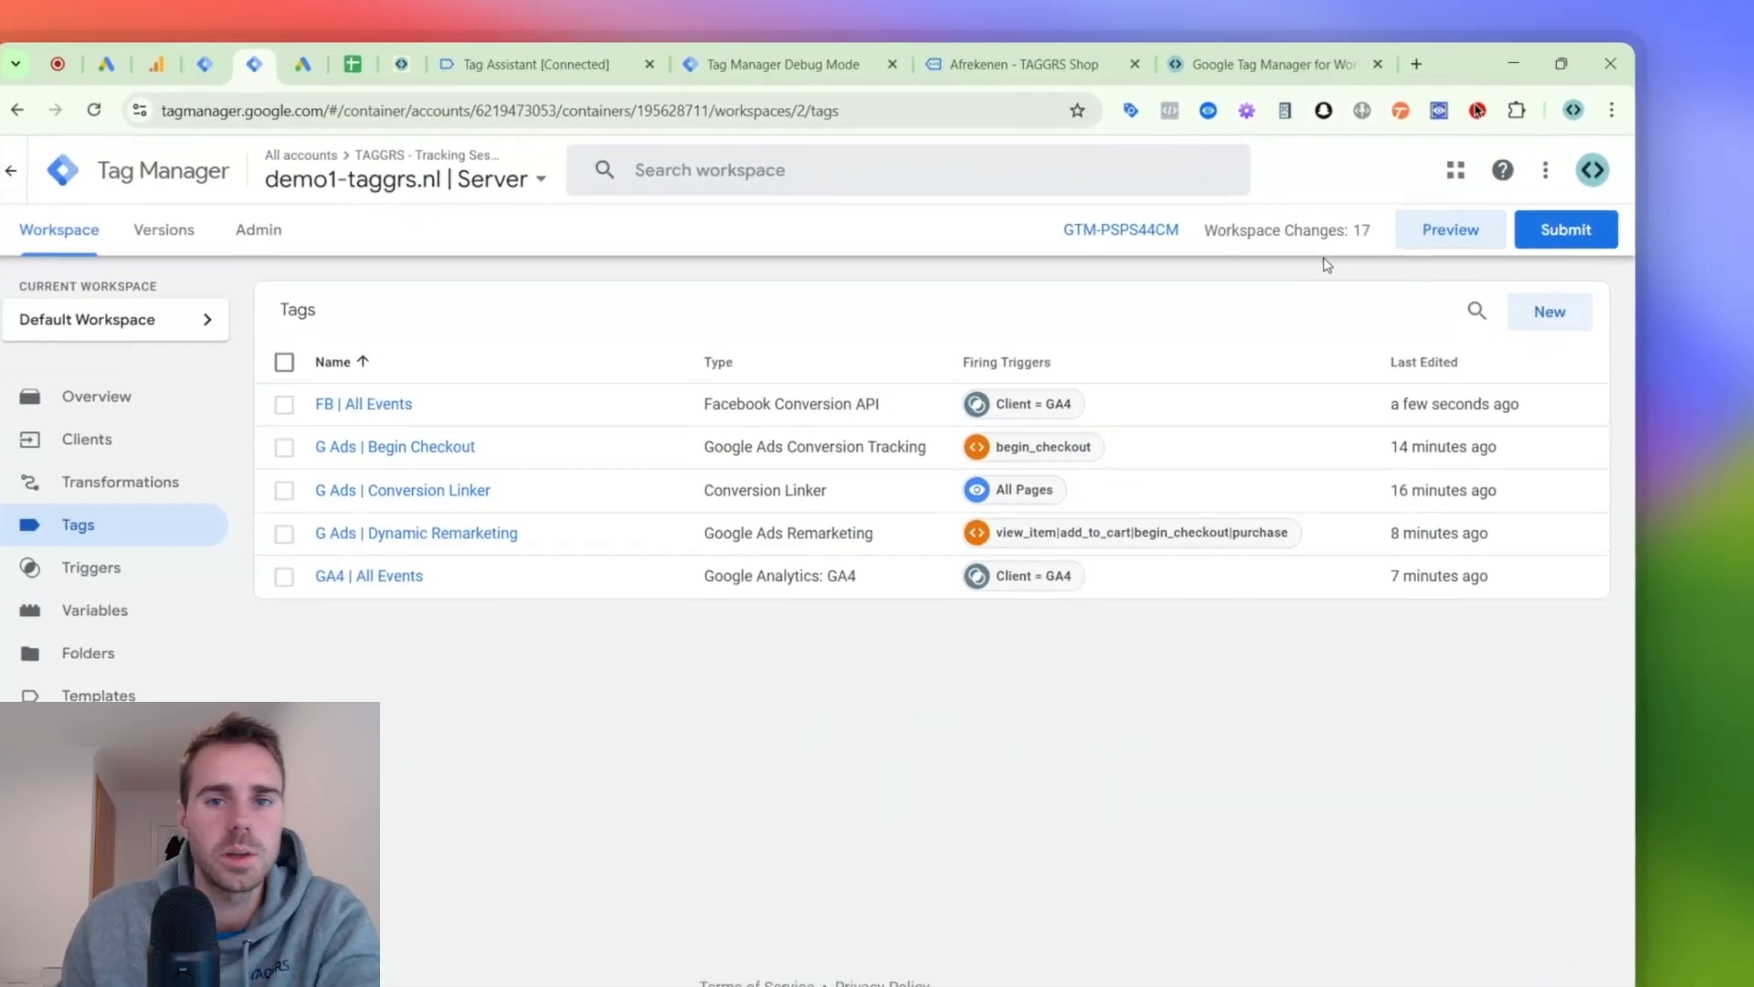
- Start a new preview of the server container, reload the shop's checkout page and return to the debug view
left_click(1334, 338)
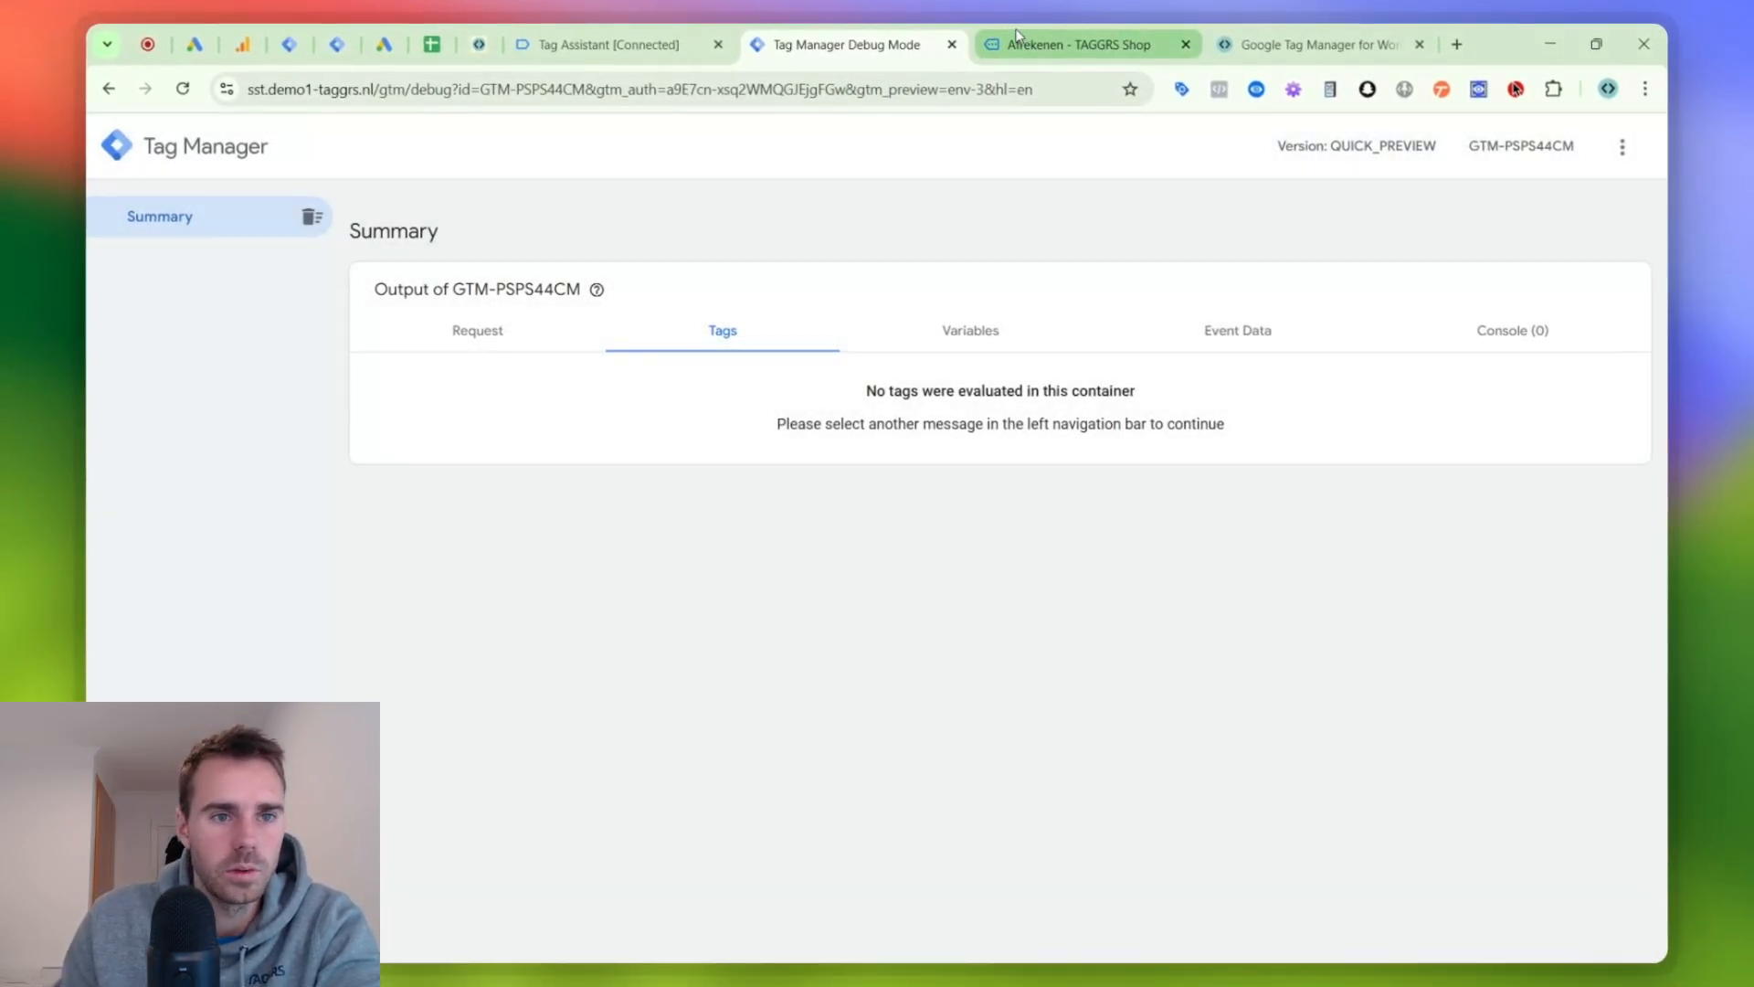
left_click(1017, 41)
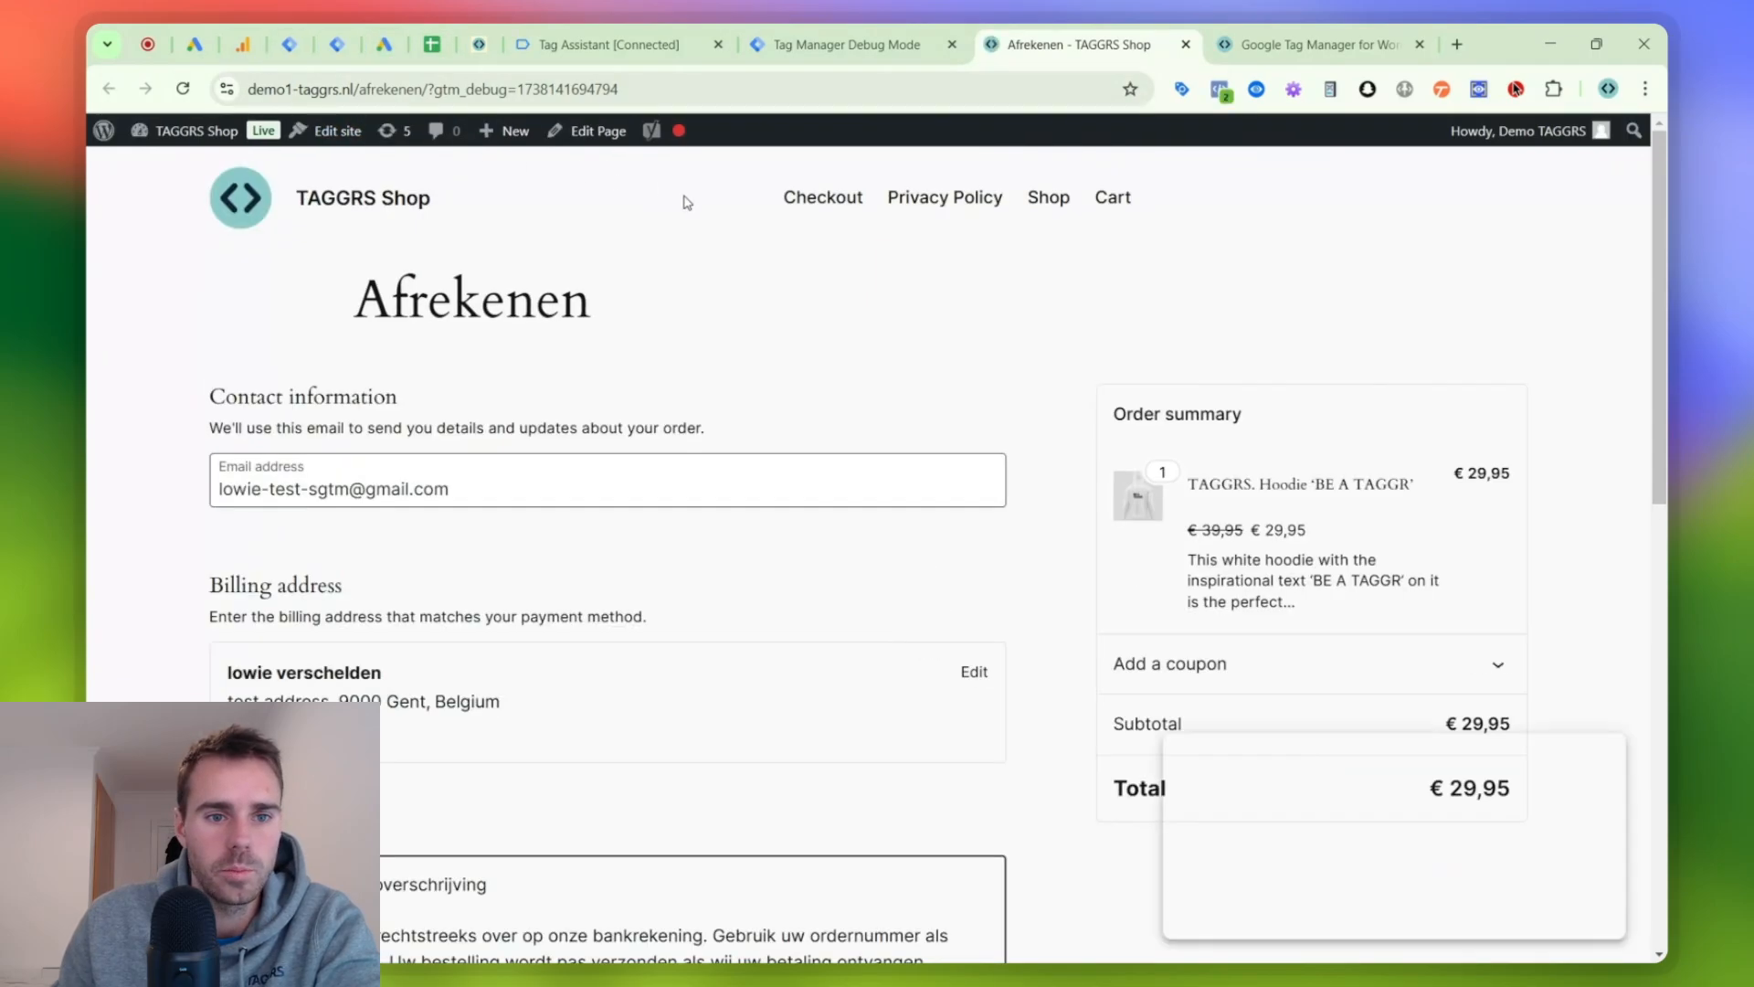
left_click(769, 48)
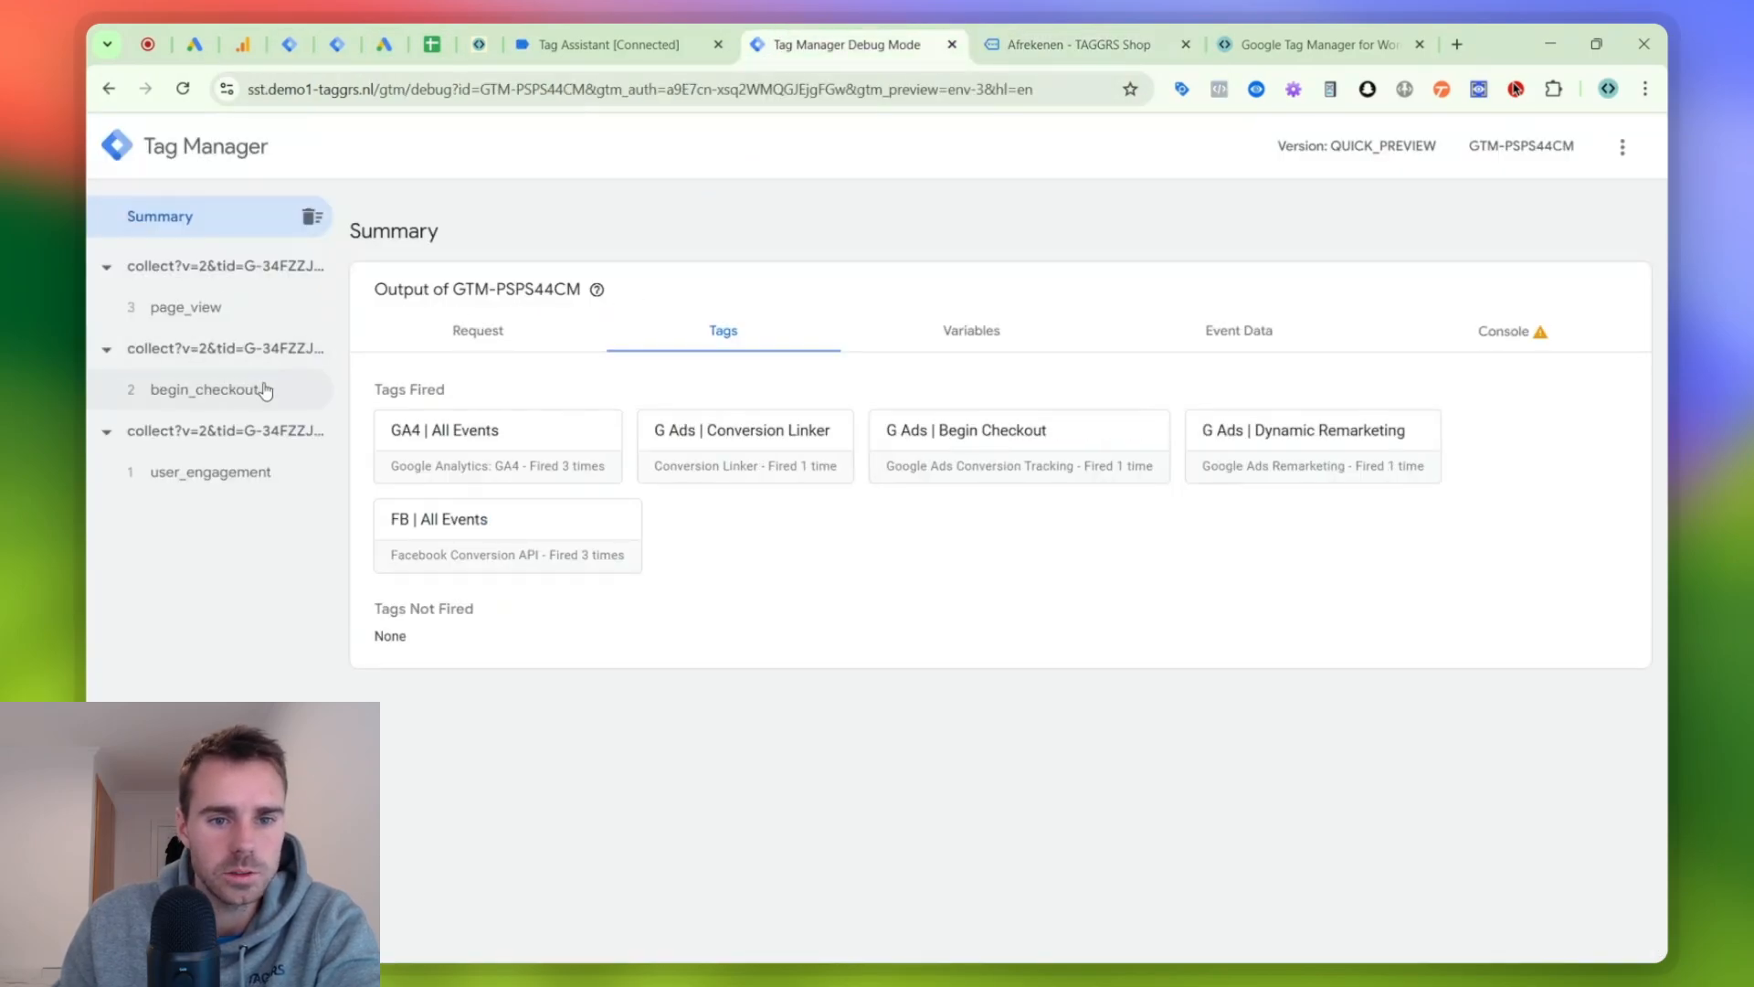
- Open the FB | All Events tag fired on the begin_checkout event and review its full list of properties
left_click(243, 390)
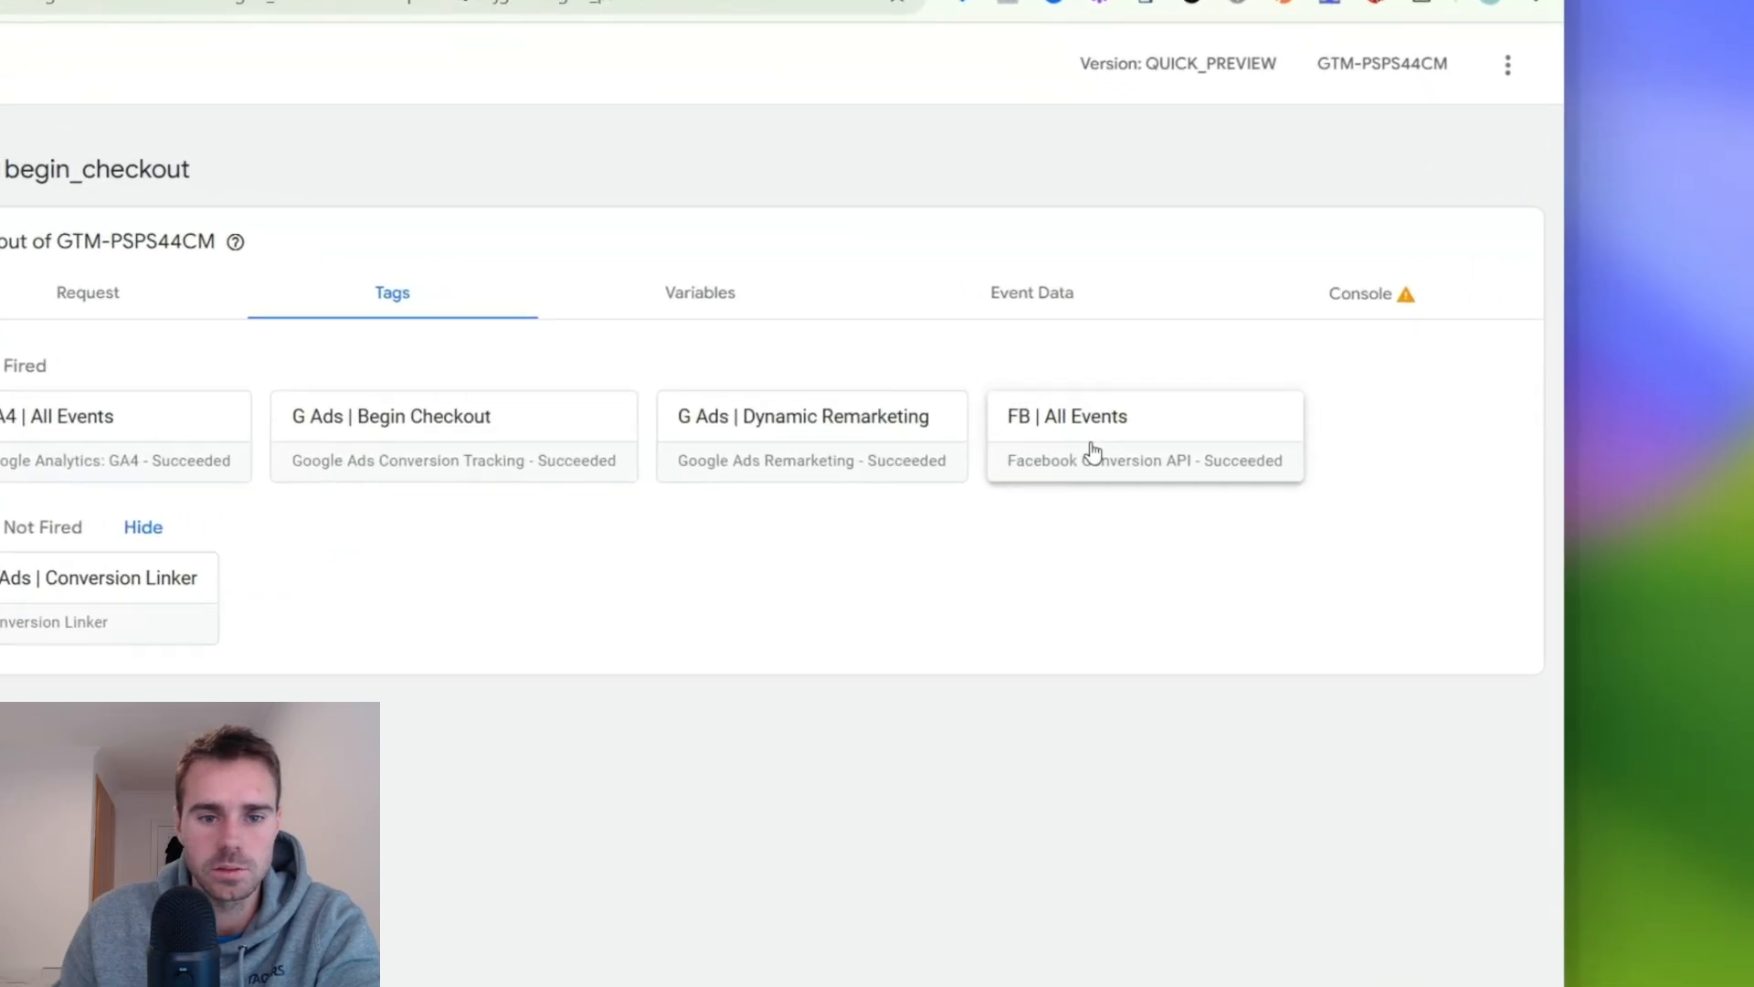
left_click(1233, 435)
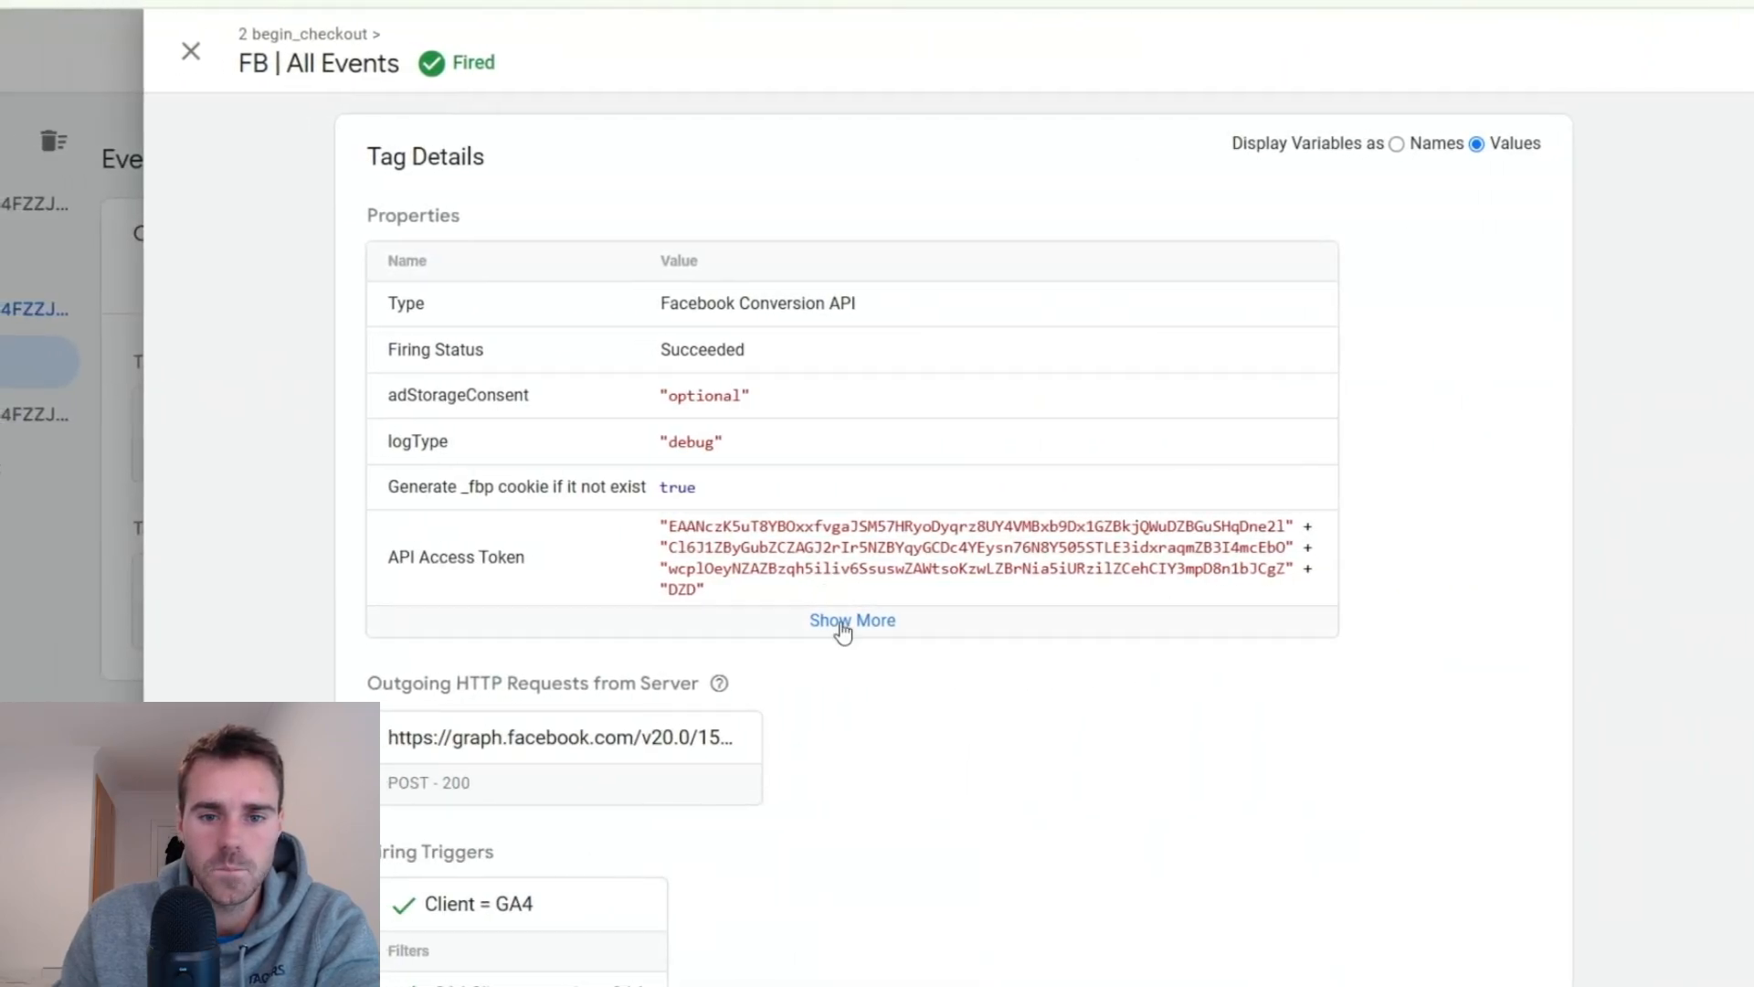
scroll(759, 399, "down", 2)
scroll(731, 433, "down", 4)
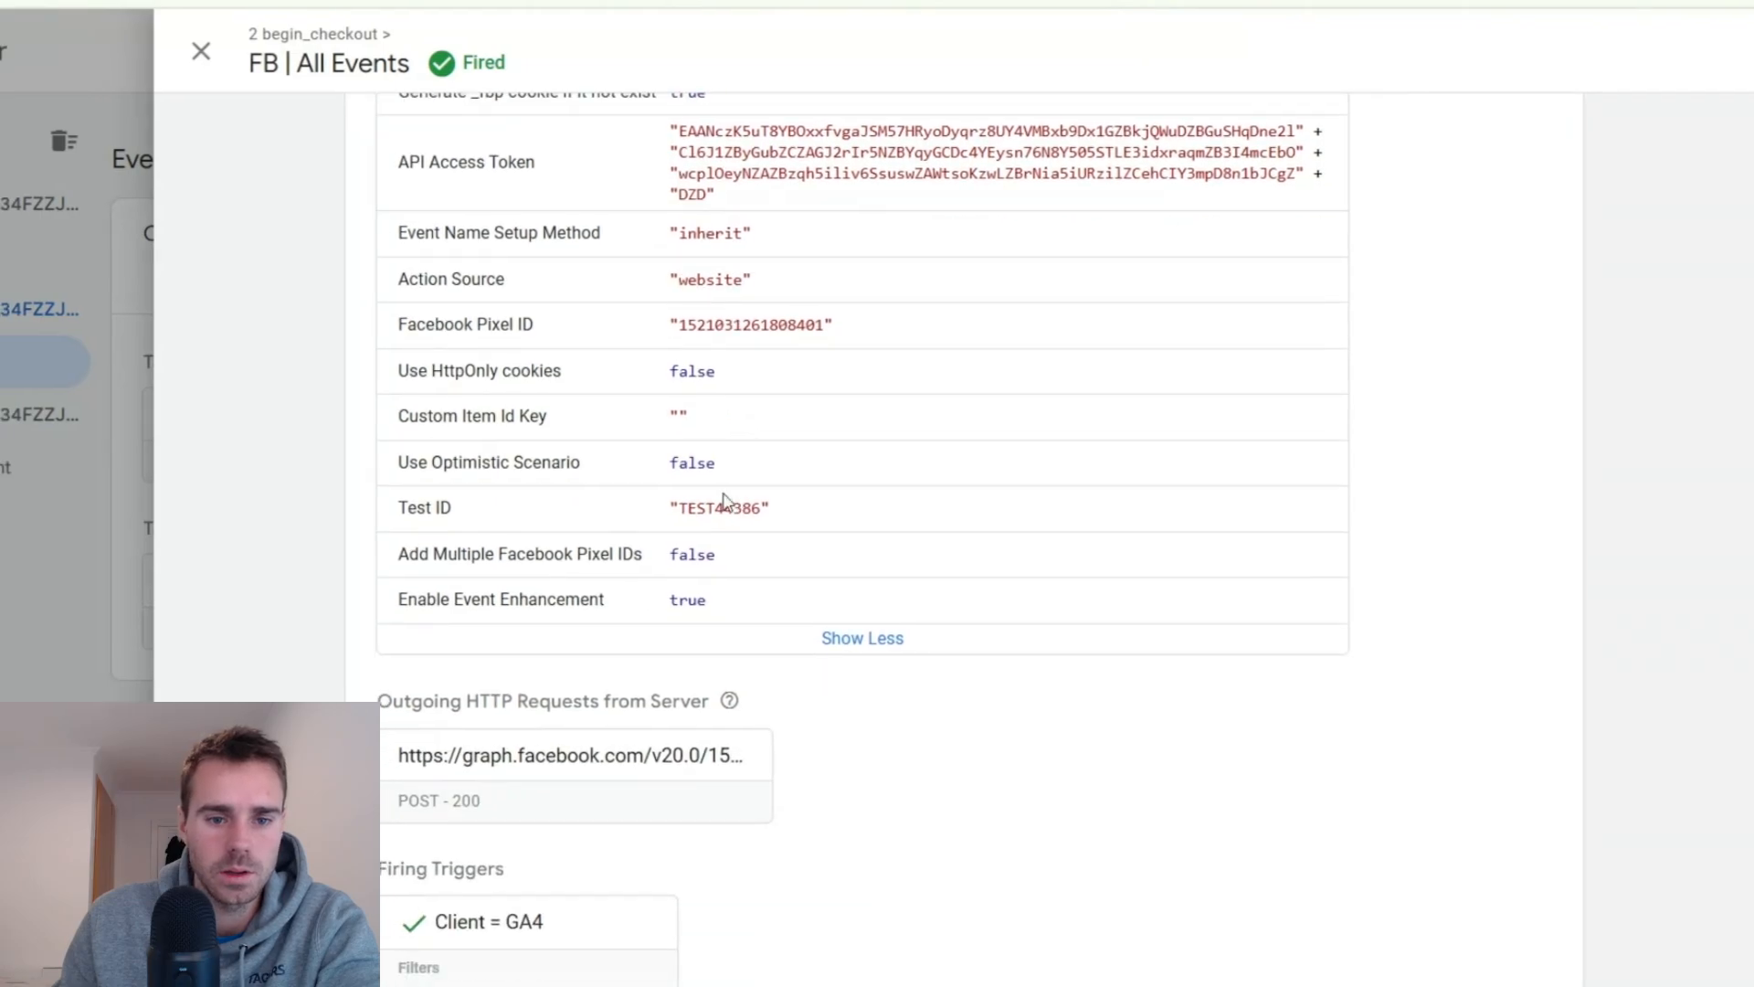
scroll(646, 627, "down", 2)
- Open the tag's outgoing request to graph.facebook.com and examine the event name, product, price and currency in the request body
left_click(669, 622)
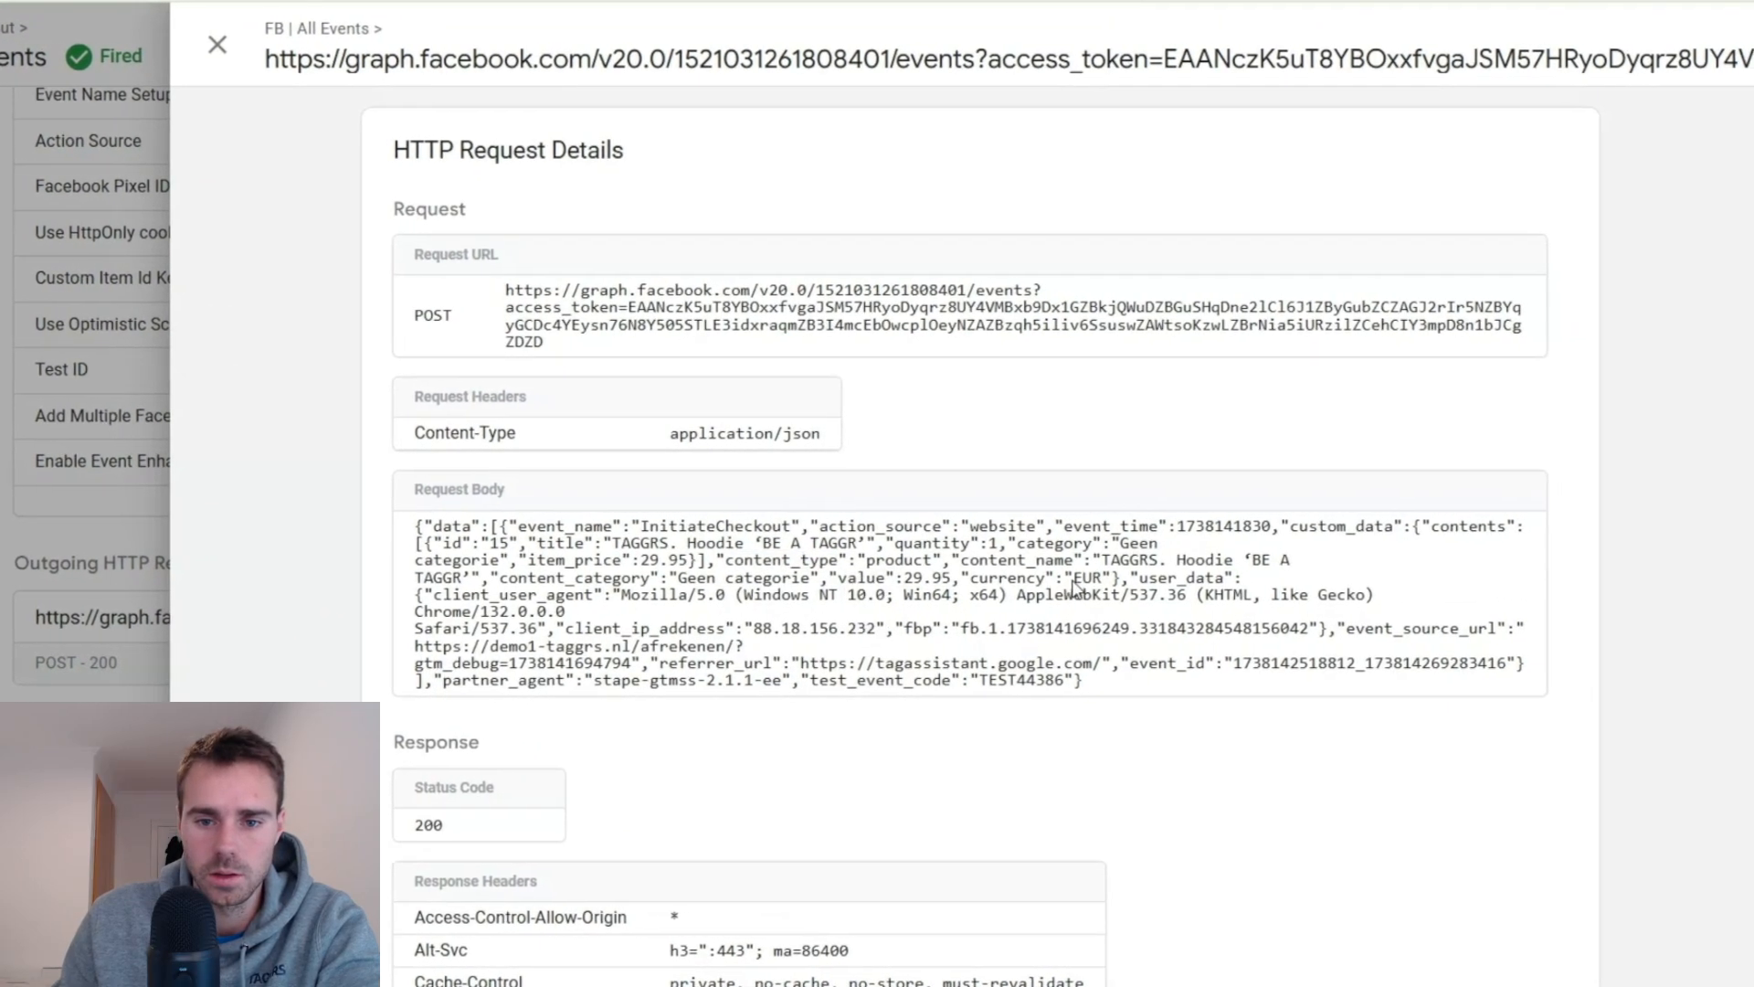
double_click(1070, 580)
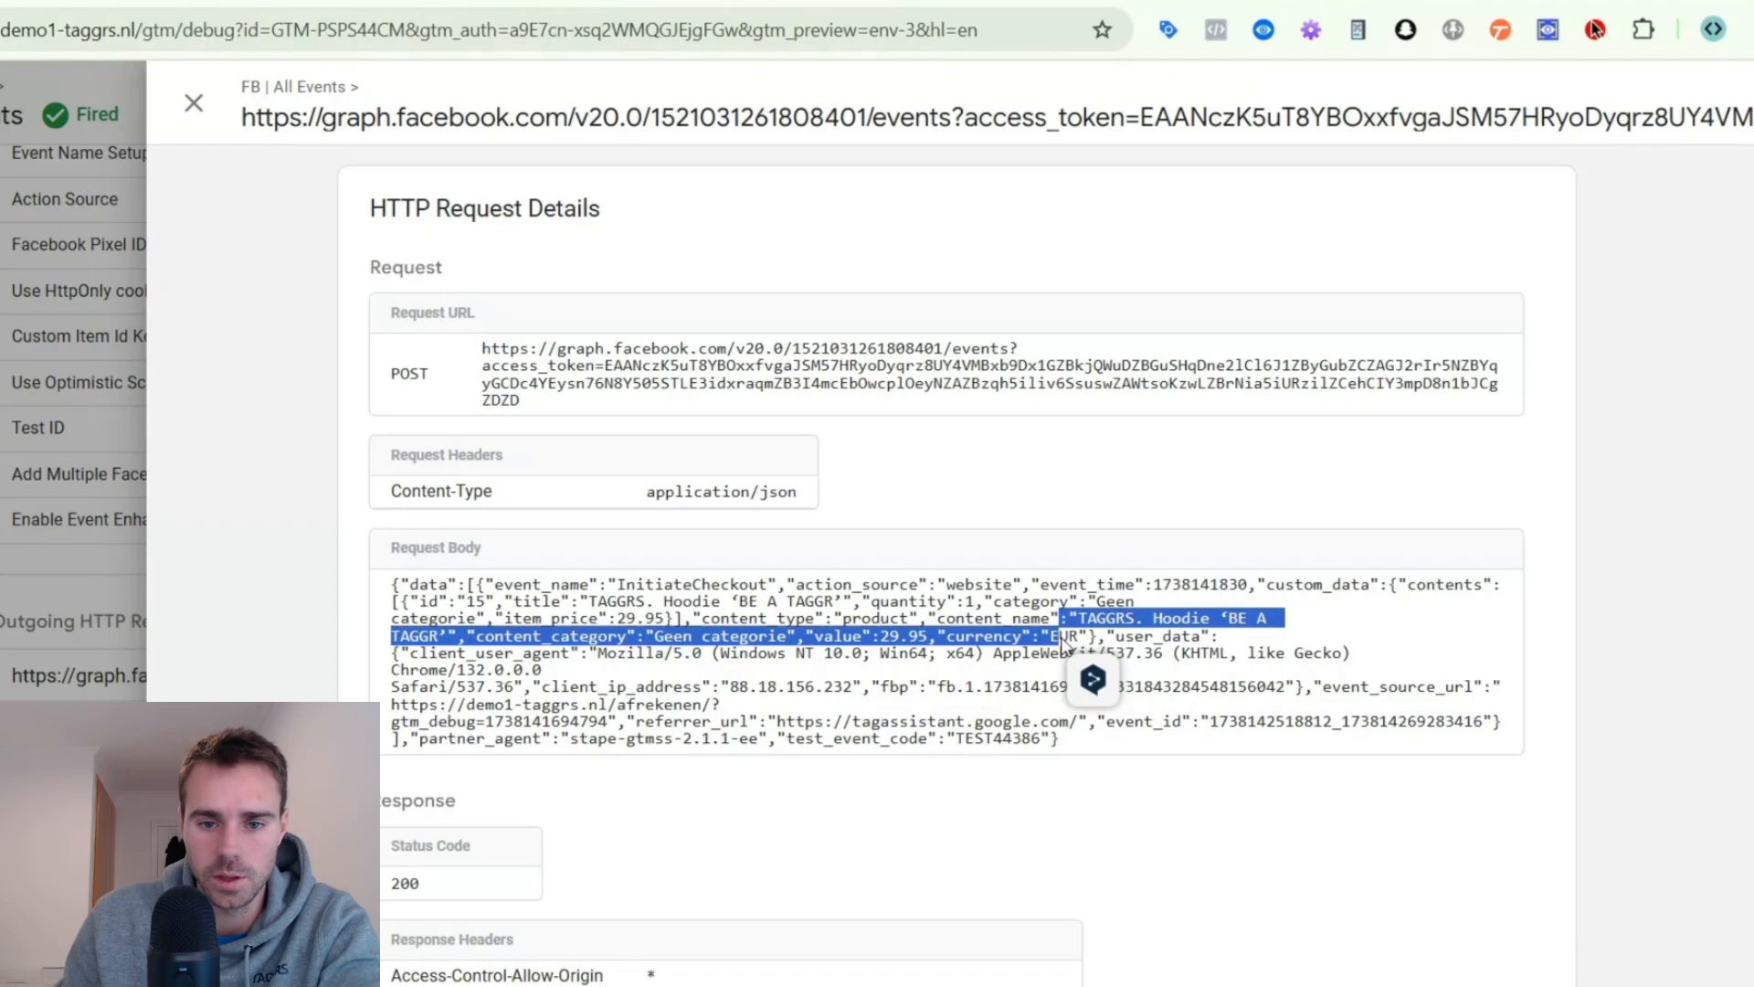
double_click(1104, 619)
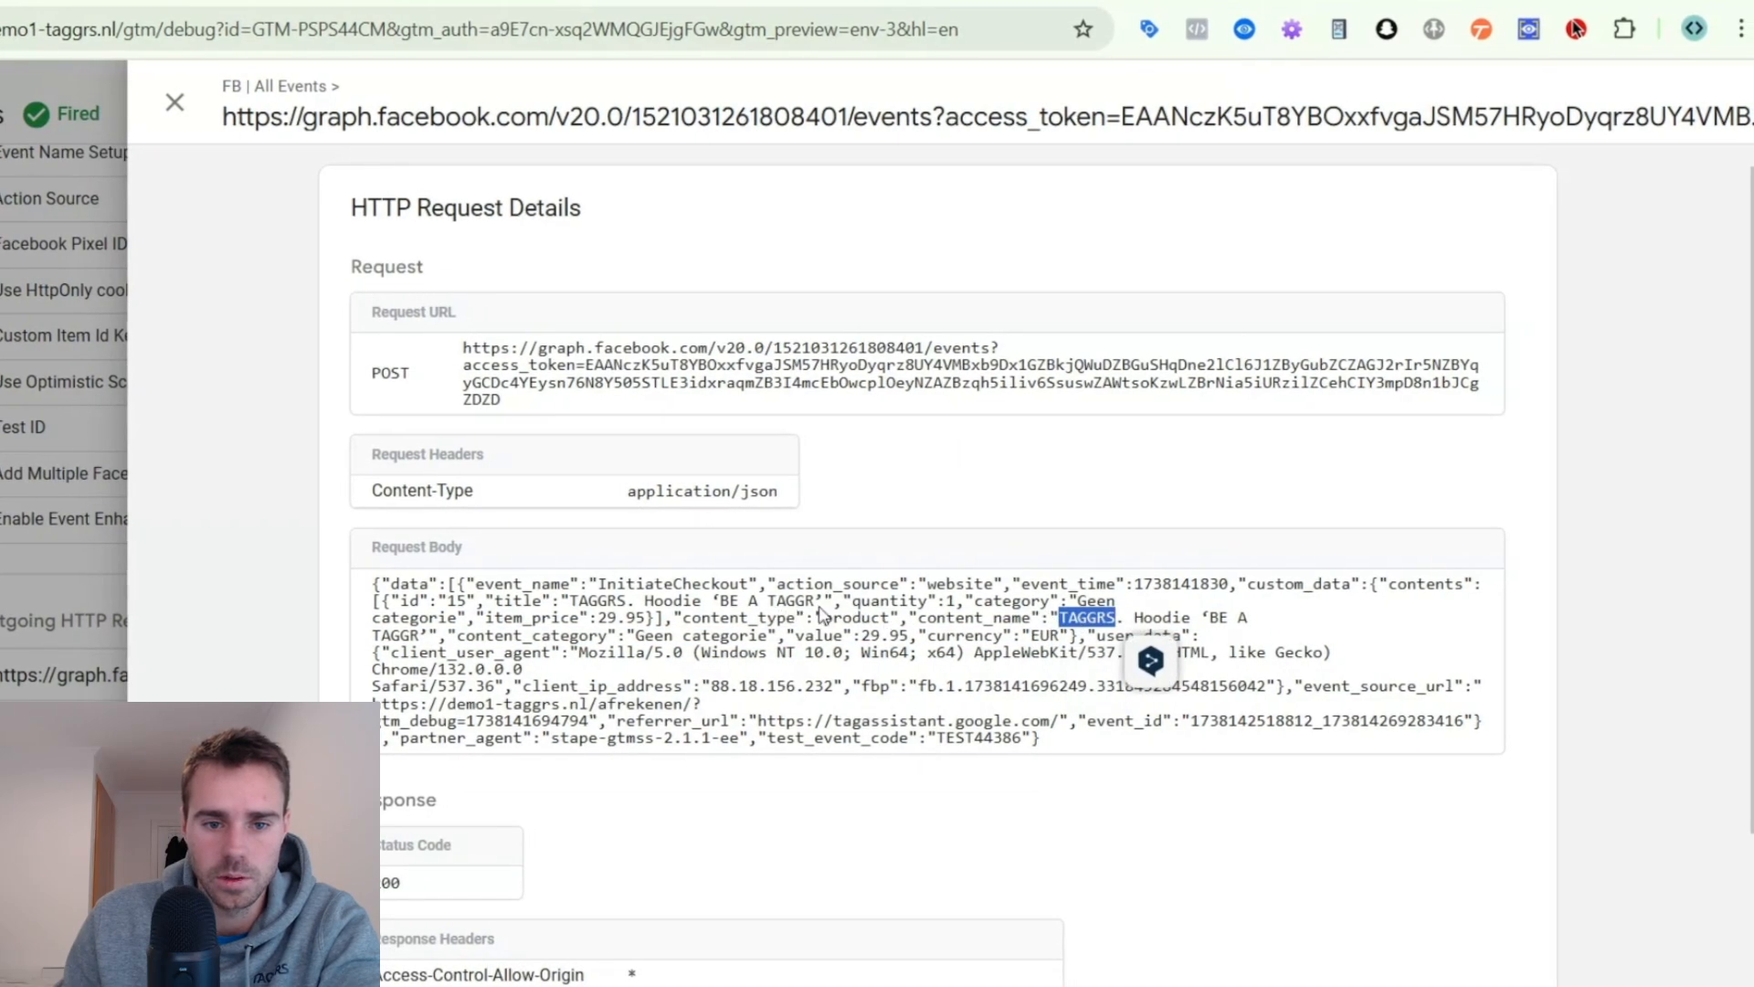
double_click(866, 619)
double_click(623, 620)
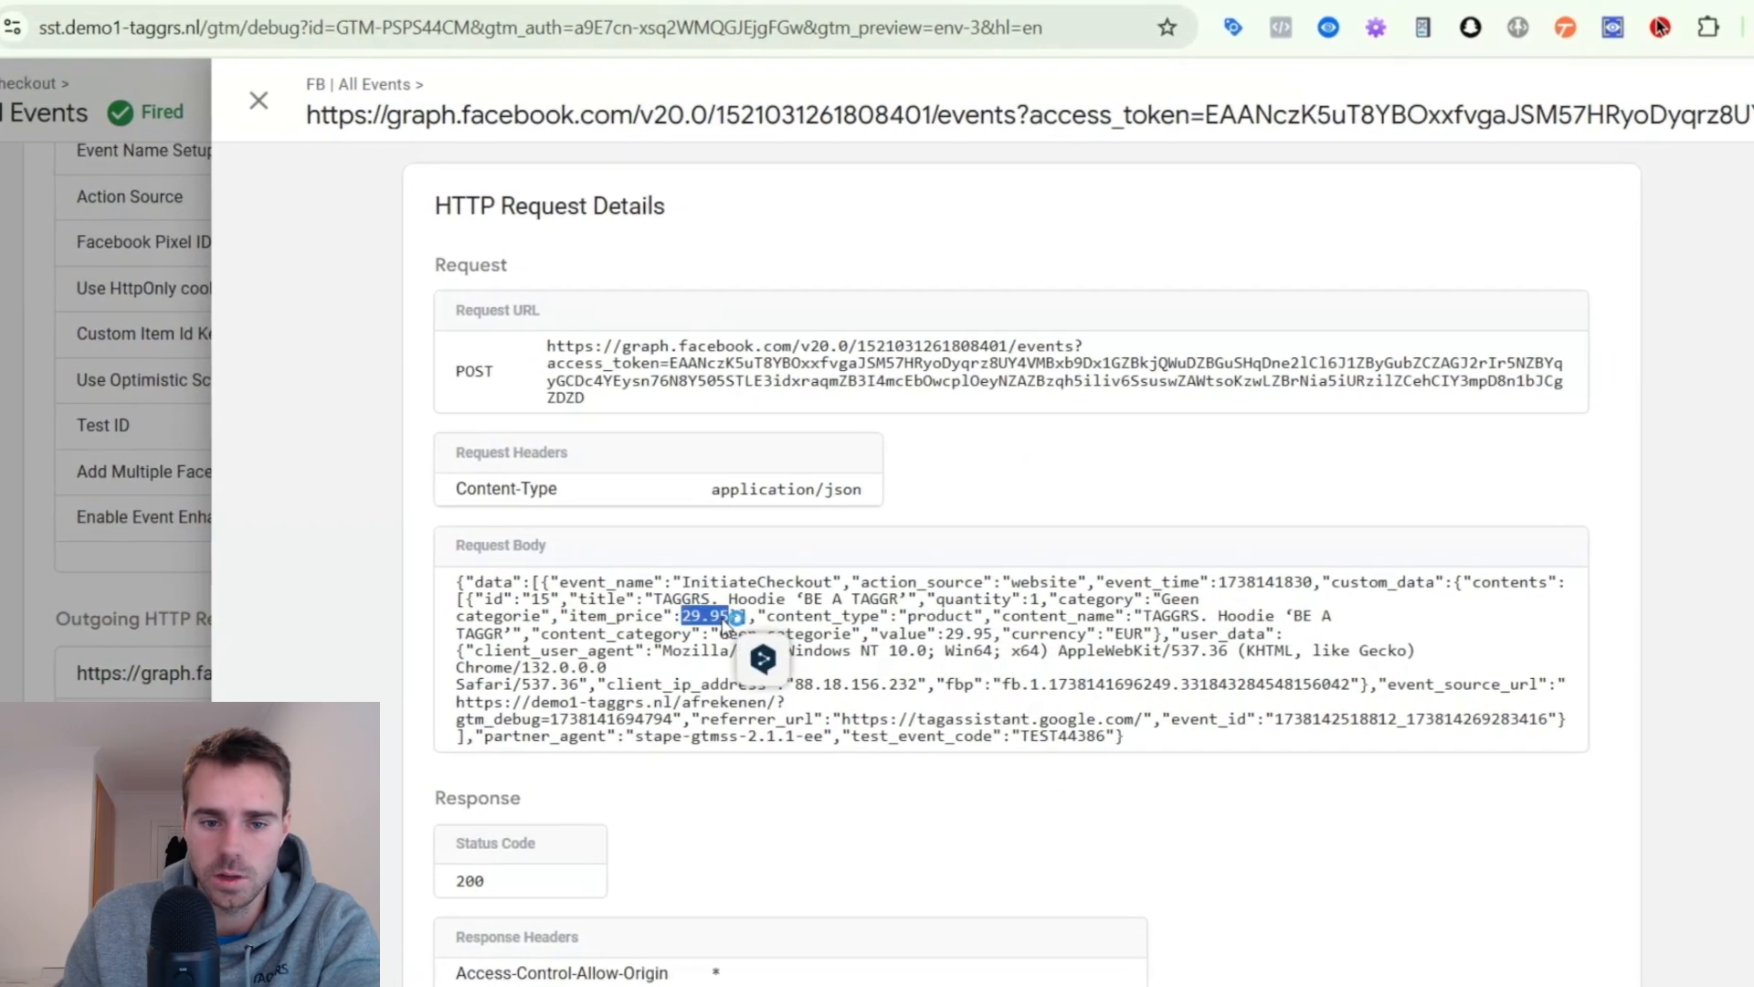
left_click(527, 593)
triple_click(670, 593)
left_click(647, 637)
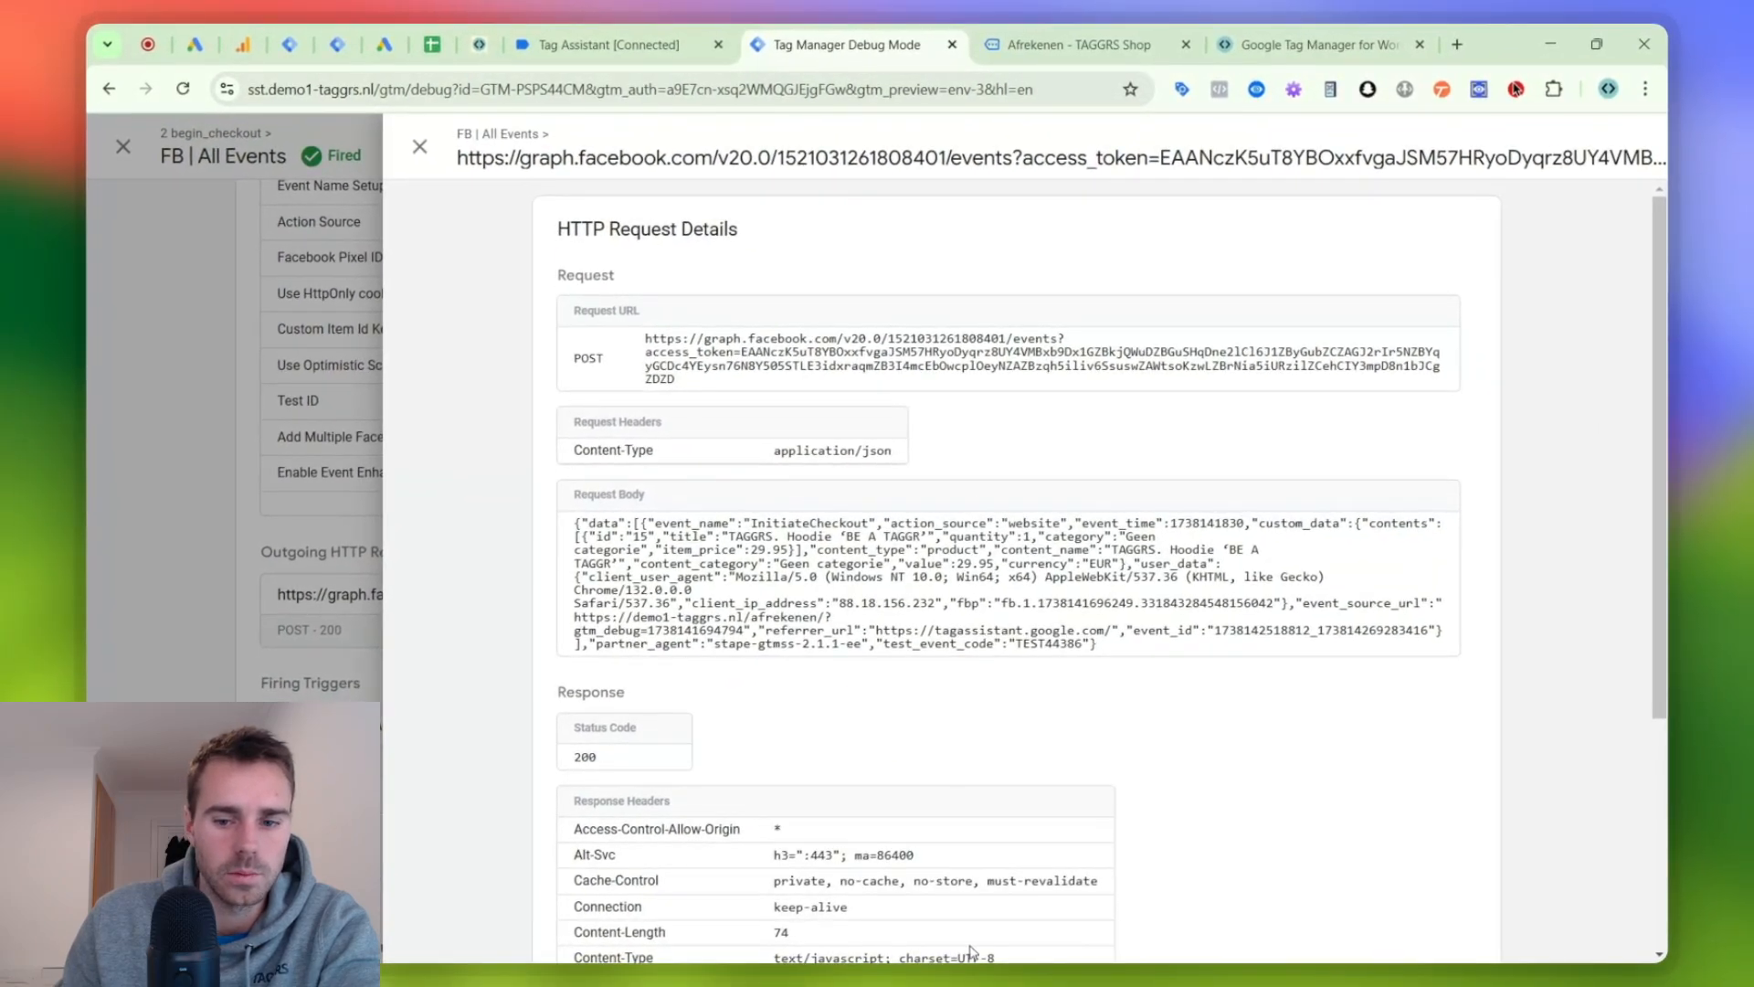
- Switch to Meta Events Manager and examine all parameters of the received Initiate checkout test event
mouse_move(959, 914)
left_click(1102, 894)
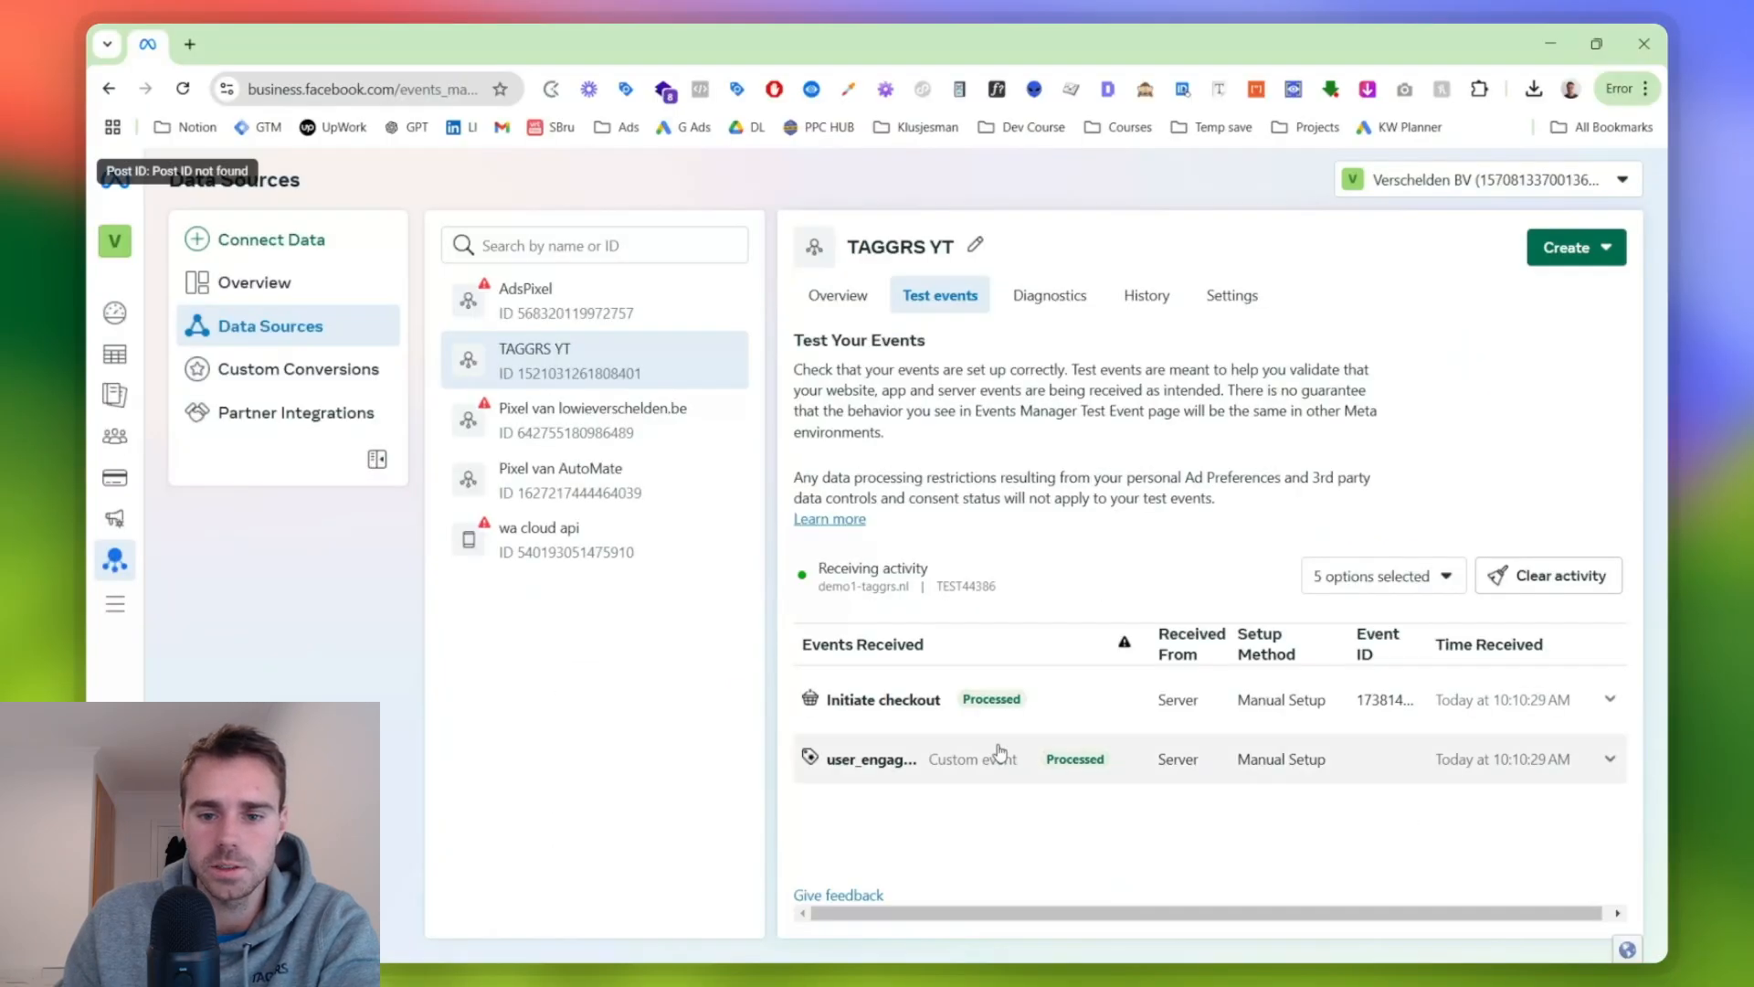
left_click(1085, 711)
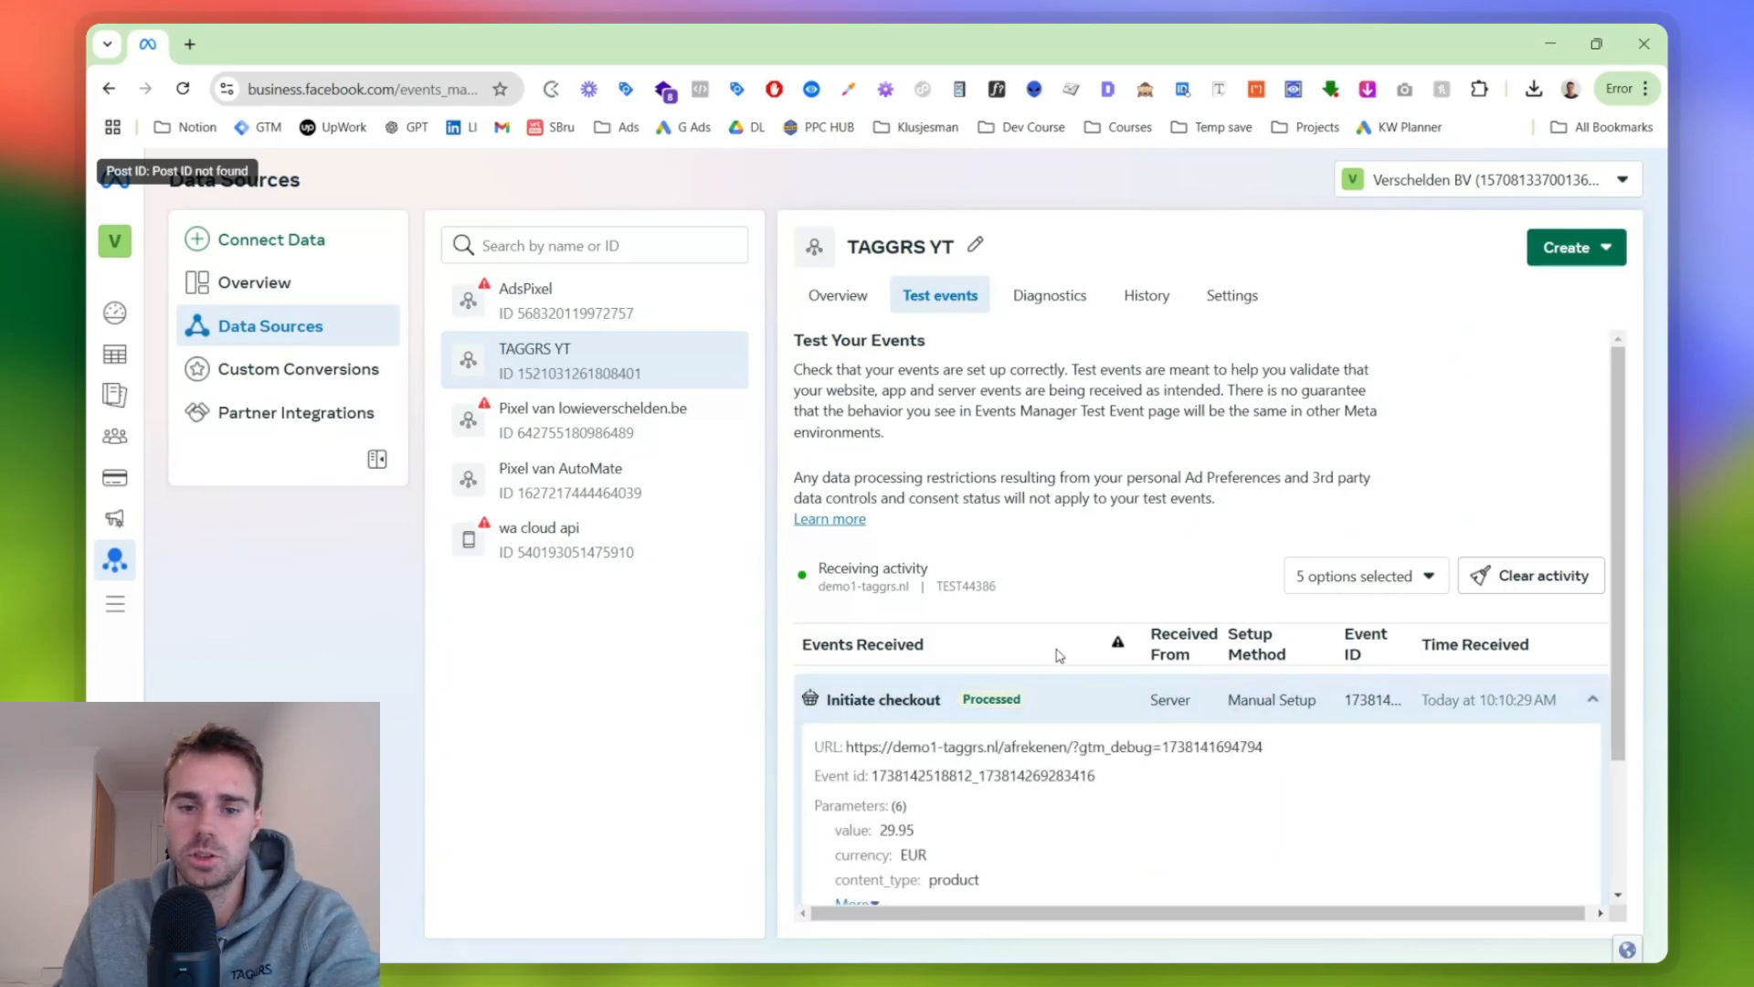
scroll(1014, 615, "down", 2)
left_click(850, 728)
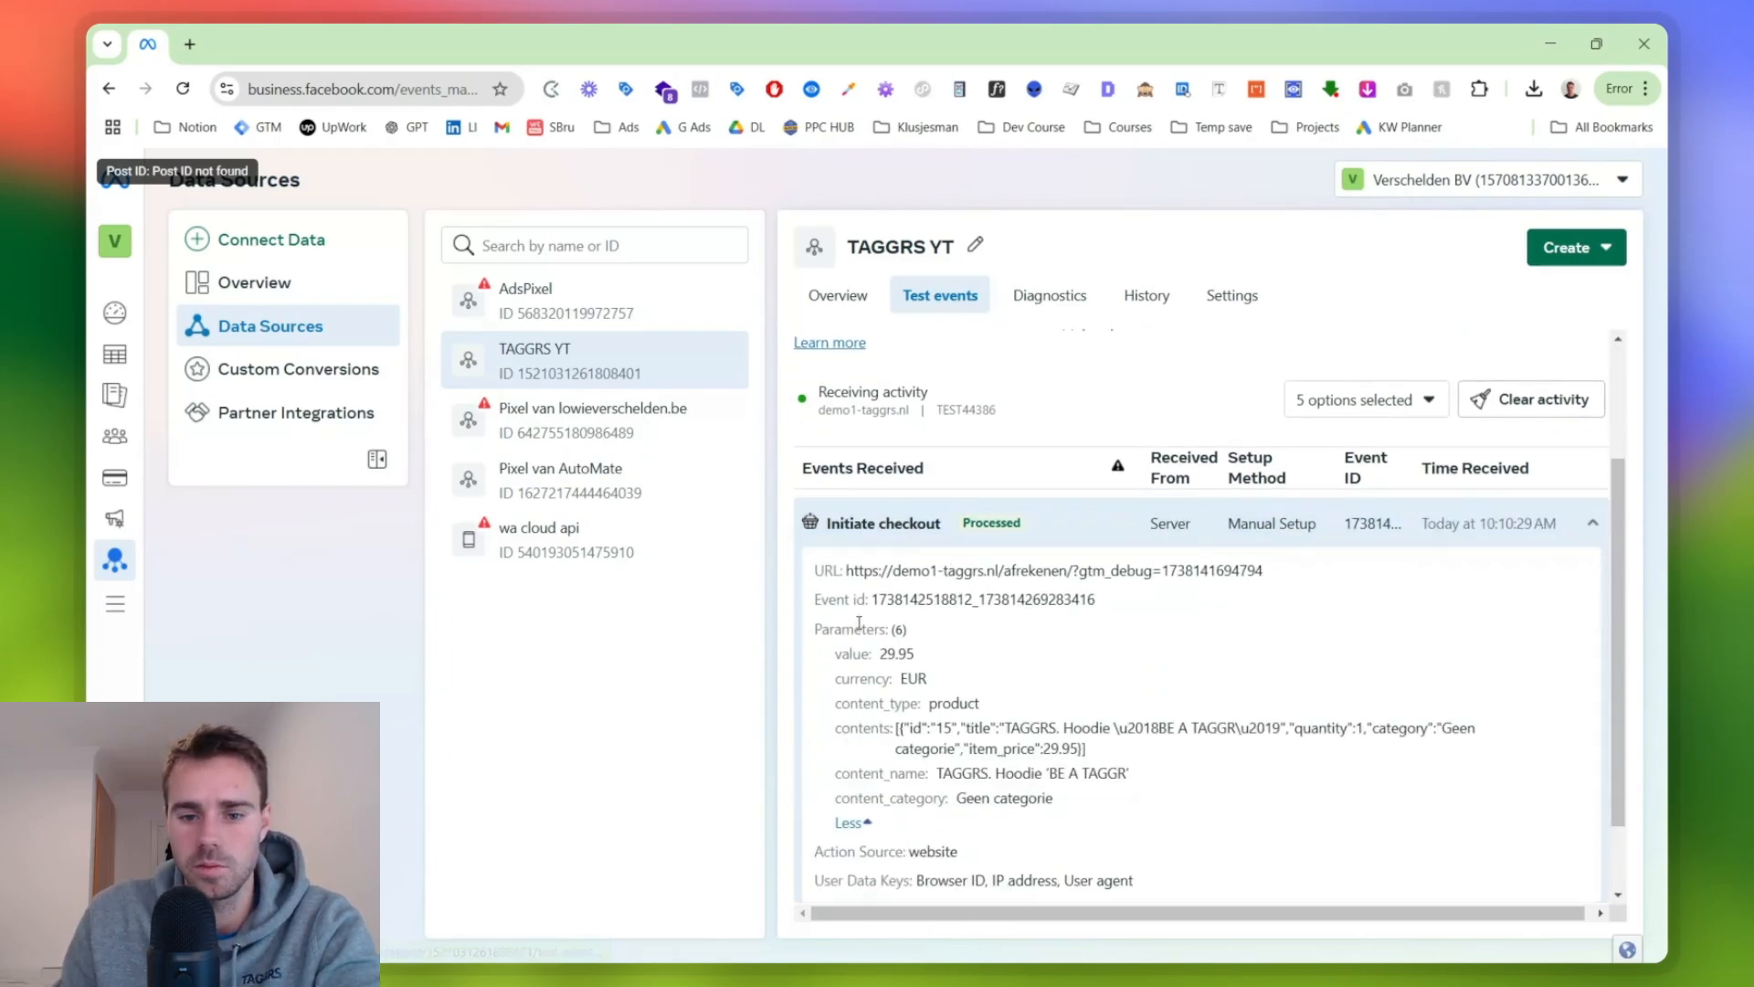
scroll(861, 608, "down", 1)
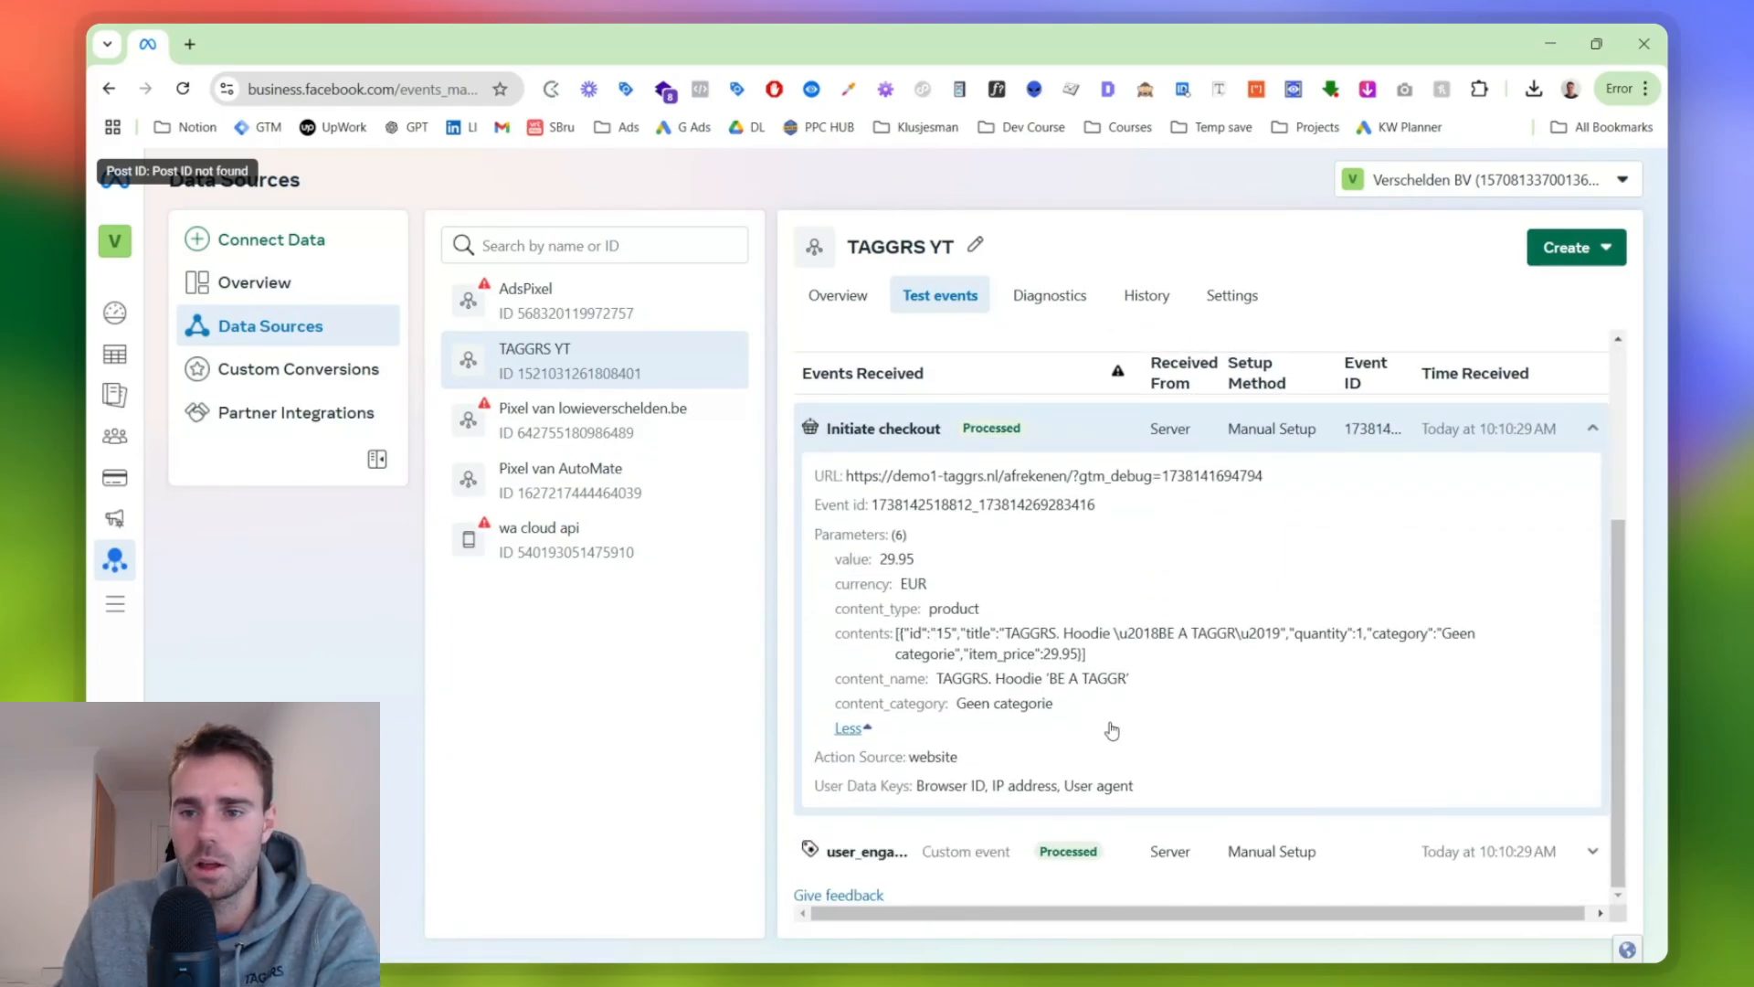
left_click(1476, 430)
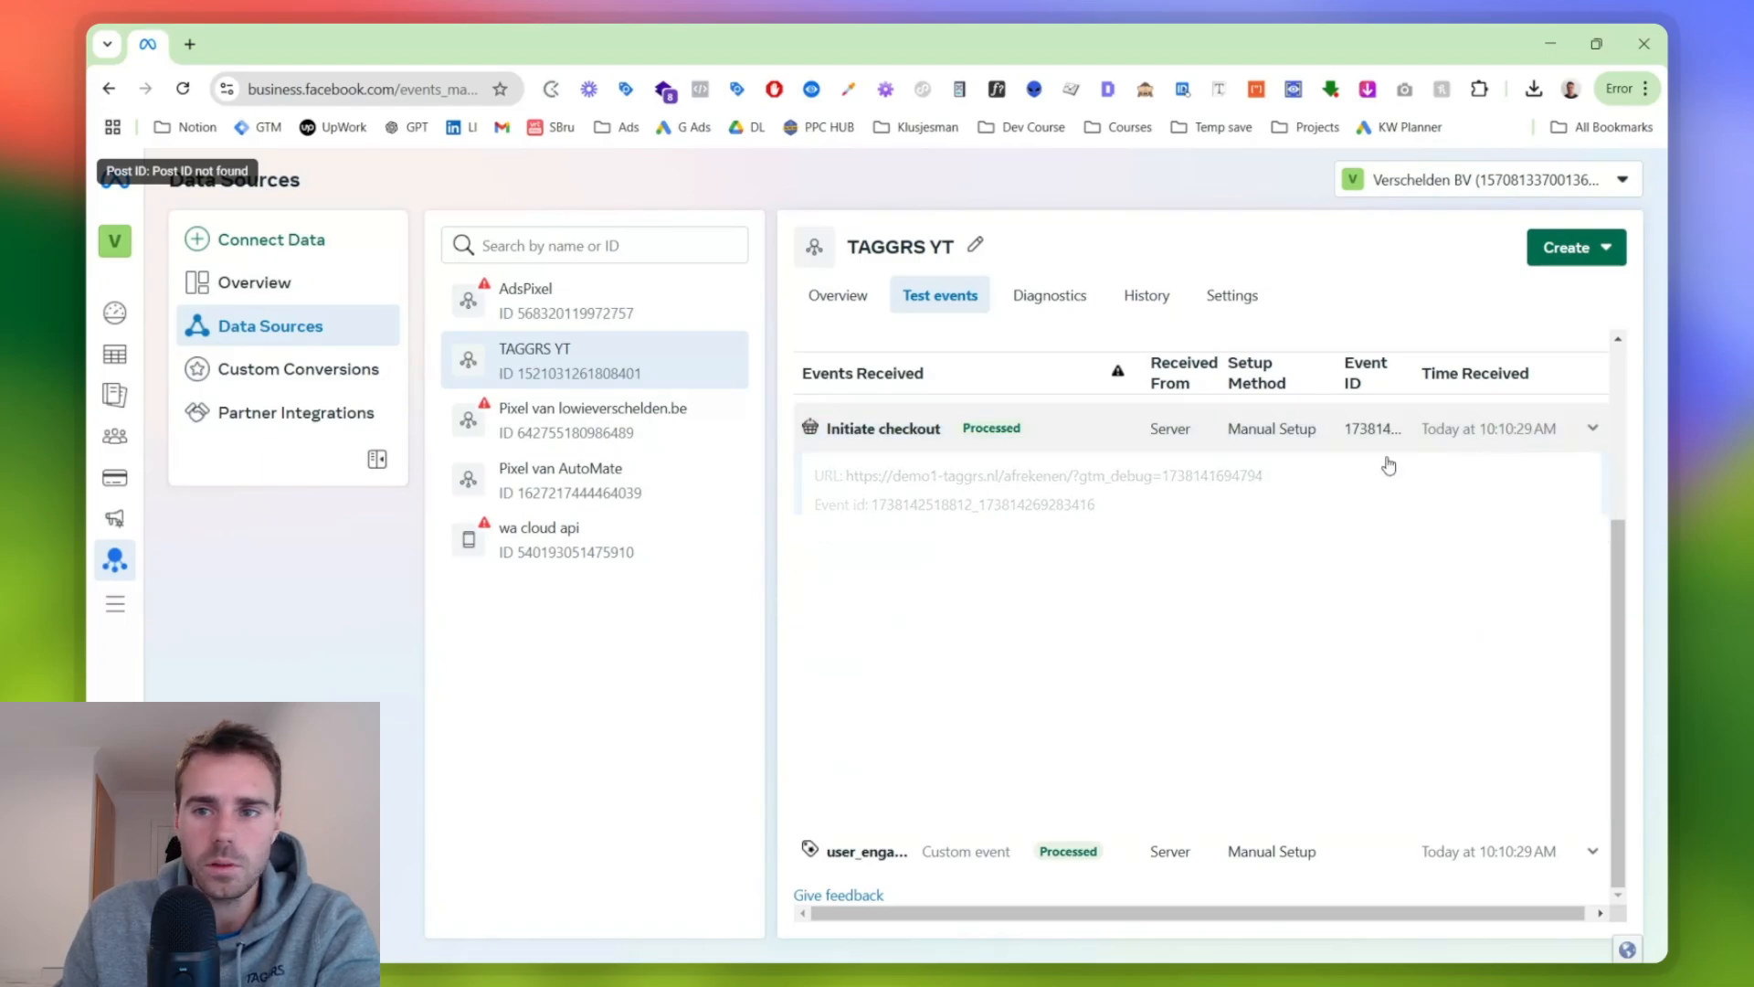
- Return to the server debug view, reopen the FB | All Events outgoing request, find its event_id and copy the value
left_click(1553, 47)
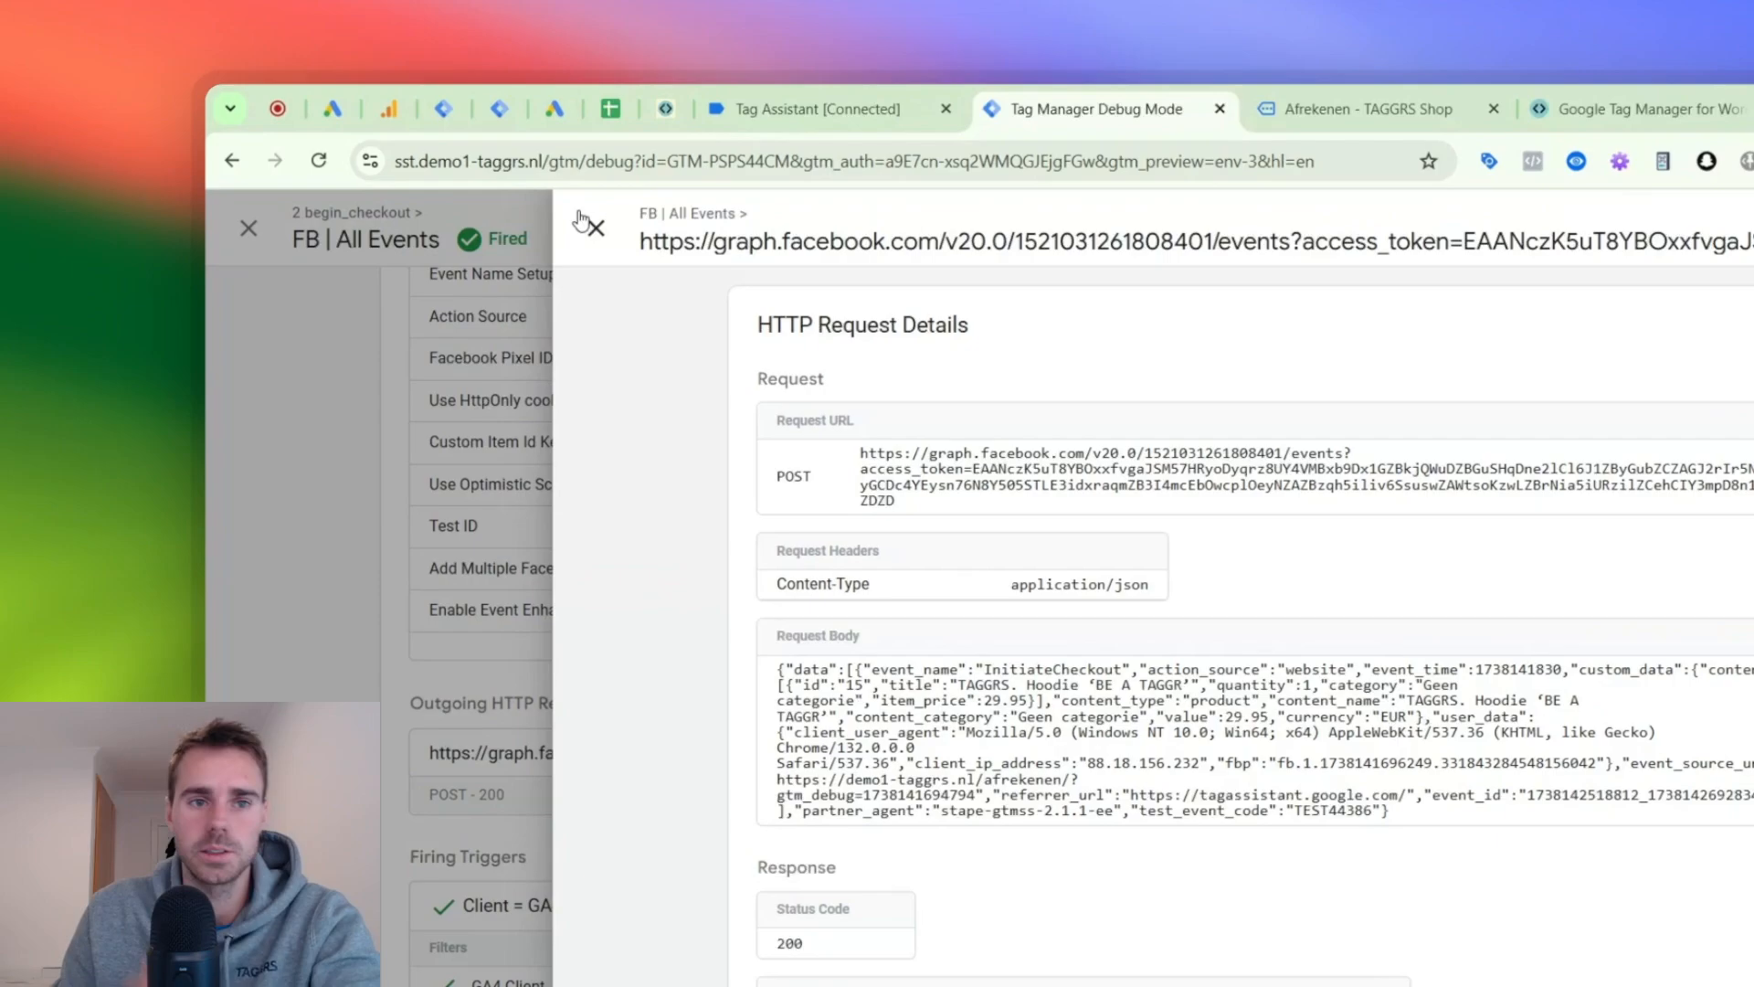
left_click(419, 146)
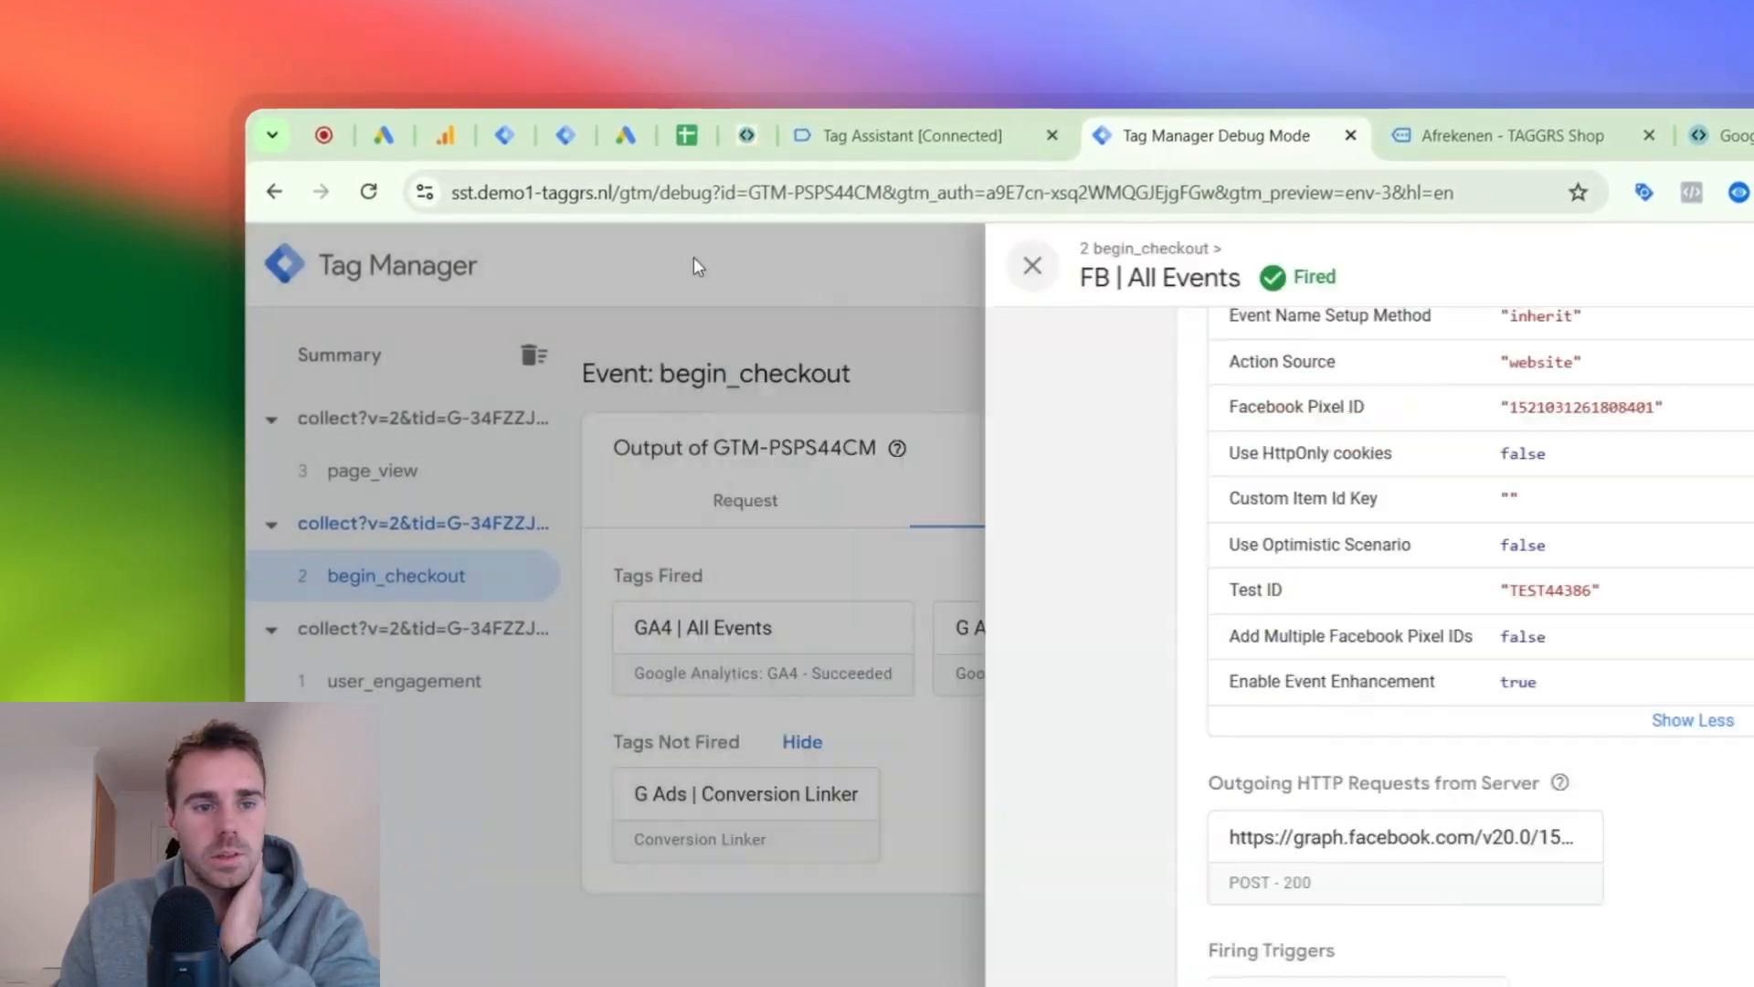
left_click(693, 265)
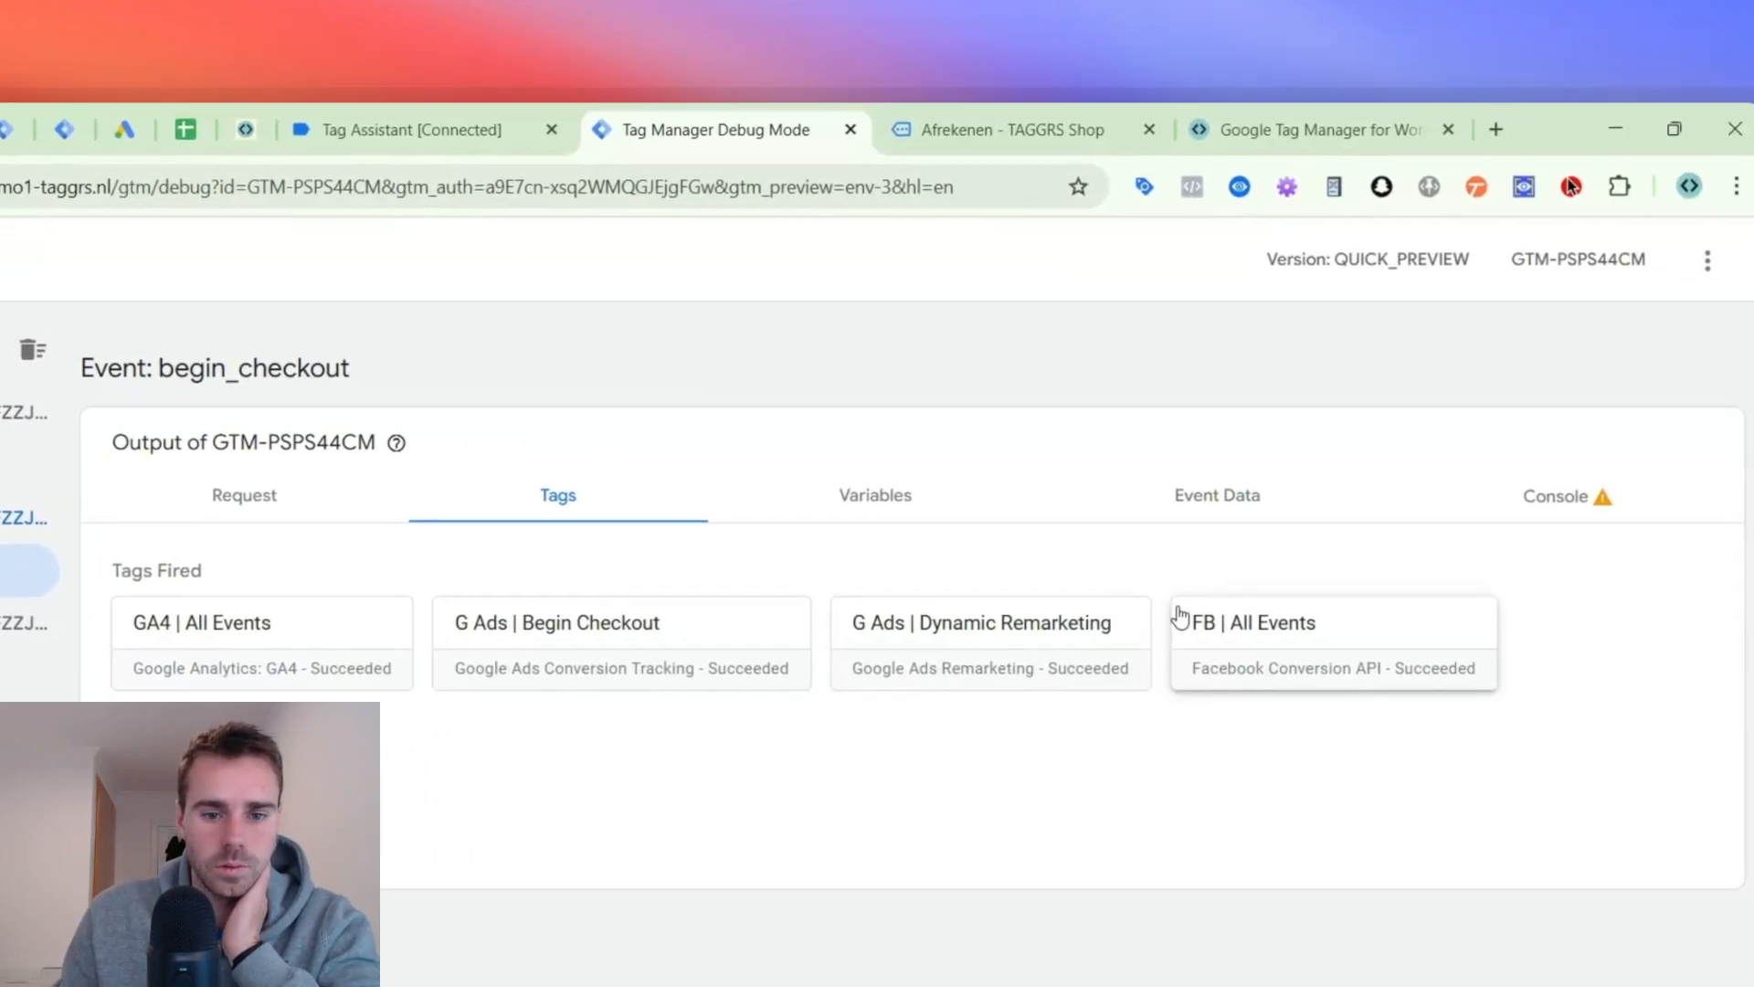
left_click(1655, 635)
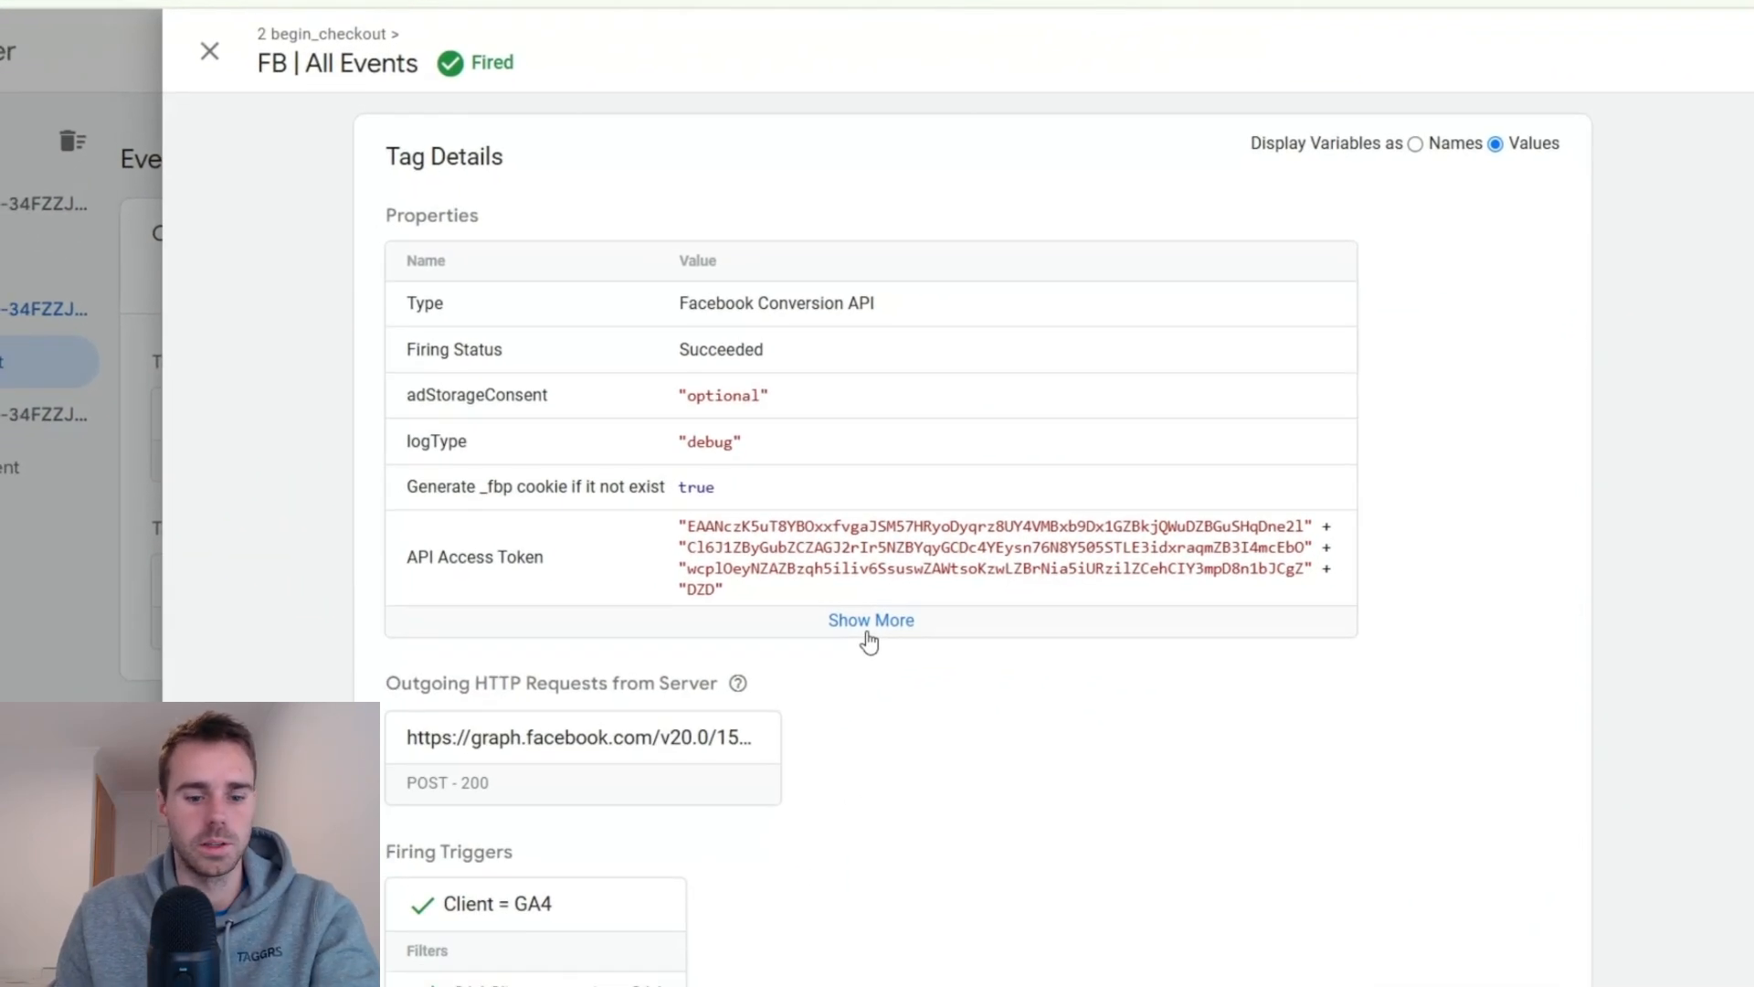
left_click(672, 739)
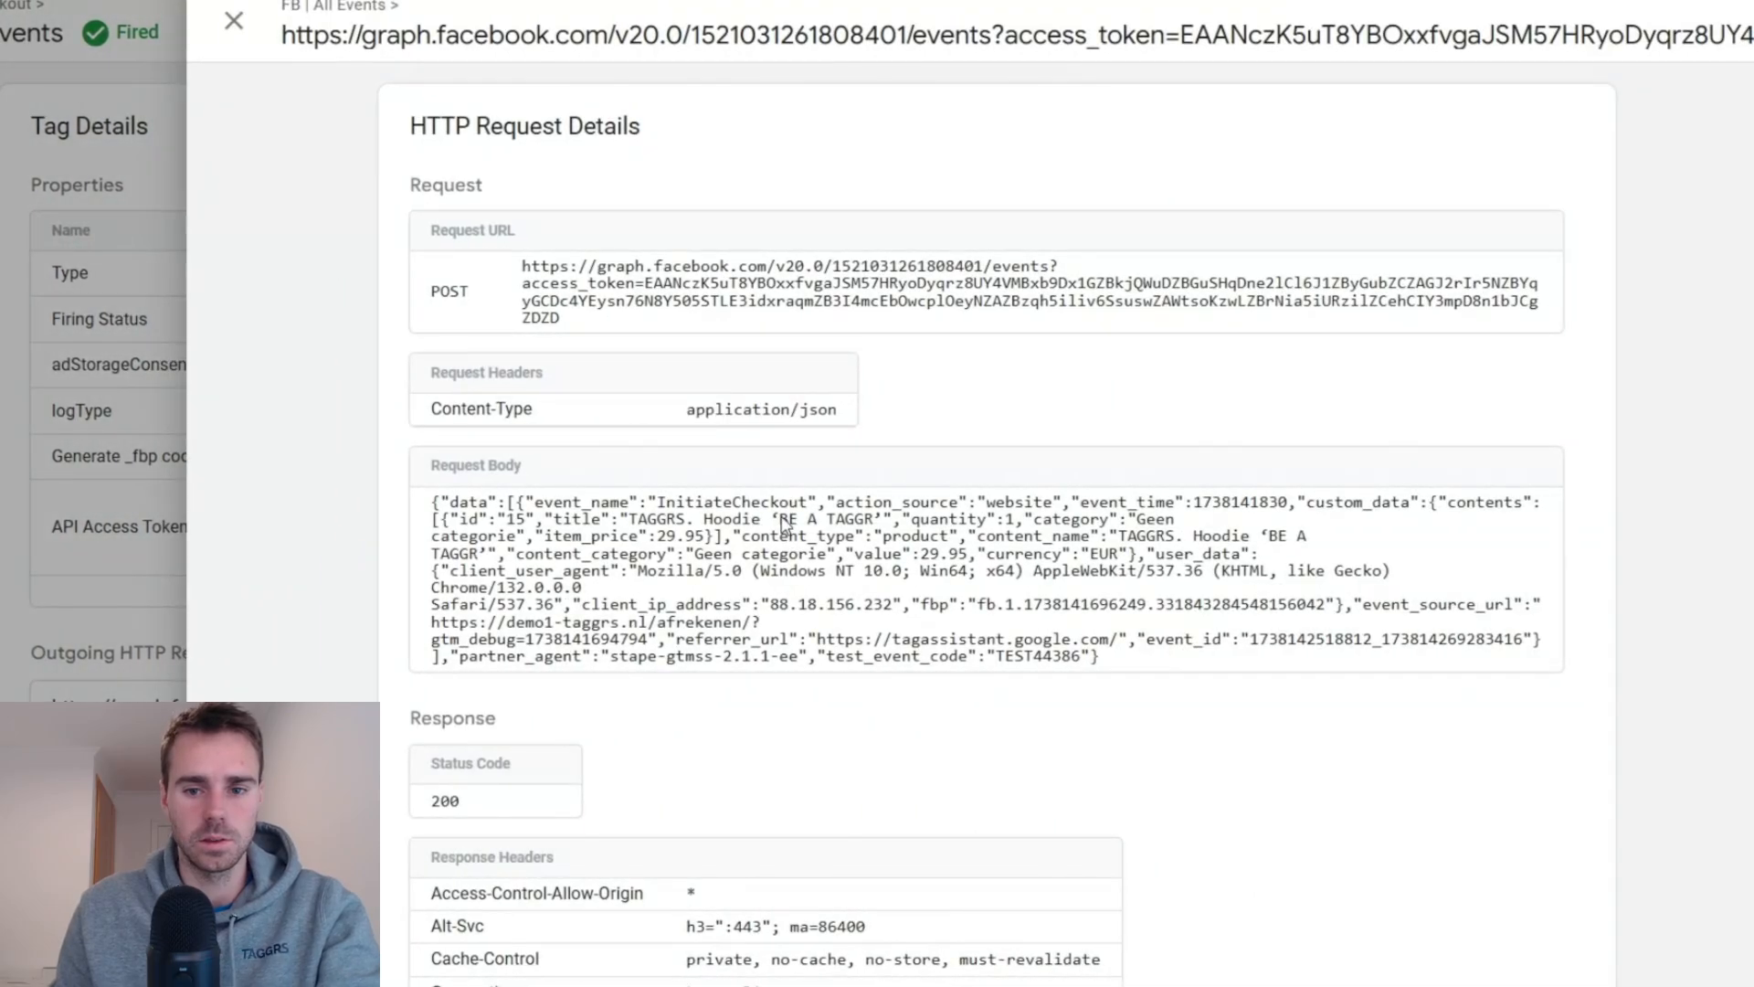
type("ve")
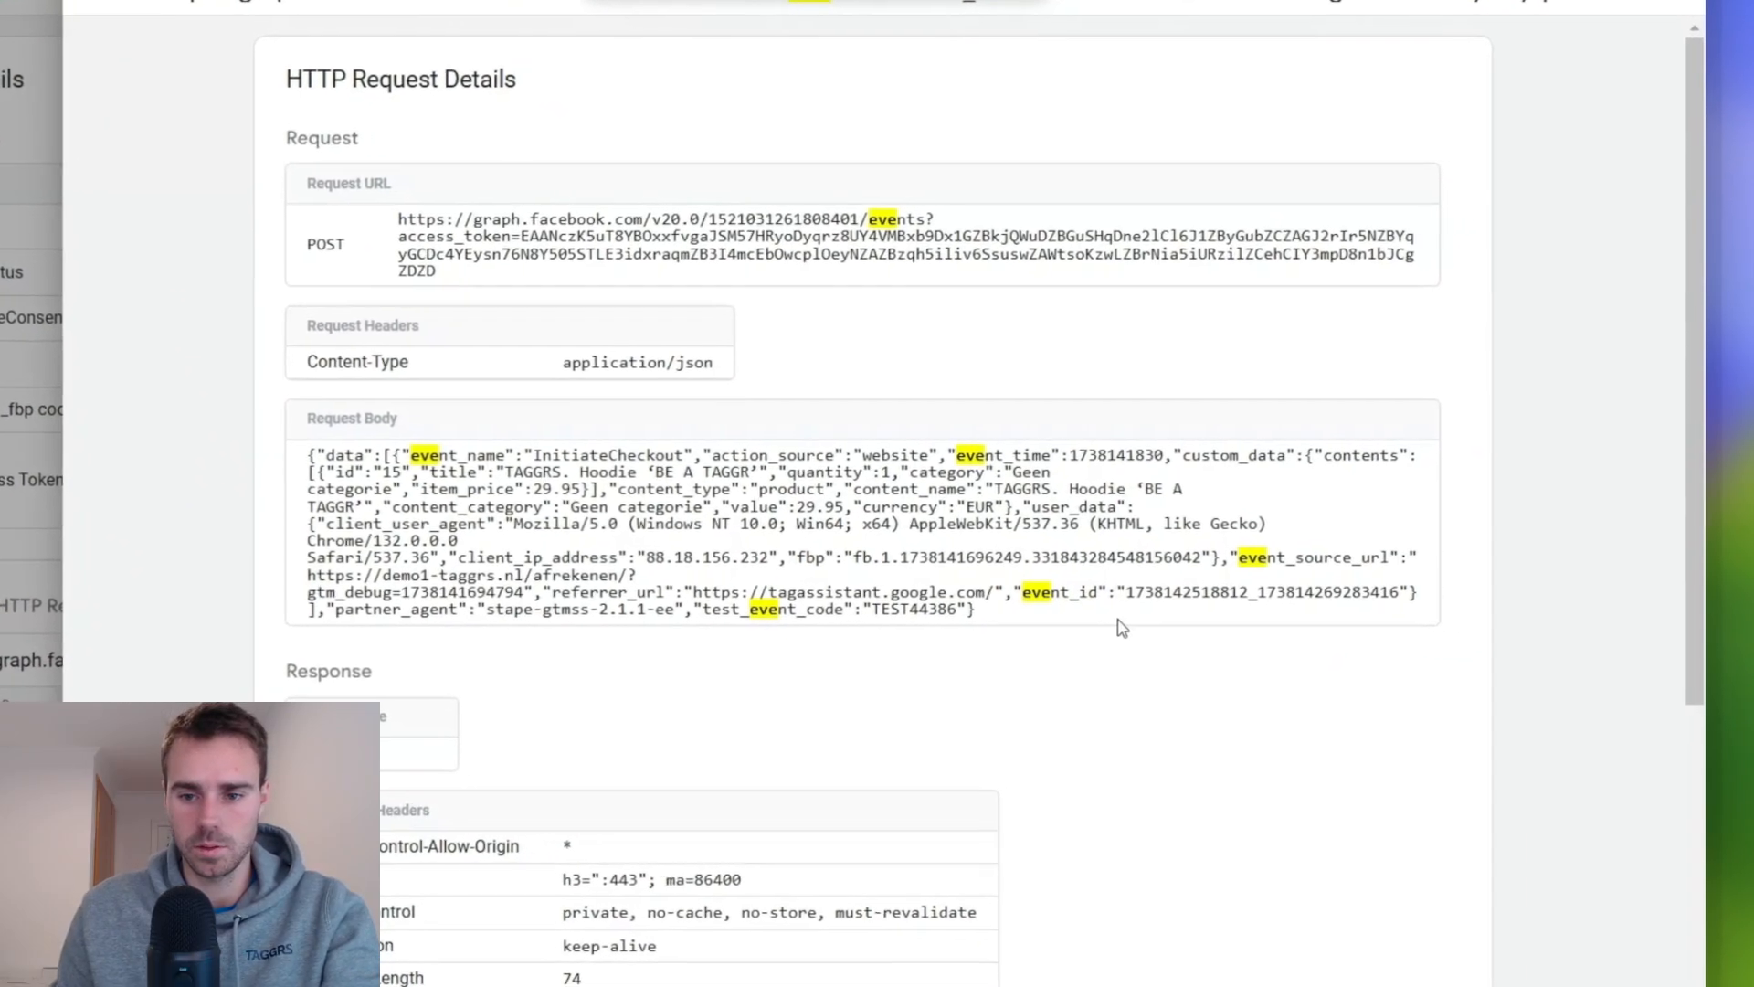
left_click_drag(1056, 594, 1330, 593)
key("ctrl+c")
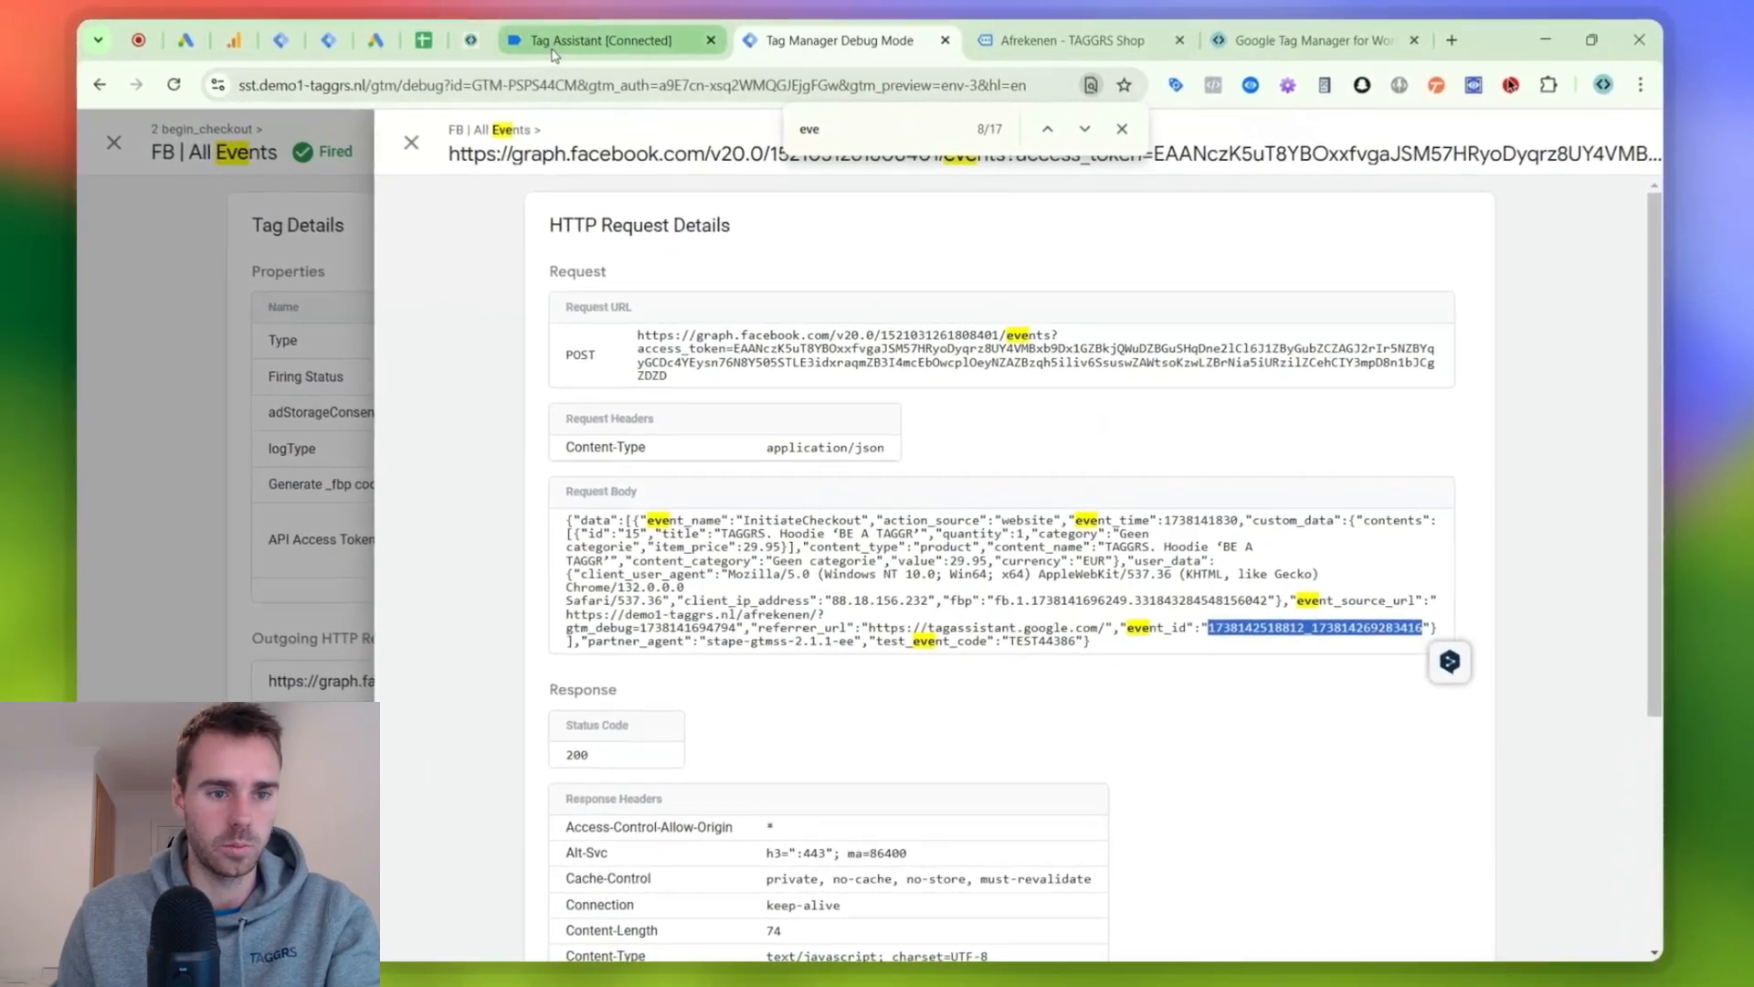
- In Tag Assistant, open the FB | InitiateCheckout tag of the latest begin_checkout event and search its details for the copied event ID
left_click(610, 37)
left_click(318, 433)
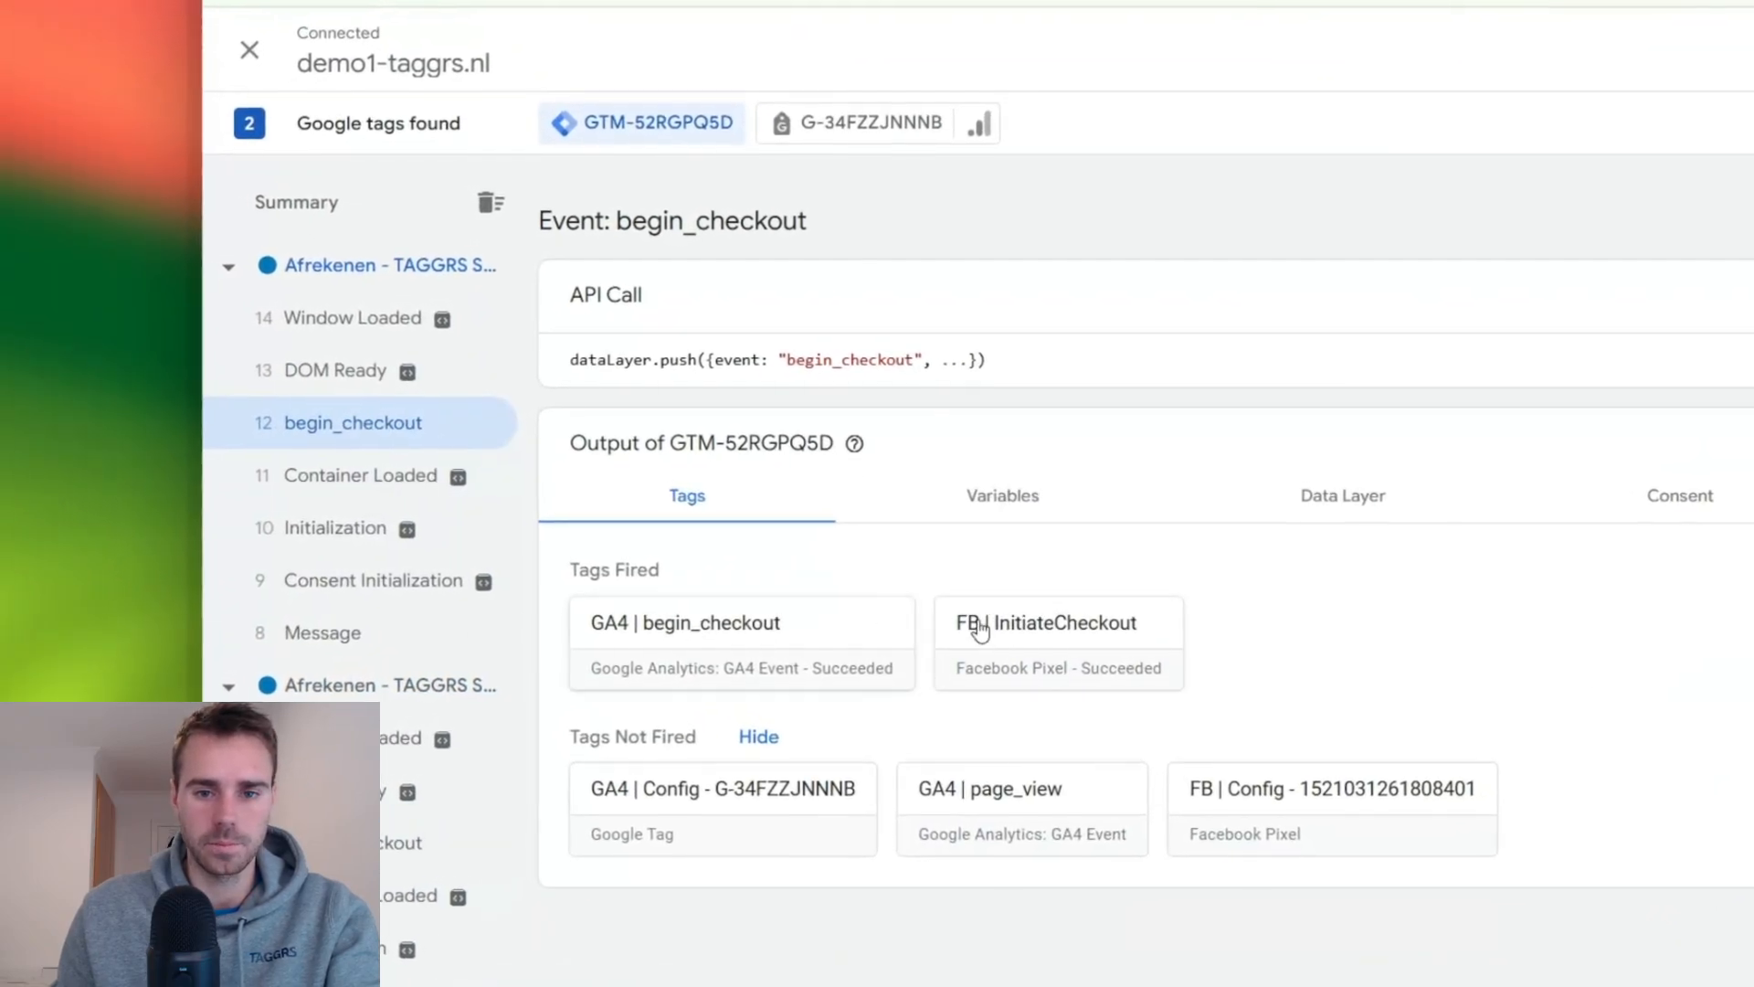
left_click(850, 608)
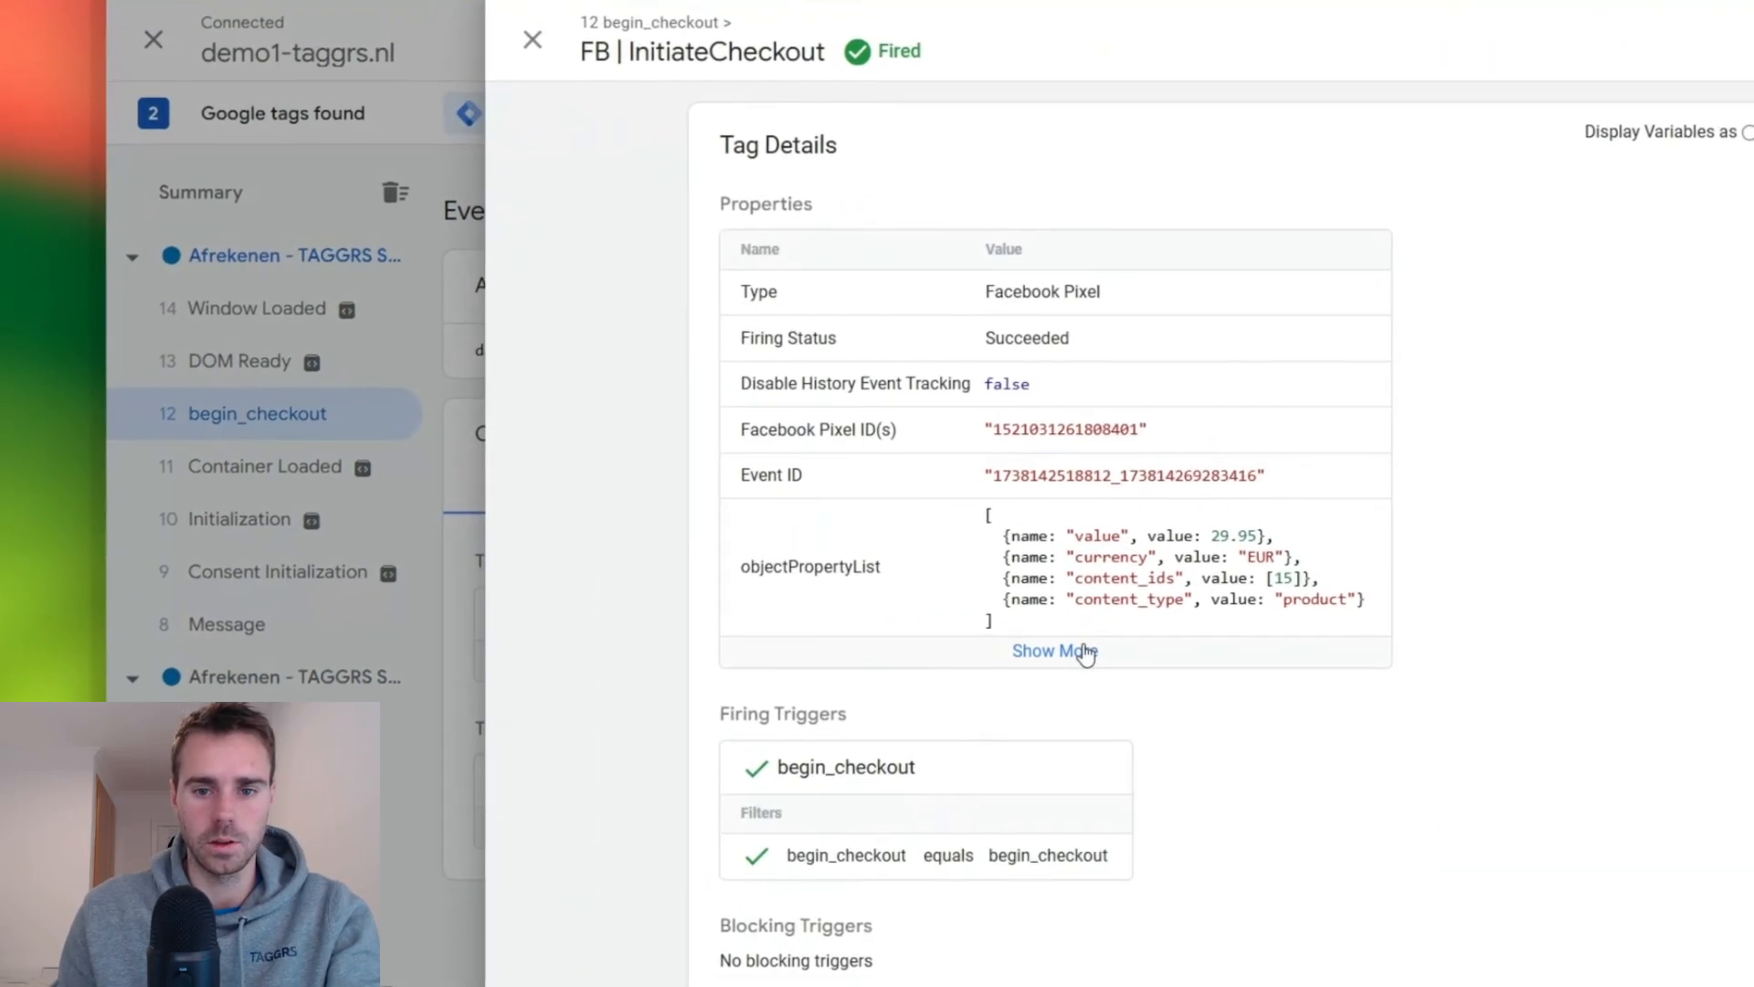
left_click(1085, 652)
key("ctrl+f")
key("ctrl+v")
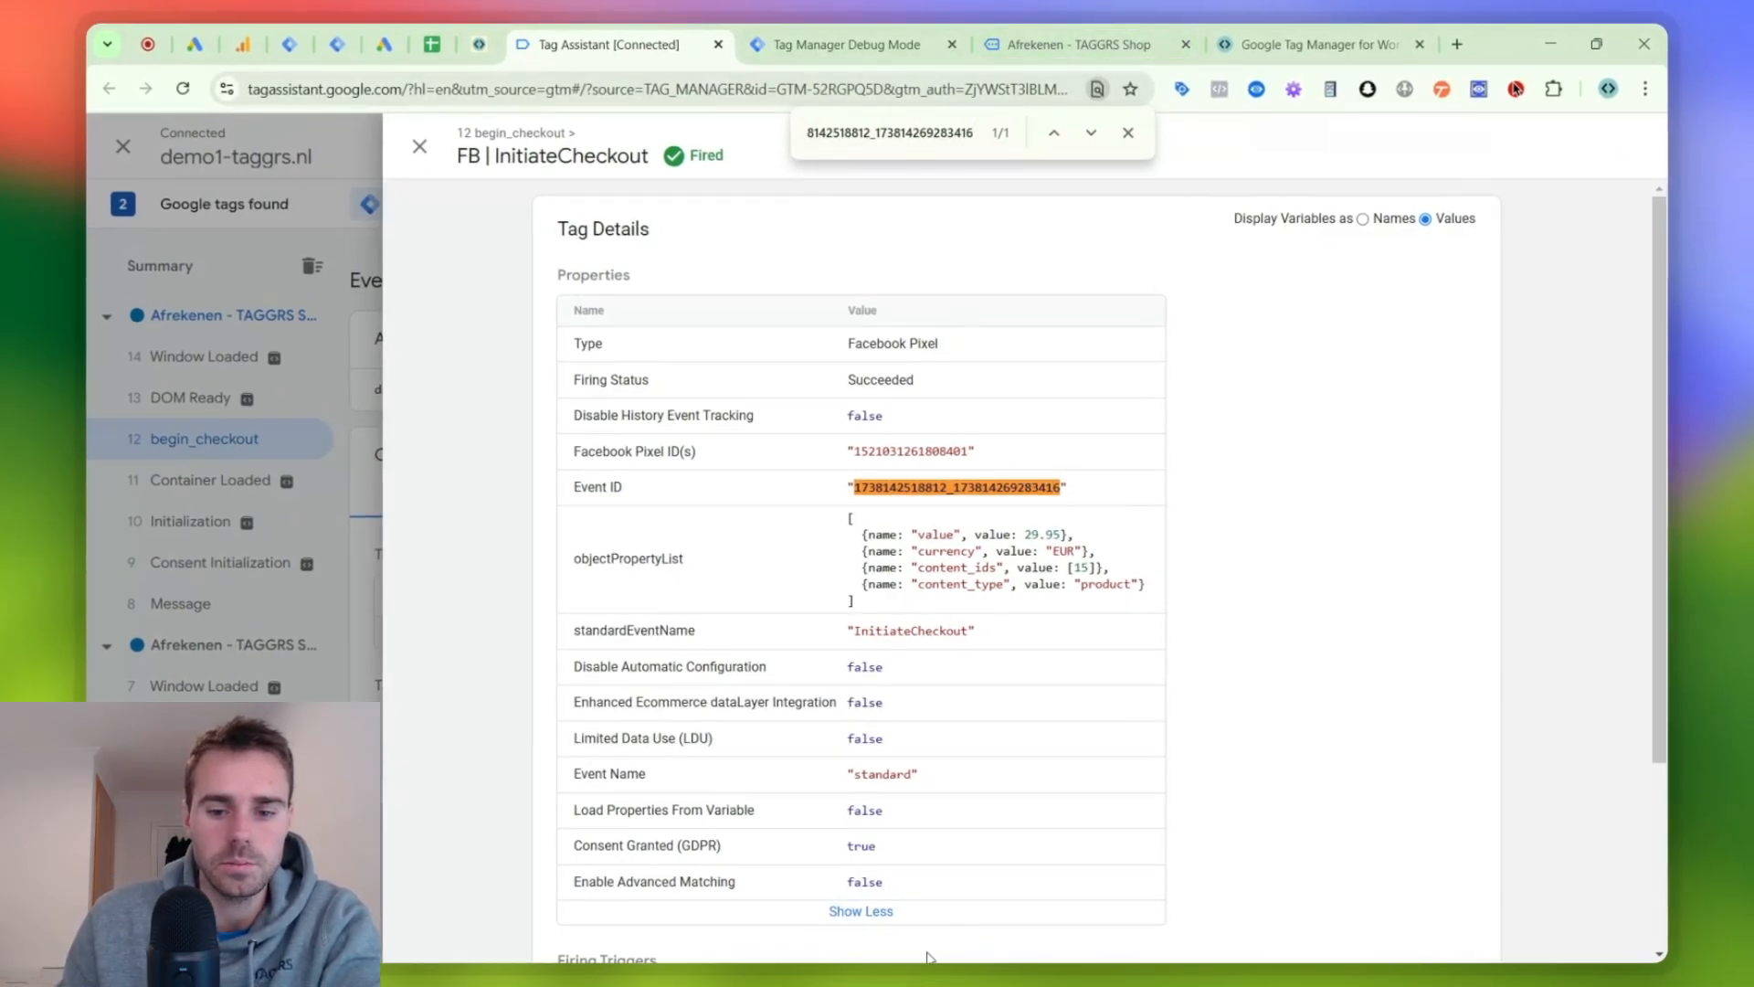
- Switch back to Meta Events Manager and expand the Initiate checkout event with its complete parameter list
left_click(1015, 979)
left_click(1046, 932)
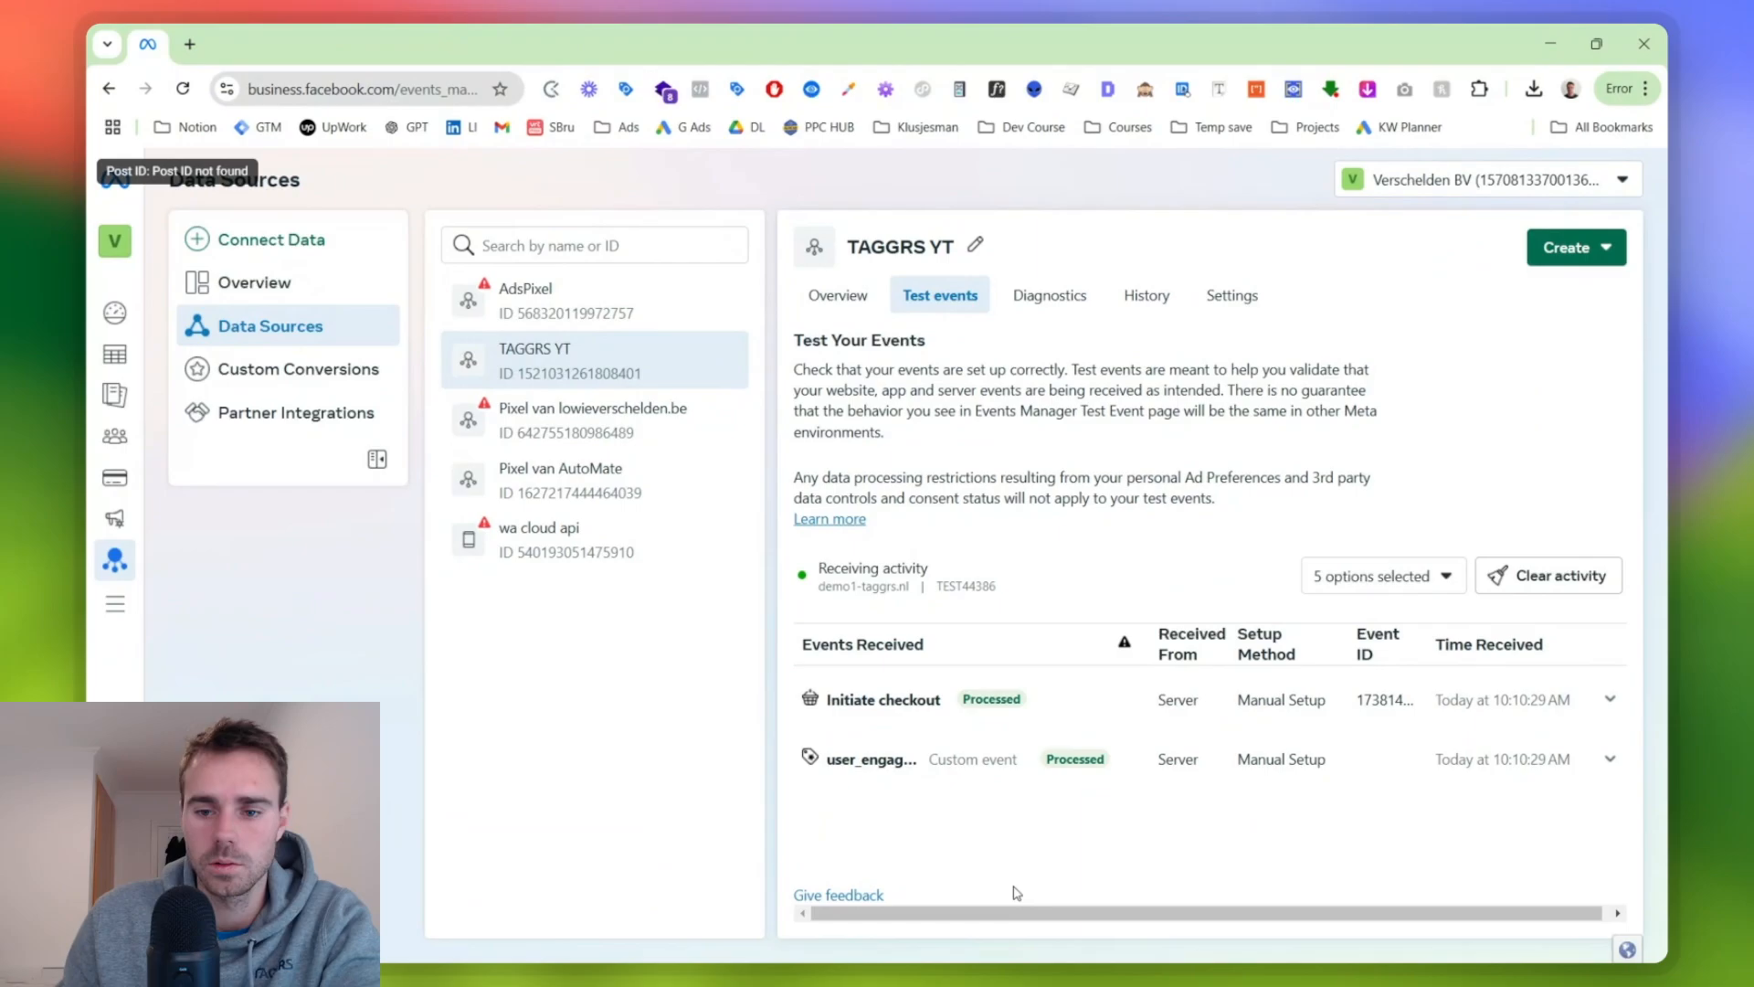
left_click(1123, 713)
left_click(1128, 714)
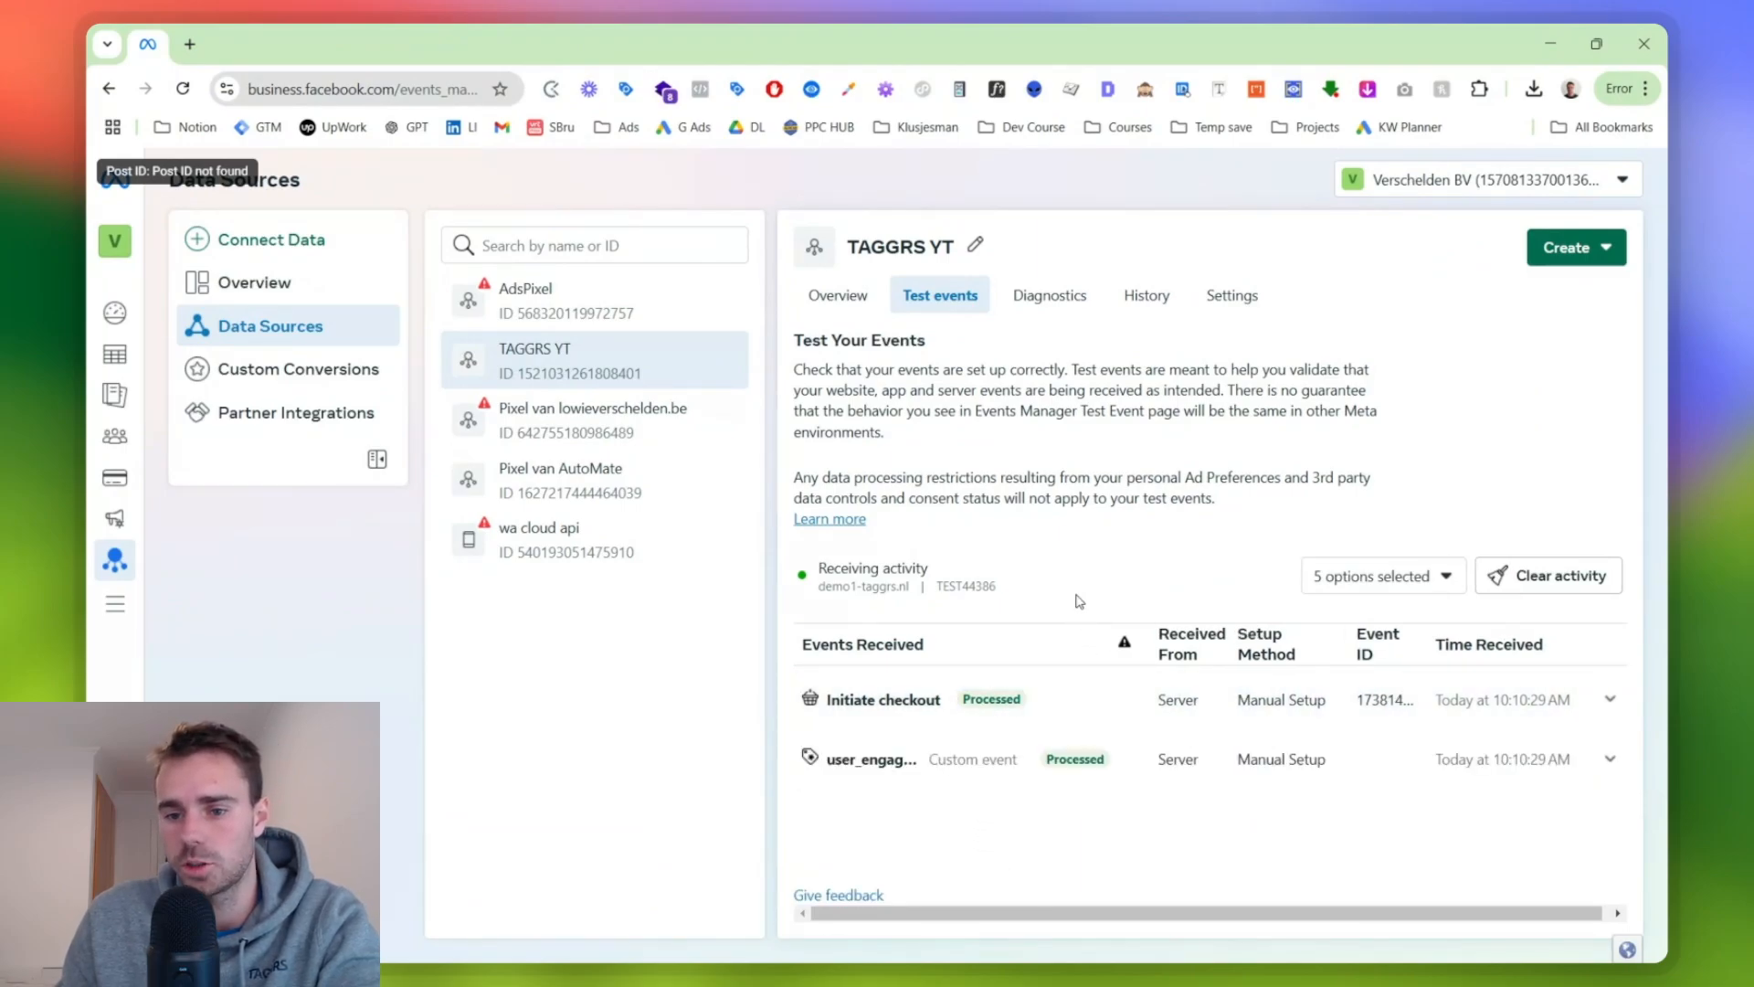
left_click(1404, 698)
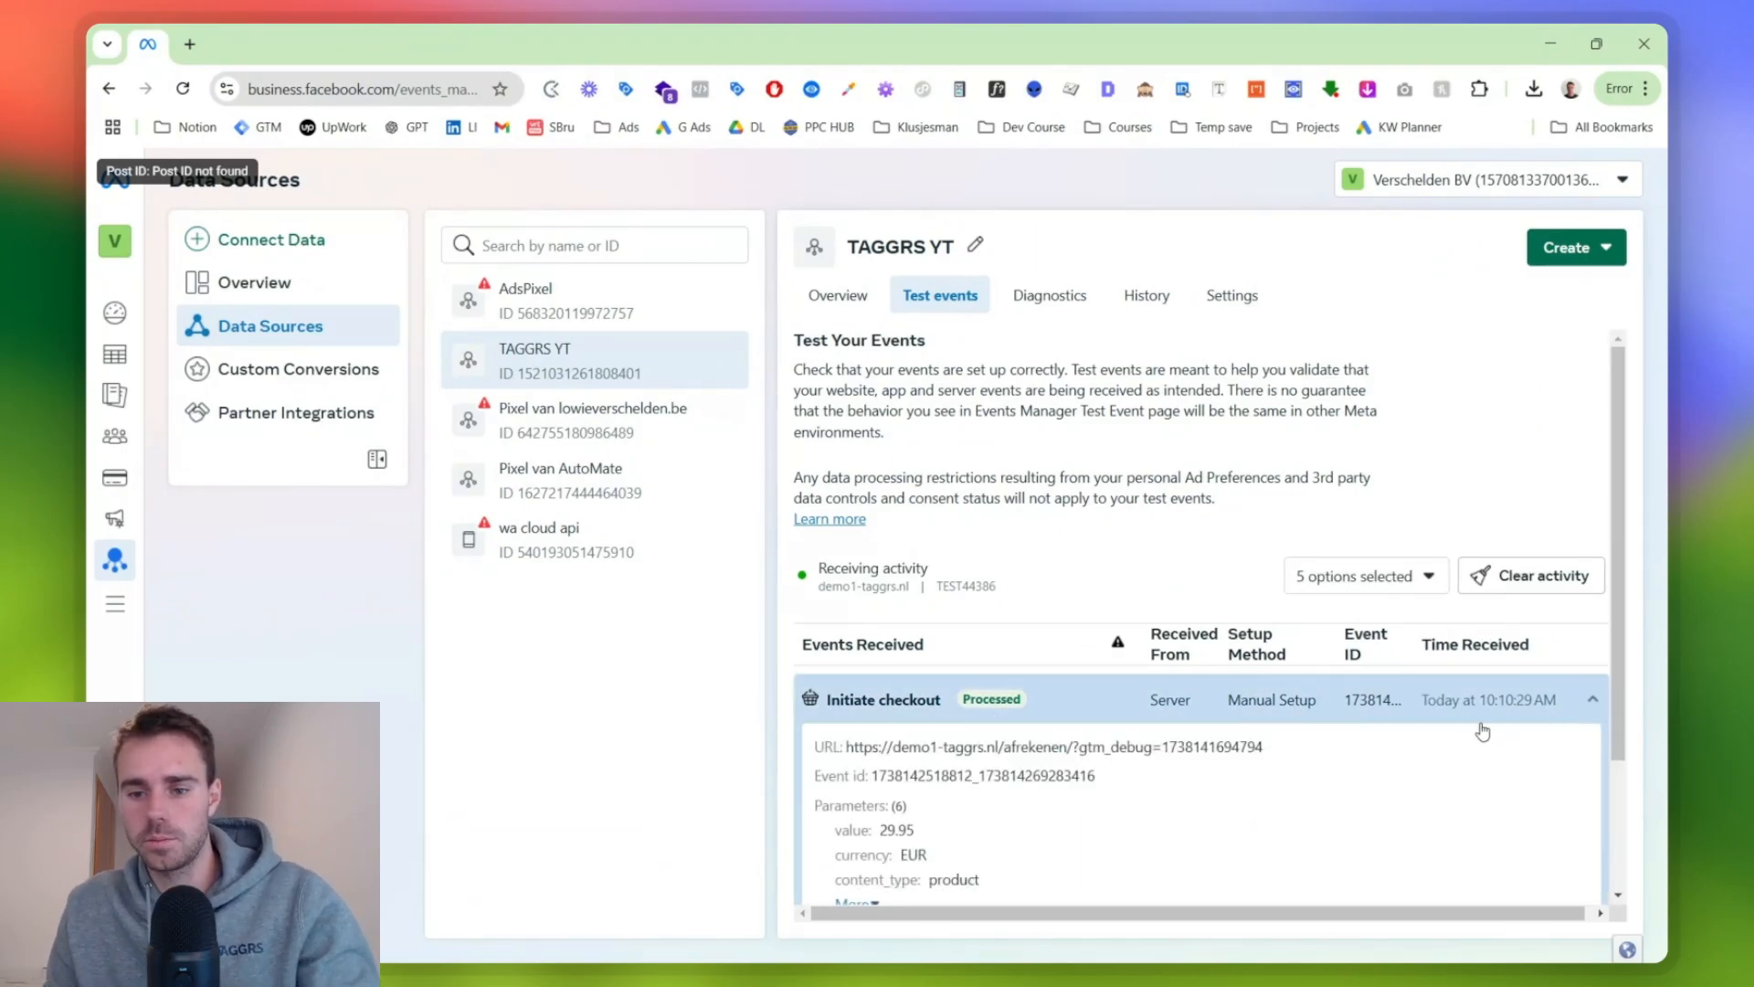
key("ctrl+minus")
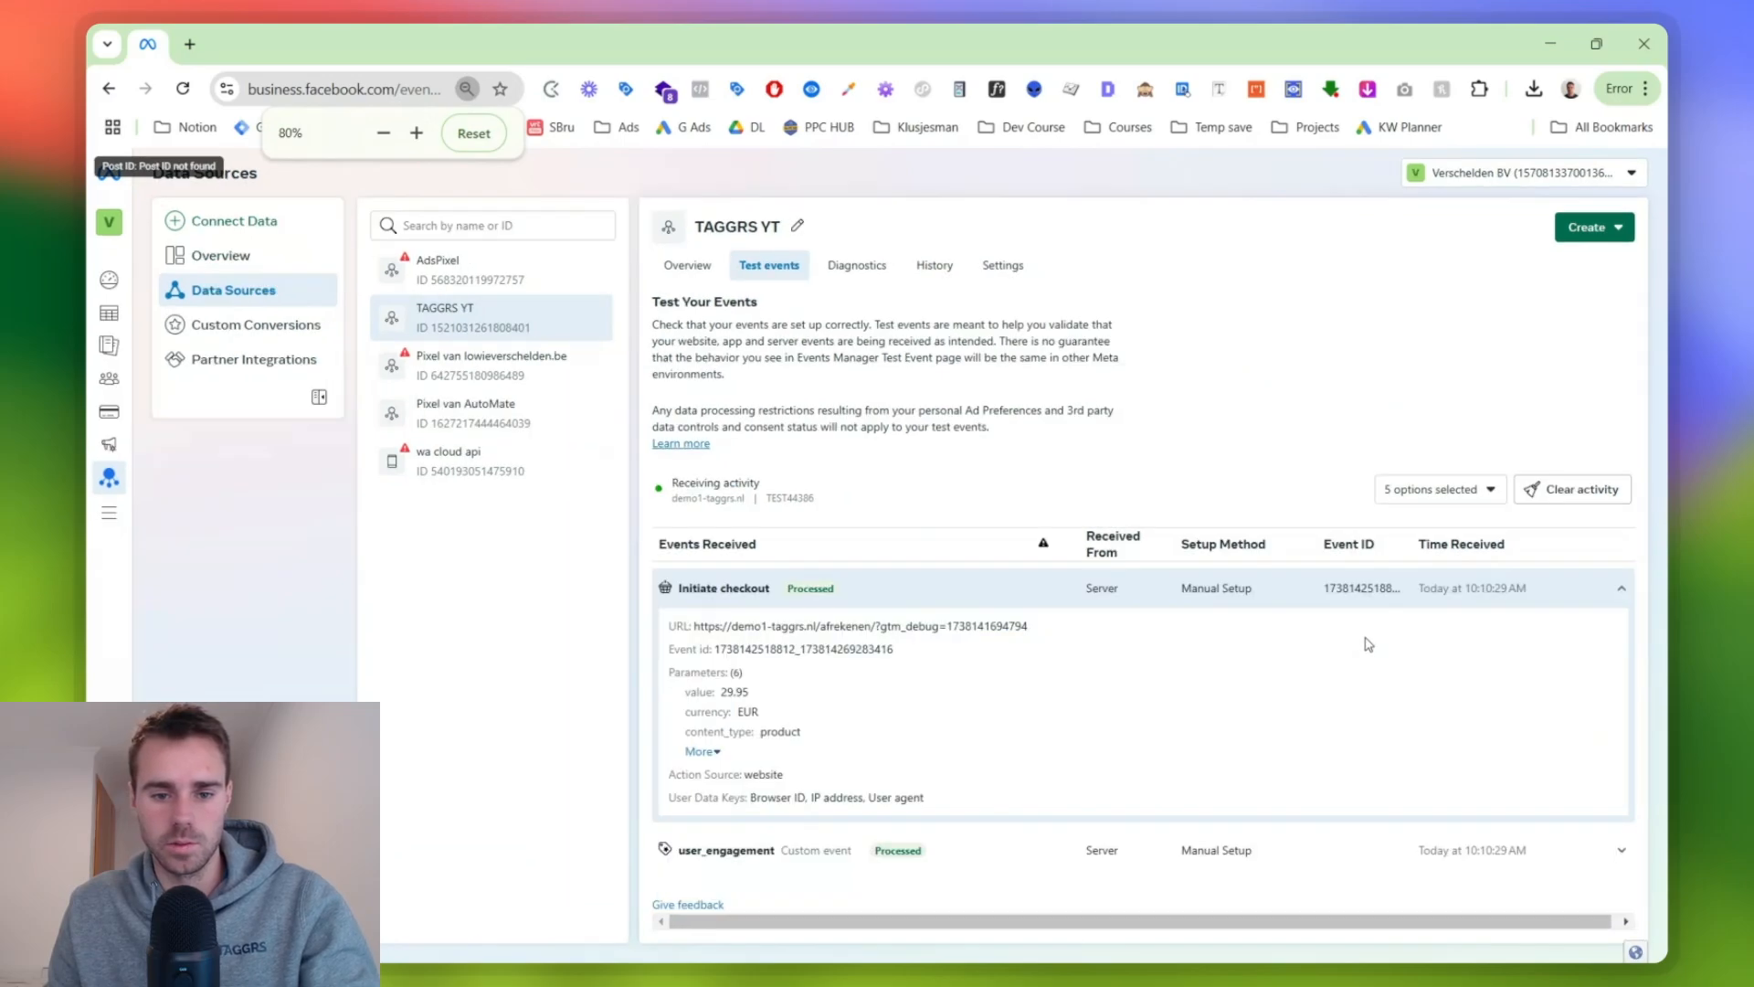
left_click(722, 752)
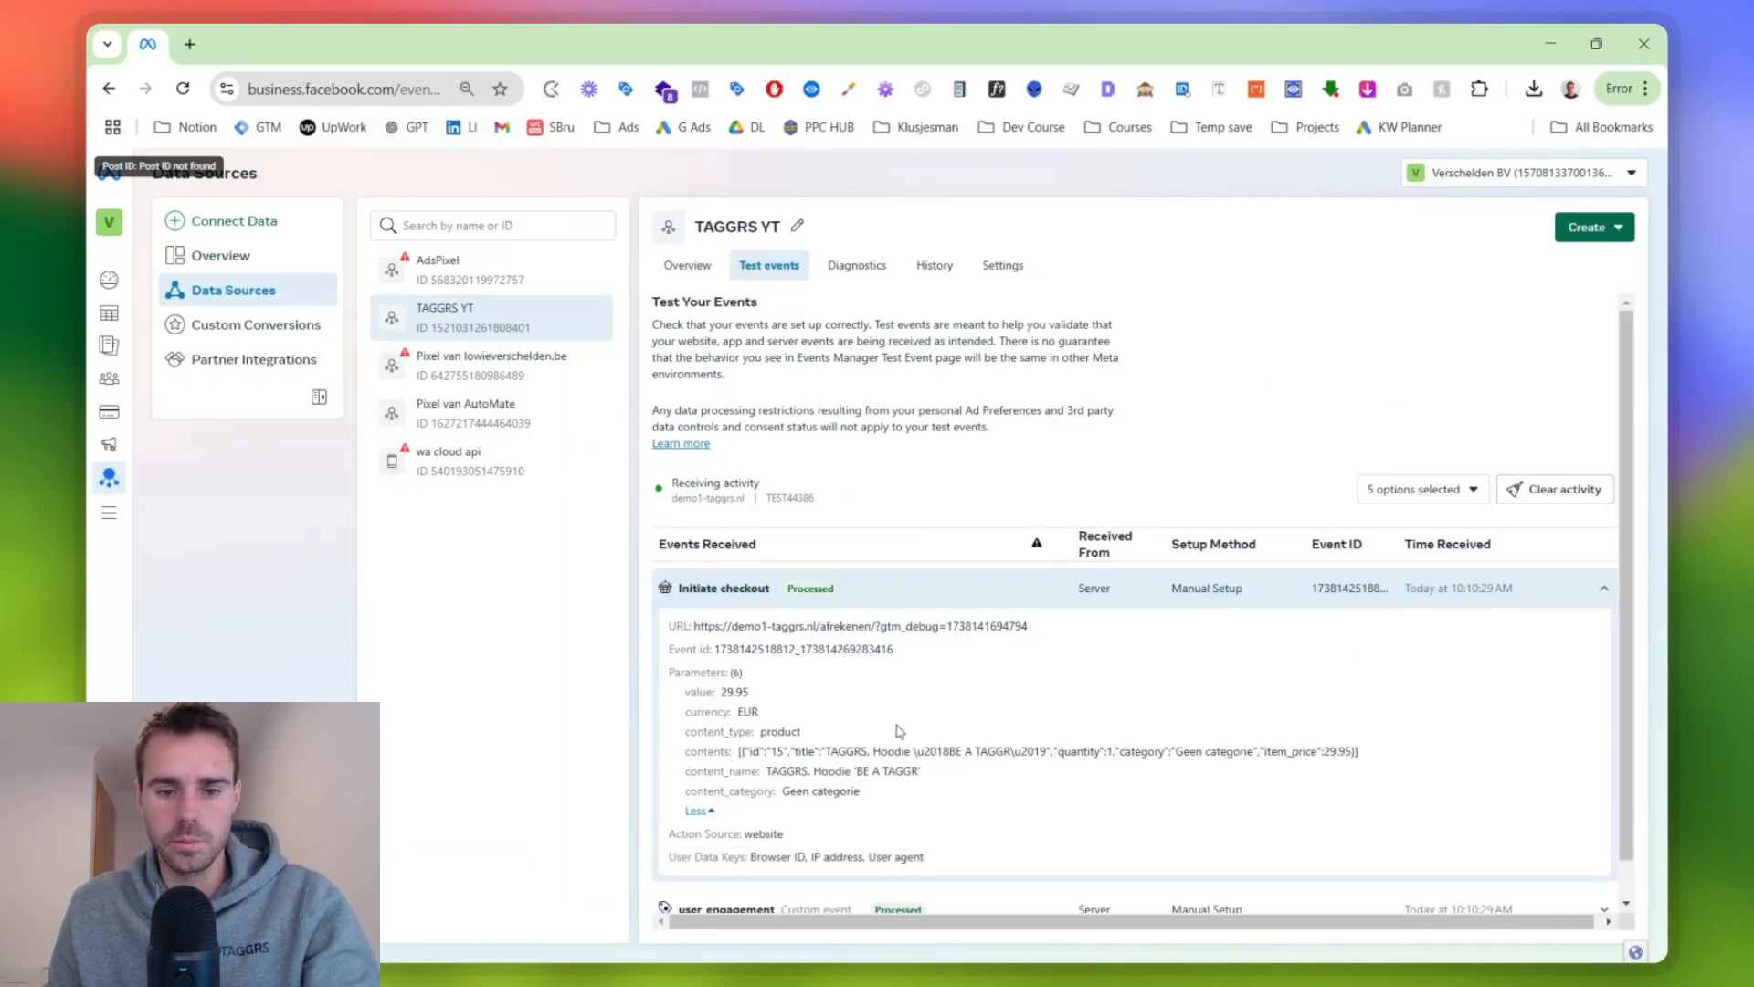
- Search the test events page for the copied event ID, compare it with the Initiate checkout event, and close the search
key("ctrl+f")
key("ctrl+v")
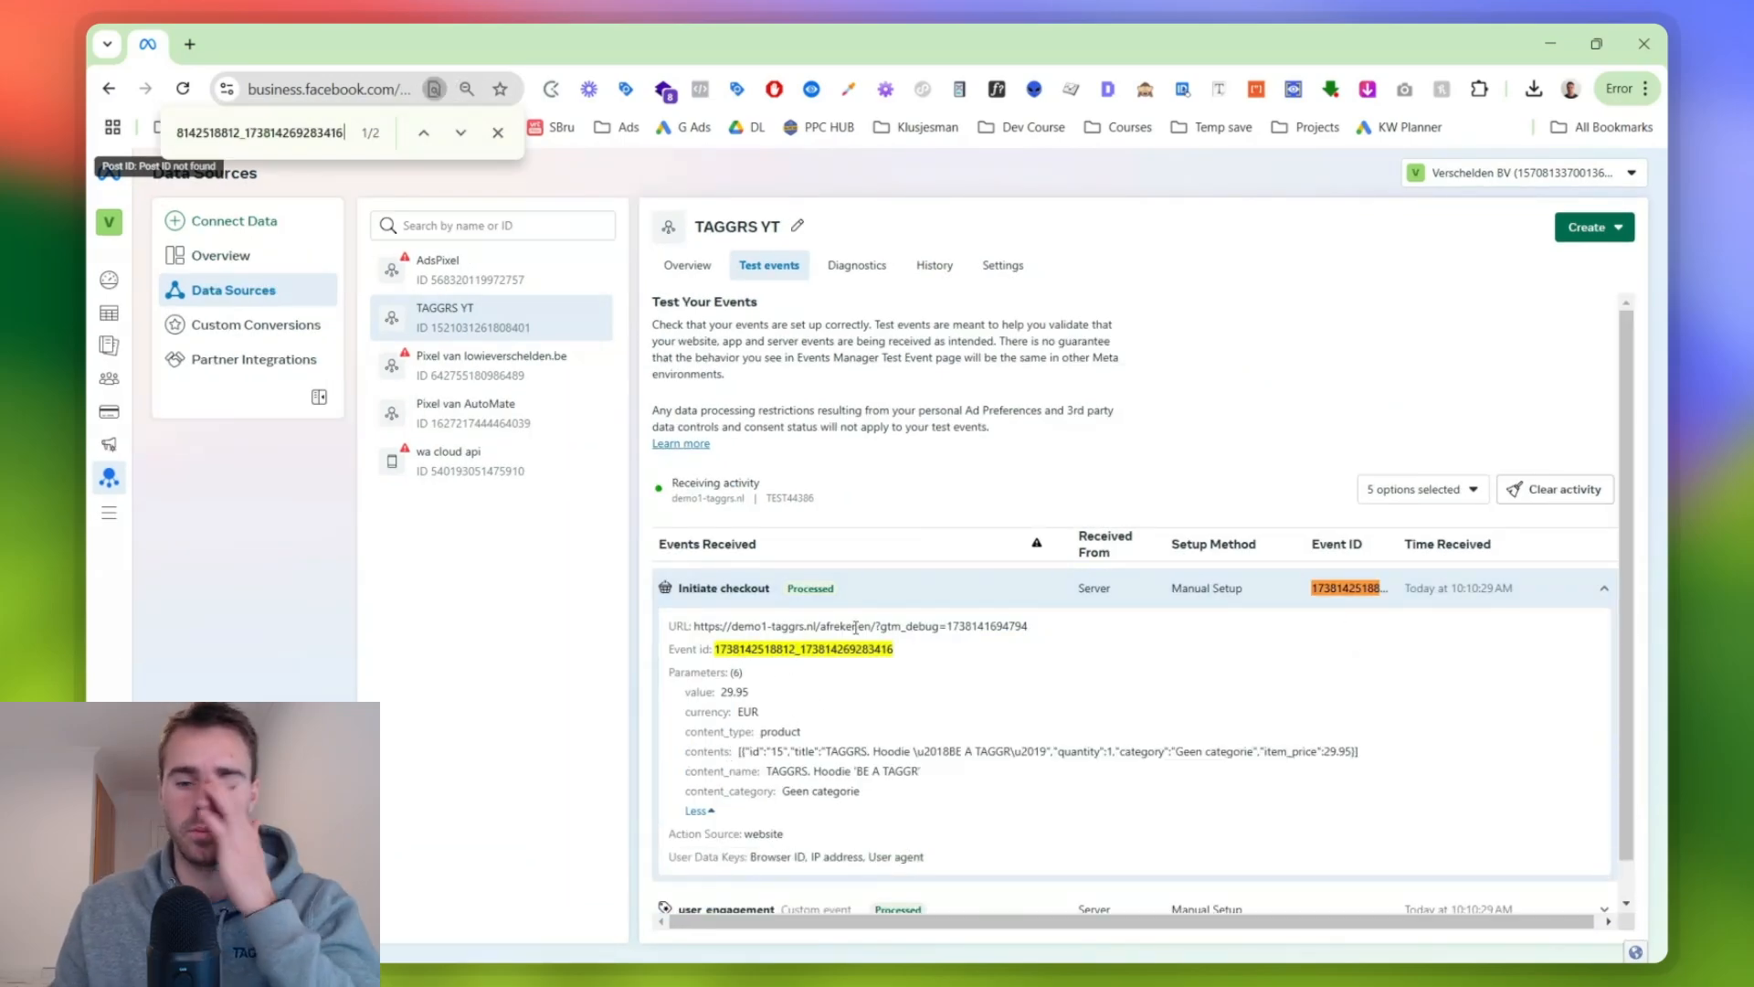
scroll(1096, 644, "down", 1)
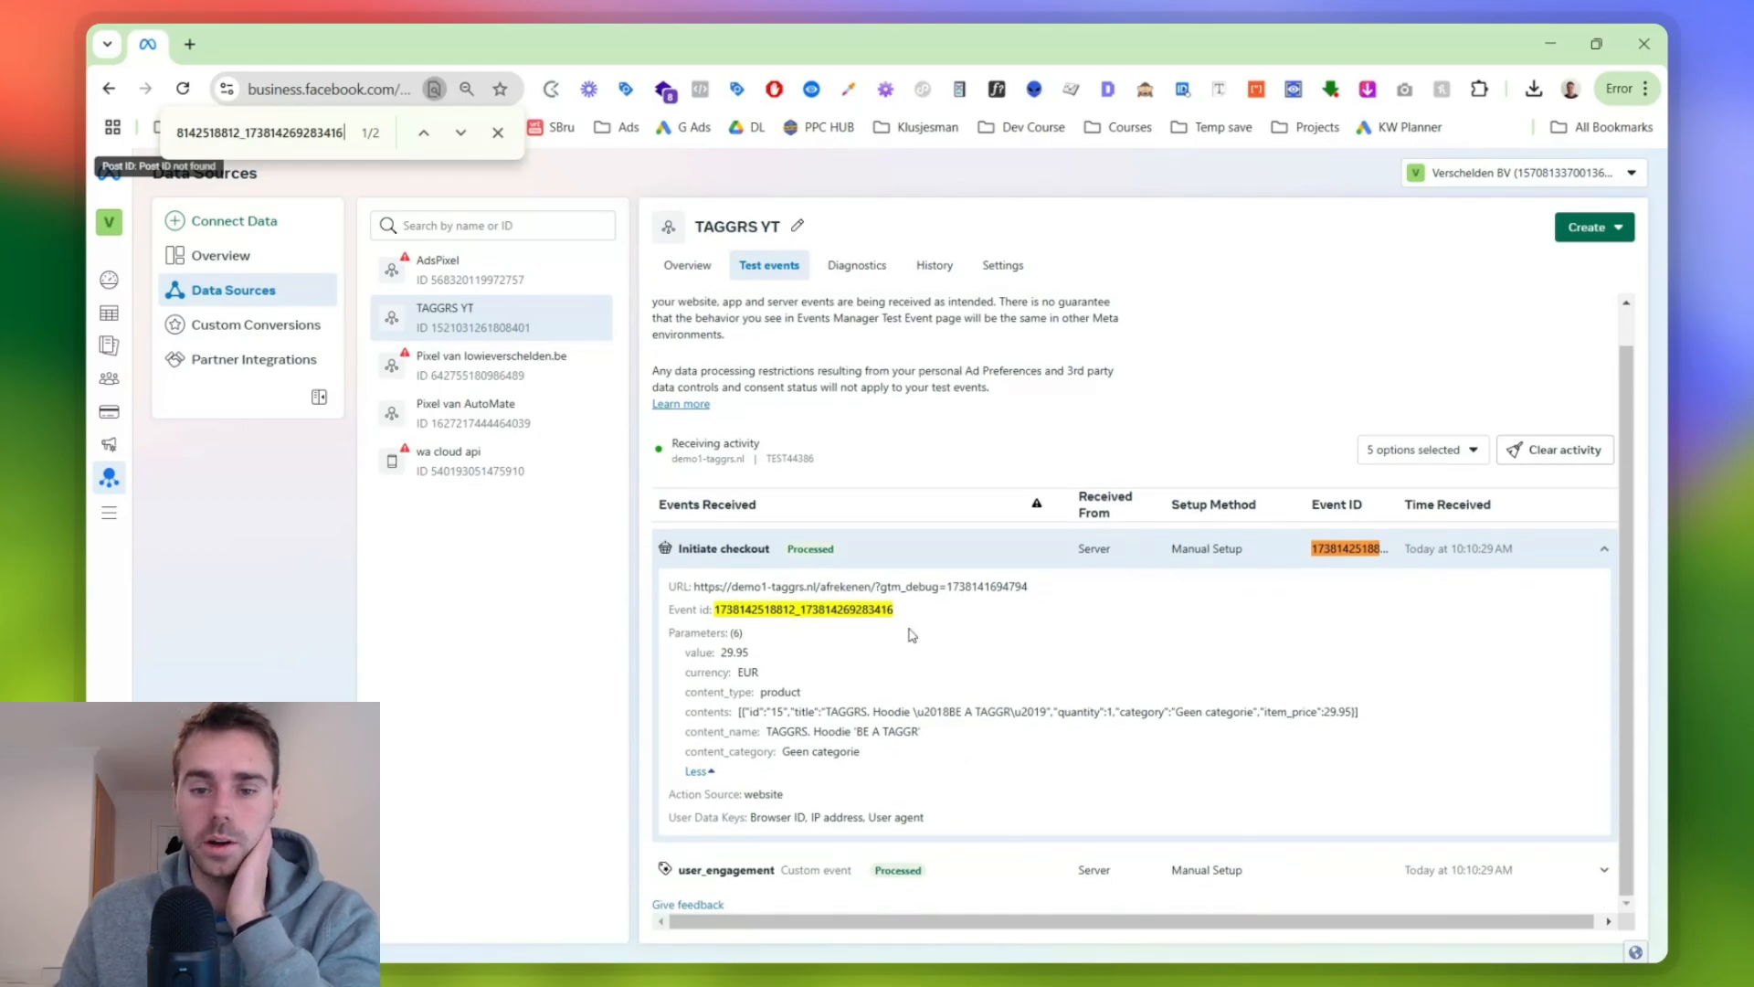
left_click(945, 550)
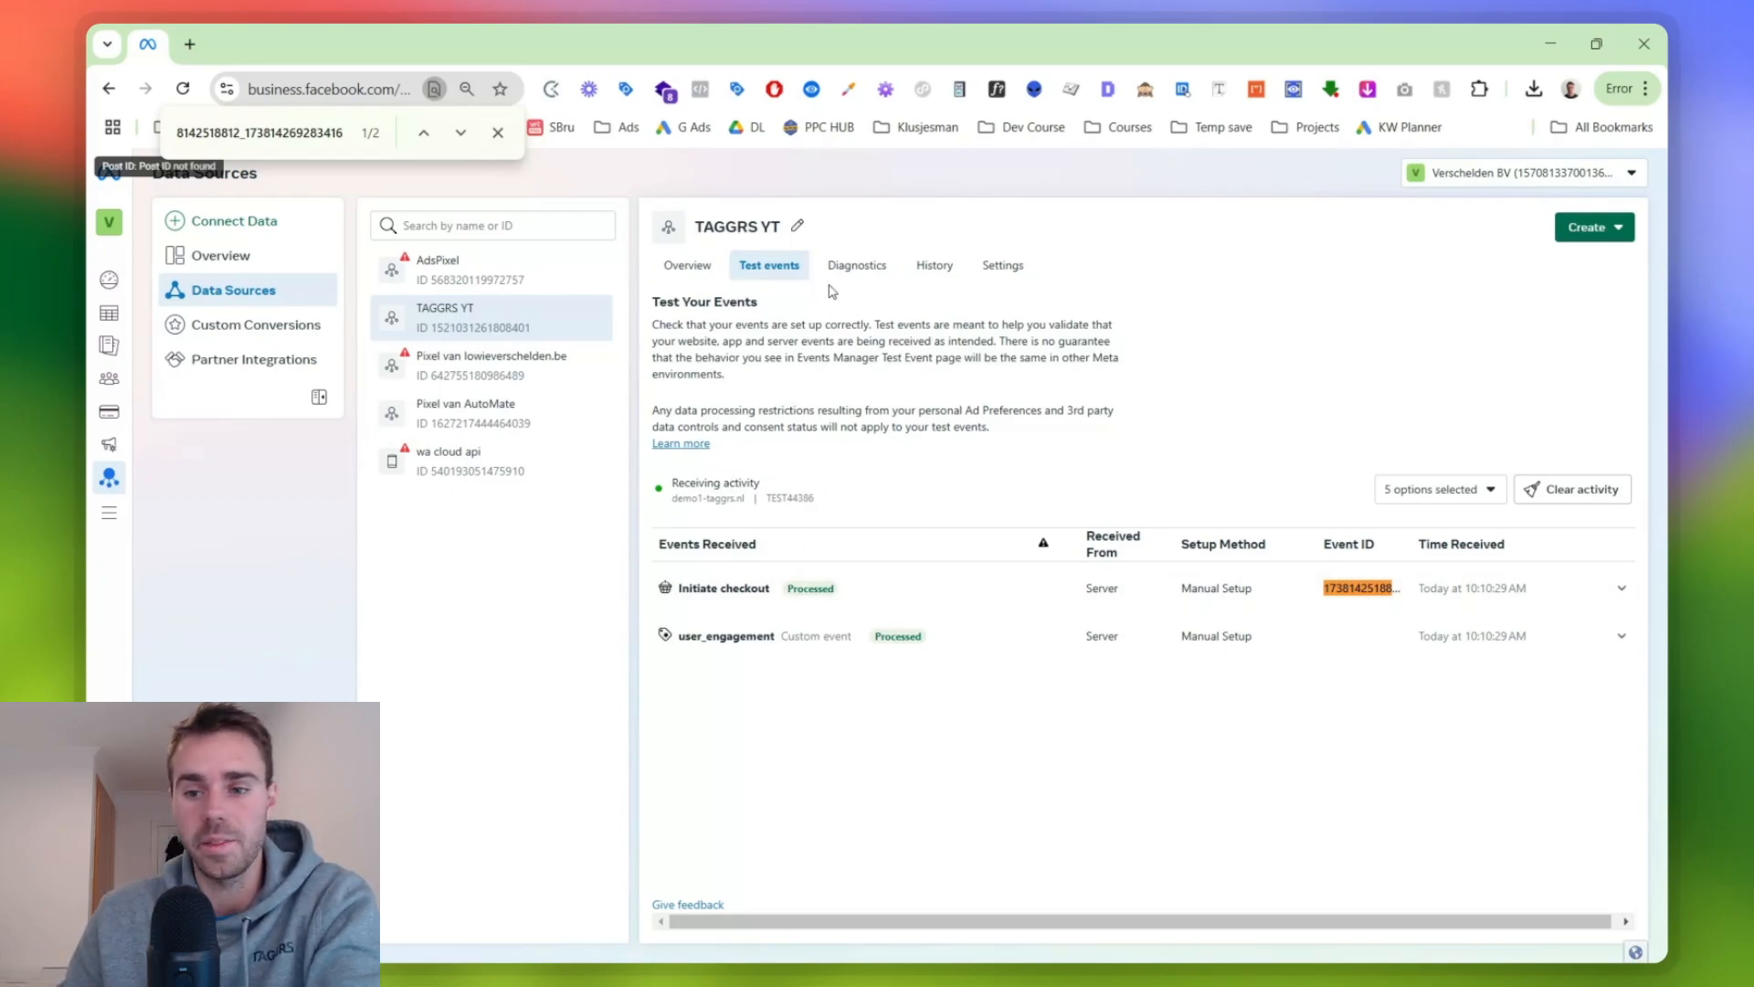
left_click(945, 587)
left_click(1413, 589)
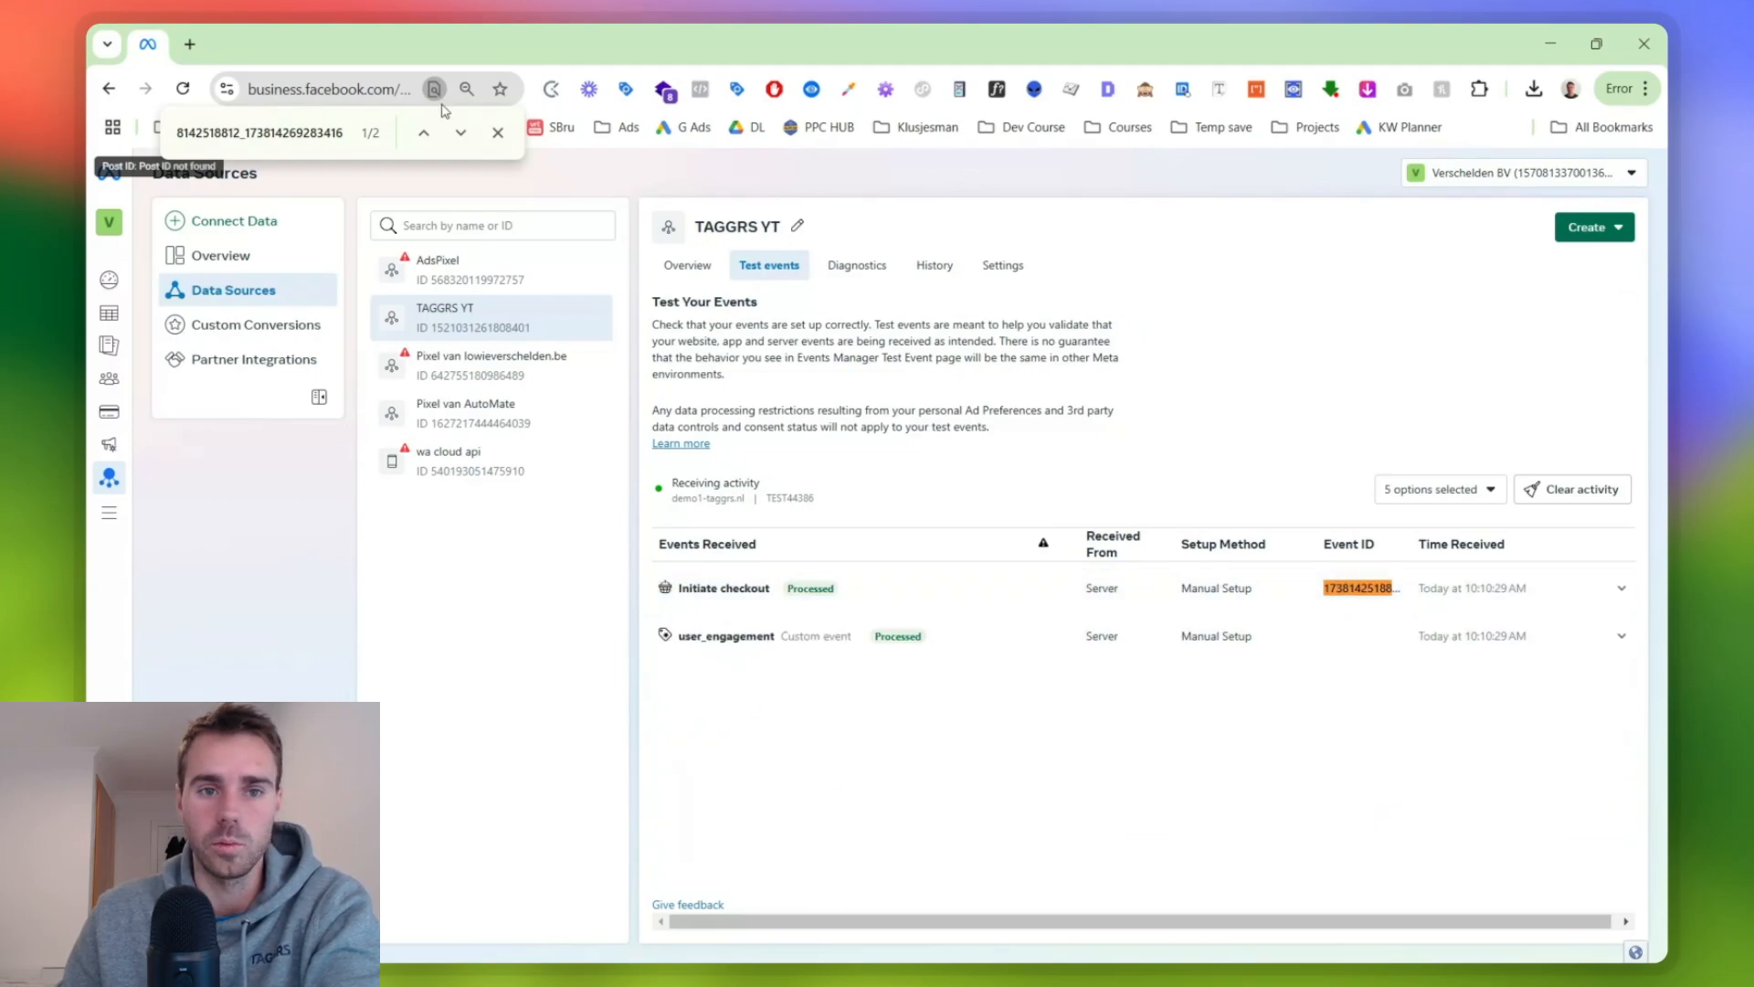
left_click(498, 133)
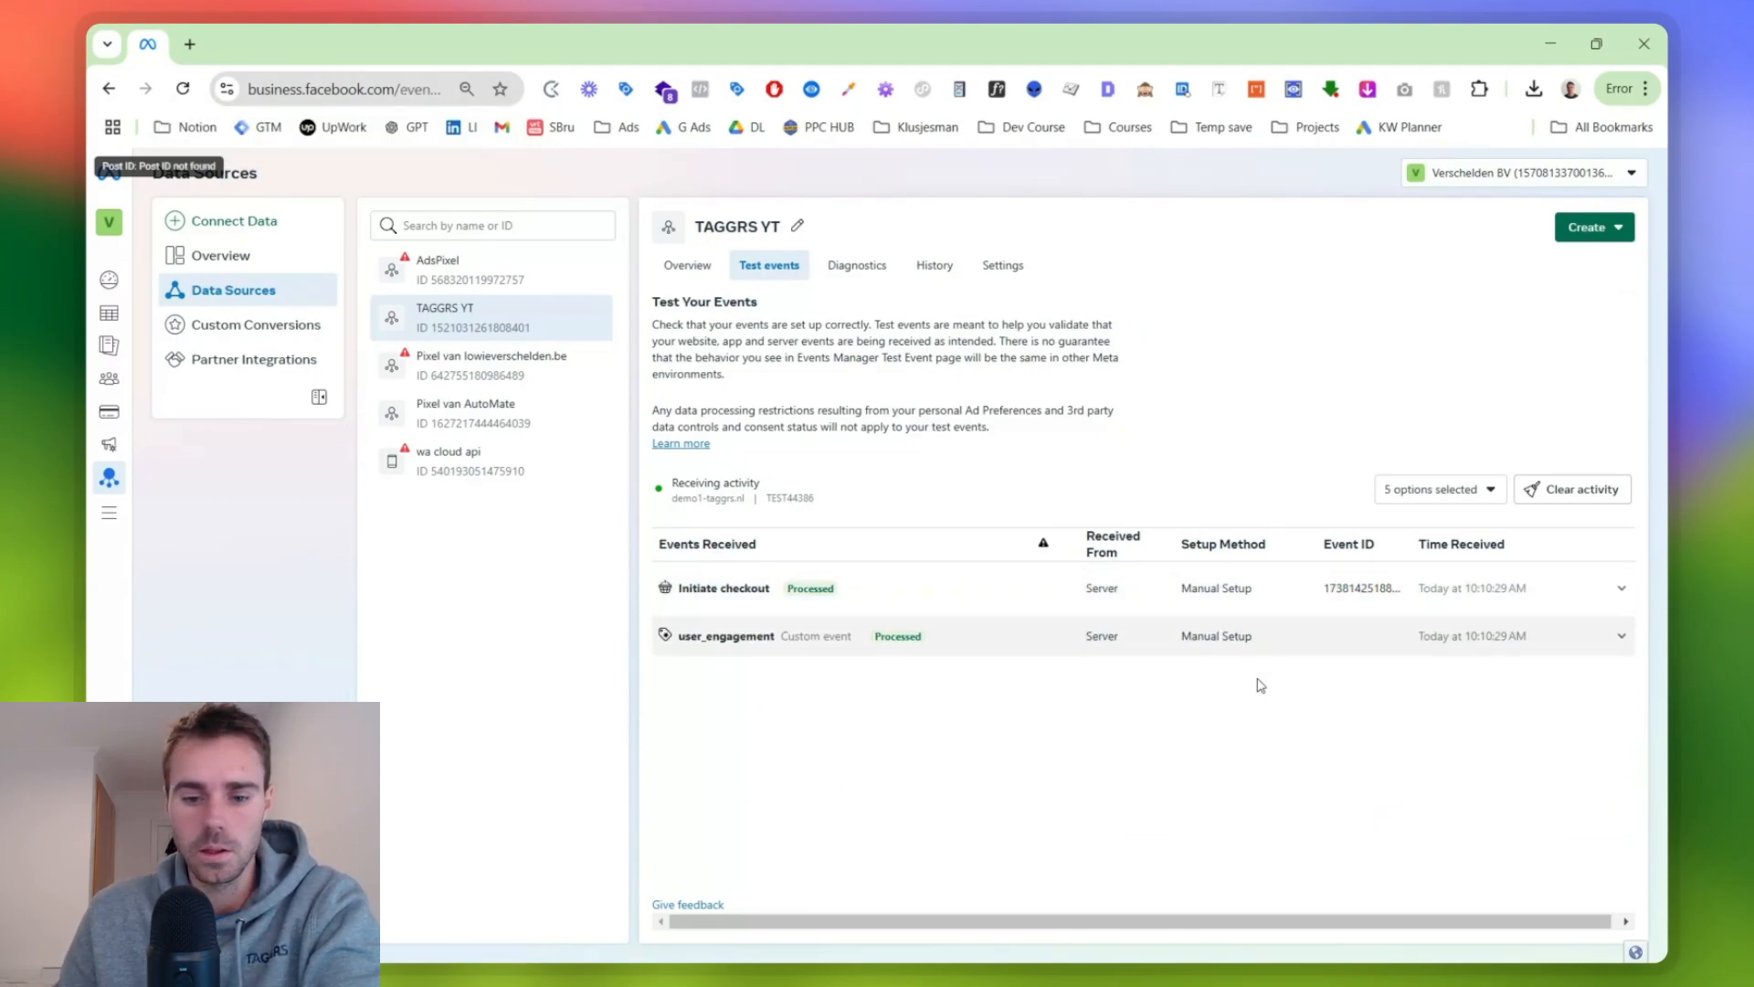
- Switch to the TAGGRS Video's spreadsheet and tick the checkbox for "Setup FB: pageview & purchase + deduplication"
mouse_move(1014, 985)
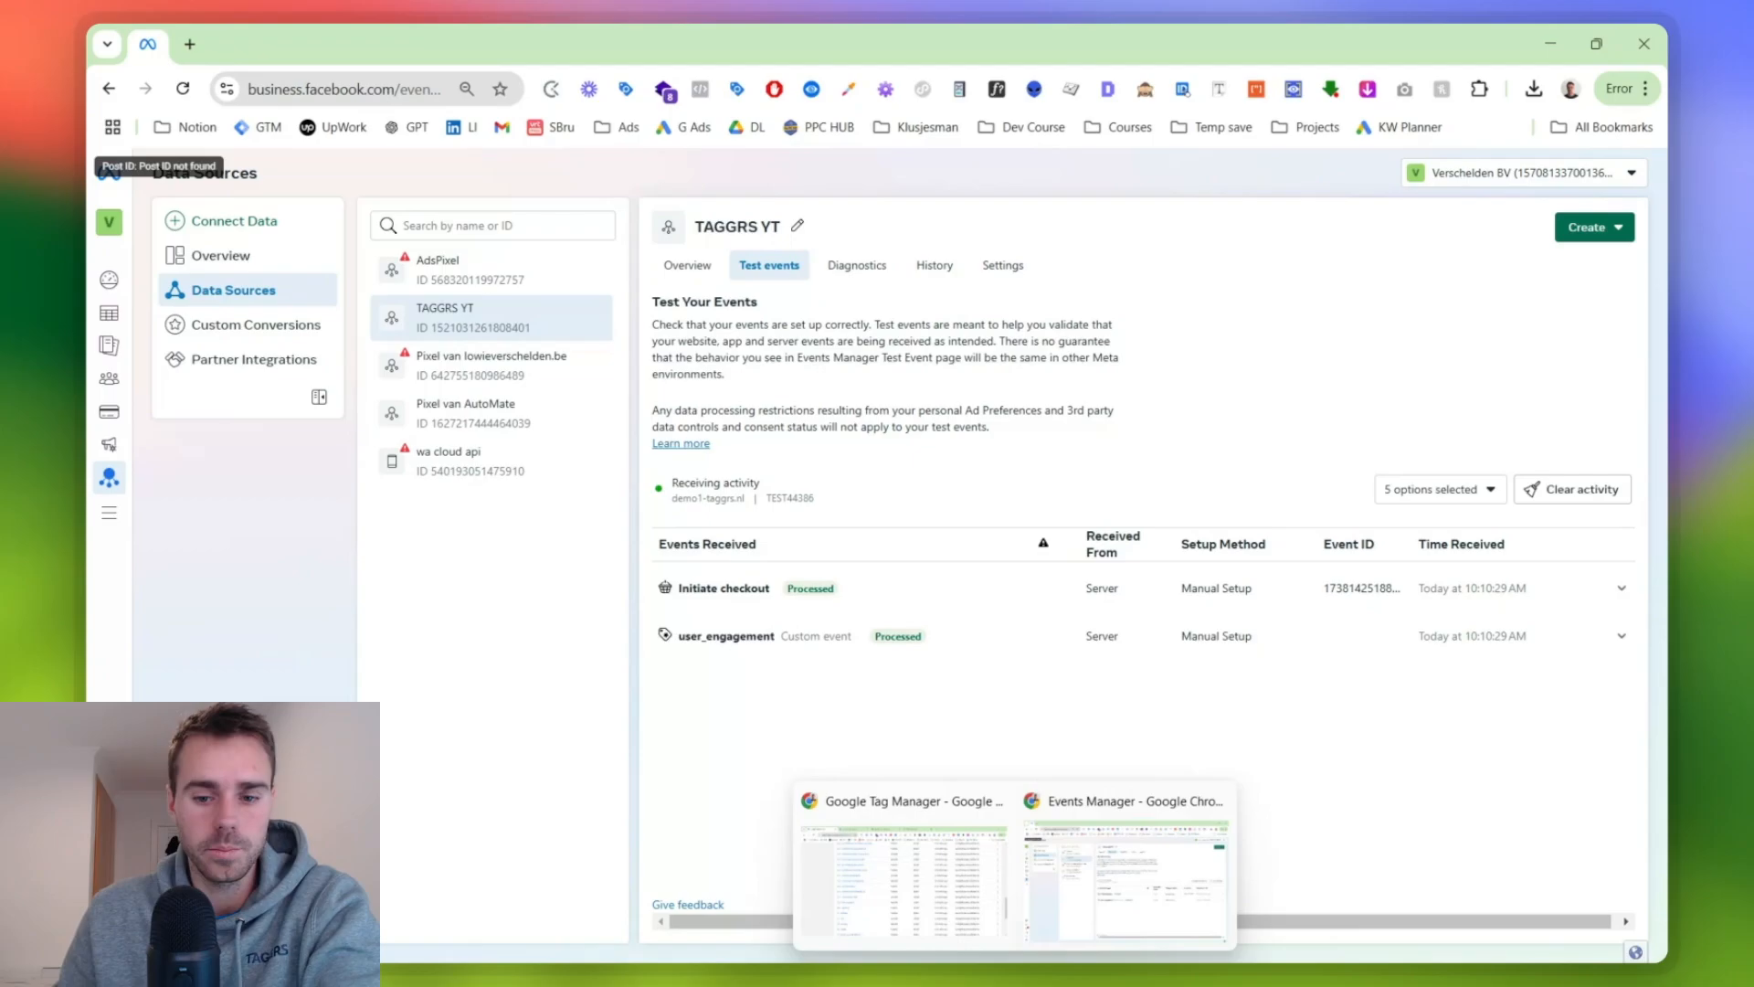
left_click(968, 934)
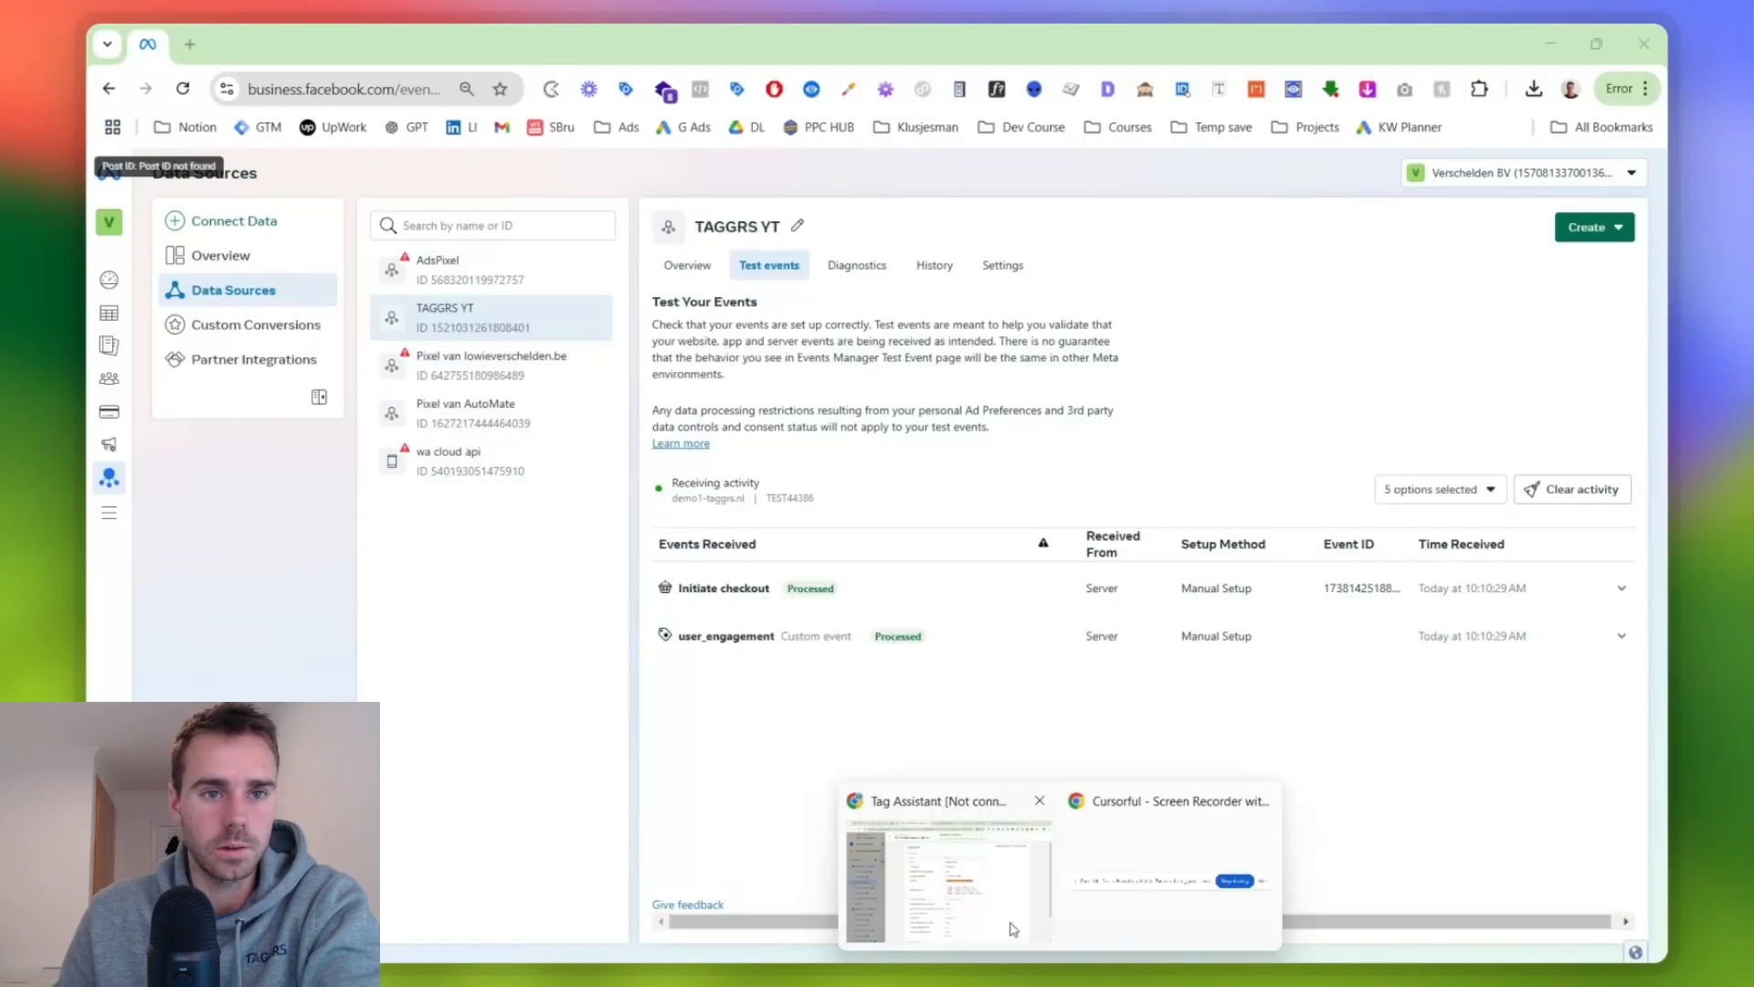
left_click(950, 877)
left_click(445, 33)
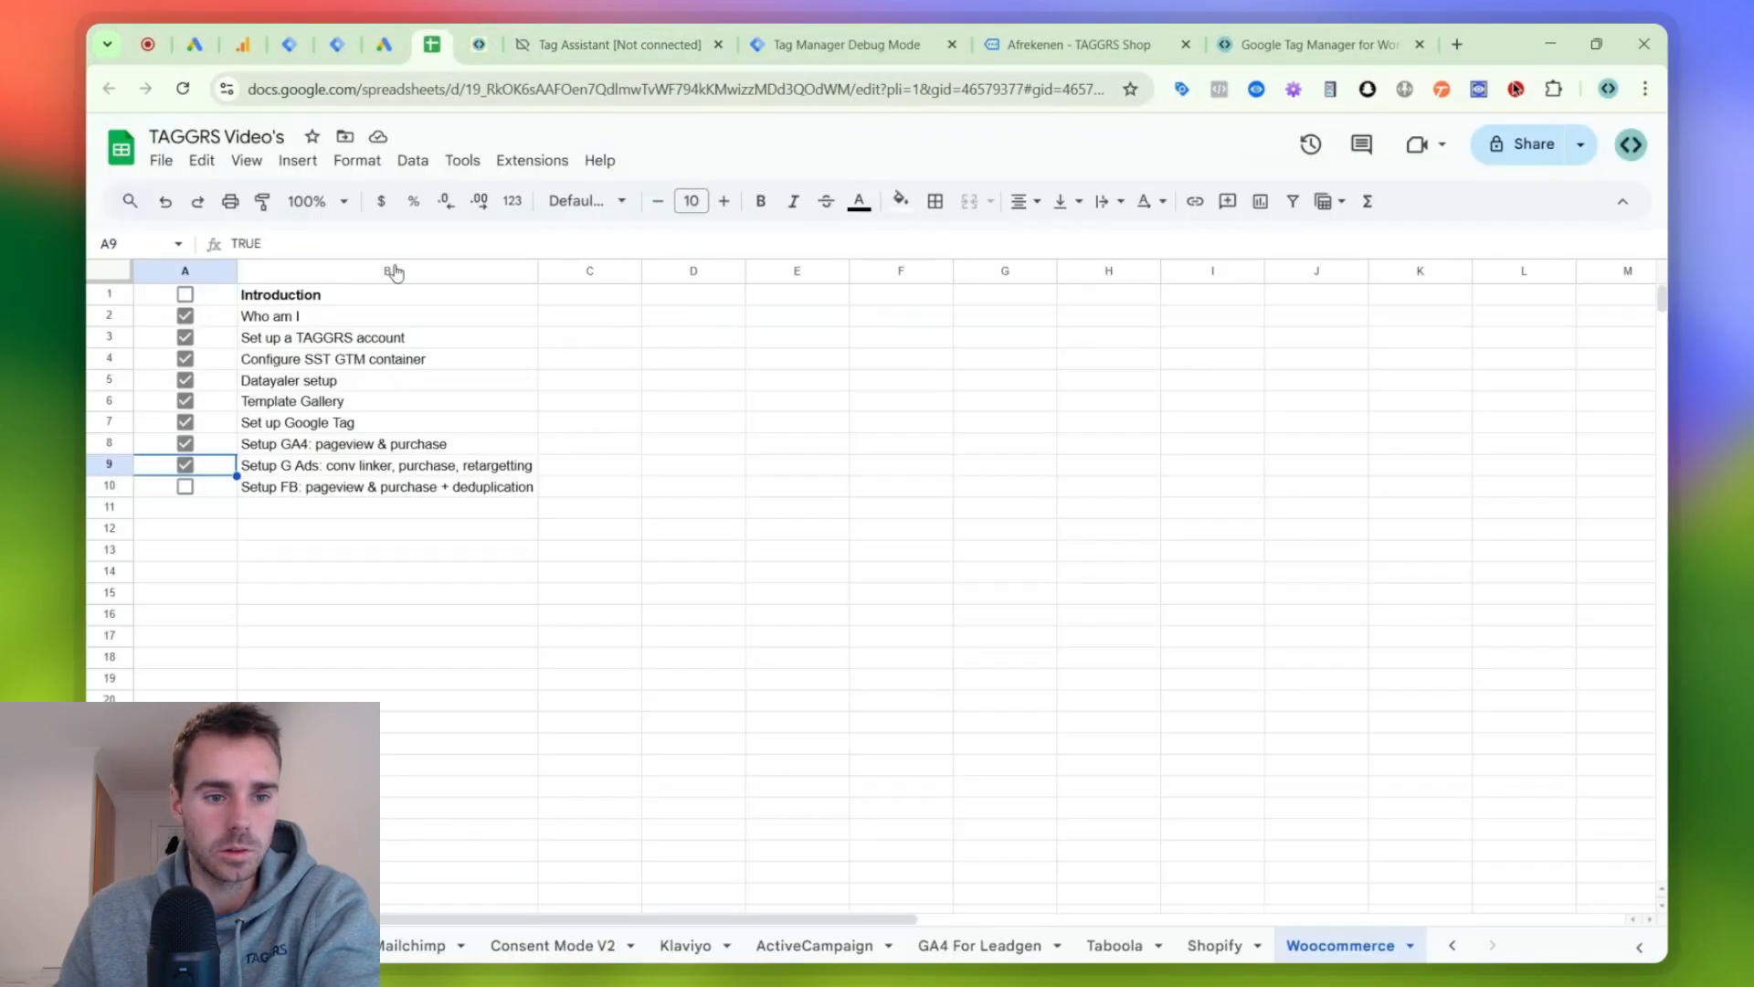
left_click(185, 487)
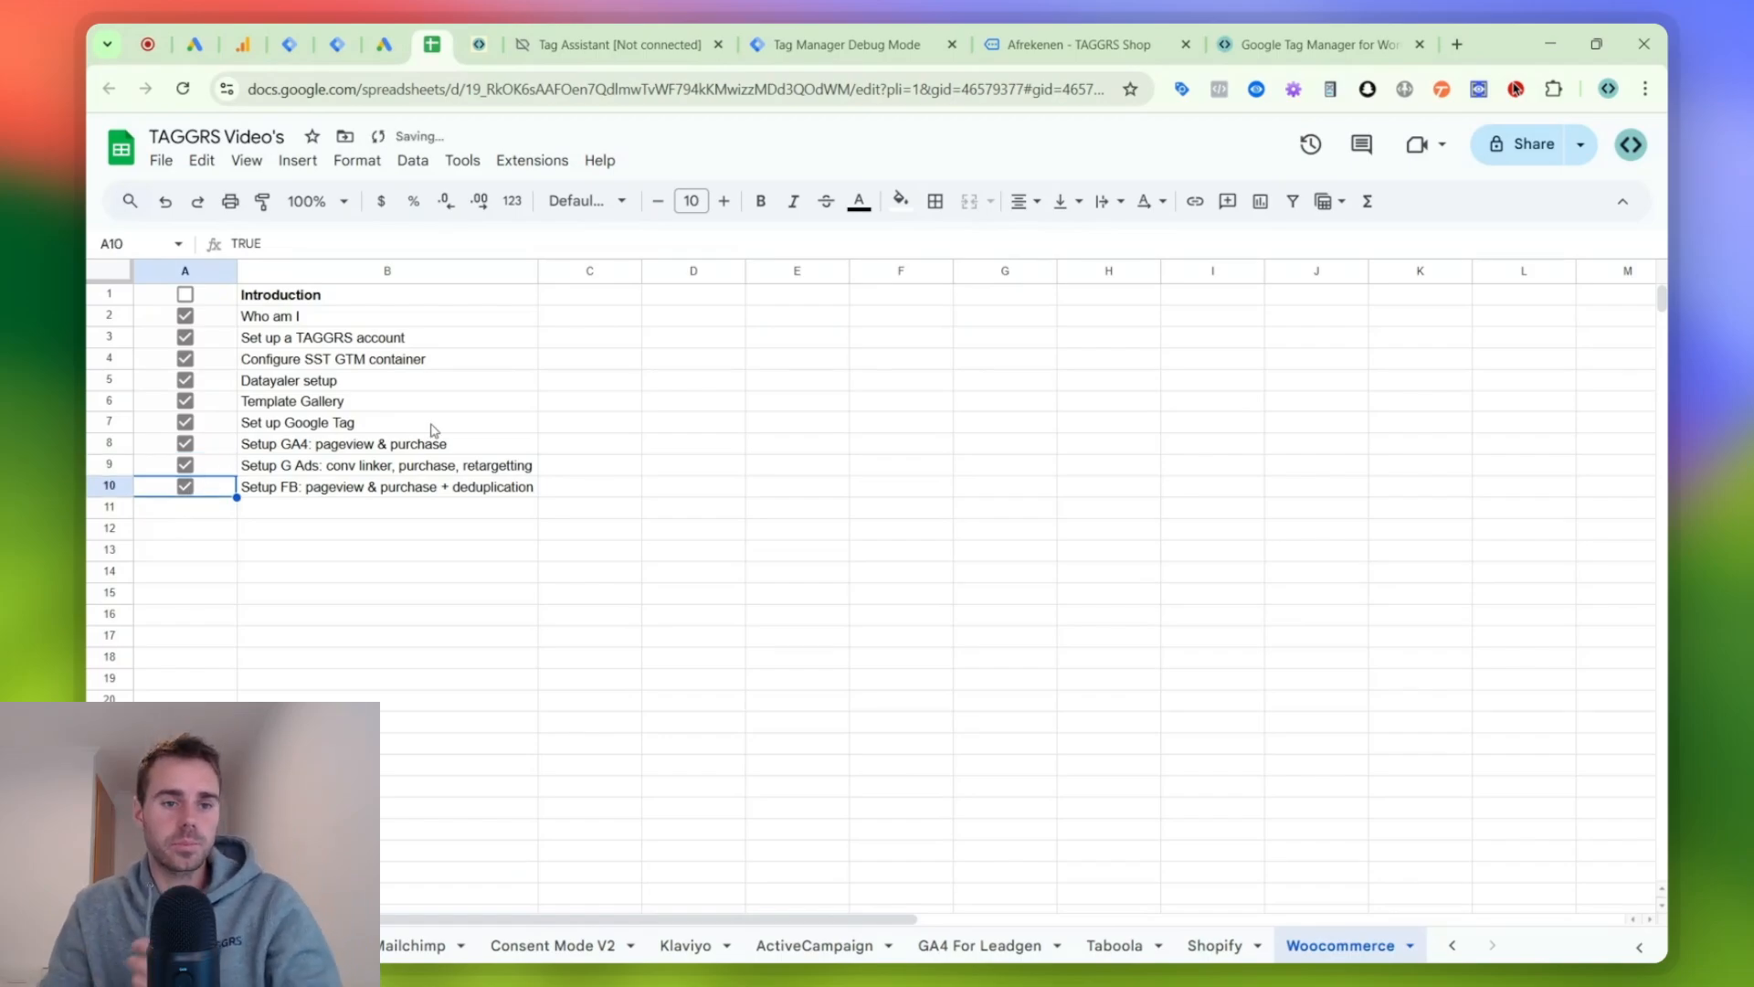